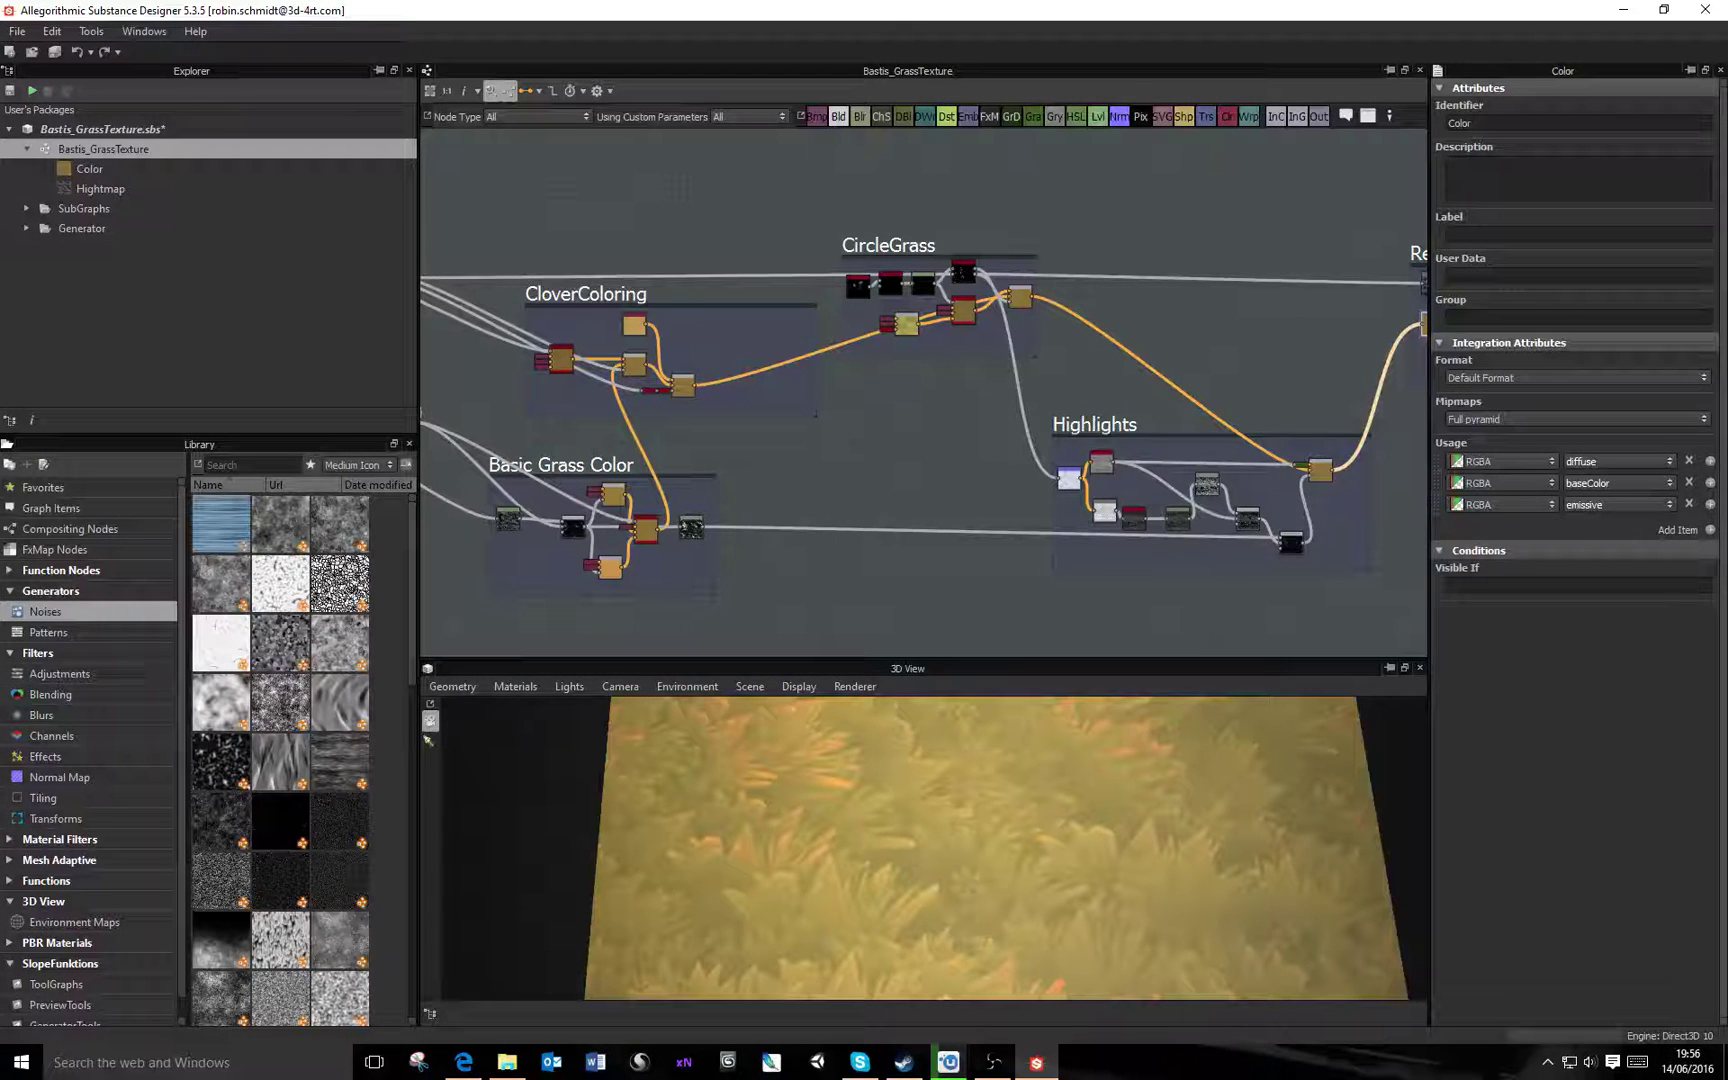
Dock the Color 2D view beside the 3D view, beneath the graph, and adjust the split between the two previews
{"action": "left_click_drag", "start_coordinate": [0, 140], "coordinate": [1077, 73]}
{"action": "left_click_drag", "start_coordinate": [973, 72], "coordinate": [981, 418]}
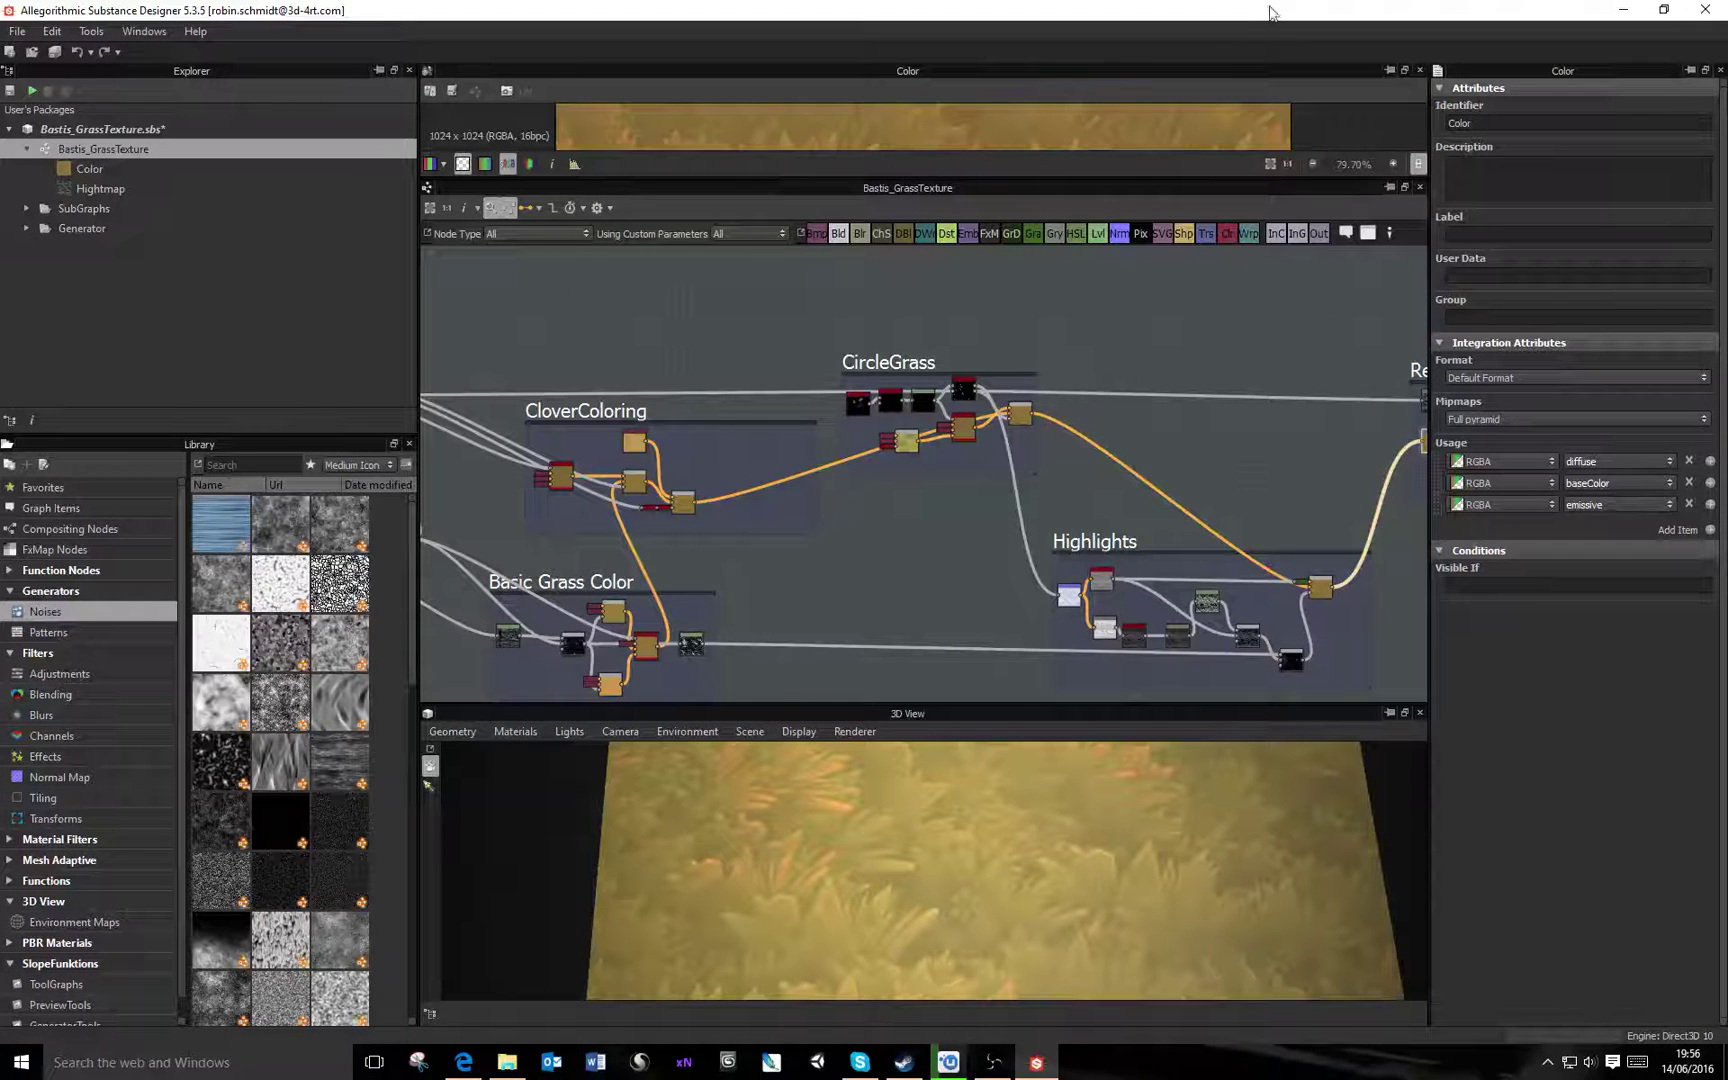
{"action": "left_click_drag", "start_coordinate": [1292, 68], "coordinate": [1345, 815]}
{"action": "left_click_drag", "start_coordinate": [1092, 790], "coordinate": [988, 792]}
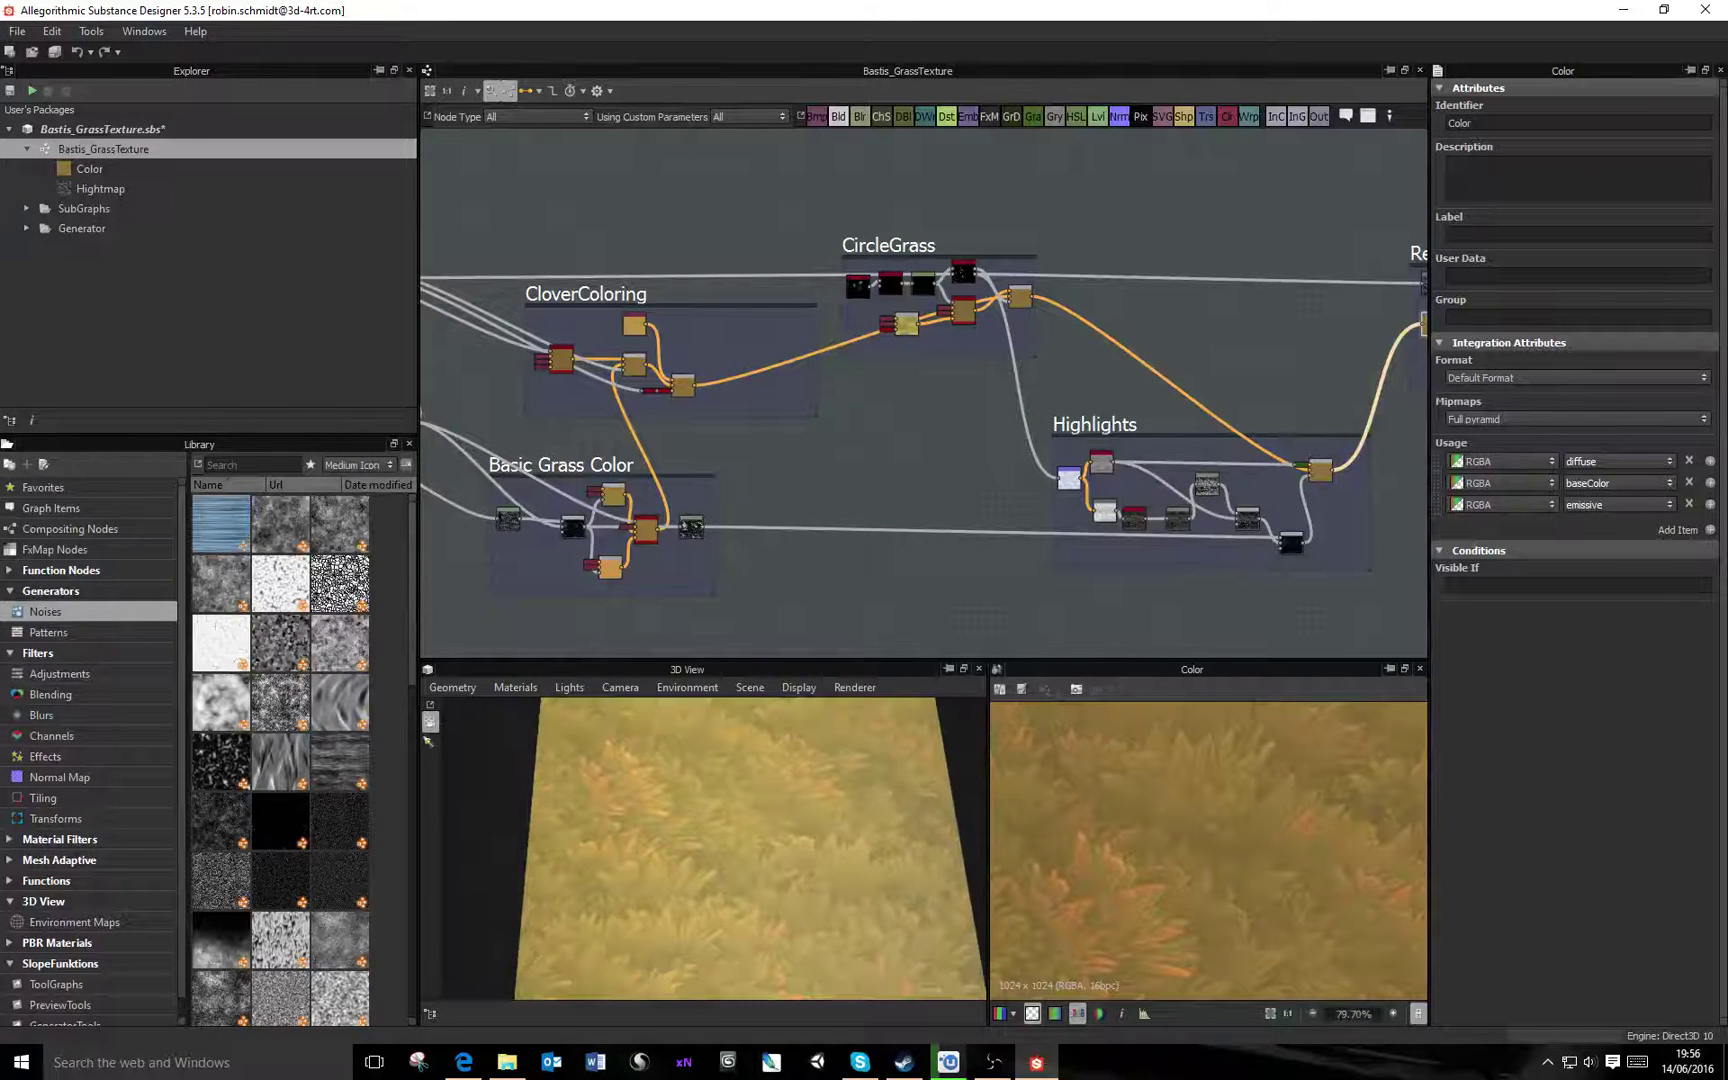
Enlarge the preview area over the graph and widen the Color view against the 3D view
{"action": "scroll", "coordinate": [1277, 902], "scroll_direction": "up", "scroll_amount": 5}
{"action": "left_click_drag", "start_coordinate": [1228, 661], "coordinate": [1156, 224]}
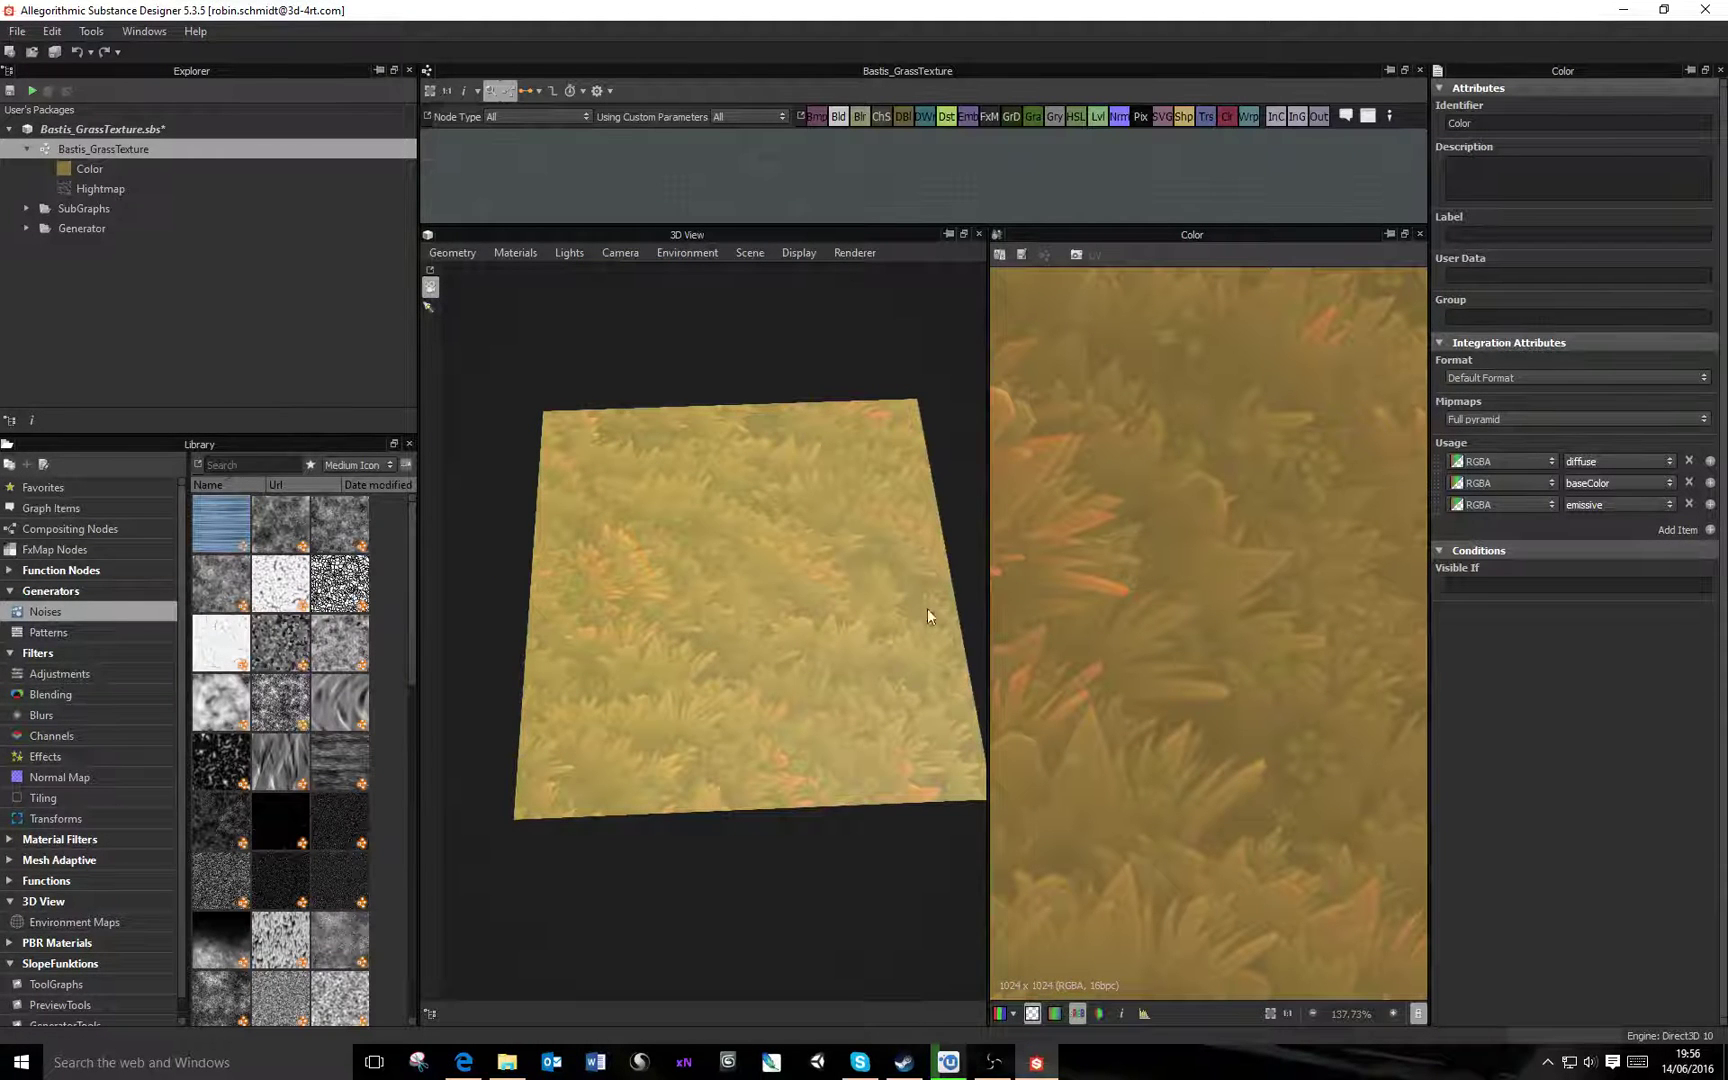
{"action": "left_click_drag", "start_coordinate": [987, 603], "coordinate": [899, 632]}
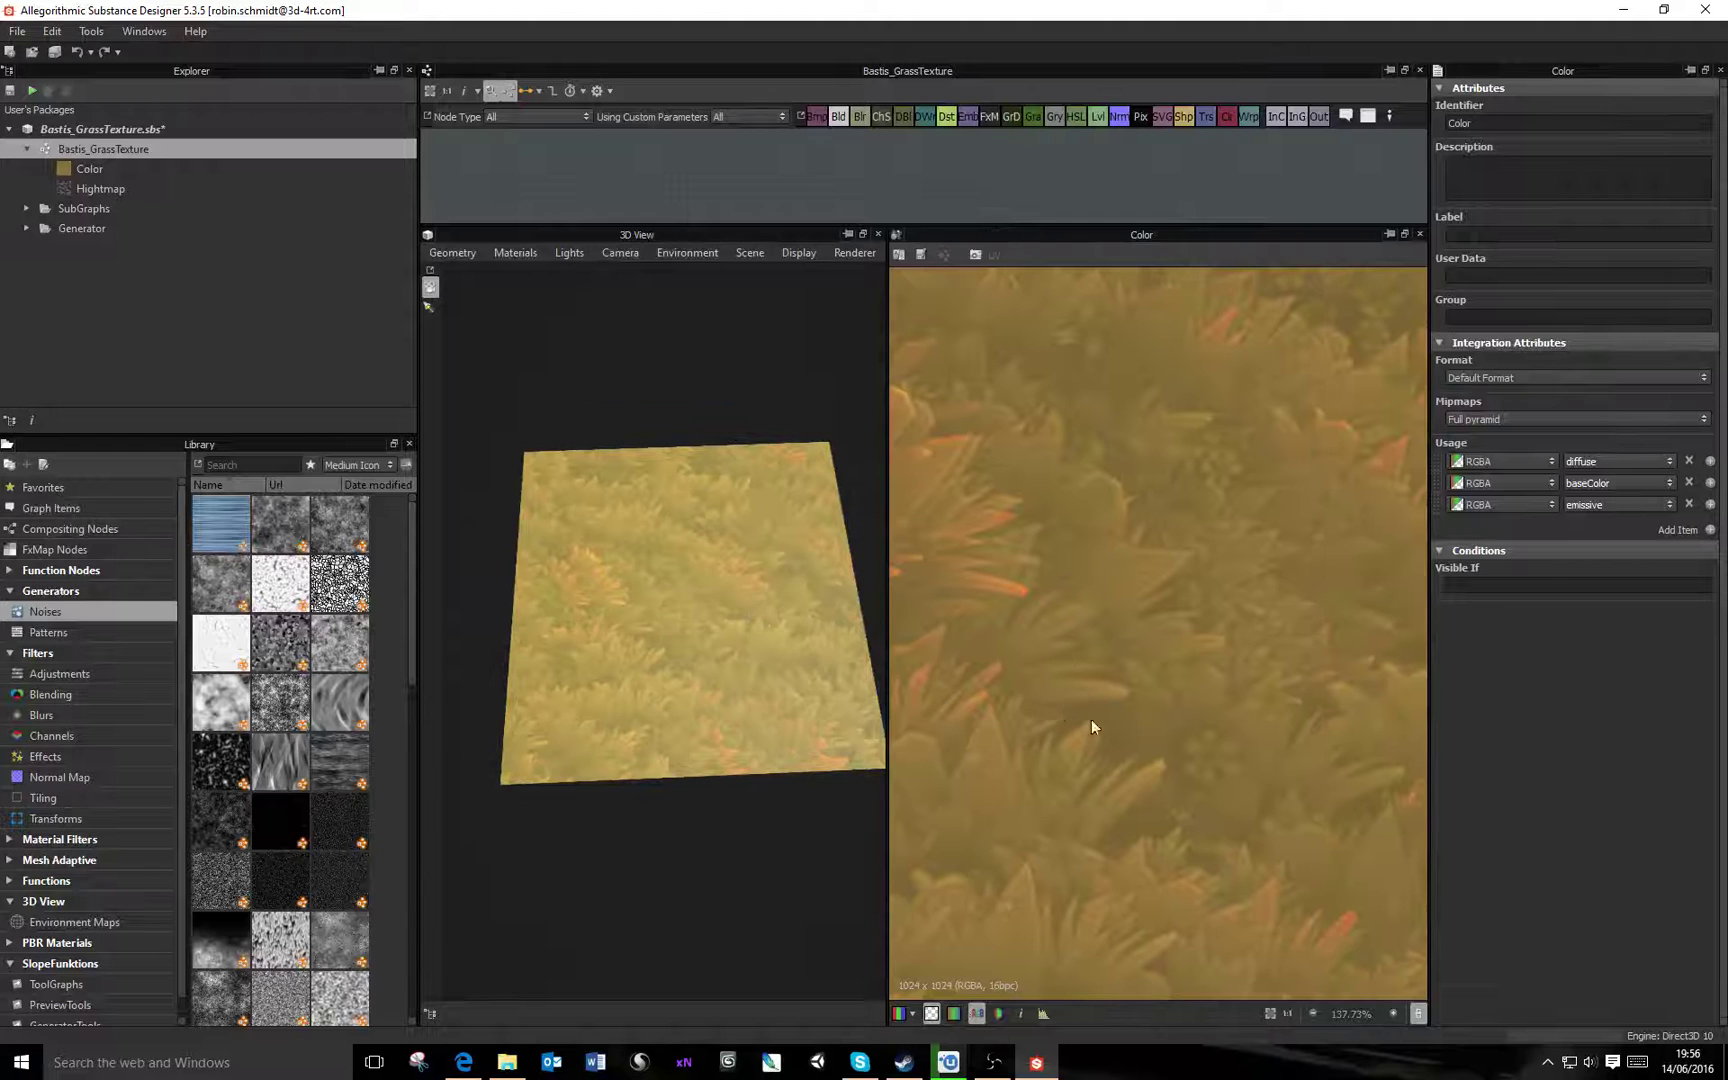
Examine the grass colour texture in the Color view, both in close-up detail and as a whole tile
{"action": "scroll", "coordinate": [1152, 725], "scroll_direction": "down", "scroll_amount": 5}
{"action": "scroll", "coordinate": [1158, 742], "scroll_direction": "up", "scroll_amount": 5}
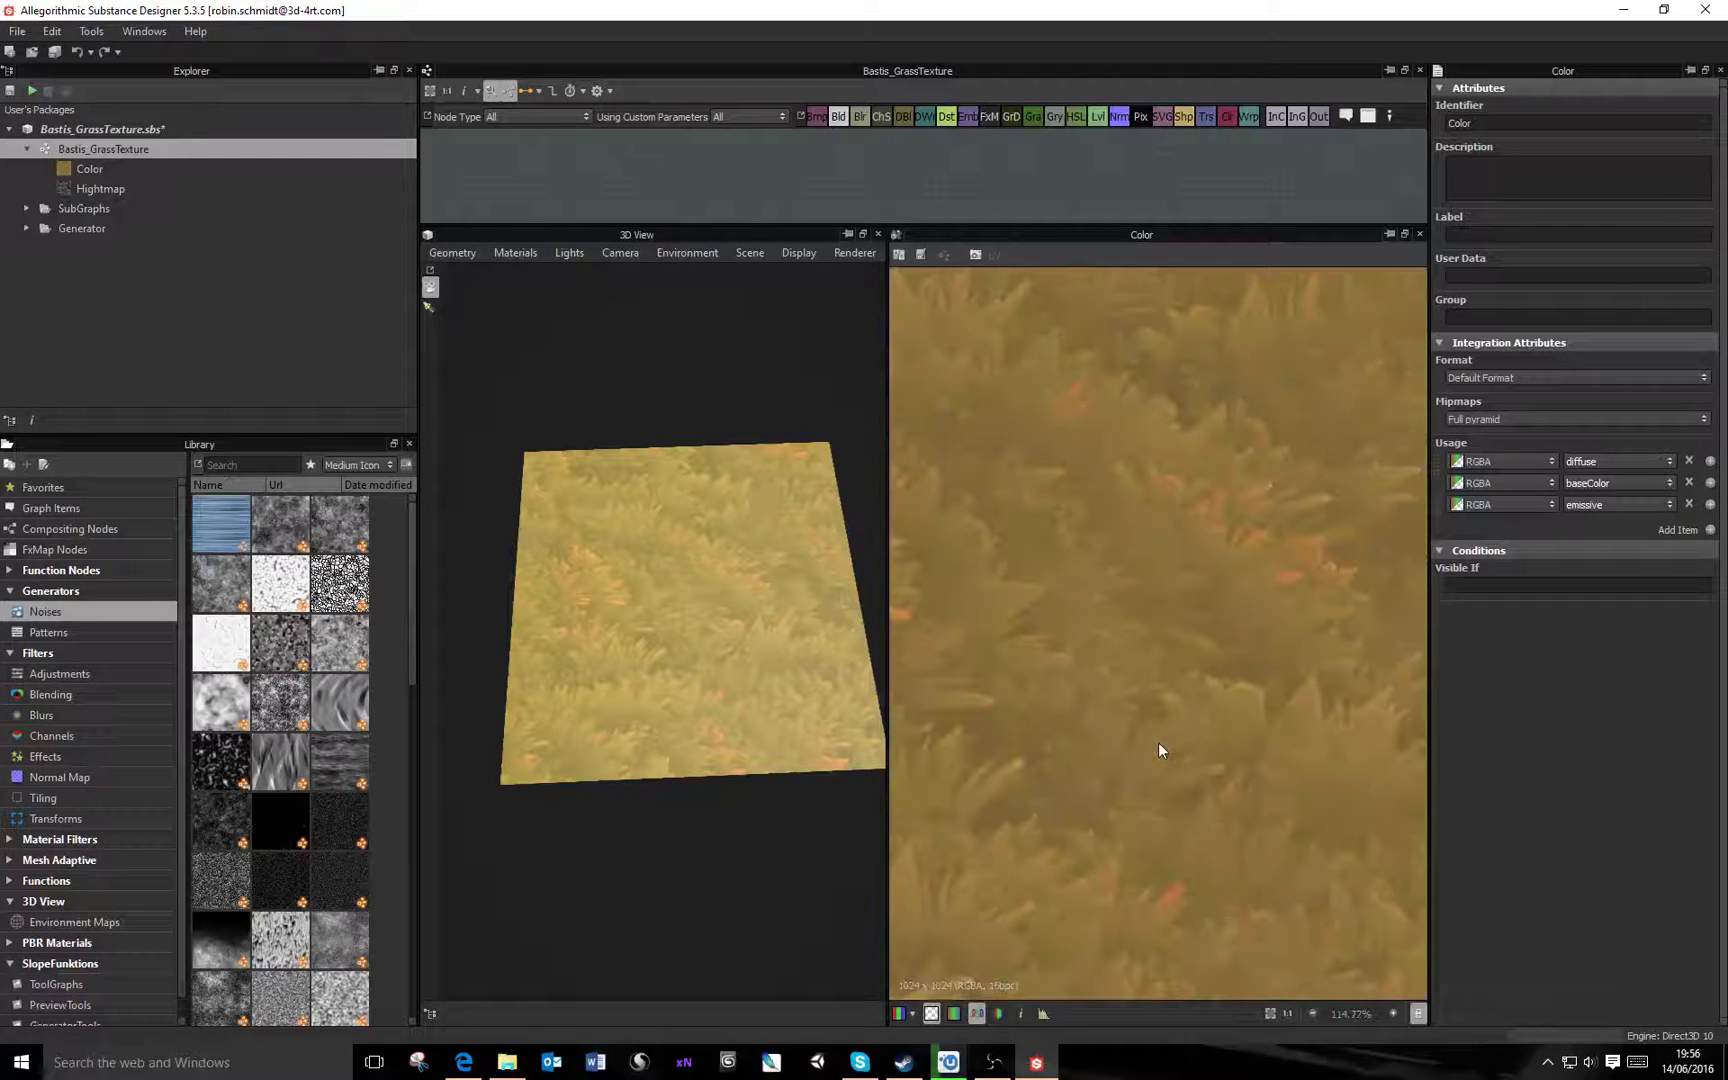
{"action": "middle_click_drag", "start_coordinate": [1067, 734], "coordinate": [1132, 737]}
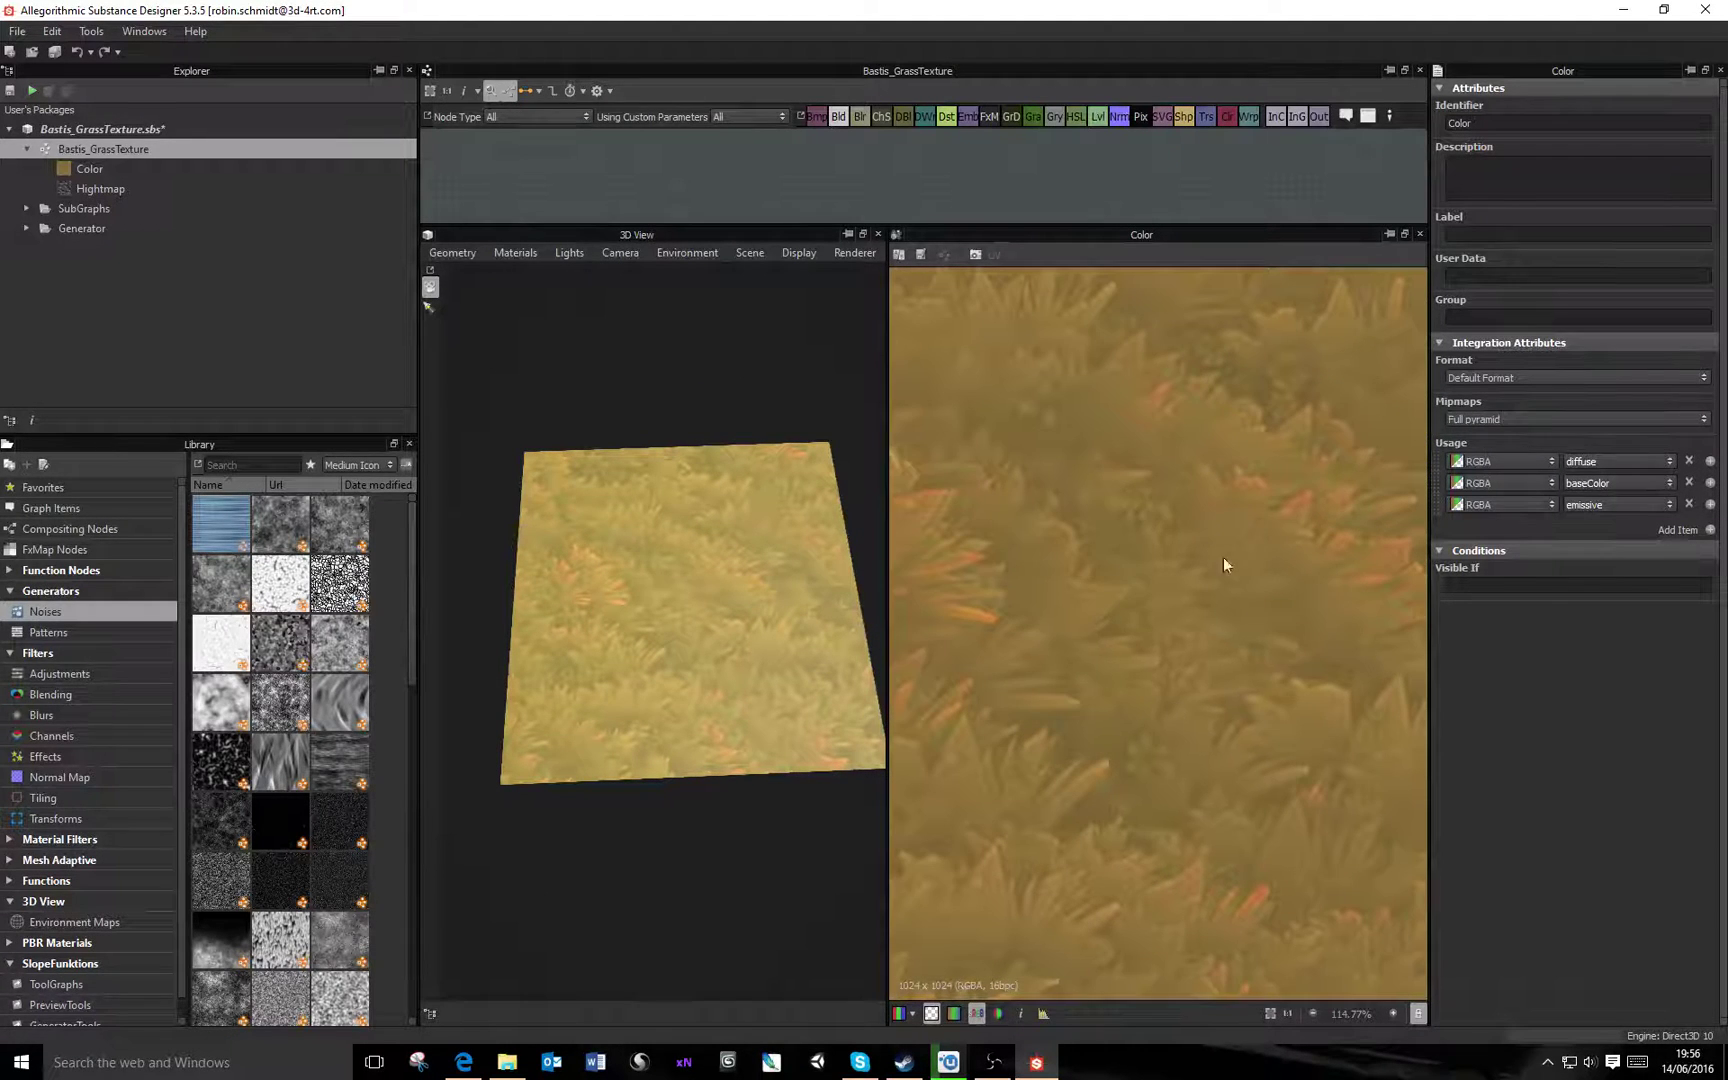
{"action": "scroll", "coordinate": [1071, 513], "scroll_direction": "down", "scroll_amount": 1}
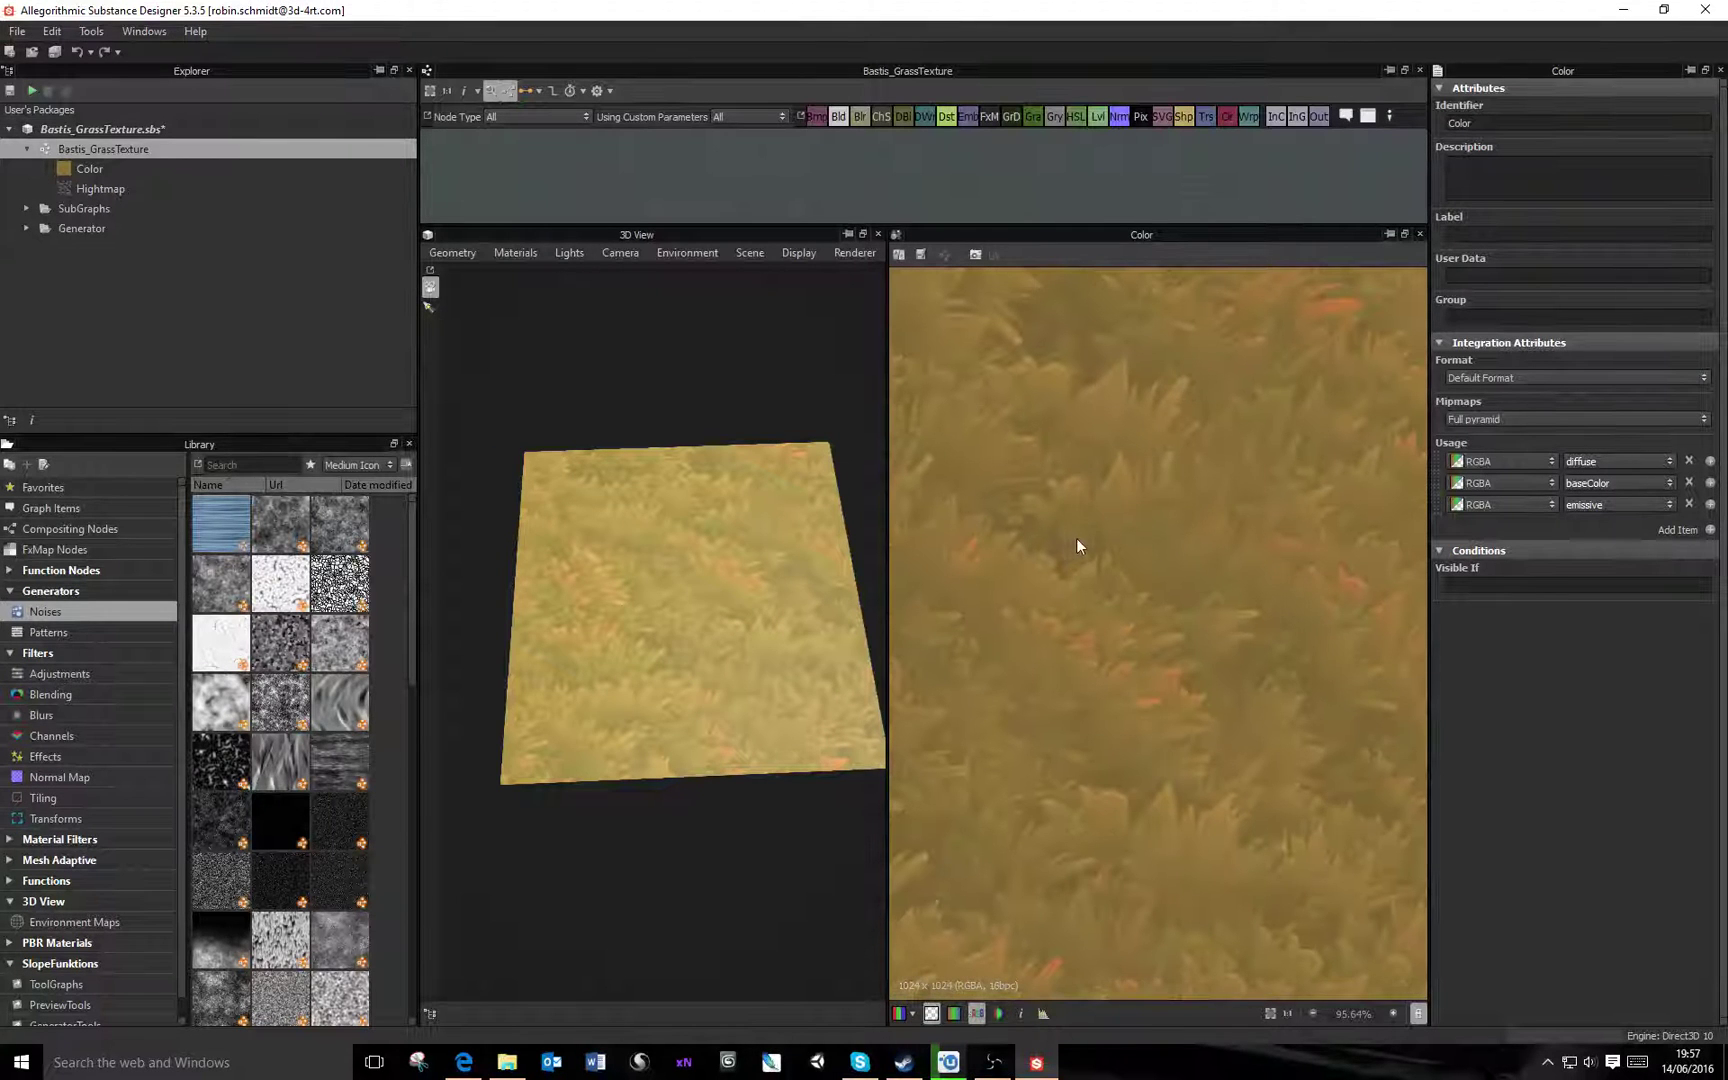
{"action": "middle_click_drag", "start_coordinate": [1058, 513], "coordinate": [914, 537]}
{"action": "middle_click_drag", "start_coordinate": [1238, 857], "coordinate": [1227, 656]}
{"action": "scroll", "coordinate": [1237, 667], "scroll_direction": "down", "scroll_amount": 3}
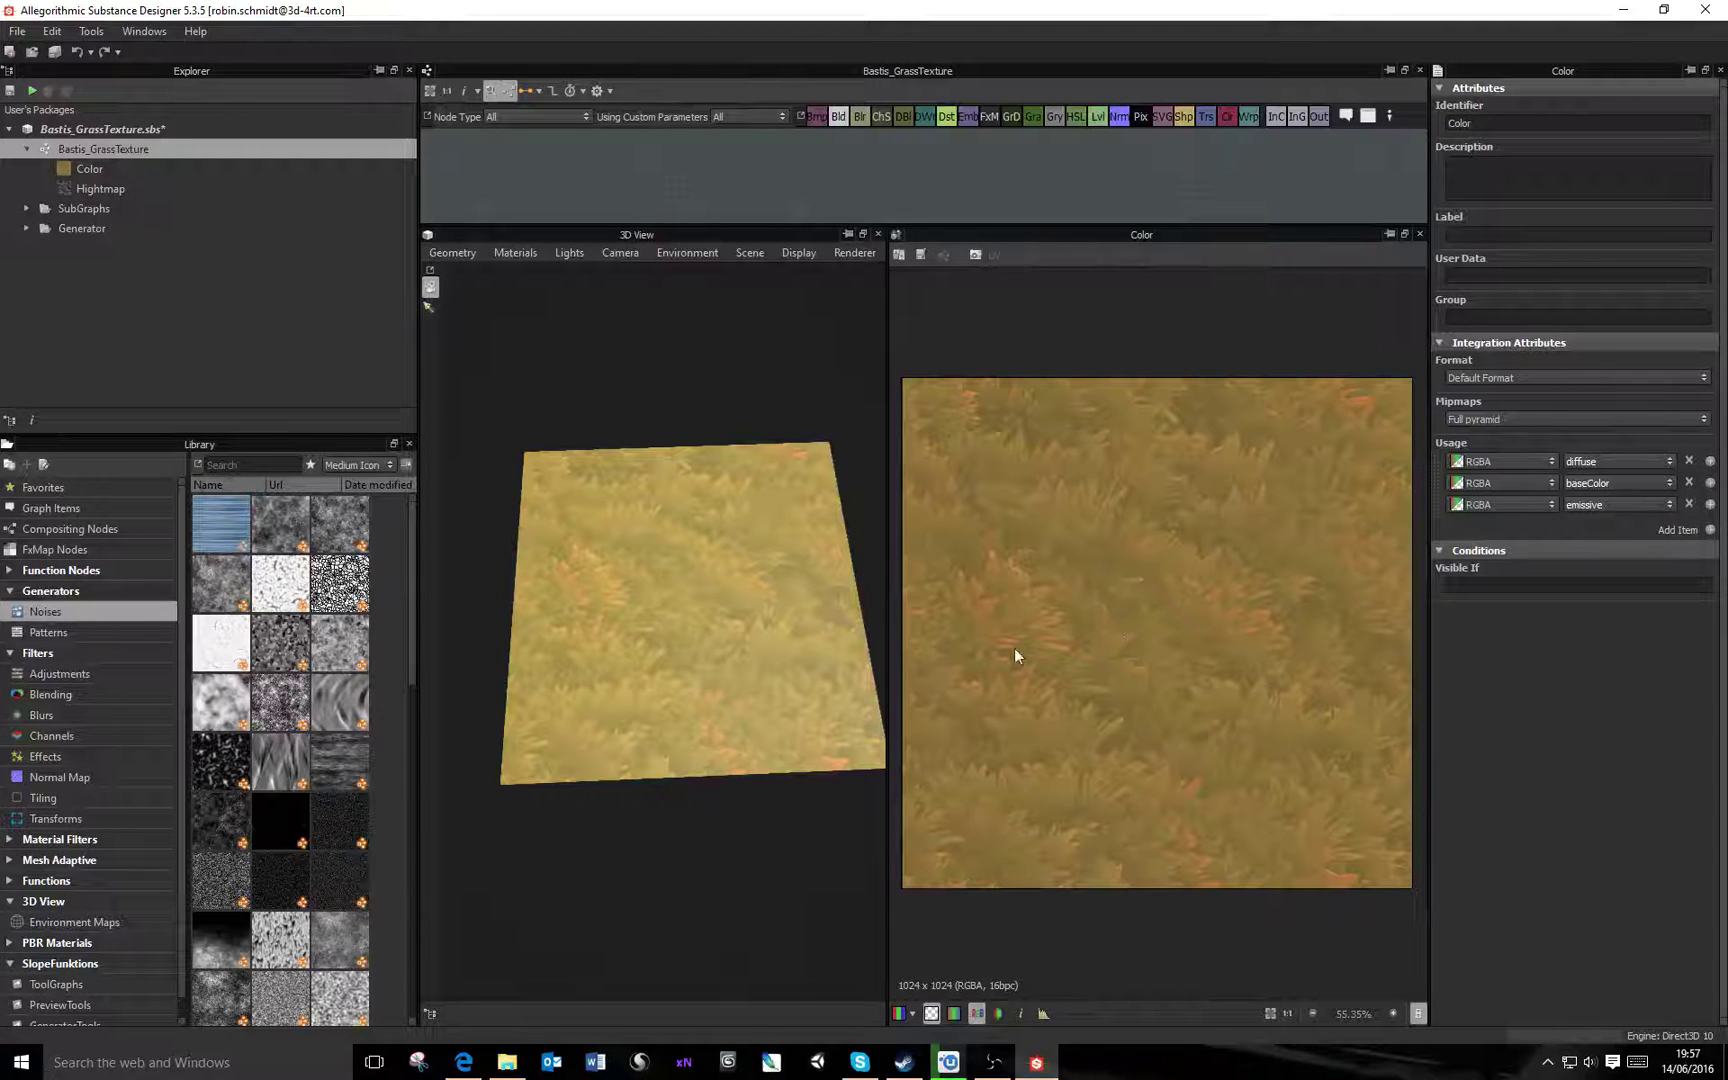
{"action": "scroll", "coordinate": [1066, 640], "scroll_direction": "down", "scroll_amount": 2}
{"action": "scroll", "coordinate": [1074, 606], "scroll_direction": "up", "scroll_amount": 1}
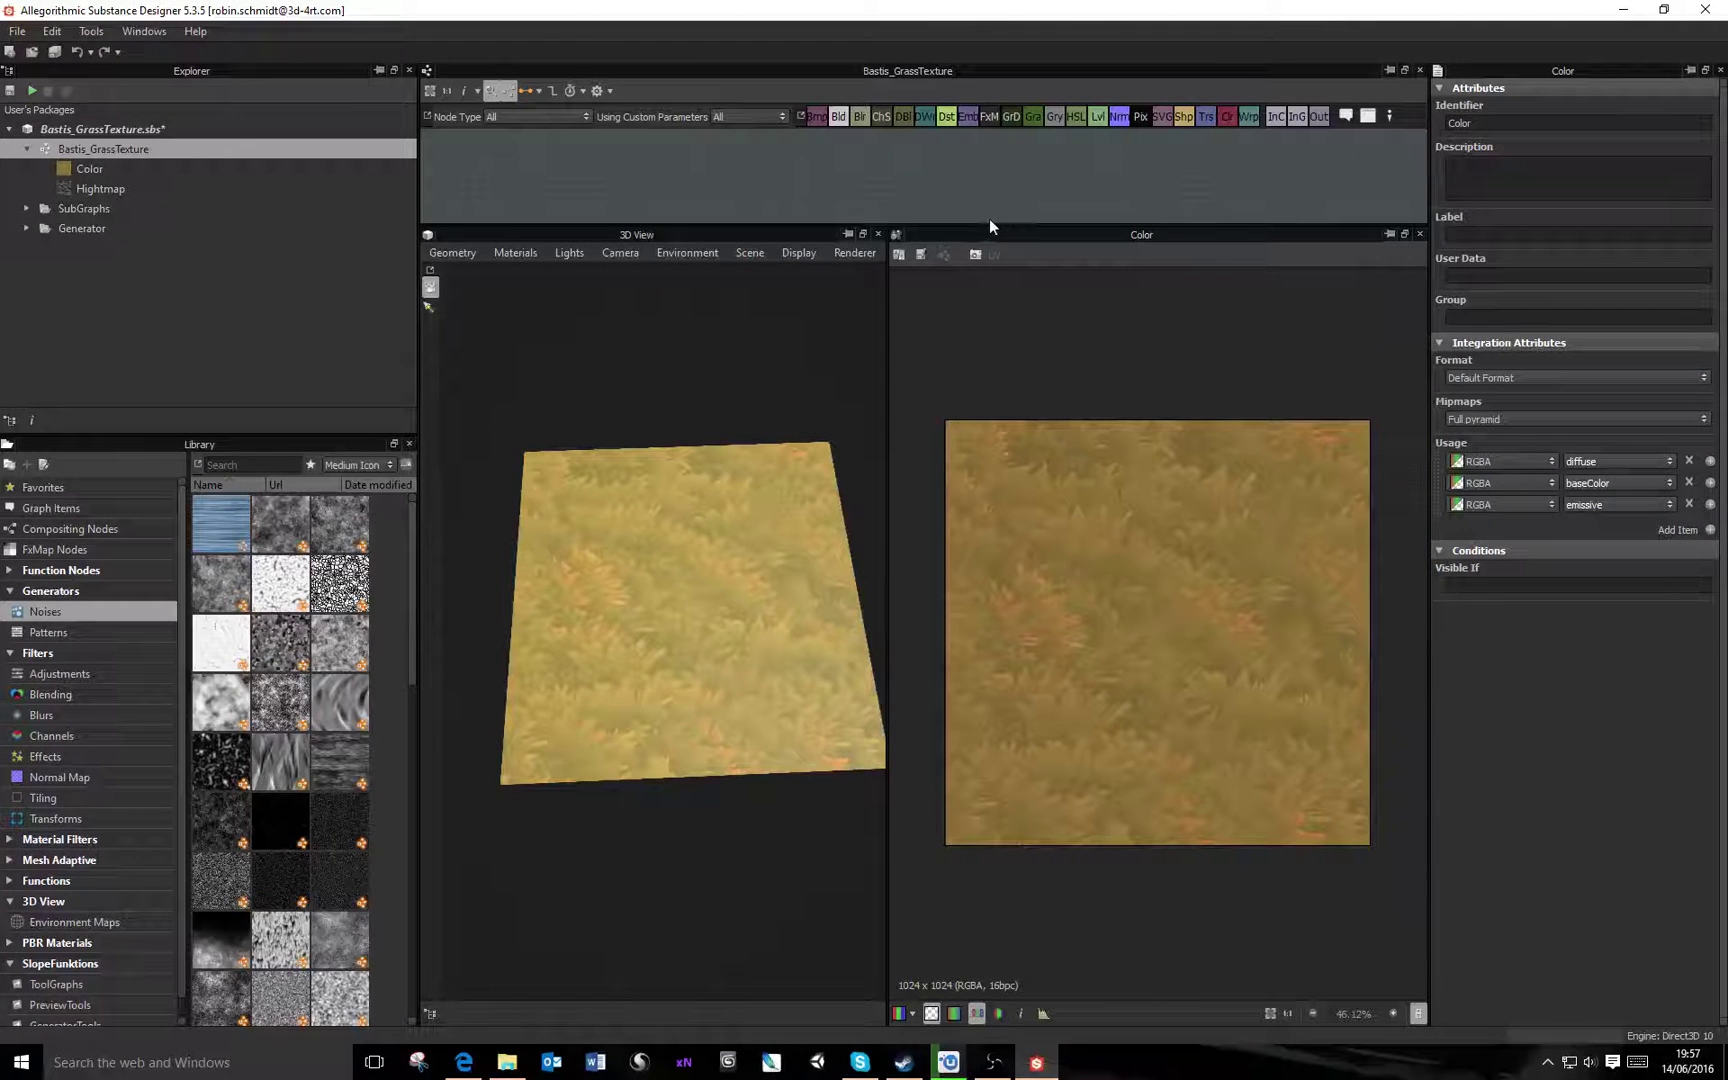
Give the graph most of the workspace height again and nudge the Highlights frame slightly upward
{"action": "left_click_drag", "start_coordinate": [990, 226], "coordinate": [1060, 663]}
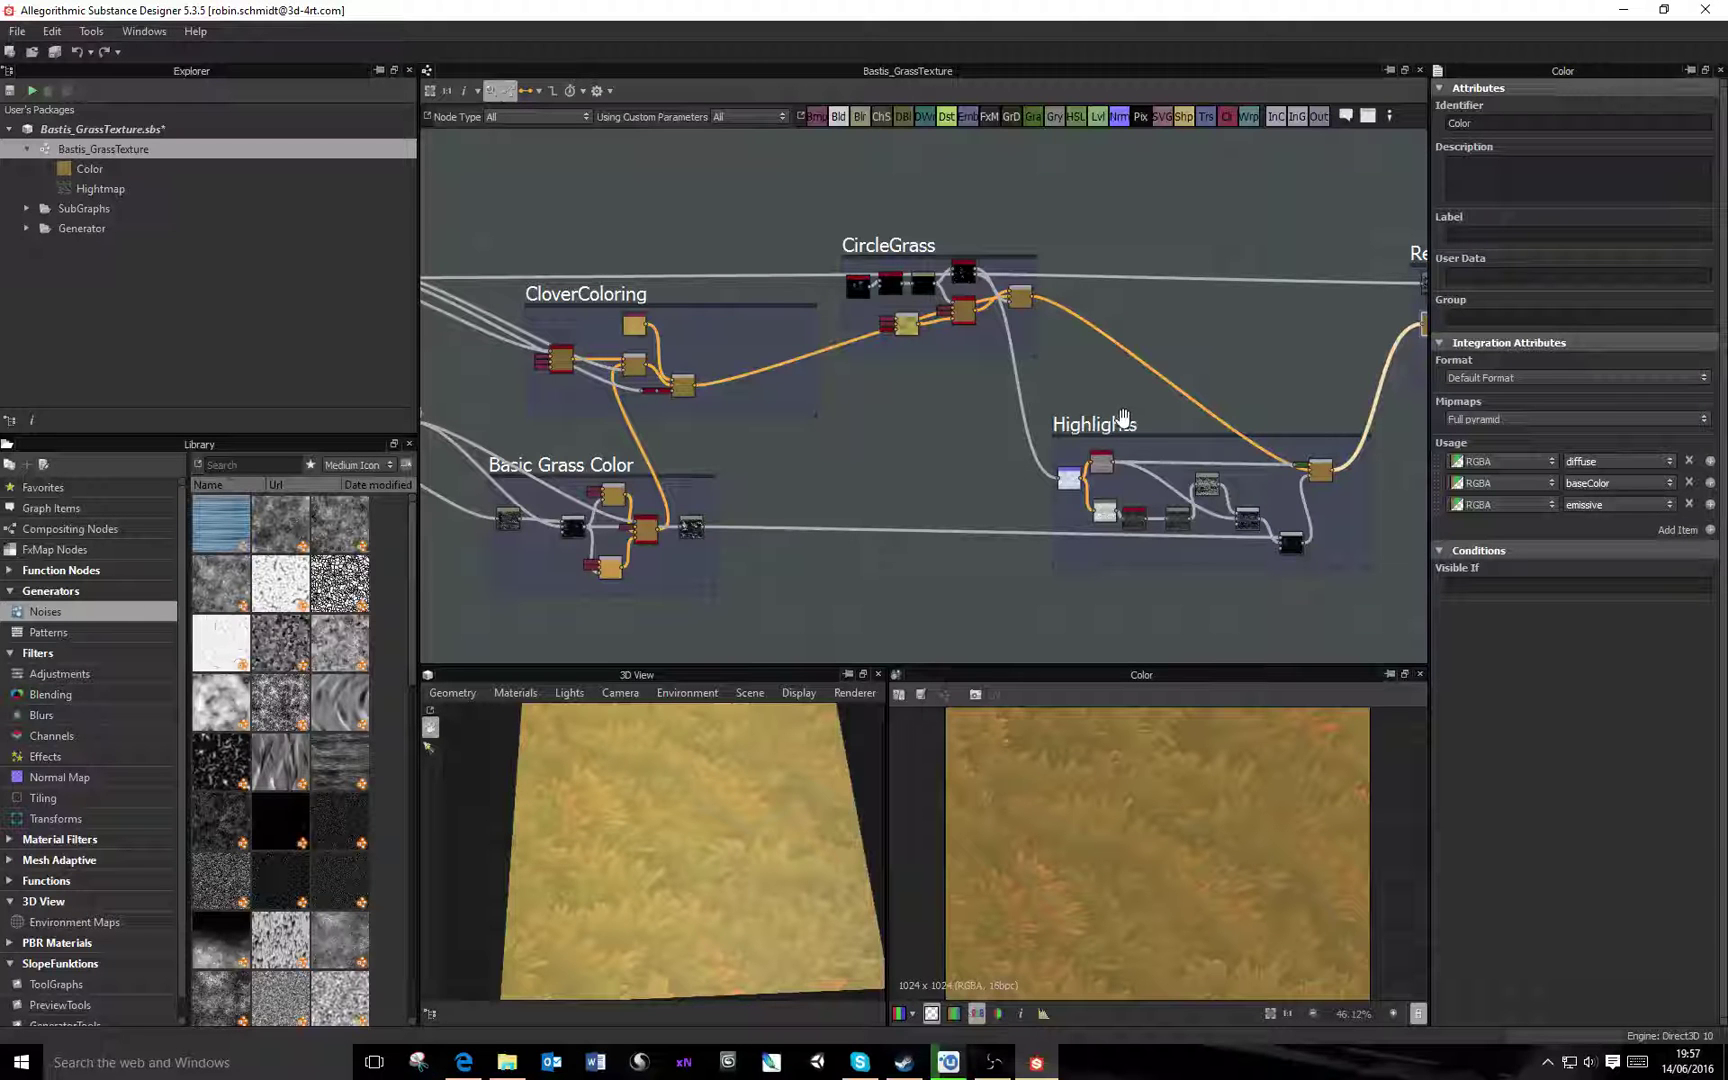
{"action": "left_click_drag", "start_coordinate": [1124, 418], "coordinate": [1124, 410]}
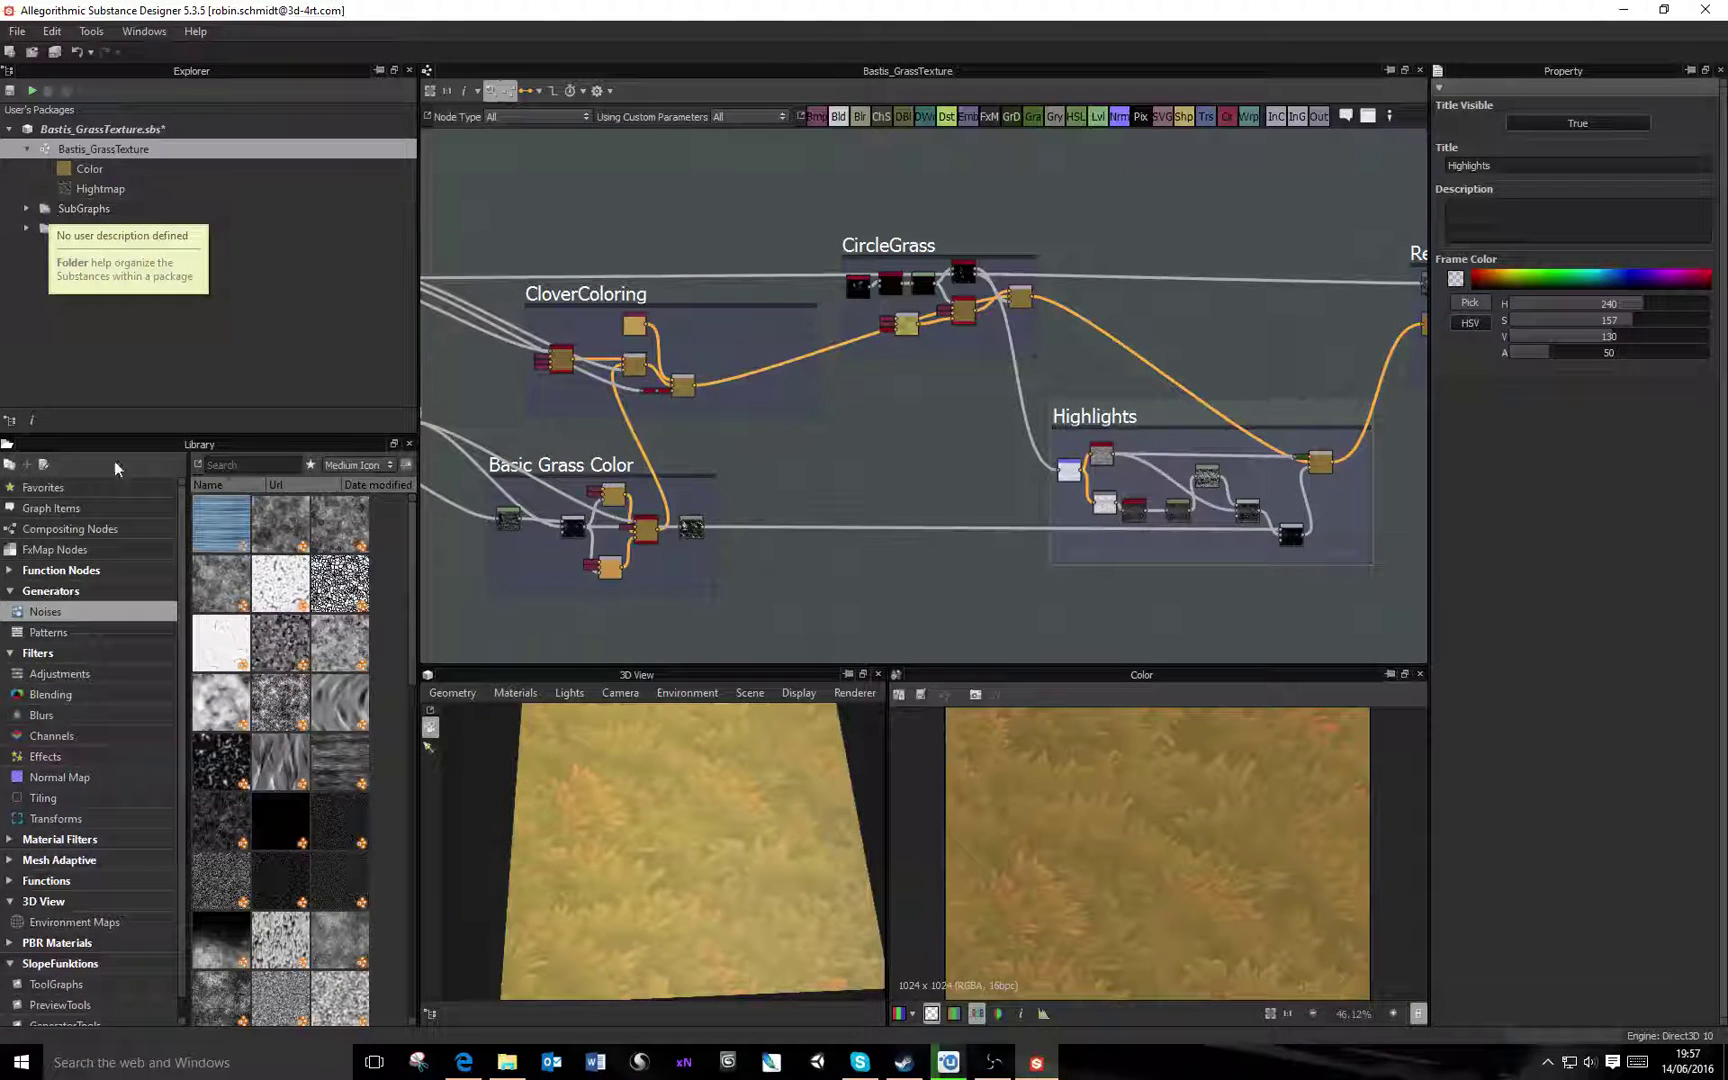
Collapse the Bastis_GrassTexture entry and expand the Generator and SubGraphs folders in the package tree
{"action": "left_click", "coordinate": [27, 149]}
{"action": "left_click", "coordinate": [27, 189]}
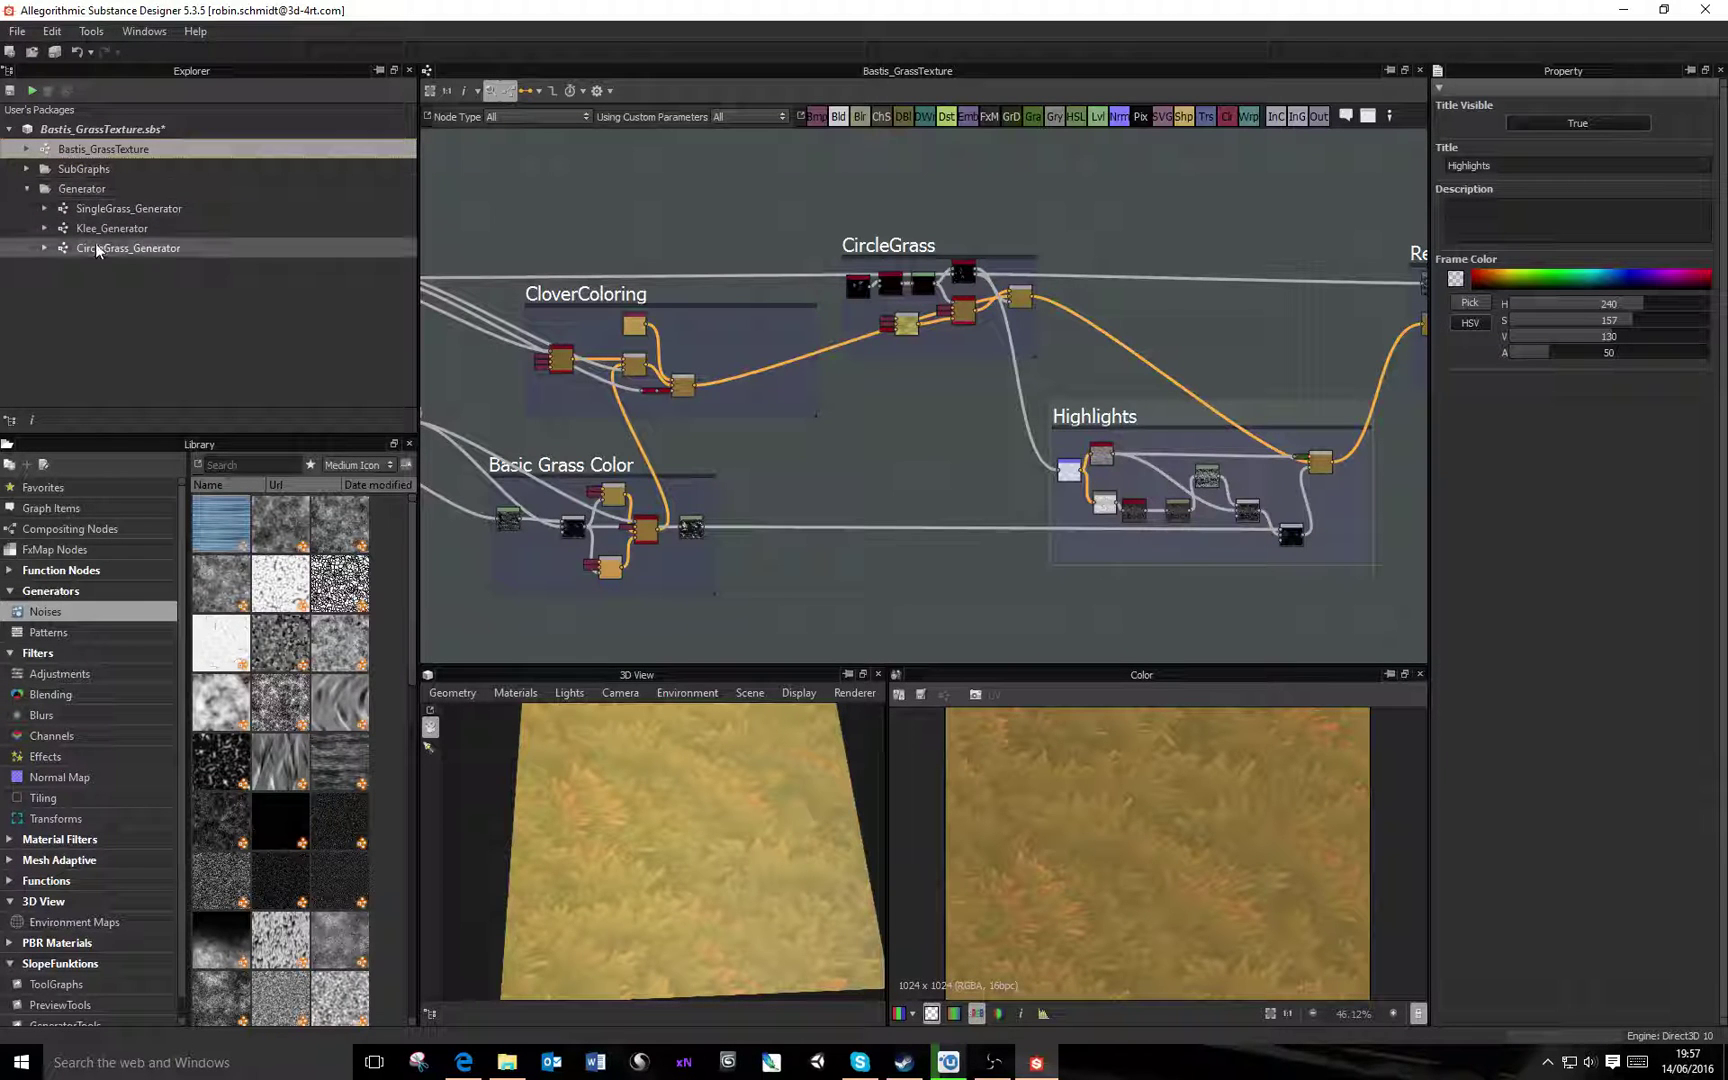
{"action": "left_click", "coordinate": [27, 169]}
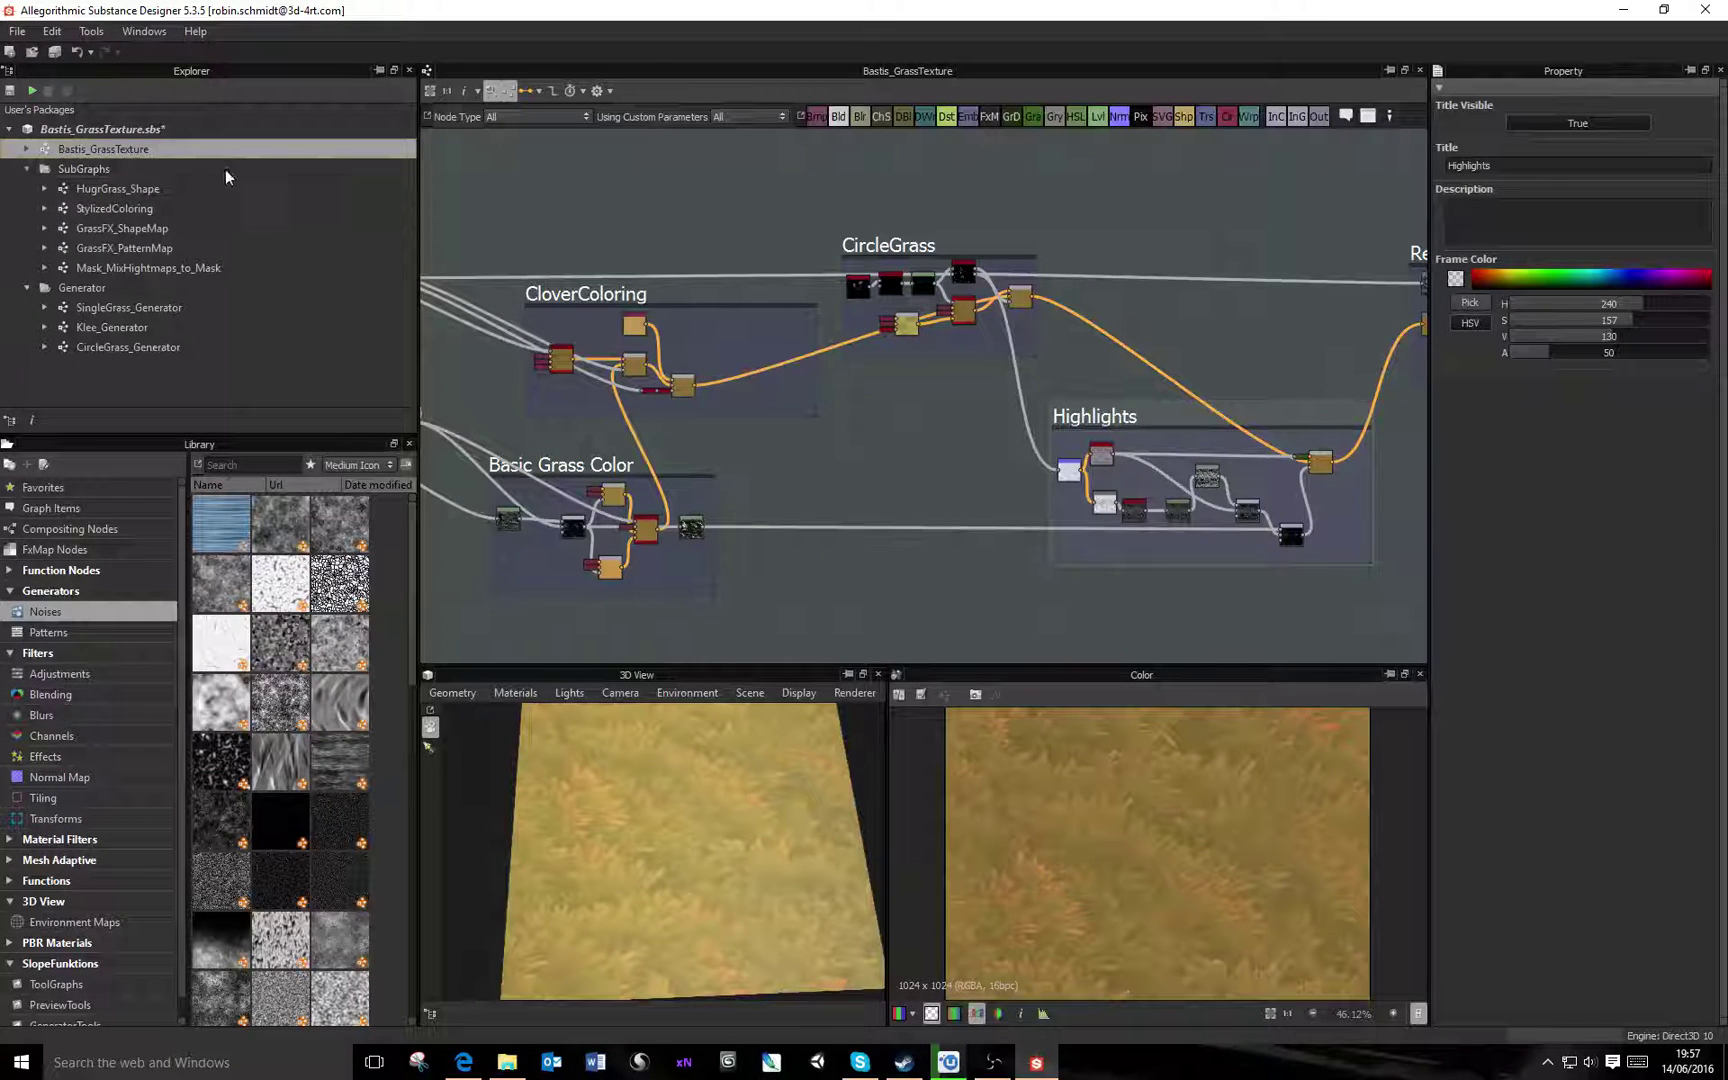
Review the overall graph layout from the Clover frame through the colouring frames to Highlights and Result
{"action": "middle_click_drag", "start_coordinate": [872, 464], "coordinate": [1058, 462]}
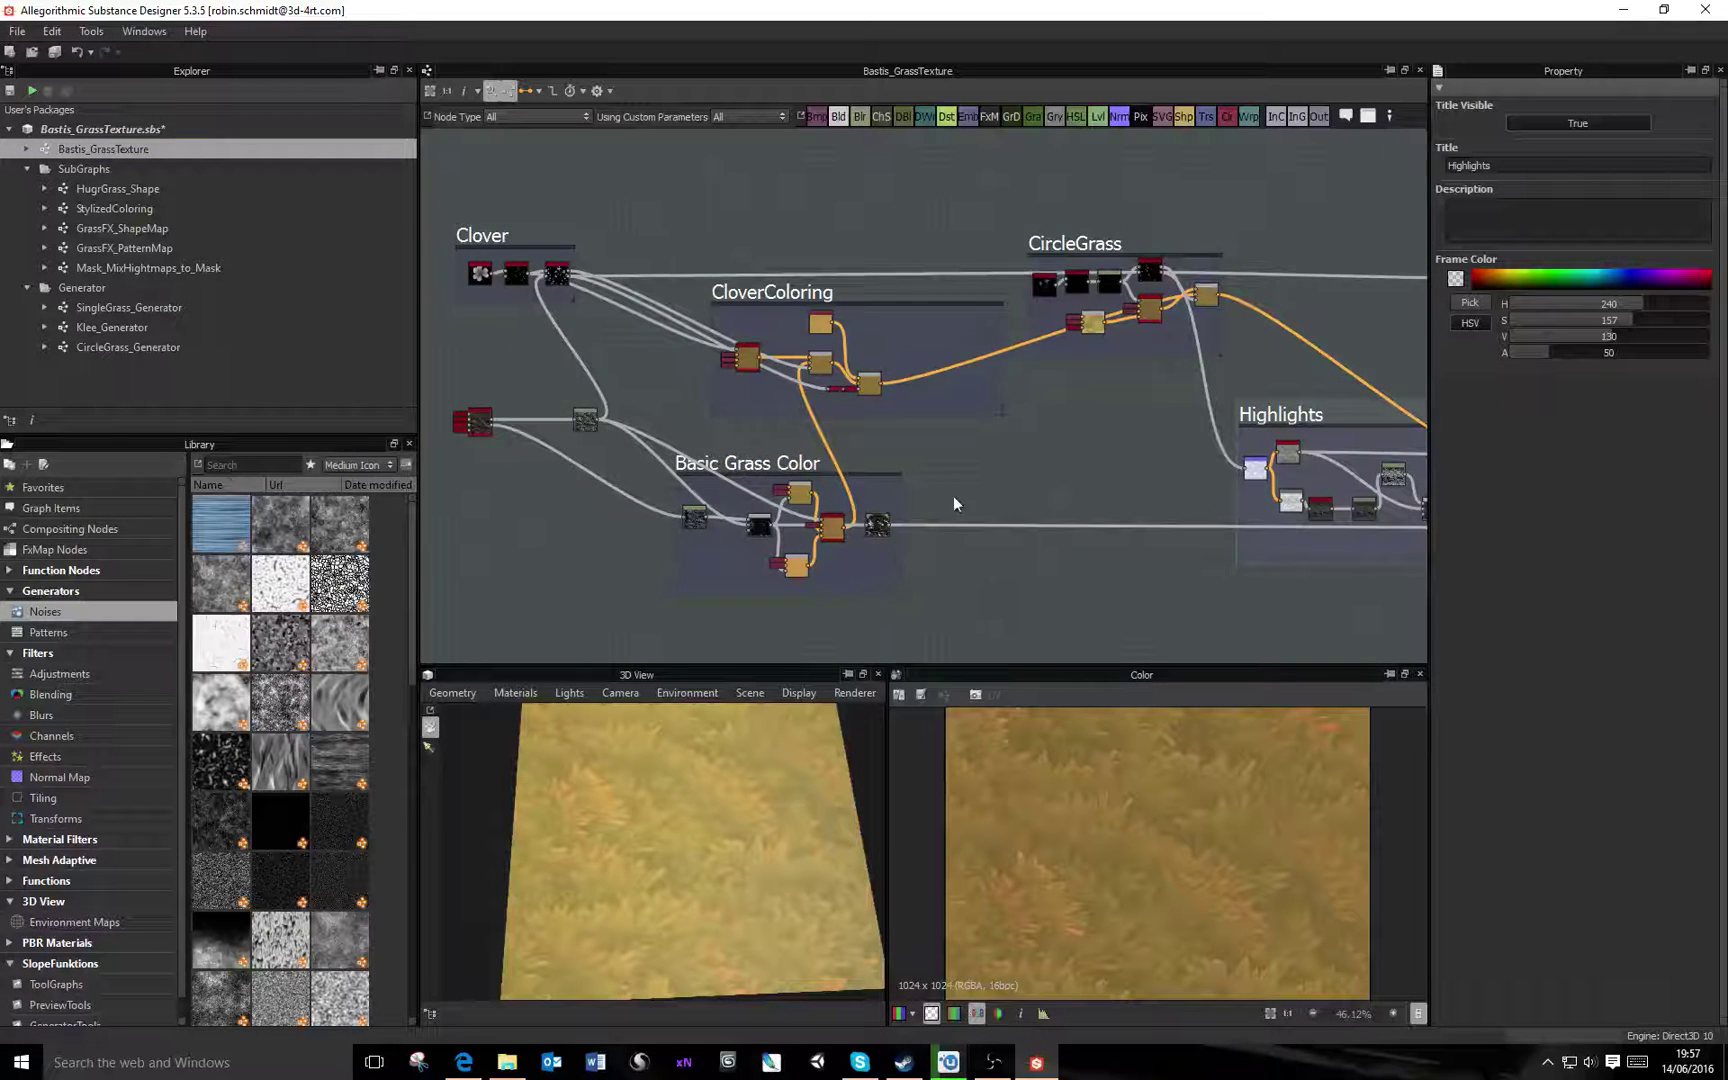
{"action": "middle_click_drag", "start_coordinate": [954, 499], "coordinate": [712, 480]}
{"action": "middle_click_drag", "start_coordinate": [1182, 374], "coordinate": [752, 392]}
{"action": "middle_click_drag", "start_coordinate": [576, 368], "coordinate": [954, 374]}
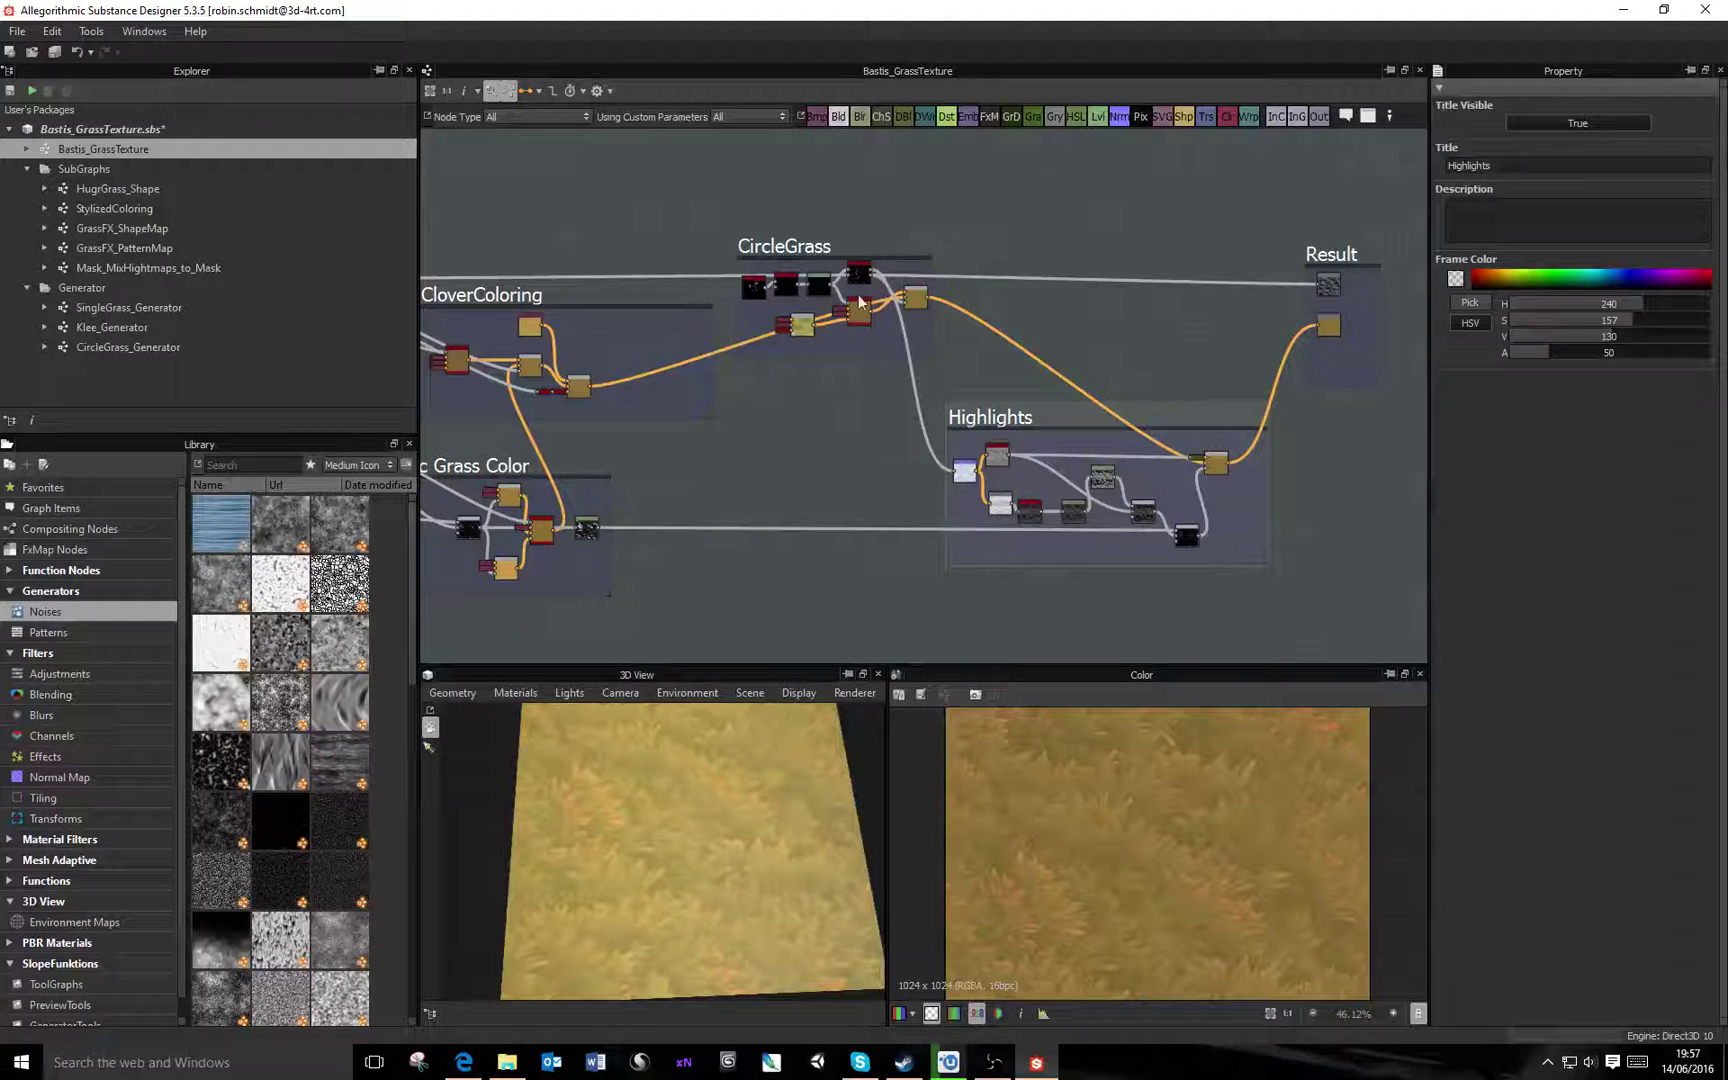
{"action": "middle_click_drag", "start_coordinate": [742, 458], "coordinate": [1114, 481]}
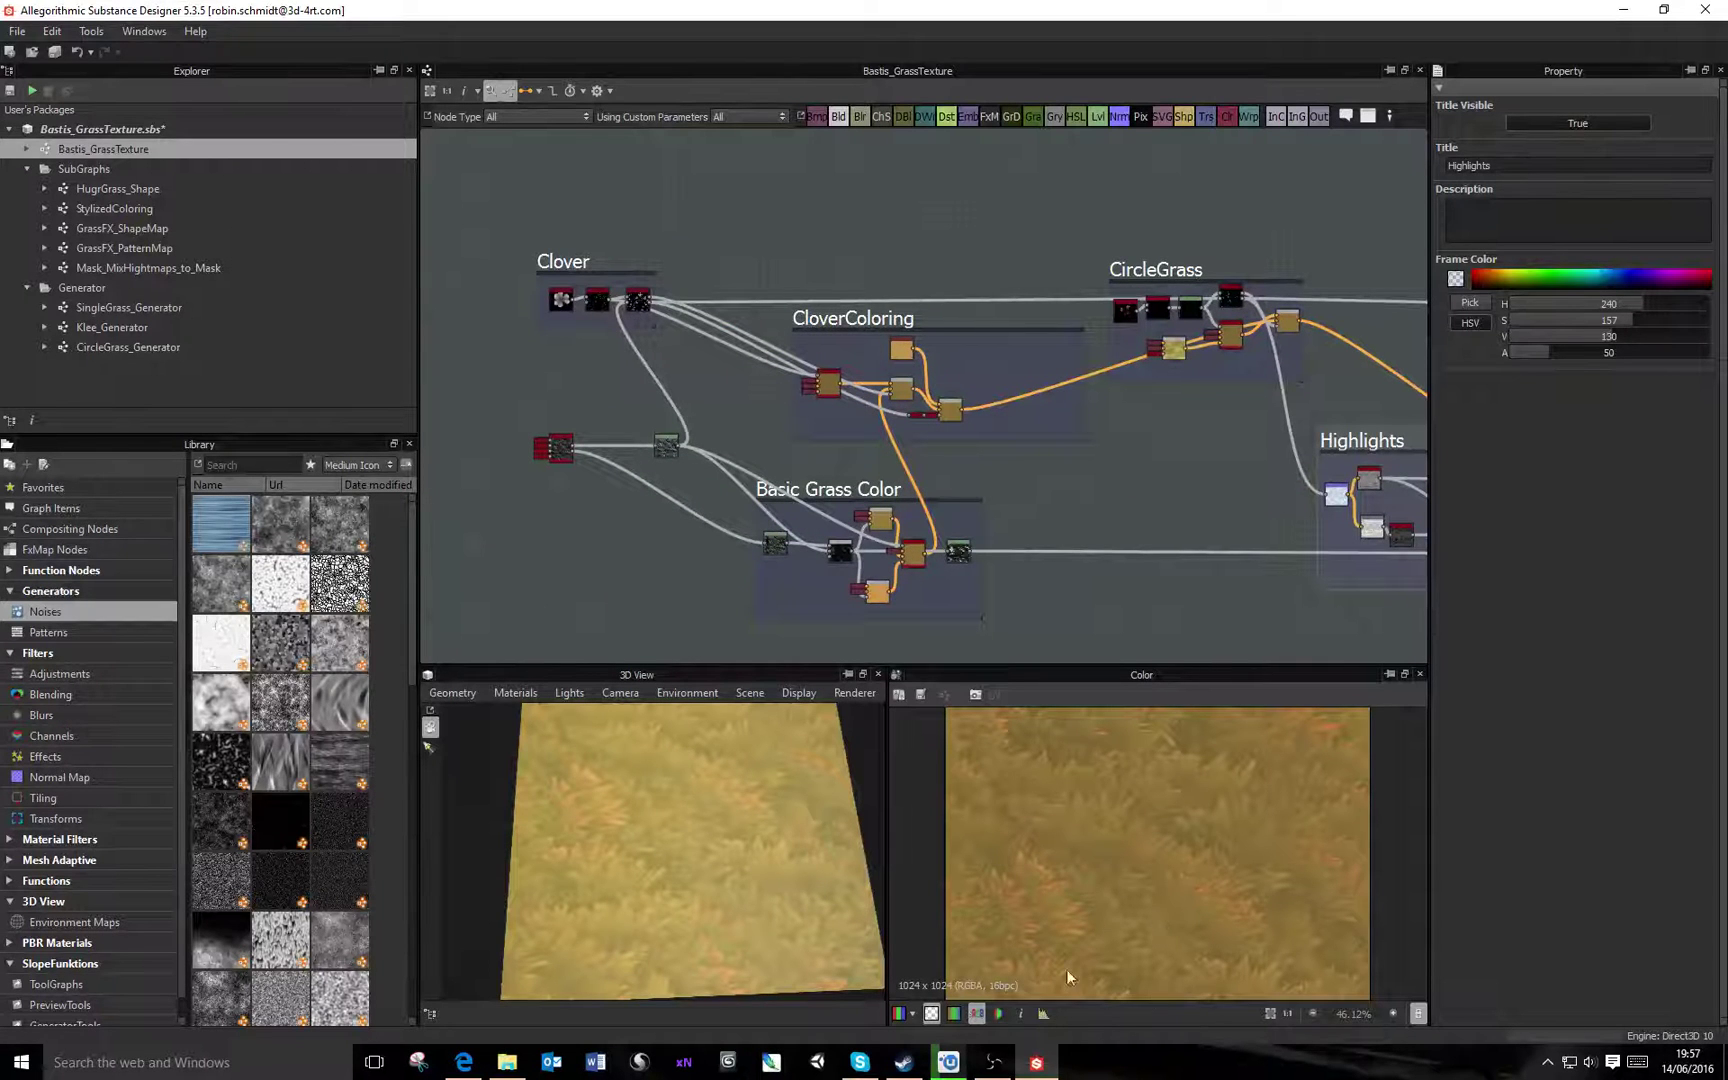
{"action": "middle_click_drag", "start_coordinate": [1212, 503], "coordinate": [922, 525]}
{"action": "mouse_move", "coordinate": [1142, 502]}
{"action": "middle_mouse_down"}
{"action": "mouse_move", "coordinate": [902, 490]}
{"action": "mouse_move", "coordinate": [1128, 505]}
{"action": "middle_mouse_up"}
{"action": "middle_click_drag", "start_coordinate": [822, 535], "coordinate": [1079, 550]}
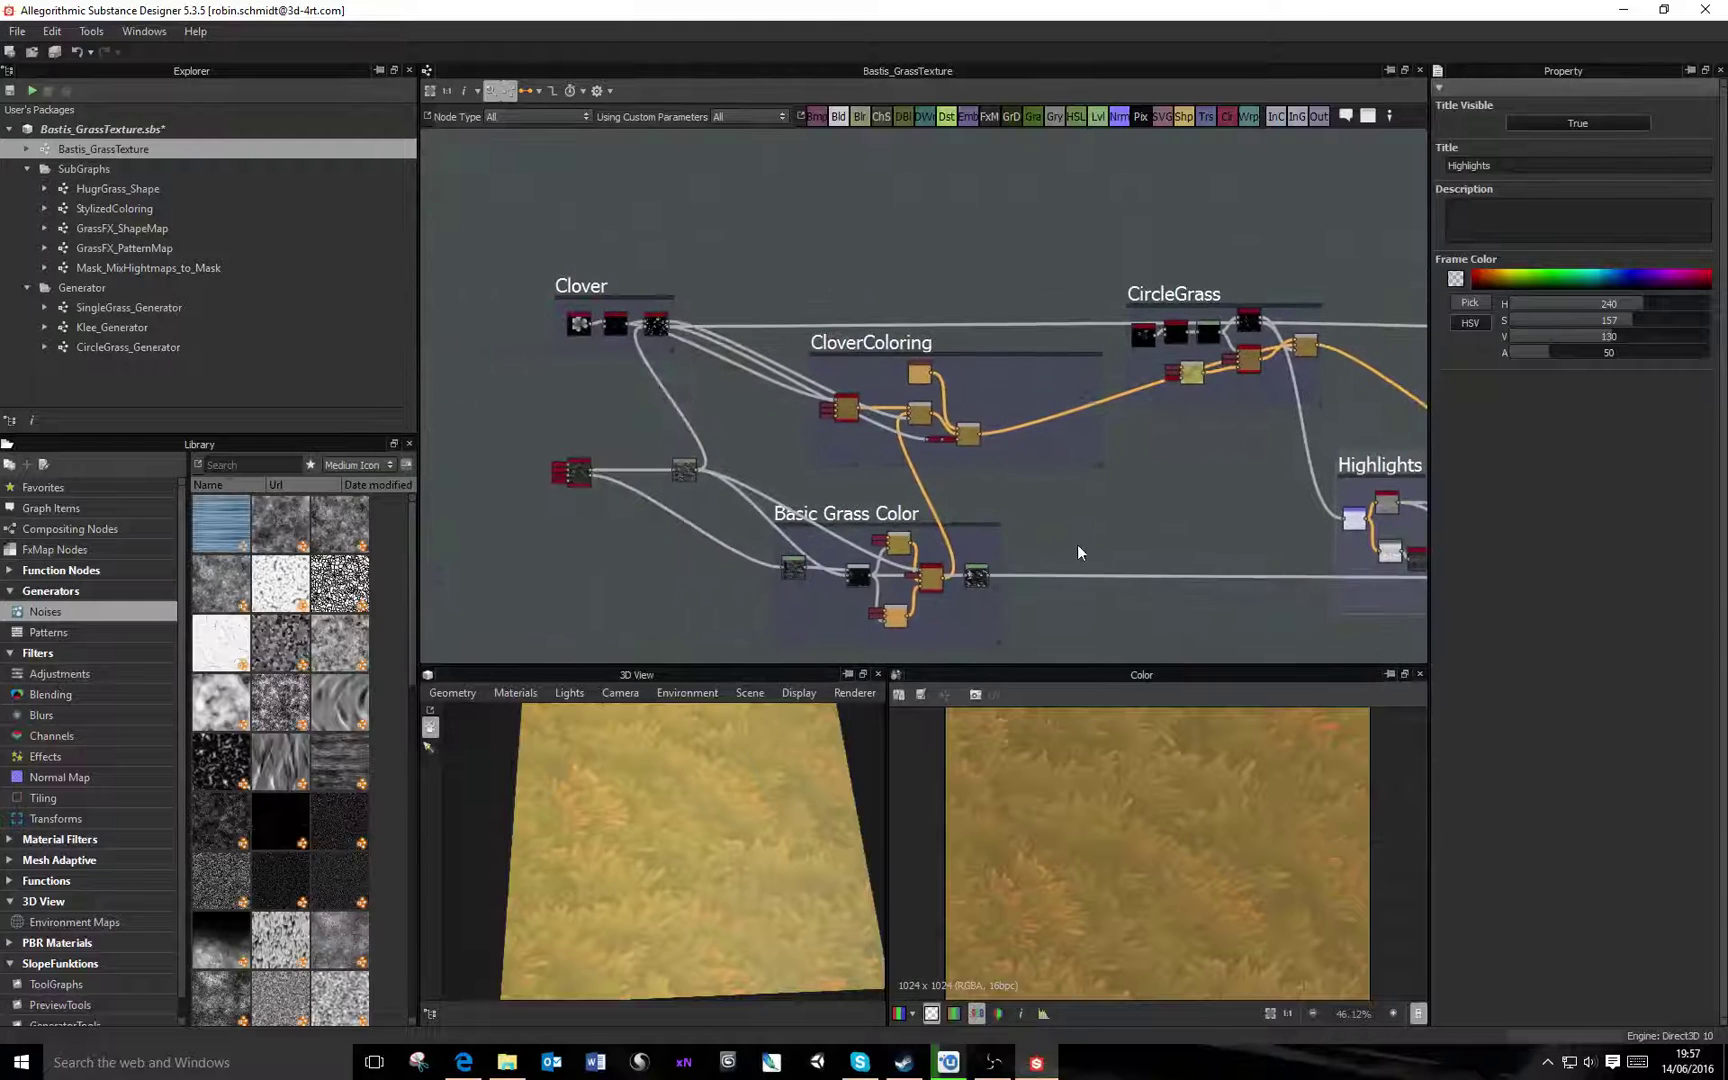
Move the Grass Pattern node slightly closer to the Levels node it feeds
{"action": "scroll", "coordinate": [583, 477], "scroll_direction": "up", "scroll_amount": 5}
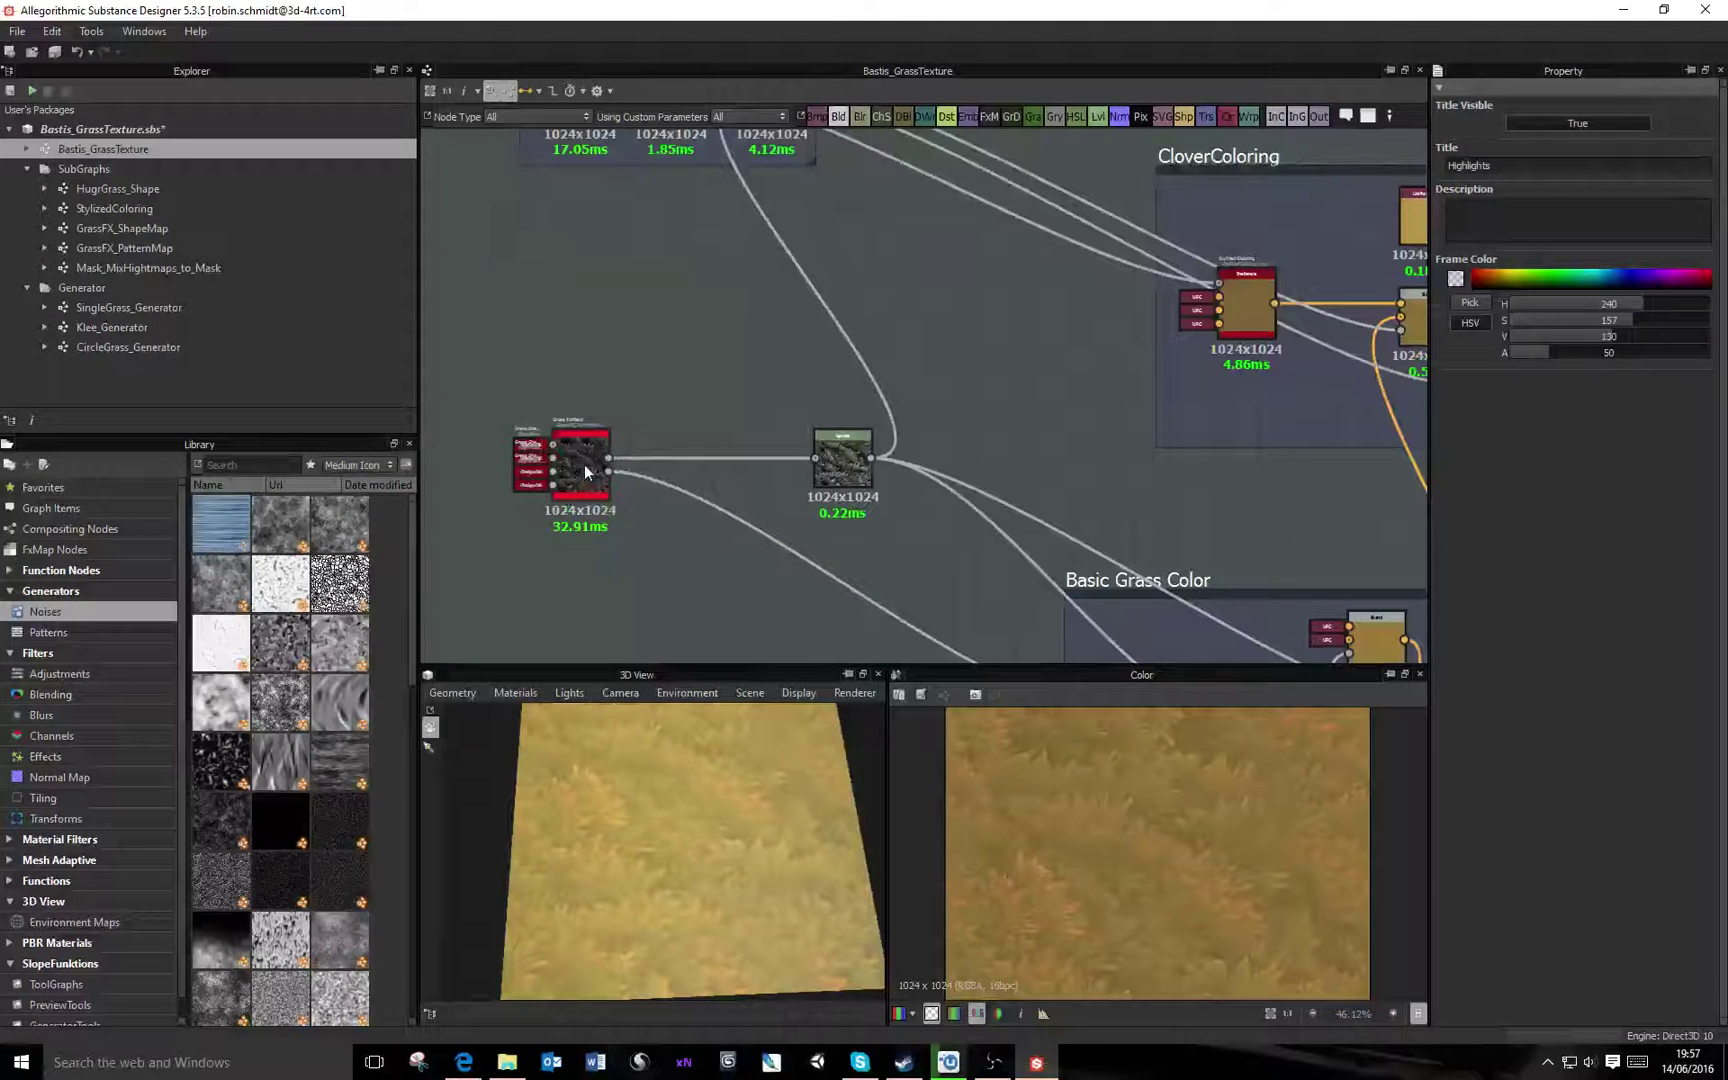
{"action": "left_click", "coordinate": [600, 464]}
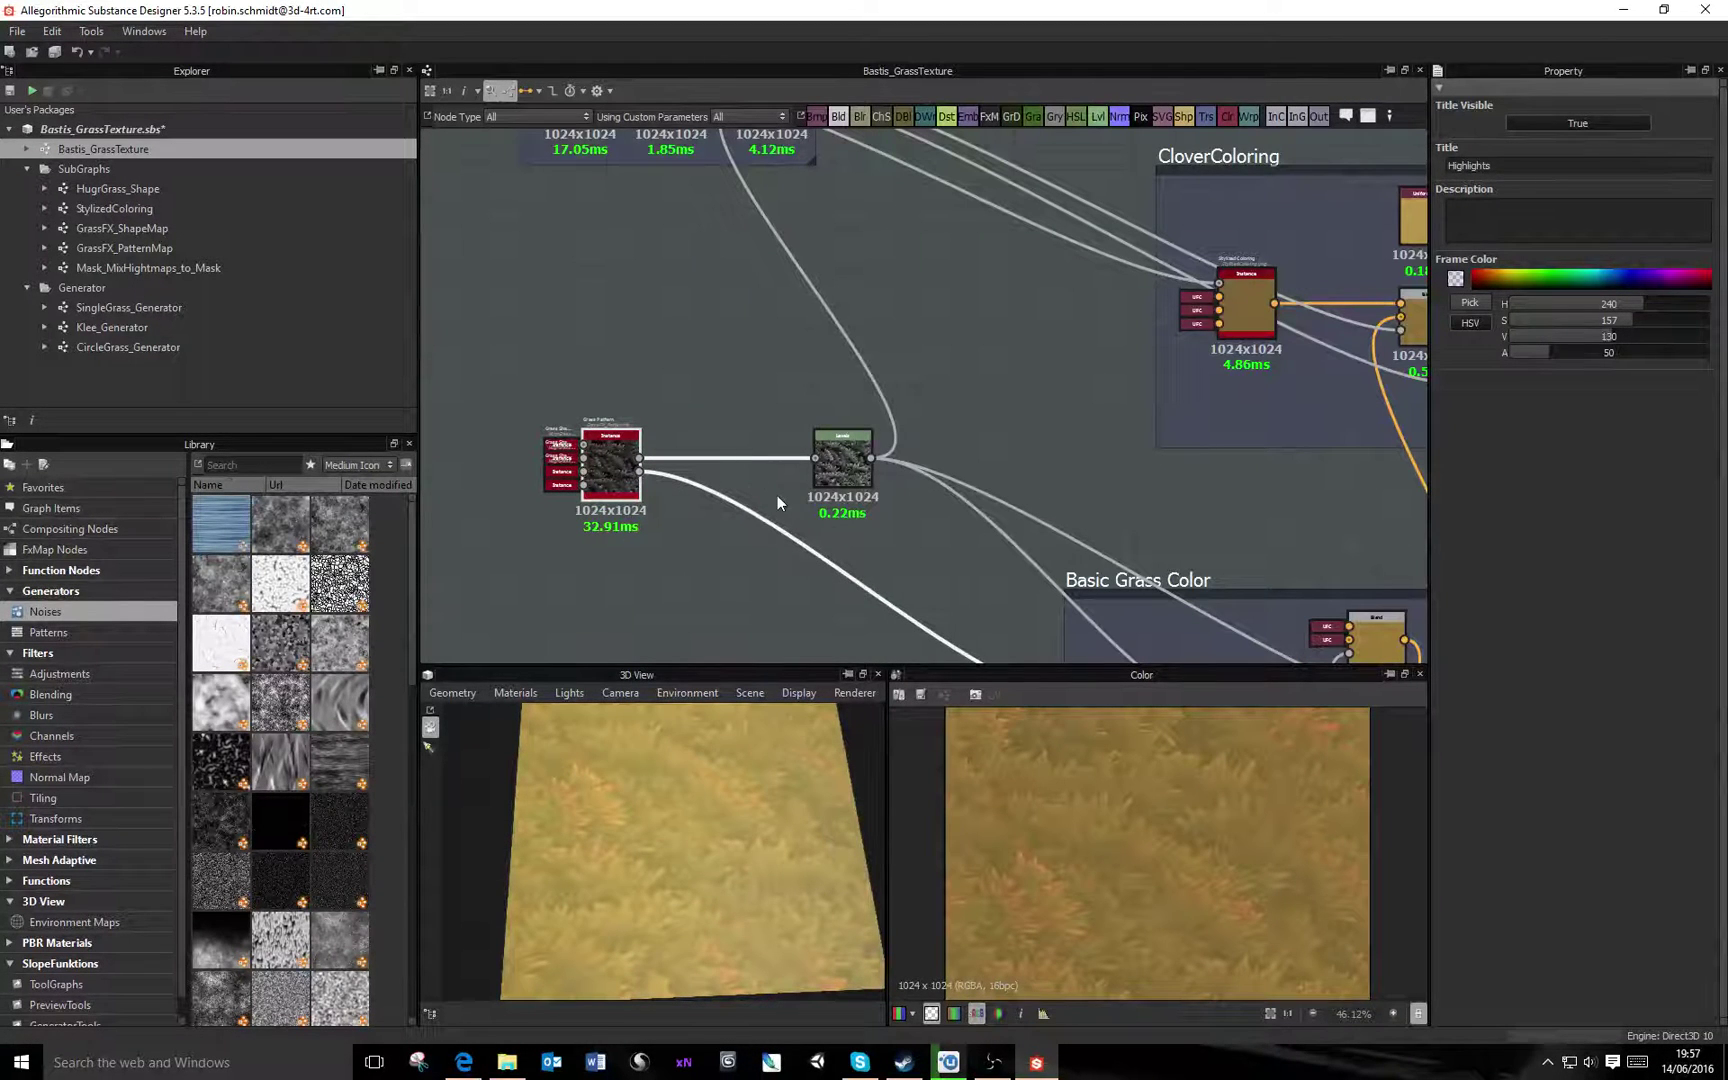
{"action": "scroll", "coordinate": [1079, 518], "scroll_direction": "down", "scroll_amount": 3}
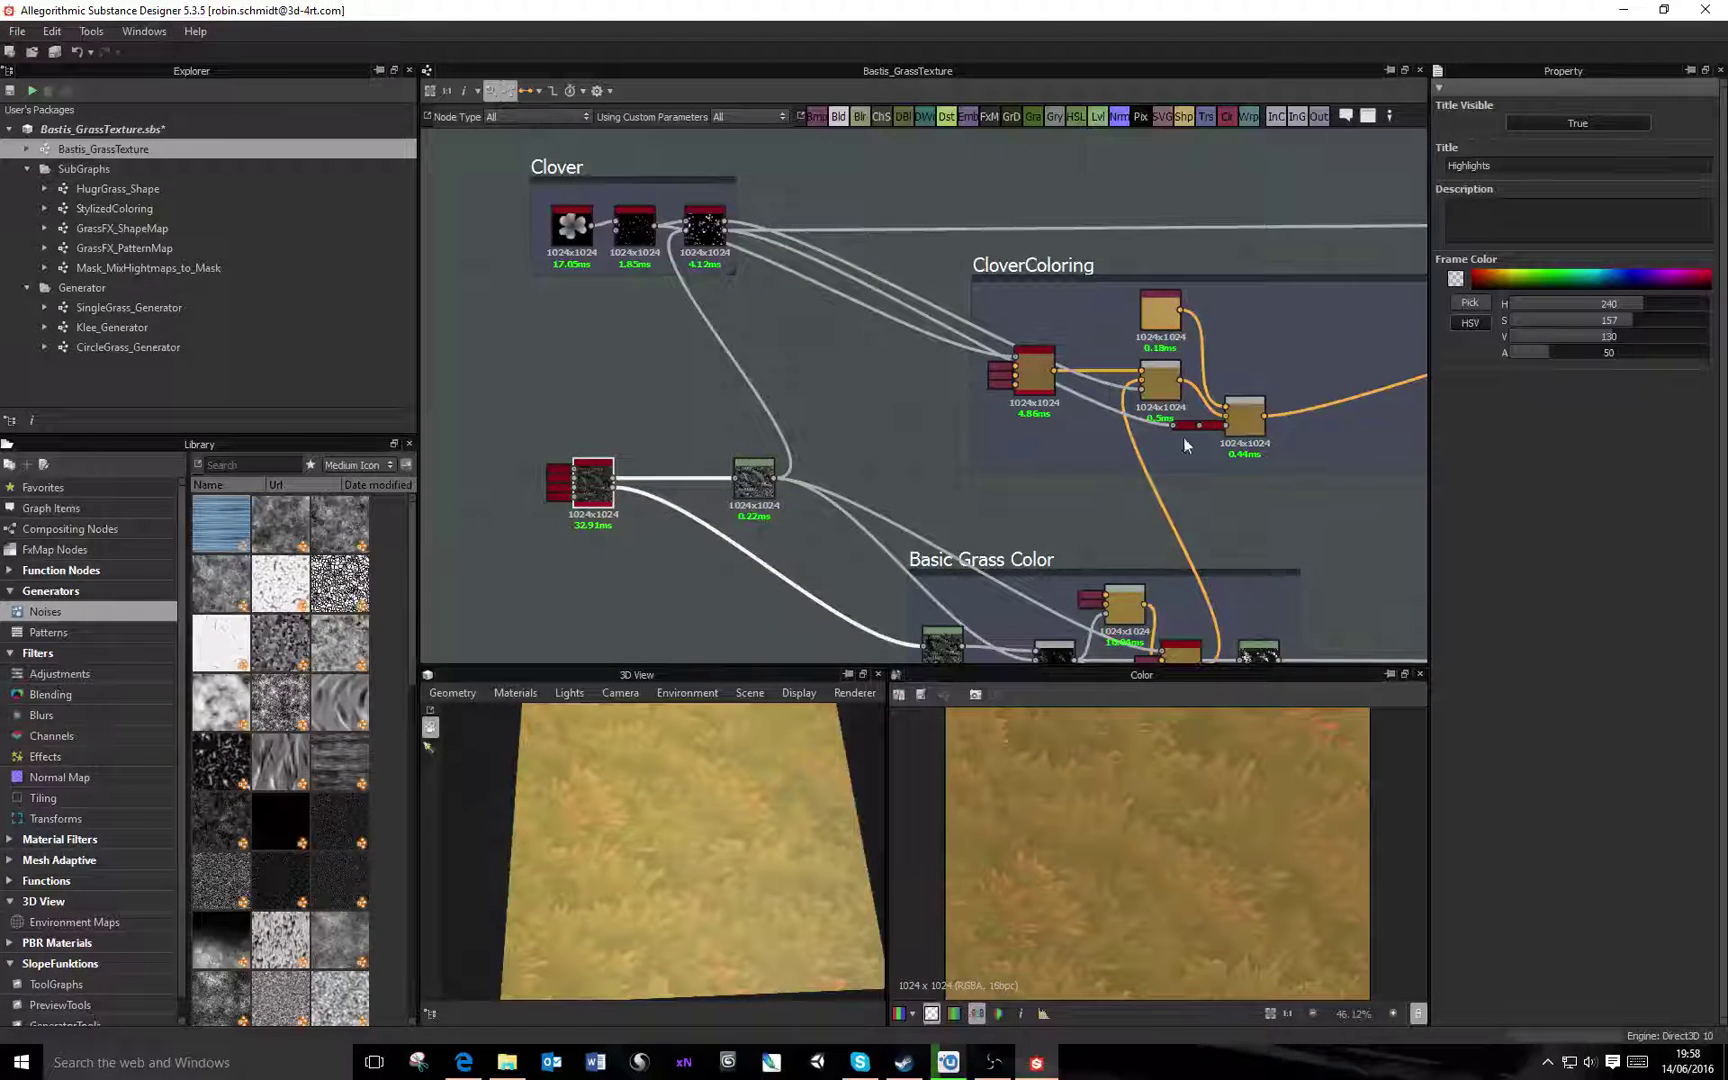
Preview the Stylized Coloring node of the CloverColoring frame in the 2D view and examine its clover pattern and inputs
{"action": "middle_click_drag", "start_coordinate": [1183, 437], "coordinate": [836, 421]}
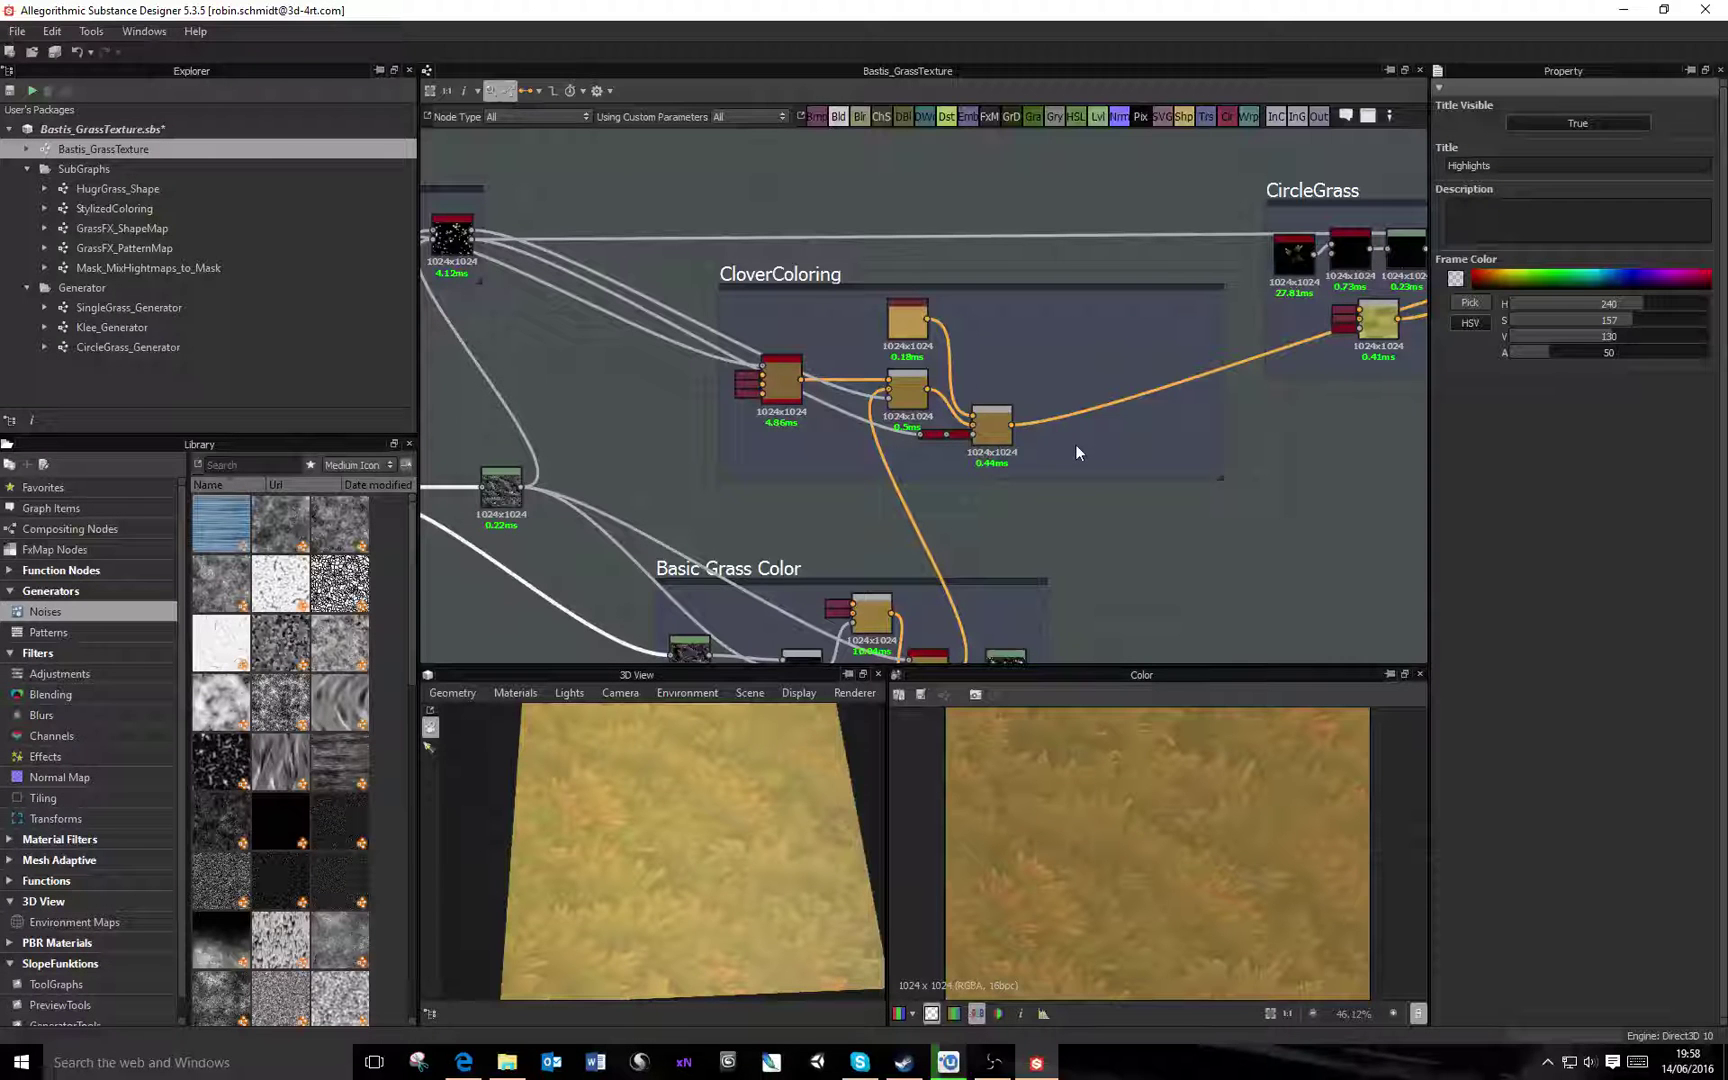
{"action": "middle_click_drag", "start_coordinate": [1245, 518], "coordinate": [1008, 456]}
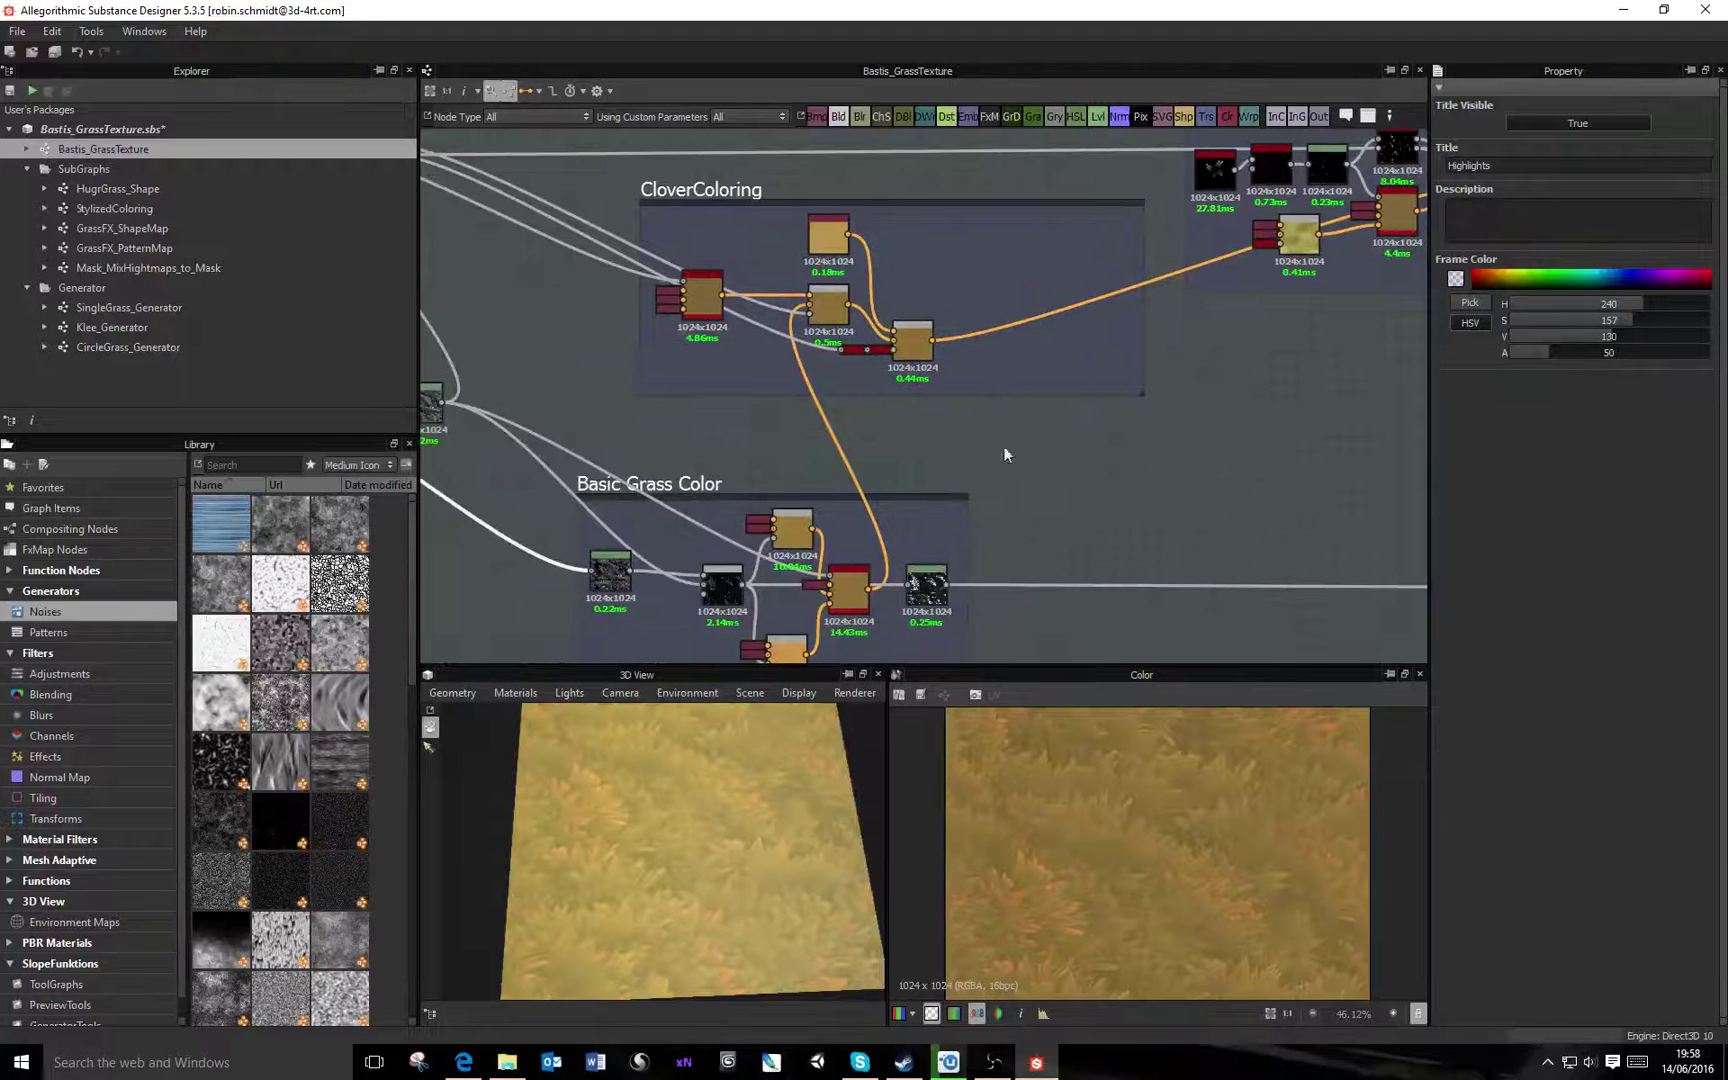
{"action": "left_click", "coordinate": [715, 316]}
{"action": "scroll", "coordinate": [1148, 890], "scroll_direction": "up", "scroll_amount": 5}
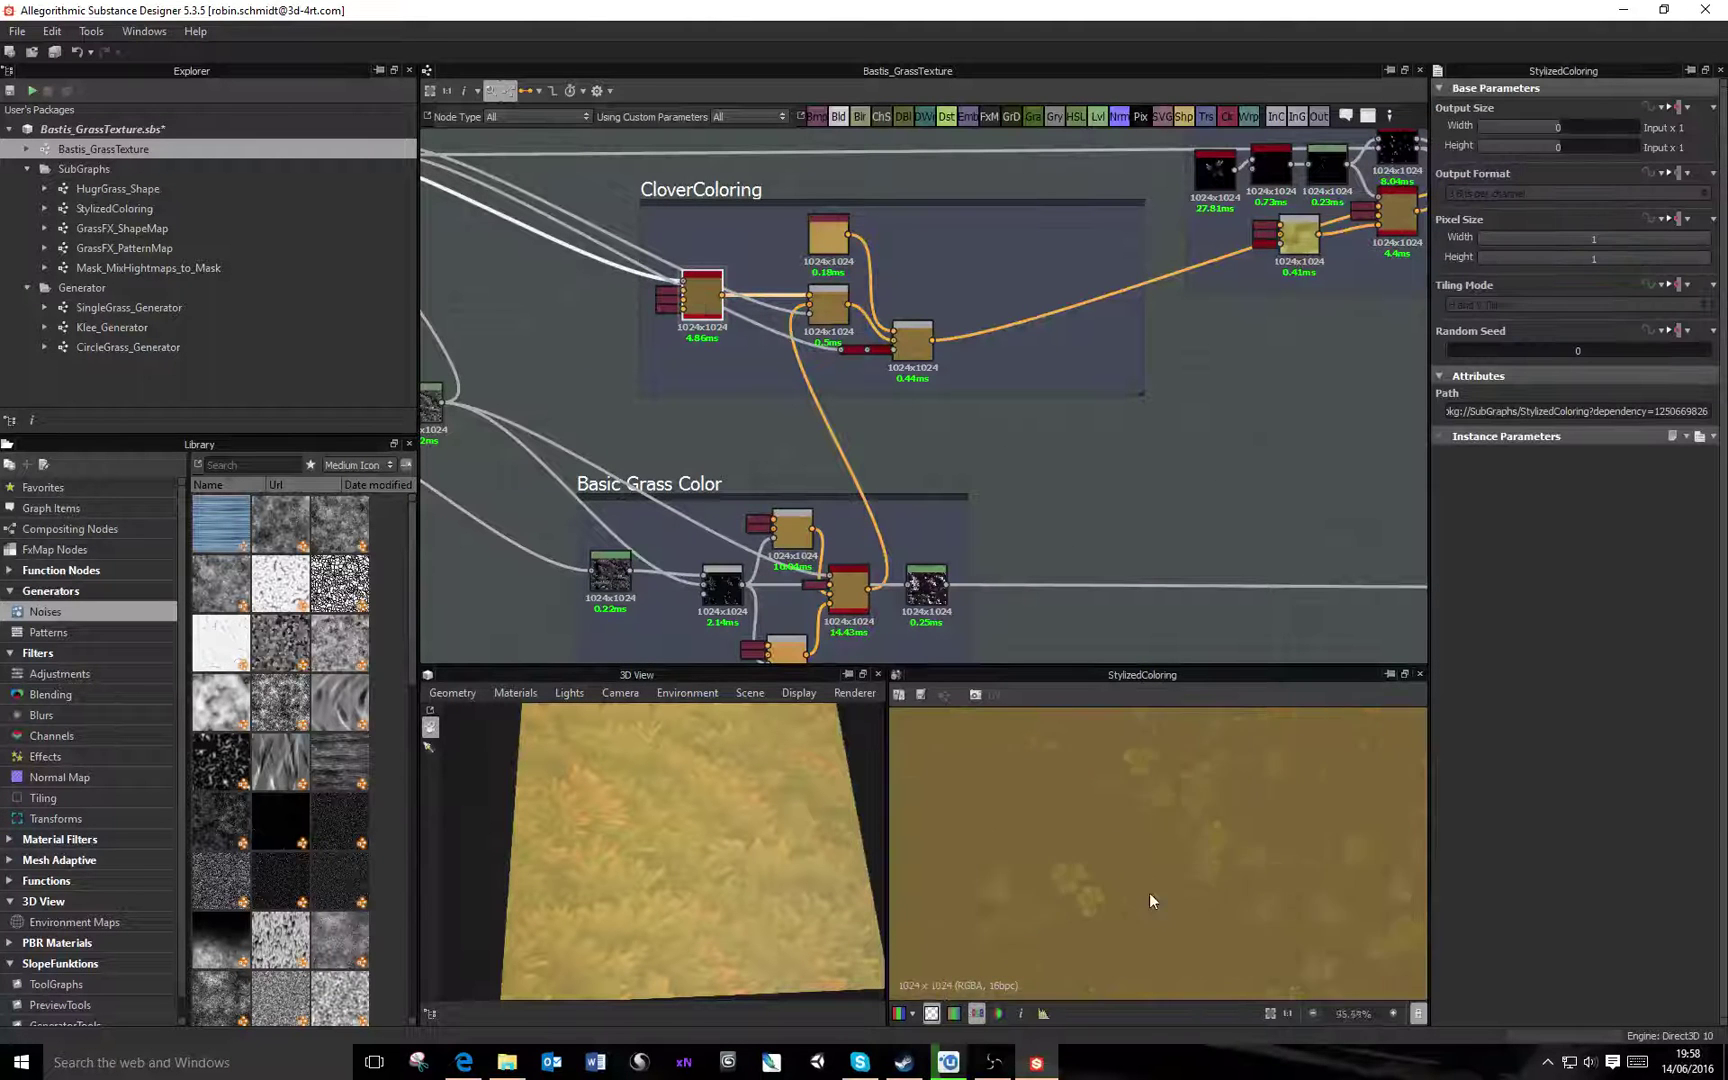
{"action": "middle_click_drag", "start_coordinate": [1022, 905], "coordinate": [1196, 888]}
{"action": "middle_click_drag", "start_coordinate": [782, 255], "coordinate": [859, 473]}
{"action": "scroll", "coordinate": [859, 473], "scroll_direction": "up", "scroll_amount": 4}
{"action": "scroll", "coordinate": [885, 579], "scroll_direction": "up", "scroll_amount": 1}
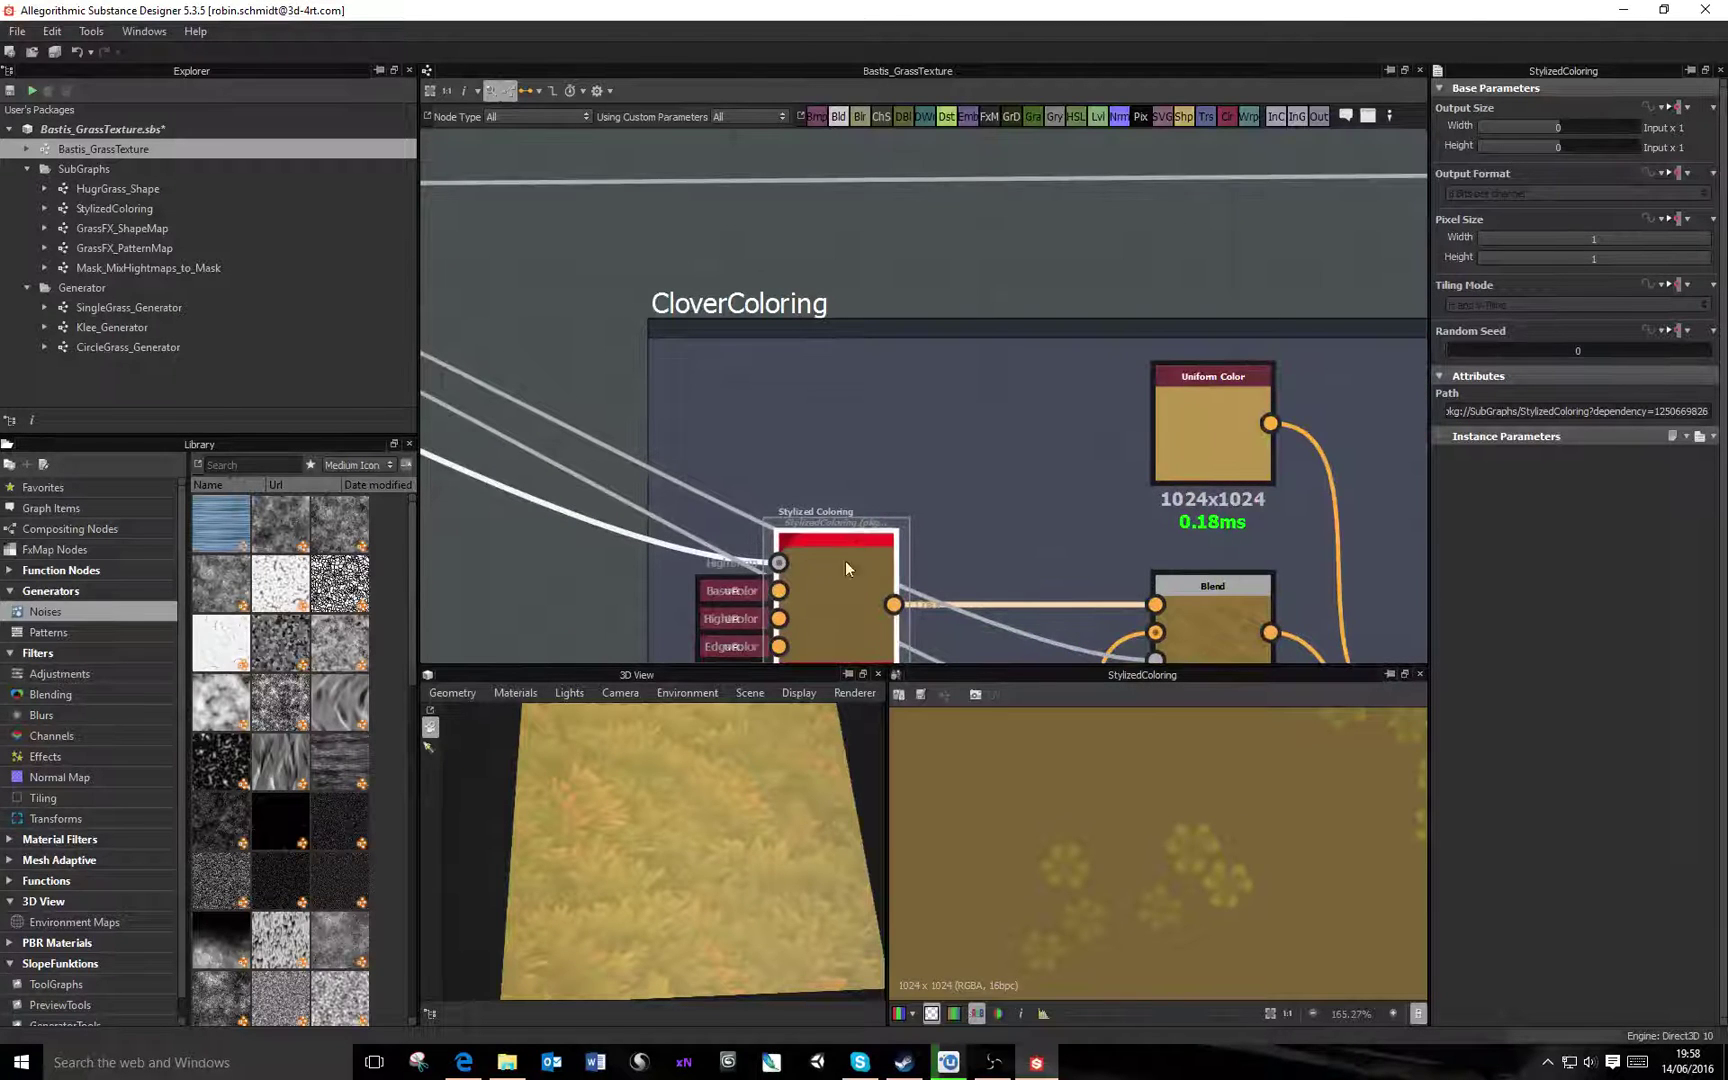
{"action": "middle_click_drag", "start_coordinate": [845, 611], "coordinate": [878, 459]}
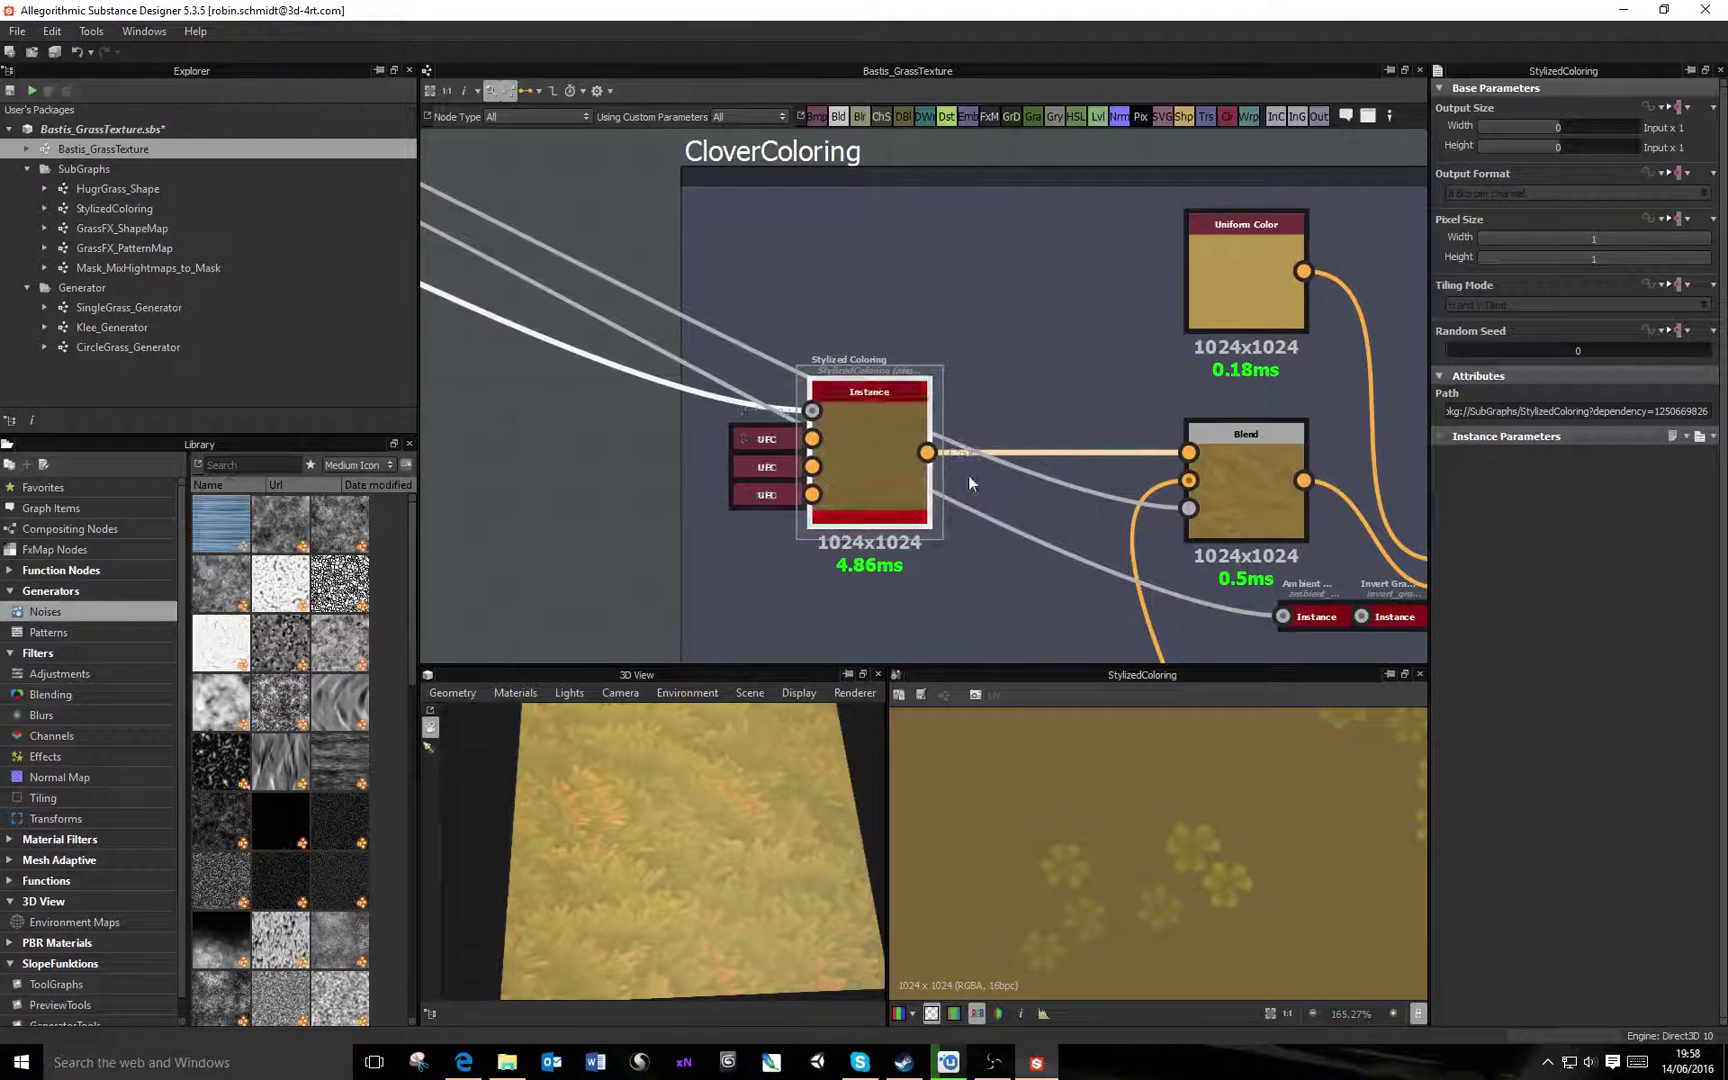
Preview the Stylized Coloring node of the Basic Grass Color frame in the 2D view and examine its grass colouring
{"action": "scroll", "coordinate": [992, 540], "scroll_direction": "down", "scroll_amount": 4}
{"action": "middle_click_drag", "start_coordinate": [971, 576], "coordinate": [971, 389]}
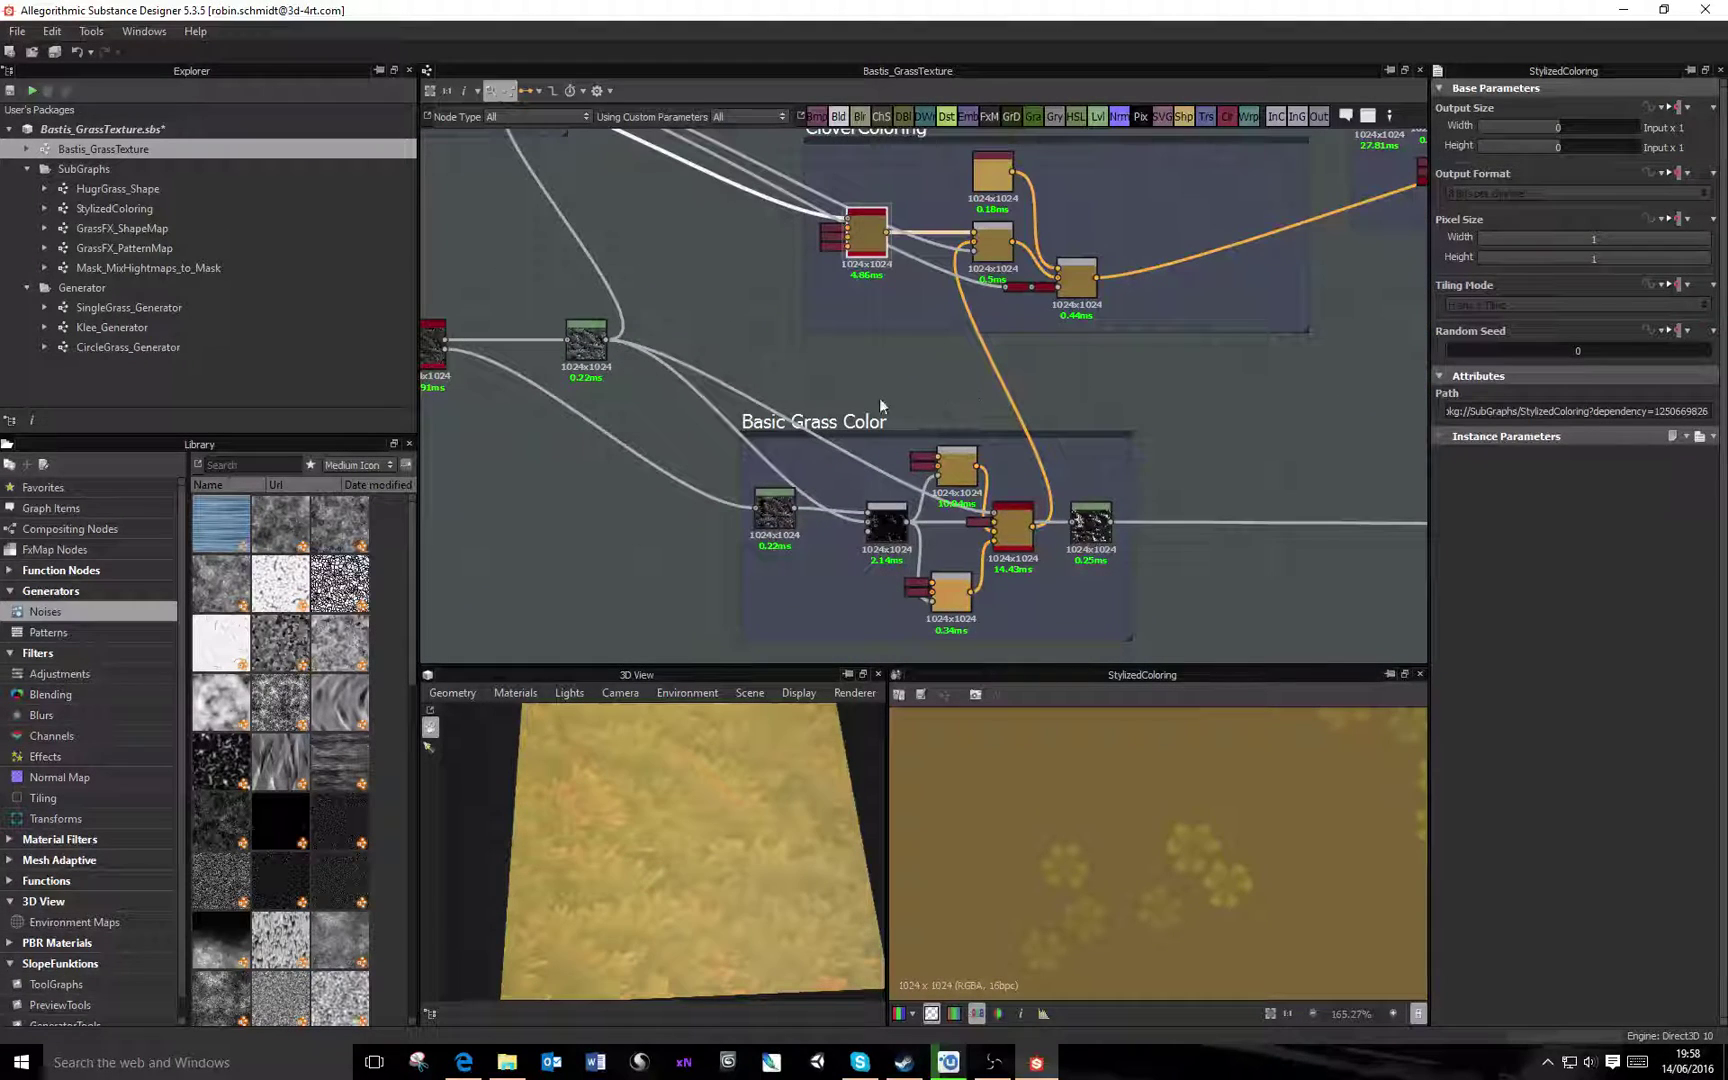
{"action": "scroll", "coordinate": [1035, 540], "scroll_direction": "up", "scroll_amount": 5}
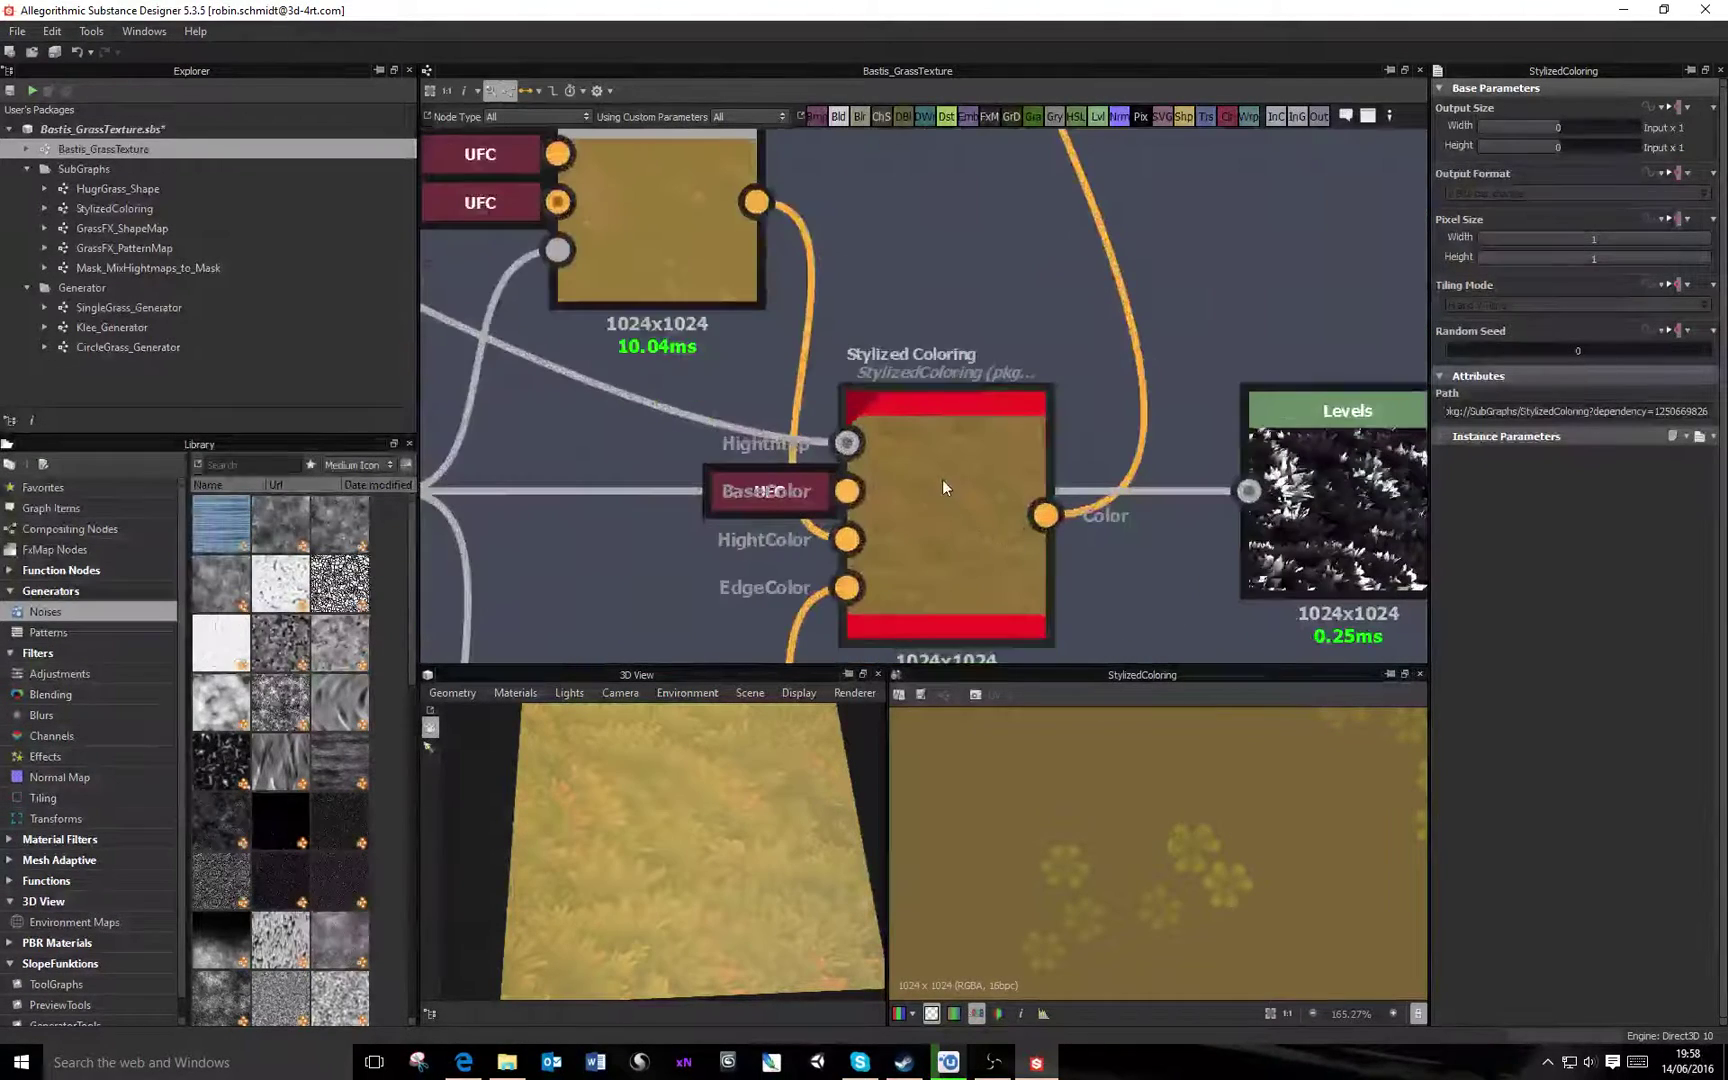
{"action": "scroll", "coordinate": [1212, 868], "scroll_direction": "down", "scroll_amount": 2}
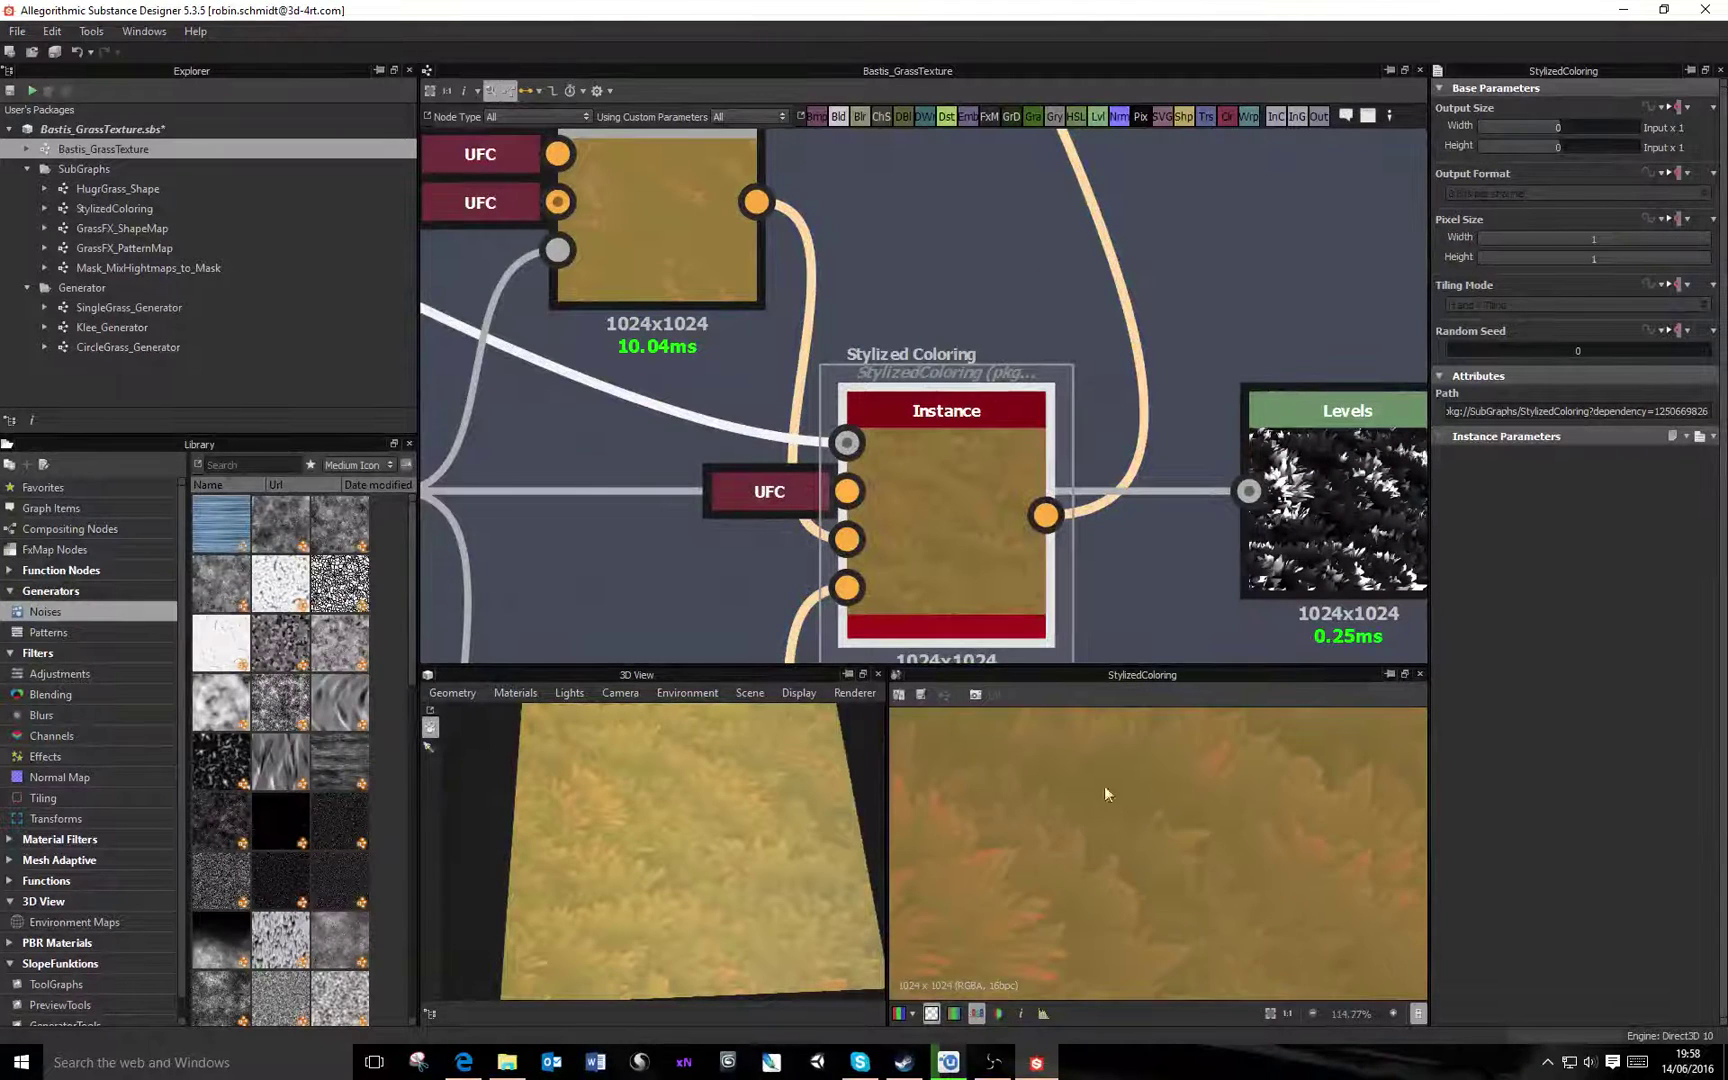
{"action": "scroll", "coordinate": [1183, 869], "scroll_direction": "down", "scroll_amount": 2}
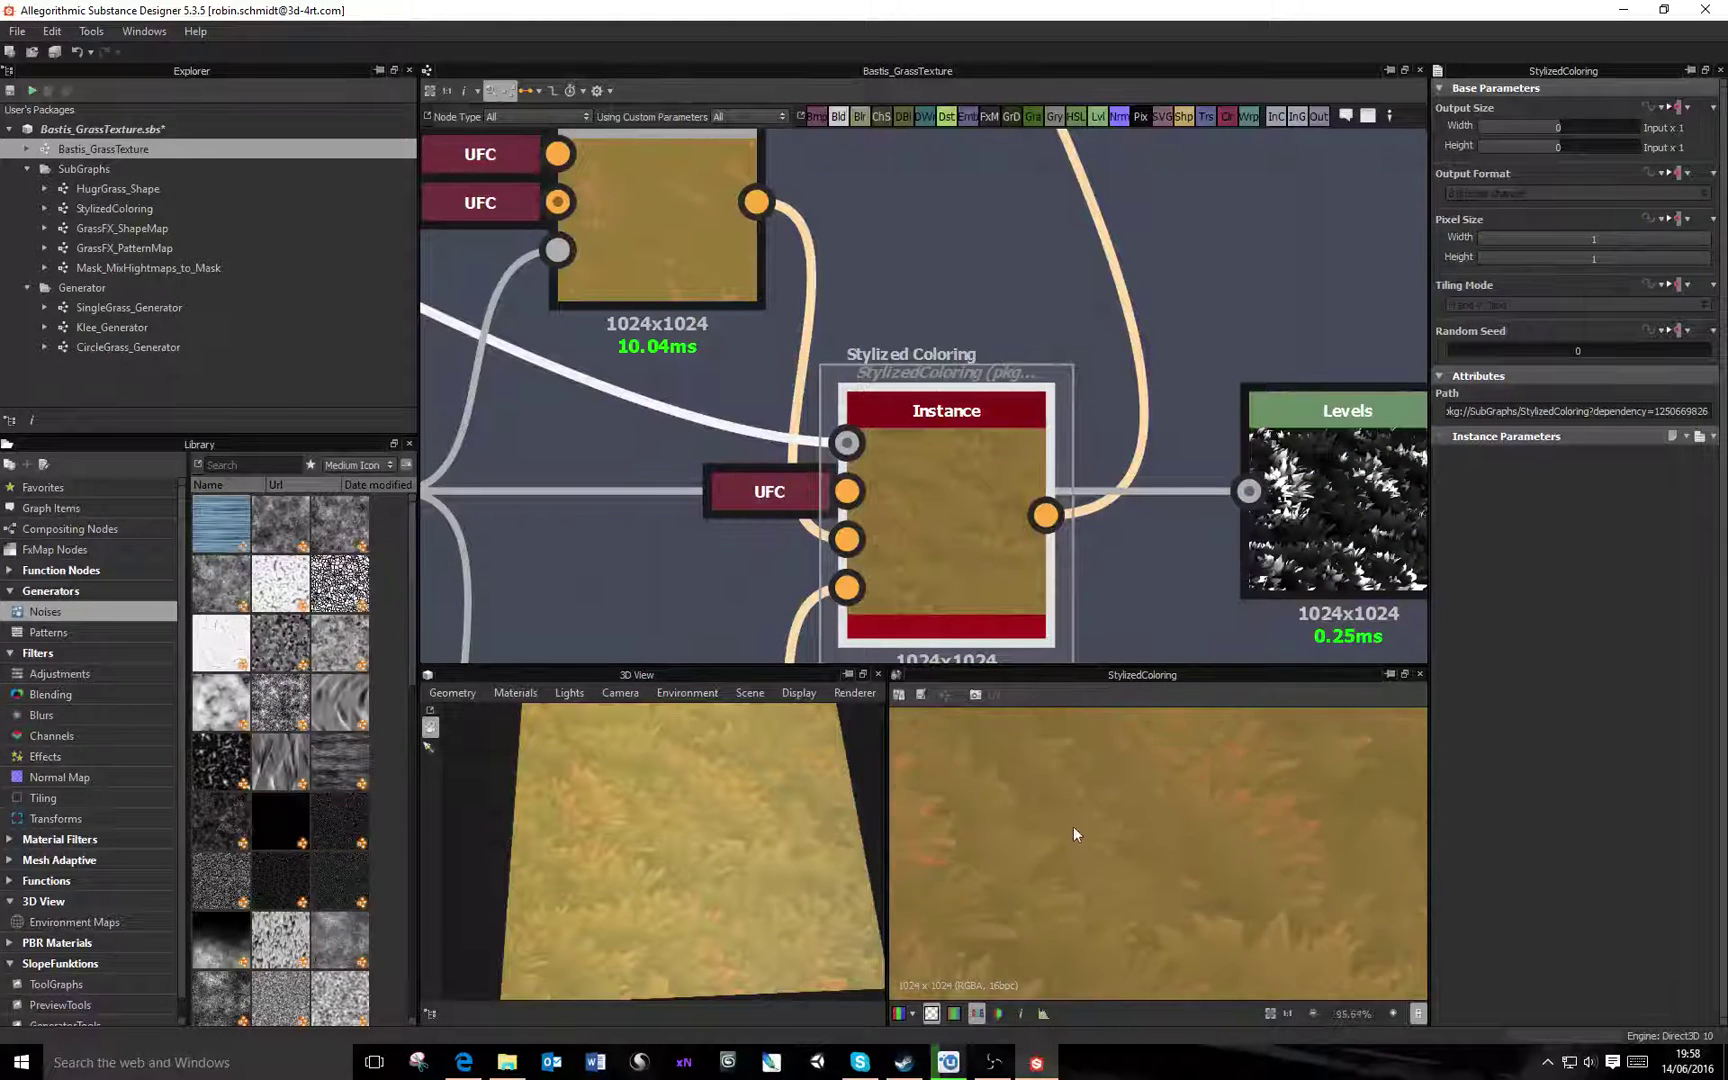
{"action": "scroll", "coordinate": [1200, 338], "scroll_direction": "down", "scroll_amount": 5}
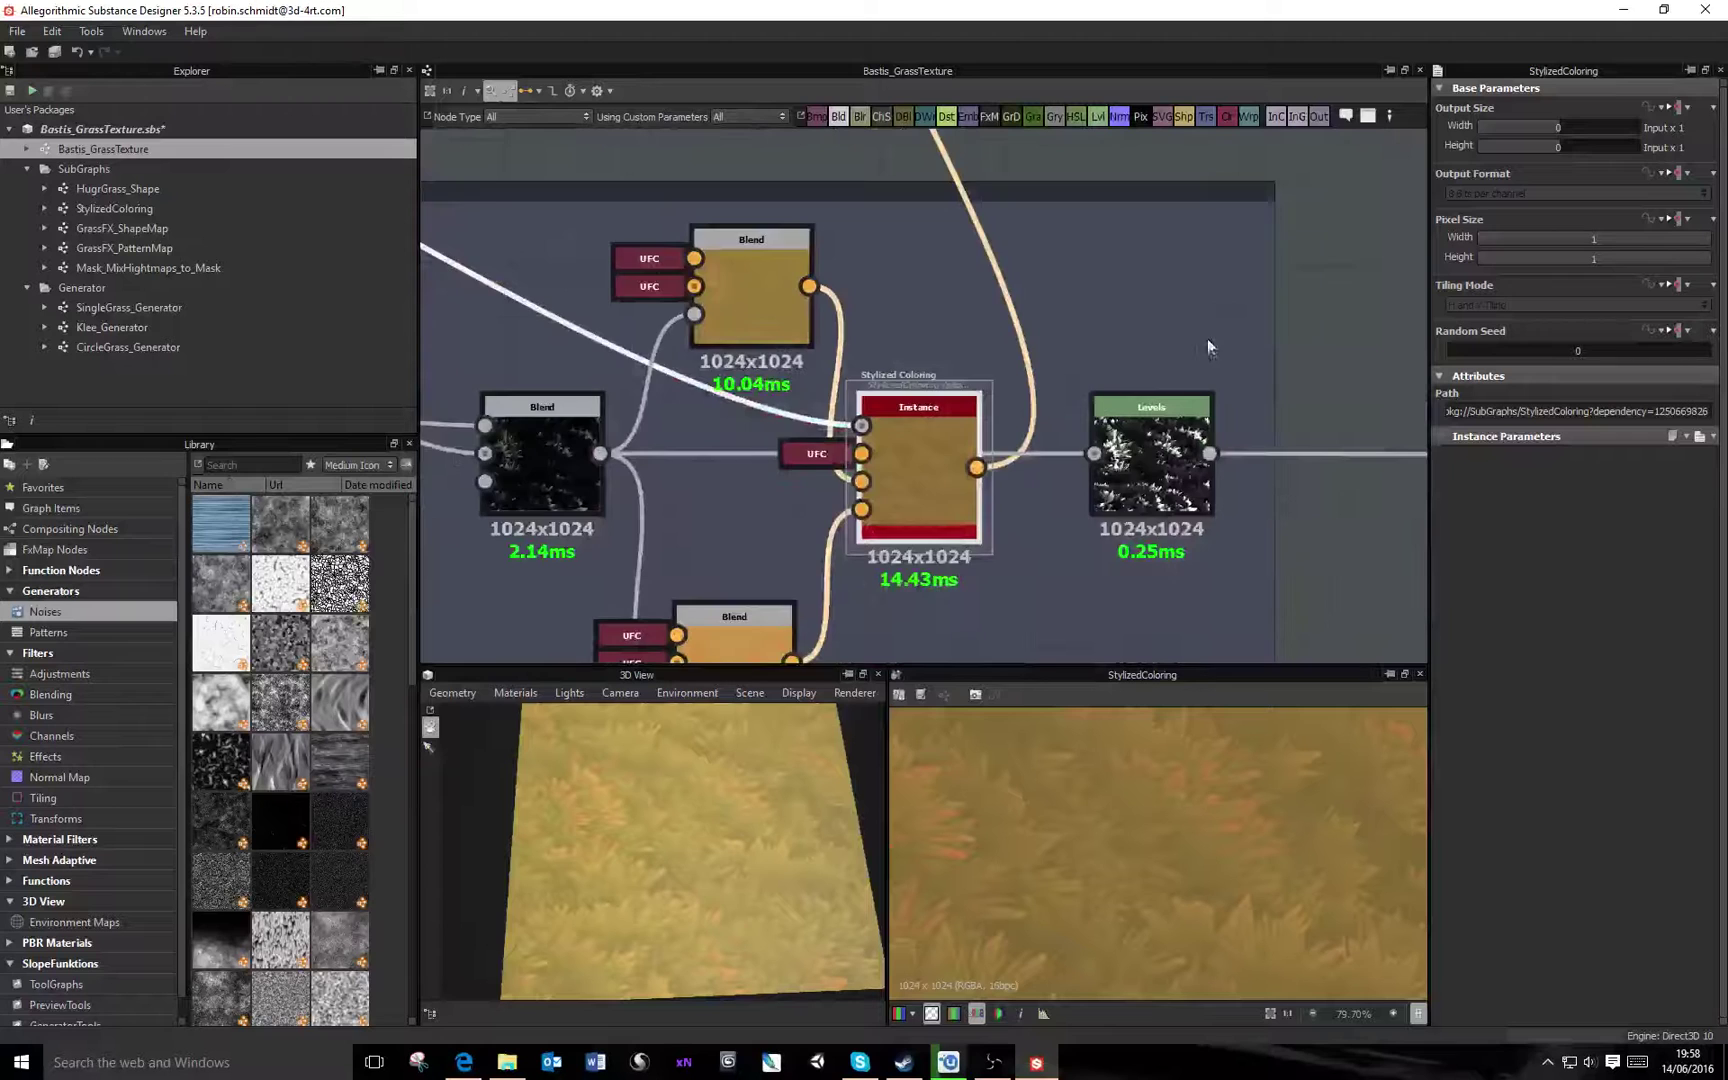
Shrink the Result frame so it fits more tightly around its two output nodes
{"action": "middle_click_drag", "start_coordinate": [1253, 340], "coordinate": [692, 357]}
{"action": "scroll", "coordinate": [1136, 320], "scroll_direction": "down", "scroll_amount": 1}
{"action": "middle_click_drag", "start_coordinate": [1136, 320], "coordinate": [892, 360]}
{"action": "scroll", "coordinate": [1103, 450], "scroll_direction": "down", "scroll_amount": 4}
{"action": "middle_click_drag", "start_coordinate": [1095, 401], "coordinate": [704, 442]}
{"action": "middle_click_drag", "start_coordinate": [1133, 398], "coordinate": [848, 428]}
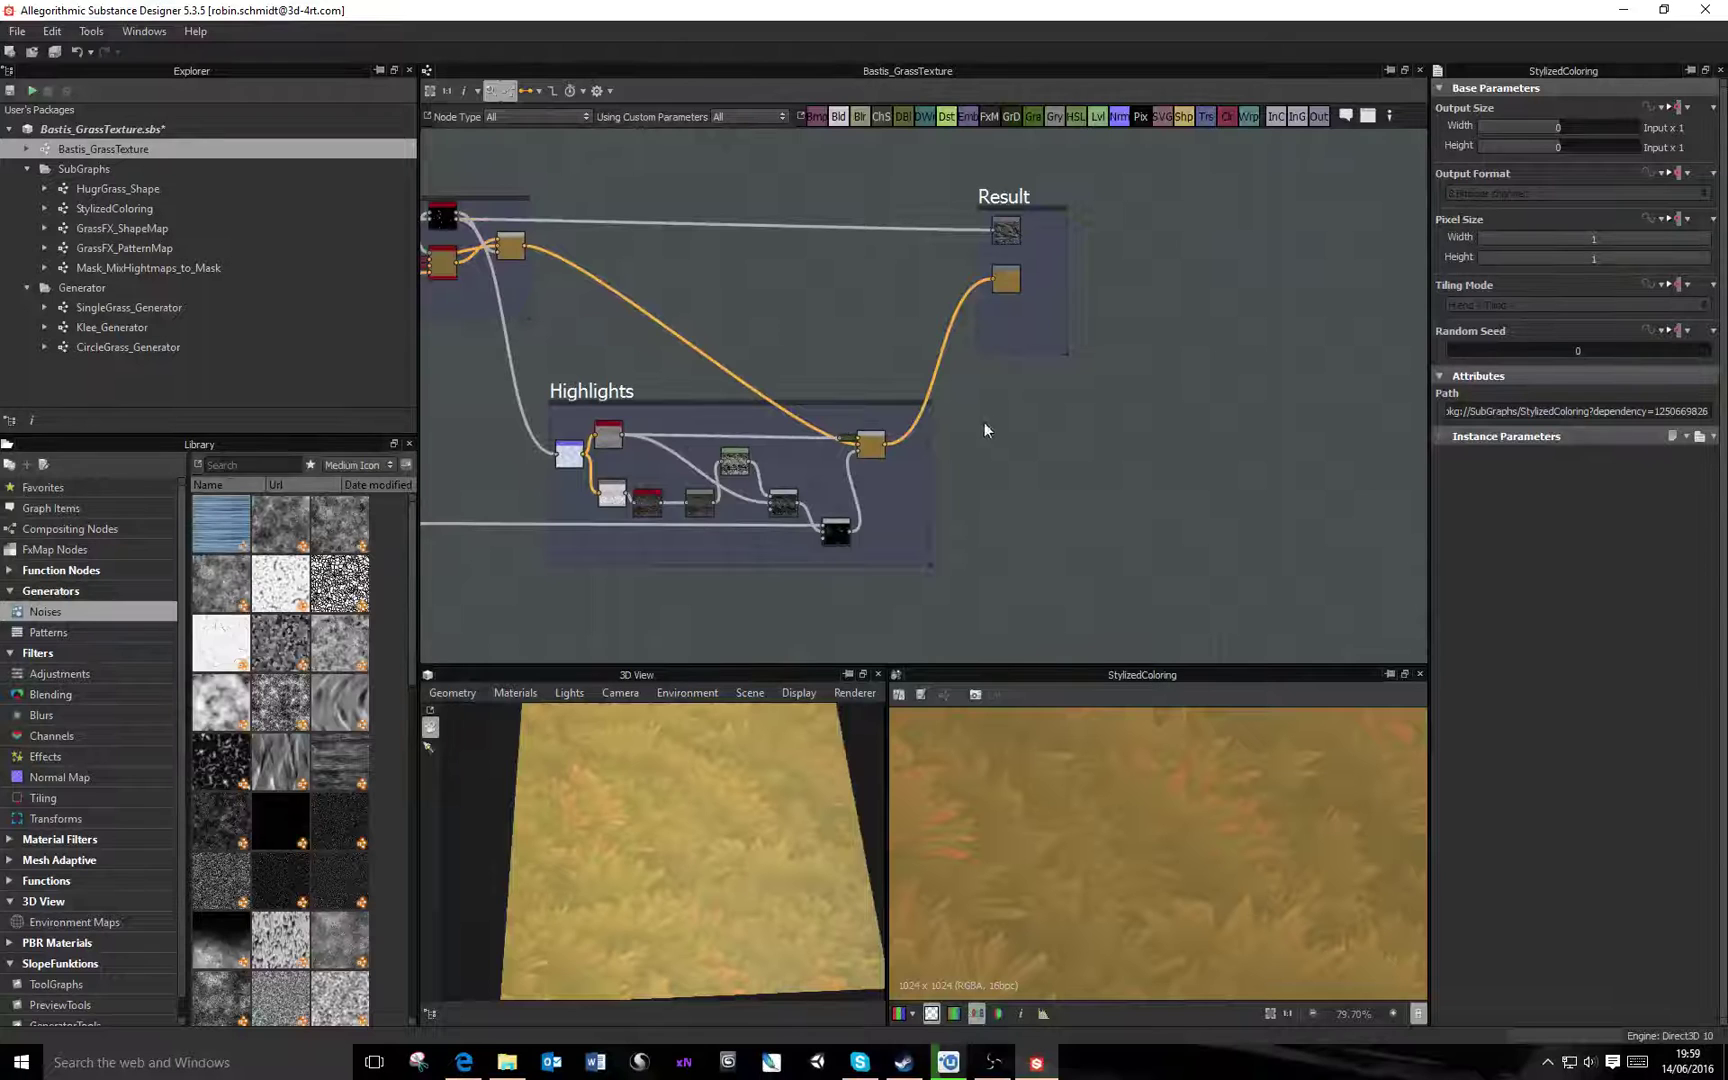
{"action": "left_click_drag", "start_coordinate": [1067, 353], "coordinate": [1038, 320]}
Rotate the 3D preview of the grass plane and review the graph from the Result frame back to Clover
{"action": "left_click_drag", "start_coordinate": [727, 795], "coordinate": [684, 849]}
{"action": "middle_click_drag", "start_coordinate": [707, 516], "coordinate": [984, 446]}
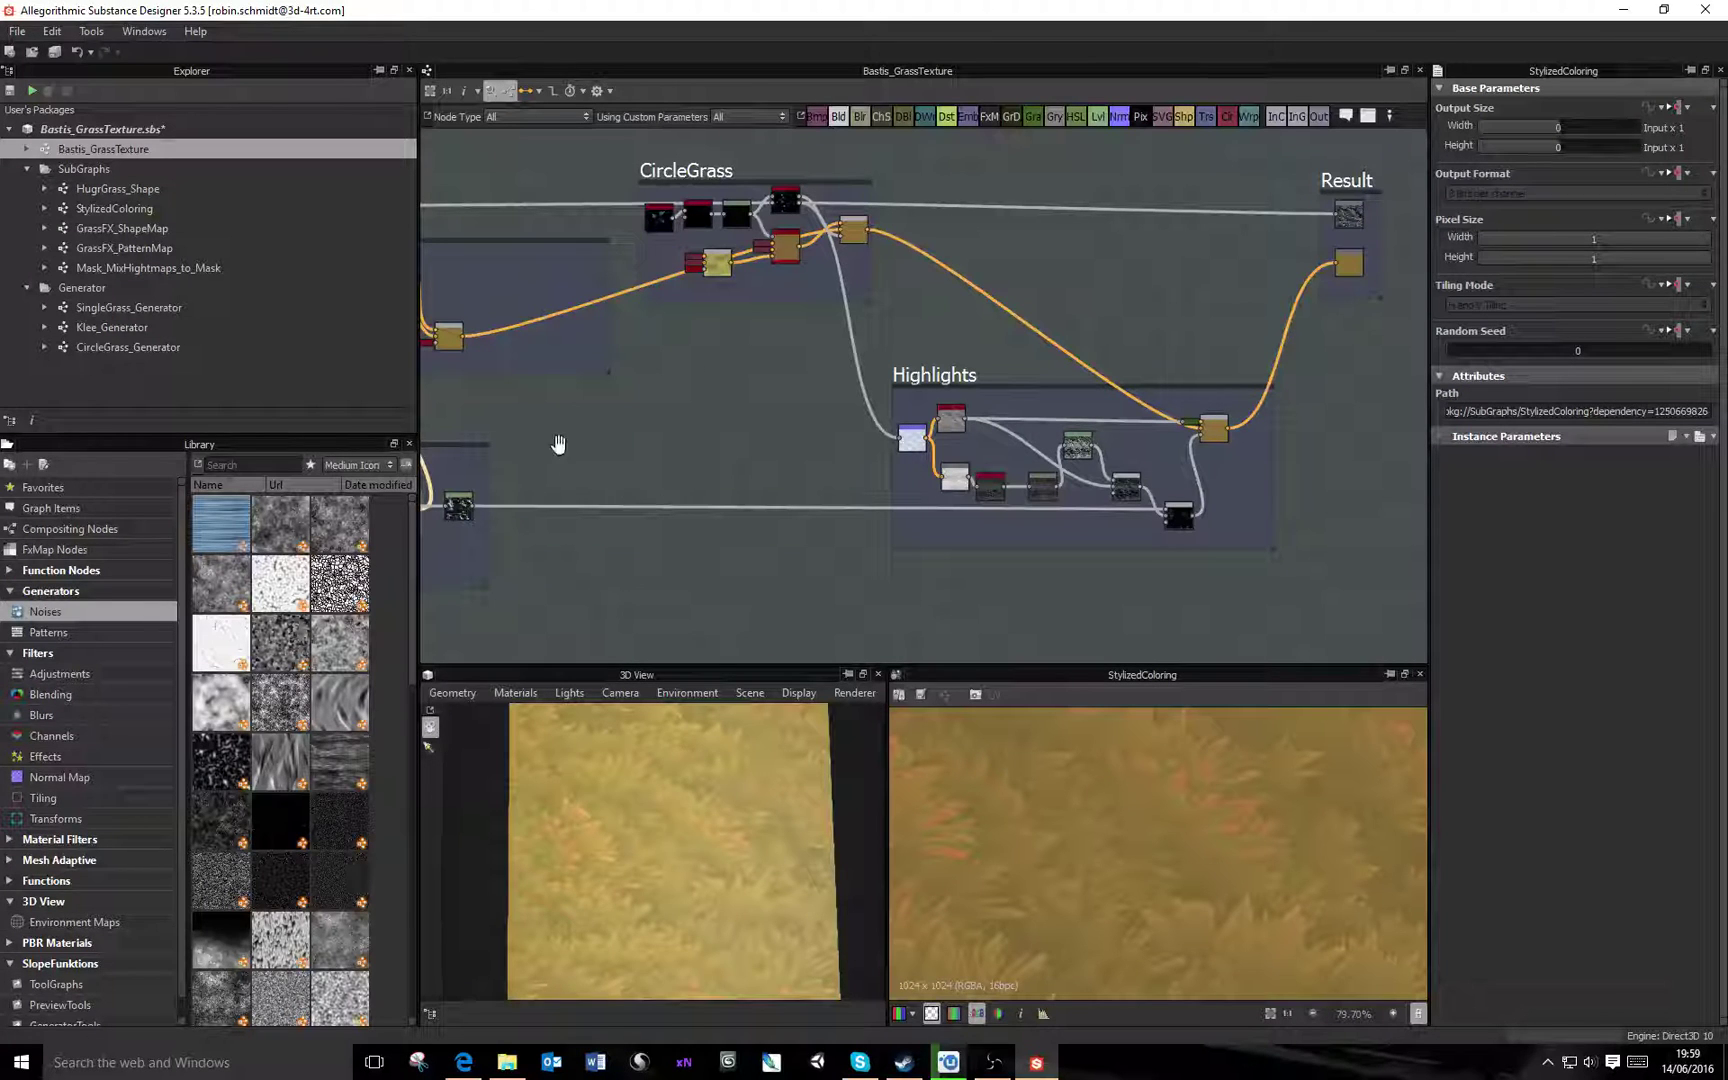
{"action": "middle_click_drag", "start_coordinate": [555, 451], "coordinate": [935, 461]}
{"action": "middle_click_drag", "start_coordinate": [540, 339], "coordinate": [846, 360]}
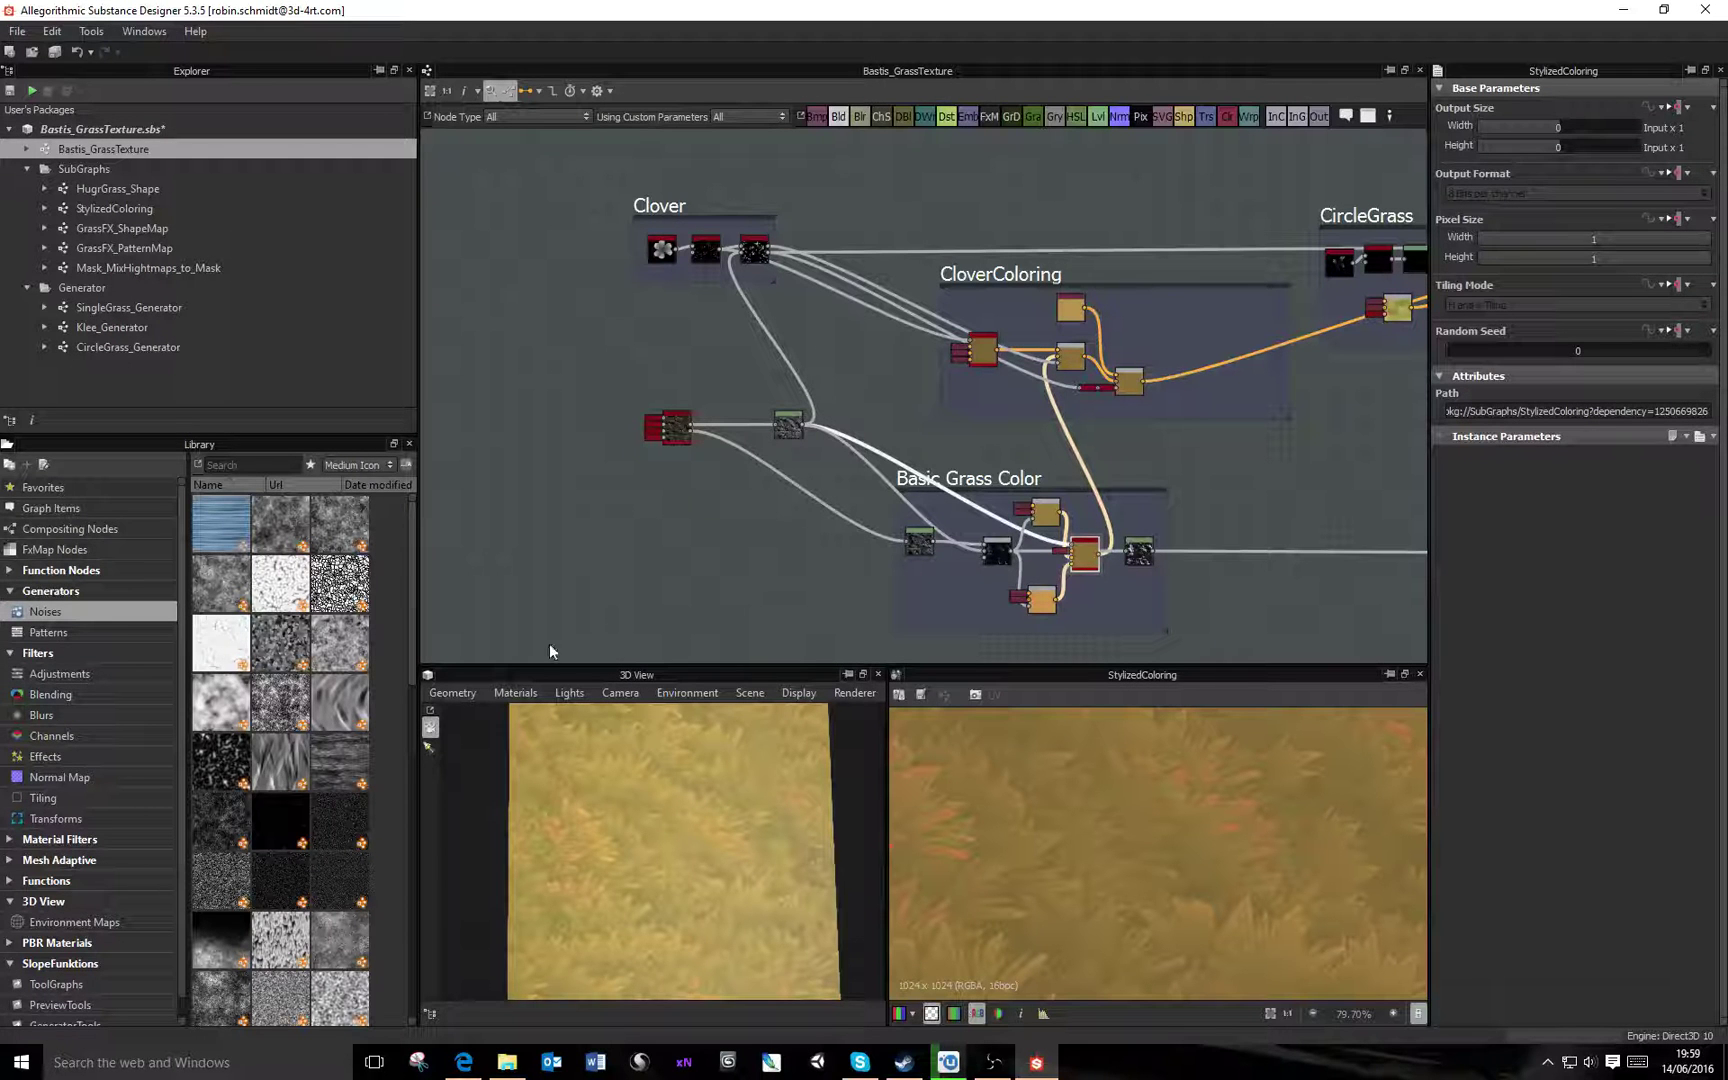
Show the Patterns generators in the library
{"action": "scroll", "coordinate": [80, 910], "scroll_direction": "down", "scroll_amount": 1}
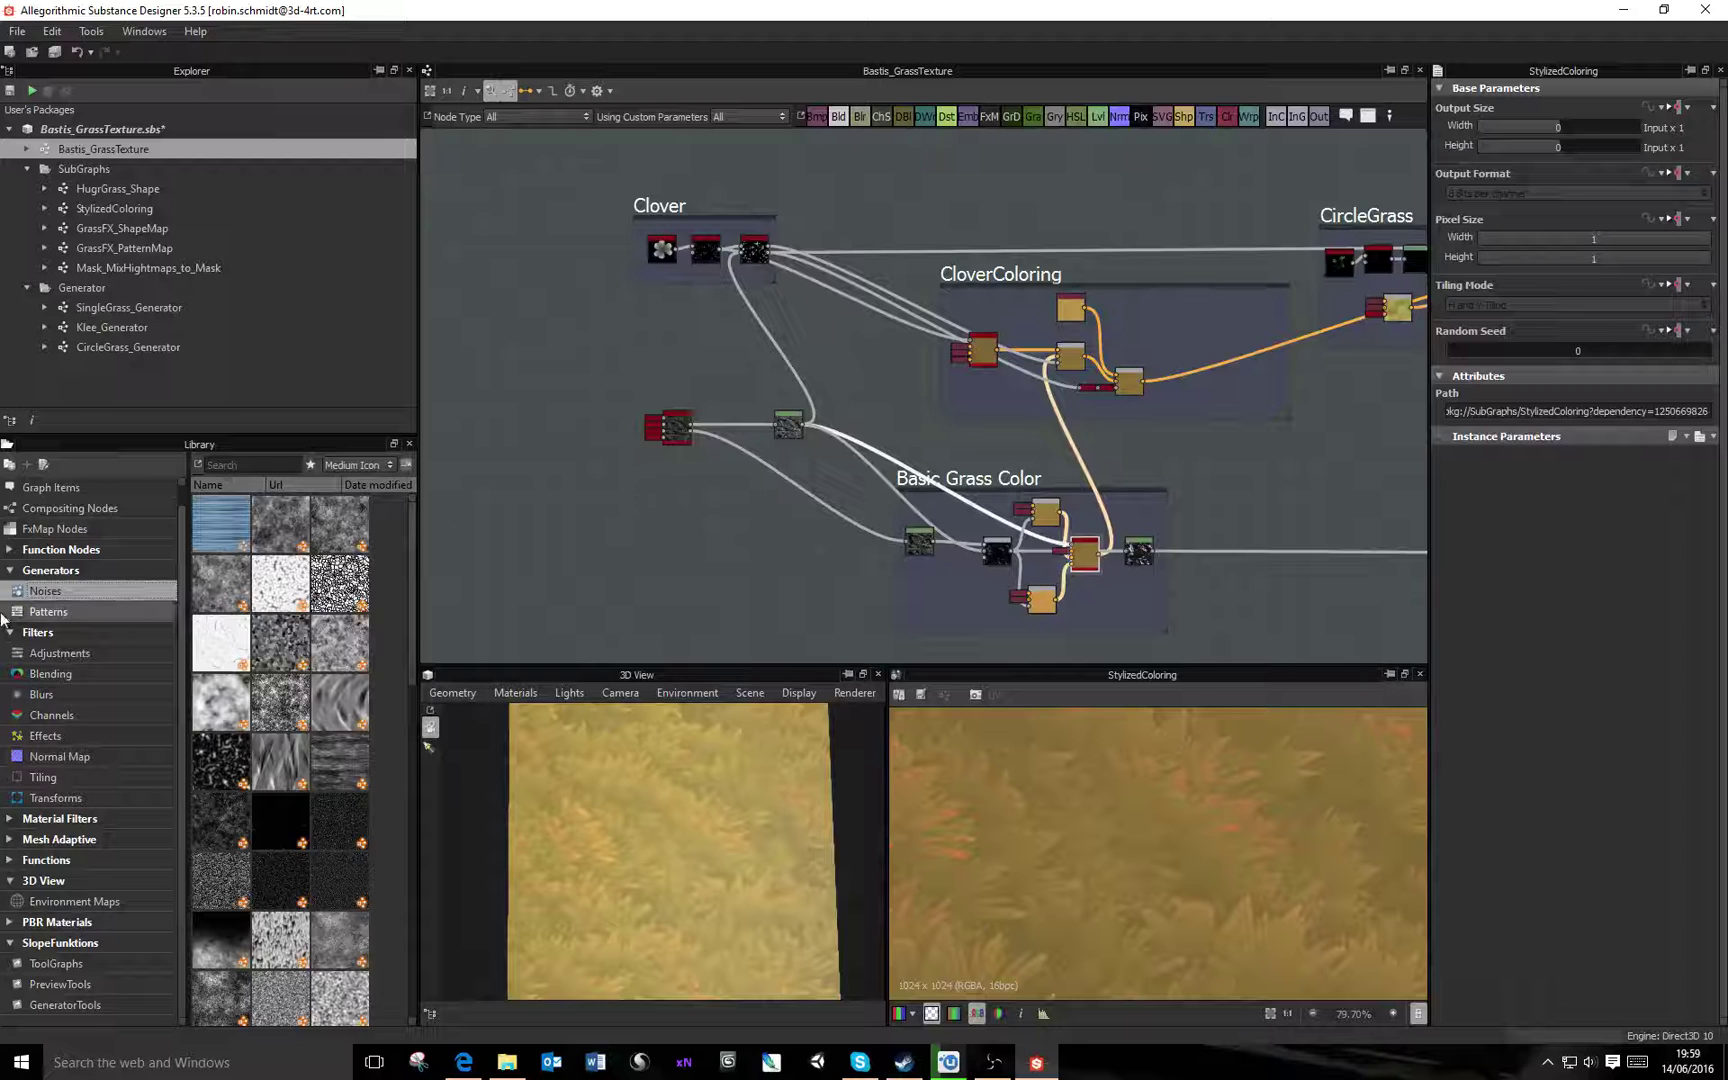
{"action": "left_click", "coordinate": [44, 617]}
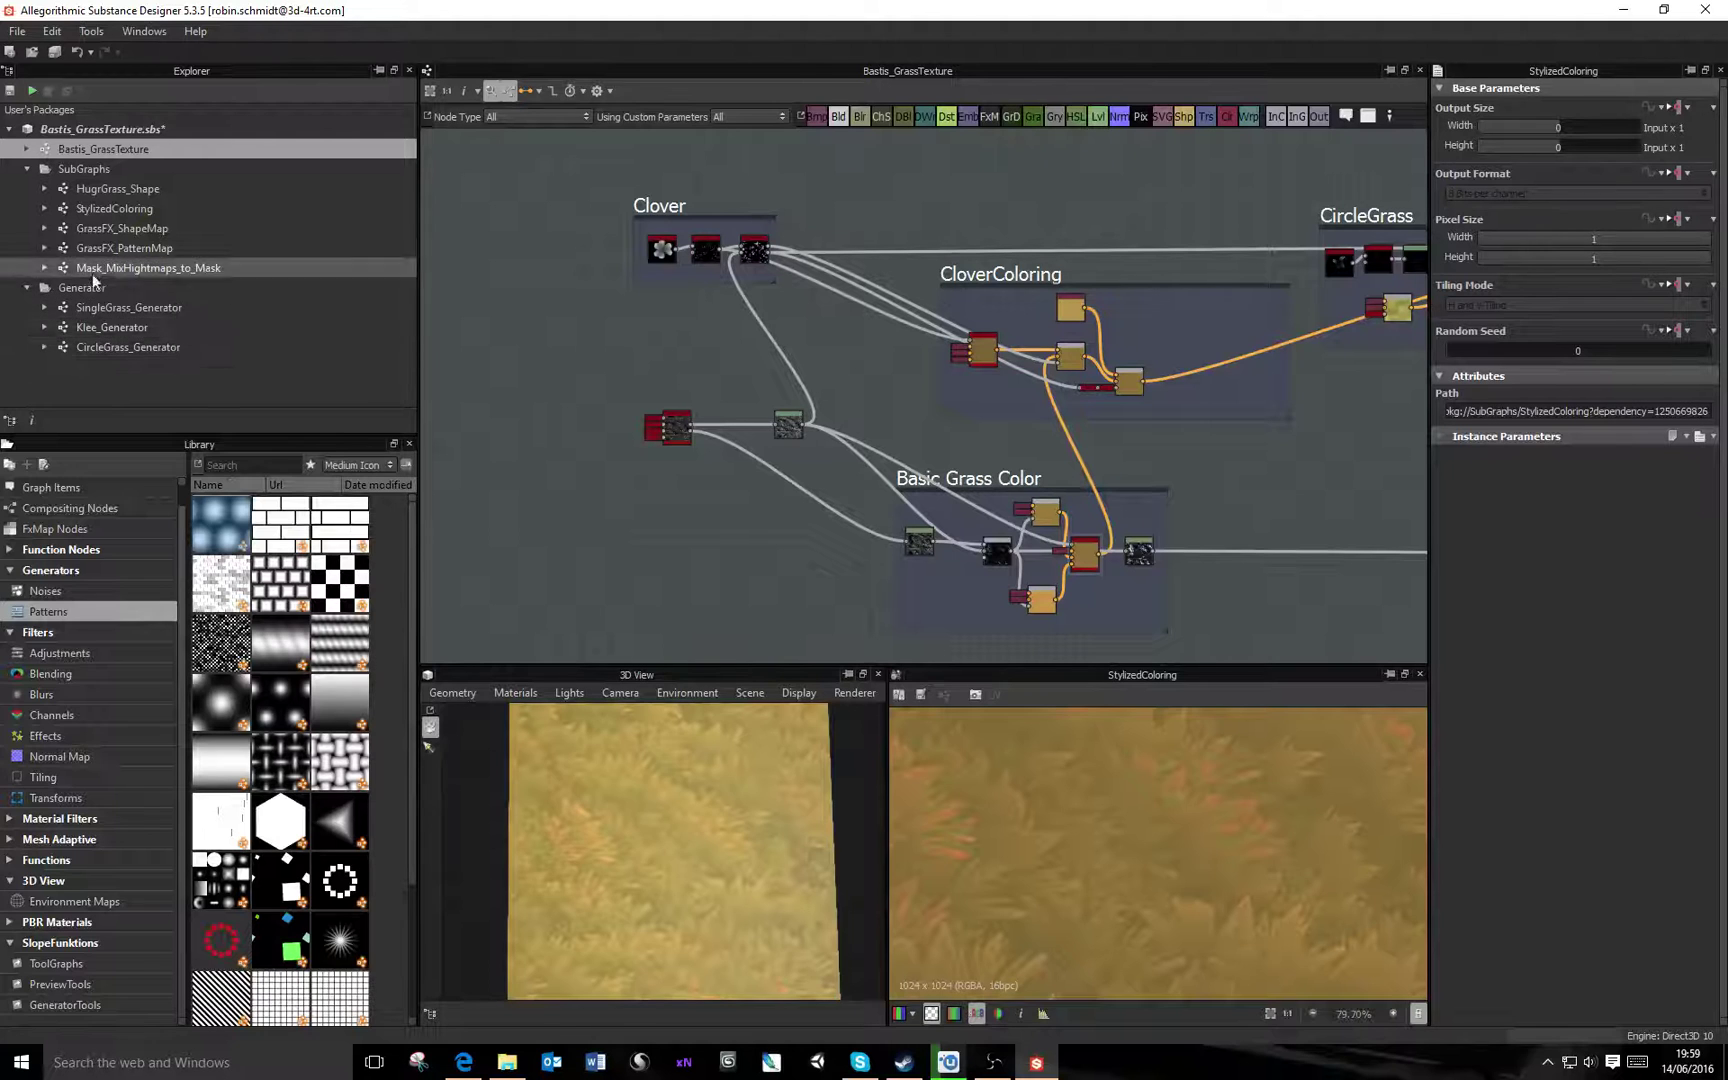
Open the SingleGrass_Generator graph and look over its Cuts, Shape and Bending frames
{"action": "middle_click_drag", "start_coordinate": [922, 374], "coordinate": [860, 351]}
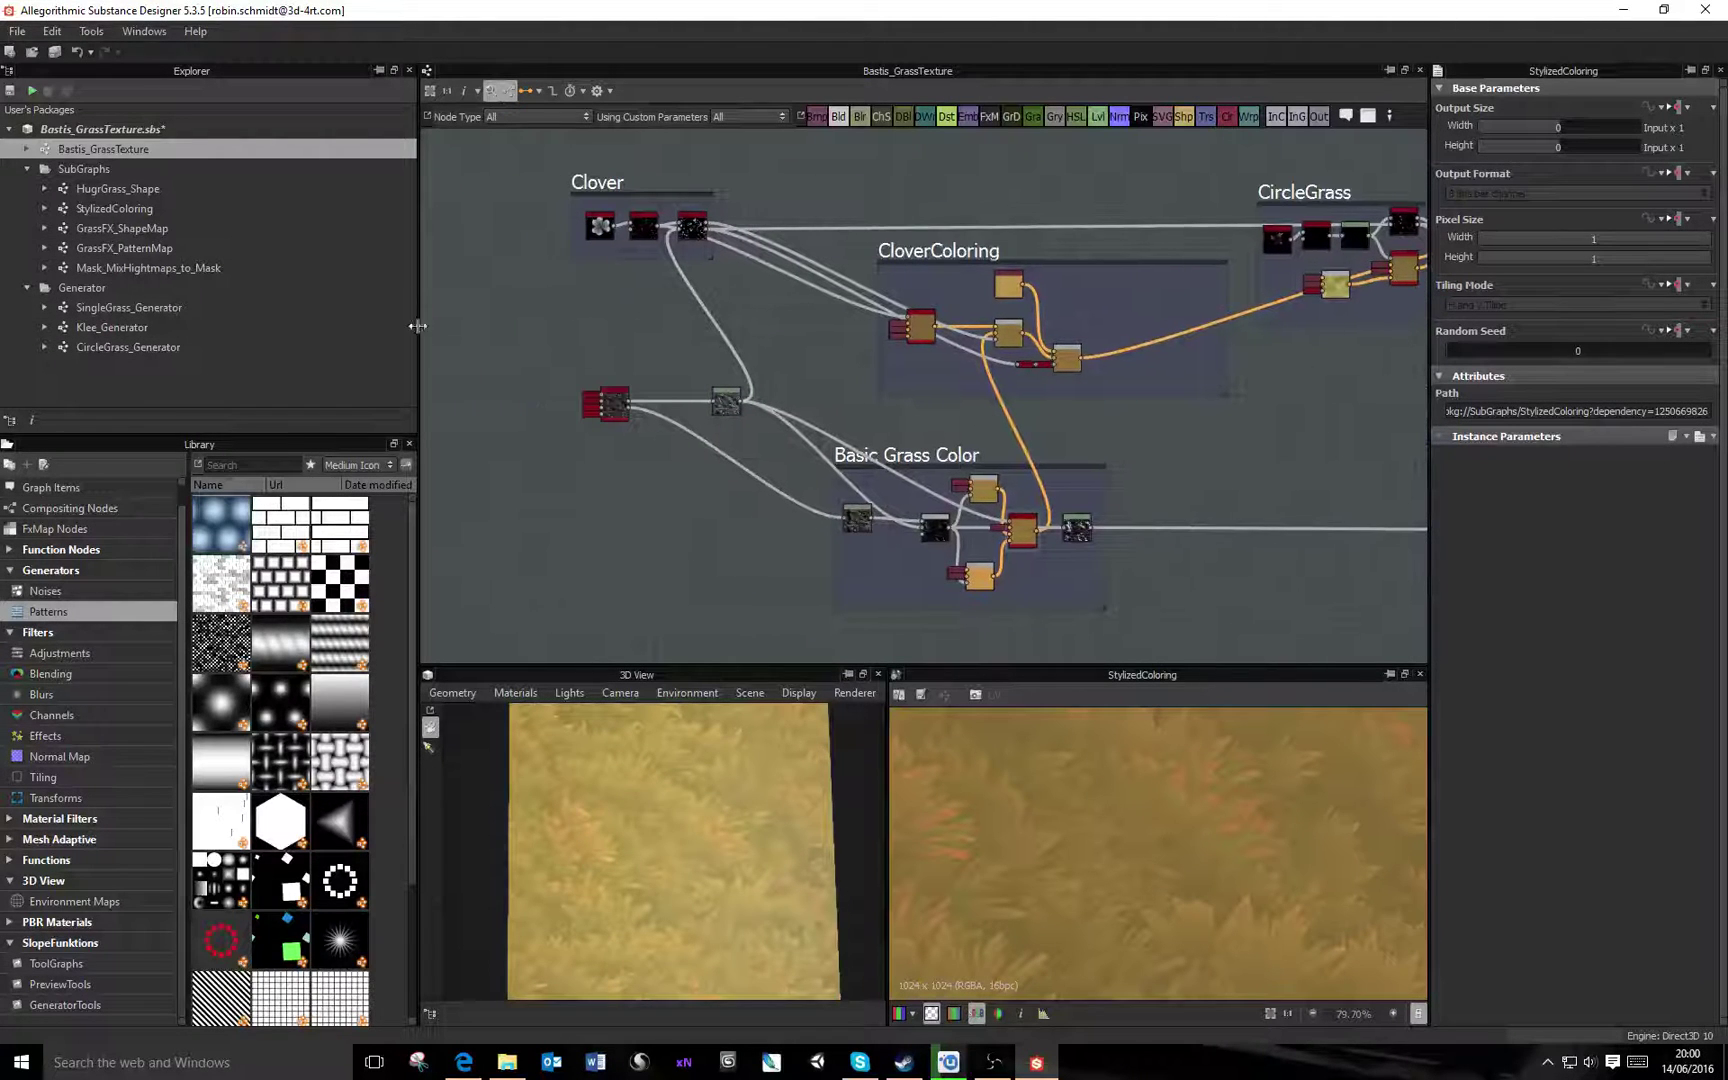
{"action": "double_click", "coordinate": [142, 310]}
{"action": "middle_click_drag", "start_coordinate": [705, 455], "coordinate": [916, 459]}
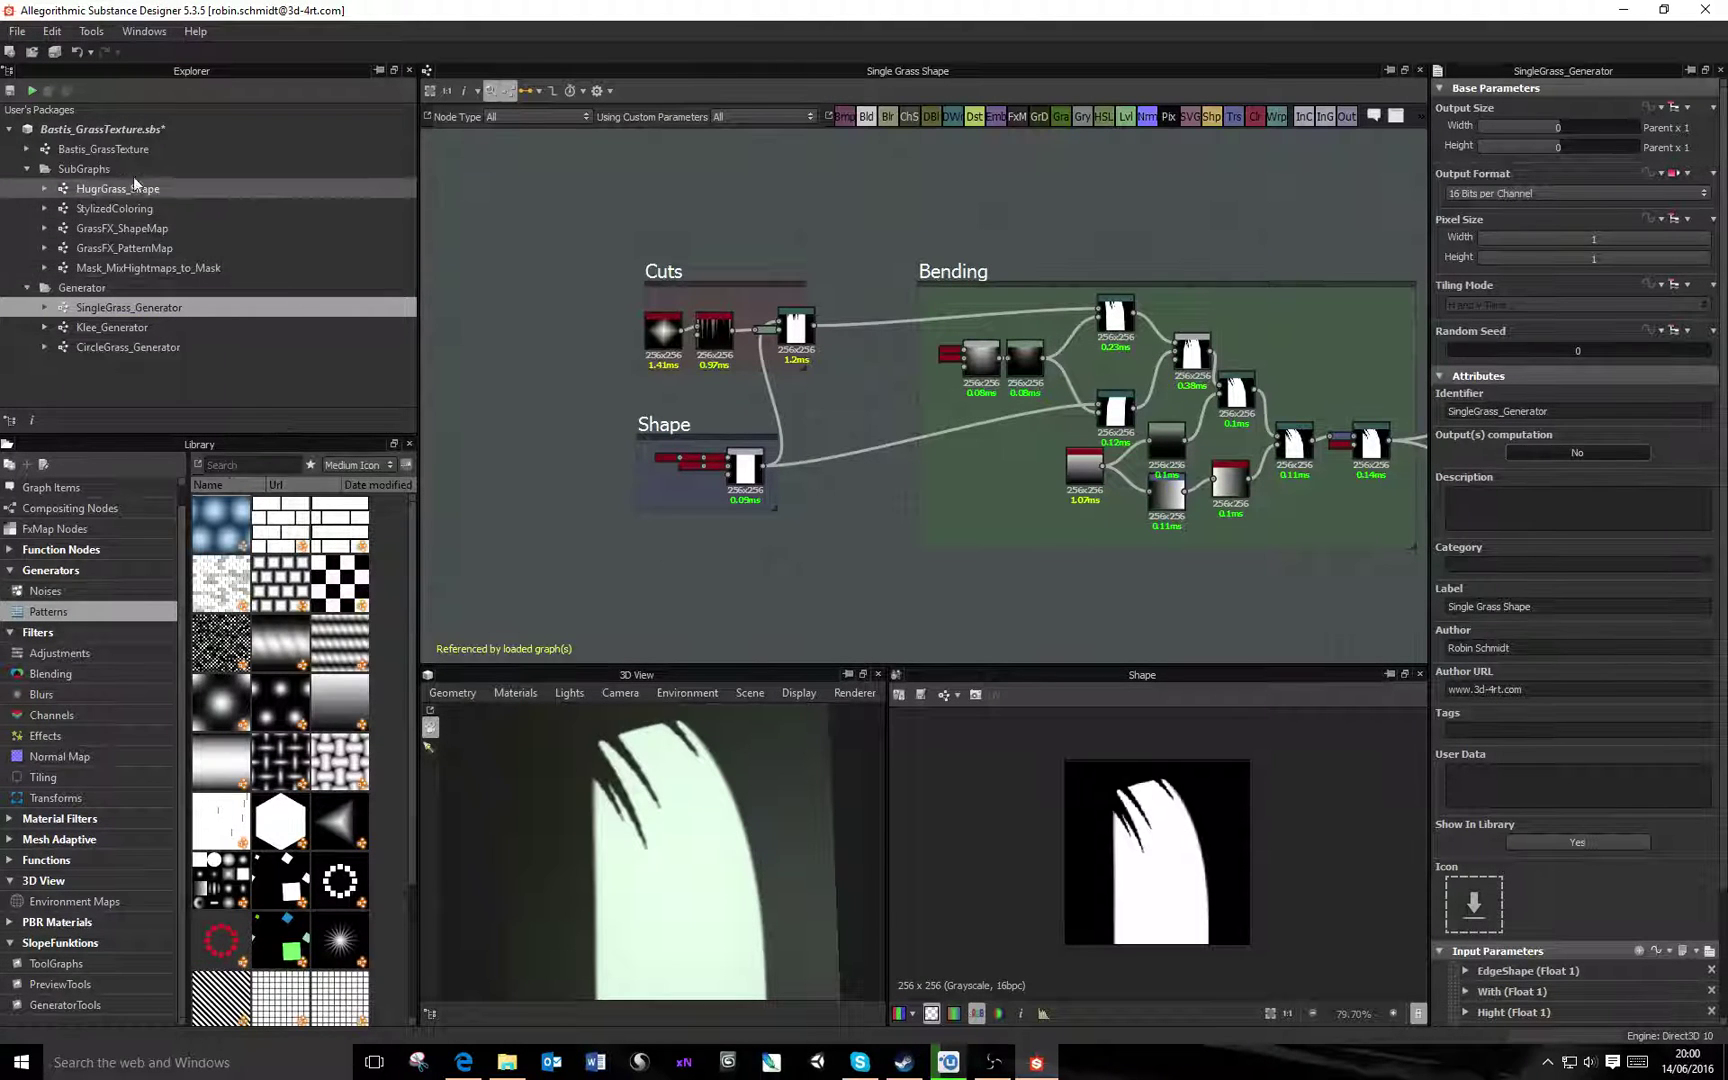
In the Bastis_GrassTexture graph, preview a loose copy of a Grass Shape Generator node in the 2D view, and delete the copy
{"action": "double_click", "coordinate": [105, 148]}
{"action": "scroll", "coordinate": [890, 444], "scroll_direction": "up", "scroll_amount": 3}
{"action": "scroll", "coordinate": [857, 406], "scroll_direction": "up", "scroll_amount": 3}
{"action": "middle_click_drag", "start_coordinate": [686, 254], "coordinate": [1253, 504]}
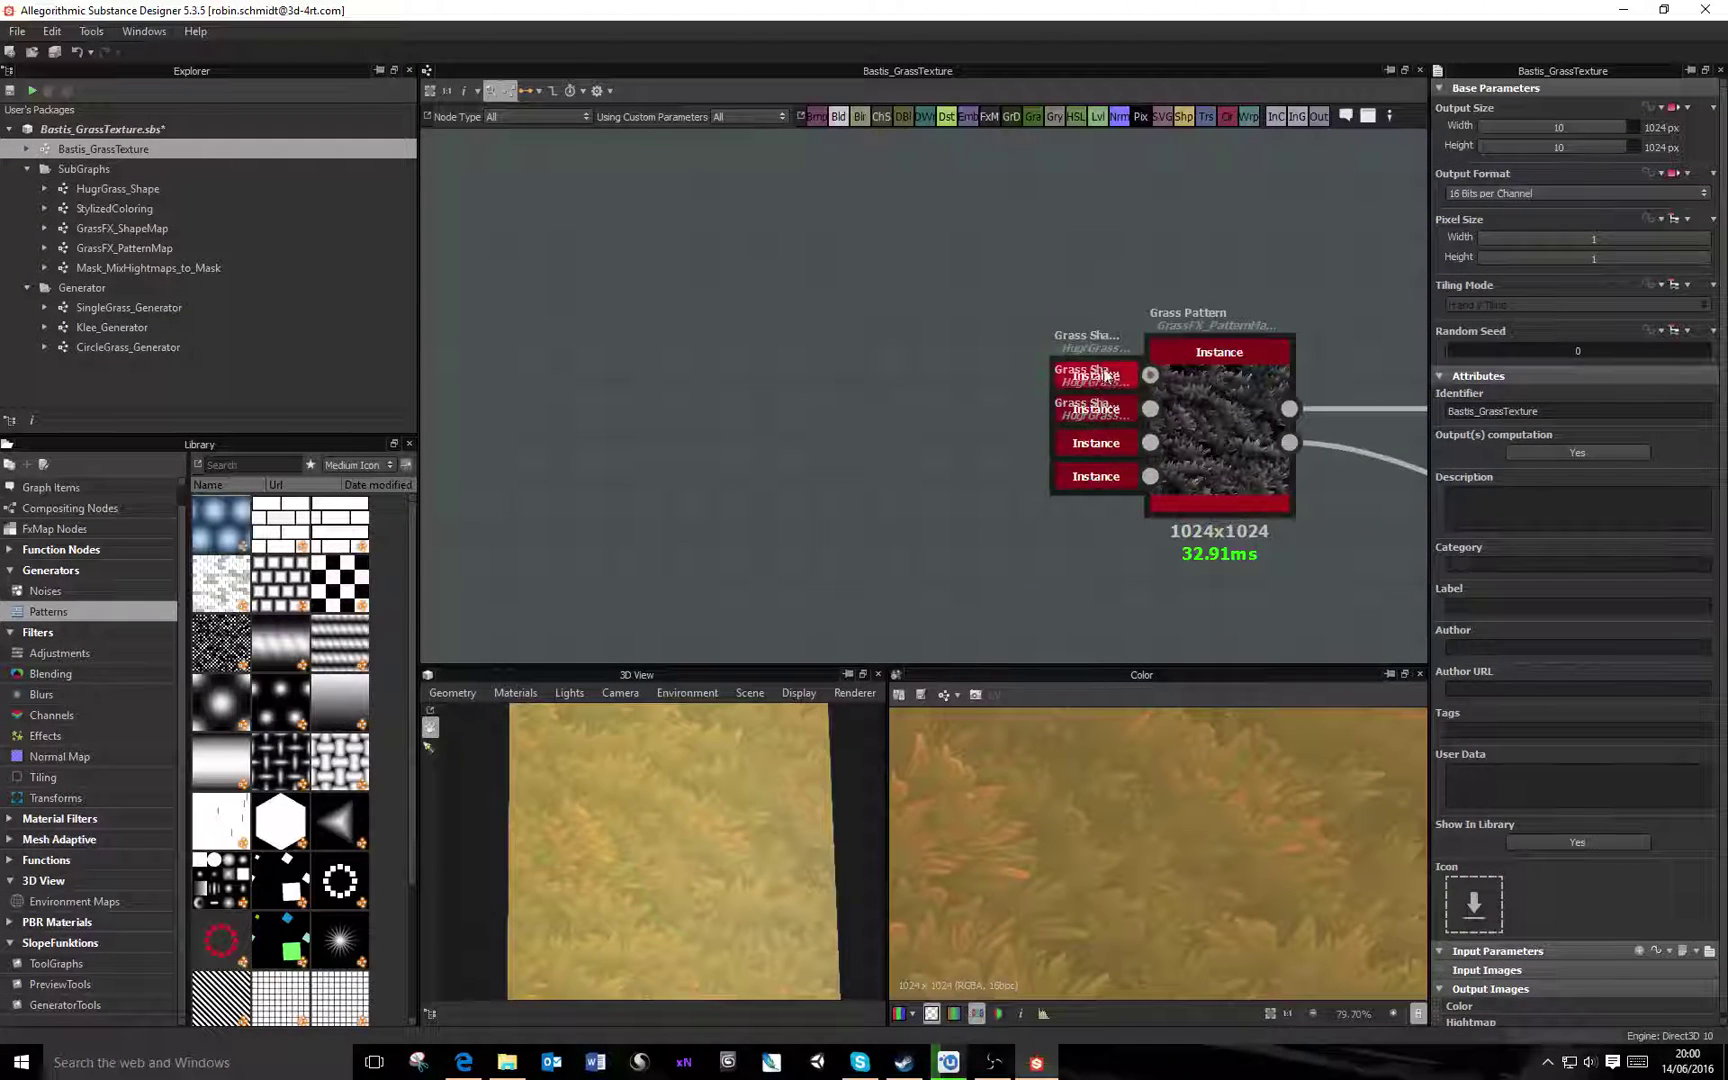
{"action": "left_click", "coordinate": [1105, 378]}
{"action": "left_click_drag", "start_coordinate": [1105, 378], "coordinate": [652, 355]}
{"action": "double_click", "coordinate": [652, 358]}
{"action": "scroll", "coordinate": [1150, 870], "scroll_direction": "down", "scroll_amount": 6}
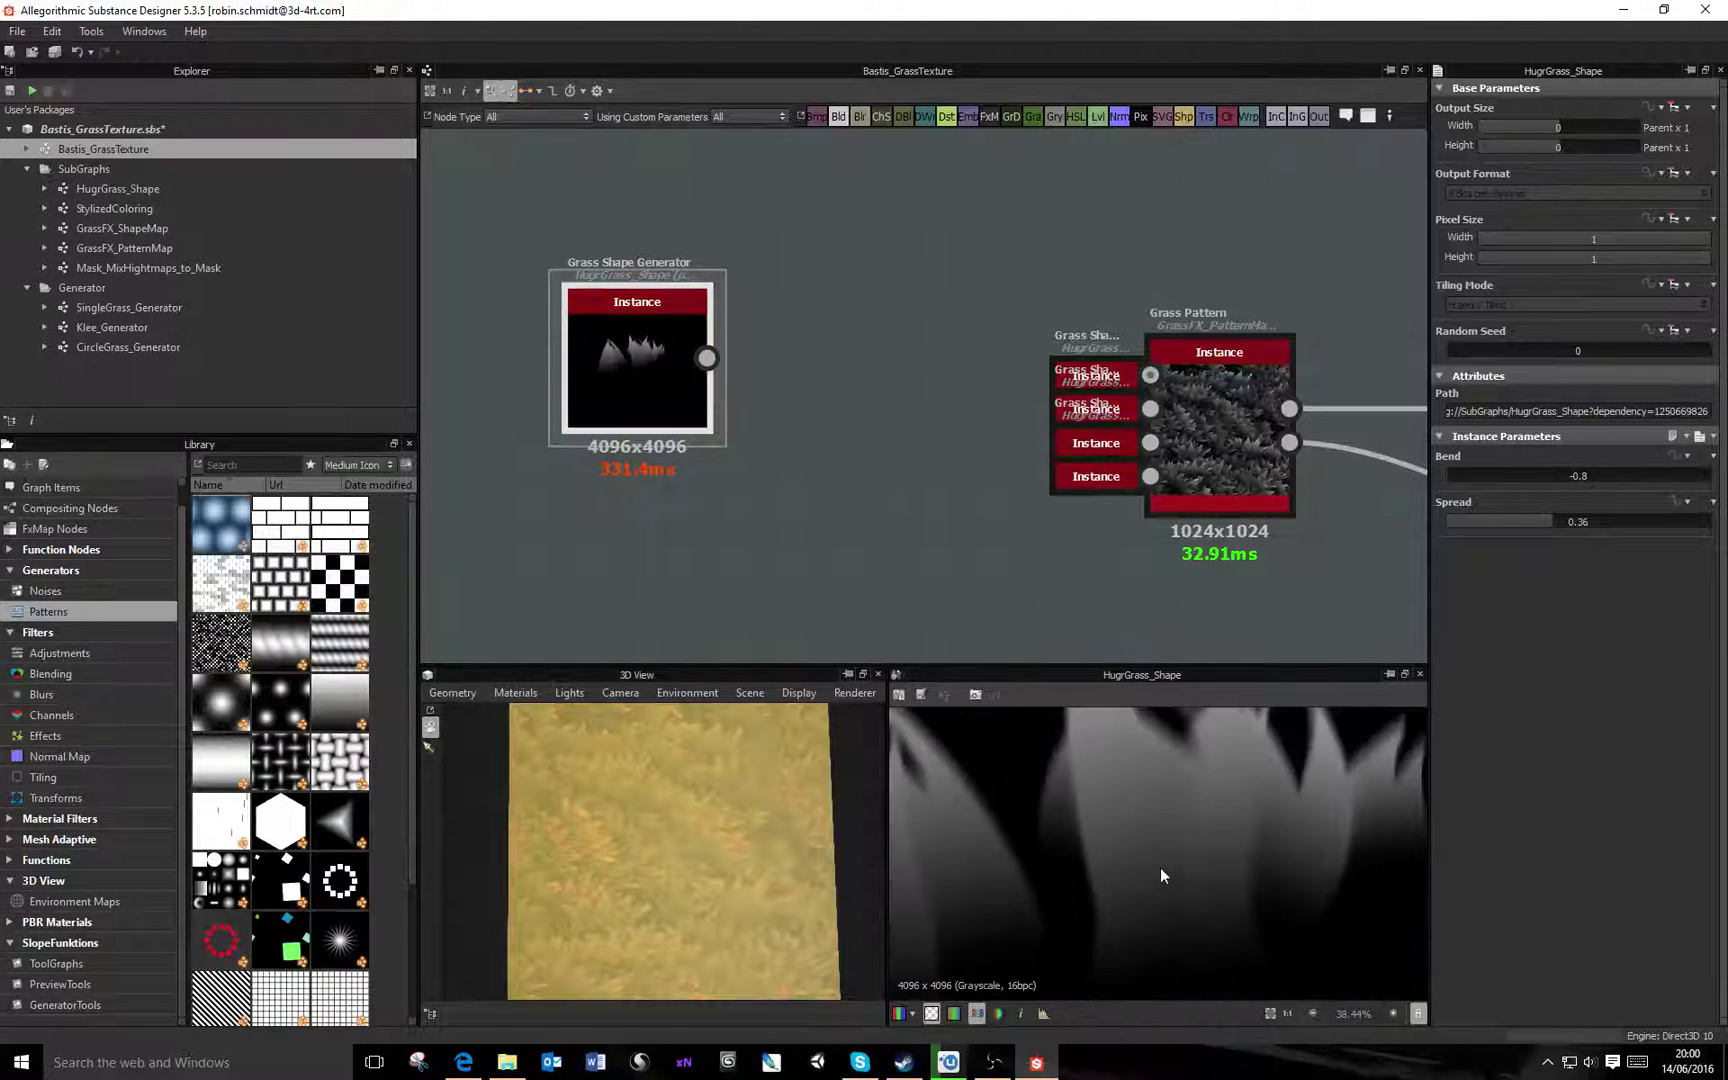
{"action": "left_click_drag", "start_coordinate": [695, 369], "coordinate": [769, 373]}
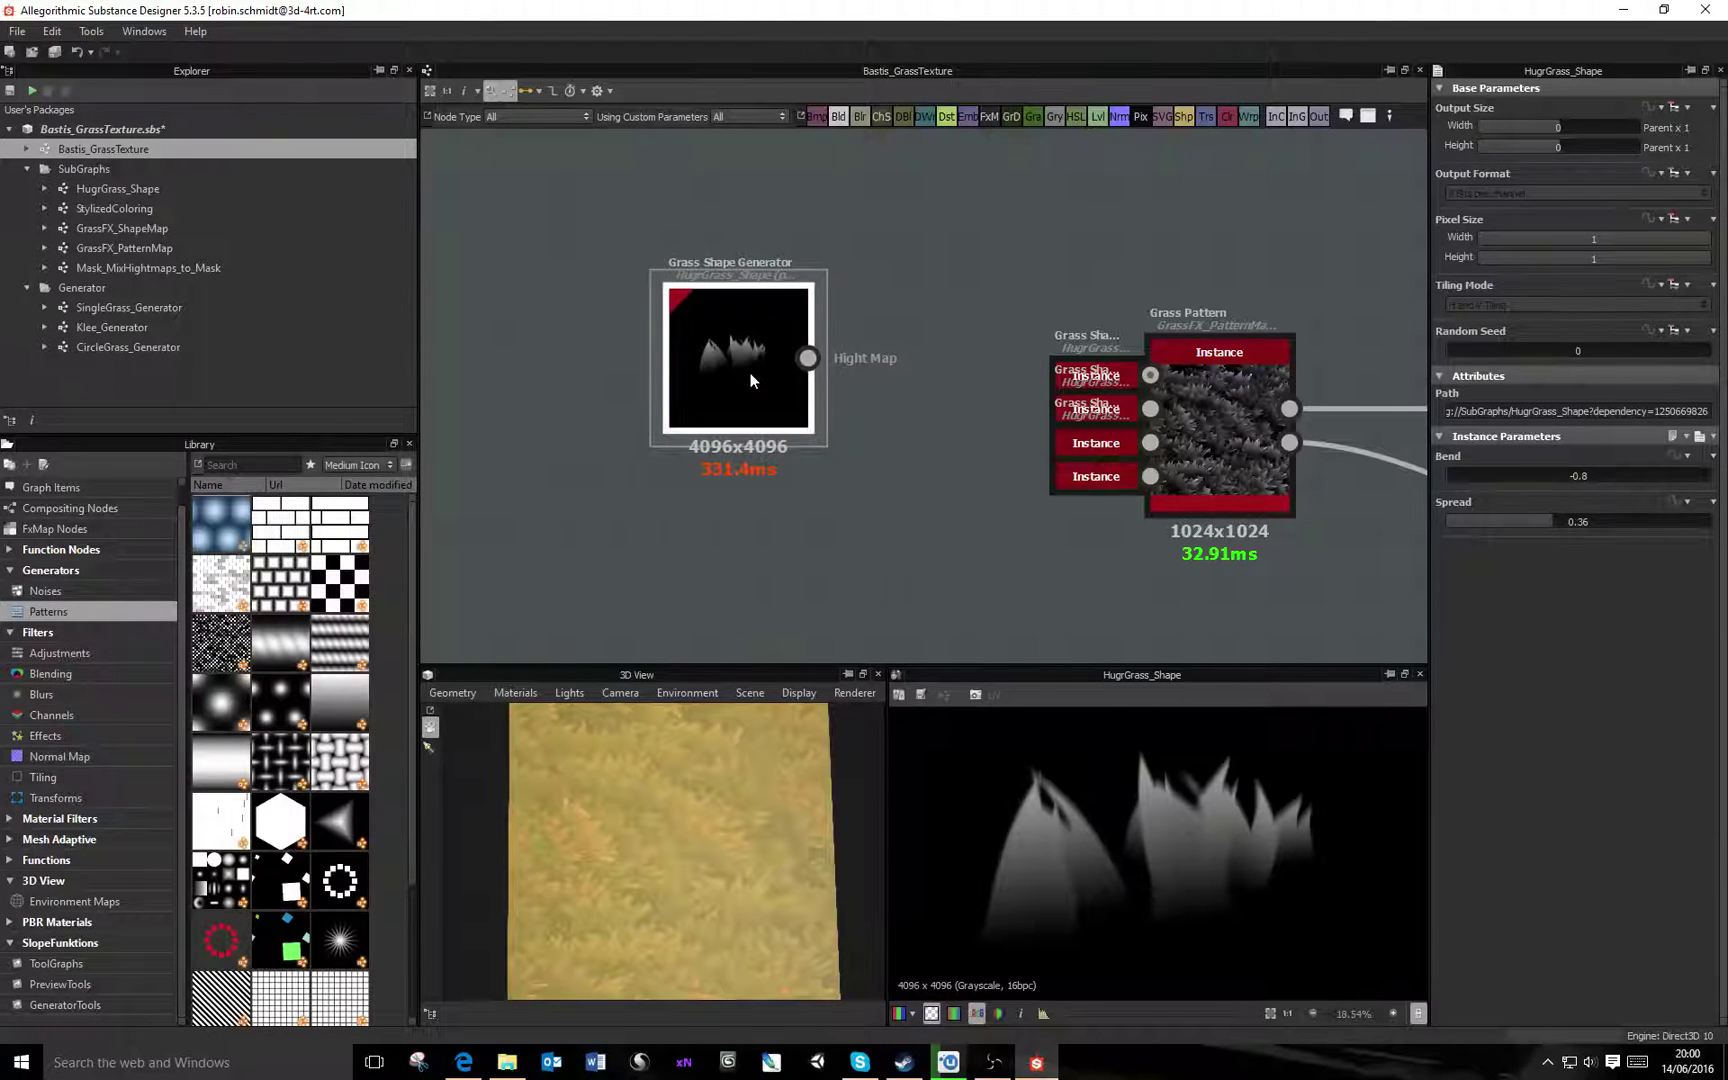
{"action": "key", "text": "Delete"}
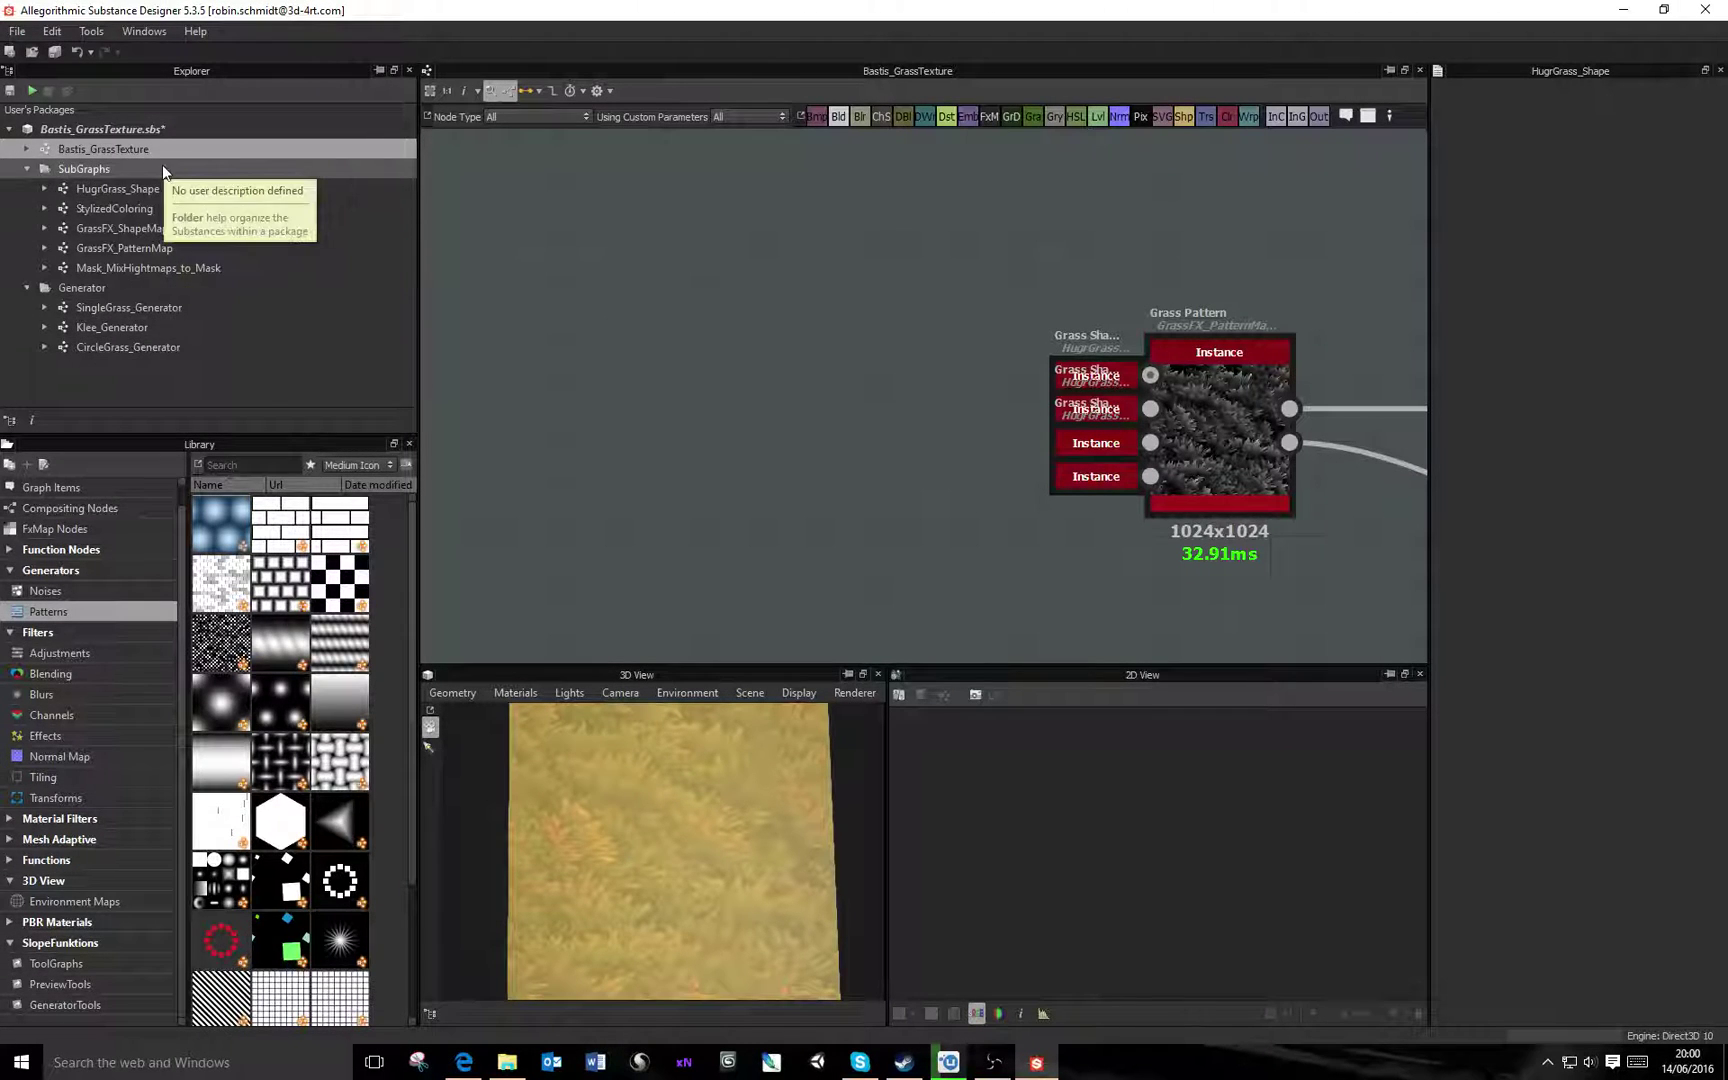
Open the HugrGrass_Shape graph and place a copy of the uppermost Single Grass Shape node outside the FX_Map frame
{"action": "double_click", "coordinate": [117, 189]}
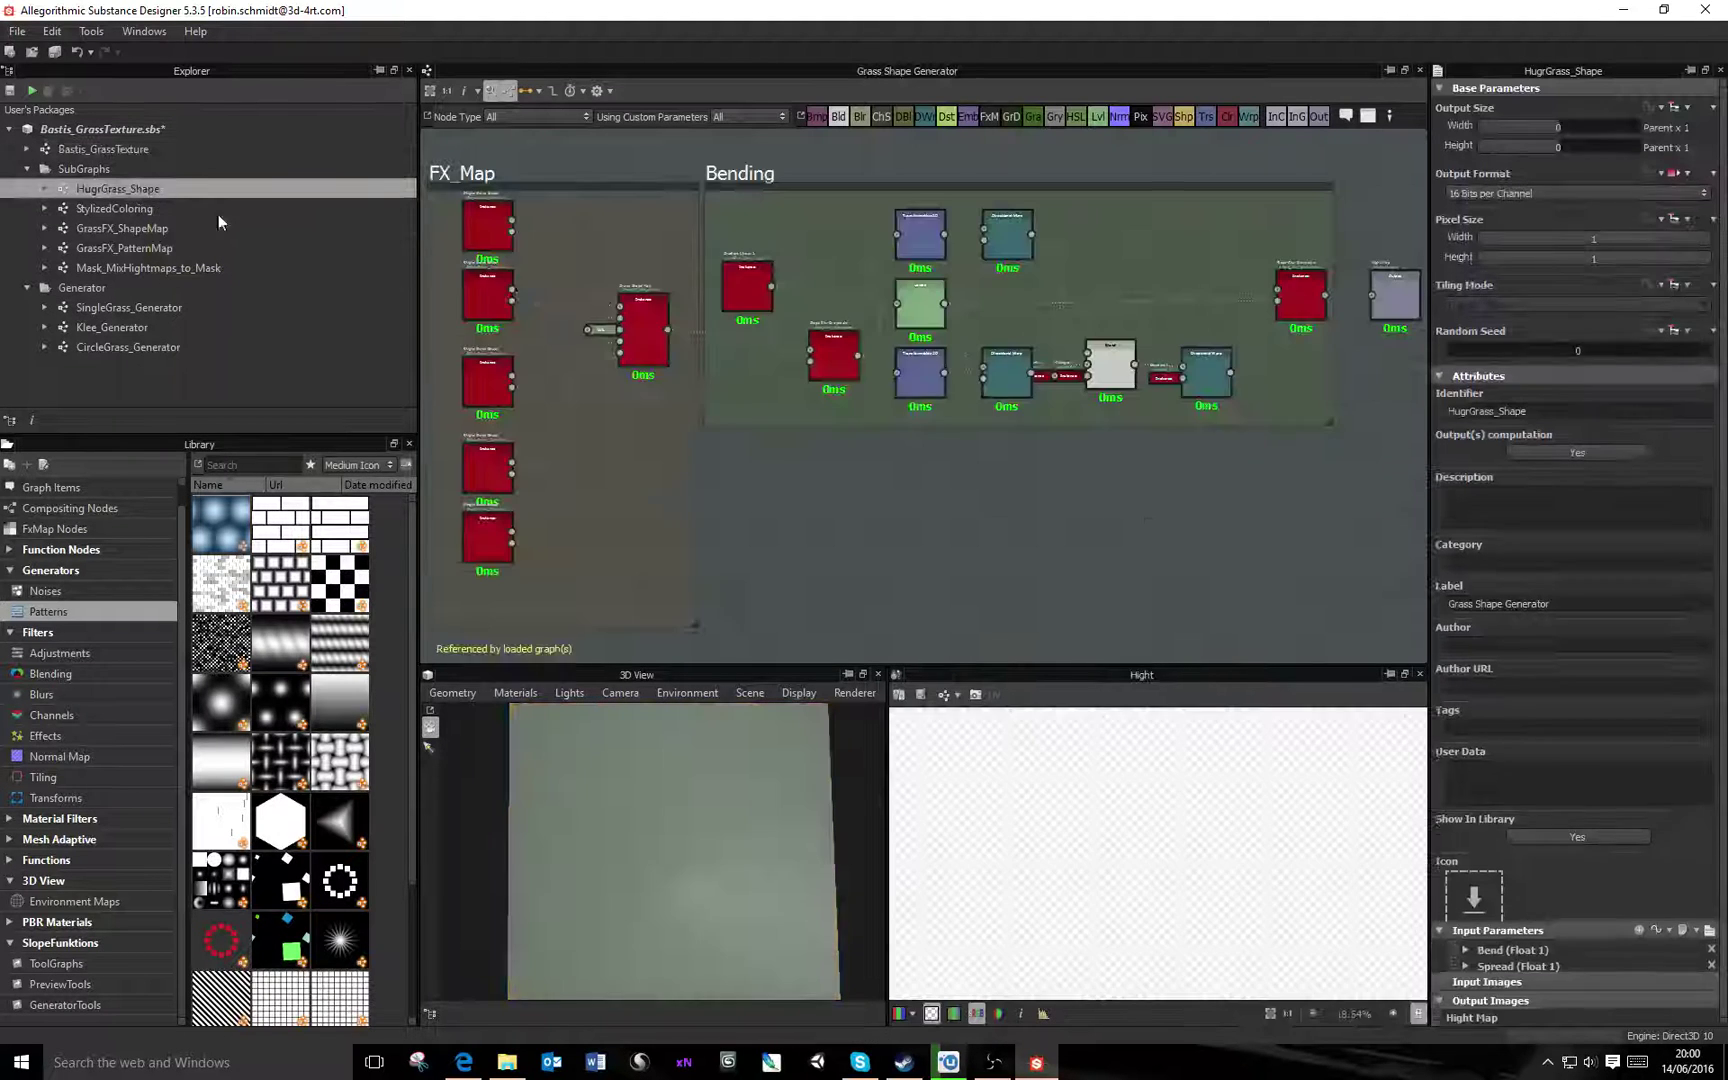
{"action": "middle_click_drag", "start_coordinate": [628, 482], "coordinate": [950, 458]}
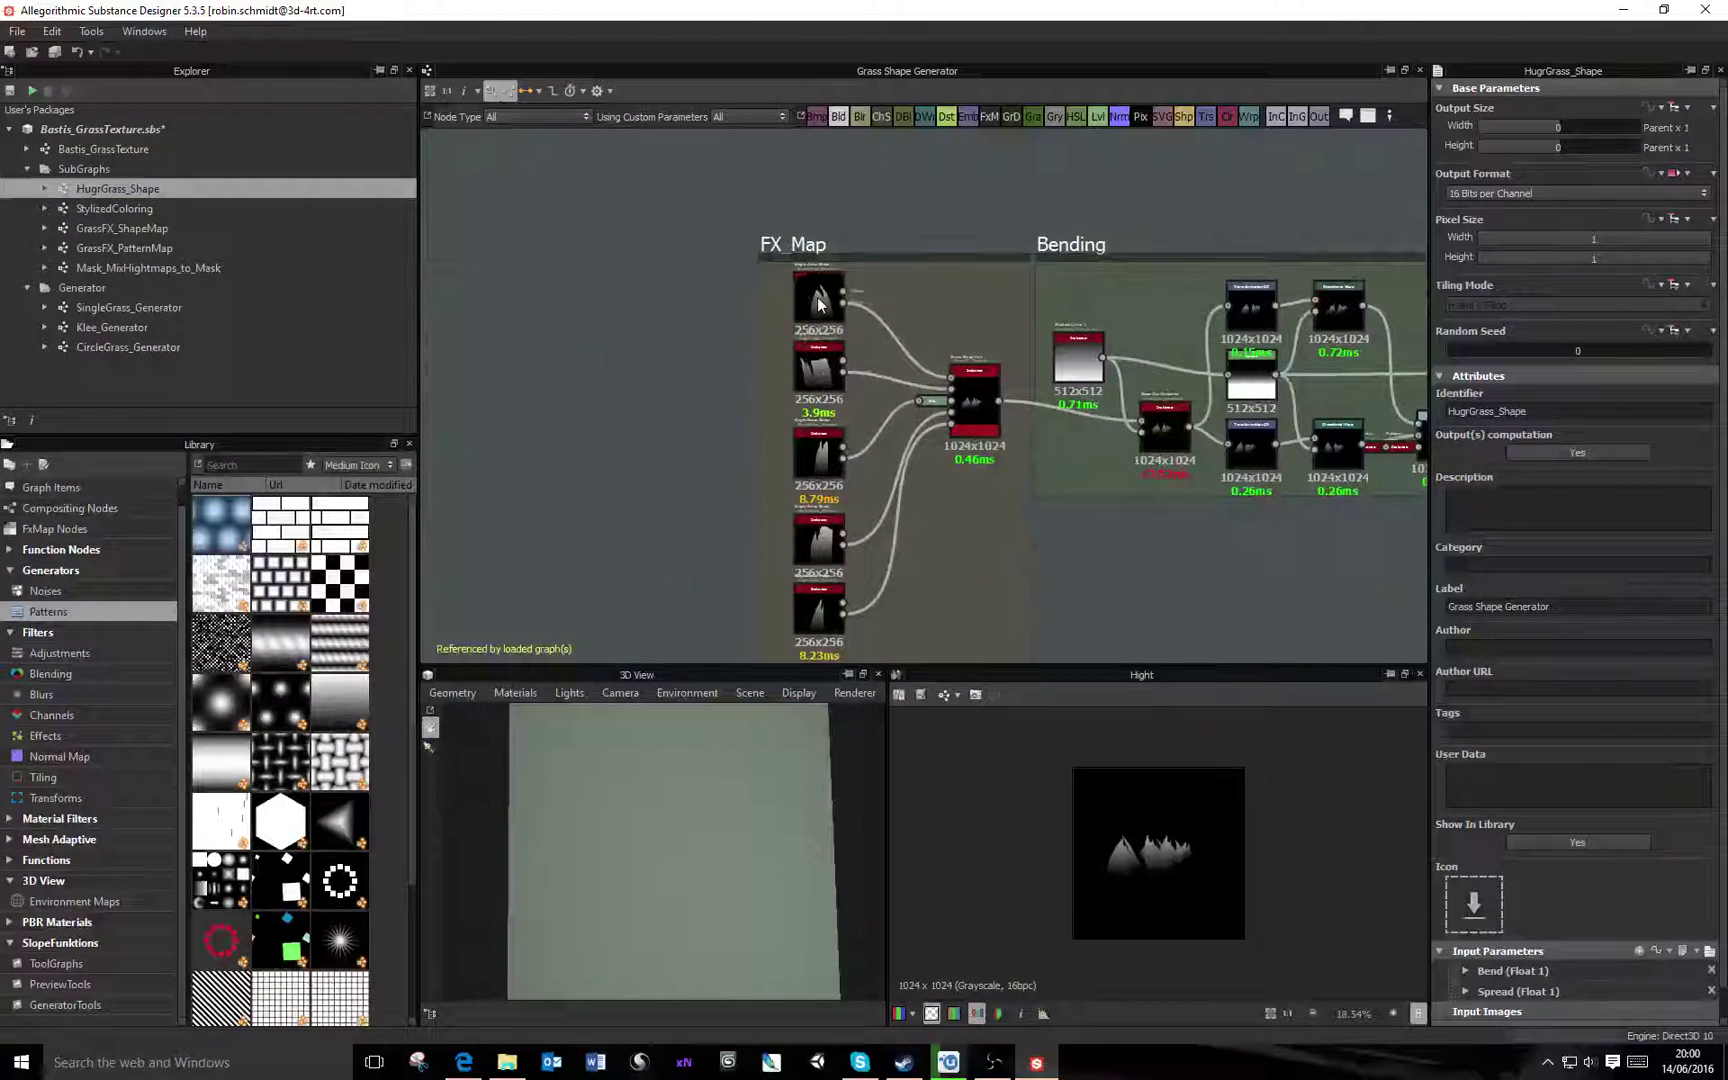
{"action": "left_click", "coordinate": [820, 302]}
{"action": "key", "text": "ctrl+v"}
{"action": "left_click_drag", "start_coordinate": [925, 395], "coordinate": [585, 342]}
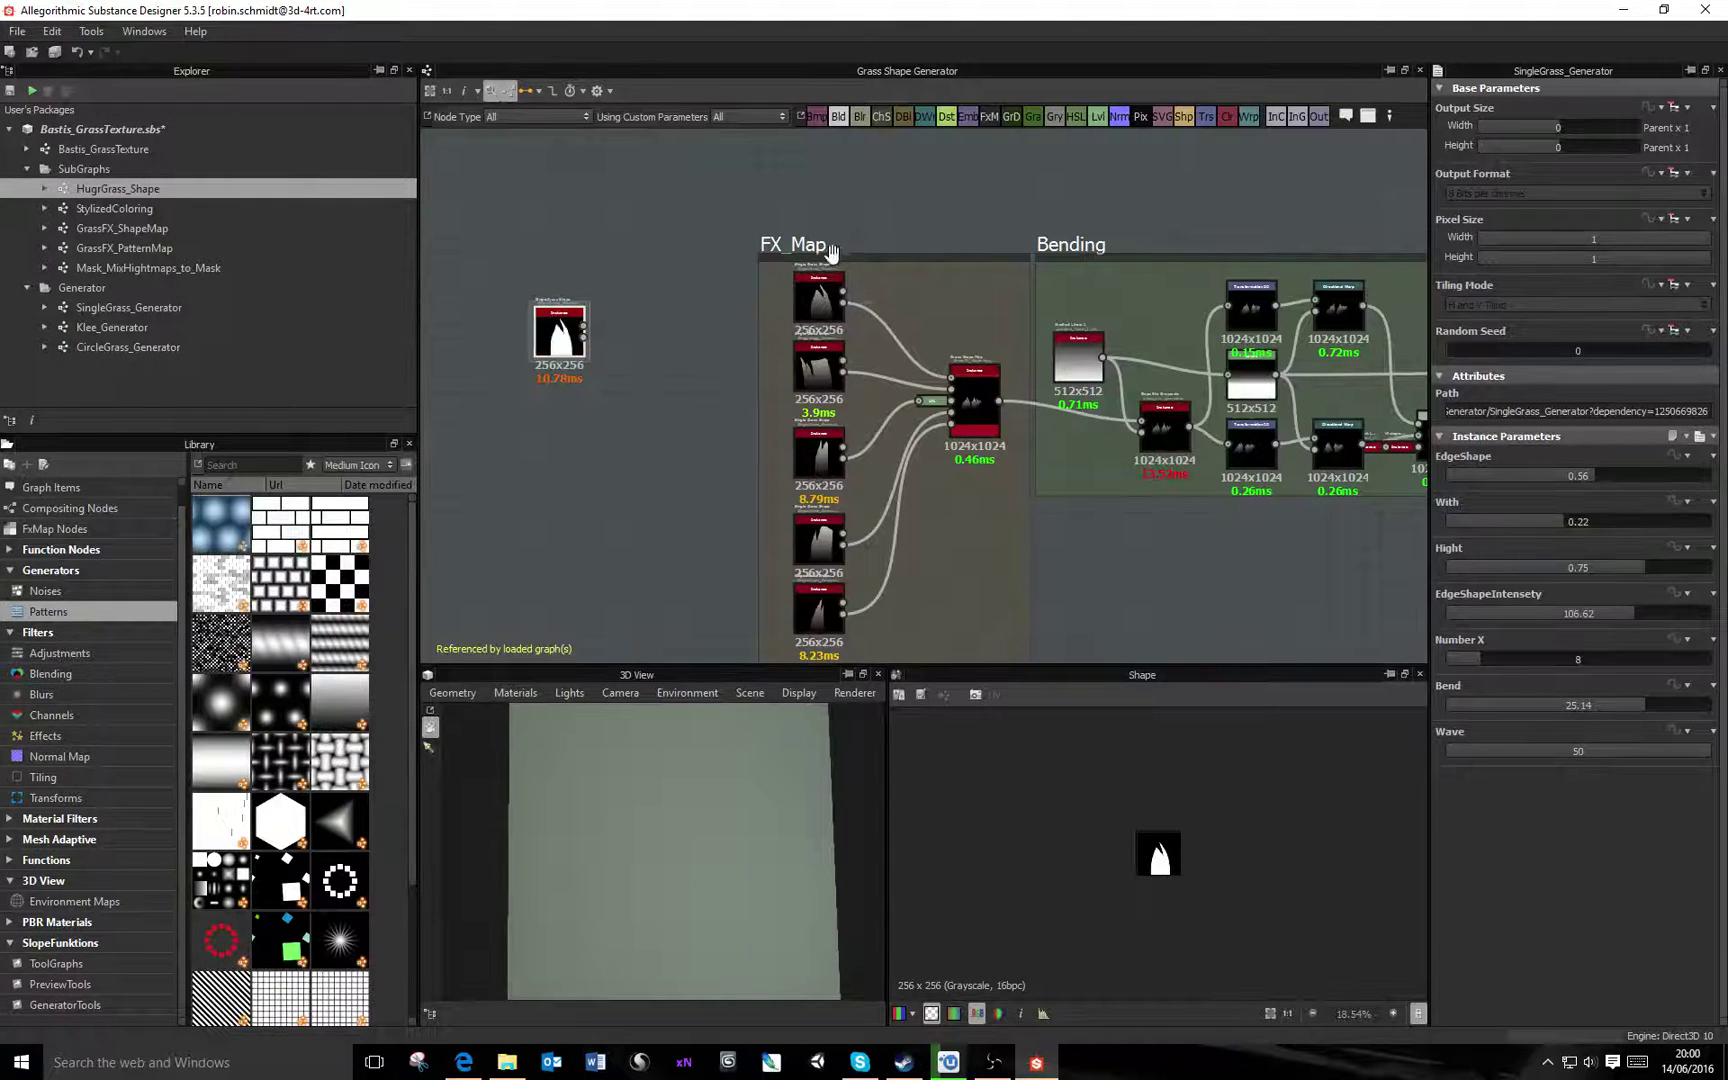
Examine the five Single Grass Shape nodes that feed the Grass Shape Map in the FX_Map frame
{"action": "middle_click_drag", "start_coordinate": [836, 322], "coordinate": [816, 222]}
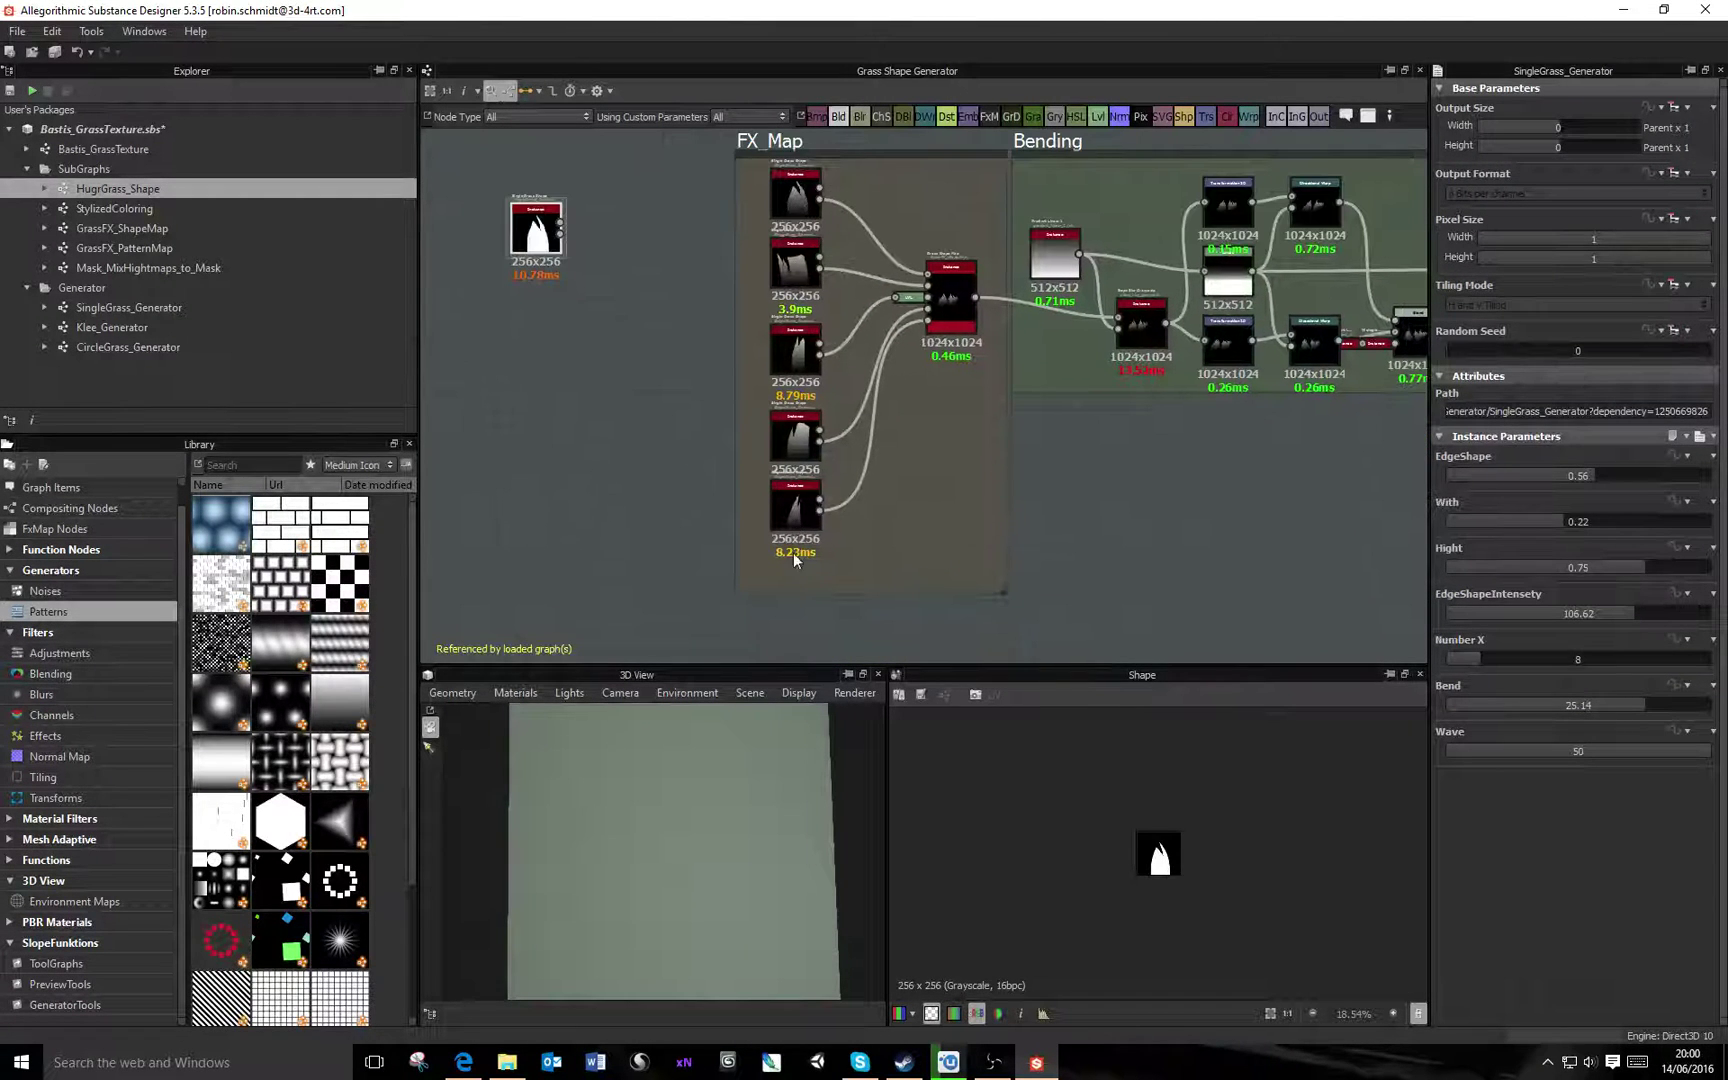
{"action": "scroll", "coordinate": [818, 258], "scroll_direction": "up", "scroll_amount": 2}
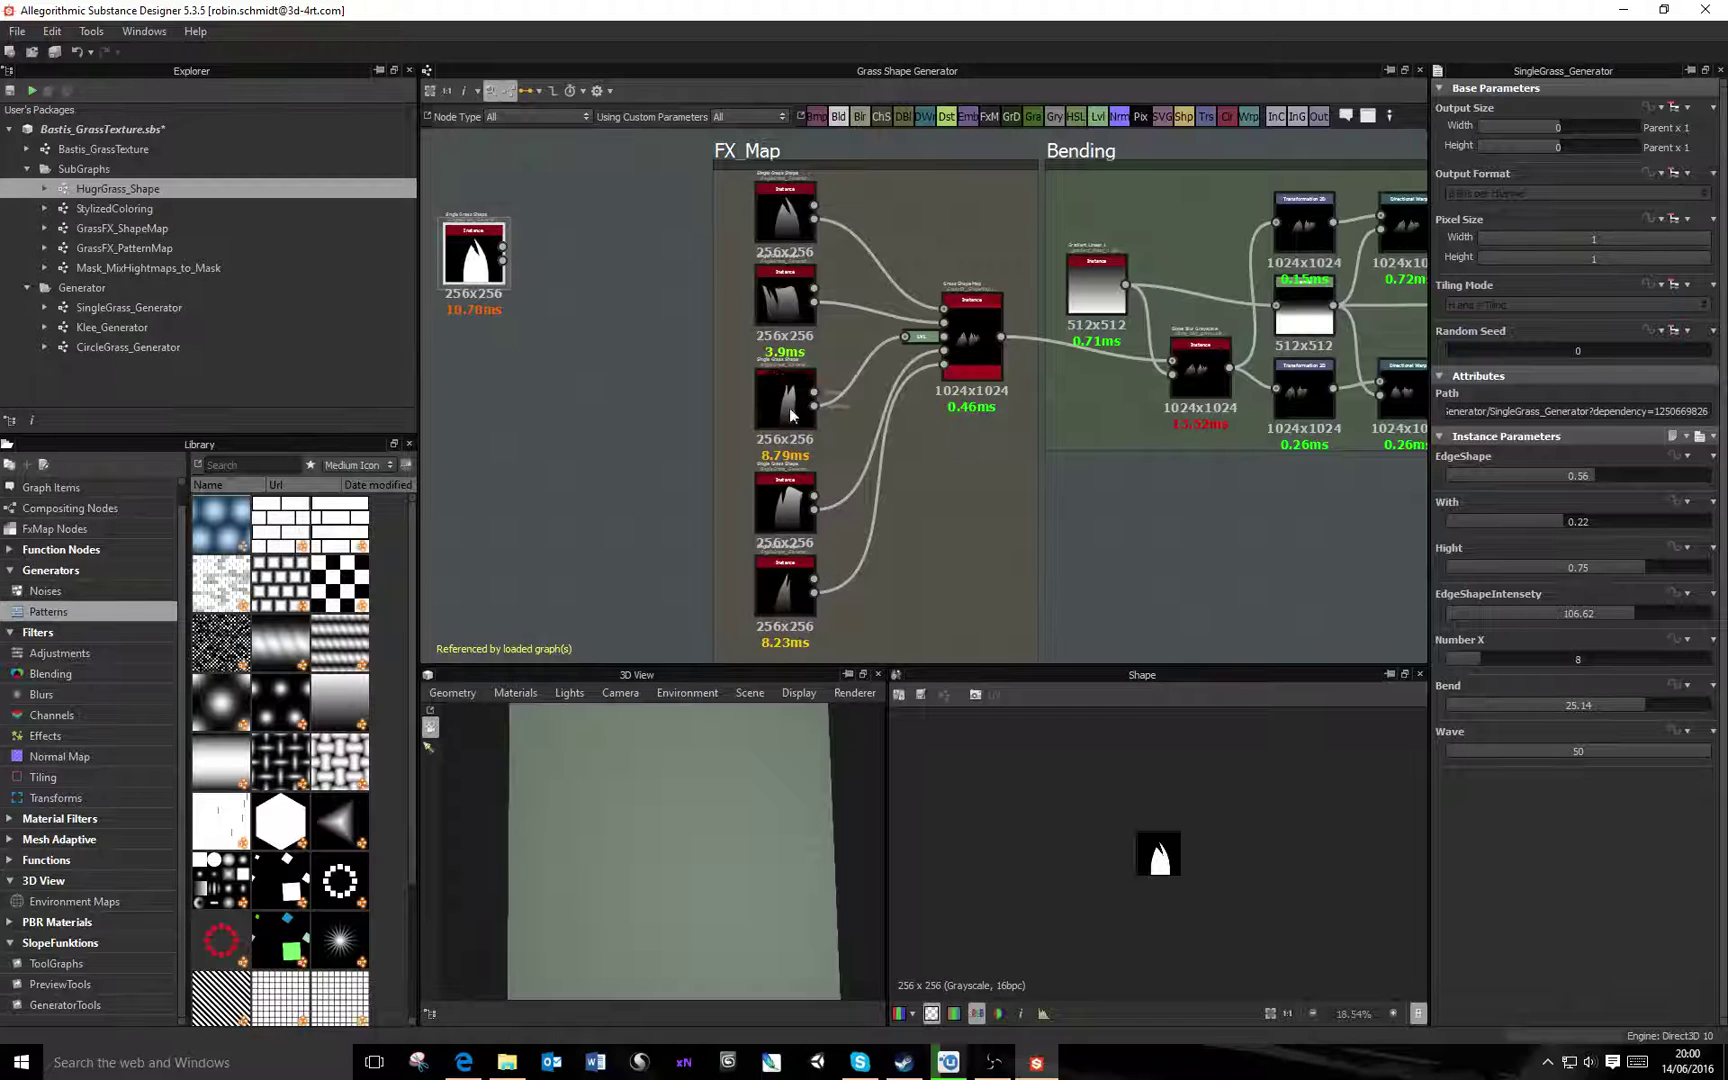
{"action": "middle_click_drag", "start_coordinate": [820, 254], "coordinate": [833, 368]}
{"action": "scroll", "coordinate": [850, 418], "scroll_direction": "up", "scroll_amount": 2}
{"action": "middle_click_drag", "start_coordinate": [610, 369], "coordinate": [883, 358]}
{"action": "scroll", "coordinate": [1052, 360], "scroll_direction": "down", "scroll_amount": 3}
{"action": "scroll", "coordinate": [1137, 420], "scroll_direction": "up", "scroll_amount": 1}
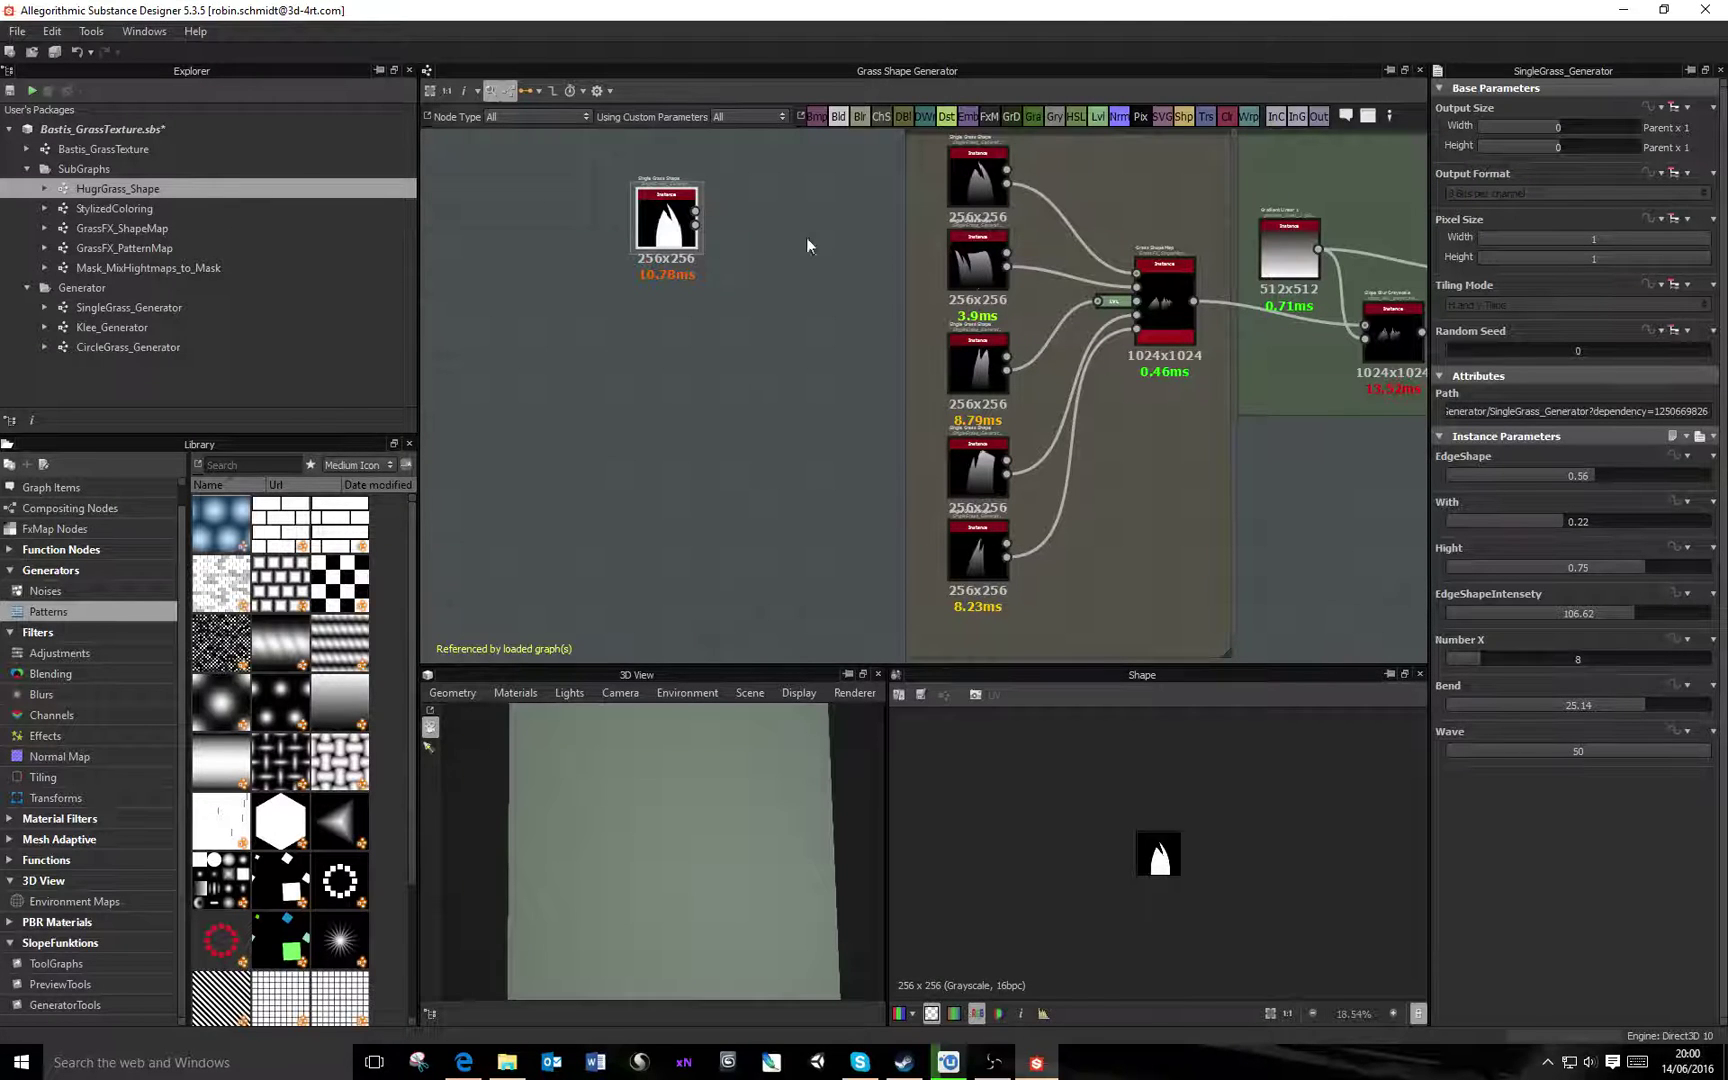
Set the copied Single Grass Shape to EdgeShape 0.51, With 0.32, Hight 0.87, EdgeShapeIntensety 18.43, Number X 36, Bend 34.98 and Wave -50
{"action": "left_click_drag", "start_coordinate": [1571, 521], "coordinate": [1632, 517]}
{"action": "scroll", "coordinate": [1170, 893], "scroll_direction": "up", "scroll_amount": 8}
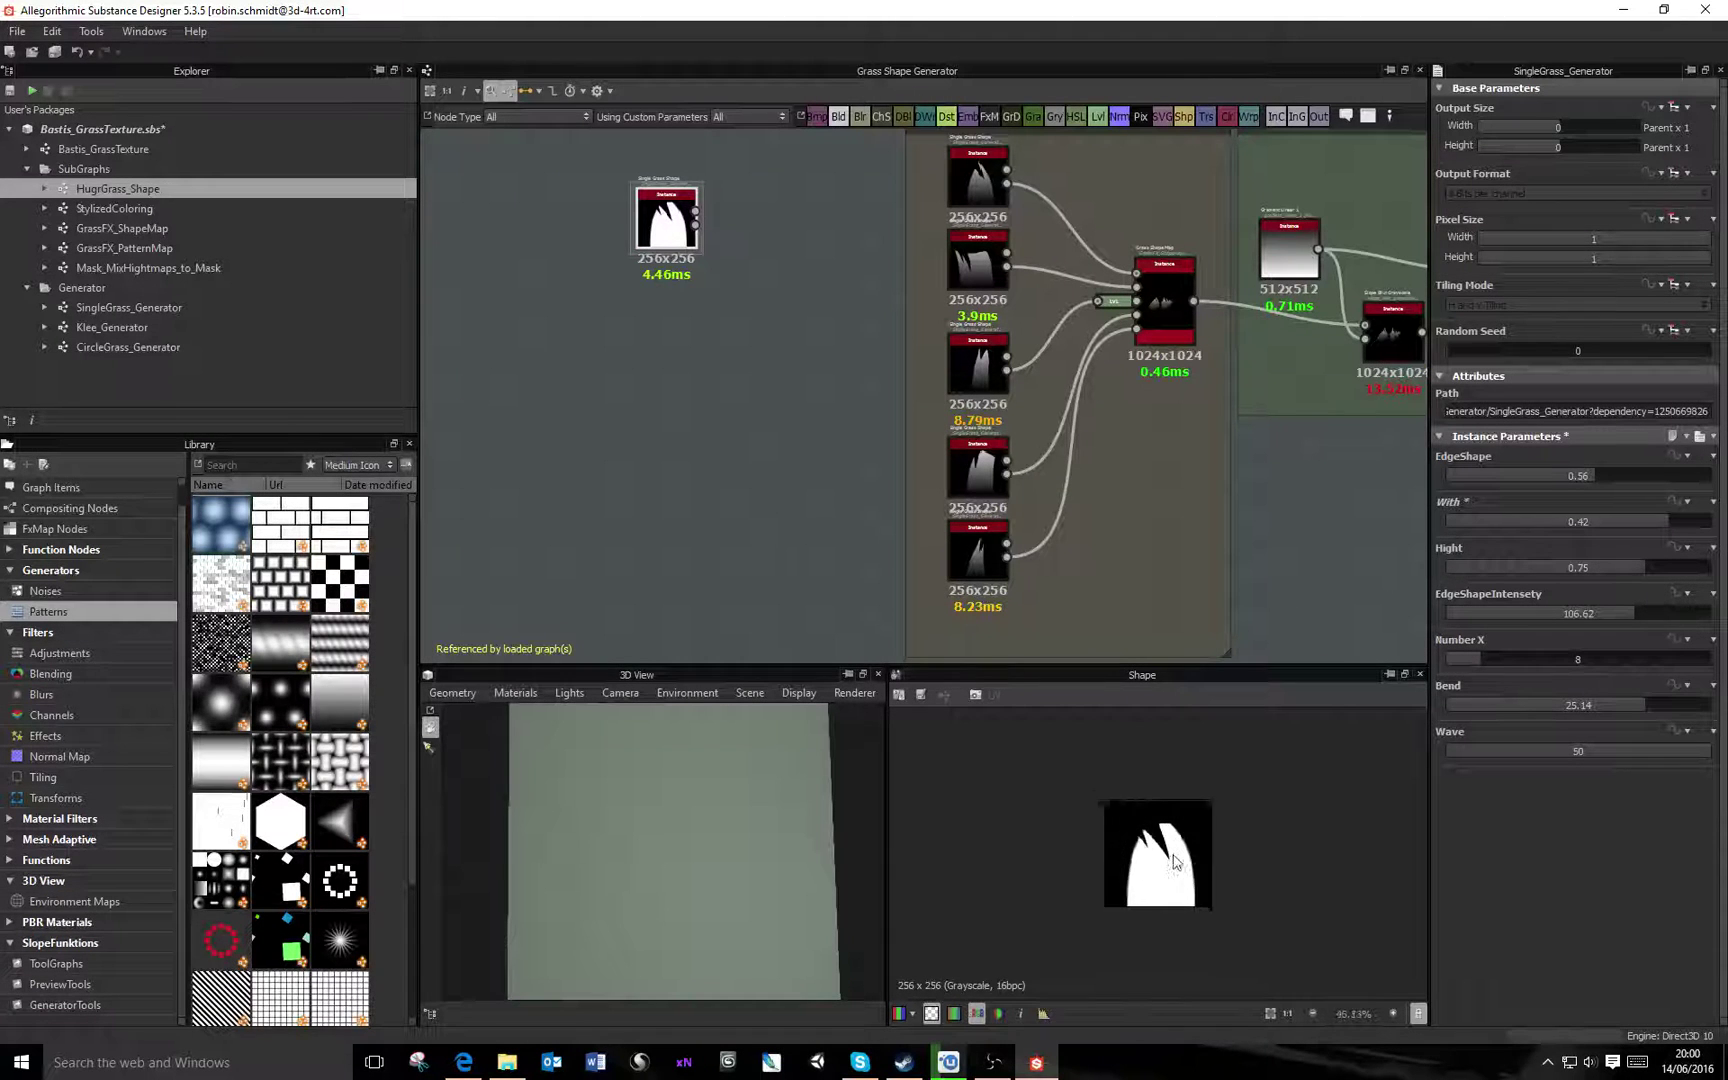
{"action": "scroll", "coordinate": [1195, 855], "scroll_direction": "down", "scroll_amount": 4}
{"action": "left_click_drag", "start_coordinate": [1581, 478], "coordinate": [1677, 570]}
{"action": "left_click_drag", "start_coordinate": [1527, 608], "coordinate": [1094, 745]}
{"action": "left_click_drag", "start_coordinate": [663, 226], "coordinate": [708, 232]}
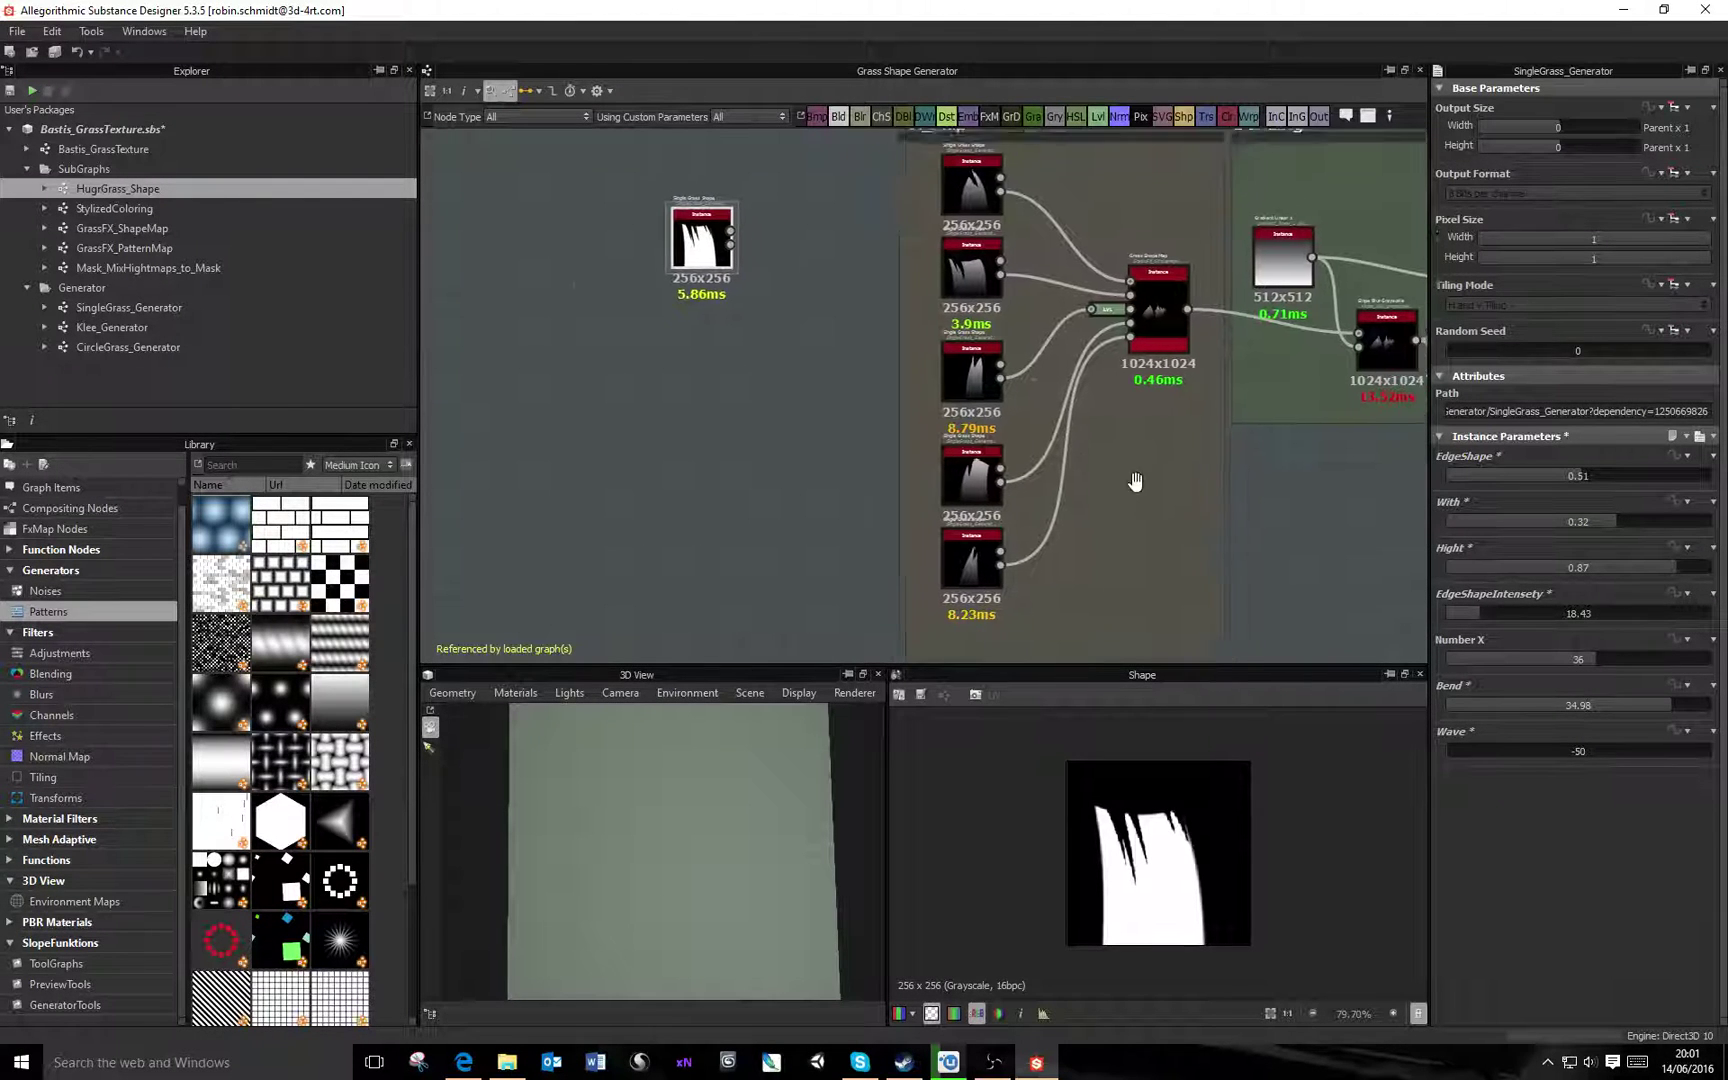
Preview the Grass Shape Map node of the FX_Map frame in the 2D view and examine its inputs and combined grass shapes
{"action": "middle_click_drag", "start_coordinate": [1130, 482], "coordinate": [1069, 541]}
{"action": "scroll", "coordinate": [1077, 469], "scroll_direction": "down", "scroll_amount": 2}
{"action": "middle_click_drag", "start_coordinate": [1190, 430], "coordinate": [1047, 458]}
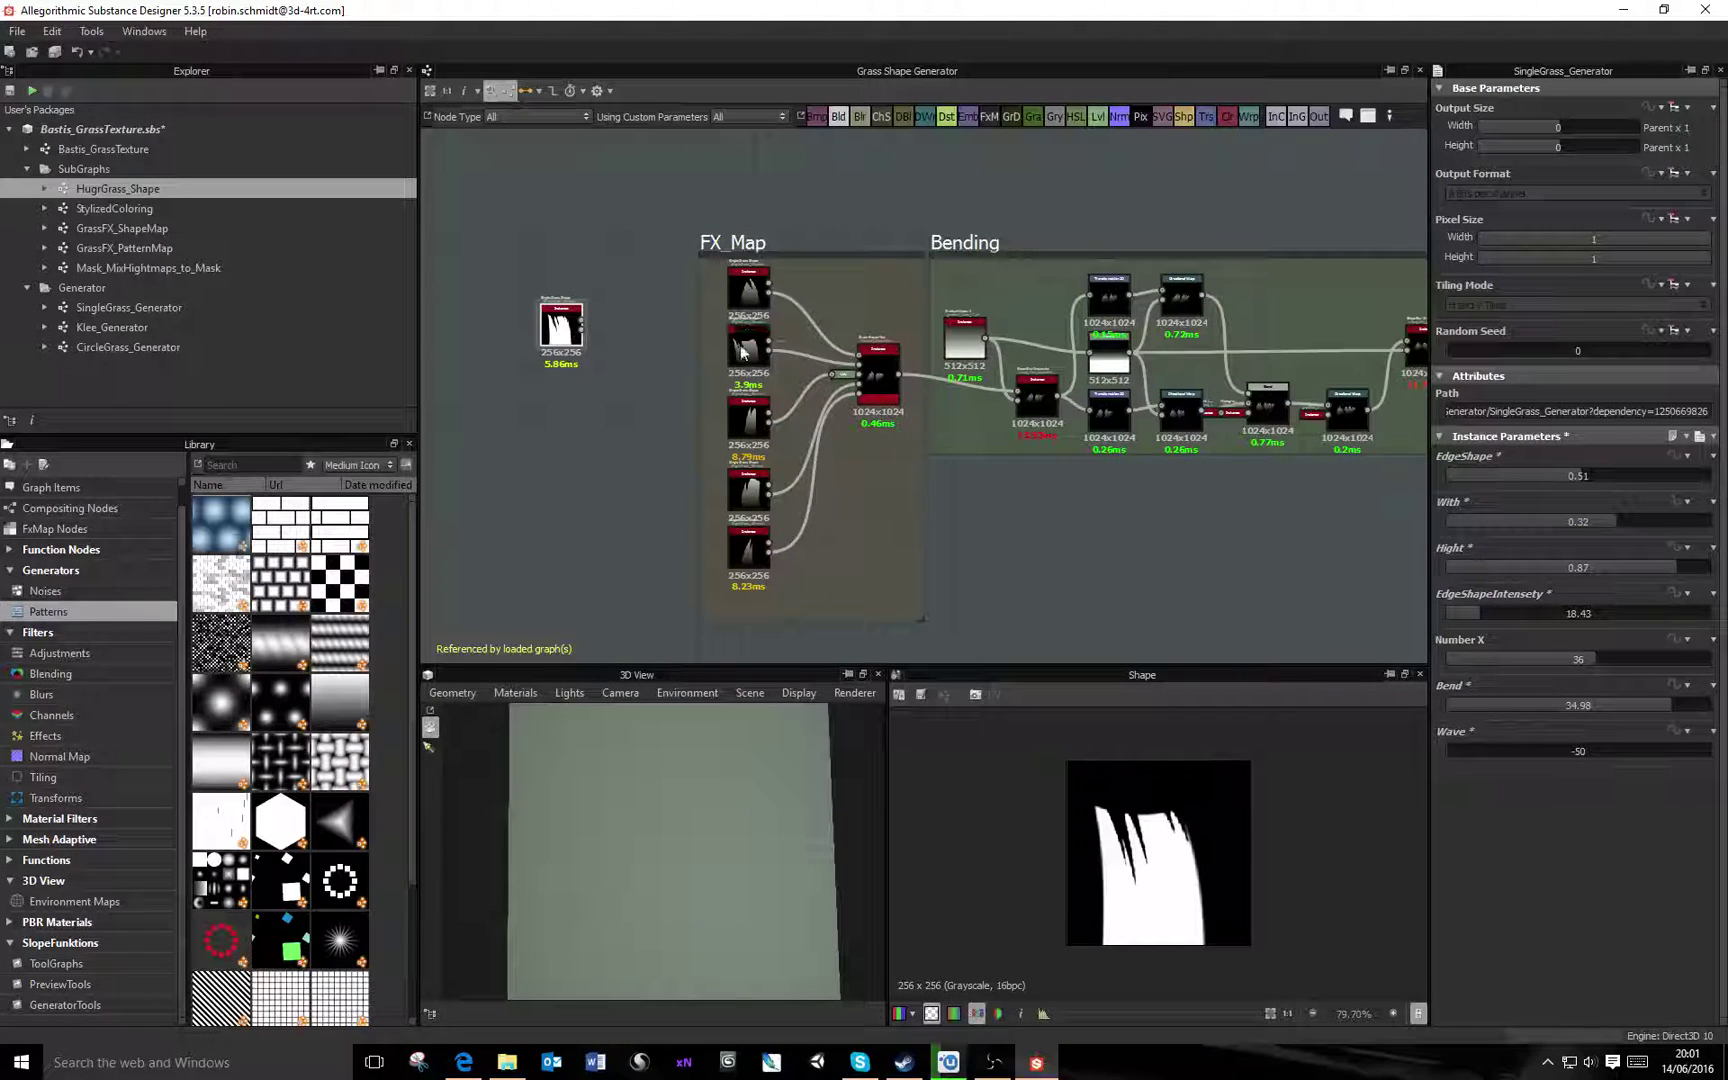
{"action": "middle_click_drag", "start_coordinate": [645, 263], "coordinate": [799, 390]}
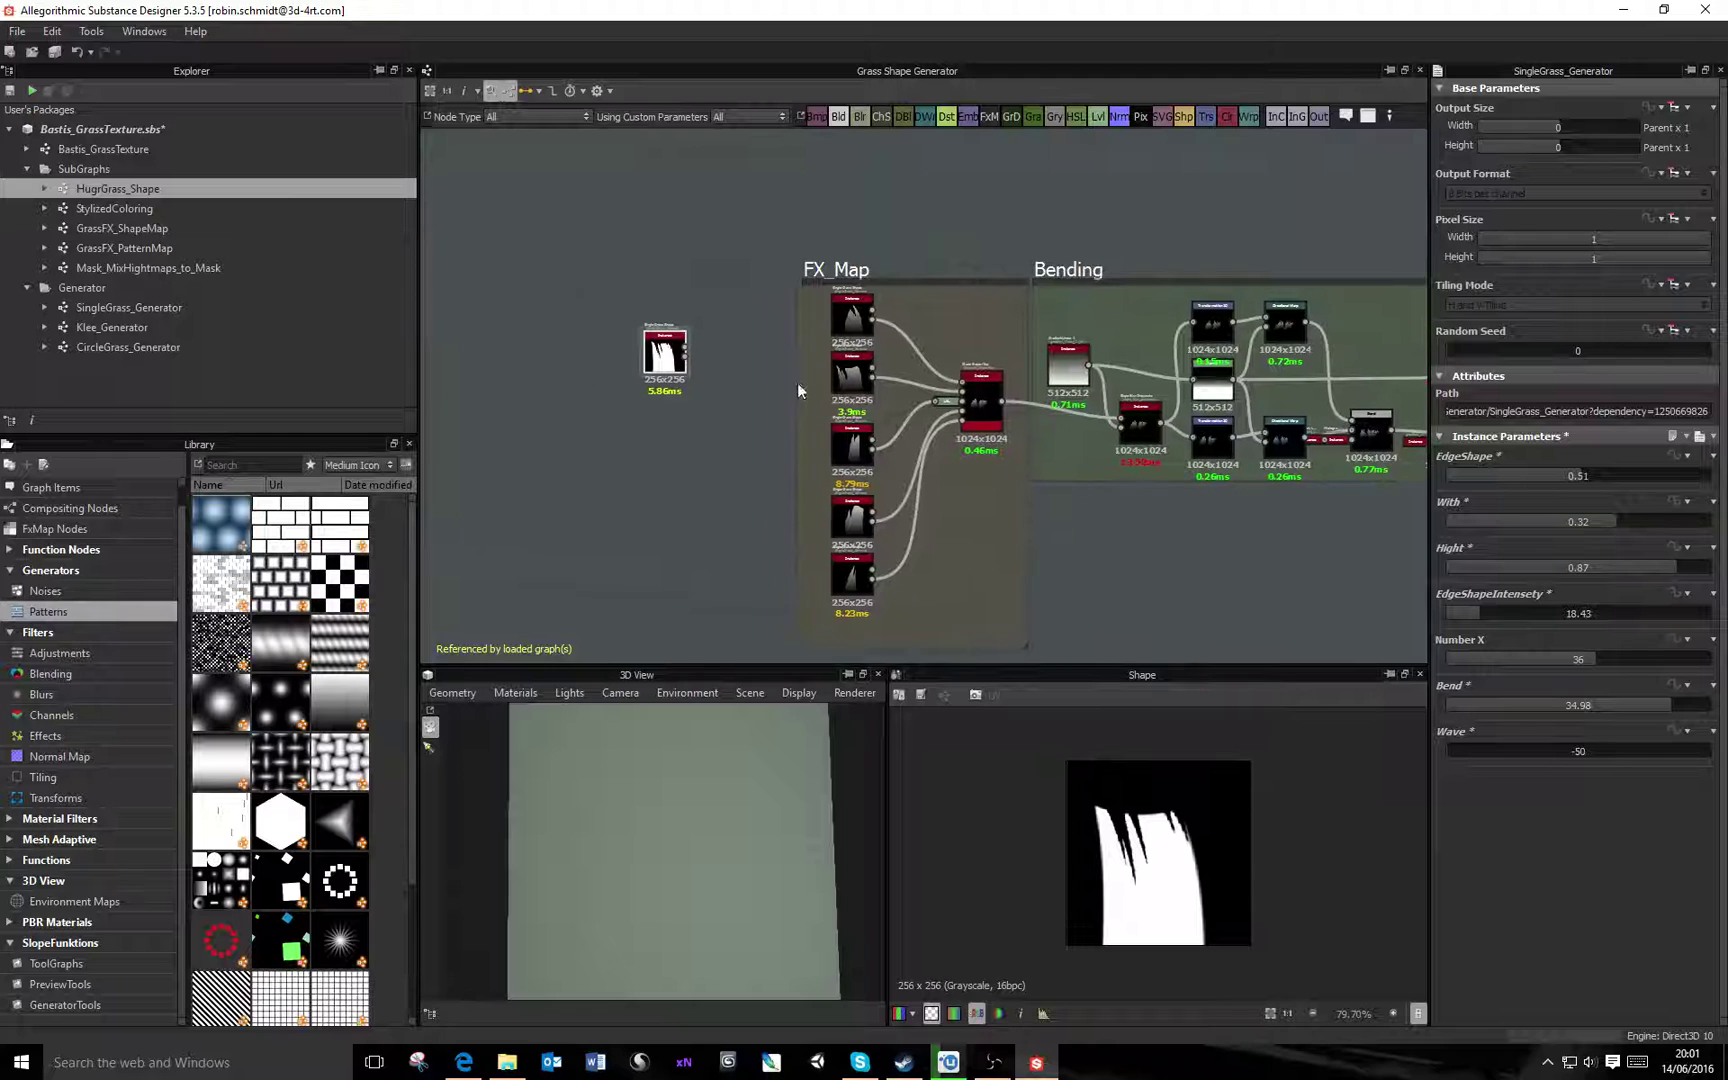
{"action": "double_click", "coordinate": [979, 400]}
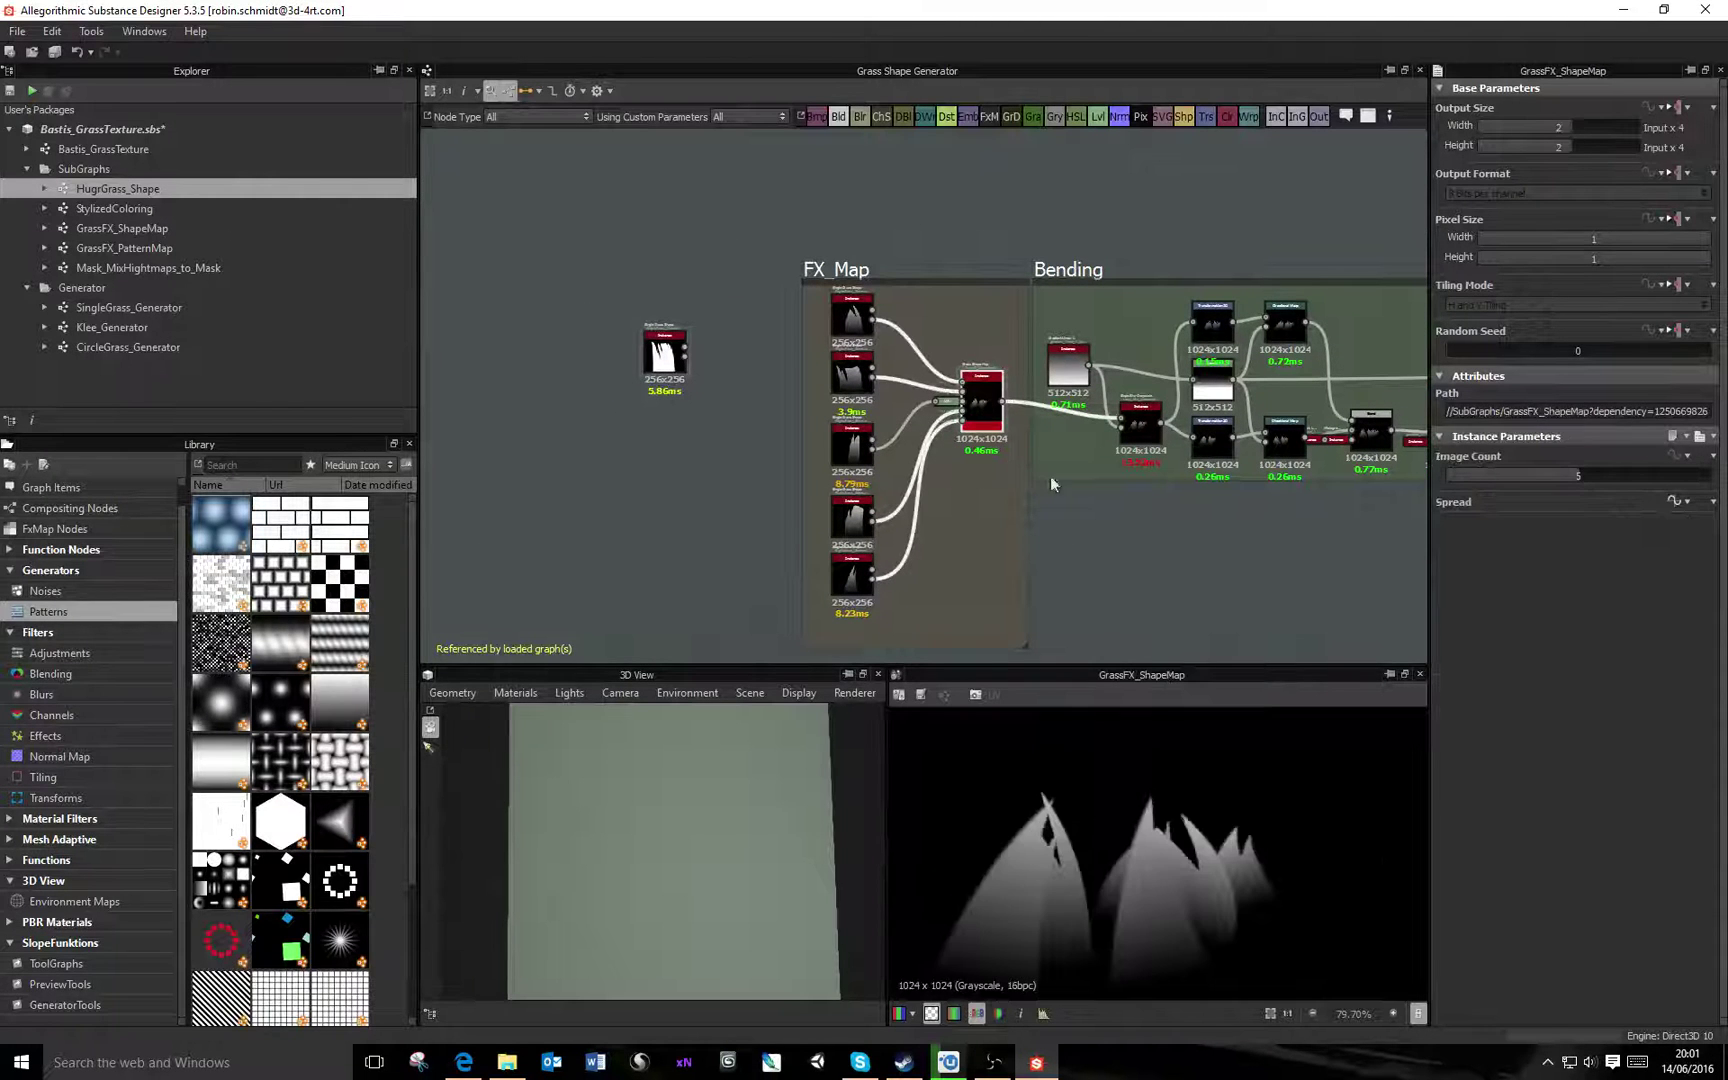
{"action": "scroll", "coordinate": [1157, 856], "scroll_direction": "down", "scroll_amount": 3}
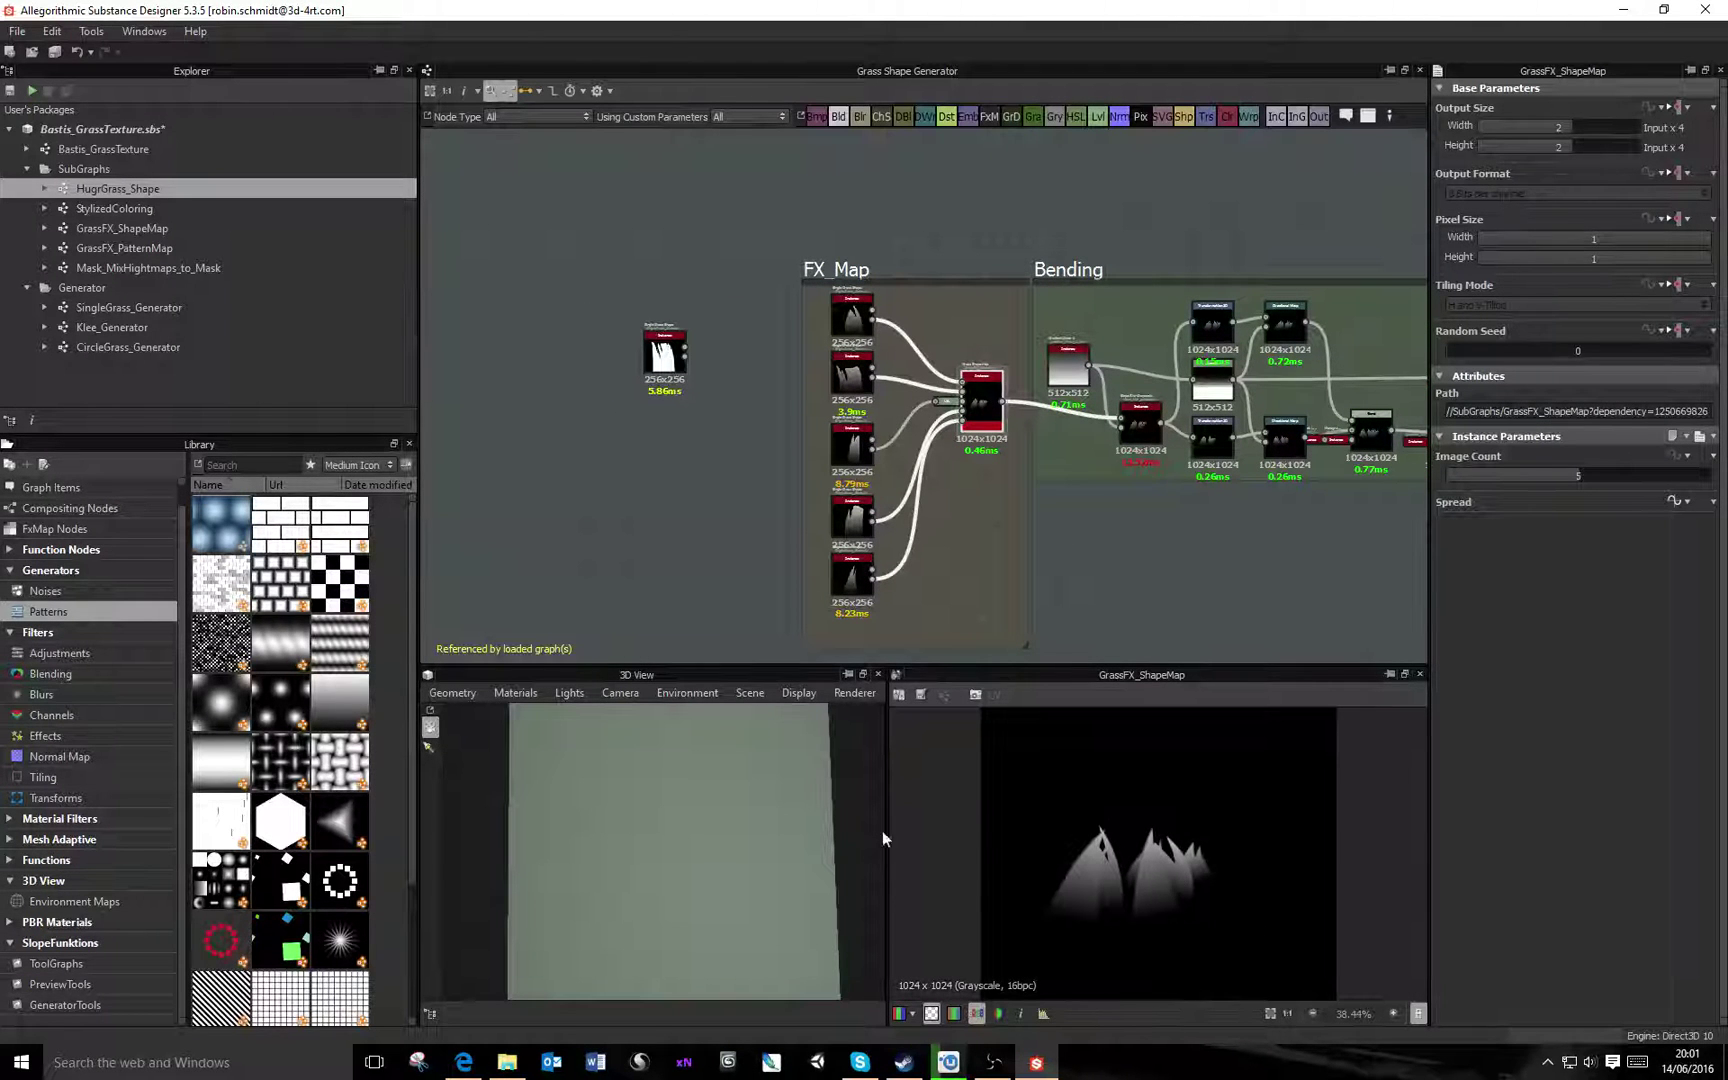
{"action": "scroll", "coordinate": [977, 406], "scroll_direction": "up", "scroll_amount": 5}
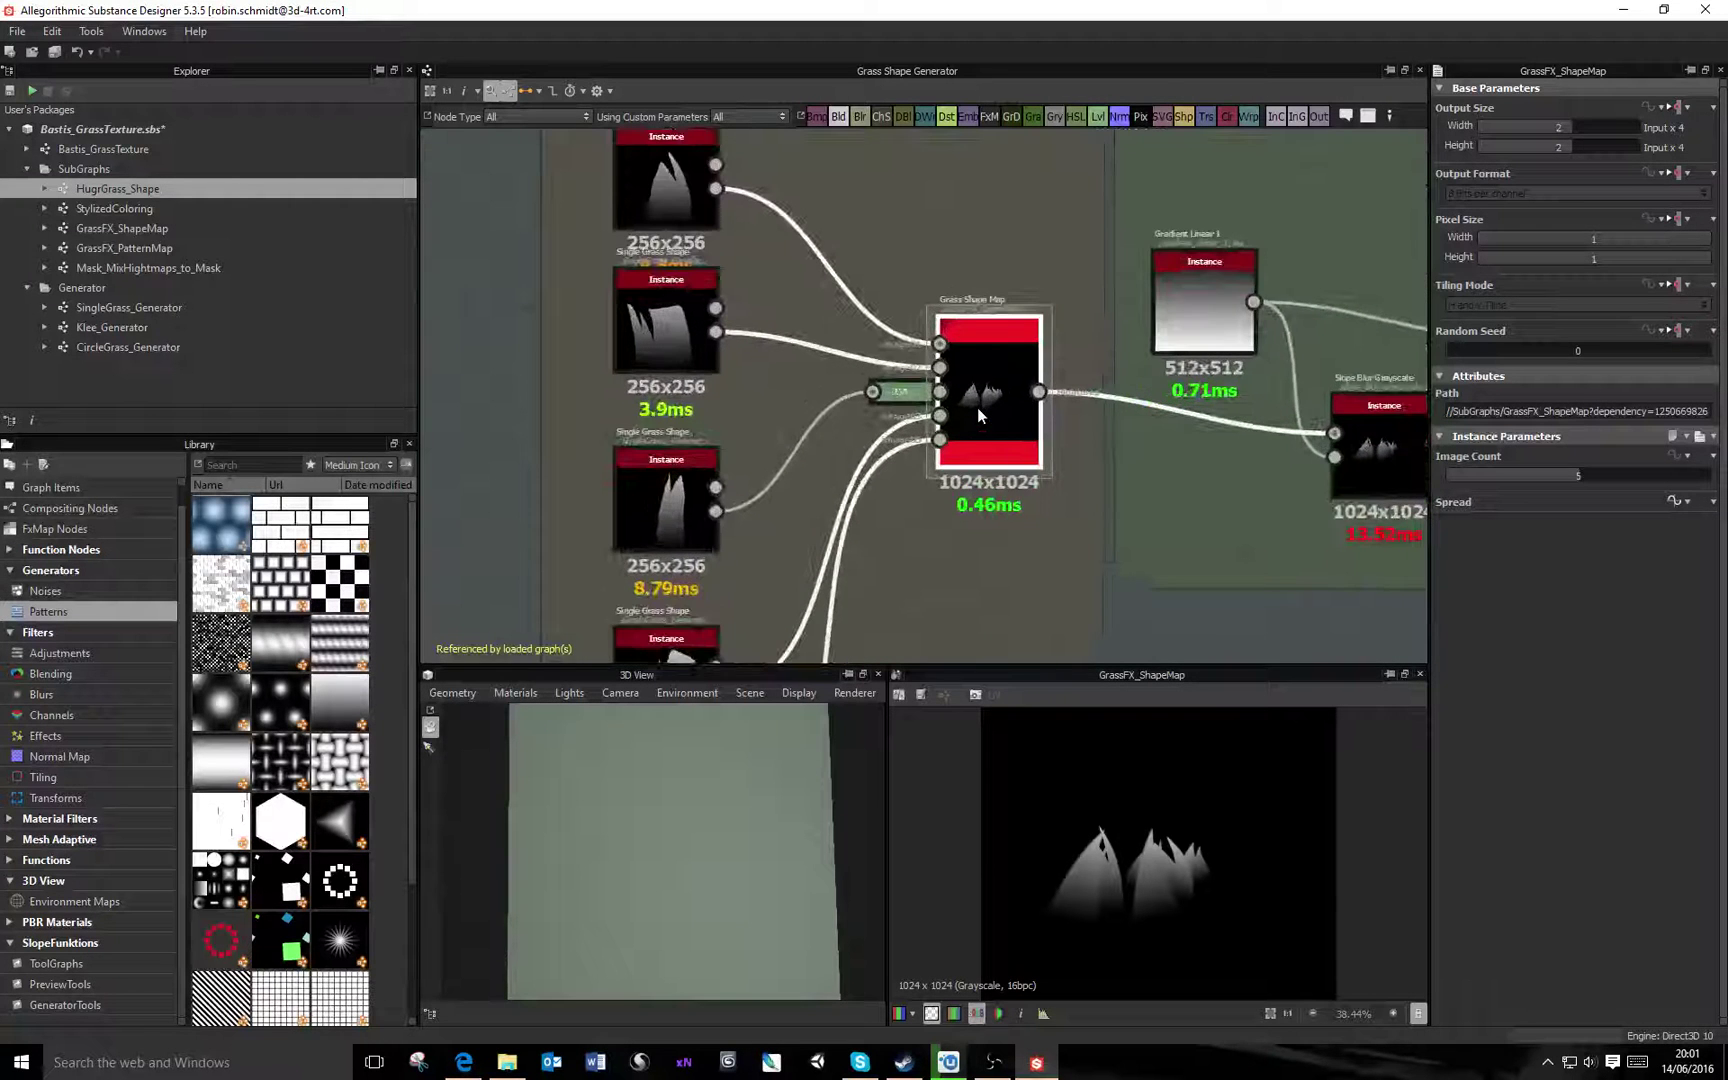
{"action": "scroll", "coordinate": [1017, 400], "scroll_direction": "down", "scroll_amount": 3}
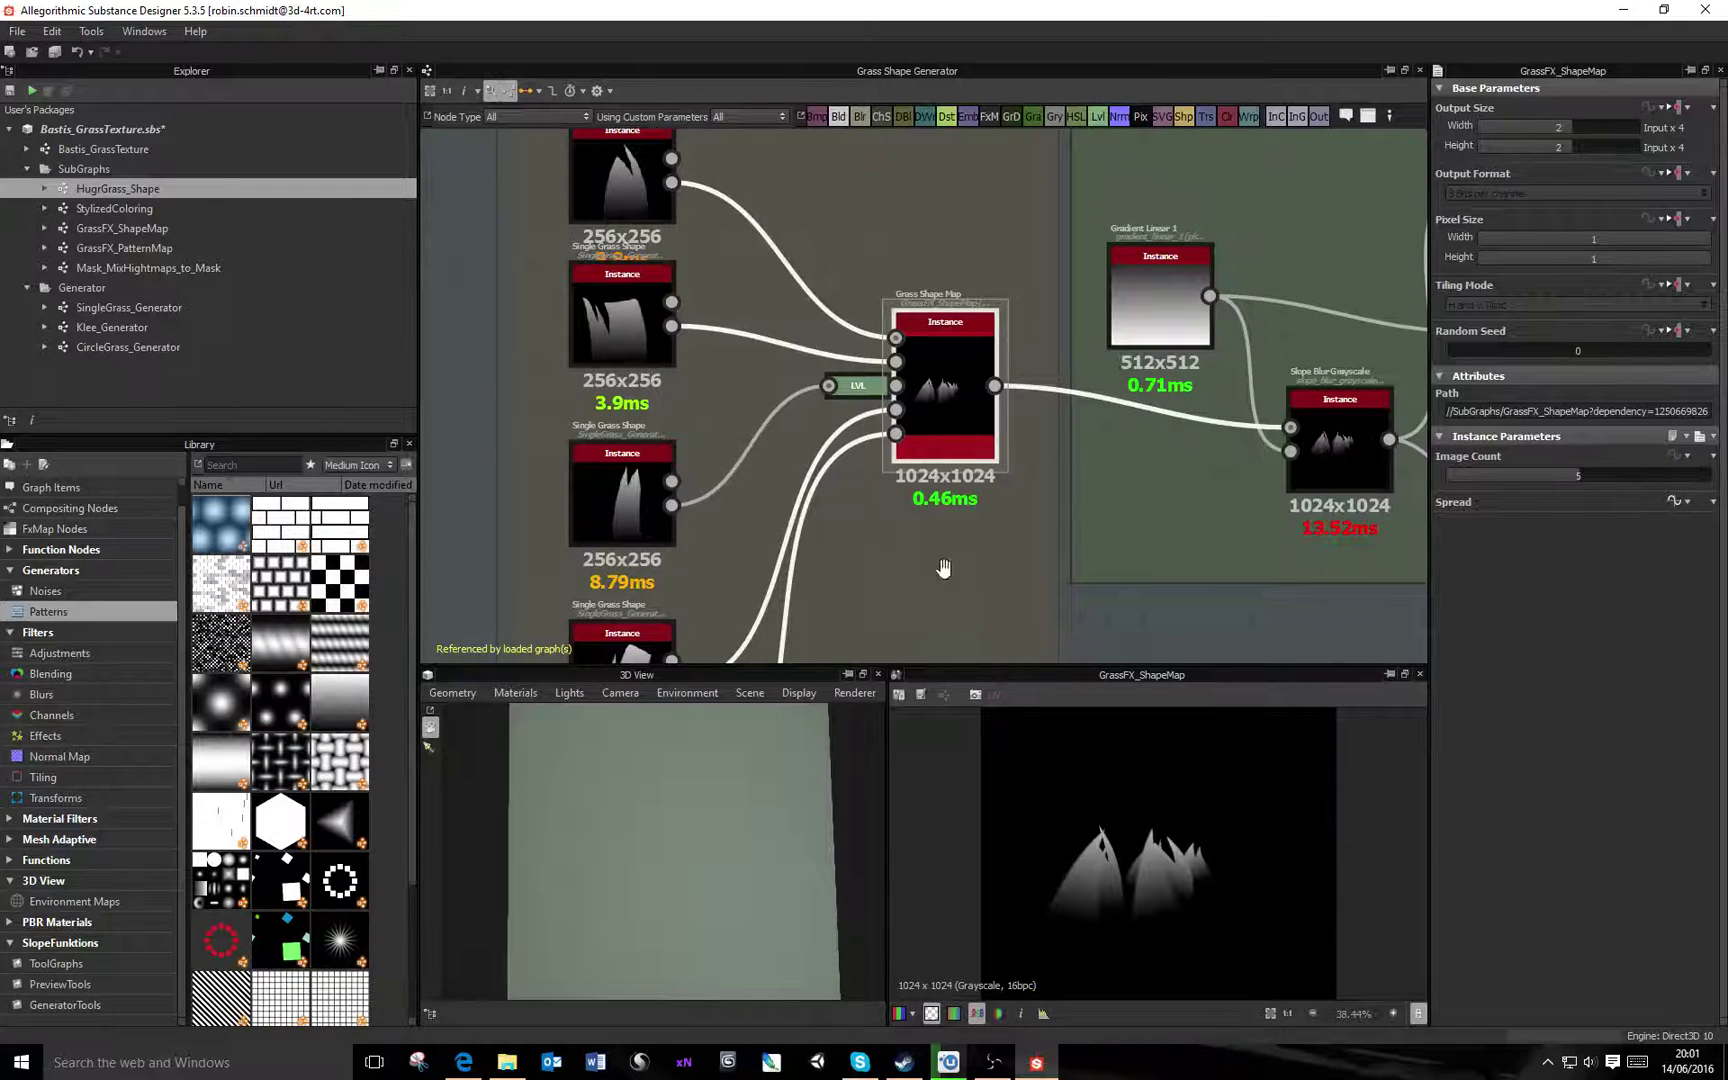
{"action": "scroll", "coordinate": [943, 568], "scroll_direction": "down", "scroll_amount": 5}
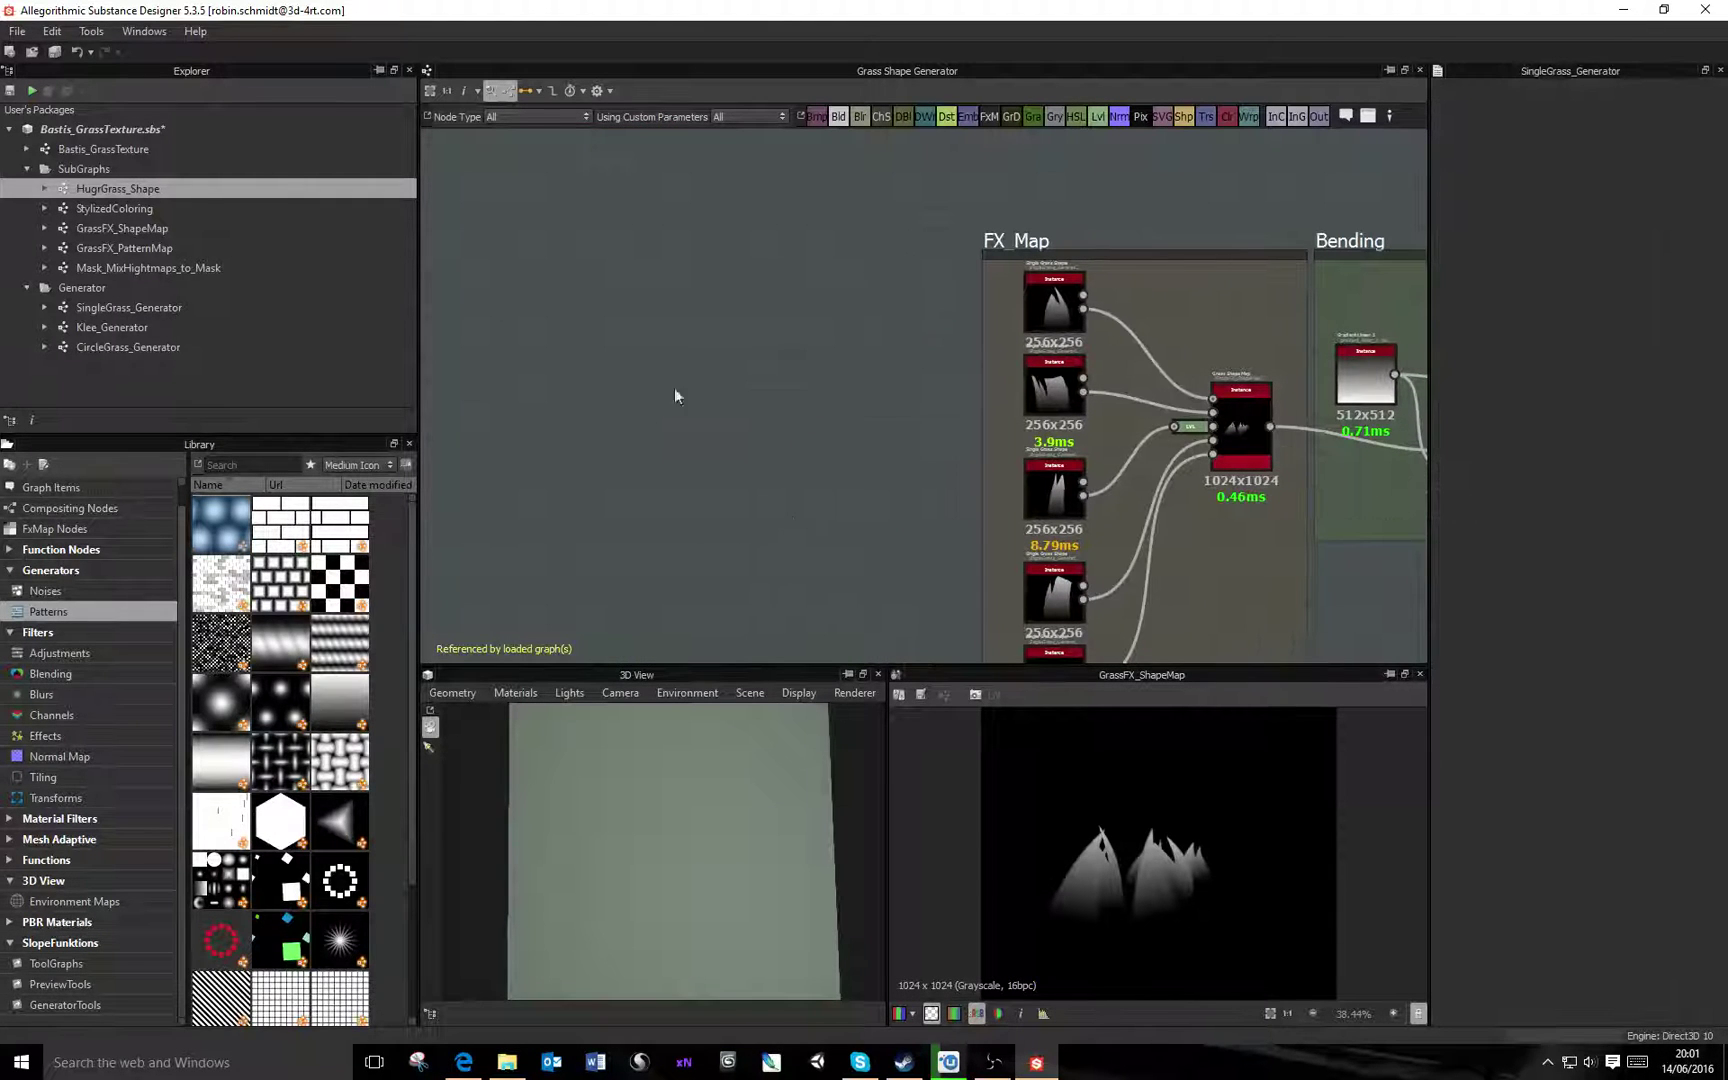
Open the SingleGrass_Generator graph and preview the Shape frame's Blend node enlarged in the 2D view
{"action": "double_click", "coordinate": [136, 307]}
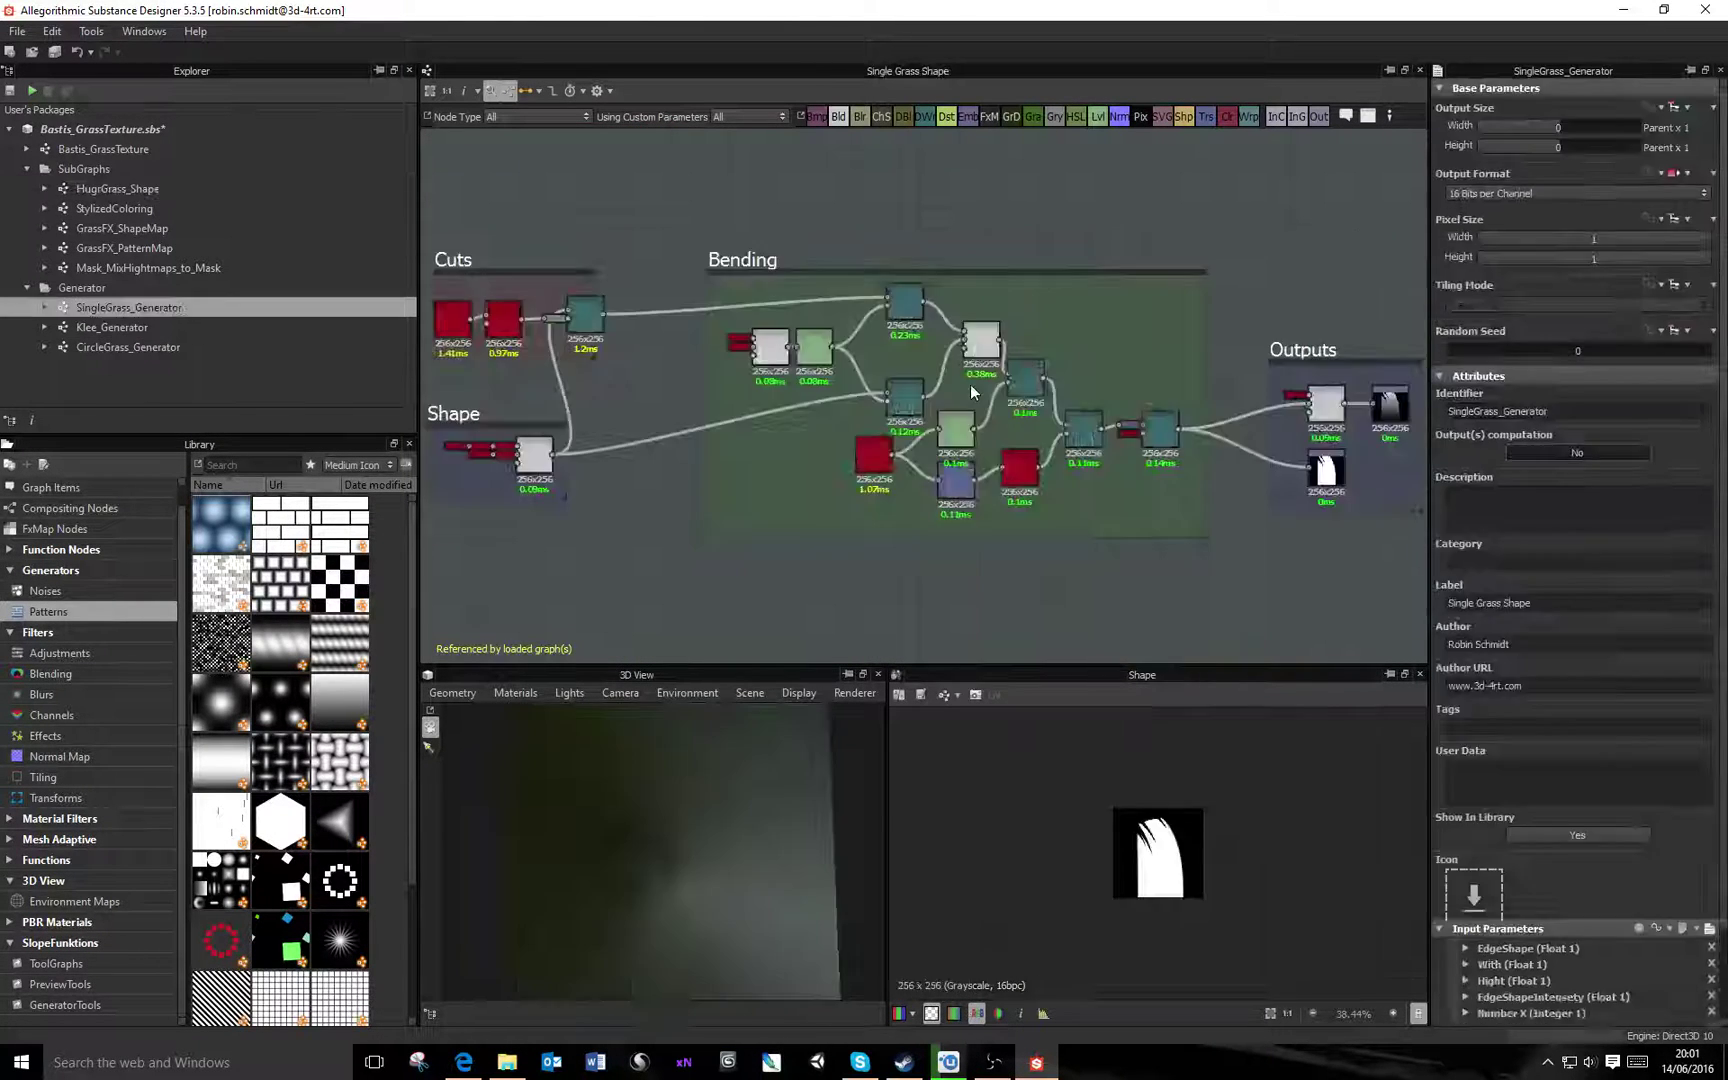
{"action": "middle_click_drag", "start_coordinate": [530, 413], "coordinate": [879, 440]}
{"action": "scroll", "coordinate": [878, 439], "scroll_direction": "up", "scroll_amount": 6}
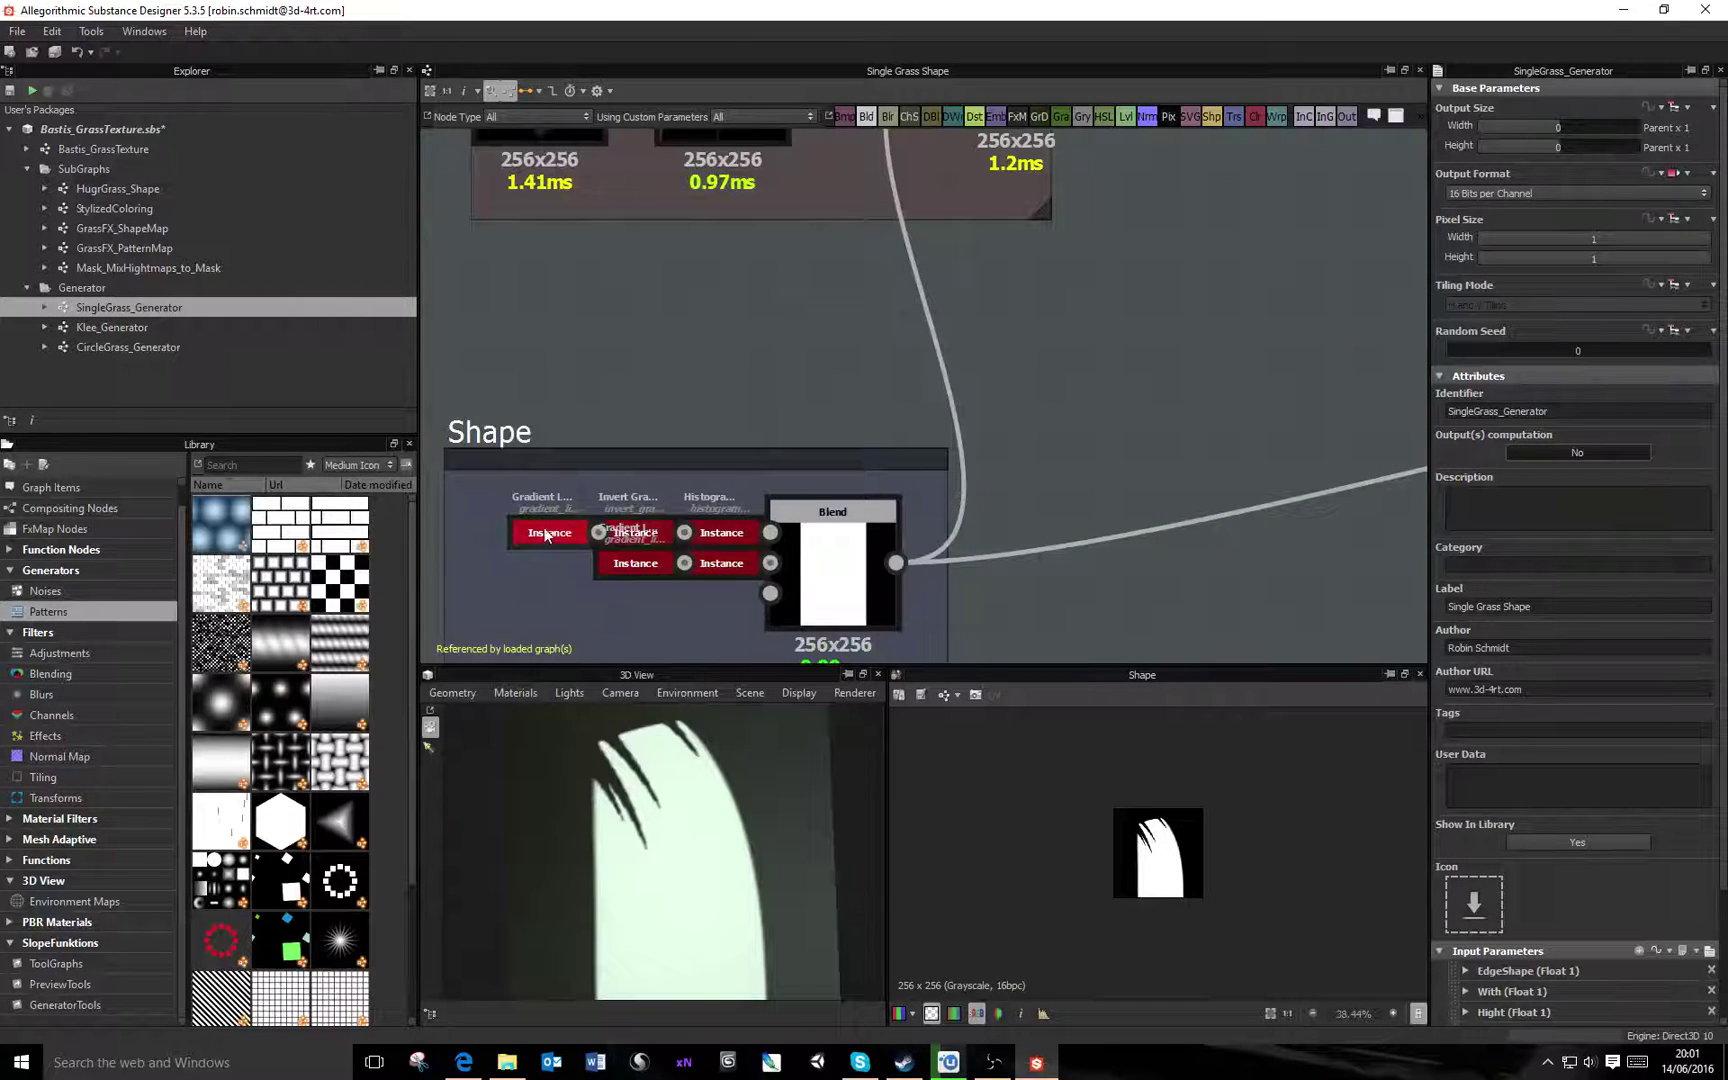
{"action": "left_click", "coordinate": [820, 565]}
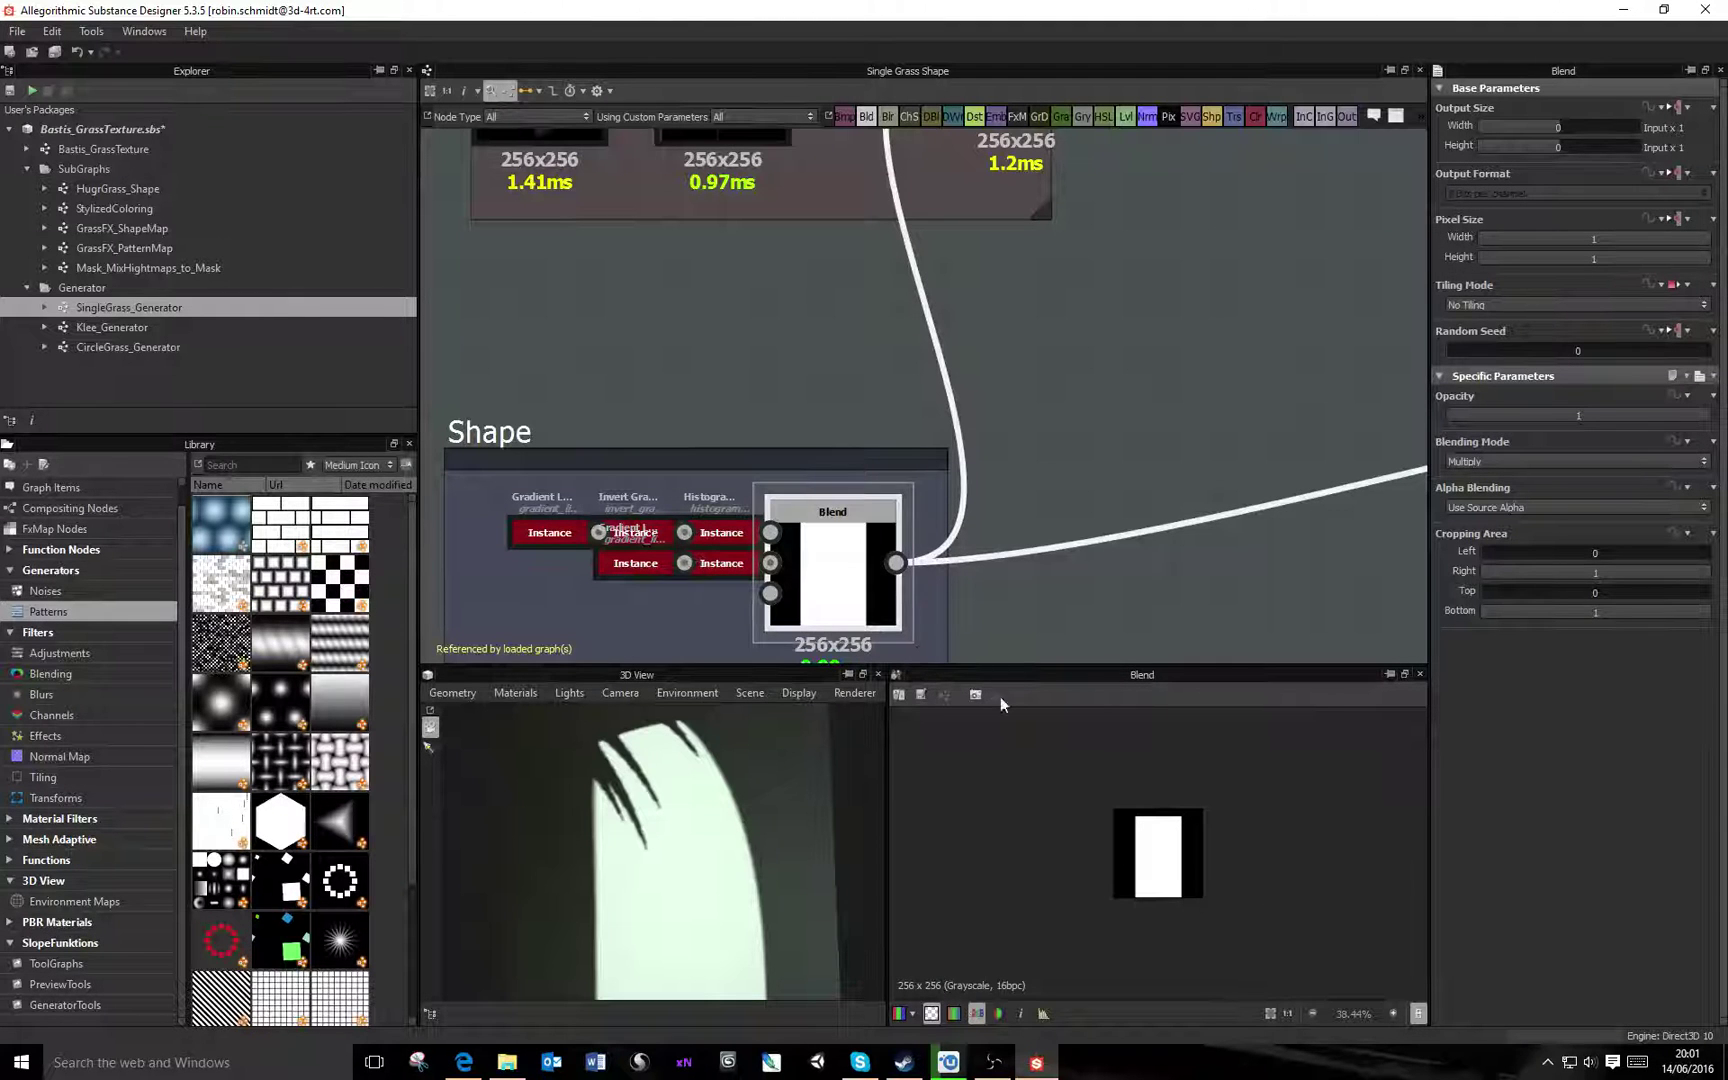
{"action": "scroll", "coordinate": [1158, 879], "scroll_direction": "up", "scroll_amount": 4}
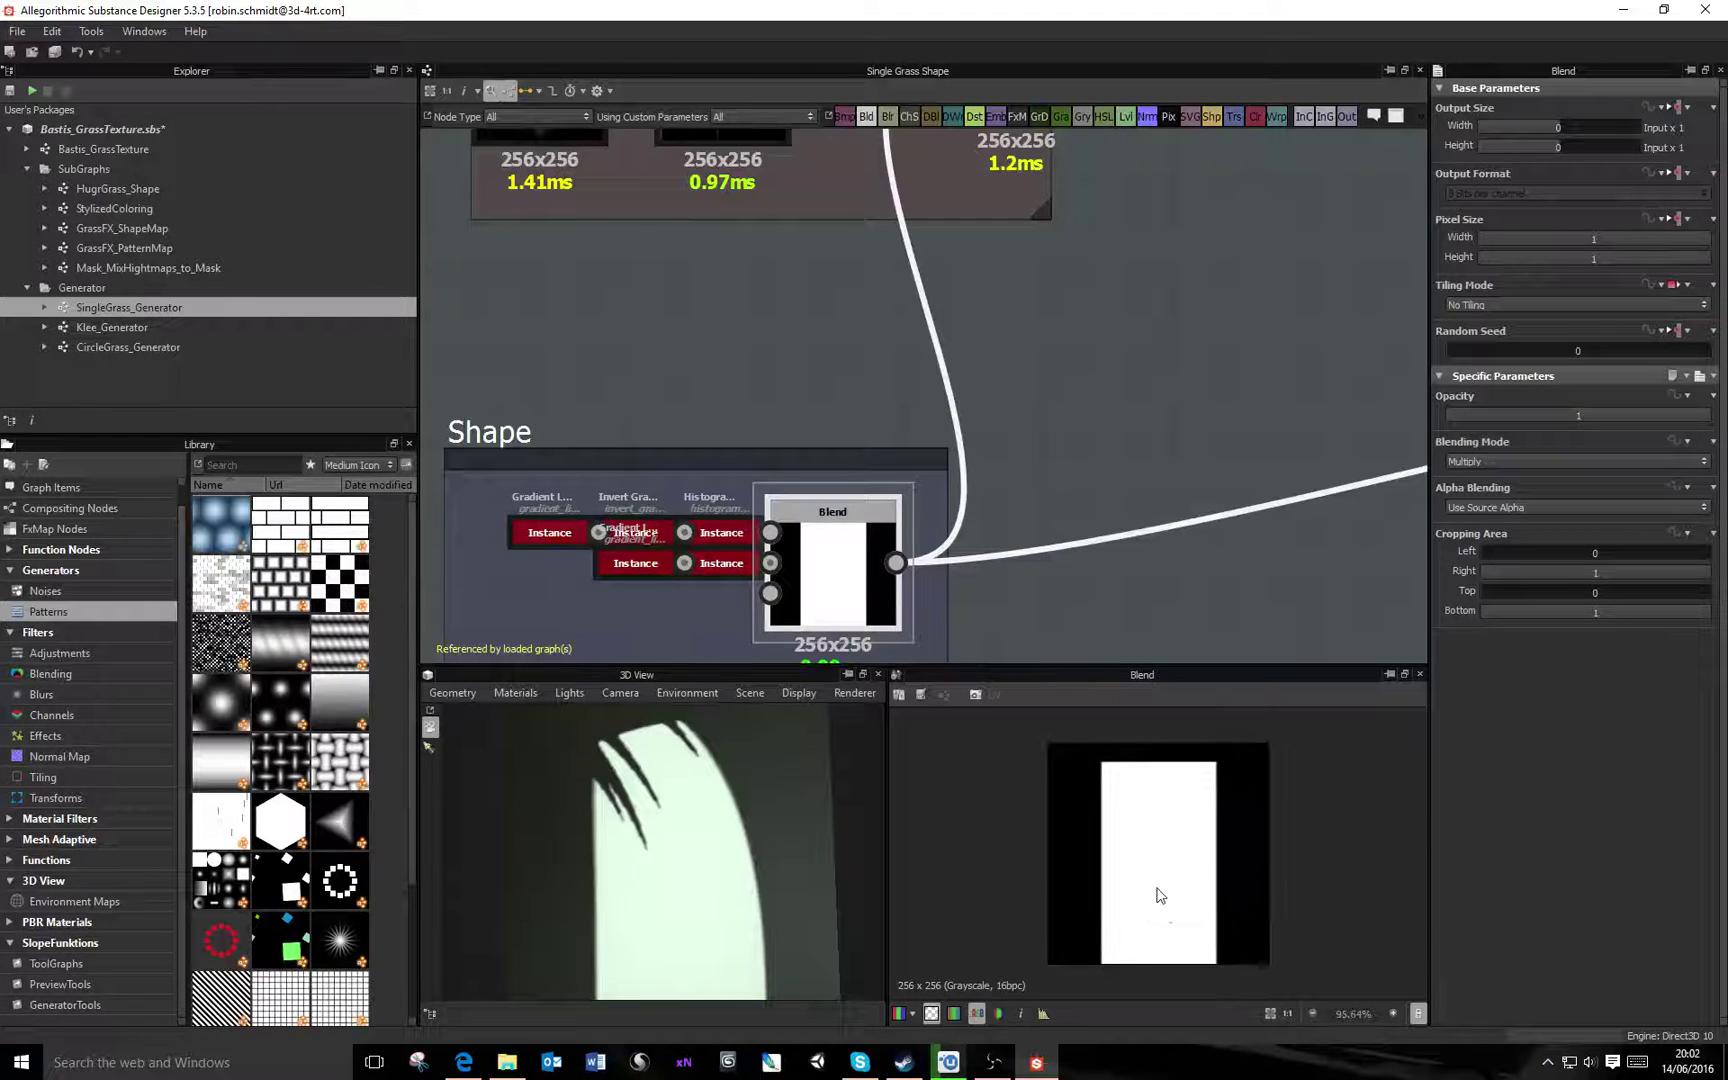
Preview Gradient Linear 1 and undock the gradient, Invert Grayscale and Histogram Scan nodes feeding the Shape frame's Blend
{"action": "double_click", "coordinate": [537, 492]}
{"action": "middle_click_drag", "start_coordinate": [636, 539], "coordinate": [865, 432]}
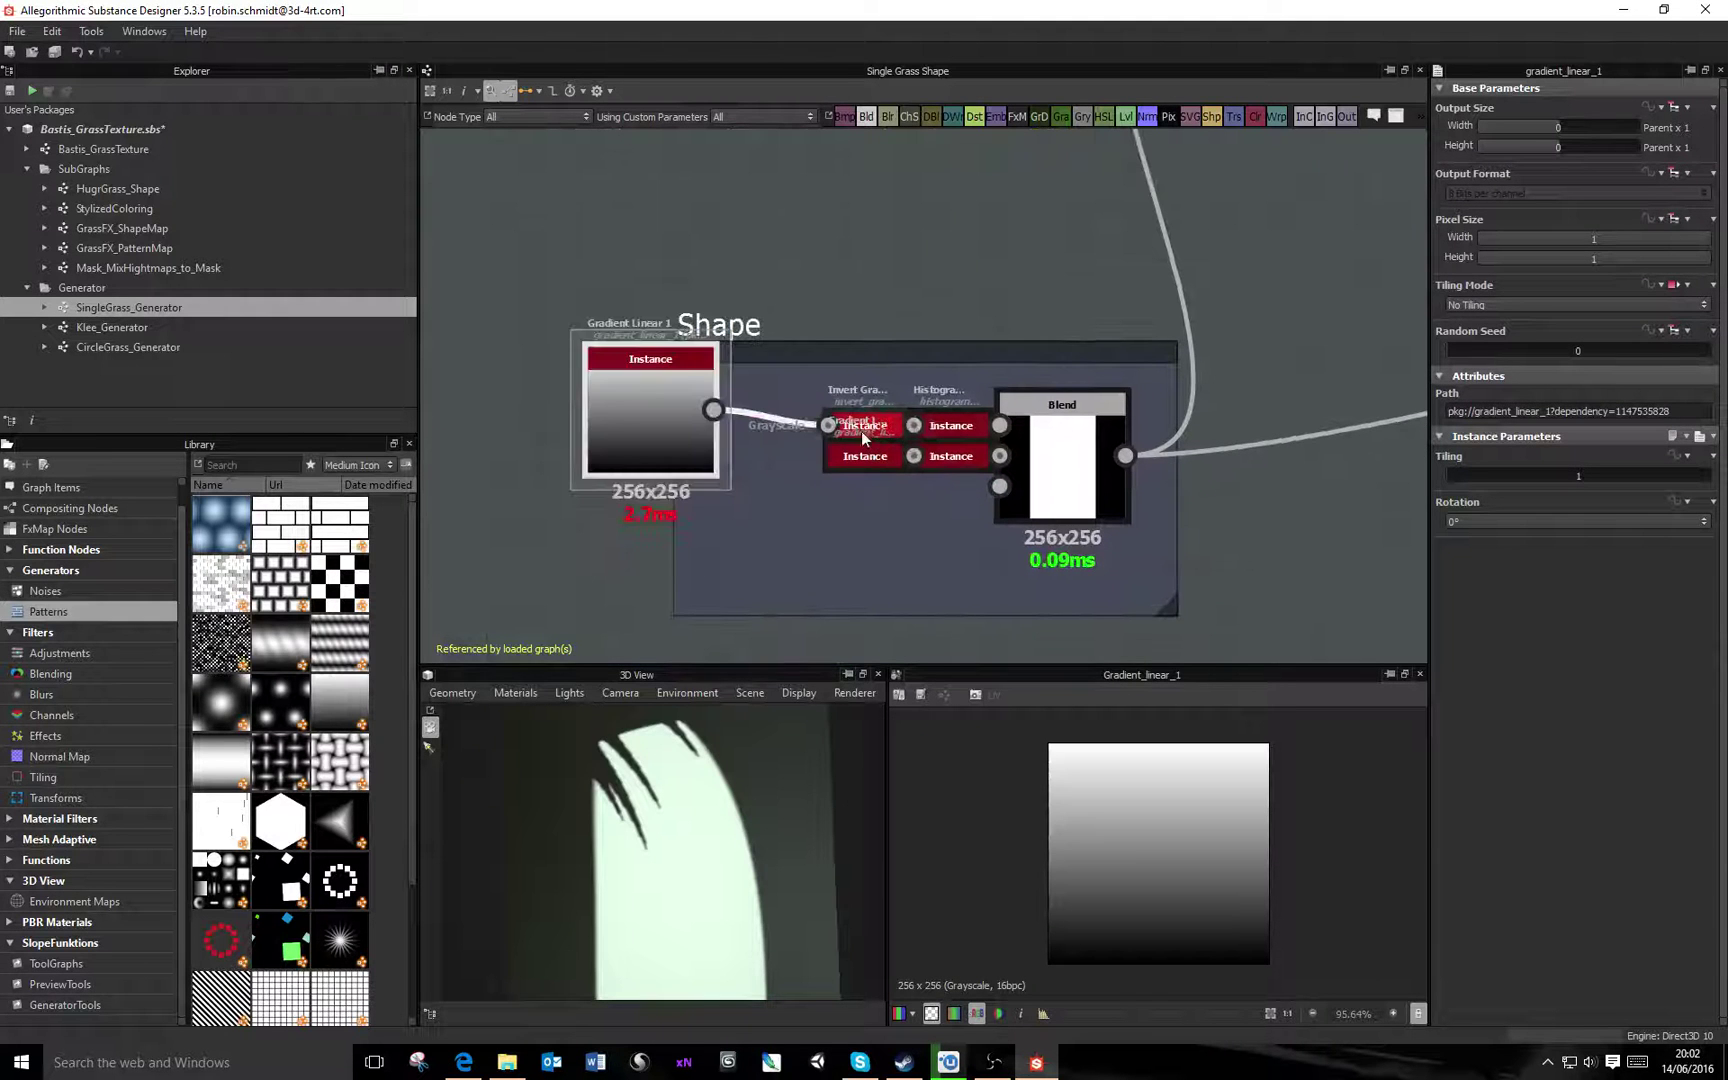
{"action": "left_click", "coordinate": [862, 433]}
{"action": "key", "text": "d"}
{"action": "left_click", "coordinate": [865, 457]}
{"action": "key", "text": "d"}
{"action": "left_click", "coordinate": [956, 465]}
{"action": "key", "text": "d"}
{"action": "left_click", "coordinate": [944, 439]}
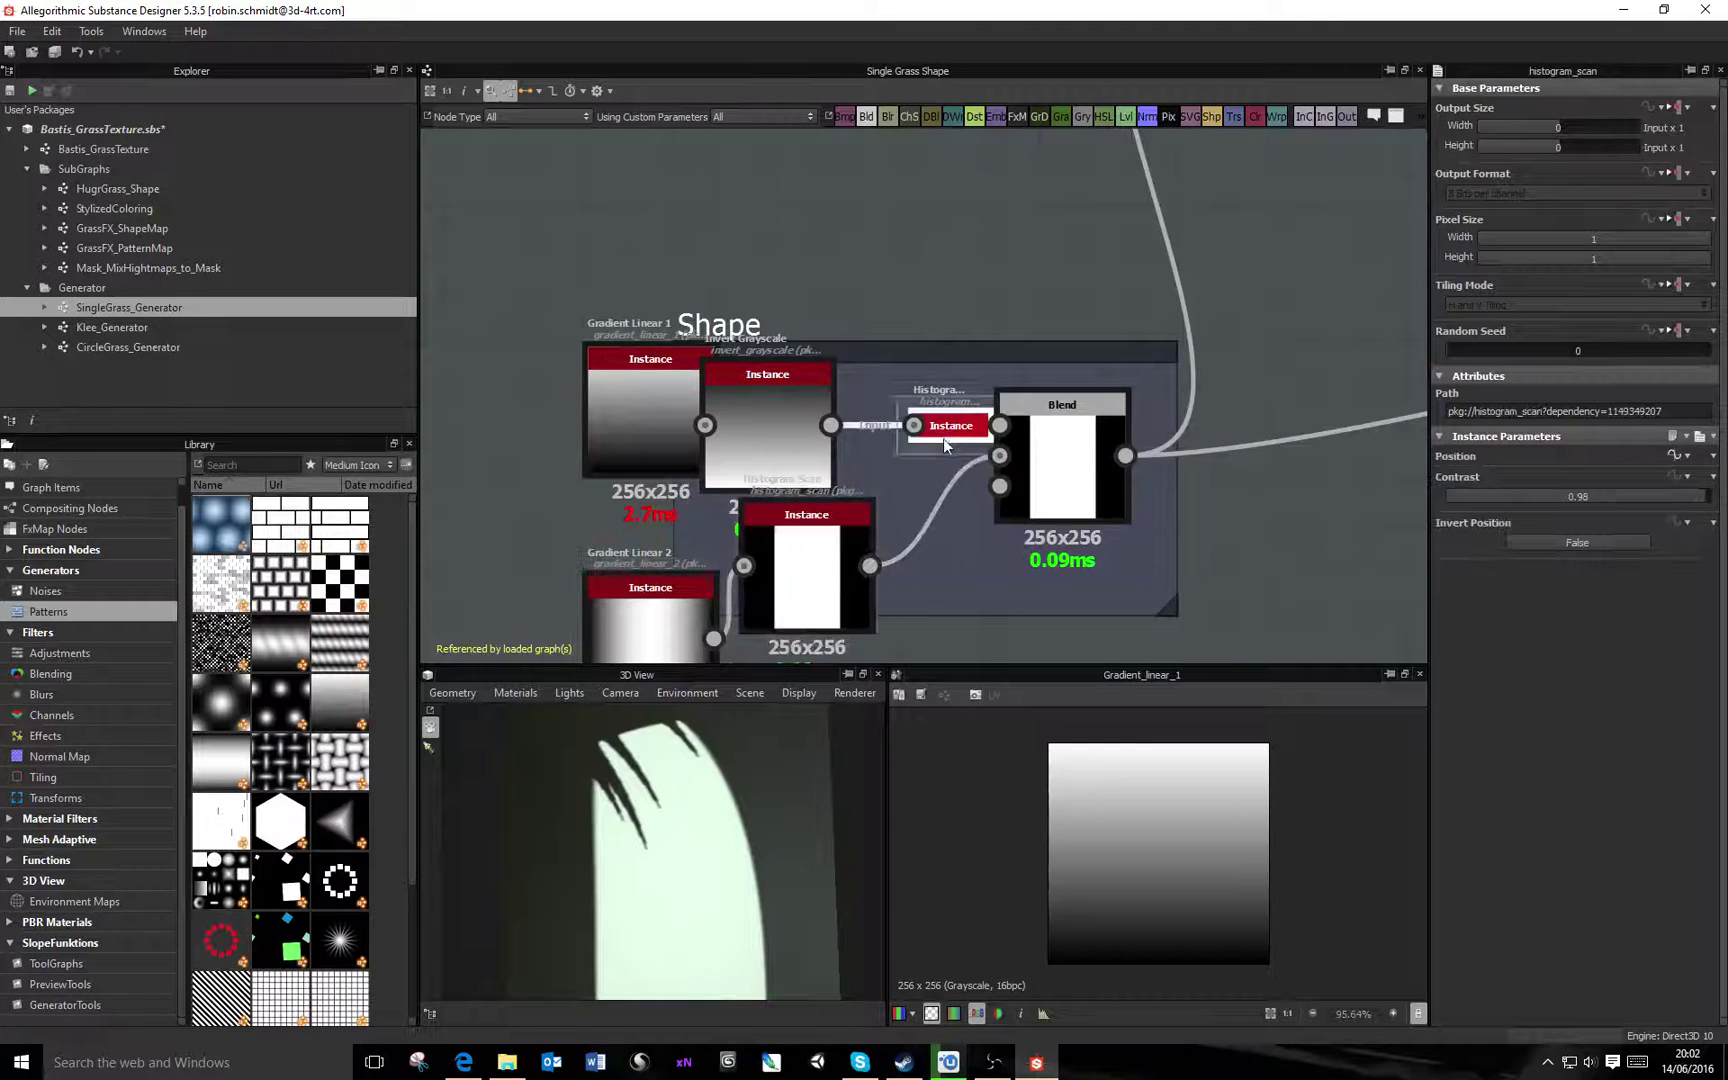
{"action": "key", "text": "d"}
{"action": "left_click", "coordinate": [663, 424]}
{"action": "key", "text": "d"}
Line up Gradient Linear 1, Invert Grayscale and the upper Histogram Scan in one horizontal row
{"action": "middle_click_drag", "start_coordinate": [532, 259], "coordinate": [703, 296]}
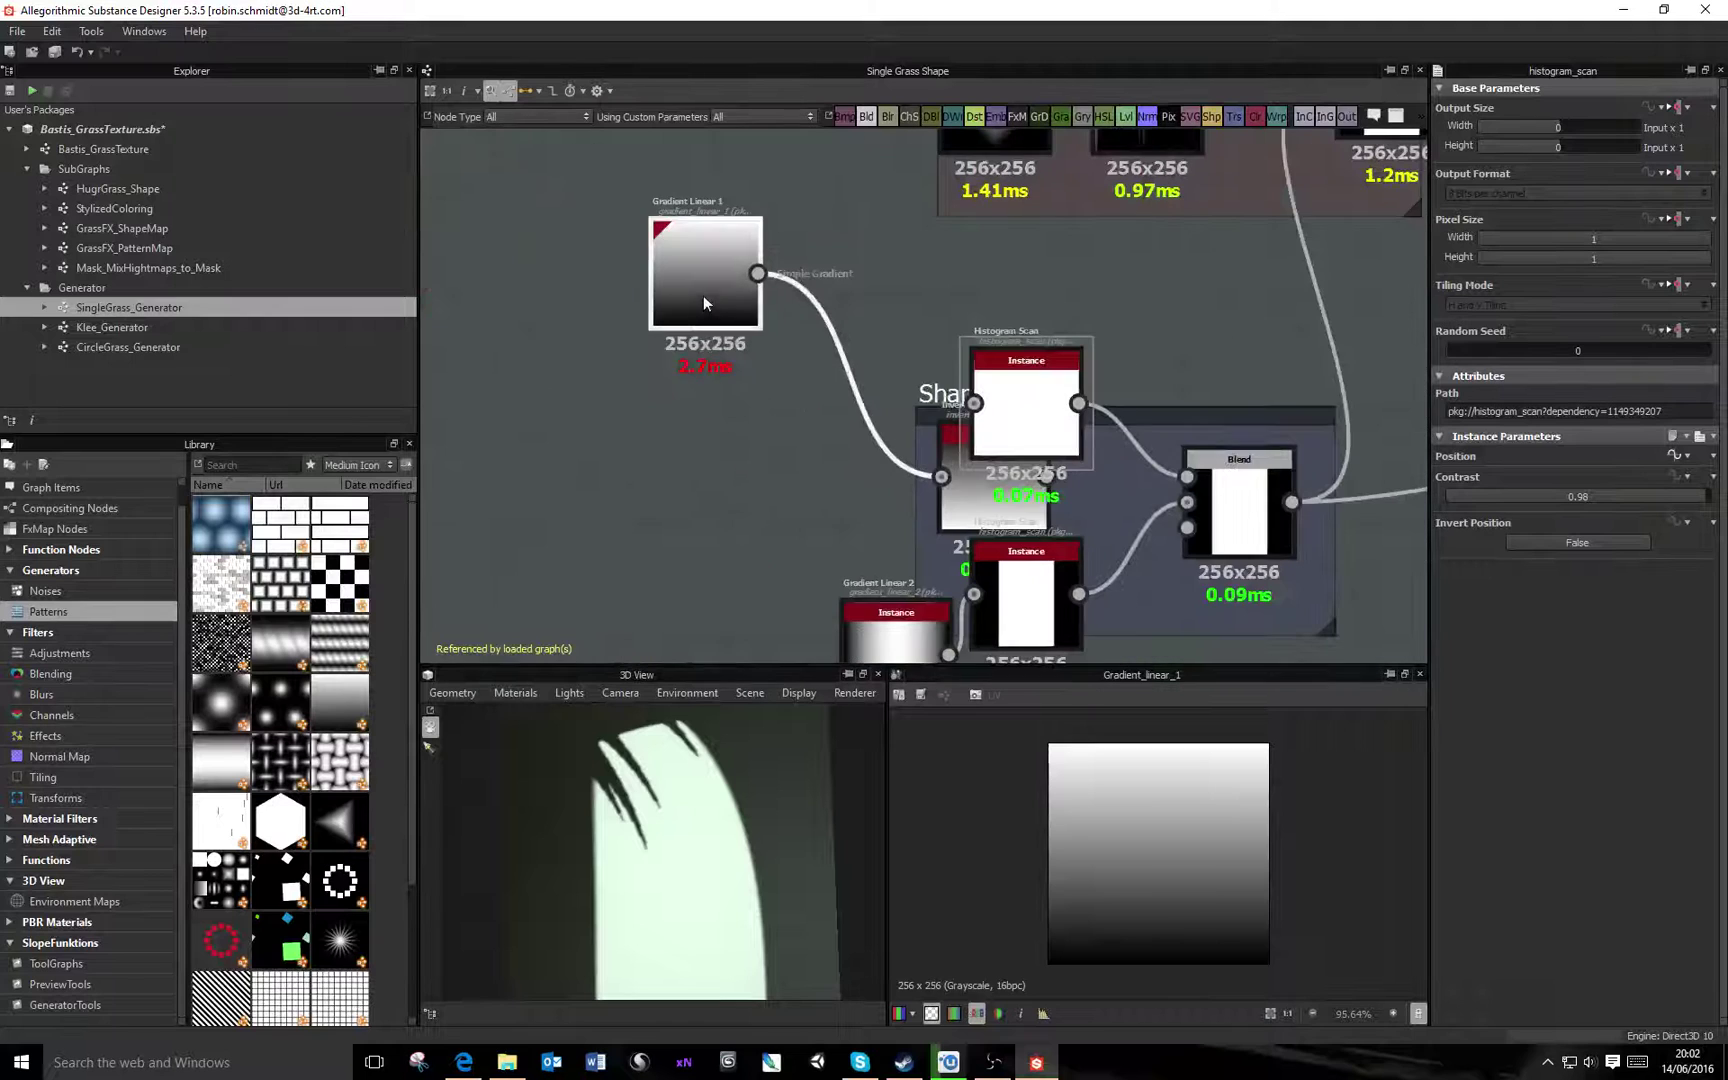
{"action": "left_click_drag", "start_coordinate": [703, 296], "coordinate": [626, 412]}
{"action": "left_click_drag", "start_coordinate": [1005, 505], "coordinate": [790, 417]}
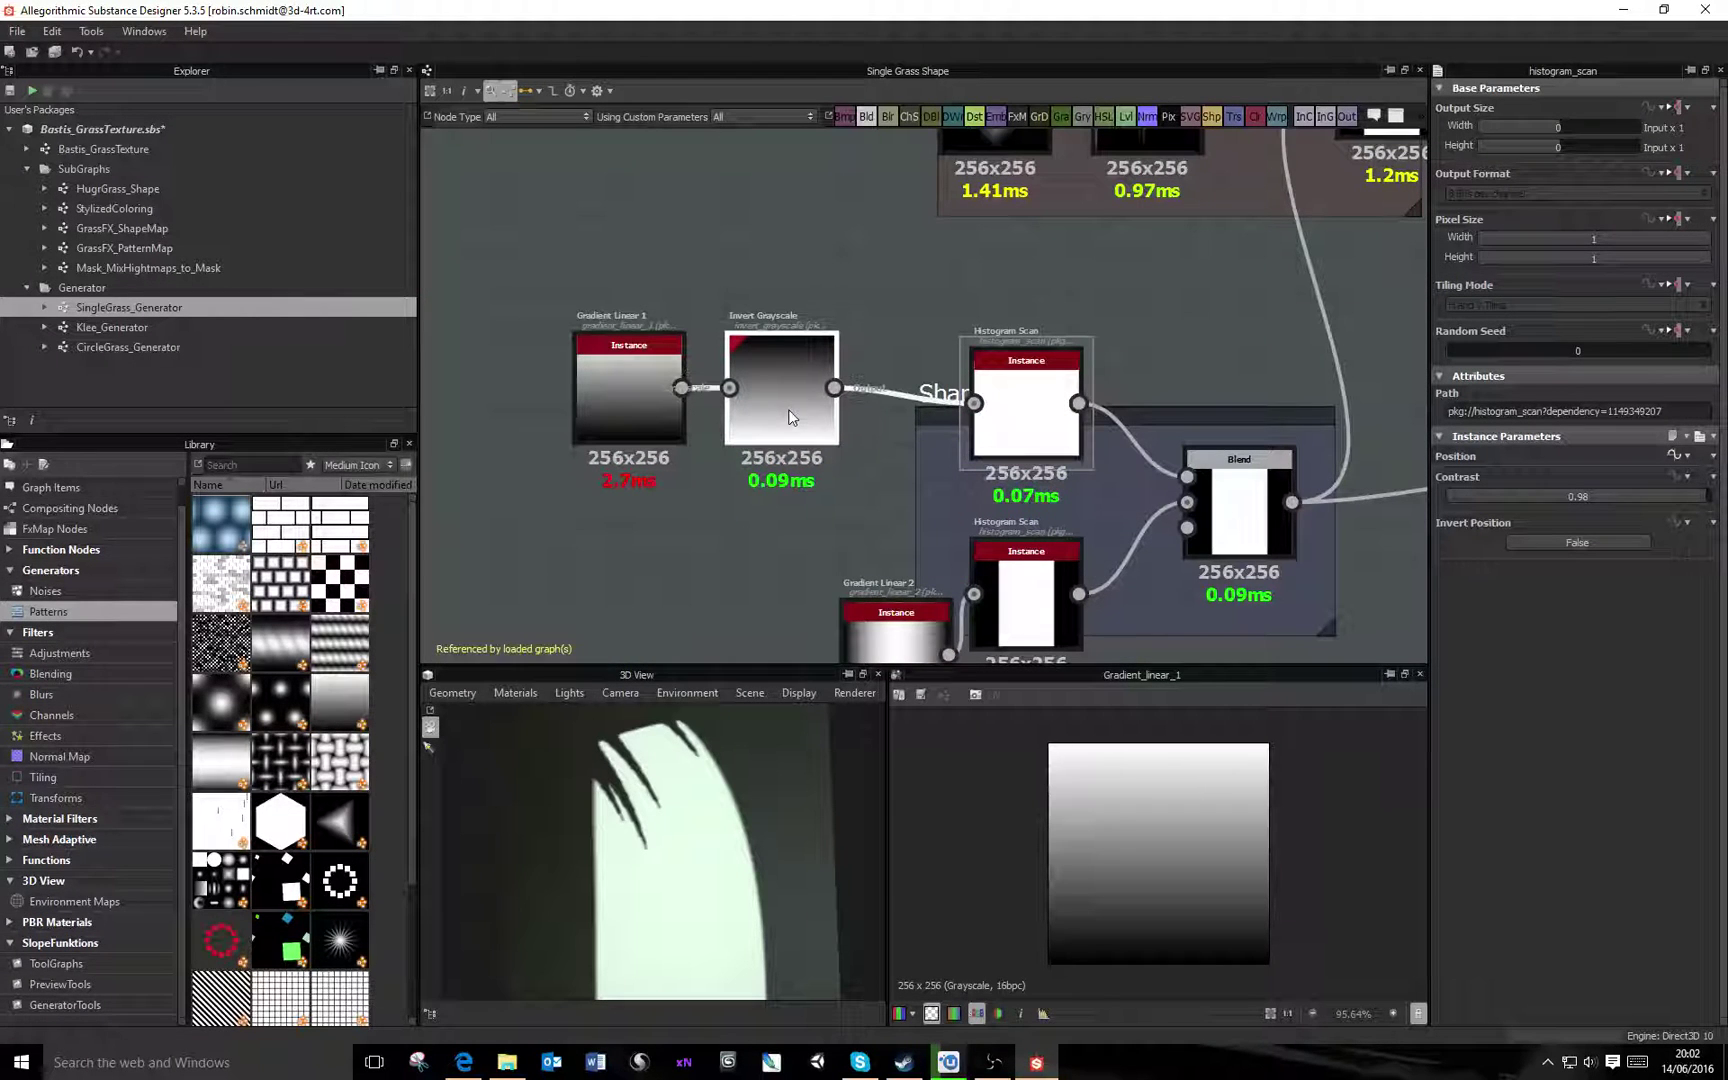
{"action": "left_click_drag", "start_coordinate": [1010, 425], "coordinate": [994, 410]}
Set Gradient Linear 1's rotation to 180° and remove the Invert Grayscale node, keeping the gradient linked to the Histogram Scan
{"action": "left_click", "coordinate": [598, 404]}
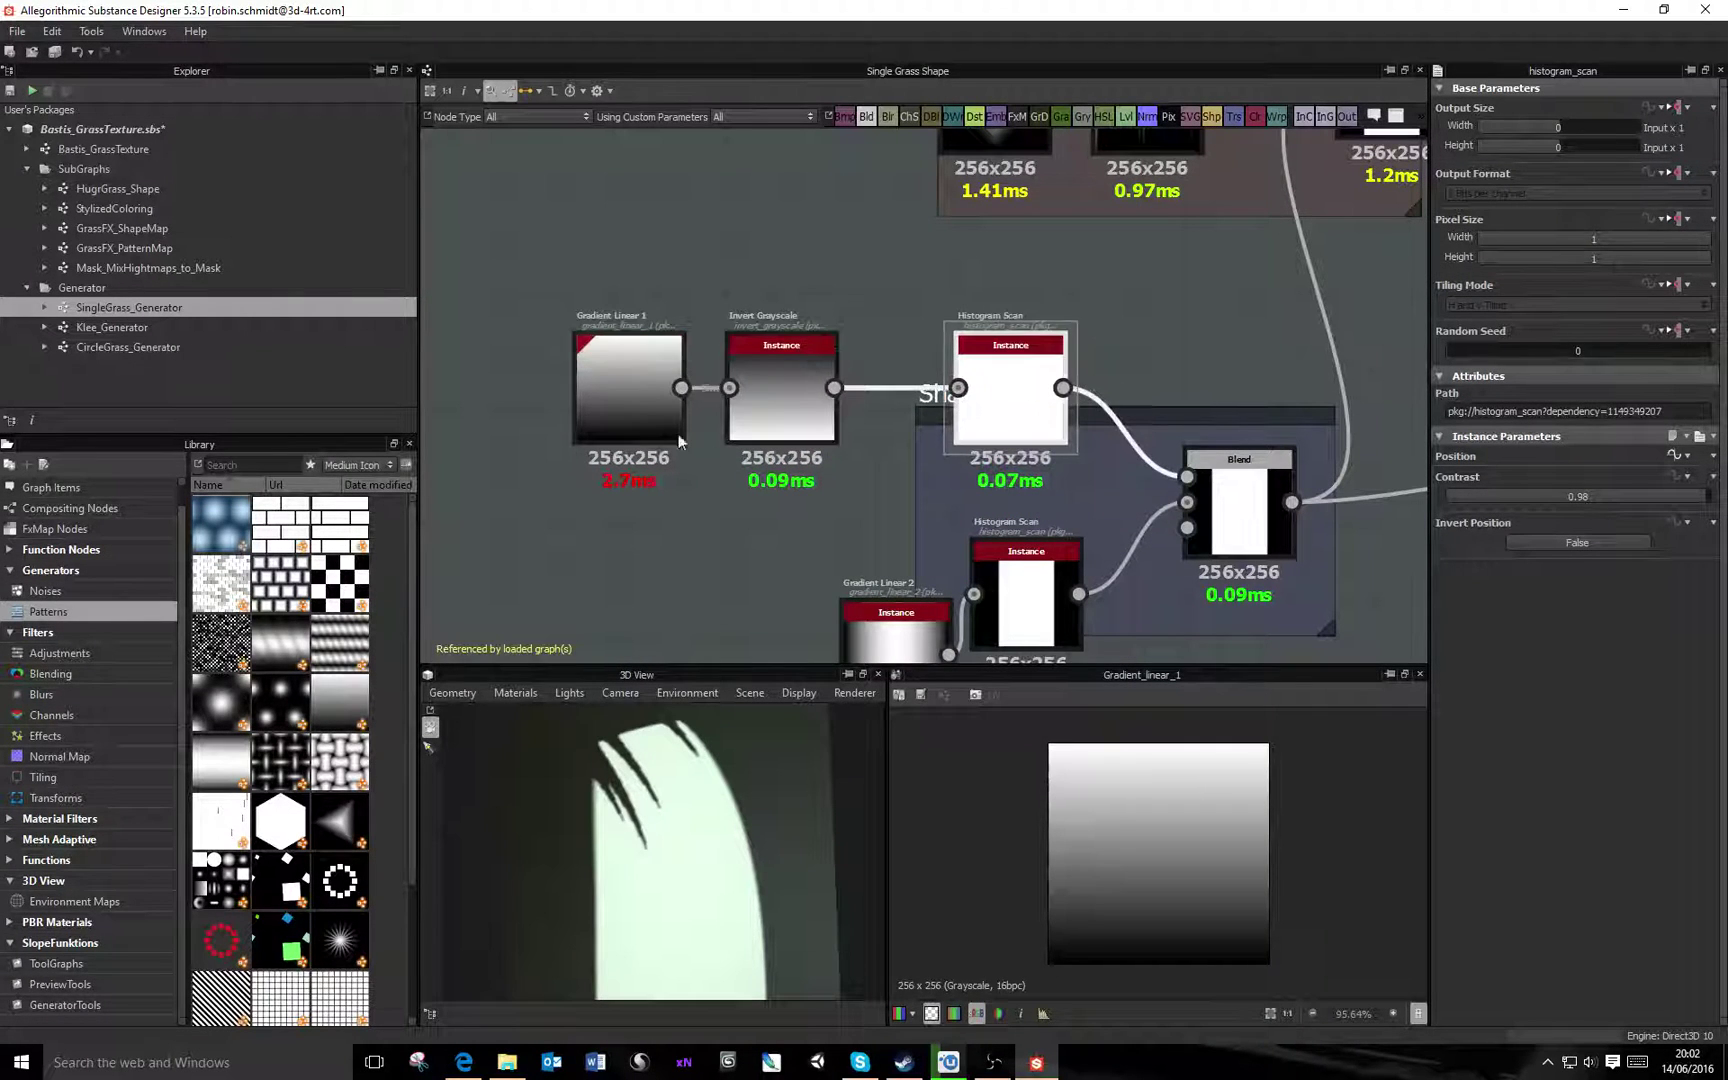
{"action": "left_click", "coordinate": [815, 398]}
{"action": "left_click", "coordinate": [655, 396]}
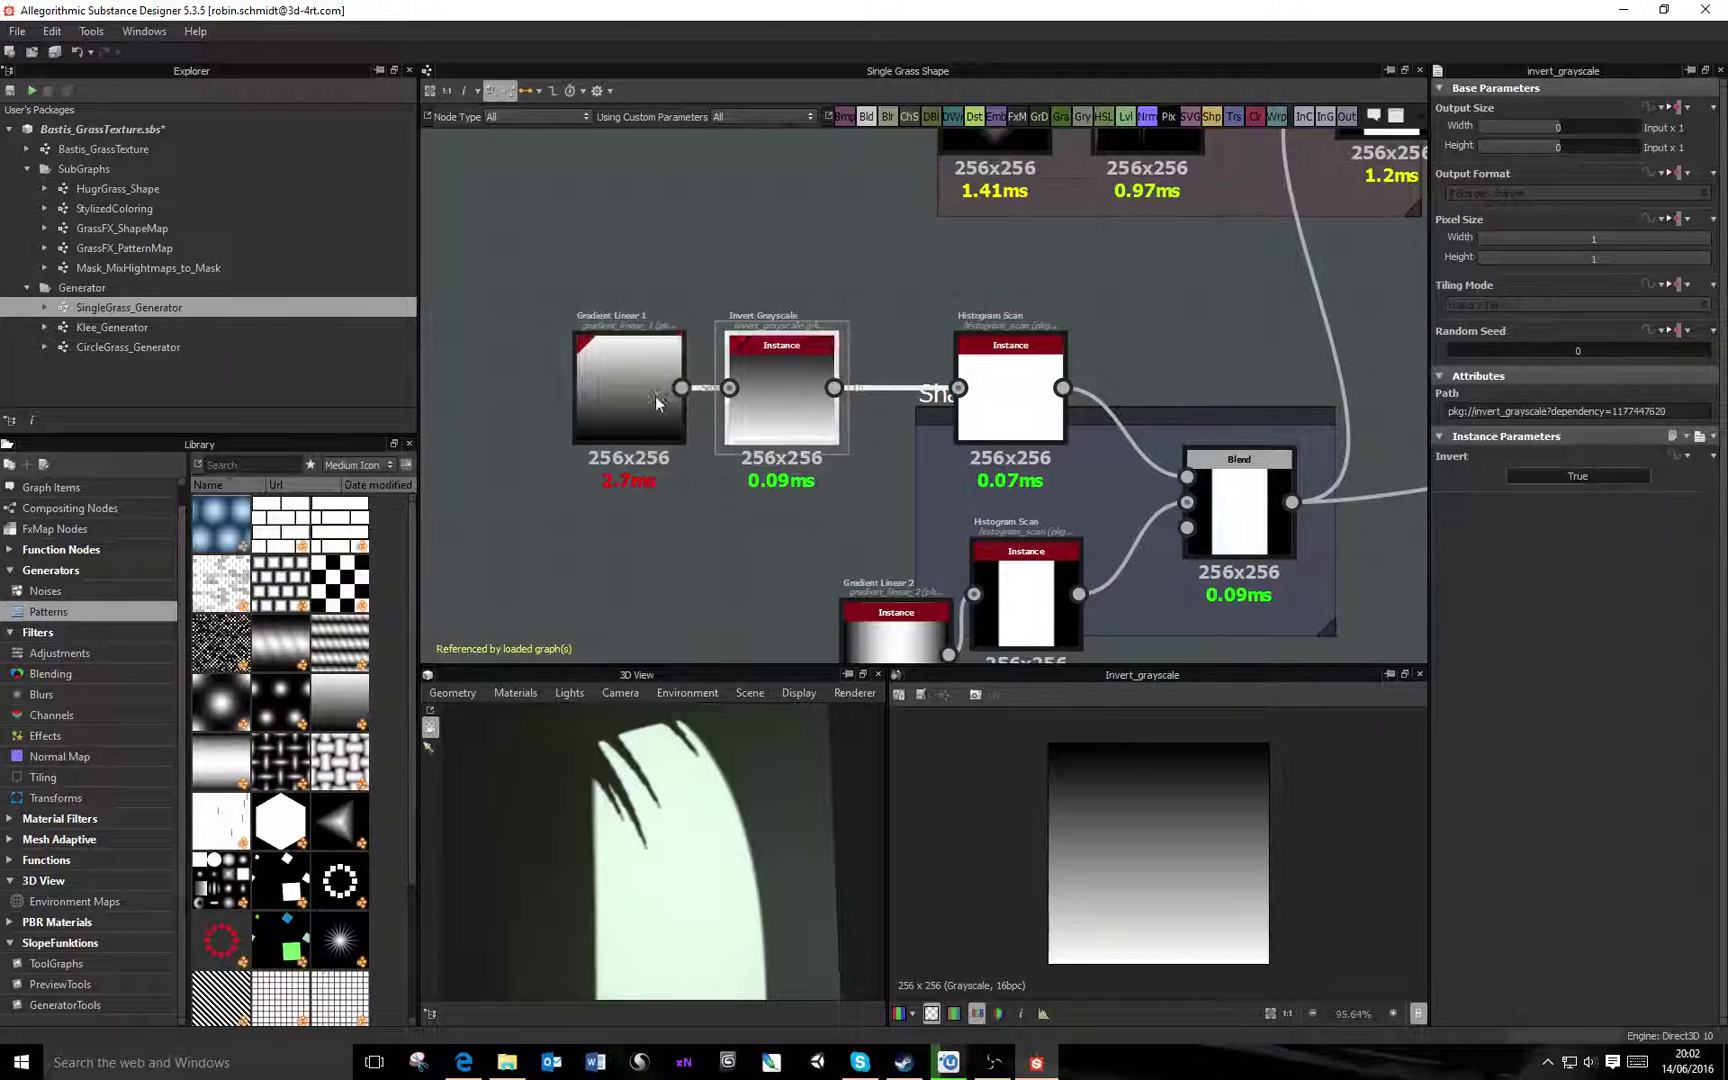
{"action": "left_click", "coordinate": [1530, 520]}
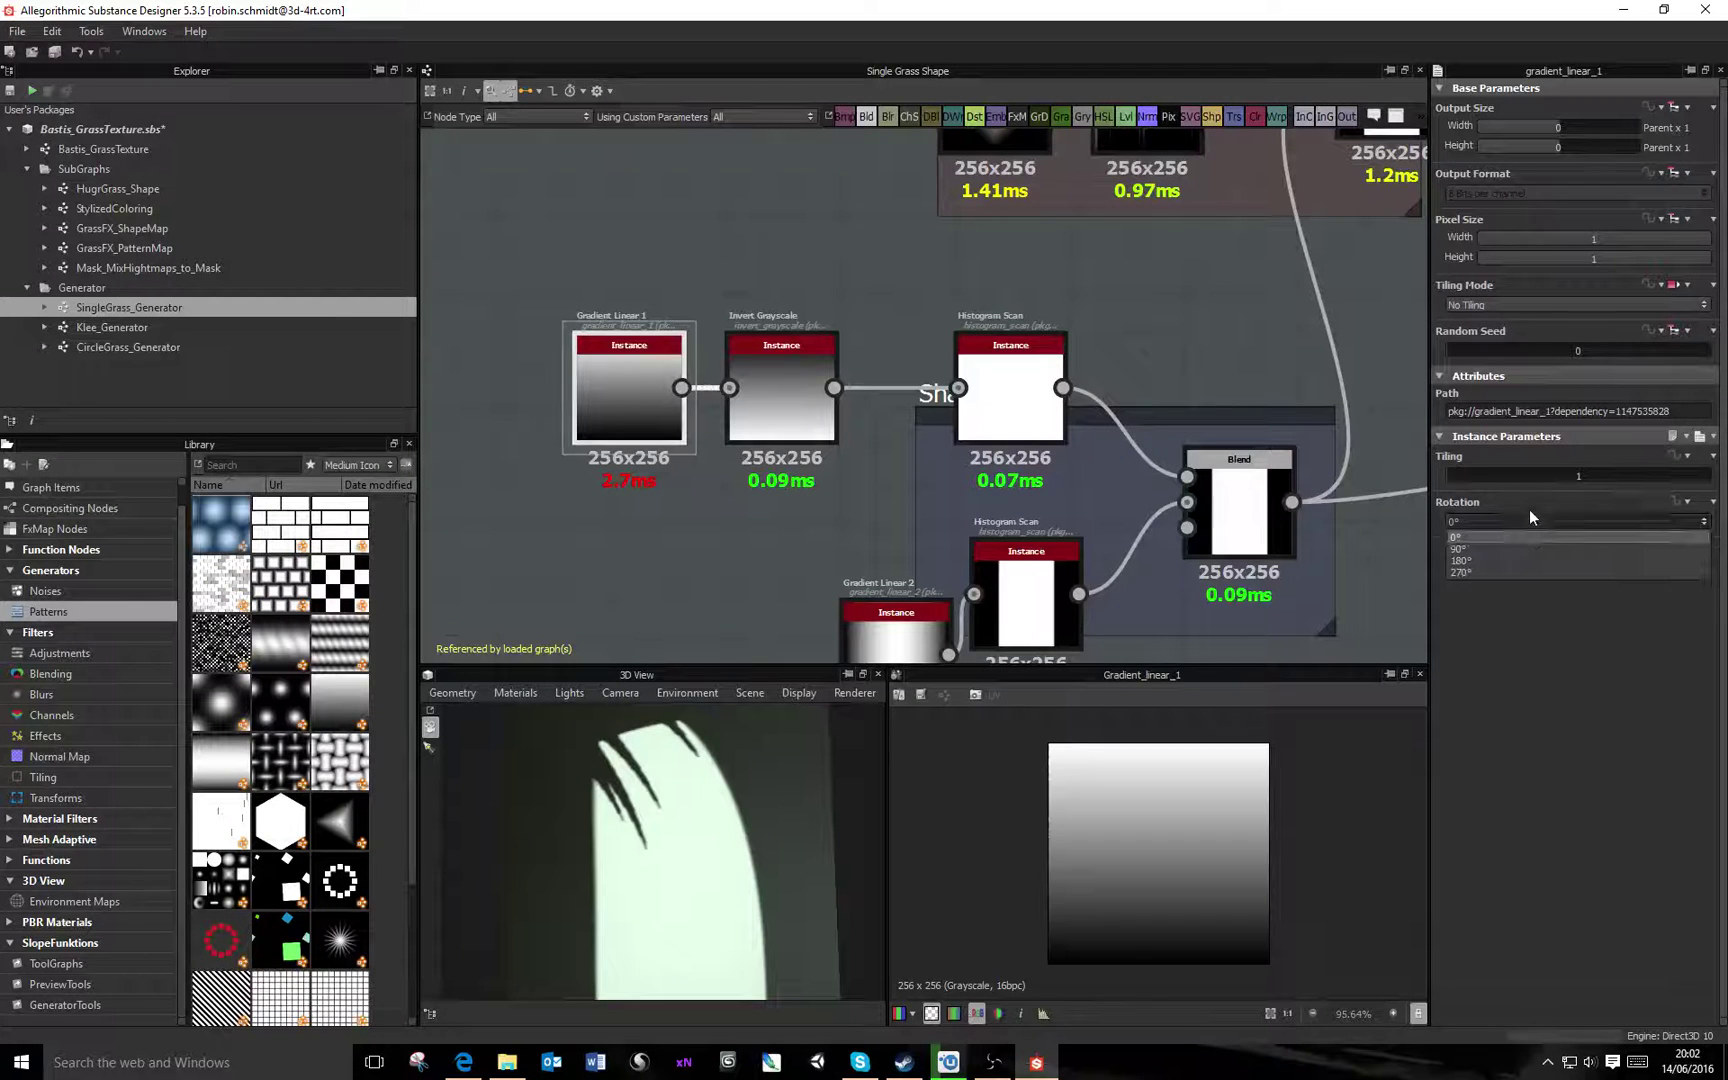
{"action": "left_click", "coordinate": [1490, 558]}
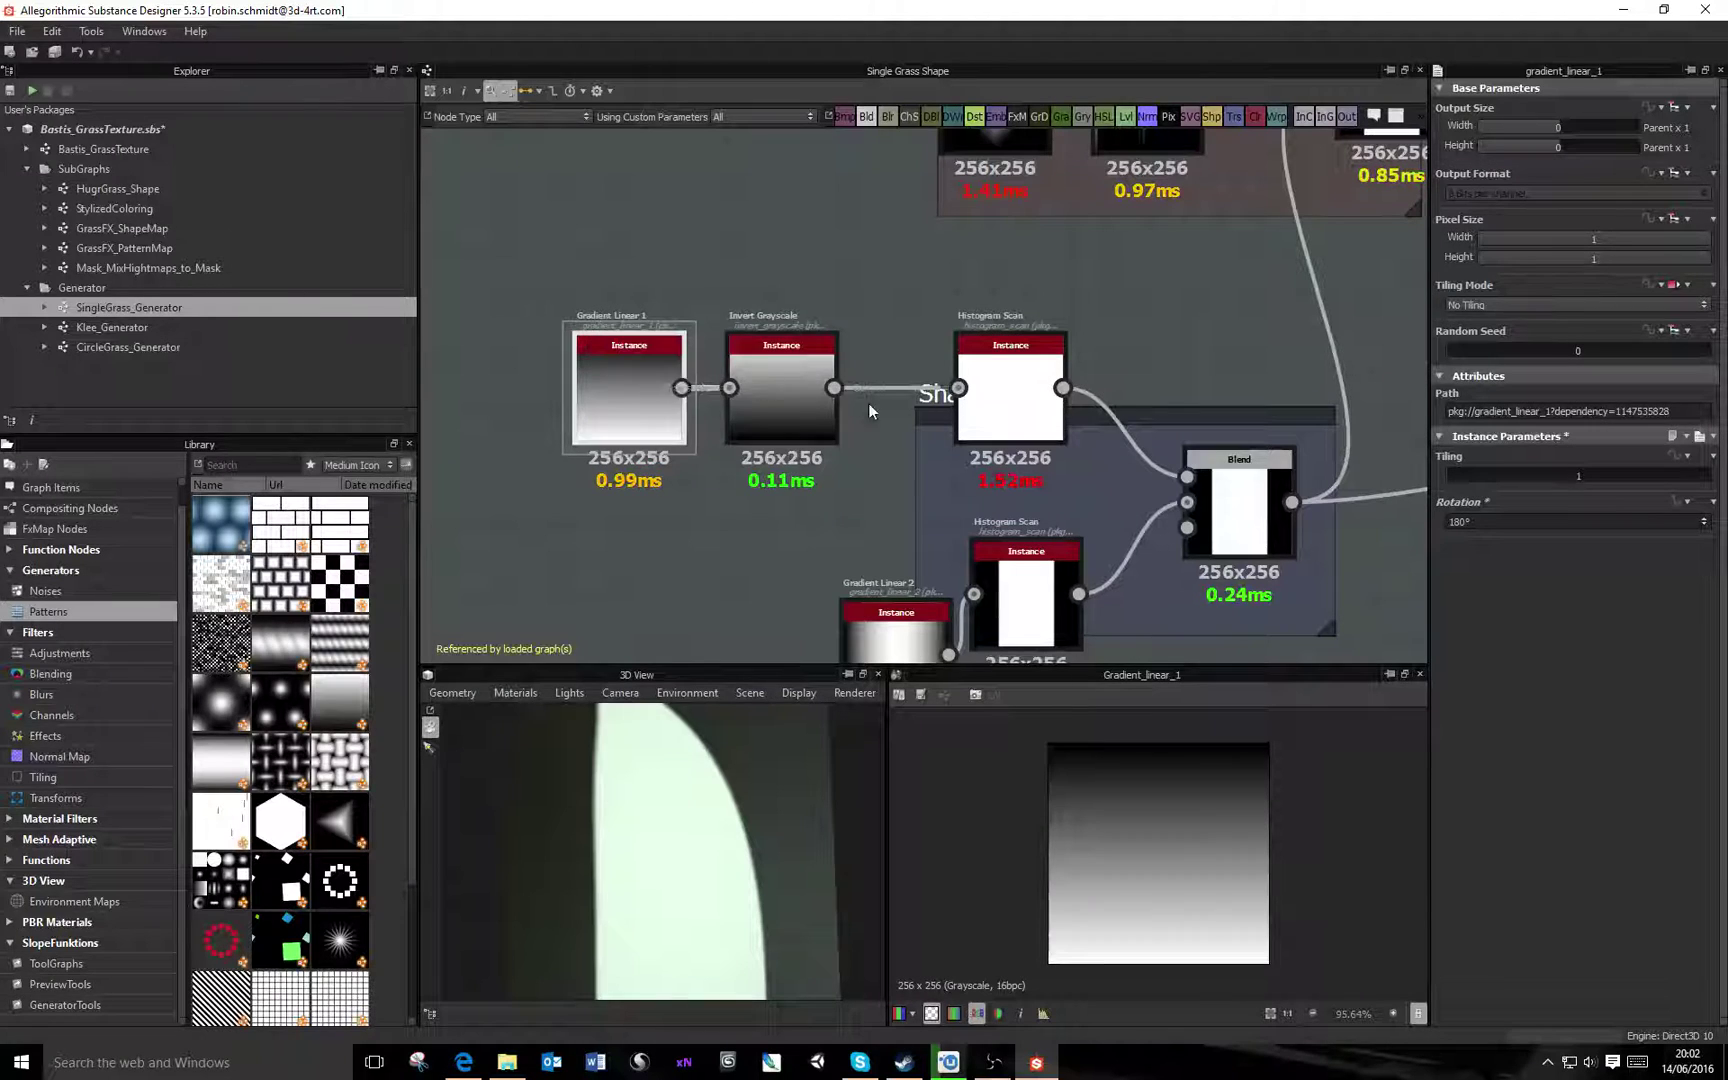
{"action": "left_click_drag", "start_coordinate": [811, 410], "coordinate": [811, 524]}
{"action": "key", "text": "Delete"}
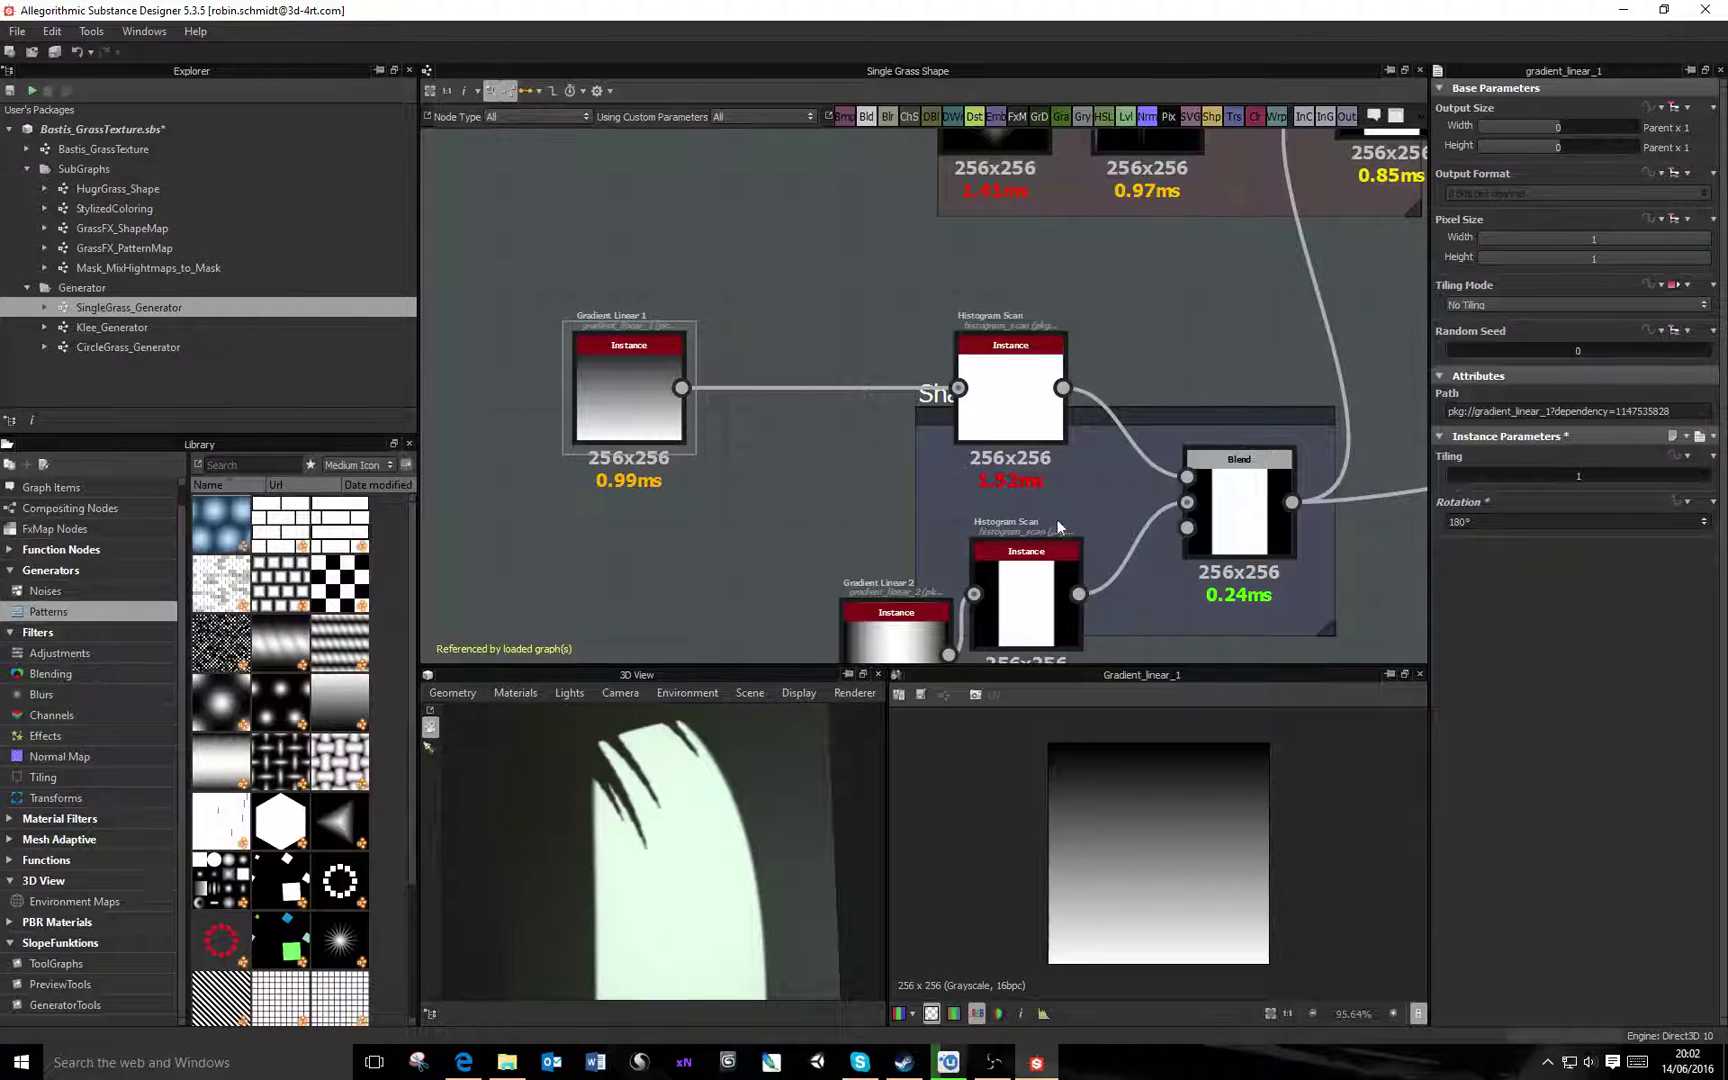
Move Gradient Linear 2 clear of its Histogram Scan and show the upper Histogram Scan's parameters
{"action": "middle_click_drag", "start_coordinate": [1057, 518], "coordinate": [996, 387]}
{"action": "left_click_drag", "start_coordinate": [832, 505], "coordinate": [757, 460]}
{"action": "left_click", "coordinate": [945, 278]}
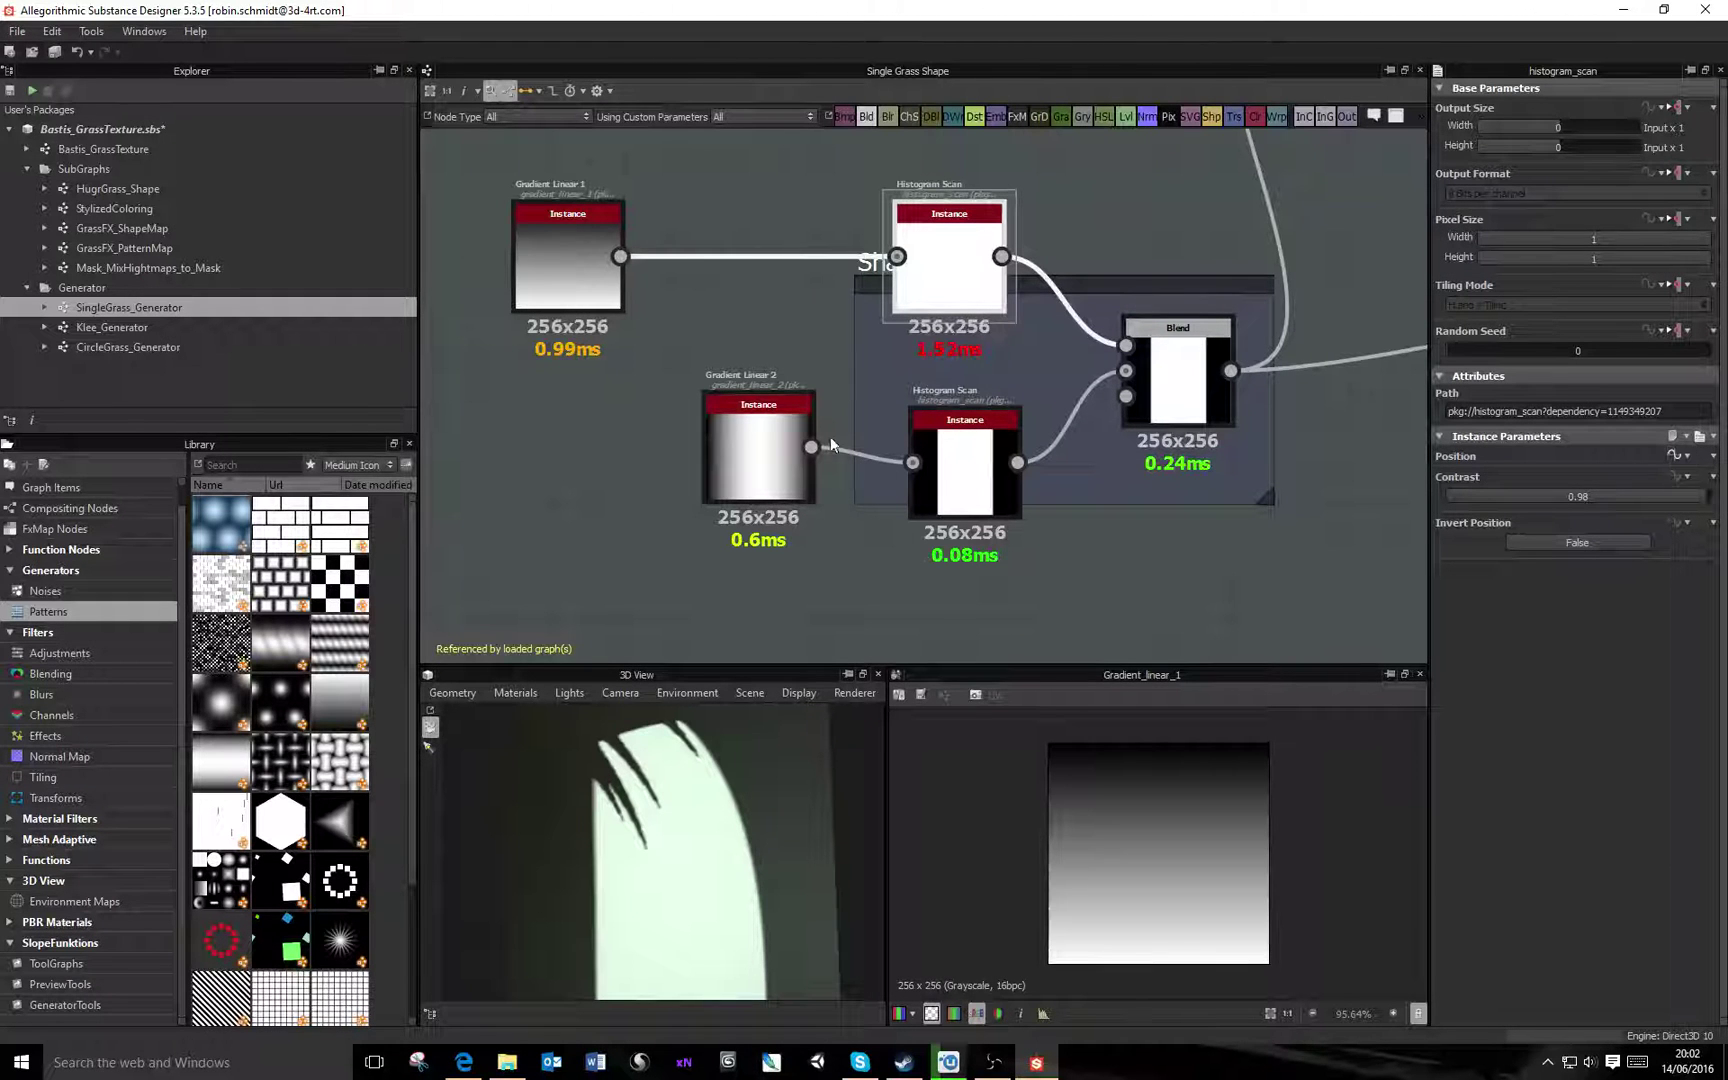
Preview Gradient Linear 1, the Shape frame's Blend and Gradient Linear 2 to compare their outputs
{"action": "left_click", "coordinate": [558, 265]}
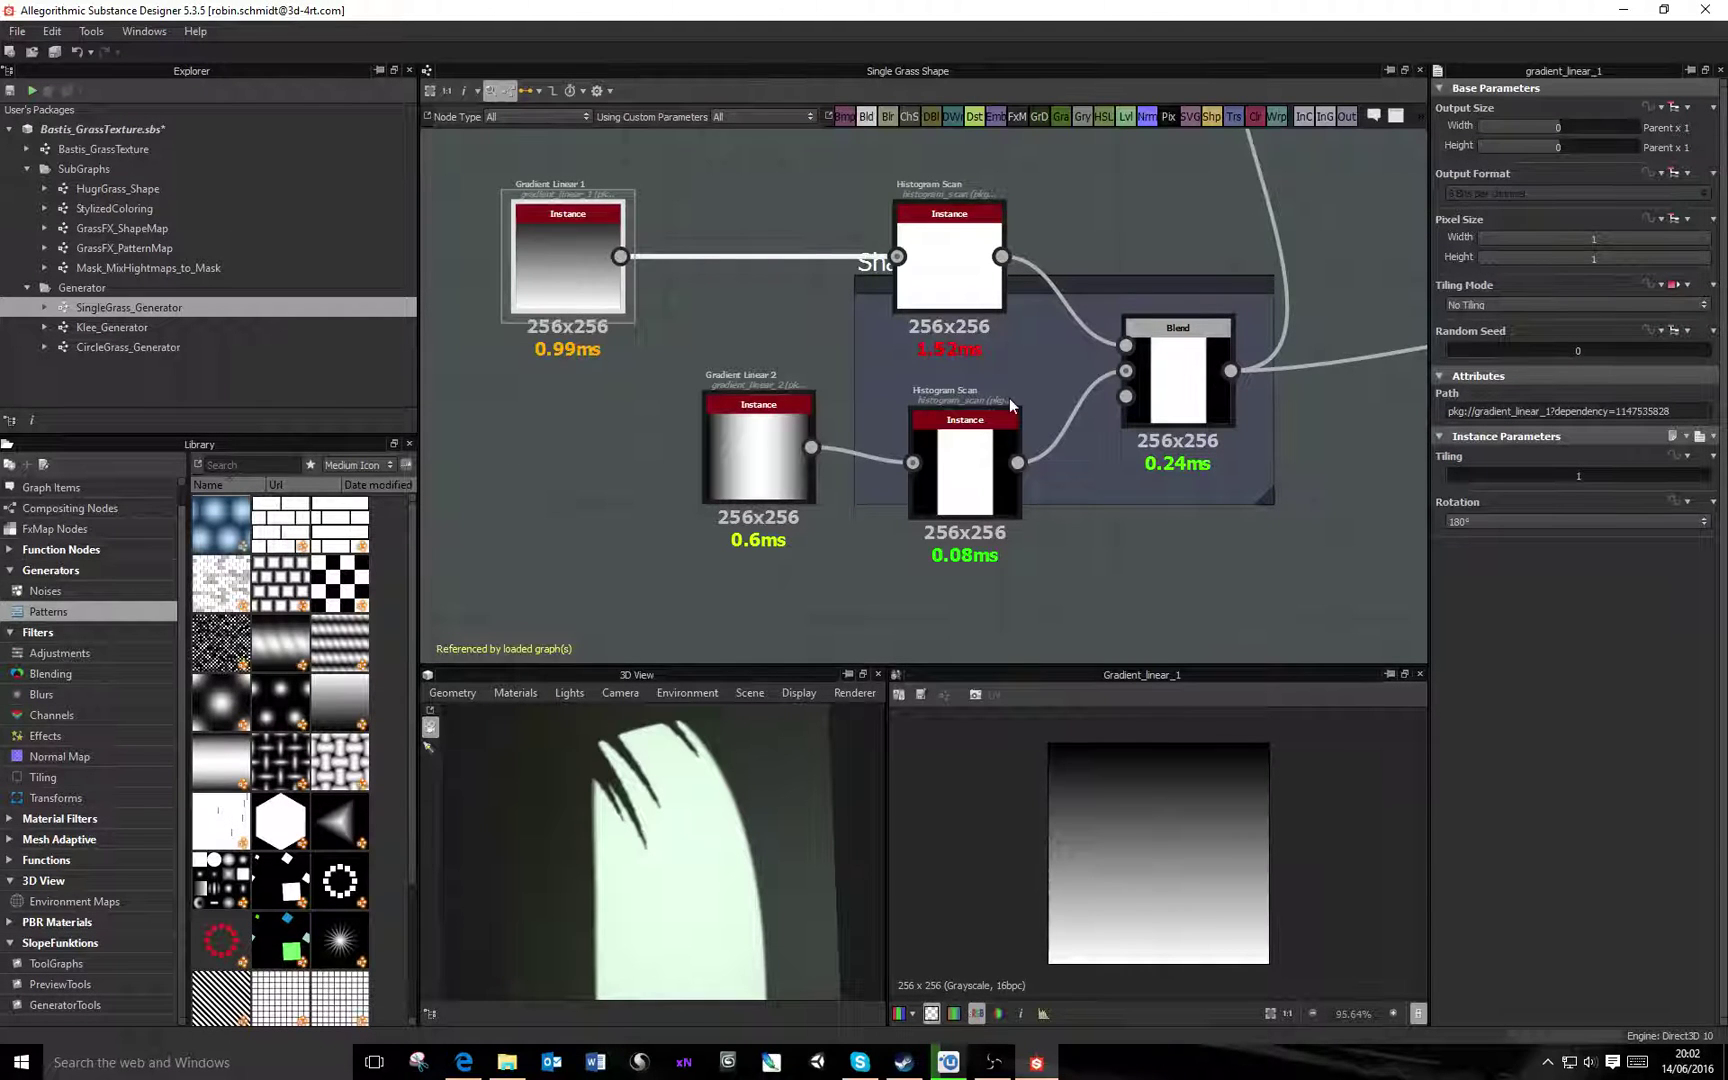
{"action": "left_click", "coordinate": [1205, 380]}
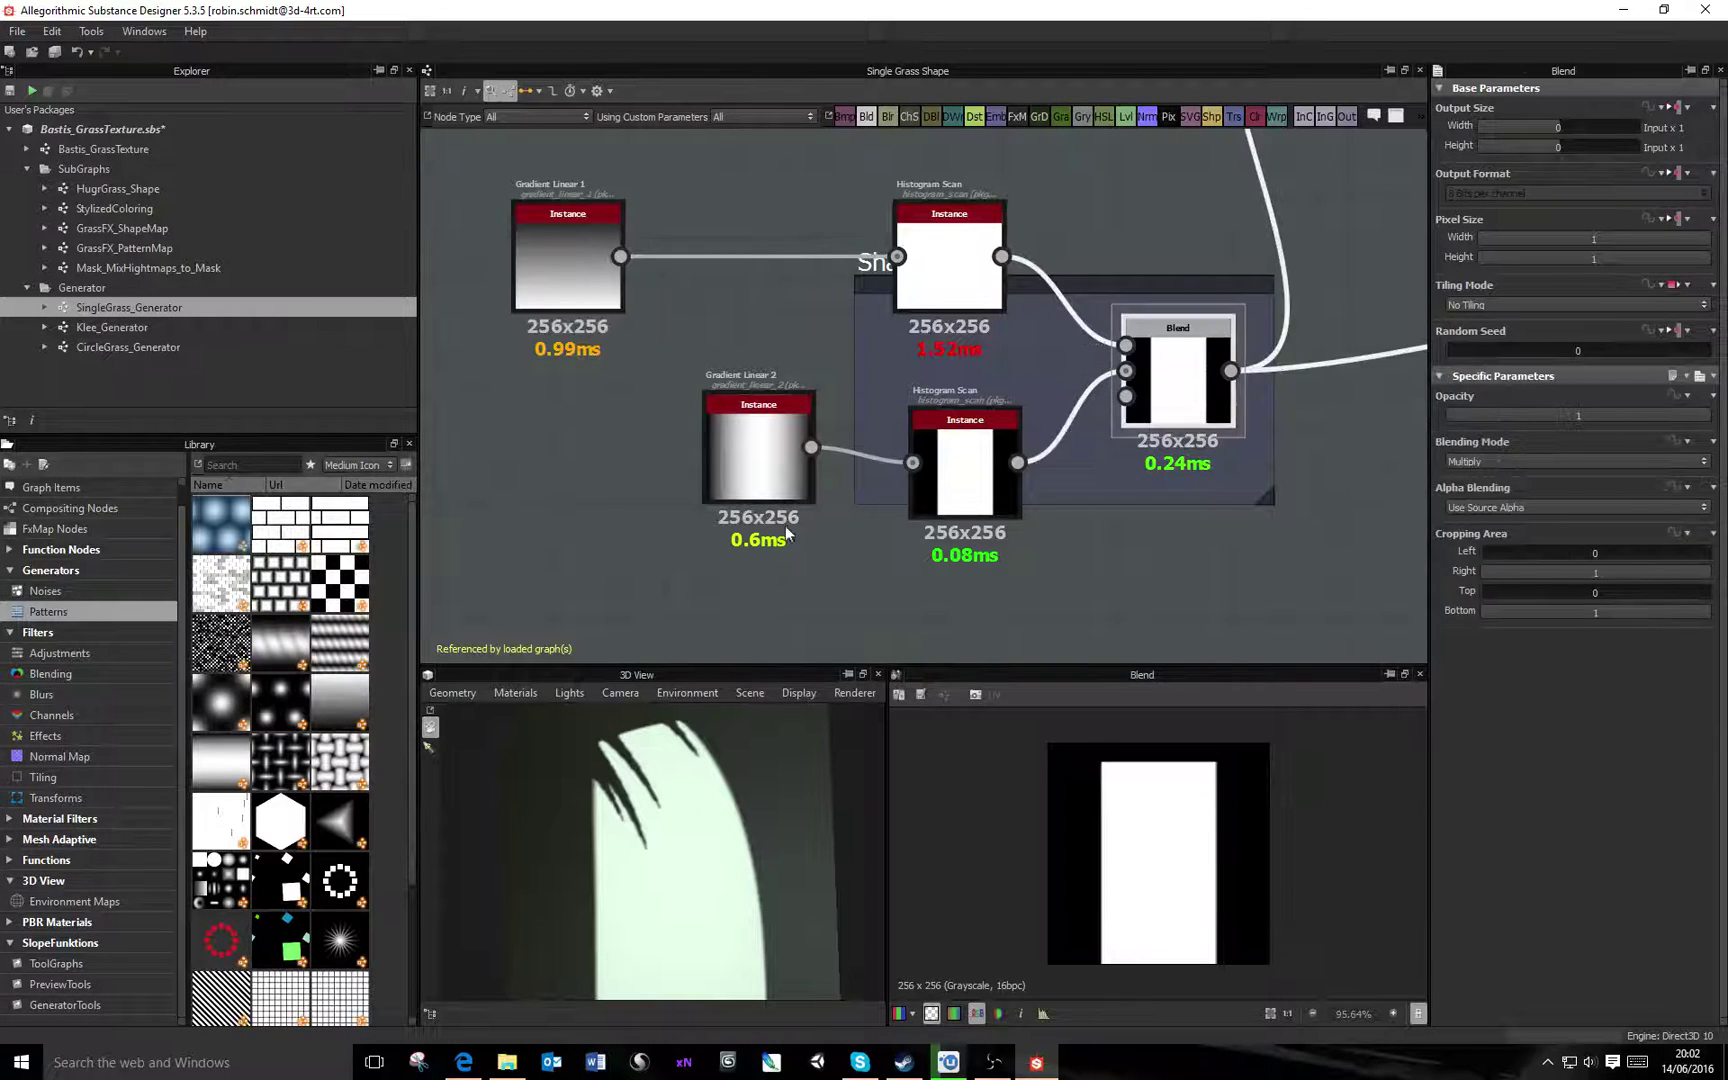
{"action": "left_click", "coordinate": [745, 465]}
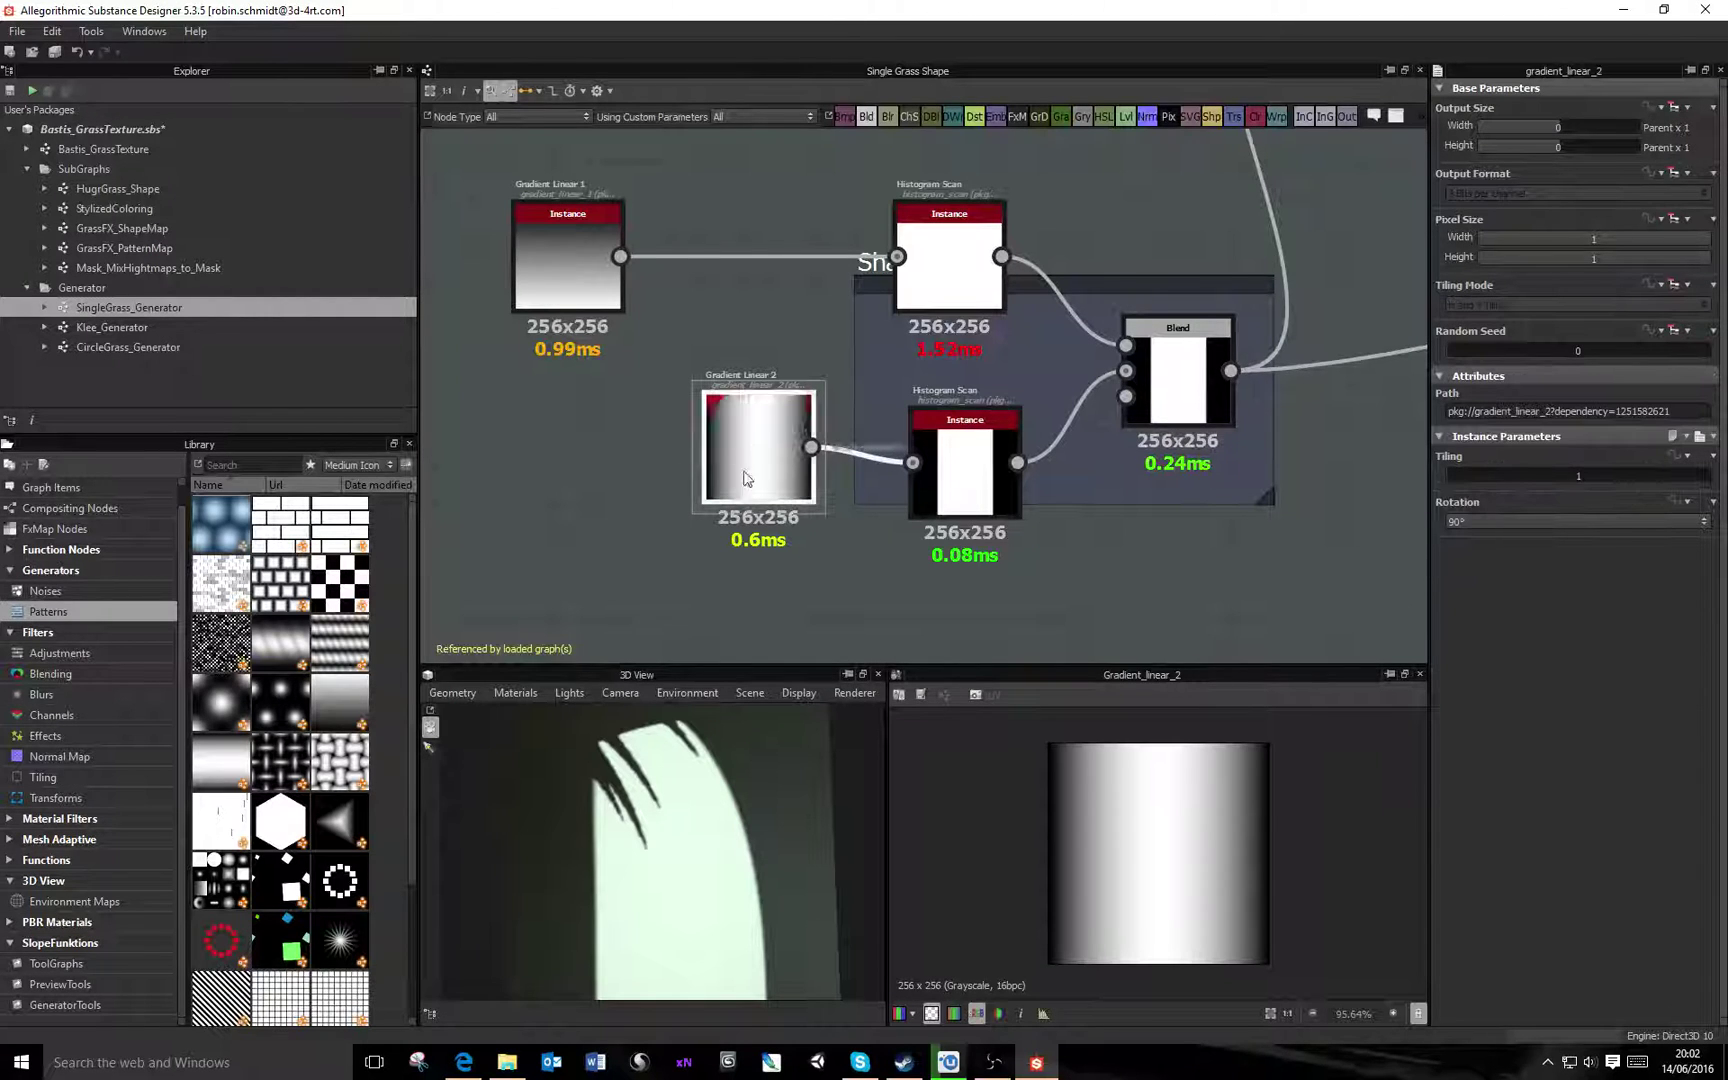
Inspect the function driving the lower Histogram Scan's Position, and return to the Single Grass Shape graph to preview the Blend
{"action": "left_click", "coordinate": [975, 498]}
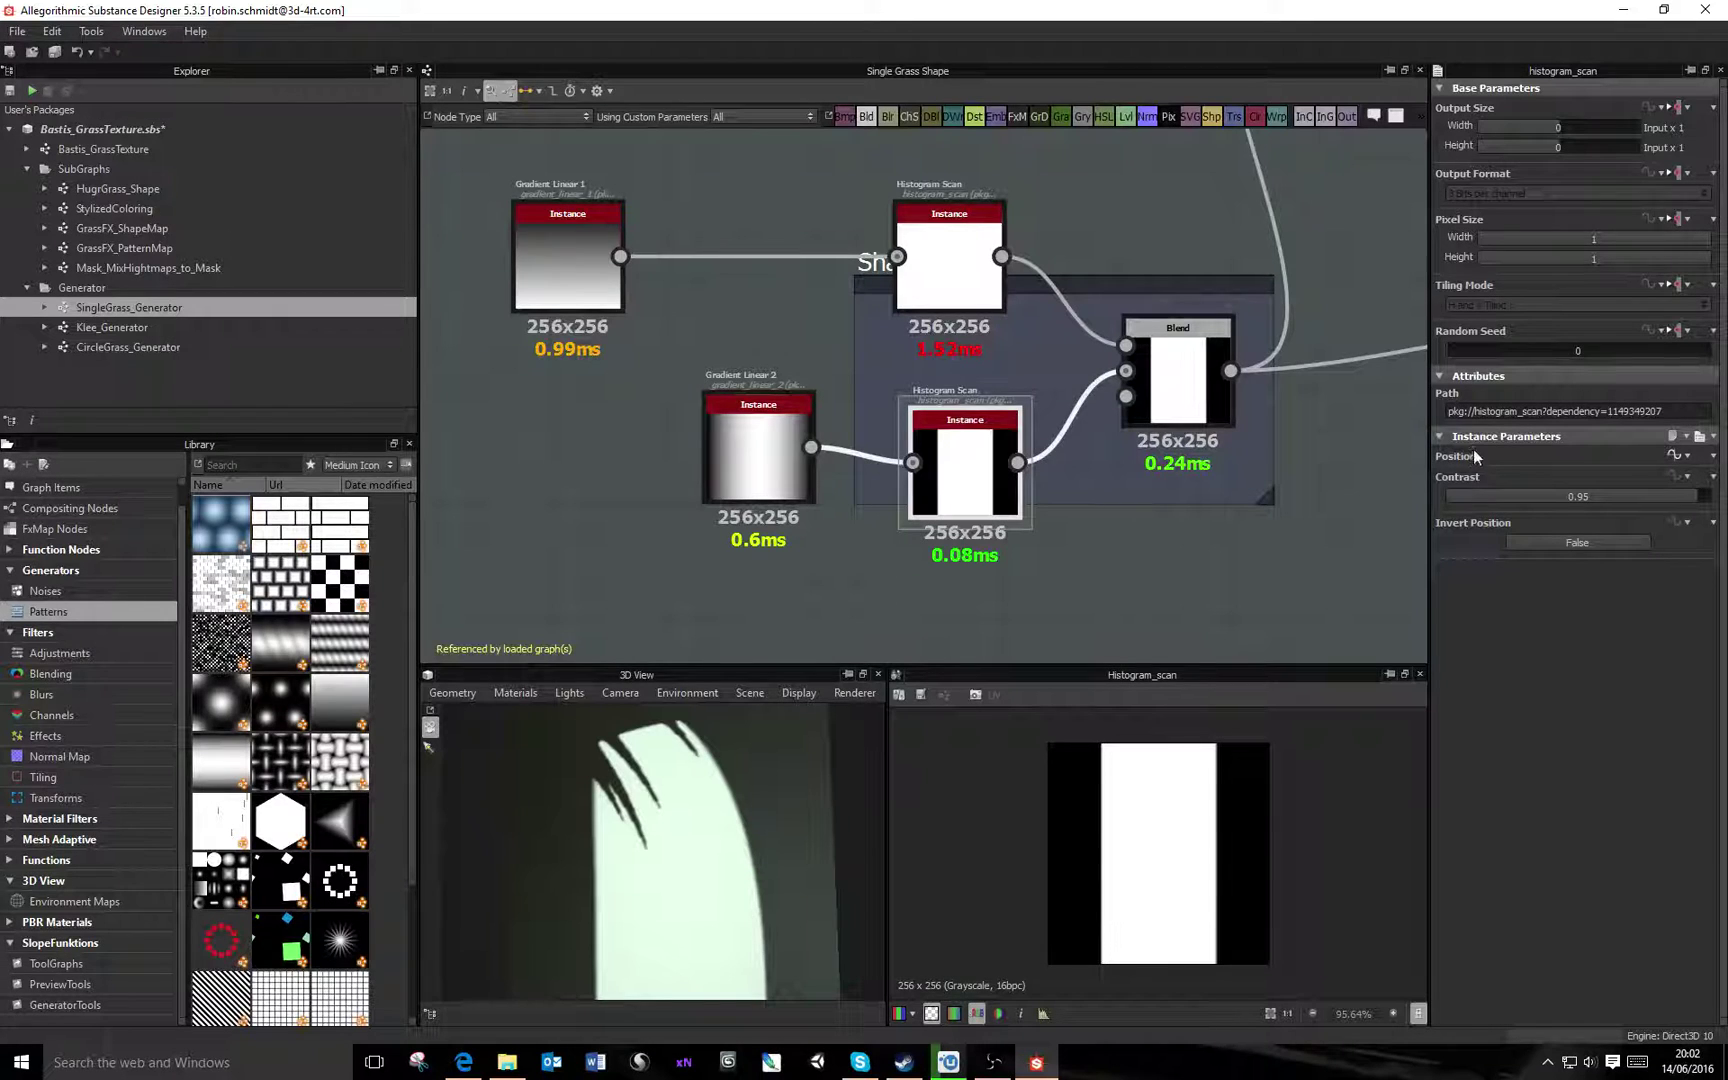
{"action": "left_click", "coordinate": [1676, 456]}
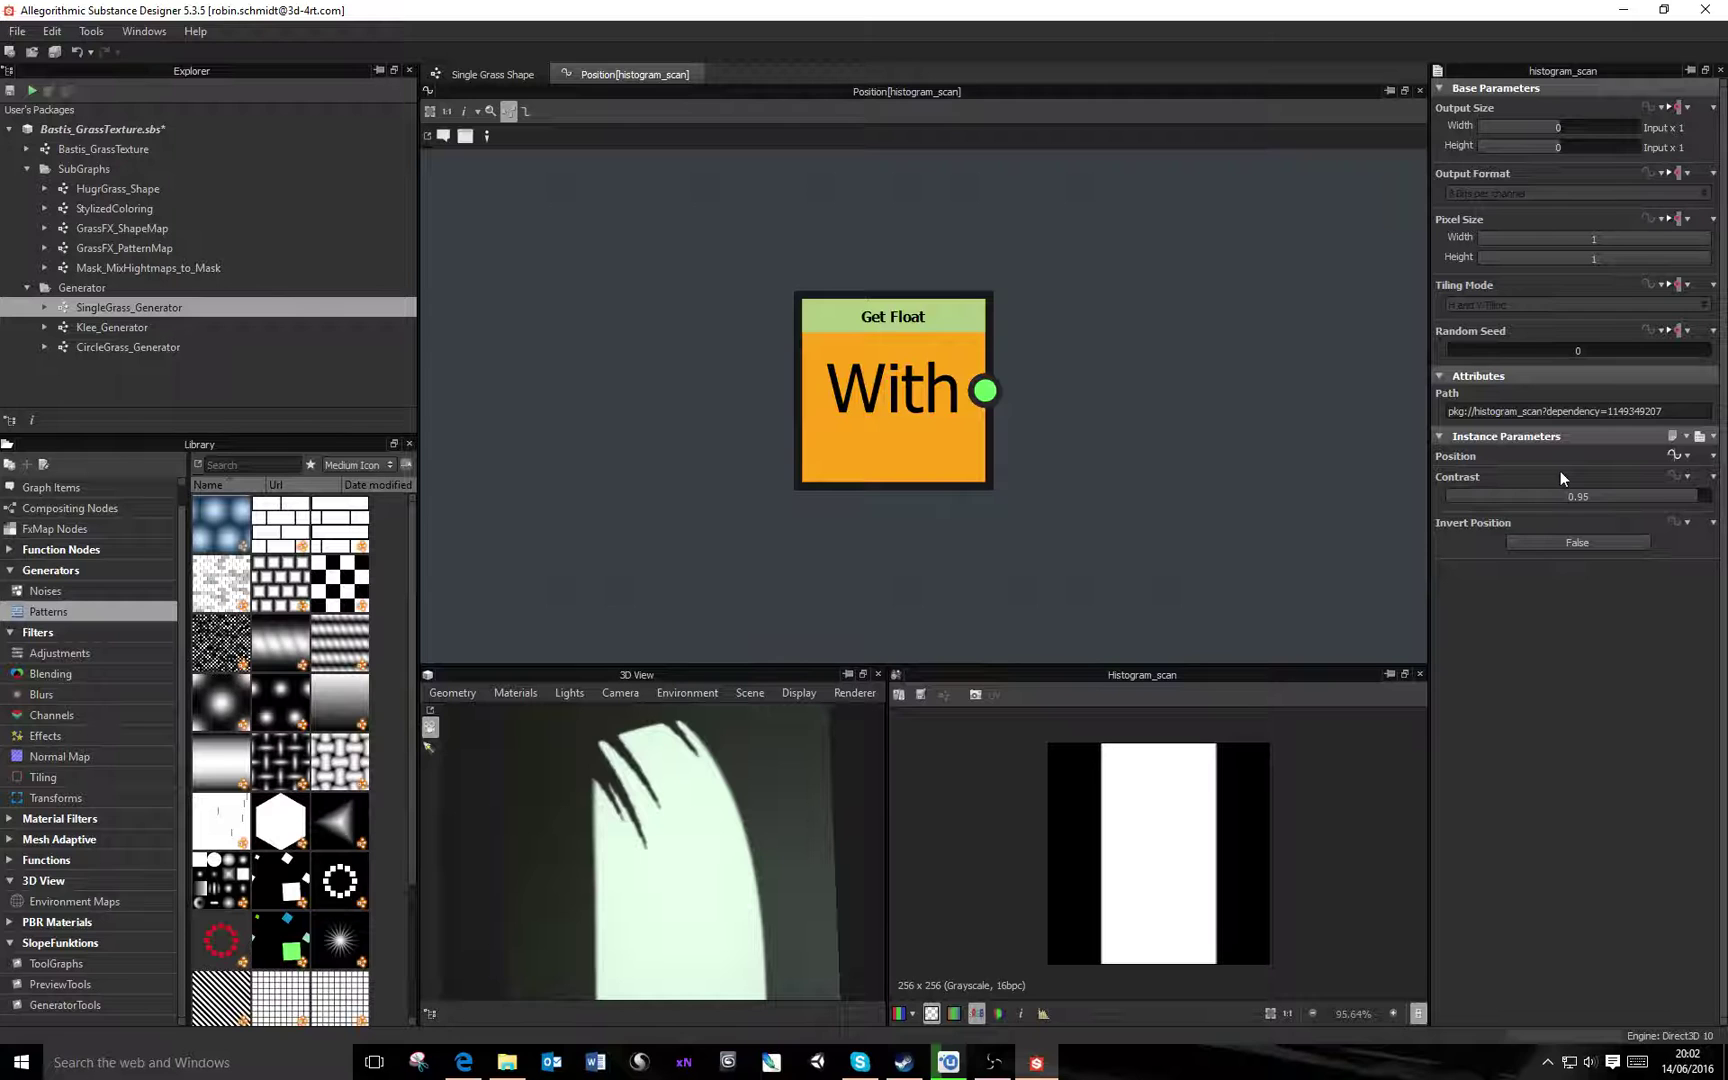
{"action": "left_click", "coordinate": [481, 76]}
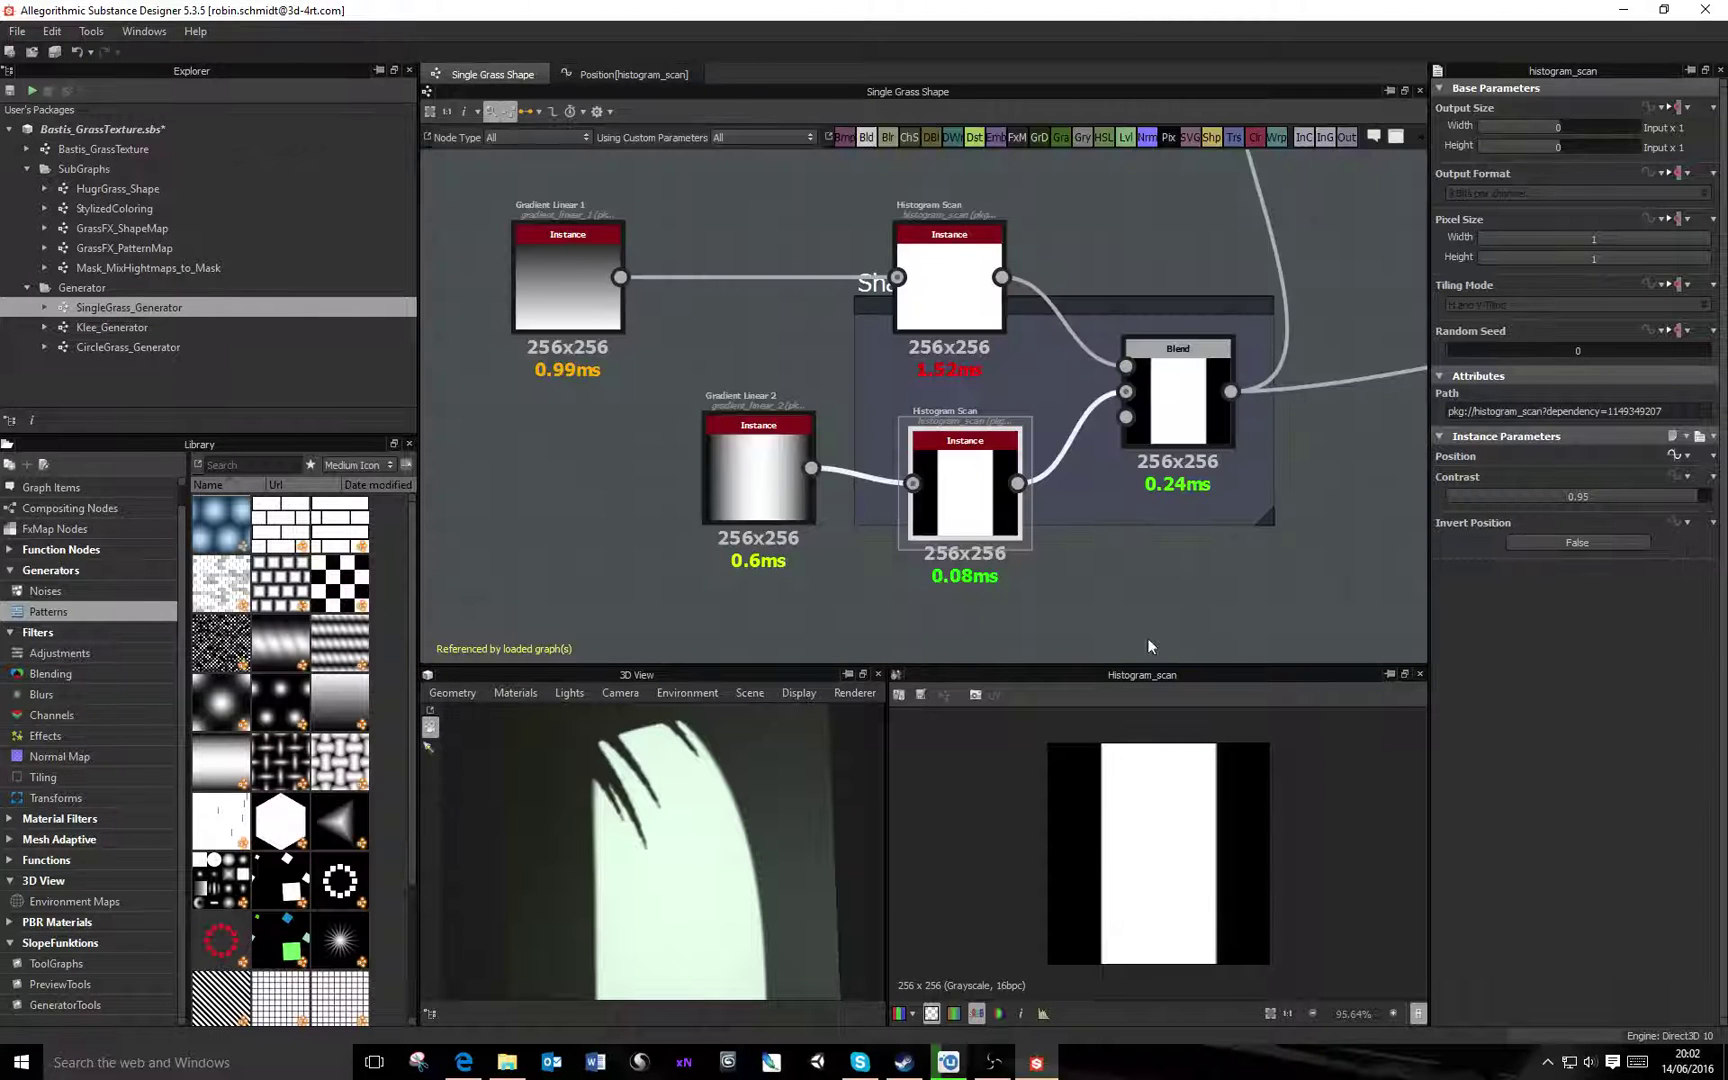
{"action": "left_click", "coordinate": [1193, 457]}
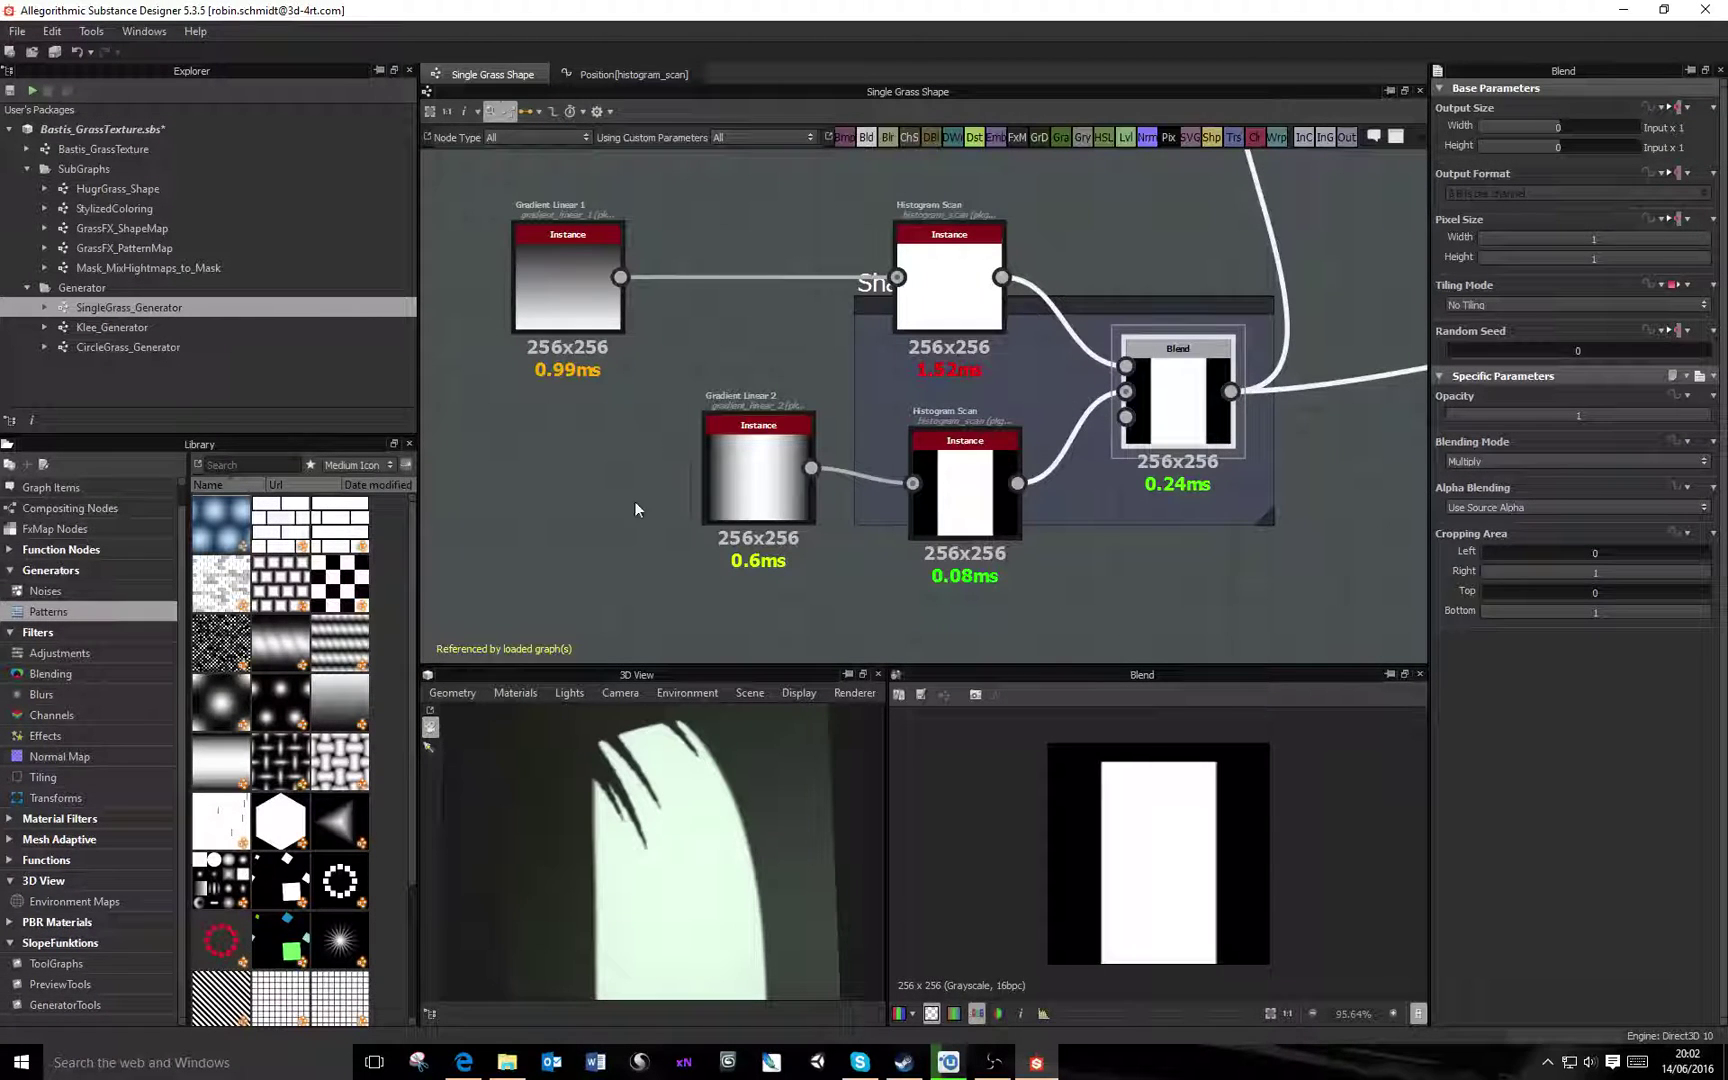
Show the SingleGrass_Generator graph's own properties and review its output size and input parameters
{"action": "left_click", "coordinate": [635, 508]}
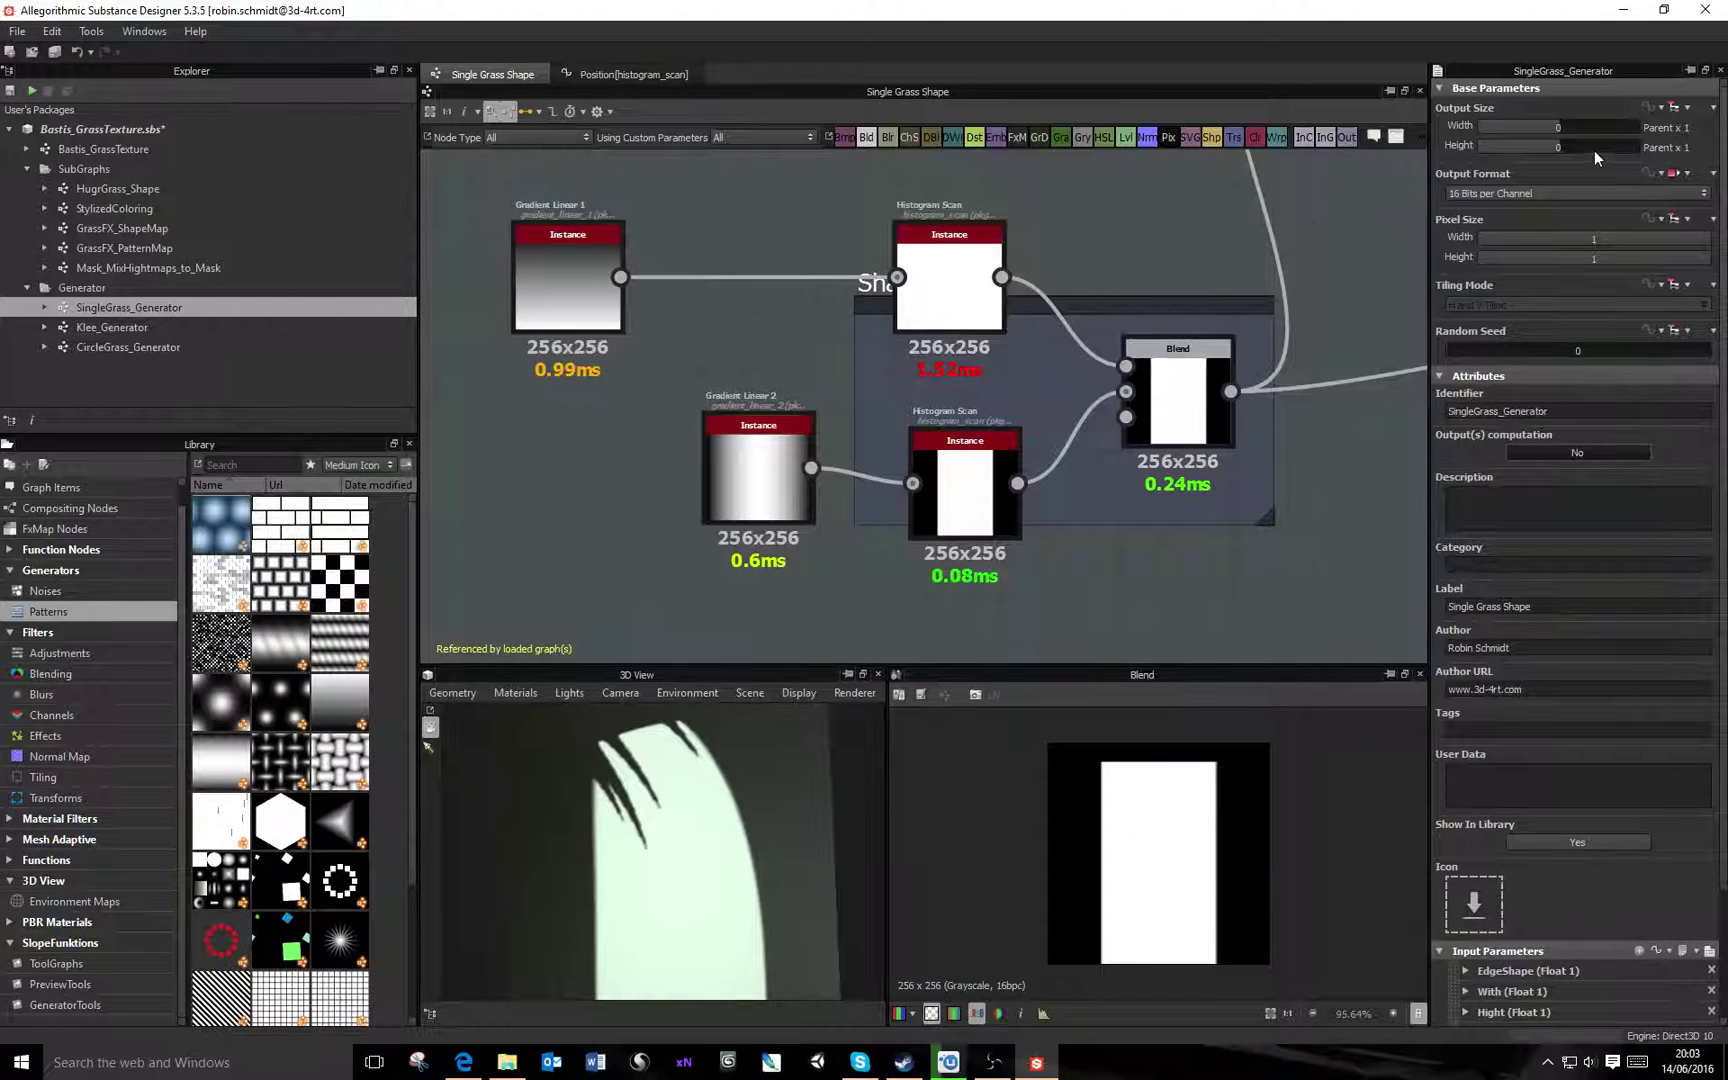
{"action": "scroll", "coordinate": [1590, 611], "scroll_direction": "down", "scroll_amount": 3}
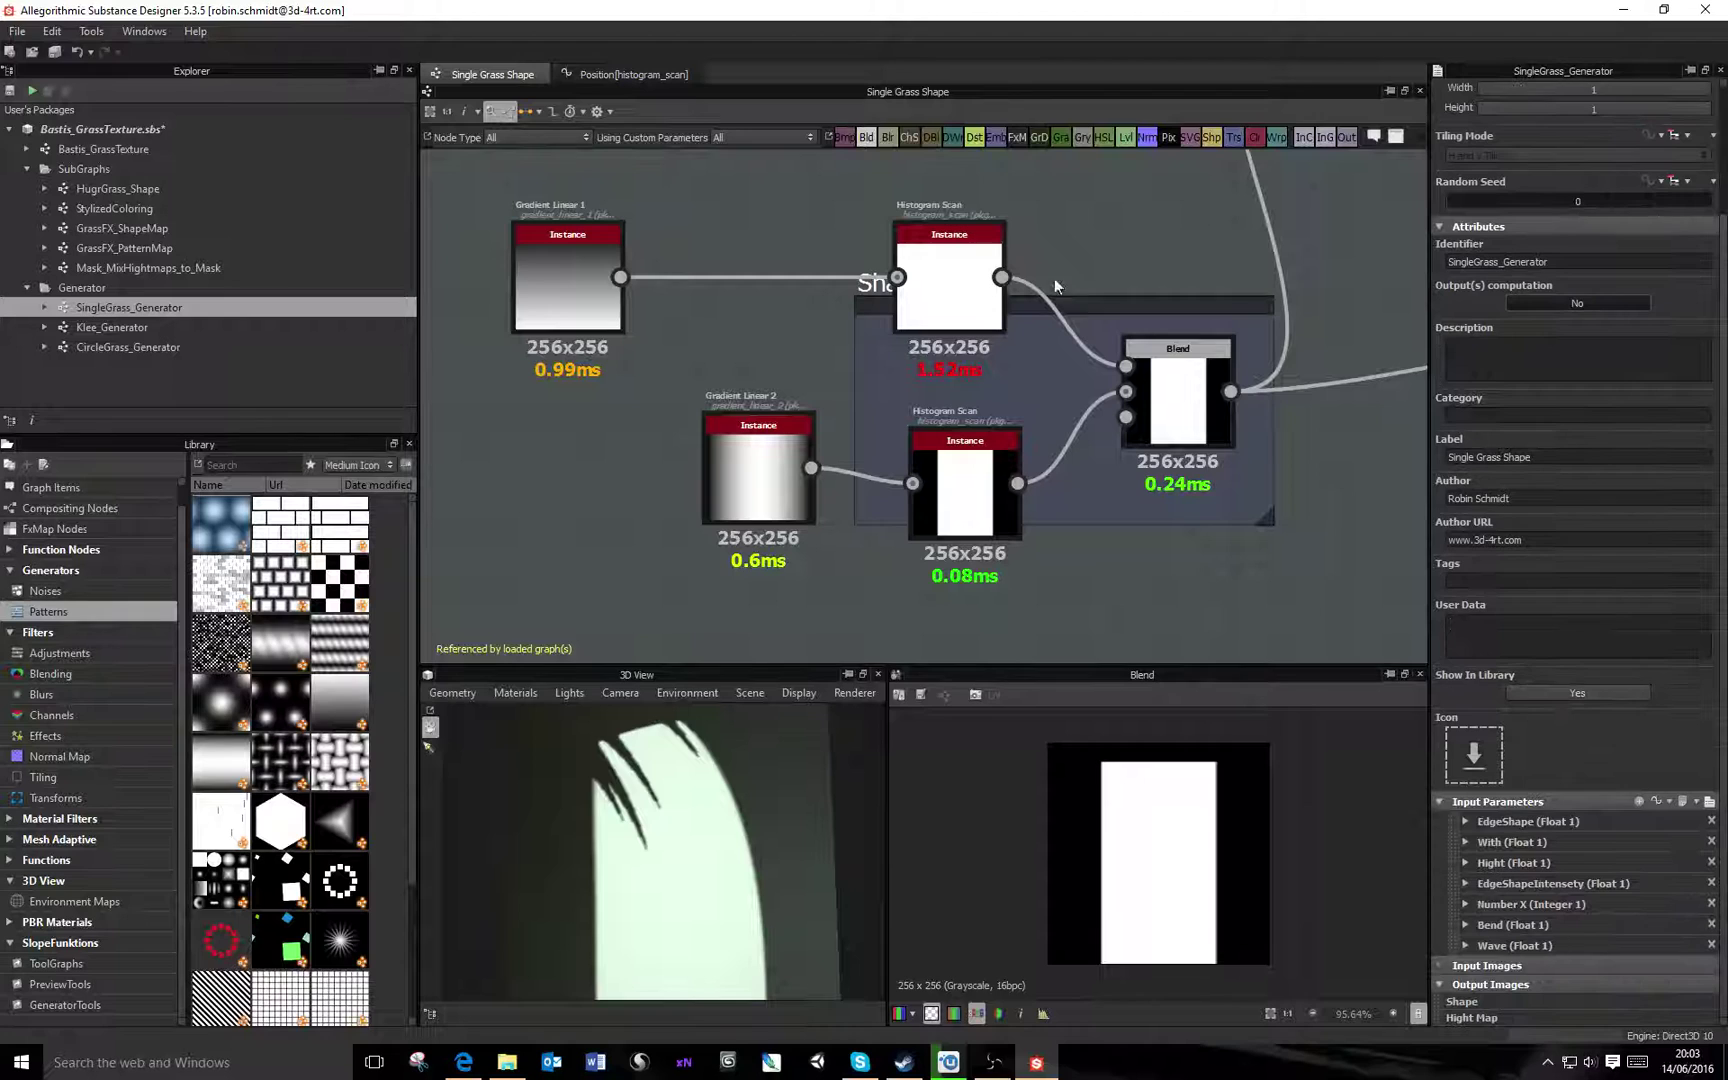
{"action": "scroll", "coordinate": [1601, 448], "scroll_direction": "up", "scroll_amount": 3}
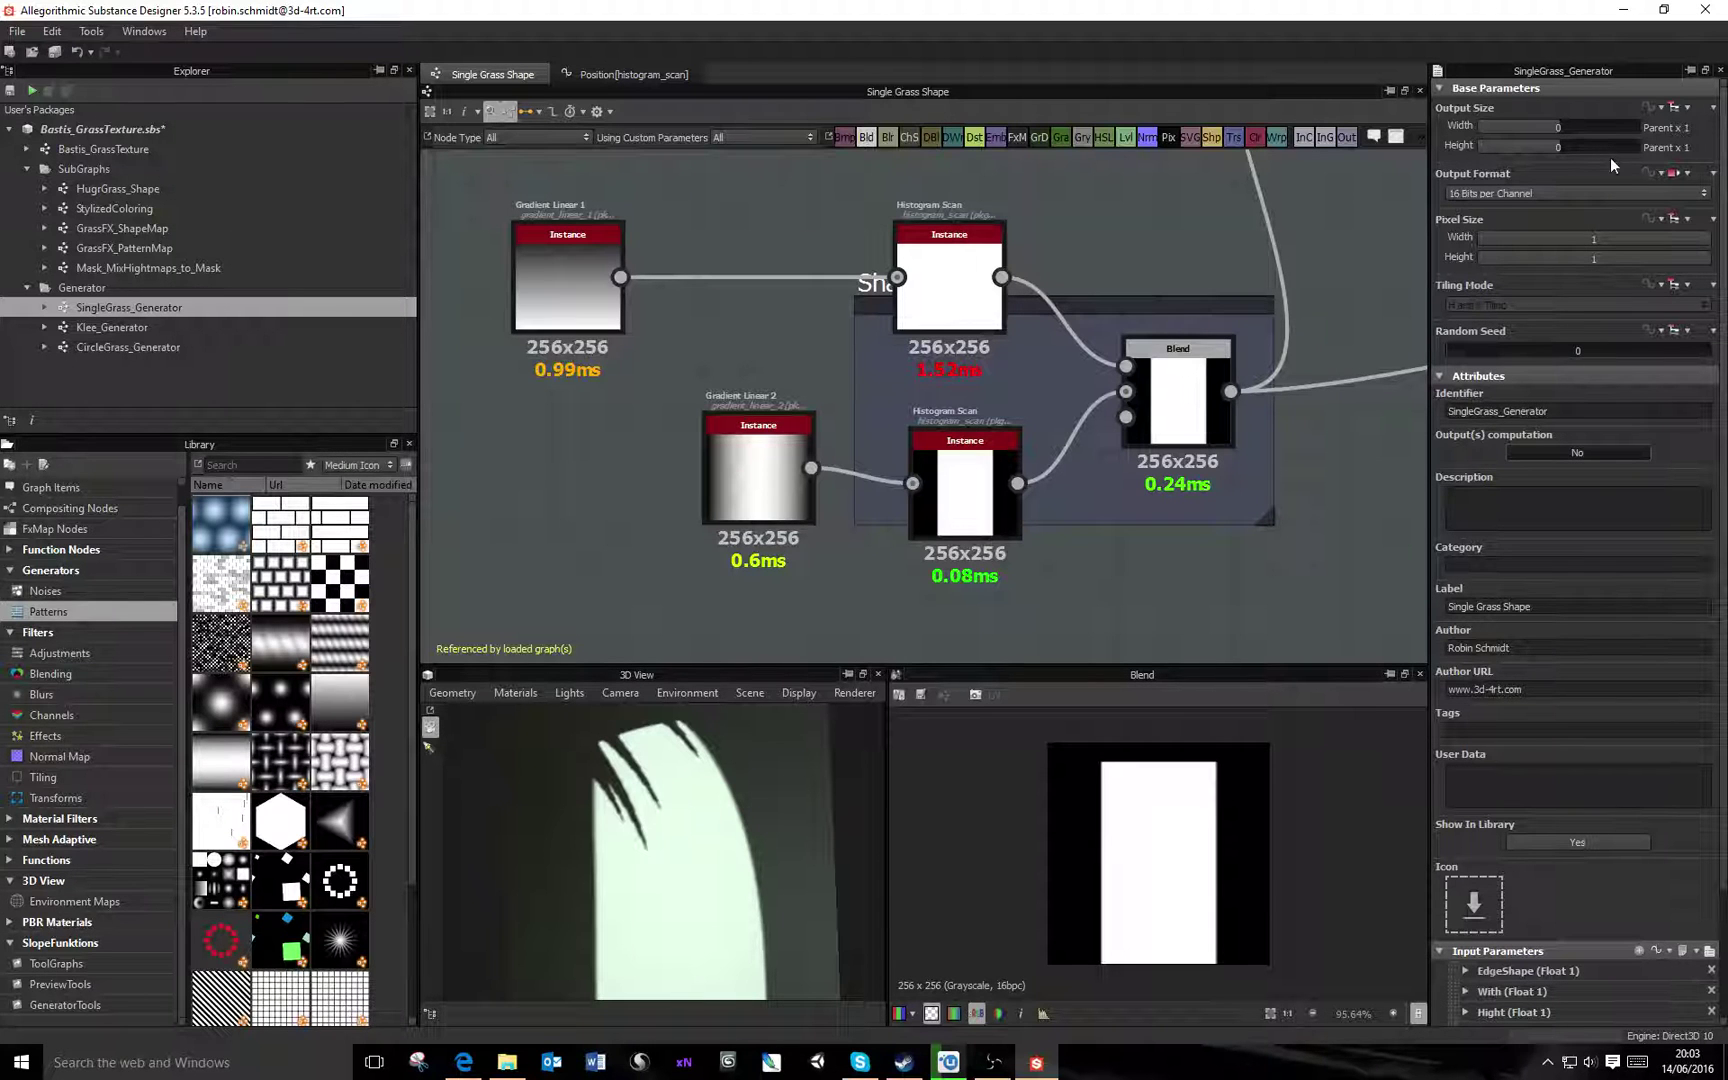
{"action": "middle_click_drag", "start_coordinate": [1168, 254], "coordinate": [1237, 303]}
{"action": "scroll", "coordinate": [1278, 290], "scroll_direction": "down", "scroll_amount": 1}
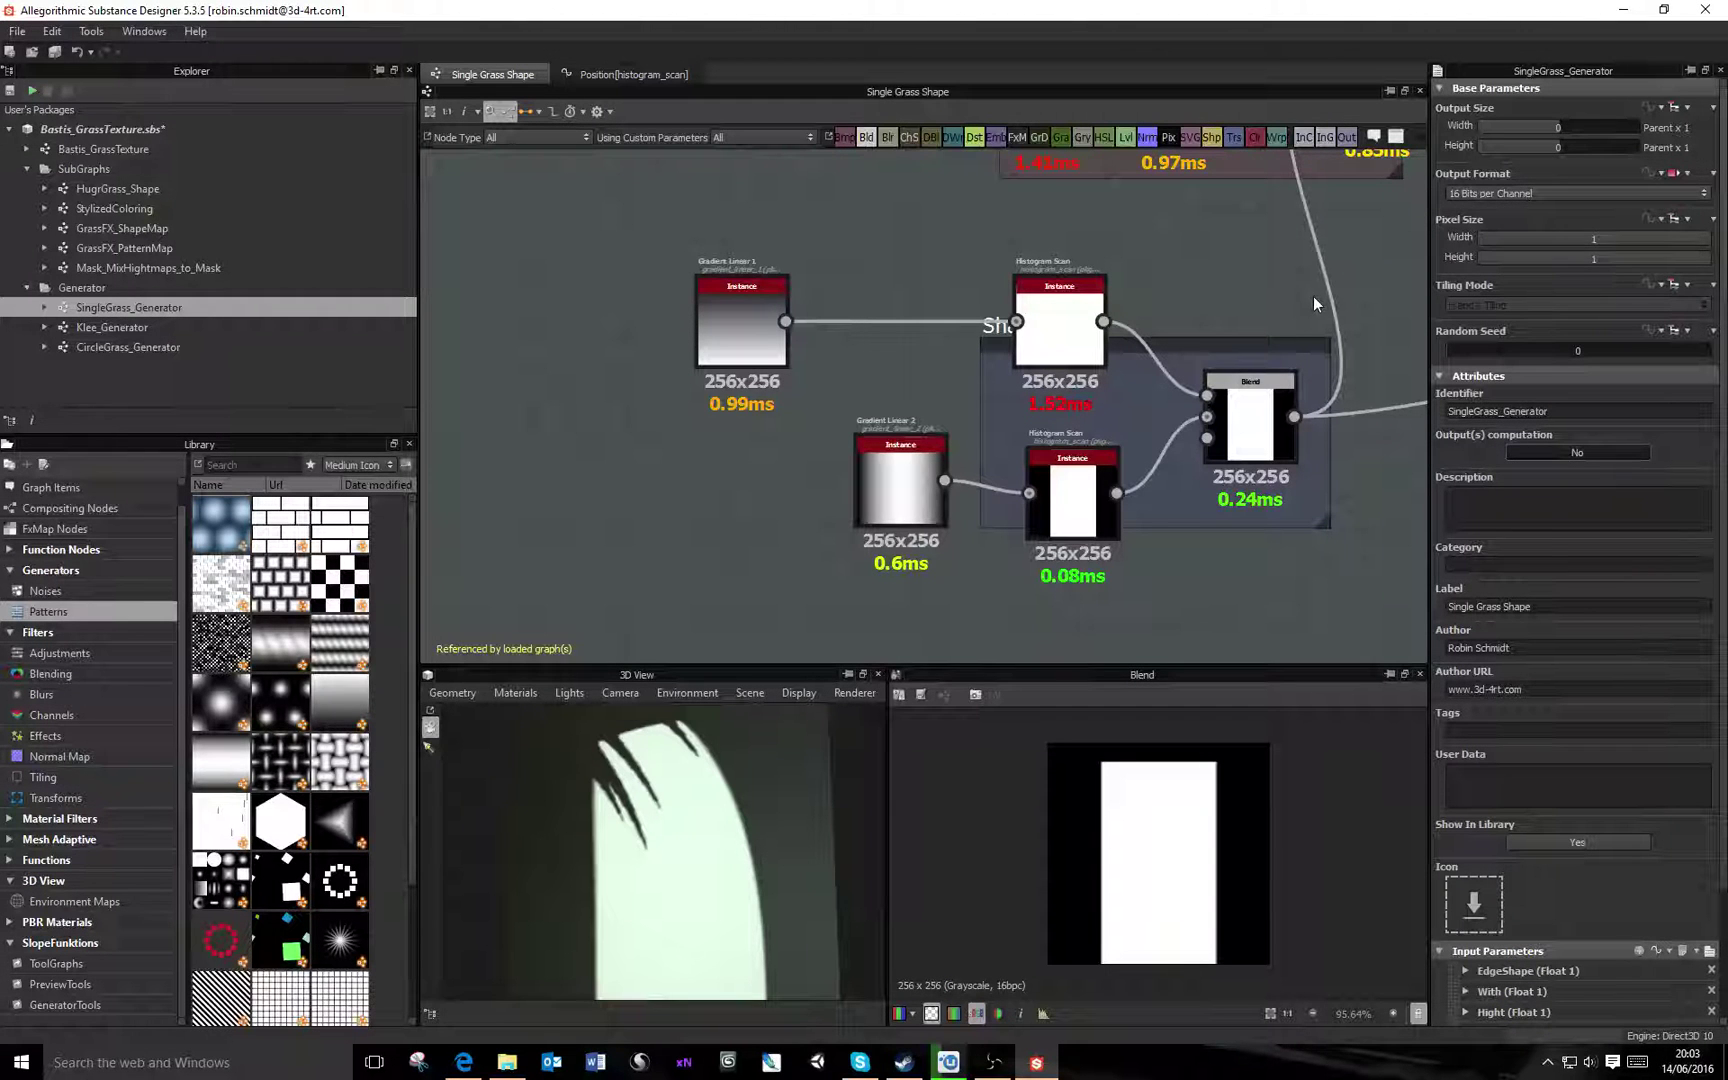
Open the Klee_Generator graph and switch its output size to Relative to Parent
{"action": "double_click", "coordinate": [151, 325]}
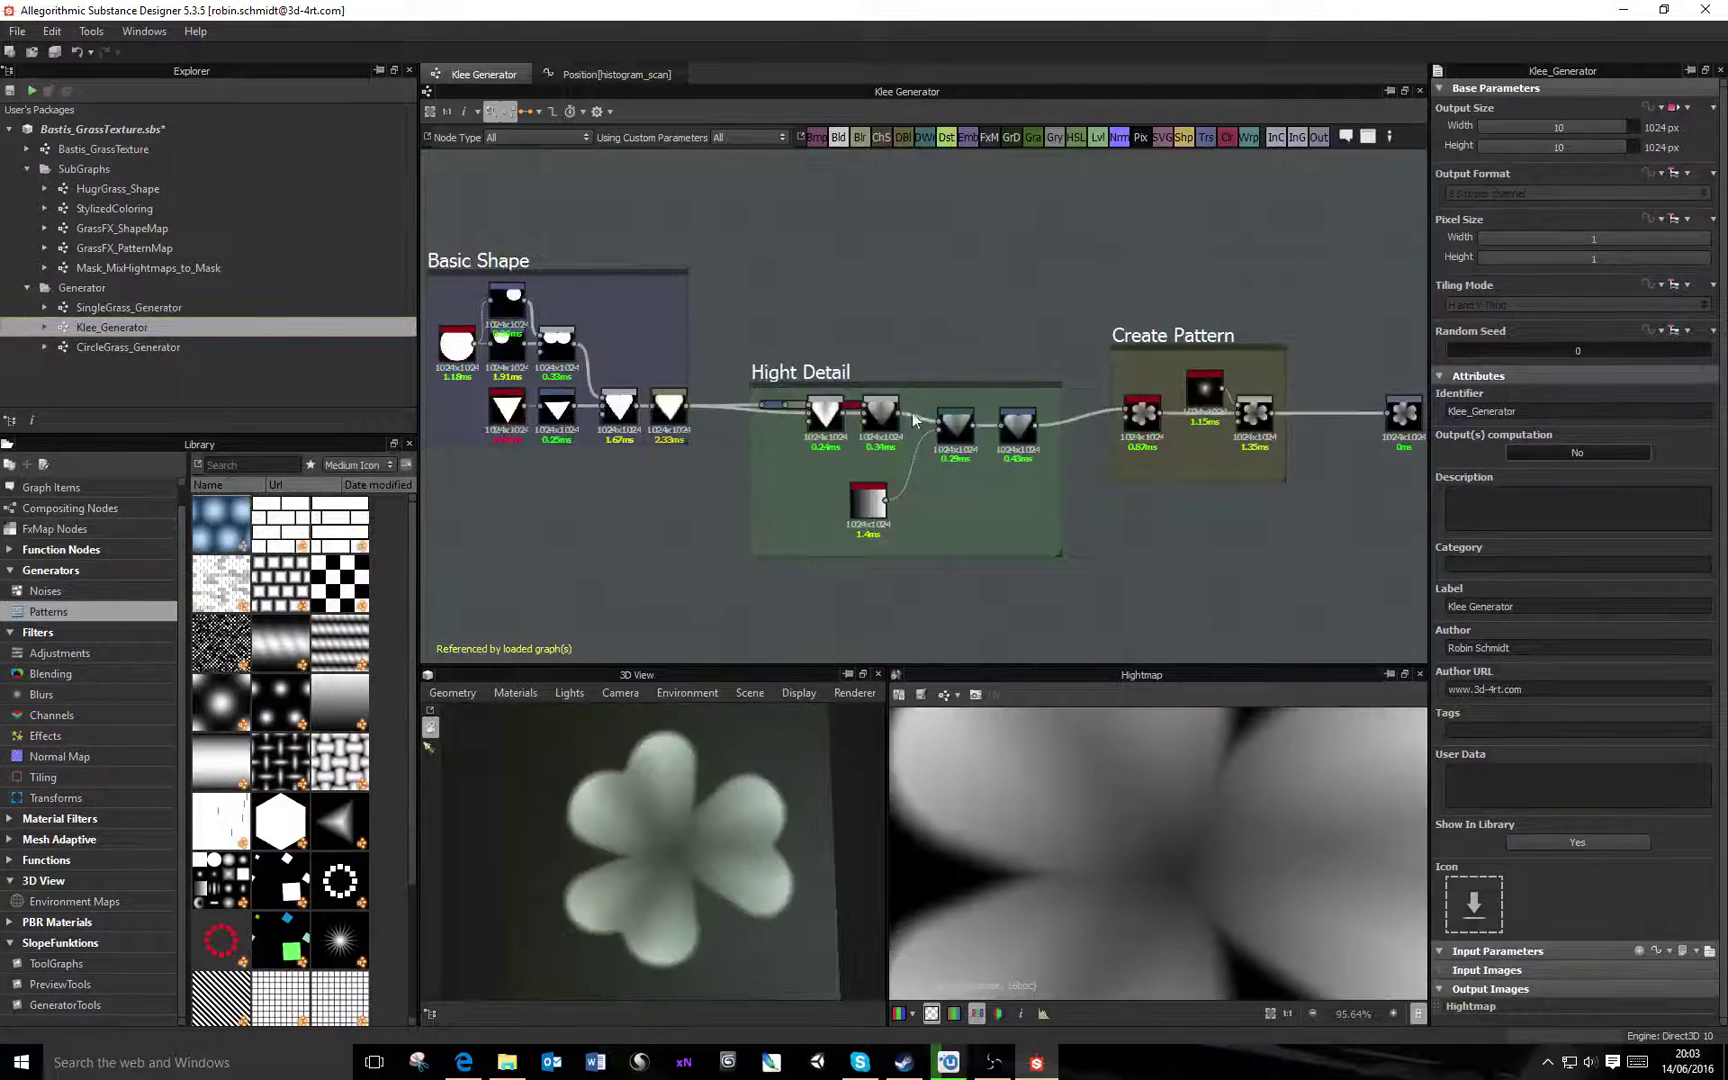
{"action": "middle_click_drag", "start_coordinate": [776, 417], "coordinate": [1043, 420]}
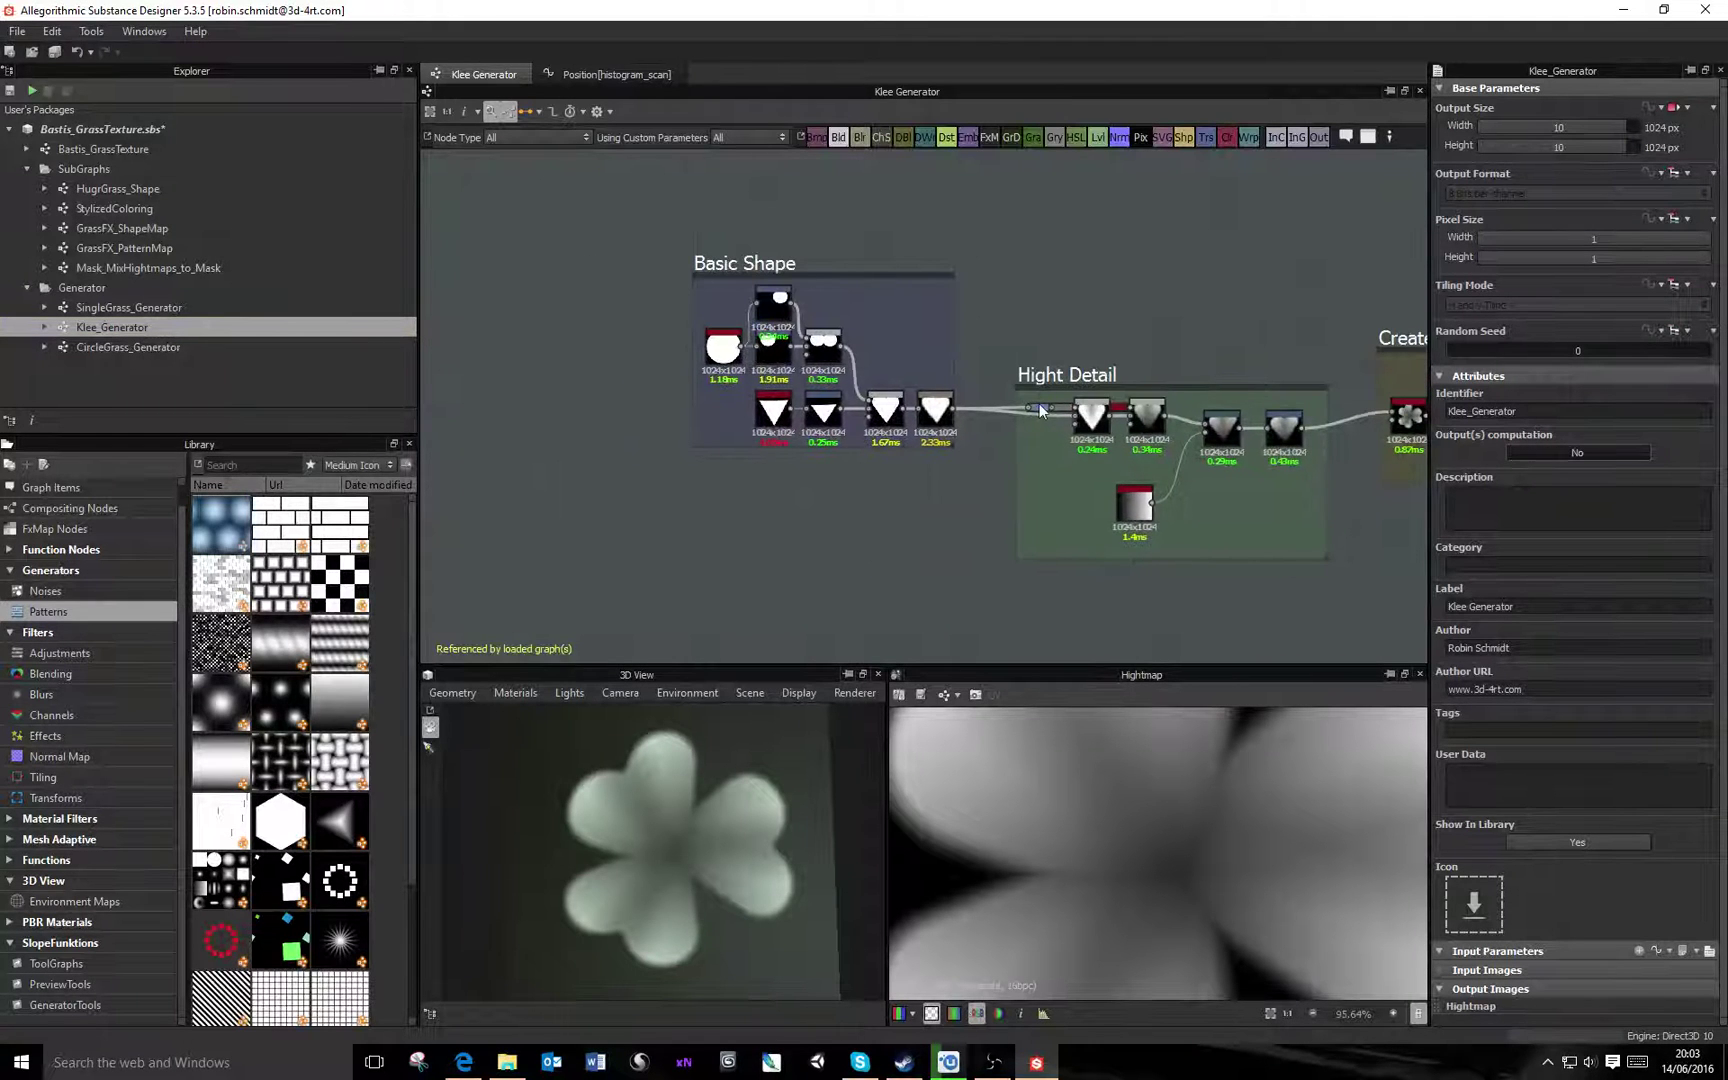
{"action": "left_click", "coordinate": [1687, 107]}
{"action": "left_click", "coordinate": [1668, 129]}
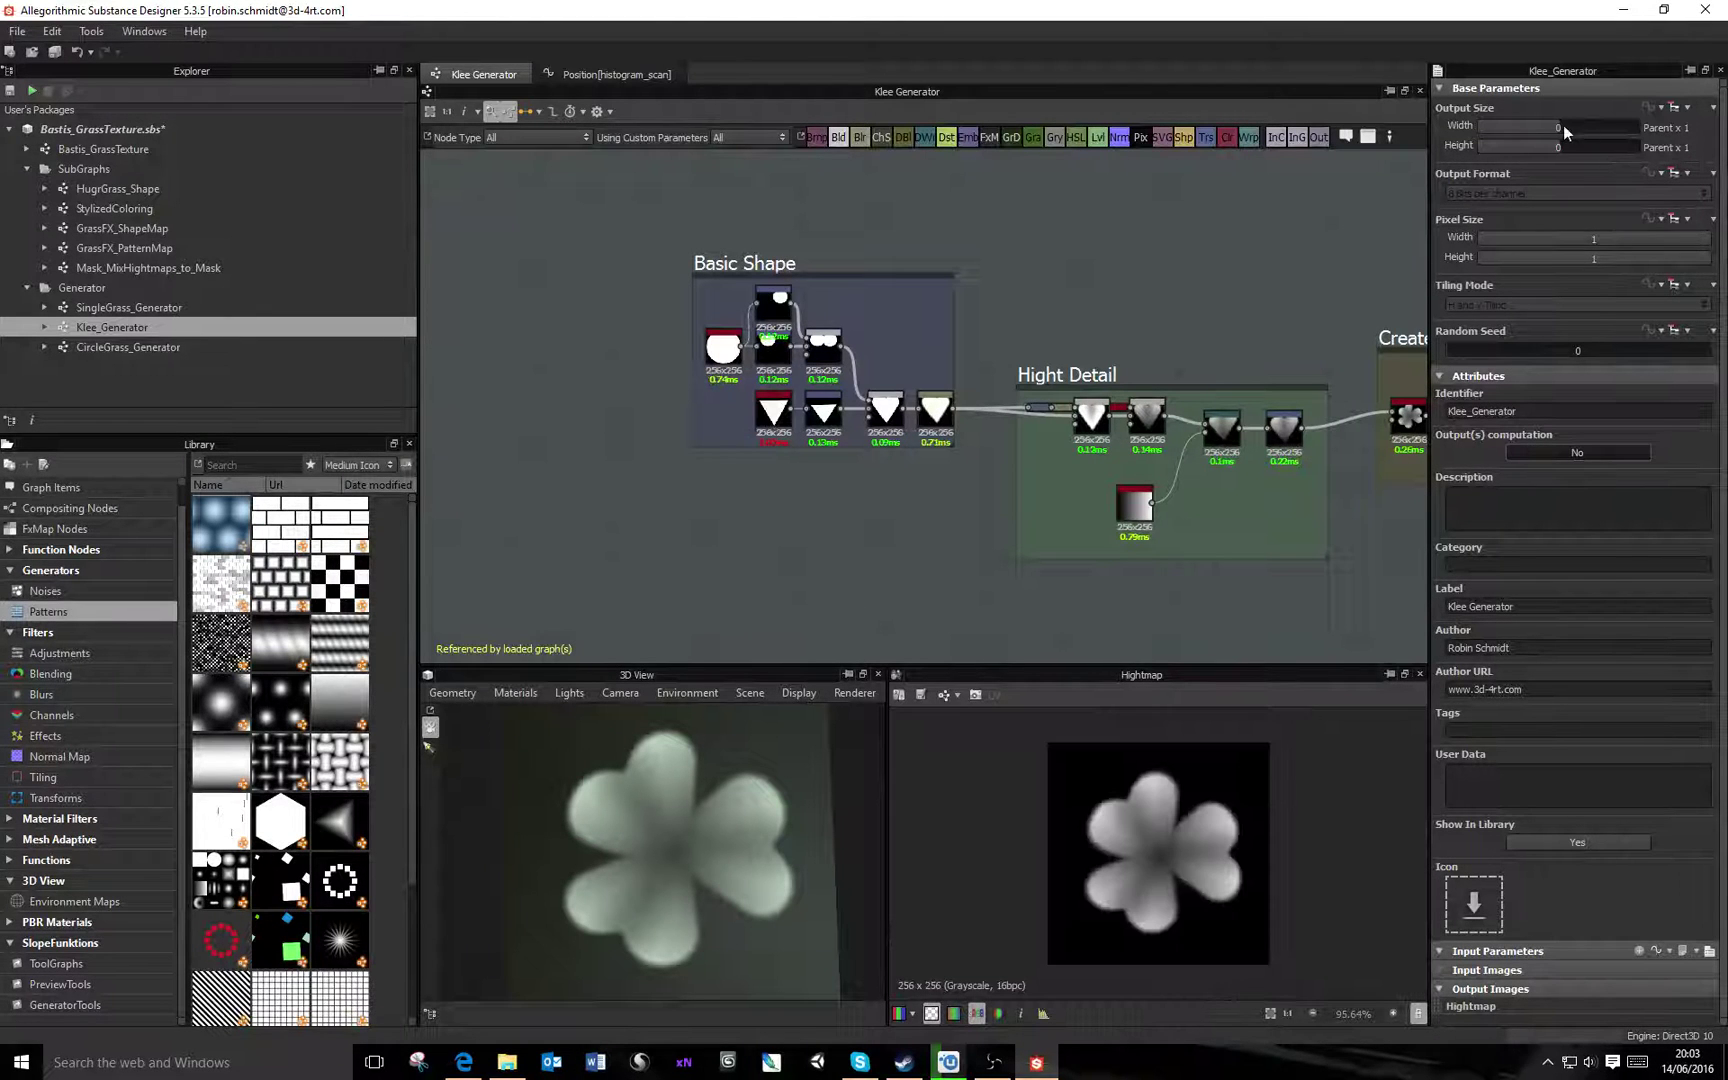
Set Klee_Generator's output width and height to -2 (Parent / 4) and save the package
{"action": "left_click_drag", "start_coordinate": [1555, 126], "coordinate": [1544, 148]}
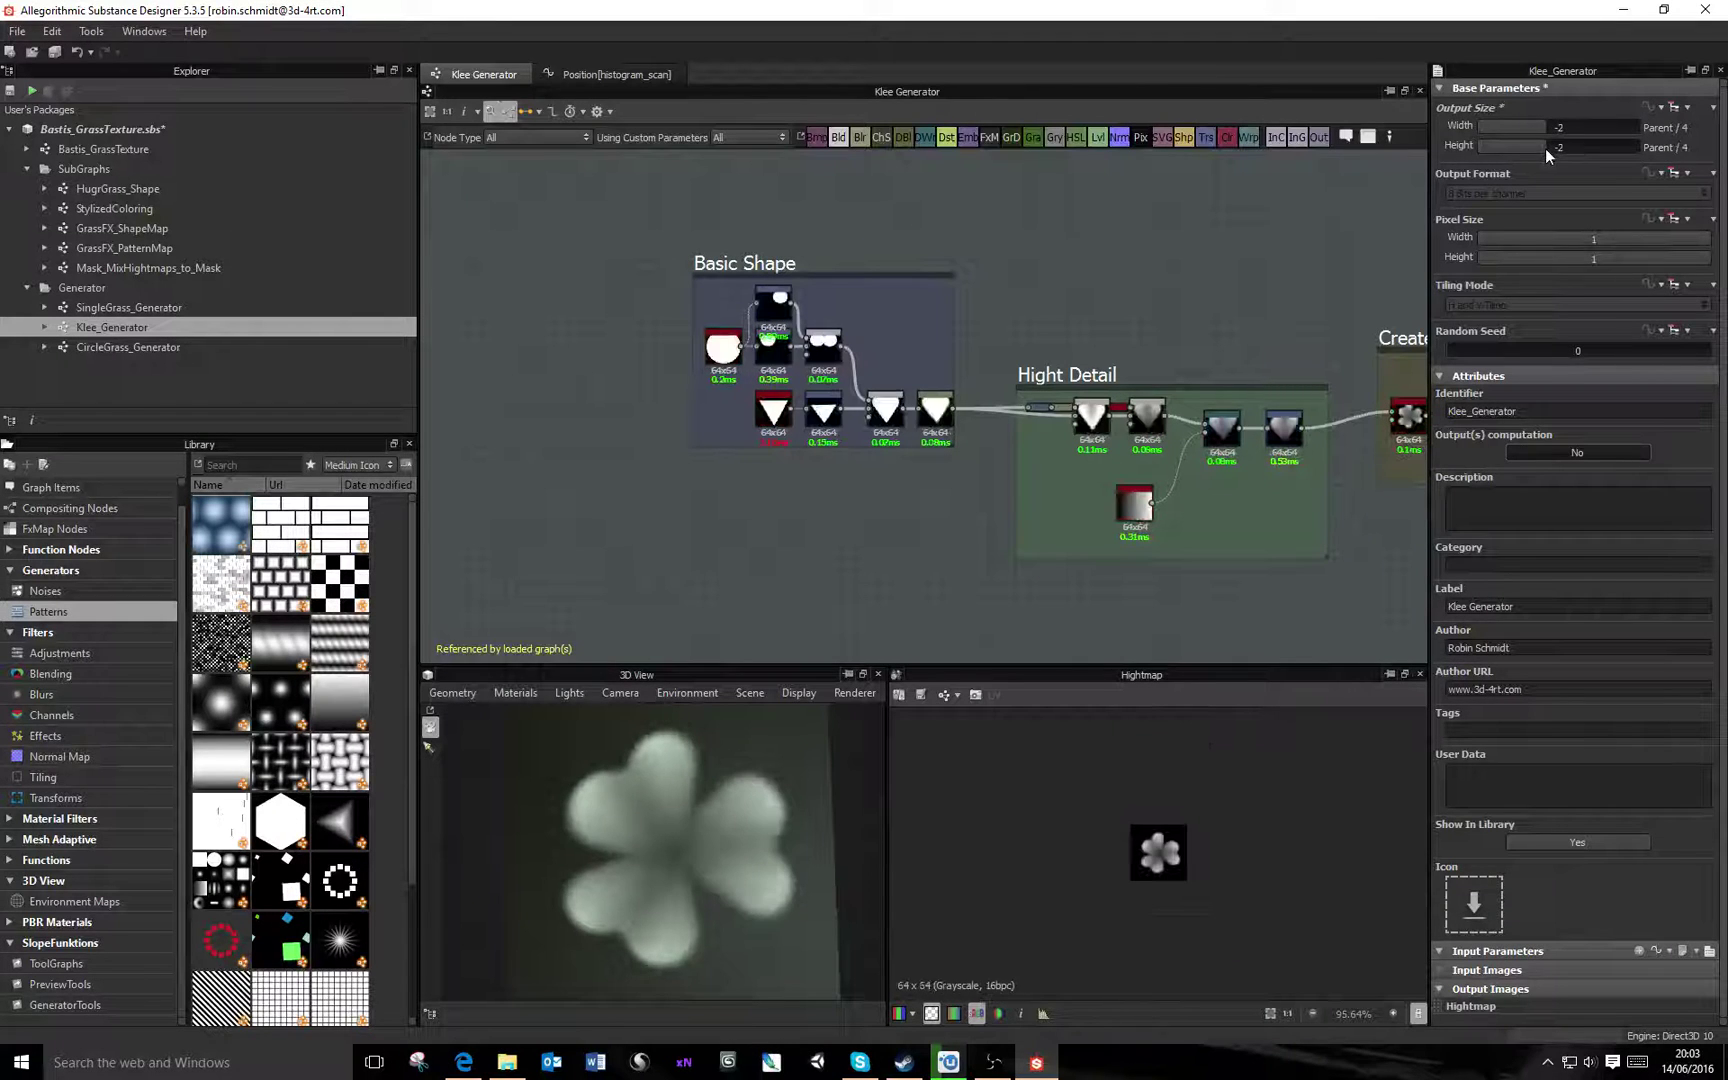
{"action": "middle_click_drag", "start_coordinate": [1408, 465], "coordinate": [1045, 437]}
{"action": "key", "text": "ctrl+s"}
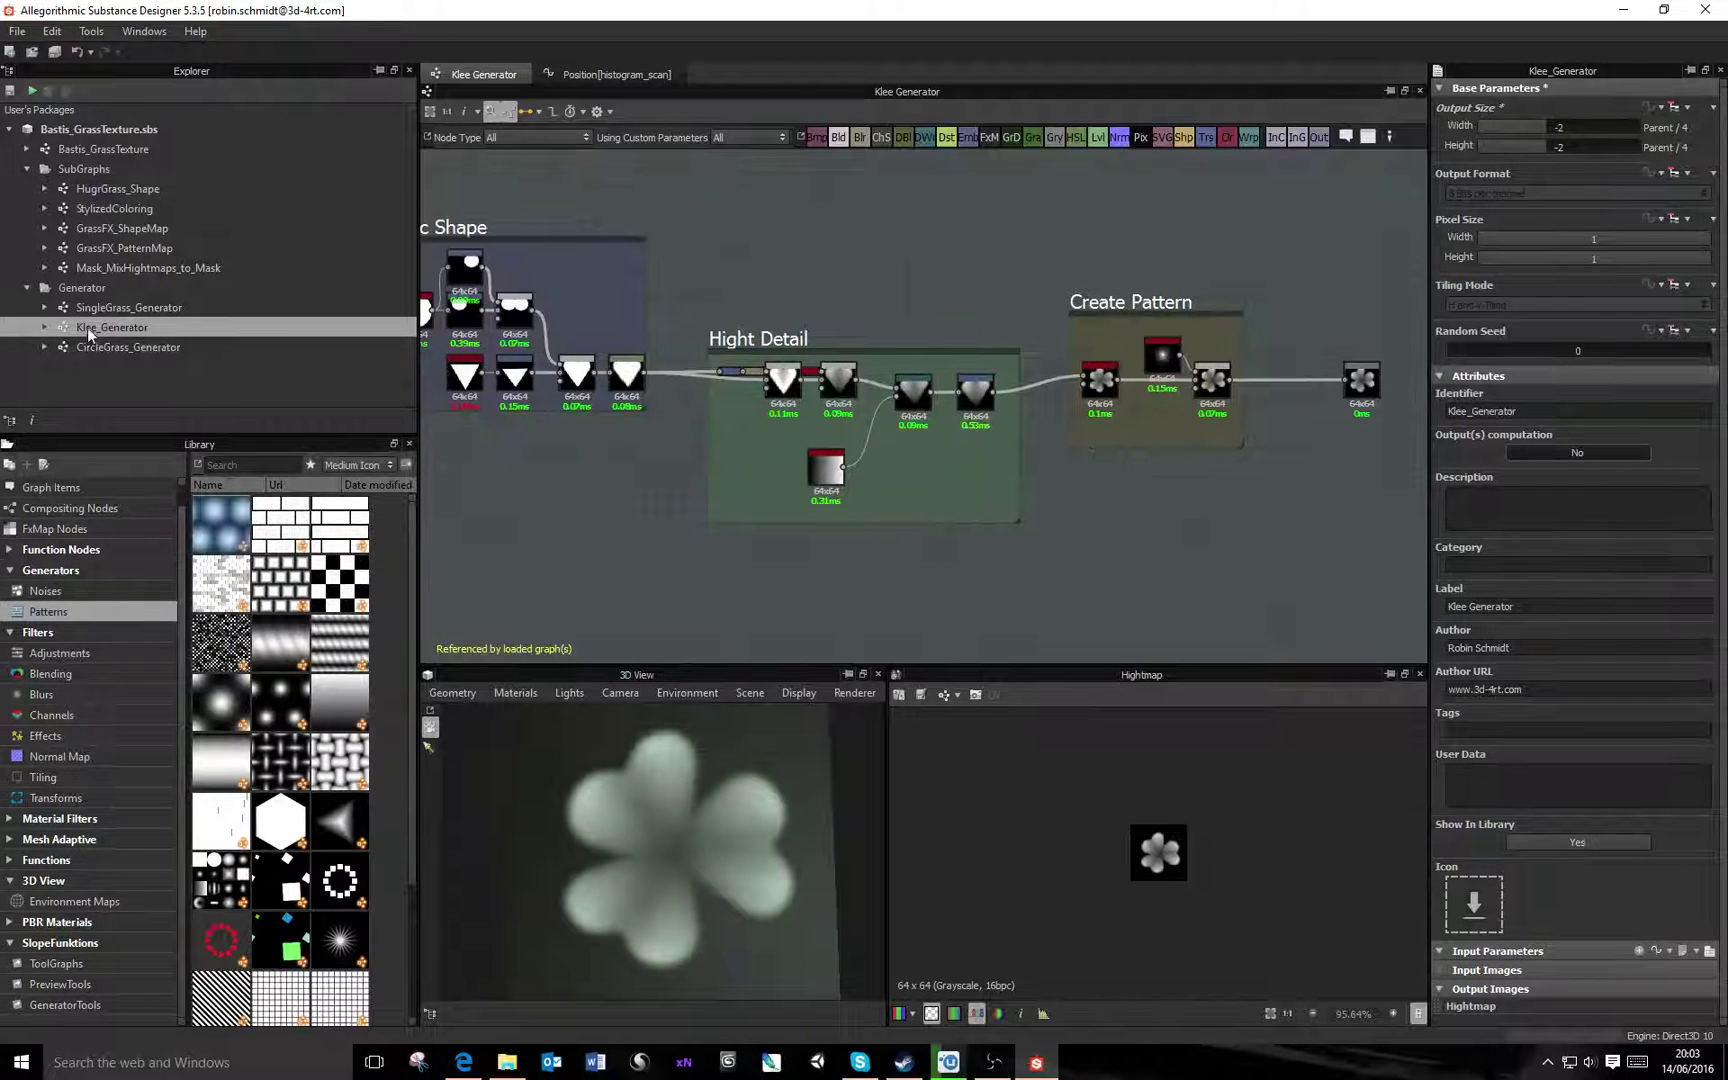
Open the Bastis_GrassTexture graph and preview the Klee Generator node in the Clover frame
{"action": "double_click", "coordinate": [98, 149]}
{"action": "middle_click_drag", "start_coordinate": [819, 410], "coordinate": [1205, 397]}
{"action": "scroll", "coordinate": [821, 278], "scroll_direction": "up", "scroll_amount": 5}
{"action": "double_click", "coordinate": [809, 271]}
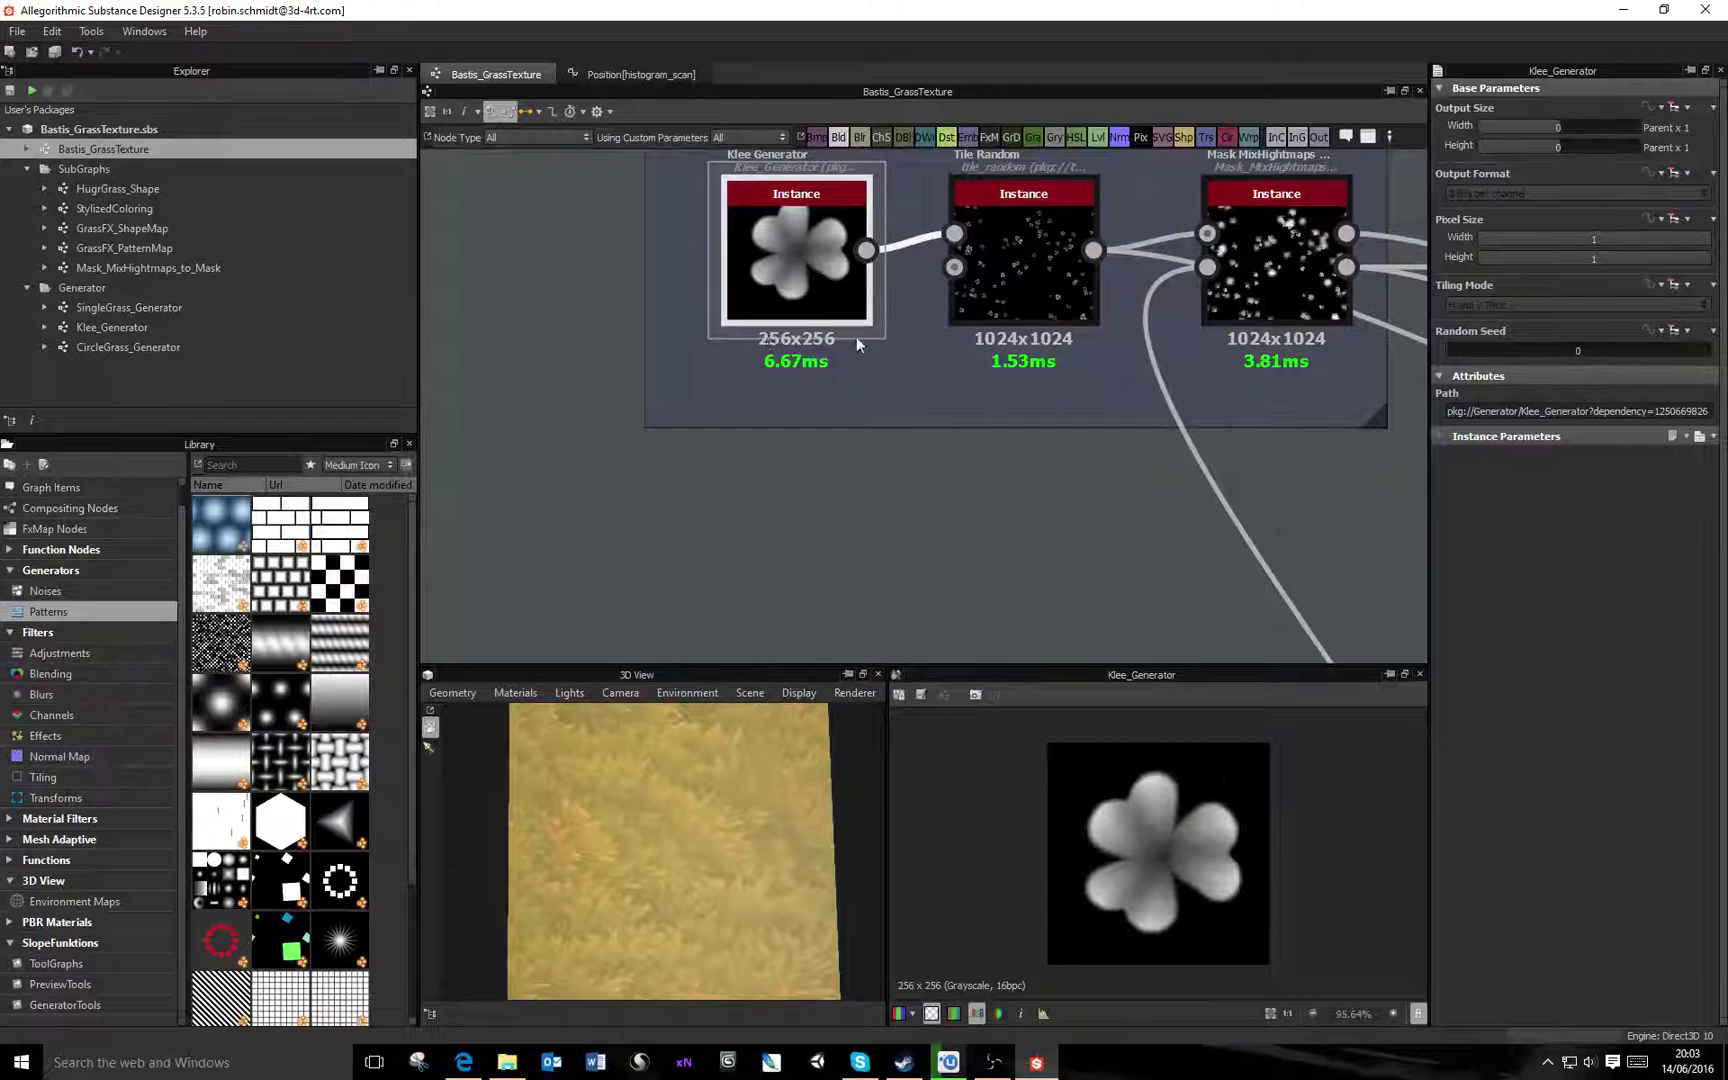
{"action": "middle_click_drag", "start_coordinate": [933, 343], "coordinate": [847, 528]}
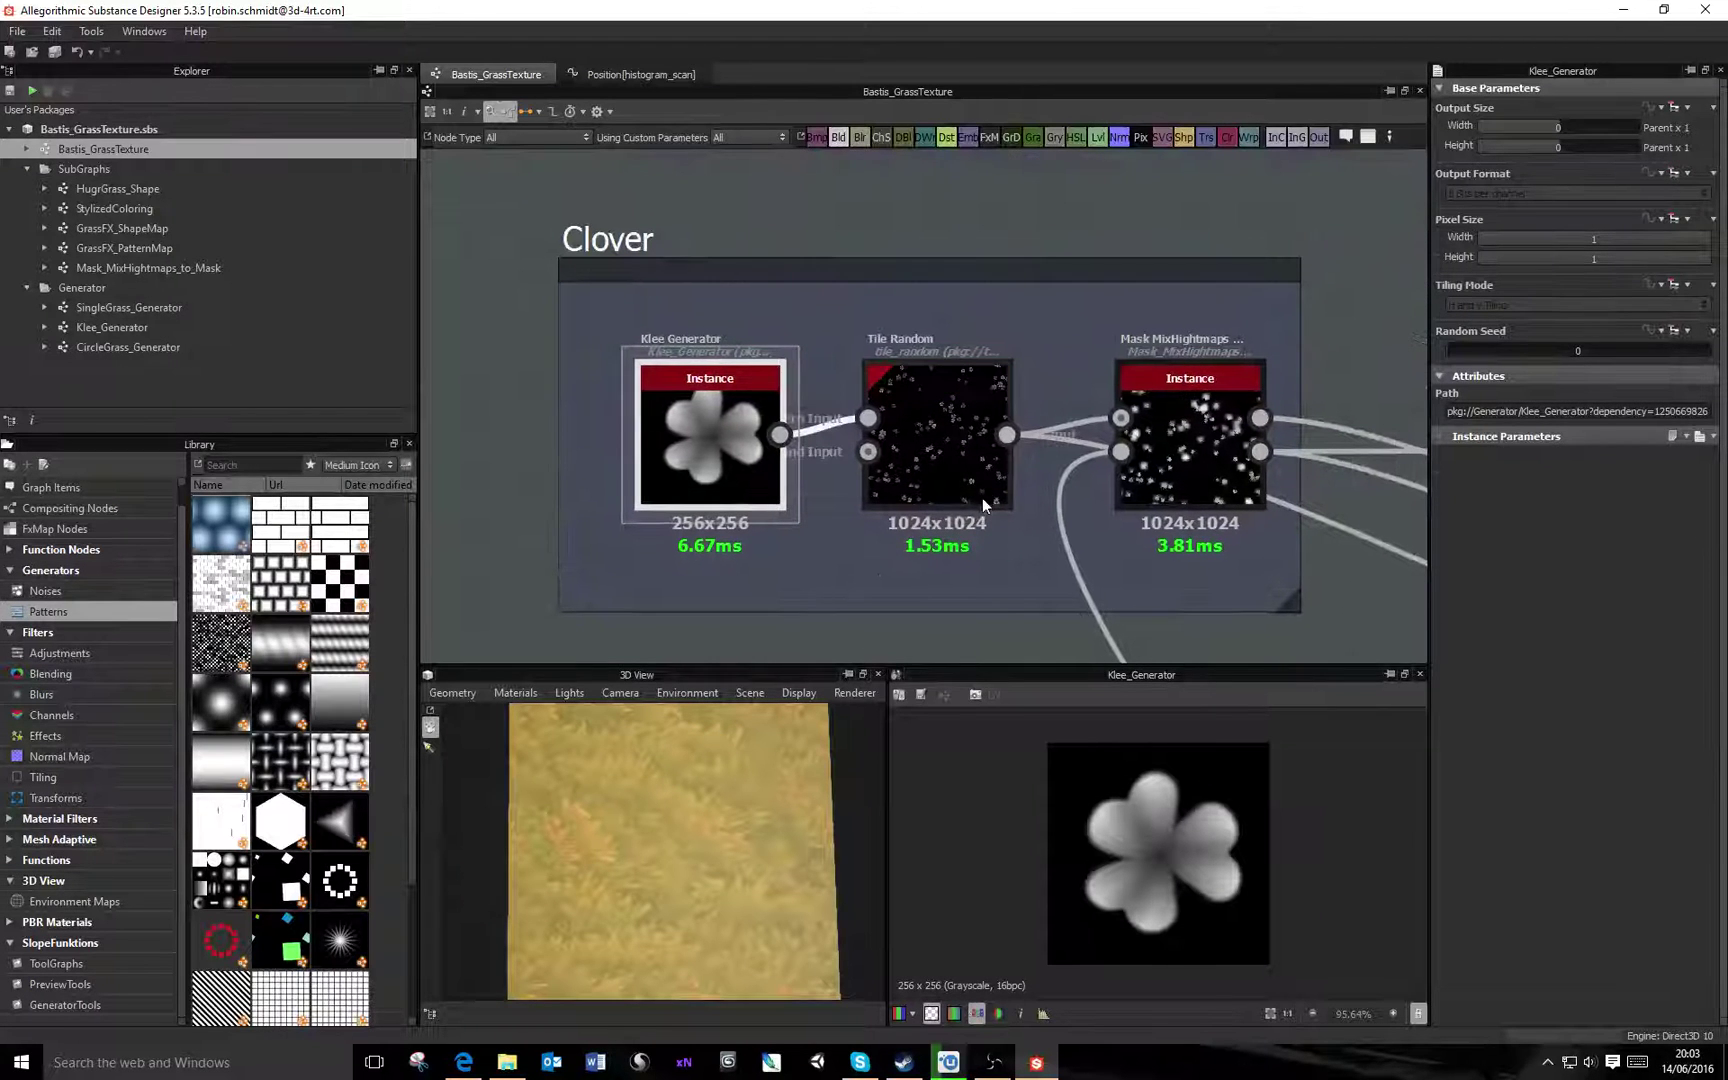
Set the Clover frame's Tile Random output size to Relative to Parent and show the main graph's own base parameters
{"action": "double_click", "coordinate": [964, 443]}
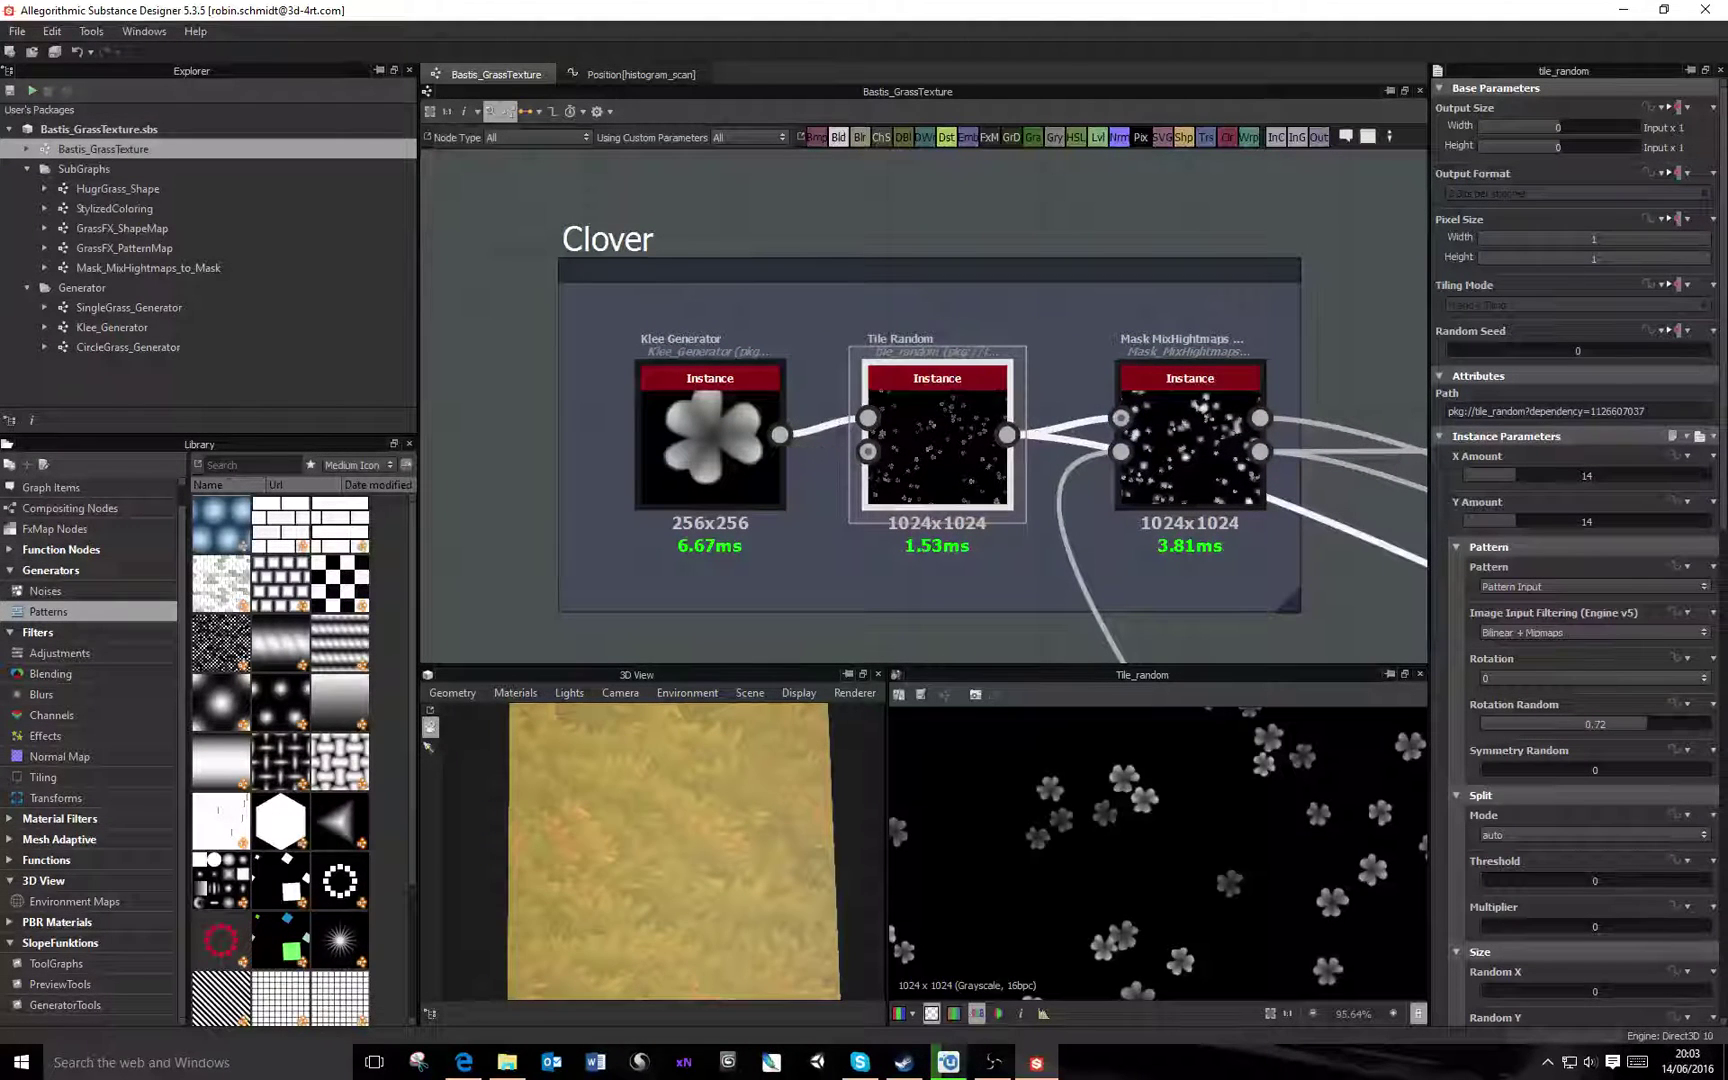
{"action": "left_click", "coordinate": [1683, 112]}
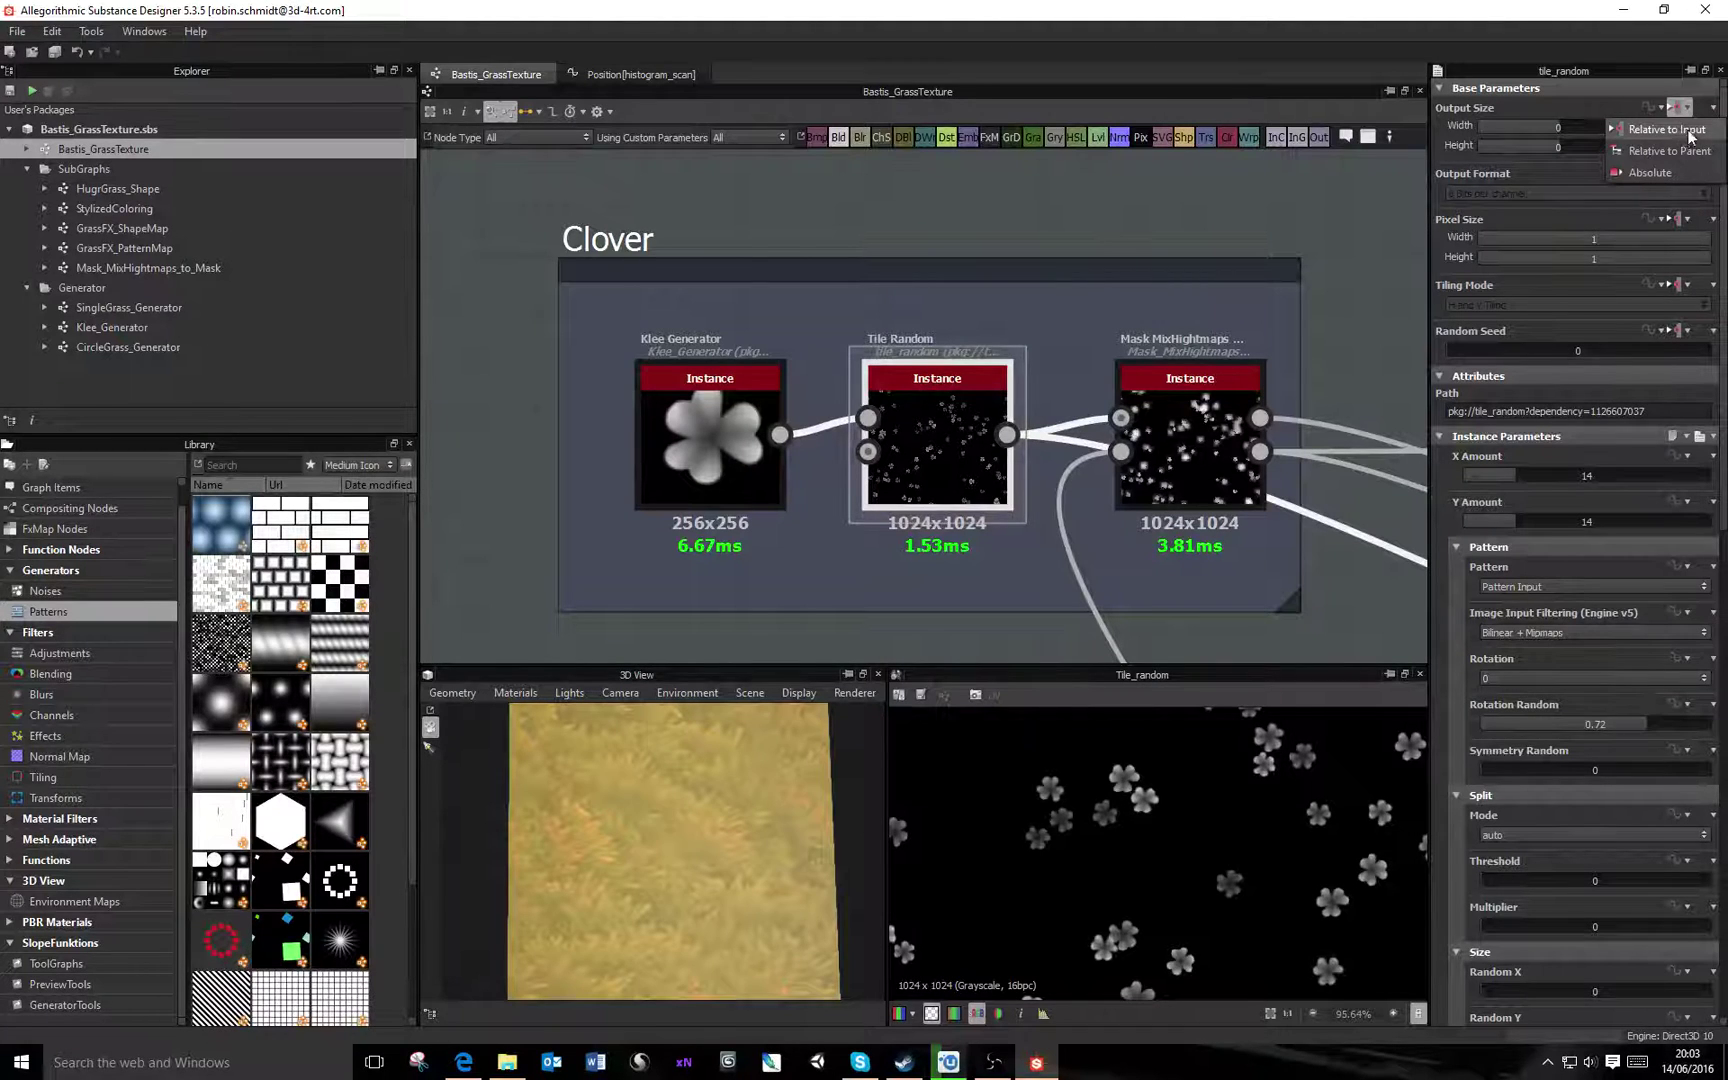
{"action": "left_click", "coordinate": [1690, 152]}
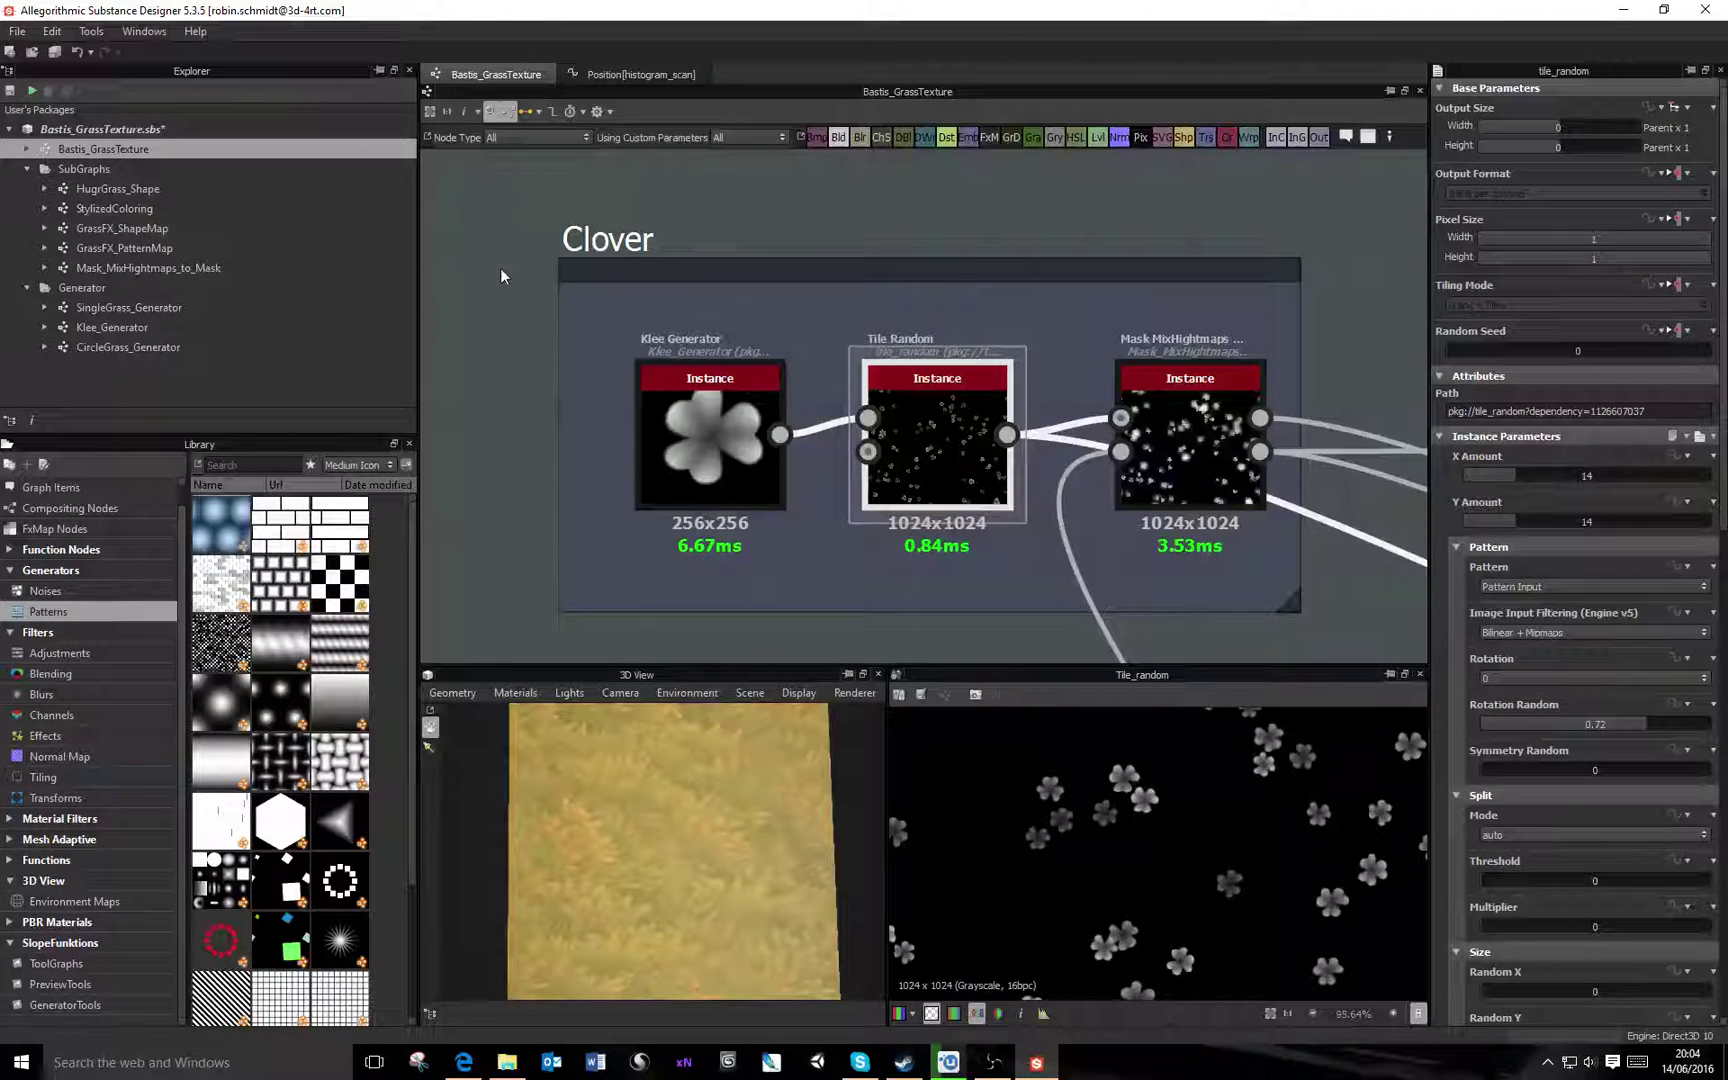
{"action": "left_click", "coordinate": [538, 256]}
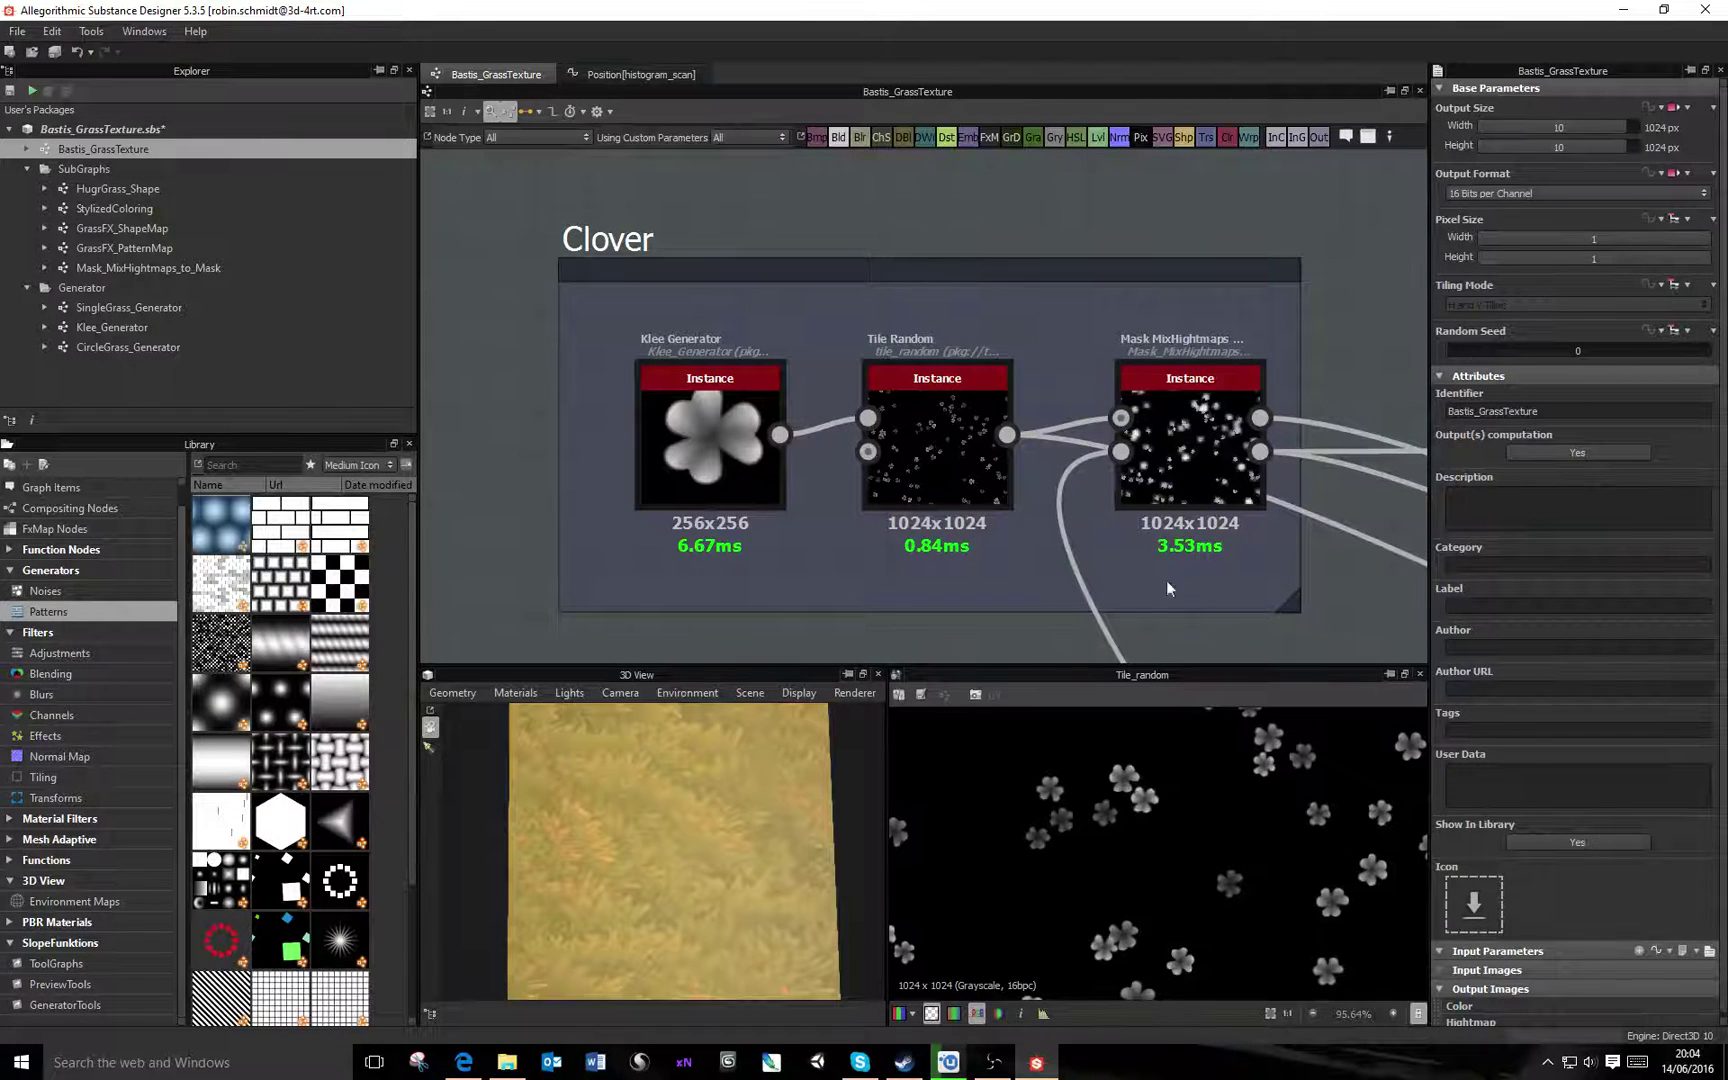
{"action": "middle_click_drag", "start_coordinate": [1166, 588], "coordinate": [990, 503]}
Try the Klee Generator node's output width at 6 and height at 7 relative to parent, and reset both to 0
{"action": "left_click", "coordinate": [558, 364]}
{"action": "middle_click_drag", "start_coordinate": [436, 318], "coordinate": [584, 304]}
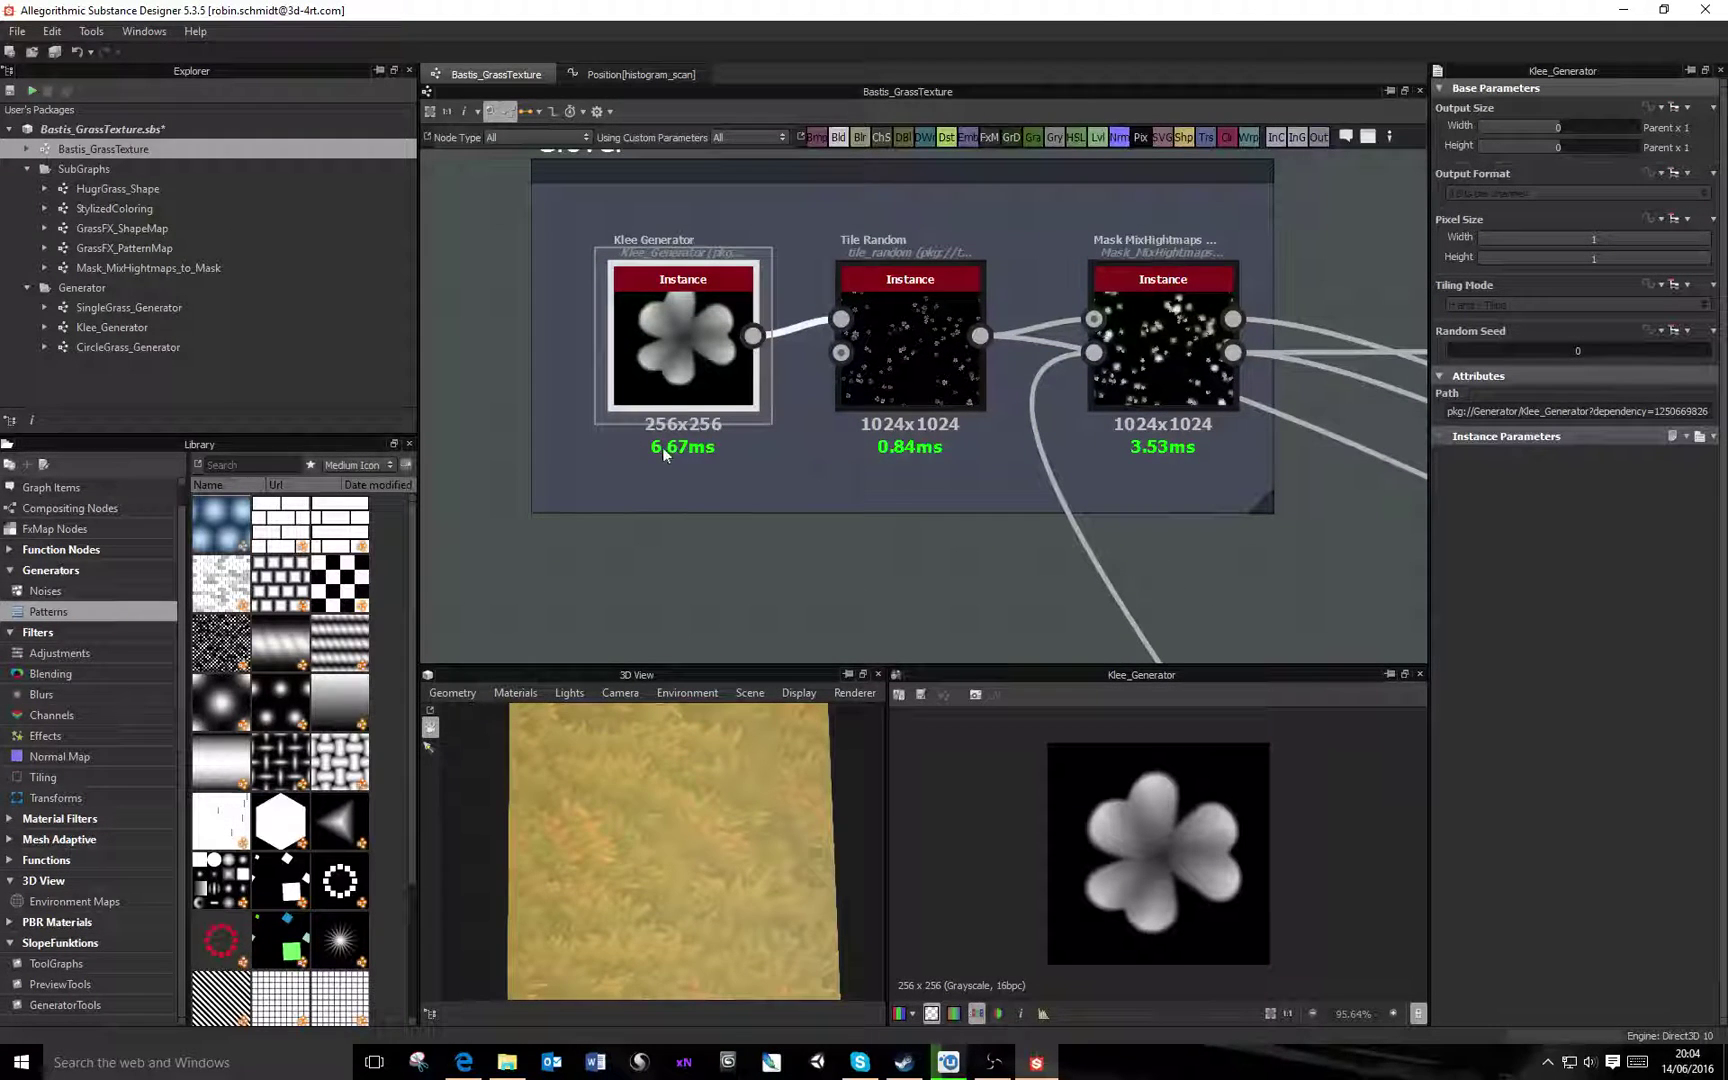
{"action": "left_click_drag", "start_coordinate": [1558, 127], "coordinate": [1604, 147]}
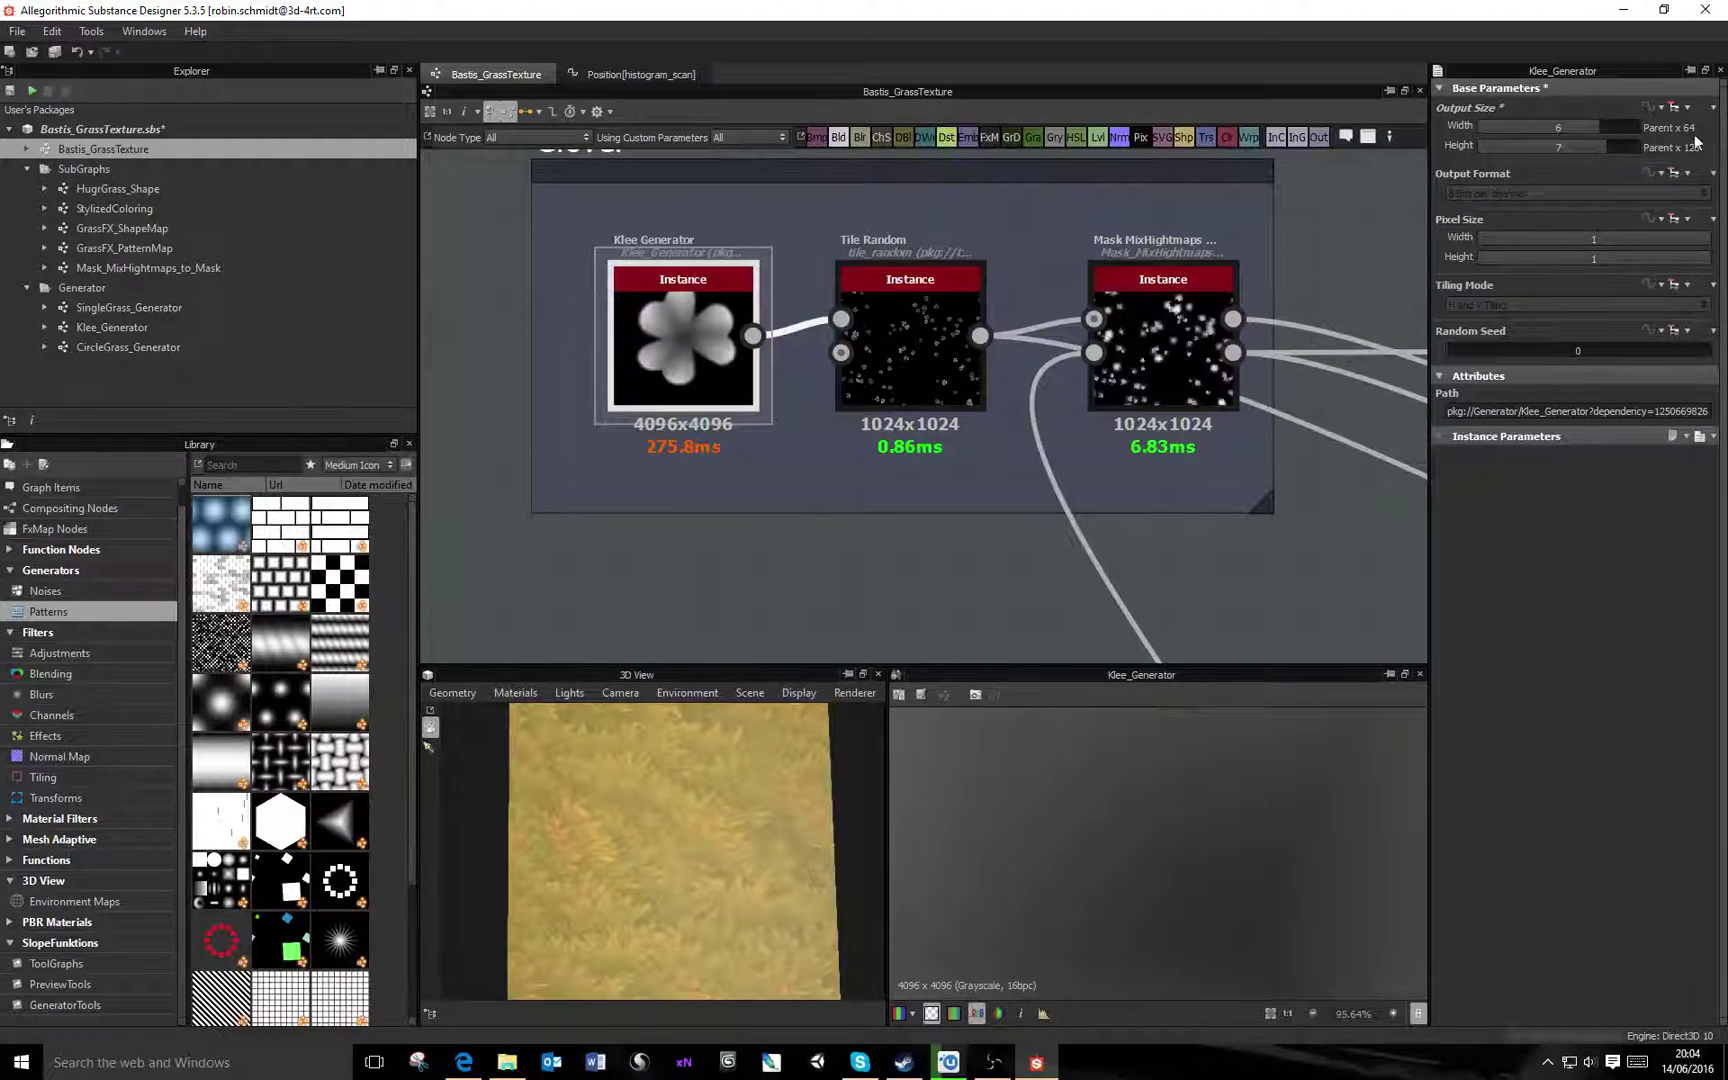
{"action": "left_click_drag", "start_coordinate": [1592, 148], "coordinate": [1557, 128]}
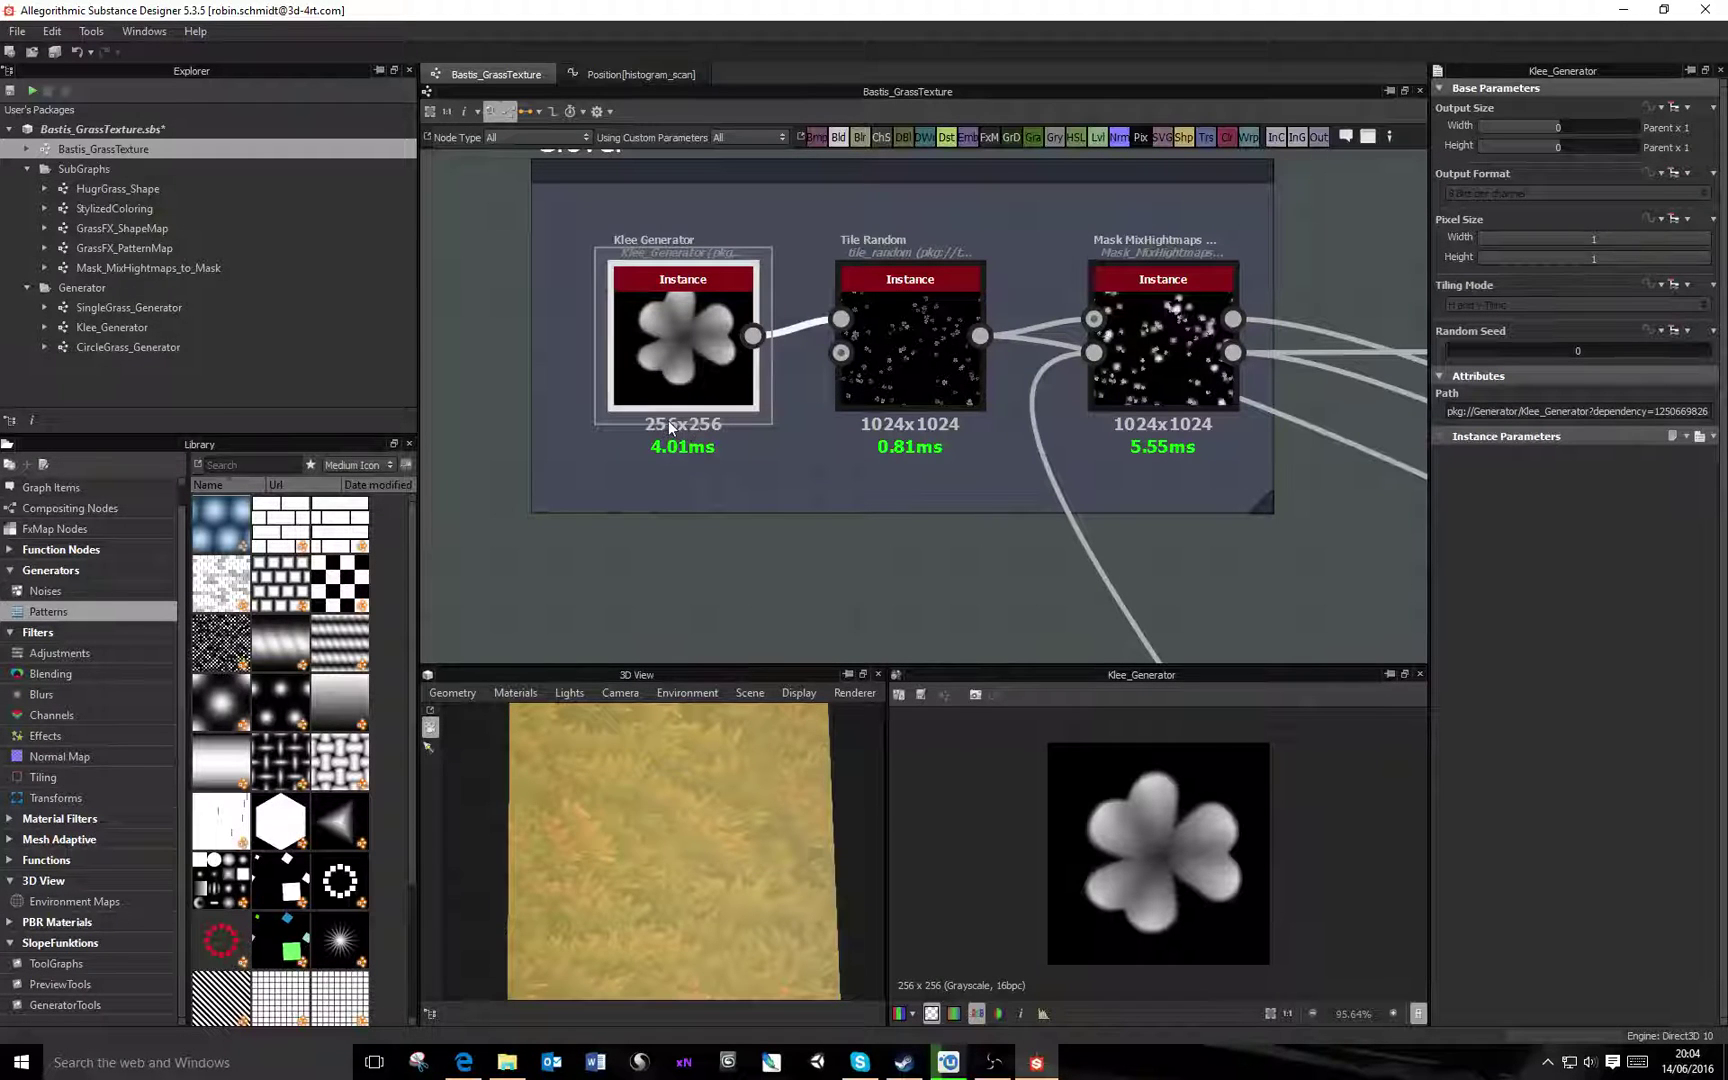
Compare the output size settings of the Klee_Generator graph, the Bastis_GrassTexture graph and its Klee Generator node
{"action": "double_click", "coordinate": [128, 326]}
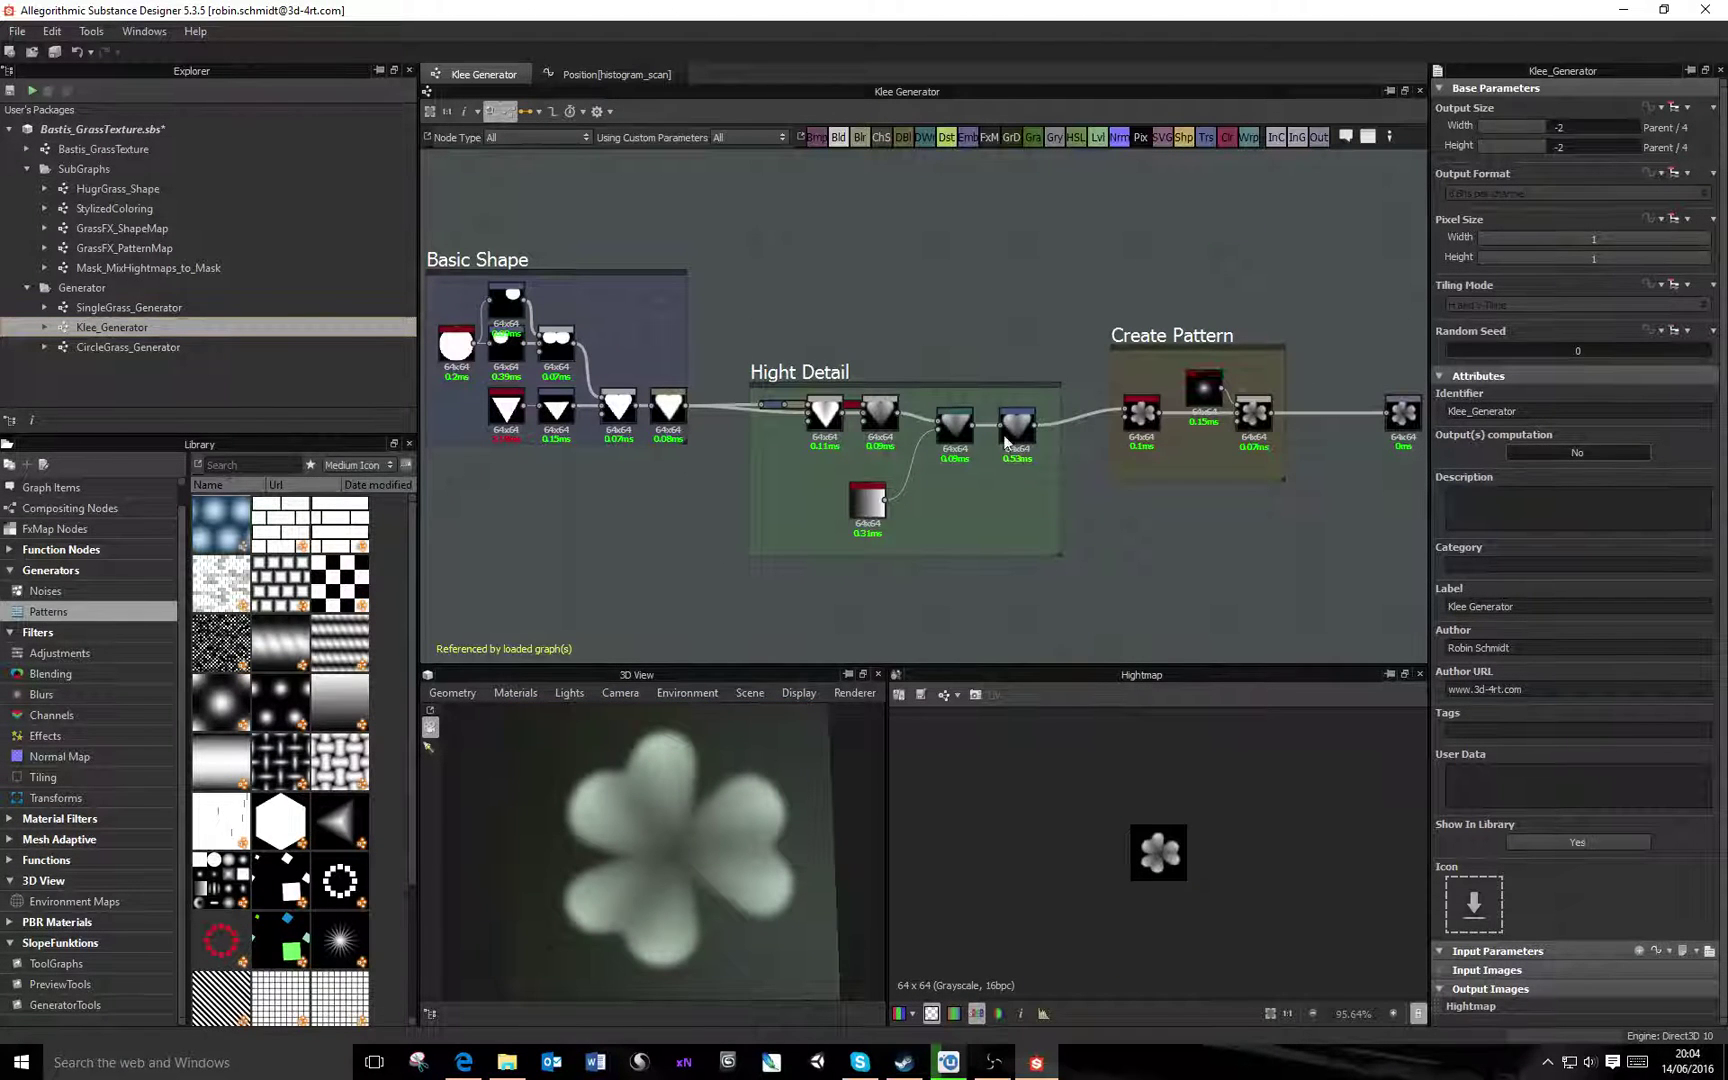
{"action": "double_click", "coordinate": [112, 146]}
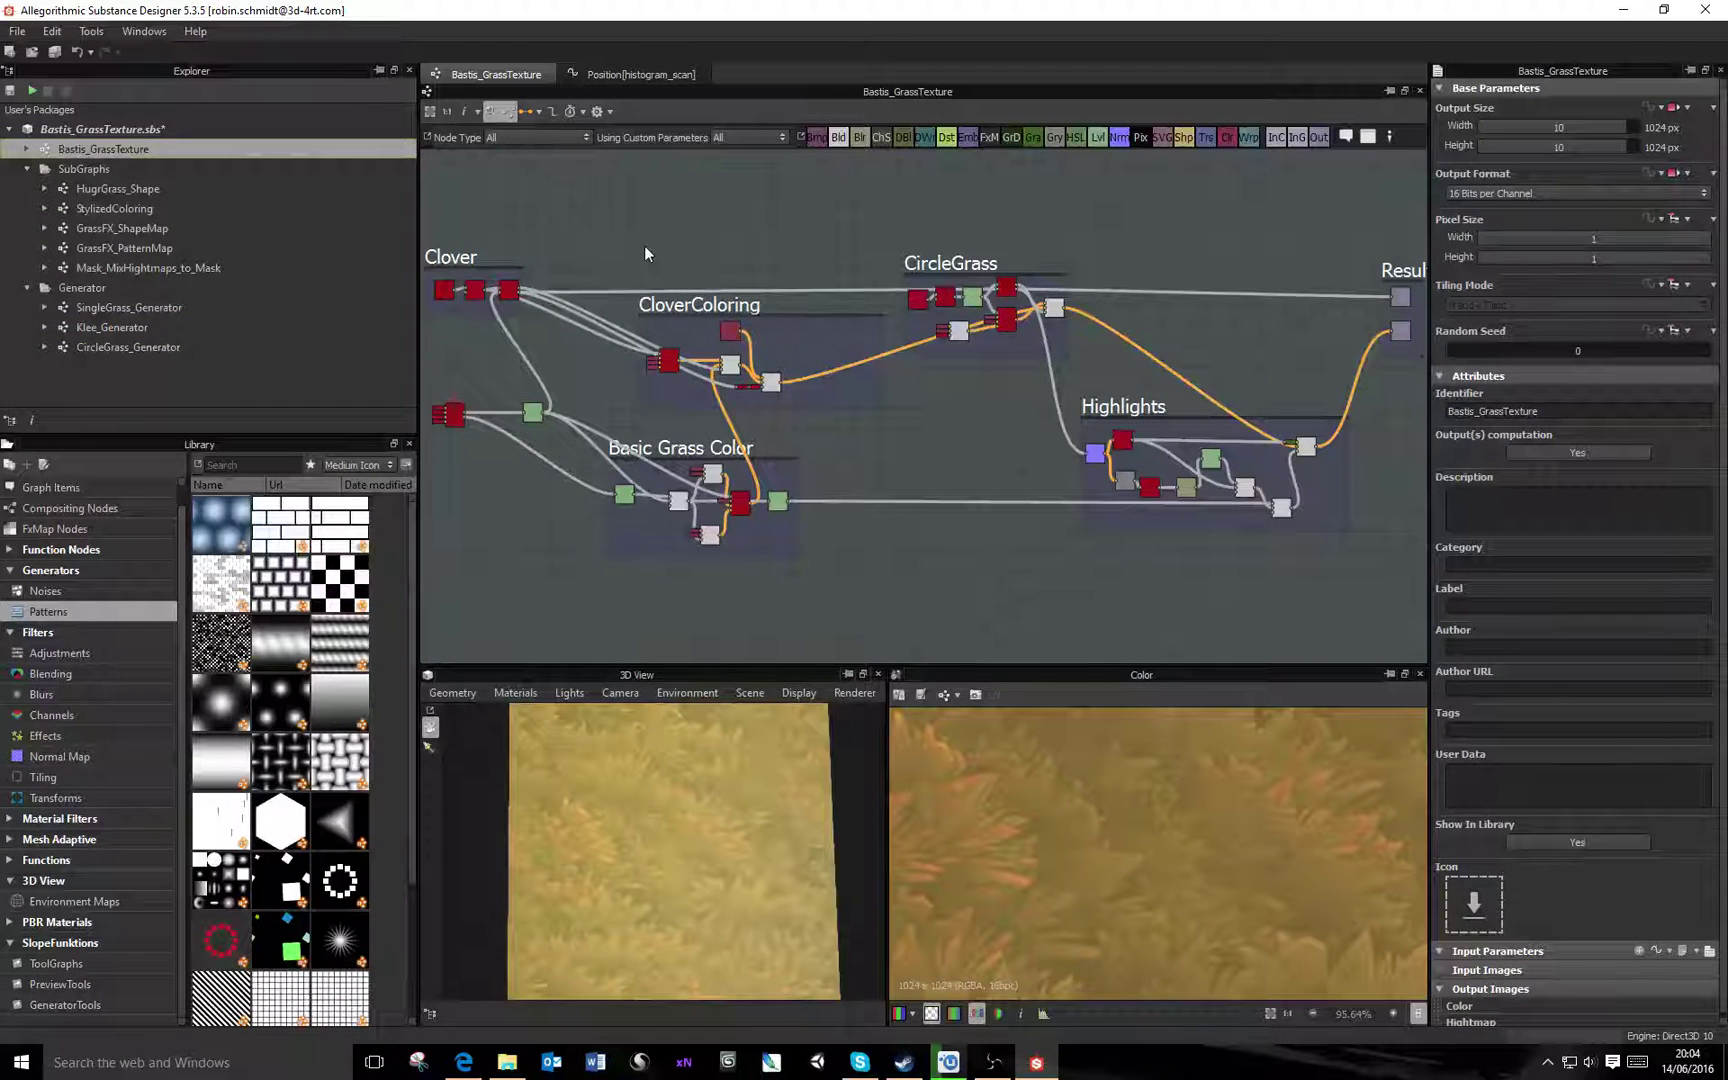
{"action": "scroll", "coordinate": [886, 601], "scroll_direction": "down", "scroll_amount": 3}
{"action": "scroll", "coordinate": [721, 363], "scroll_direction": "up", "scroll_amount": 3}
{"action": "scroll", "coordinate": [721, 363], "scroll_direction": "up", "scroll_amount": 2}
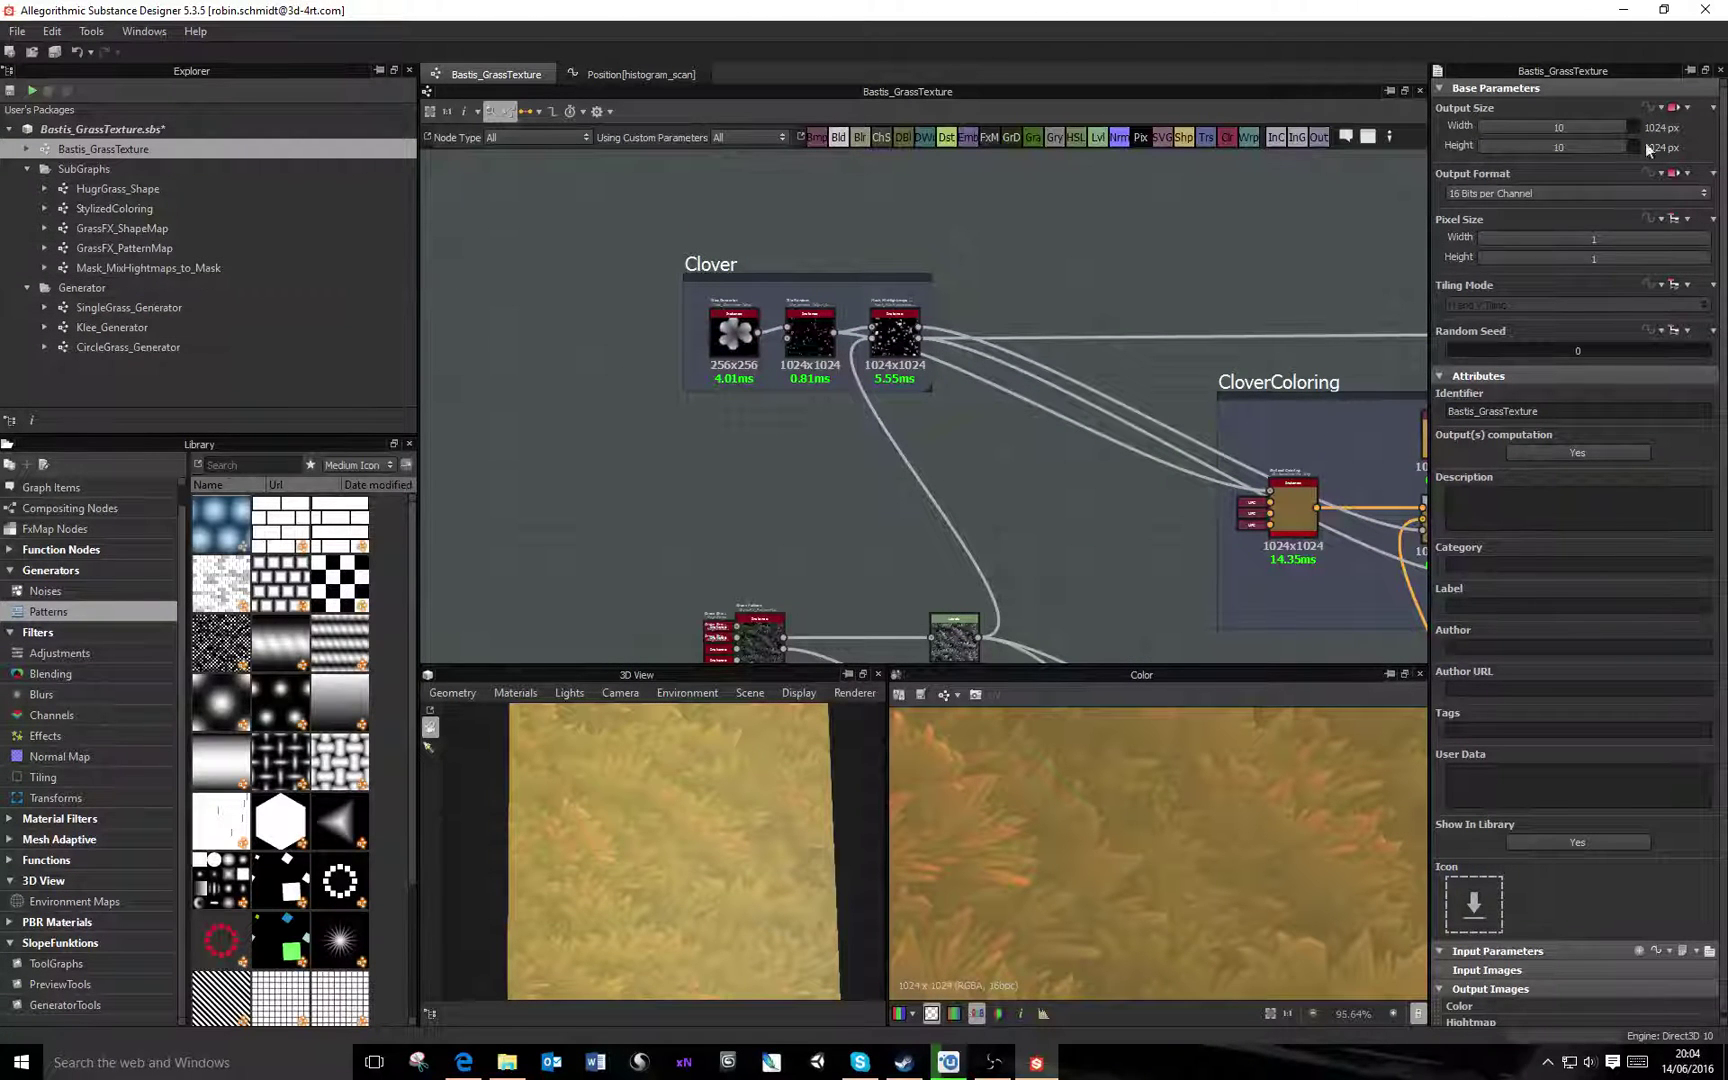
{"action": "double_click", "coordinate": [733, 329]}
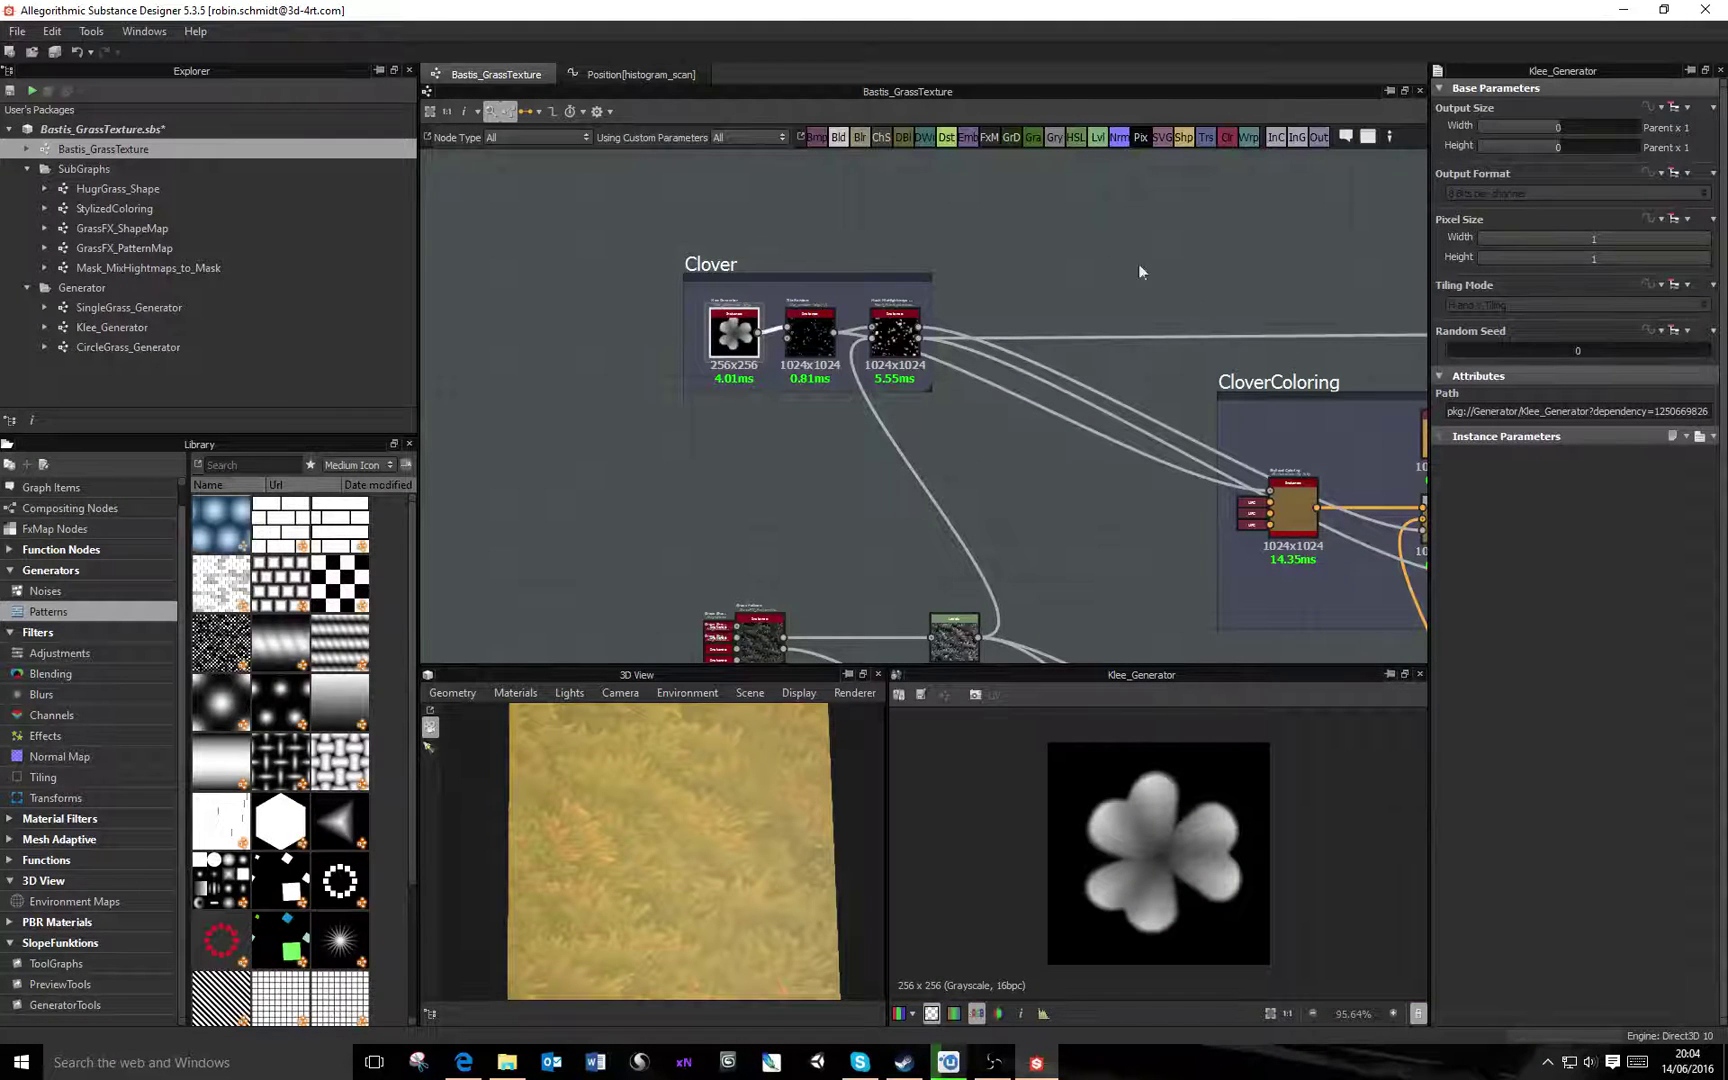
{"action": "double_click", "coordinate": [112, 325]}
{"action": "middle_click_drag", "start_coordinate": [628, 333], "coordinate": [874, 339]}
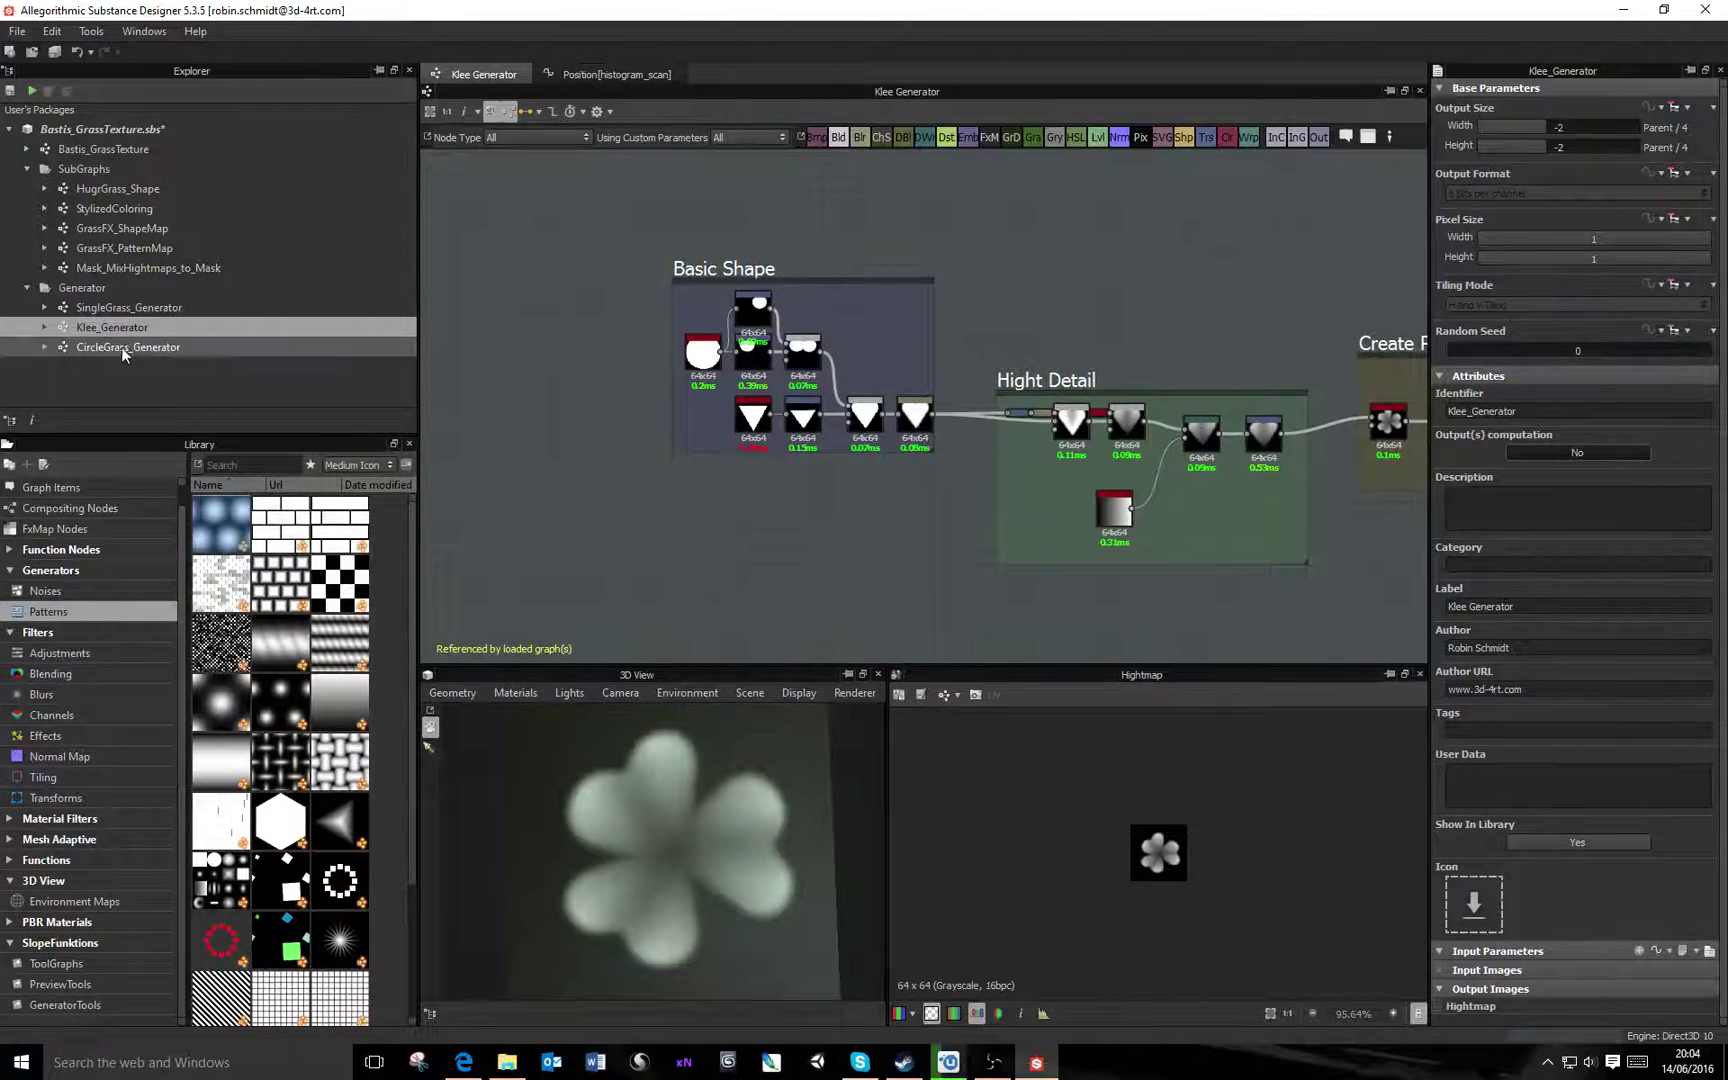
Reopen the SingleGrass_Generator graph, review its Shape and Cuts frames, and show Gradient Linear 1's parameters
{"action": "double_click", "coordinate": [130, 307]}
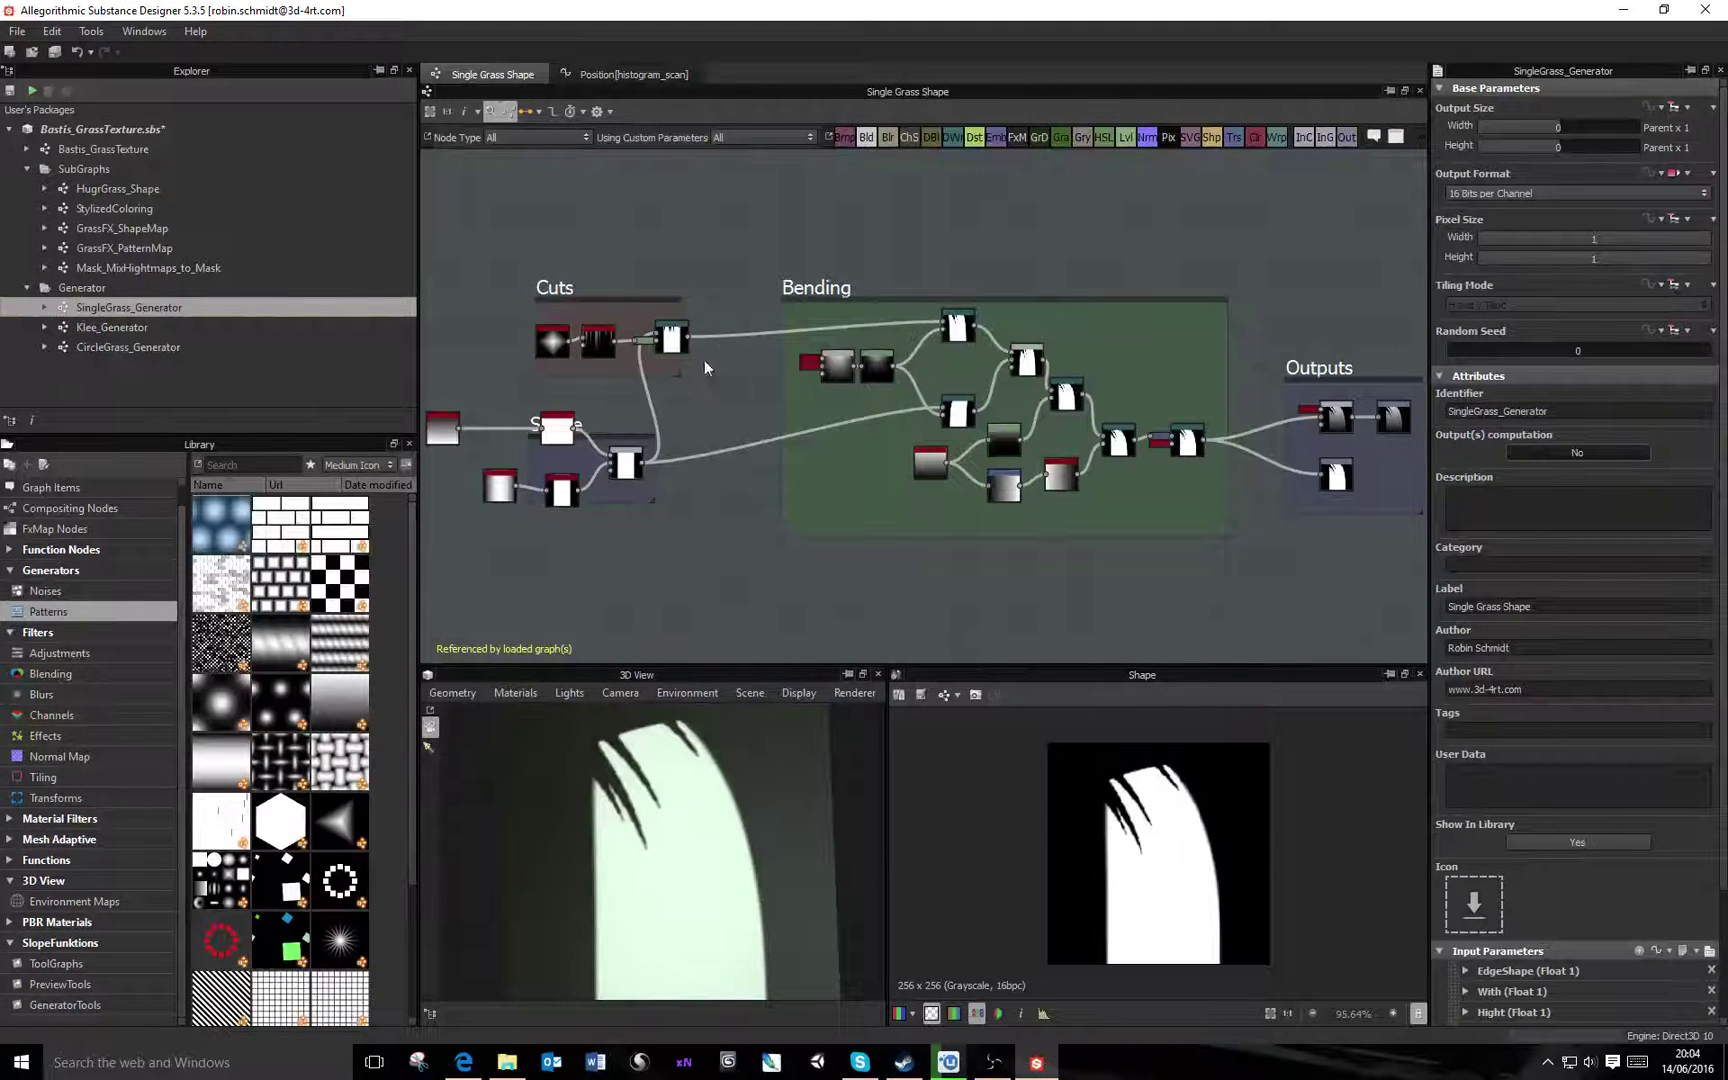
{"action": "middle_click_drag", "start_coordinate": [682, 385], "coordinate": [1074, 372]}
{"action": "scroll", "coordinate": [752, 431], "scroll_direction": "up", "scroll_amount": 5}
{"action": "middle_click_drag", "start_coordinate": [1088, 442], "coordinate": [841, 425]}
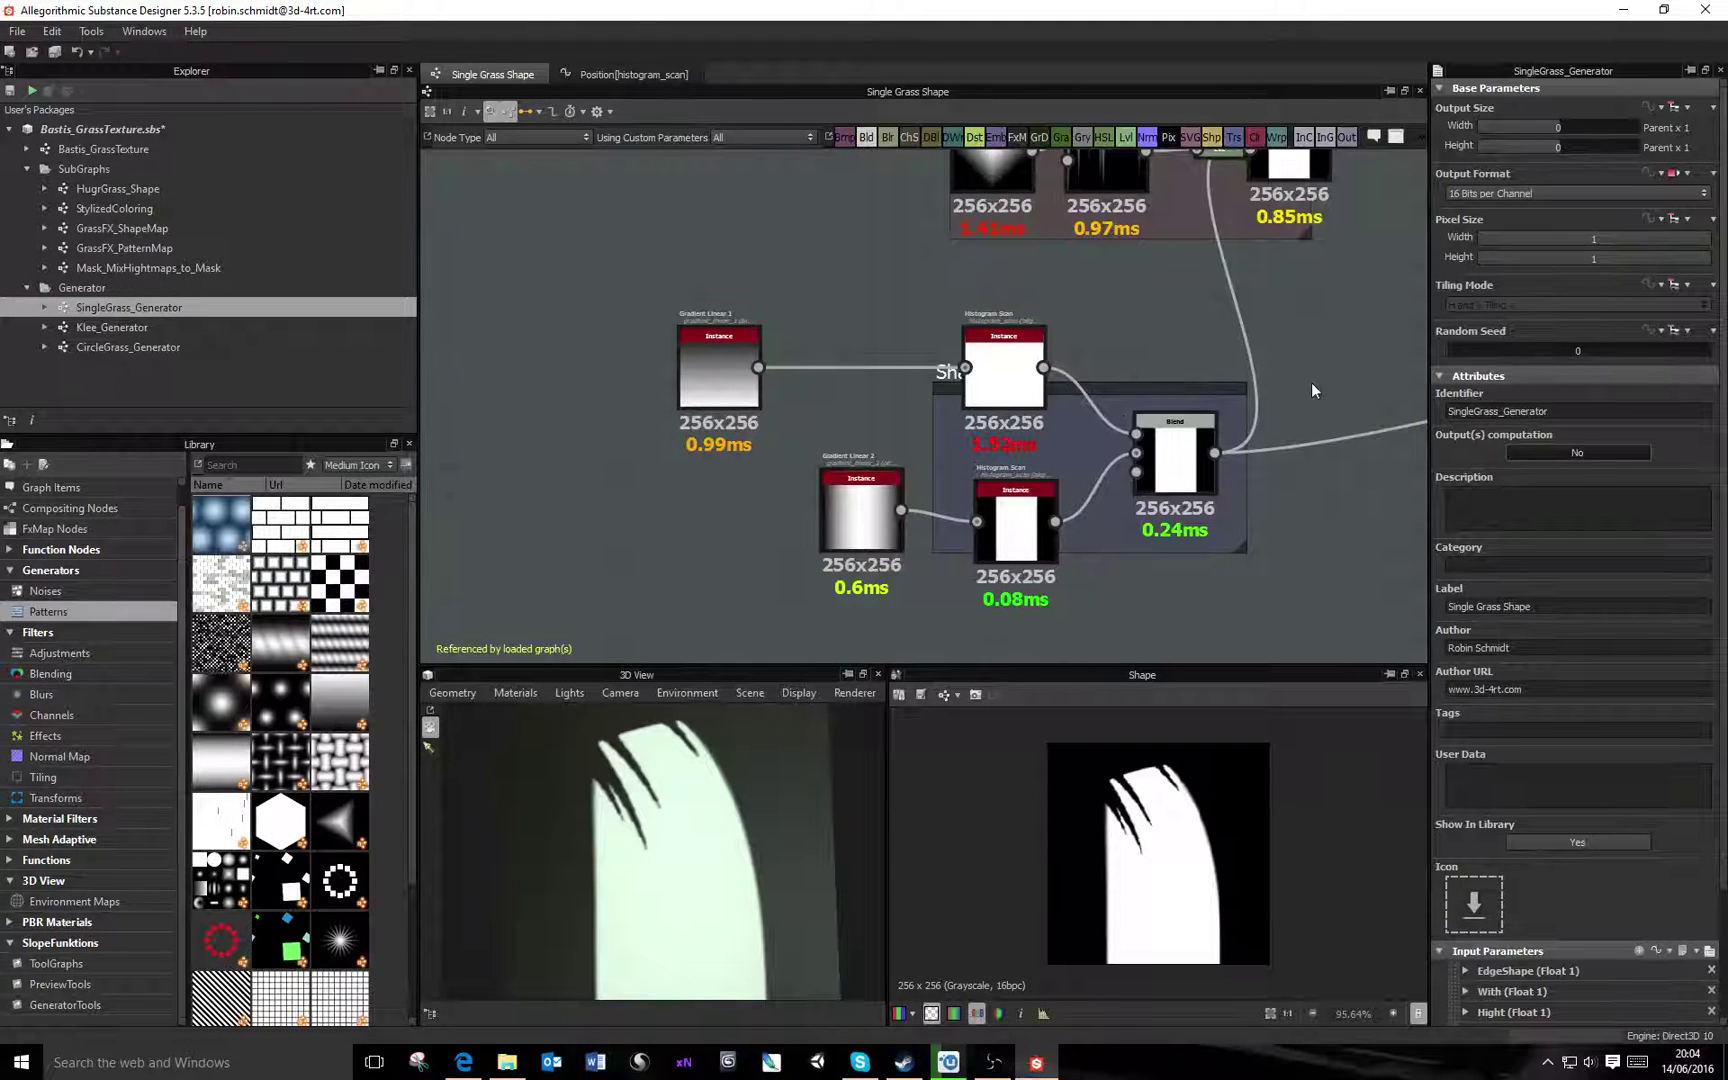
{"action": "scroll", "coordinate": [1076, 351], "scroll_direction": "down", "scroll_amount": 3}
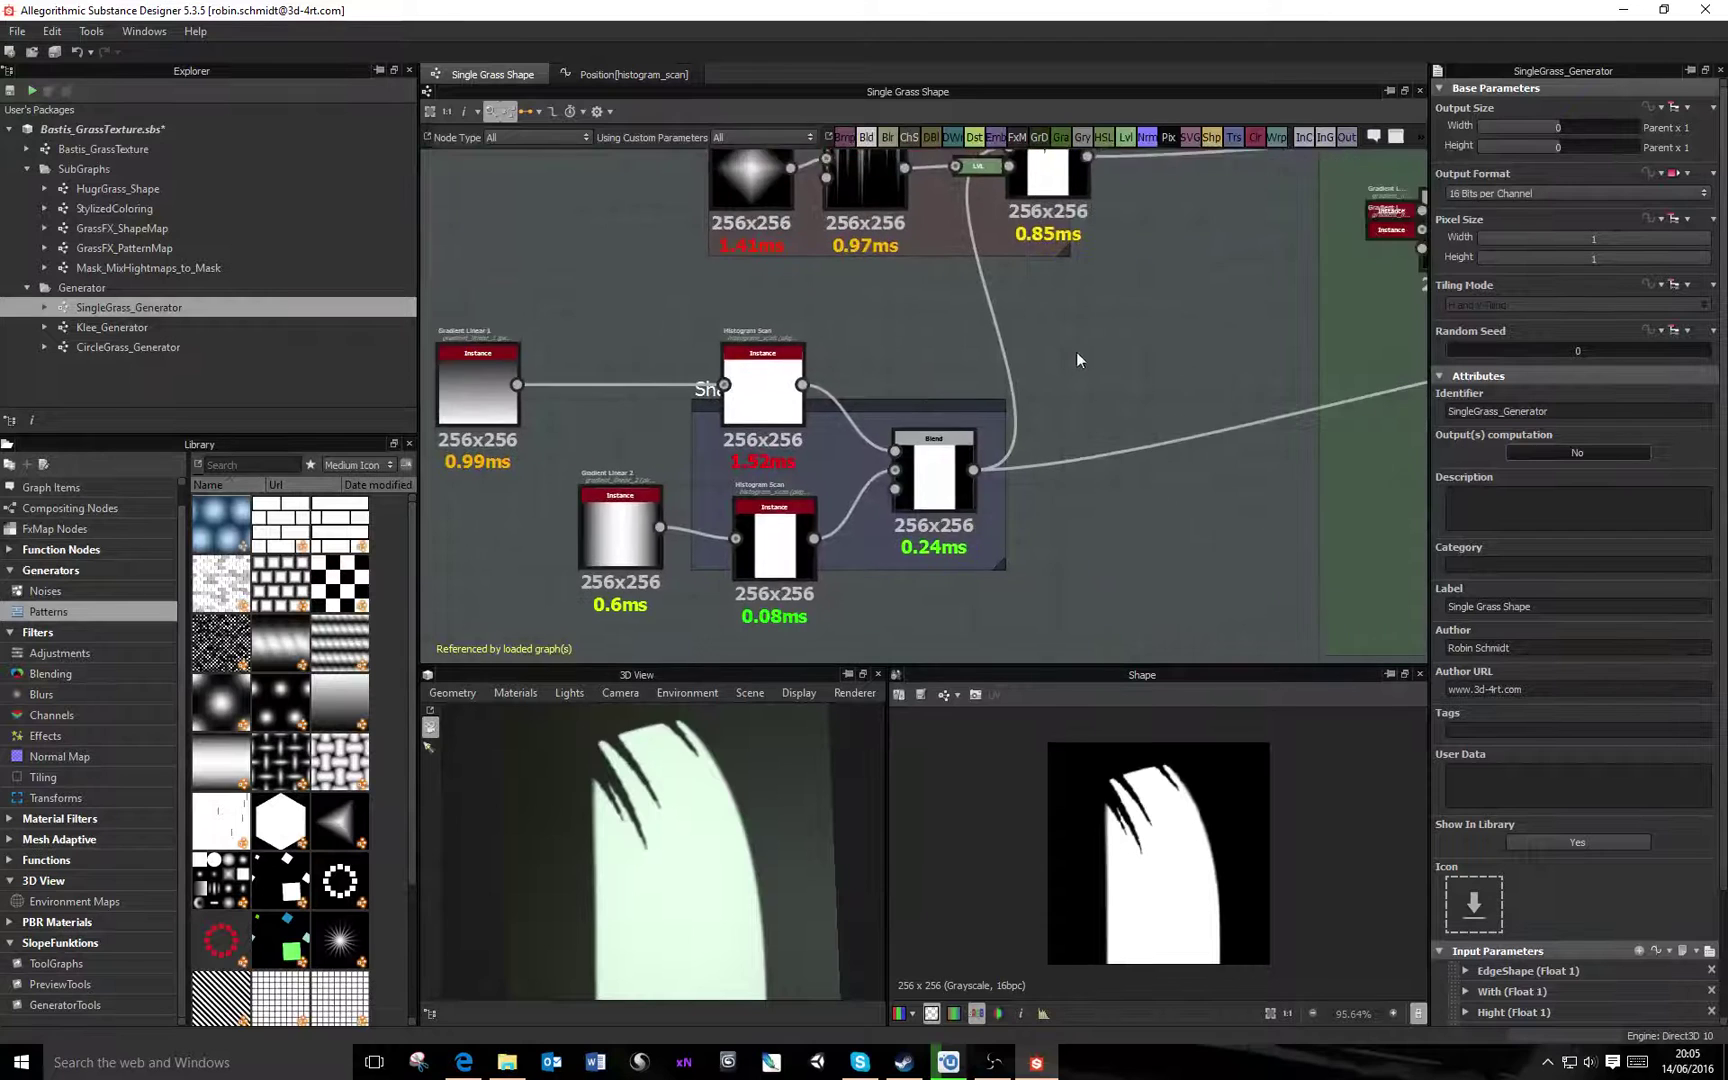
{"action": "middle_click_drag", "start_coordinate": [1164, 347], "coordinate": [1090, 373]}
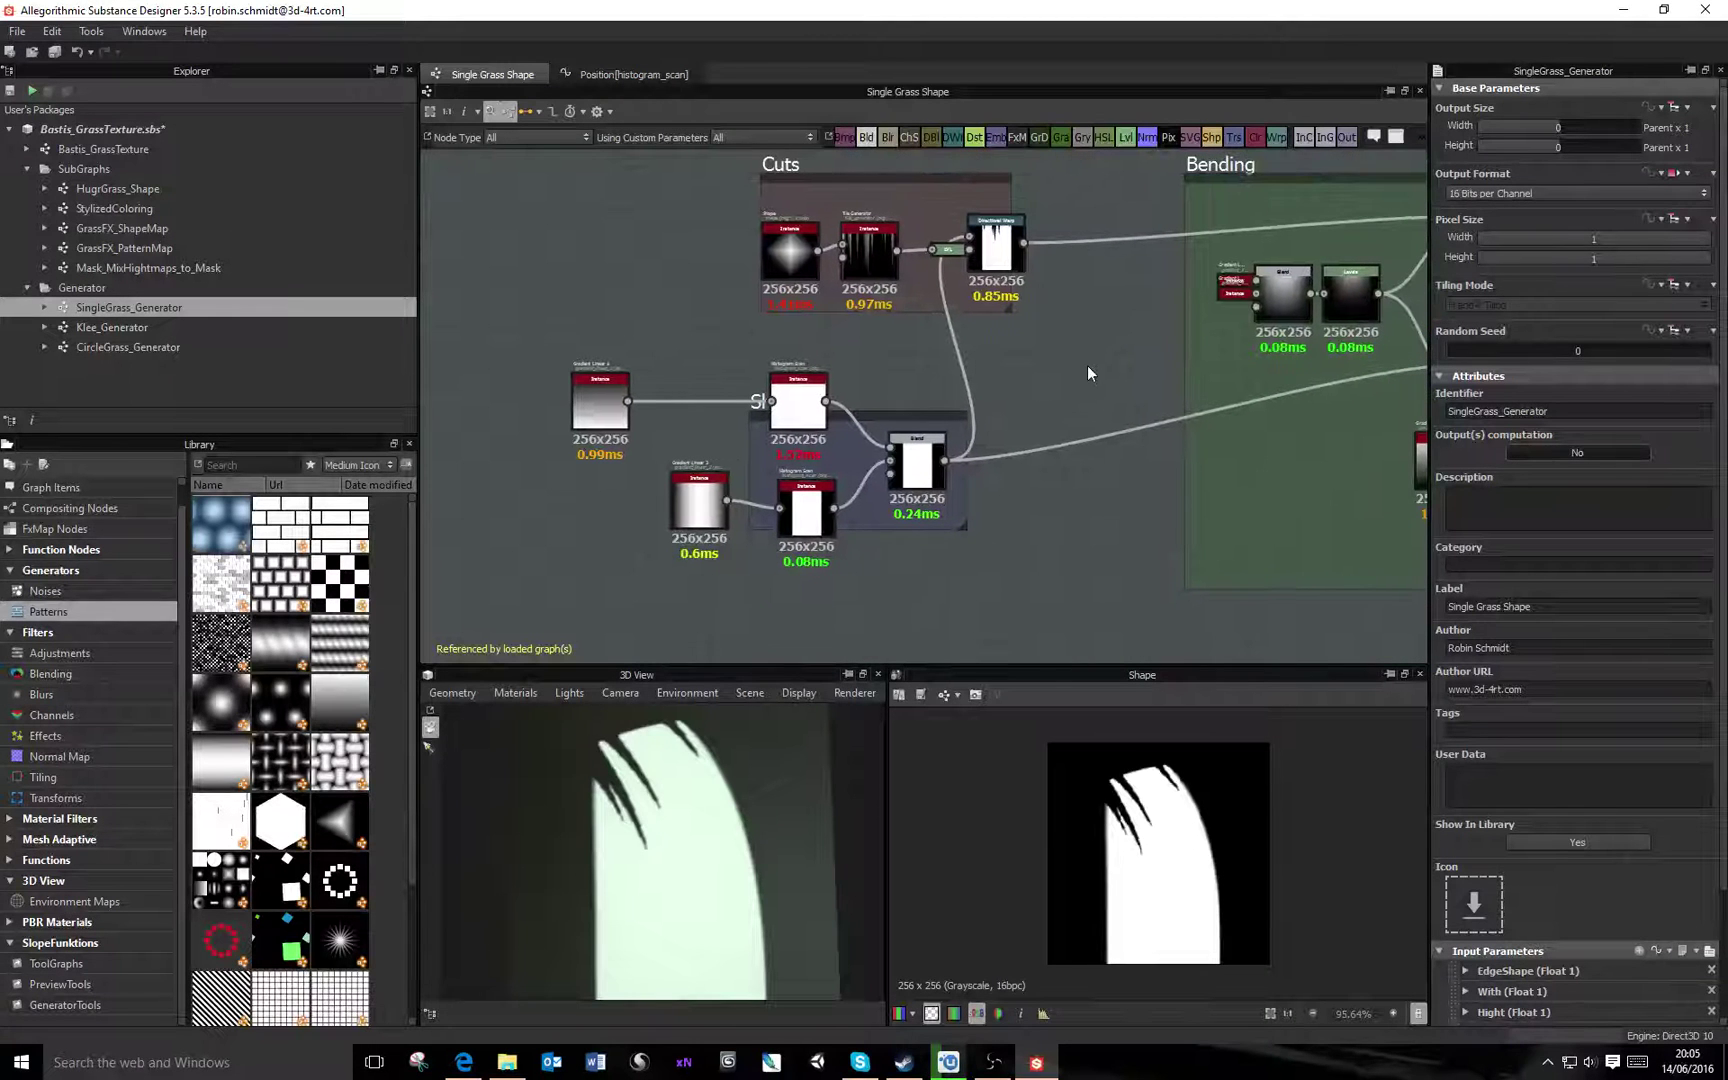
{"action": "left_click", "coordinate": [587, 401]}
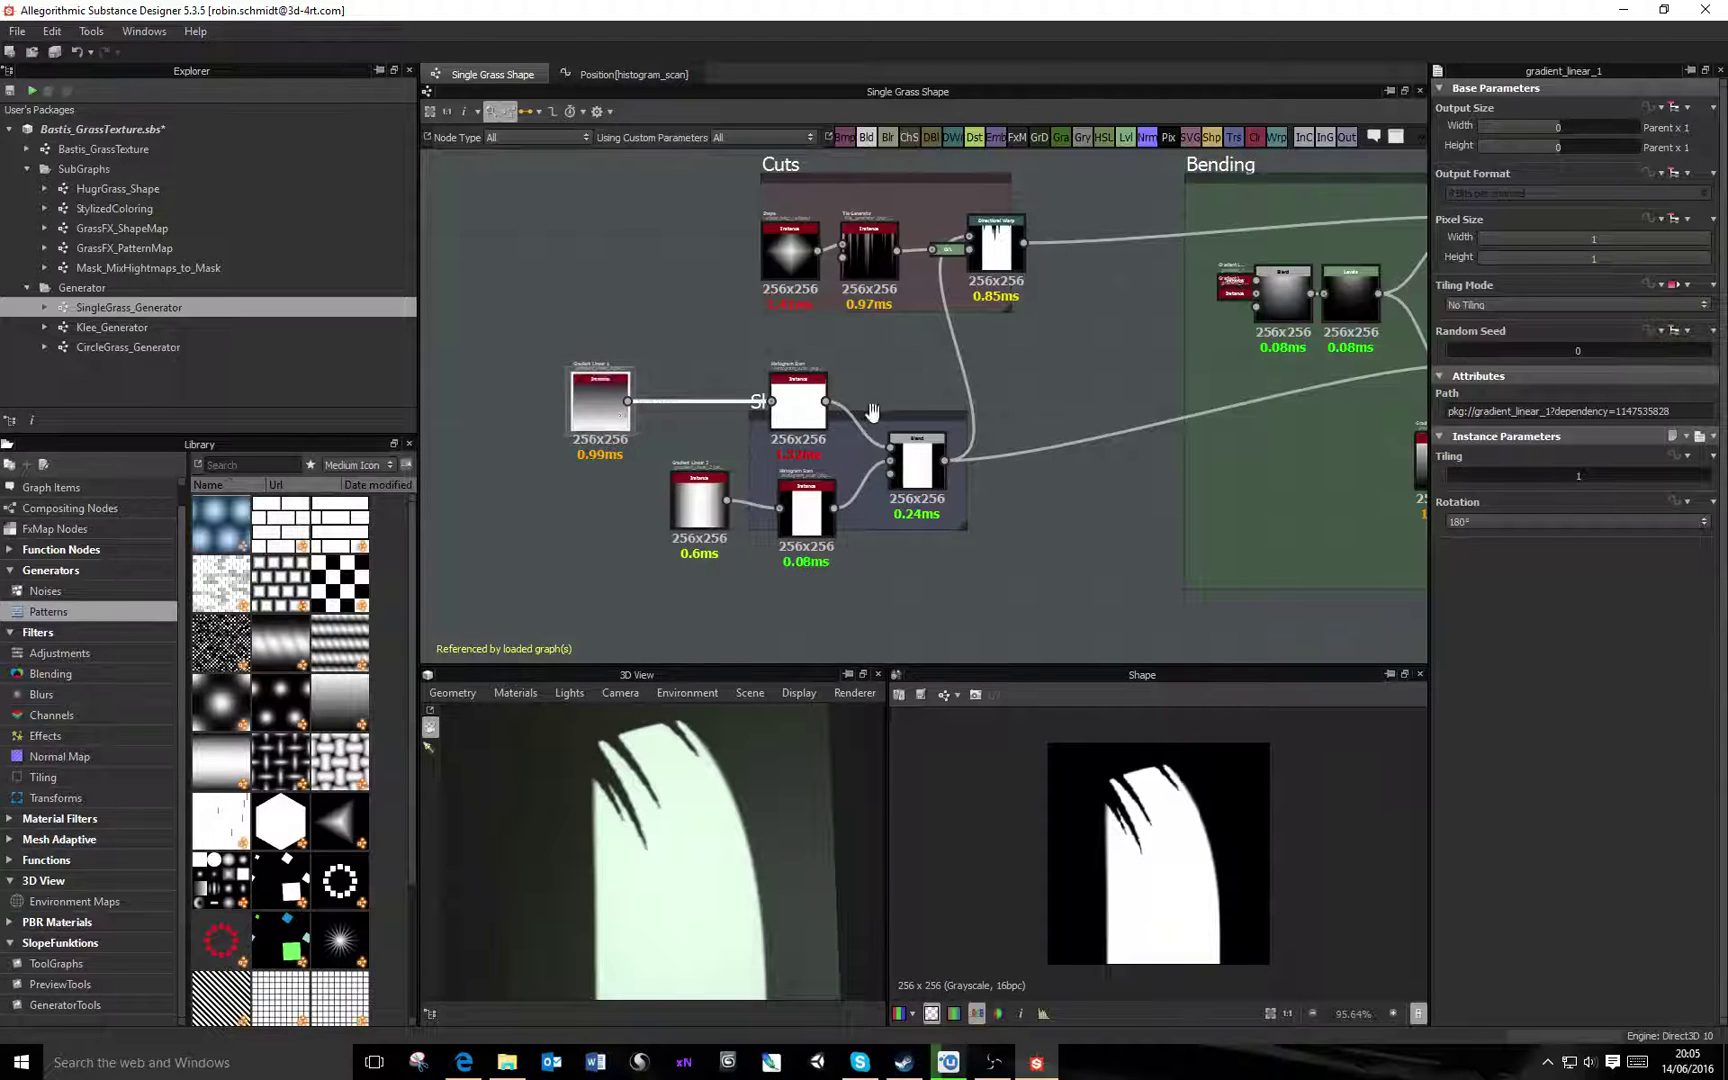
Dock the two Gradient Linear and two Histogram Scan nodes in the Shape frame, and preview the Blend result in the 2D view
{"action": "key", "text": "d"}
{"action": "left_click", "coordinate": [800, 411]}
{"action": "key", "text": "d"}
{"action": "left_click", "coordinate": [704, 504]}
{"action": "key", "text": "d"}
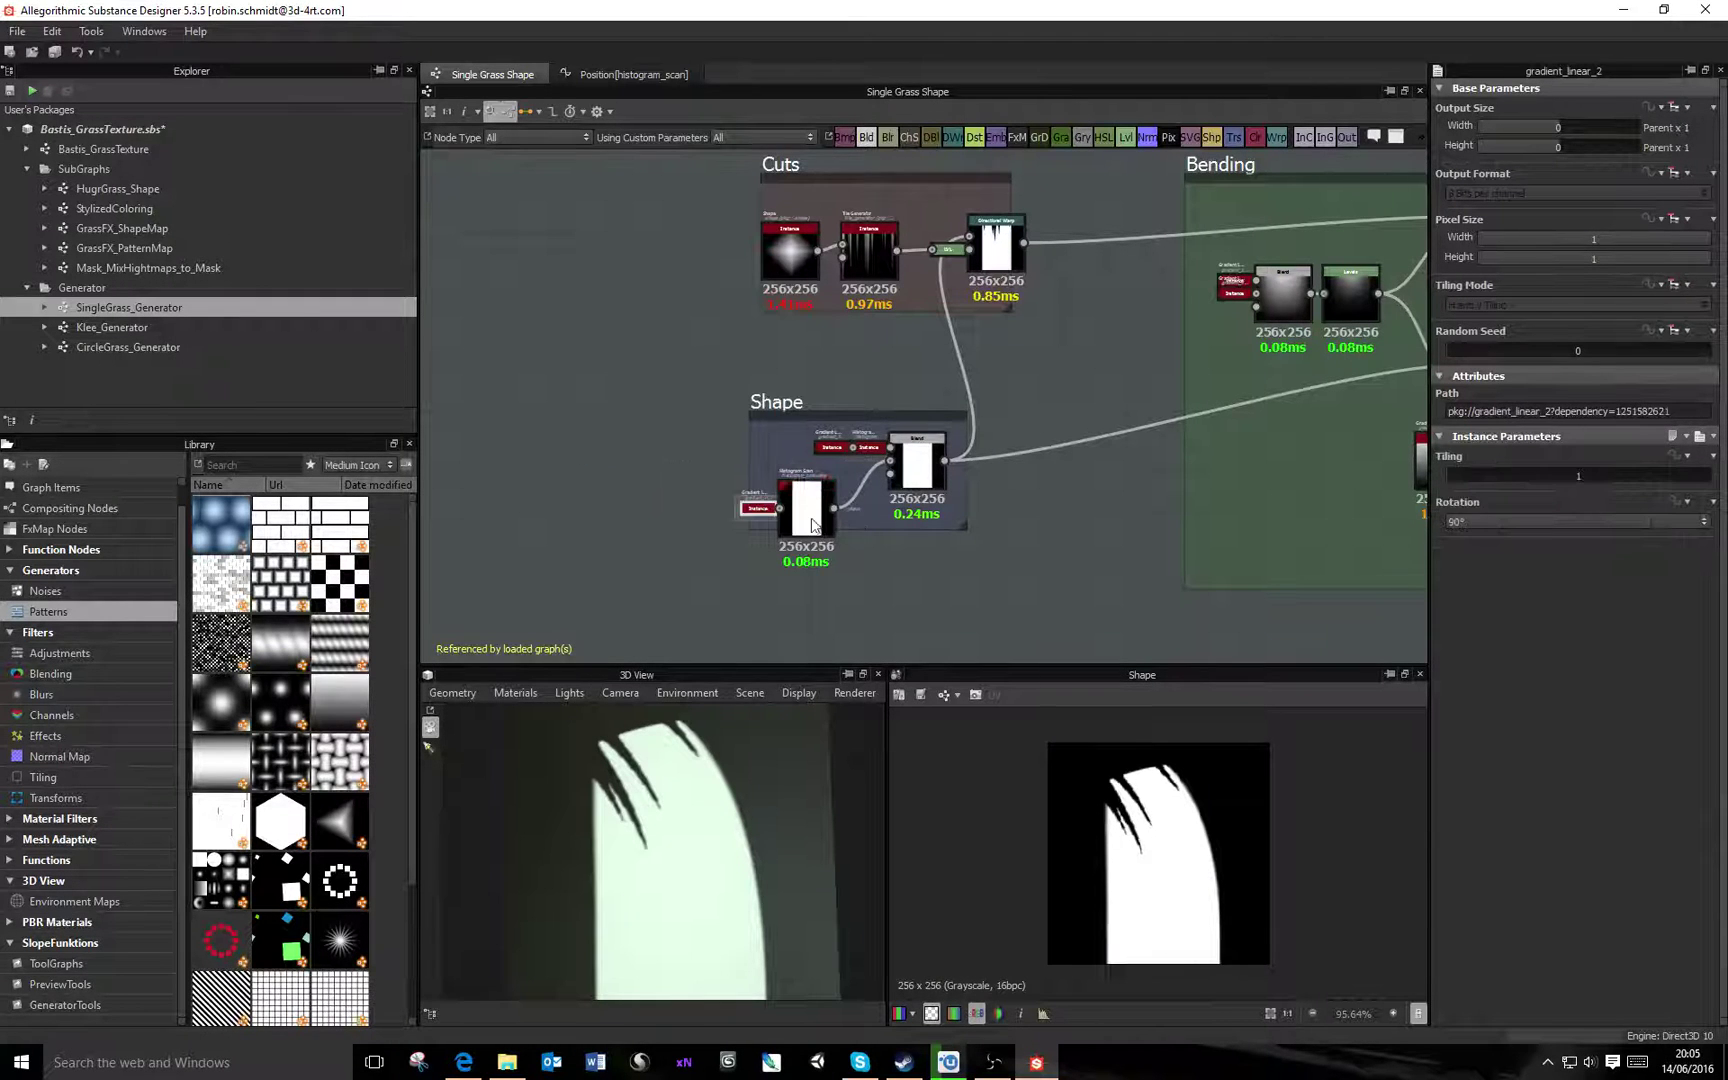
{"action": "left_click", "coordinate": [812, 524]}
{"action": "key", "text": "d"}
{"action": "left_click", "coordinate": [940, 485]}
{"action": "double_click", "coordinate": [920, 472]}
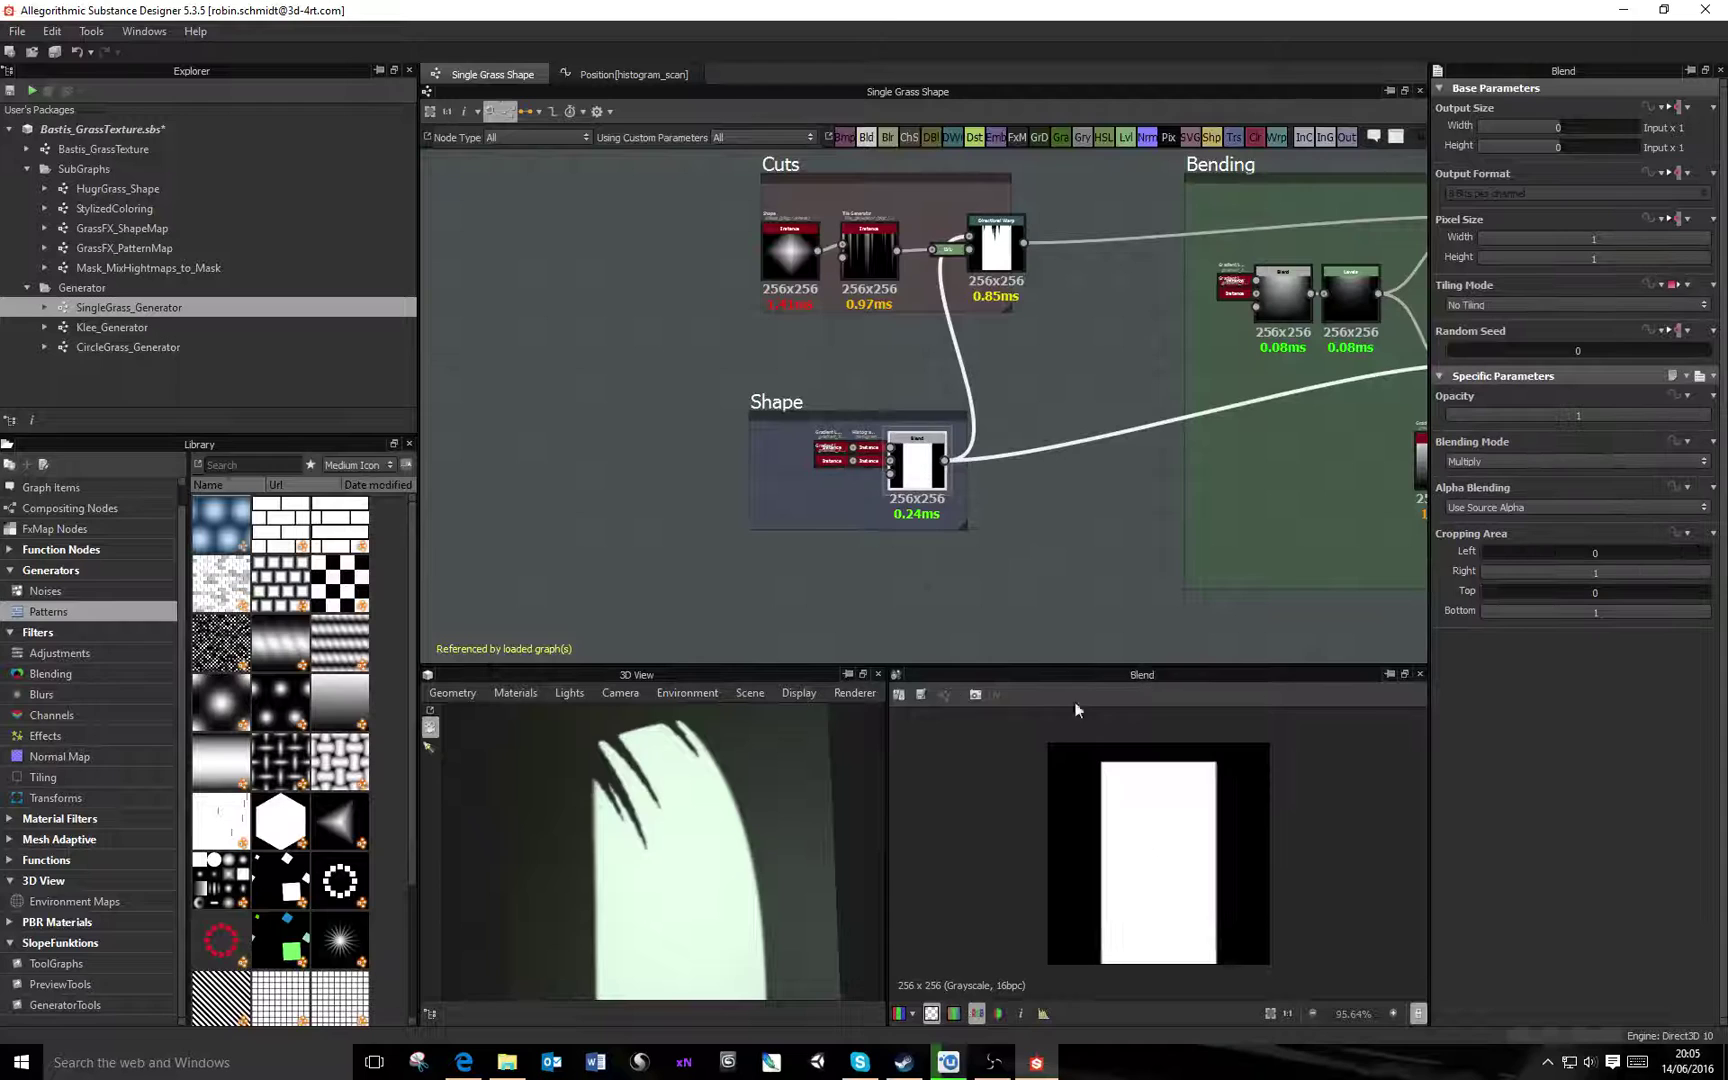
Review the SingleGrass_Generator graph's own base parameters, attributes and exposed input parameters
{"action": "left_click", "coordinate": [1058, 555]}
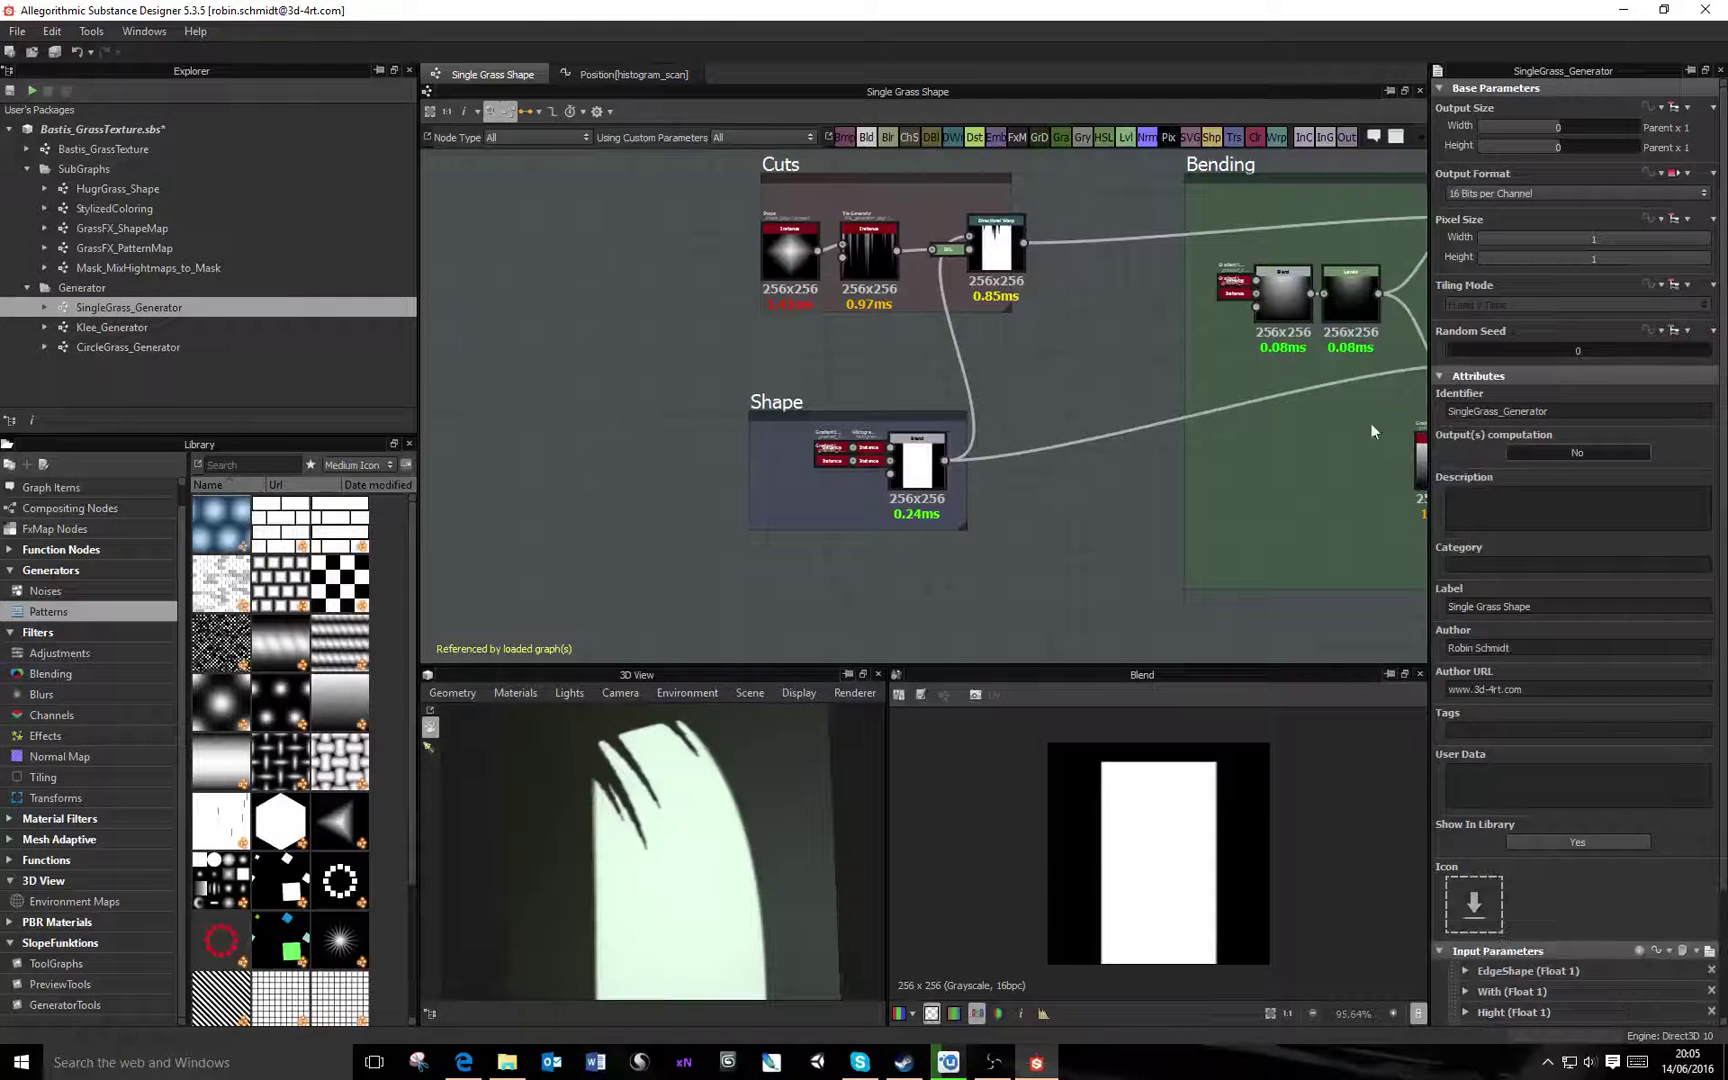
{"action": "scroll", "coordinate": [1560, 650], "scroll_direction": "down", "scroll_amount": 3}
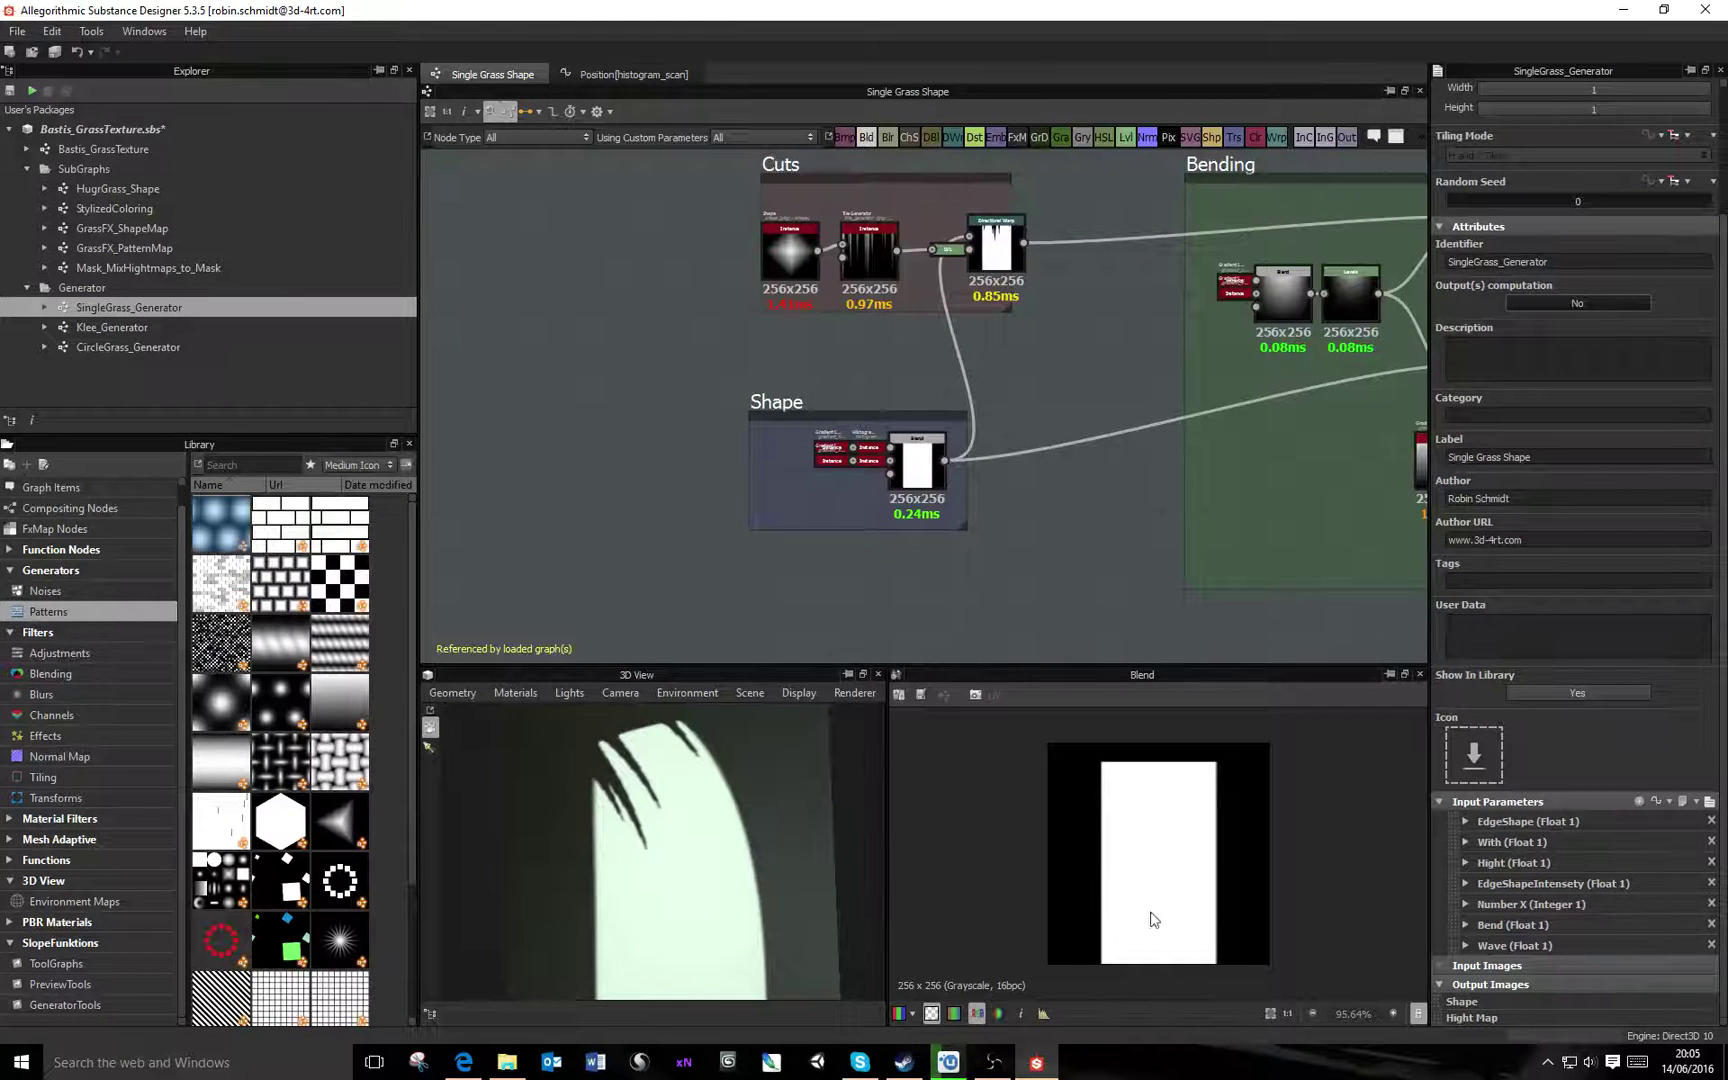
{"action": "scroll", "coordinate": [1604, 265], "scroll_direction": "up", "scroll_amount": 3}
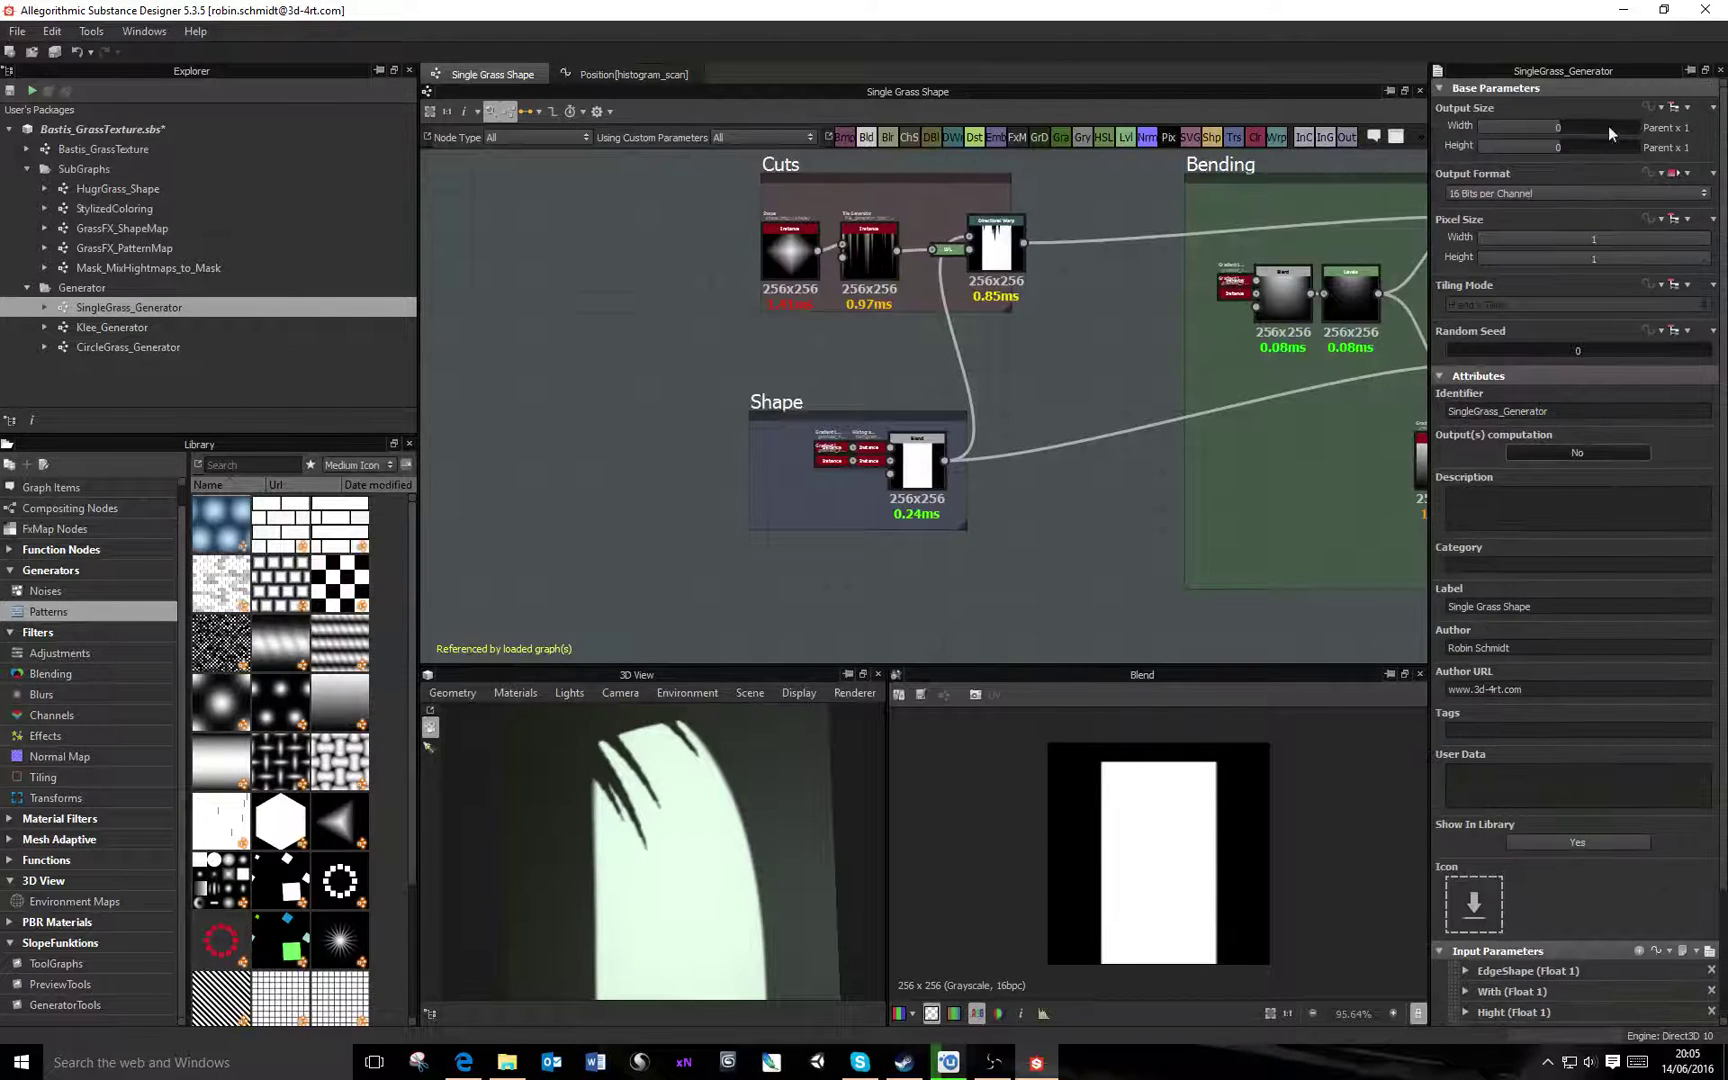
{"action": "scroll", "coordinate": [1615, 158], "scroll_direction": "down", "scroll_amount": 2}
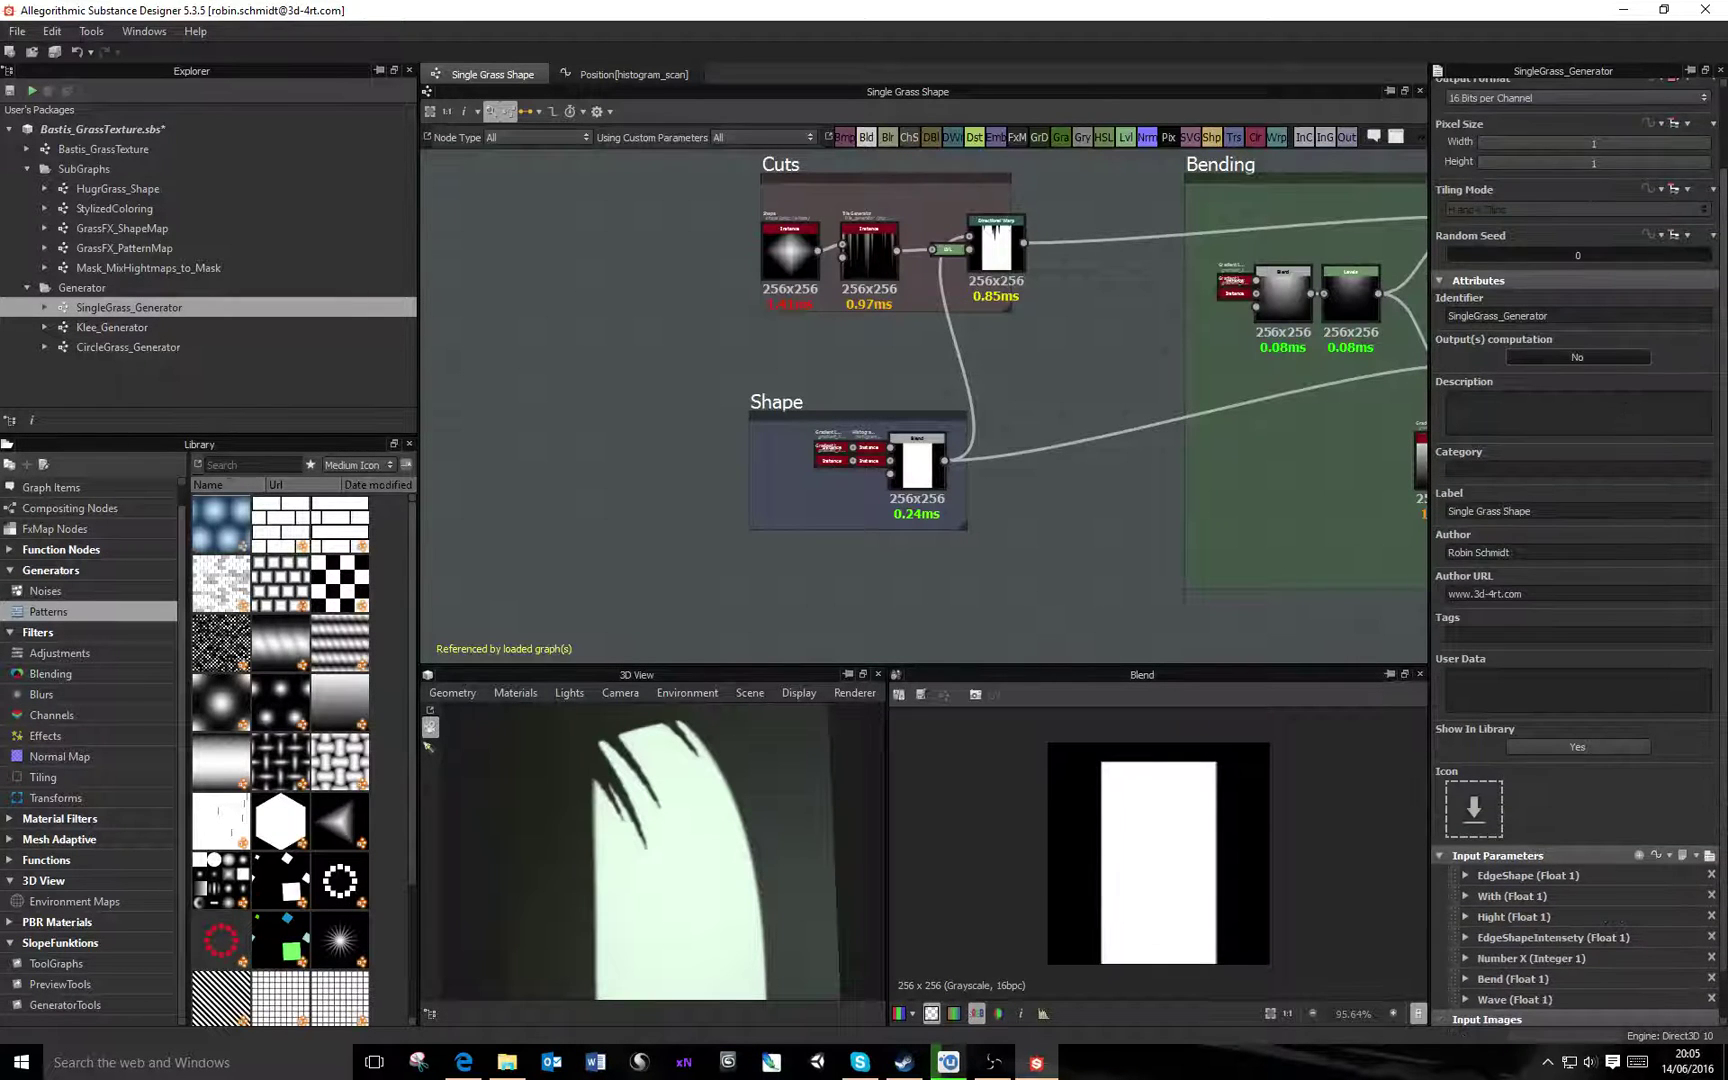
{"action": "scroll", "coordinate": [1589, 189], "scroll_direction": "up", "scroll_amount": 2}
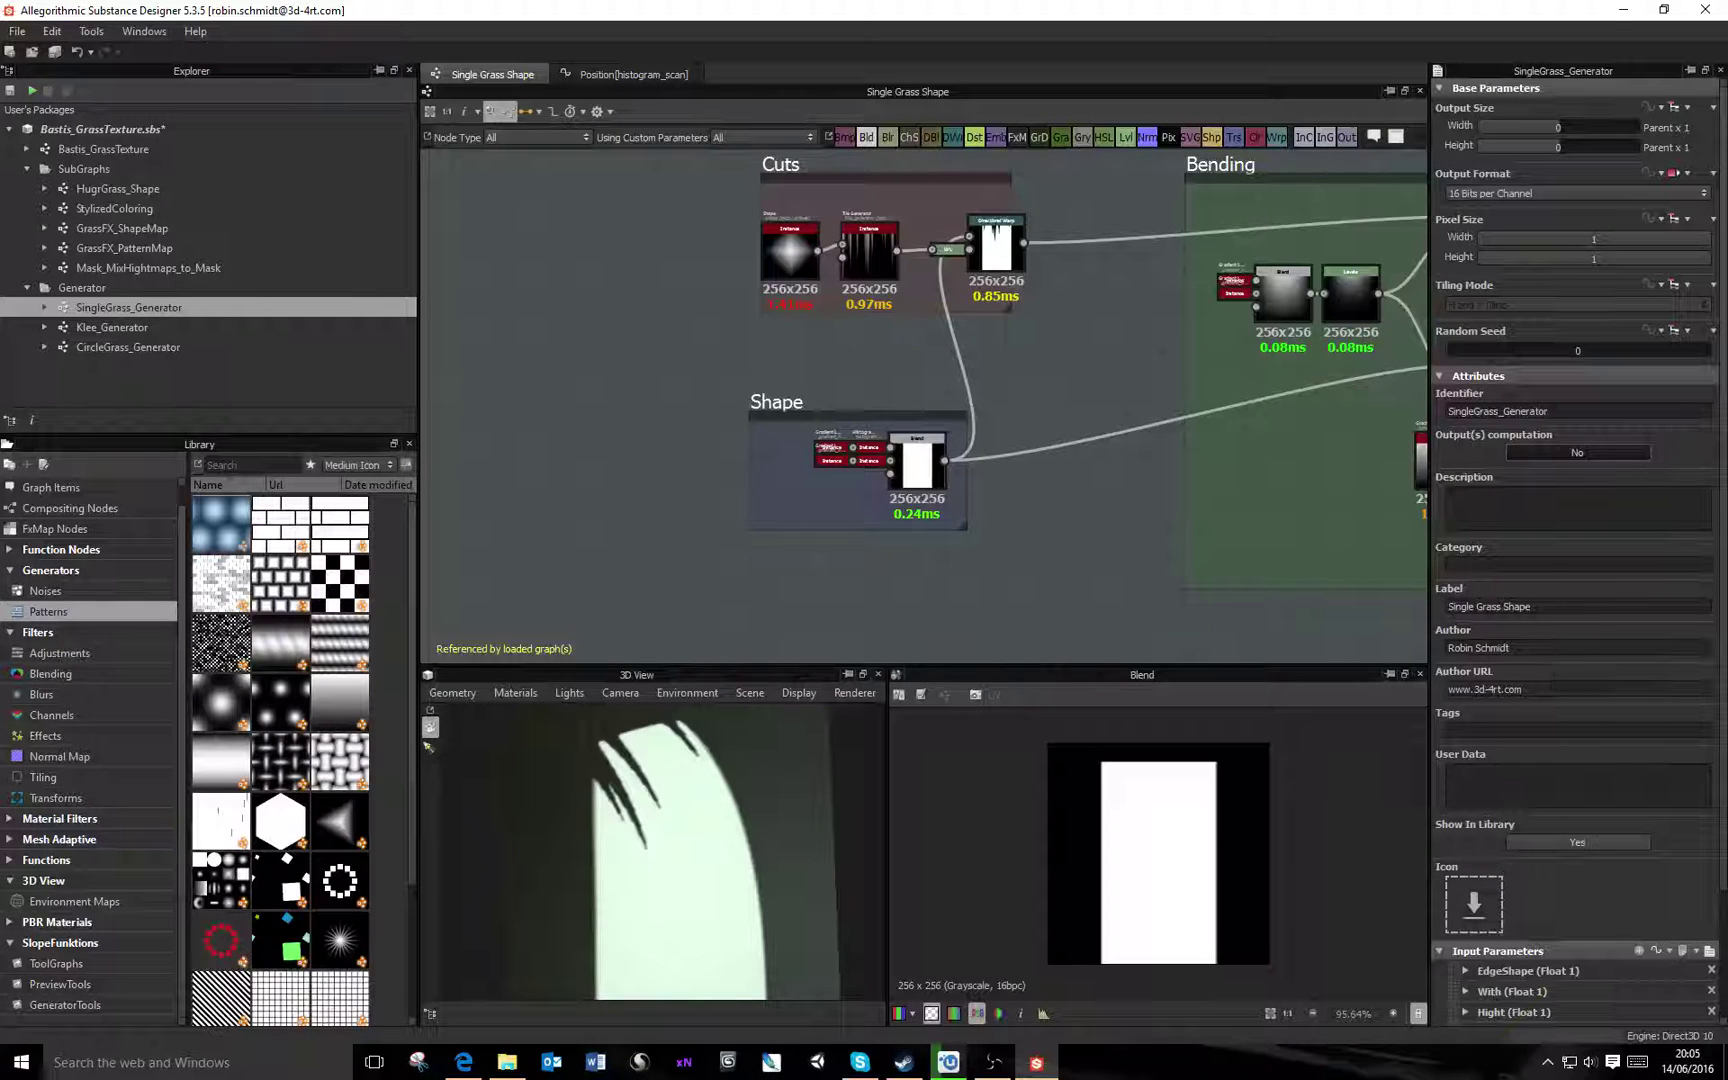
{"action": "left_click", "coordinate": [1508, 564]}
Show the contents of the SlopeFunktions library folder and its ToolGraphs filter
{"action": "left_click", "coordinate": [66, 944]}
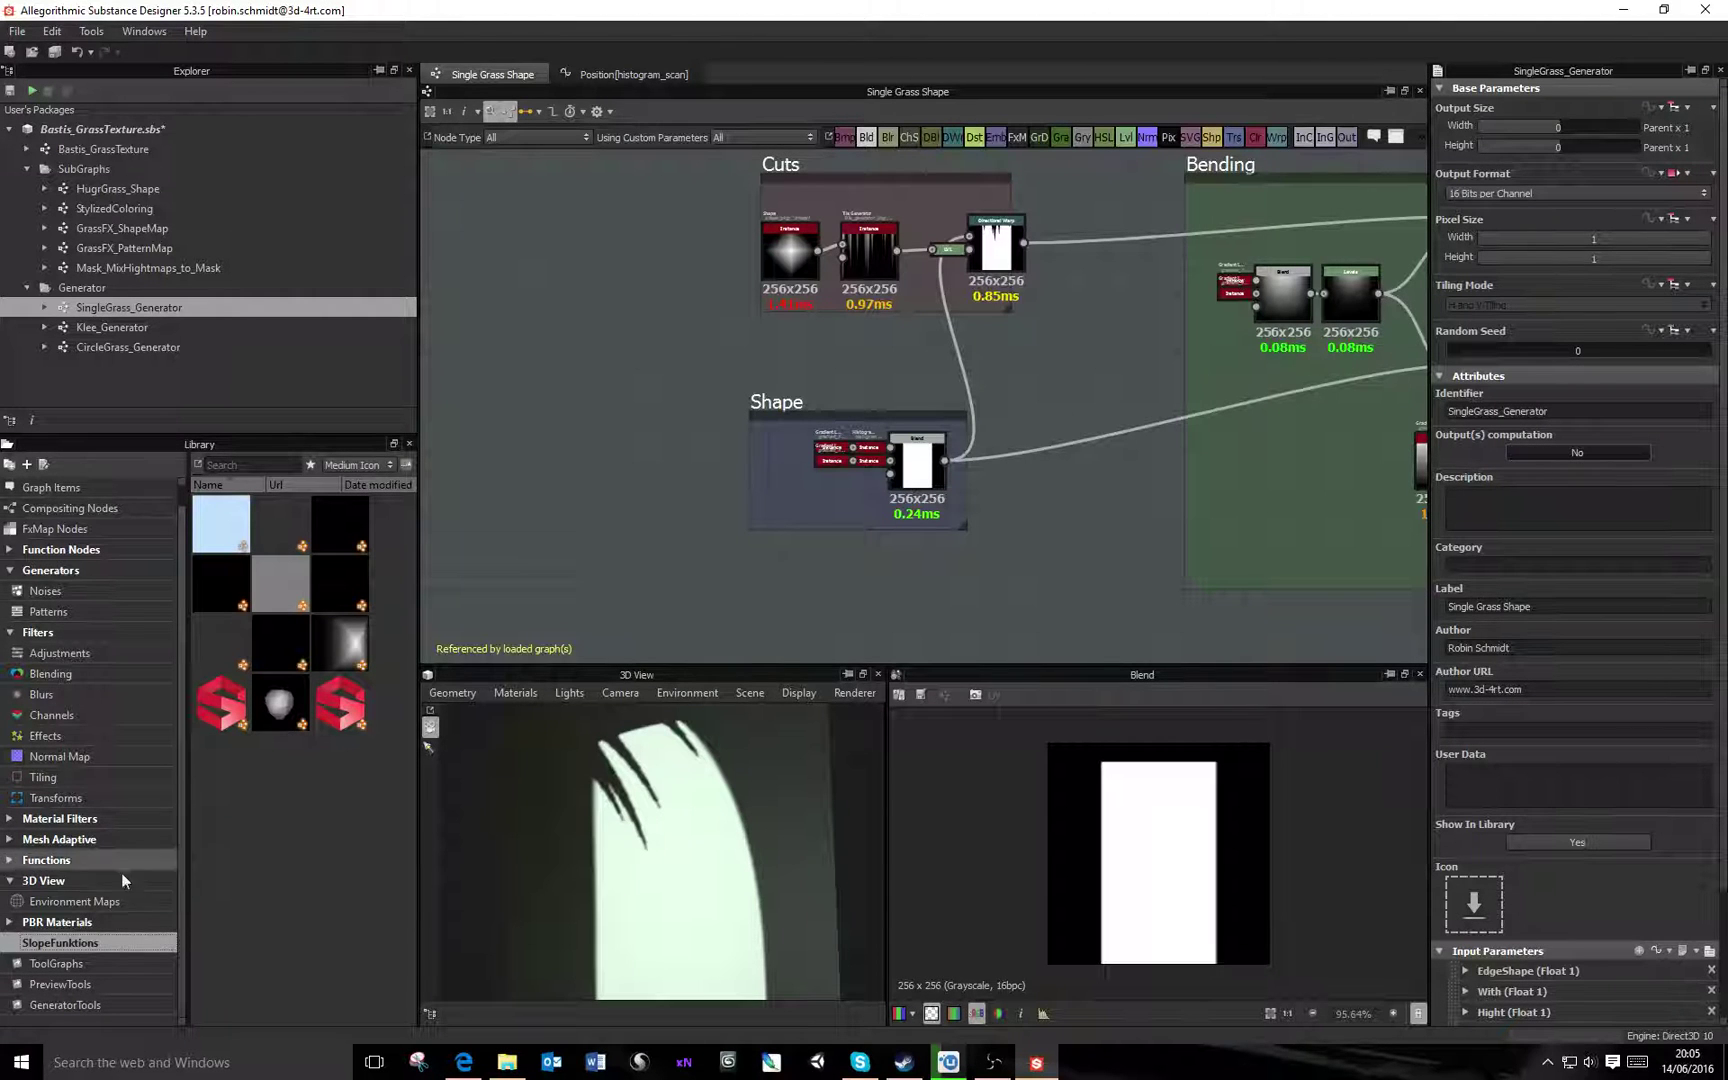
{"action": "left_click", "coordinate": [59, 963]}
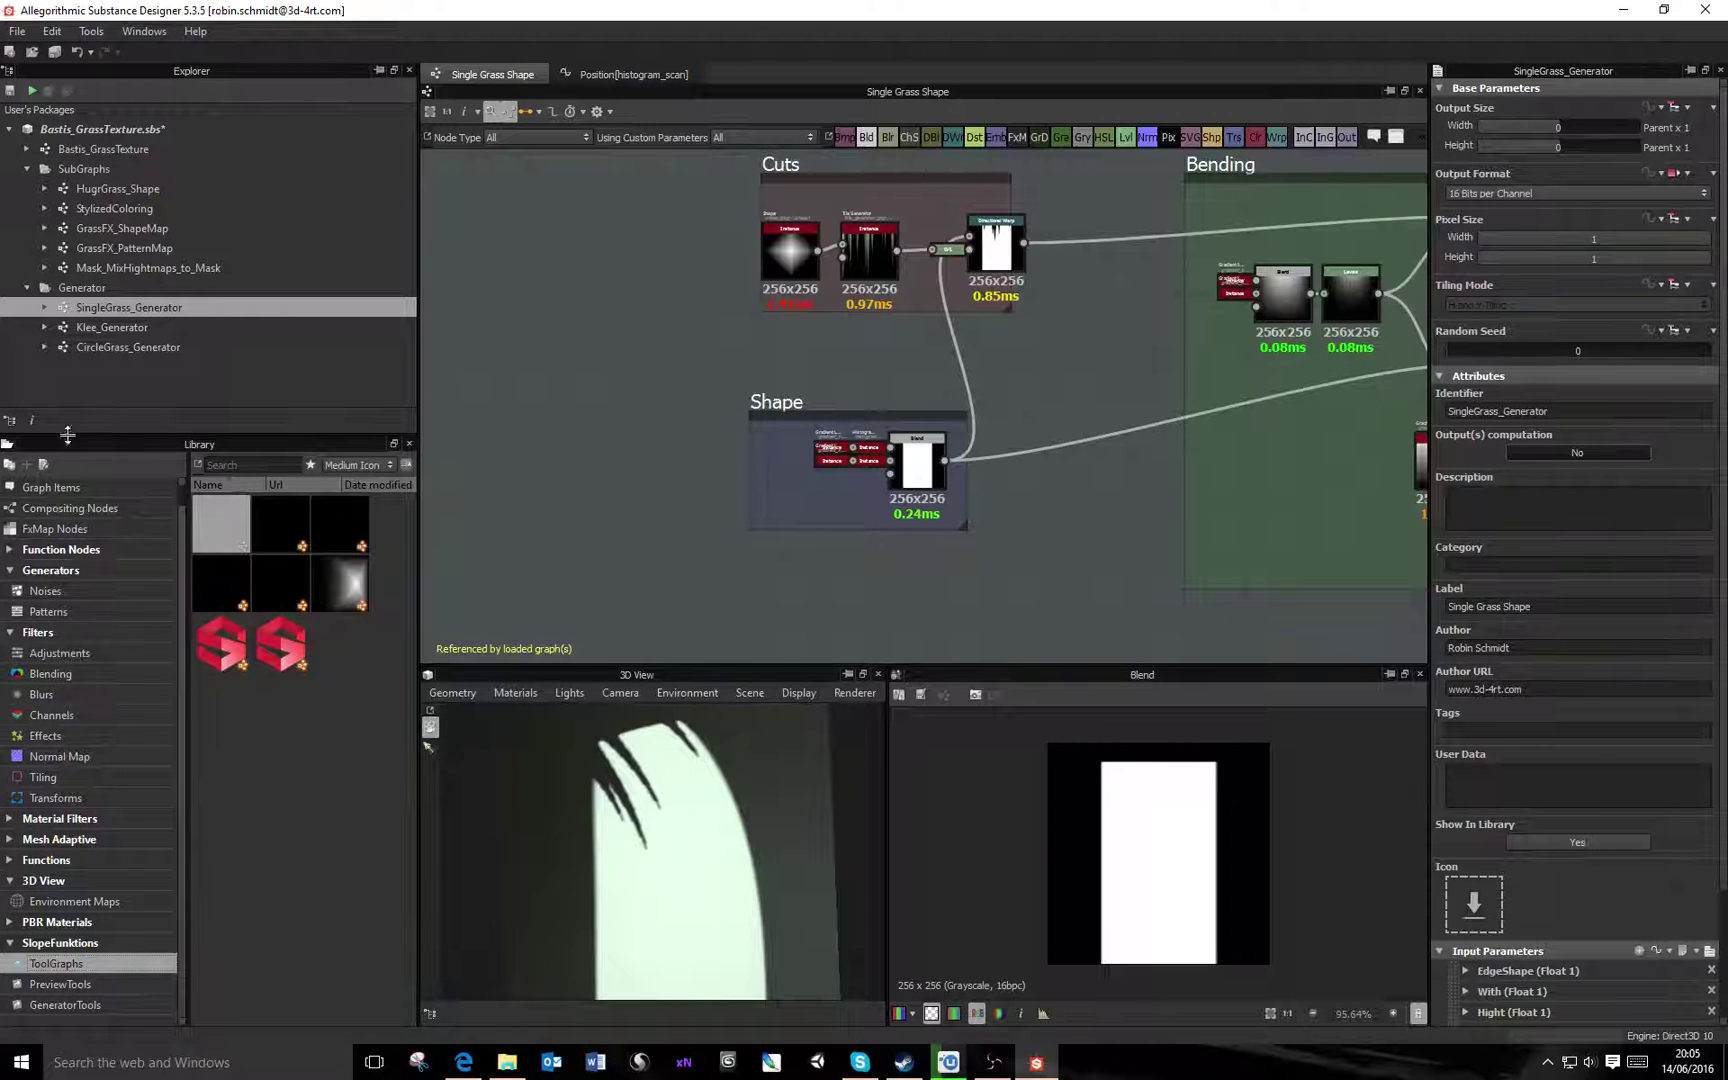
Add two new library folders, show the library's filter editor, and delete both folders
{"action": "left_click", "coordinate": [9, 465]}
{"action": "left_click", "coordinate": [9, 465]}
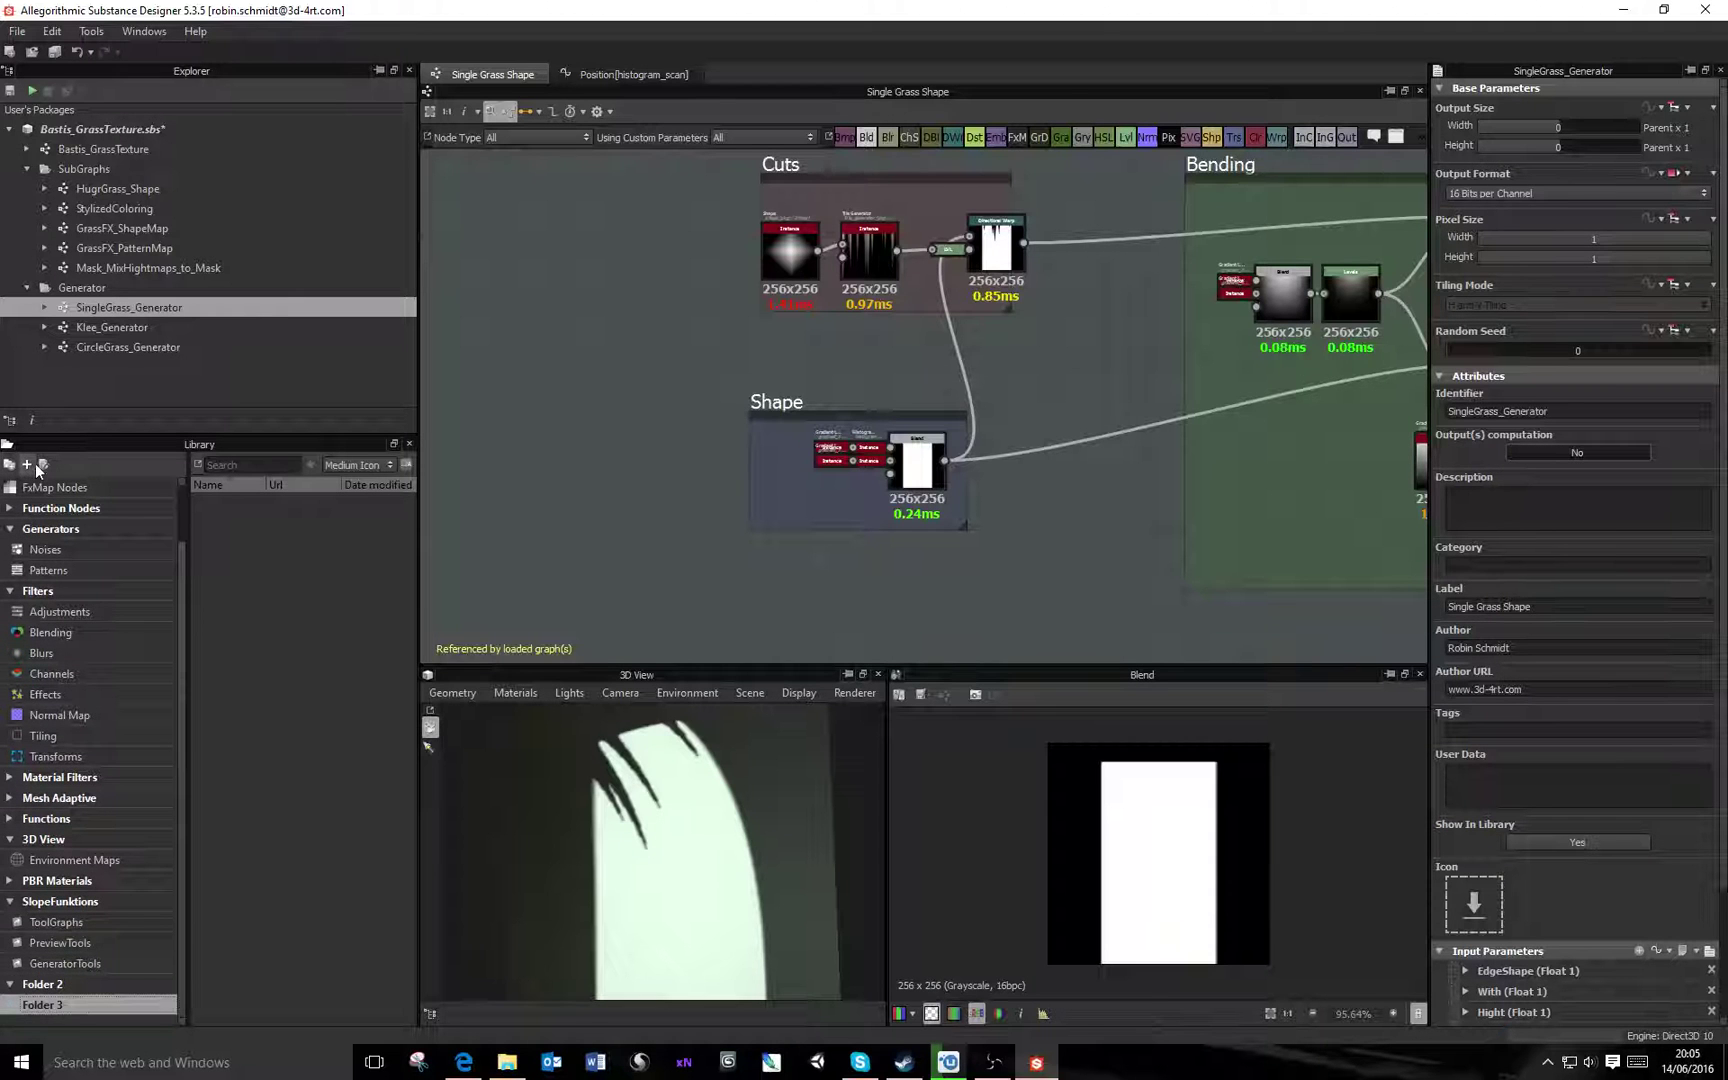
{"action": "left_click", "coordinate": [43, 467]}
{"action": "scroll", "coordinate": [174, 835], "scroll_direction": "down", "scroll_amount": 2}
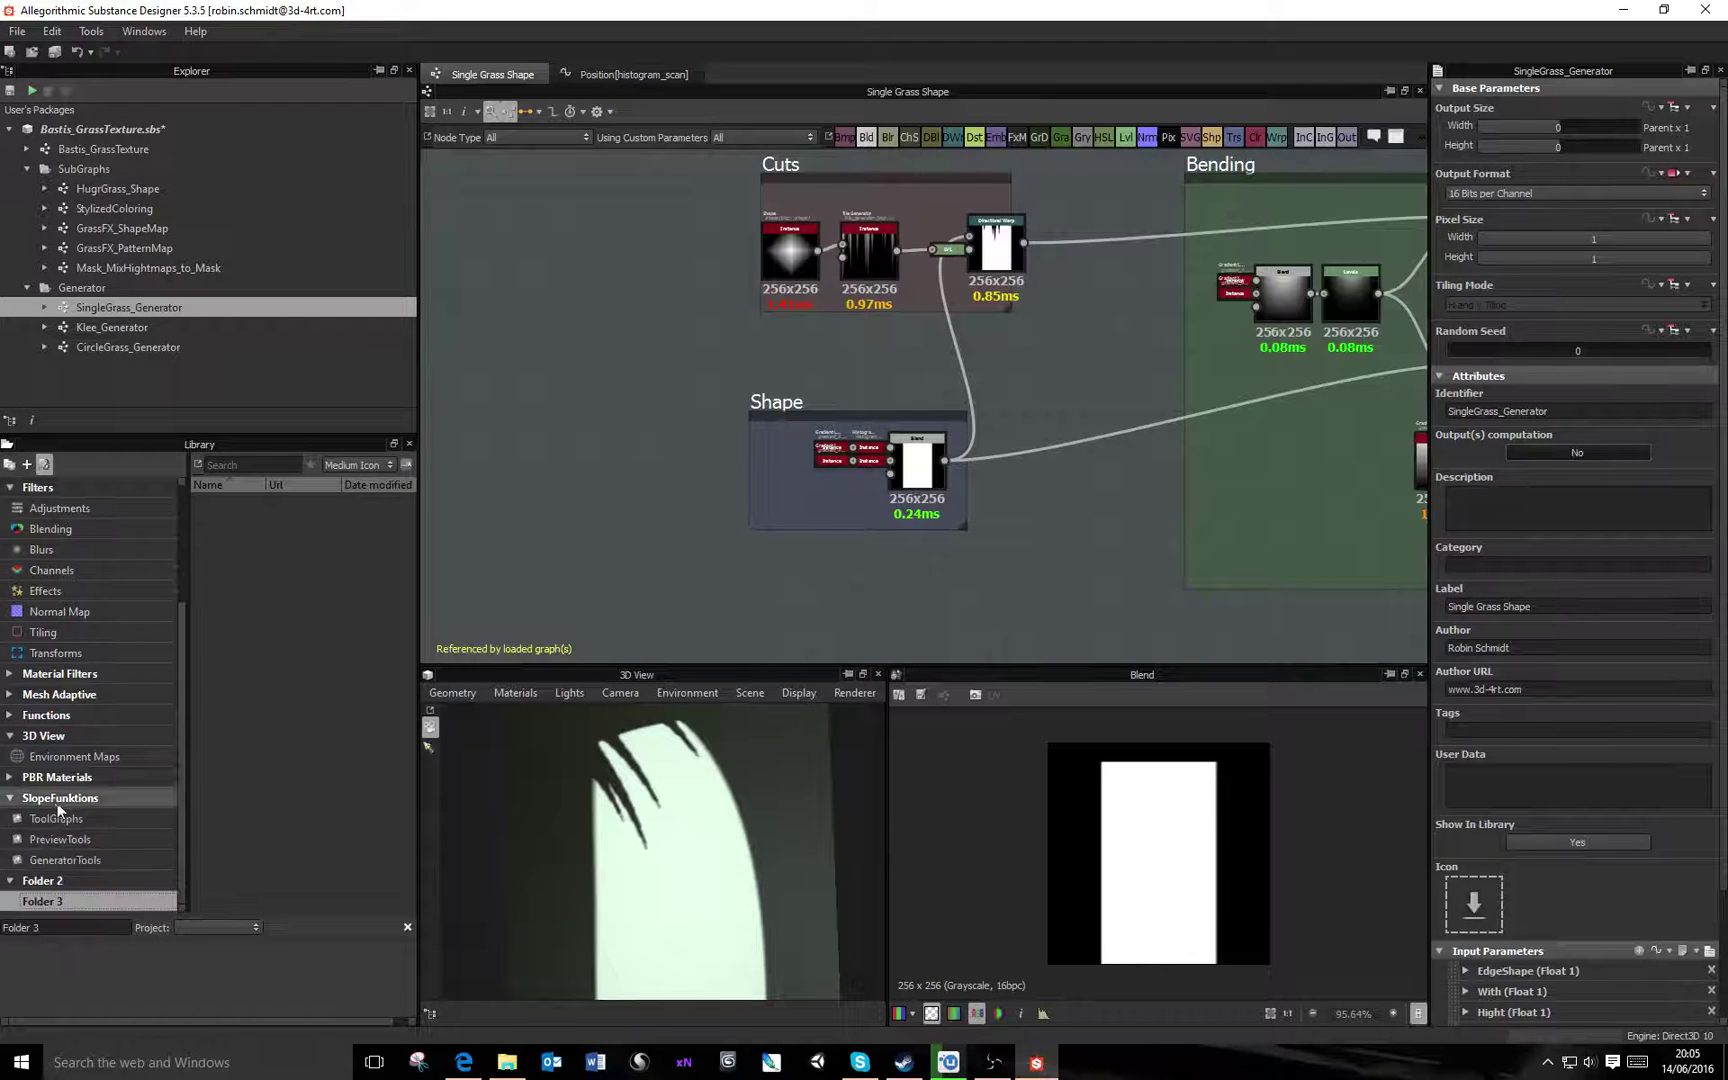
{"action": "left_click", "coordinate": [50, 879]}
{"action": "key", "text": "Delete"}
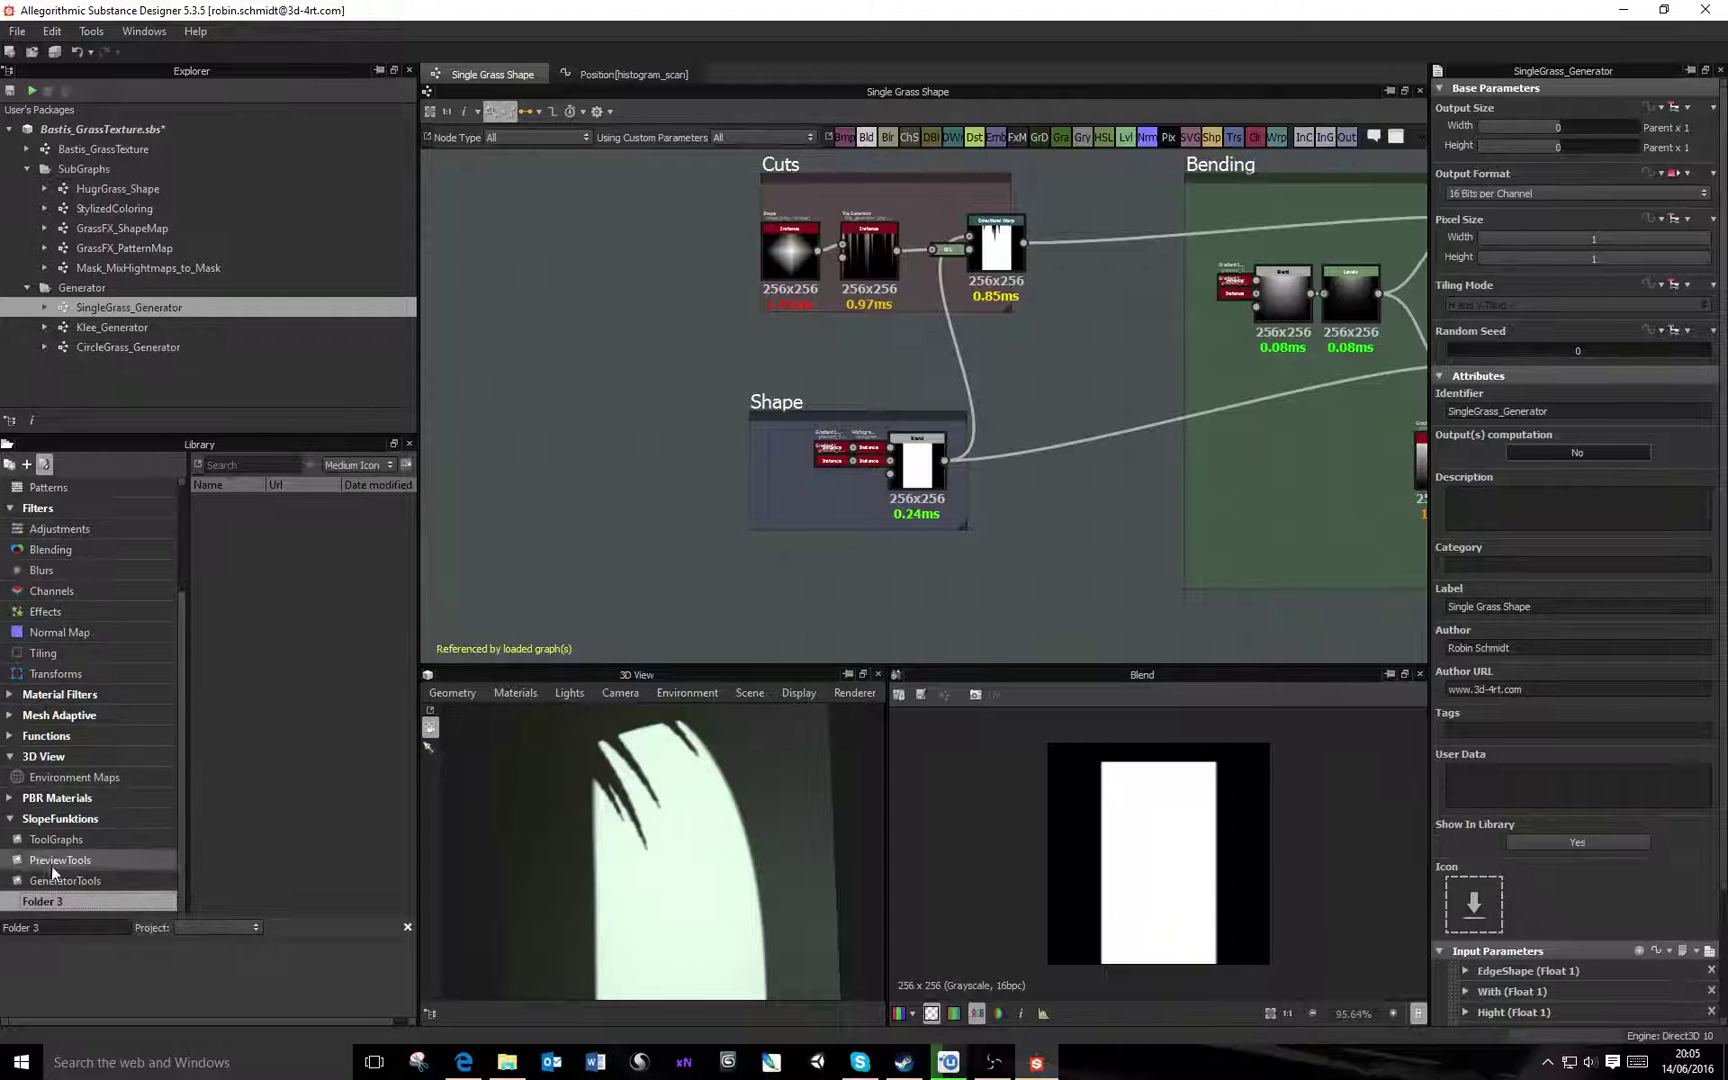
{"action": "key", "text": "Delete"}
Review the ToolGraphs filter's rule, checking the options for its resource type, Category attribute, Equal comparison and ToolGraph value
{"action": "left_click", "coordinate": [61, 855]}
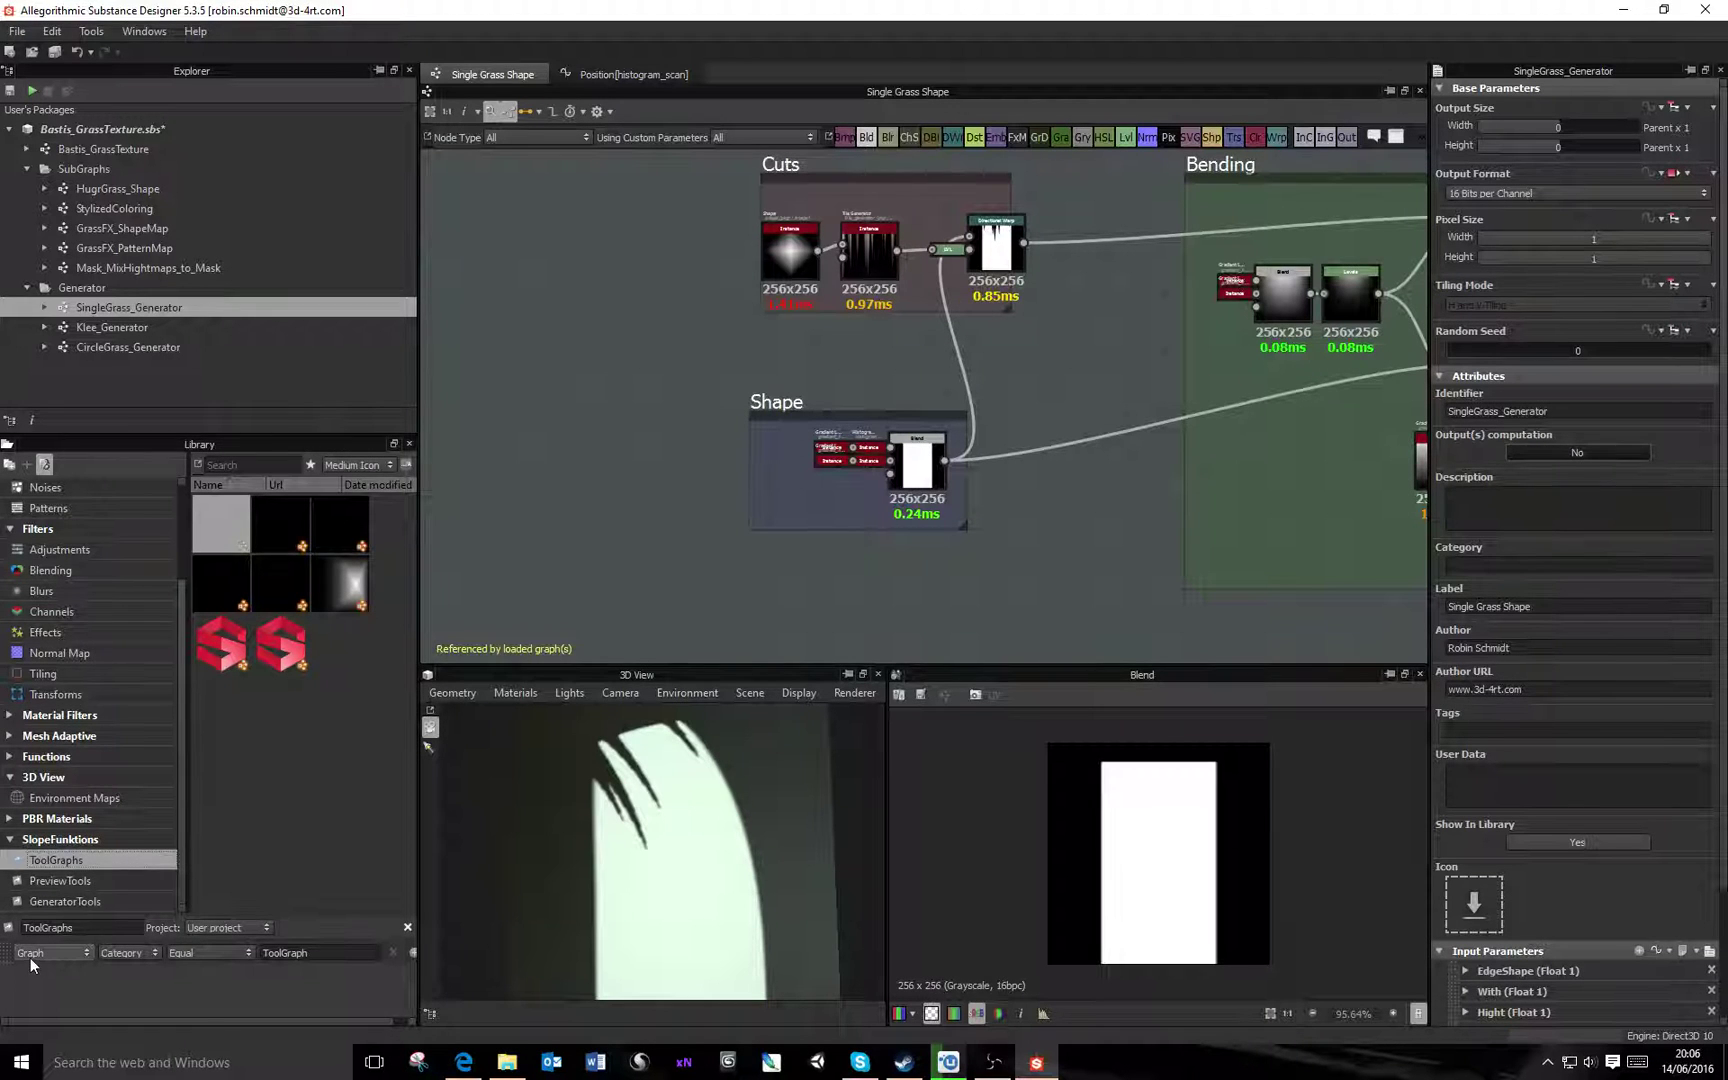
{"action": "left_click", "coordinate": [65, 956]}
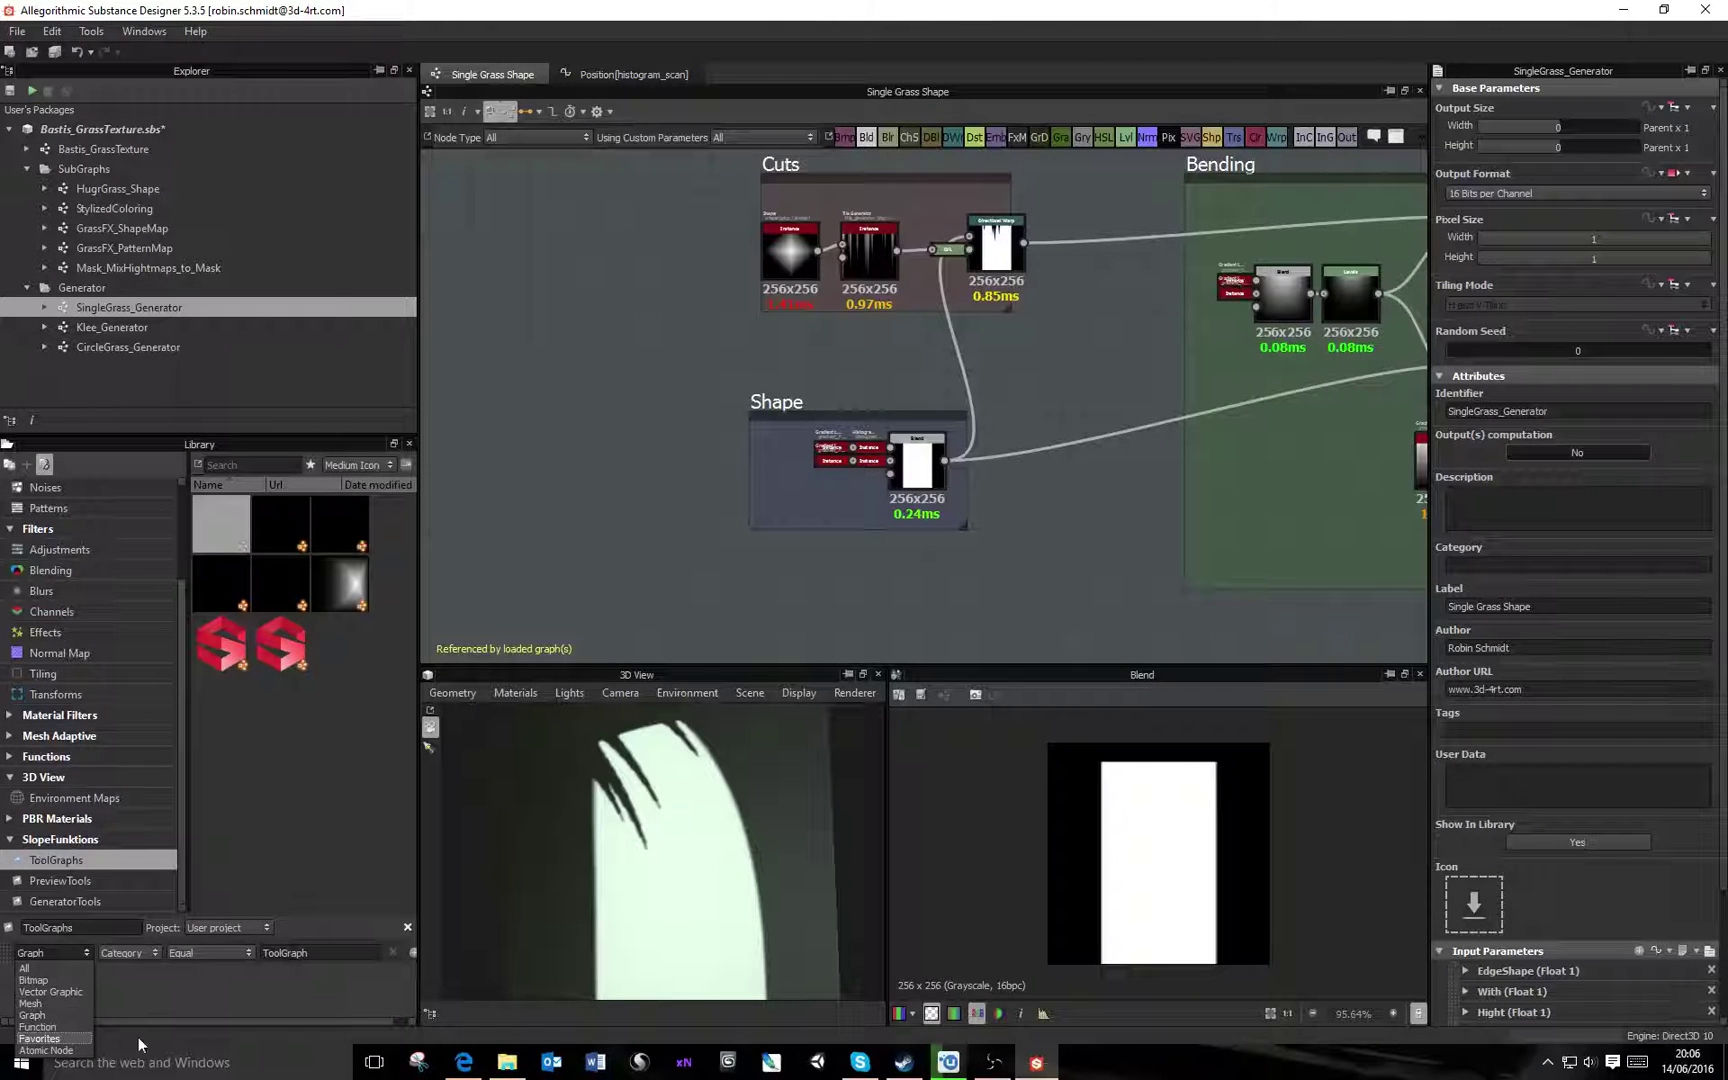
{"action": "left_click", "coordinate": [162, 1011]}
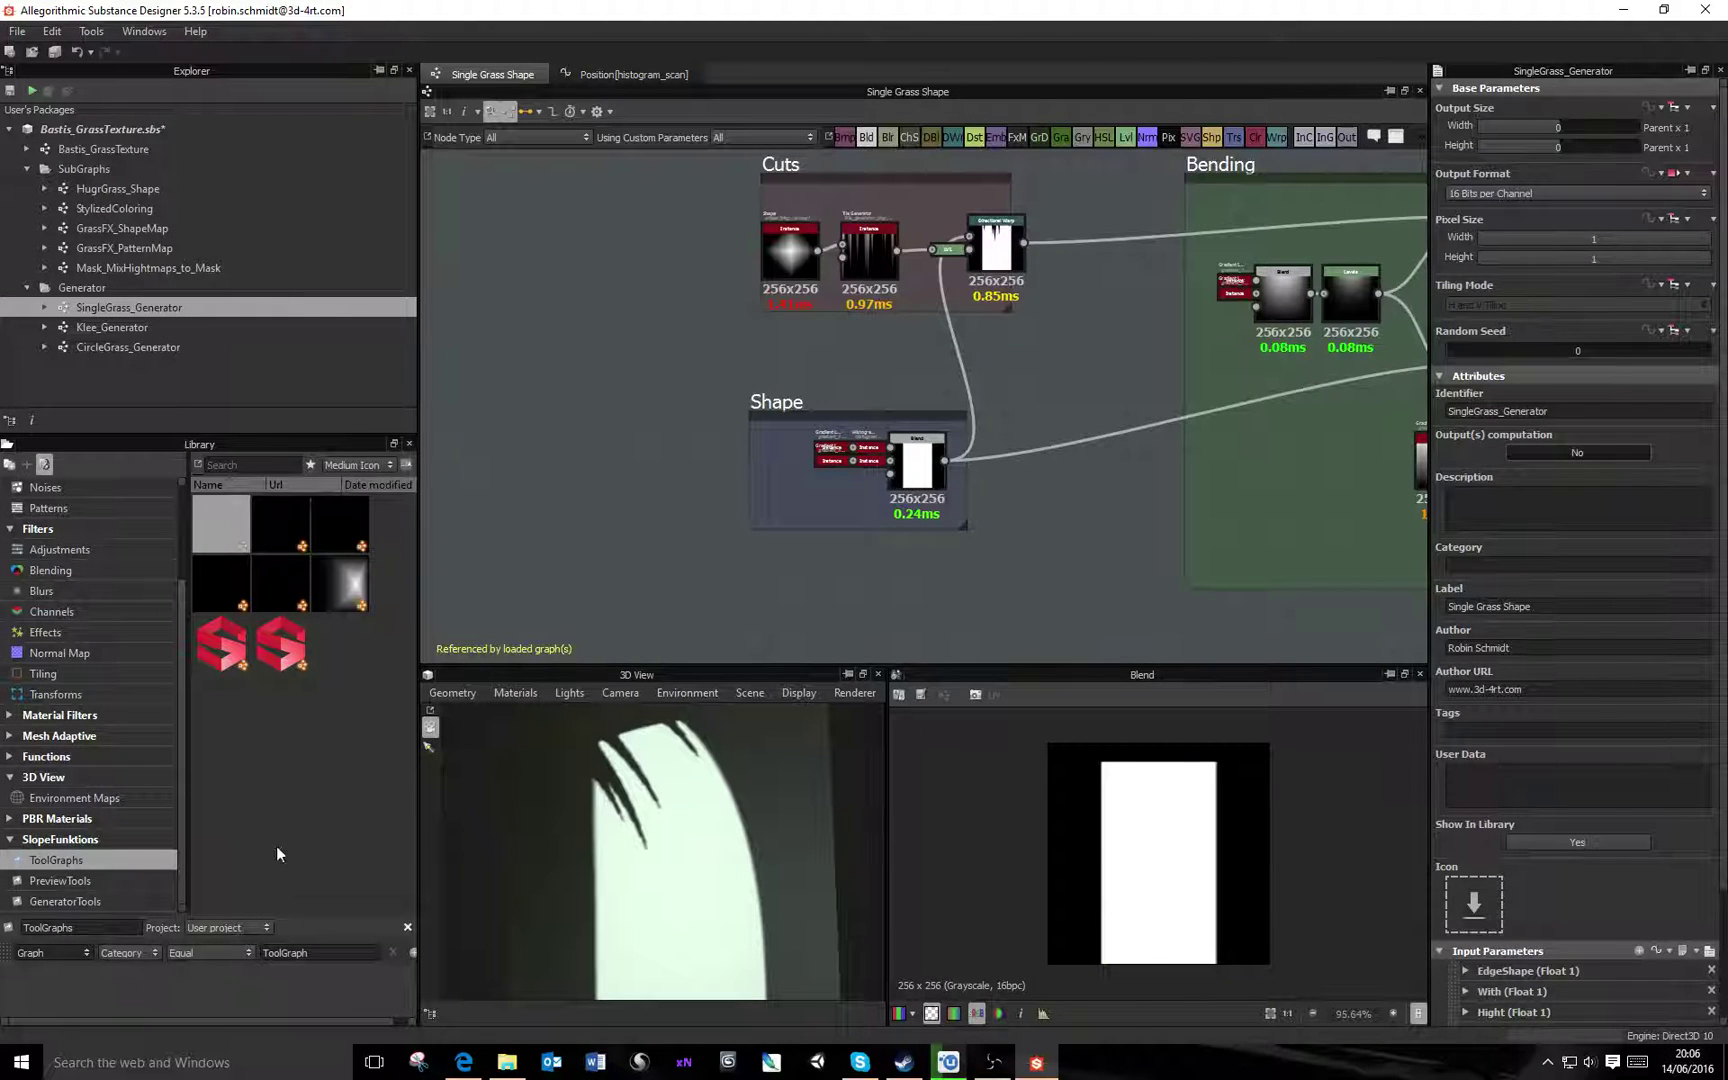
{"action": "left_click", "coordinate": [131, 953]}
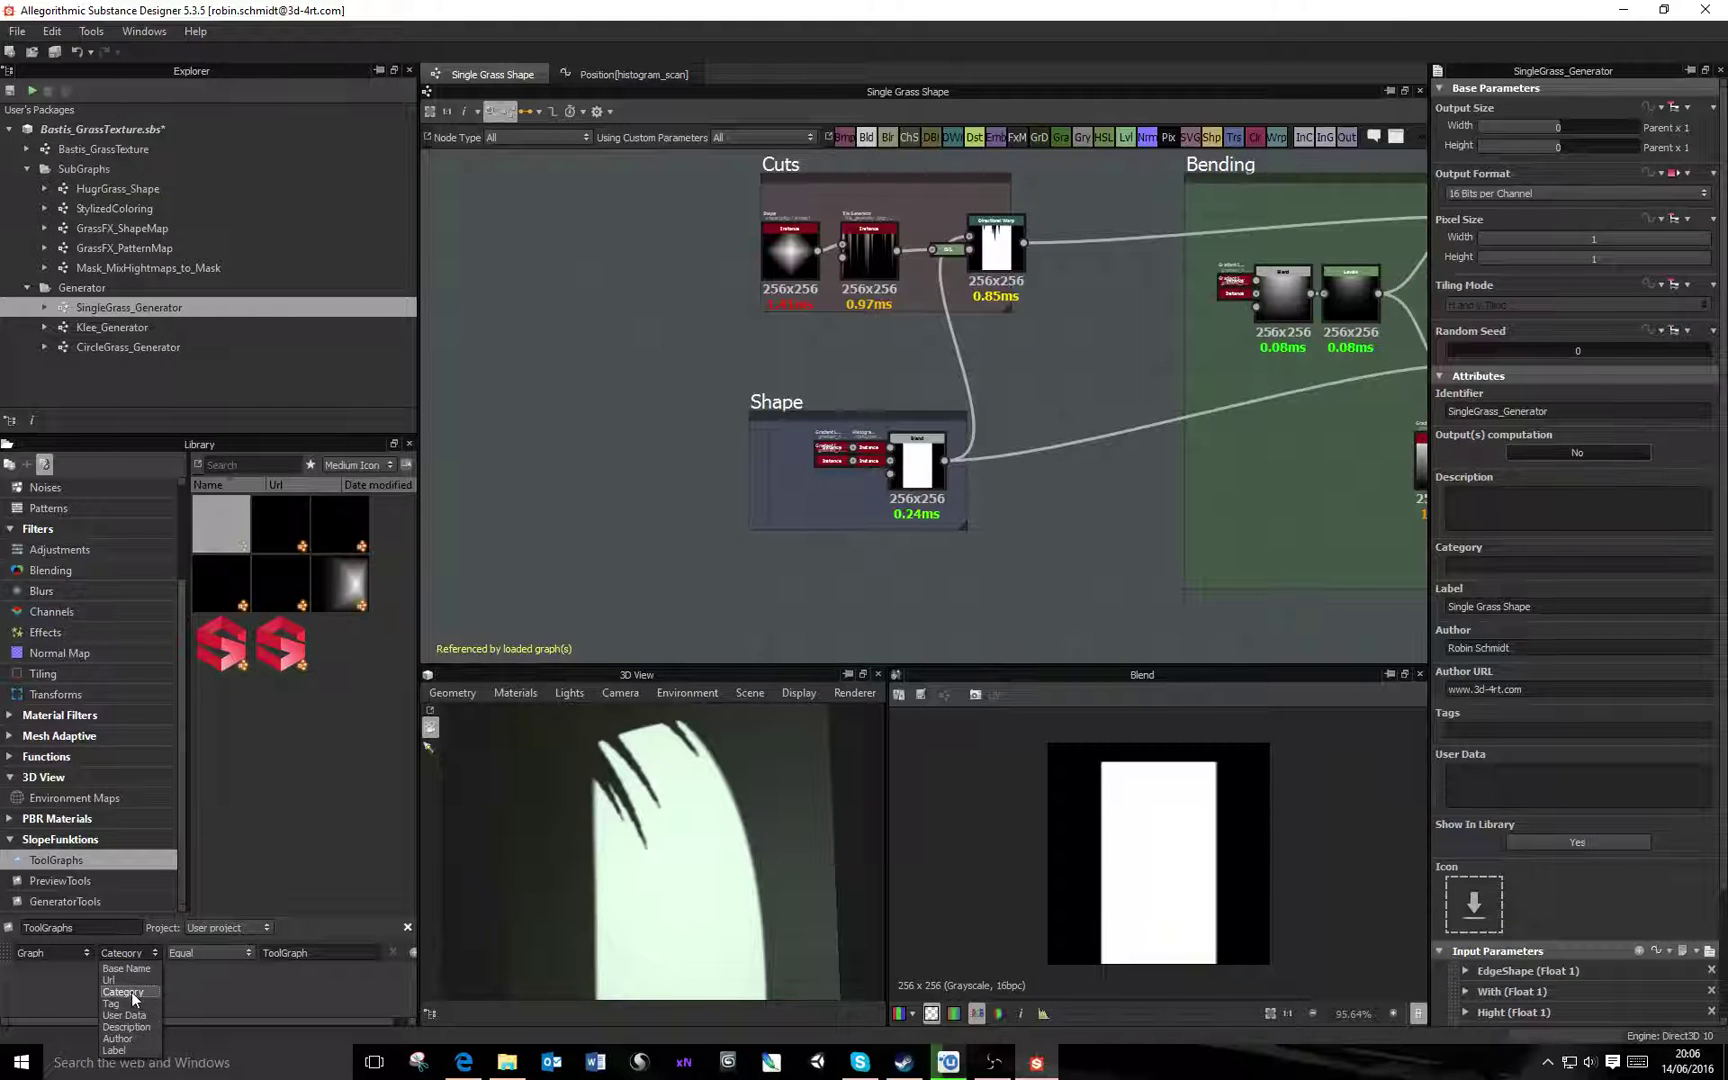
{"action": "left_click", "coordinate": [180, 988]}
{"action": "left_click", "coordinate": [193, 951]}
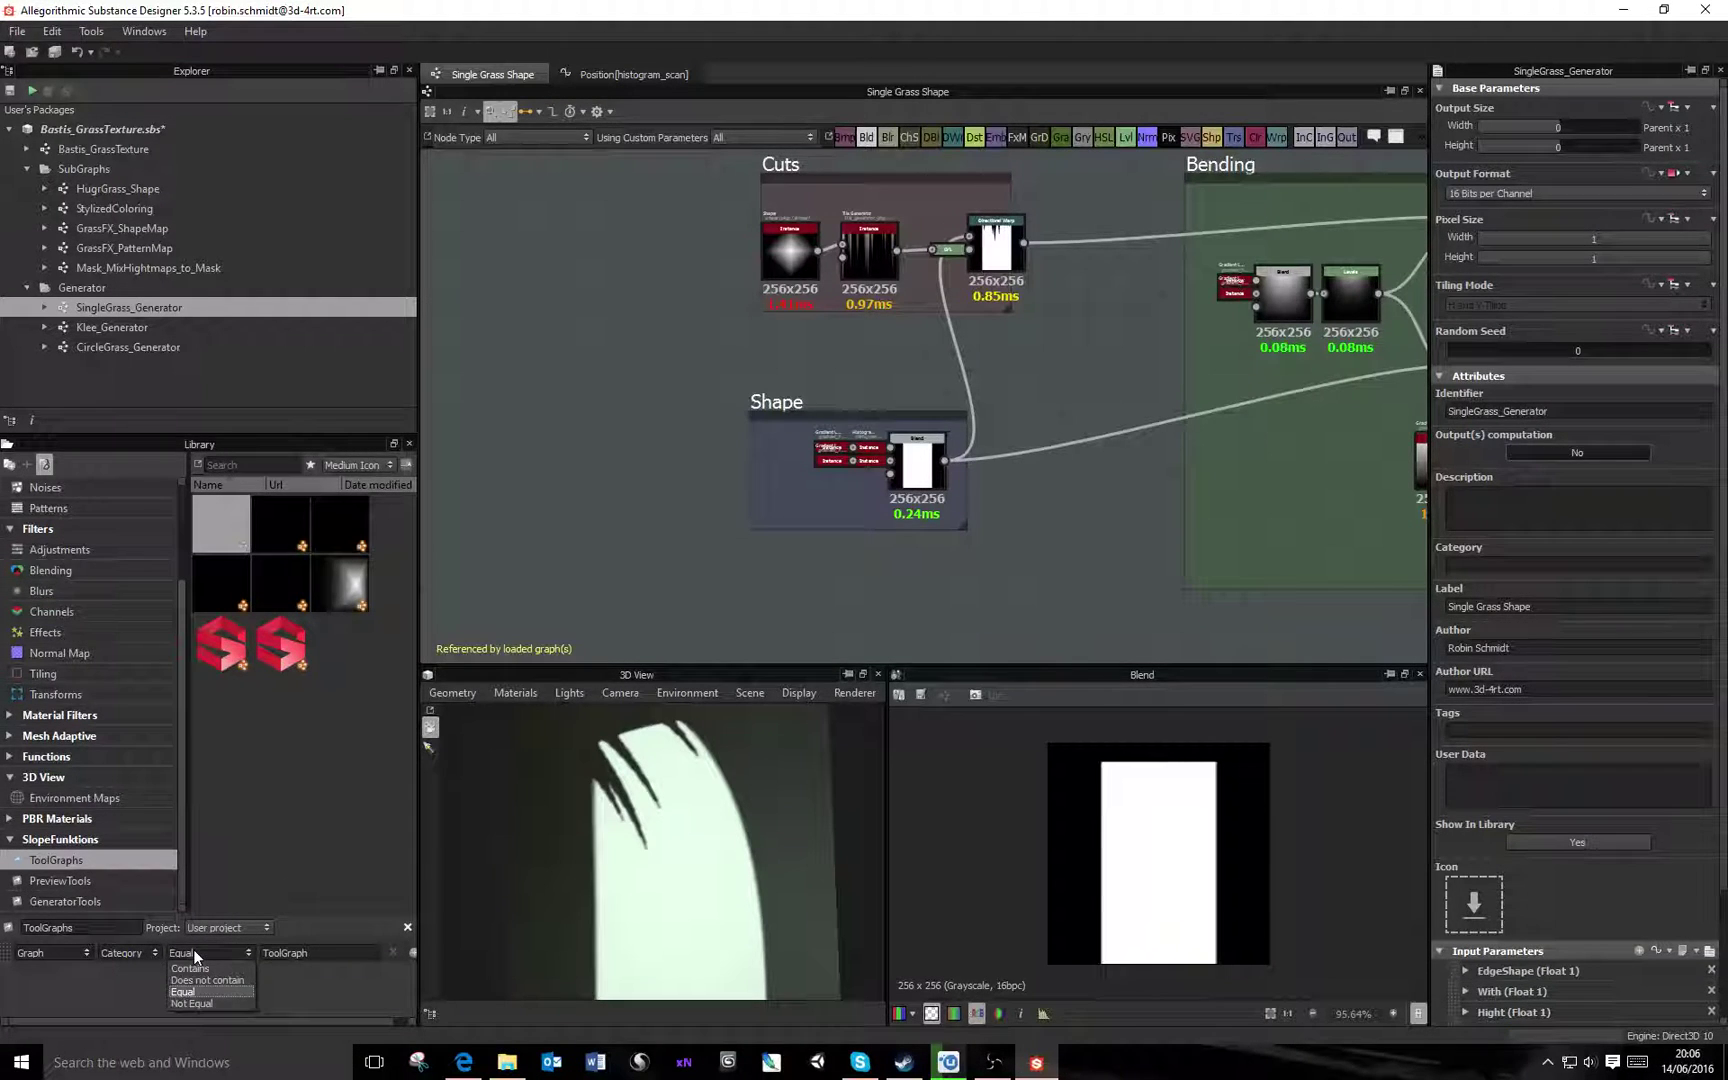
{"action": "left_click", "coordinate": [189, 993]}
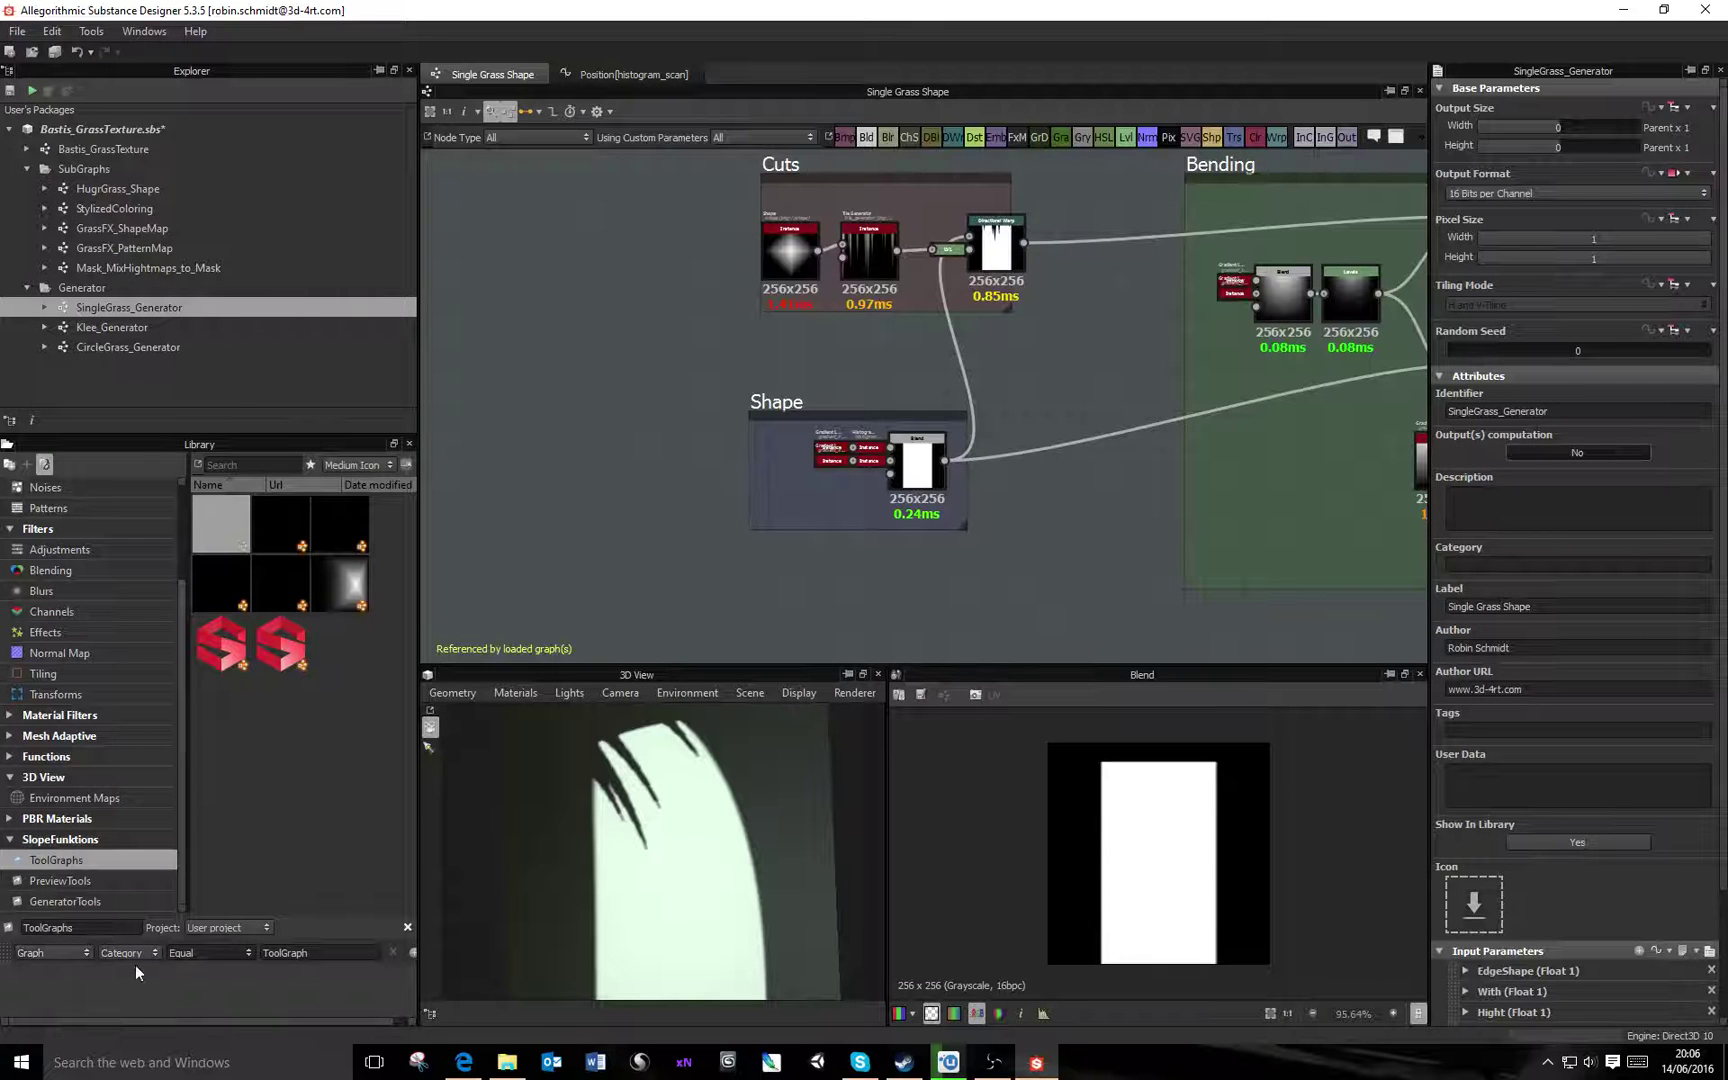
{"action": "double_click", "coordinate": [268, 958]}
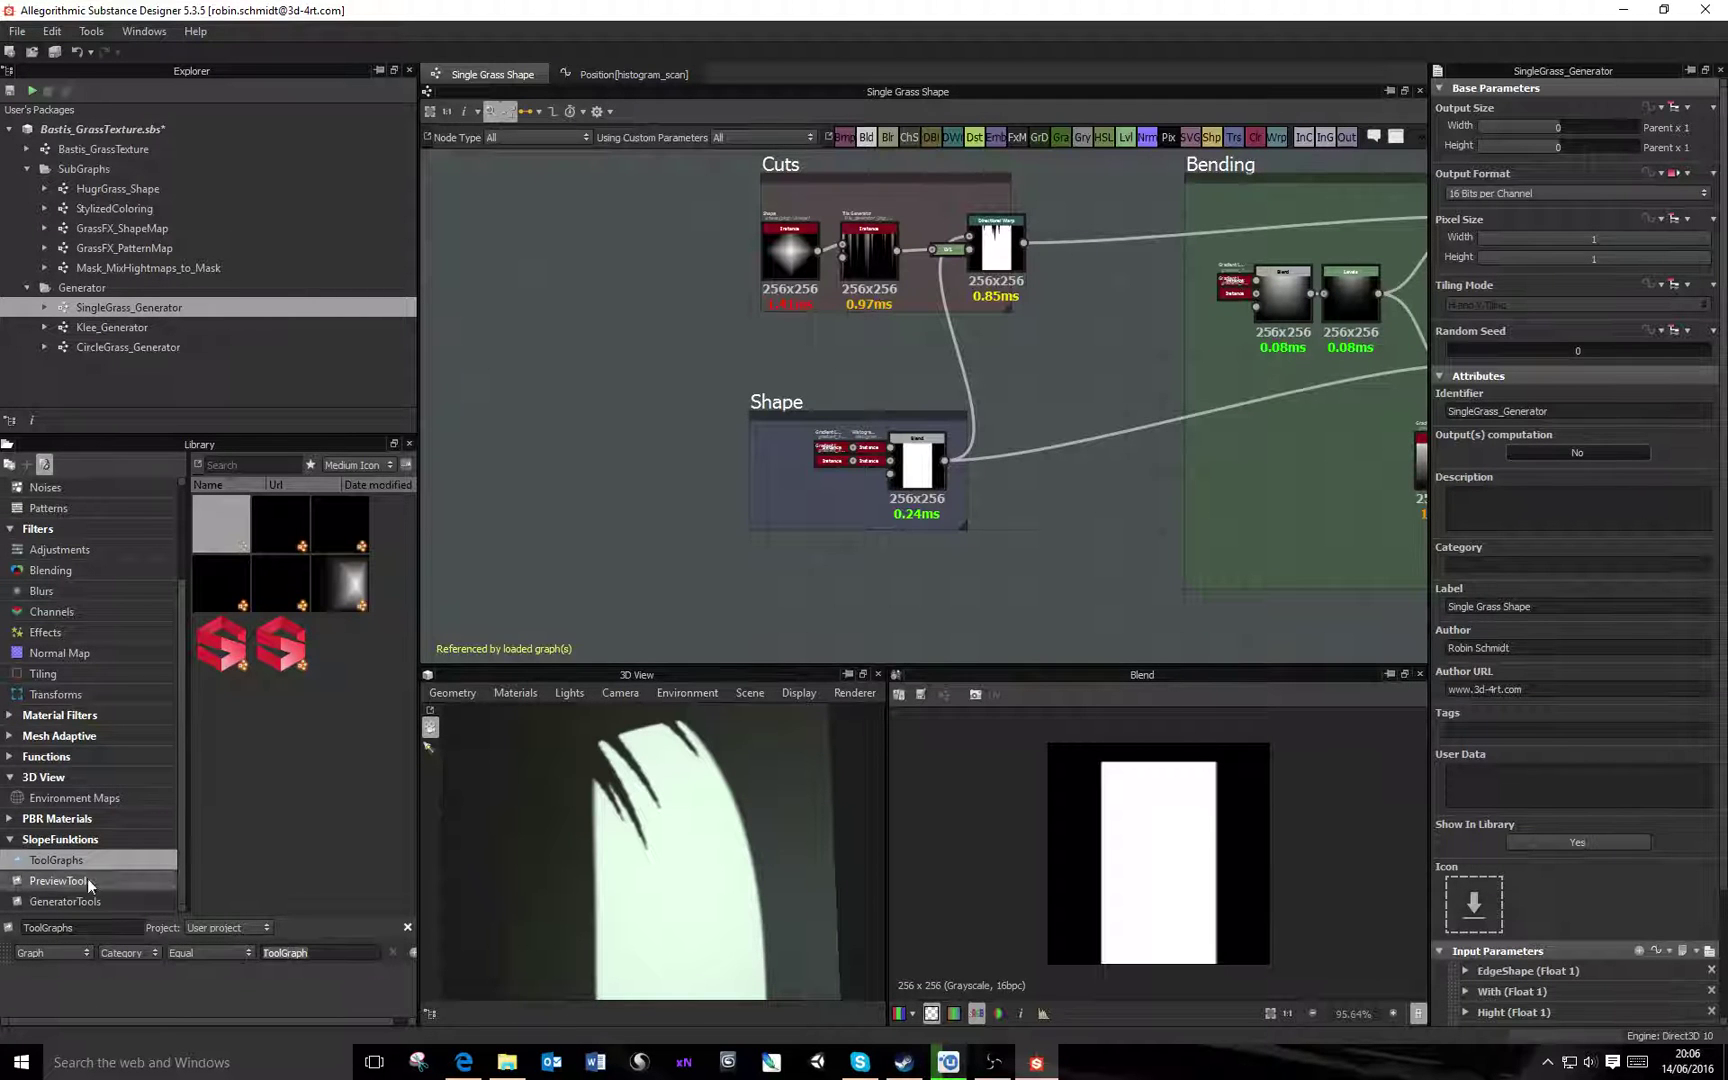
Place the Advanced Transform2D GrayScale tool from the library beside the Cuts frame and open its referenced graph
{"action": "left_click", "coordinate": [238, 526]}
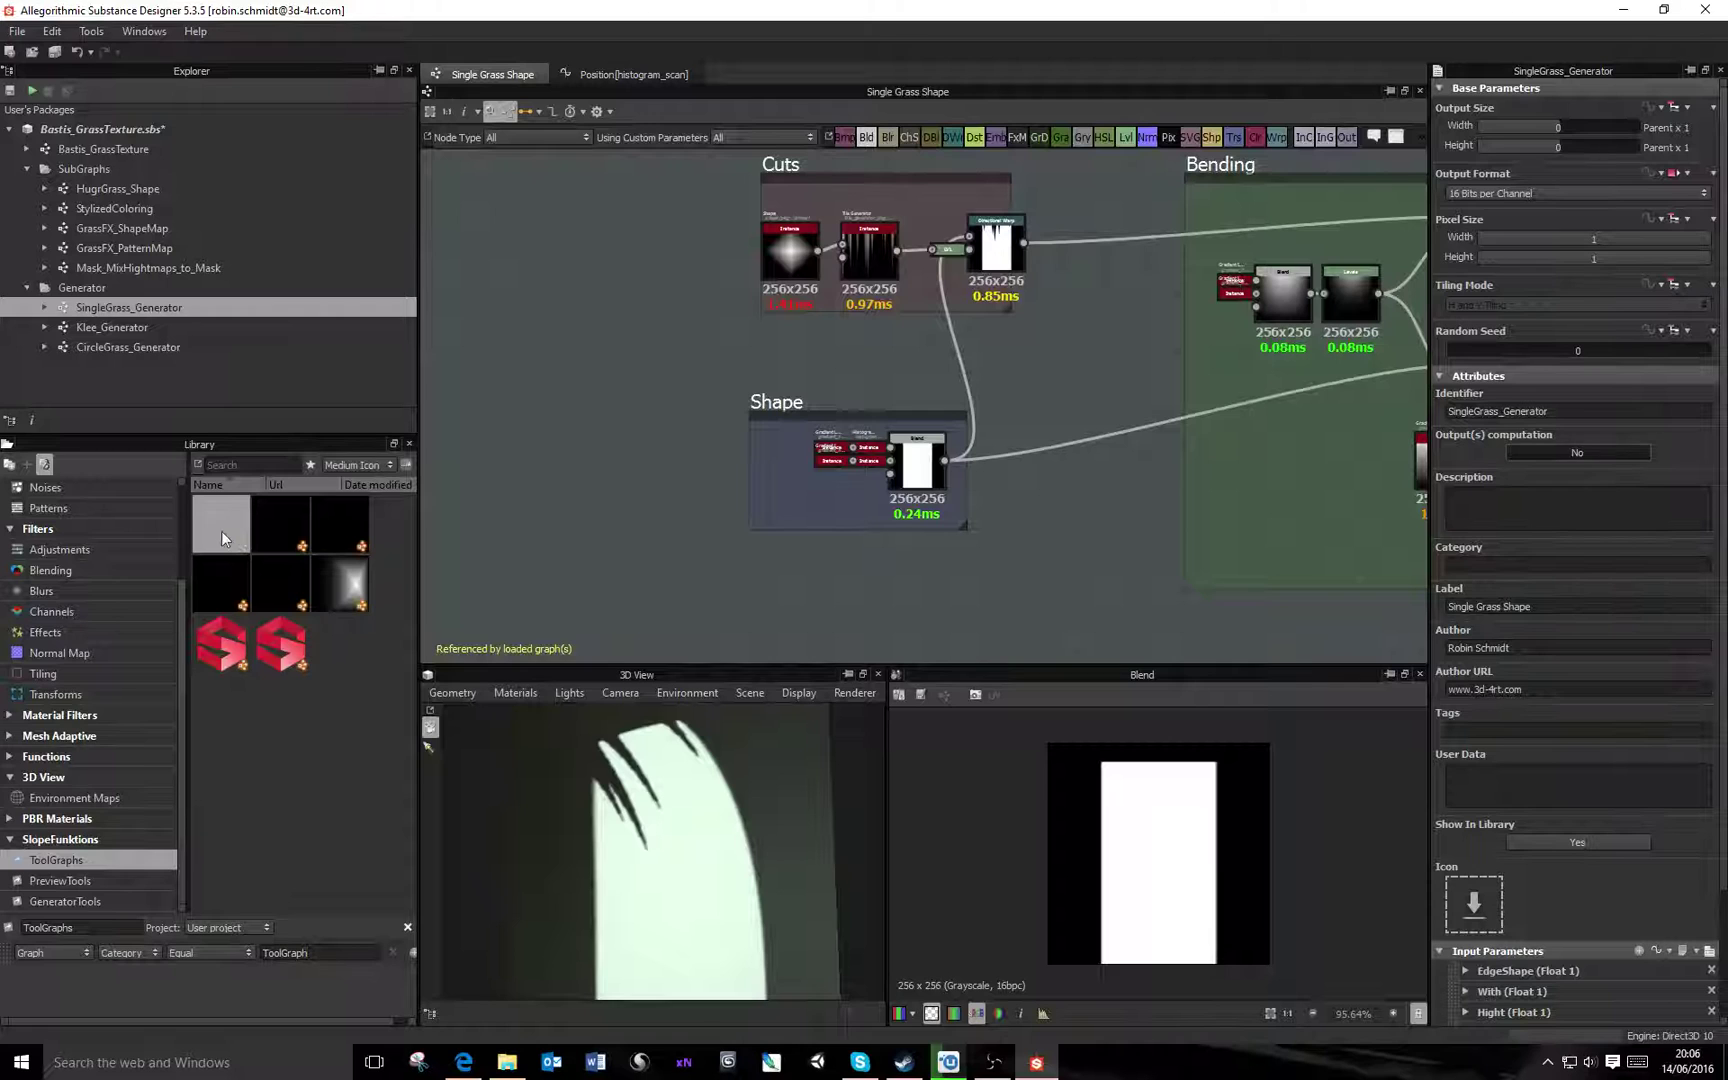
{"action": "left_click_drag", "start_coordinate": [297, 531], "coordinate": [539, 369]}
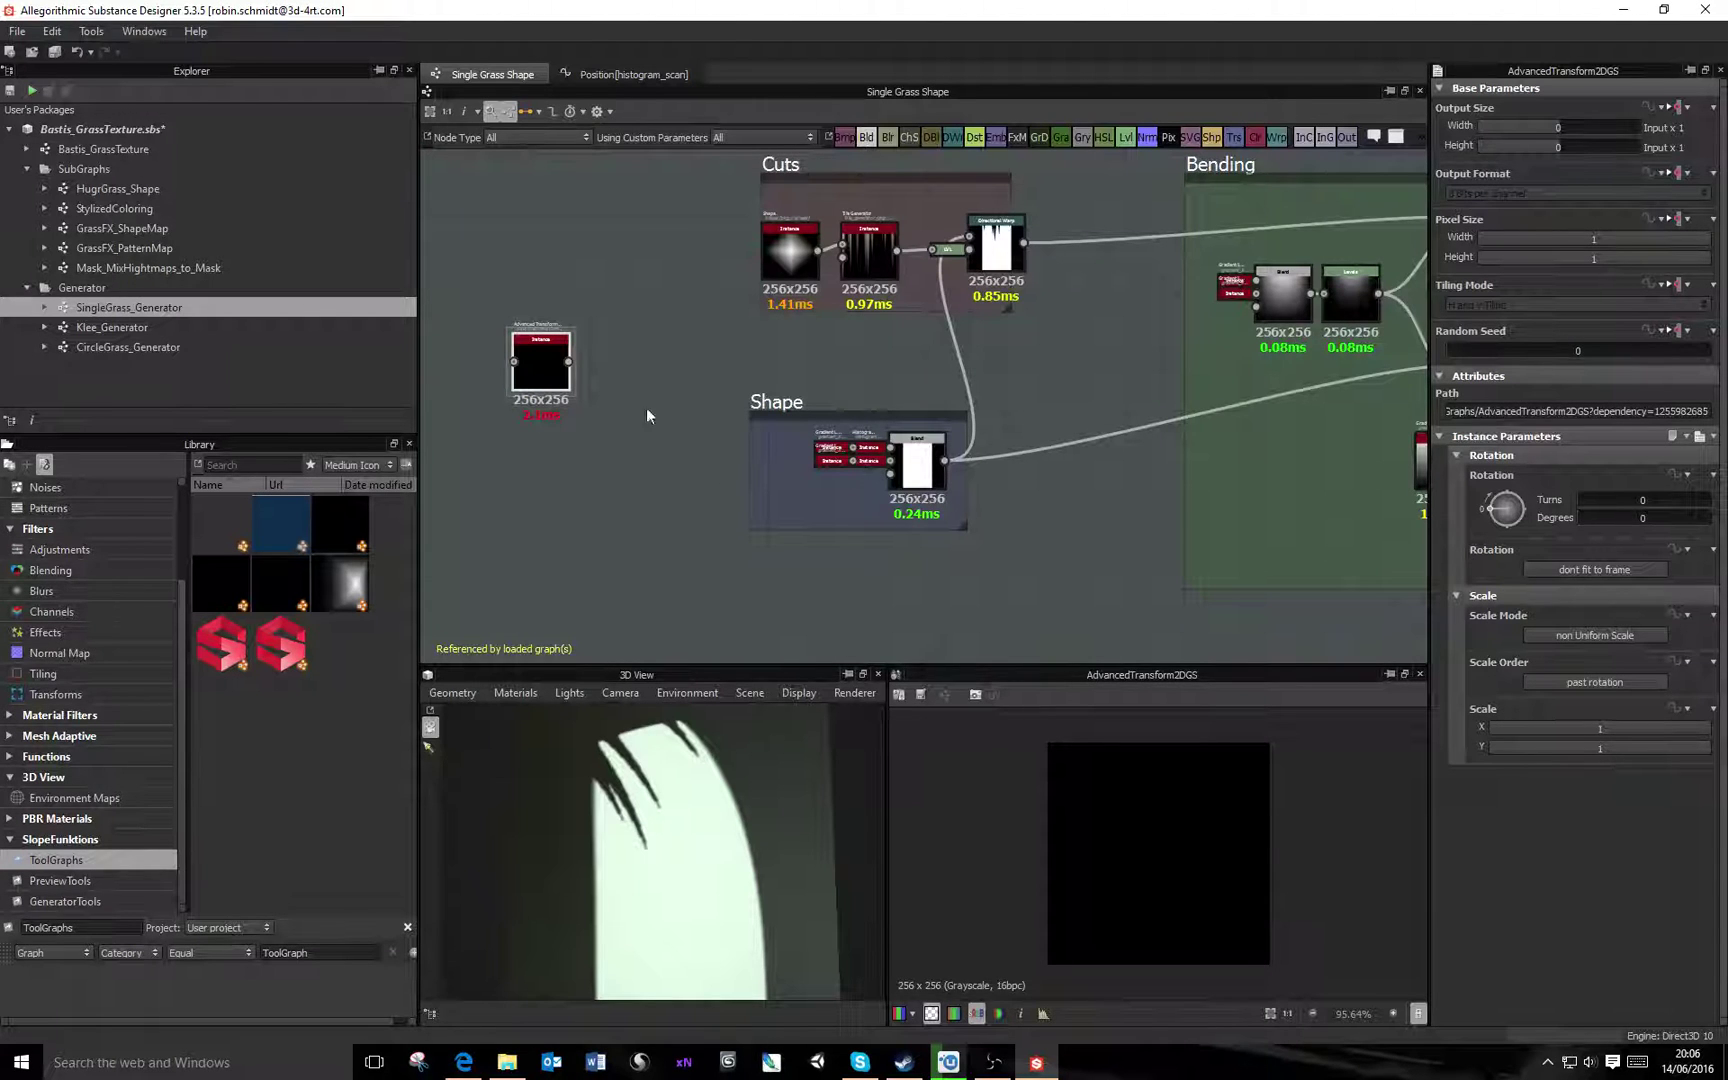
{"action": "right_click", "coordinate": [539, 369]}
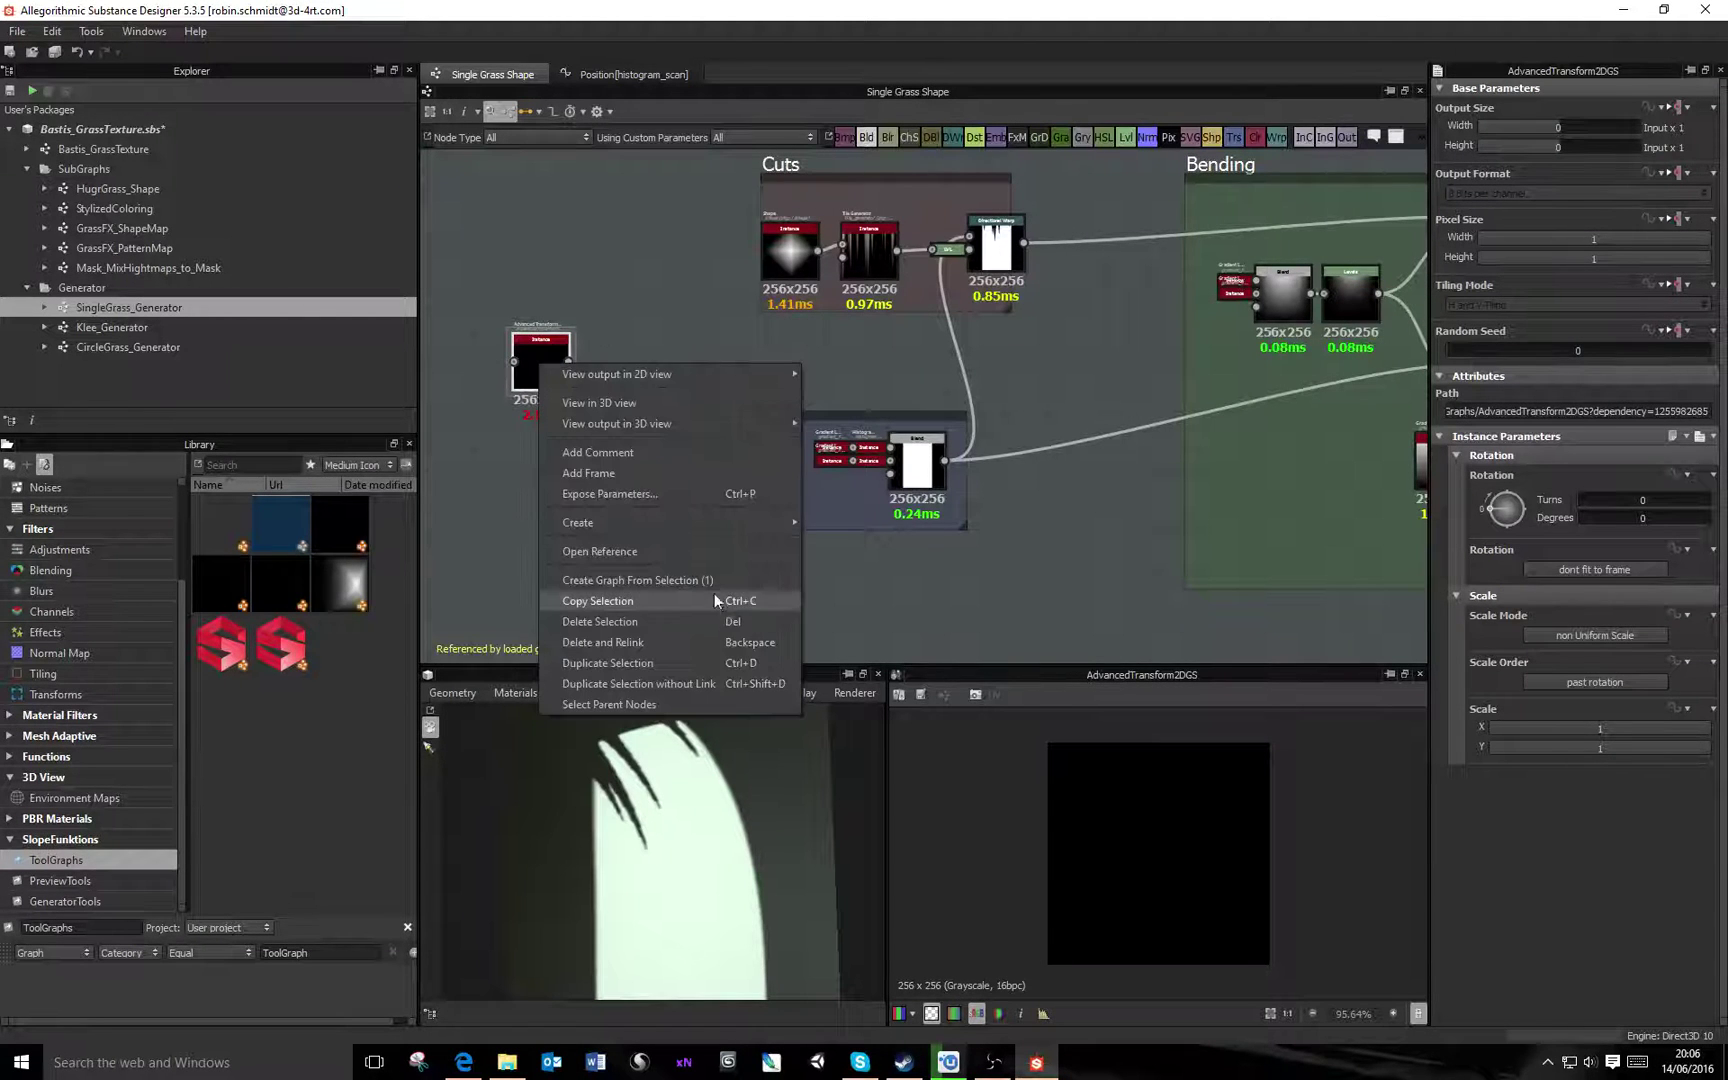
{"action": "left_click", "coordinate": [662, 550]}
{"action": "left_click", "coordinate": [953, 551]}
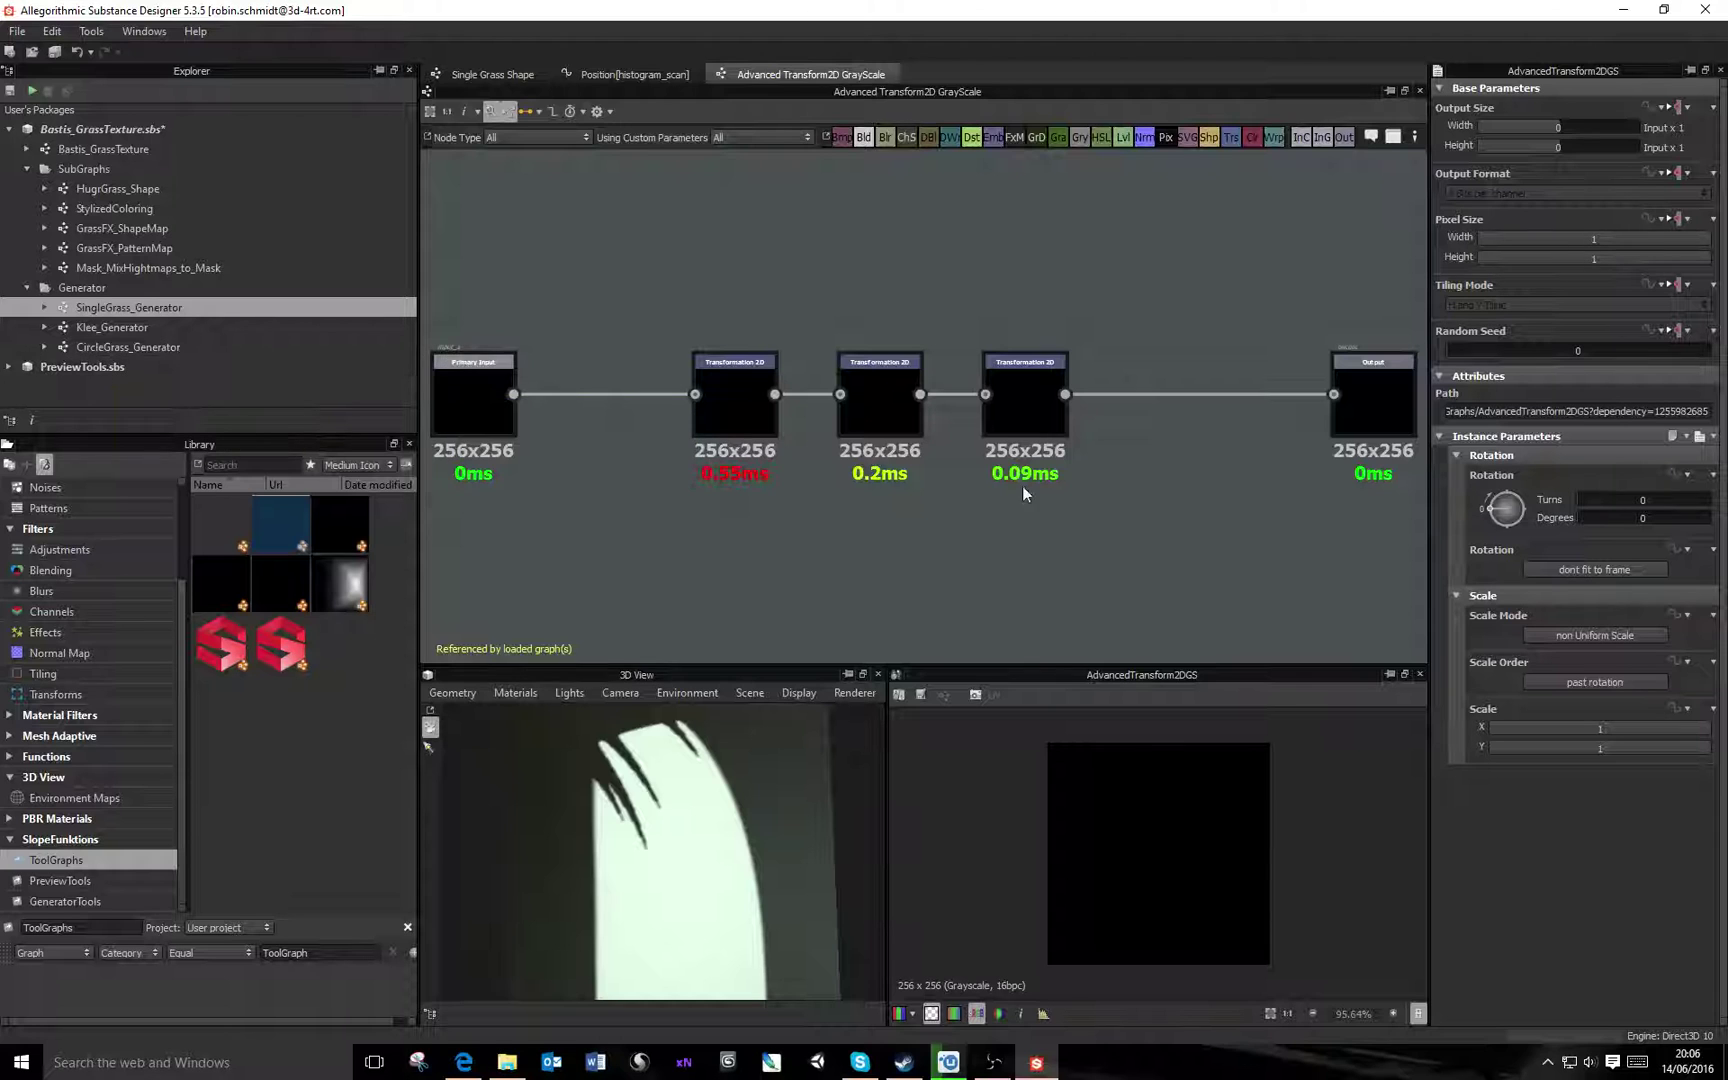
Examine the chain of Transformation 2D nodes from input to output and show the AdvancedTransform2DGS graph's own parameters
{"action": "scroll", "coordinate": [1154, 491], "scroll_direction": "down", "scroll_amount": 3}
{"action": "scroll", "coordinate": [1154, 491], "scroll_direction": "up", "scroll_amount": 3}
{"action": "middle_click_drag", "start_coordinate": [668, 416], "coordinate": [975, 421]}
{"action": "middle_click_drag", "start_coordinate": [1270, 428], "coordinate": [1220, 455]}
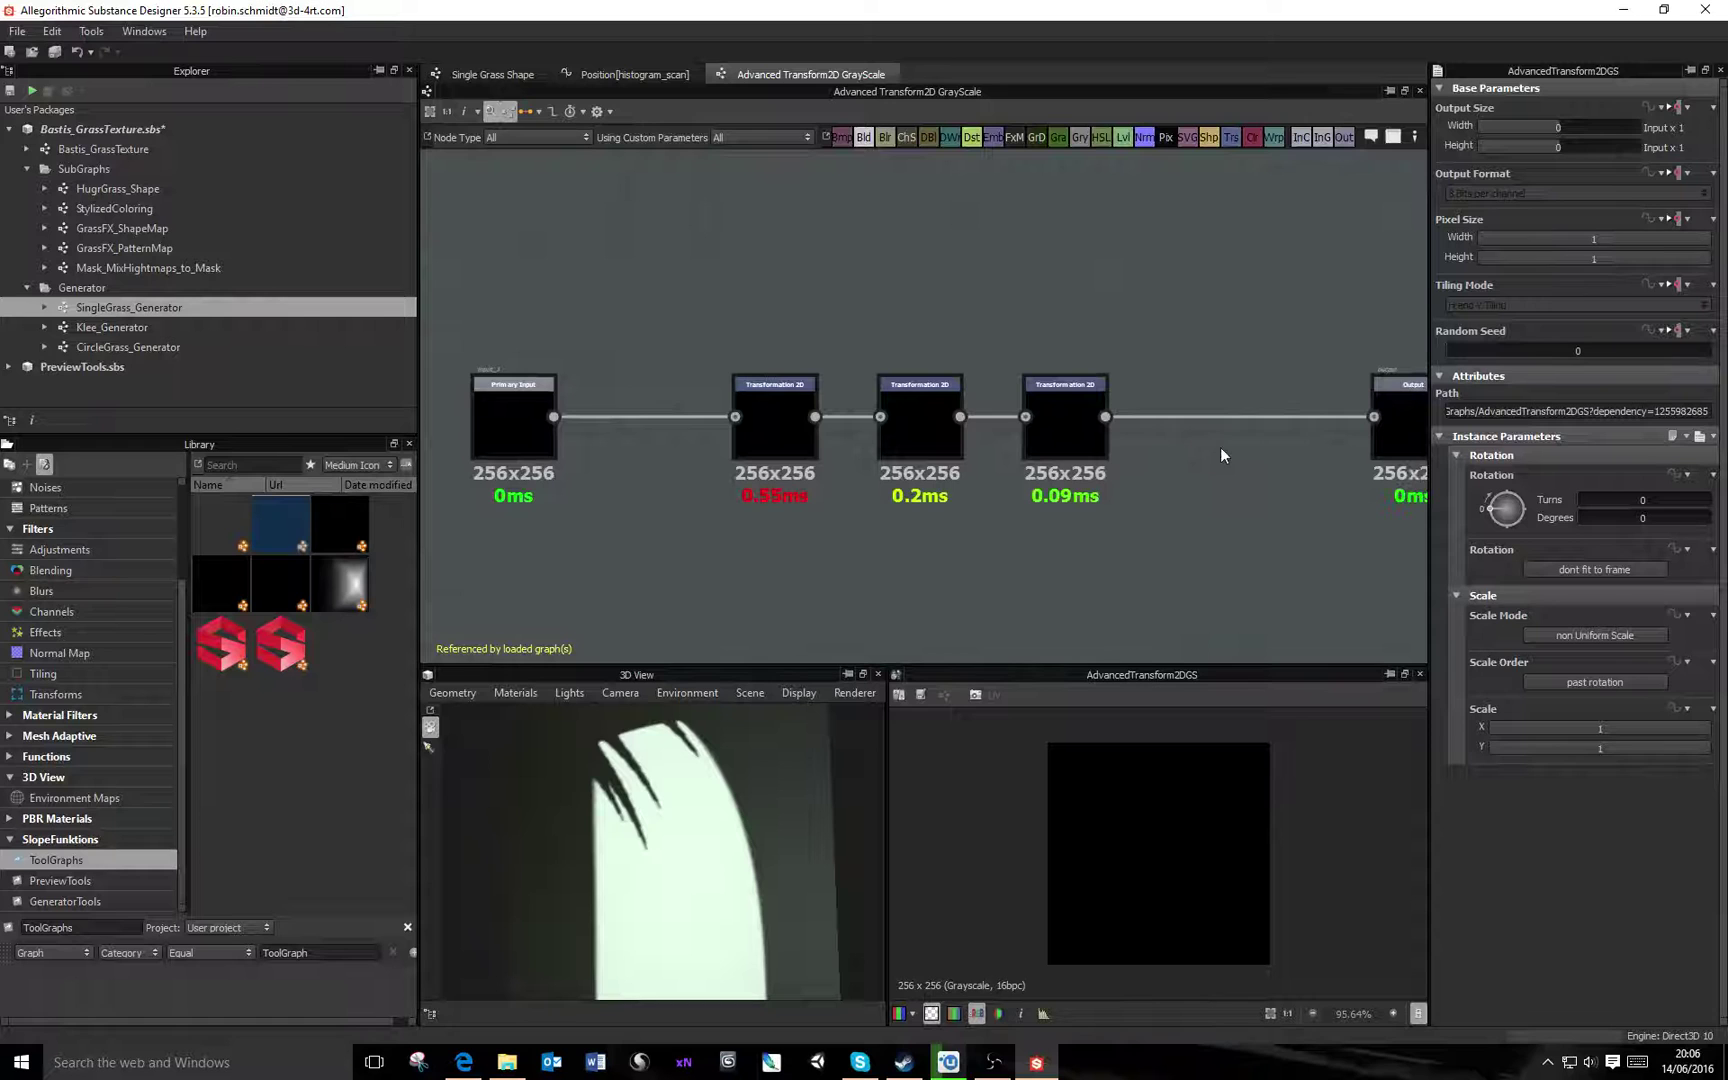
{"action": "left_click", "coordinate": [1265, 485]}
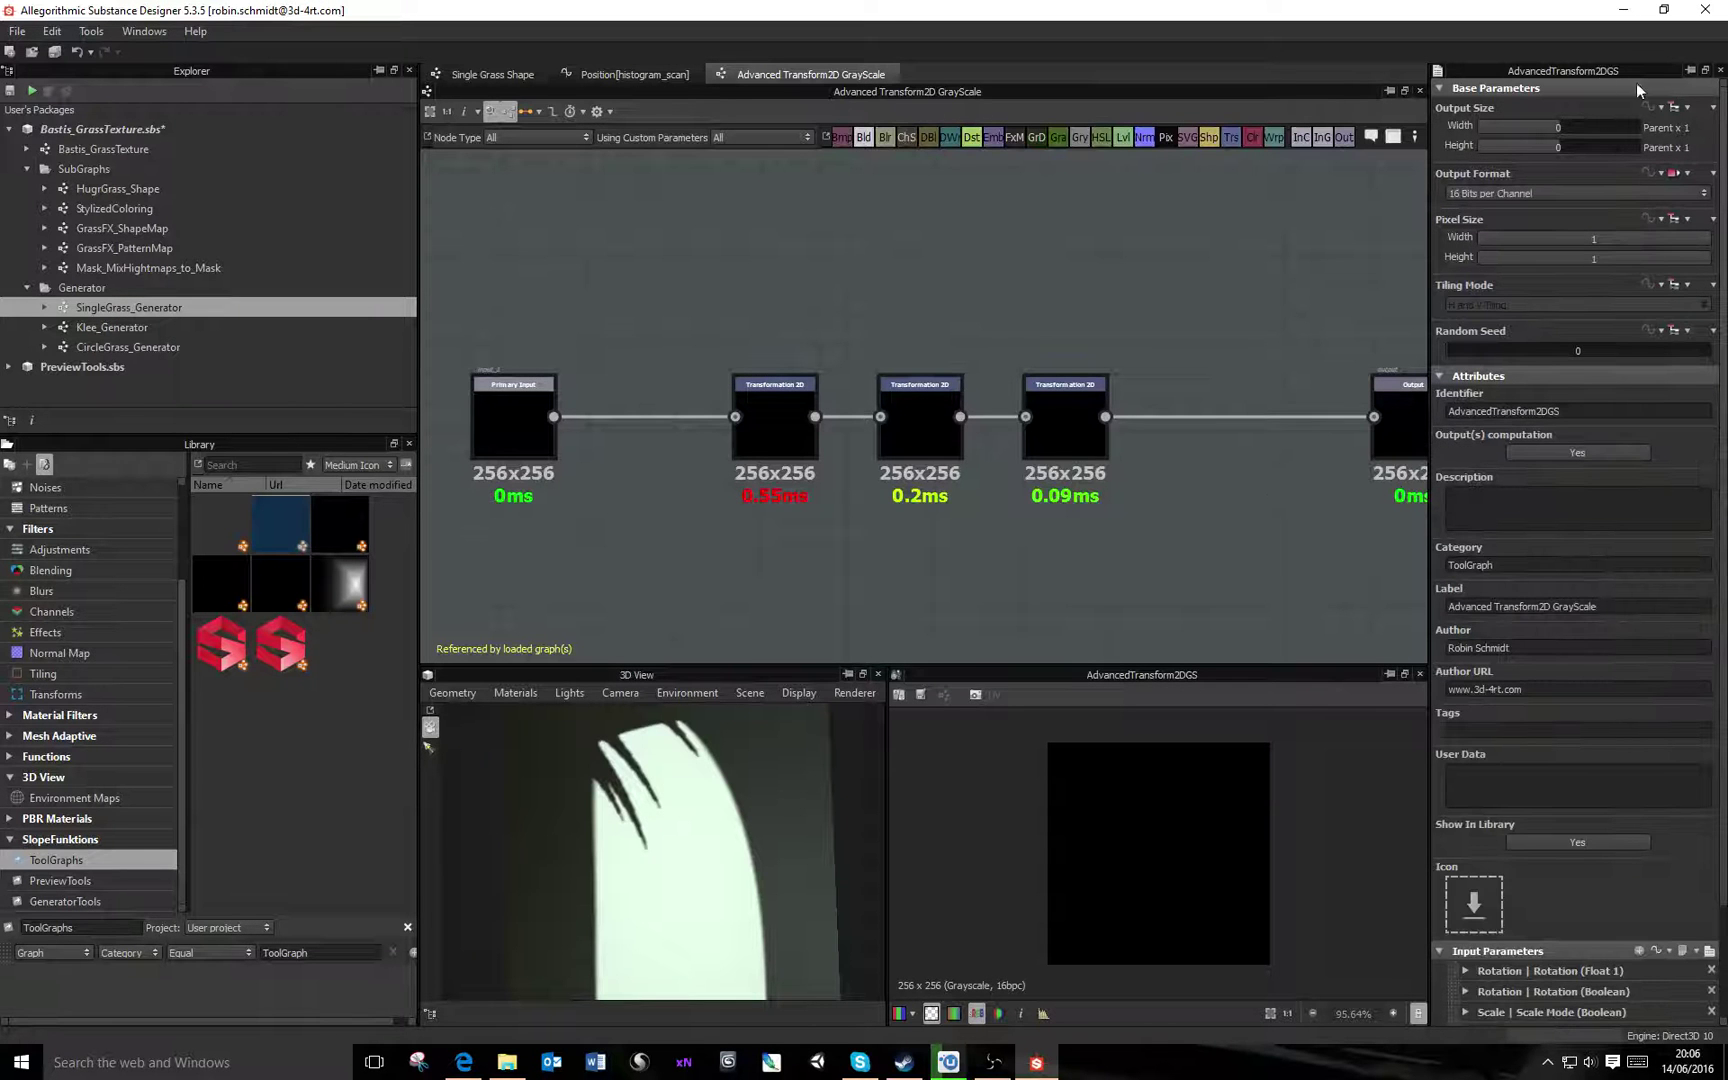
{"action": "middle_click_drag", "start_coordinate": [1395, 325], "coordinate": [1222, 348]}
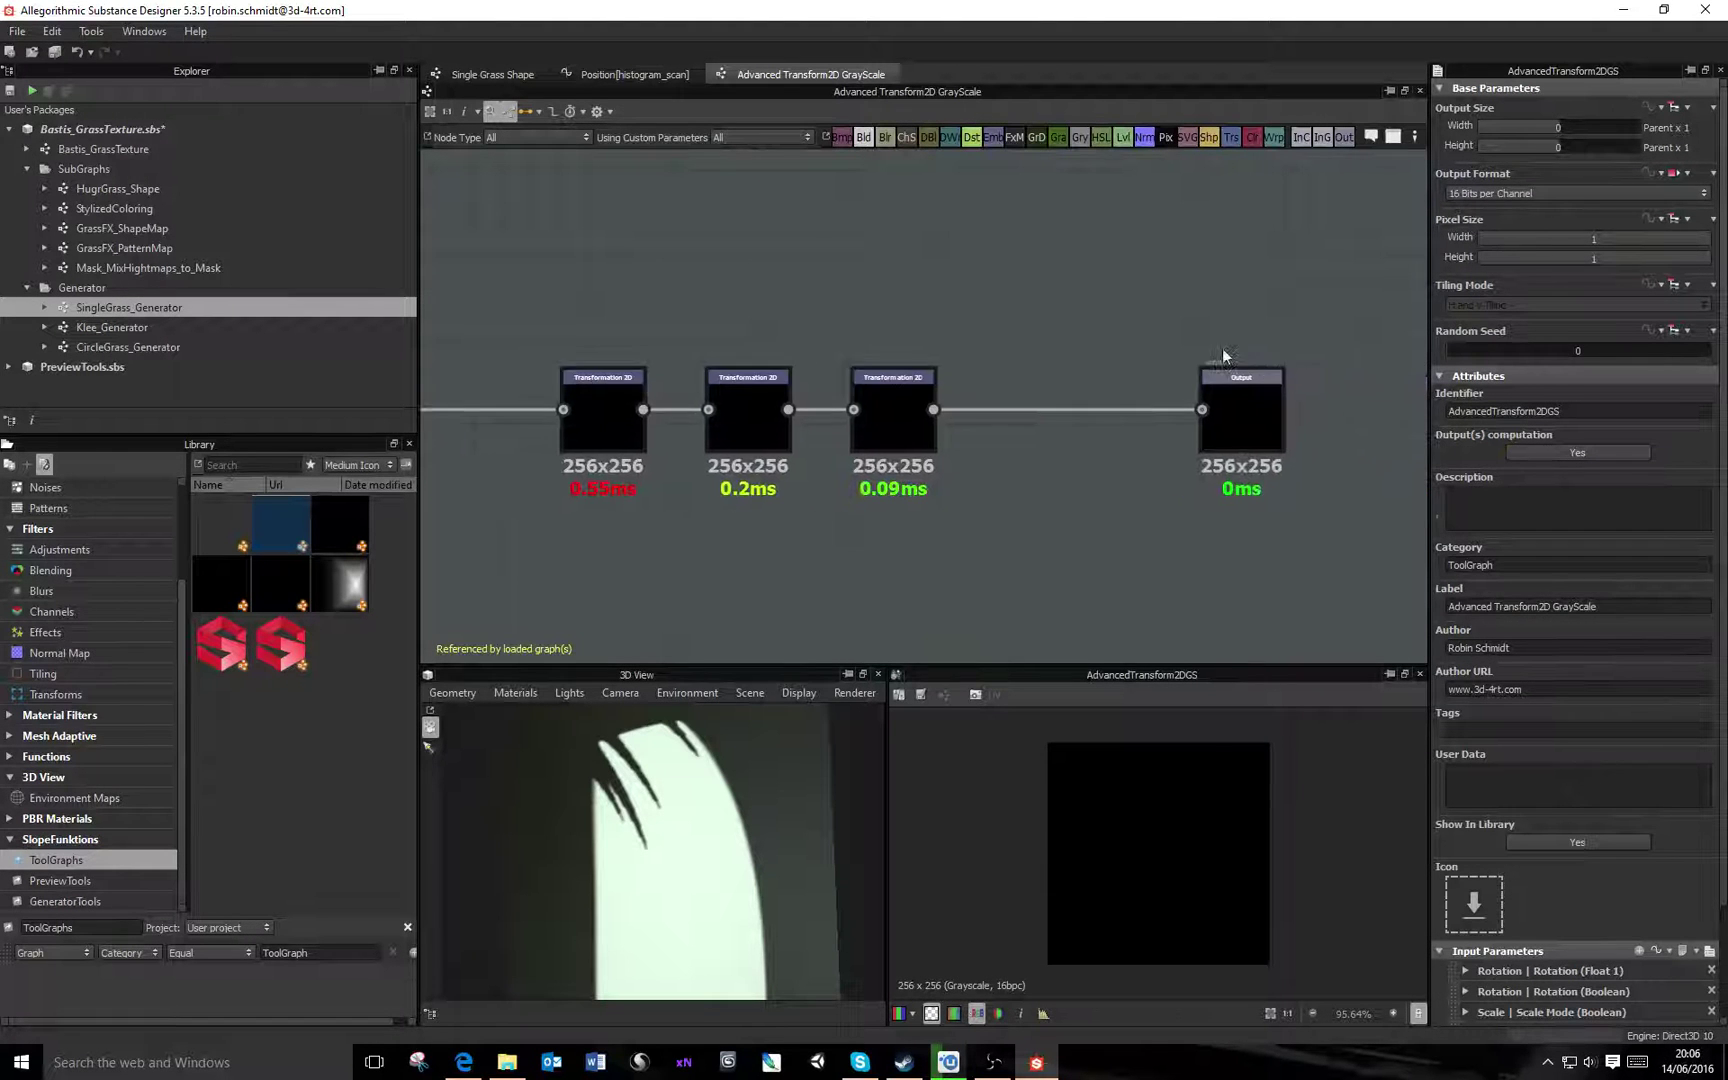
{"action": "scroll", "coordinate": [1222, 348], "scroll_direction": "down", "scroll_amount": 2}
{"action": "middle_click_drag", "start_coordinate": [1079, 360], "coordinate": [1160, 376]}
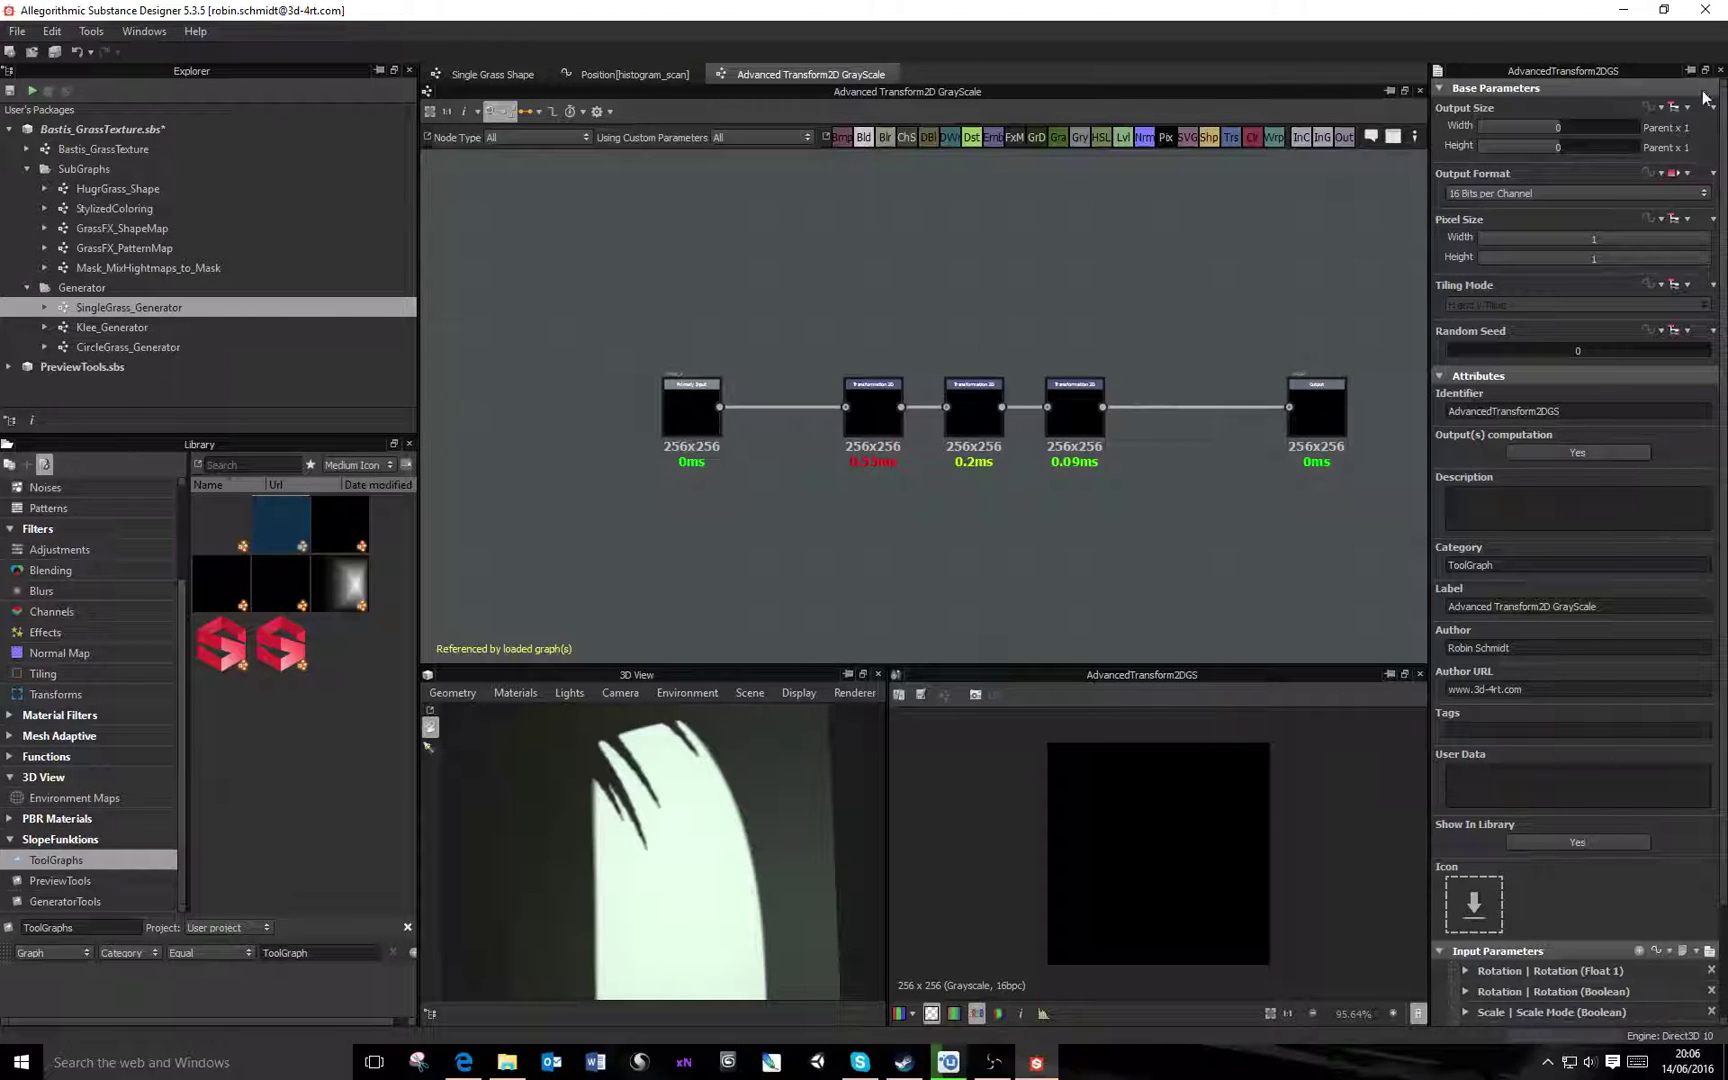
{"action": "scroll", "coordinate": [1334, 401], "scroll_direction": "up", "scroll_amount": 2}
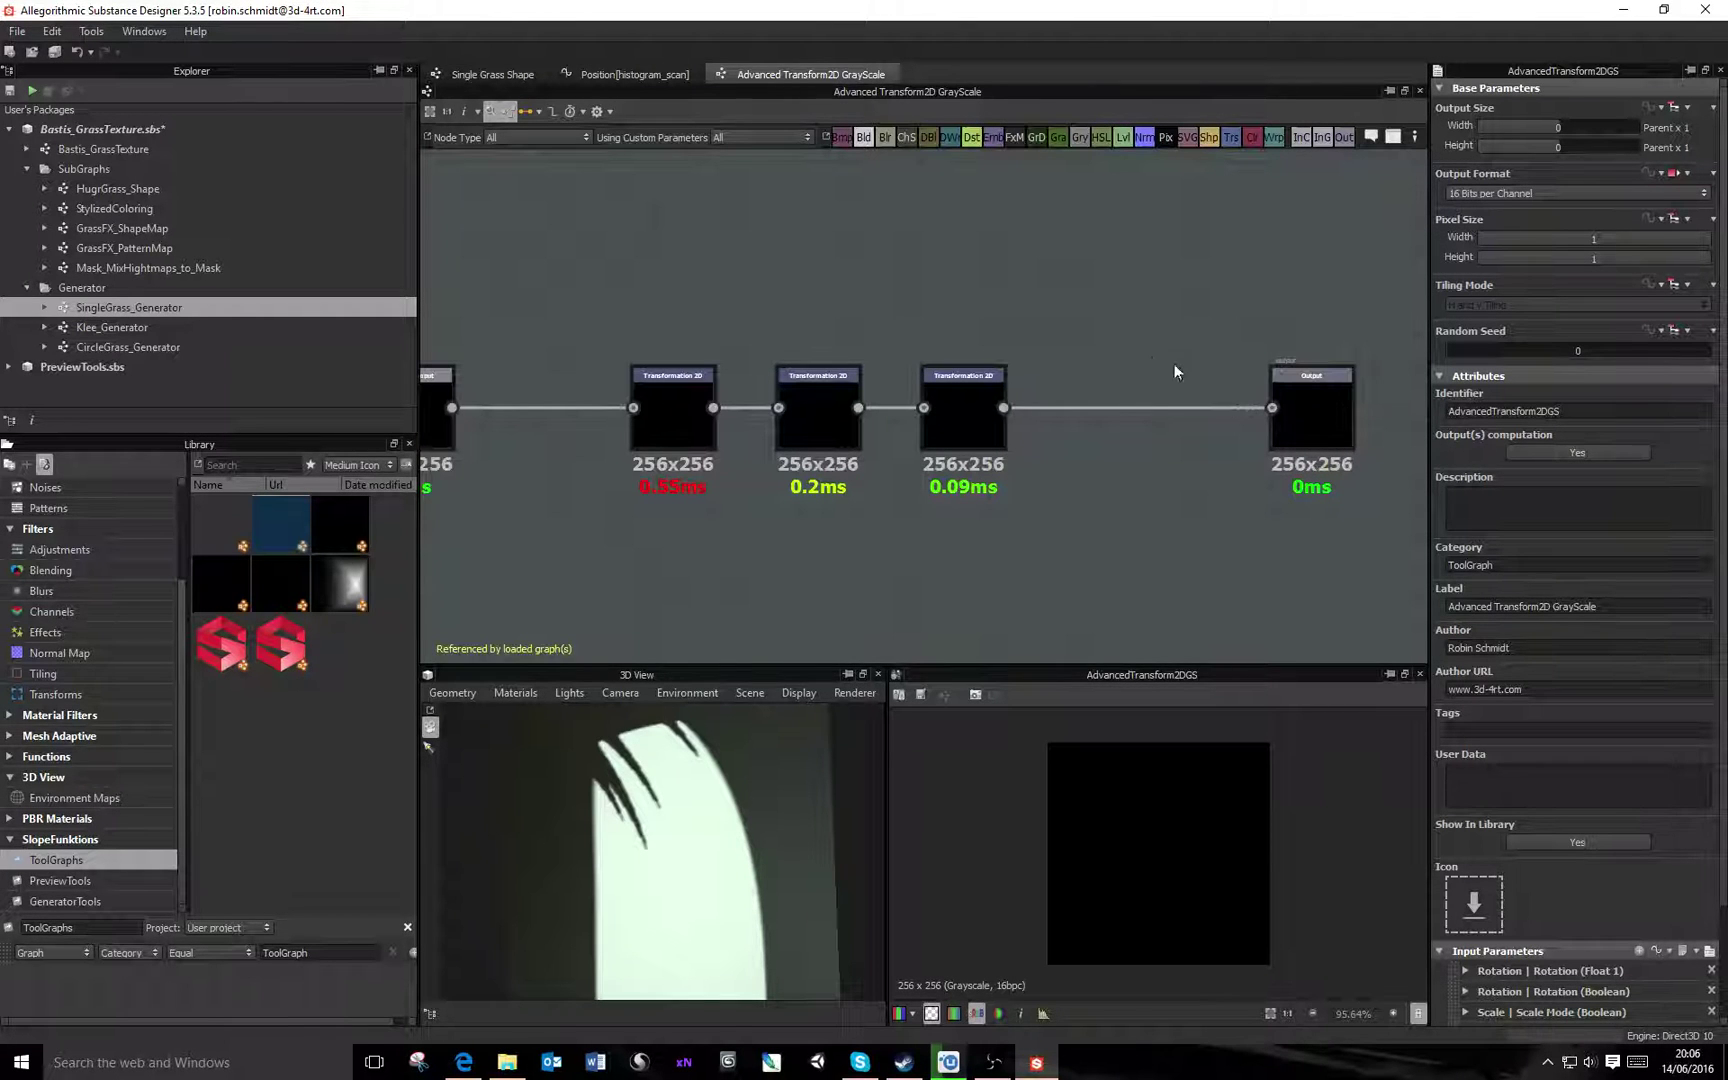
Go through the AdvancedTransform2DGS graph's Category, Label, Author, Author URL, User Data and Tags attributes without changing them
{"action": "double_click", "coordinate": [1470, 565]}
{"action": "left_click", "coordinate": [1649, 609]}
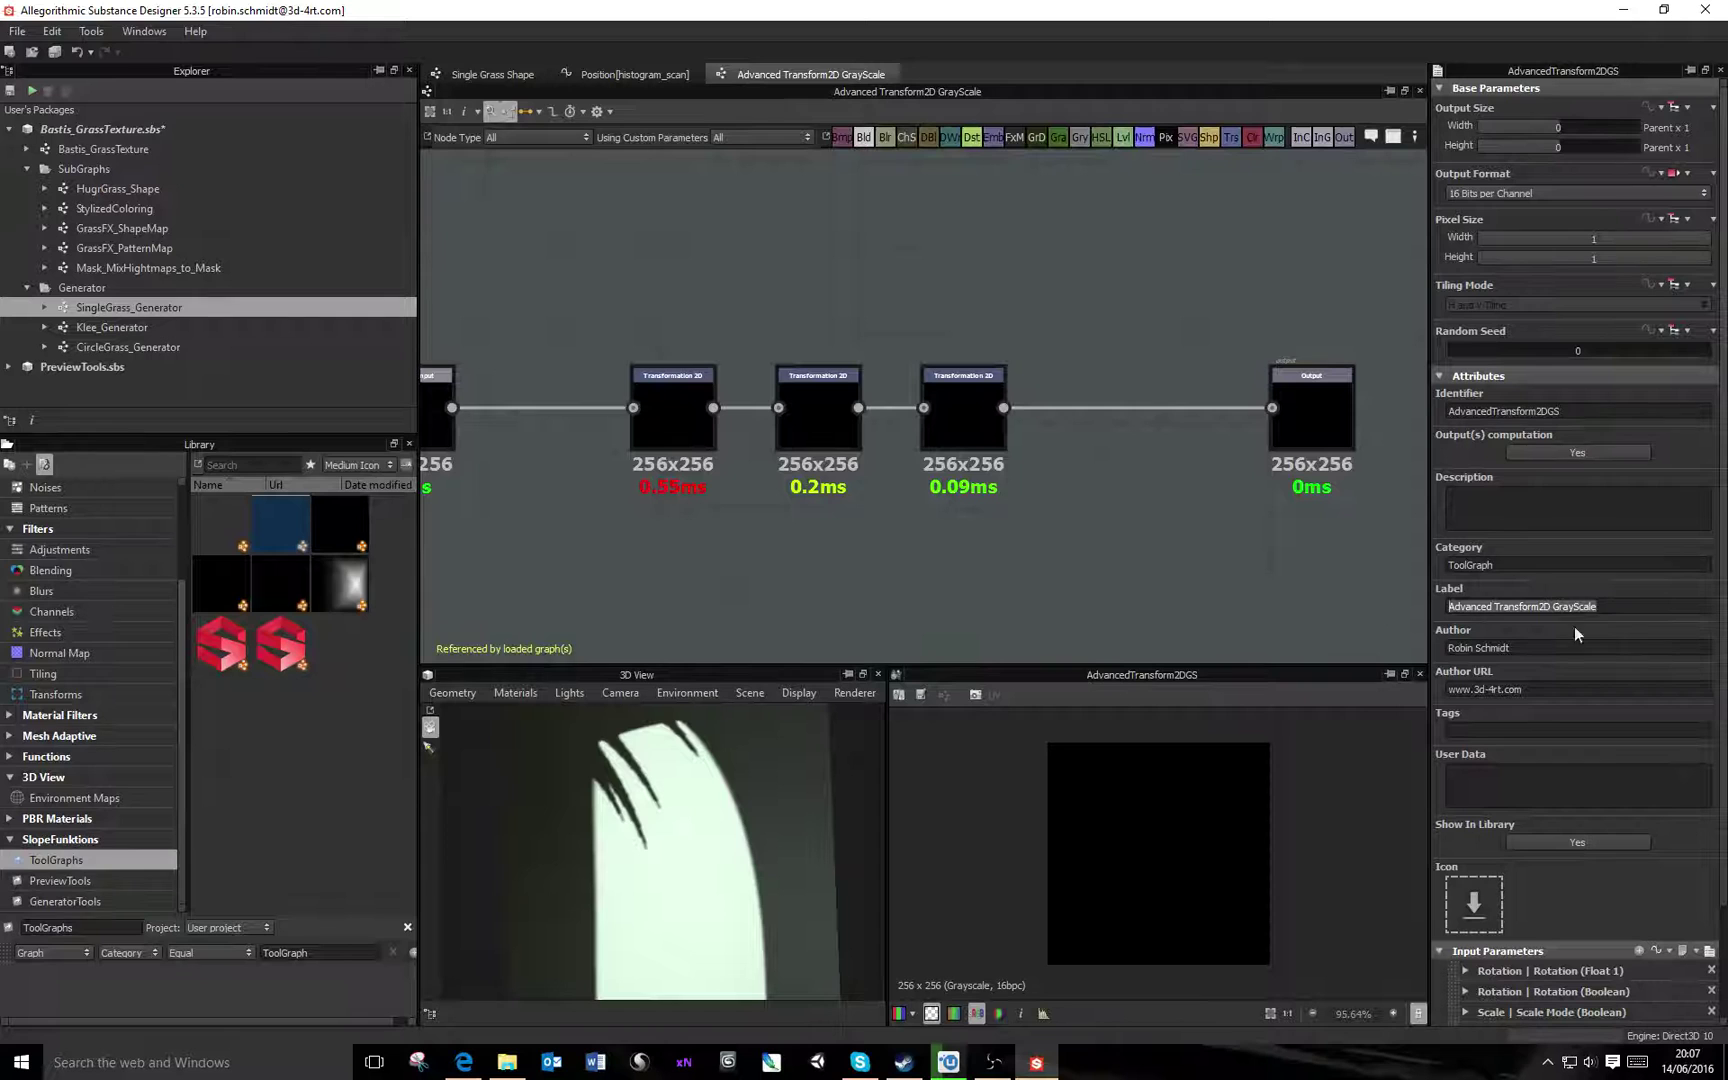
{"action": "double_click", "coordinate": [1492, 648]}
{"action": "double_click", "coordinate": [1461, 648]}
{"action": "left_click", "coordinate": [1520, 690]}
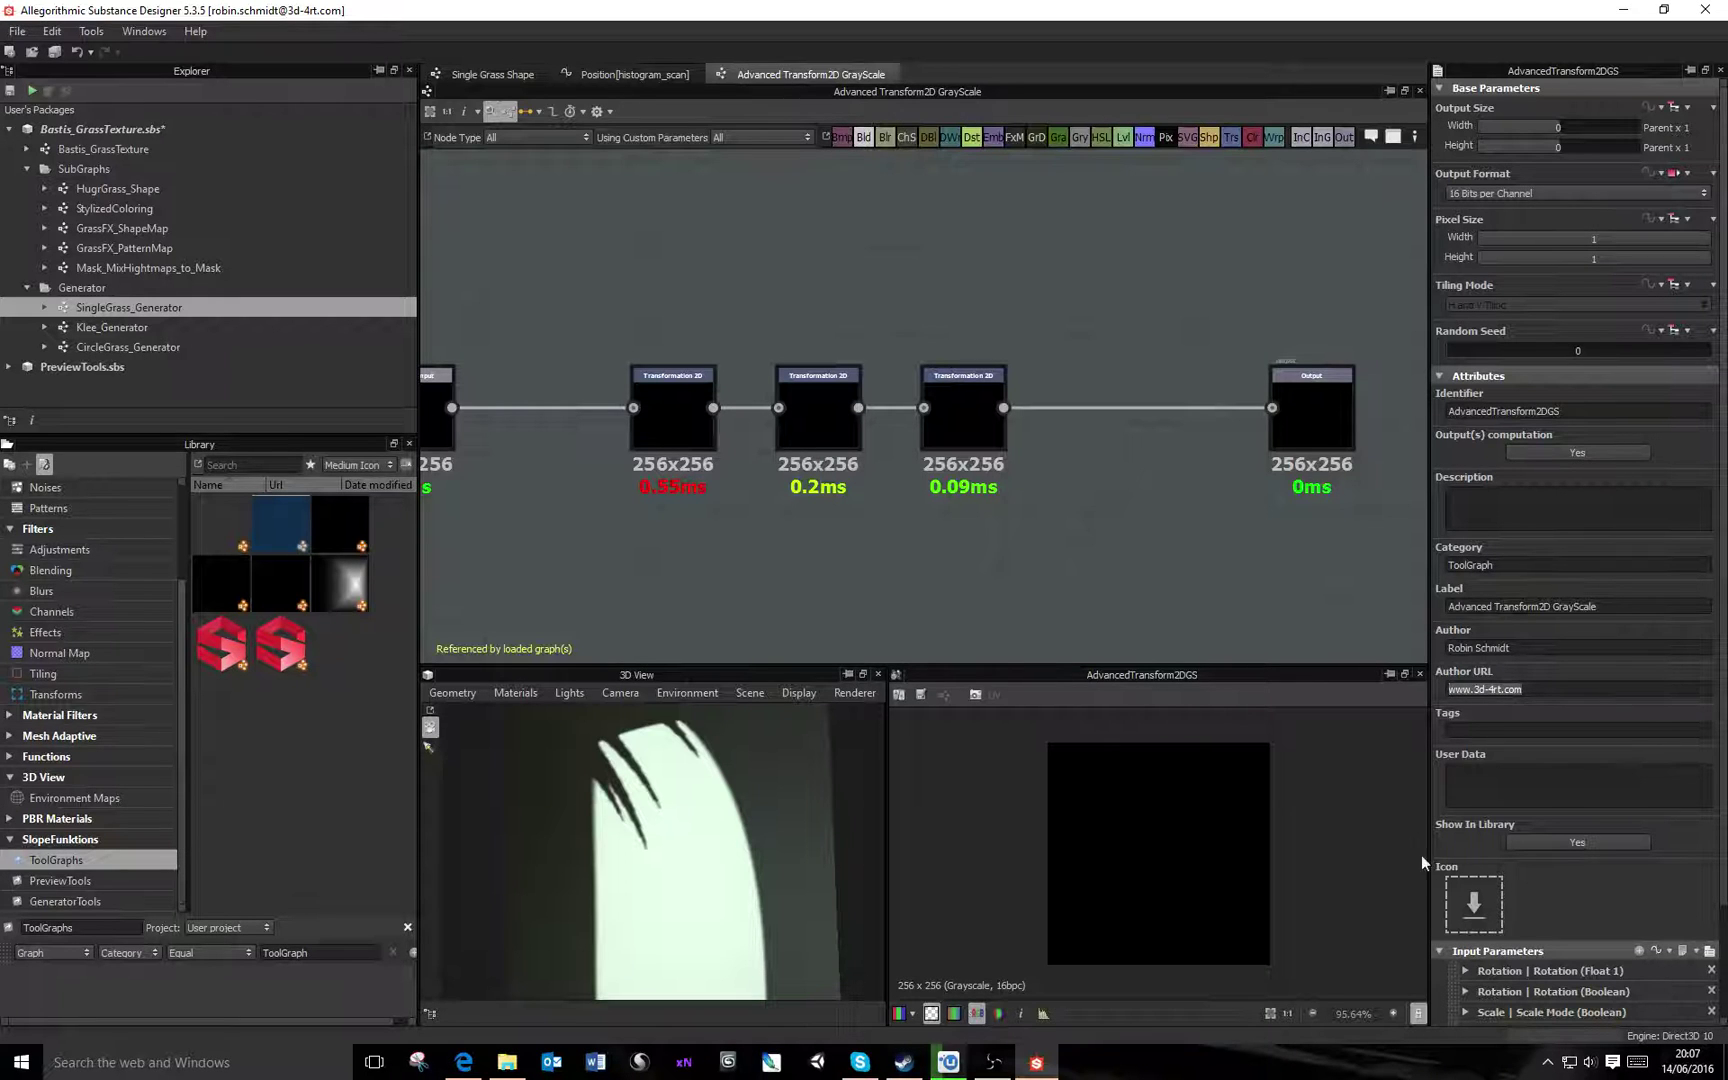
{"action": "left_click", "coordinate": [1502, 748]}
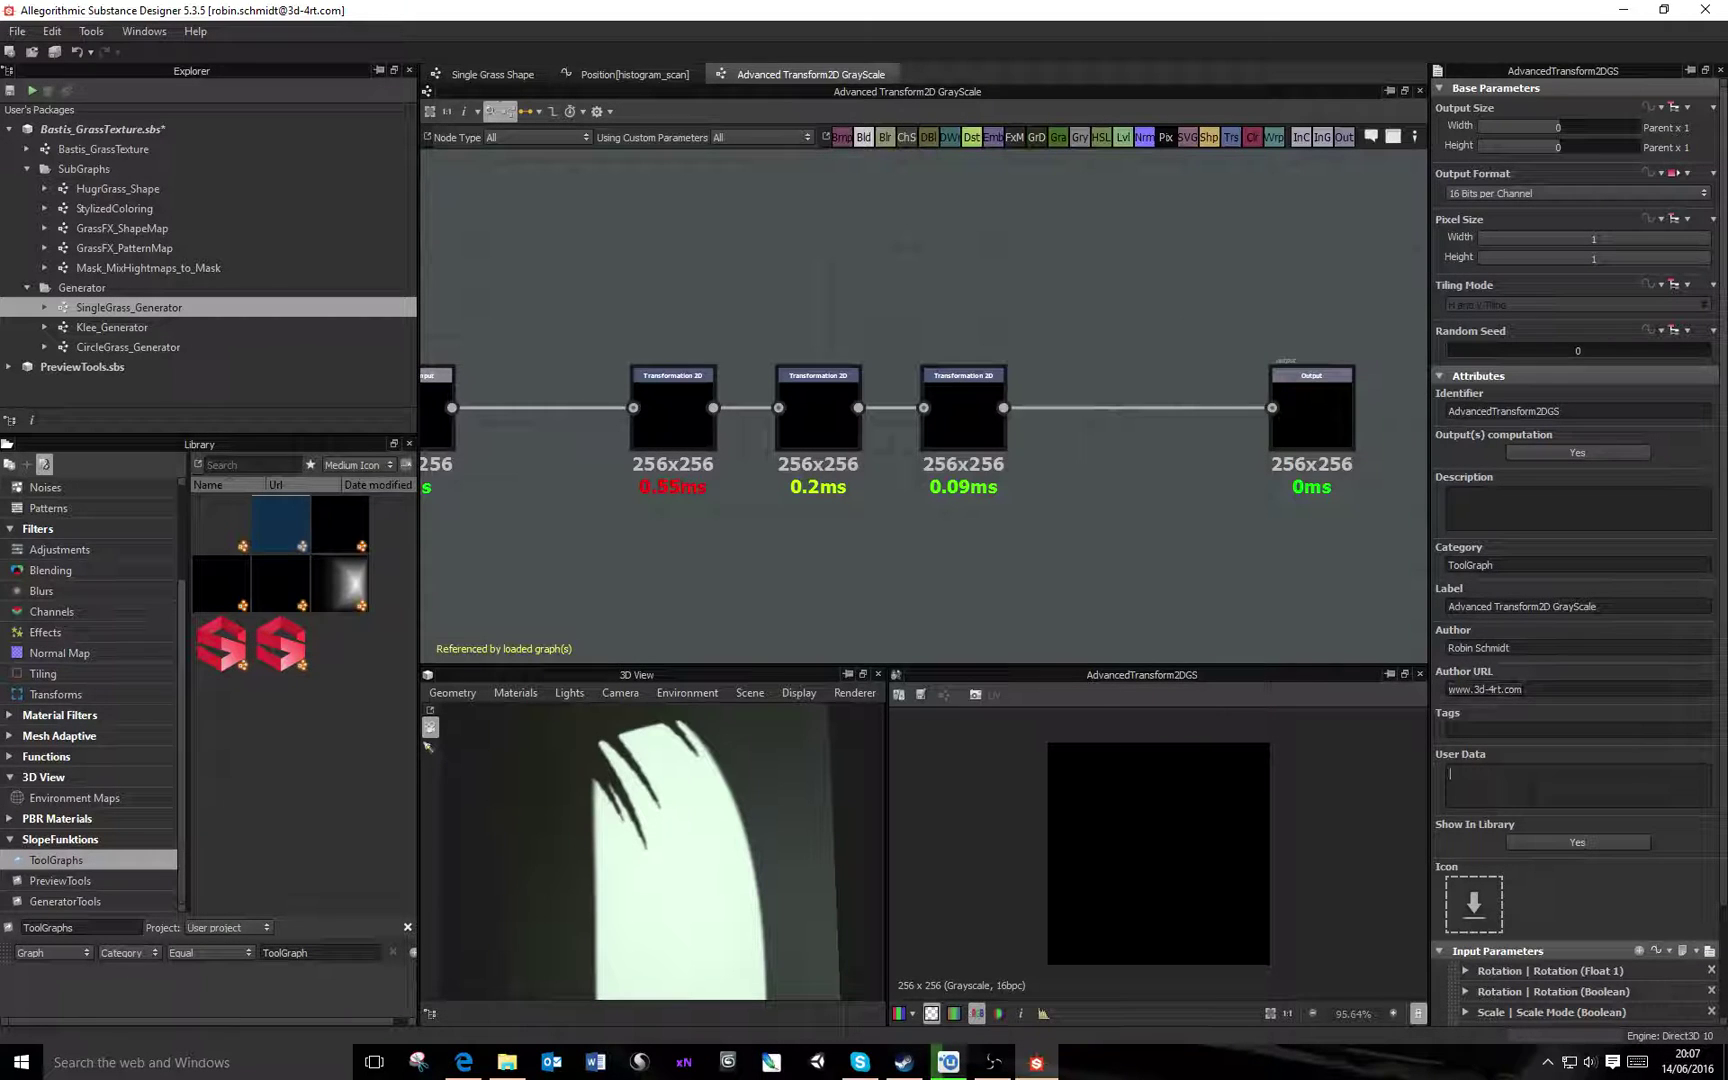
{"action": "left_click", "coordinate": [1521, 731]}
Compare the ToolGraphs filter's attribute and comparison options with the graph's attributes, and show its input parameters and output images
{"action": "left_click", "coordinate": [128, 953]}
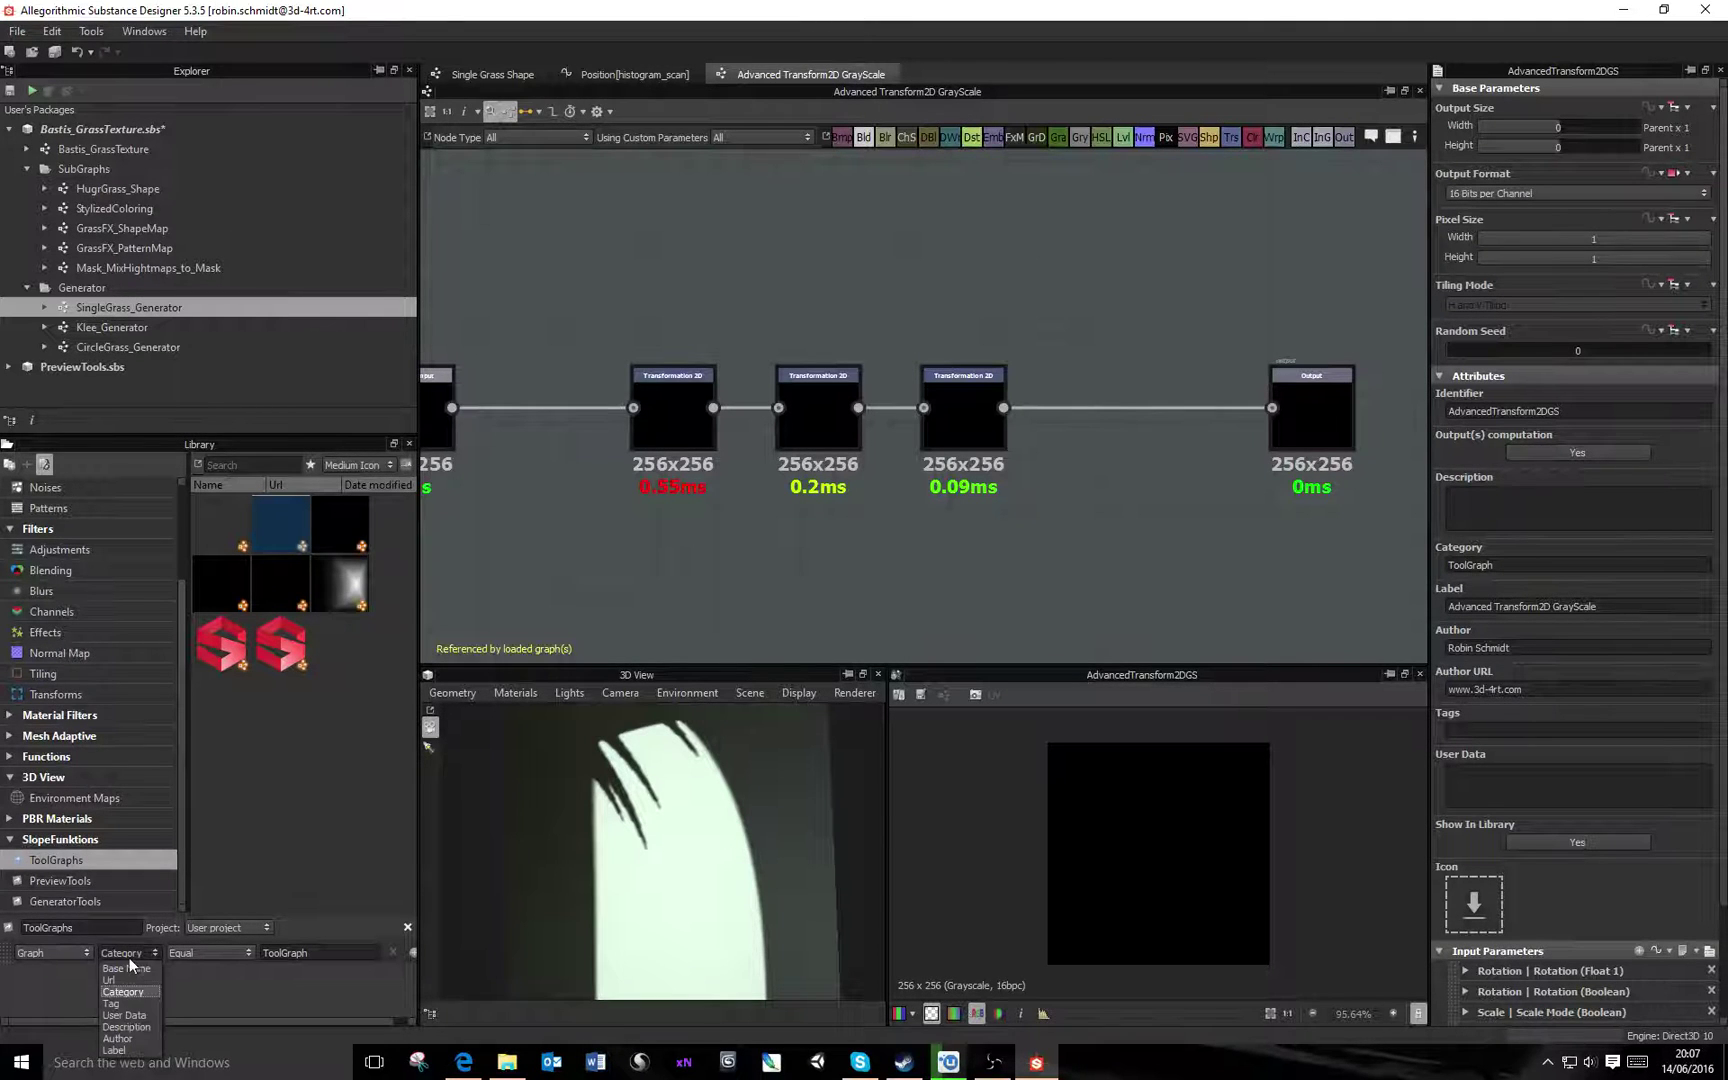
{"action": "left_click", "coordinate": [274, 998]}
{"action": "left_click", "coordinate": [209, 952]}
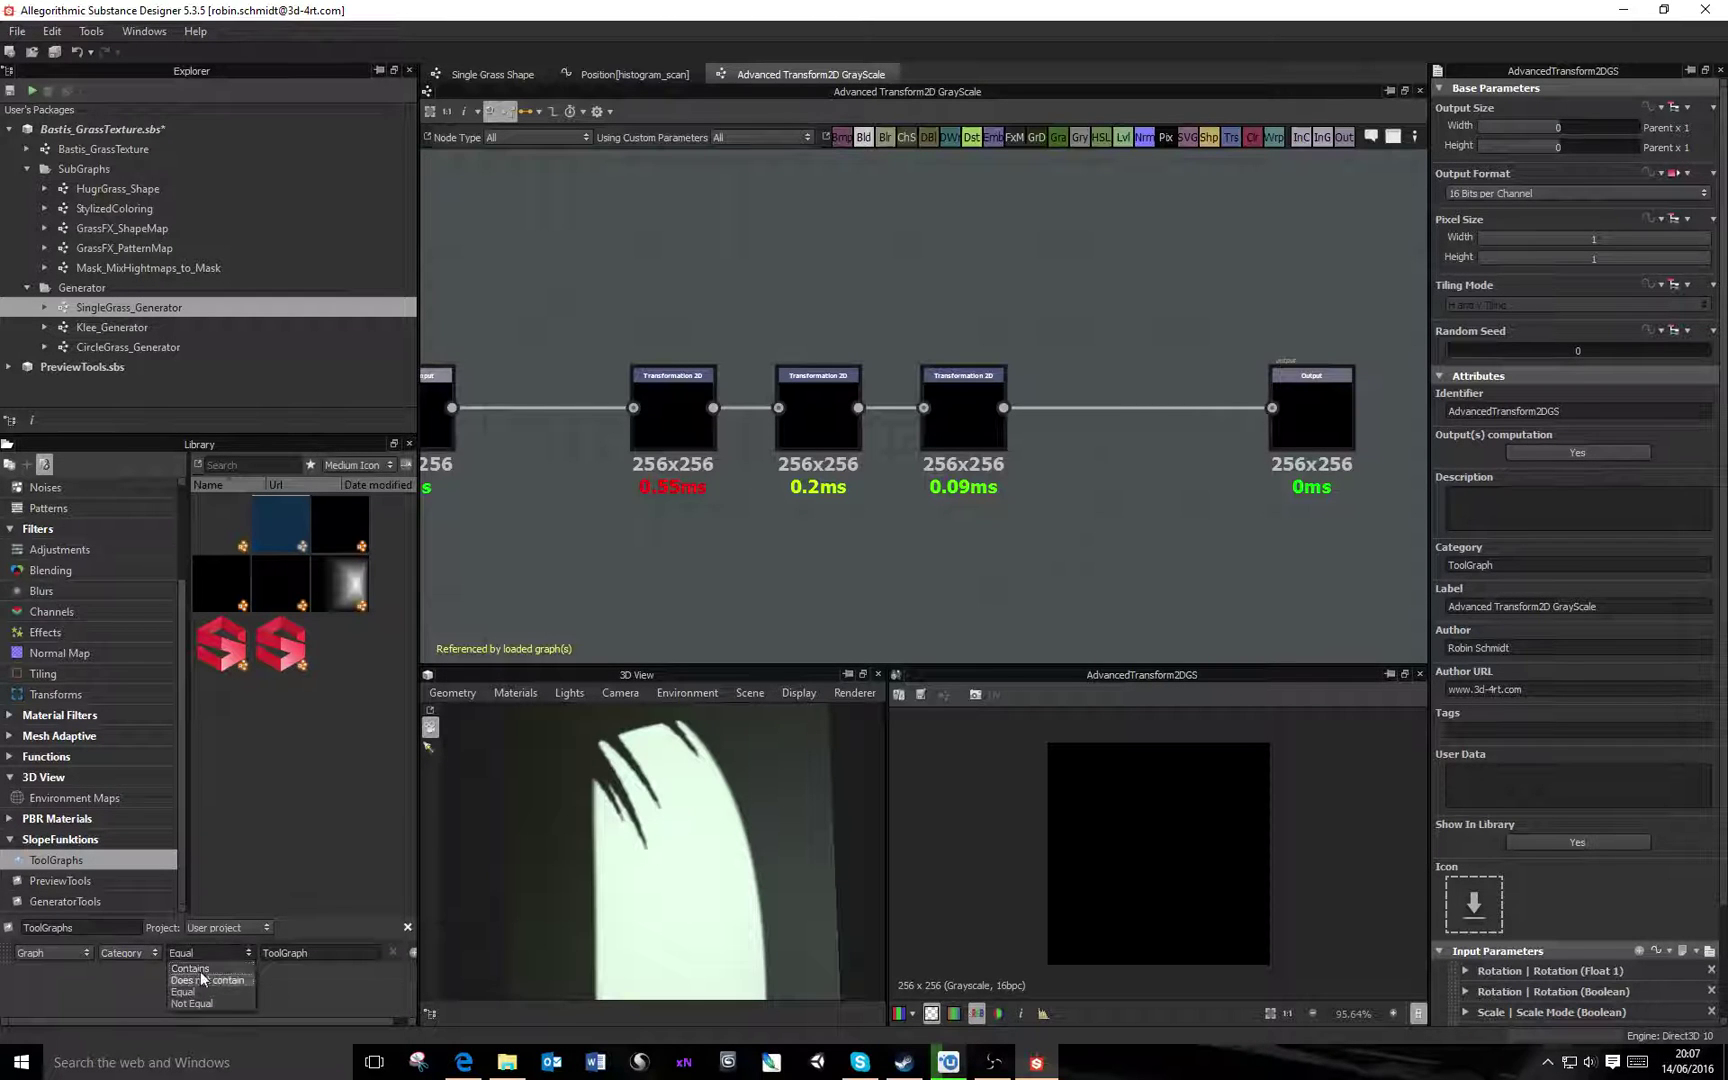
{"action": "left_click", "coordinate": [354, 992]}
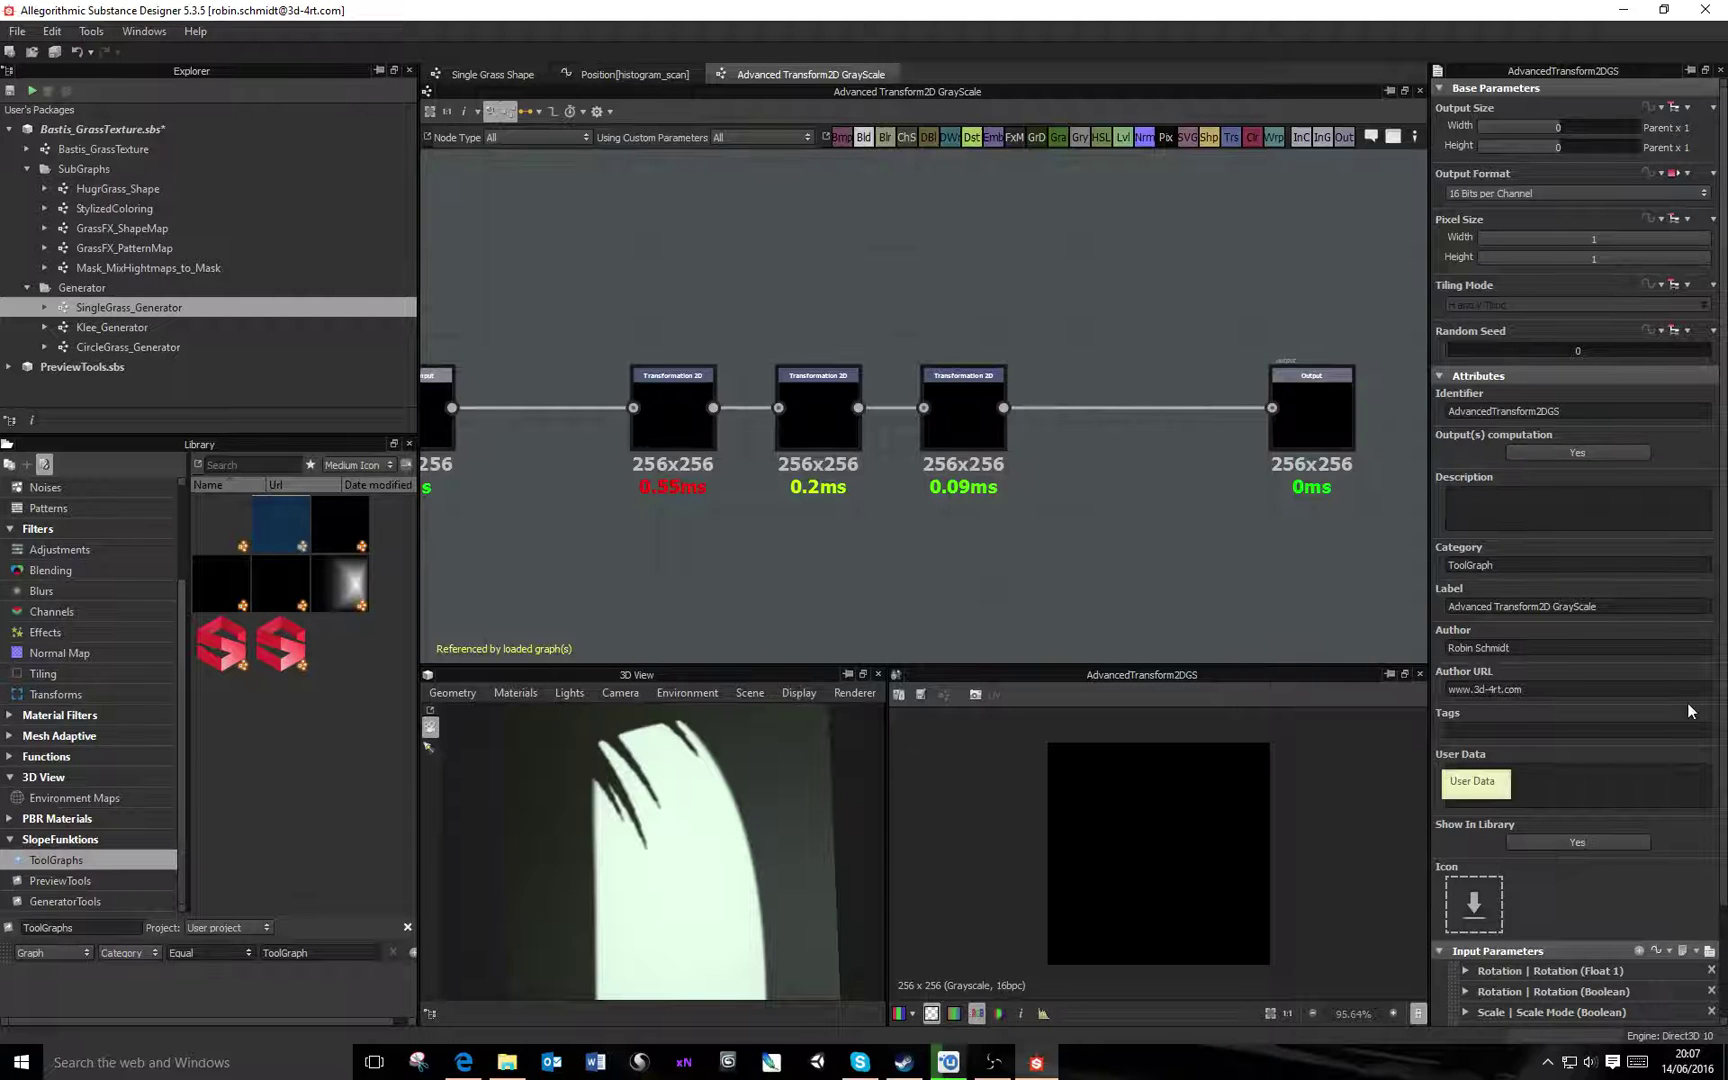
{"action": "scroll", "coordinate": [1585, 885], "scroll_direction": "down", "scroll_amount": 2}
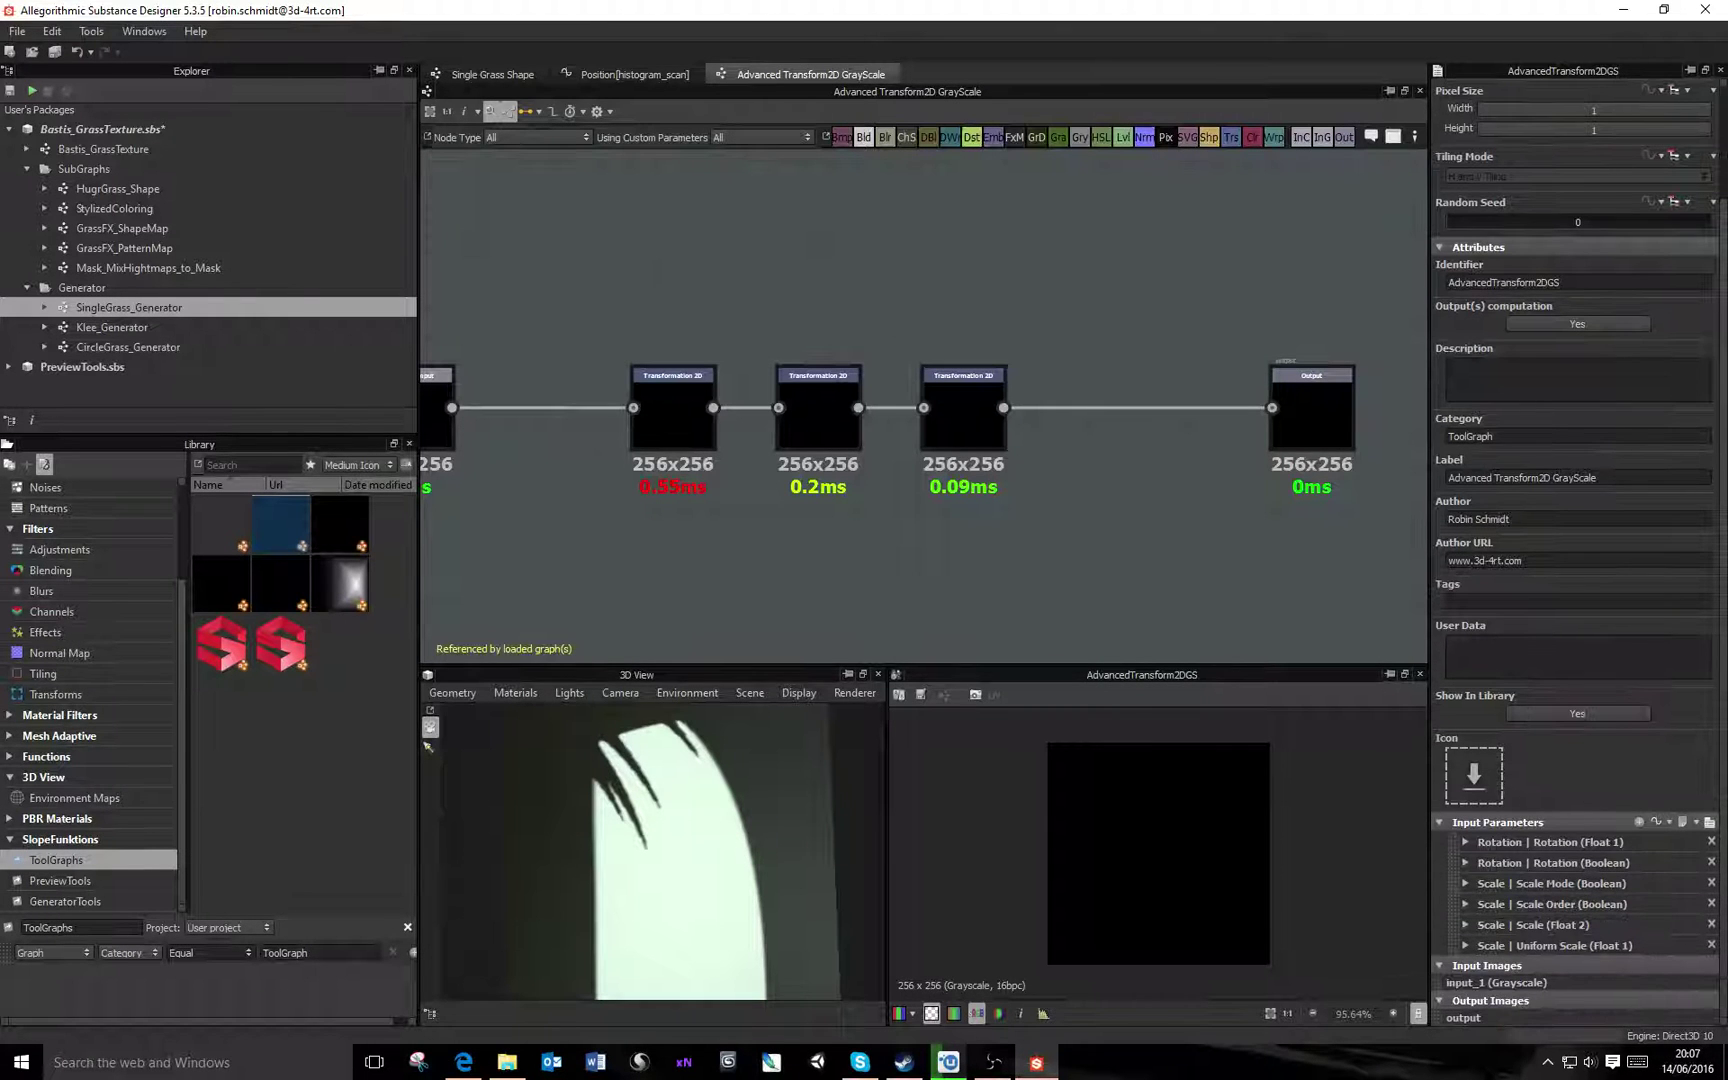
Close the PreviewTools.sbs package and go back to the SingleGrass_Generator graph
{"action": "left_click", "coordinate": [58, 367]}
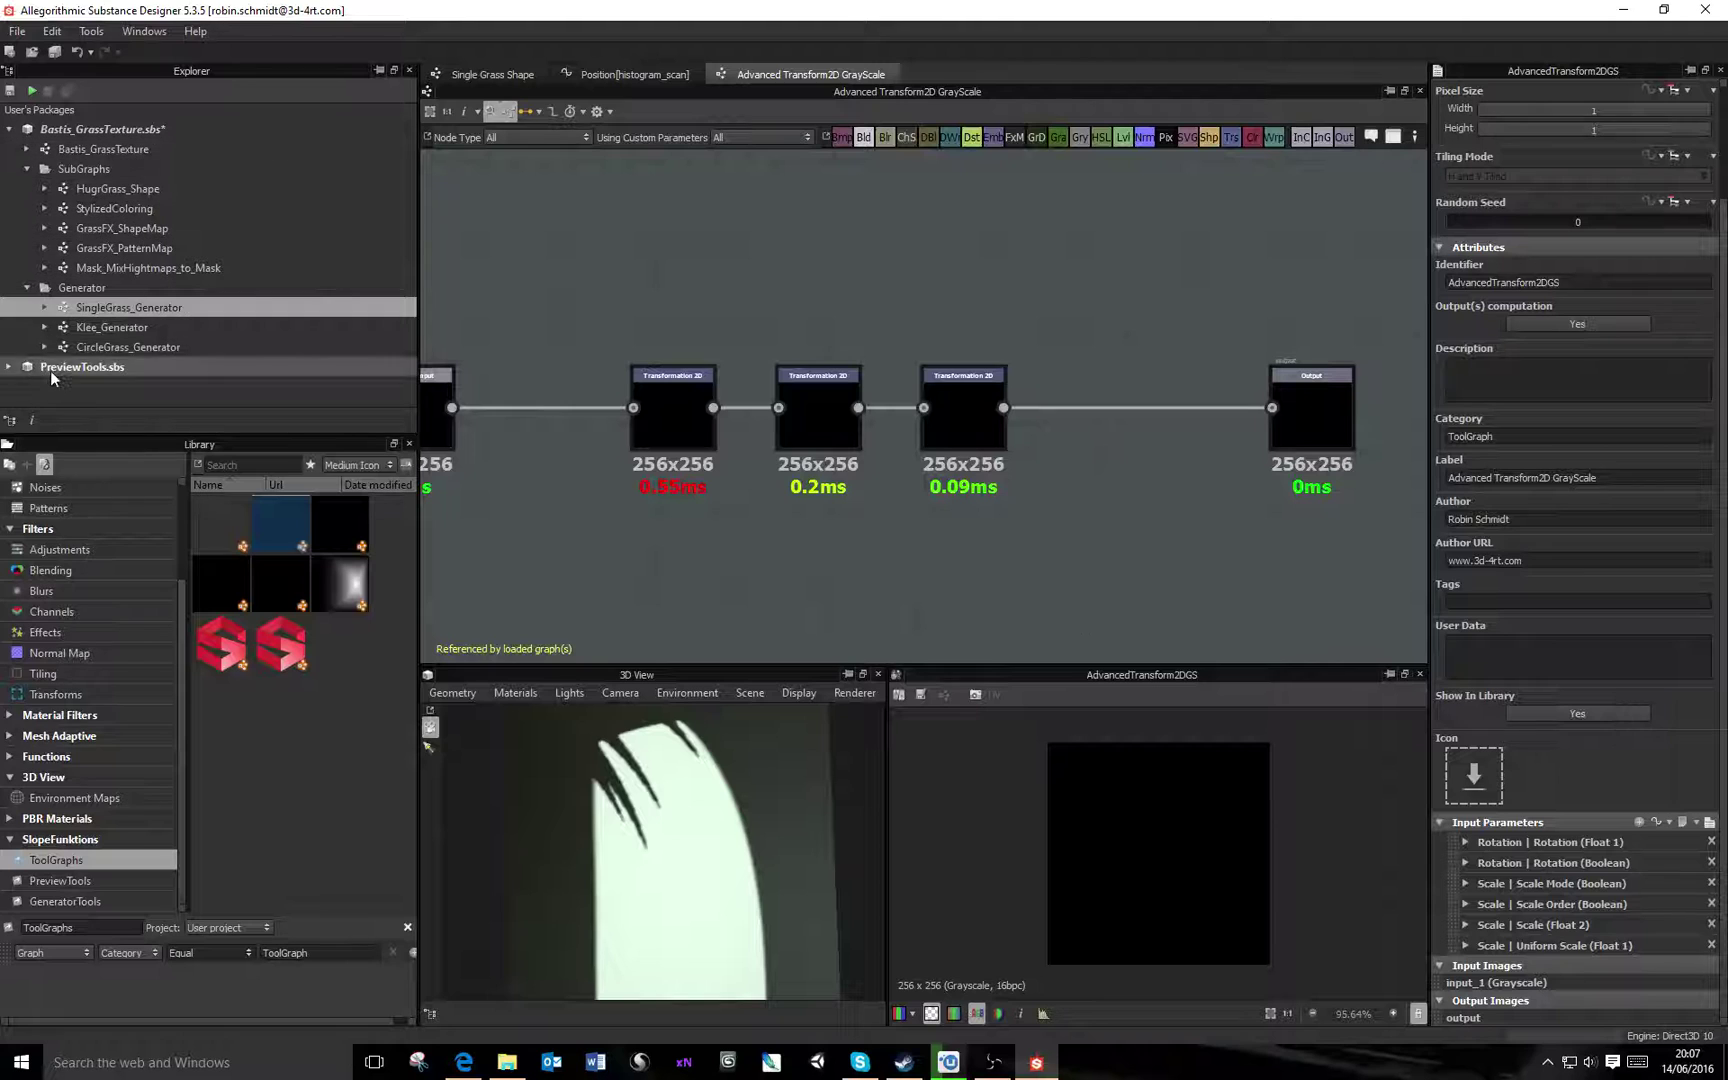
{"action": "right_click", "coordinate": [70, 370]}
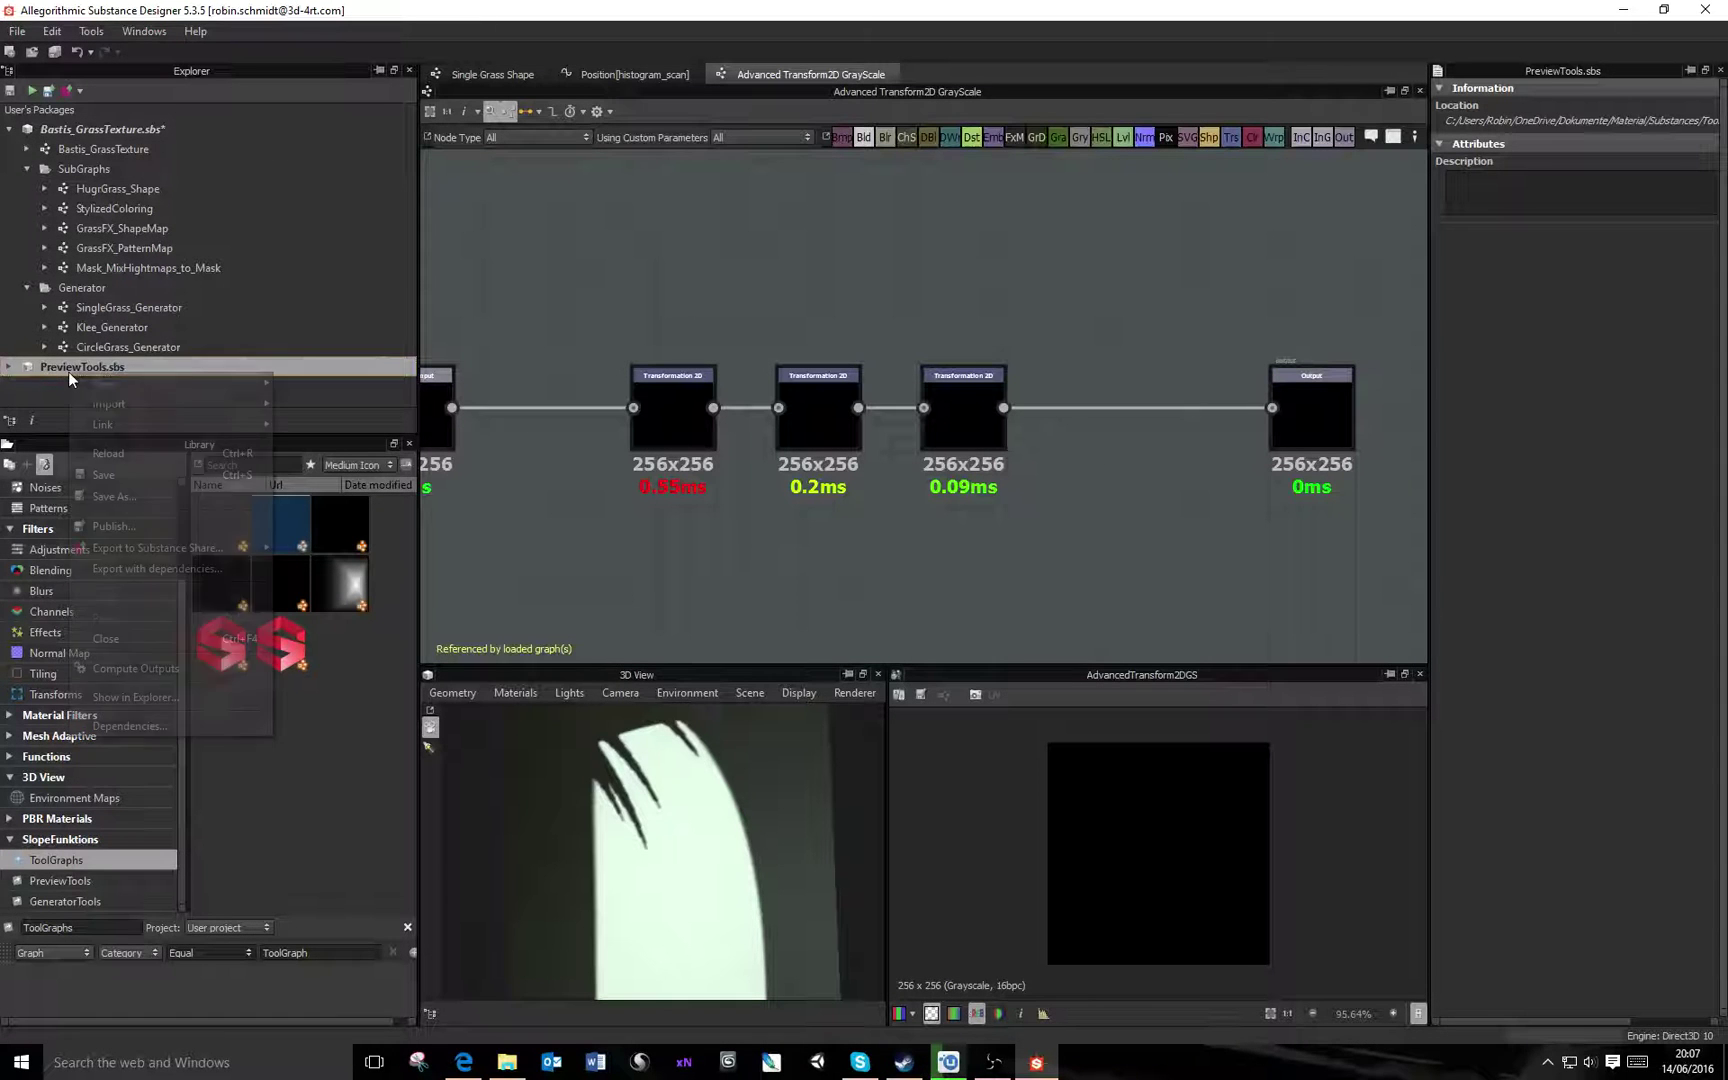
{"action": "left_click", "coordinate": [110, 638]}
{"action": "left_click", "coordinate": [107, 128]}
{"action": "right_click", "coordinate": [107, 128]}
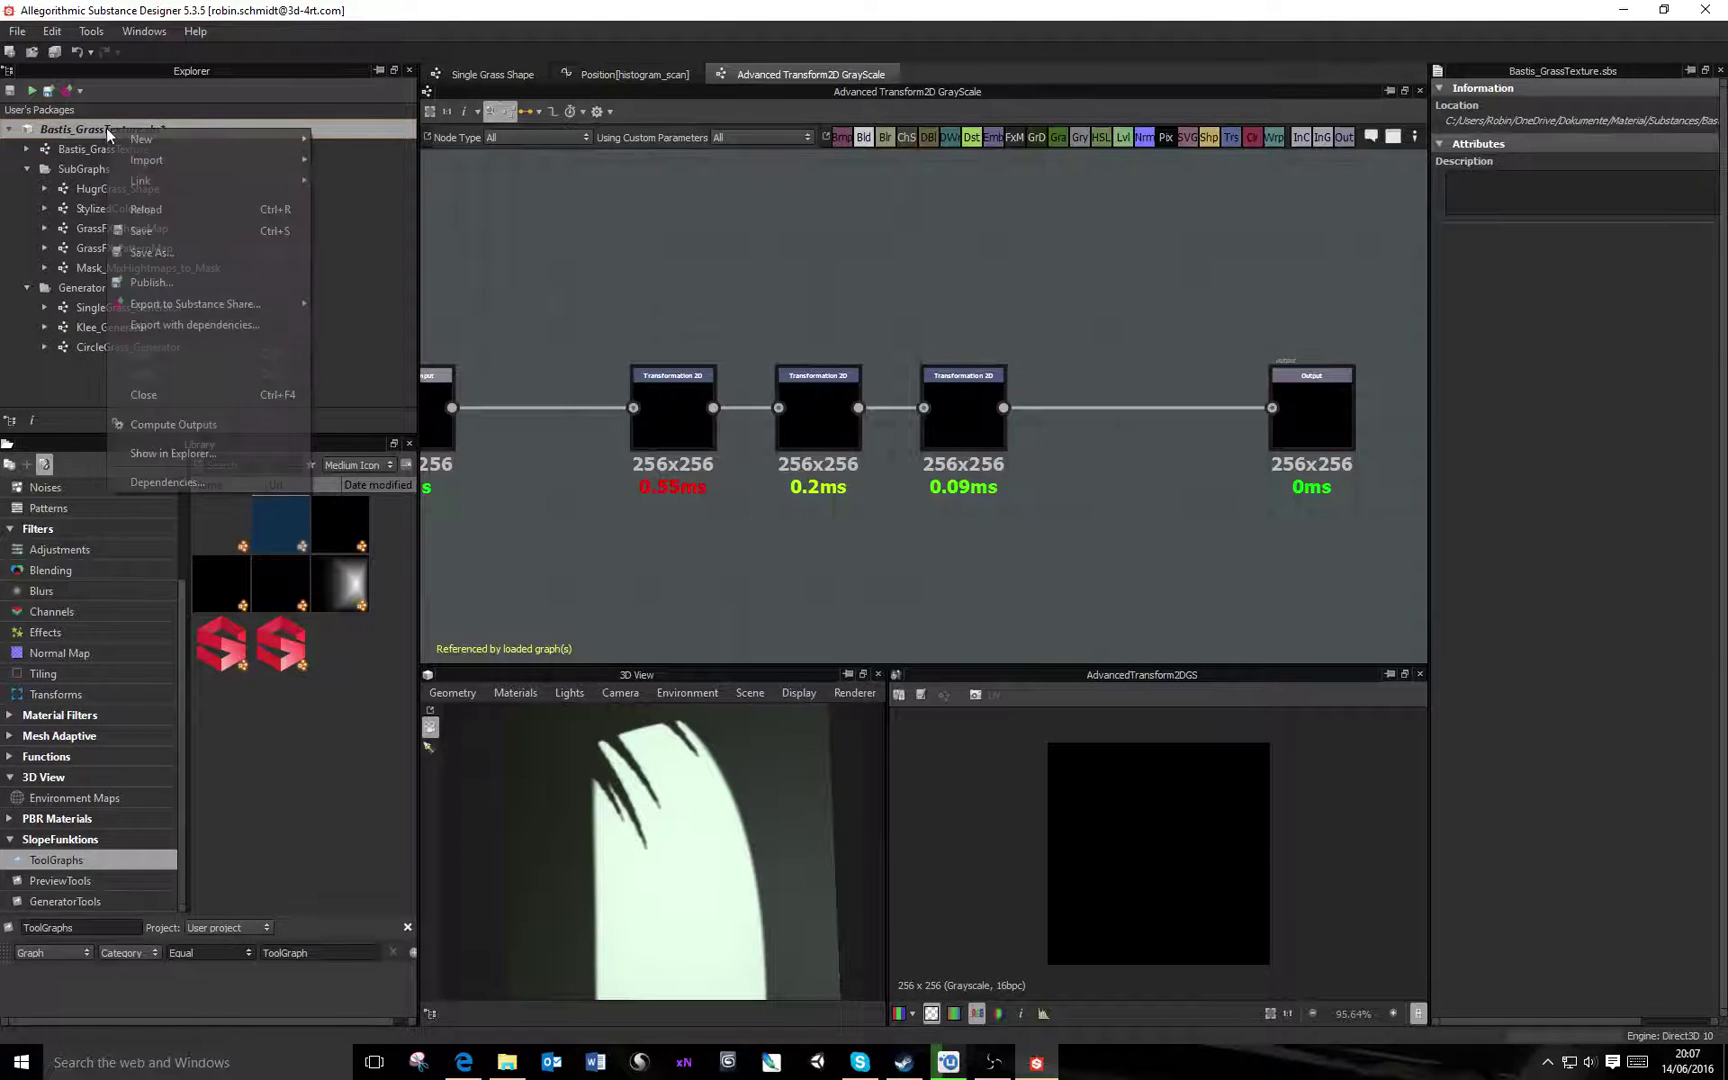
{"action": "left_click", "coordinate": [676, 274]}
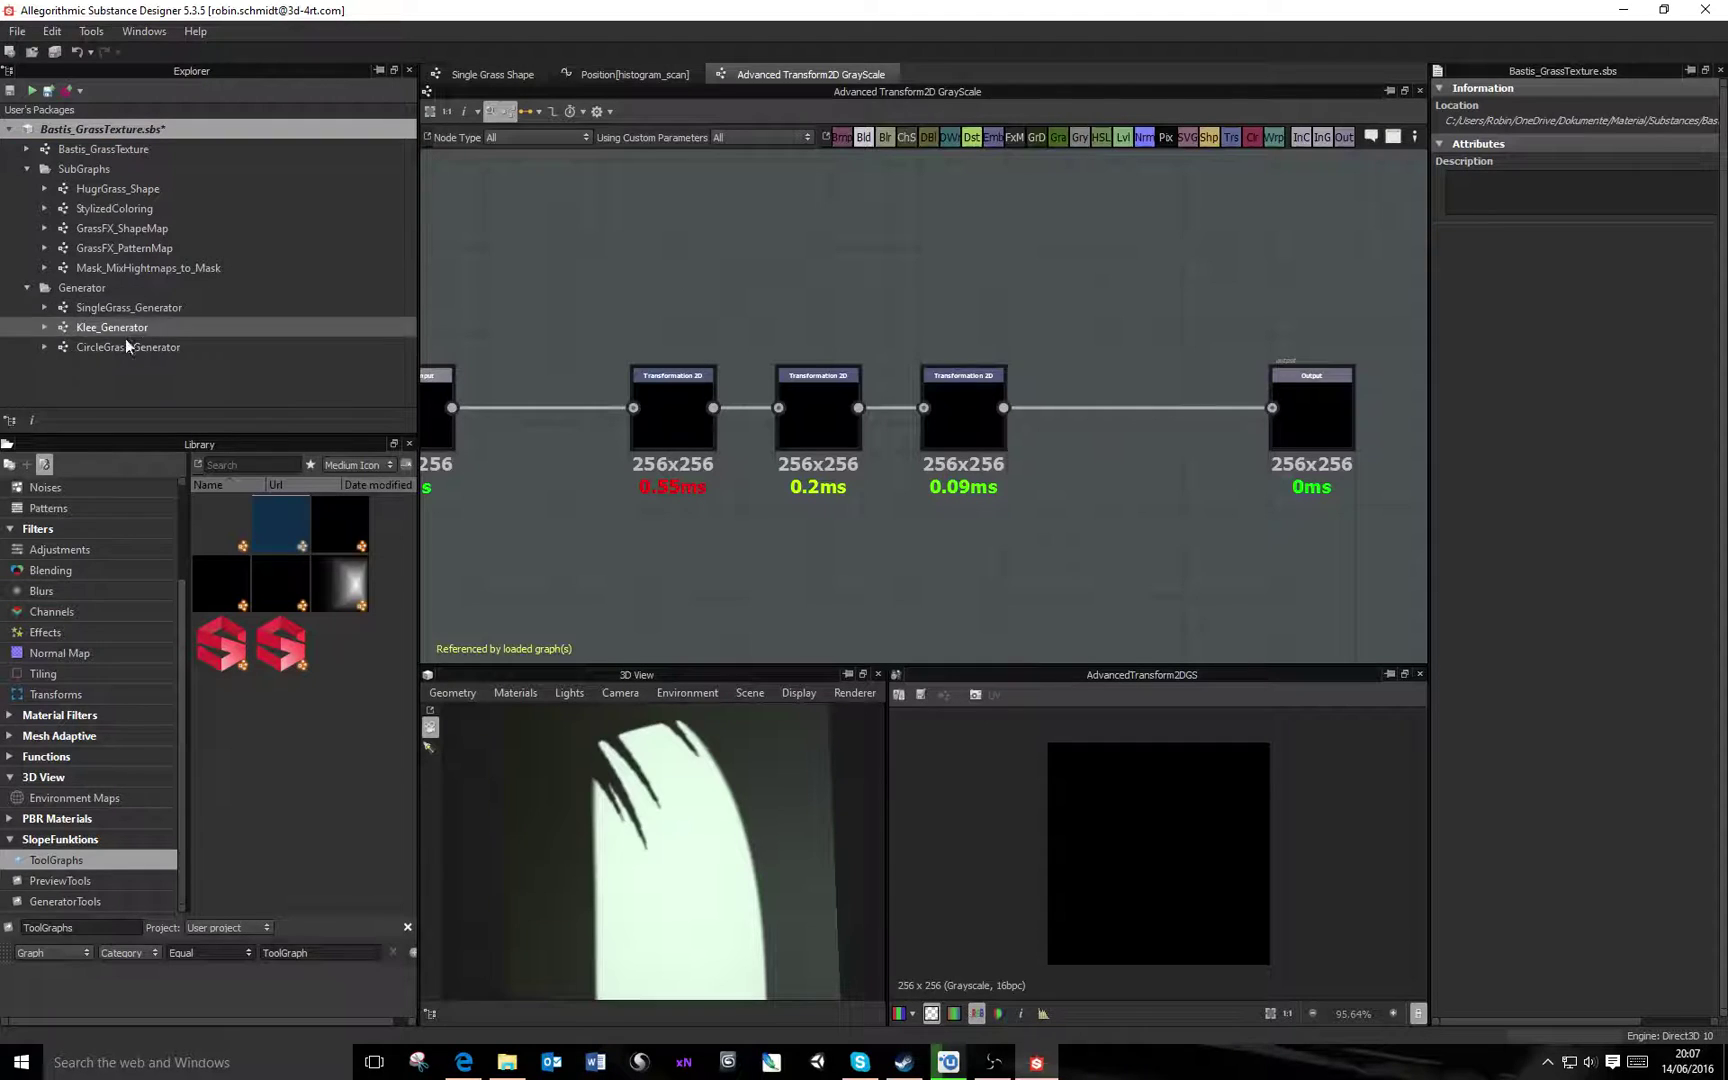
{"action": "double_click", "coordinate": [122, 308]}
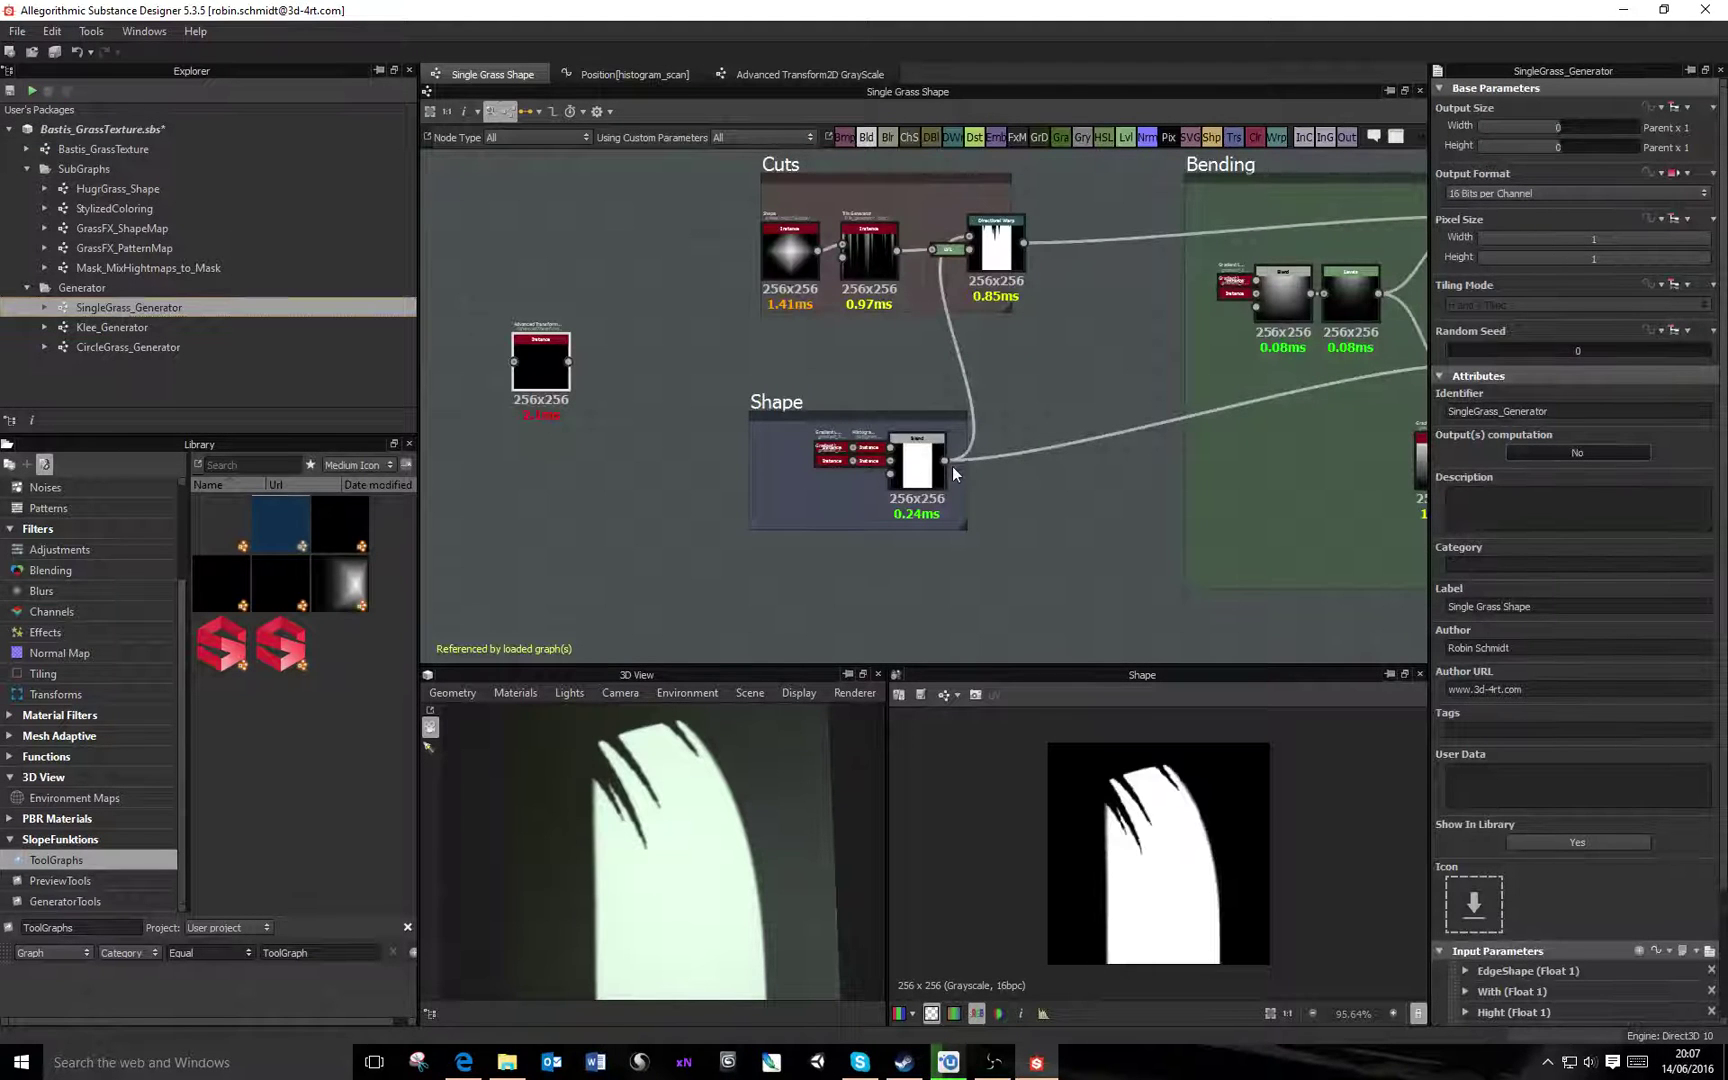
Delete the loose Advanced Transform2D GrayScale node, move the Shape frame's nodes closer to its title and narrow the frame around them
{"action": "left_click_drag", "start_coordinate": [923, 476], "coordinate": [903, 478]}
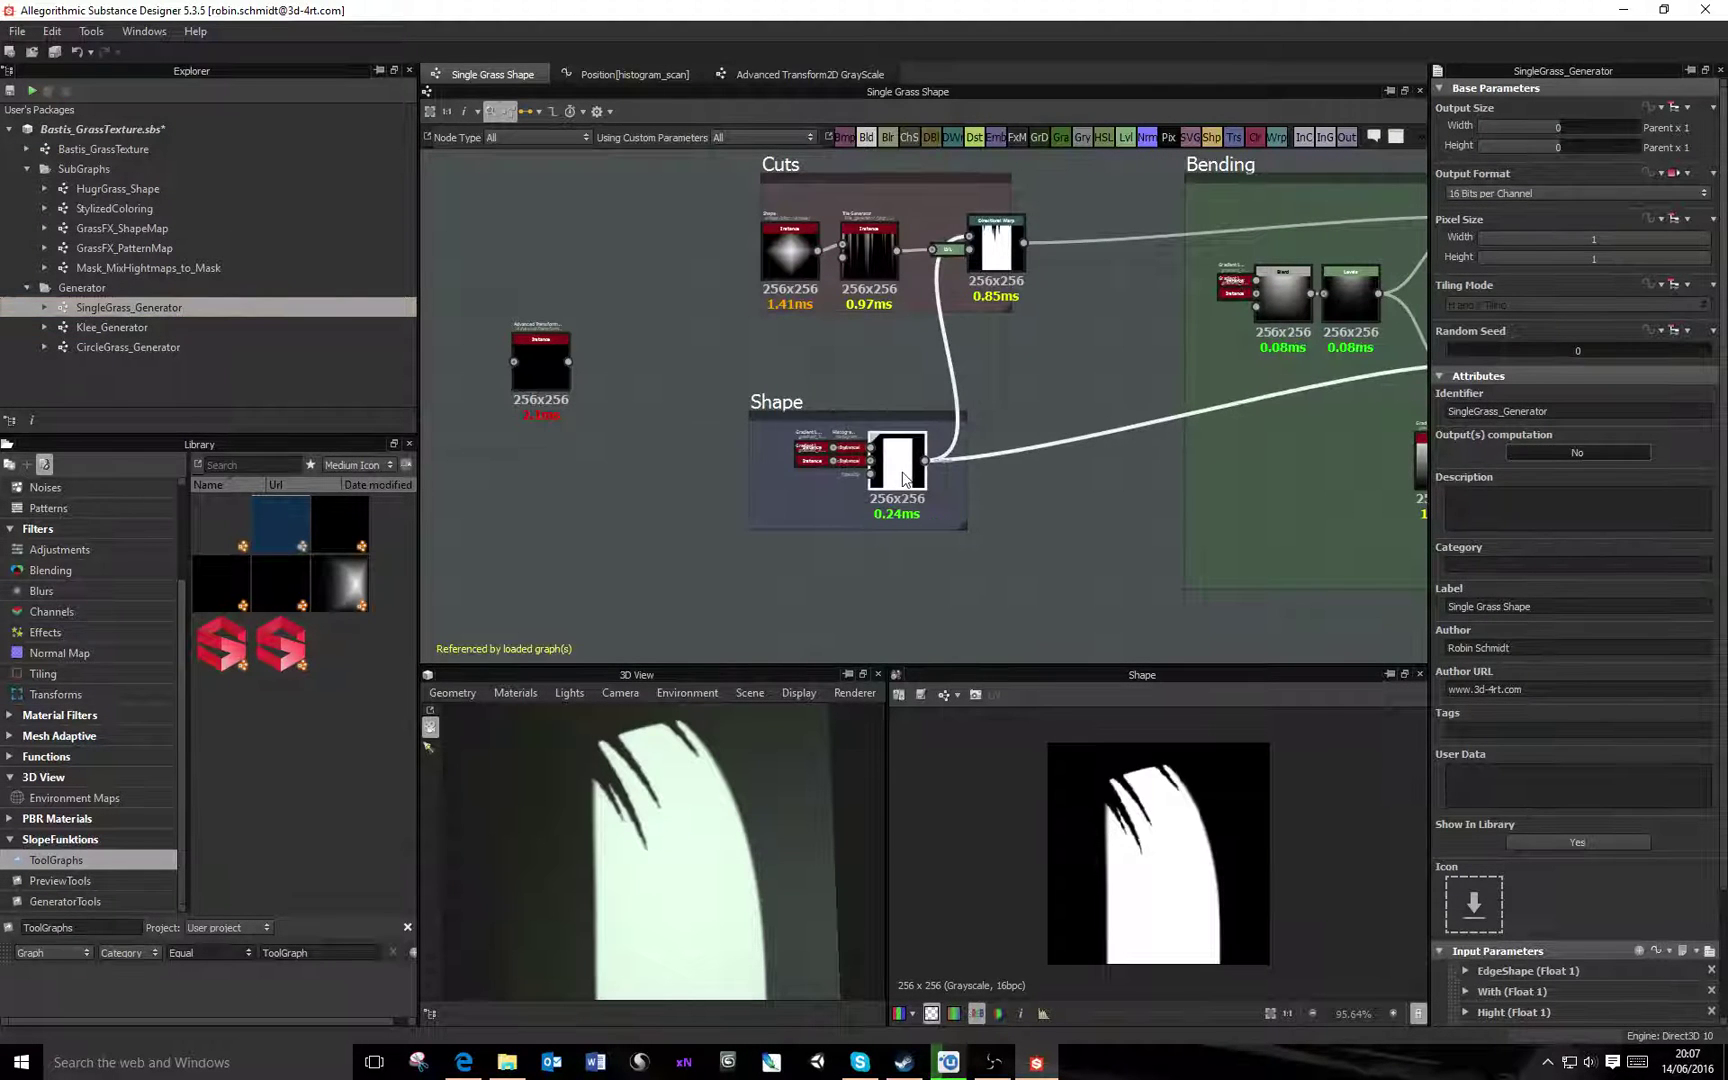
{"action": "left_click", "coordinate": [555, 360]}
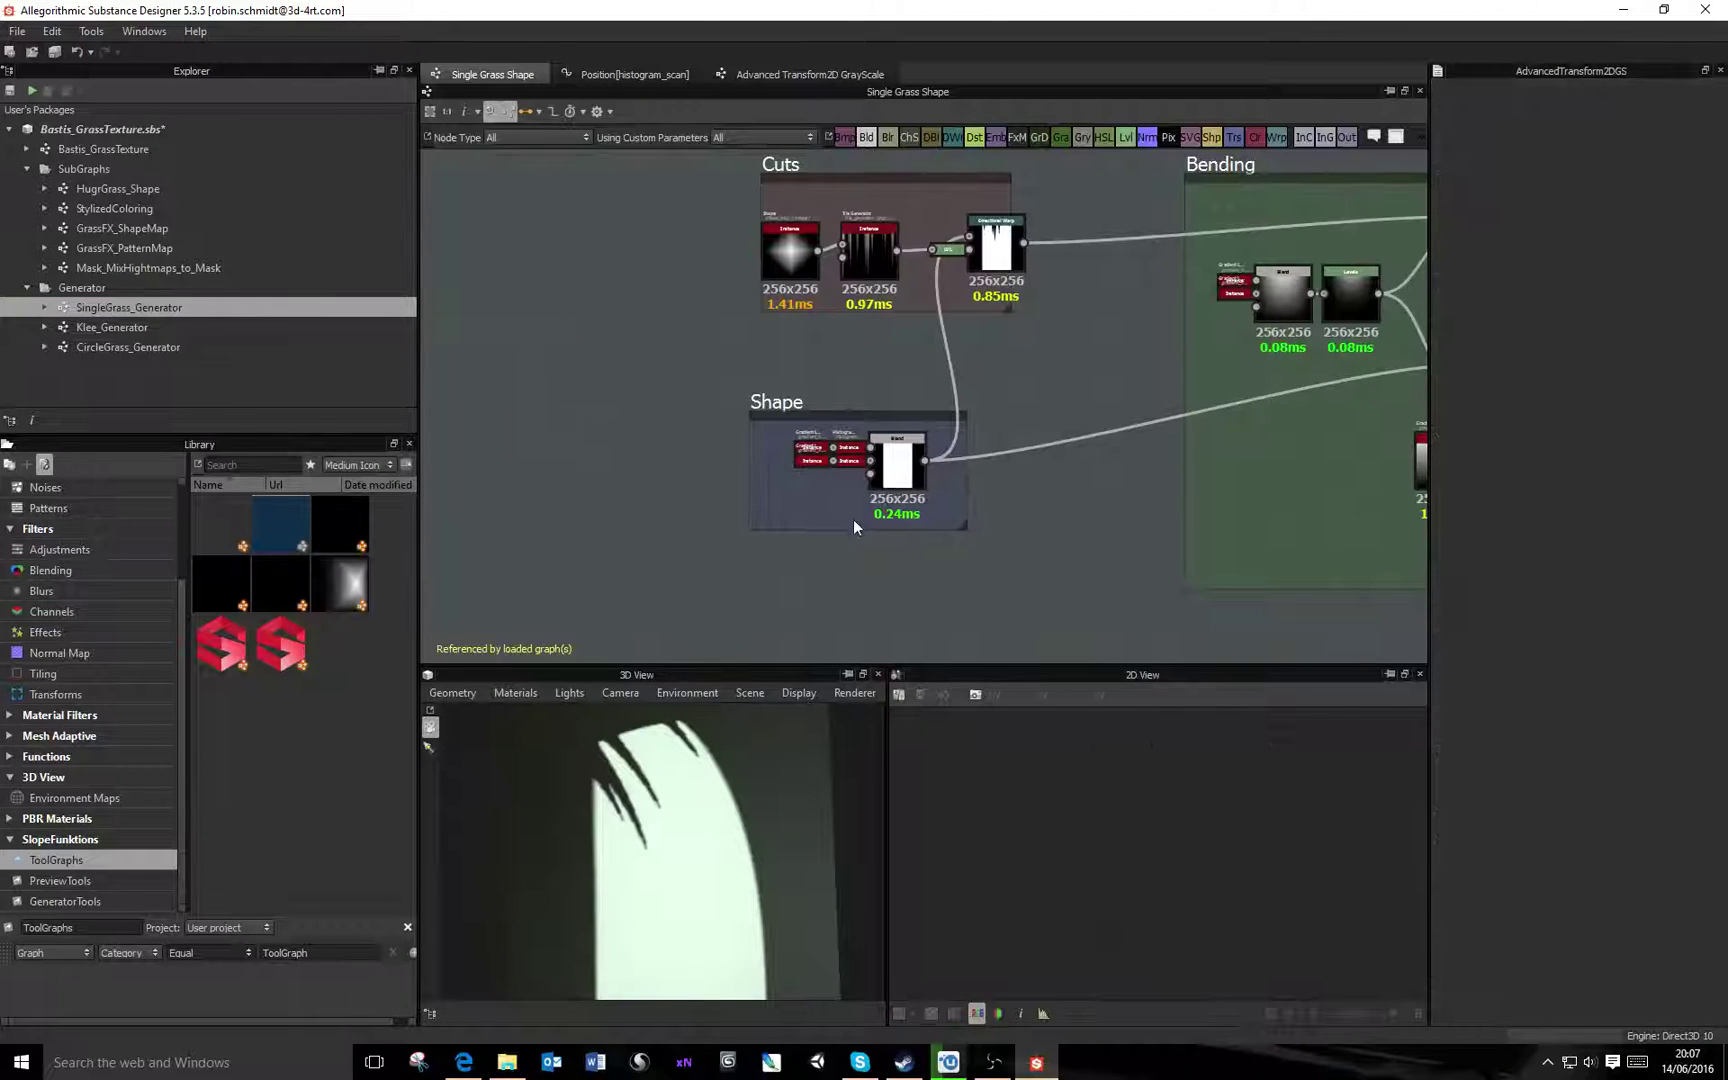
{"action": "left_click_drag", "start_coordinate": [903, 472], "coordinate": [864, 472]}
{"action": "left_click_drag", "start_coordinate": [965, 531], "coordinate": [907, 523]}
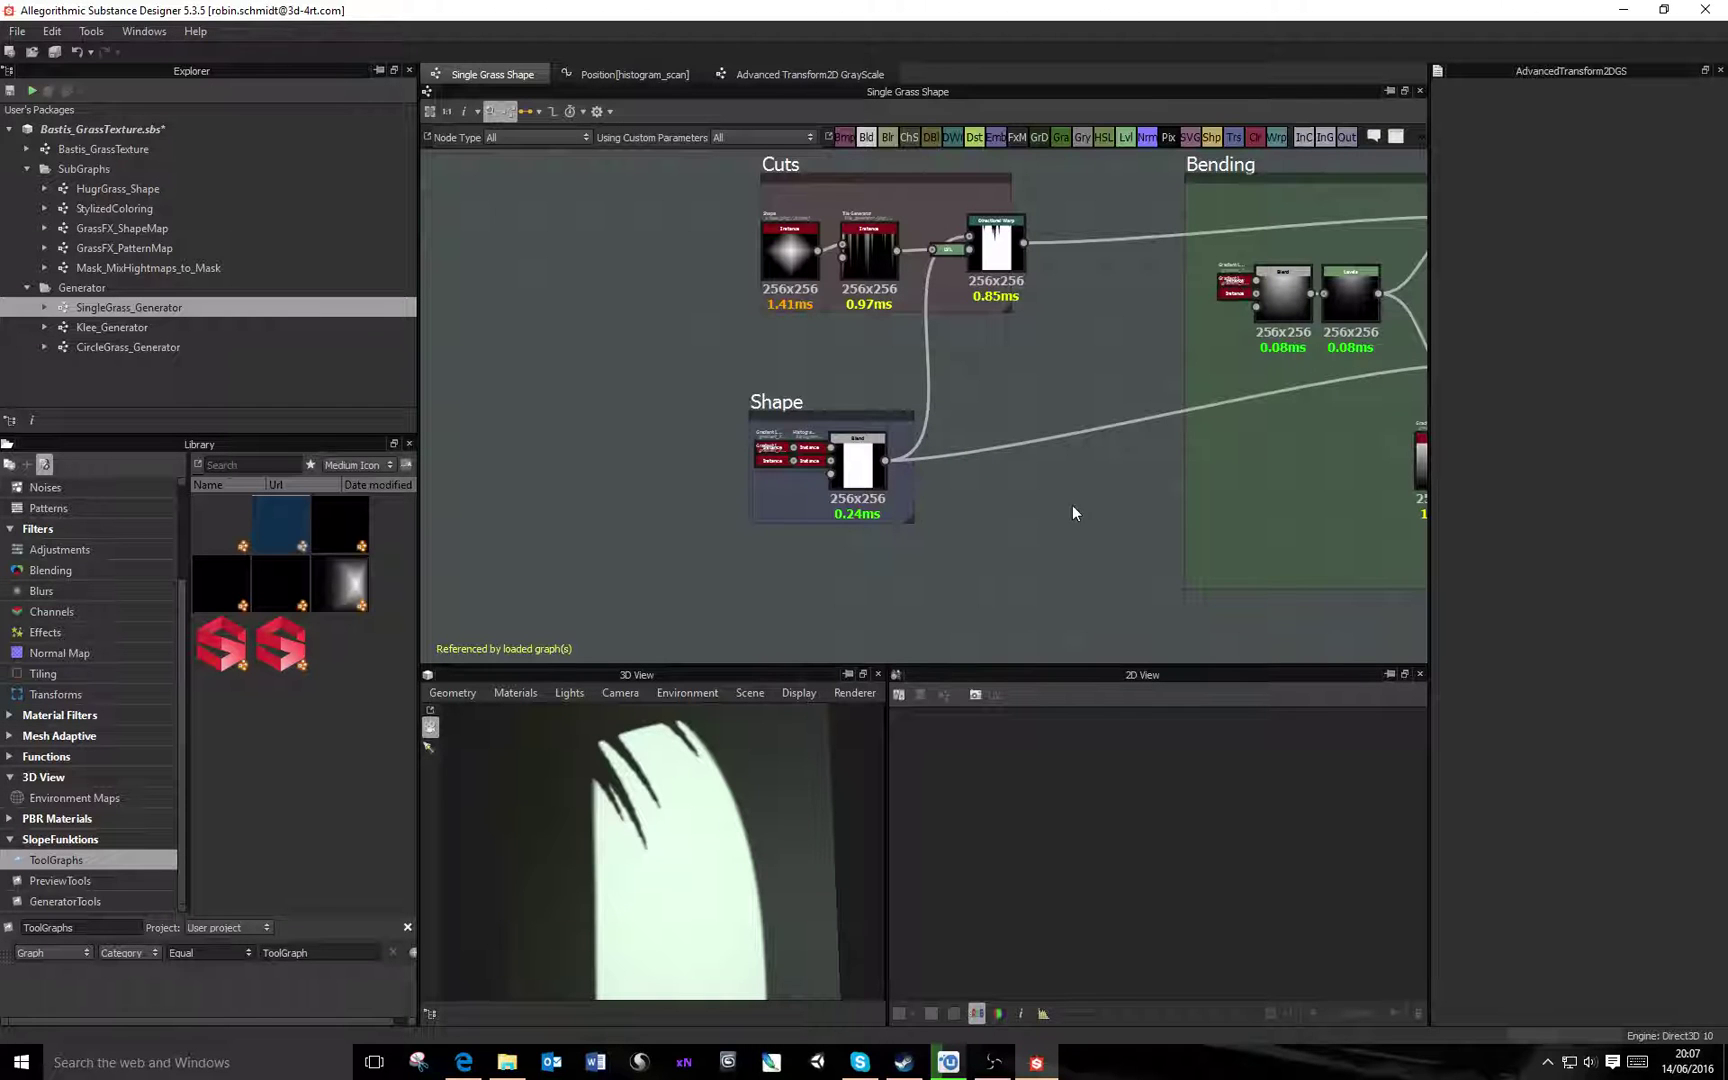
Preview the lower Directional Warp in the Bending frame and the multiplied gradient Blend that drives it
{"action": "middle_click_drag", "start_coordinate": [1138, 504], "coordinate": [879, 528]}
{"action": "scroll", "coordinate": [995, 537], "scroll_direction": "down", "scroll_amount": 1}
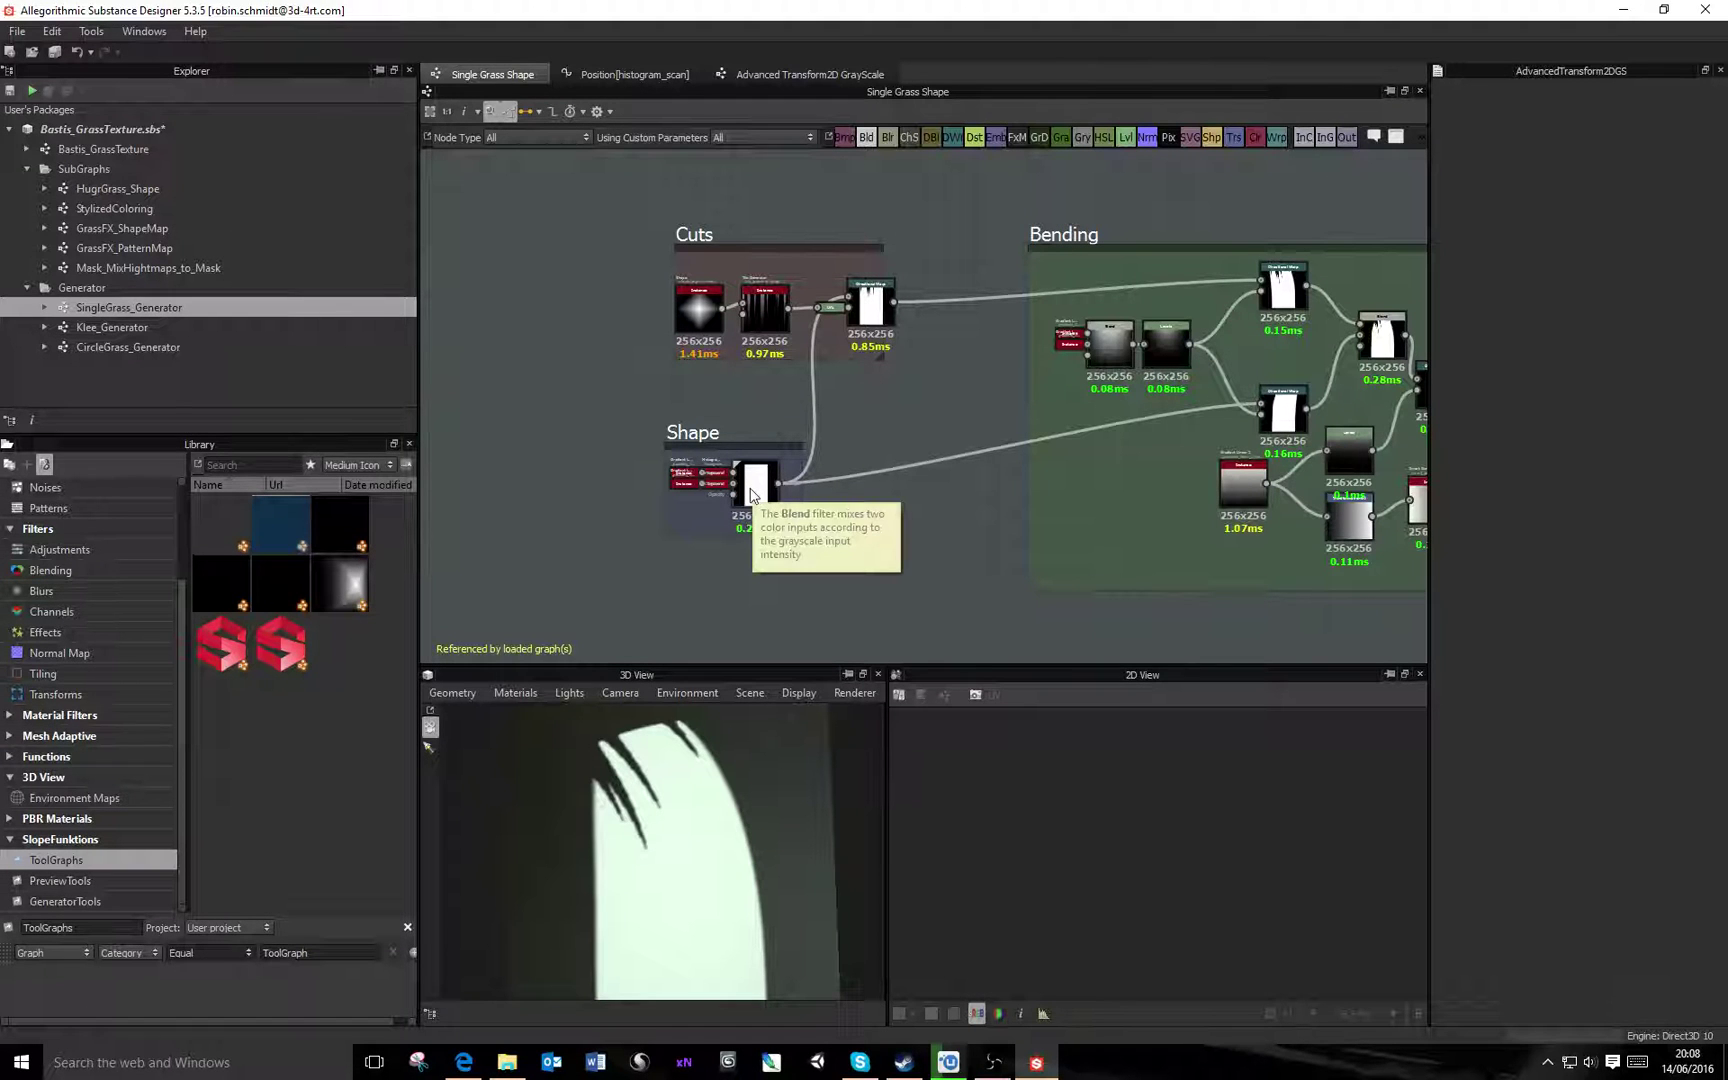
{"action": "middle_click_drag", "start_coordinate": [1066, 485], "coordinate": [827, 499]}
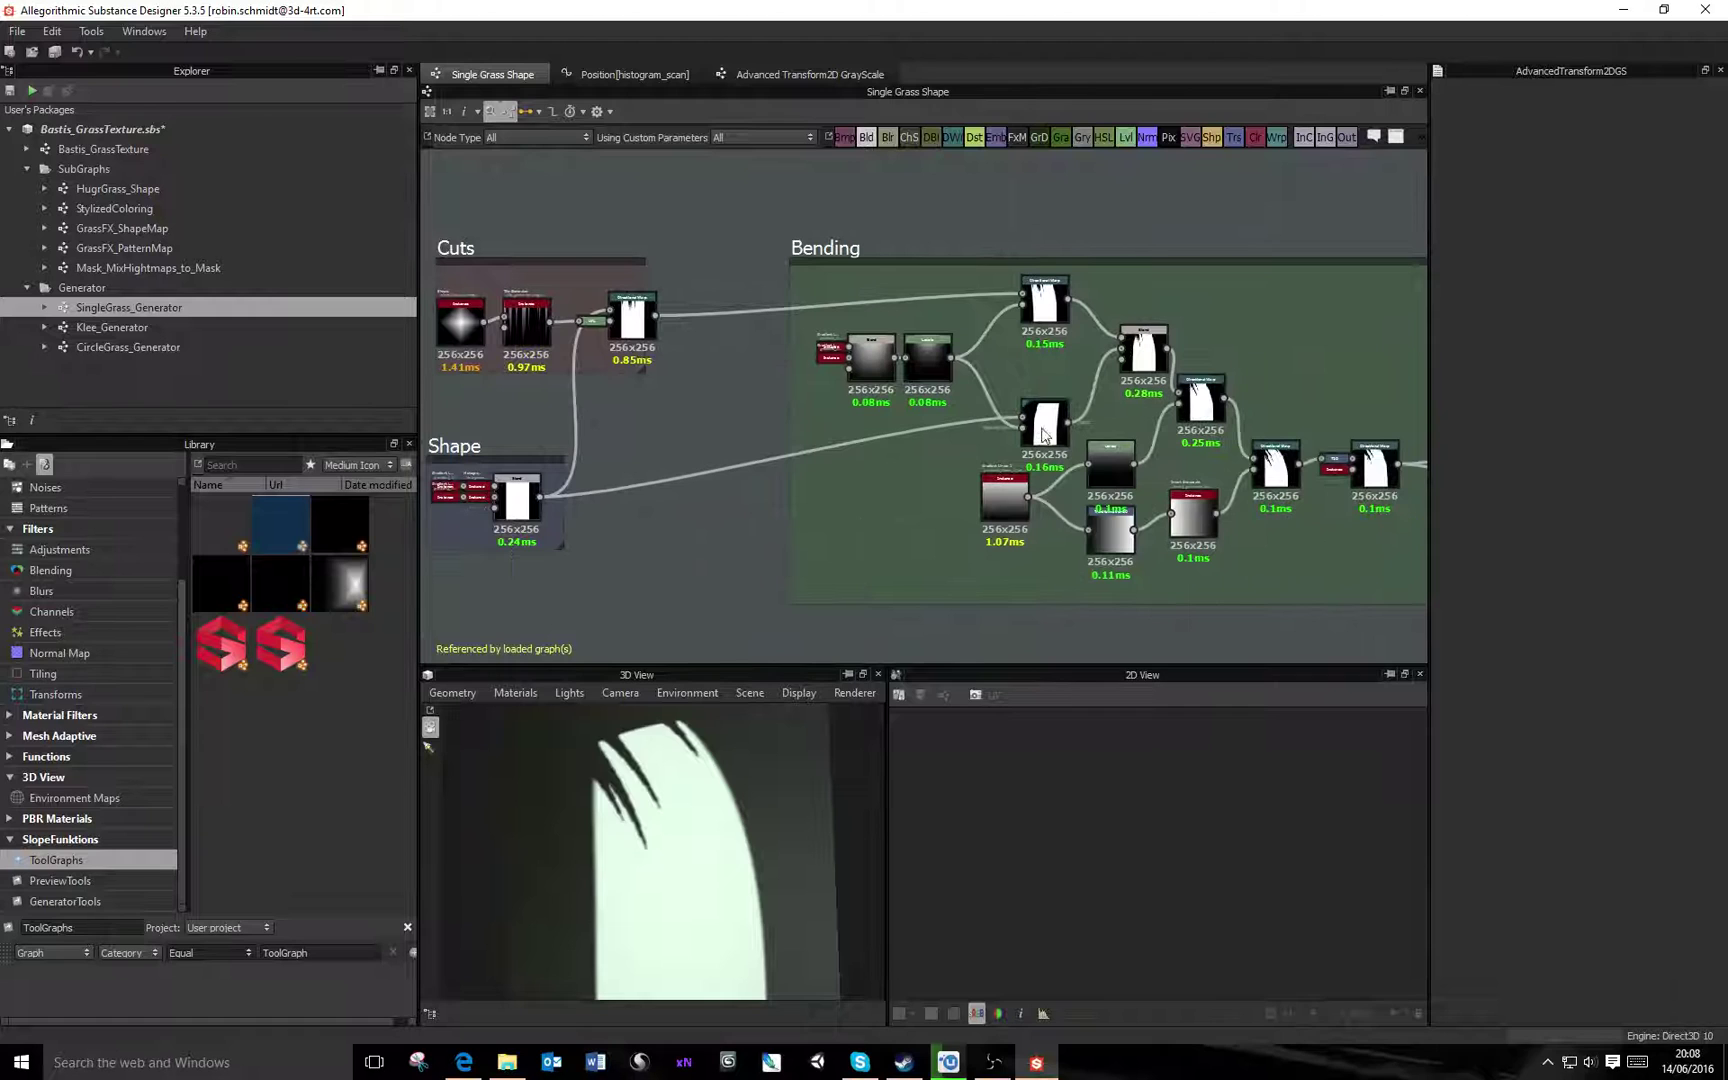
{"action": "double_click", "coordinate": [1062, 433]}
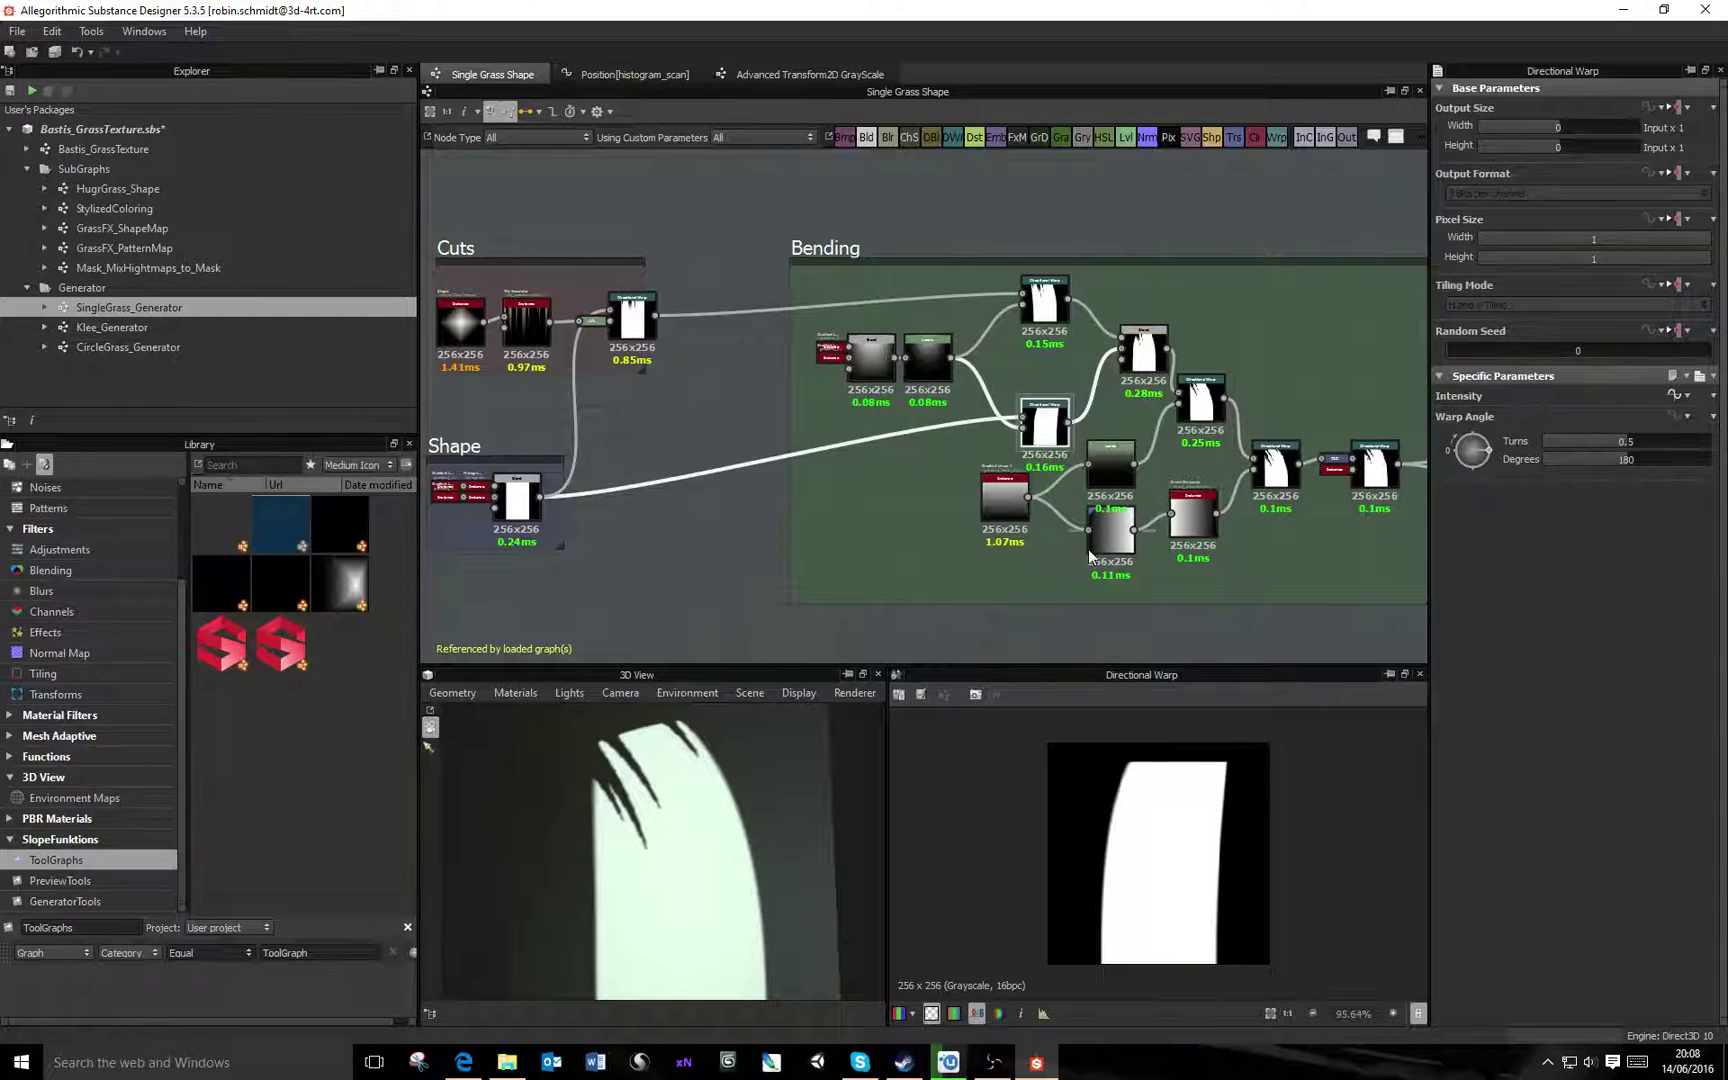
{"action": "left_click", "coordinate": [883, 358]}
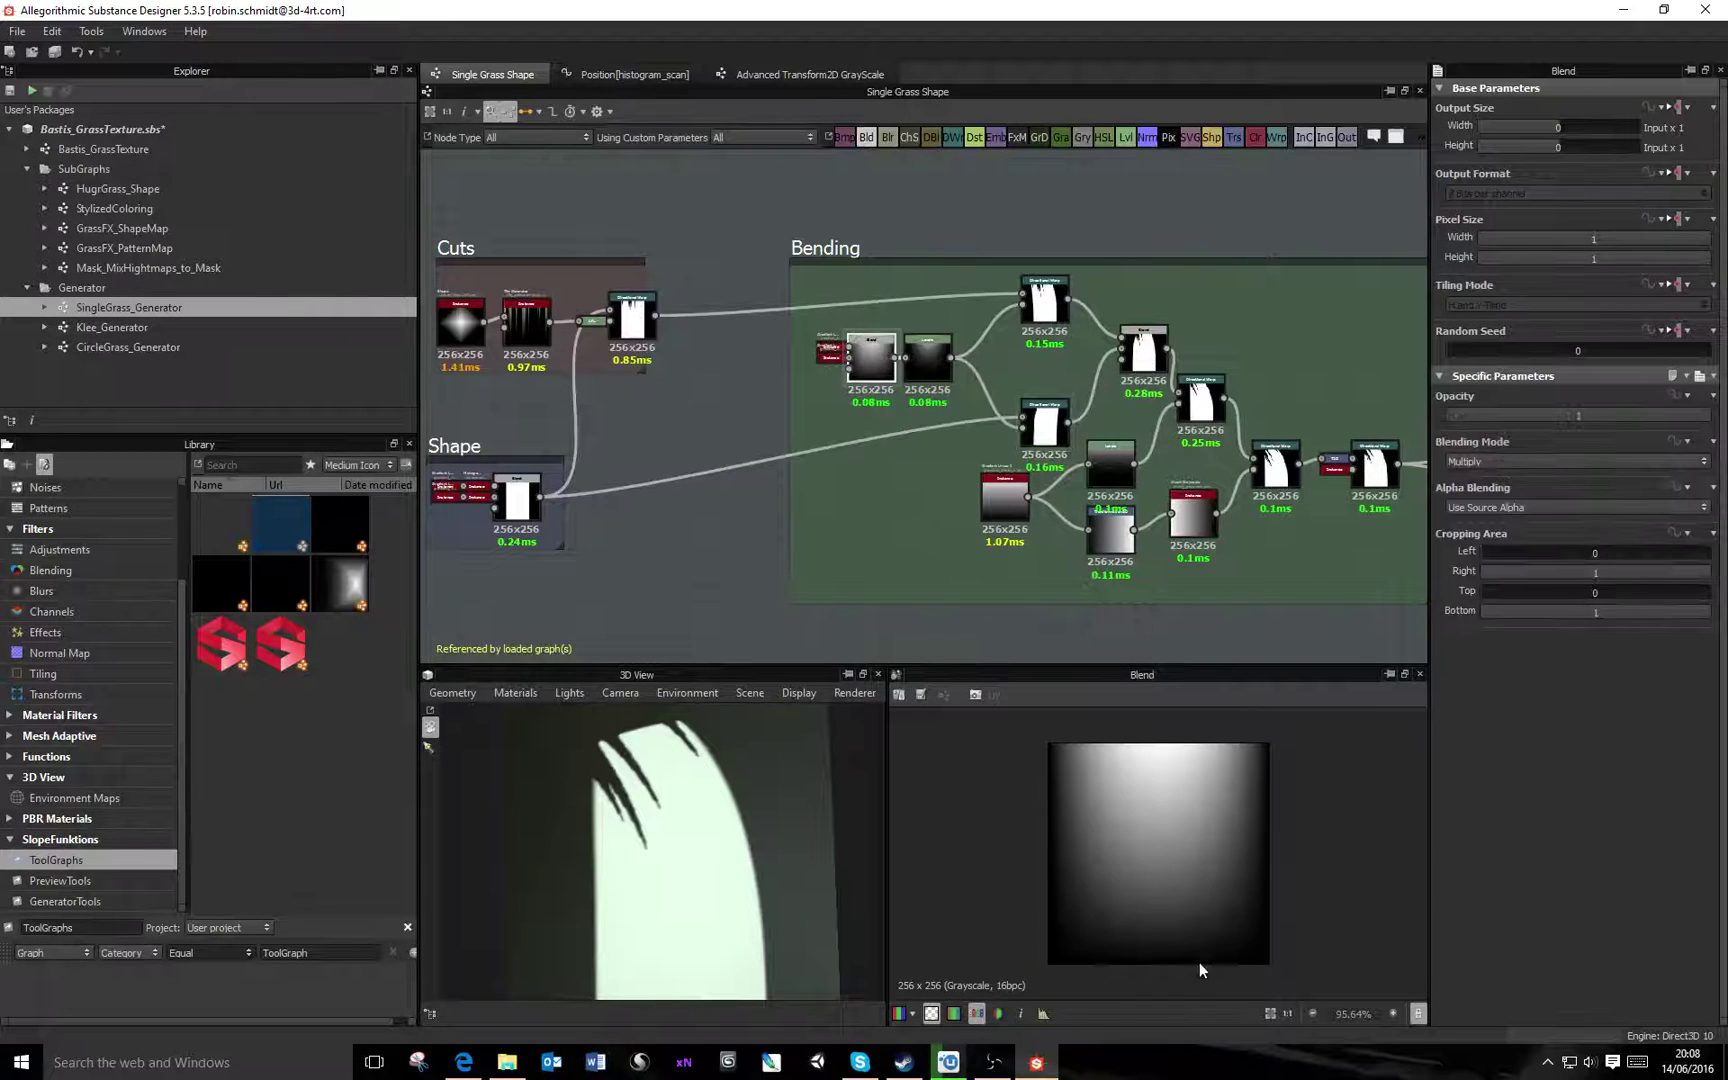
Undock the gradient nodes feeding the Bending frame's first Blend to inspect them, dock them again and preview the Blend
{"action": "left_click", "coordinate": [830, 355]}
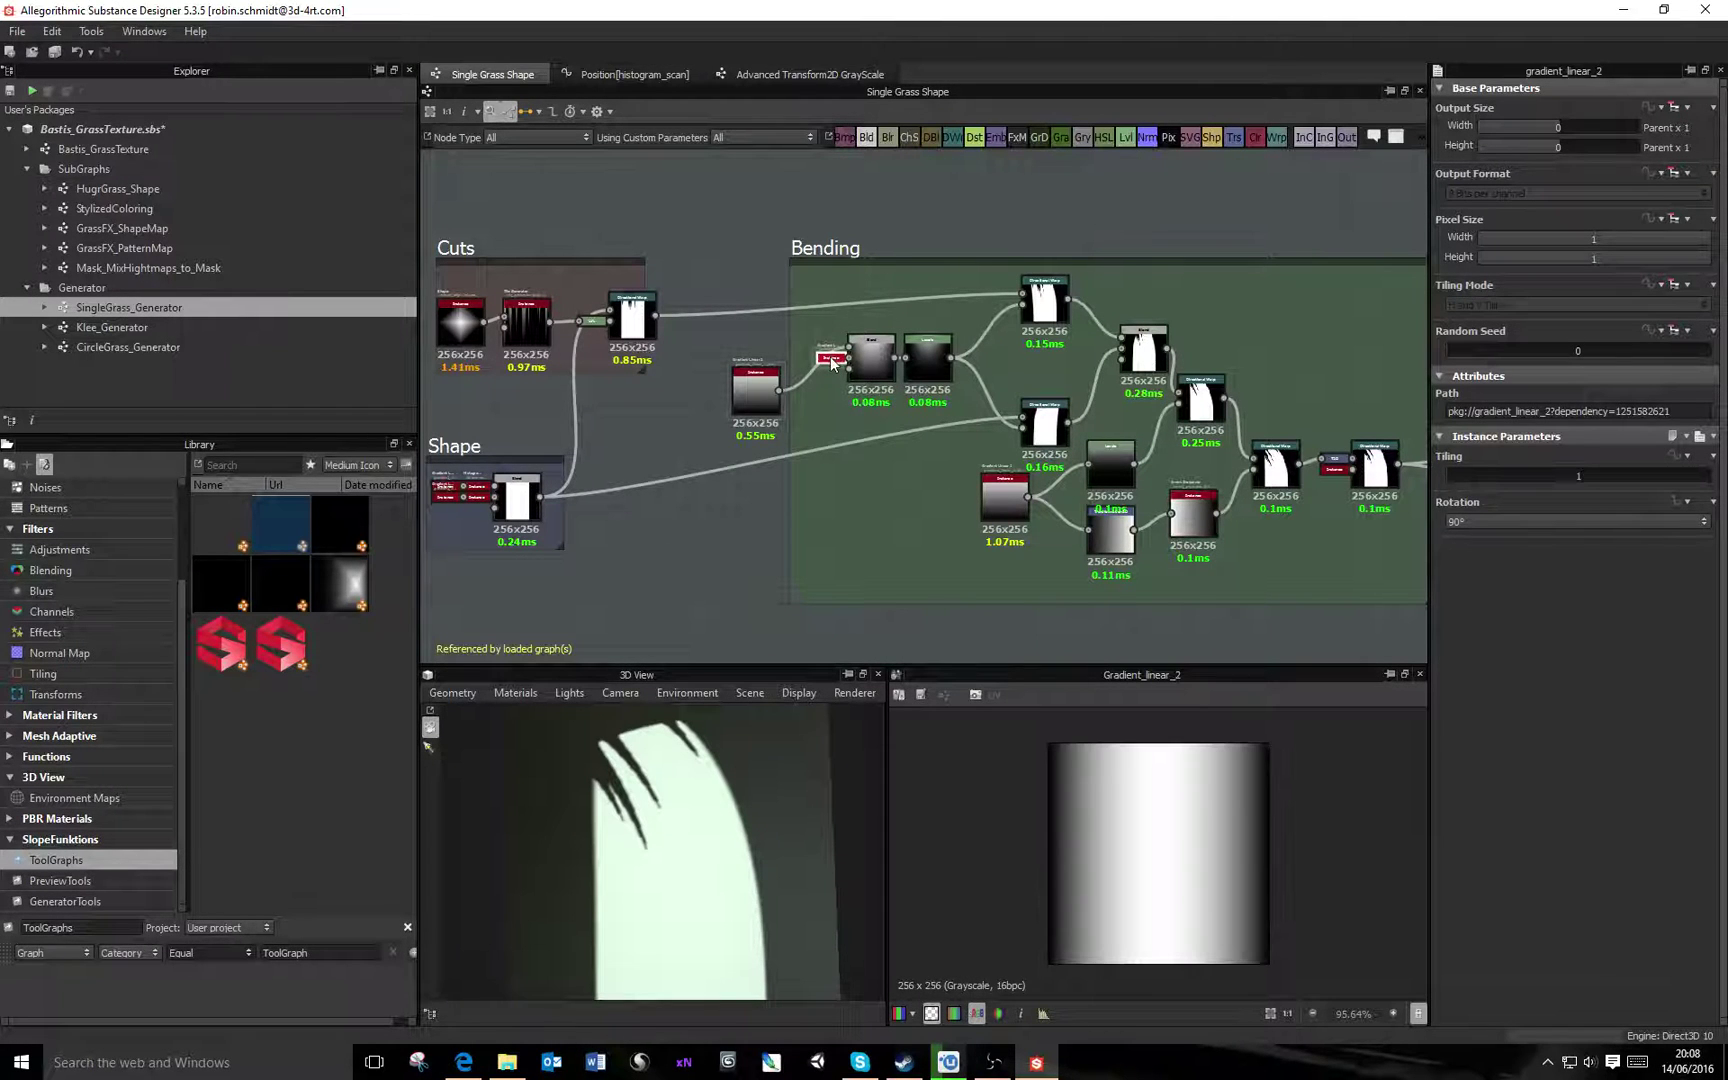
{"action": "key", "text": "d"}
{"action": "left_click_drag", "start_coordinate": [757, 392], "coordinate": [749, 335]}
{"action": "left_click_drag", "start_coordinate": [757, 473], "coordinate": [752, 406]}
{"action": "key", "text": "d"}
{"action": "left_click", "coordinate": [861, 355]}
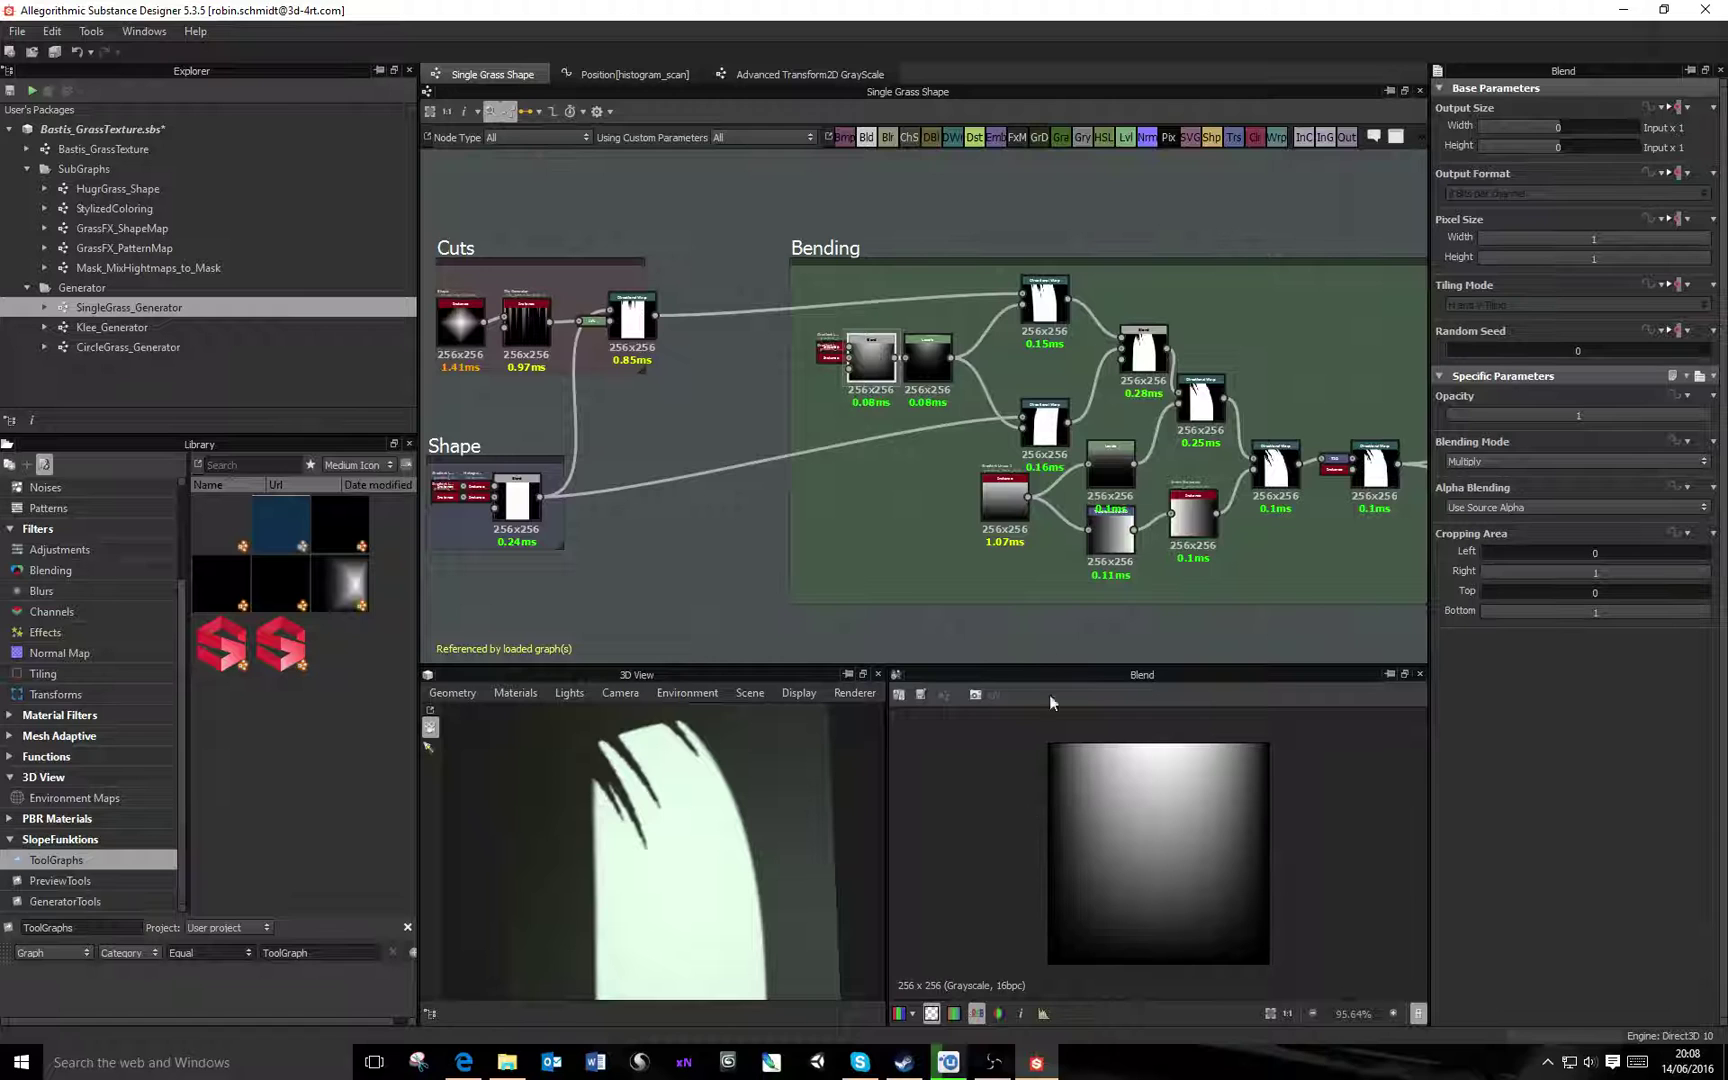
Preview the Levels node after the gradient Blend, try its midtone control and check the graph's input parameters
{"action": "left_click", "coordinate": [929, 351]}
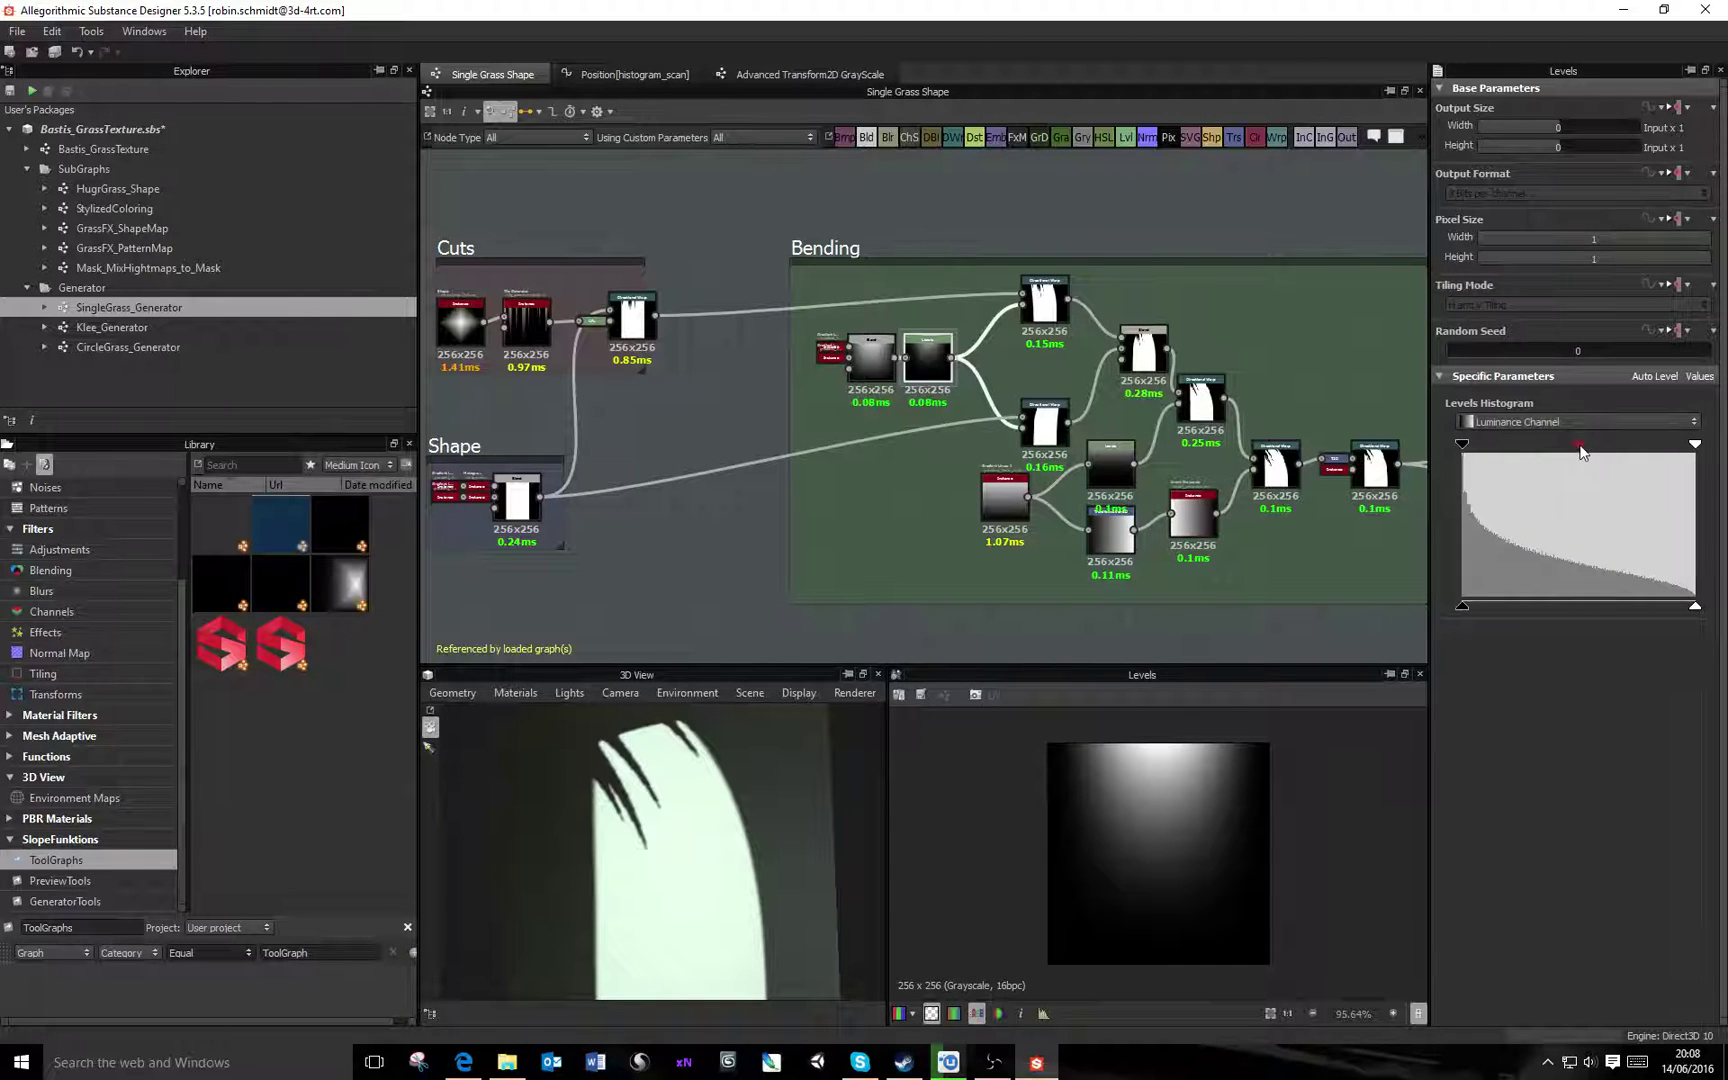
{"action": "left_click_drag", "start_coordinate": [1573, 447], "coordinate": [1579, 451]}
{"action": "left_click", "coordinate": [690, 513]}
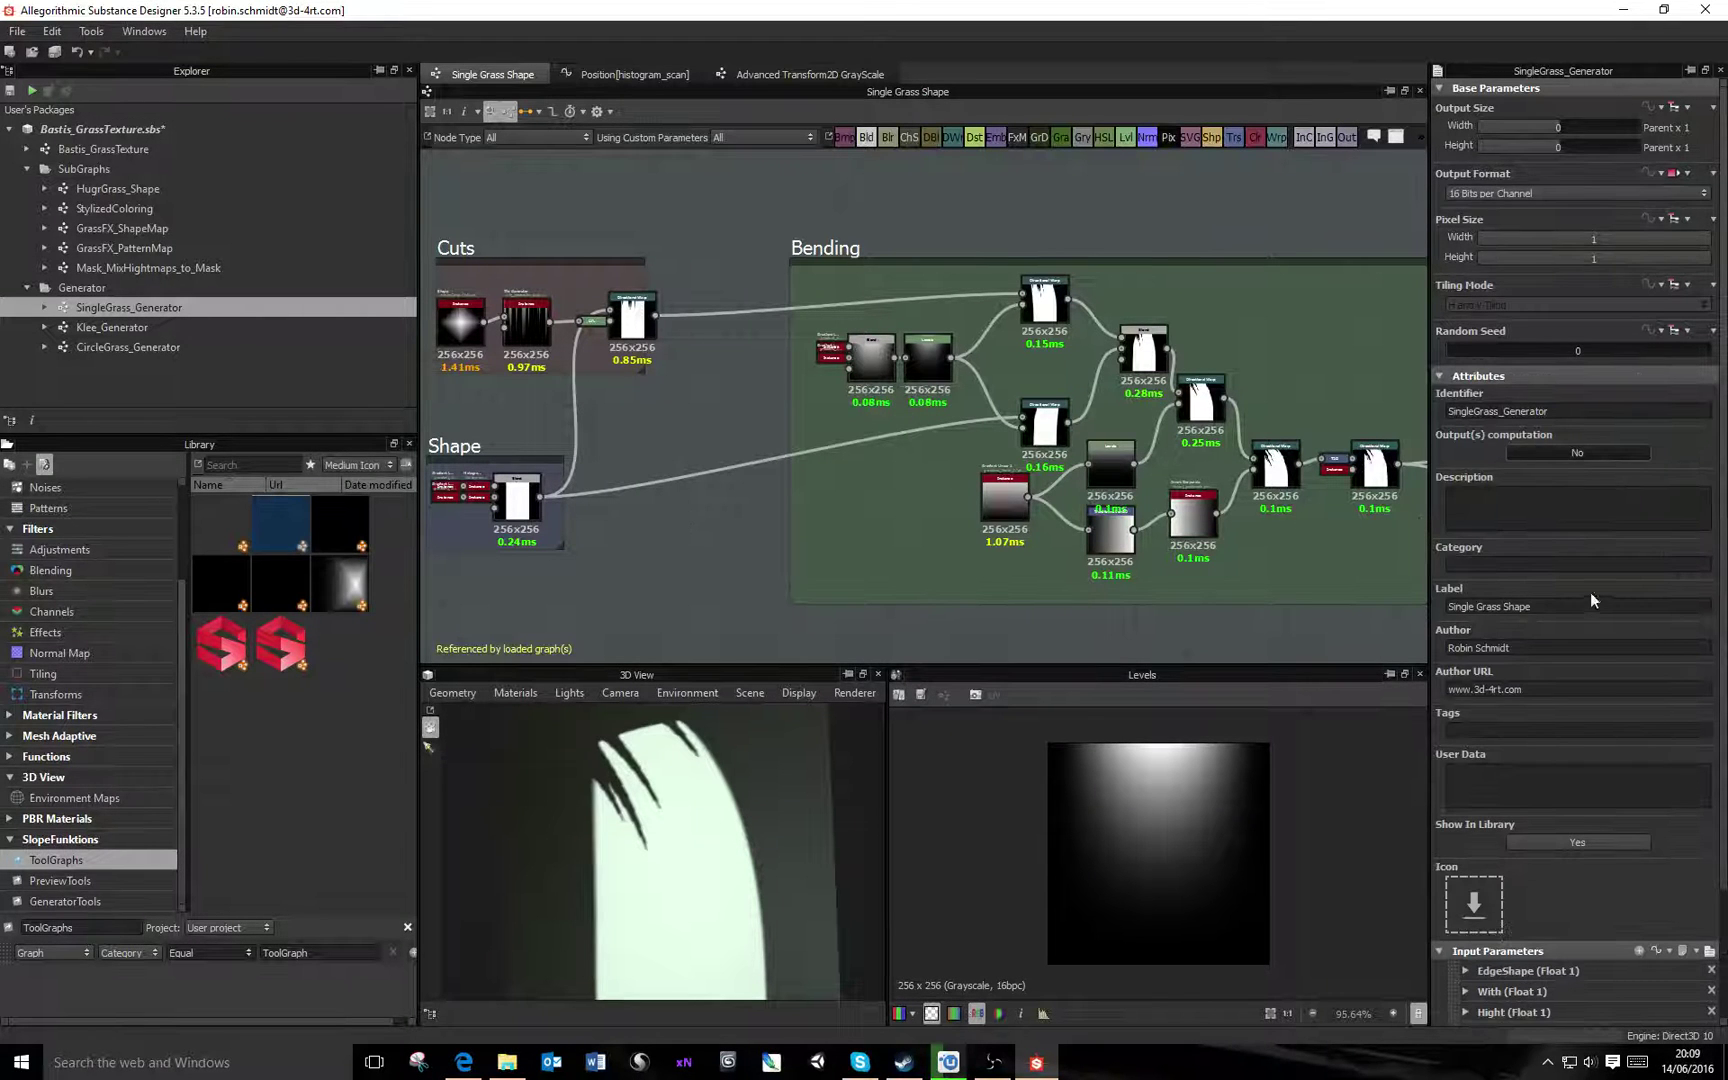
{"action": "scroll", "coordinate": [1590, 593], "scroll_direction": "down", "scroll_amount": 3}
Compare the histogram and numeric value displays of the Levels node in the Bending frame
{"action": "left_click", "coordinate": [927, 357]}
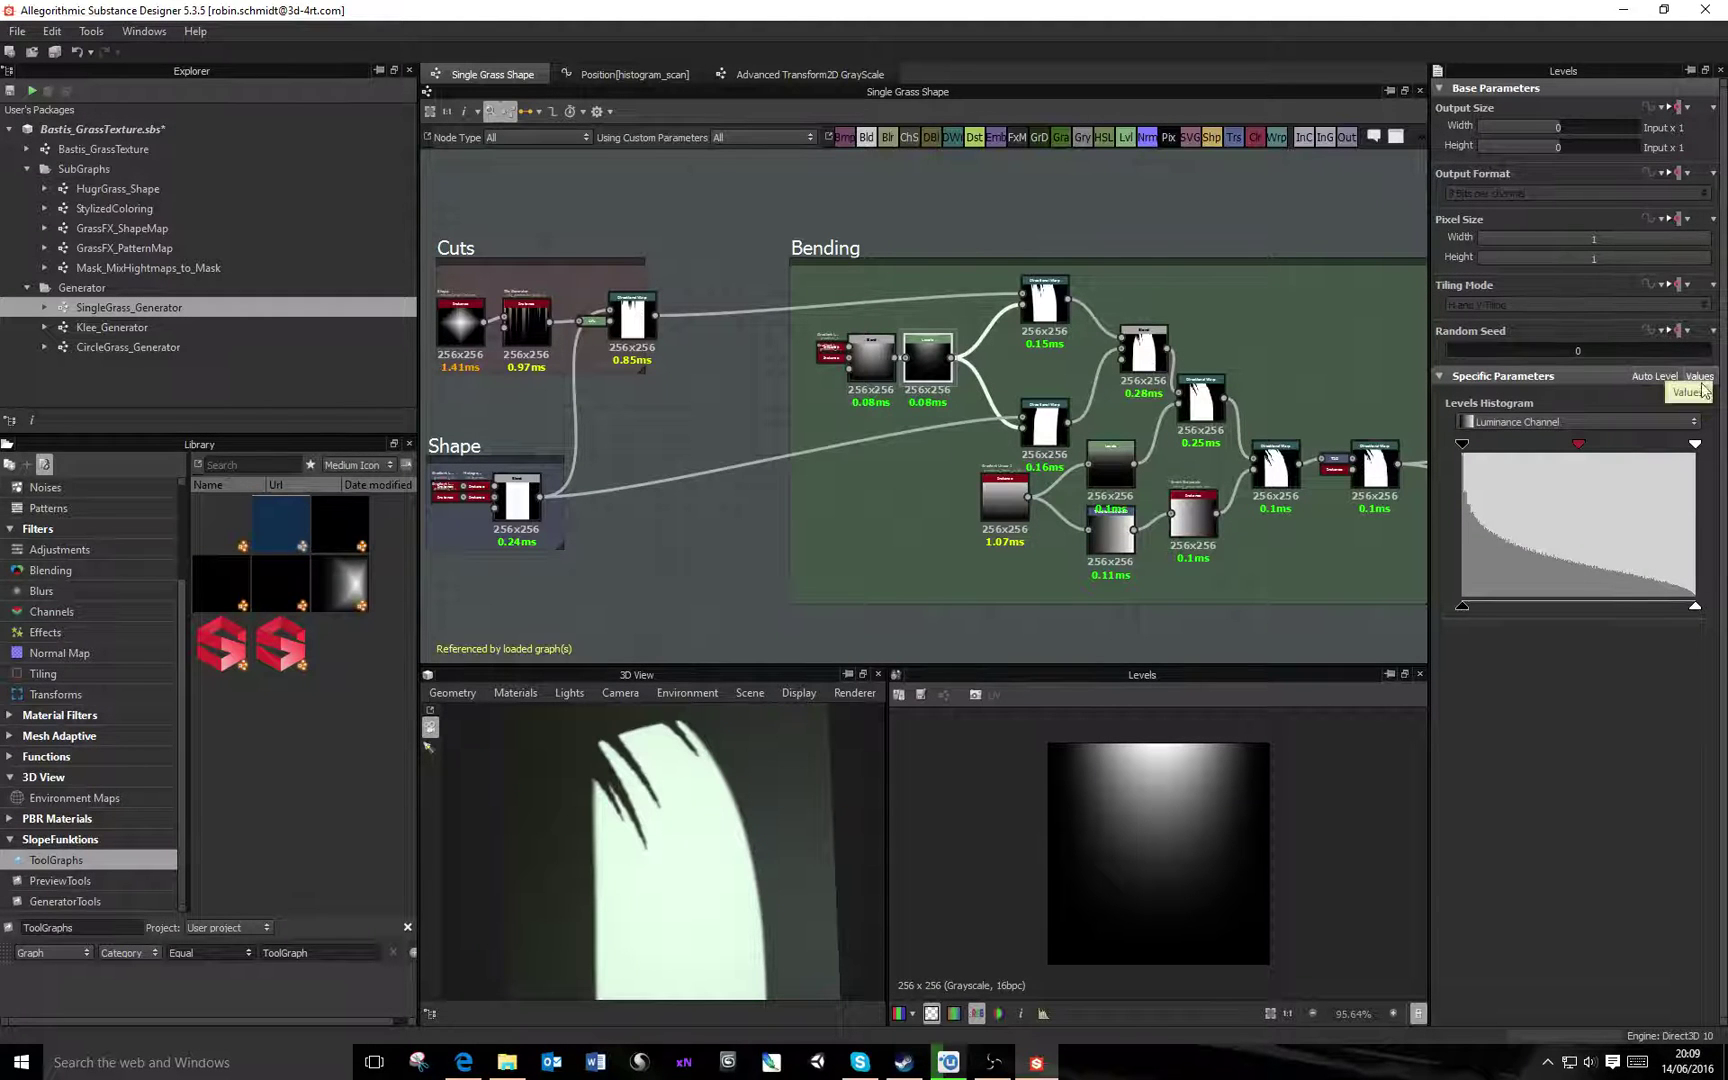
{"action": "left_click", "coordinate": [1700, 378]}
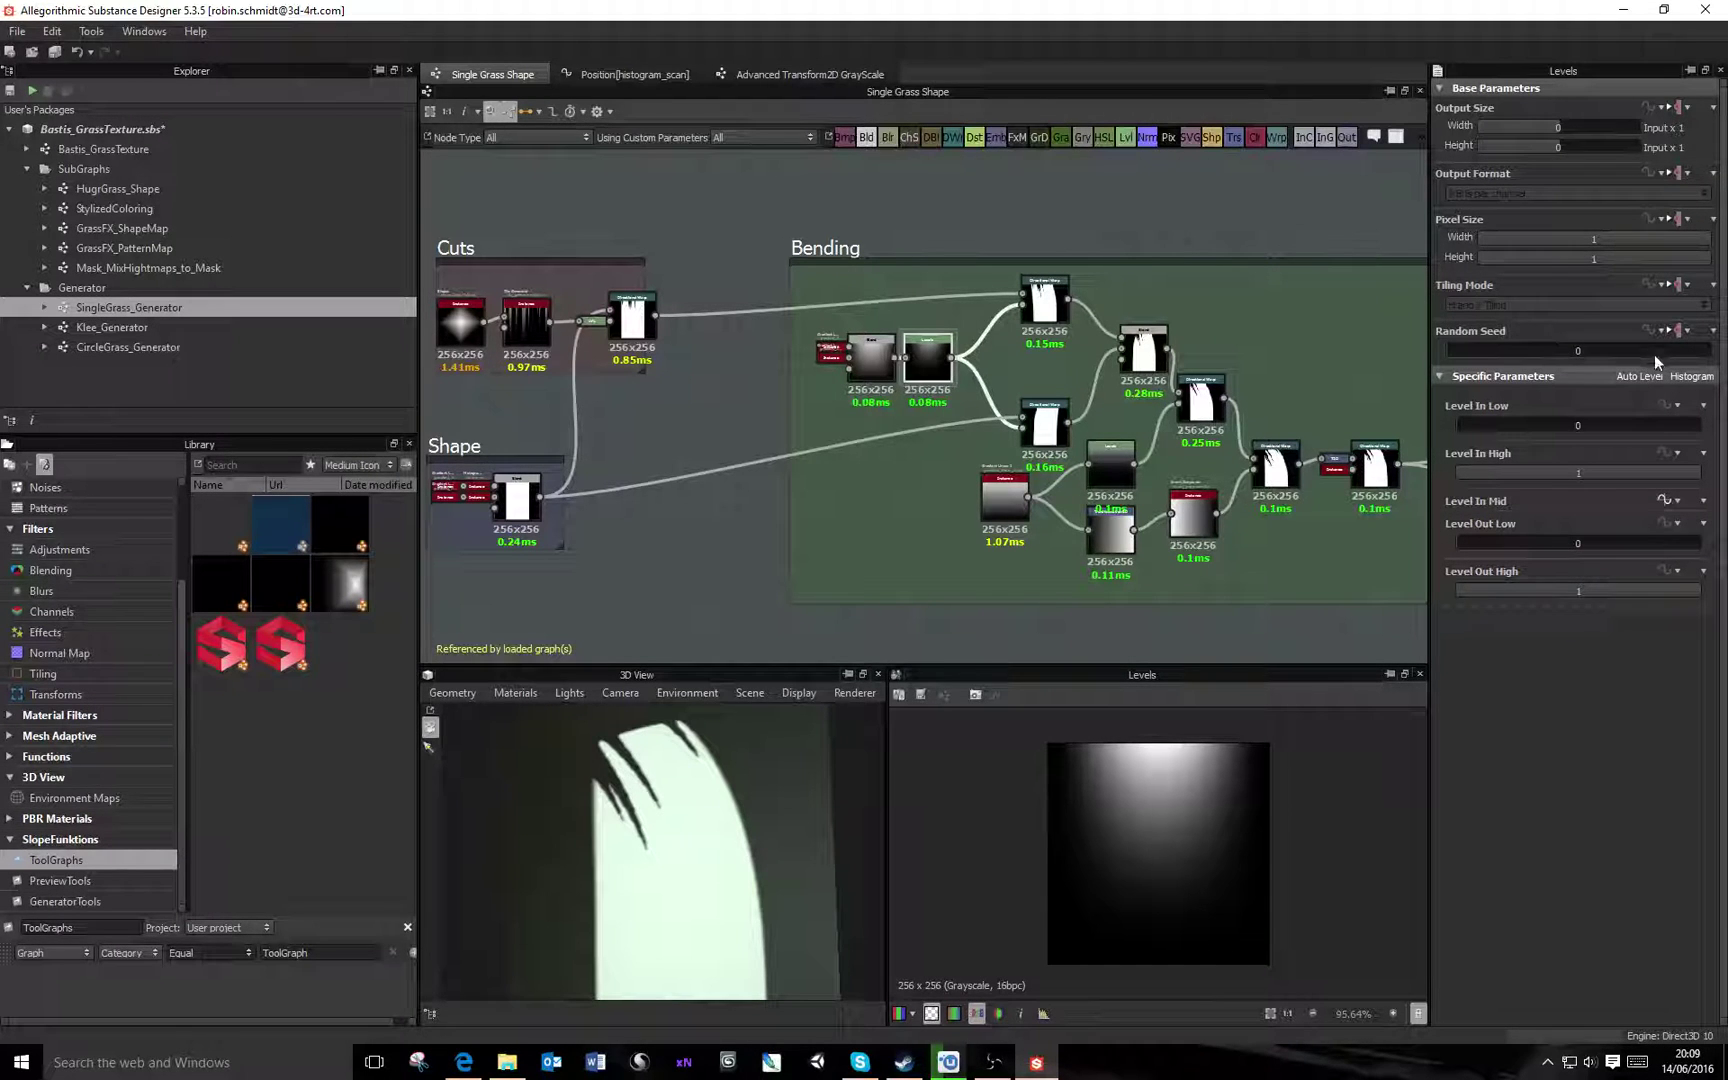
{"action": "left_click", "coordinate": [1700, 376]}
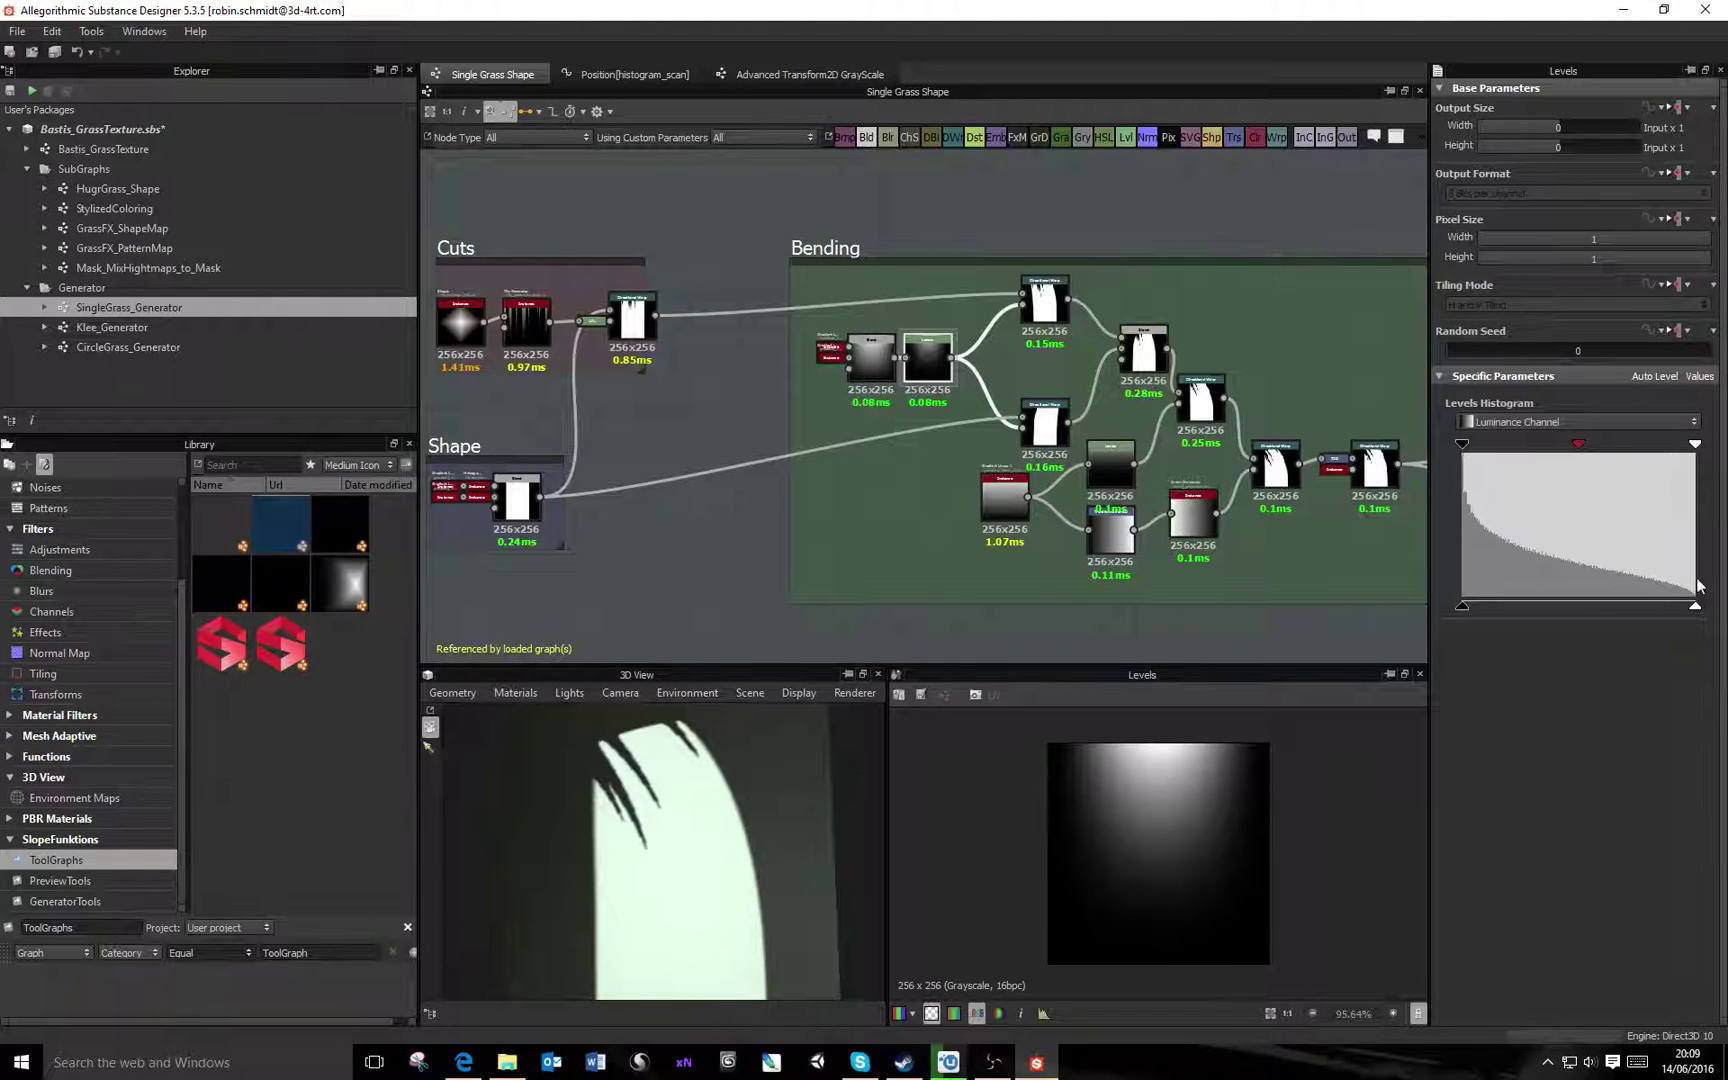
{"action": "left_click", "coordinate": [1700, 376]}
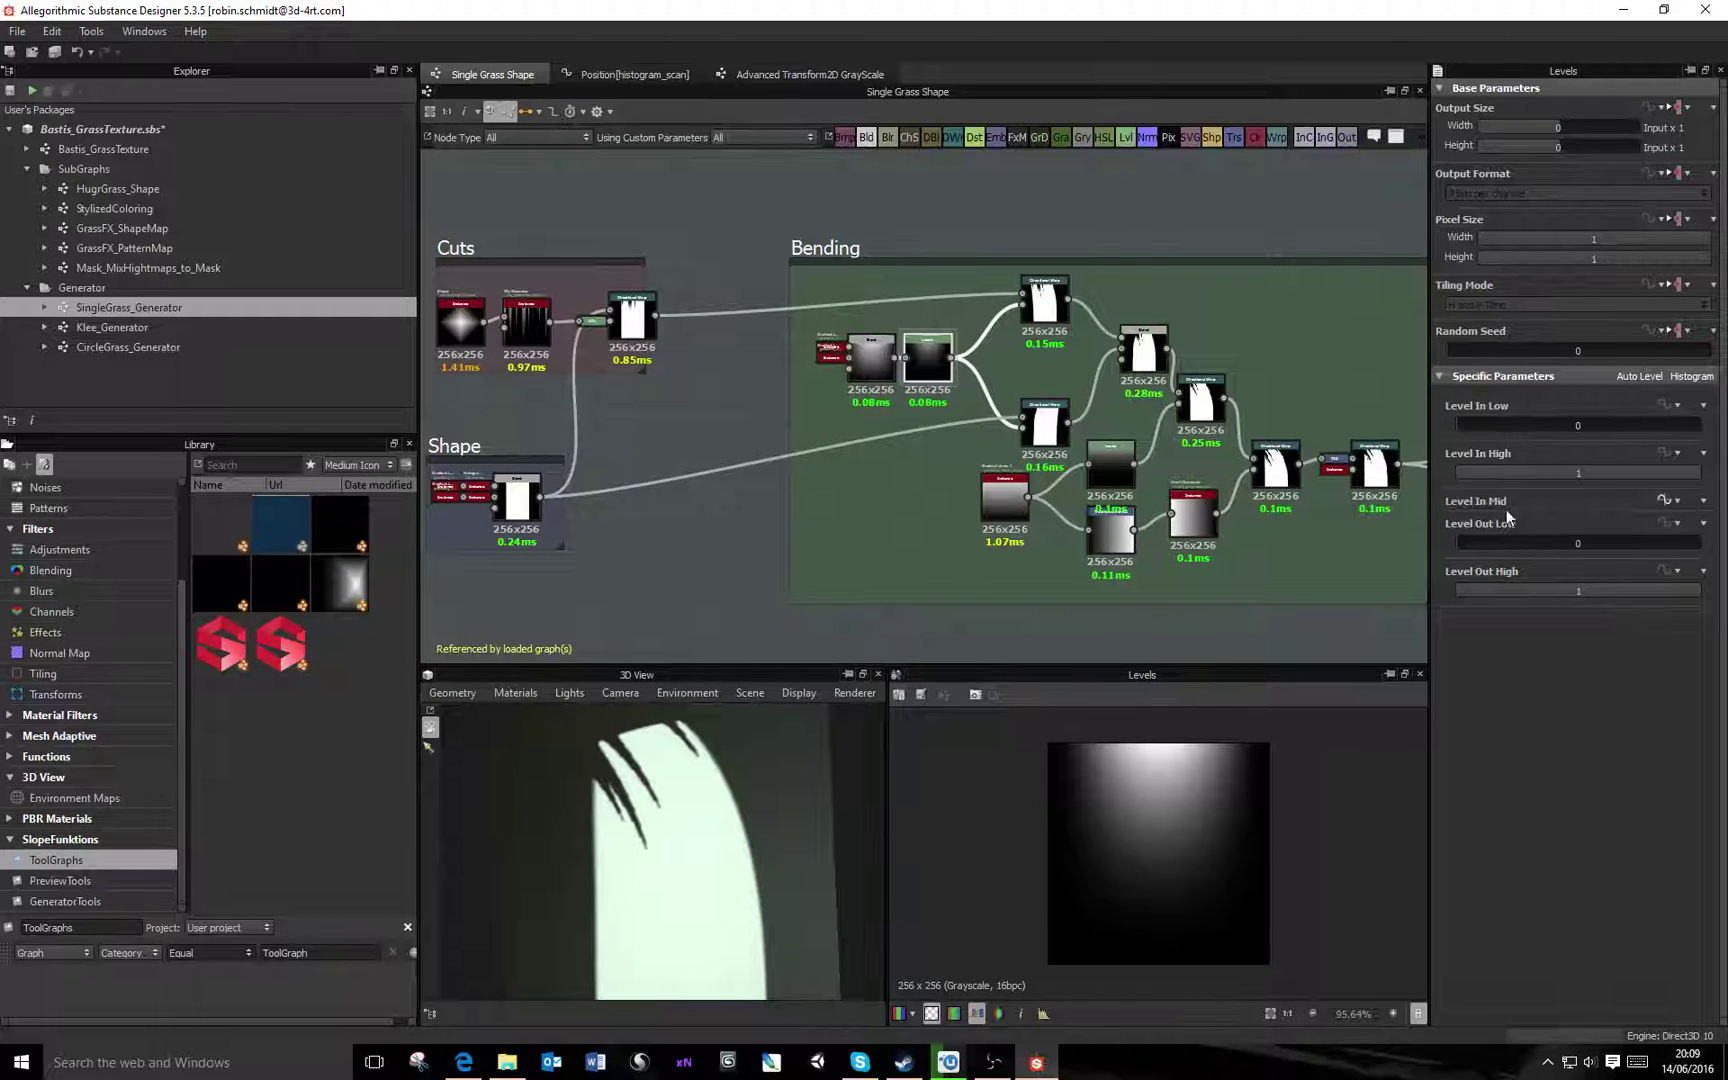
{"action": "left_click", "coordinate": [1692, 376]}
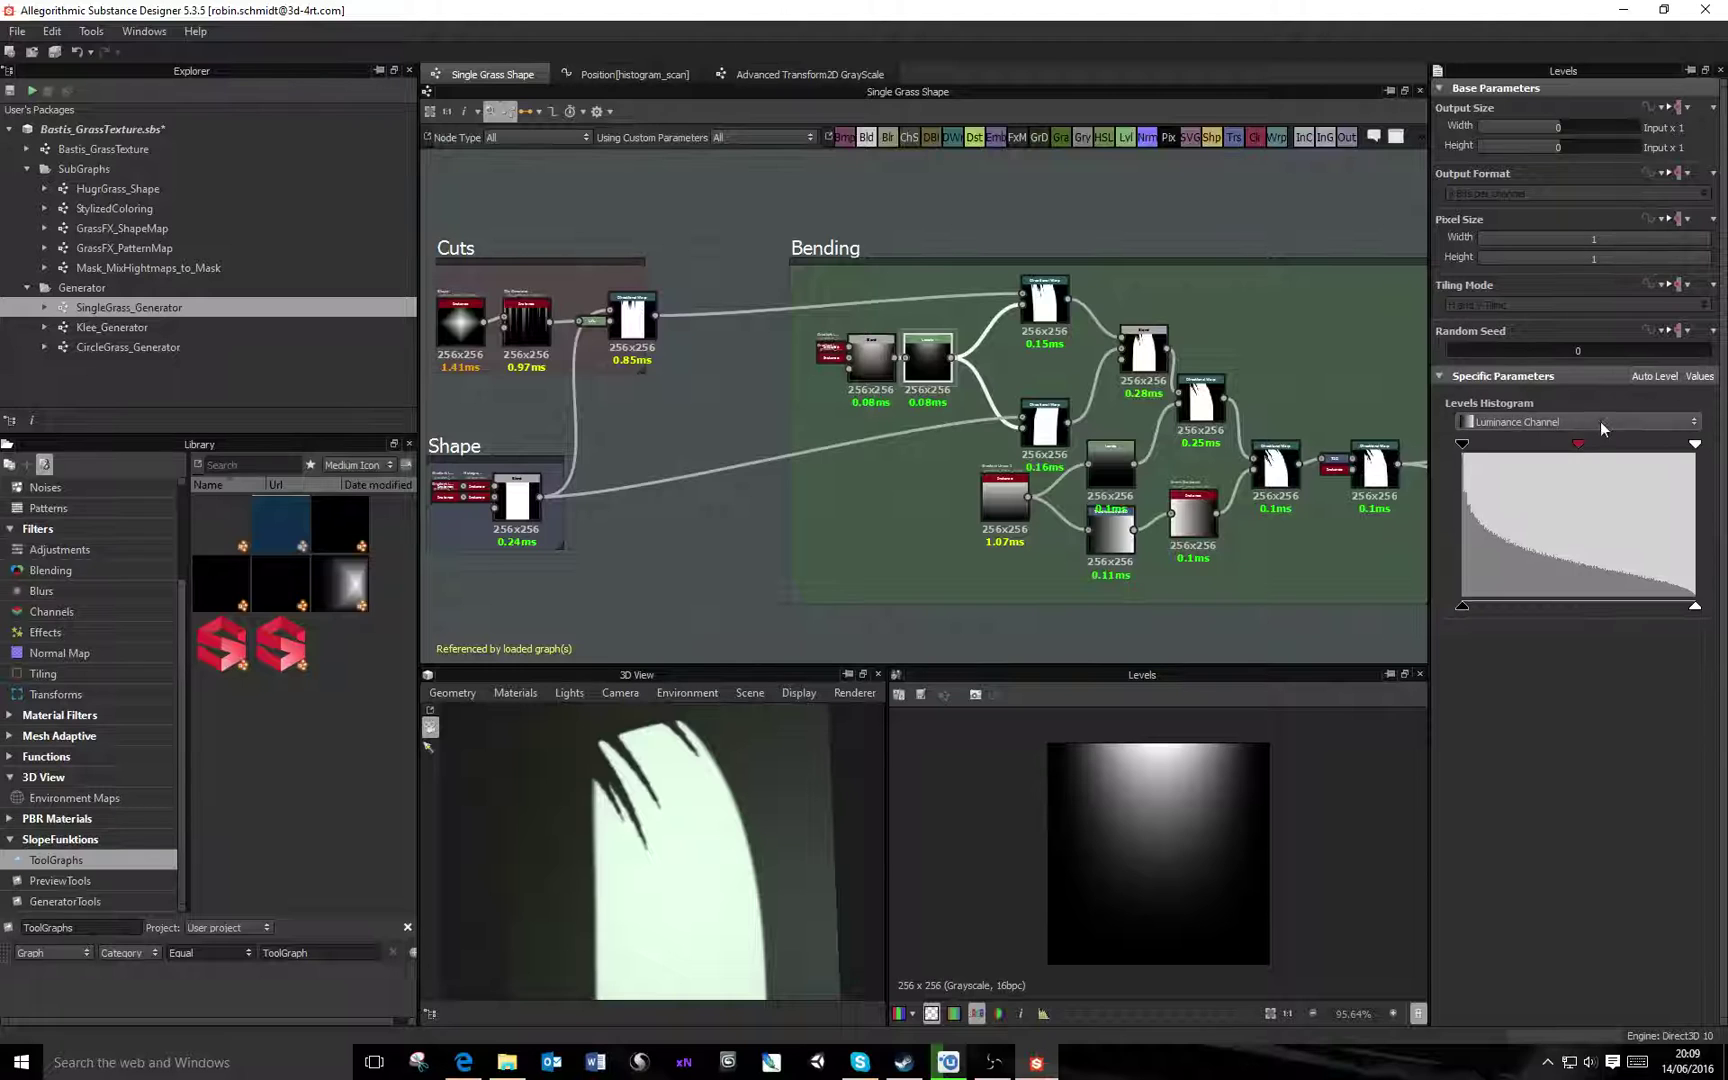
{"action": "left_click", "coordinate": [1697, 386]}
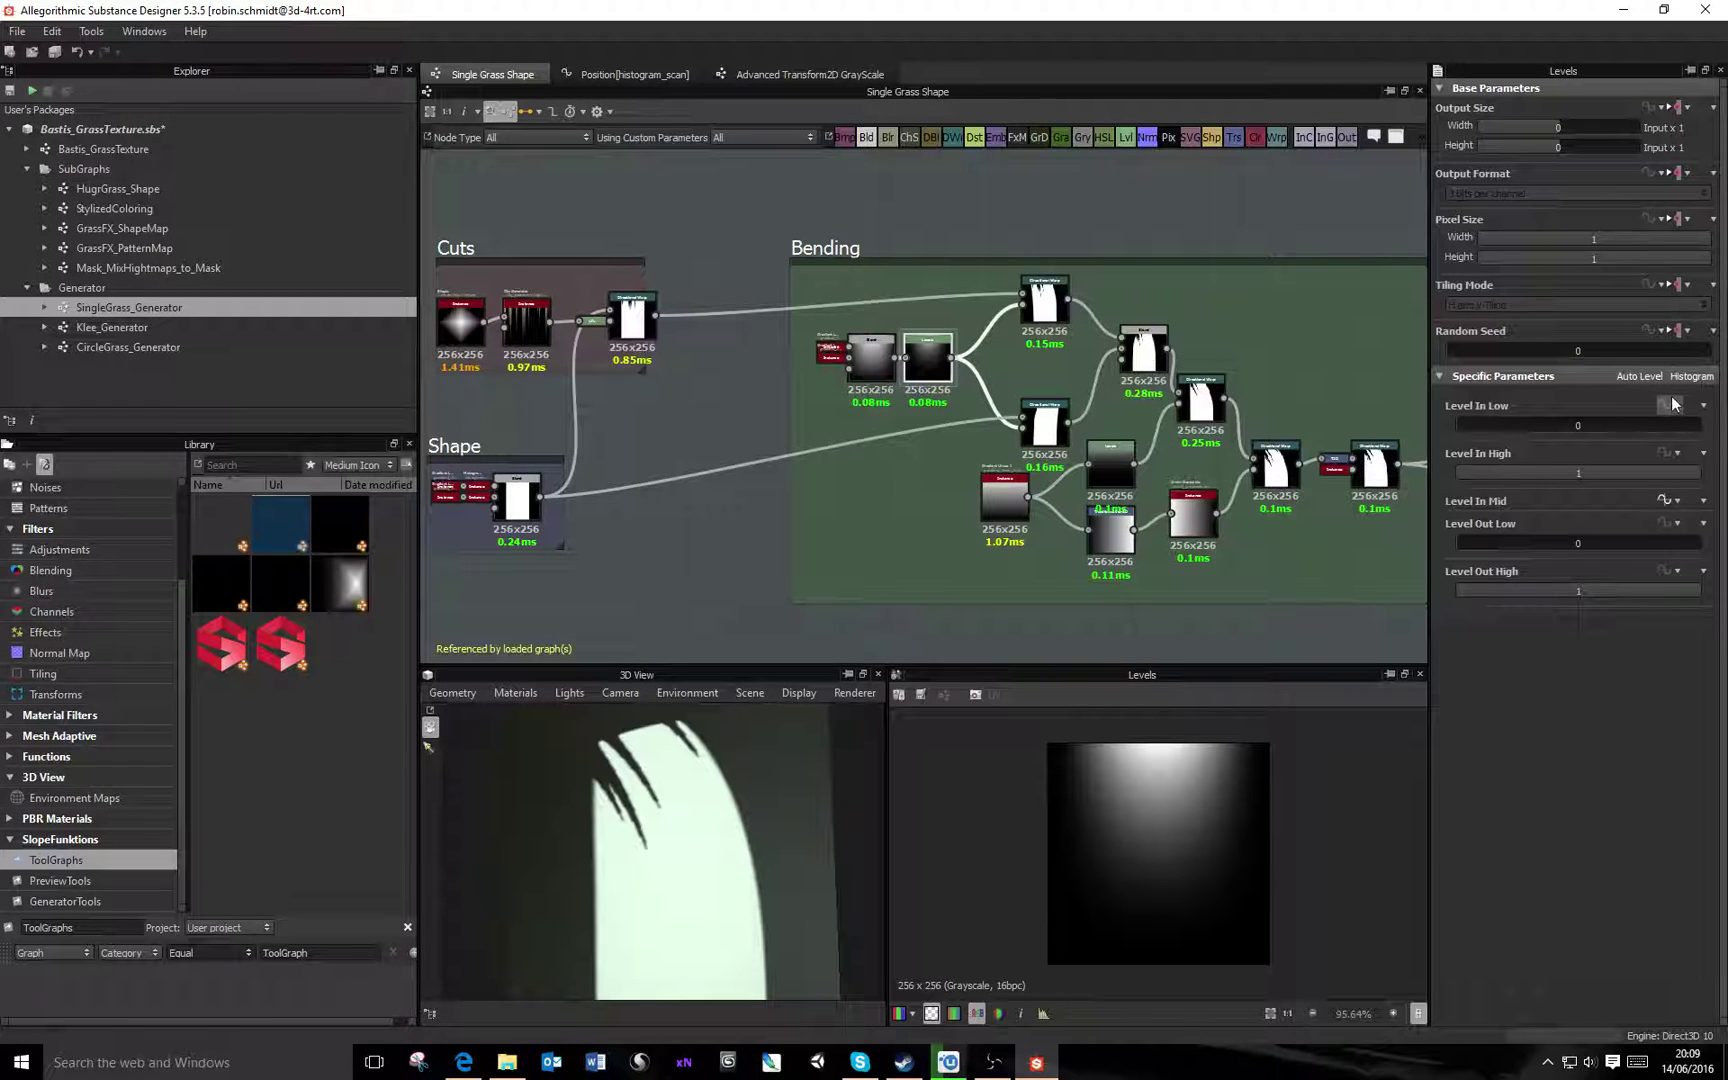
Open the Levels node's Level In Mid function, inspect its EdgeShape Get Float node and return to the Single Grass Shape graph
{"action": "left_click", "coordinate": [1664, 500]}
{"action": "left_click", "coordinate": [863, 423]}
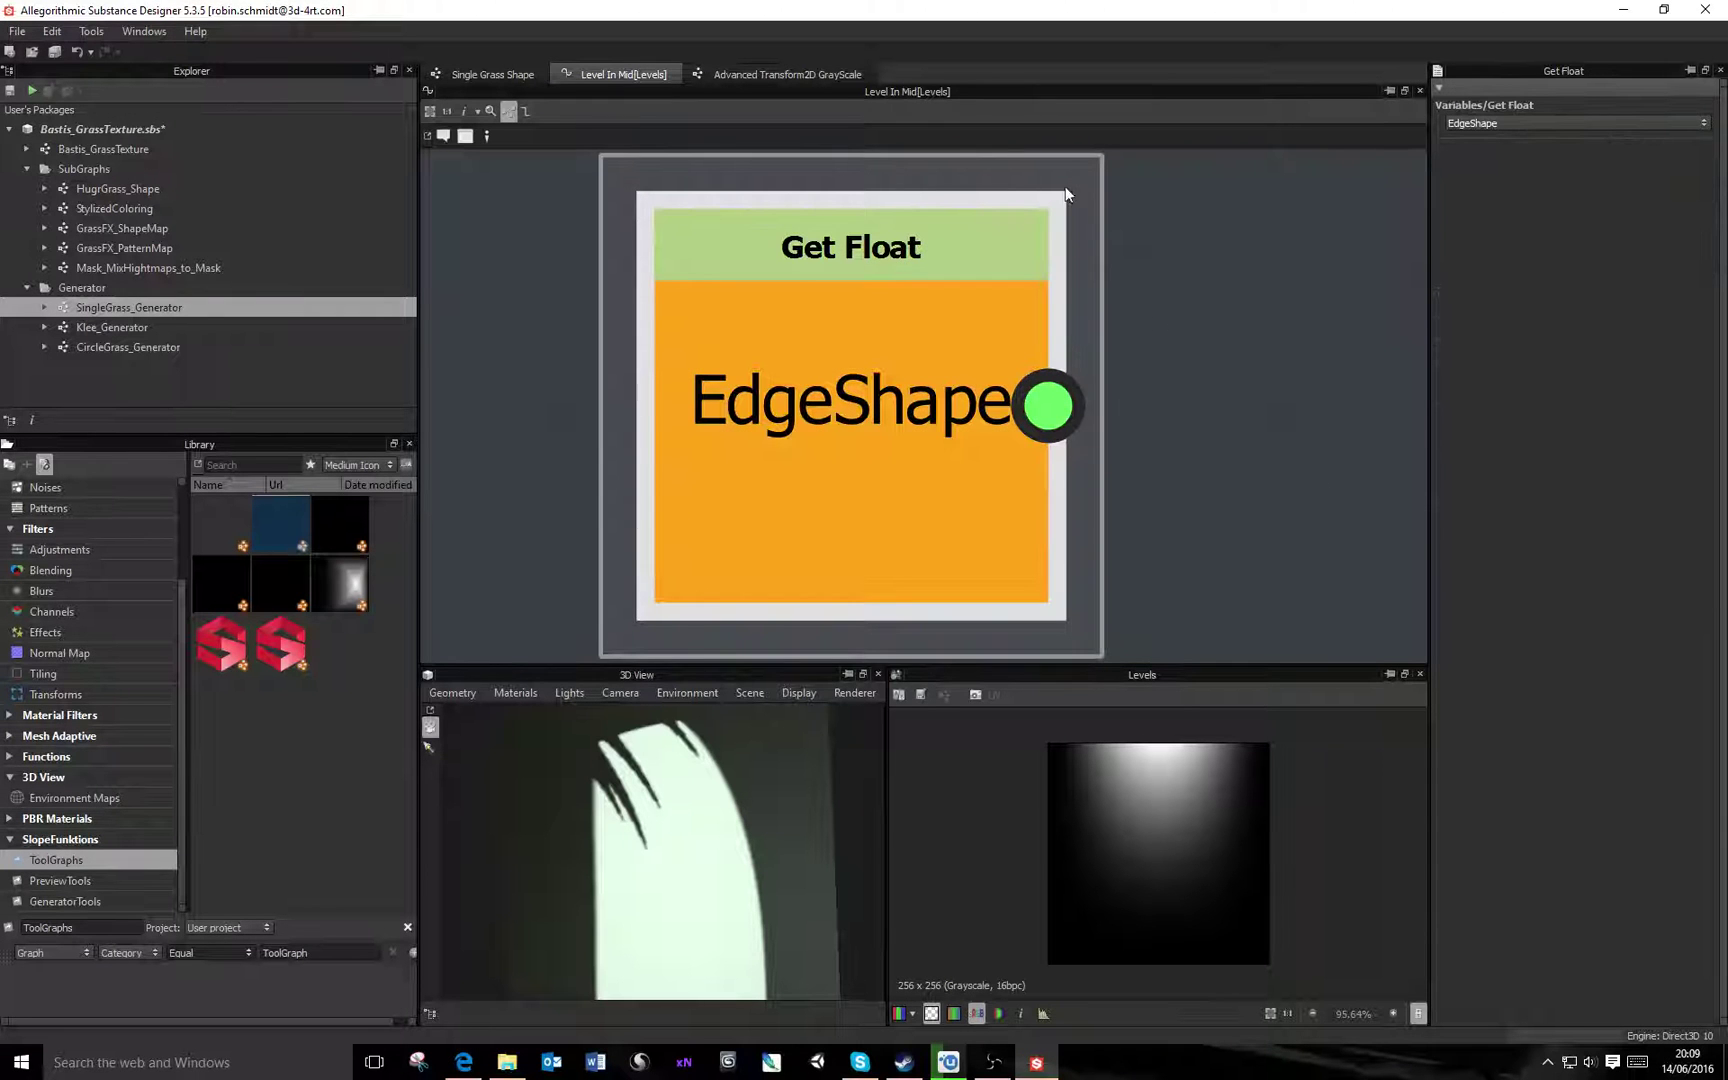
{"action": "left_click", "coordinate": [500, 75]}
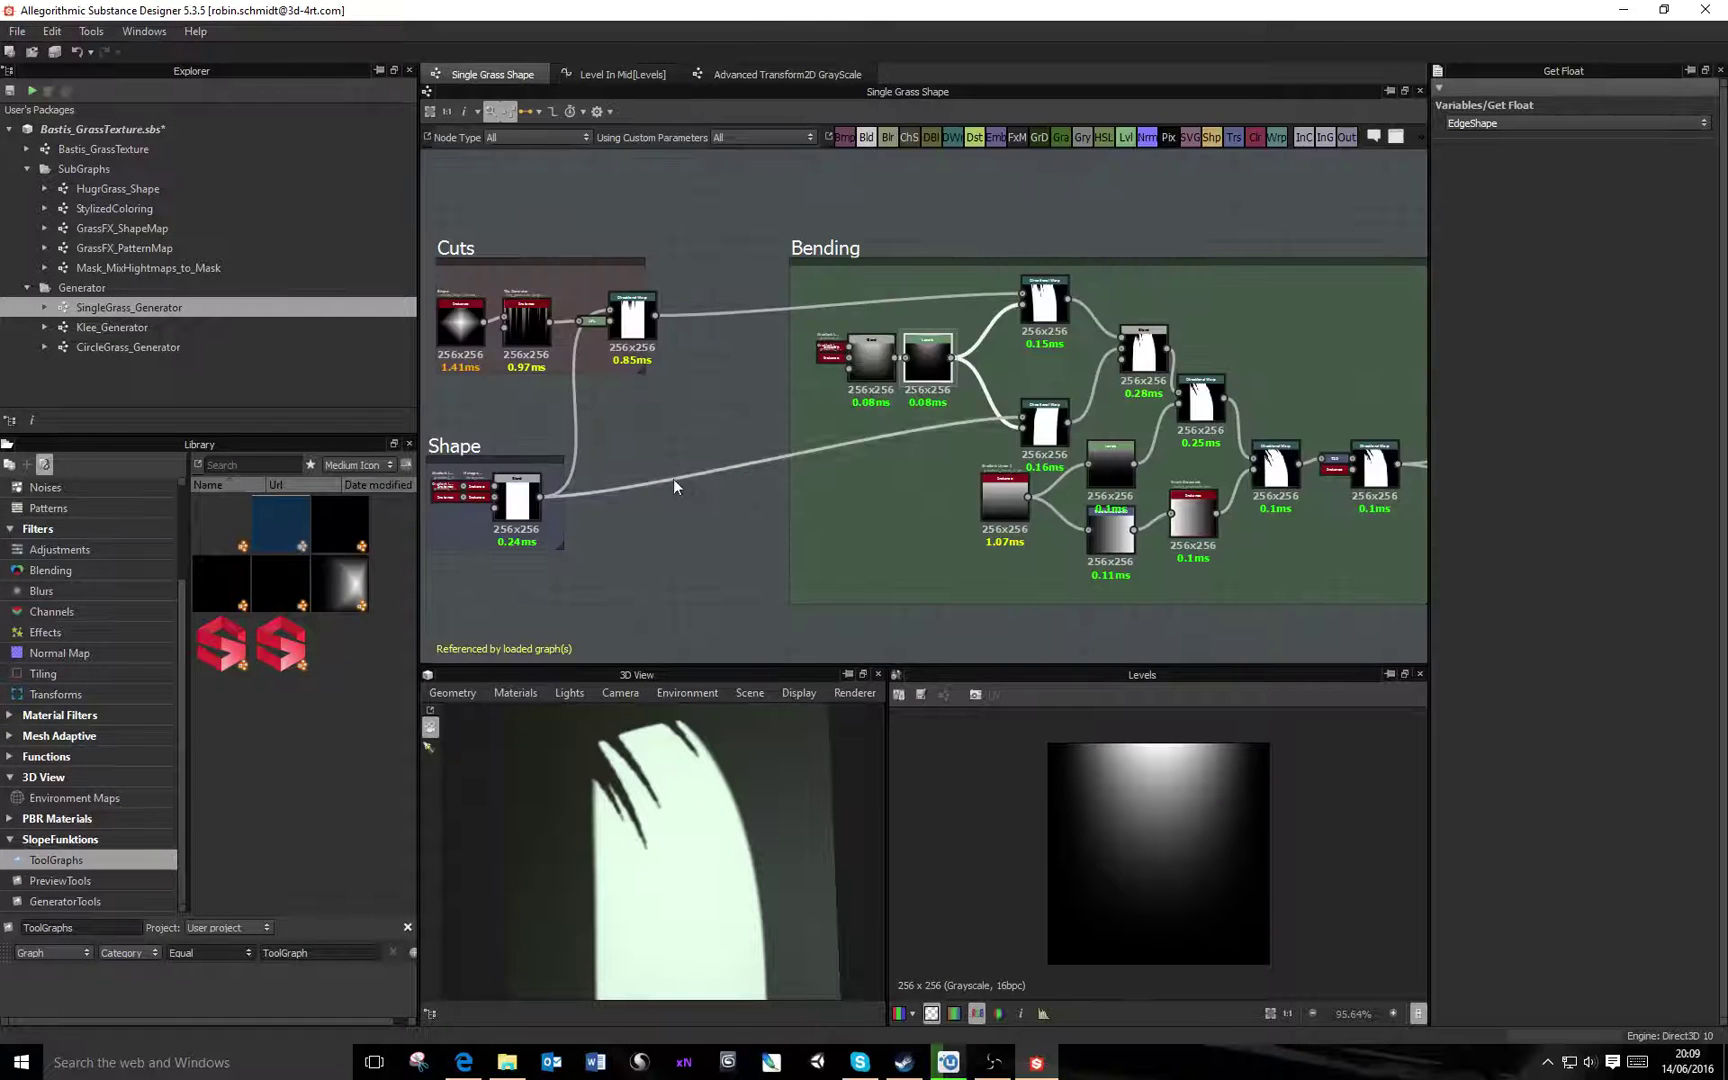
Switch the graph's input parameters to preview mode and set EdgeShape to 0.51
{"action": "left_click", "coordinate": [932, 355]}
{"action": "left_click", "coordinate": [1203, 552]}
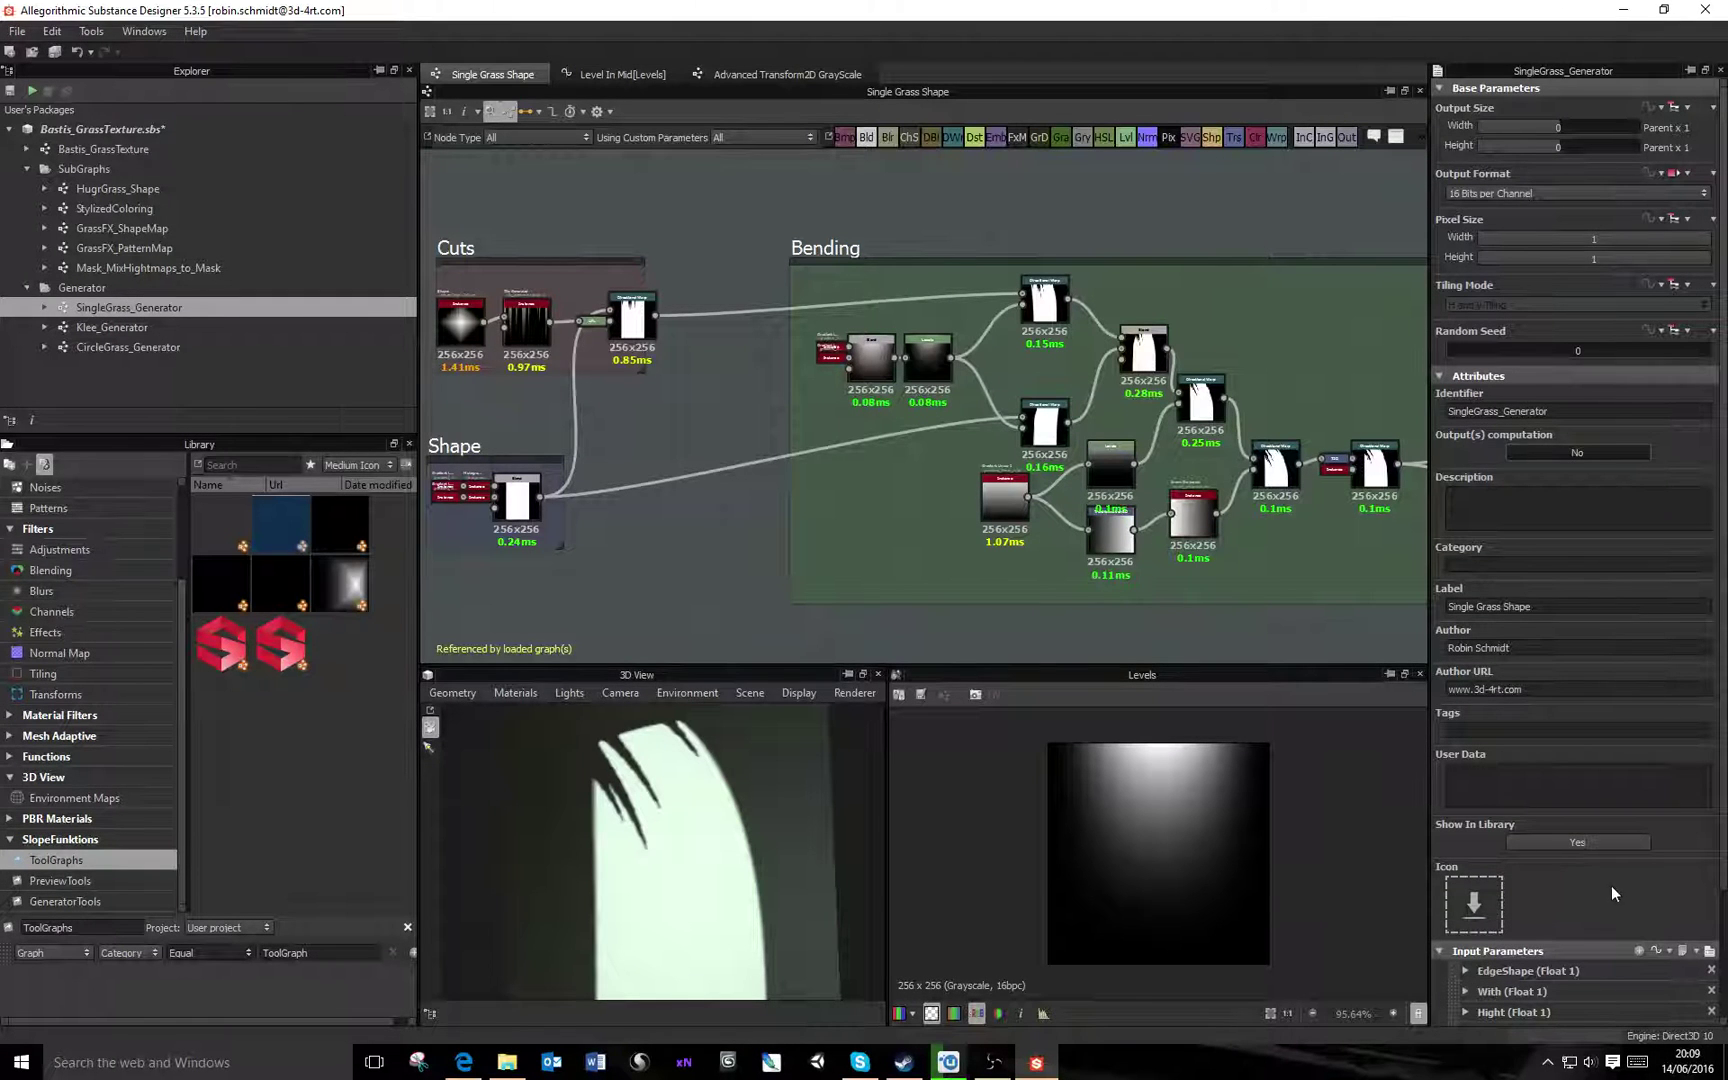
{"action": "scroll", "coordinate": [1611, 886], "scroll_direction": "down", "scroll_amount": 3}
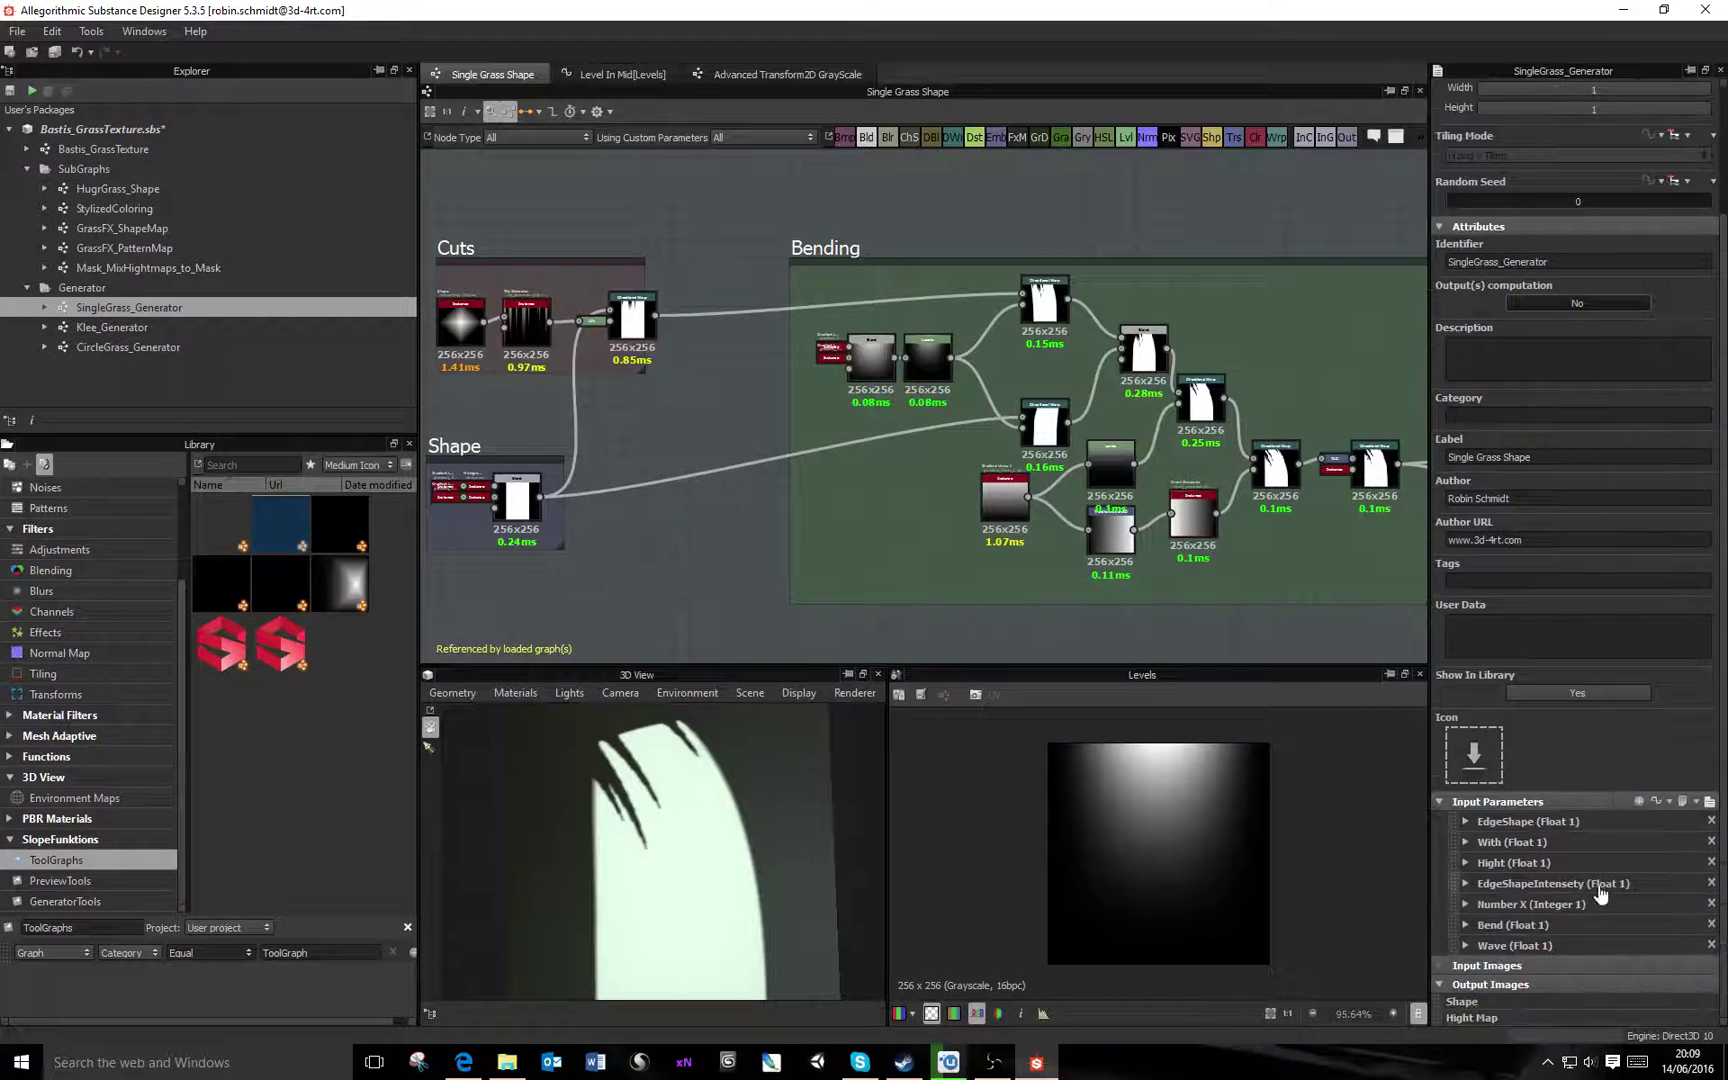
{"action": "left_click", "coordinate": [1710, 803]}
{"action": "mouse_move", "coordinate": [1581, 838]}
{"action": "left_mouse_down"}
{"action": "mouse_move", "coordinate": [1530, 840]}
{"action": "mouse_move", "coordinate": [1655, 845]}
{"action": "mouse_move", "coordinate": [1589, 846]}
{"action": "left_mouse_up"}
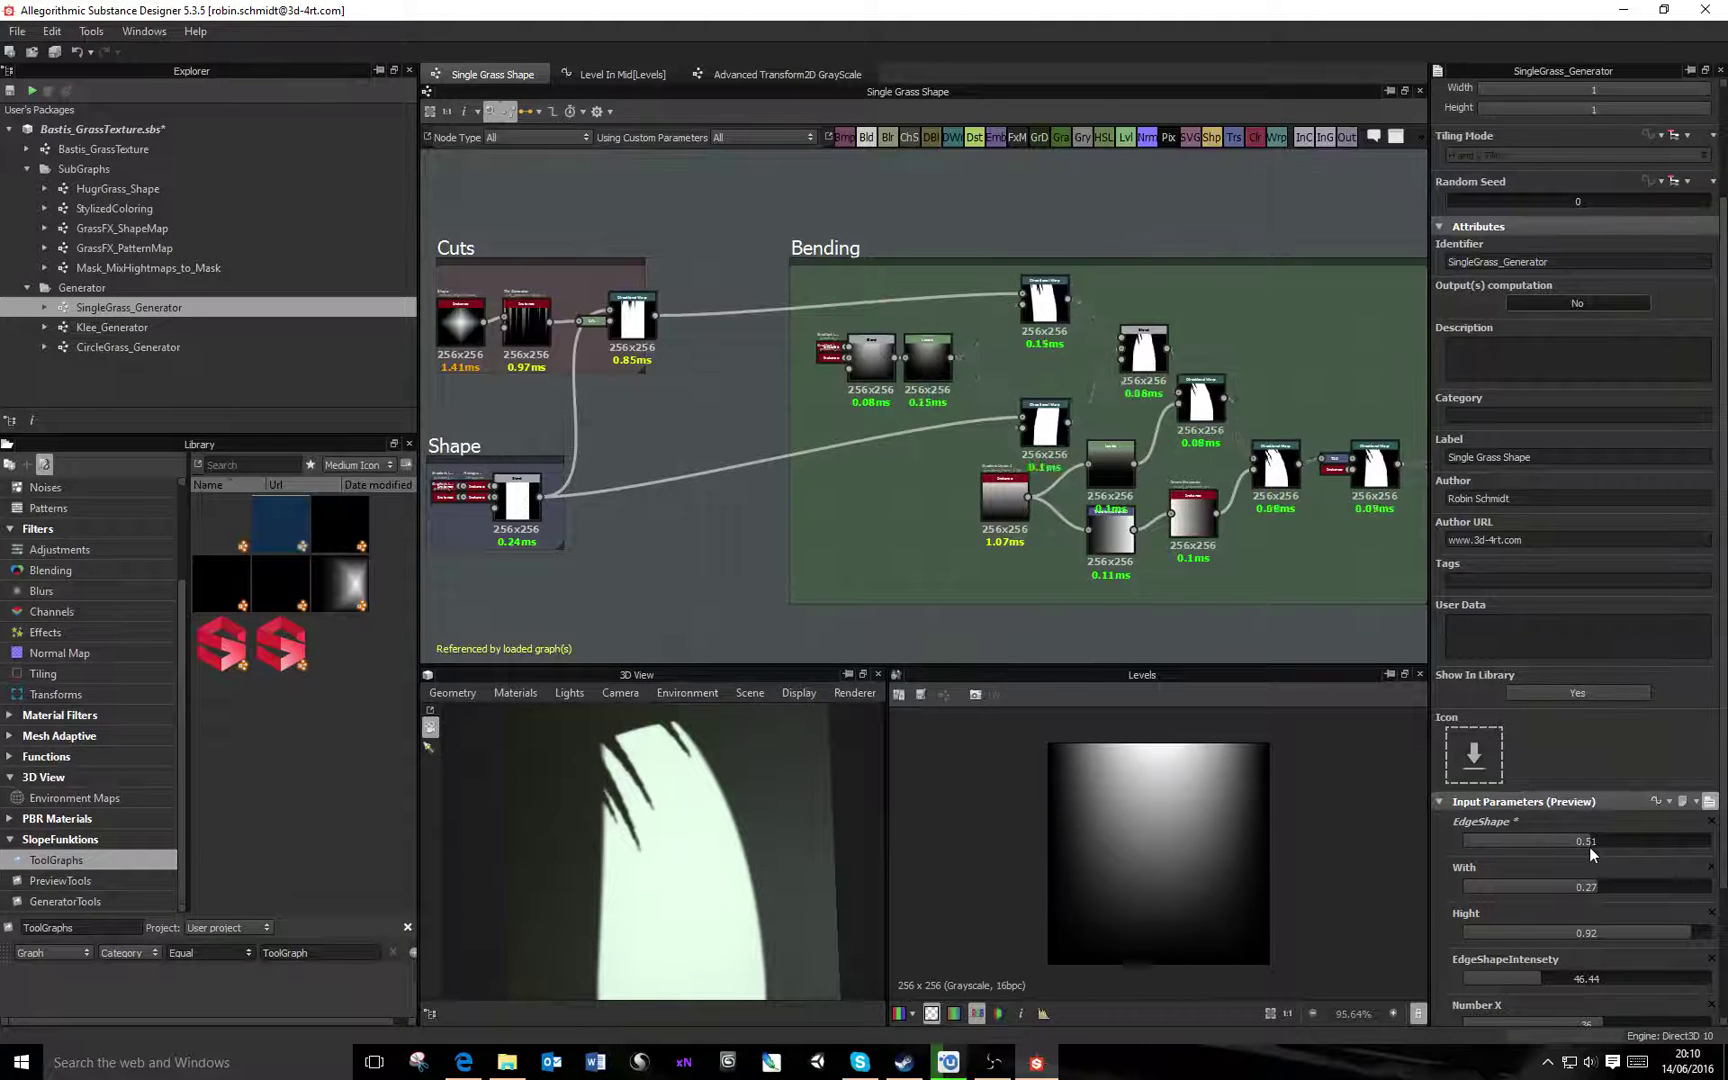
Preview both Directional Warps and connect the Shape Blend directly to the upper one, replacing the Cuts output
{"action": "double_click", "coordinate": [1042, 428]}
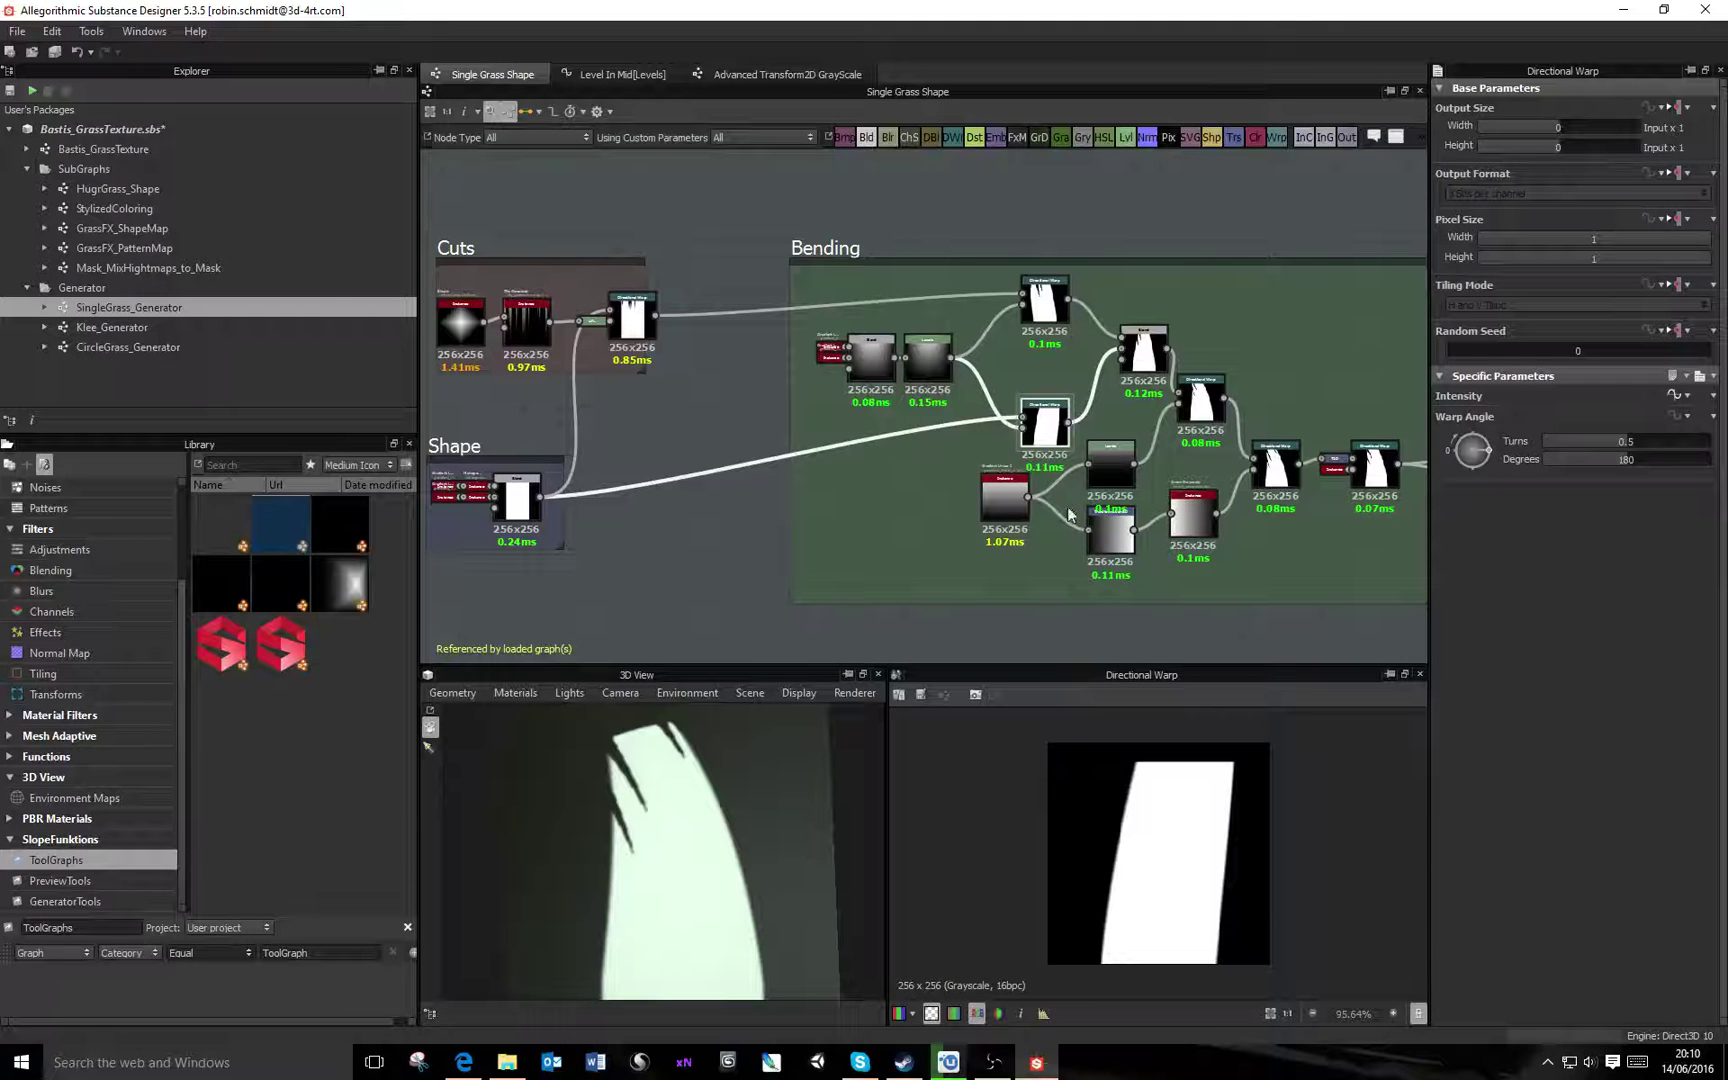
{"action": "double_click", "coordinate": [1045, 282]}
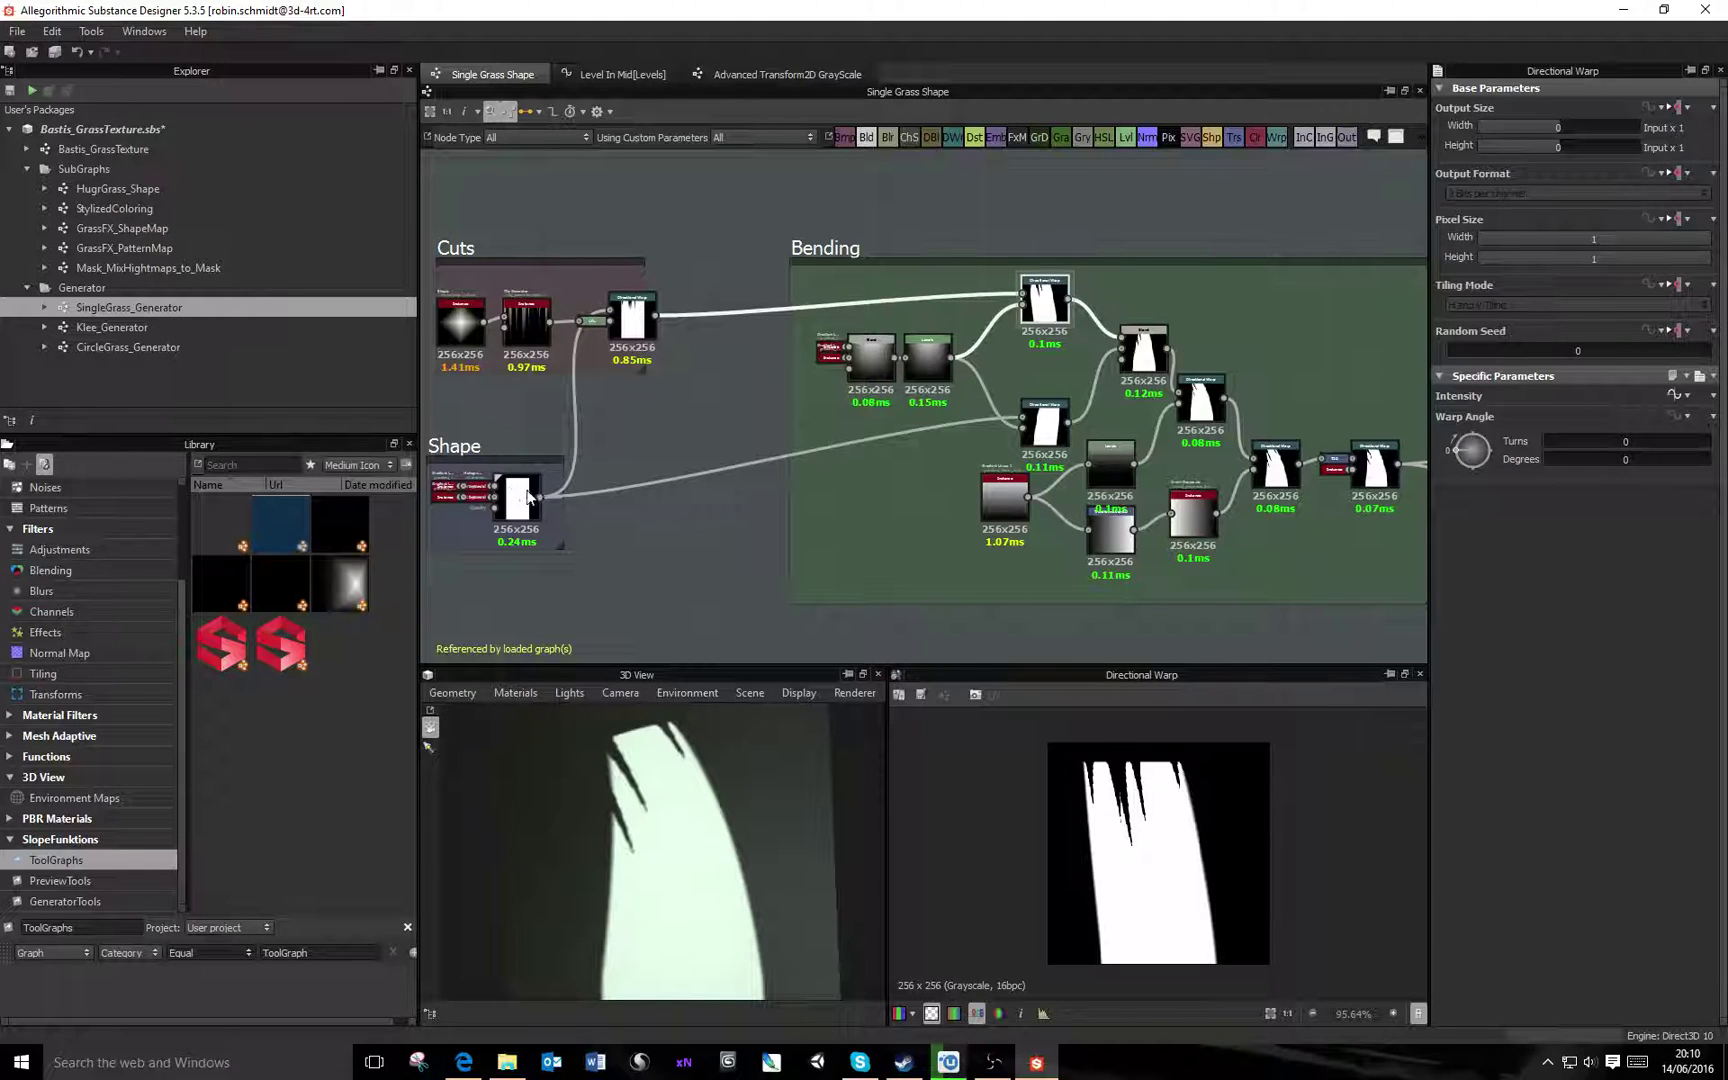
{"action": "left_click_drag", "start_coordinate": [540, 497], "coordinate": [1022, 293]}
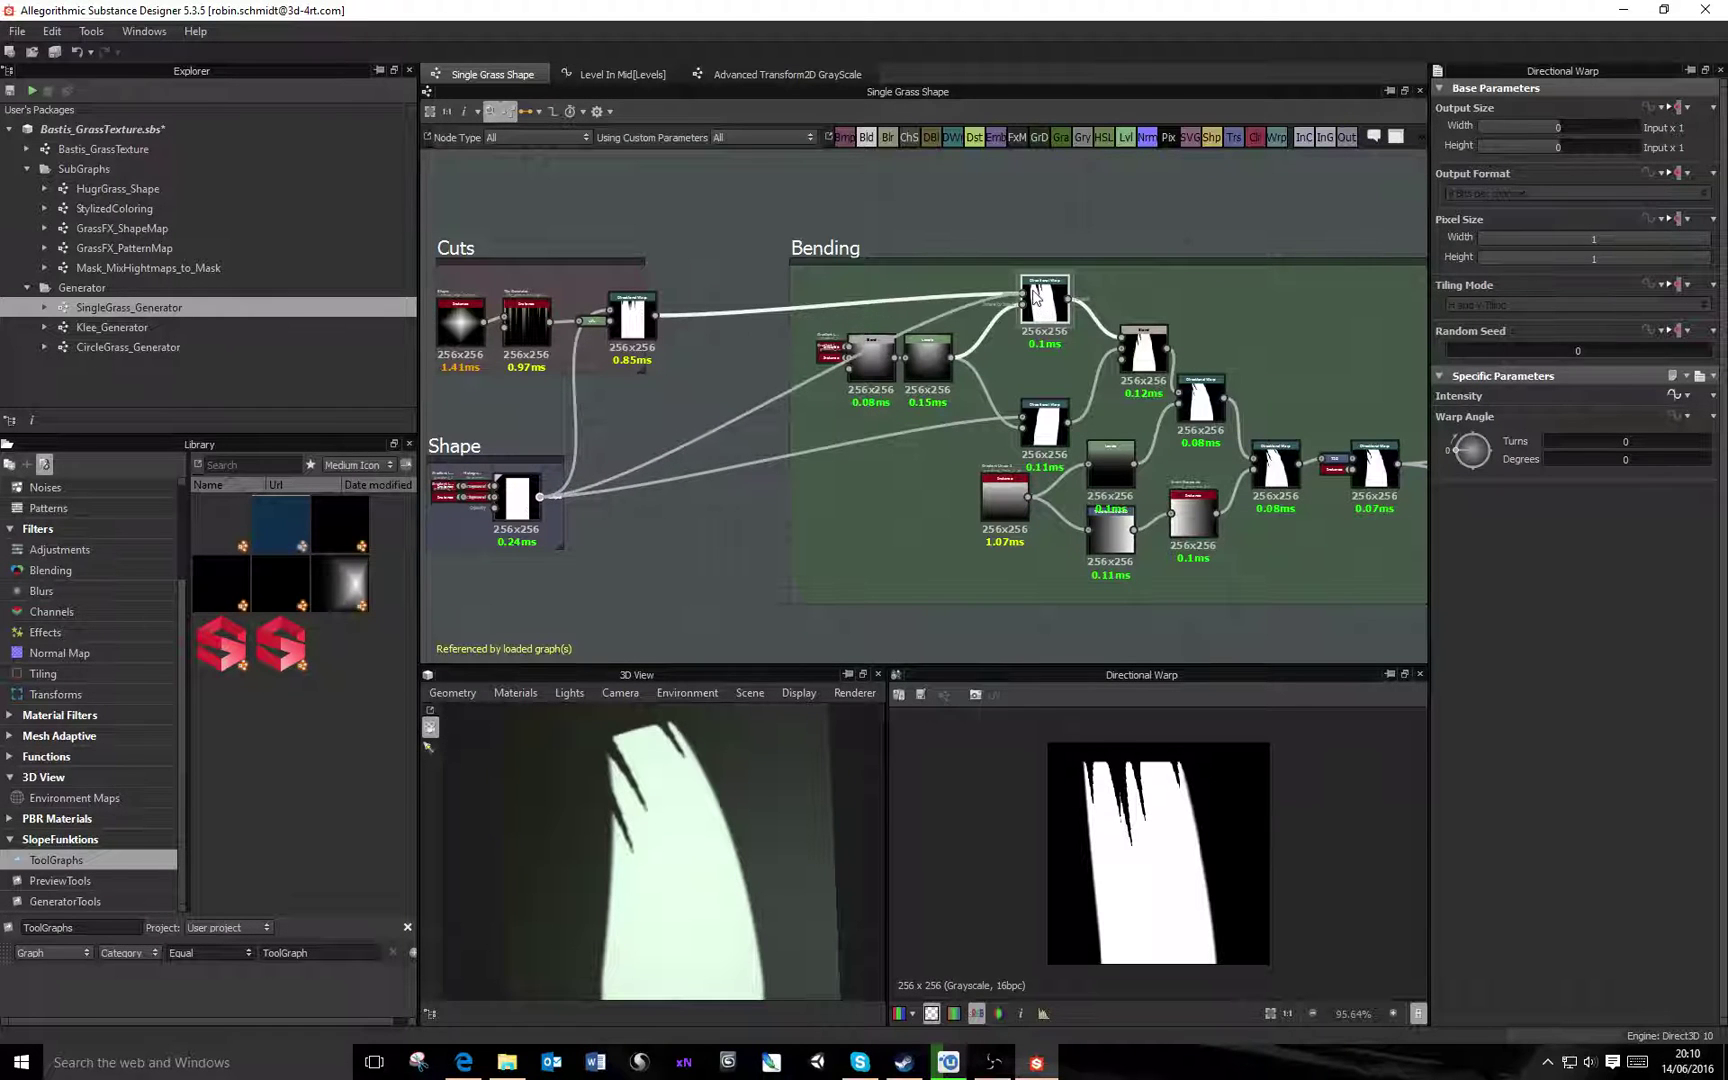
Compare the Blend of both warps with the Directional Warp after it, moving that warp node slightly away from the Blend
{"action": "left_click", "coordinate": [1147, 358]}
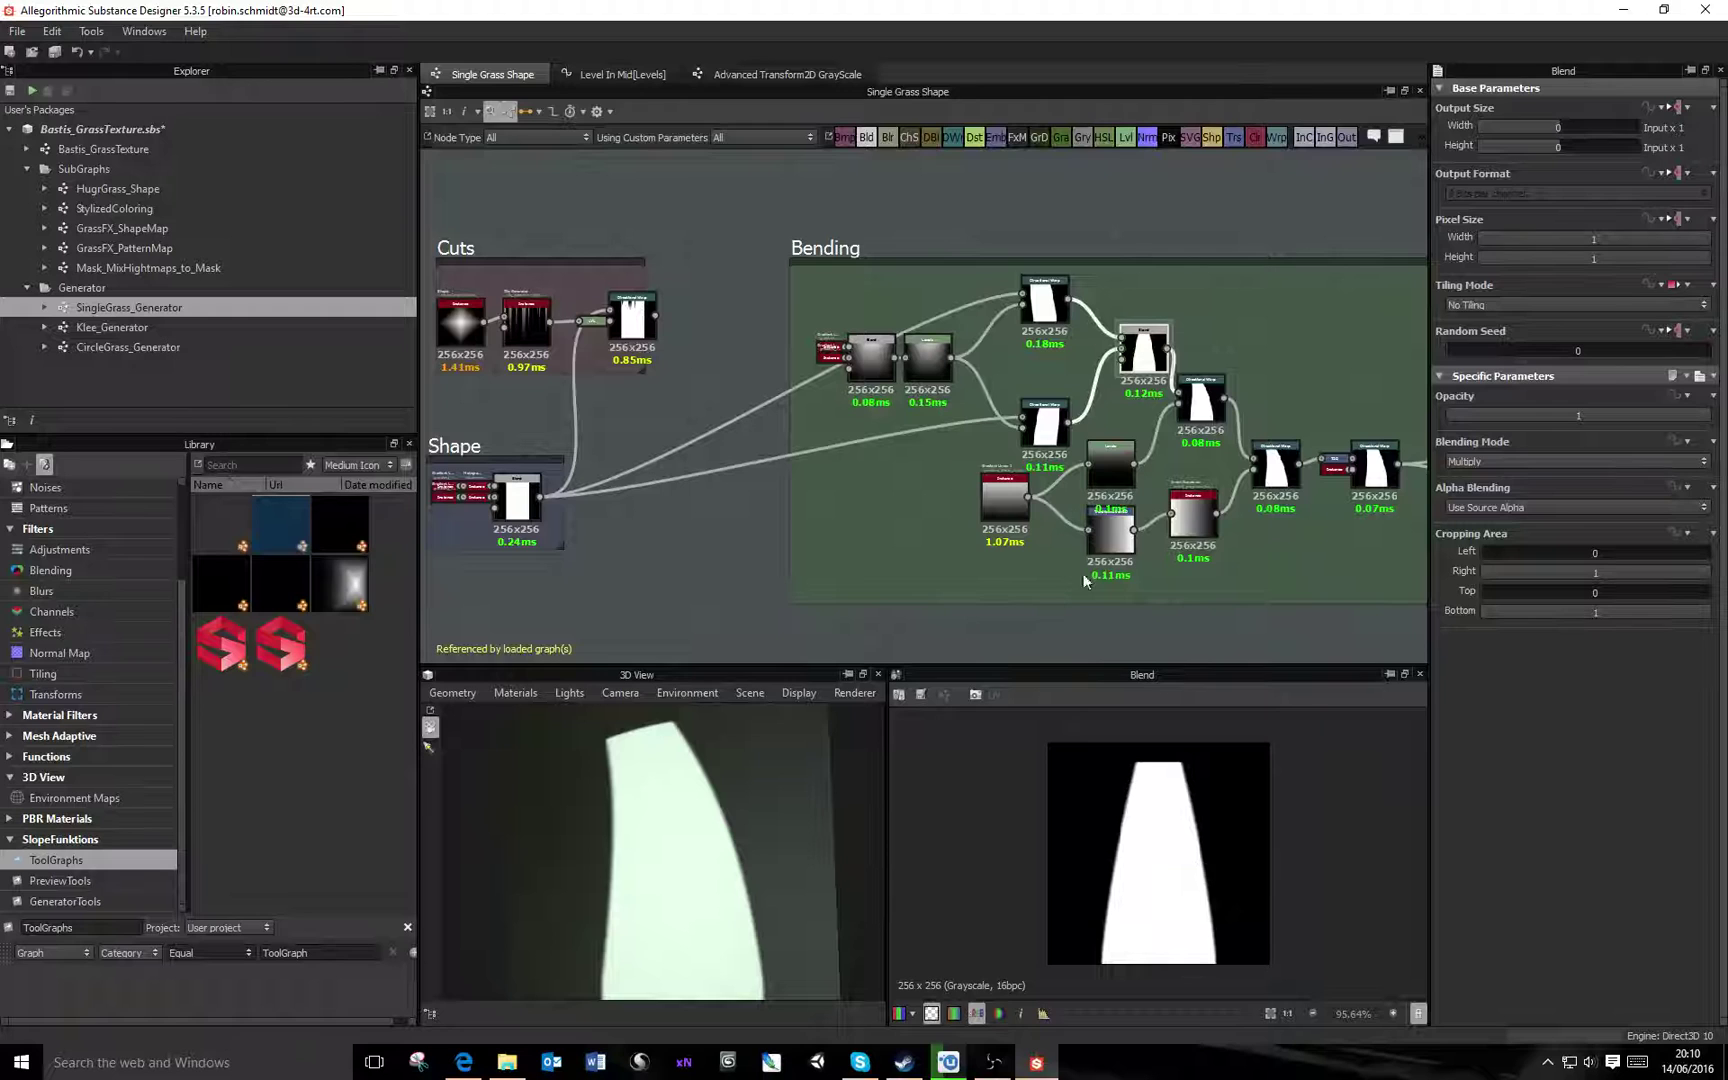
{"action": "left_click", "coordinate": [1203, 402]}
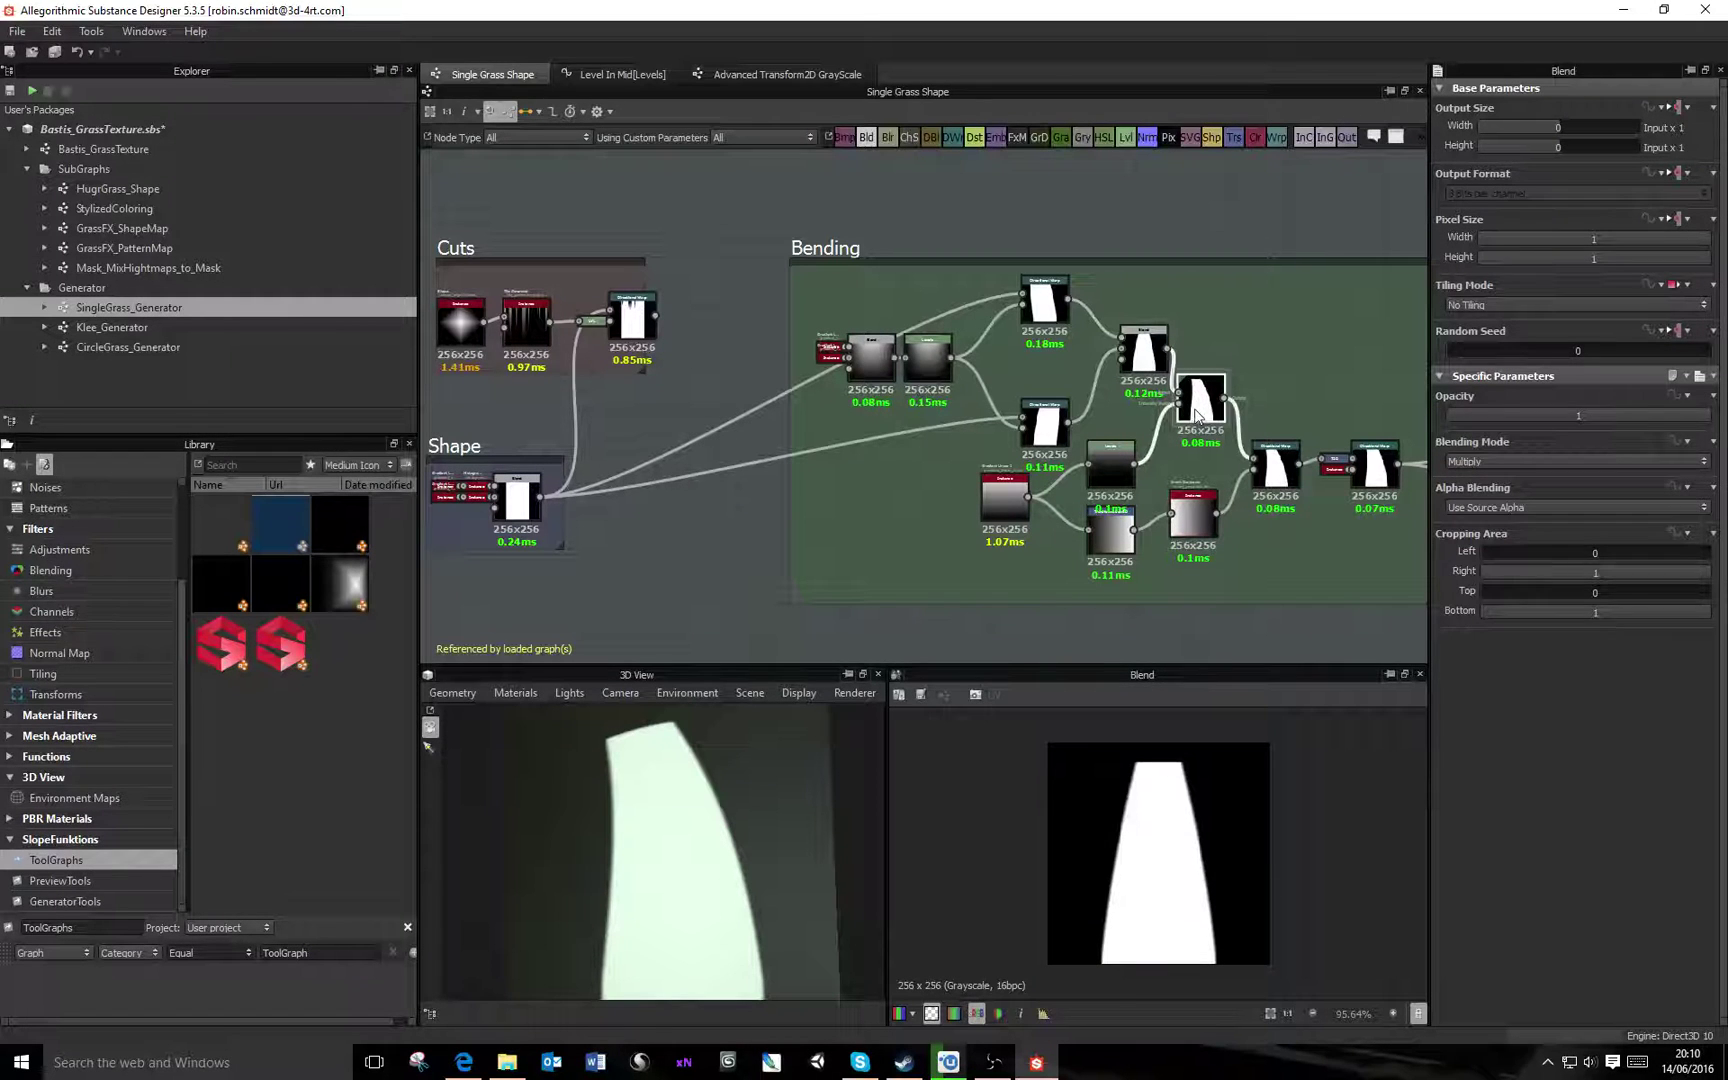
{"action": "left_click_drag", "start_coordinate": [1203, 405], "coordinate": [1229, 404]}
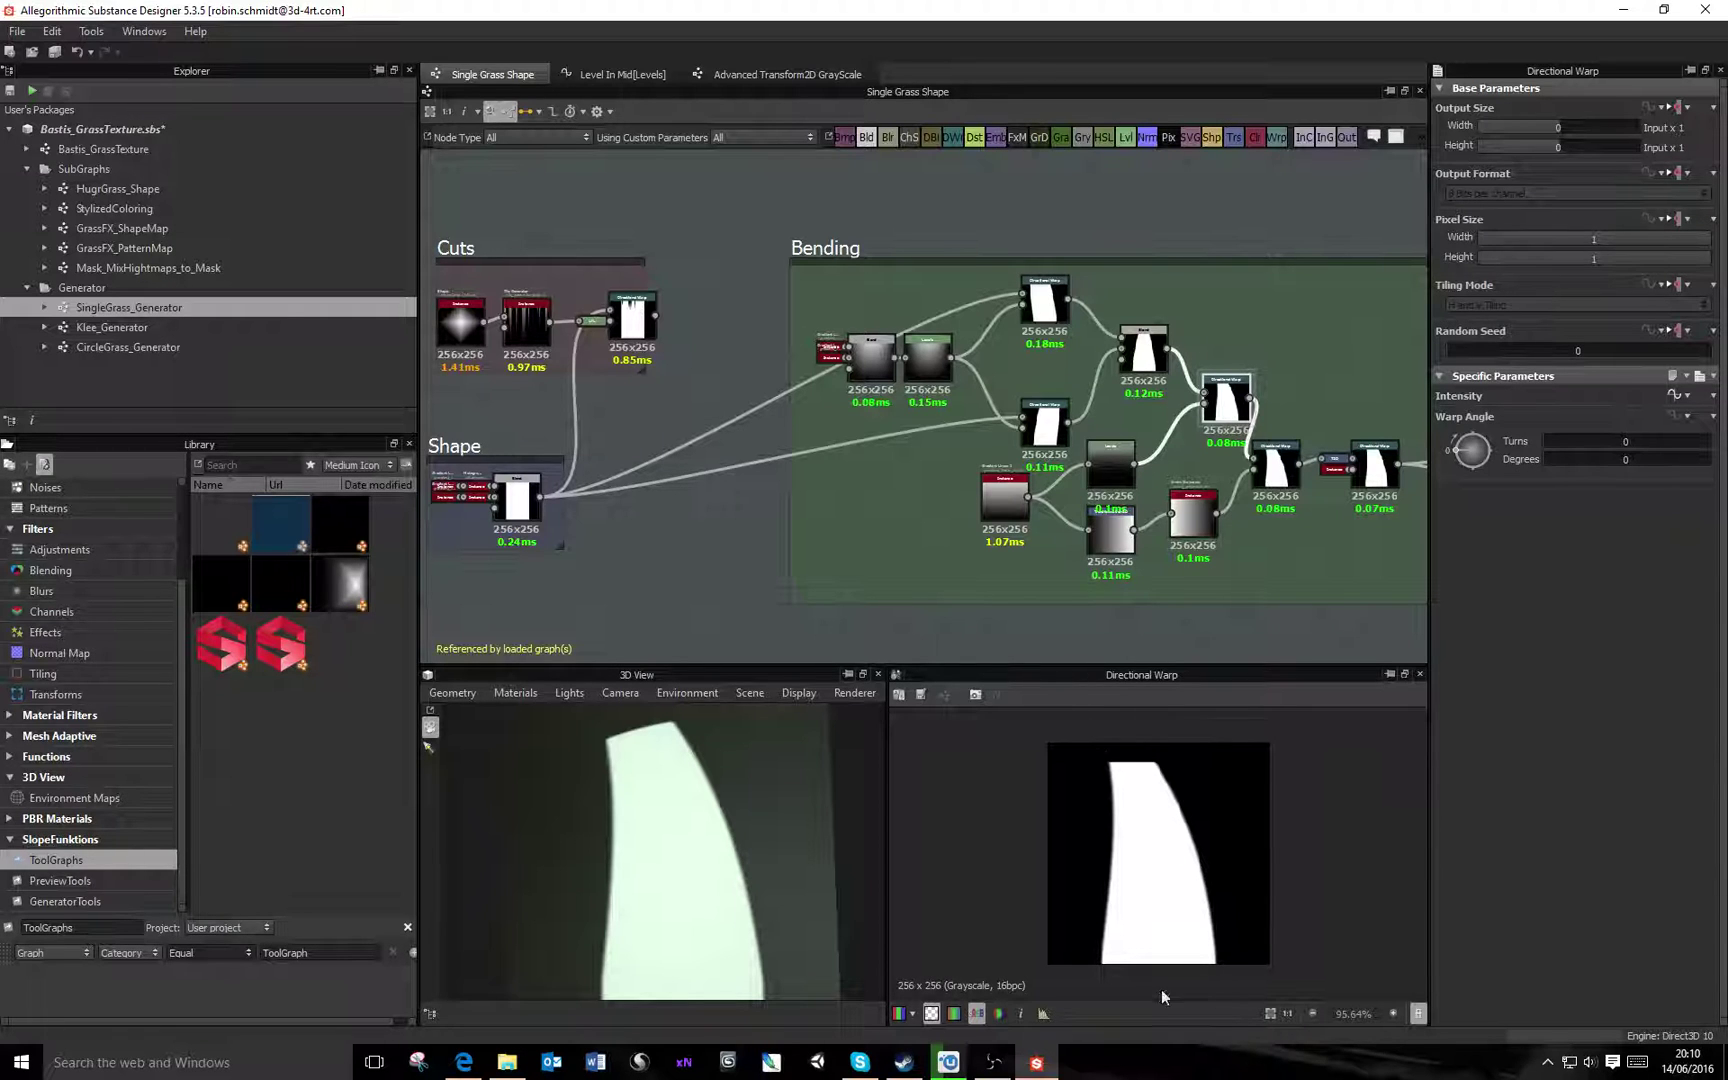
{"action": "left_click", "coordinate": [1143, 350]}
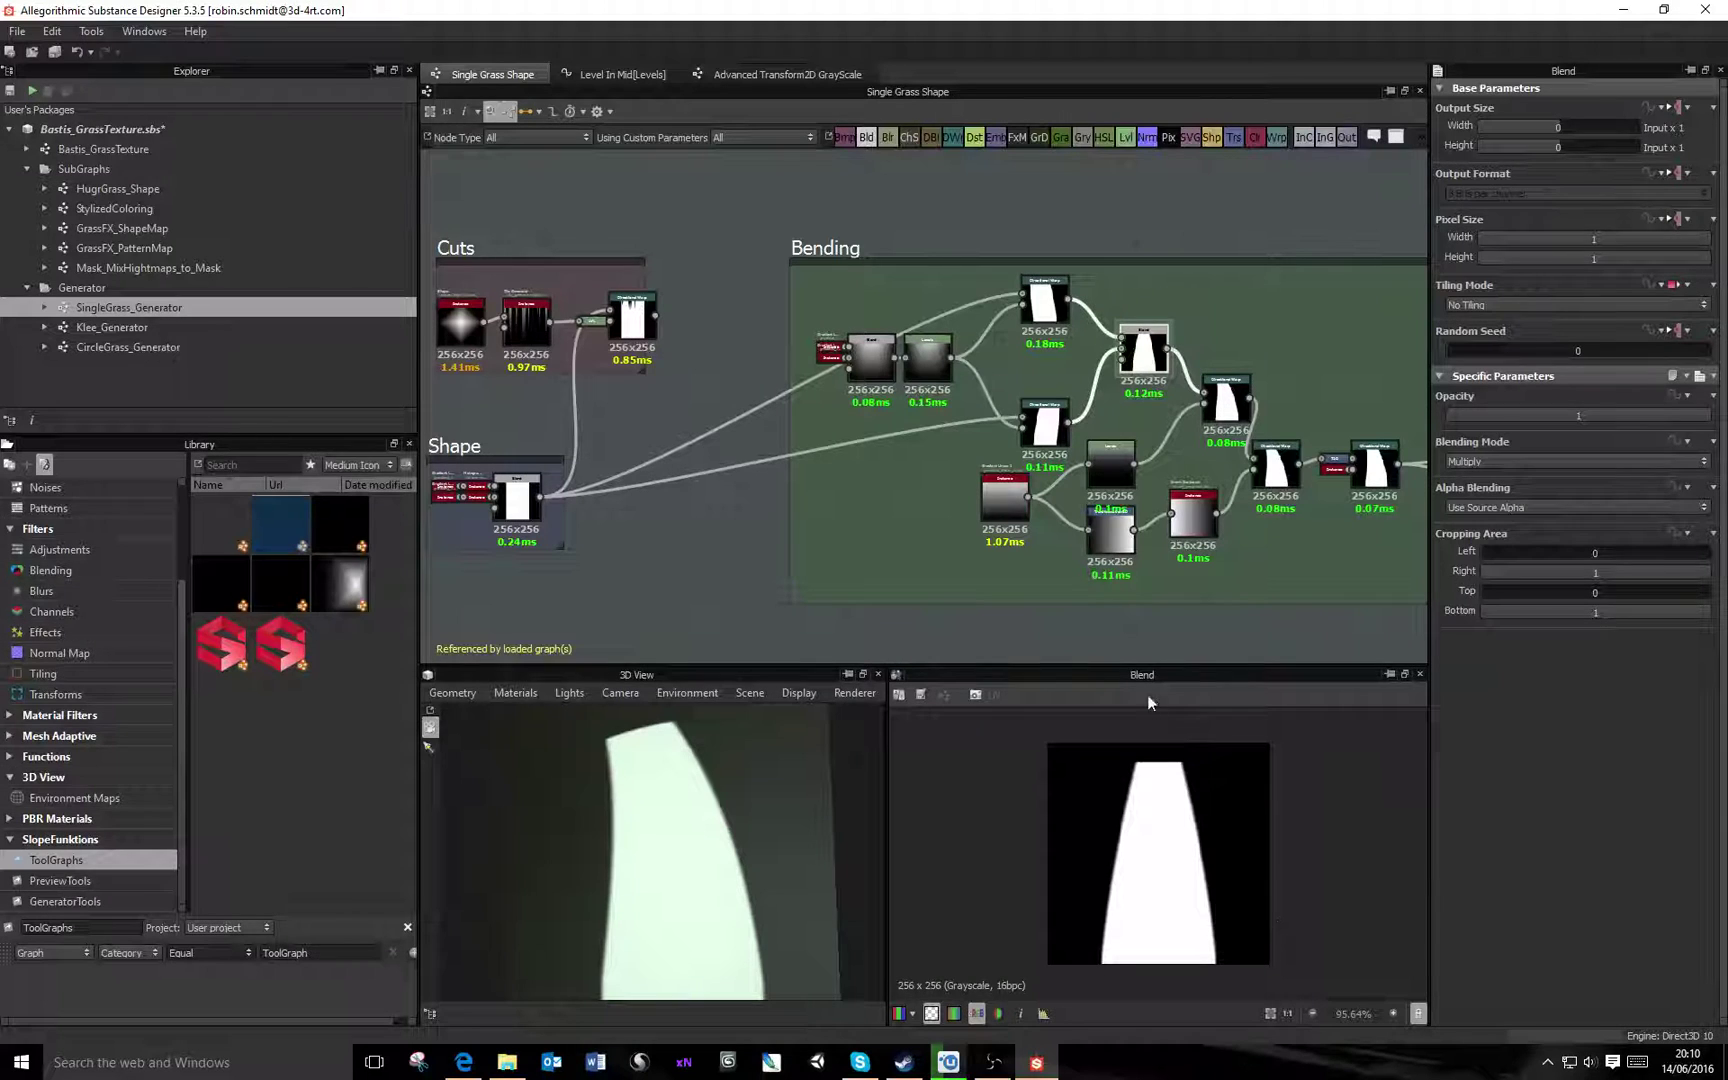
{"action": "left_click", "coordinate": [1228, 402]}
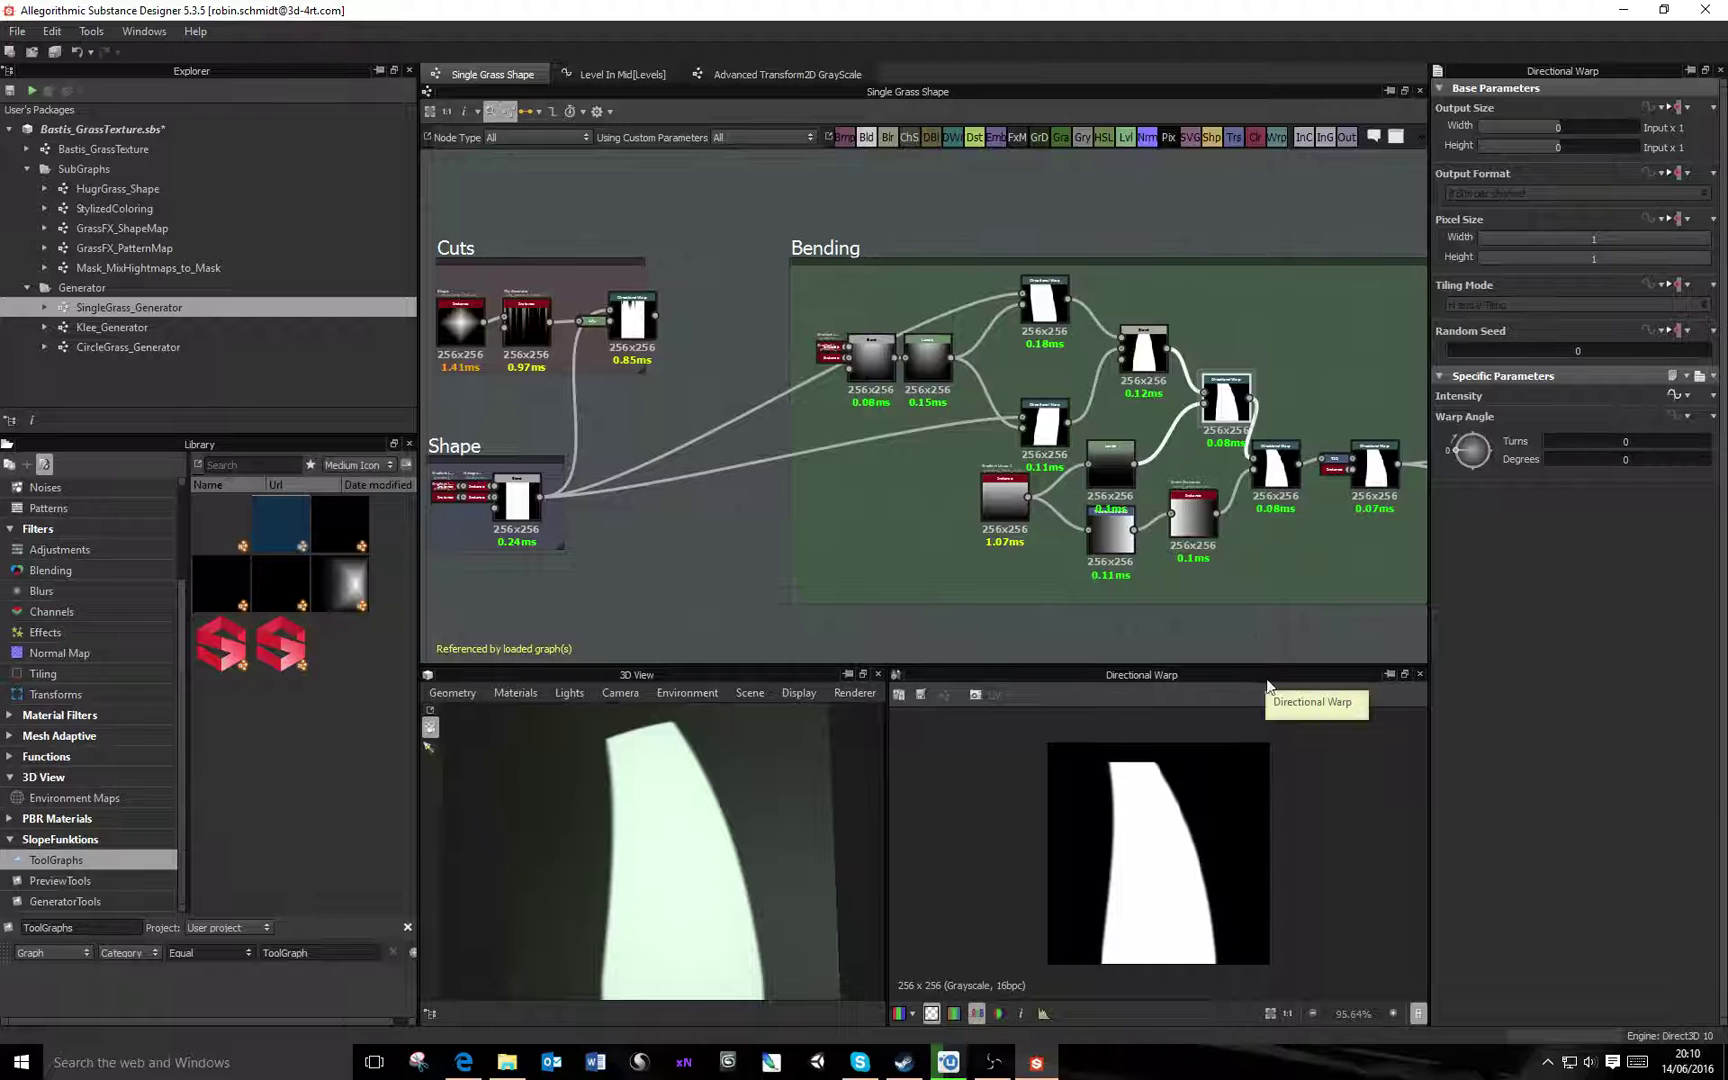
Compare the Levels and Transformation 2D gradients with the Invert Grayscale node in the Bending frame
{"action": "left_click", "coordinate": [1102, 459]}
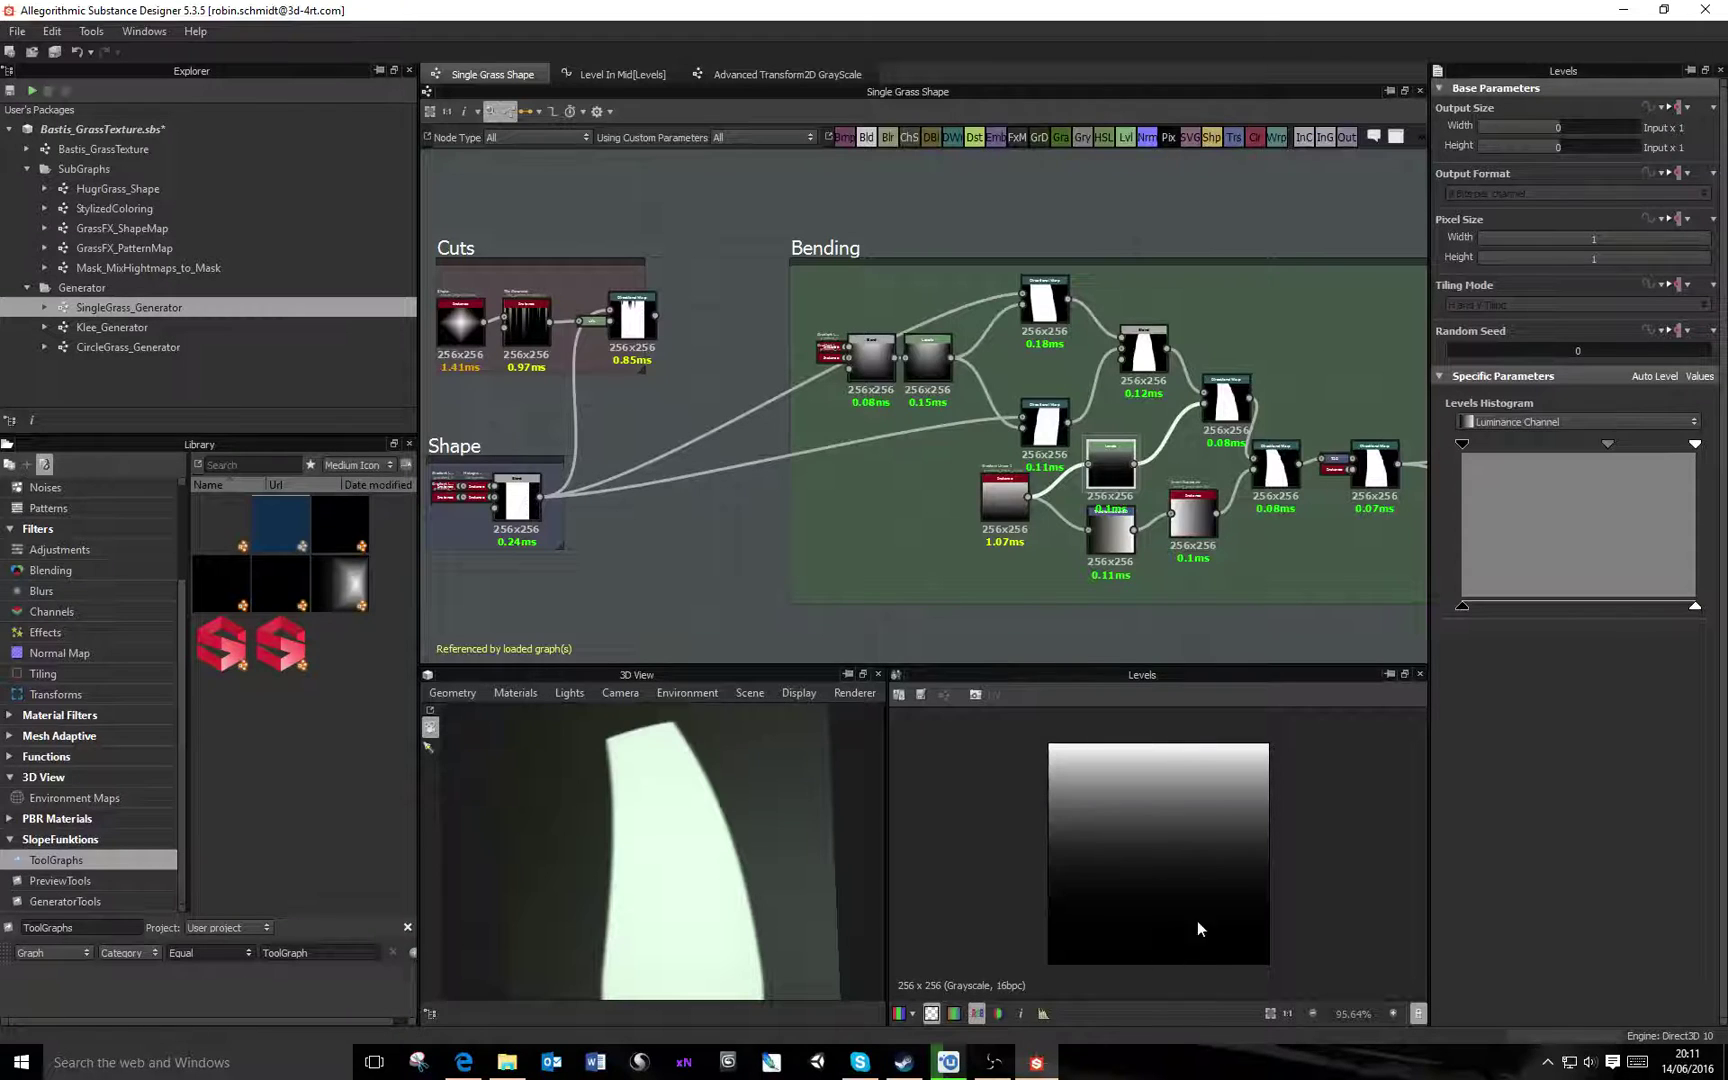
{"action": "left_click", "coordinate": [1109, 531]}
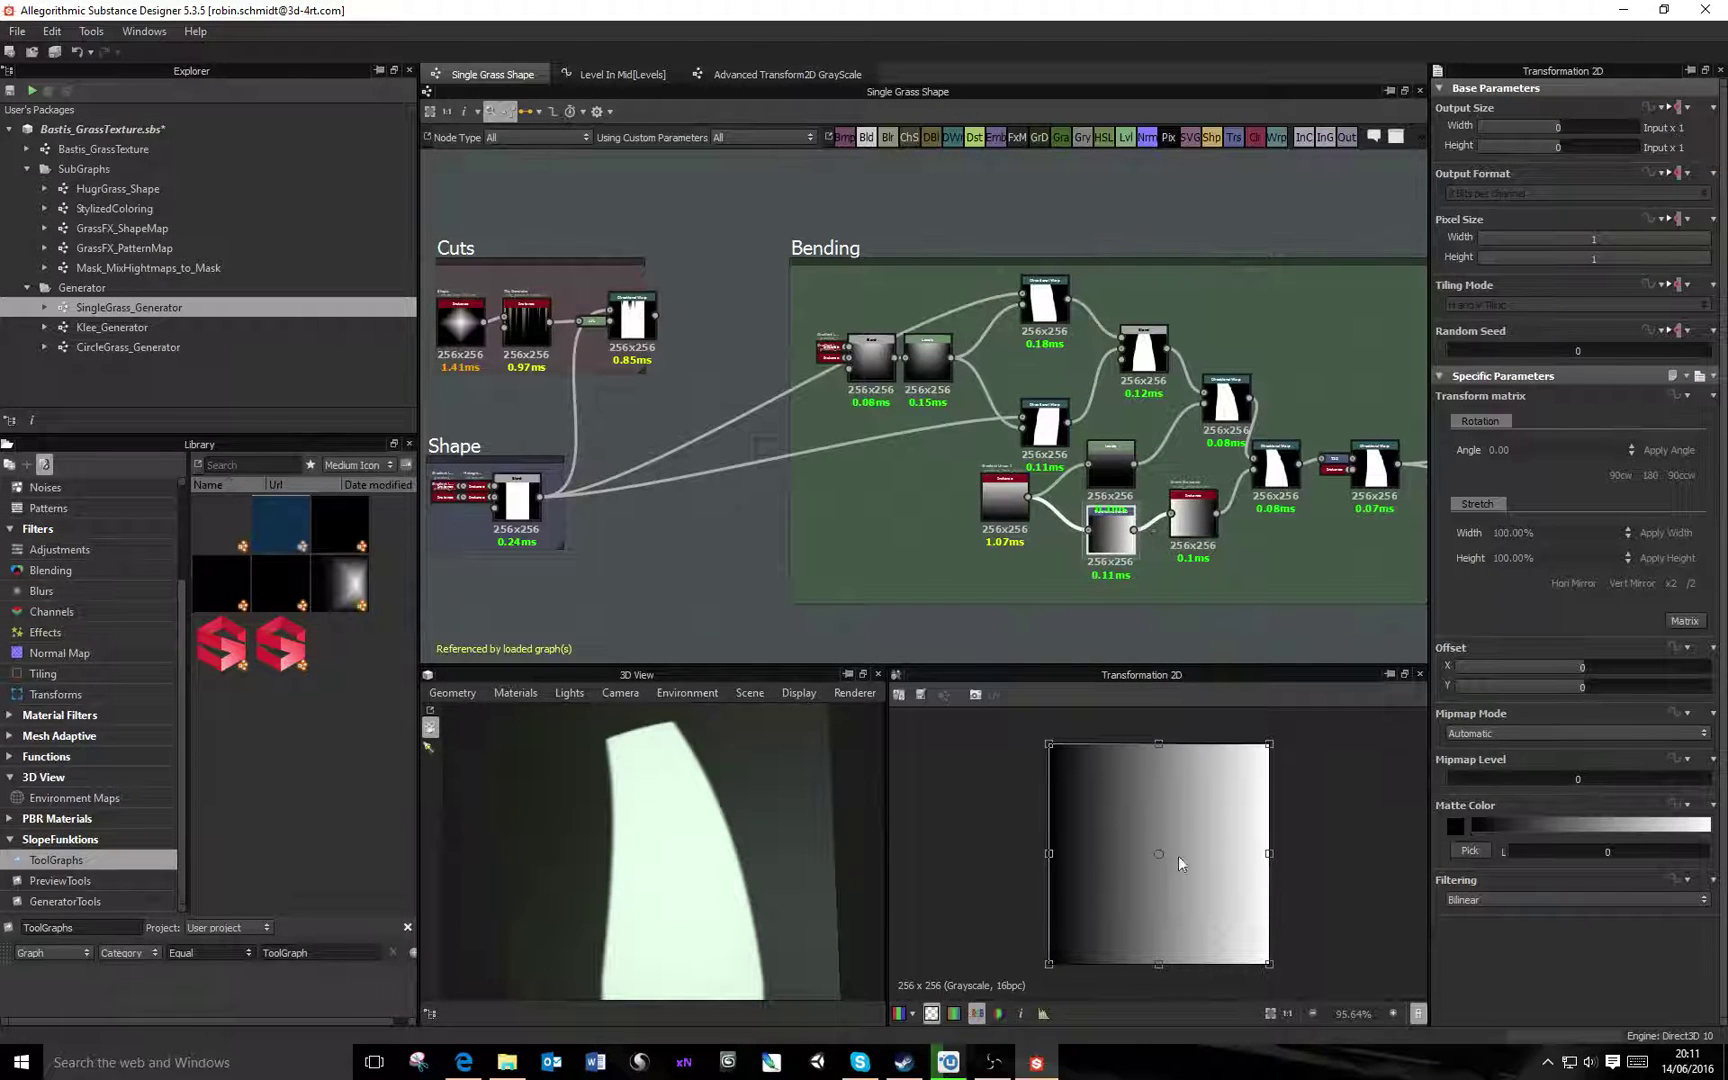
{"action": "left_click", "coordinate": [1110, 458]}
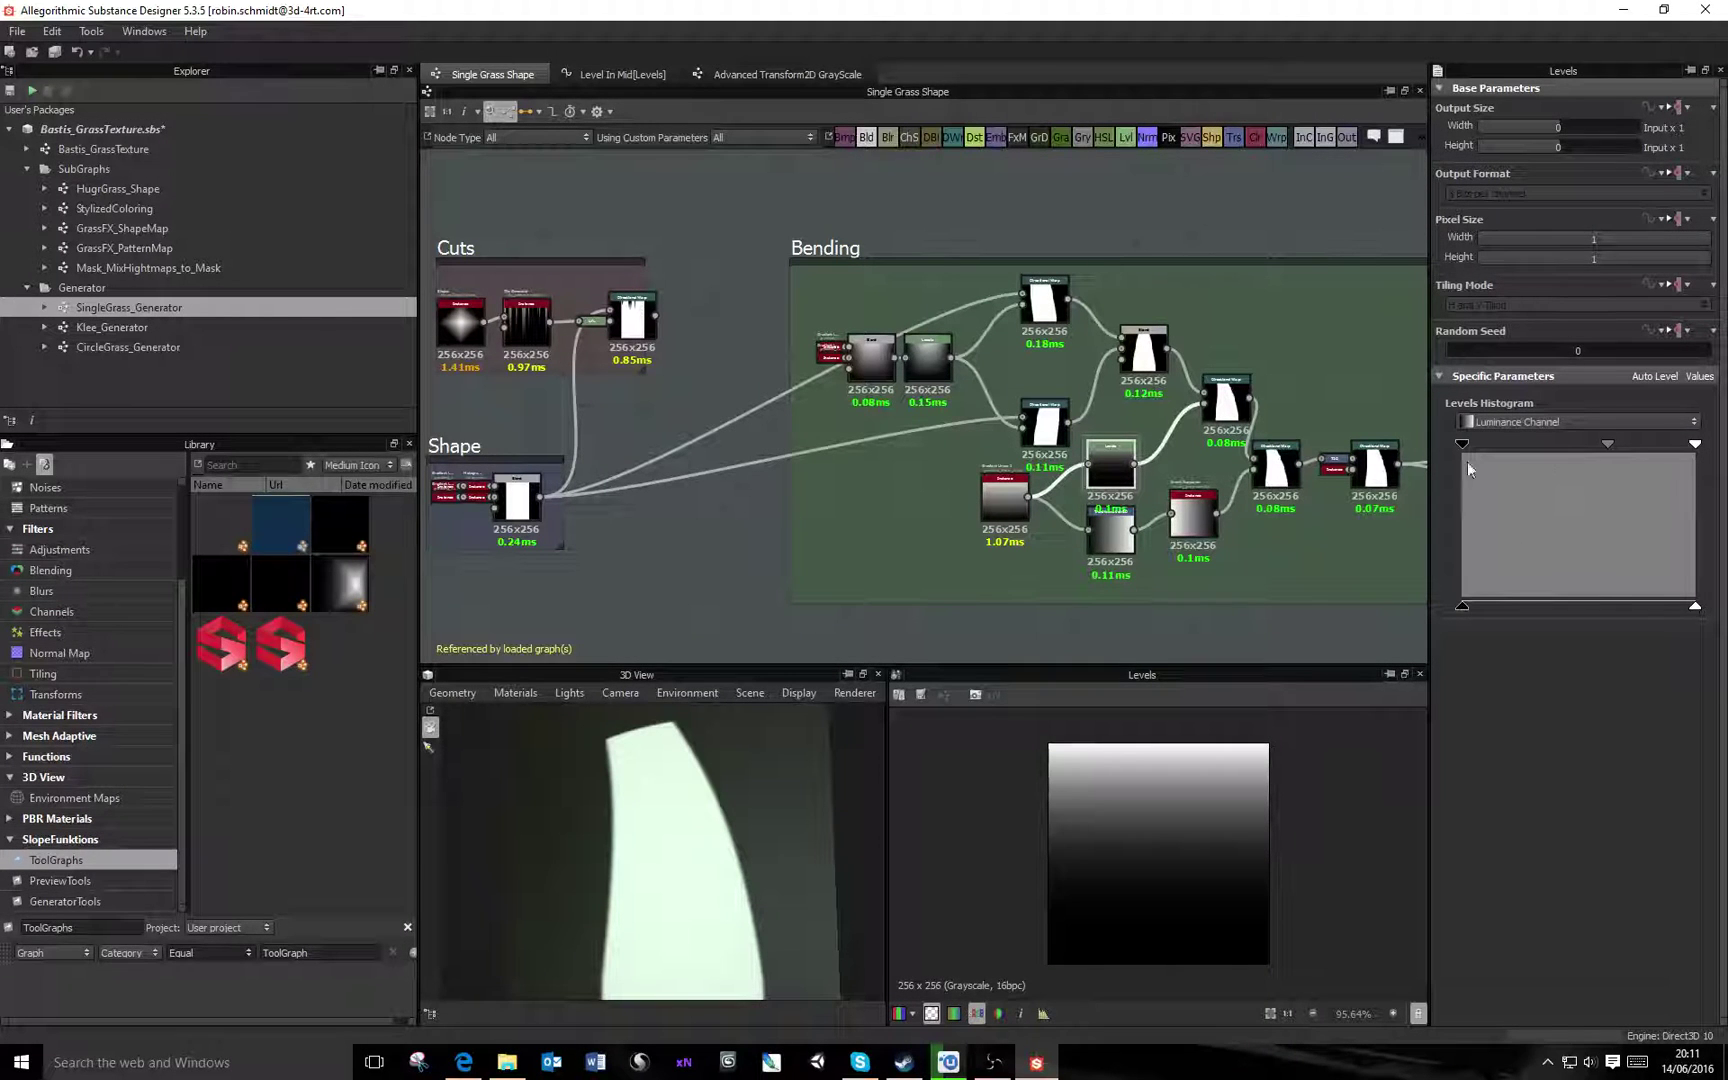
{"action": "left_click", "coordinate": [1193, 521]}
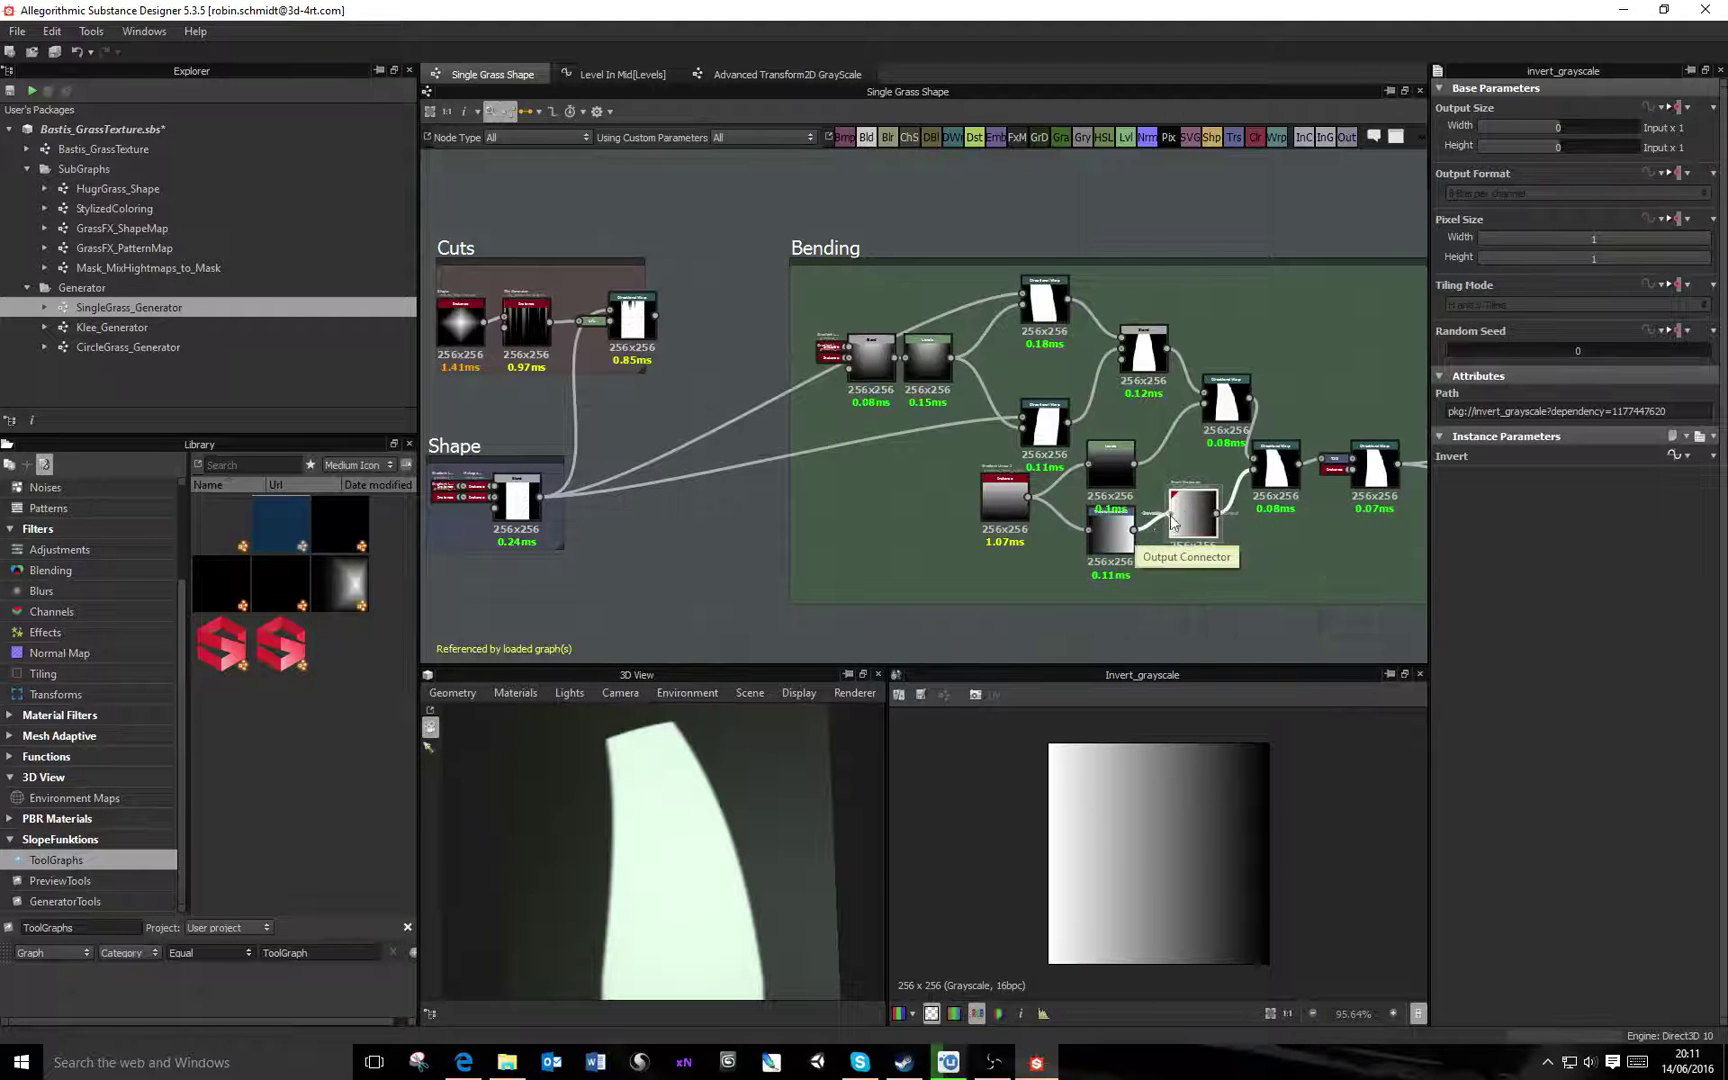
Mirror the Transformation 2D gradient horizontally in the Bending frame so its bright side faces the opposite way
{"action": "left_click", "coordinate": [1112, 537]}
{"action": "left_click", "coordinate": [1189, 513]}
{"action": "left_click", "coordinate": [1122, 539]}
{"action": "left_click_drag", "start_coordinate": [1332, 809], "coordinate": [990, 895]}
Delete the Invert Grayscale node, keeping the Transformation 2D linked directly to the Directional Warp
{"action": "mouse_move", "coordinate": [1202, 511]}
{"action": "left_mouse_down"}
{"action": "mouse_move", "coordinate": [1202, 574]}
{"action": "mouse_move", "coordinate": [1212, 533]}
{"action": "left_mouse_up"}
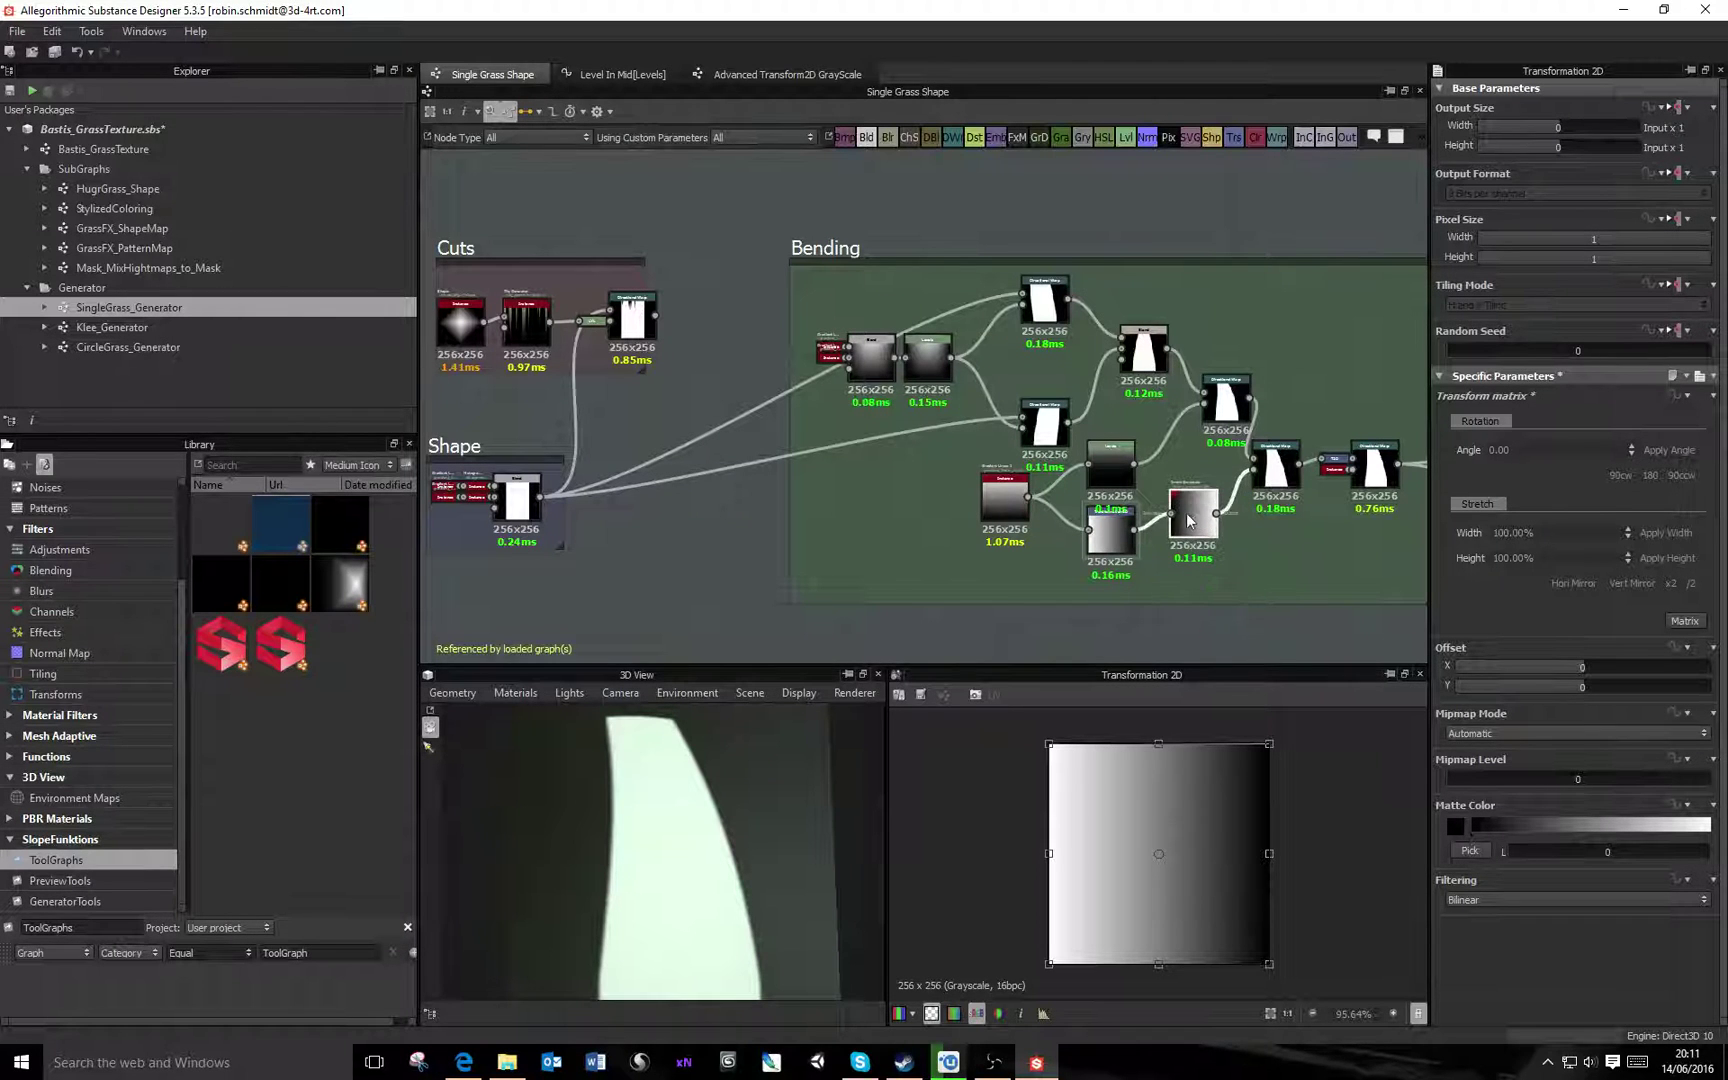
{"action": "left_click", "coordinate": [1188, 510]}
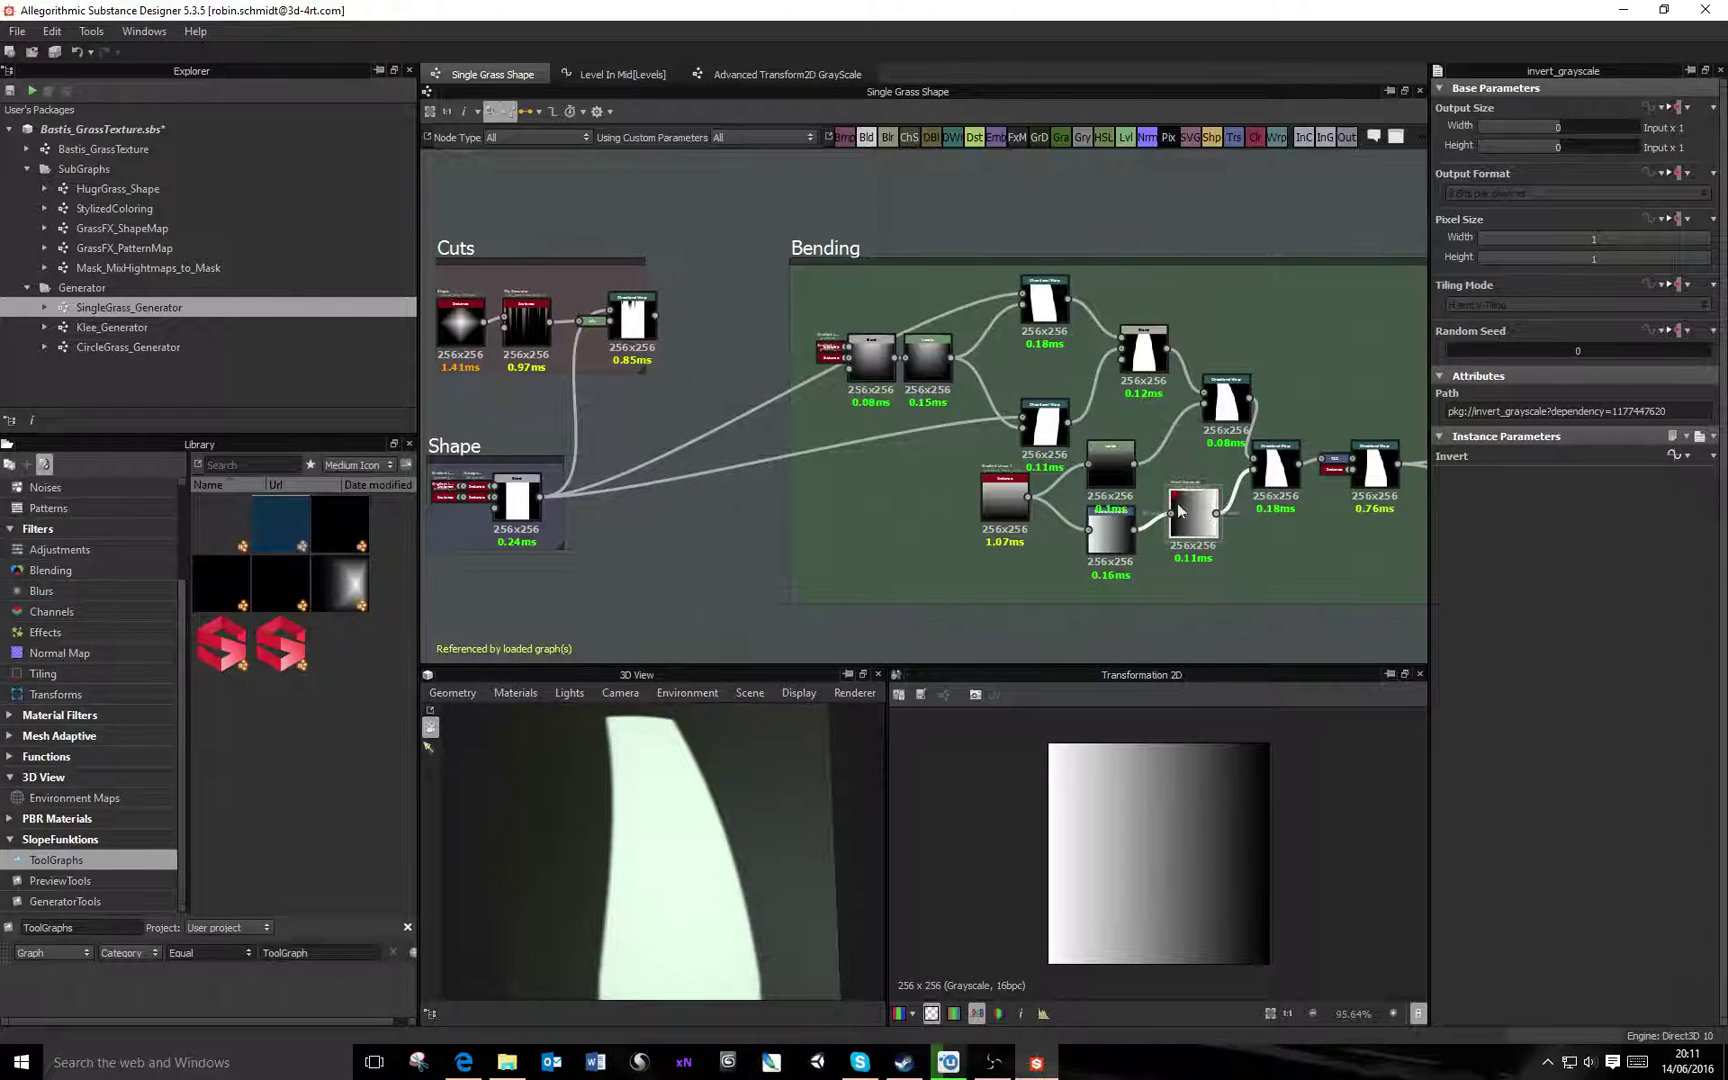
{"action": "left_click_drag", "start_coordinate": [1192, 526], "coordinate": [1192, 510]}
{"action": "key", "text": "Delete"}
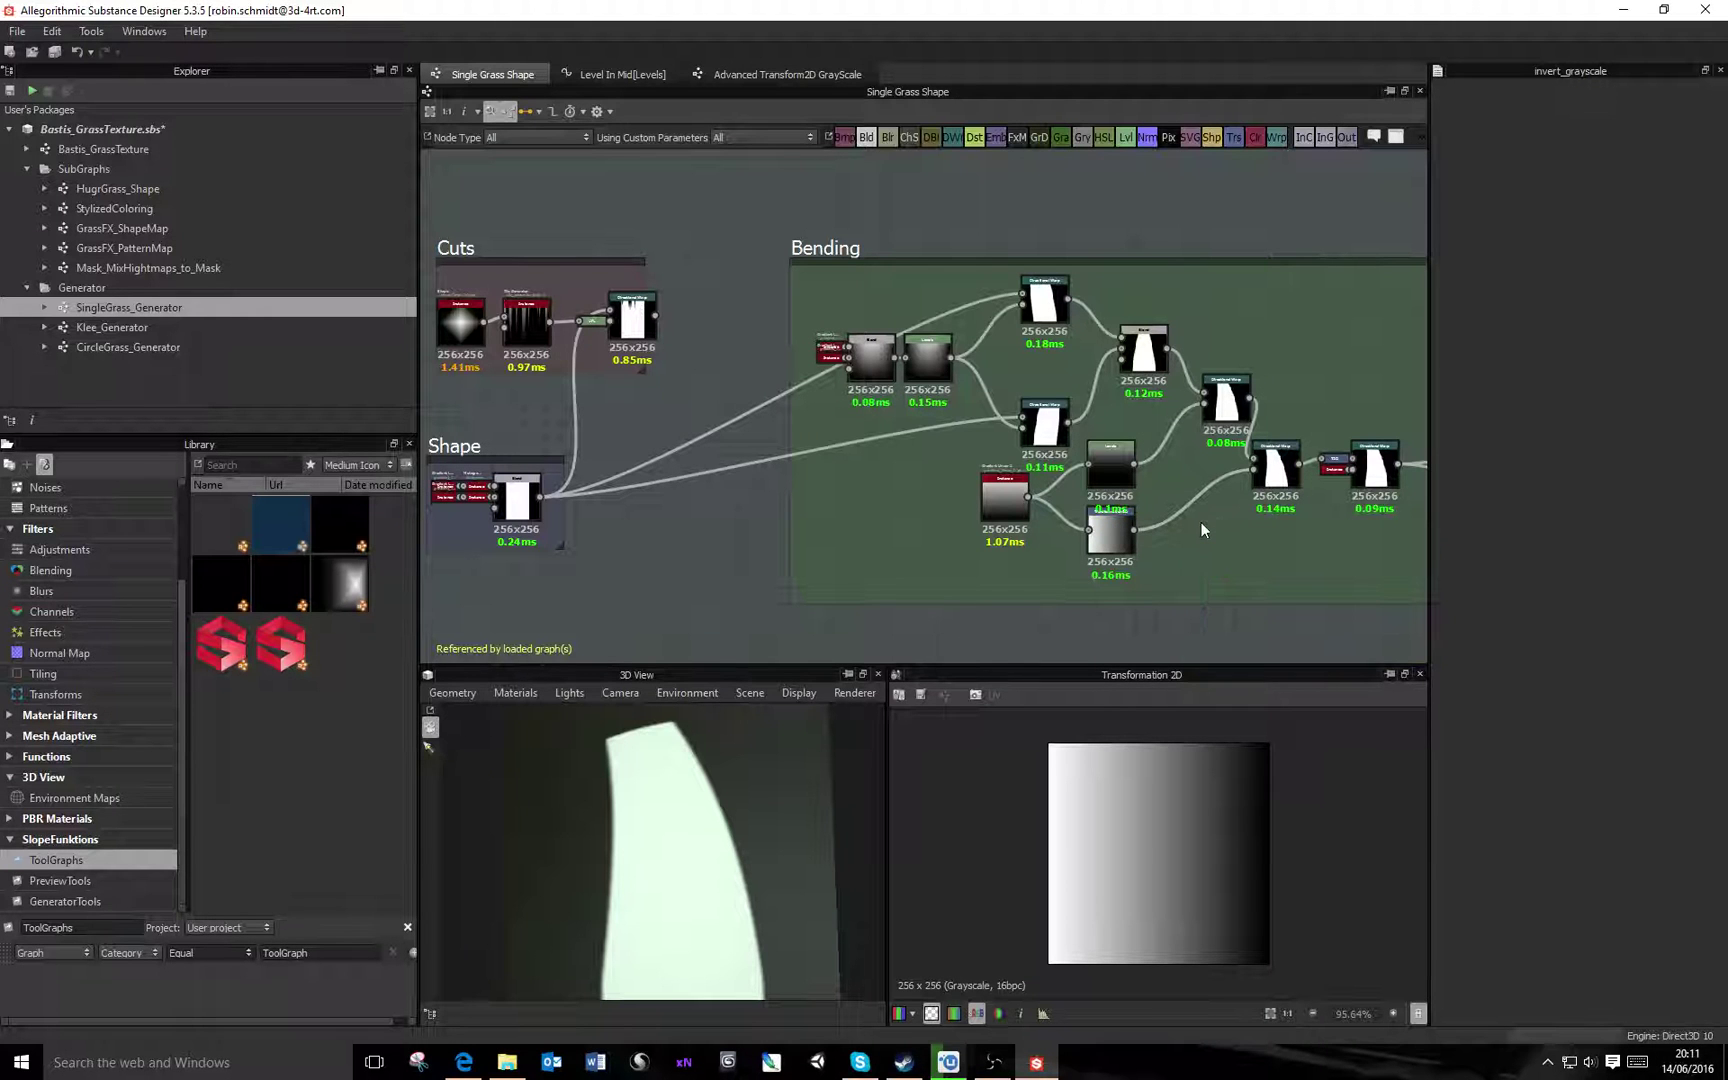
Preview the end of the Bending chain: the second-to-last Directional Warp, the docked Transformation 2D and linear gradient, and the final Directional Warp
{"action": "left_click", "coordinate": [1276, 468]}
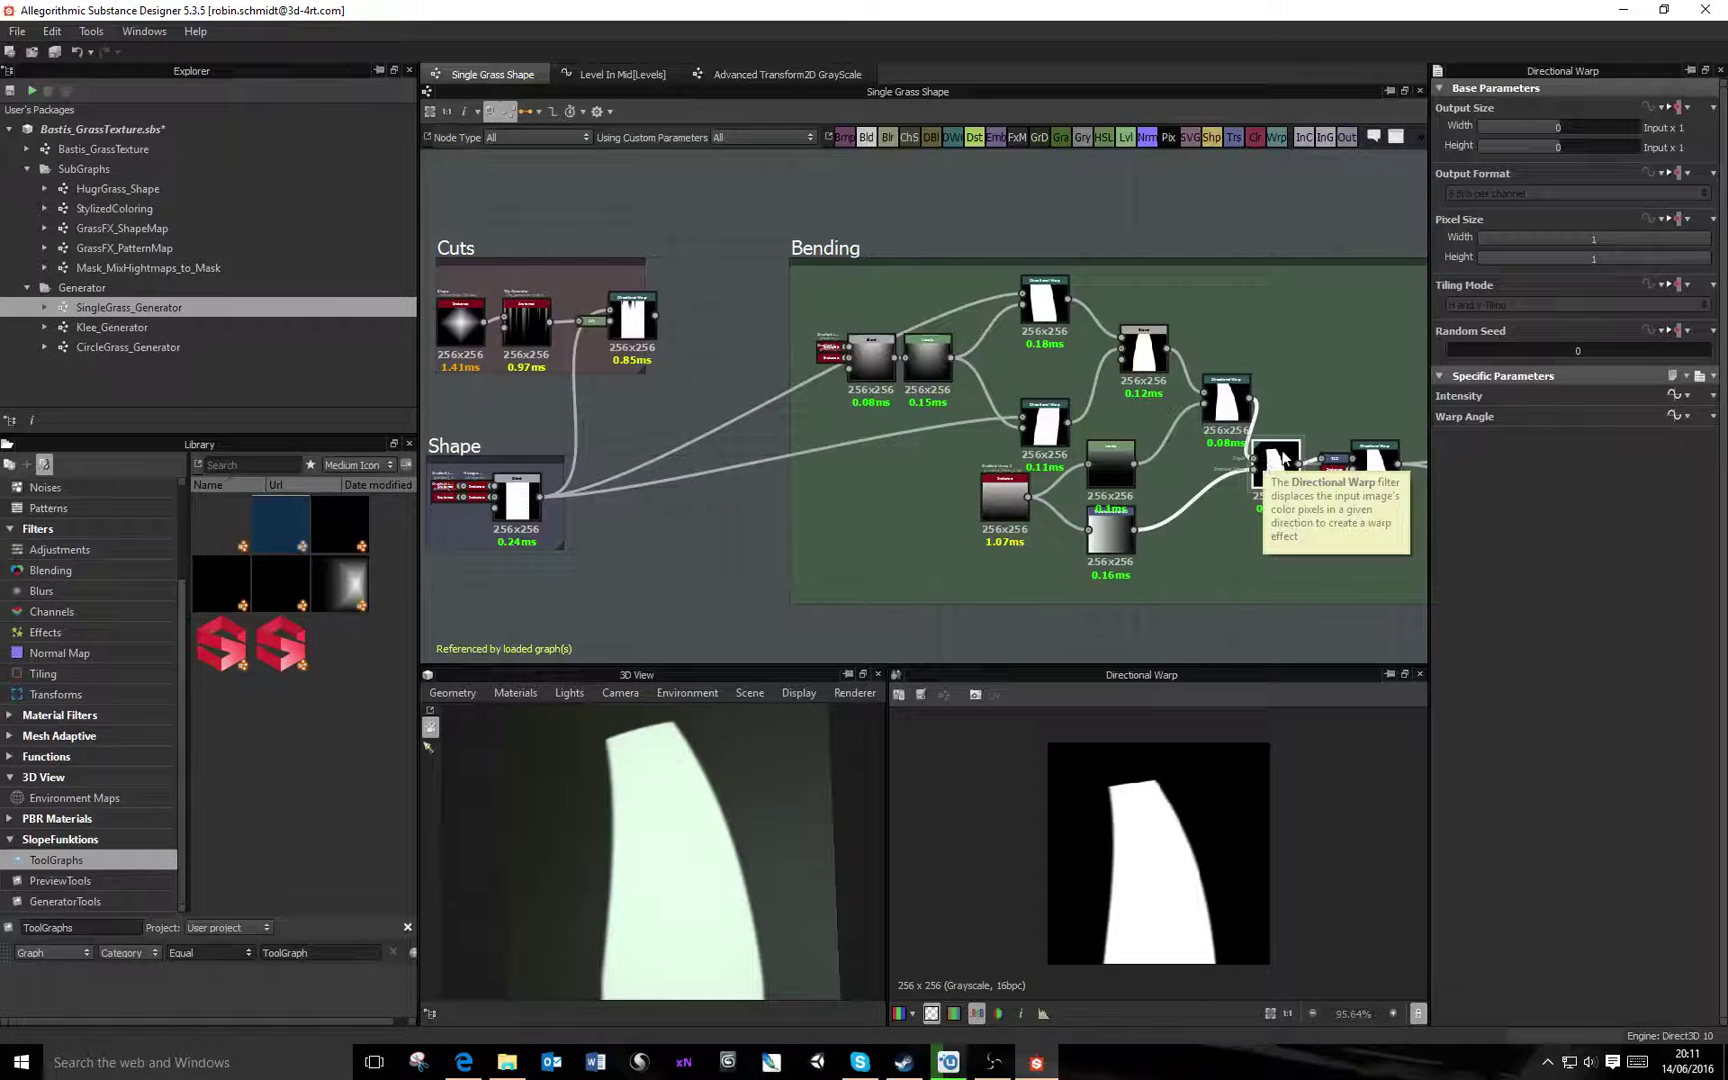
{"action": "middle_click_drag", "start_coordinate": [1341, 506], "coordinate": [1096, 466]}
{"action": "scroll", "coordinate": [1062, 481], "scroll_direction": "up", "scroll_amount": 3}
{"action": "double_click", "coordinate": [1176, 434]}
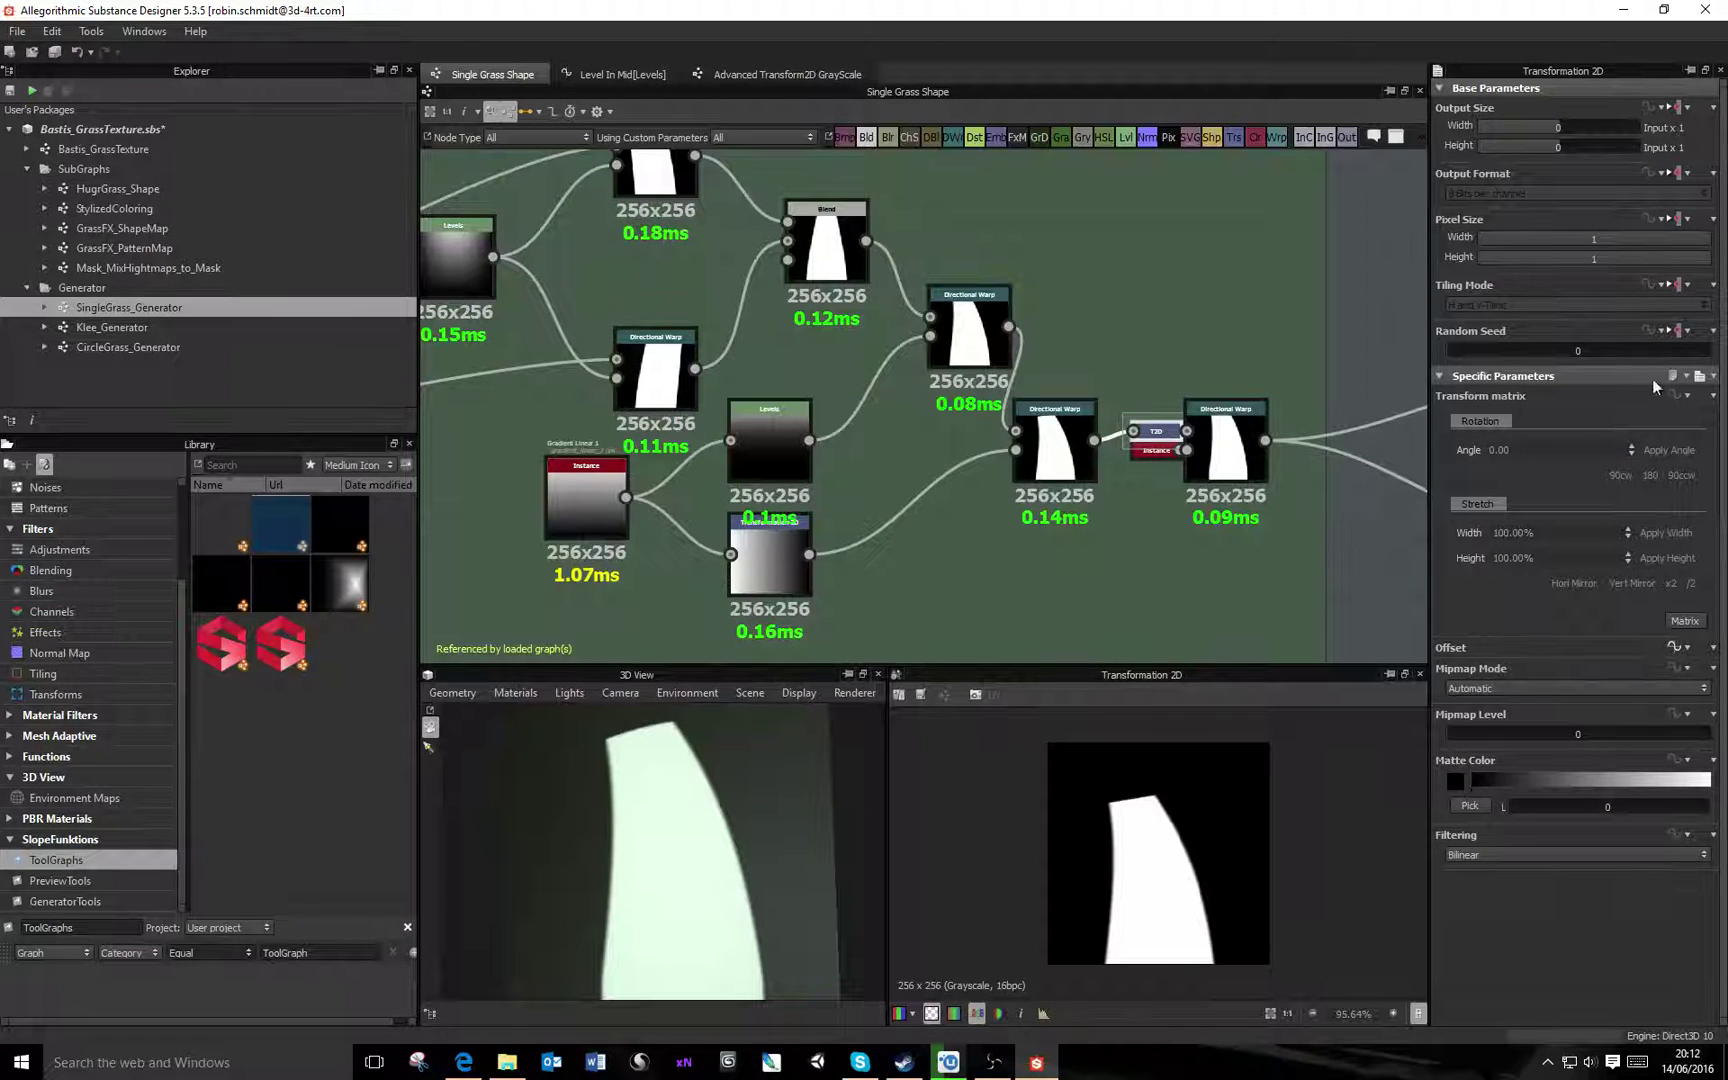
{"action": "left_click", "coordinate": [1080, 442]}
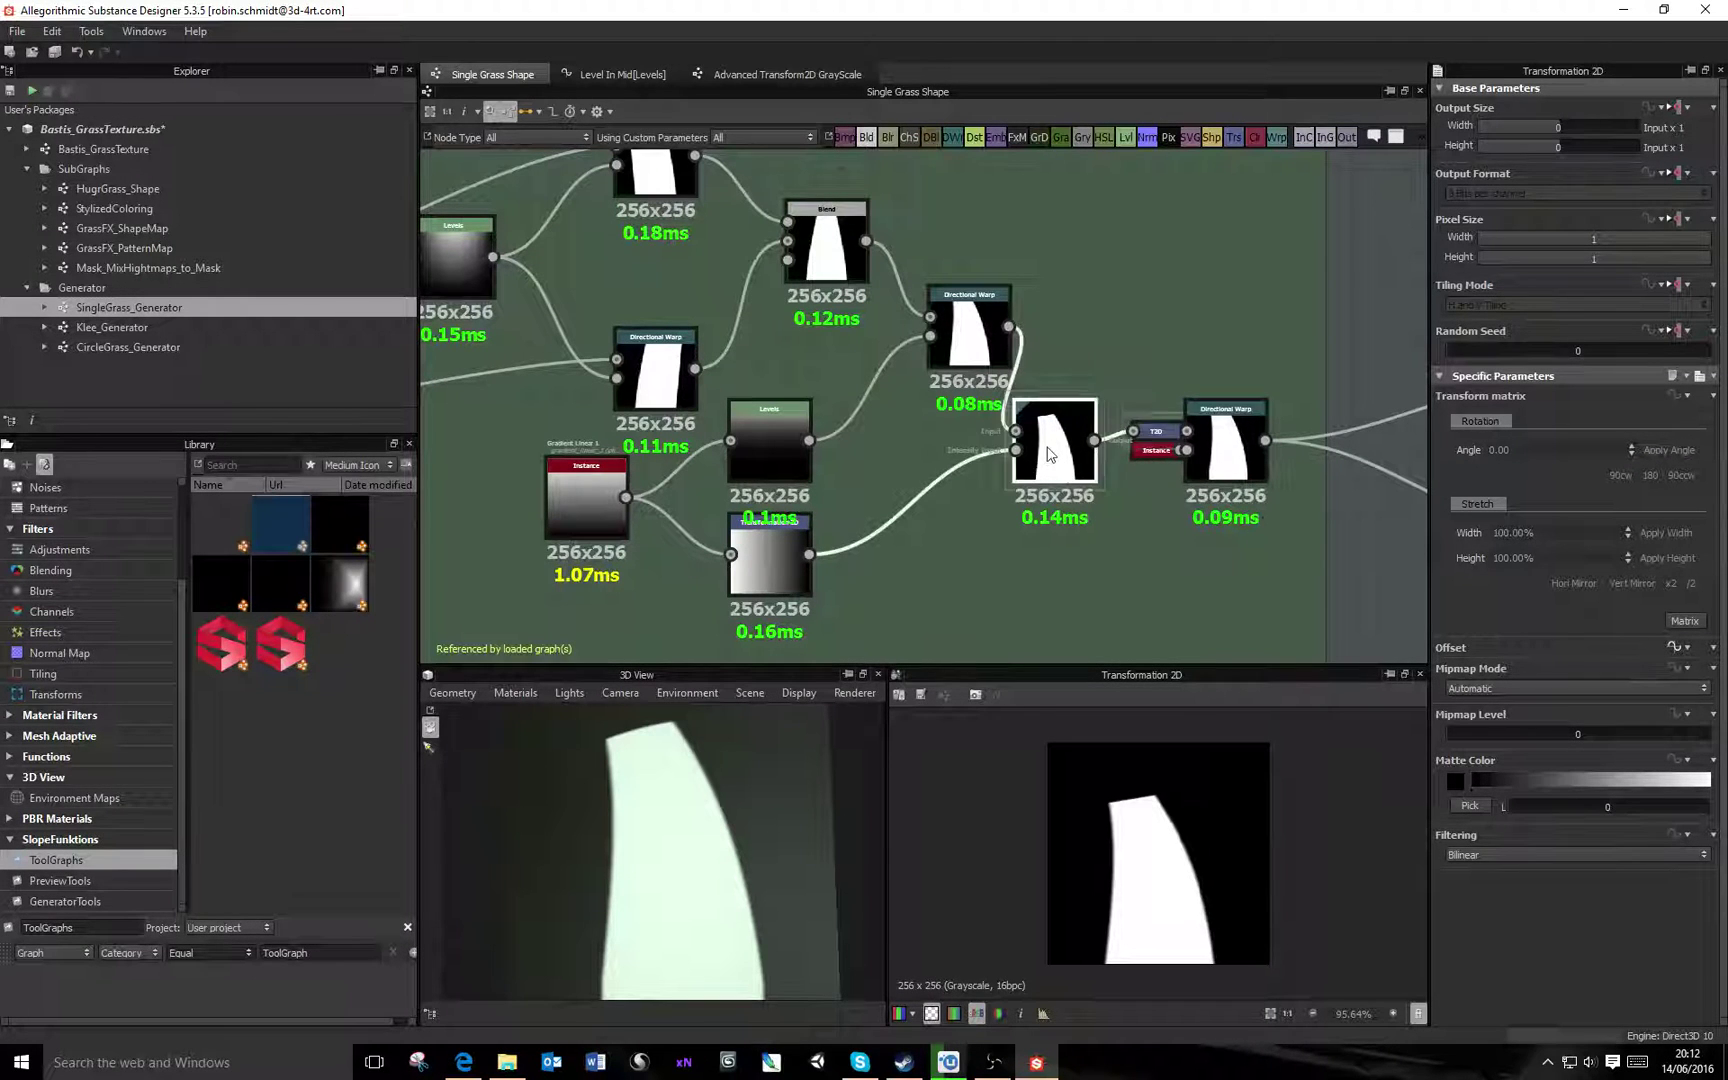
{"action": "left_click", "coordinate": [1157, 438]}
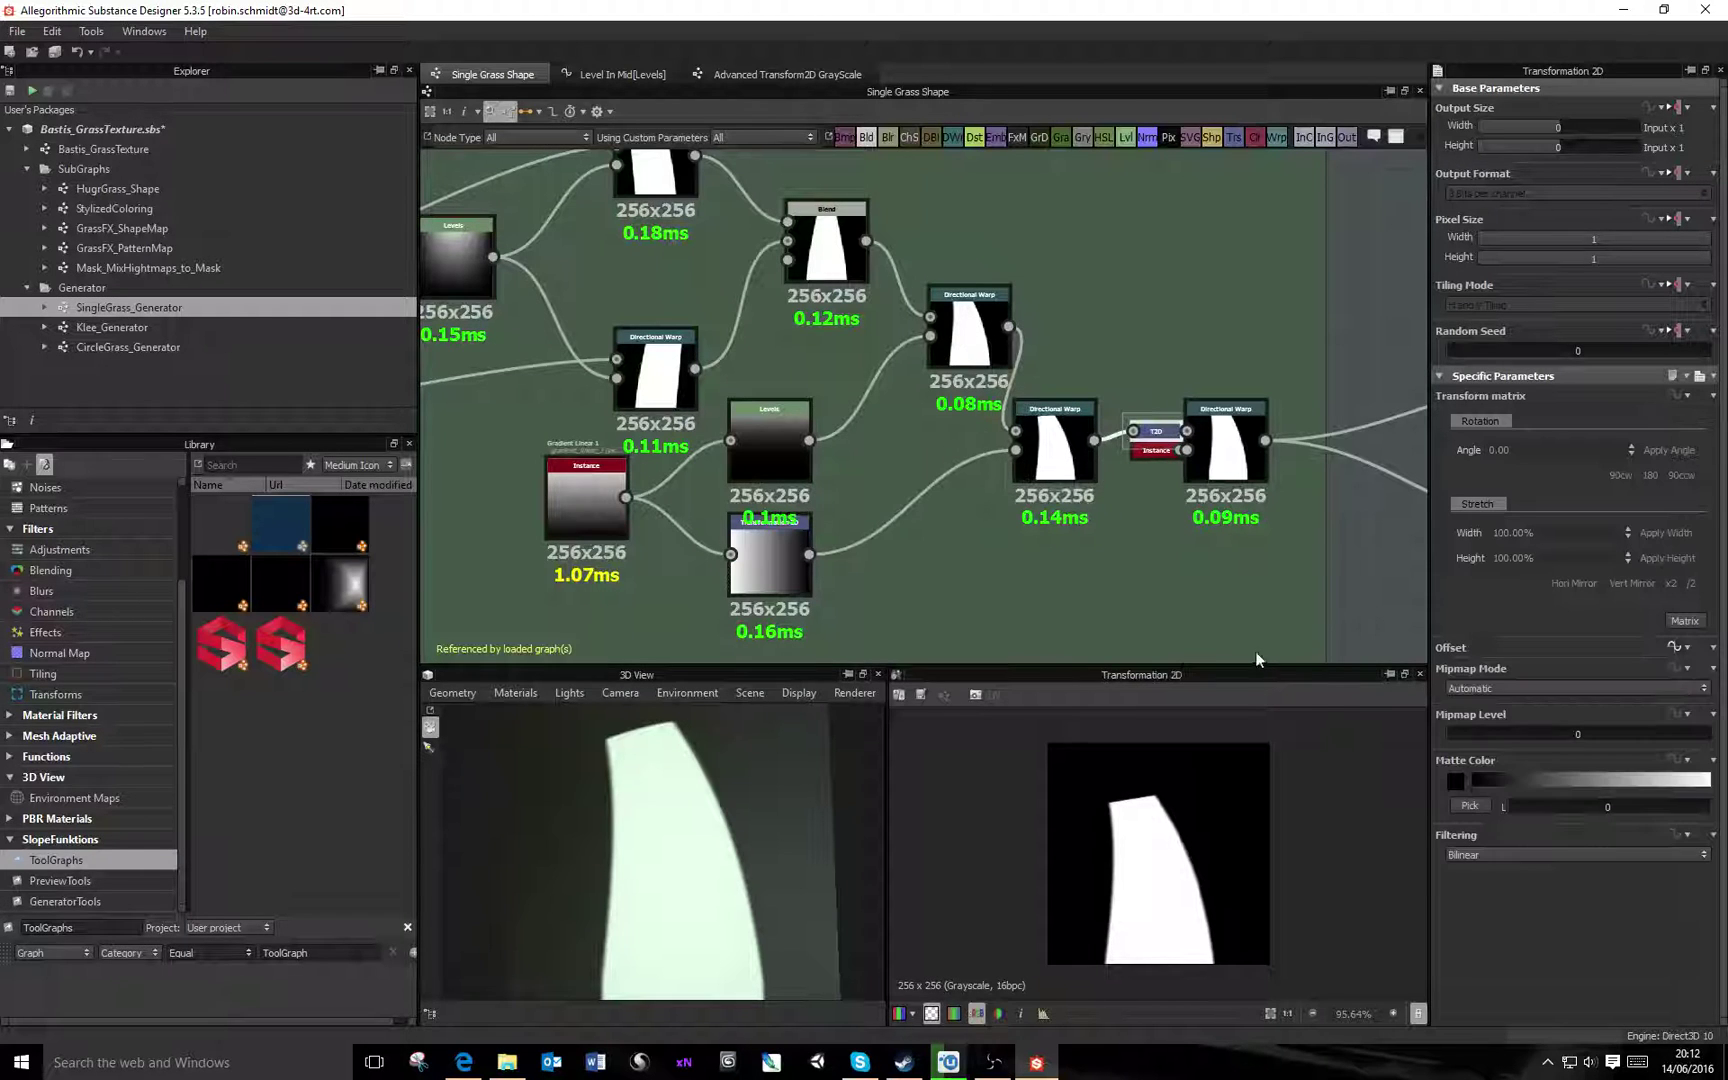
{"action": "left_click", "coordinate": [1157, 450]}
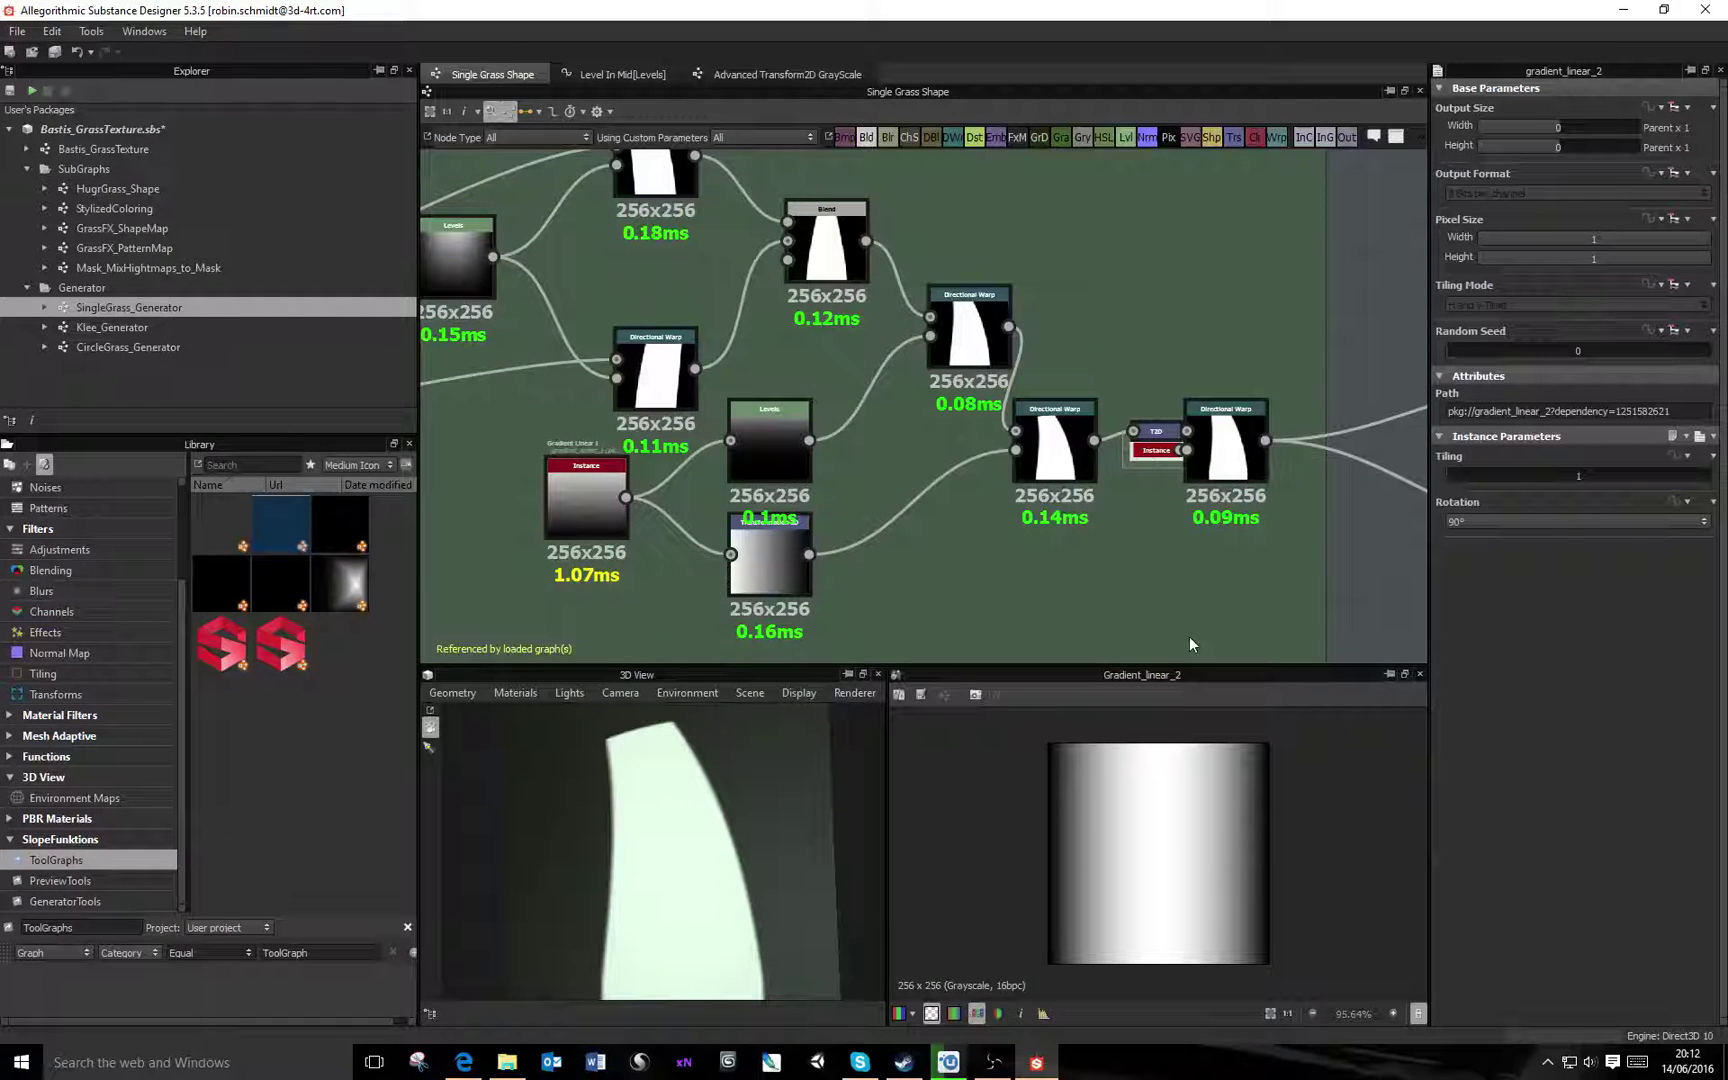
{"action": "left_click", "coordinate": [1226, 445]}
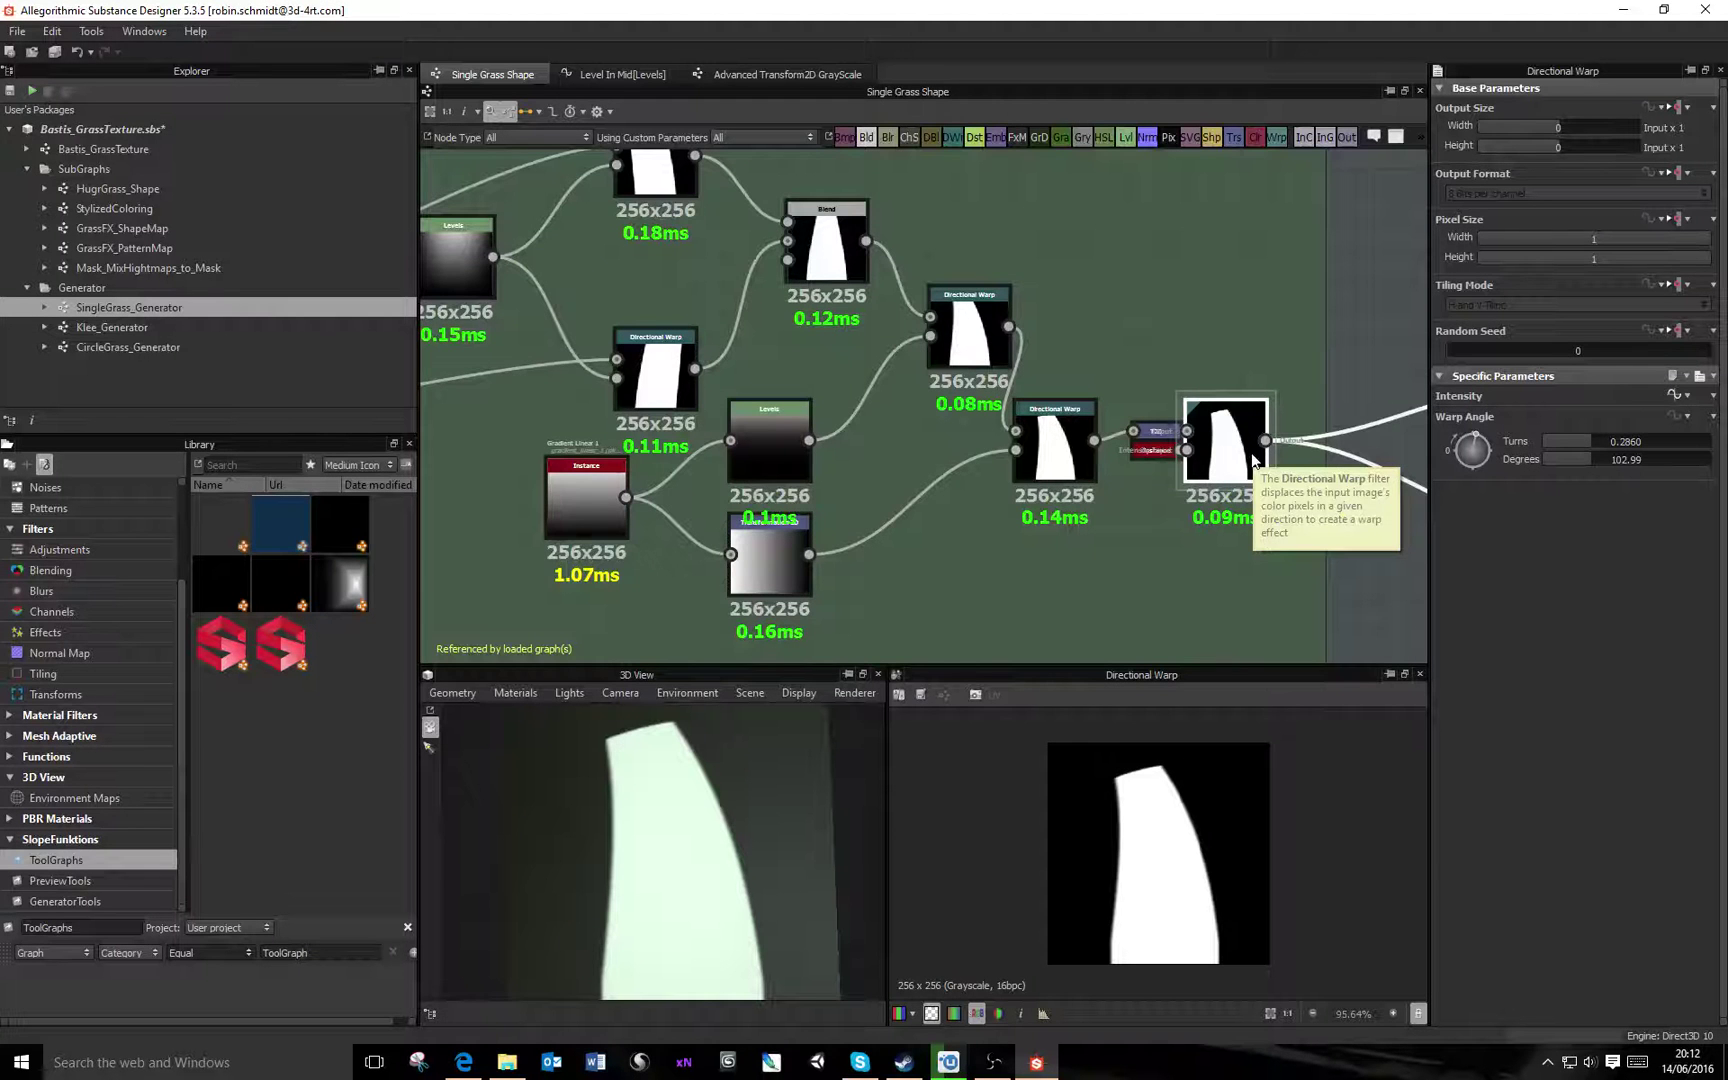
Inspect the Outputs frame, comparing the multiply Blend, the Shape output and the Hight Map output
{"action": "scroll", "coordinate": [934, 506], "scroll_direction": "down", "scroll_amount": 3}
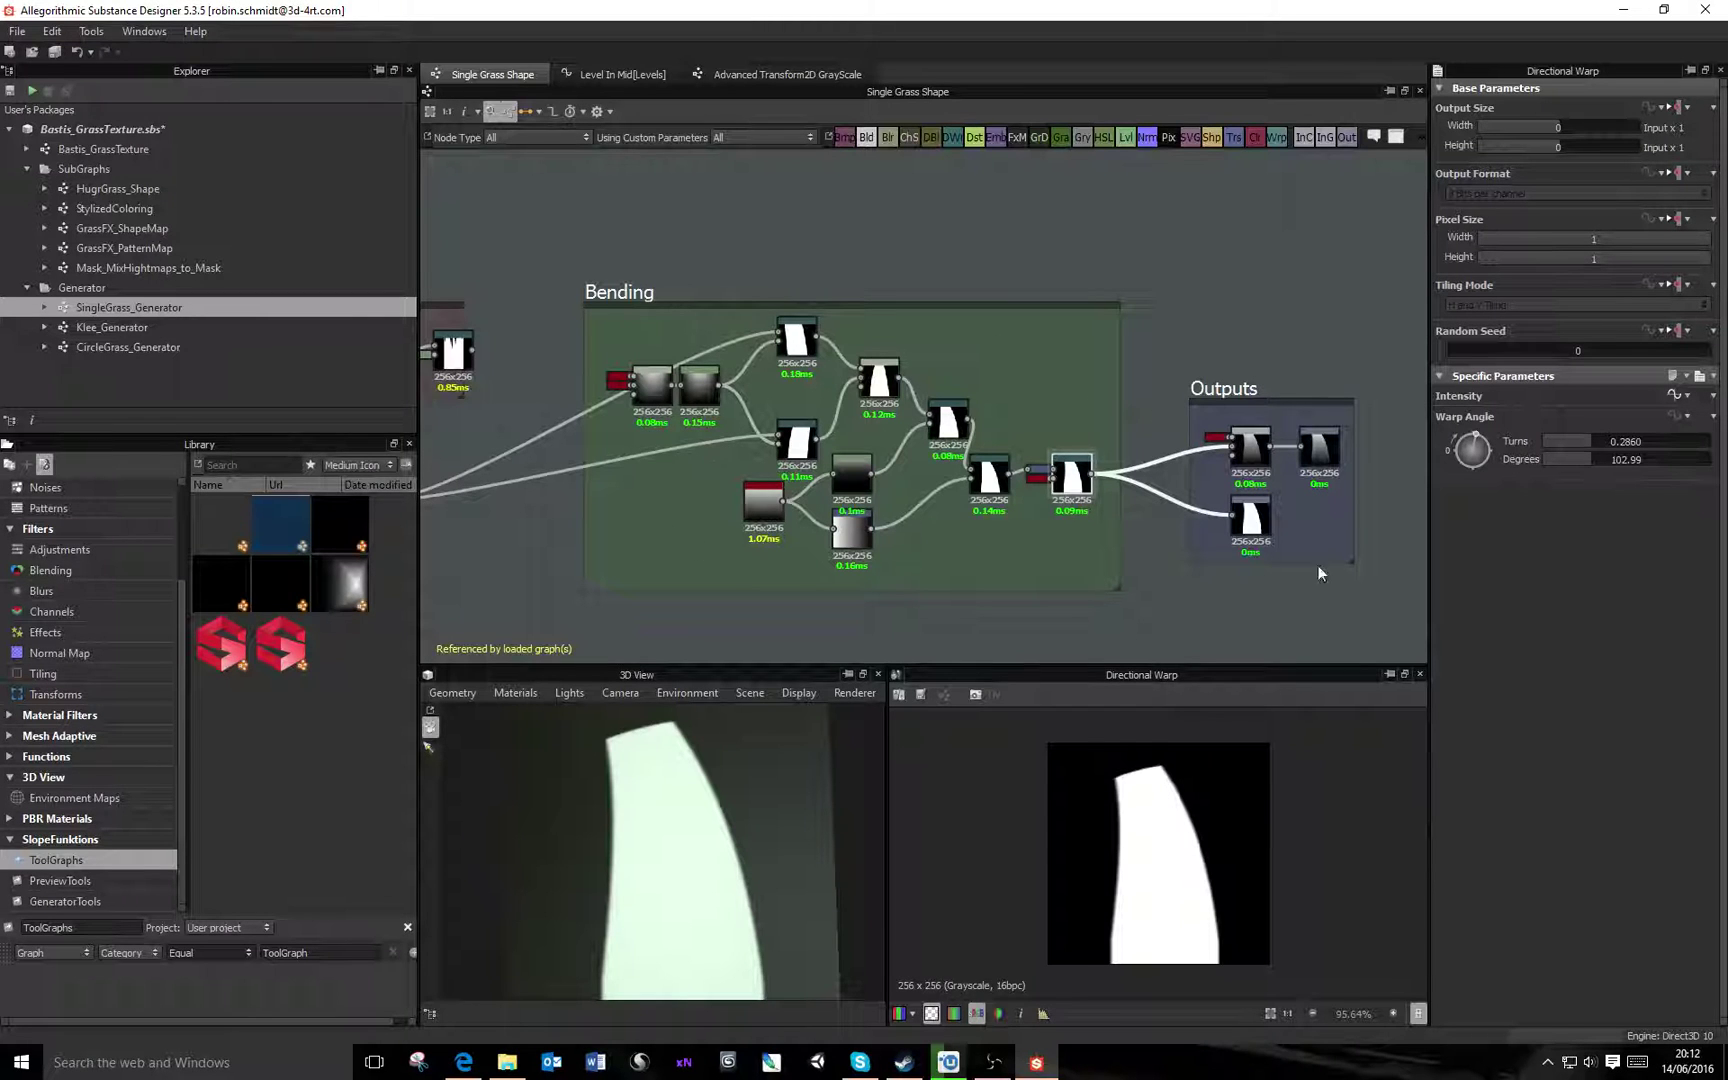
{"action": "scroll", "coordinate": [1318, 572], "scroll_direction": "up", "scroll_amount": 4}
{"action": "left_click", "coordinate": [1250, 447]}
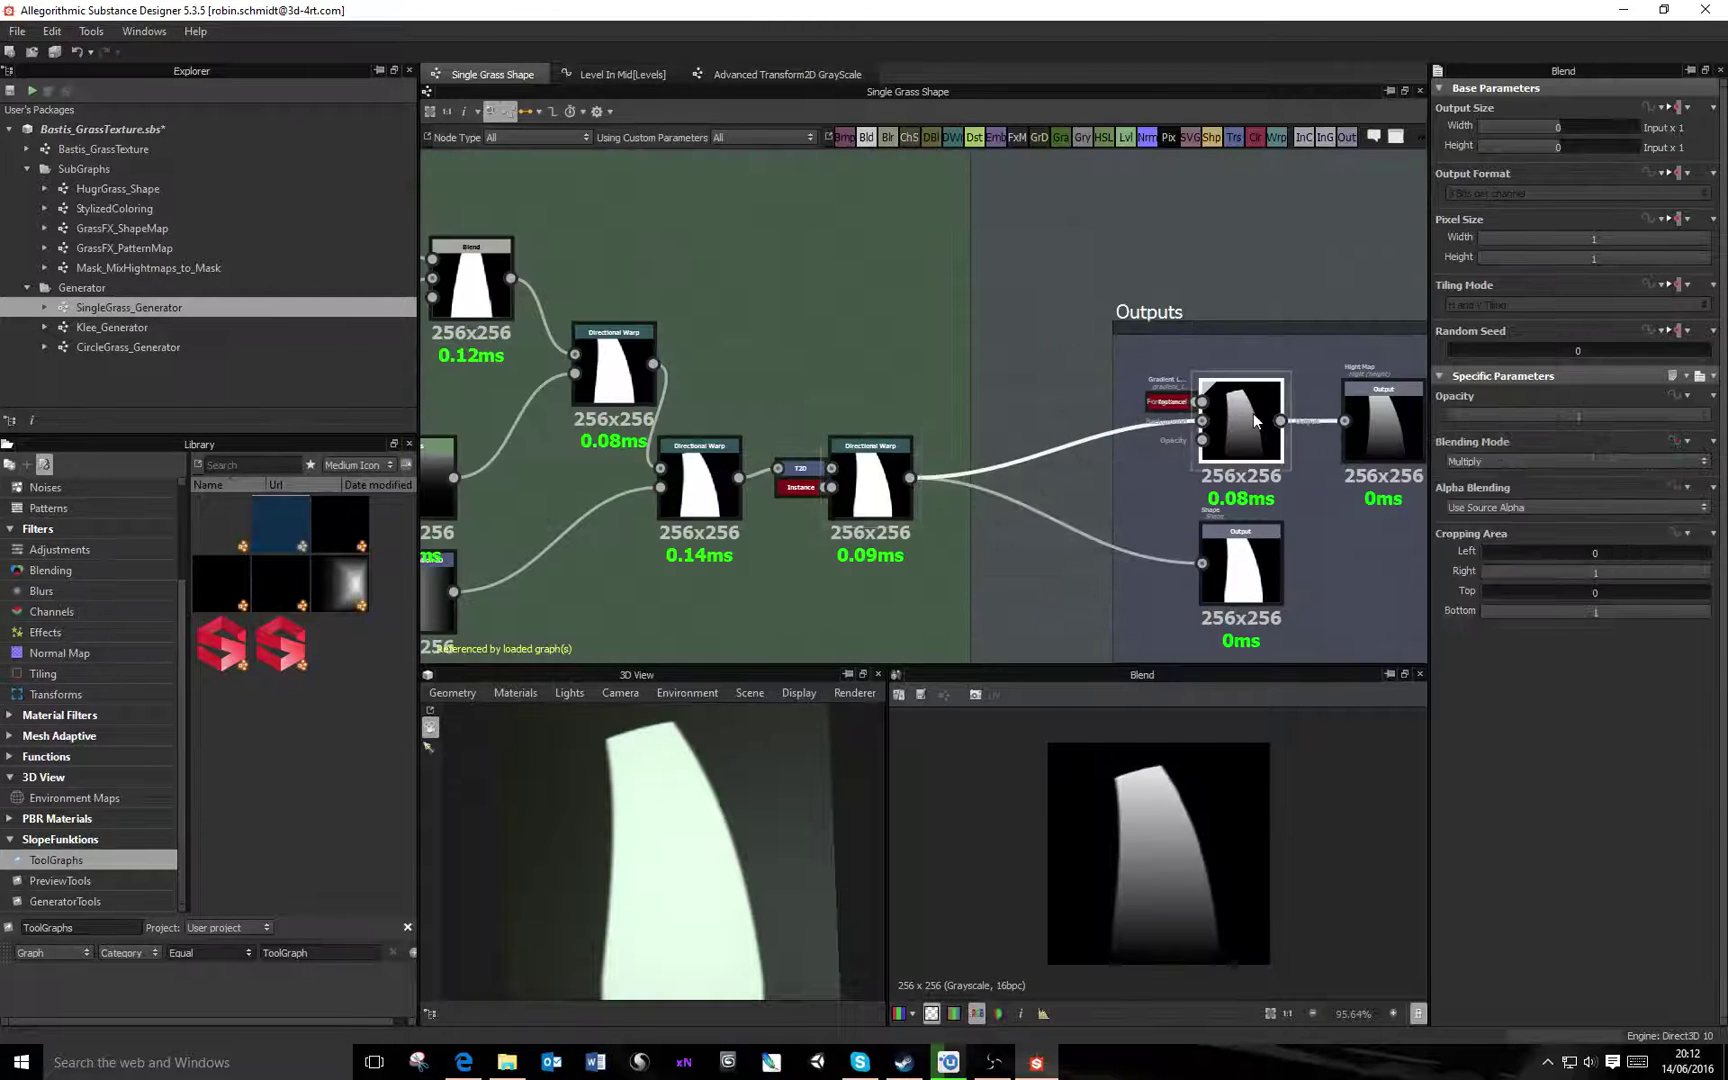
{"action": "left_click", "coordinate": [1259, 578]}
{"action": "middle_click_drag", "start_coordinate": [1310, 545], "coordinate": [1089, 515]}
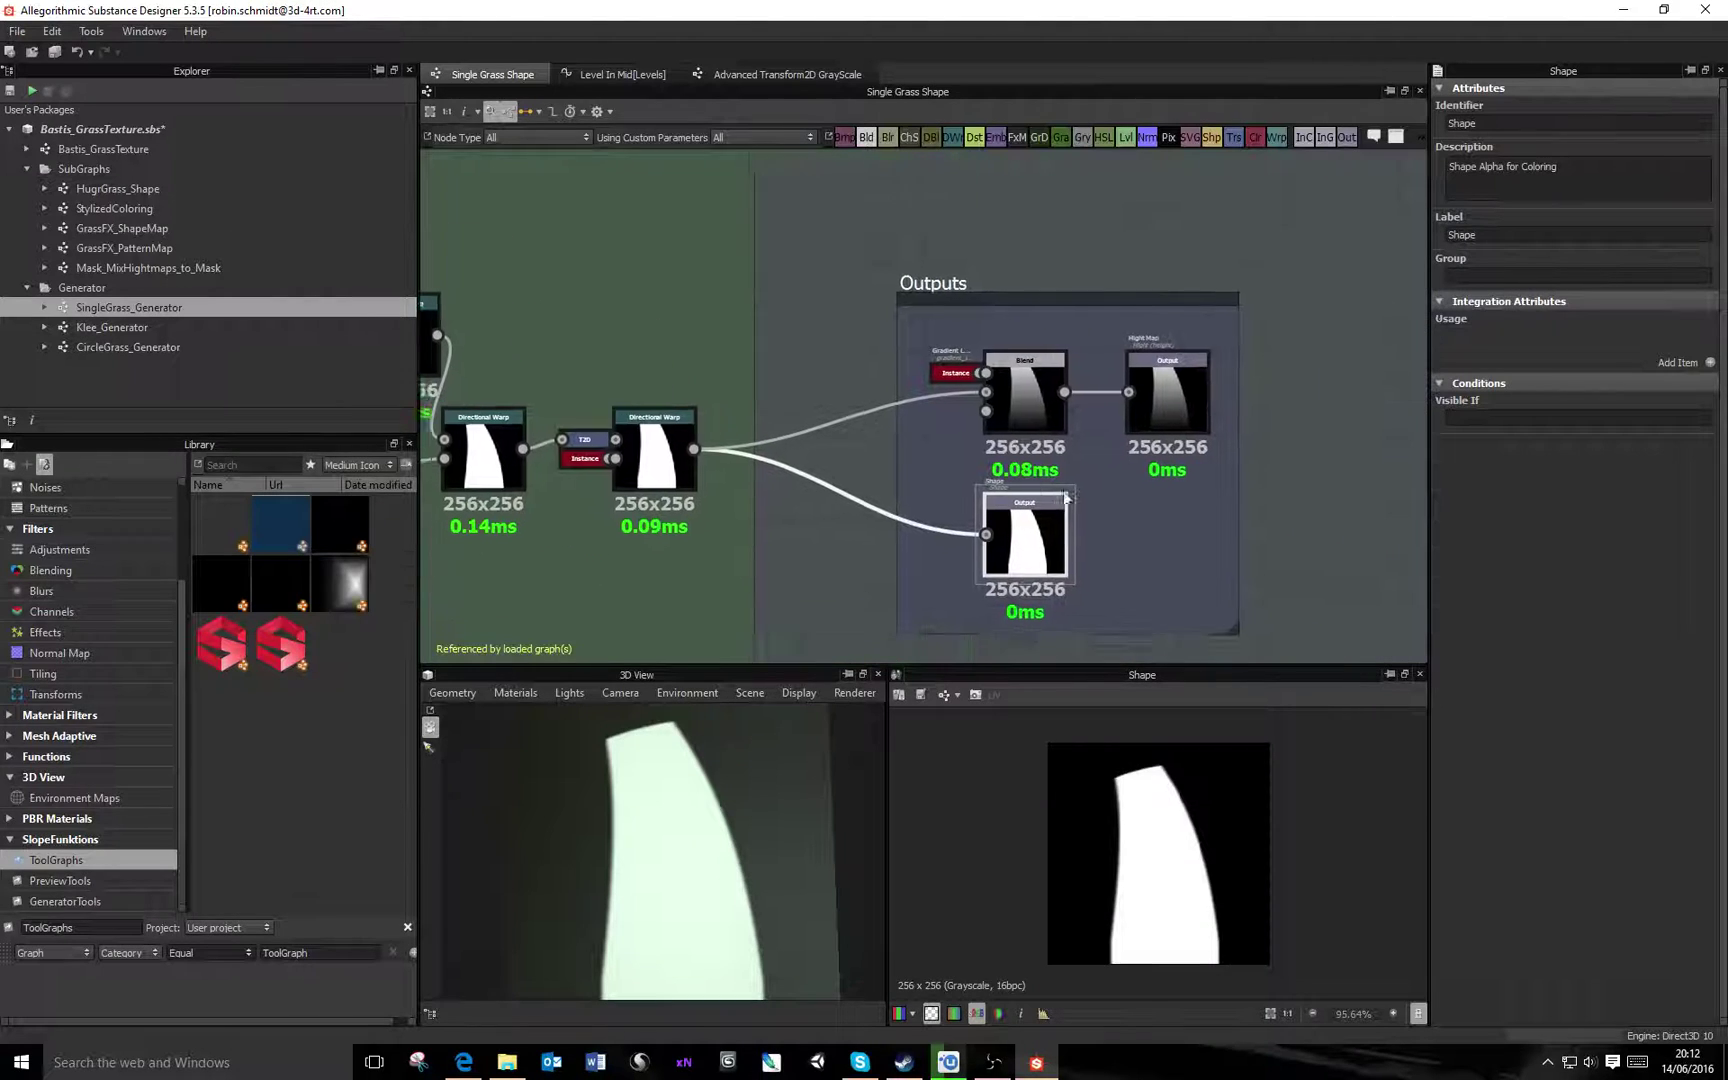
{"action": "left_click", "coordinate": [1184, 390]}
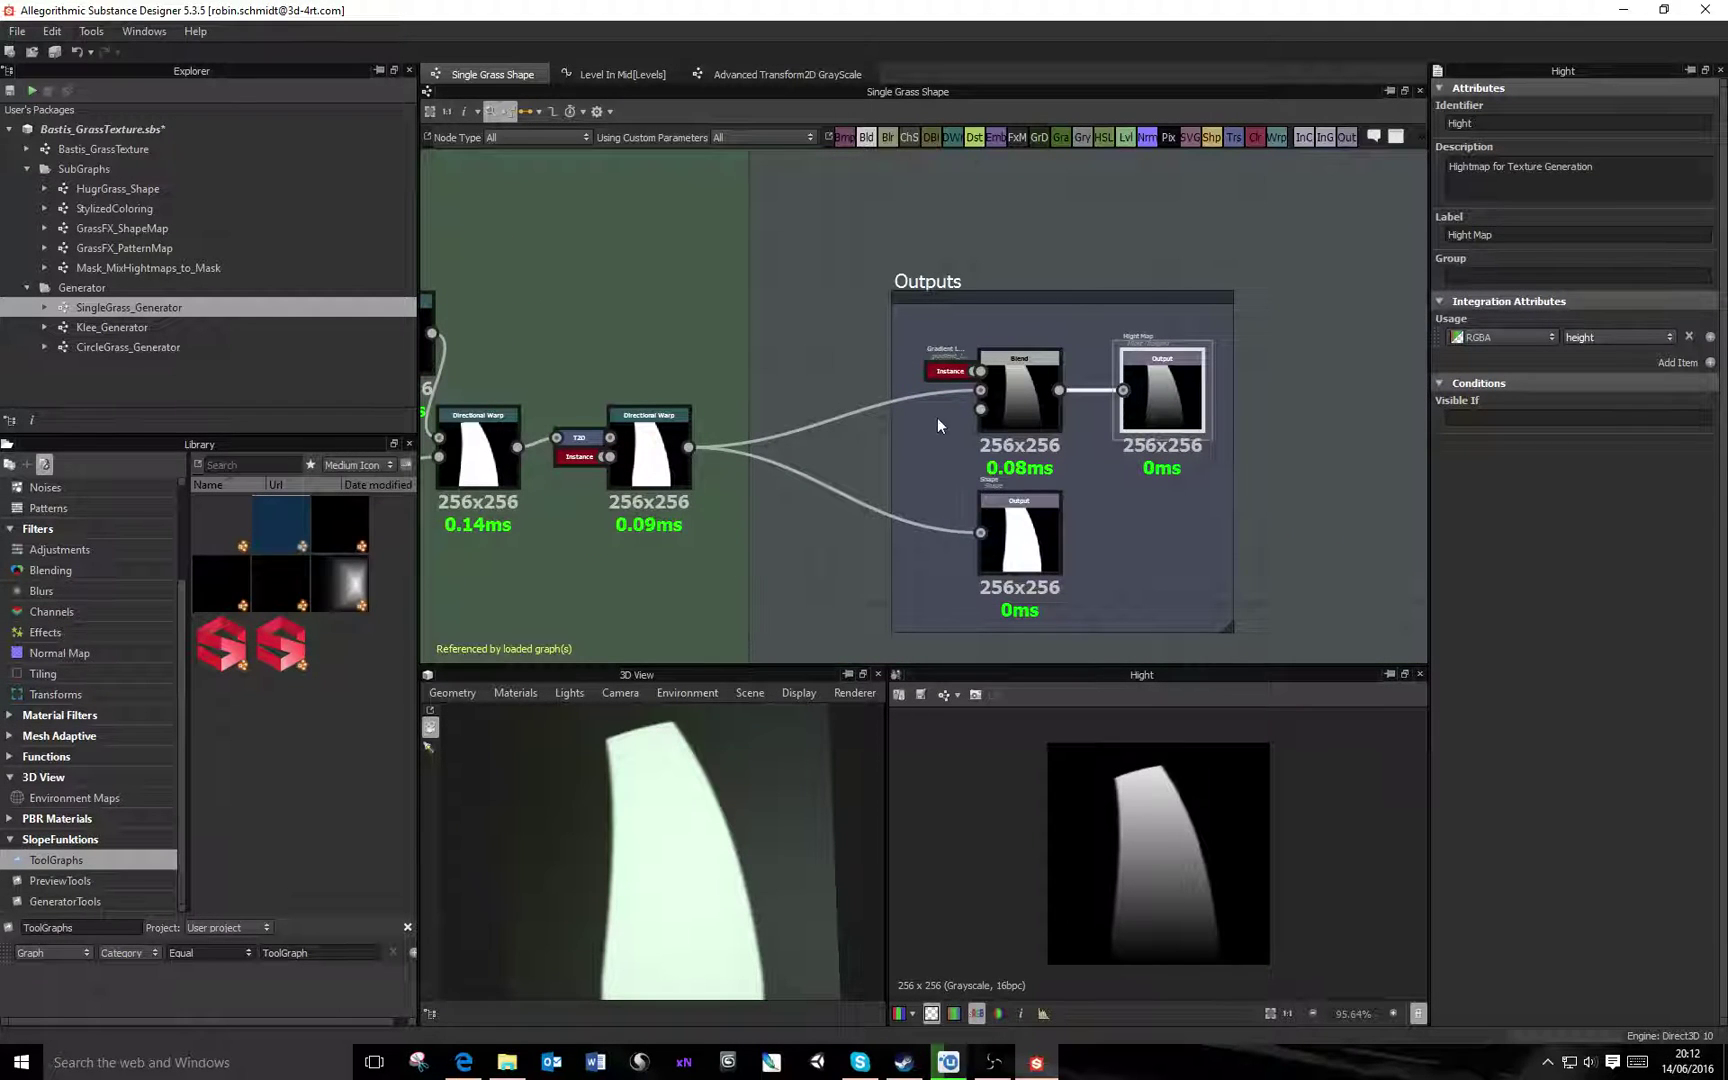
{"action": "left_click", "coordinate": [1022, 545]}
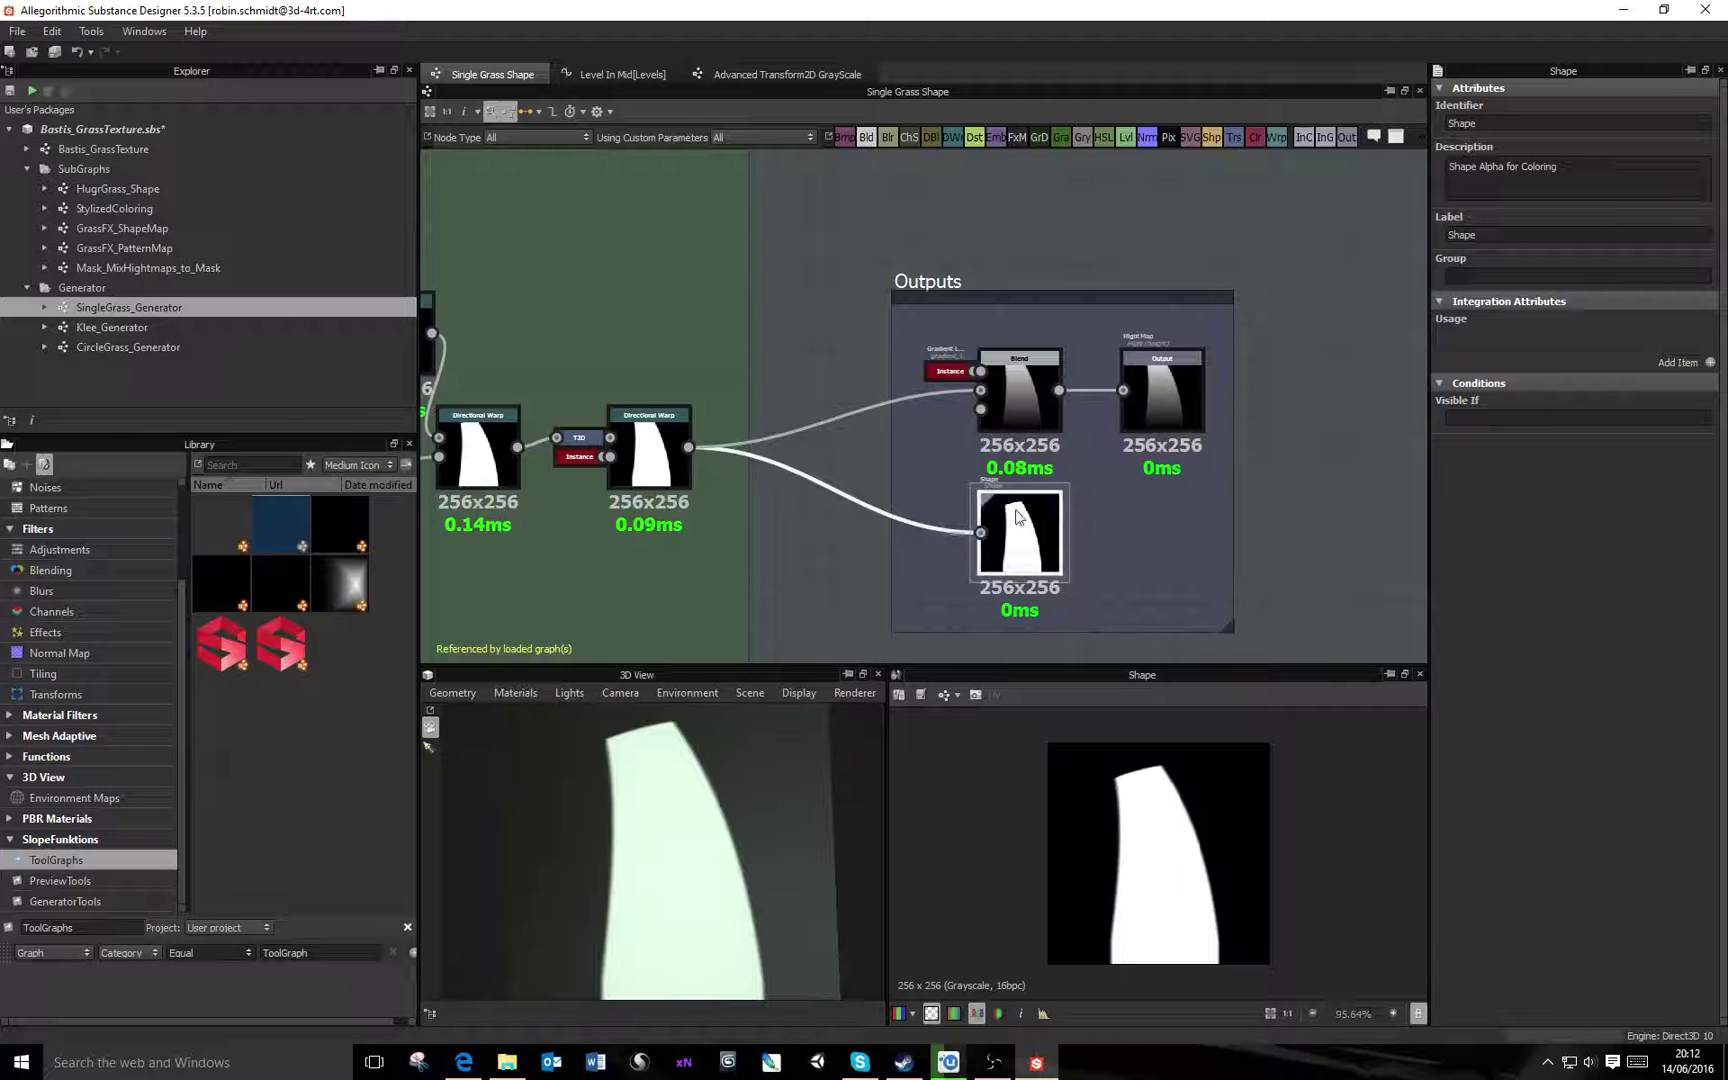
Return to the Cuts frame and examine its Directional Warp result and the pyramid Shape node
{"action": "scroll", "coordinate": [1058, 475], "scroll_direction": "down", "scroll_amount": 4}
{"action": "middle_click_drag", "start_coordinate": [1049, 460], "coordinate": [1015, 439]}
{"action": "scroll", "coordinate": [1170, 466], "scroll_direction": "down", "scroll_amount": 3}
{"action": "middle_click_drag", "start_coordinate": [587, 461], "coordinate": [888, 478]}
{"action": "scroll", "coordinate": [736, 360], "scroll_direction": "up", "scroll_amount": 5}
{"action": "middle_click_drag", "start_coordinate": [736, 360], "coordinate": [632, 340]}
{"action": "double_click", "coordinate": [632, 340]}
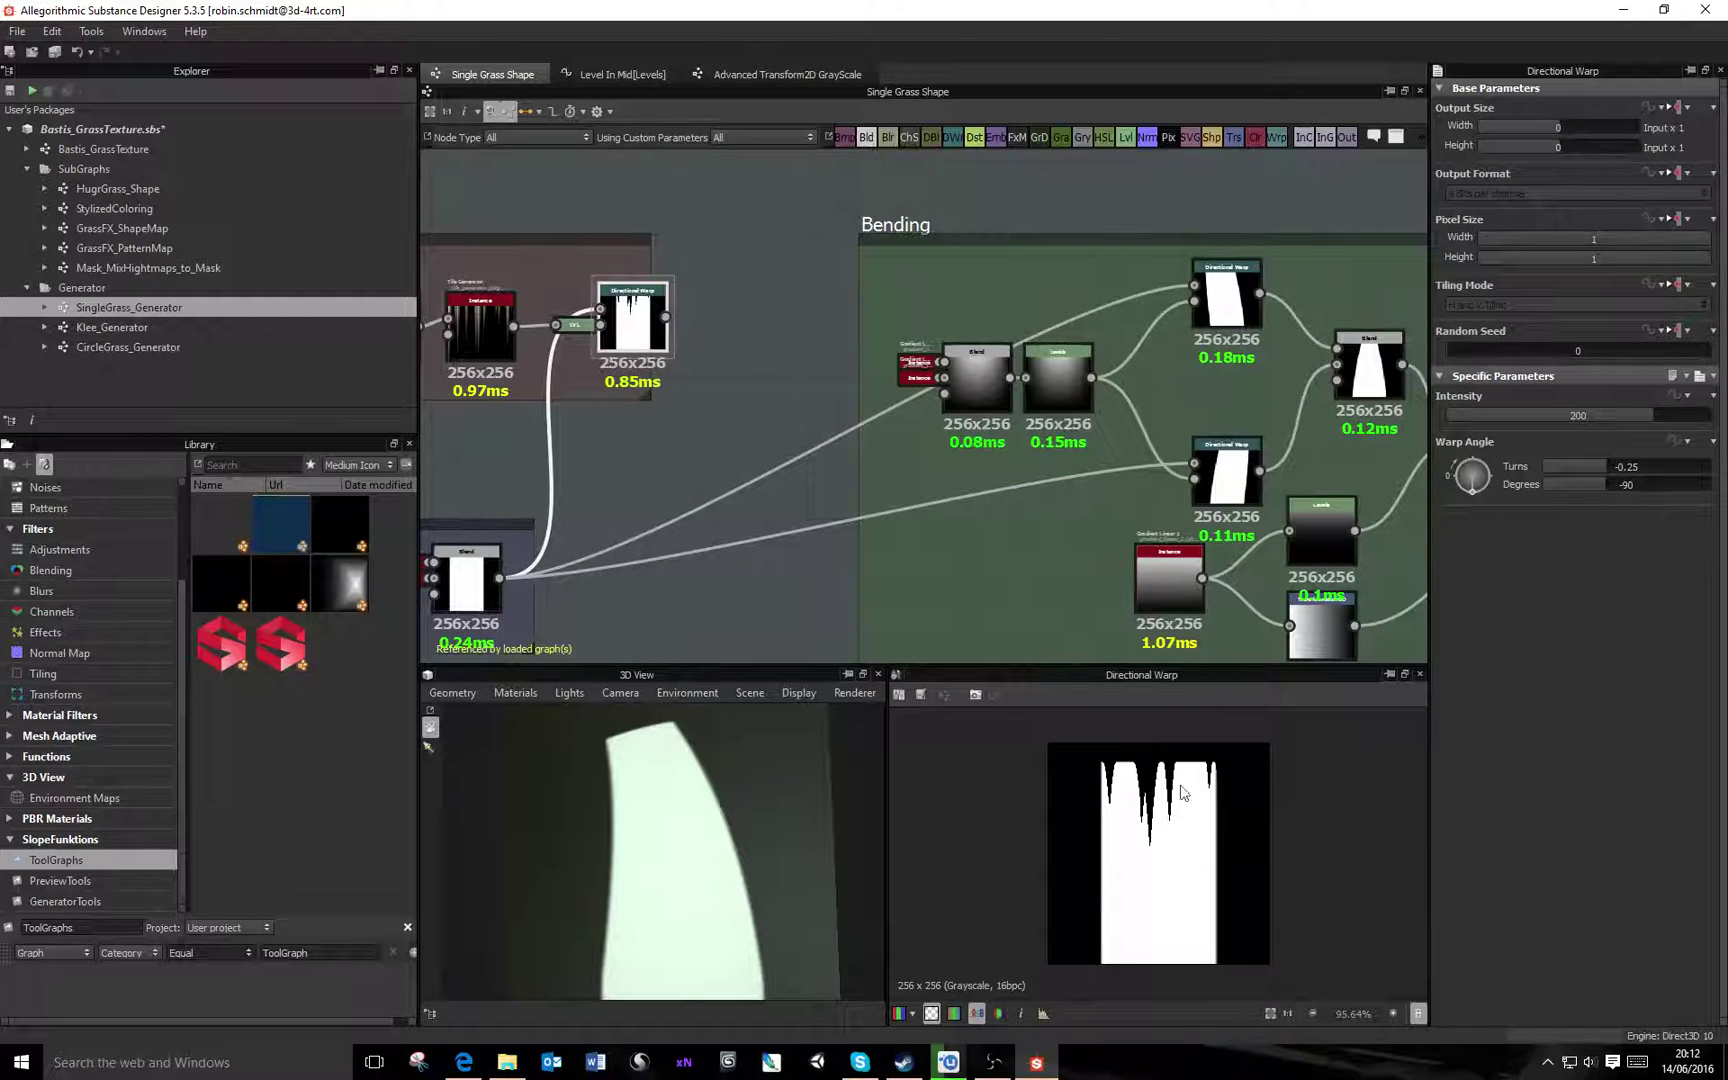
{"action": "middle_click_drag", "start_coordinate": [435, 345], "coordinate": [878, 356]}
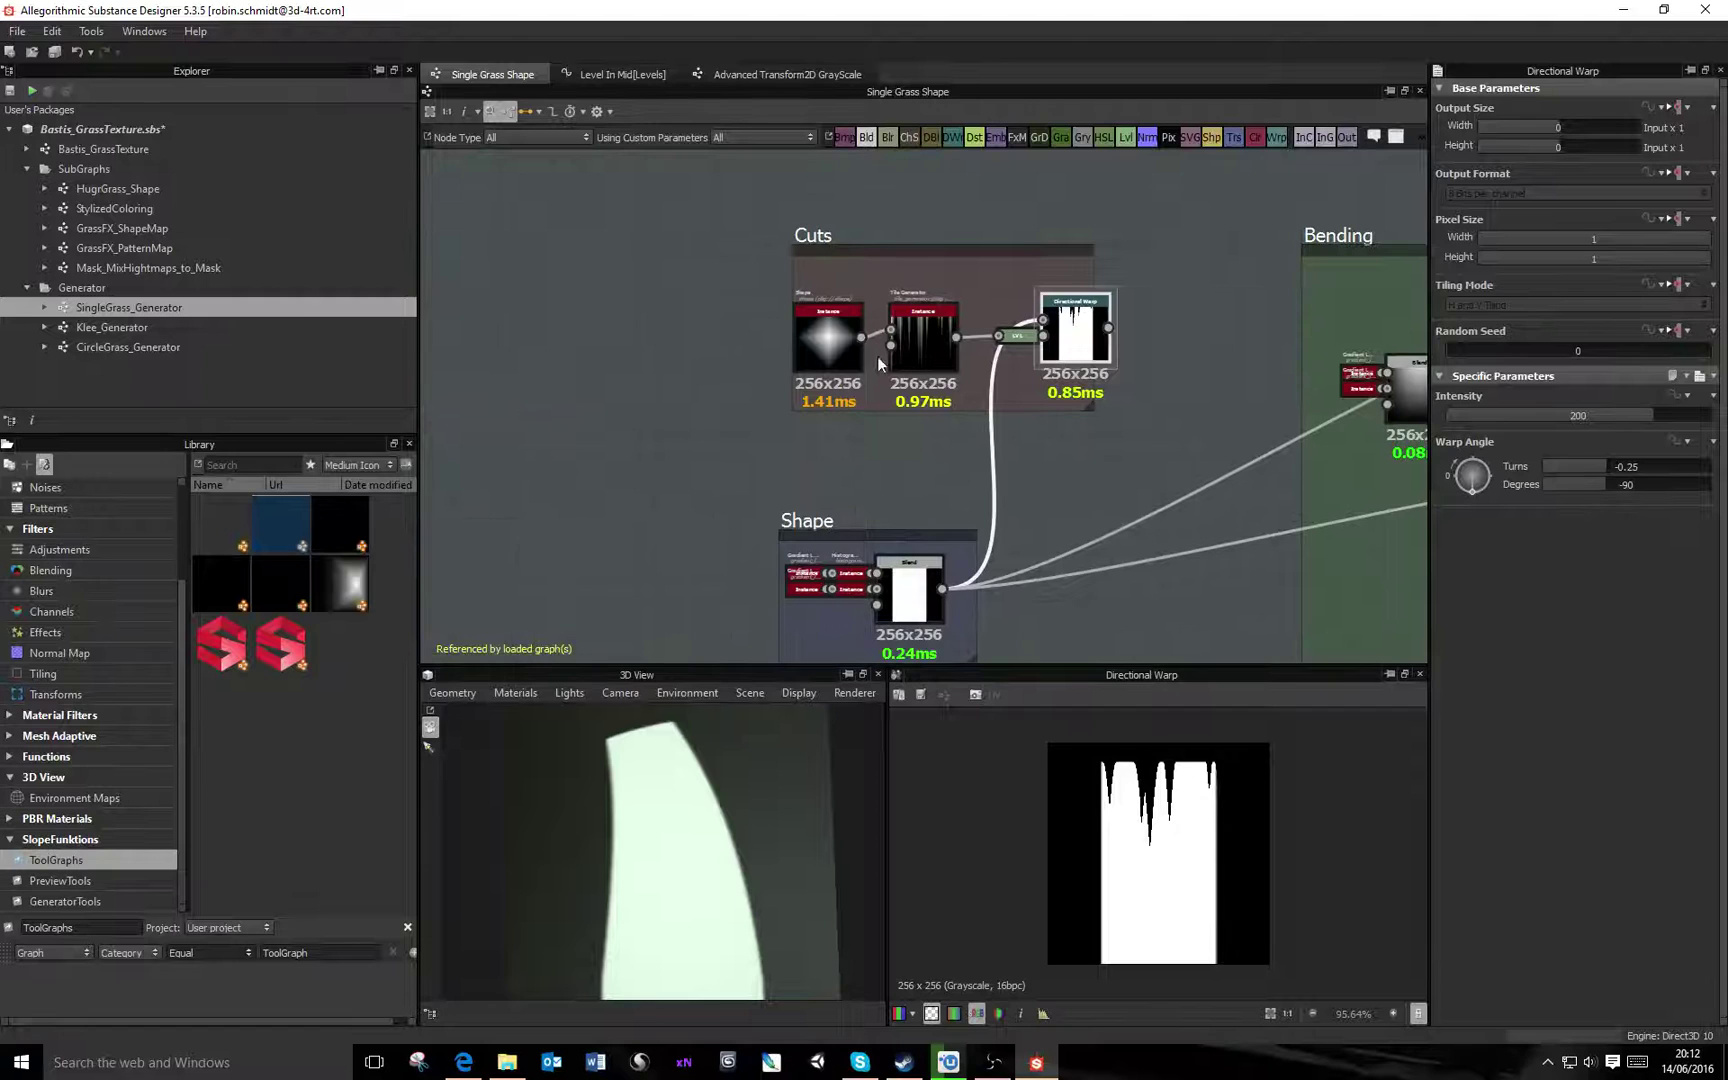
{"action": "double_click", "coordinate": [828, 337]}
{"action": "double_click", "coordinate": [1078, 340]}
{"action": "middle_click_drag", "start_coordinate": [1234, 336], "coordinate": [820, 318]}
{"action": "middle_click_drag", "start_coordinate": [420, 342], "coordinate": [632, 346]}
{"action": "double_click", "coordinate": [632, 346]}
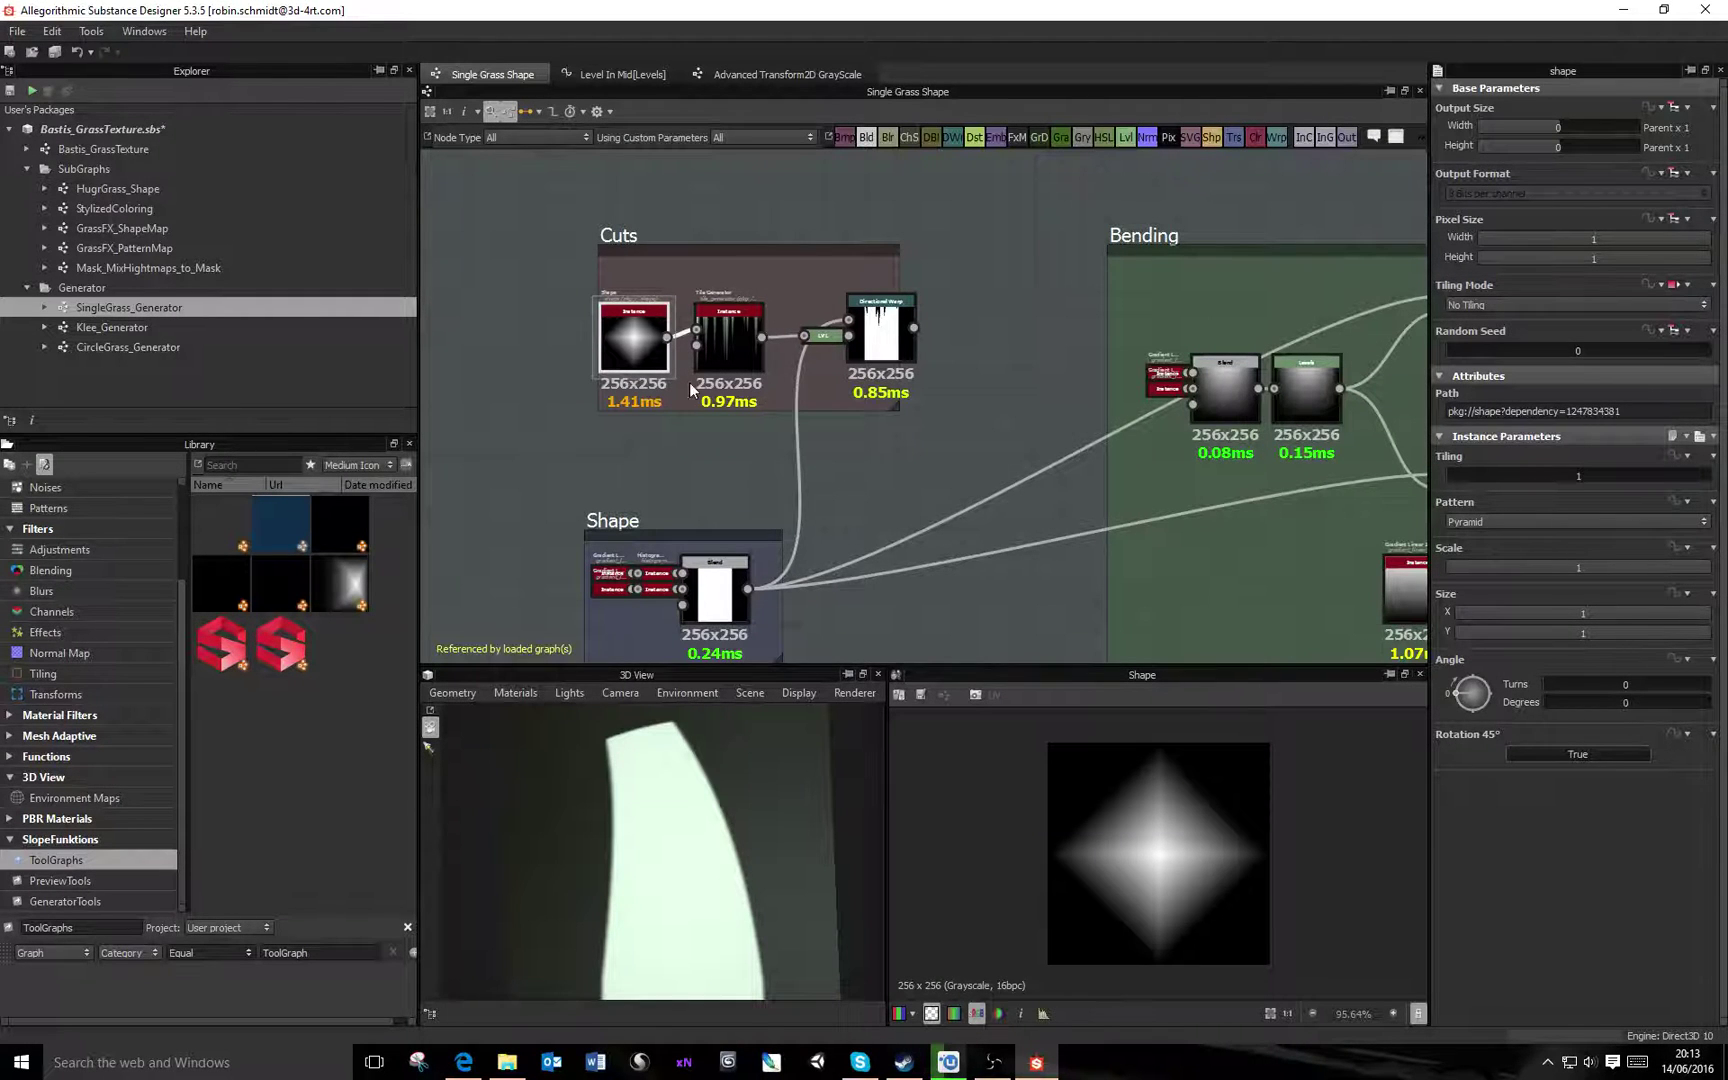
{"action": "scroll", "coordinate": [697, 381], "scroll_direction": "up", "scroll_amount": 3}
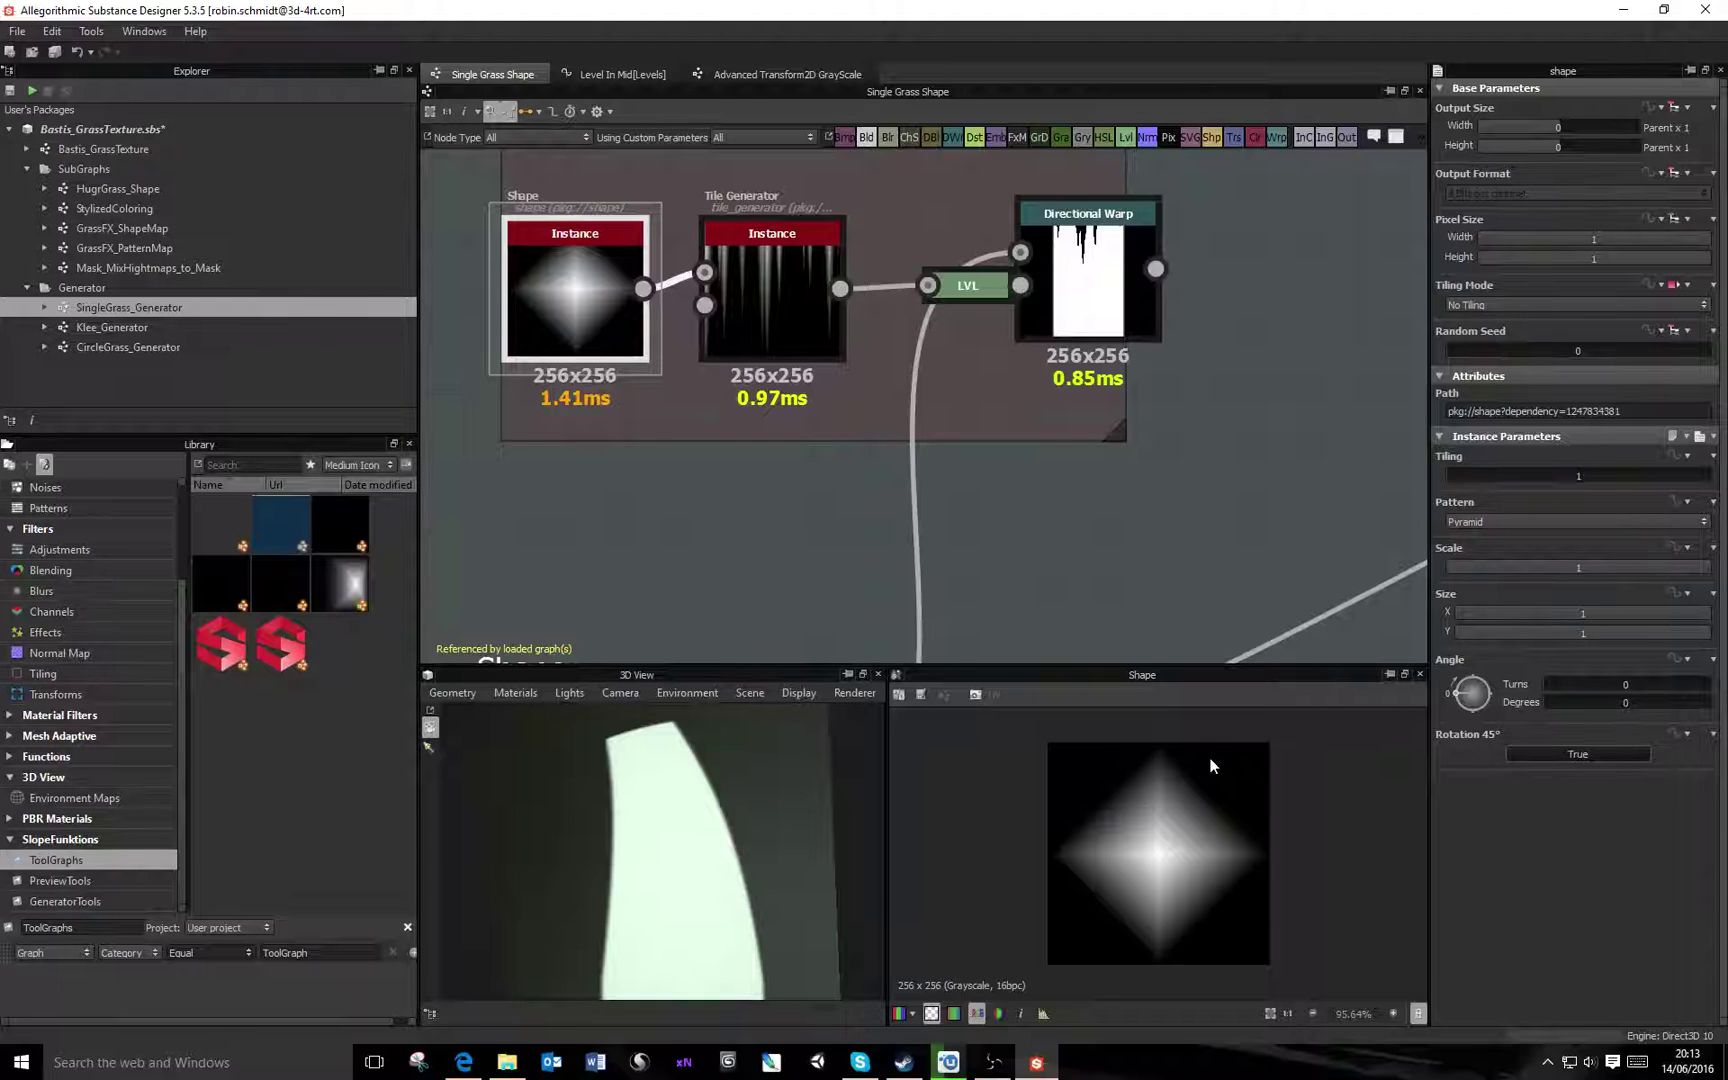
Set the Tile Generator's Position Random X Random value to 5.27 in the Cuts frame
{"action": "left_click", "coordinate": [792, 286]}
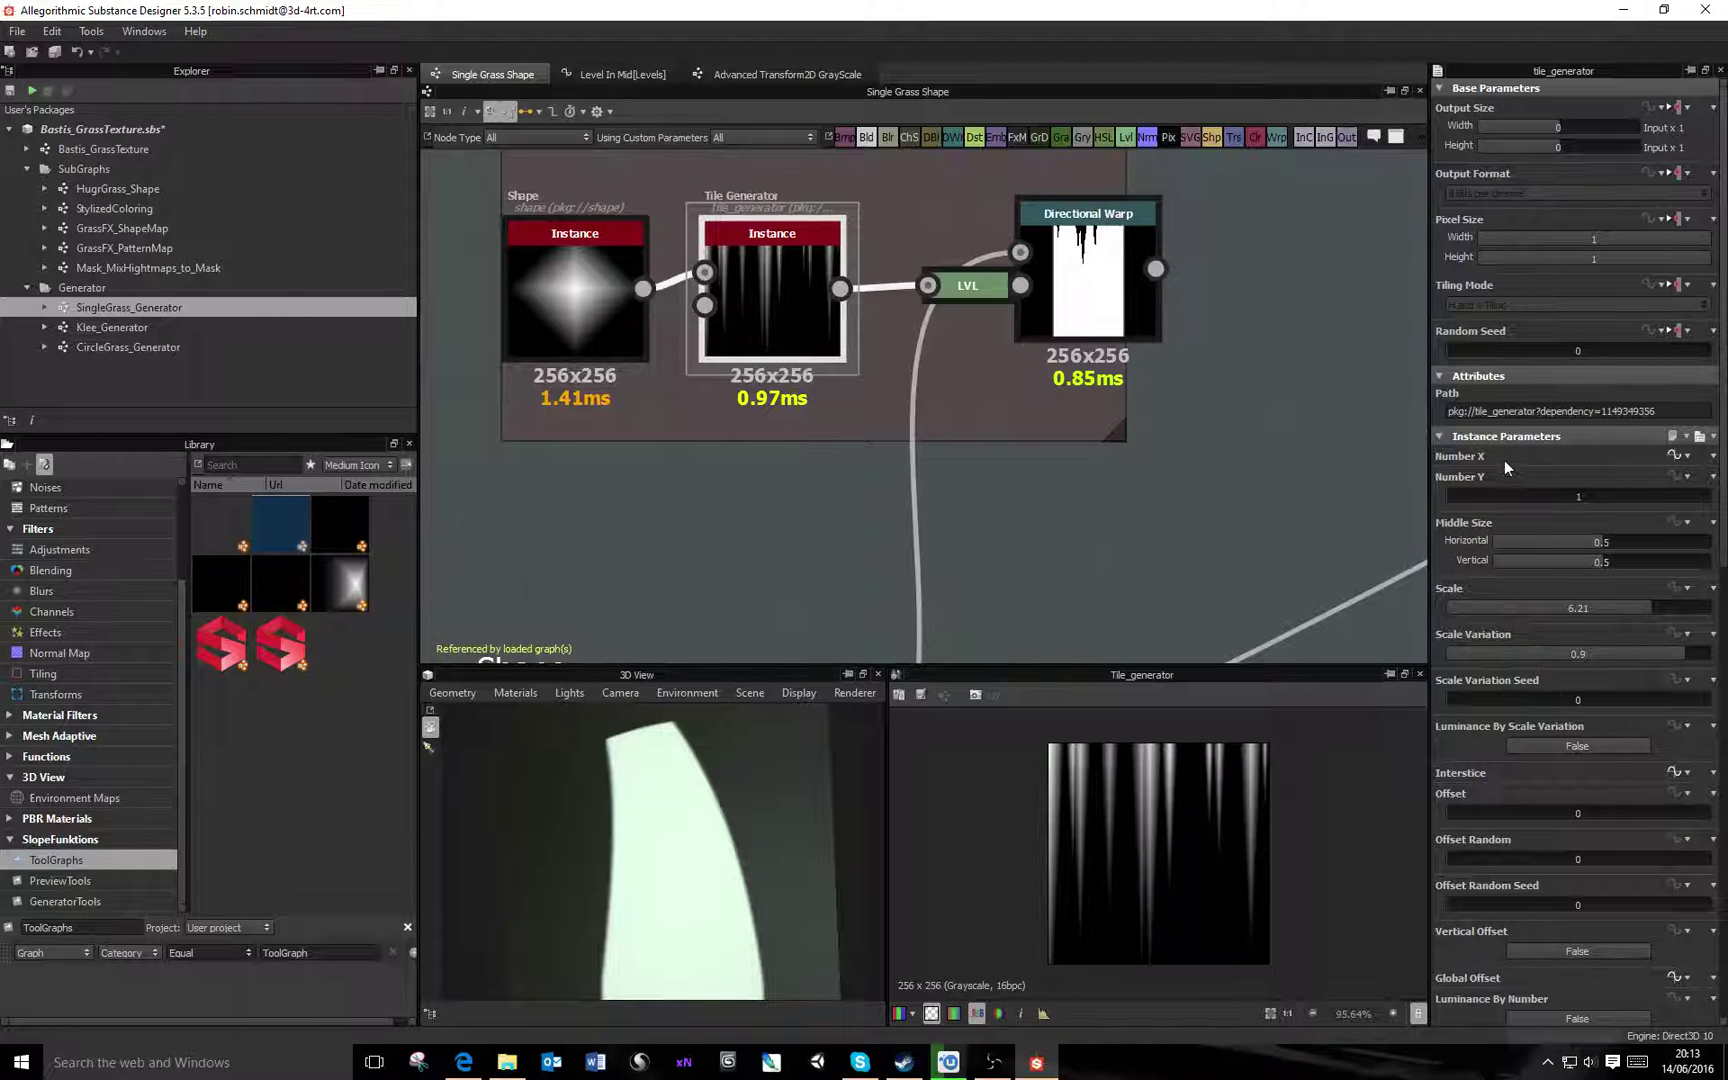
{"action": "double_click", "coordinate": [1594, 500]}
{"action": "scroll", "coordinate": [1629, 712], "scroll_direction": "down", "scroll_amount": 6}
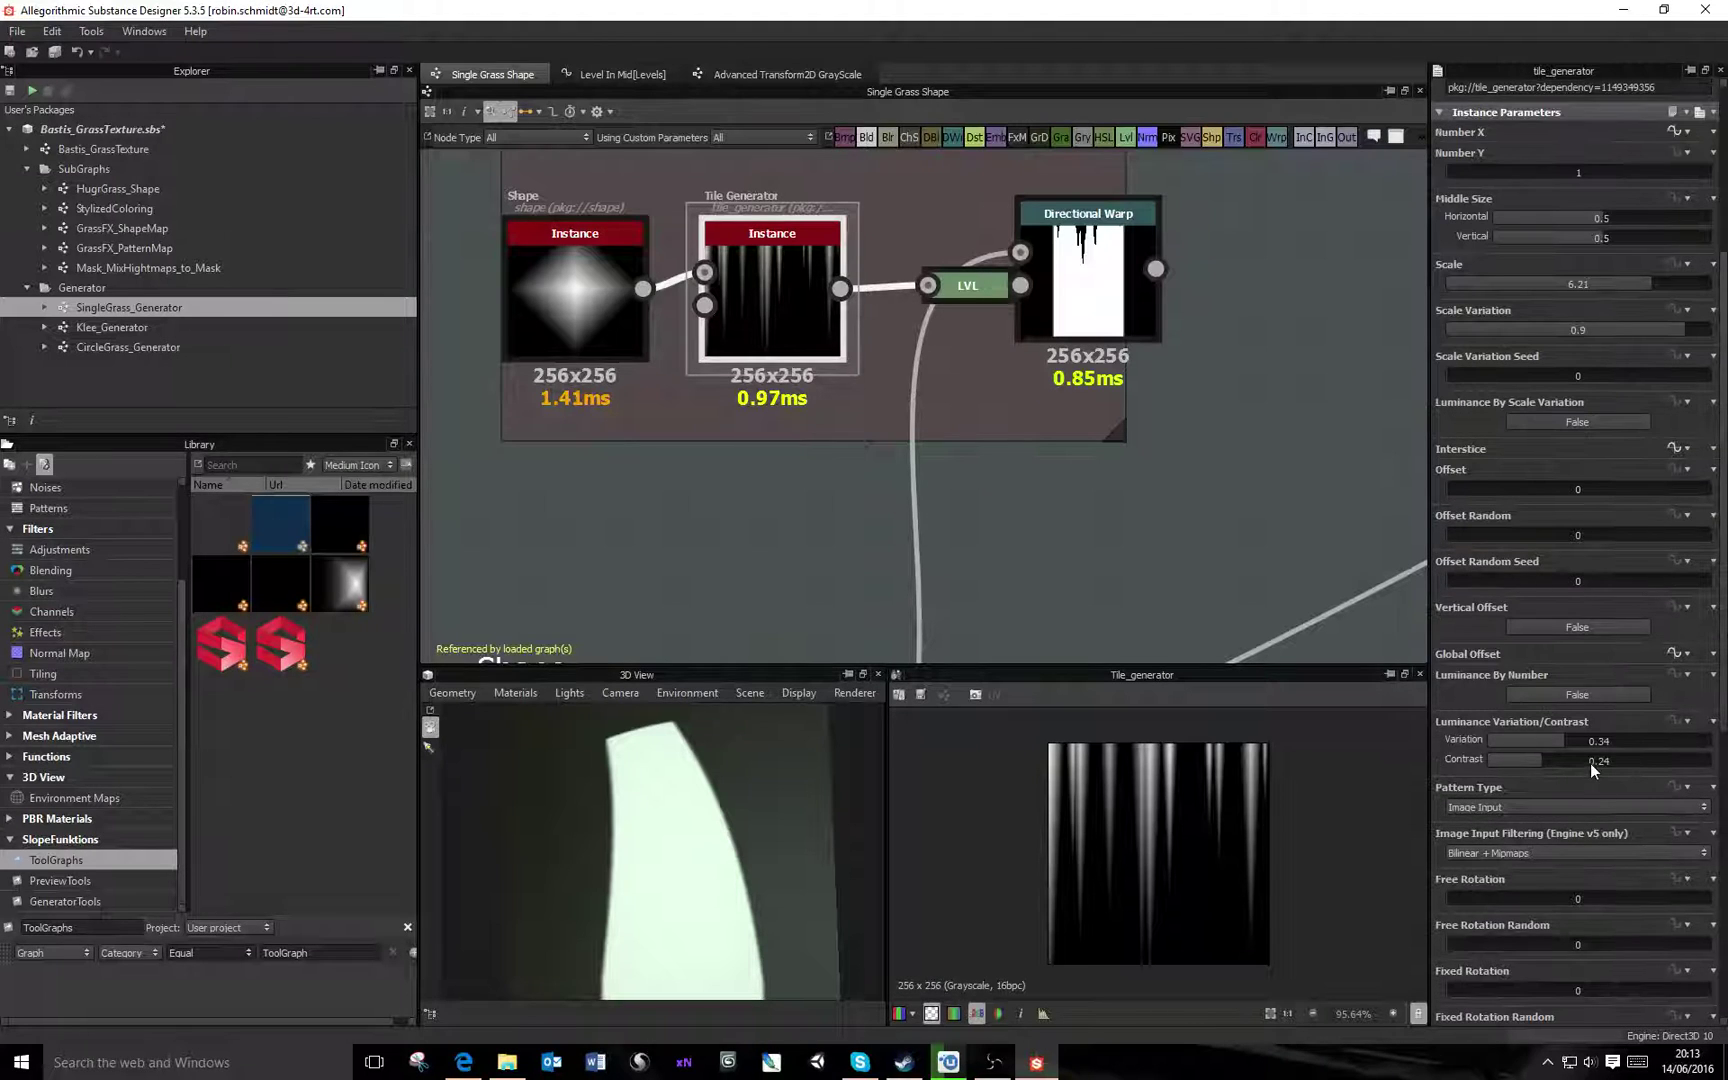
{"action": "scroll", "coordinate": [1590, 763], "scroll_direction": "down", "scroll_amount": 5}
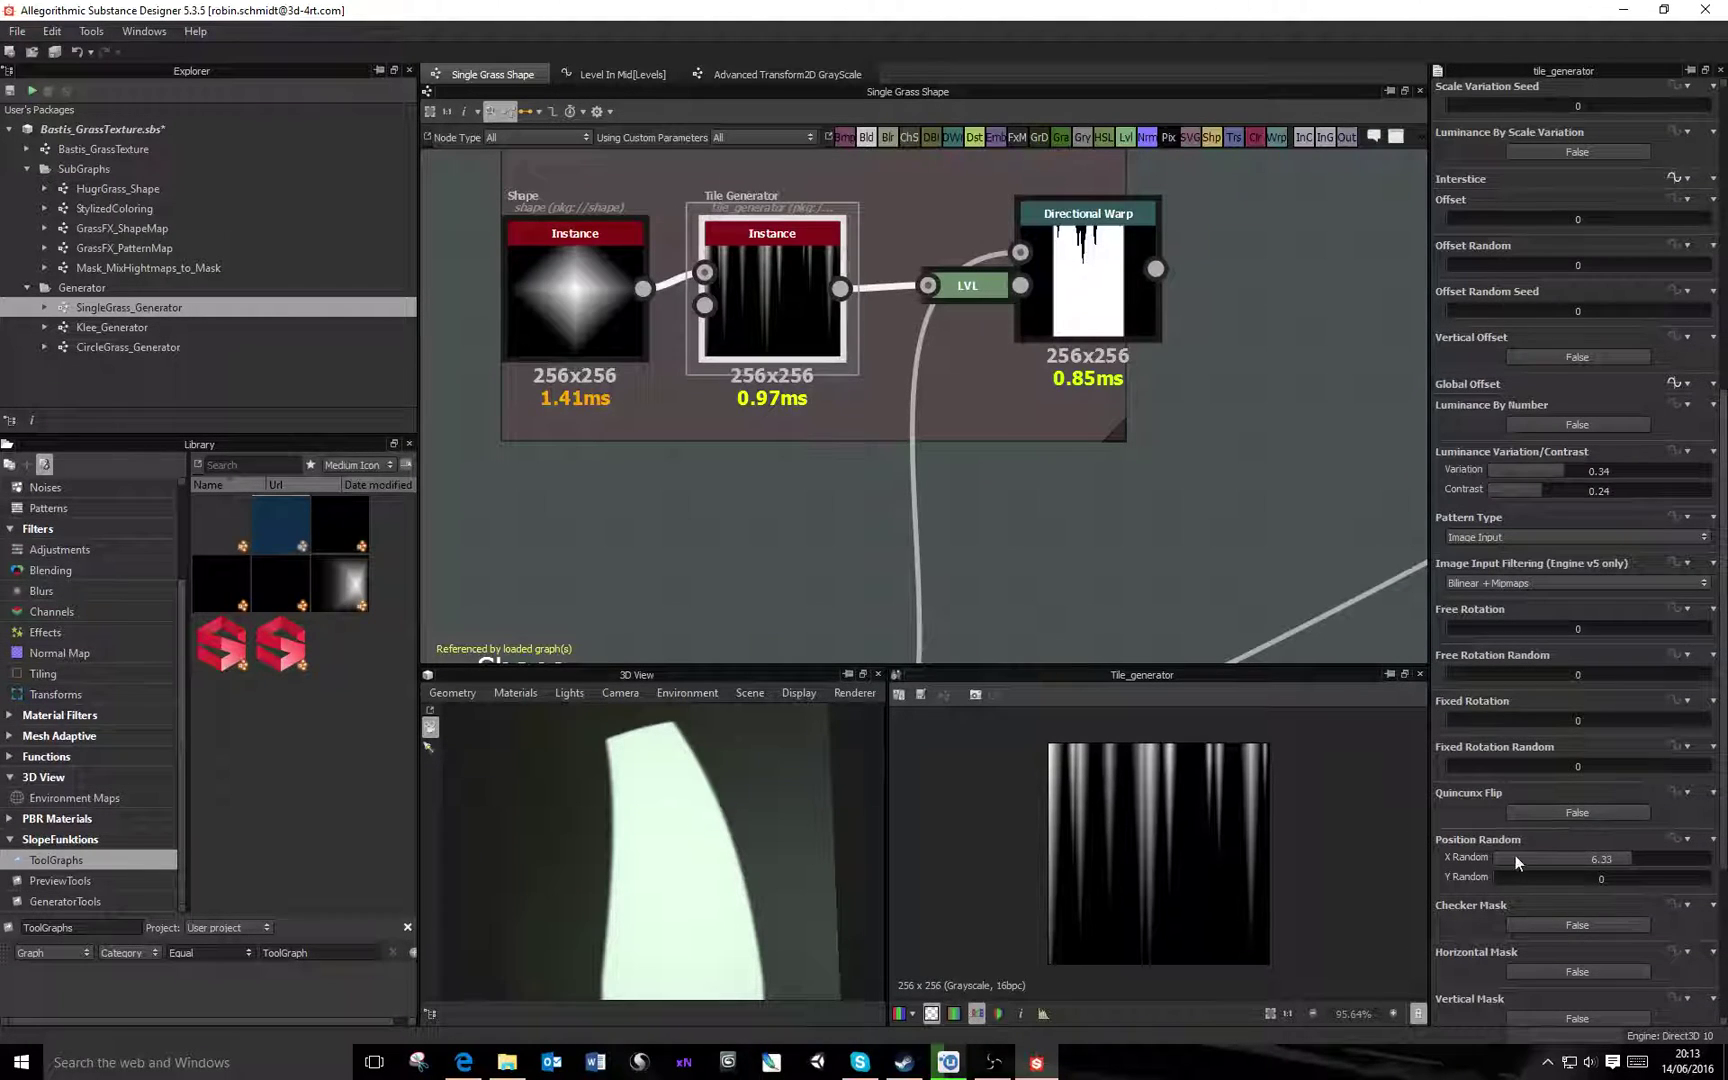
{"action": "mouse_move", "coordinate": [1624, 860]}
{"action": "left_mouse_down"}
{"action": "mouse_move", "coordinate": [1532, 859]}
{"action": "mouse_move", "coordinate": [1606, 859]}
{"action": "left_mouse_up"}
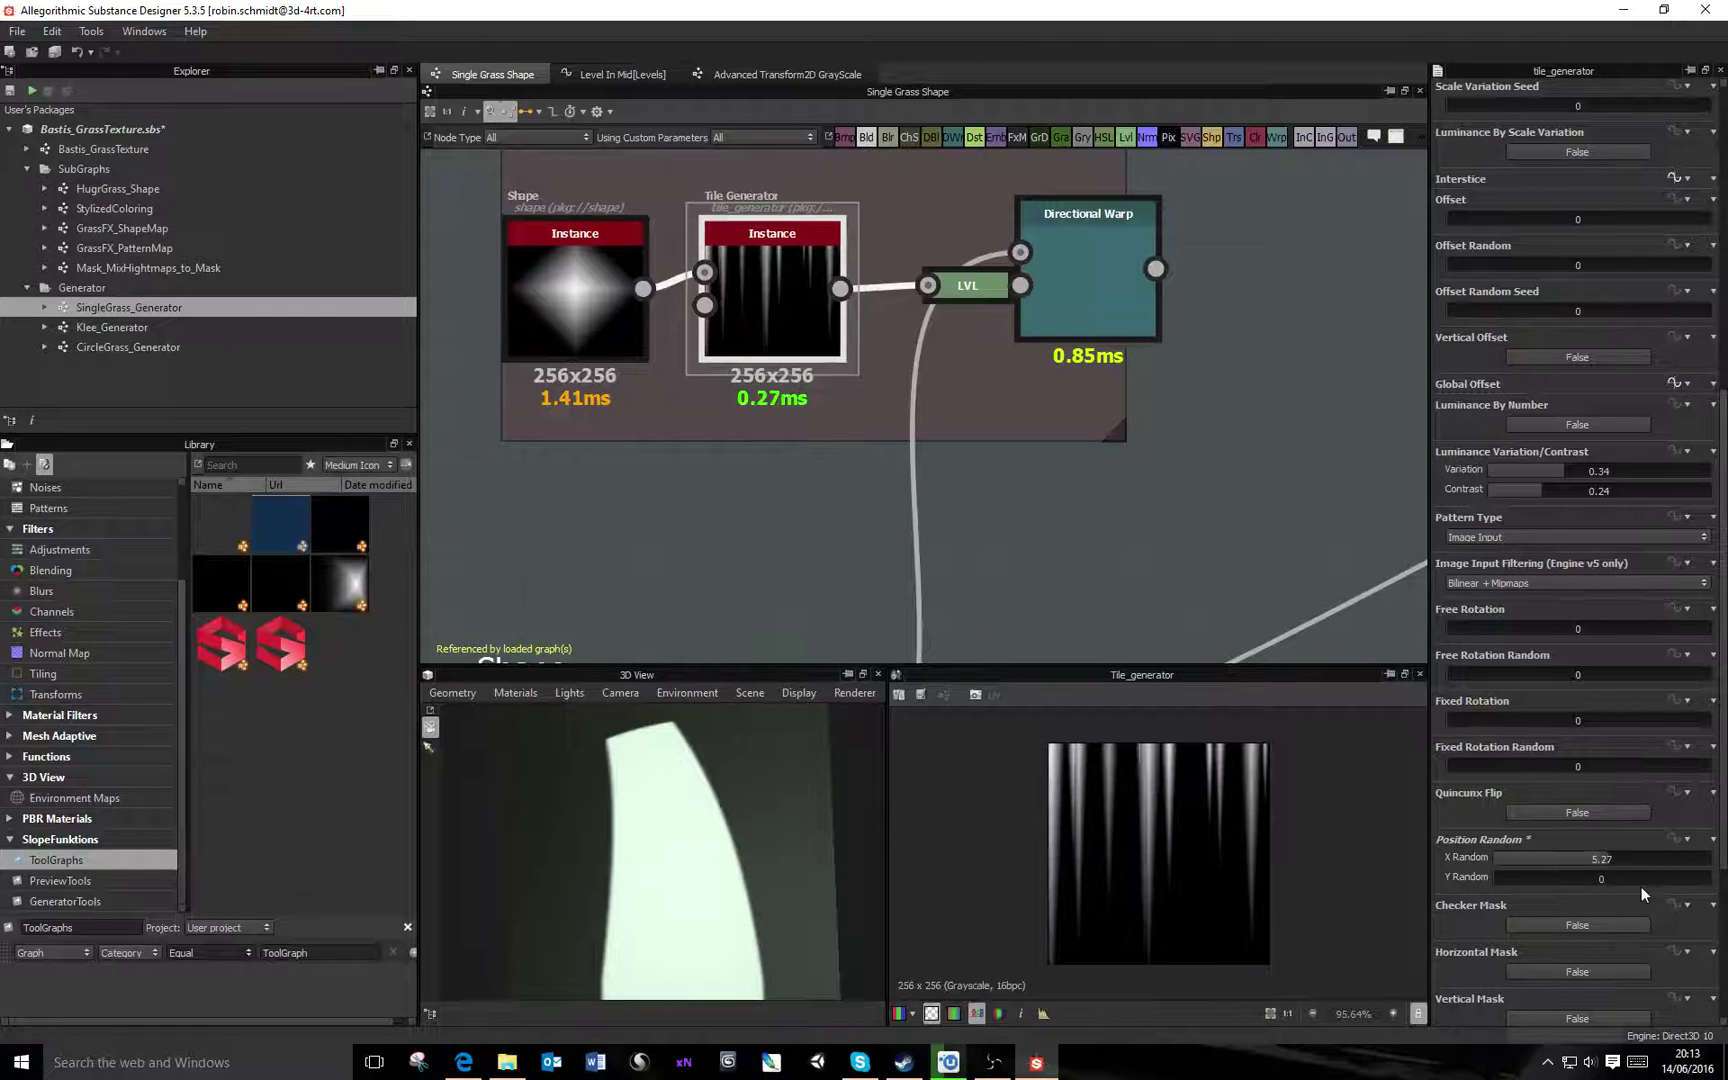
Review the Tile Generator's remaining instance parameters, including its masks, rotation, luminance variation and scale settings
{"action": "scroll", "coordinate": [1642, 885], "scroll_direction": "down", "scroll_amount": 1}
{"action": "scroll", "coordinate": [1642, 884], "scroll_direction": "down", "scroll_amount": 1}
{"action": "scroll", "coordinate": [1598, 850], "scroll_direction": "down", "scroll_amount": 3}
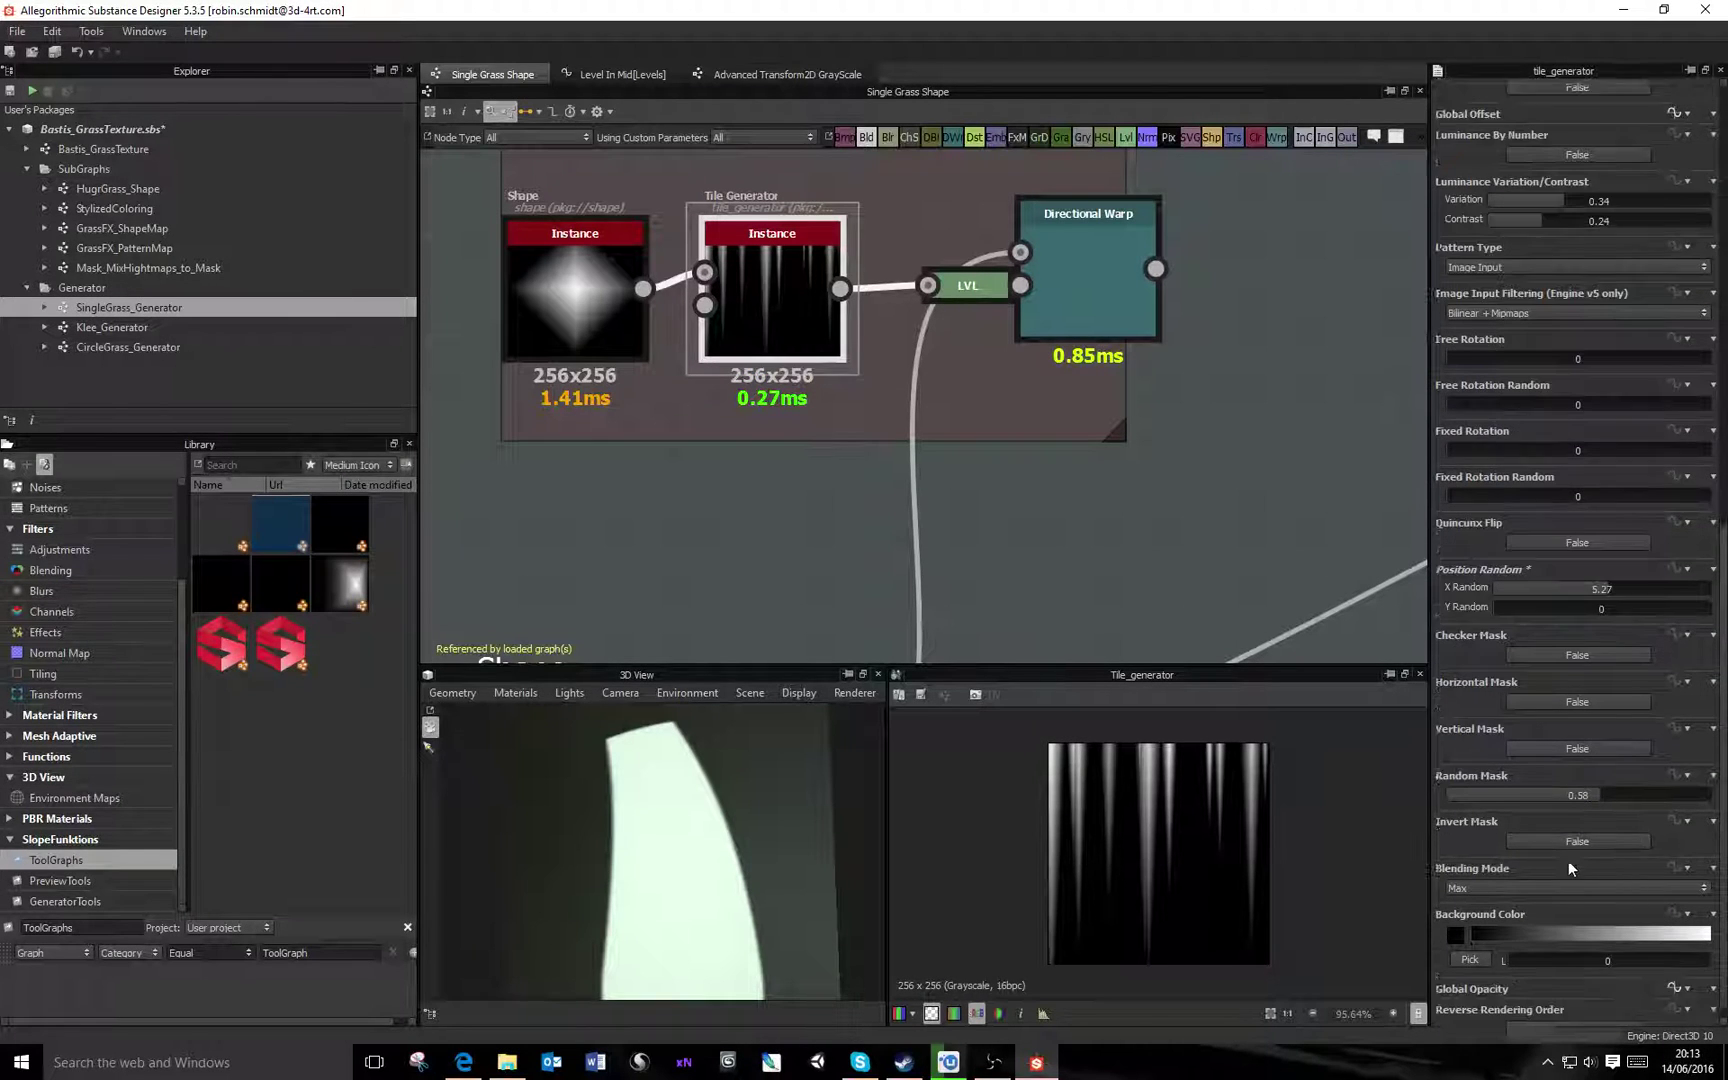
{"action": "scroll", "coordinate": [1584, 832], "scroll_direction": "up", "scroll_amount": 2}
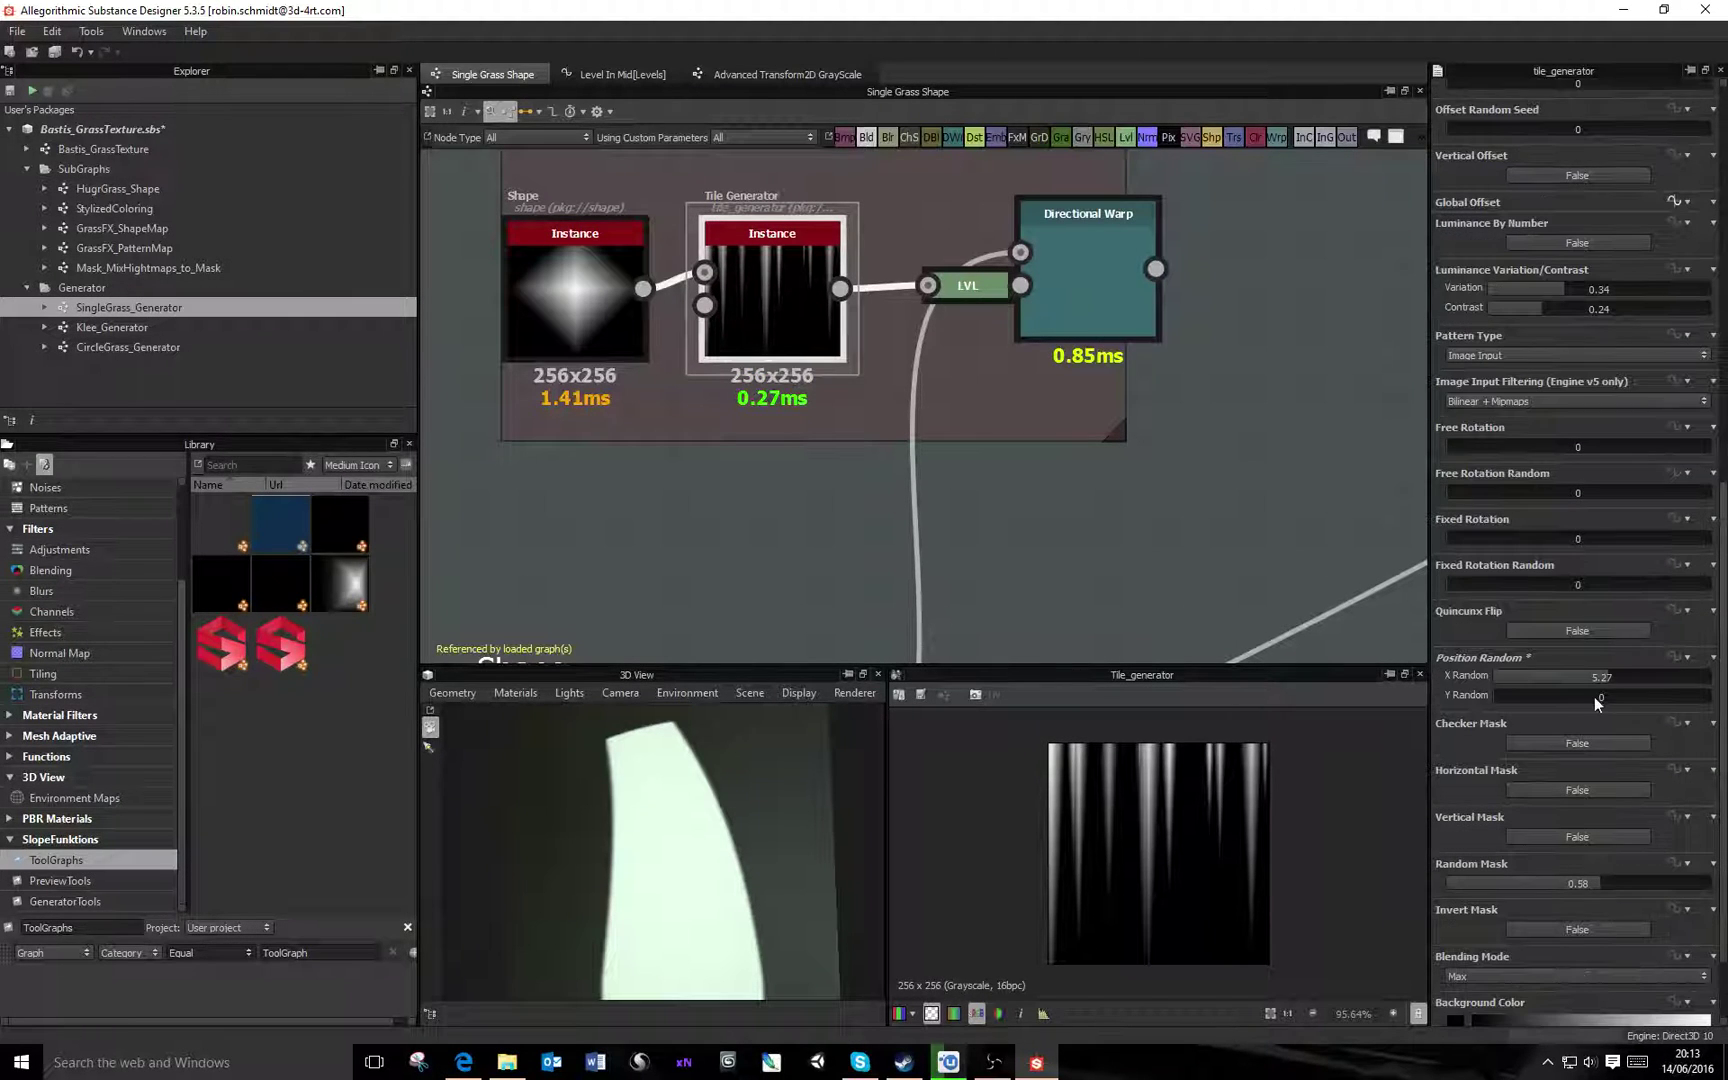
{"action": "scroll", "coordinate": [1557, 711], "scroll_direction": "up", "scroll_amount": 3}
{"action": "scroll", "coordinate": [1557, 711], "scroll_direction": "up", "scroll_amount": 1}
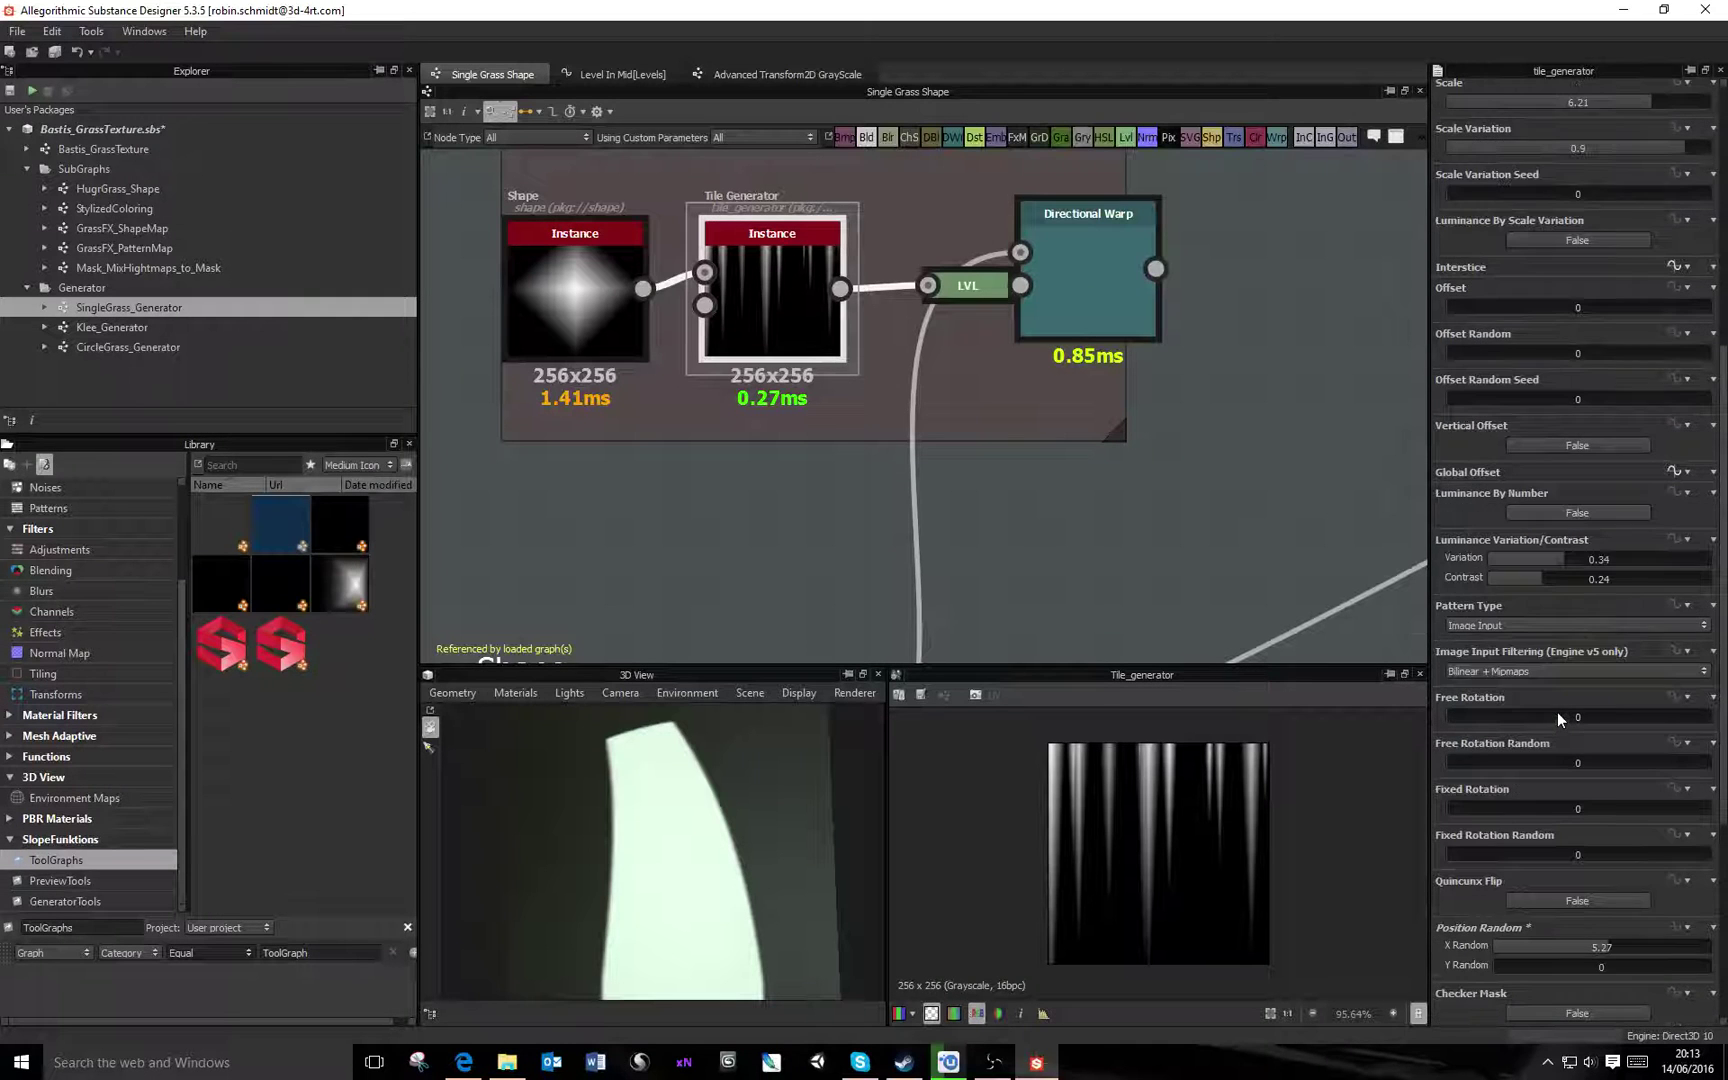
{"action": "scroll", "coordinate": [1557, 711], "scroll_direction": "up", "scroll_amount": 4}
{"action": "scroll", "coordinate": [1557, 711], "scroll_direction": "up", "scroll_amount": 2}
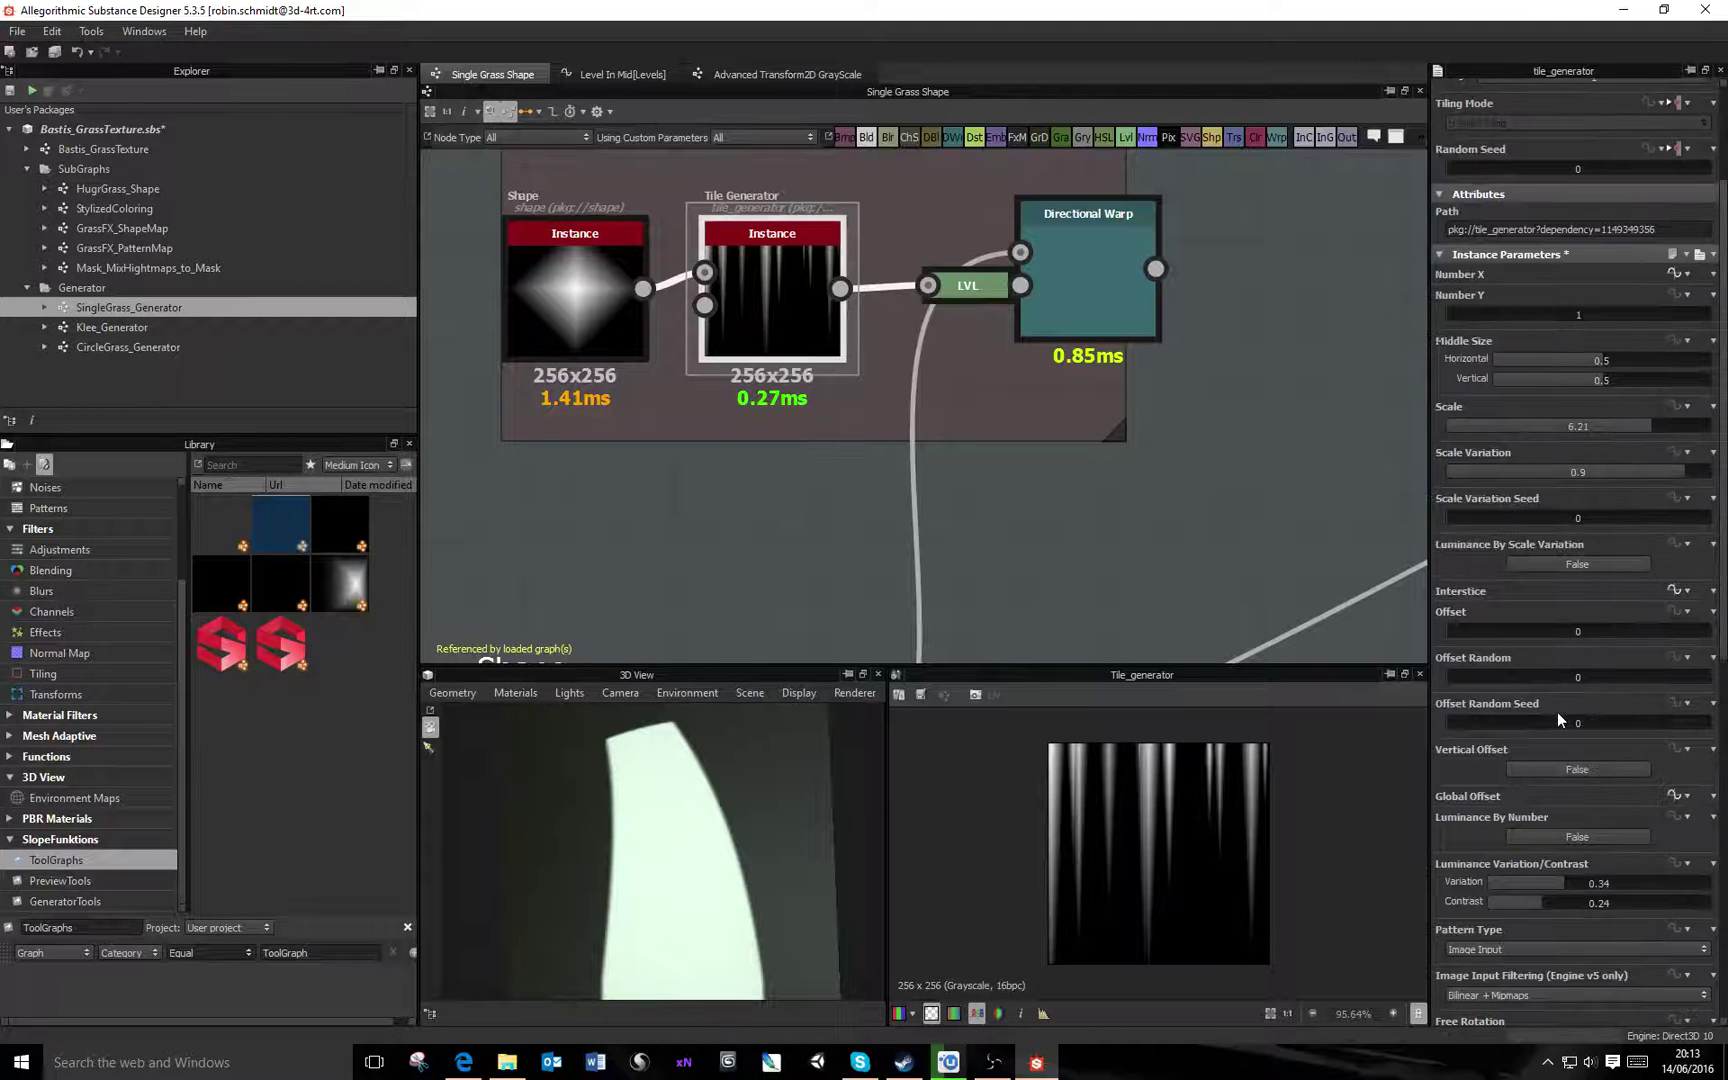
{"action": "scroll", "coordinate": [1656, 543], "scroll_direction": "up", "scroll_amount": 3}
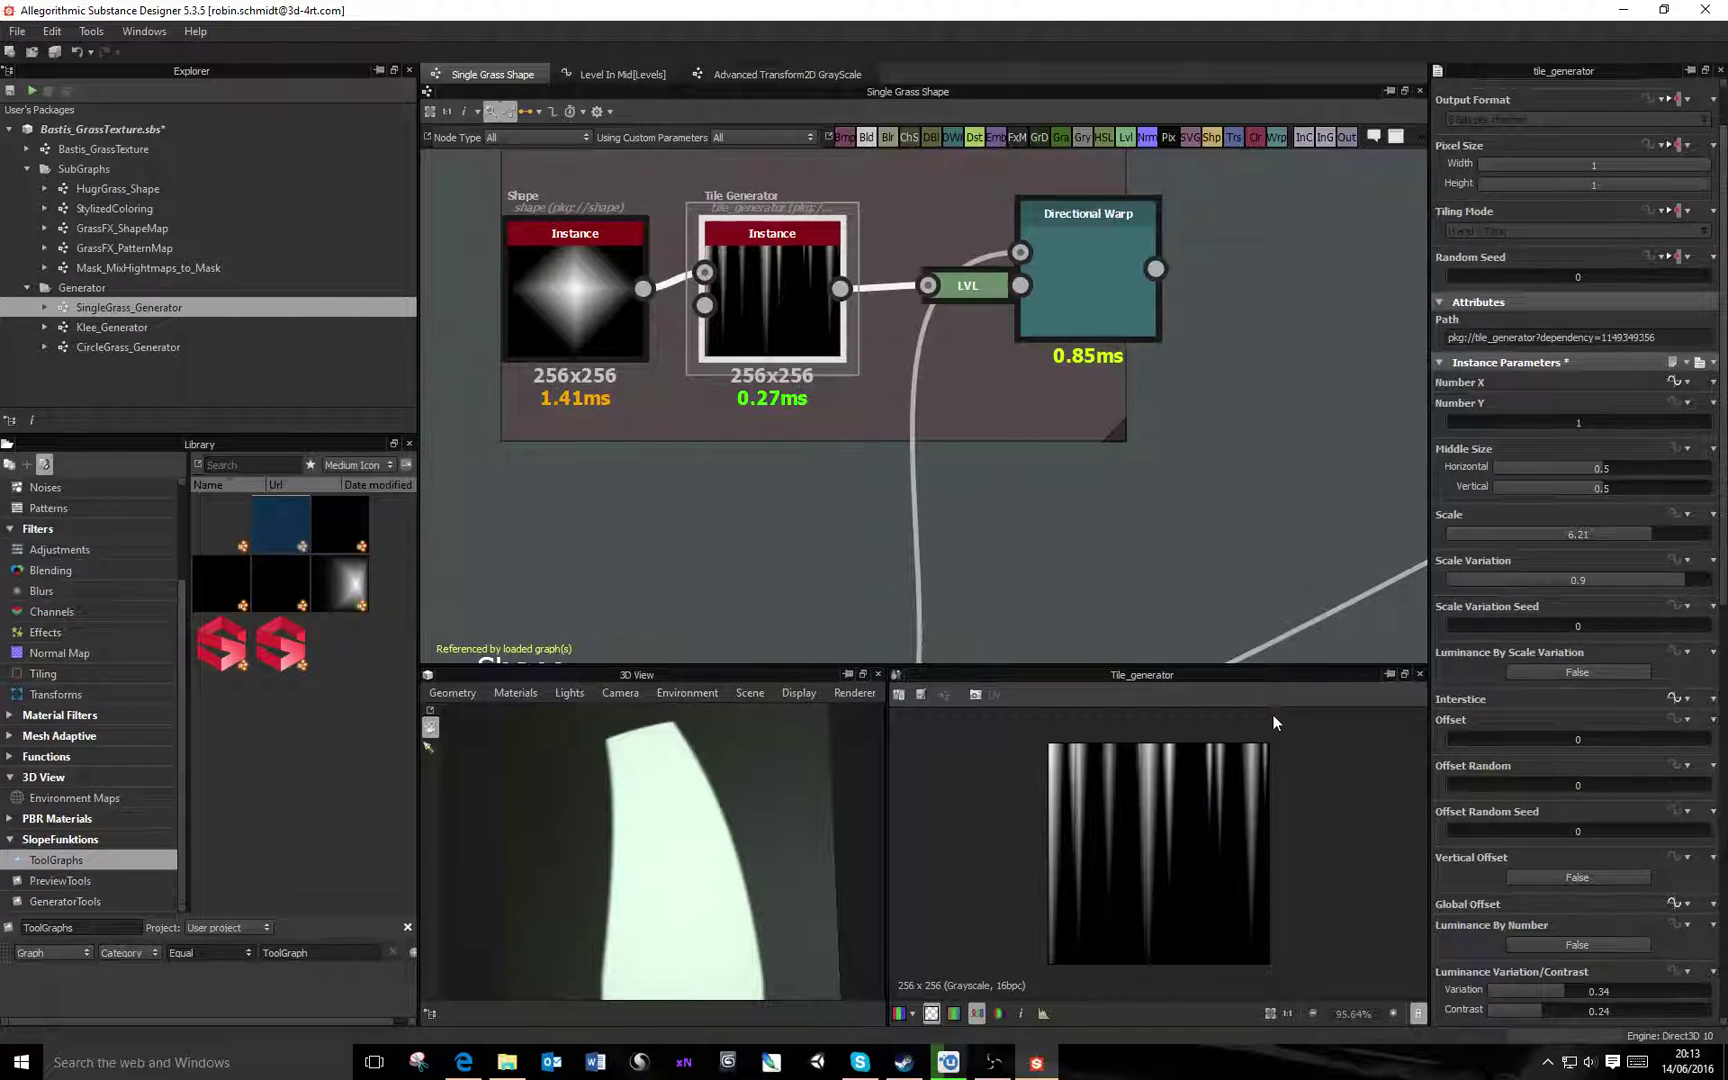
Preview the Cuts Levels node and its Directional Warp, examining the cut edges of the blade close up
{"action": "left_click", "coordinate": [968, 290]}
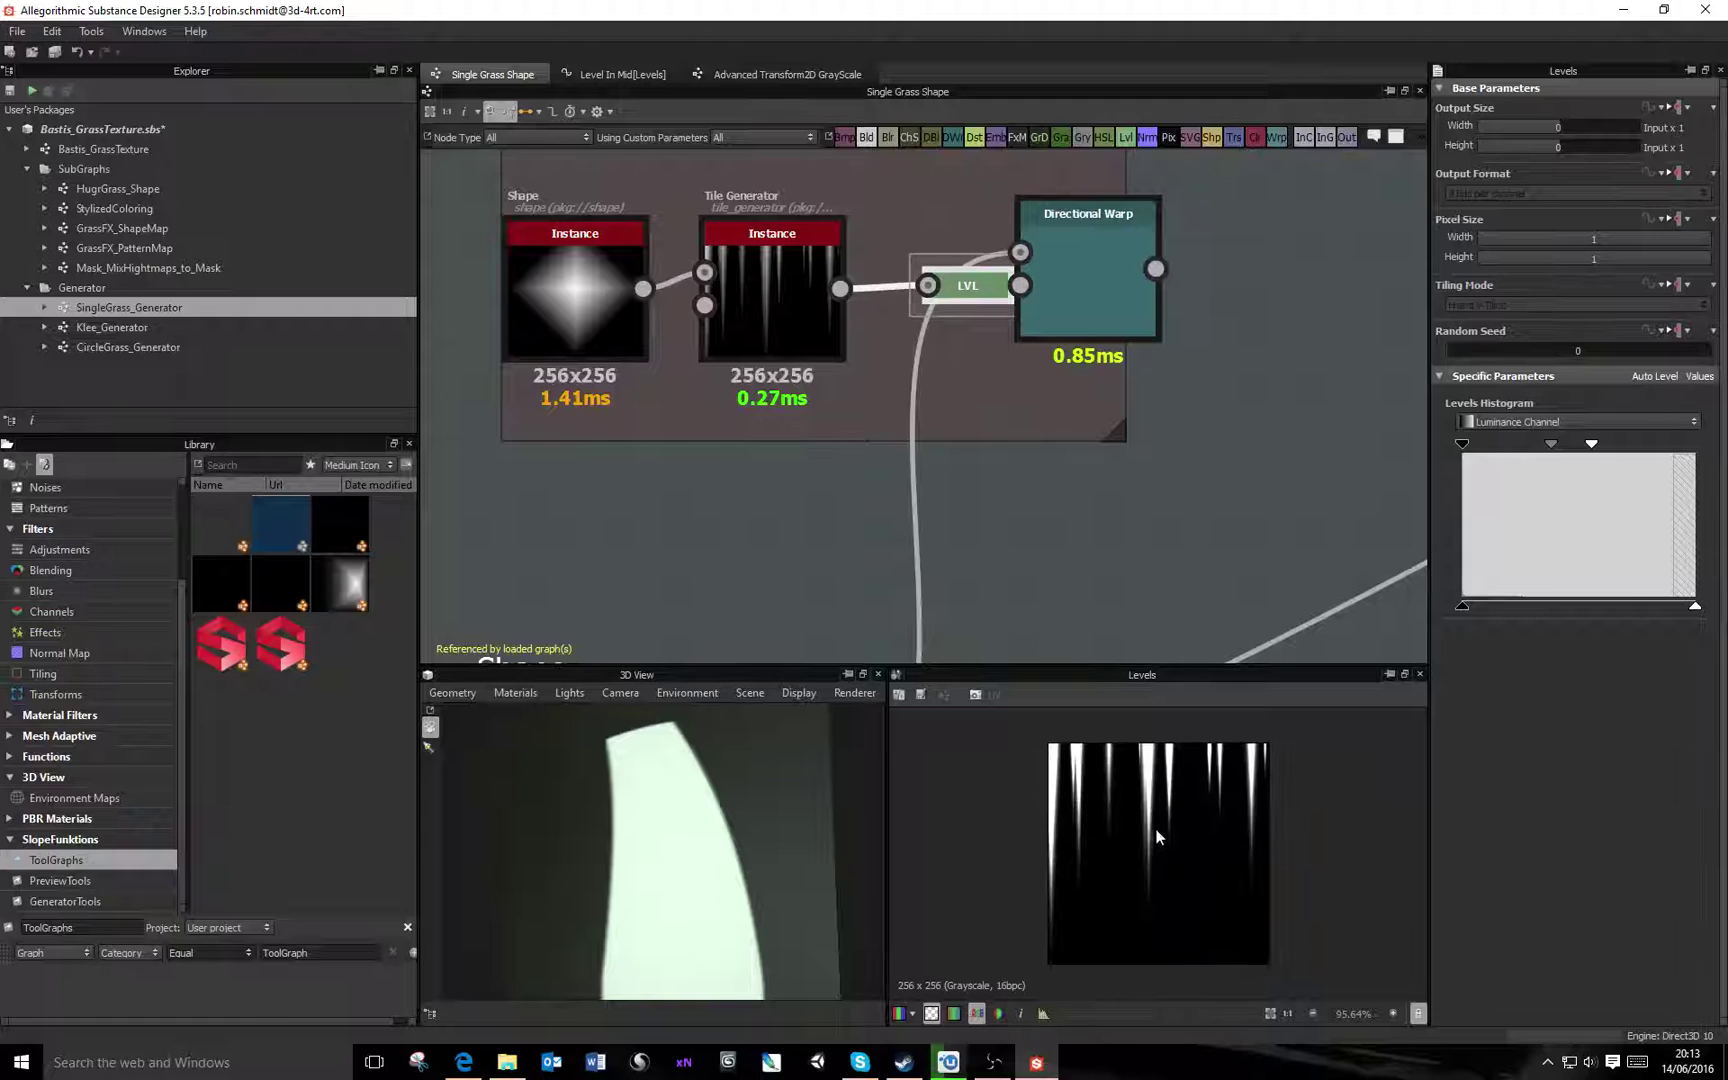
{"action": "left_click", "coordinate": [1104, 261]}
{"action": "middle_click_drag", "start_coordinate": [1181, 349], "coordinate": [914, 393]}
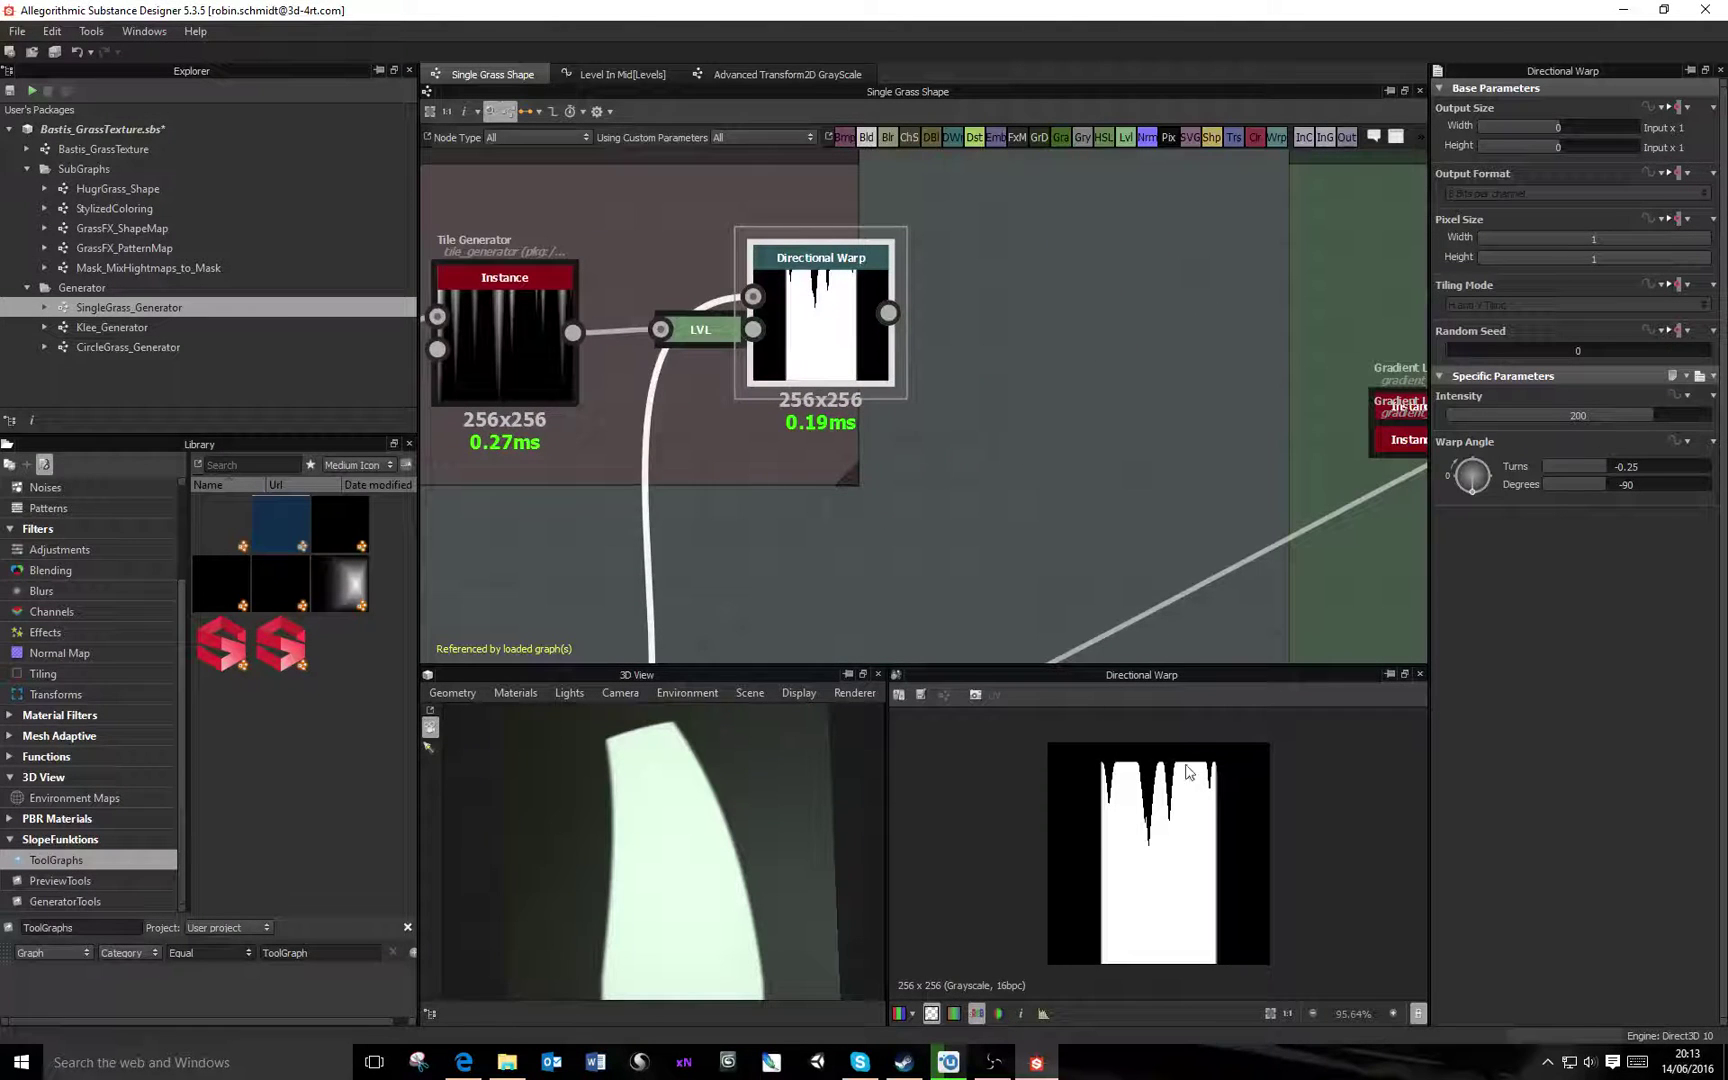
{"action": "middle_click_drag", "start_coordinate": [937, 292], "coordinate": [684, 278]}
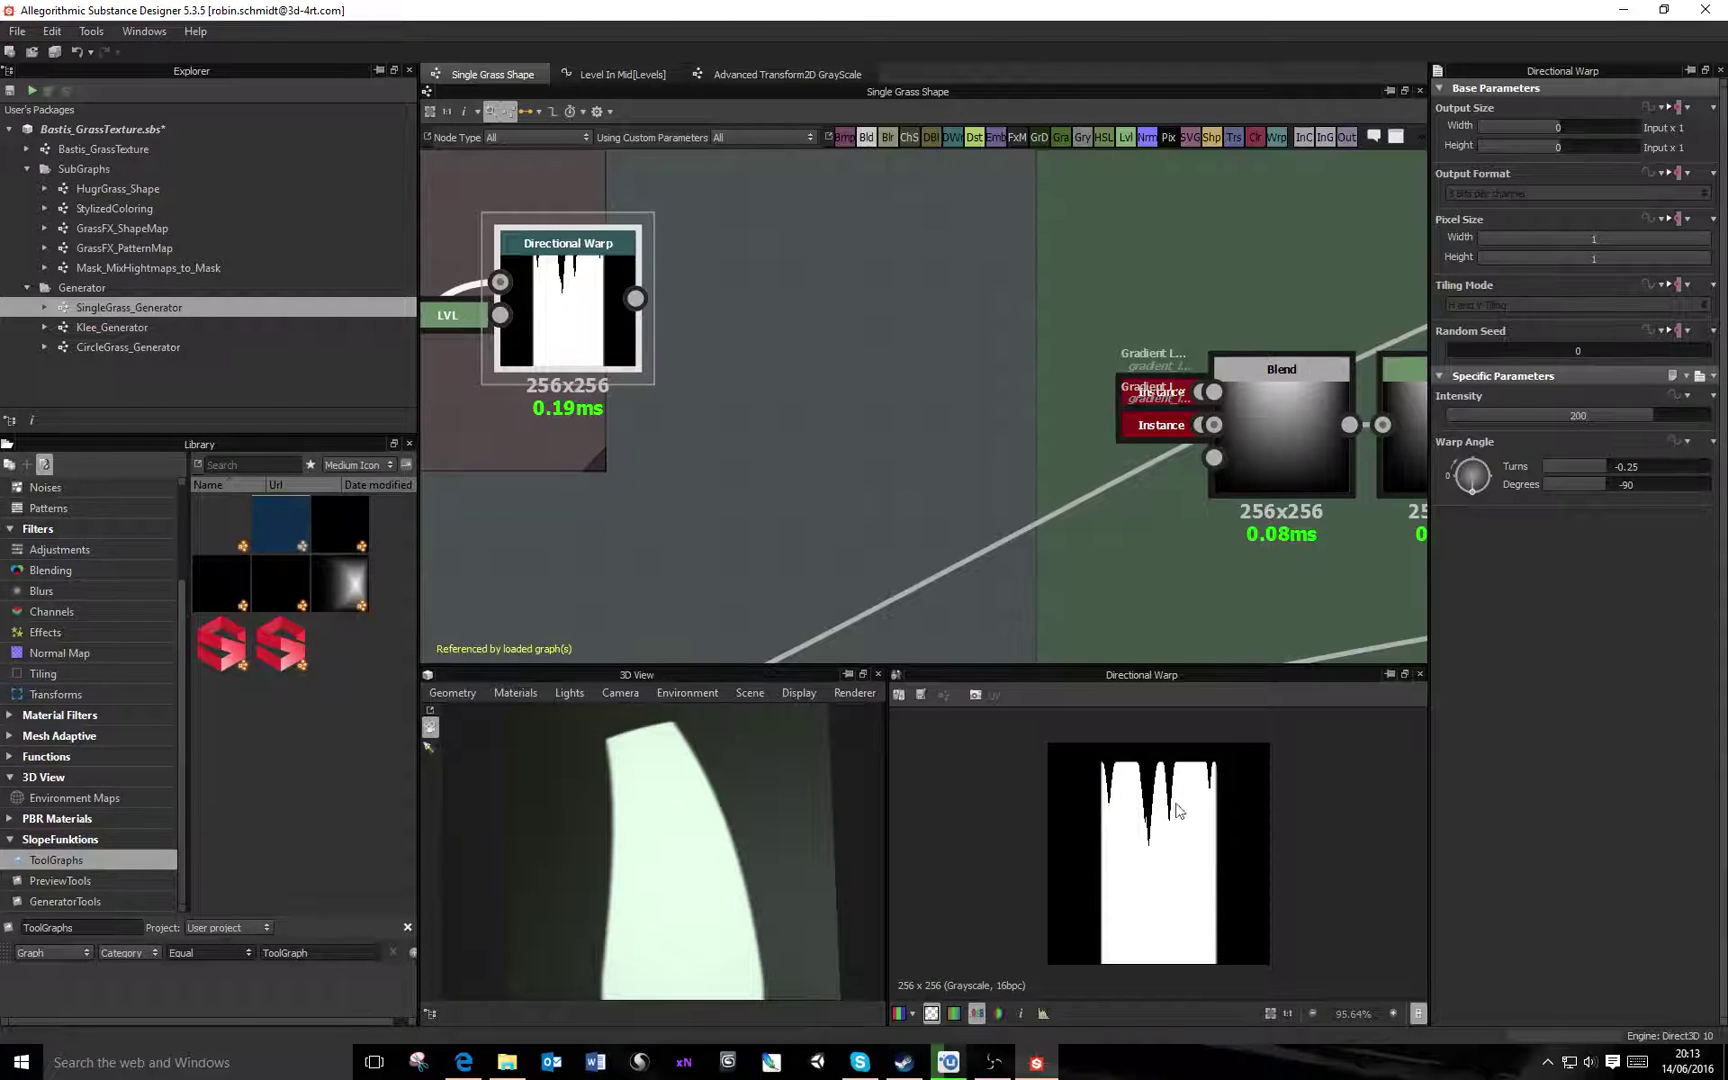
{"action": "scroll", "coordinate": [1165, 790], "scroll_direction": "up", "scroll_amount": 5}
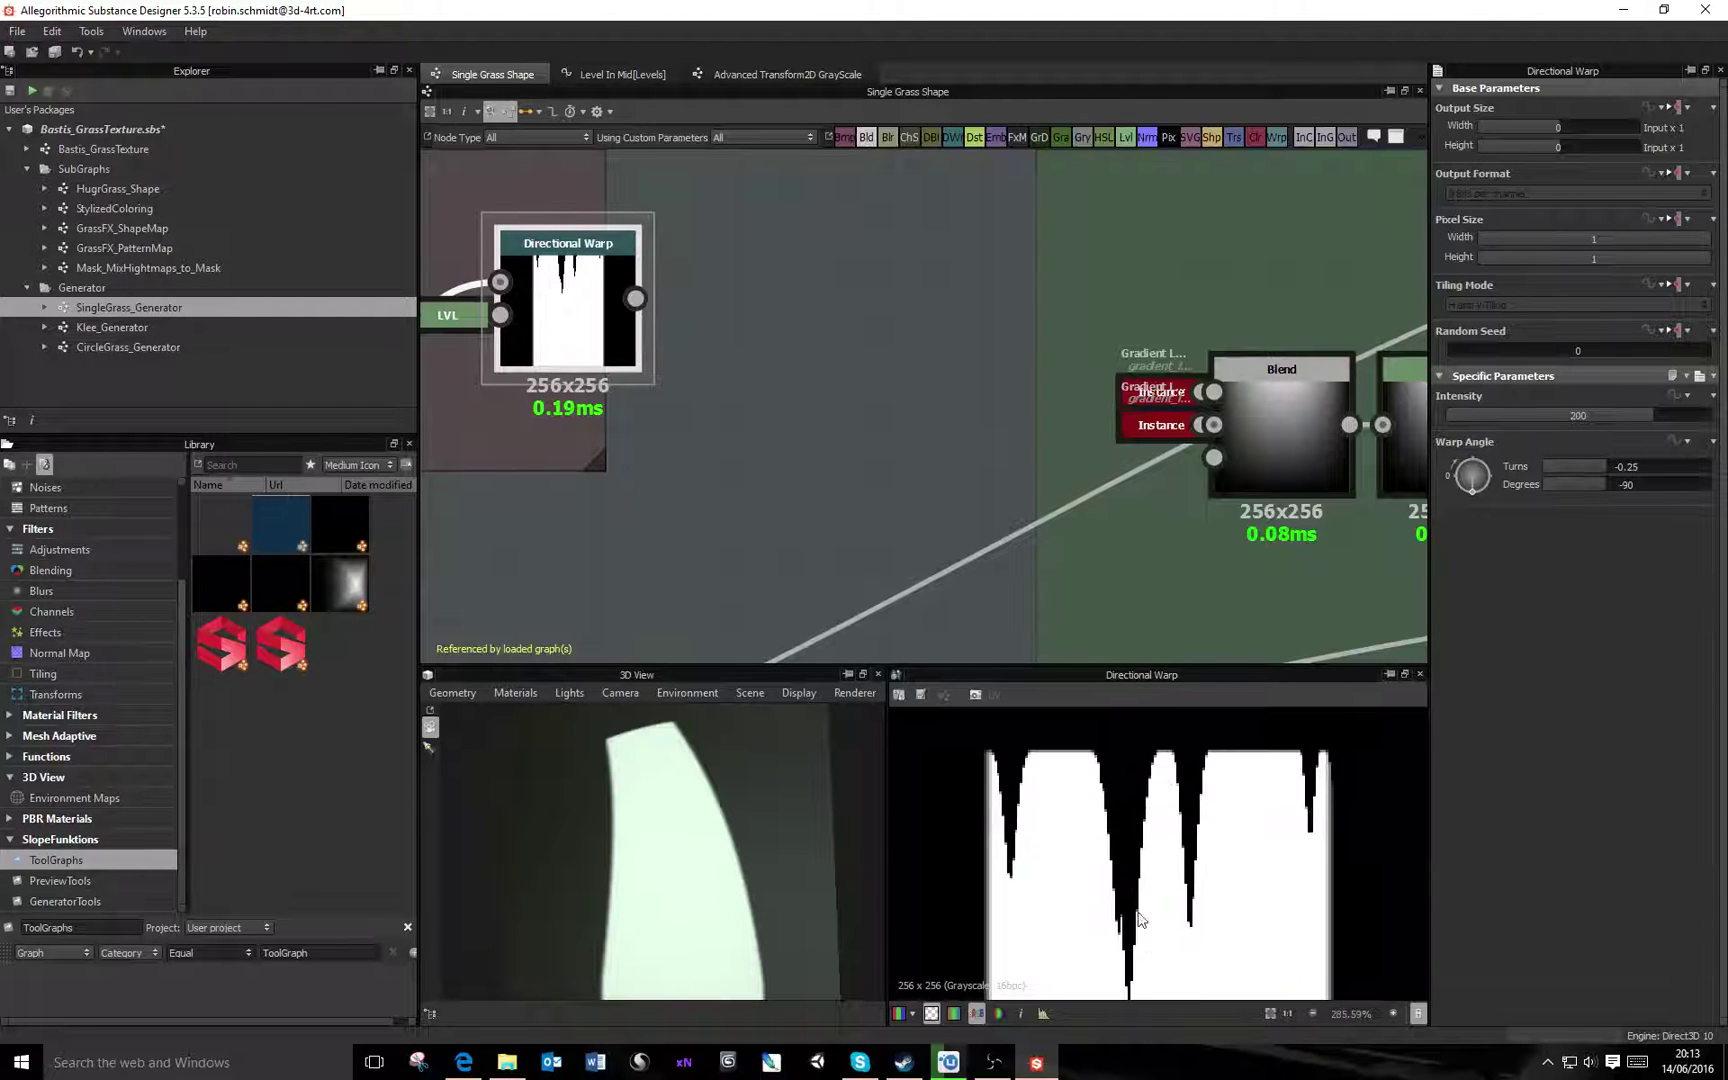
Add a Blur HQ Grayscale node after the Cuts Directional Warp, with Quality 1 and Intensity 4.26
{"action": "middle_click_drag", "start_coordinate": [1135, 877], "coordinate": [1195, 804]}
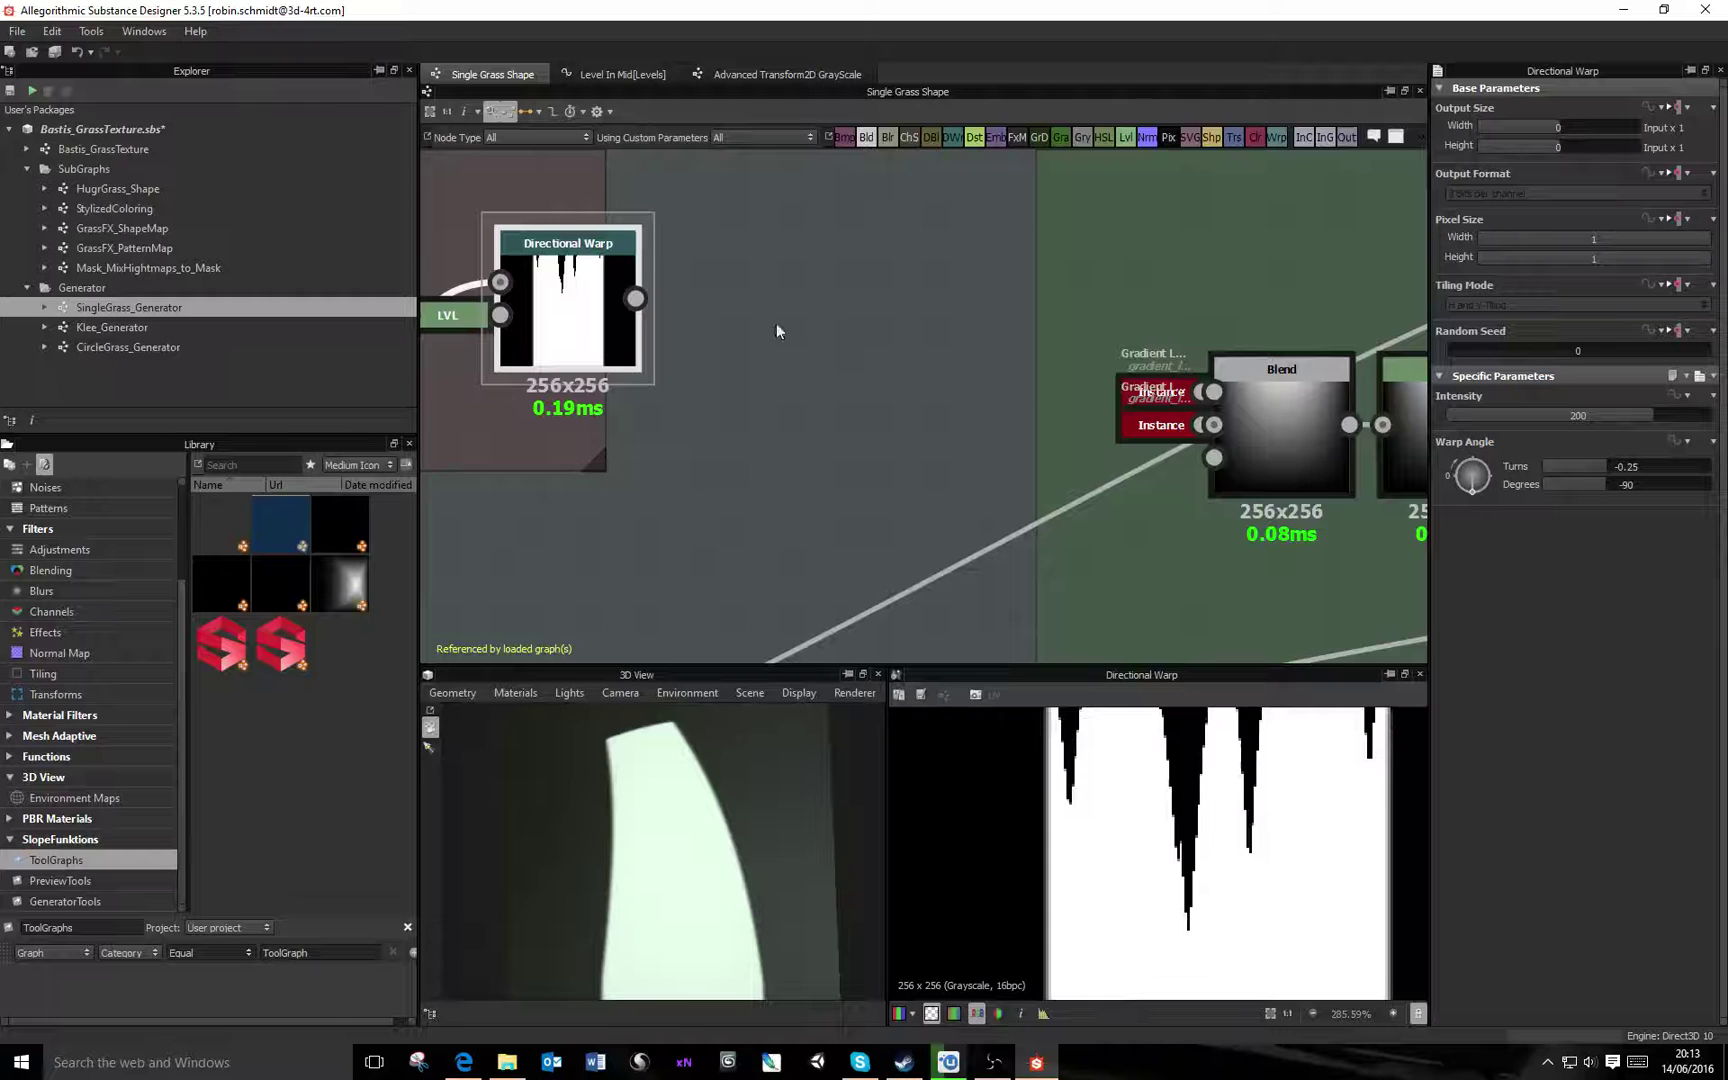
{"action": "scroll", "coordinate": [1229, 810], "scroll_direction": "down", "scroll_amount": 3}
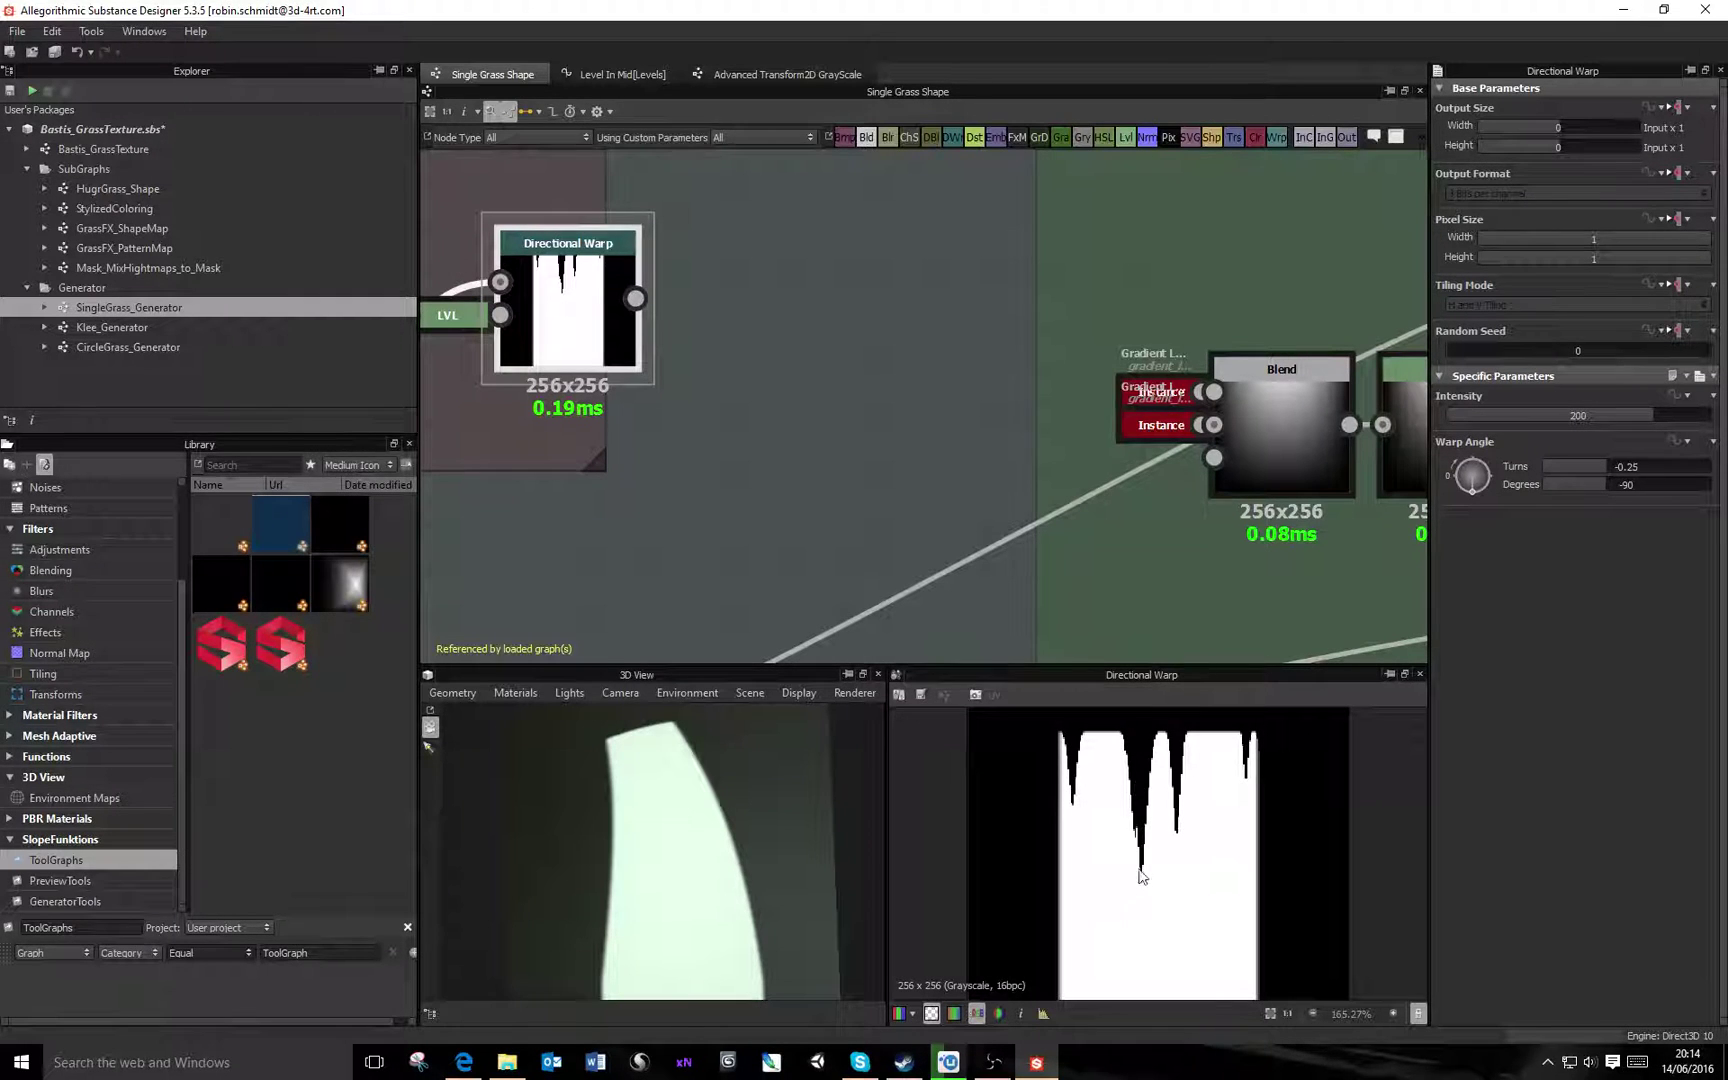
{"action": "scroll", "coordinate": [1136, 803], "scroll_direction": "up", "scroll_amount": 6}
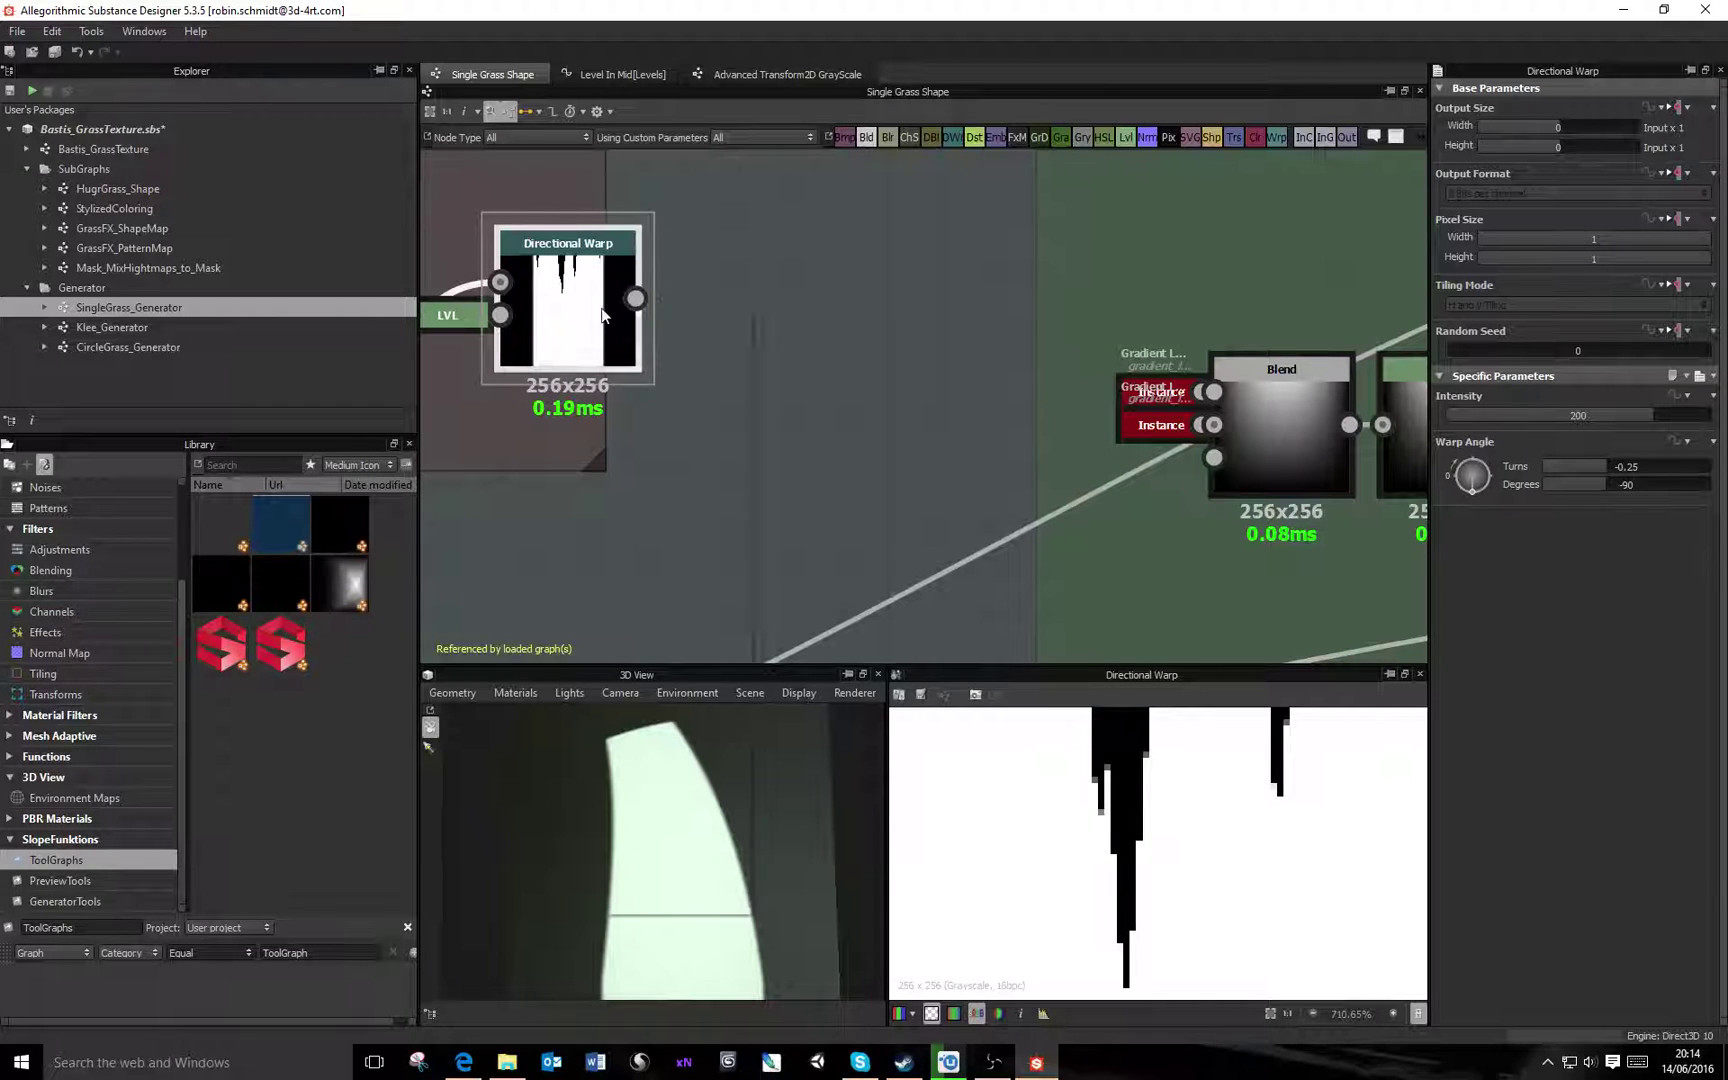
{"action": "key", "text": "space"}
{"action": "type", "text": "blur"}
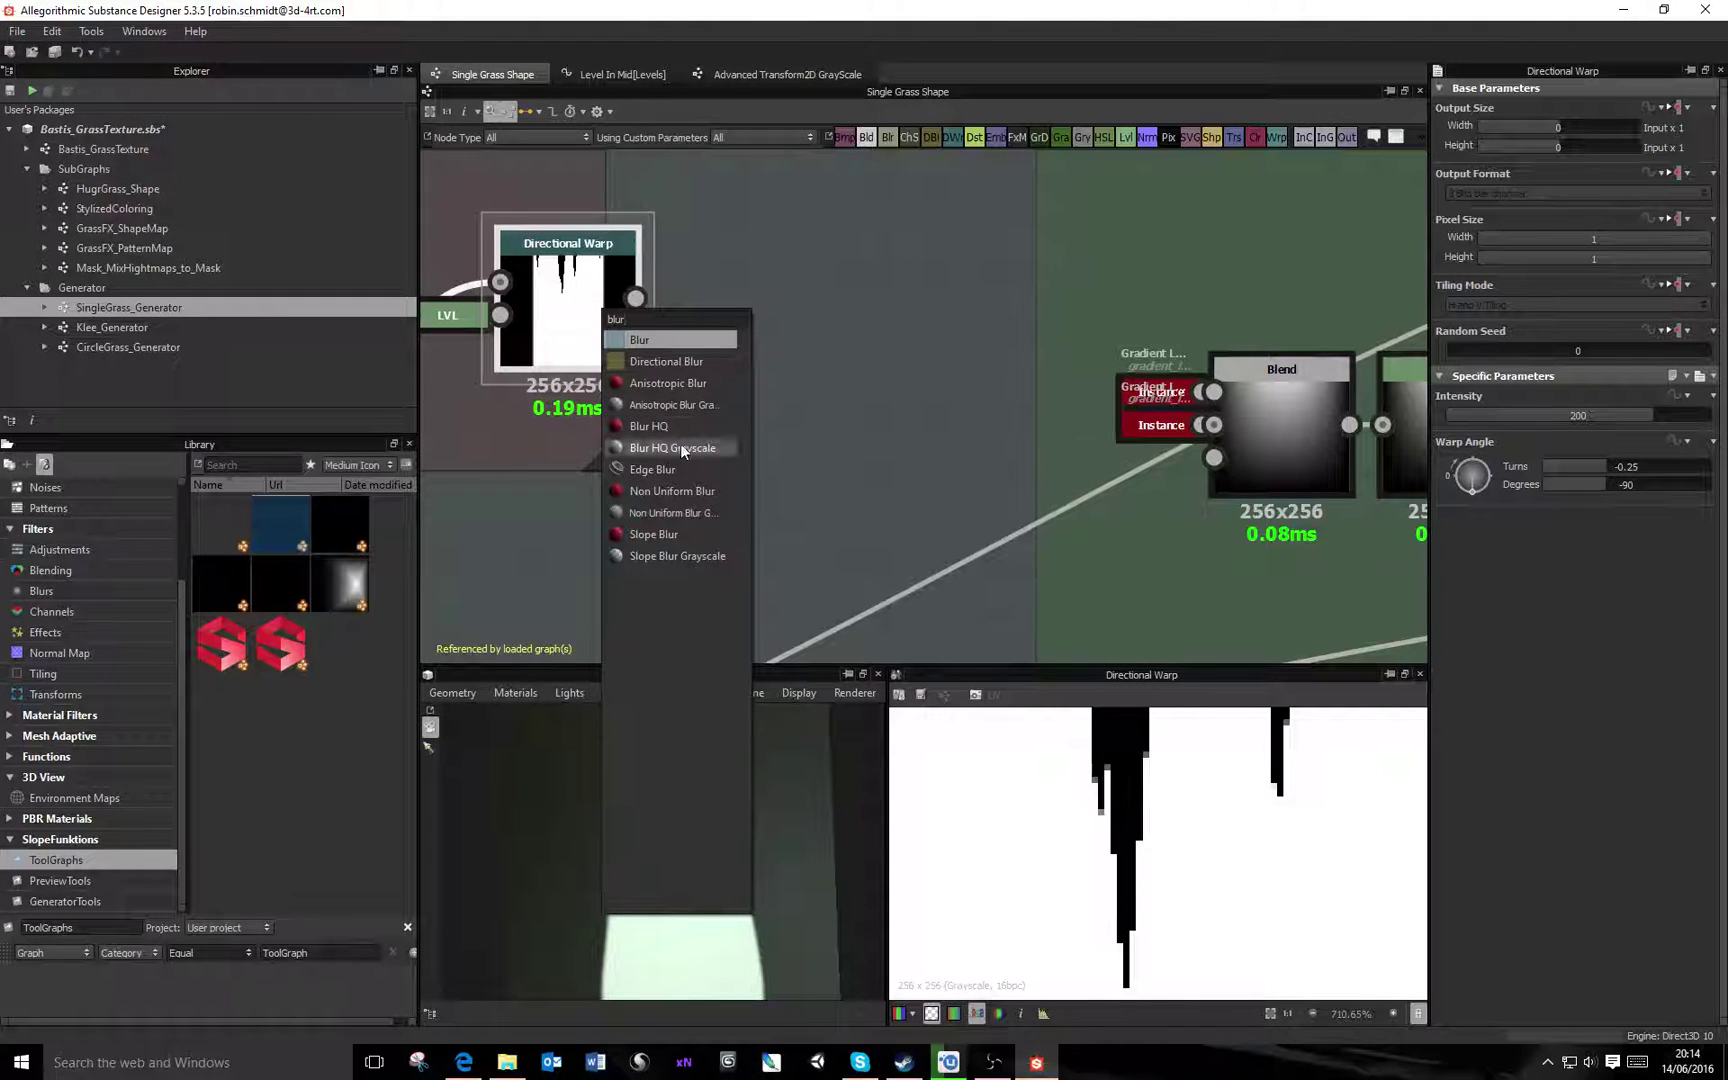
{"action": "left_click", "coordinate": [680, 447]}
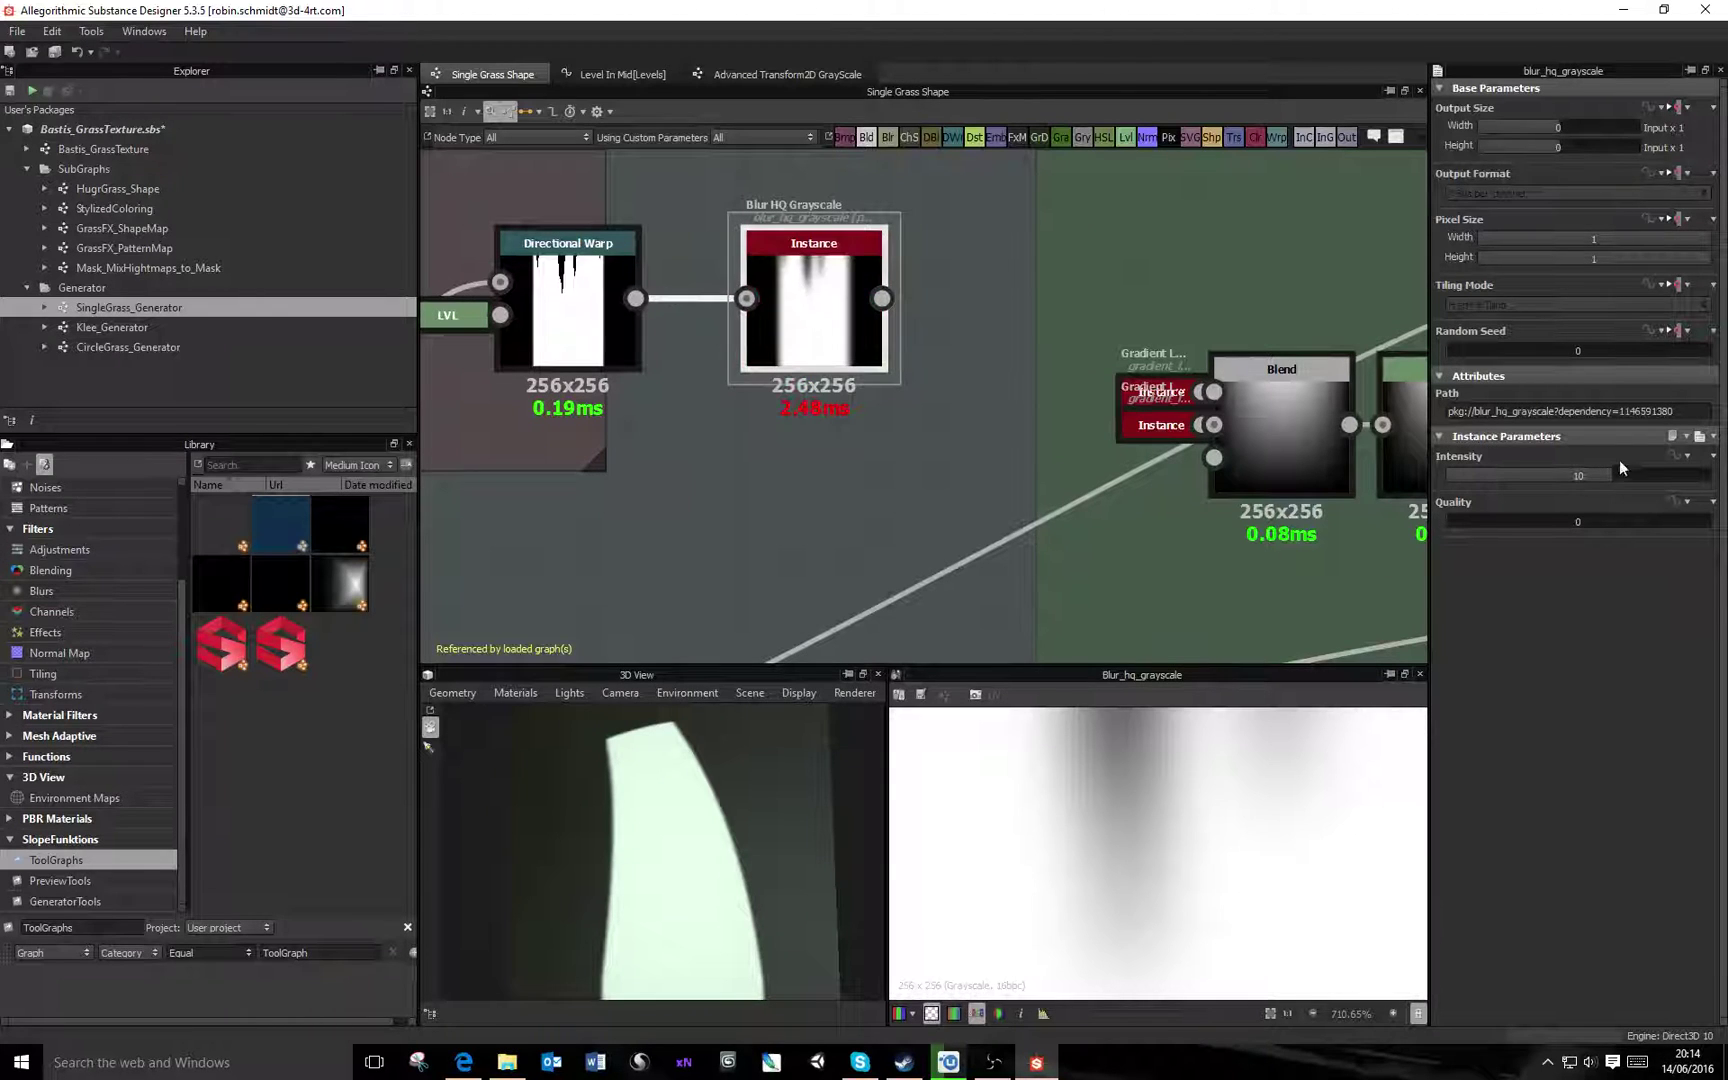
{"action": "left_click", "coordinate": [1518, 521]}
{"action": "left_click_drag", "start_coordinate": [1604, 481], "coordinate": [1517, 473]}
{"action": "left_click_drag", "start_coordinate": [869, 319], "coordinate": [784, 315]}
Add a Levels node after the Blur HQ Grayscale and move its black and white input points close together to sharpen the cuts
{"action": "key", "text": "space"}
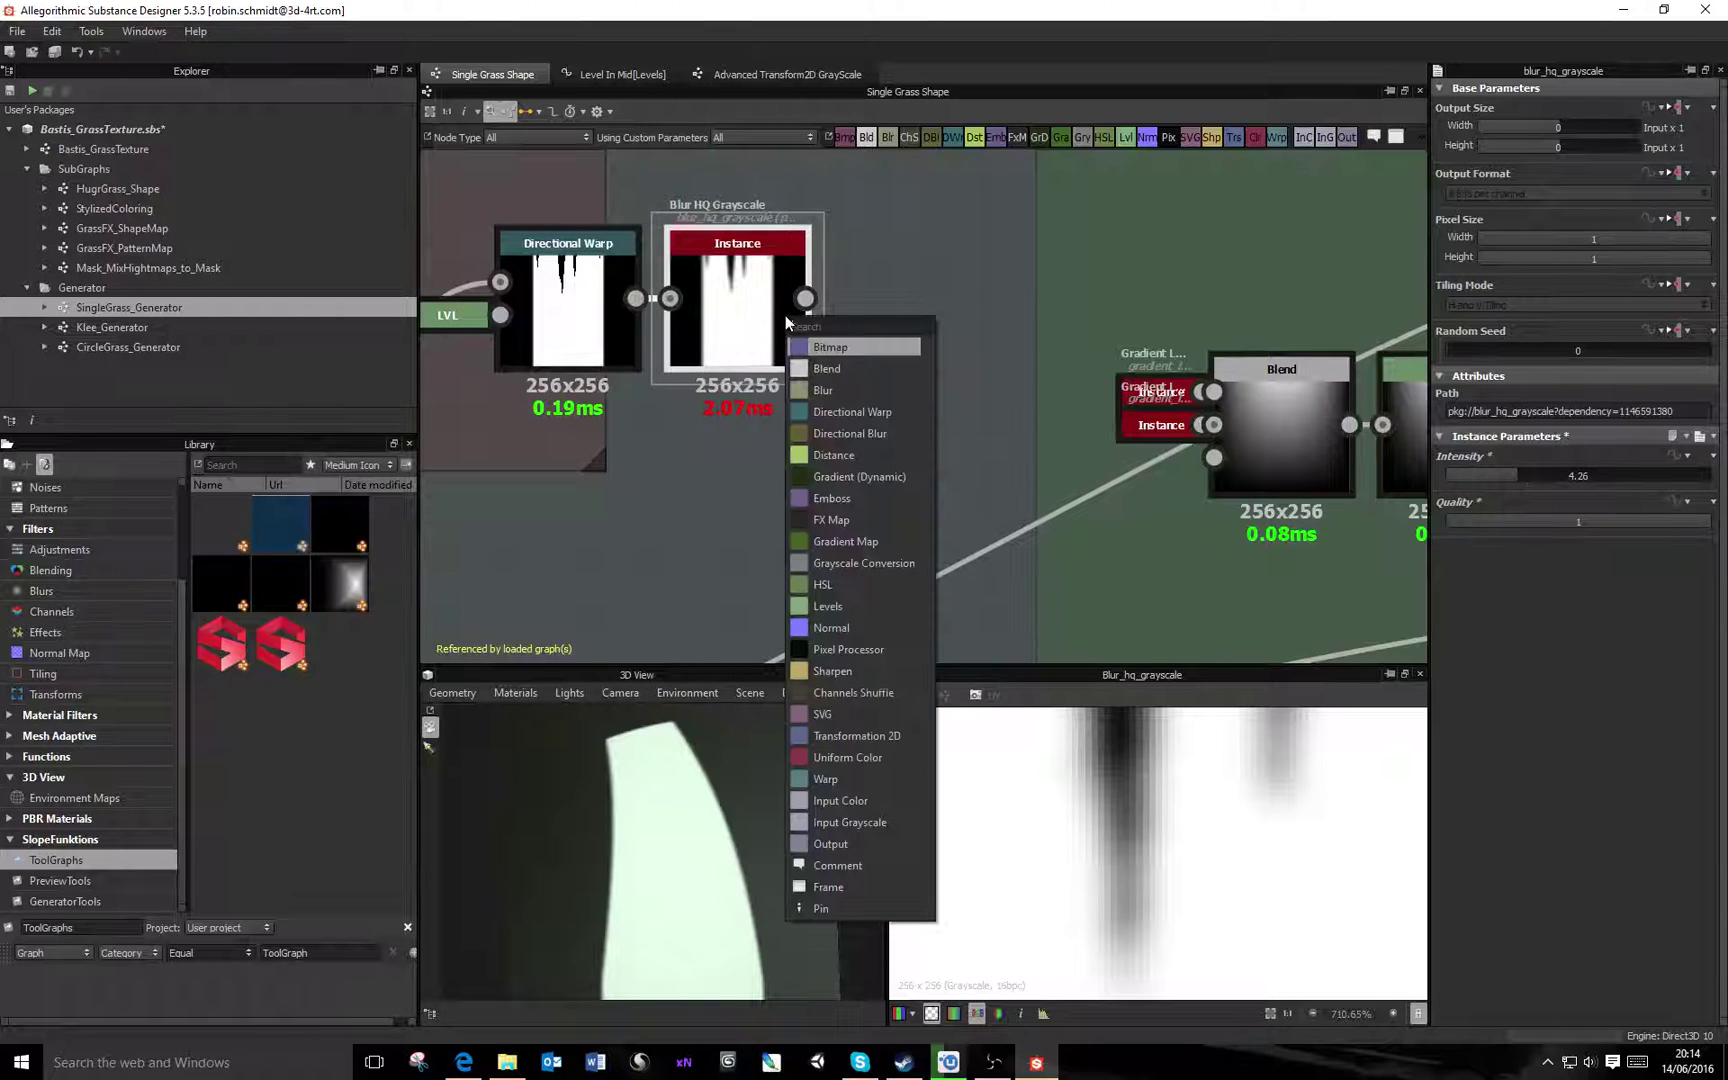
{"action": "type", "text": "levels"}
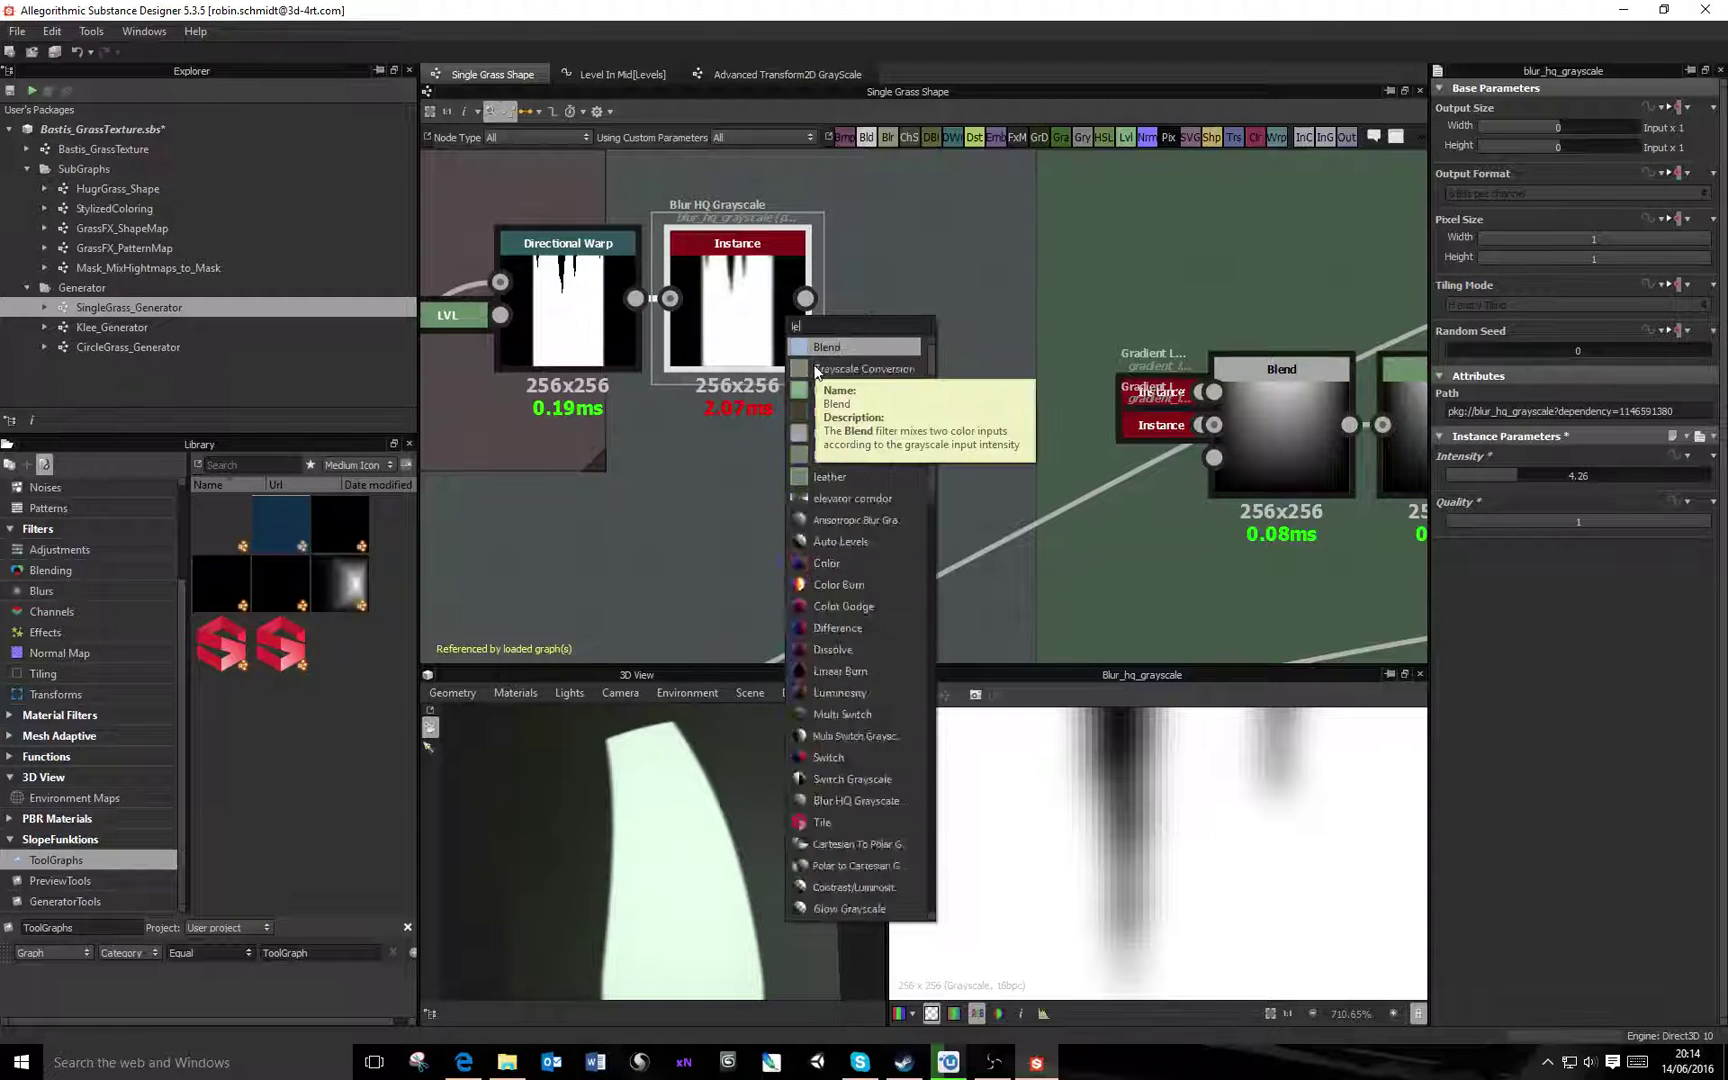
{"action": "left_click", "coordinate": [830, 348]}
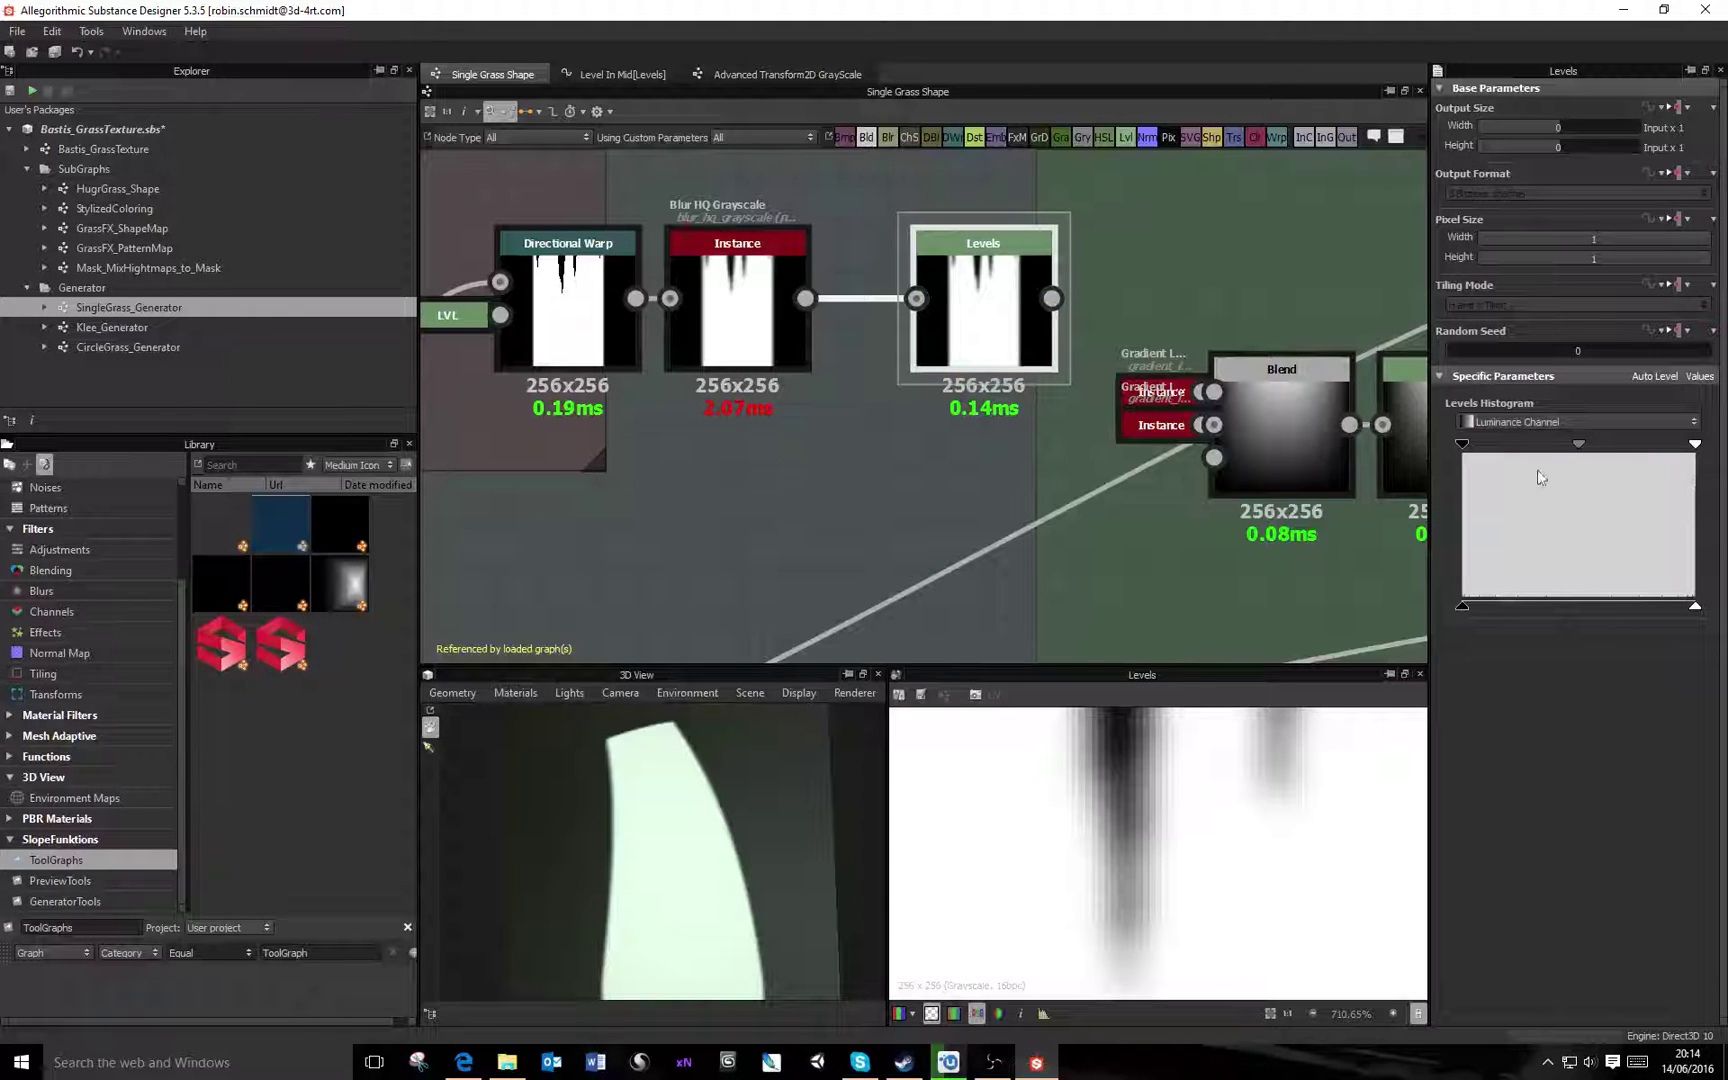
{"action": "left_click_drag", "start_coordinate": [1468, 447], "coordinate": [1565, 447]}
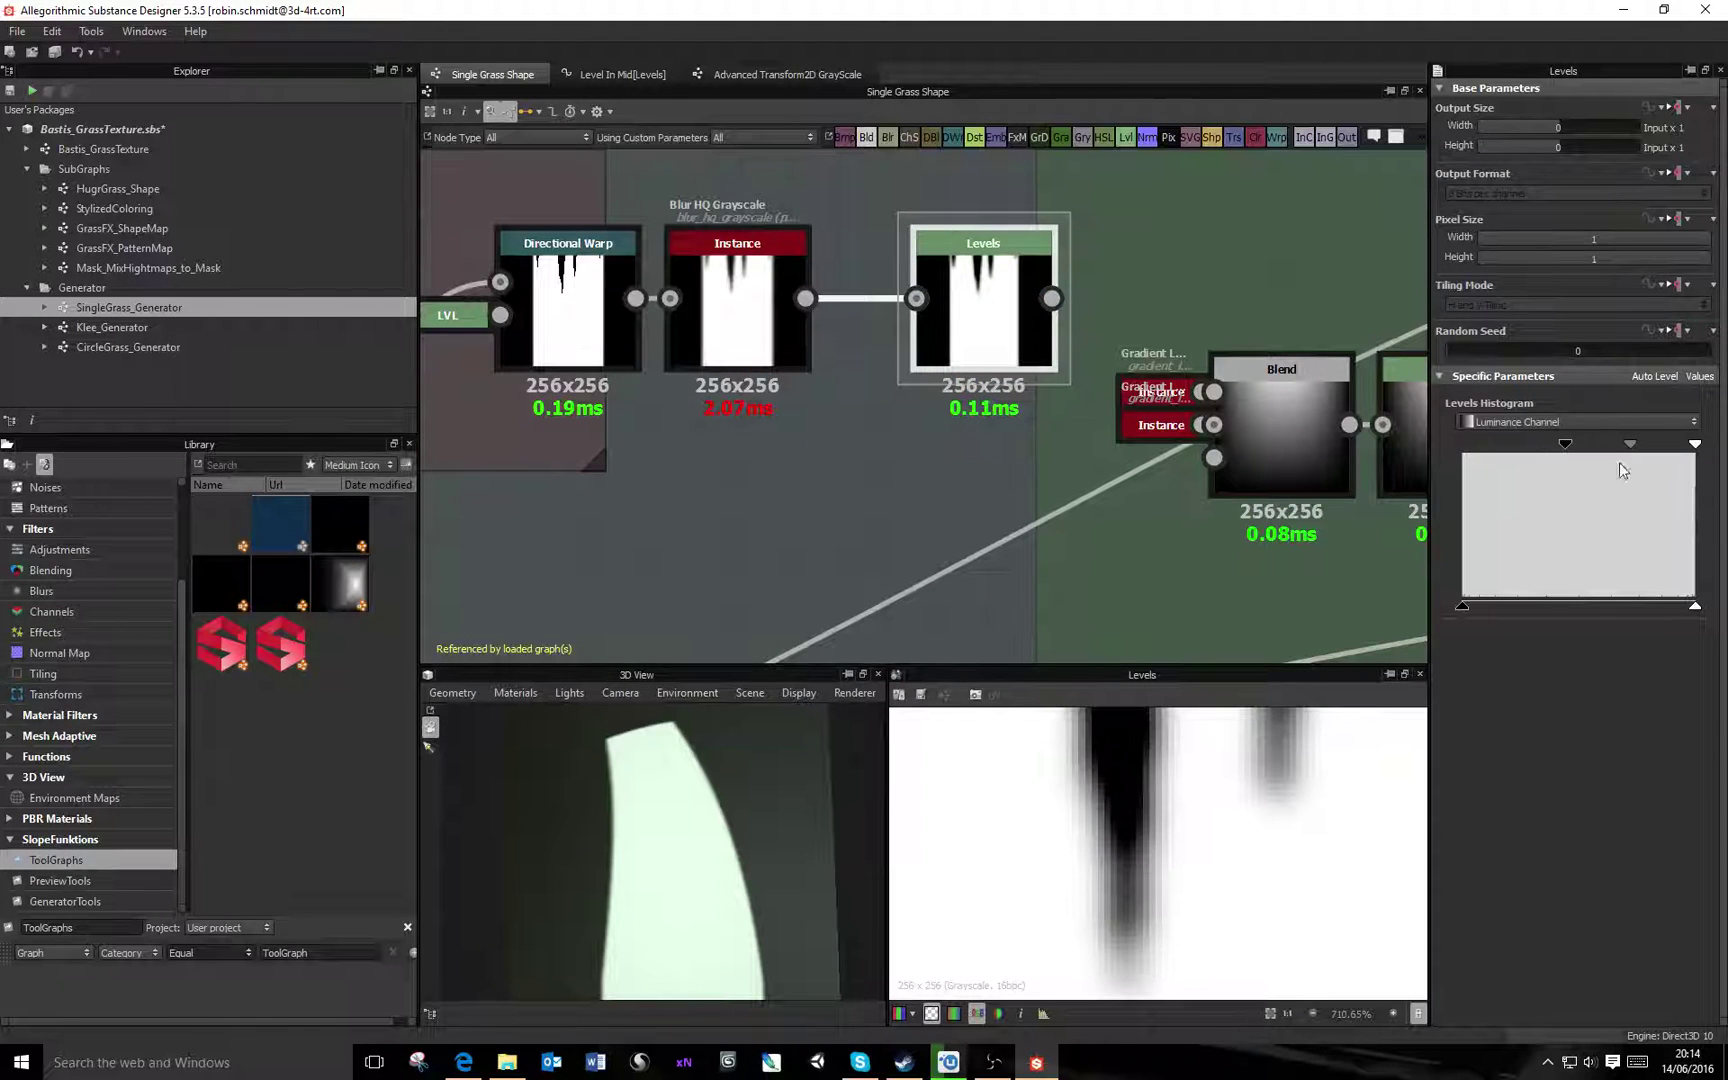
{"action": "left_click_drag", "start_coordinate": [1693, 450], "coordinate": [1580, 446]}
{"action": "scroll", "coordinate": [1273, 810], "scroll_direction": "down", "scroll_amount": 5}
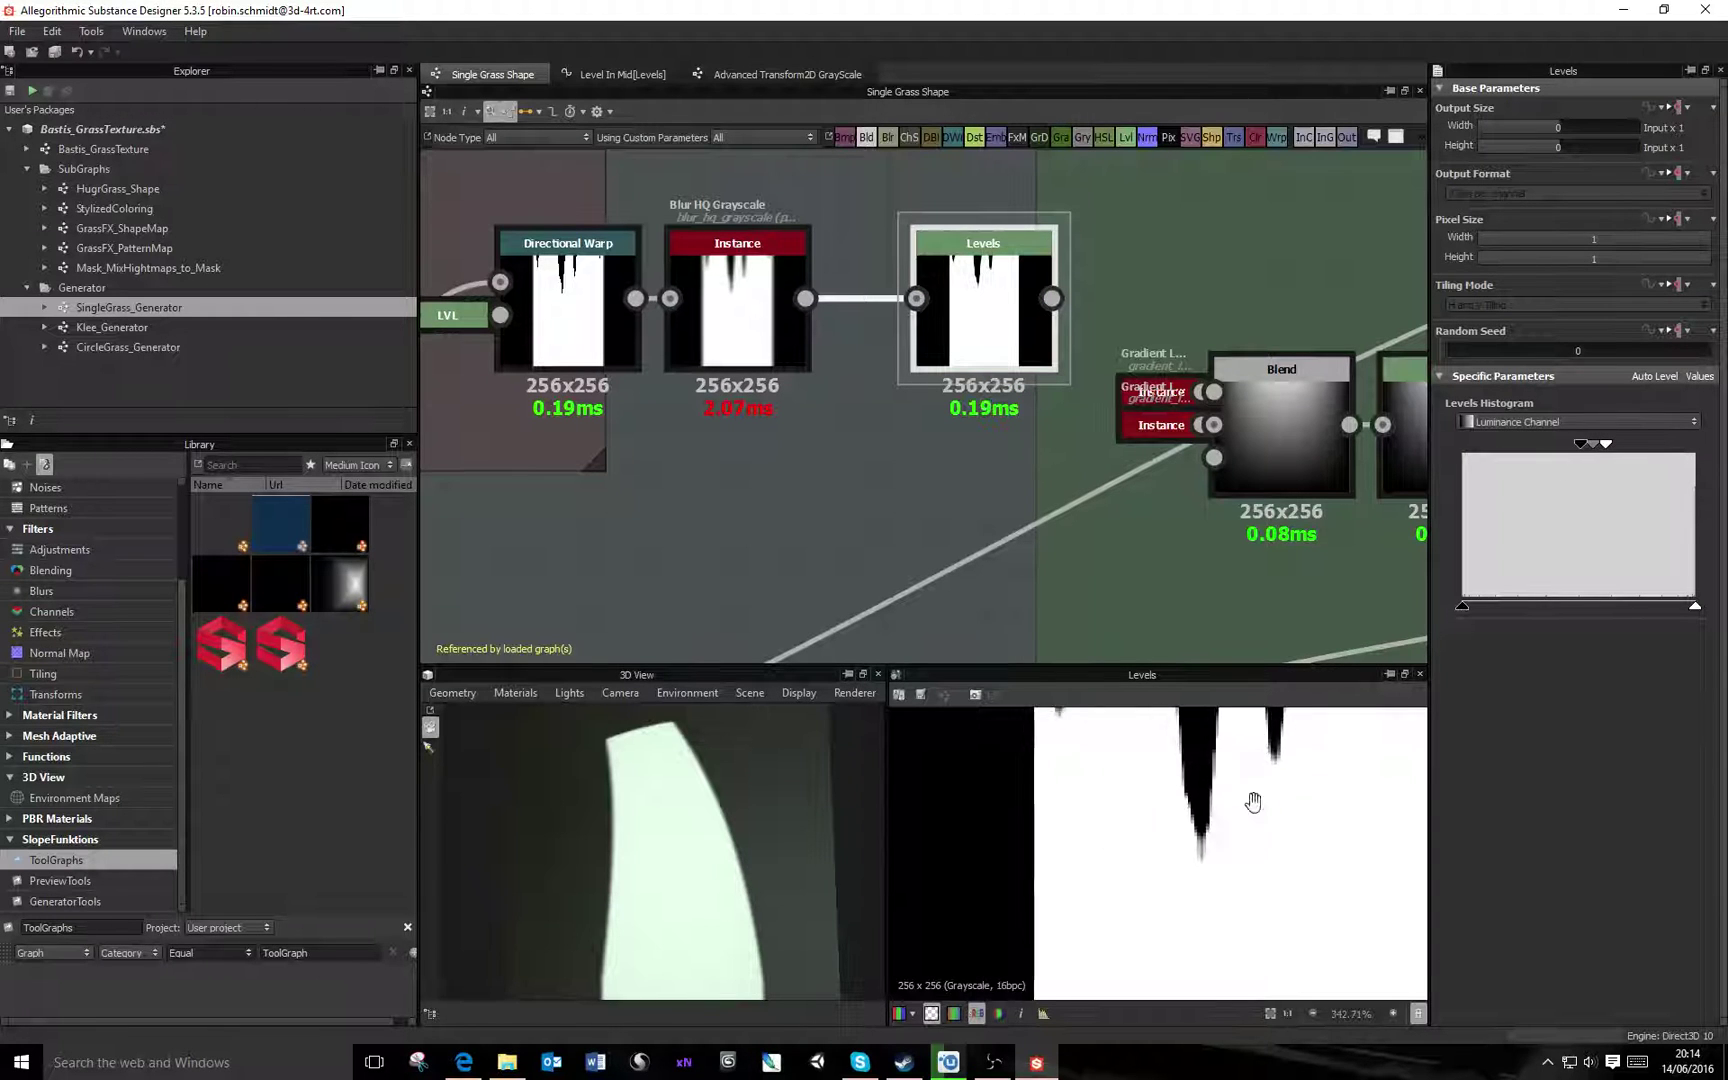
Lower the Blur HQ Grayscale intensity and preview the Levels node's cut edges close up
{"action": "left_click", "coordinate": [785, 330]}
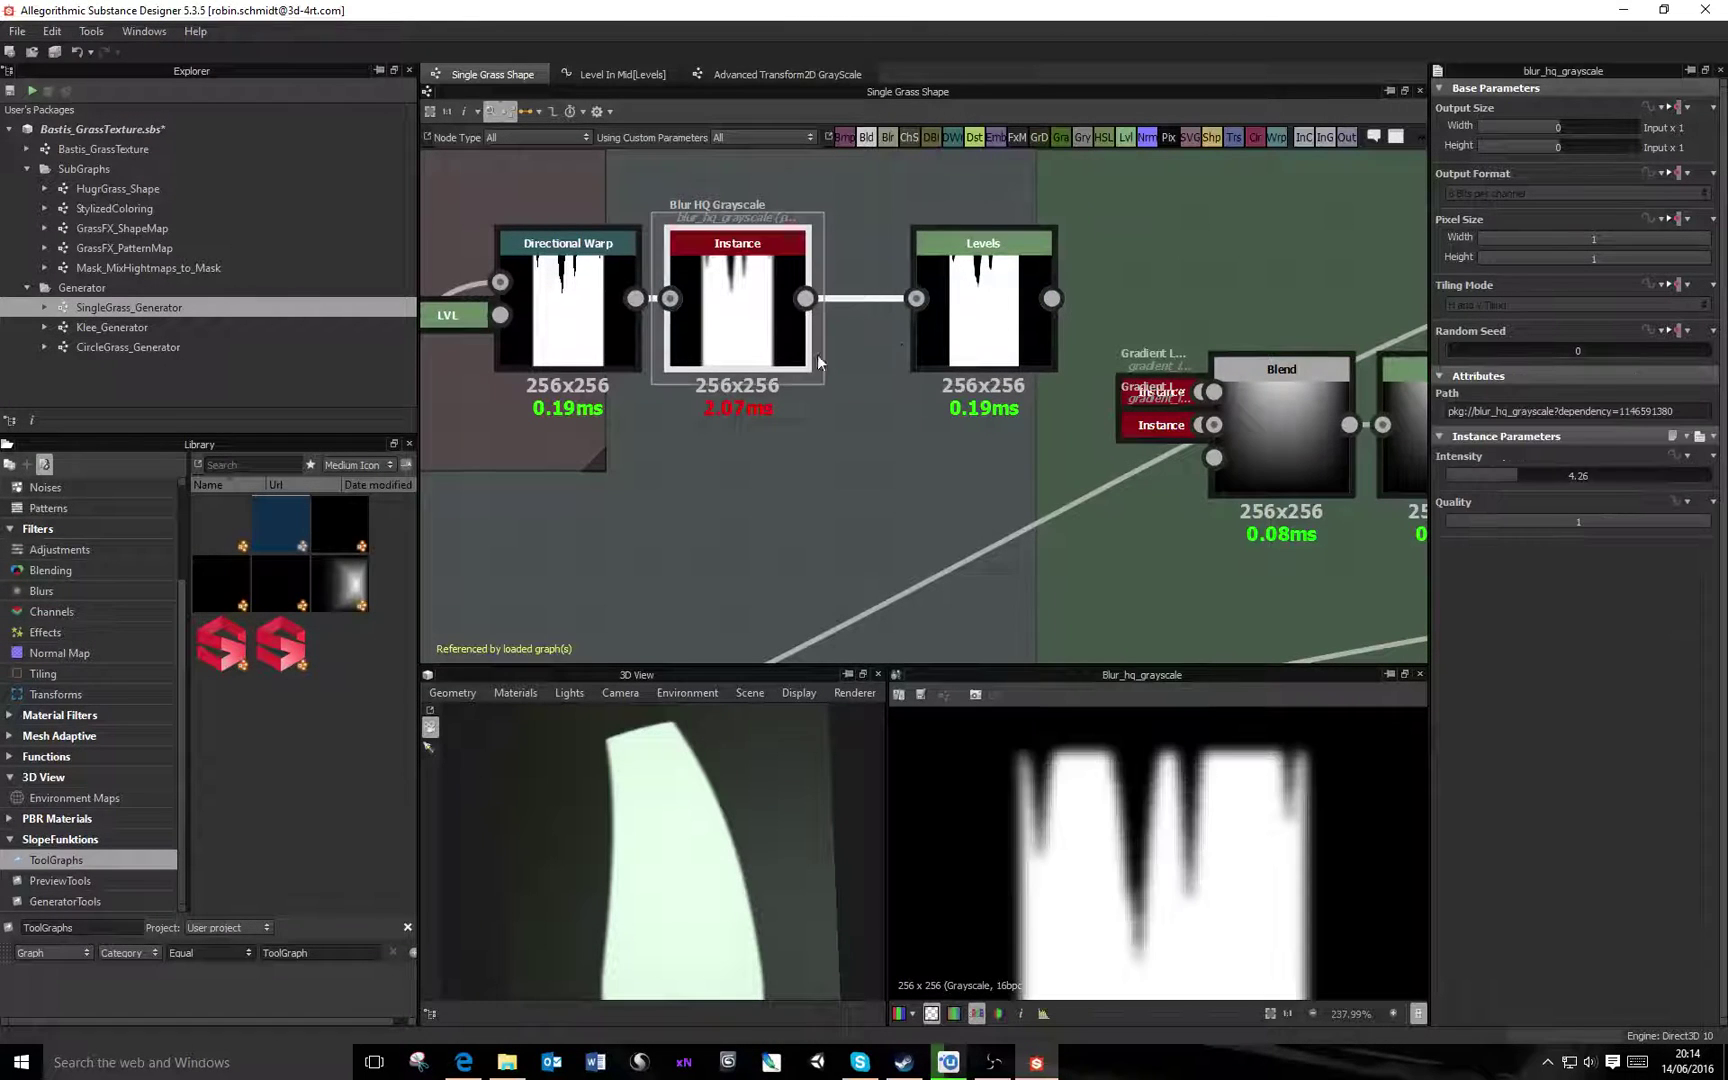
{"action": "left_click_drag", "start_coordinate": [1503, 474], "coordinate": [1472, 475]}
{"action": "left_click", "coordinate": [1026, 320]}
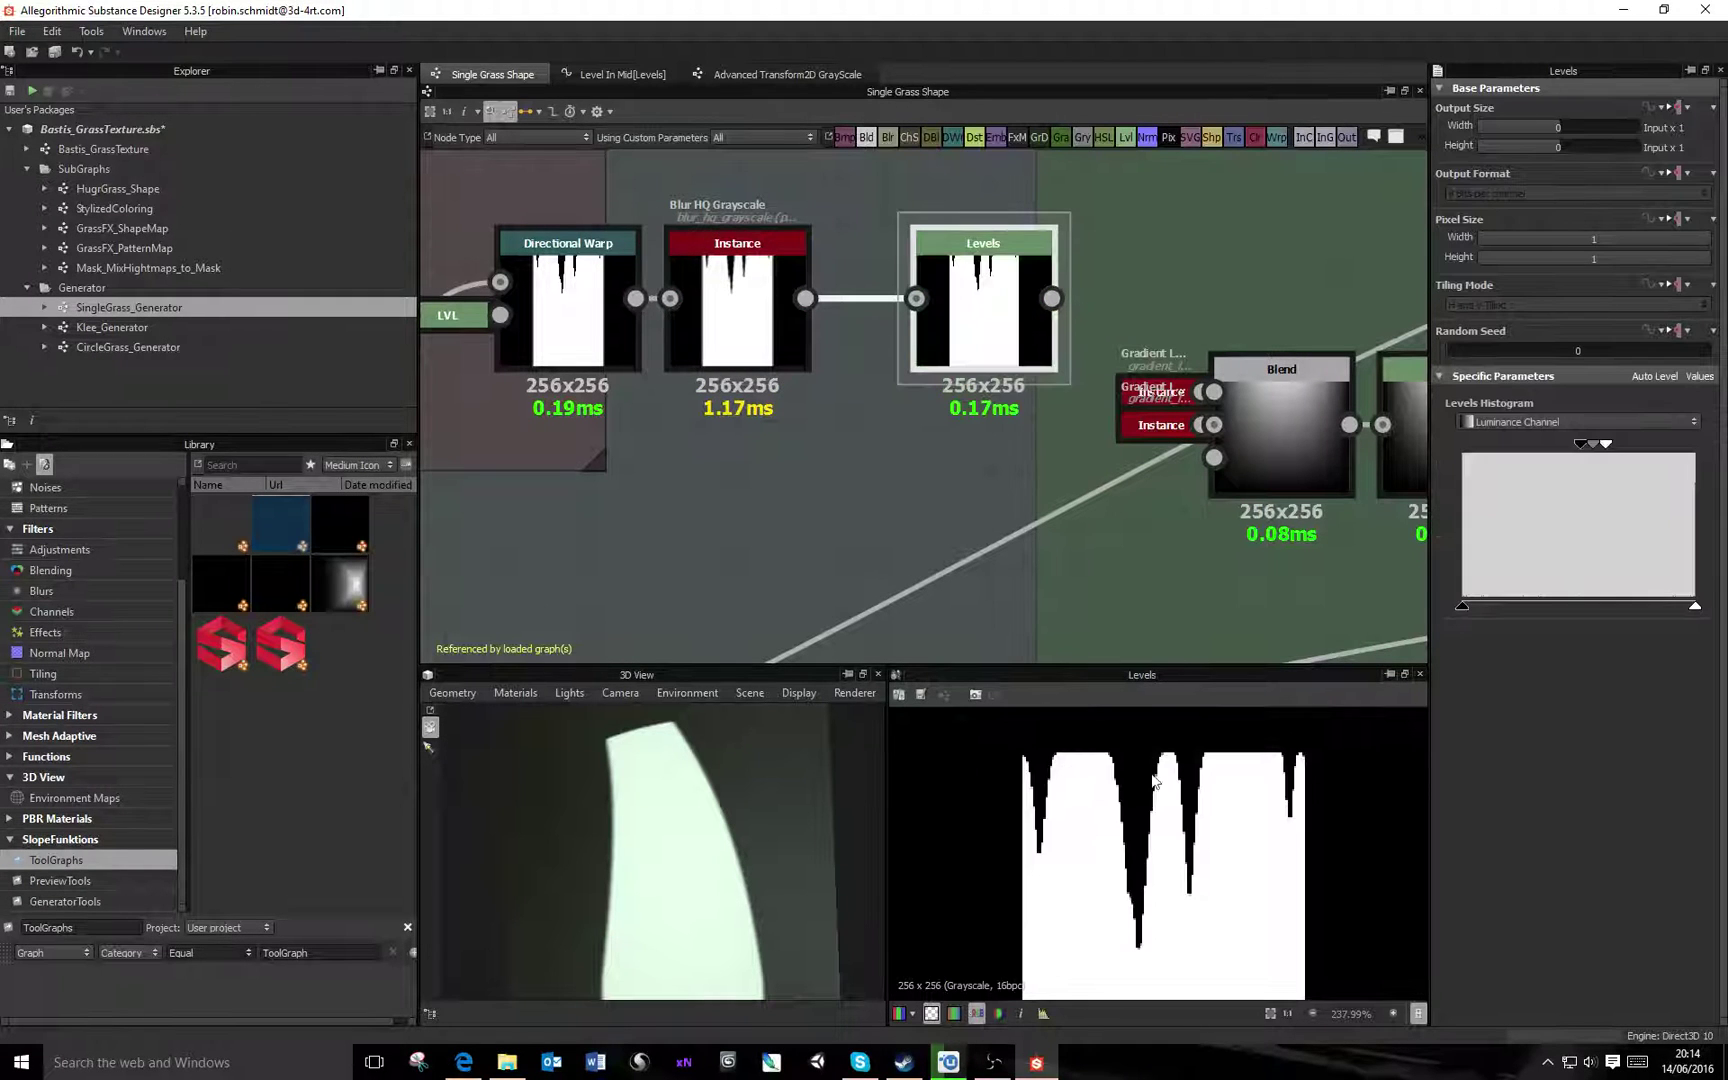
{"action": "scroll", "coordinate": [1108, 761], "scroll_direction": "up", "scroll_amount": 4}
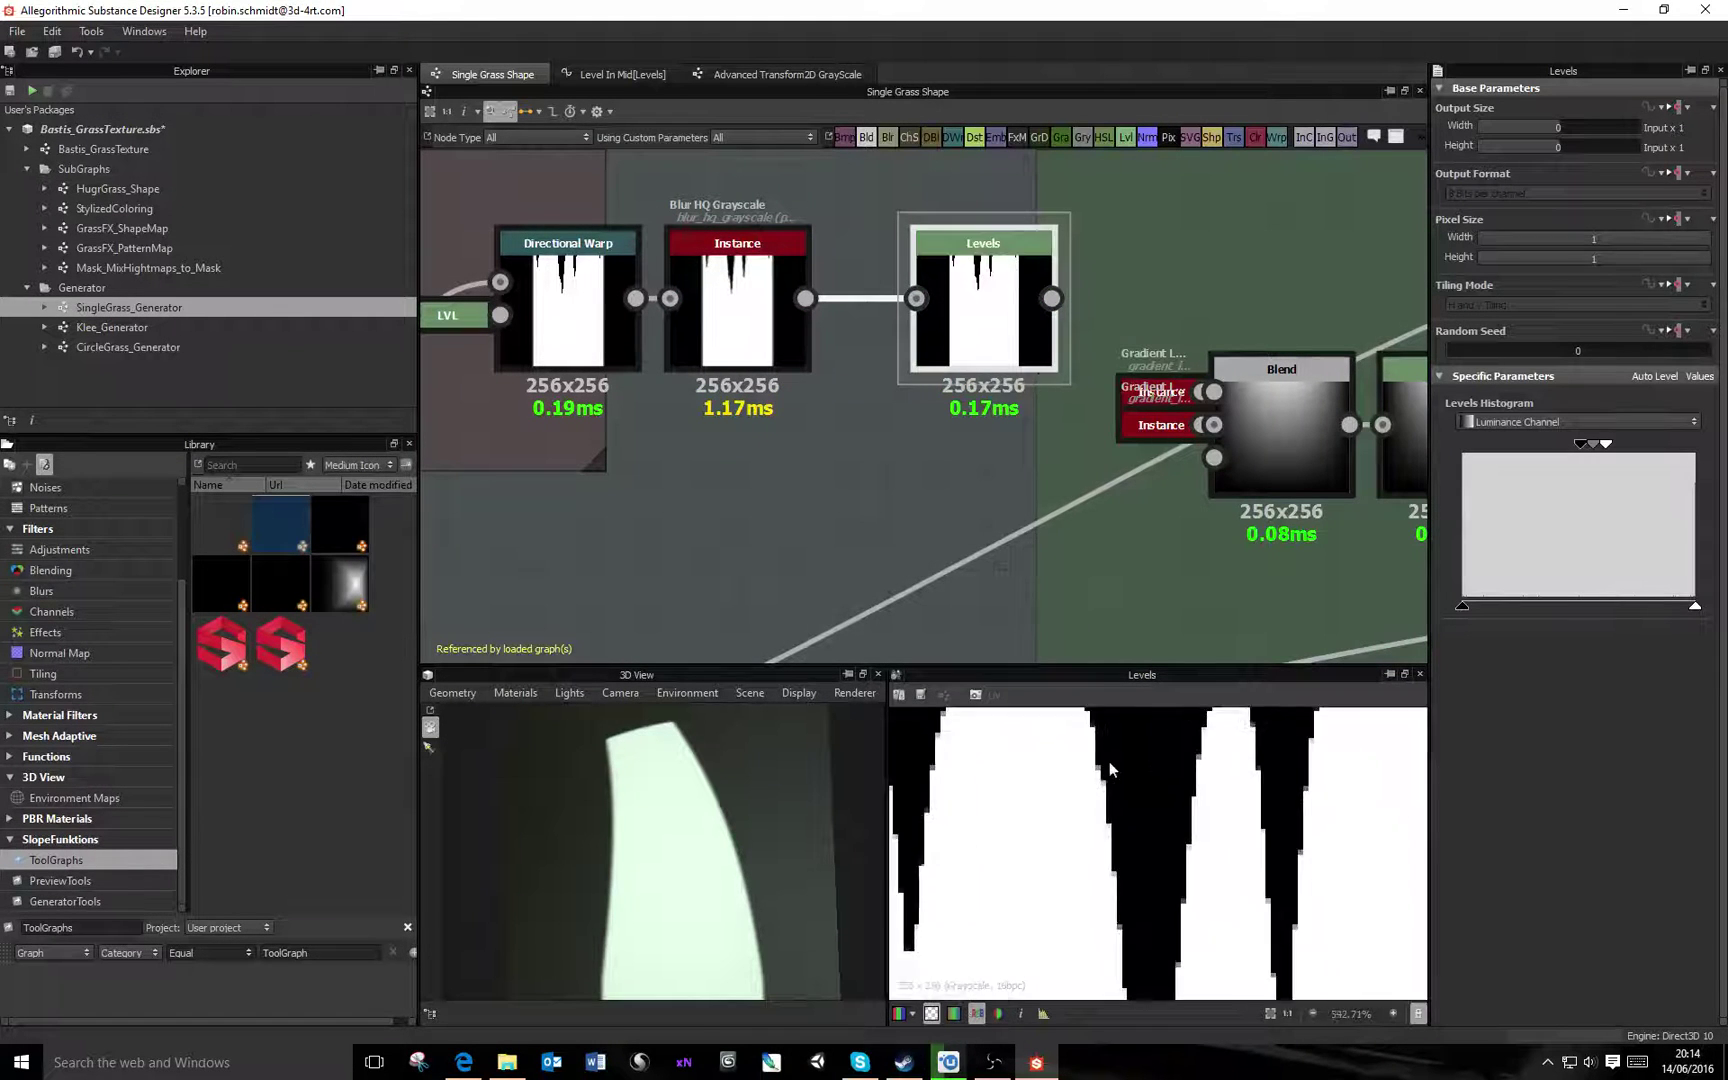
Try Blur HQ Grayscale intensities of 3.88 and 0.44 while comparing the blade's cuts in the Levels preview
{"action": "left_click", "coordinate": [774, 327]}
{"action": "left_click_drag", "start_coordinate": [1481, 476], "coordinate": [1511, 478]}
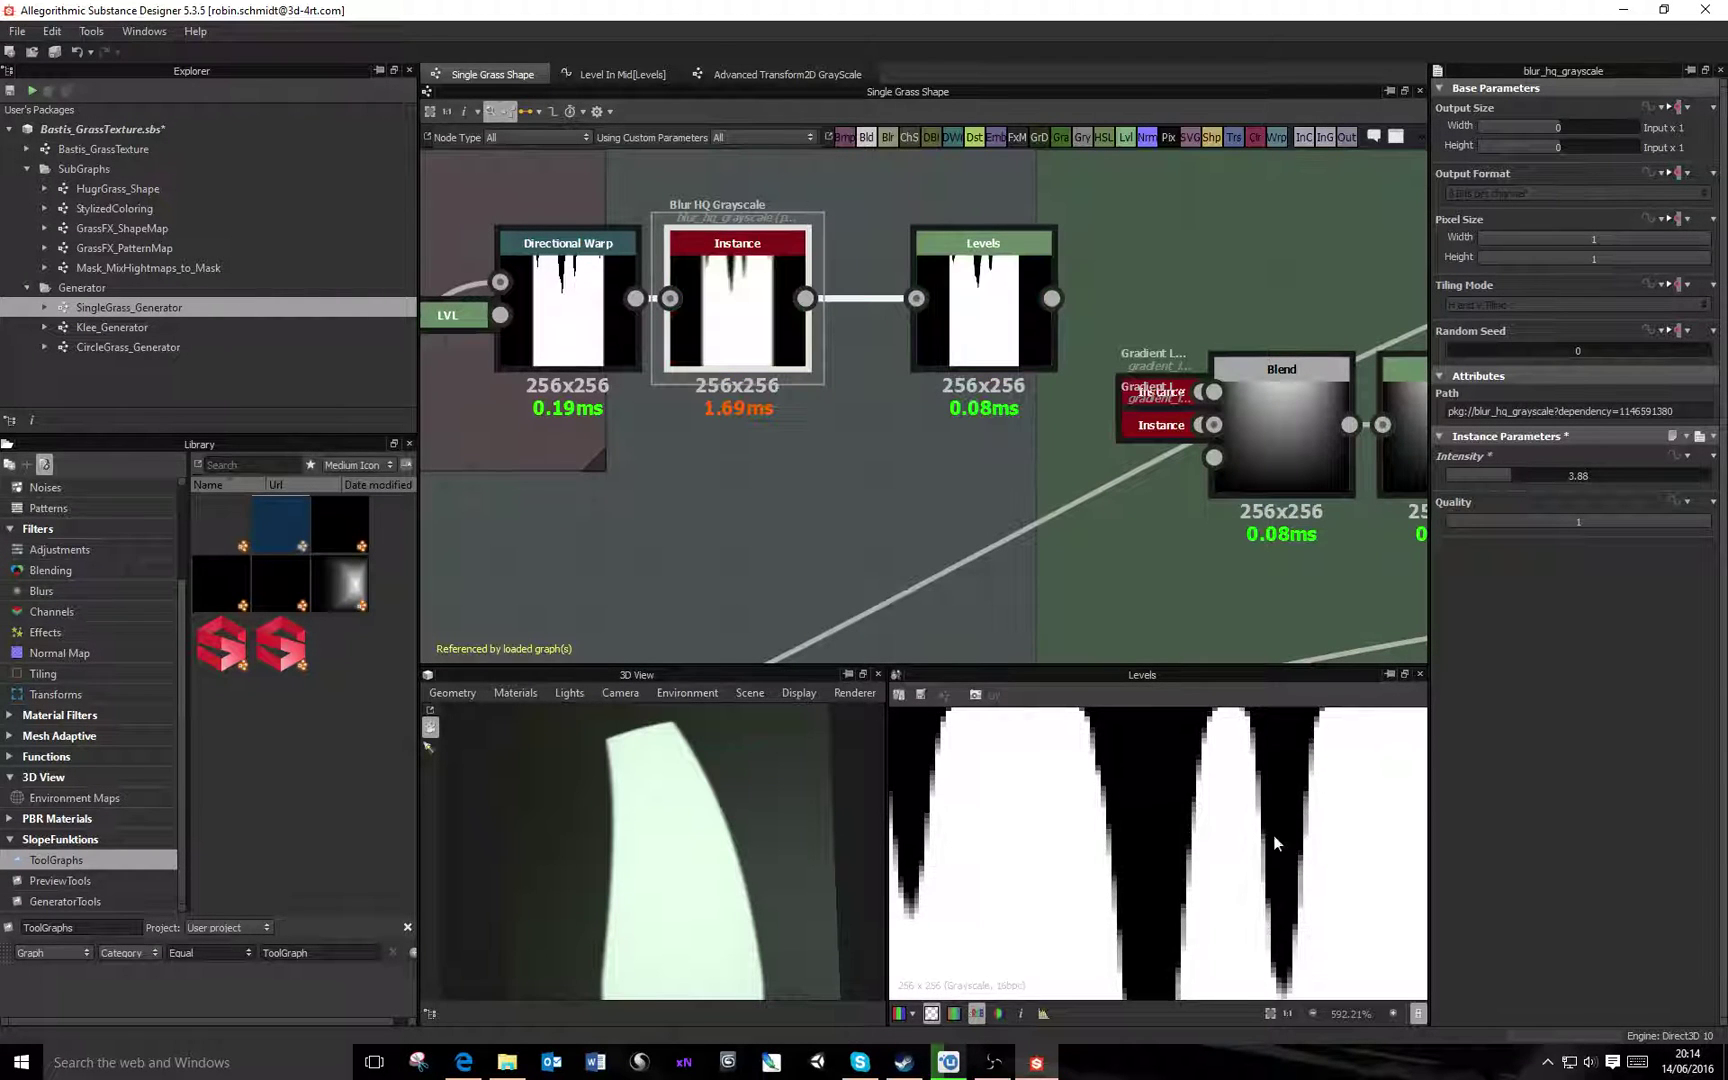
{"action": "scroll", "coordinate": [1273, 836], "scroll_direction": "down", "scroll_amount": 3}
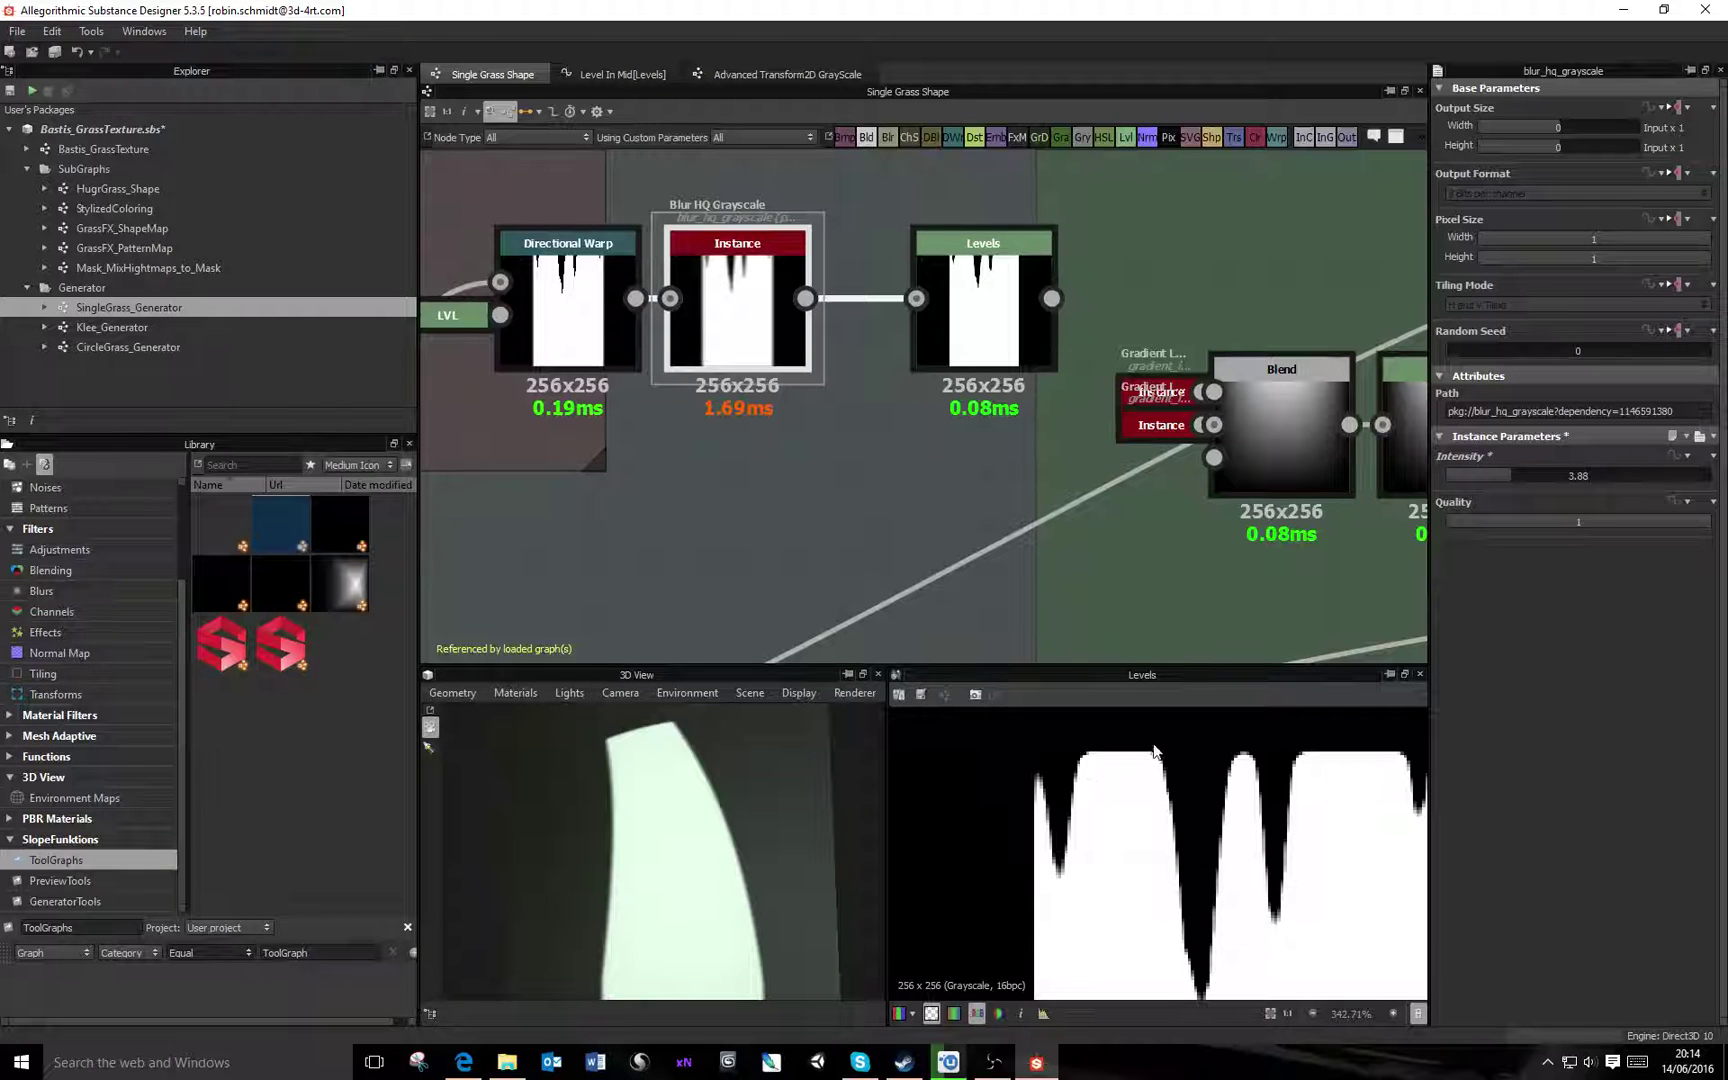
{"action": "scroll", "coordinate": [1282, 822], "scroll_direction": "down", "scroll_amount": 3}
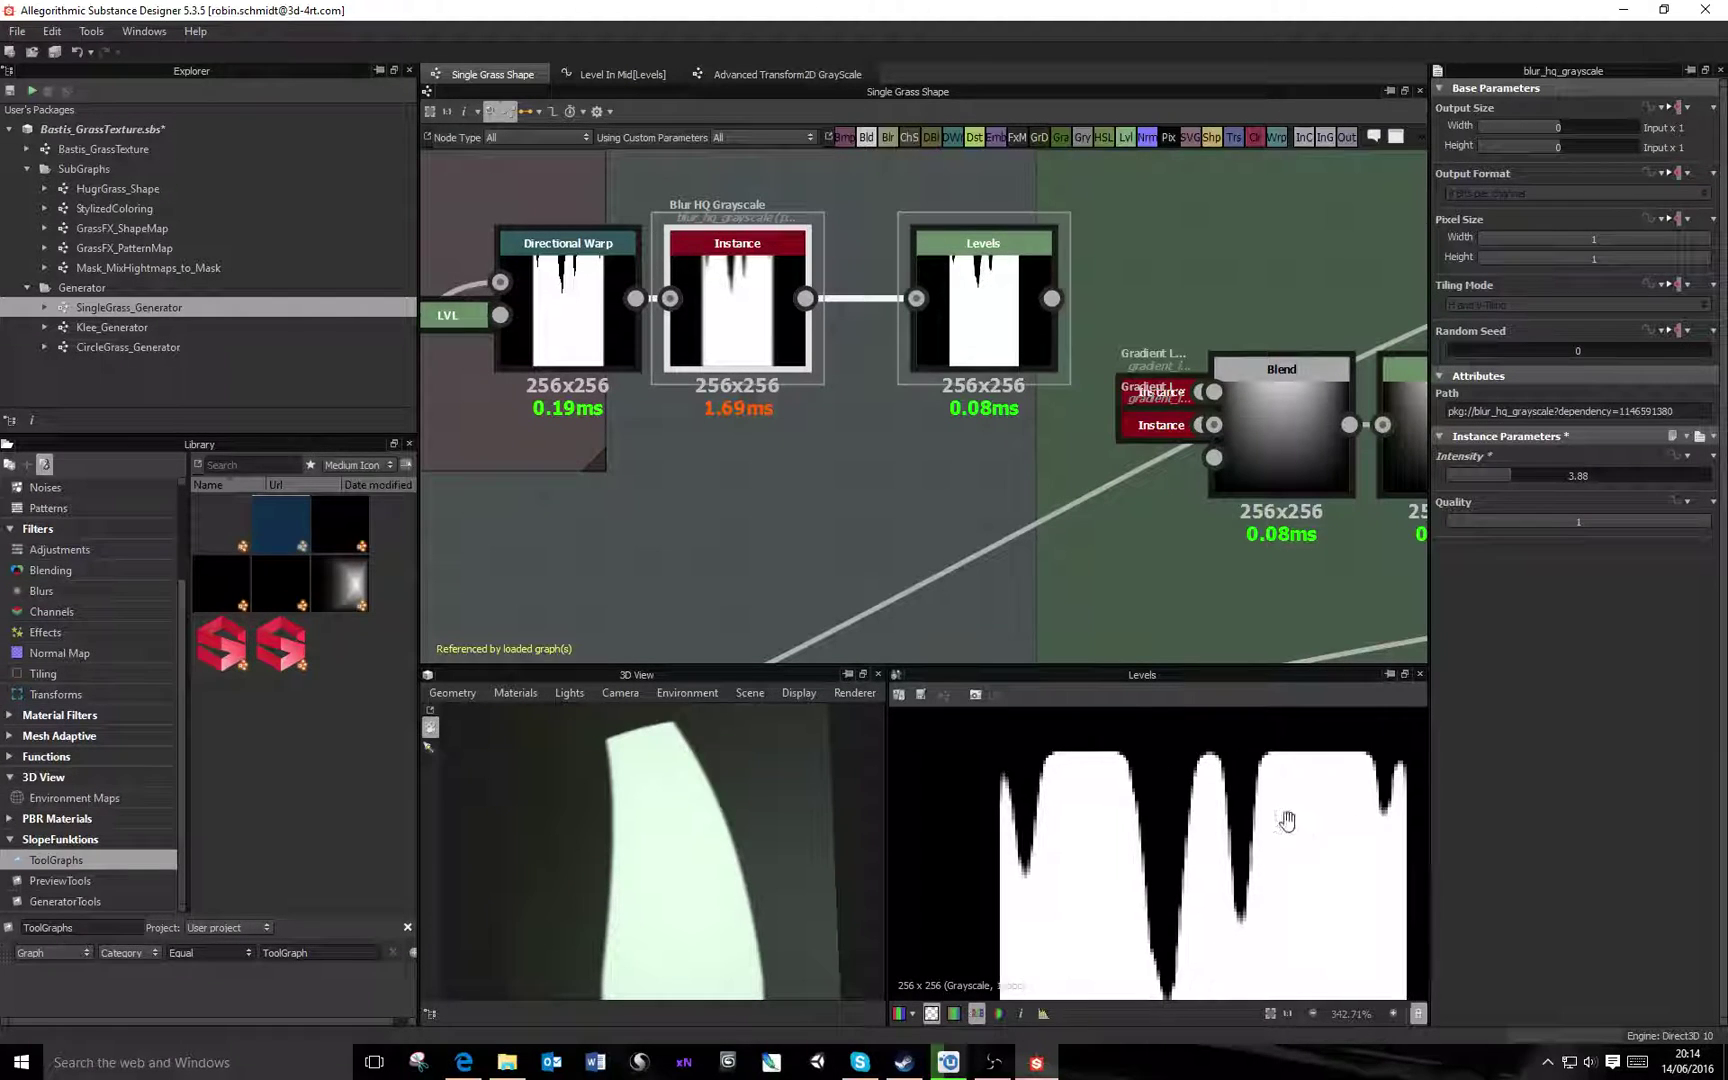
{"action": "left_click_drag", "start_coordinate": [1511, 478], "coordinate": [1453, 477]}
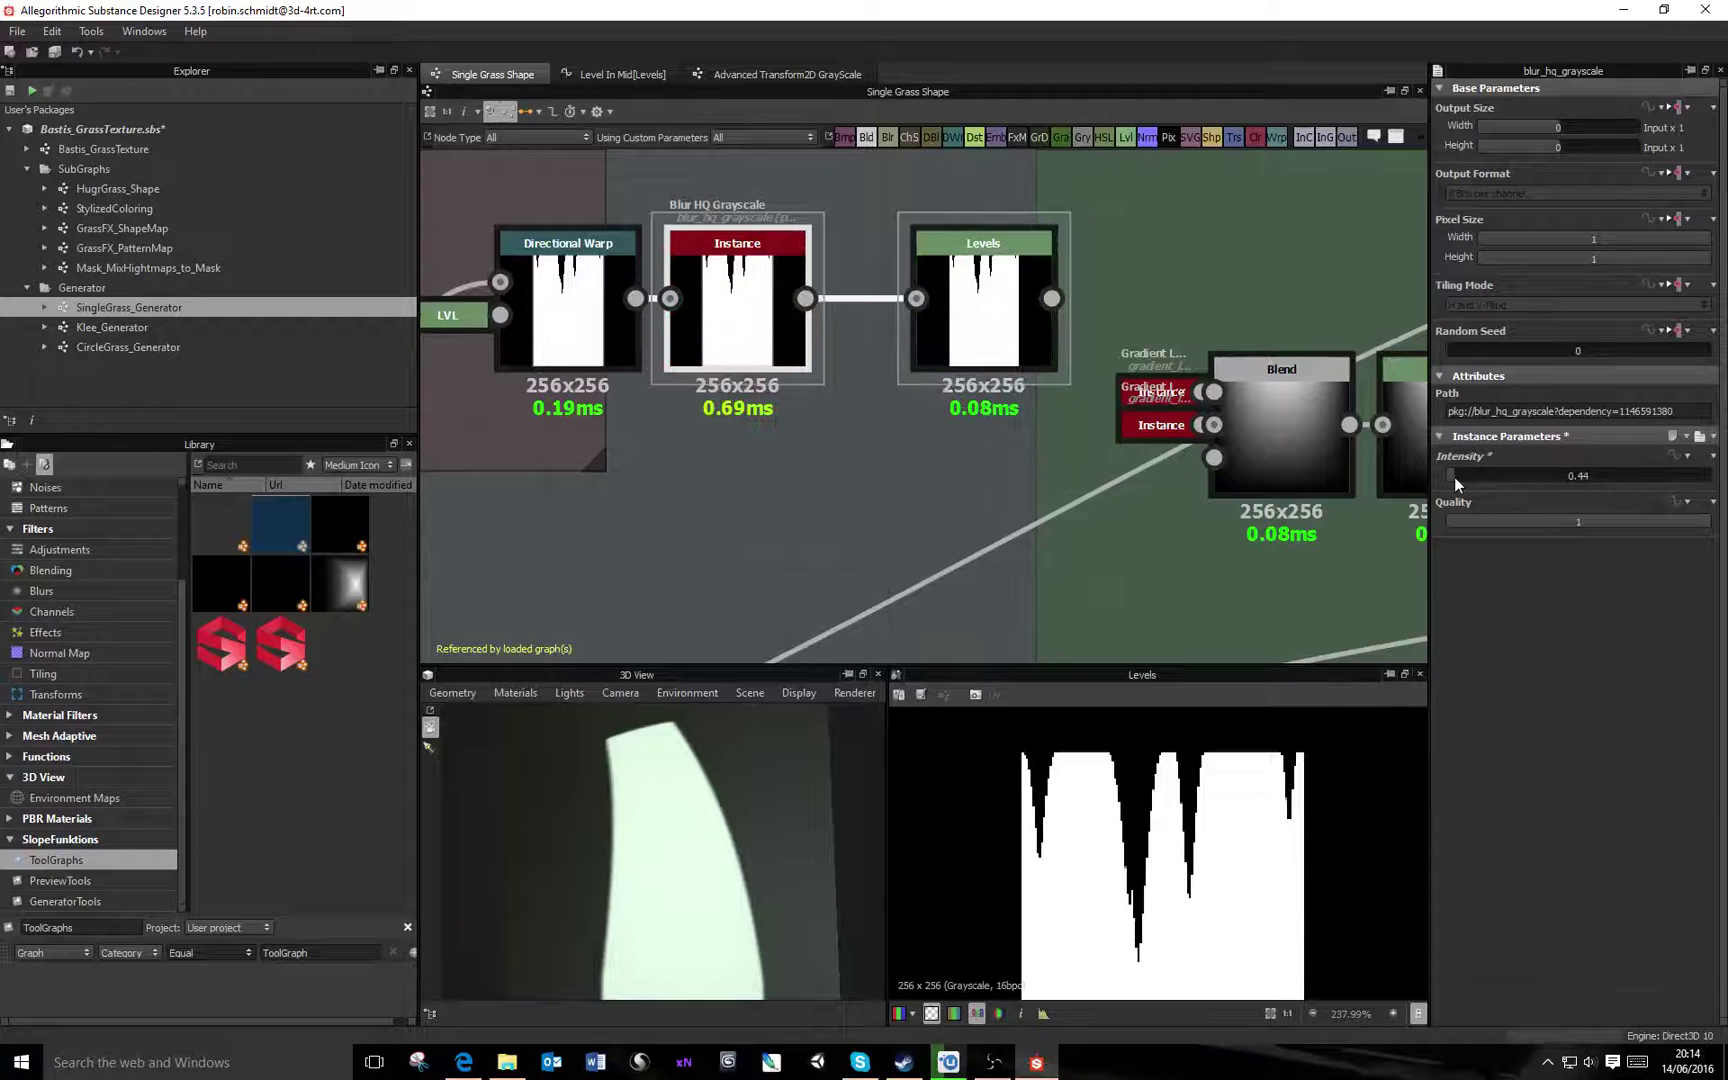
Add a Directional Blur node fed by the Cuts Directional Warp and set its angle to 90 degrees
{"action": "left_click_drag", "start_coordinate": [737, 310], "coordinate": [764, 408]}
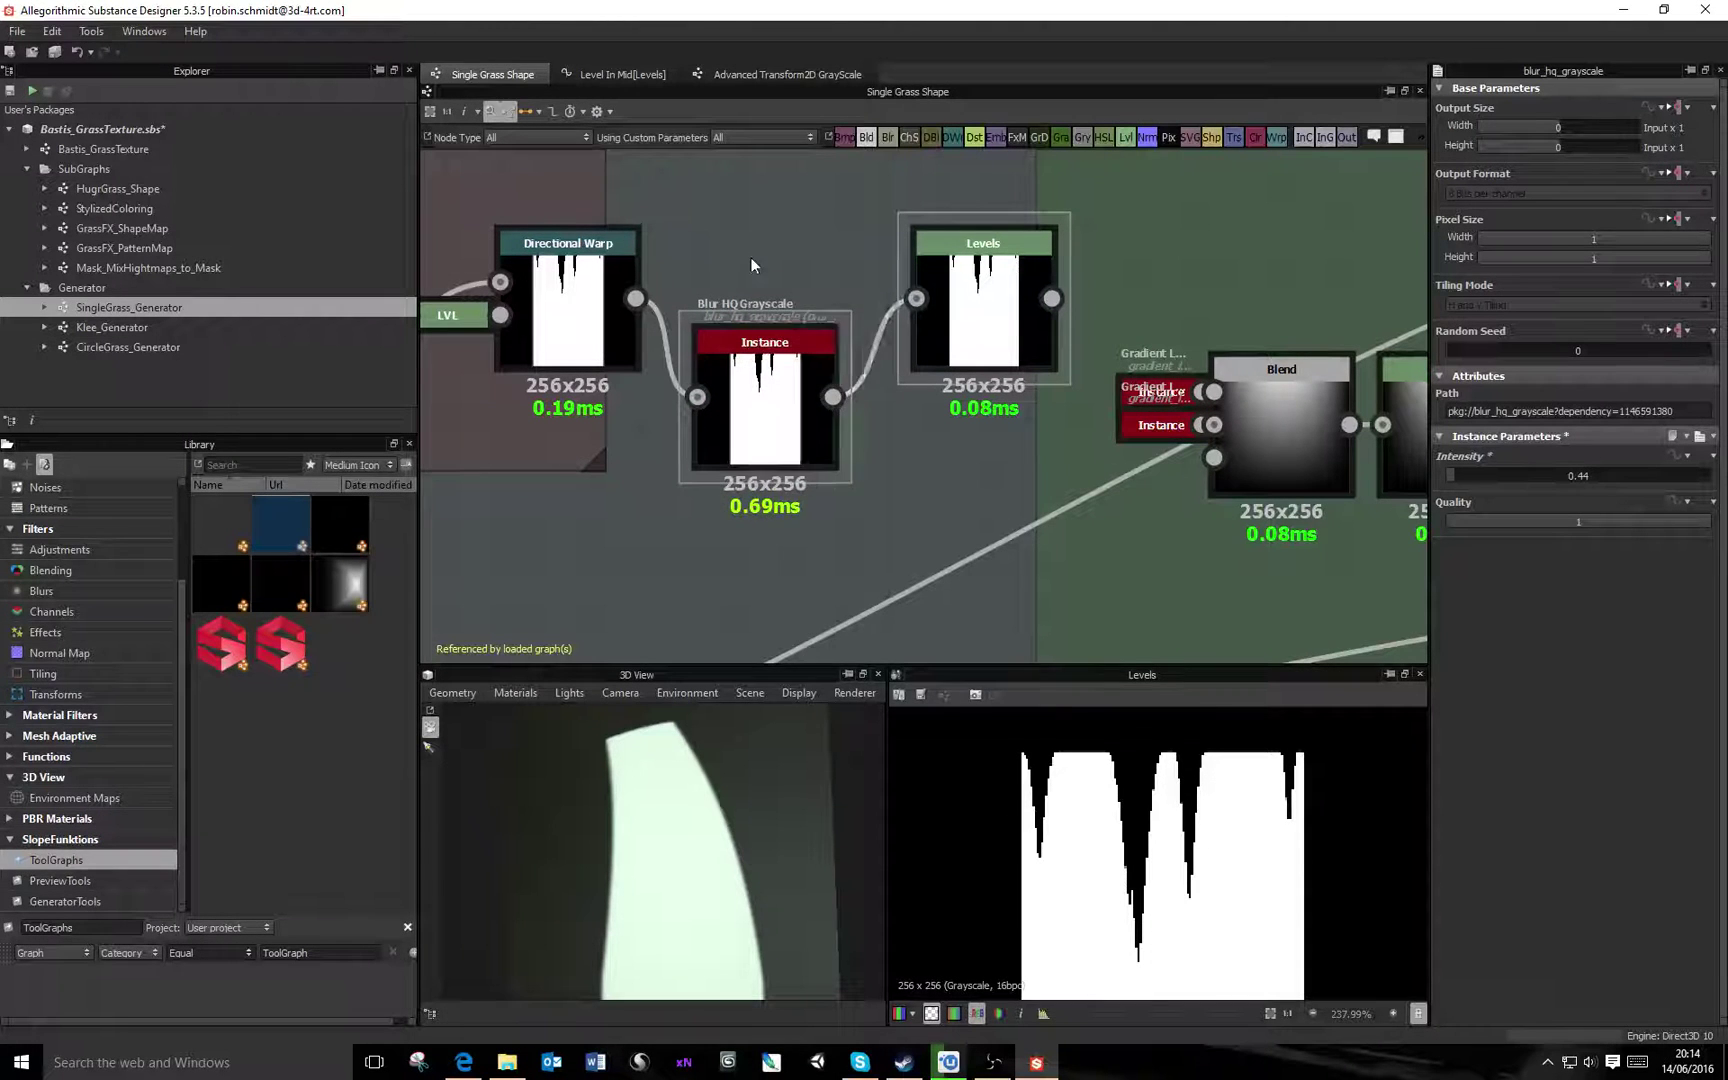
{"action": "right_click", "coordinate": [751, 256]}
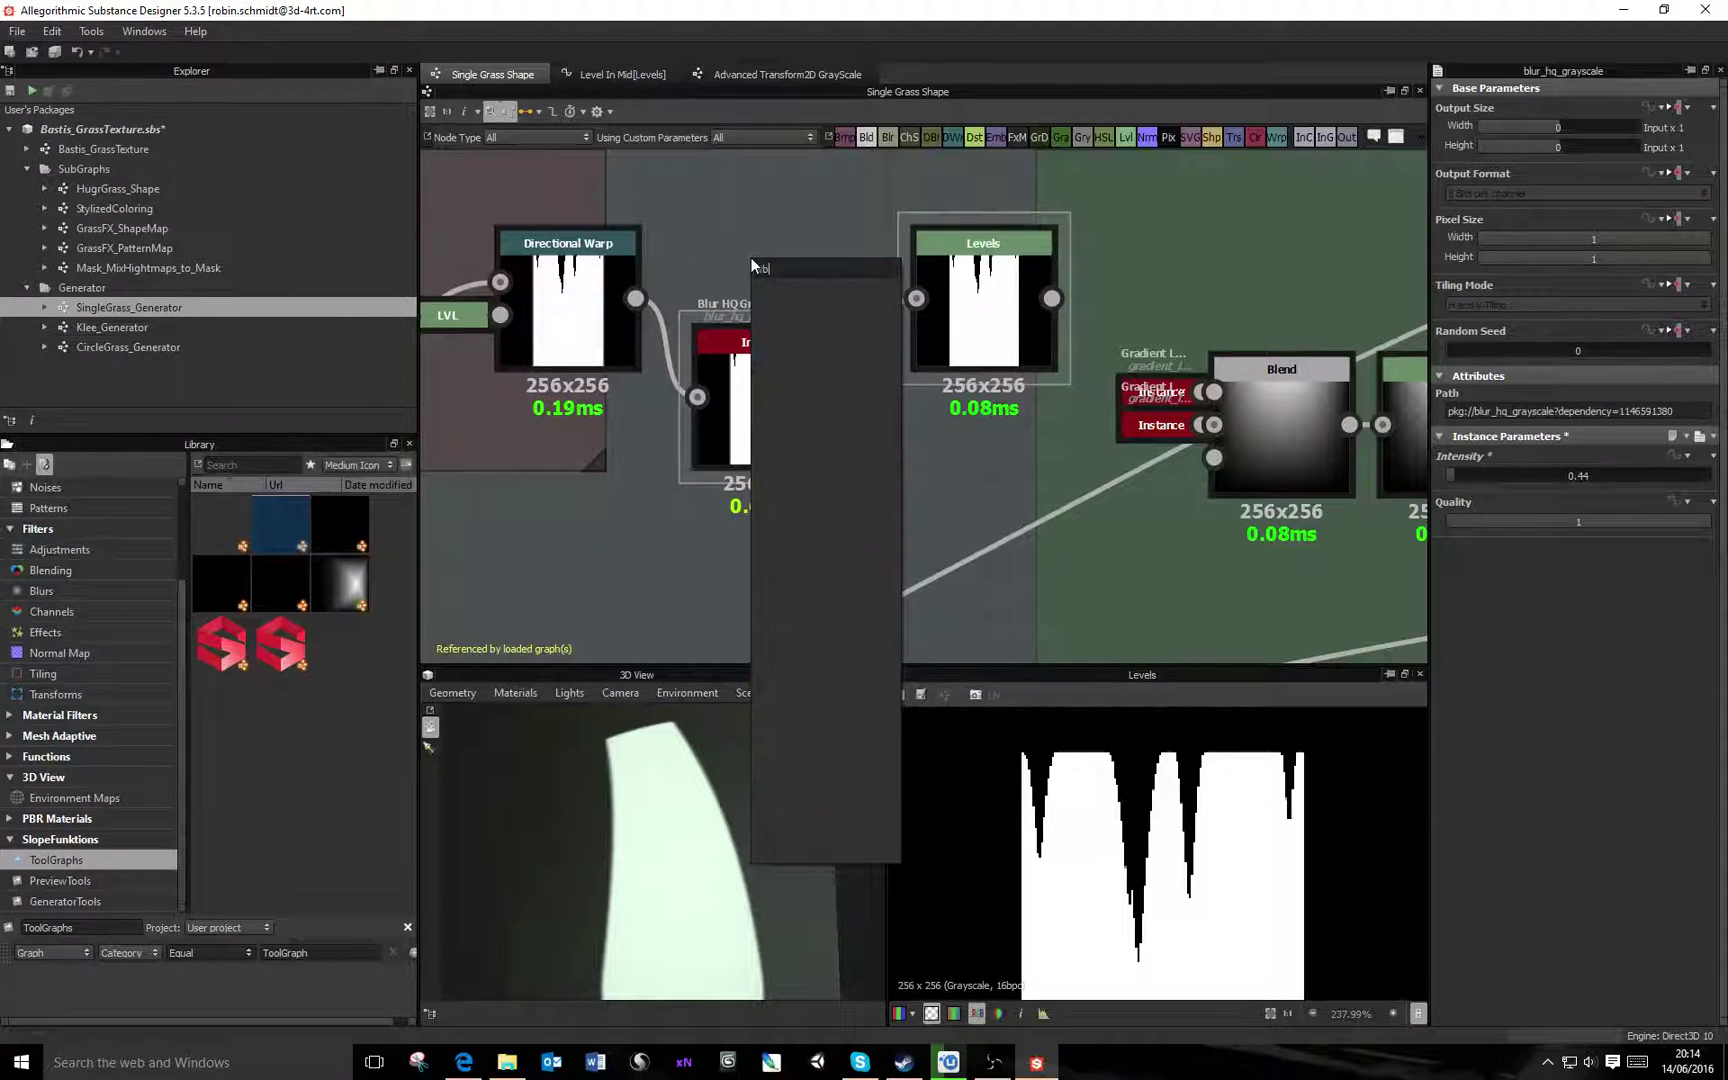
{"action": "type", "text": "blur"}
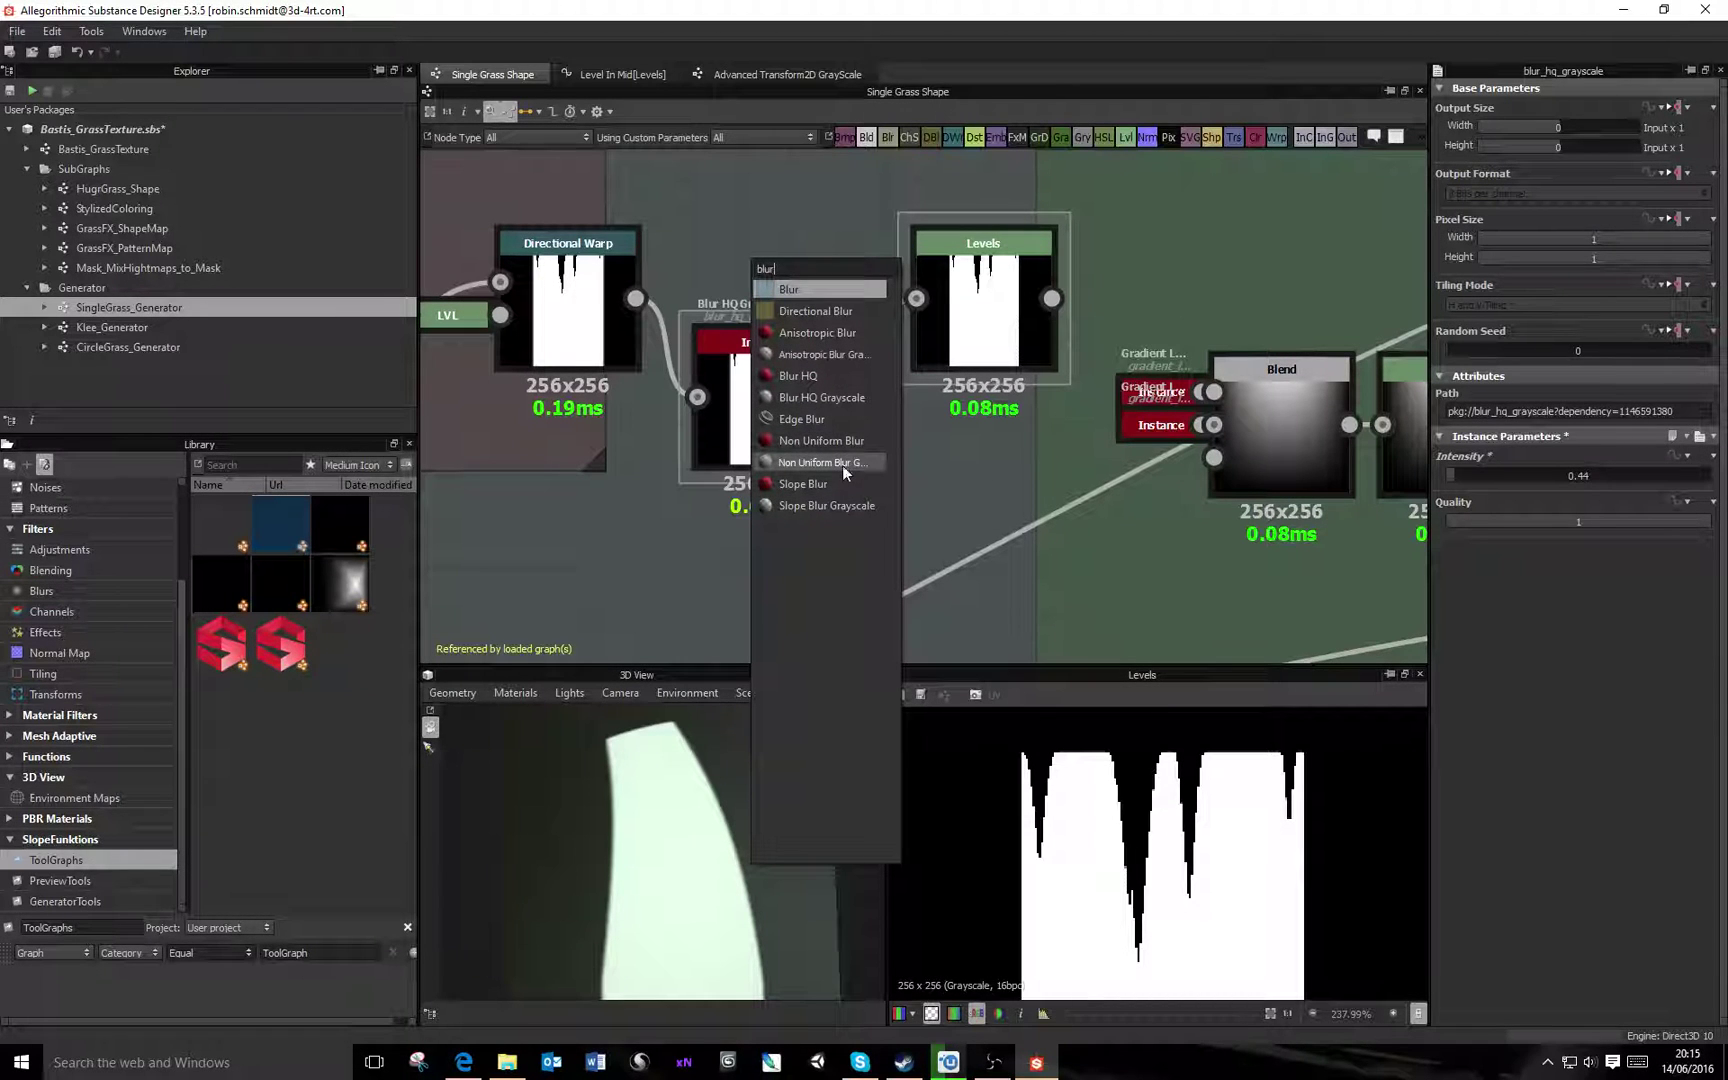
{"action": "left_click", "coordinate": [819, 313]}
{"action": "left_click_drag", "start_coordinate": [636, 298], "coordinate": [698, 249]}
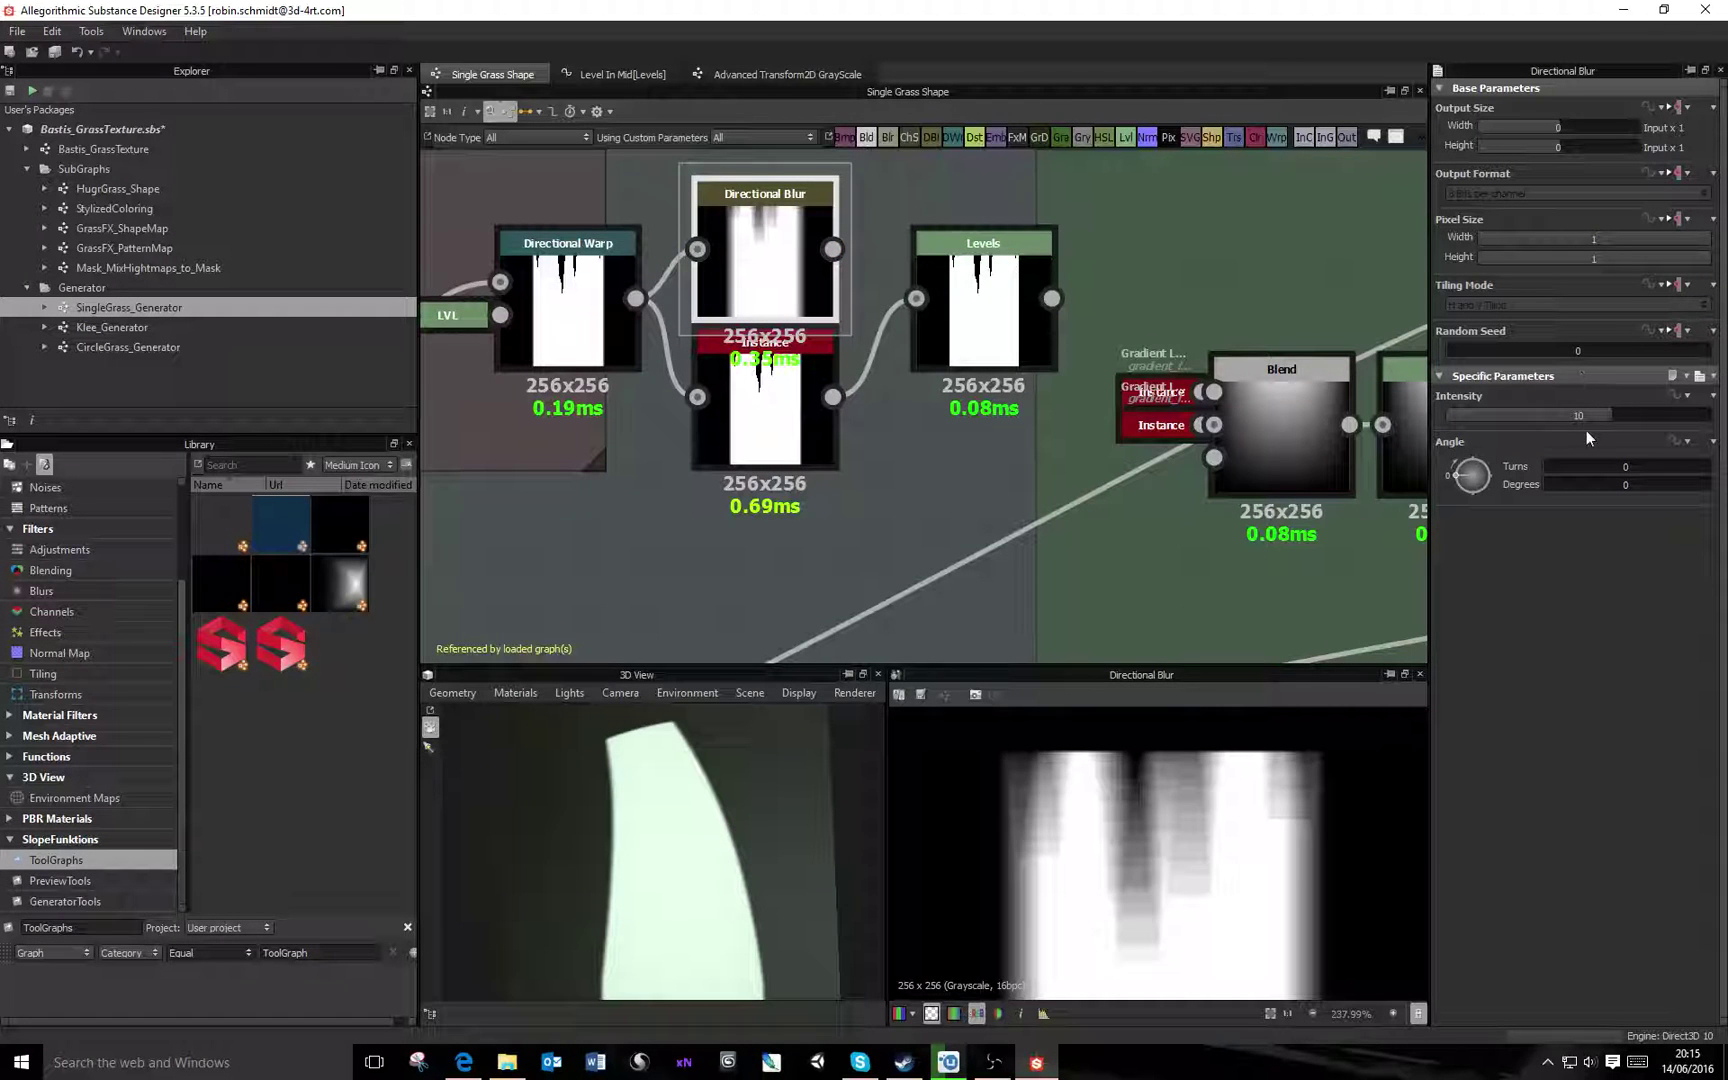
{"action": "left_click_drag", "start_coordinate": [1441, 472], "coordinate": [1493, 479]}
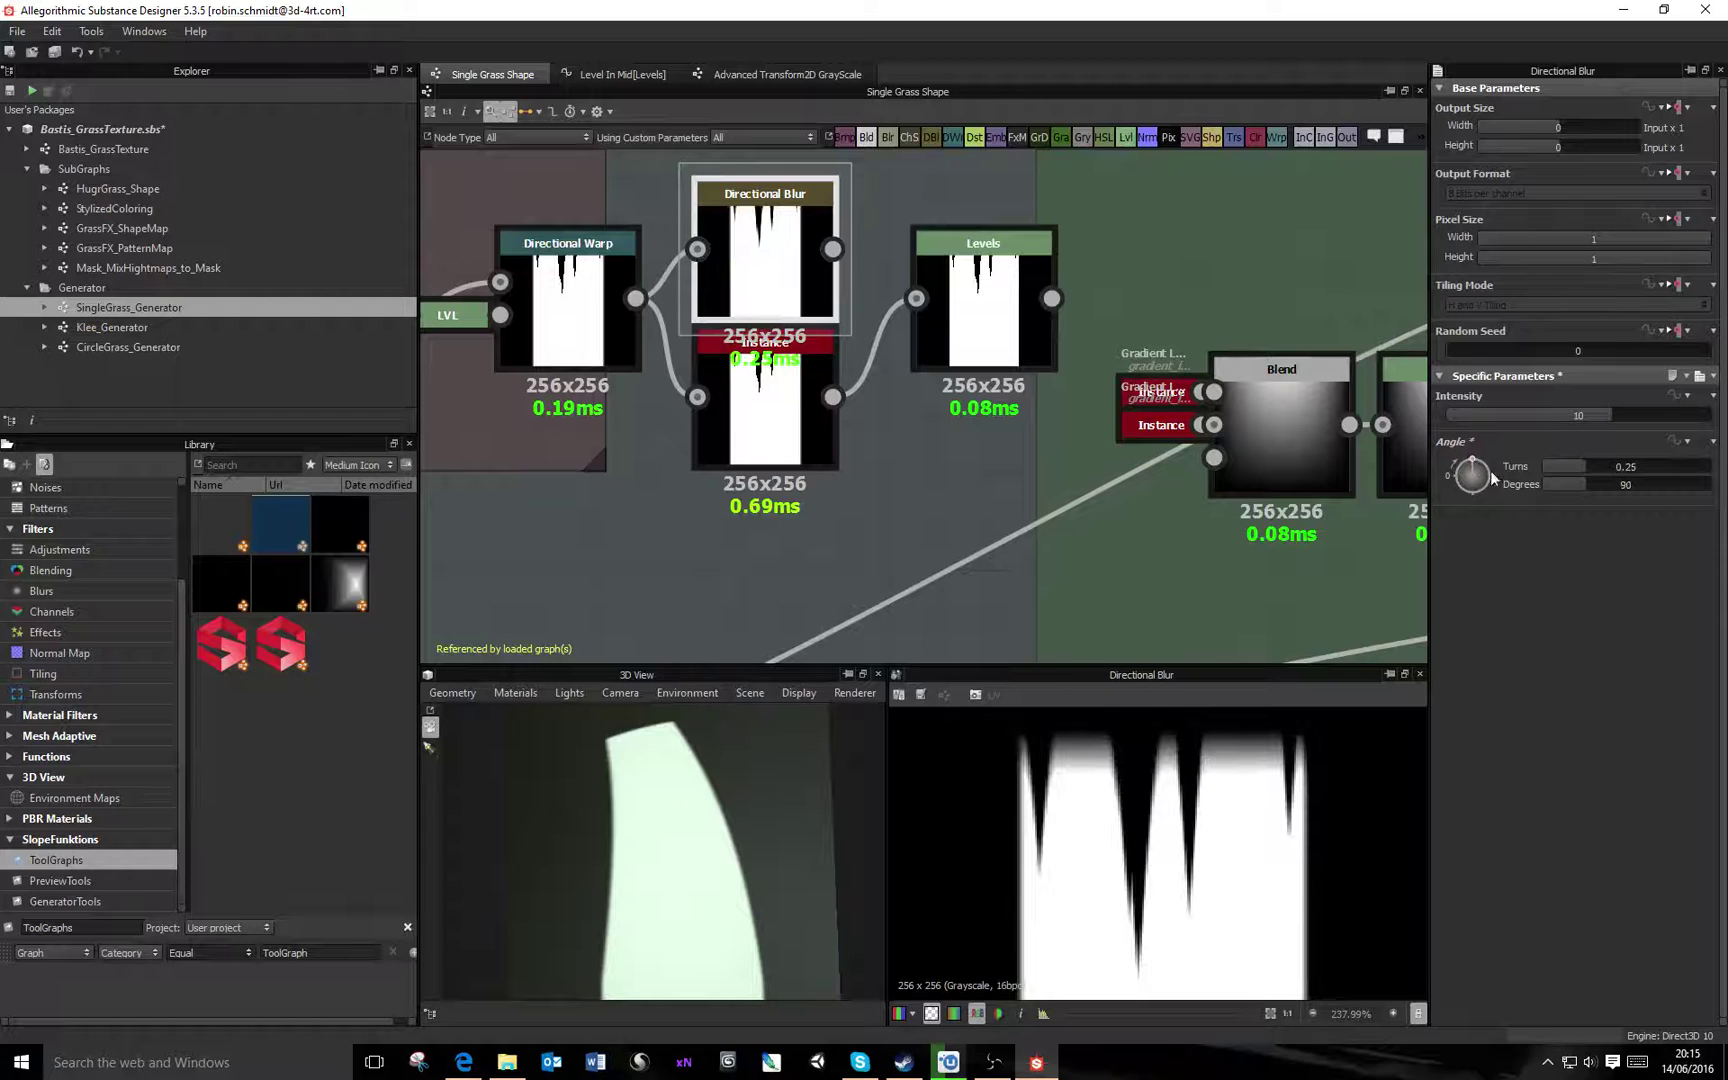
{"action": "scroll", "coordinate": [1165, 870], "scroll_direction": "up", "scroll_amount": 4}
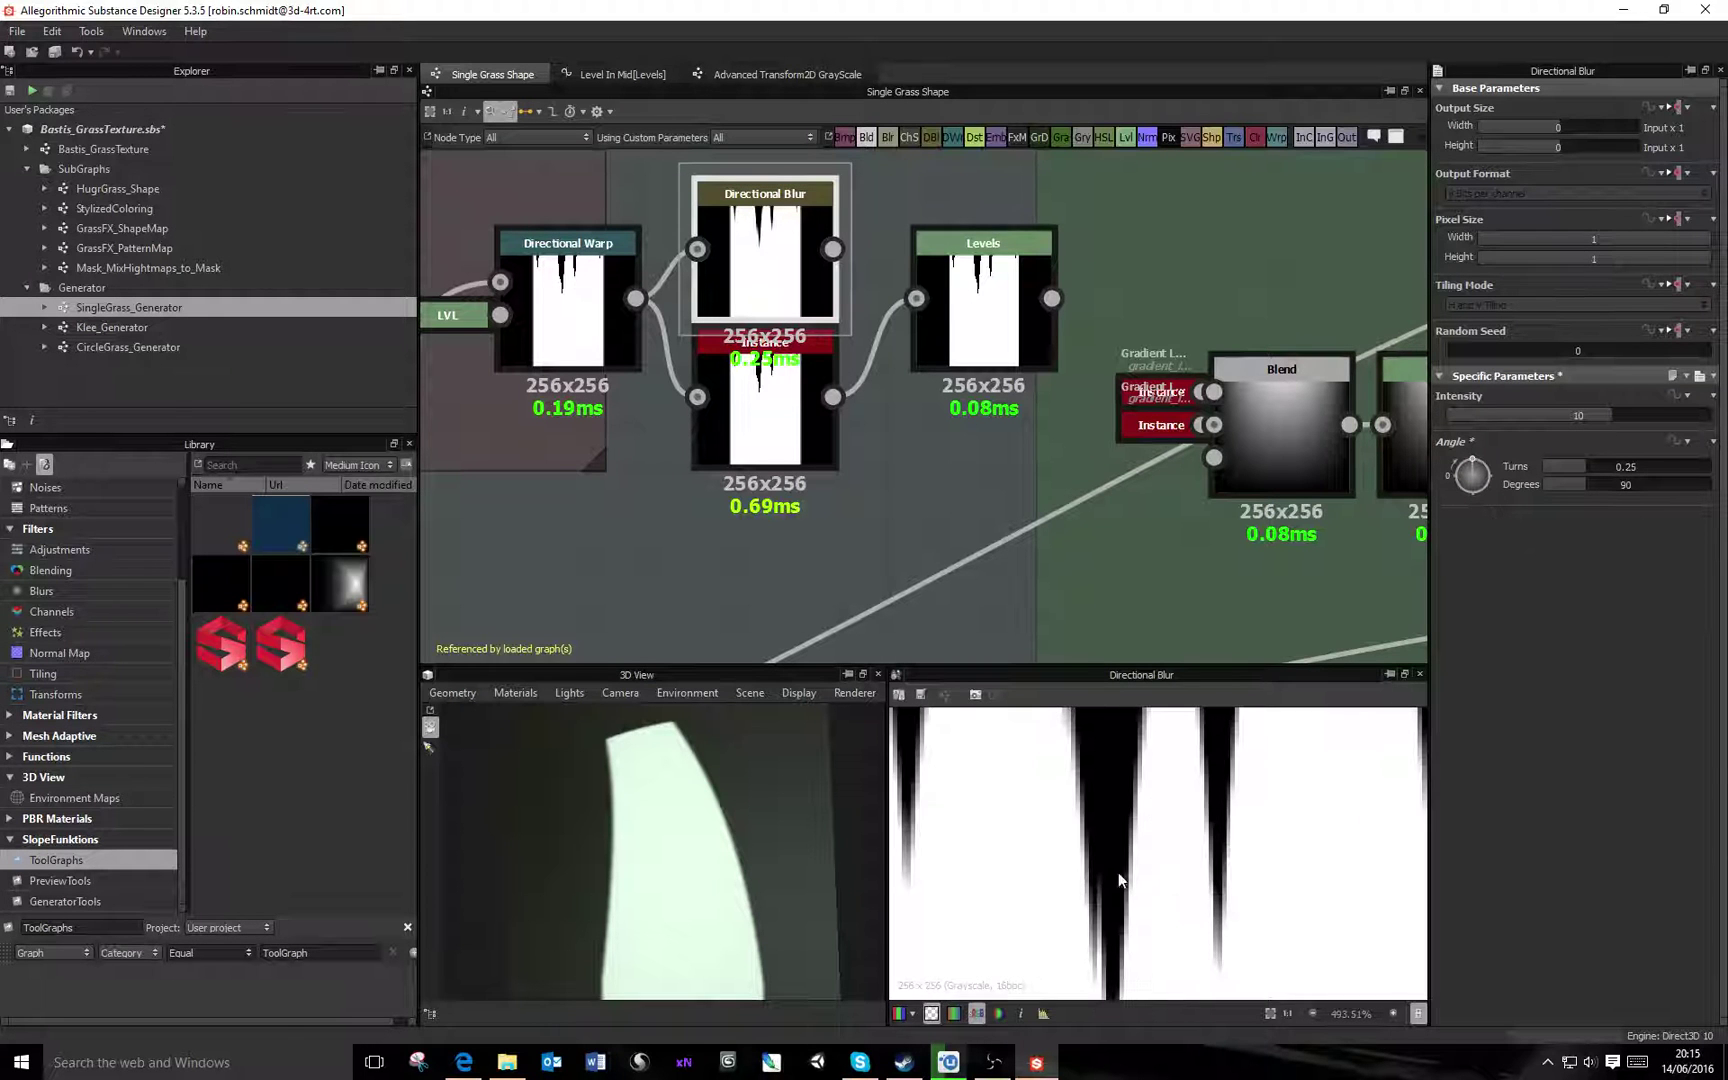
Connect the Directional Blur to the Levels node and delete the Blur HQ Grayscale node
{"action": "left_click_drag", "start_coordinate": [833, 249], "coordinate": [905, 297]}
{"action": "left_click", "coordinate": [765, 420]}
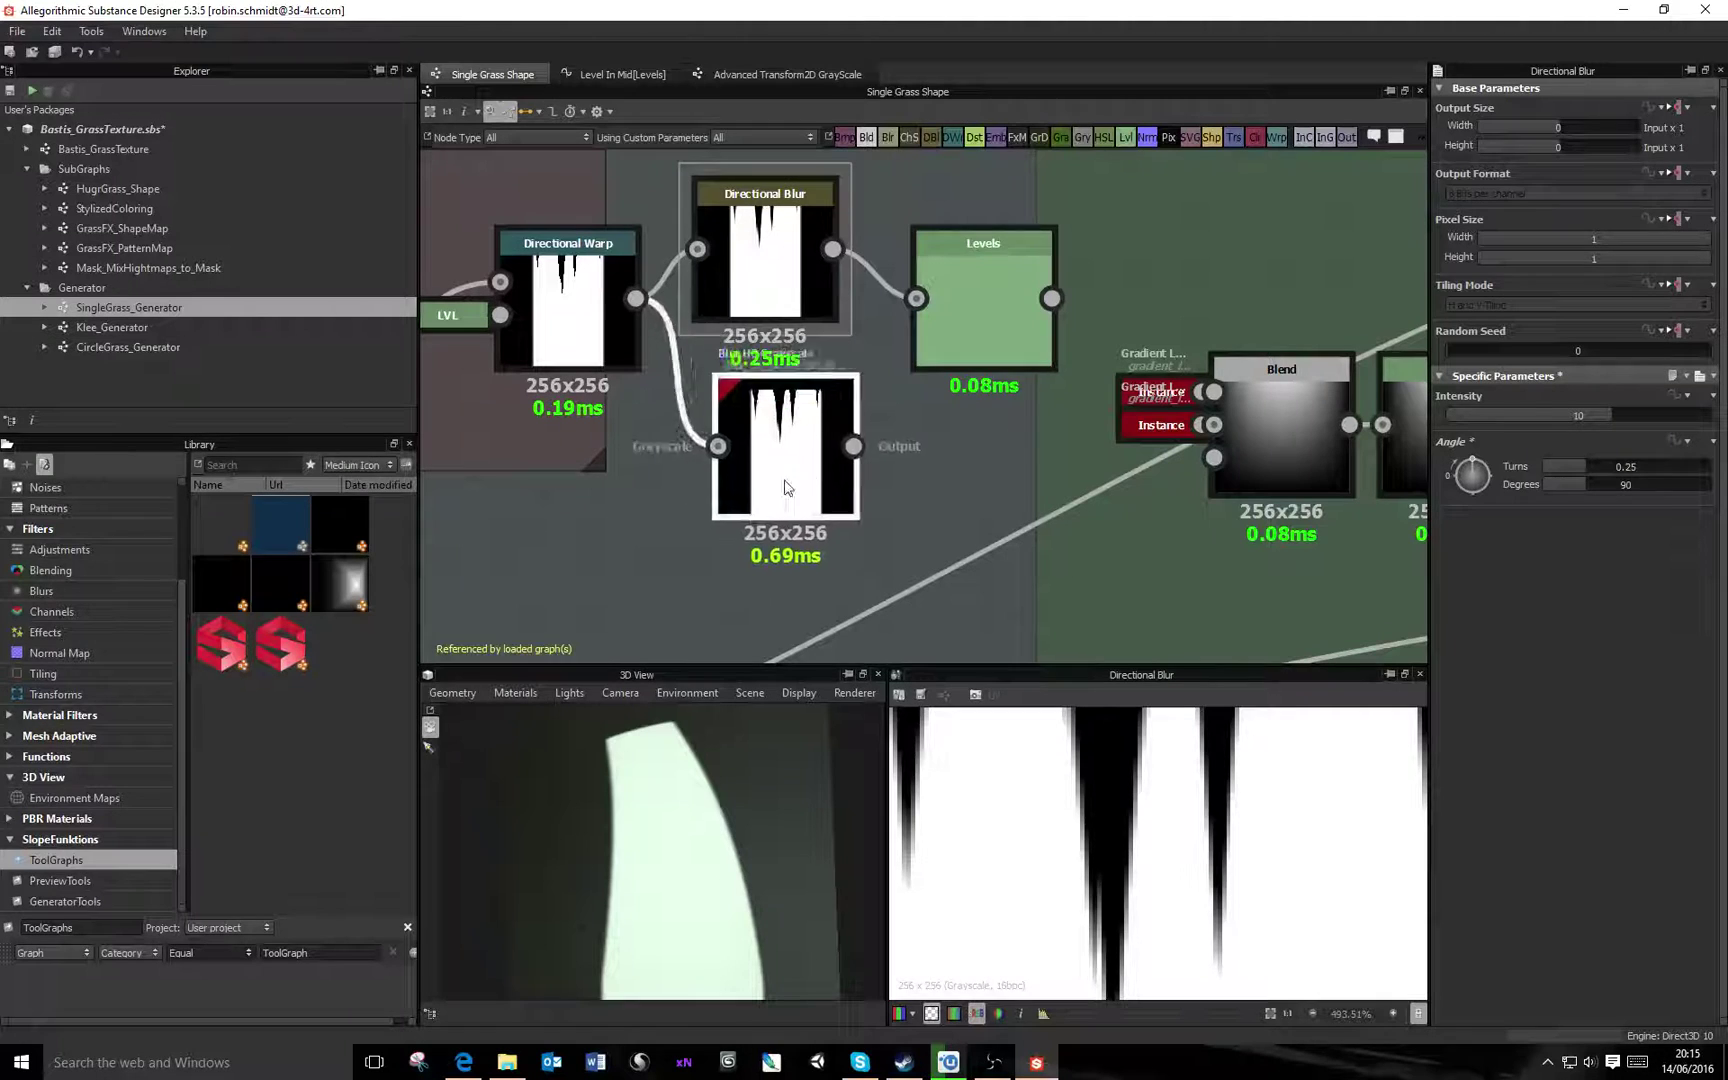
{"action": "key", "text": "Delete"}
Readjust the Levels node's black and white input points to sharpen the directionally blurred cuts
{"action": "left_click", "coordinate": [983, 300]}
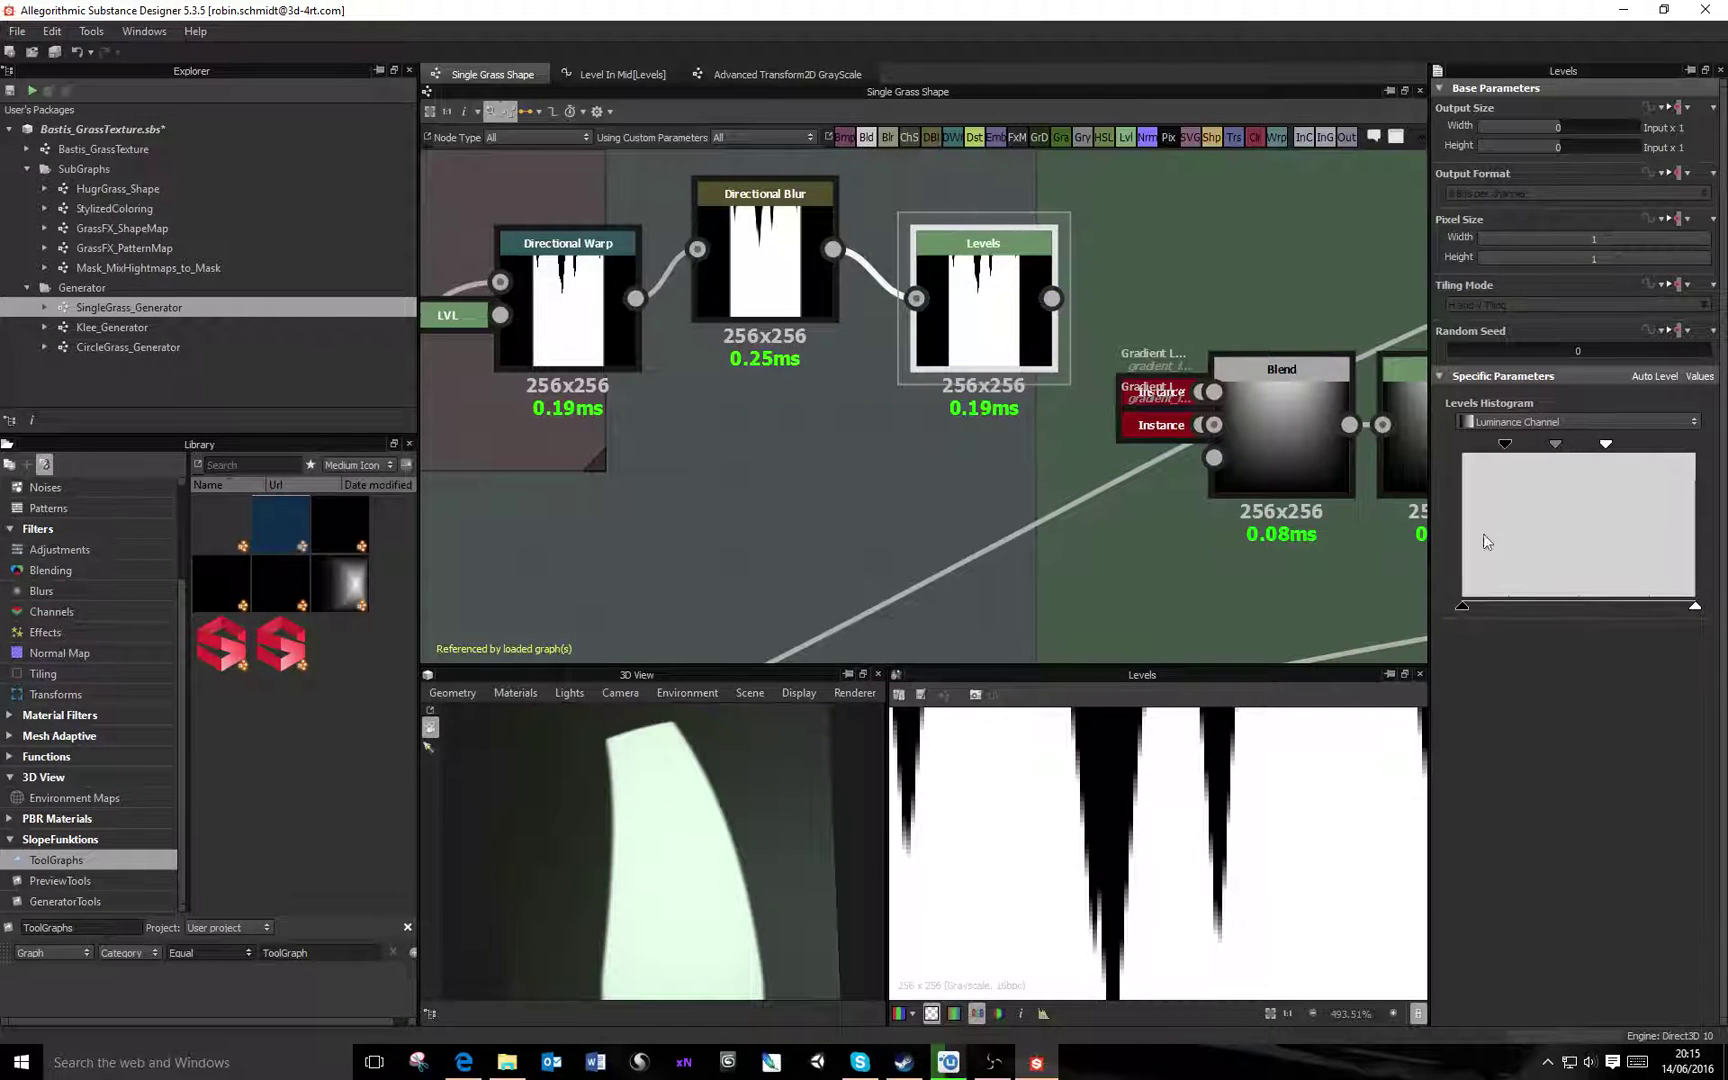
{"action": "left_click_drag", "start_coordinate": [1595, 448], "coordinate": [1656, 447]}
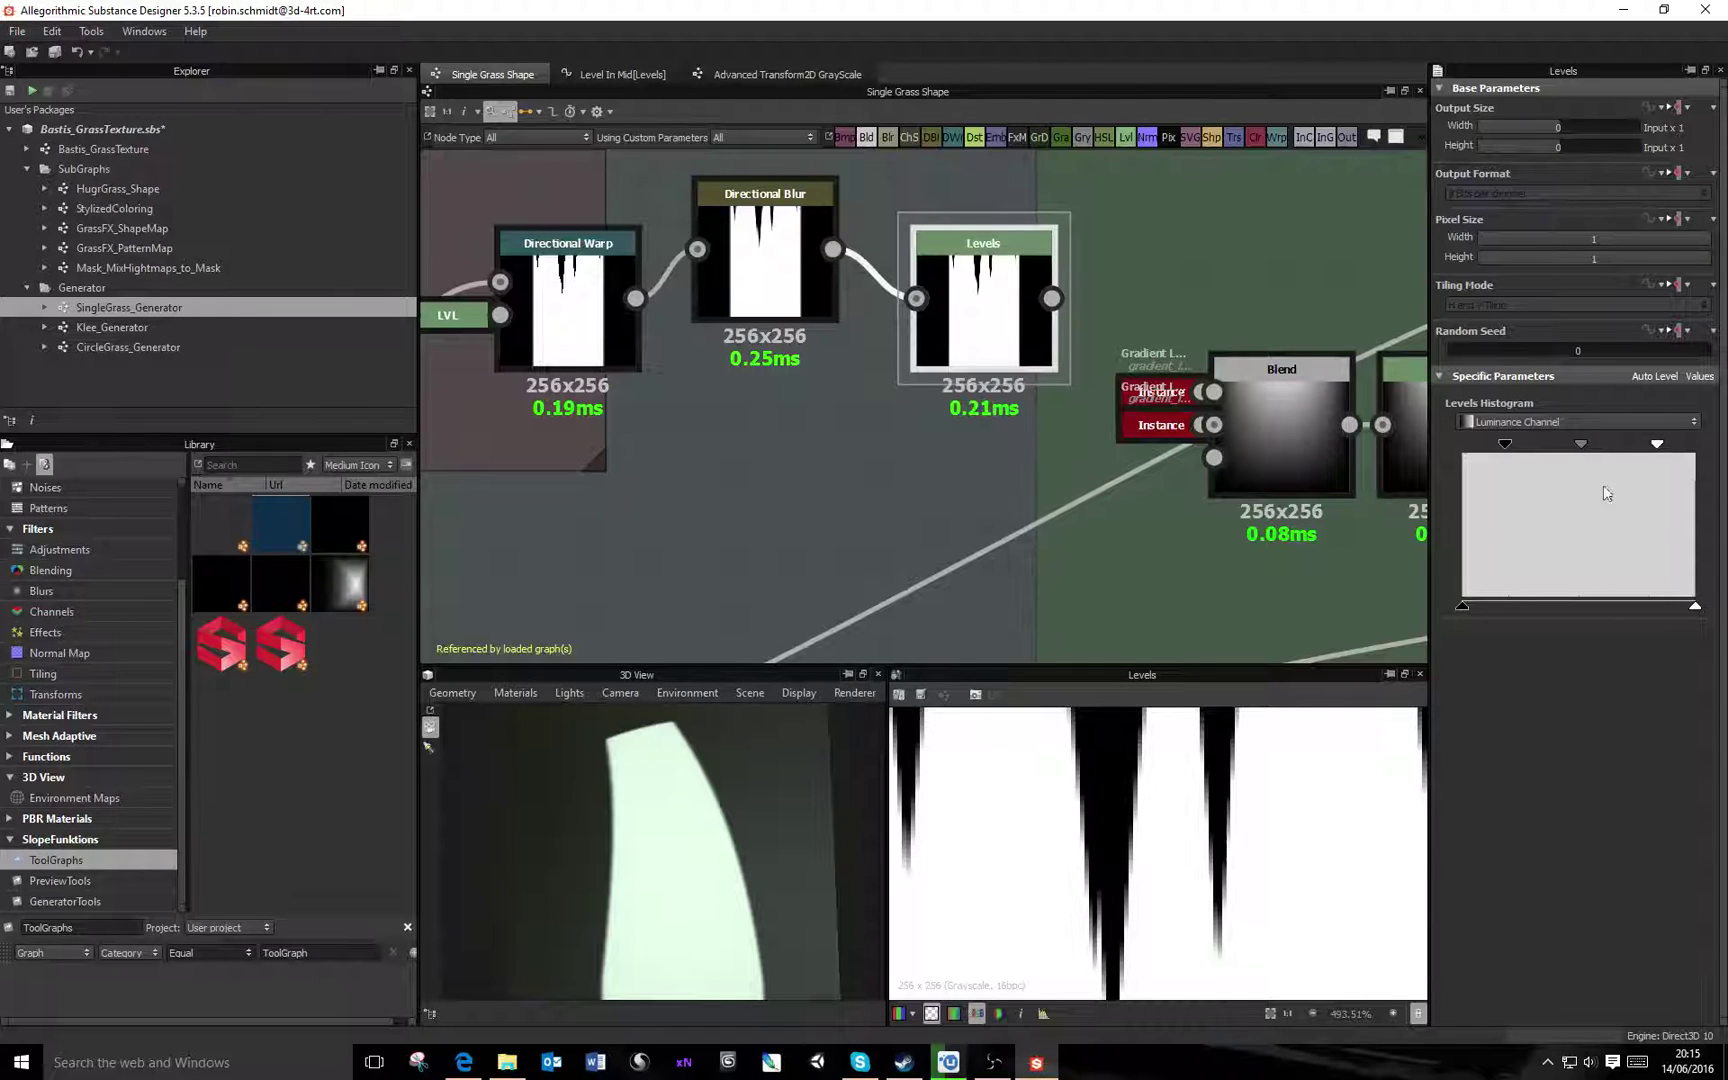
{"action": "scroll", "coordinate": [1160, 815], "scroll_direction": "down", "scroll_amount": 5}
{"action": "scroll", "coordinate": [1157, 791], "scroll_direction": "up", "scroll_amount": 4}
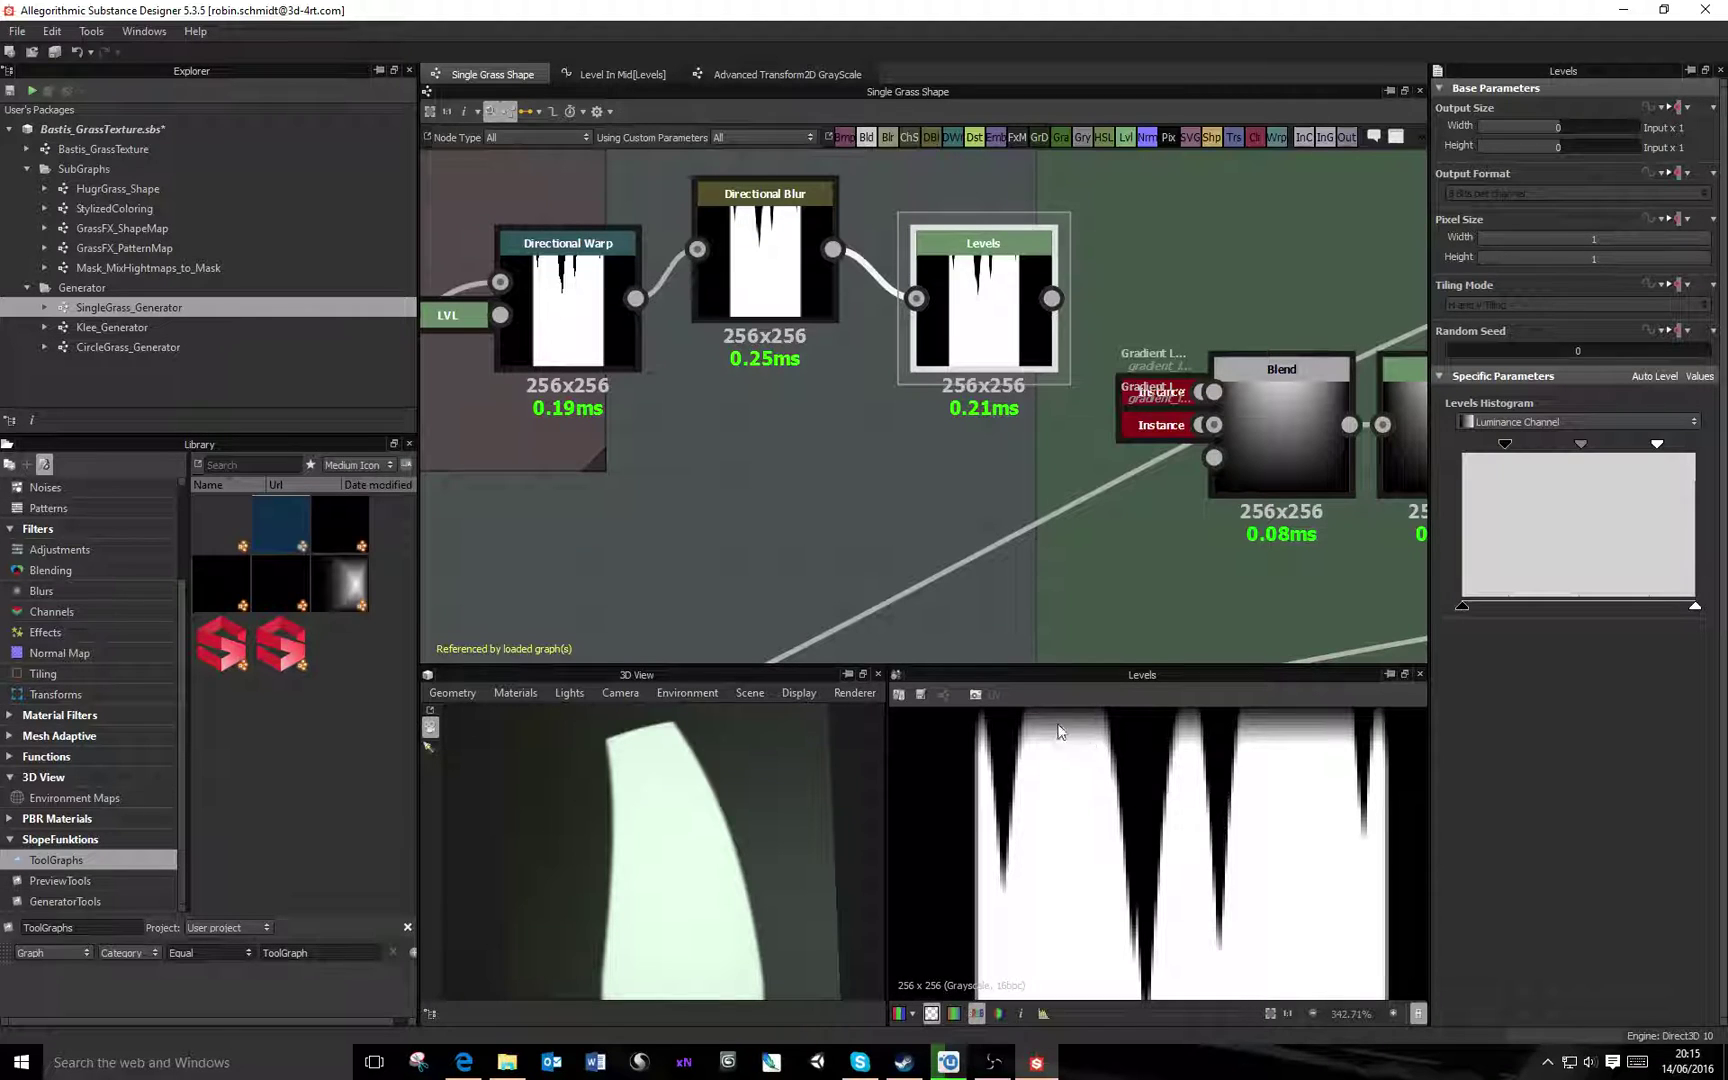
{"action": "left_click_drag", "start_coordinate": [957, 332], "coordinate": [985, 381]}
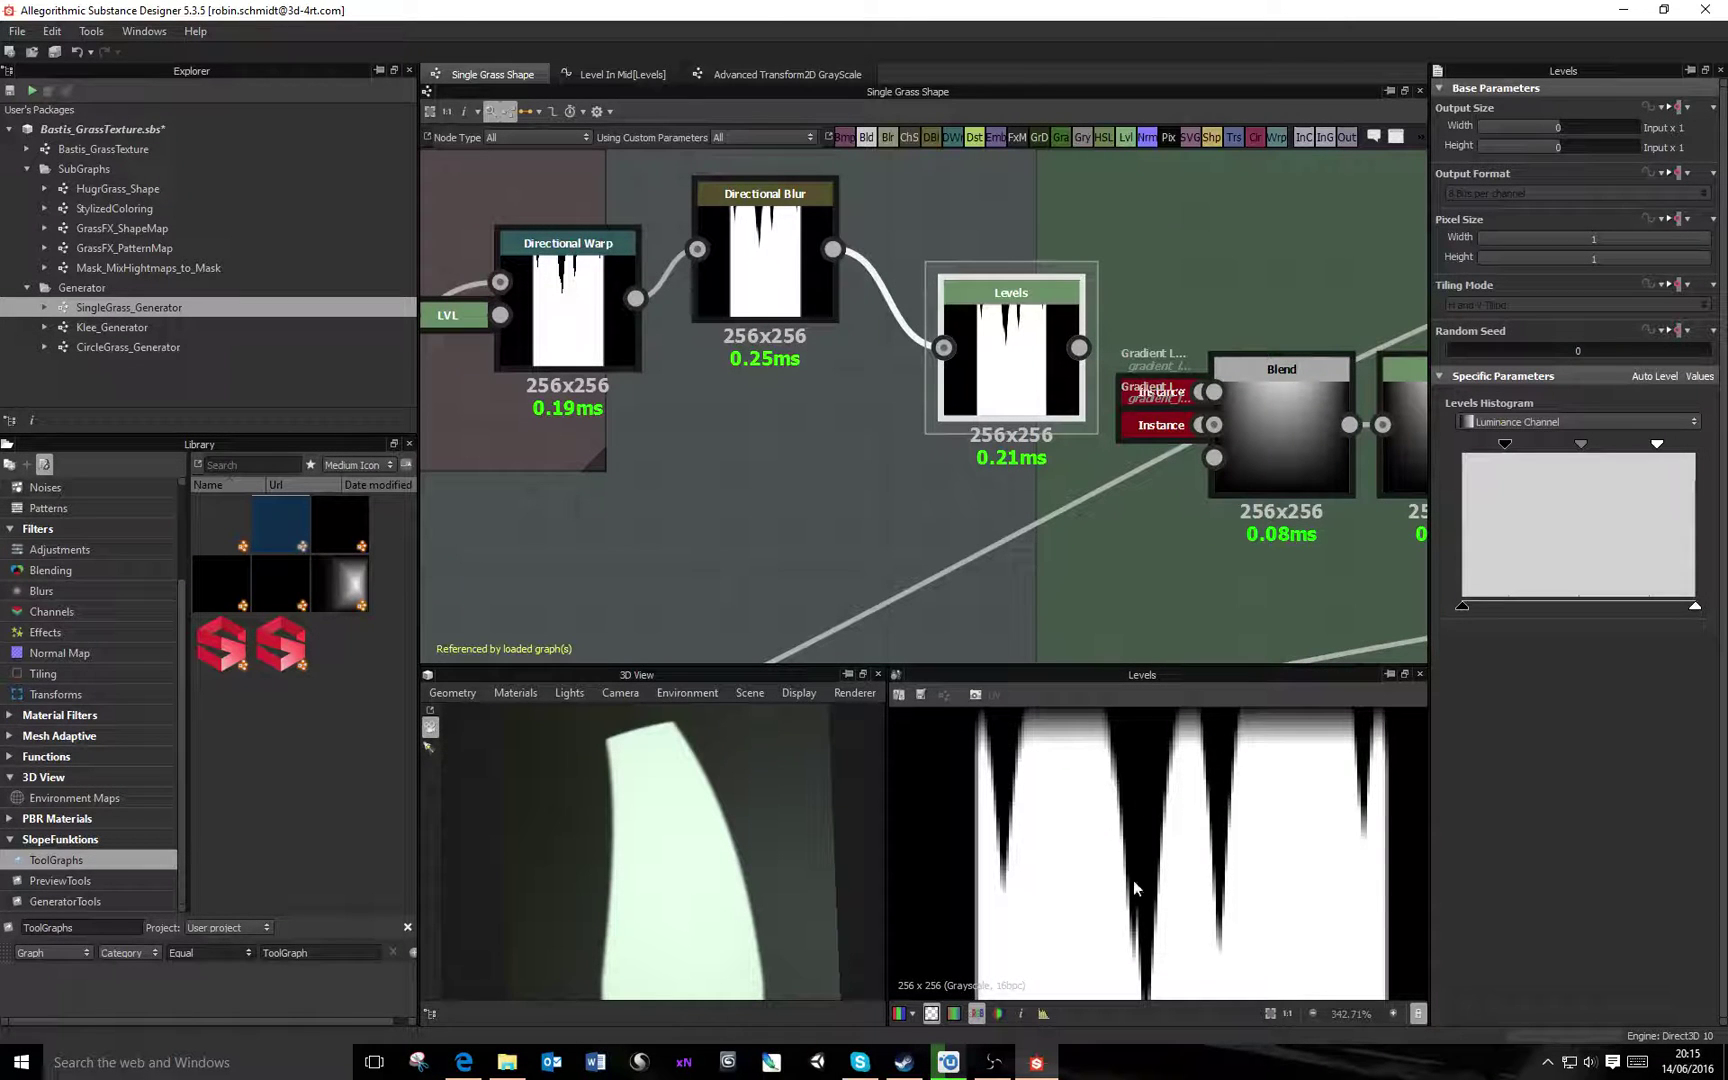
{"action": "scroll", "coordinate": [1133, 877], "scroll_direction": "down", "scroll_amount": 2}
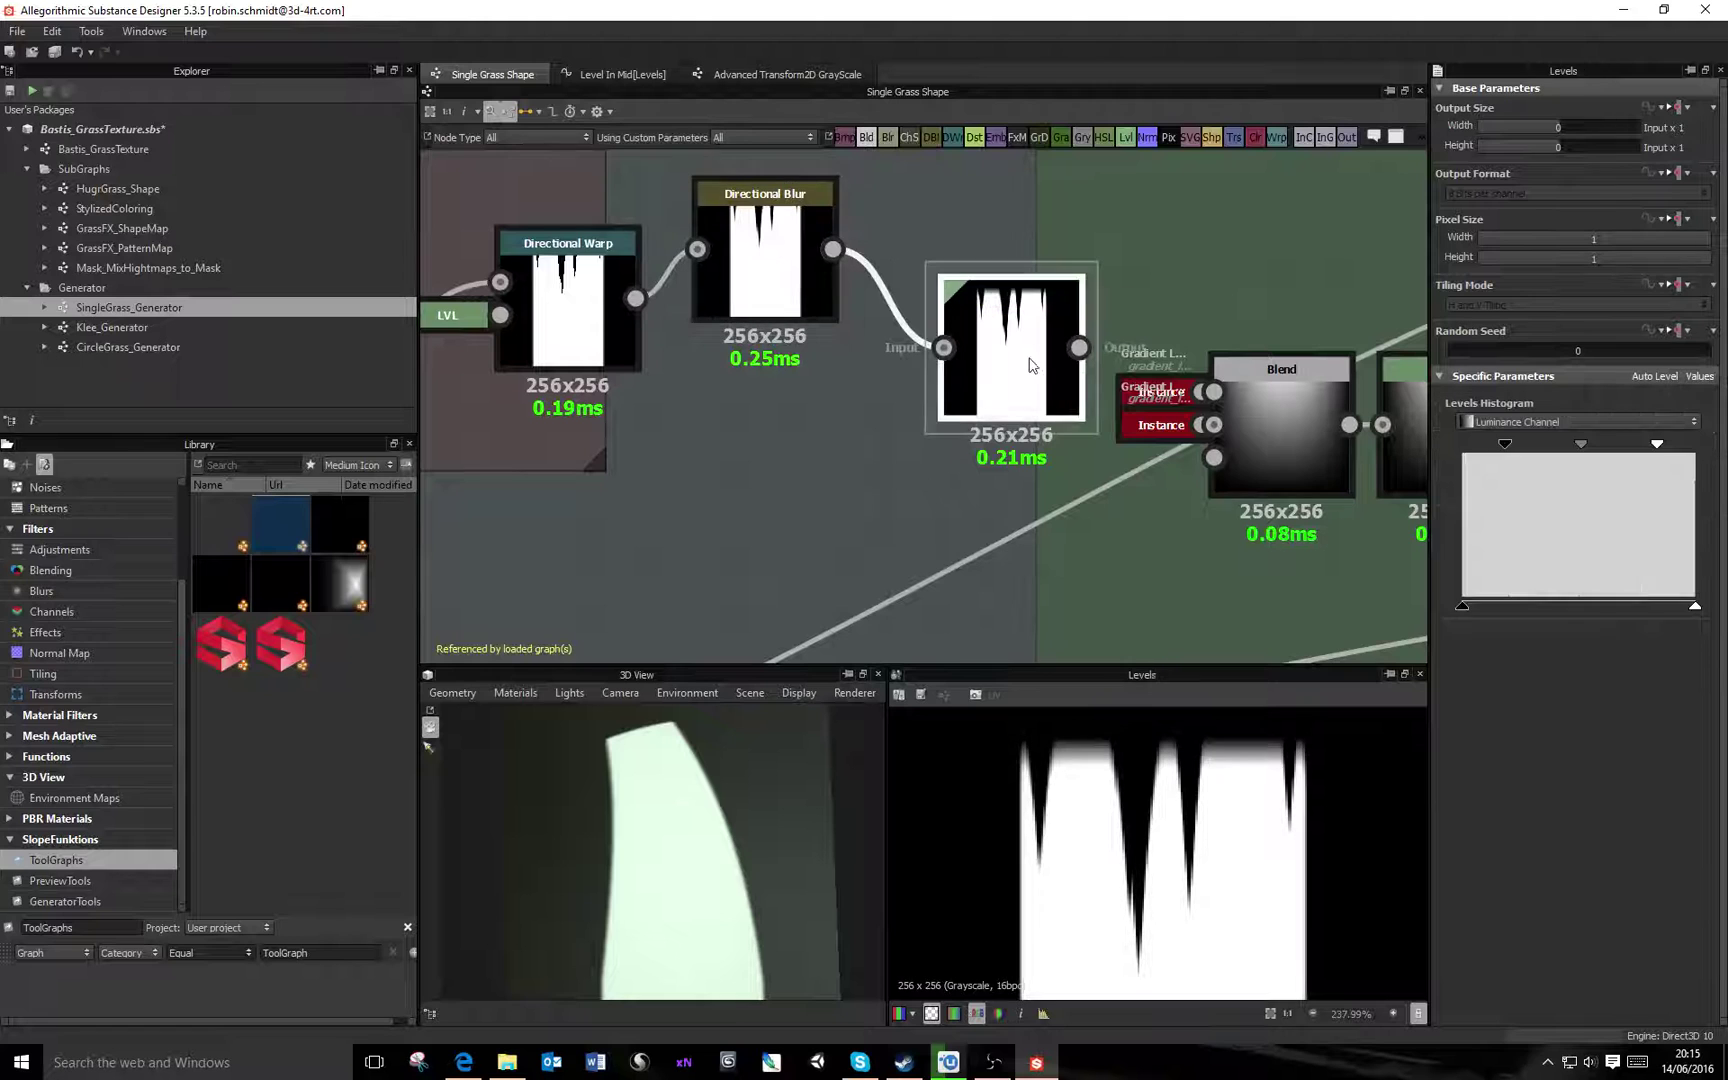
{"action": "left_click_drag", "start_coordinate": [1507, 445], "coordinate": [1519, 445]}
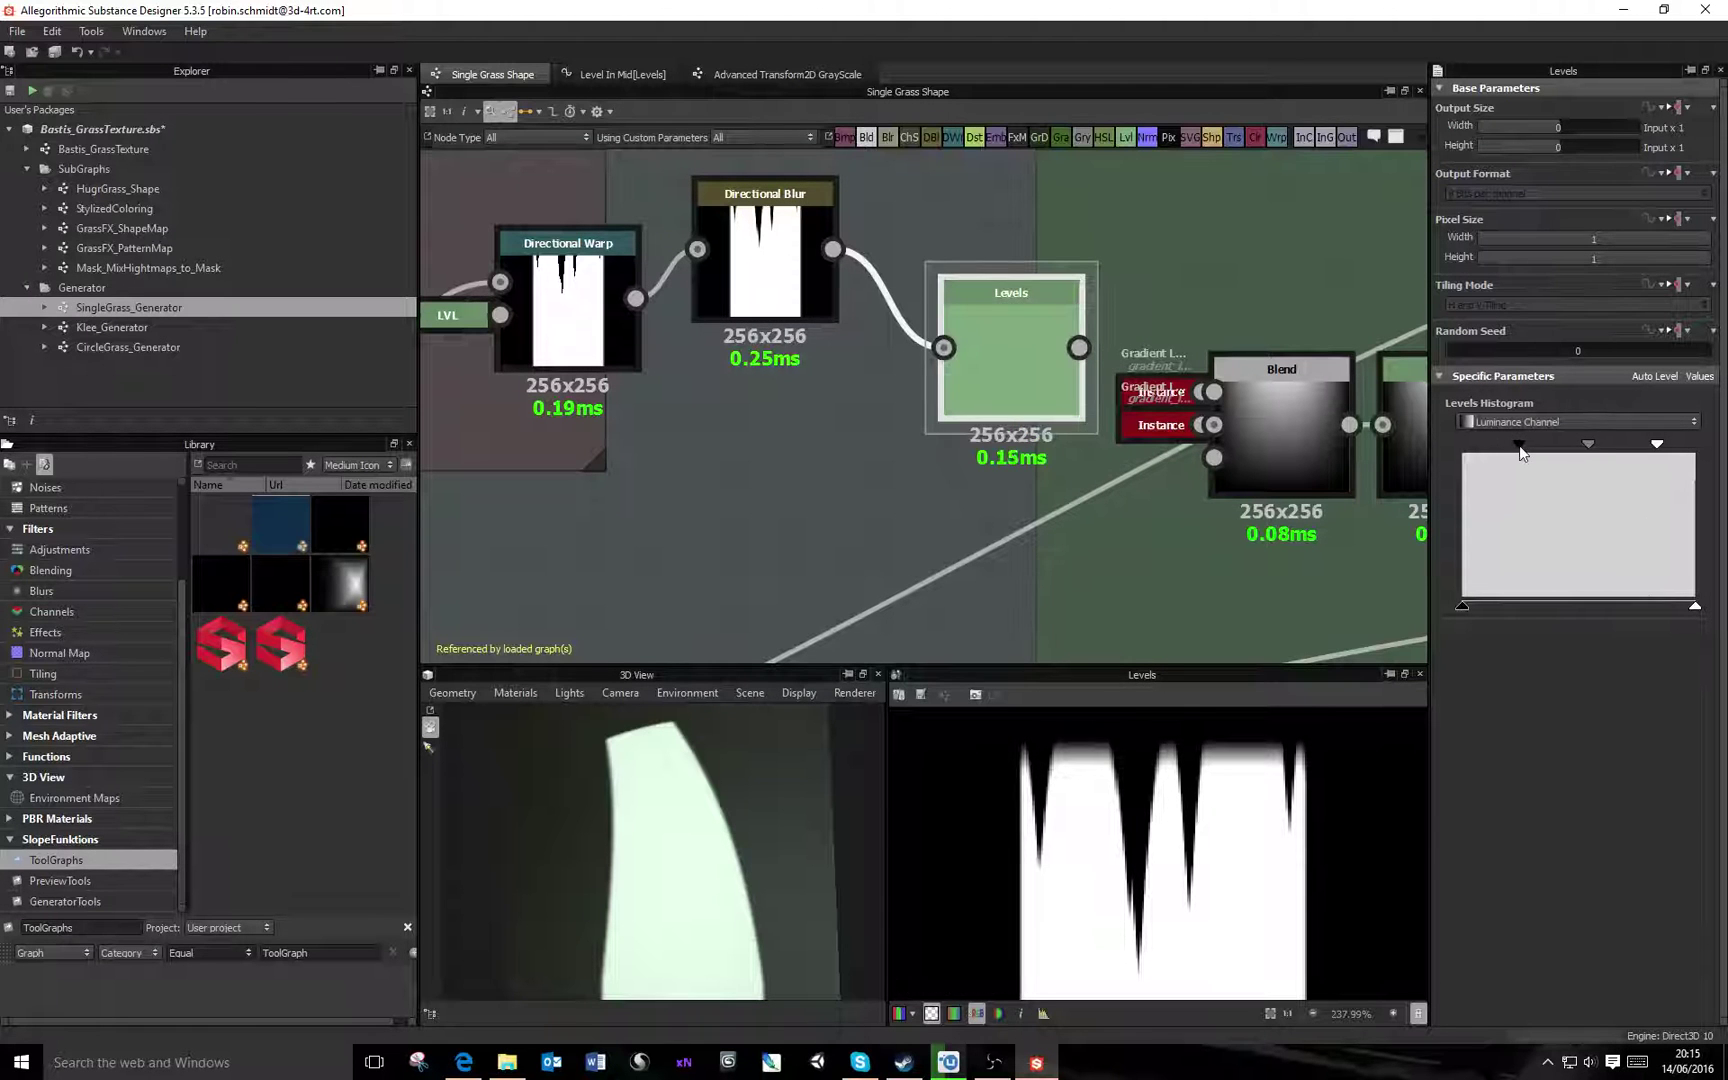
{"action": "left_click_drag", "start_coordinate": [1636, 445], "coordinate": [1572, 446]}
Delete the trial Directional Blur and Levels nodes
{"action": "left_click_drag", "start_coordinate": [957, 369], "coordinate": [906, 271]}
{"action": "left_click", "coordinate": [765, 258], "text": "shift"}
{"action": "key", "text": "Delete"}
Connect the Cuts Directional Warp output to the upper Directional Warp in the Bending frame and preview that node
{"action": "scroll", "coordinate": [648, 343], "scroll_direction": "down", "scroll_amount": 2}
{"action": "scroll", "coordinate": [706, 282], "scroll_direction": "down", "scroll_amount": 1}
{"action": "middle_click_drag", "start_coordinate": [510, 246], "coordinate": [555, 346]}
{"action": "left_click_drag", "start_coordinate": [571, 328], "coordinate": [1206, 291]}
{"action": "left_click", "coordinate": [1245, 310]}
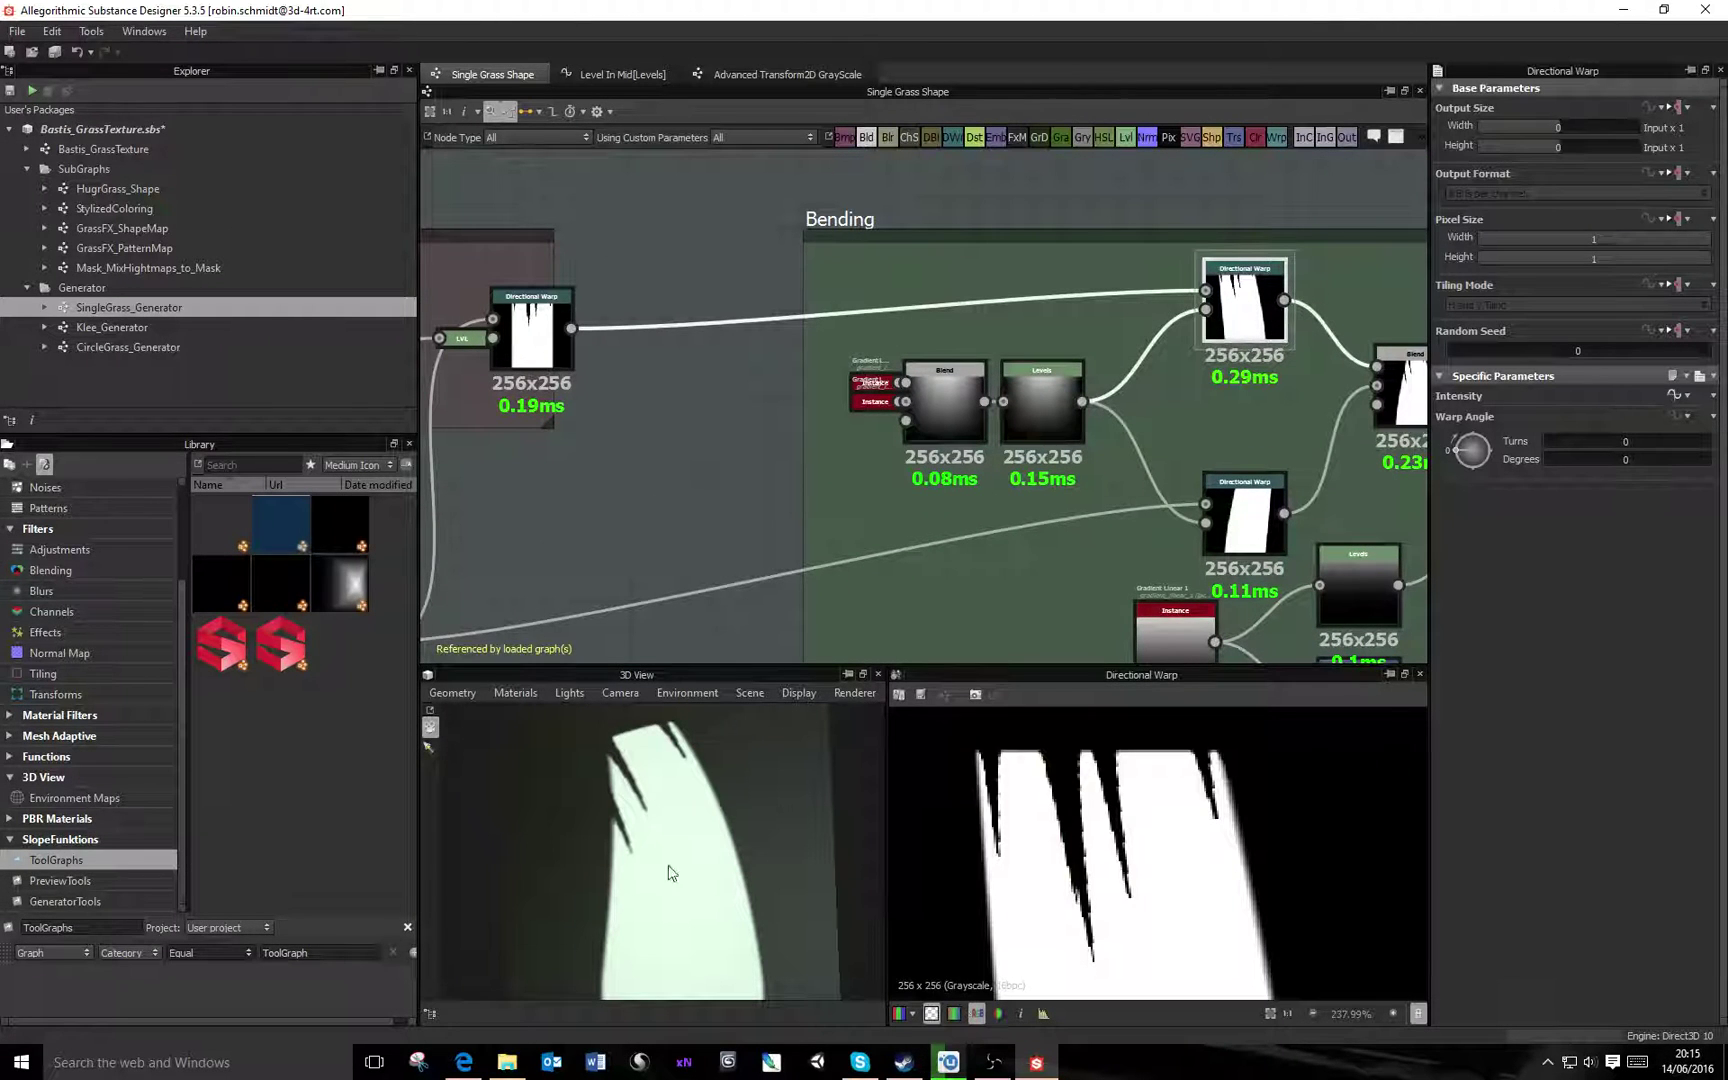
Follow the cut blade through the Bending frame's Blend and Directional Warp nodes to the Outputs frame, and review the whole graph layout
{"action": "middle_click_drag", "start_coordinate": [1150, 500], "coordinate": [754, 435]}
{"action": "left_click", "coordinate": [1020, 320]}
{"action": "left_click", "coordinate": [1170, 435]}
{"action": "left_click", "coordinate": [1250, 525]}
{"action": "left_click", "coordinate": [1412, 540]}
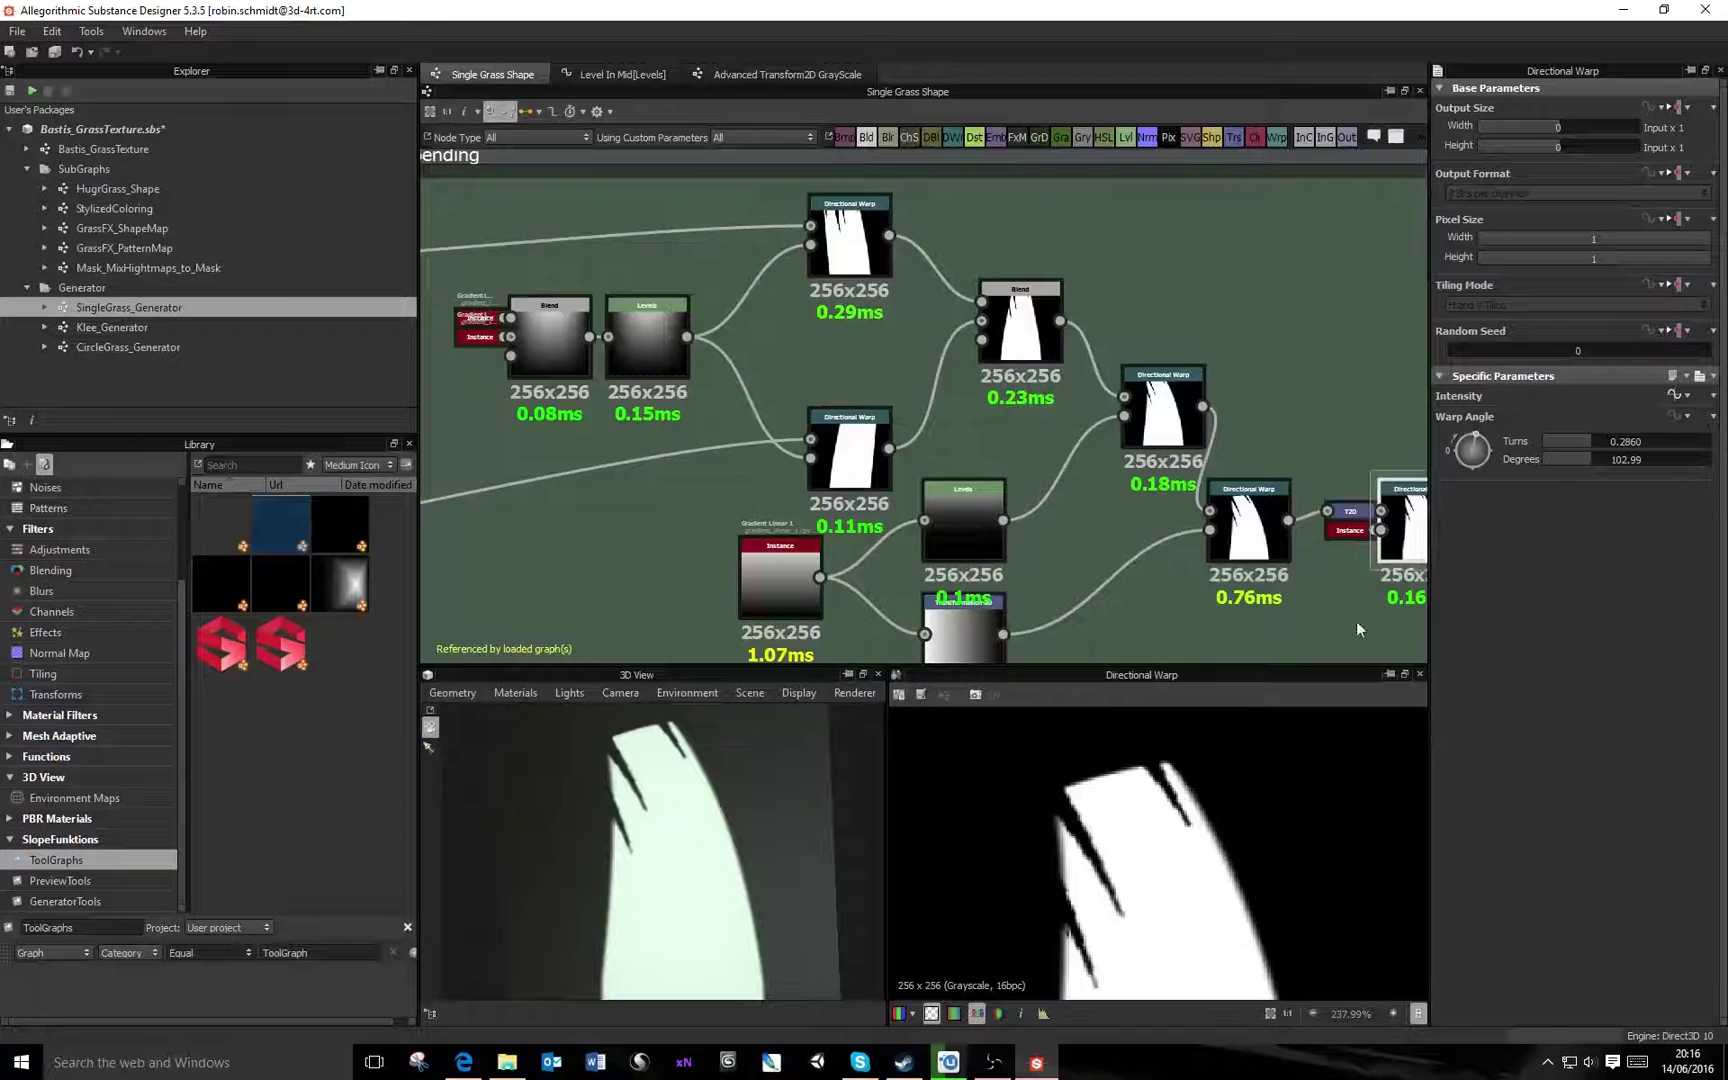
{"action": "key", "text": "f"}
{"action": "scroll", "coordinate": [1150, 850], "scroll_direction": "down", "scroll_amount": 3}
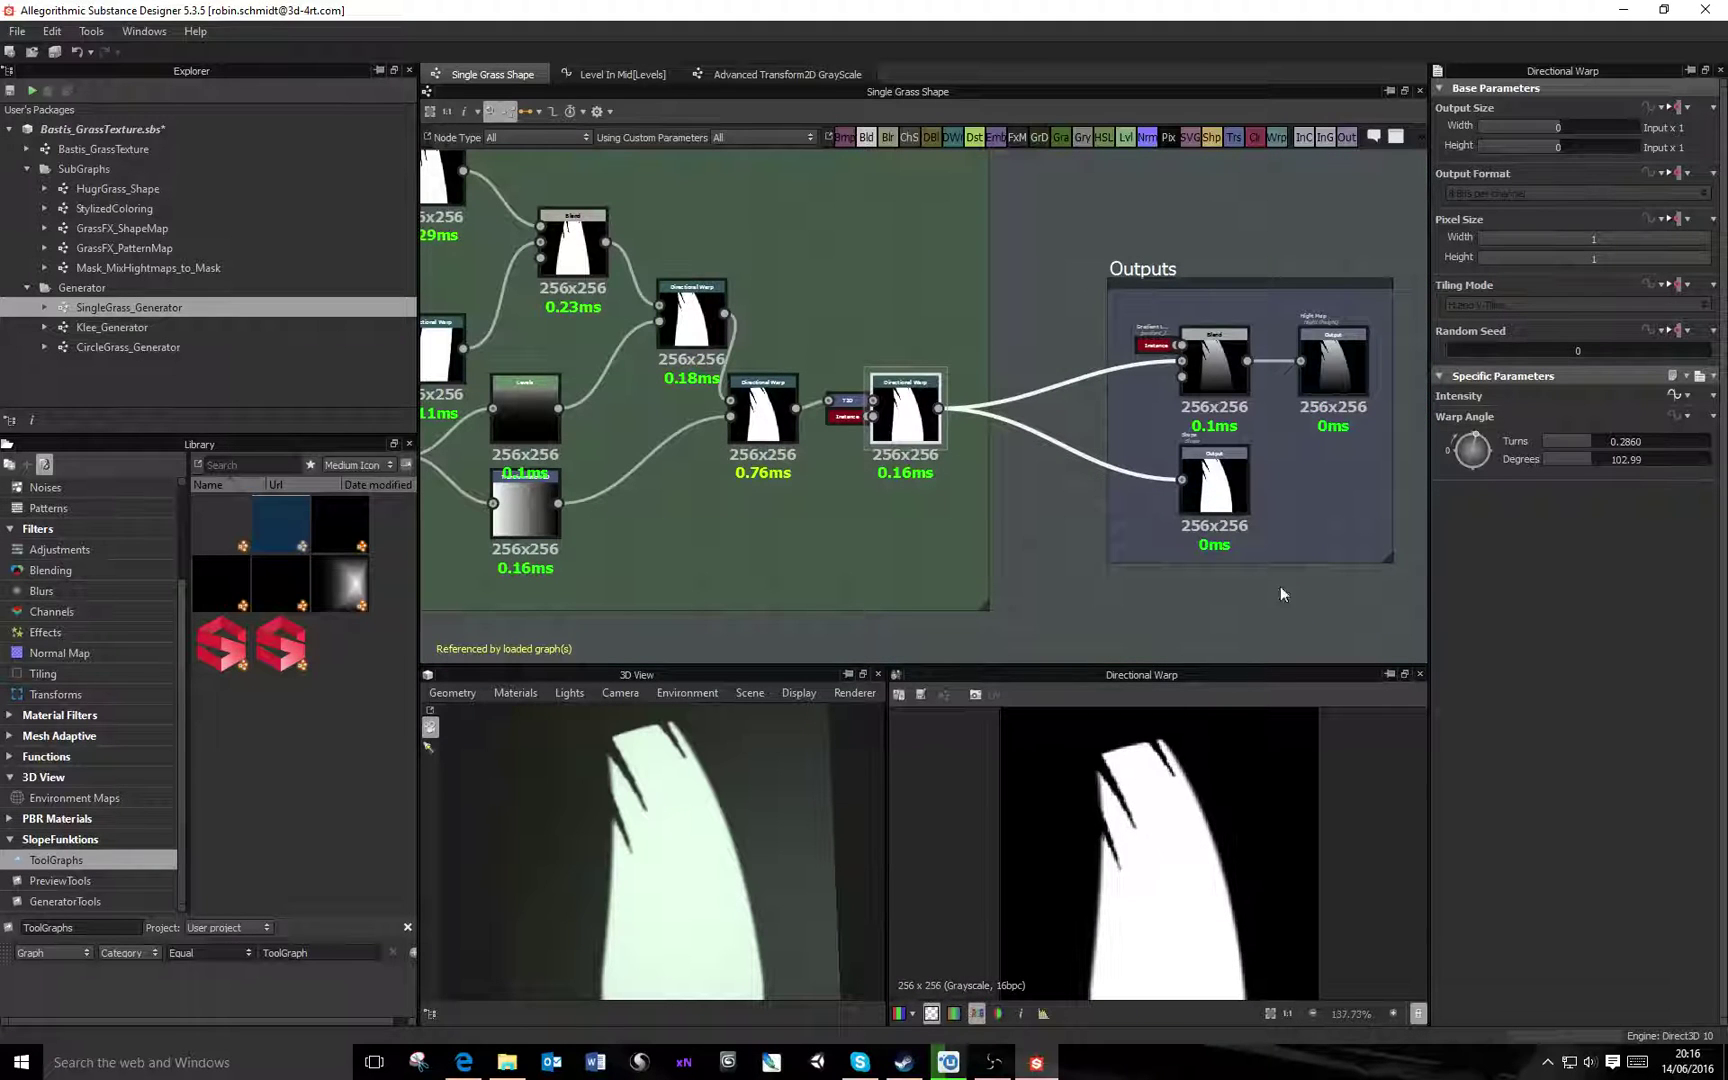
{"action": "middle_click_drag", "start_coordinate": [1387, 548], "coordinate": [1135, 485]}
{"action": "scroll", "coordinate": [1058, 481], "scroll_direction": "down", "scroll_amount": 2}
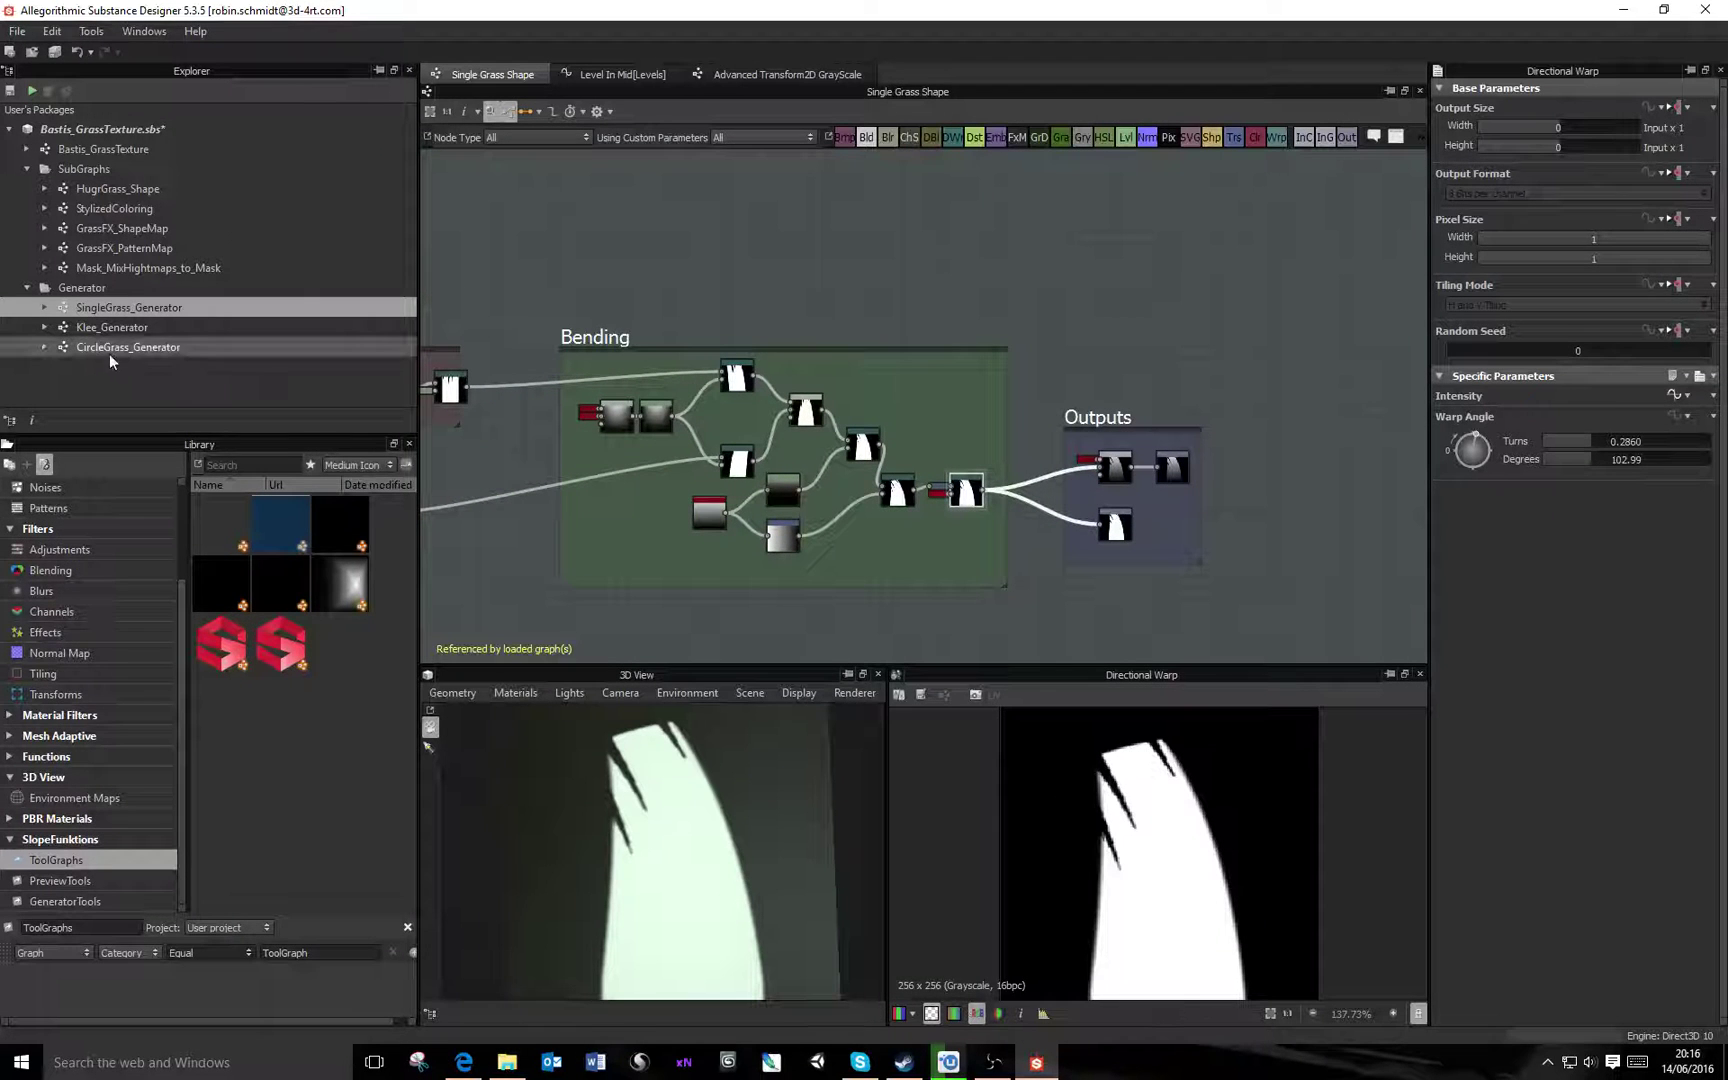
{"action": "middle_click_drag", "start_coordinate": [548, 487], "coordinate": [770, 463]}
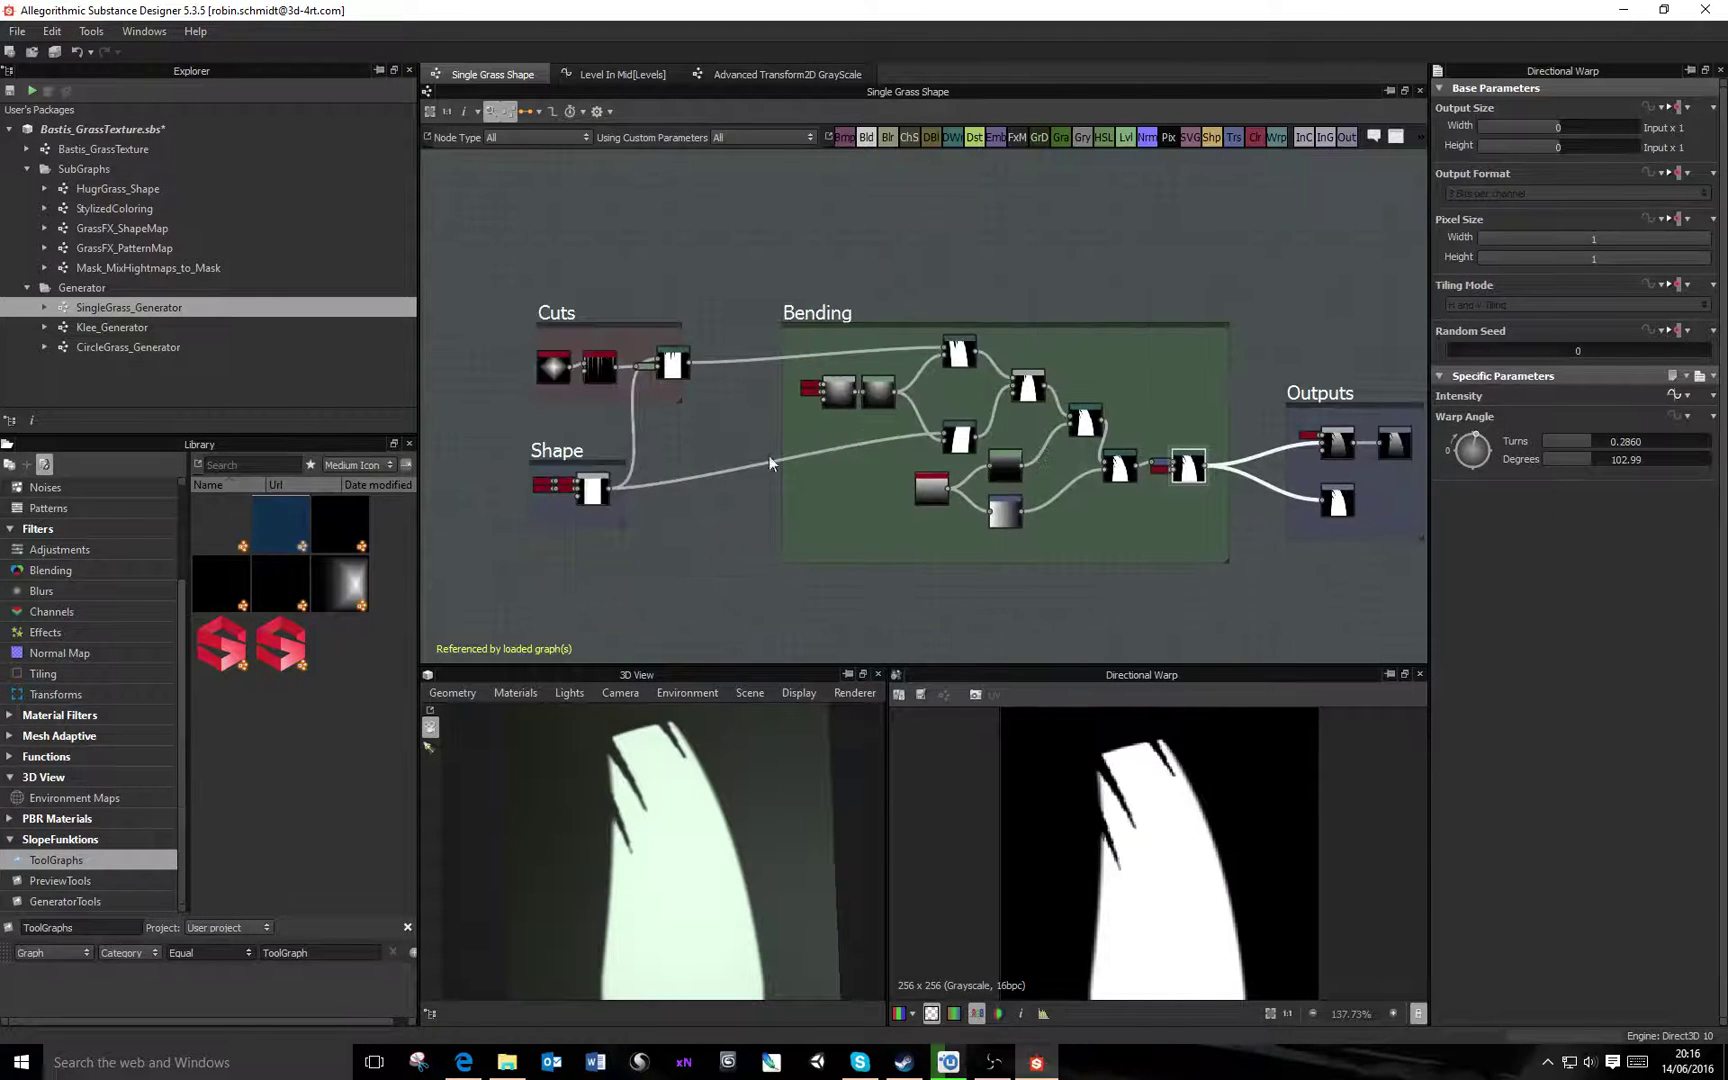
Open the Klee_Generator graph, rename it Clover_Generator and accept the update of its affected path
{"action": "scroll", "coordinate": [669, 350], "scroll_direction": "up", "scroll_amount": 4}
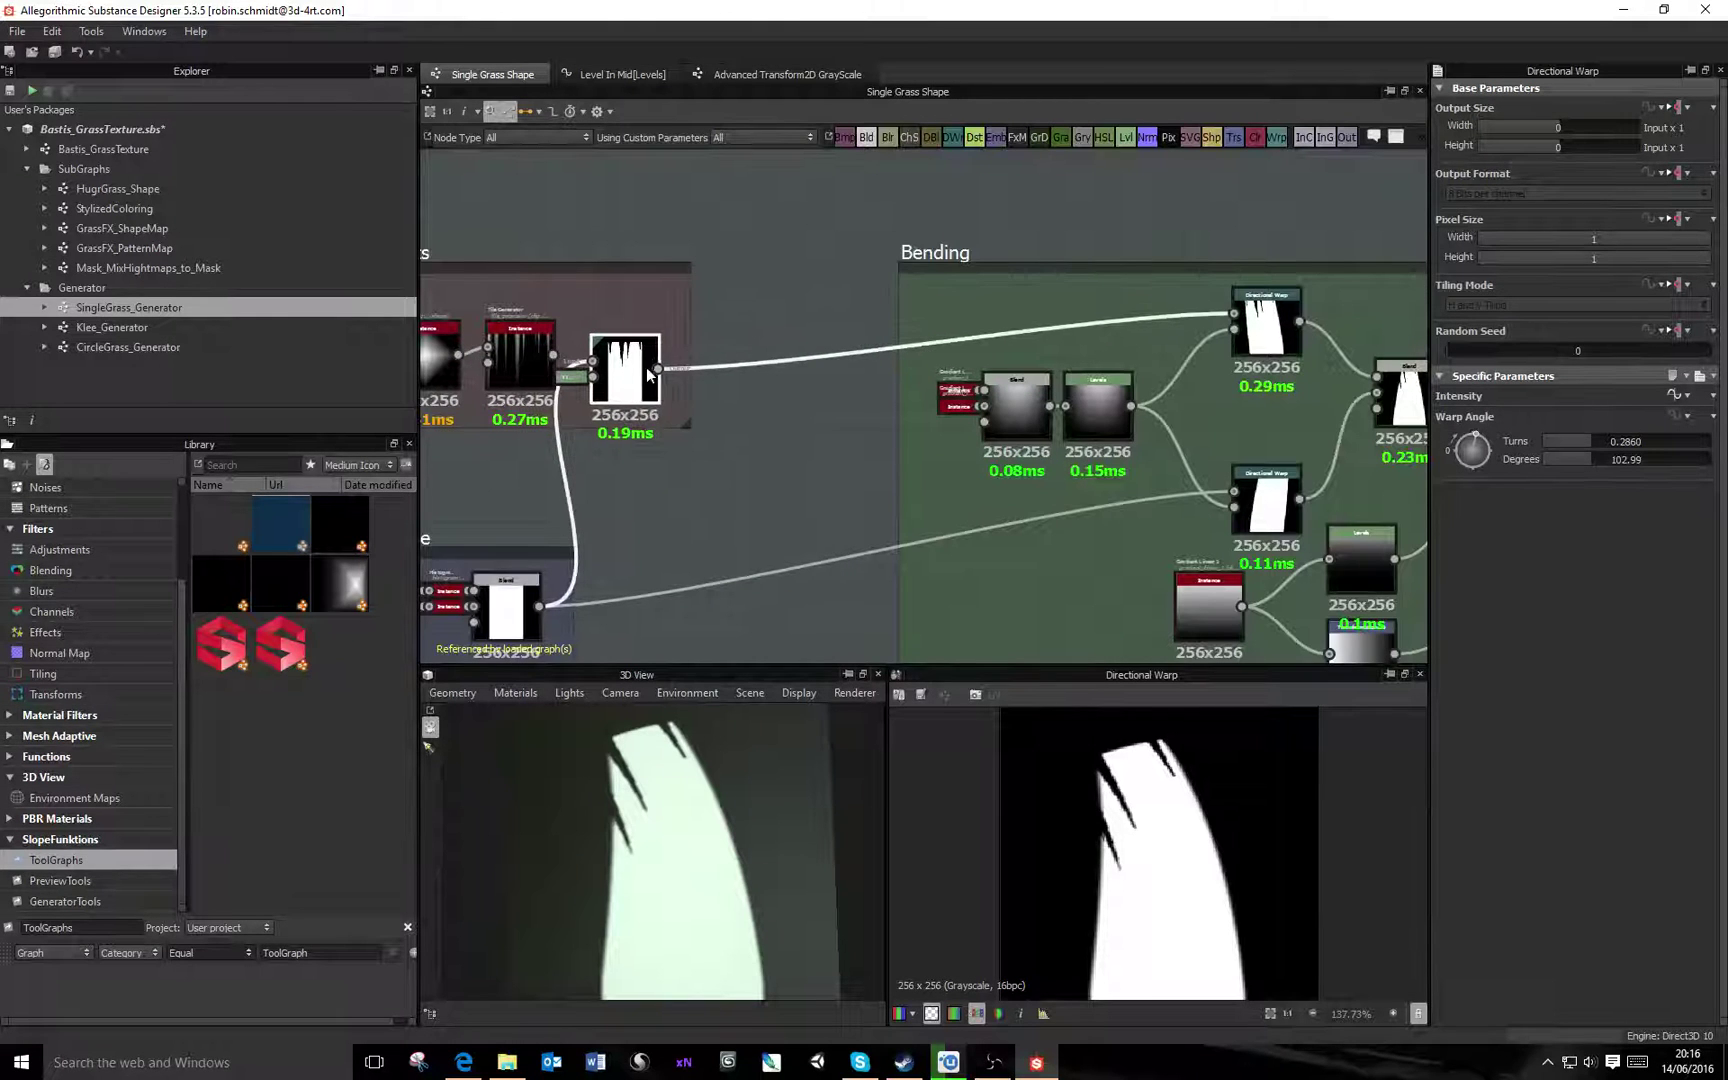
{"action": "double_click", "coordinate": [128, 326]}
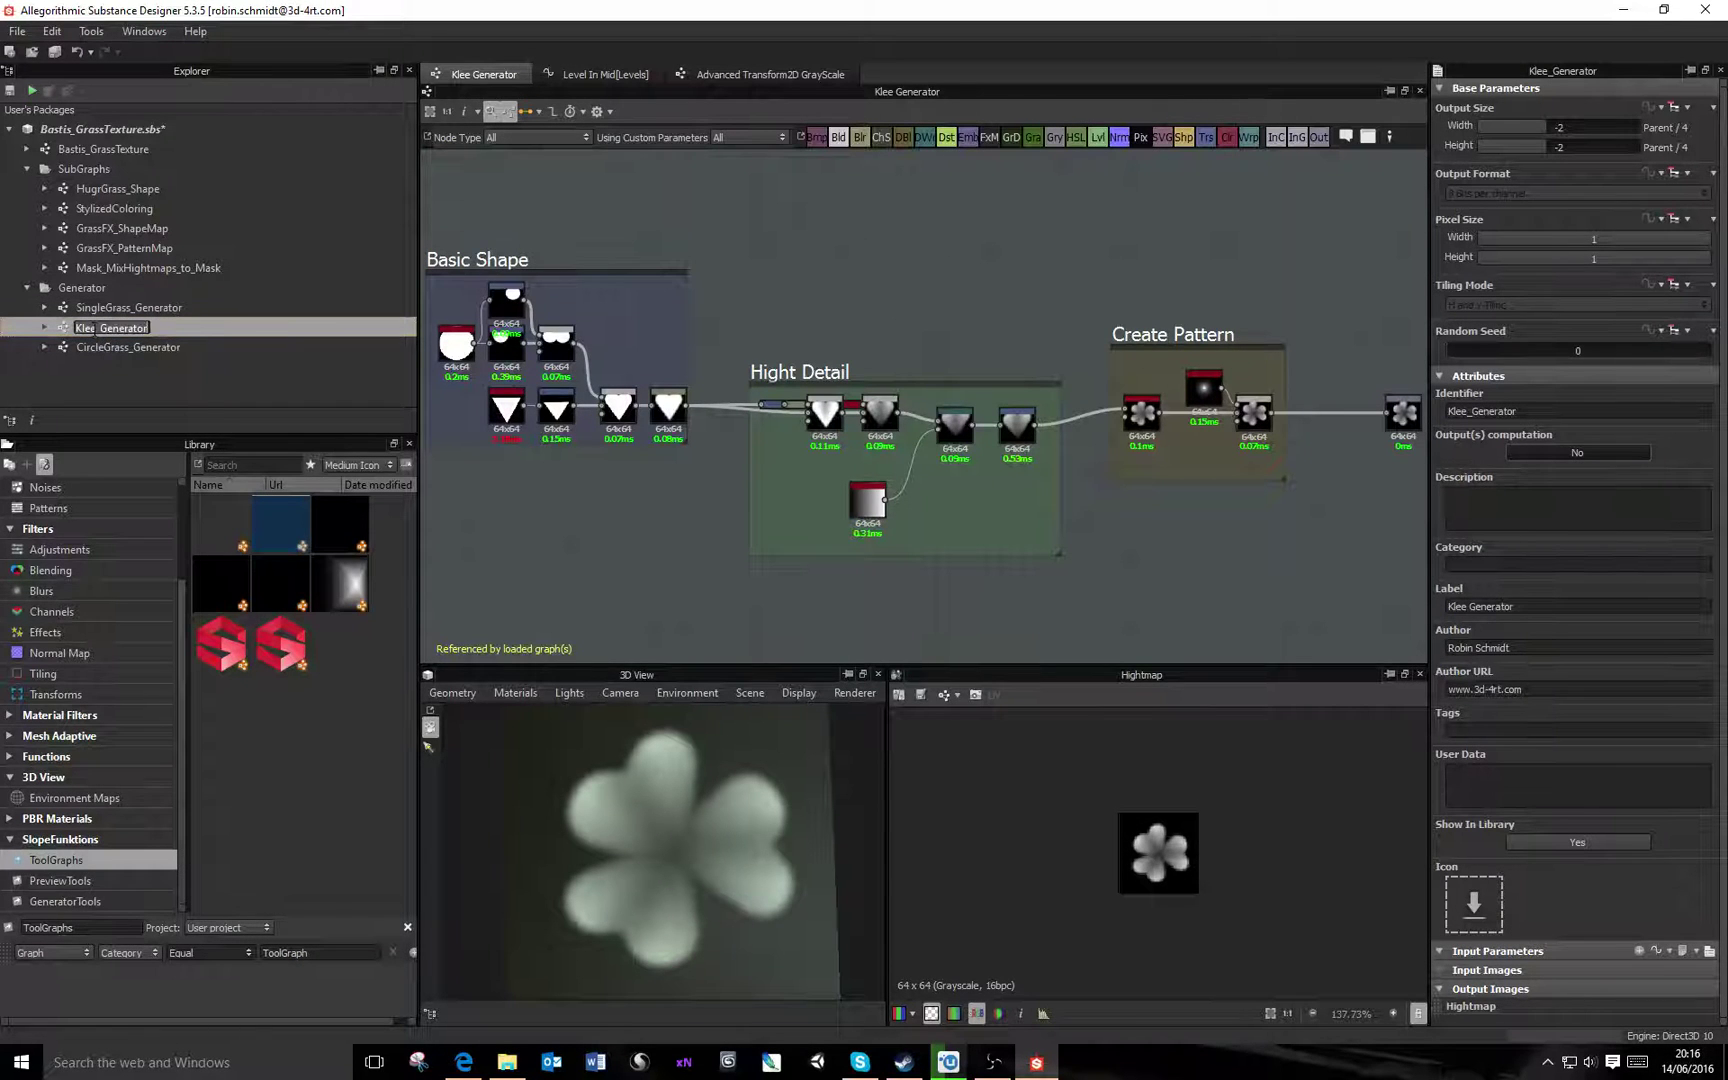
{"action": "key", "text": "BackSpace"}
{"action": "key", "text": "BackSpace"}
{"action": "key", "text": "BackSpace"}
{"action": "key", "text": "BackSpace"}
{"action": "type", "text": "Clover"}
{"action": "key", "text": "Return"}
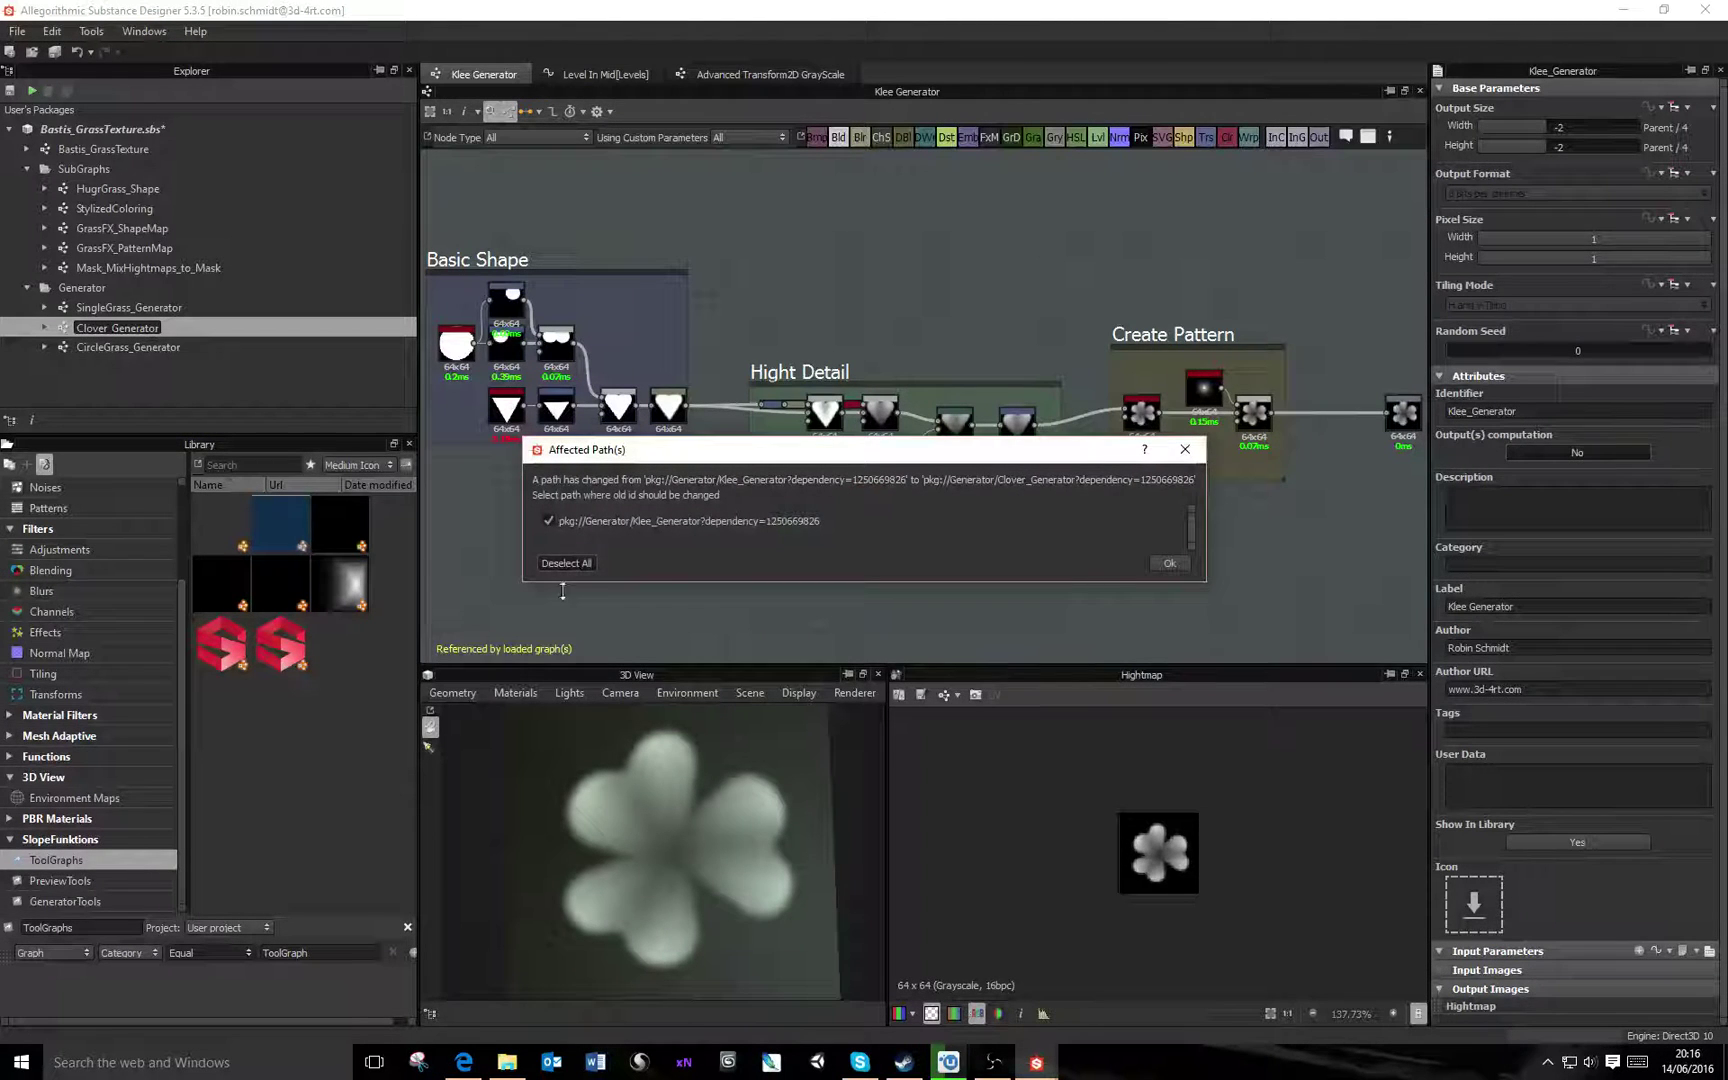
{"action": "left_click", "coordinate": [1170, 566]}
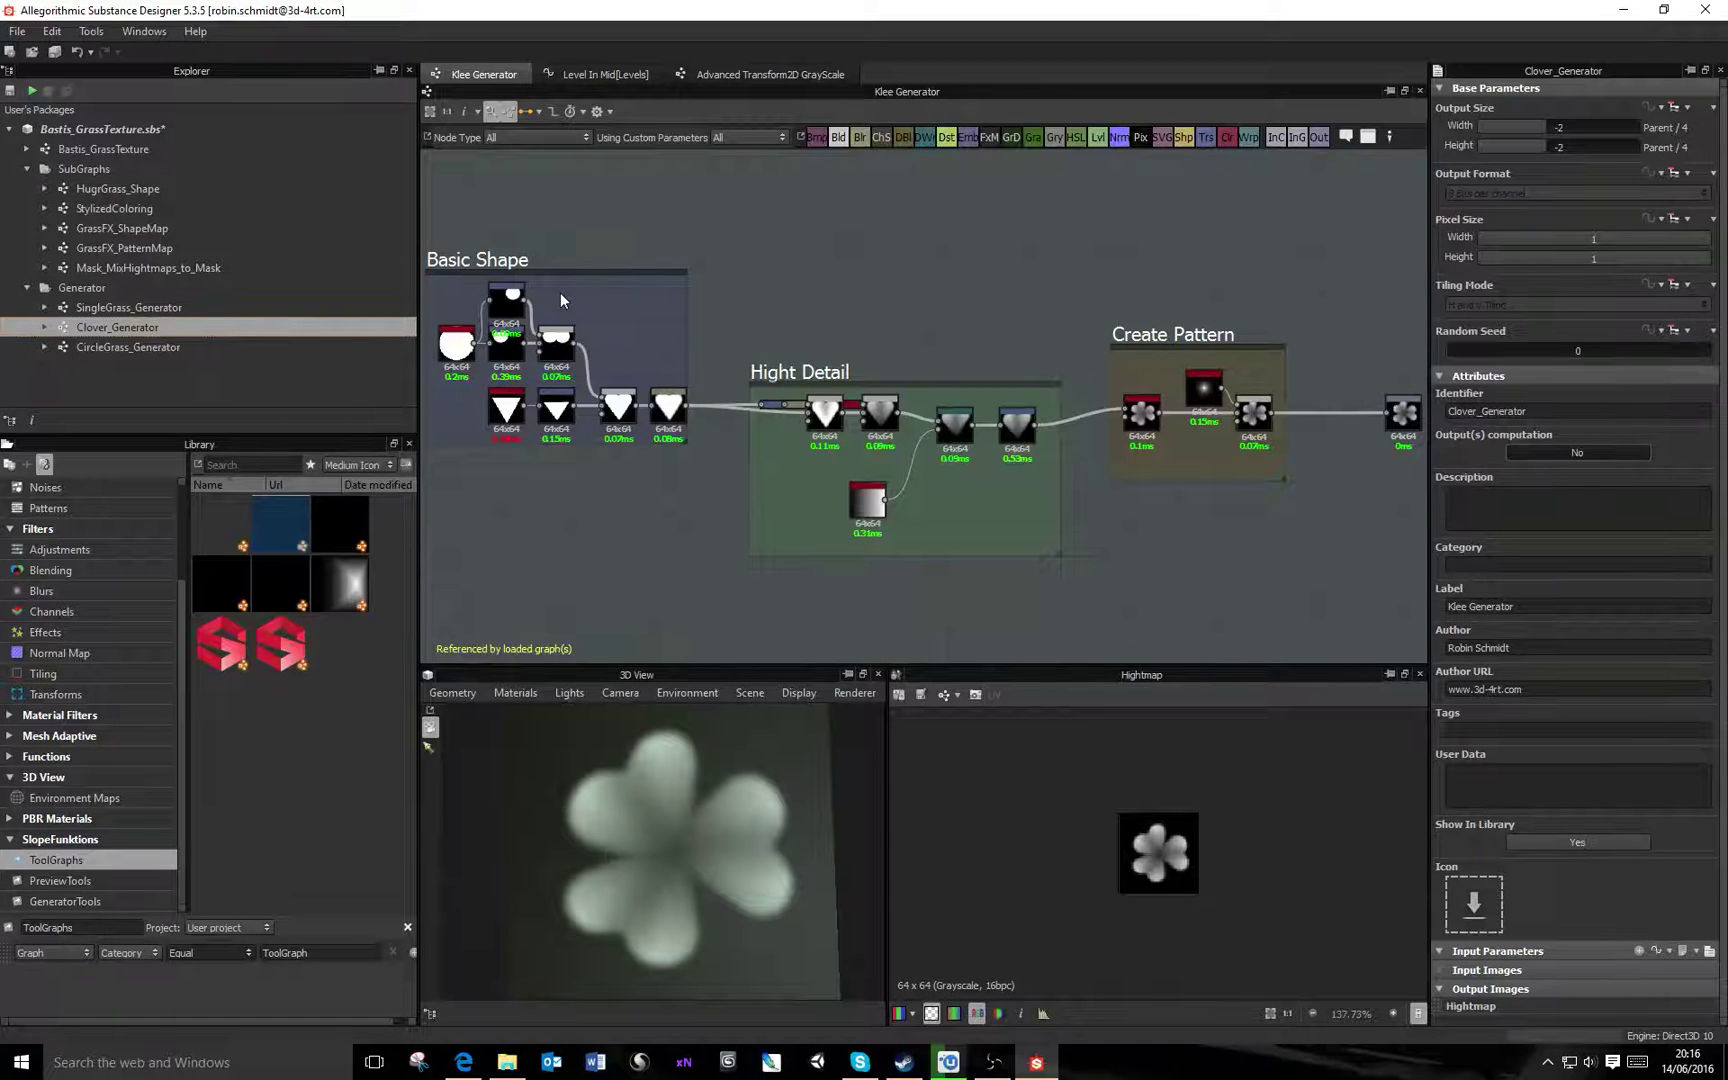
Review the clover graph's Basic Shape, Hight Detail and Create Pattern frames through to its output
{"action": "middle_click_drag", "start_coordinate": [579, 401], "coordinate": [796, 431]}
{"action": "scroll", "coordinate": [796, 431], "scroll_direction": "up", "scroll_amount": 2}
{"action": "scroll", "coordinate": [1004, 441], "scroll_direction": "down", "scroll_amount": 3}
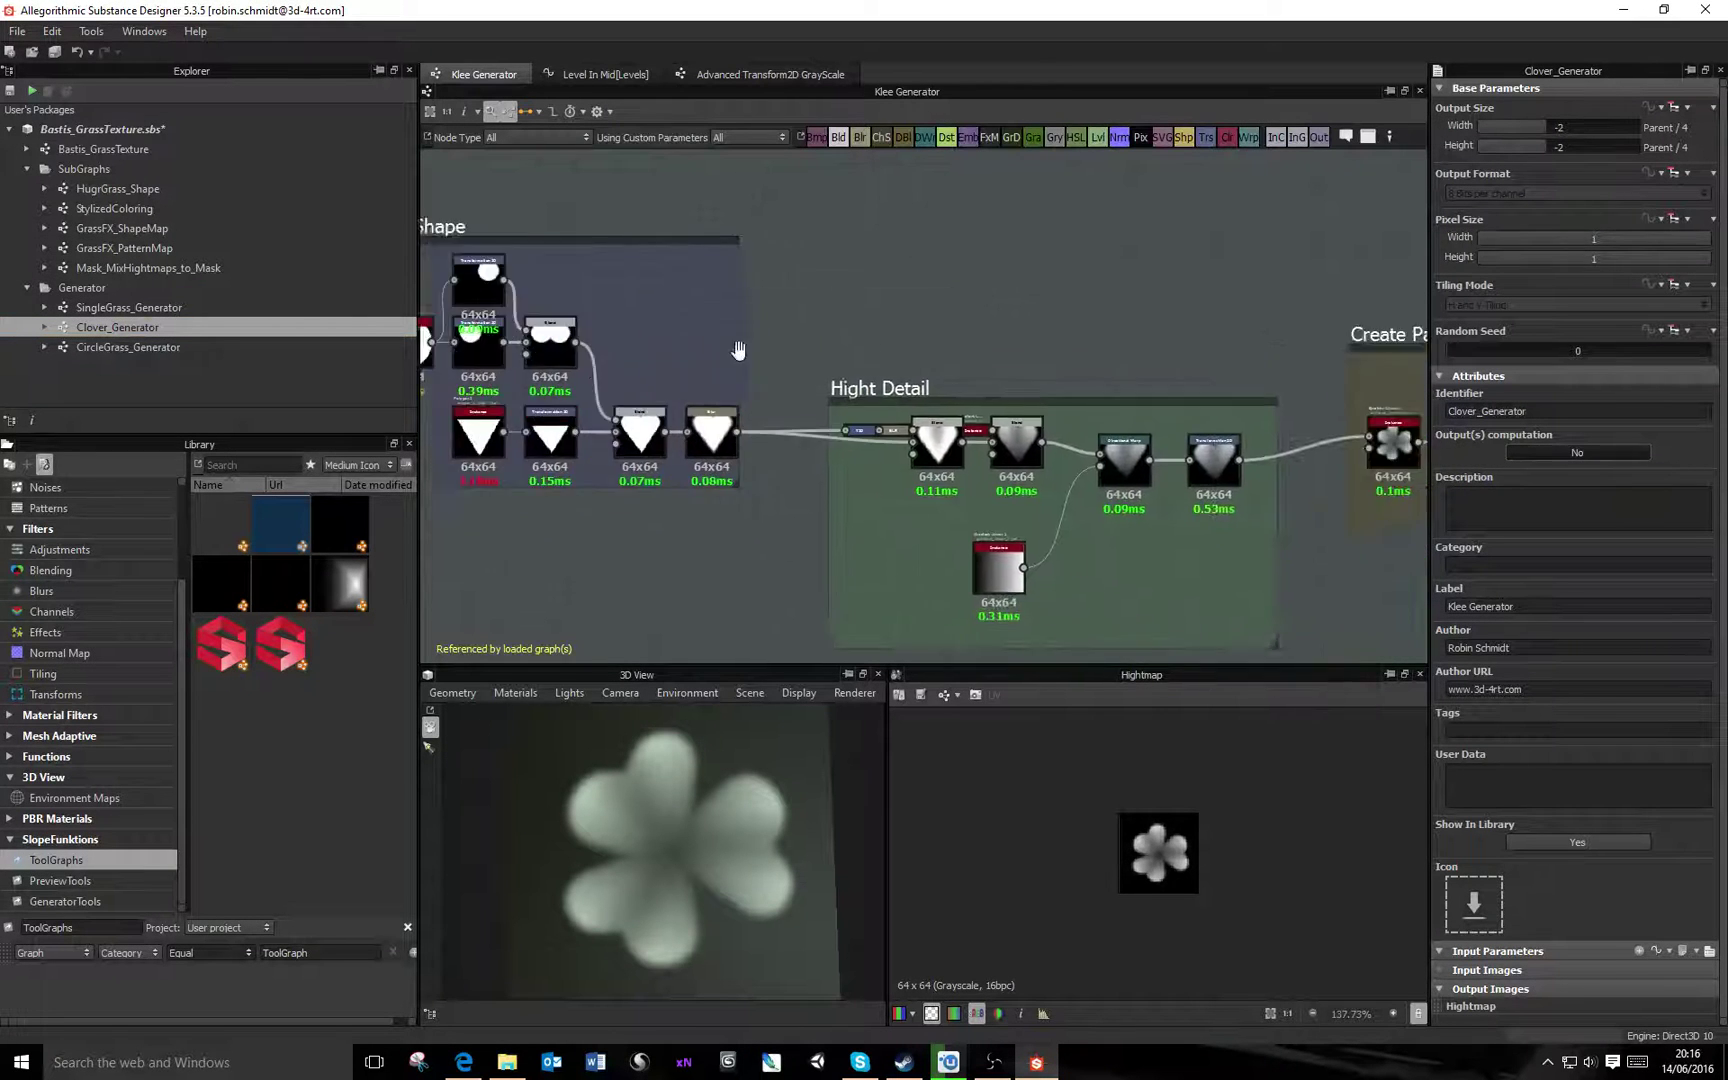
{"action": "scroll", "coordinate": [1220, 373], "scroll_direction": "down", "scroll_amount": 2}
{"action": "middle_click_drag", "start_coordinate": [1300, 444], "coordinate": [1098, 421]}
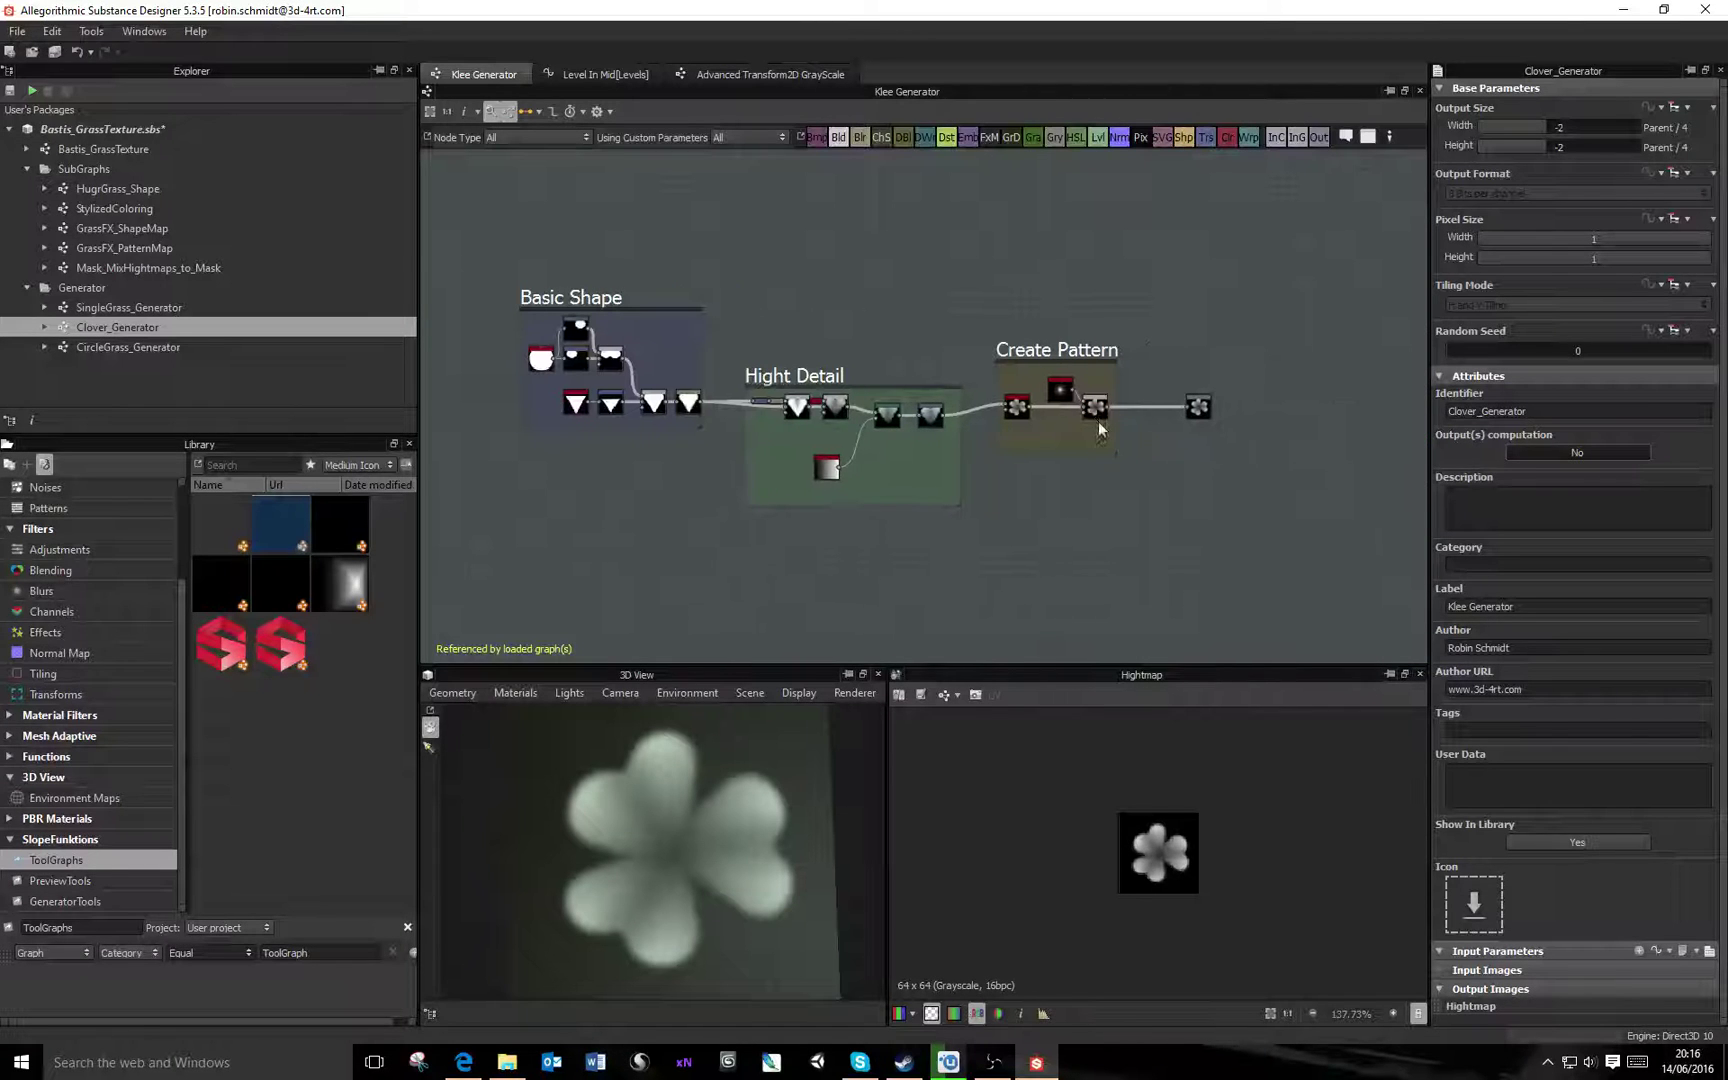
Open the CircleGrass_Generator graph and review its frames from Grass Blades to Hight Detail
{"action": "double_click", "coordinate": [144, 347]}
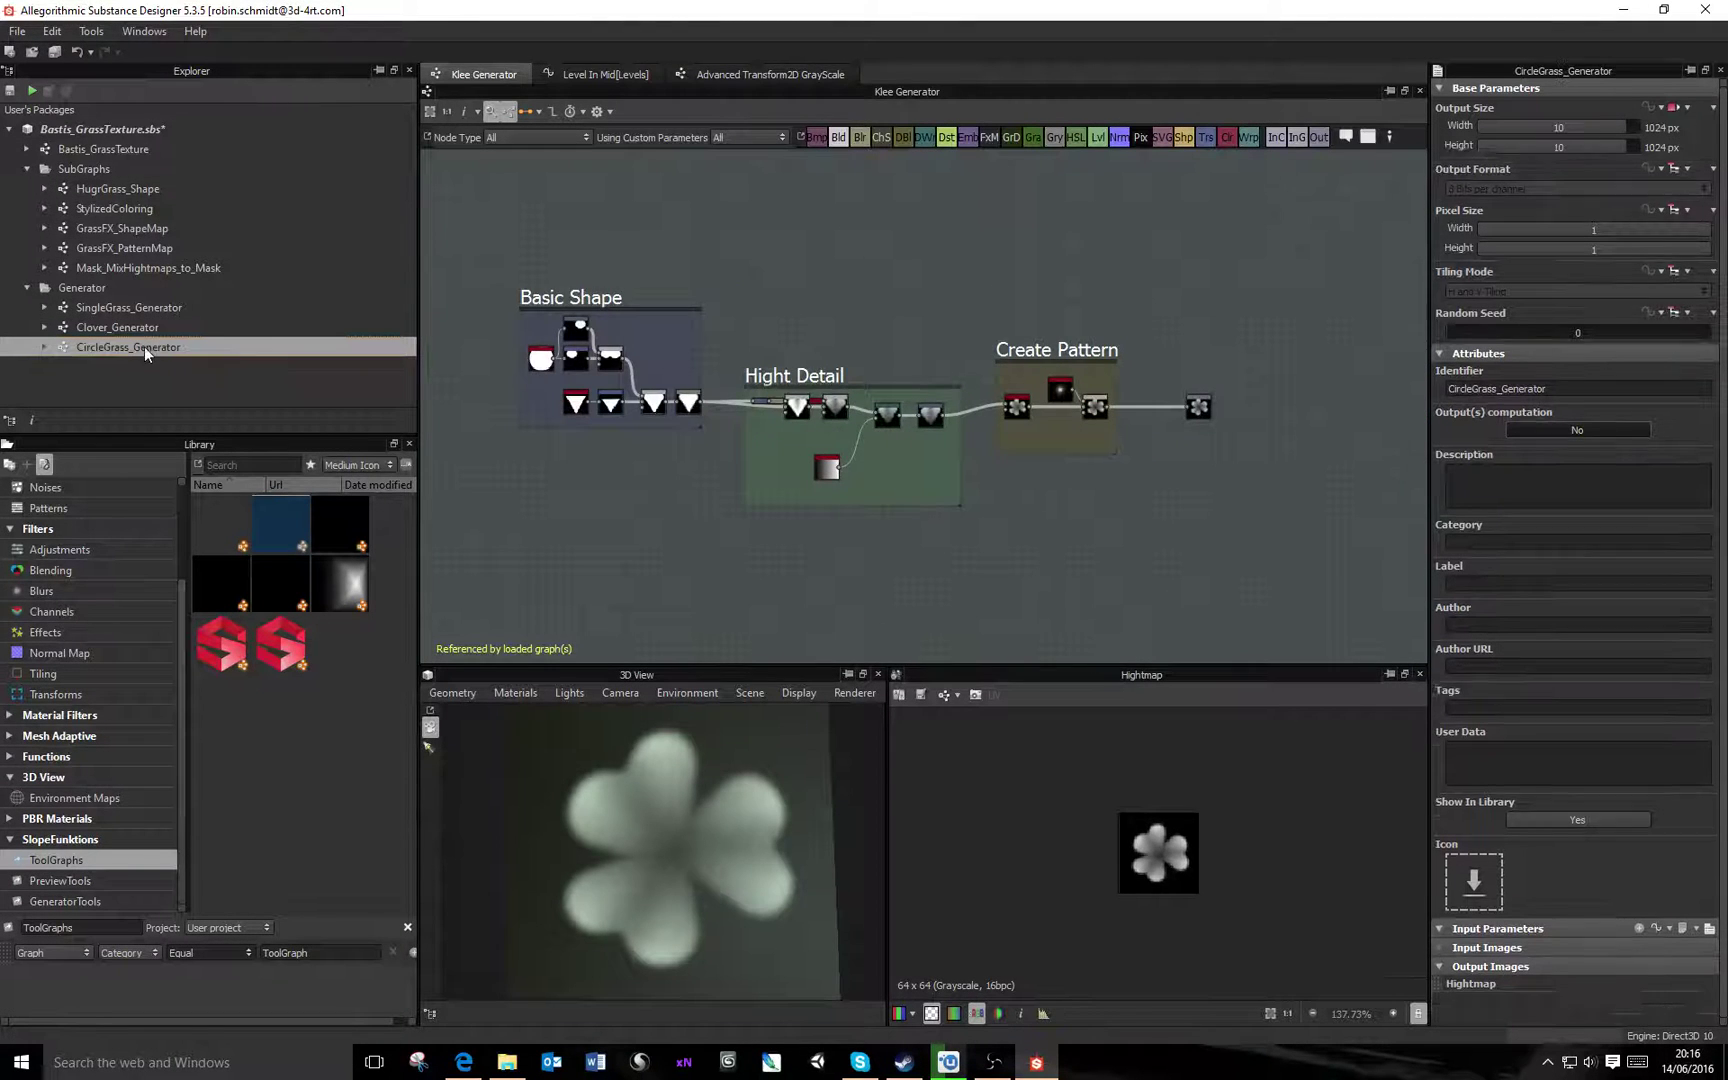
{"action": "middle_click_drag", "start_coordinate": [1078, 511], "coordinate": [1228, 551]}
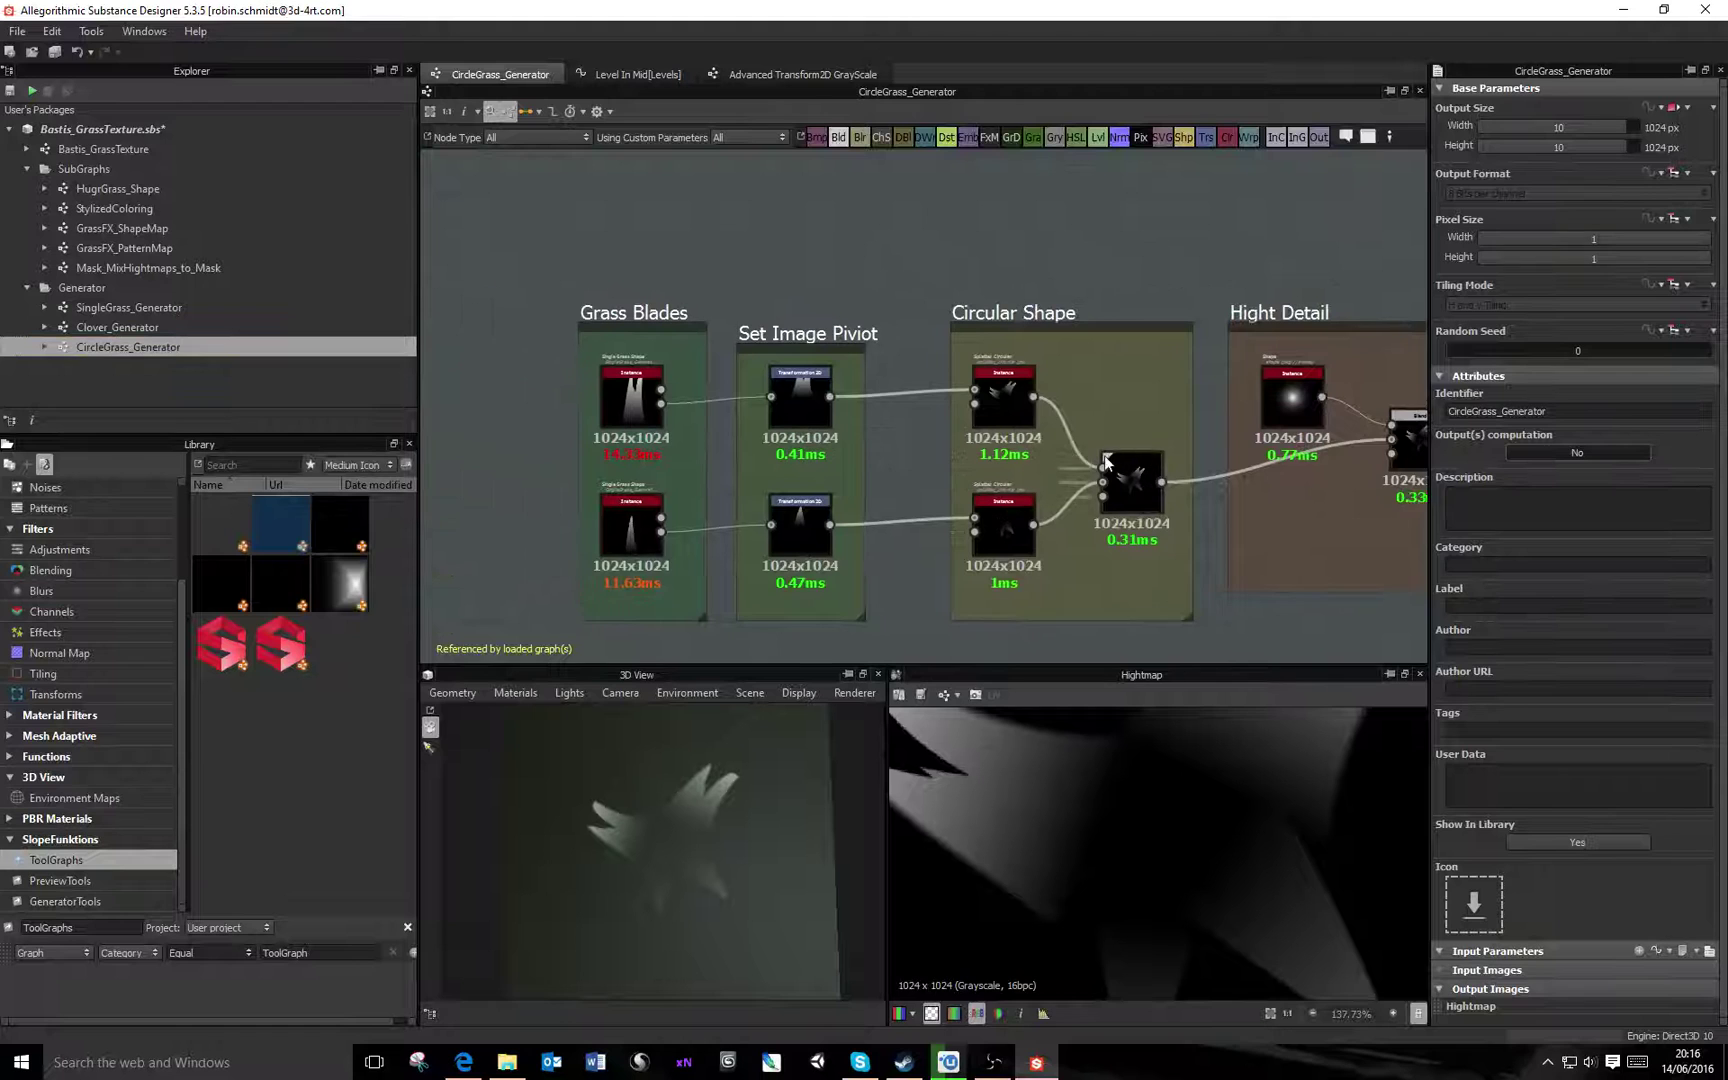
{"action": "middle_click_drag", "start_coordinate": [1111, 460], "coordinate": [1004, 444]}
{"action": "middle_click_drag", "start_coordinate": [1239, 451], "coordinate": [1015, 424]}
{"action": "middle_click_drag", "start_coordinate": [887, 393], "coordinate": [1092, 463]}
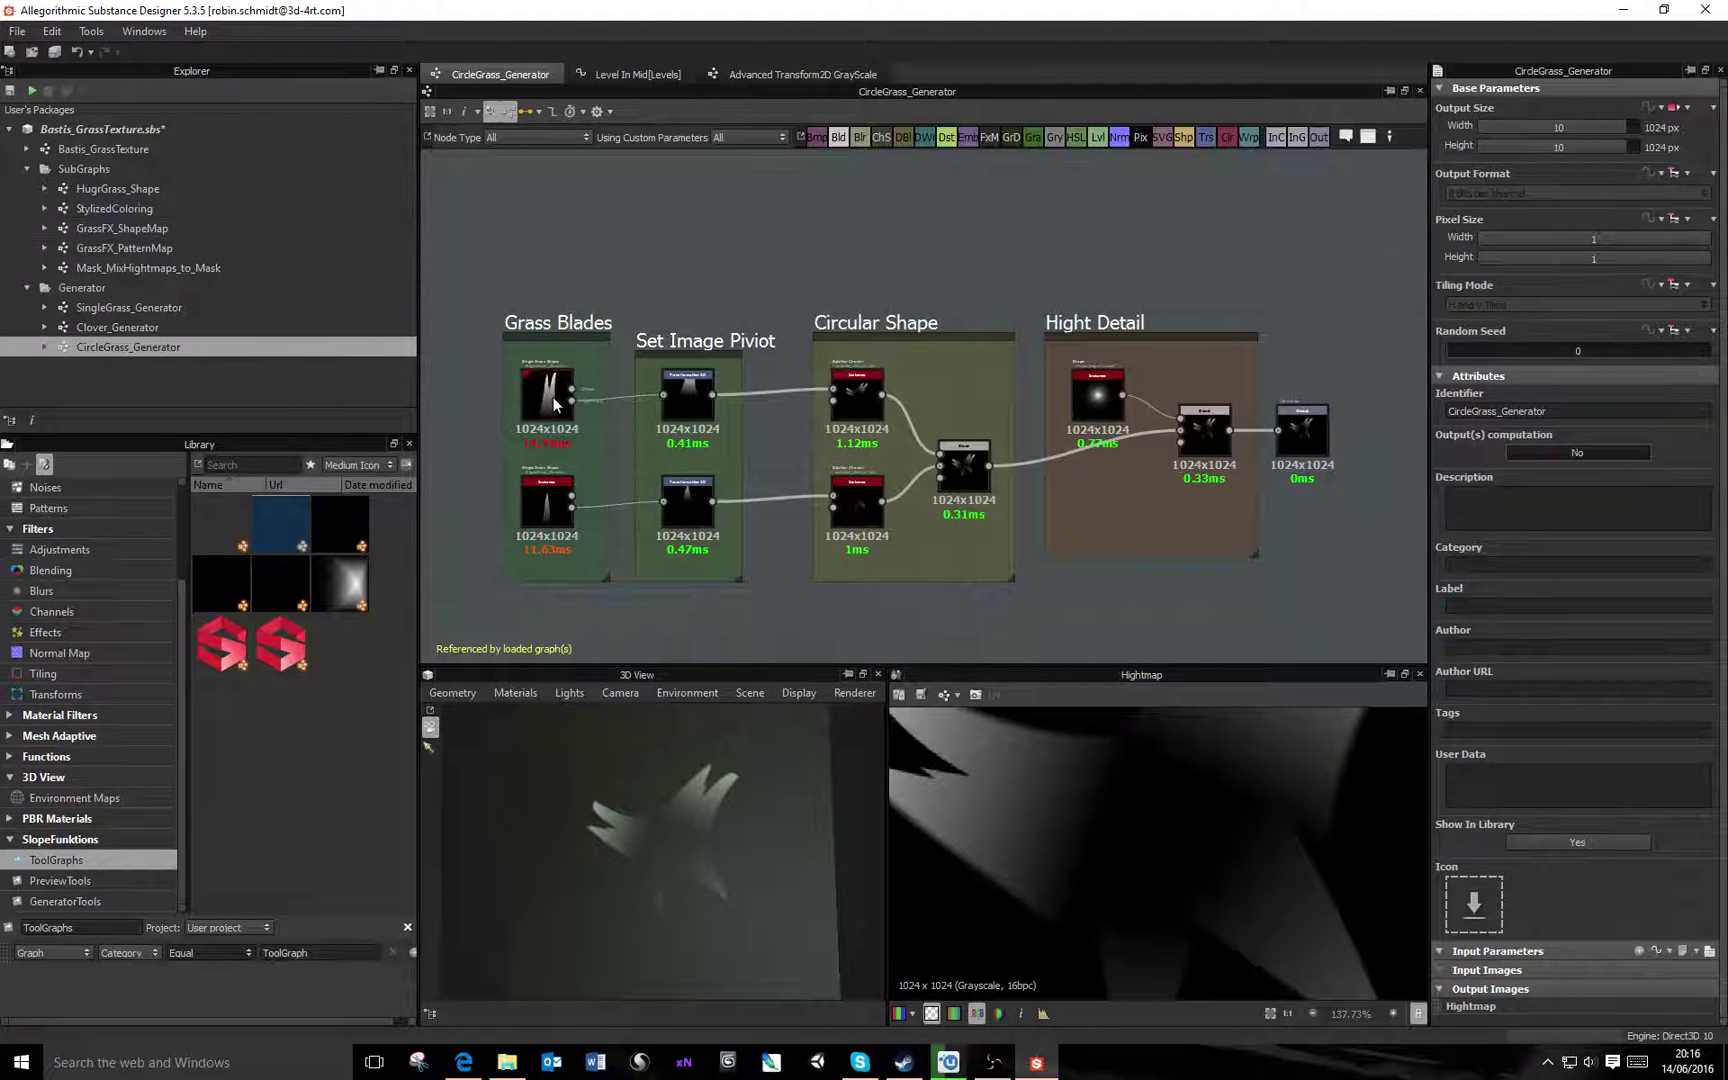
{"action": "scroll", "coordinate": [557, 412], "scroll_direction": "up", "scroll_amount": 2}
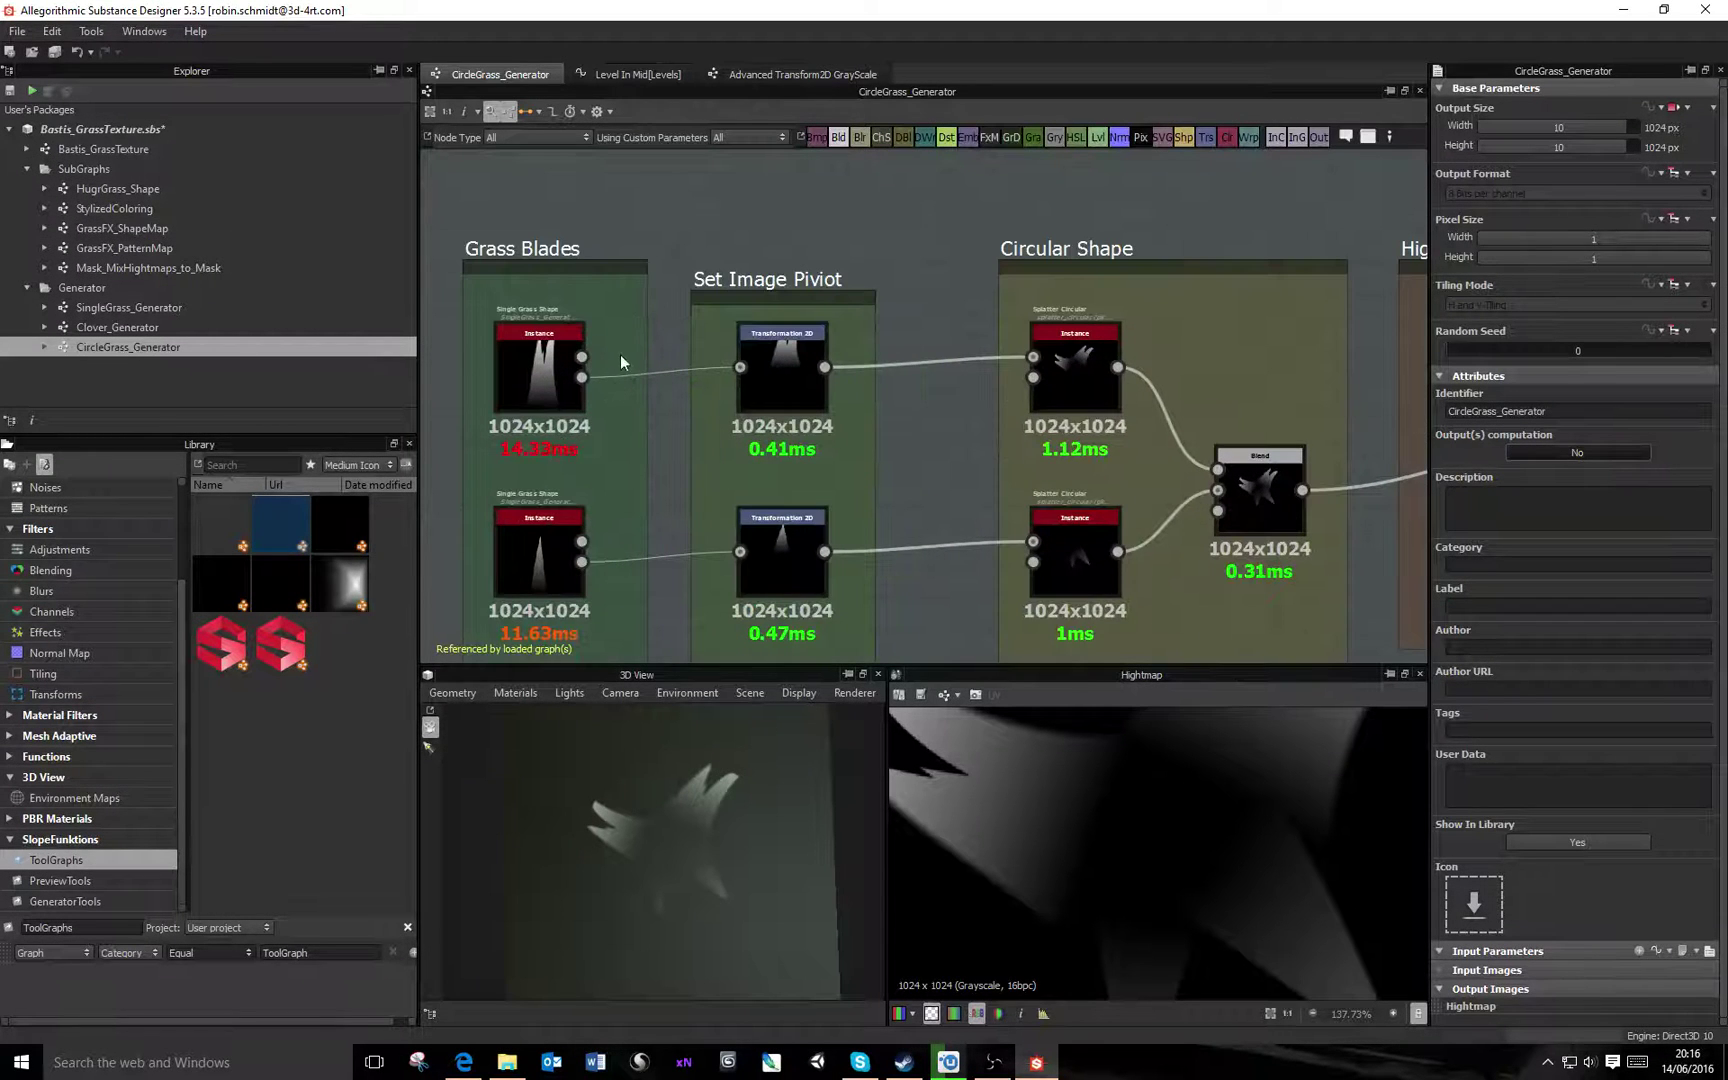
Compare both Single Grass Shape instances in the Grass Blades frame and preview the upper Transformation 2D that sets the pivot
{"action": "left_click", "coordinate": [558, 377]}
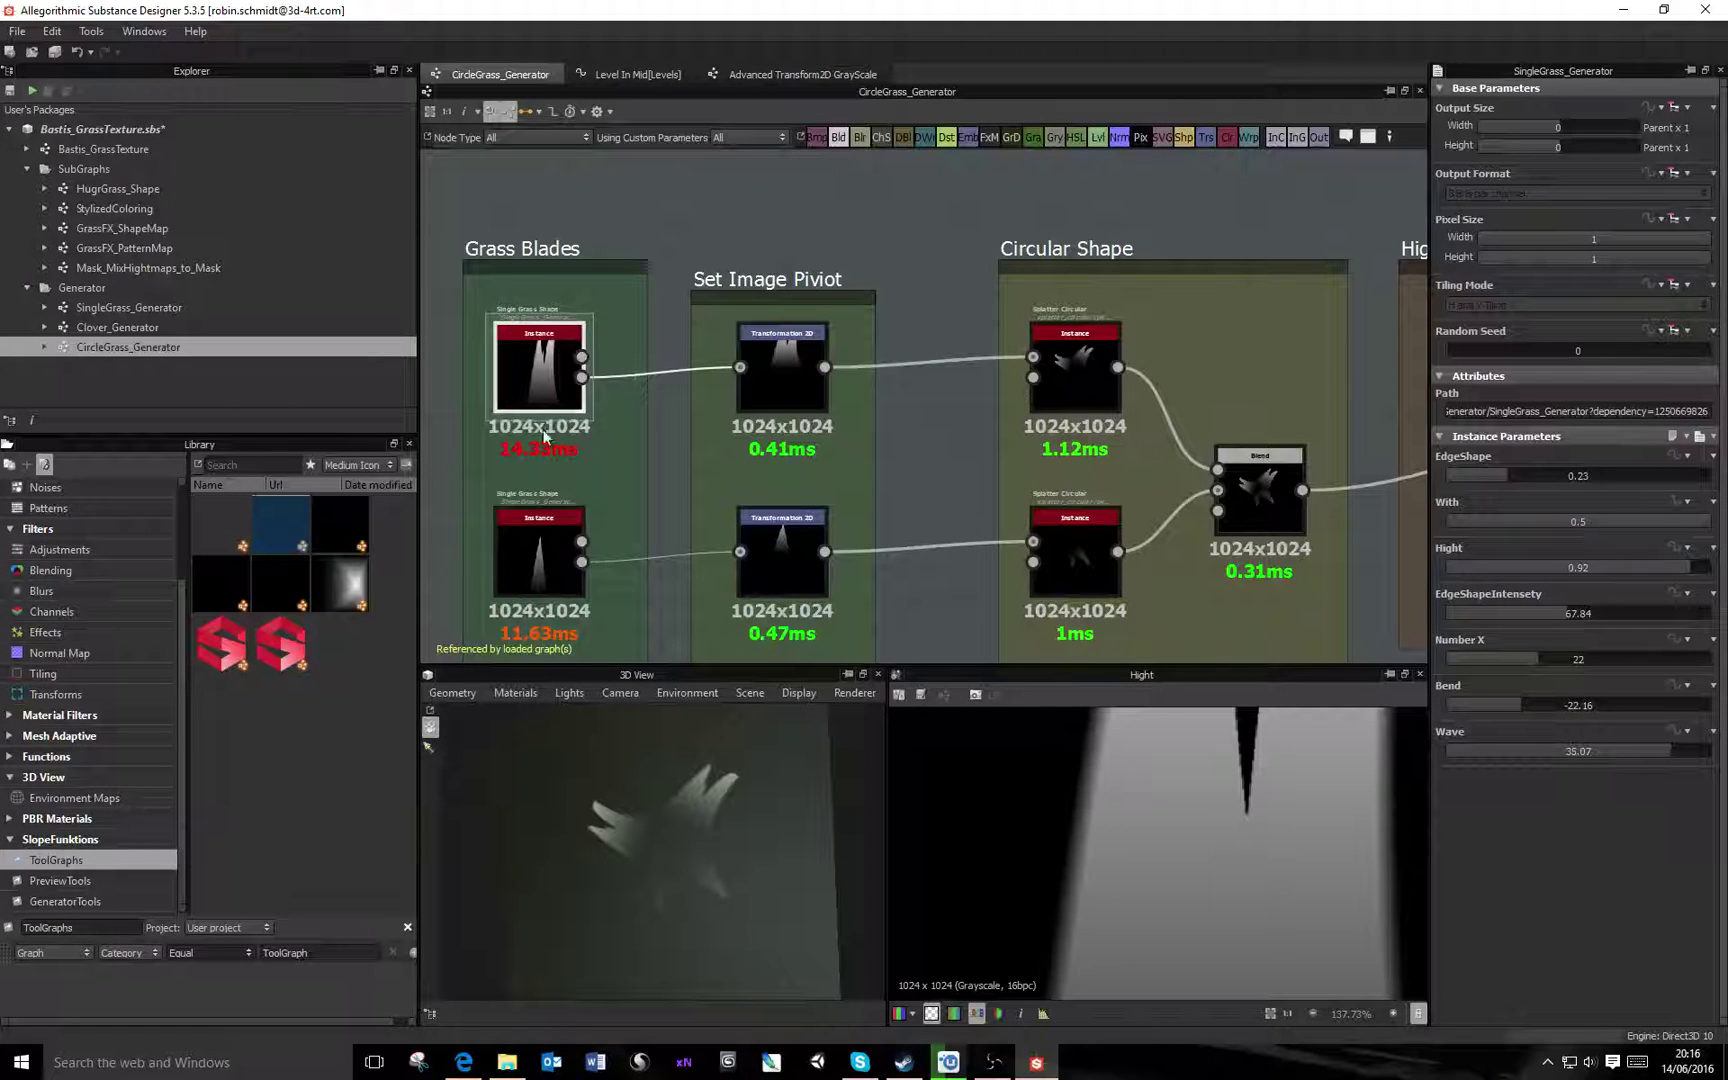
{"action": "left_click_drag", "start_coordinate": [537, 547], "coordinate": [550, 547]}
{"action": "left_click", "coordinate": [510, 332]}
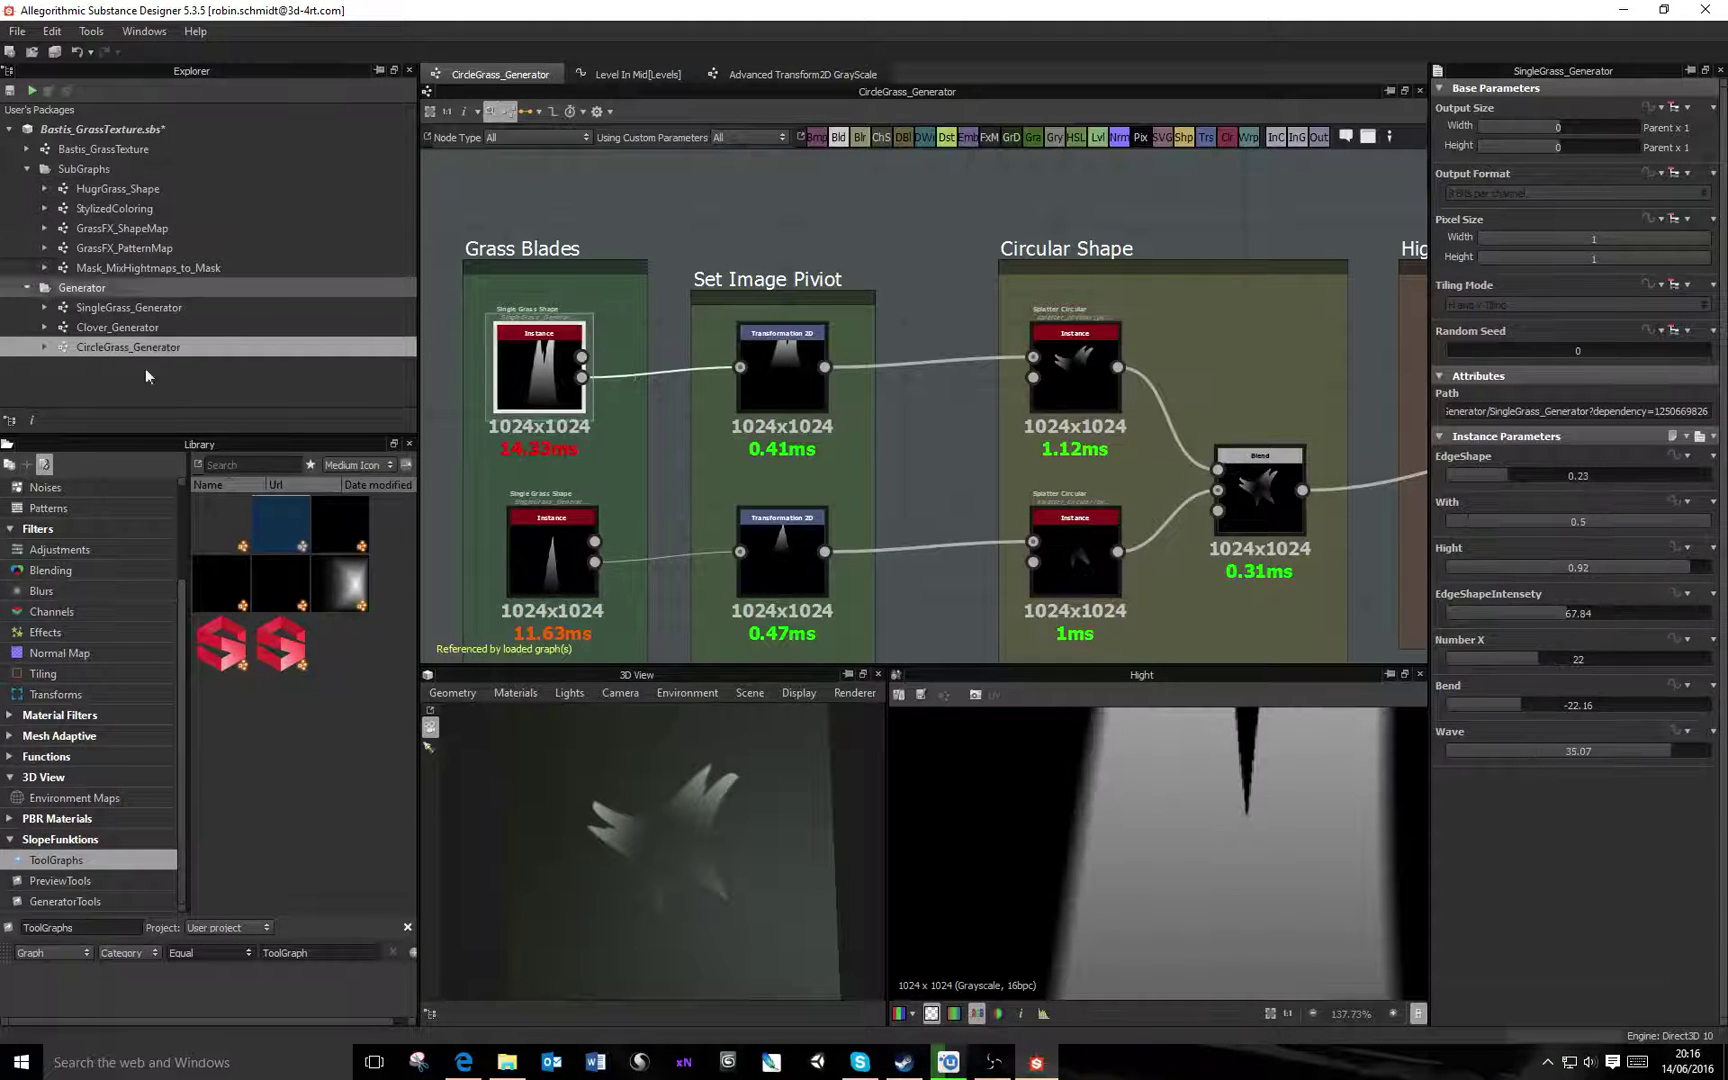
{"action": "left_click", "coordinate": [563, 544]}
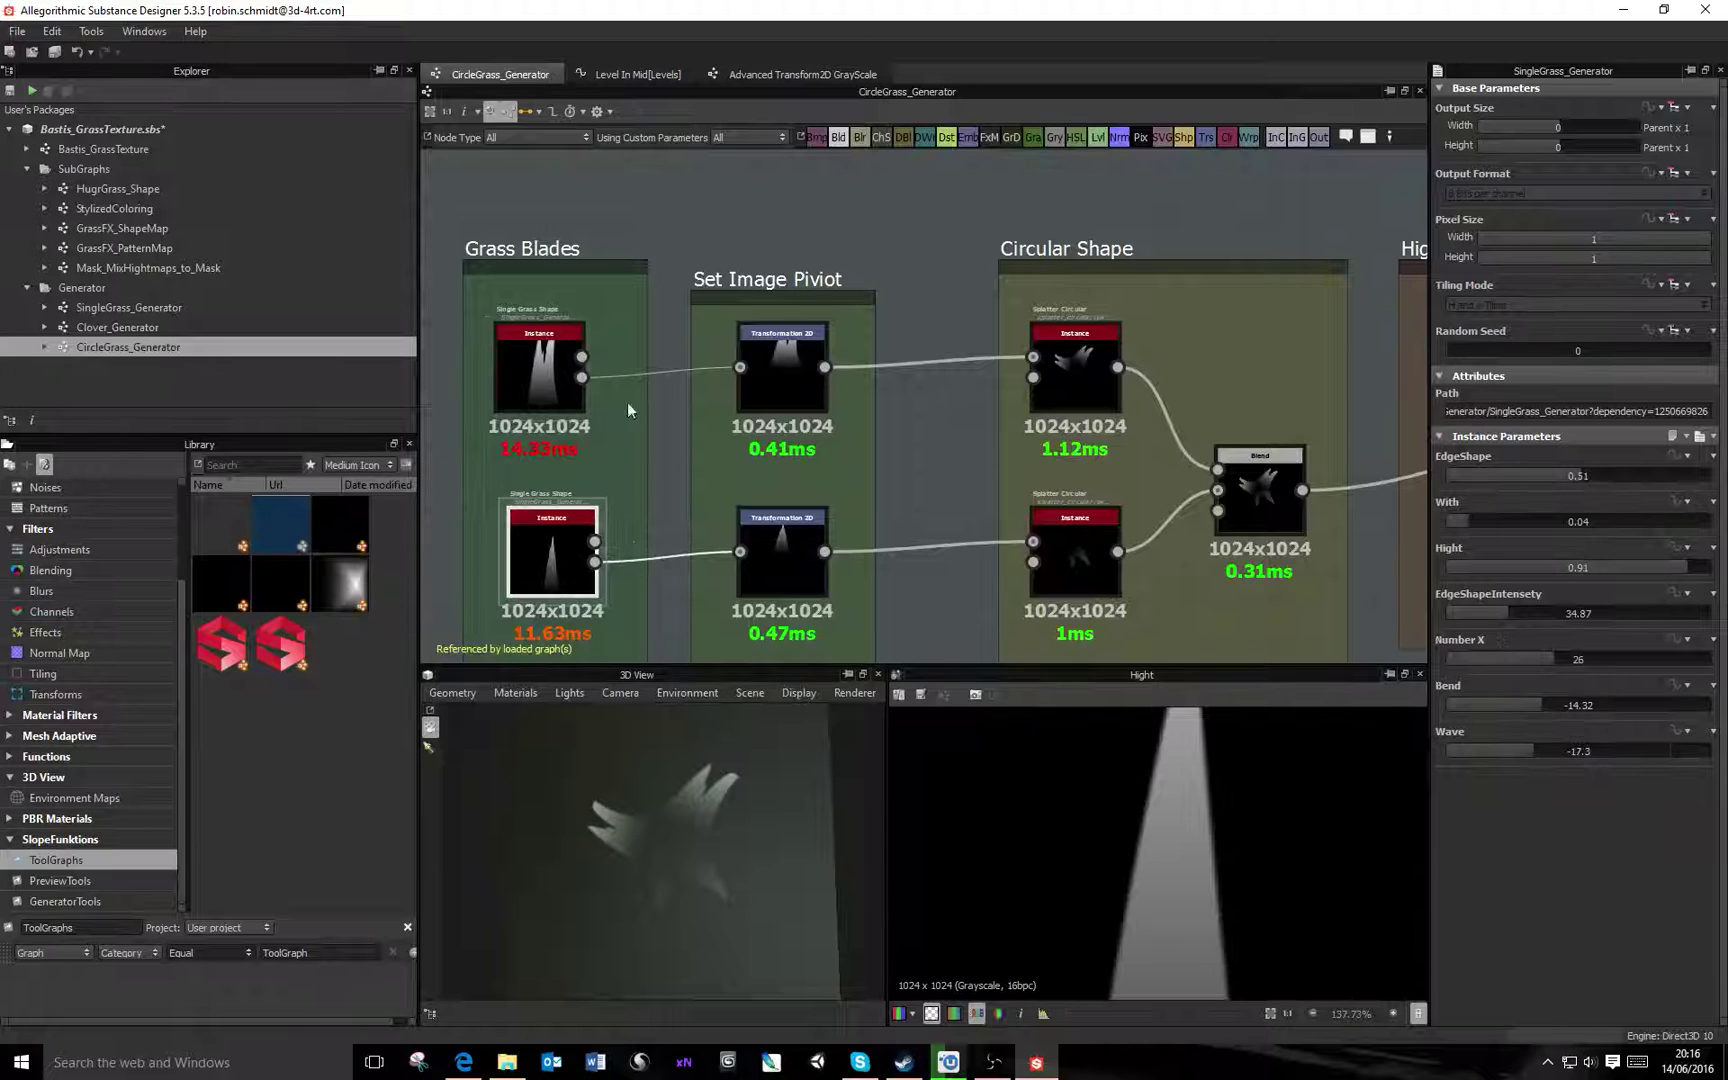
{"action": "left_click", "coordinate": [525, 377]}
{"action": "scroll", "coordinate": [1207, 818], "scroll_direction": "down", "scroll_amount": 5}
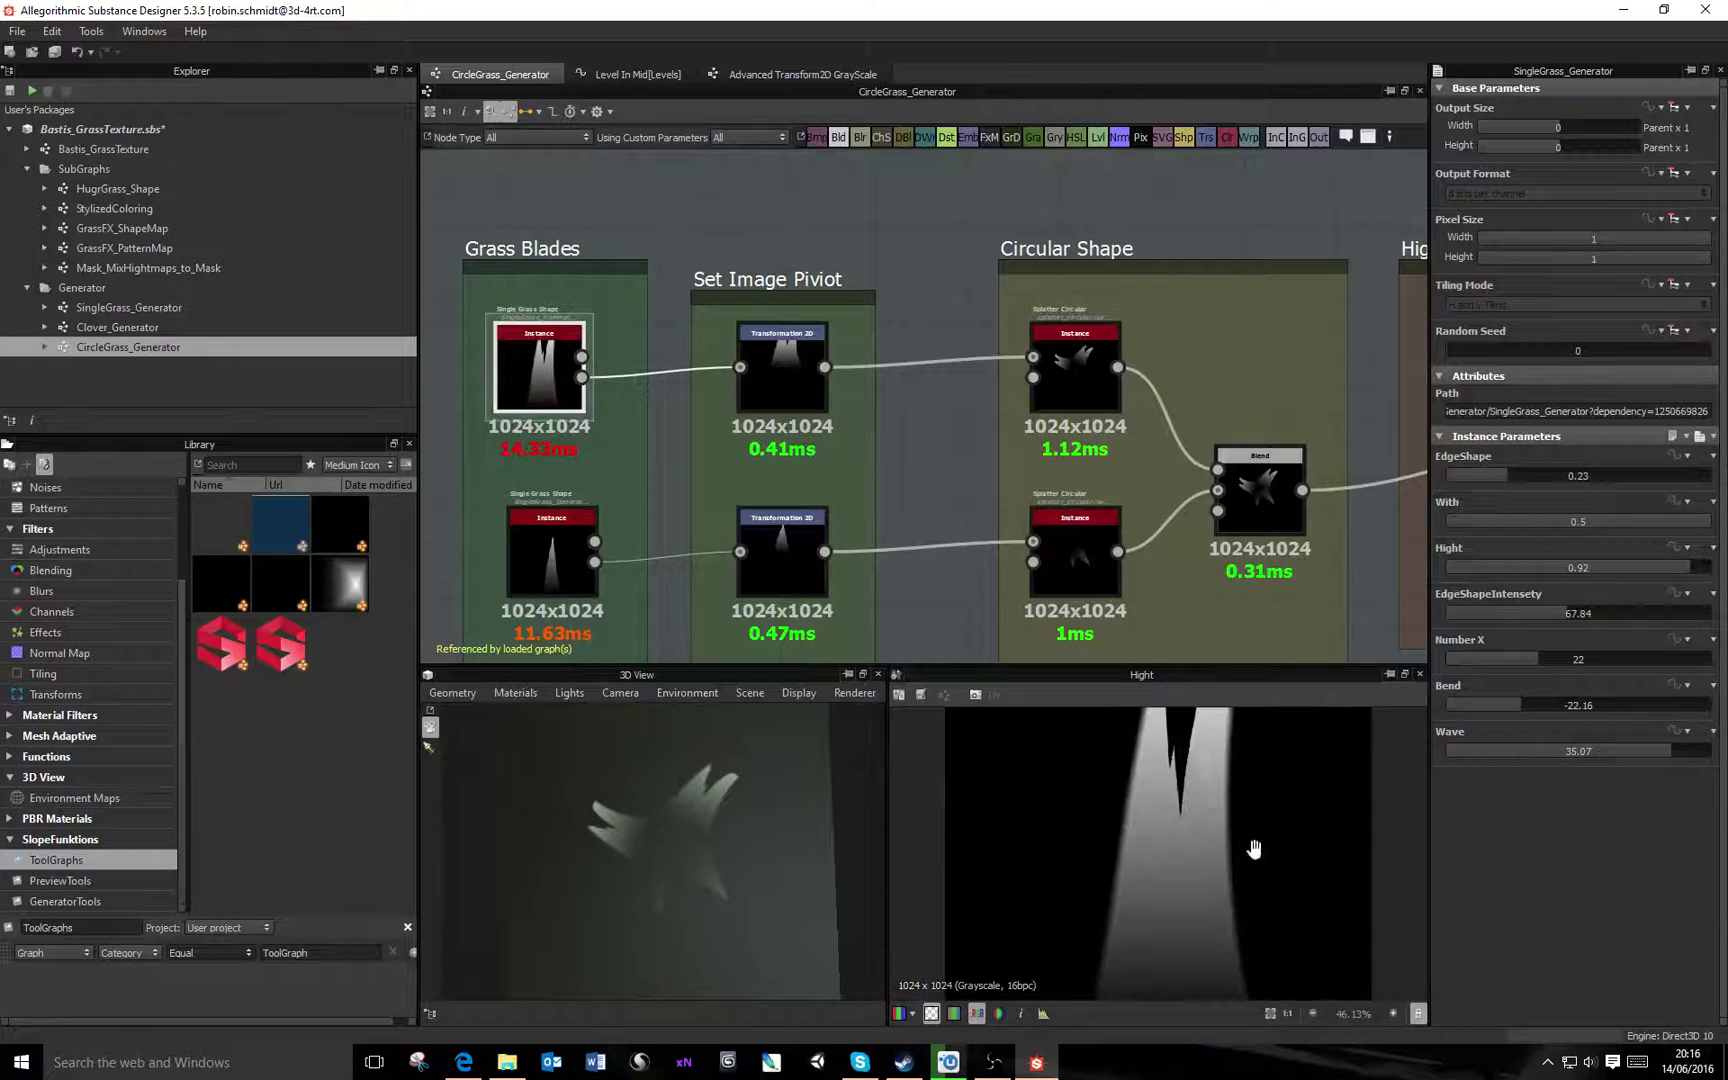
{"action": "scroll", "coordinate": [1170, 873], "scroll_direction": "down", "scroll_amount": 2}
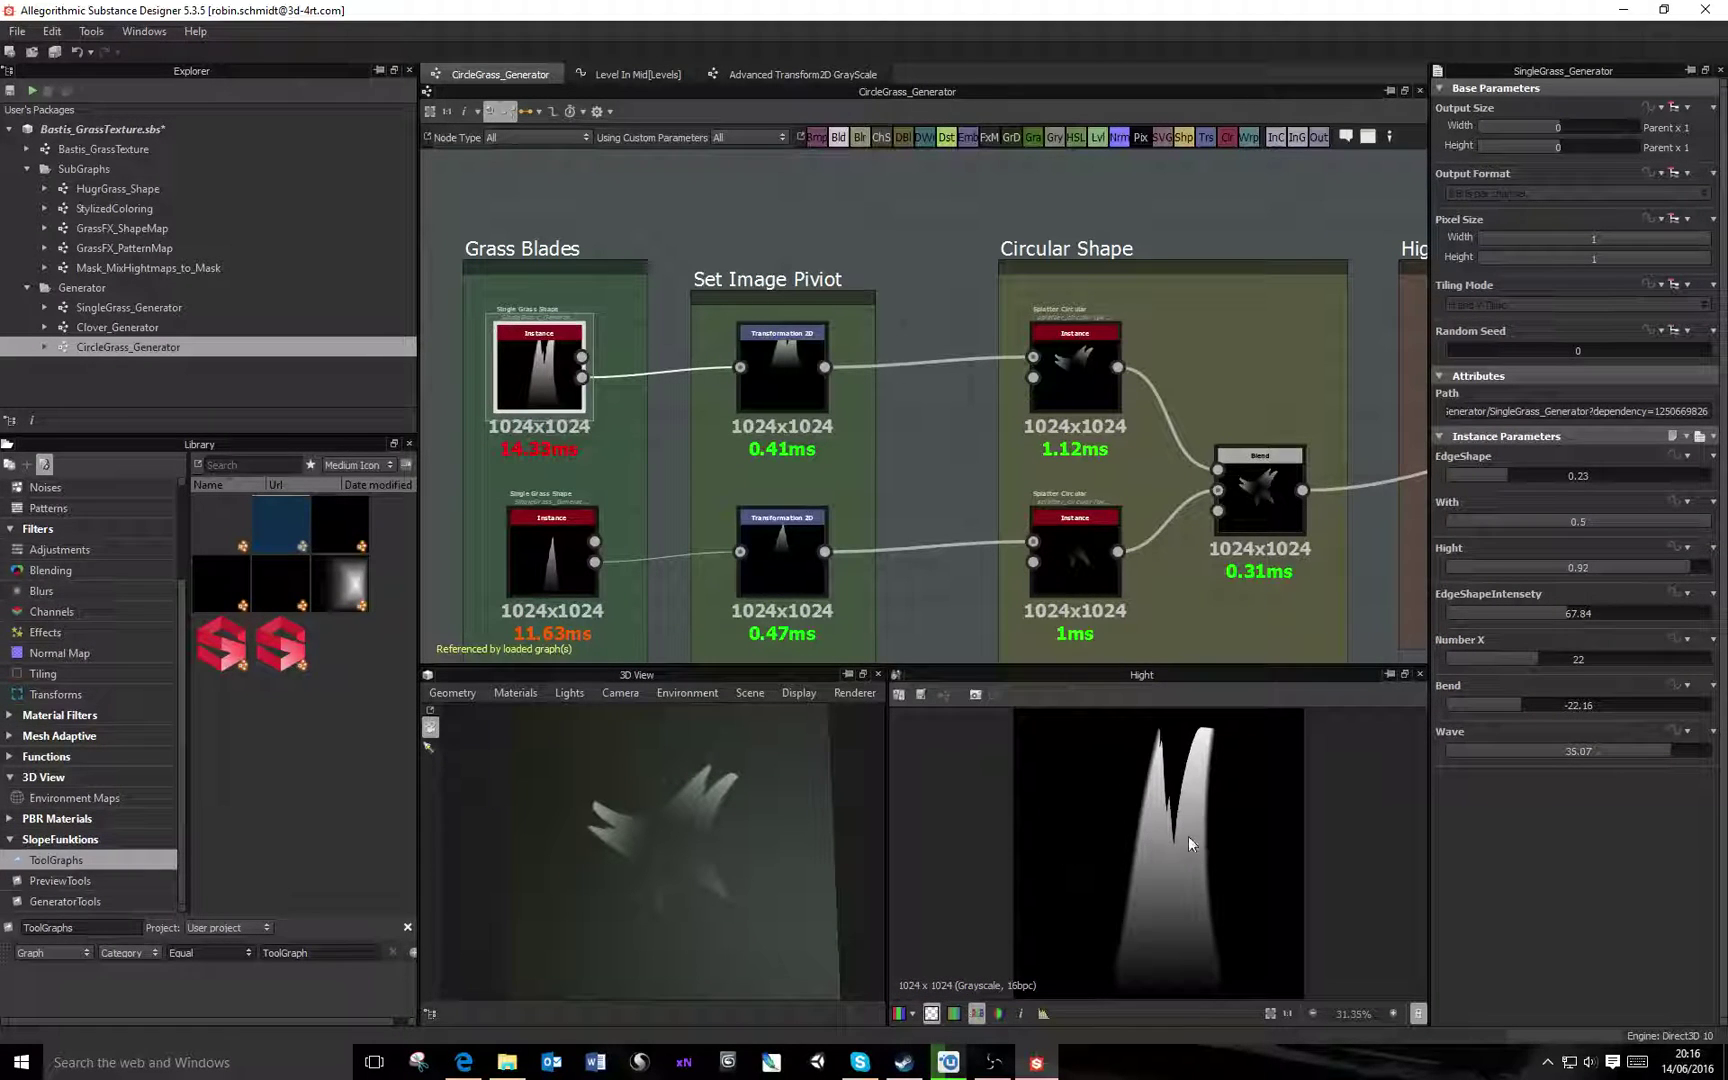
{"action": "left_click", "coordinate": [522, 540]}
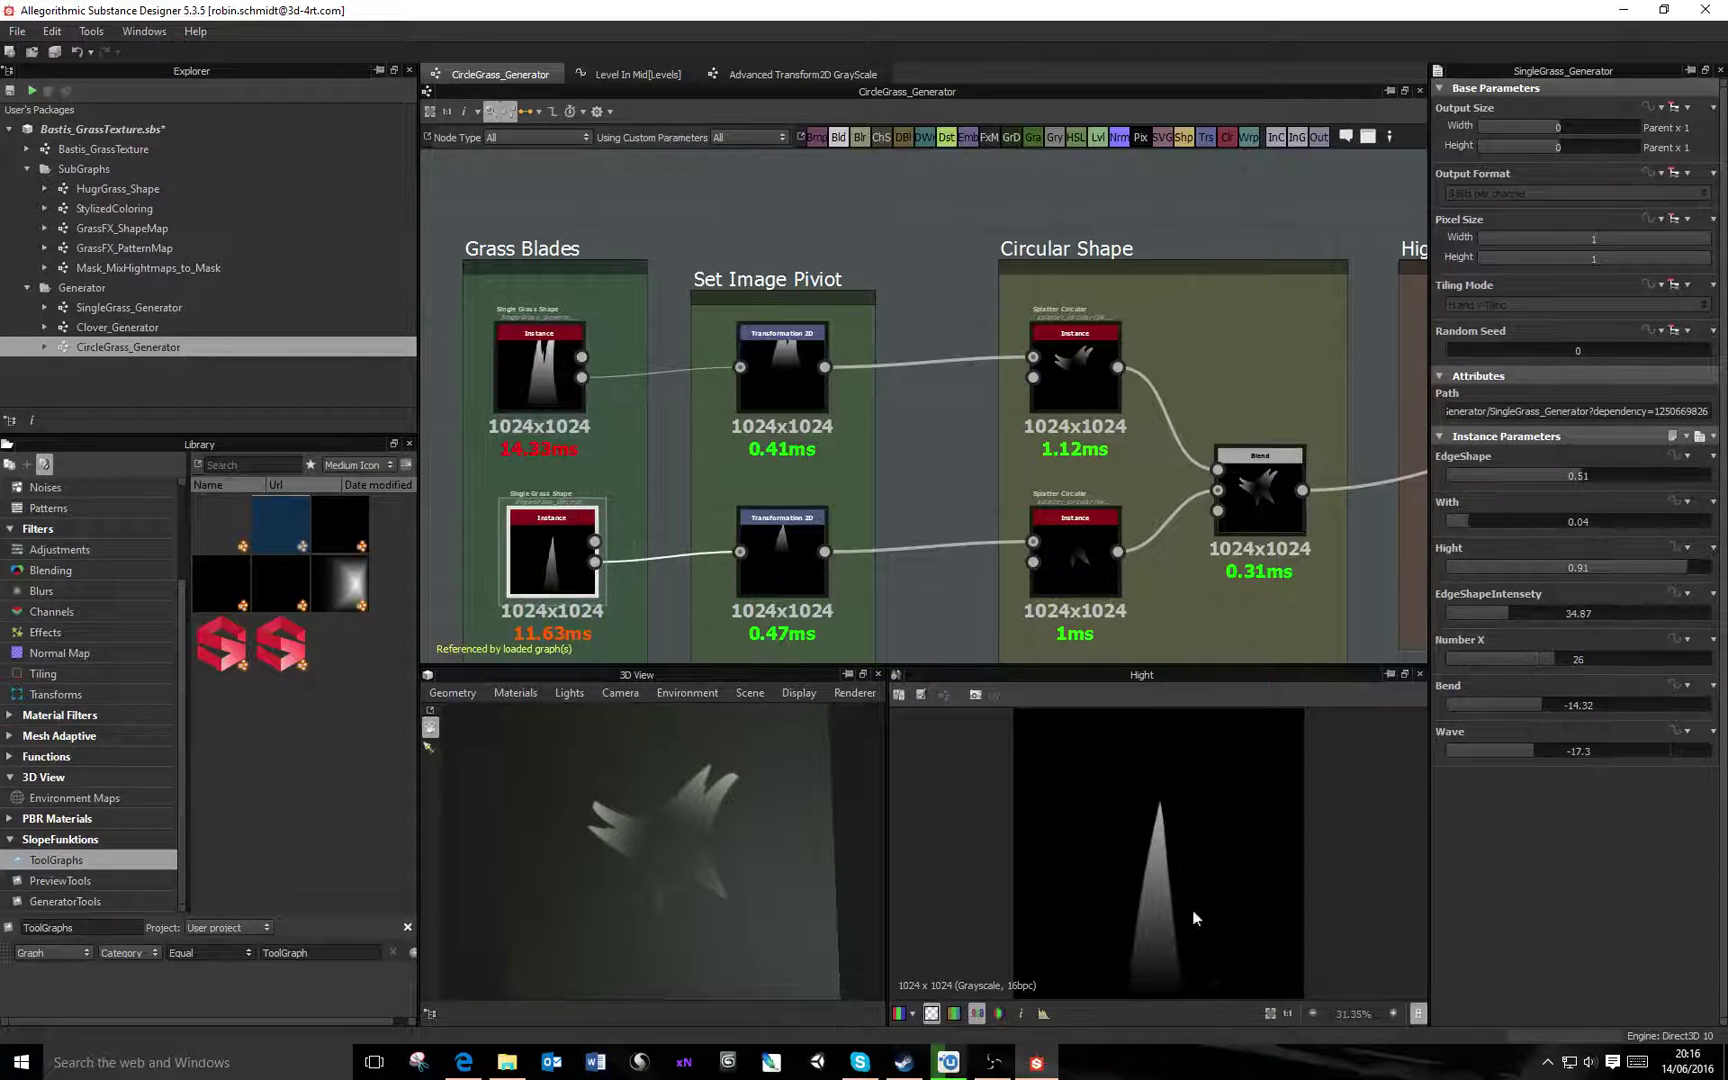
{"action": "left_click", "coordinate": [791, 371]}
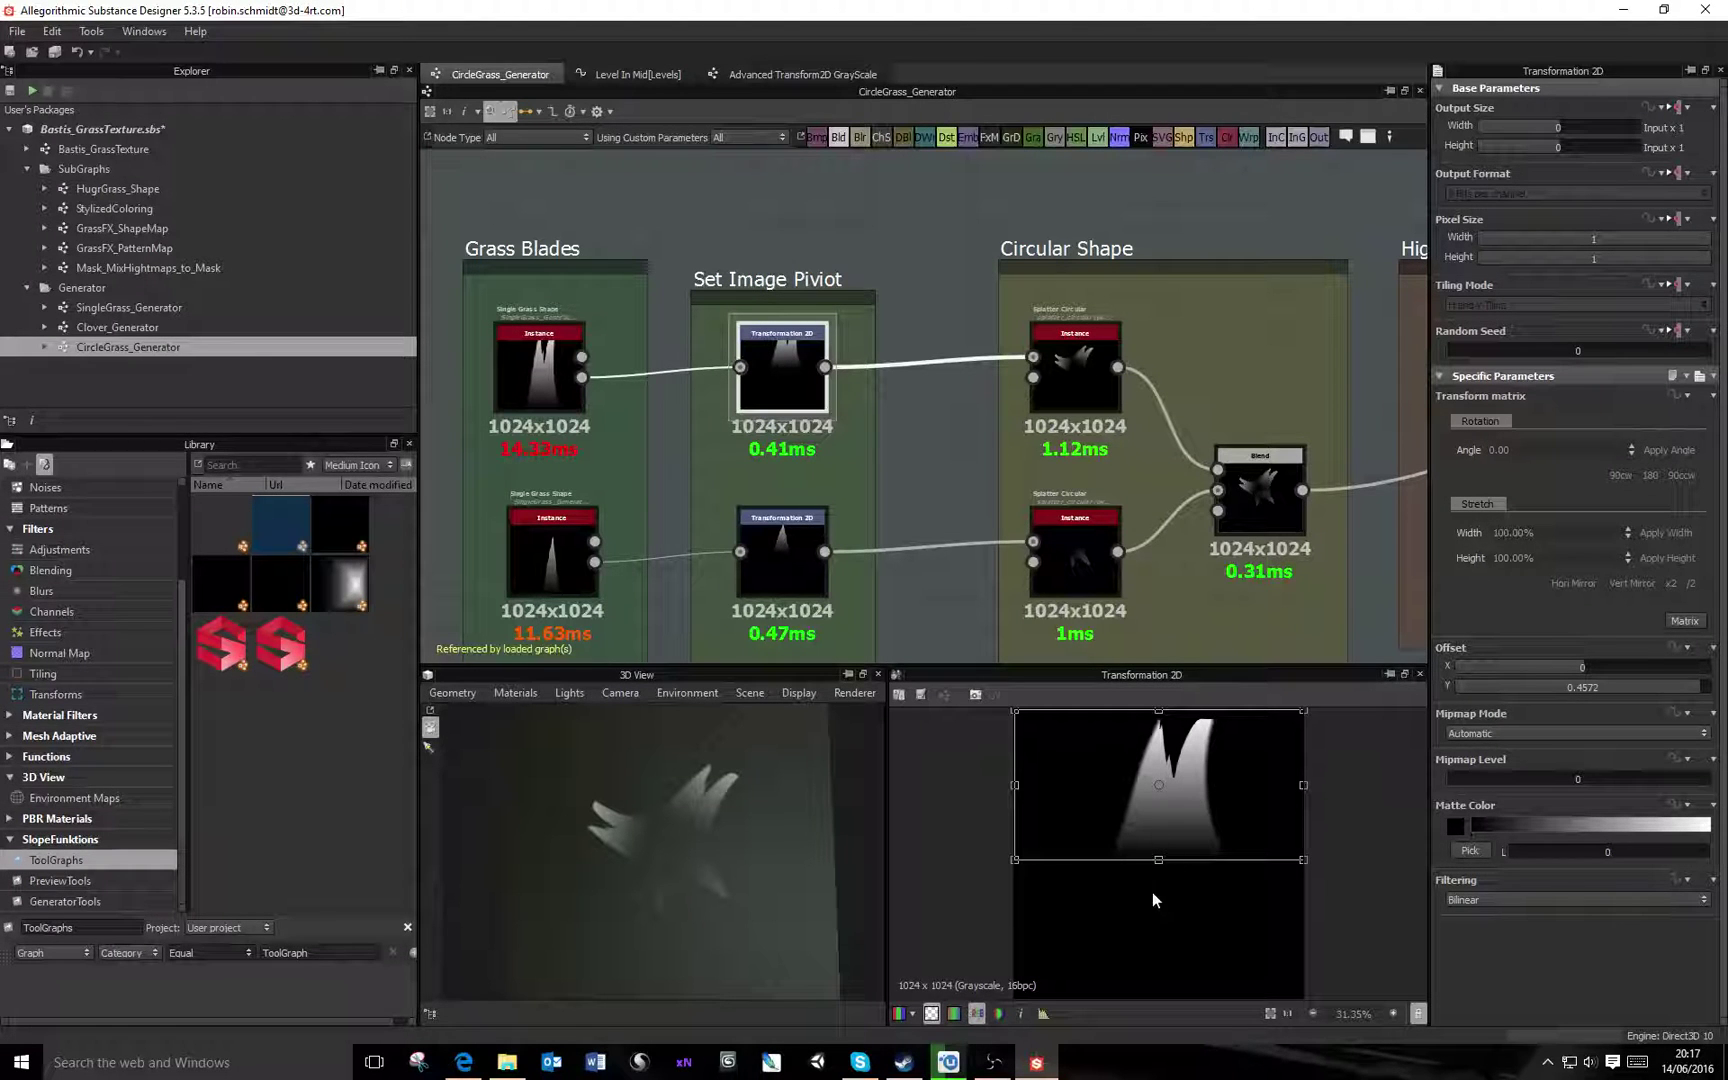
{"action": "scroll", "coordinate": [1158, 851], "scroll_direction": "down", "scroll_amount": 1}
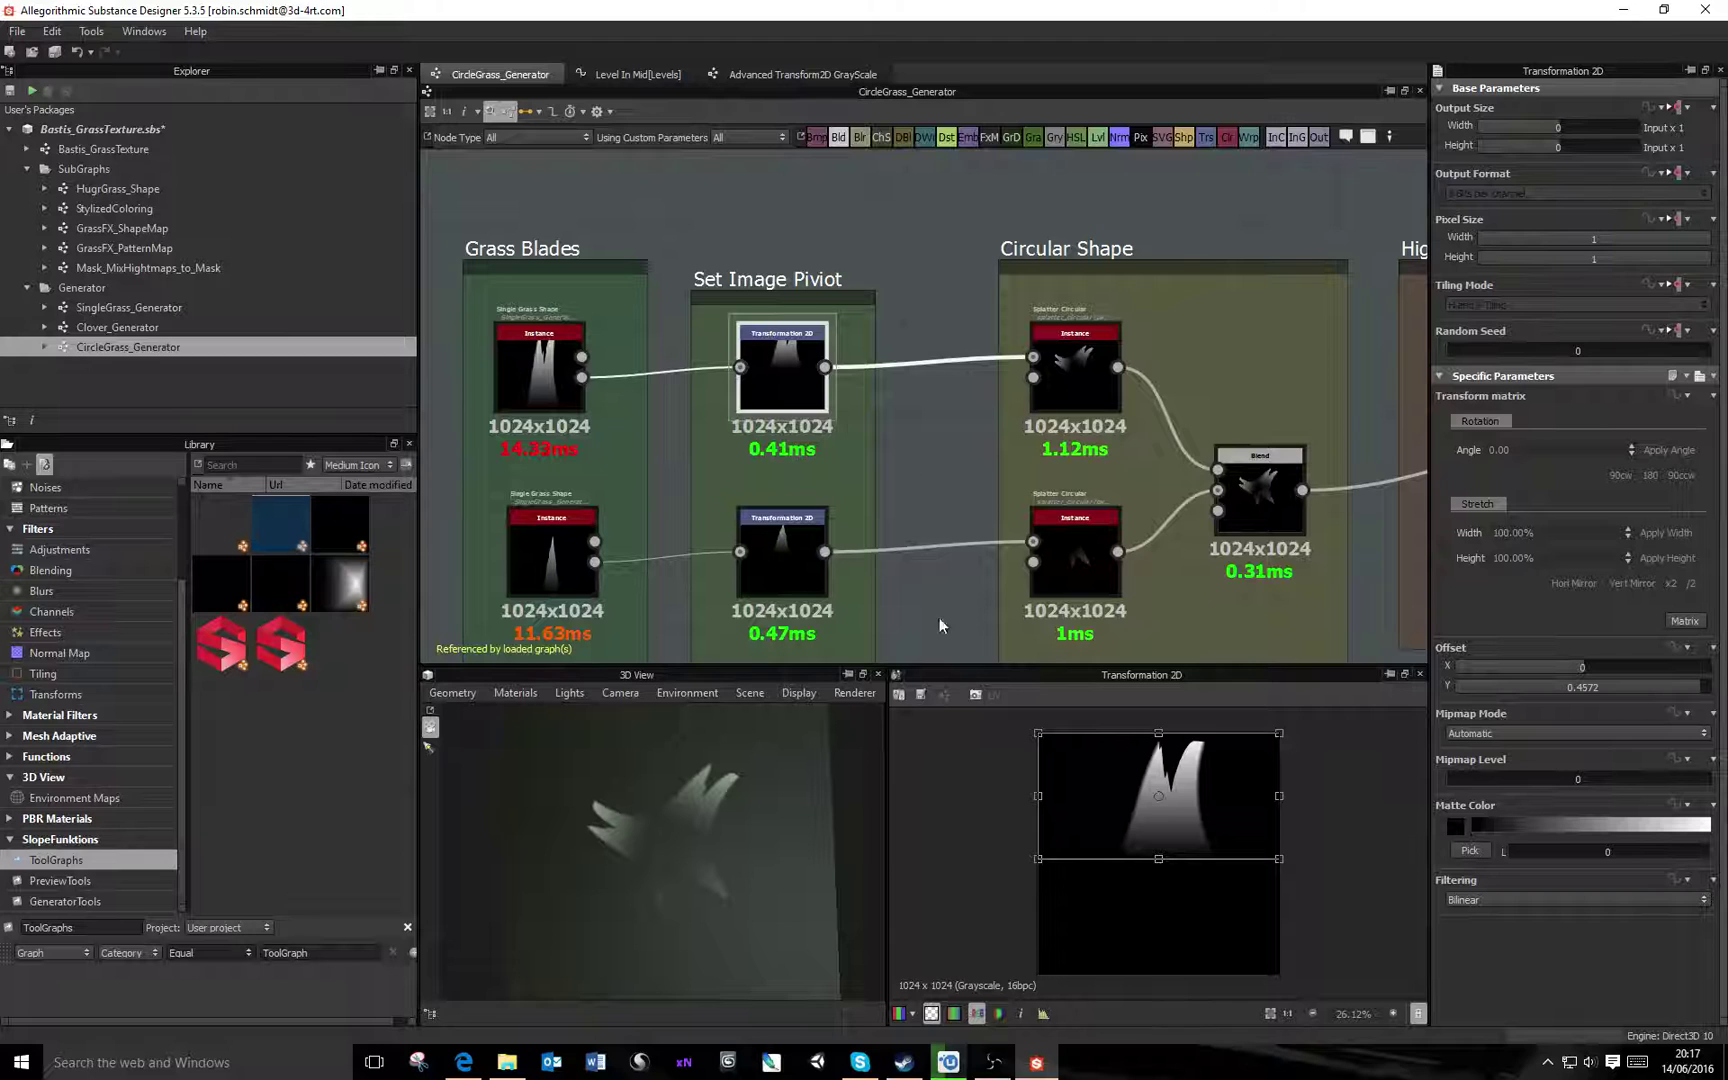
Duplicate the upper Transformation 2D and wire the copy between the original and the upper Splatter Circular node
{"action": "key", "text": "space"}
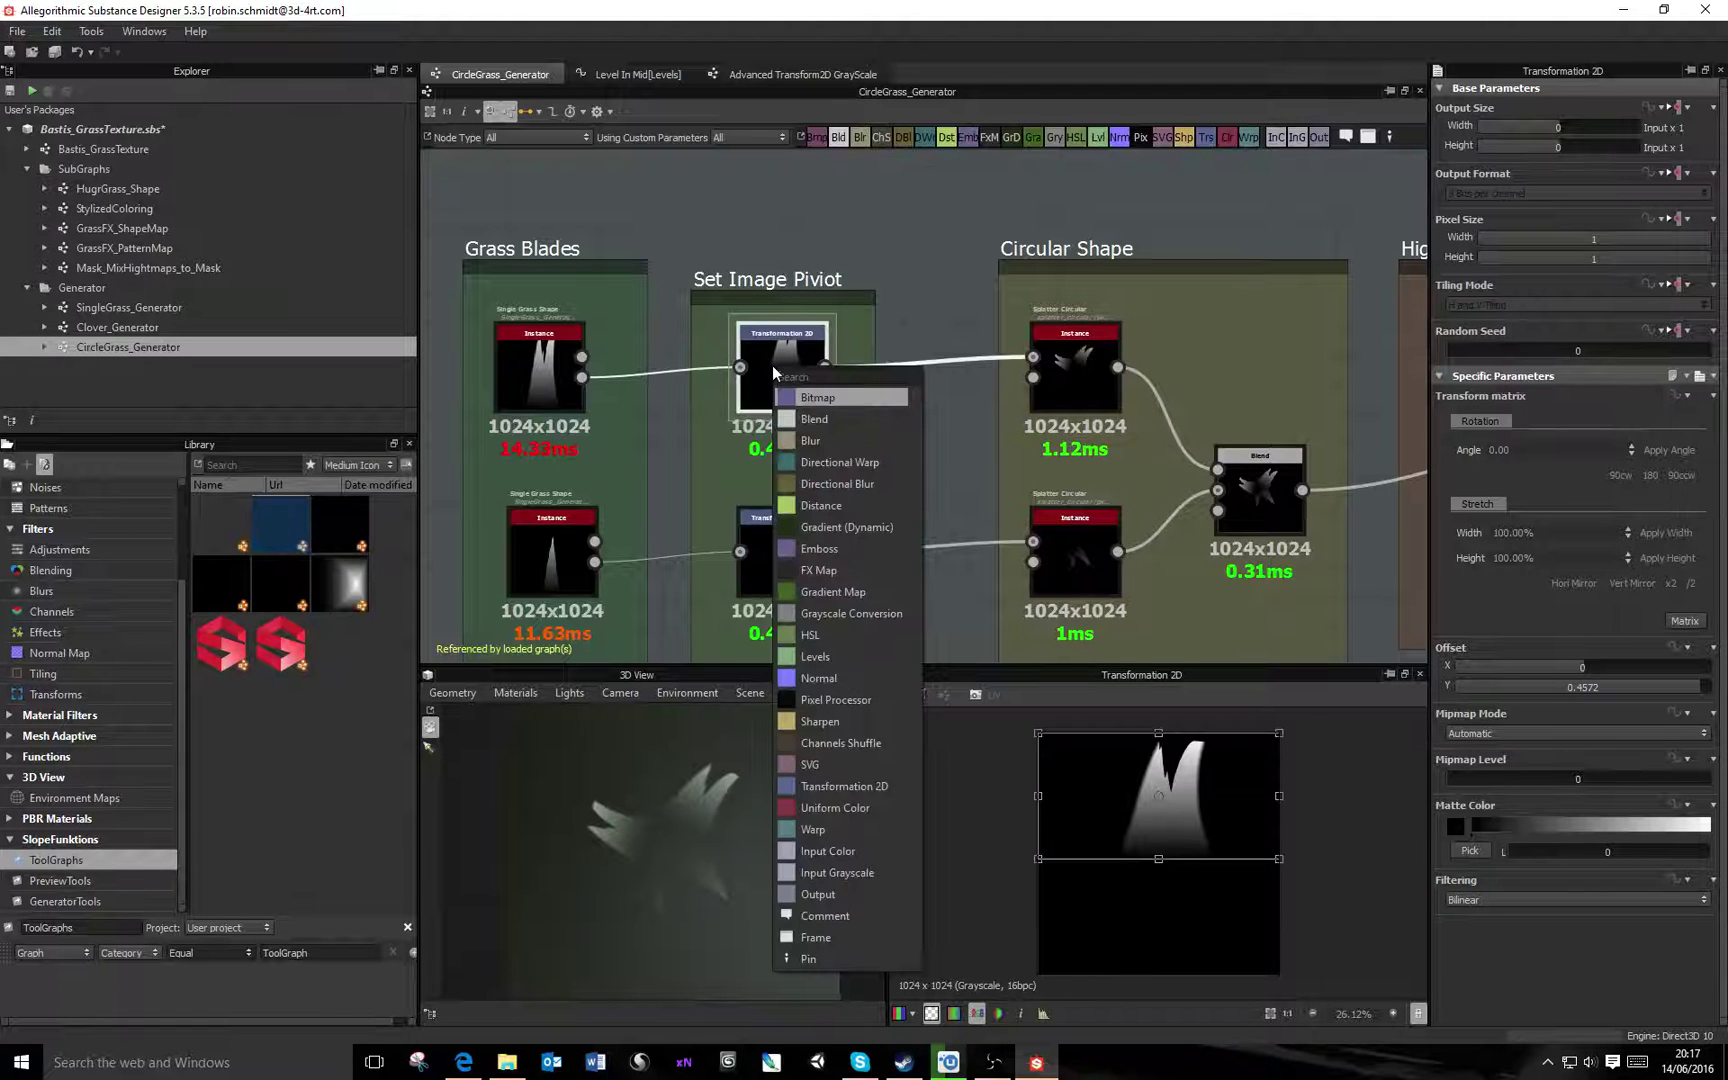
{"action": "left_click", "coordinate": [952, 401]}
{"action": "left_click", "coordinate": [795, 387]}
{"action": "key", "text": "ctrl+d"}
{"action": "left_click_drag", "start_coordinate": [825, 367], "coordinate": [944, 396]}
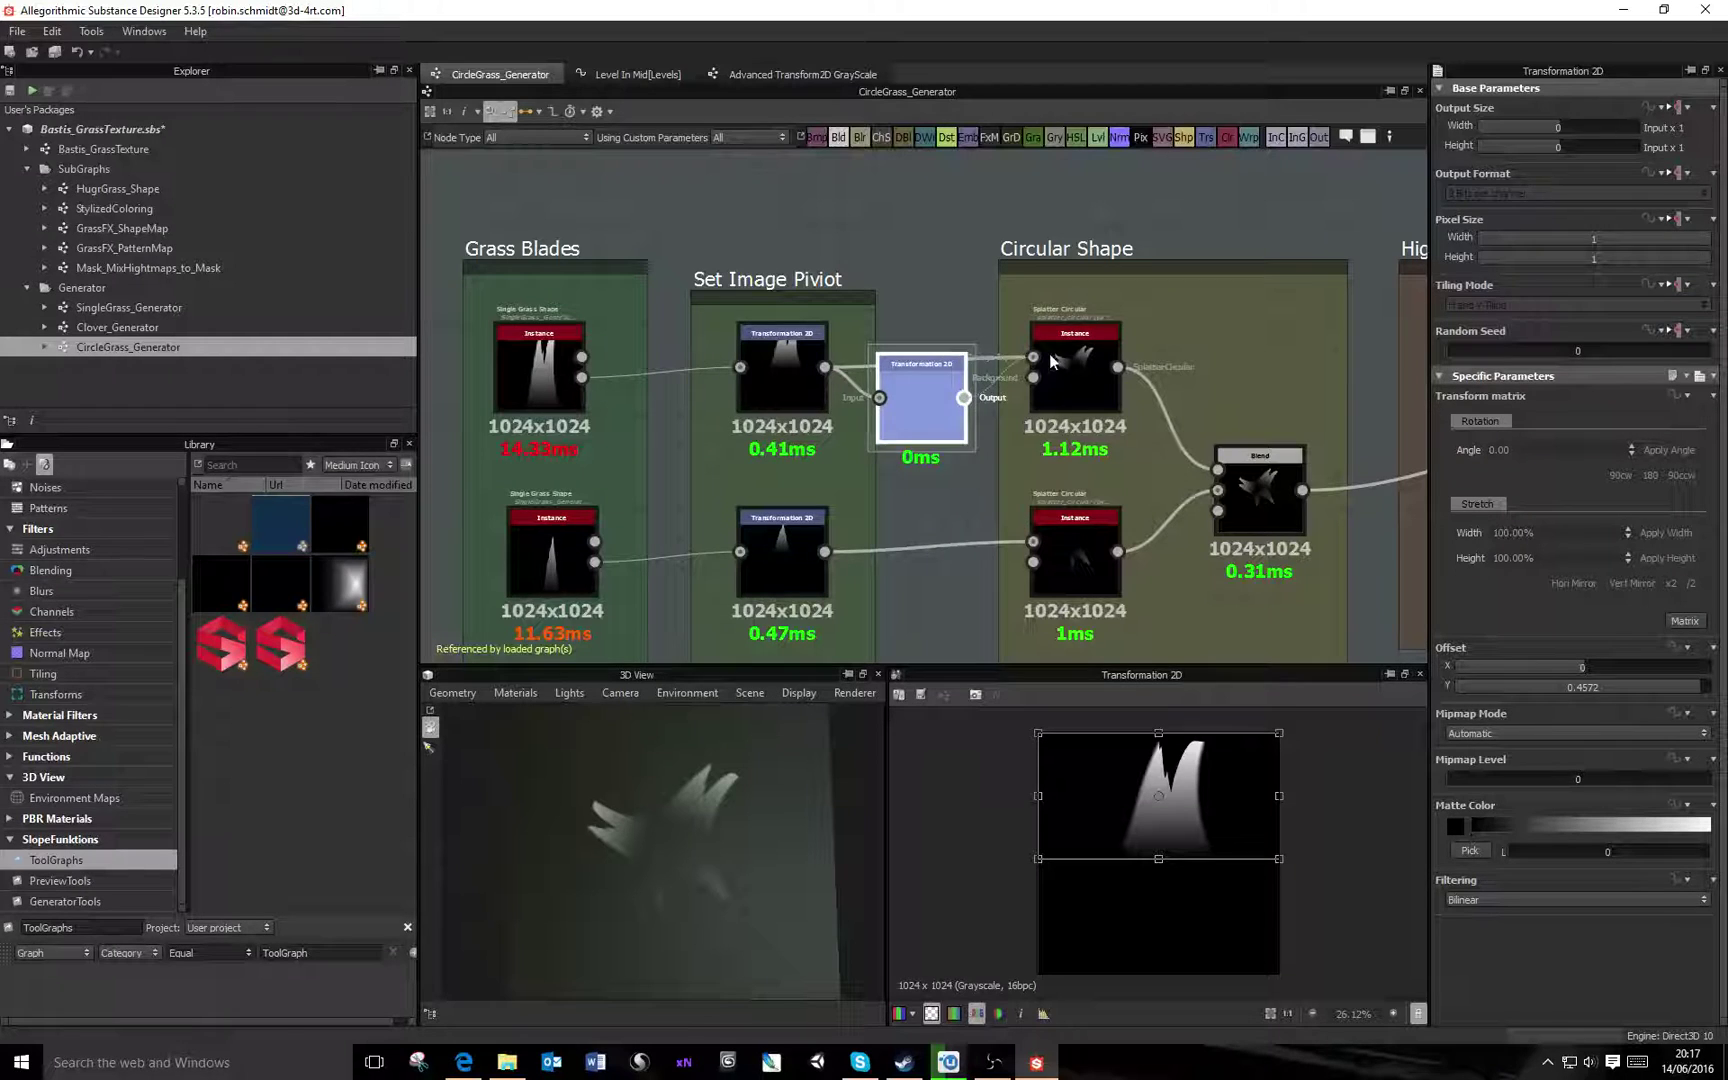
{"action": "left_click_drag", "start_coordinate": [1050, 362], "coordinate": [1036, 358]}
Set the copied Transformation 2D's stretch height to 200% and try rotating and offsetting the blade around the image centre
{"action": "double_click", "coordinate": [1513, 558]}
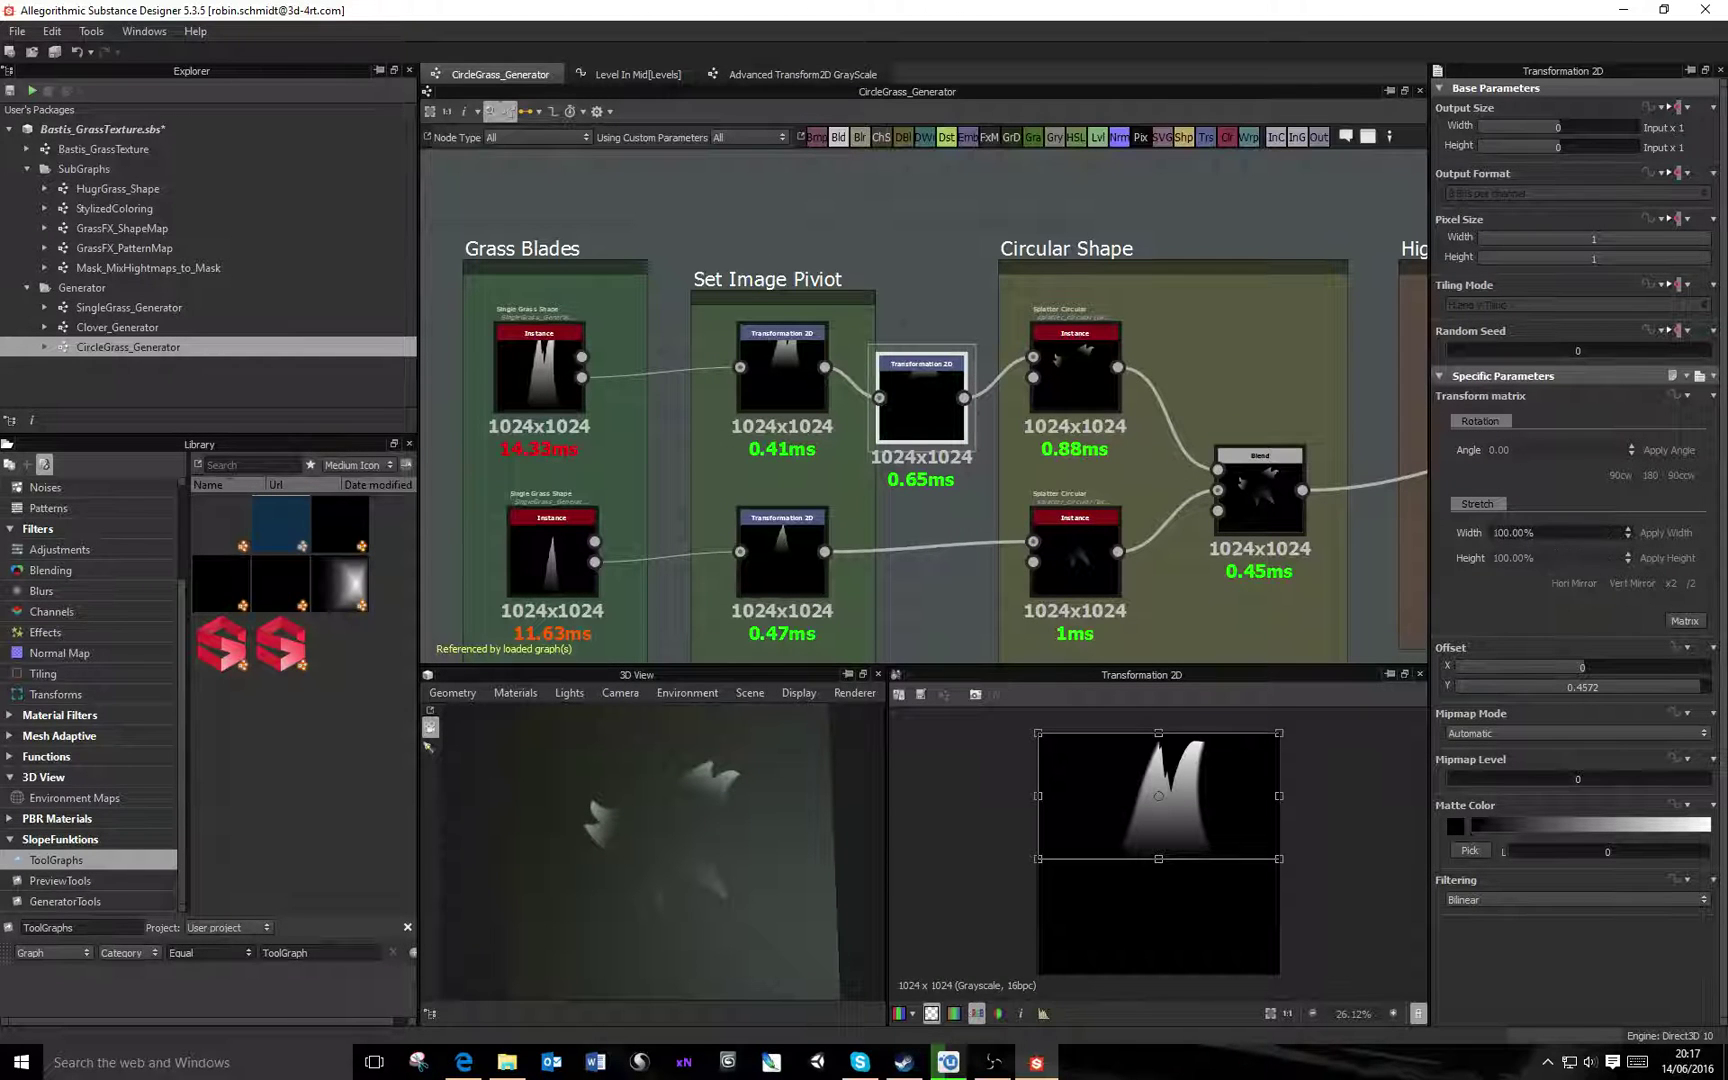
{"action": "type", "text": "200"}
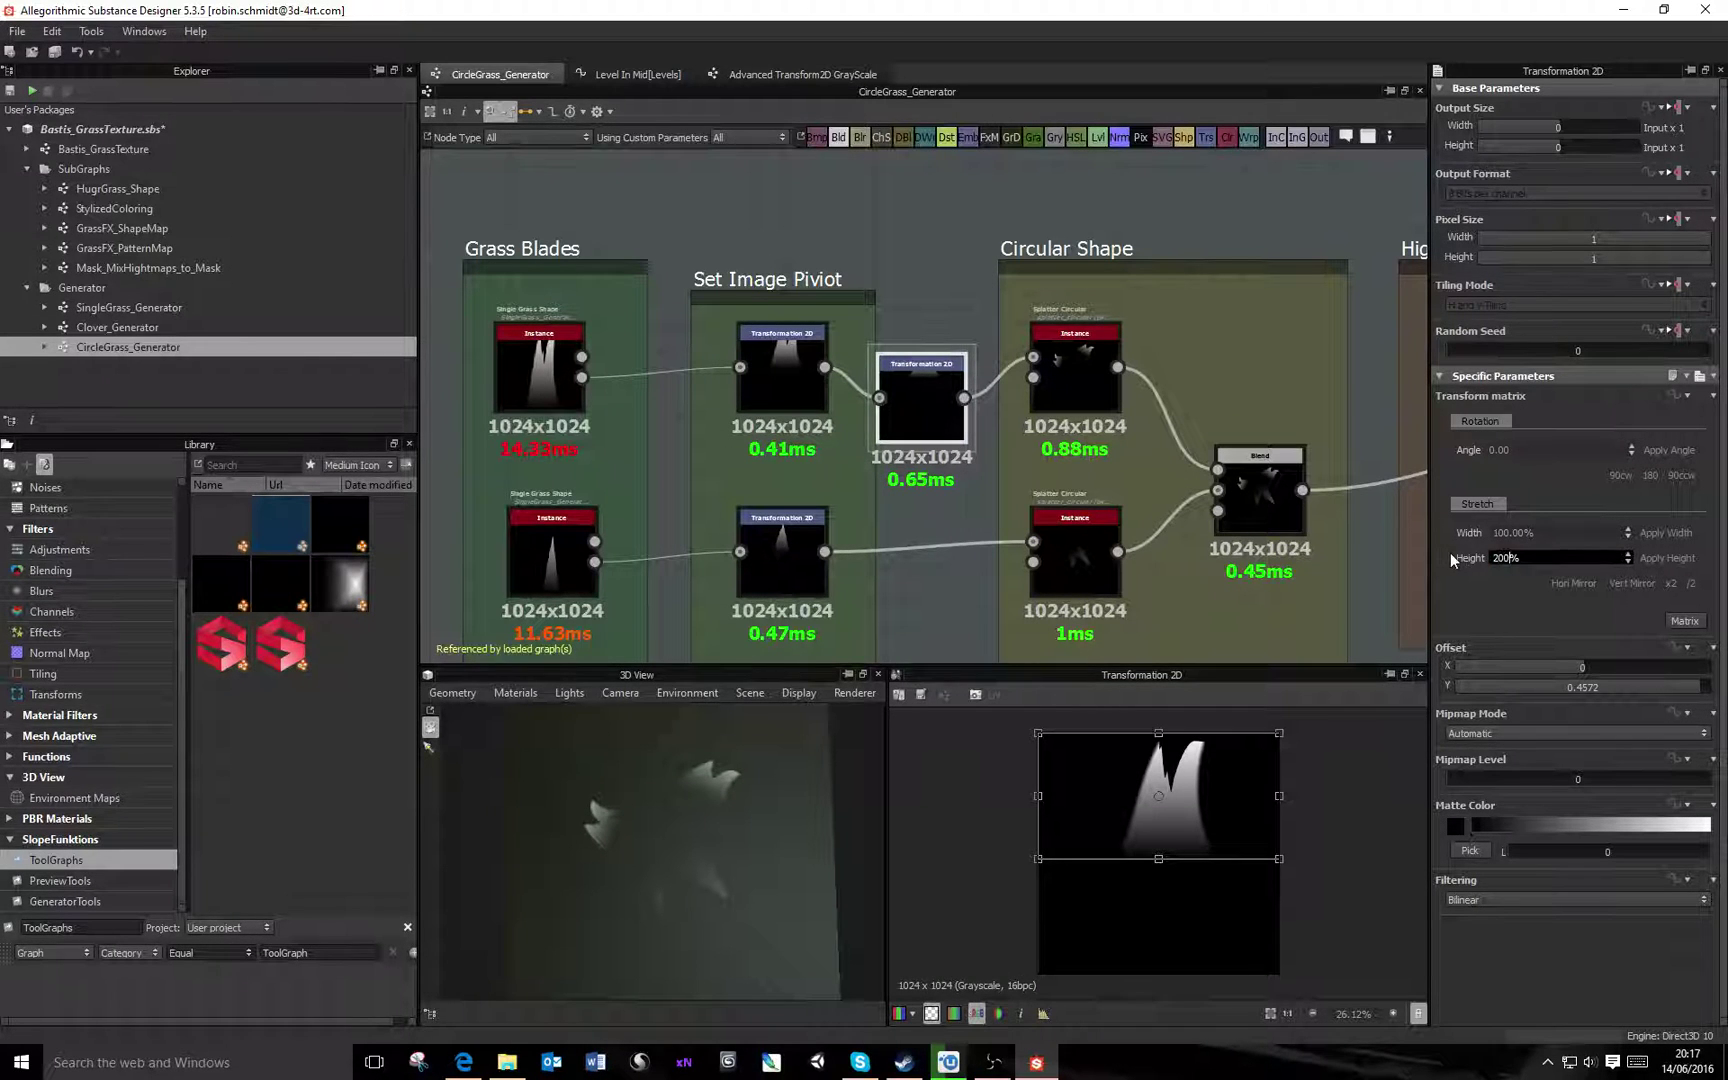
{"action": "key", "text": "Return"}
{"action": "left_click_drag", "start_coordinate": [1227, 872], "coordinate": [1228, 905]}
{"action": "left_click_drag", "start_coordinate": [1344, 878], "coordinate": [1207, 841]}
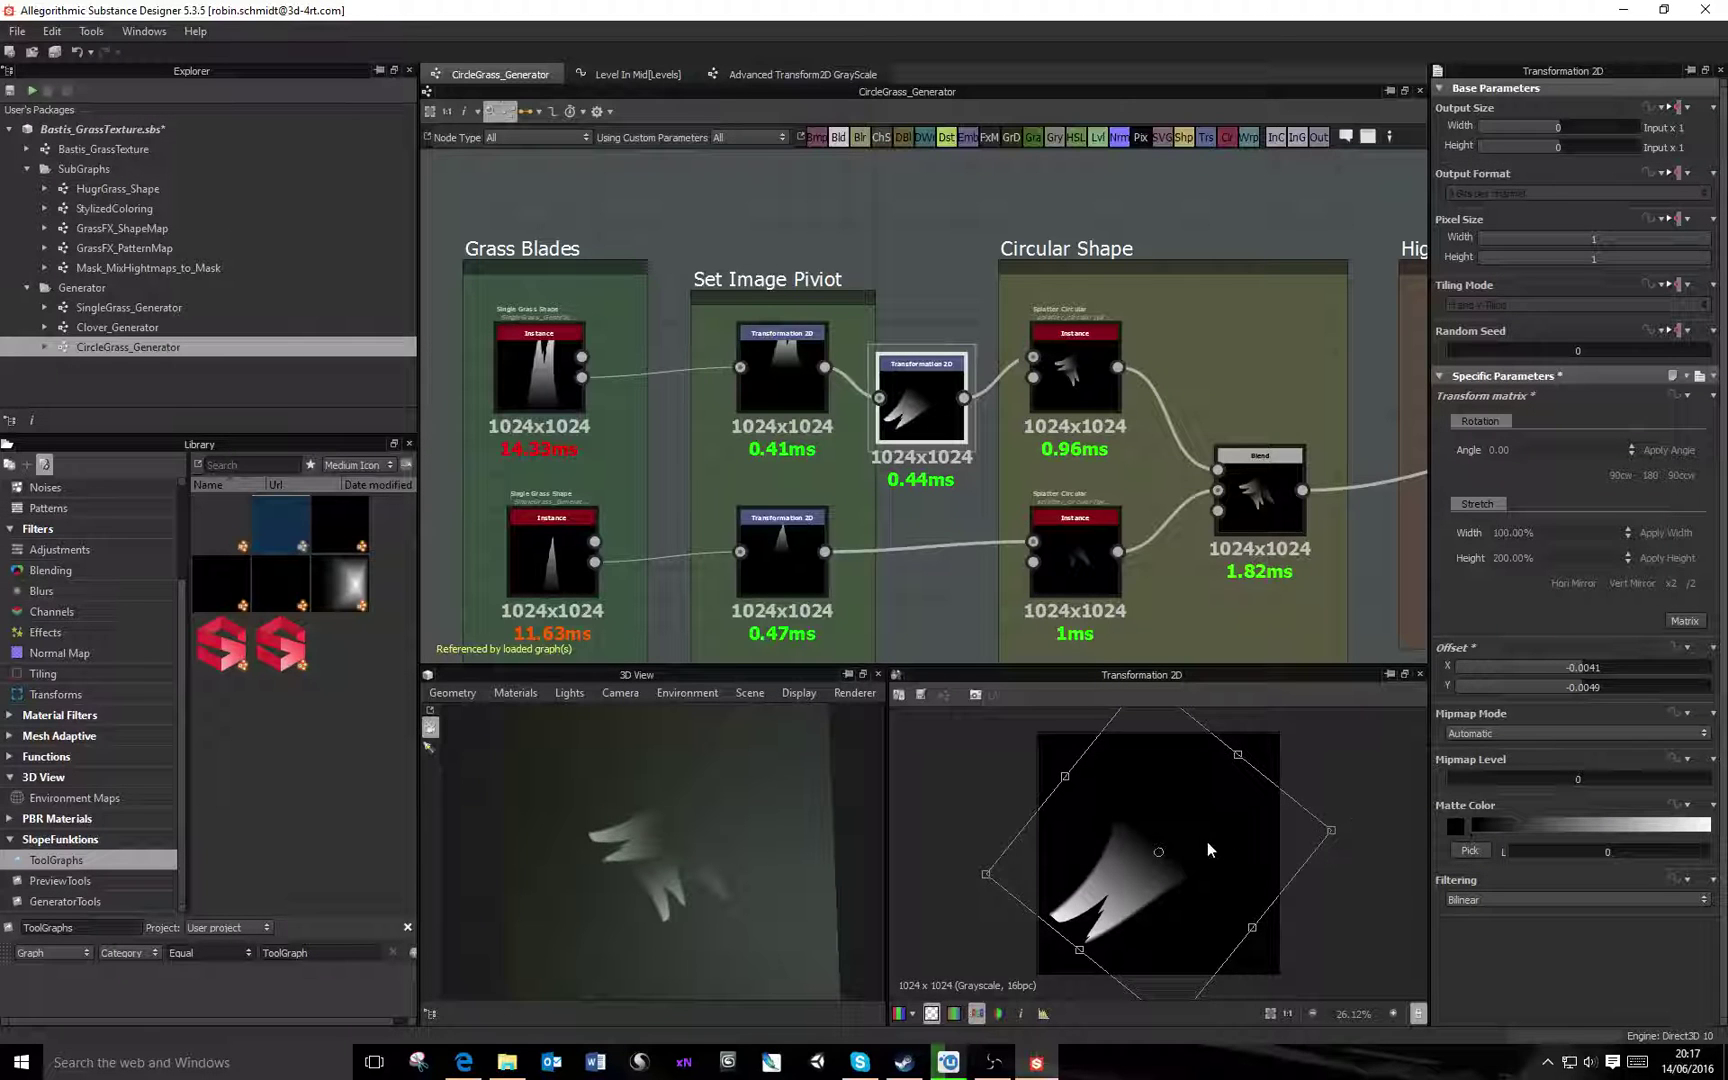
Reconnect the original Transformation 2D to the upper Splatter Circular node and delete the trial copy
{"action": "left_click_drag", "start_coordinate": [825, 367], "coordinate": [1033, 357]}
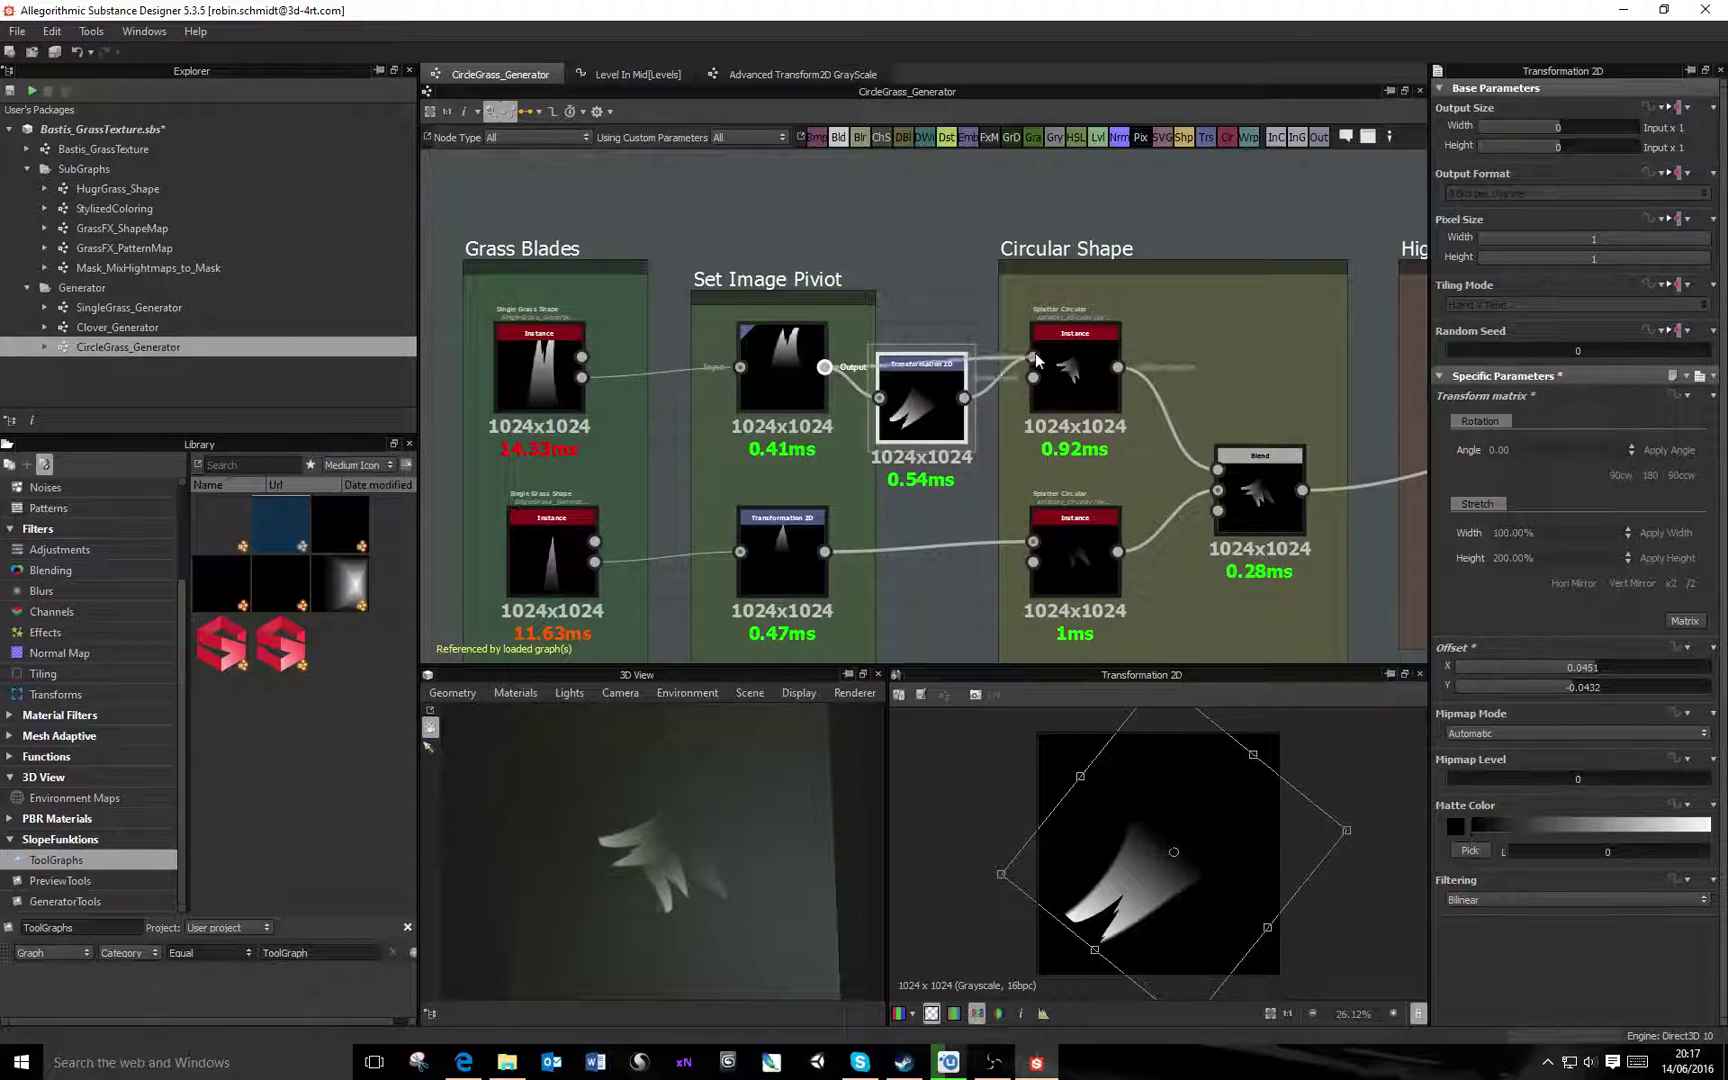
{"action": "key", "text": "Delete"}
Try different Rotation angles on the upper Splatter Circular node and undo each change
{"action": "left_click", "coordinate": [1080, 395]}
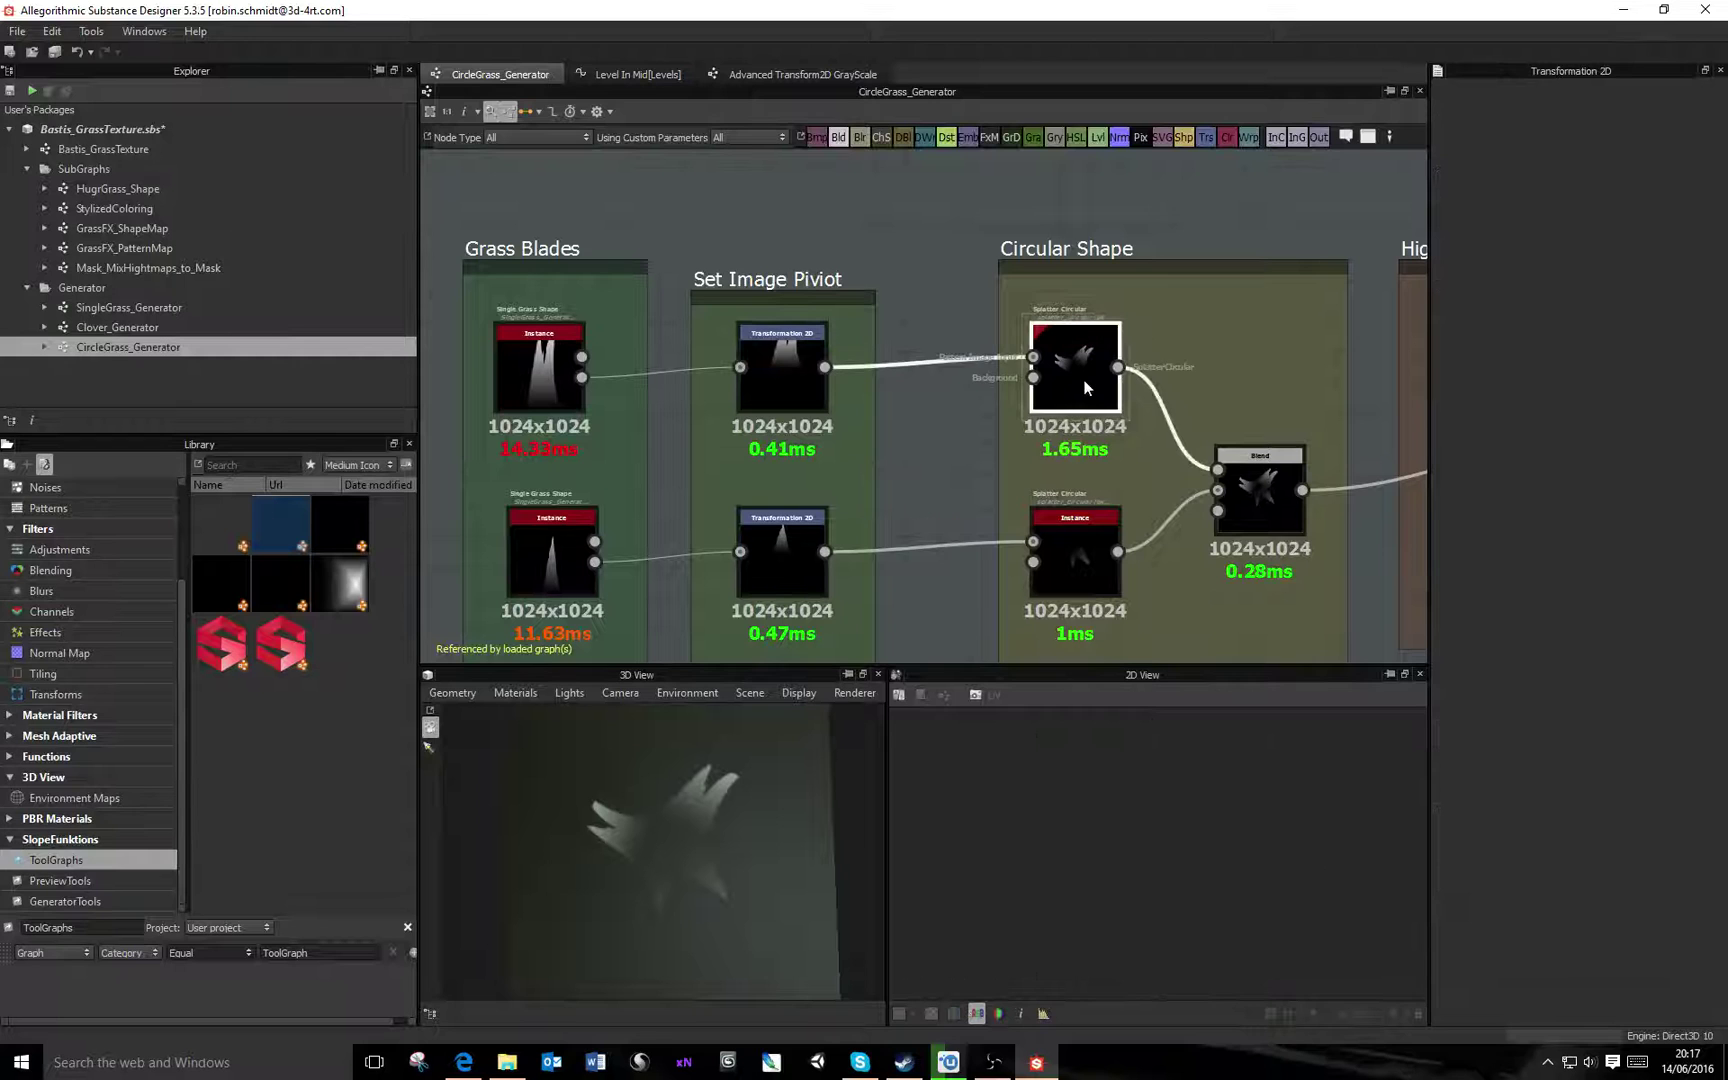
{"action": "mouse_move", "coordinate": [1481, 962]}
{"action": "left_mouse_down"}
{"action": "mouse_move", "coordinate": [1440, 946]}
{"action": "mouse_move", "coordinate": [1492, 948]}
{"action": "mouse_move", "coordinate": [1461, 946]}
{"action": "left_mouse_up"}
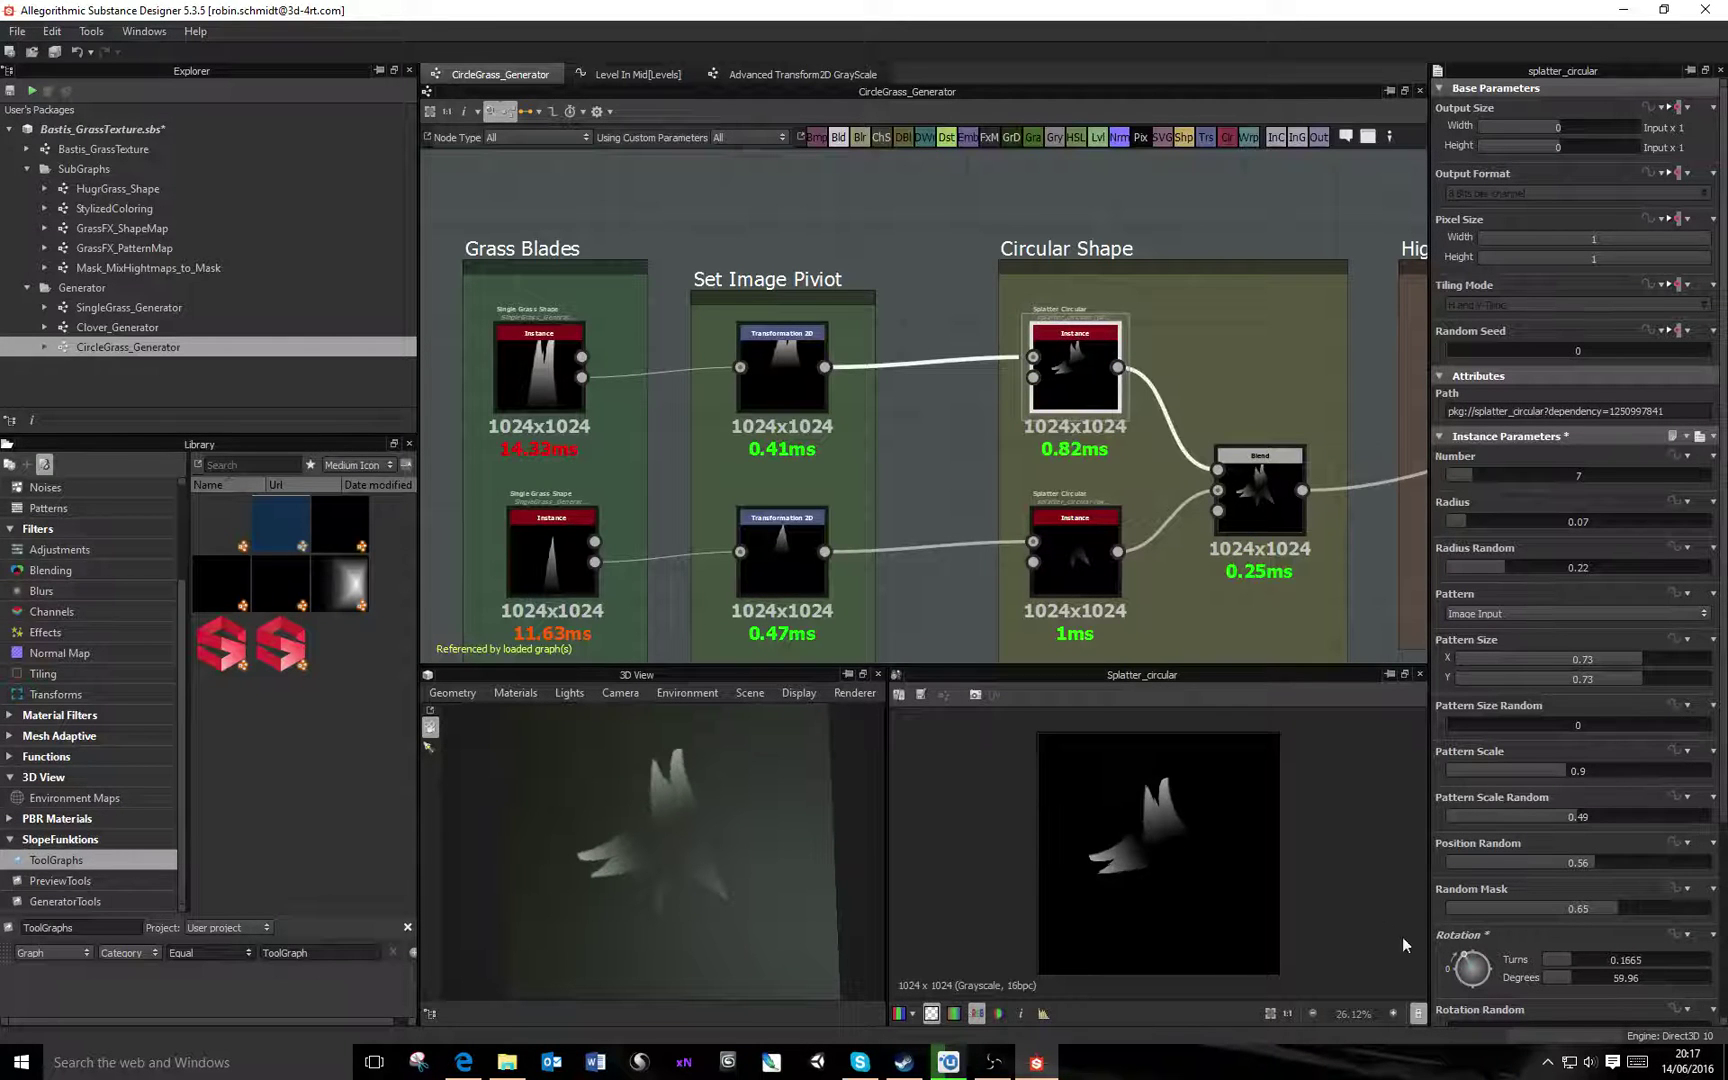
{"action": "key", "text": "ctrl+z"}
{"action": "left_click_drag", "start_coordinate": [1486, 967], "coordinate": [1452, 988]}
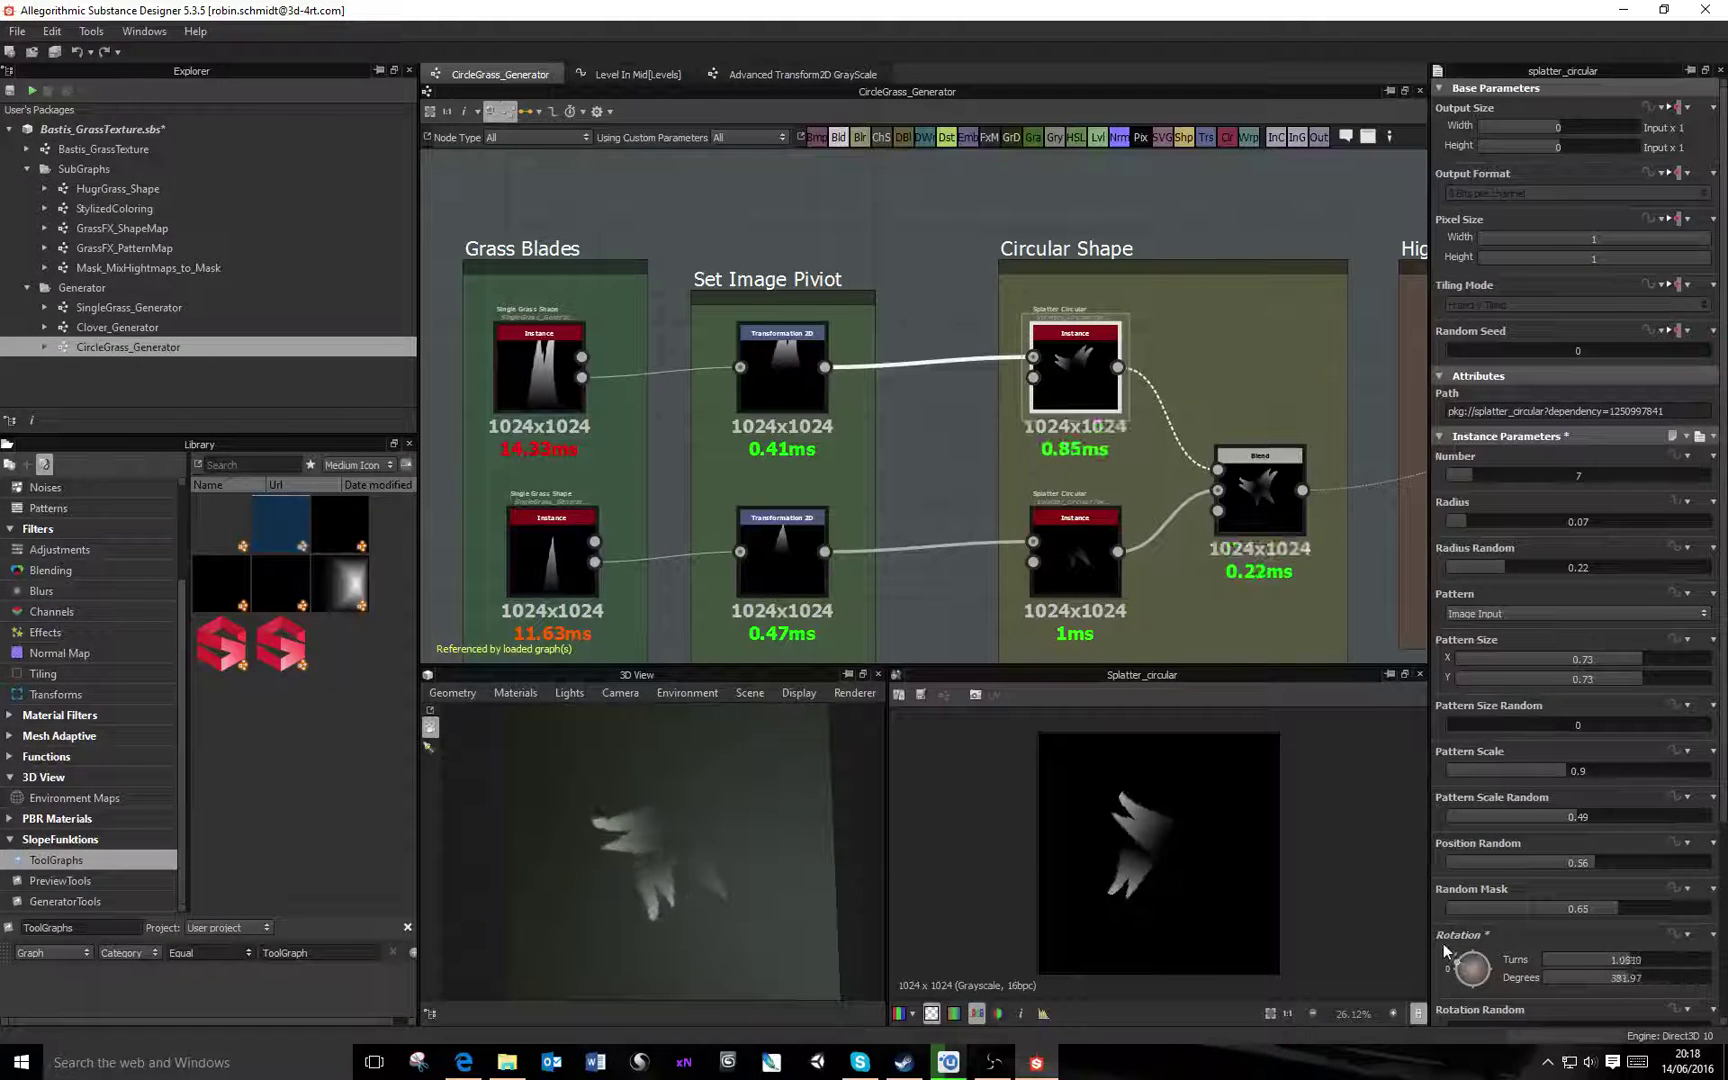
{"action": "key", "text": "ctrl+z"}
Examine the lower Splatter Circular node's result and its instance parameters for pattern, scale, mask and rotation
{"action": "left_click", "coordinate": [1230, 525]}
{"action": "left_click", "coordinate": [1079, 552]}
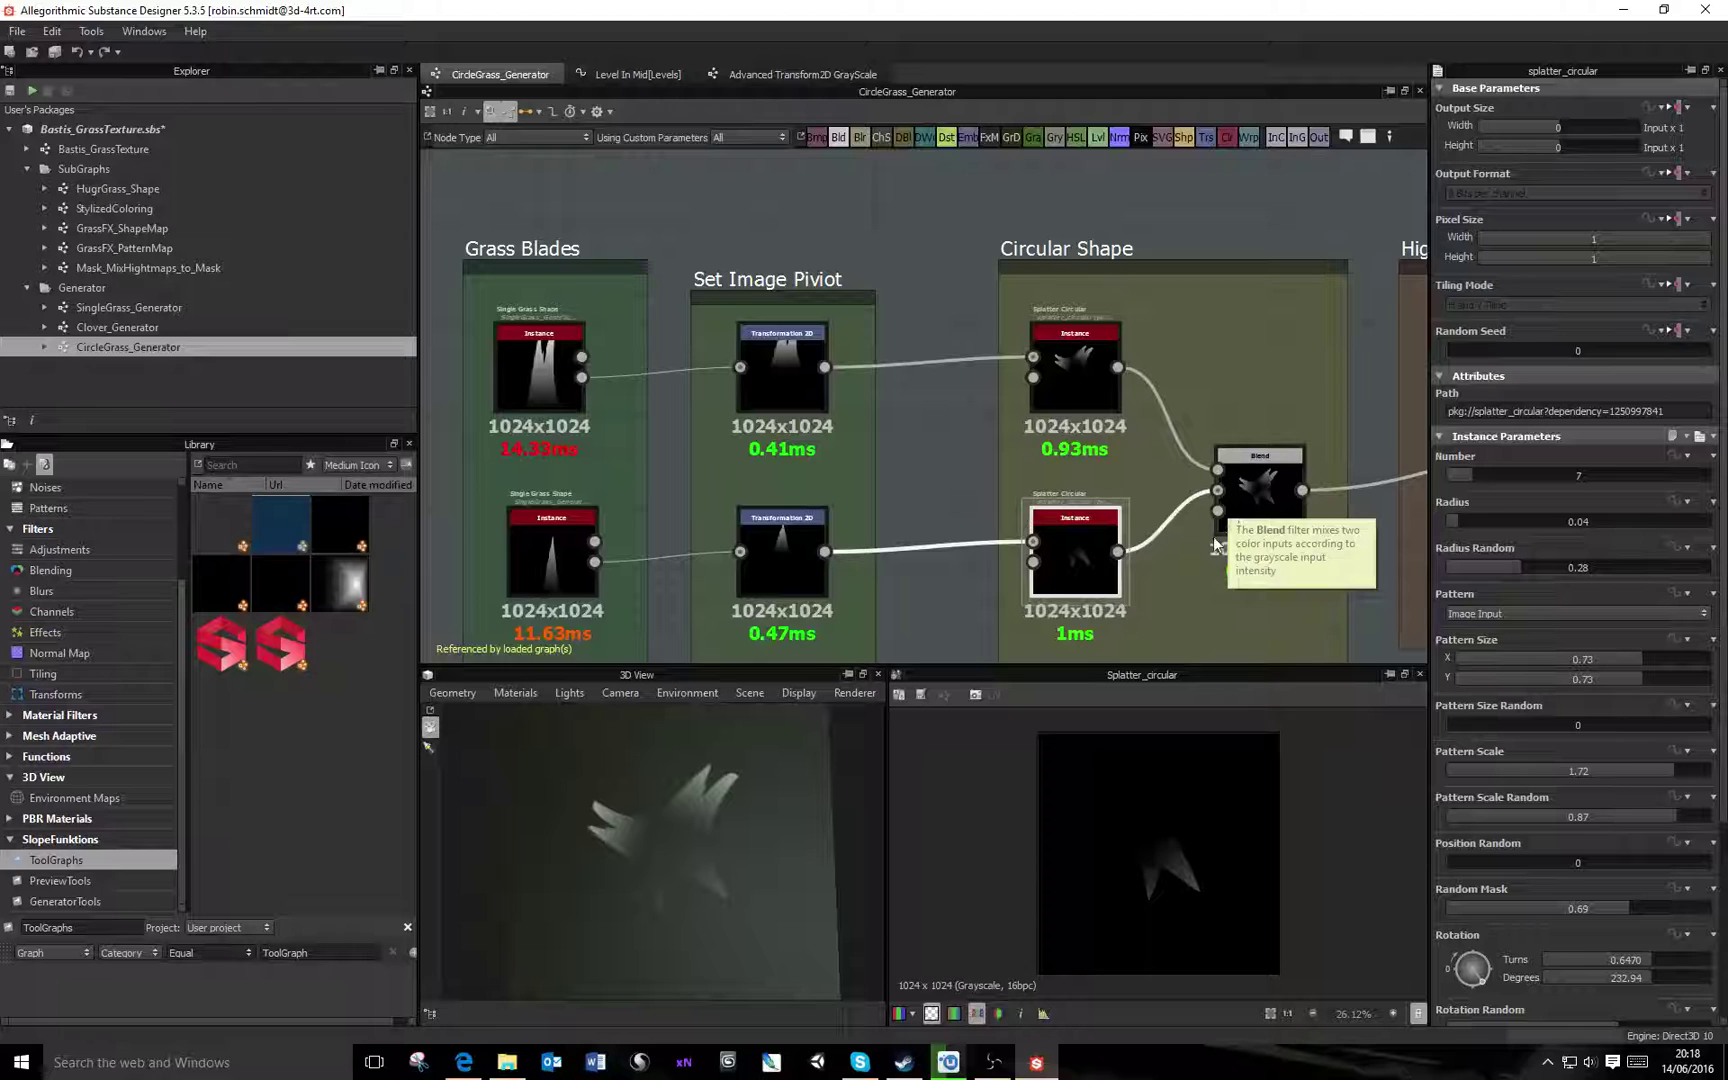
{"action": "middle_click_drag", "start_coordinate": [1216, 545], "coordinate": [1139, 467]}
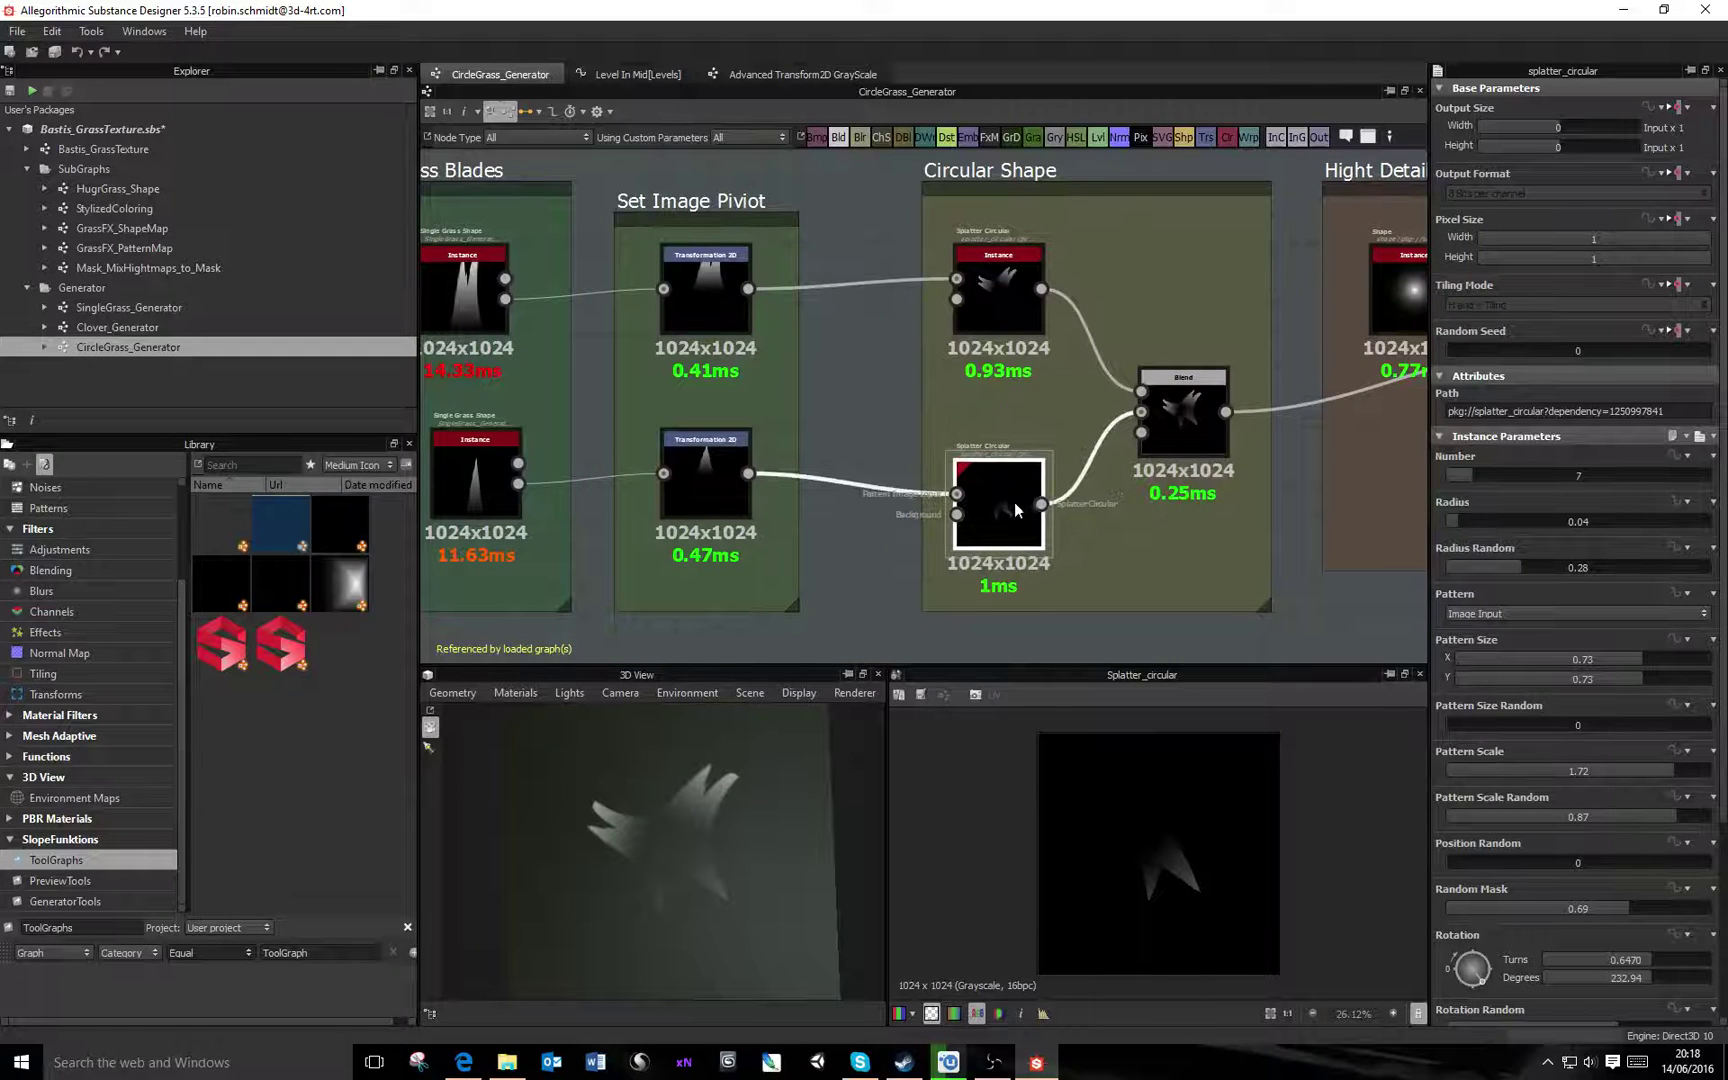
{"action": "scroll", "coordinate": [1600, 690], "scroll_direction": "down", "scroll_amount": 2}
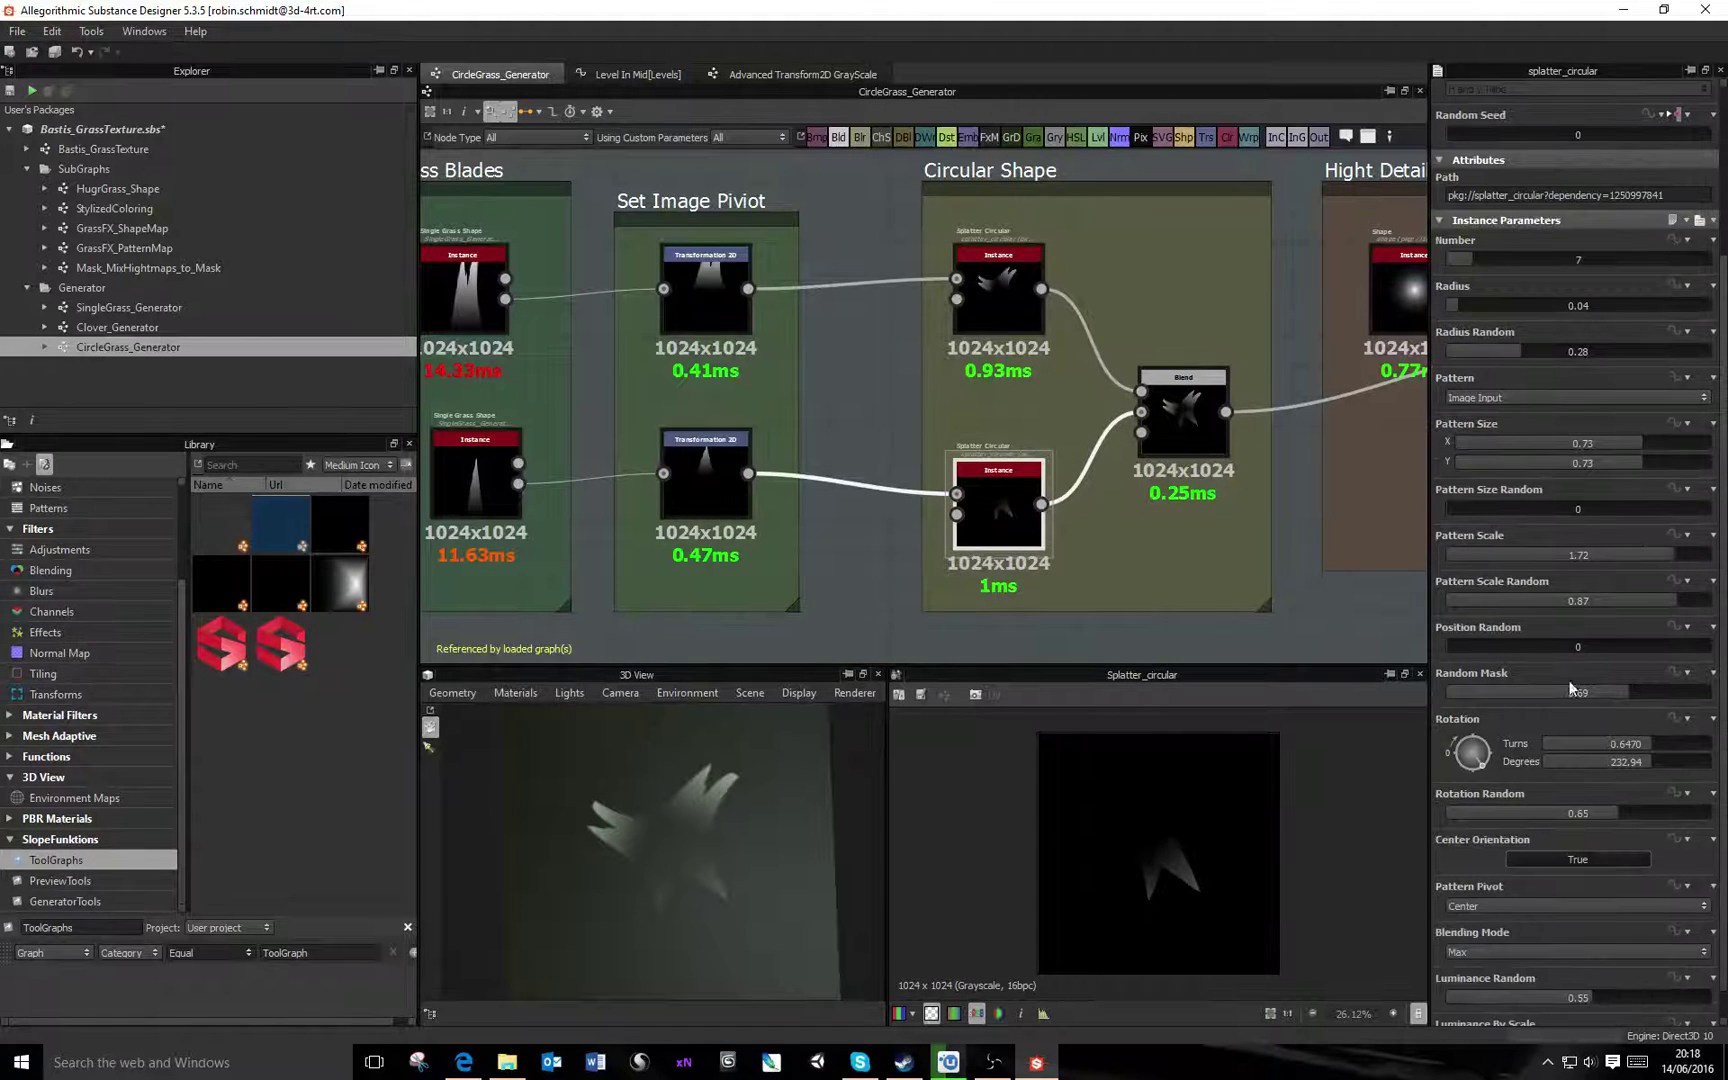
{"action": "scroll", "coordinate": [1606, 802], "scroll_direction": "down", "scroll_amount": 1}
{"action": "scroll", "coordinate": [1532, 589], "scroll_direction": "up", "scroll_amount": 3}
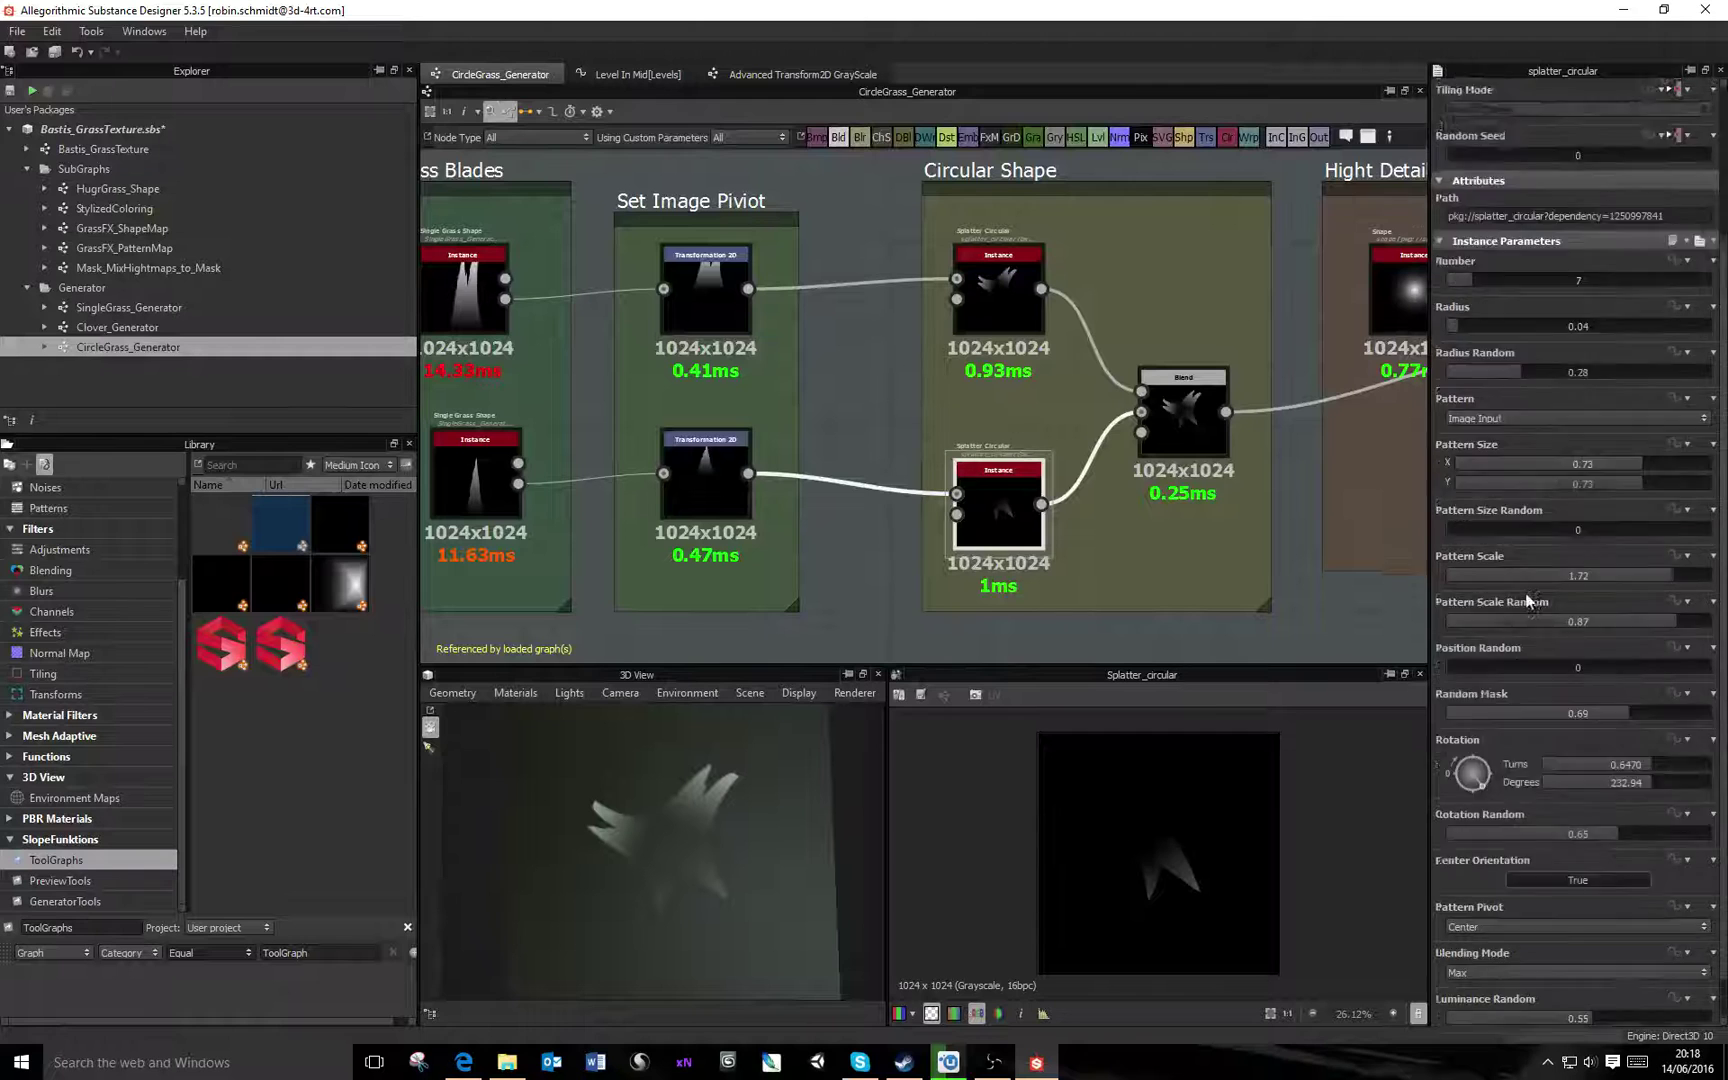
Try a Random Seed of 5 on the CircleGrass_Generator graph while previewing the Circular Shape Blend, and reset the seed to 0
{"action": "left_click", "coordinate": [888, 330]}
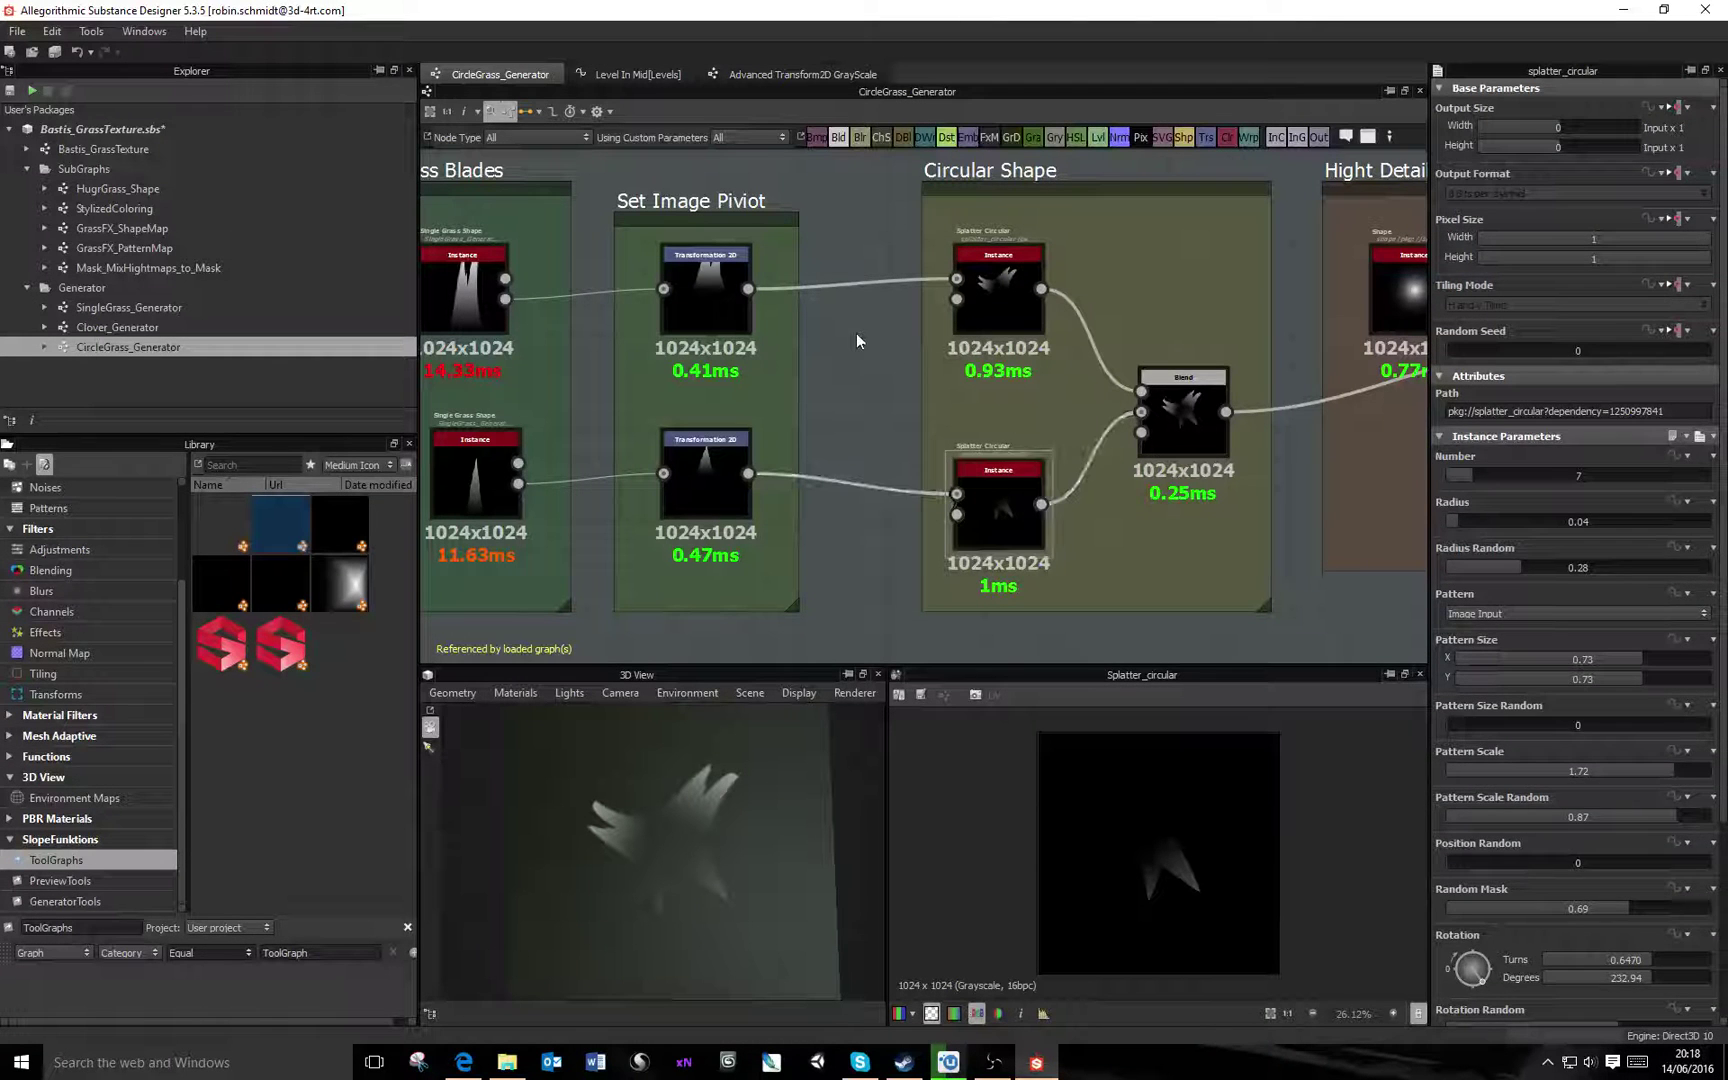
{"action": "left_click_drag", "start_coordinate": [1470, 352], "coordinate": [1580, 358]}
{"action": "left_click", "coordinate": [1183, 412]}
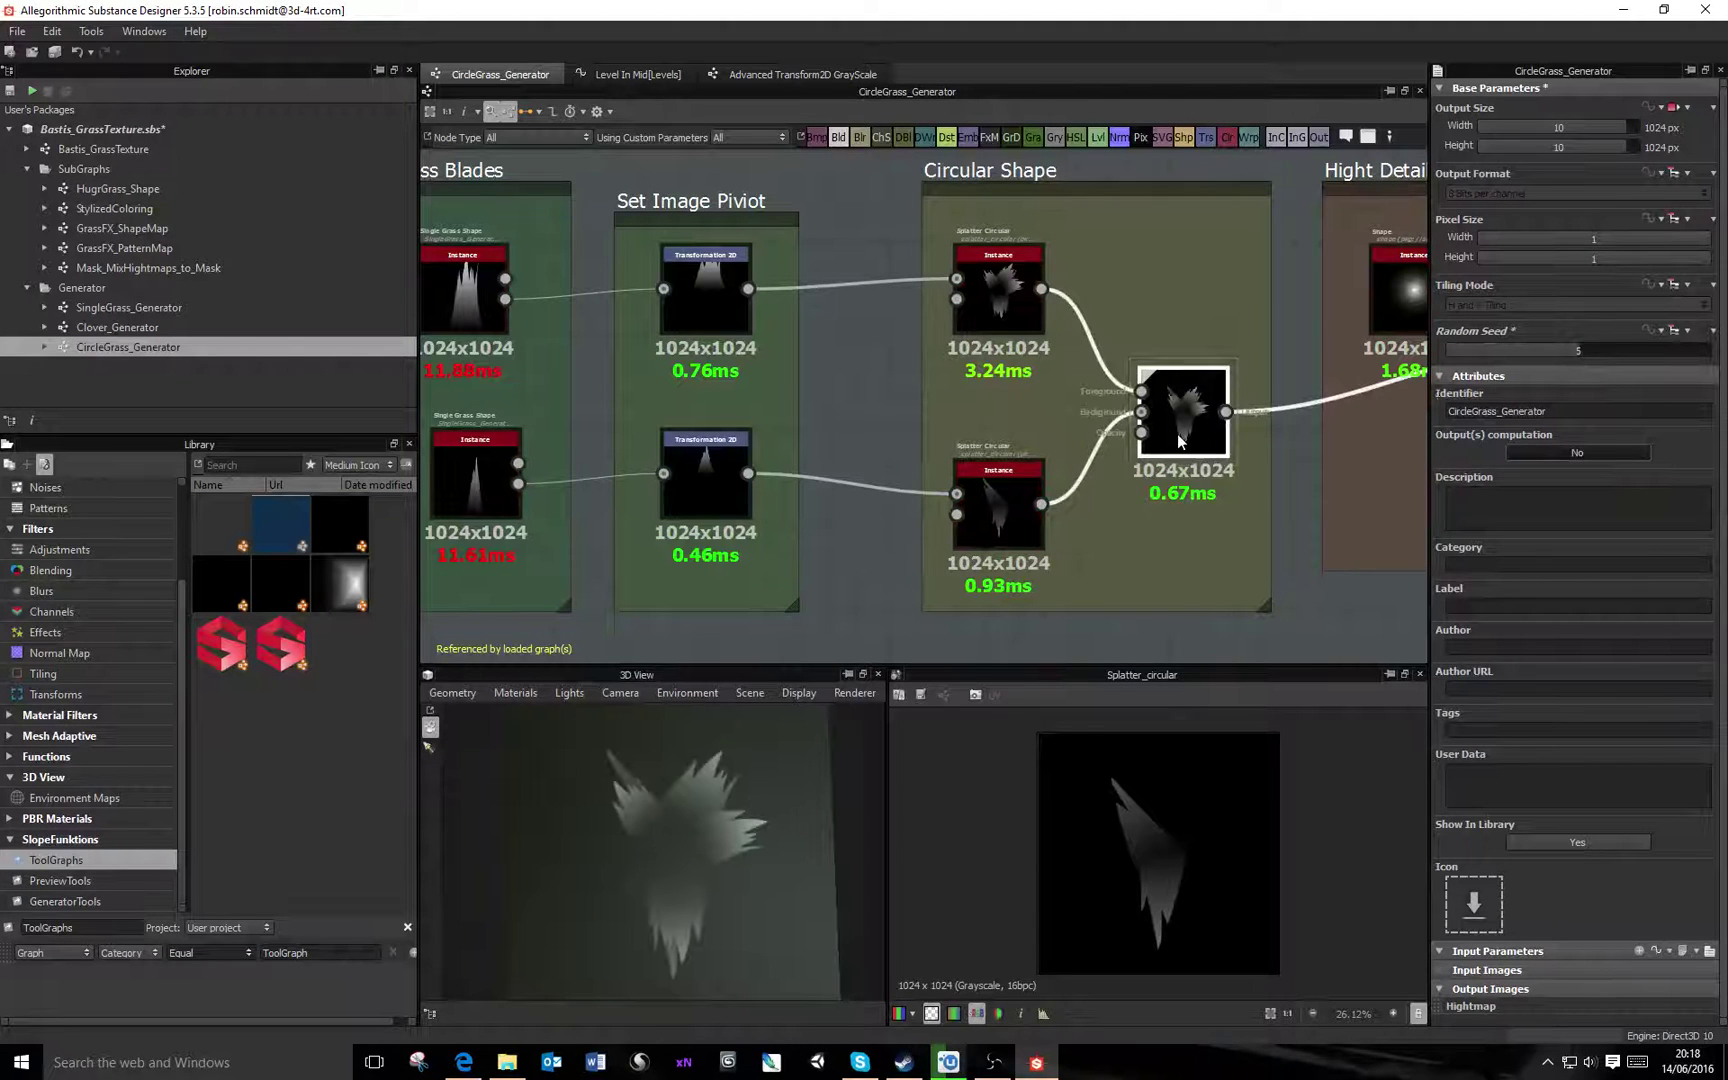
{"action": "left_click", "coordinate": [953, 394]}
{"action": "left_click_drag", "start_coordinate": [1527, 347], "coordinate": [1450, 350]}
Inspect the settings of the Blend node that combines both splatters in the Circular Shape frame
{"action": "middle_click_drag", "start_coordinate": [1214, 400], "coordinate": [1046, 404]}
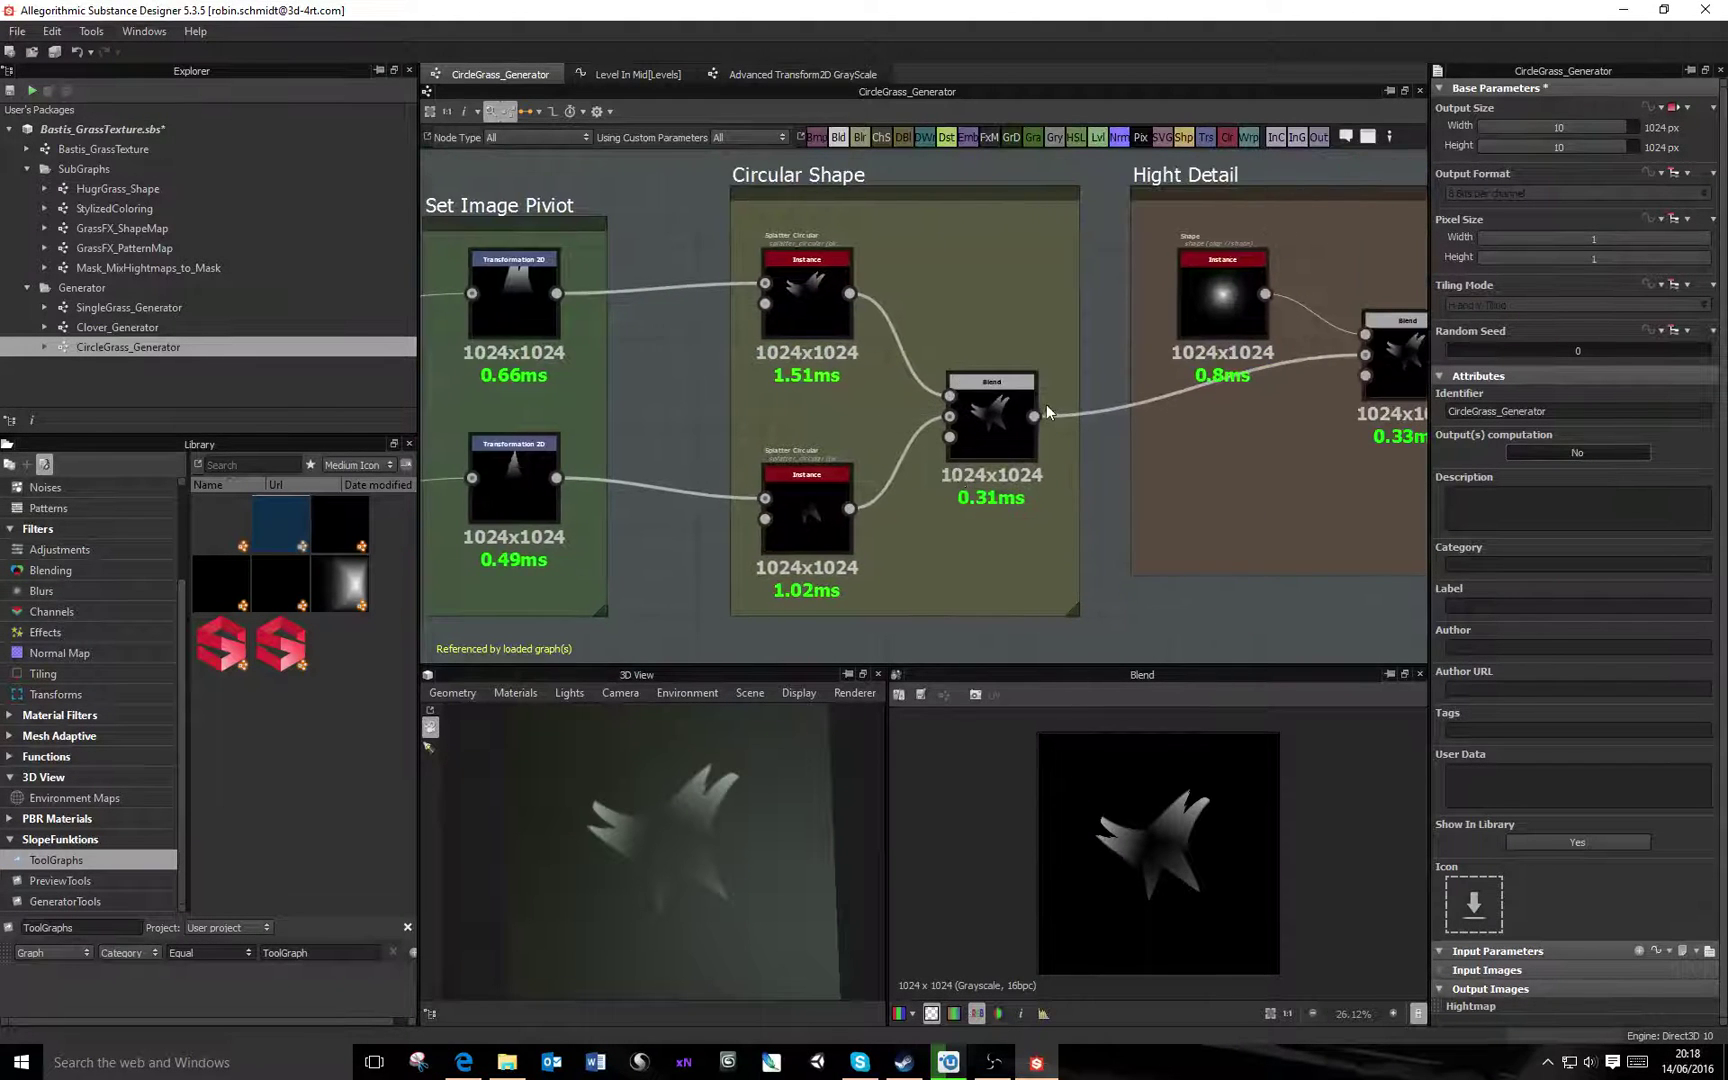
{"action": "scroll", "coordinate": [1046, 404], "scroll_direction": "down", "scroll_amount": 1}
{"action": "left_click", "coordinate": [1003, 406]}
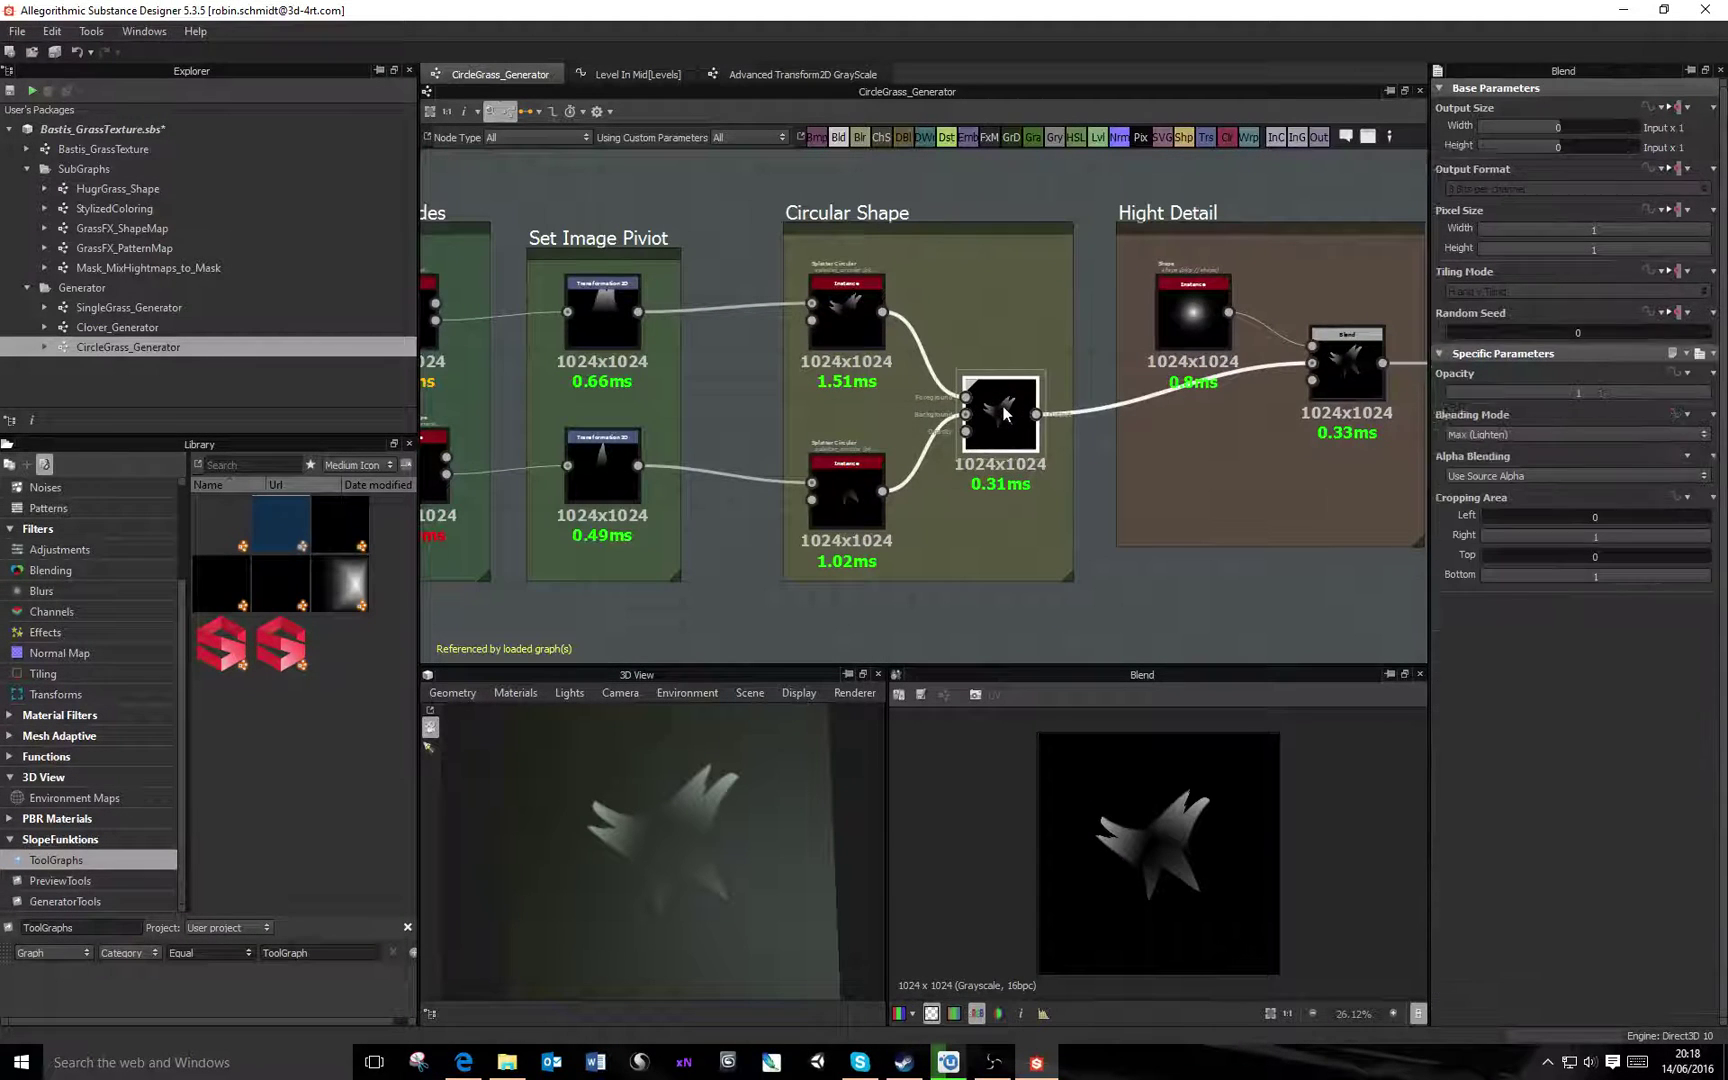
Compare the Shape node and the Subtract Blend in the Hight Detail frame with the Circular Shape blend
{"action": "left_click", "coordinate": [1188, 324]}
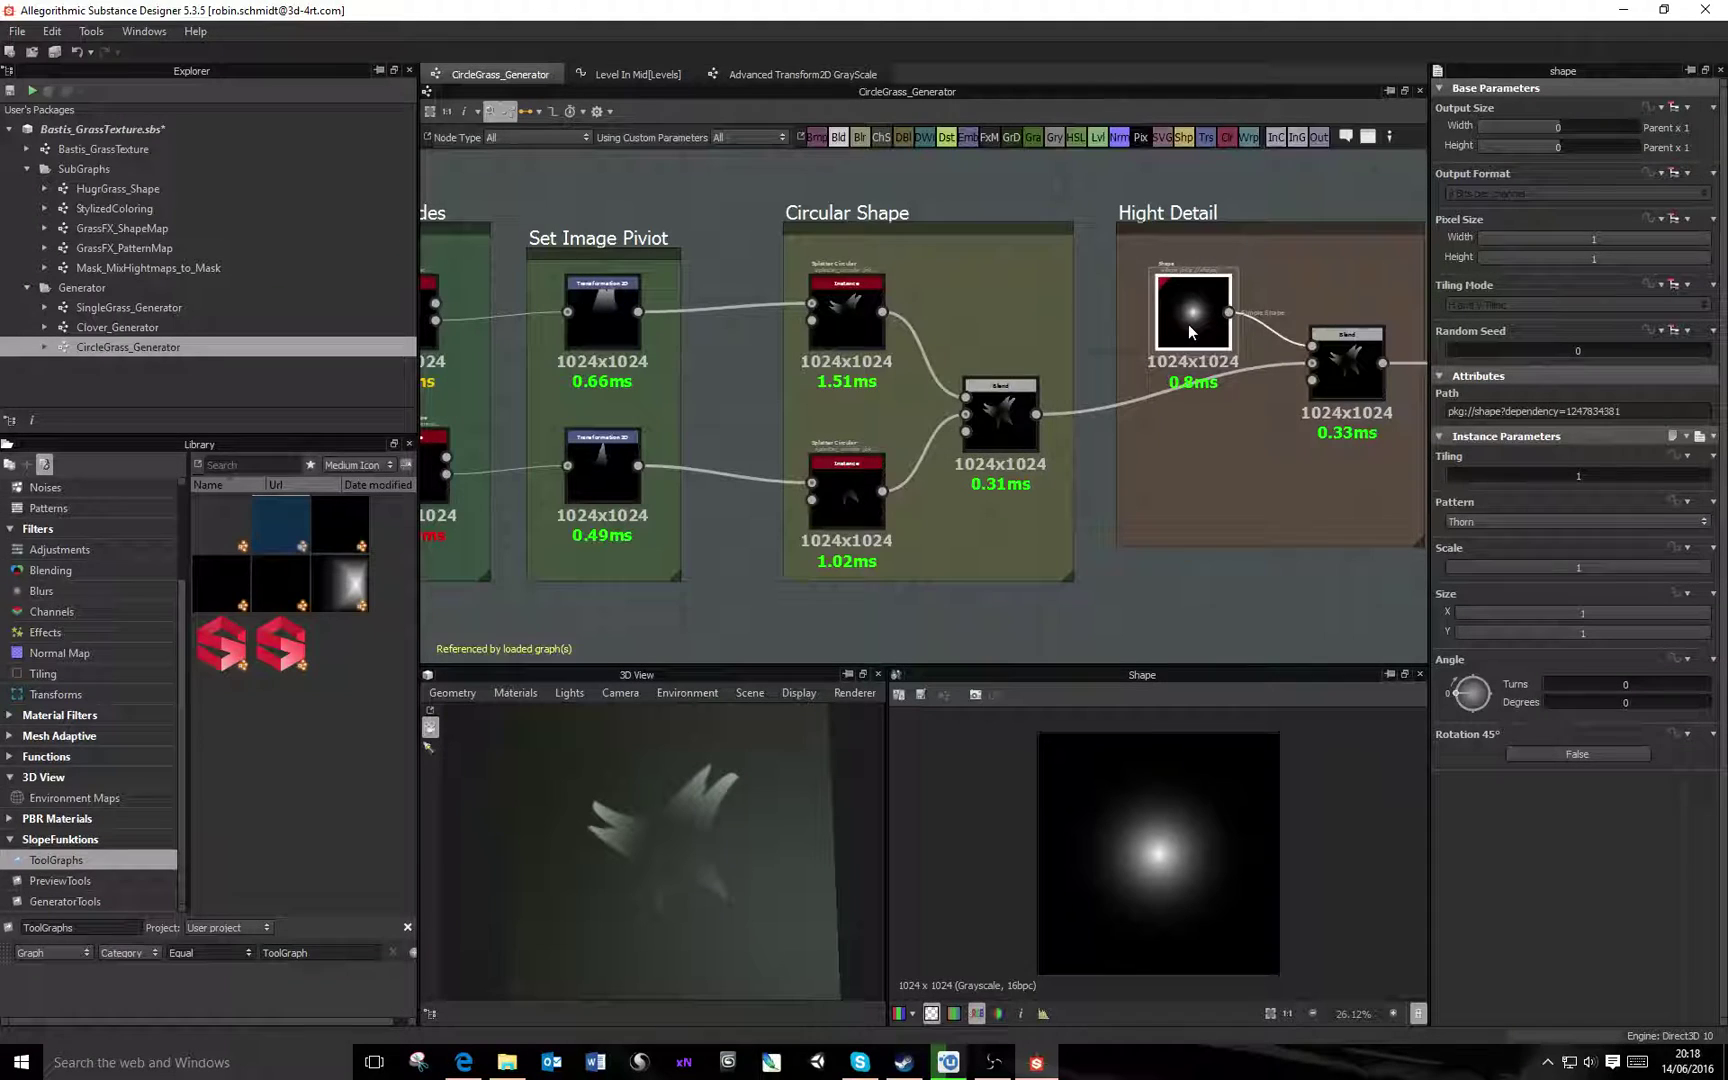
{"action": "left_click", "coordinate": [998, 410]}
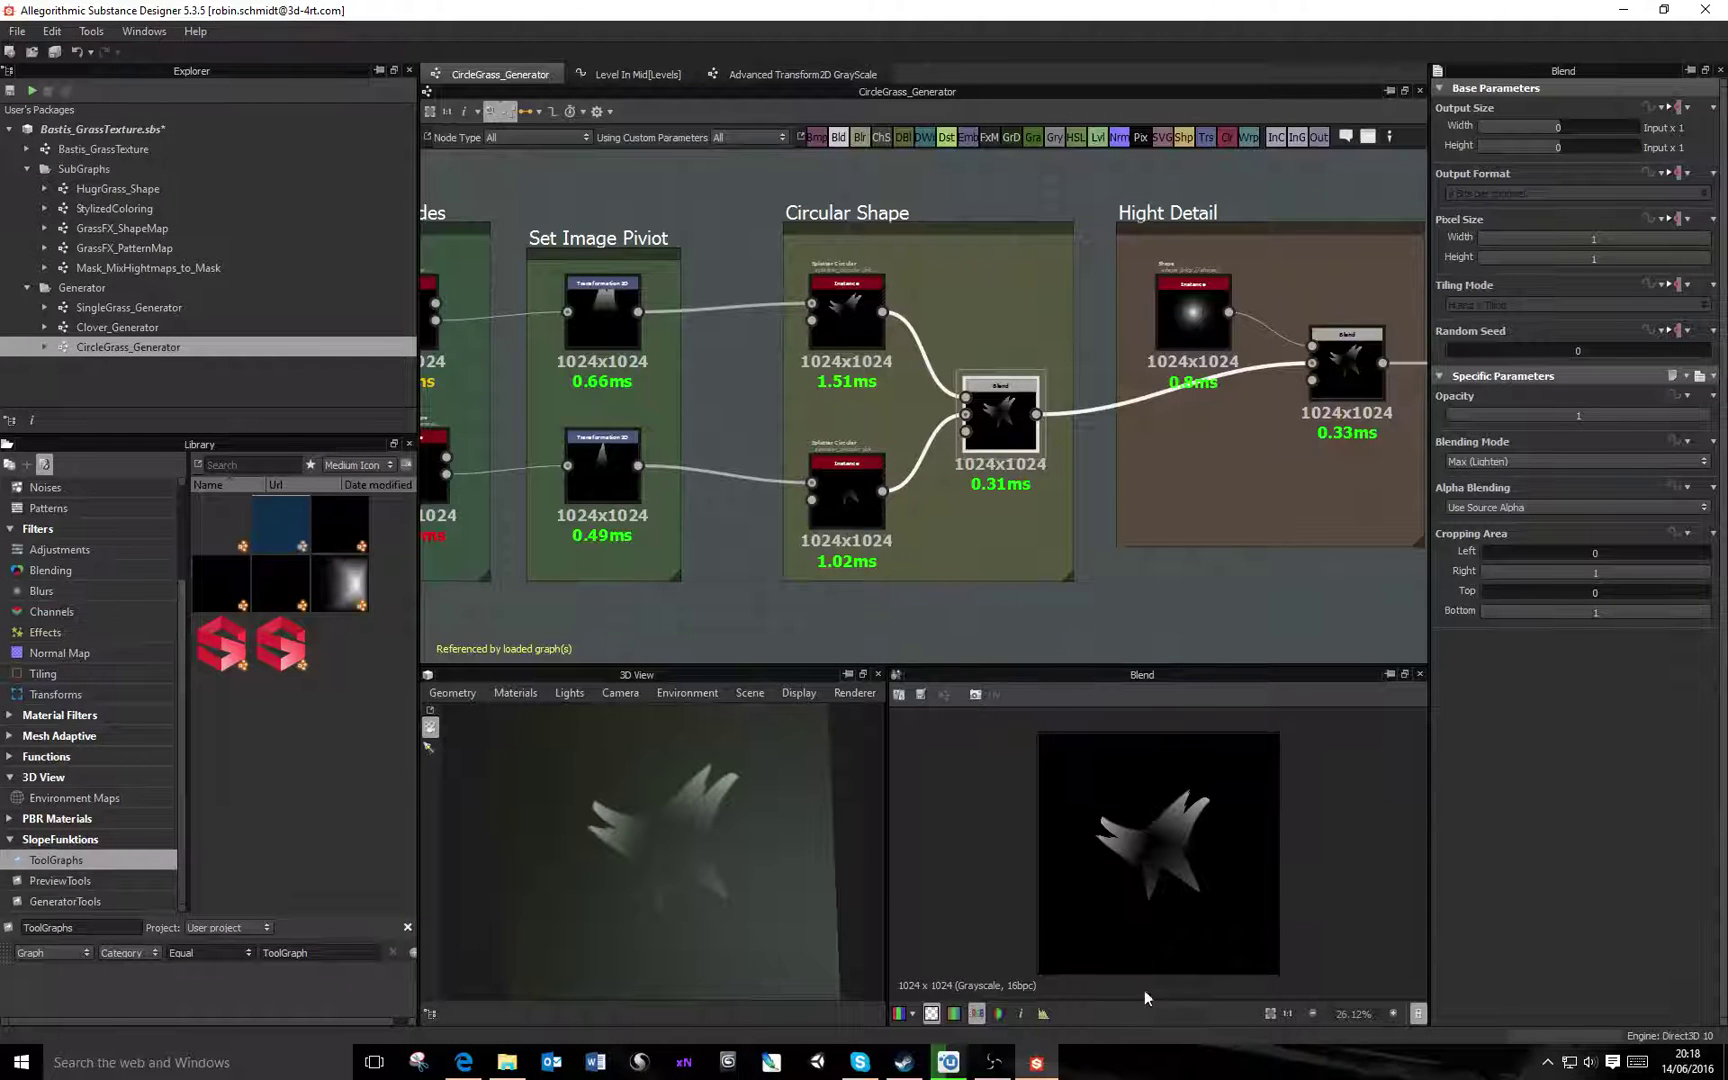
{"action": "middle_click_drag", "start_coordinate": [1189, 293], "coordinate": [1053, 312]}
{"action": "left_click", "coordinate": [1053, 312]}
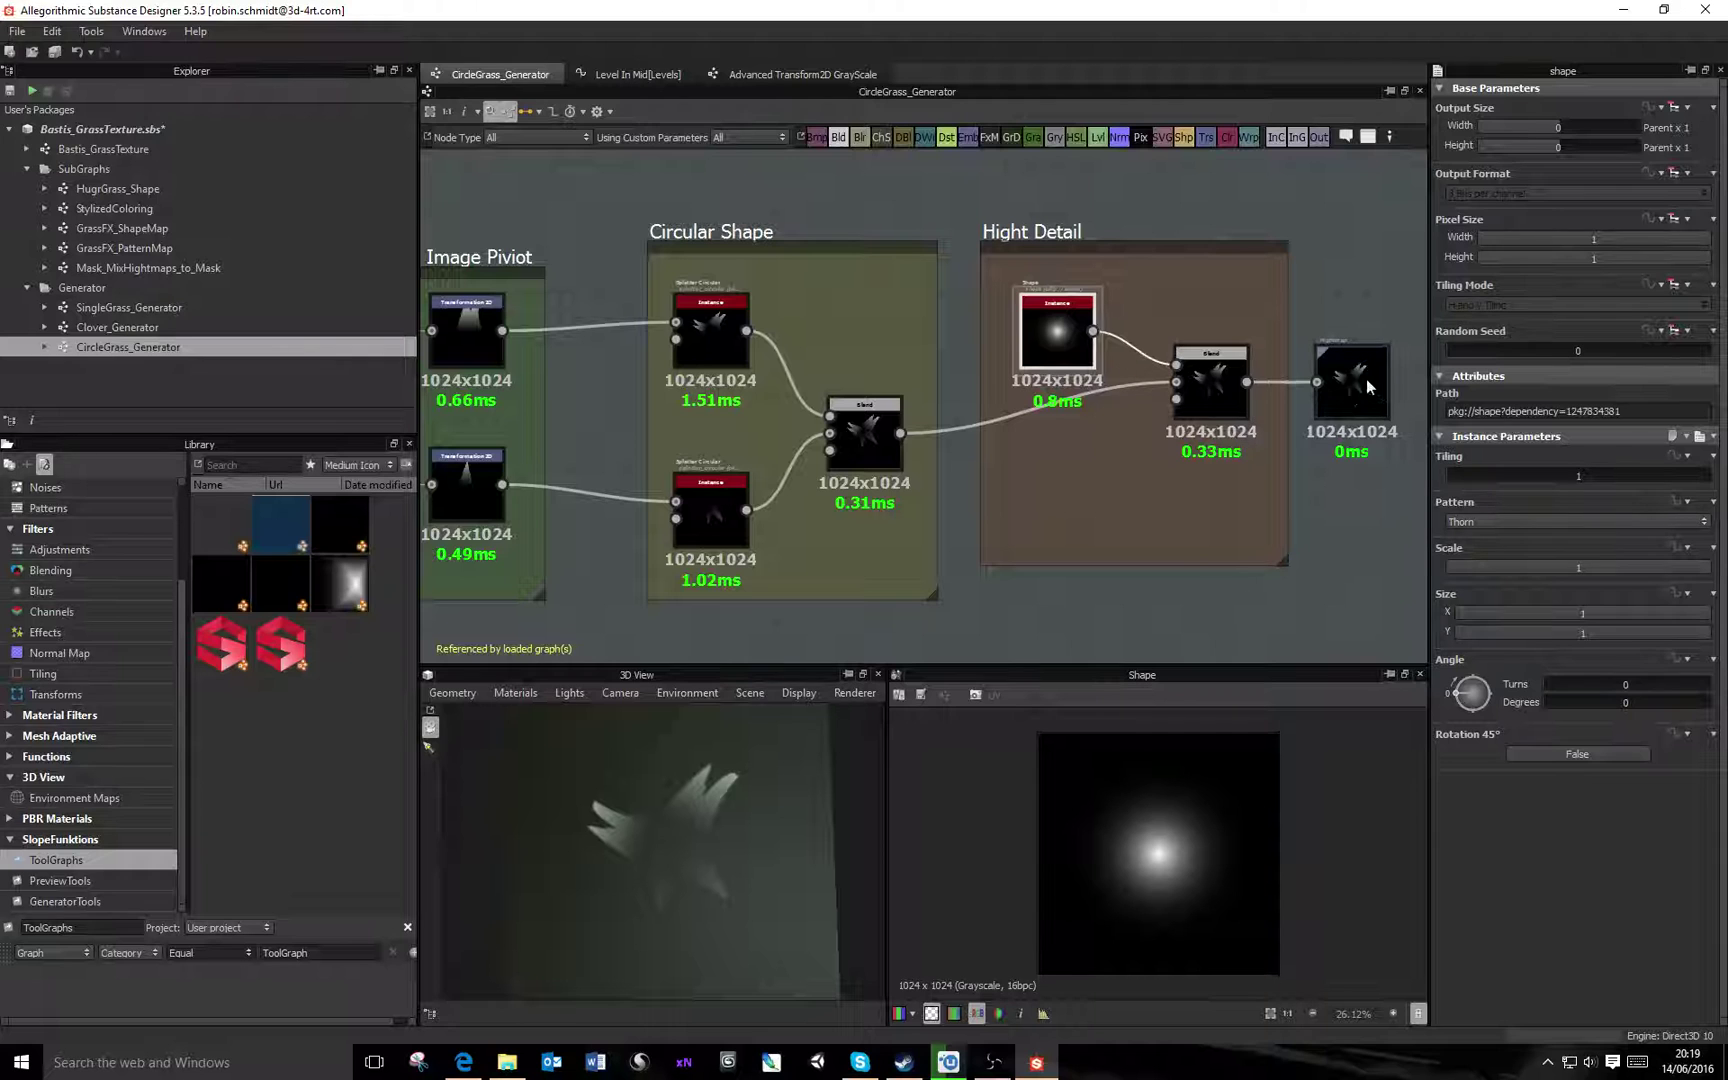
{"action": "left_click", "coordinate": [1233, 389]}
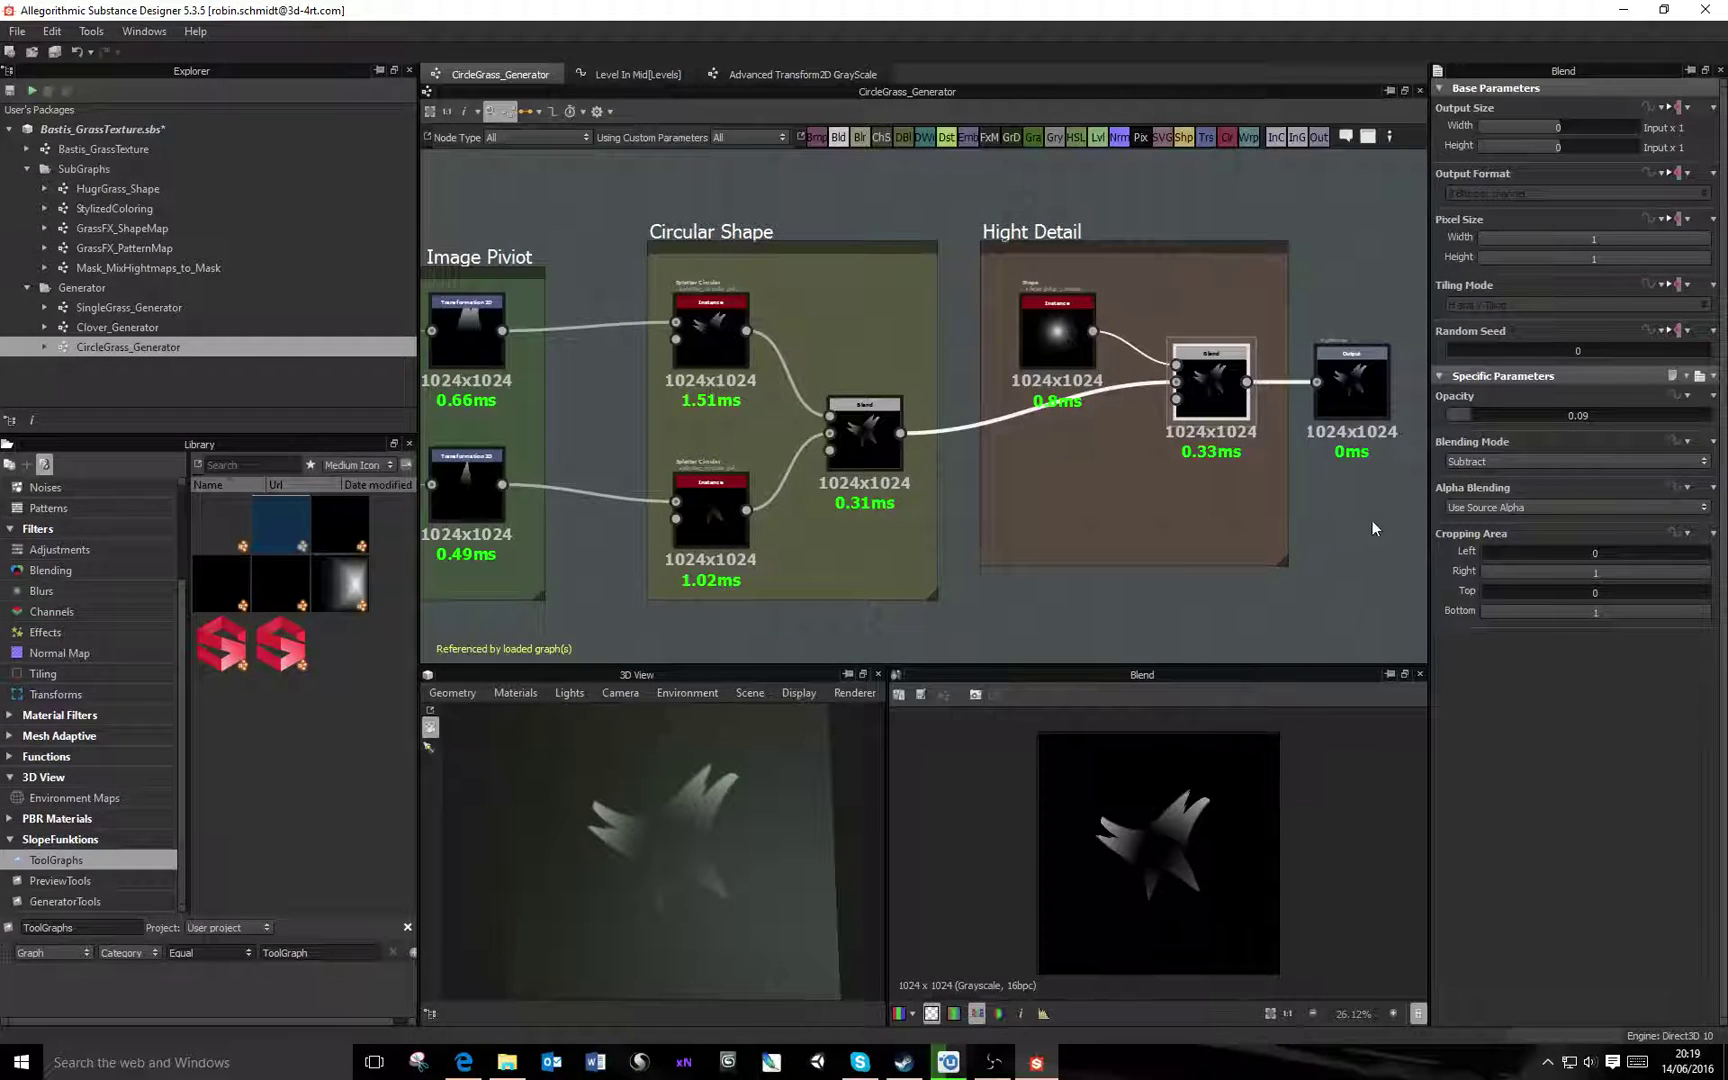
Show the generator's output as the Height channel in the 3D View and open the default material's properties
{"action": "left_click_drag", "start_coordinate": [1355, 400], "coordinate": [647, 883]}
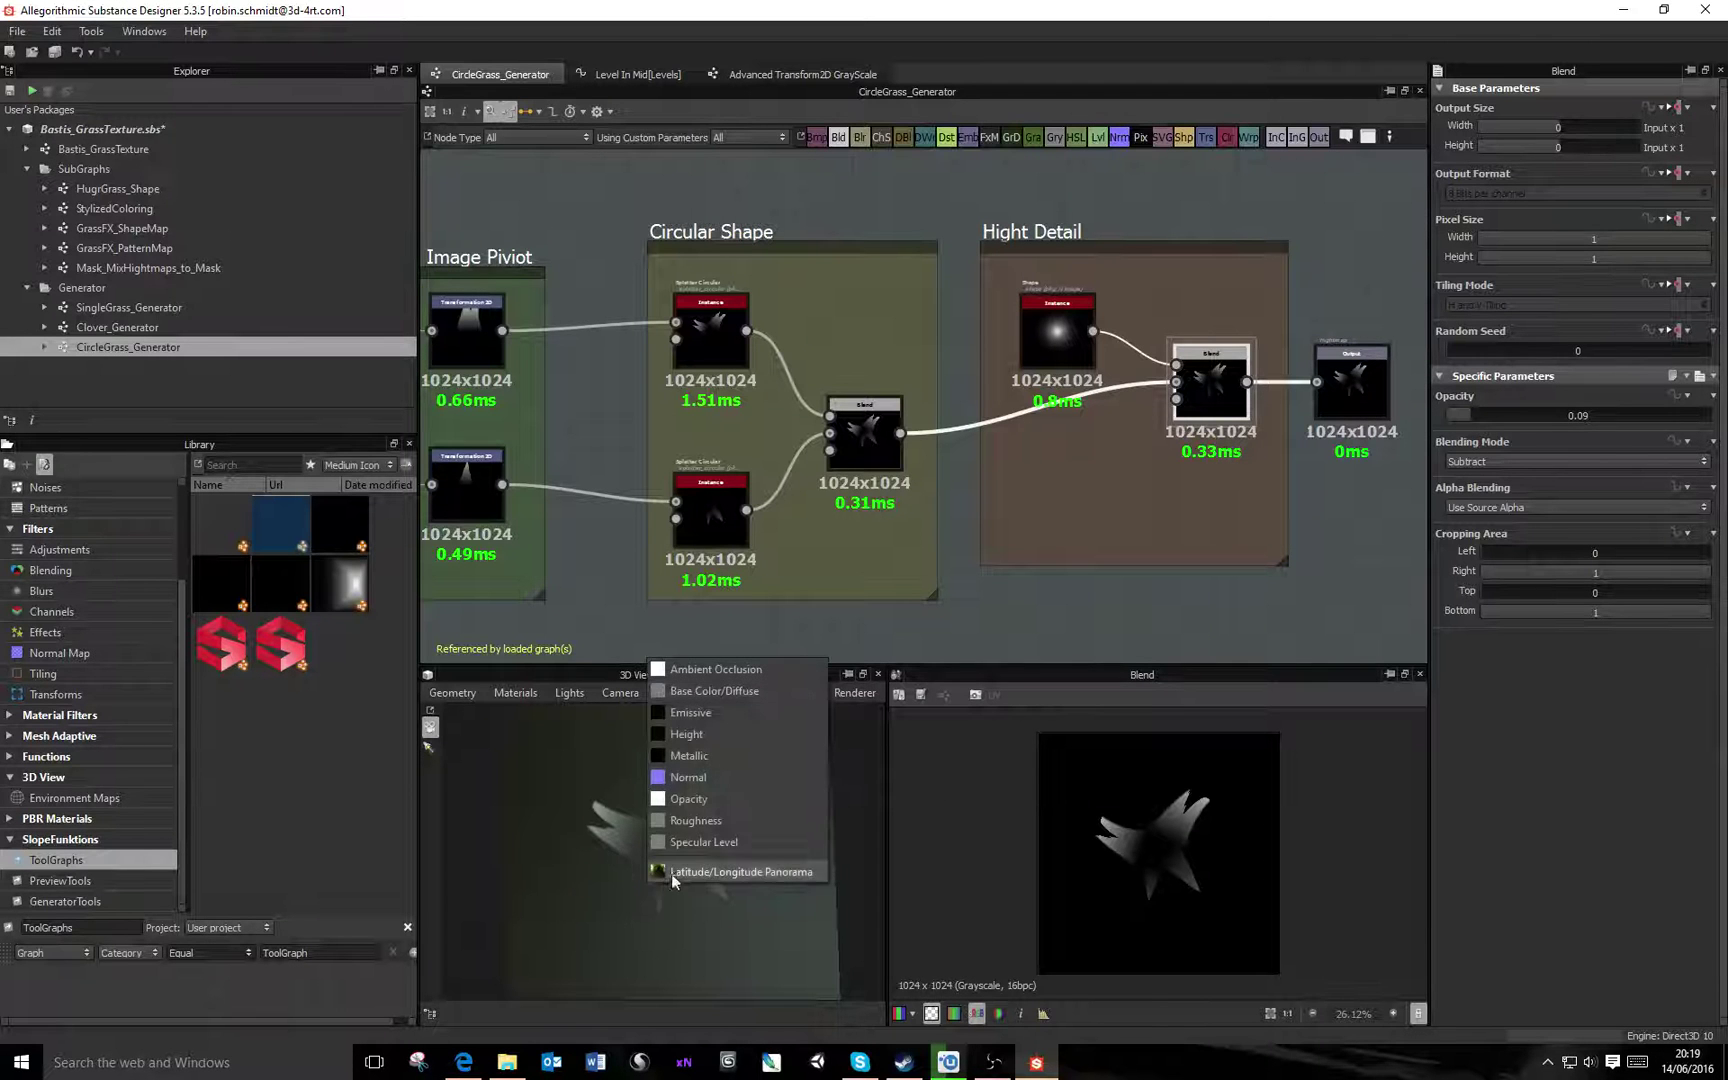
{"action": "left_click", "coordinate": [703, 727]}
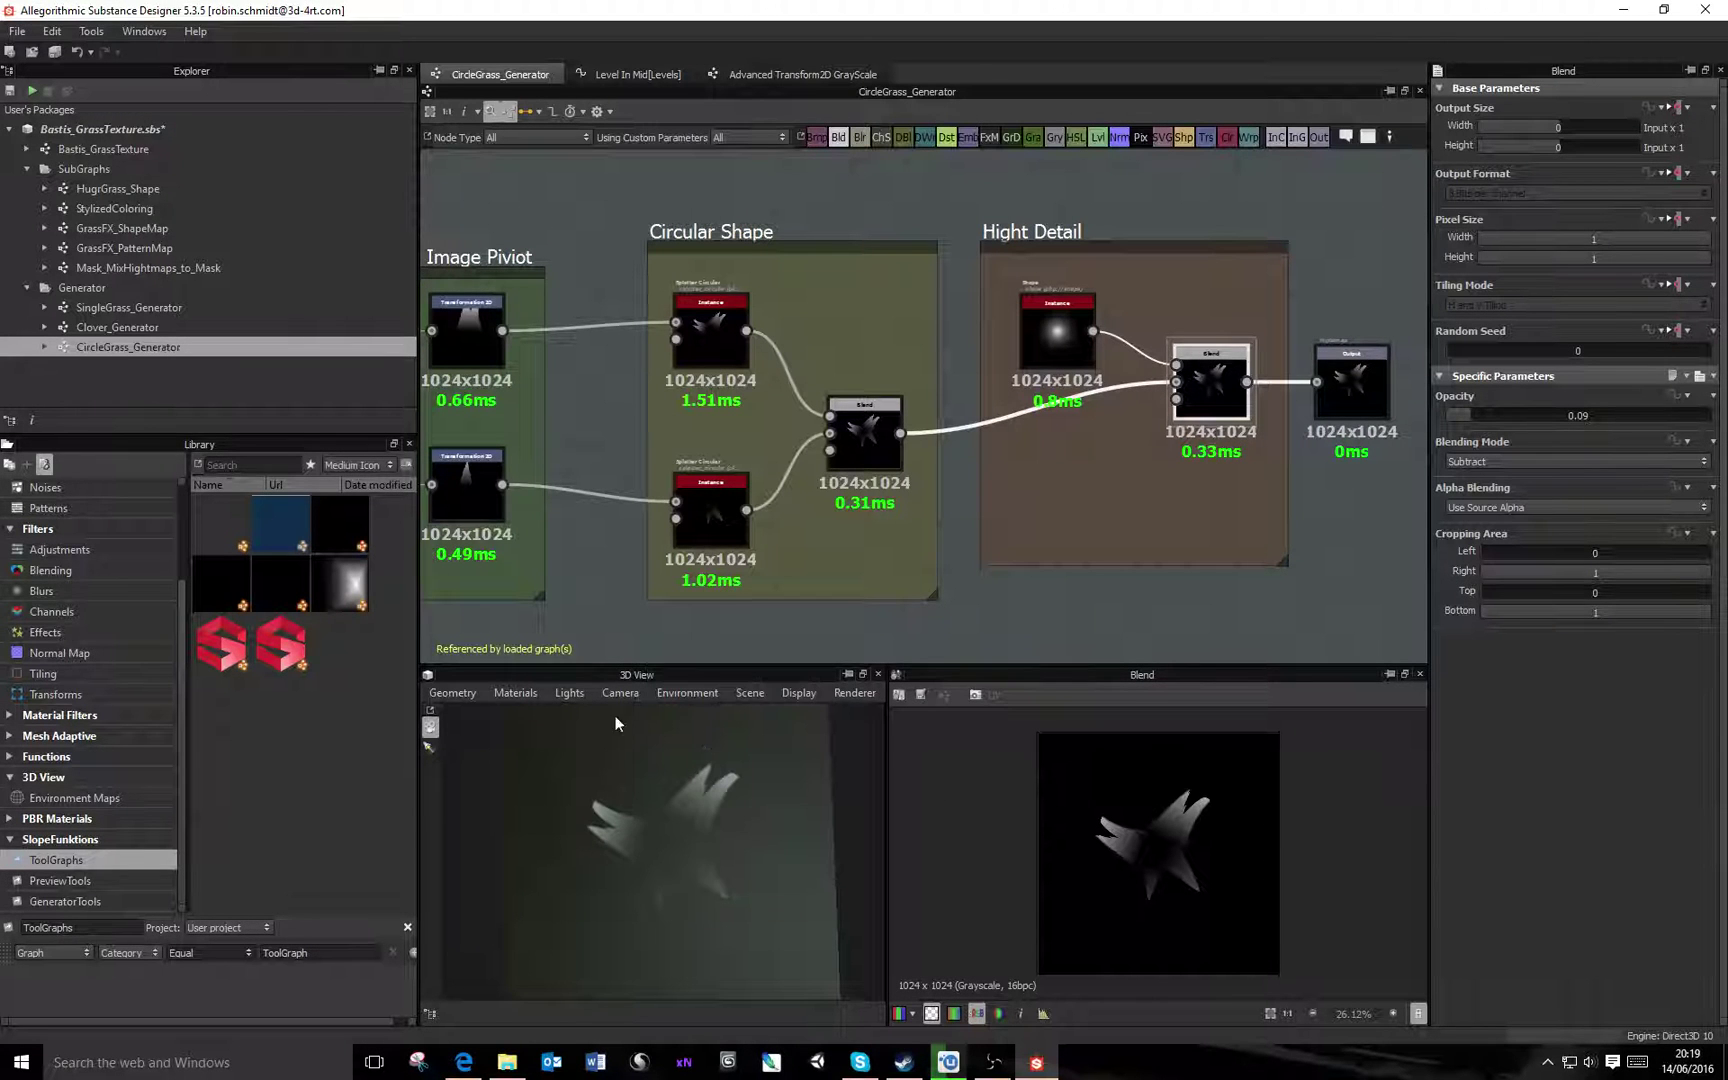
{"action": "left_click", "coordinate": [512, 693]}
{"action": "mouse_move", "coordinate": [558, 717]}
{"action": "mouse_move", "coordinate": [634, 747]}
{"action": "mouse_move", "coordinate": [817, 809]}
{"action": "left_click", "coordinate": [916, 829]}
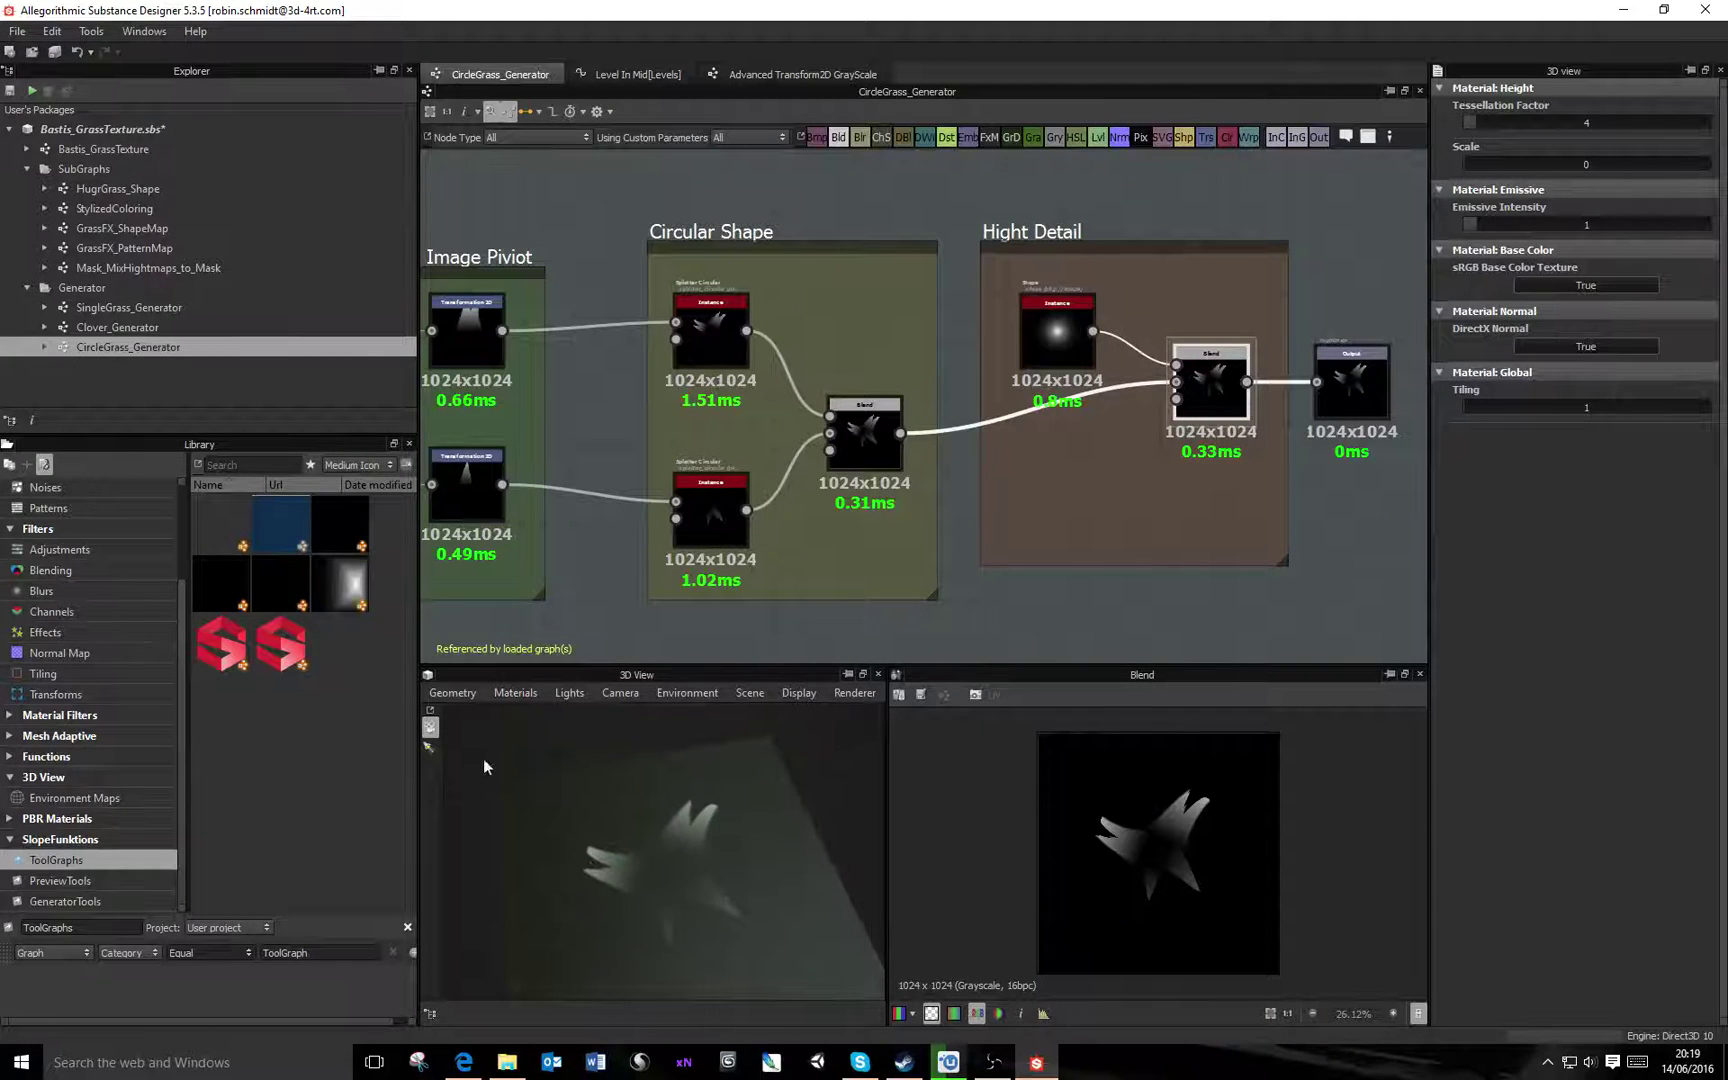
{"action": "left_click", "coordinate": [453, 696]}
{"action": "left_click", "coordinate": [494, 821]}
{"action": "middle_click_drag", "start_coordinate": [678, 878], "coordinate": [674, 843]}
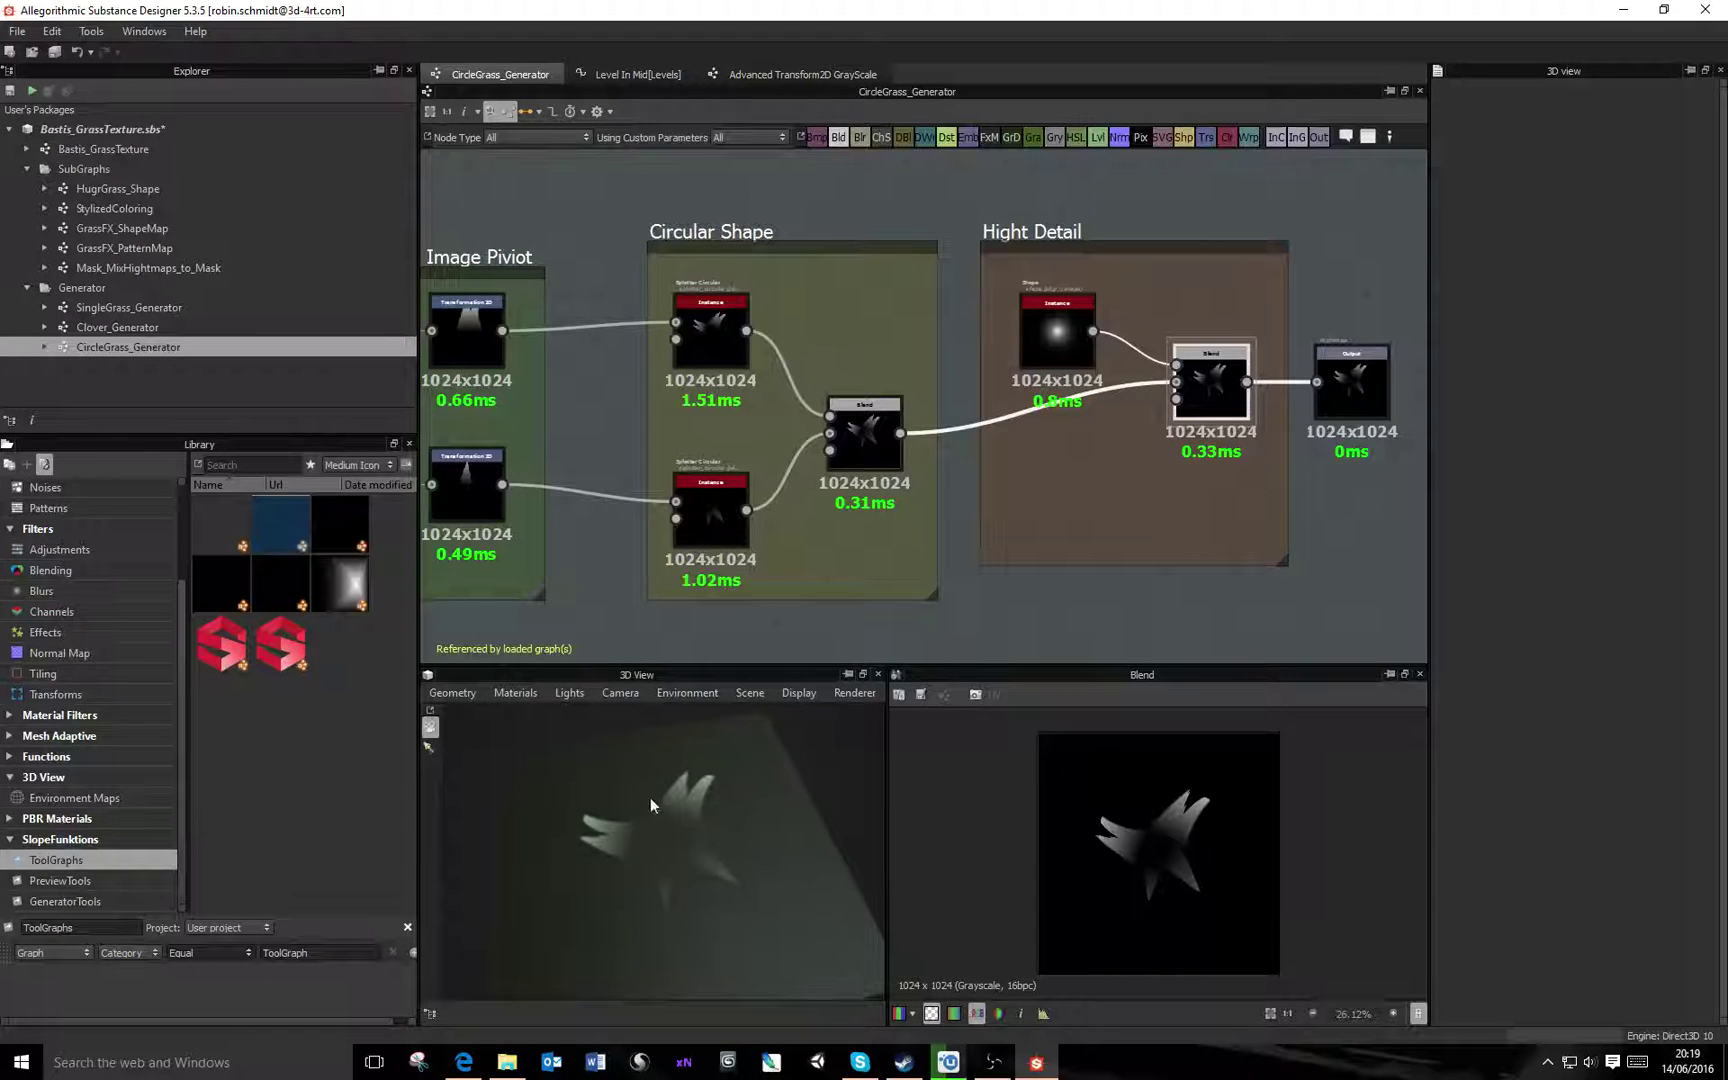
{"action": "left_click", "coordinate": [608, 694]}
{"action": "left_click", "coordinate": [608, 694]}
Enlarge the 3D View and set the default material's height Scale to 5 and Tessellation Factor to 9
{"action": "left_click", "coordinate": [533, 695]}
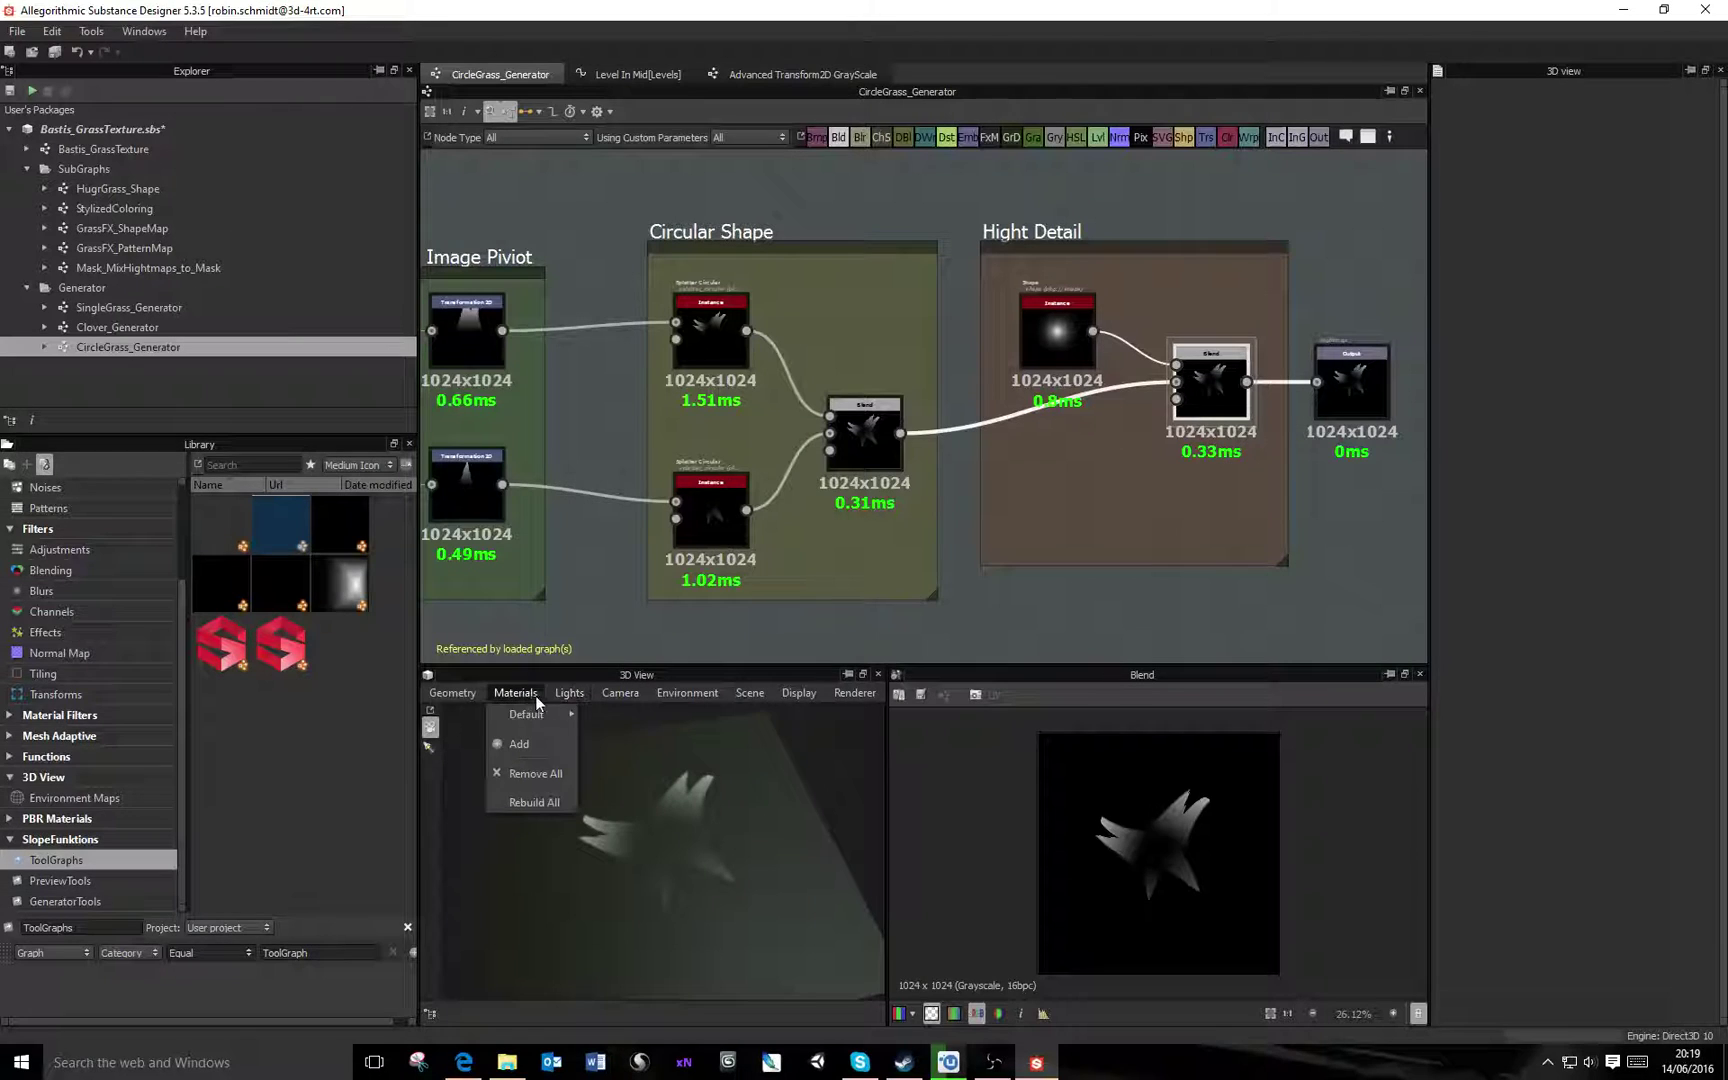
{"action": "mouse_move", "coordinate": [544, 711]}
{"action": "left_click", "coordinate": [626, 721]}
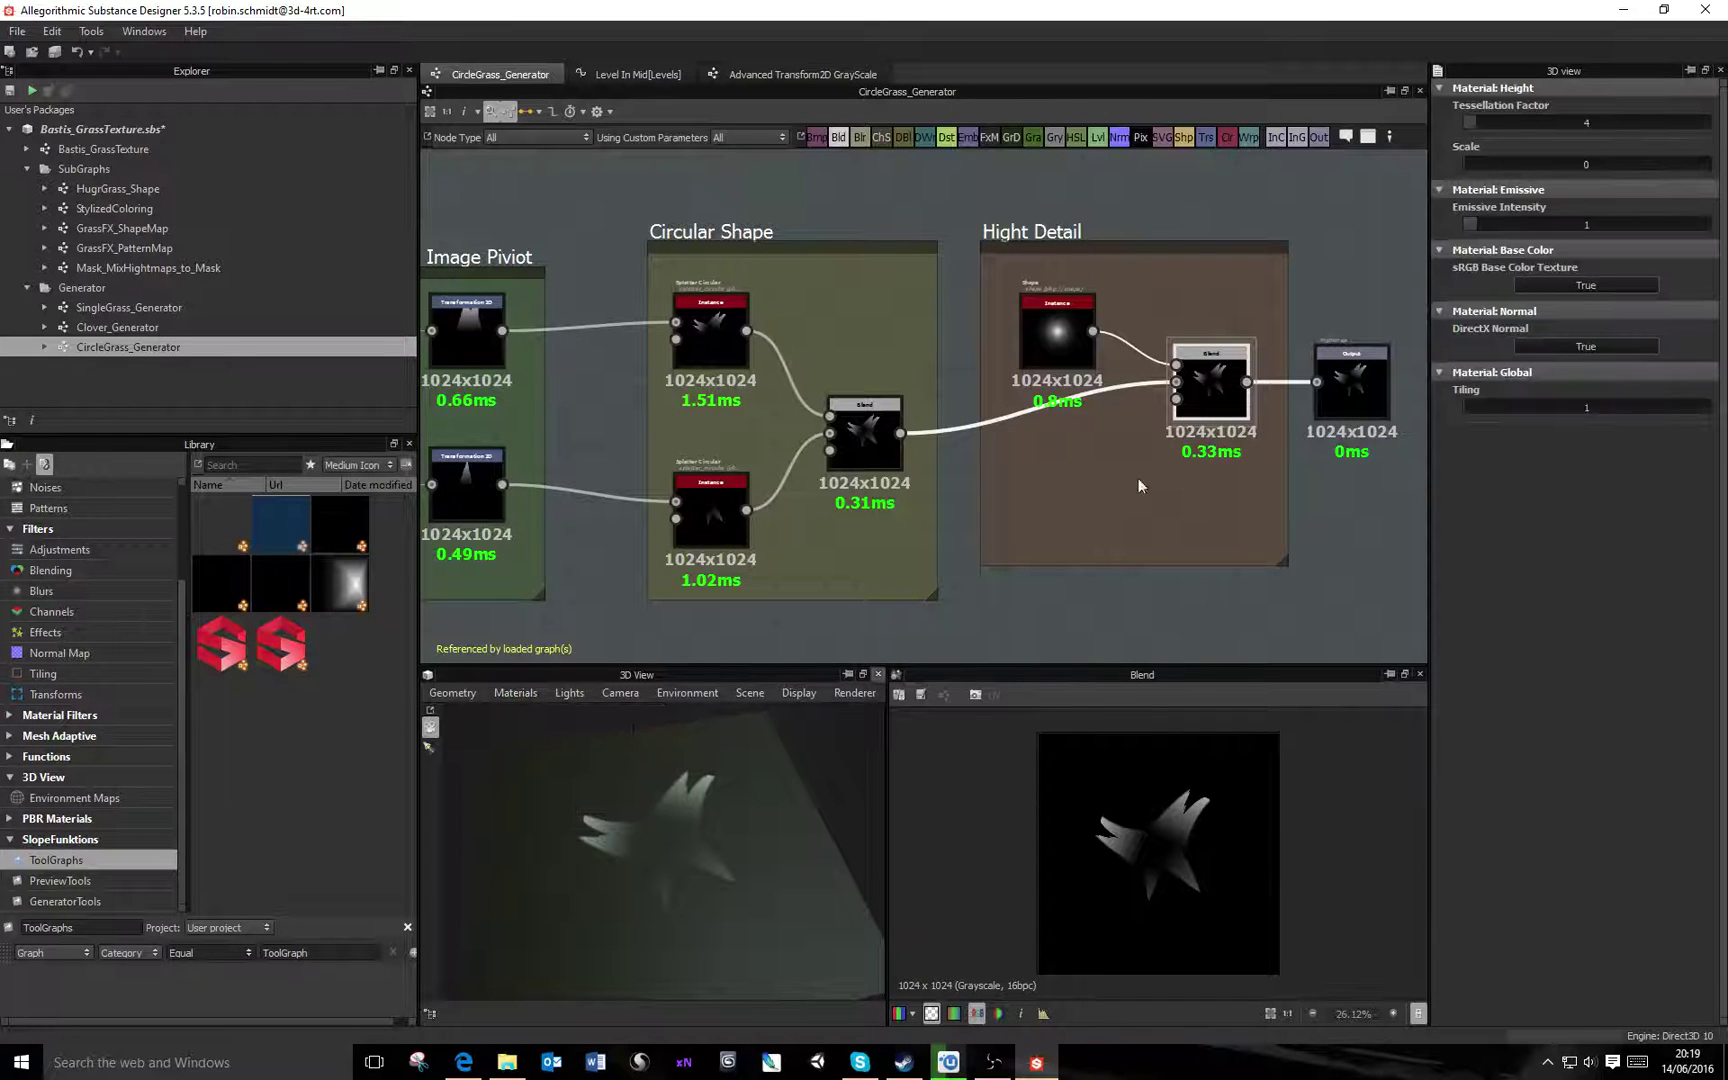
{"action": "left_click_drag", "start_coordinate": [795, 665], "coordinate": [795, 368]}
{"action": "left_click_drag", "start_coordinate": [1467, 164], "coordinate": [1727, 170]}
{"action": "left_click", "coordinate": [1497, 124]}
{"action": "left_click_drag", "start_coordinate": [1590, 164], "coordinate": [1618, 164]}
{"action": "left_click_drag", "start_coordinate": [647, 684], "coordinate": [706, 615]}
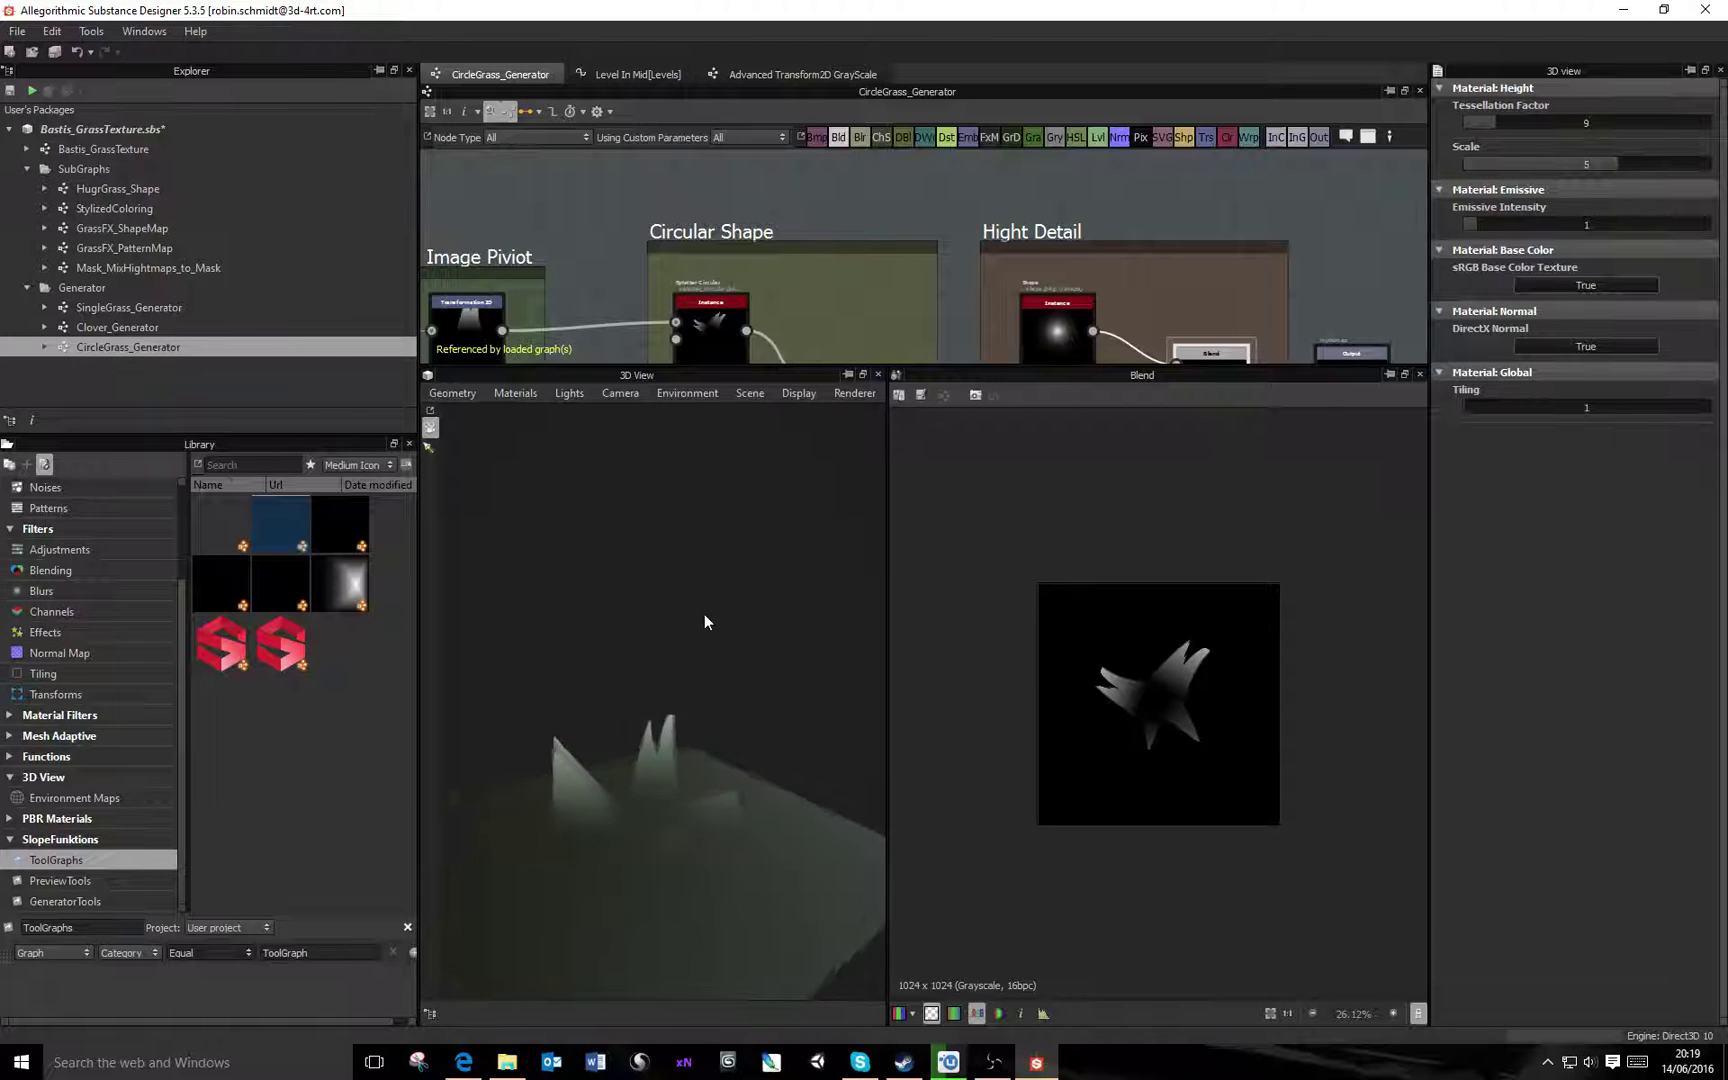
Set the material's Tessellation Factor to 4 and inspect the displaced grass blades from several sides
{"action": "double_click", "coordinate": [1513, 122]}
{"action": "type", "text": "4"}
{"action": "key", "text": "Return"}
{"action": "left_click_drag", "start_coordinate": [761, 812], "coordinate": [623, 785]}
{"action": "left_click_drag", "start_coordinate": [834, 764], "coordinate": [770, 815]}
Try the Crescent, Capsule and Cone patterns on the Hight Detail Shape node and undo back to Thorn
{"action": "double_click", "coordinate": [1056, 350]}
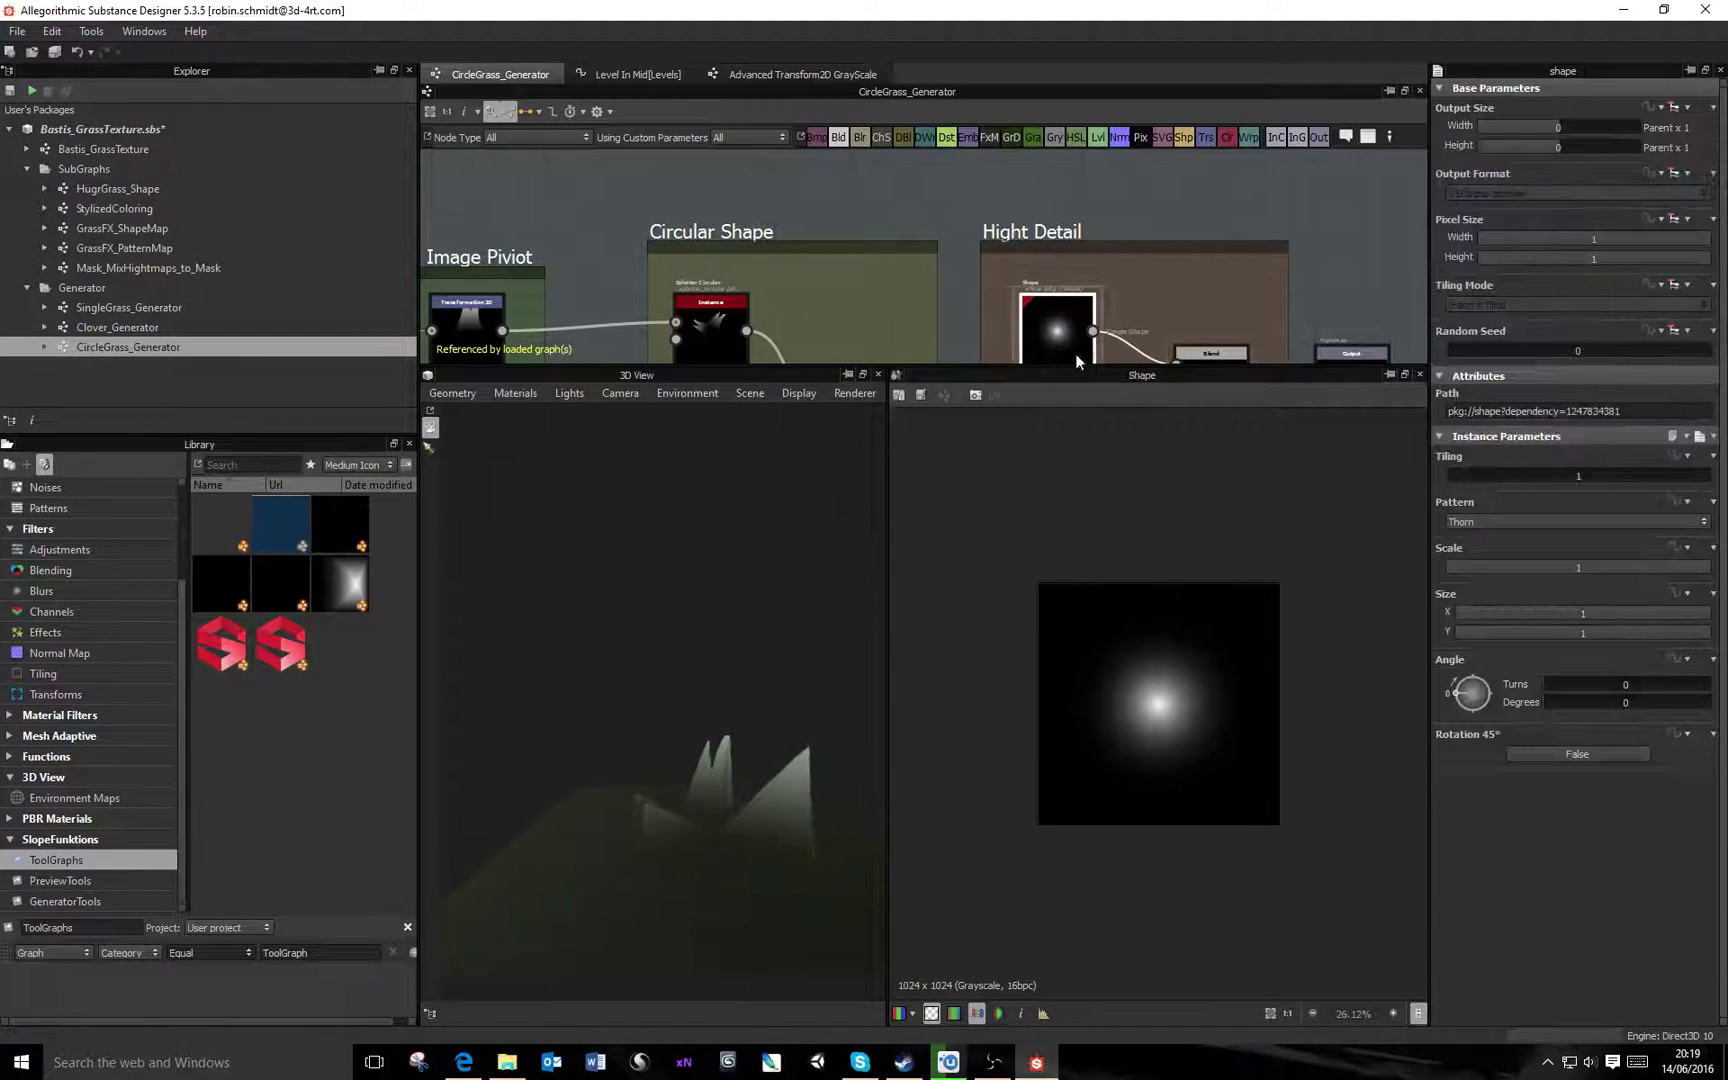
{"action": "left_click", "coordinate": [1552, 518]}
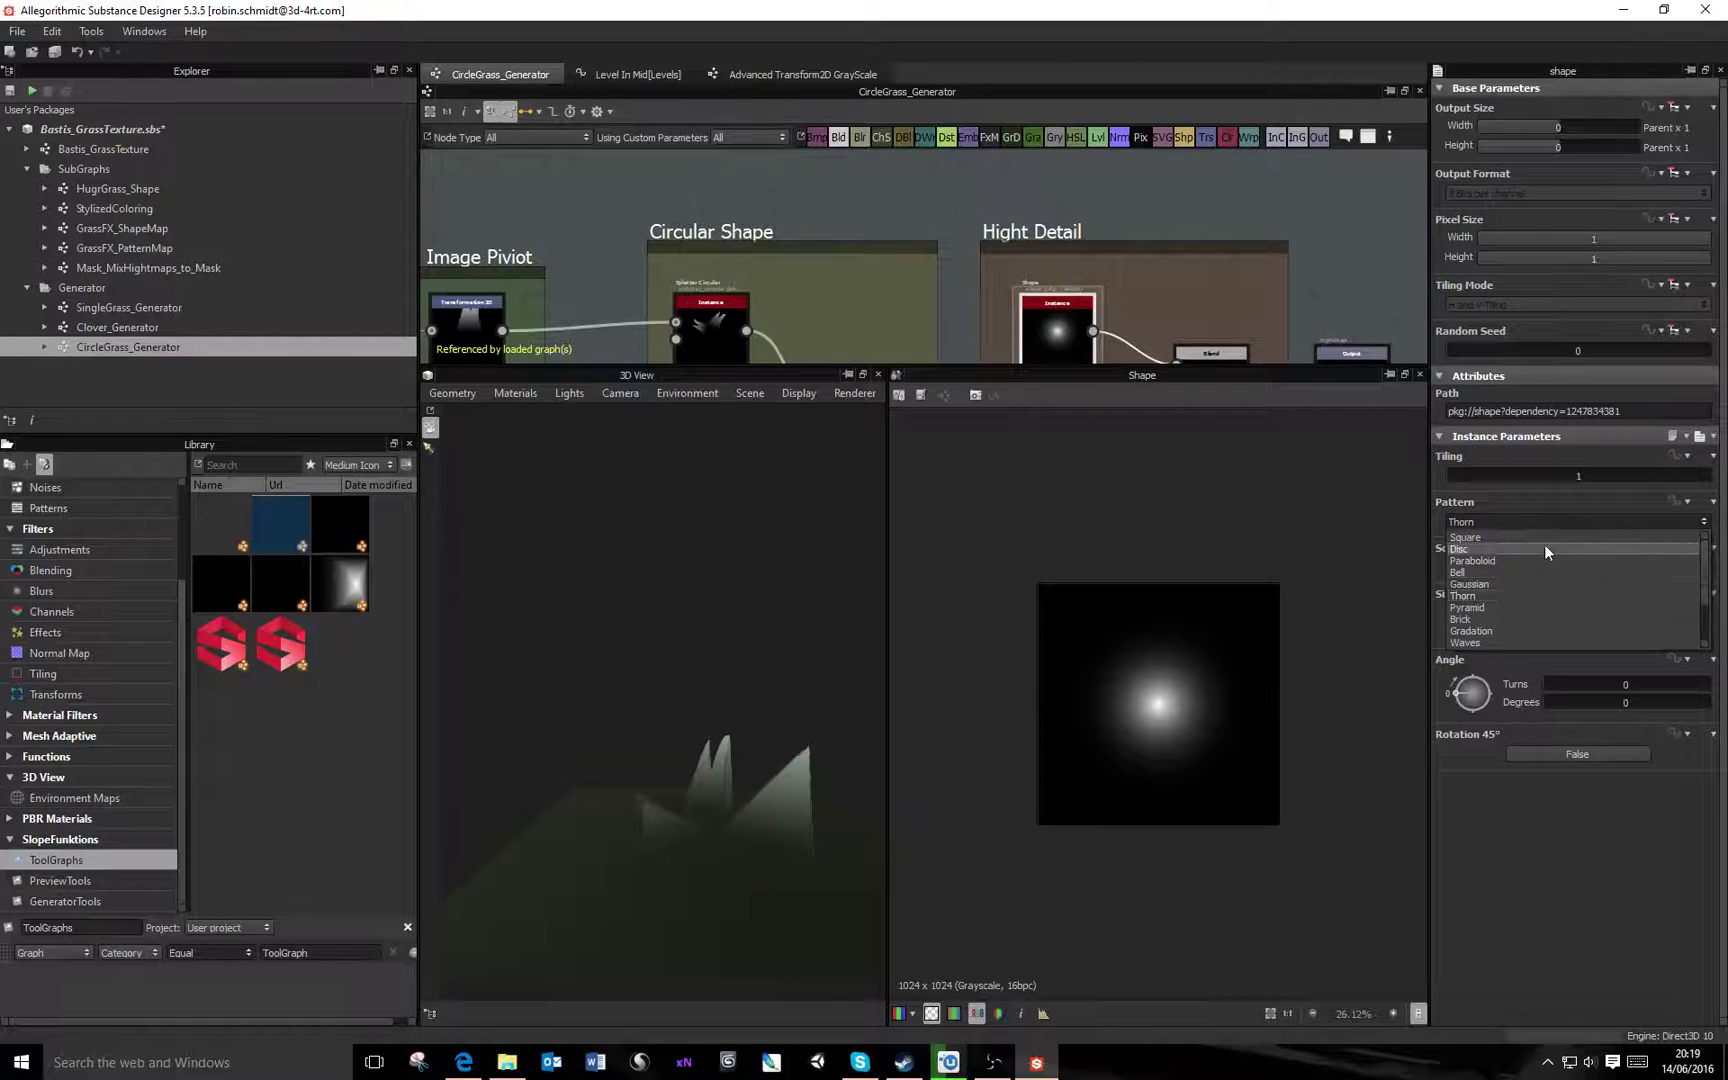
{"action": "scroll", "coordinate": [1523, 610], "scroll_direction": "down", "scroll_amount": 1}
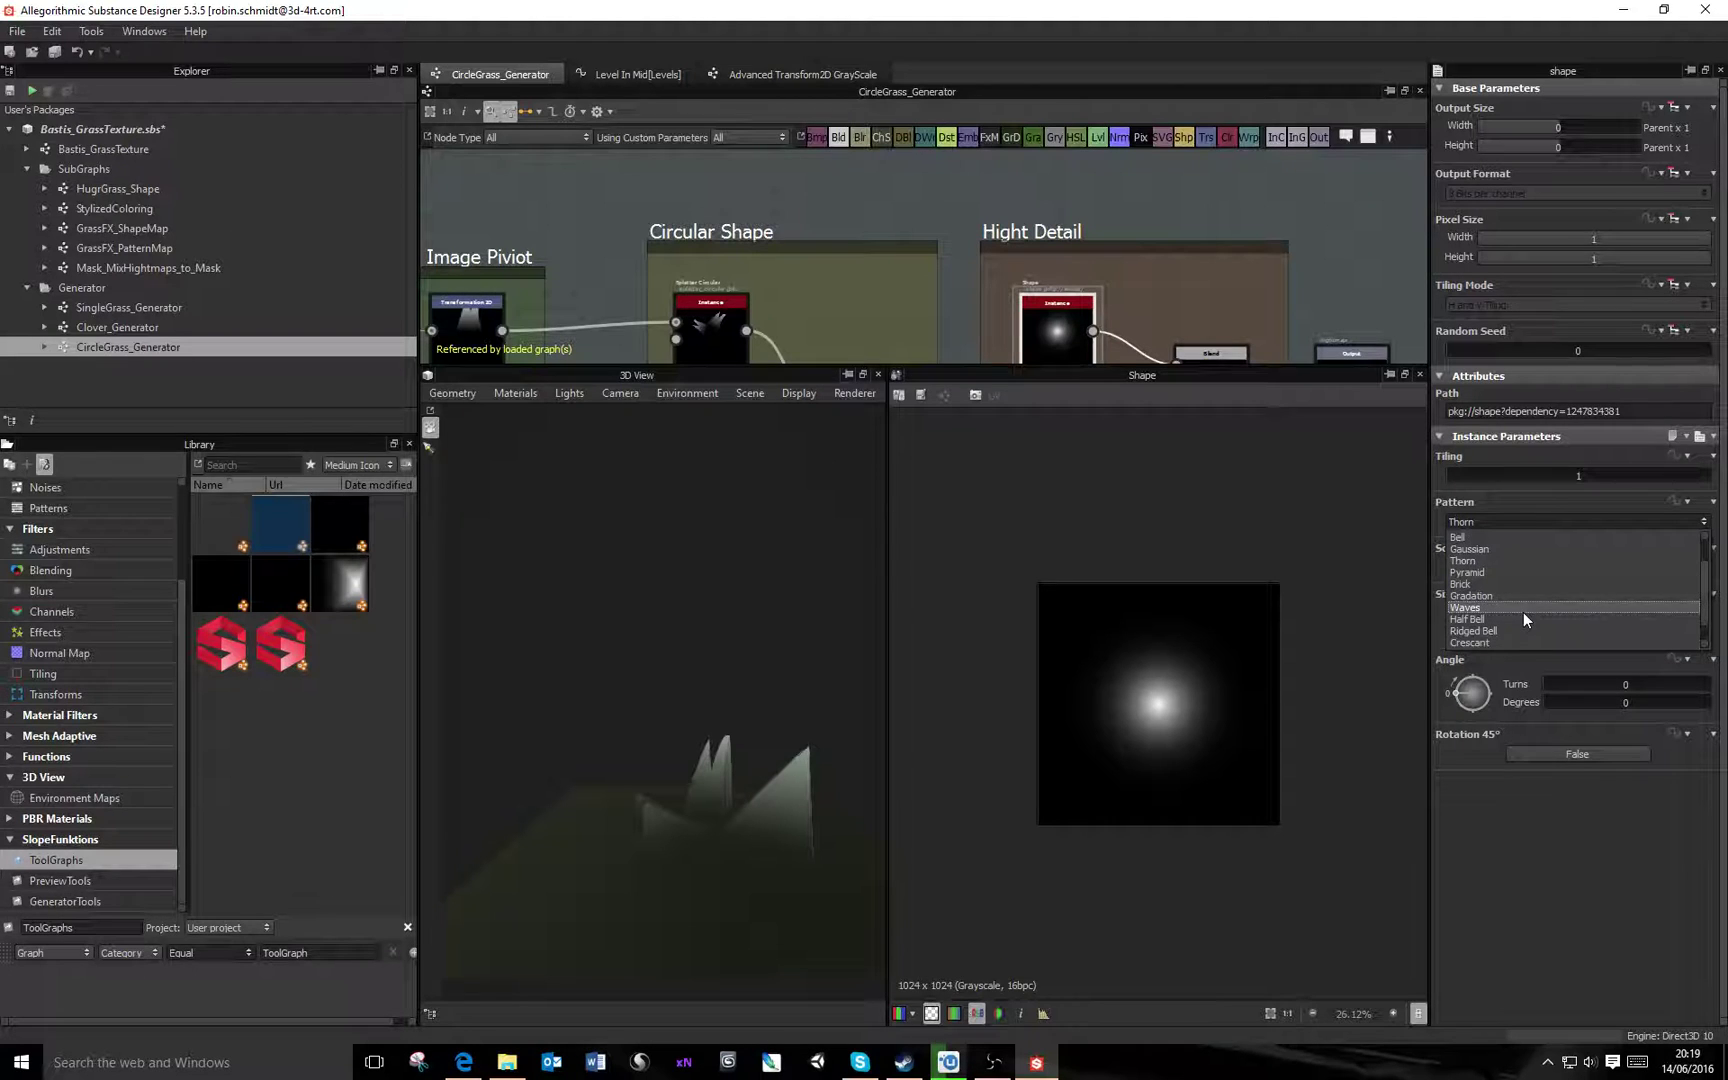
{"action": "scroll", "coordinate": [1523, 617], "scroll_direction": "down", "scroll_amount": 1}
{"action": "left_click", "coordinate": [1523, 618]}
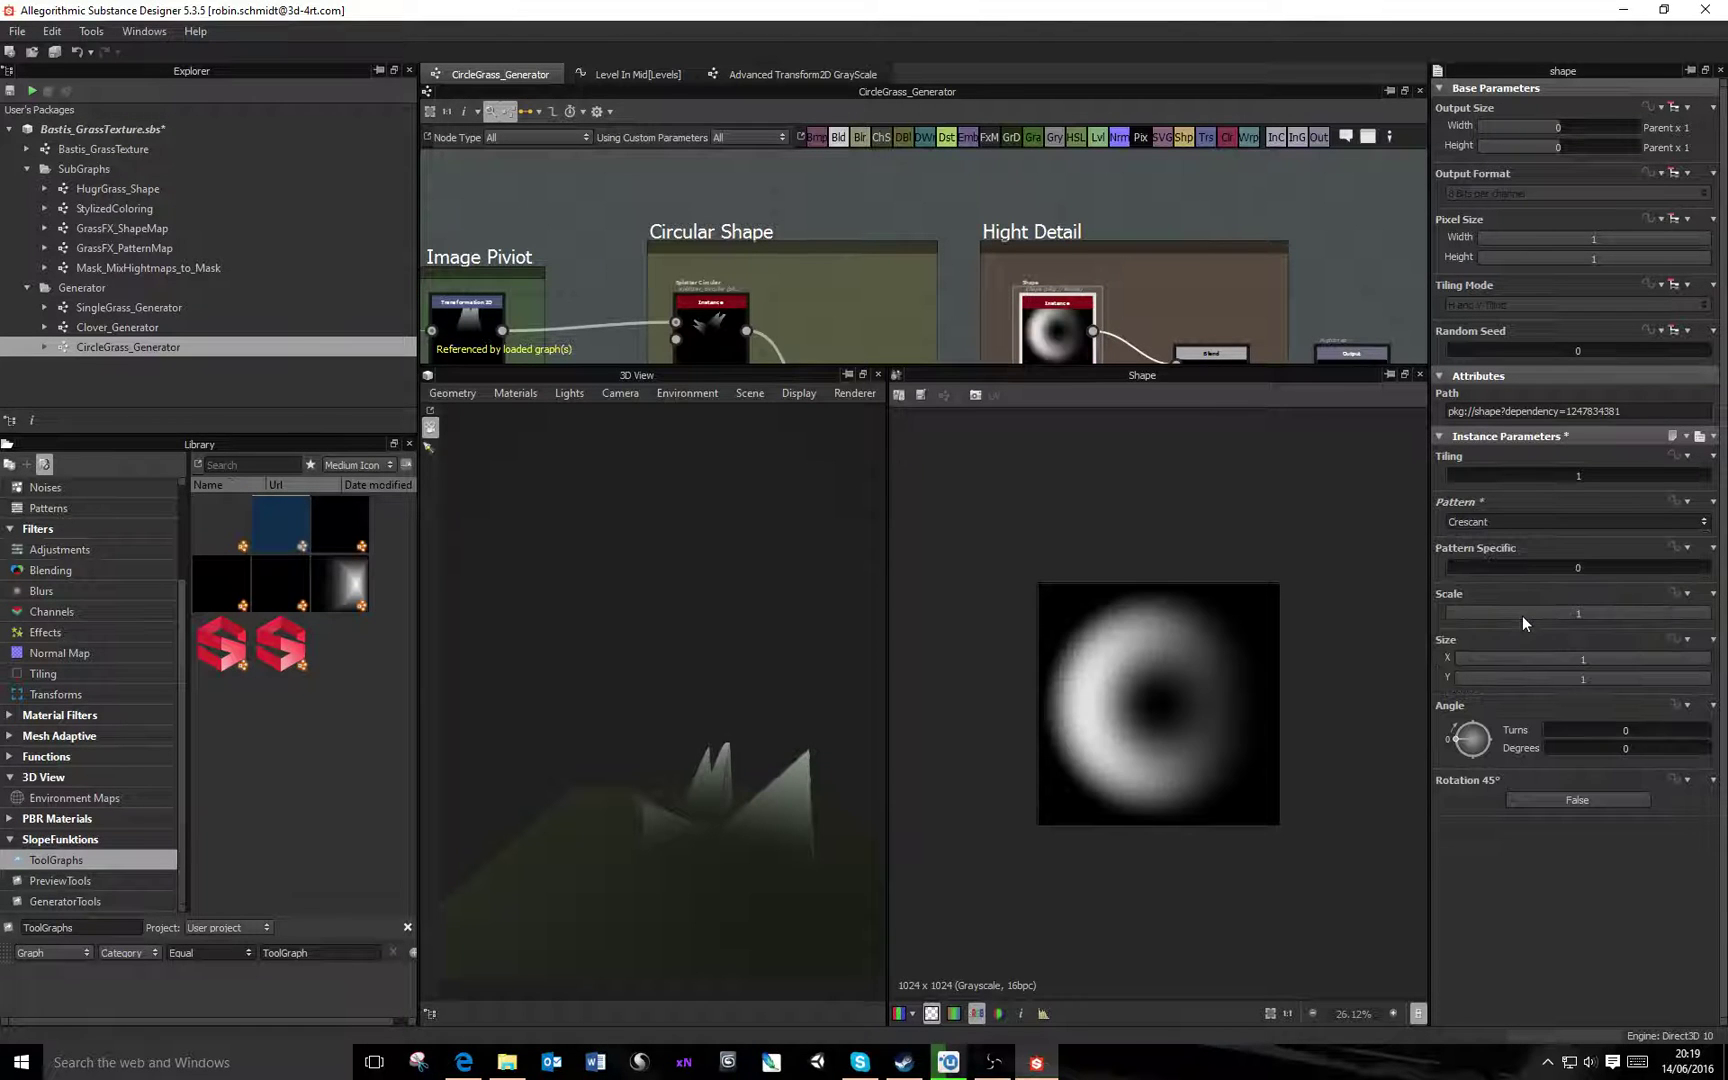
{"action": "left_click", "coordinate": [1521, 522]}
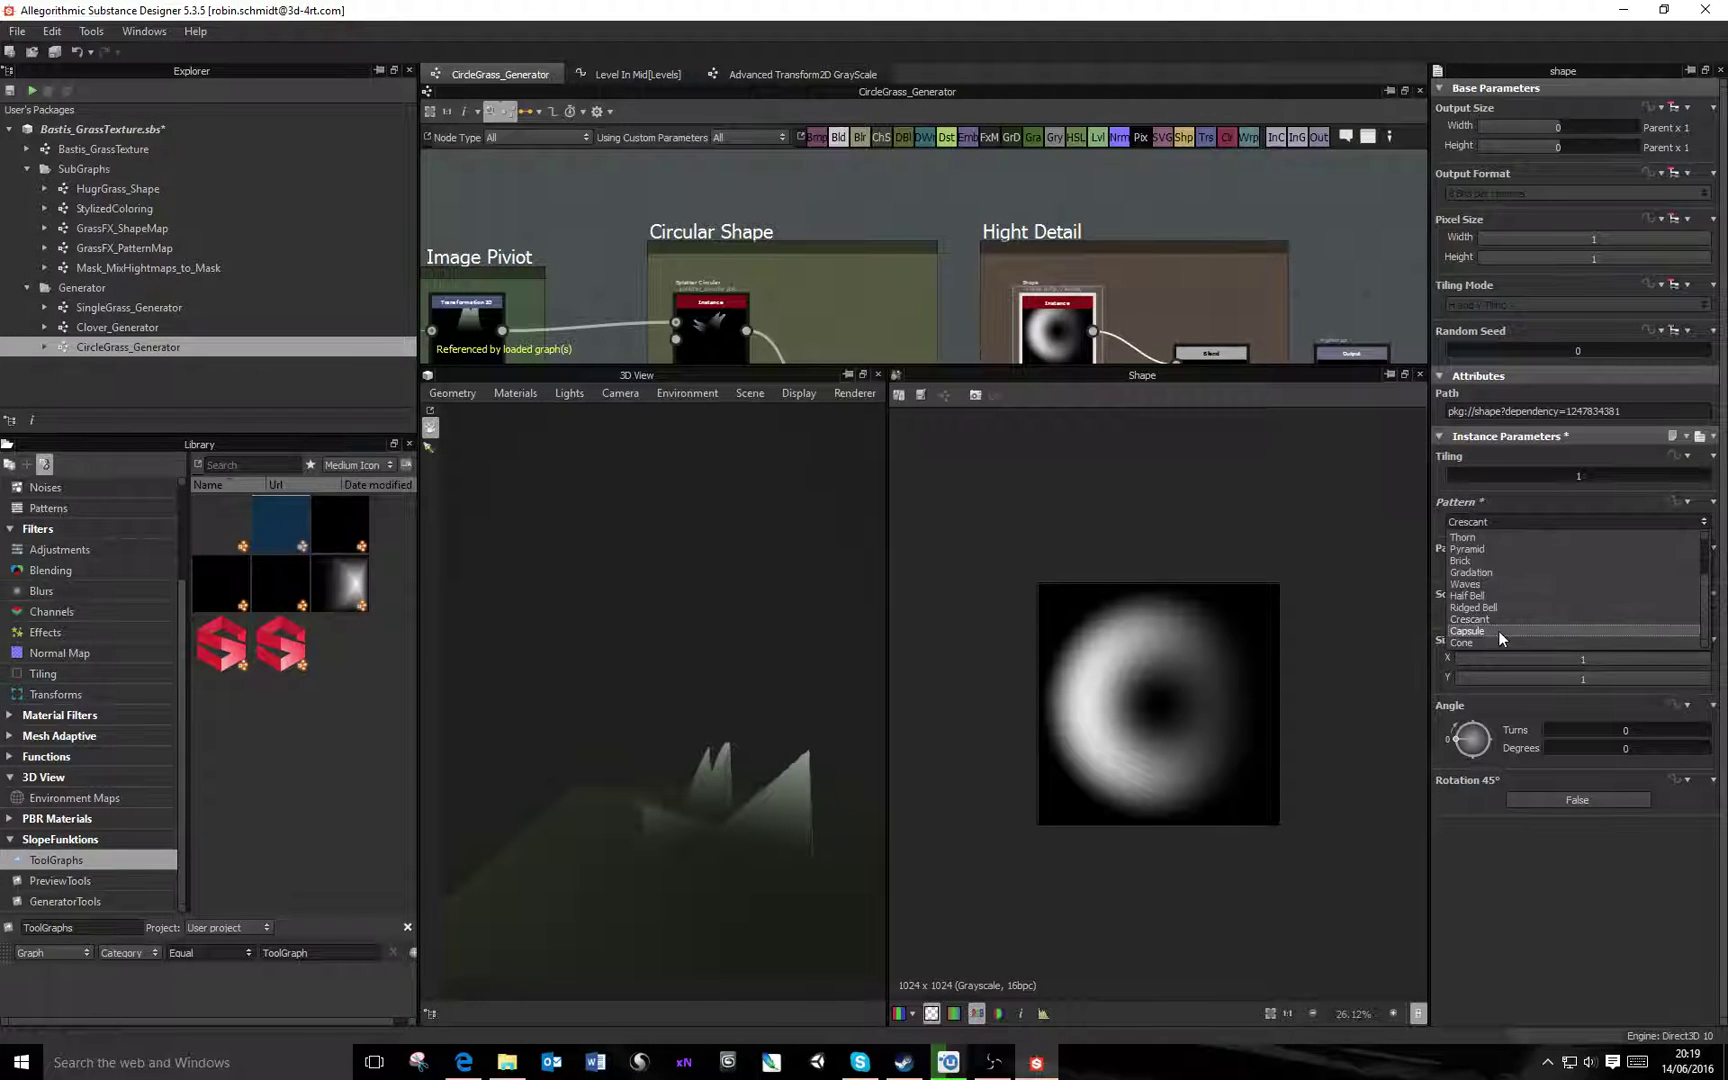
{"action": "left_click", "coordinate": [1498, 630]}
{"action": "left_click", "coordinate": [1523, 520]}
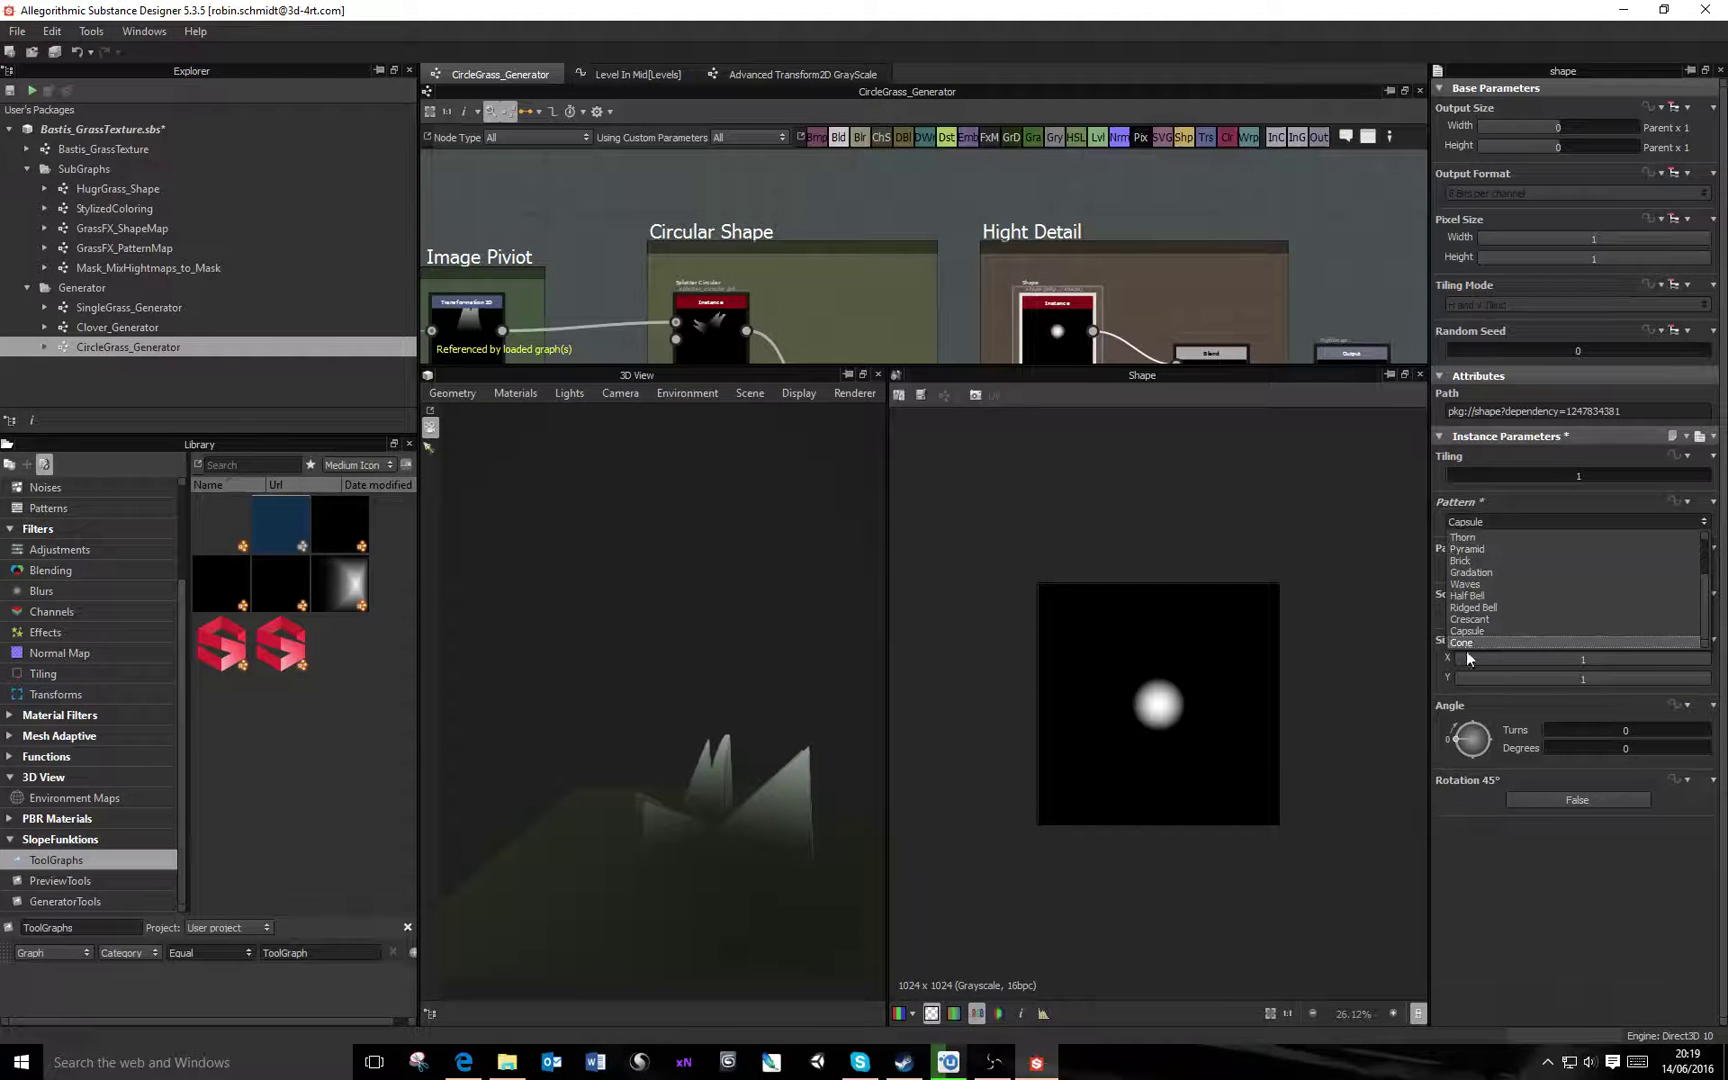
{"action": "left_click", "coordinate": [1469, 643]}
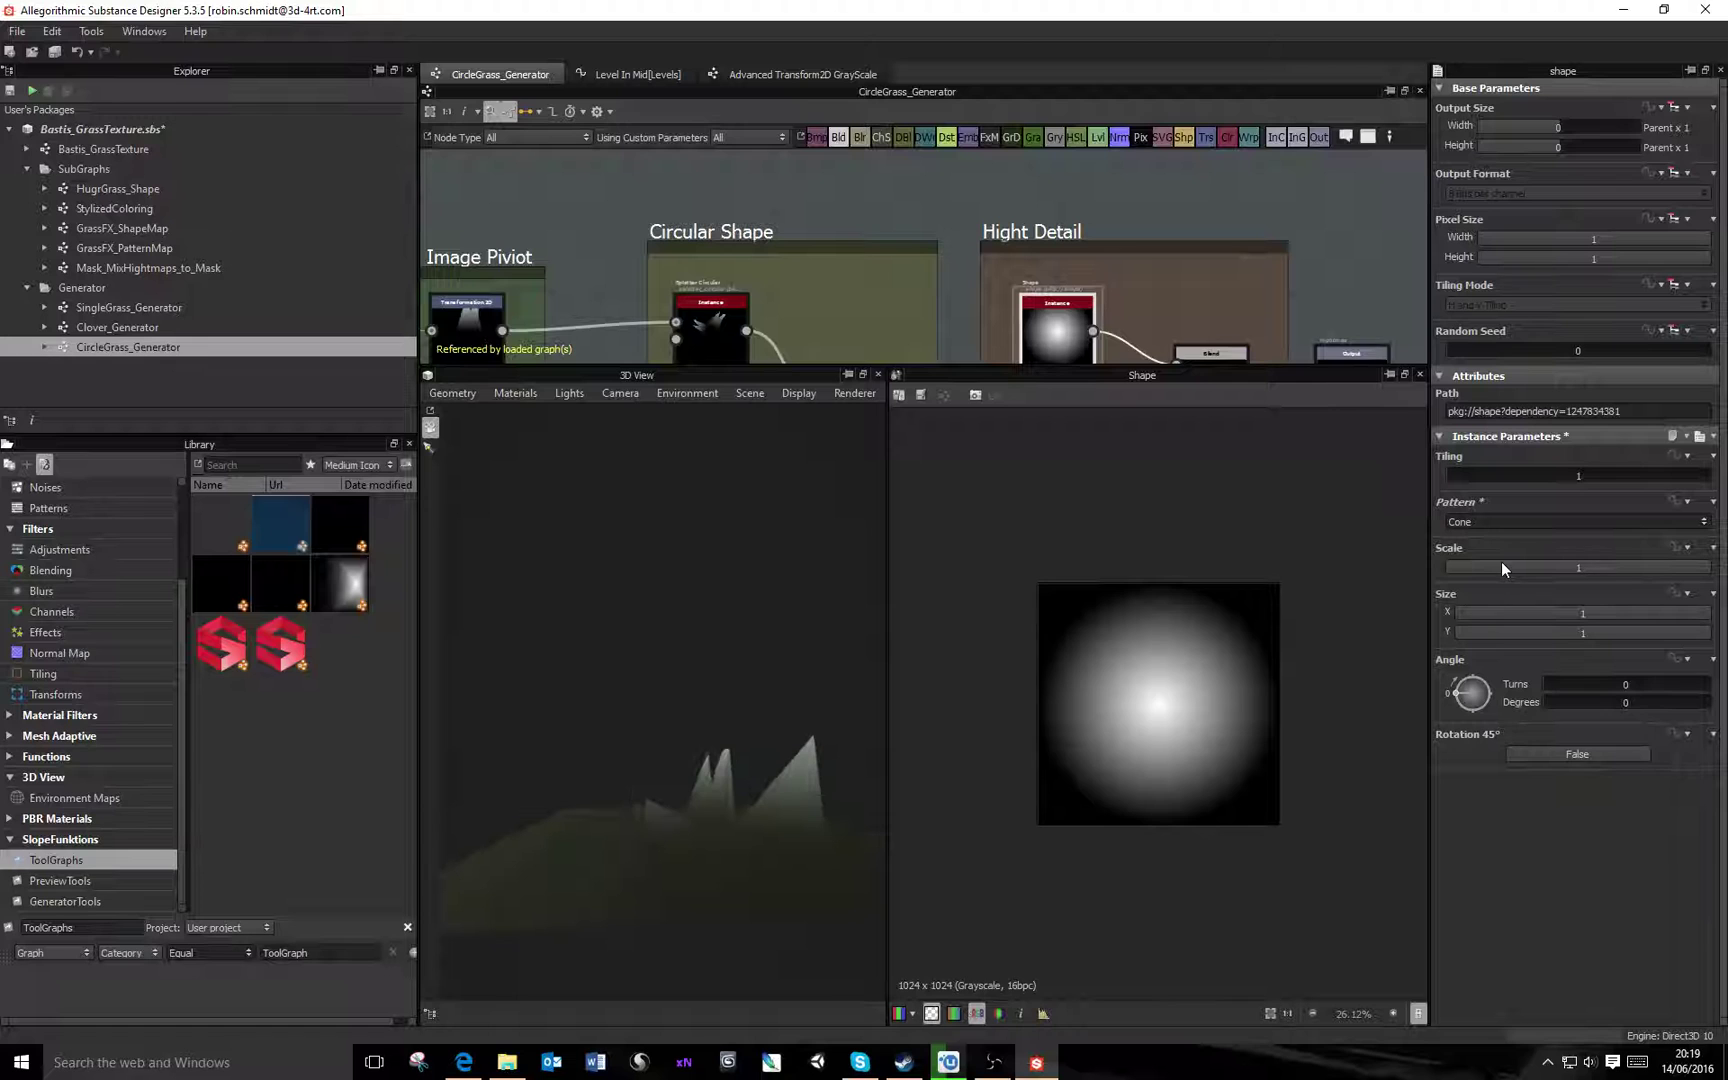
{"action": "key", "text": "ctrl+z"}
Examine the displaced grass in 3D and the lower SingleGrass_Generator node's instance parameters
{"action": "left_click_drag", "start_coordinate": [733, 824], "coordinate": [1038, 949]}
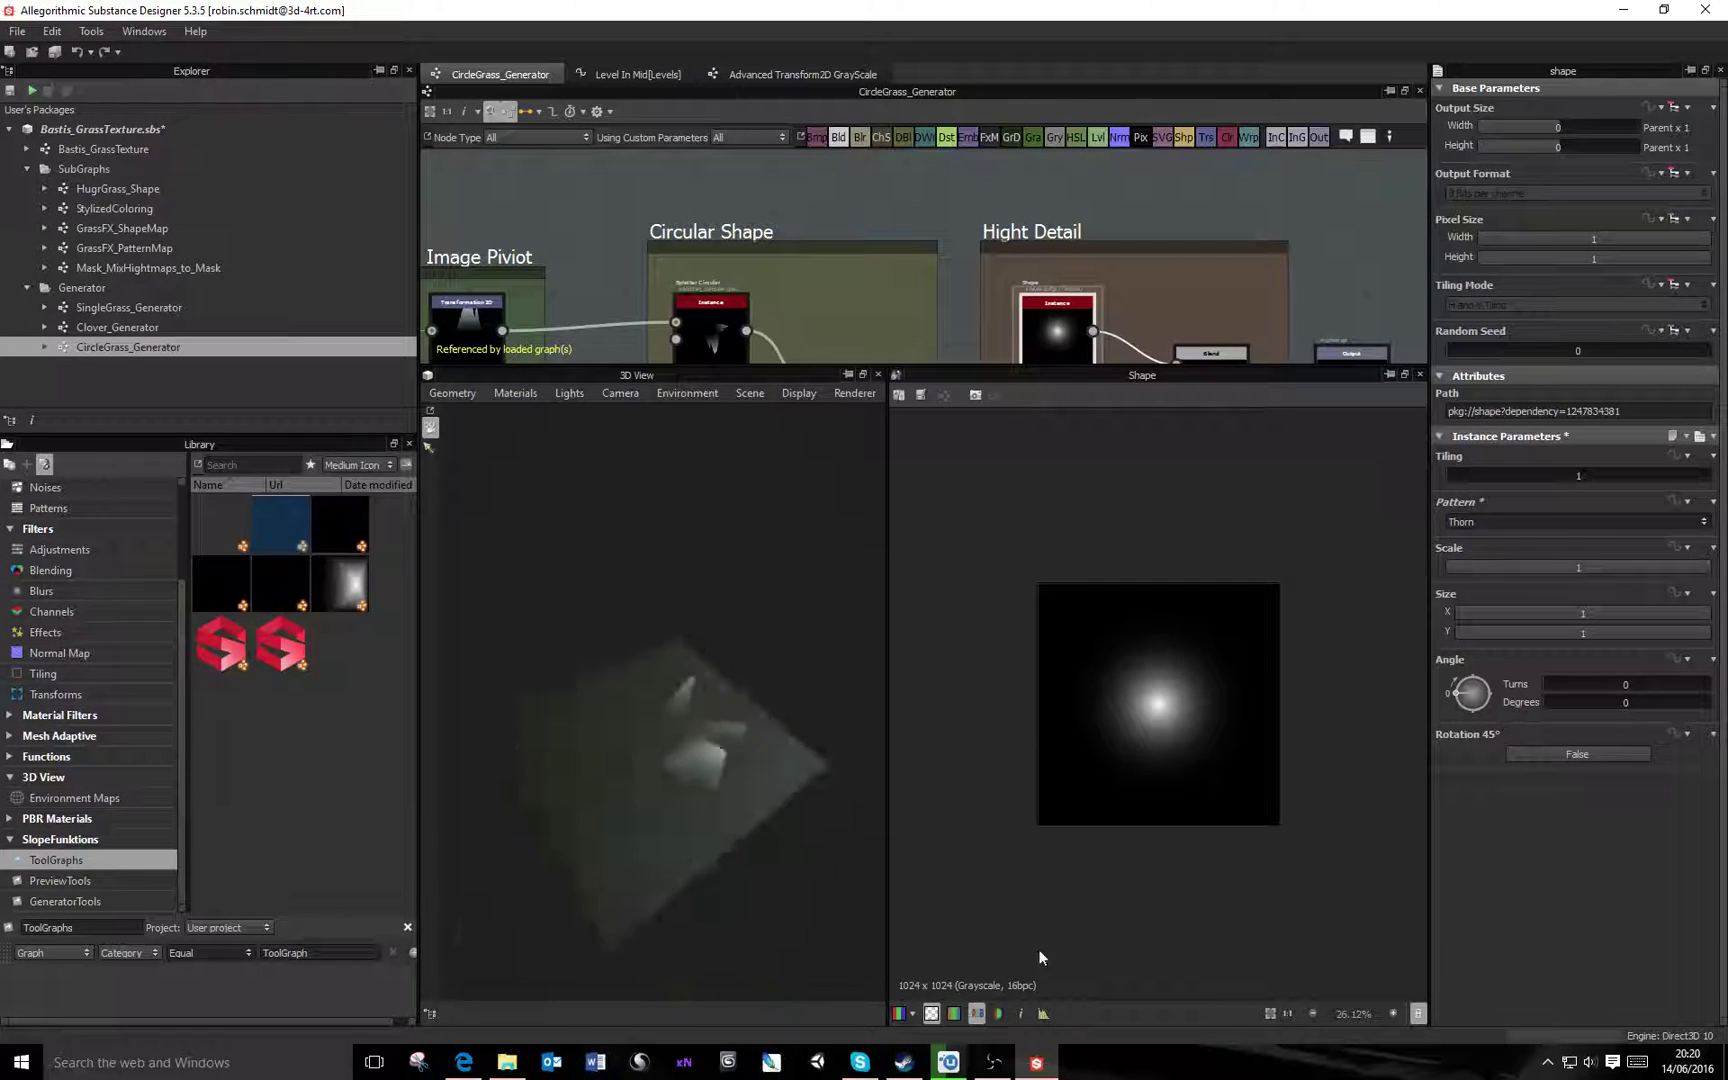
{"action": "scroll", "coordinate": [1195, 213], "scroll_direction": "down", "scroll_amount": 3}
{"action": "middle_click_drag", "start_coordinate": [1219, 280], "coordinate": [1093, 281]}
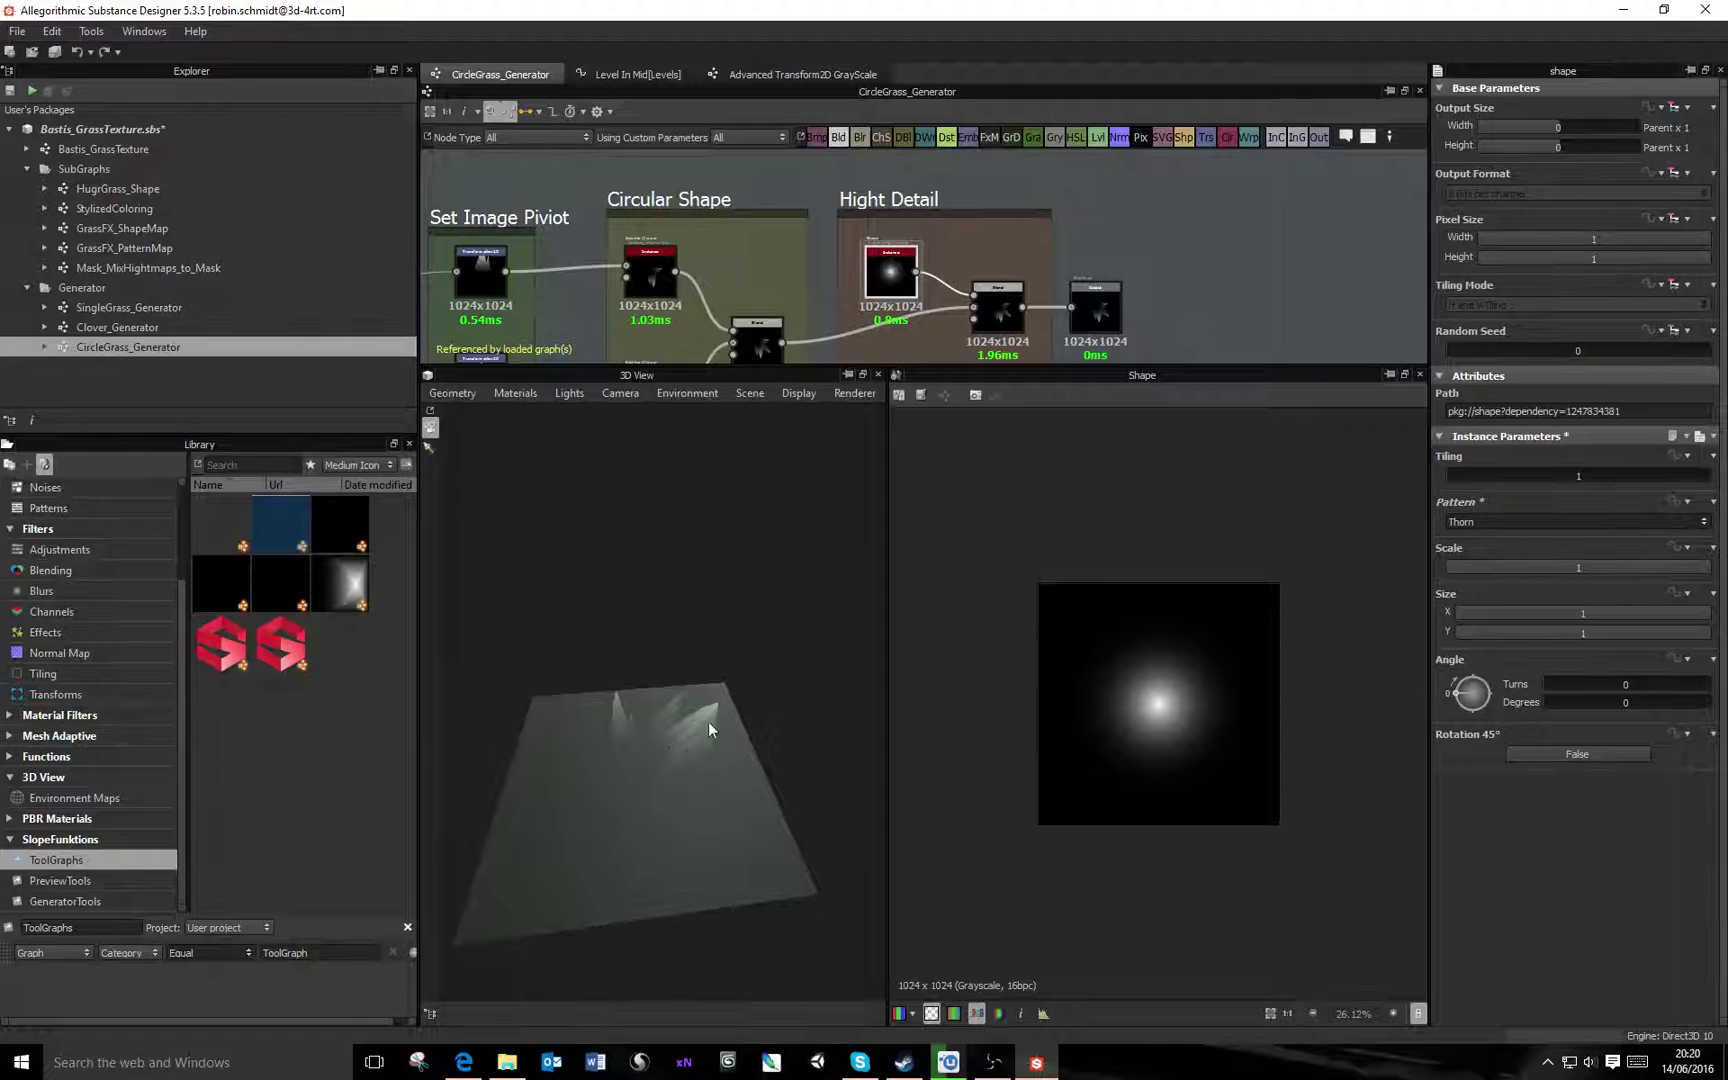
{"action": "middle_click_drag", "start_coordinate": [736, 301], "coordinate": [1068, 240]}
{"action": "left_click", "coordinate": [682, 322]}
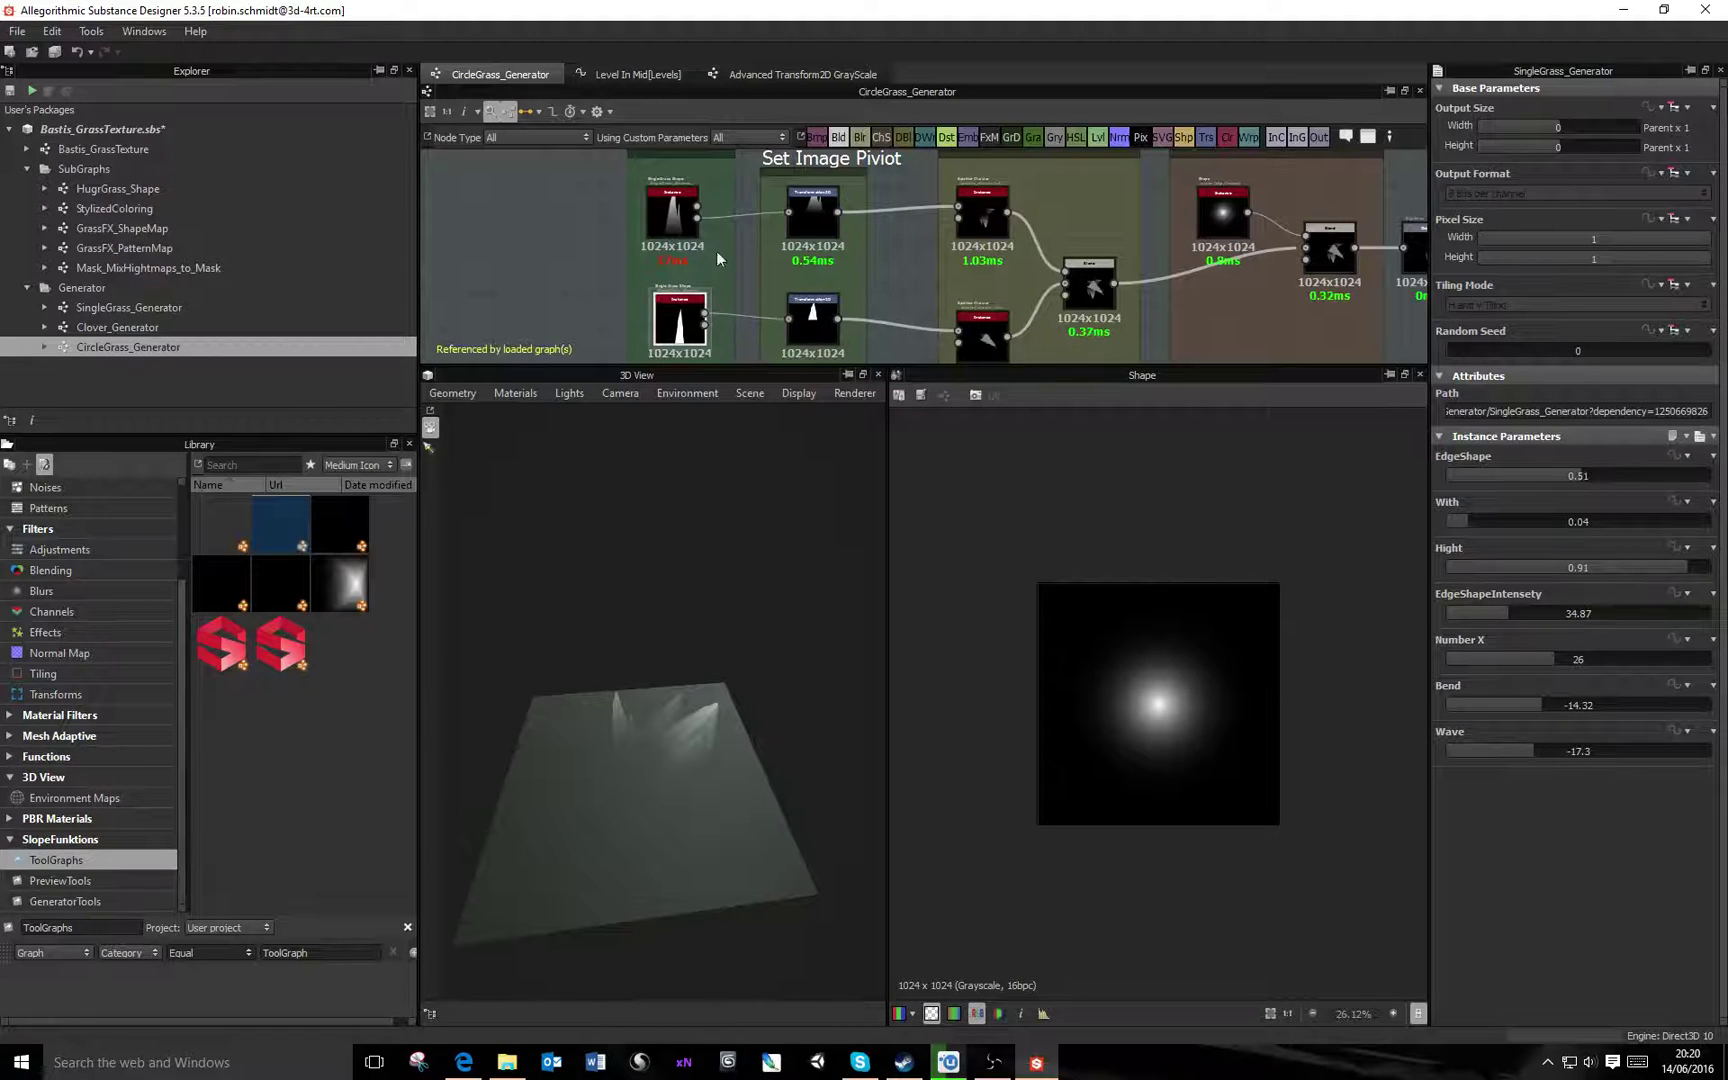
{"action": "left_click_drag", "start_coordinate": [757, 640], "coordinate": [640, 690]}
{"action": "middle_click_drag", "start_coordinate": [1296, 280], "coordinate": [1000, 271]}
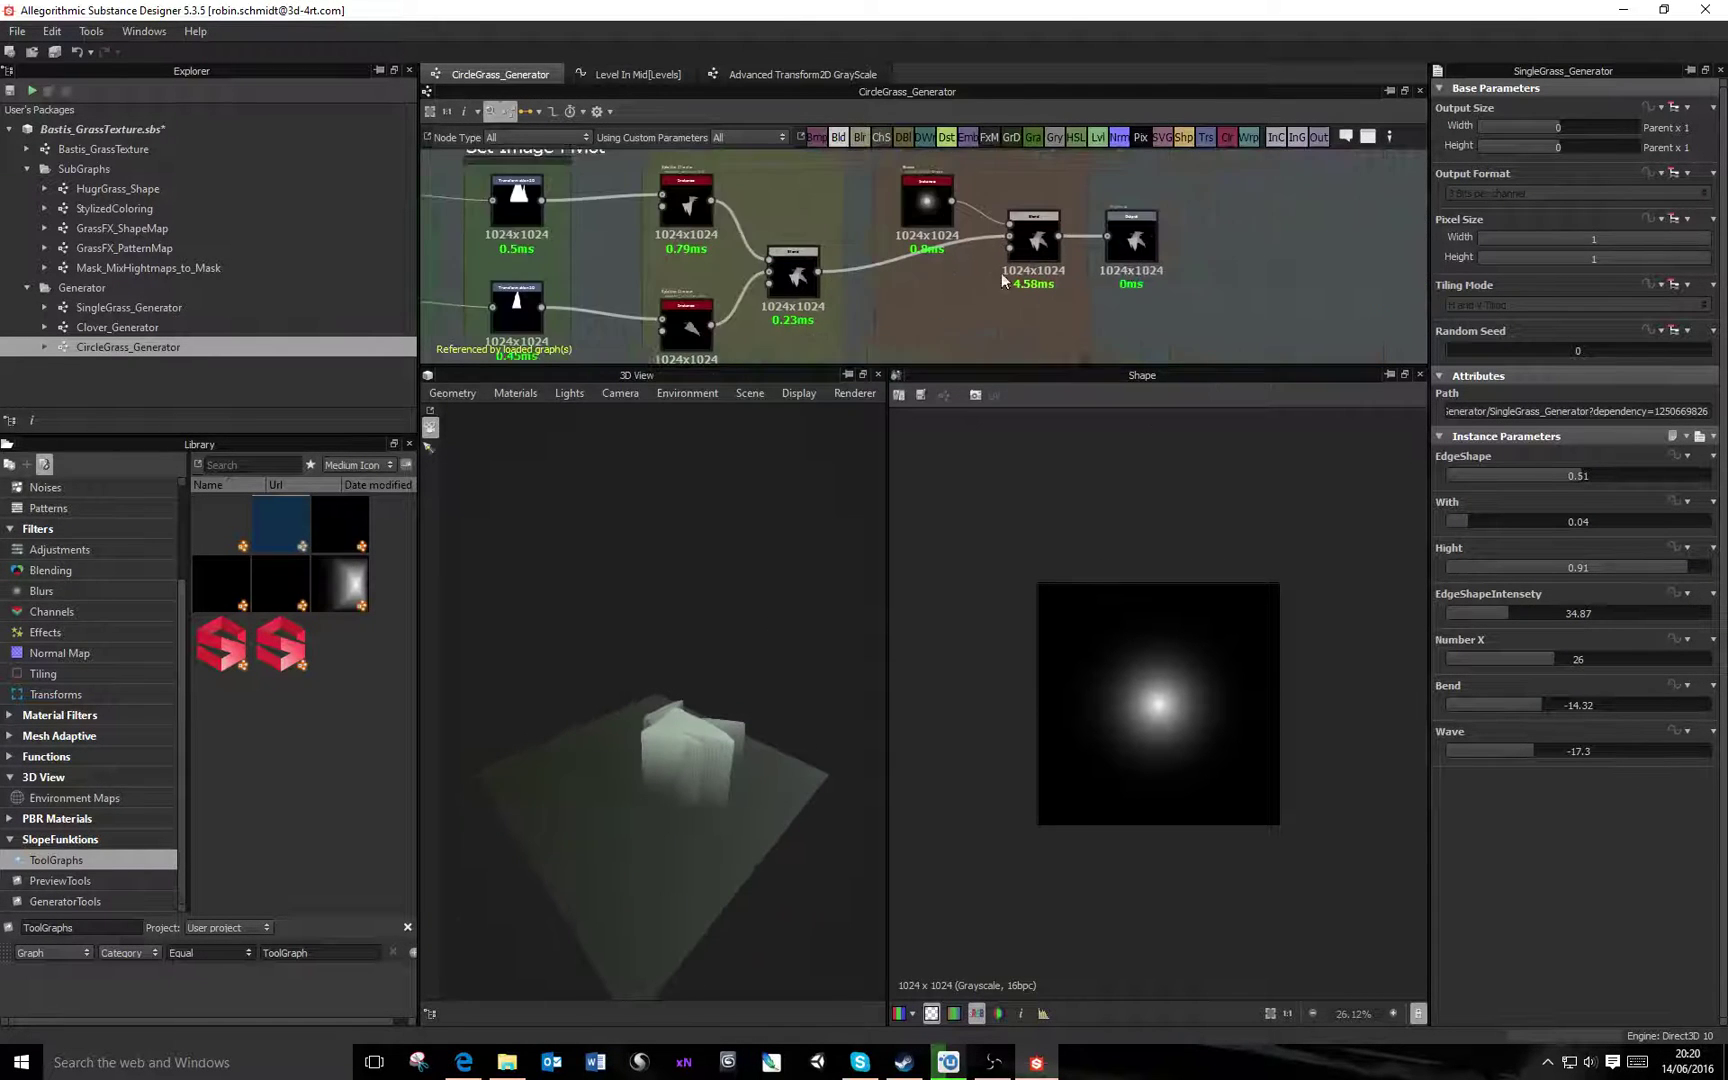
Set the Opacity of the Subtract Blend in the Hight Detail frame to 1 and view it in 3D
{"action": "double_click", "coordinate": [1125, 250]}
{"action": "double_click", "coordinate": [1038, 226]}
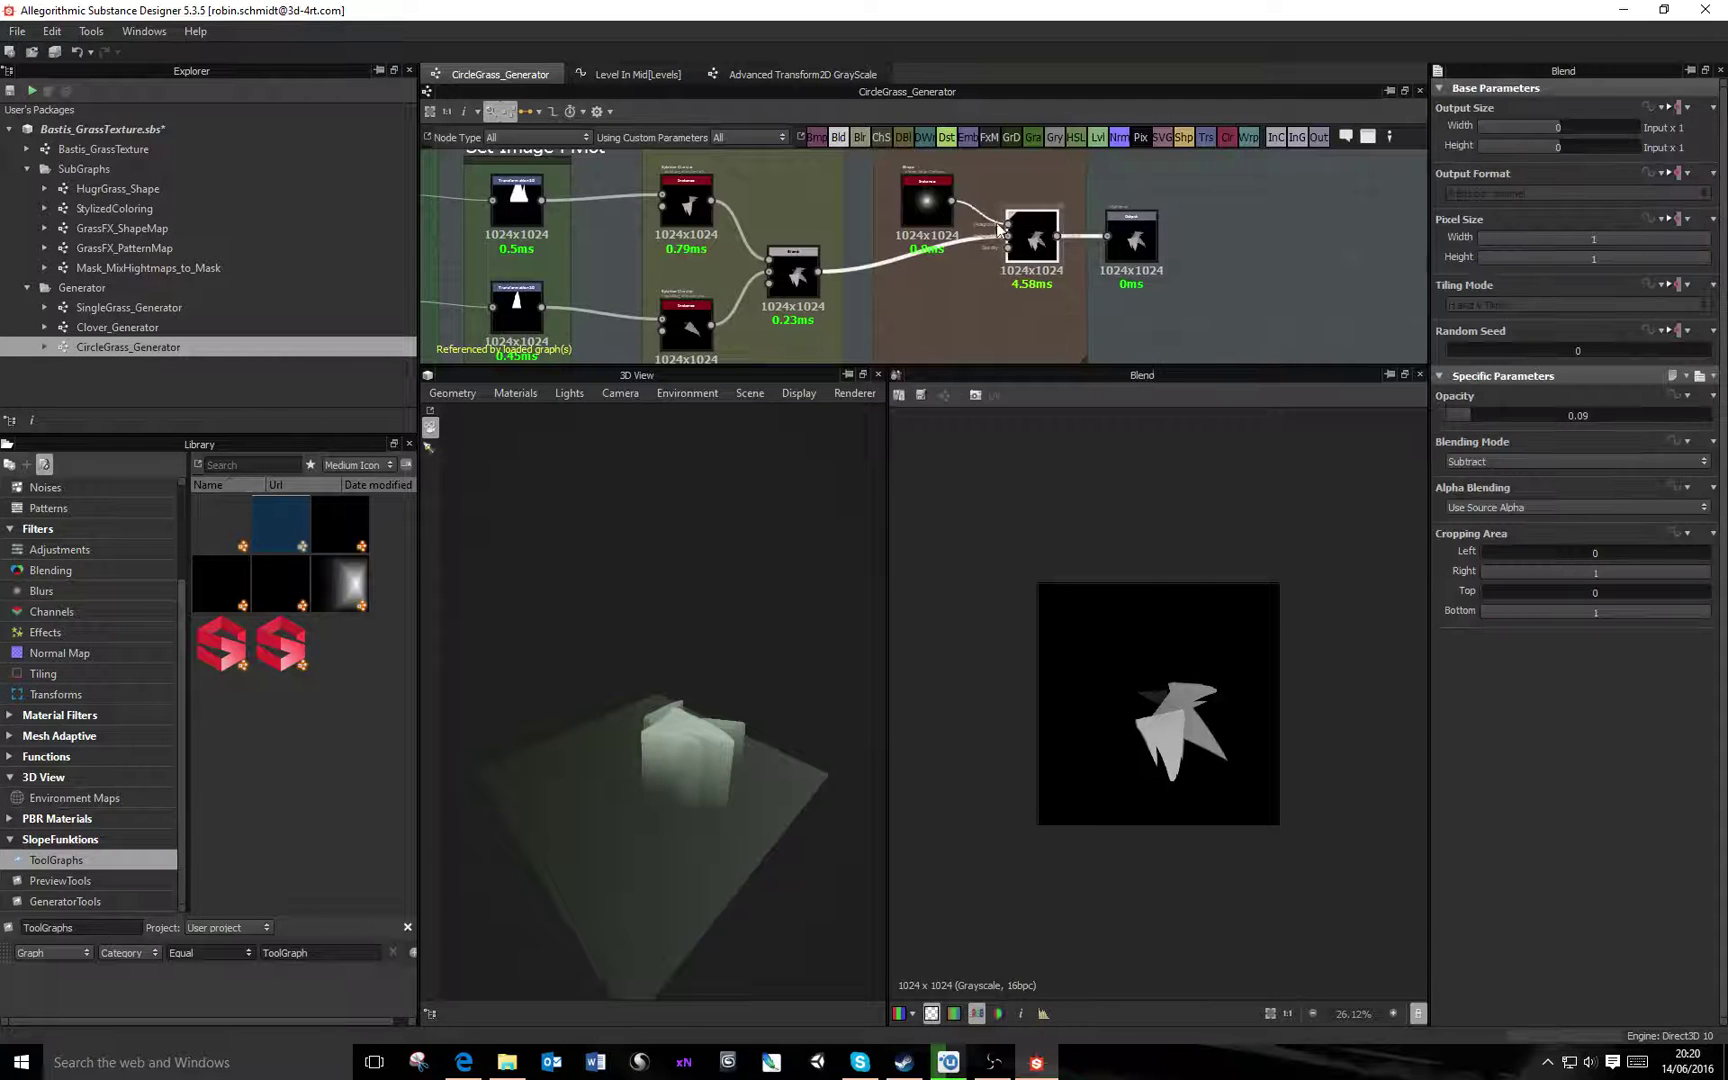
{"action": "left_click_drag", "start_coordinate": [1503, 416], "coordinate": [1712, 416]}
{"action": "left_click_drag", "start_coordinate": [700, 790], "coordinate": [711, 842]}
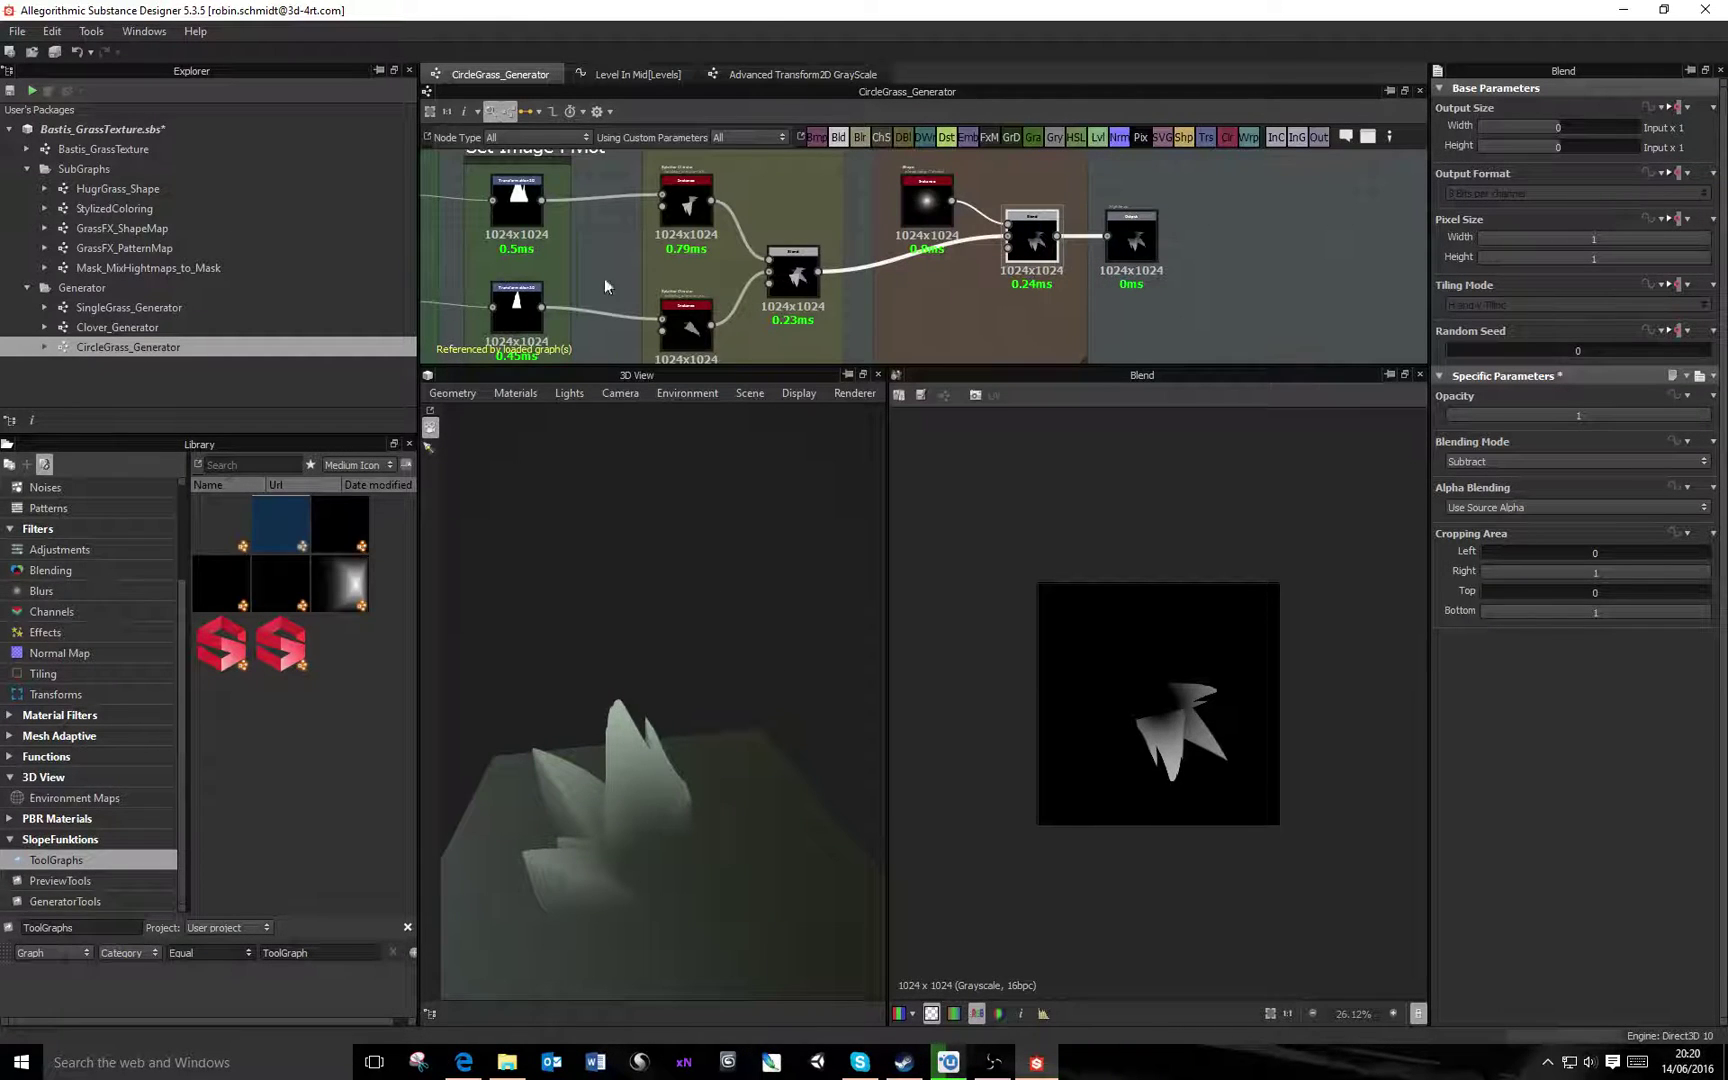
Examine the lowered centre of the grass circle in 3D and the node chain from grass blades to output
{"action": "middle_click_drag", "start_coordinate": [603, 278], "coordinate": [721, 236]}
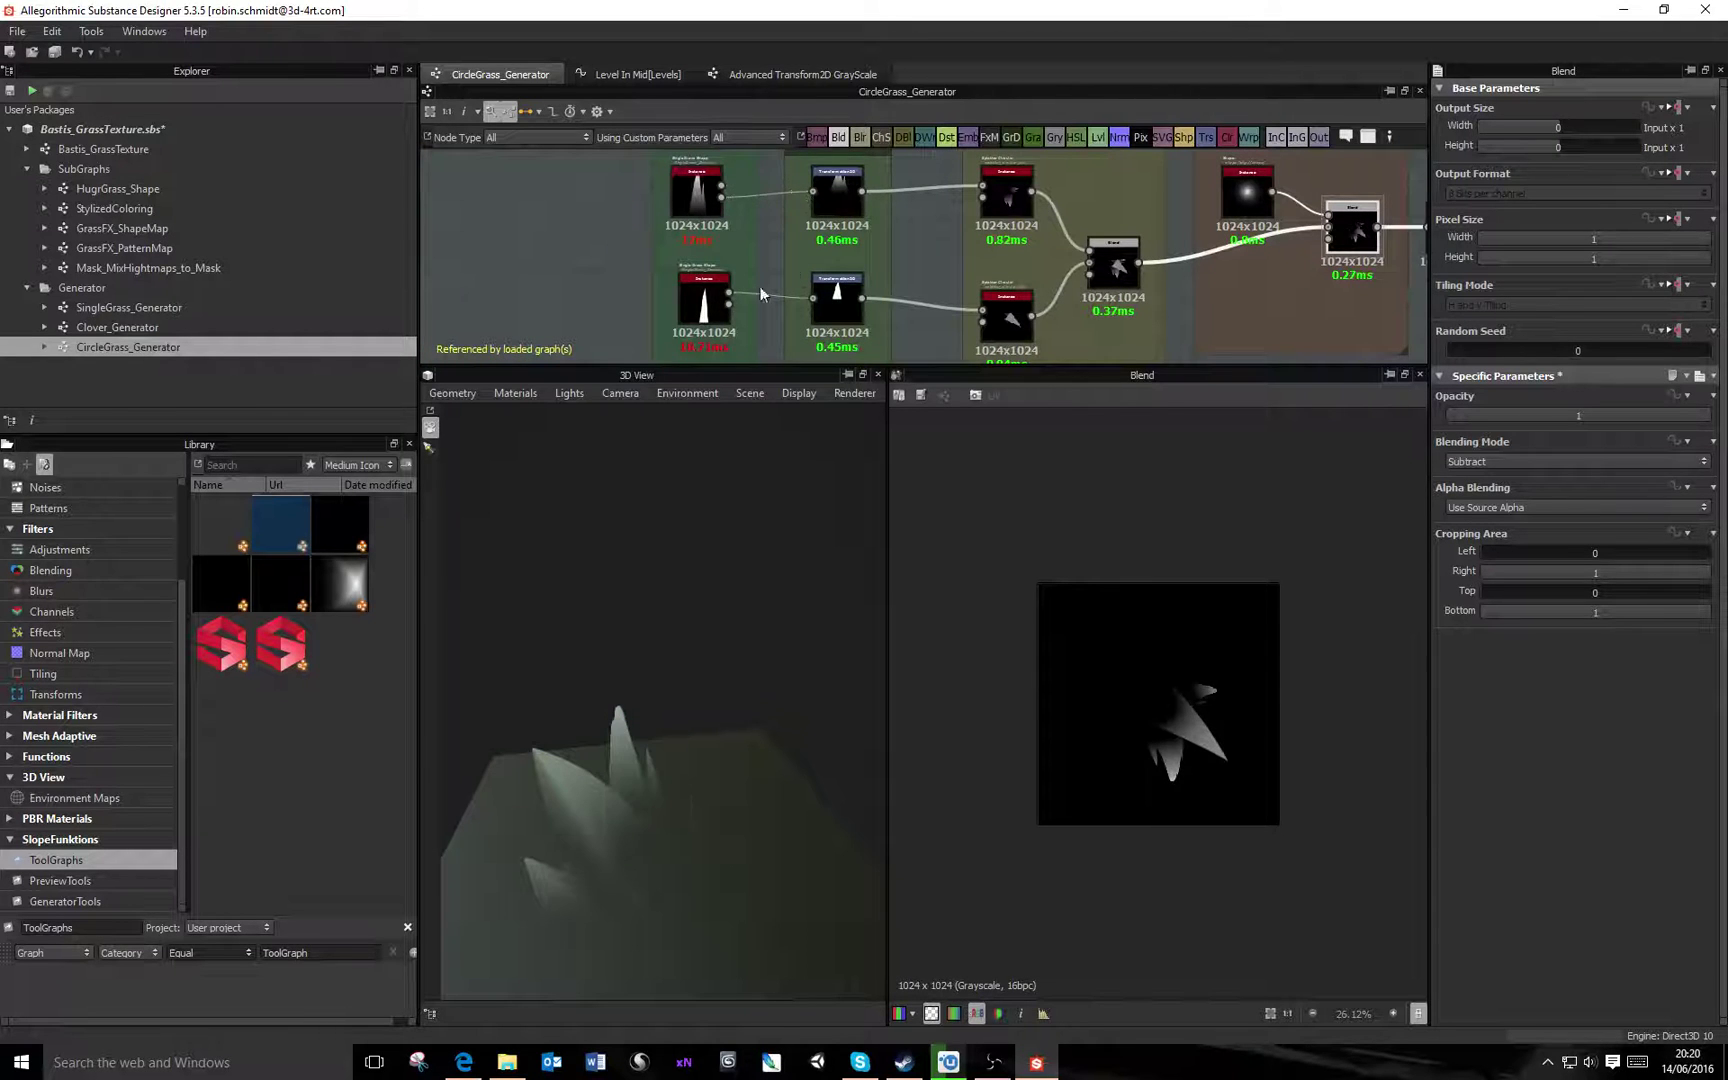
{"action": "left_click_drag", "start_coordinate": [759, 300], "coordinate": [813, 298]}
{"action": "left_click_drag", "start_coordinate": [718, 815], "coordinate": [768, 960]}
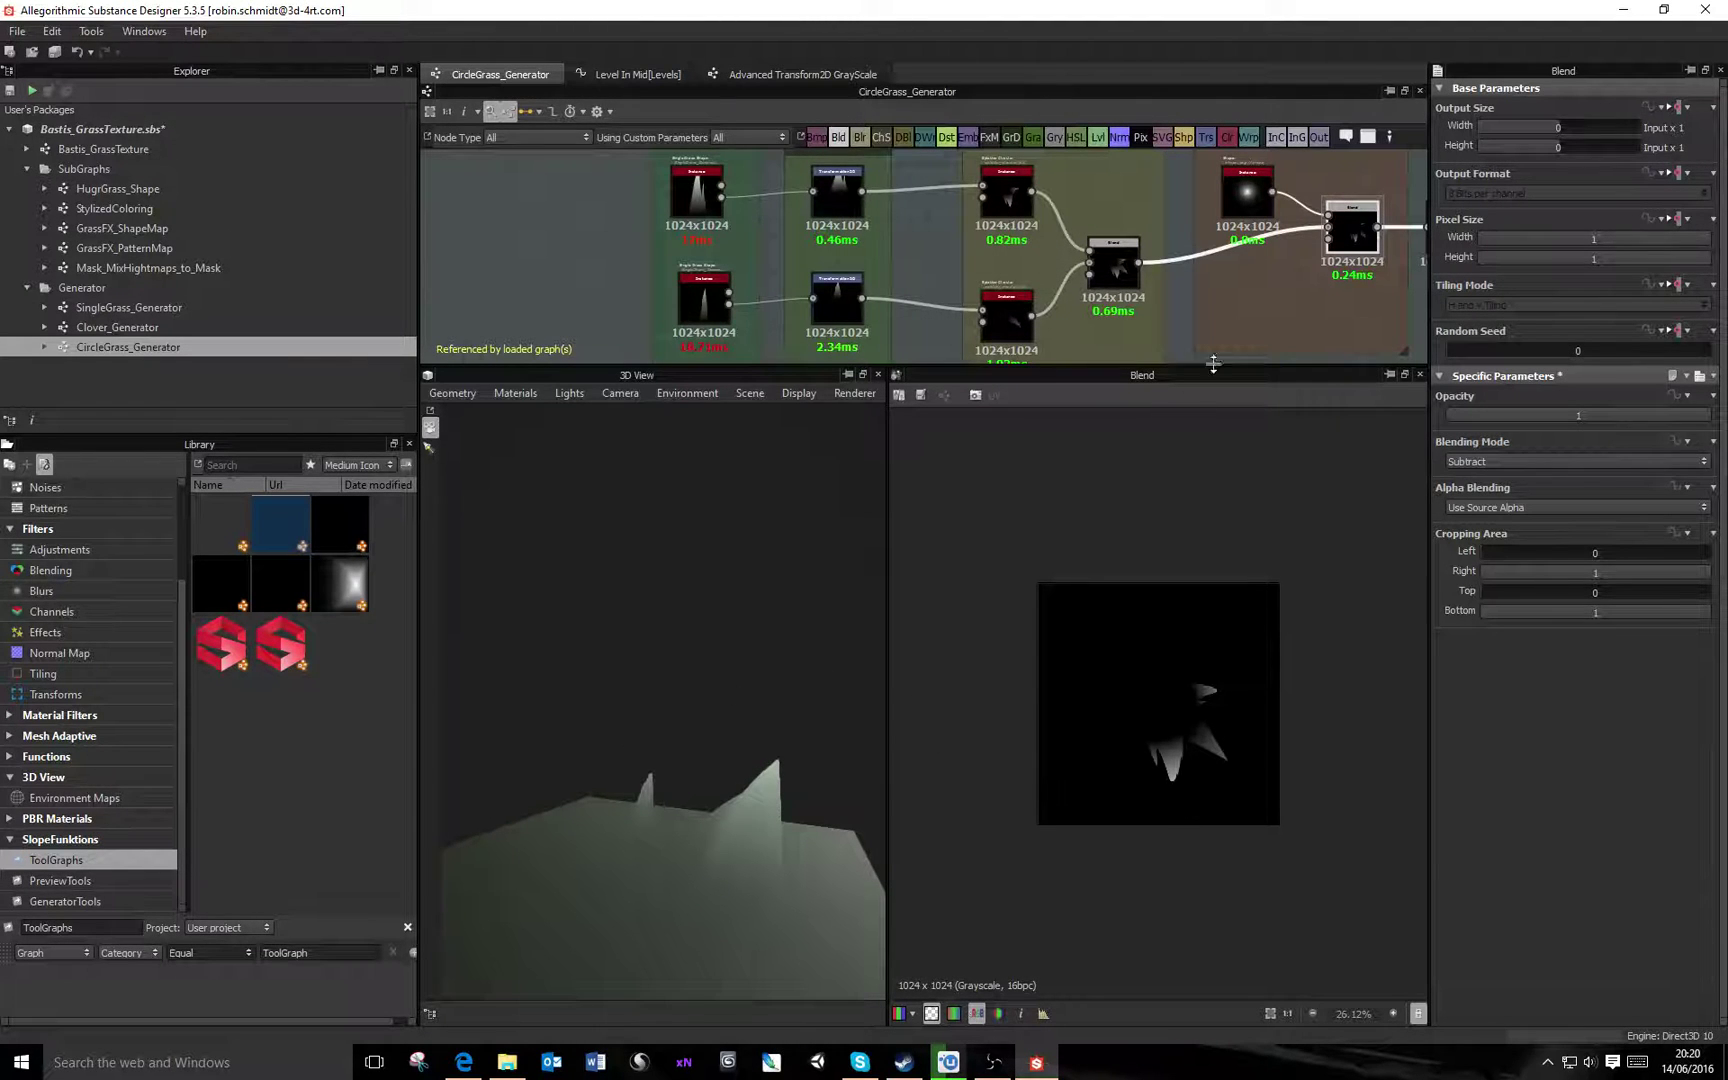
{"action": "scroll", "coordinate": [1307, 264], "scroll_direction": "down", "scroll_amount": 2}
{"action": "middle_click_drag", "start_coordinate": [1338, 266], "coordinate": [1139, 266]}
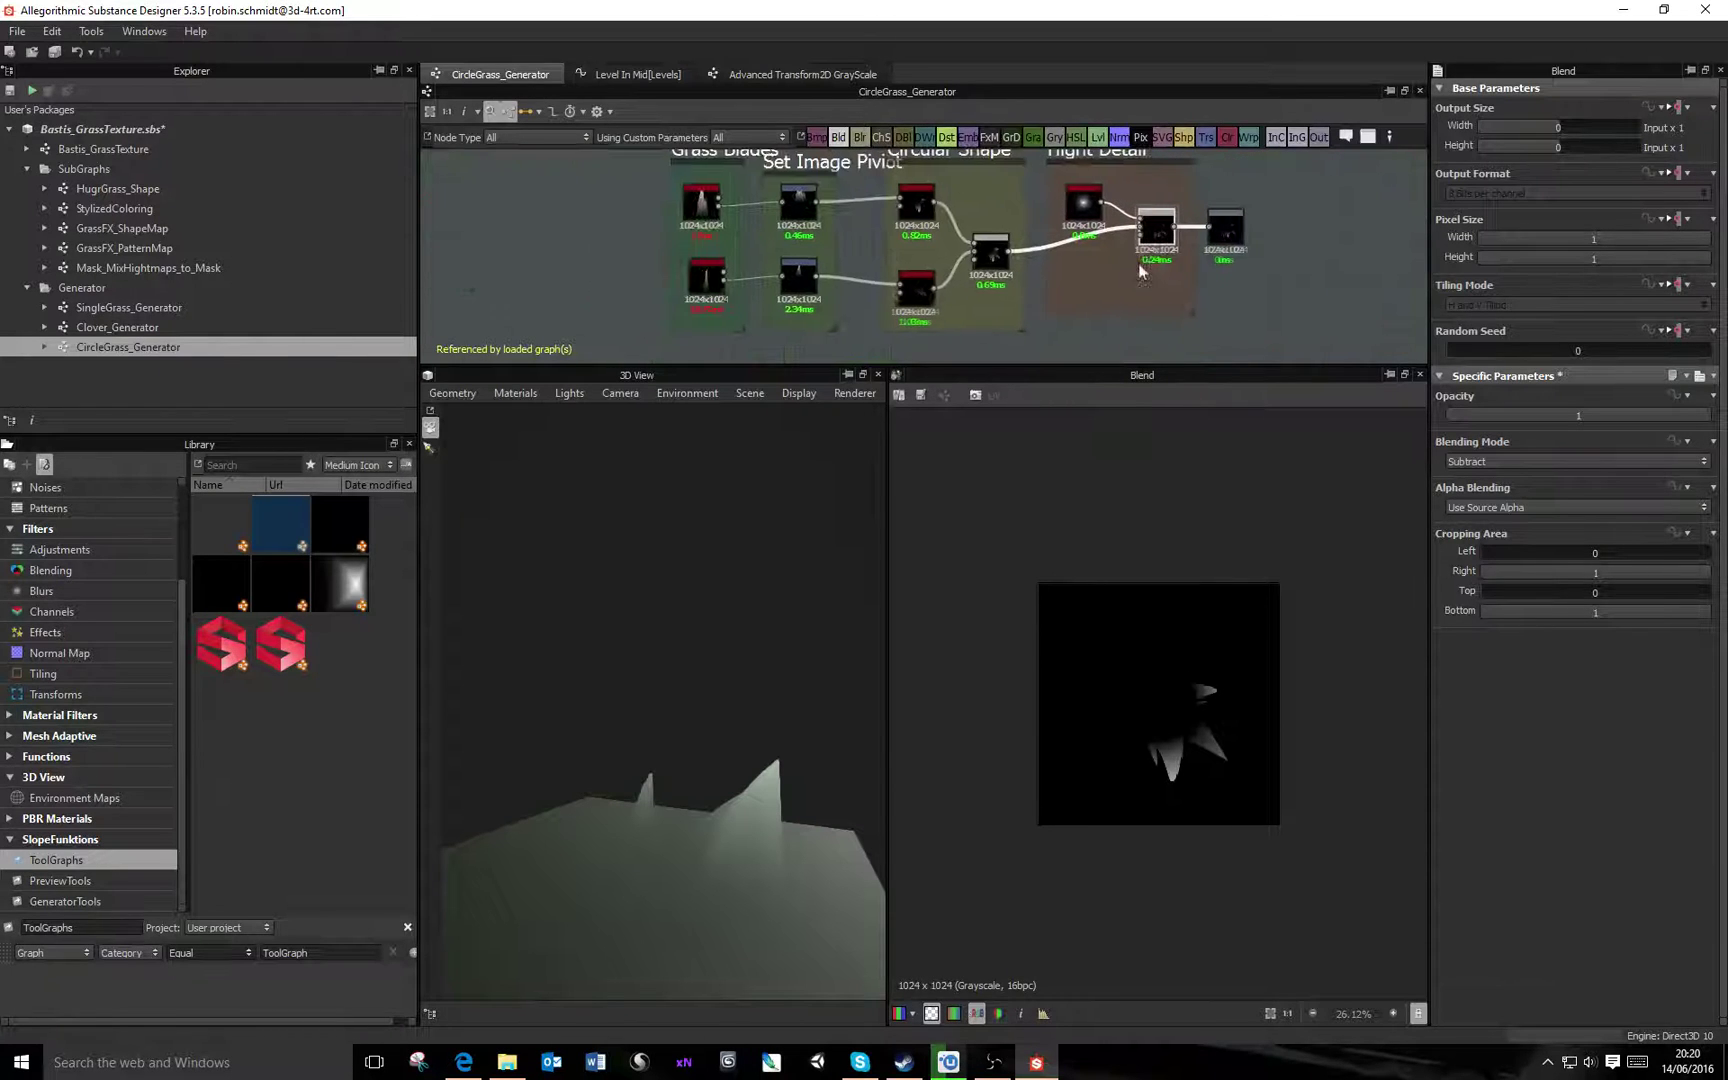
{"action": "scroll", "coordinate": [1190, 285], "scroll_direction": "down", "scroll_amount": 1}
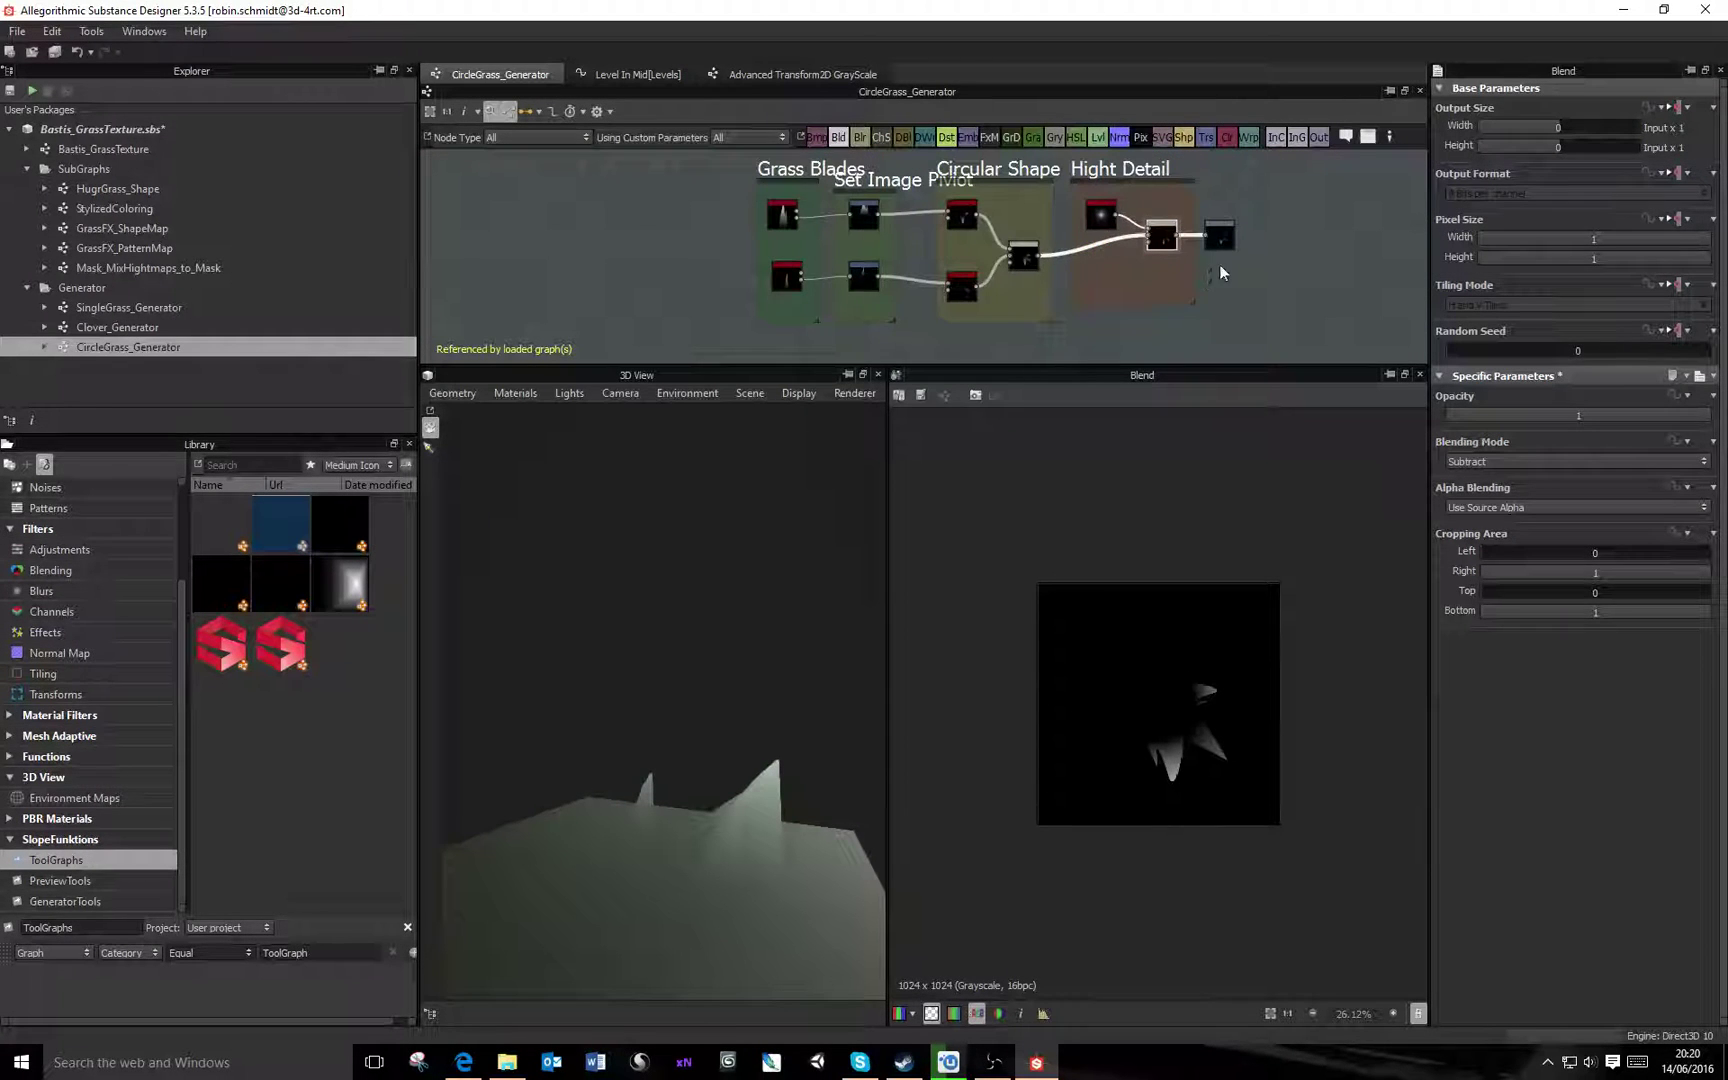
{"action": "scroll", "coordinate": [1219, 274], "scroll_direction": "up", "scroll_amount": 3}
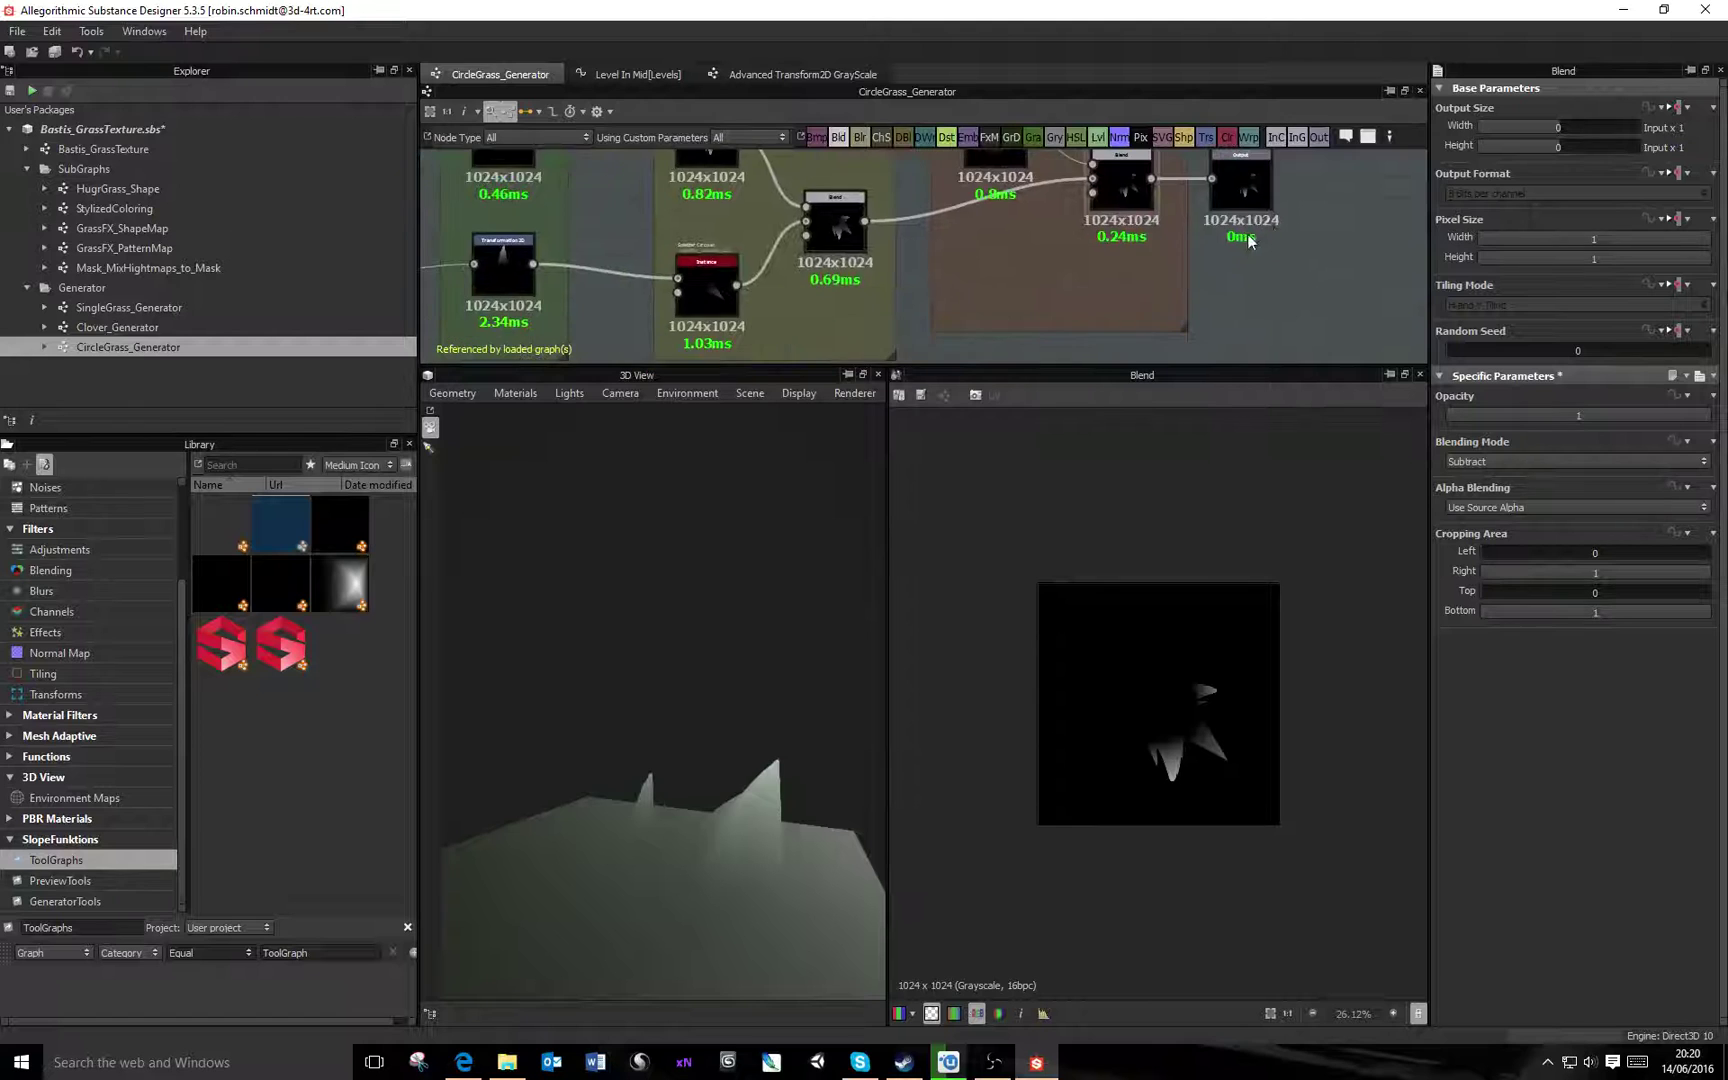
Widen the Hight Detail frame so that it also encloses the output node beside the Blend node
{"action": "scroll", "coordinate": [1208, 294], "scroll_direction": "down", "scroll_amount": 2}
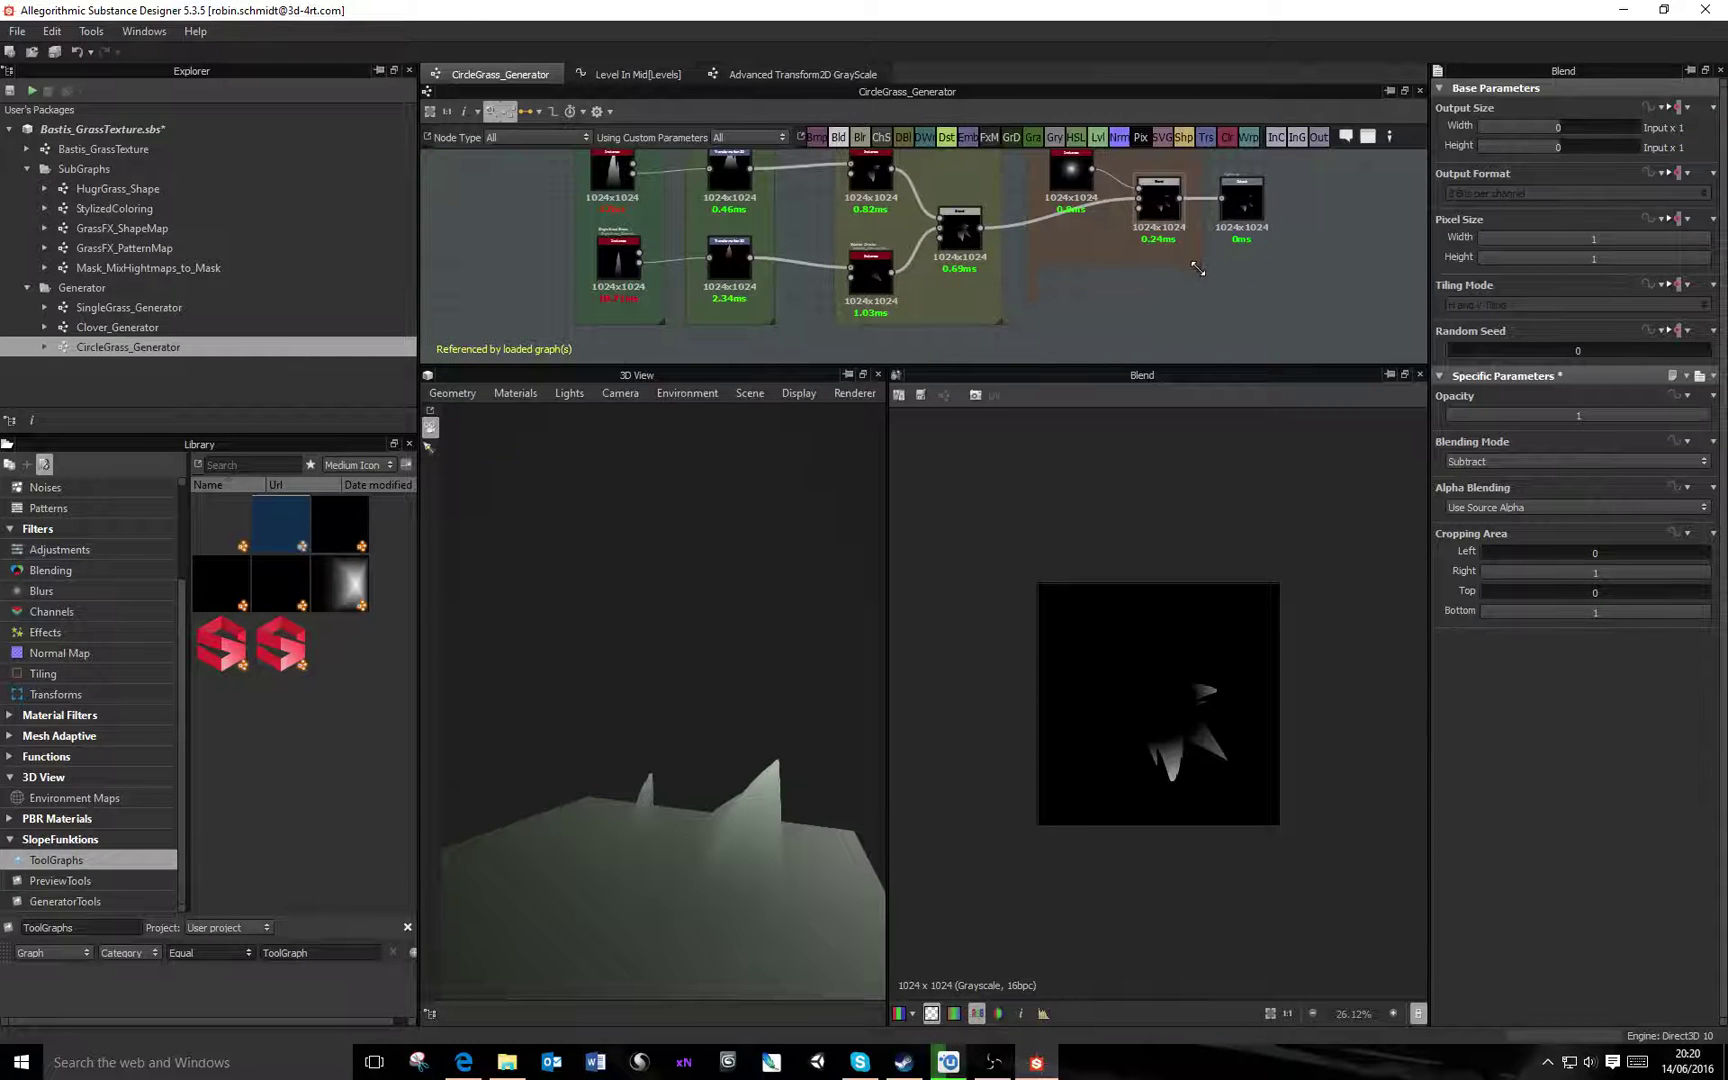
{"action": "middle_click_drag", "start_coordinate": [1091, 268], "coordinate": [1059, 352]}
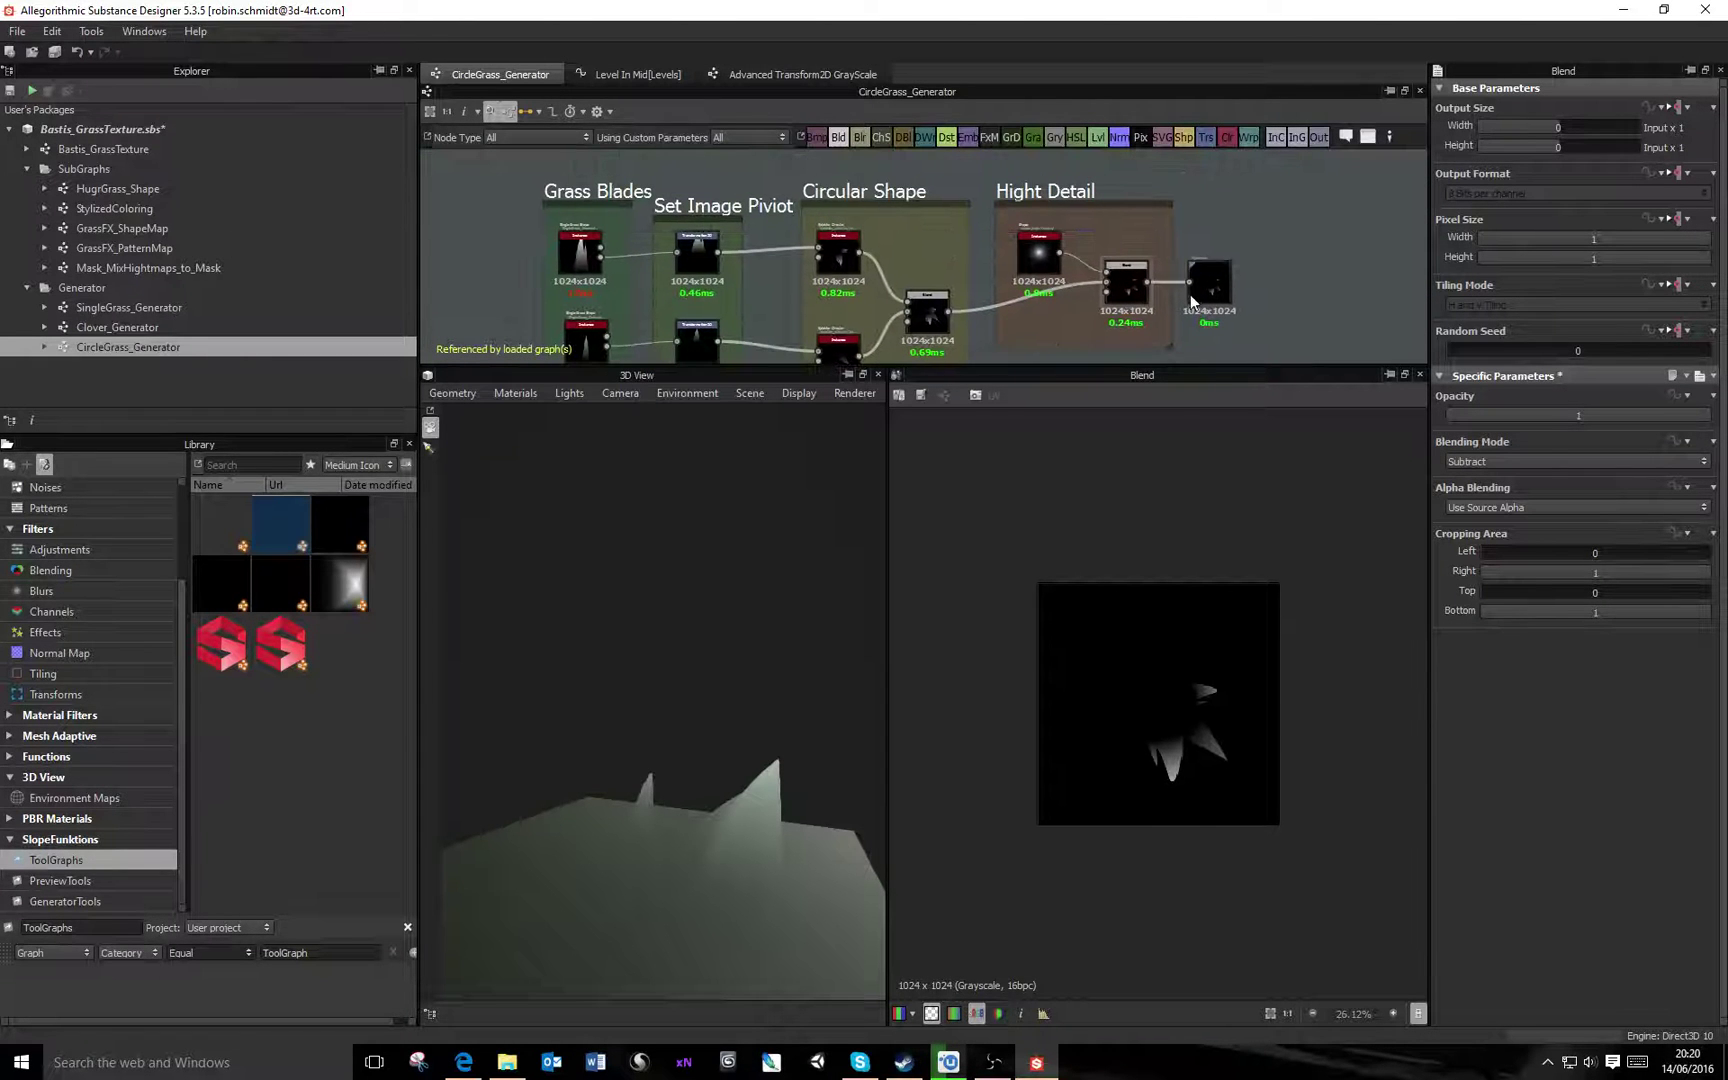
{"action": "left_click_drag", "start_coordinate": [1170, 348], "coordinate": [1247, 343]}
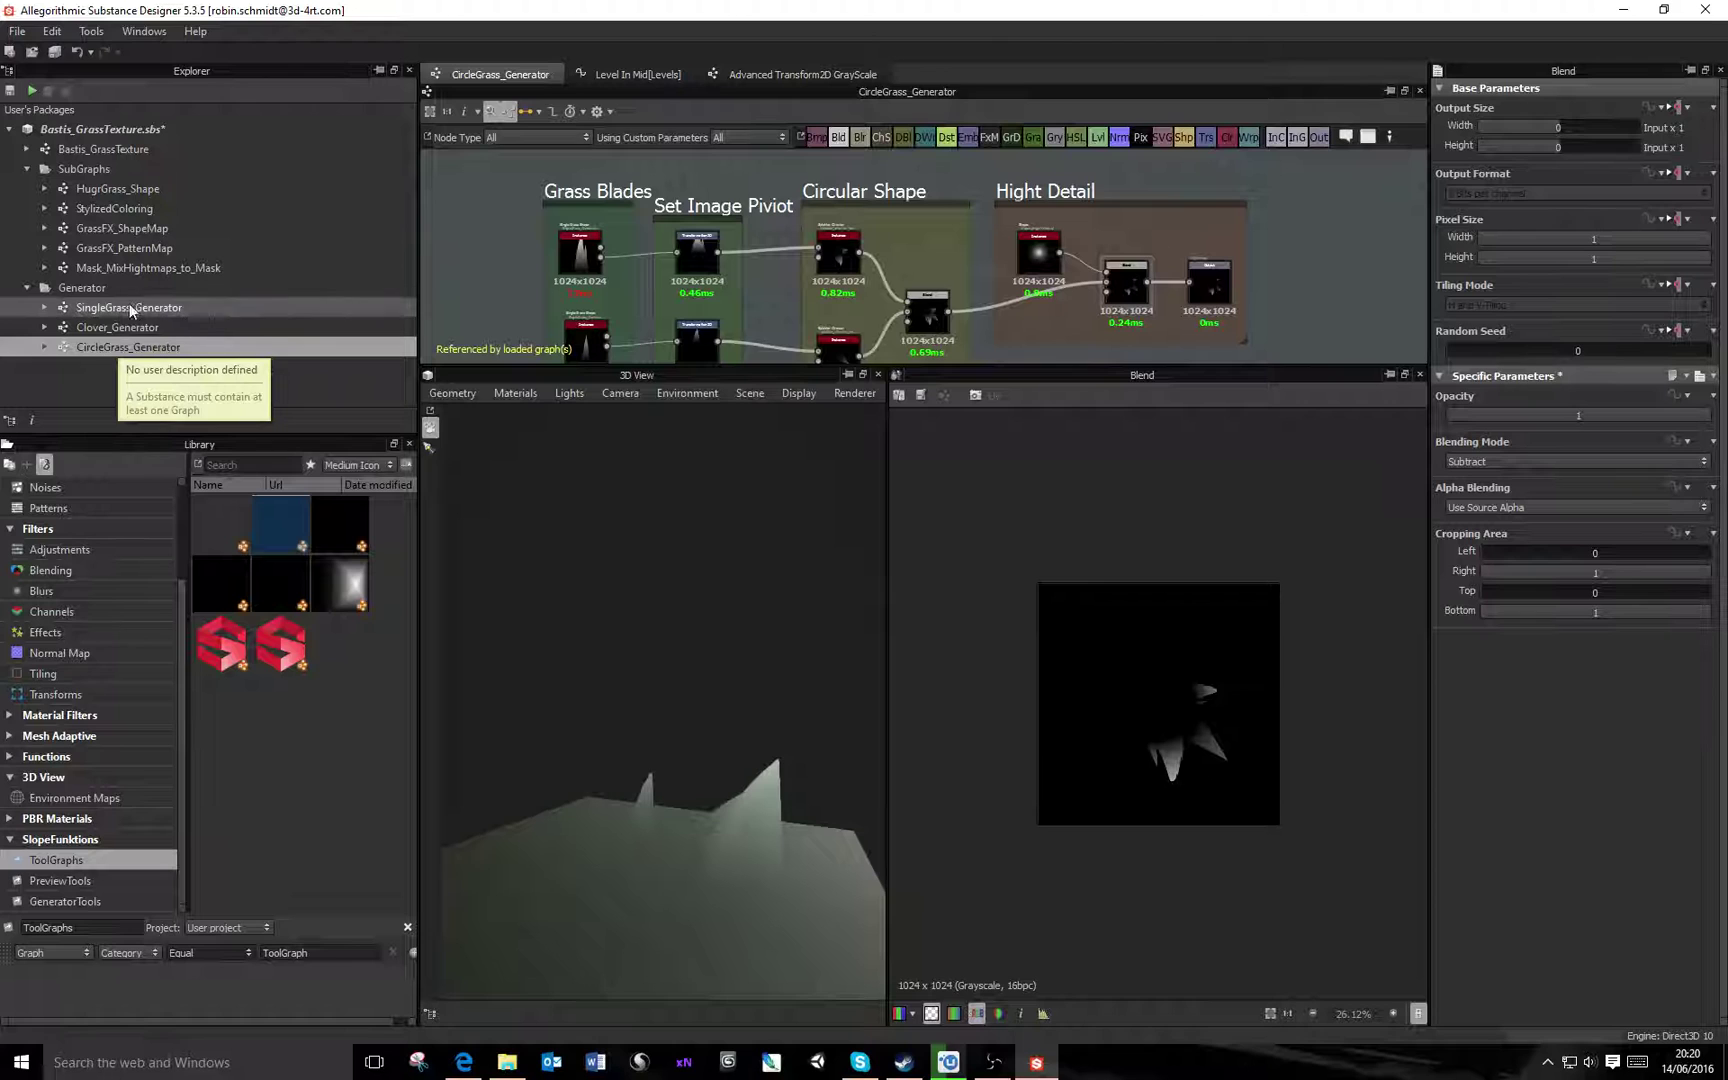
Open the HugrGrass_Shape graph and enlarge the graph view to show its FX_Map and Bending frames
{"action": "mouse_move", "coordinate": [809, 277]}
{"action": "middle_mouse_down"}
{"action": "mouse_move", "coordinate": [862, 257]}
{"action": "mouse_move", "coordinate": [914, 281]}
{"action": "mouse_move", "coordinate": [810, 264]}
{"action": "middle_mouse_up"}
{"action": "scroll", "coordinate": [710, 250], "scroll_direction": "down", "scroll_amount": 1}
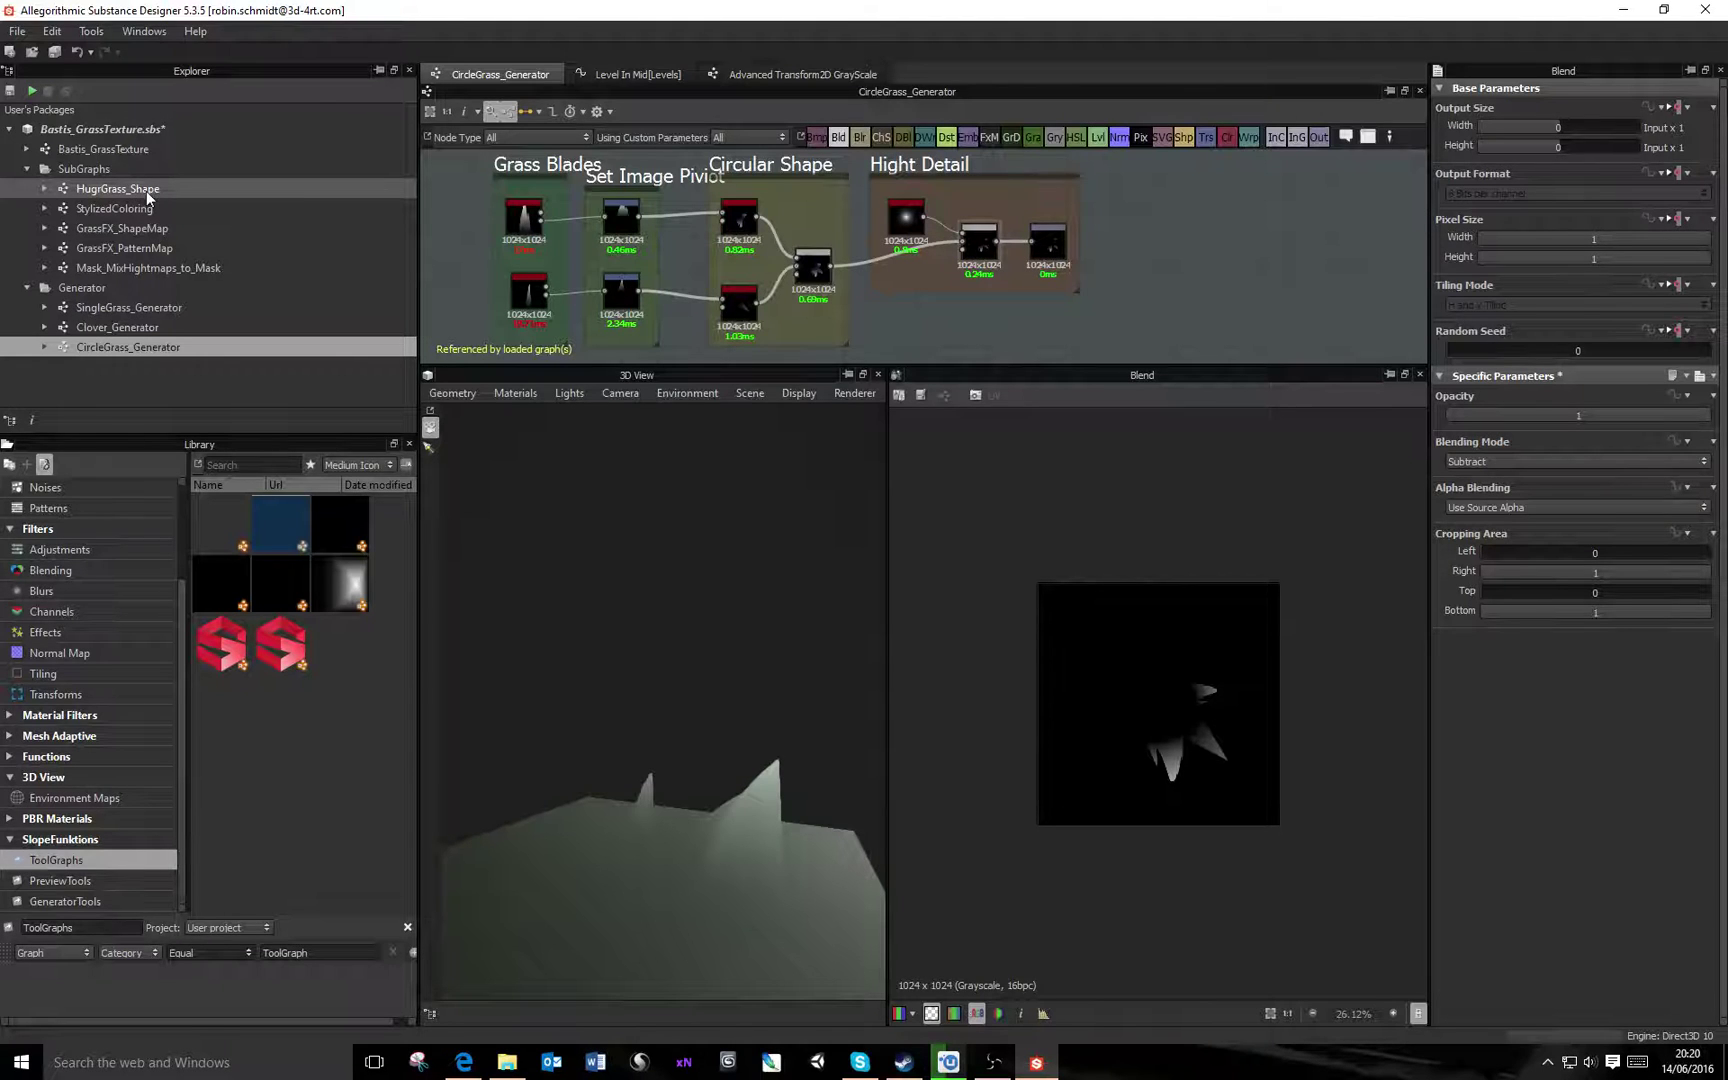
{"action": "double_click", "coordinate": [118, 189]}
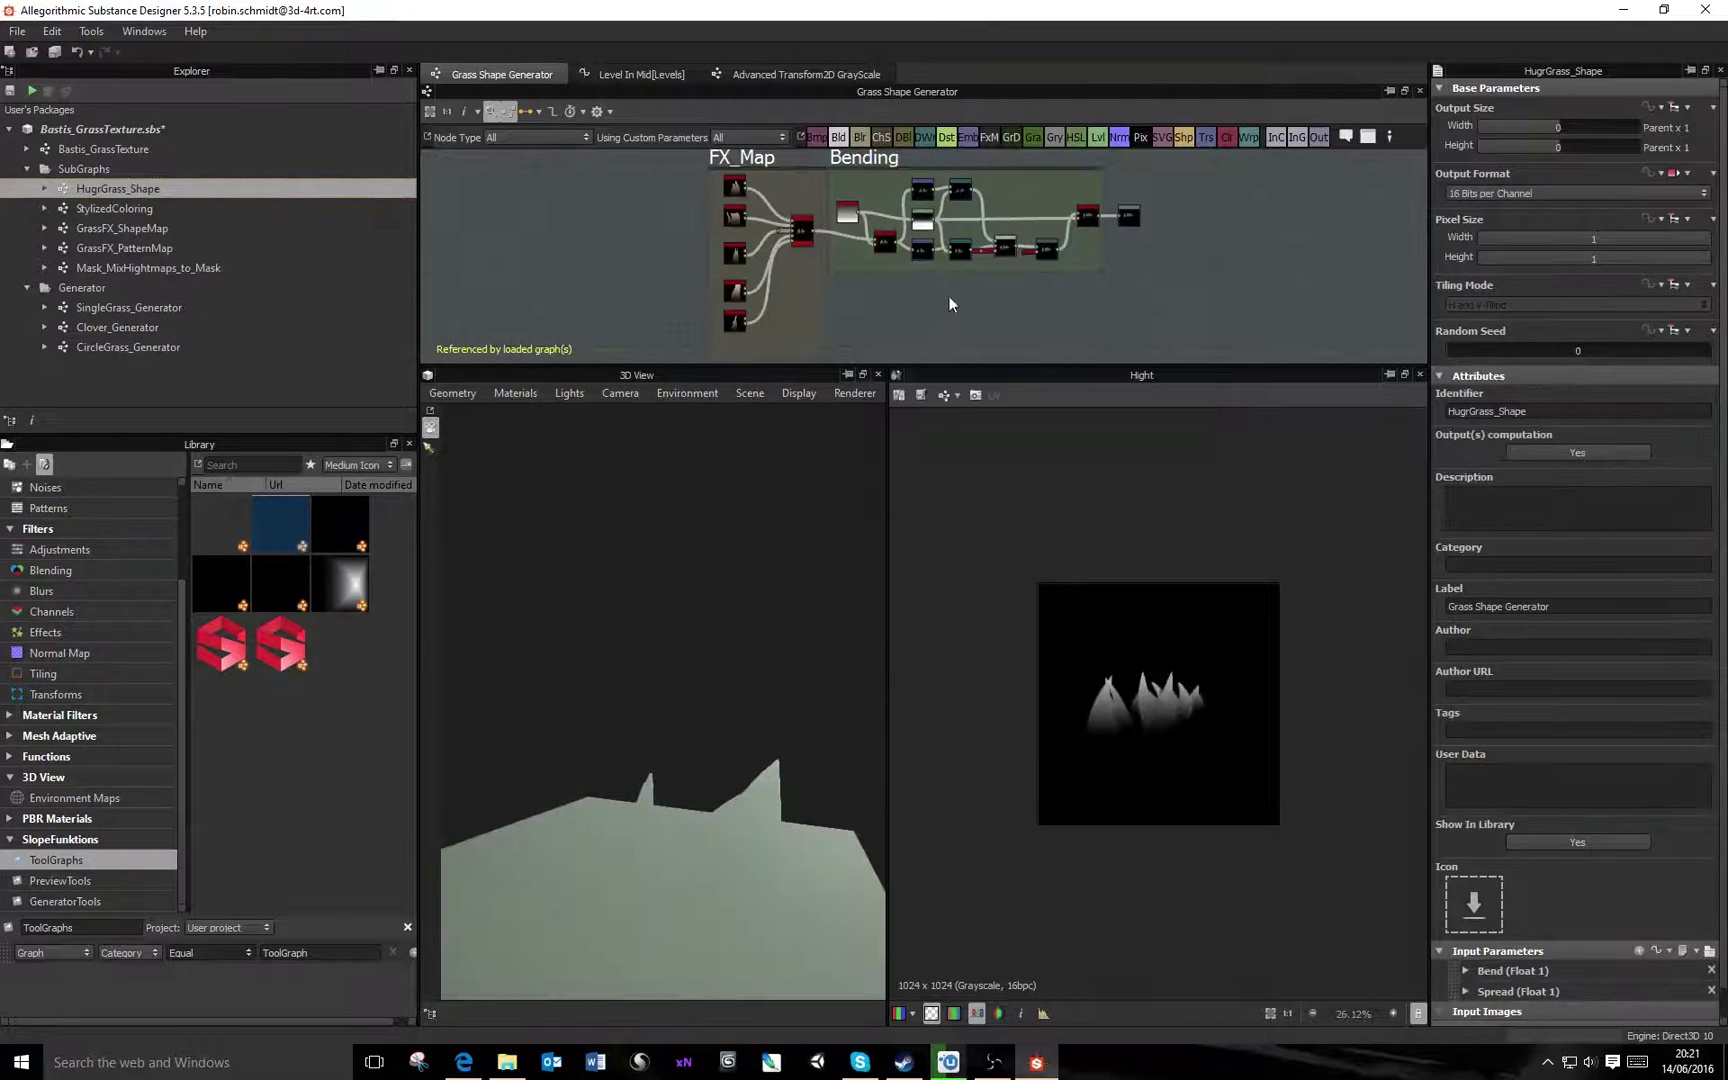
{"action": "left_click_drag", "start_coordinate": [971, 366], "coordinate": [928, 770]}
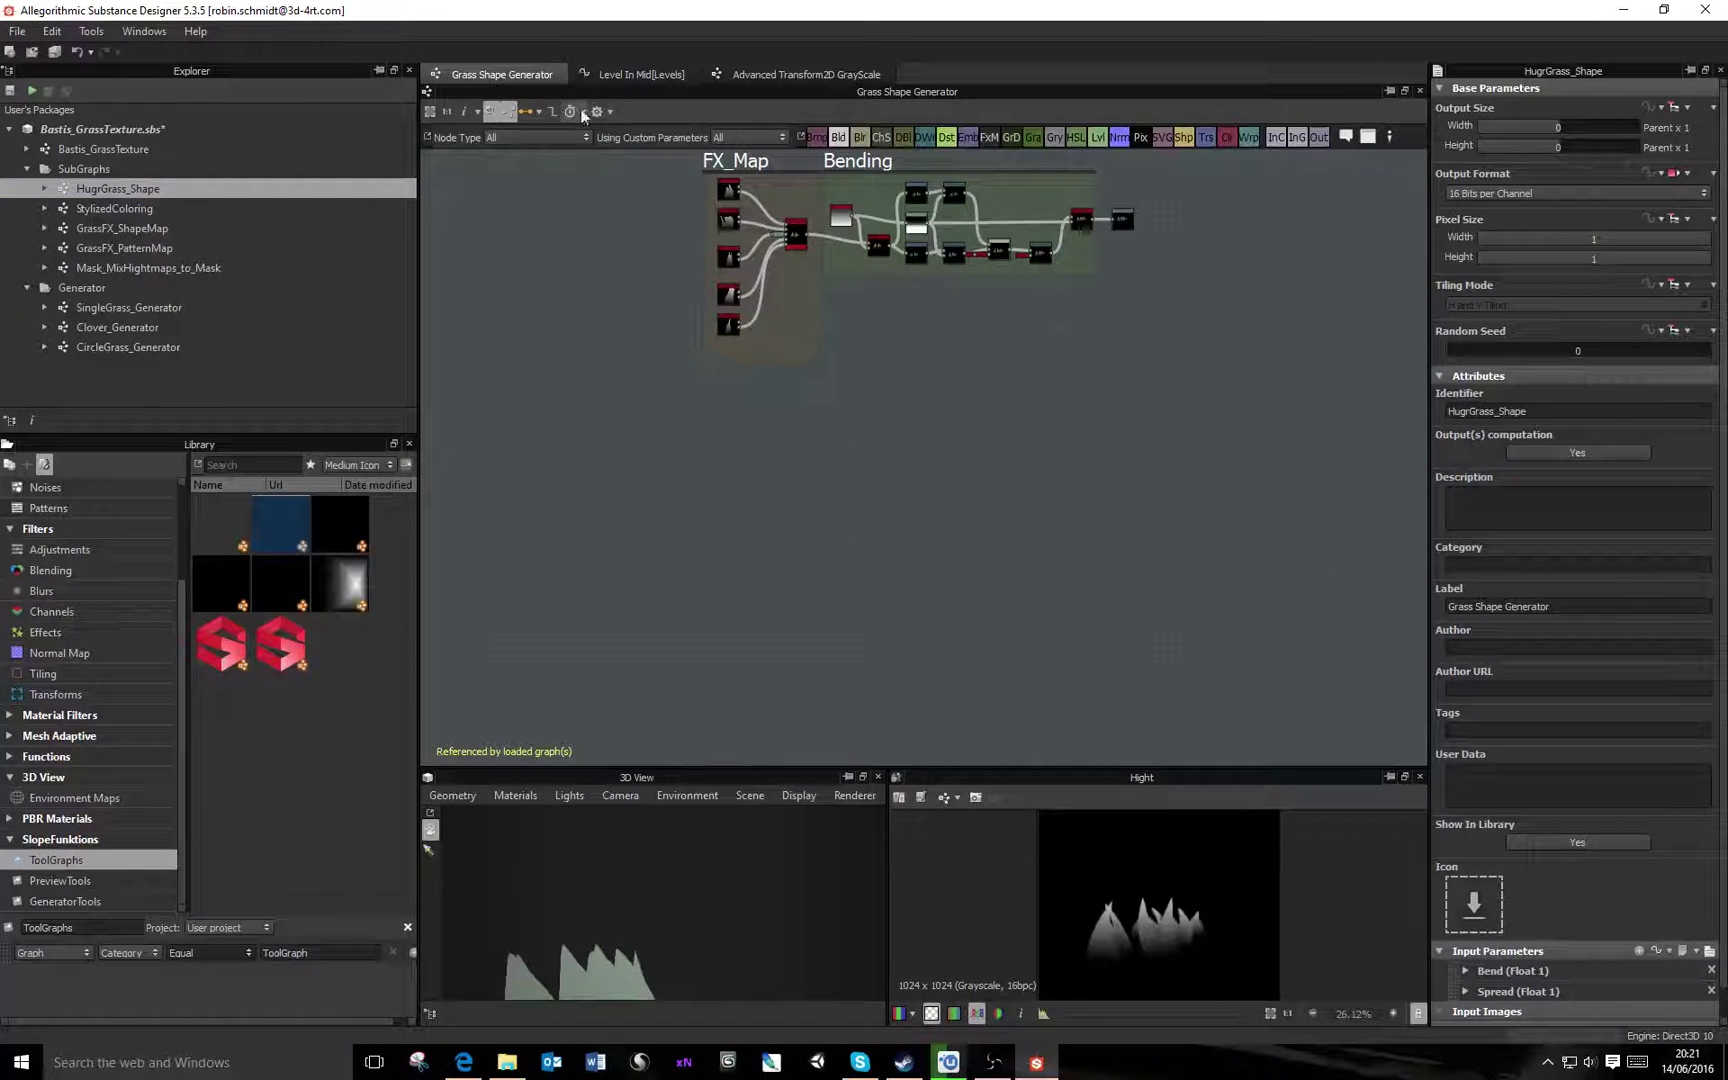
{"action": "scroll", "coordinate": [1037, 508], "scroll_direction": "up", "scroll_amount": 5}
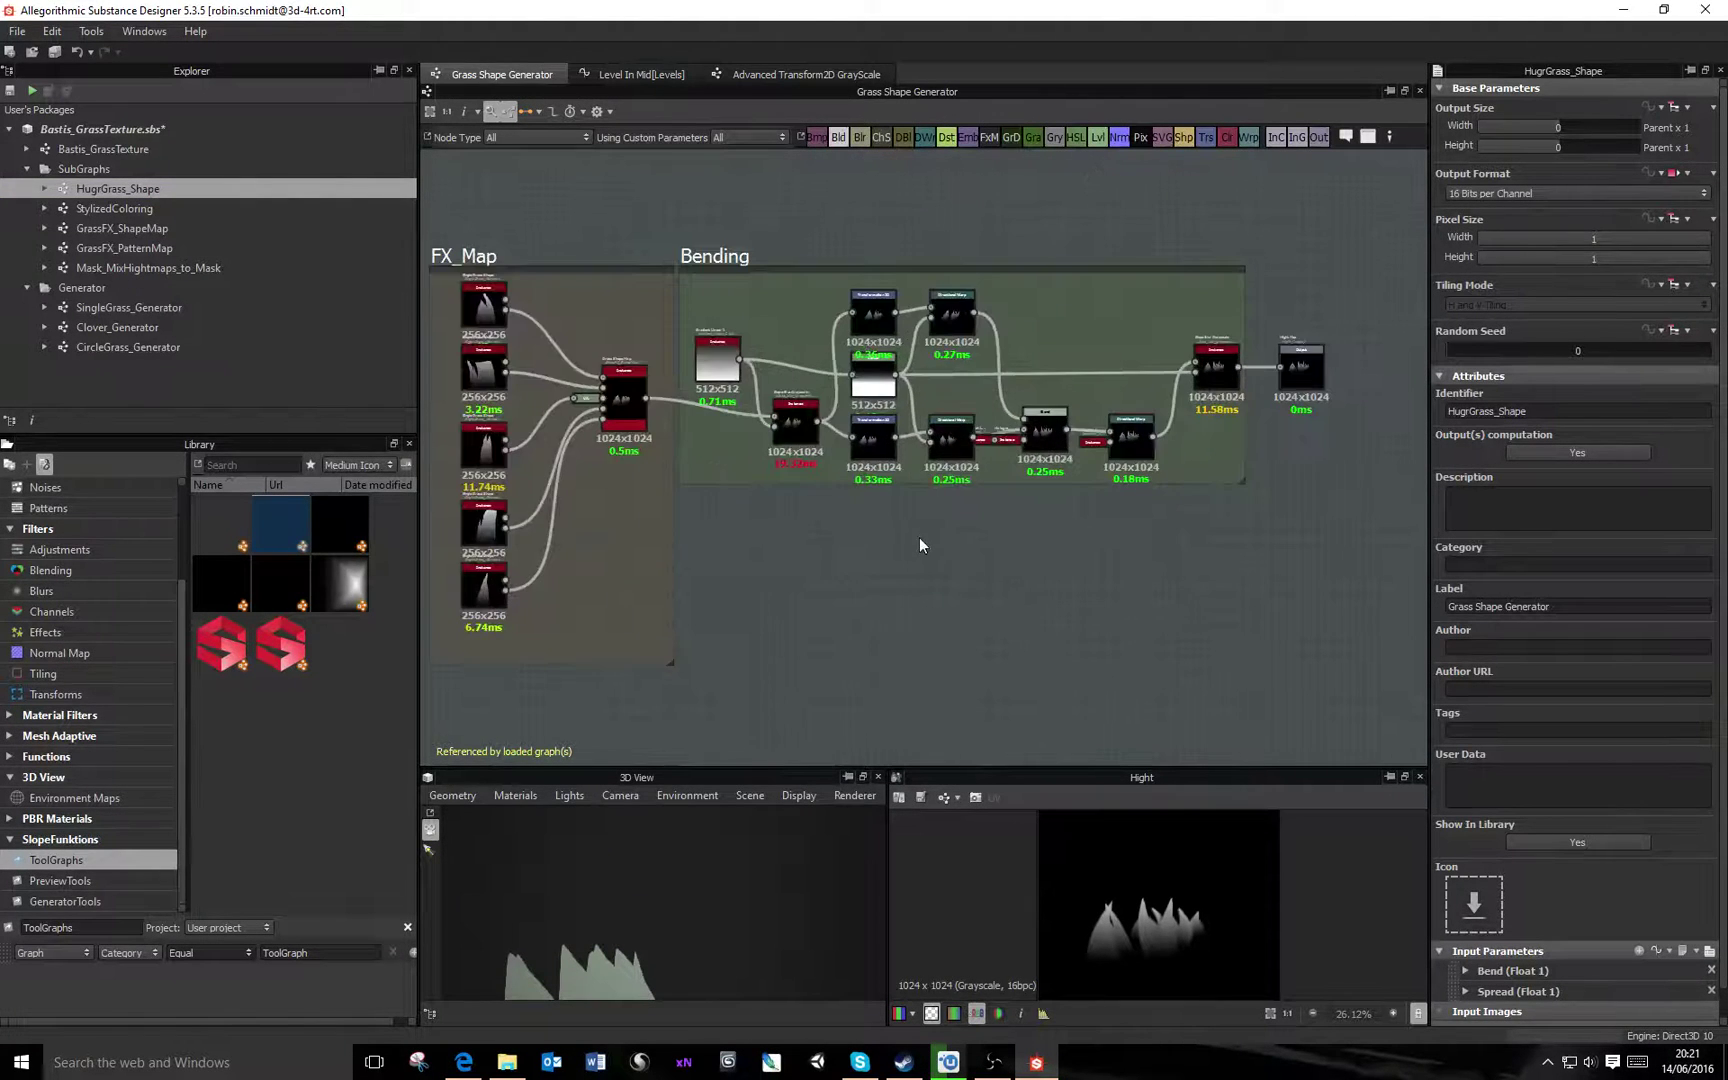
{"action": "scroll", "coordinate": [857, 510], "scroll_direction": "up", "scroll_amount": 2}
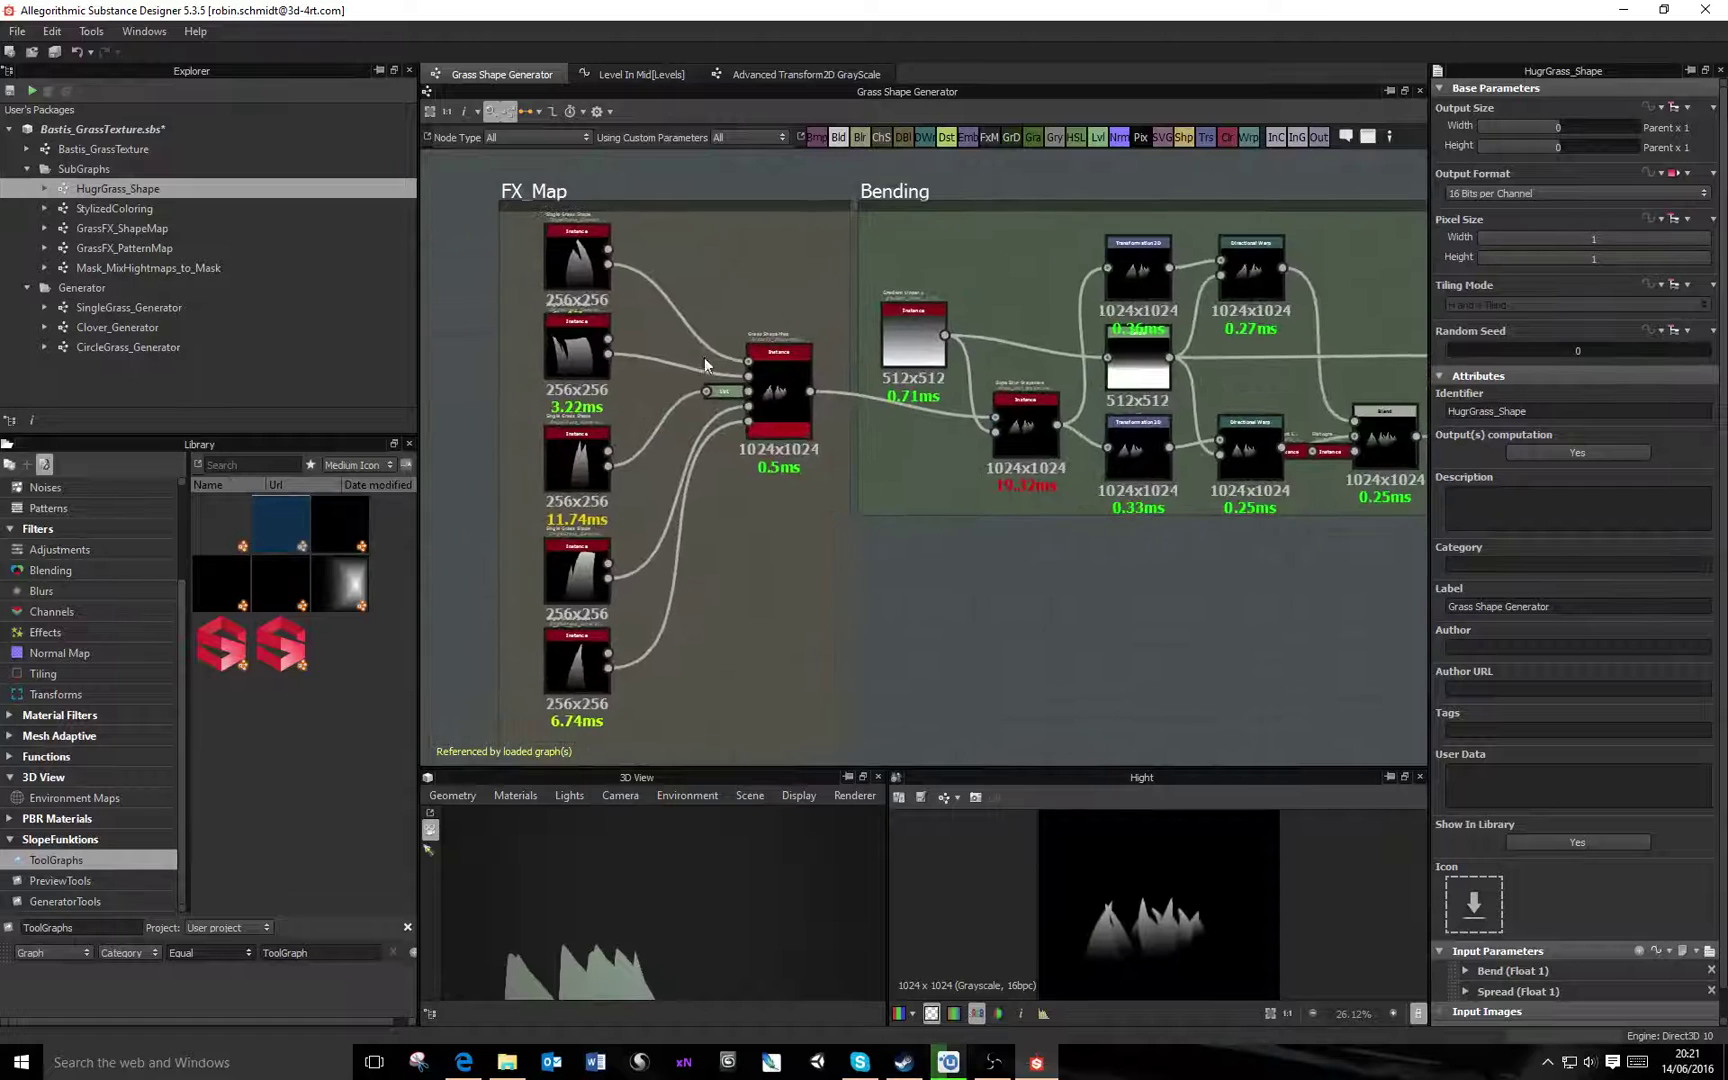
{"action": "middle_click_drag", "start_coordinate": [888, 576], "coordinate": [903, 540]}
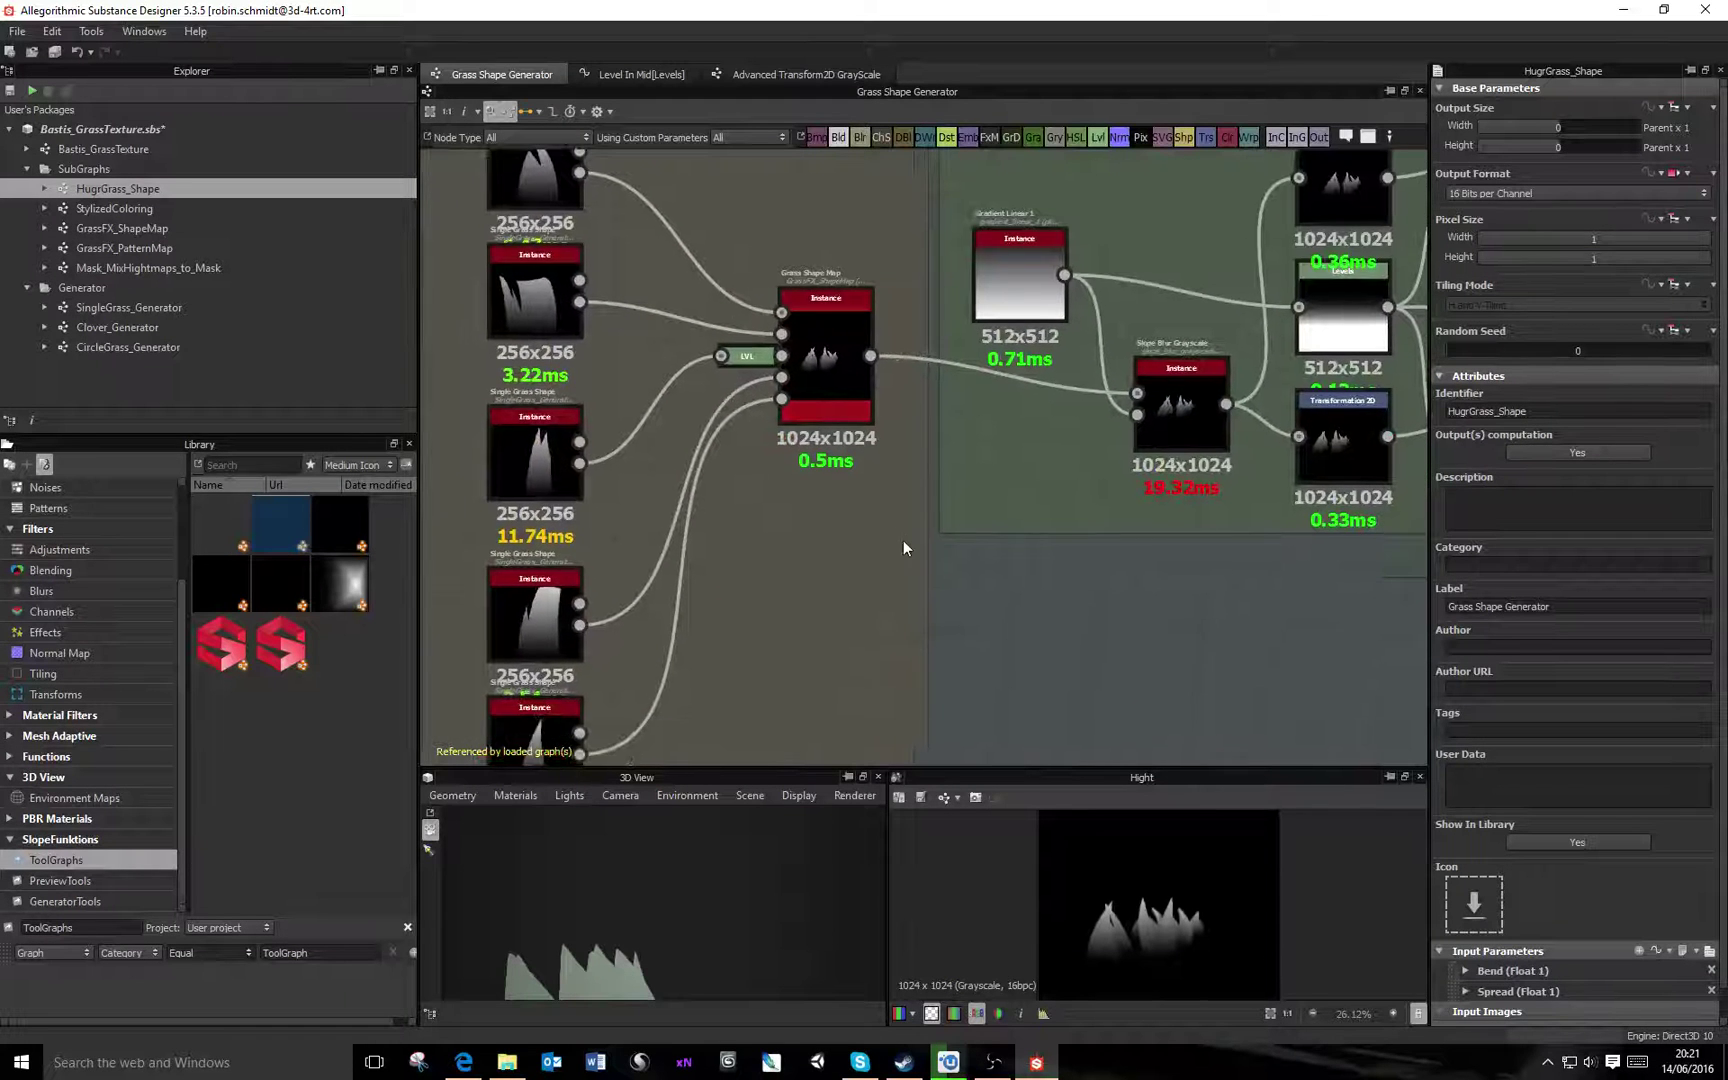
{"action": "scroll", "coordinate": [903, 540], "scroll_direction": "down", "scroll_amount": 1}
{"action": "scroll", "coordinate": [903, 540], "scroll_direction": "down", "scroll_amount": 2}
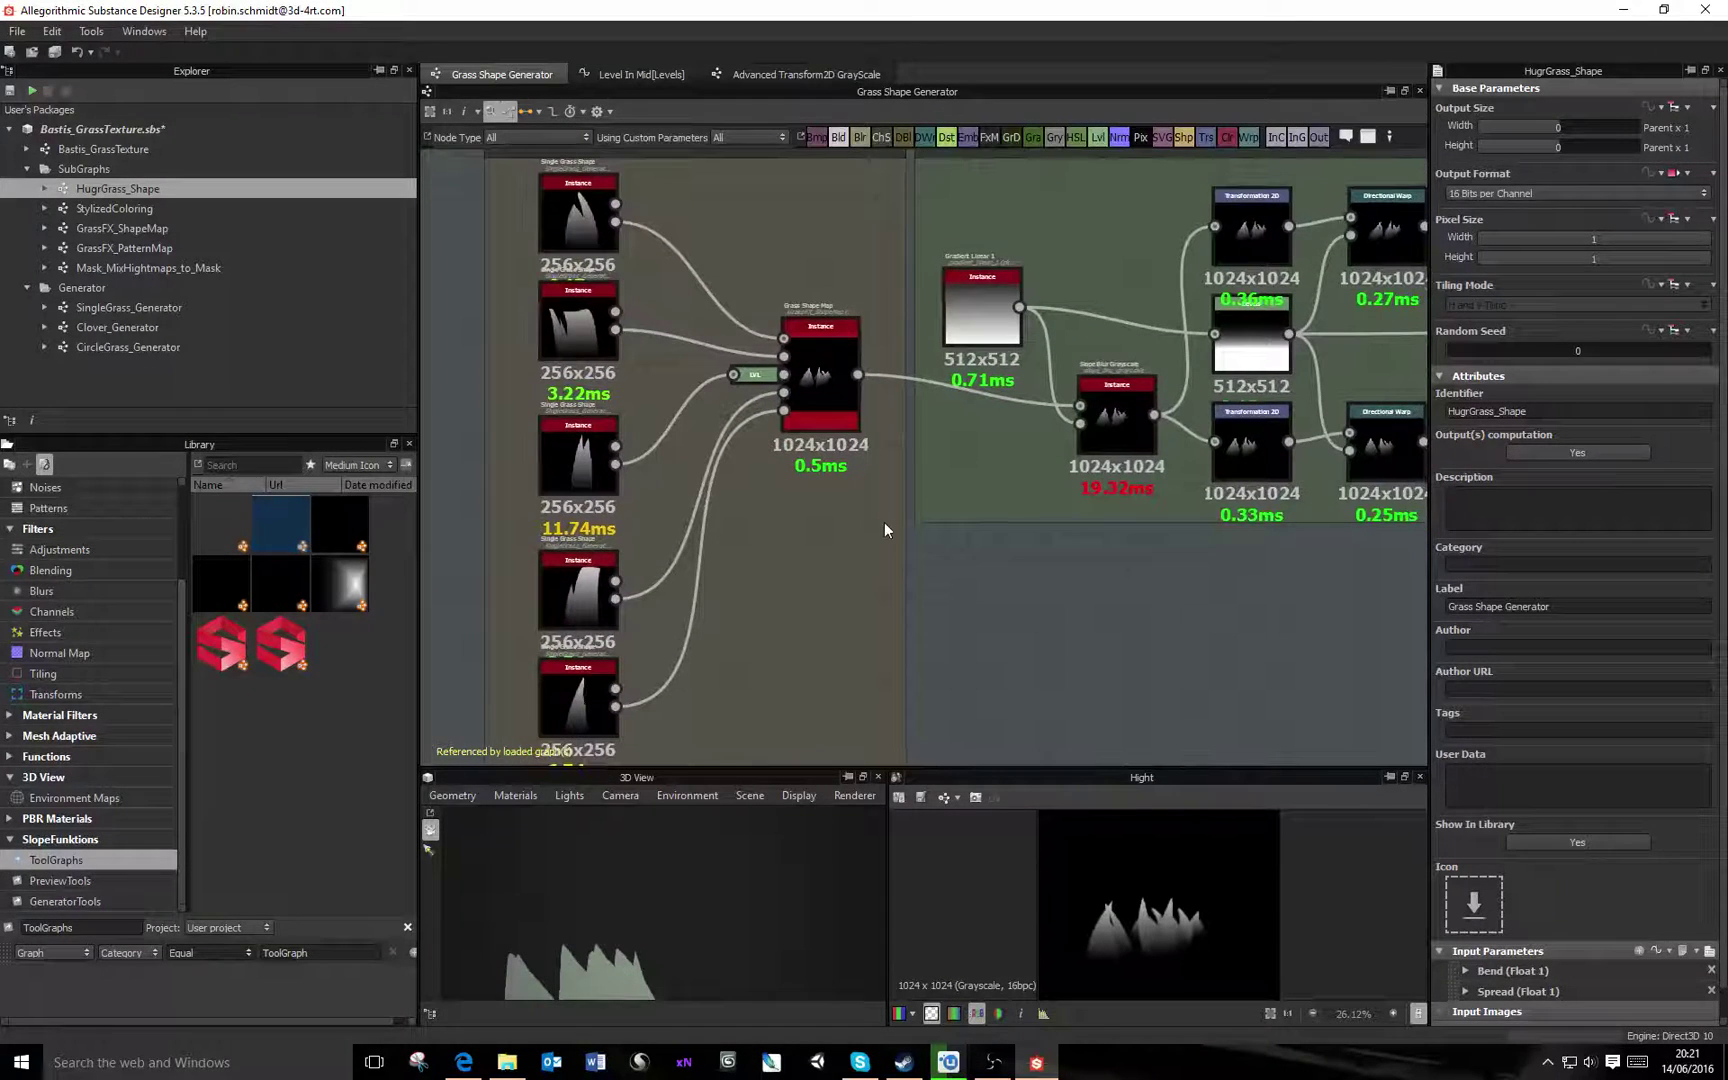
{"action": "middle_click_drag", "start_coordinate": [883, 536], "coordinate": [826, 503]}
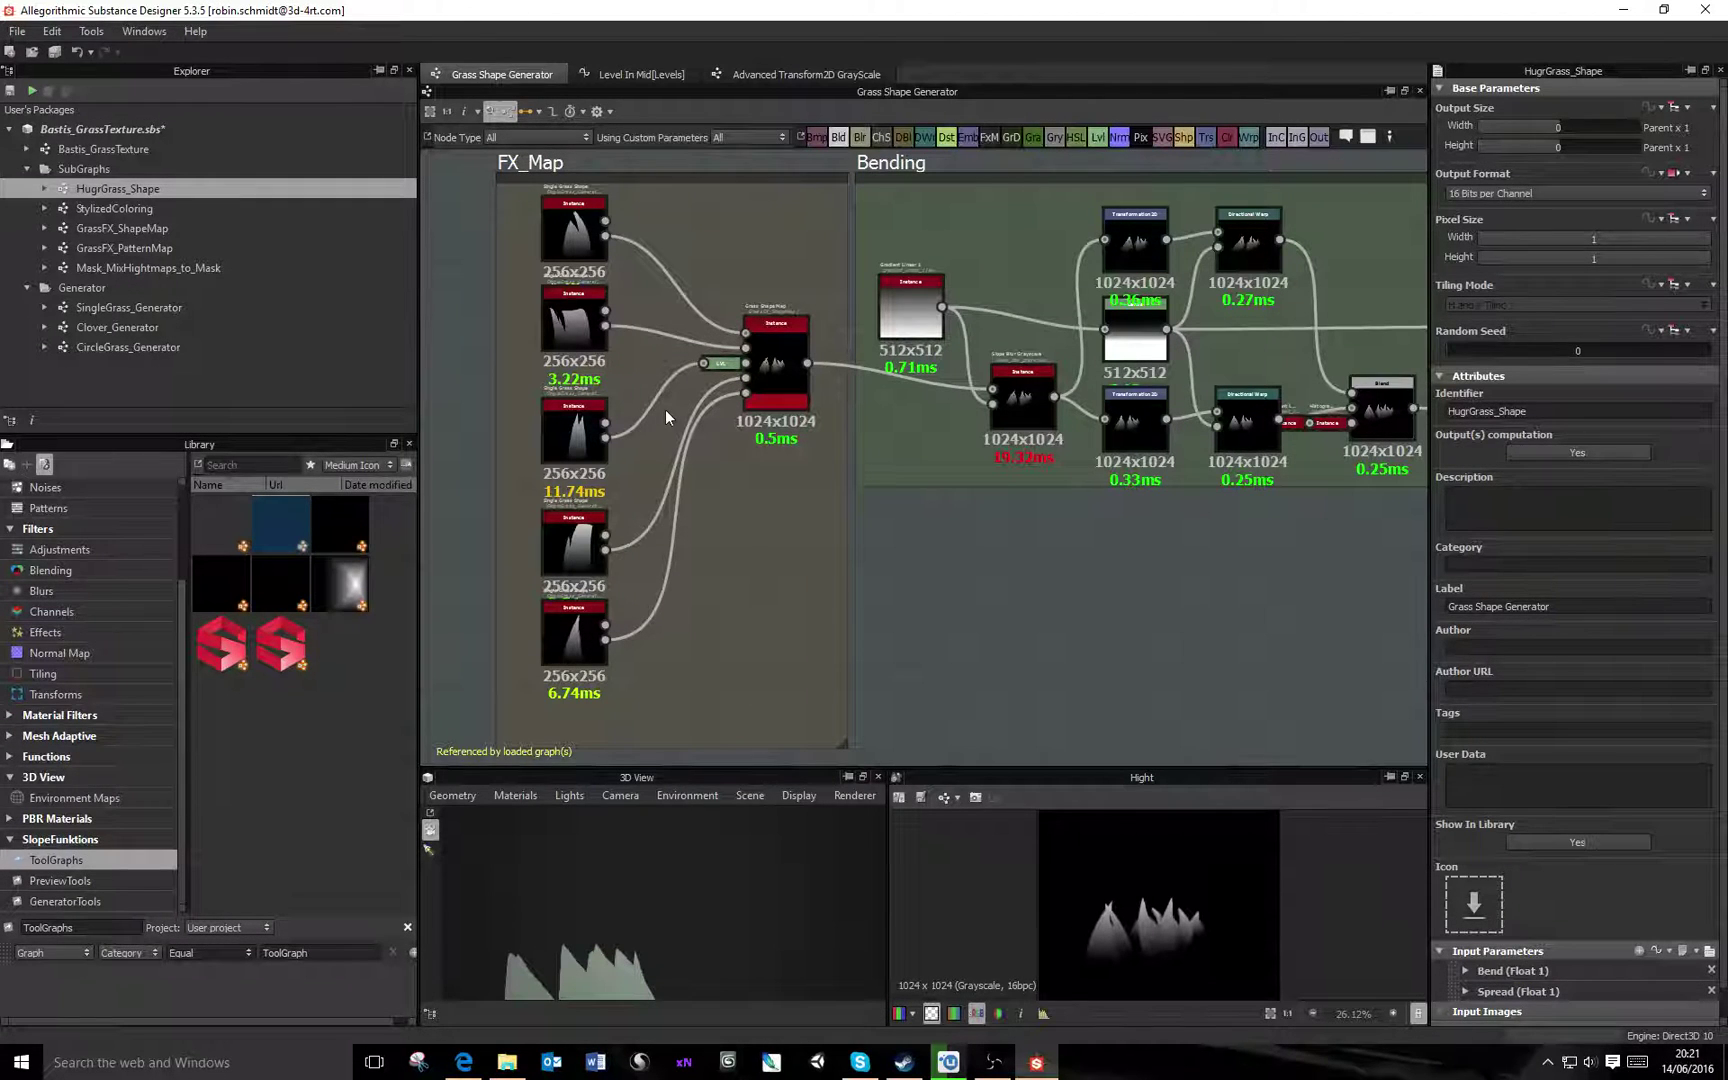
Preview the grass shape instances in the FX_Map frame one after another in the 2D view
{"action": "double_click", "coordinate": [574, 320]}
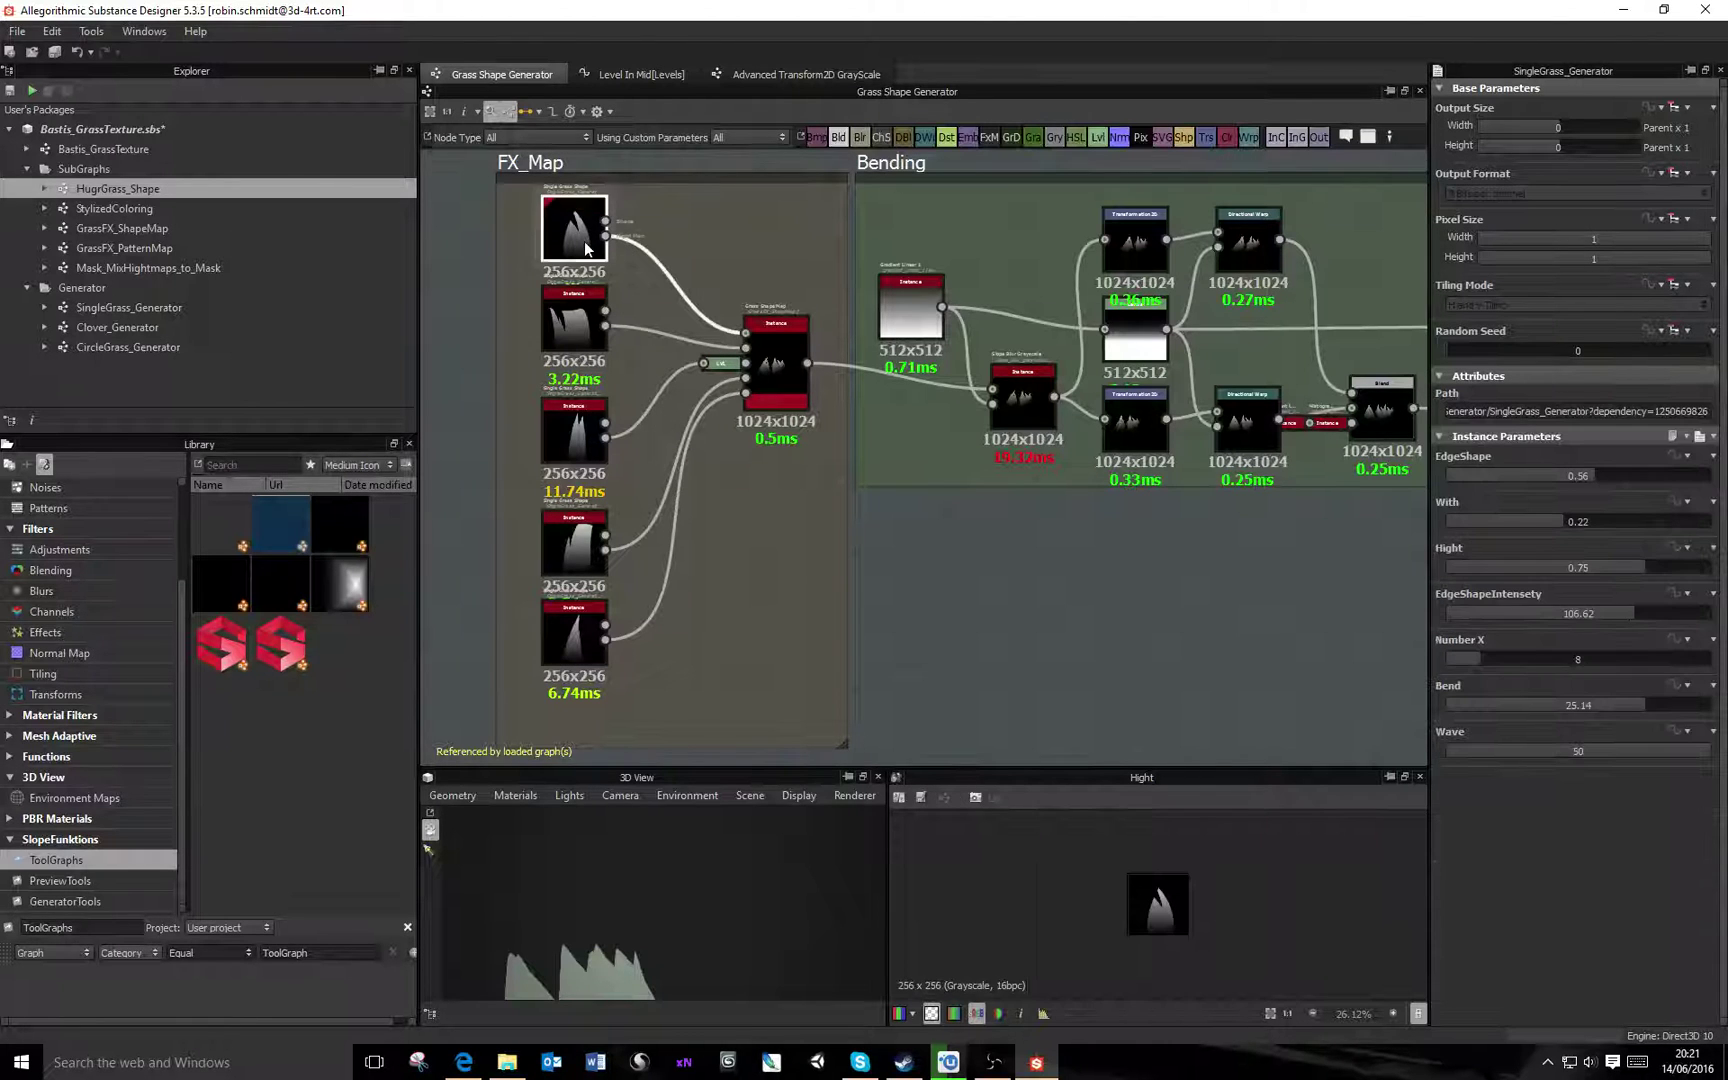
{"action": "double_click", "coordinate": [590, 410]}
{"action": "double_click", "coordinate": [729, 368]}
{"action": "double_click", "coordinate": [585, 440]}
{"action": "double_click", "coordinate": [580, 550]}
{"action": "double_click", "coordinate": [581, 641]}
{"action": "double_click", "coordinate": [574, 320]}
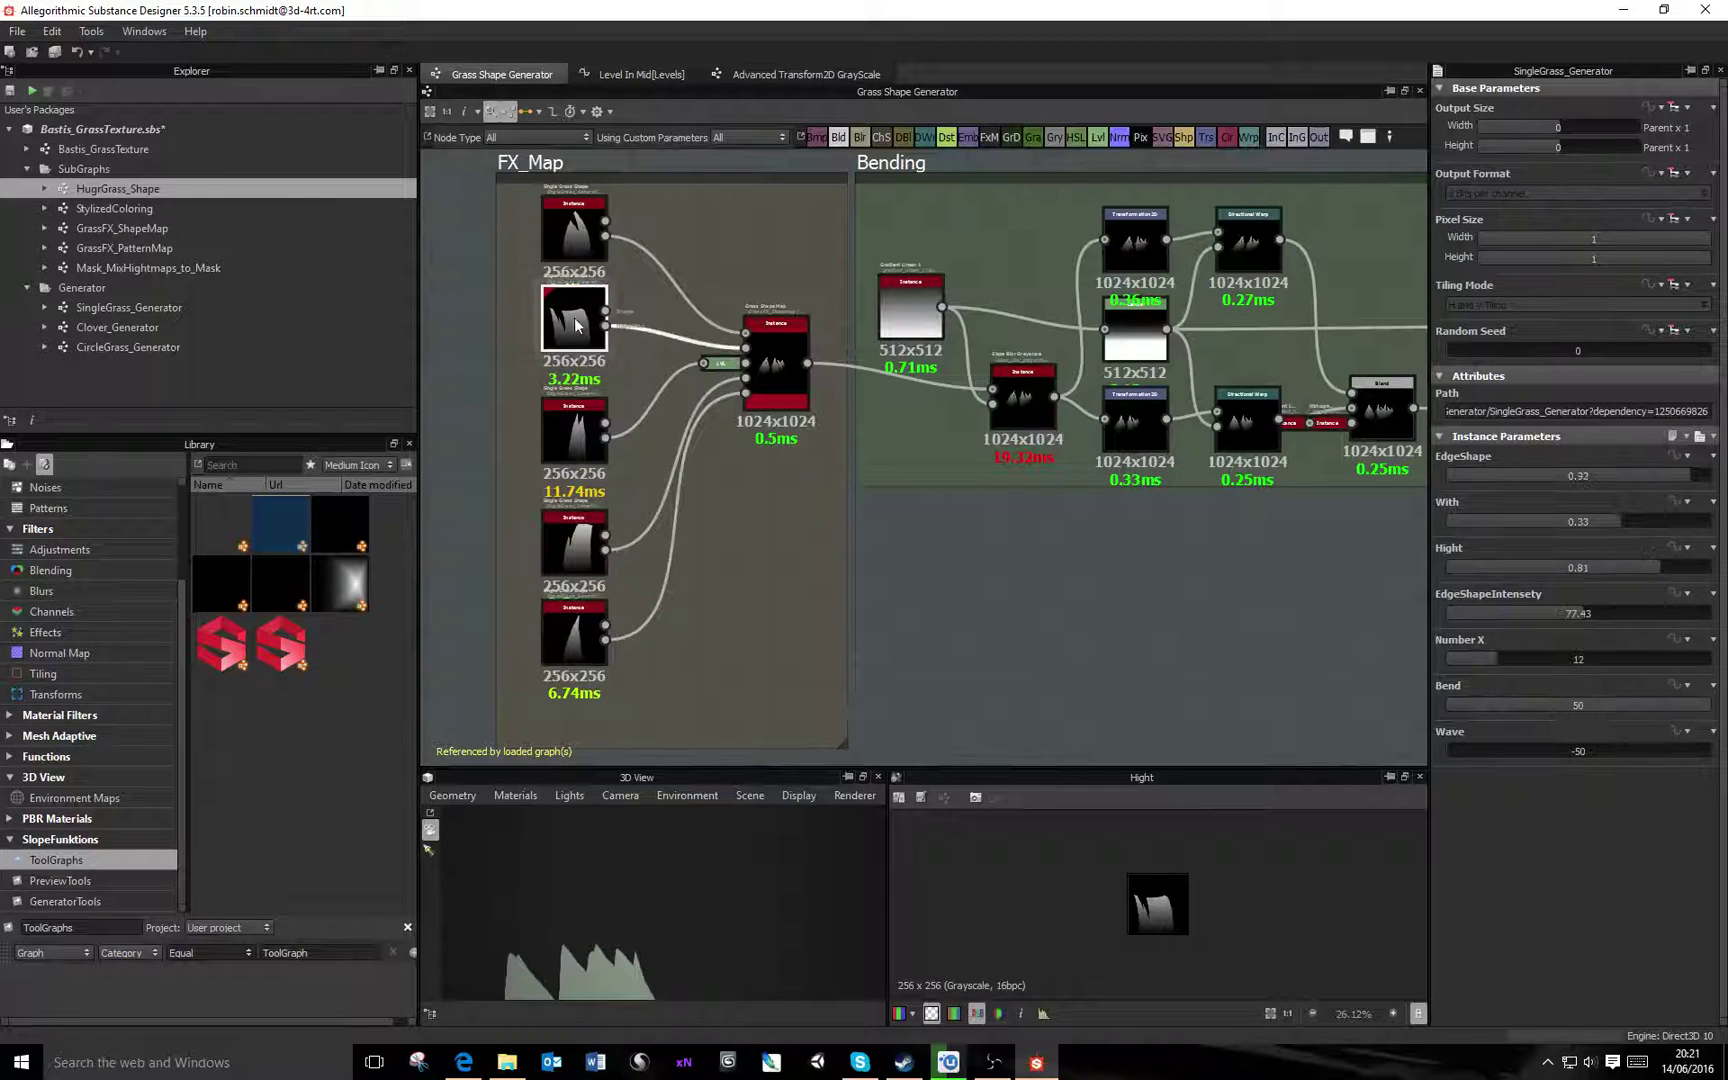
Compare the Levels node's output with the second and third grass shapes in an enlarged 2D preview
{"action": "double_click", "coordinate": [718, 370]}
{"action": "scroll", "coordinate": [1205, 940], "scroll_direction": "up", "scroll_amount": 3}
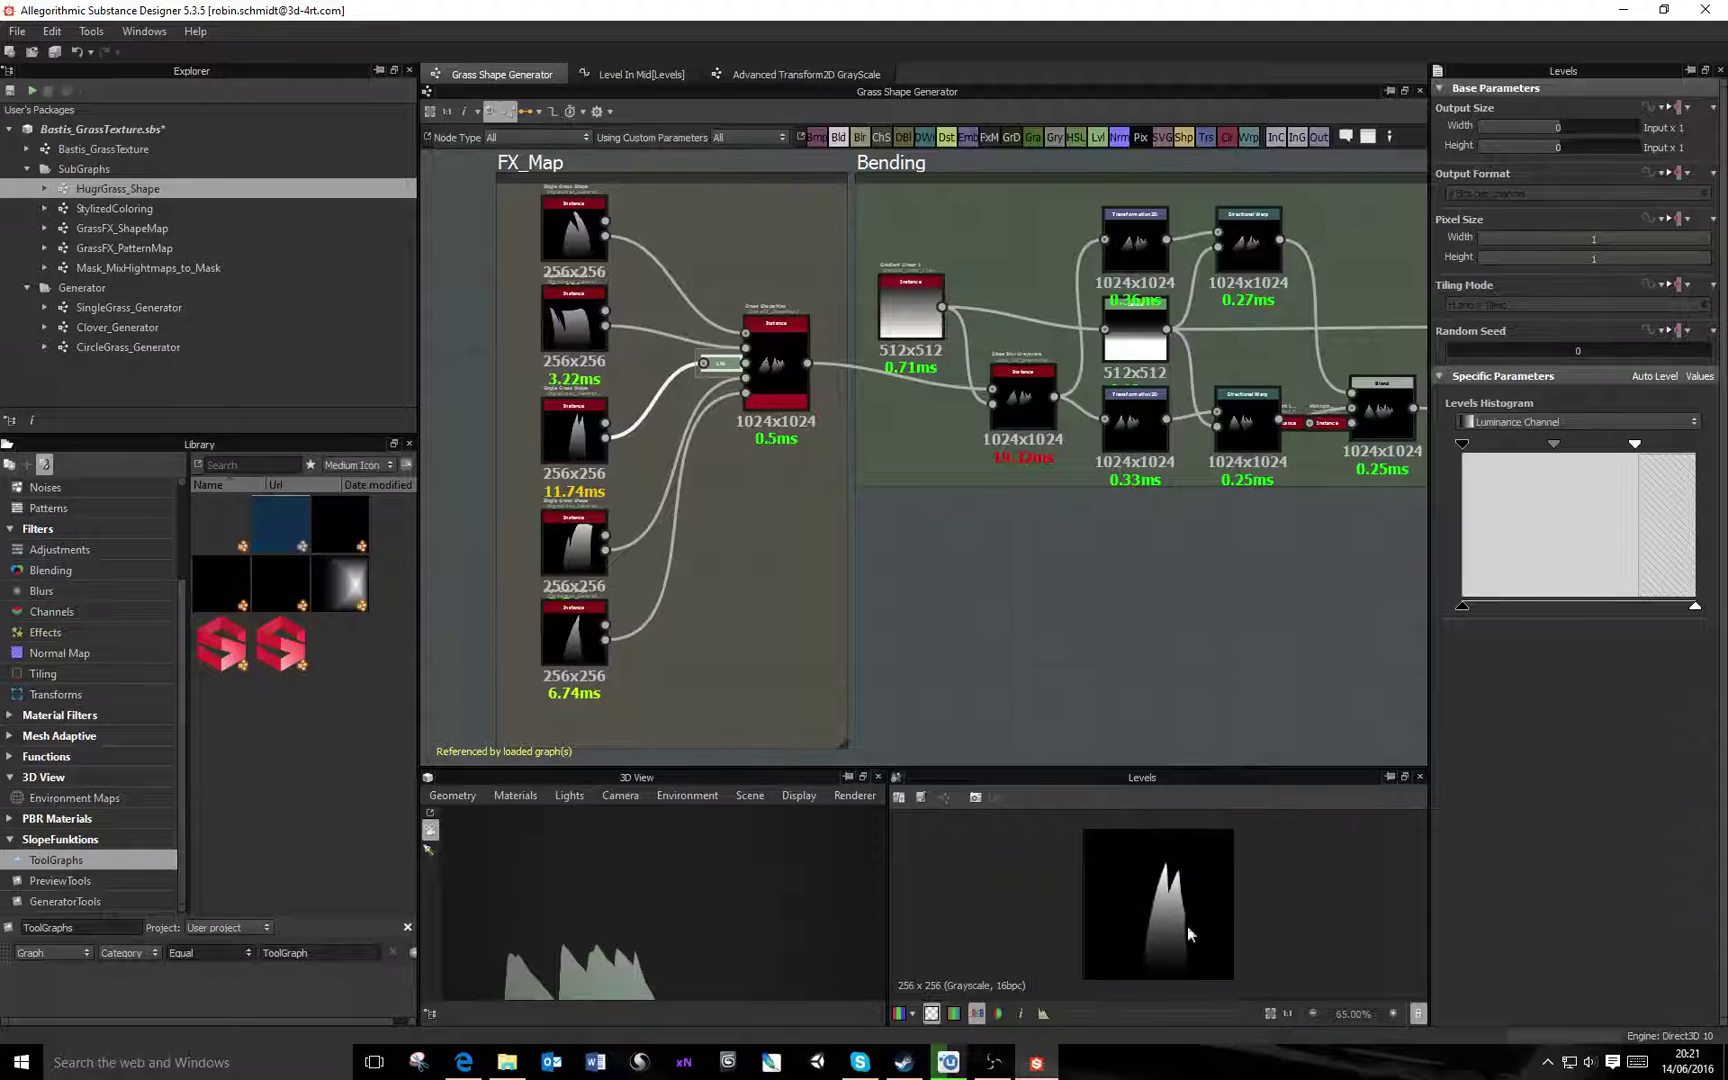
{"action": "double_click", "coordinate": [574, 320]}
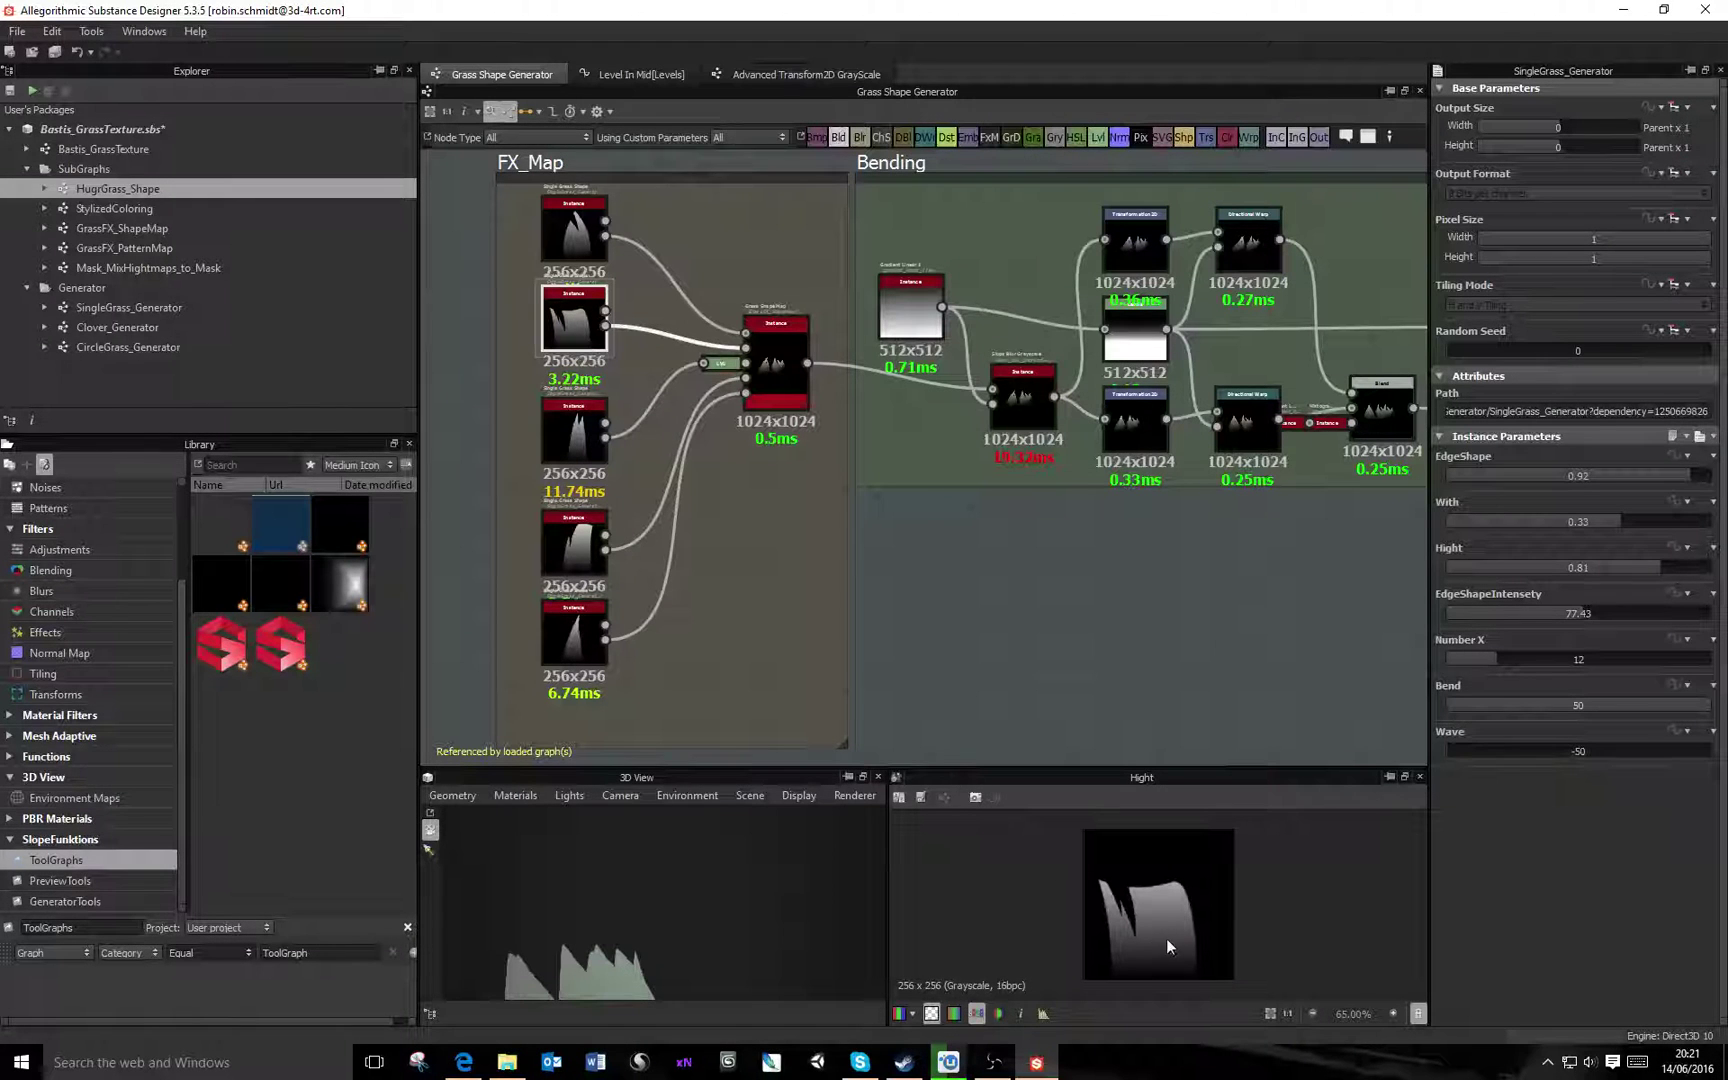
{"action": "double_click", "coordinate": [574, 430]}
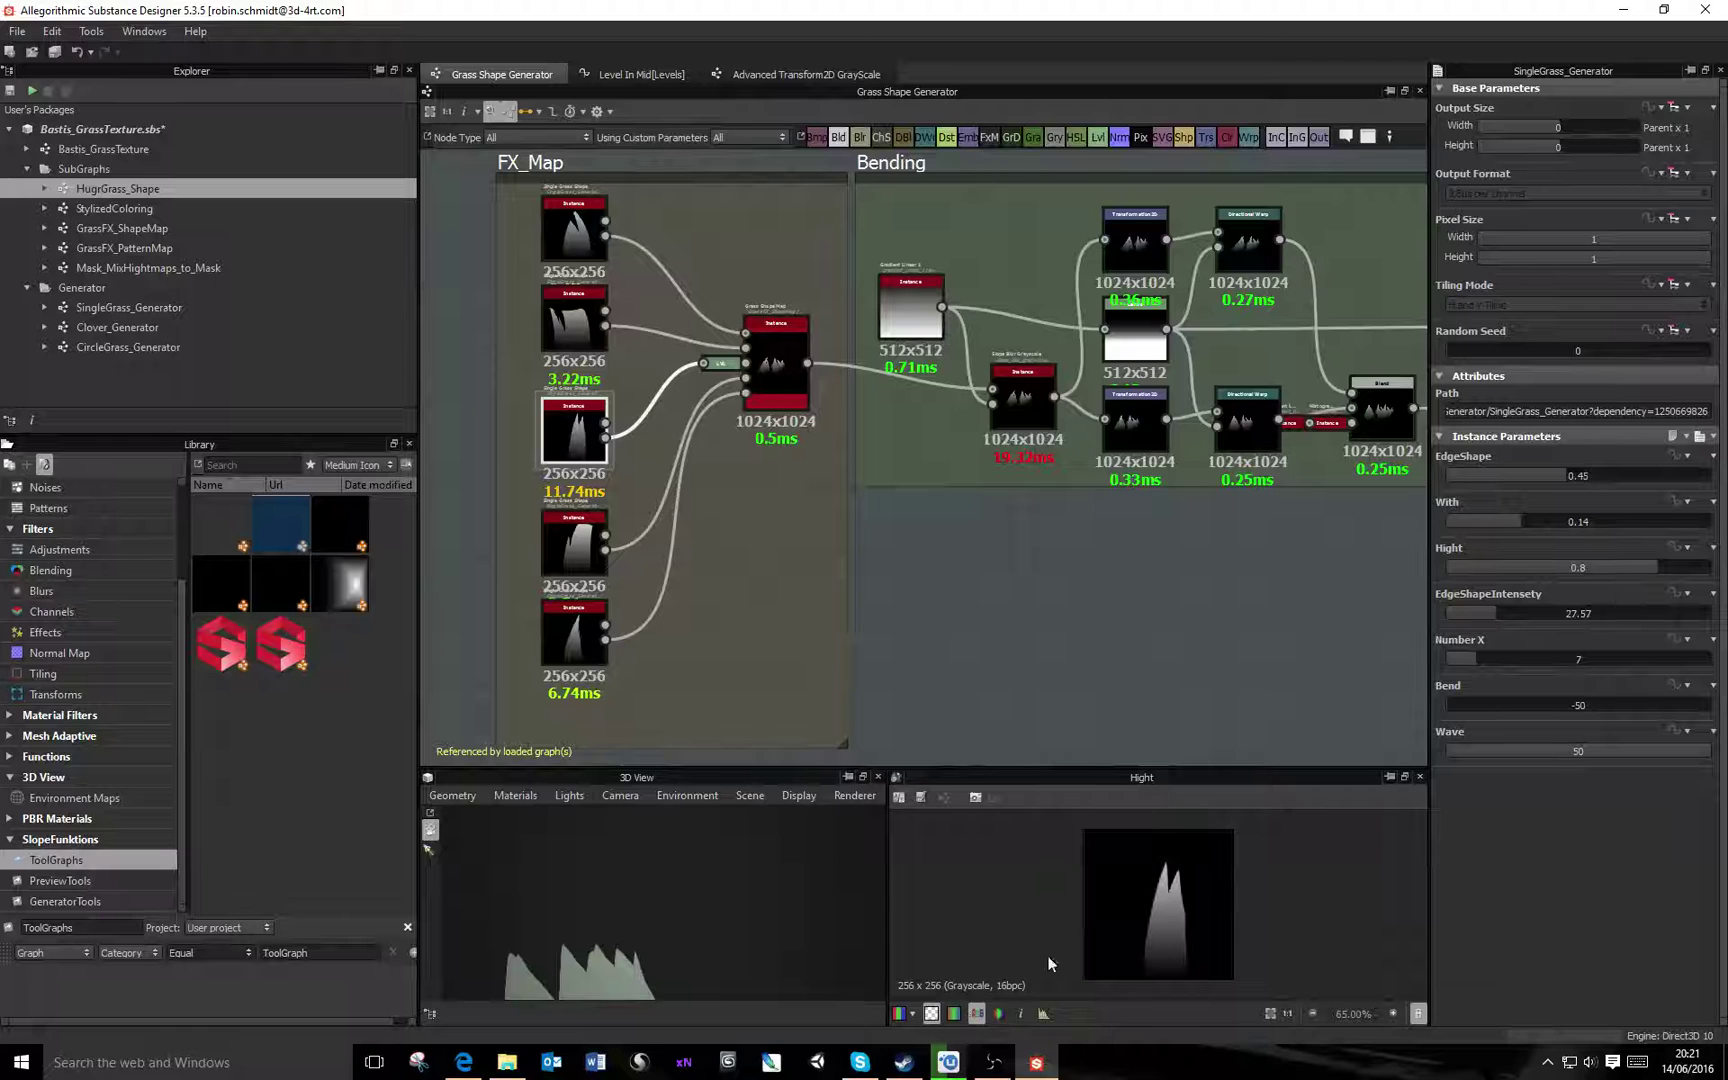
Show the 2D view's histogram, enlarge the preview area, and inspect the luminance of the third and fourth grass shapes
{"action": "left_click", "coordinate": [1043, 1013]}
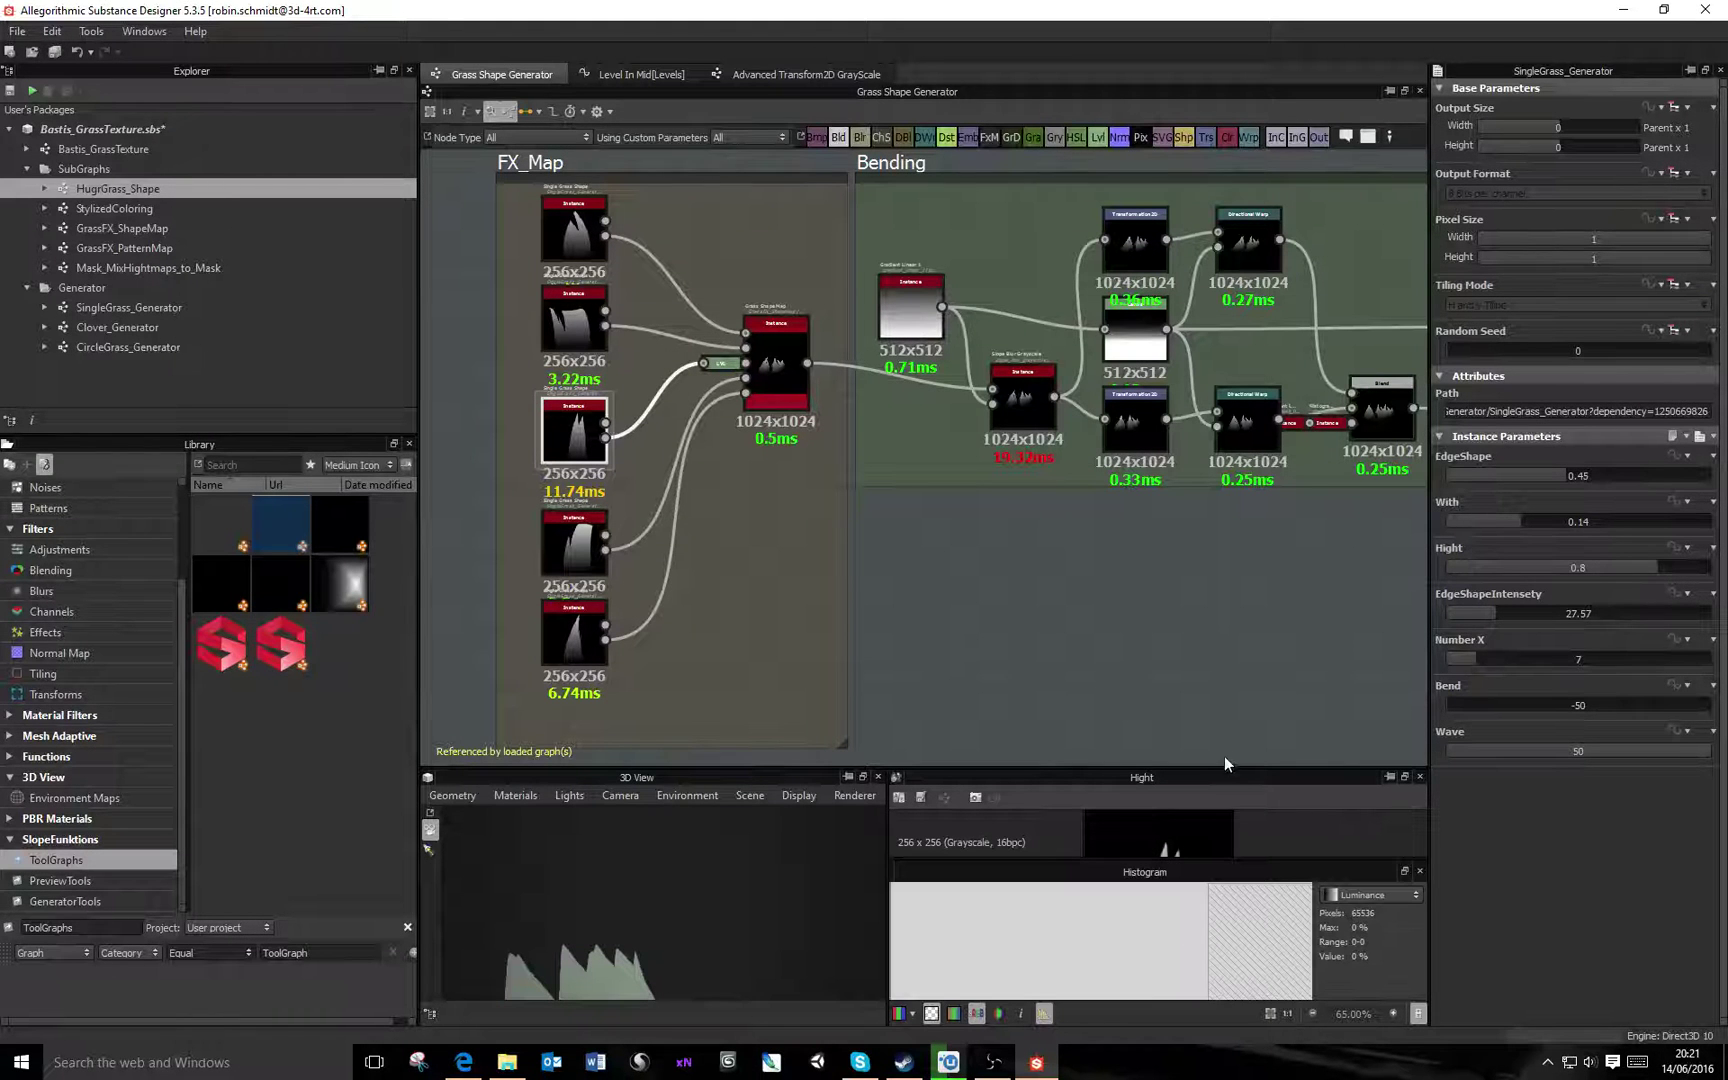
{"action": "left_click_drag", "start_coordinate": [1225, 765], "coordinate": [1215, 657]}
{"action": "mouse_move", "coordinate": [1242, 955]}
{"action": "left_mouse_down"}
{"action": "mouse_move", "coordinate": [1253, 945]}
{"action": "mouse_move", "coordinate": [1212, 950]}
{"action": "left_mouse_up"}
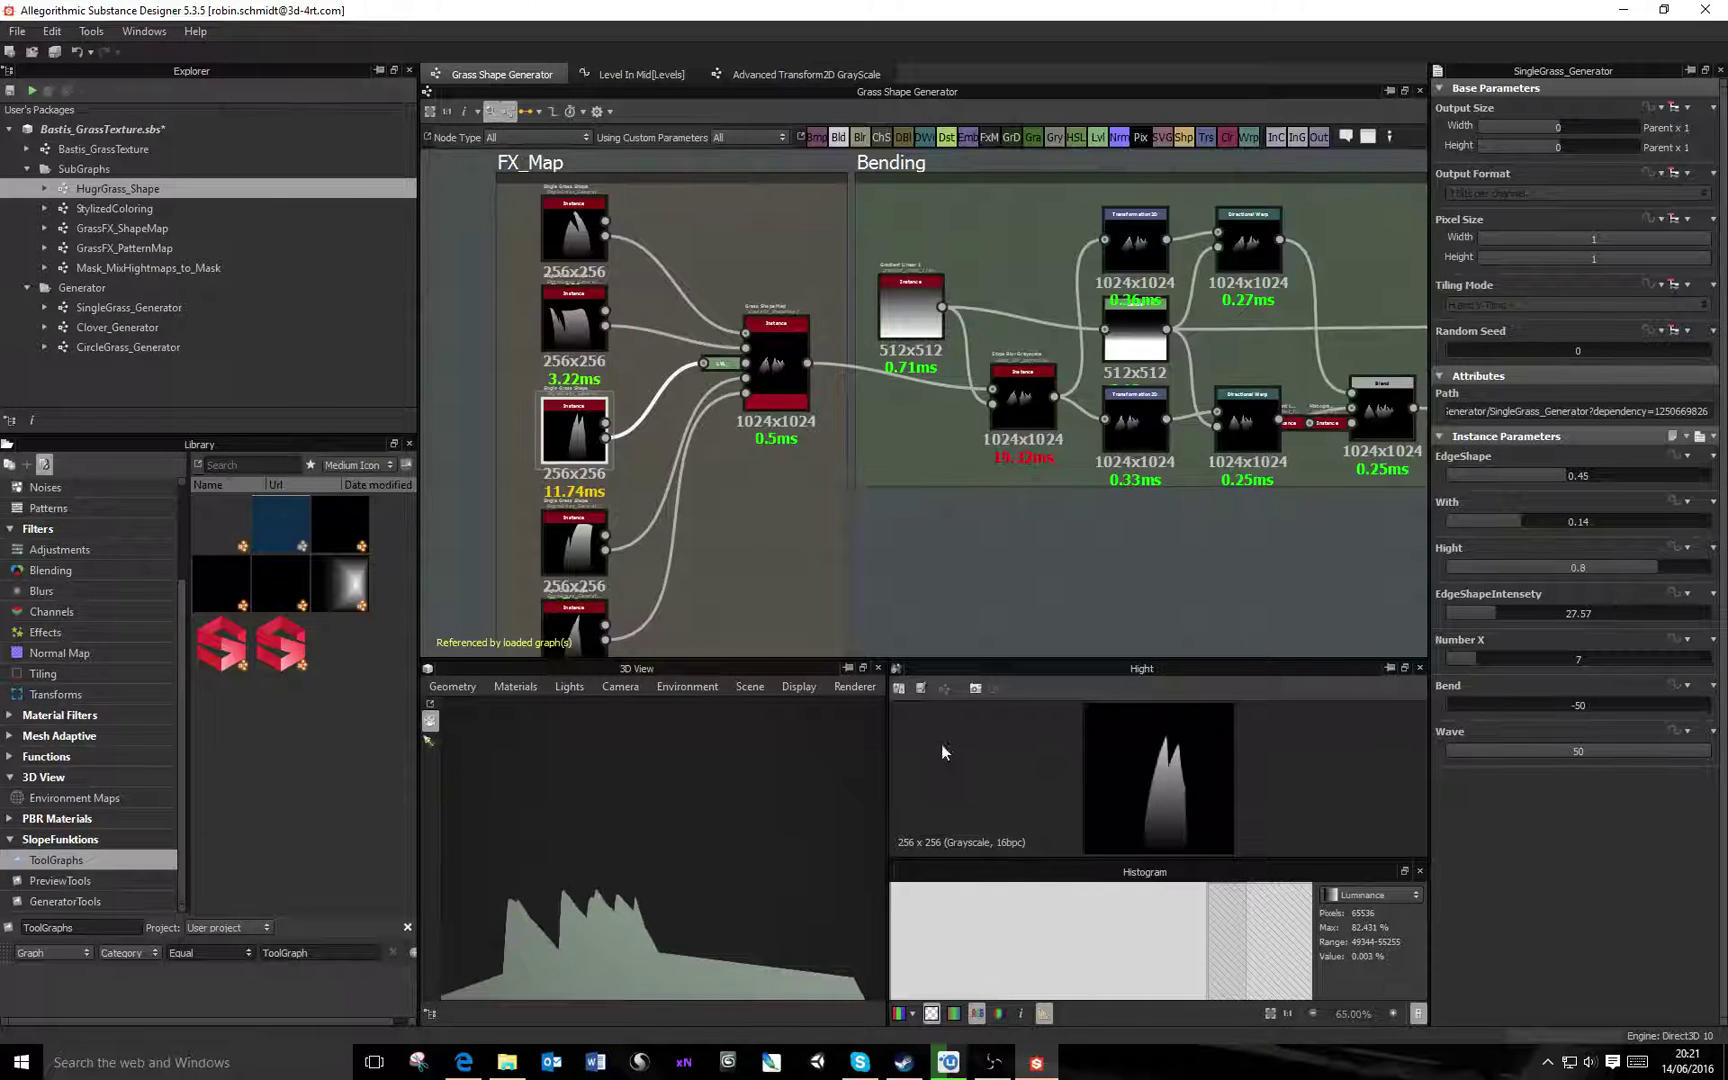
{"action": "left_click", "coordinate": [575, 545]}
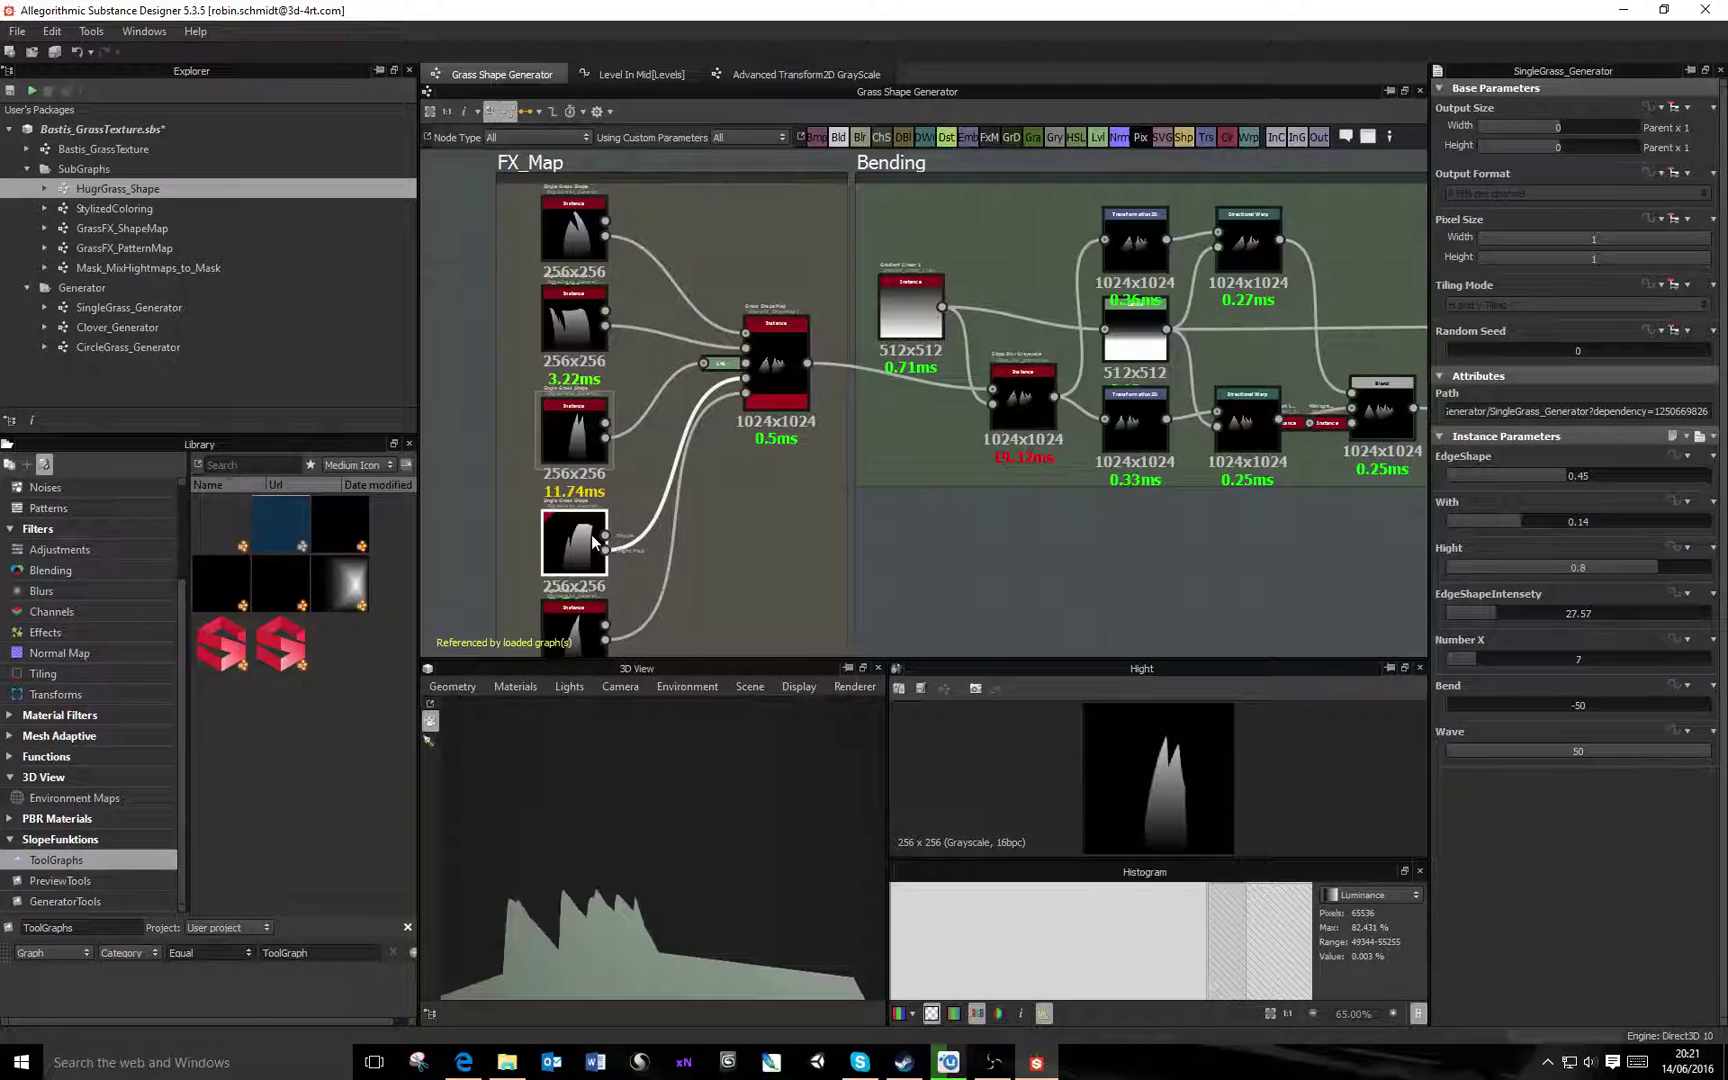
{"action": "left_click", "coordinate": [1158, 966]}
{"action": "left_click", "coordinate": [1047, 958]}
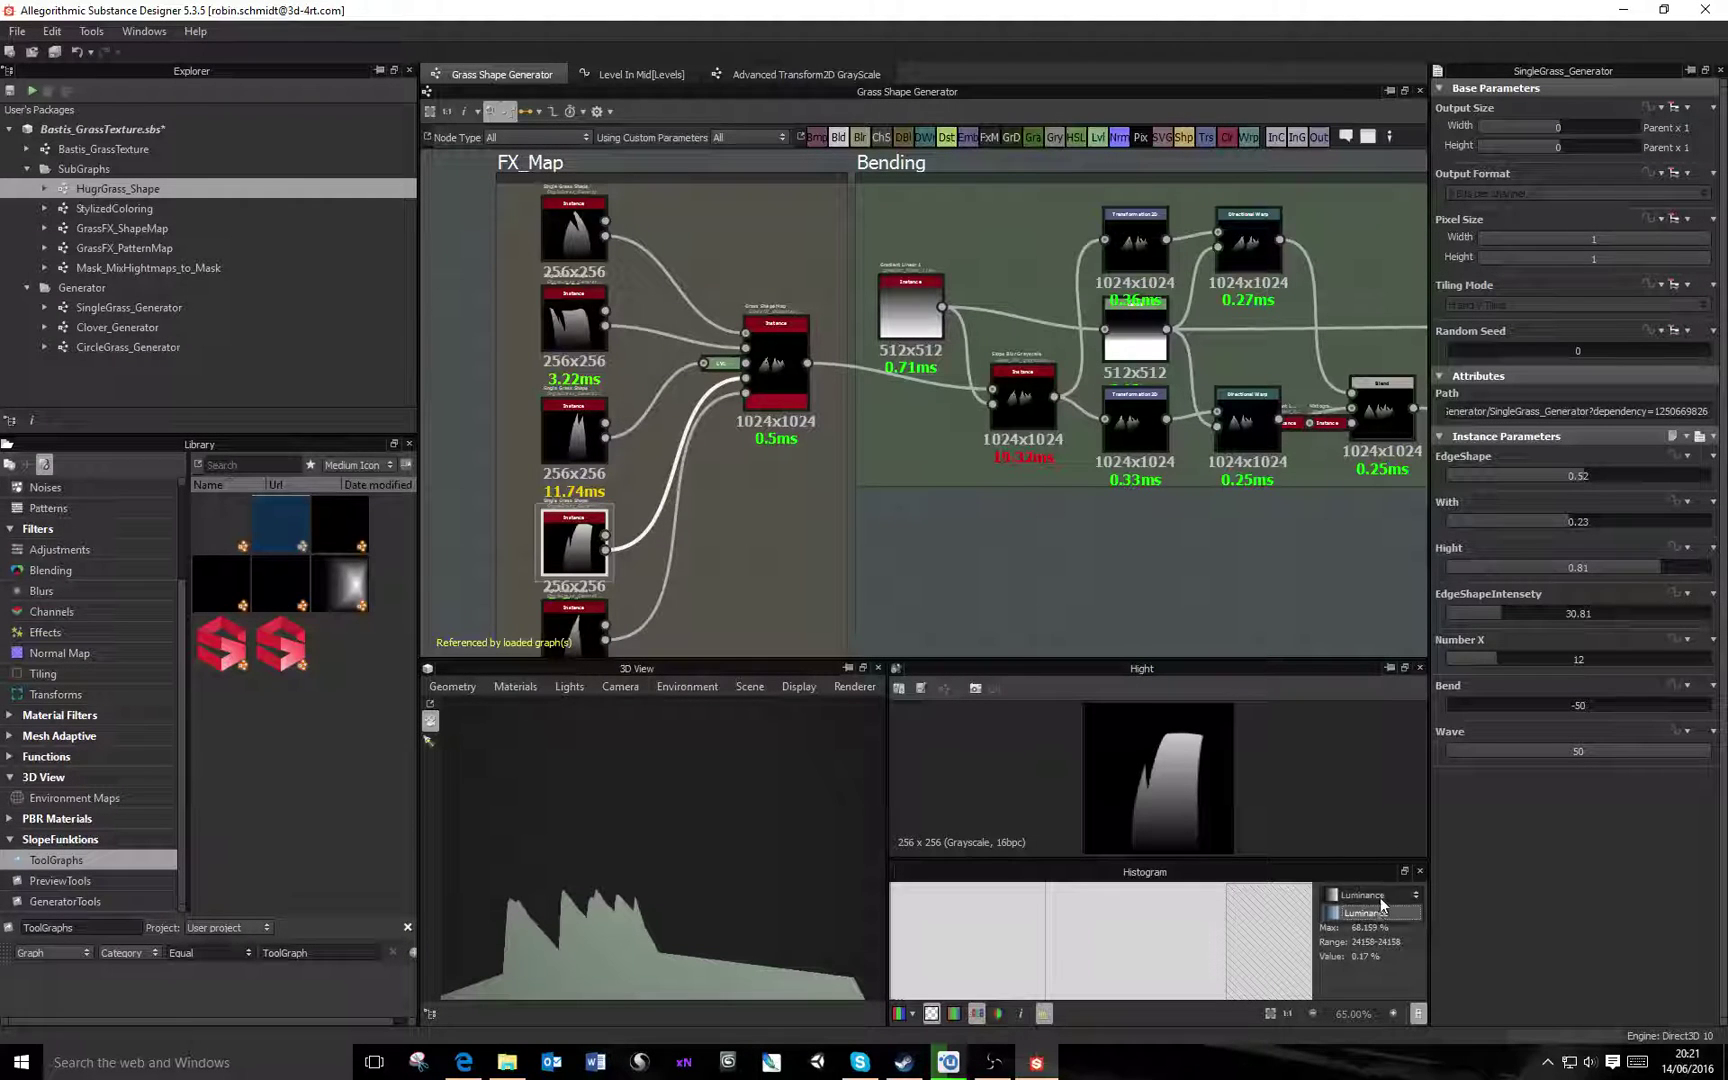
Check the fourth grass shape with the pixel information and histogram displays, and hide both again
{"action": "scroll", "coordinate": [1210, 793], "scroll_direction": "up", "scroll_amount": 1}
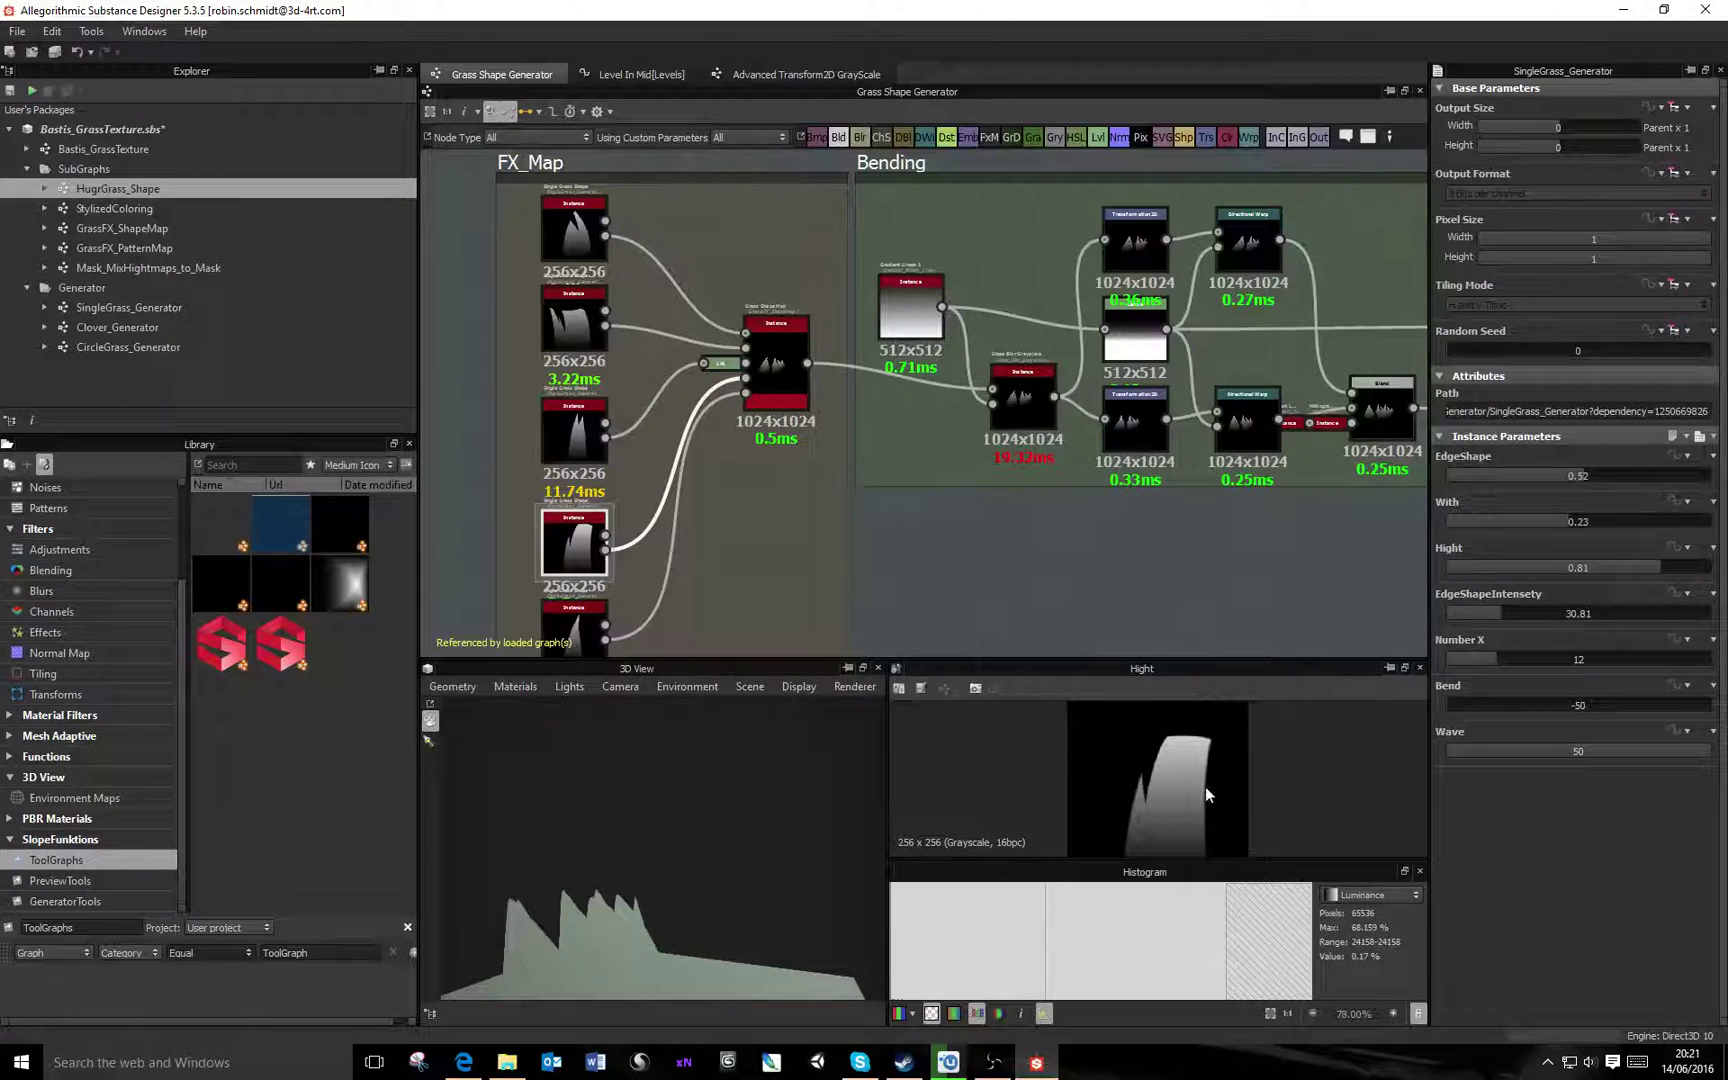
{"action": "left_click", "coordinate": [1021, 1014]}
{"action": "left_click", "coordinate": [1043, 1014]}
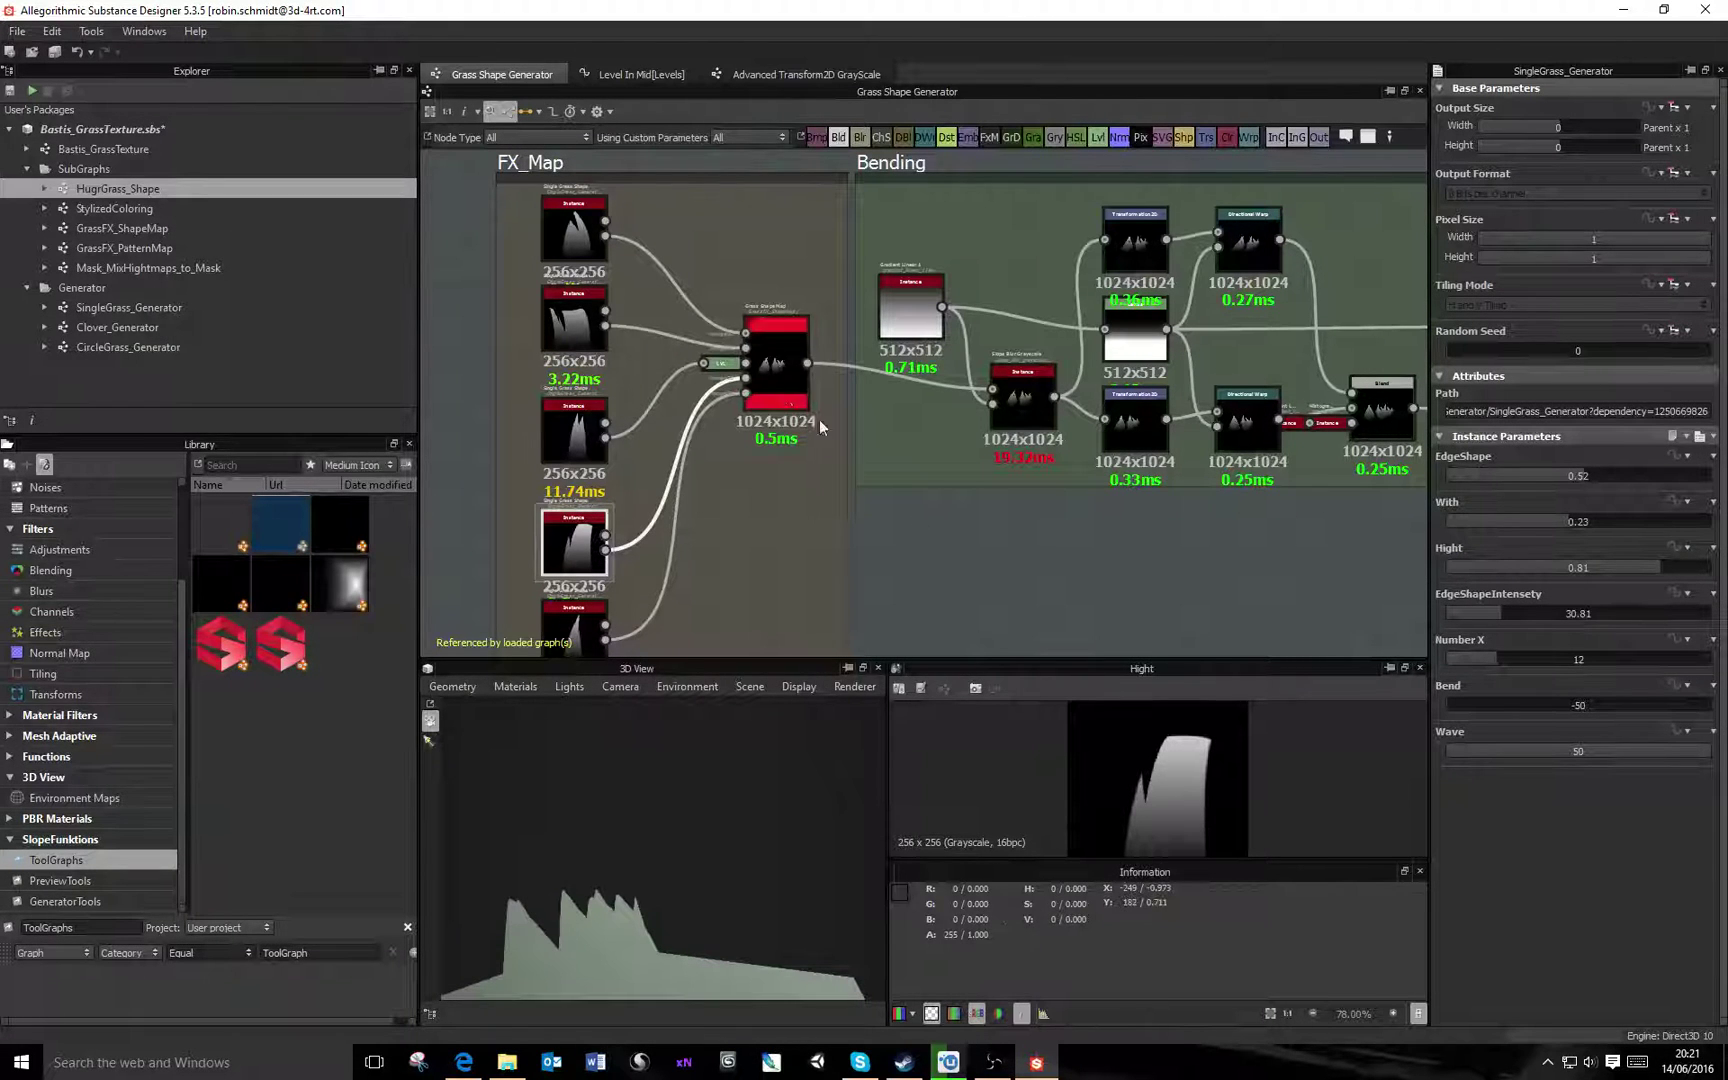
{"action": "left_click", "coordinate": [1043, 1014]}
{"action": "left_click", "coordinate": [1021, 1014]}
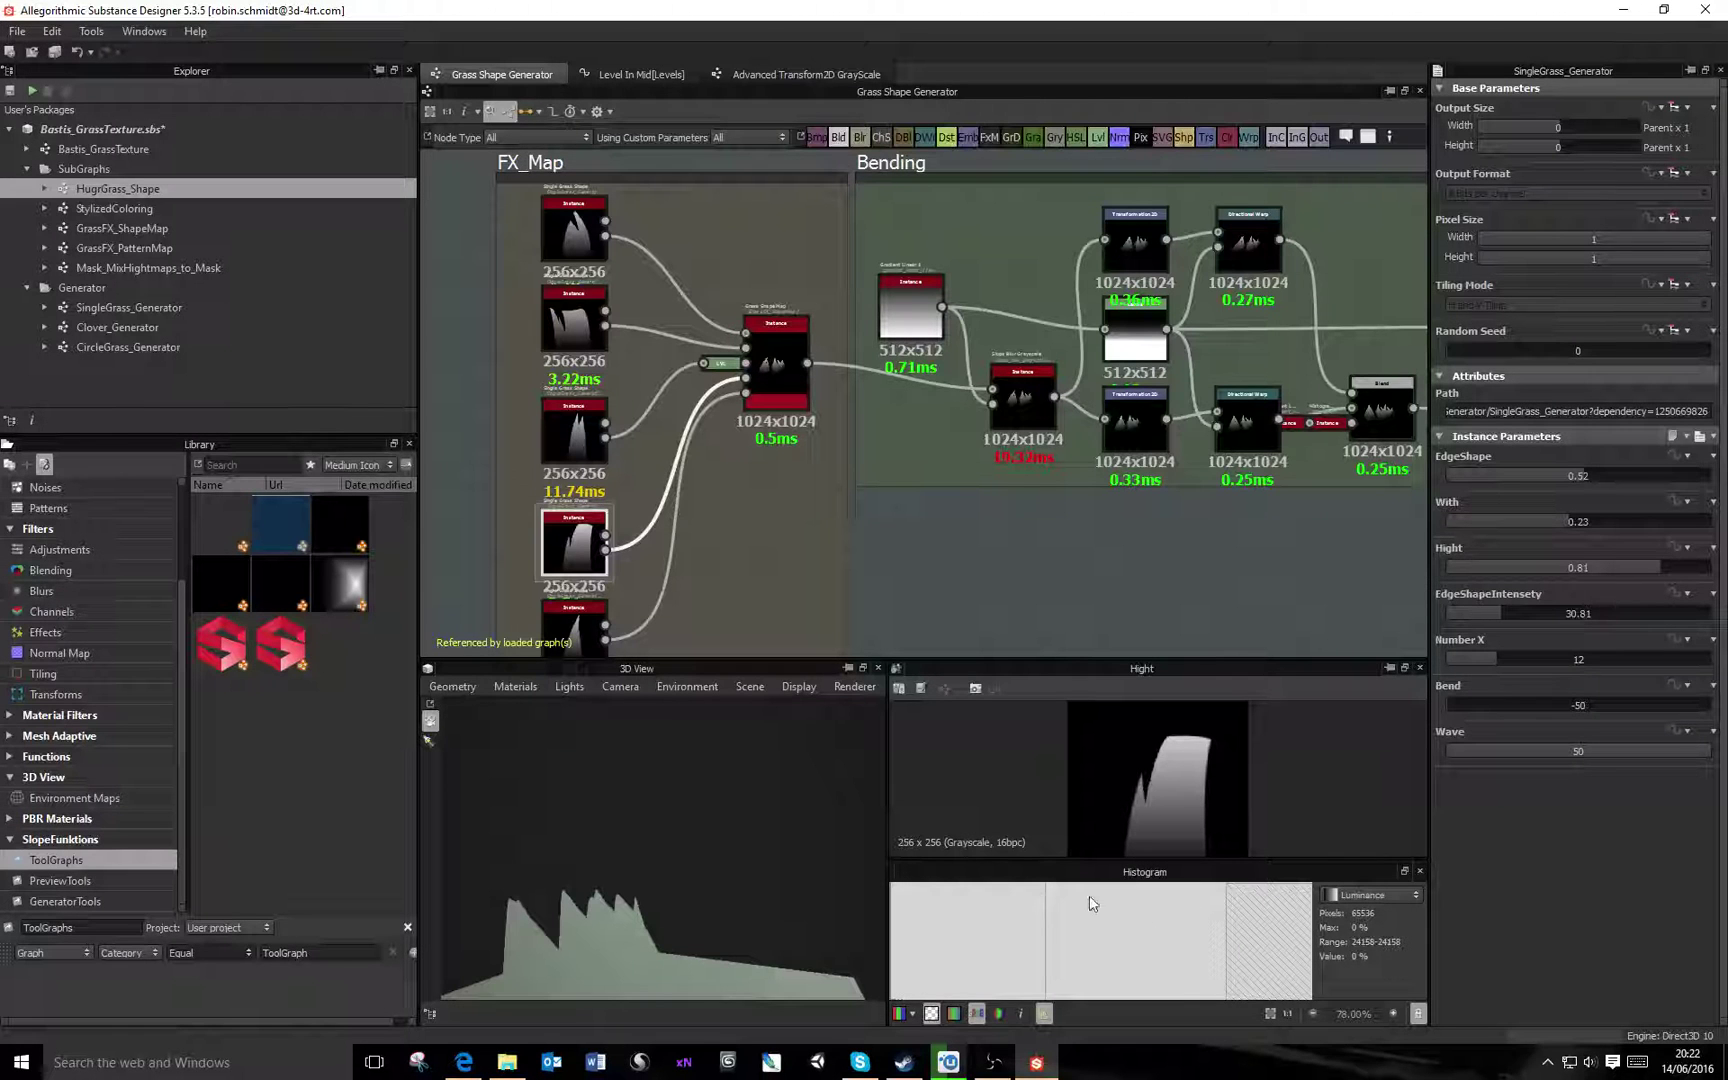
{"action": "left_click", "coordinate": [1043, 1014]}
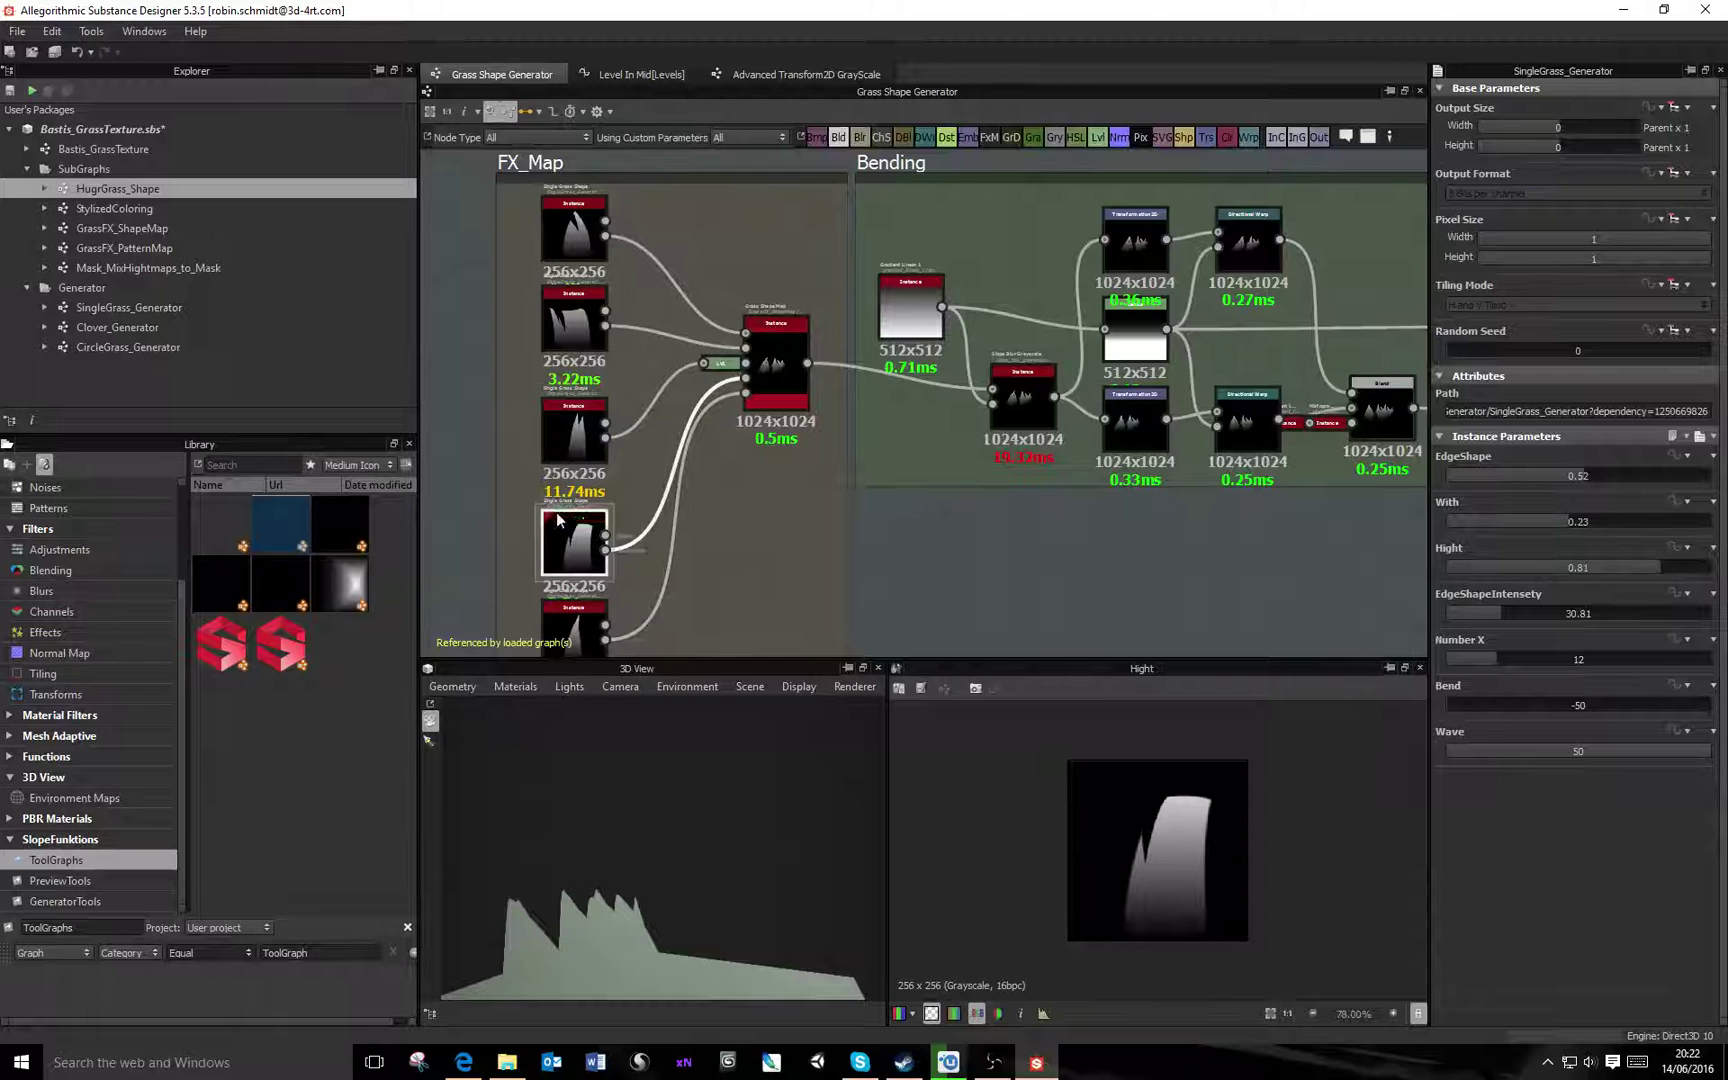
Go through all five grass shape instances feeding the Grass Shape Map node and view their height outputs
{"action": "scroll", "coordinate": [596, 236], "scroll_direction": "down", "scroll_amount": 2}
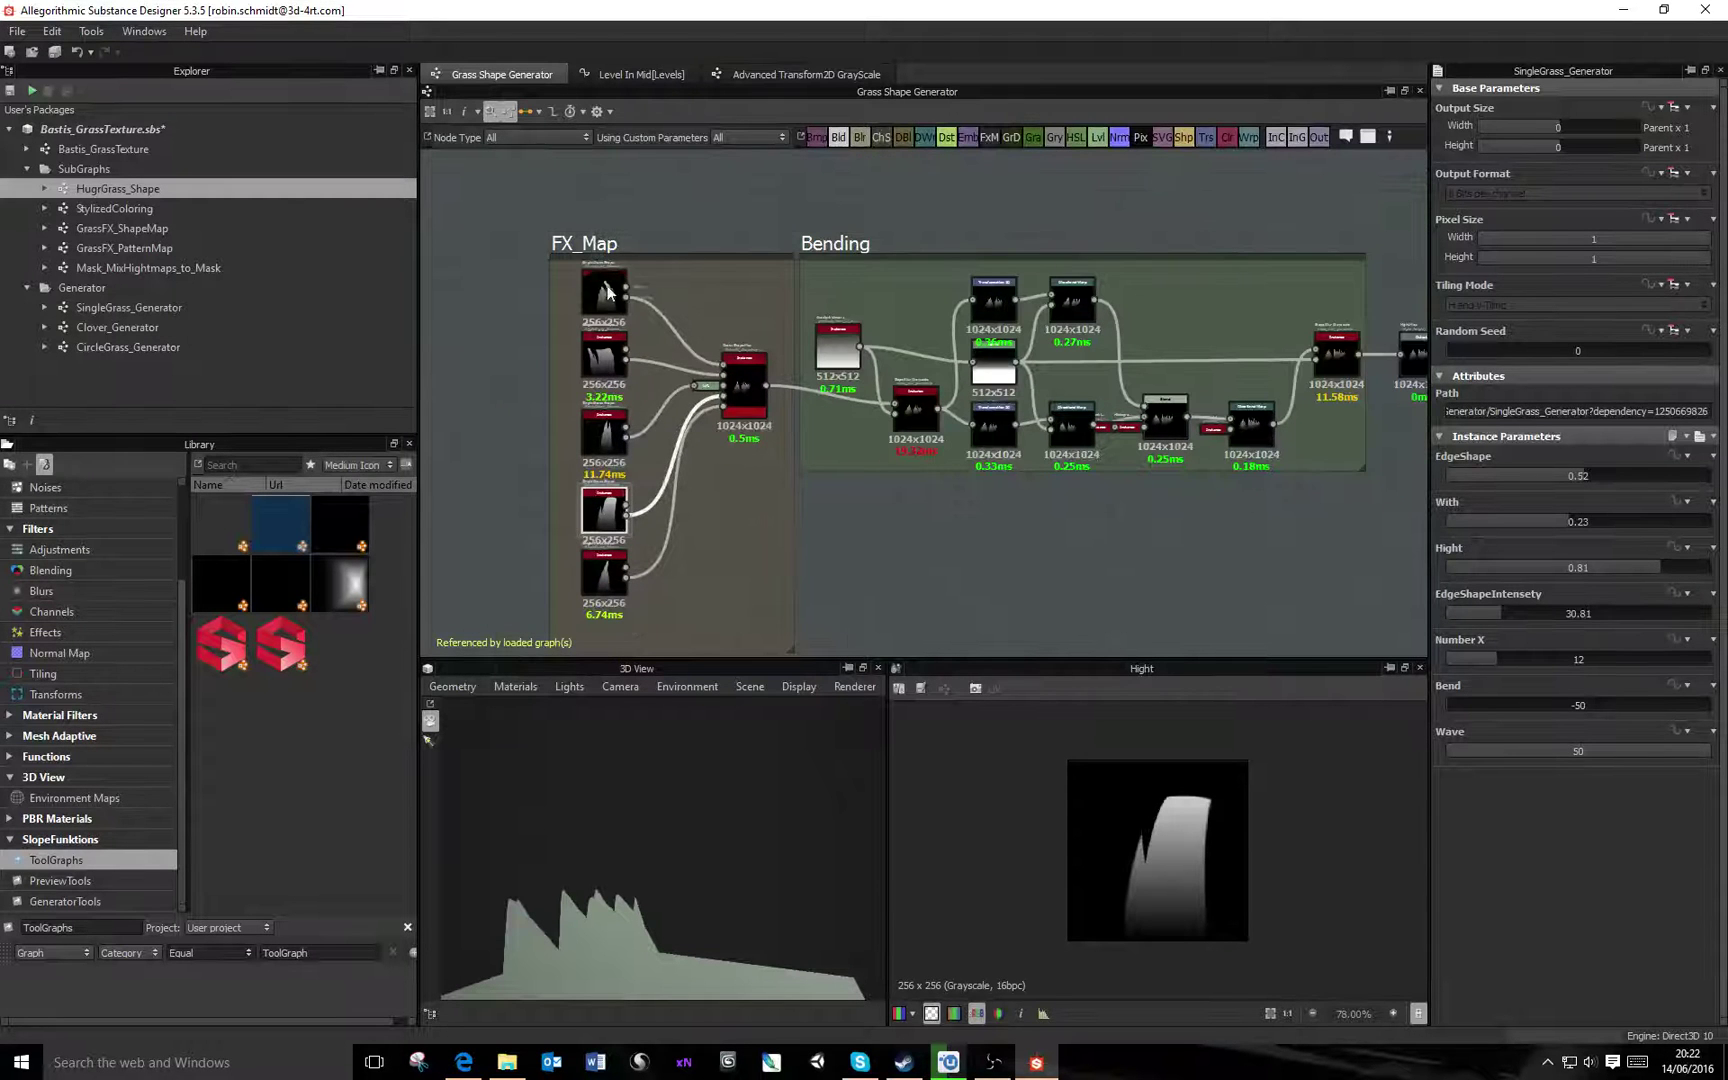
{"action": "left_click", "coordinate": [604, 294]}
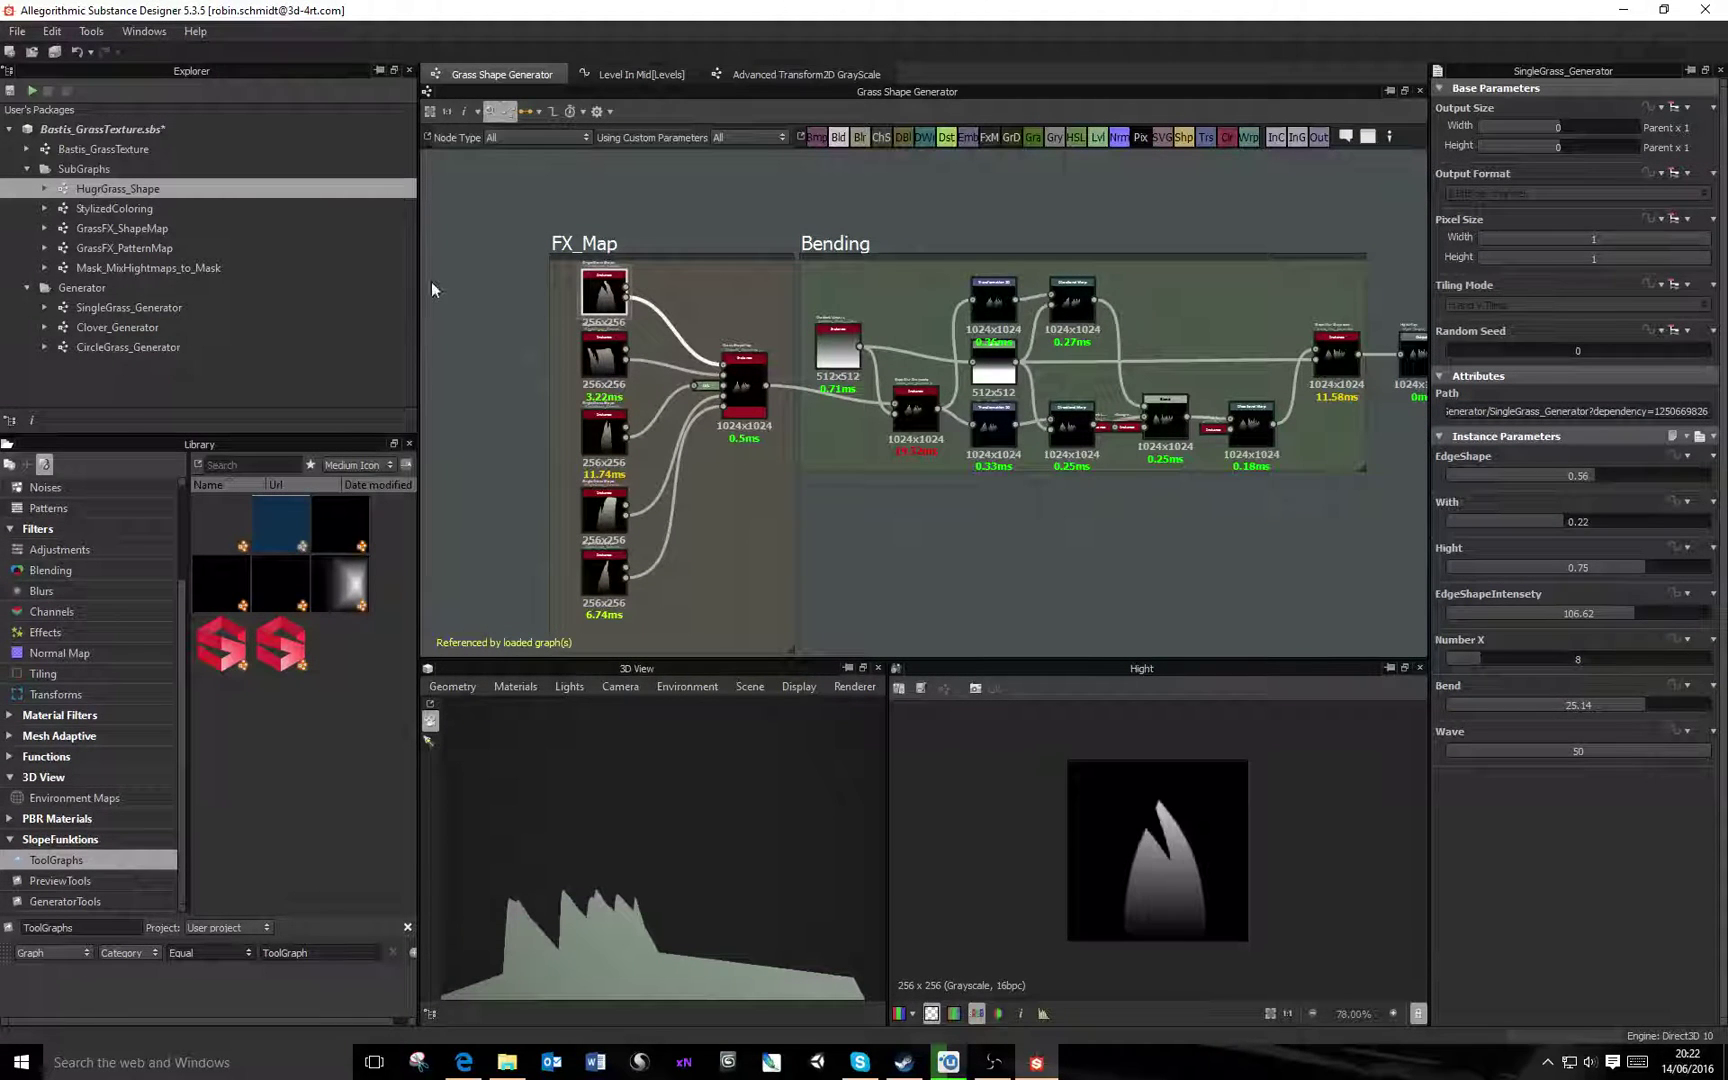
{"action": "left_click", "coordinate": [604, 354]}
{"action": "left_click", "coordinate": [604, 460]}
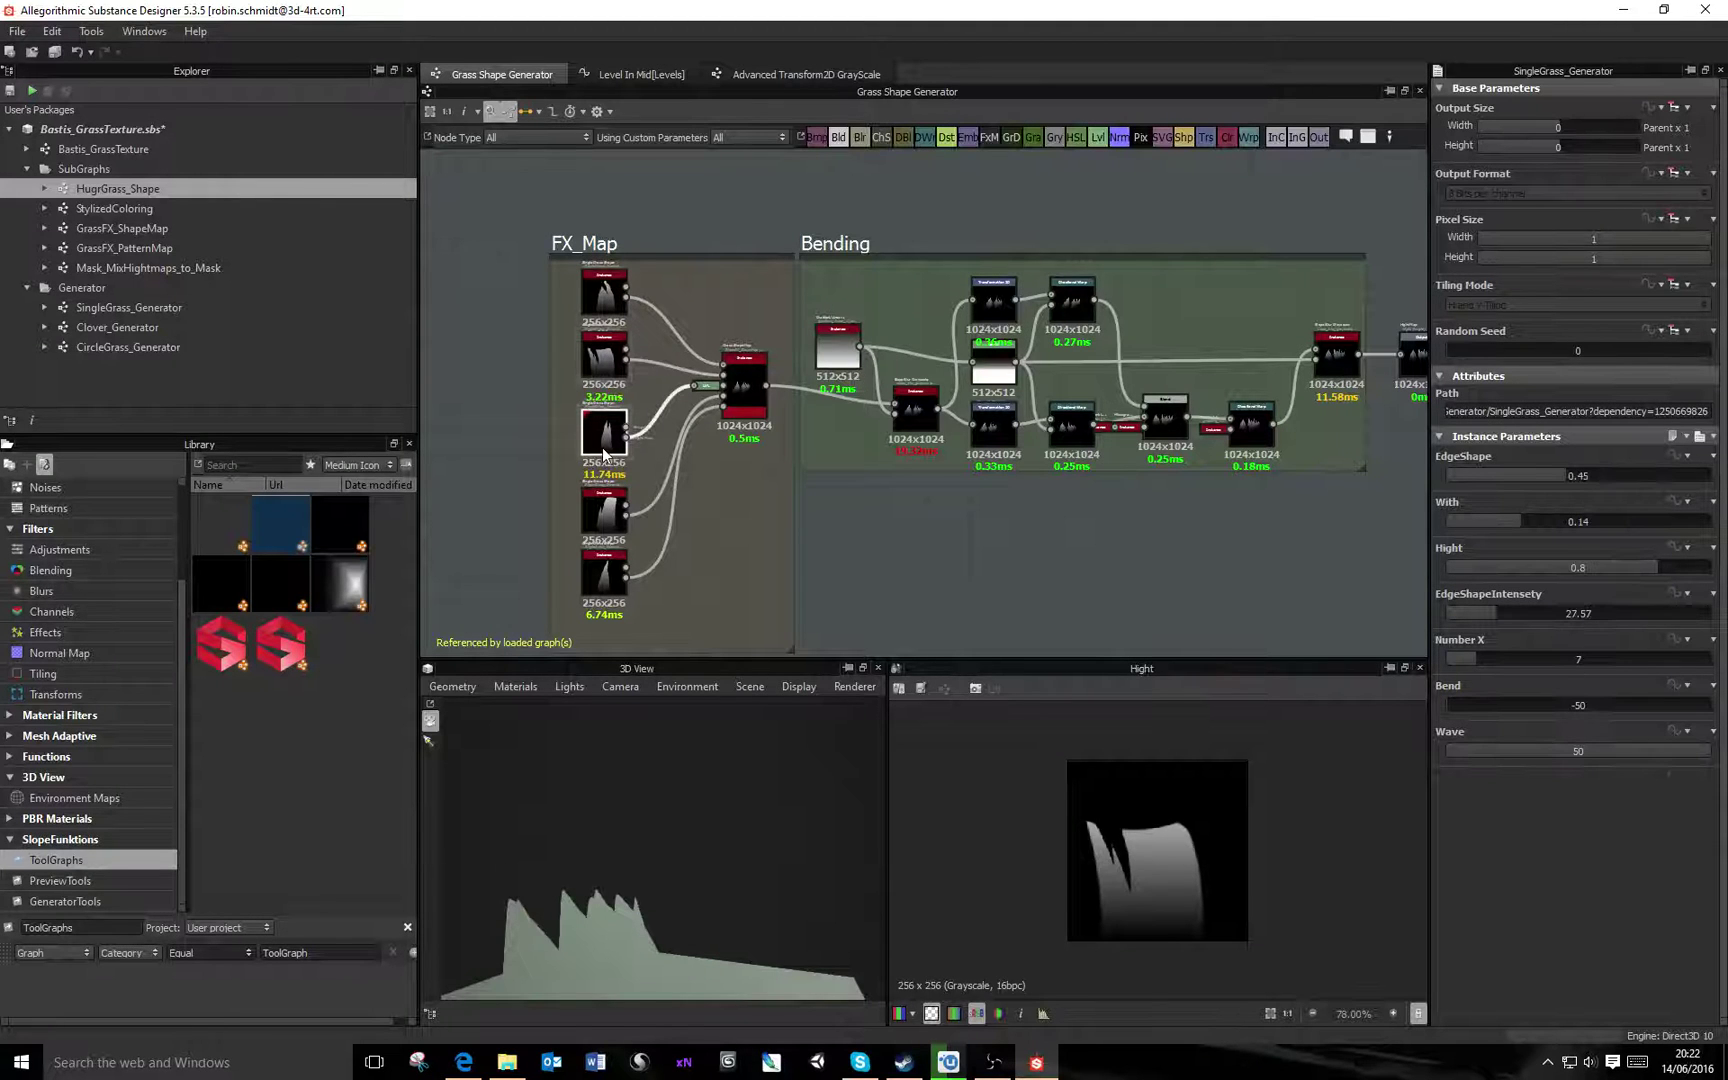
{"action": "left_click", "coordinate": [607, 515]}
{"action": "left_click", "coordinate": [606, 570]}
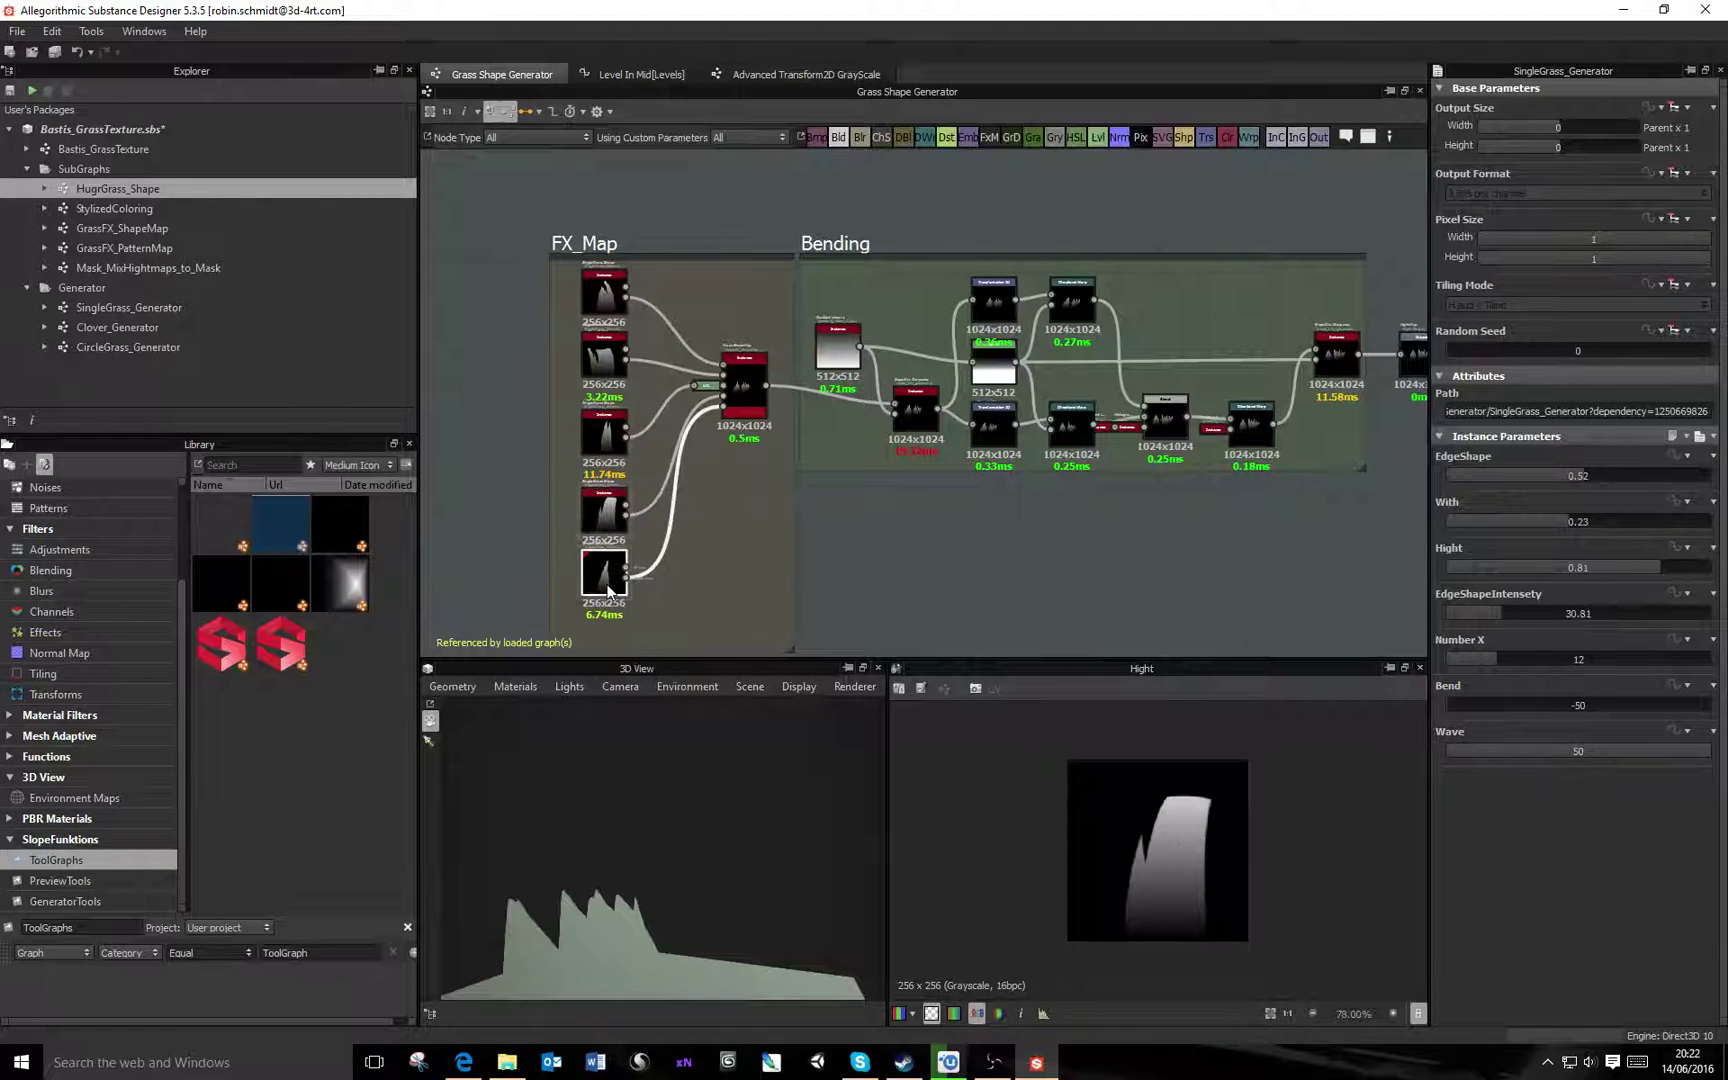
Preview the combined output of the Grass Shape Map node and frame it in the 2D view
{"action": "left_click", "coordinate": [742, 396]}
{"action": "scroll", "coordinate": [1100, 819], "scroll_direction": "down", "scroll_amount": 1}
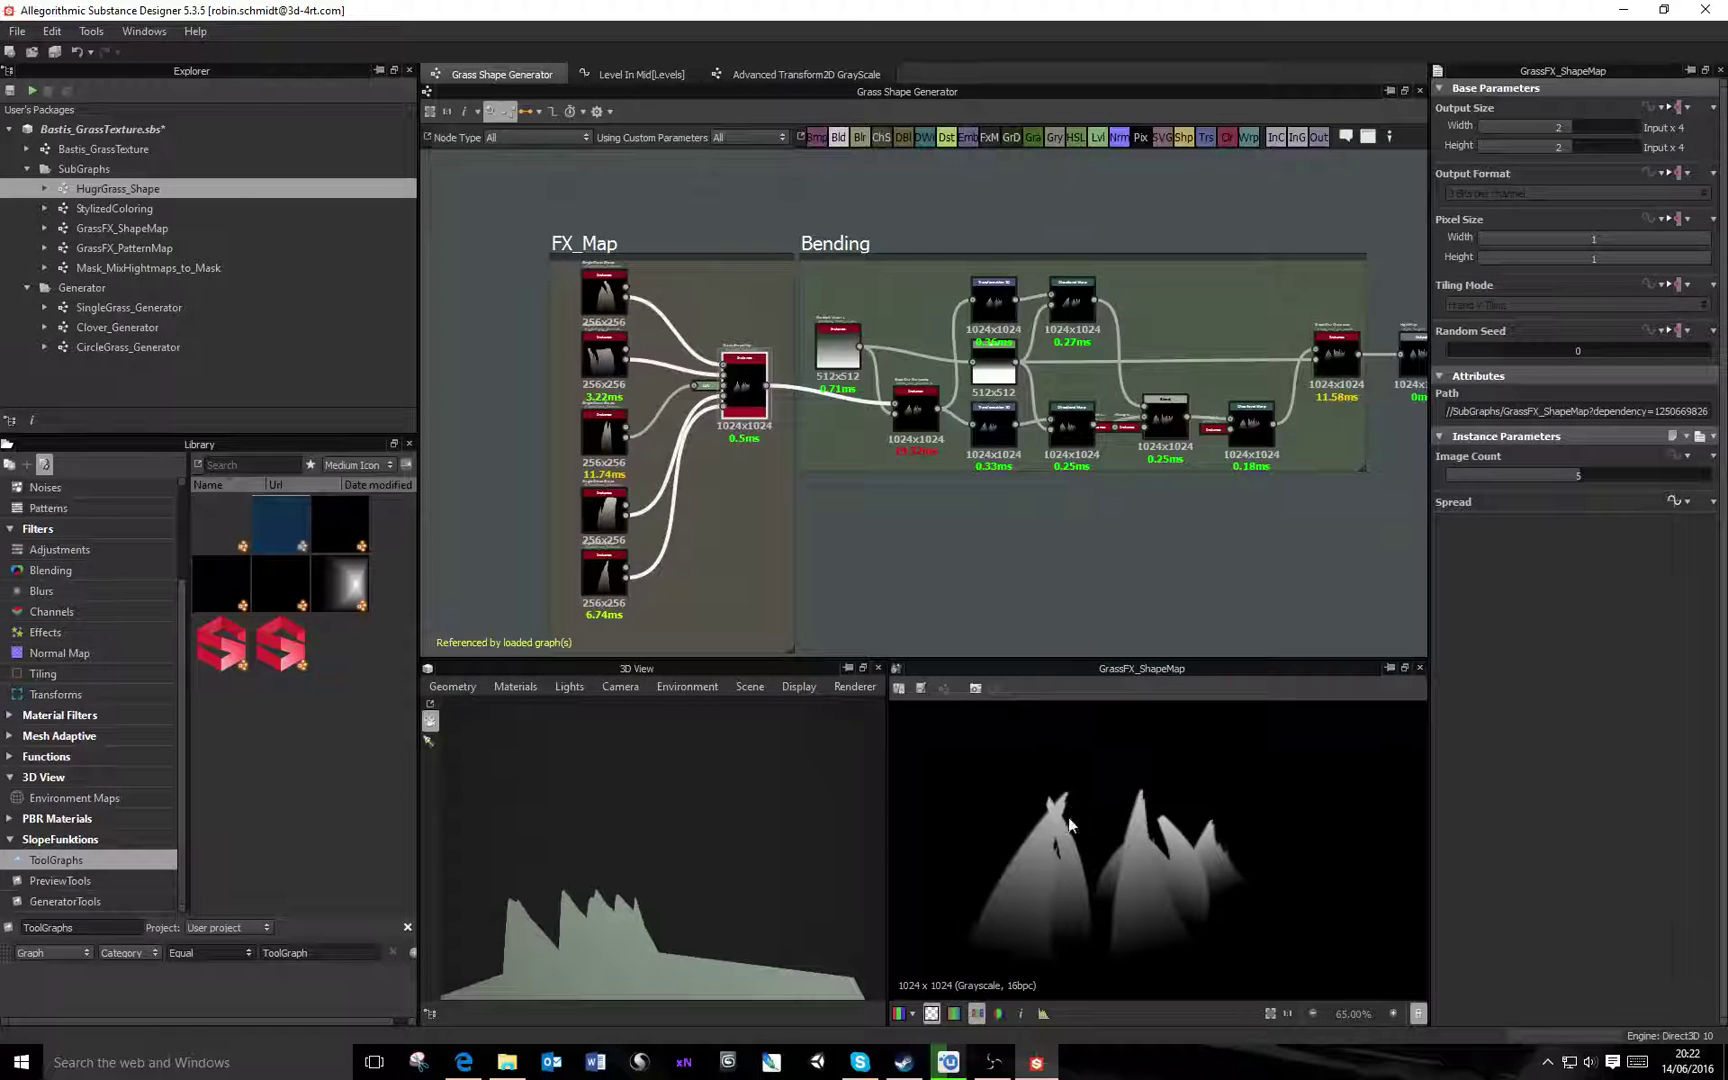
{"action": "middle_click_drag", "start_coordinate": [1068, 817], "coordinate": [1105, 777]}
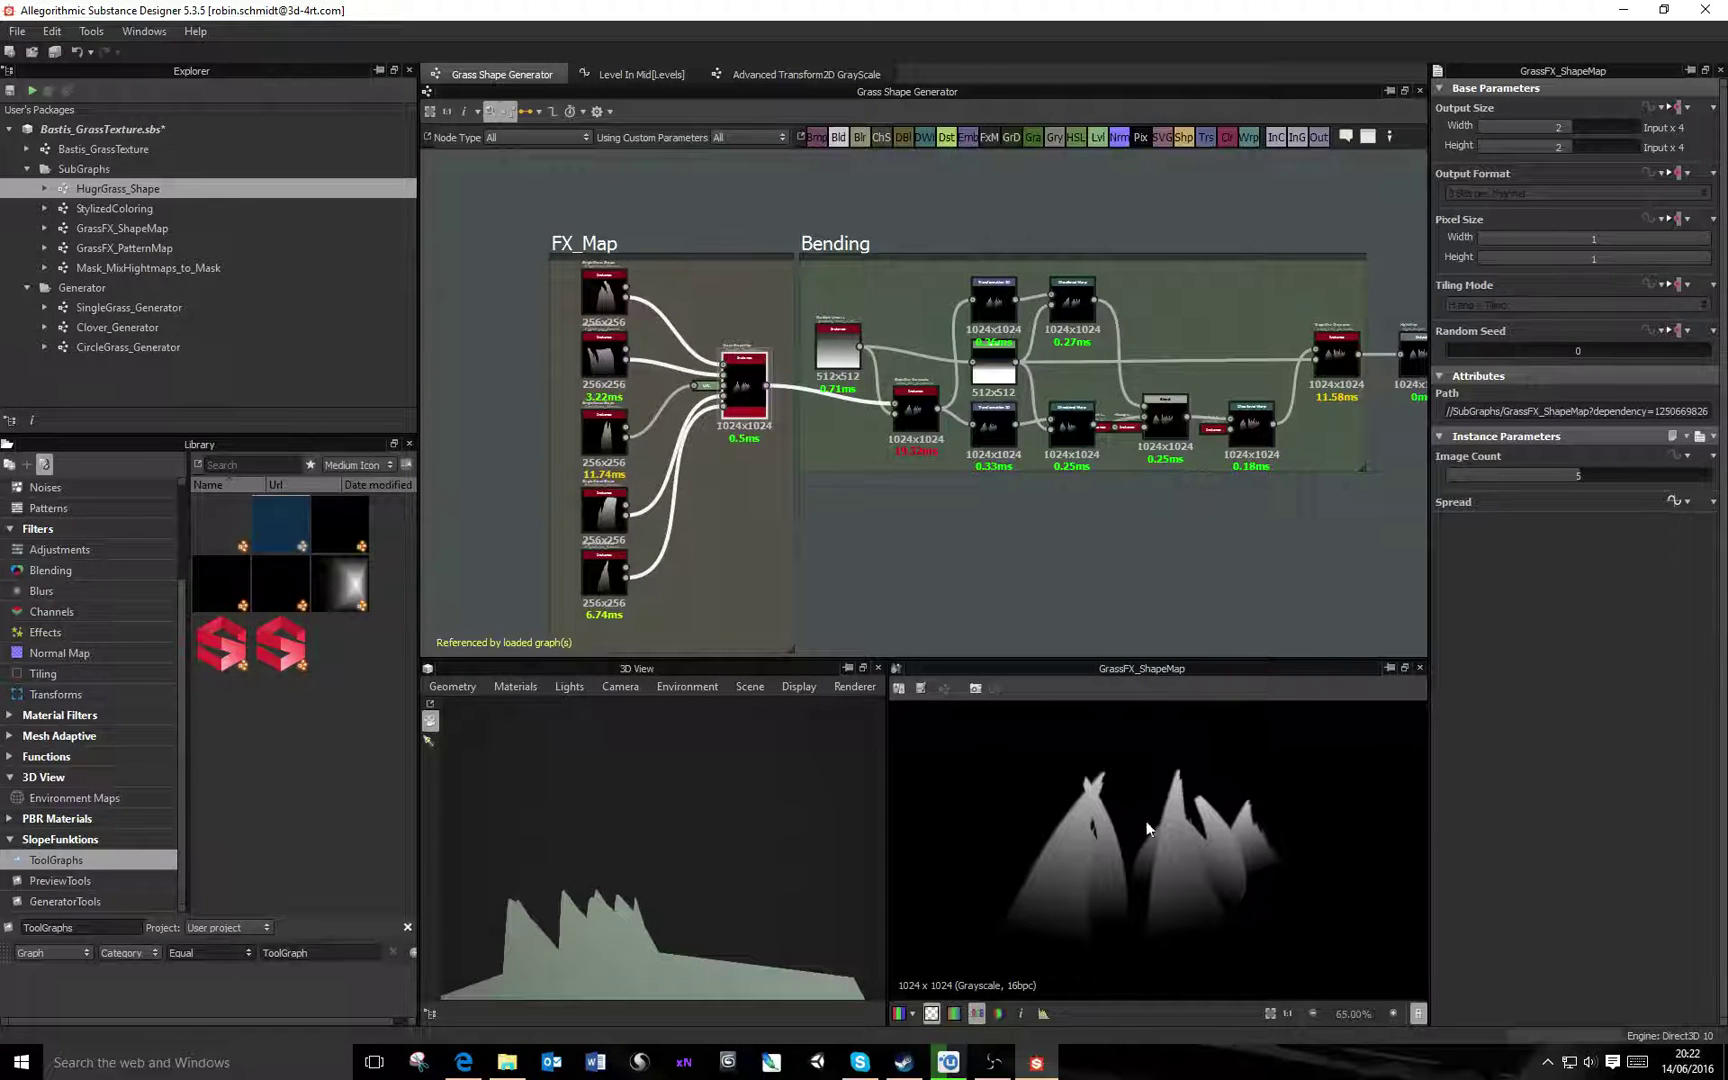
{"action": "scroll", "coordinate": [1170, 819], "scroll_direction": "up", "scroll_amount": 1}
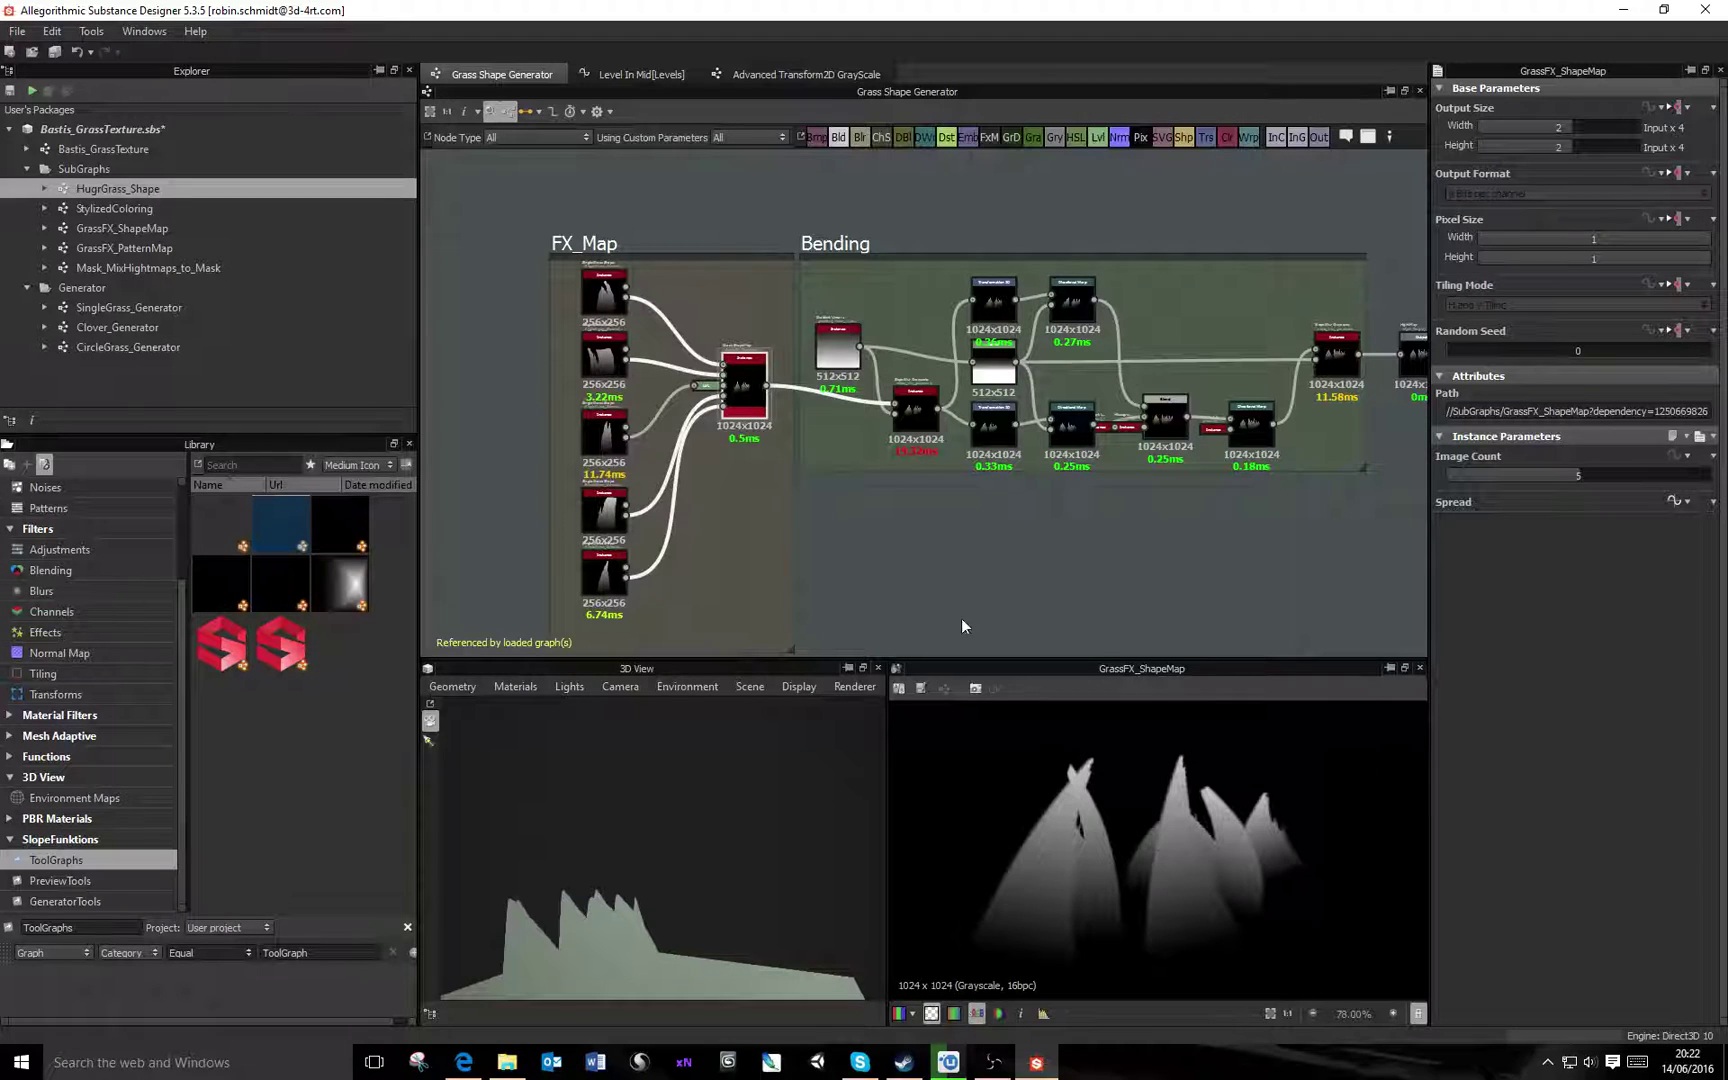
Open the graph referenced by the Grass Shape Map node, and open GrassFX_ShapeMap from the package as well
{"action": "right_click", "coordinate": [742, 388]}
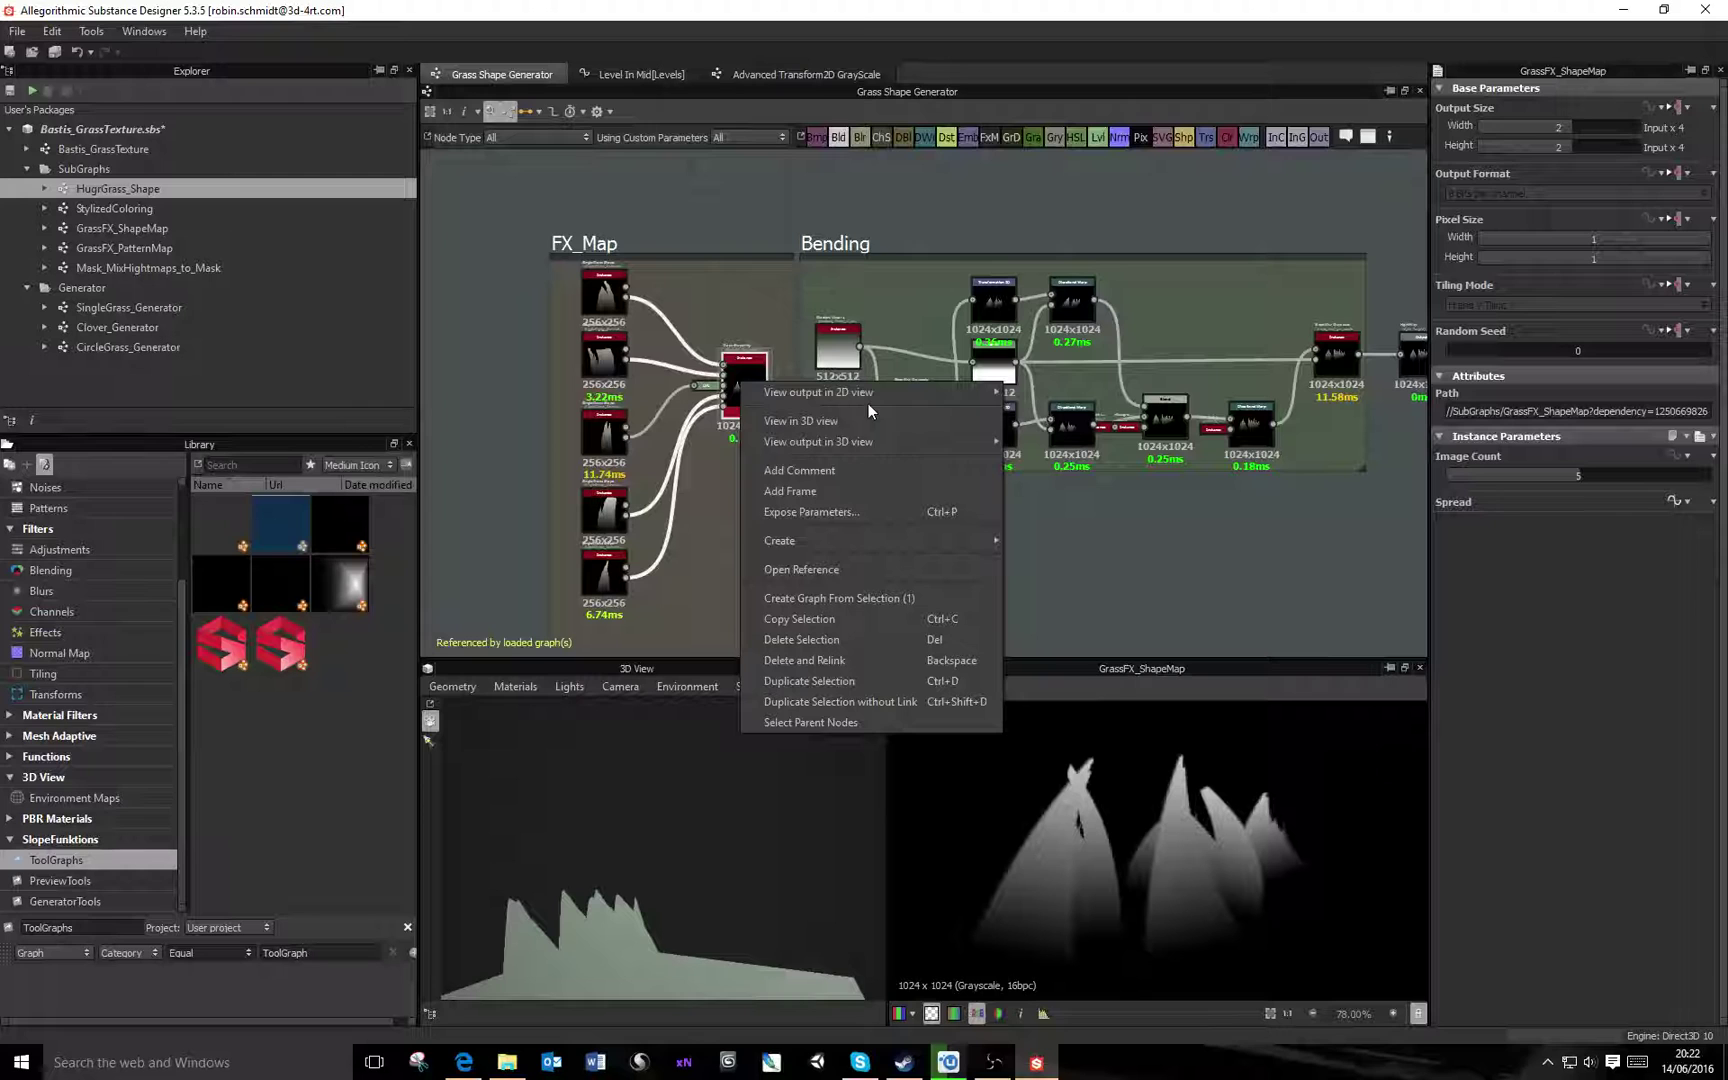
{"action": "mouse_move", "coordinate": [868, 547]}
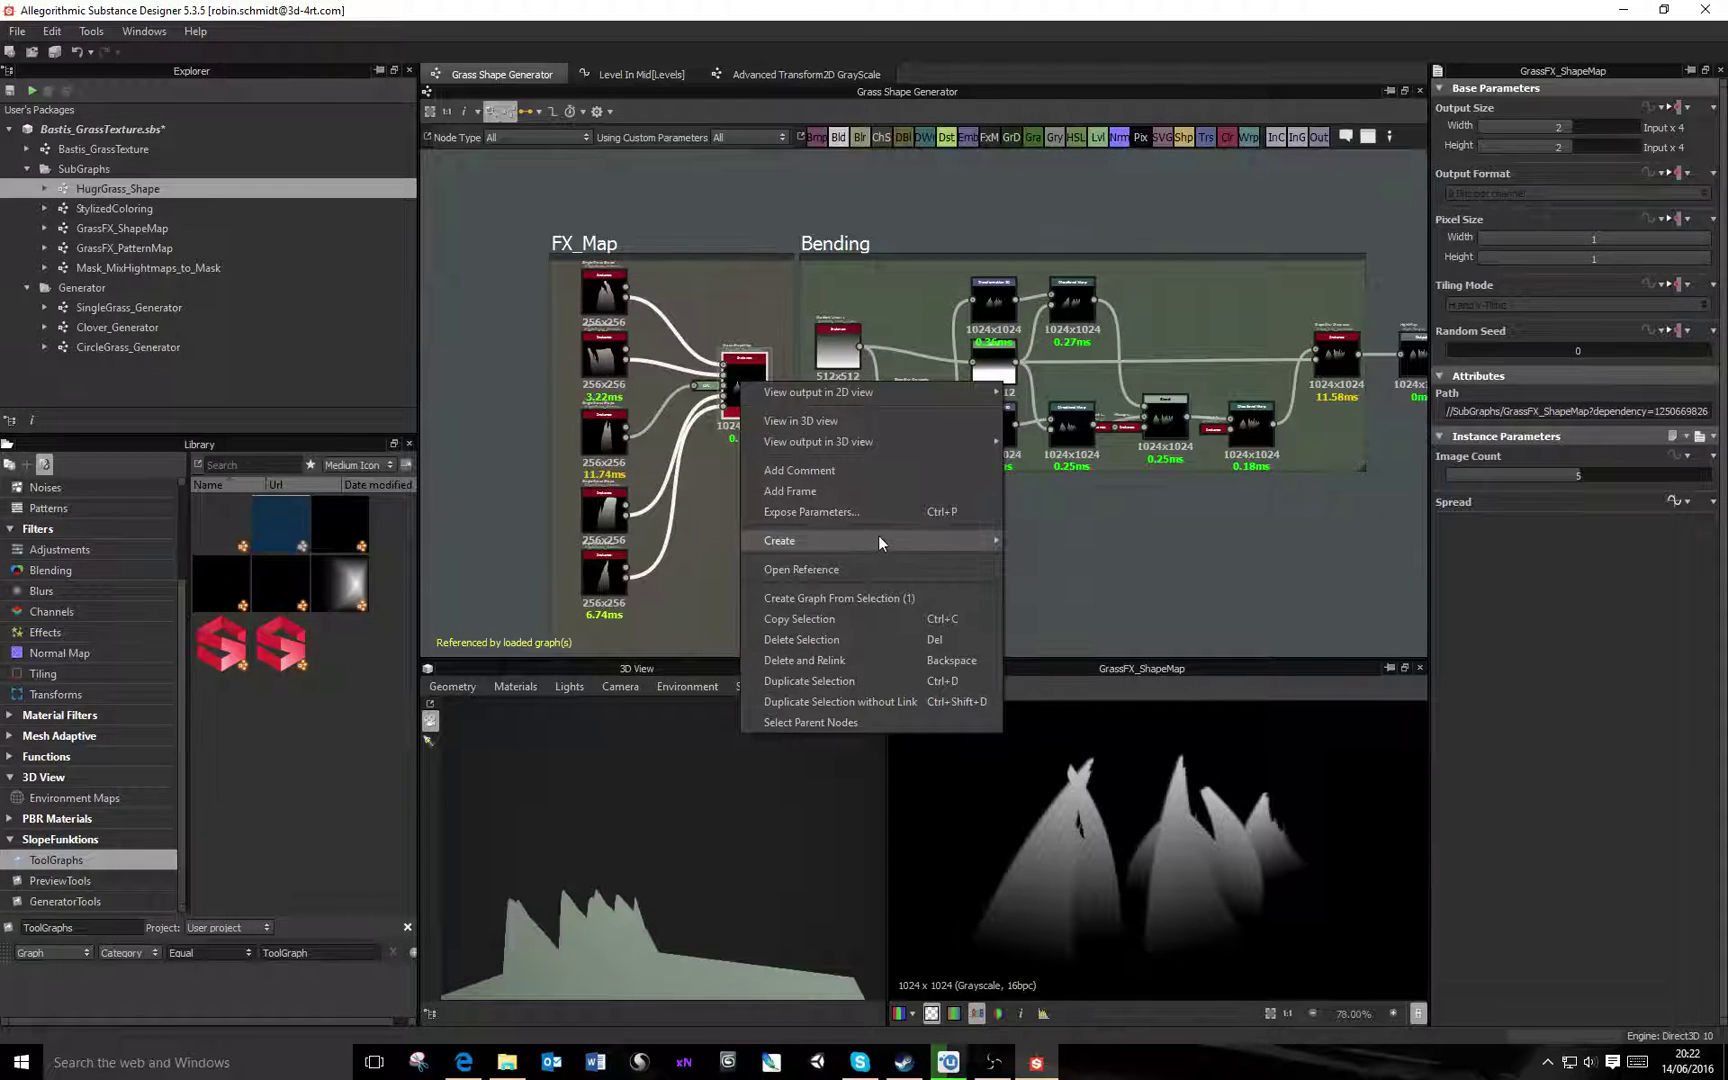
{"action": "left_click", "coordinate": [811, 568]}
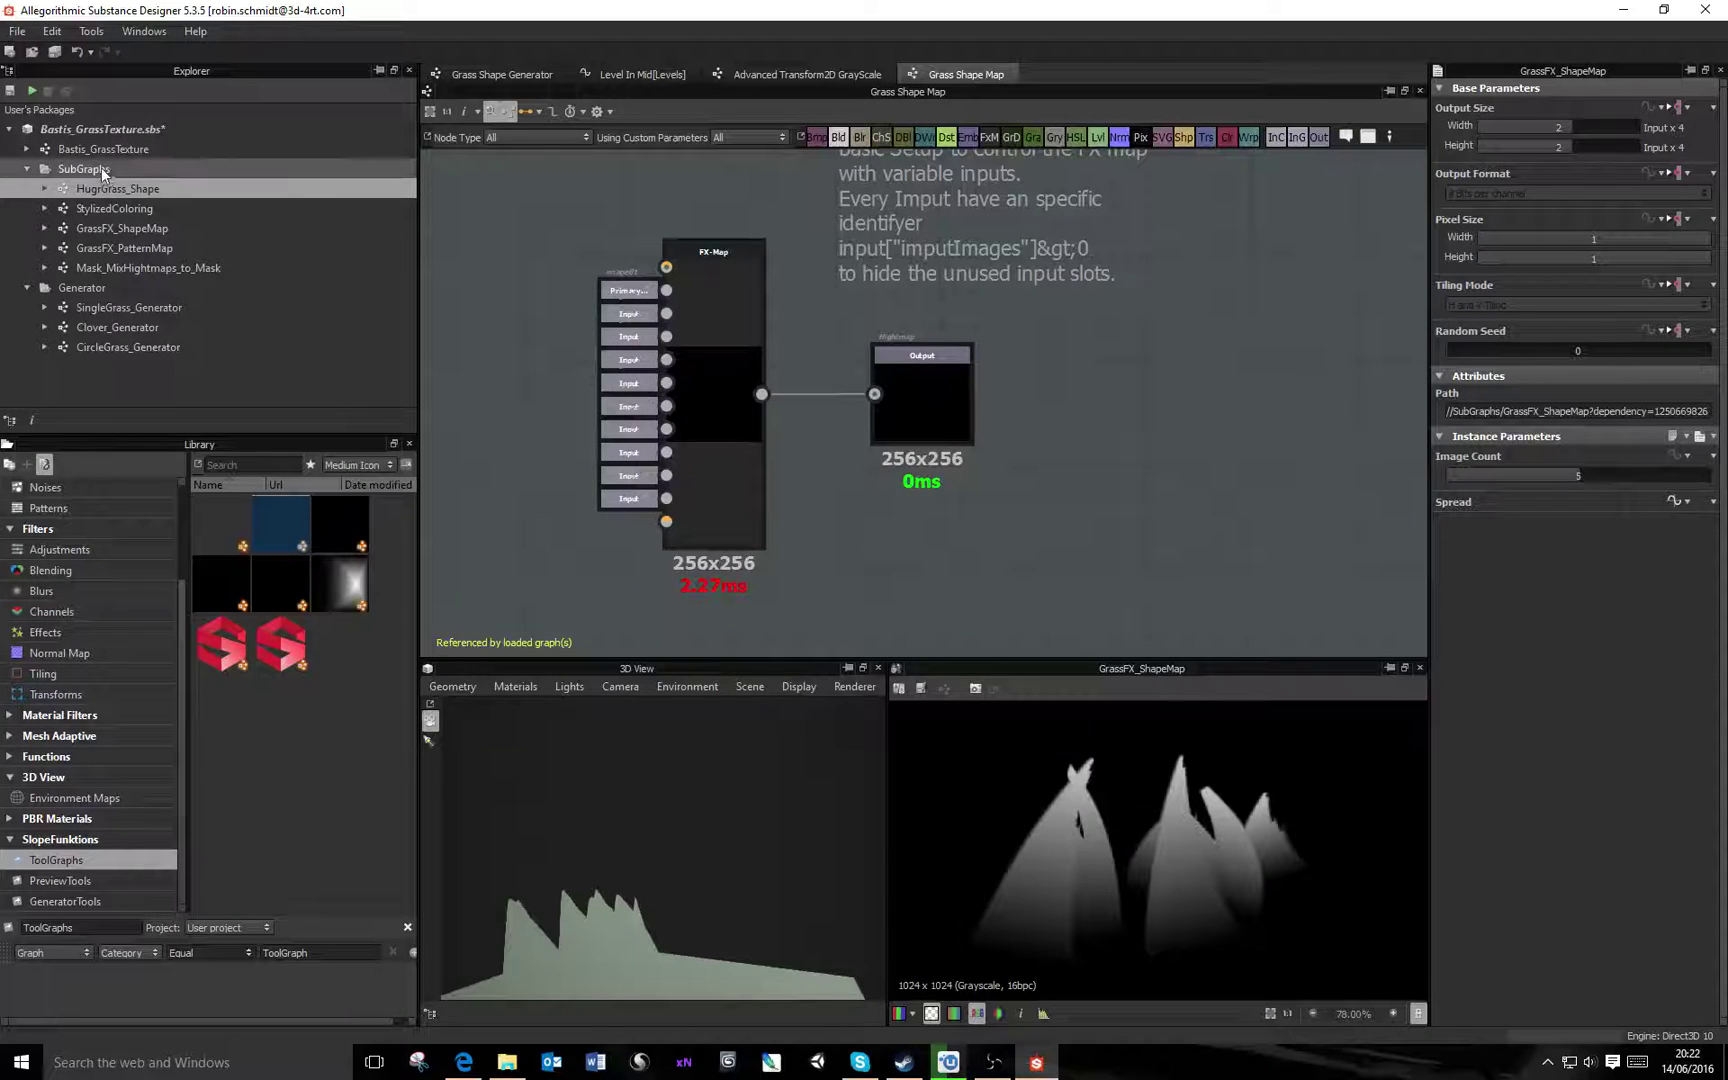
{"action": "double_click", "coordinate": [140, 229]}
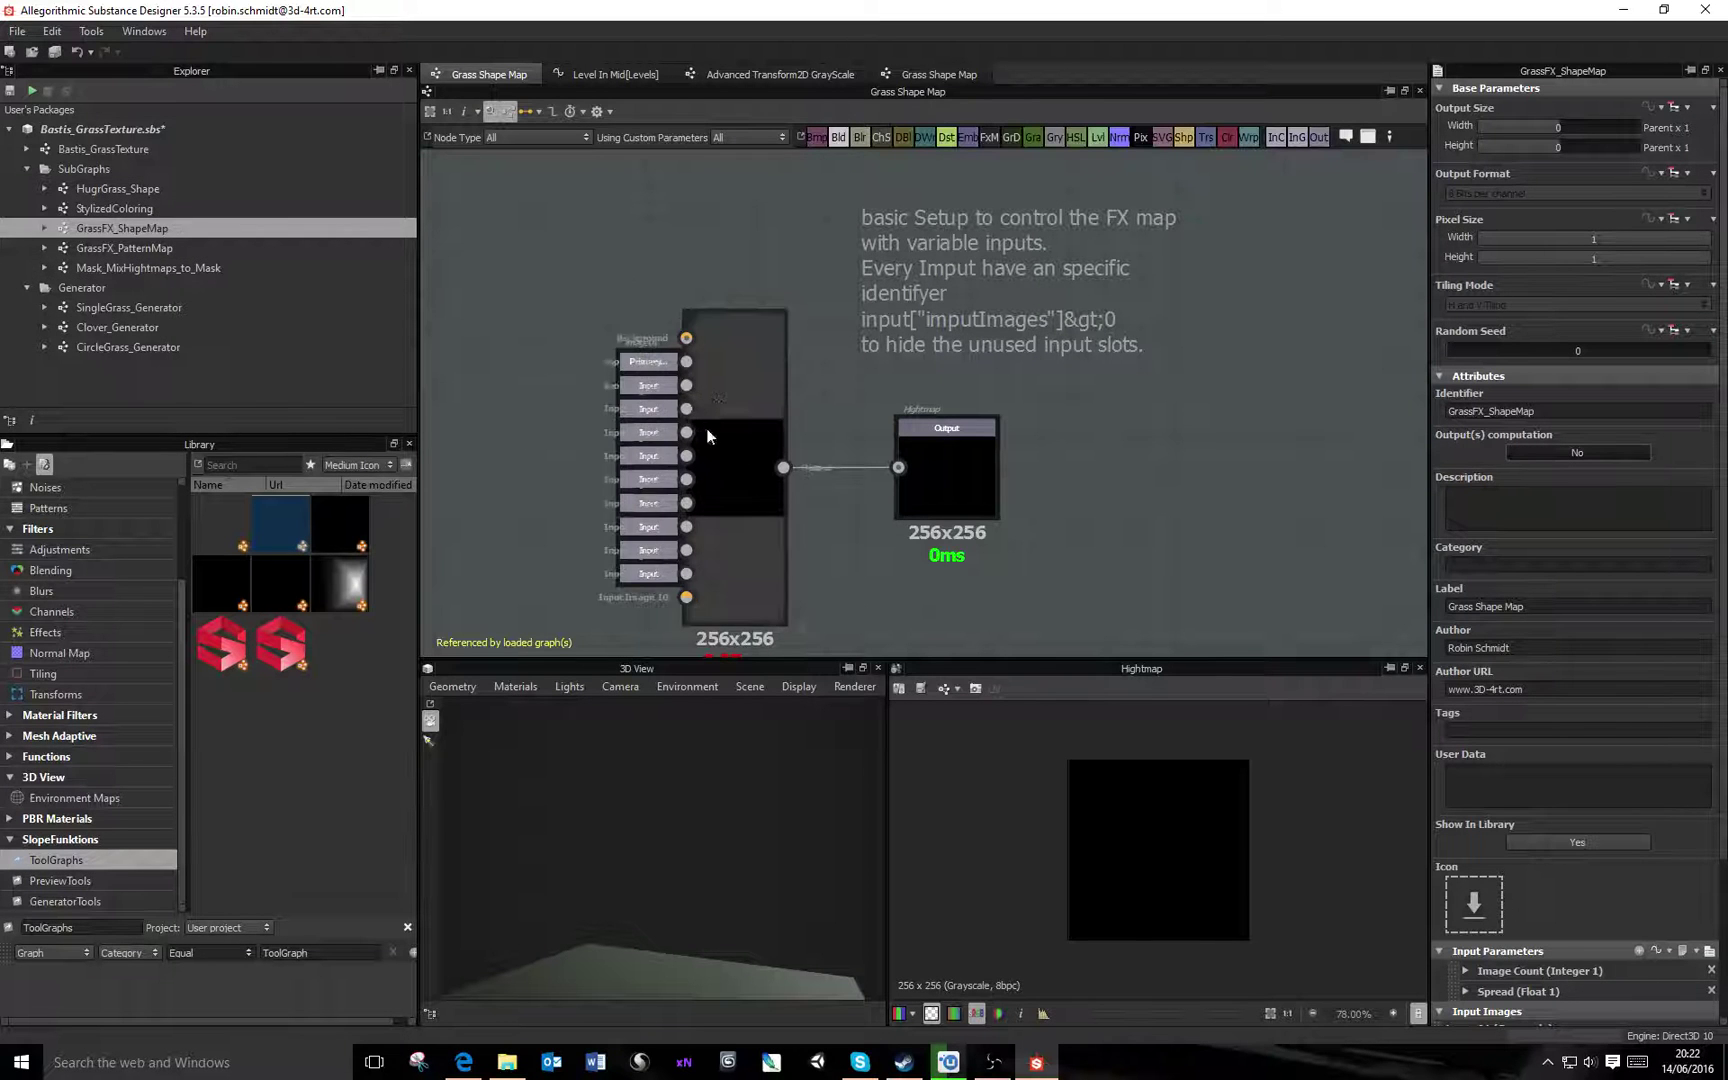
Examine the FX-Map node and the visibility conditions of its first three and last image inputs in the Grass Shape Map graph
{"action": "scroll", "coordinate": [706, 428], "scroll_direction": "up", "scroll_amount": 3}
{"action": "scroll", "coordinate": [745, 435], "scroll_direction": "down", "scroll_amount": 3}
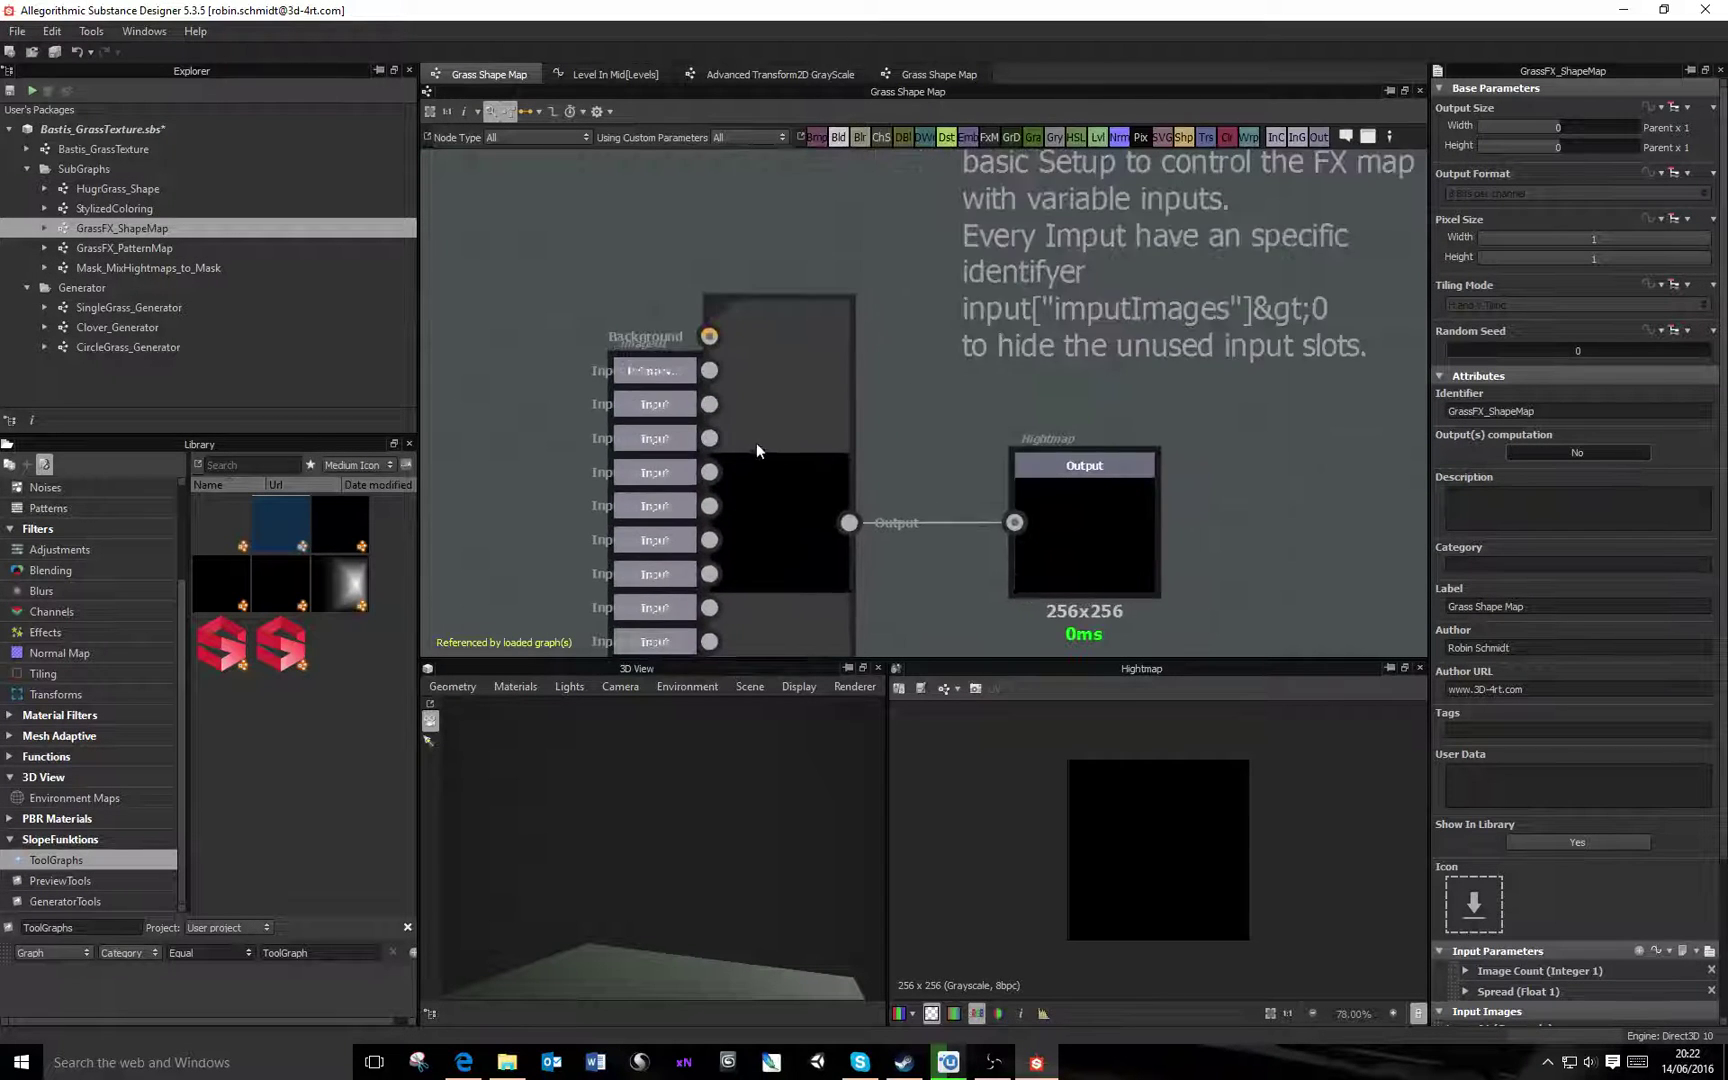
{"action": "left_click", "coordinate": [761, 324]}
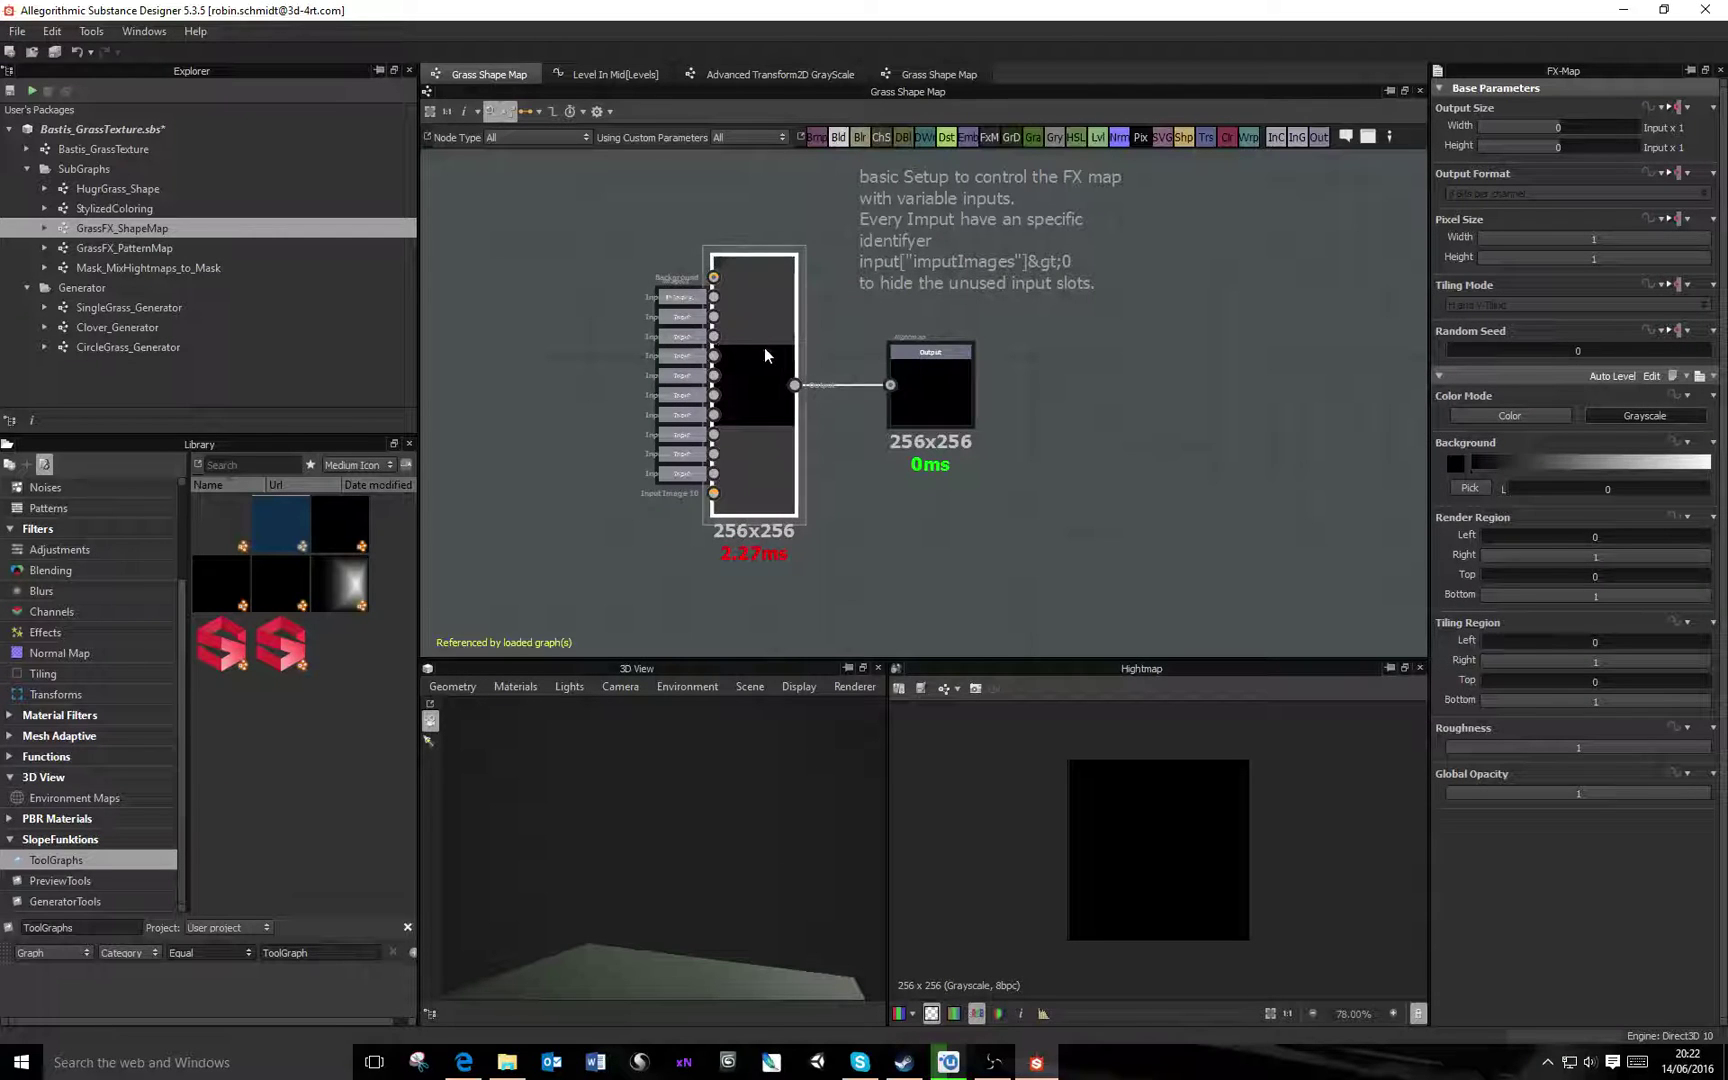
{"action": "left_click", "coordinate": [675, 297]}
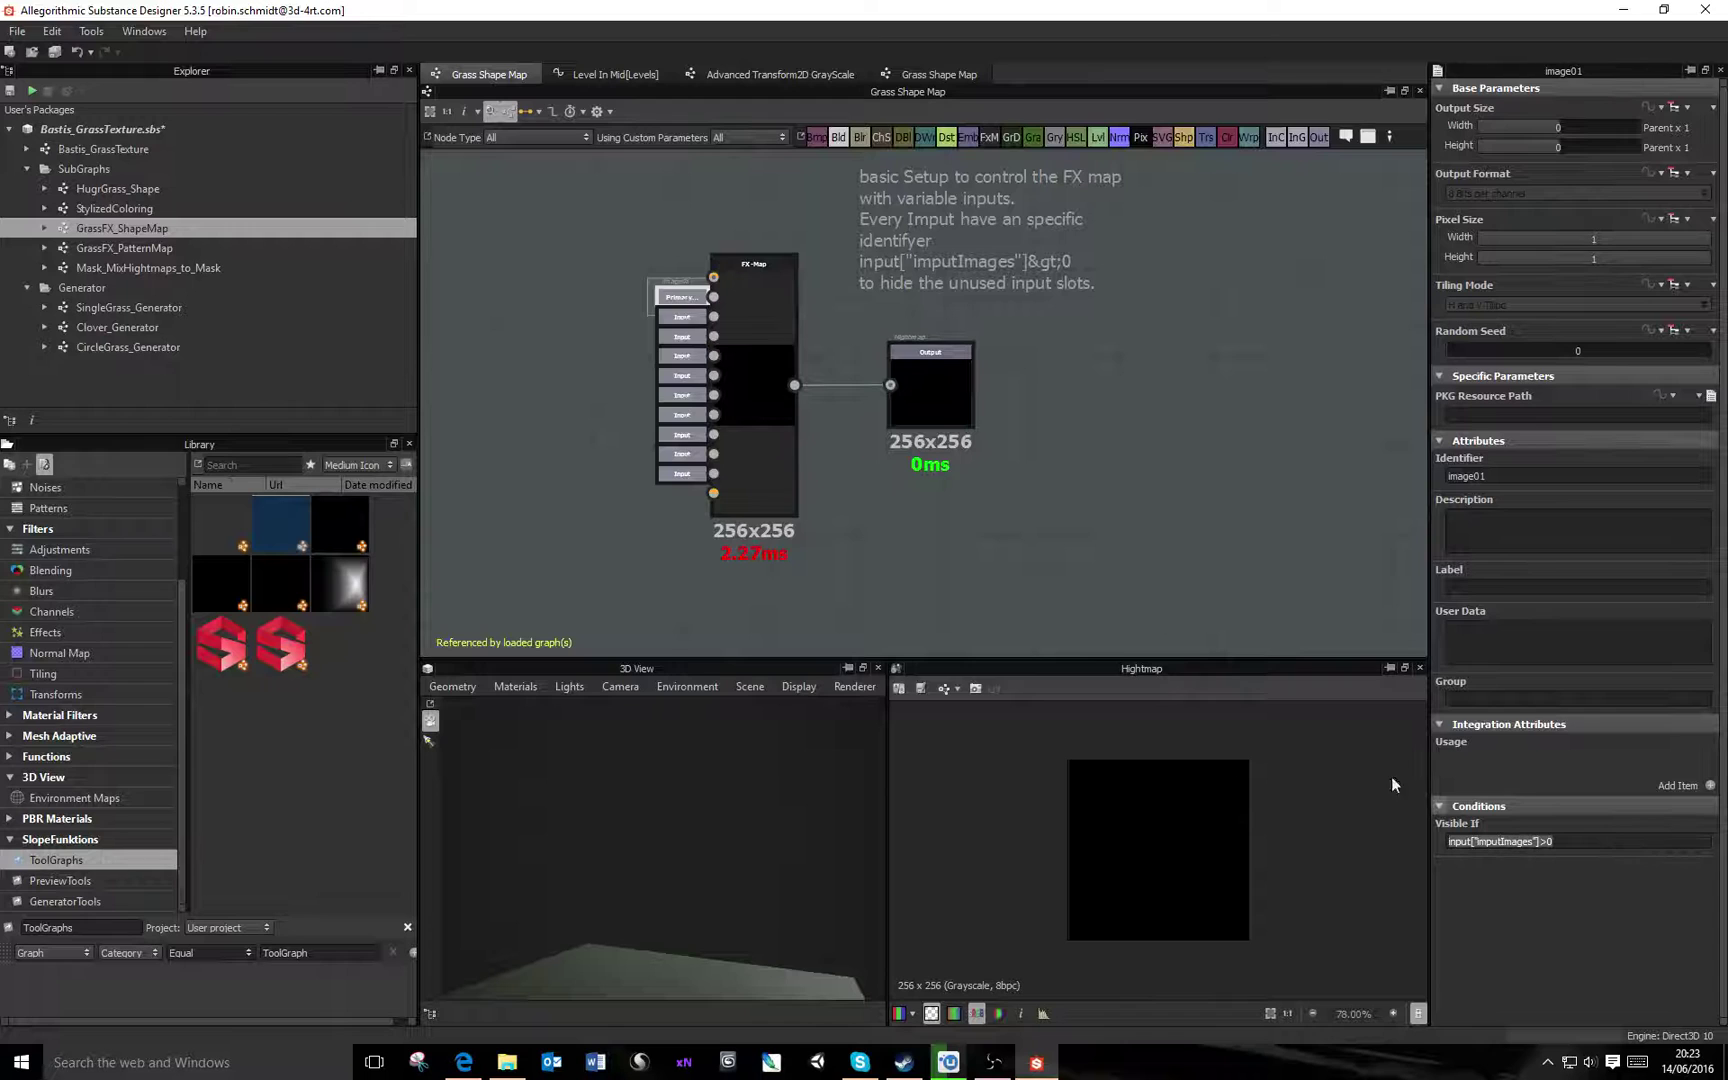
{"action": "left_click", "coordinate": [688, 318]}
{"action": "left_click_drag", "start_coordinate": [1592, 842], "coordinate": [1425, 839]}
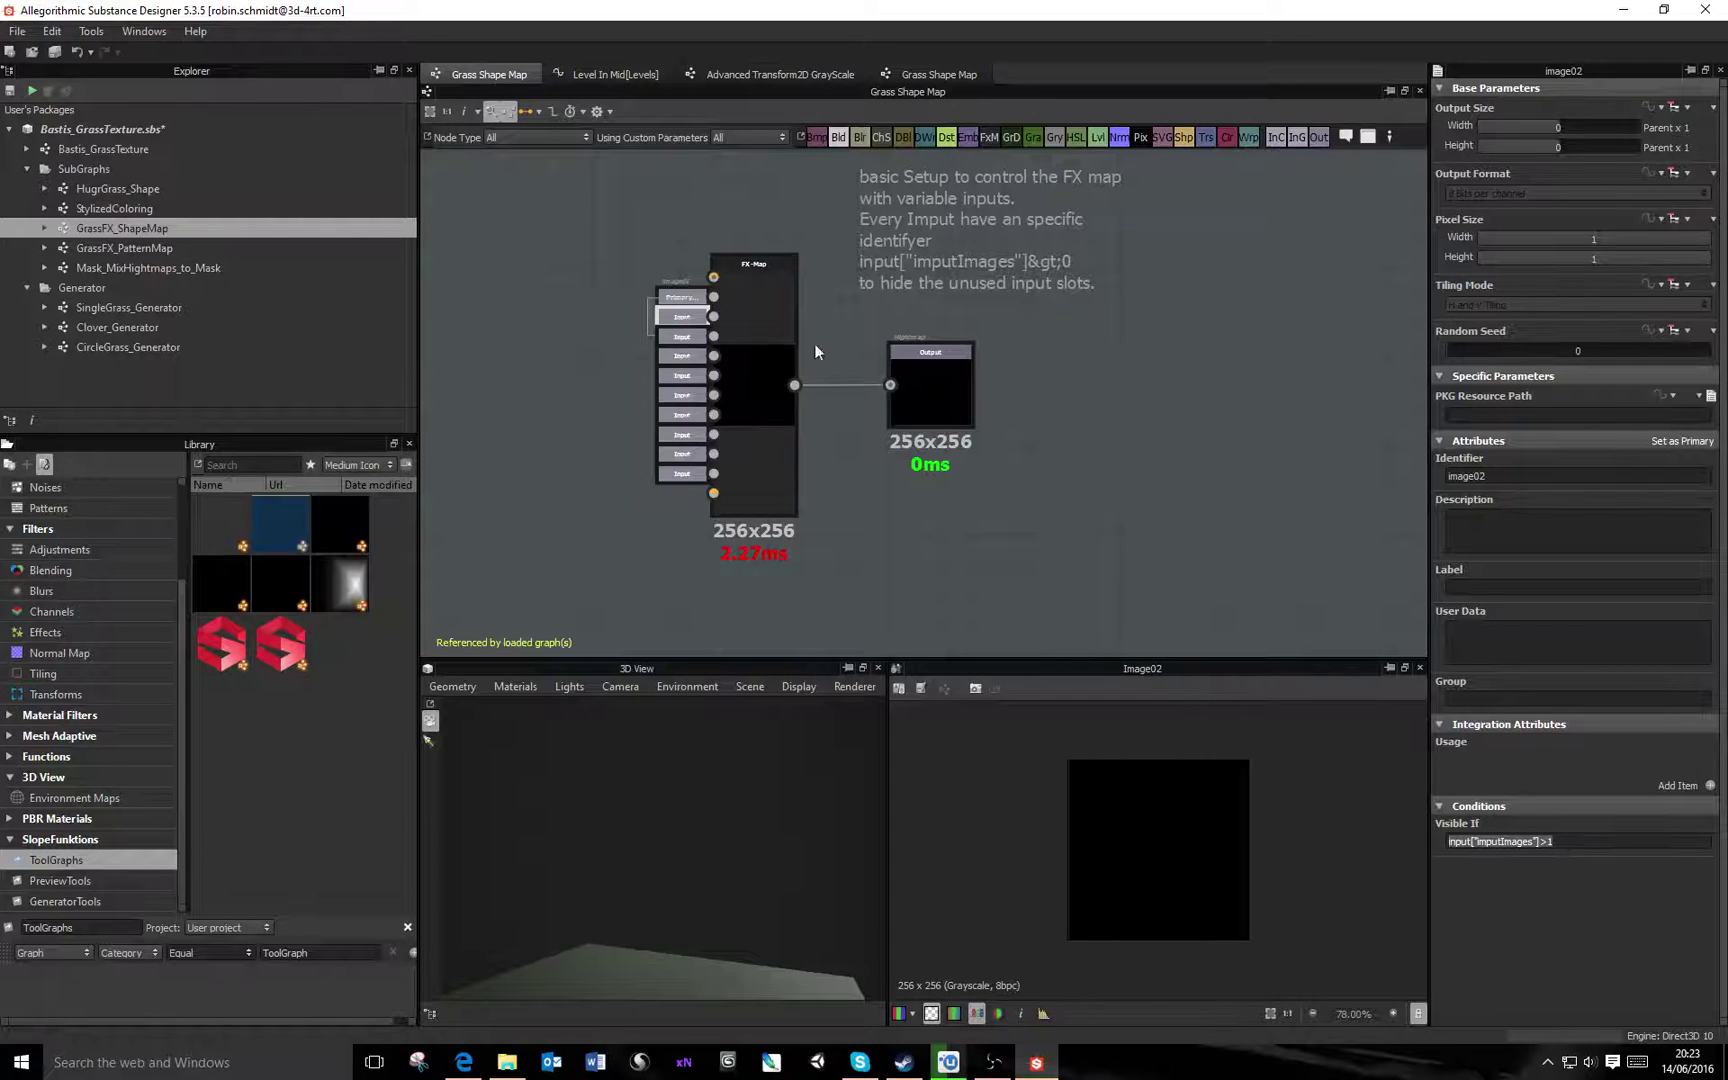
{"action": "left_click", "coordinate": [682, 336]}
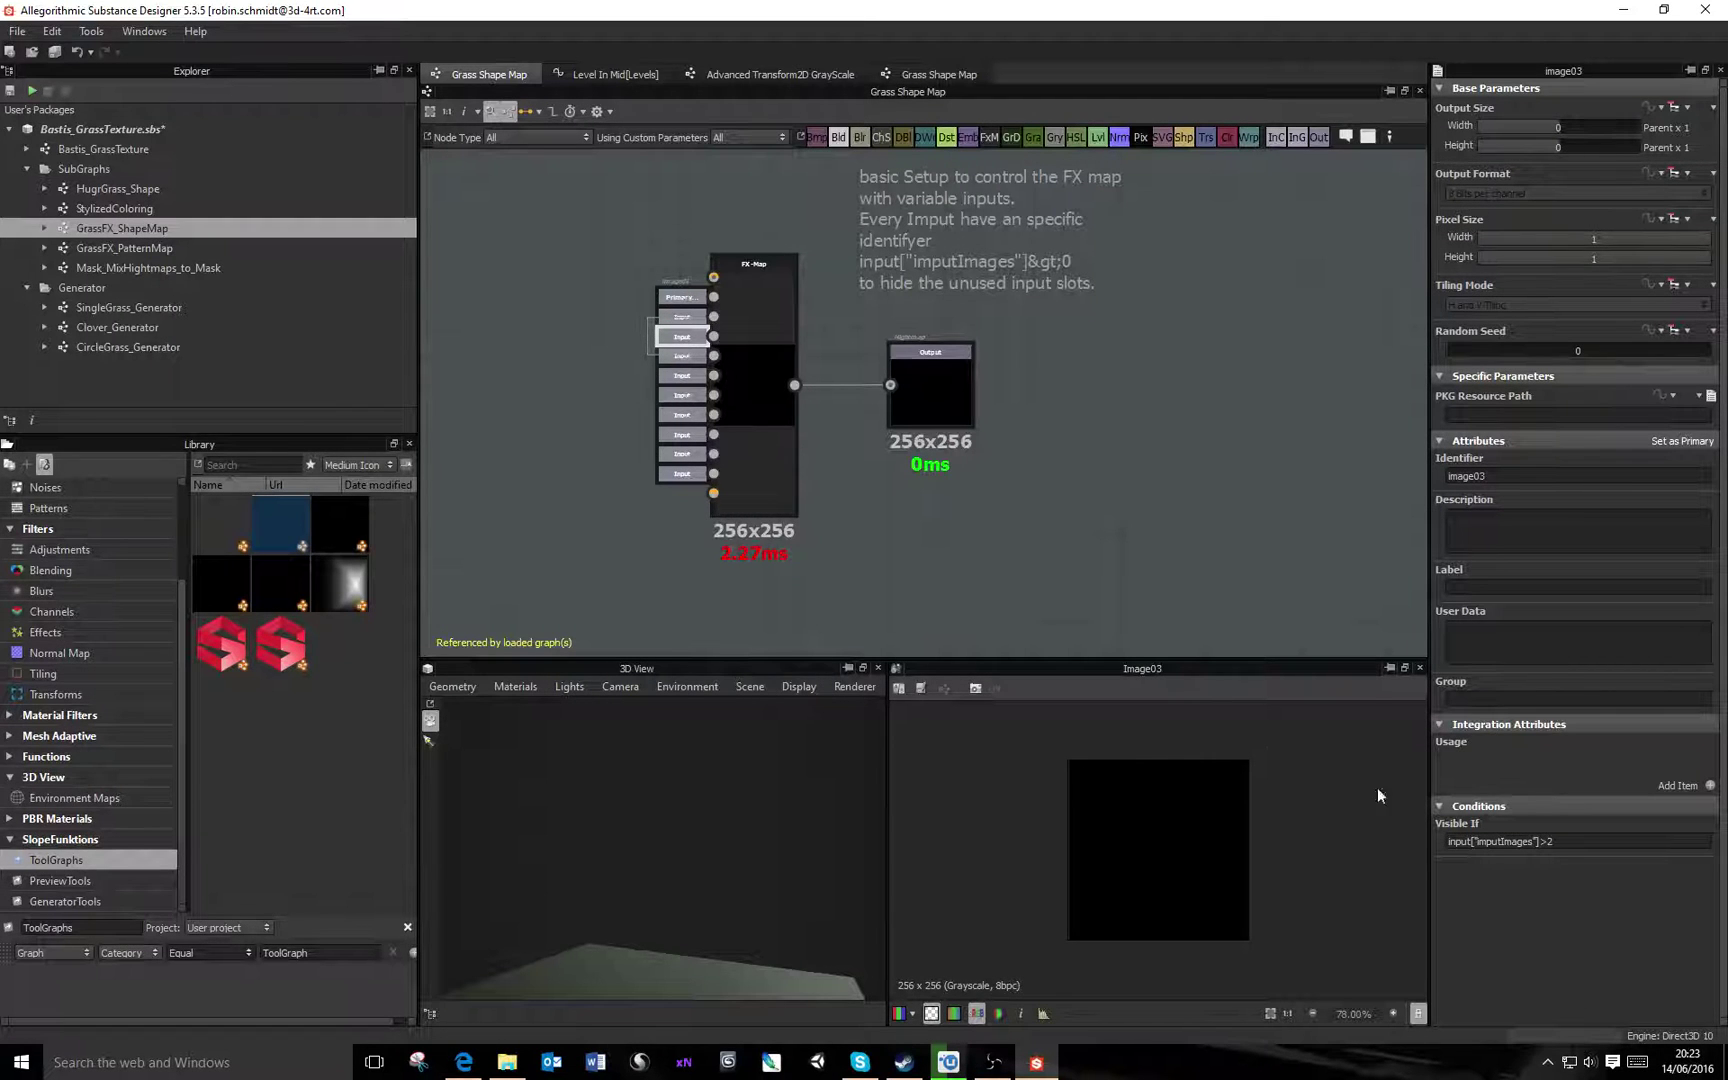
{"action": "left_click", "coordinate": [660, 472]}
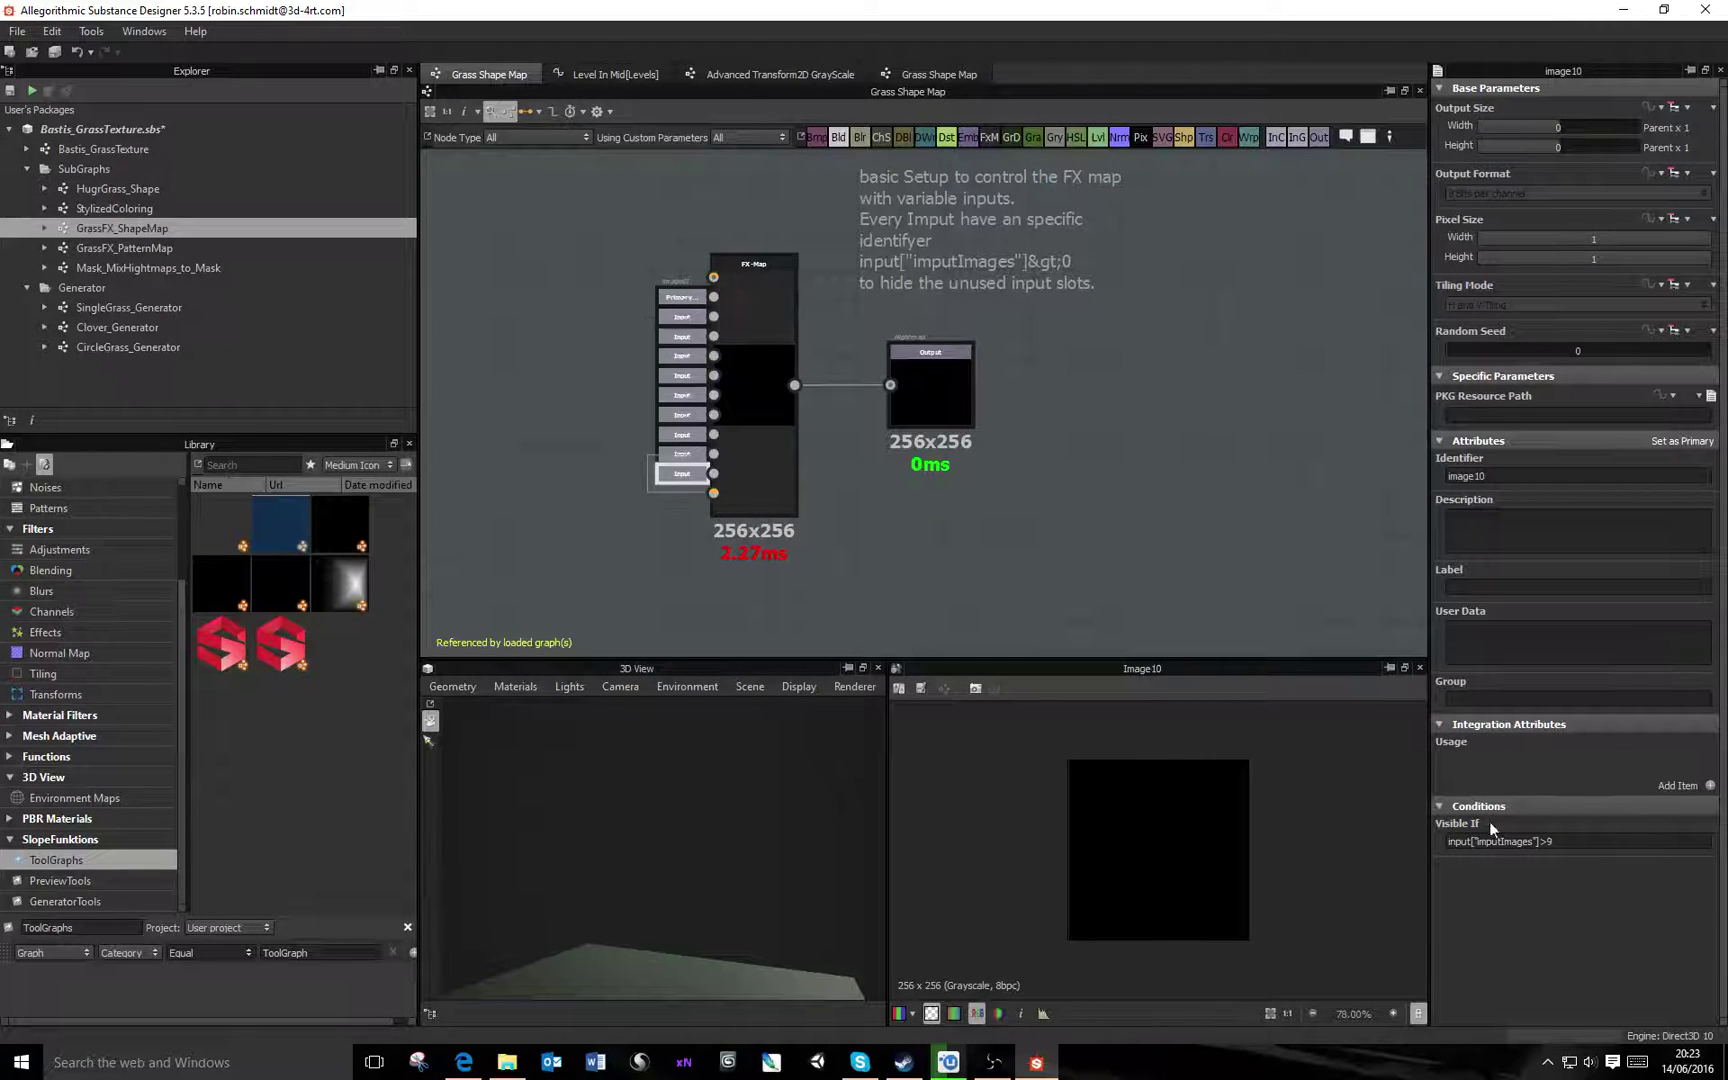
{"action": "middle_click_drag", "start_coordinate": [996, 488], "coordinate": [1011, 551]}
{"action": "left_click", "coordinate": [1119, 441]}
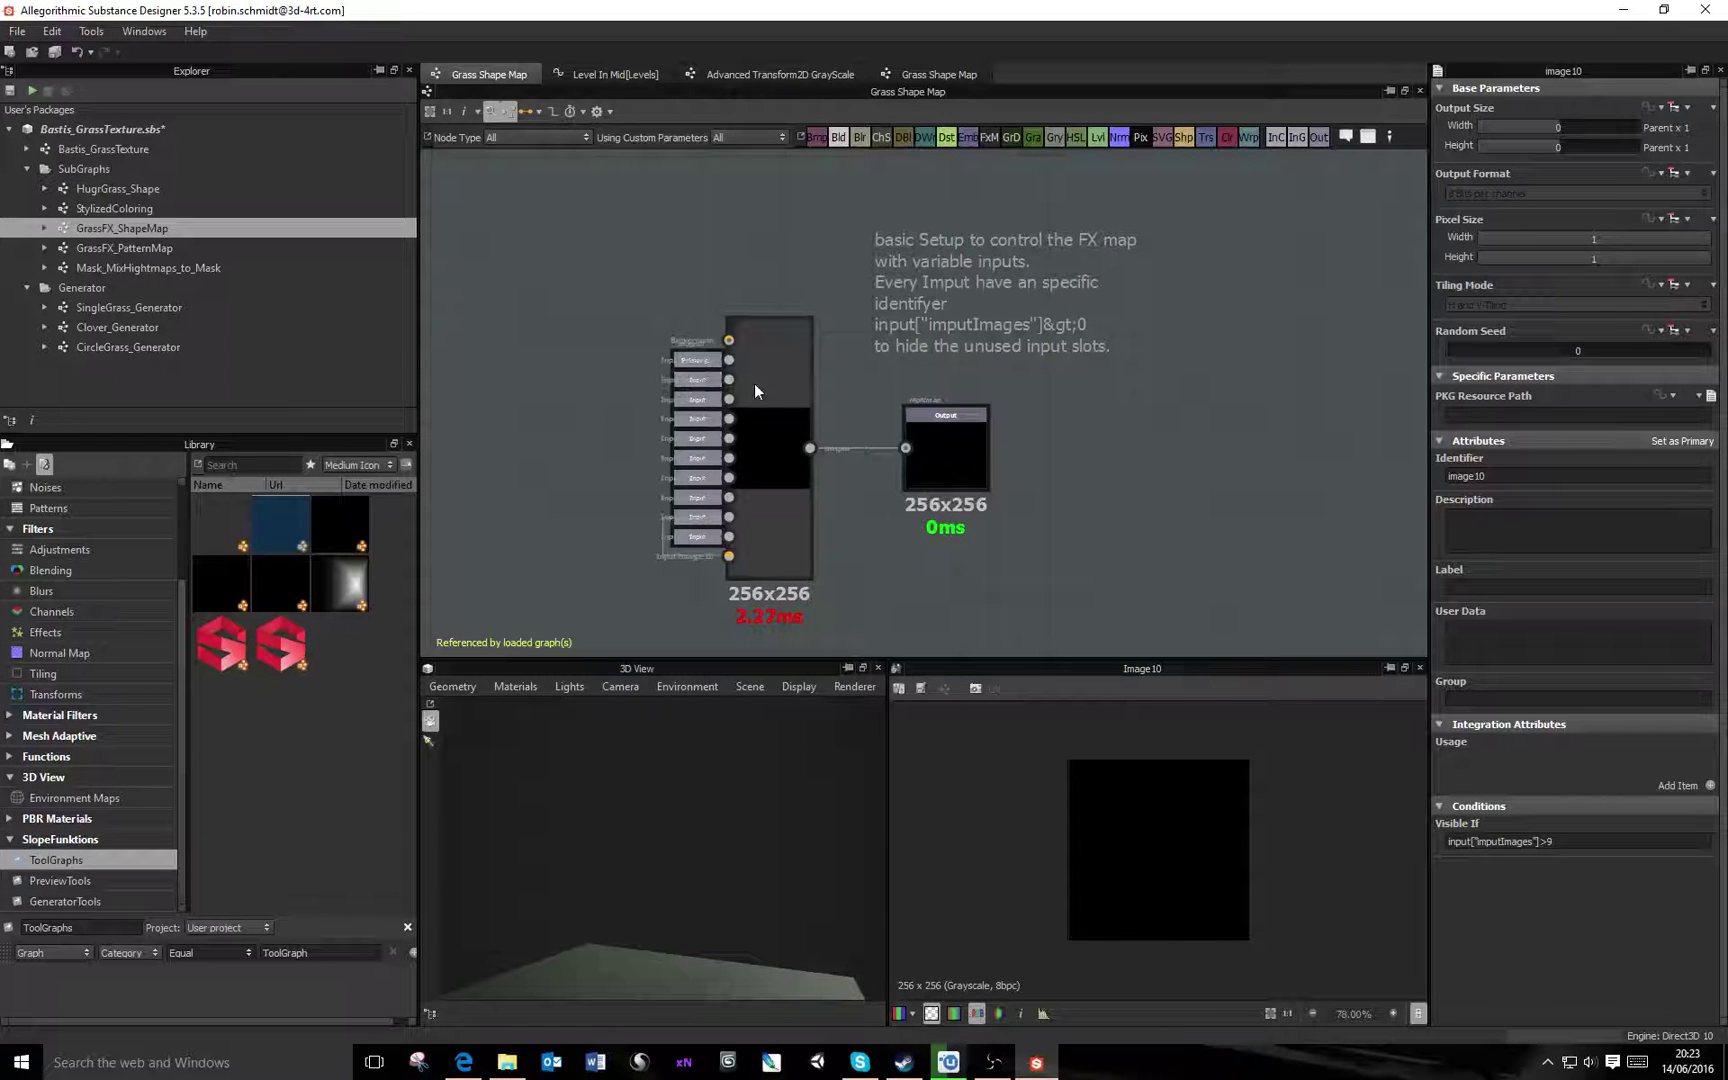
Open the HugrGrass_Shape graph and check the instance parameters of its Grass Shape Map node
{"action": "double_click", "coordinate": [142, 190]}
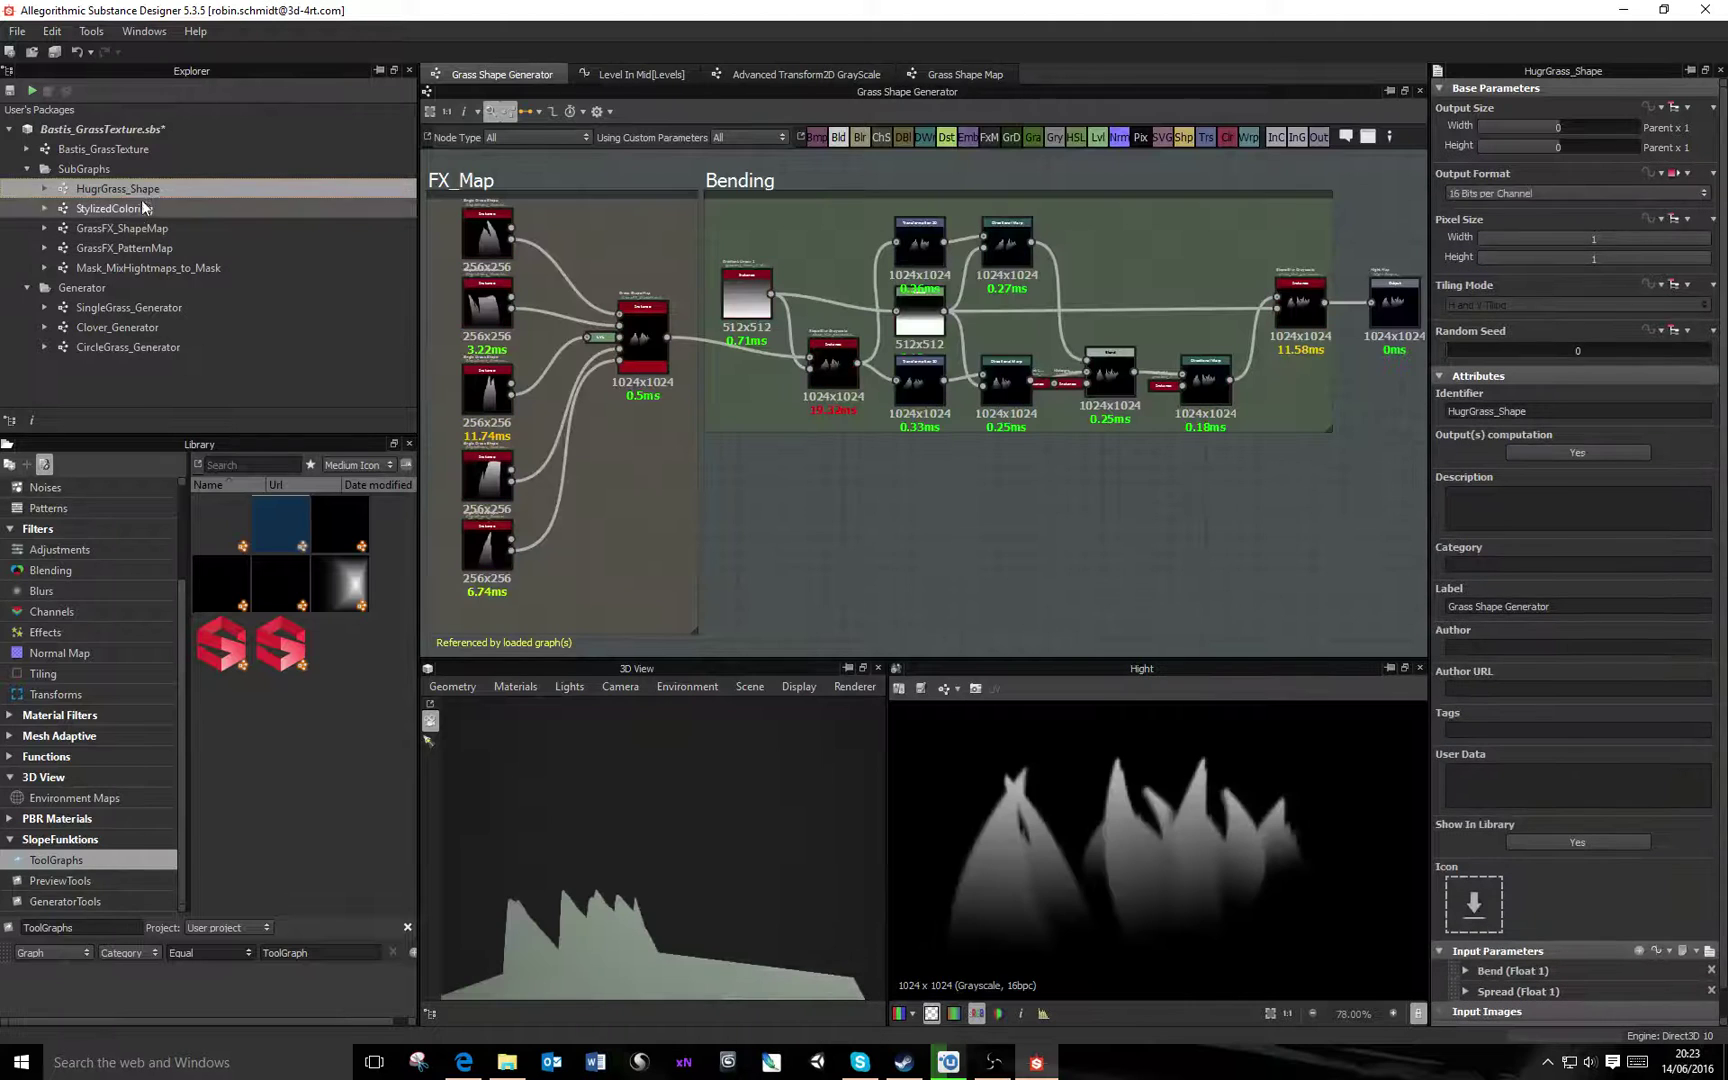
{"action": "middle_click_drag", "start_coordinate": [587, 402], "coordinate": [711, 403]}
{"action": "left_click", "coordinate": [774, 321]}
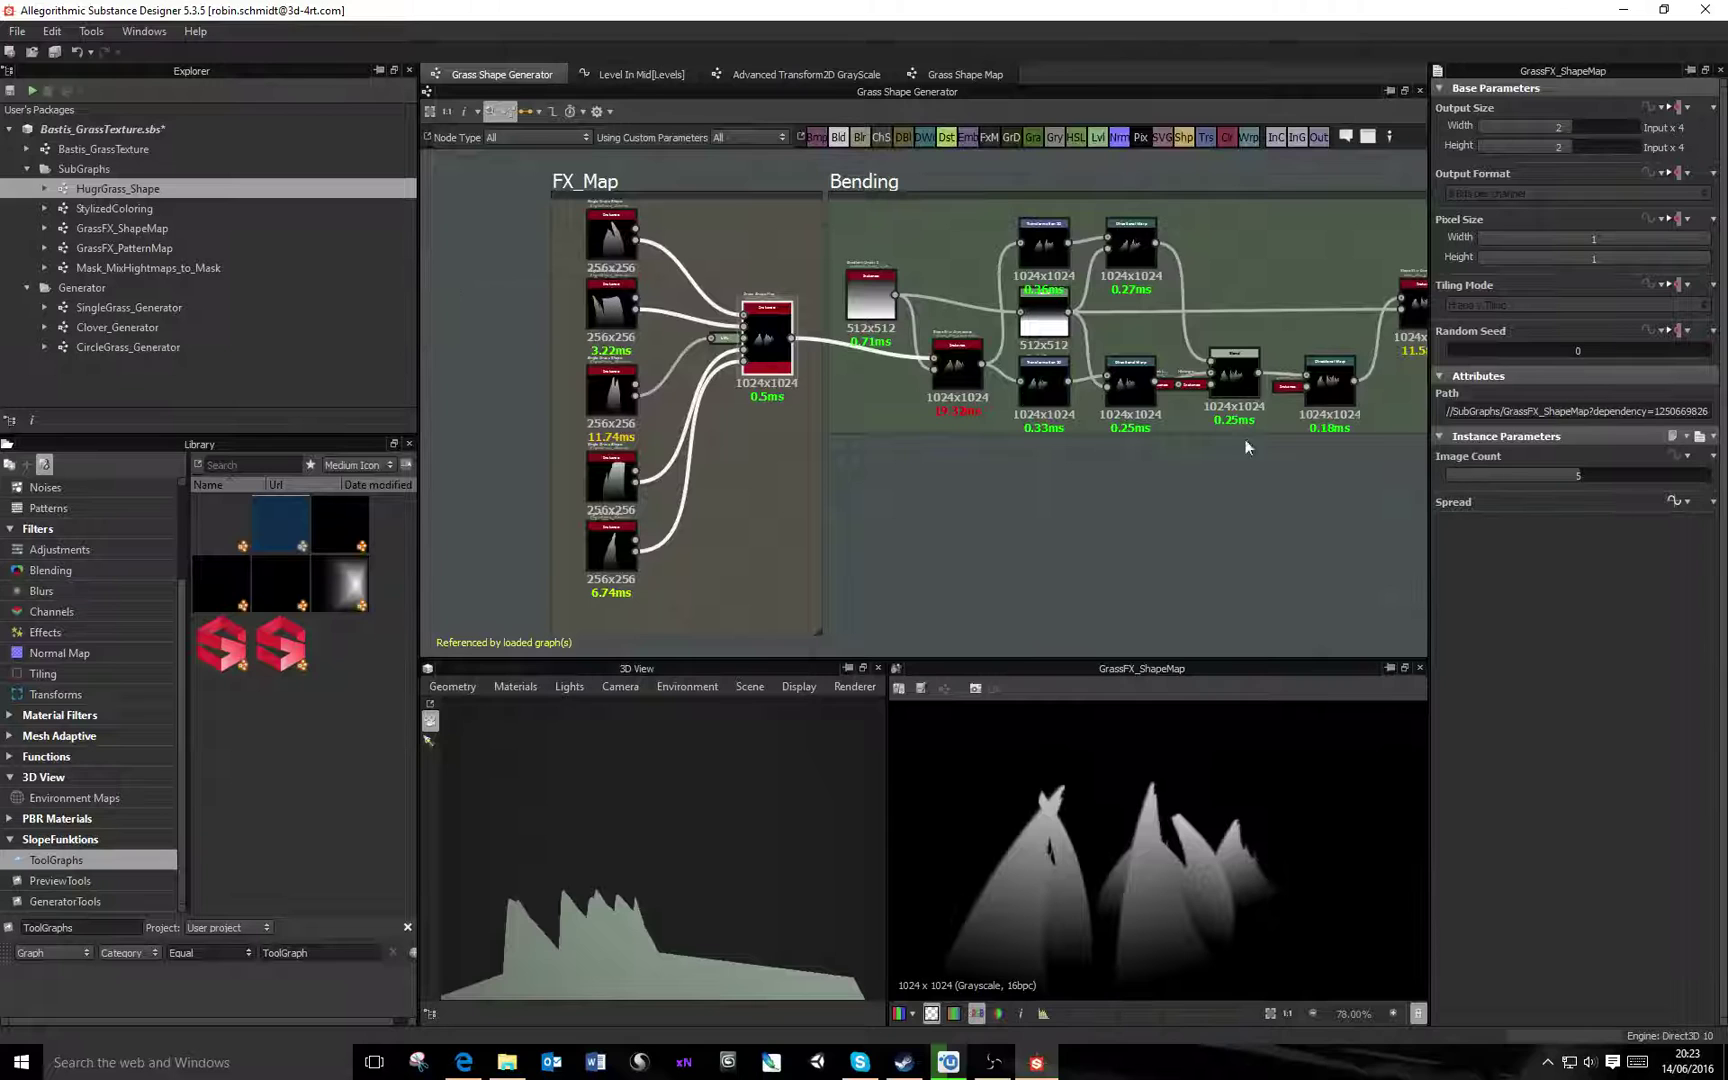
Return to the GrassFX_ShapeMap graph and open its FX-Map node for editing
{"action": "double_click", "coordinate": [135, 228]}
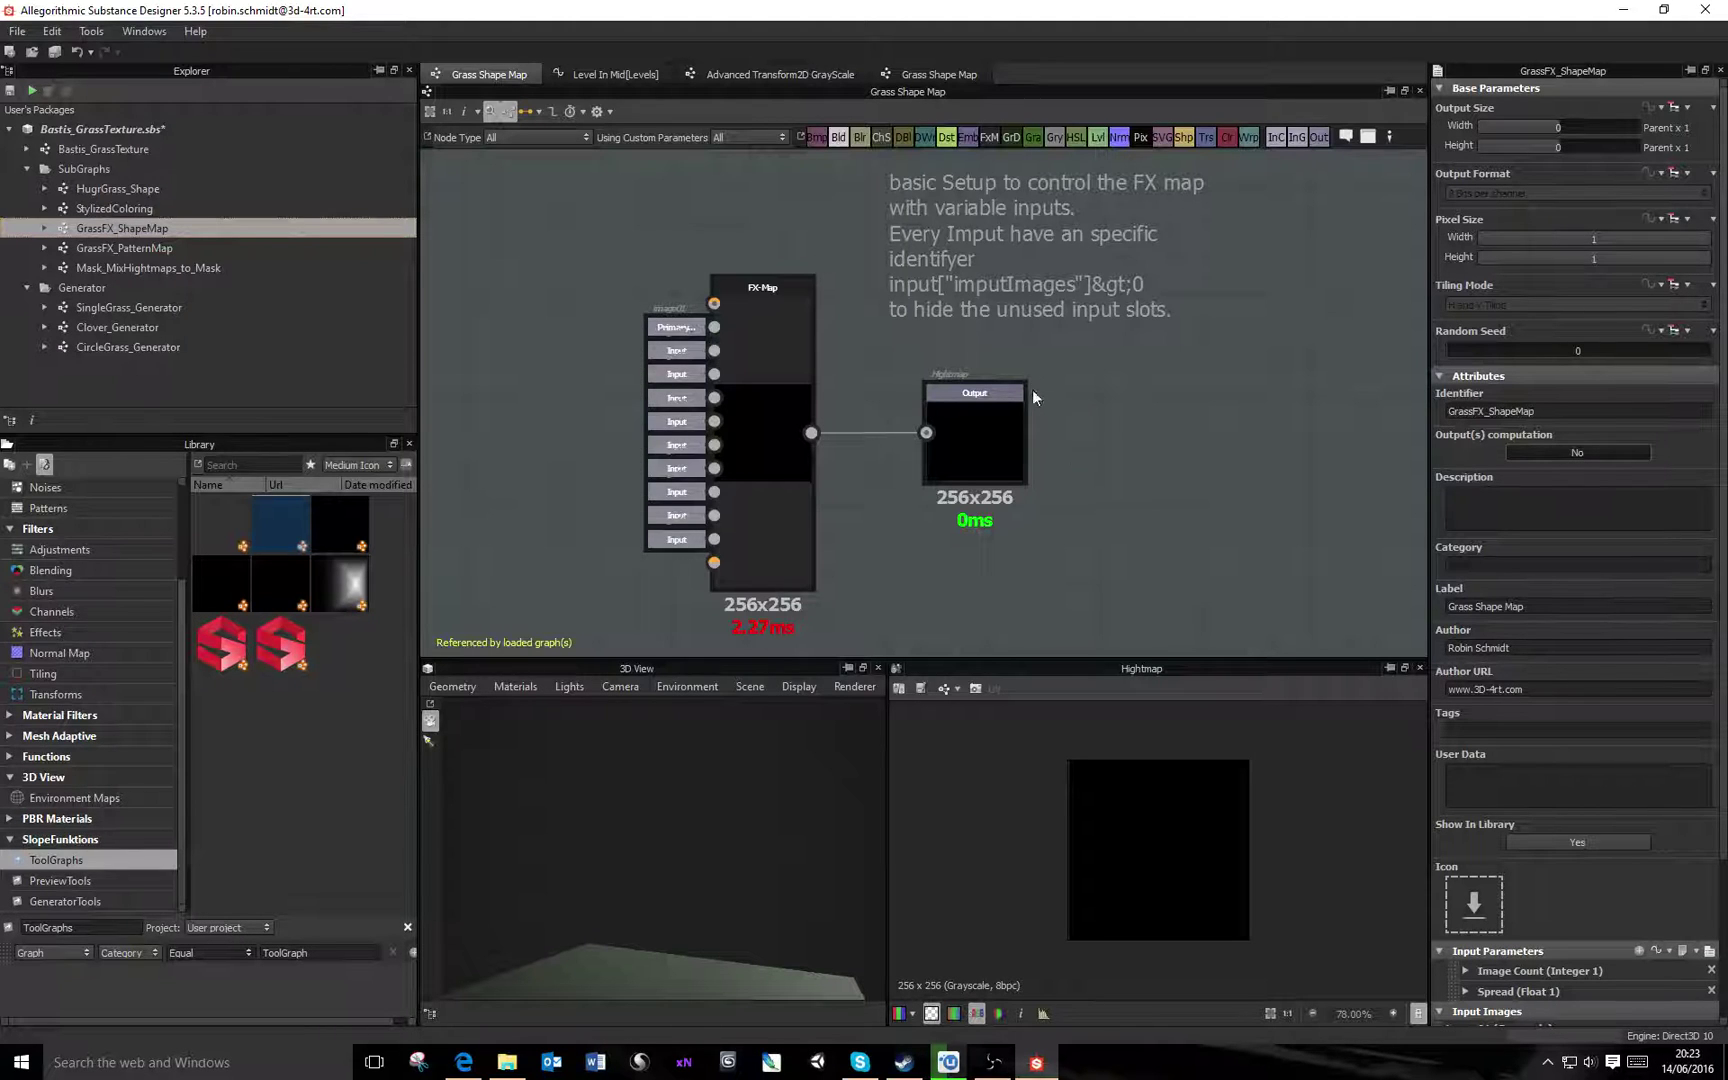
{"action": "scroll", "coordinate": [1008, 371], "scroll_direction": "down", "scroll_amount": 2}
{"action": "scroll", "coordinate": [814, 285], "scroll_direction": "up", "scroll_amount": 2}
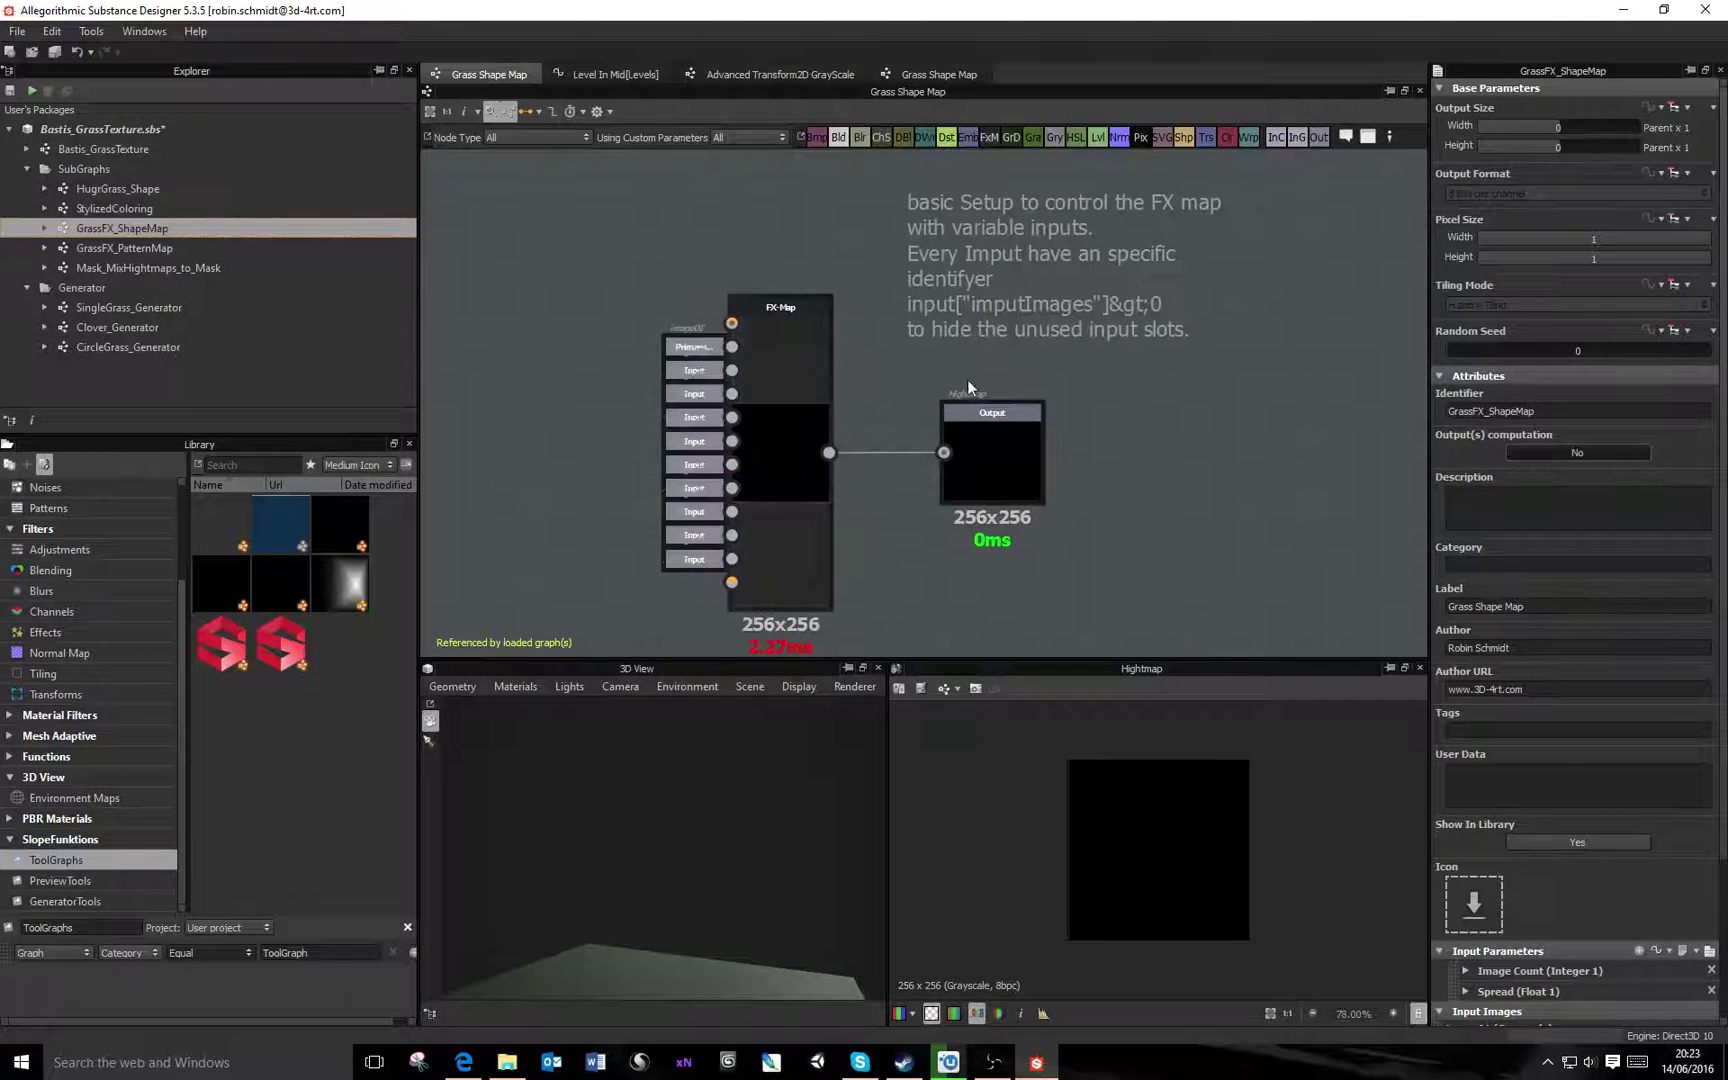
{"action": "middle_click_drag", "start_coordinate": [756, 477], "coordinate": [807, 440]}
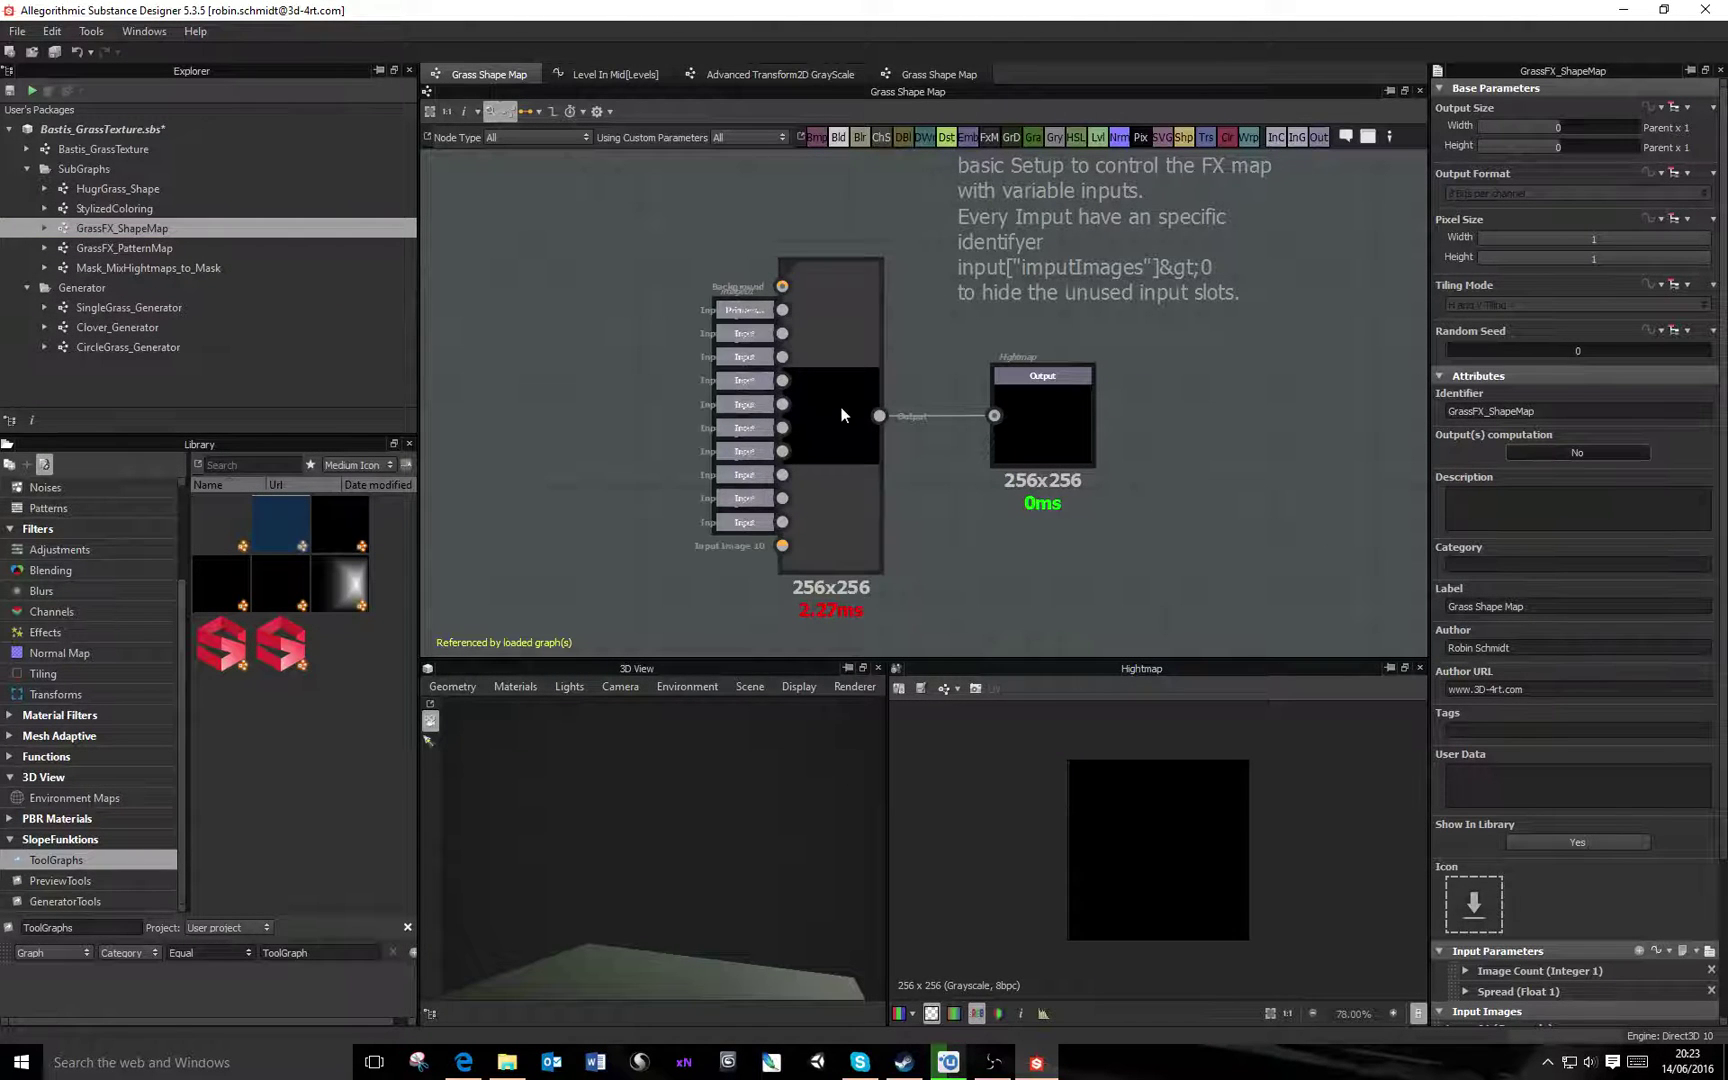
{"action": "left_click", "coordinate": [832, 506]}
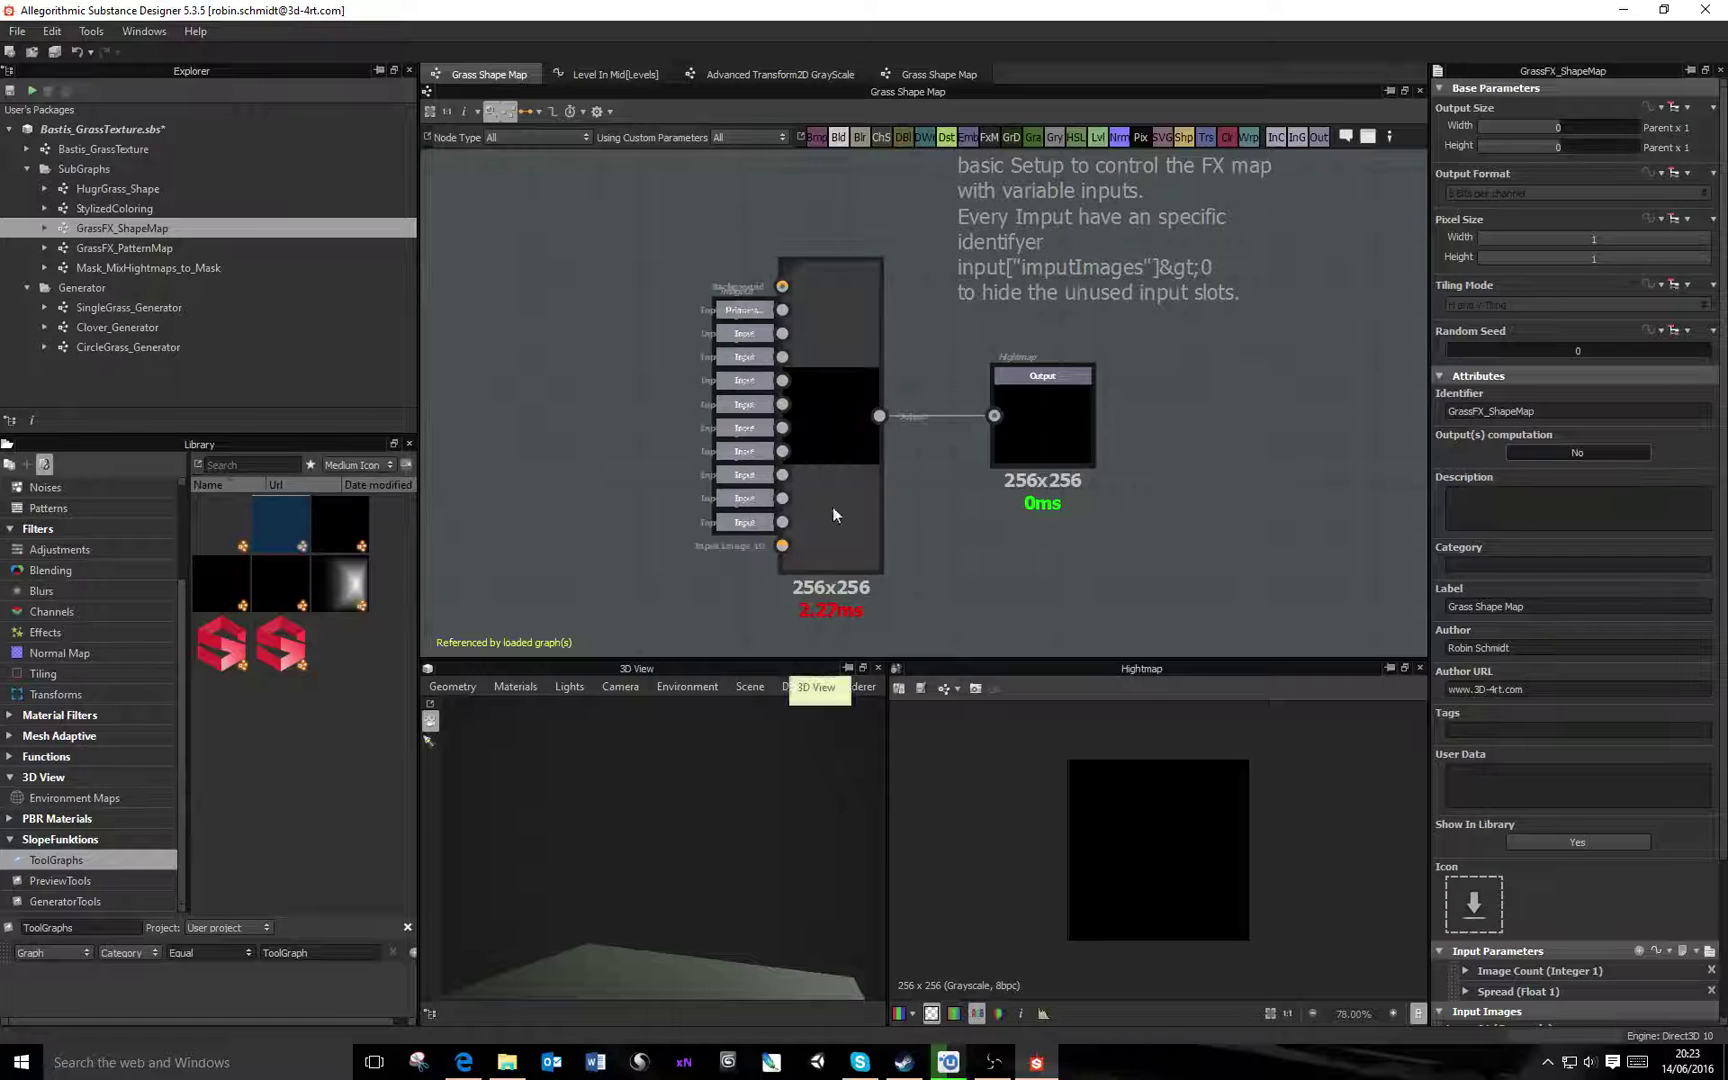
{"action": "left_click", "coordinate": [838, 410]}
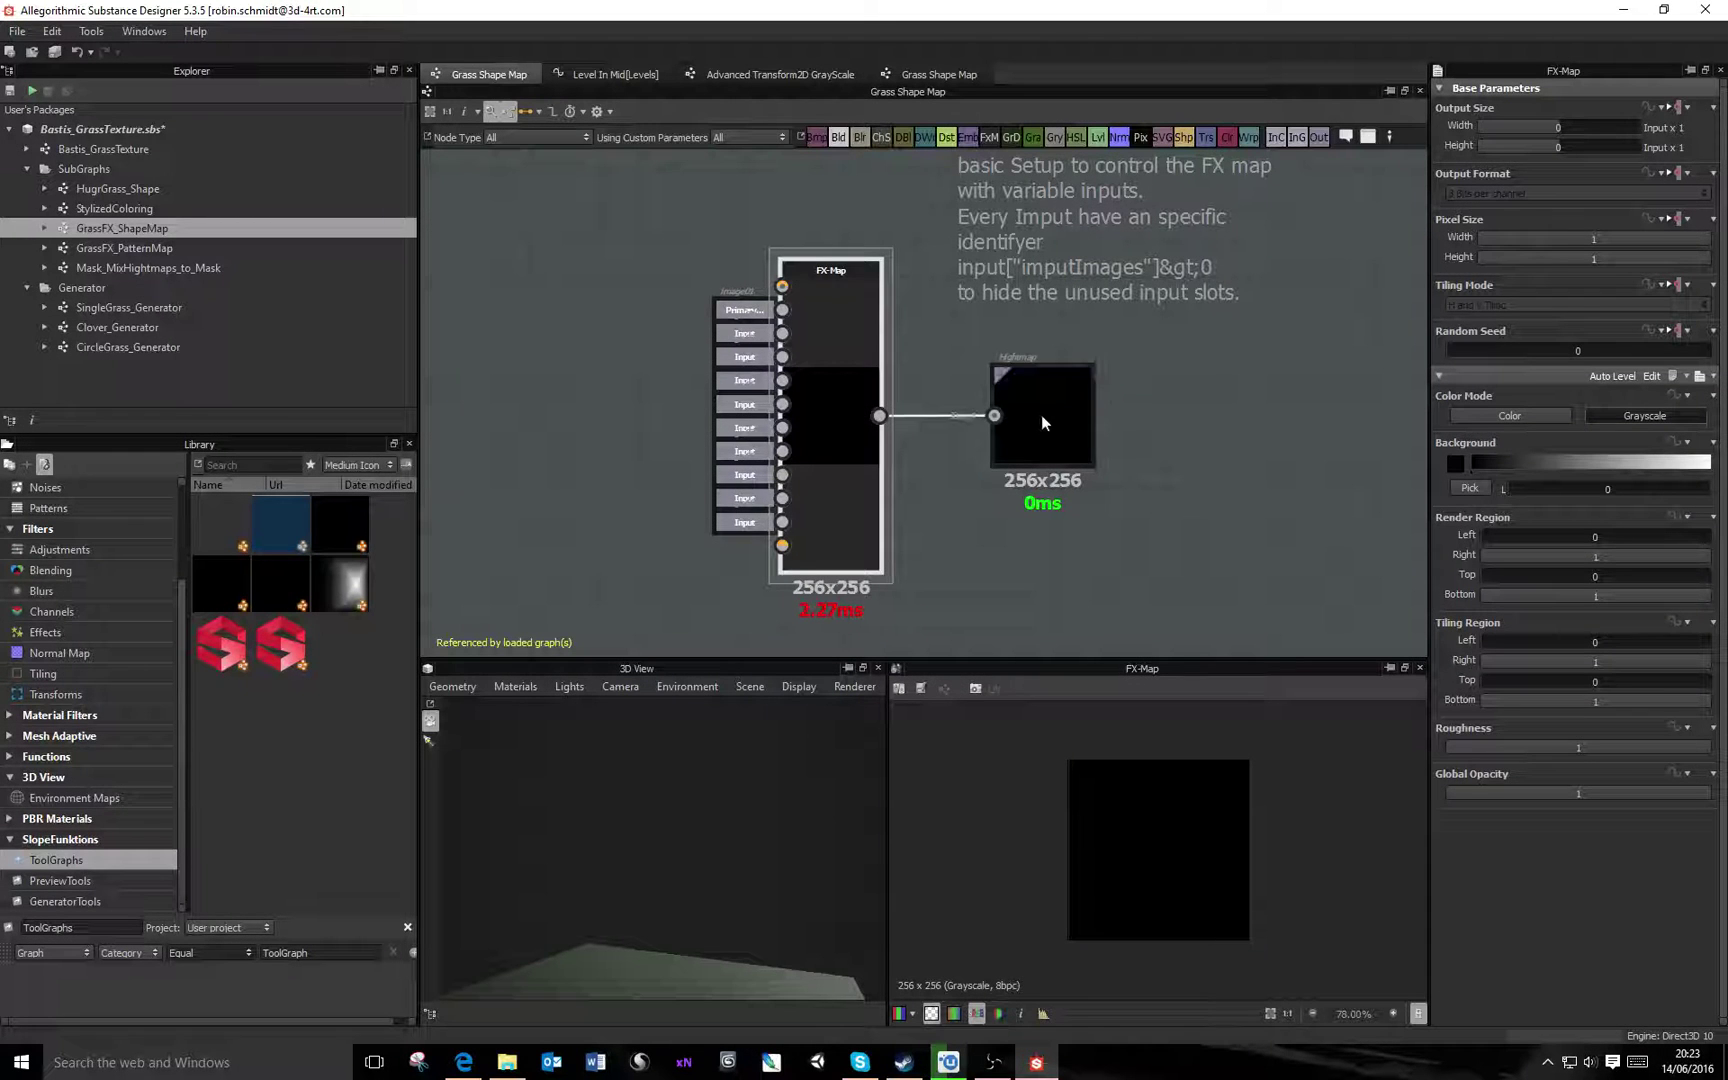
{"action": "right_click", "coordinate": [822, 379]}
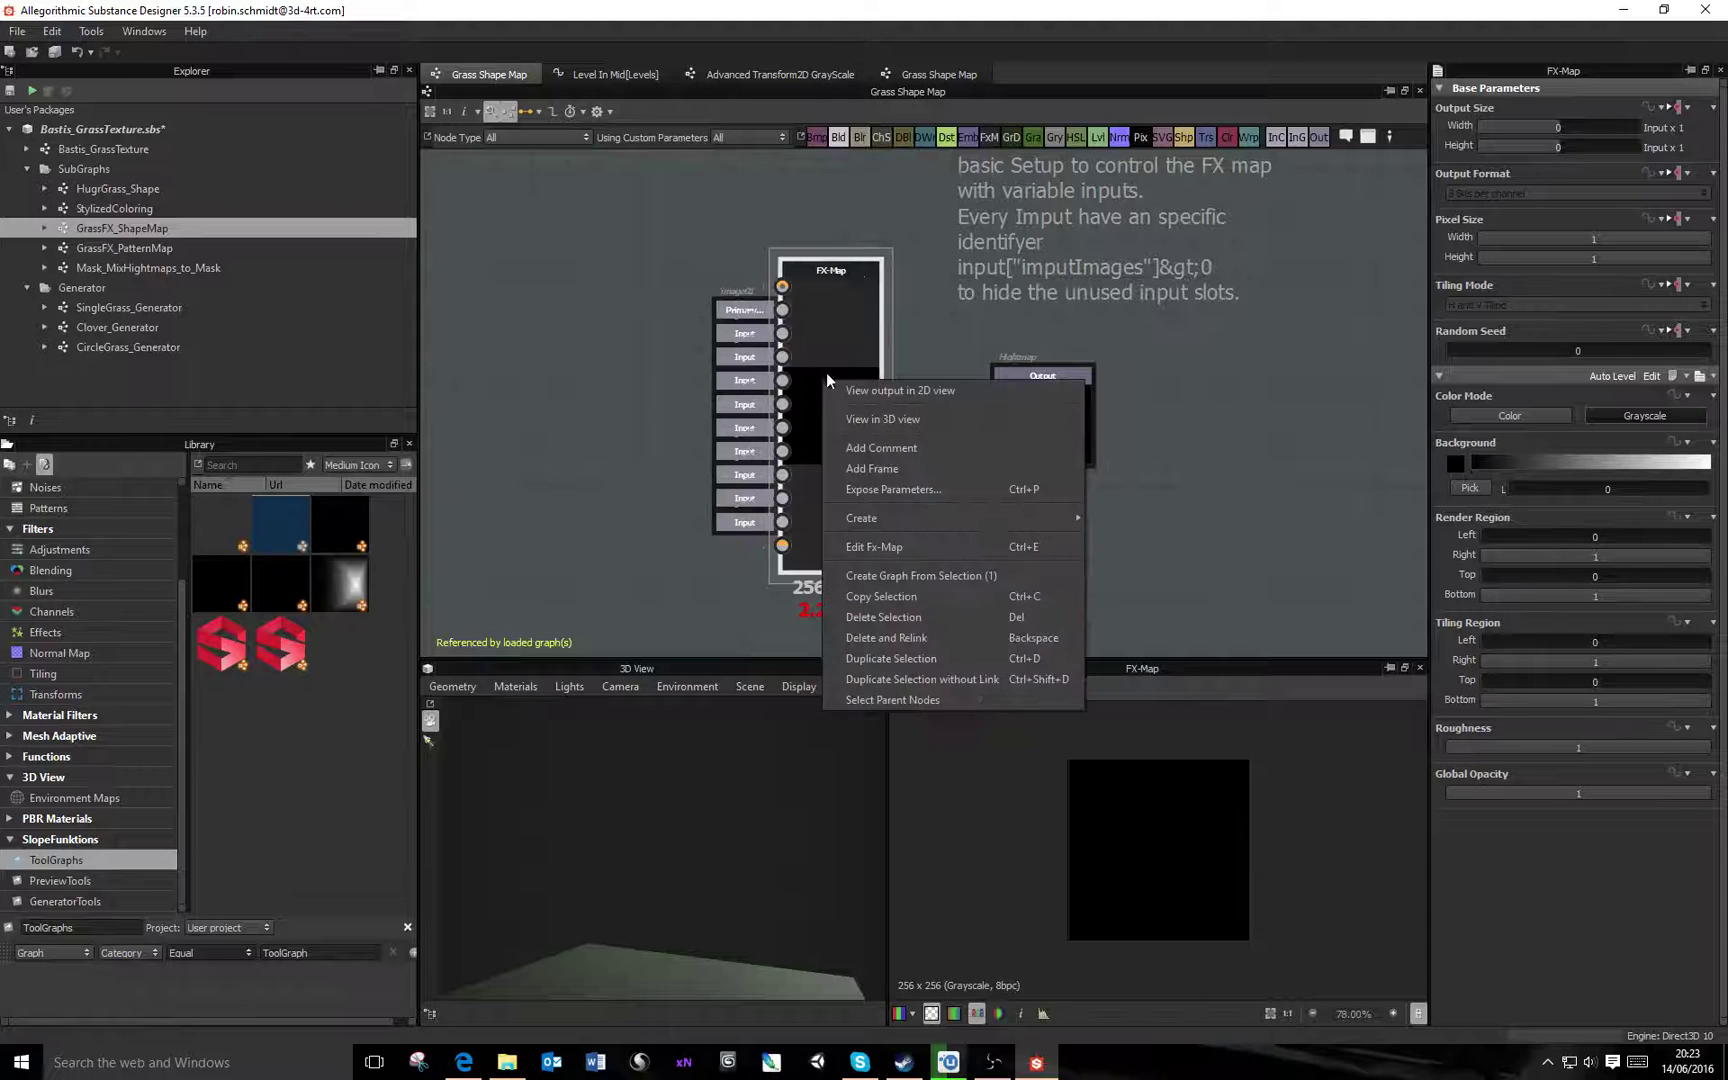
{"action": "left_click", "coordinate": [888, 547]}
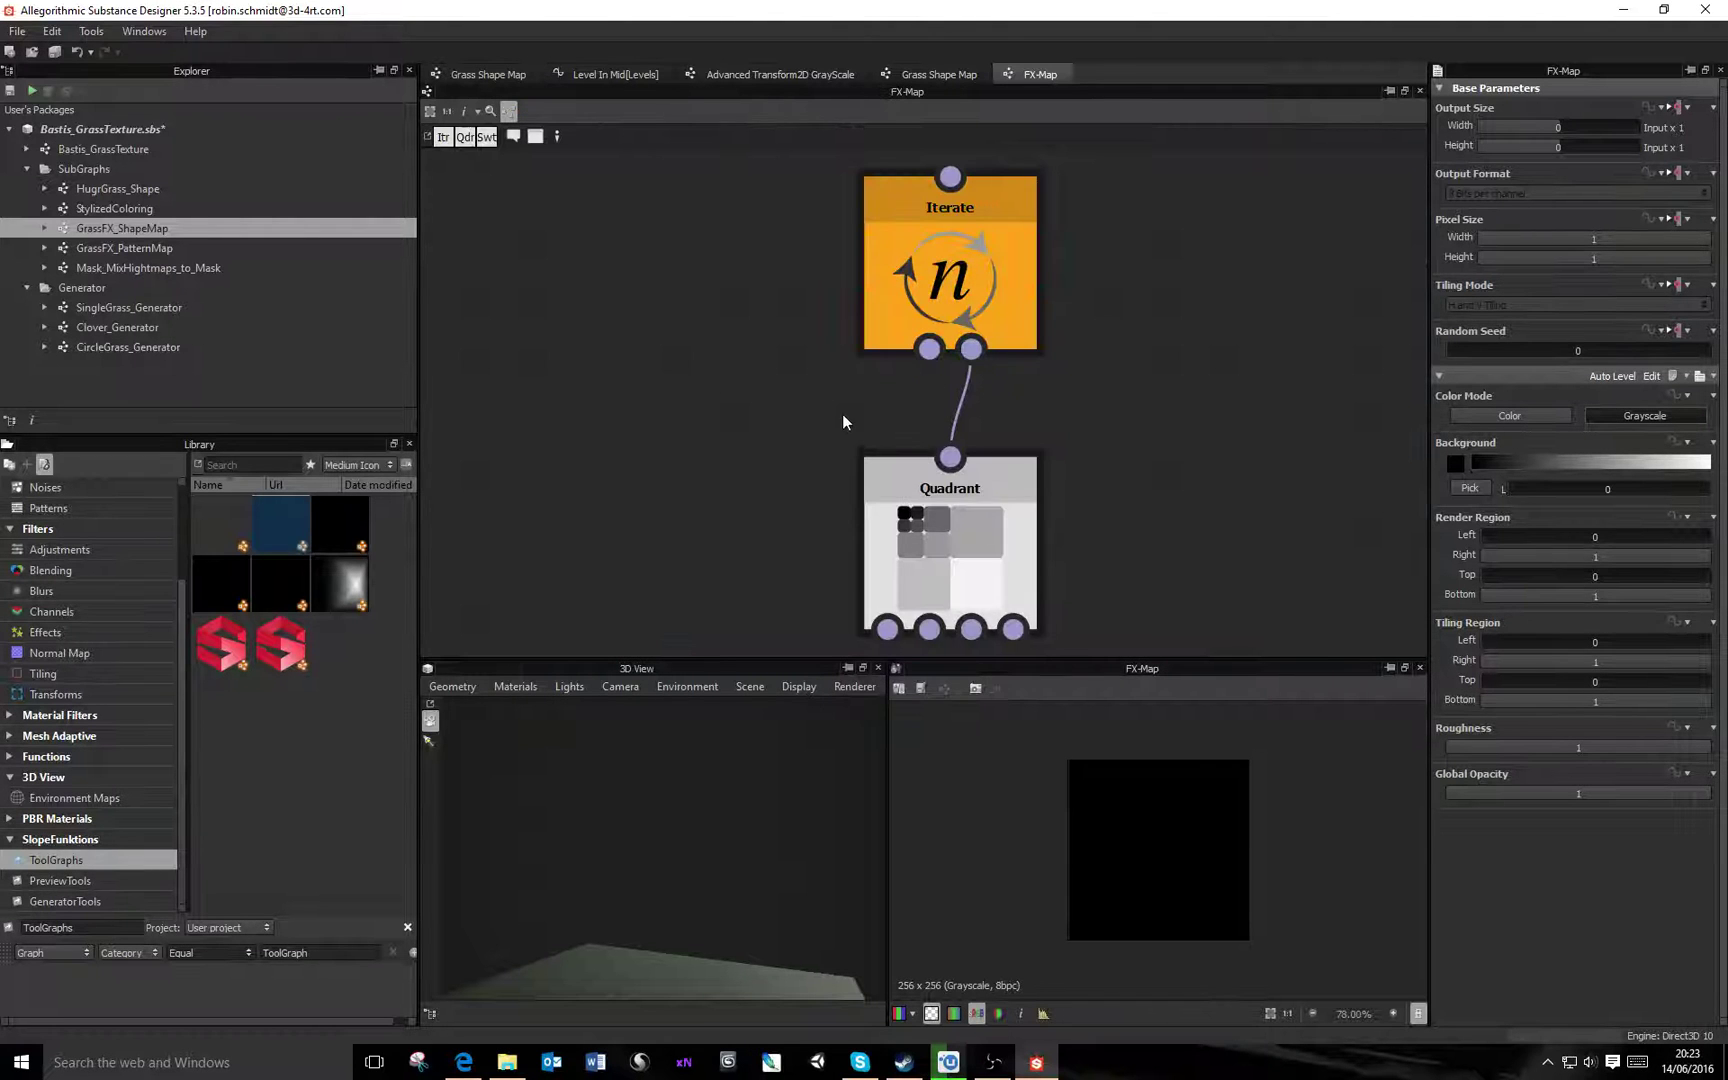
Inspect the parameters of the Iterate node and the connected Quadrant node inside the FX-Map
{"action": "scroll", "coordinate": [880, 415], "scroll_direction": "down", "scroll_amount": 3}
{"action": "scroll", "coordinate": [914, 390], "scroll_direction": "up", "scroll_amount": 3}
{"action": "scroll", "coordinate": [1010, 400], "scroll_direction": "down", "scroll_amount": 1}
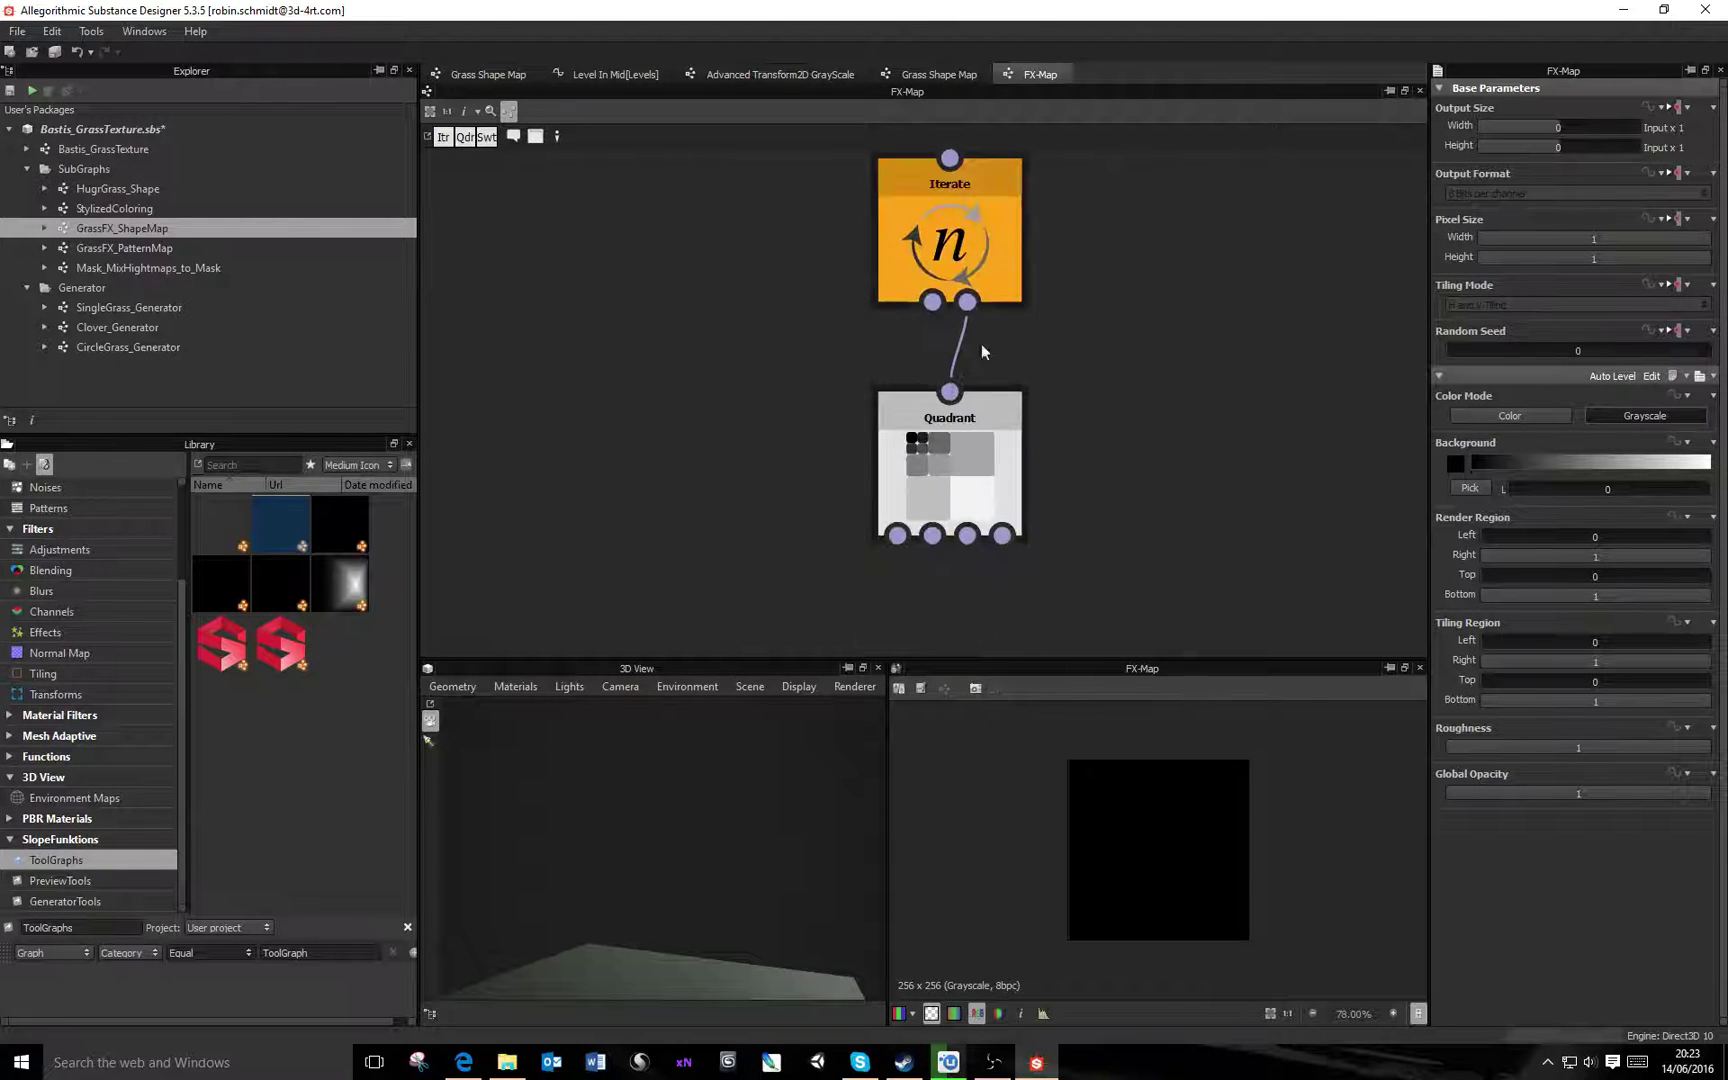
{"action": "left_click", "coordinate": [981, 344]}
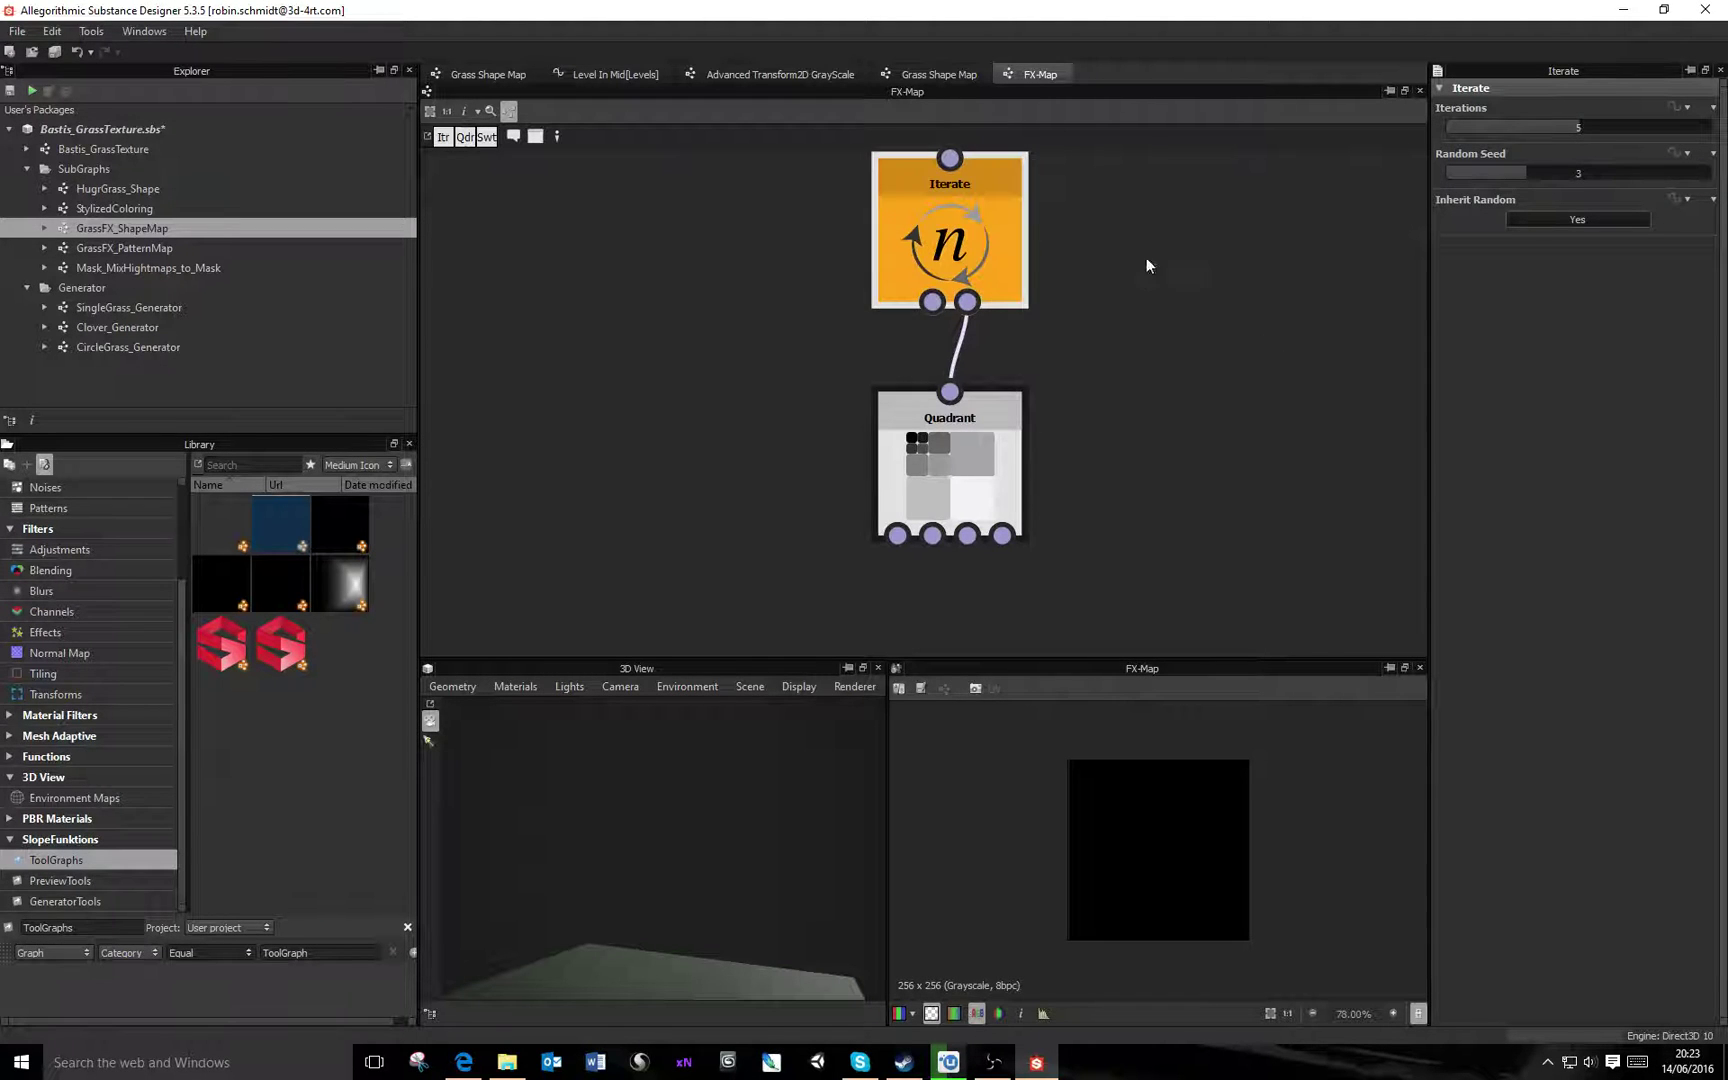
{"action": "middle_click_drag", "start_coordinate": [1147, 259], "coordinate": [1129, 315]}
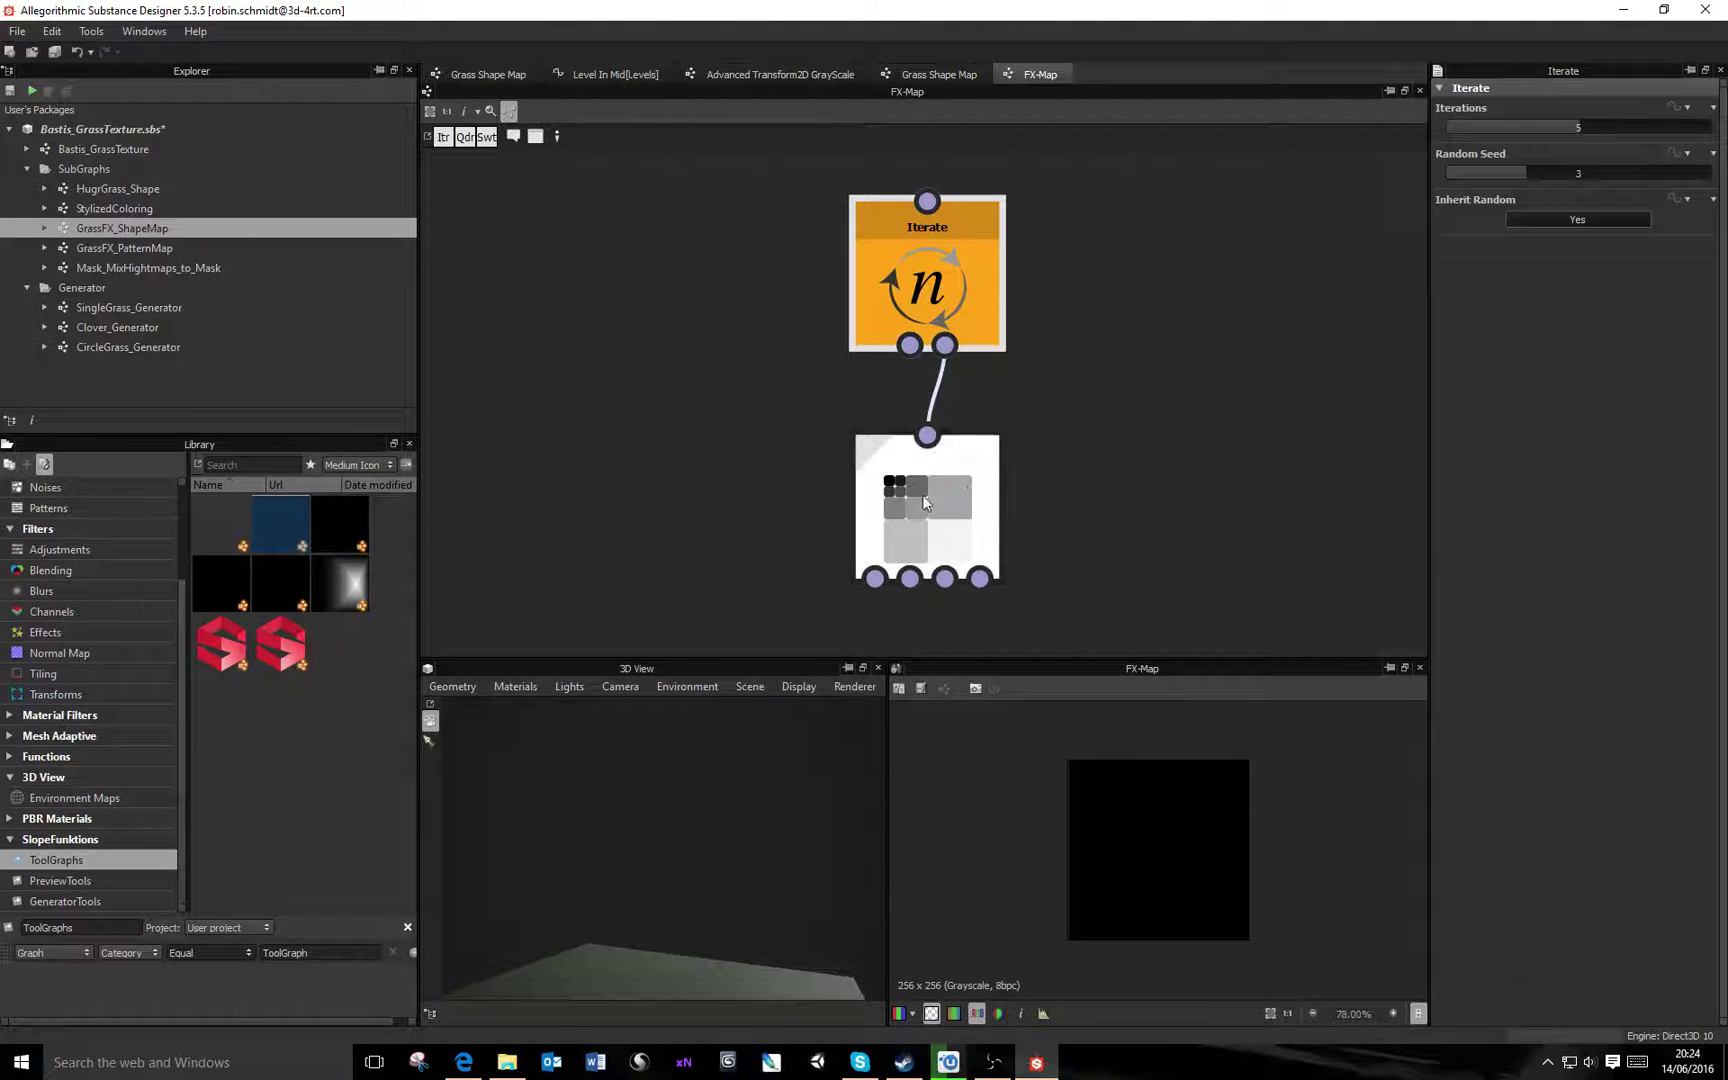
{"action": "left_click", "coordinate": [952, 524]}
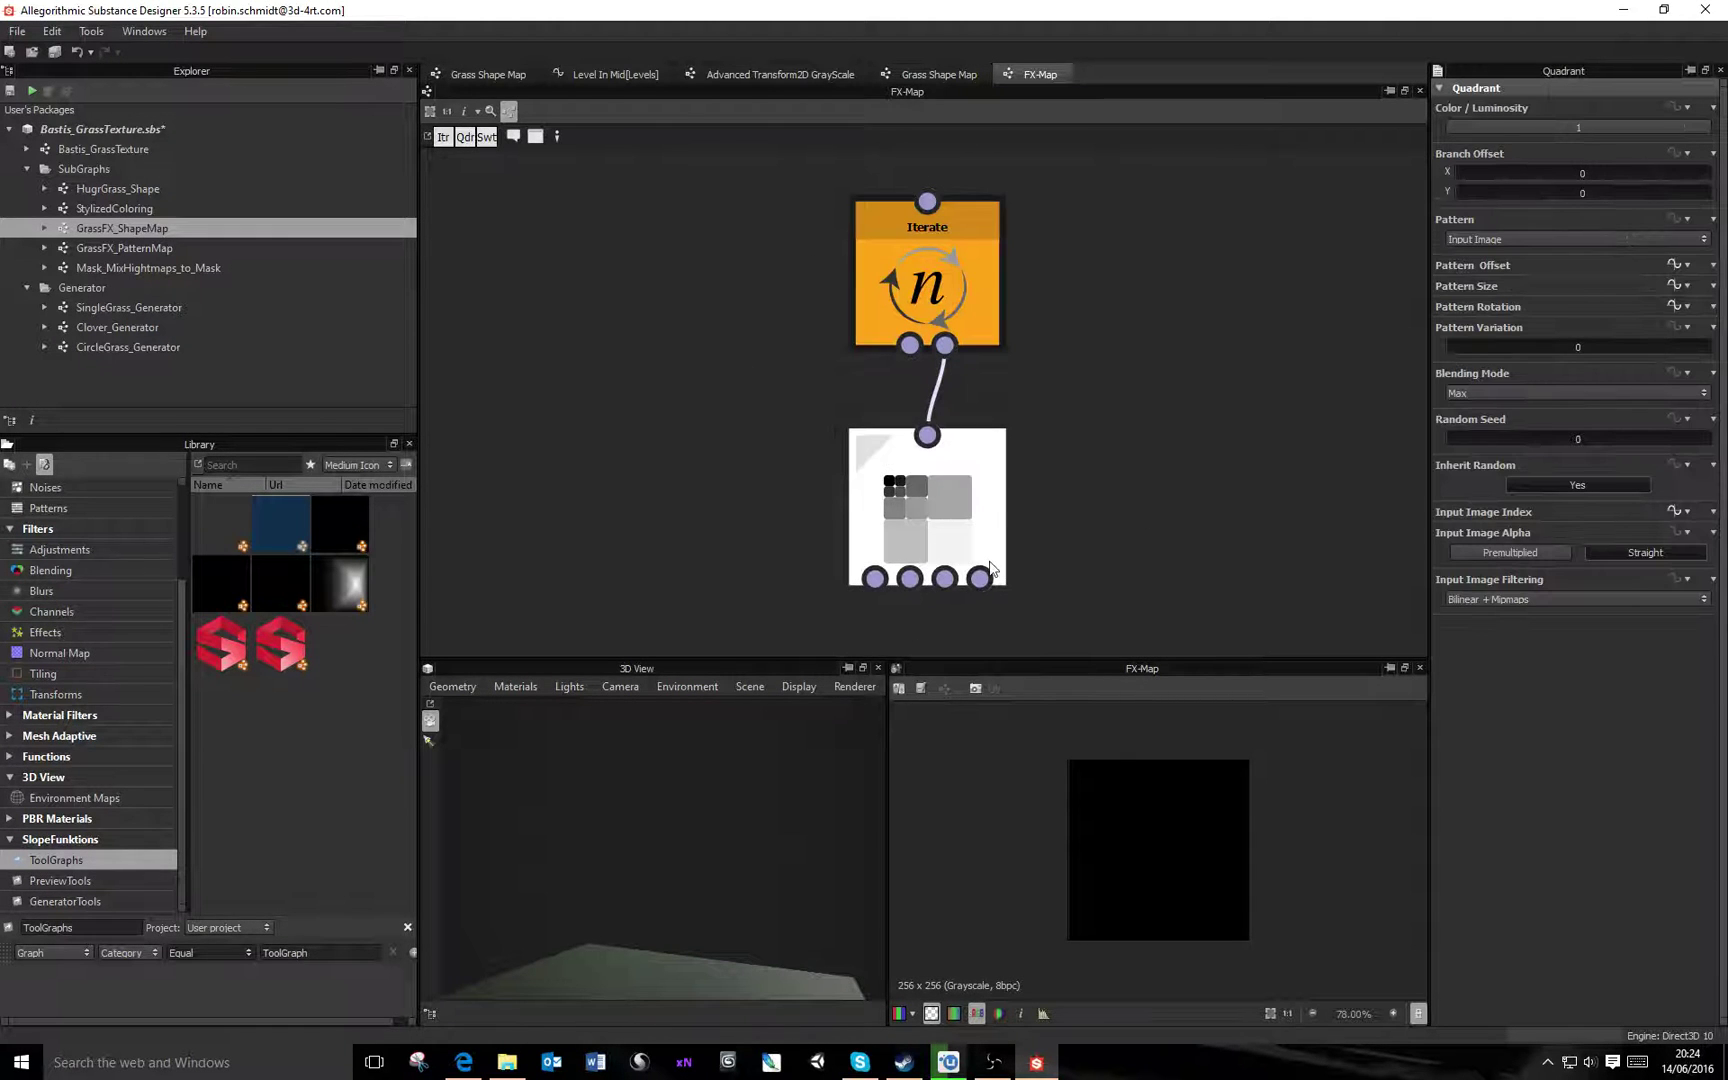
{"action": "middle_click_drag", "start_coordinate": [966, 520], "coordinate": [1021, 443]}
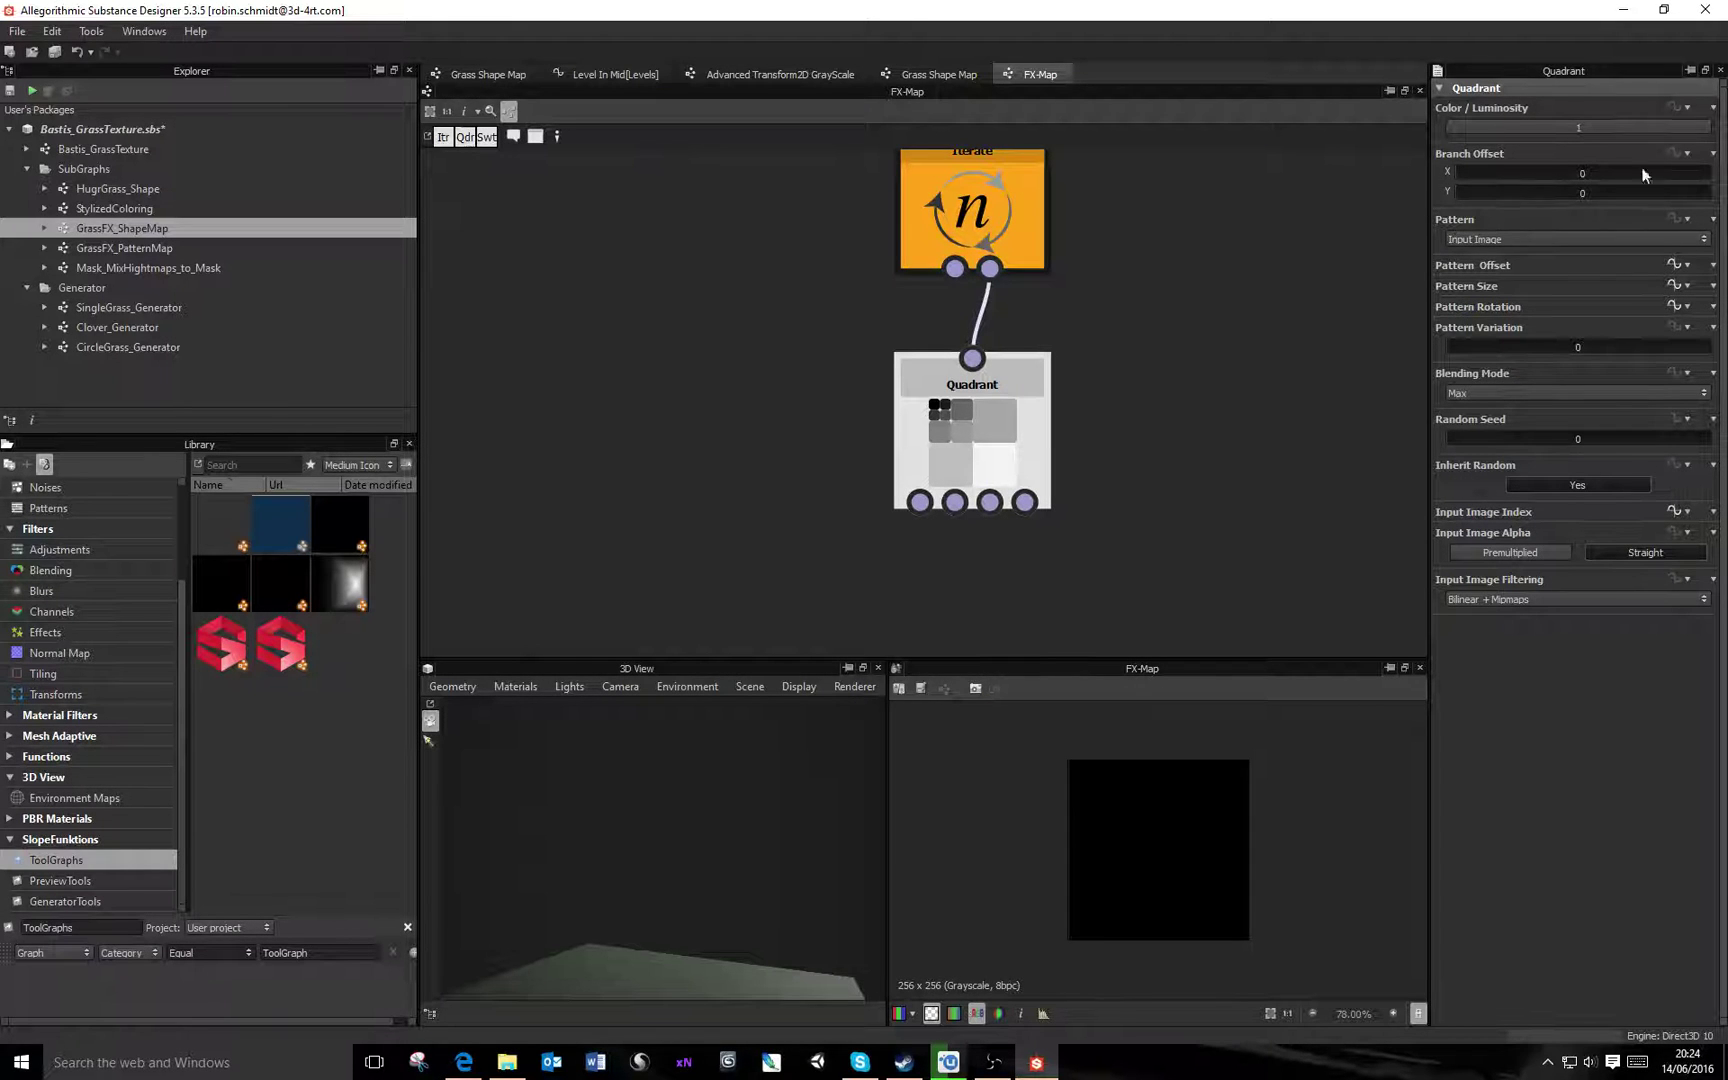
Open the Quadrant's Pattern Offset function and examine how the Spread value drives the random offset
{"action": "left_click", "coordinate": [1673, 265]}
{"action": "middle_click_drag", "start_coordinate": [882, 395], "coordinate": [1061, 375]}
{"action": "scroll", "coordinate": [1203, 376], "scroll_direction": "down", "scroll_amount": 1}
{"action": "middle_click_drag", "start_coordinate": [1236, 364], "coordinate": [1088, 359]}
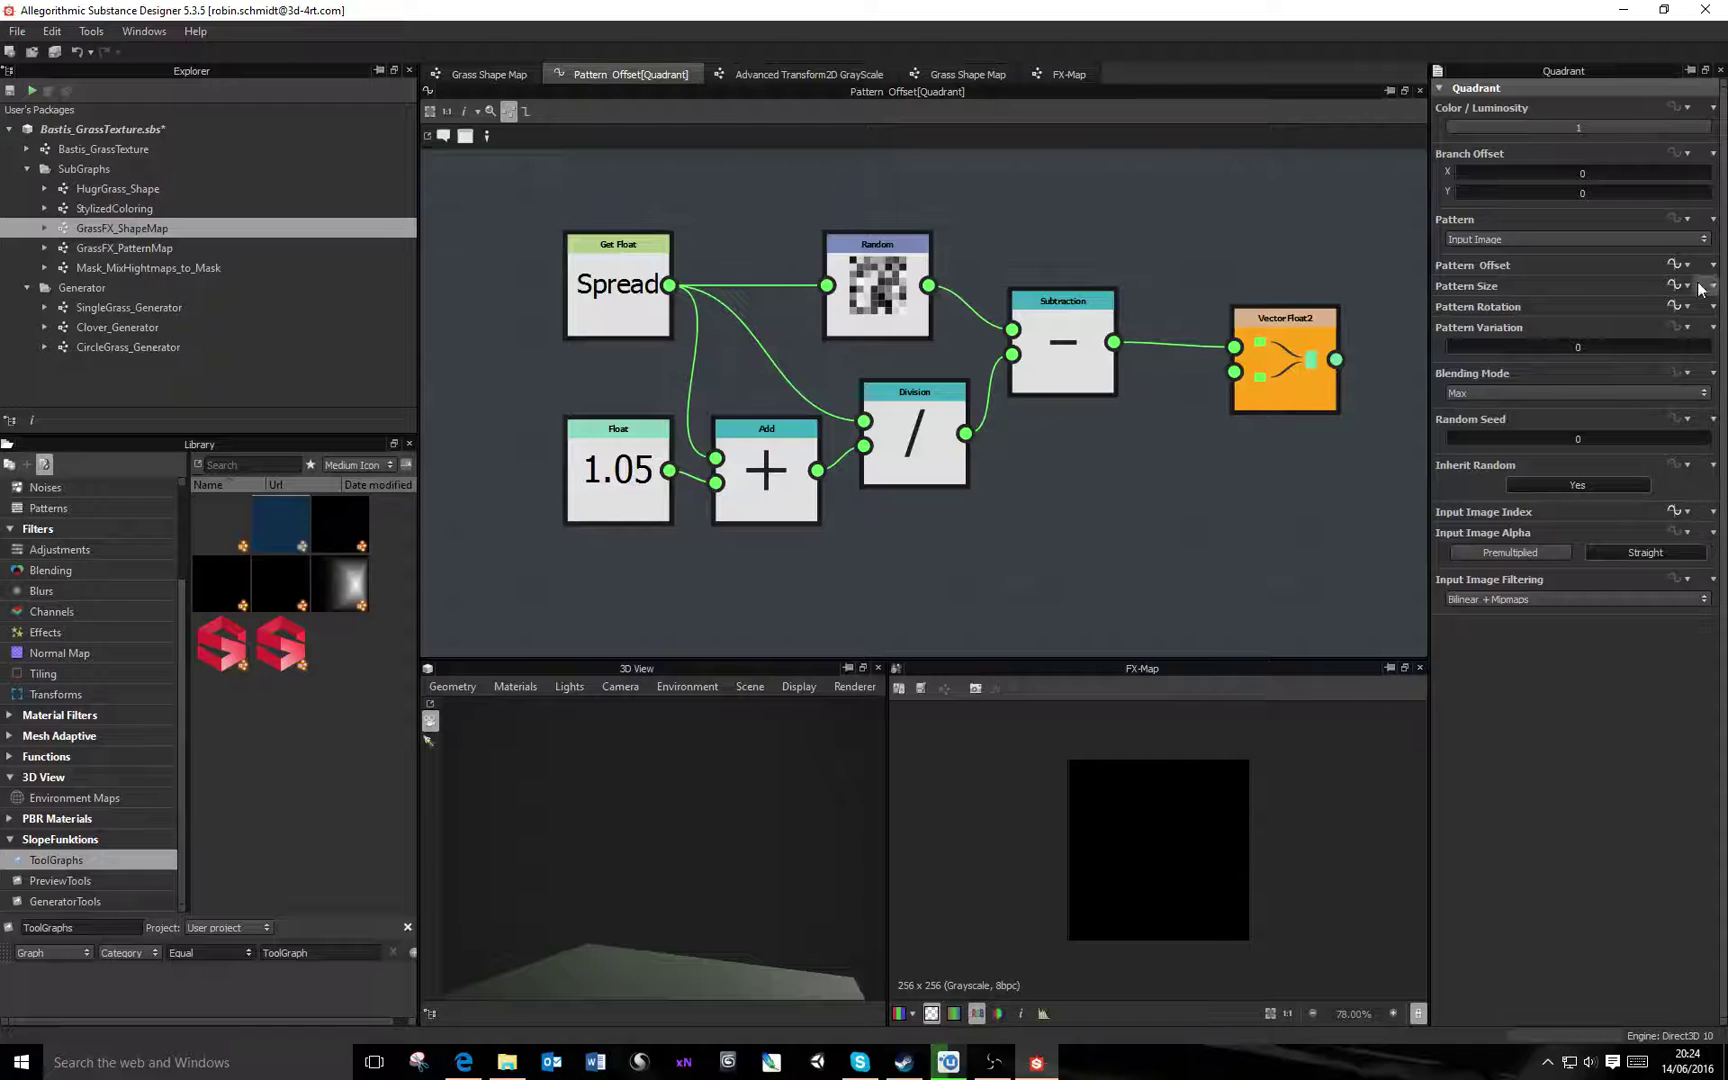
{"action": "scroll", "coordinate": [885, 350], "scroll_direction": "down", "scroll_amount": 2}
{"action": "middle_click_drag", "start_coordinate": [883, 348], "coordinate": [843, 377]}
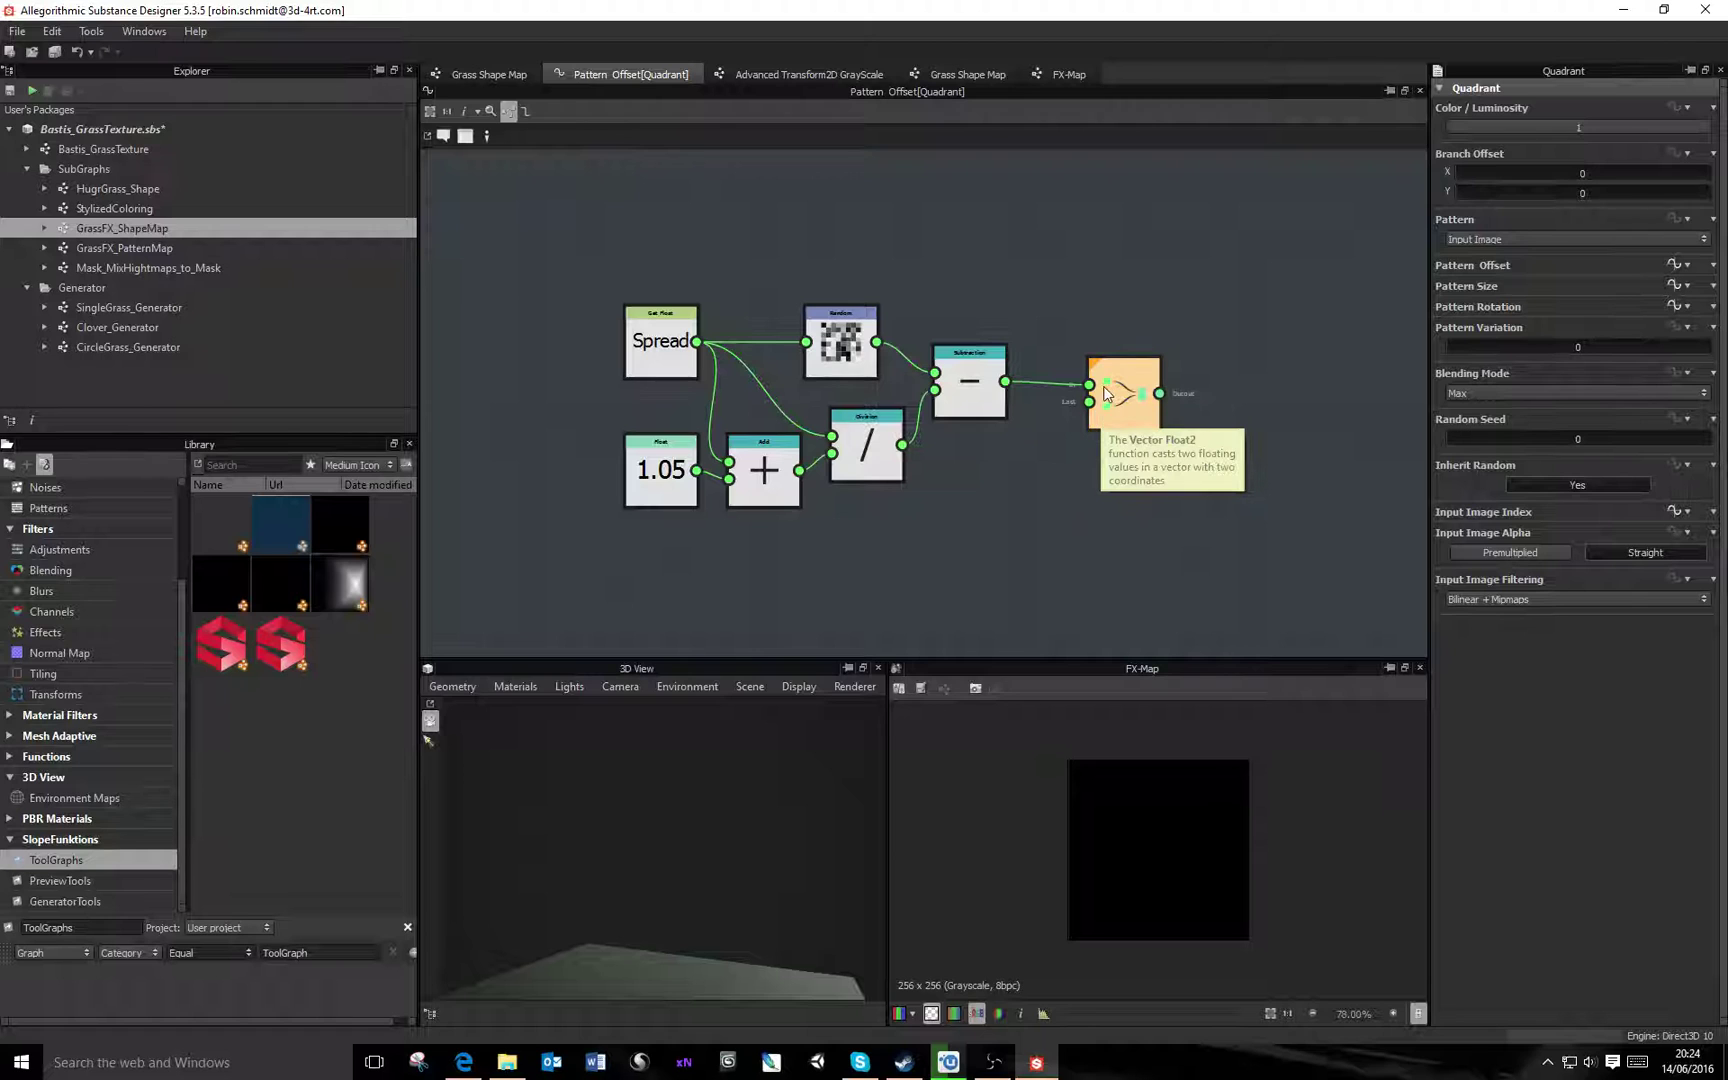
View the Quadrant's Pattern Size and Pattern Rotation functions, and reopen the Pattern Offset function
{"action": "left_click", "coordinate": [1673, 285]}
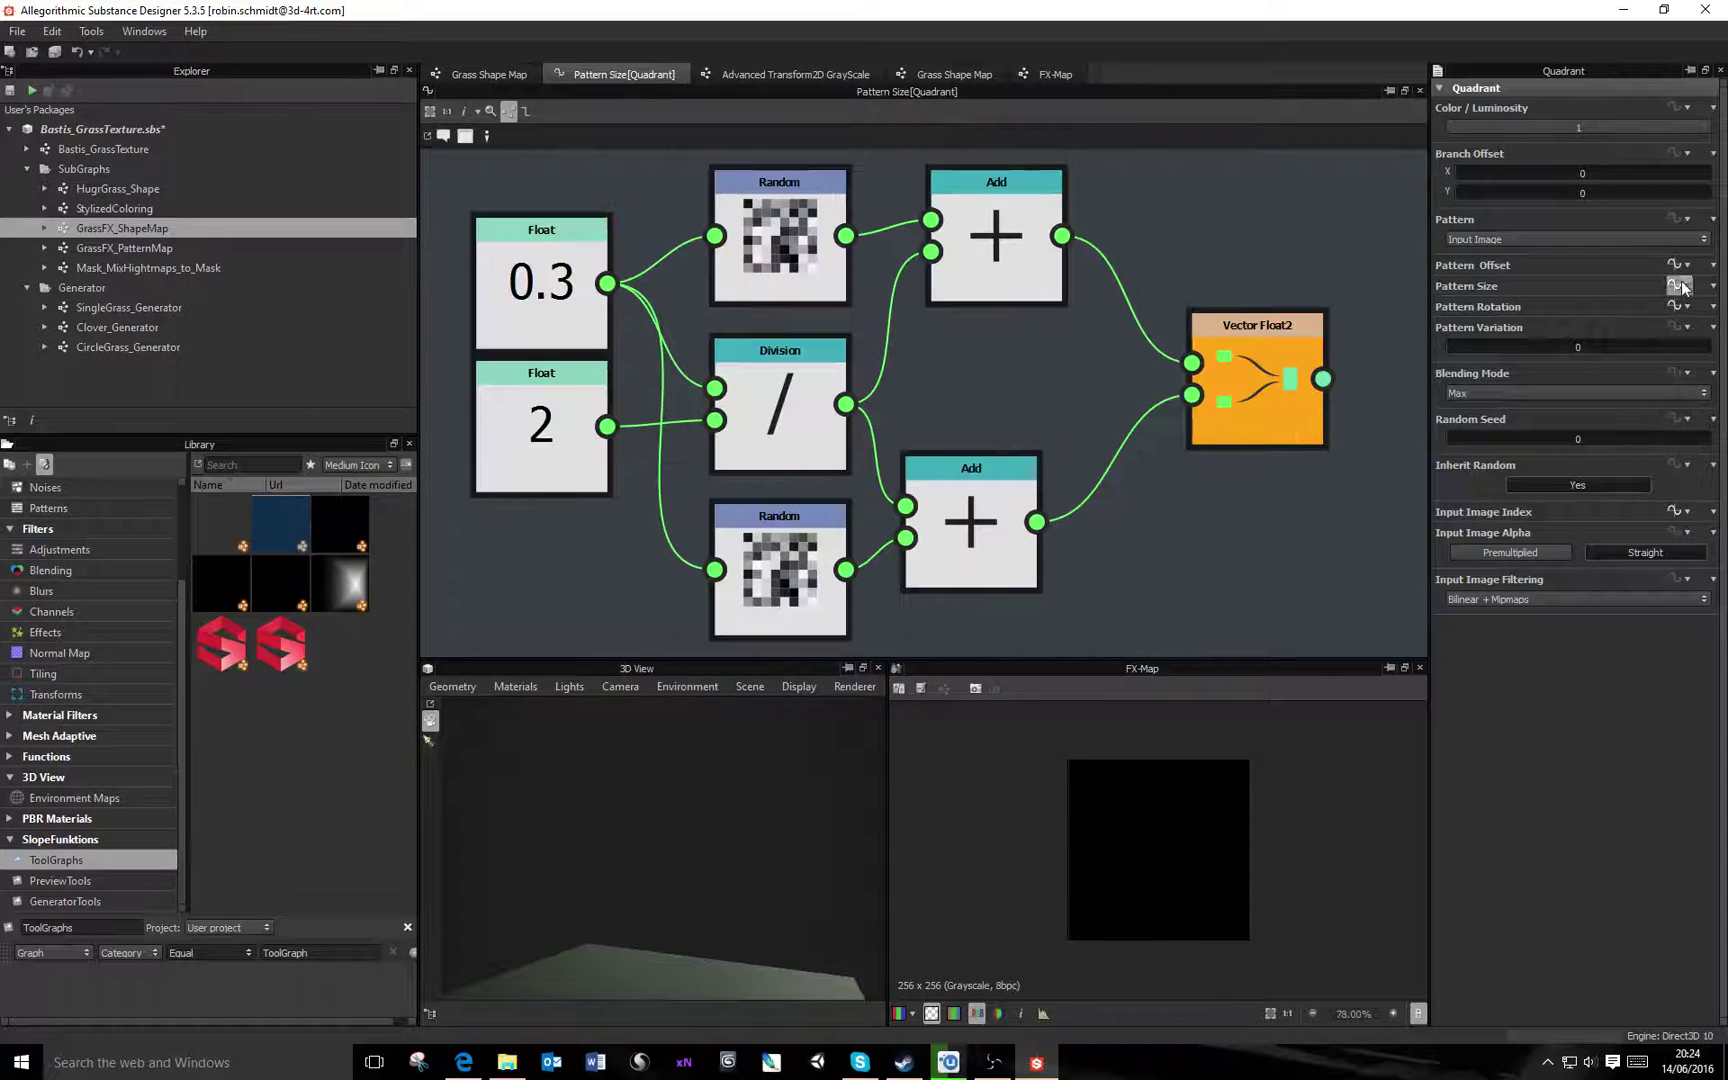
{"action": "left_click", "coordinate": [1673, 306]}
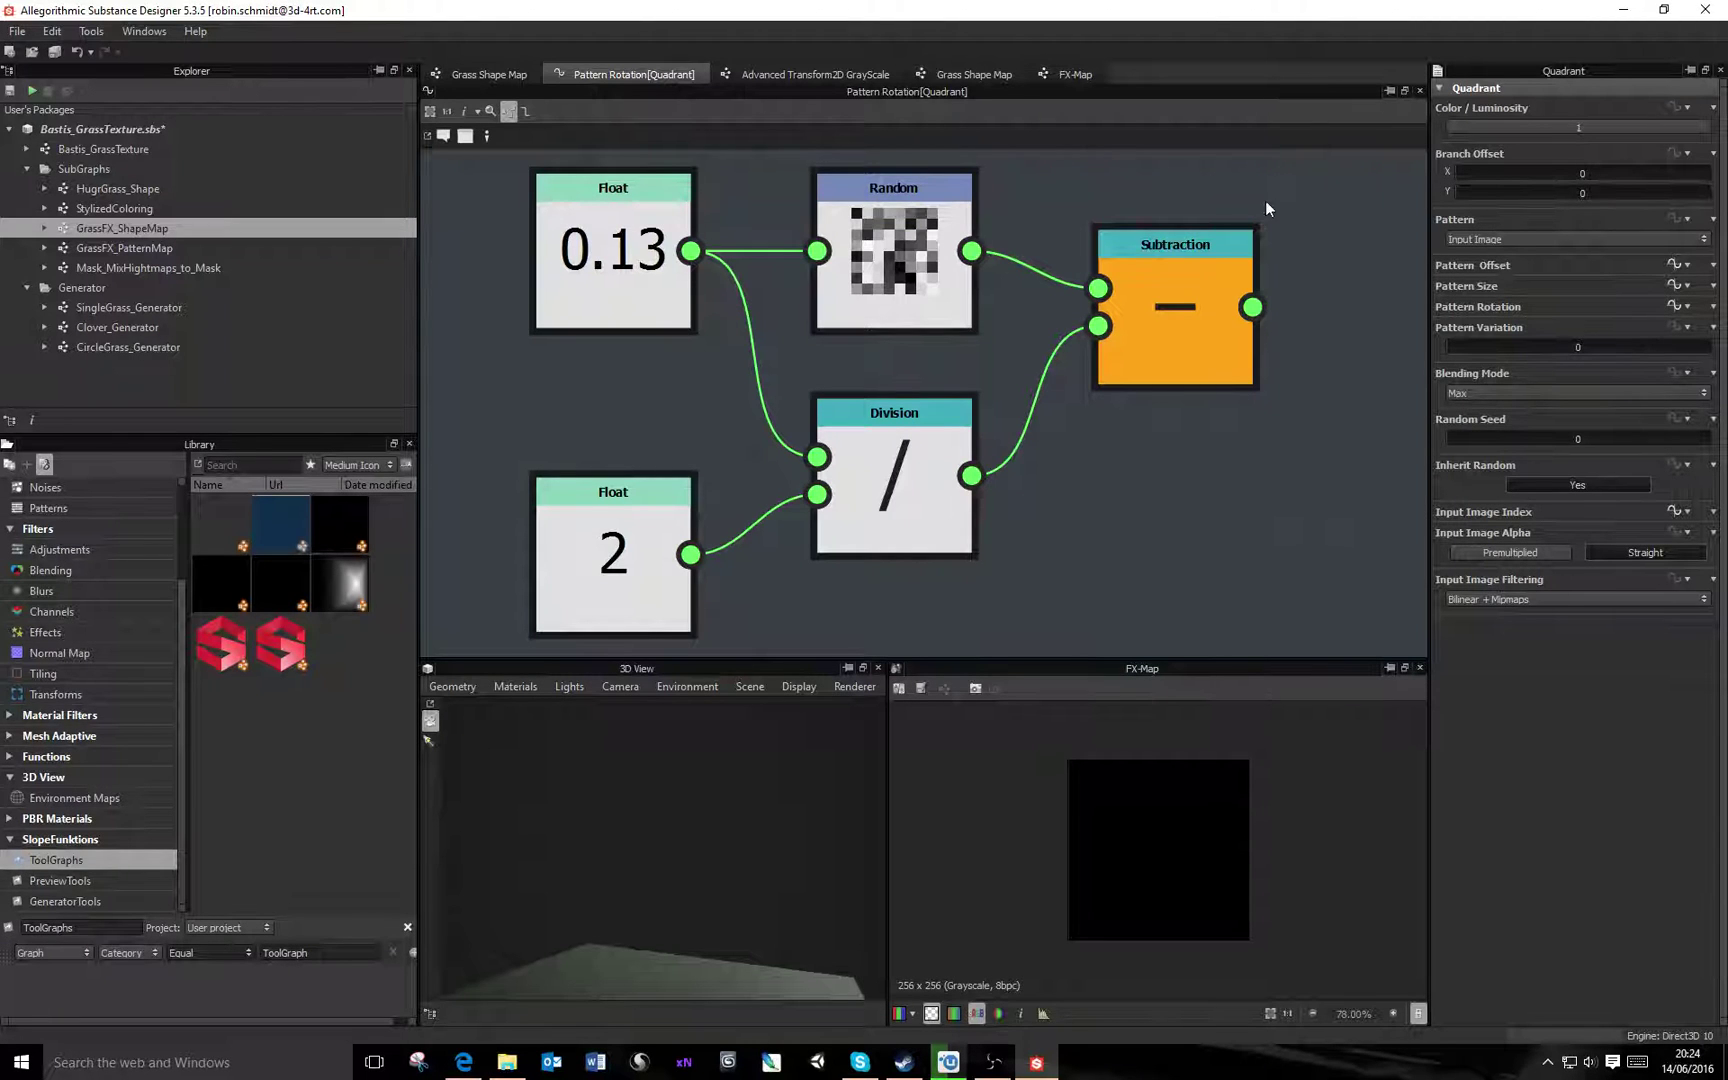
{"action": "key", "text": "f"}
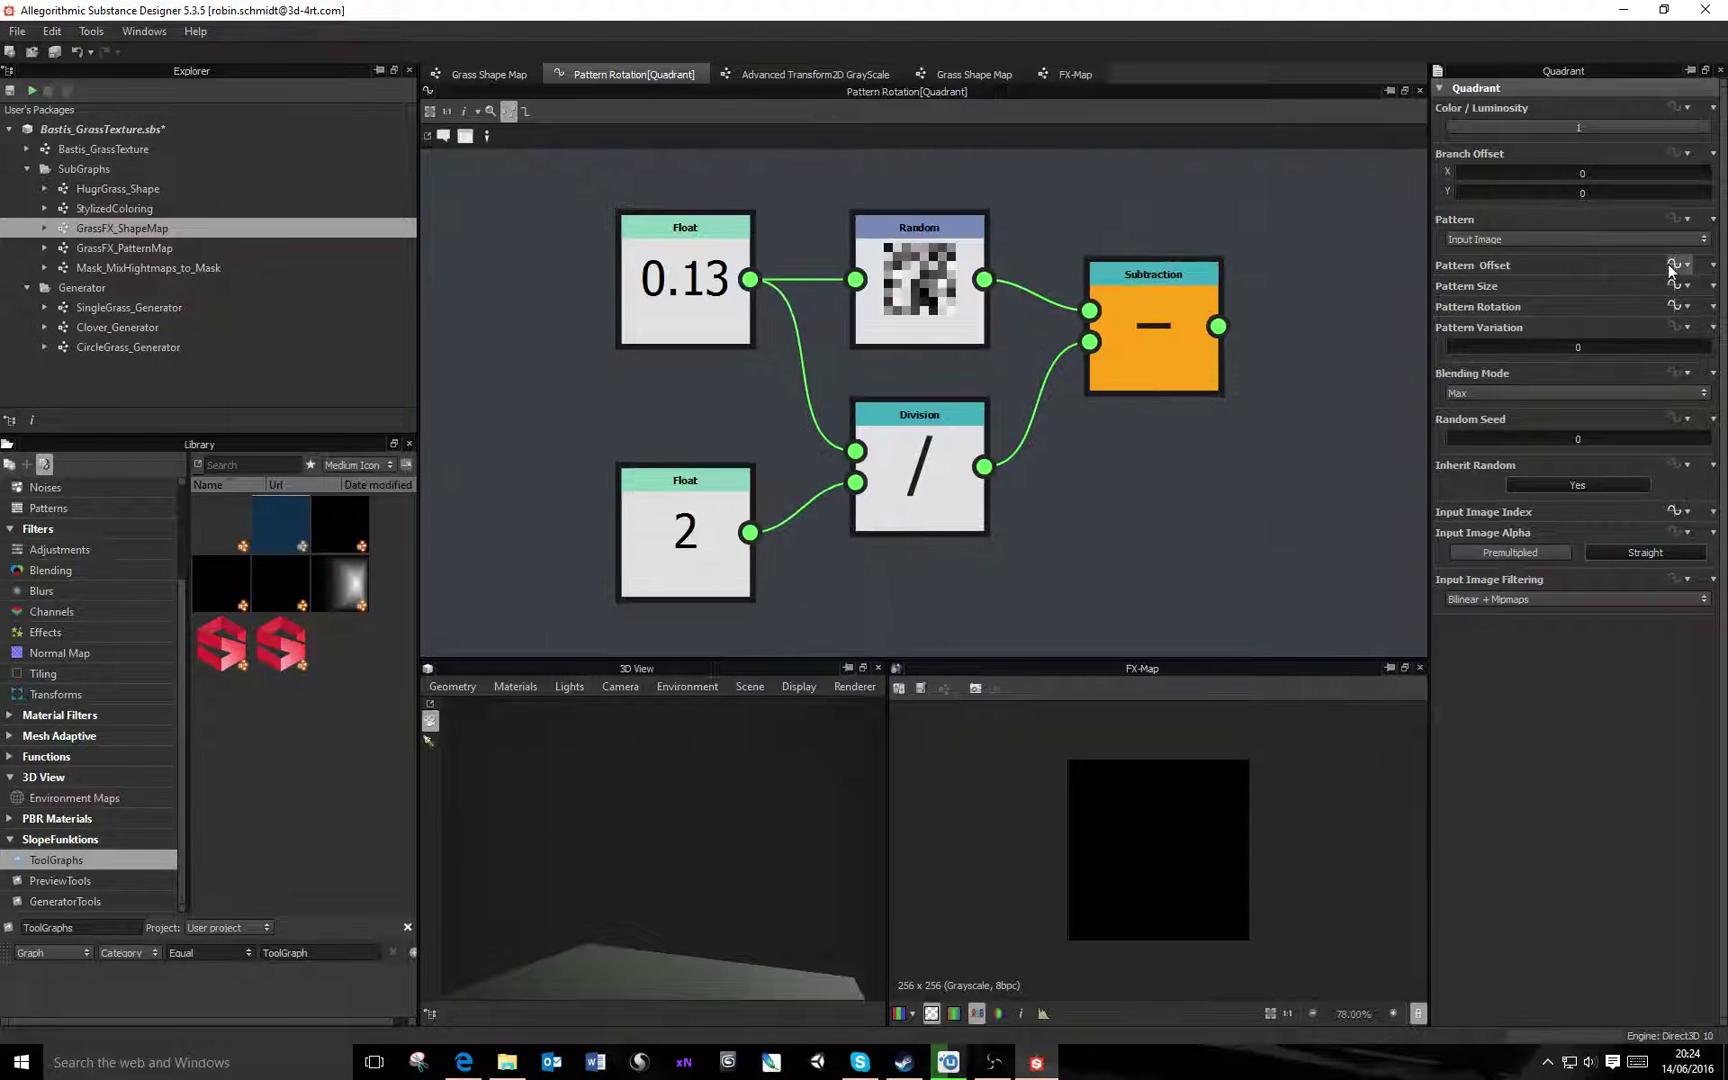
{"action": "left_click", "coordinate": [1671, 265]}
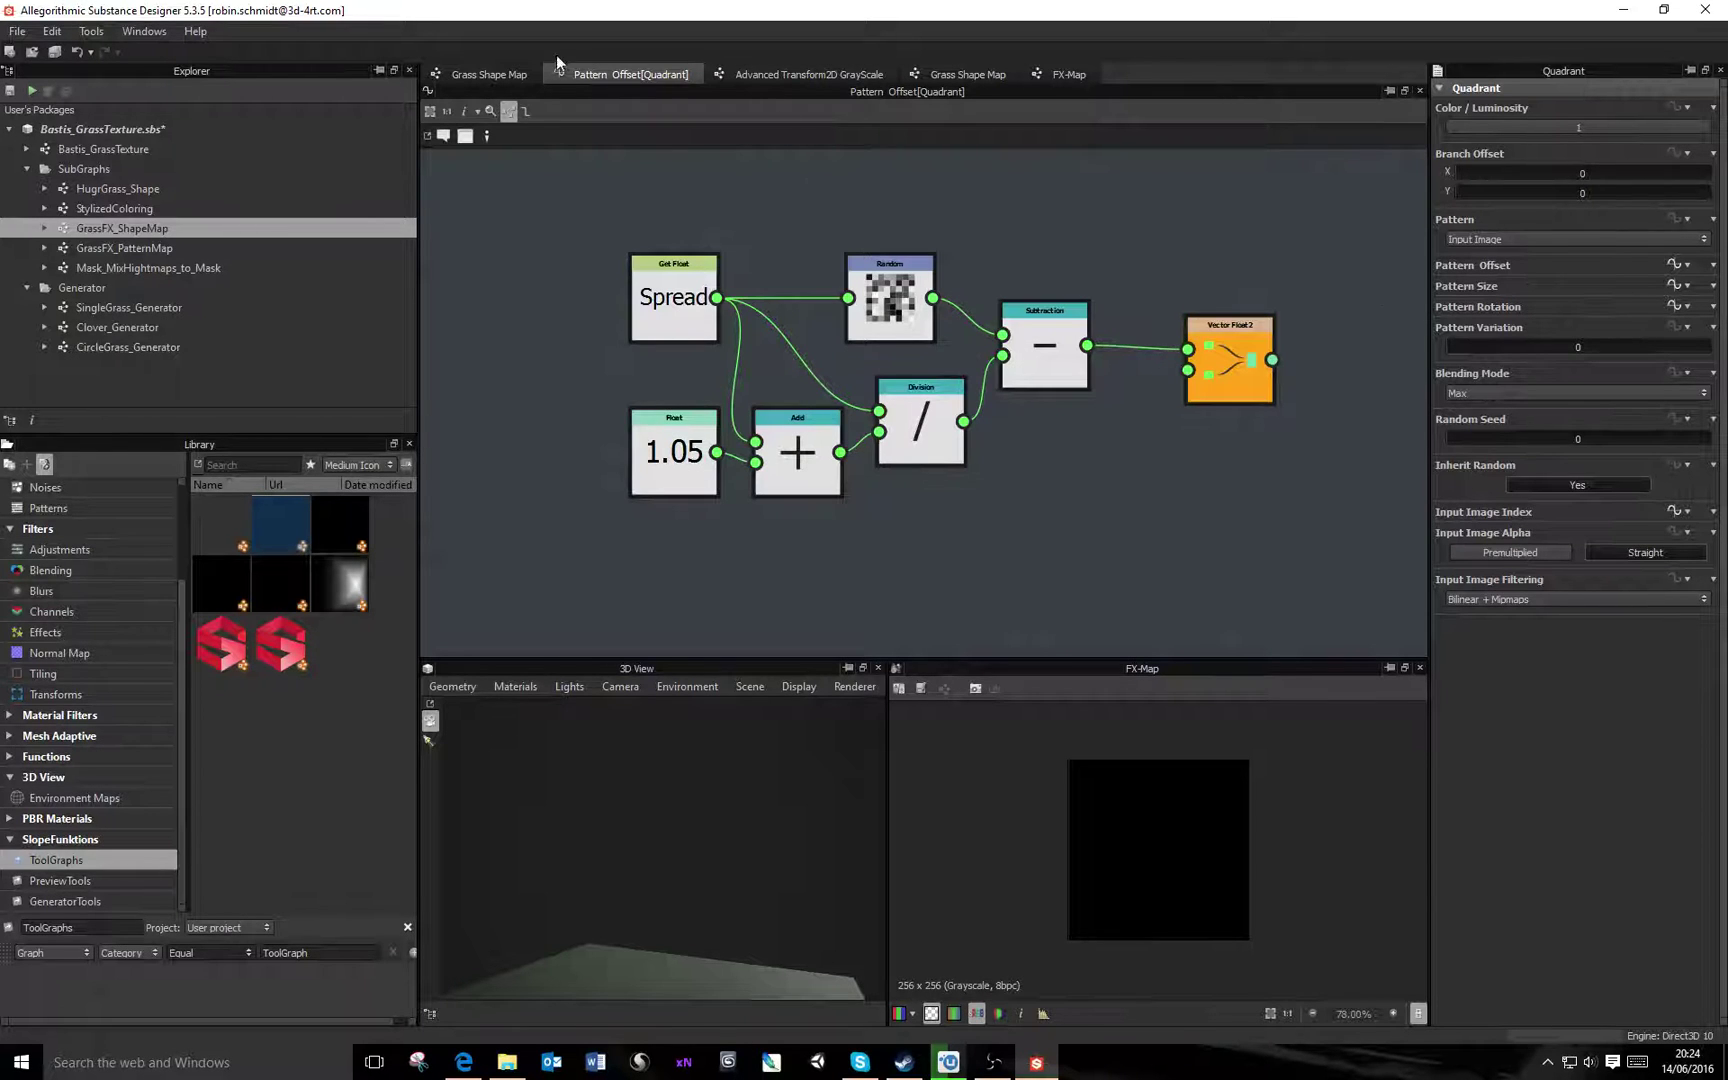
Add a new FX-Map node beside the output node in the Grass Shape Map graph
{"action": "left_click", "coordinate": [485, 74]}
{"action": "right_click", "coordinate": [1213, 452]}
{"action": "mouse_move", "coordinate": [1300, 468]}
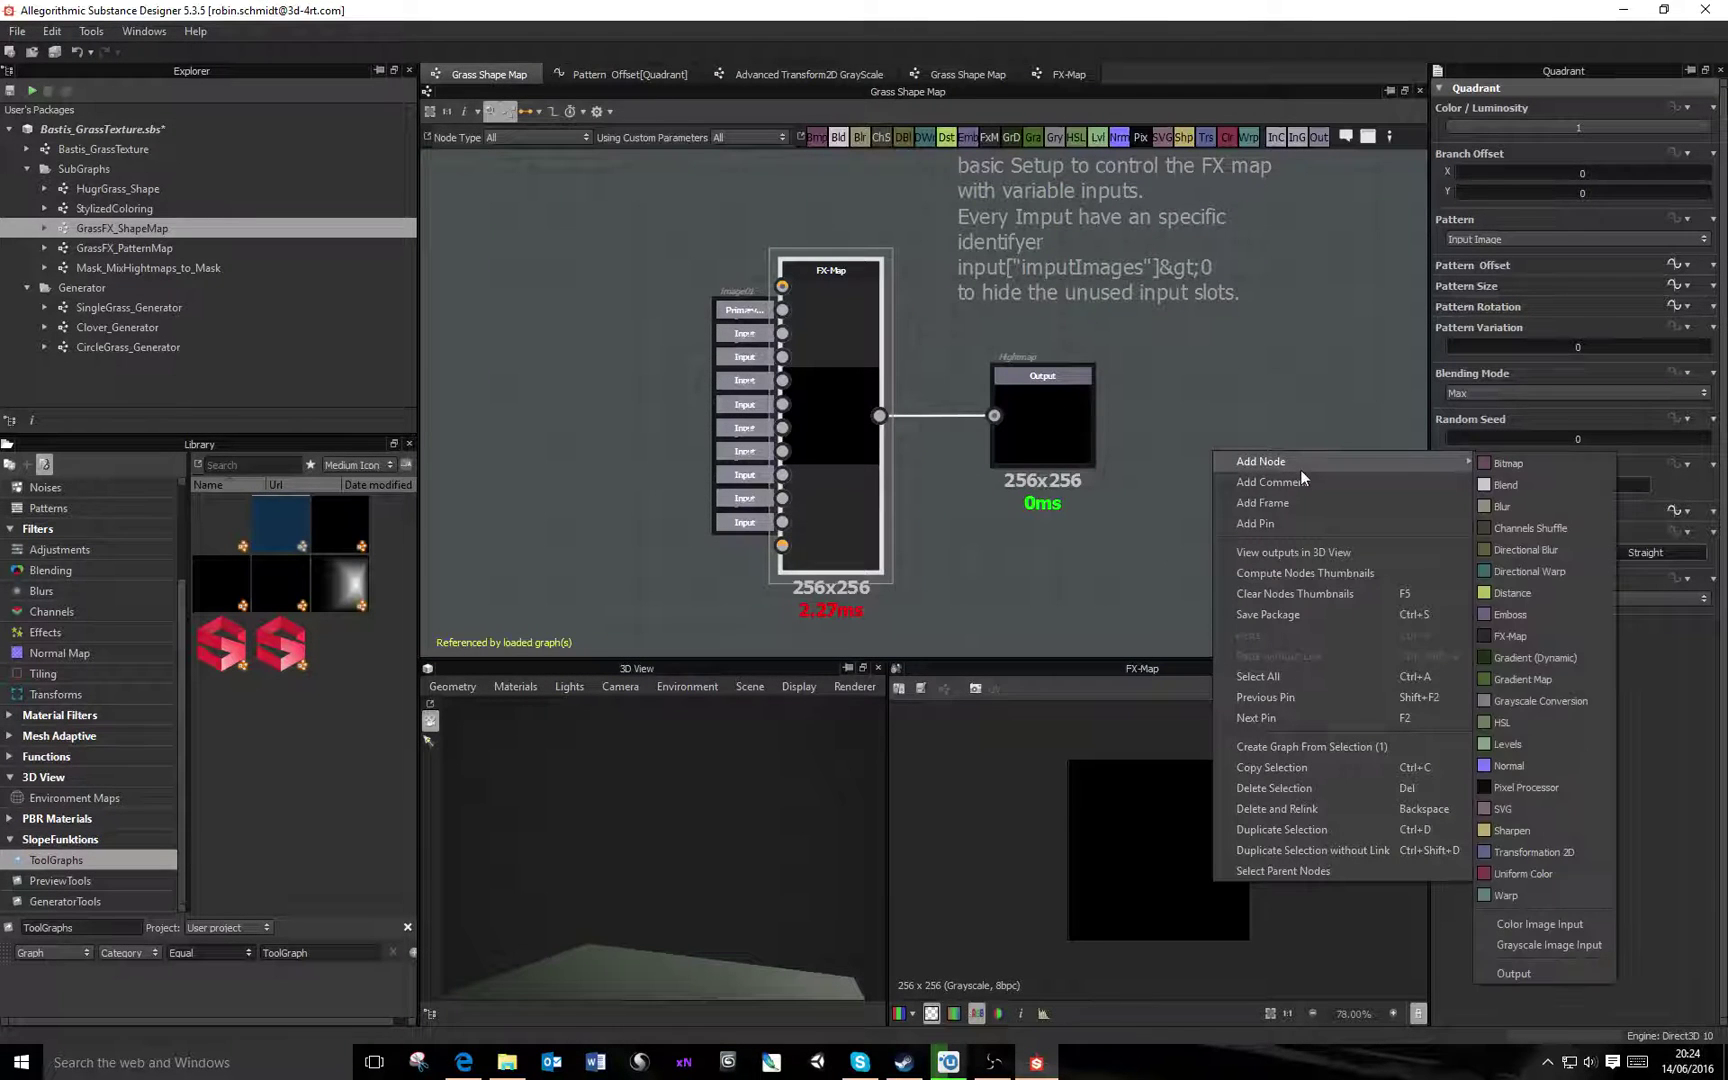
{"action": "left_click", "coordinate": [1508, 637]}
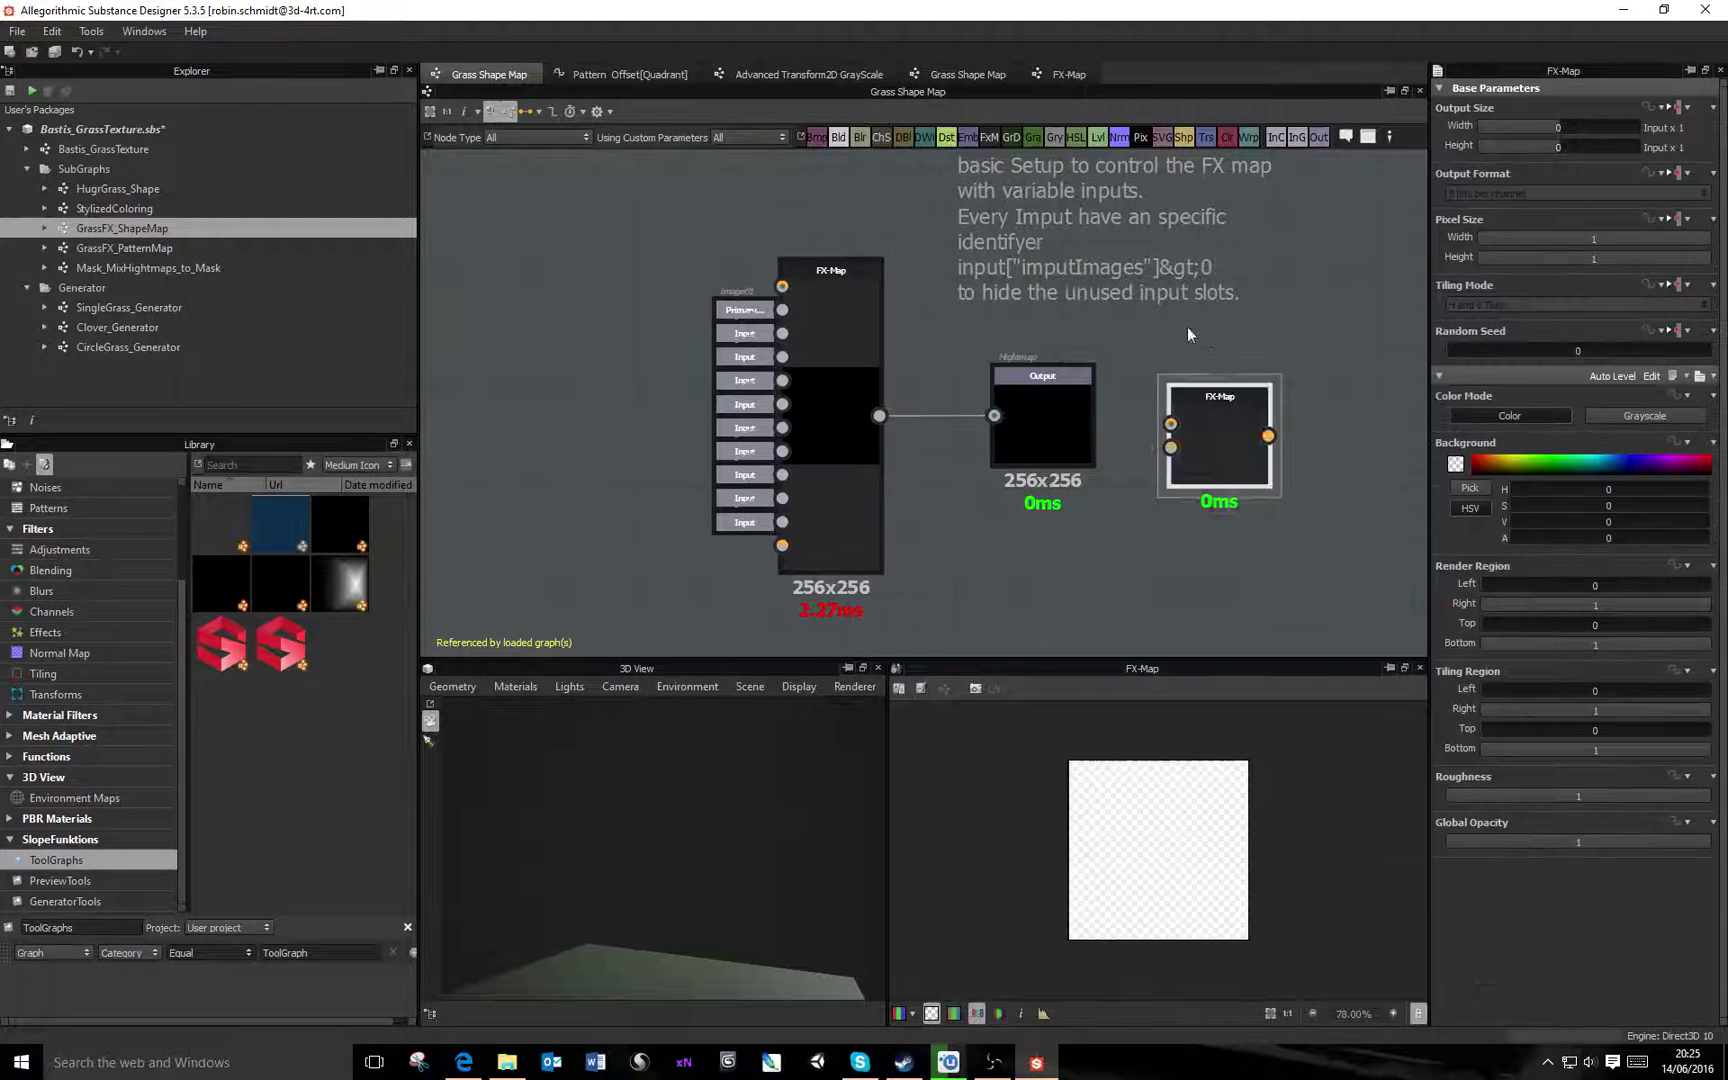
Open the new FX-Map node for editing and select its default Quadrant node to show its parameters
{"action": "right_click", "coordinate": [1240, 441]}
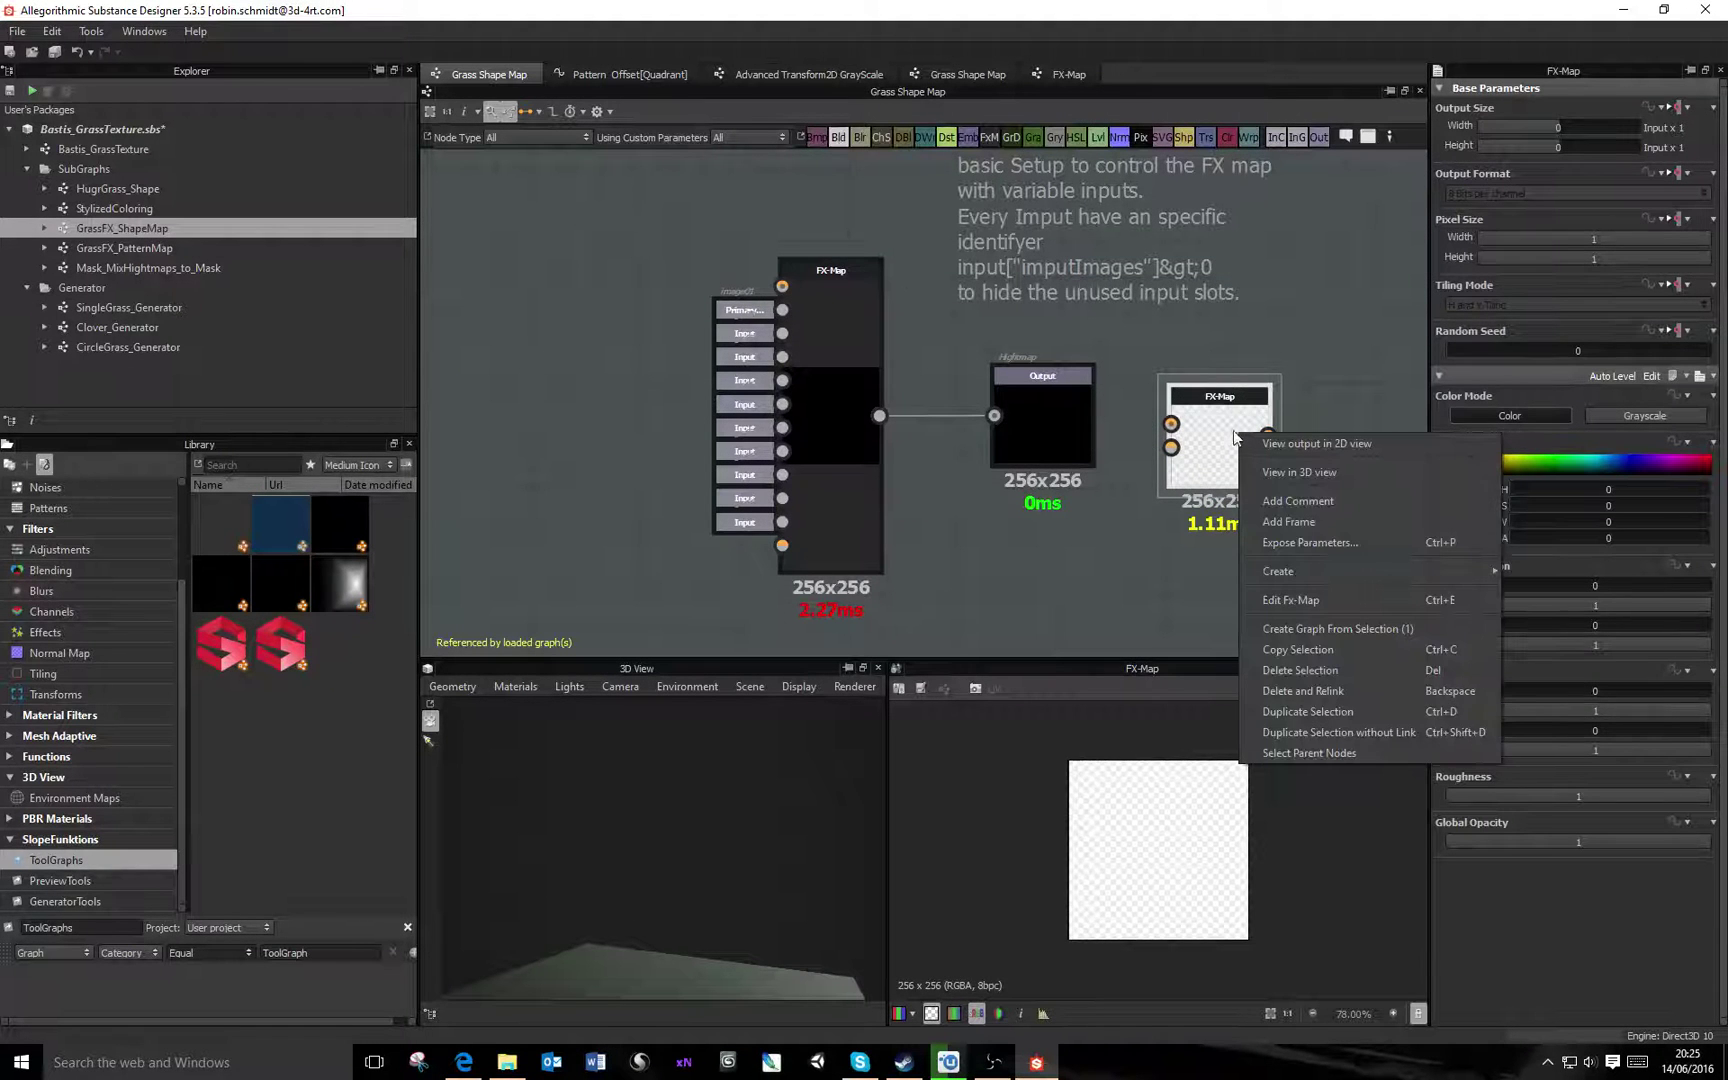
{"action": "left_click", "coordinate": [1315, 558]}
{"action": "scroll", "coordinate": [1245, 459], "scroll_direction": "down", "scroll_amount": 5}
{"action": "left_click", "coordinate": [1169, 440]}
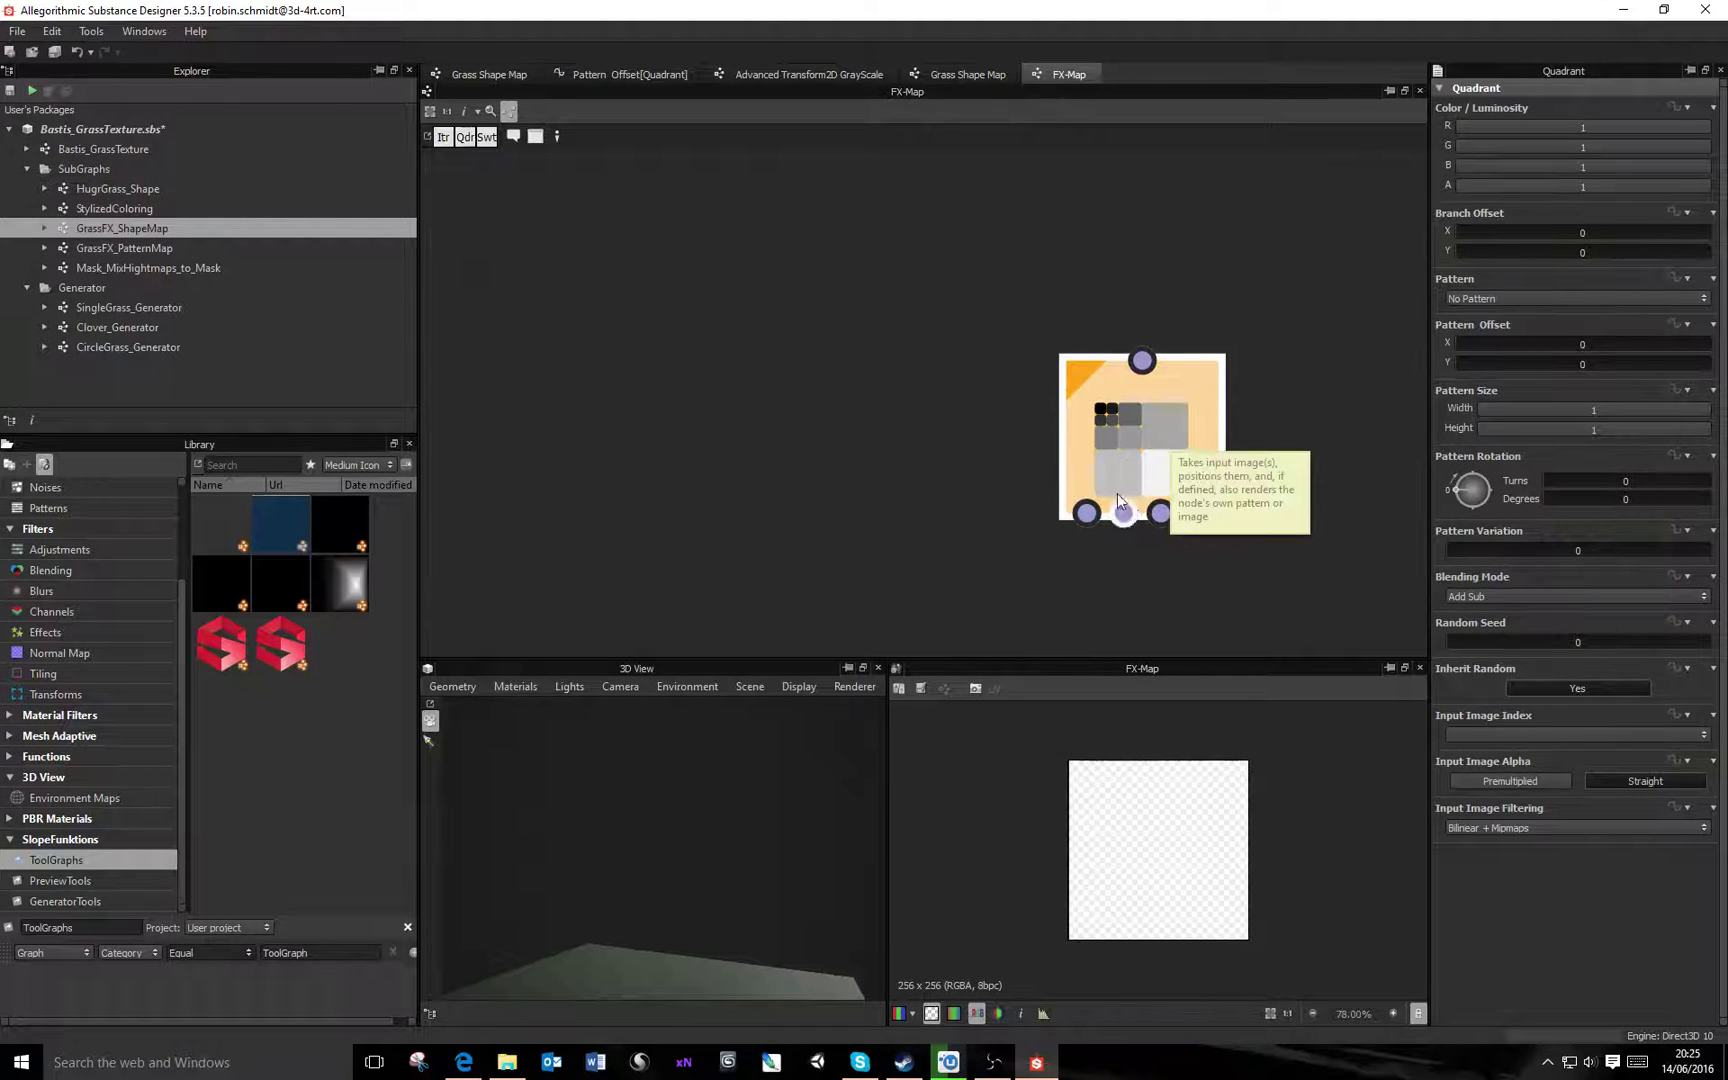
{"action": "middle_click_drag", "start_coordinate": [1099, 308], "coordinate": [1066, 350]}
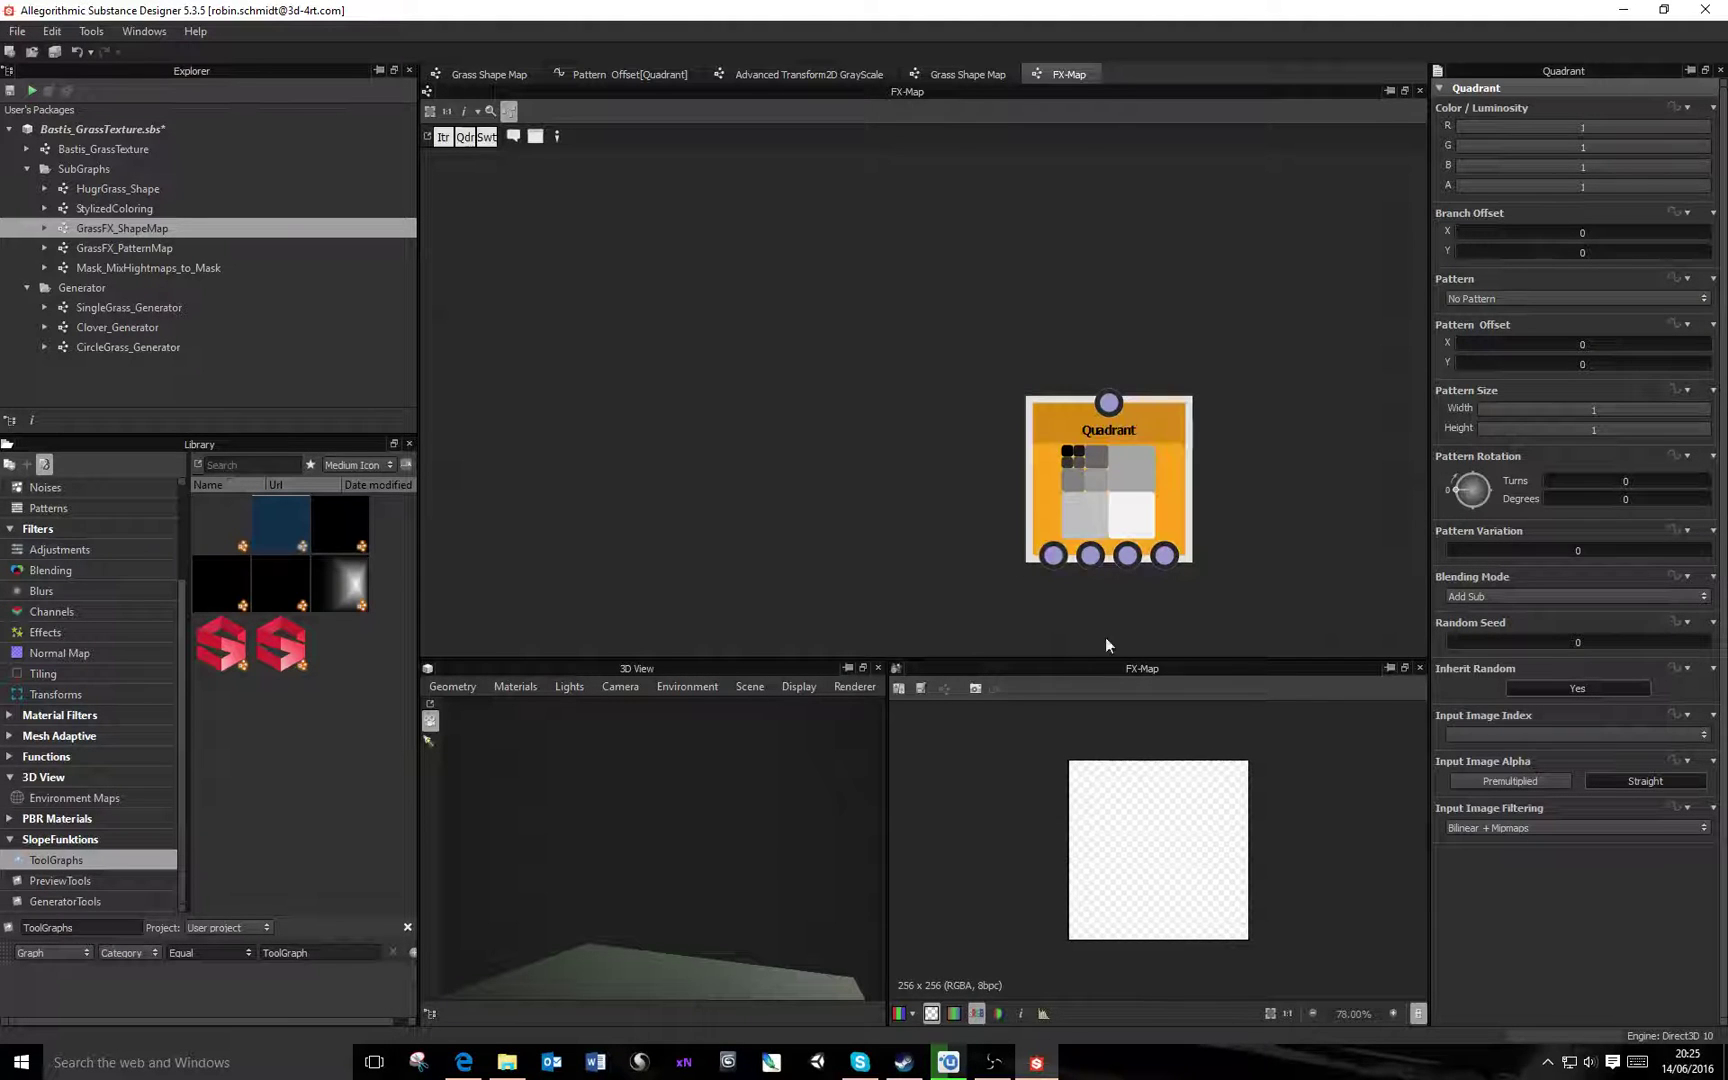
Move the Quadrant node up, duplicate it, and place the copy directly below the original
{"action": "left_click_drag", "start_coordinate": [1140, 463], "coordinate": [1106, 325]}
{"action": "key", "text": "ctrl+c"}
{"action": "key", "text": "ctrl+v"}
{"action": "left_click_drag", "start_coordinate": [951, 408], "coordinate": [1132, 569]}
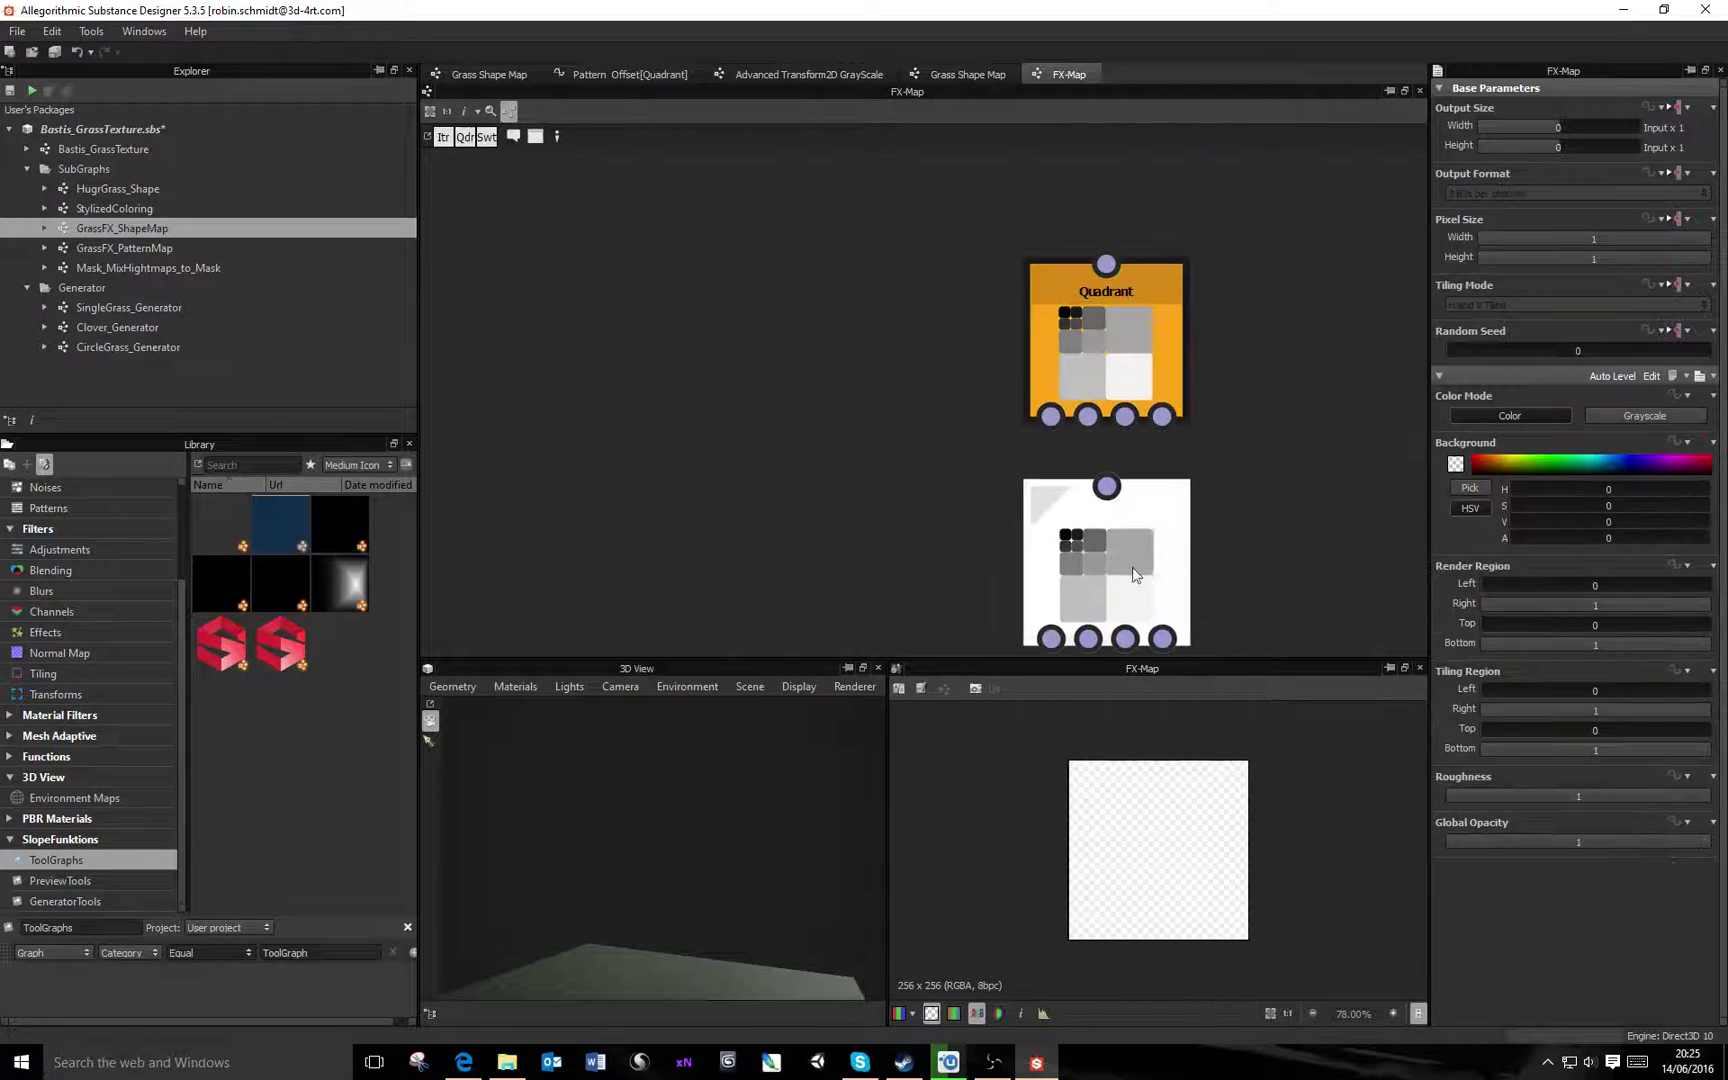
Connect all four outputs of the upper Quadrant to the lower Quadrant, and delete the lower Quadrant
{"action": "left_click", "coordinate": [1096, 420]}
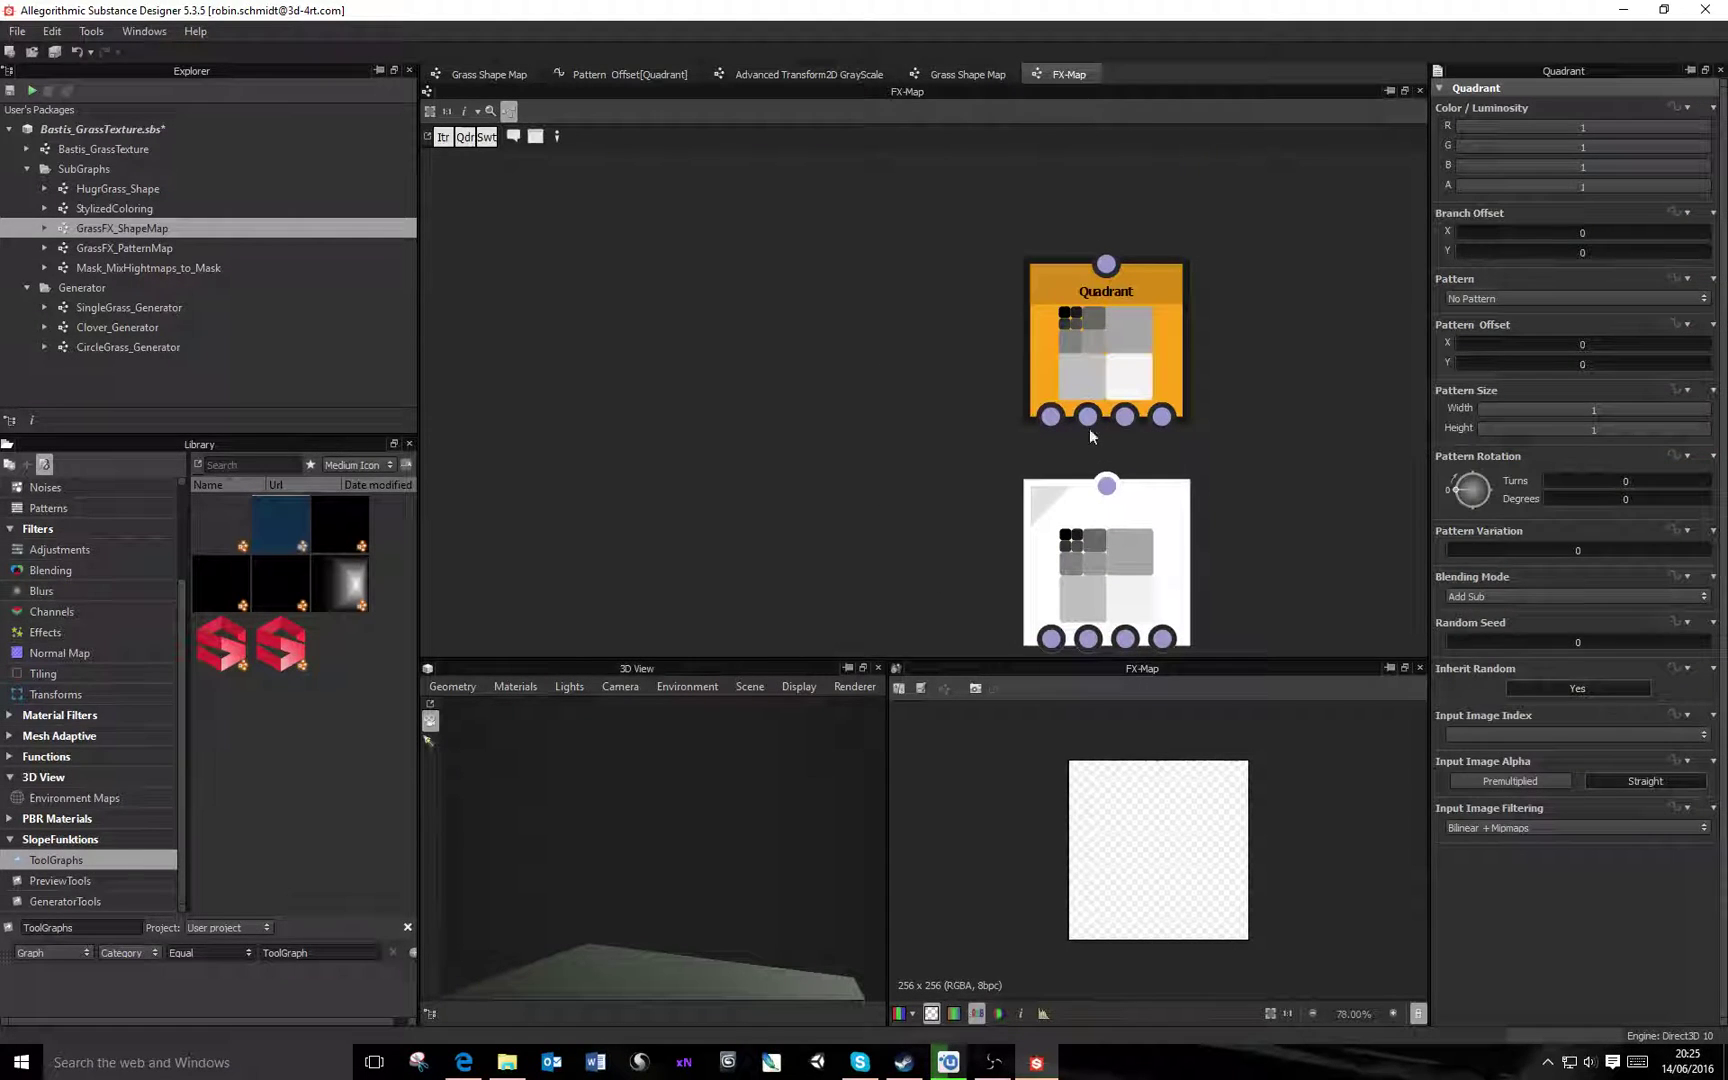
{"action": "left_click_drag", "start_coordinate": [1087, 415], "coordinate": [1105, 485]}
{"action": "left_click_drag", "start_coordinate": [1050, 415], "coordinate": [1106, 486]}
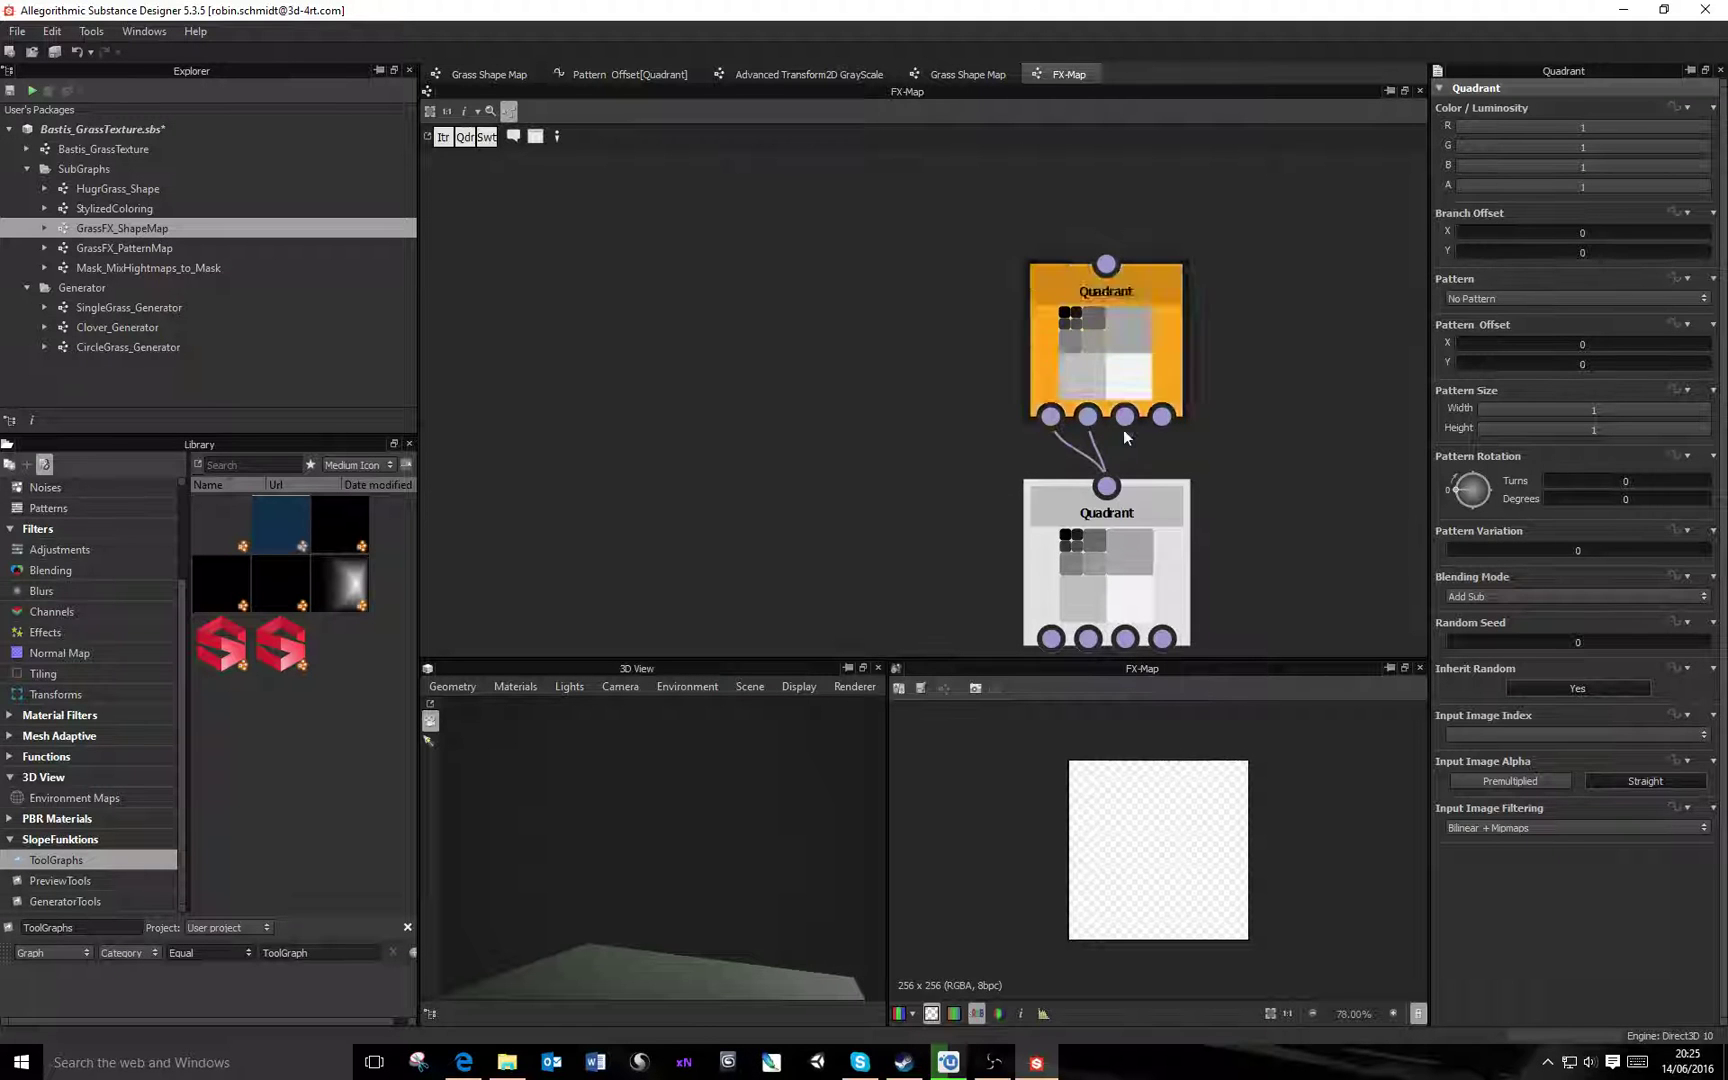
{"action": "left_click_drag", "start_coordinate": [1124, 415], "coordinate": [1106, 486]}
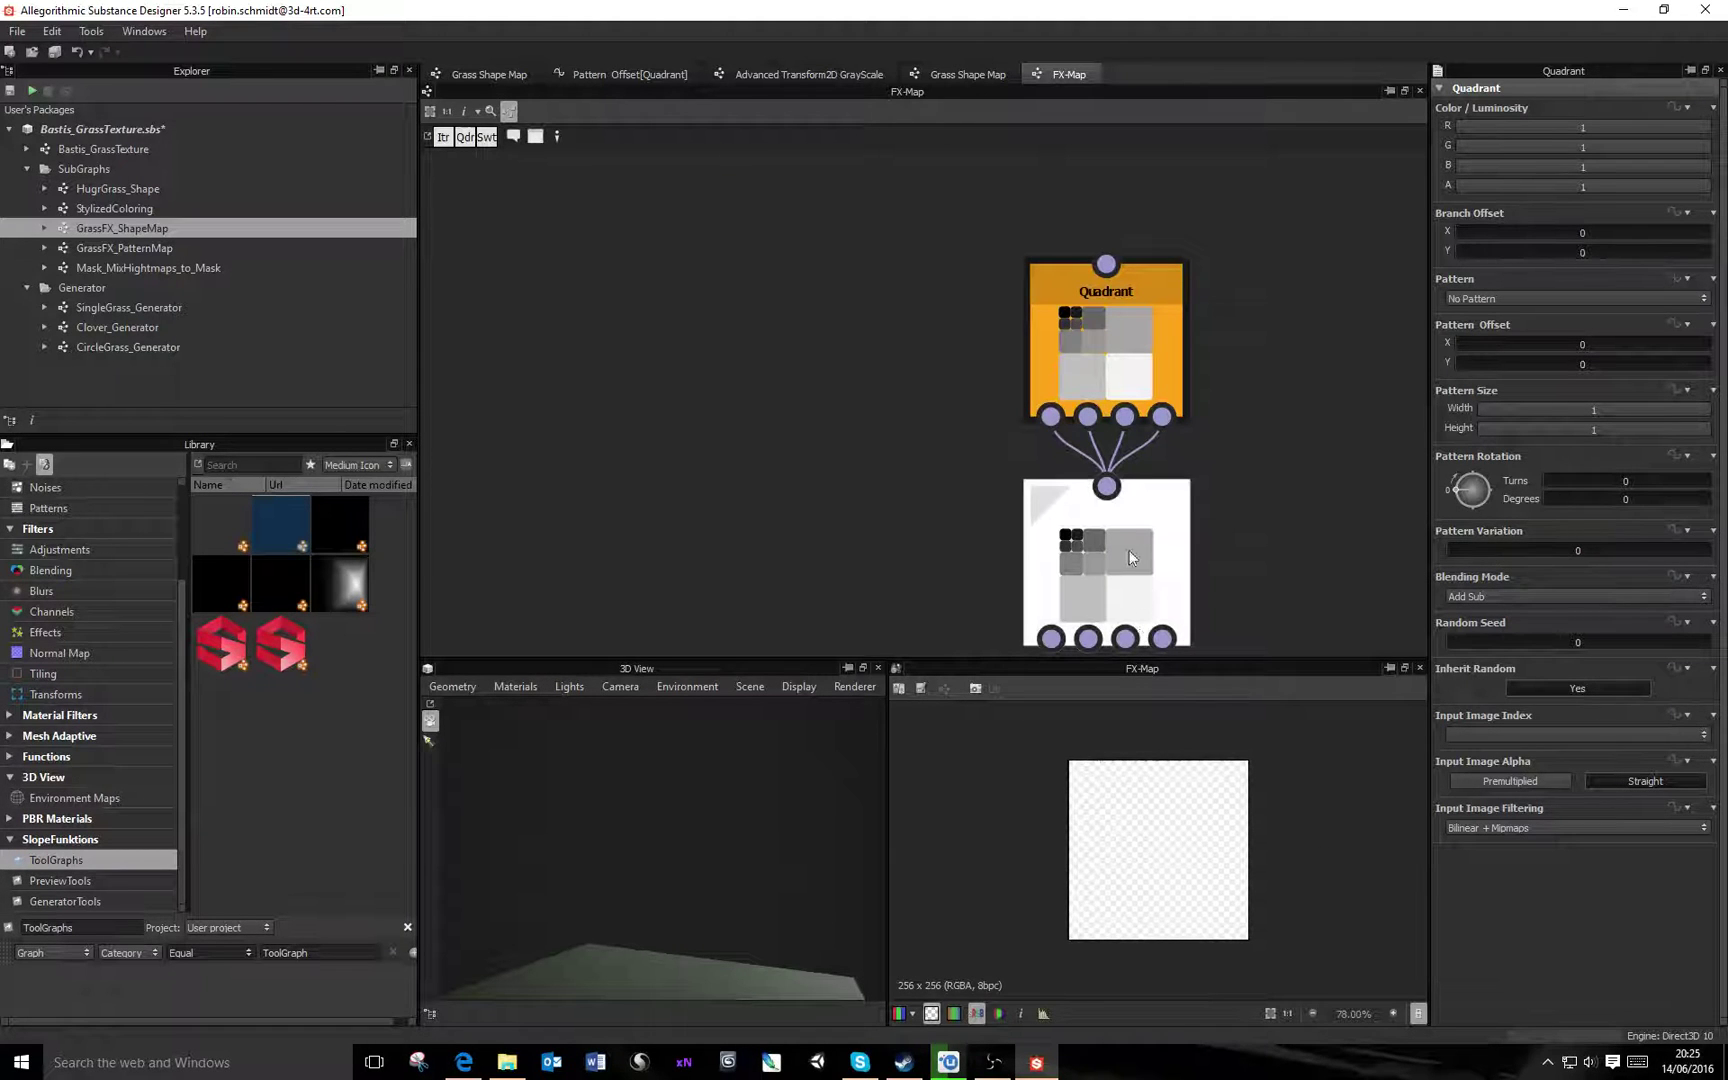
{"action": "key", "text": "Delete"}
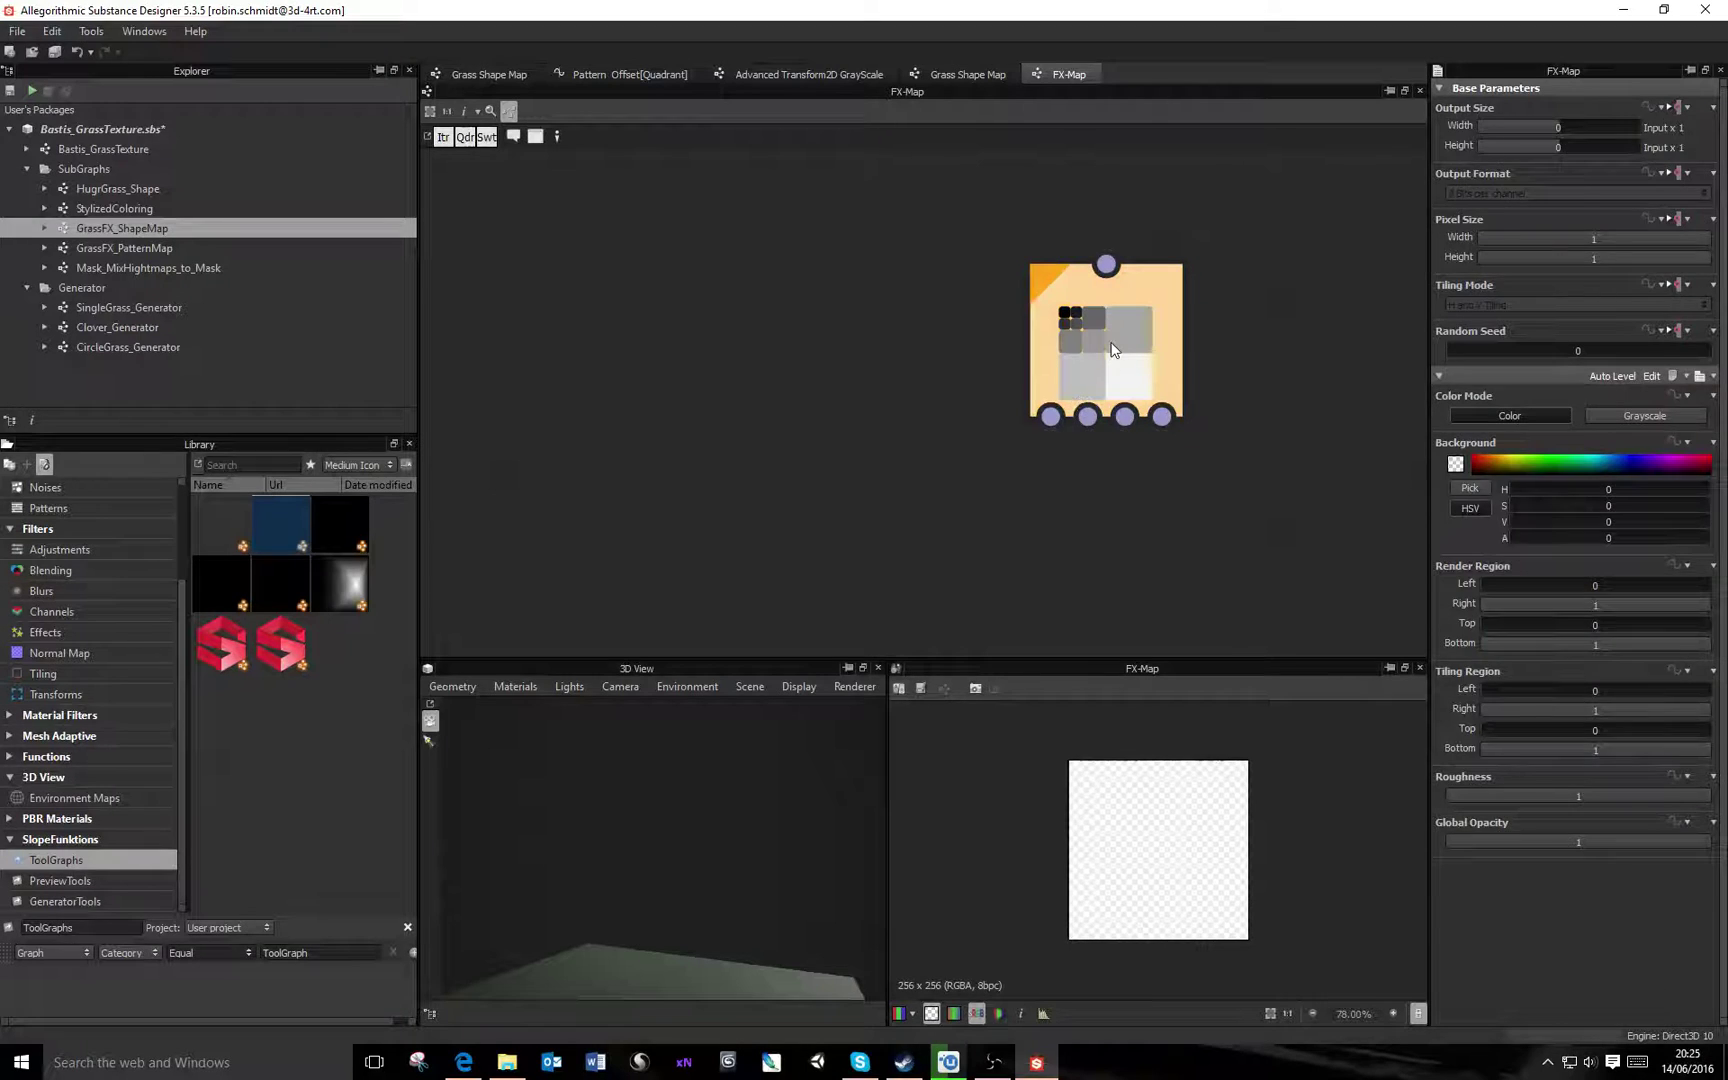
{"action": "left_click", "coordinate": [1115, 350]}
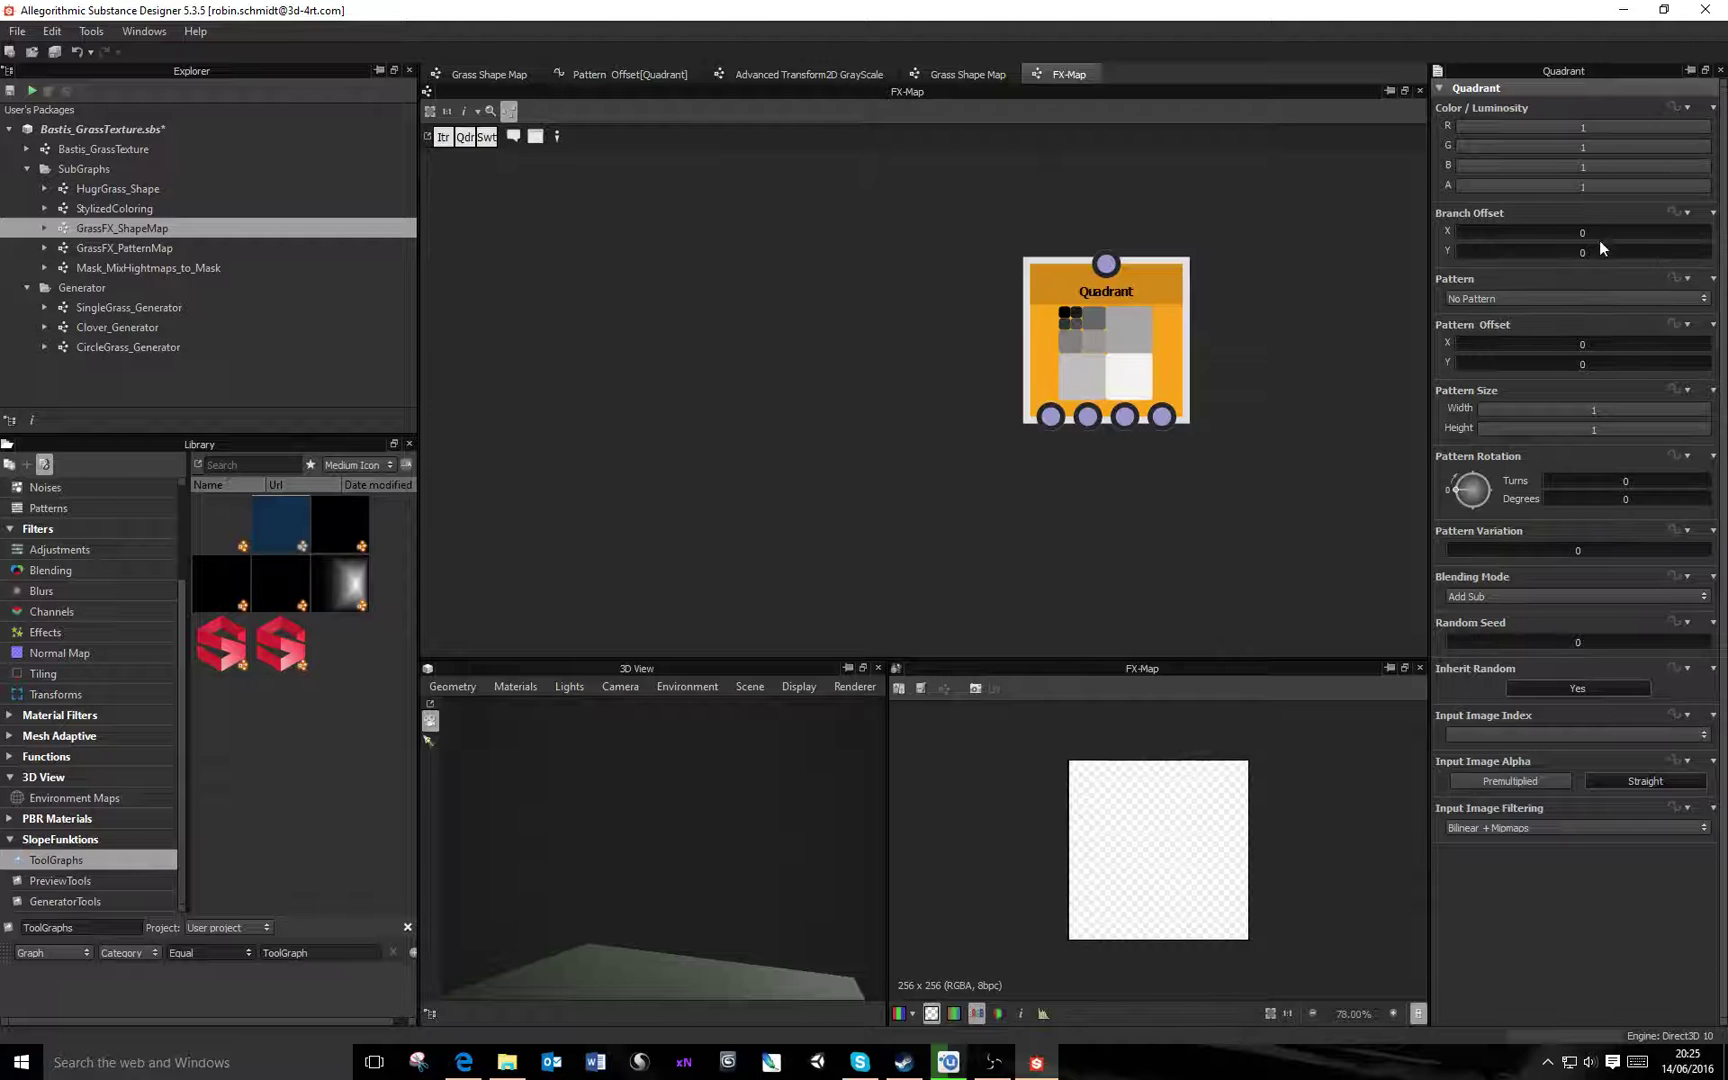
In the Grass Shape Map graph, connect the original FX-Map's output to the new FX-Map's Background input
{"action": "left_click", "coordinate": [971, 74]}
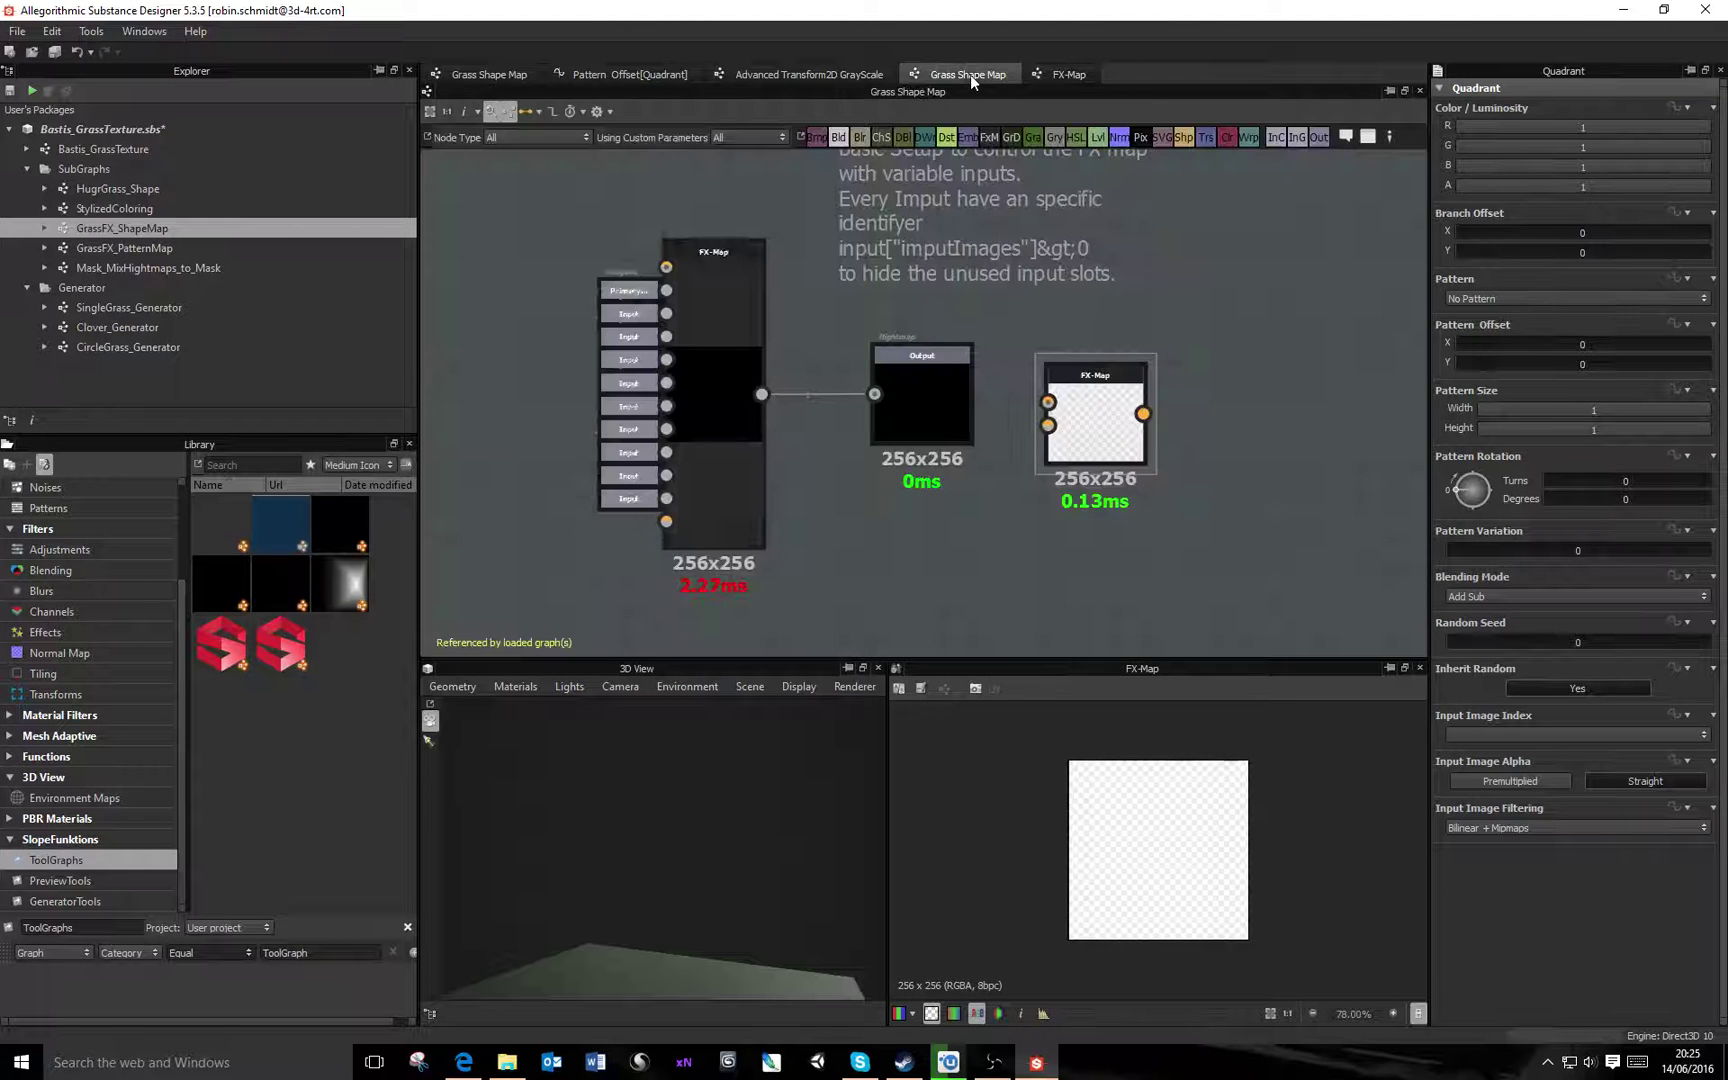
{"action": "left_click", "coordinate": [1109, 373]}
{"action": "left_click_drag", "start_coordinate": [764, 395], "coordinate": [1083, 388]}
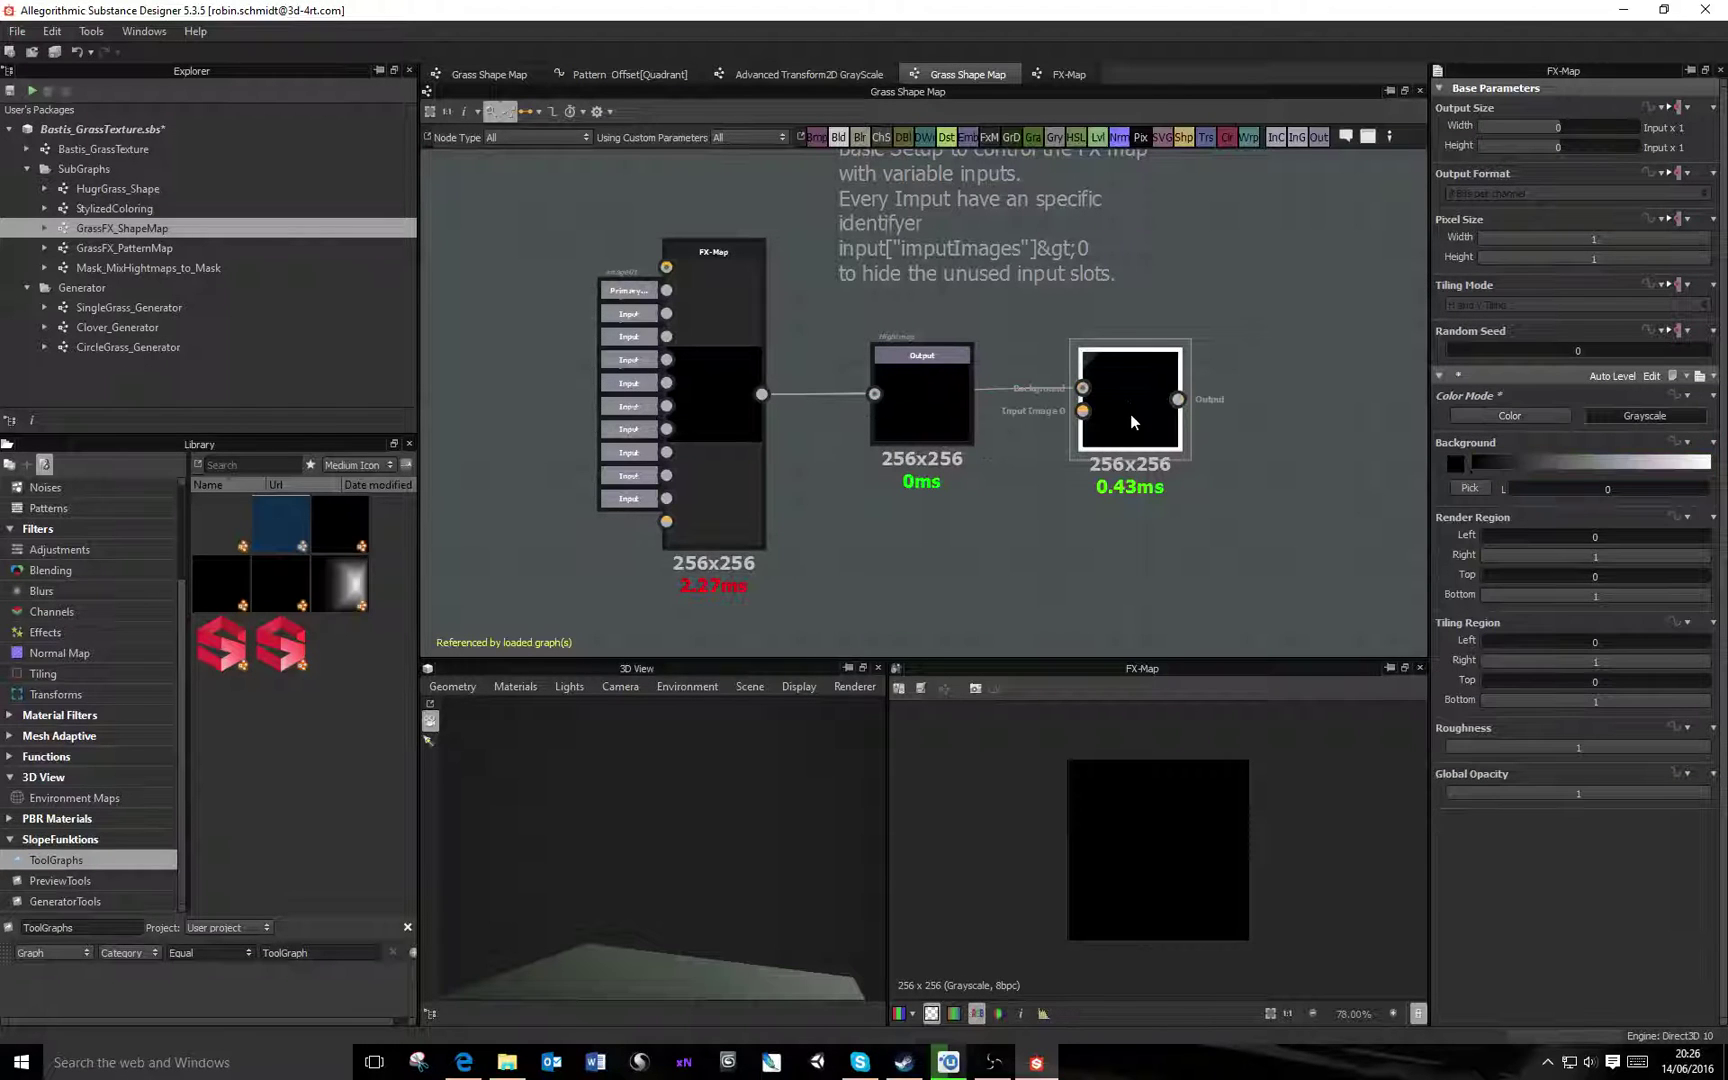
Set the pattern of the new FX-Map's Quadrant to Disc
{"action": "left_click", "coordinate": [1069, 74]}
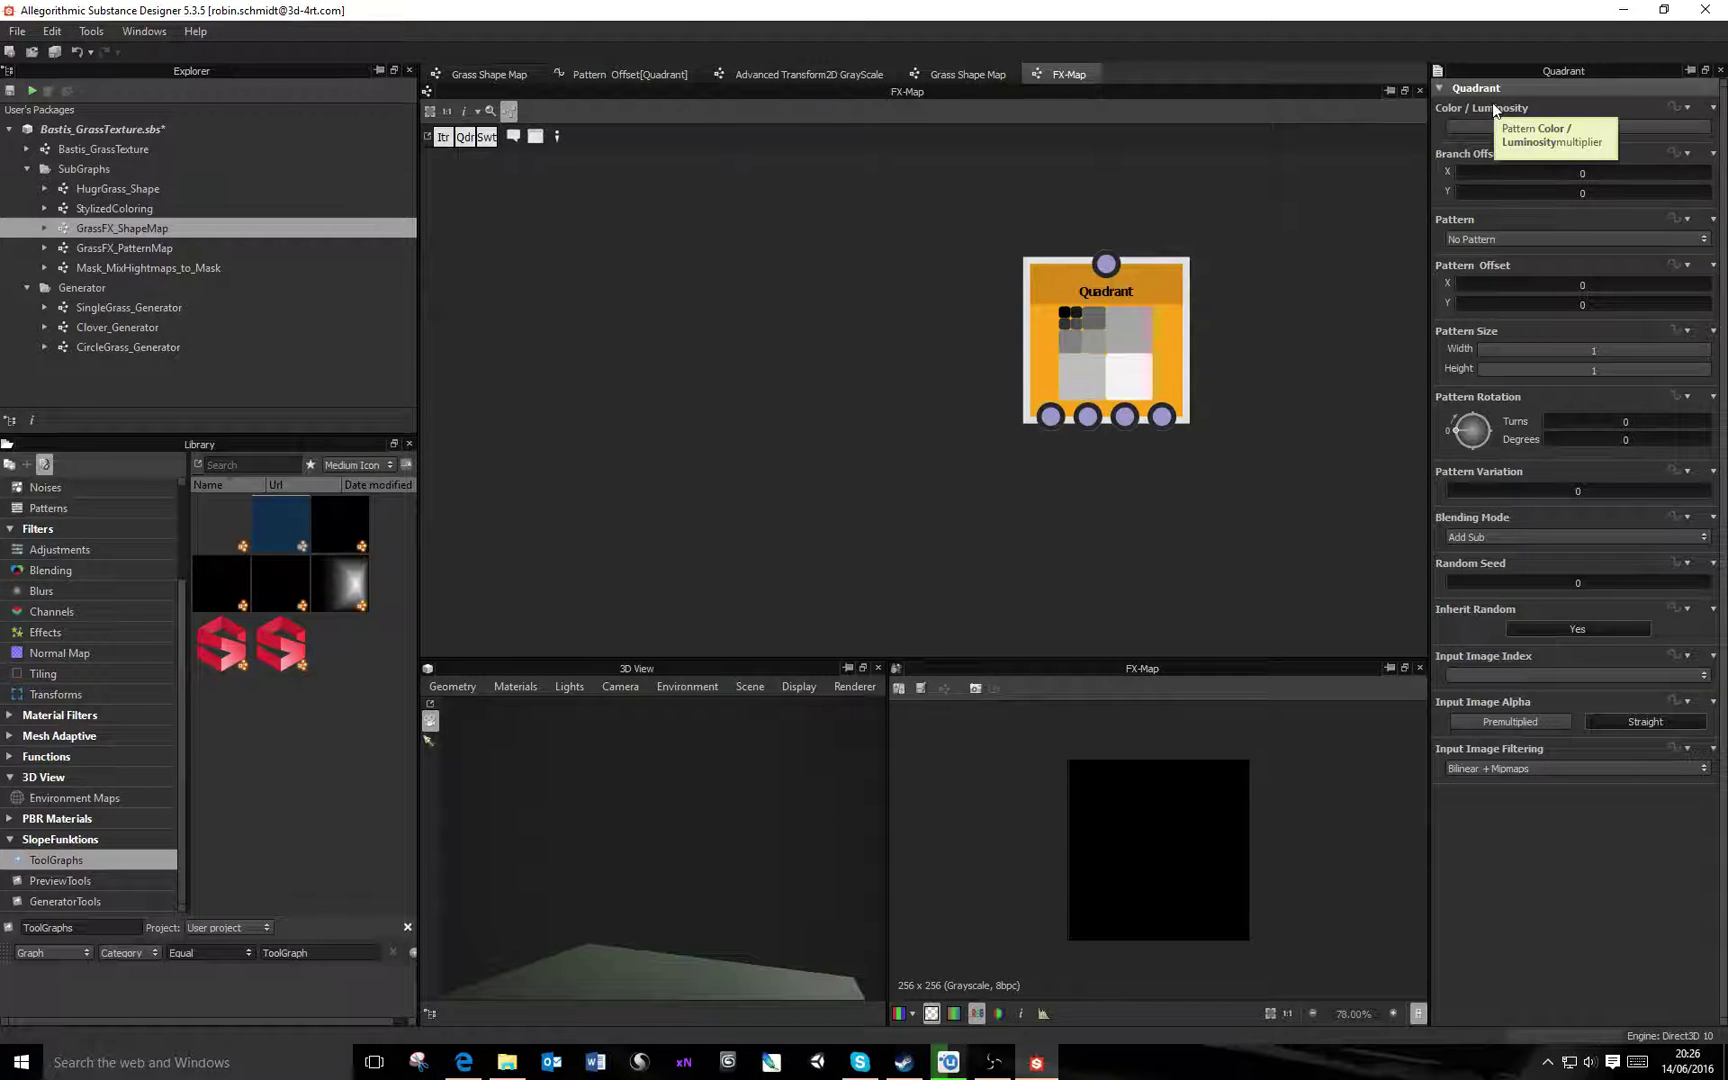
{"action": "left_click", "coordinate": [1554, 240]}
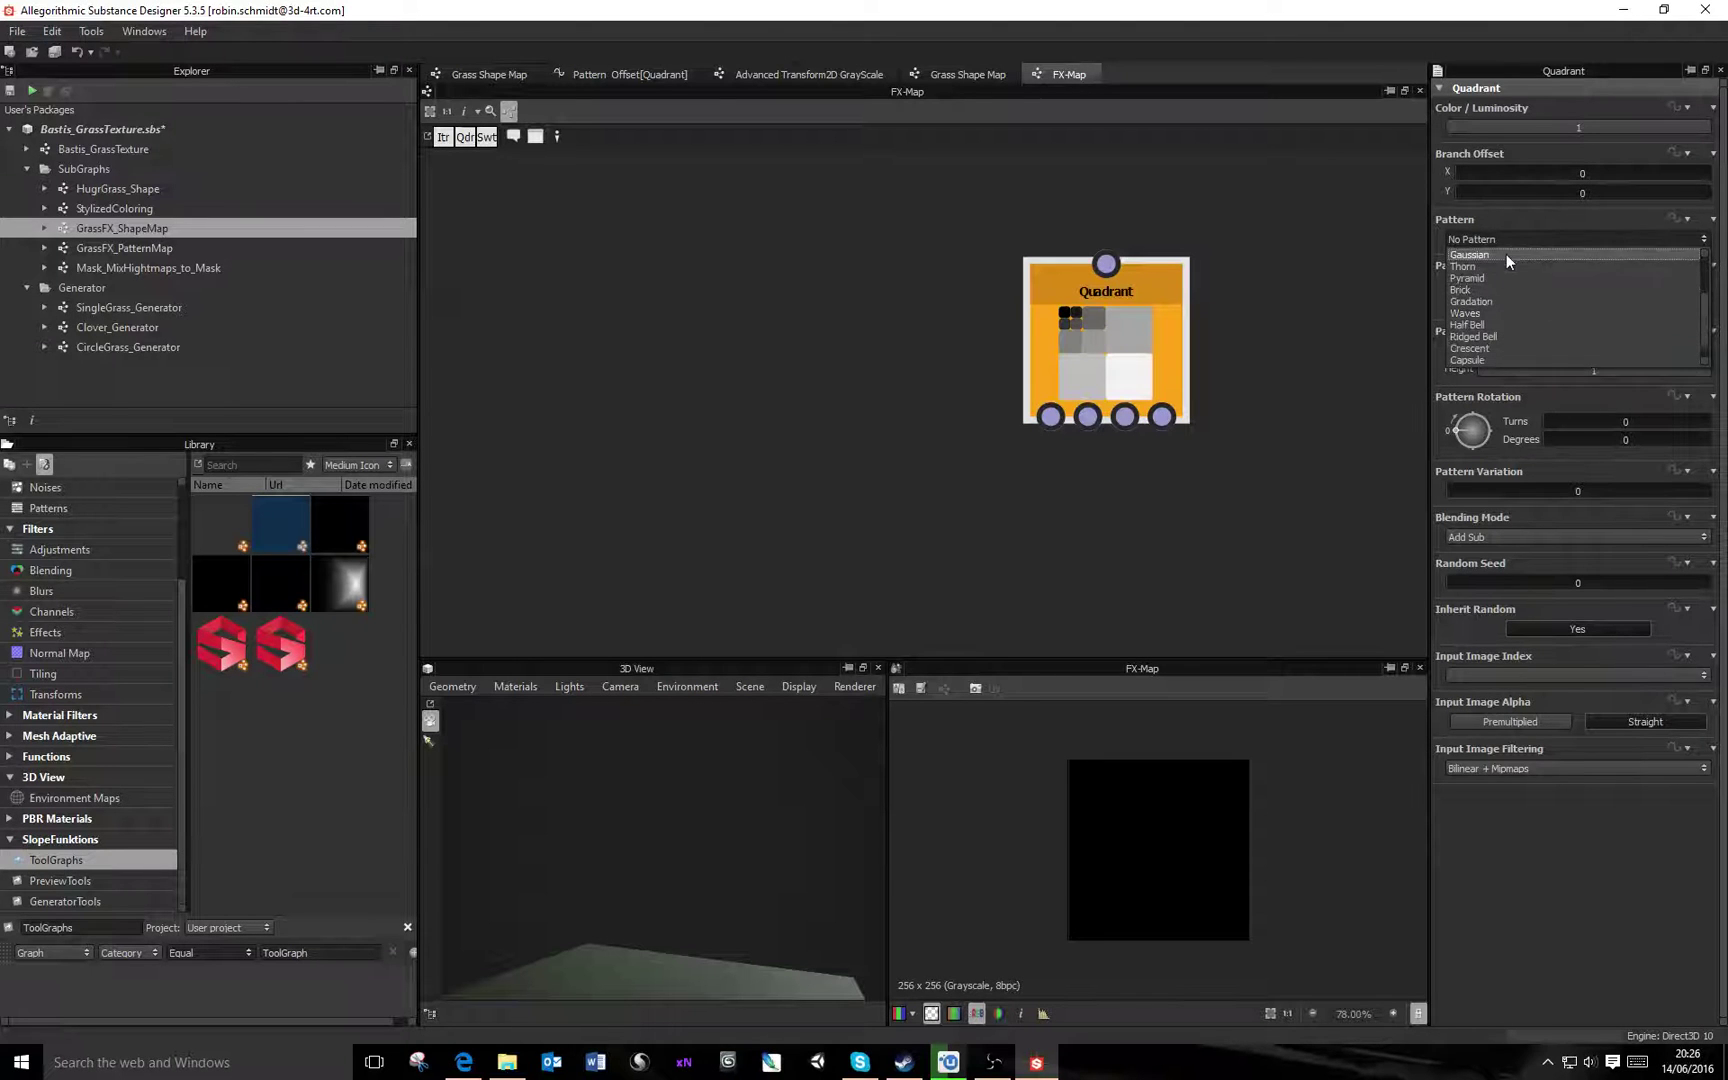
{"action": "left_click", "coordinate": [1480, 288]}
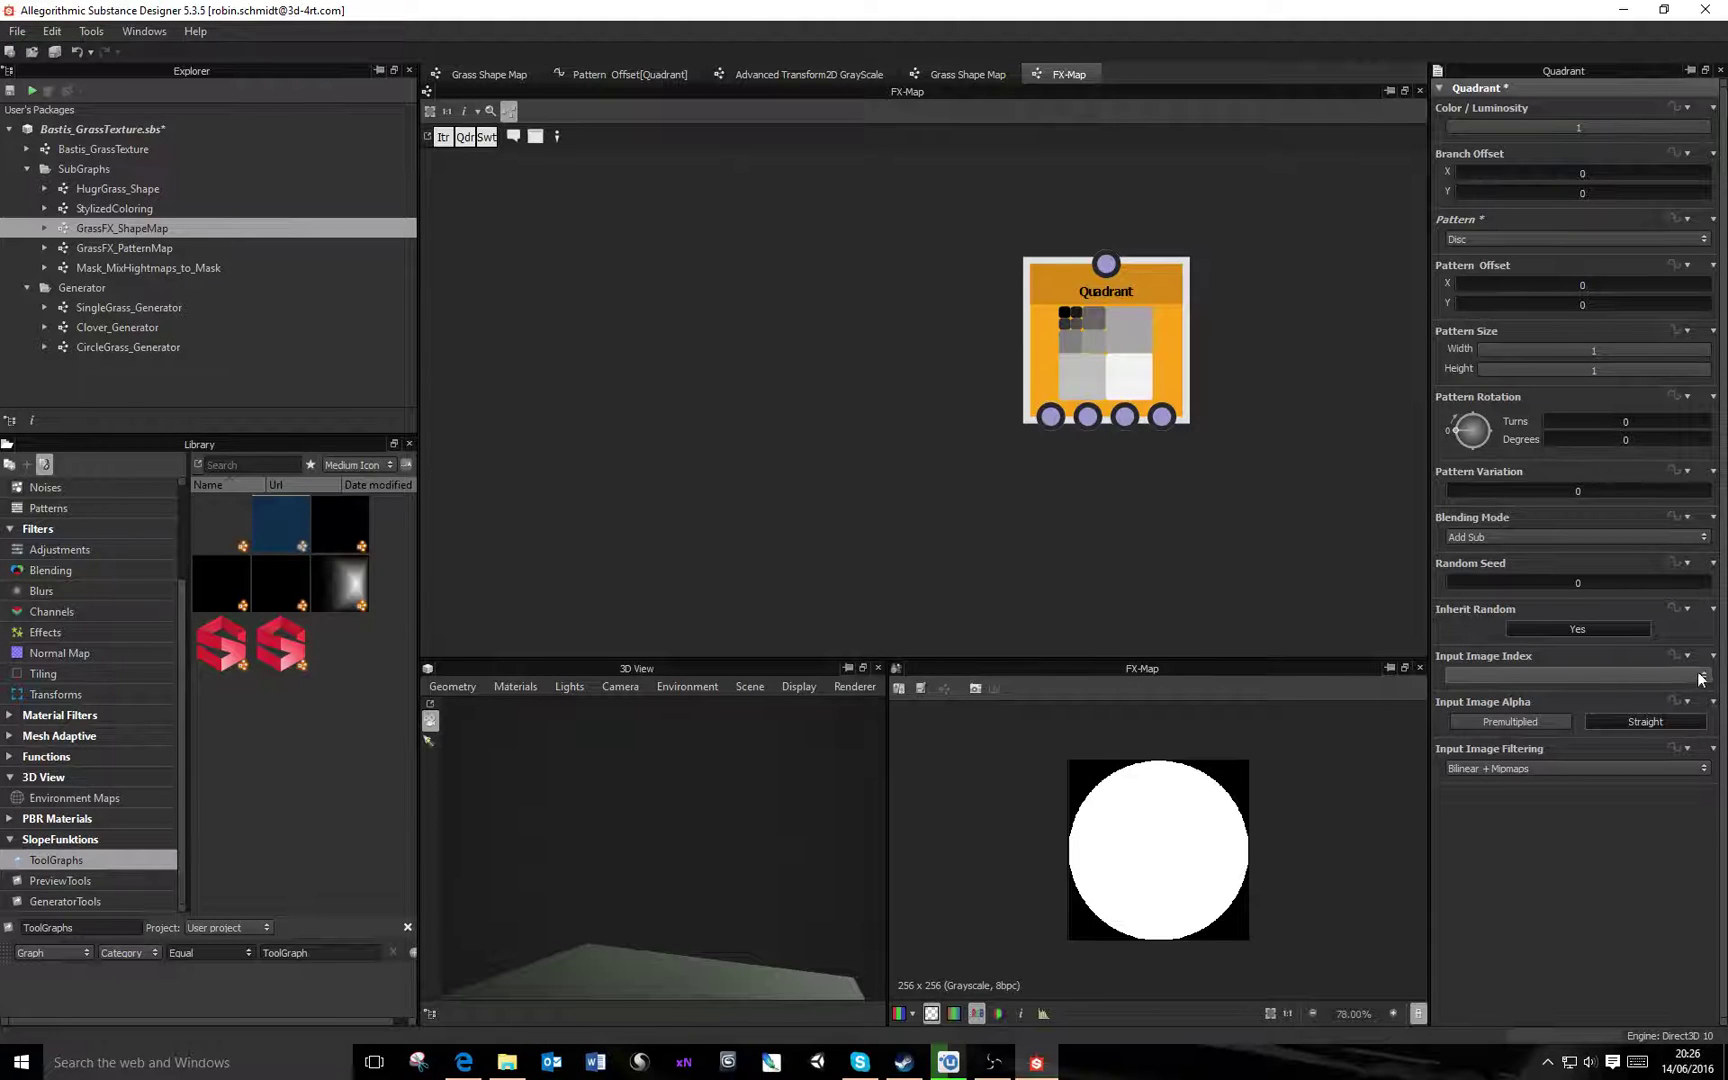
Set the Quadrant's pattern to Input Image and feed the original FX-Map's output into the new node's Input Image 0
{"action": "left_click", "coordinate": [1706, 242]}
{"action": "left_click", "coordinate": [1522, 266]}
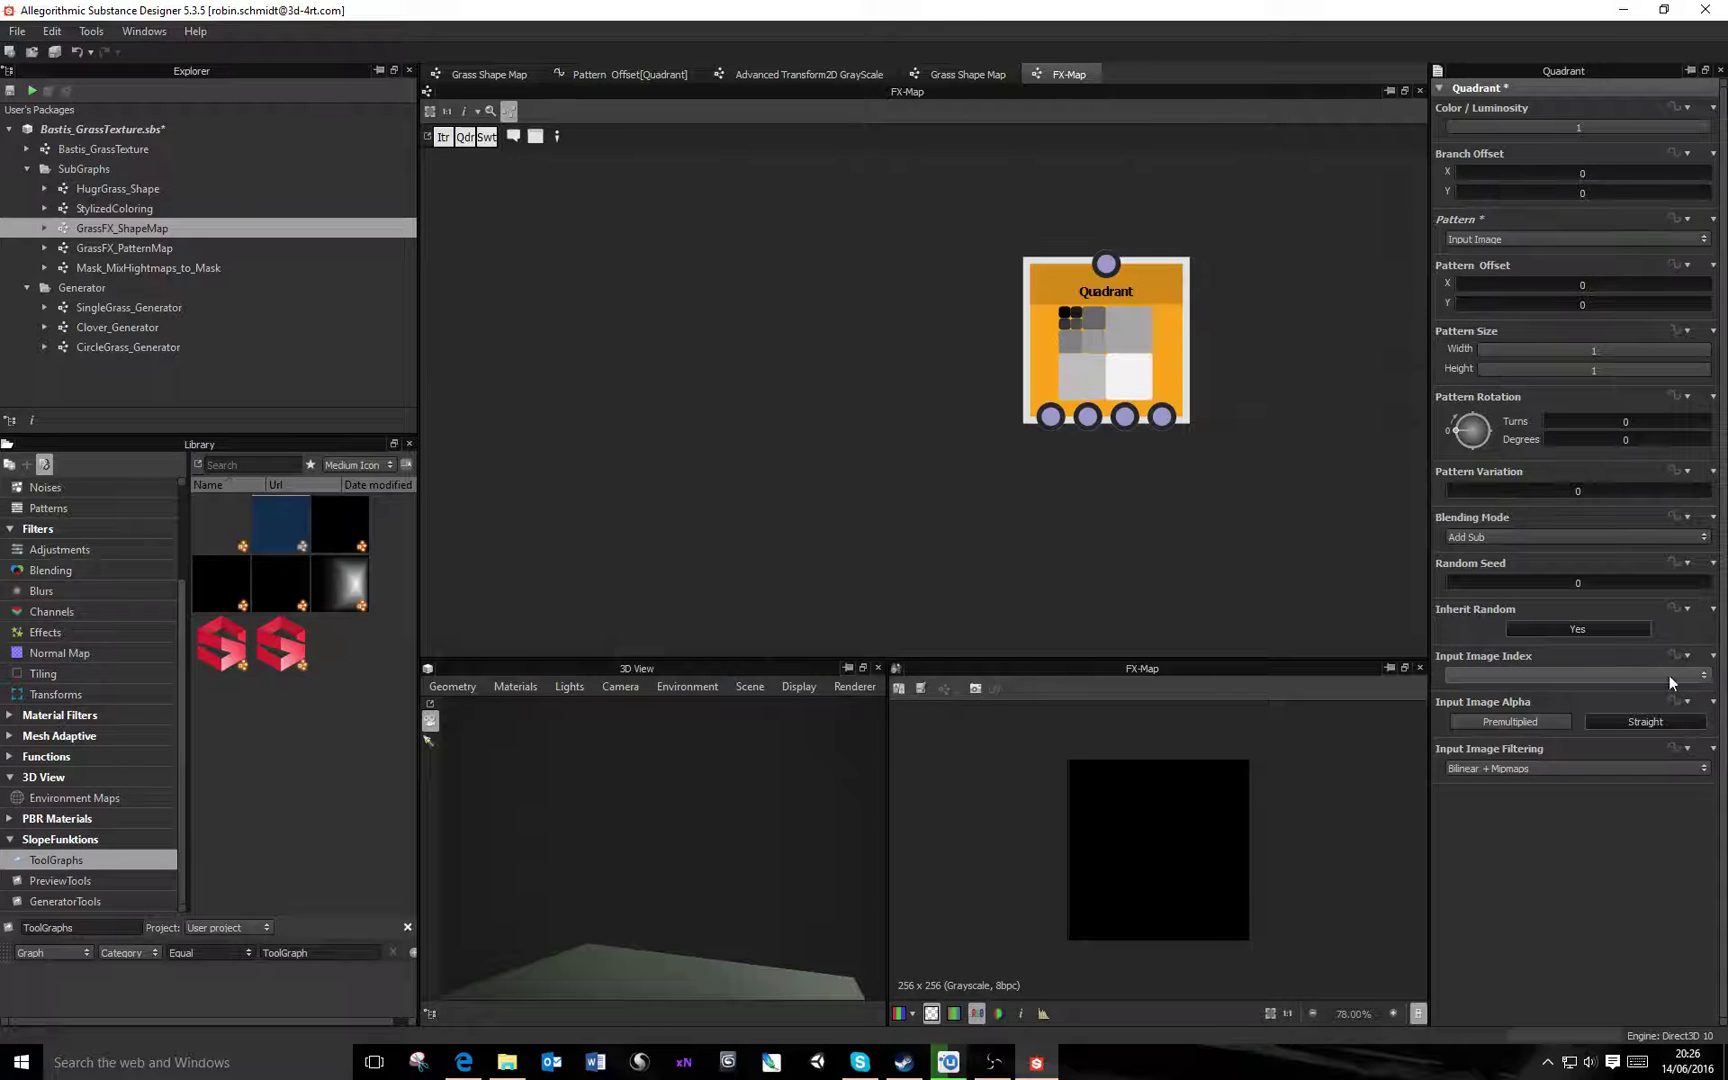
{"action": "left_click", "coordinate": [965, 74]}
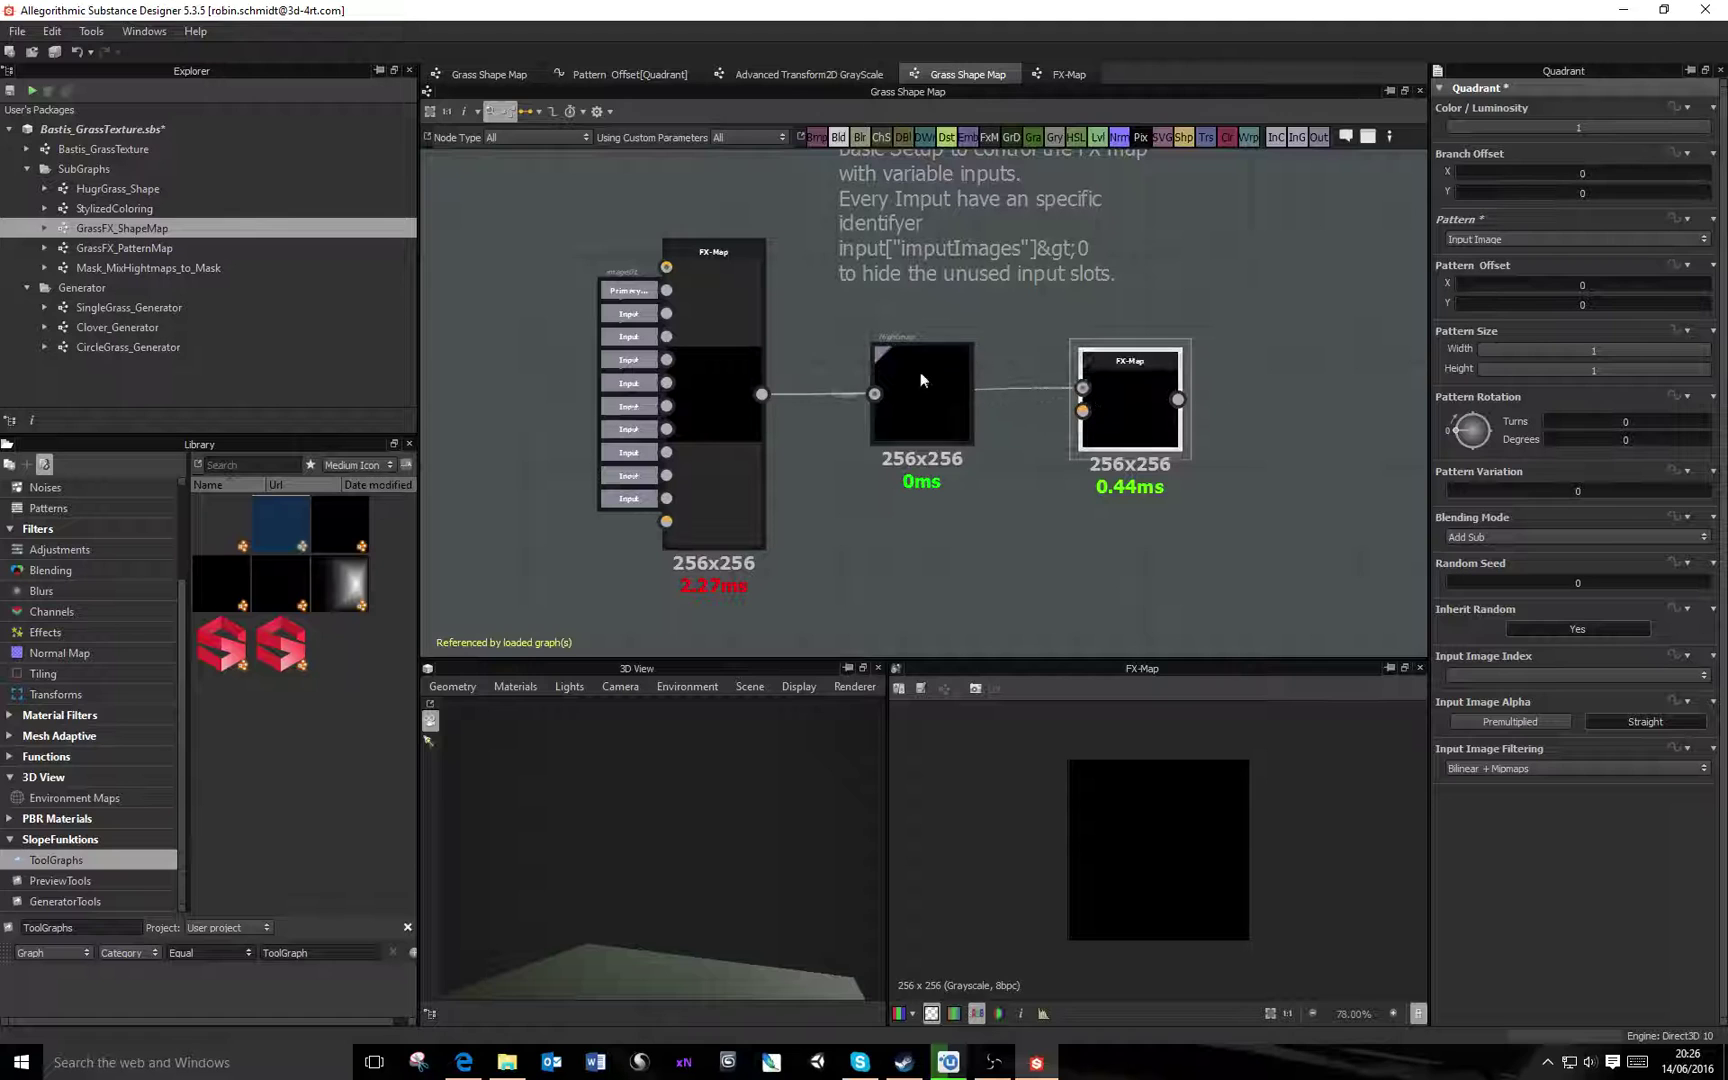
{"action": "left_click_drag", "start_coordinate": [762, 394], "coordinate": [1083, 410]}
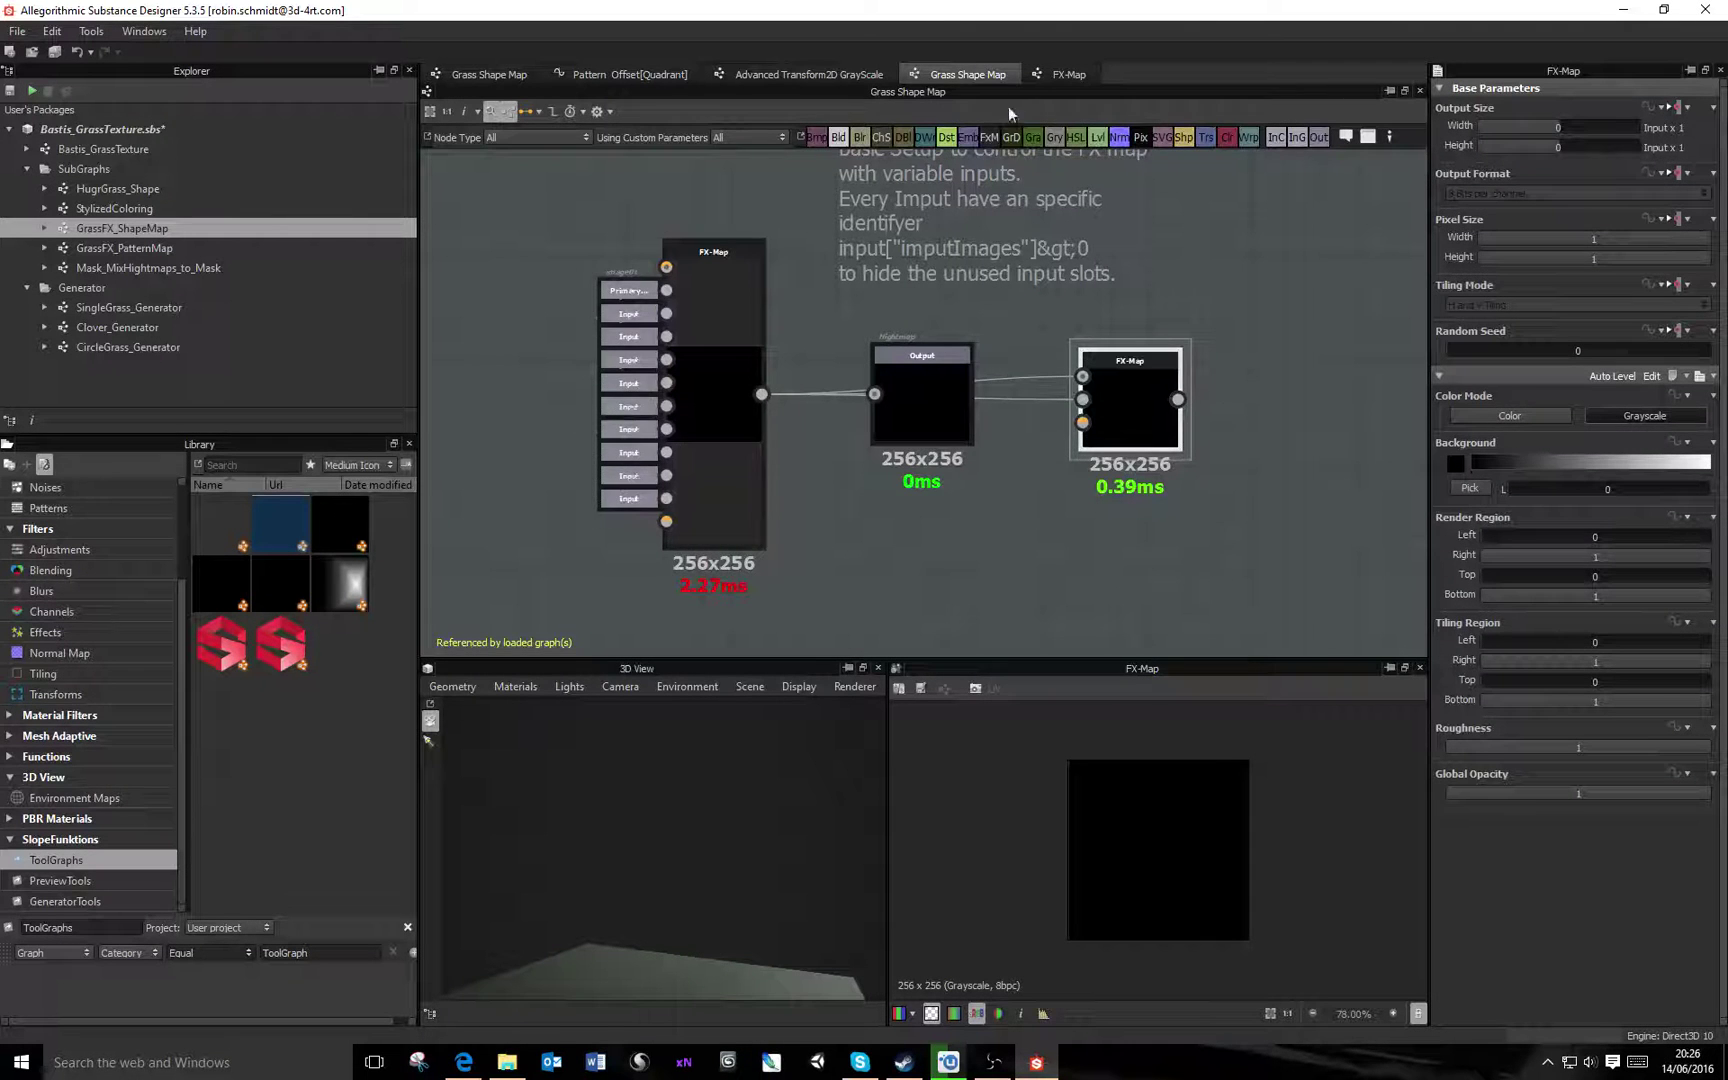
Reopen the new FX-Map's Quadrant and change its pattern from Input Image back to Disc
{"action": "left_click", "coordinate": [1062, 74]}
{"action": "left_click", "coordinate": [1098, 343]}
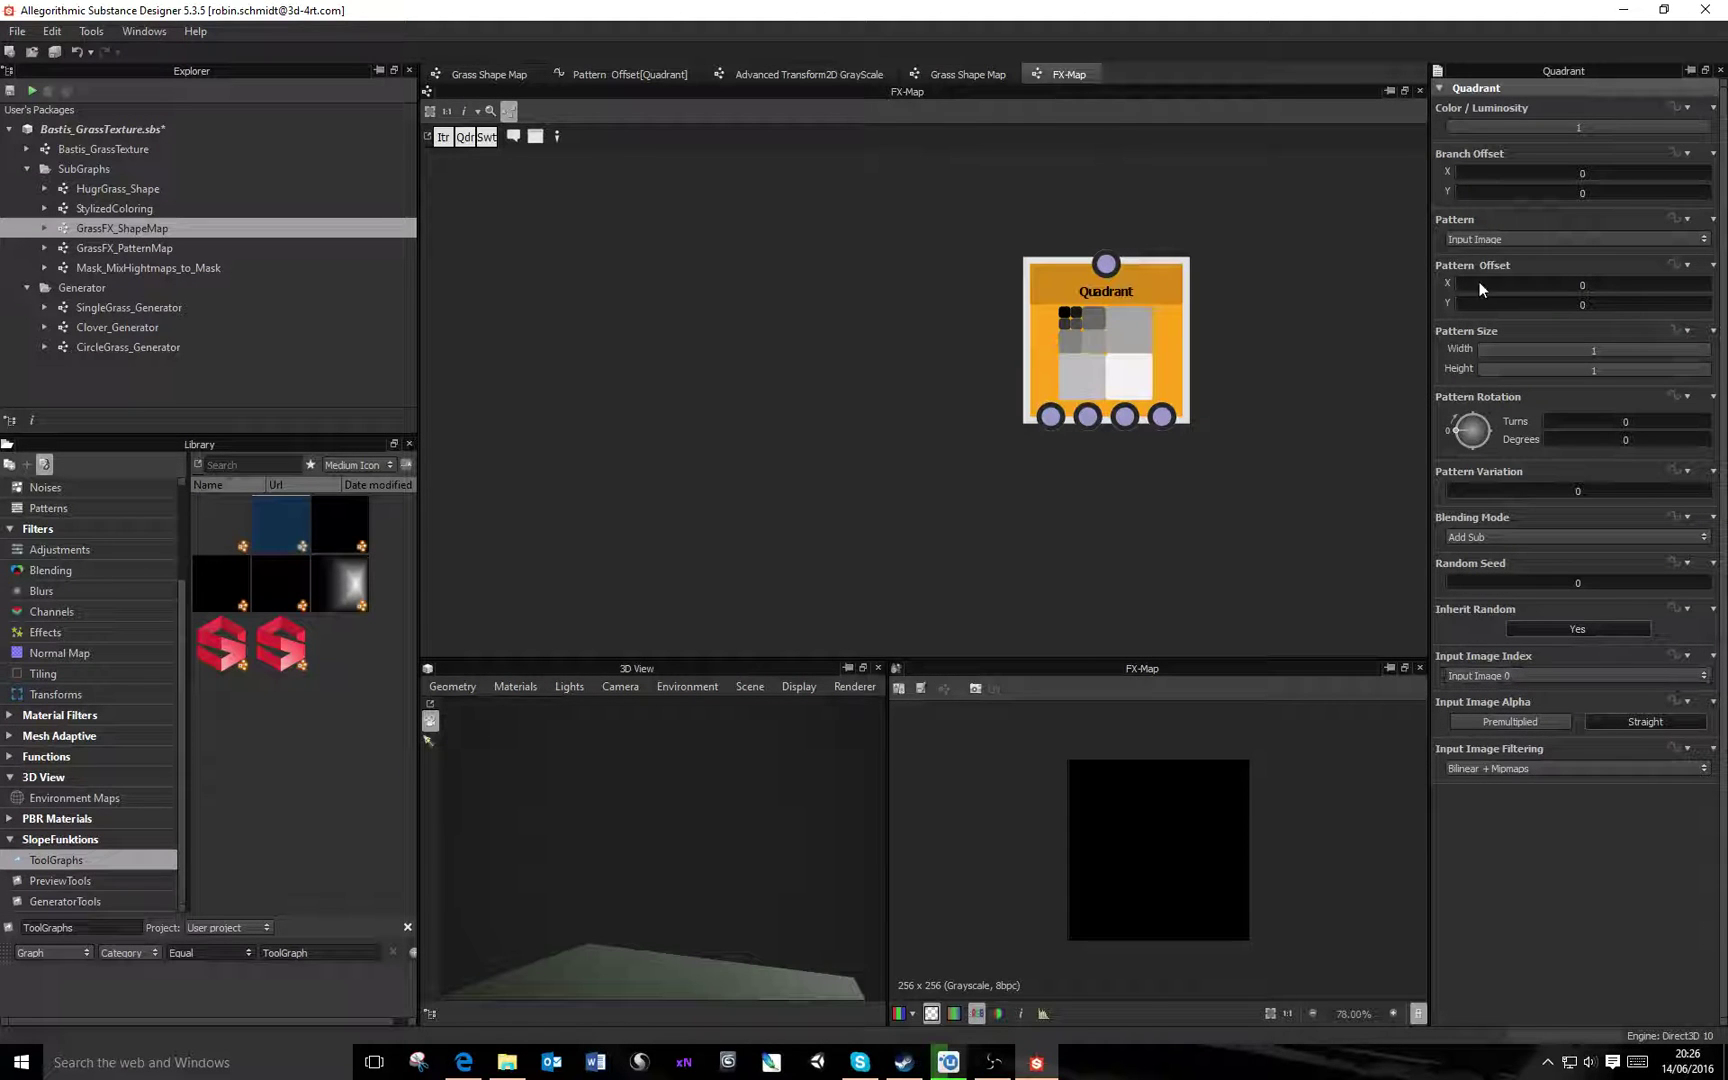
{"action": "left_click", "coordinate": [1498, 237]}
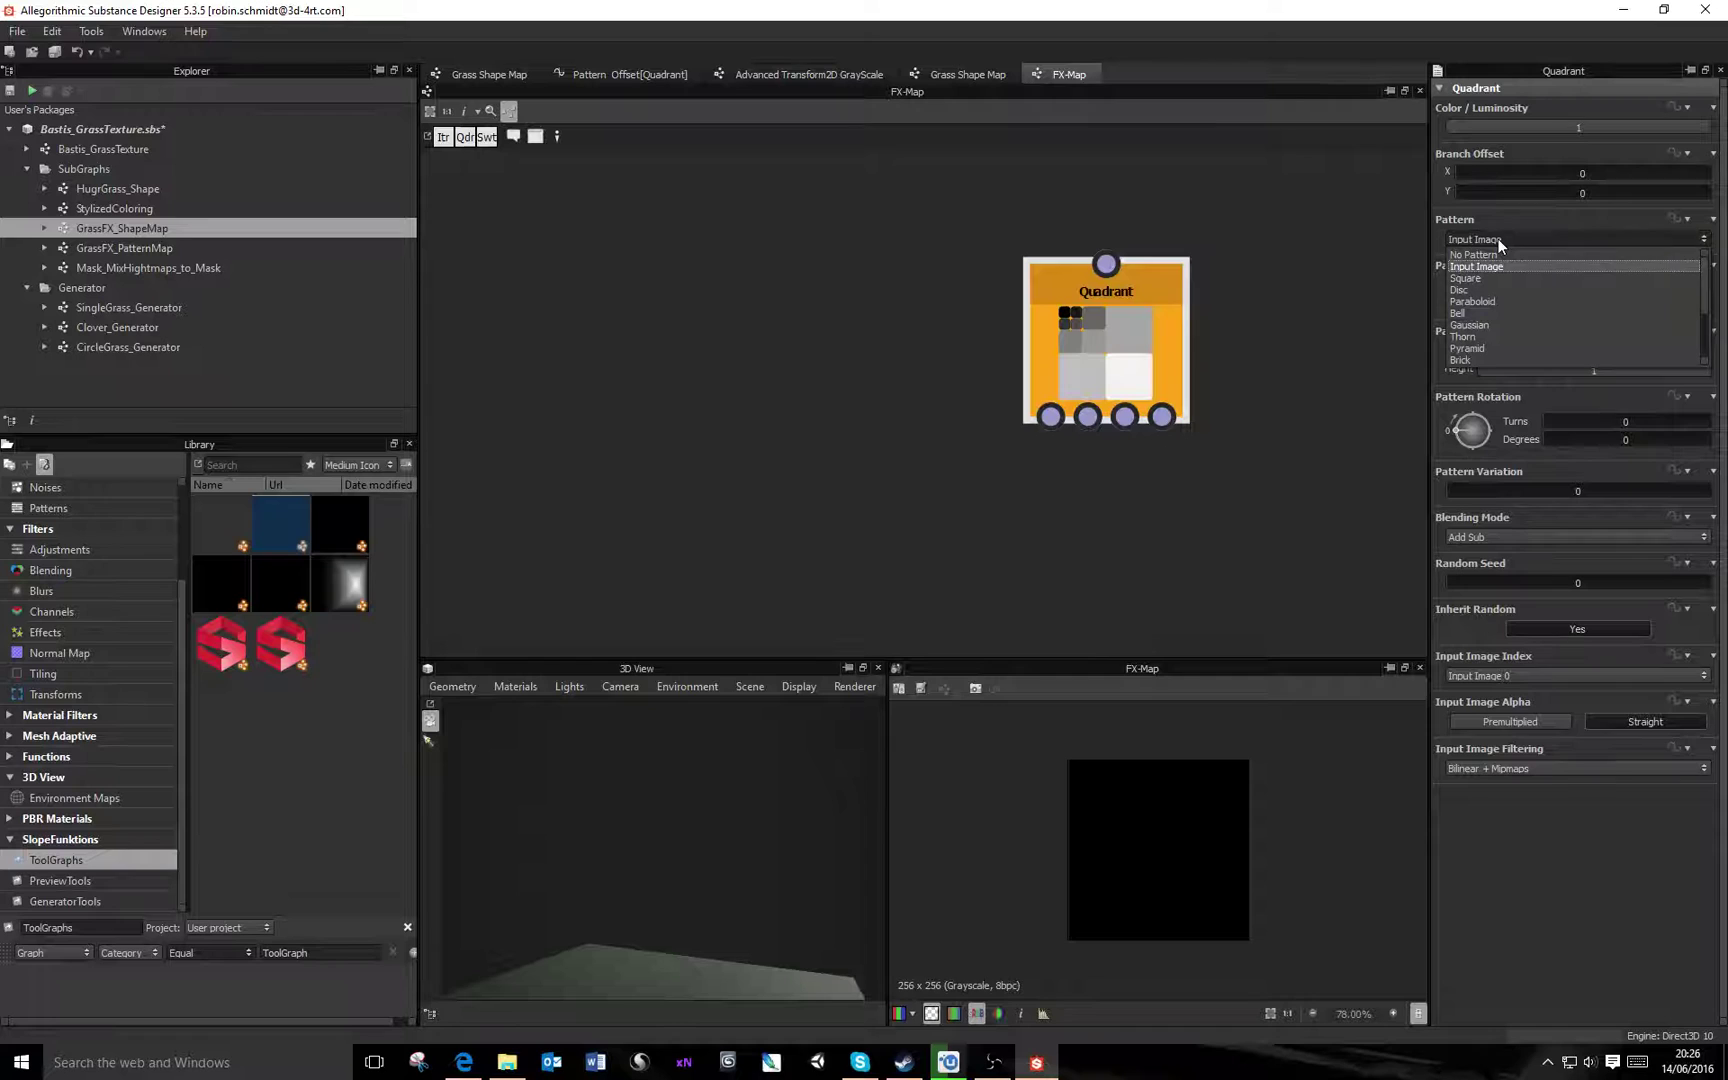
{"action": "left_click", "coordinate": [1484, 289]}
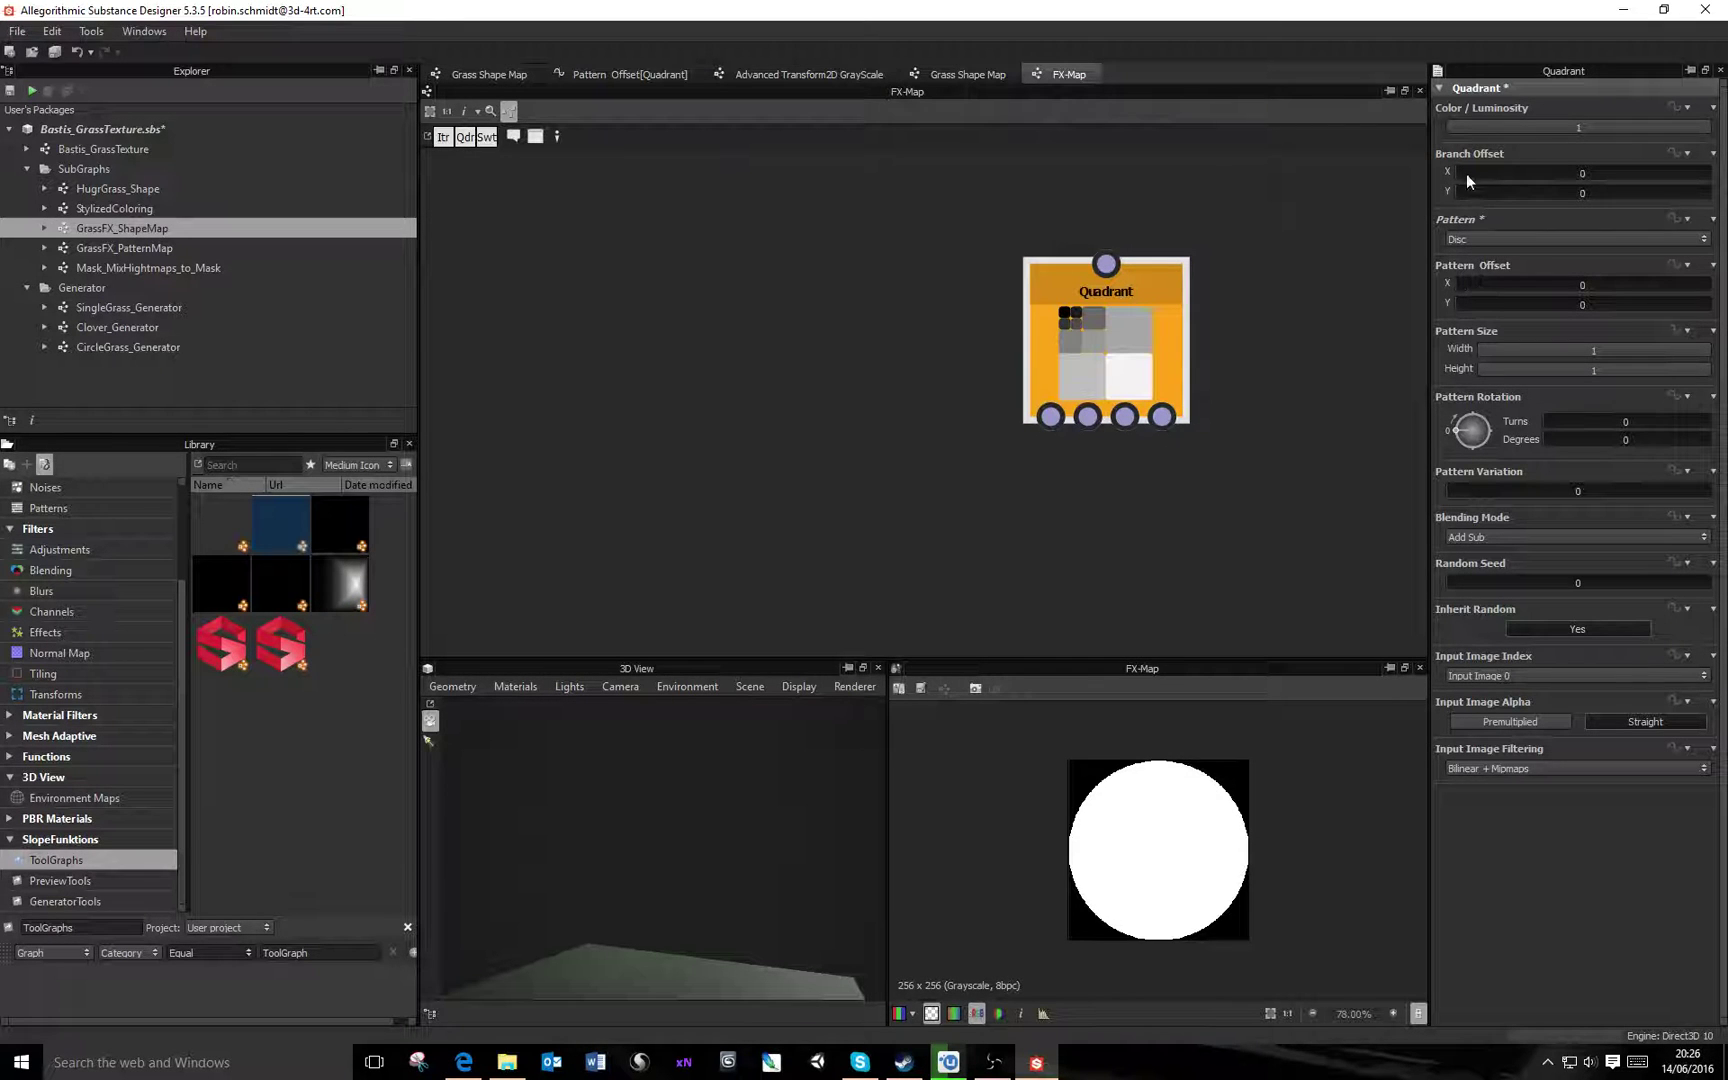
Try out the Quadrant's Branch Offset, Color / Luminosity and Pattern Offset, leaving offsets at 0 and luminosity at 1
{"action": "mouse_move", "coordinate": [1472, 173]}
{"action": "left_mouse_down"}
{"action": "mouse_move", "coordinate": [1577, 181]}
{"action": "mouse_move", "coordinate": [1486, 174]}
{"action": "mouse_move", "coordinate": [1516, 173]}
{"action": "mouse_move", "coordinate": [1523, 192]}
{"action": "mouse_move", "coordinate": [1486, 190]}
{"action": "mouse_move", "coordinate": [1596, 194]}
{"action": "mouse_move", "coordinate": [1488, 196]}
{"action": "mouse_move", "coordinate": [1444, 177]}
{"action": "left_mouse_up"}
{"action": "left_click_drag", "start_coordinate": [1558, 128], "coordinate": [1700, 130]}
{"action": "left_click_drag", "start_coordinate": [1478, 285], "coordinate": [1438, 284]}
Set the disc's pattern size to 0.44 wide and 0.45 high, and its rotation to 66 degrees
{"action": "left_click", "coordinate": [1586, 350]}
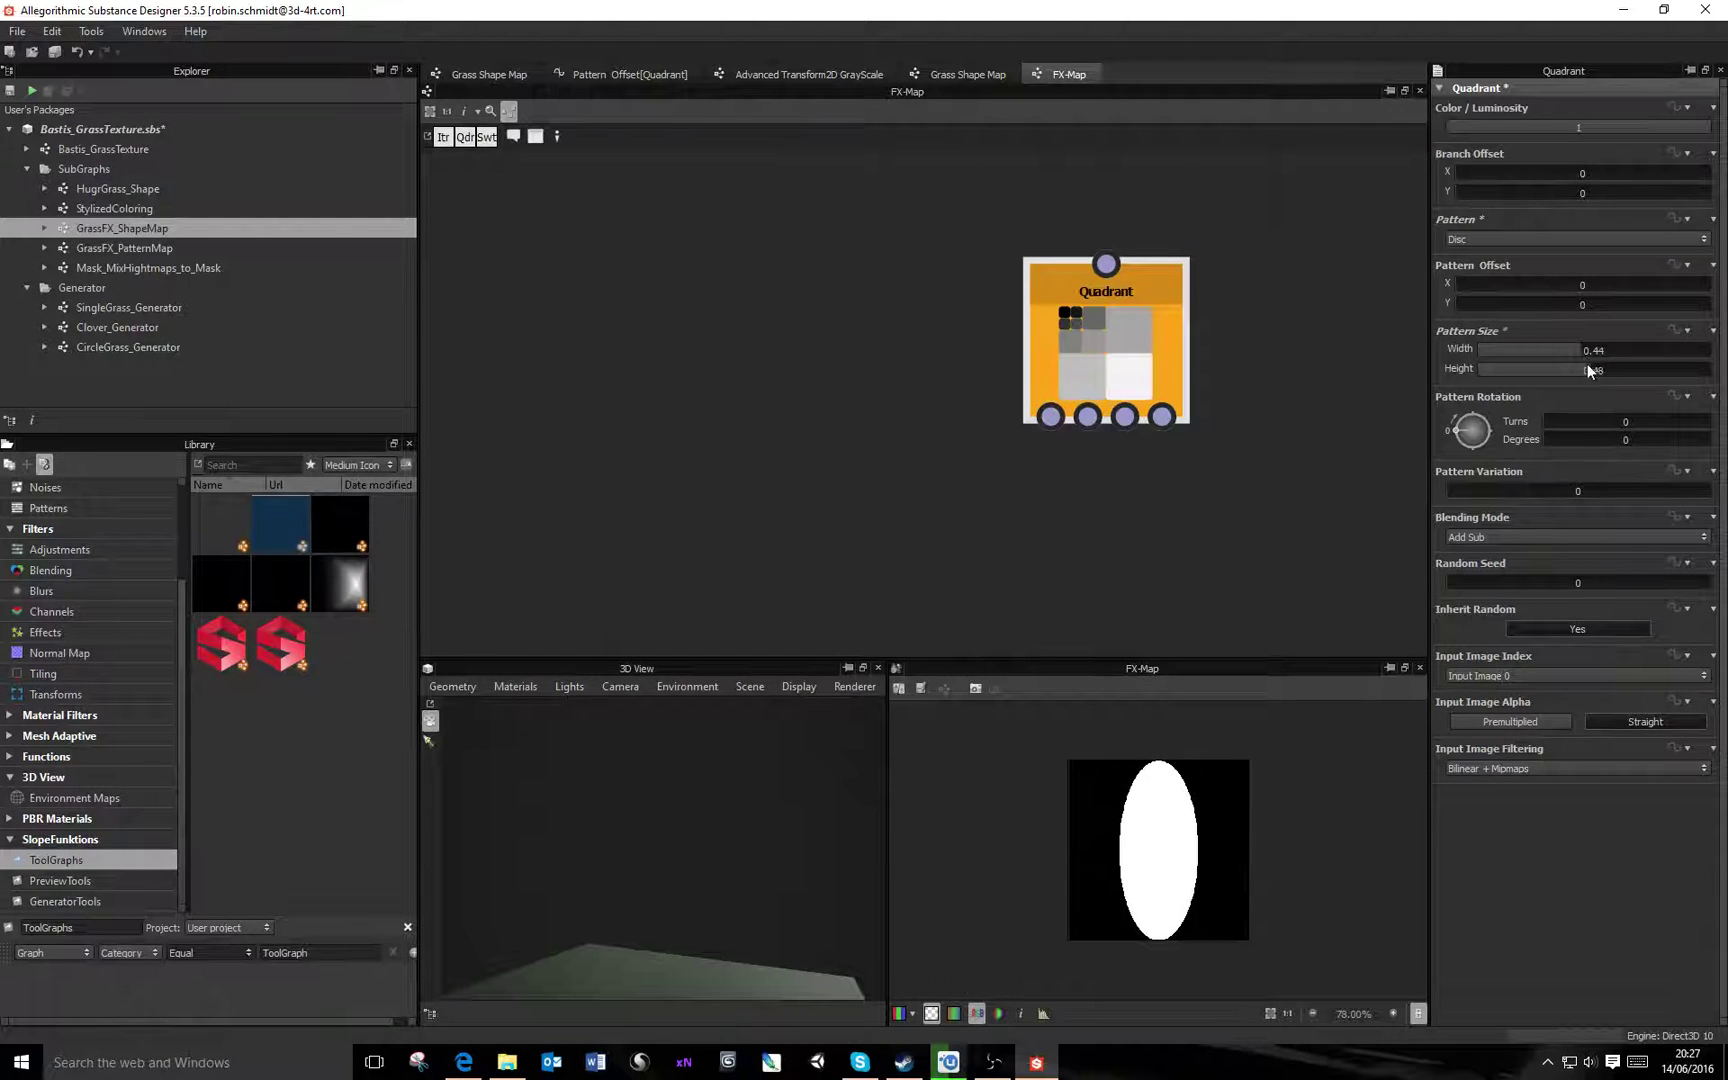
{"action": "left_click", "coordinate": [1584, 364]}
{"action": "left_click_drag", "start_coordinate": [1498, 427], "coordinate": [1469, 428]}
Change the Quadrant's pattern to Square and set its rotation to 32 degrees
{"action": "left_click", "coordinate": [1572, 240]}
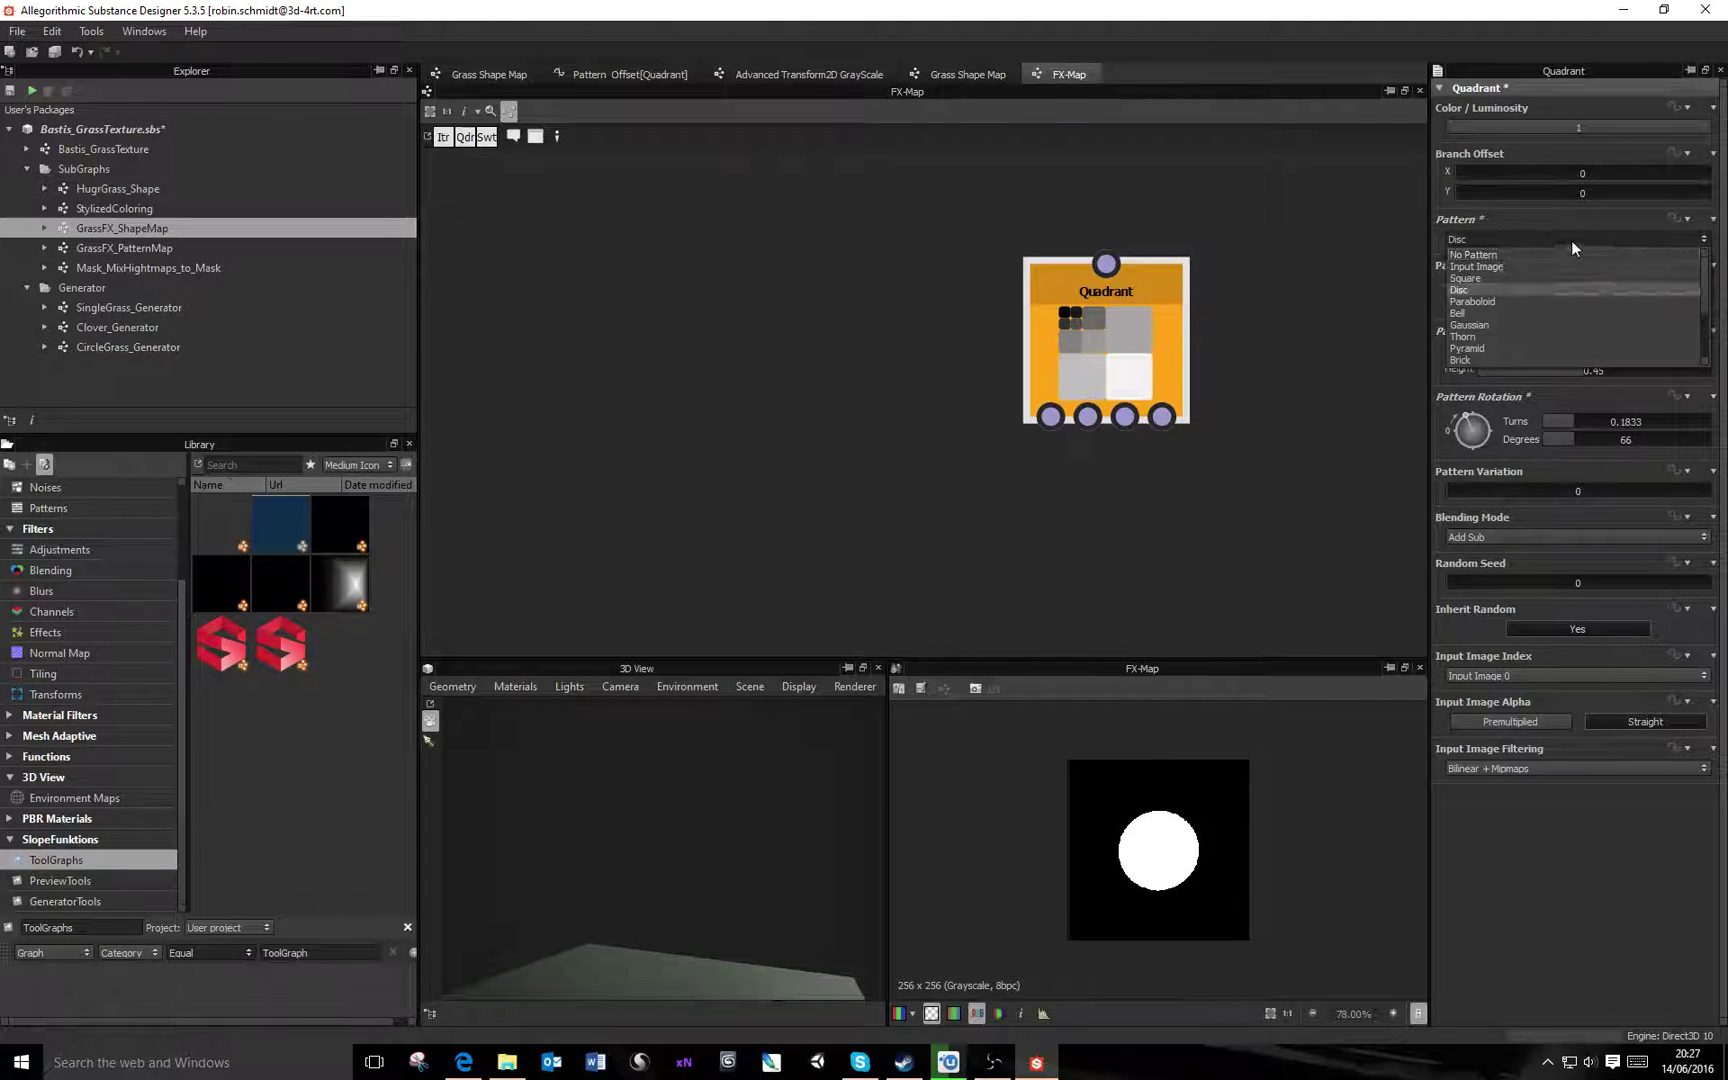
{"action": "left_click", "coordinate": [1507, 277]}
{"action": "left_click_drag", "start_coordinate": [1466, 424], "coordinate": [1462, 477]}
Try out the Quadrant's Pattern Variation and Random Seed, leaving both at 0, and view the Blending Mode options
{"action": "left_click", "coordinate": [1573, 489]}
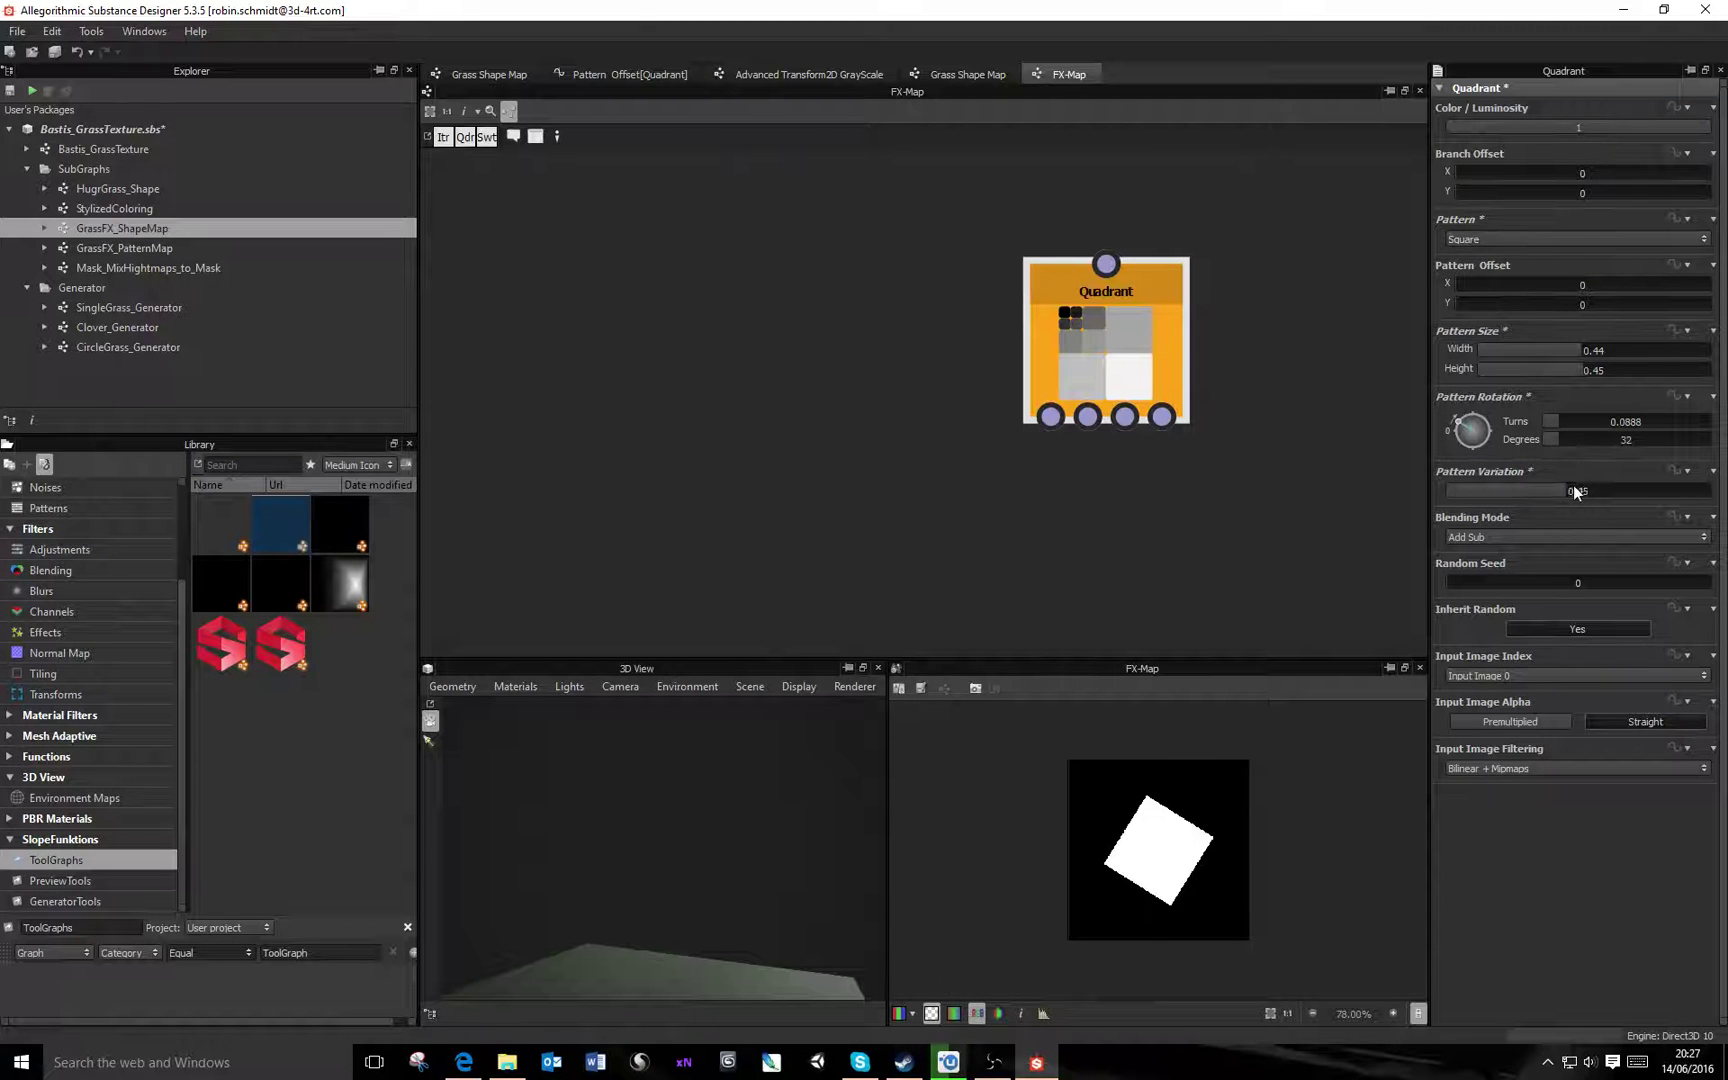
{"action": "left_click_drag", "start_coordinate": [1601, 490], "coordinate": [1191, 492]}
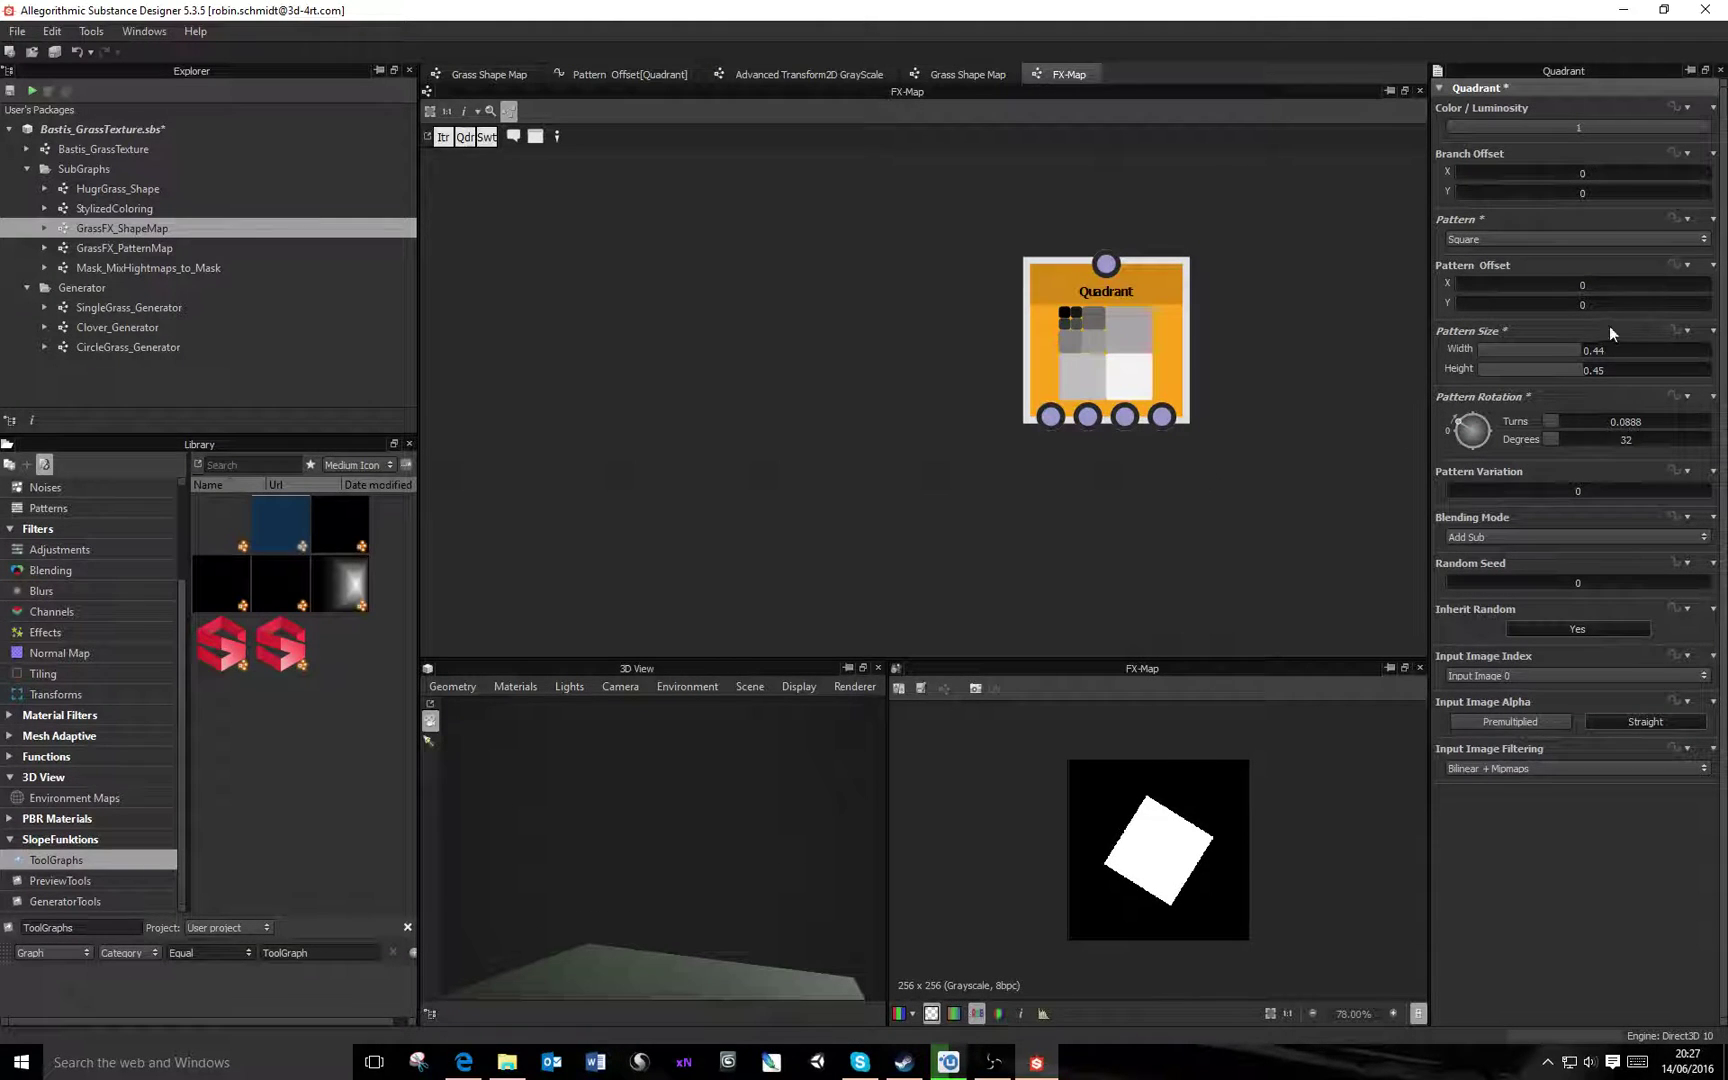
{"action": "left_click", "coordinate": [1523, 539]}
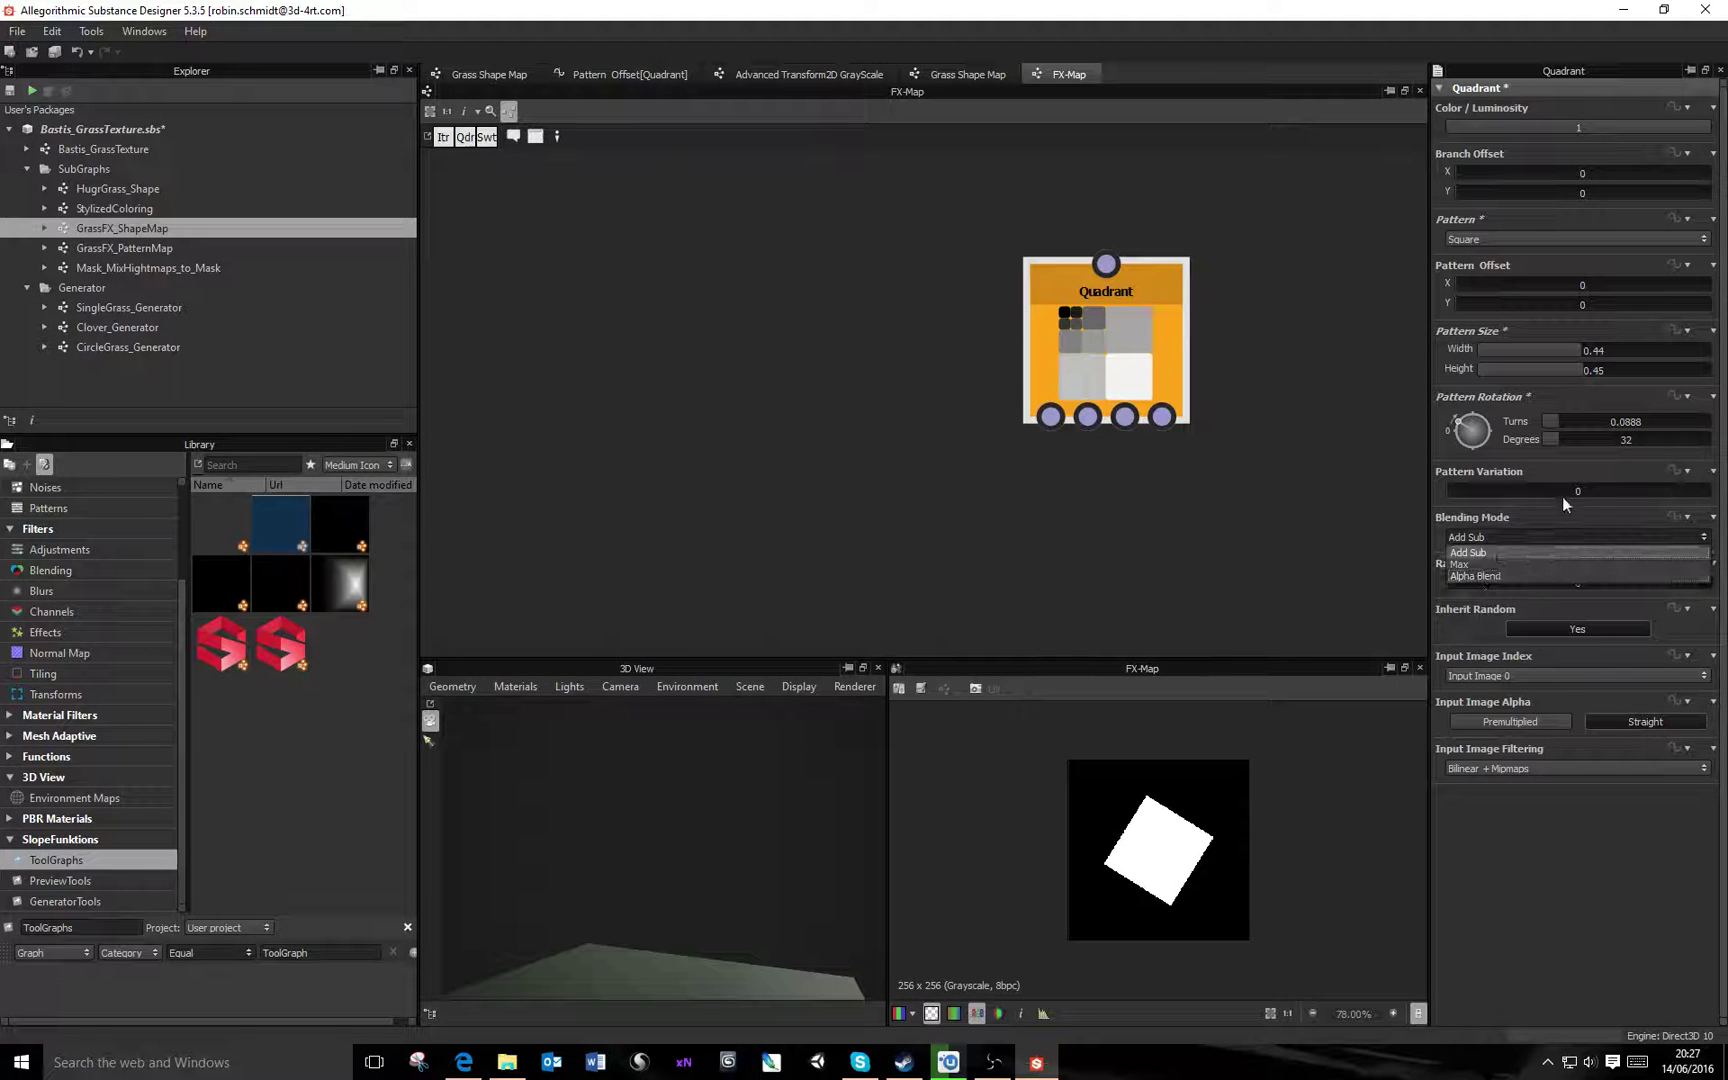
{"action": "left_click", "coordinate": [1519, 516]}
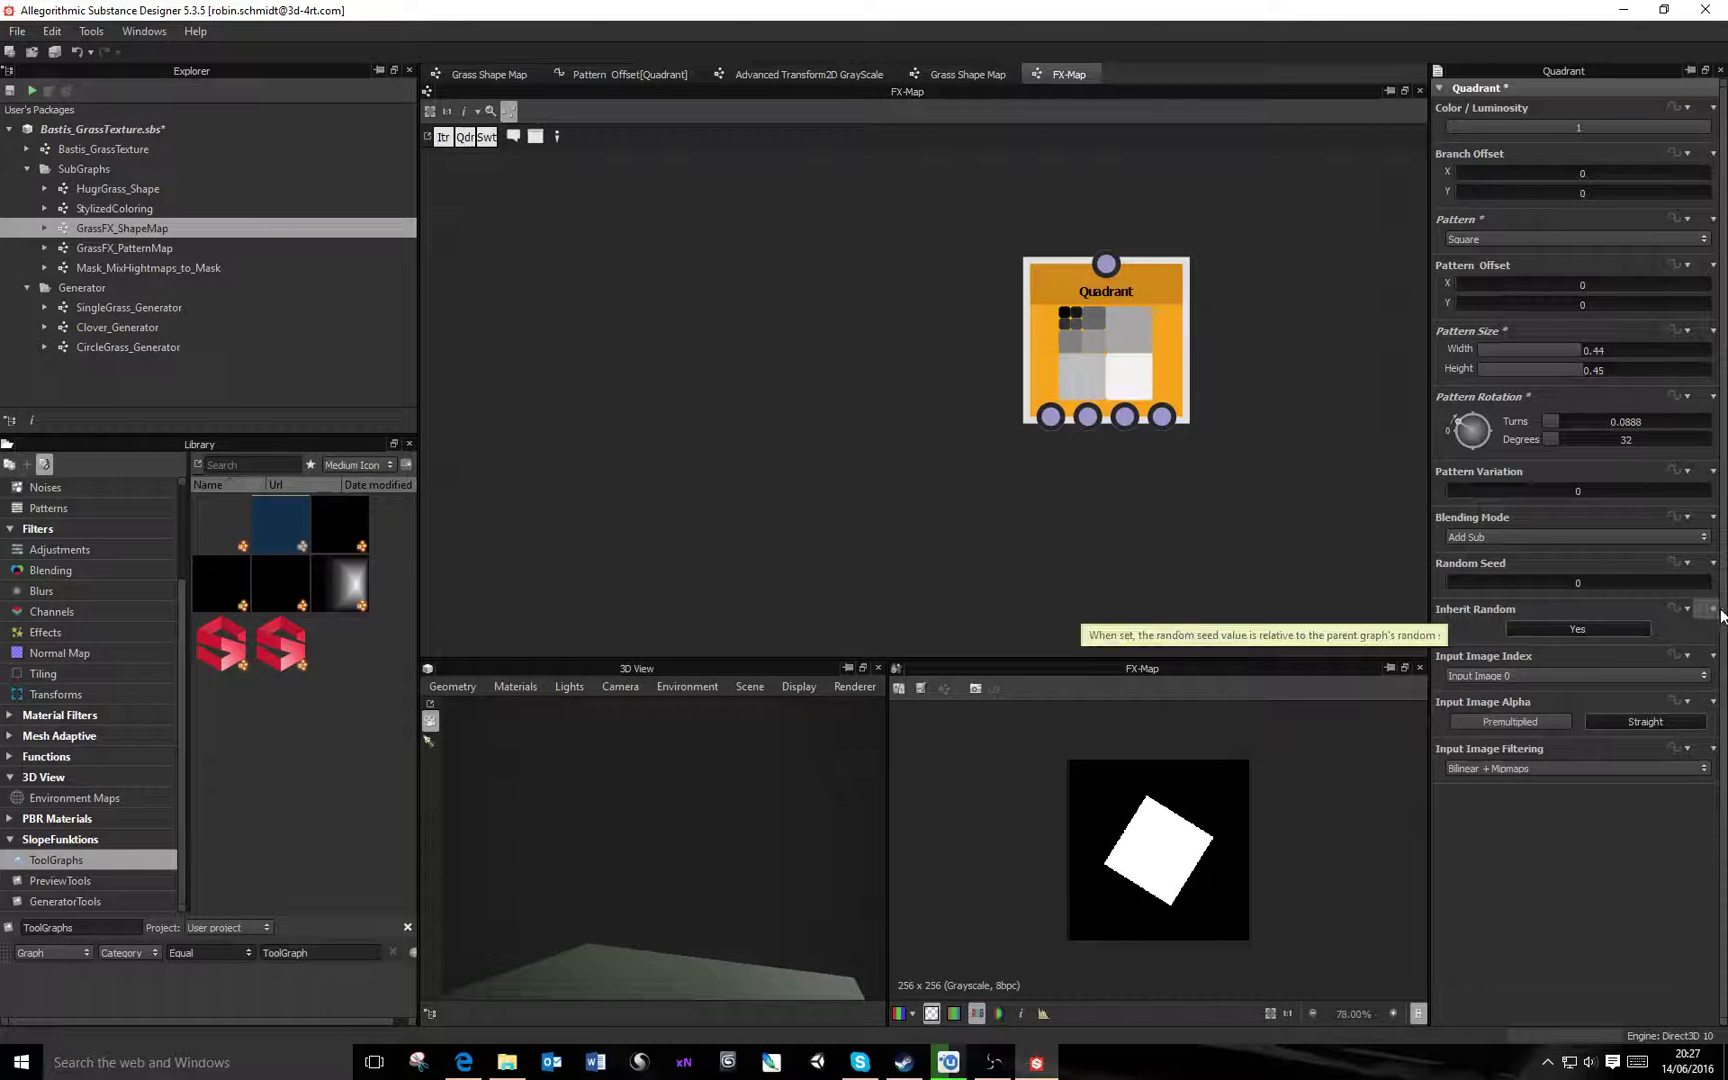
{"action": "left_click", "coordinate": [1498, 583]}
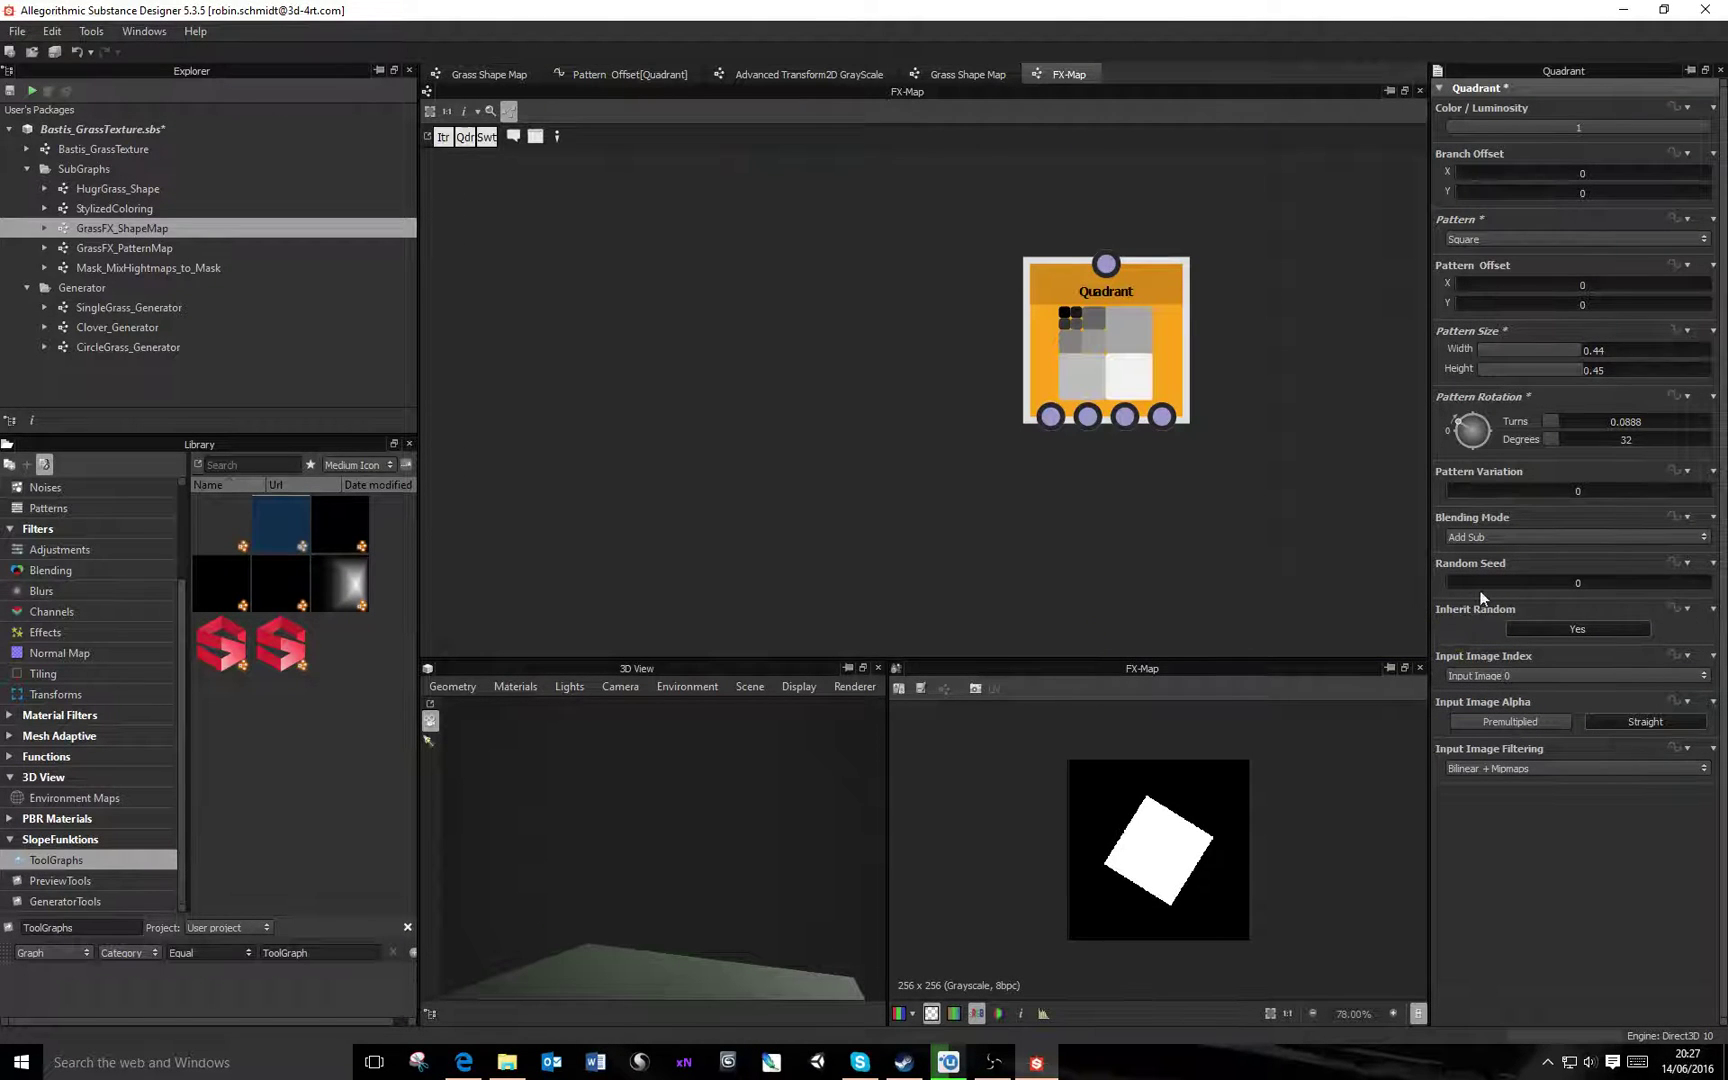
{"action": "left_click_drag", "start_coordinate": [1540, 583], "coordinate": [1143, 588]}
Return to the Grass Shape Map graph and delete the new FX-Map node beside the output
{"action": "left_click", "coordinate": [940, 74]}
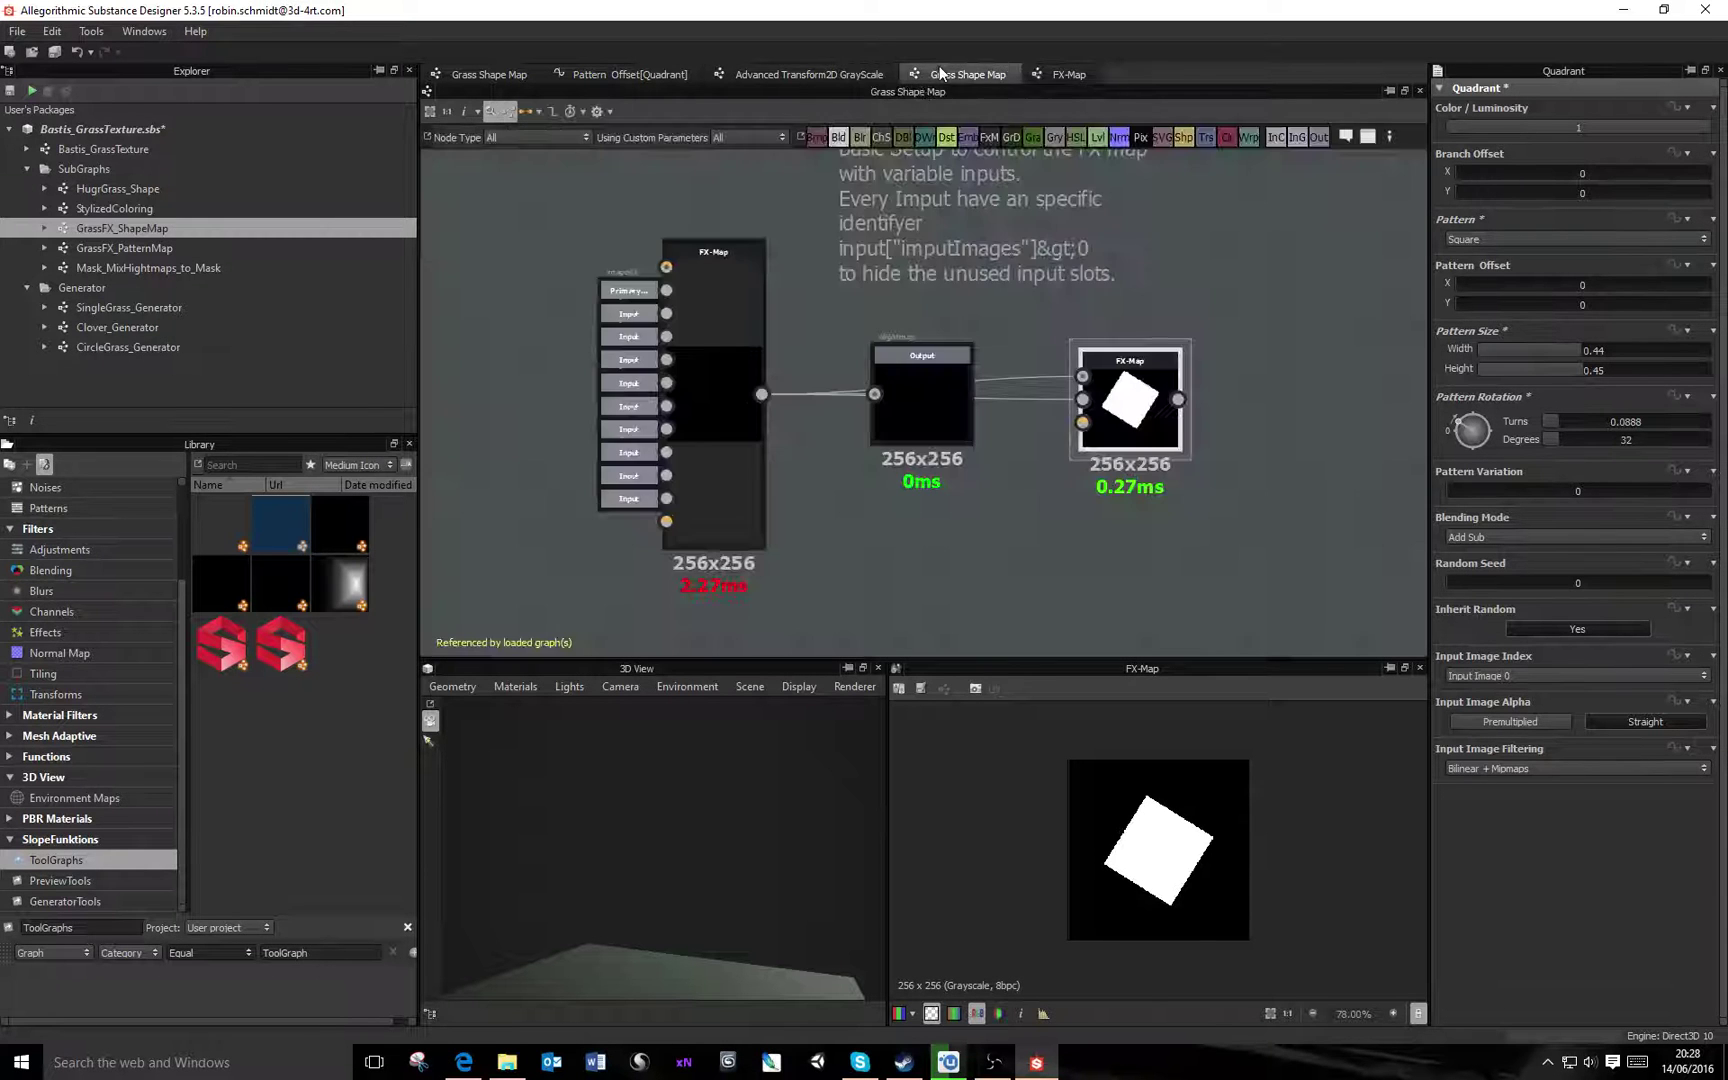
{"action": "left_click", "coordinate": [858, 75]}
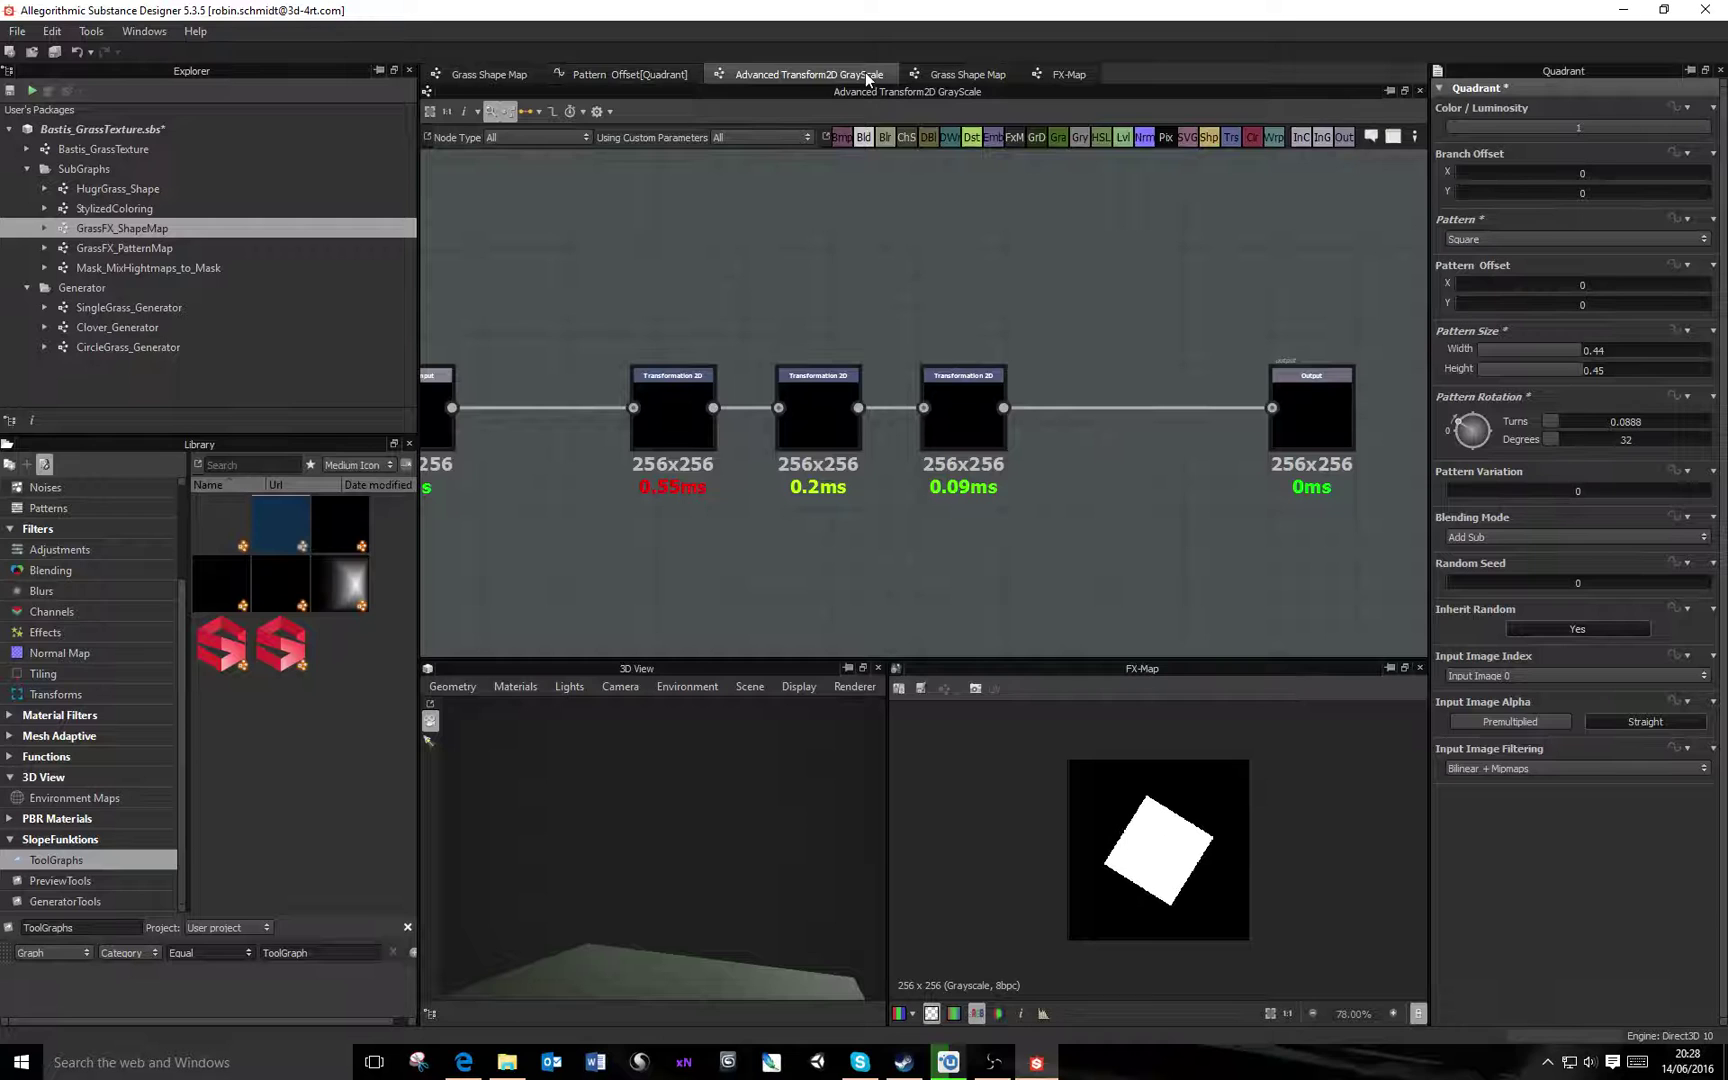
{"action": "left_click", "coordinate": [693, 75]}
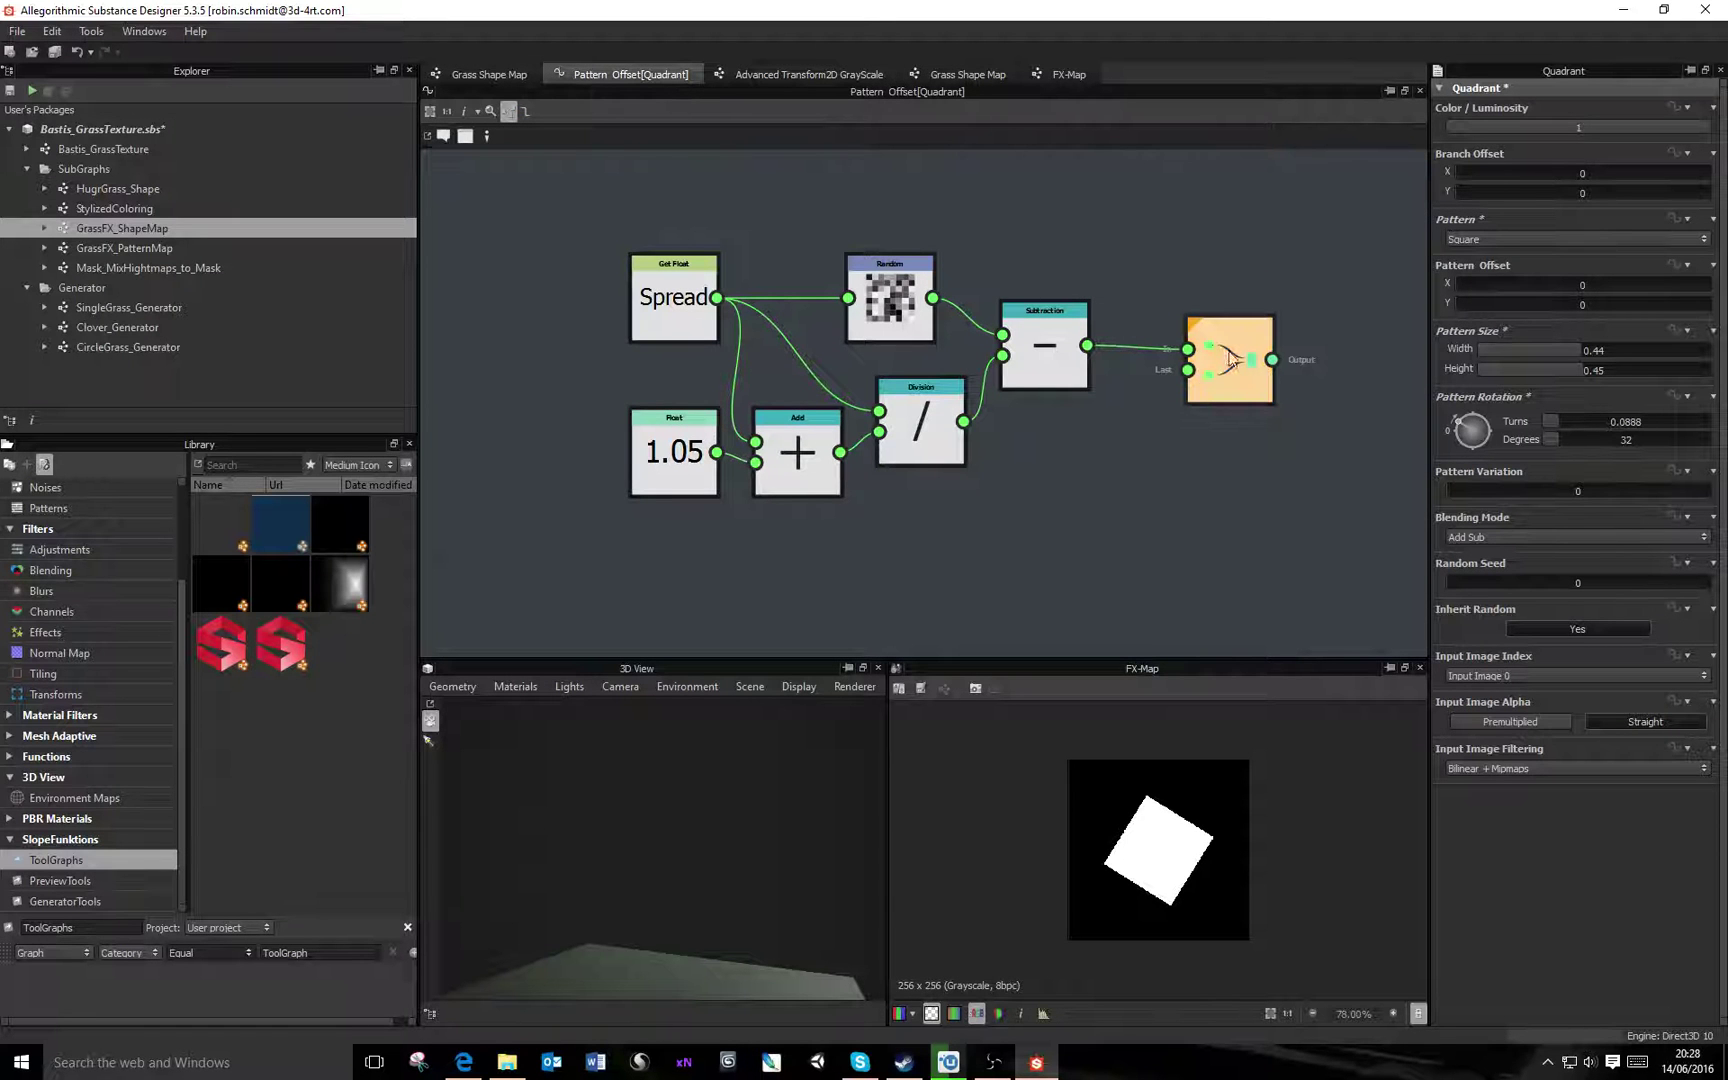
{"action": "left_click", "coordinate": [508, 80]}
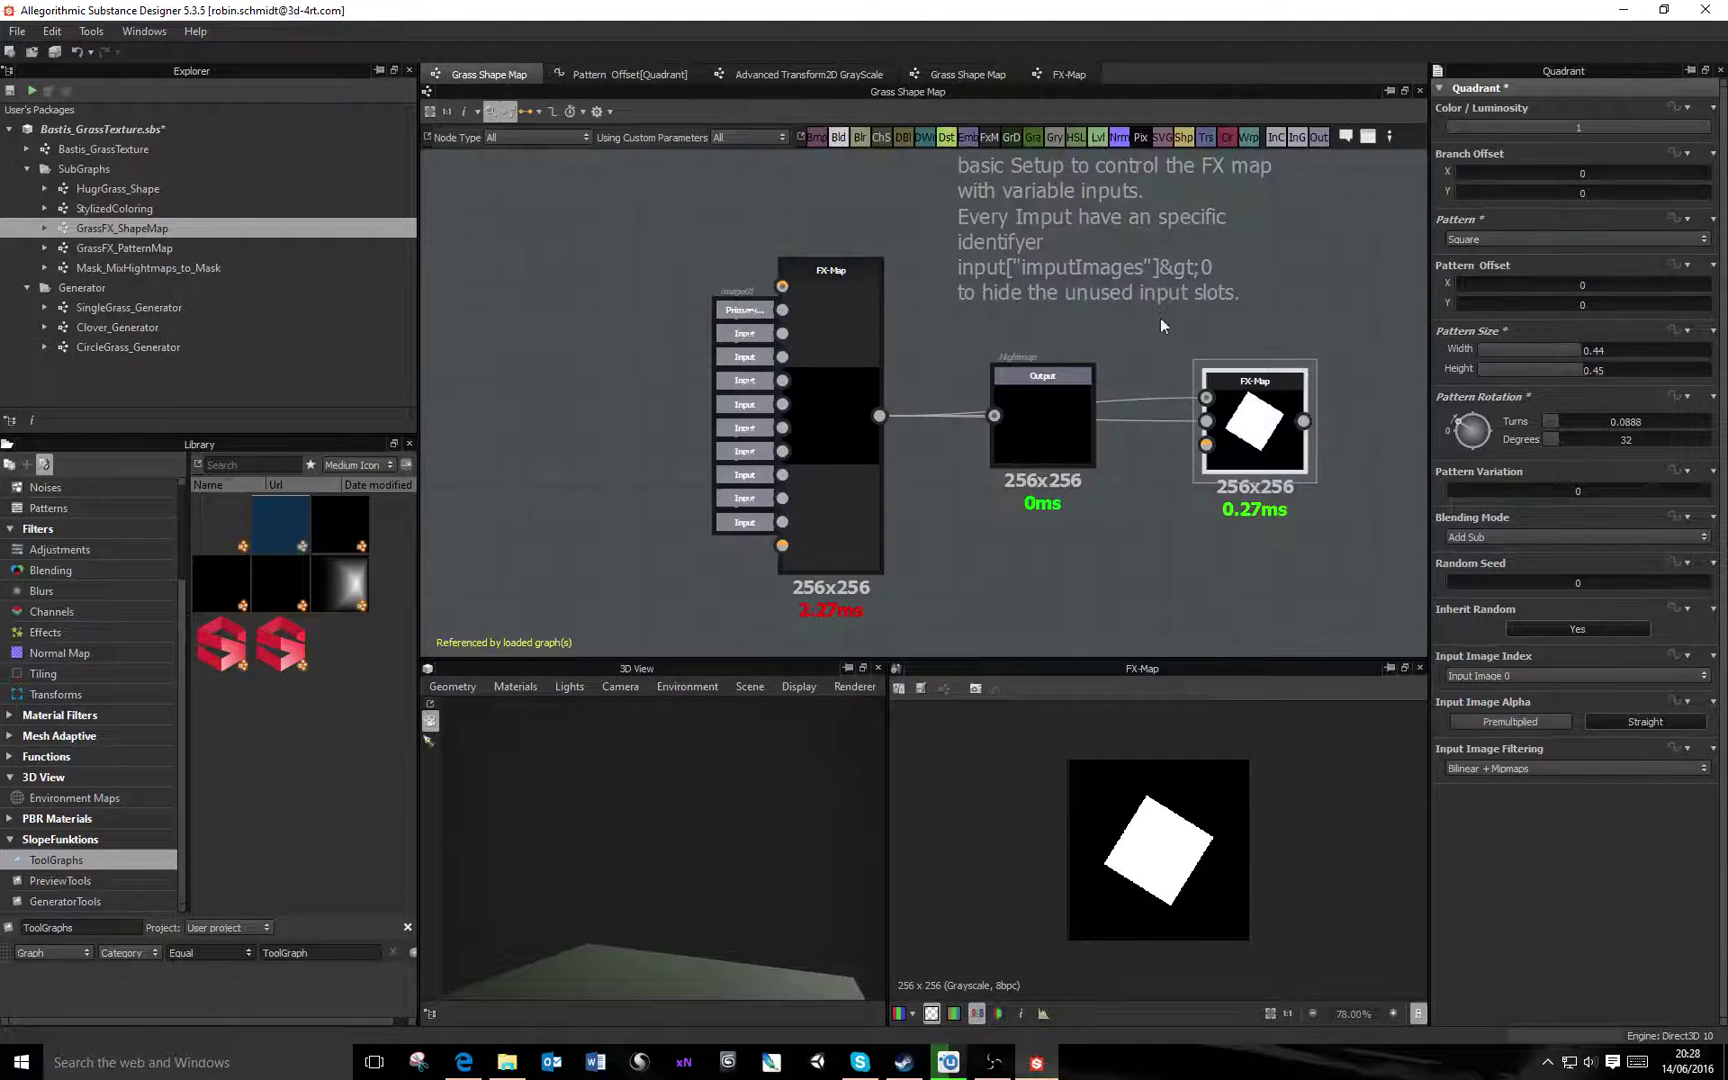
{"action": "key", "text": "Delete"}
Open the original FX-Map node for editing and select its Iterate node to show the parameters
{"action": "left_click", "coordinate": [846, 441]}
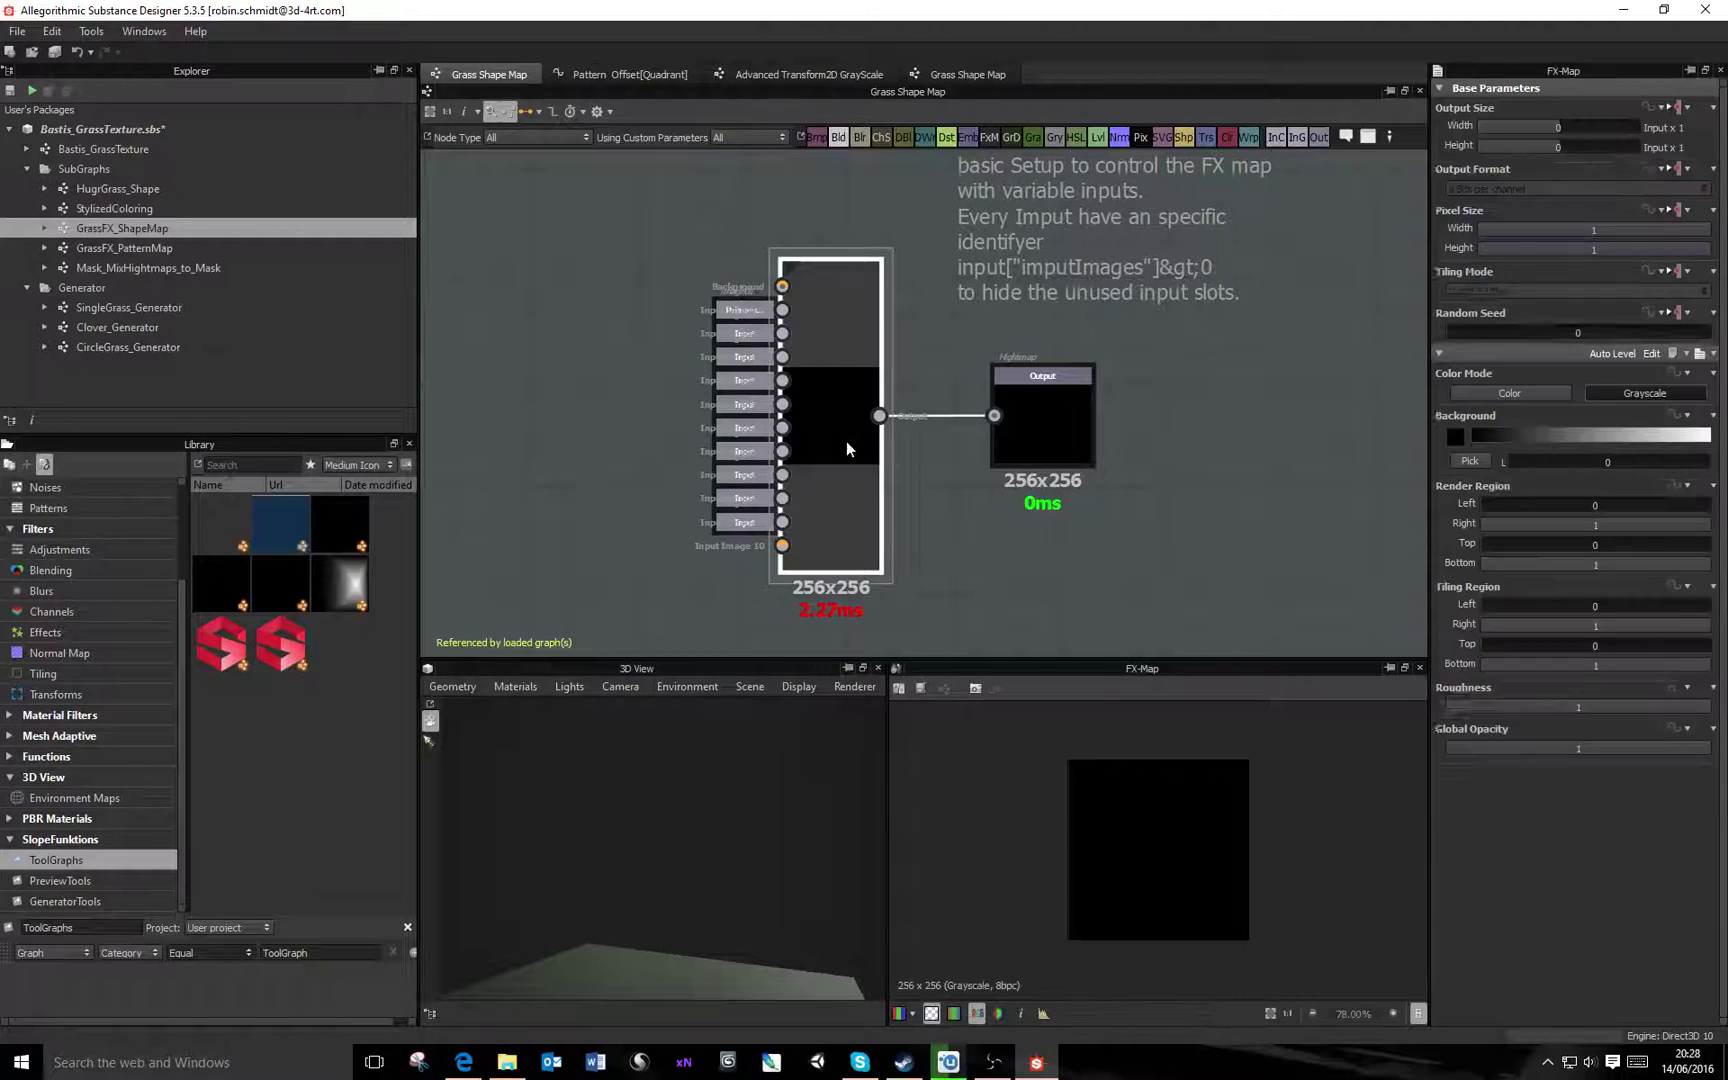
{"action": "right_click", "coordinate": [842, 413]}
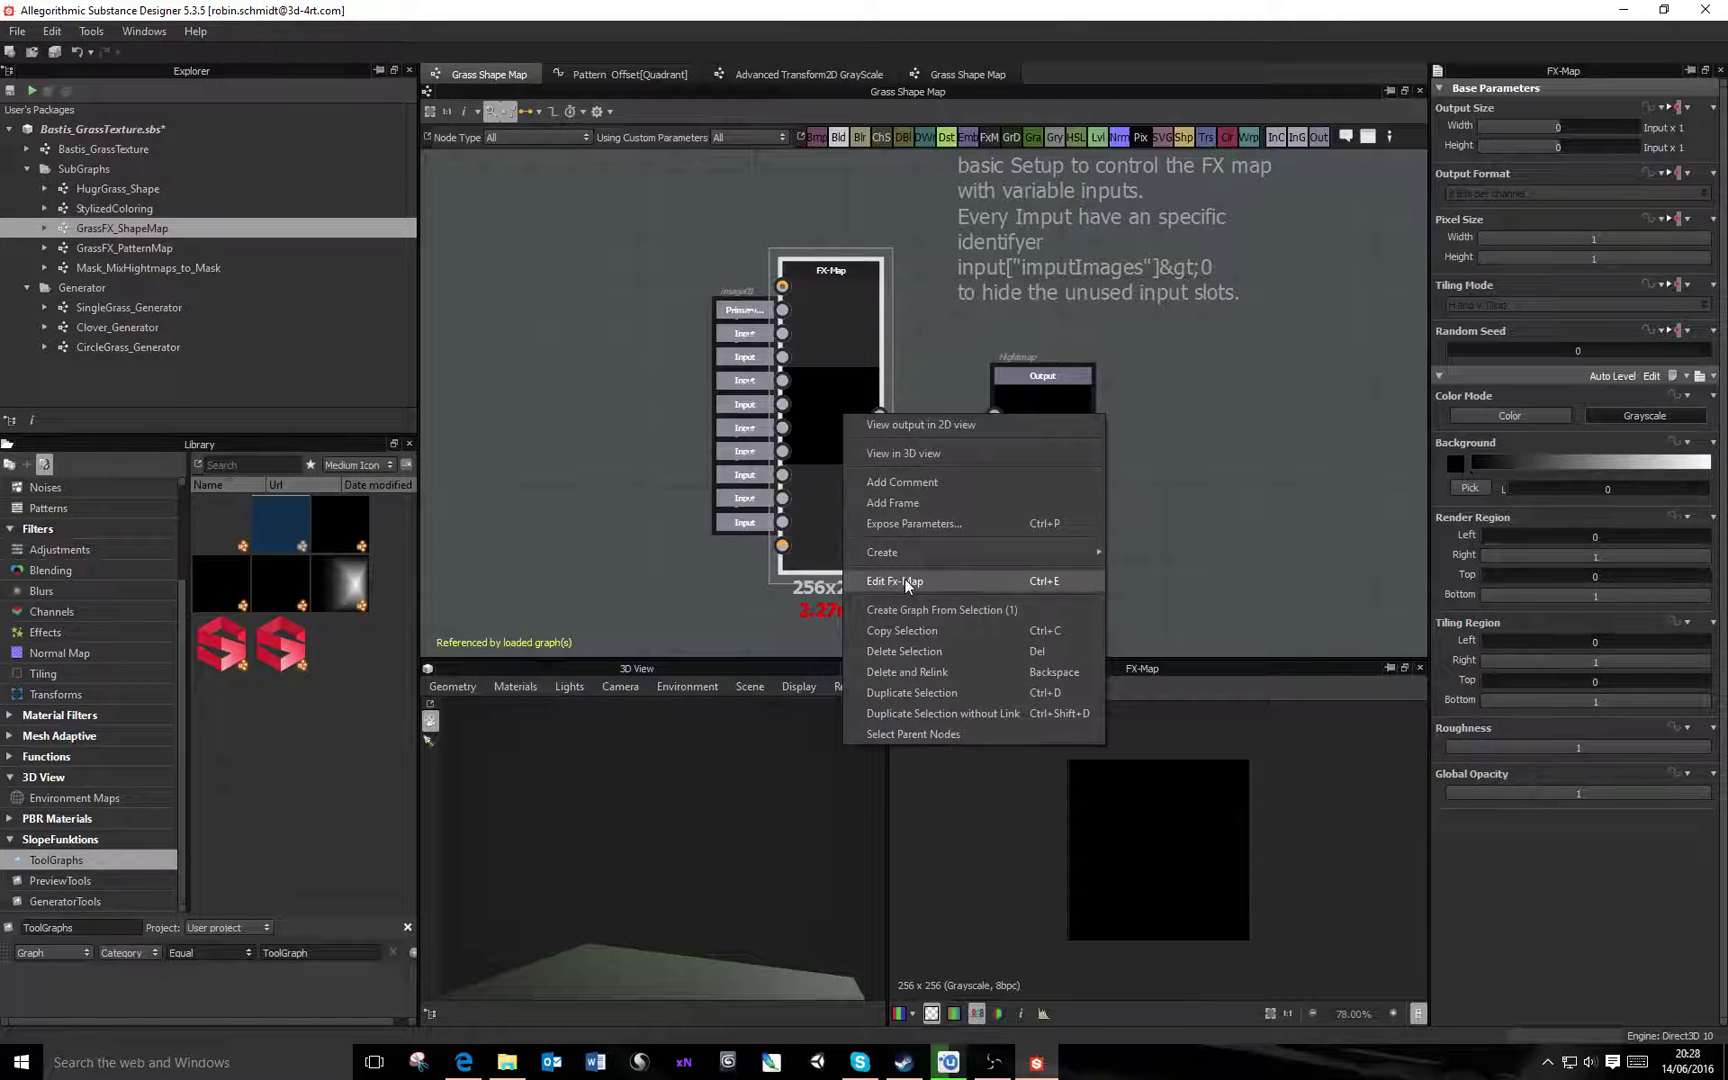
{"action": "left_click", "coordinate": [1389, 323]}
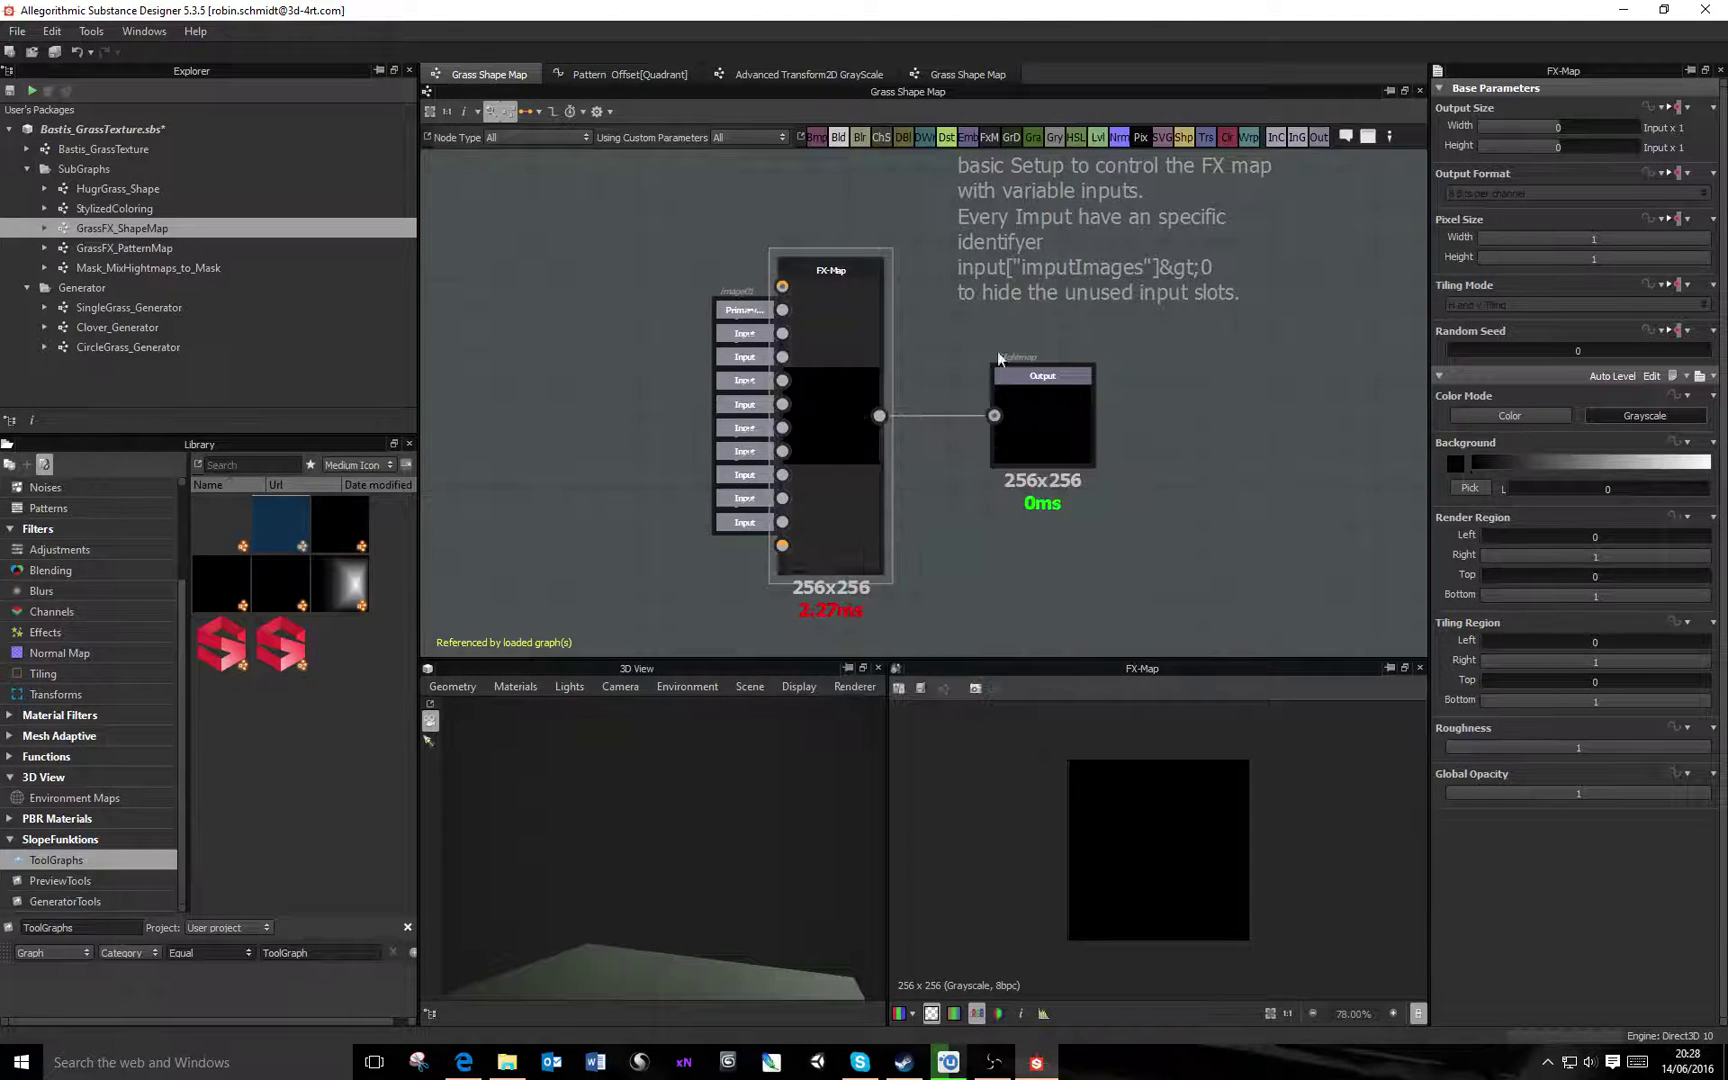
{"action": "double_click", "coordinate": [846, 409]}
{"action": "left_click", "coordinate": [1014, 297]}
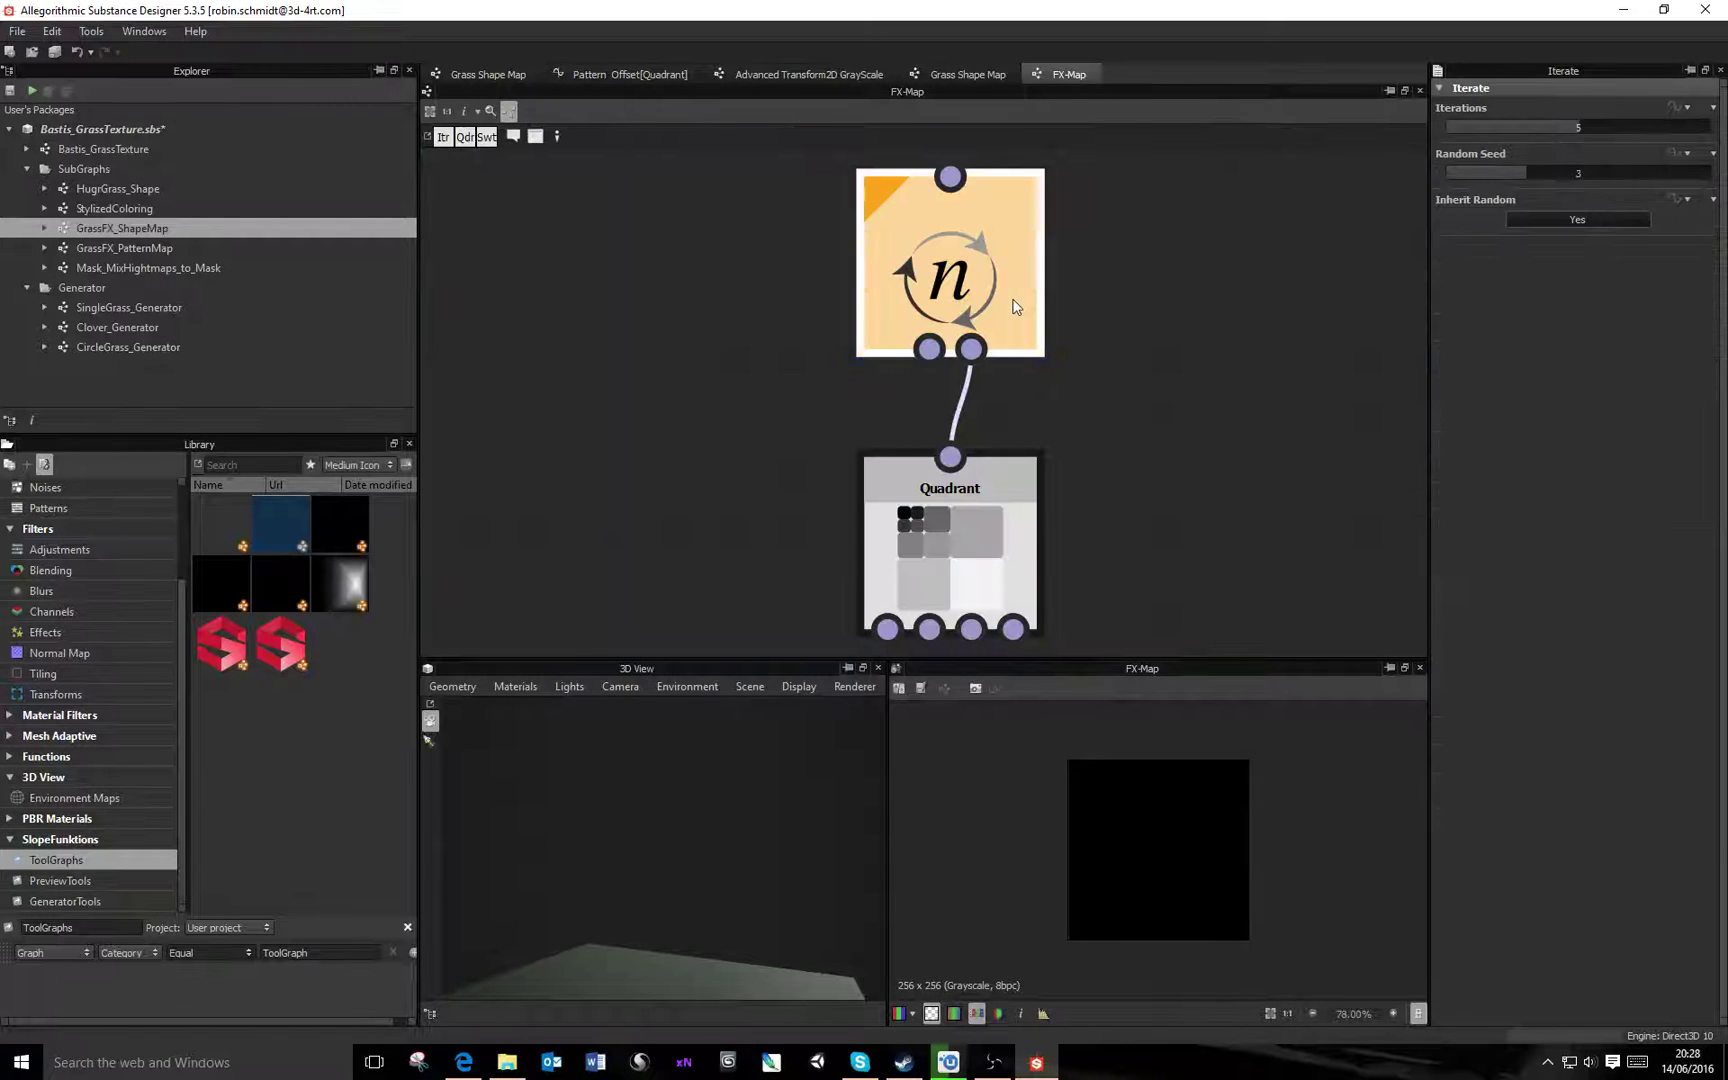
Open the Quadrant's Pattern Offset function and inspect its Spread Get Float and Random nodes
{"action": "left_click", "coordinate": [1012, 560]}
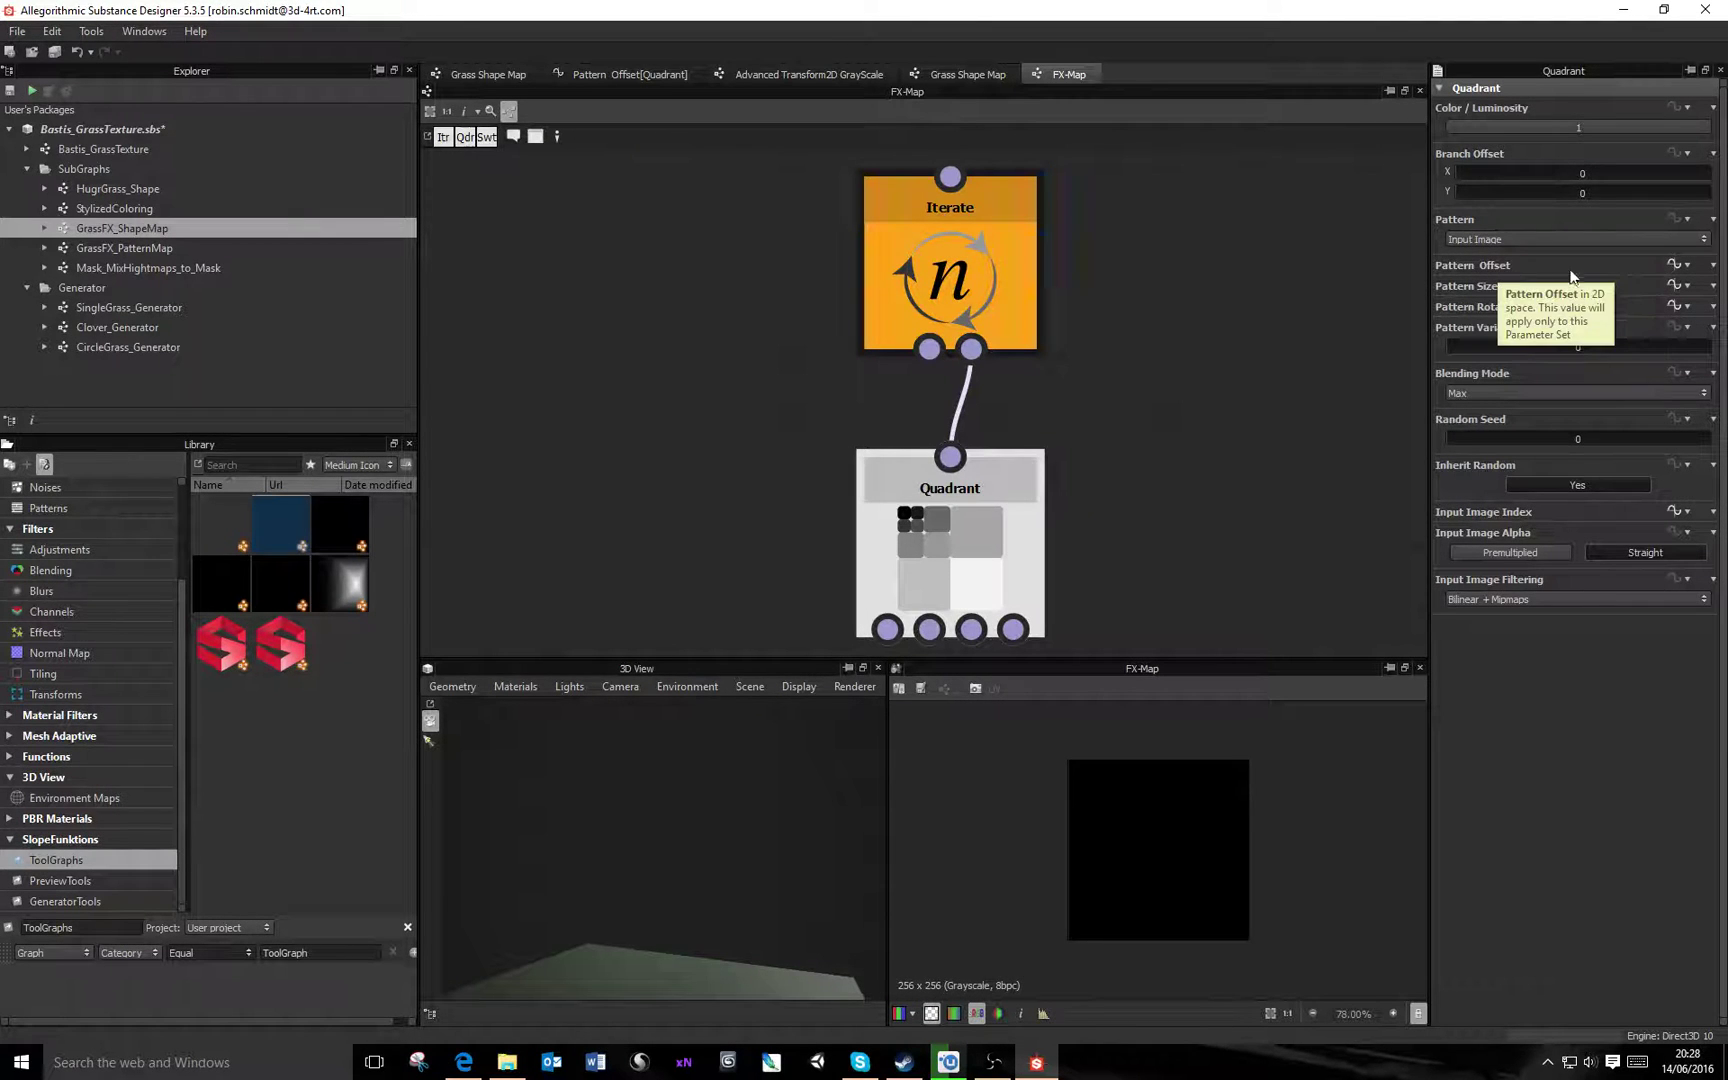
{"action": "left_click", "coordinate": [1677, 266]}
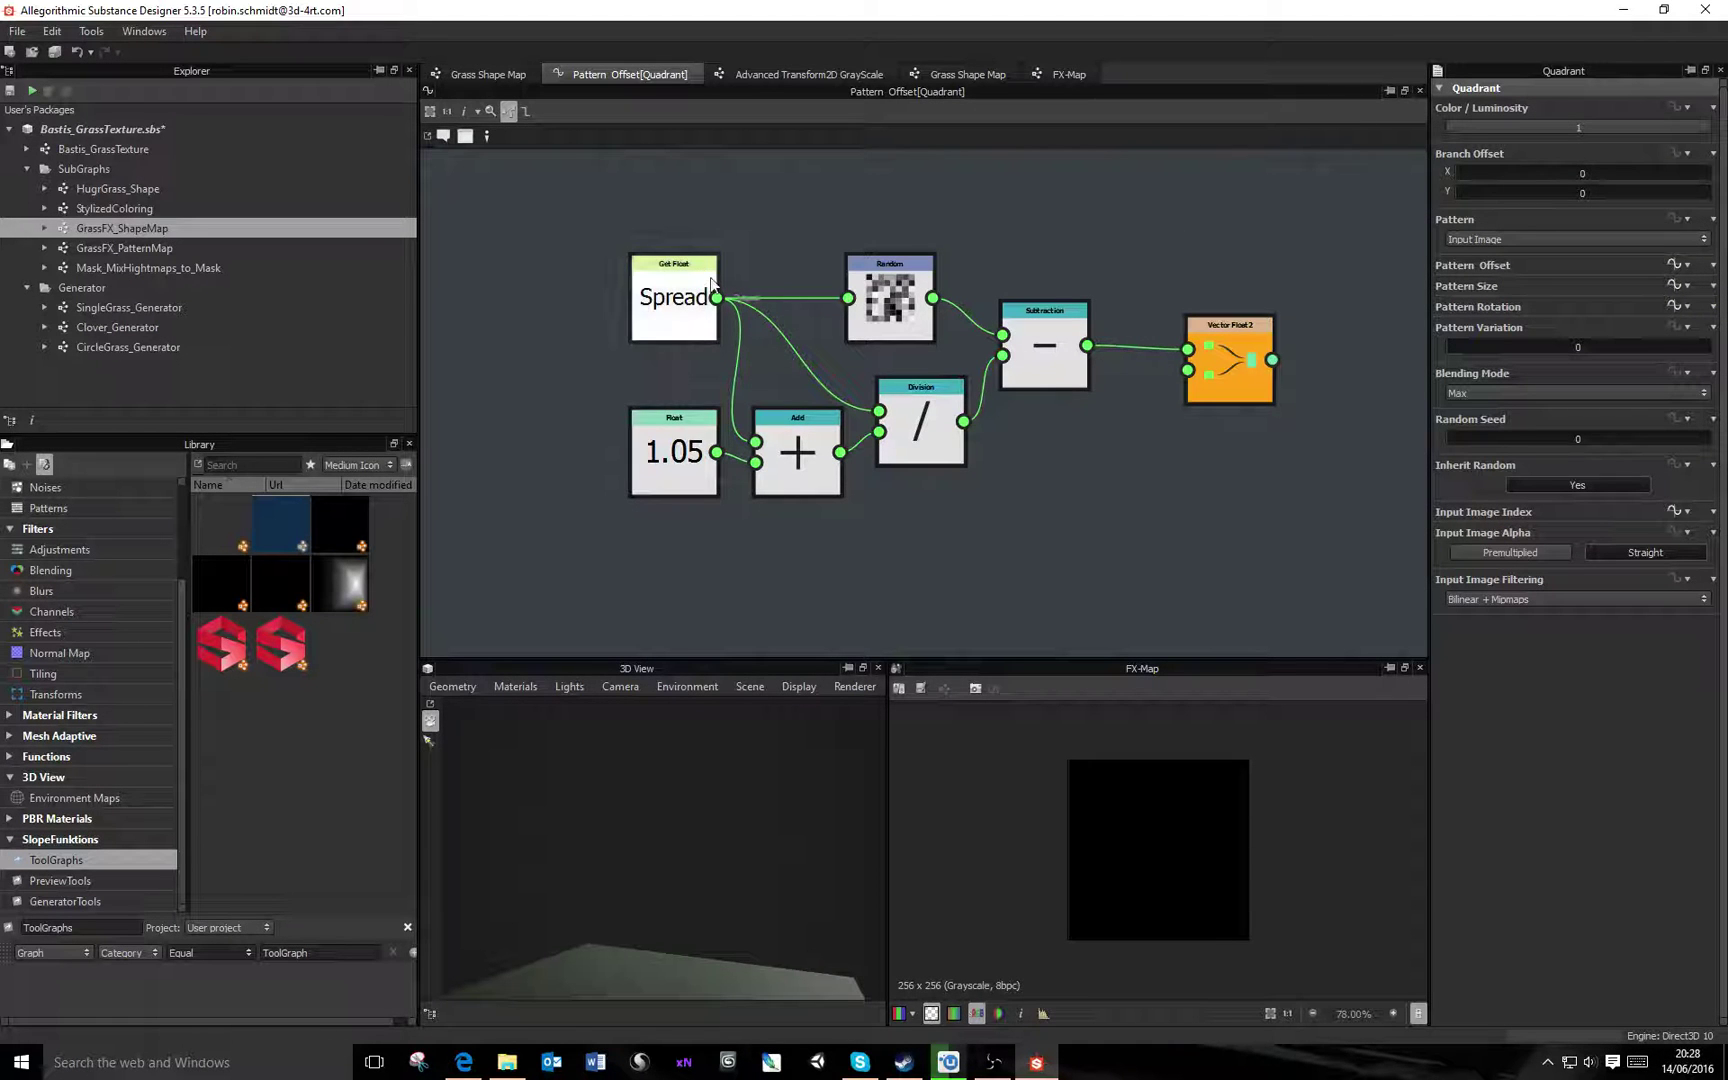
{"action": "left_click", "coordinate": [668, 302]}
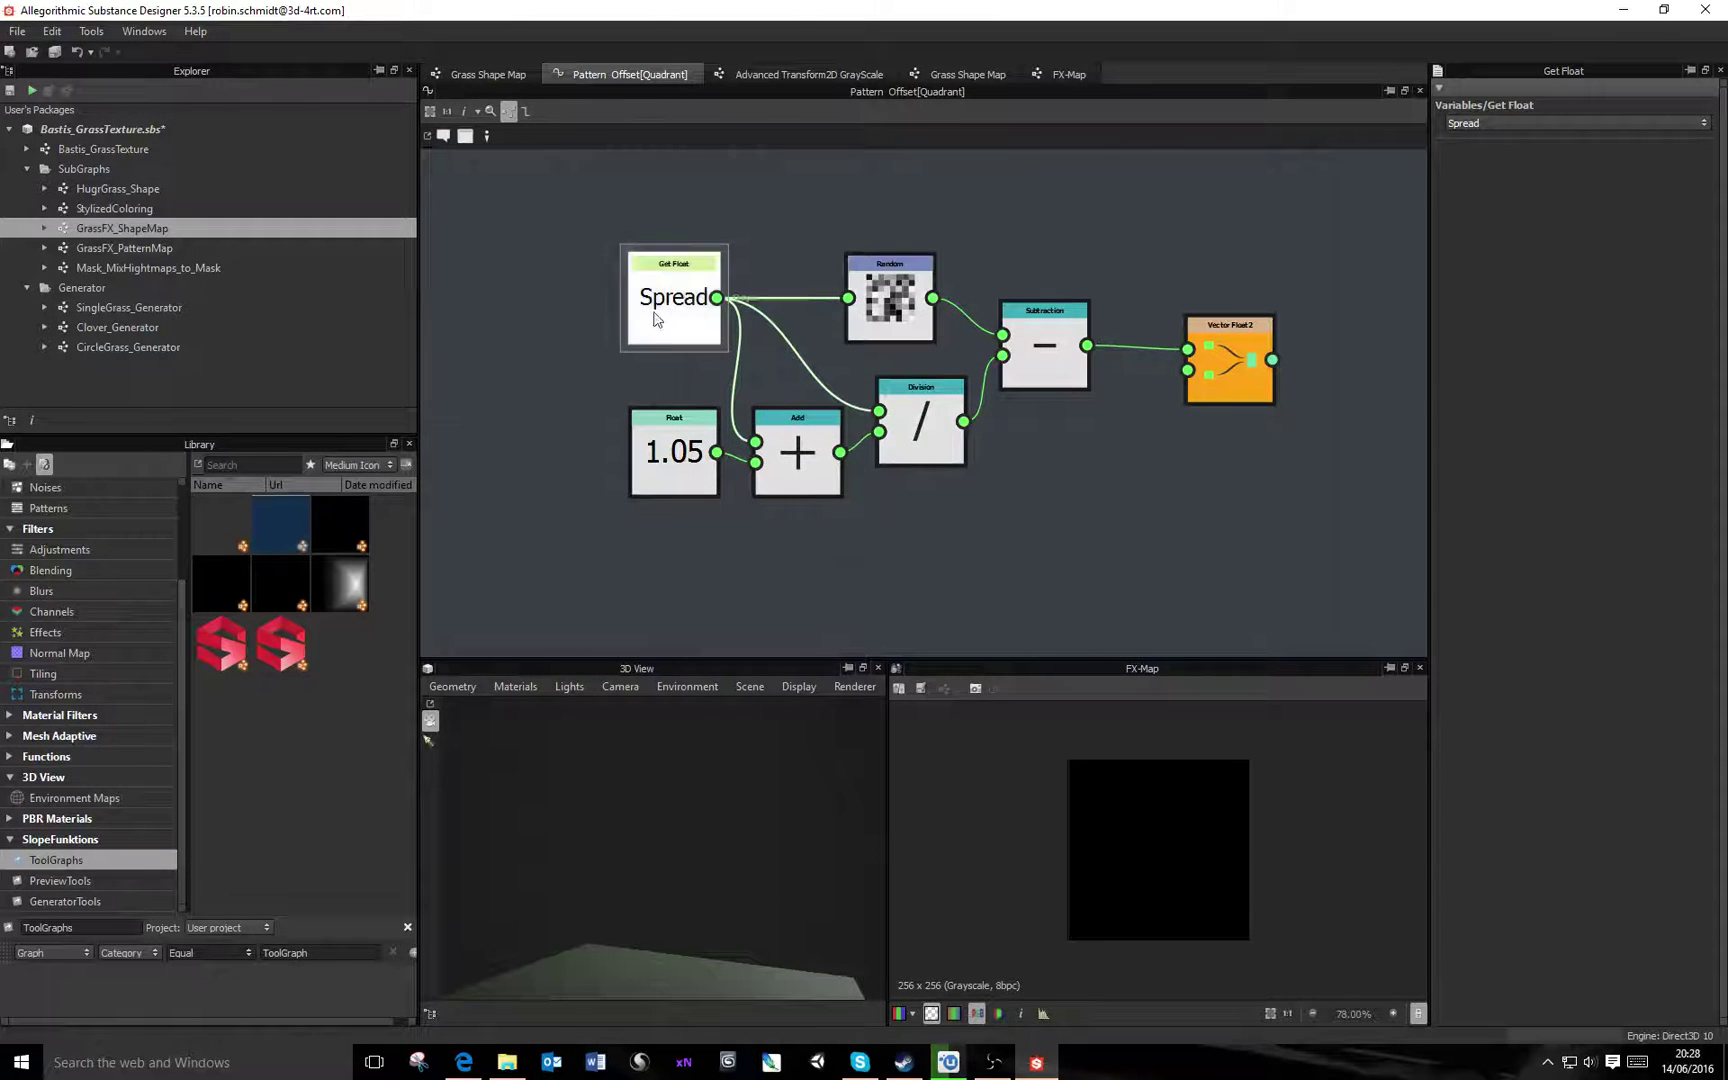
{"action": "left_click", "coordinate": [896, 309]}
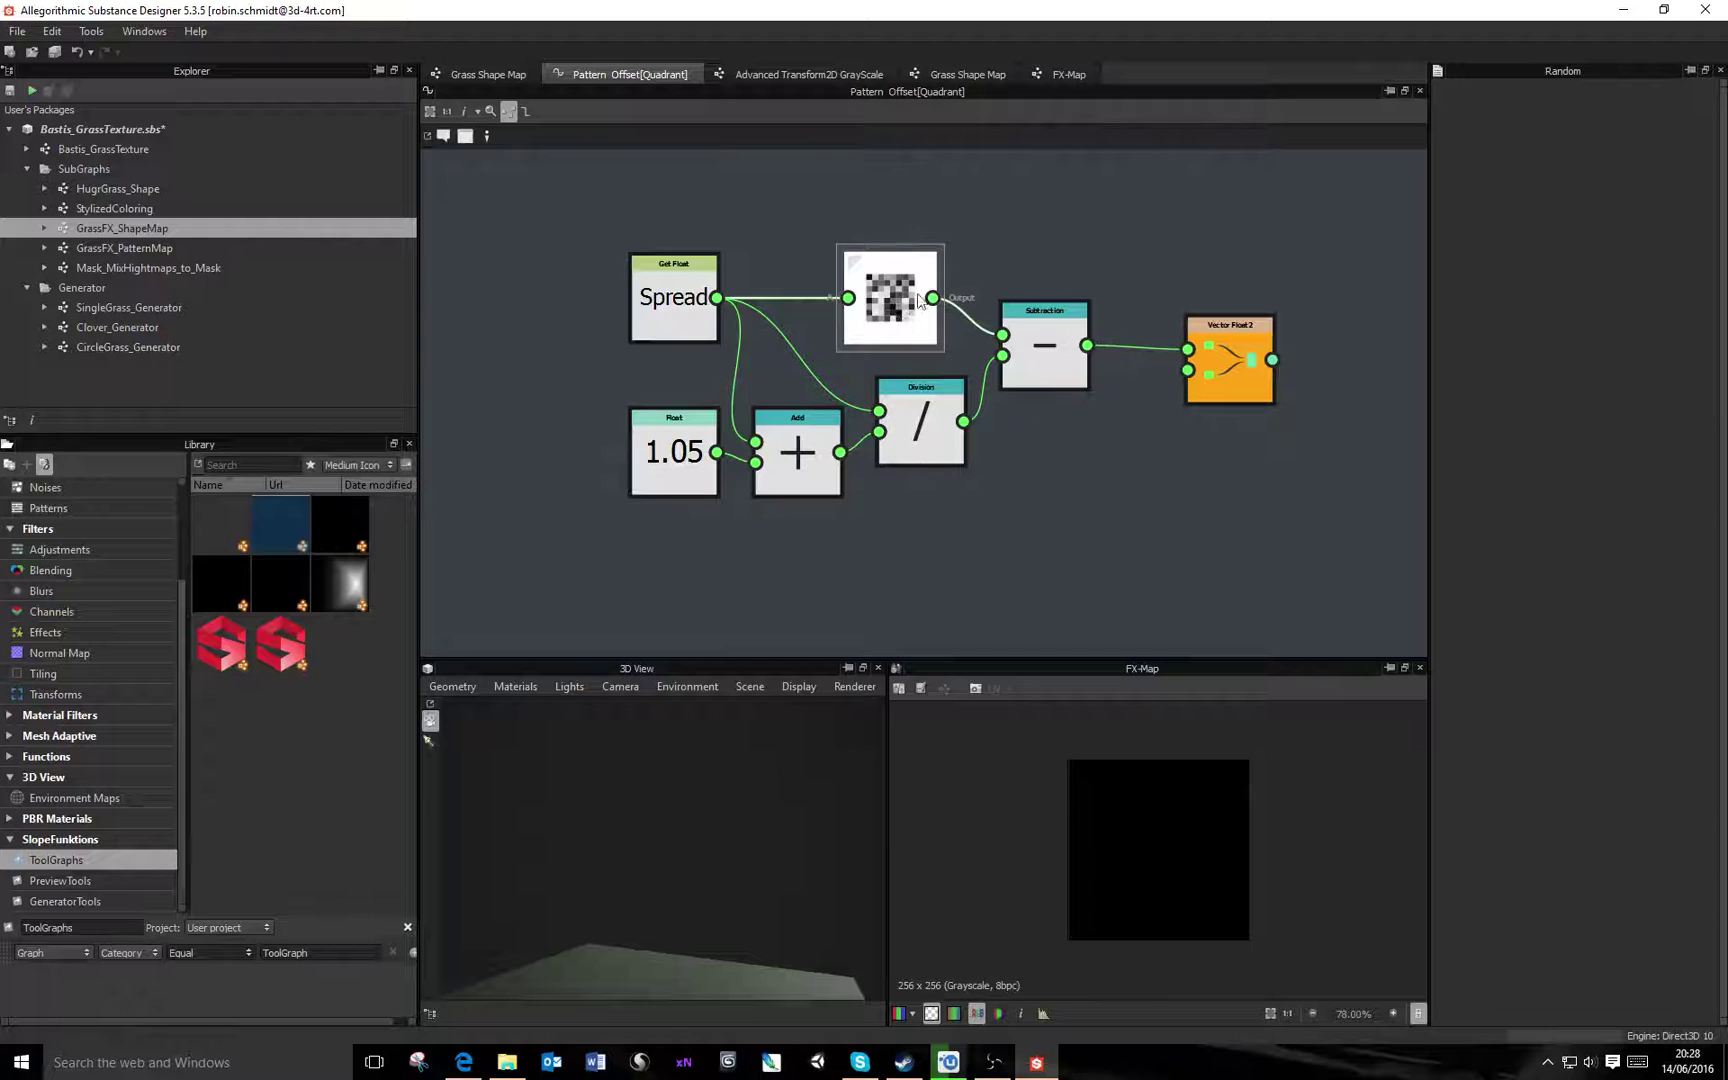
Inspect the Spread Get Float and the Vector Float2 output node in the Pattern Offset function
{"action": "left_click", "coordinate": [690, 298]}
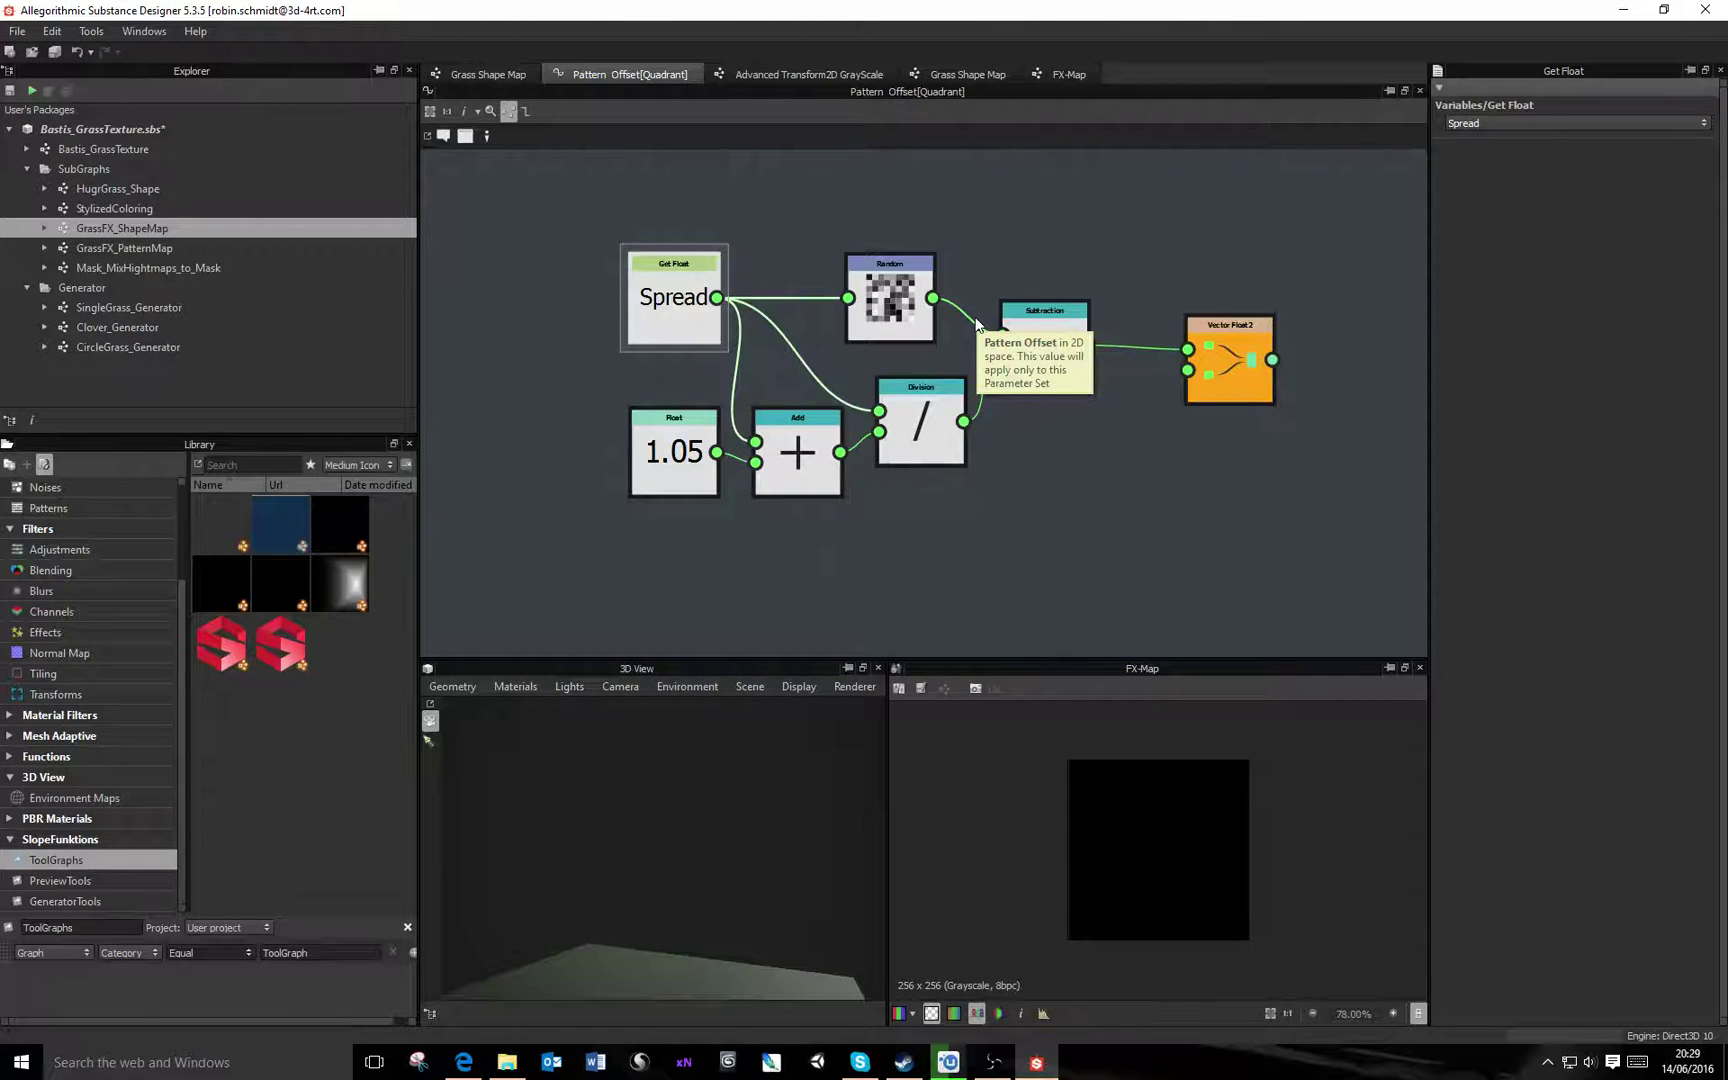
{"action": "left_click", "coordinate": [1251, 362]}
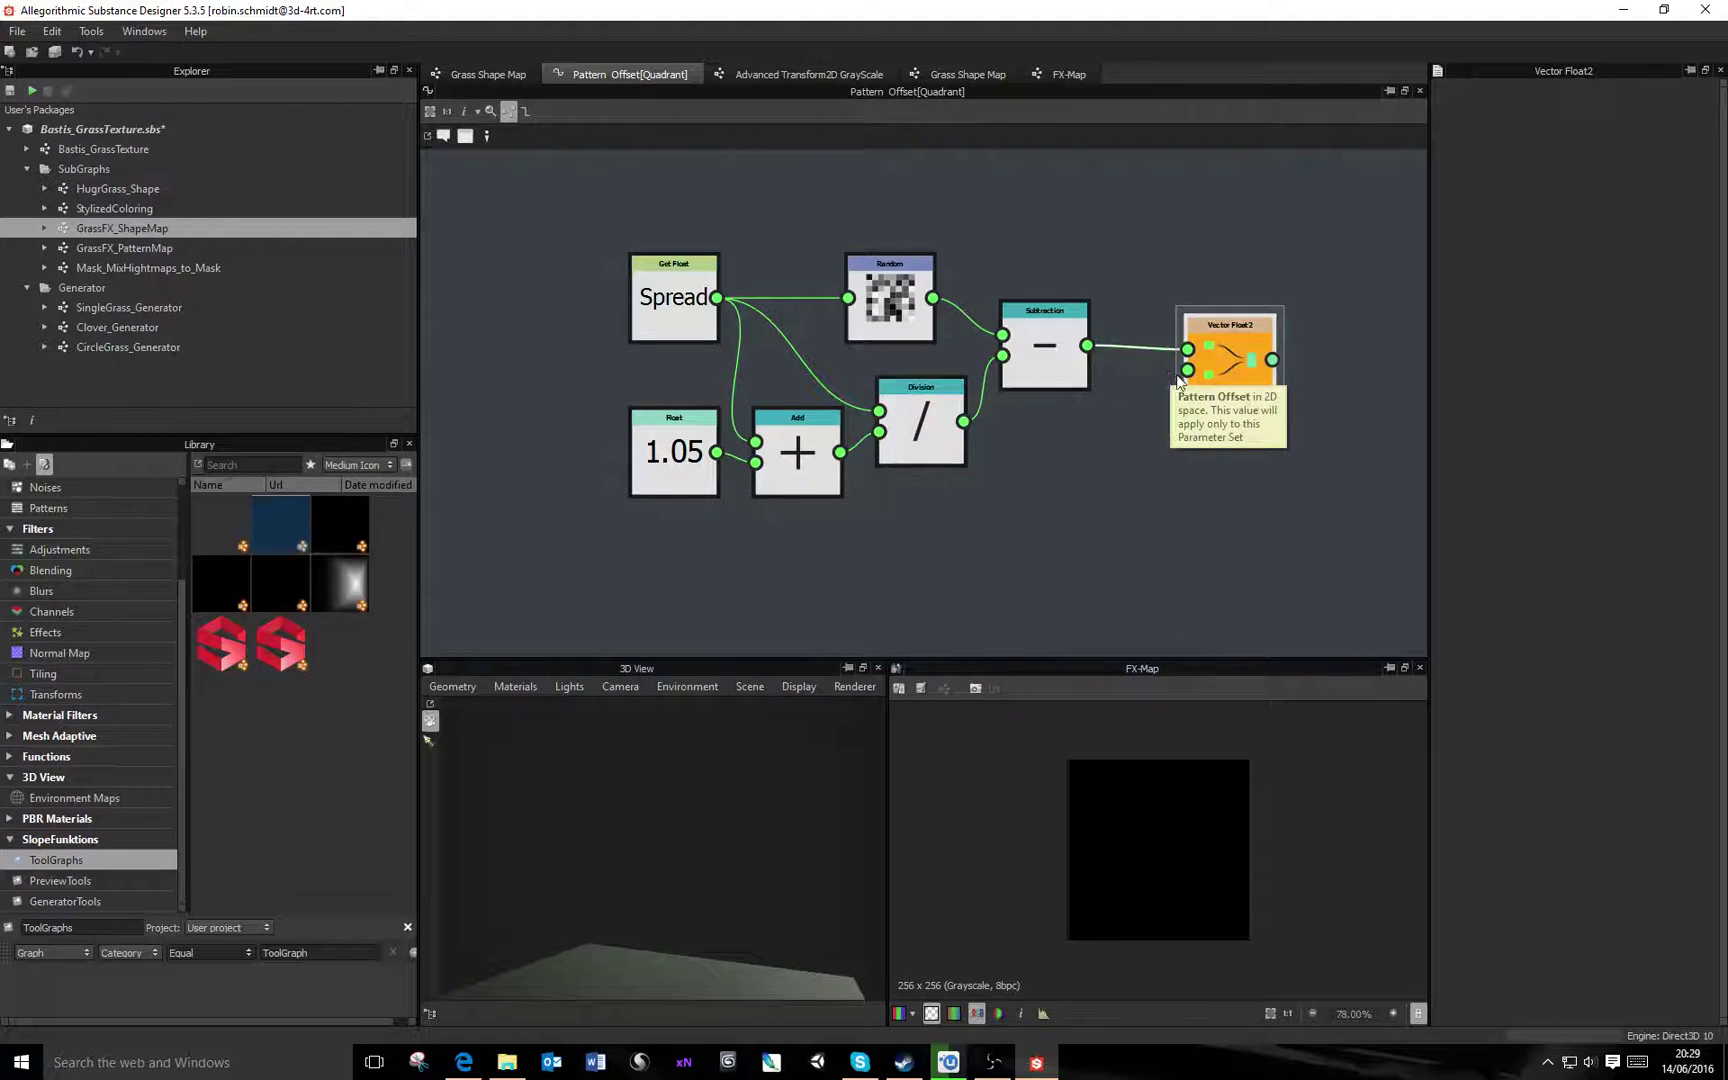
{"action": "left_click_drag", "start_coordinate": [1230, 360], "coordinate": [1246, 360]}
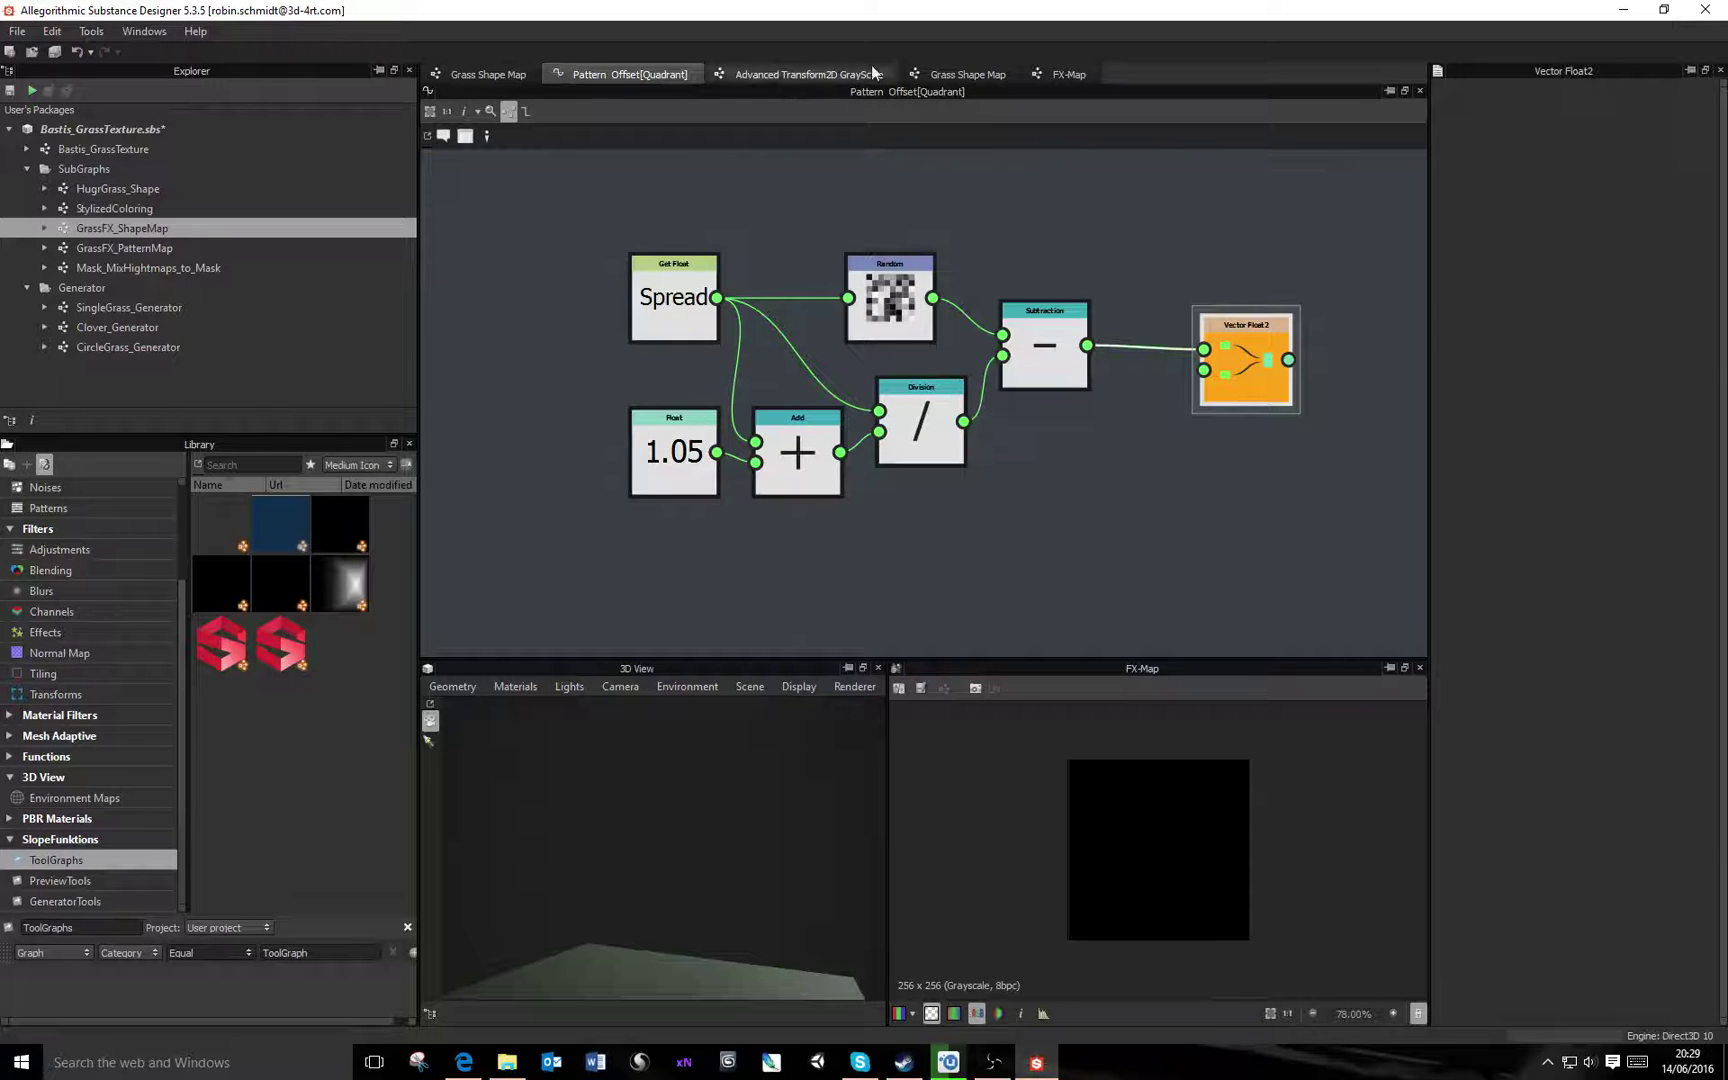
Open the Quadrant's Pattern Size function and inspect its 0.3 and 2 Float constants
{"action": "left_click", "coordinate": [1068, 75]}
{"action": "left_click", "coordinate": [988, 478]}
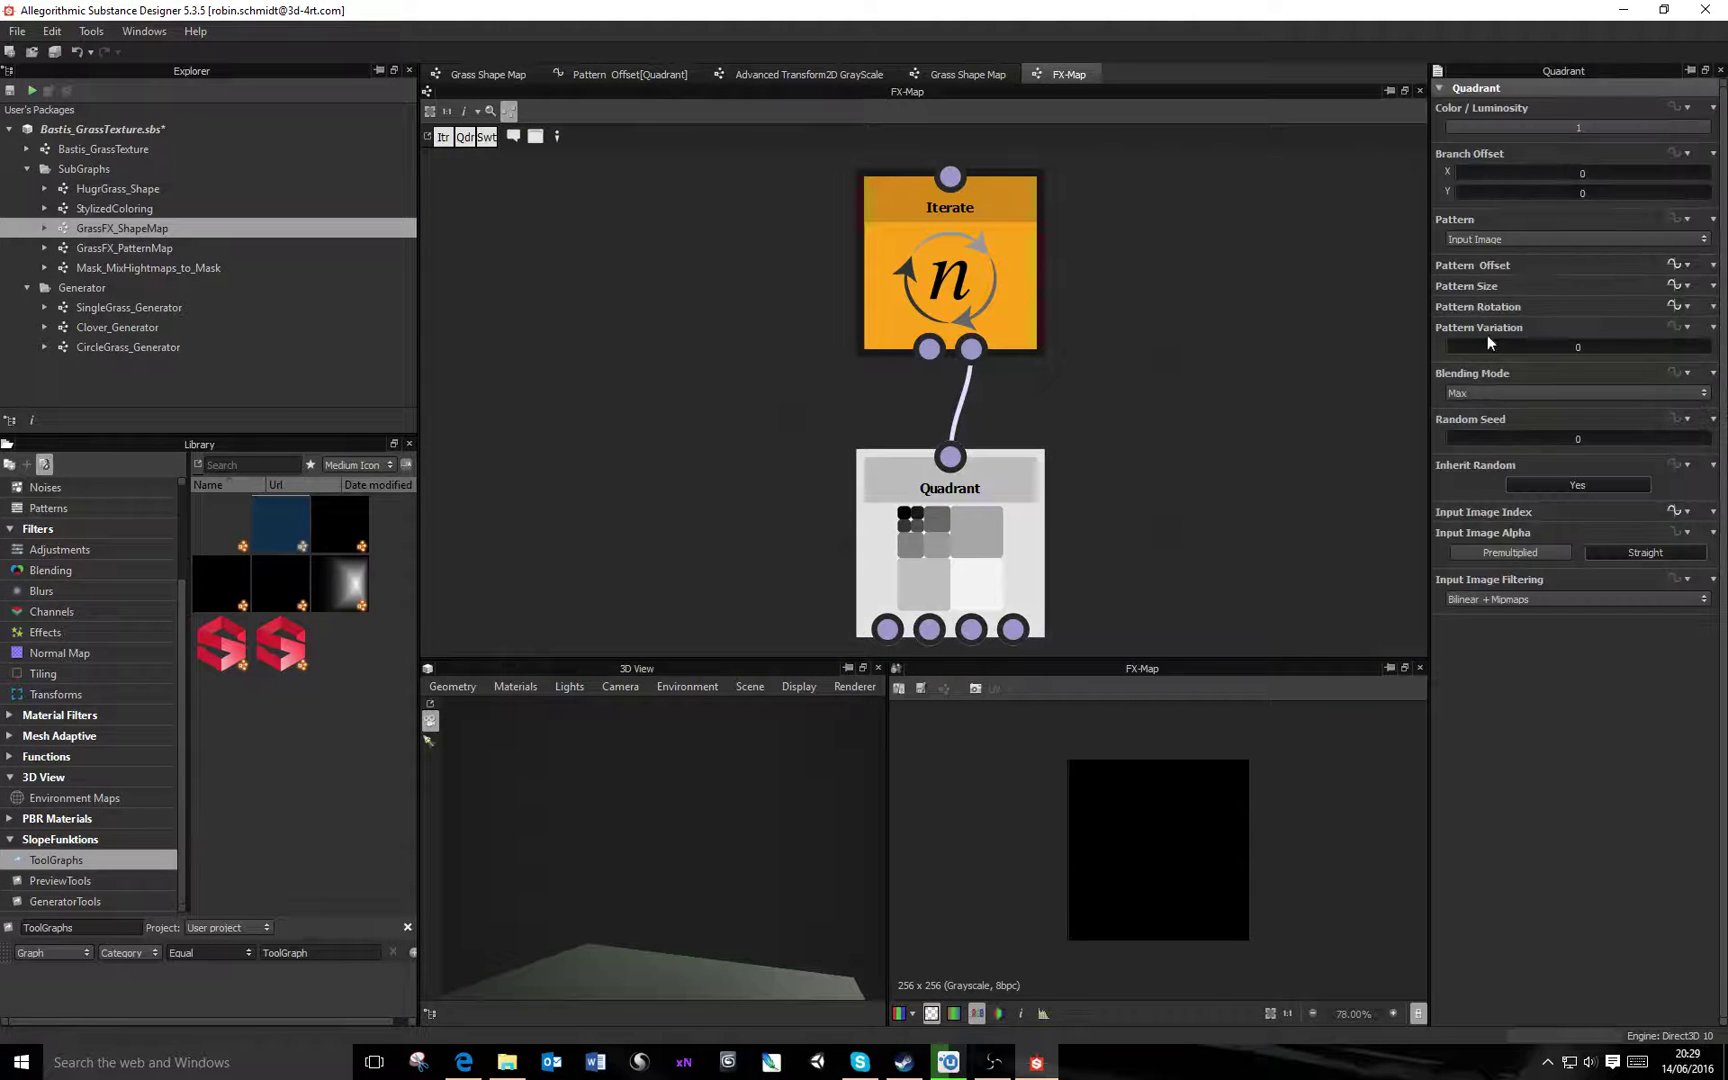
{"action": "left_click", "coordinate": [1673, 285]}
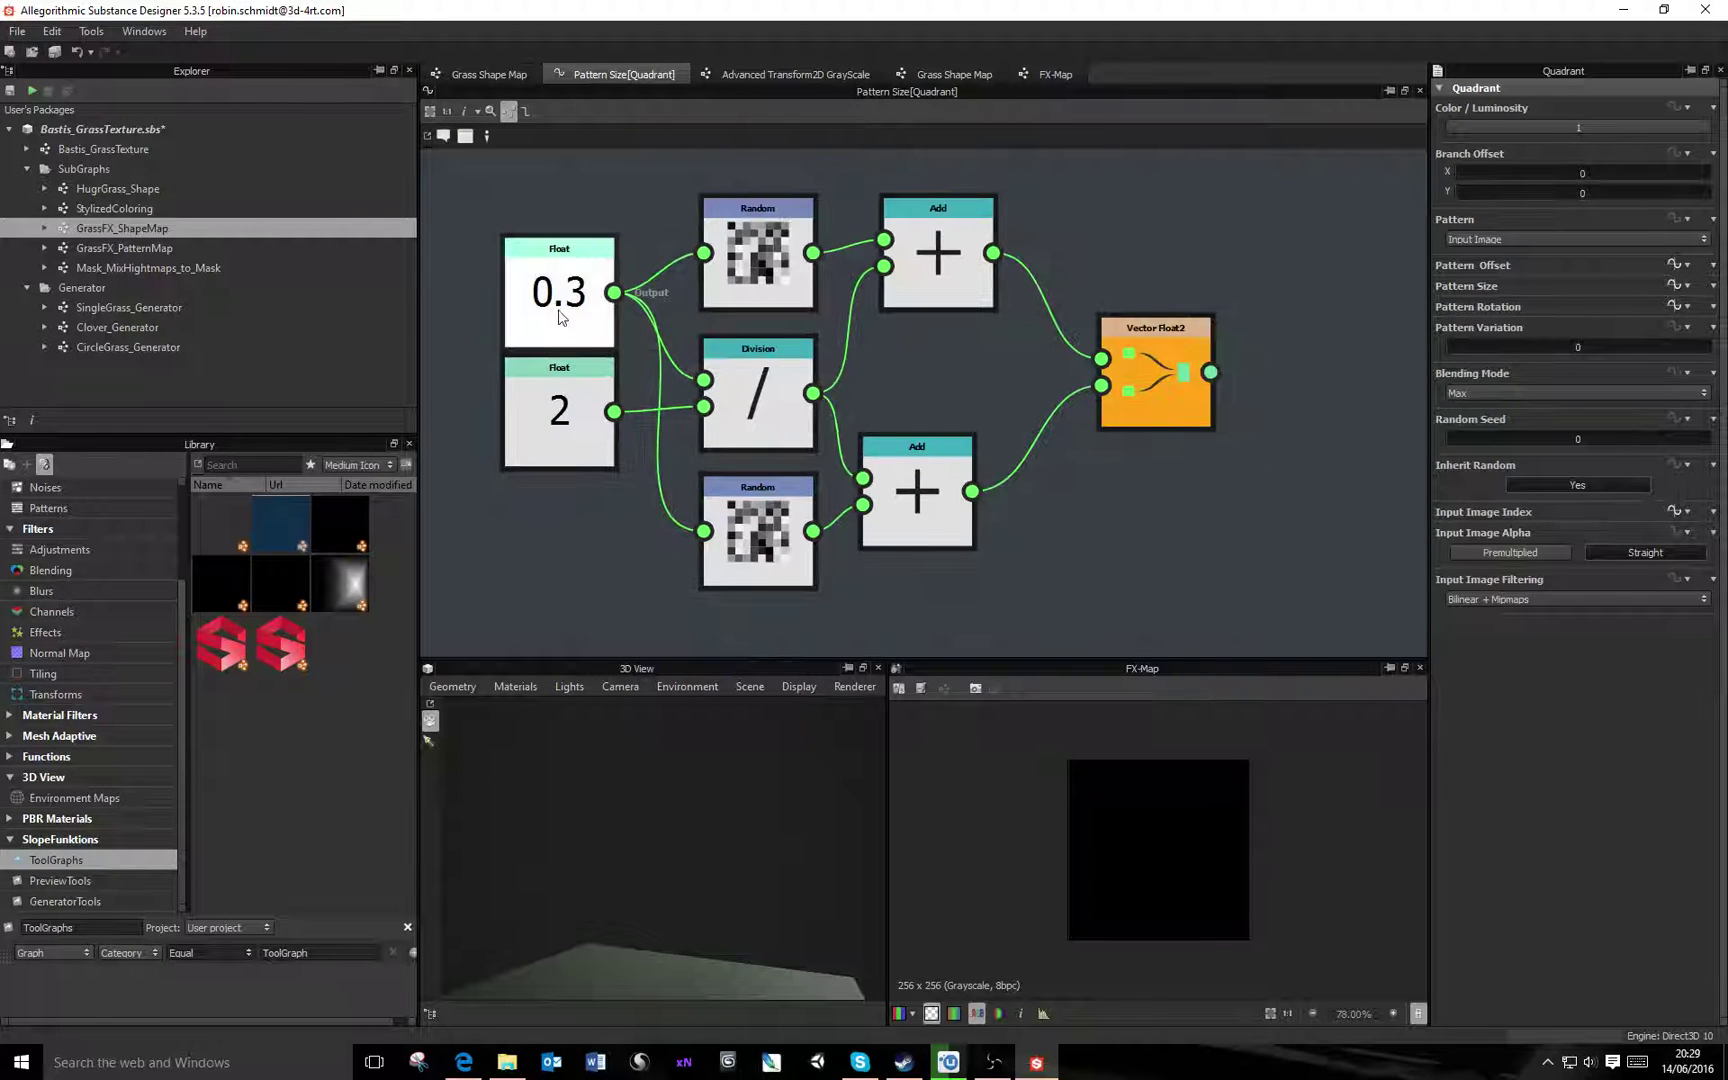
{"action": "left_click", "coordinate": [563, 320]}
{"action": "scroll", "coordinate": [570, 325], "scroll_direction": "down", "scroll_amount": 1}
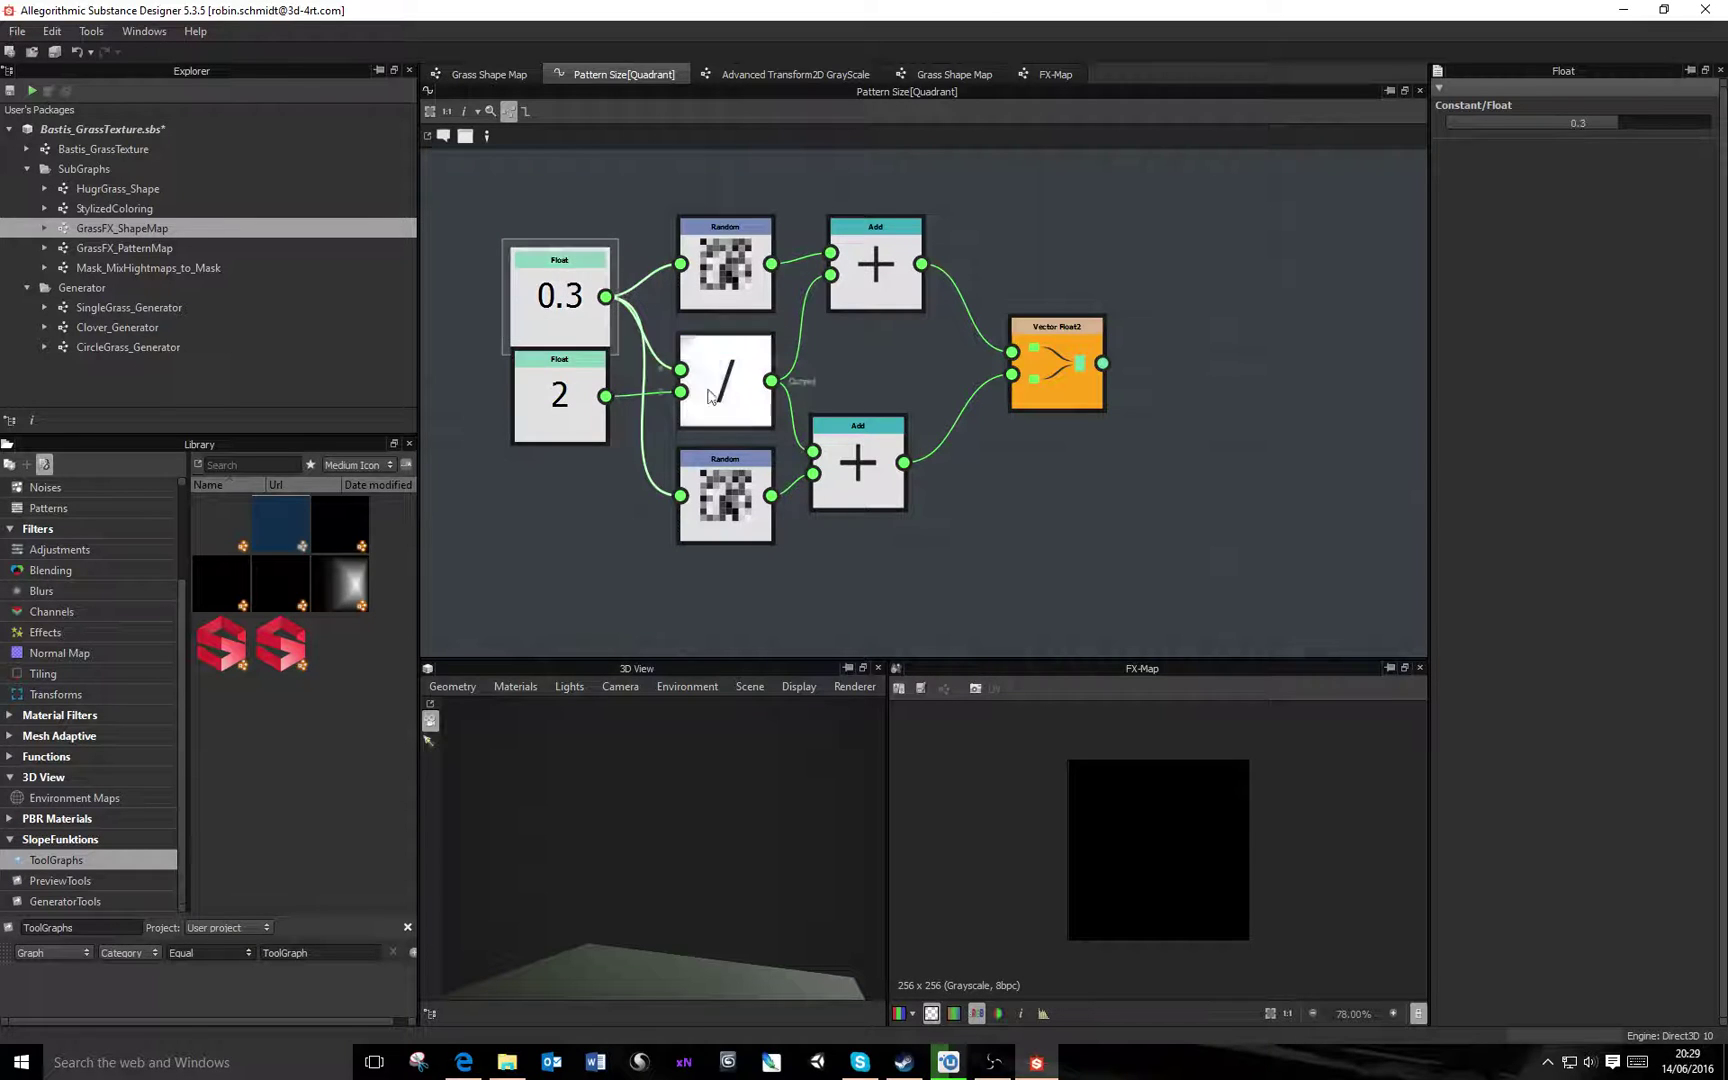
{"action": "left_click", "coordinate": [528, 393]}
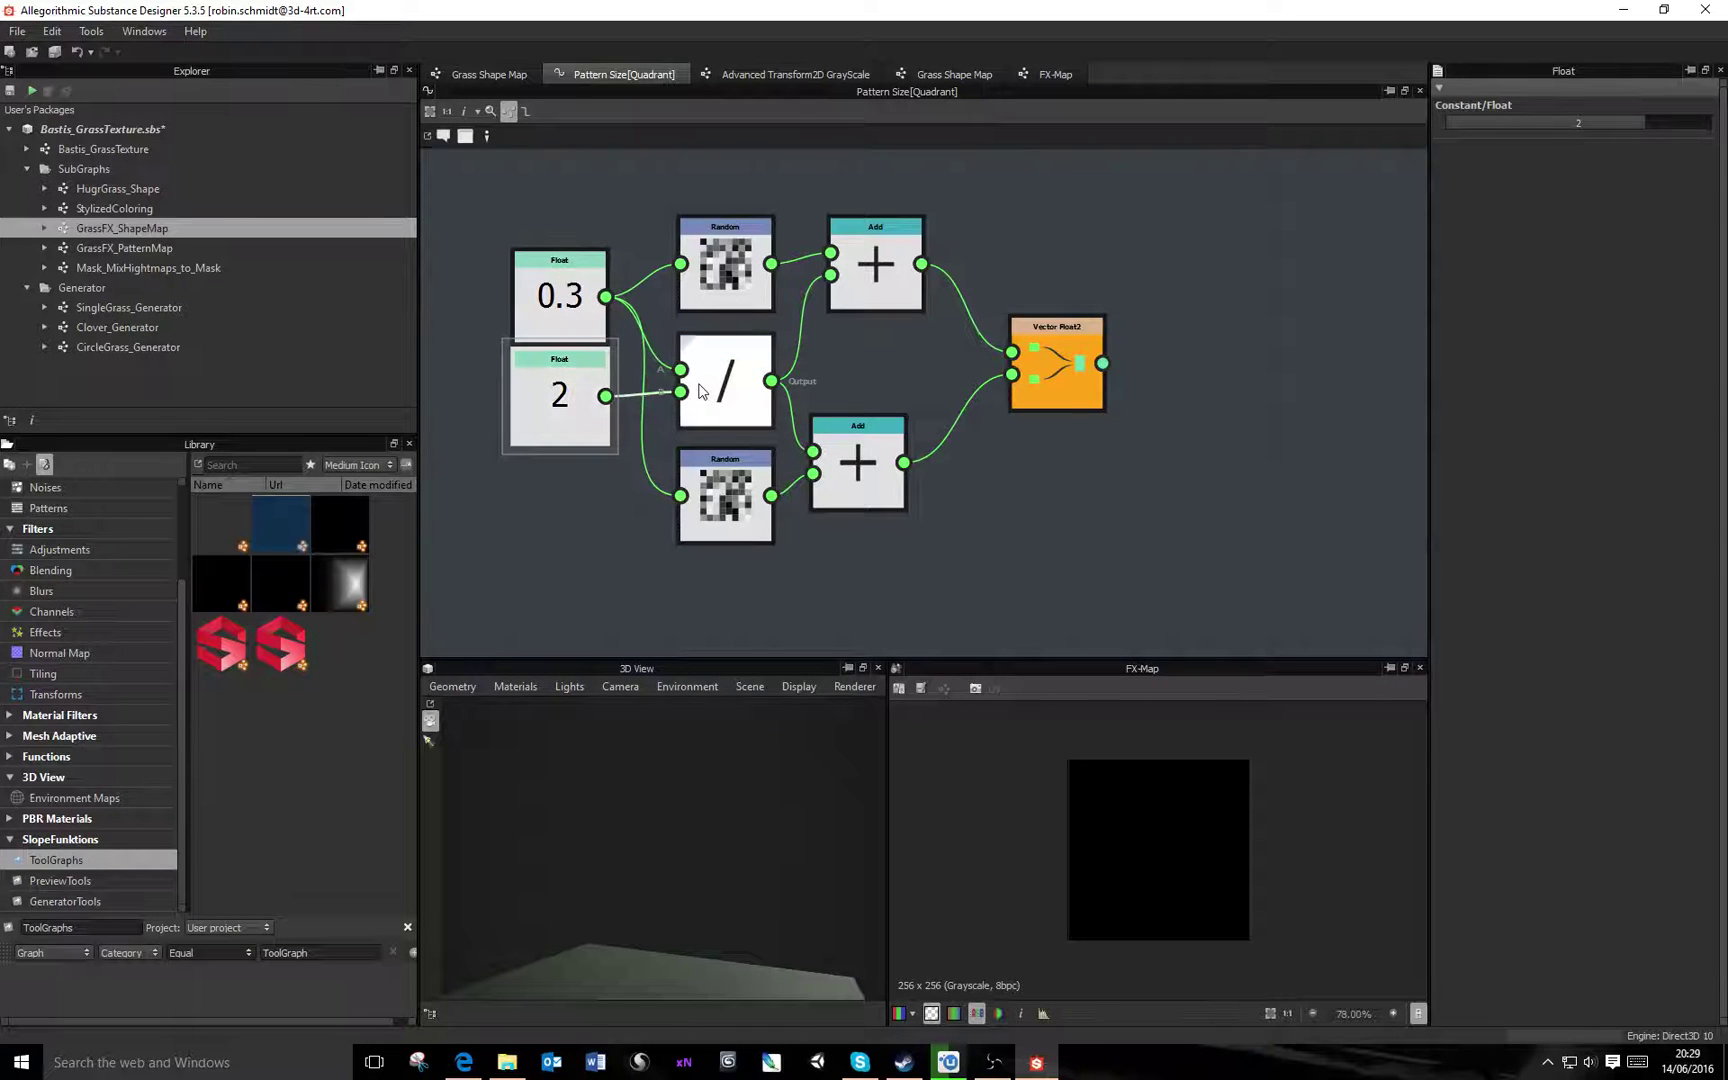
Tidy the Pattern Size function by aligning the lower Add node with the lower Random and shifting both Float nodes down and left
{"action": "left_click_drag", "start_coordinate": [840, 449], "coordinate": [872, 482]}
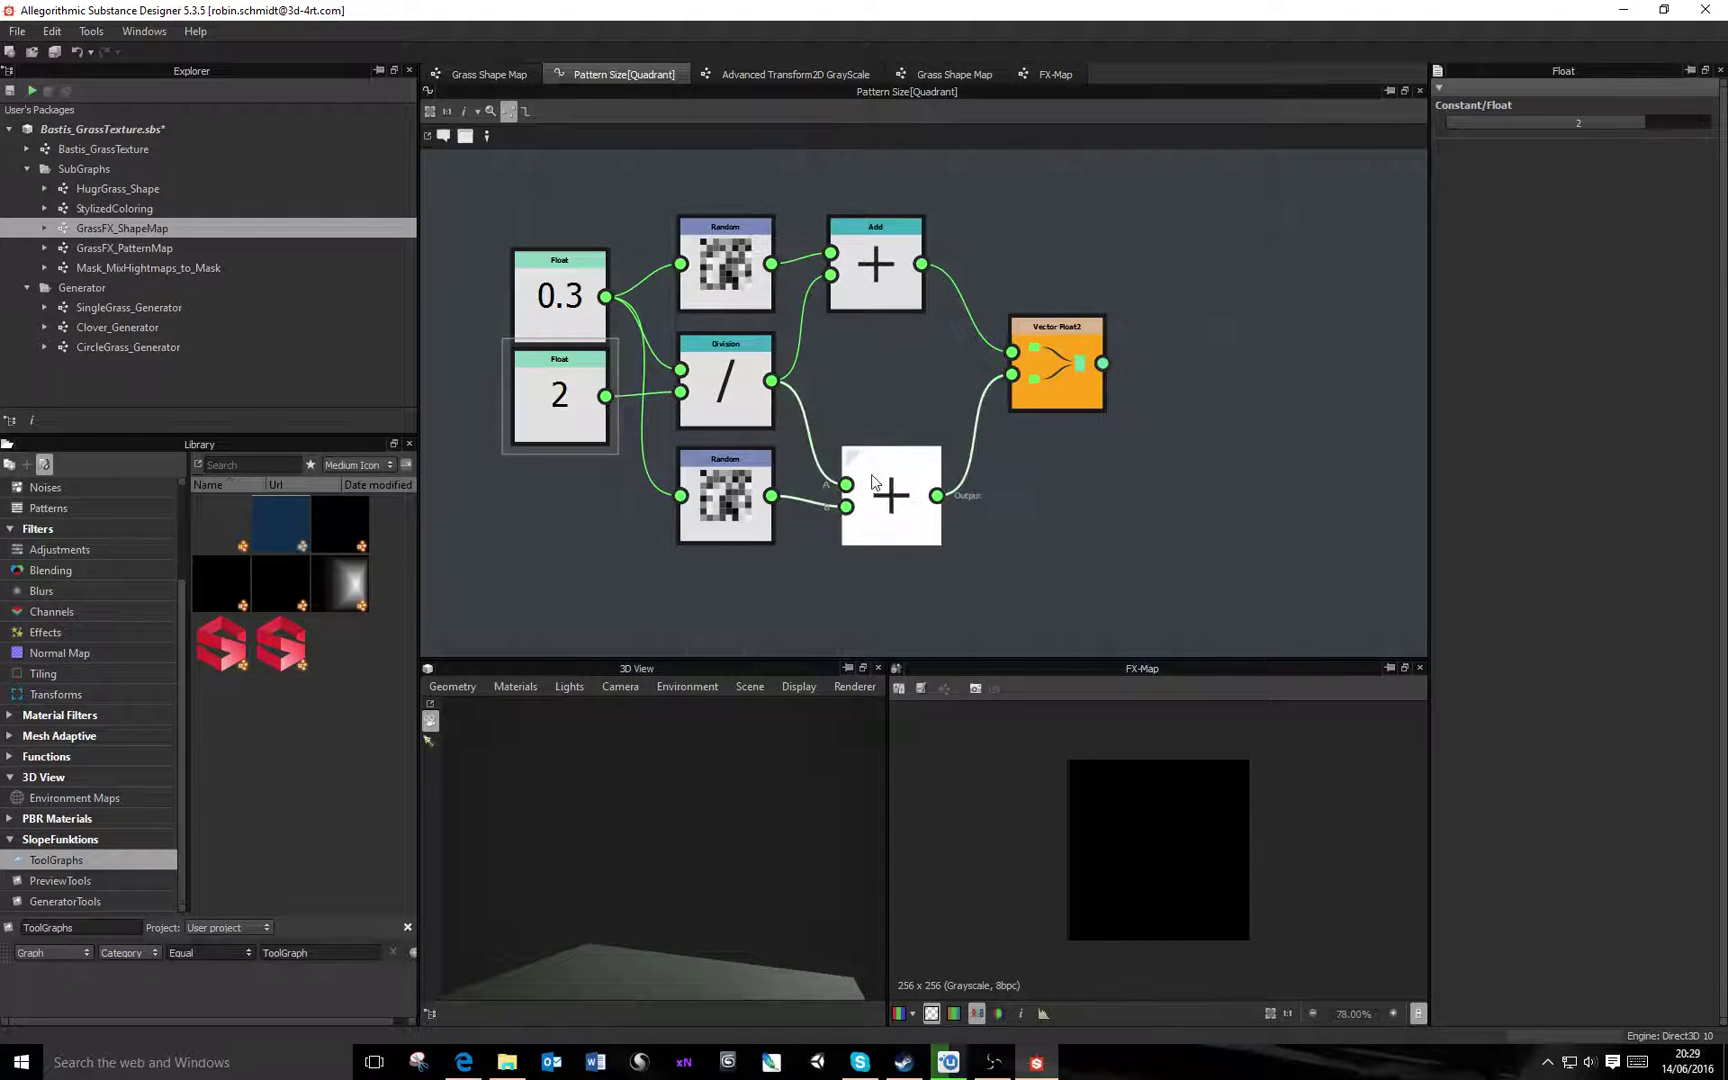
{"action": "left_click", "coordinate": [725, 492]}
{"action": "left_click", "coordinate": [736, 262]}
{"action": "left_click", "coordinate": [565, 292]}
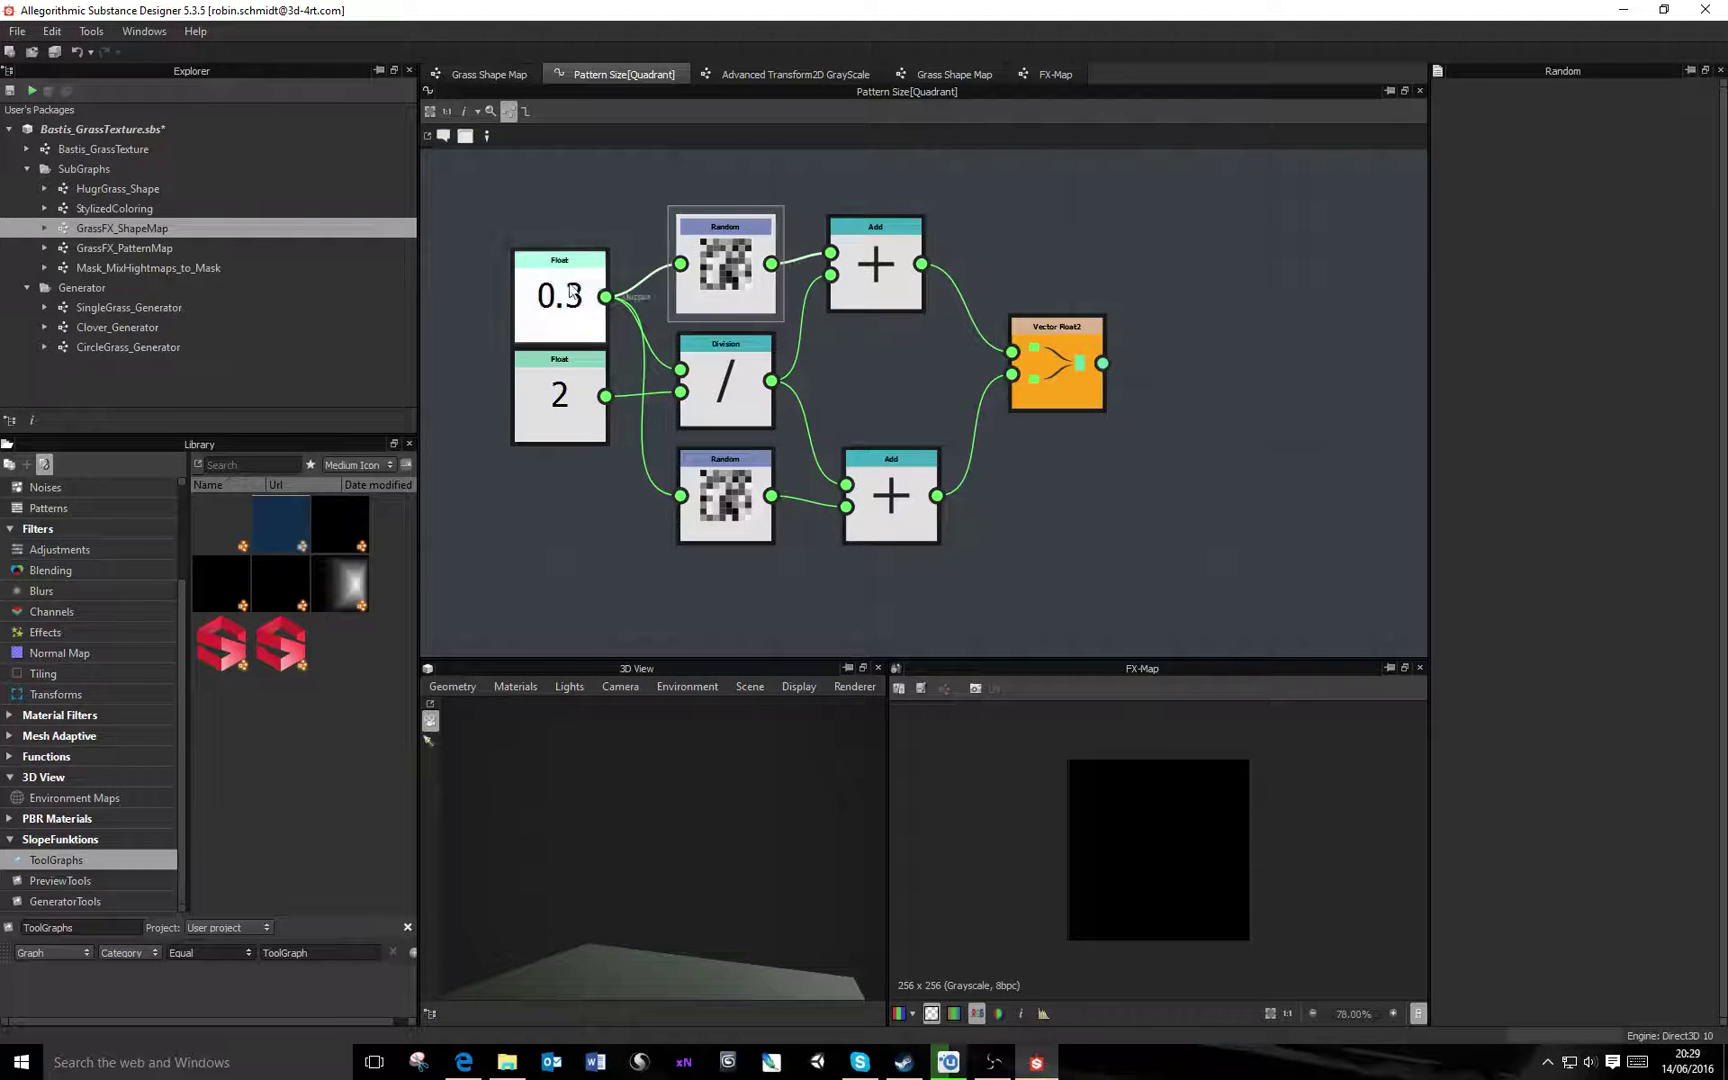
{"action": "left_click_drag", "start_coordinate": [578, 386], "coordinate": [545, 454]}
{"action": "left_click_drag", "start_coordinate": [578, 288], "coordinate": [545, 355]}
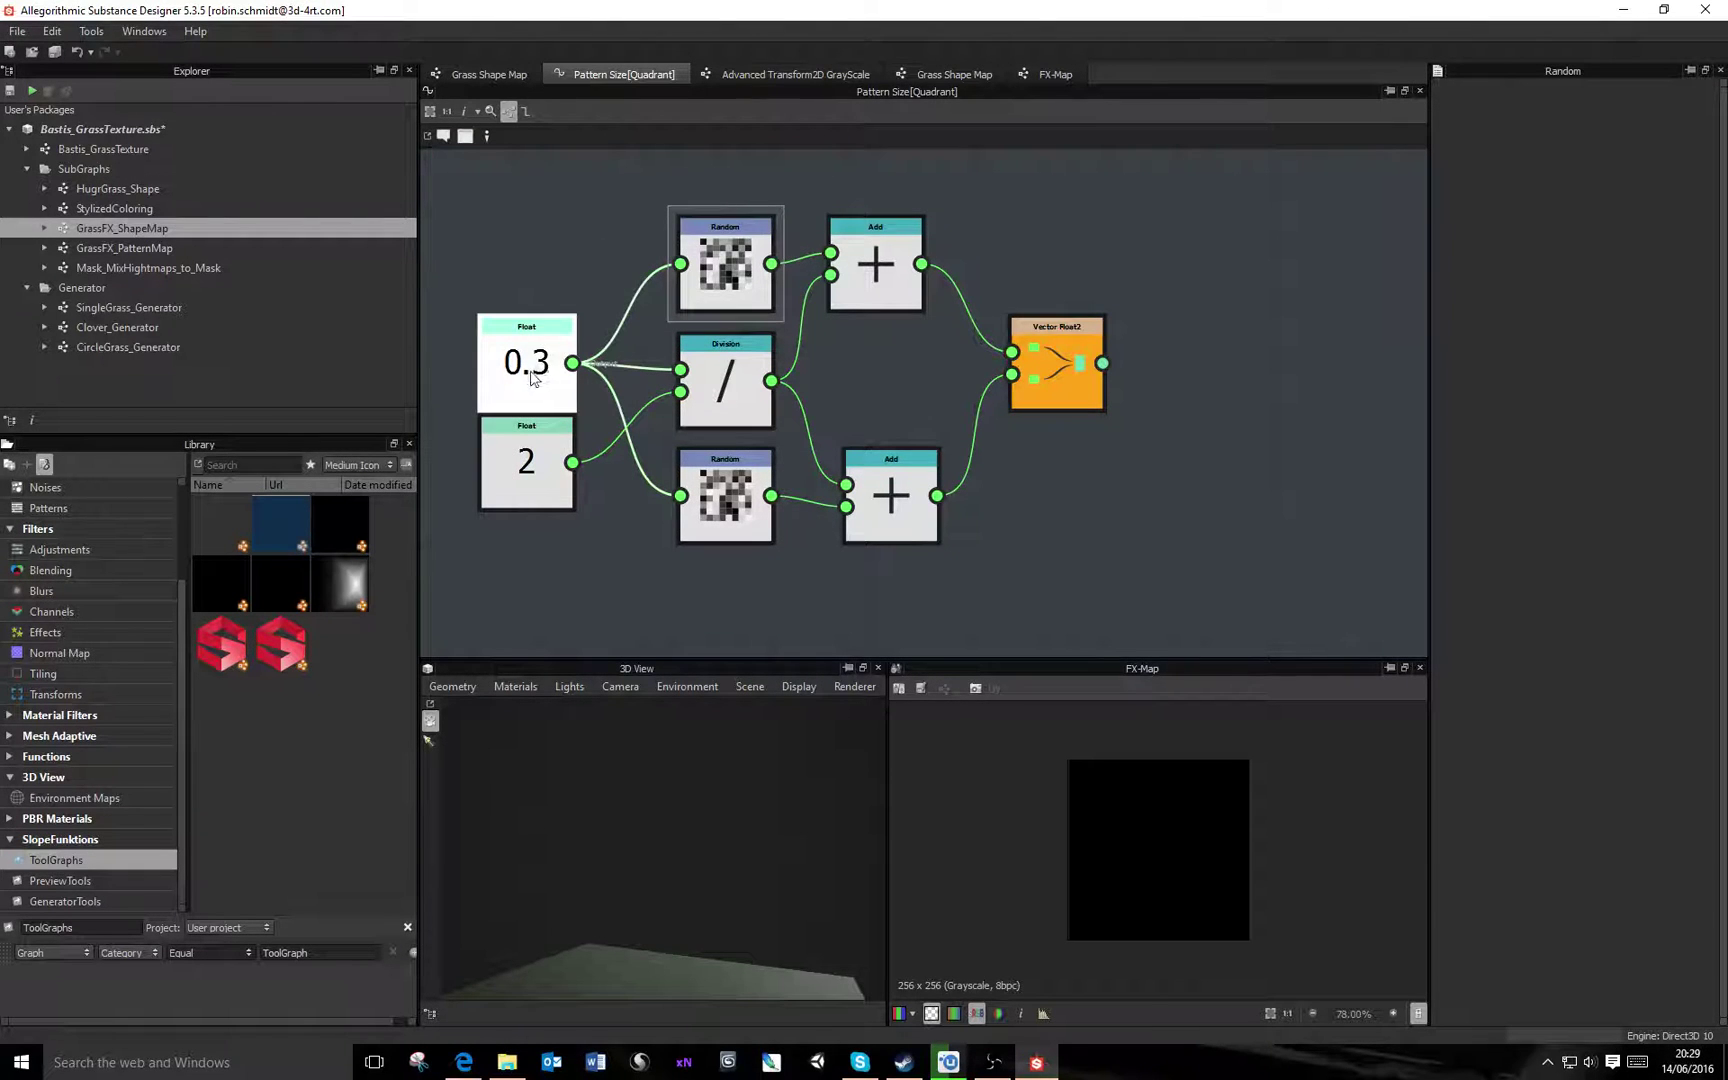
Inspect the two Random nodes fed by the 0.3 Float in the Pattern Size function
{"action": "left_click", "coordinate": [716, 497]}
{"action": "left_click", "coordinate": [720, 280]}
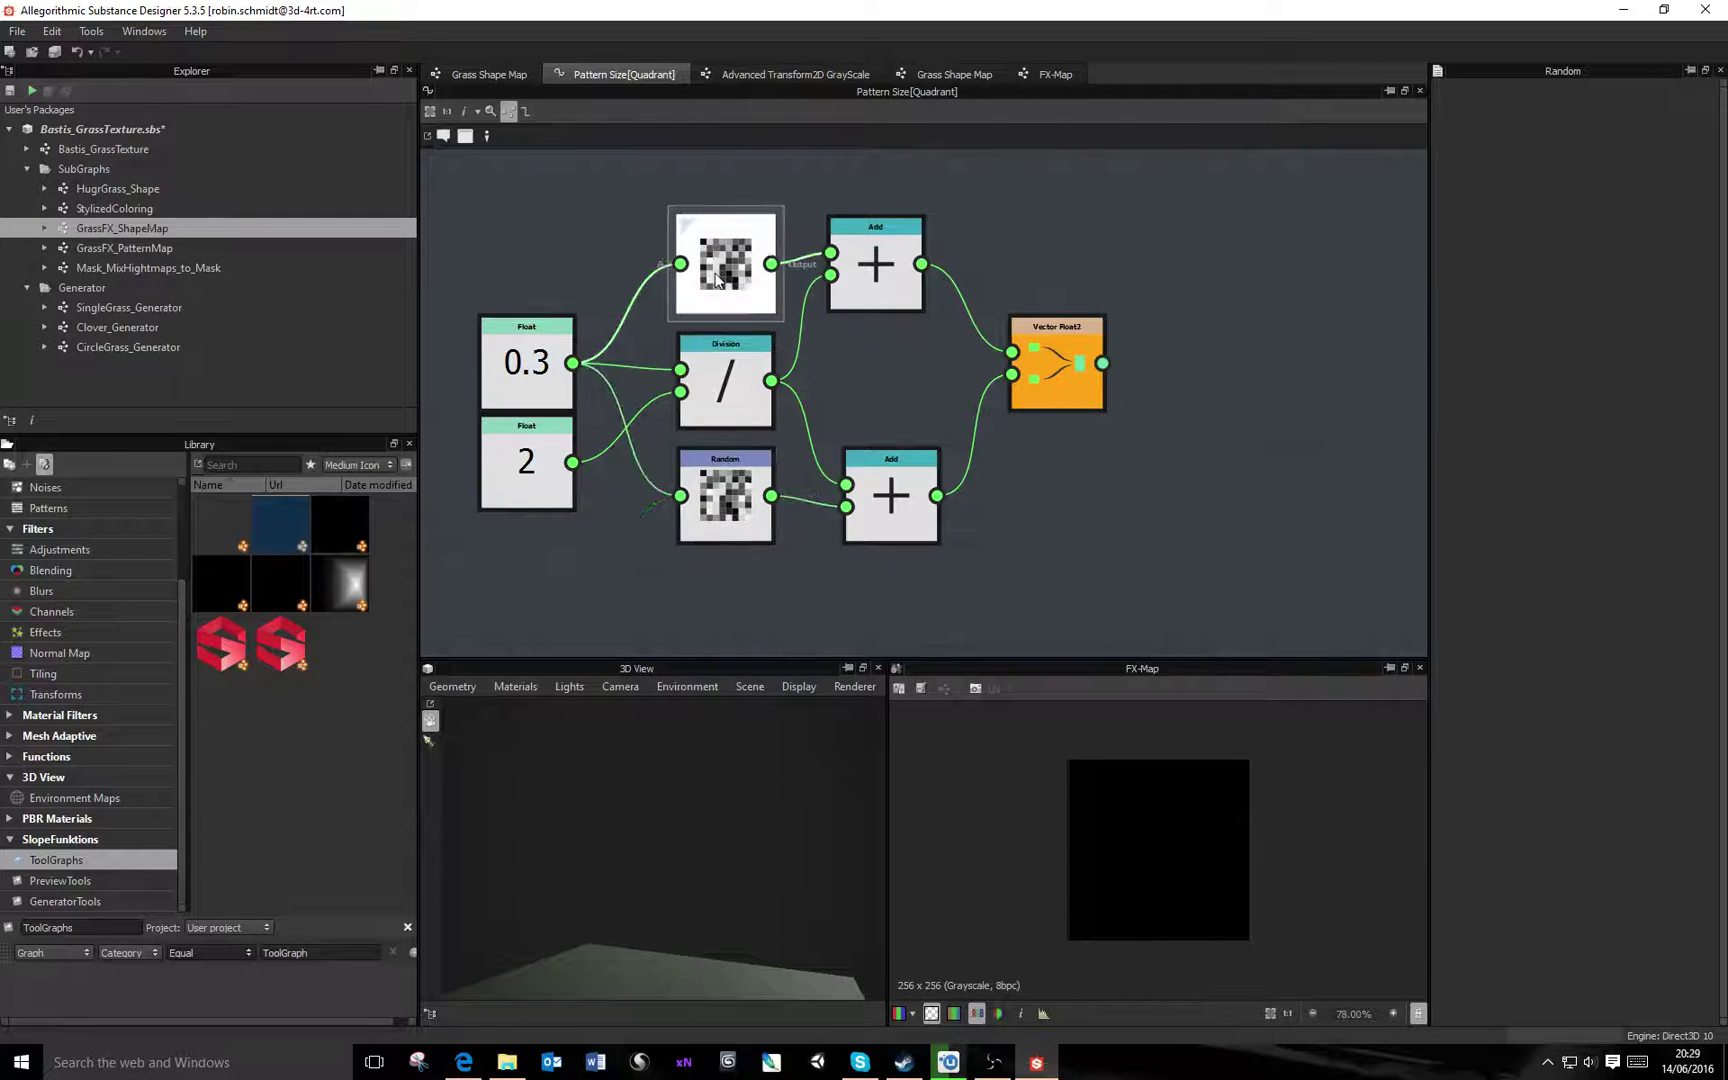
{"action": "left_click", "coordinate": [724, 495]}
{"action": "left_click", "coordinate": [731, 289]}
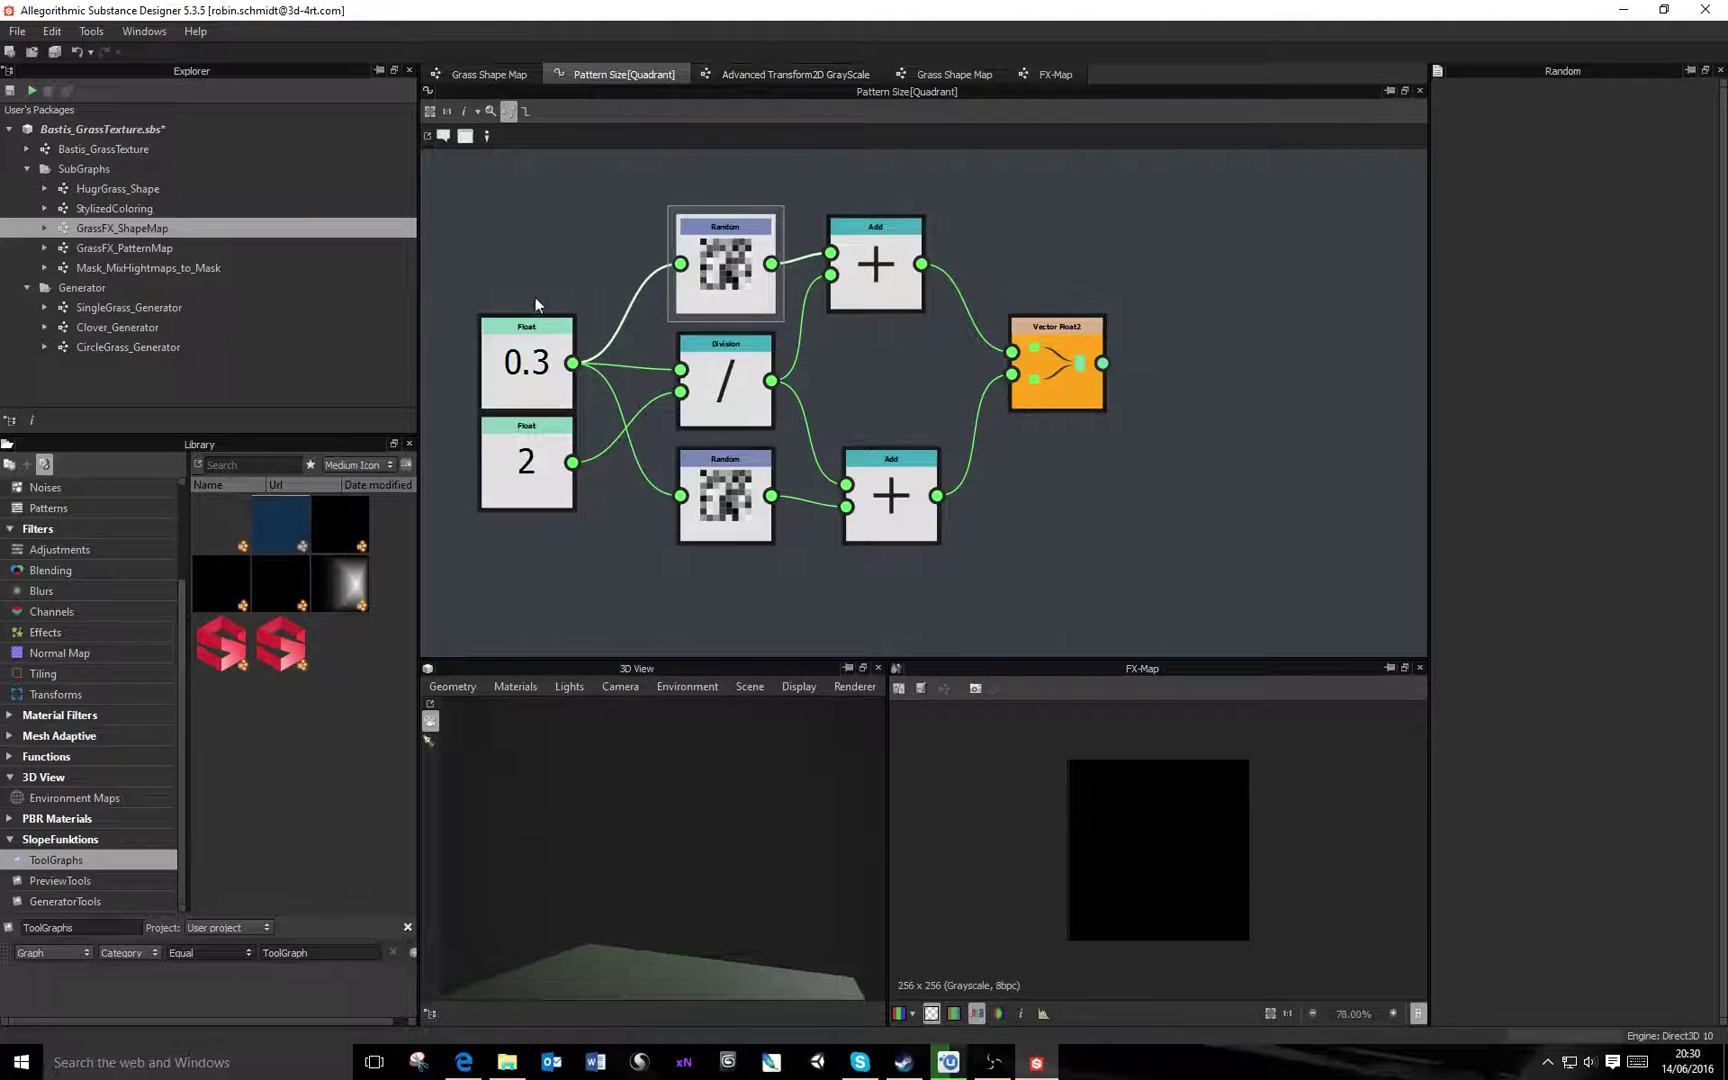
Open the Quadrant's Pattern Rotation function, move the Float 2 node level with Division, and select the Subtraction output node
{"action": "left_click", "coordinate": [1052, 74]}
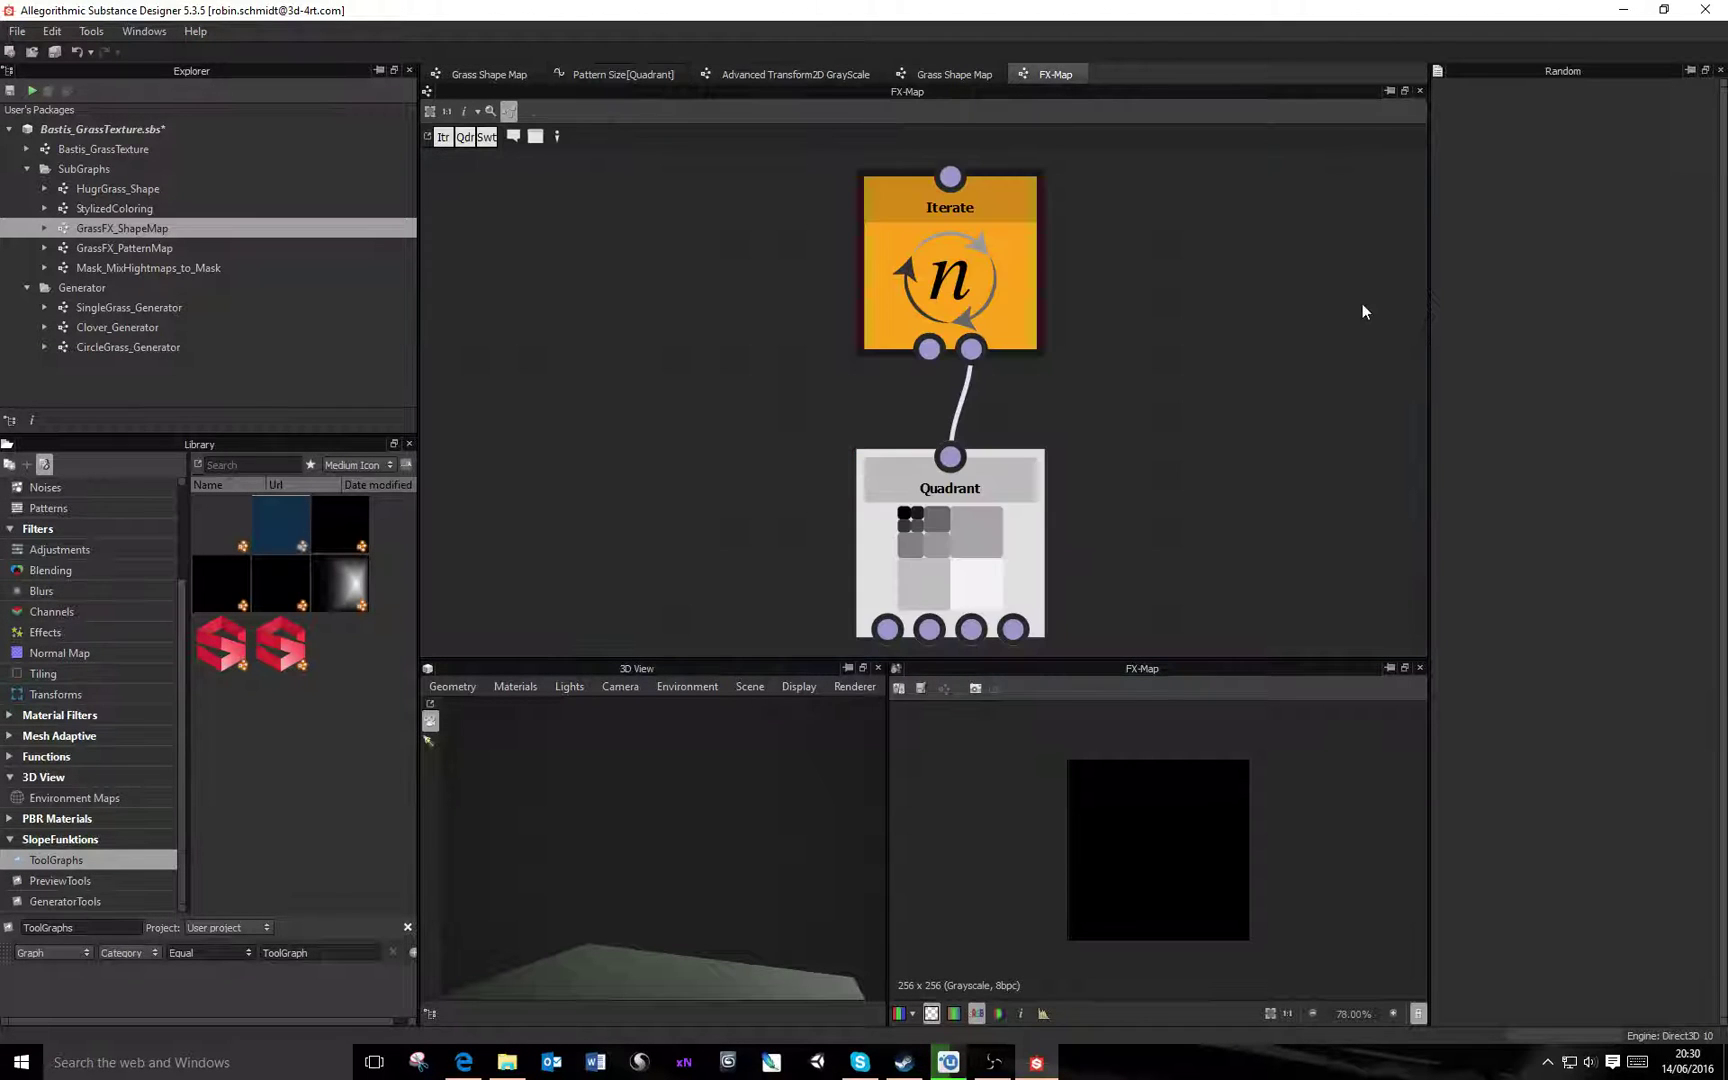
{"action": "left_click", "coordinate": [1014, 503]}
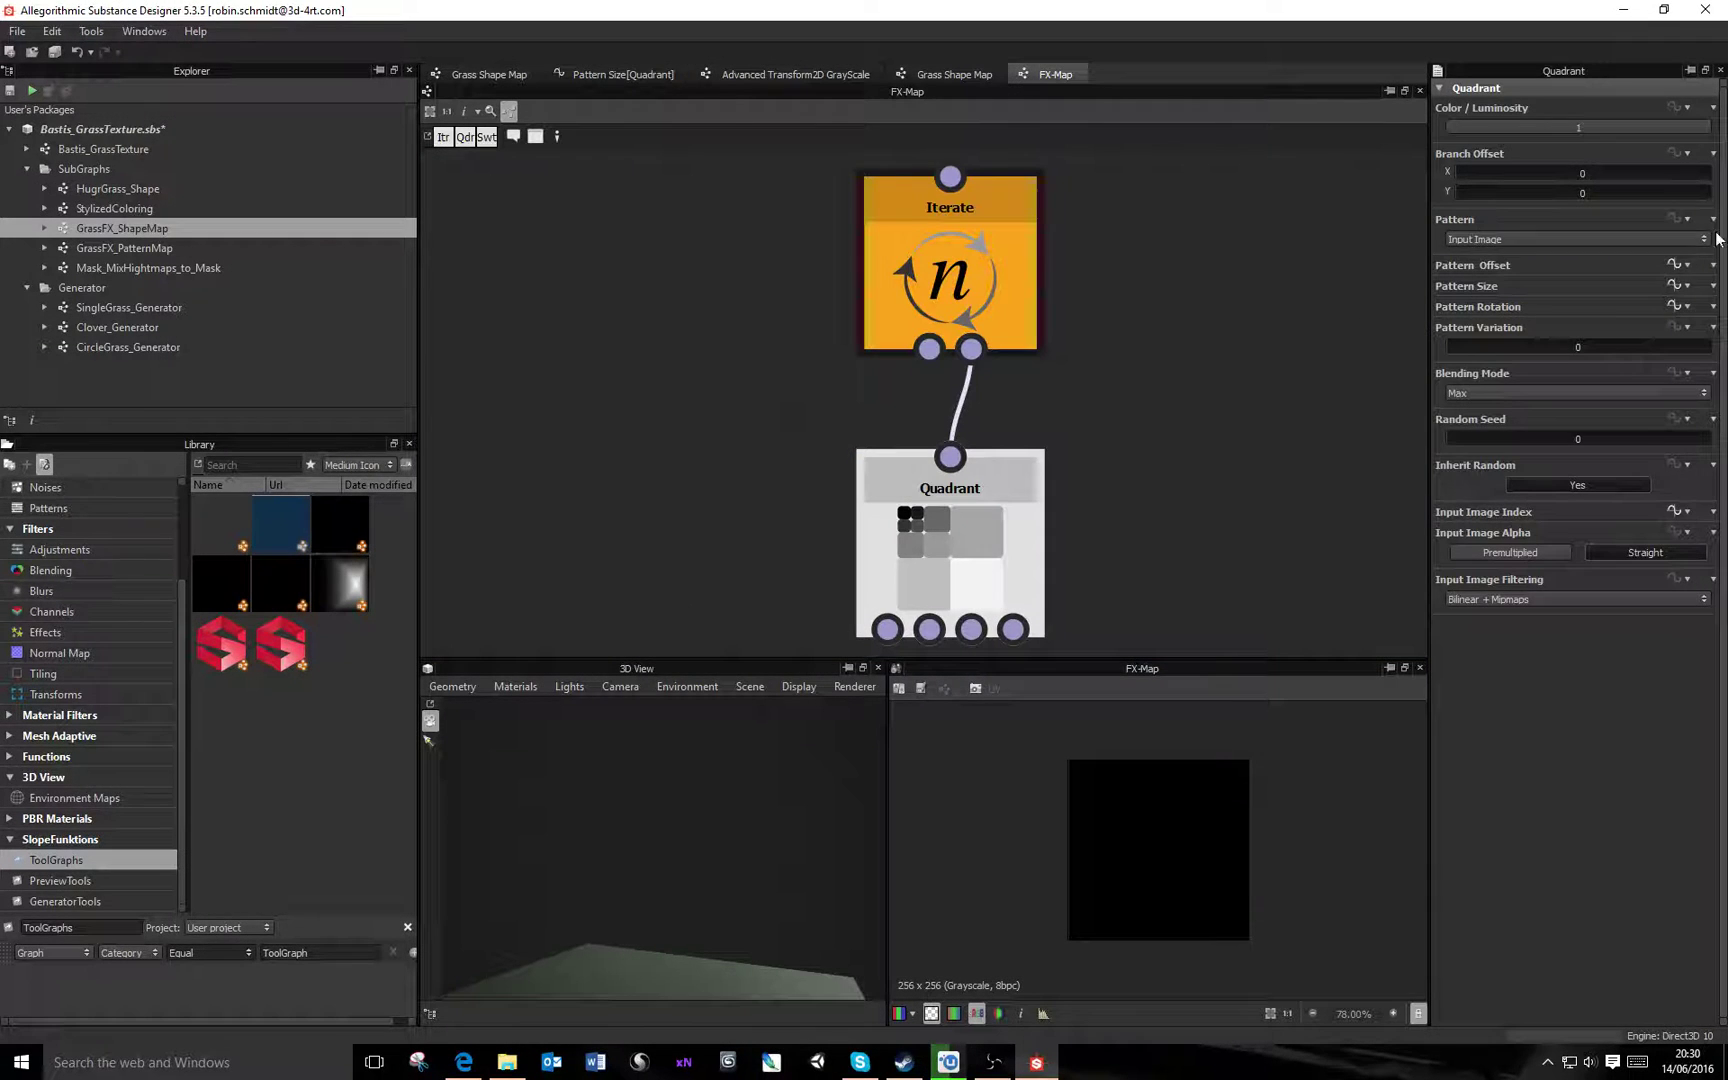
{"action": "left_click", "coordinate": [1673, 306]}
{"action": "scroll", "coordinate": [742, 449], "scroll_direction": "down", "scroll_amount": 2}
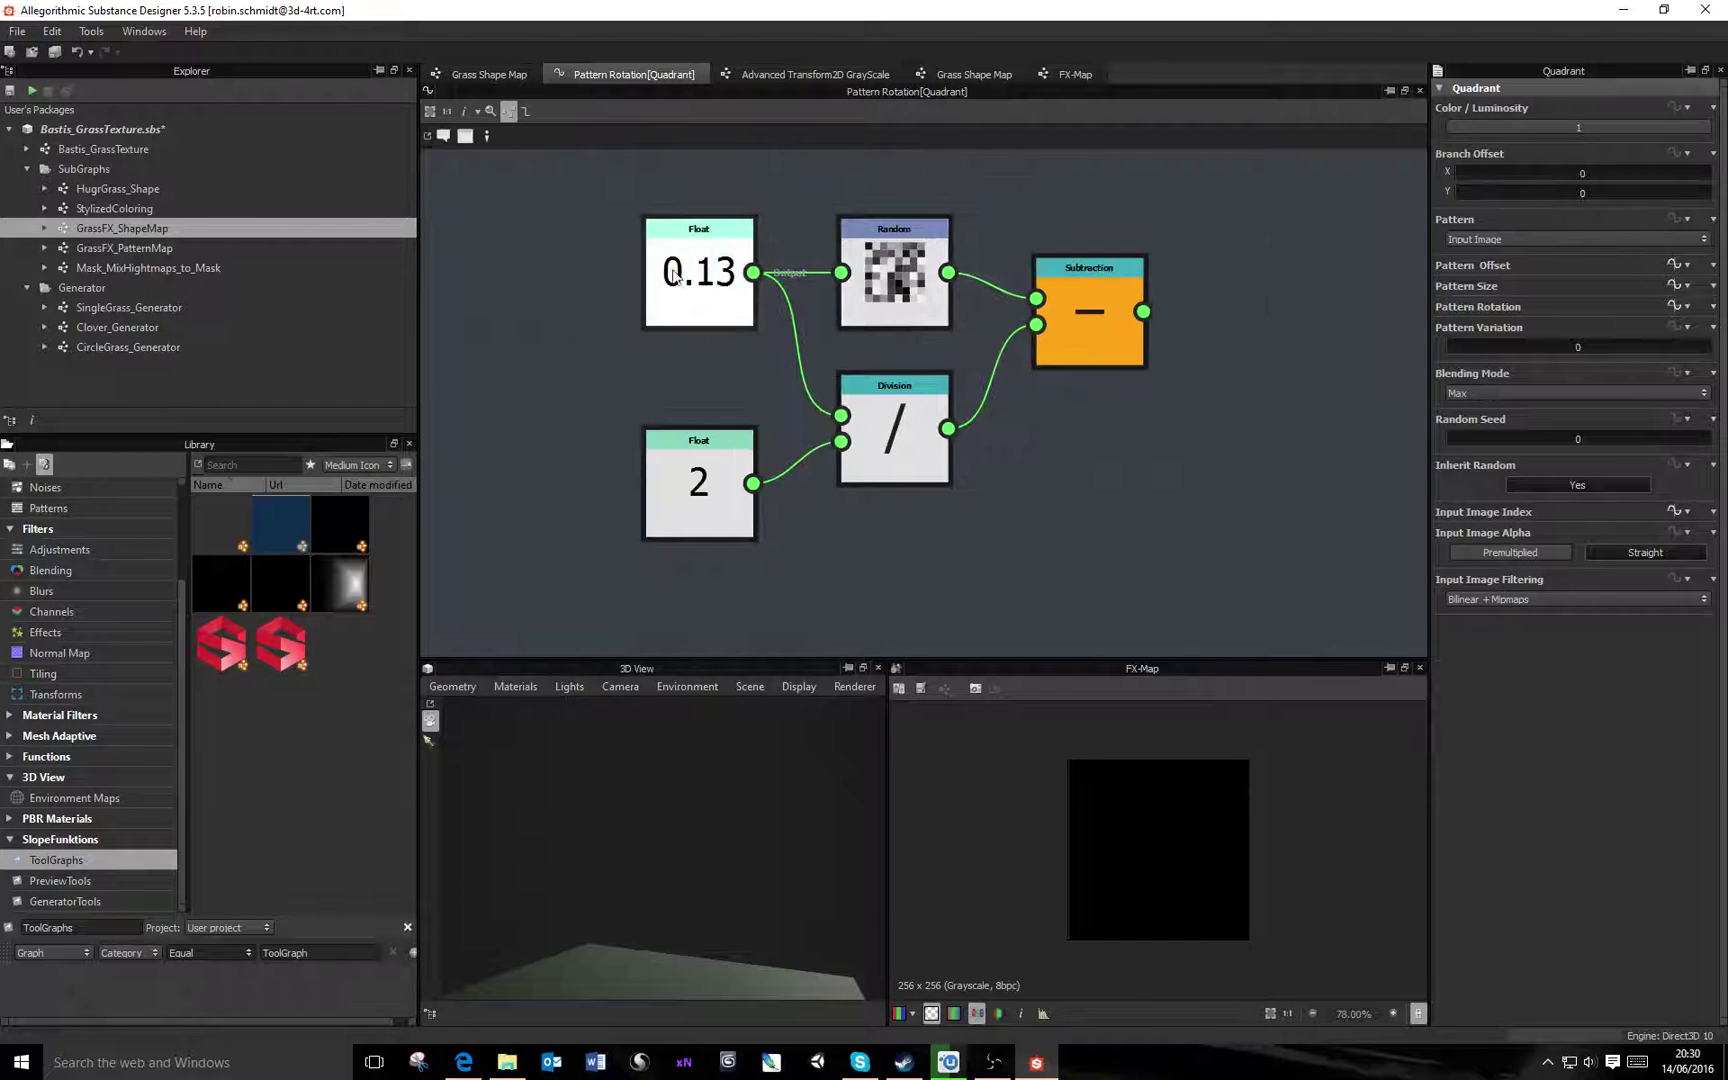
{"action": "left_click", "coordinate": [715, 482]}
{"action": "left_click_drag", "start_coordinate": [722, 482], "coordinate": [722, 428]}
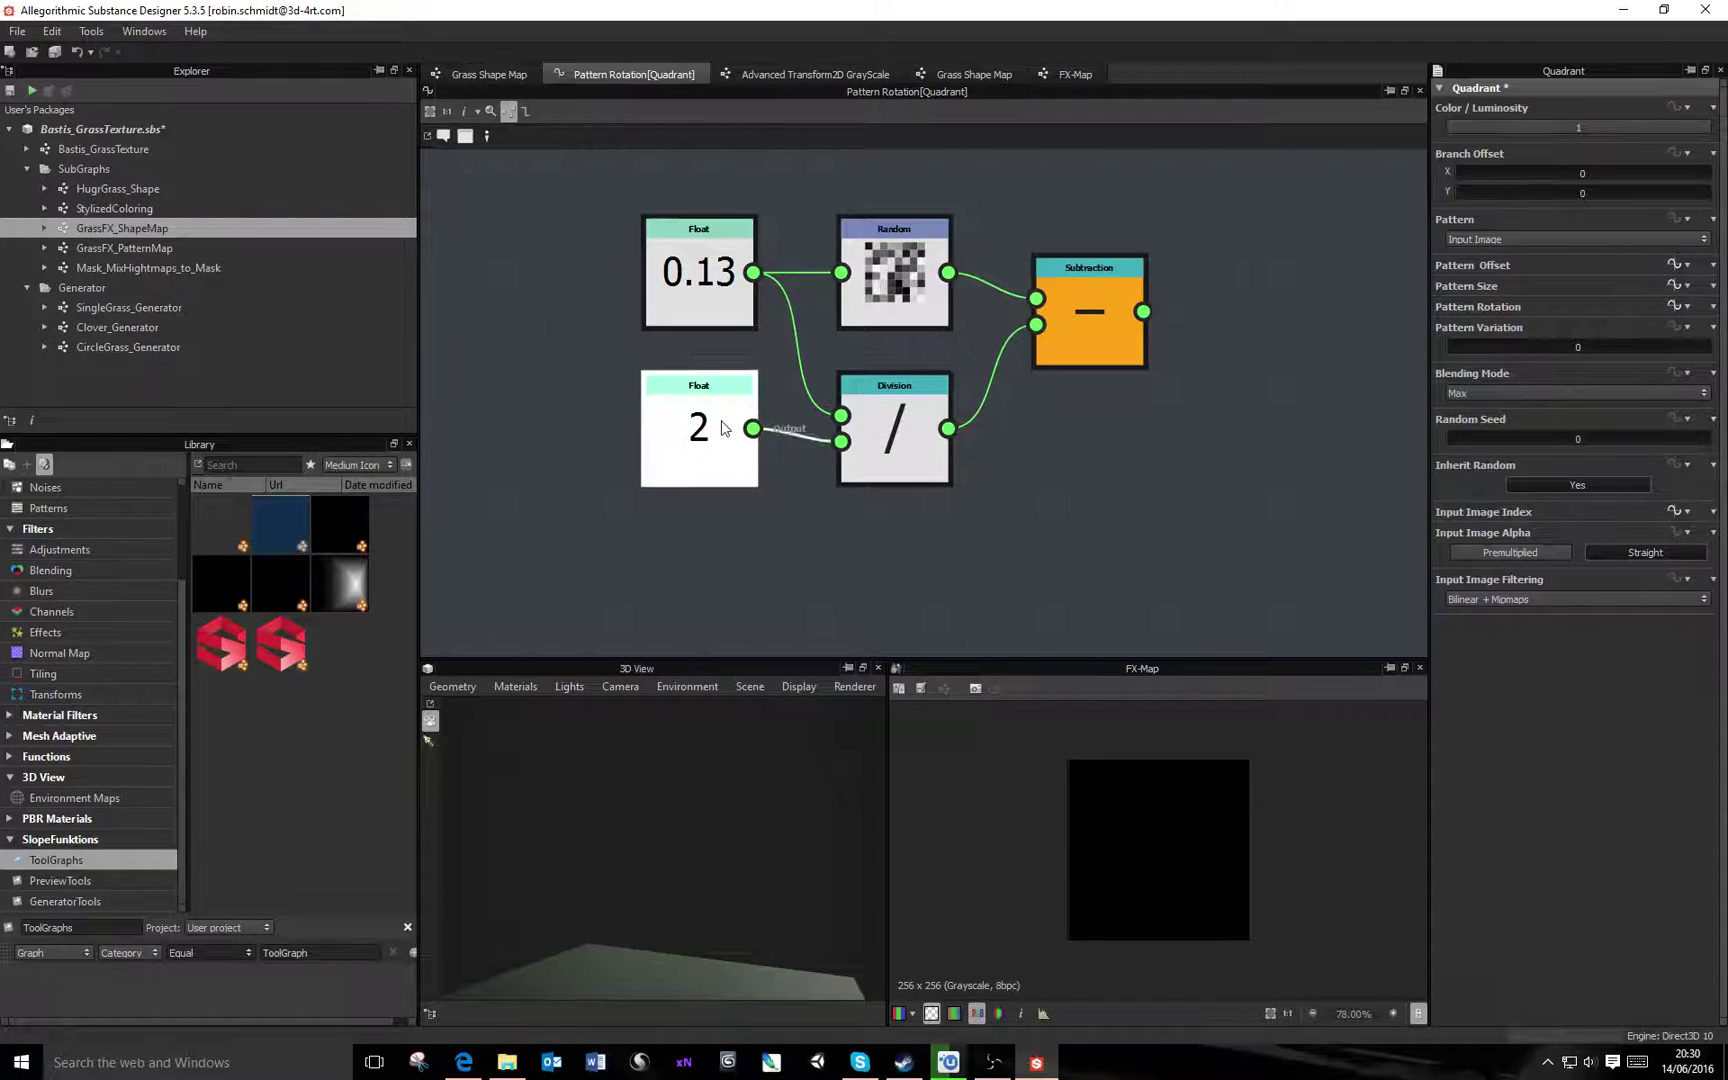
{"action": "left_click", "coordinate": [1080, 328]}
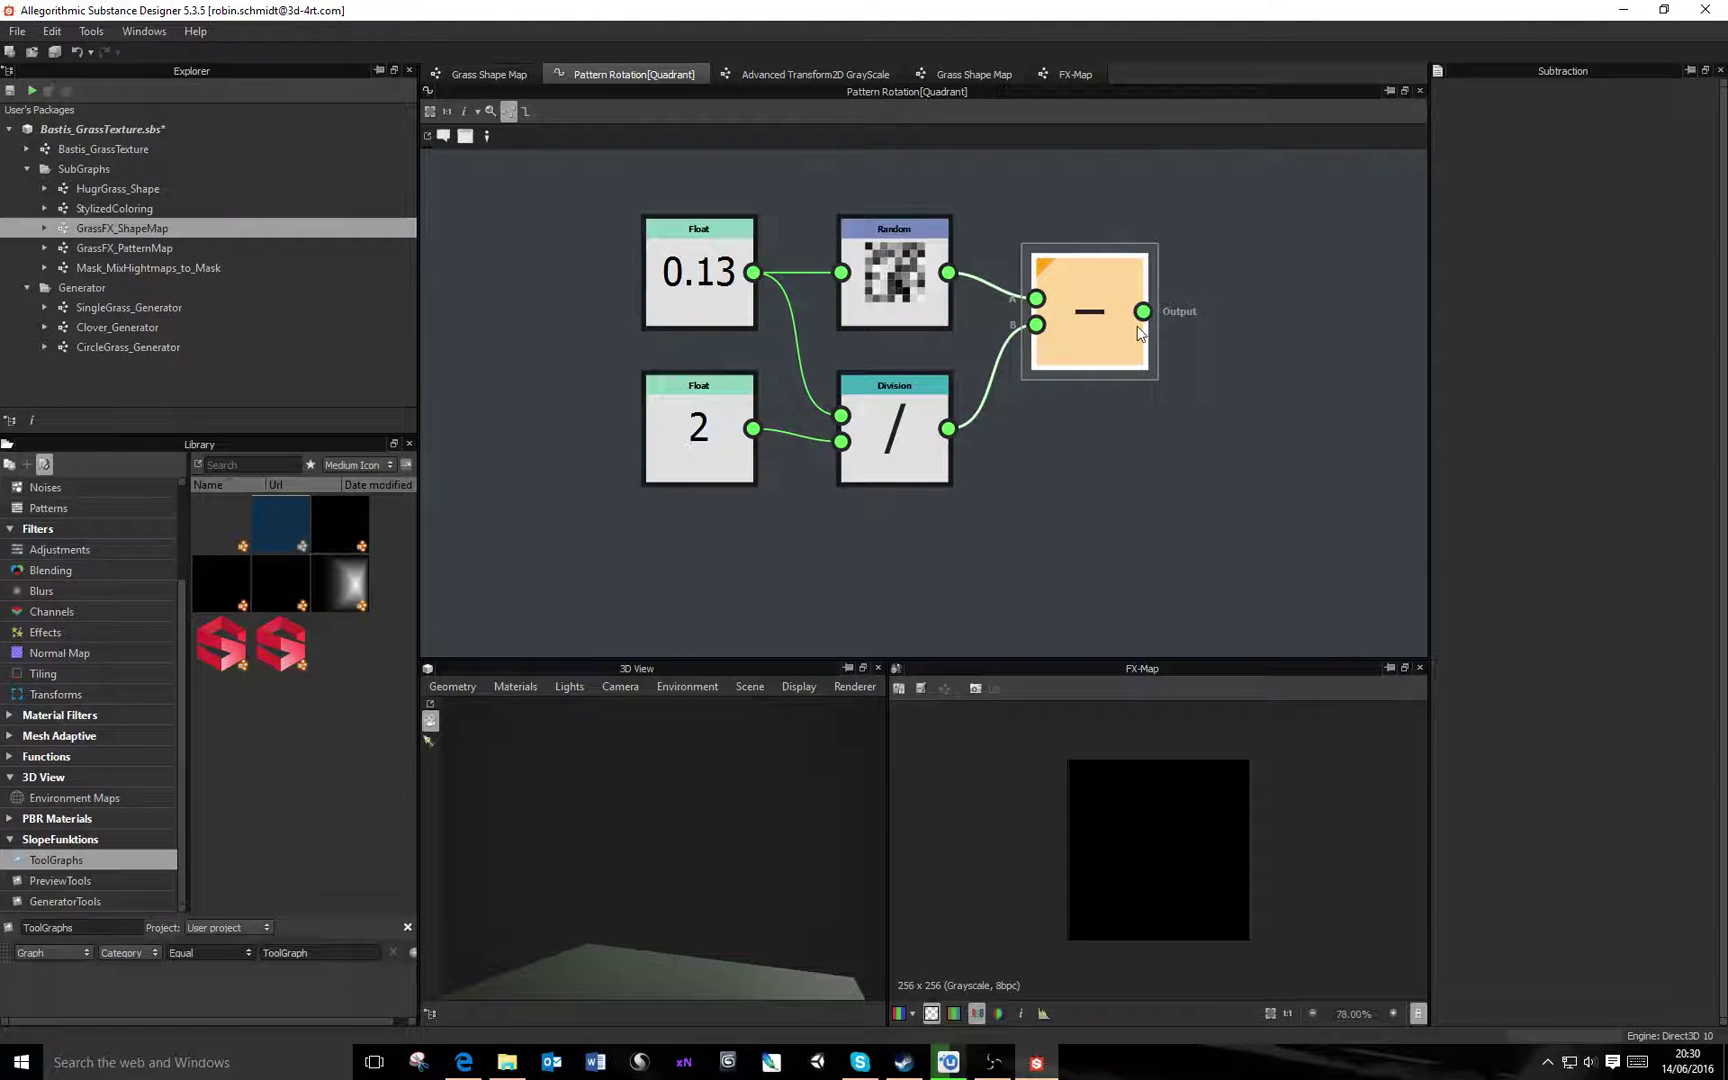
Review the FX-Map and its image inputs in the Grass Shape Map graph, returning to the Pattern Rotation function
{"action": "left_click", "coordinate": [483, 74]}
{"action": "left_click", "coordinate": [630, 74]}
{"action": "left_click", "coordinate": [485, 78]}
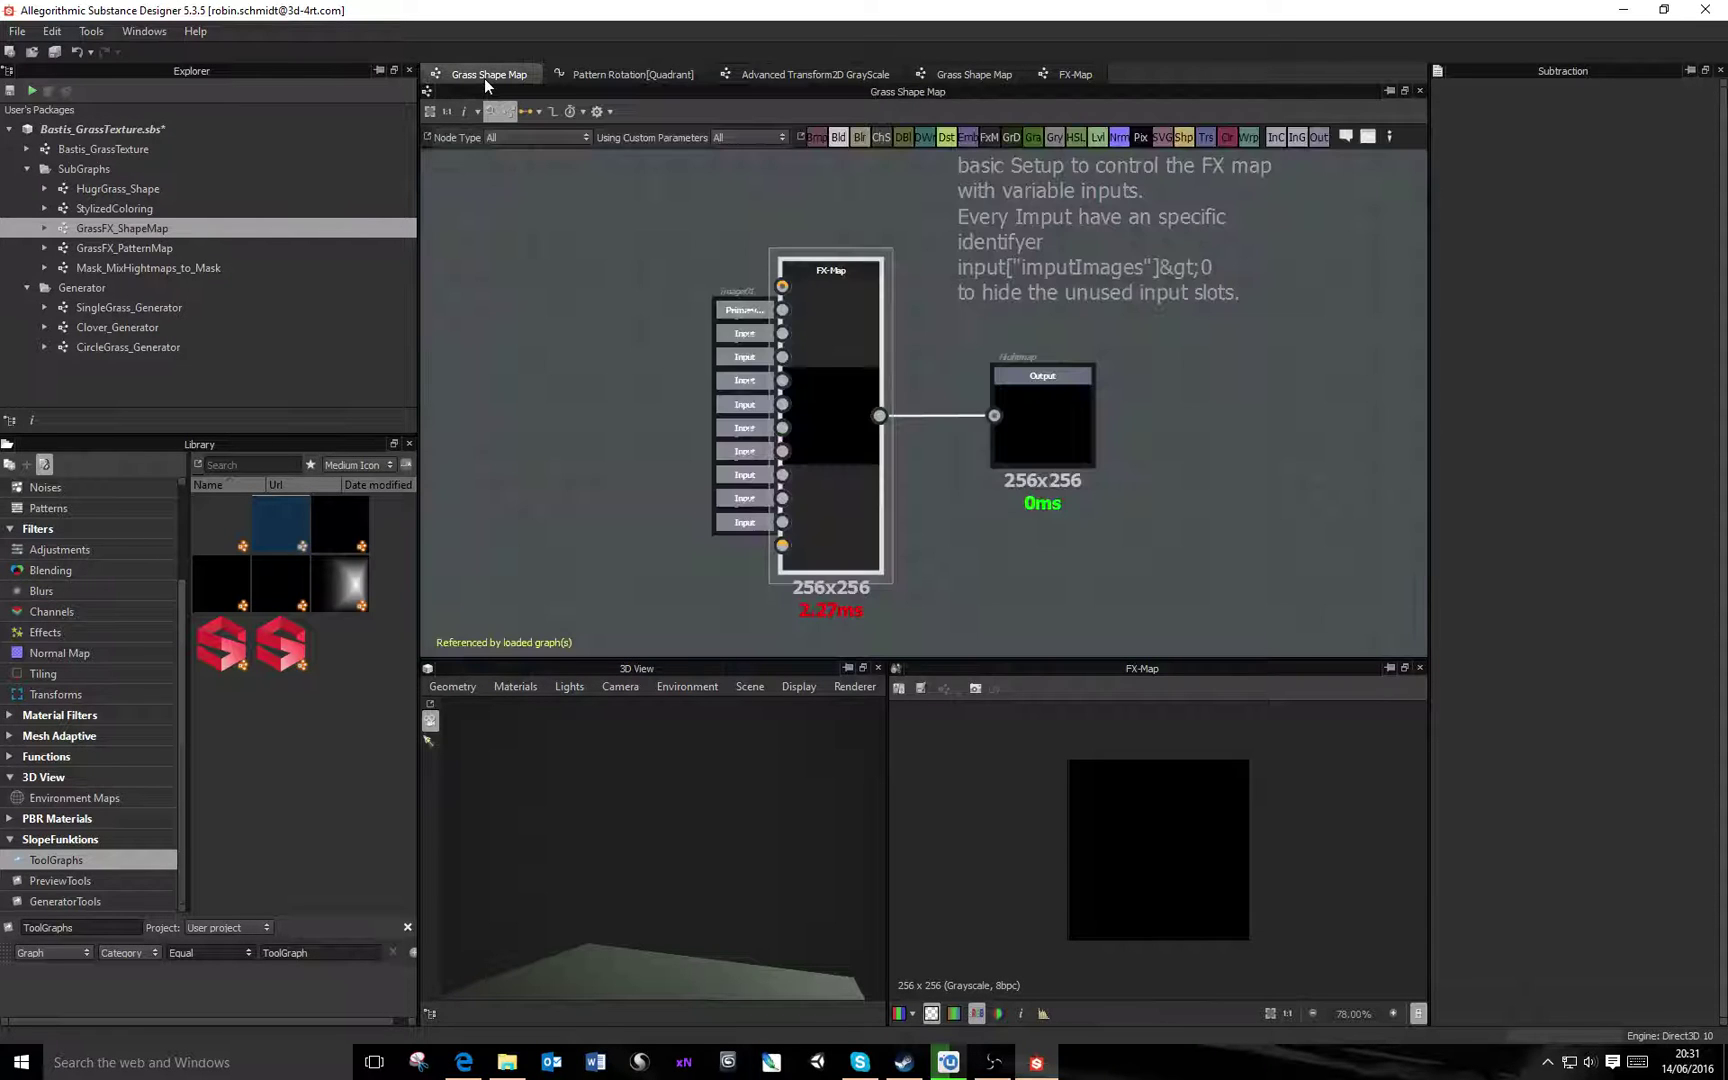
{"action": "left_click", "coordinate": [620, 78]}
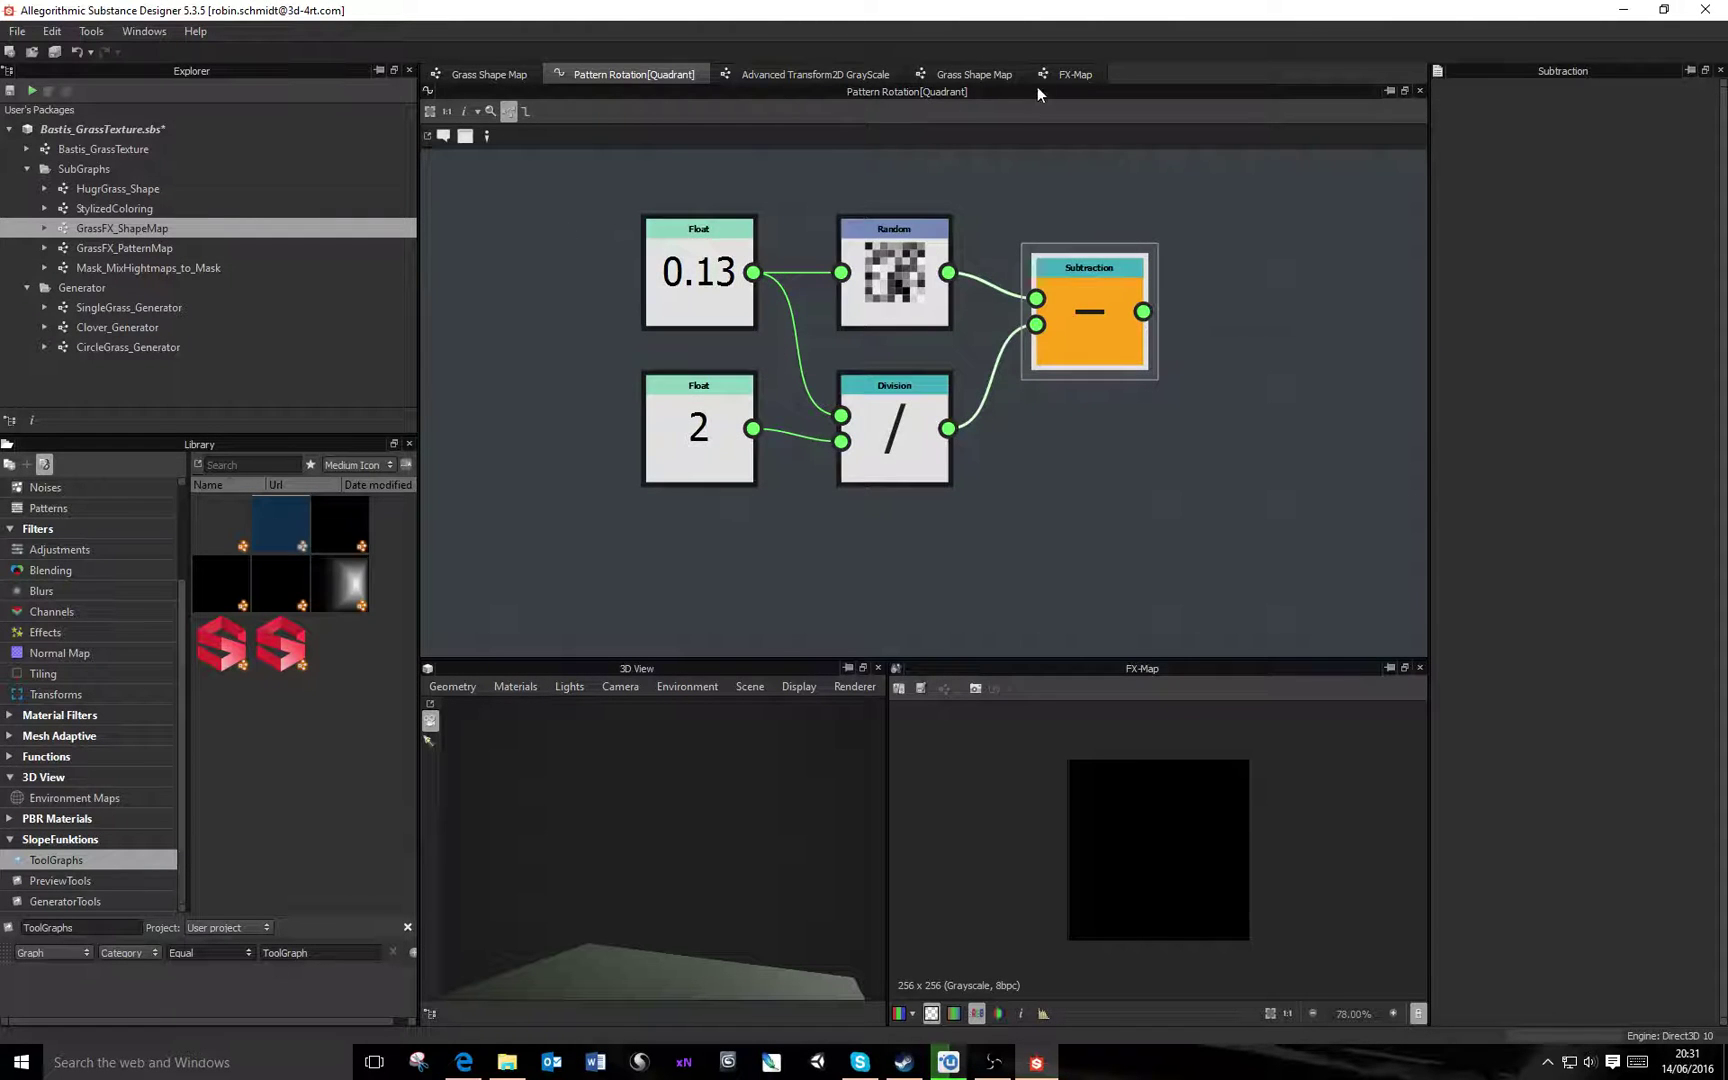
Open the Quadrant's Input Image Index function and inspect the imputImages Get Integer, the Integer 1 constant and the Add node
{"action": "left_click", "coordinate": [1070, 75]}
{"action": "left_click", "coordinate": [960, 528]}
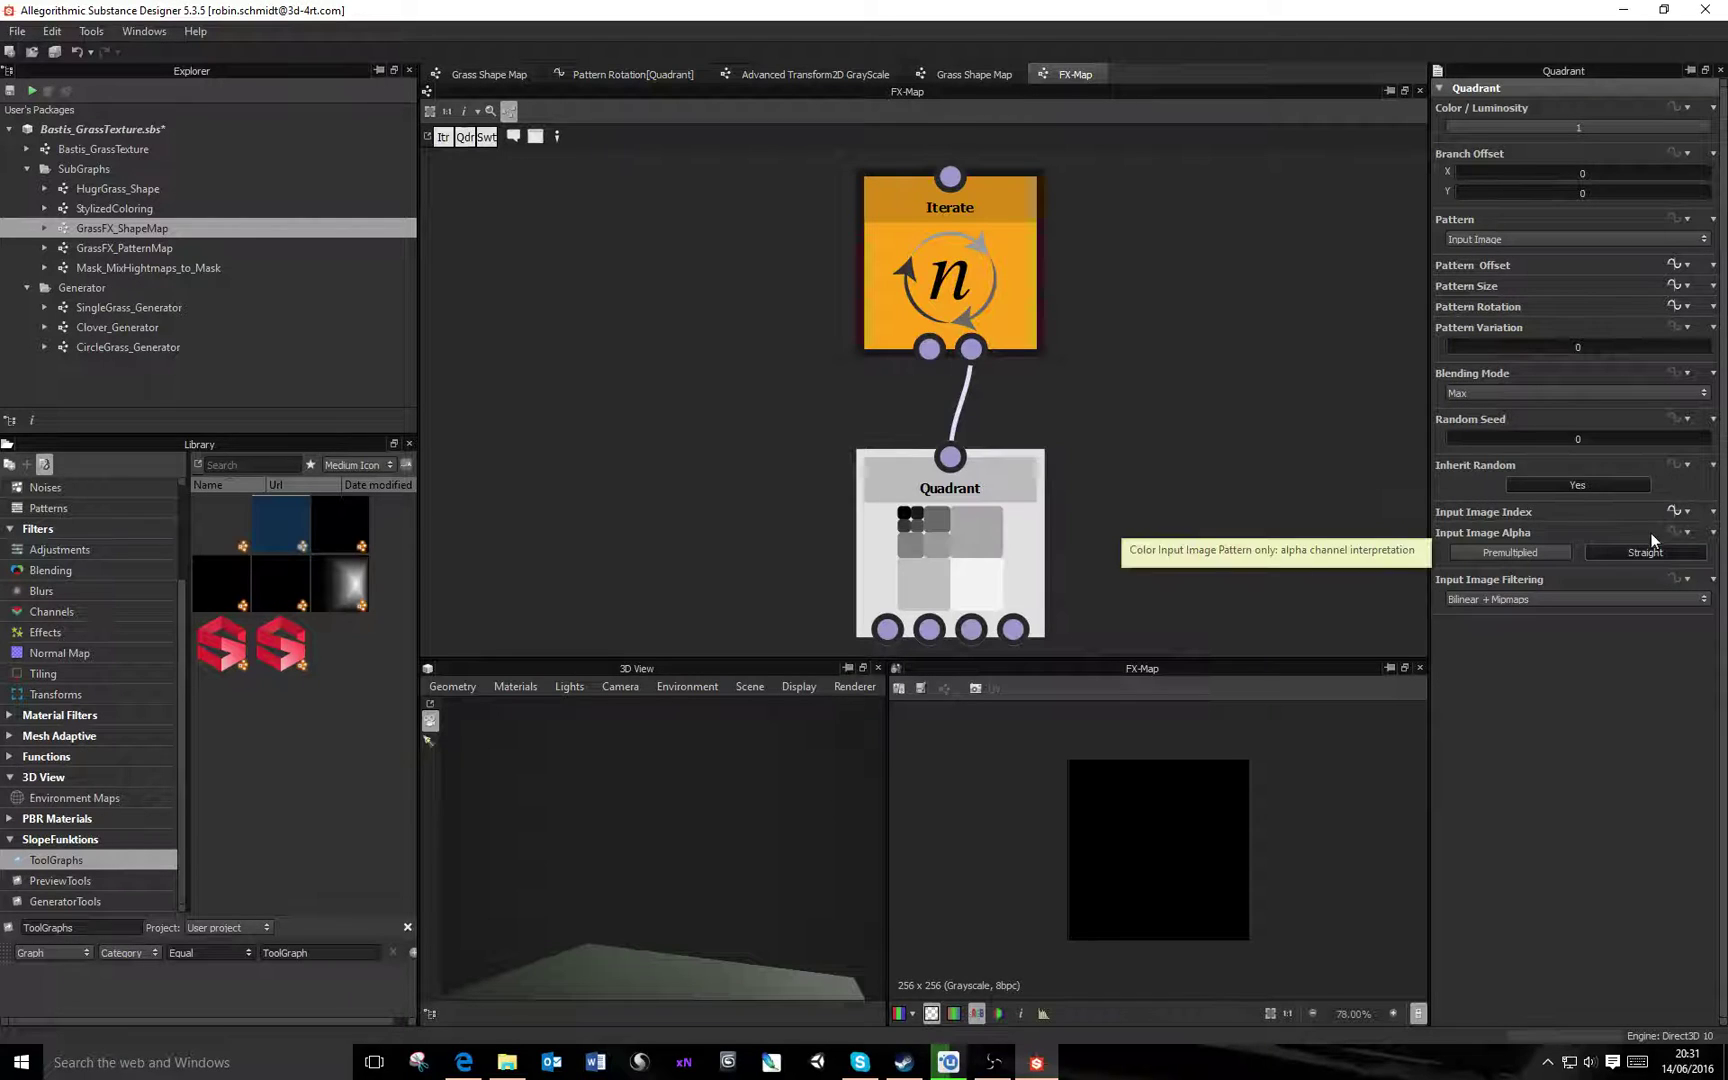
{"action": "left_click", "coordinate": [1672, 511]}
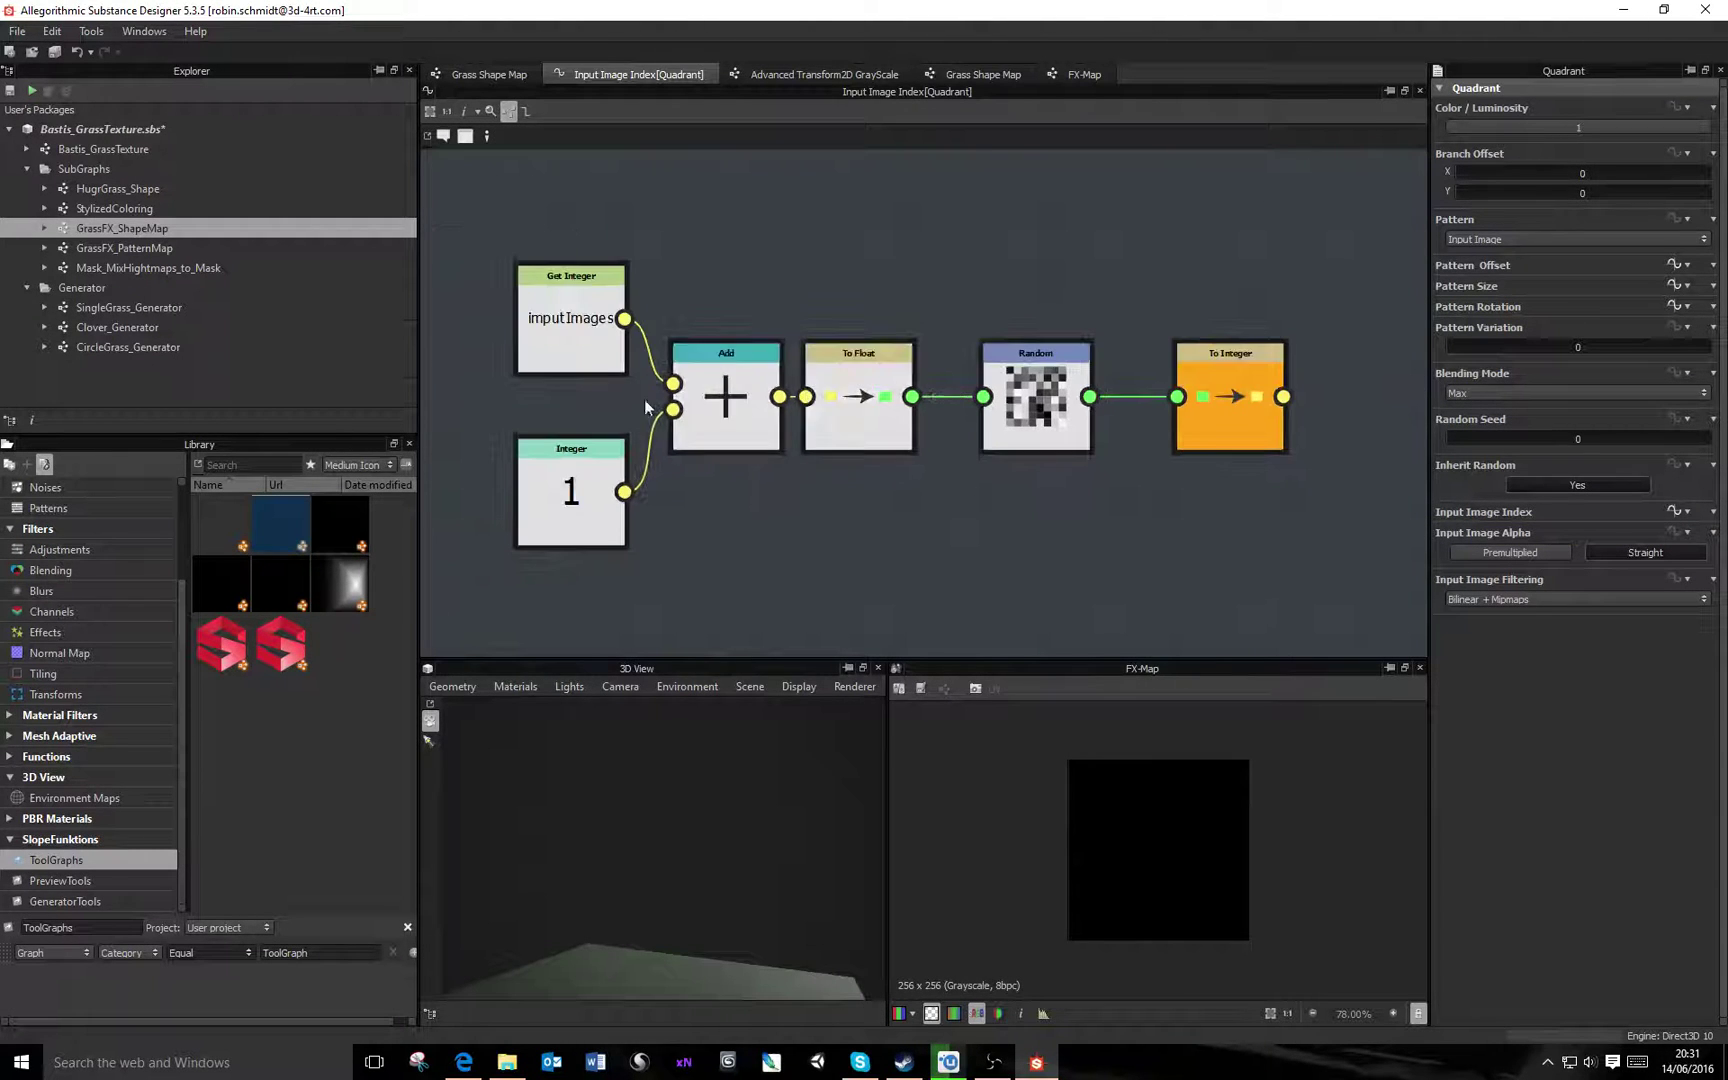
{"action": "left_click", "coordinate": [572, 336]}
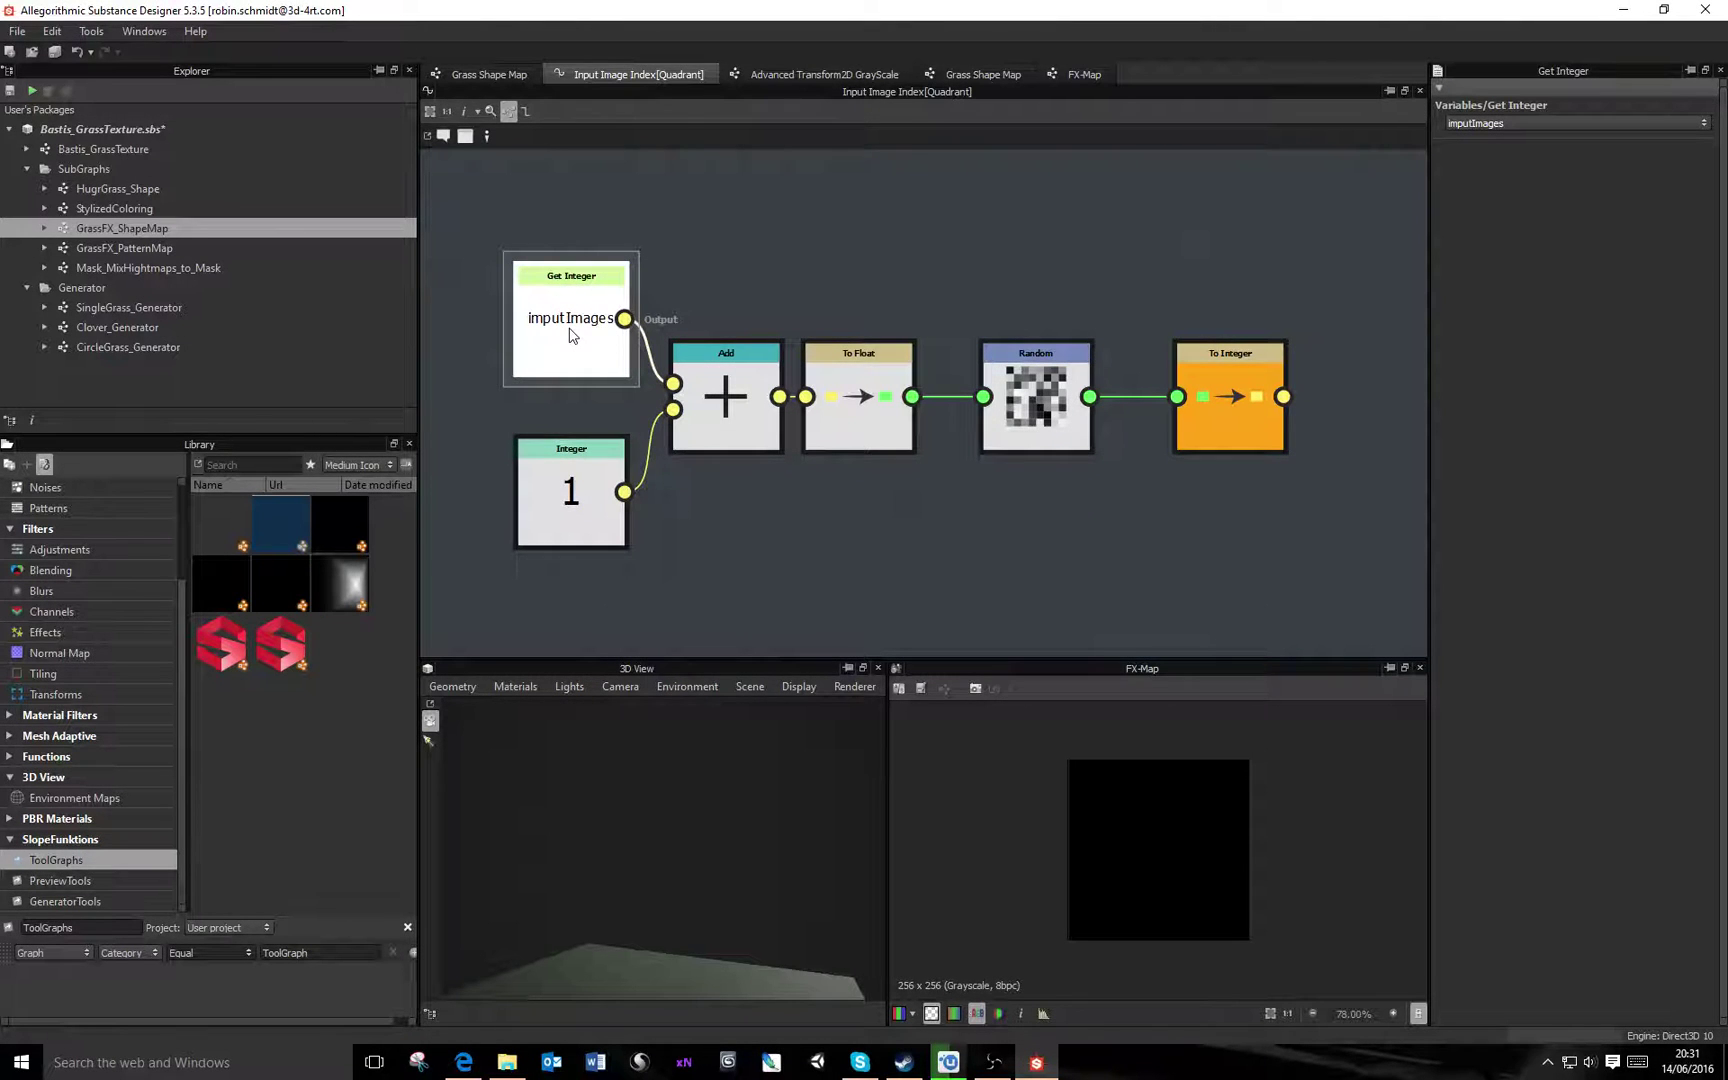
{"action": "left_click", "coordinate": [590, 496]}
{"action": "left_click", "coordinate": [726, 425]}
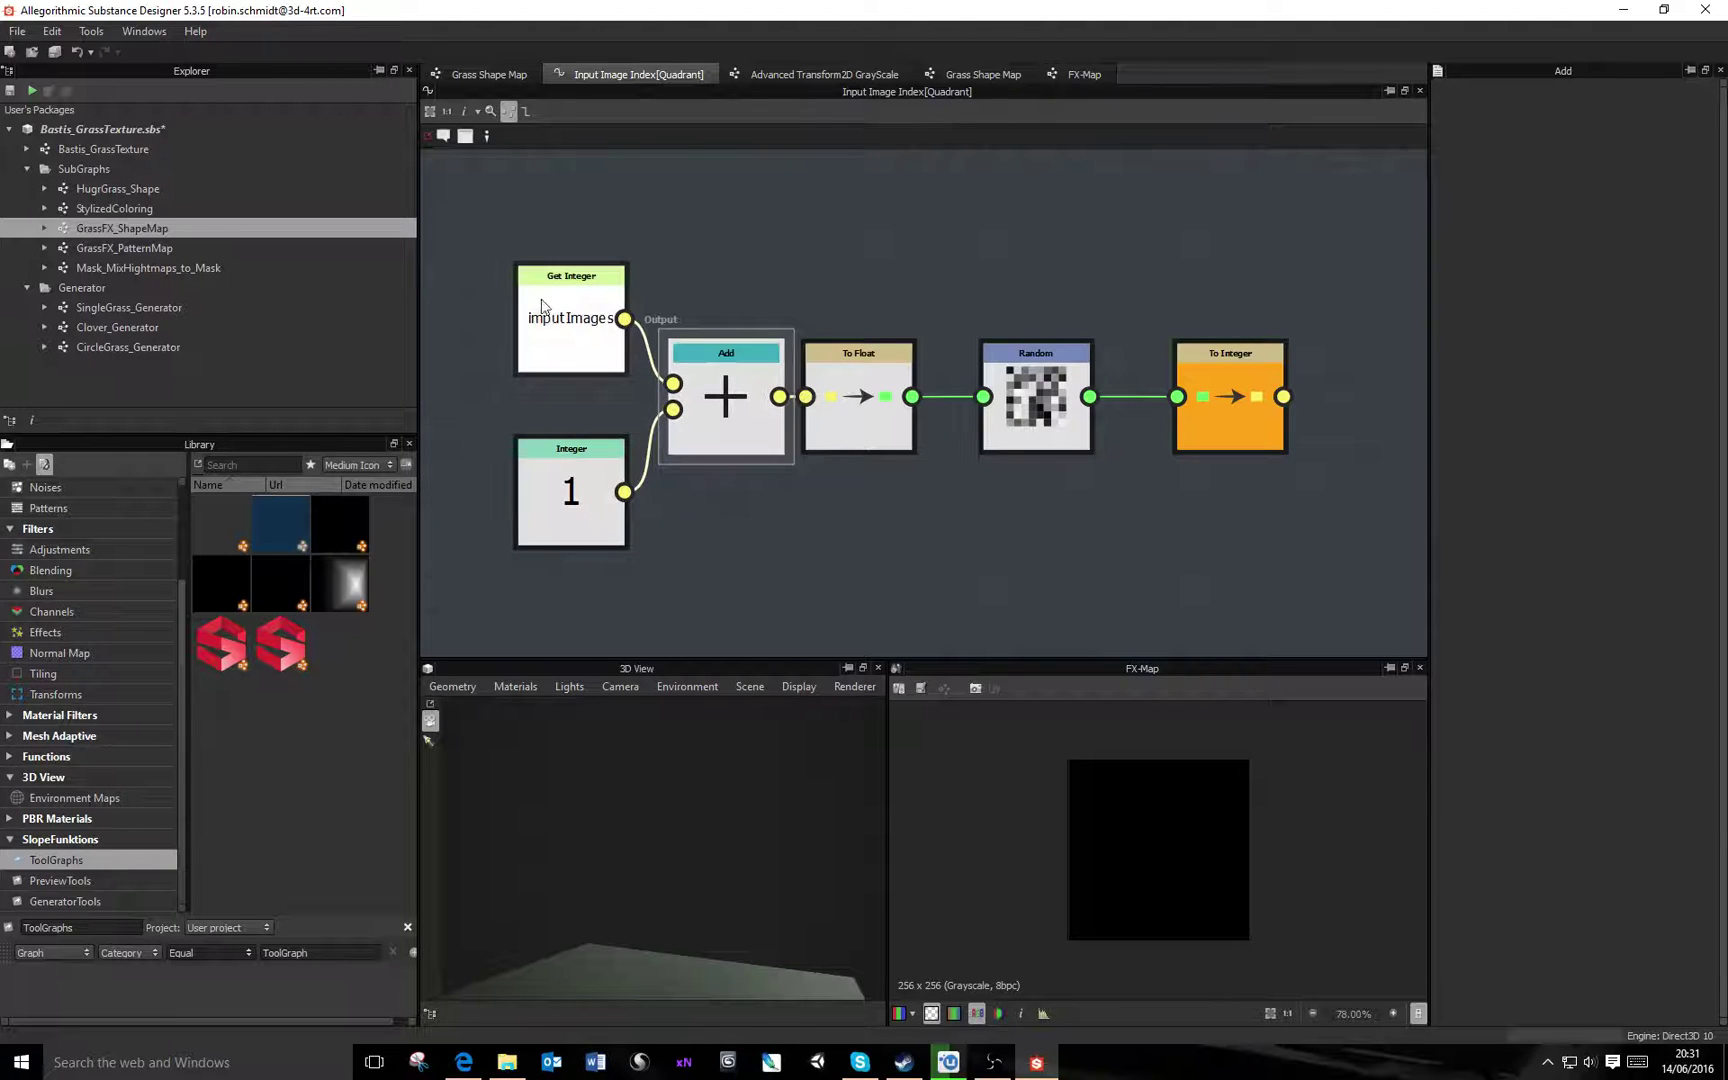
Trace the Input Image Index chain from the imputImages variable through Add and To Float to Random
{"action": "left_click", "coordinate": [570, 316]}
{"action": "left_click", "coordinate": [728, 400]}
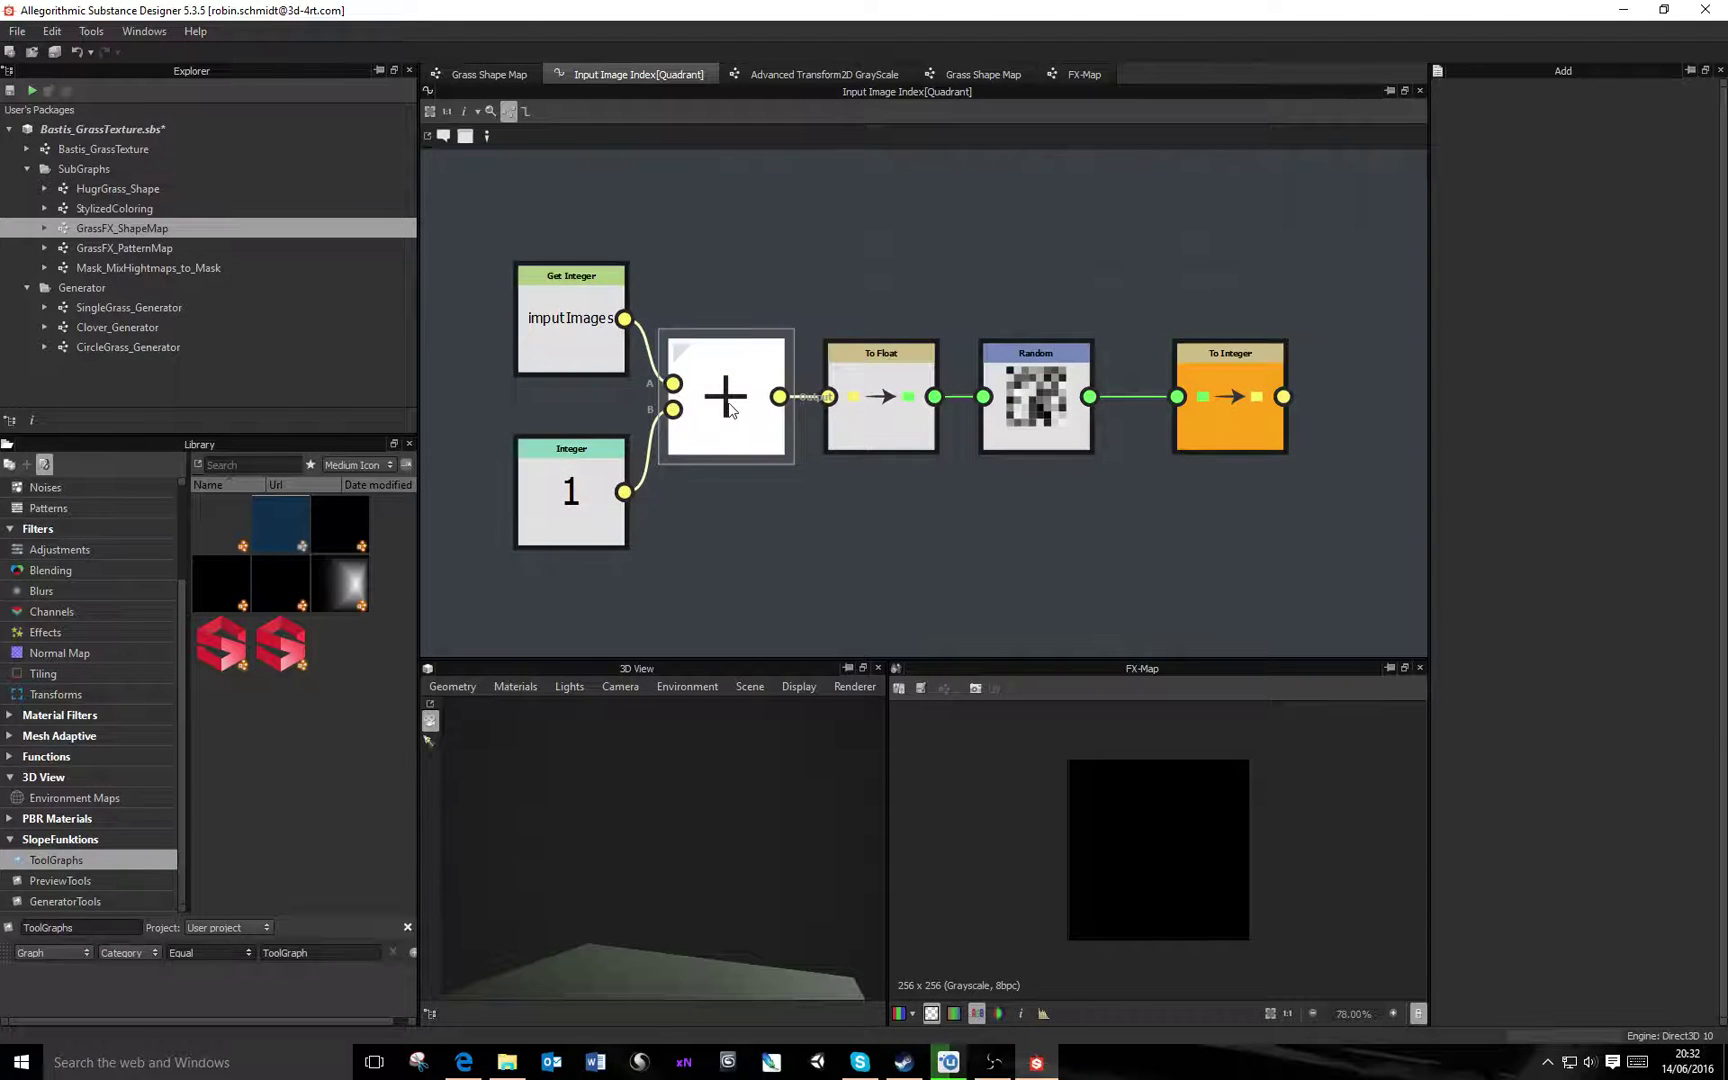
{"action": "left_click", "coordinate": [901, 412]}
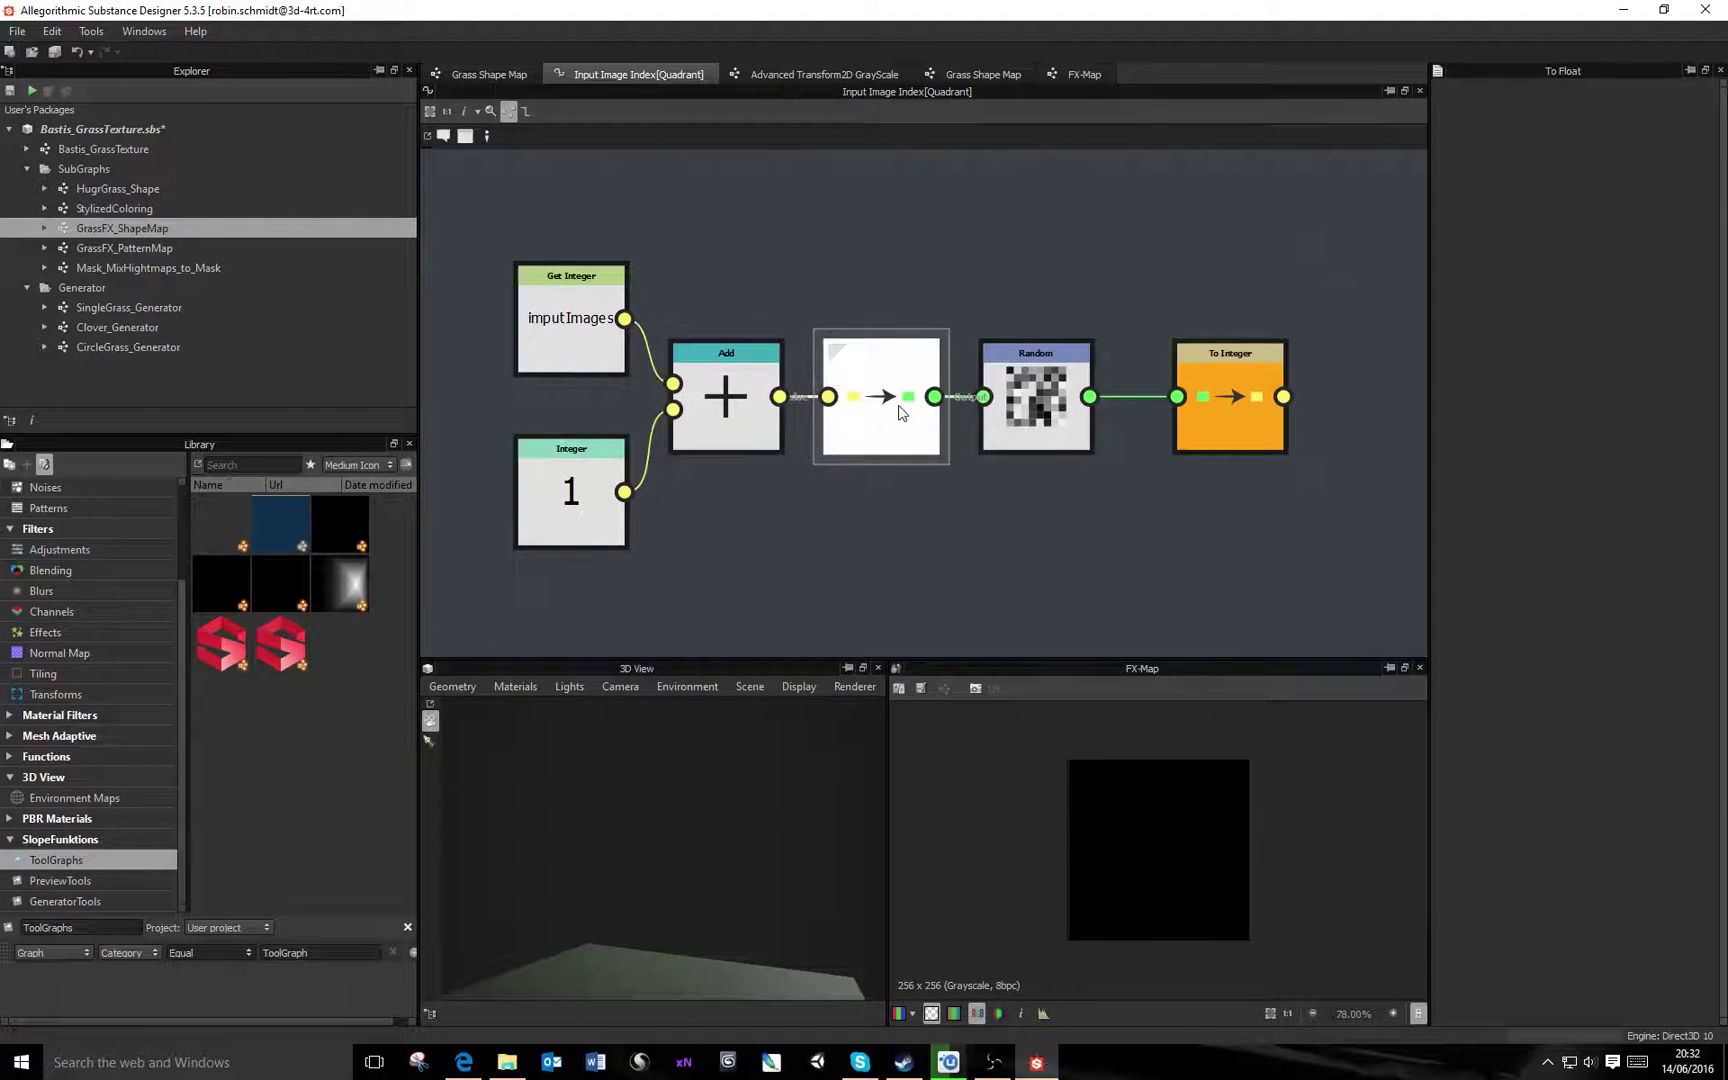
{"action": "left_click", "coordinate": [1046, 401]}
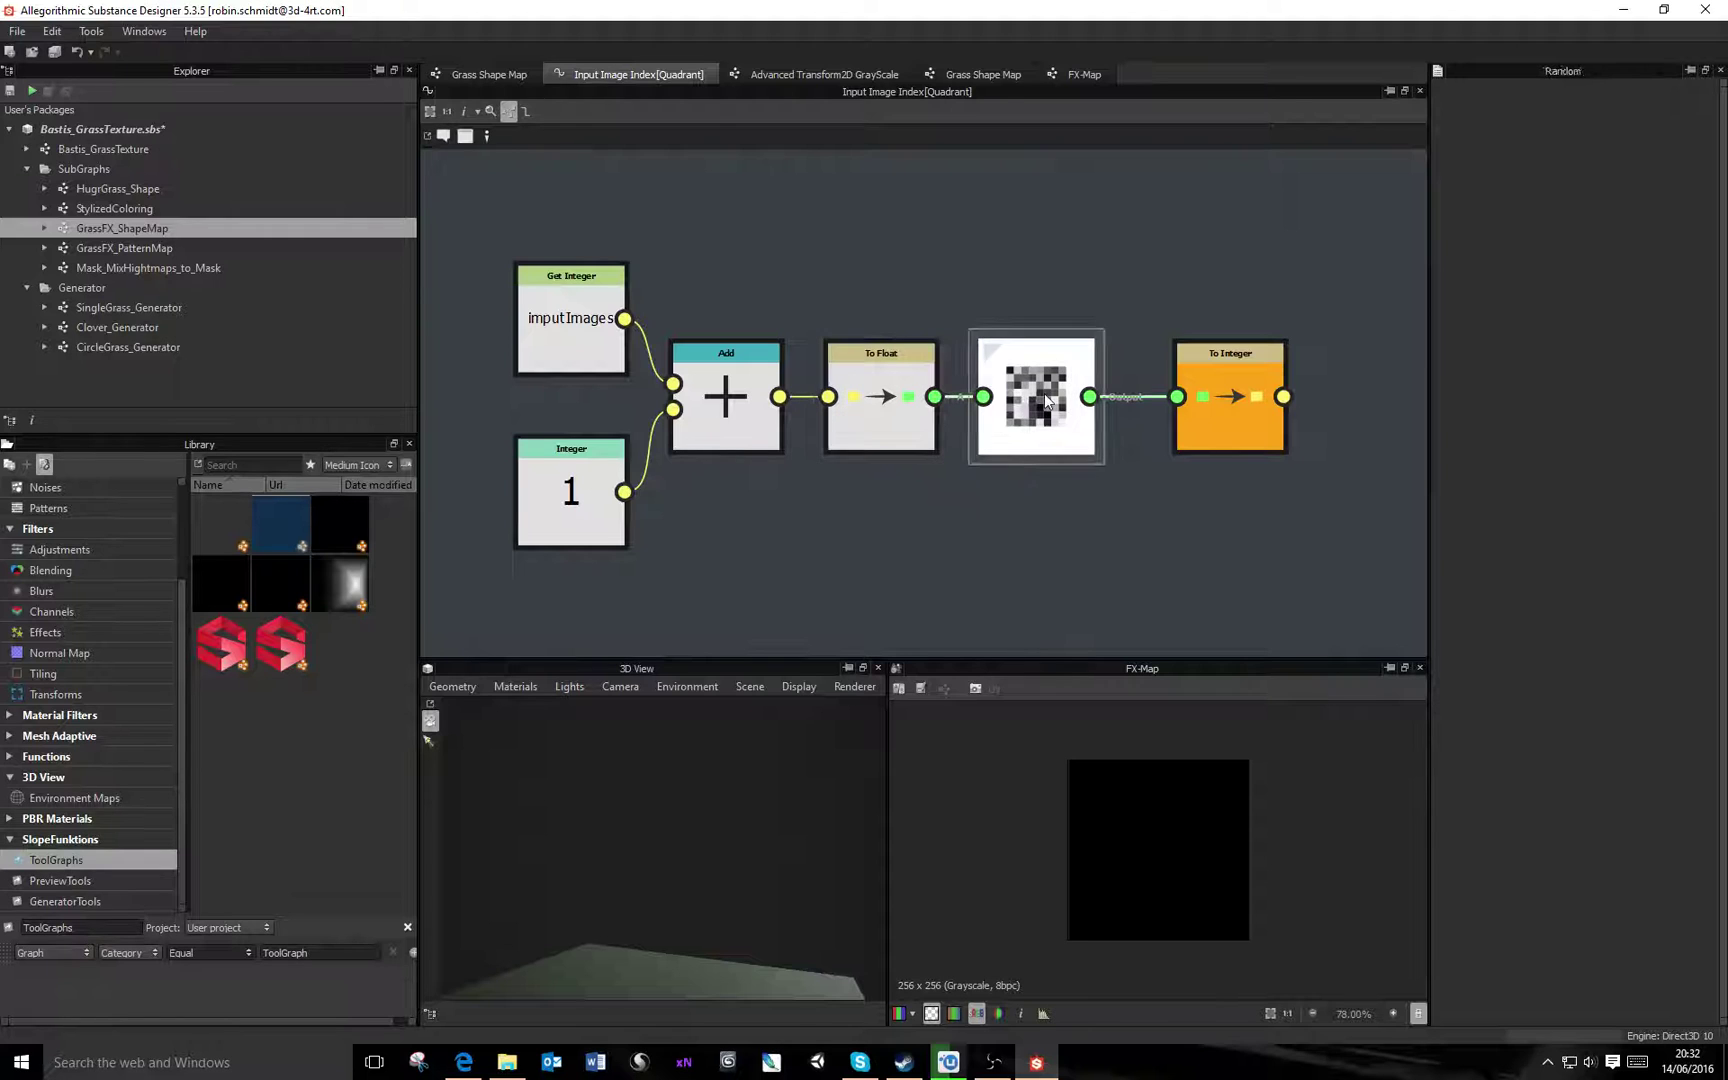
Make room after Random, relocate the Add node from before To Float to Random's output, and delete the Integer 1 constant
{"action": "left_click_drag", "start_coordinate": [1046, 401], "coordinate": [1088, 396]}
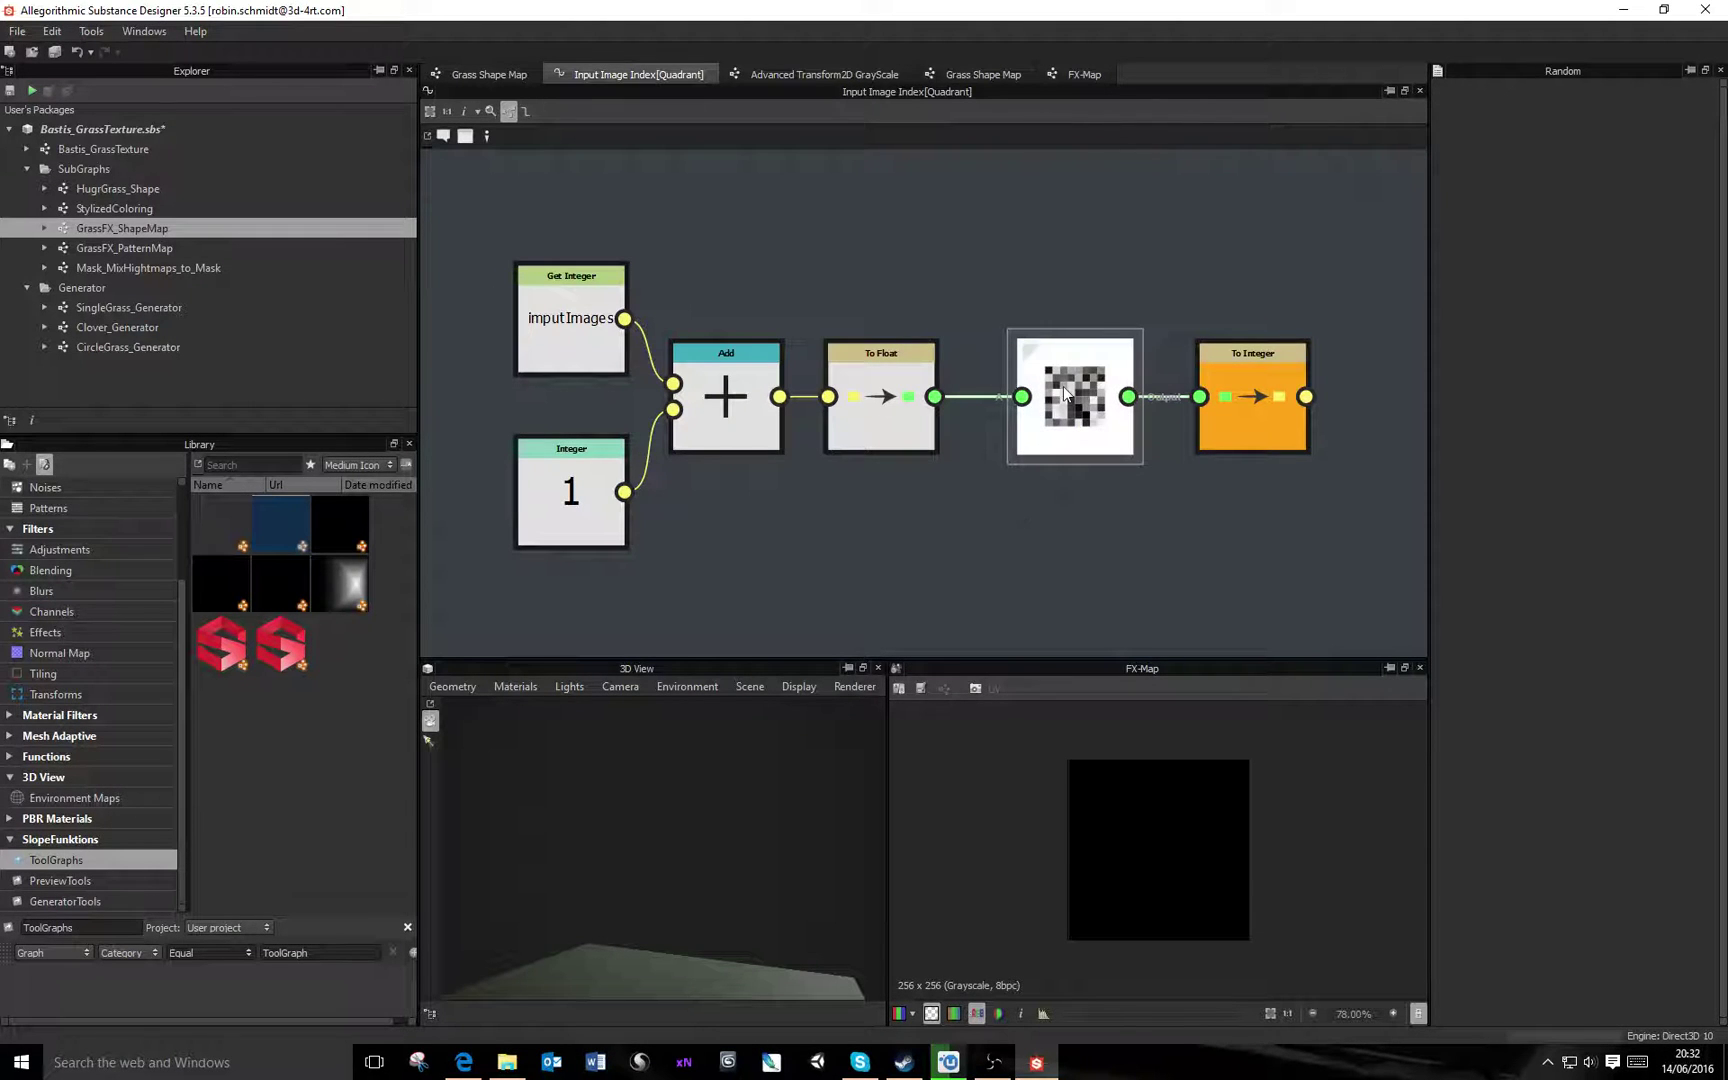
{"action": "left_click_drag", "start_coordinate": [1282, 398], "coordinate": [1375, 400]}
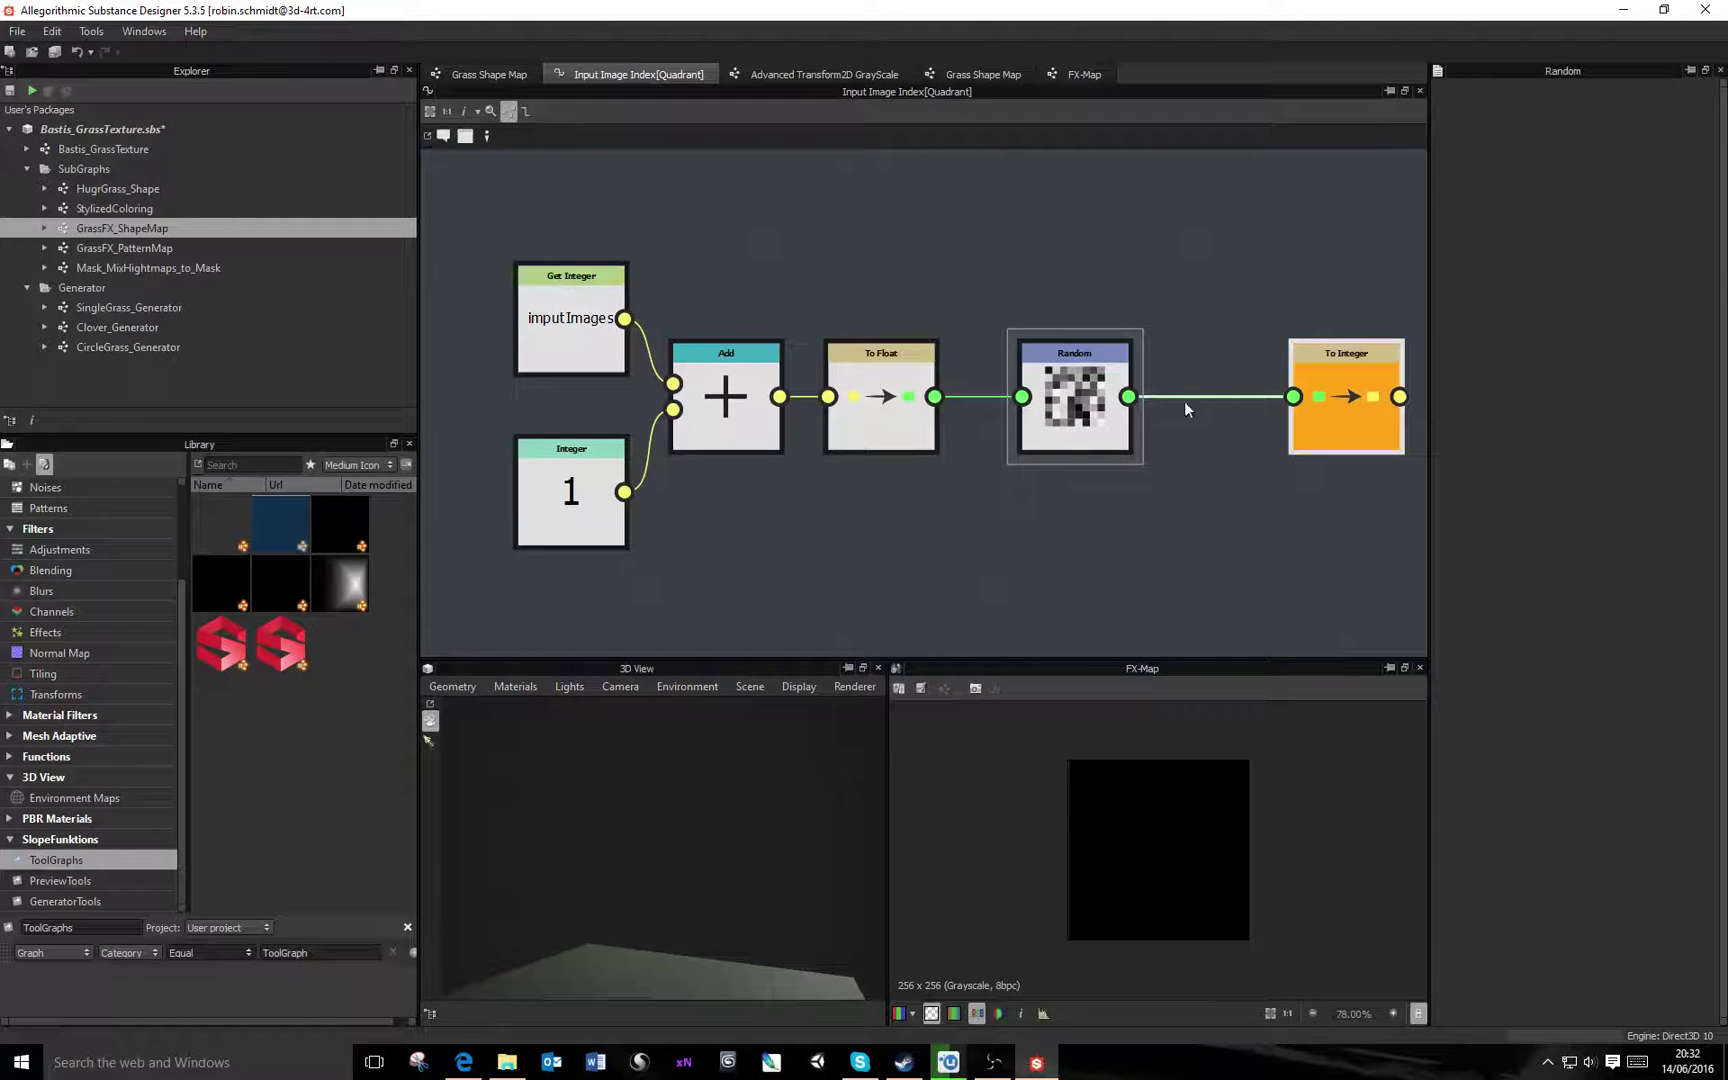
{"action": "left_click_drag", "start_coordinate": [768, 403], "coordinate": [1233, 483]}
{"action": "left_click", "coordinate": [1143, 420]}
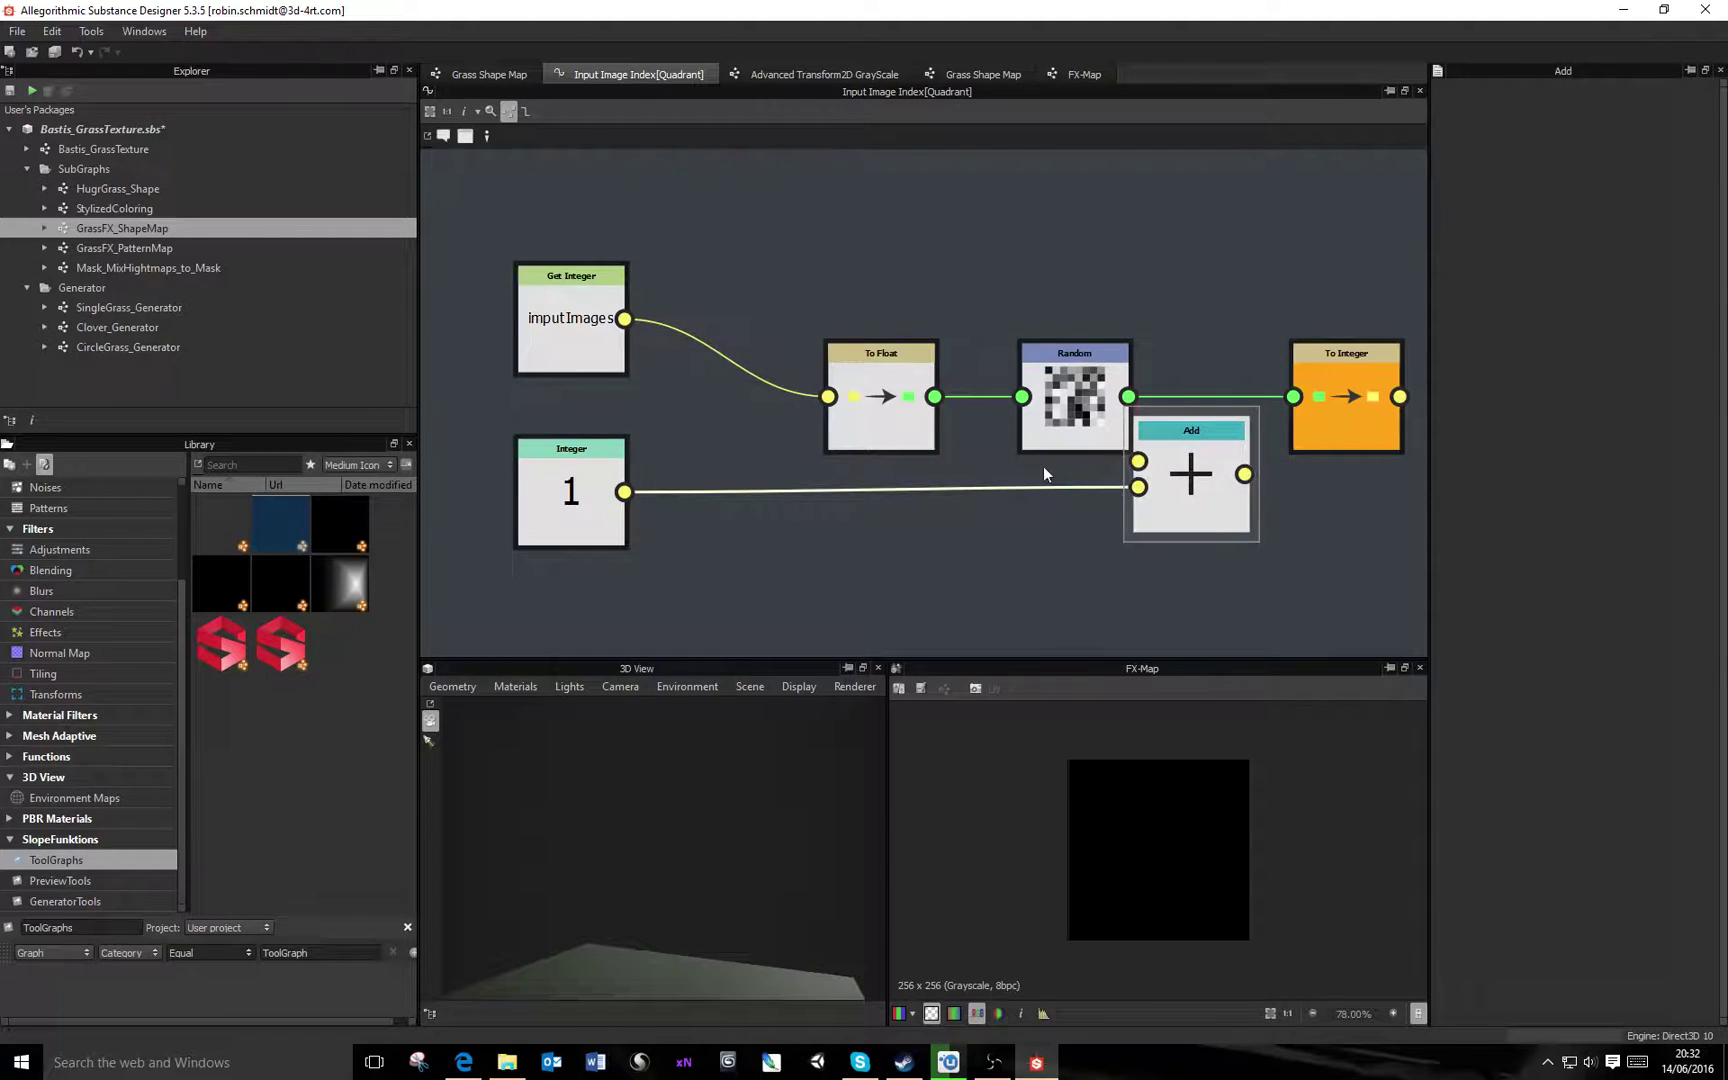
{"action": "left_click", "coordinate": [640, 488]}
{"action": "key", "text": "Delete"}
{"action": "right_click", "coordinate": [757, 502]}
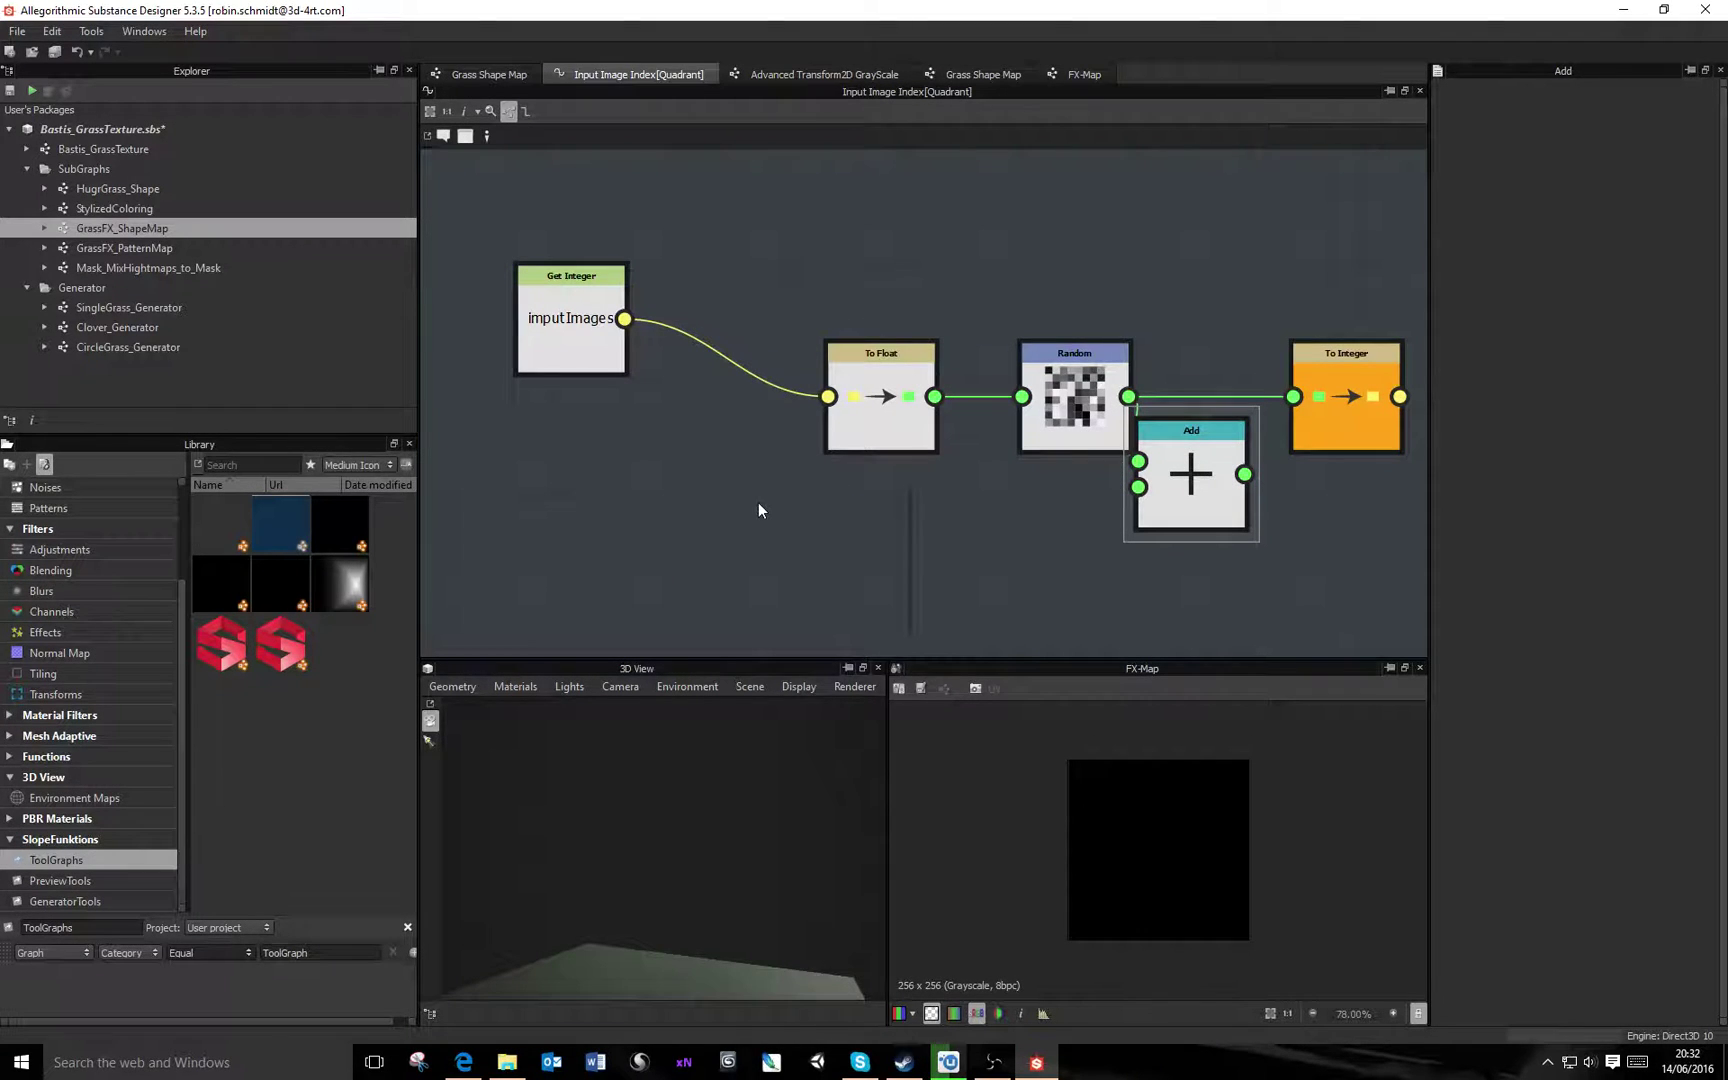
{"action": "key", "text": "Escape"}
{"action": "right_click", "coordinate": [757, 502]}
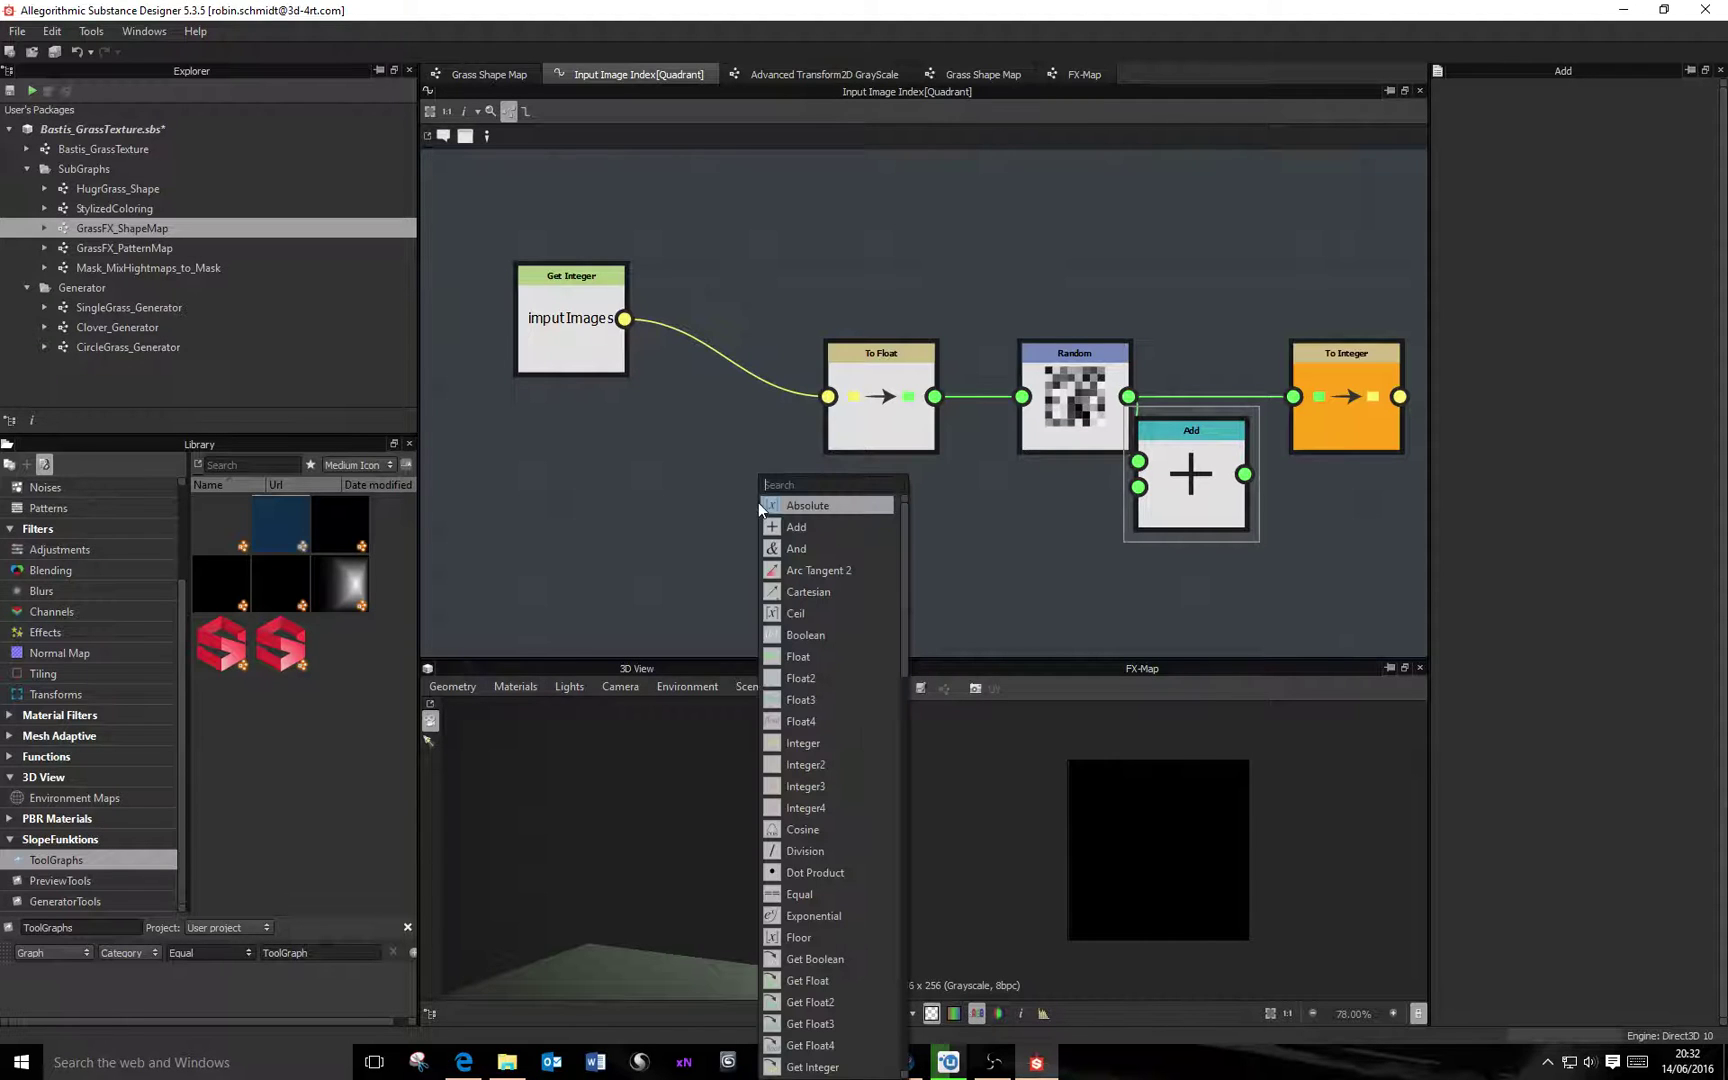
{"action": "key", "text": "Escape"}
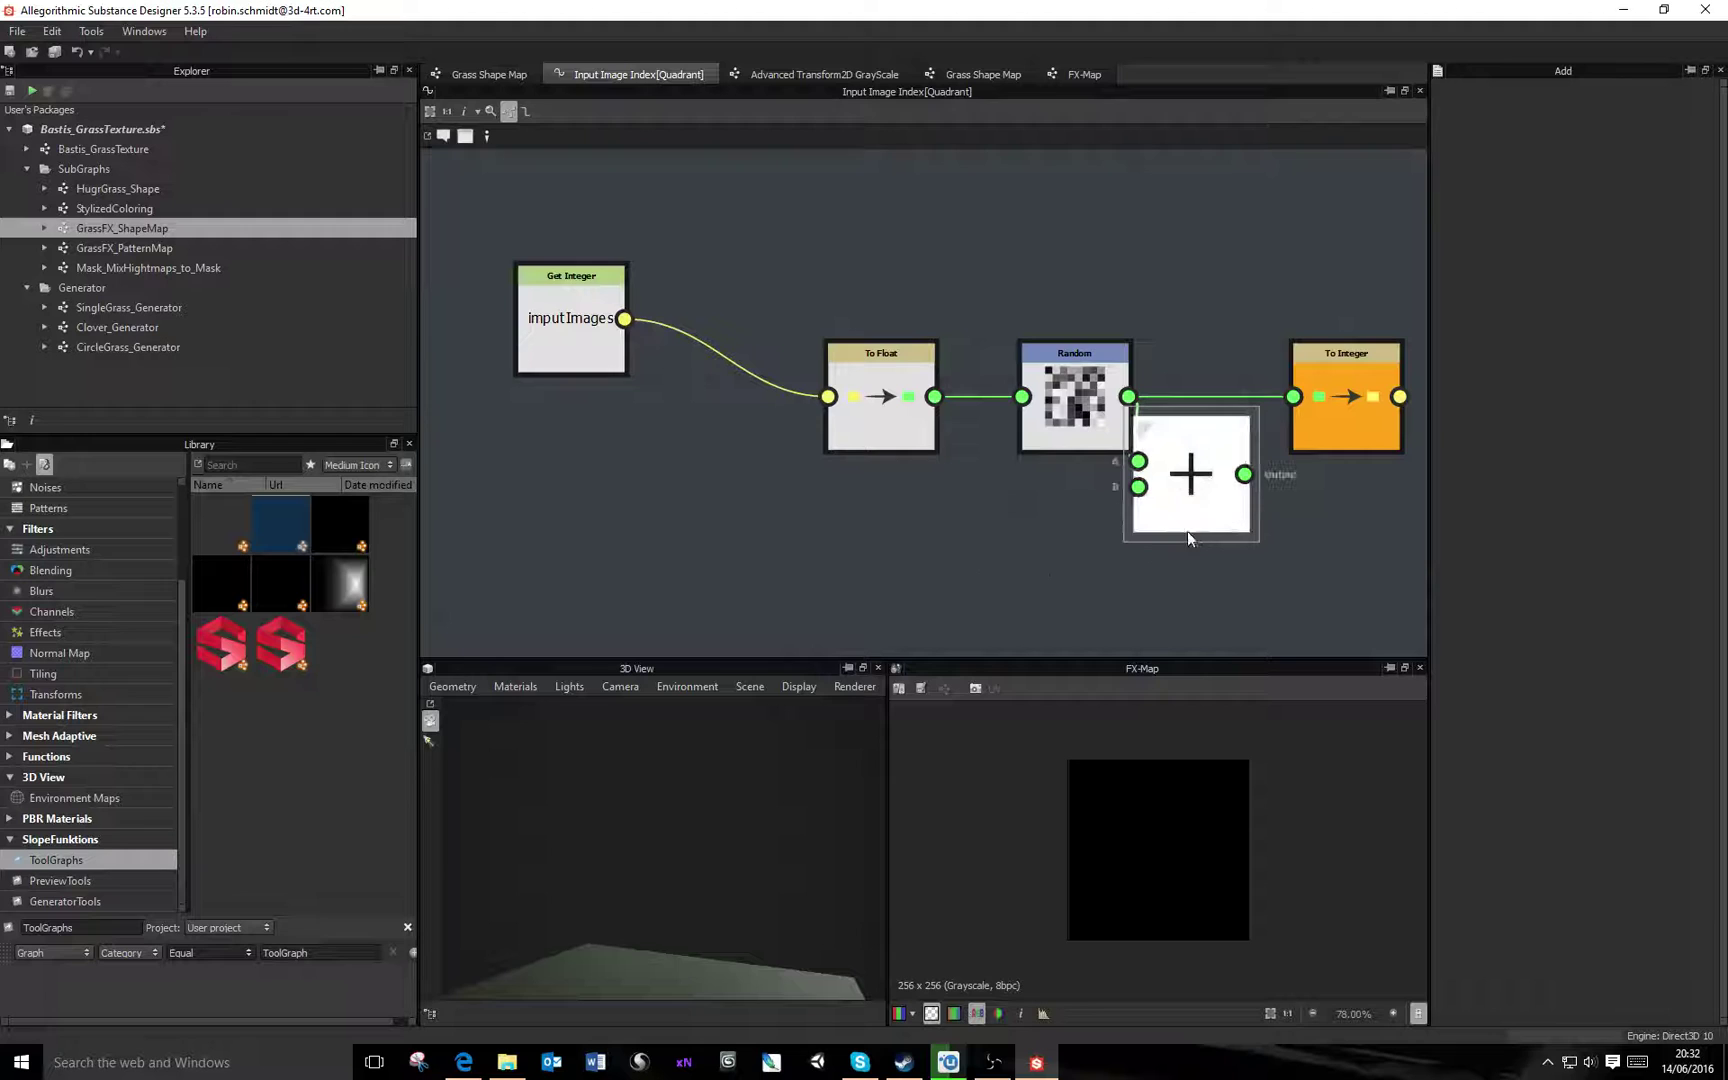
Connect the Add node's output to To Integer and line it up between Random and To Integer
{"action": "middle_click_drag", "start_coordinate": [1214, 549], "coordinate": [1098, 540]}
{"action": "right_click", "coordinate": [1090, 500]}
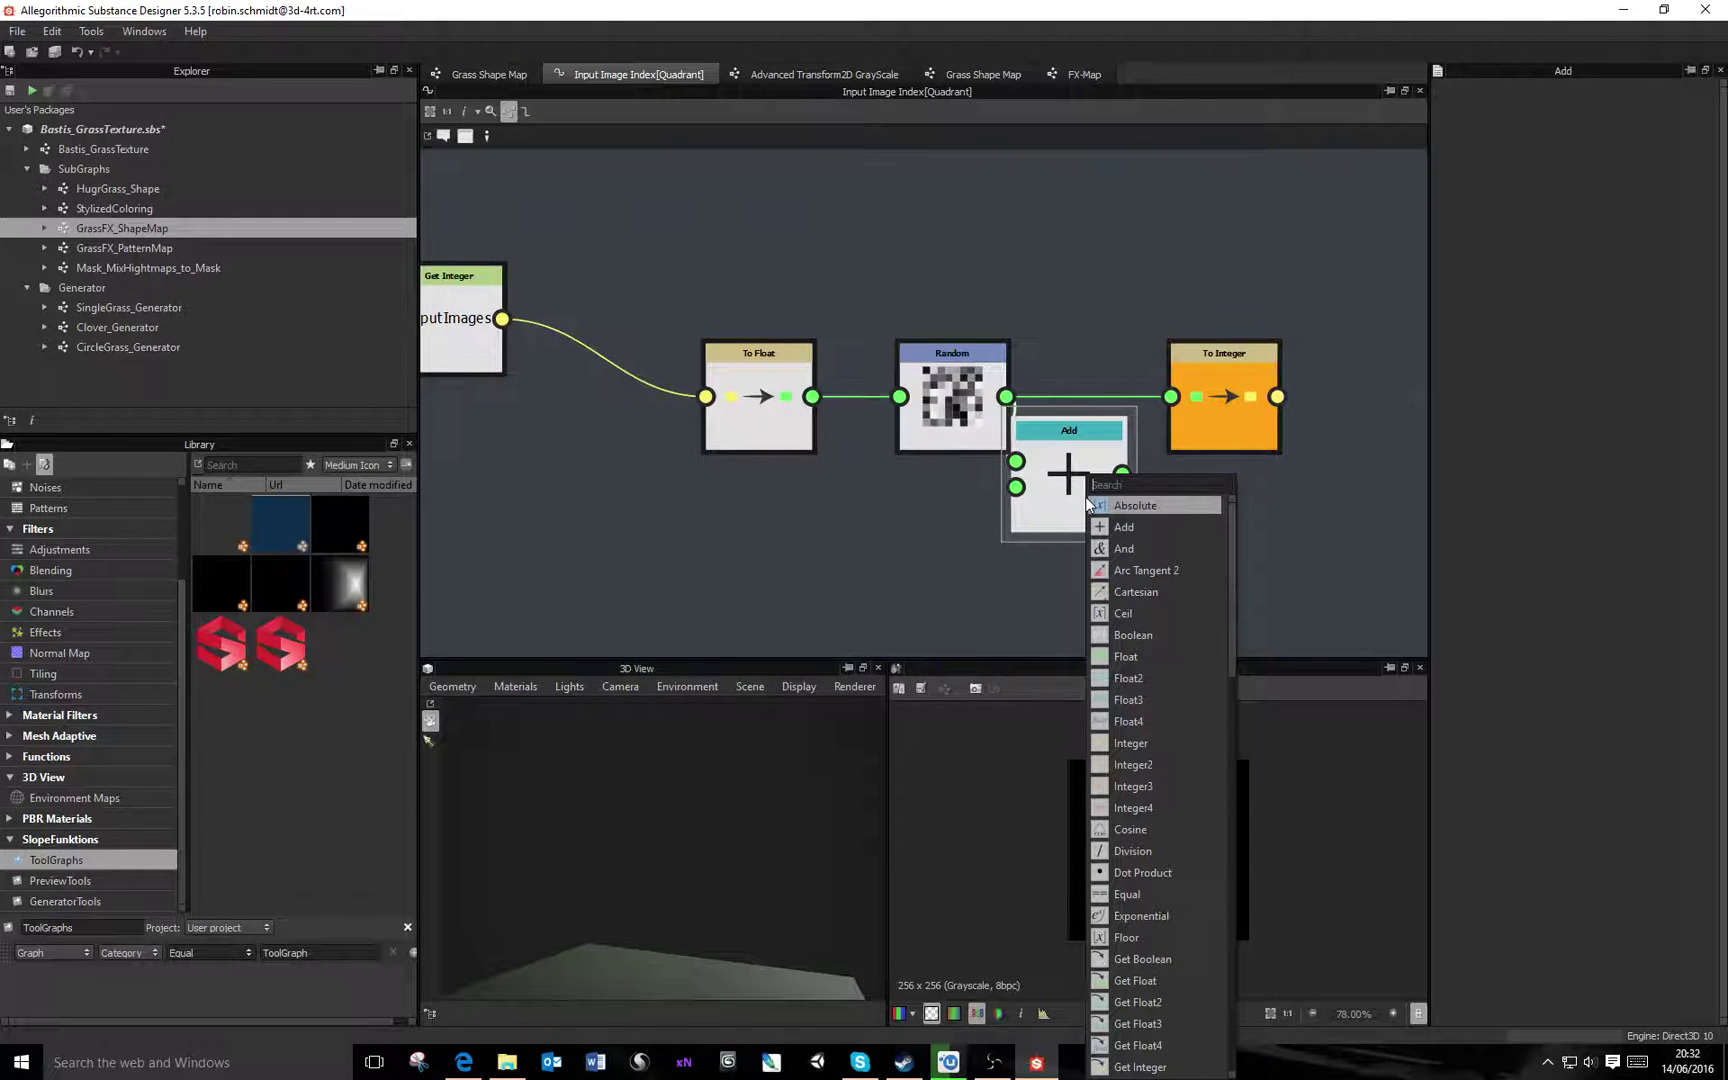
{"action": "key", "text": "Escape"}
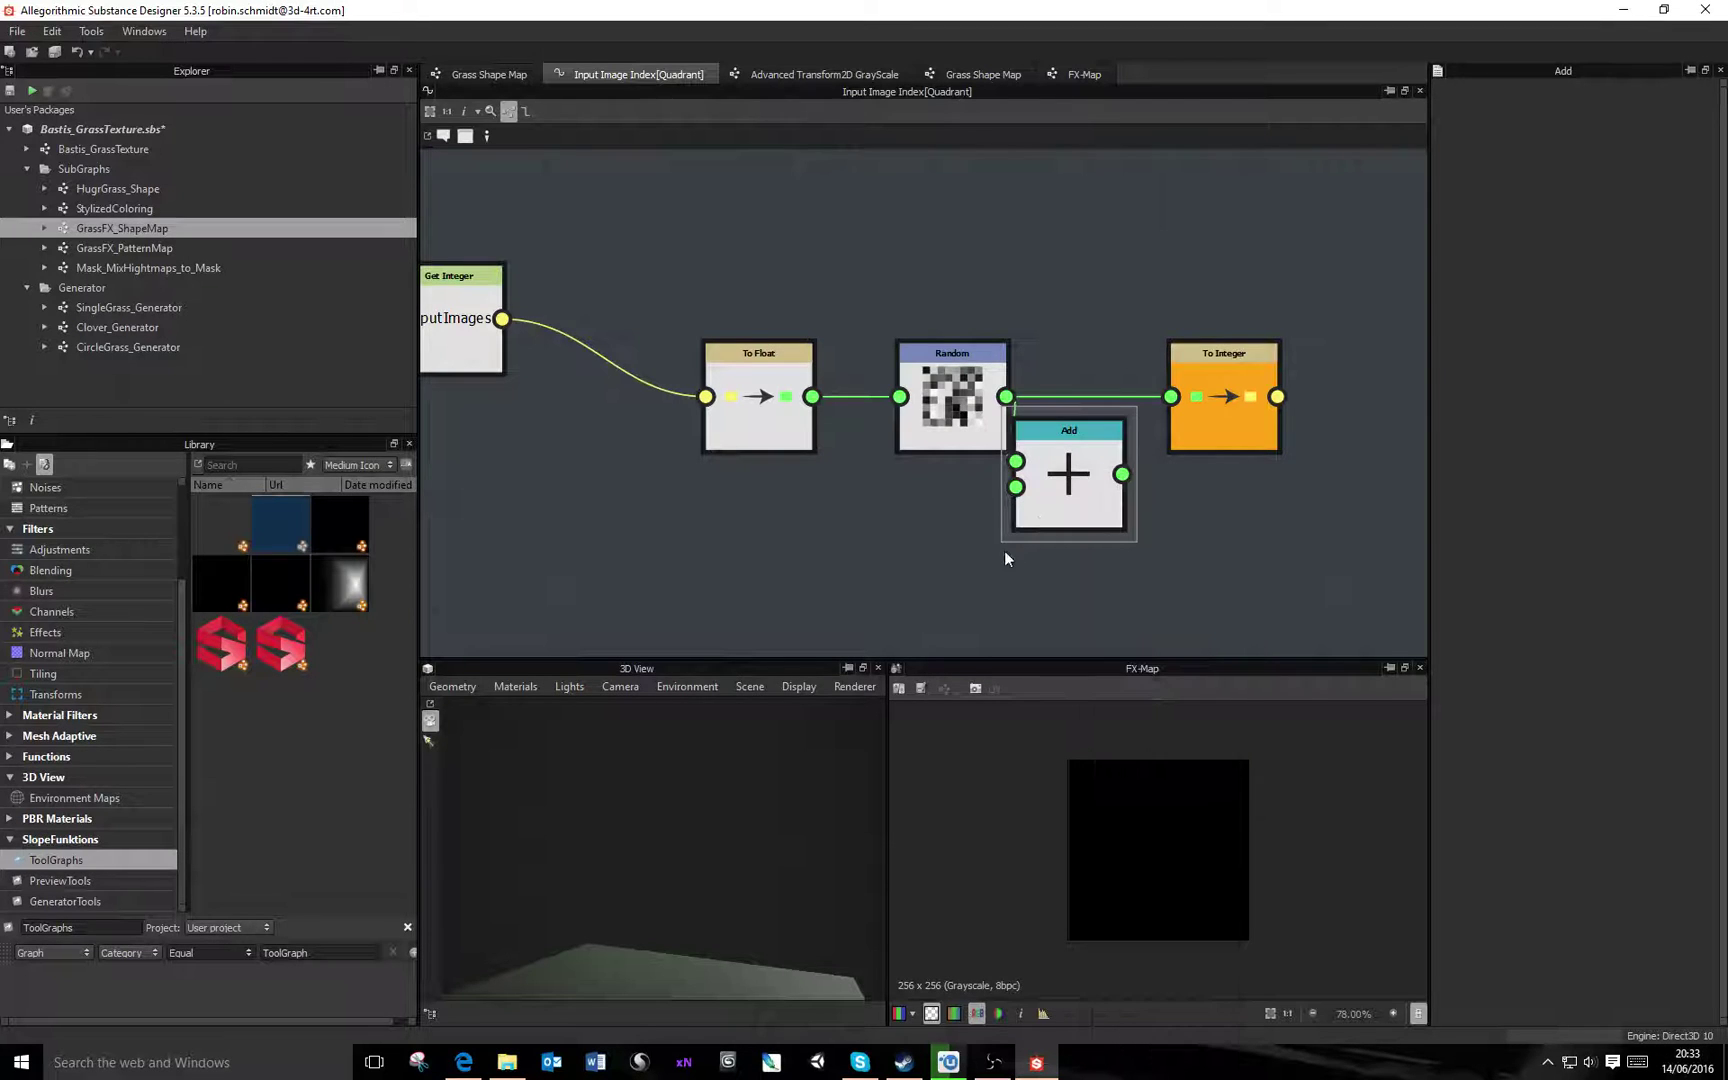
{"action": "left_click_drag", "start_coordinate": [1122, 474], "coordinate": [1155, 379]}
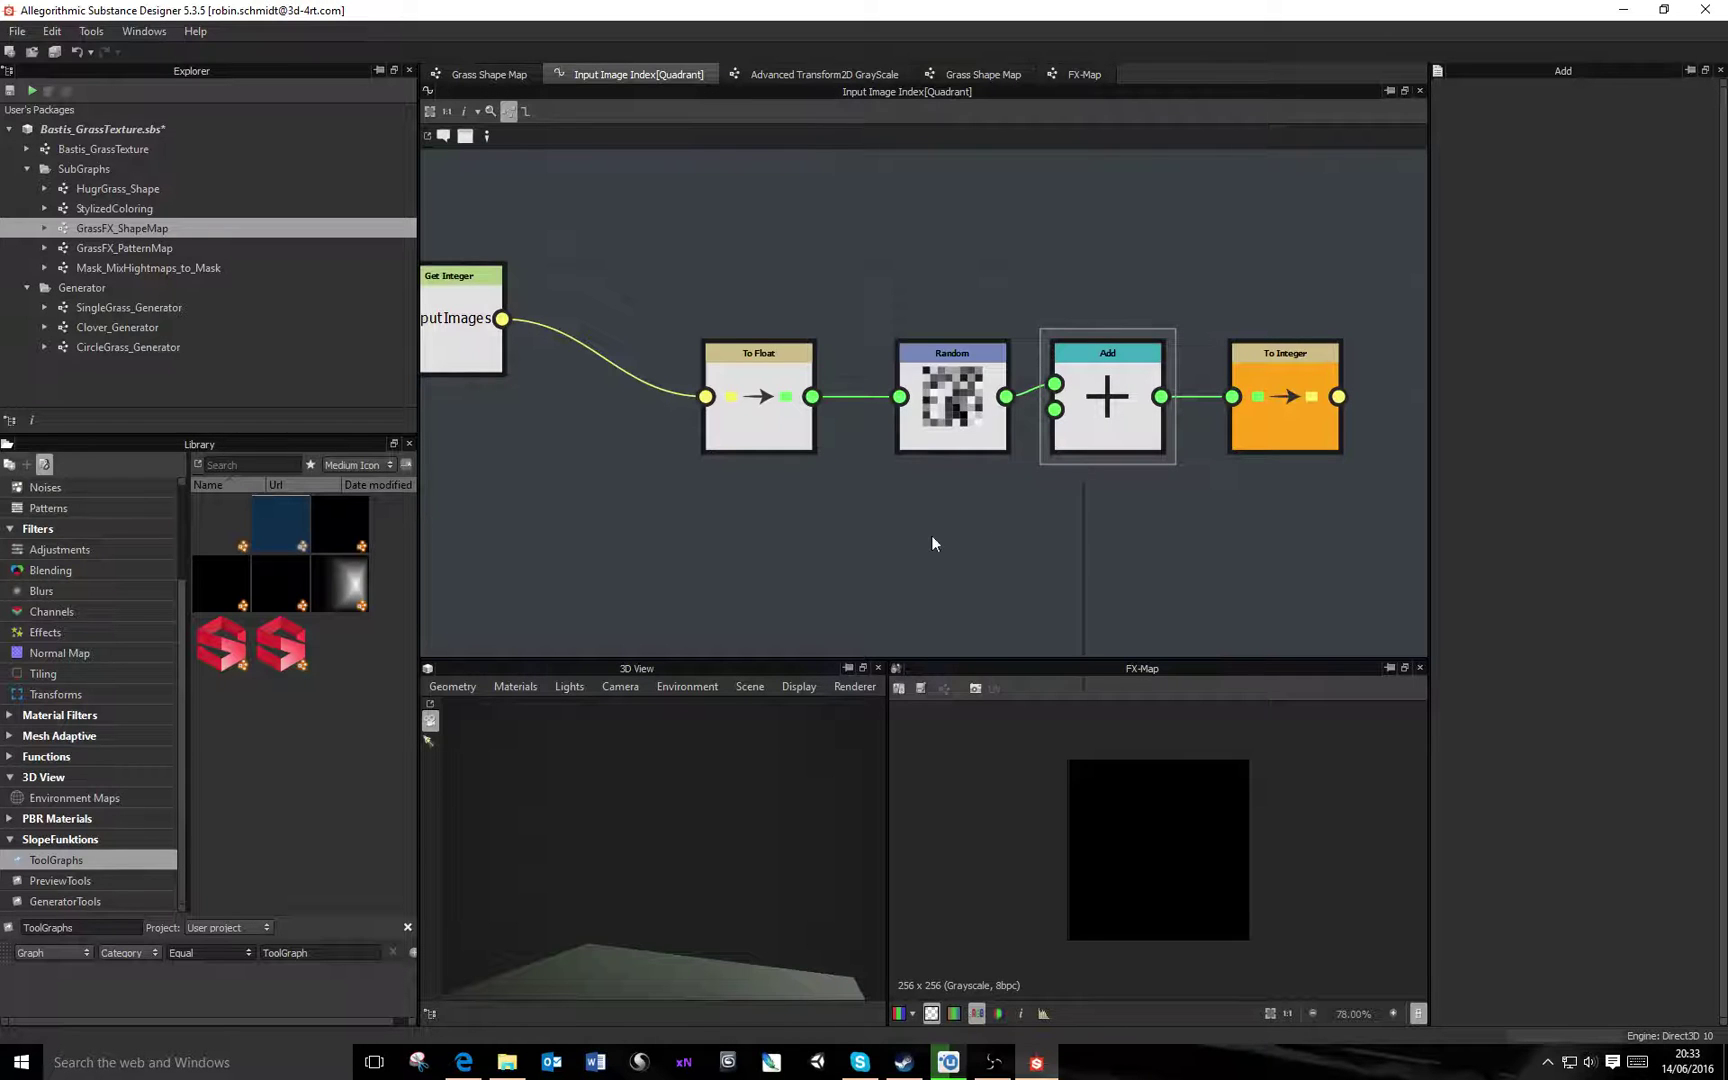
Add a Float constant of 0.5, connect it to the Add node's second input and place it below Random
{"action": "key", "text": "space"}
{"action": "type", "text": "float"}
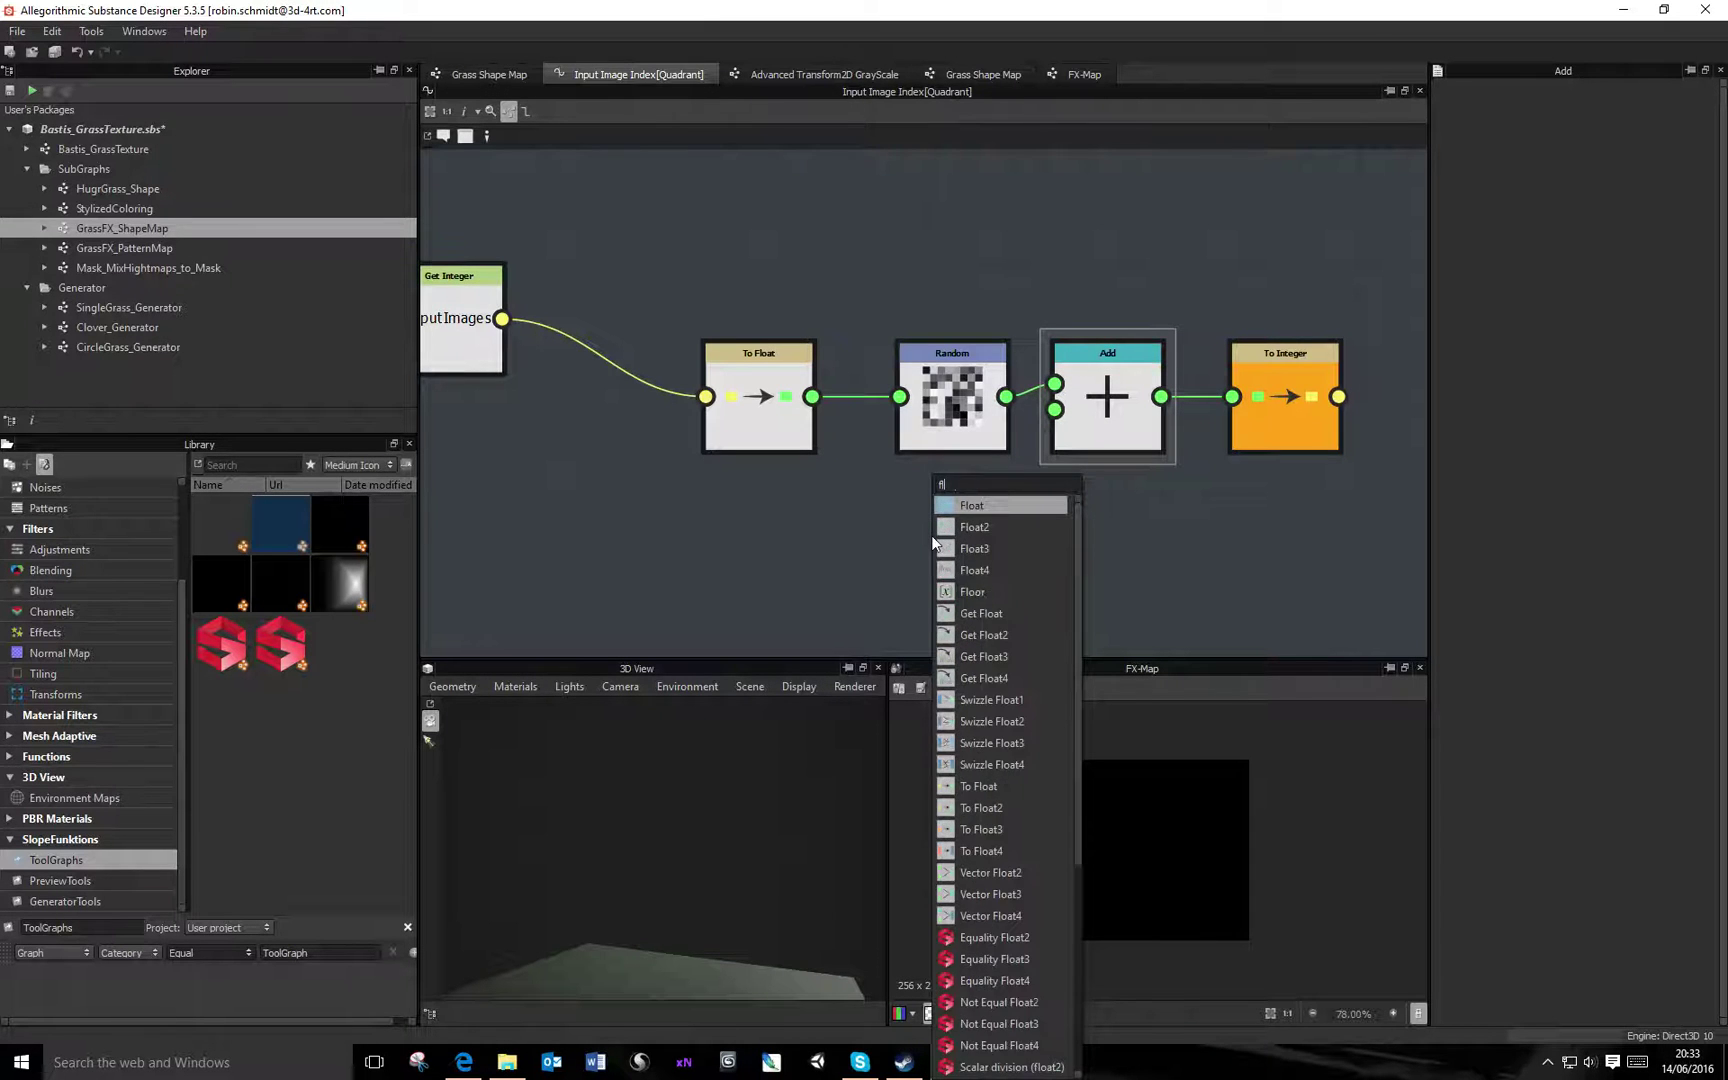
{"action": "left_click", "coordinate": [971, 508]}
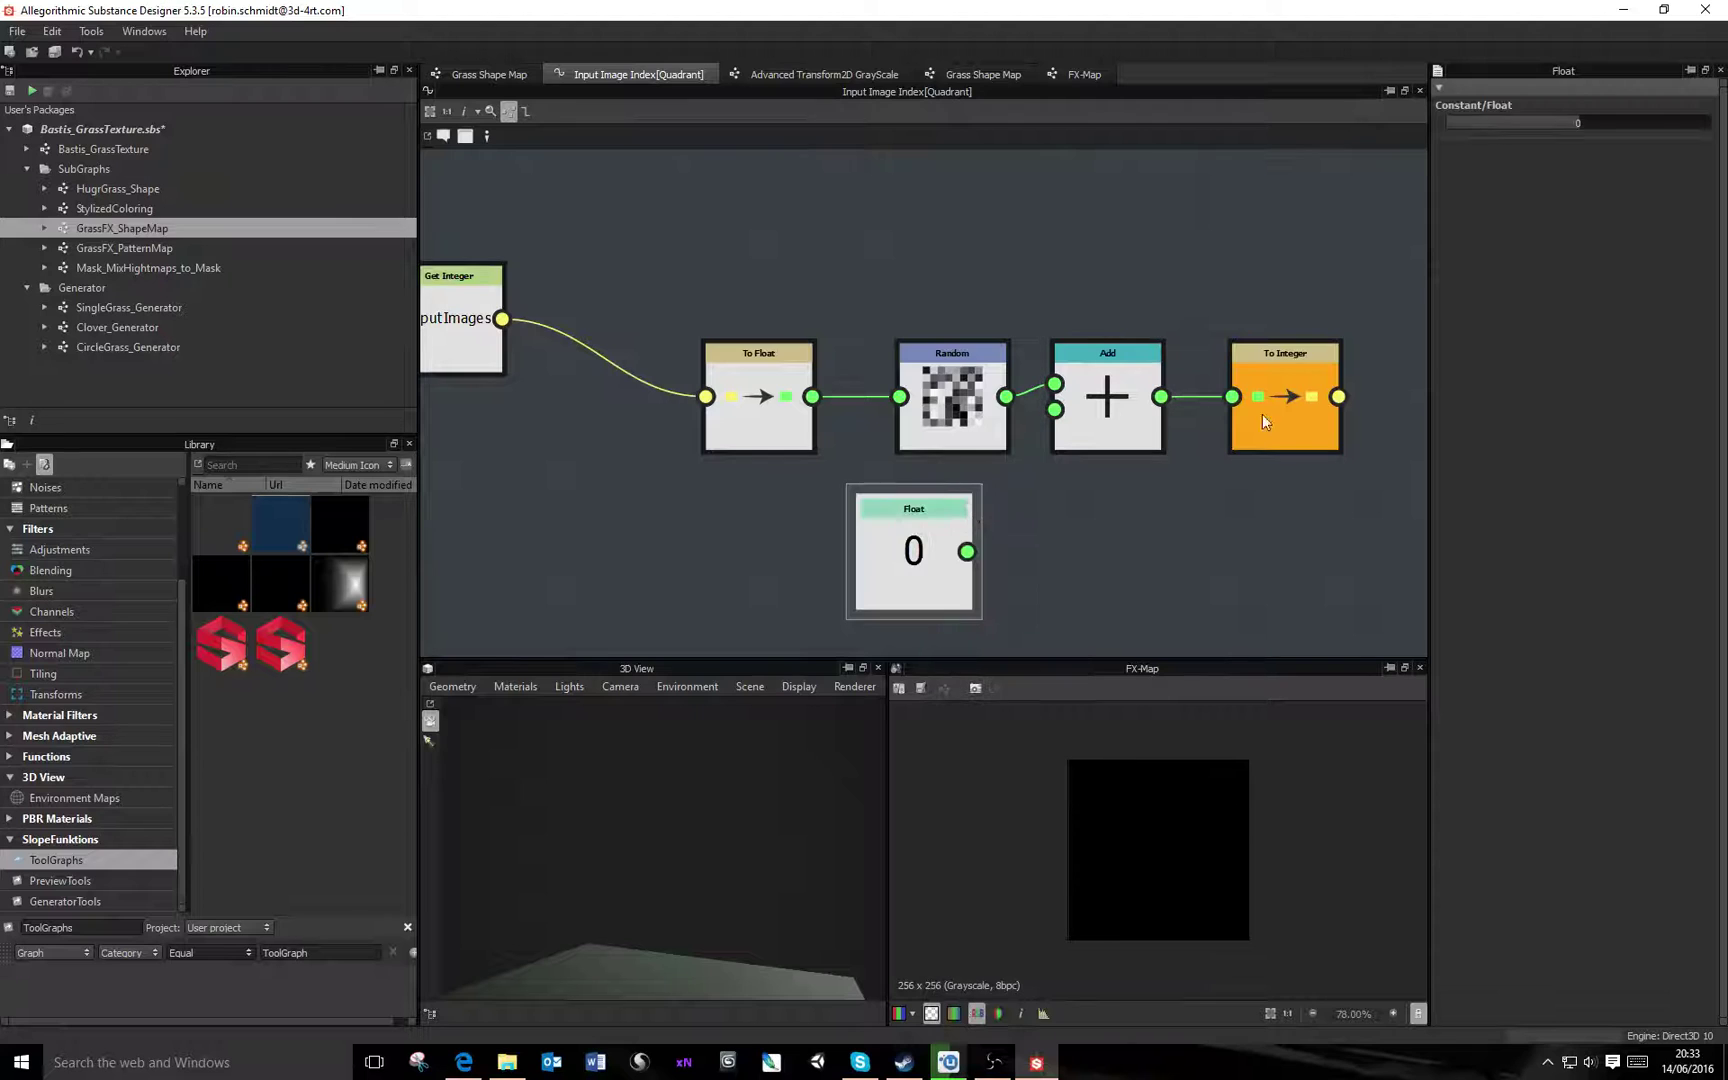
{"action": "left_click", "coordinate": [1628, 123]}
{"action": "left_click", "coordinate": [1583, 122]}
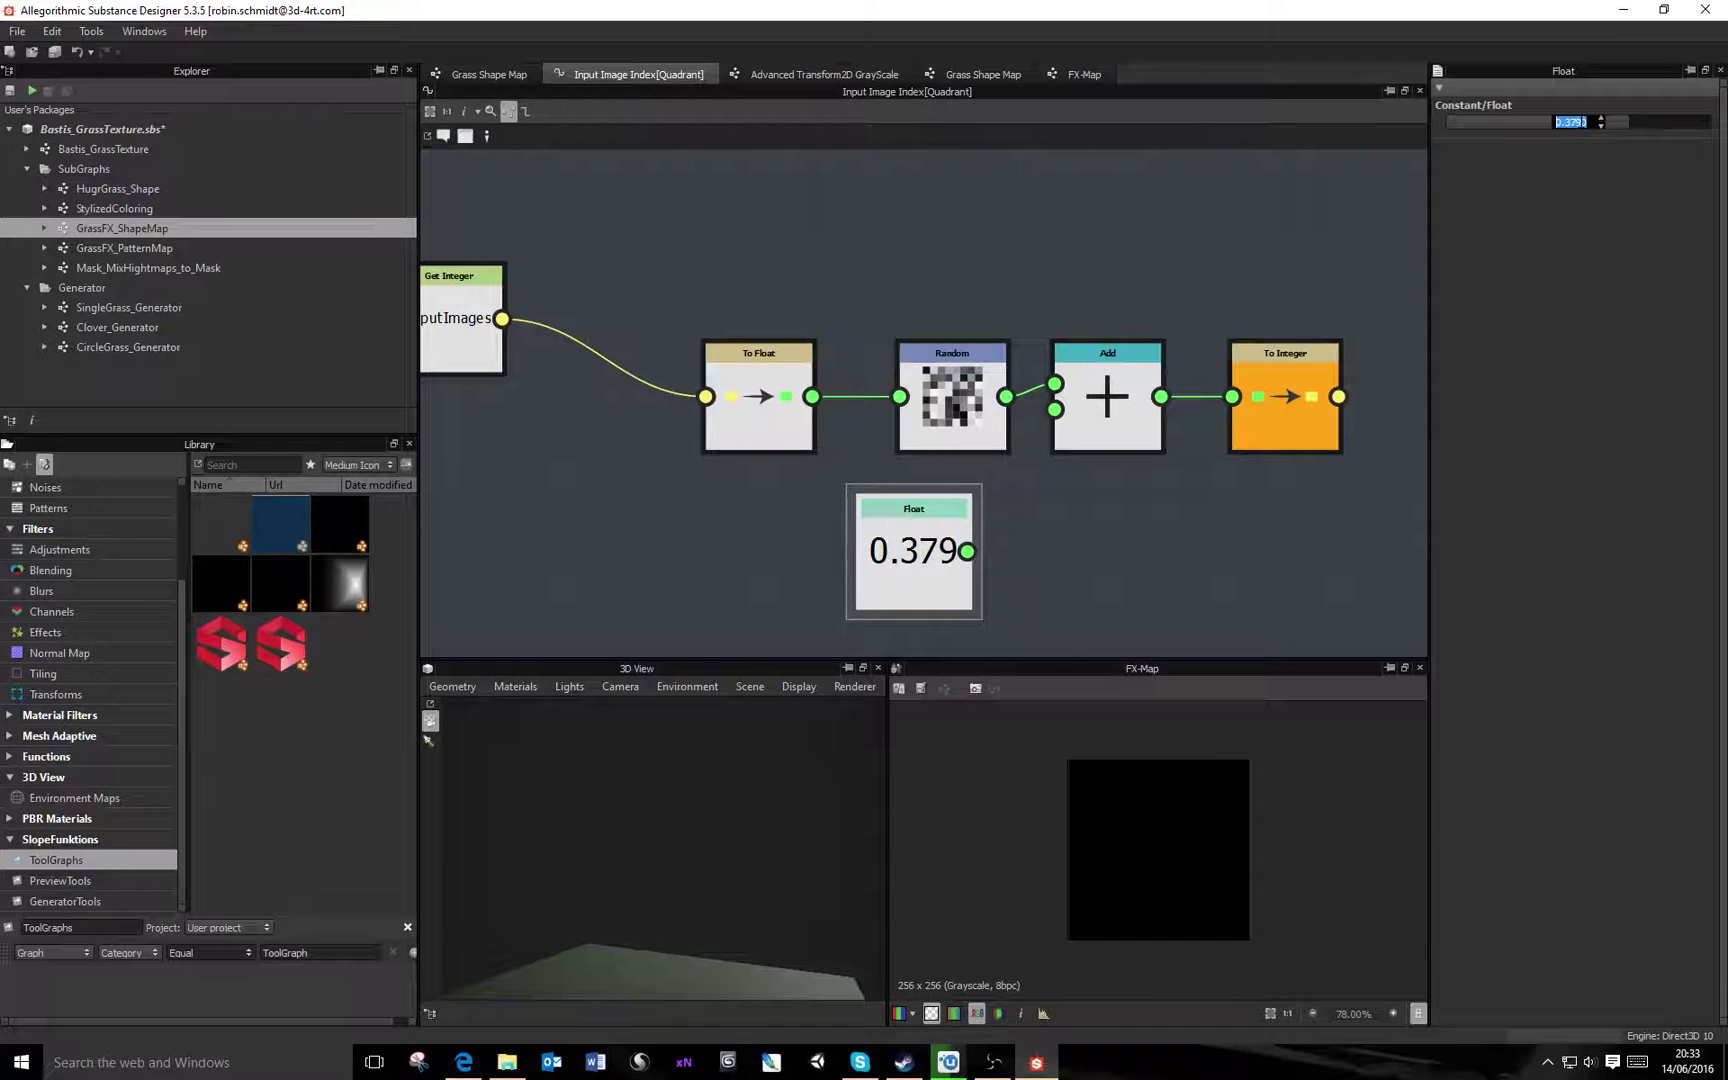
{"action": "type", "text": "0.5"}
{"action": "key", "text": "Return"}
{"action": "left_click_drag", "start_coordinate": [968, 551], "coordinate": [1056, 410]}
{"action": "left_click_drag", "start_coordinate": [913, 560], "coordinate": [953, 560]}
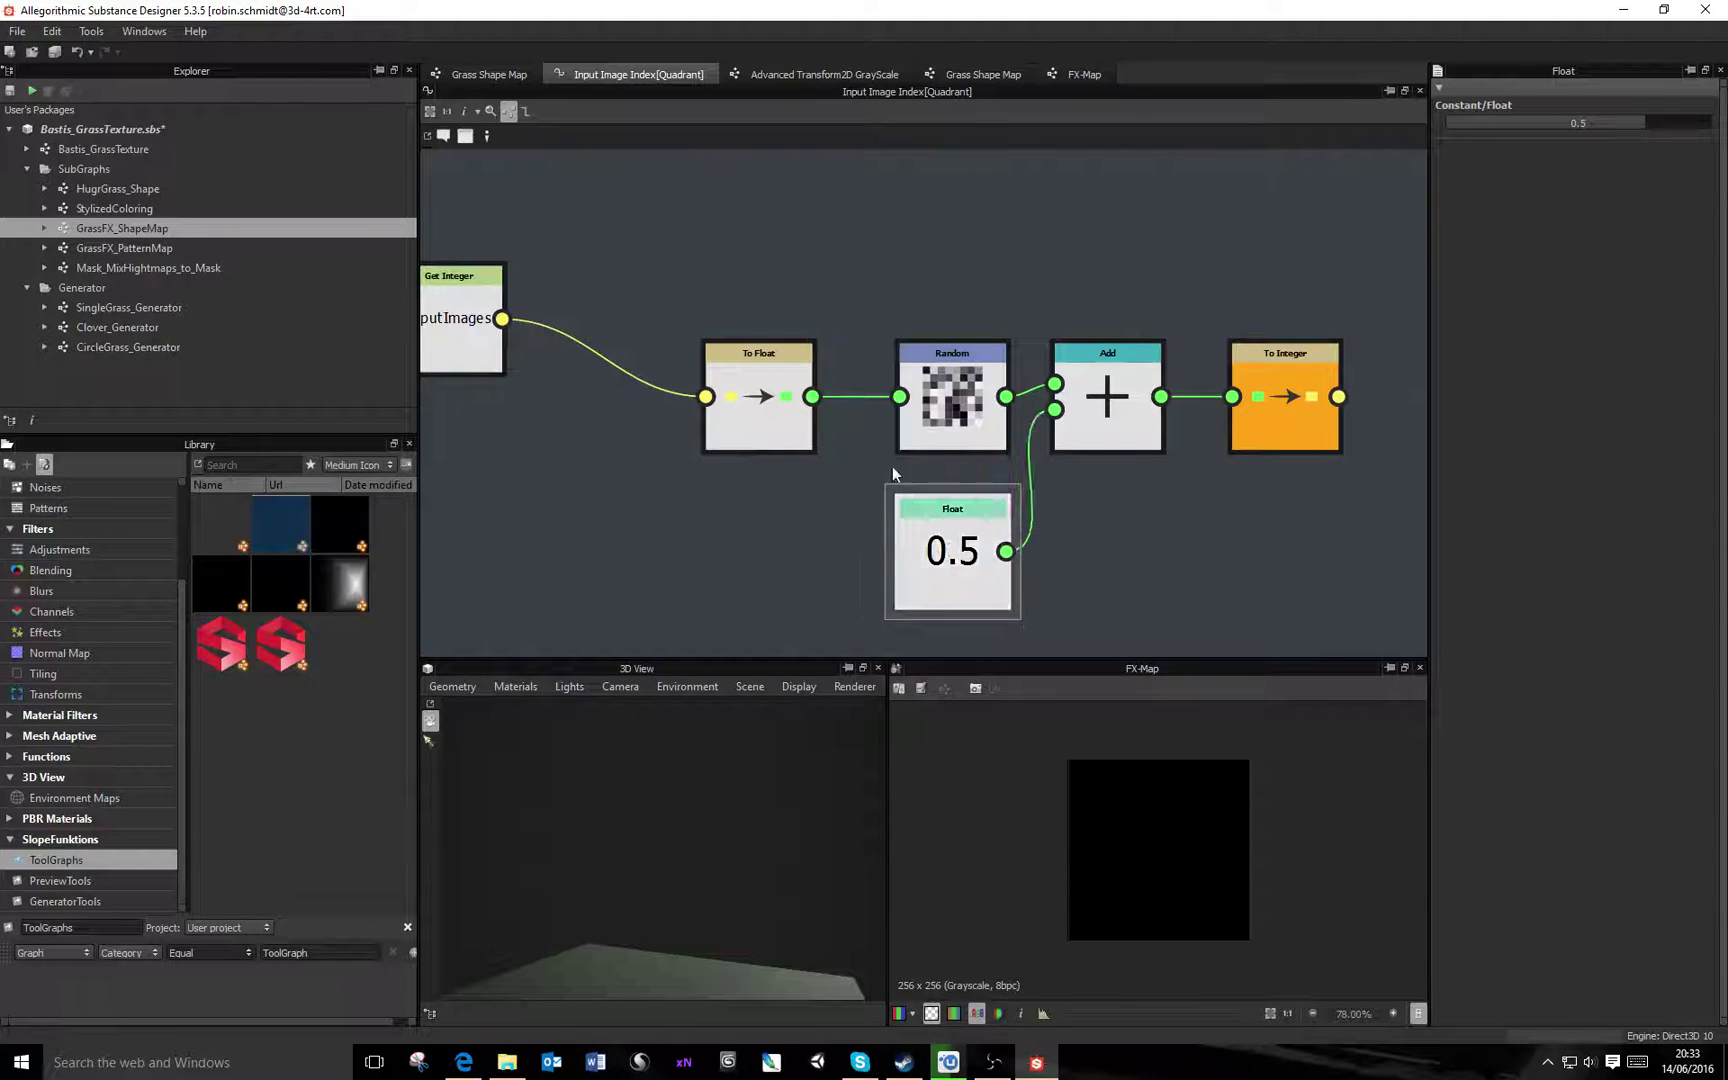
Align the imputImages Get Integer node with To Float, and space Add and To Integer farther from Random
{"action": "middle_click_drag", "start_coordinate": [432, 338], "coordinate": [617, 378]}
{"action": "left_click_drag", "start_coordinate": [617, 378], "coordinate": [738, 457]}
{"action": "middle_click_drag", "start_coordinate": [1041, 491], "coordinate": [865, 481]}
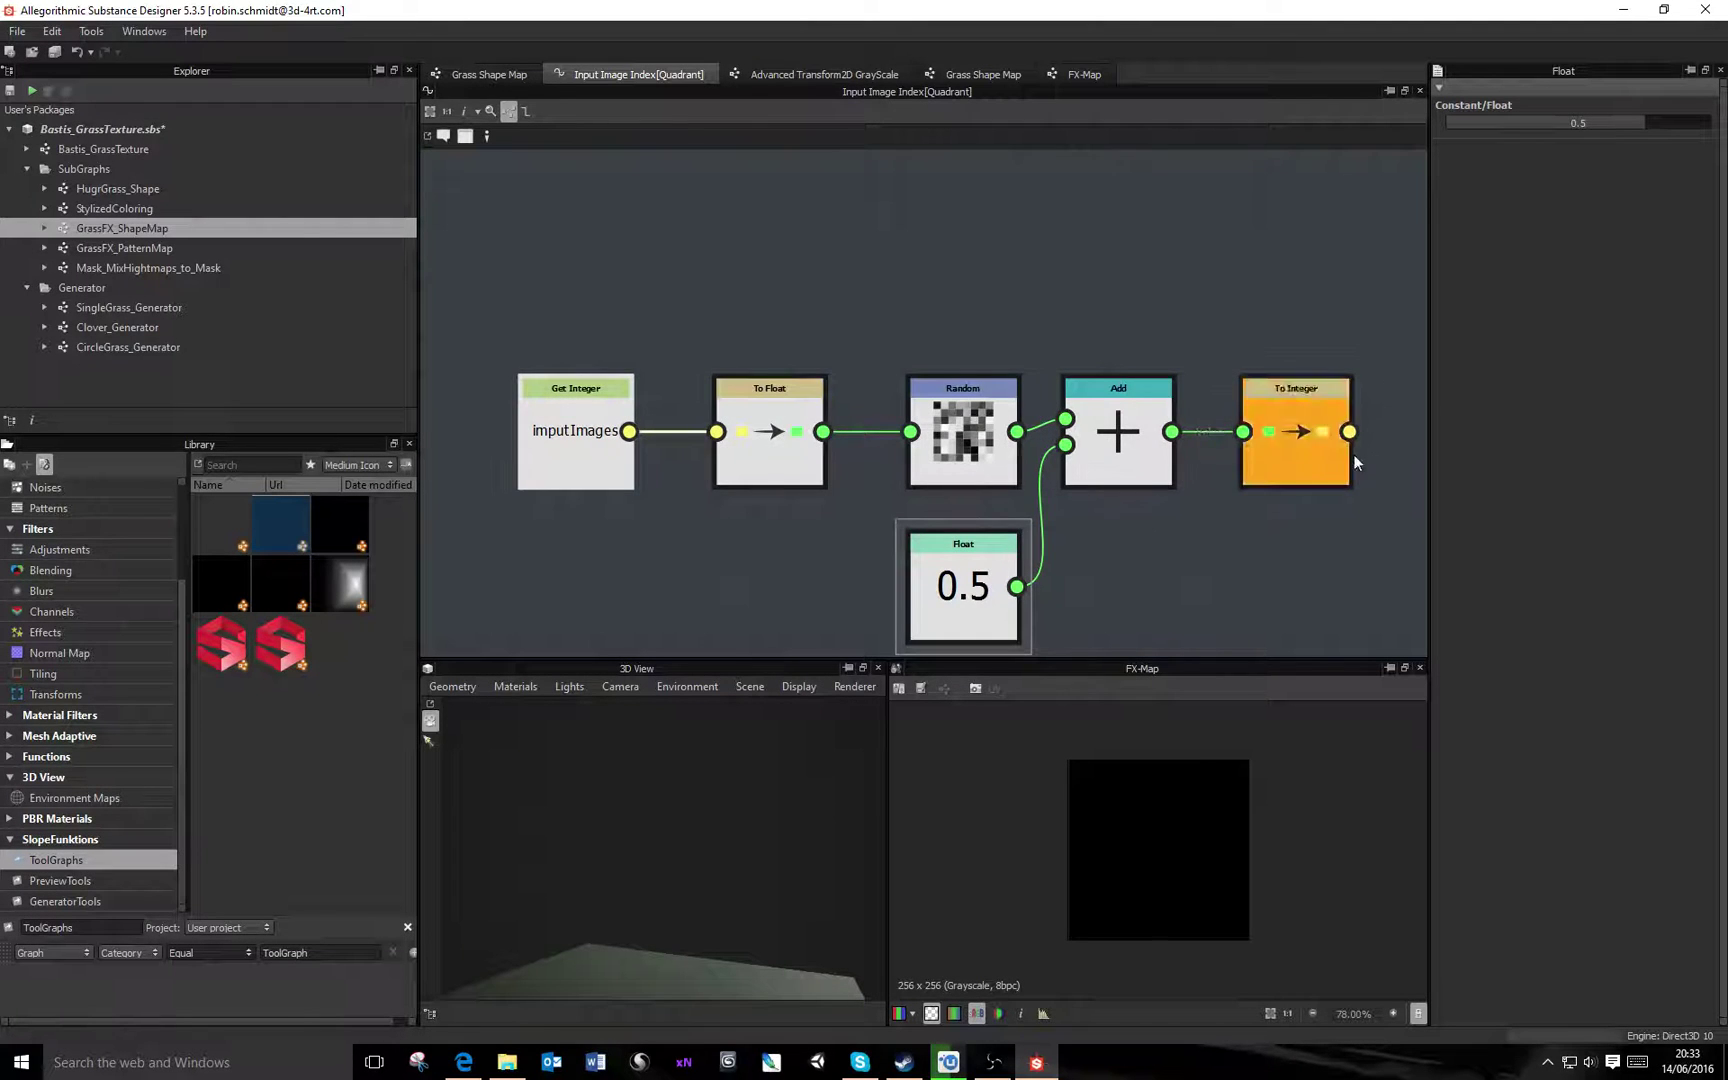
{"action": "middle_click_drag", "start_coordinate": [1353, 454], "coordinate": [1081, 468]}
{"action": "scroll", "coordinate": [1080, 468], "scroll_direction": "down", "scroll_amount": 2}
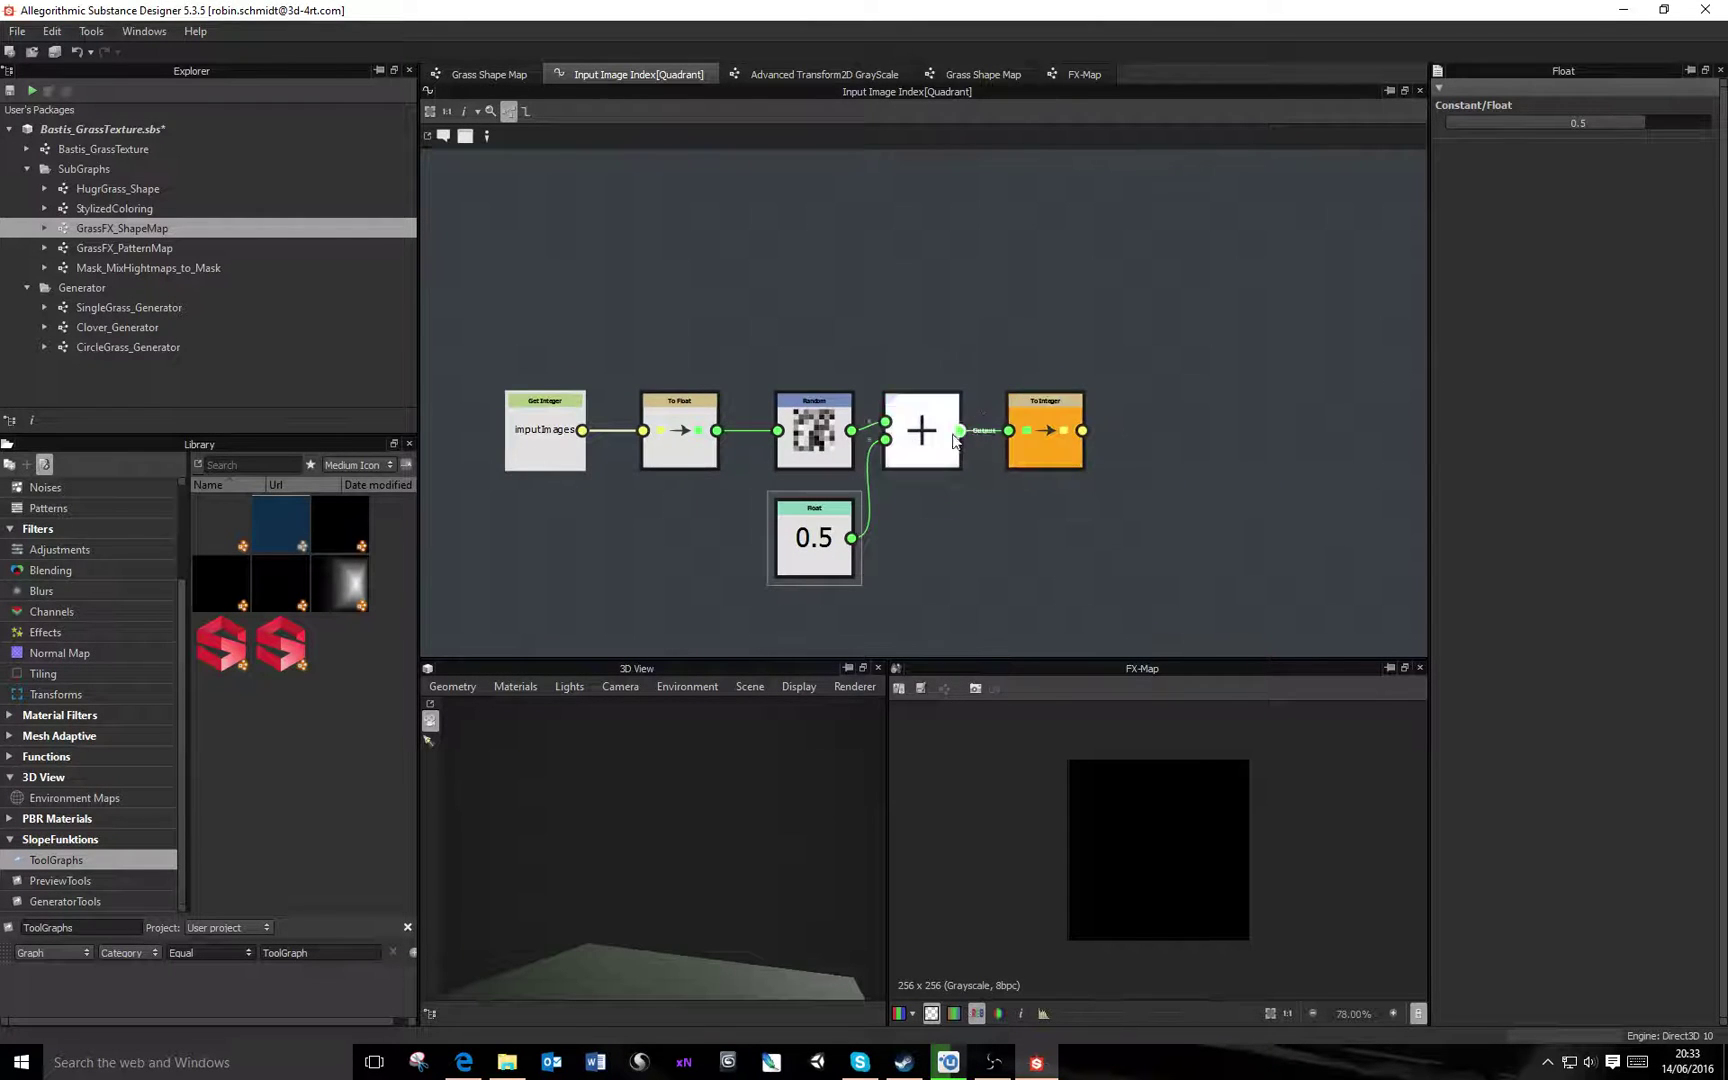
{"action": "left_click", "coordinate": [824, 448]}
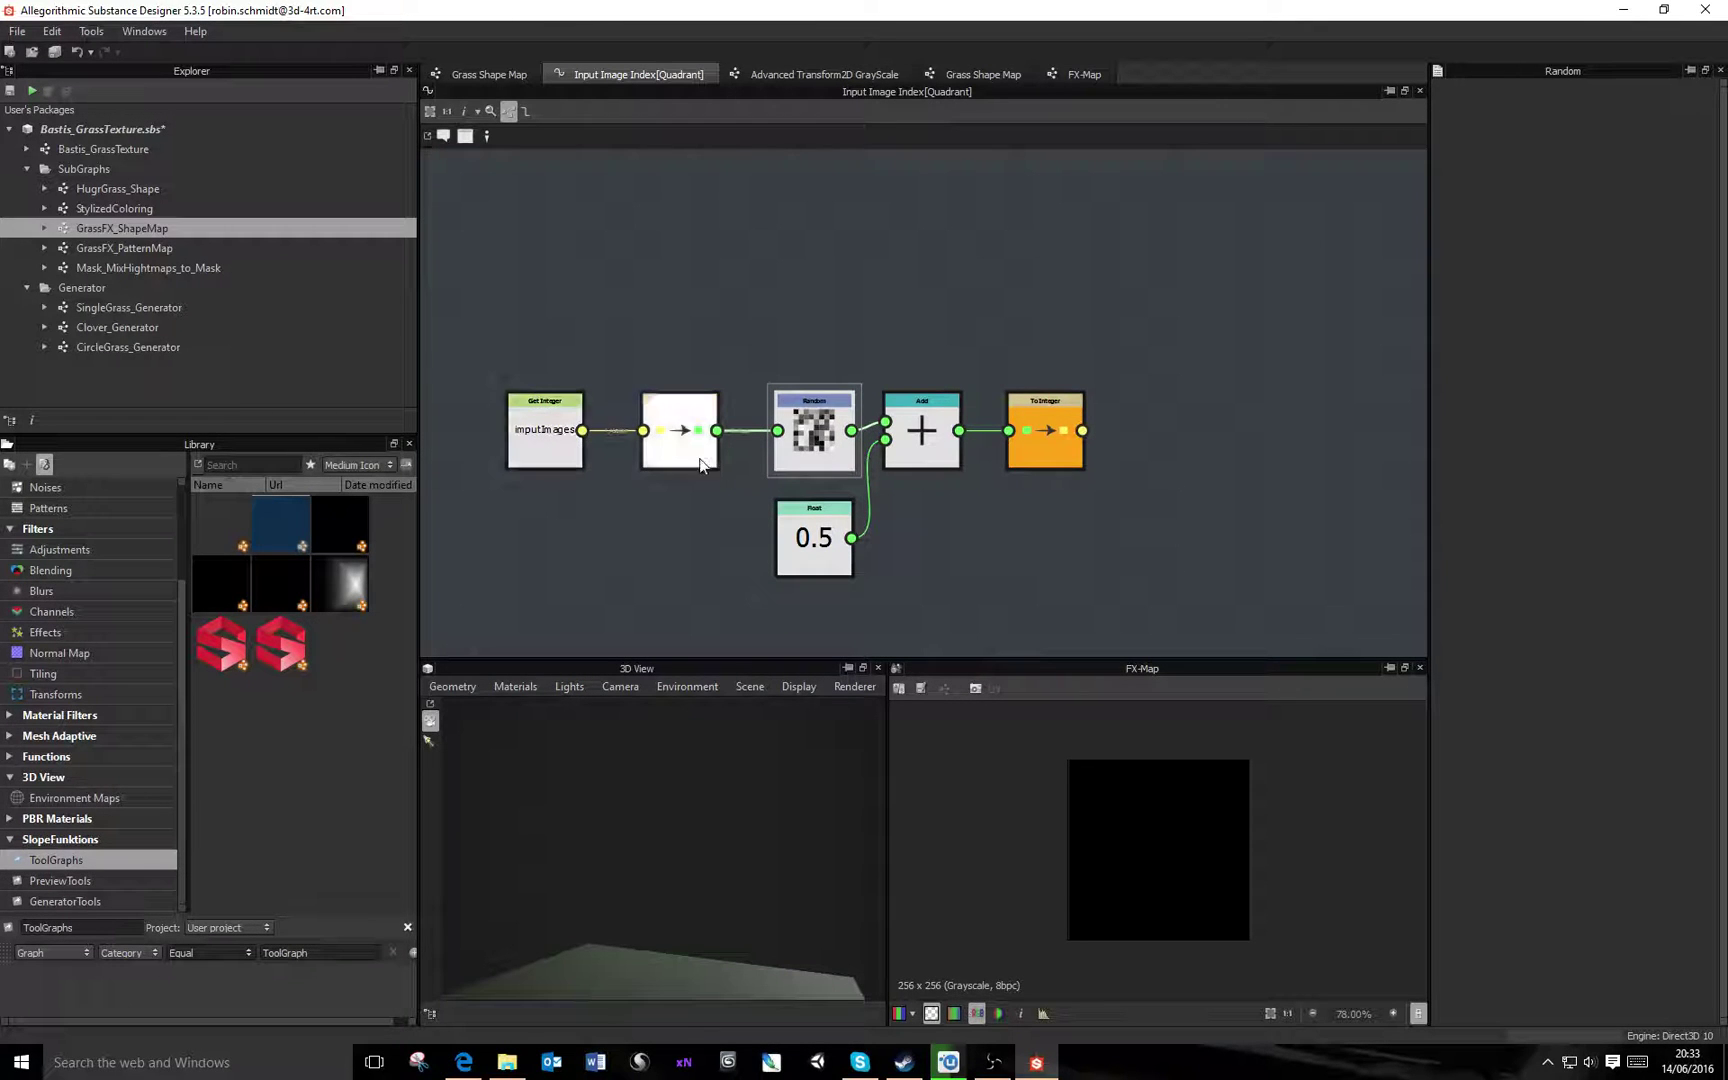
{"action": "left_click_drag", "start_coordinate": [1062, 420], "coordinate": [1100, 420]}
{"action": "left_click_drag", "start_coordinate": [926, 447], "coordinate": [966, 447]}
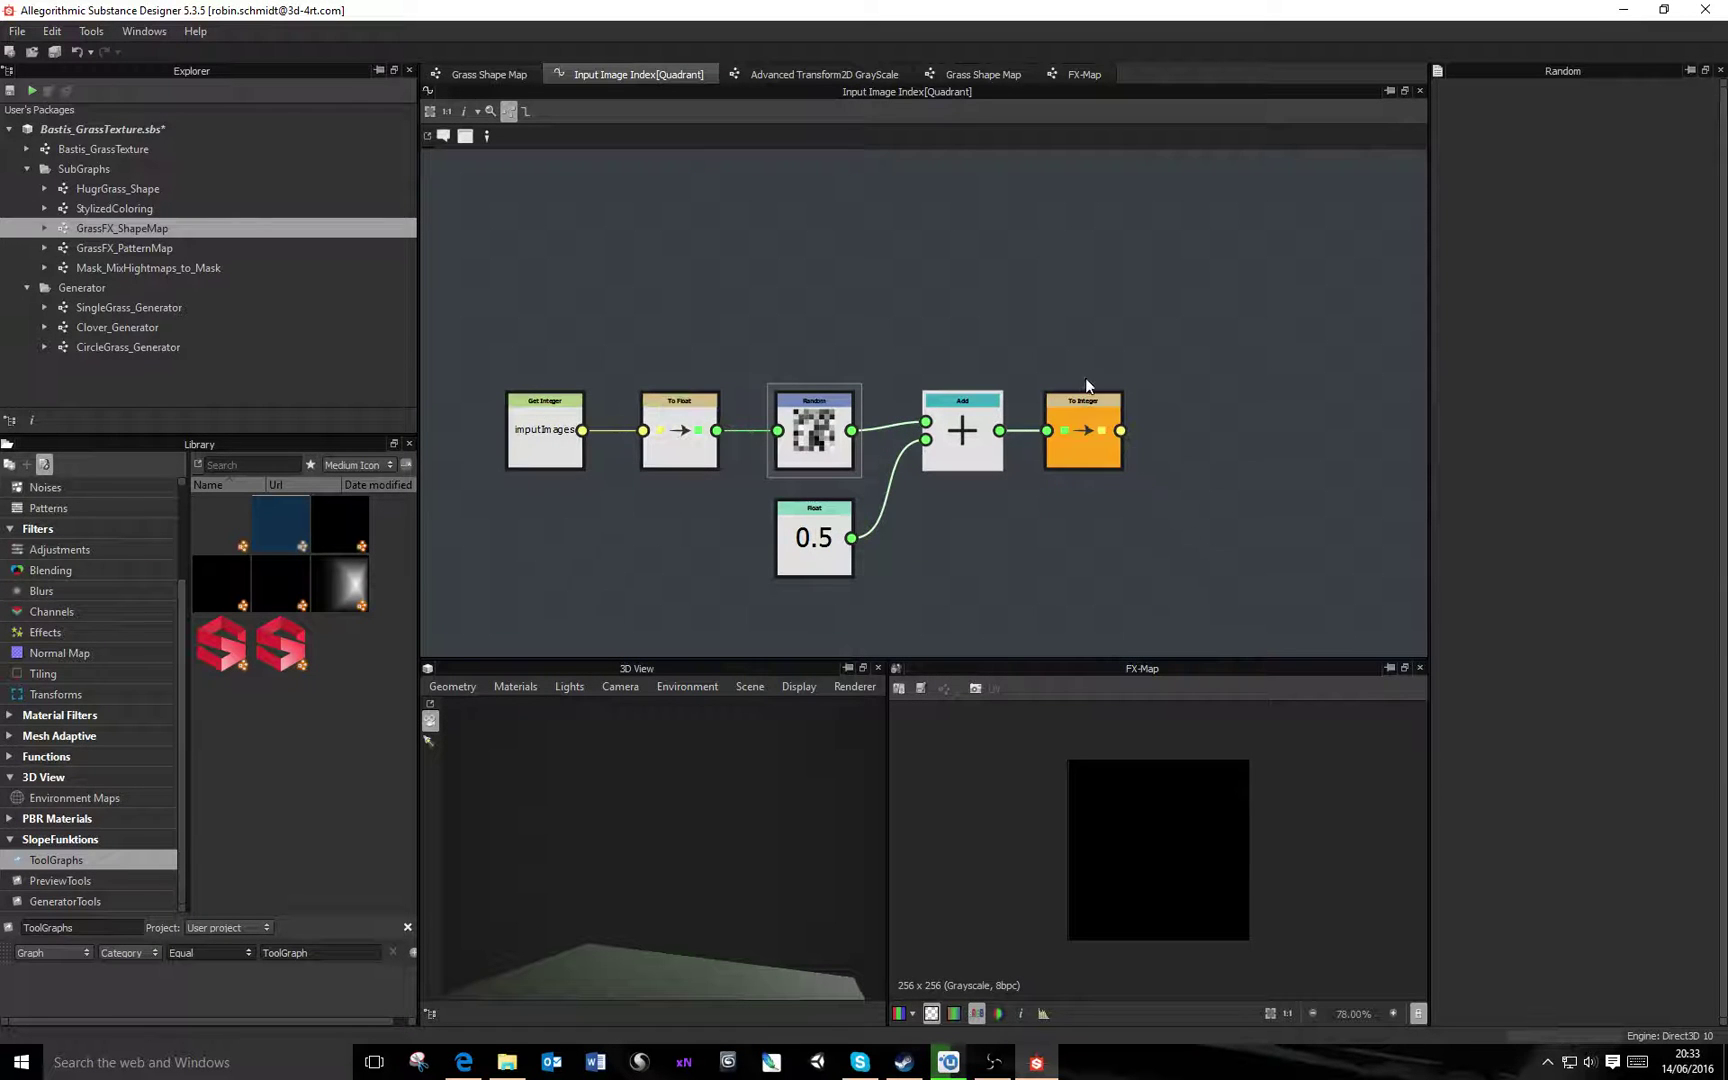
Review the FX-Map's Quadrant parameters, and open the HugrGrass_Shape graph to view its GrassFX_ShapeMap node
{"action": "left_click", "coordinate": [1080, 74]}
{"action": "middle_click_drag", "start_coordinate": [962, 510], "coordinate": [859, 375]}
{"action": "scroll", "coordinate": [859, 375], "scroll_direction": "down", "scroll_amount": 2}
{"action": "left_click", "coordinate": [905, 450]}
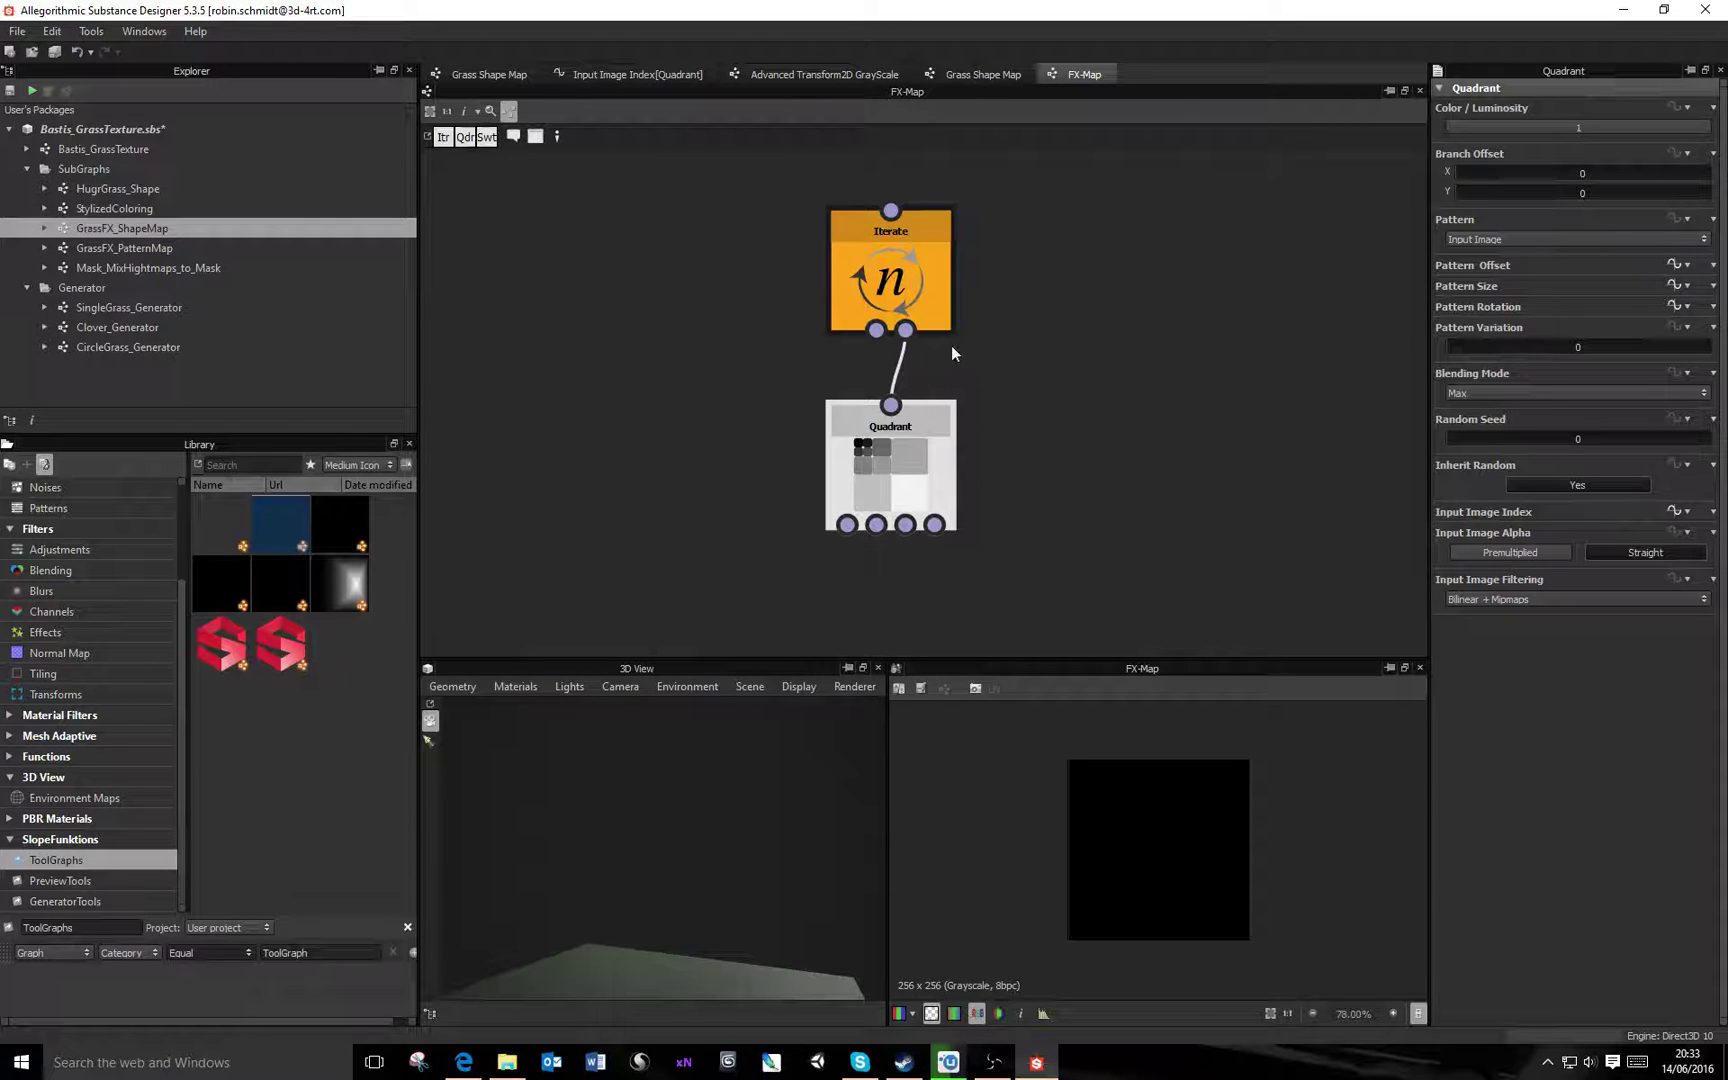
{"action": "double_click", "coordinate": [132, 190]}
{"action": "double_click", "coordinate": [643, 335]}
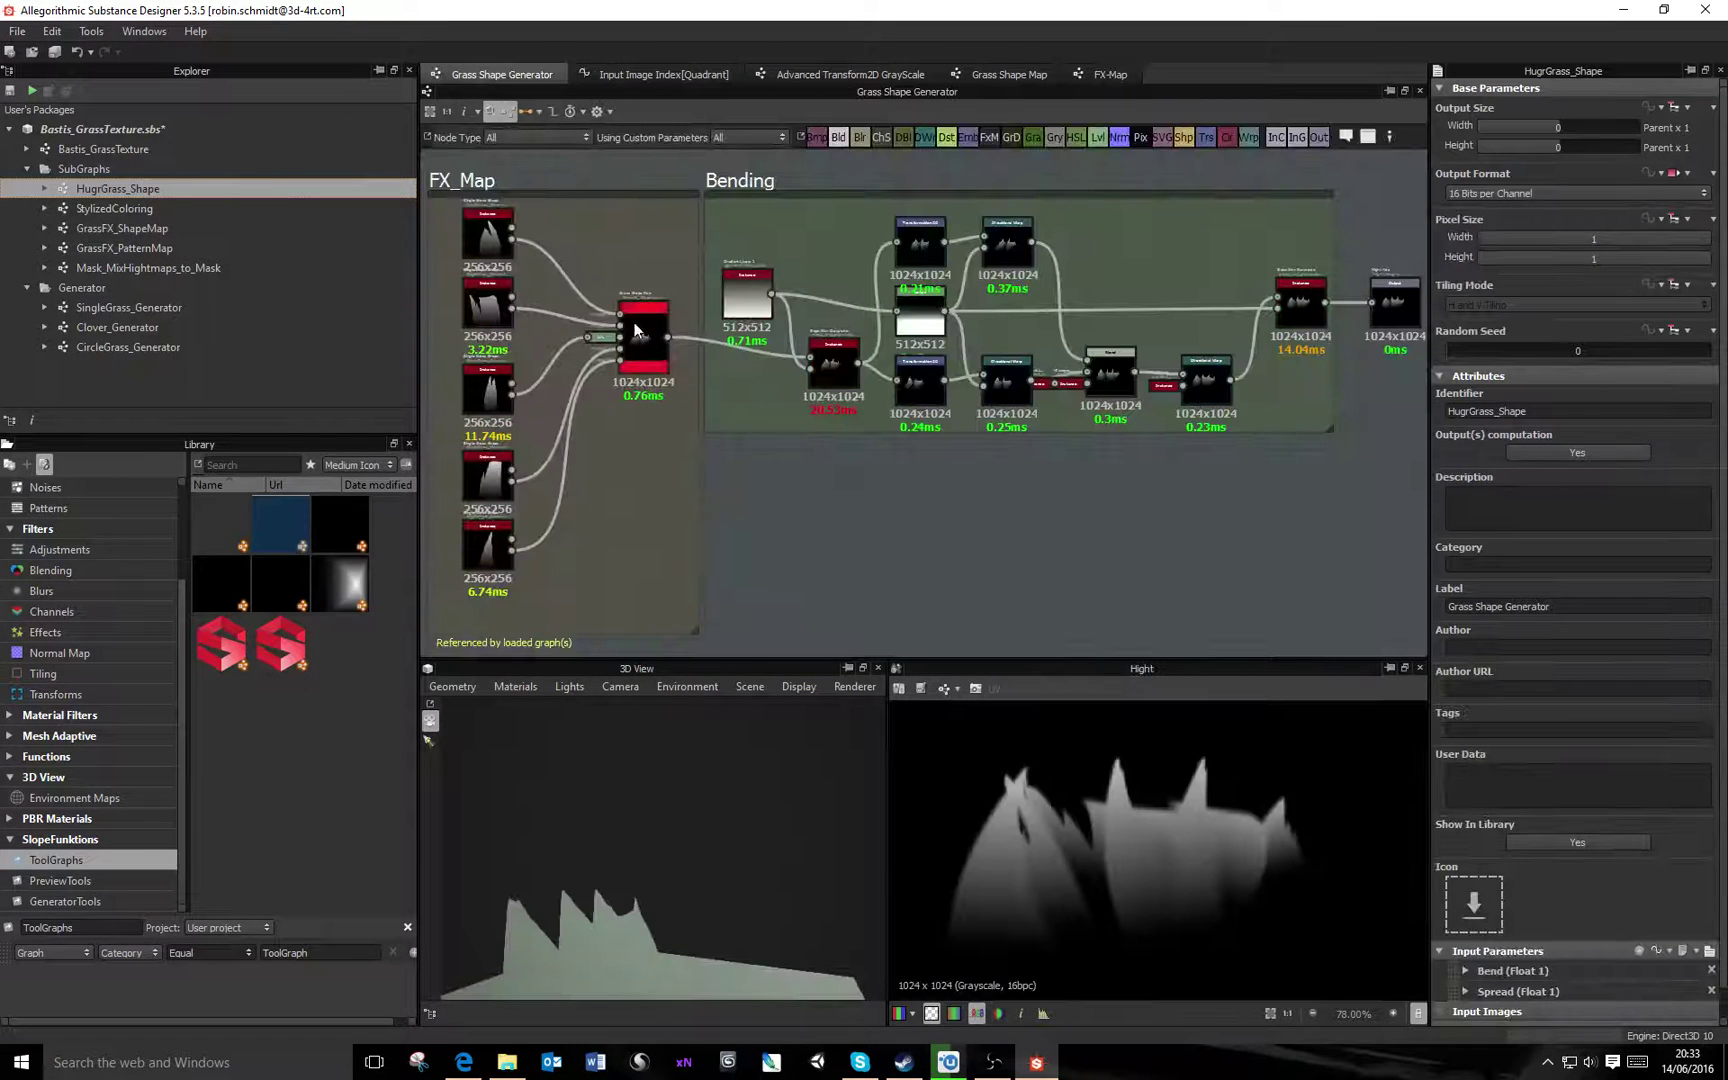
Try an Image Count of 10 on the GrassFX_ShapeMap node and undo it
{"action": "mouse_move", "coordinate": [1569, 477]}
{"action": "left_mouse_down"}
{"action": "mouse_move", "coordinate": [1543, 477]}
{"action": "mouse_move", "coordinate": [1712, 492]}
{"action": "mouse_move", "coordinate": [1595, 484]}
{"action": "left_mouse_up"}
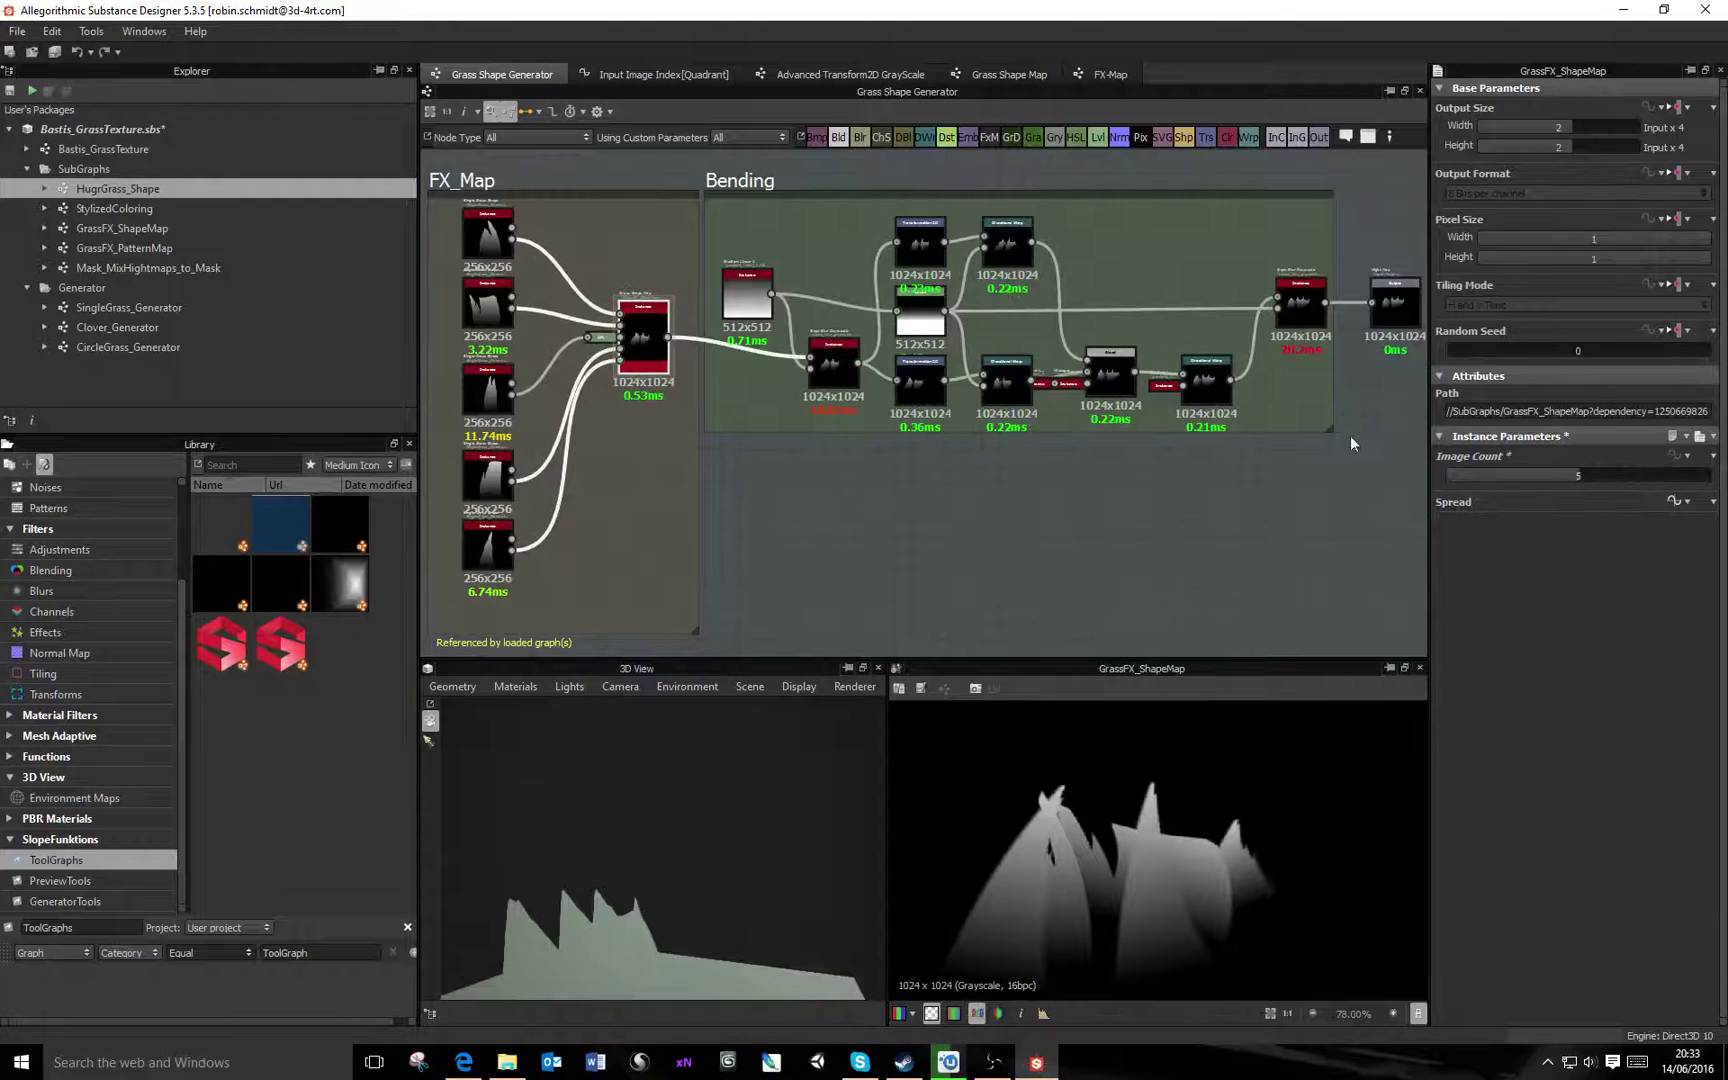
{"action": "left_click", "coordinate": [1615, 478]}
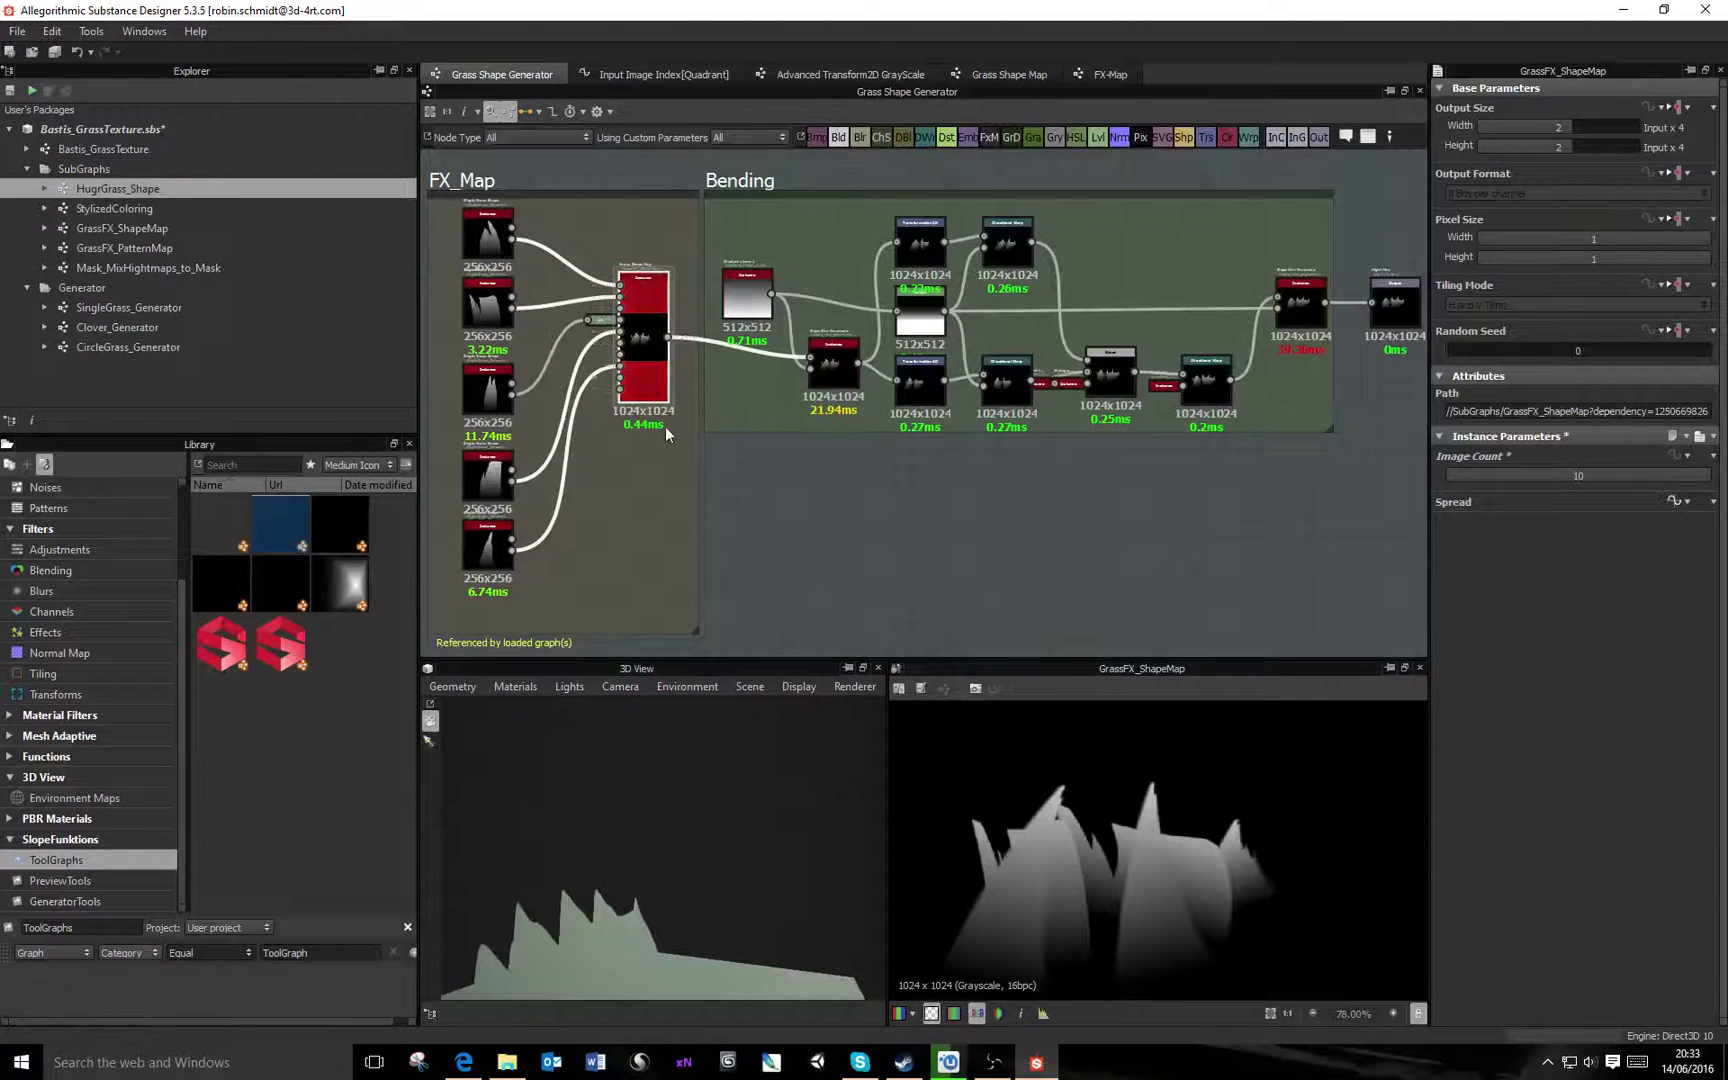
{"action": "key", "text": "ctrl+z"}
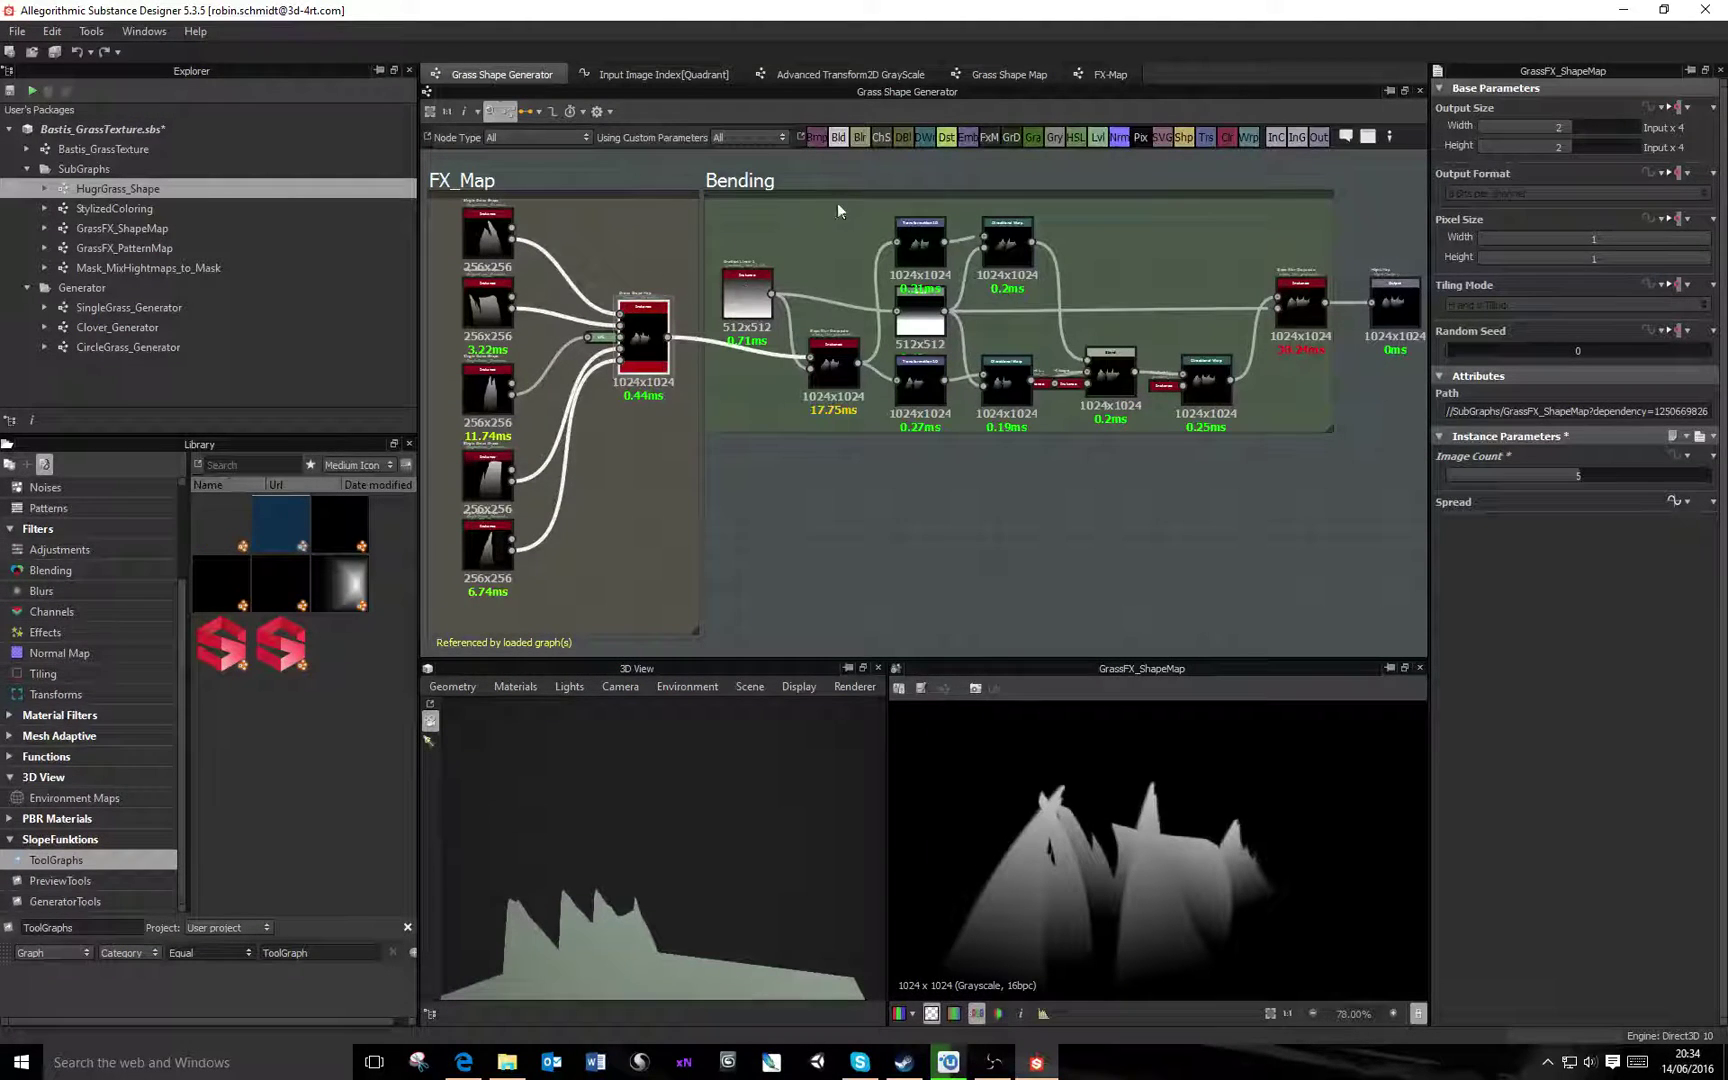
Examine the outputs of the GrassFX_ShapeMap, Gradient Linear 1 and first Slope Blur Grayscale nodes leading into the Bending section
{"action": "middle_click_drag", "start_coordinate": [834, 418], "coordinate": [740, 458]}
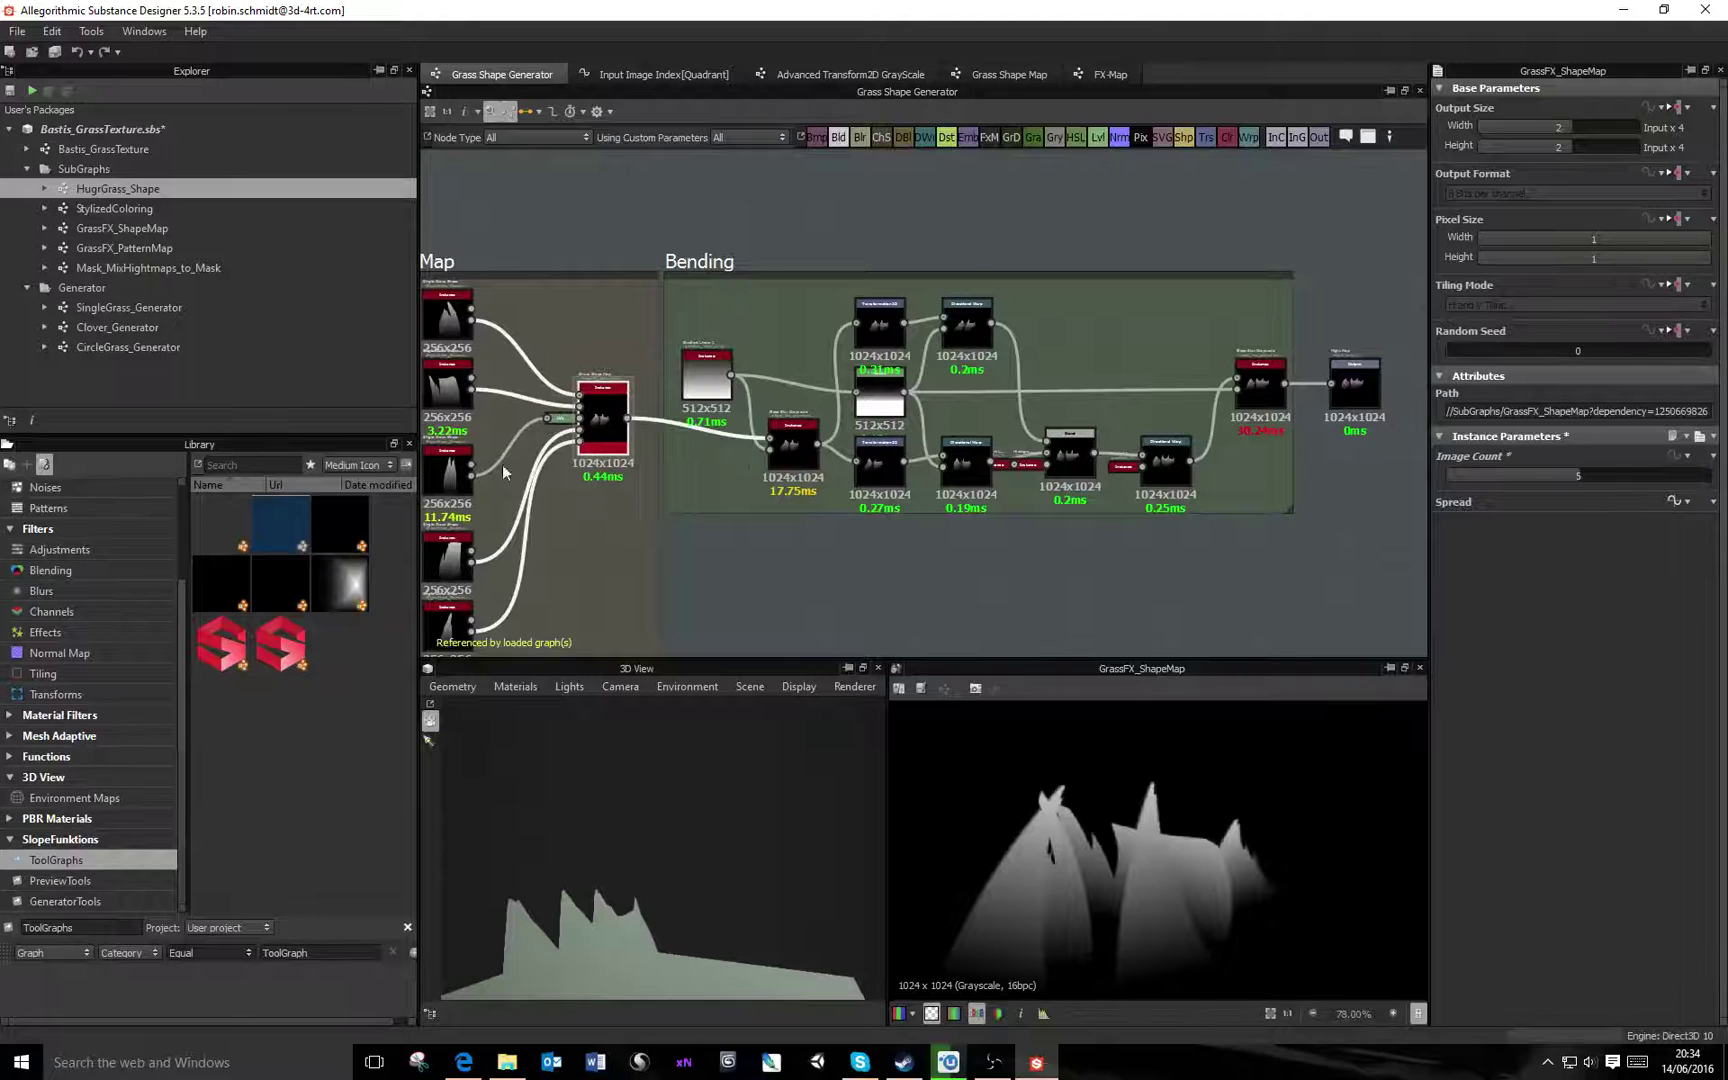
{"action": "double_click", "coordinate": [580, 419]}
{"action": "double_click", "coordinate": [589, 415]}
{"action": "scroll", "coordinate": [1168, 859], "scroll_direction": "down", "scroll_amount": 3}
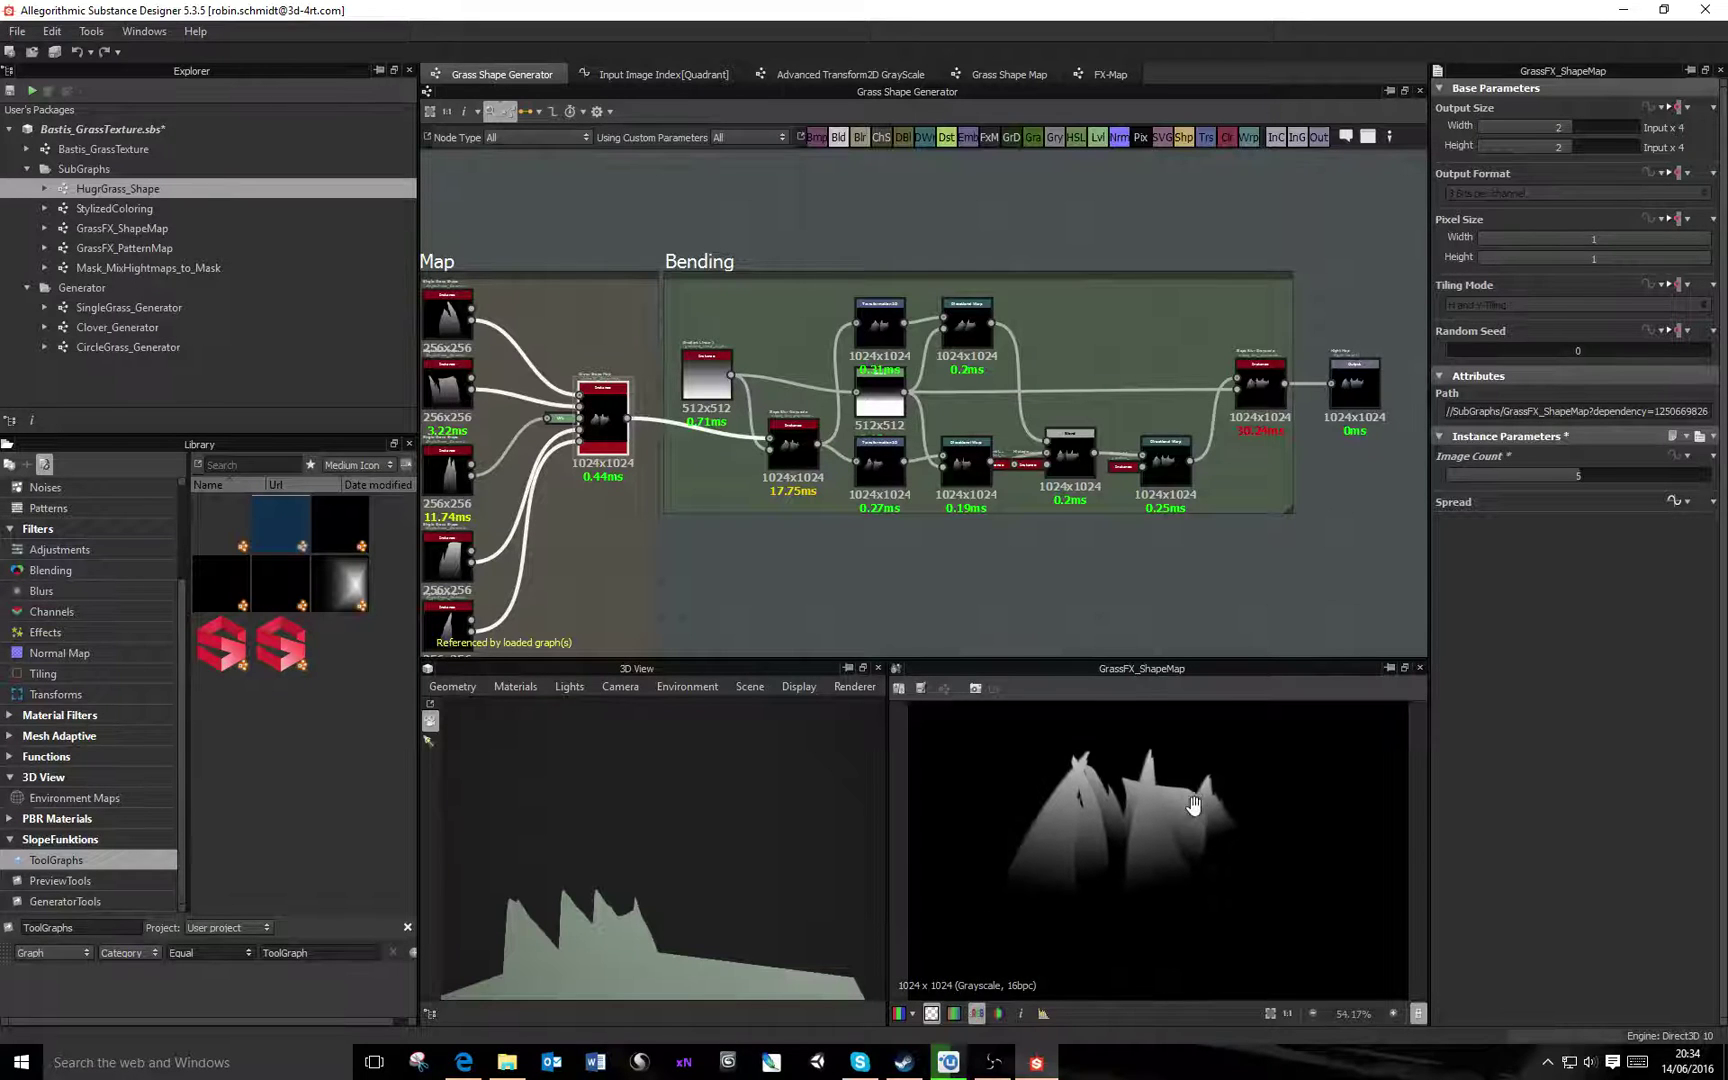
{"action": "middle_click_drag", "start_coordinate": [1194, 805], "coordinate": [1194, 786]}
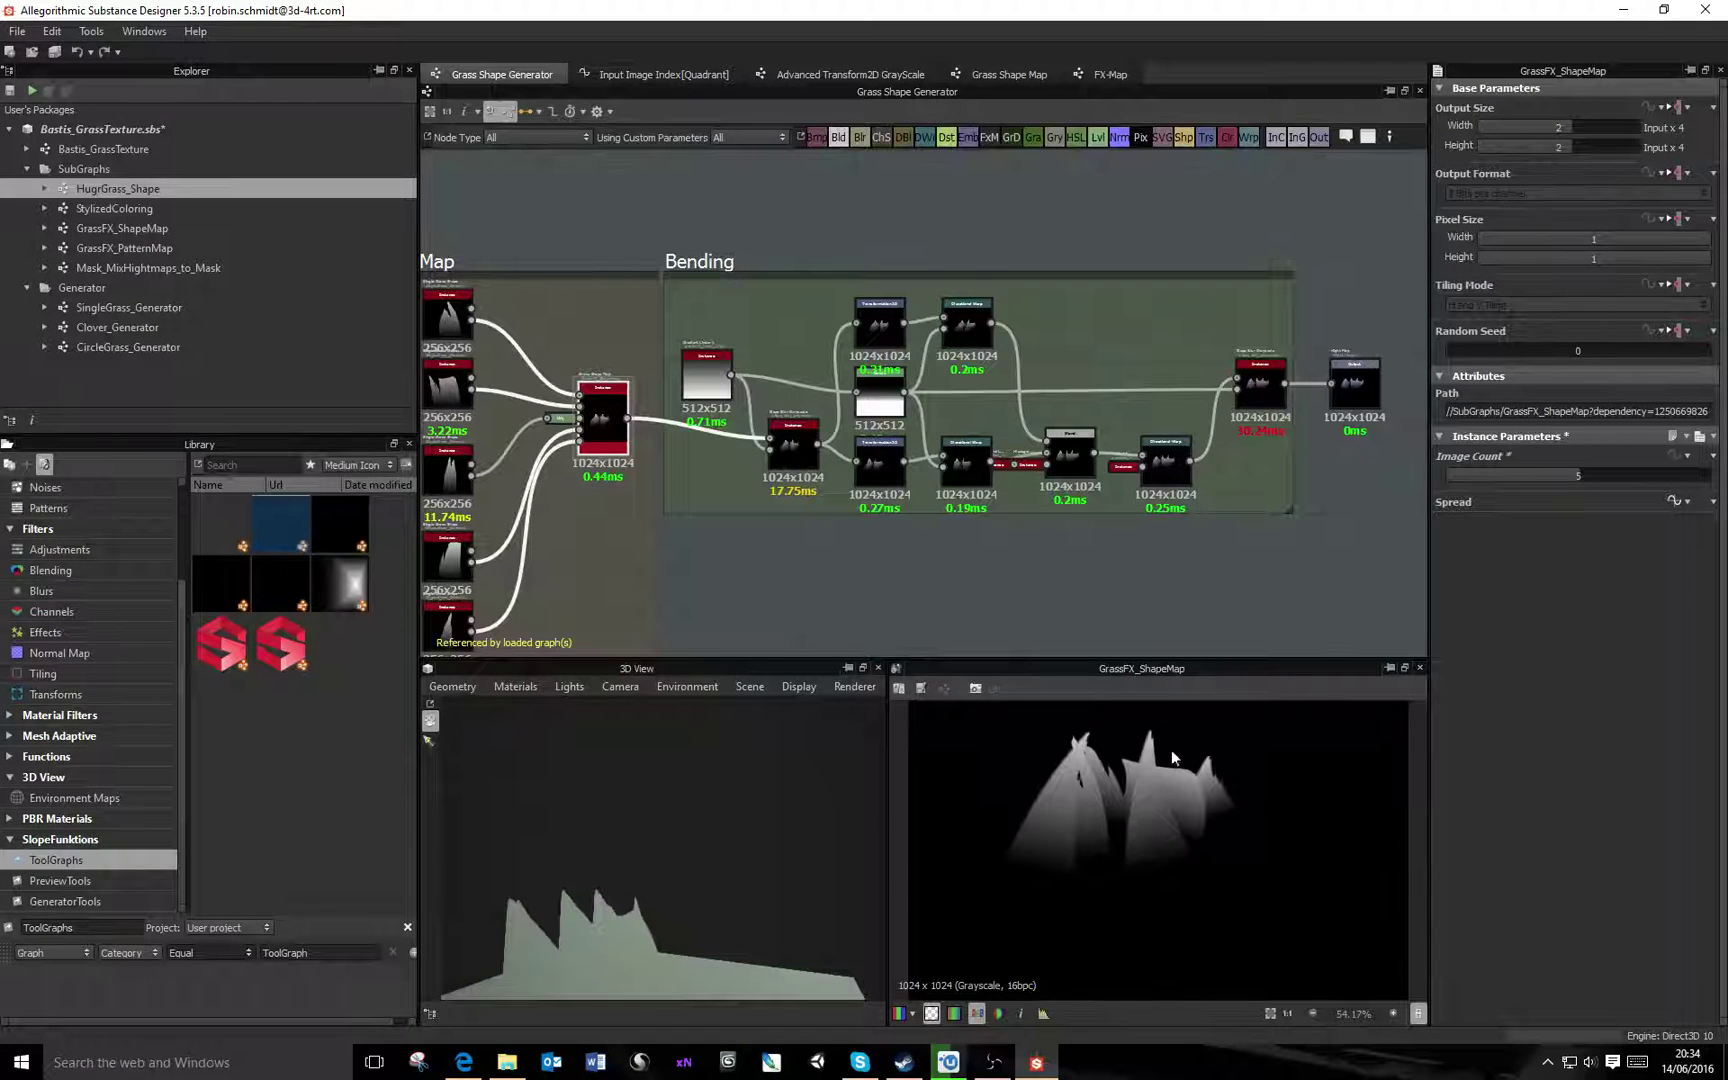
{"action": "double_click", "coordinate": [703, 383]}
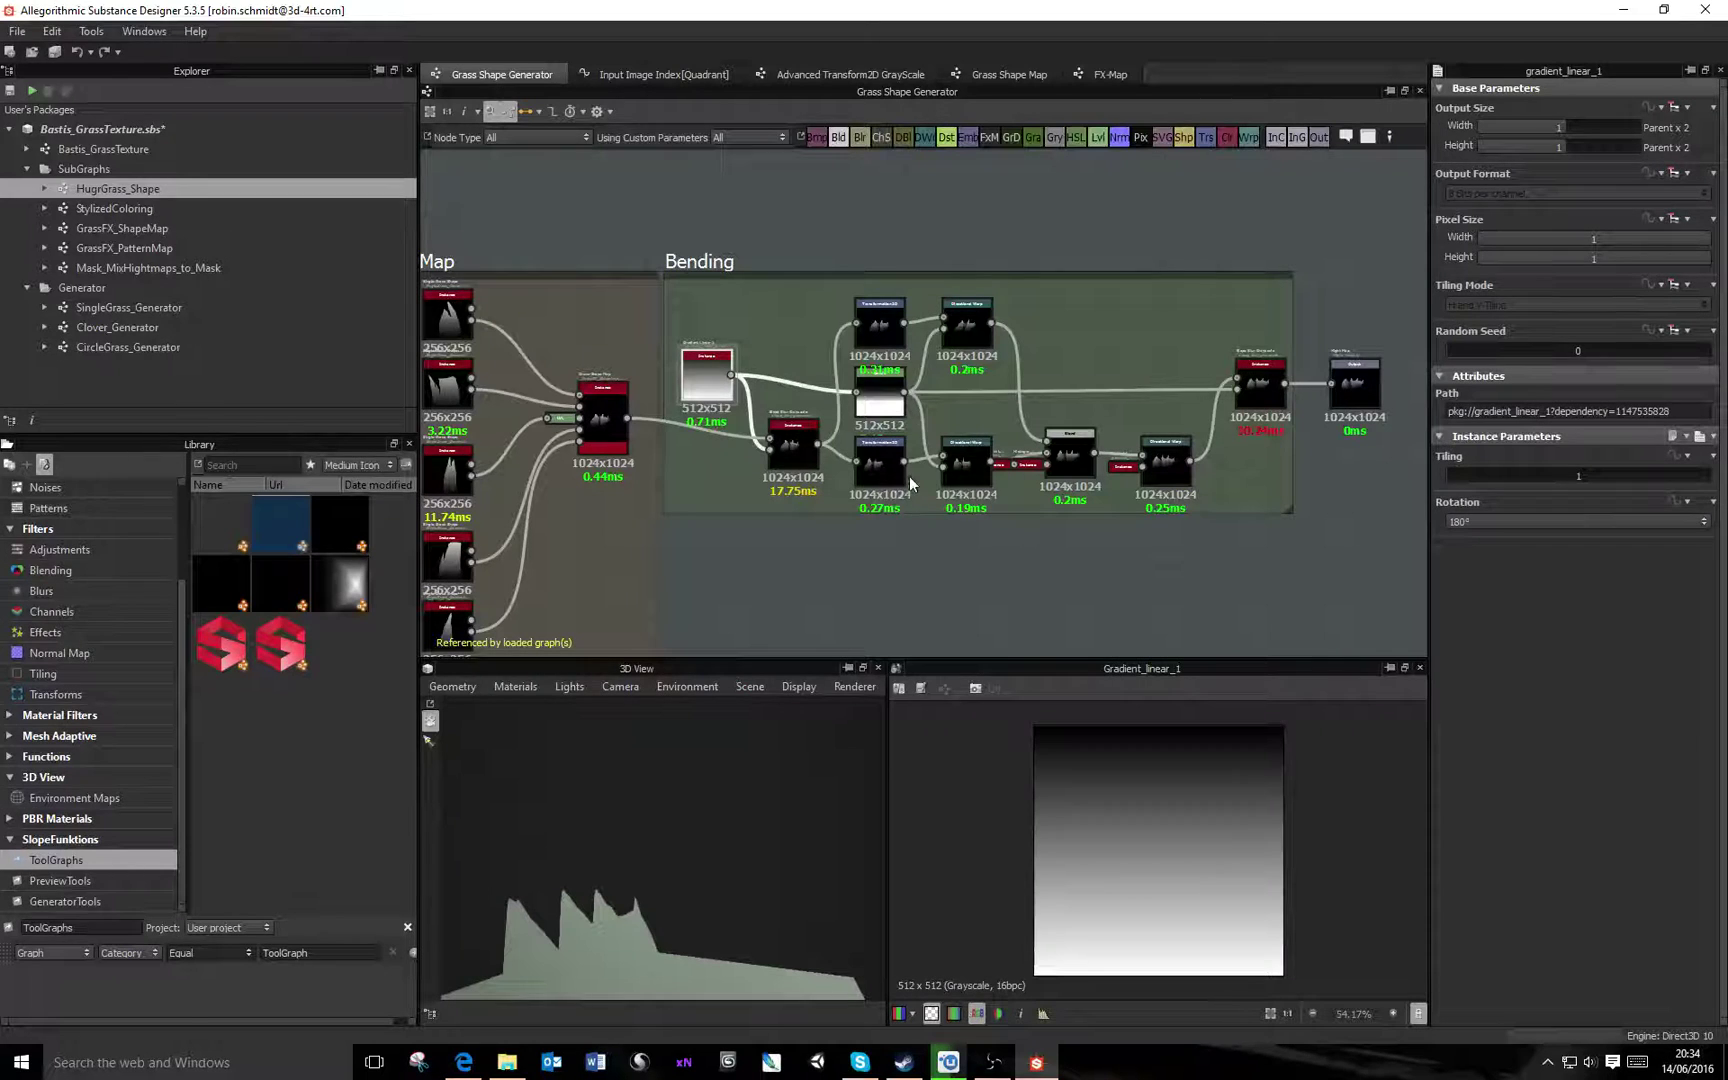
{"action": "double_click", "coordinate": [796, 446]}
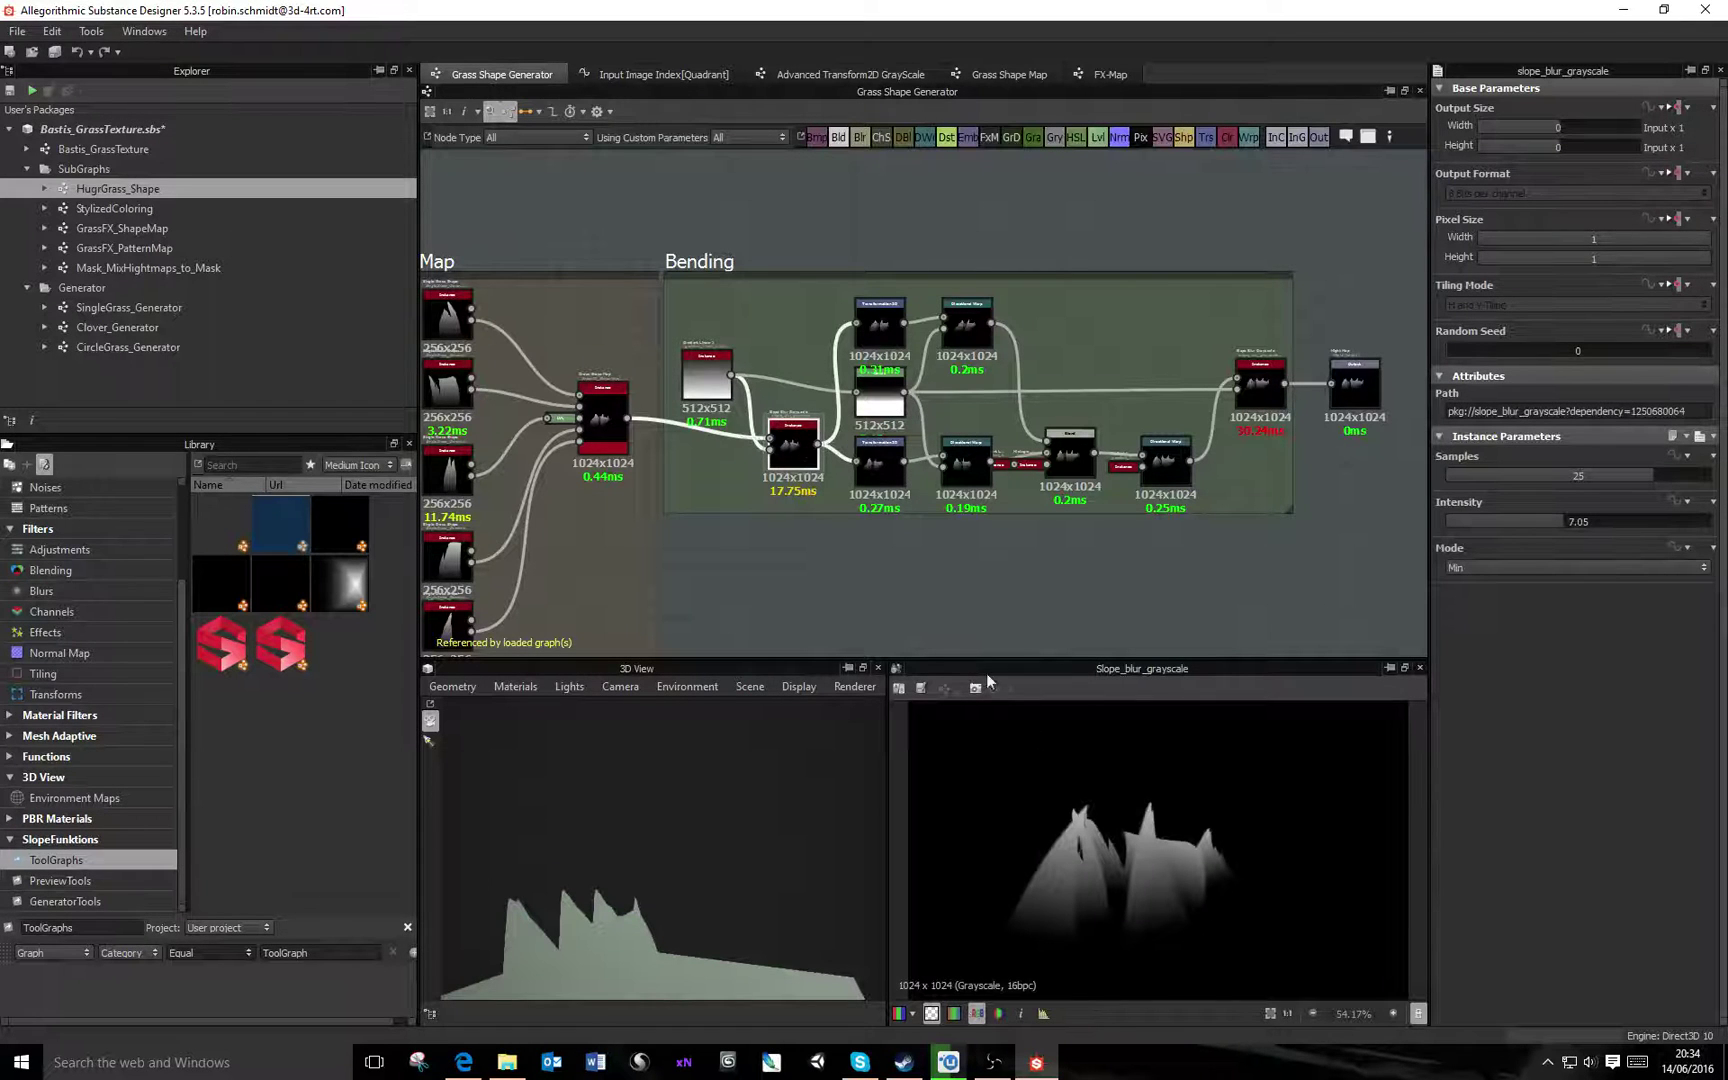
{"action": "scroll", "coordinate": [788, 448], "scroll_direction": "up", "scroll_amount": 4}
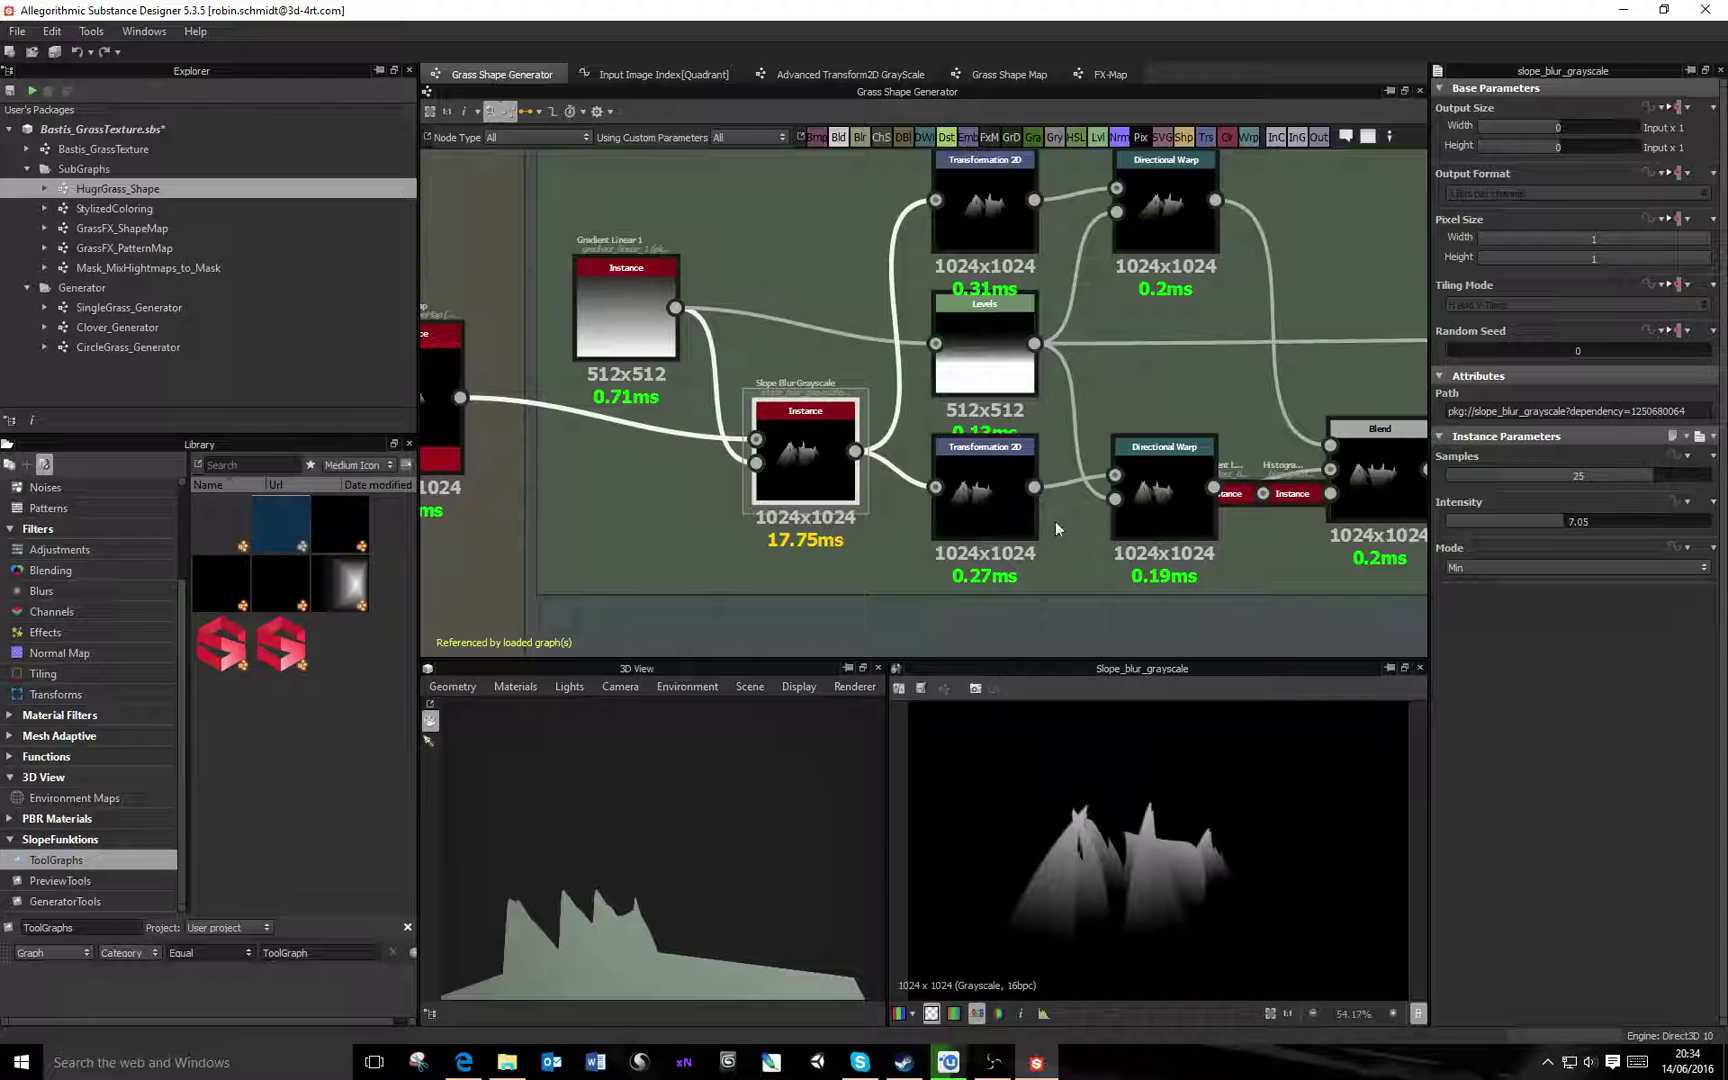
{"action": "middle_click_drag", "start_coordinate": [963, 446], "coordinate": [911, 459]}
{"action": "scroll", "coordinate": [911, 459], "scroll_direction": "down", "scroll_amount": 1}
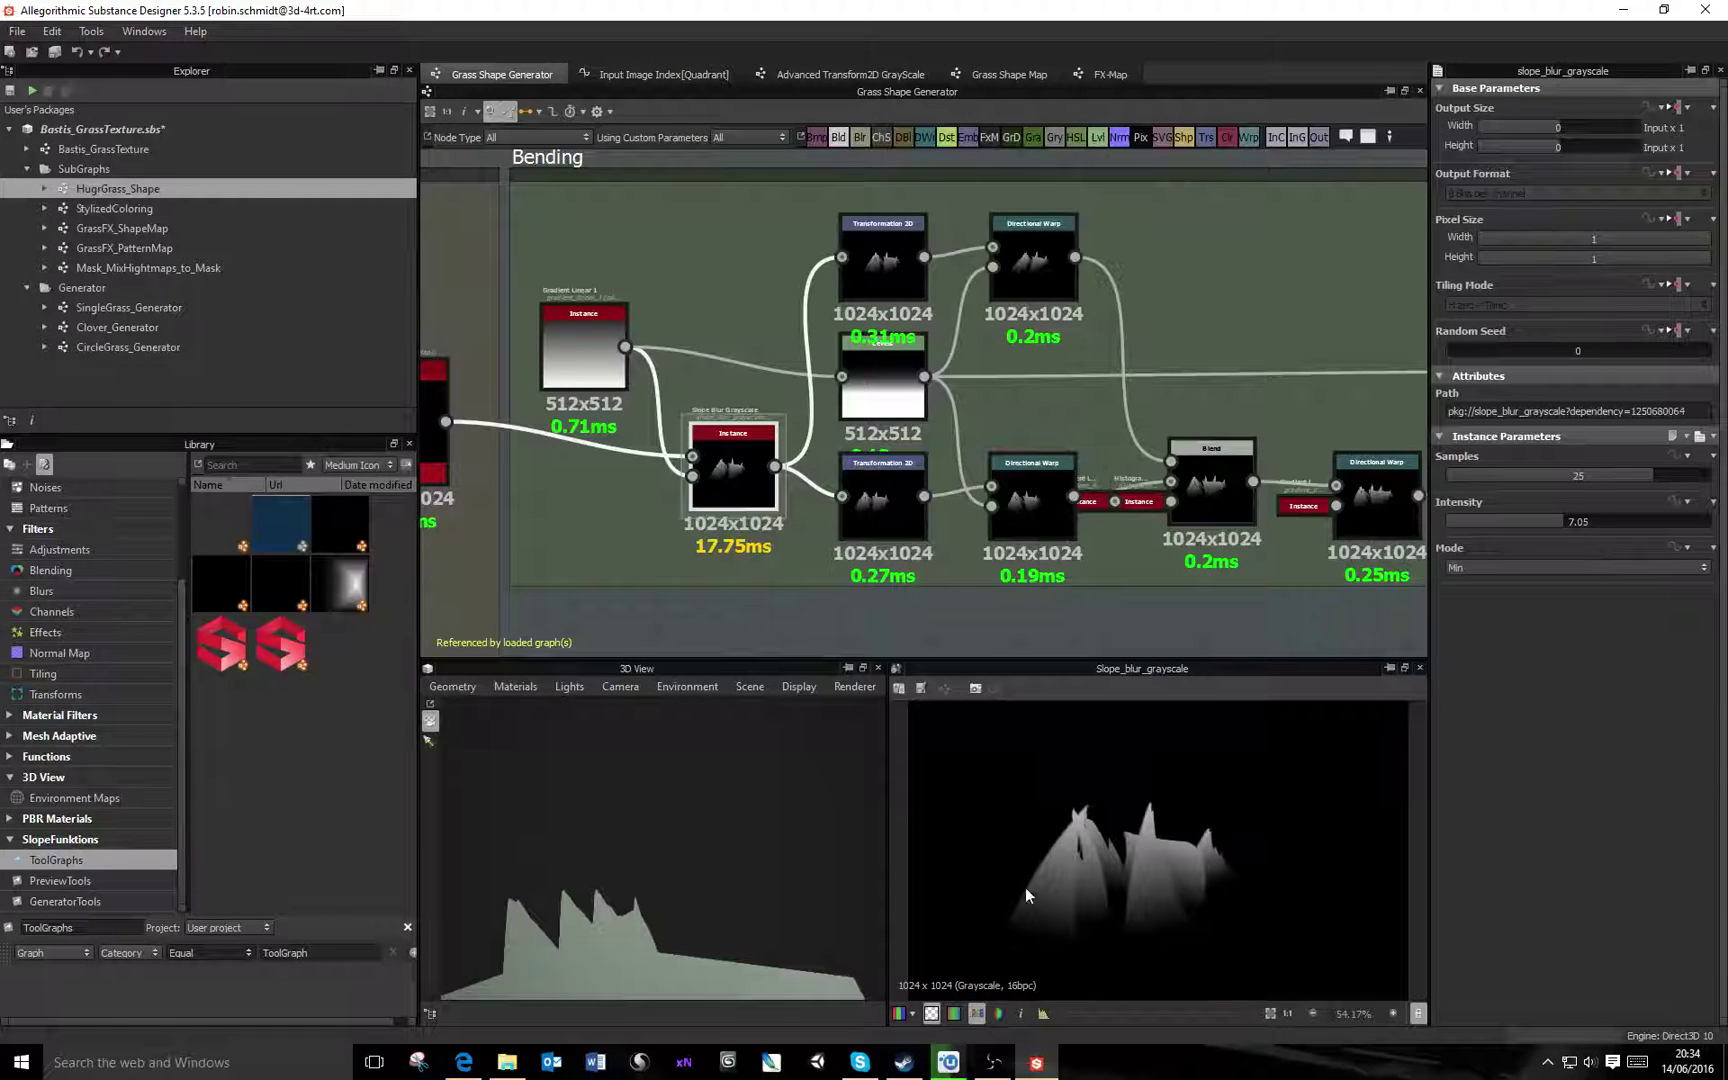
Show the Grass Shape Generator graph's outputs in the 3D view and inspect the grass relief from the front
{"action": "left_click_drag", "start_coordinate": [828, 895], "coordinate": [800, 830]}
{"action": "right_click", "coordinate": [1255, 638]}
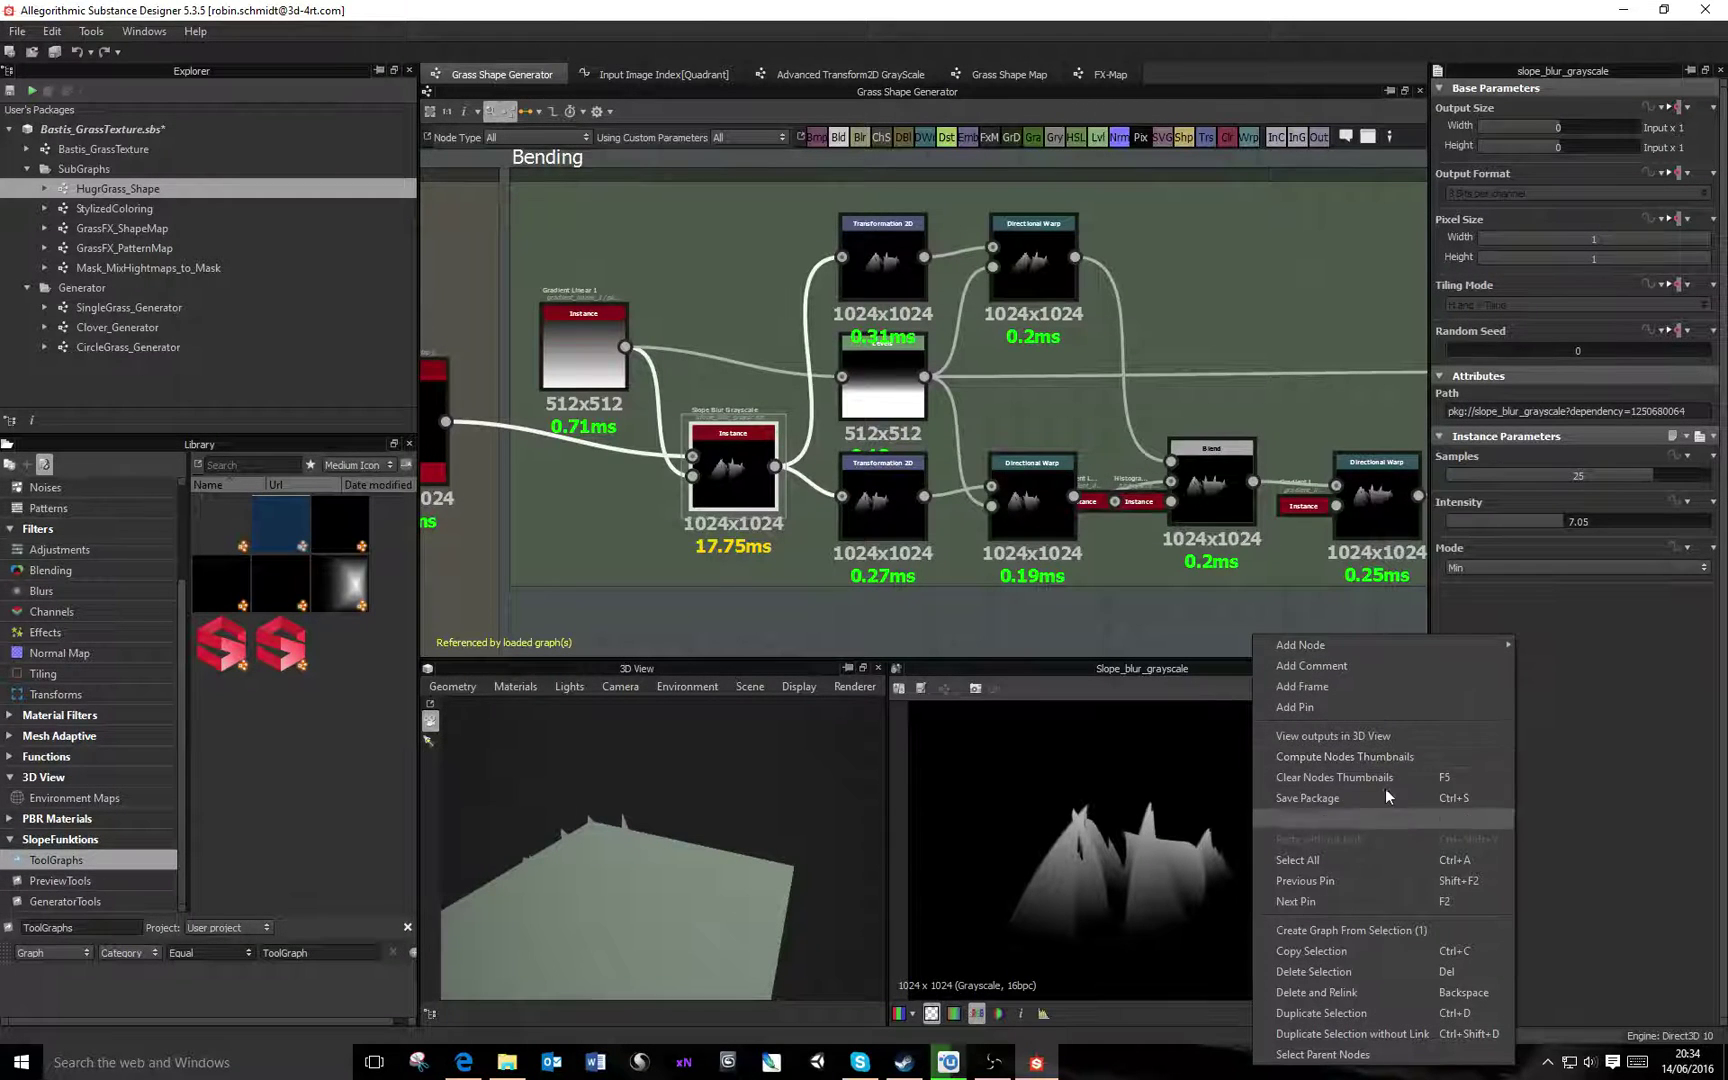
{"action": "left_click", "coordinate": [1330, 736]}
{"action": "left_click_drag", "start_coordinate": [765, 858], "coordinate": [715, 855]}
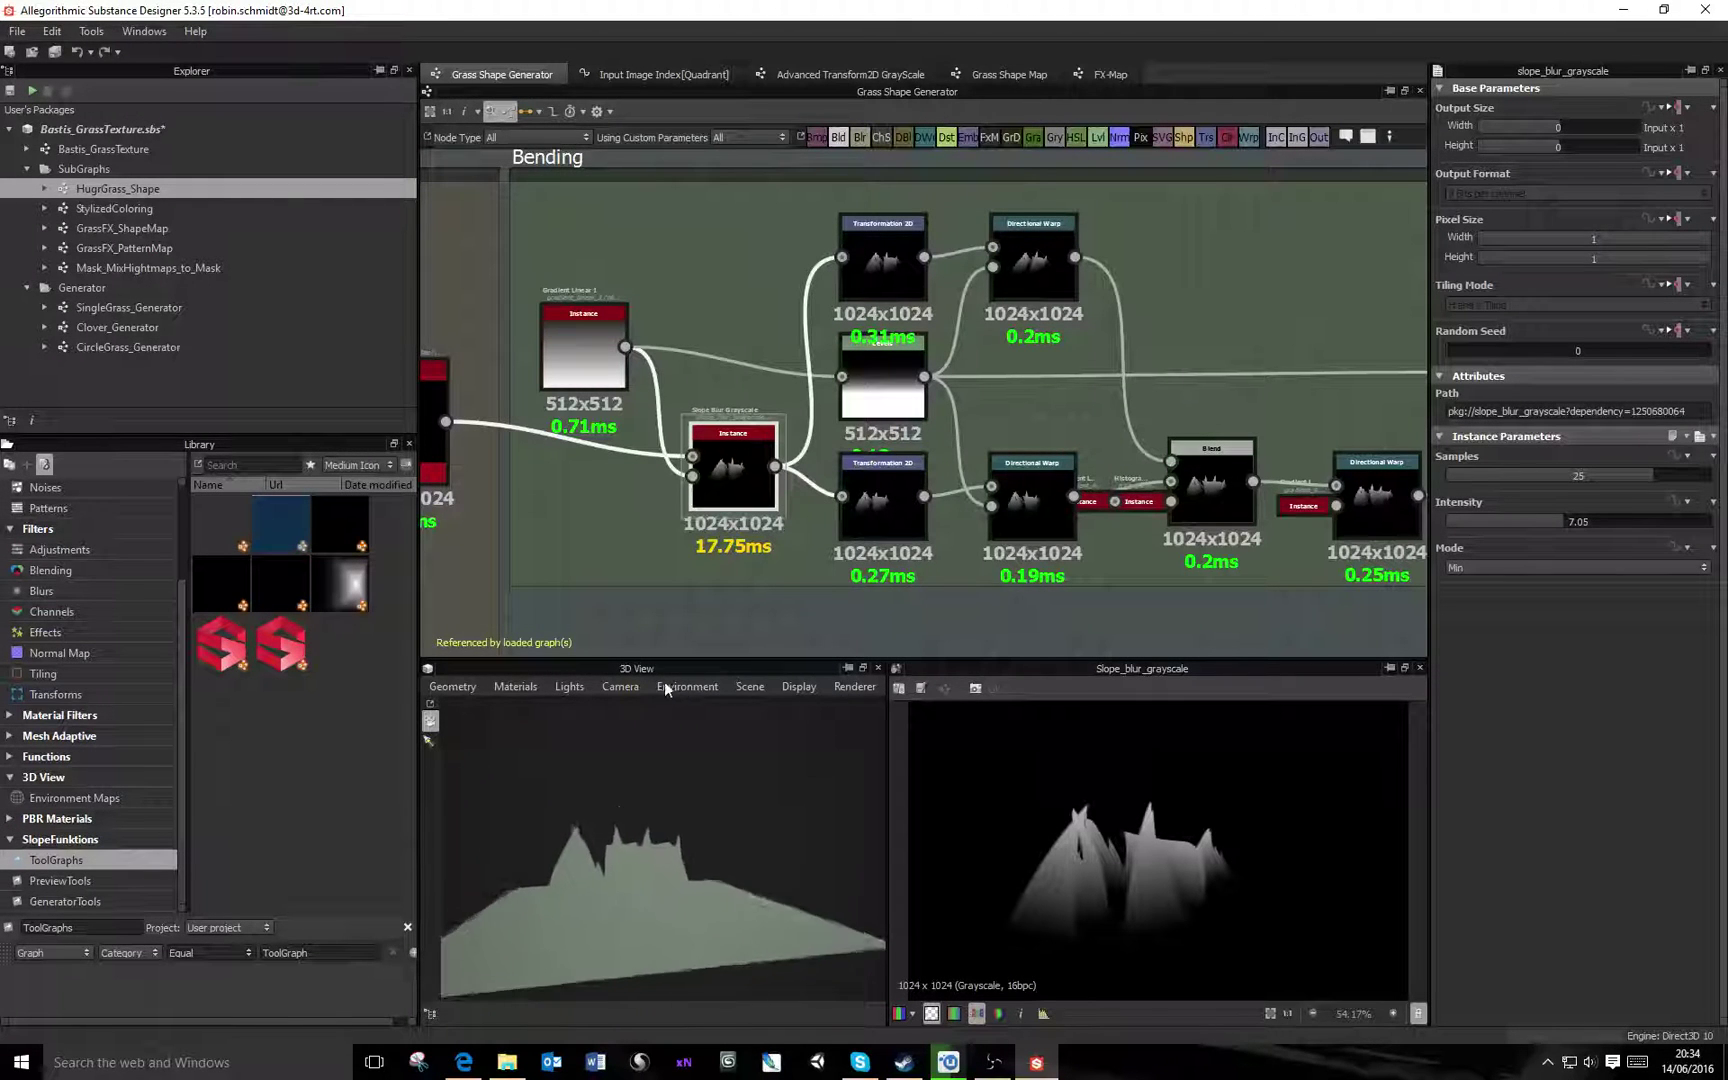
{"action": "middle_click_drag", "start_coordinate": [1067, 534], "coordinate": [948, 530]}
{"action": "key", "text": "f"}
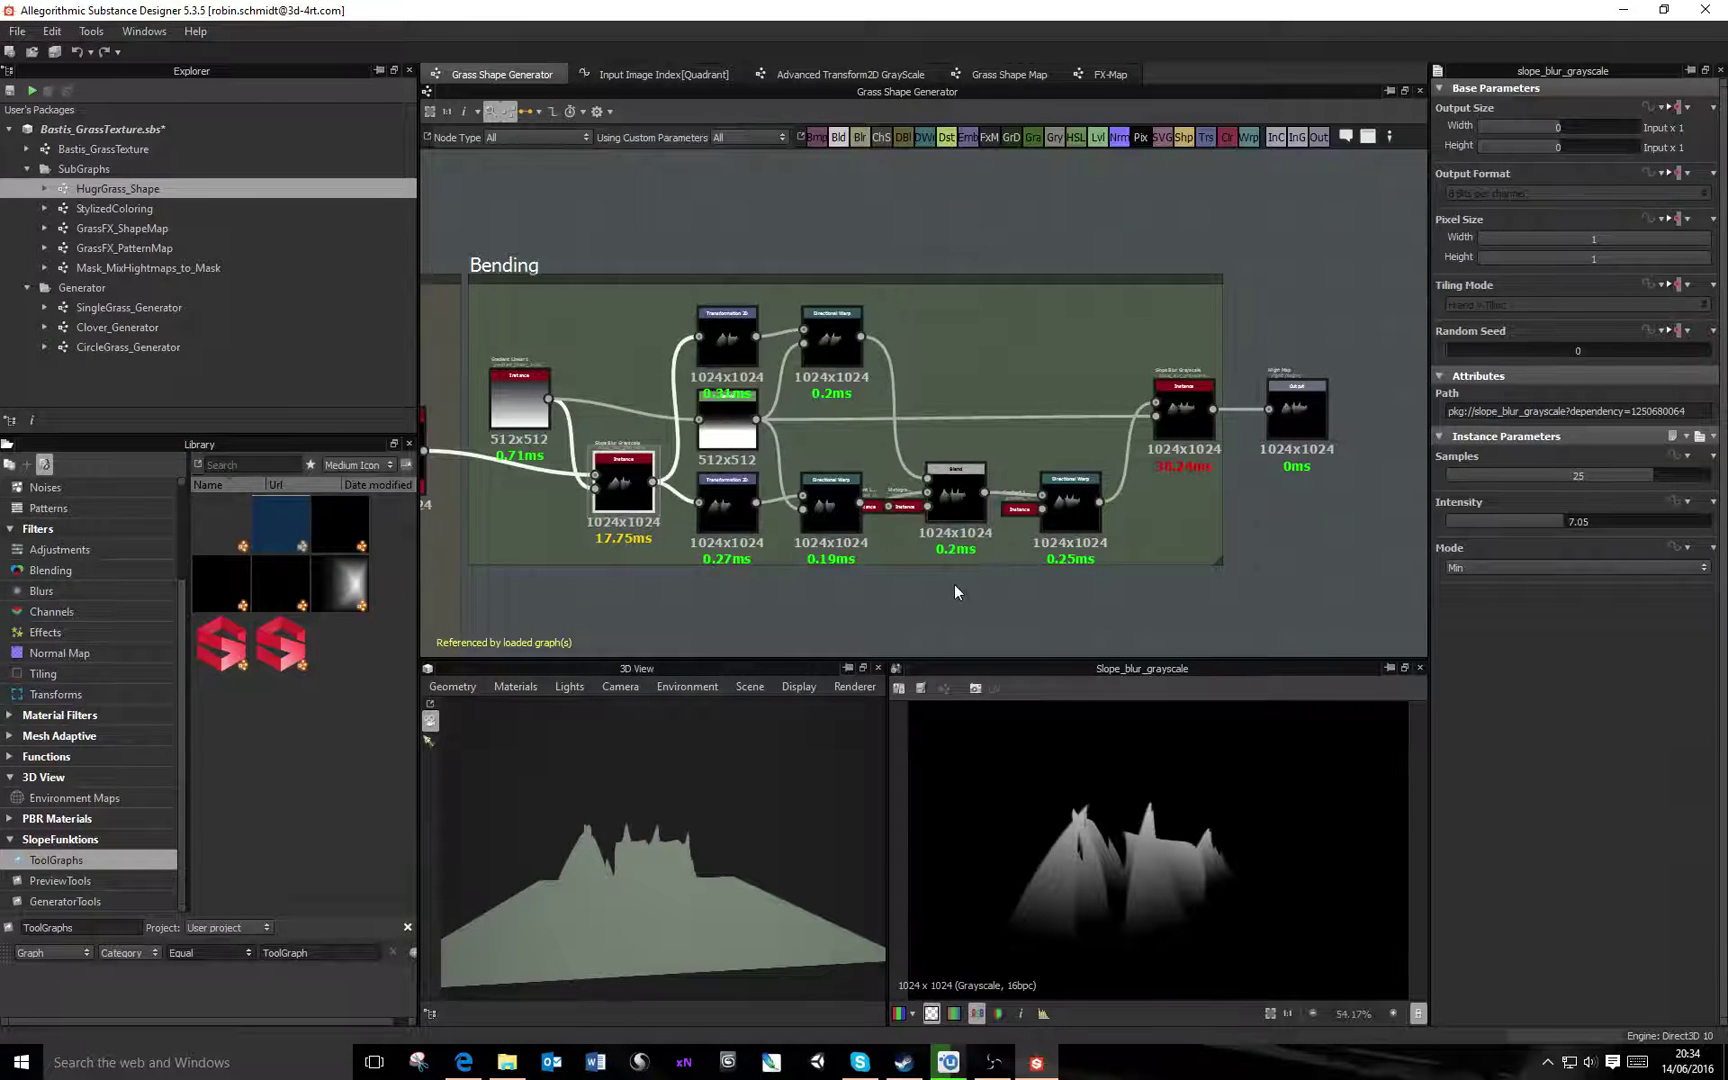
Add a Normal node below the graph output, feed it from the last Bending node, and send it to the 3D view
{"action": "right_click", "coordinate": [1270, 481]}
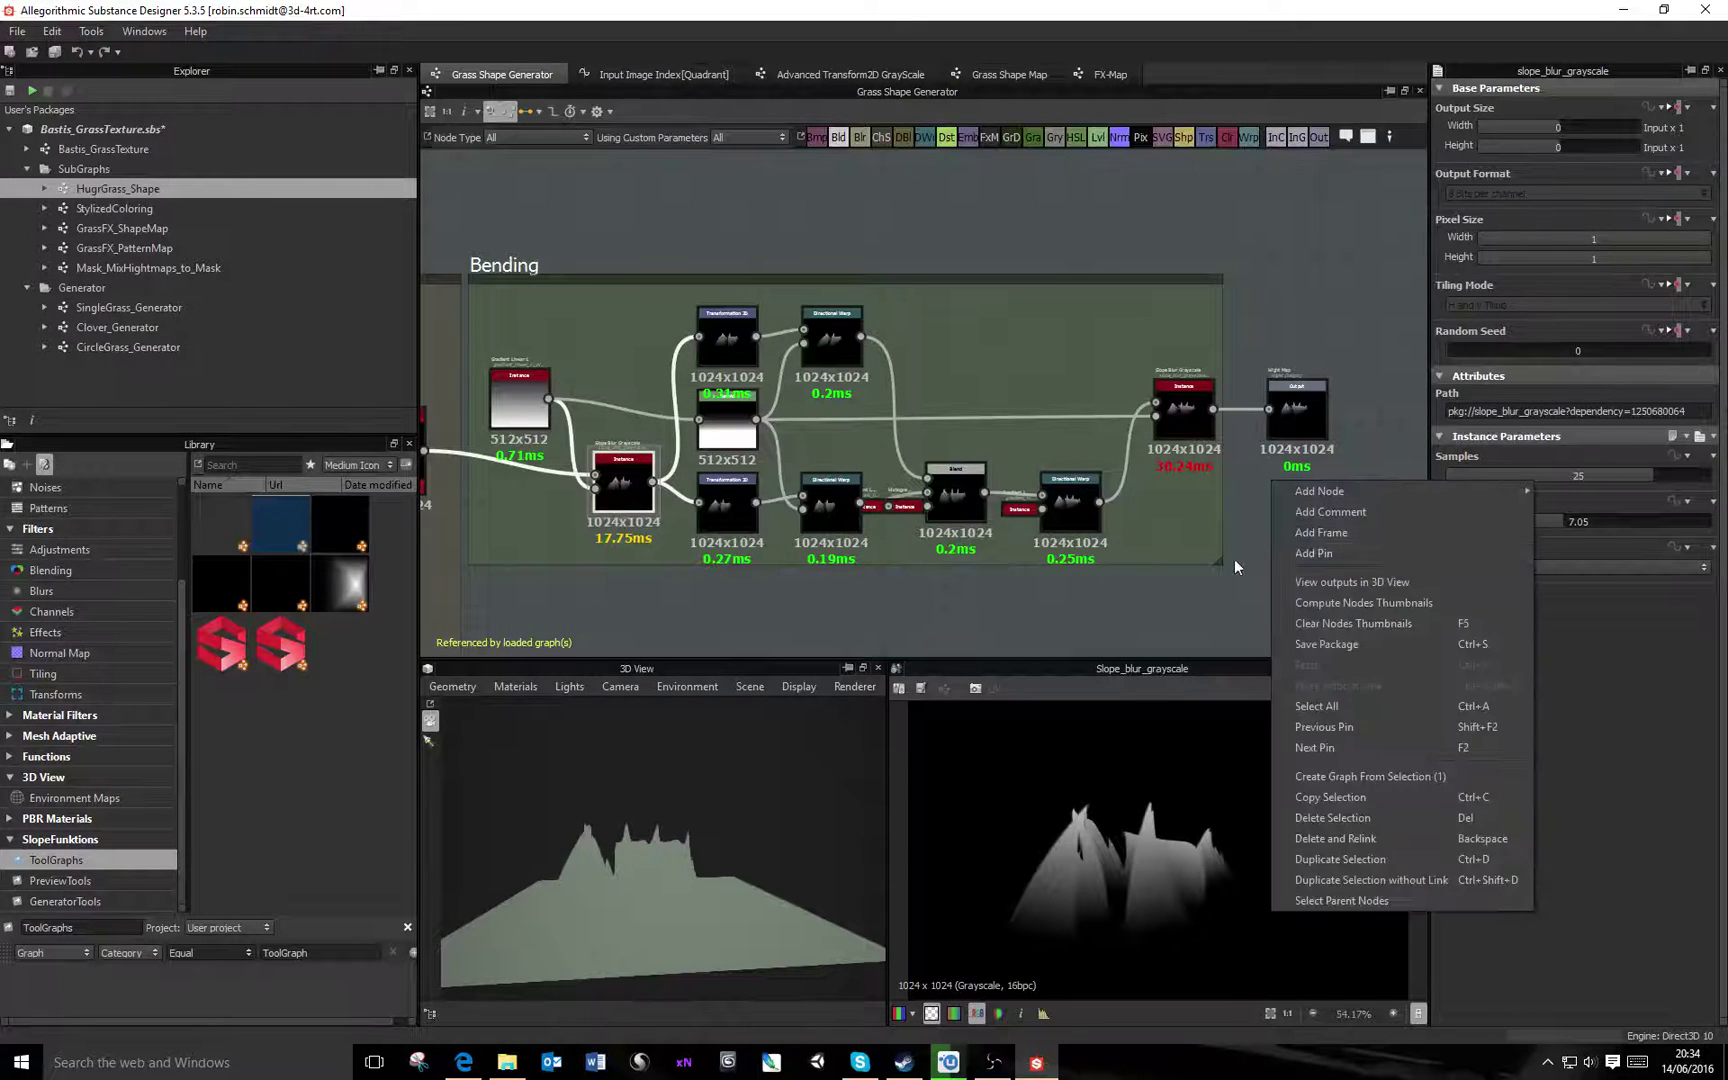
{"action": "left_click", "coordinate": [1228, 560]}
{"action": "key", "text": "space"}
{"action": "type", "text": "nor"}
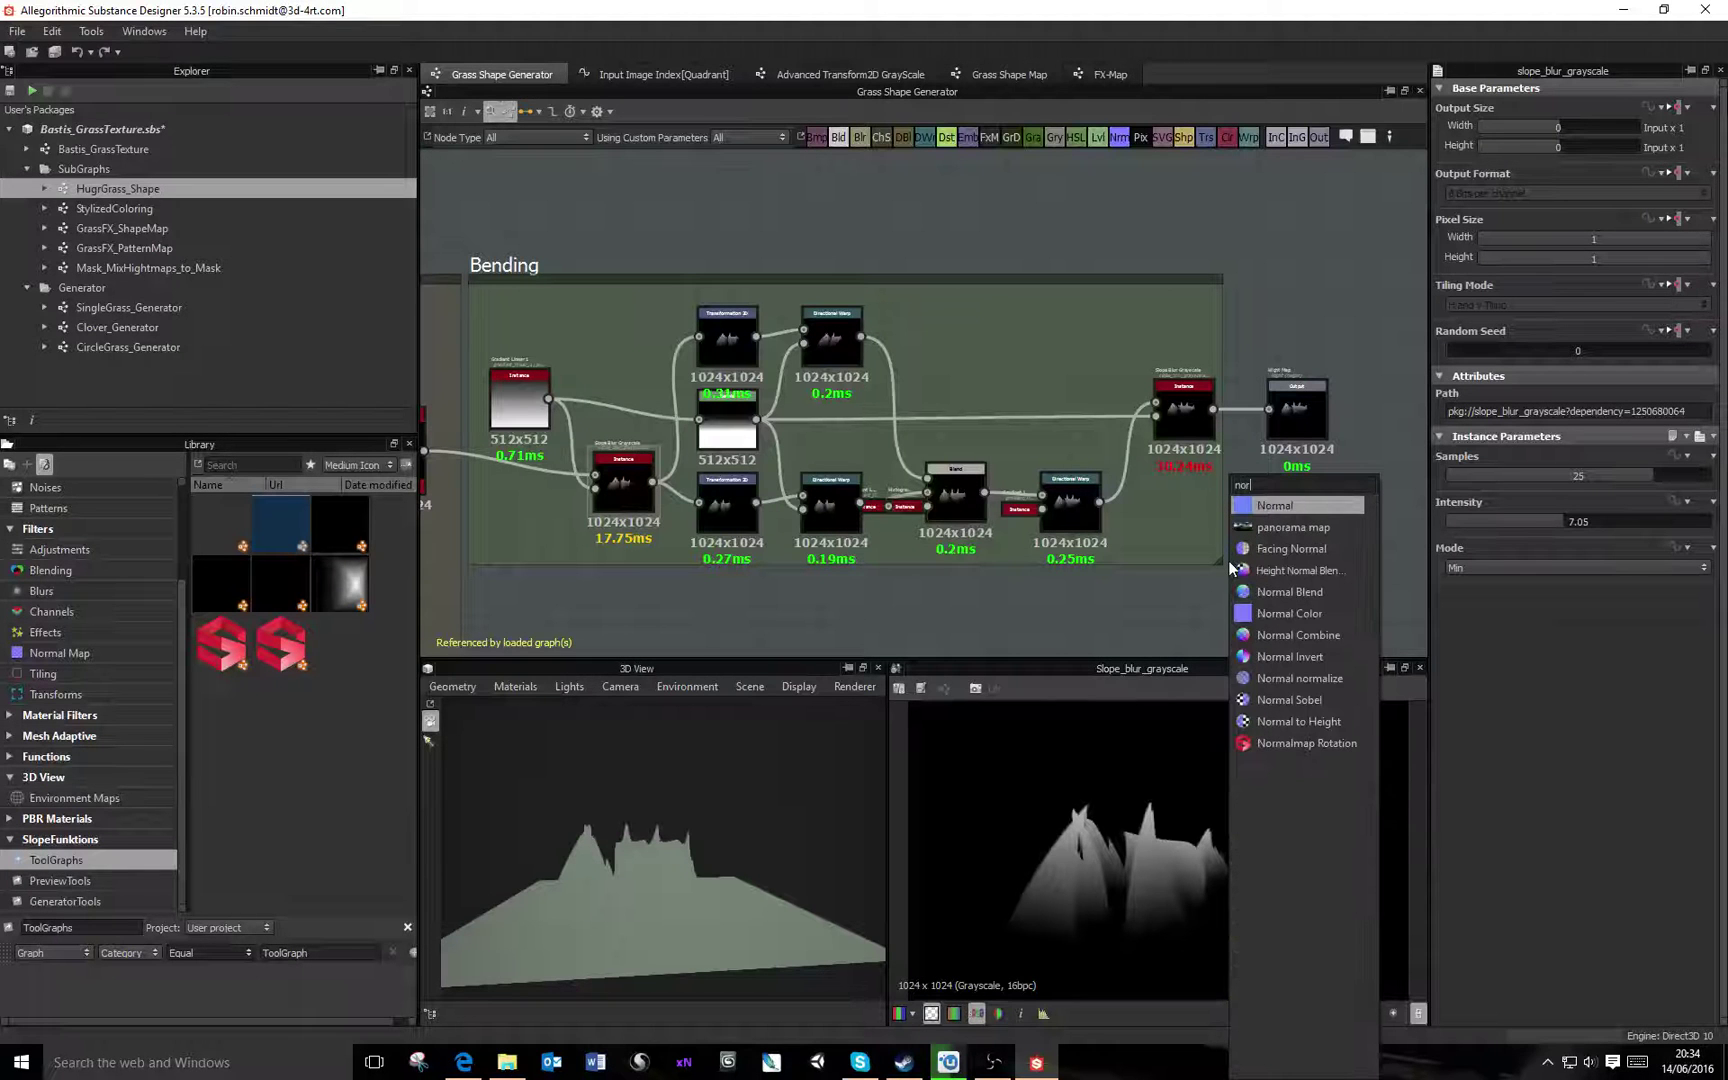
{"action": "left_click", "coordinate": [1276, 503]}
{"action": "left_click_drag", "start_coordinate": [1196, 520], "coordinate": [1302, 548]}
{"action": "right_click", "coordinate": [1306, 550]}
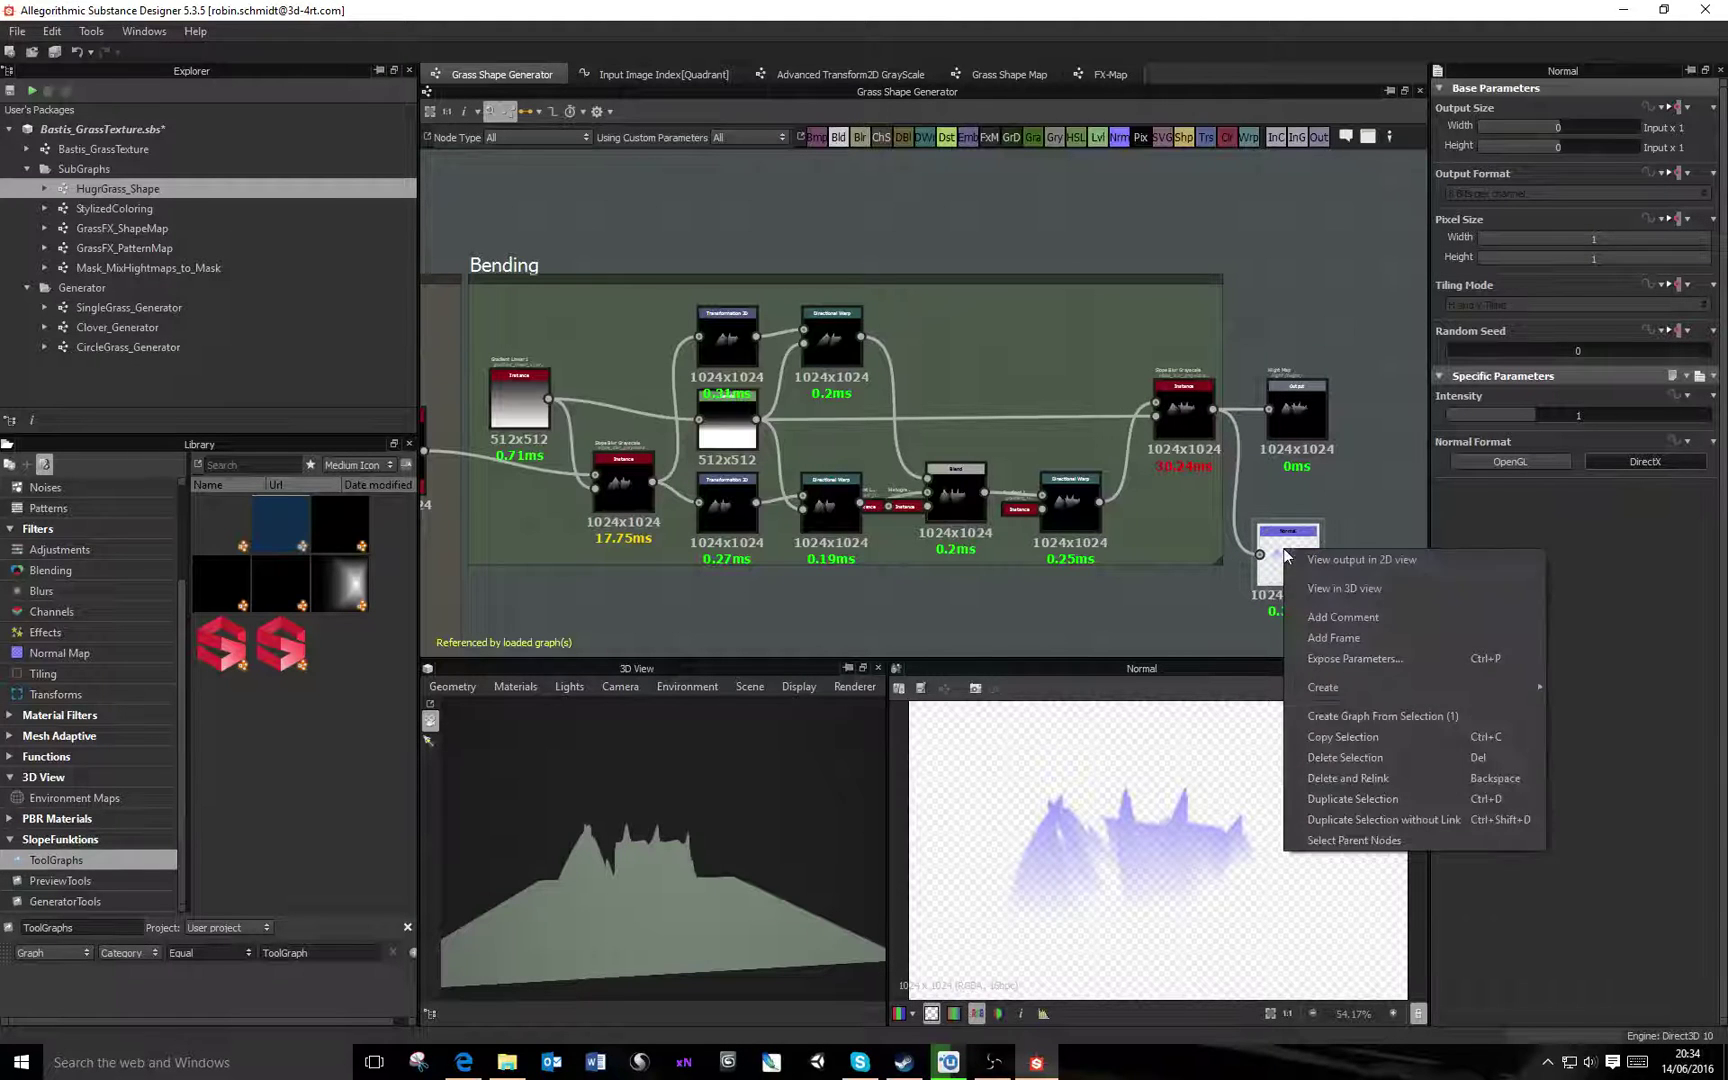
{"action": "left_click", "coordinate": [1372, 583]}
{"action": "left_click", "coordinate": [1489, 698]}
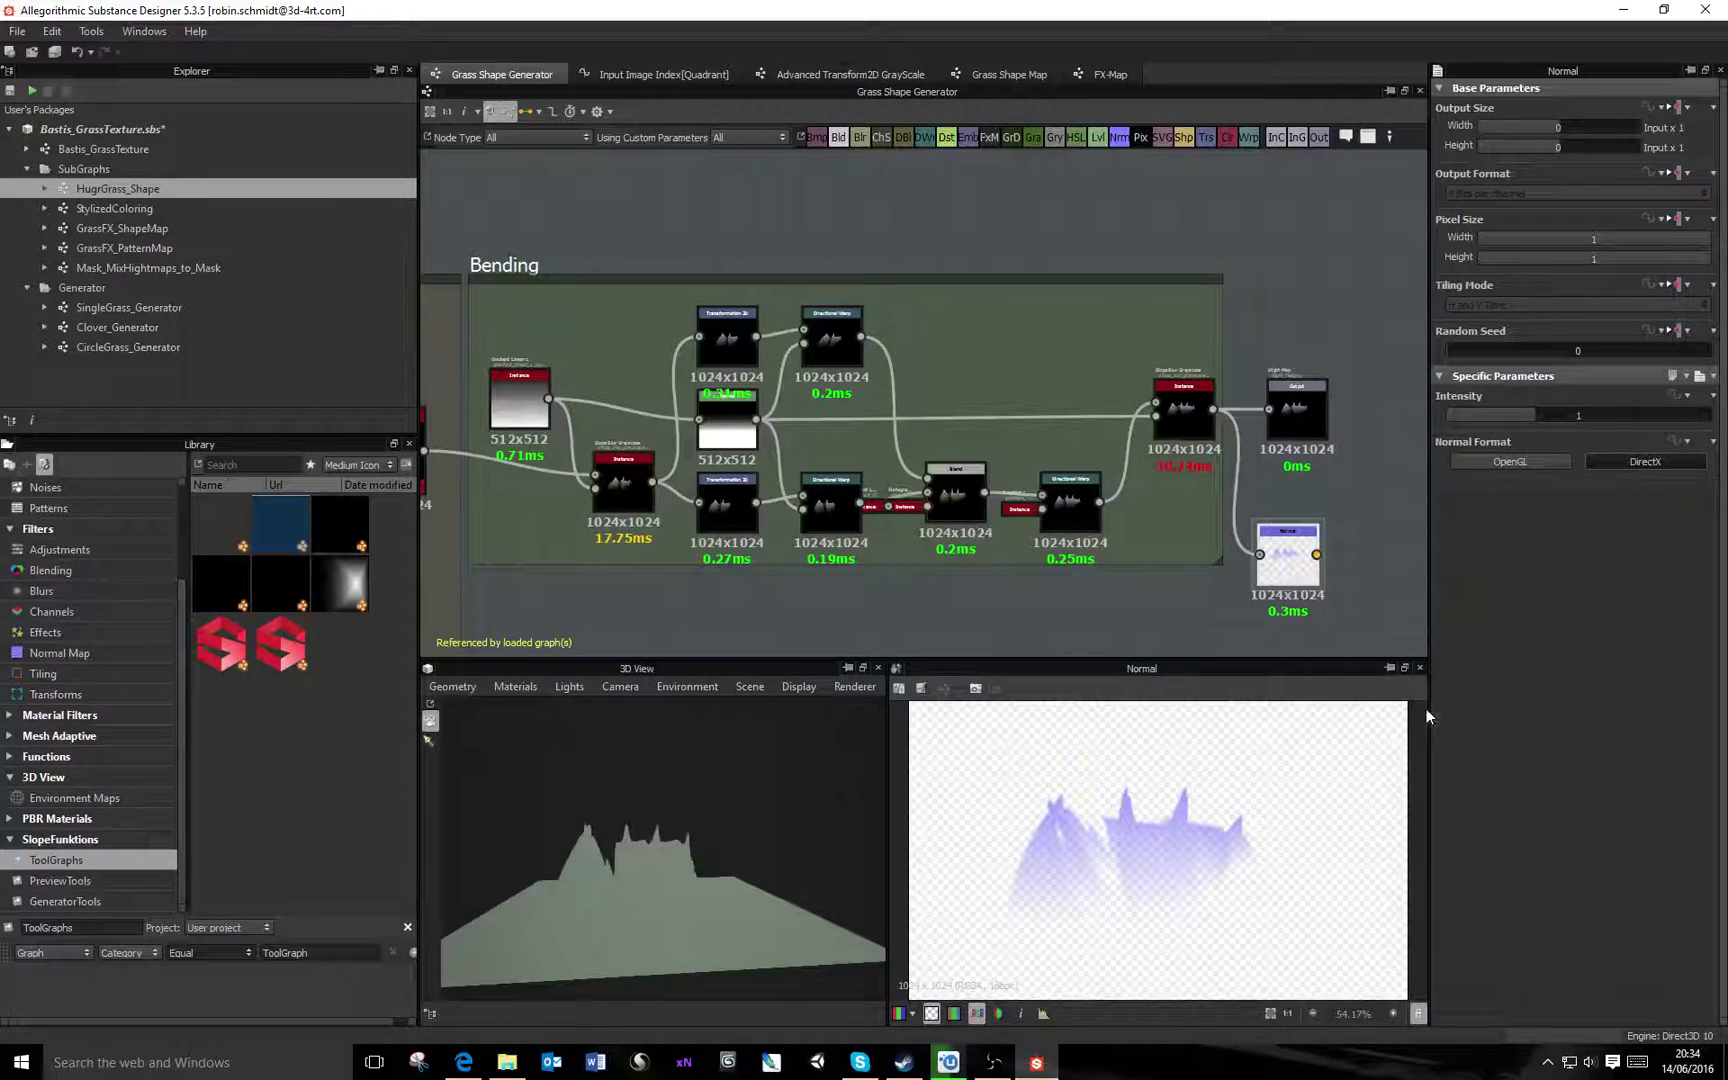
Open the 3D view's Default material settings and set Emissive Intensity to 0
{"action": "left_click_drag", "start_coordinate": [711, 829], "coordinate": [680, 651]}
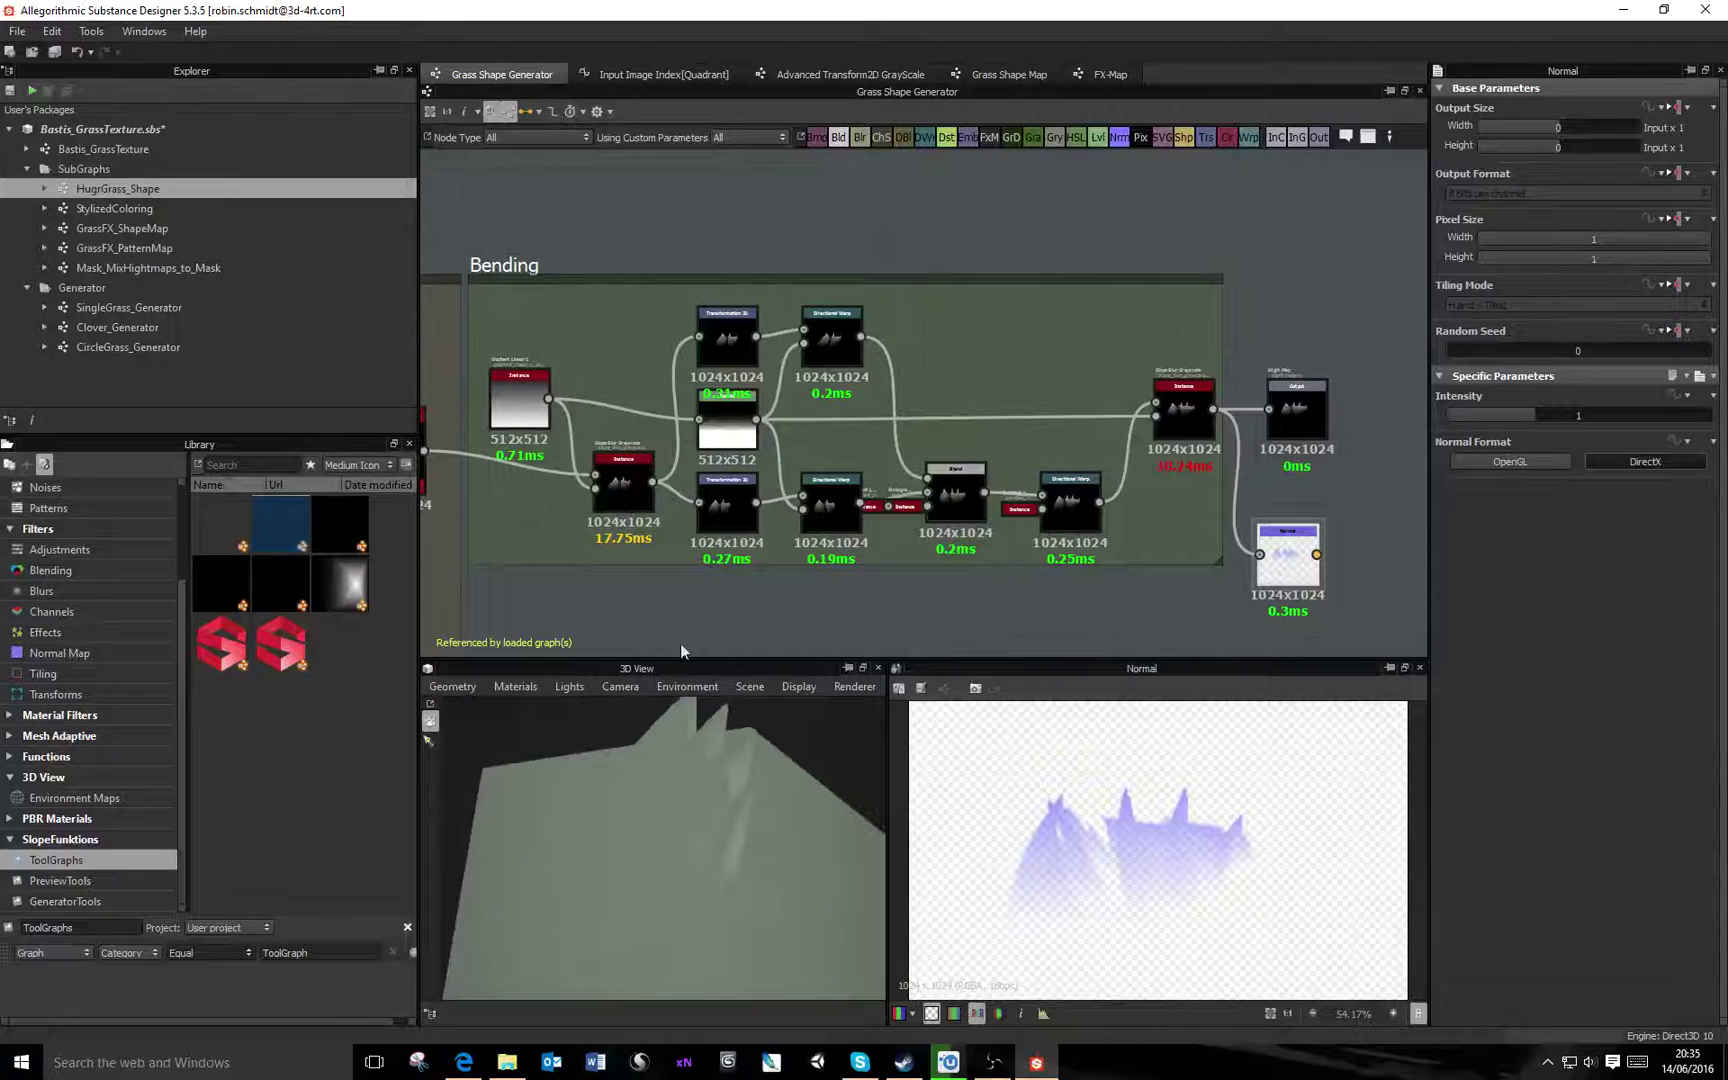
{"action": "left_click", "coordinate": [535, 690]}
{"action": "mouse_move", "coordinate": [616, 706]}
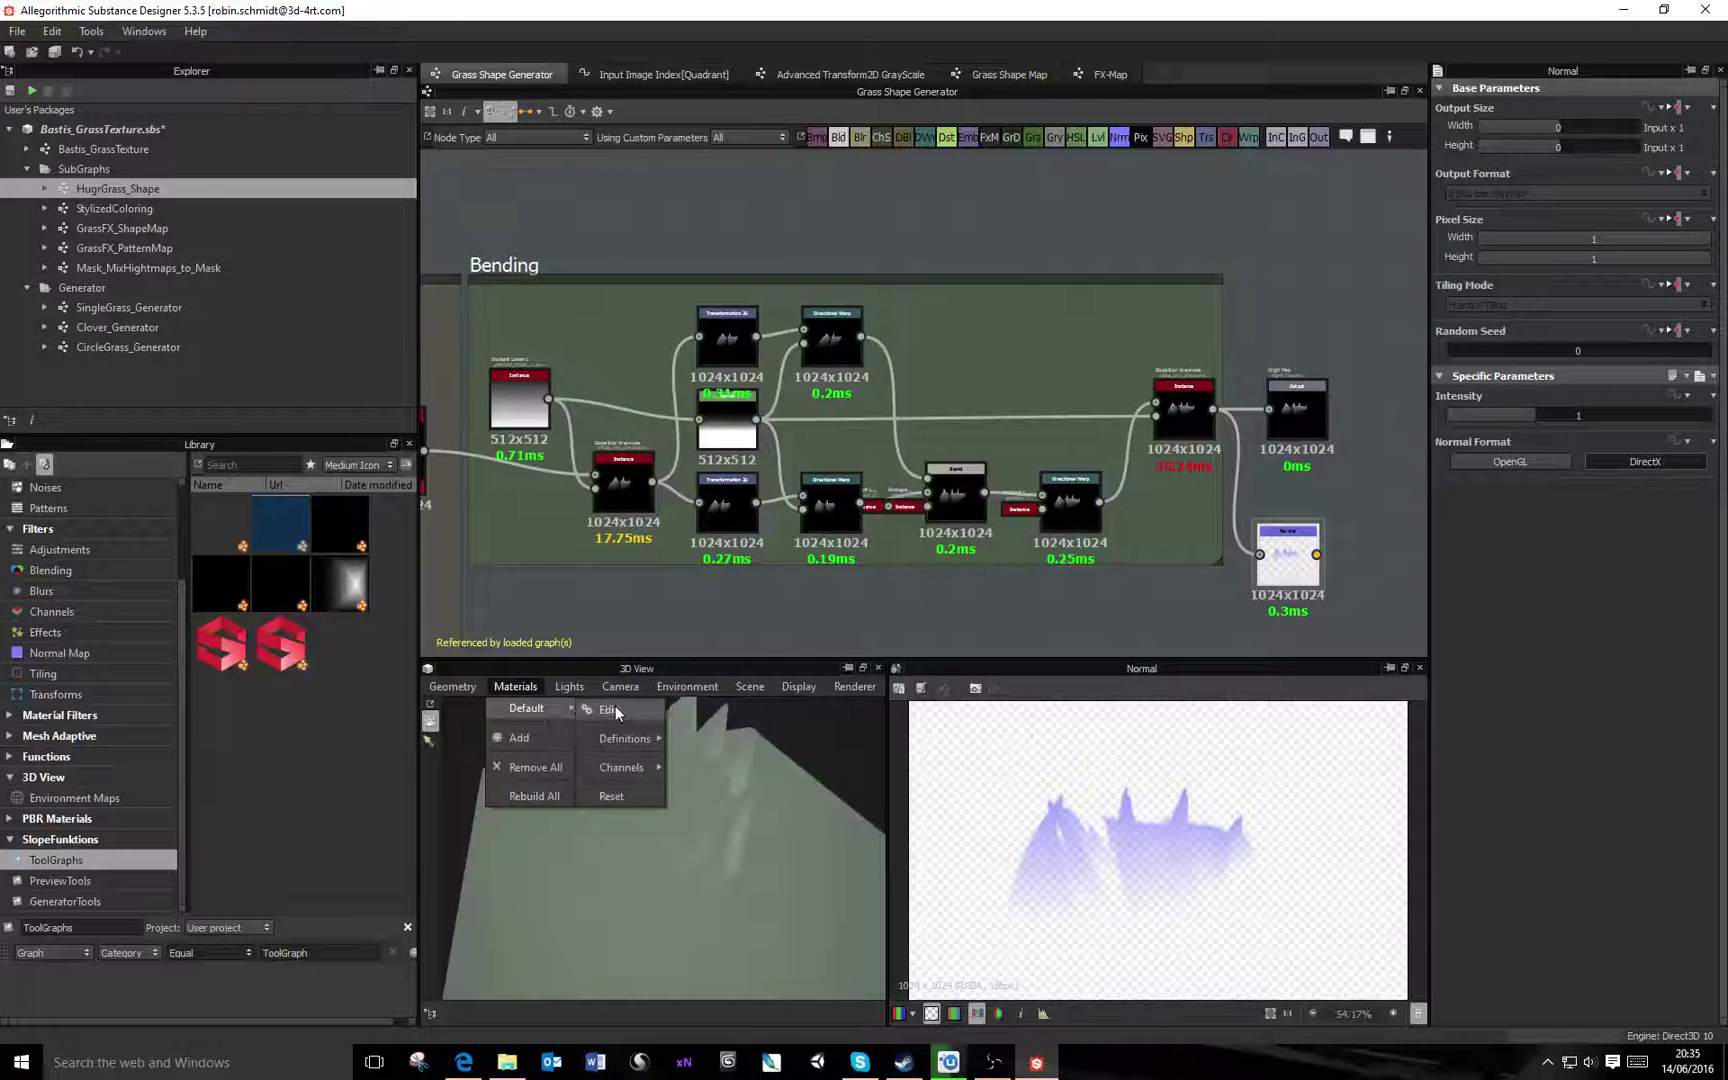
{"action": "left_click", "coordinate": [700, 707]}
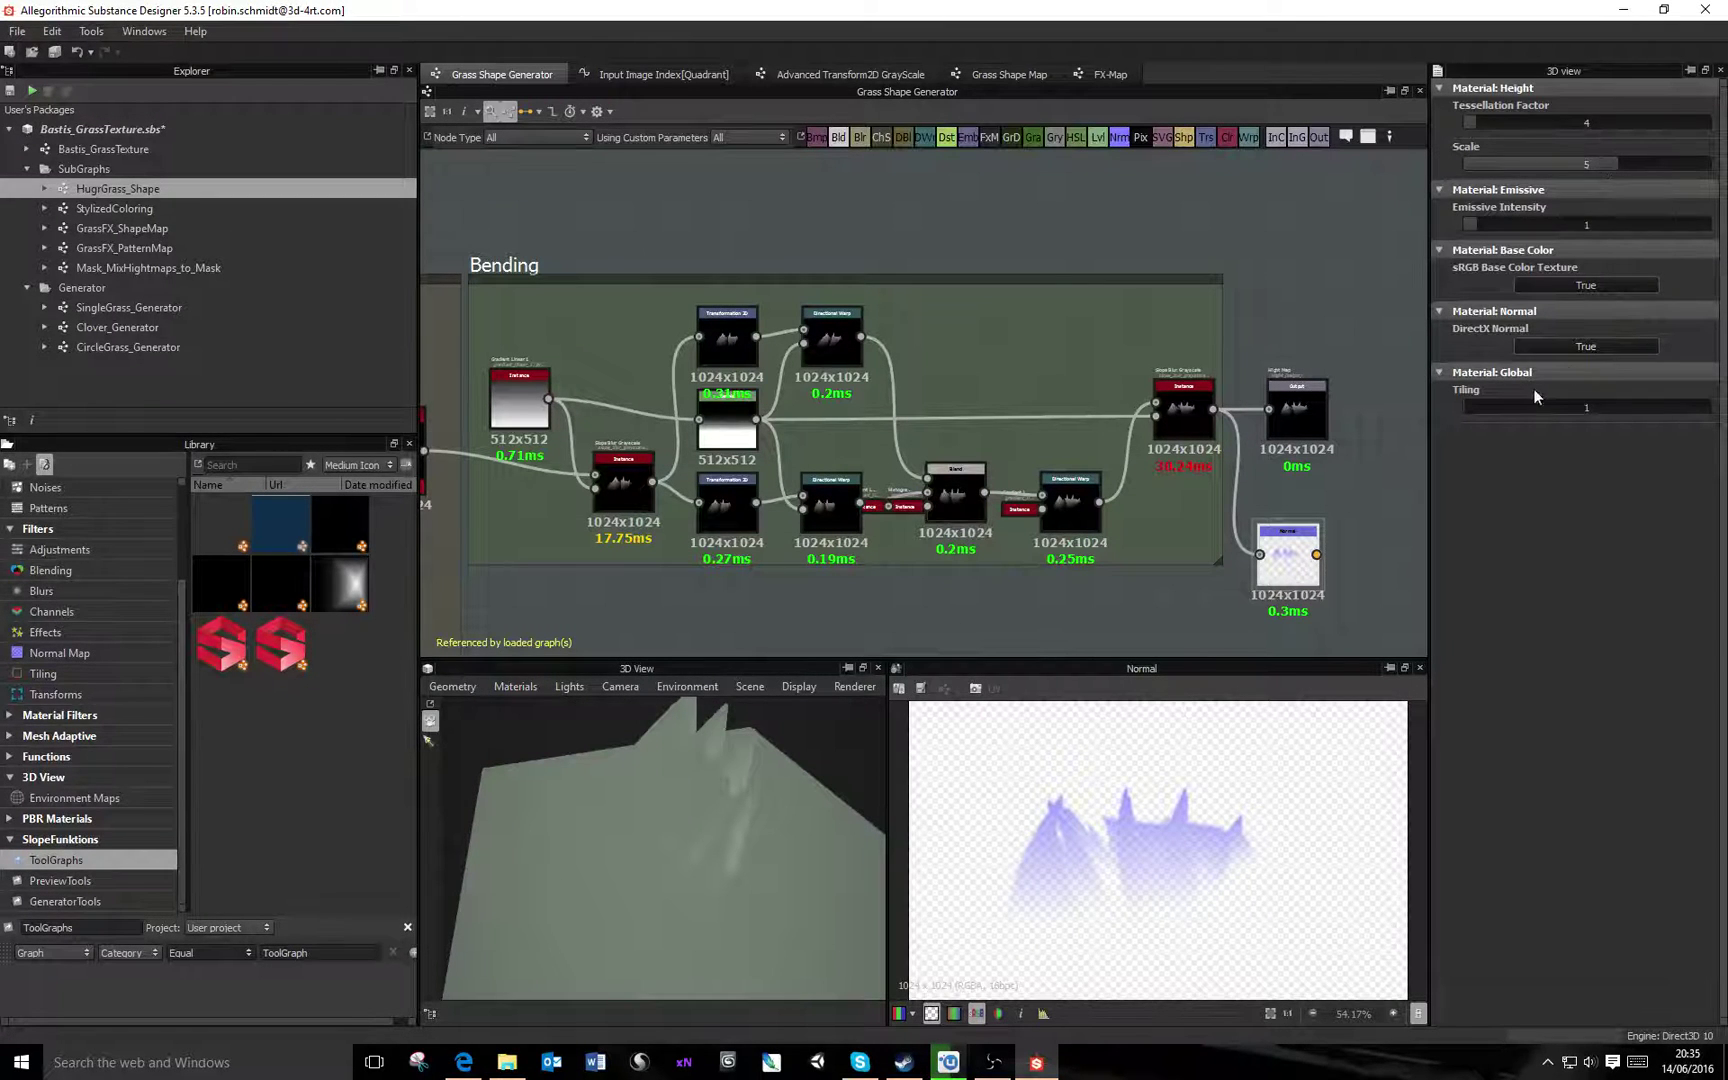
{"action": "left_click_drag", "start_coordinate": [808, 780], "coordinate": [740, 748]}
Set the 3D view's environment exposure to 1.7 and inspect the grass shading
{"action": "left_click", "coordinate": [690, 687]}
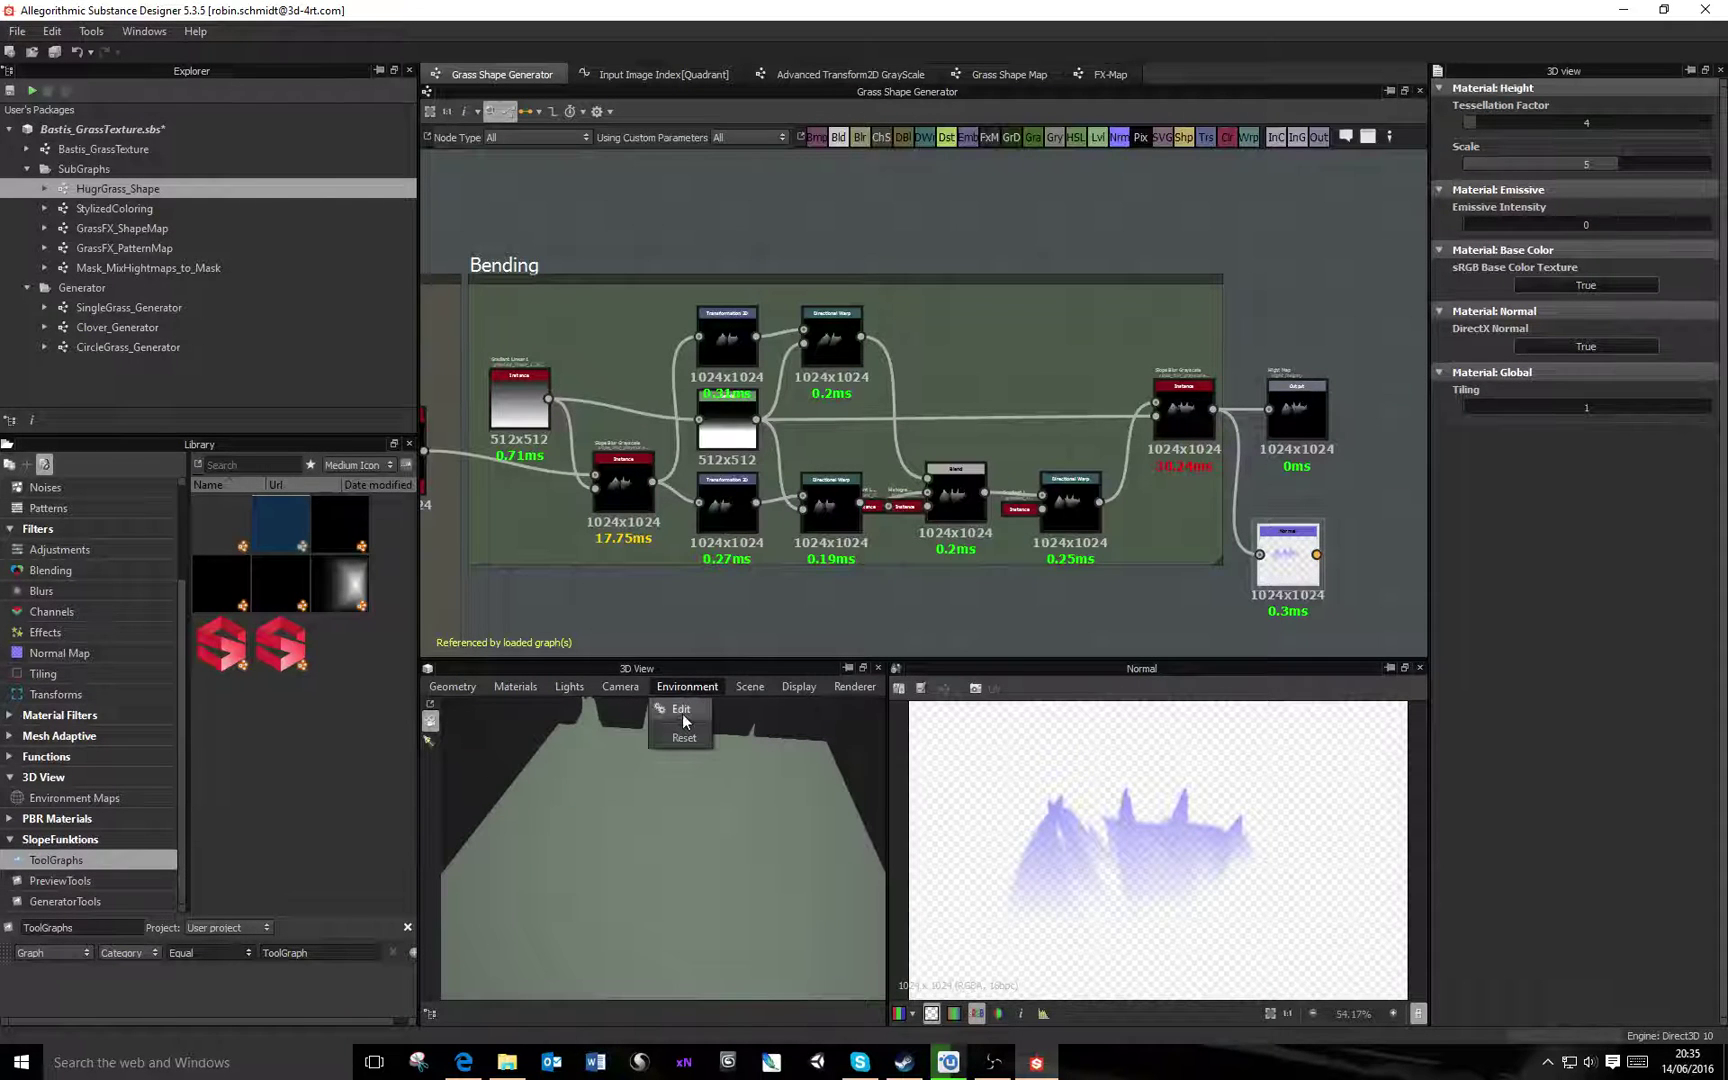
{"action": "left_click", "coordinate": [681, 709]}
{"action": "left_click_drag", "start_coordinate": [1634, 195], "coordinate": [1614, 202]}
{"action": "left_click_drag", "start_coordinate": [767, 818], "coordinate": [886, 759]}
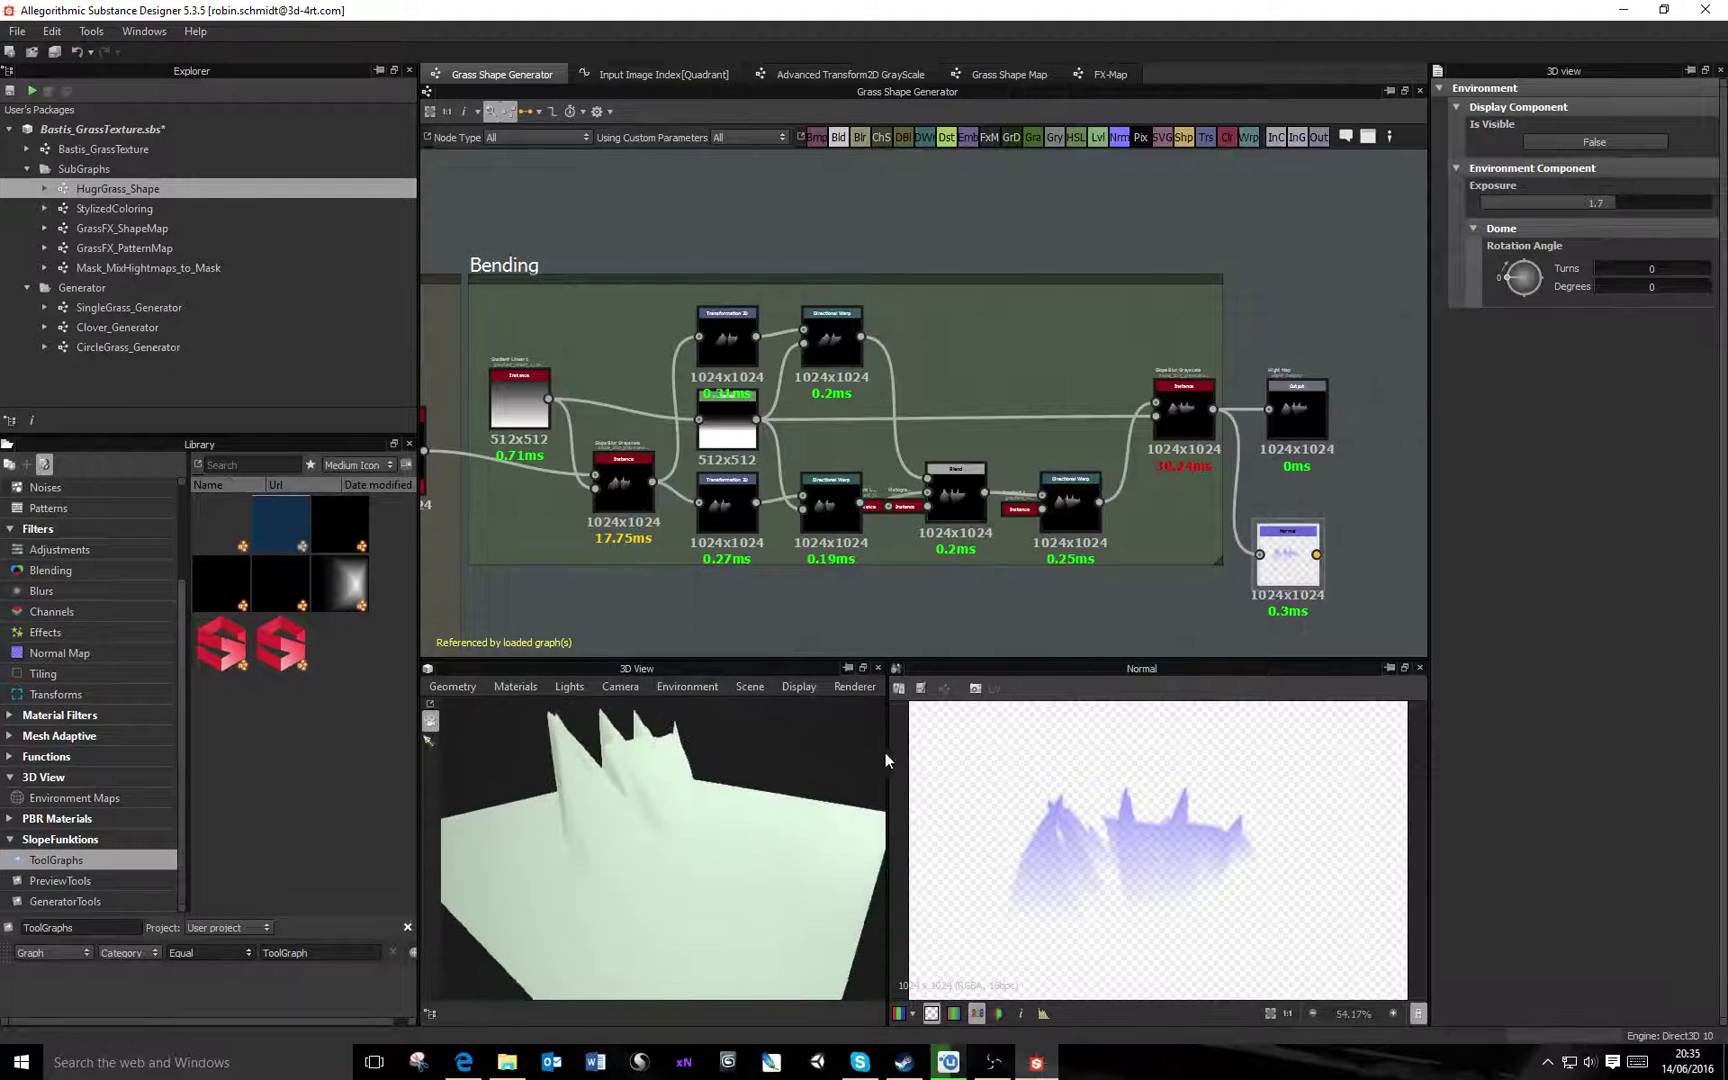
Set the Normal node's intensity to 50 and inspect the grass relief from several angles
{"action": "left_click", "coordinate": [1269, 566]}
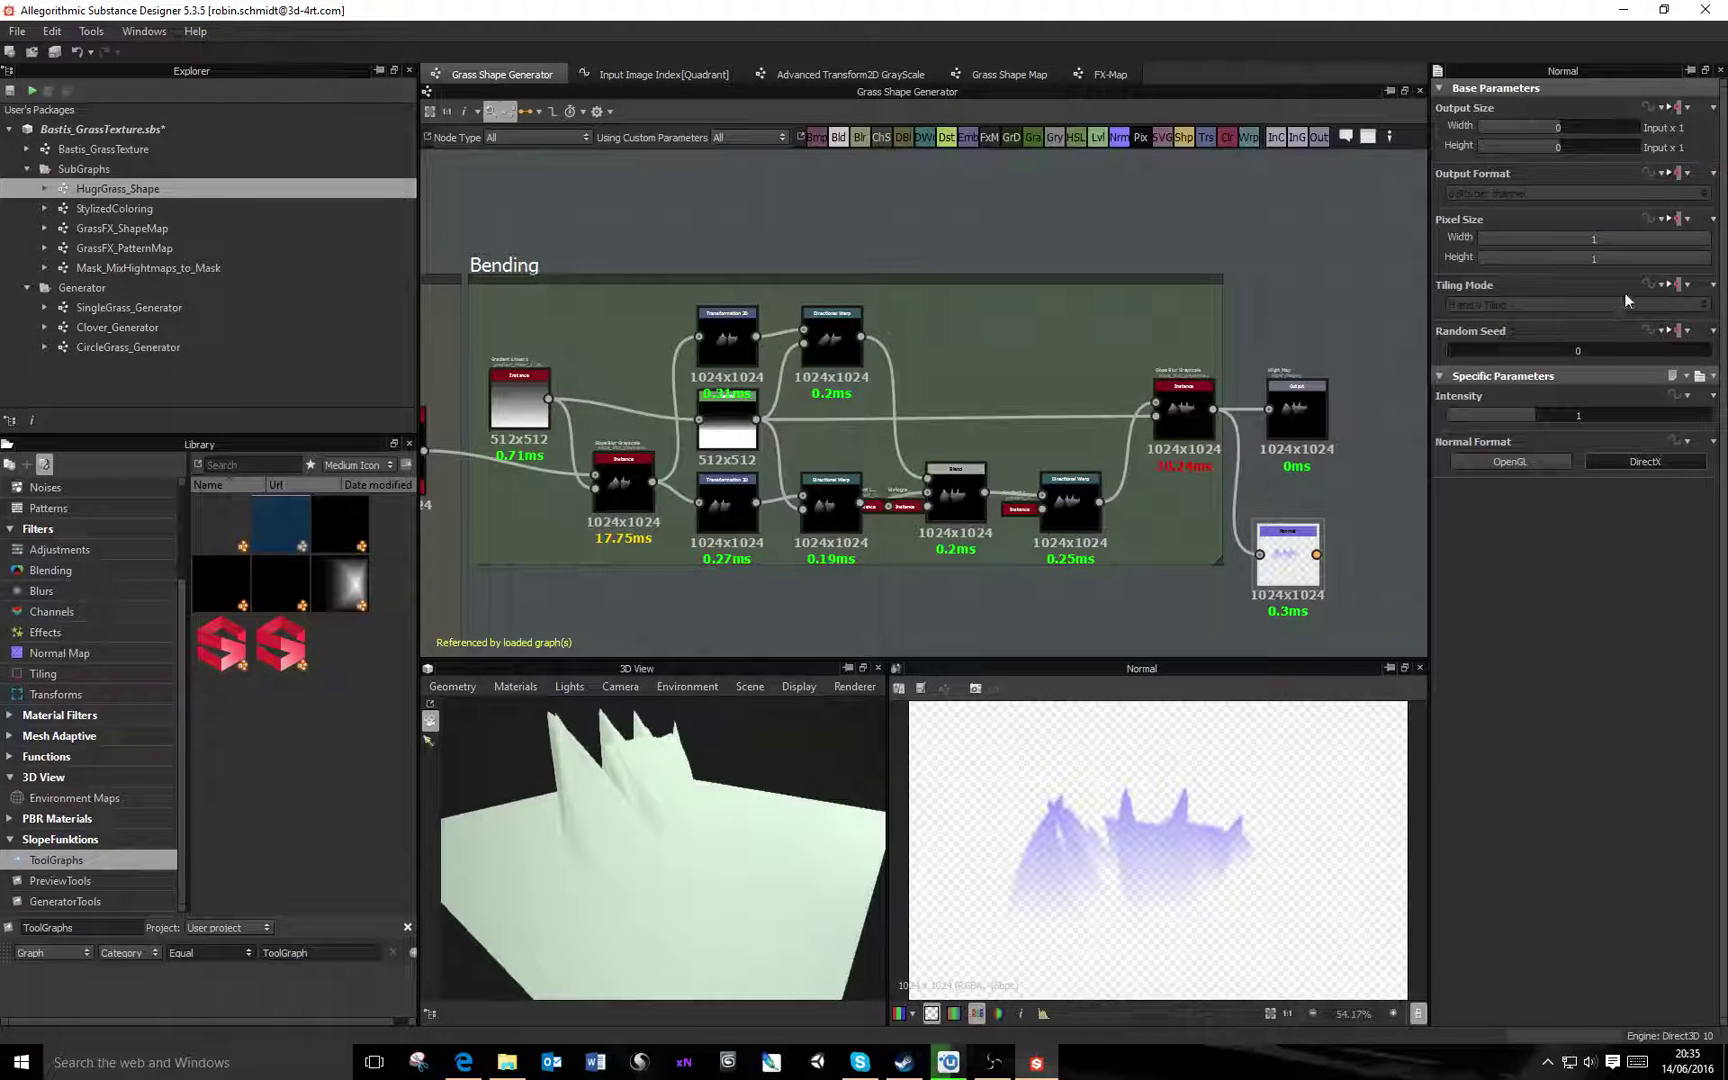
{"action": "left_click", "coordinate": [1566, 412]}
{"action": "left_click_drag", "start_coordinate": [662, 938], "coordinate": [529, 873]}
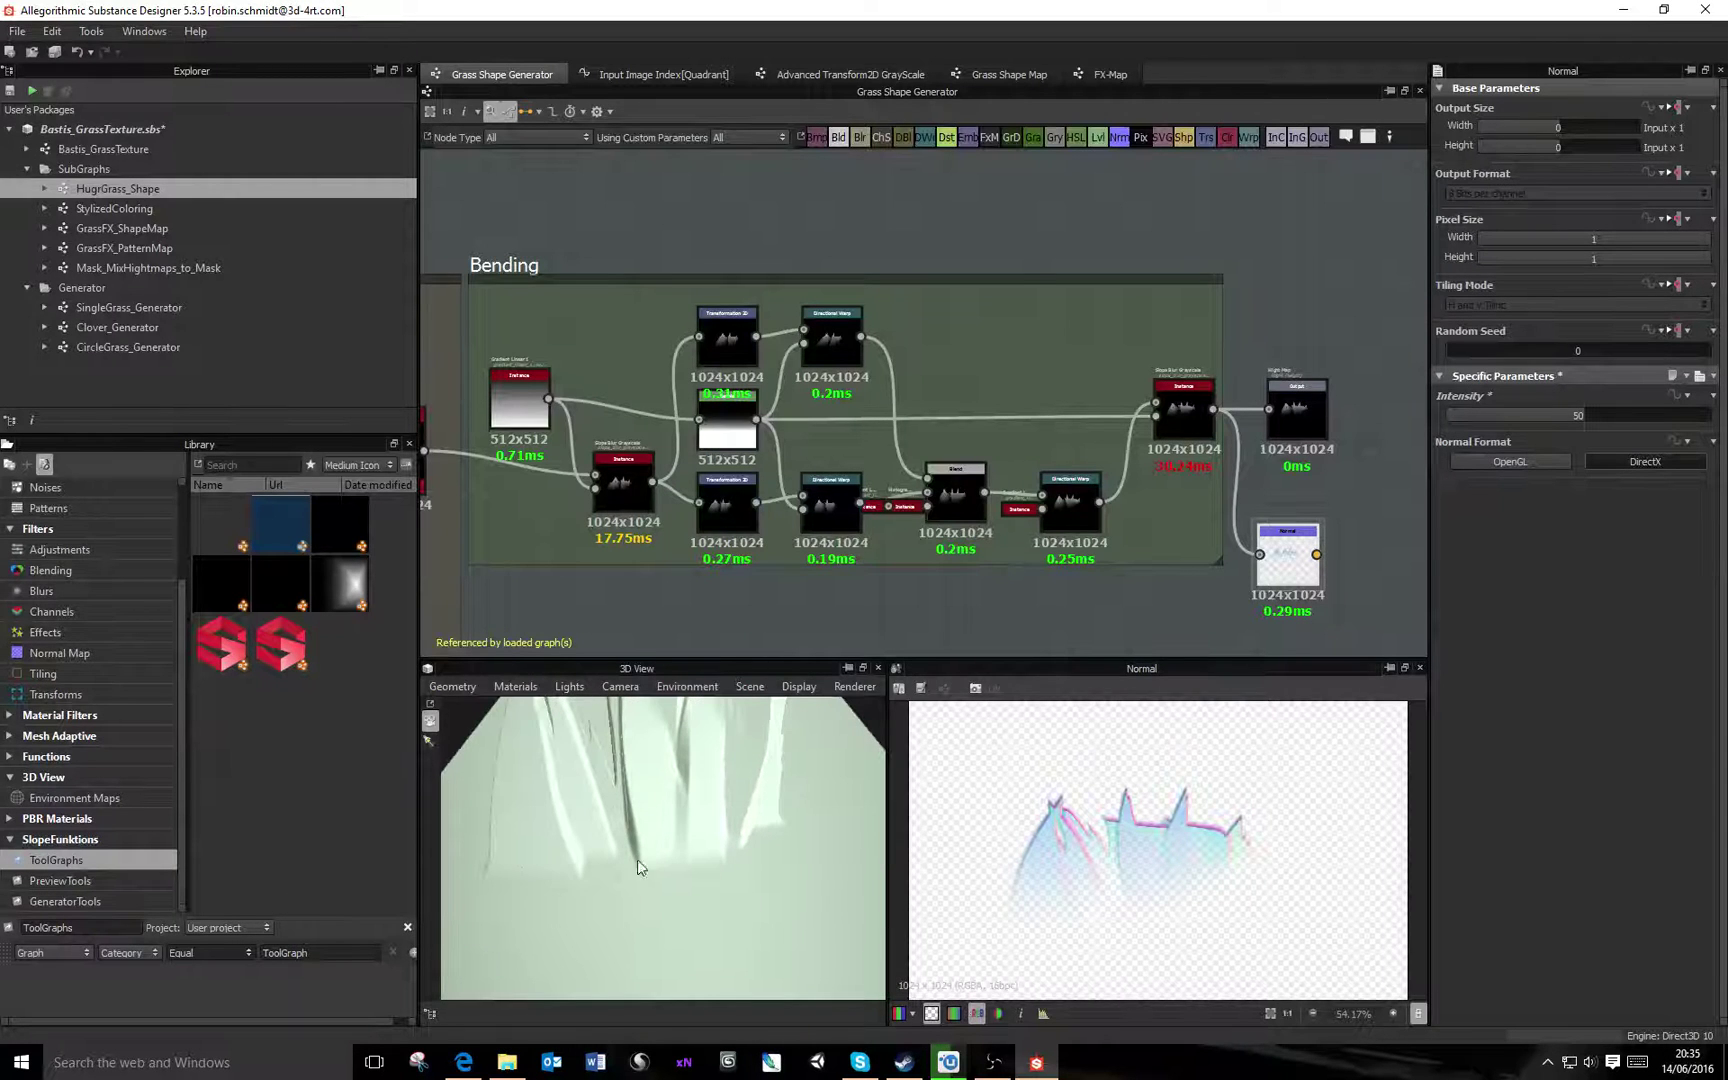
{"action": "left_click_drag", "start_coordinate": [659, 855], "coordinate": [536, 853]}
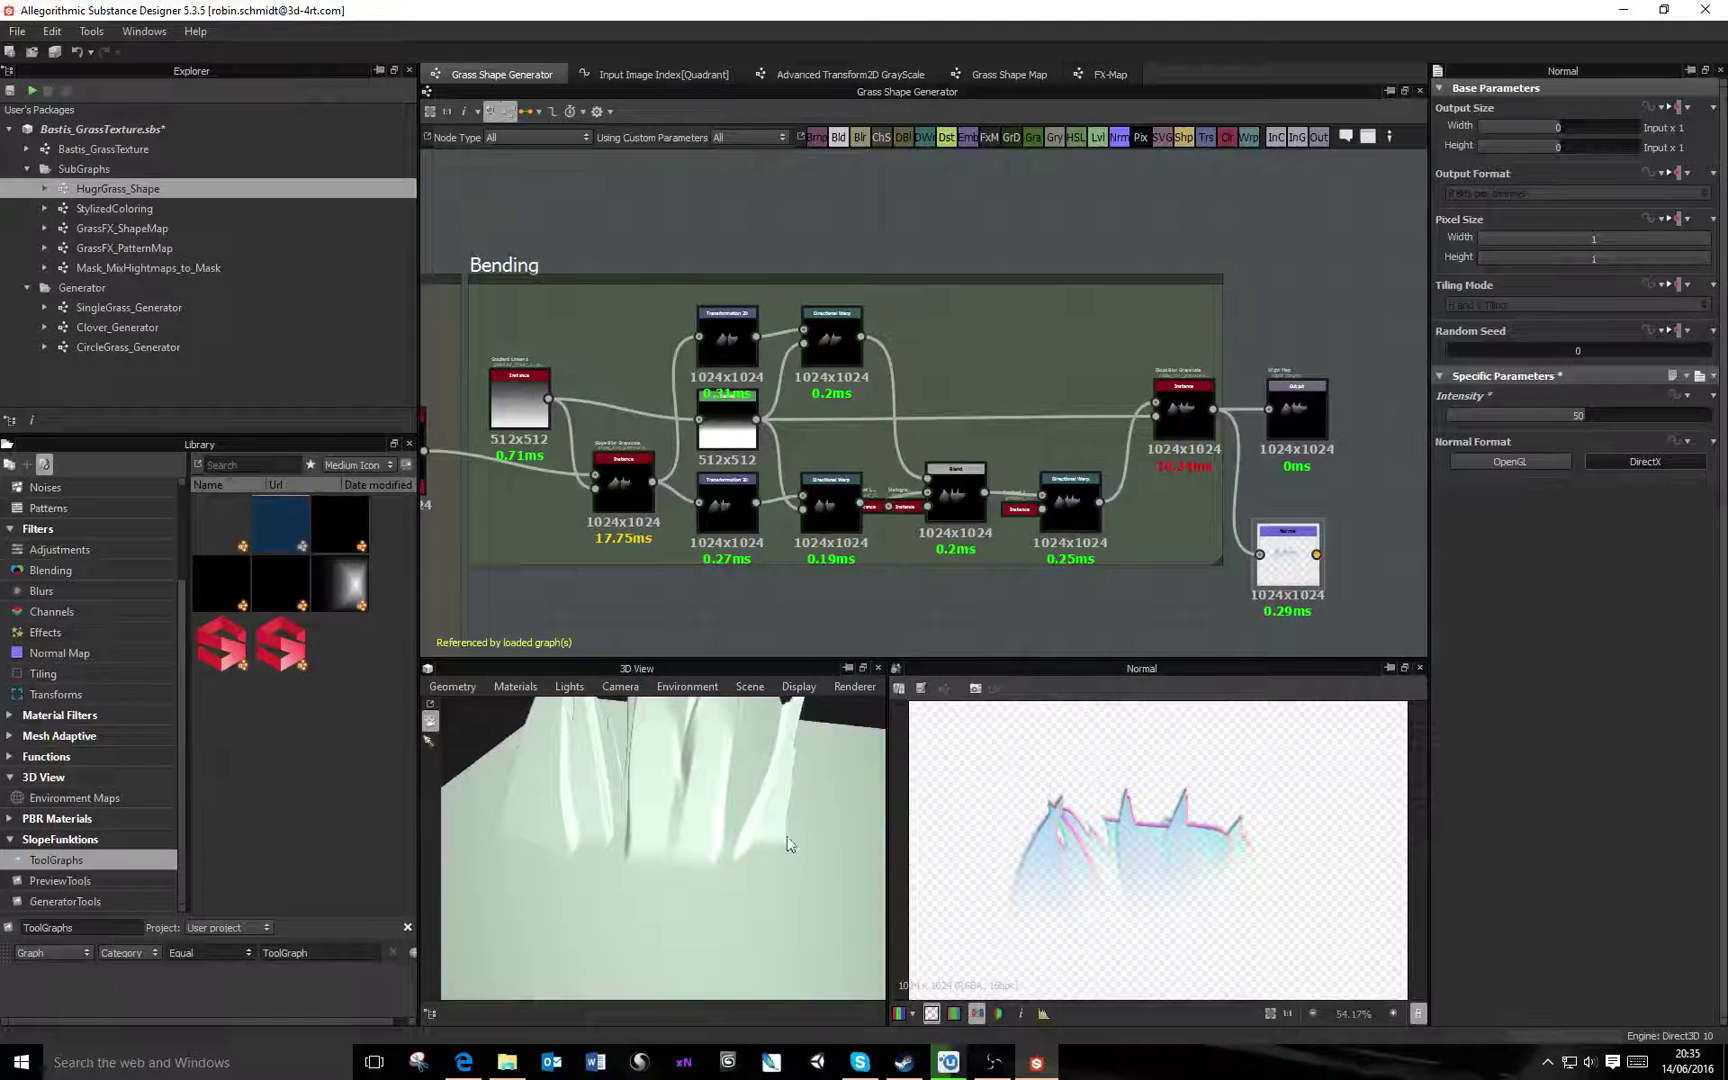
Feed the Normal node from the first Slope Blur Grayscale in the Bending frame, place it below, and inspect the relief in 3D
{"action": "scroll", "coordinate": [711, 834], "scroll_direction": "down", "scroll_amount": 5}
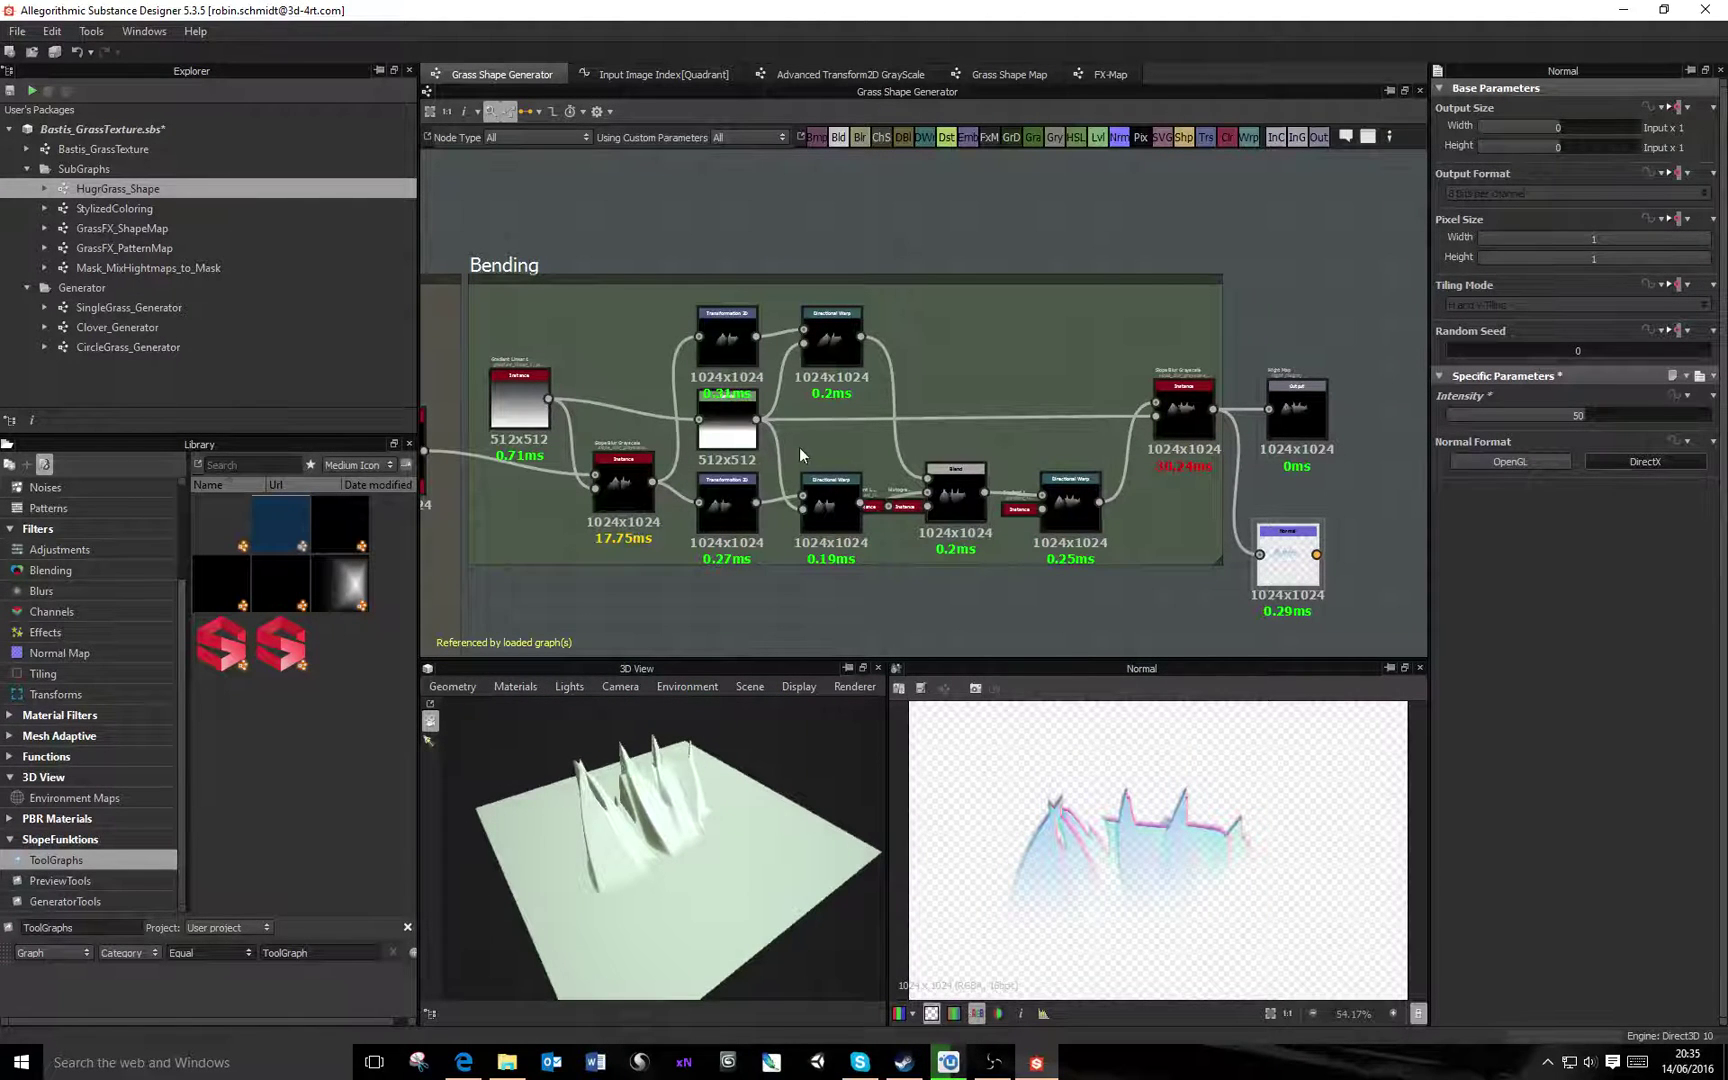
{"action": "left_click_drag", "start_coordinate": [654, 483], "coordinate": [695, 622]}
{"action": "left_click_drag", "start_coordinate": [796, 730], "coordinate": [790, 800]}
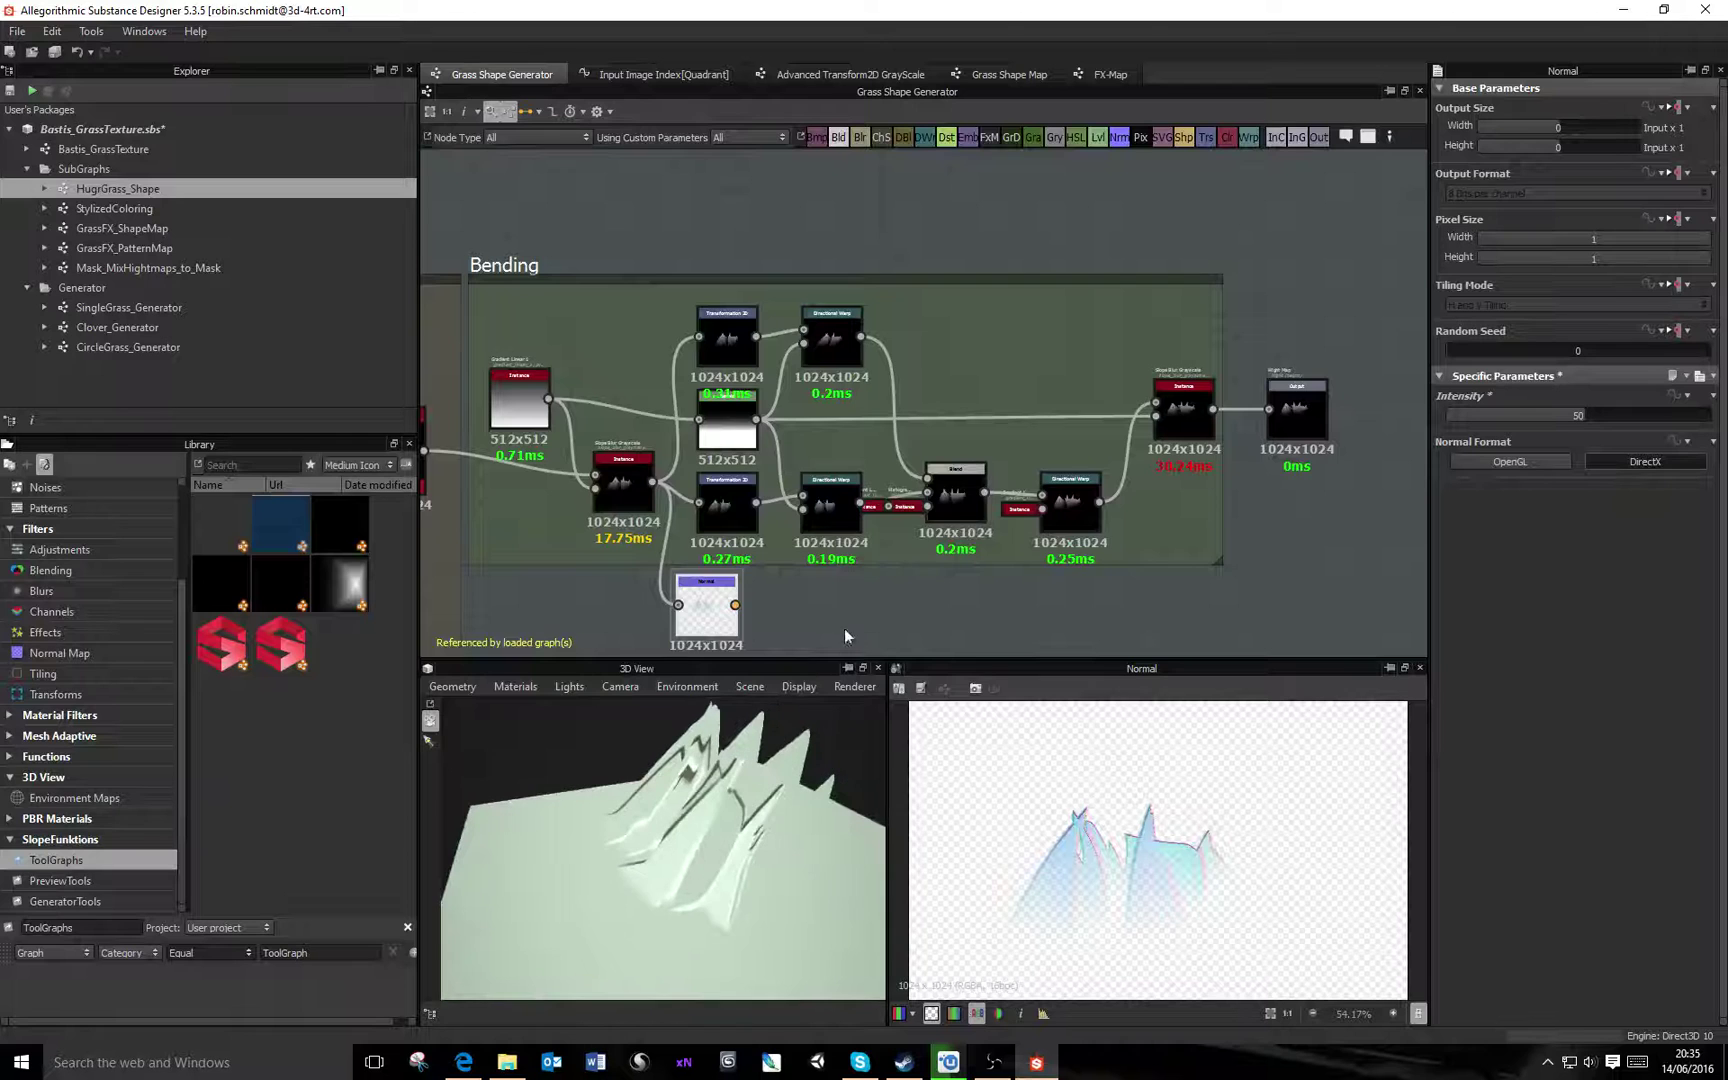
{"action": "middle_click_drag", "start_coordinate": [850, 624], "coordinate": [926, 558]}
{"action": "left_click_drag", "start_coordinate": [759, 857], "coordinate": [850, 885]}
Lower the height scale of the 3D view's Default material to its minimum and inspect the flattened grass
{"action": "left_click", "coordinate": [515, 687]}
{"action": "mouse_move", "coordinate": [560, 711]}
{"action": "left_click", "coordinate": [620, 711]}
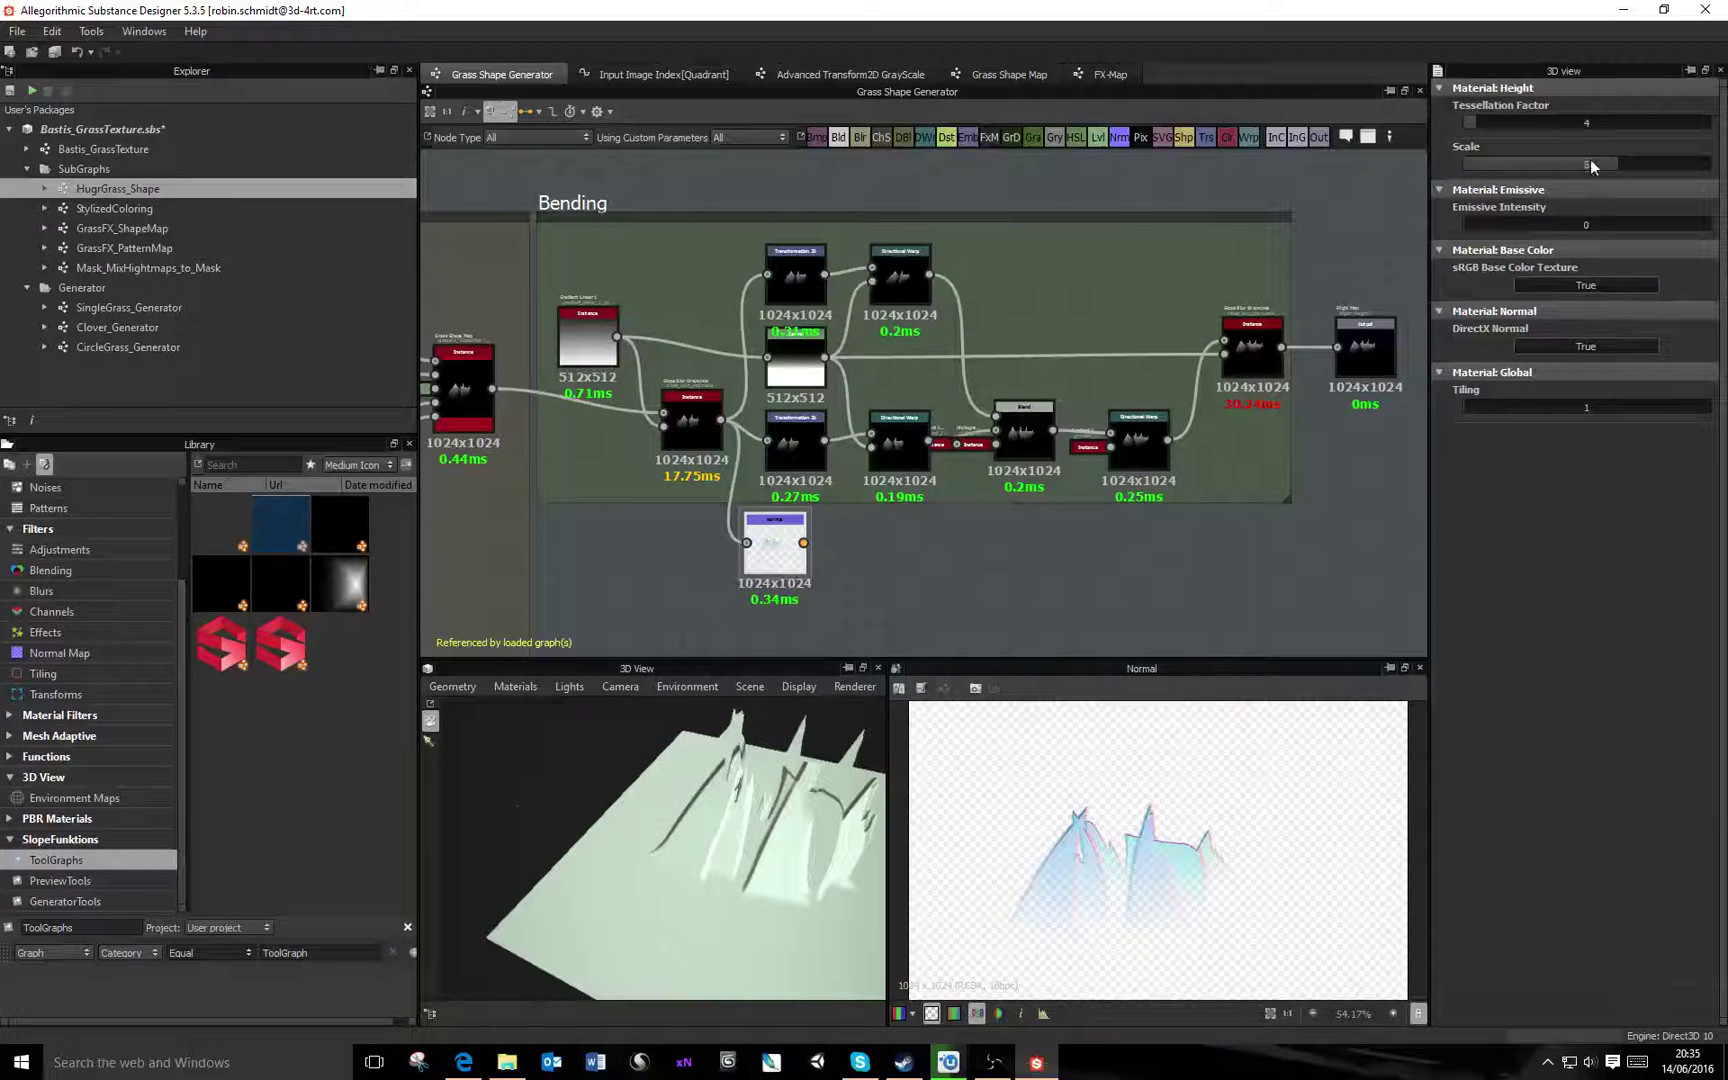
{"action": "left_click_drag", "start_coordinate": [1590, 165], "coordinate": [1465, 165]}
{"action": "left_click_drag", "start_coordinate": [680, 840], "coordinate": [641, 838]}
Feed the Normal node first from the node entering the Bending frame, then from the last Directional Warp, and compare the 3D previews
{"action": "left_click_drag", "start_coordinate": [492, 388], "coordinate": [760, 548]}
{"action": "left_click", "coordinate": [760, 548]}
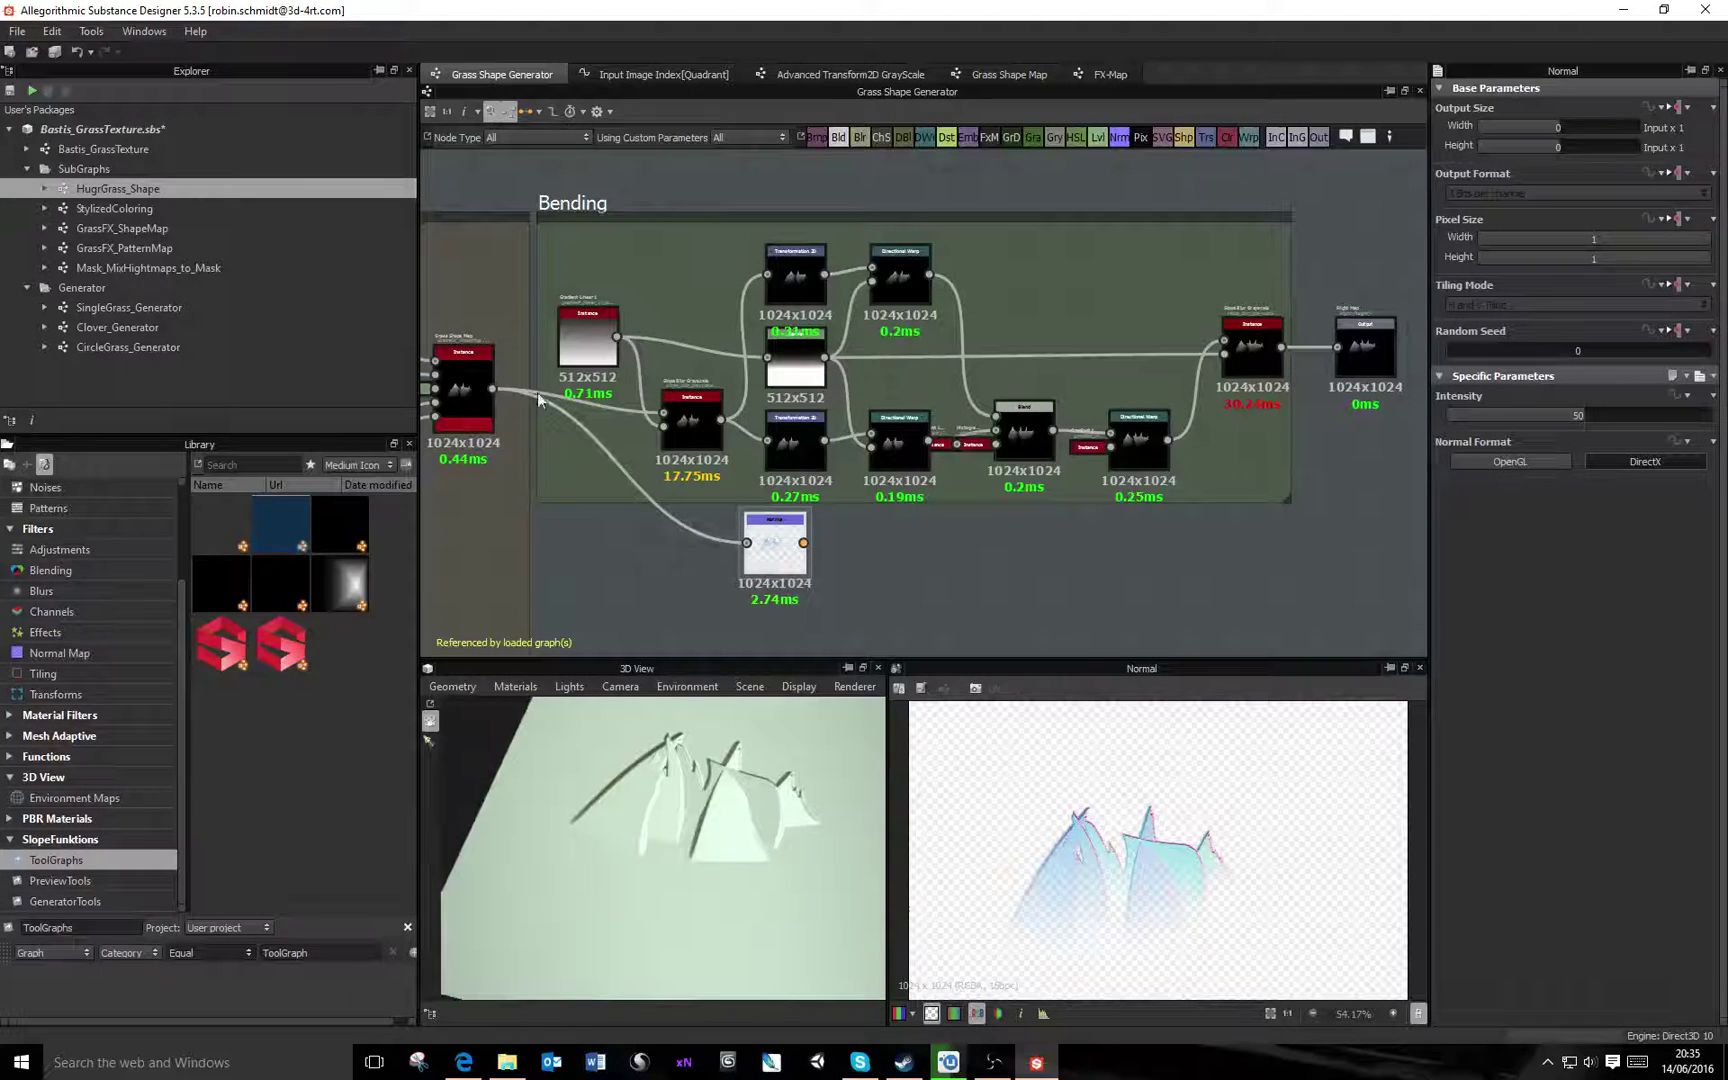
{"action": "left_click_drag", "start_coordinate": [746, 556], "coordinate": [1320, 515]}
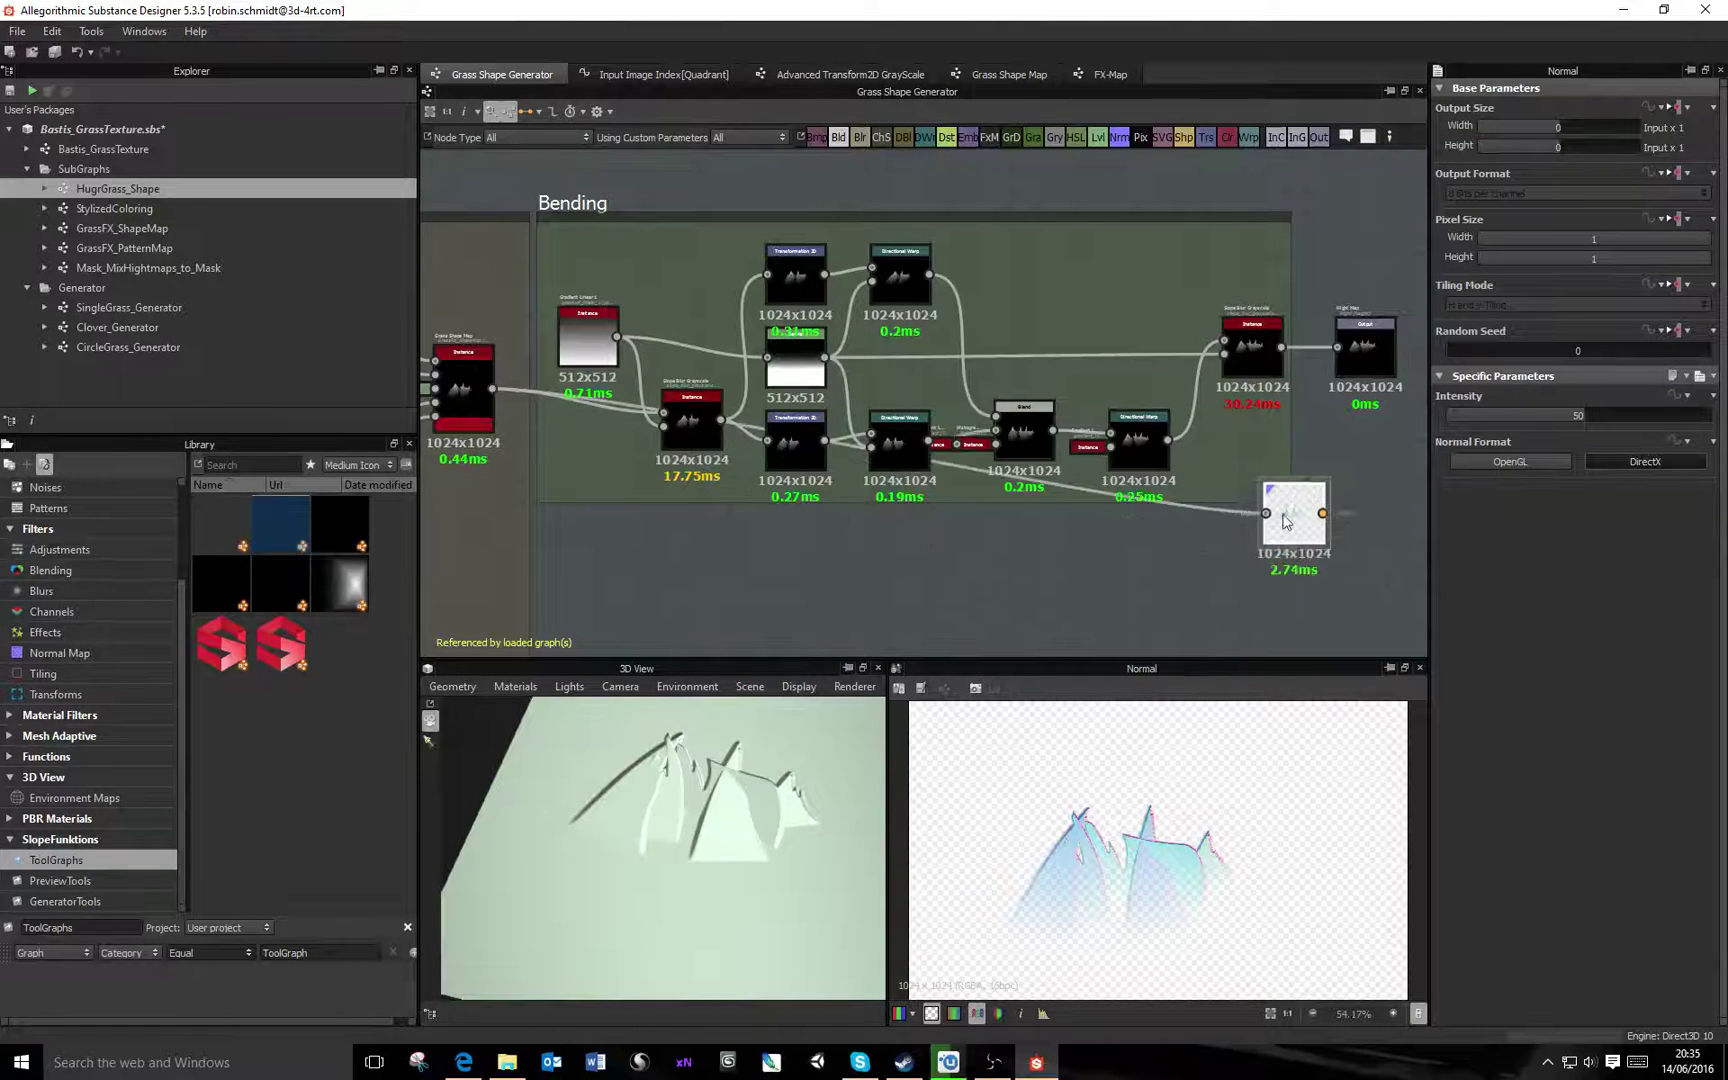
{"action": "left_click_drag", "start_coordinate": [1170, 437], "coordinate": [1285, 527]}
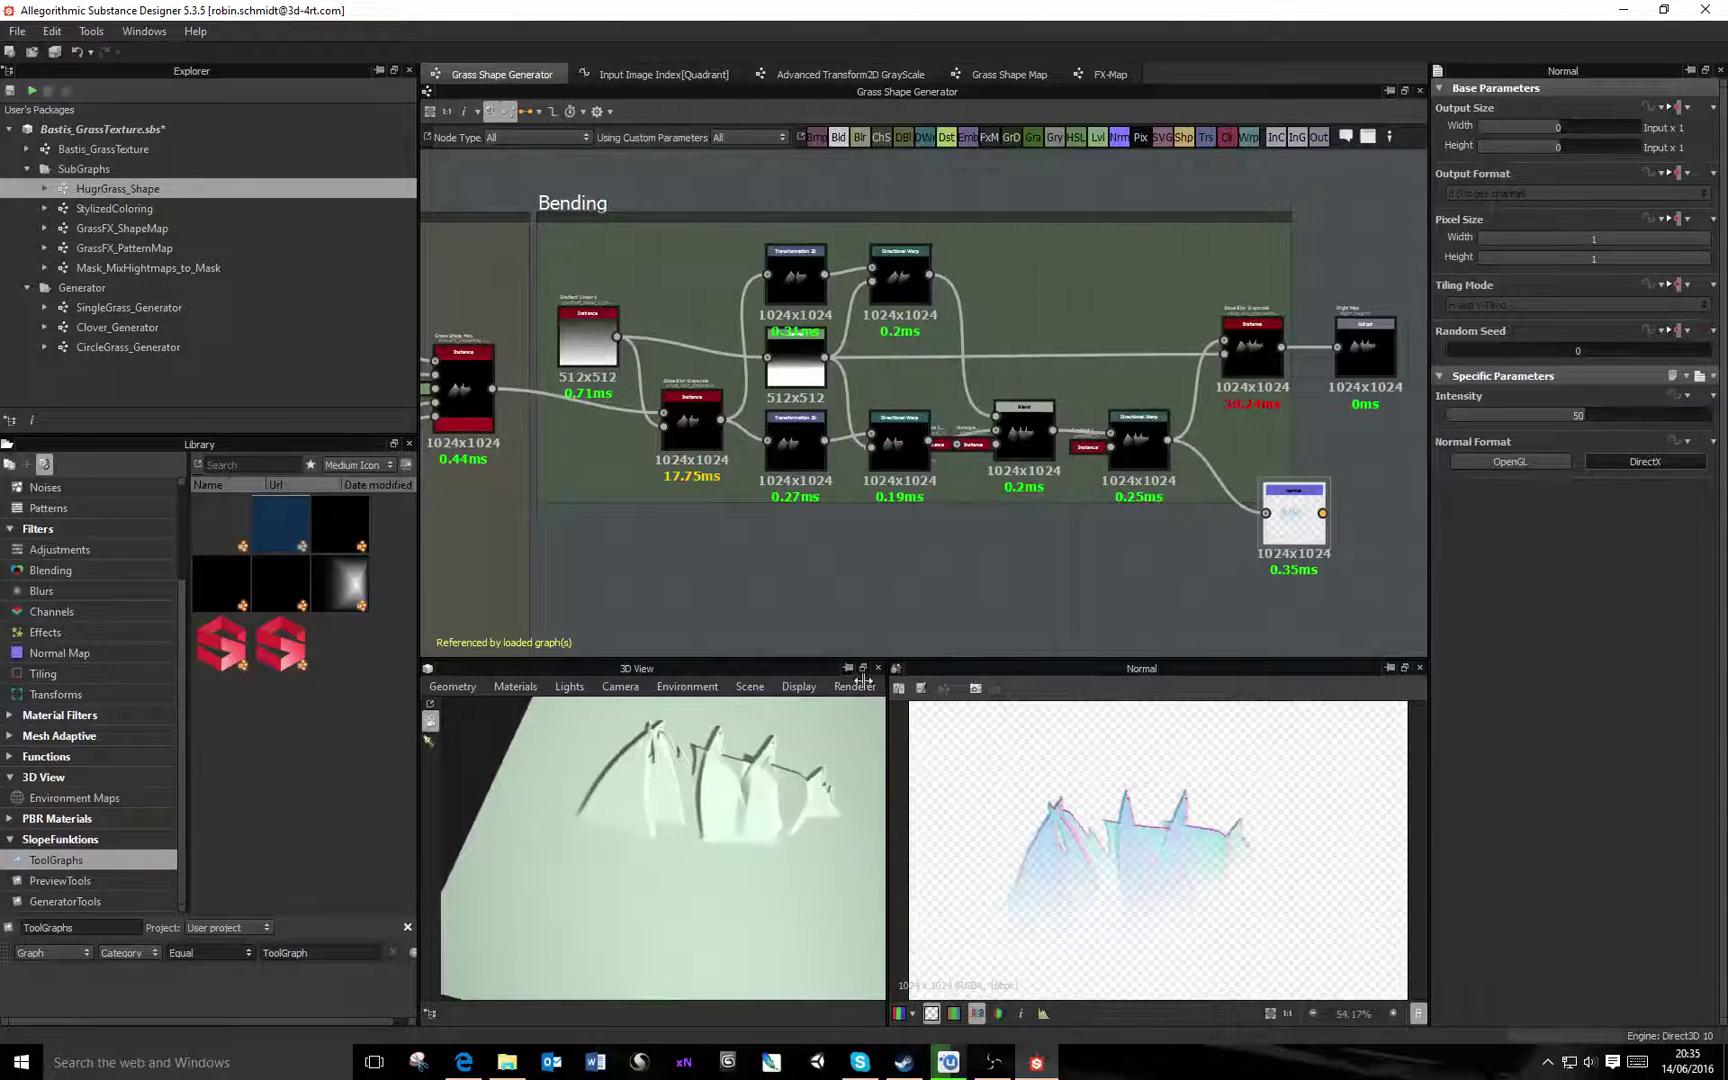
{"action": "left_click_drag", "start_coordinate": [560, 840], "coordinate": [652, 857]}
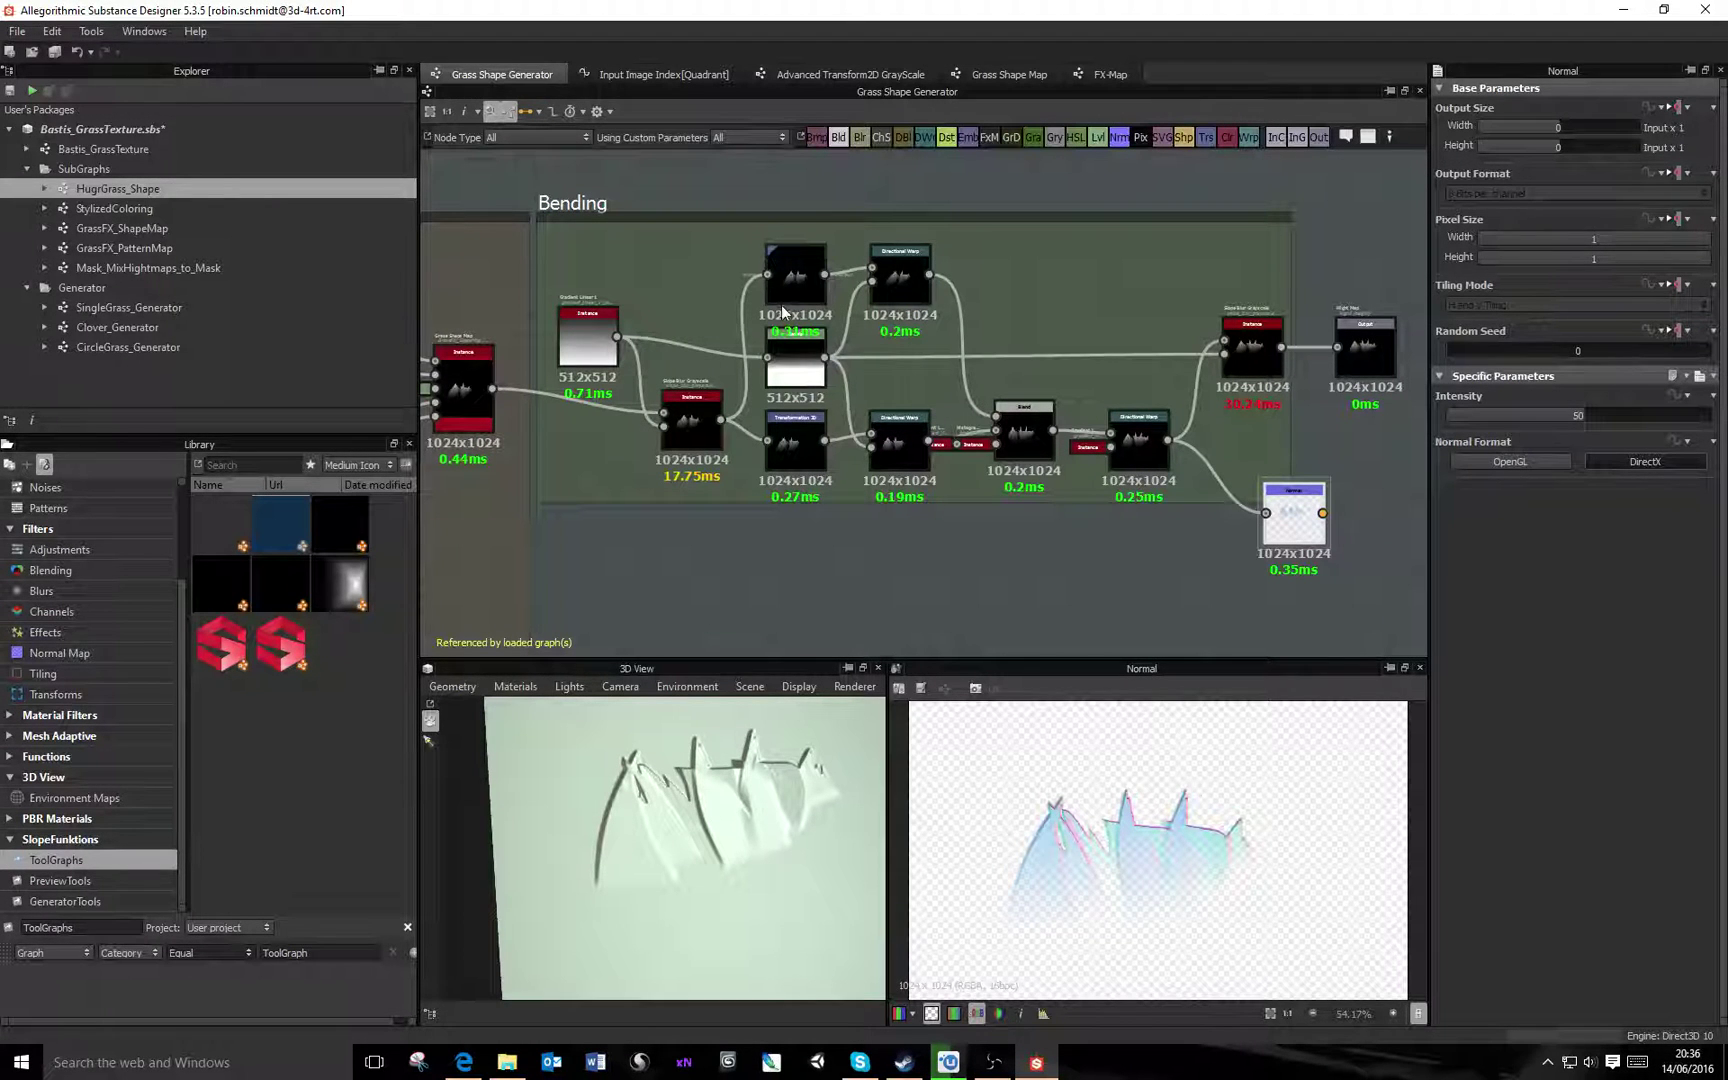
Preview the Transformation 2D and Directional Warp nodes of both Bending branches in the 2D view
{"action": "double_click", "coordinate": [780, 280]}
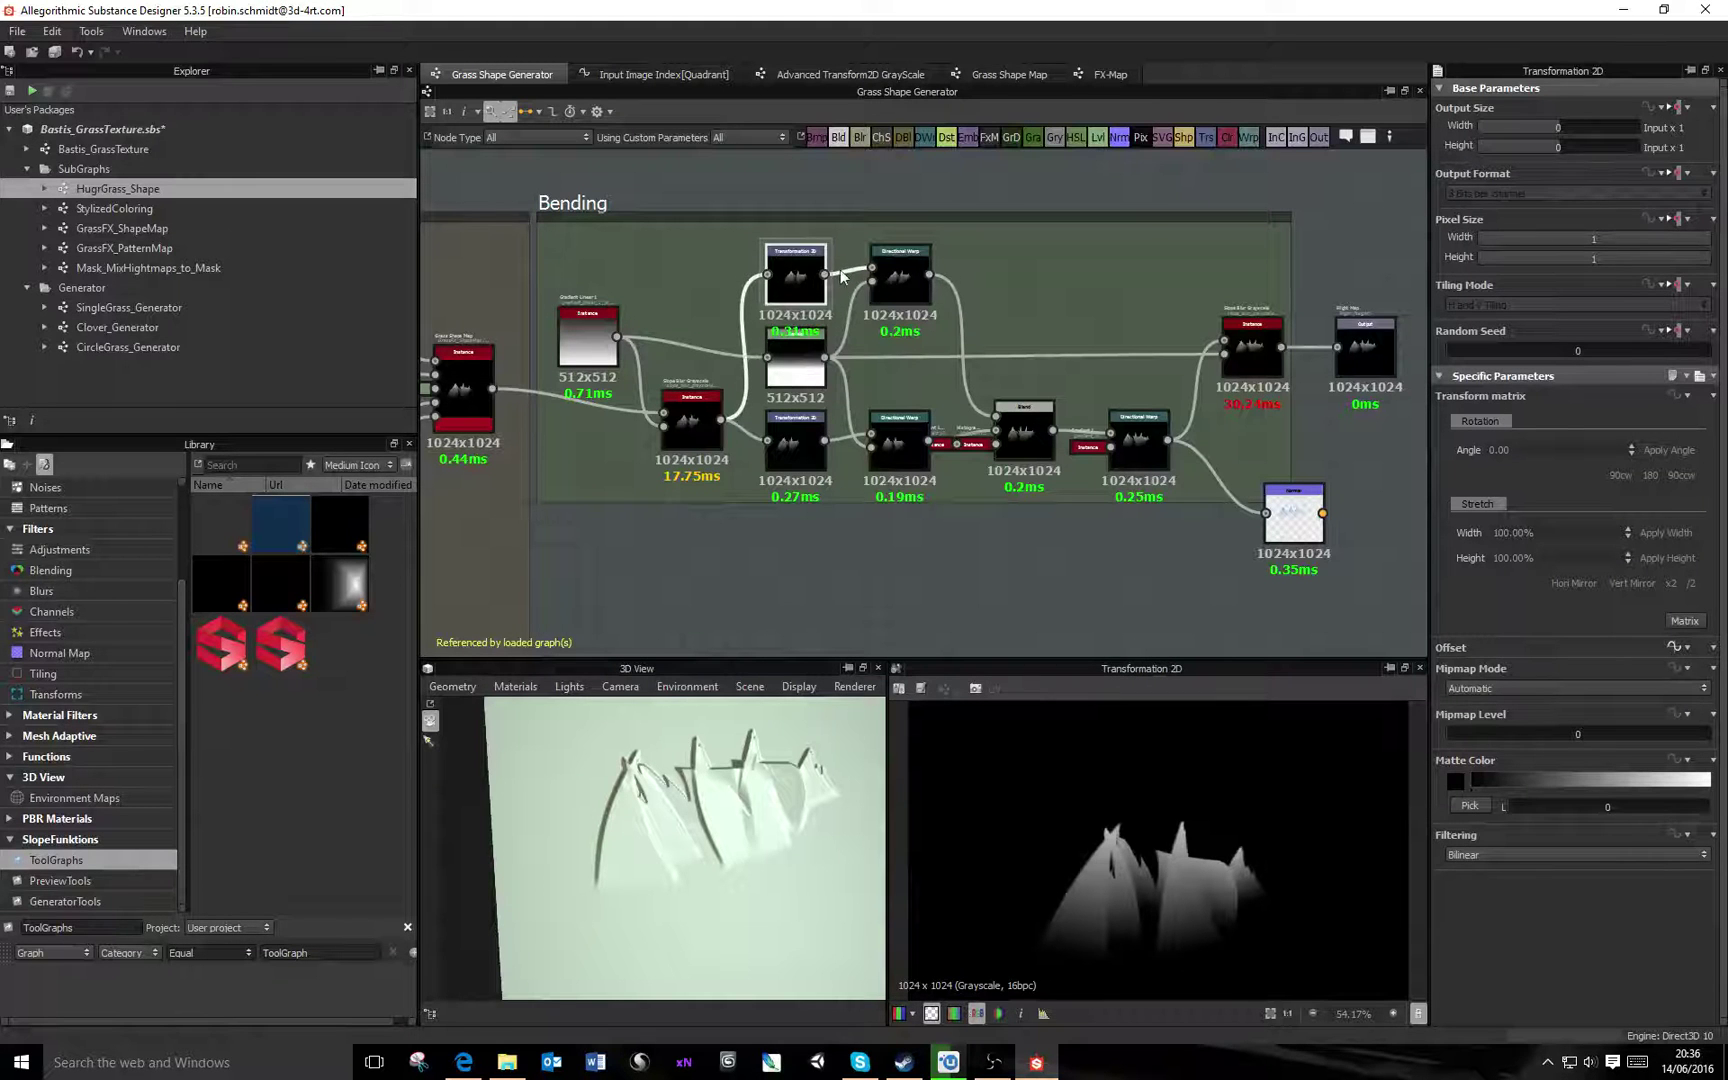
{"action": "double_click", "coordinate": [900, 450]}
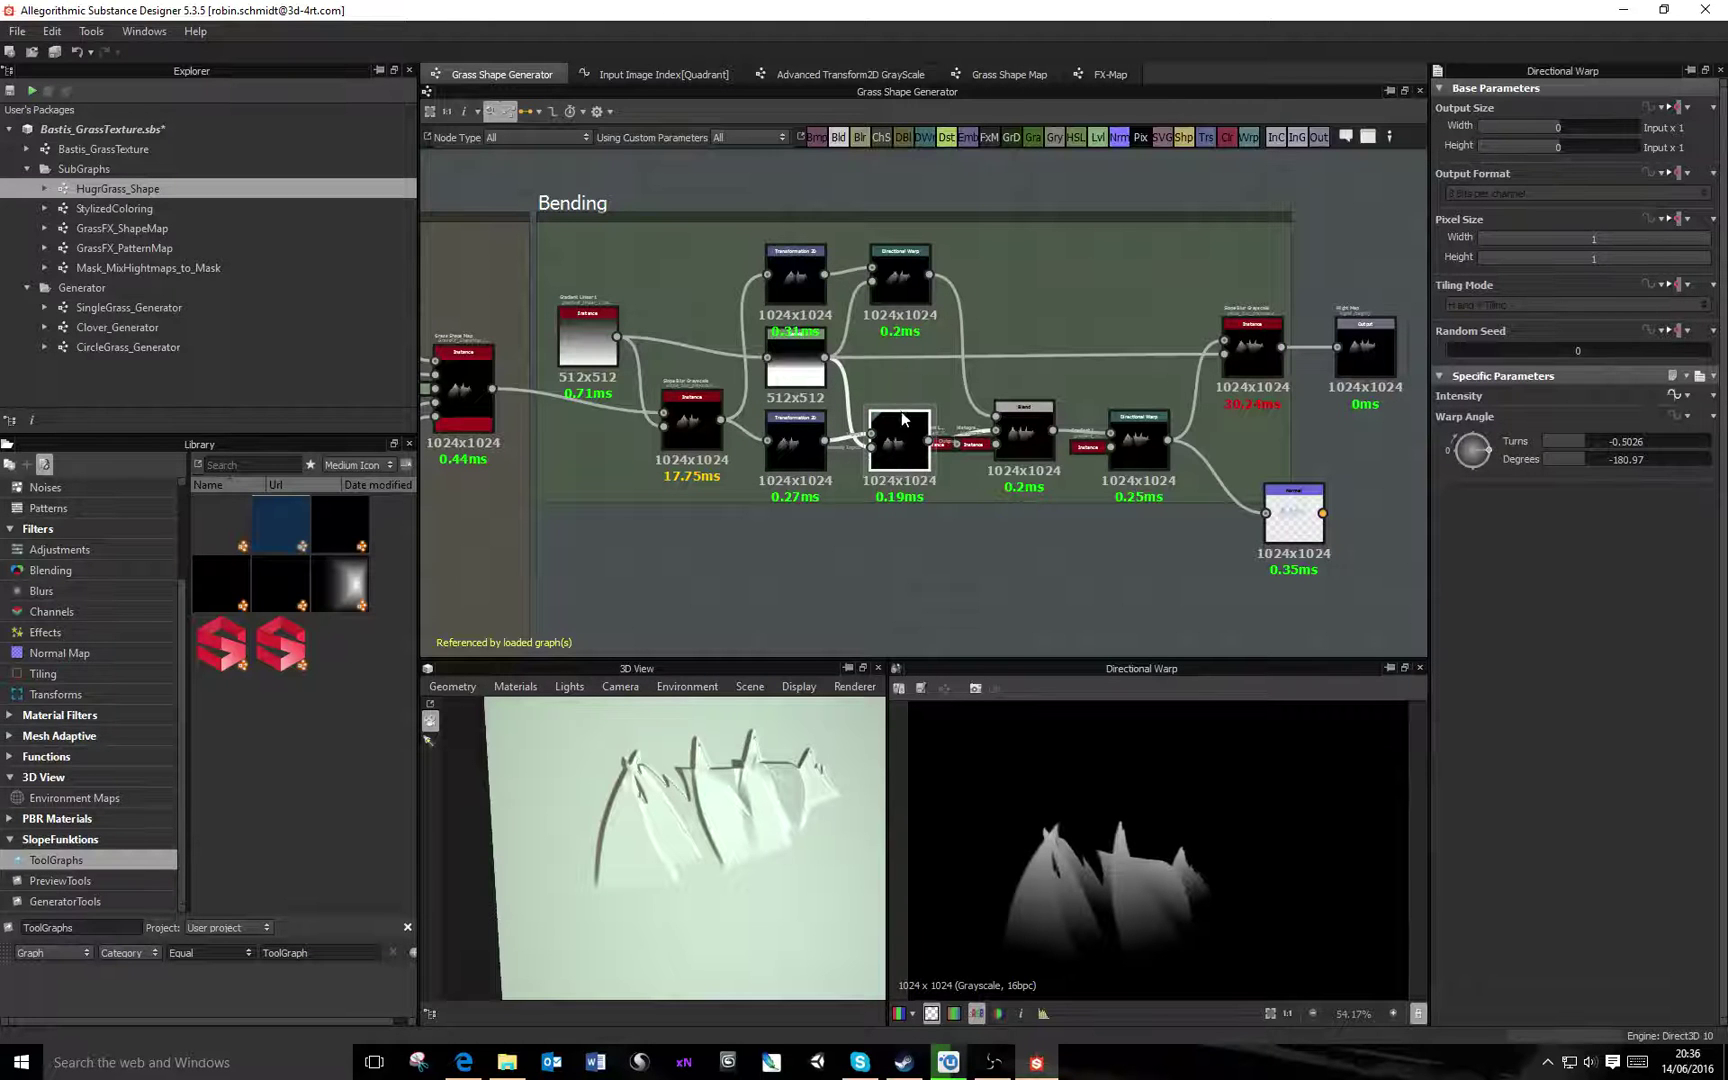
{"action": "double_click", "coordinate": [798, 458]}
{"action": "double_click", "coordinate": [900, 278]}
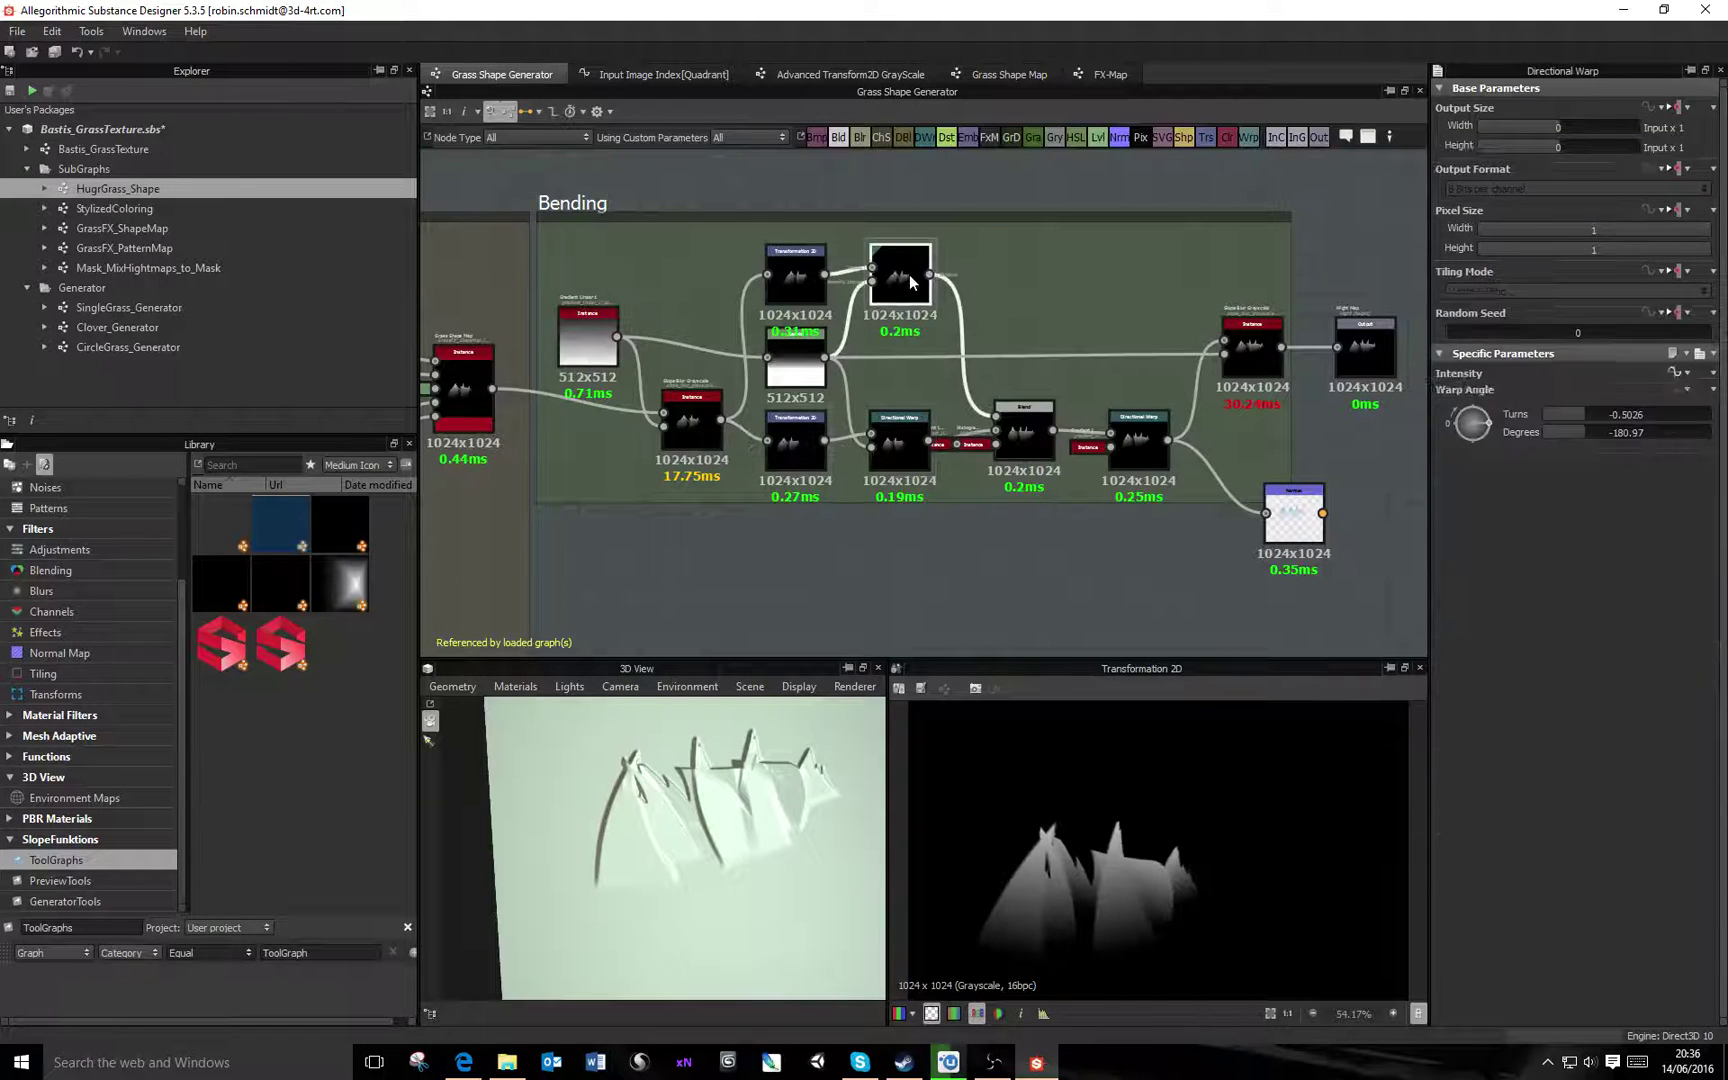
{"action": "double_click", "coordinate": [795, 448]}
{"action": "double_click", "coordinate": [894, 450]}
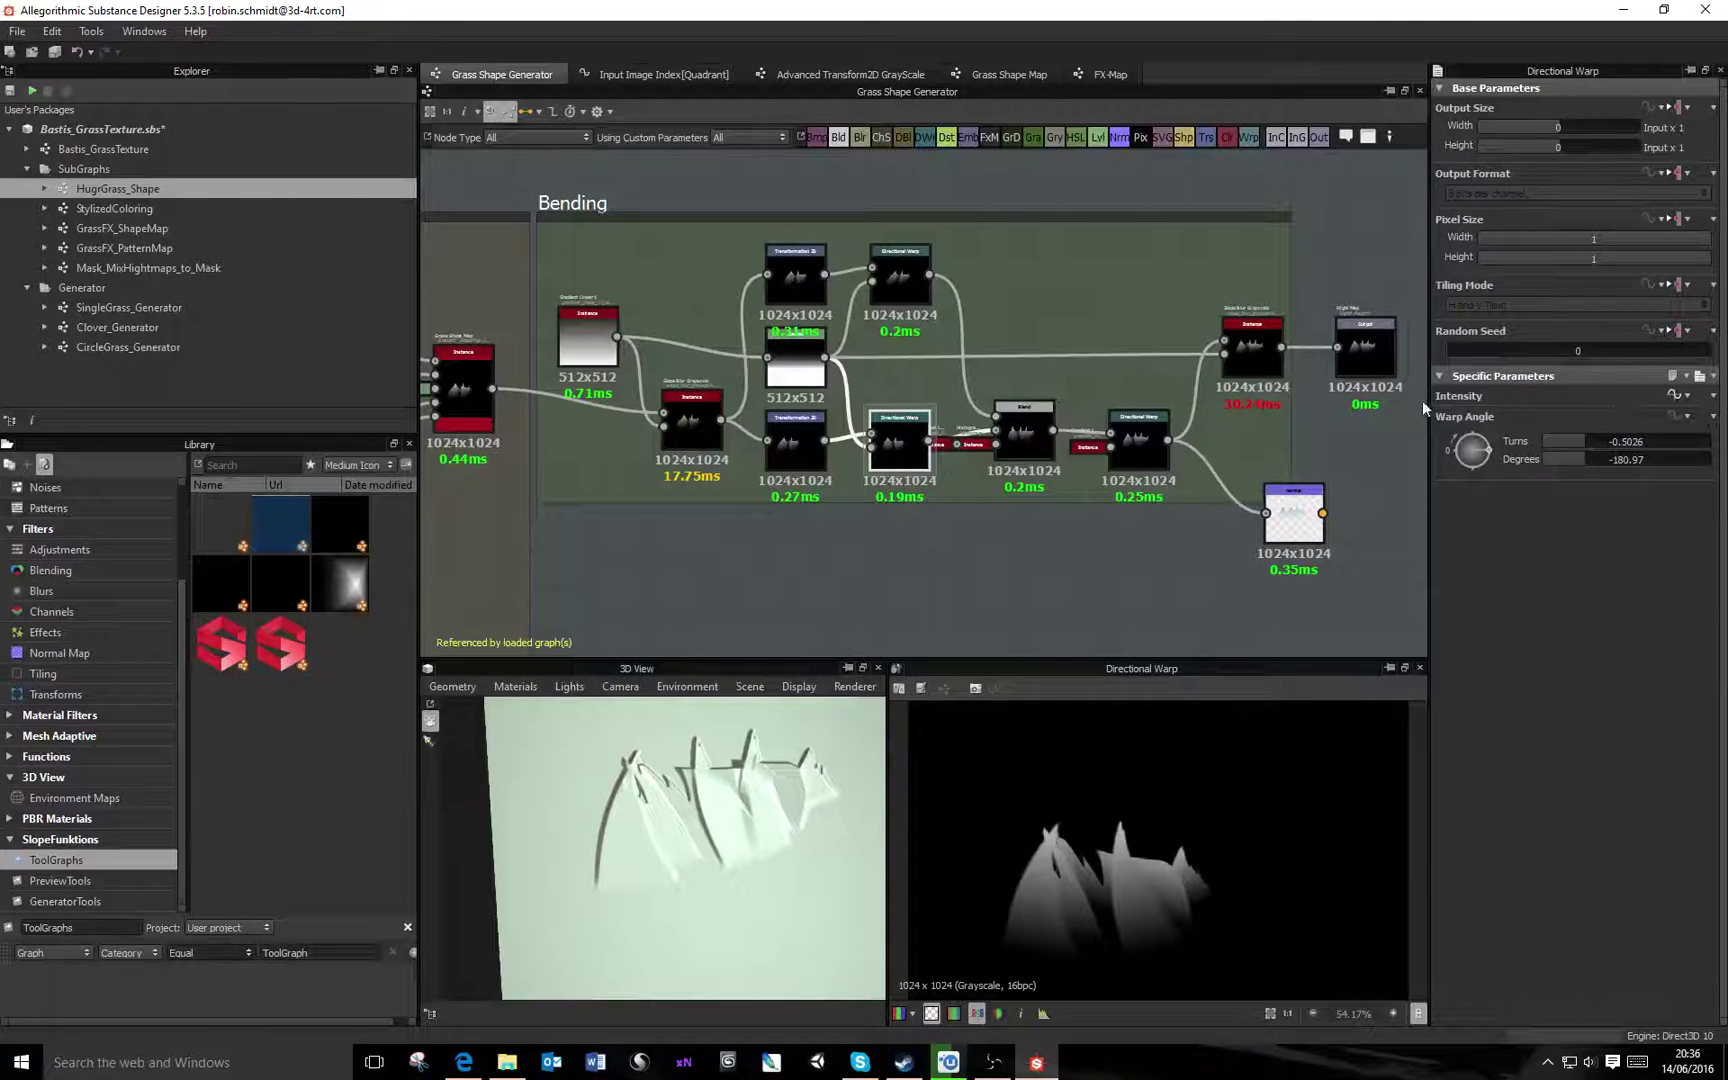
{"action": "scroll", "coordinate": [1245, 742], "scroll_direction": "down", "scroll_amount": 3}
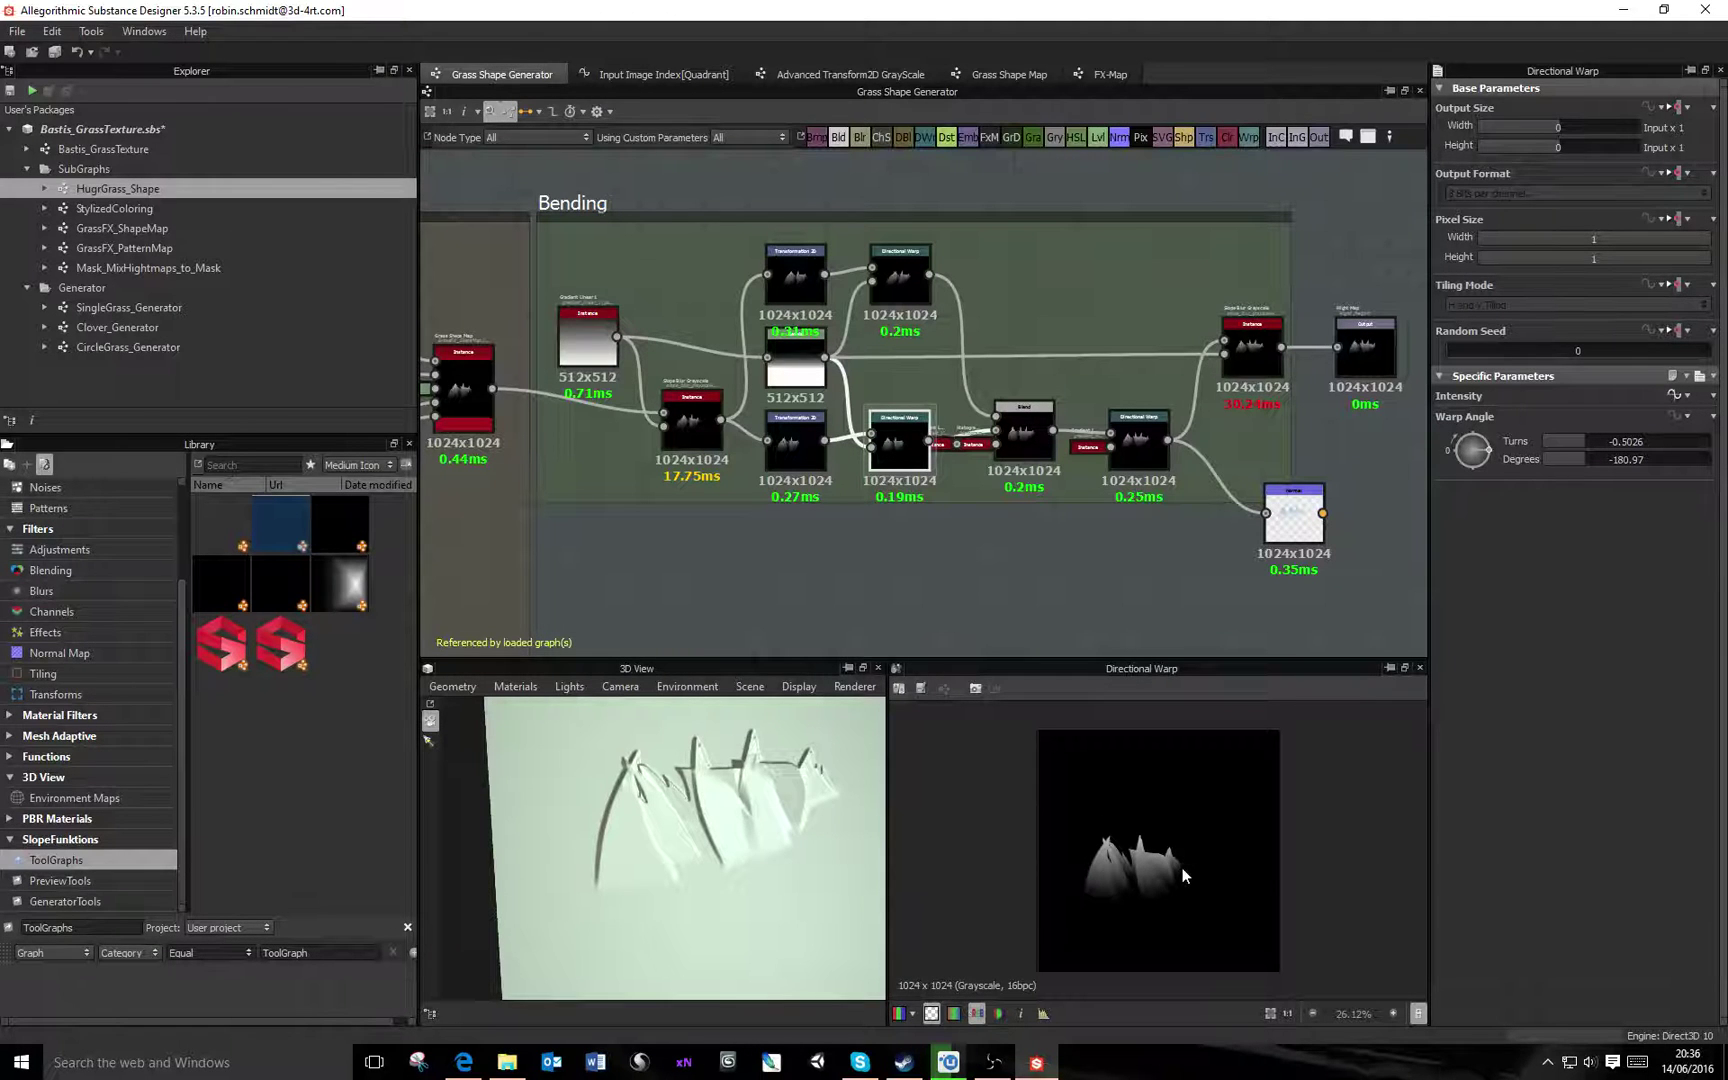
Compare the Transformation 2D output with its Directional Warp output, first in the lower branch and then in the upper one
{"action": "left_click", "coordinate": [788, 448]}
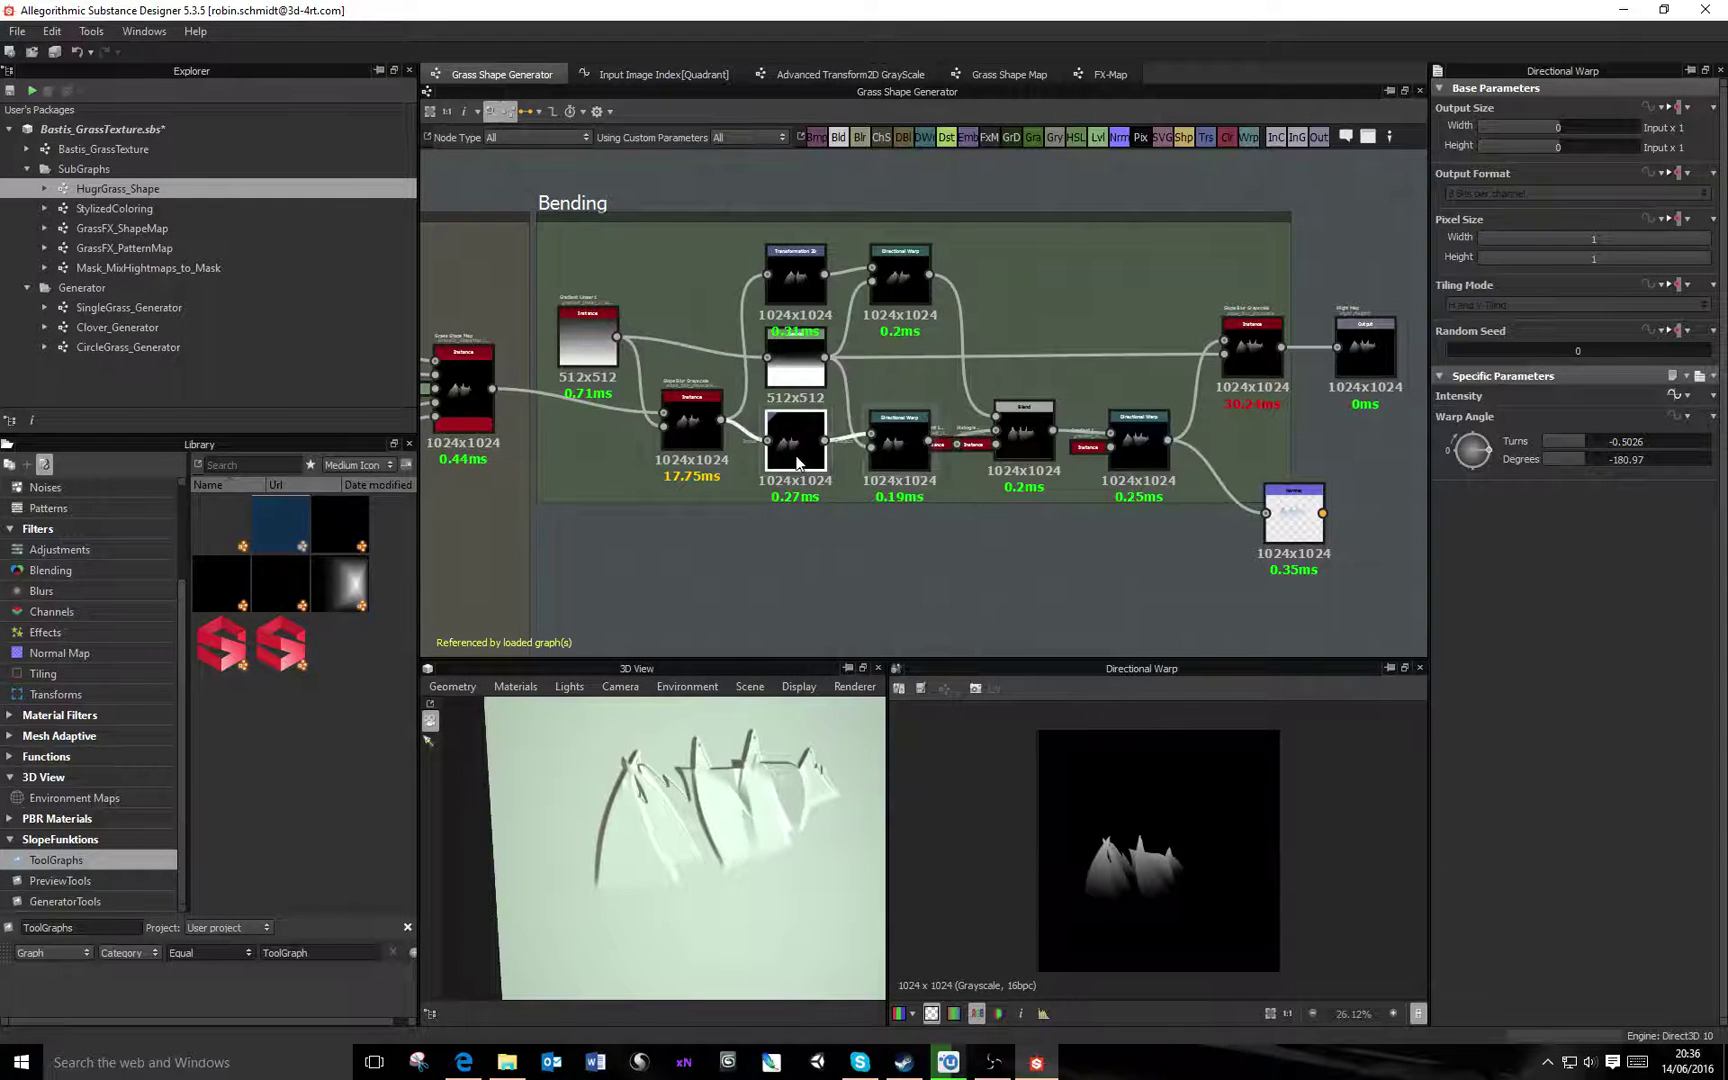
{"action": "left_click", "coordinate": [906, 425]}
{"action": "left_click", "coordinate": [795, 455]}
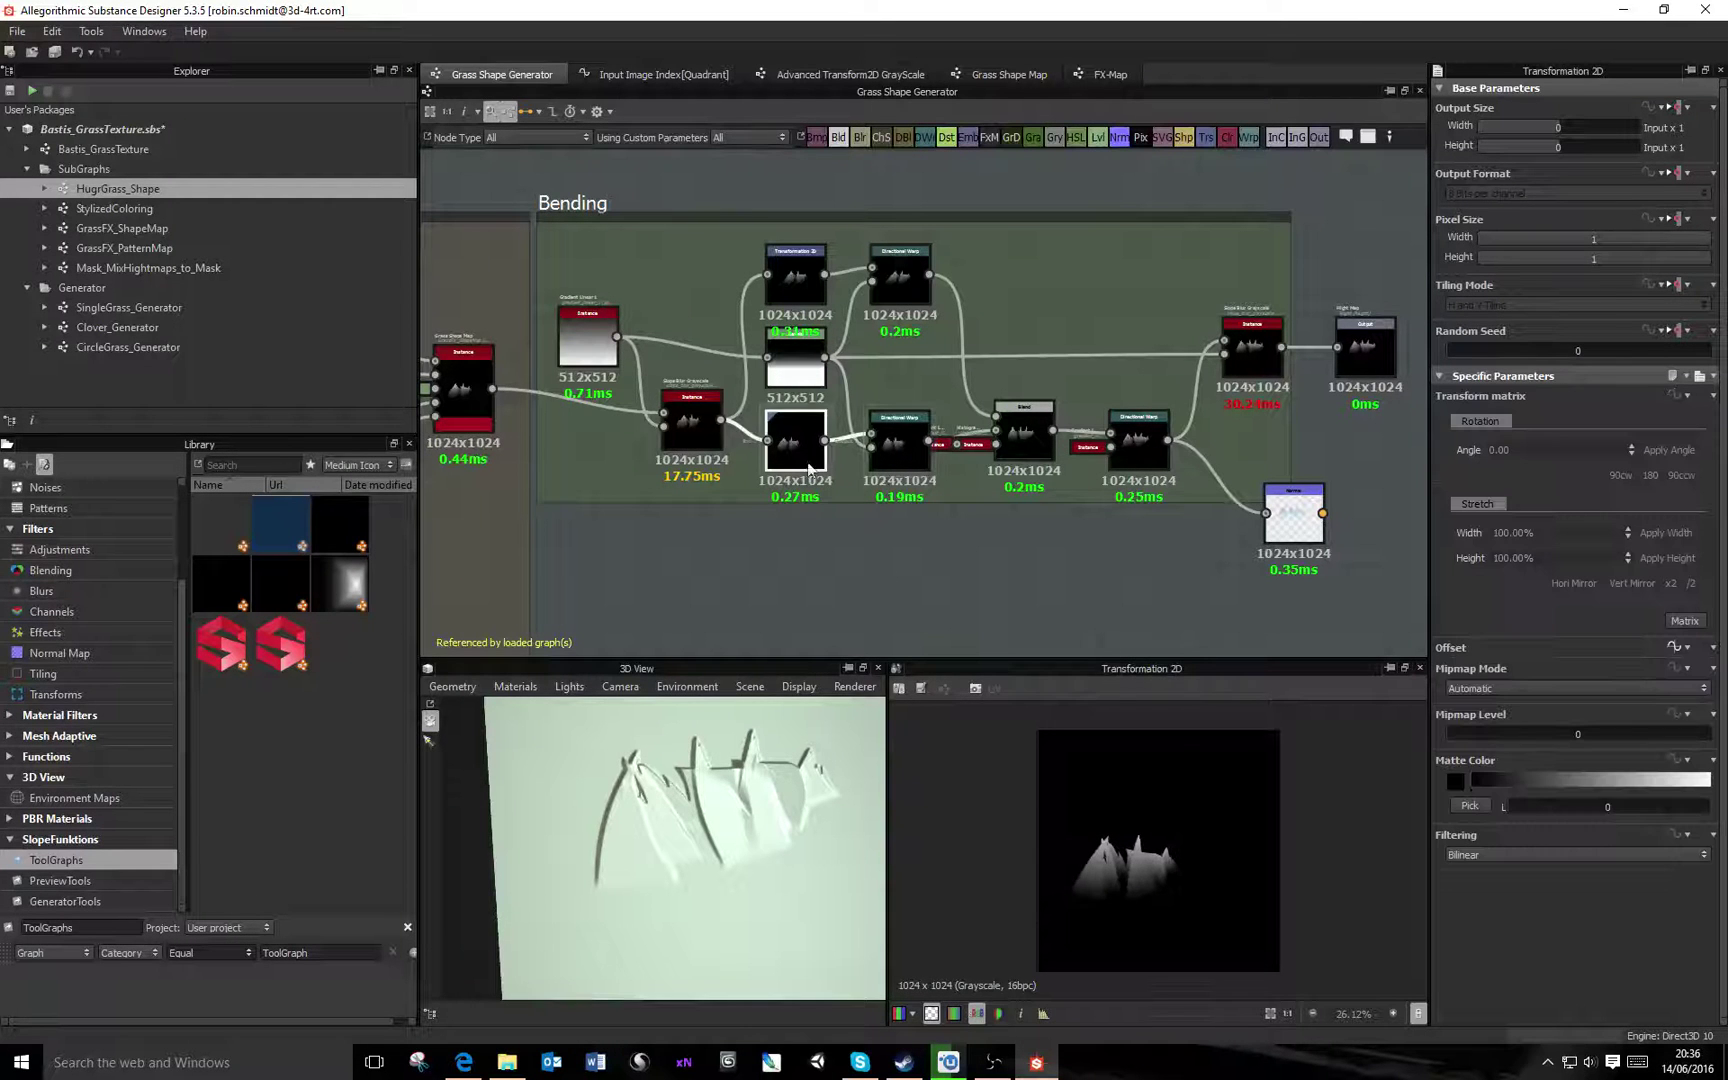
{"action": "left_click", "coordinate": [897, 455]}
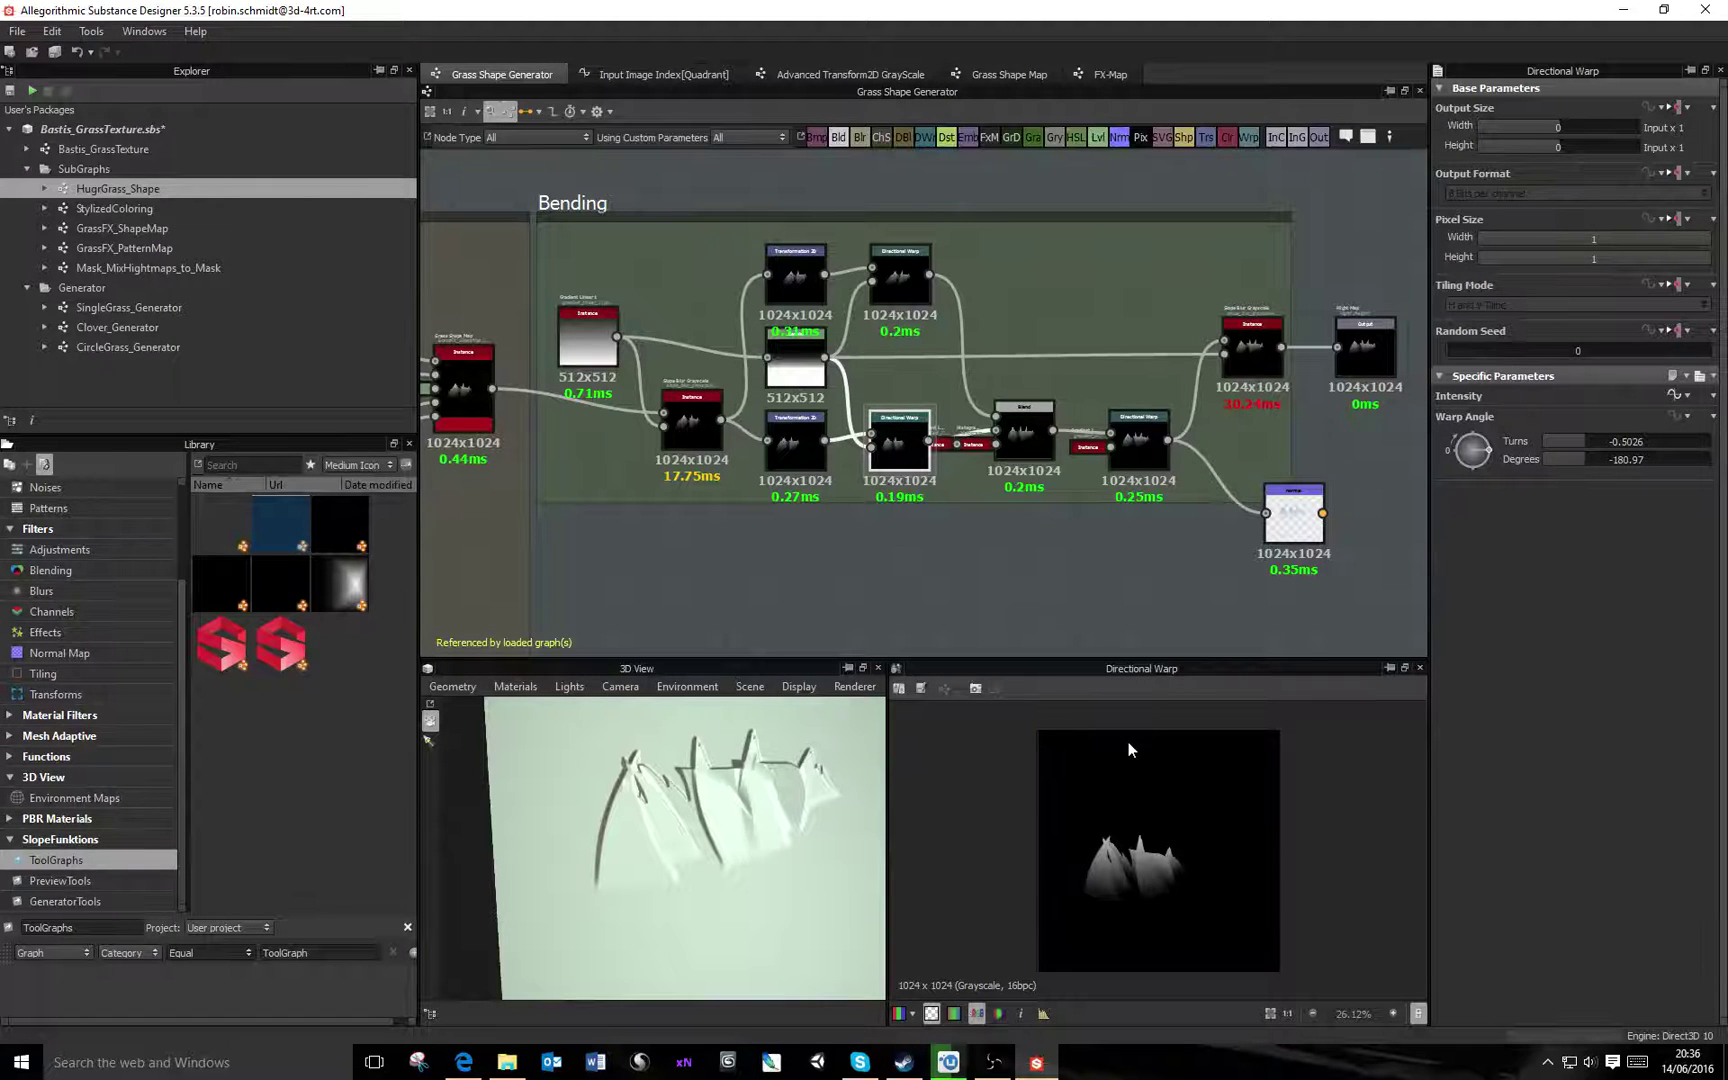
{"action": "left_click", "coordinate": [903, 283]}
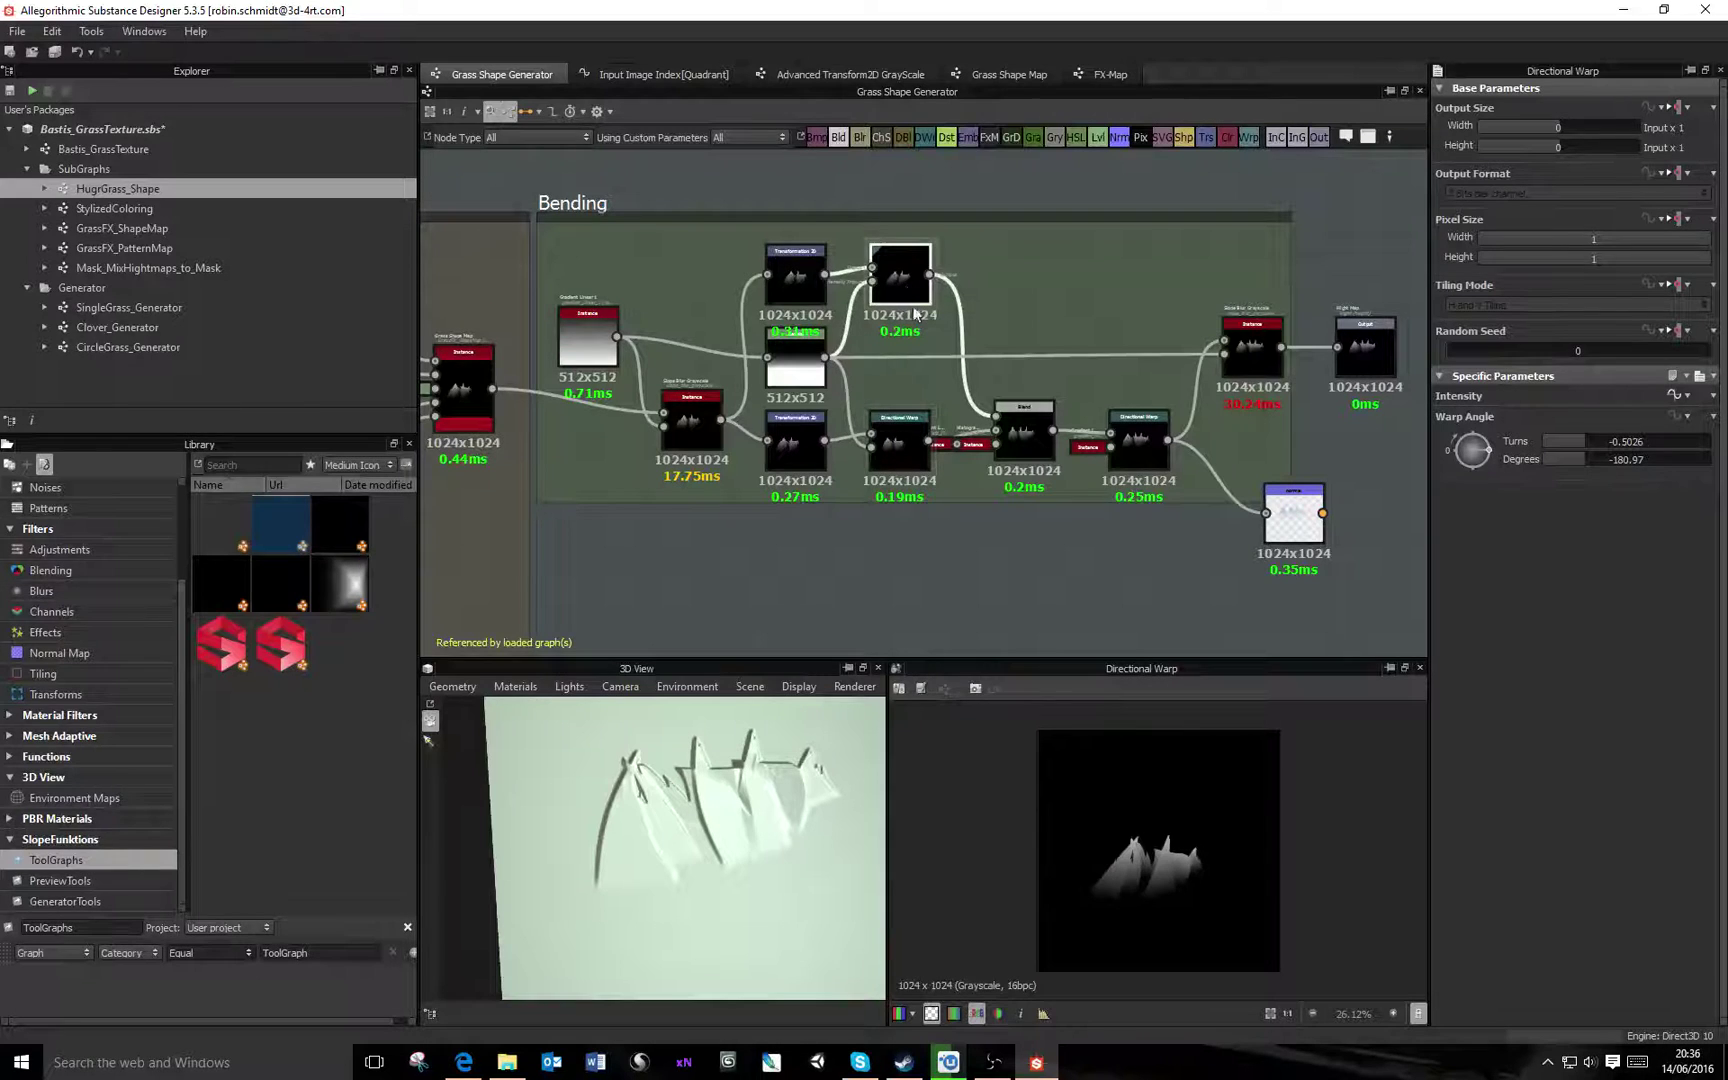
{"action": "left_click", "coordinate": [795, 280]}
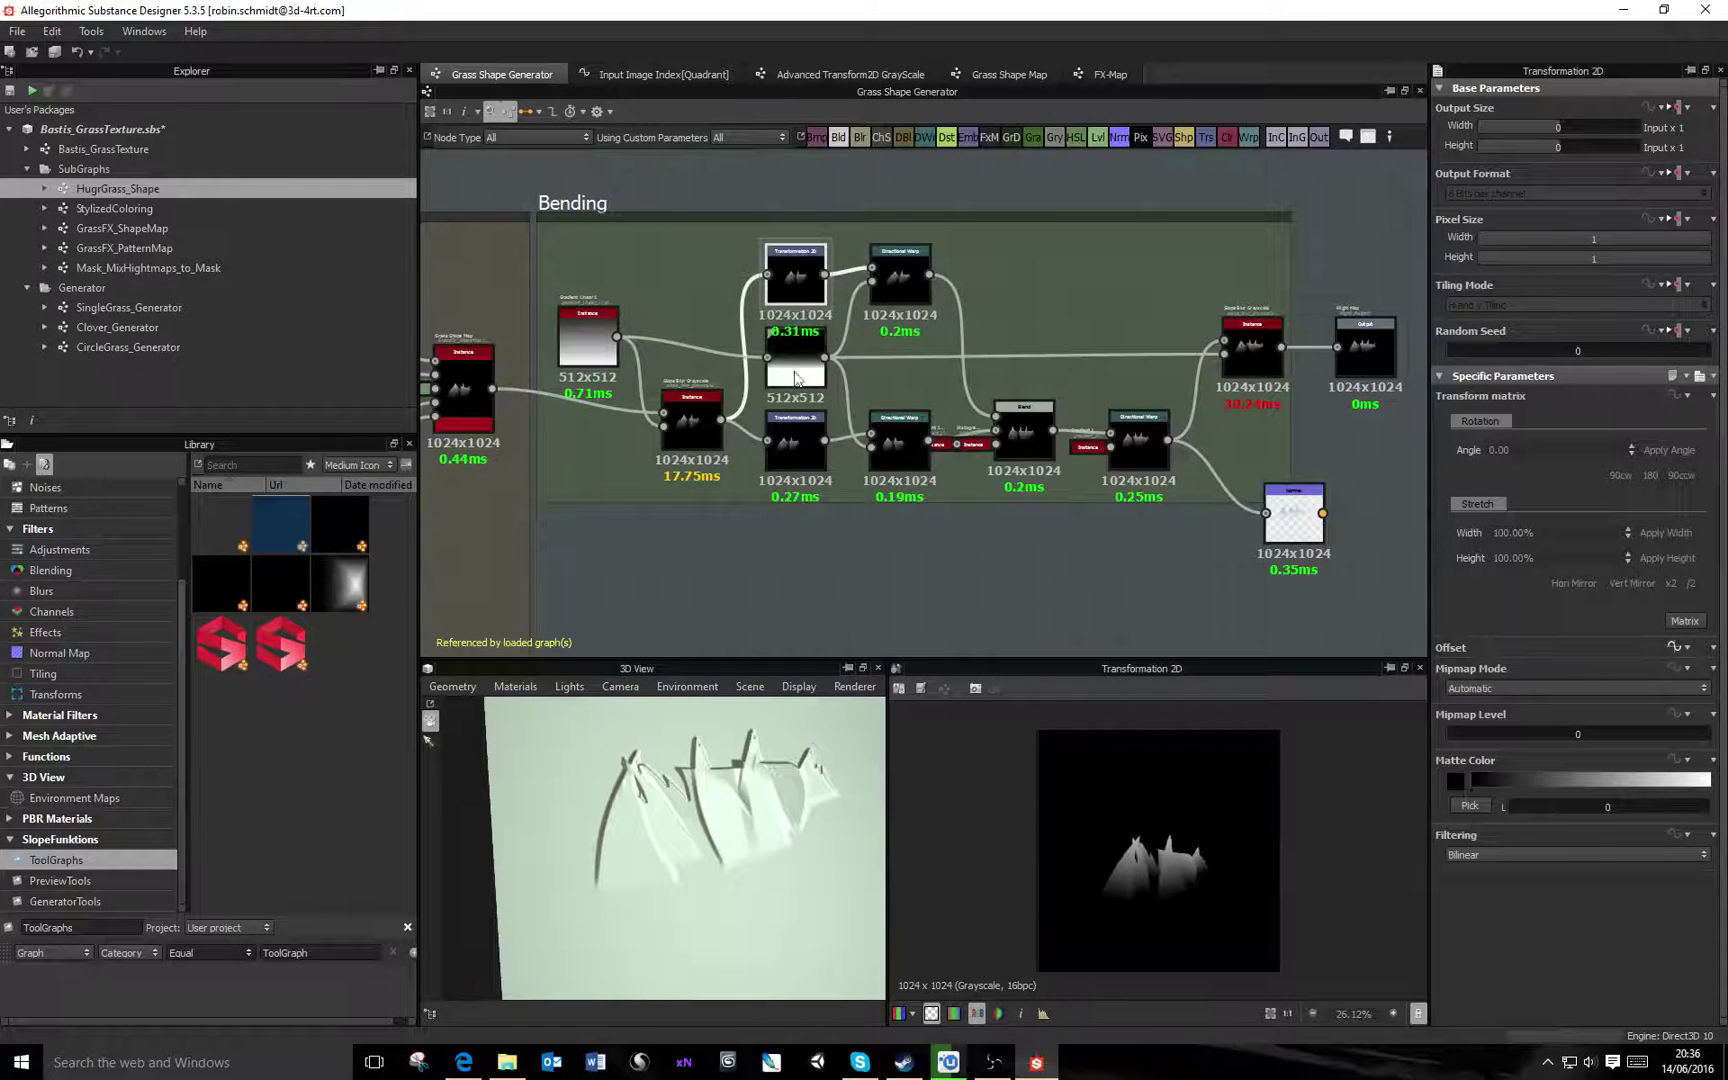
{"action": "left_click", "coordinate": [900, 280]}
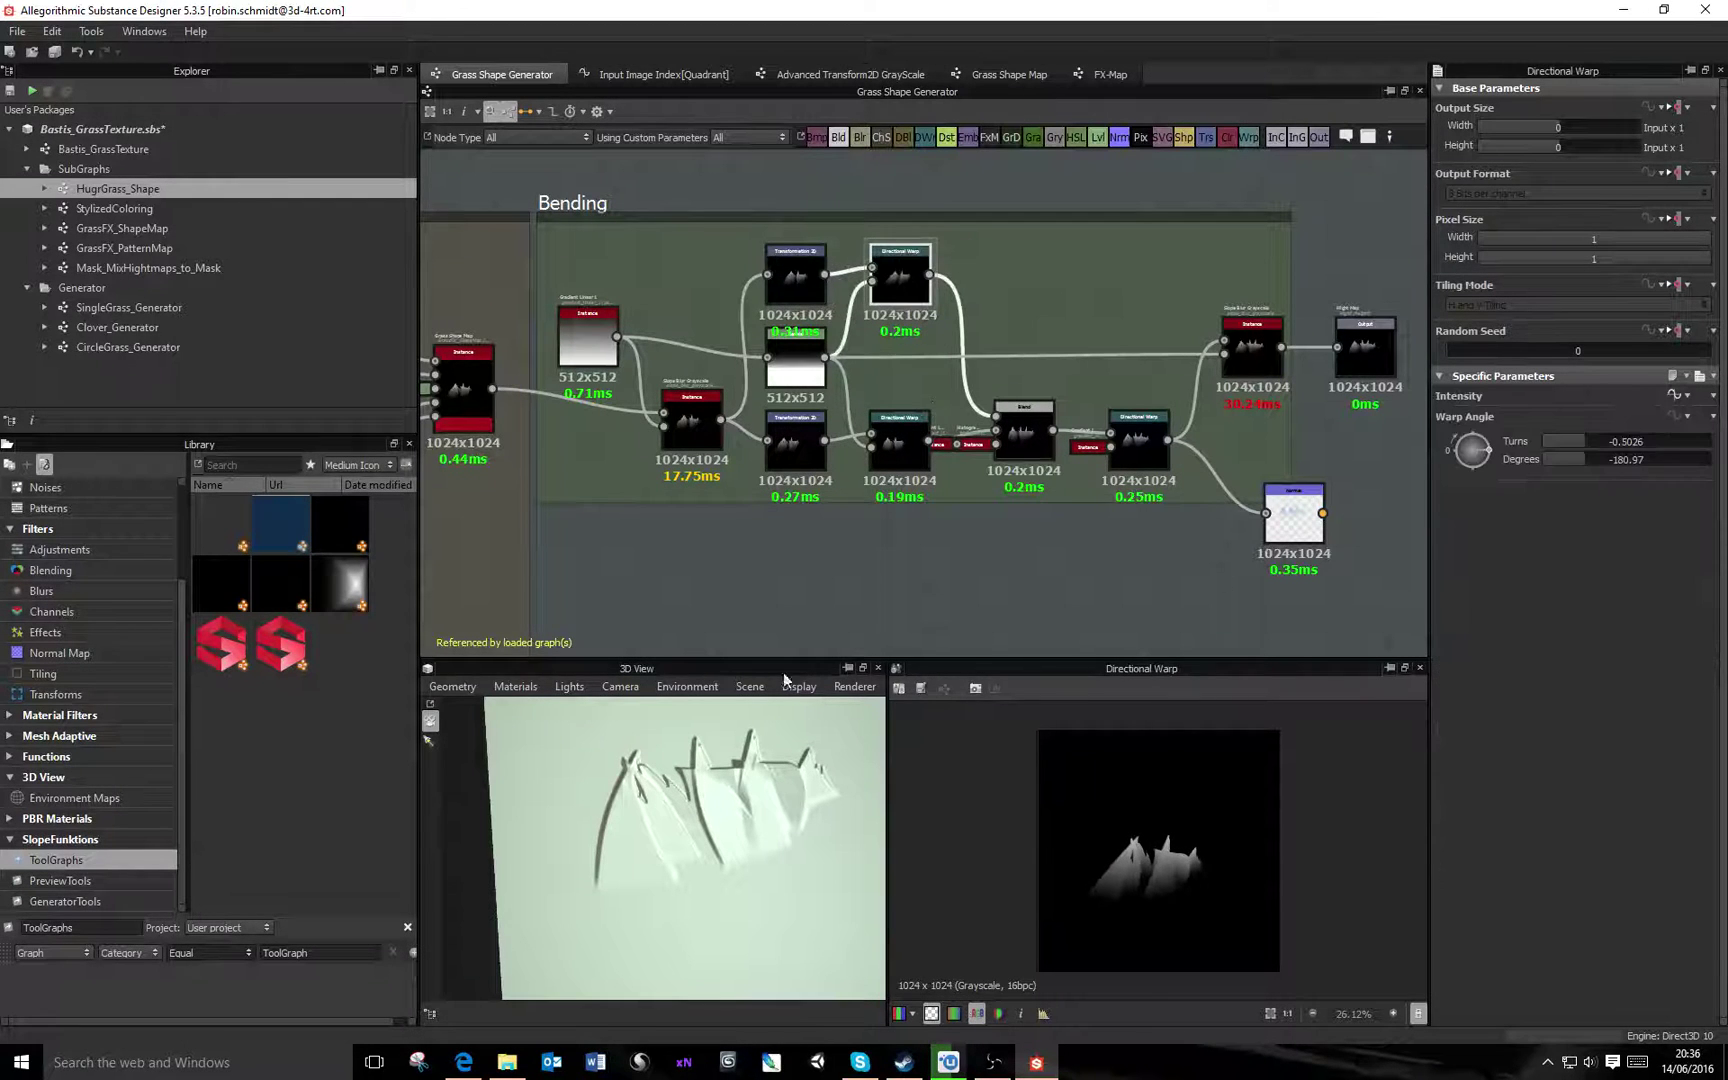
Examine the Blend node that merges both branches, along with the linear gradient and histogram scan that form its mask
{"action": "left_click", "coordinate": [1022, 437]}
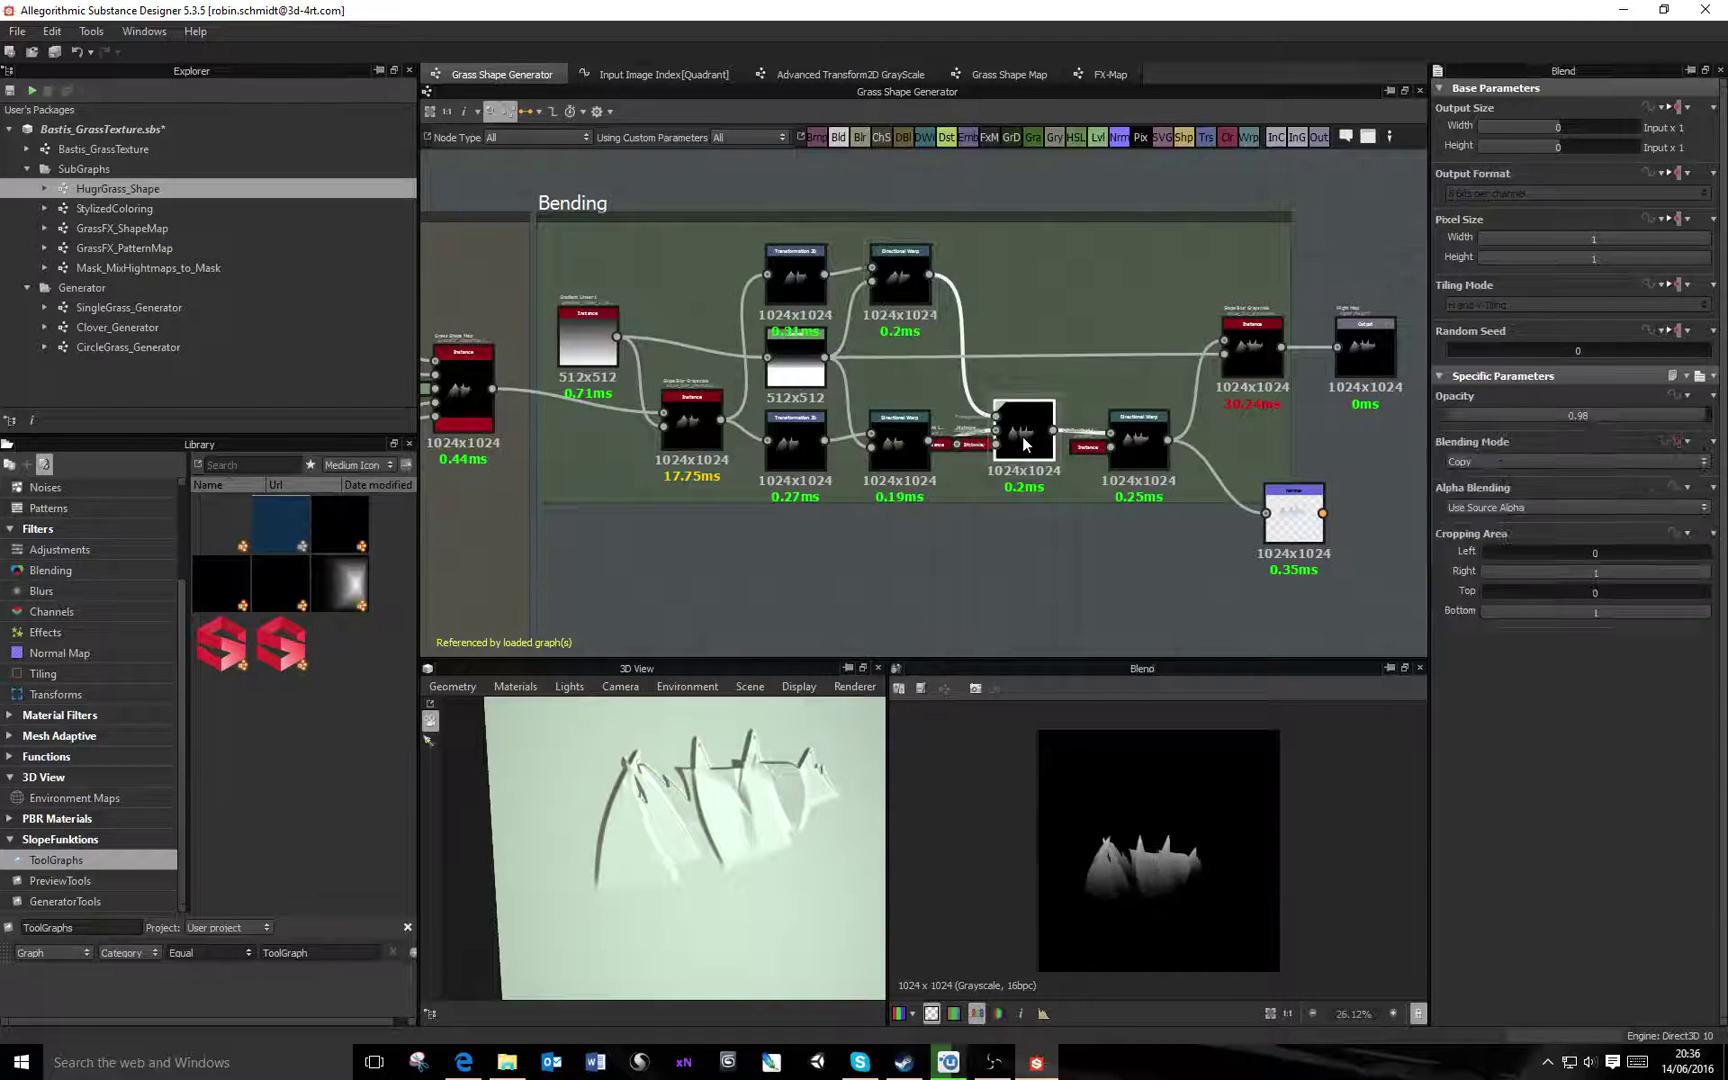
{"action": "scroll", "coordinate": [968, 466], "scroll_direction": "up", "scroll_amount": 4}
{"action": "mouse_move", "coordinate": [1107, 400]}
{"action": "left_mouse_down"}
{"action": "mouse_move", "coordinate": [1135, 435]}
{"action": "mouse_move", "coordinate": [1108, 435]}
{"action": "left_mouse_up"}
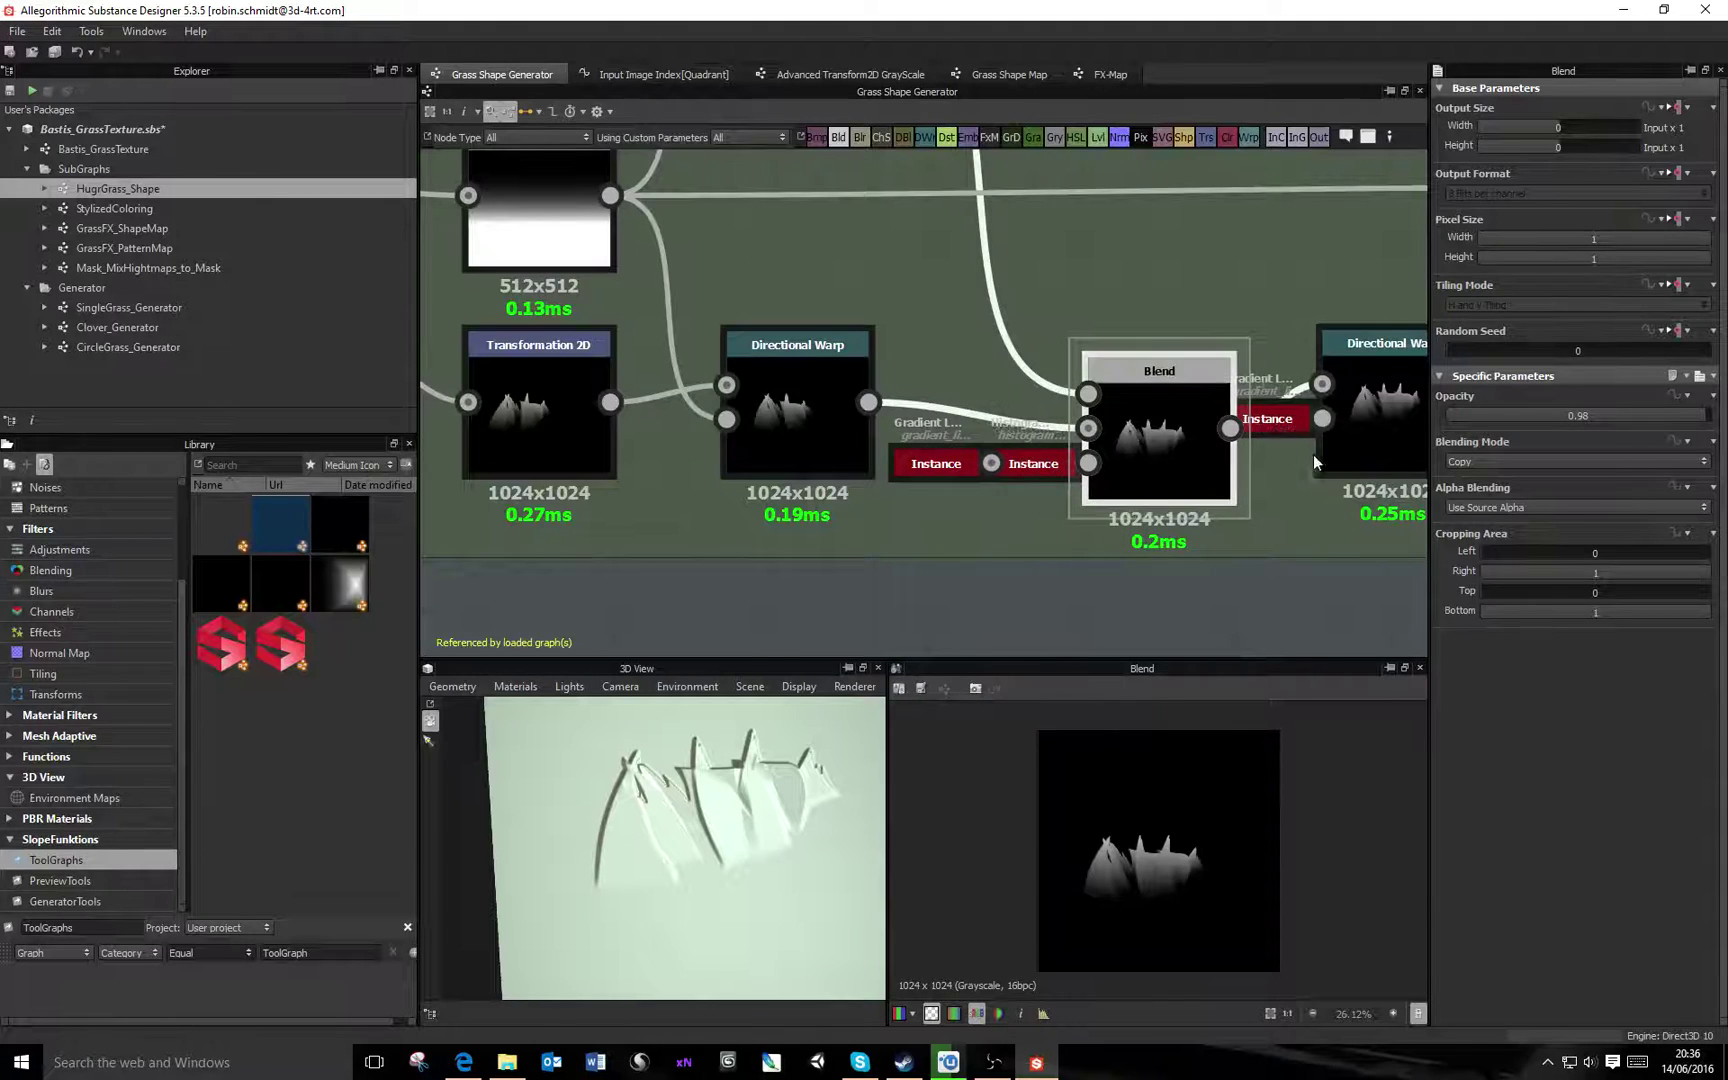
{"action": "scroll", "coordinate": [1139, 477], "scroll_direction": "down", "scroll_amount": 2}
{"action": "scroll", "coordinate": [1139, 477], "scroll_direction": "down", "scroll_amount": 1}
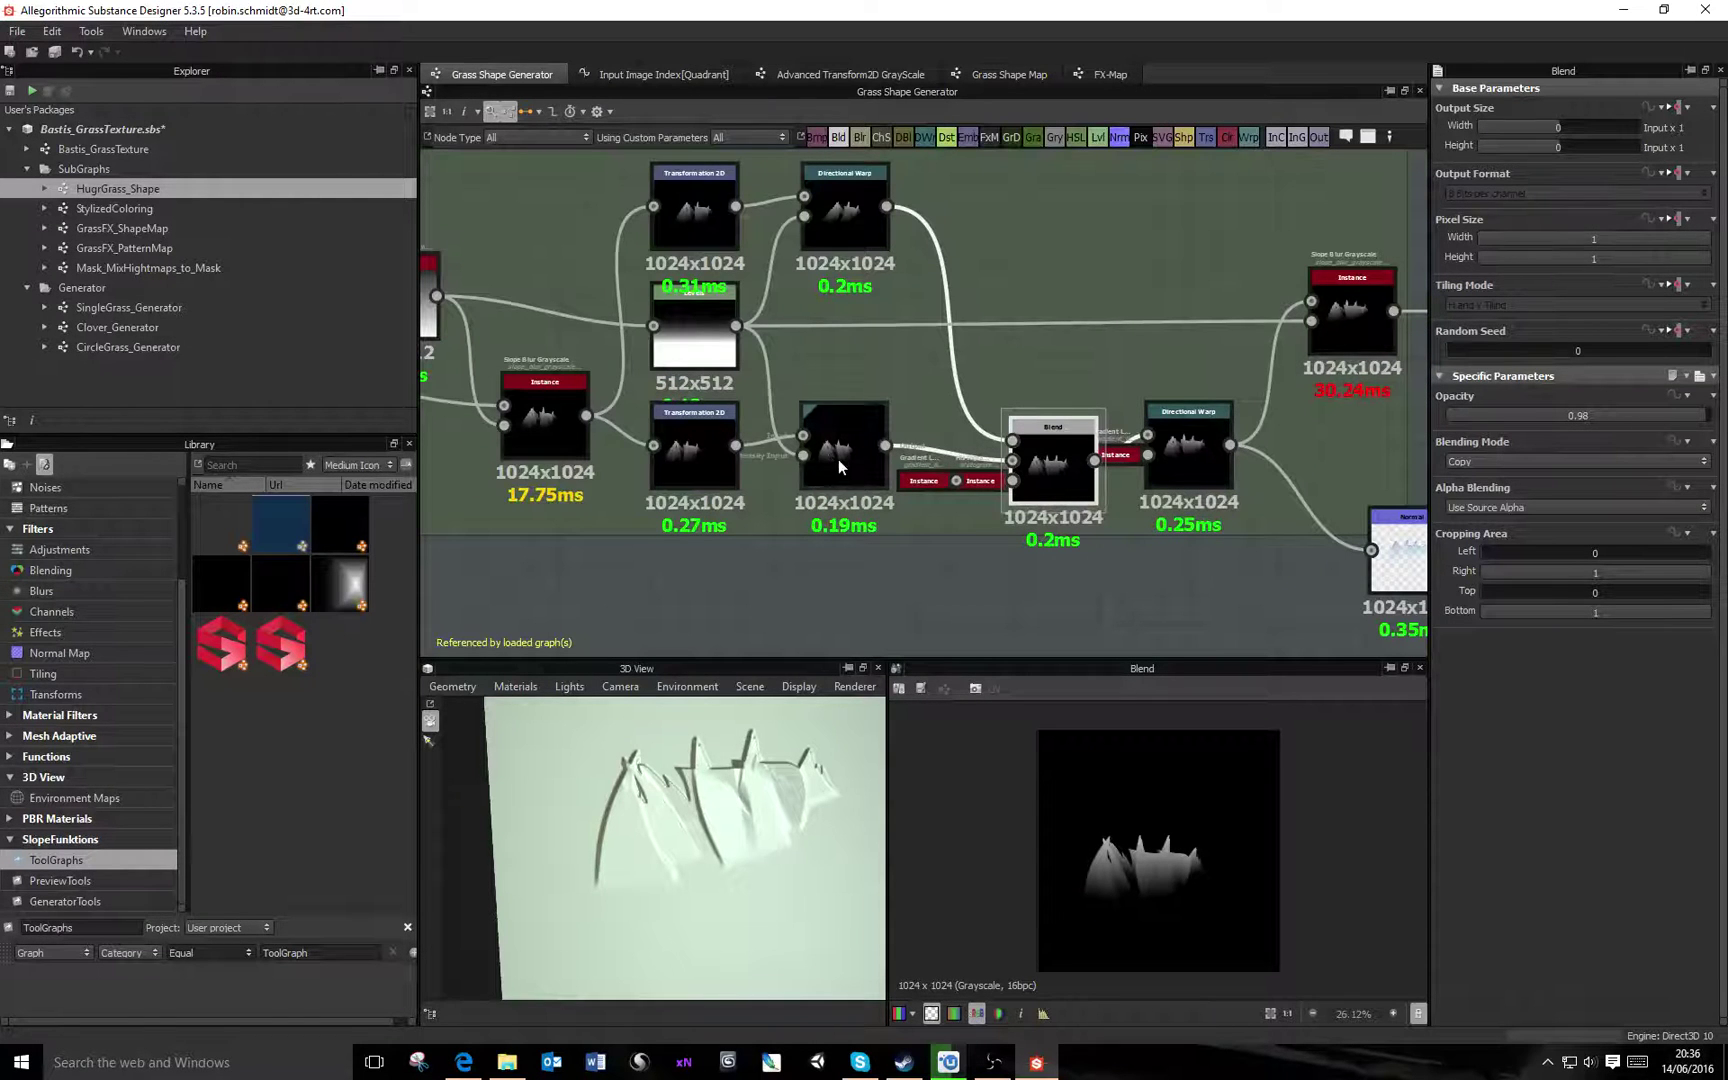
{"action": "left_click", "coordinate": [965, 484]}
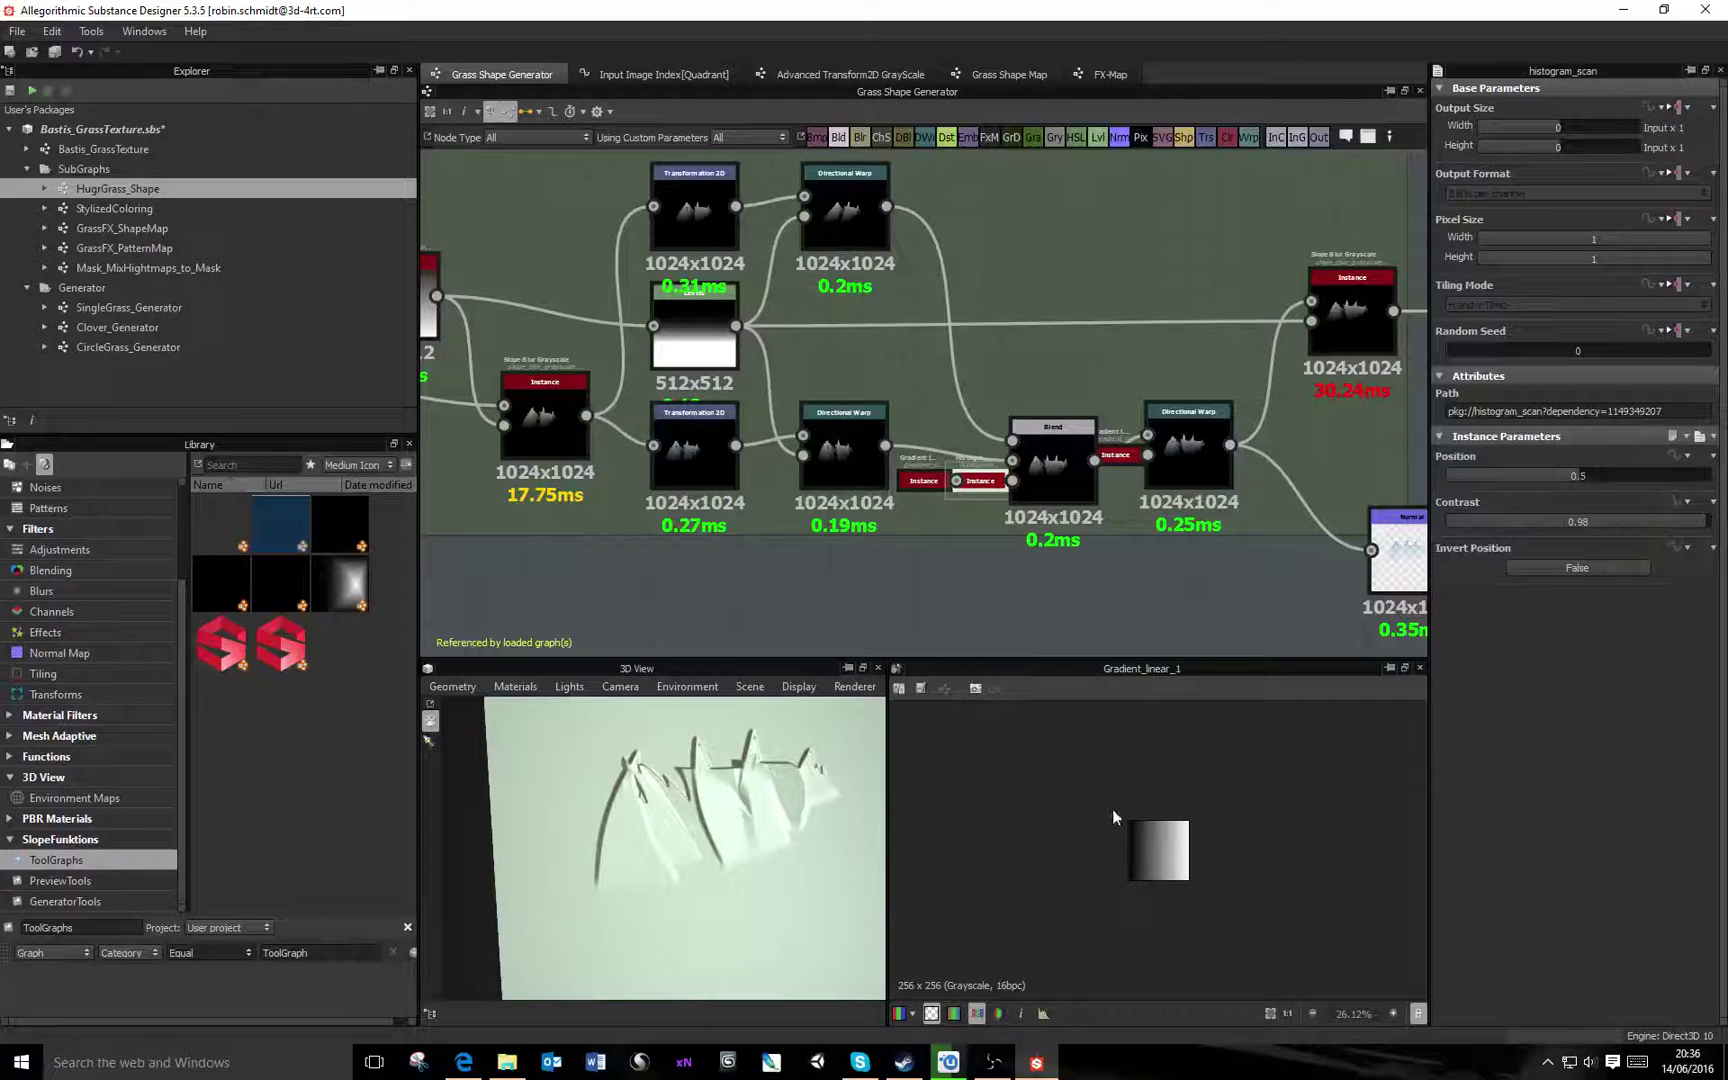
{"action": "double_click", "coordinate": [978, 483]}
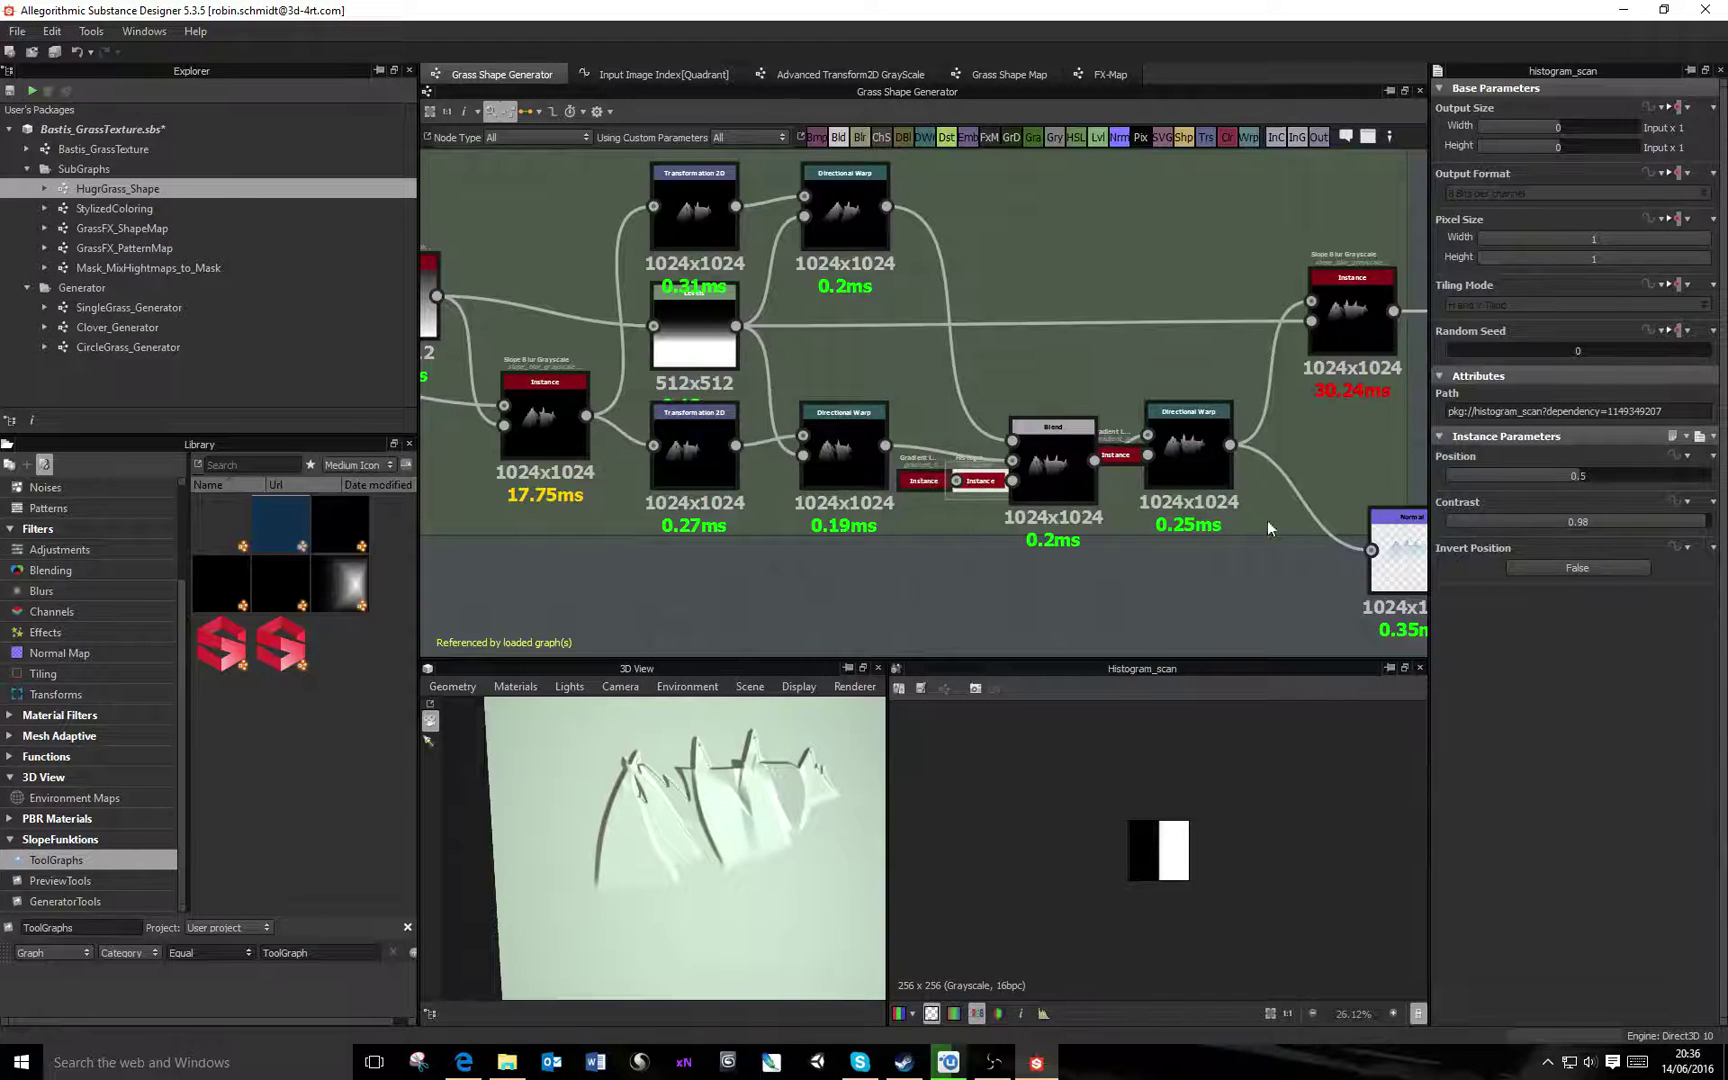
Space out the Blend node, the last Directional Warp and its gradient instance within the Bending frame
{"action": "middle_click_drag", "start_coordinate": [1145, 525], "coordinate": [980, 519]}
{"action": "left_click_drag", "start_coordinate": [1037, 455], "coordinate": [1093, 443]}
{"action": "mouse_move", "coordinate": [908, 462]}
{"action": "left_mouse_down"}
{"action": "mouse_move", "coordinate": [908, 435]}
{"action": "mouse_move", "coordinate": [938, 450]}
{"action": "mouse_move", "coordinate": [923, 449]}
{"action": "left_mouse_up"}
{"action": "mouse_move", "coordinate": [1068, 463]}
{"action": "left_mouse_down"}
{"action": "mouse_move", "coordinate": [1085, 480]}
{"action": "mouse_move", "coordinate": [1067, 458]}
{"action": "left_mouse_up"}
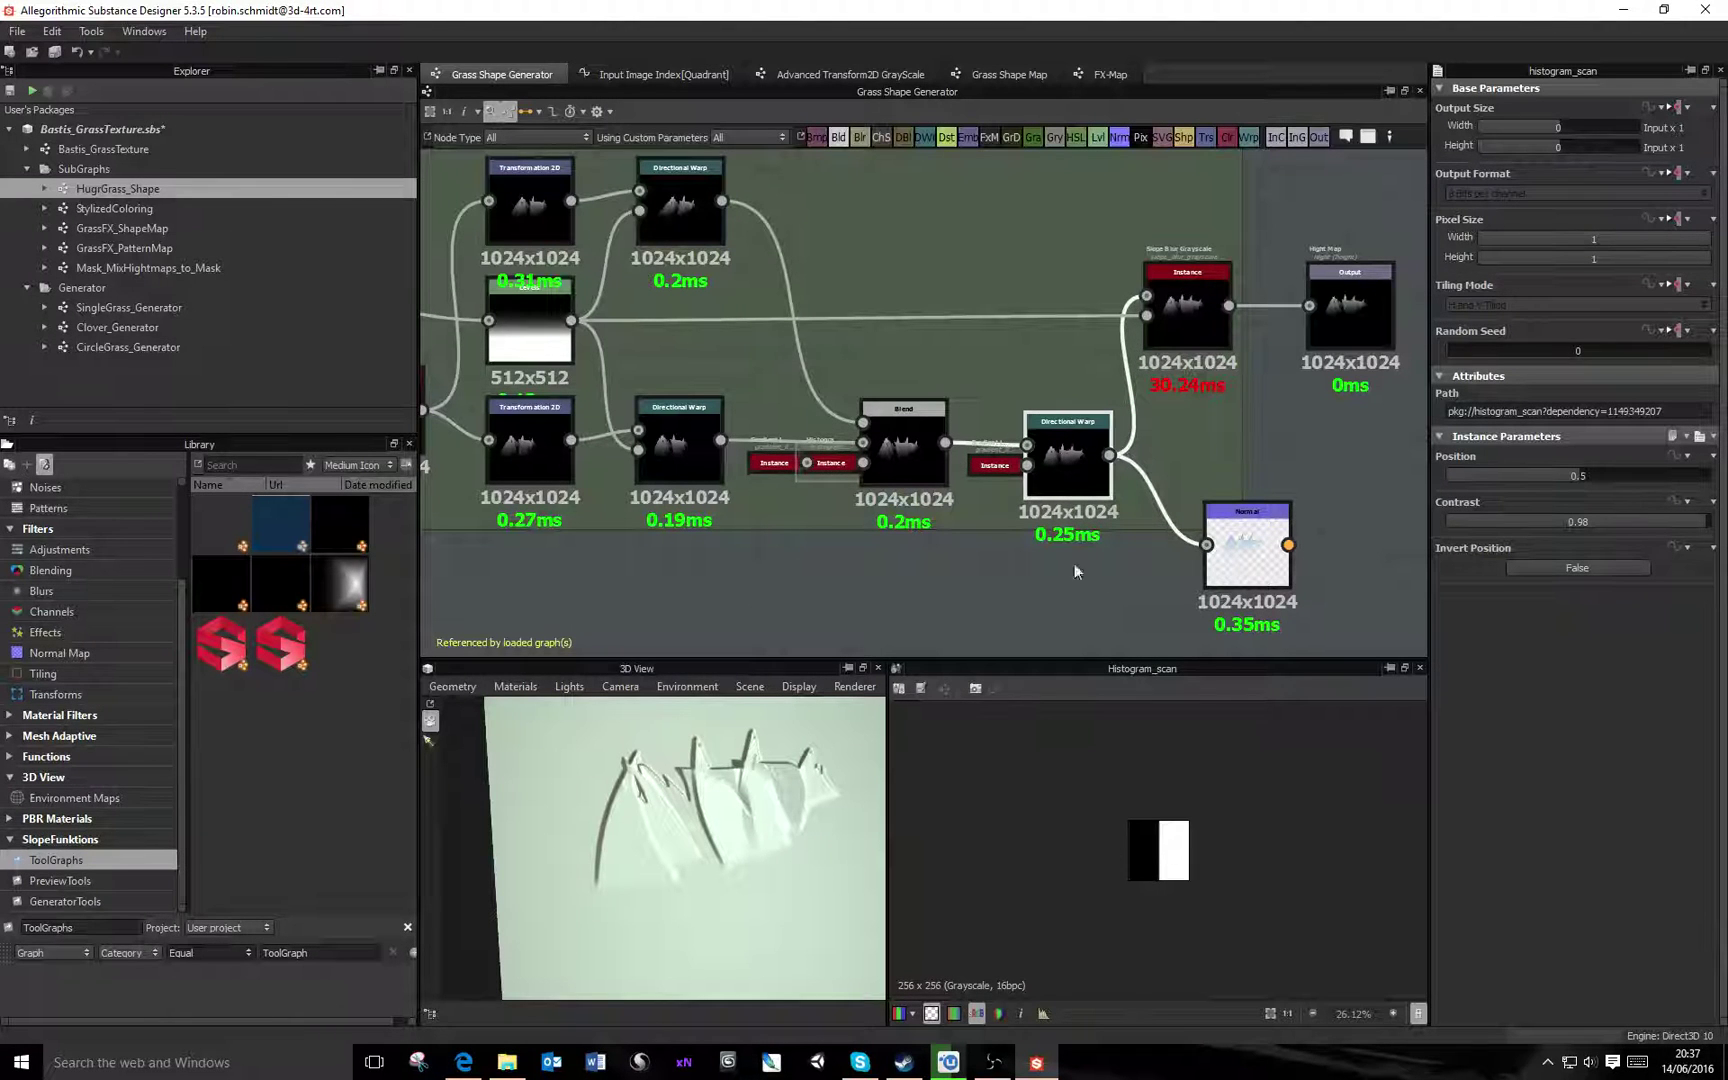
Delete the Normal preview node attached to the last Directional Warp
{"action": "scroll", "coordinate": [1112, 485], "scroll_direction": "up", "scroll_amount": 3}
{"action": "middle_click_drag", "start_coordinate": [1180, 467], "coordinate": [968, 432]}
{"action": "scroll", "coordinate": [1000, 445], "scroll_direction": "down", "scroll_amount": 2}
{"action": "left_click_drag", "start_coordinate": [1078, 523], "coordinate": [1150, 488]}
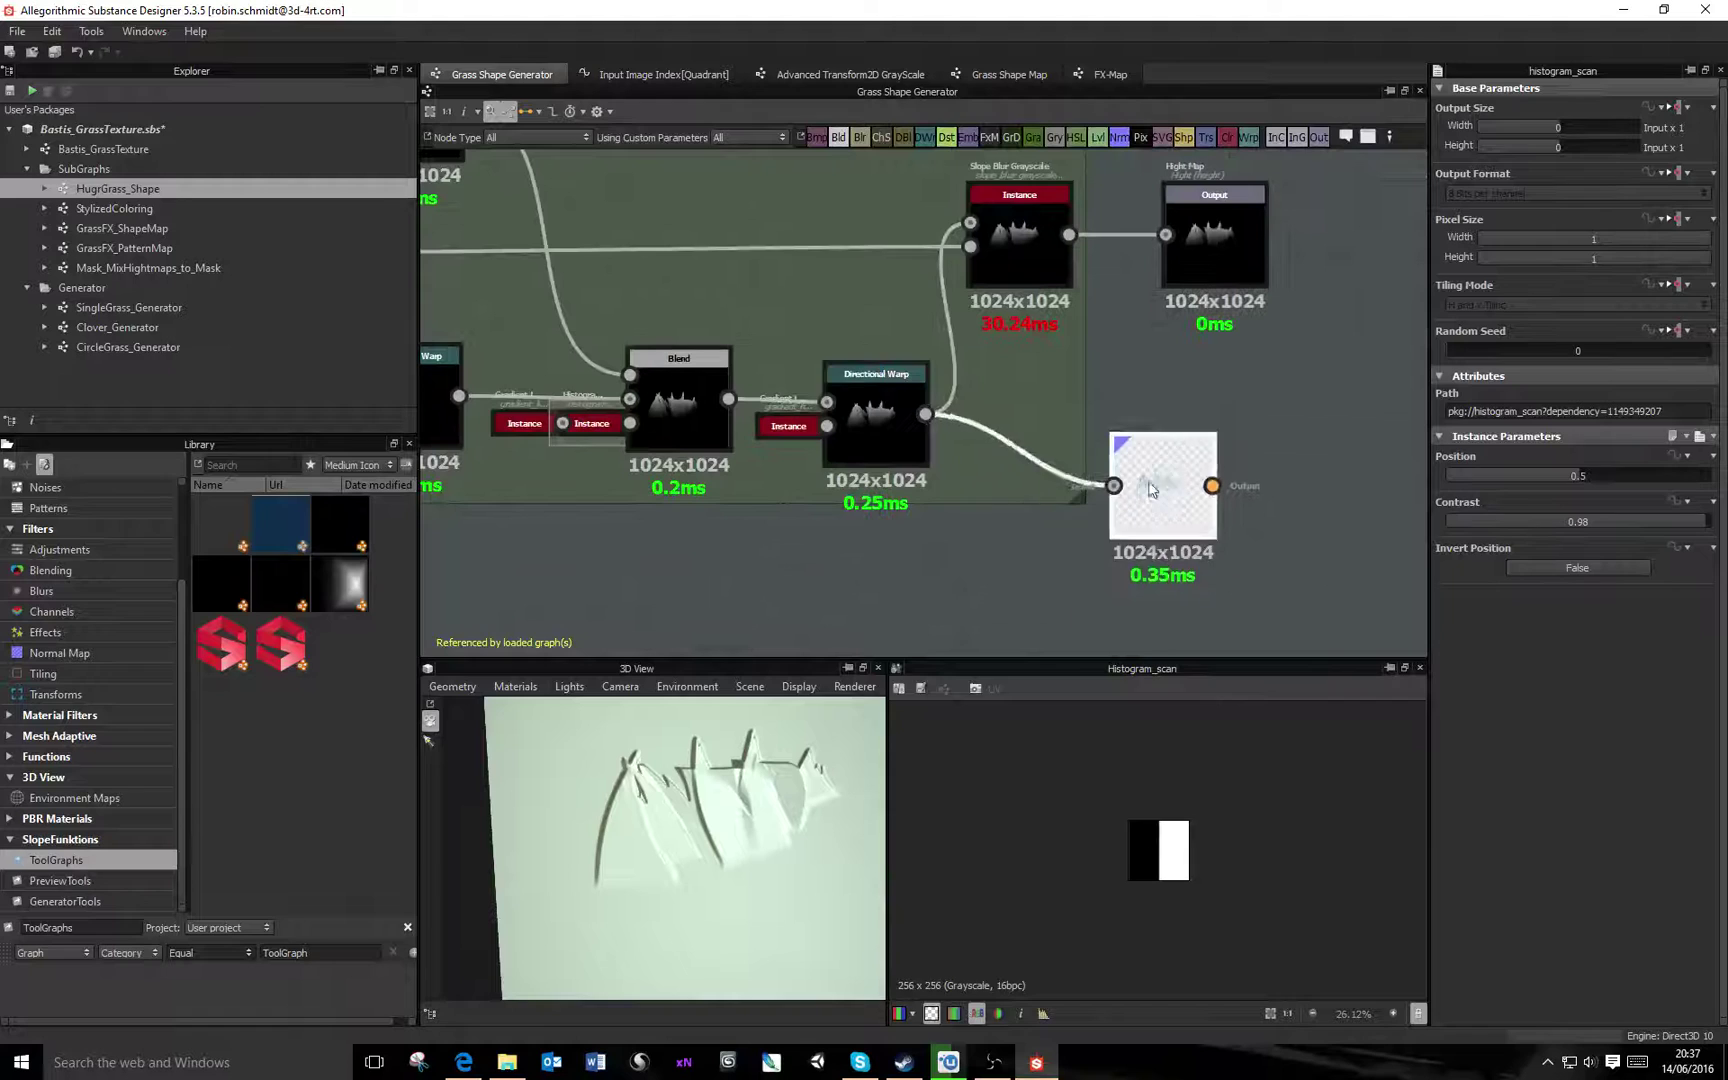
{"action": "key", "text": "Delete"}
Preview the last Directional Warp and the gradient instance that drives it in the 2D view
{"action": "double_click", "coordinate": [910, 436]}
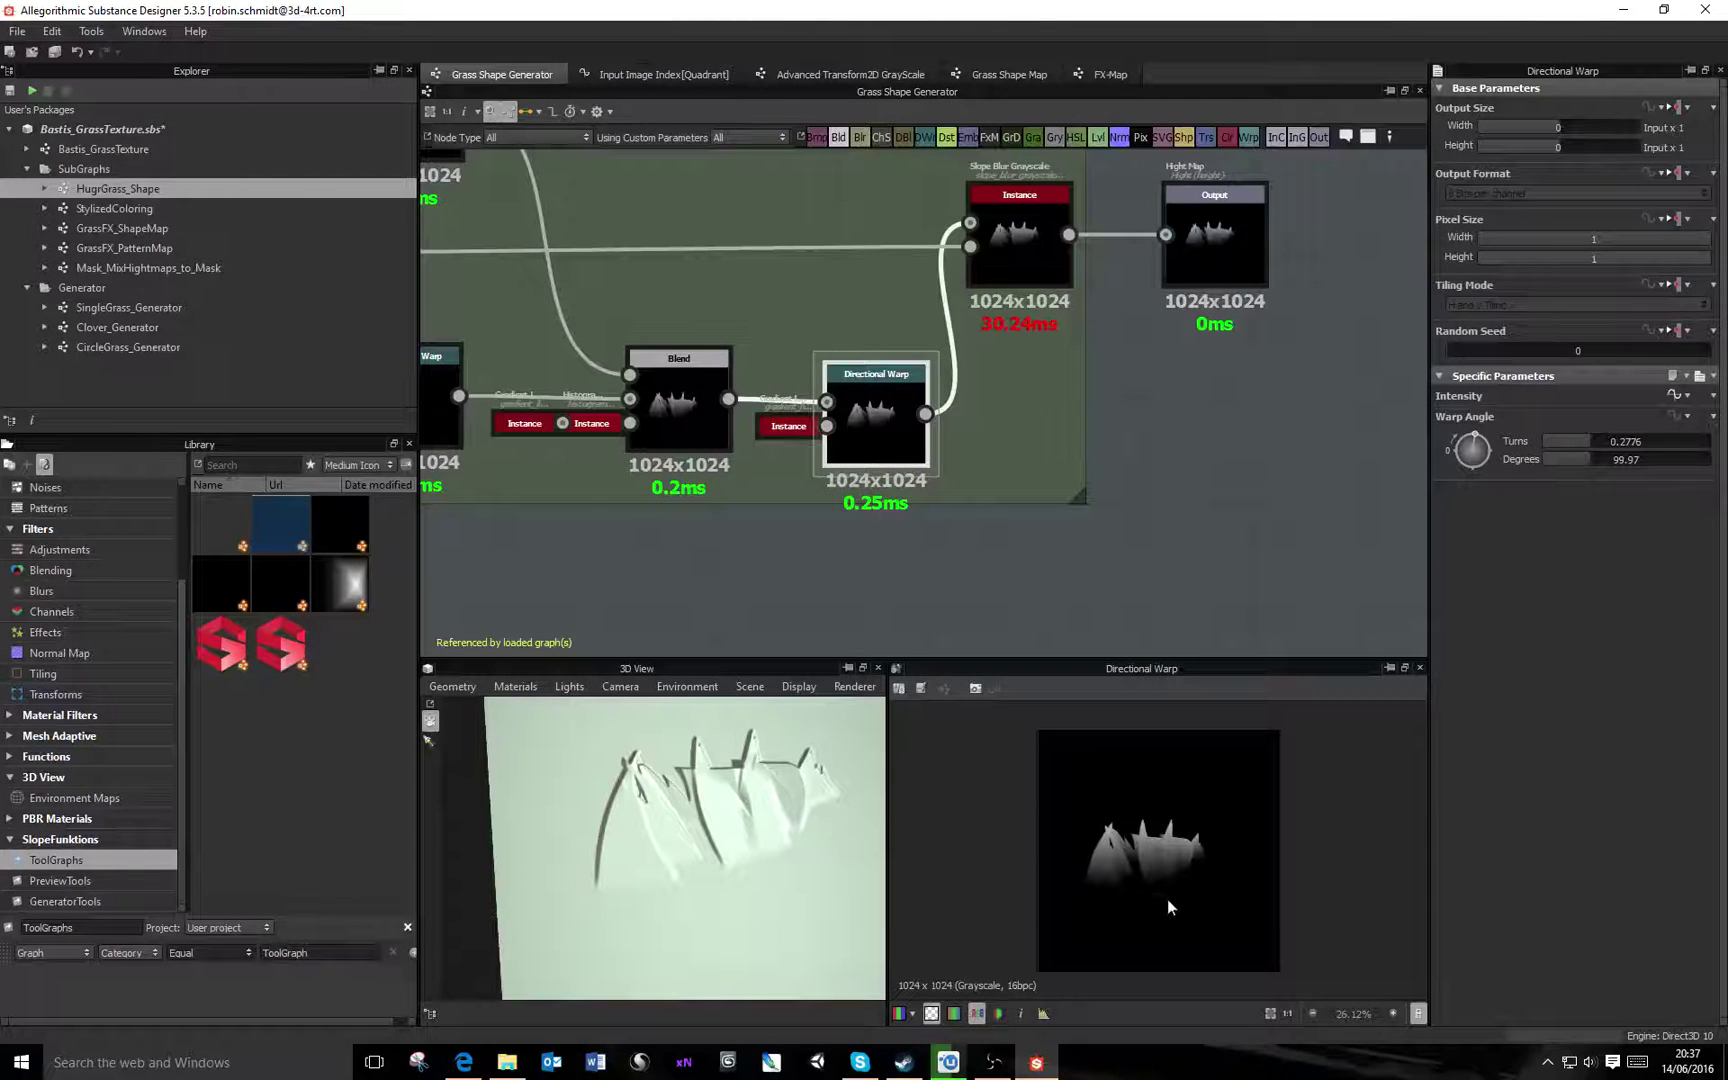
{"action": "double_click", "coordinate": [795, 427]}
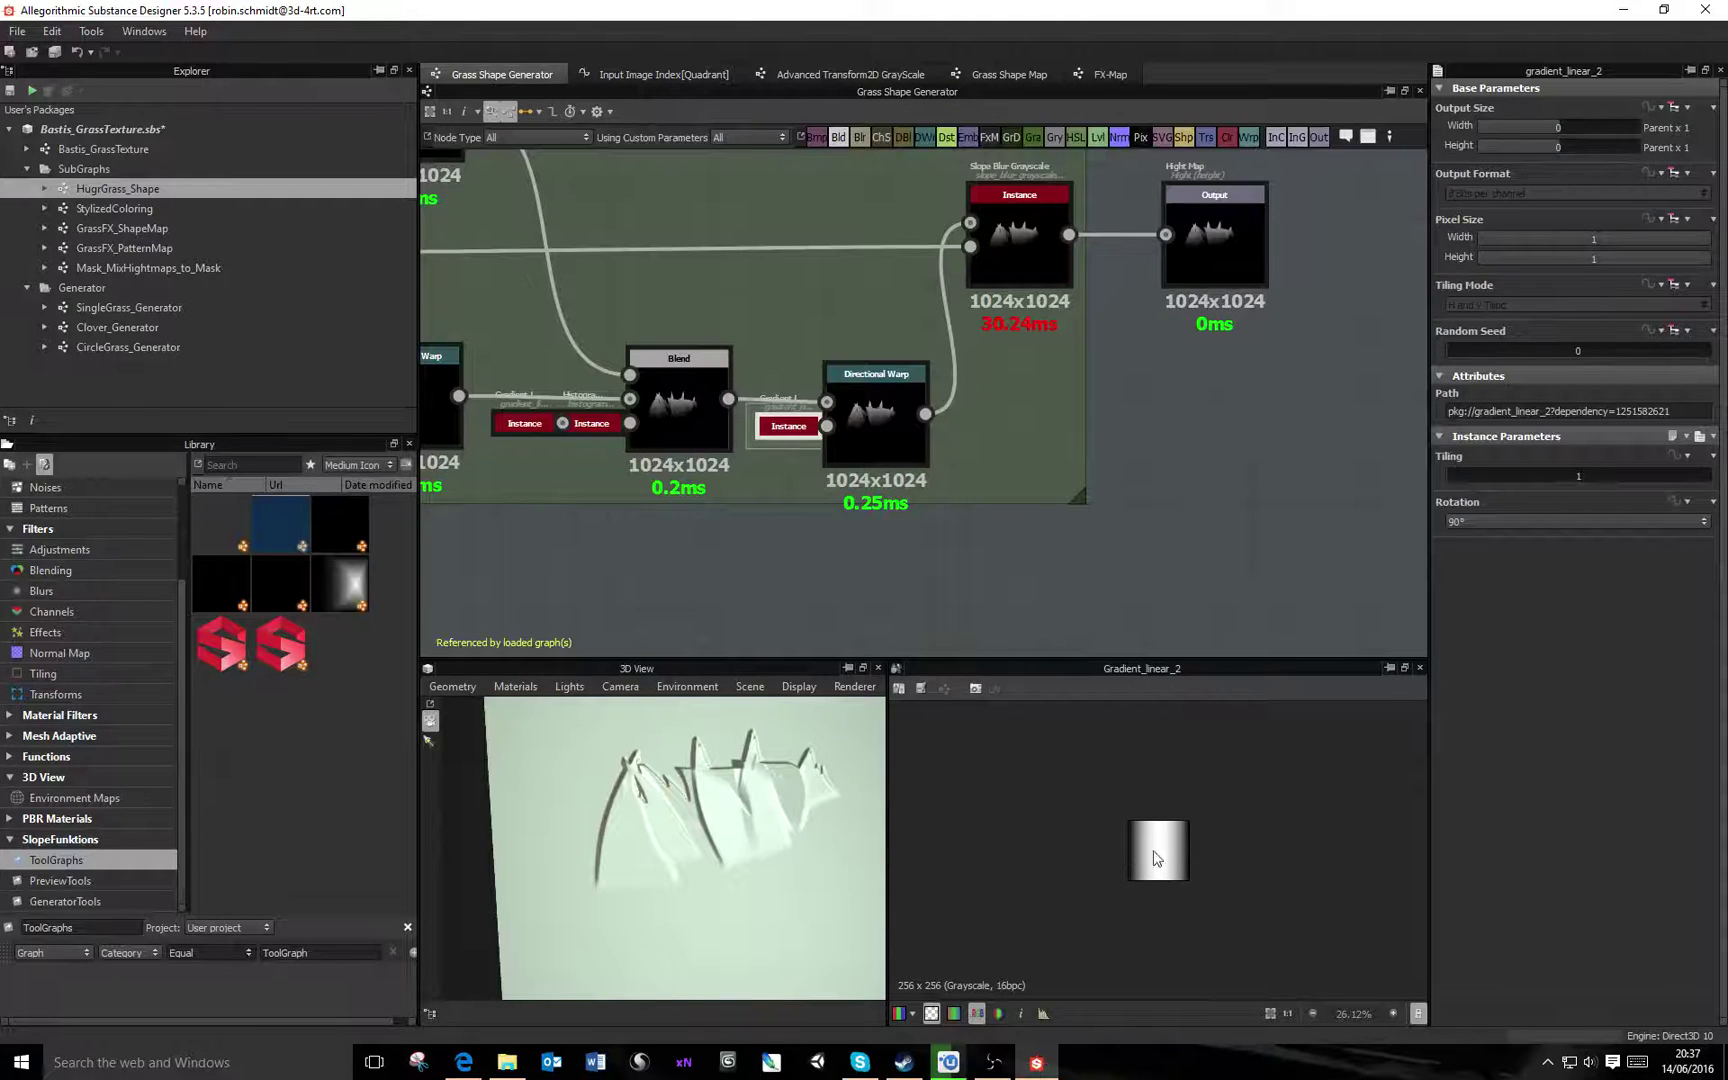
{"action": "left_click", "coordinate": [895, 447]}
{"action": "double_click", "coordinate": [886, 472]}
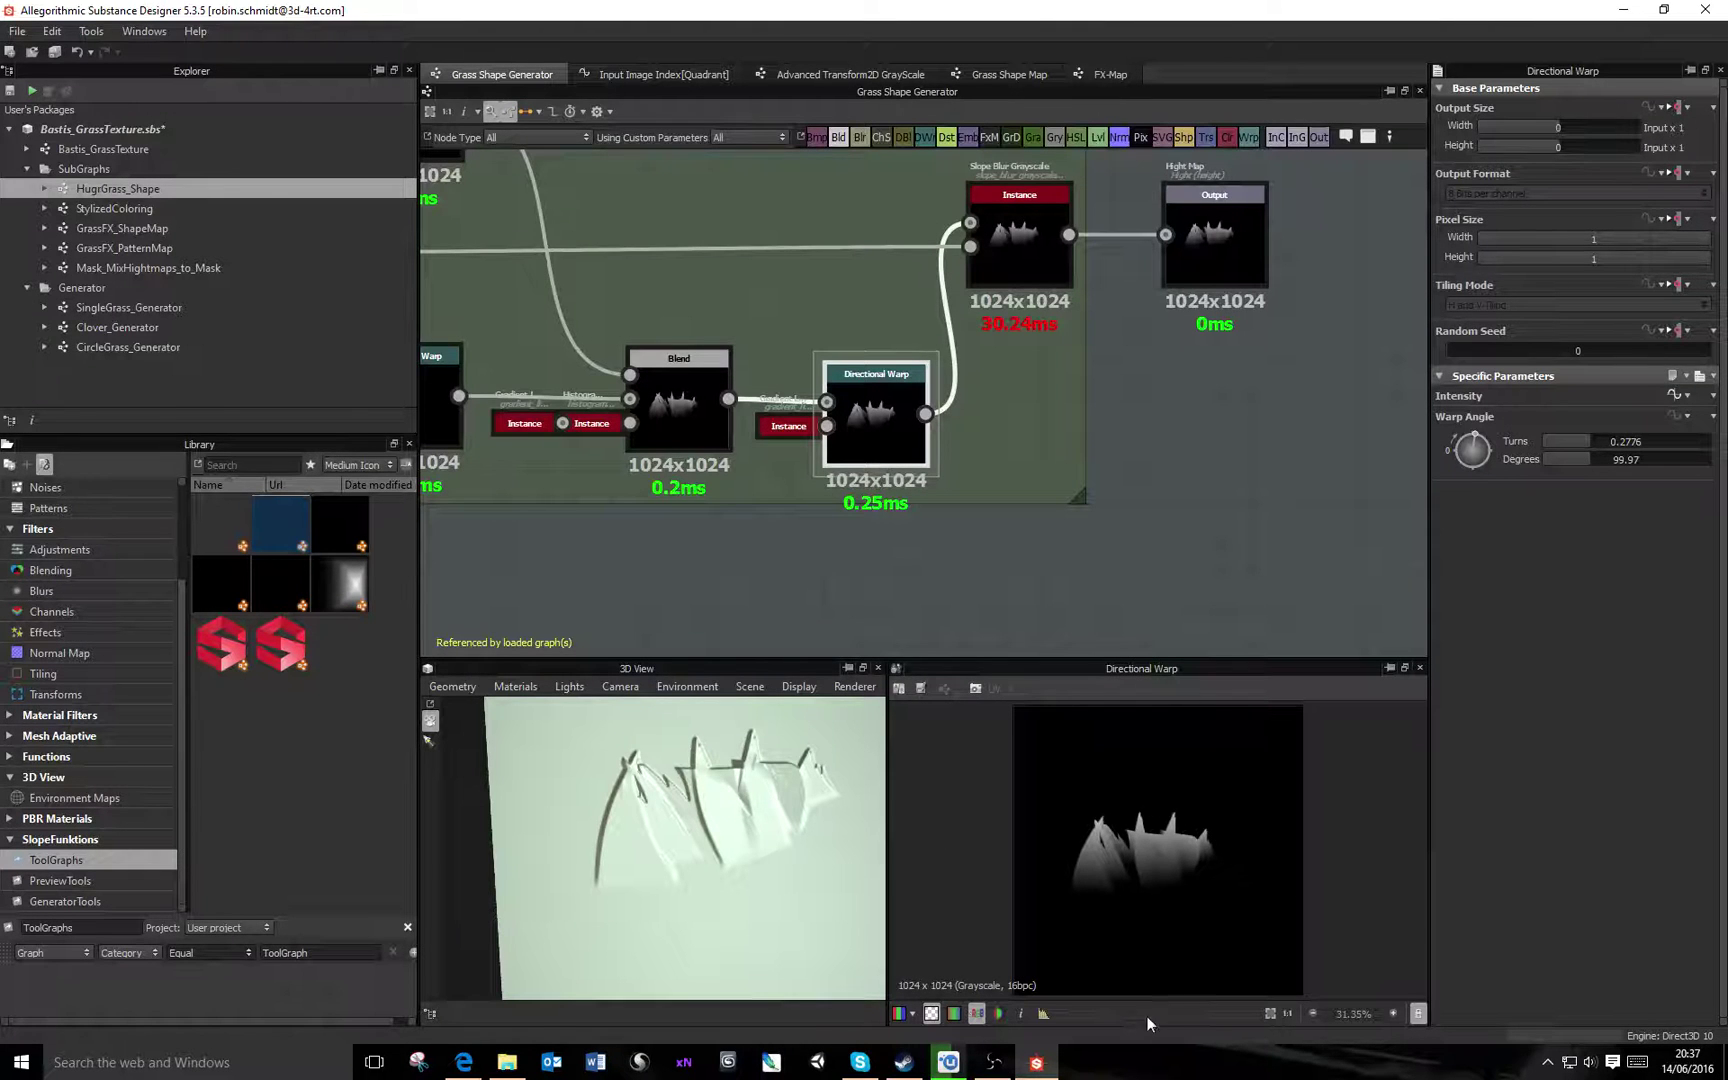
Set the last Directional Warp's warp angle to 90 degrees
{"action": "left_click_drag", "start_coordinate": [1486, 439], "coordinate": [1477, 435]}
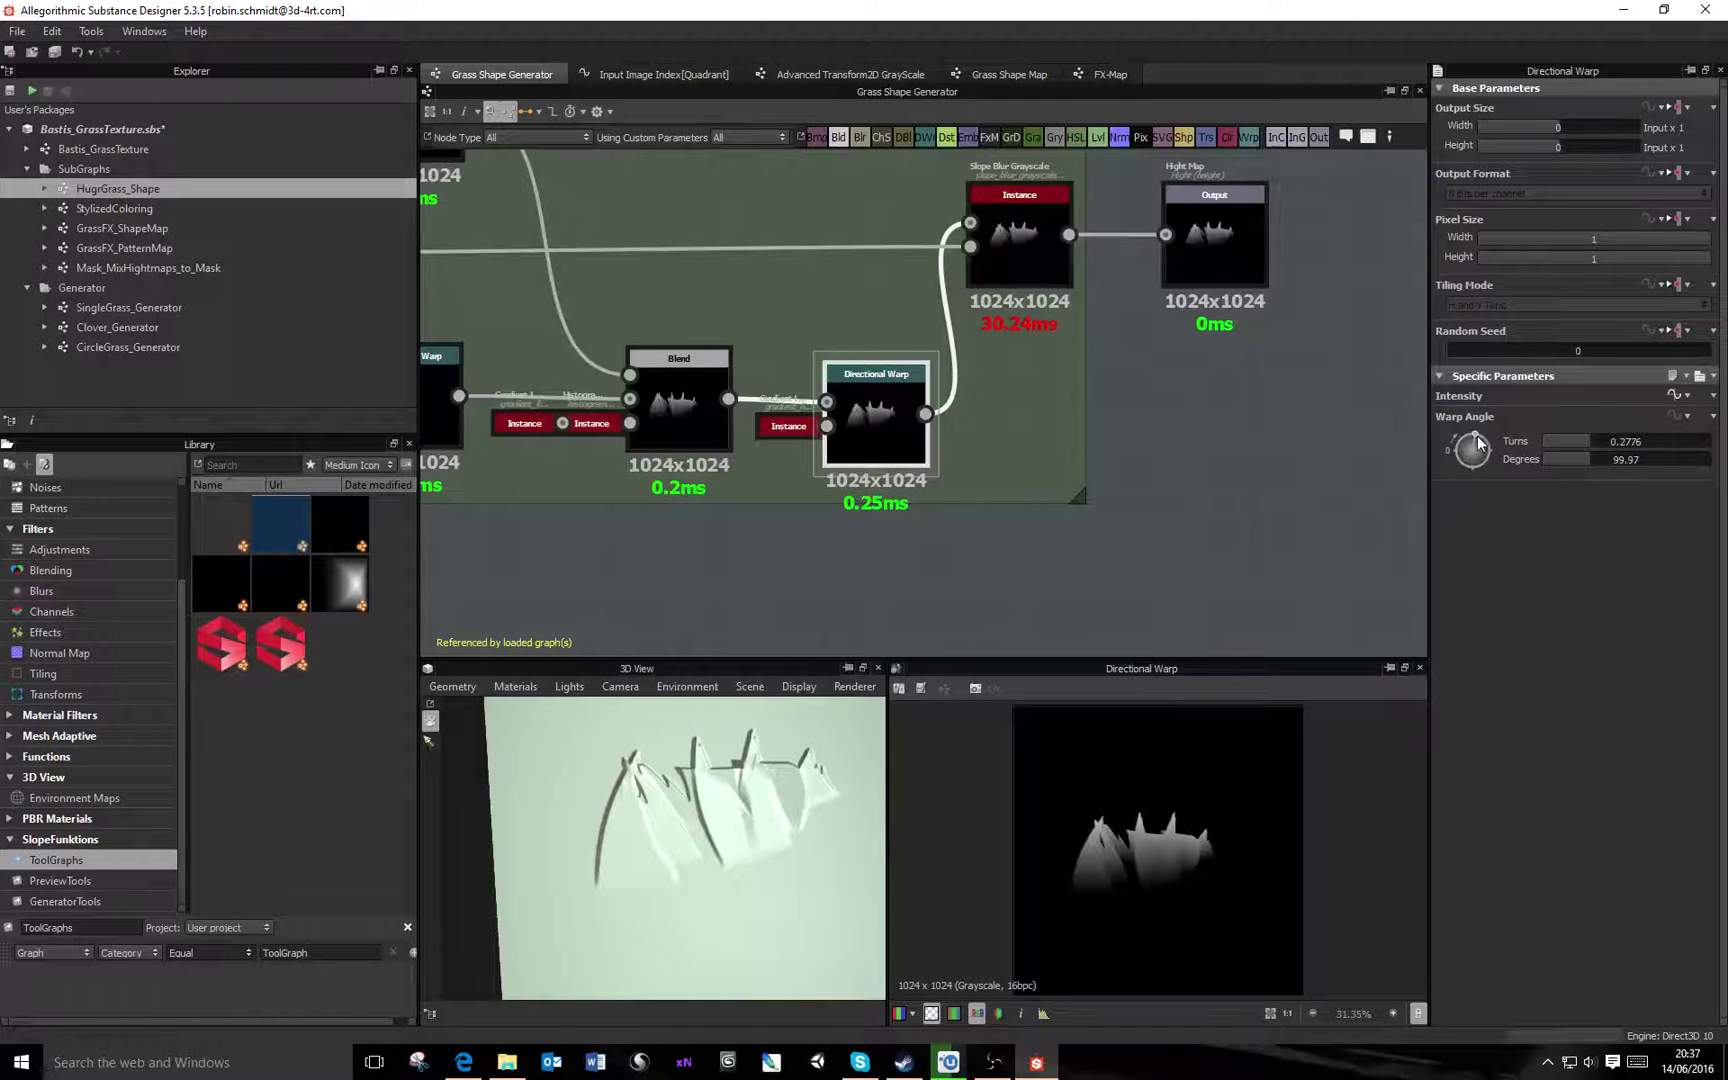
{"action": "left_click", "coordinate": [1646, 458]}
{"action": "type", "text": "90"}
{"action": "key", "text": "Return"}
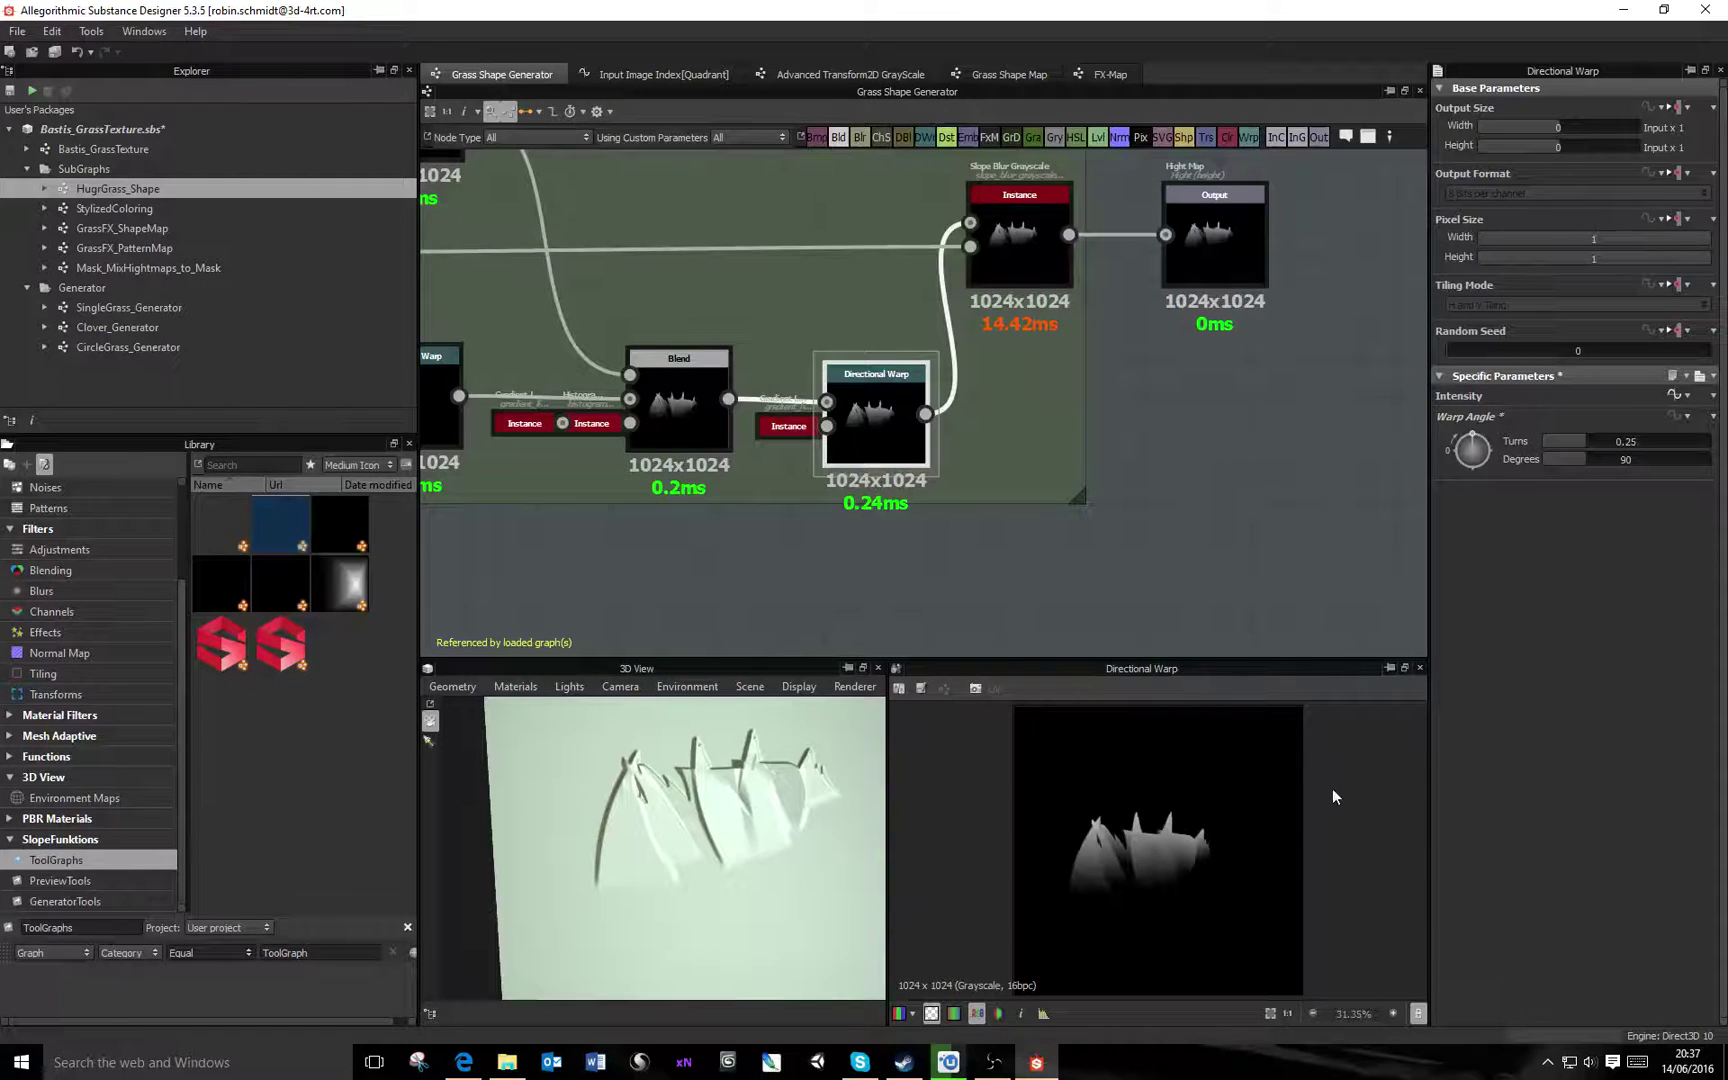
Examine the final Slope Blur Grayscale node with its inputs, and preview the Hight Map output node
{"action": "middle_click_drag", "start_coordinate": [1156, 441], "coordinate": [1034, 539]}
{"action": "left_click", "coordinate": [905, 396]}
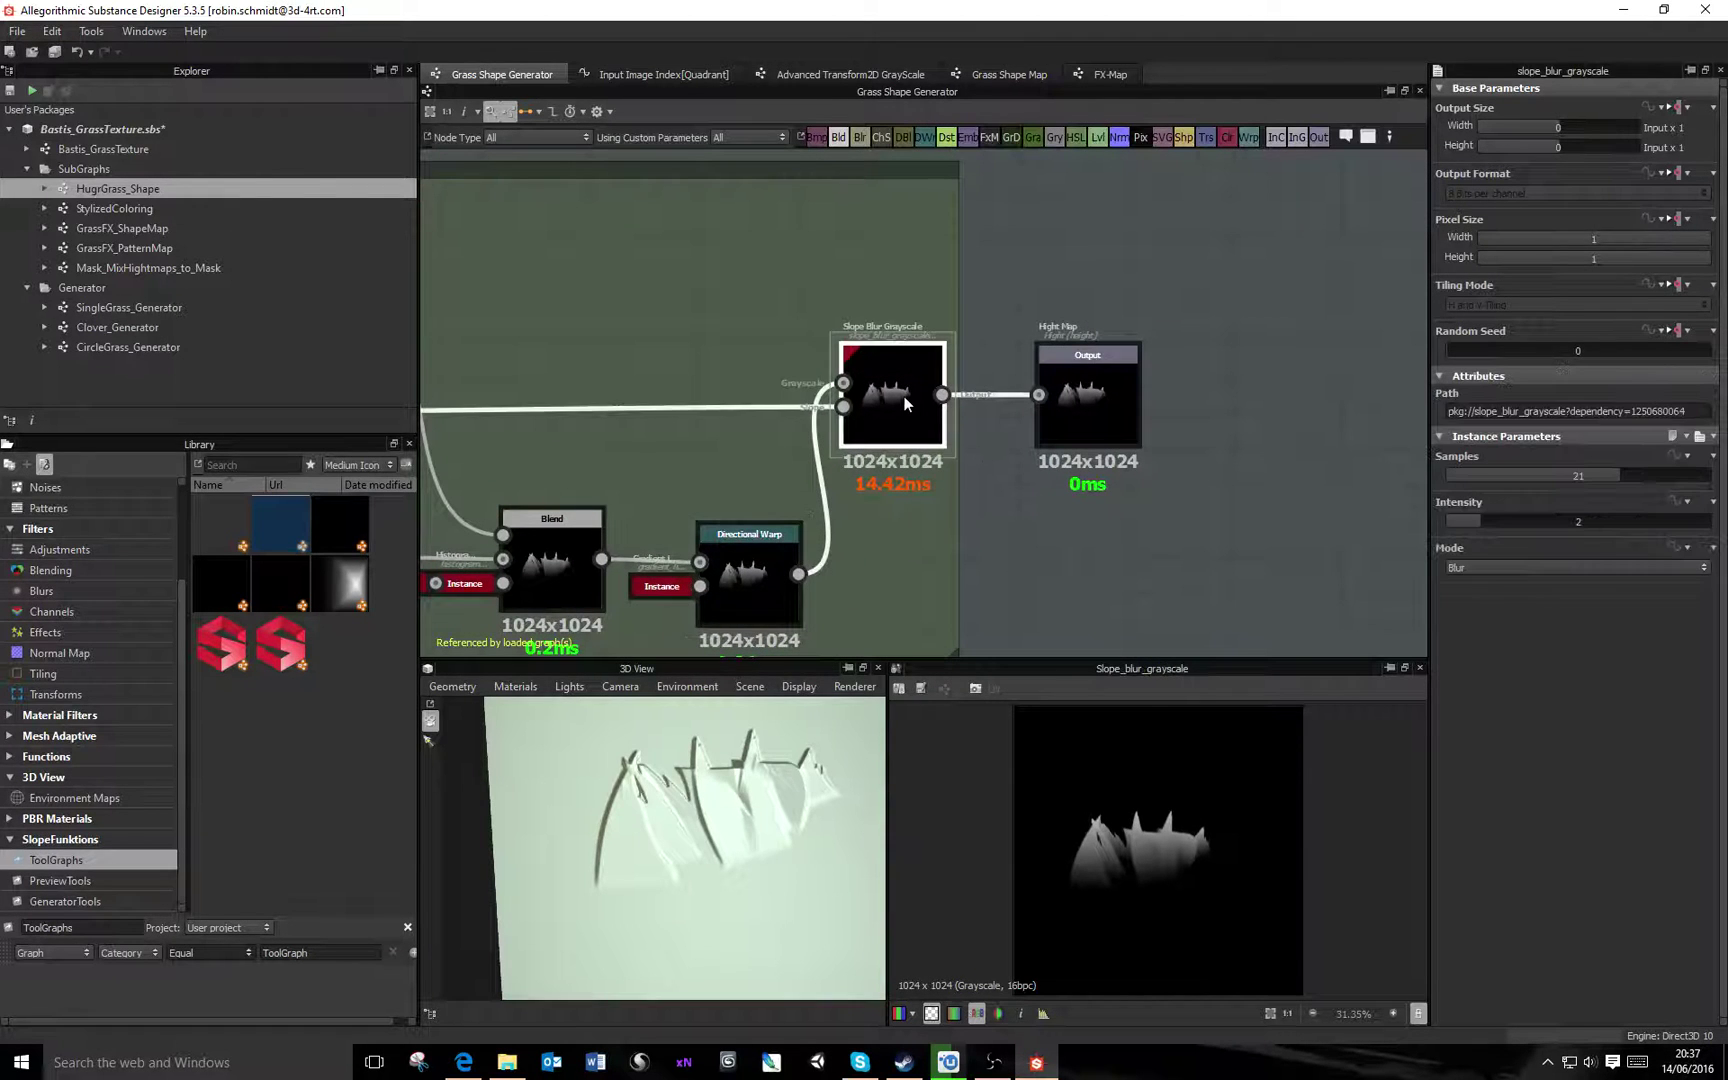
{"action": "scroll", "coordinate": [1100, 440], "scroll_direction": "down", "scroll_amount": 3}
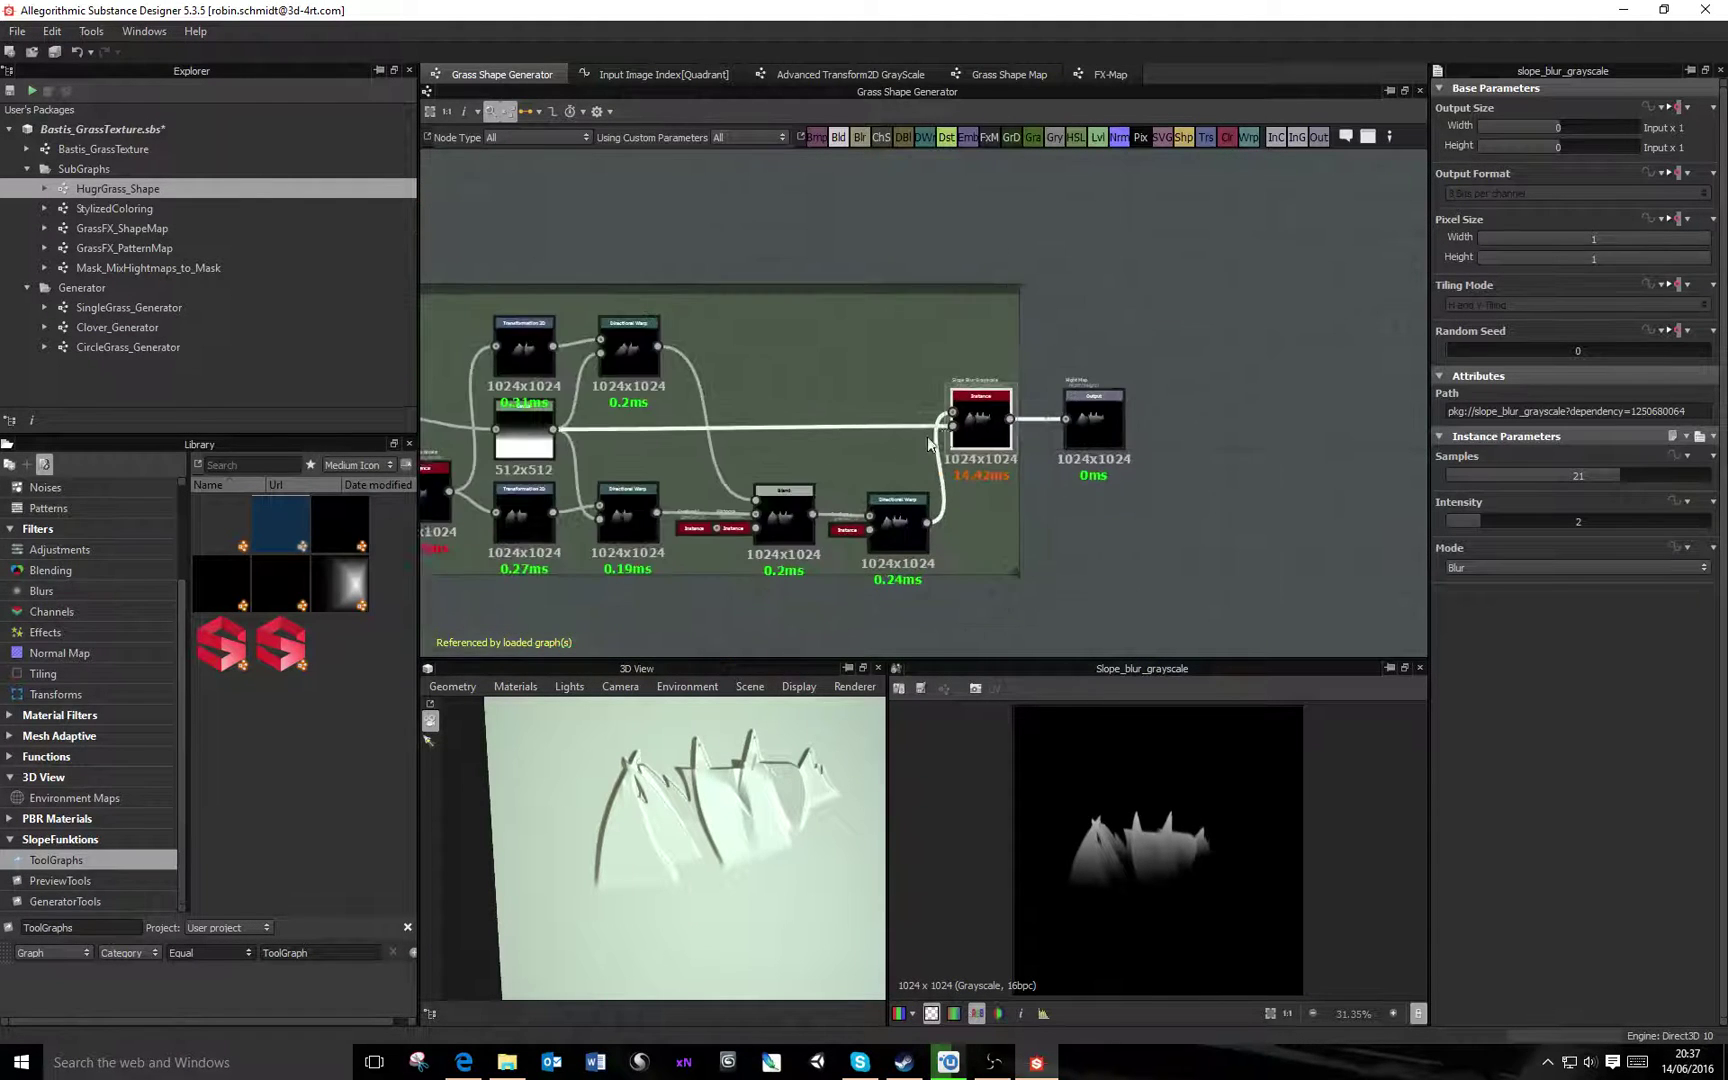
{"action": "middle_click_drag", "start_coordinate": [927, 436], "coordinate": [1168, 450]}
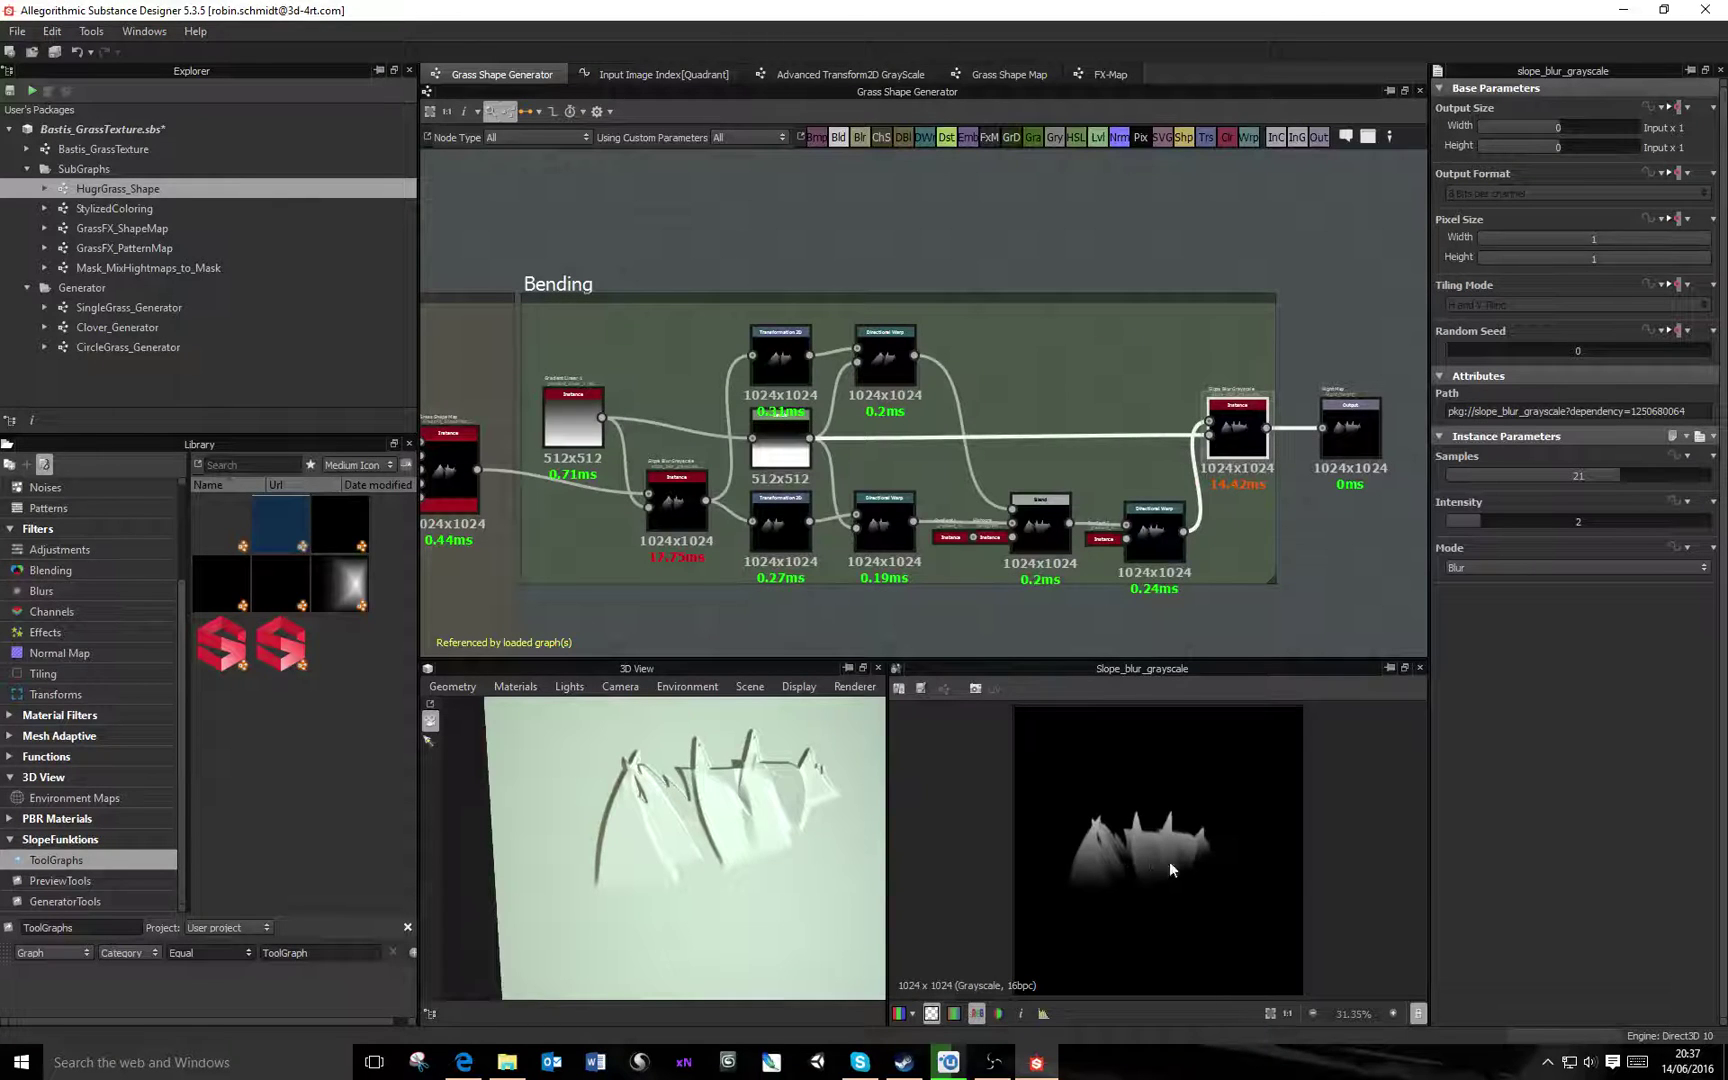
{"action": "middle_click_drag", "start_coordinate": [1231, 475], "coordinate": [904, 478]}
{"action": "double_click", "coordinate": [1028, 442]}
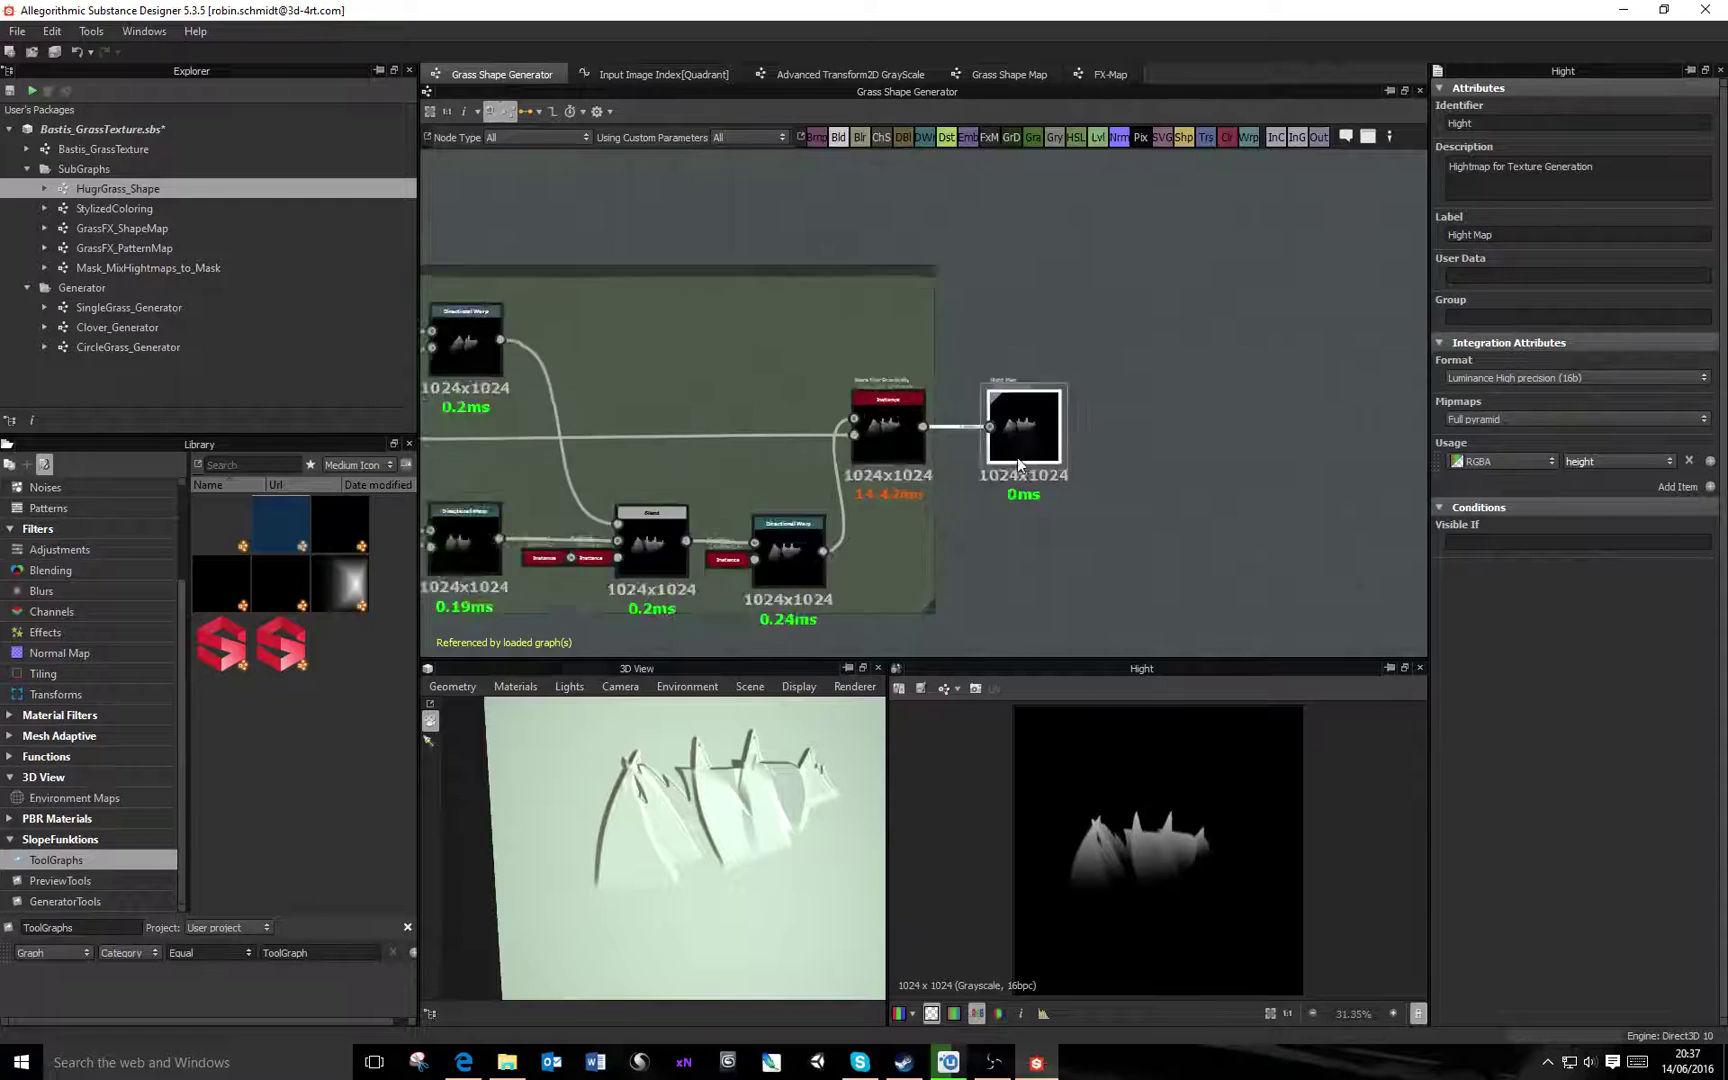
{"action": "scroll", "coordinate": [1017, 458], "scroll_direction": "up", "scroll_amount": 4}
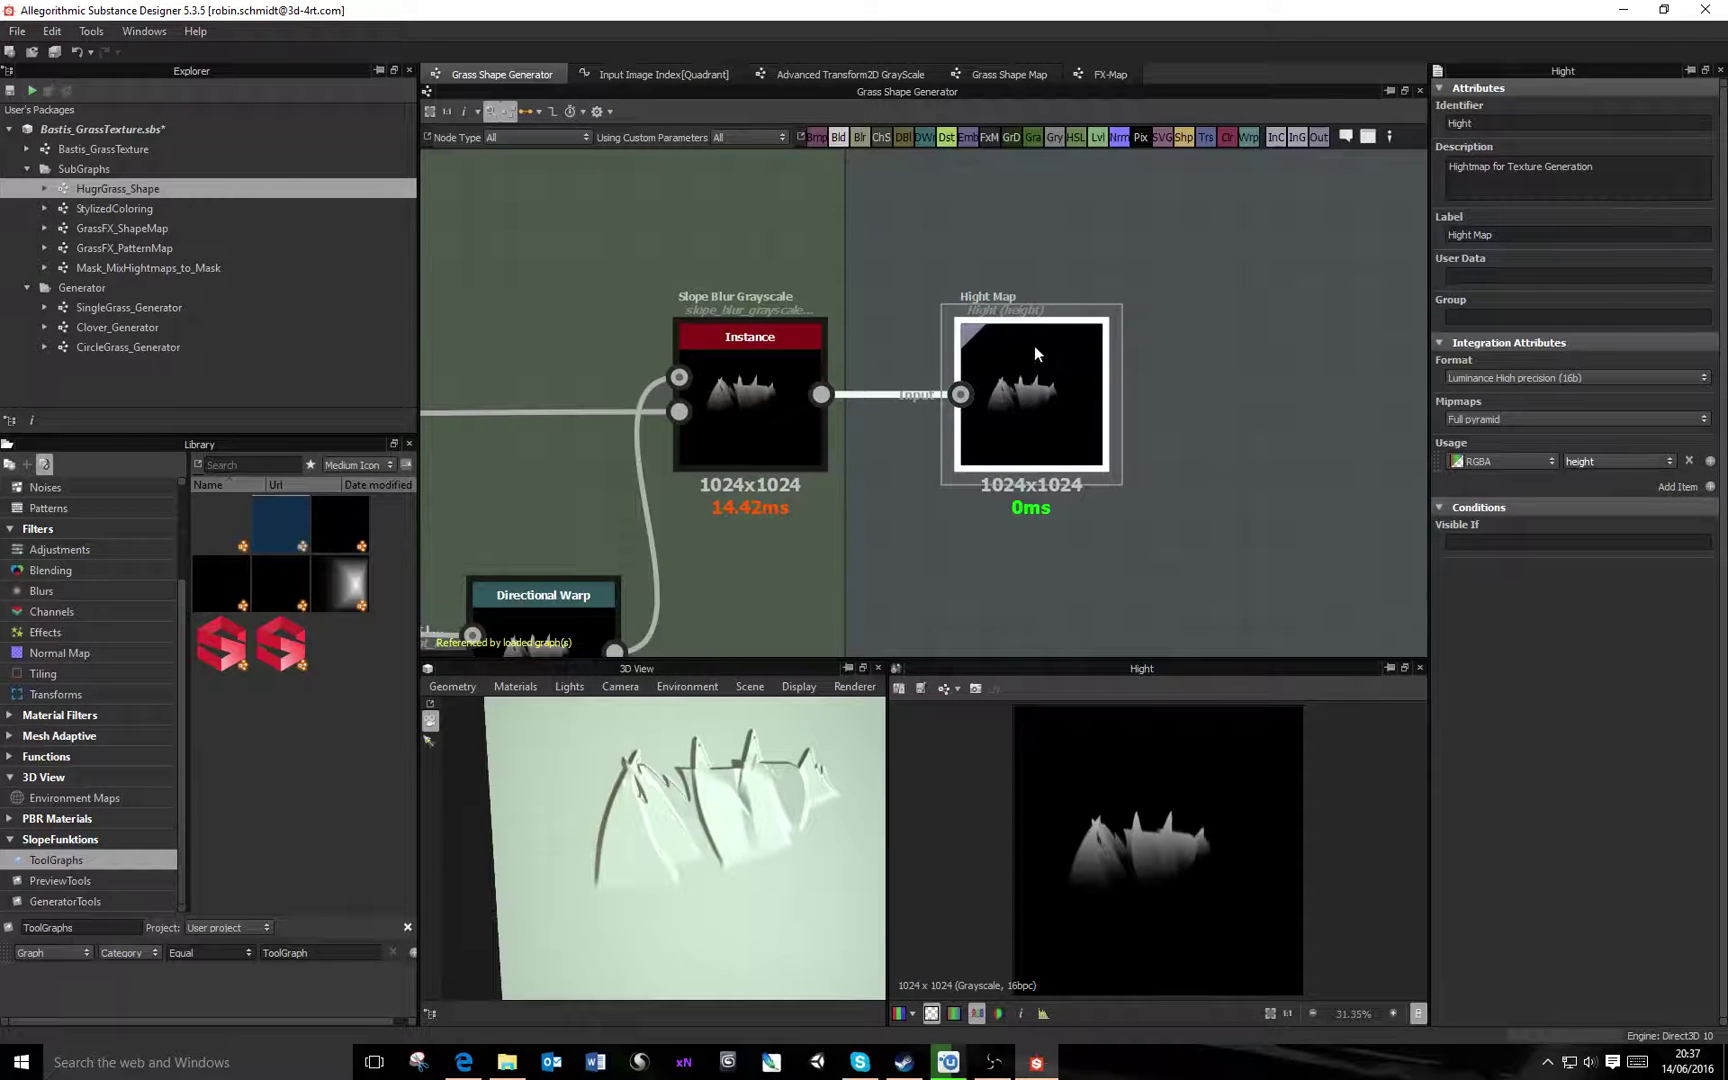
Open the GrassFX_PatternMap graph and select each of its two FX-Map nodes to compare their inputs
{"action": "double_click", "coordinate": [131, 254]}
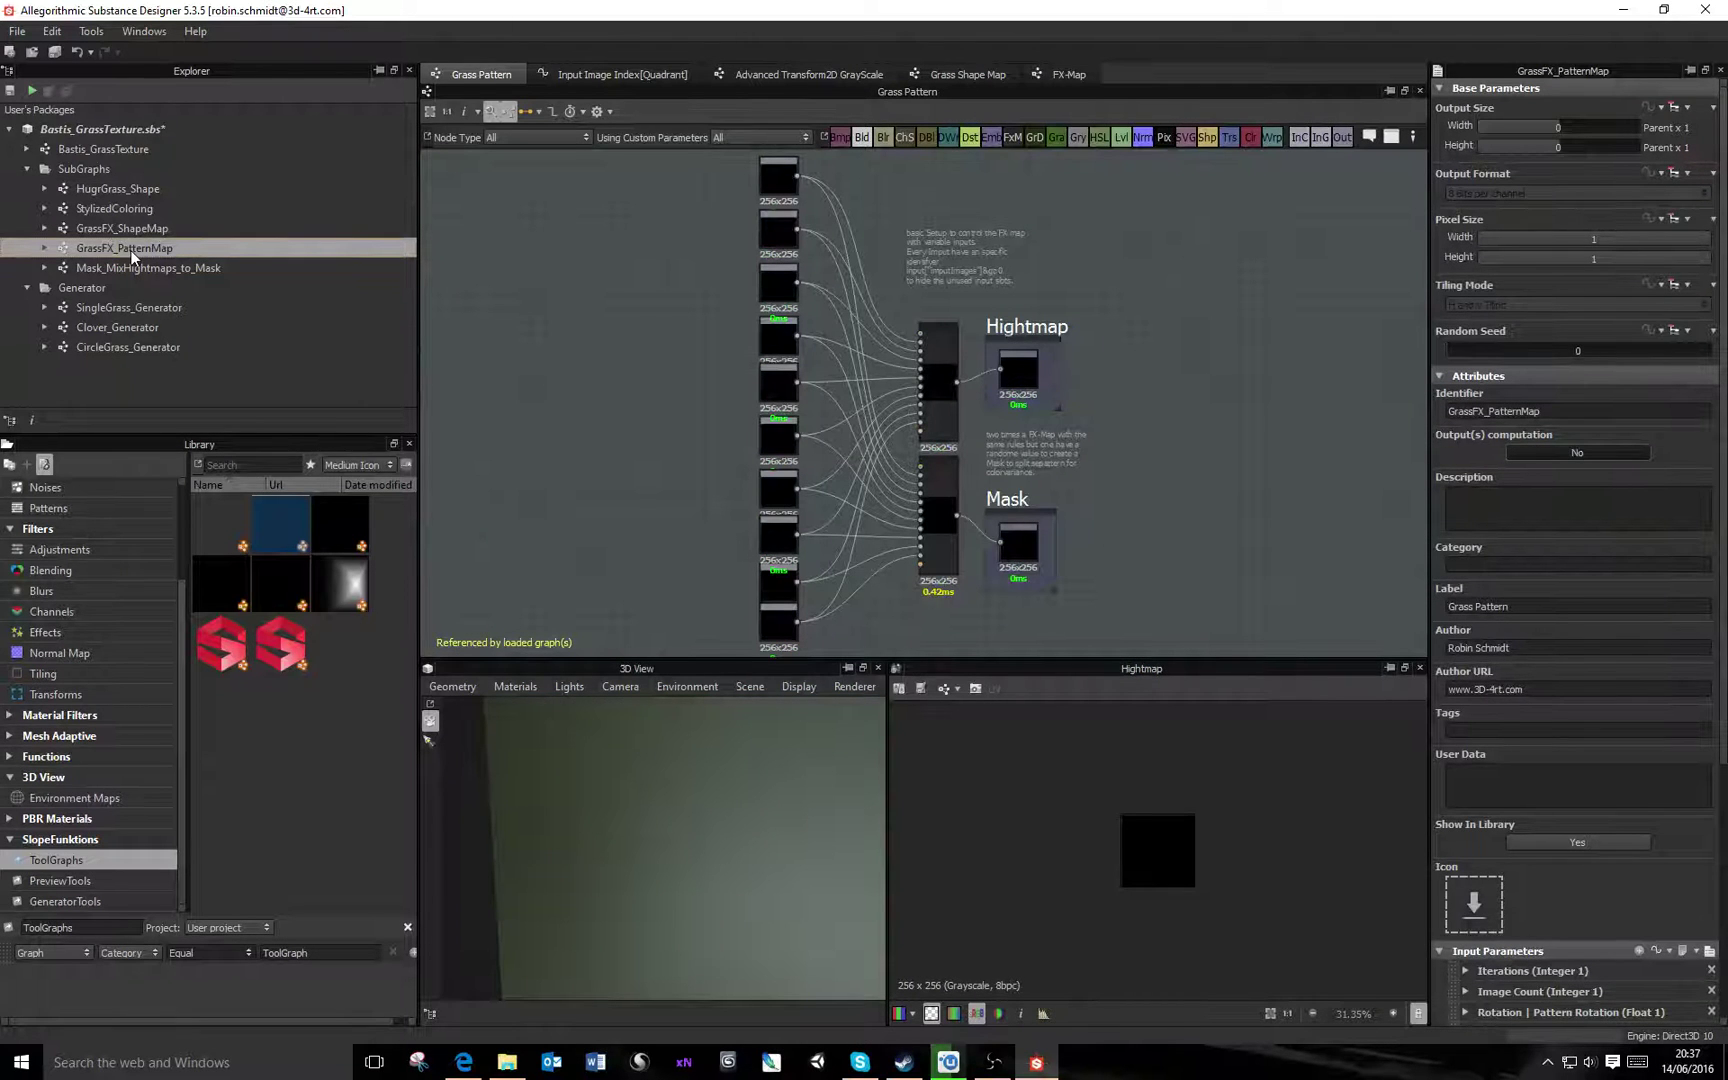
{"action": "scroll", "coordinate": [930, 289], "scroll_direction": "down", "scroll_amount": 3}
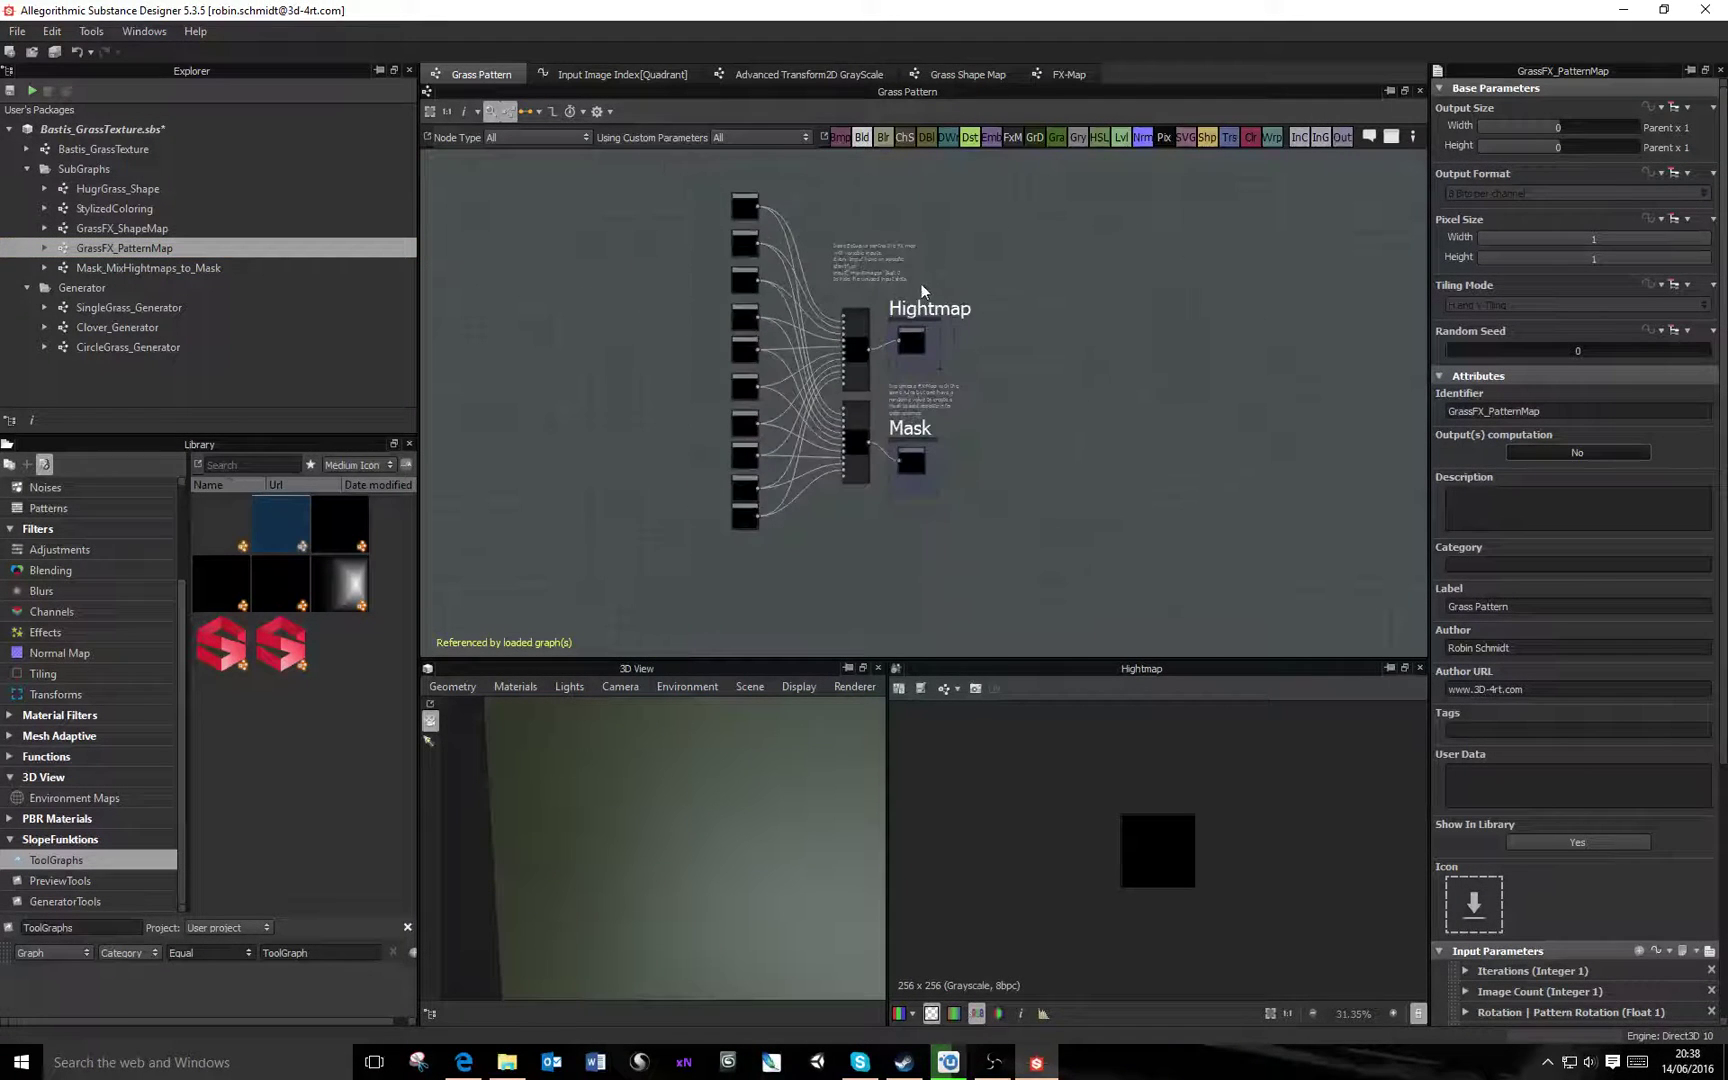
{"action": "scroll", "coordinate": [907, 313], "scroll_direction": "up", "scroll_amount": 3}
{"action": "middle_click_drag", "start_coordinate": [710, 310], "coordinate": [805, 279]}
{"action": "scroll", "coordinate": [805, 302], "scroll_direction": "down", "scroll_amount": 2}
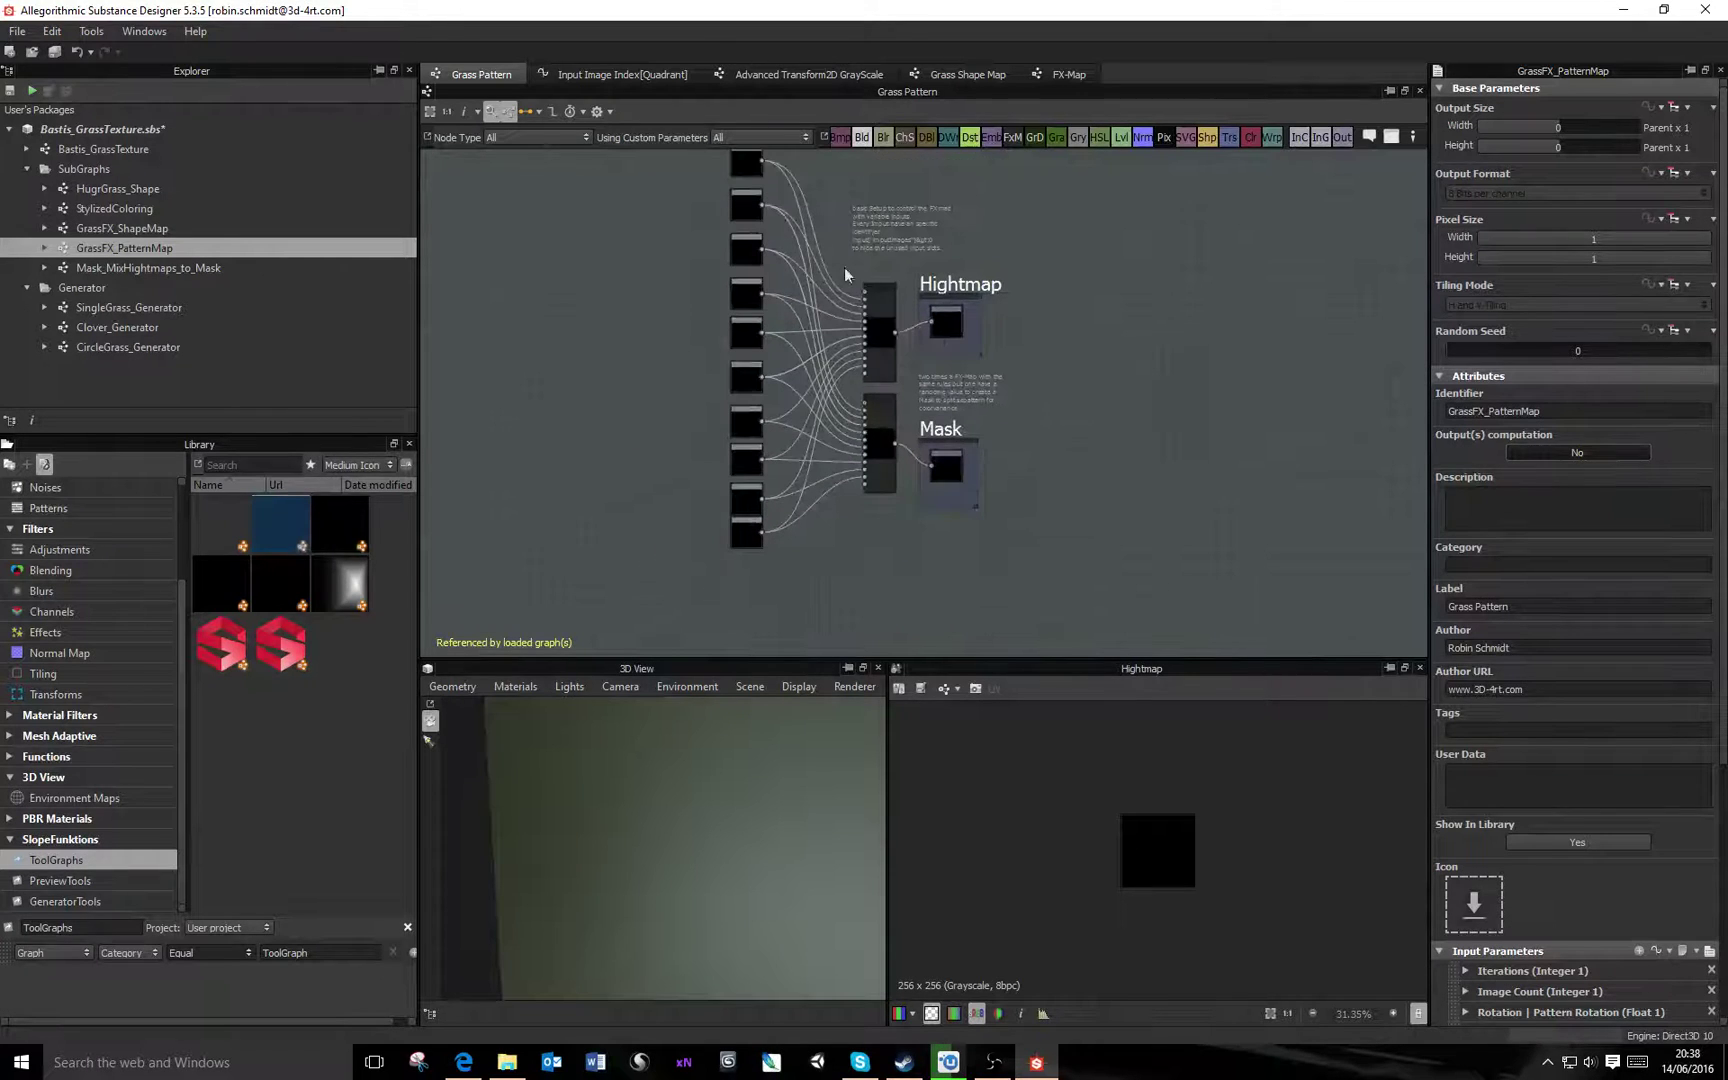
{"action": "left_click", "coordinate": [876, 323]}
{"action": "left_click", "coordinate": [878, 447]}
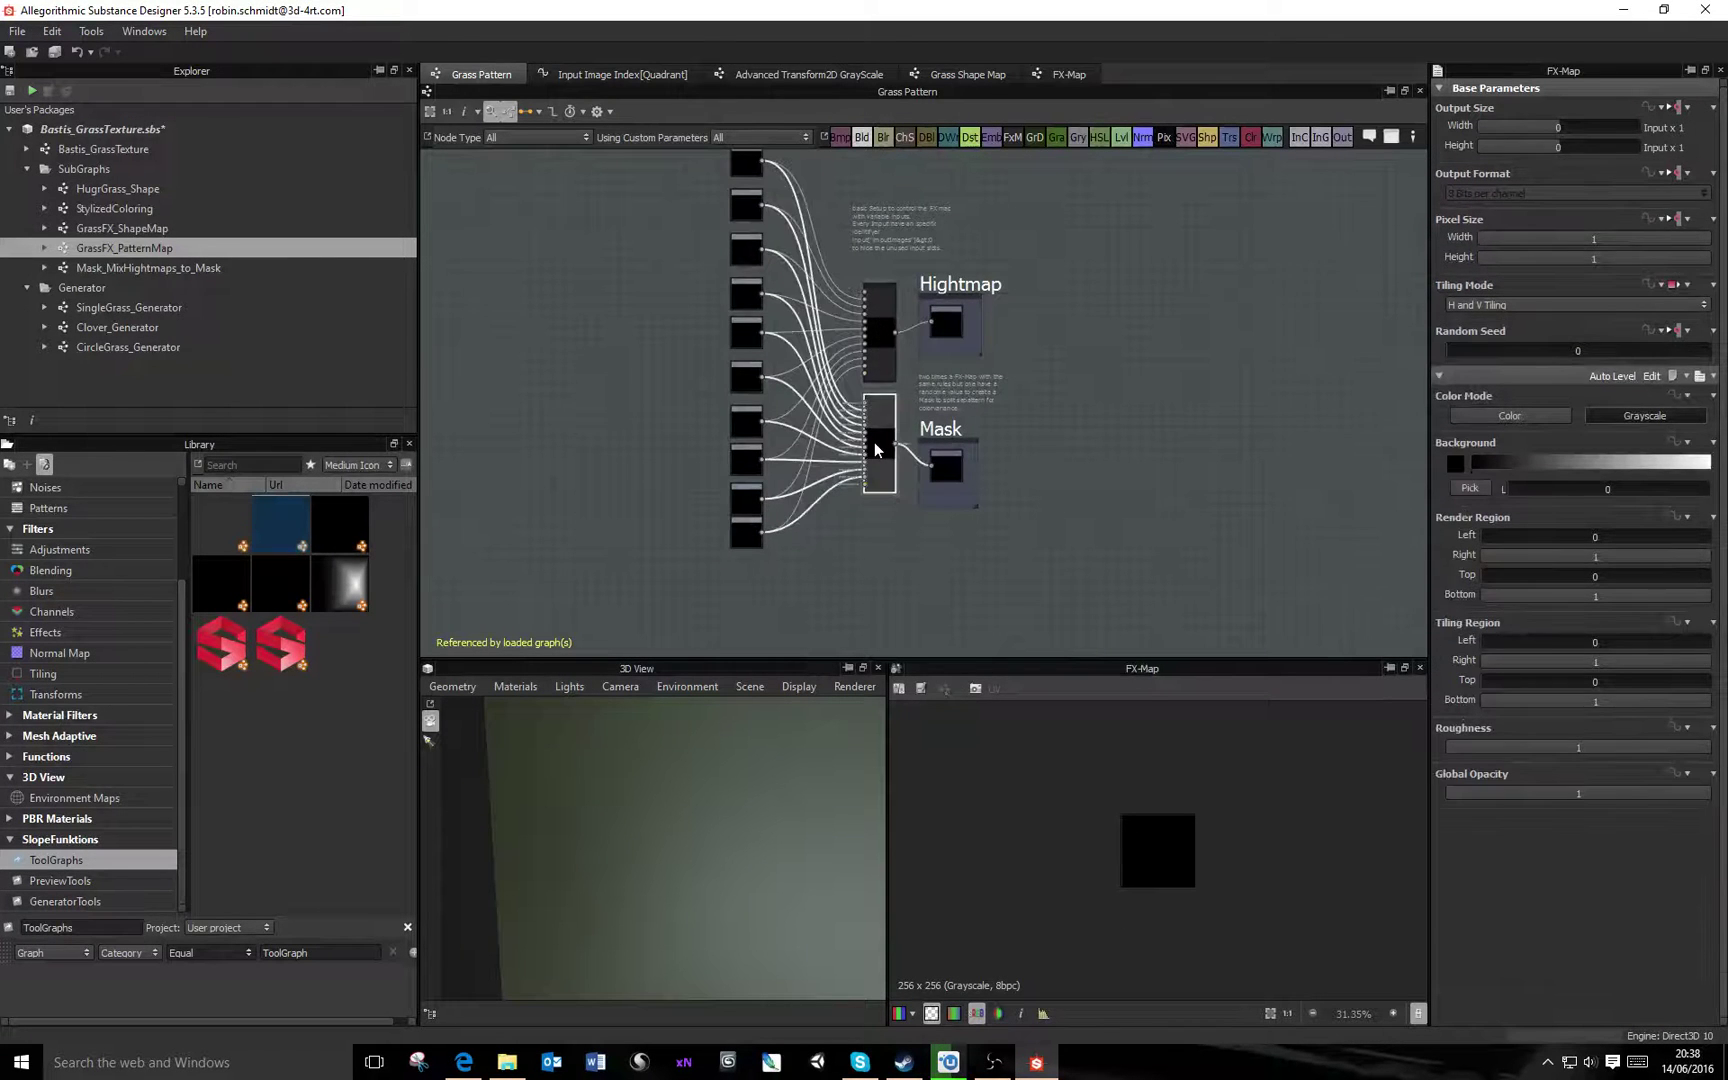
Read the comment beside the Mask output on using two FX-Maps for color variance
{"action": "scroll", "coordinate": [878, 447], "scroll_direction": "up", "scroll_amount": 3}
{"action": "middle_click_drag", "start_coordinate": [909, 367], "coordinate": [852, 432]}
{"action": "mouse_move", "coordinate": [964, 502]}
{"action": "left_mouse_down"}
{"action": "mouse_move", "coordinate": [963, 472]}
{"action": "mouse_move", "coordinate": [938, 493]}
{"action": "left_mouse_up"}
{"action": "middle_click_drag", "start_coordinate": [1018, 400], "coordinate": [977, 389]}
{"action": "left_click", "coordinate": [785, 468]}
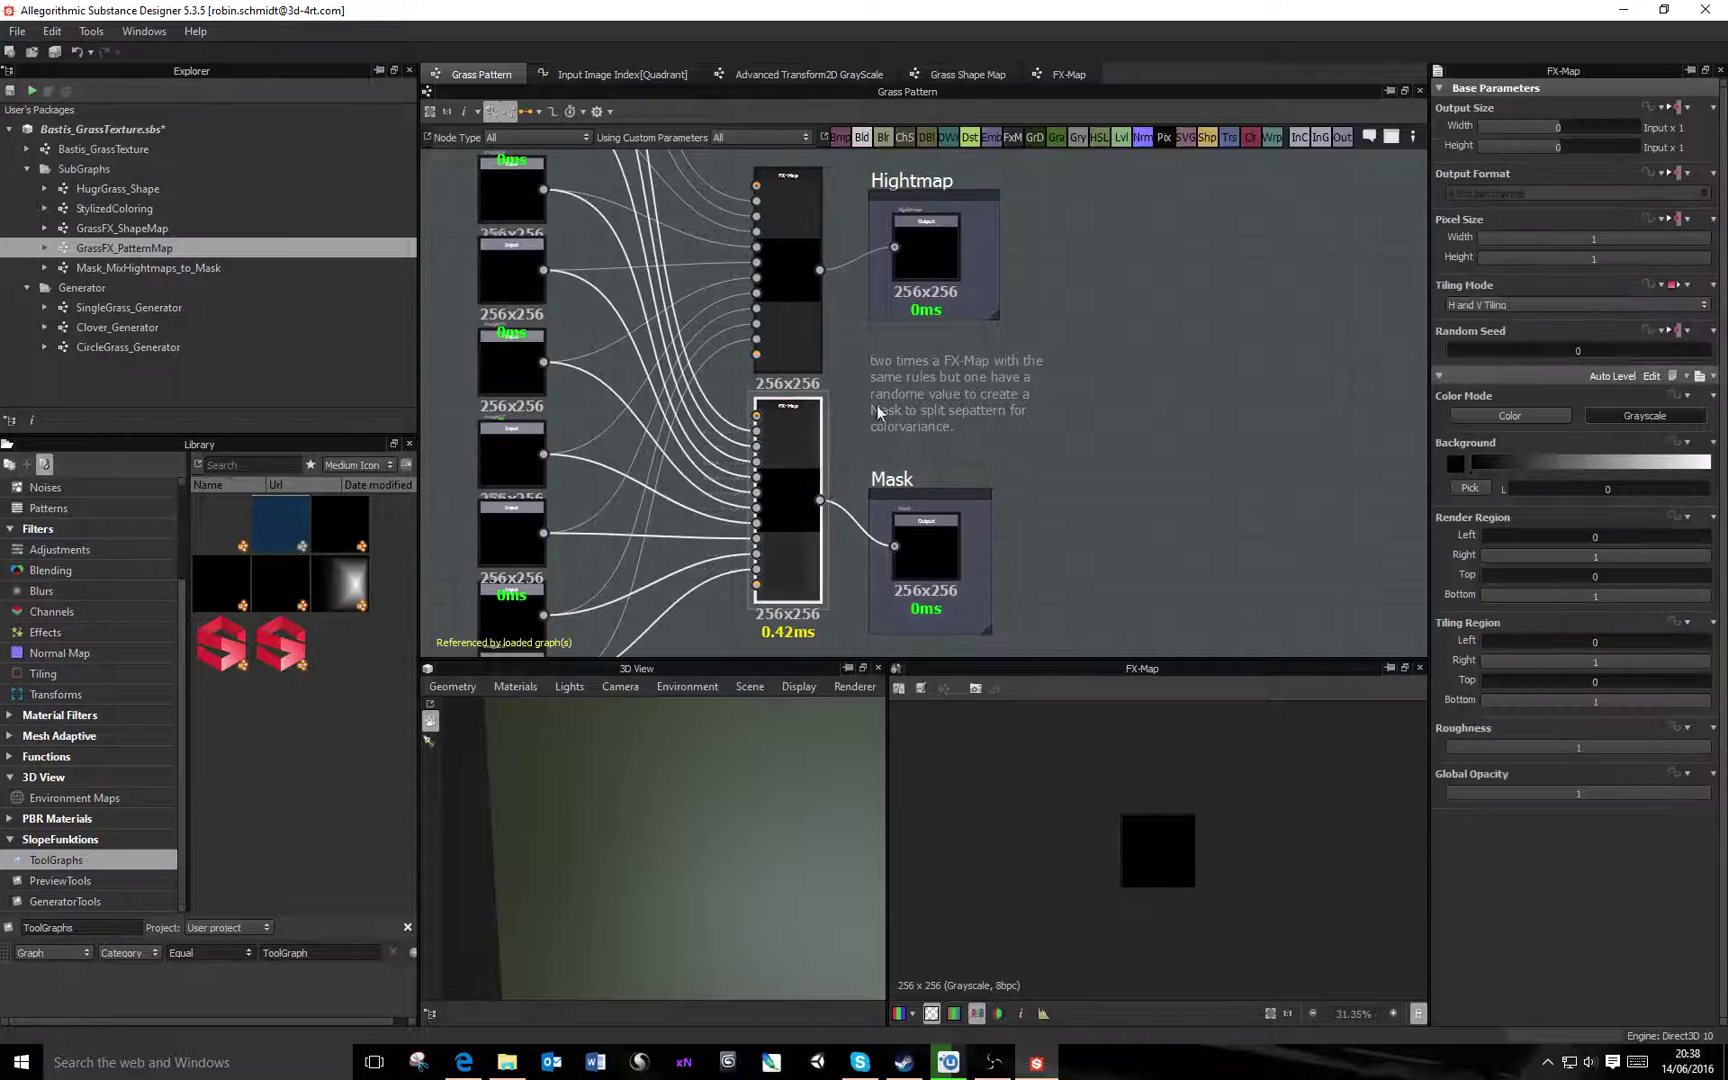
{"action": "scroll", "coordinate": [878, 405], "scroll_direction": "up", "scroll_amount": 4}
{"action": "scroll", "coordinate": [937, 345], "scroll_direction": "down", "scroll_amount": 1}
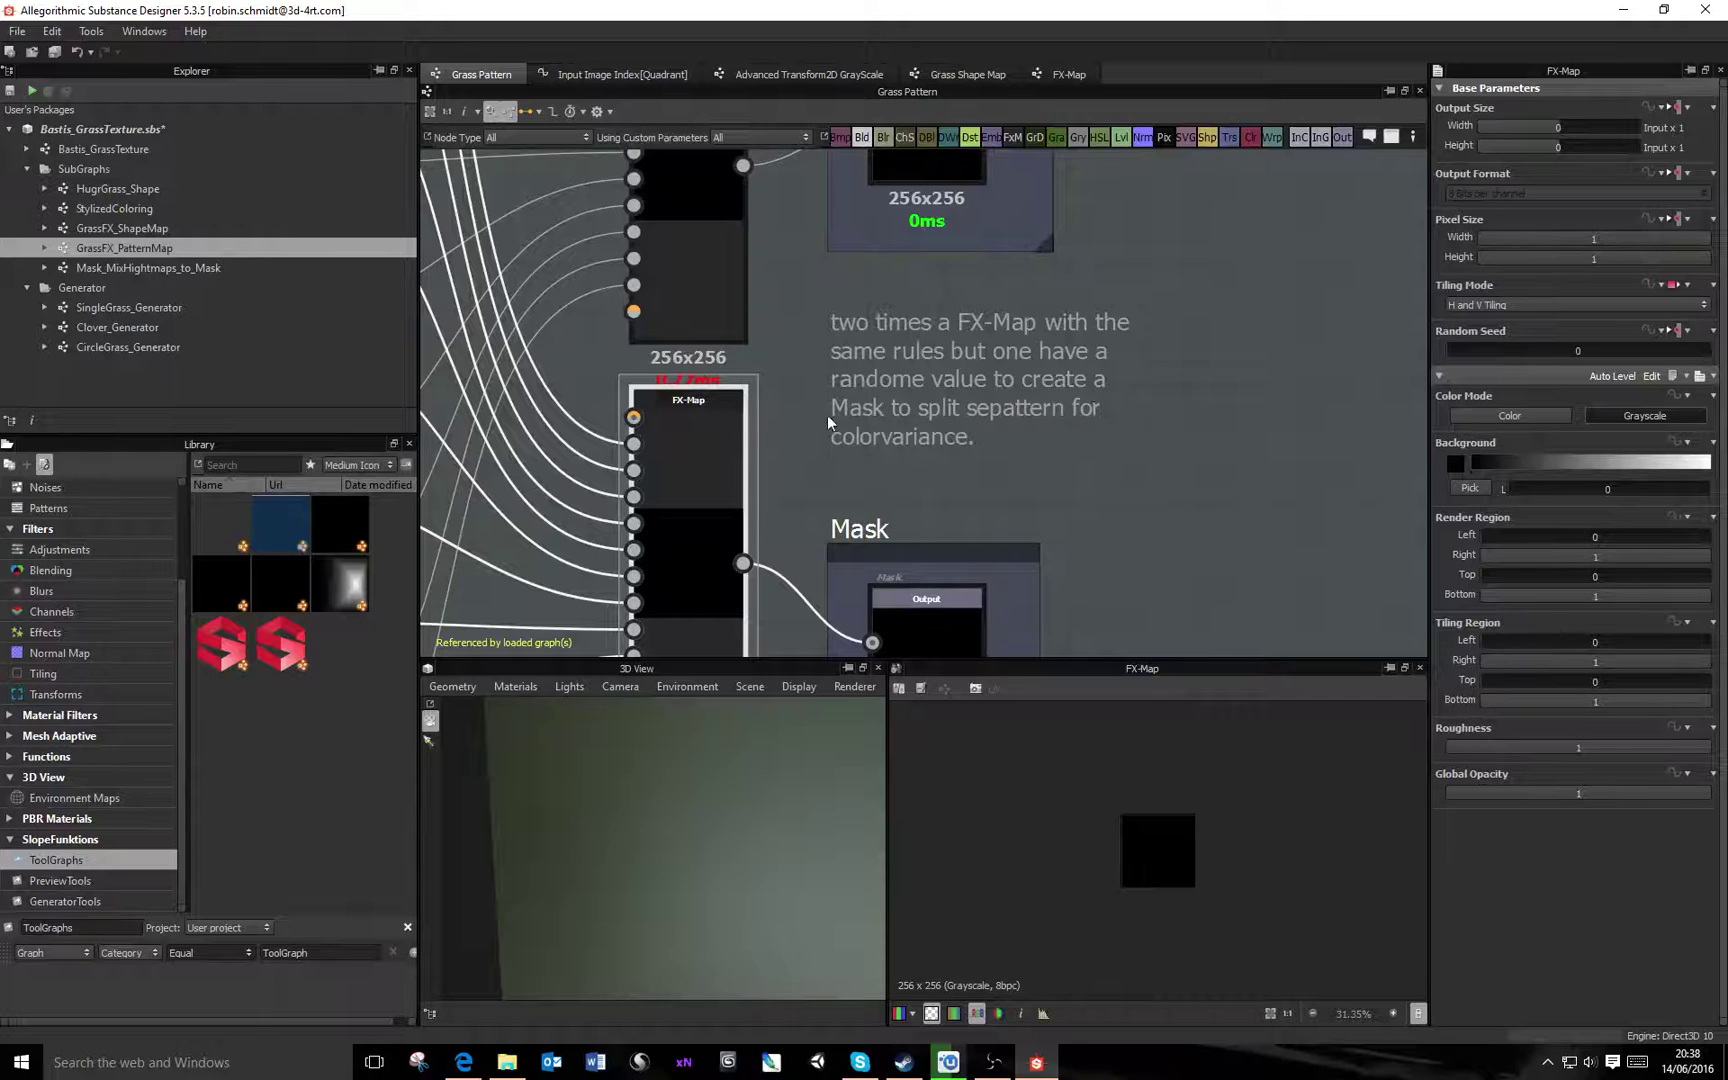
{"action": "scroll", "coordinate": [876, 386], "scroll_direction": "down", "scroll_amount": 2}
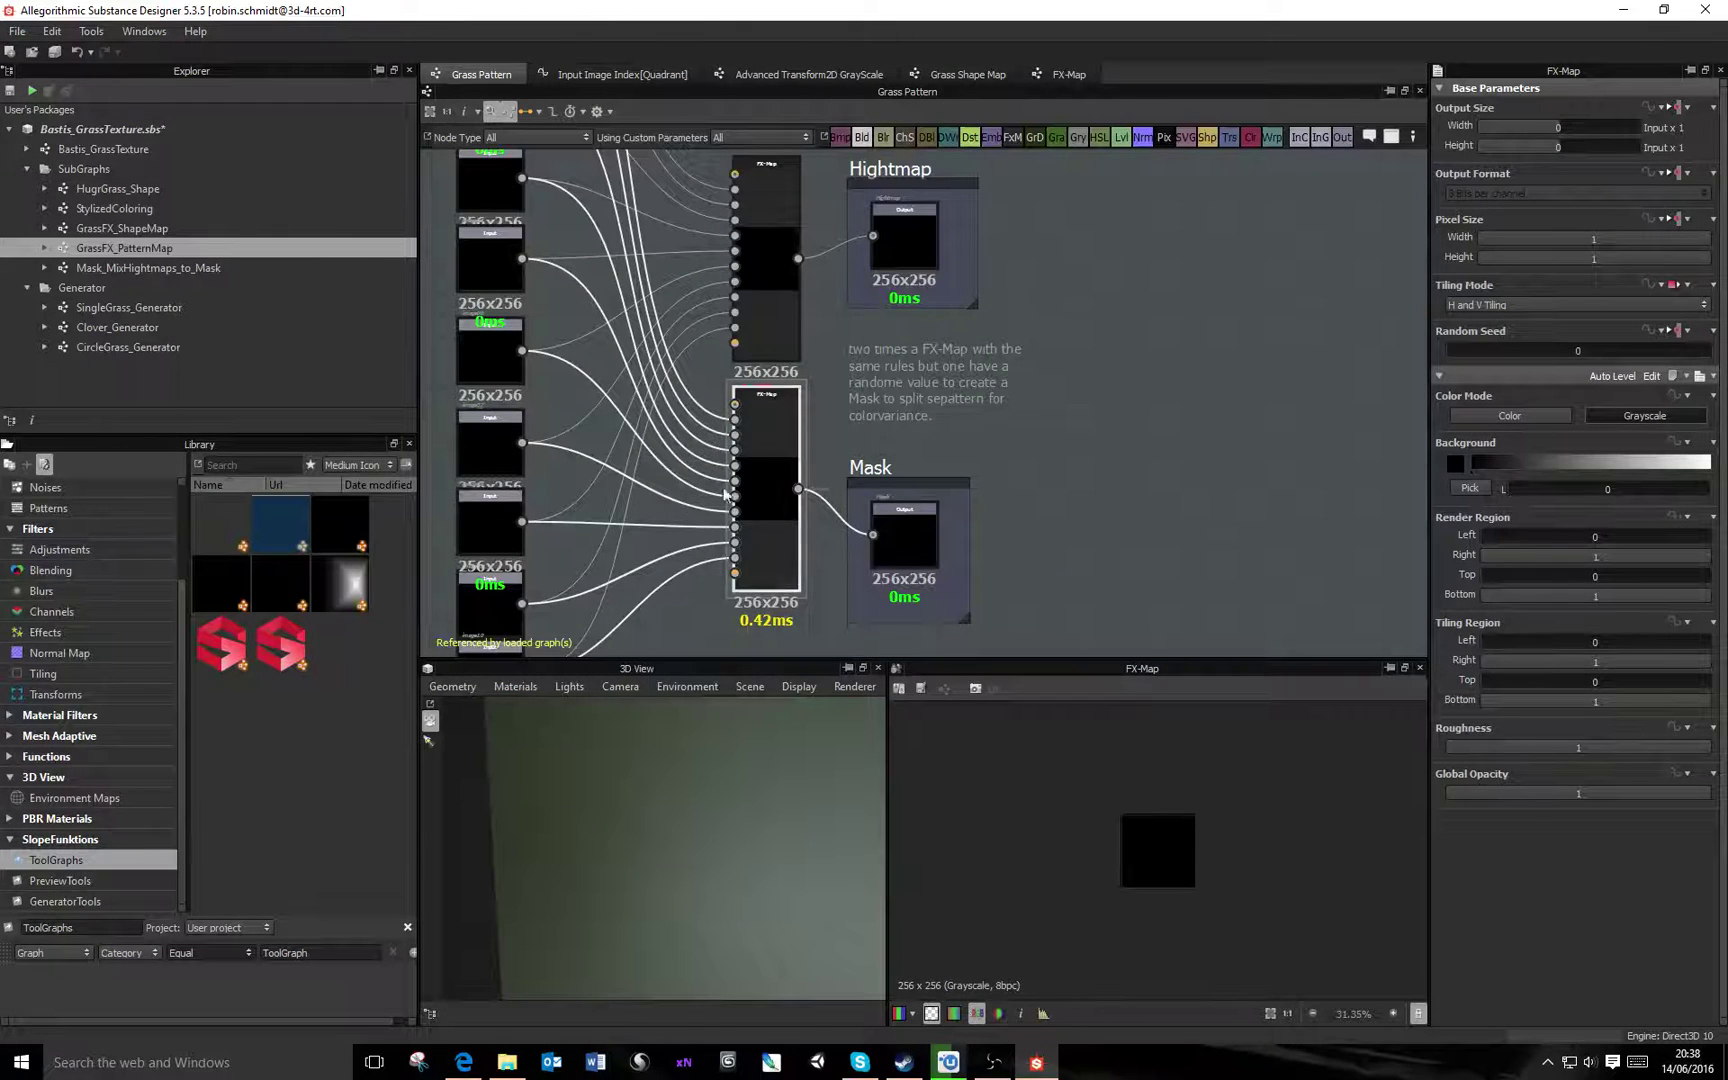
Examine the variable-inputs comment, the Mask output node and the FX-Map node feeding the Hightmap output
{"action": "middle_click_drag", "start_coordinate": [999, 348], "coordinate": [991, 383]}
{"action": "scroll", "coordinate": [991, 383], "scroll_direction": "down", "scroll_amount": 2}
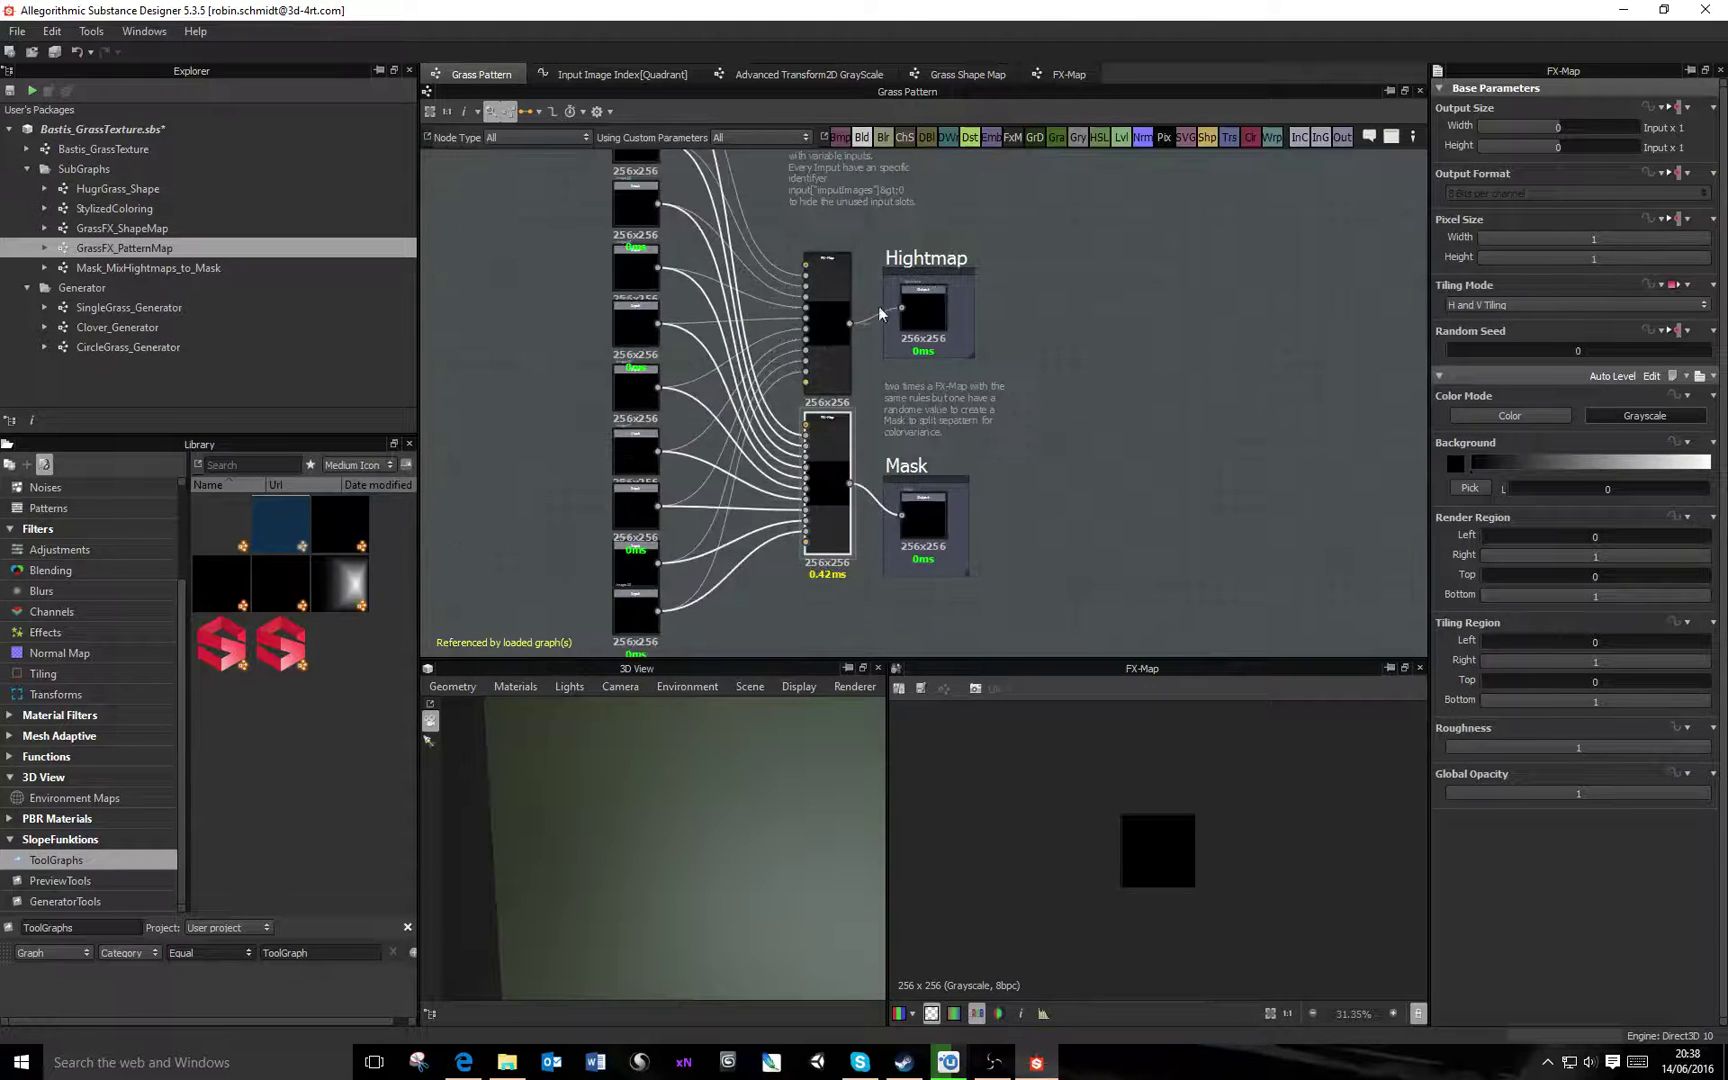
{"action": "middle_click_drag", "start_coordinate": [996, 315], "coordinate": [994, 428]}
{"action": "scroll", "coordinate": [944, 340], "scroll_direction": "up", "scroll_amount": 2}
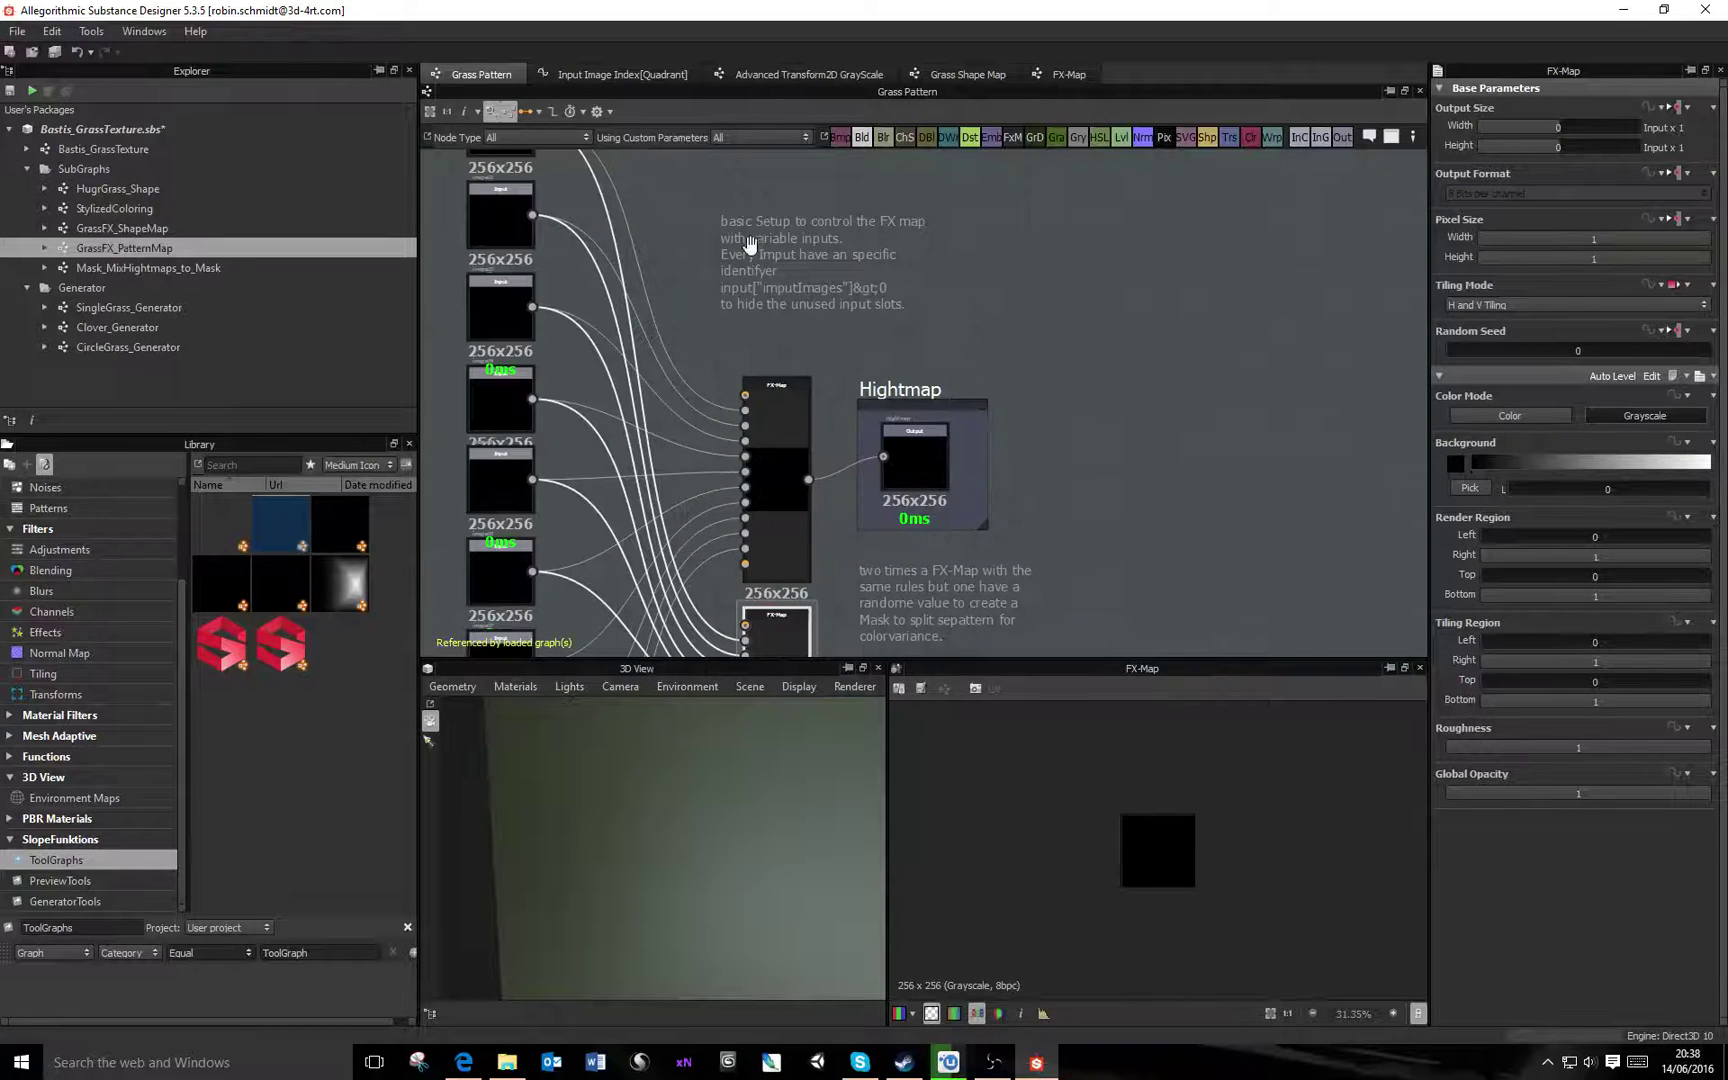
{"action": "middle_click_drag", "start_coordinate": [900, 380], "coordinate": [957, 237]}
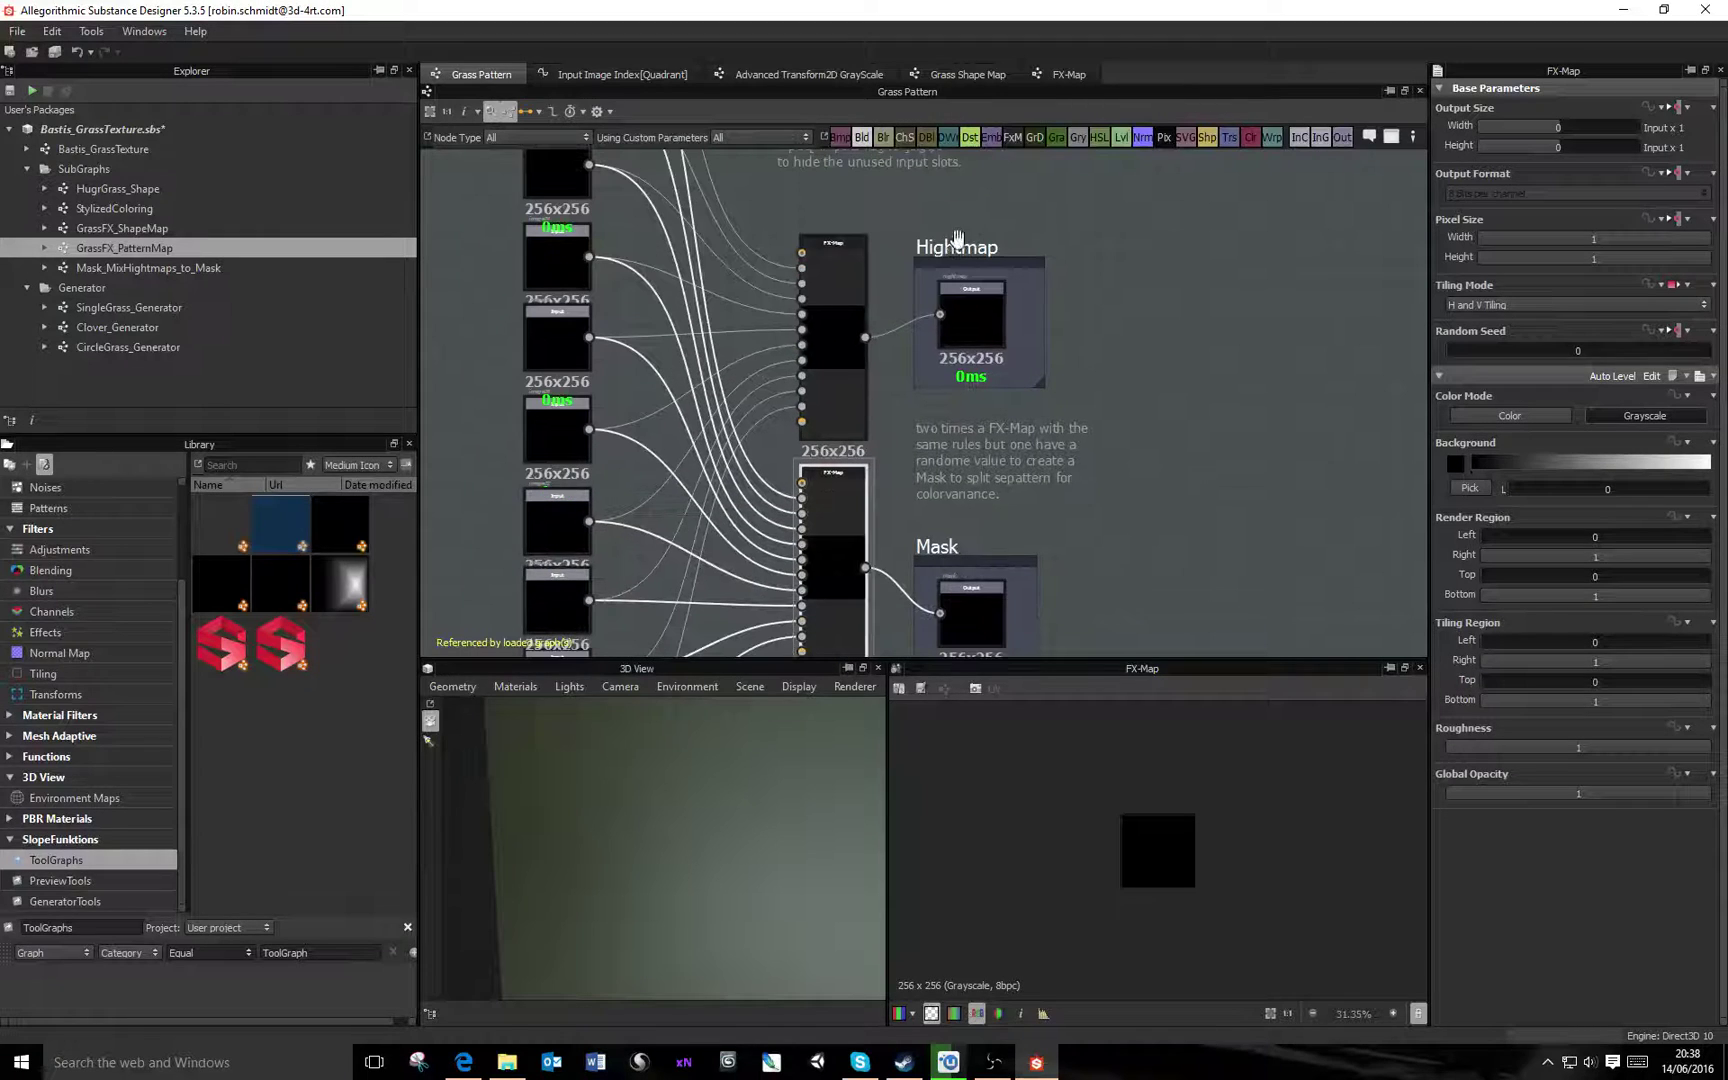
{"action": "middle_click_drag", "start_coordinate": [975, 350], "coordinate": [1016, 246]}
{"action": "left_click", "coordinate": [1017, 508]}
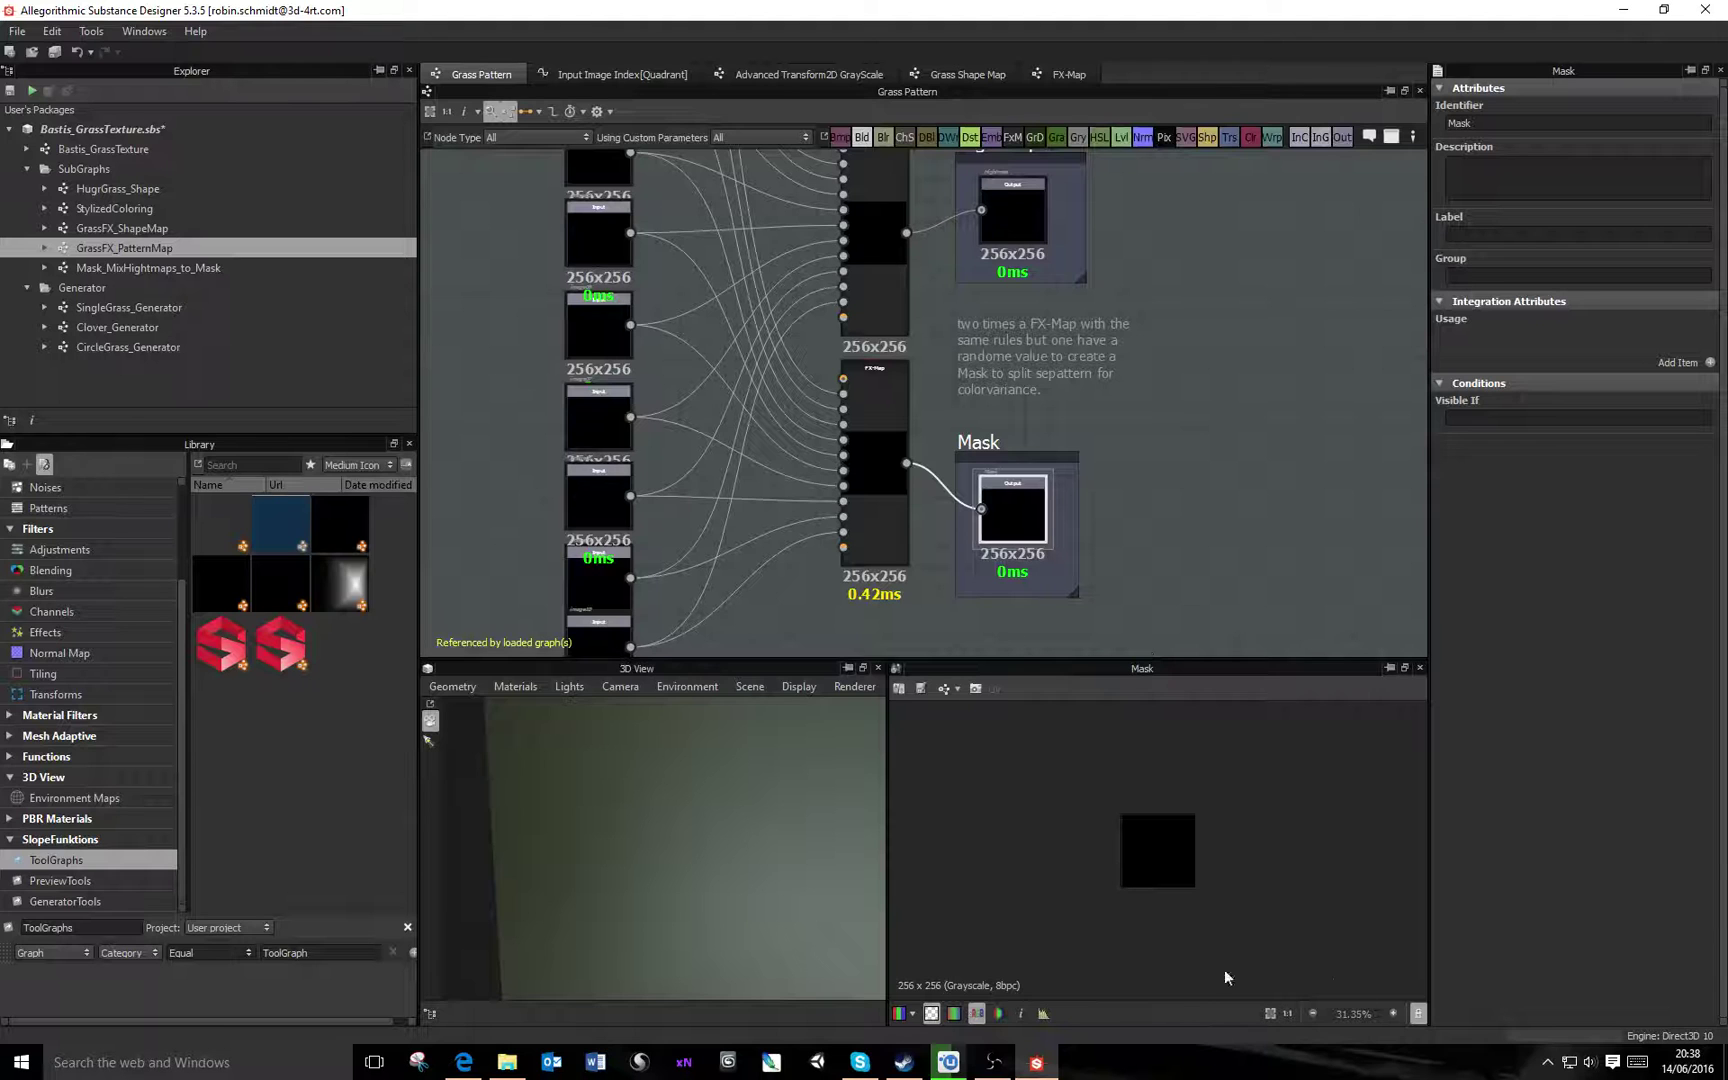
{"action": "middle_click_drag", "start_coordinate": [859, 225], "coordinate": [976, 325]}
{"action": "left_click", "coordinate": [976, 325]}
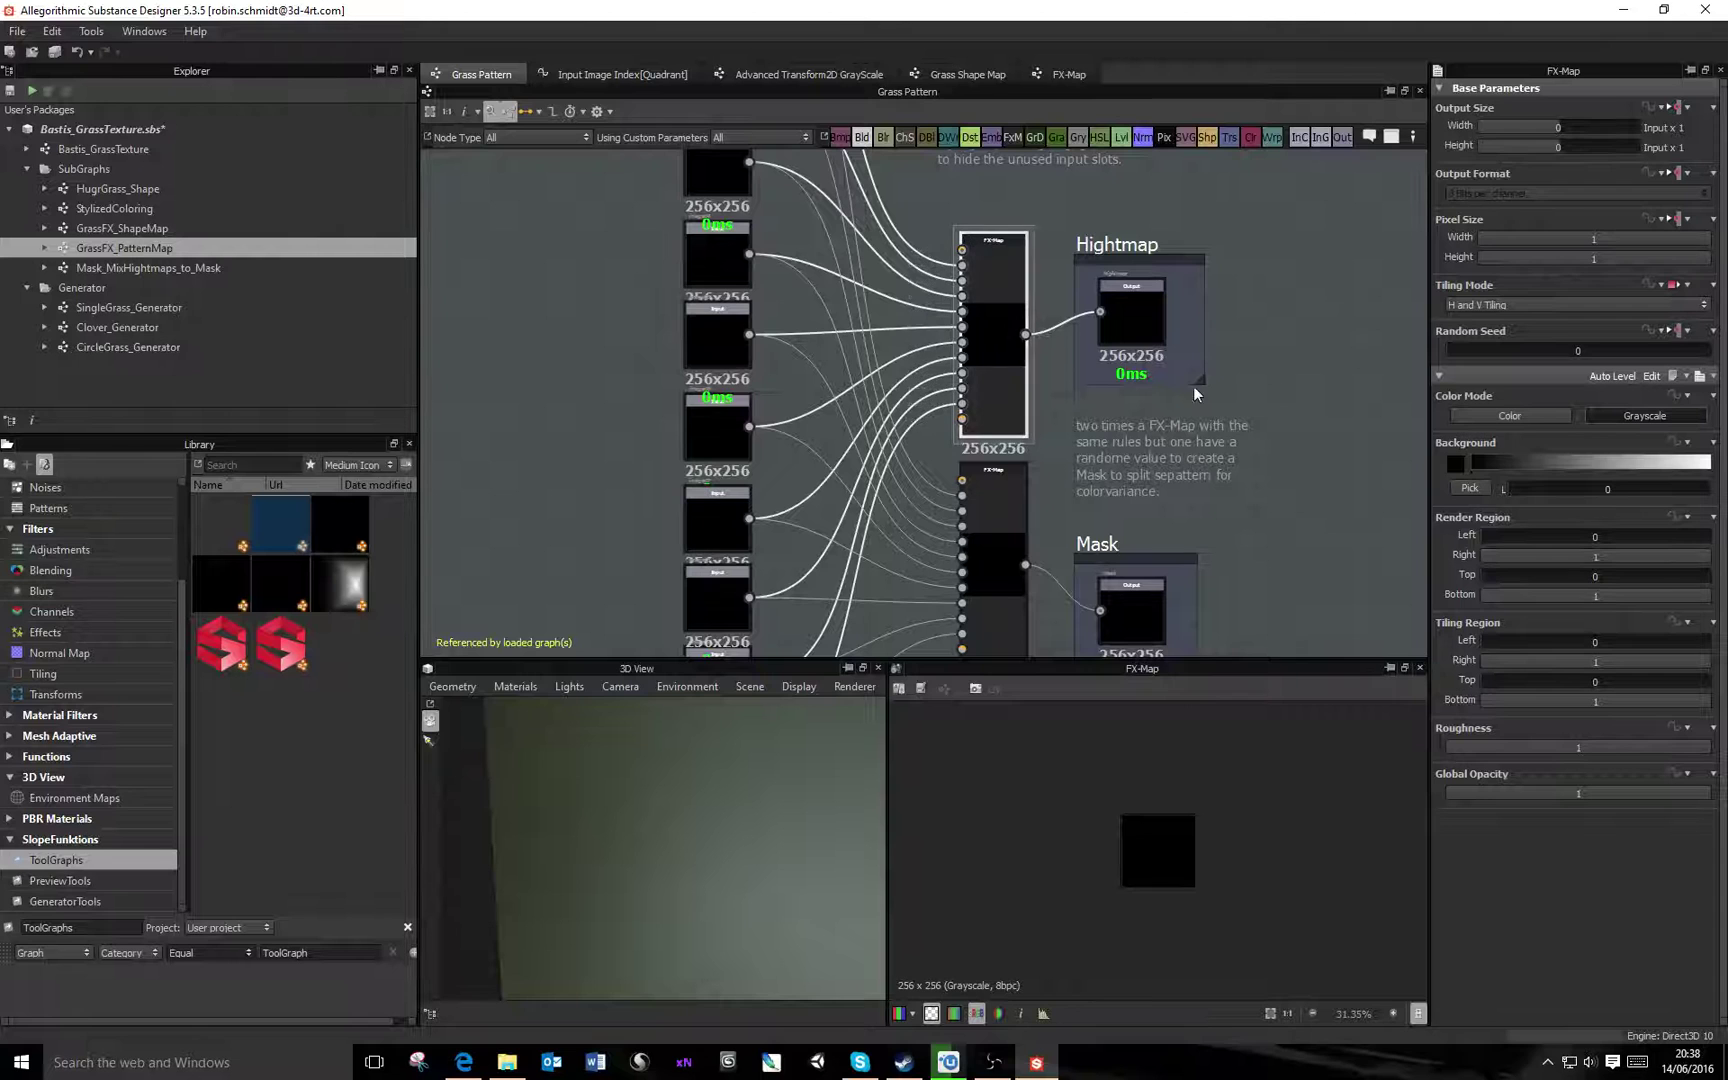
Open the Hightmap FX-Map for editing and inspect the parameters of its Iterate node and both Quadrant nodes
{"action": "right_click", "coordinate": [999, 311]}
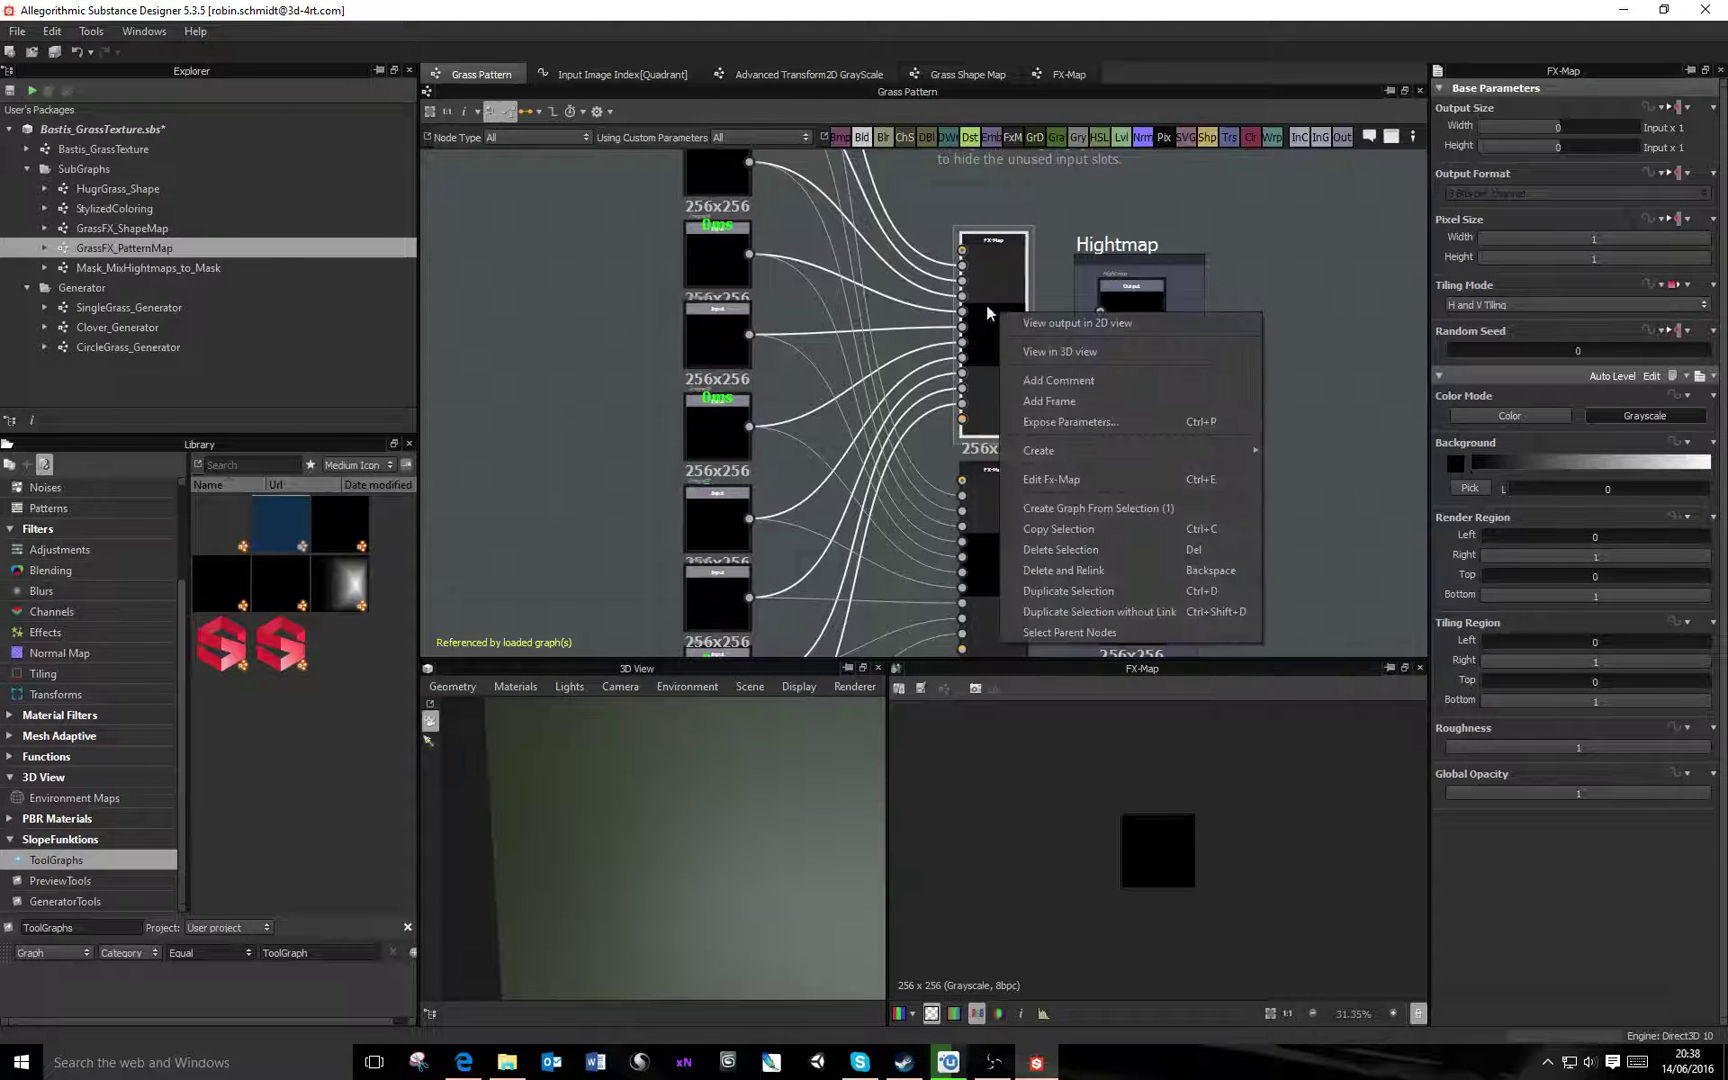
{"action": "left_click", "coordinate": [1079, 478]}
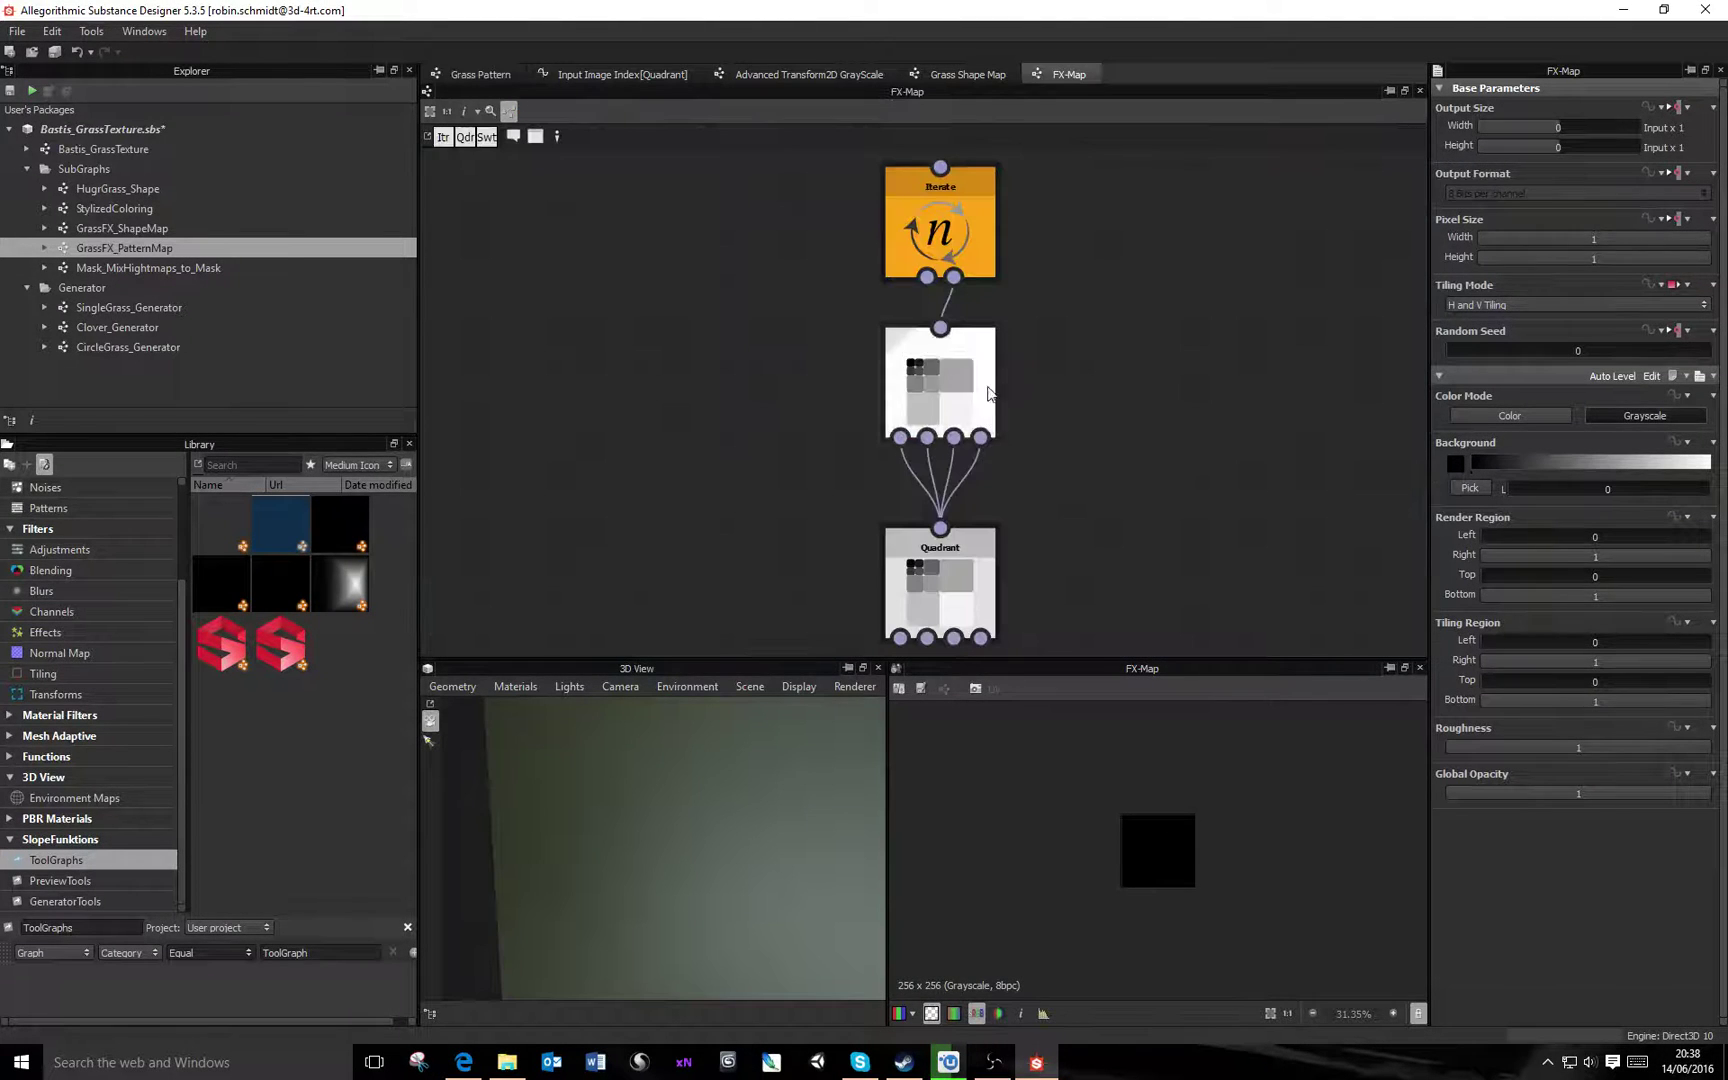
{"action": "left_click", "coordinate": [967, 211]}
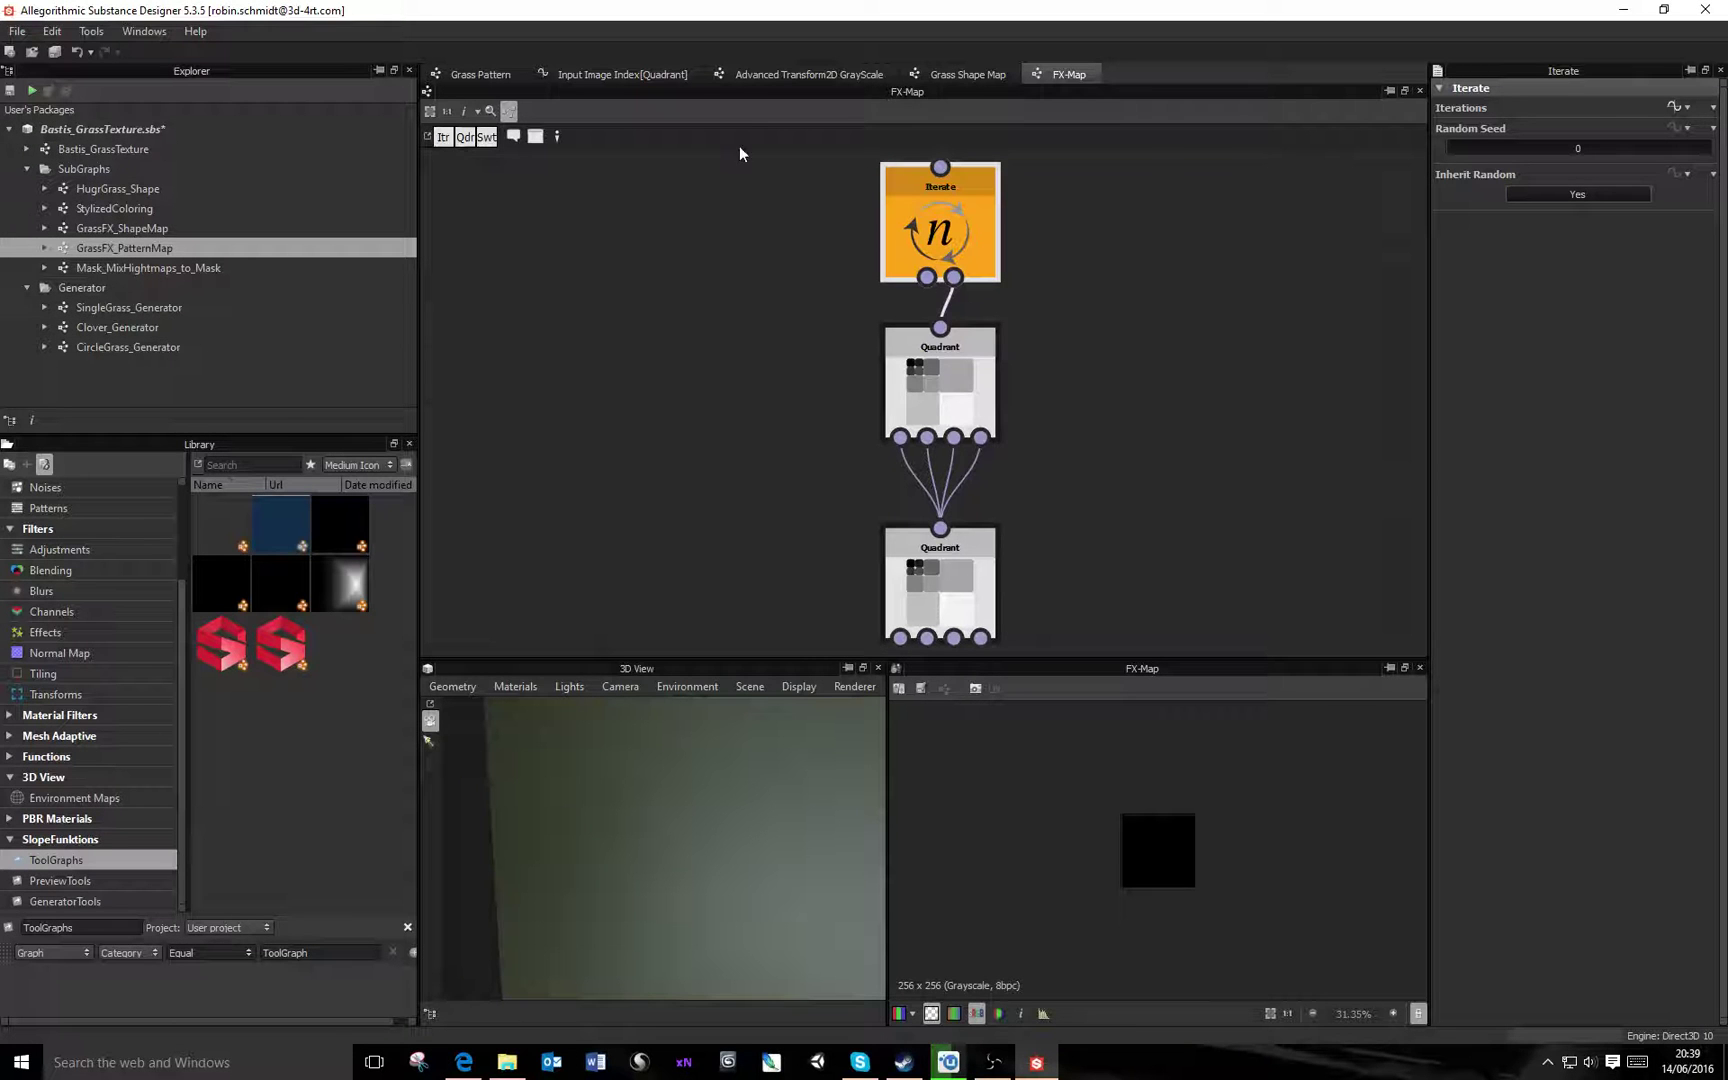
{"action": "left_click", "coordinate": [940, 390]}
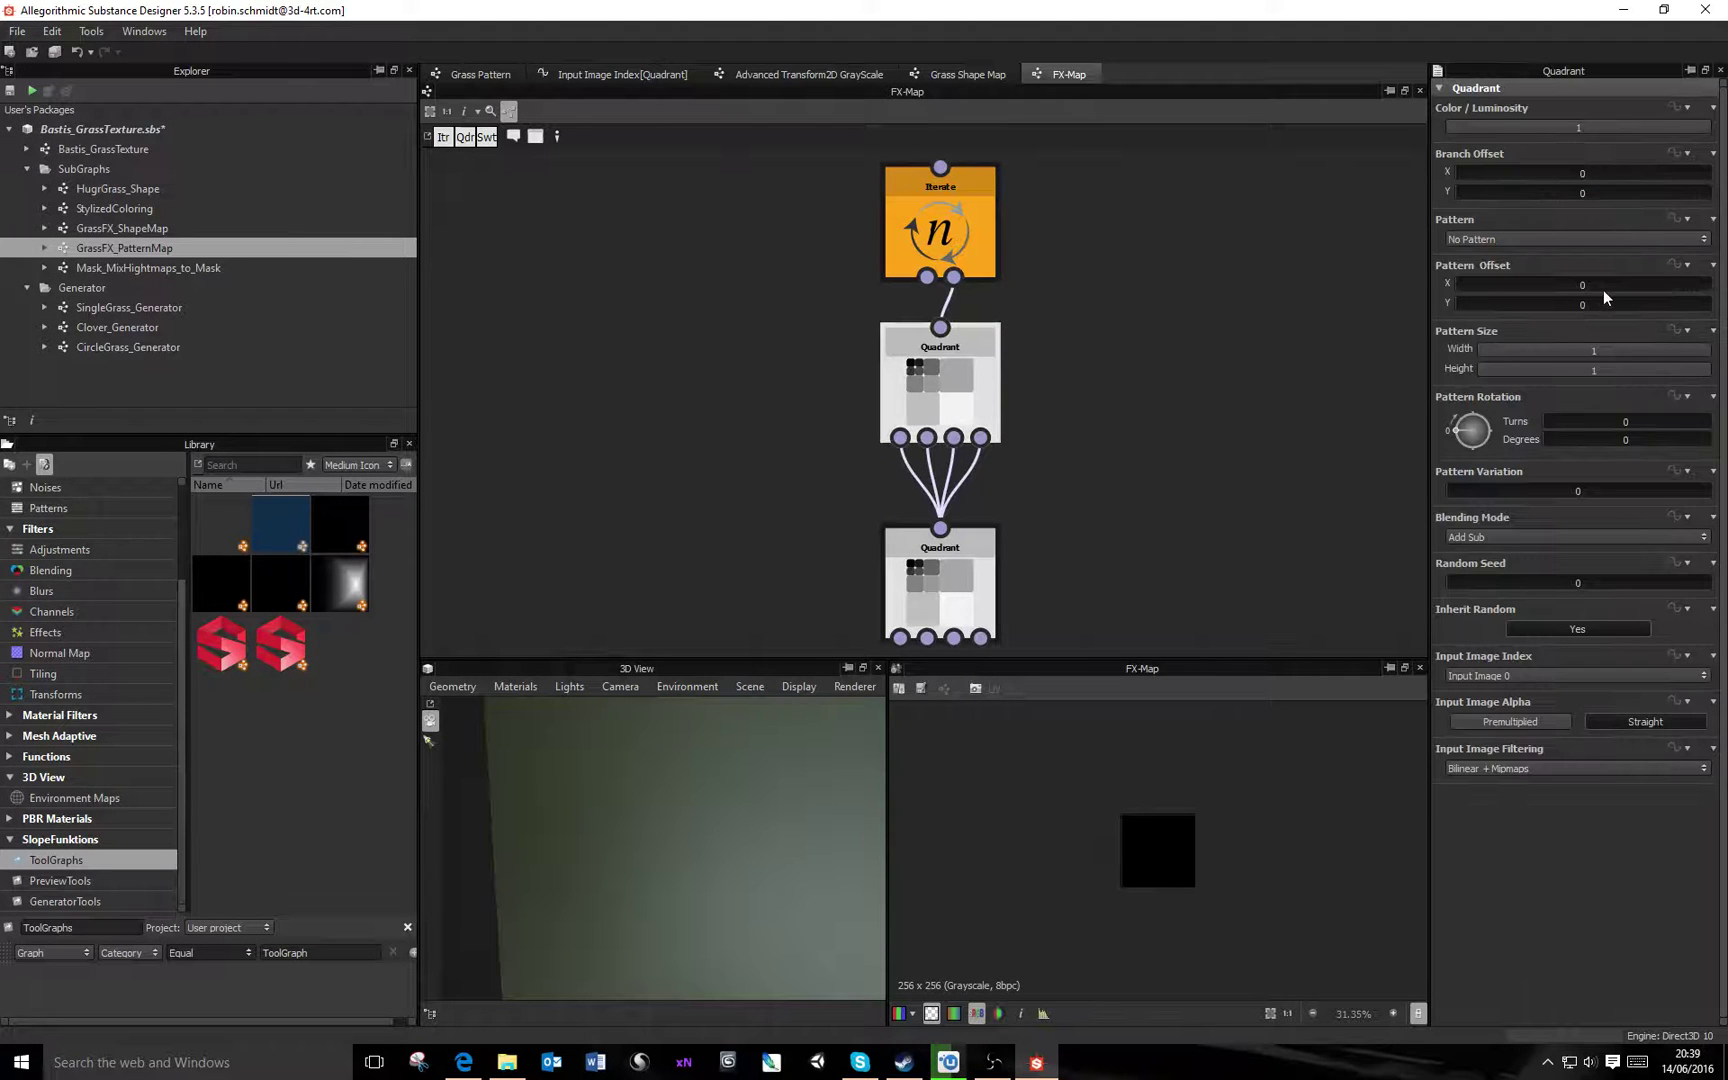
{"action": "middle_click_drag", "start_coordinate": [1018, 396], "coordinate": [1089, 292]}
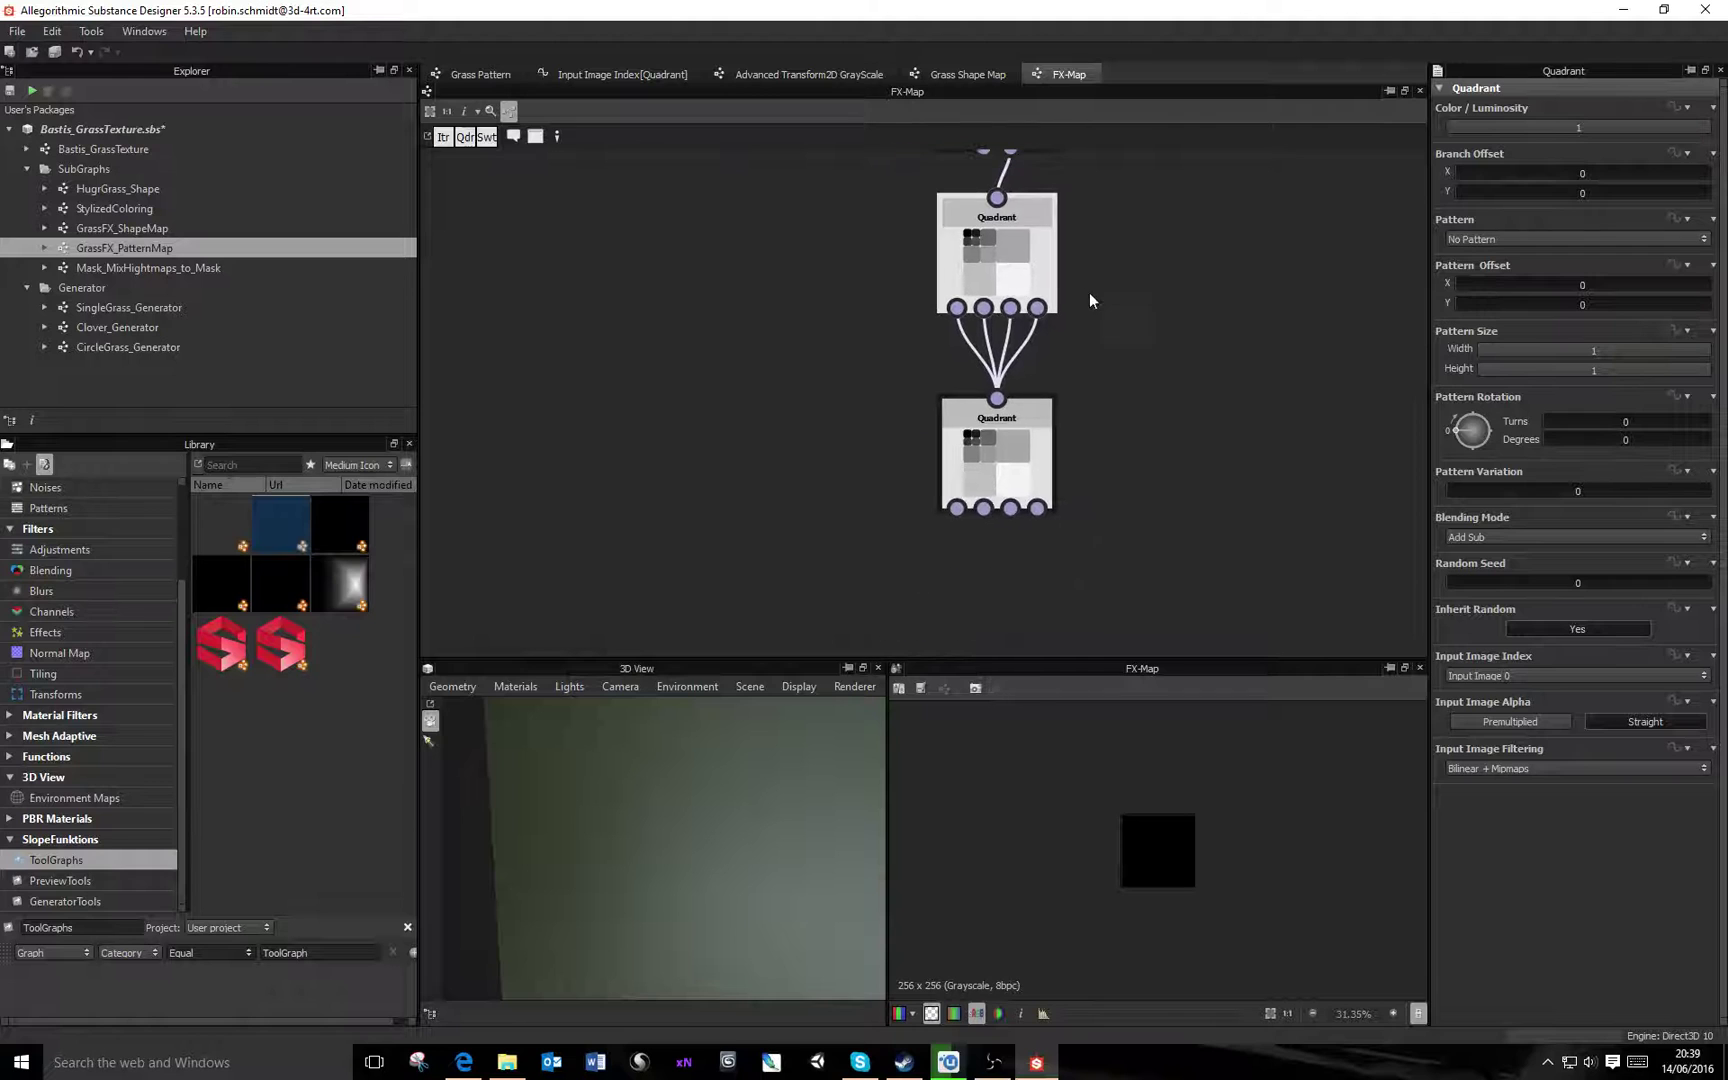
{"action": "left_click", "coordinate": [998, 446]}
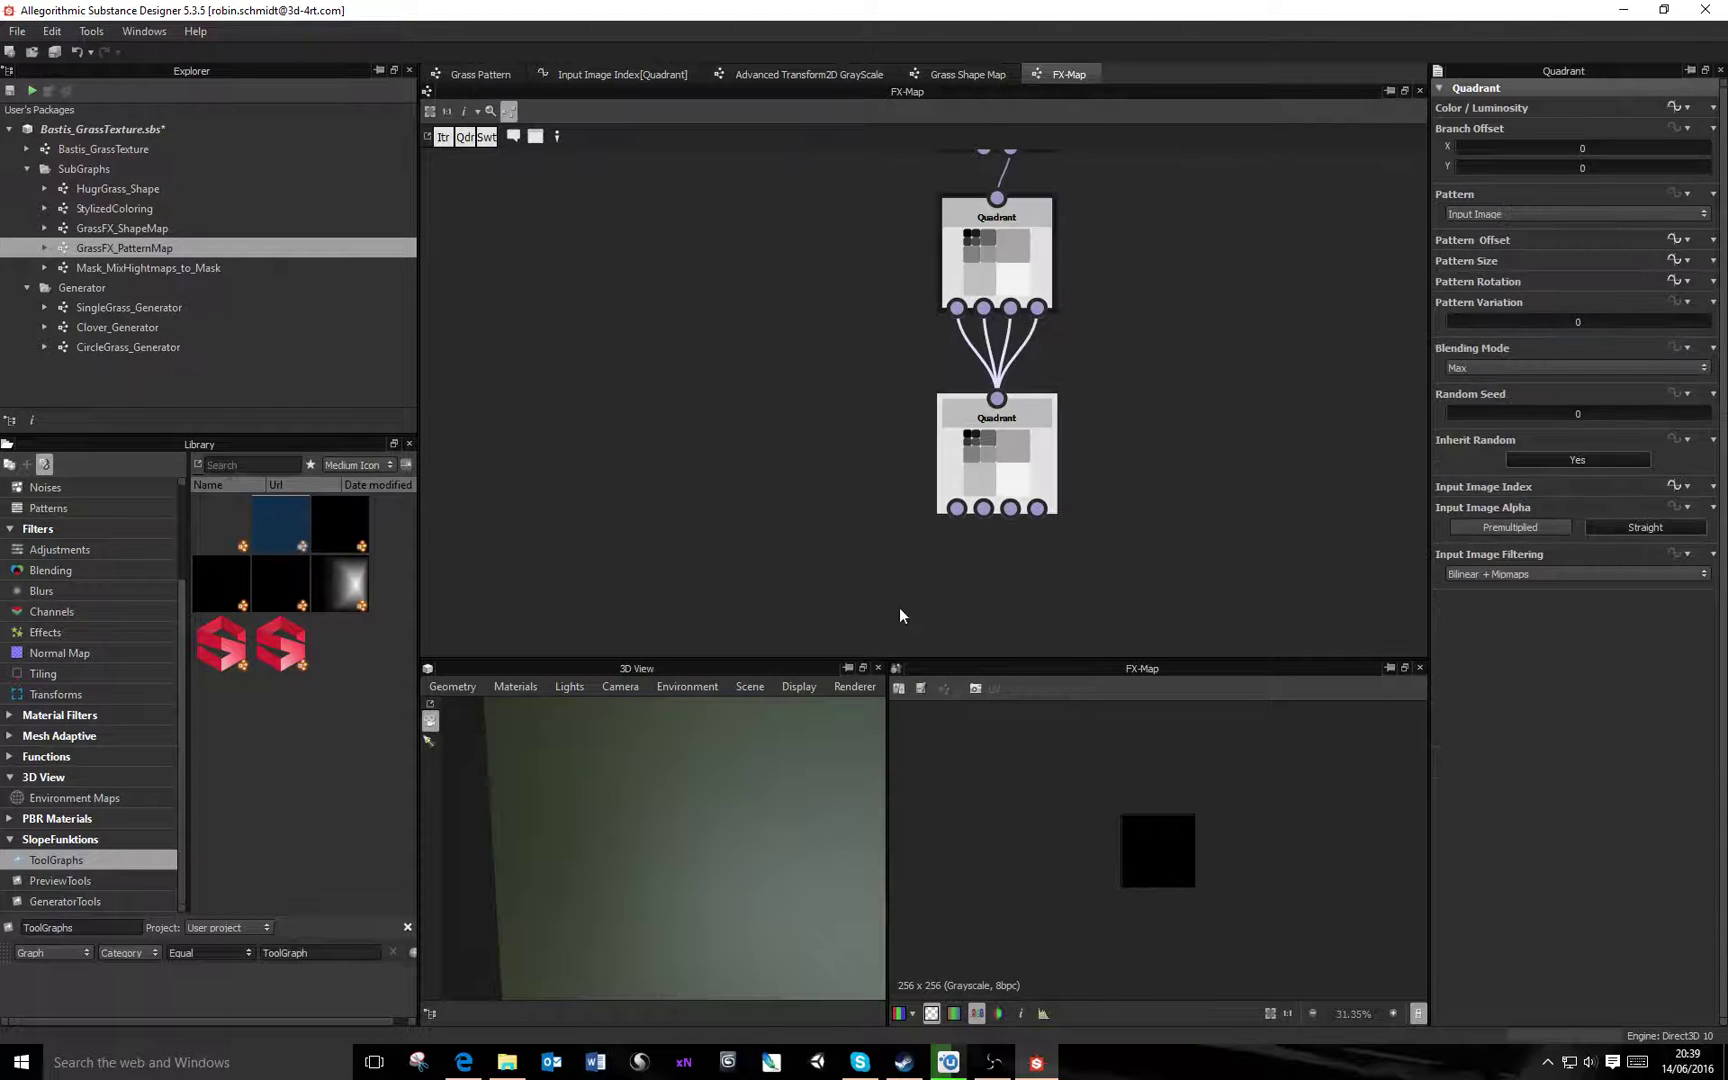
{"action": "middle_click_drag", "start_coordinate": [1162, 412], "coordinate": [1133, 447]}
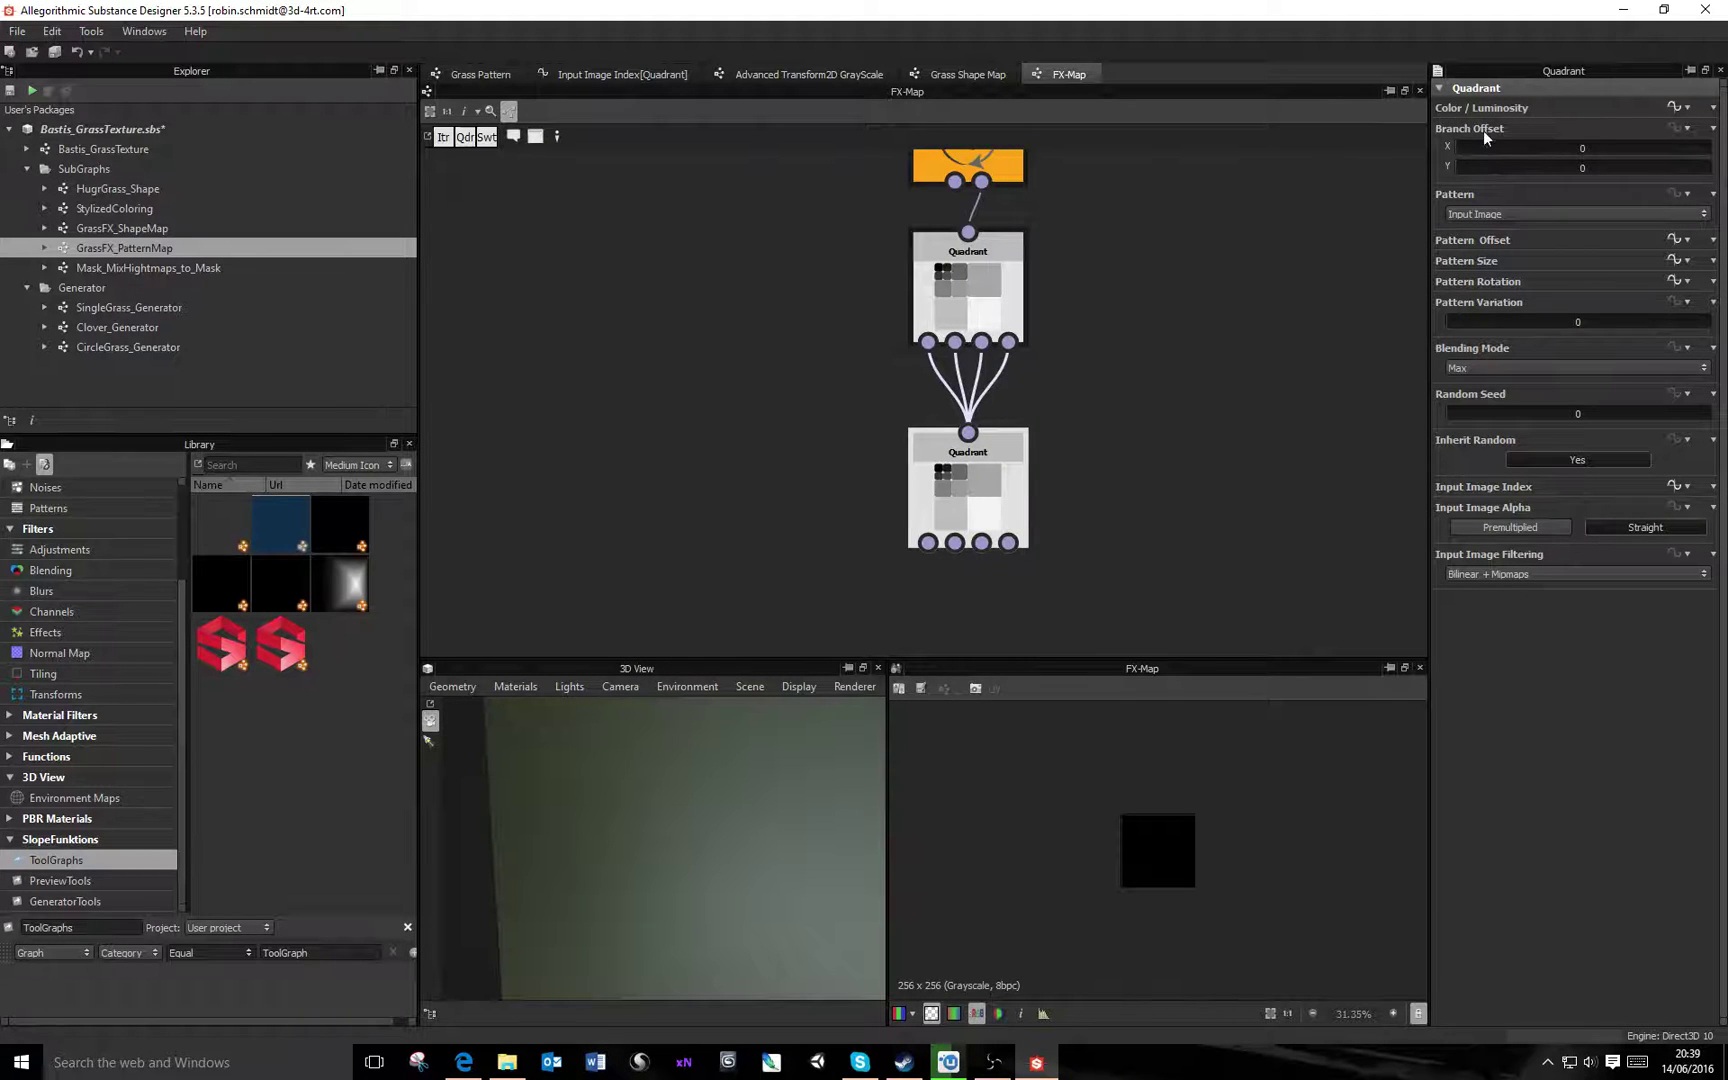
Inspect the last Quadrant's Pattern Offset and Input Image Index functions, returning to the FX-Map after each
{"action": "left_click", "coordinate": [1673, 240]}
{"action": "scroll", "coordinate": [819, 423], "scroll_direction": "down", "scroll_amount": 5}
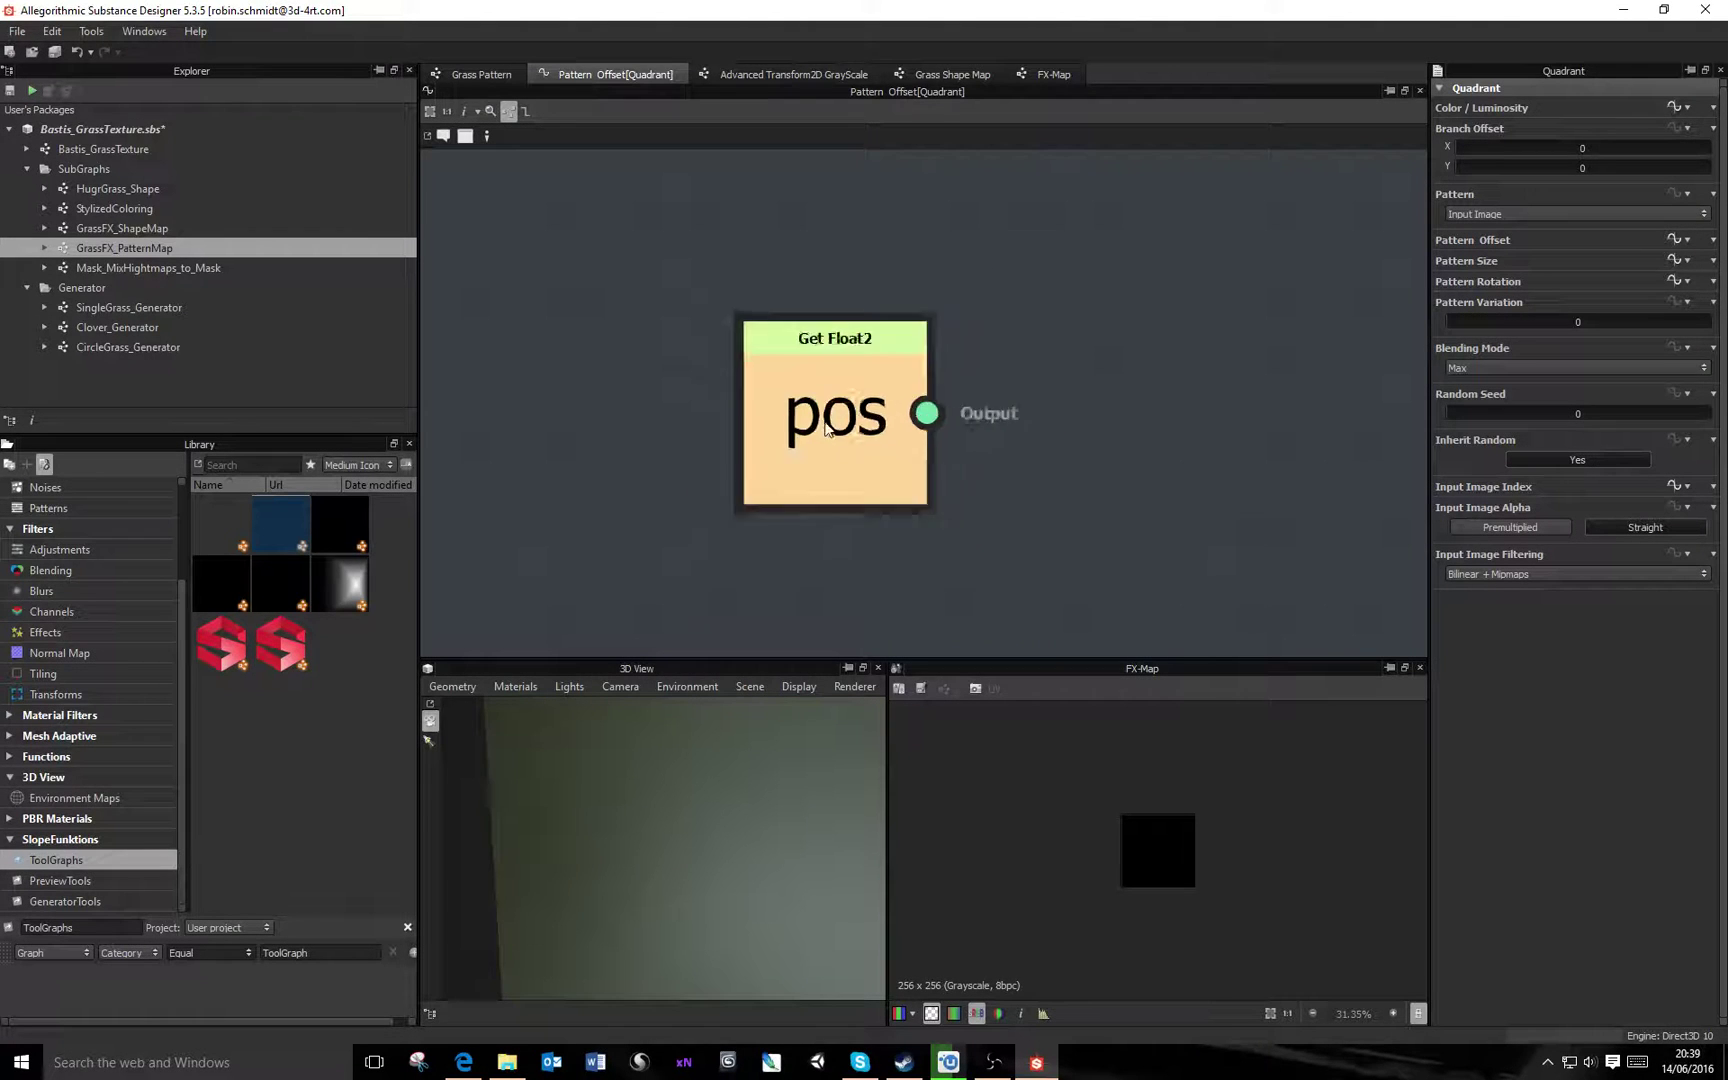
{"action": "left_click", "coordinate": [827, 427]}
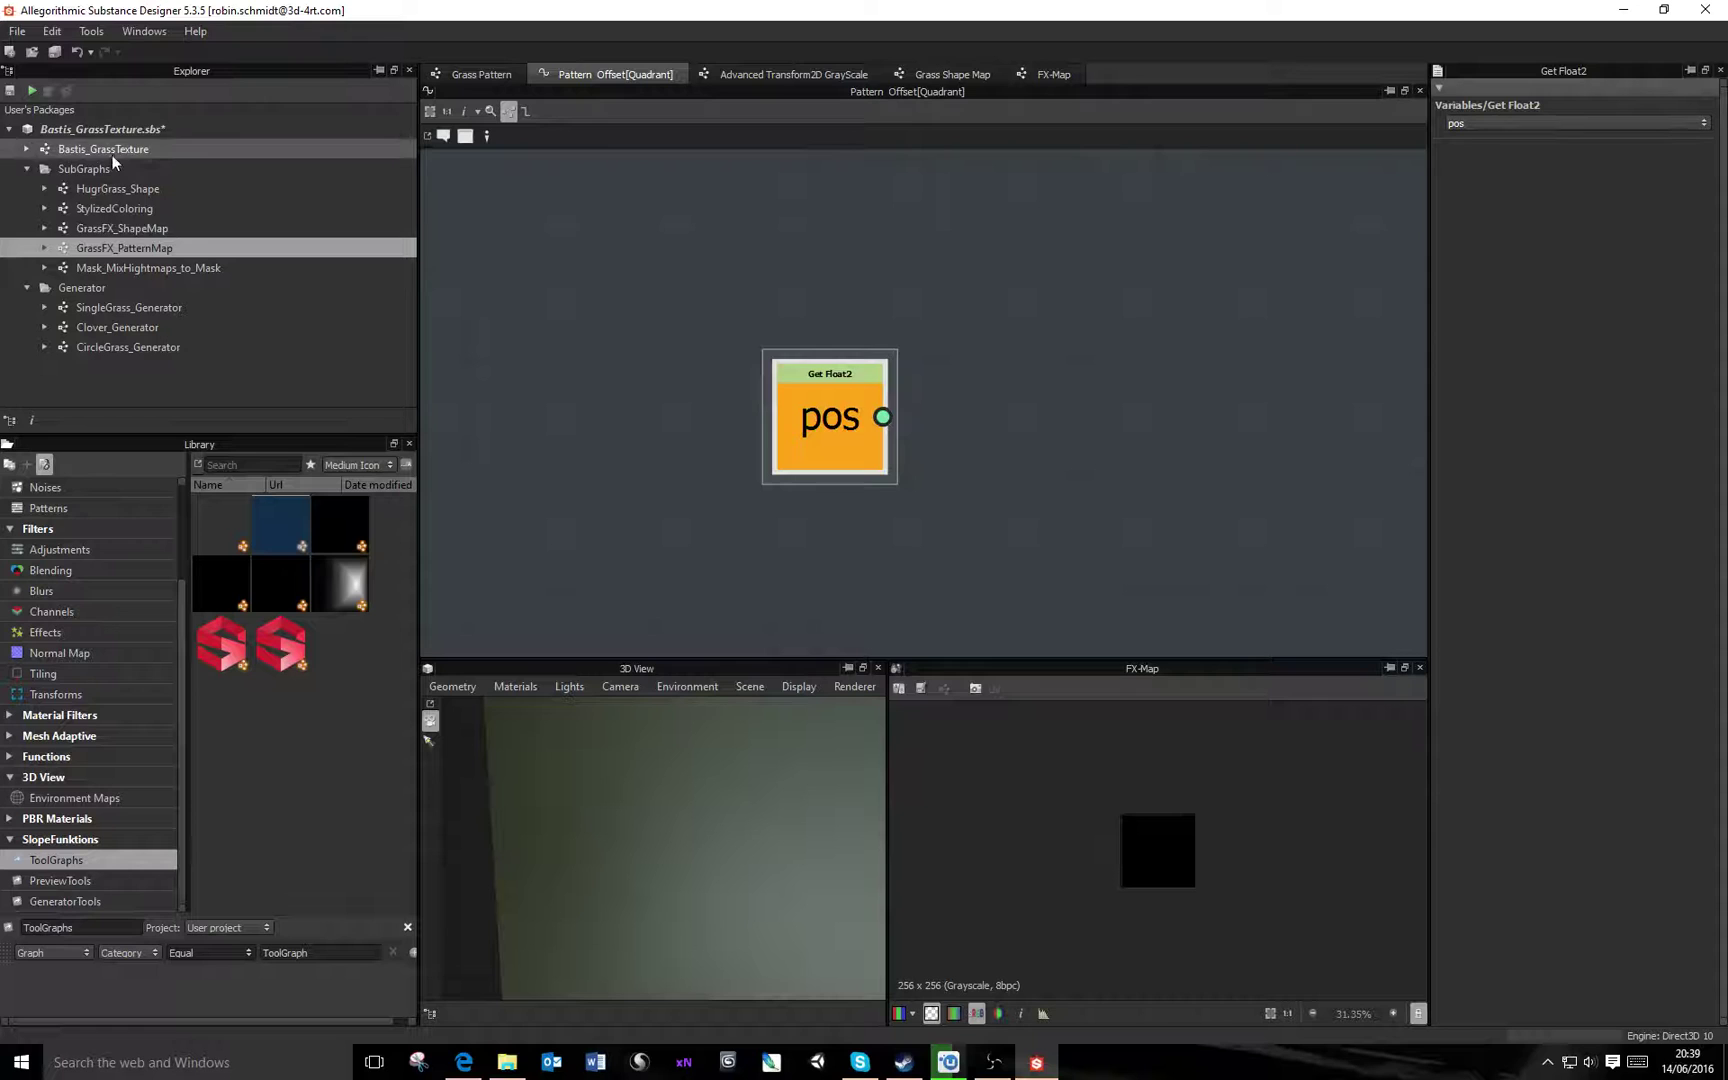
{"action": "left_click", "coordinate": [1050, 74]}
{"action": "left_click", "coordinate": [948, 495]}
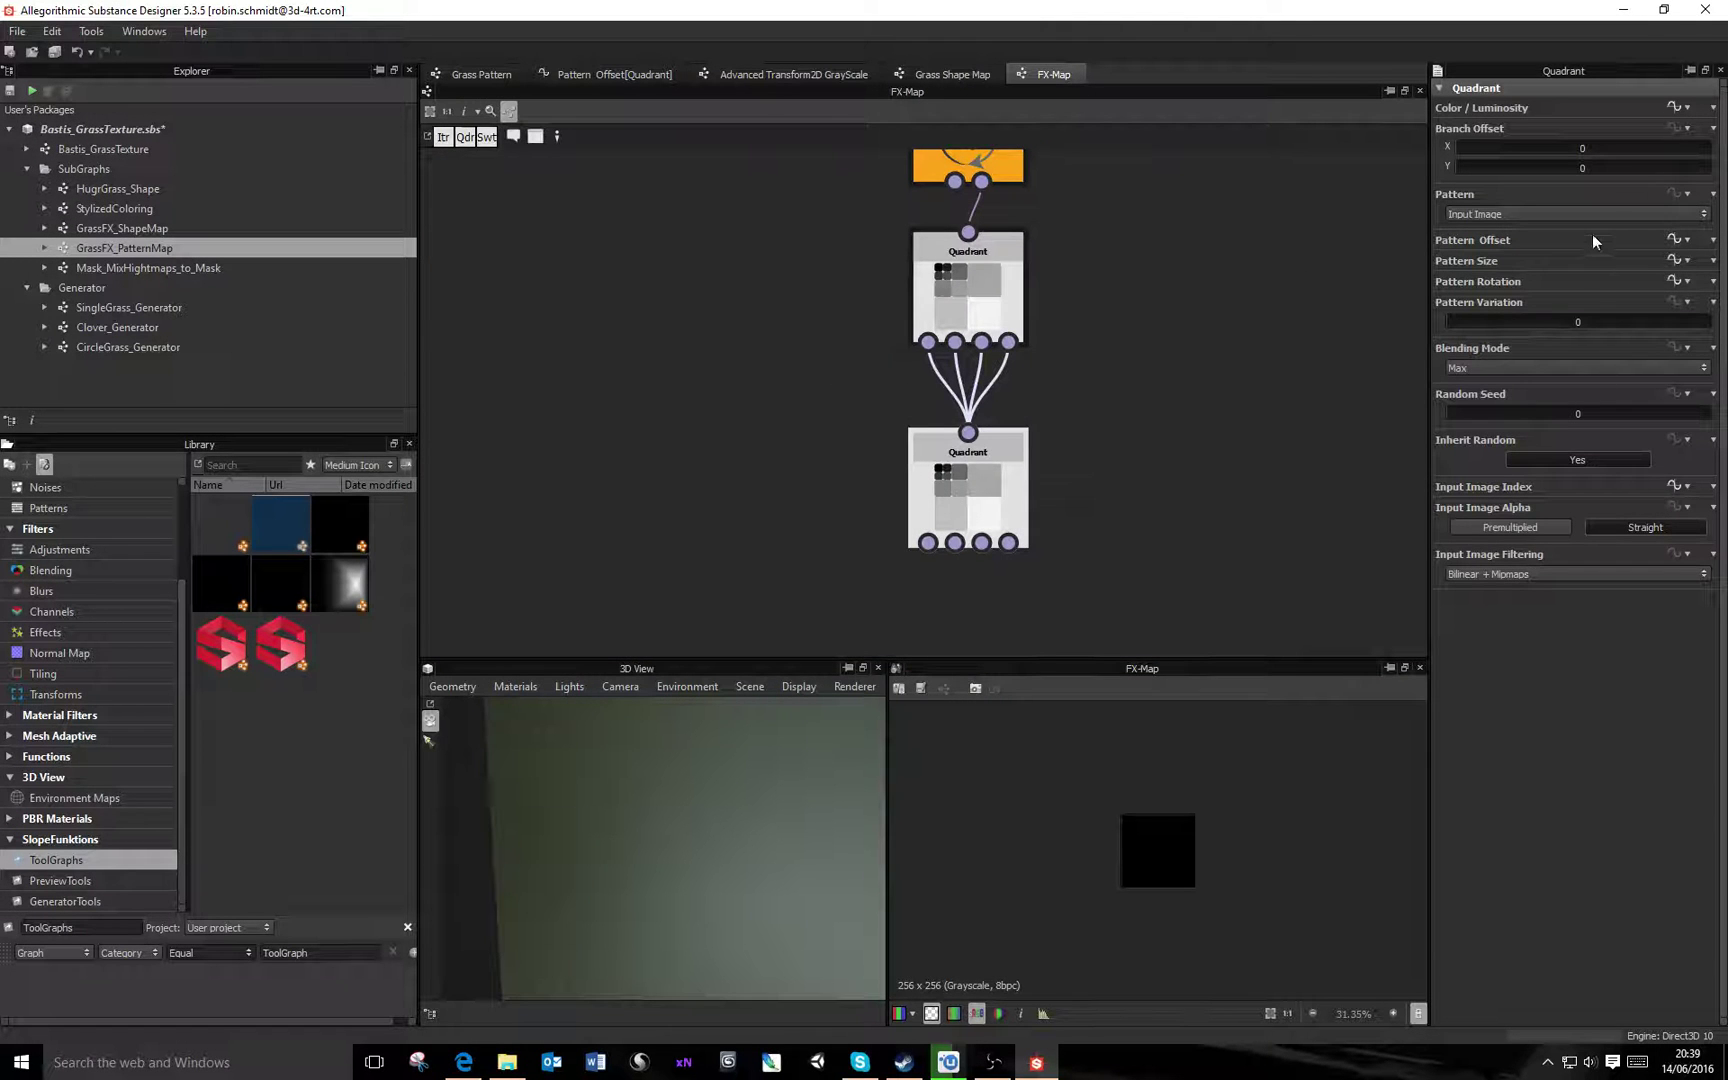
{"action": "left_click", "coordinate": [1673, 494]}
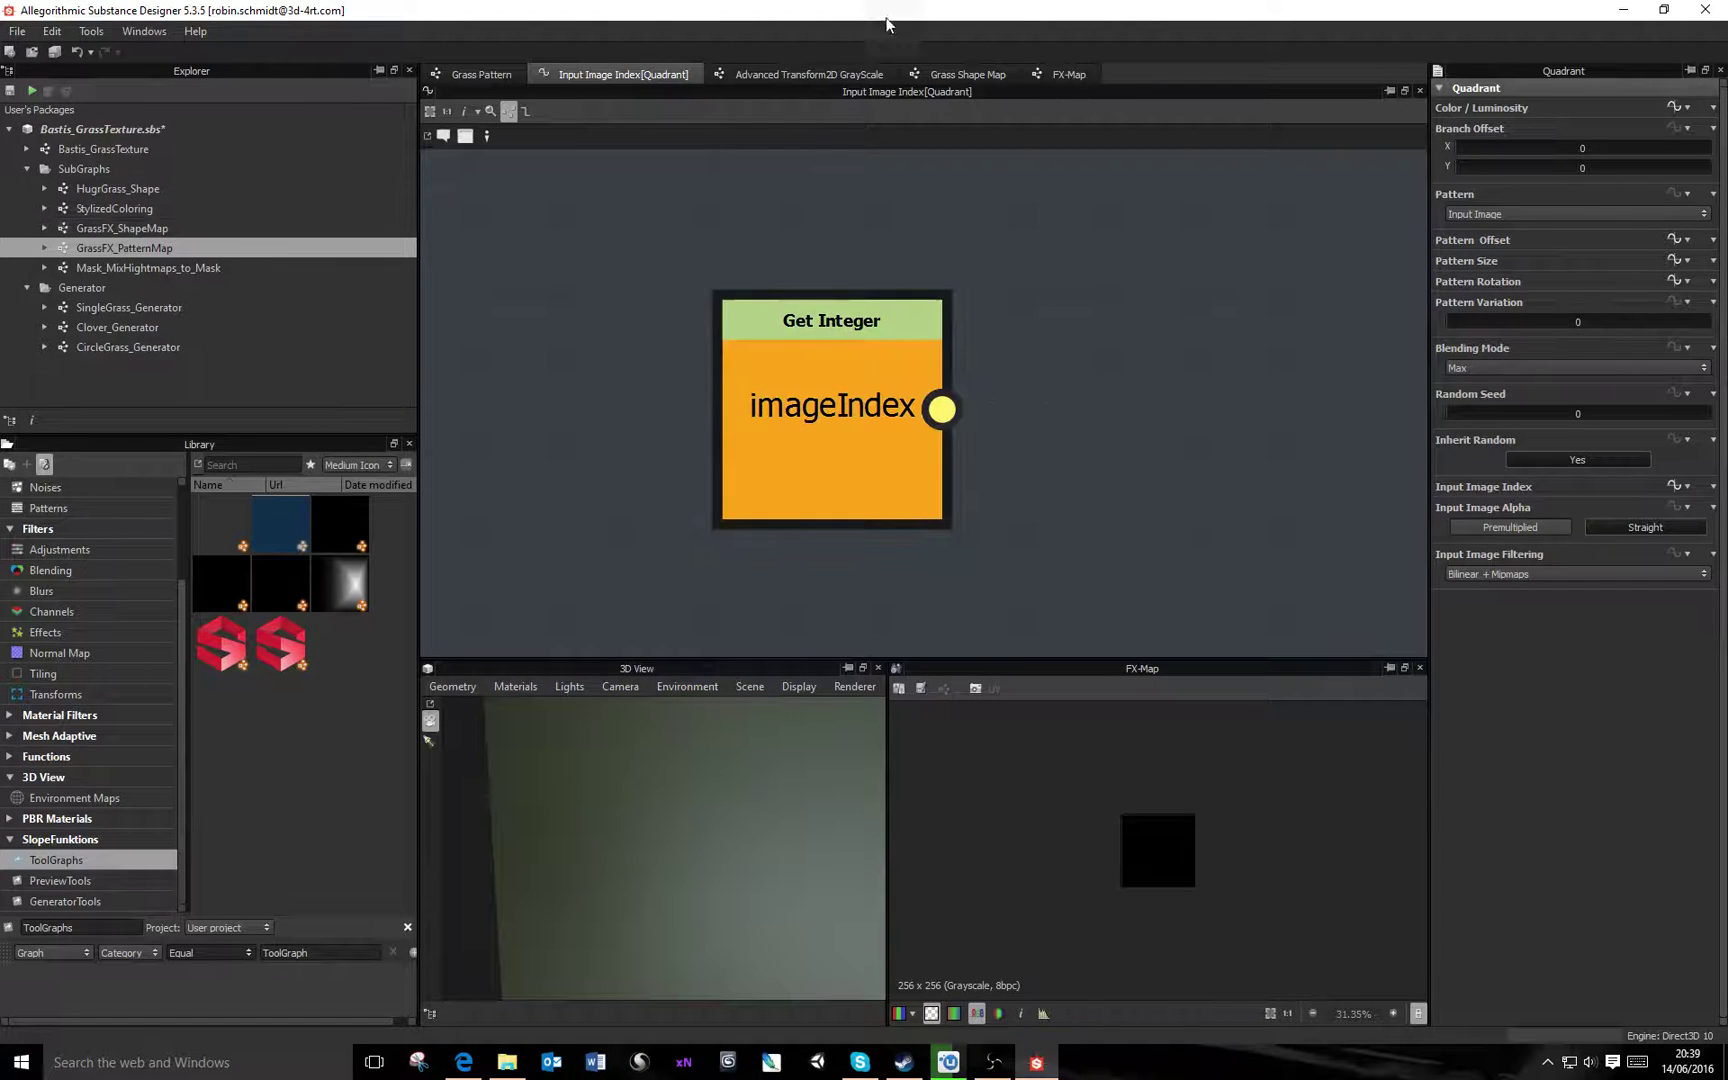
{"action": "left_click", "coordinate": [1080, 75]}
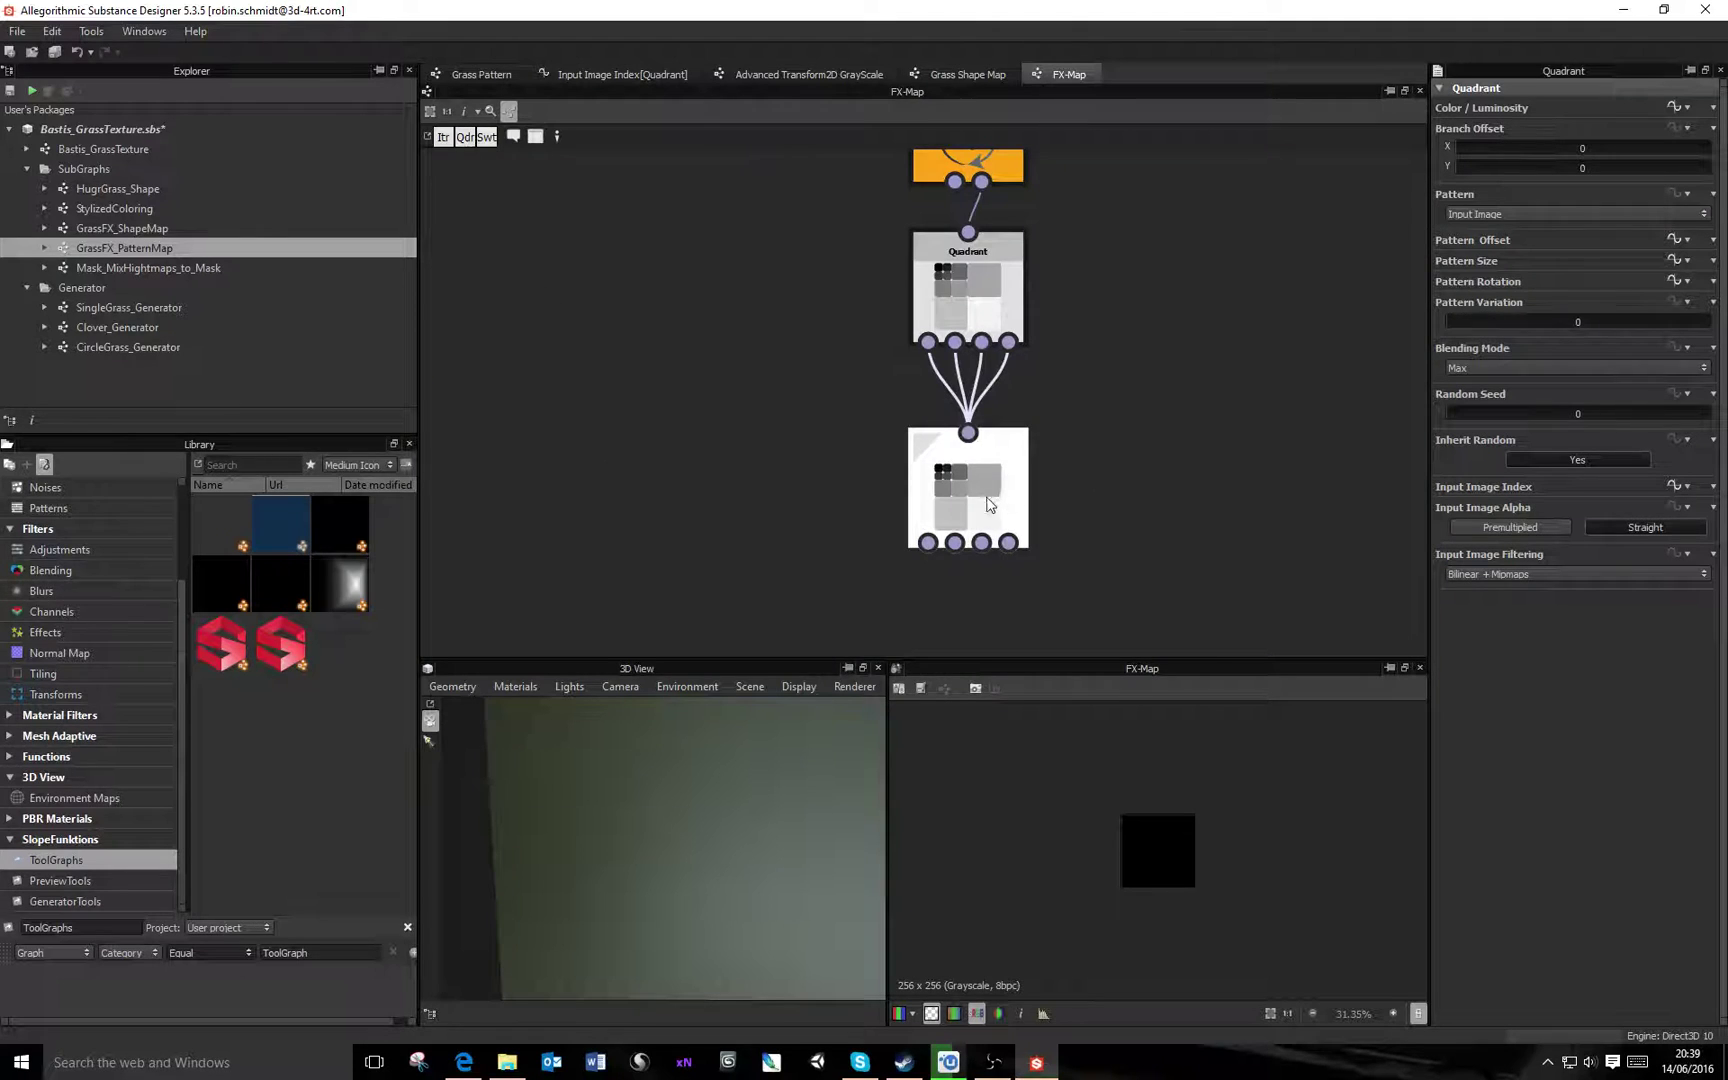
Open the last Quadrant's Color / Luminosity function and inspect the Sequence node that follows the Size frame
{"action": "left_click", "coordinate": [1677, 103]}
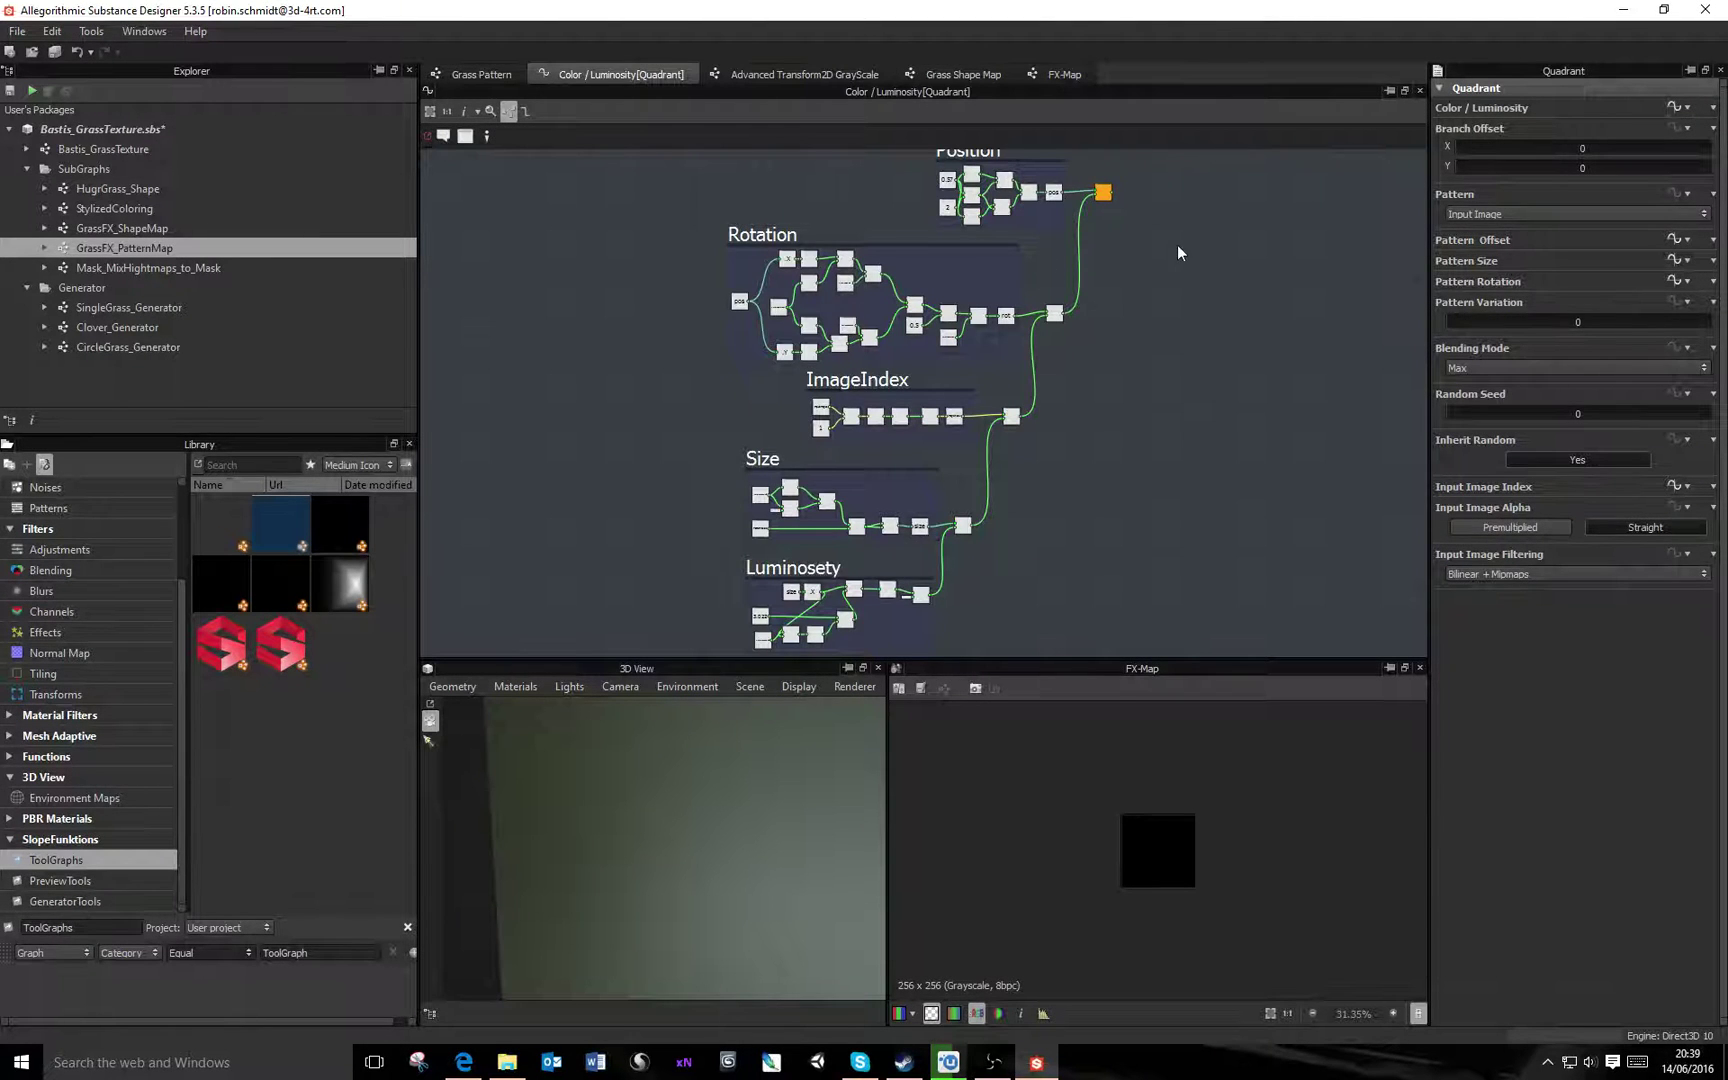
{"action": "scroll", "coordinate": [1177, 244], "scroll_direction": "down", "scroll_amount": 2}
{"action": "middle_click_drag", "start_coordinate": [1146, 210], "coordinate": [1157, 250]}
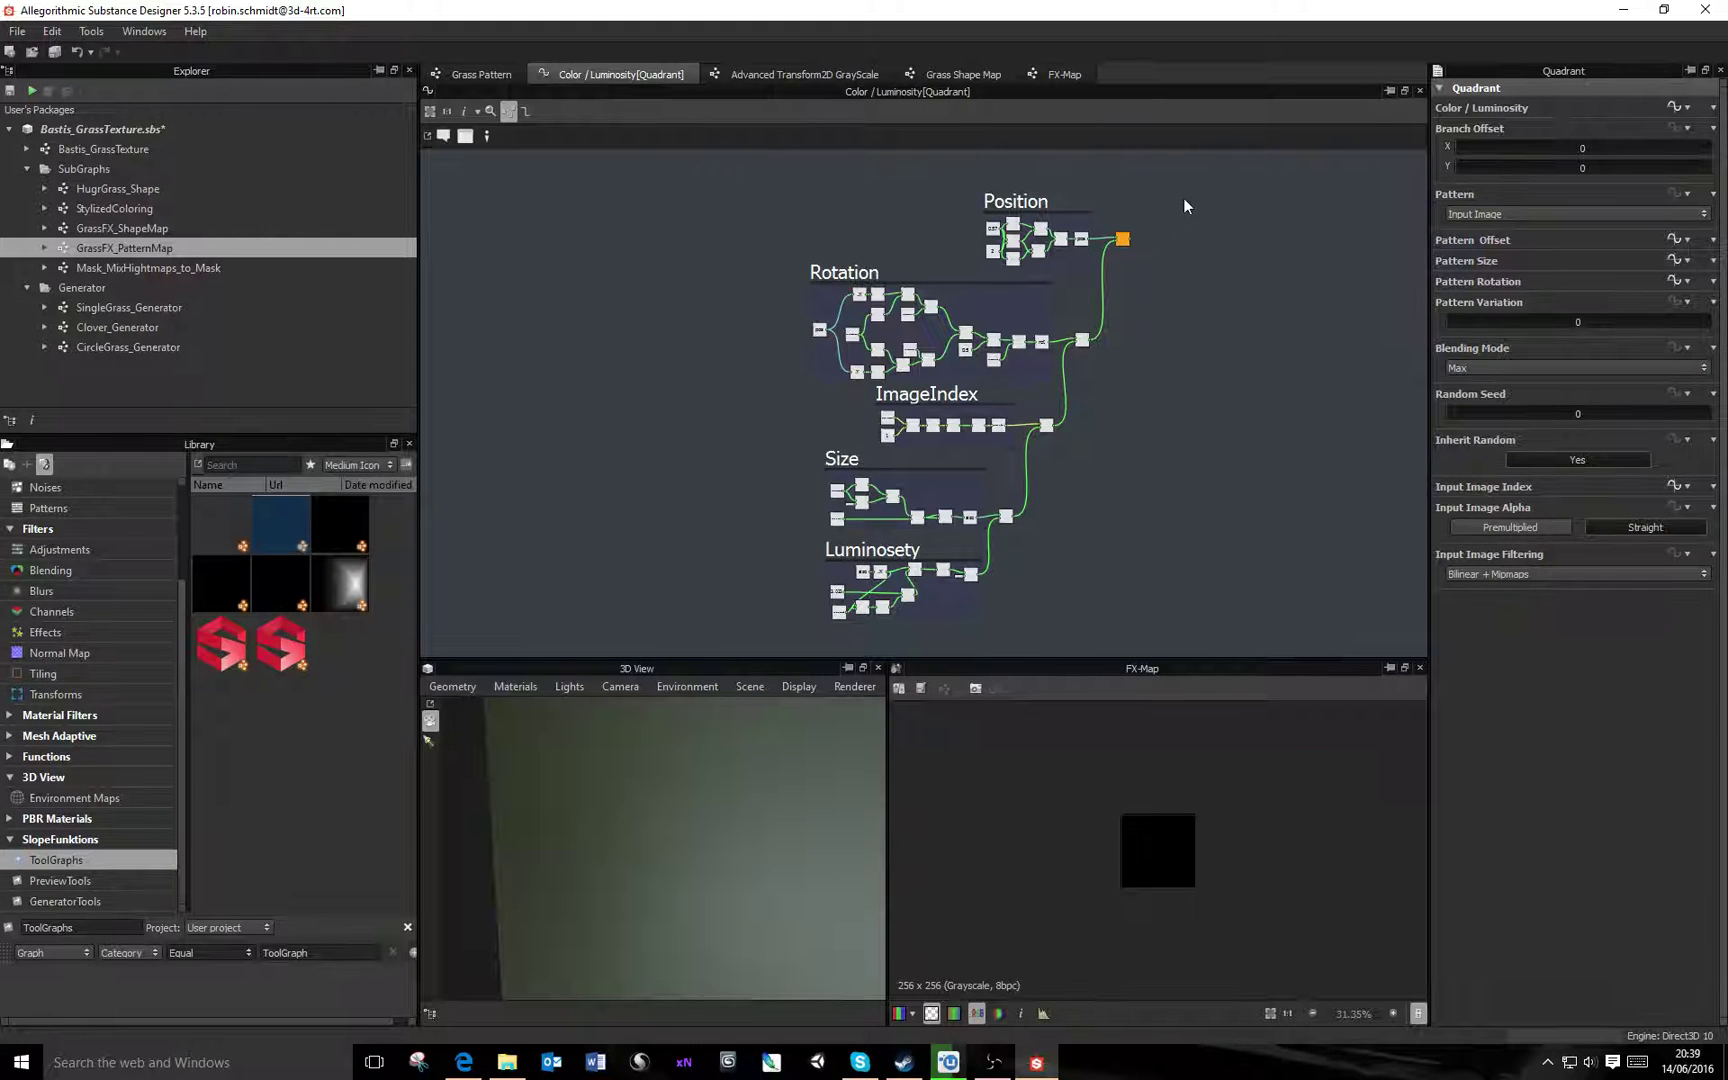
{"action": "scroll", "coordinate": [1017, 288], "scroll_direction": "up", "scroll_amount": 2}
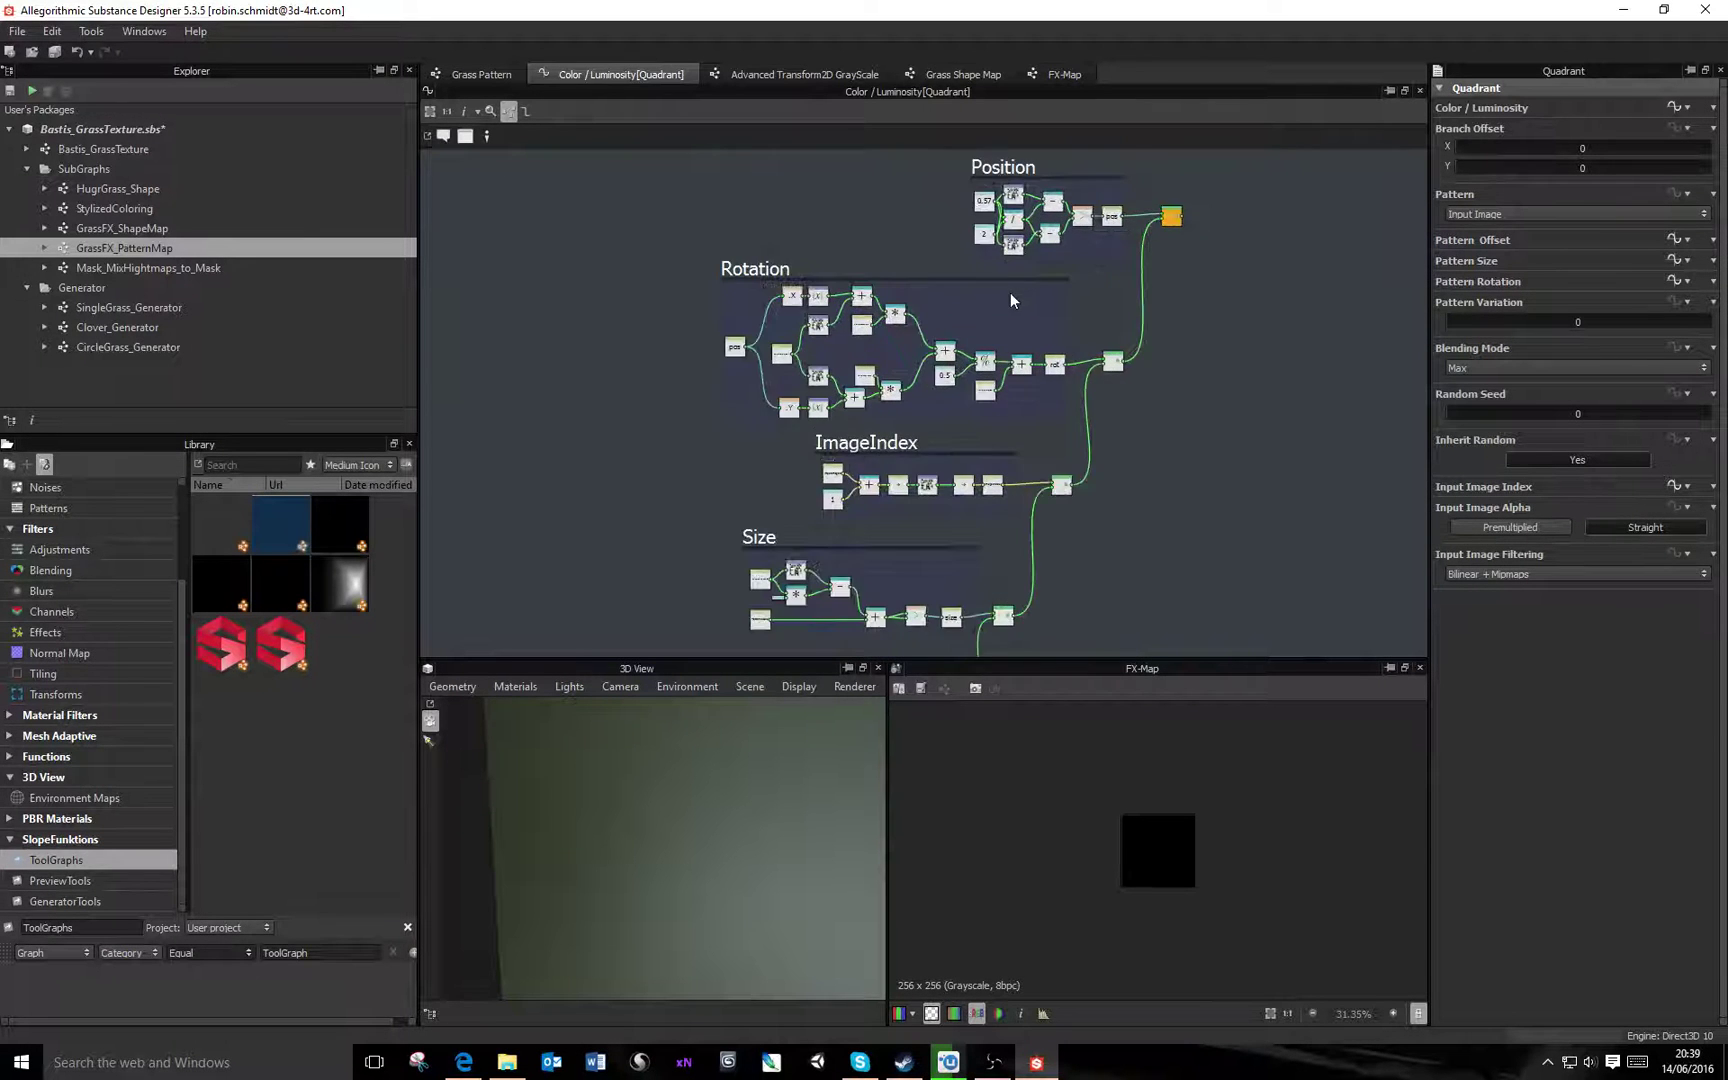
{"action": "scroll", "coordinate": [1068, 351], "scroll_direction": "down", "scroll_amount": 2}
{"action": "scroll", "coordinate": [1053, 490], "scroll_direction": "up", "scroll_amount": 4}
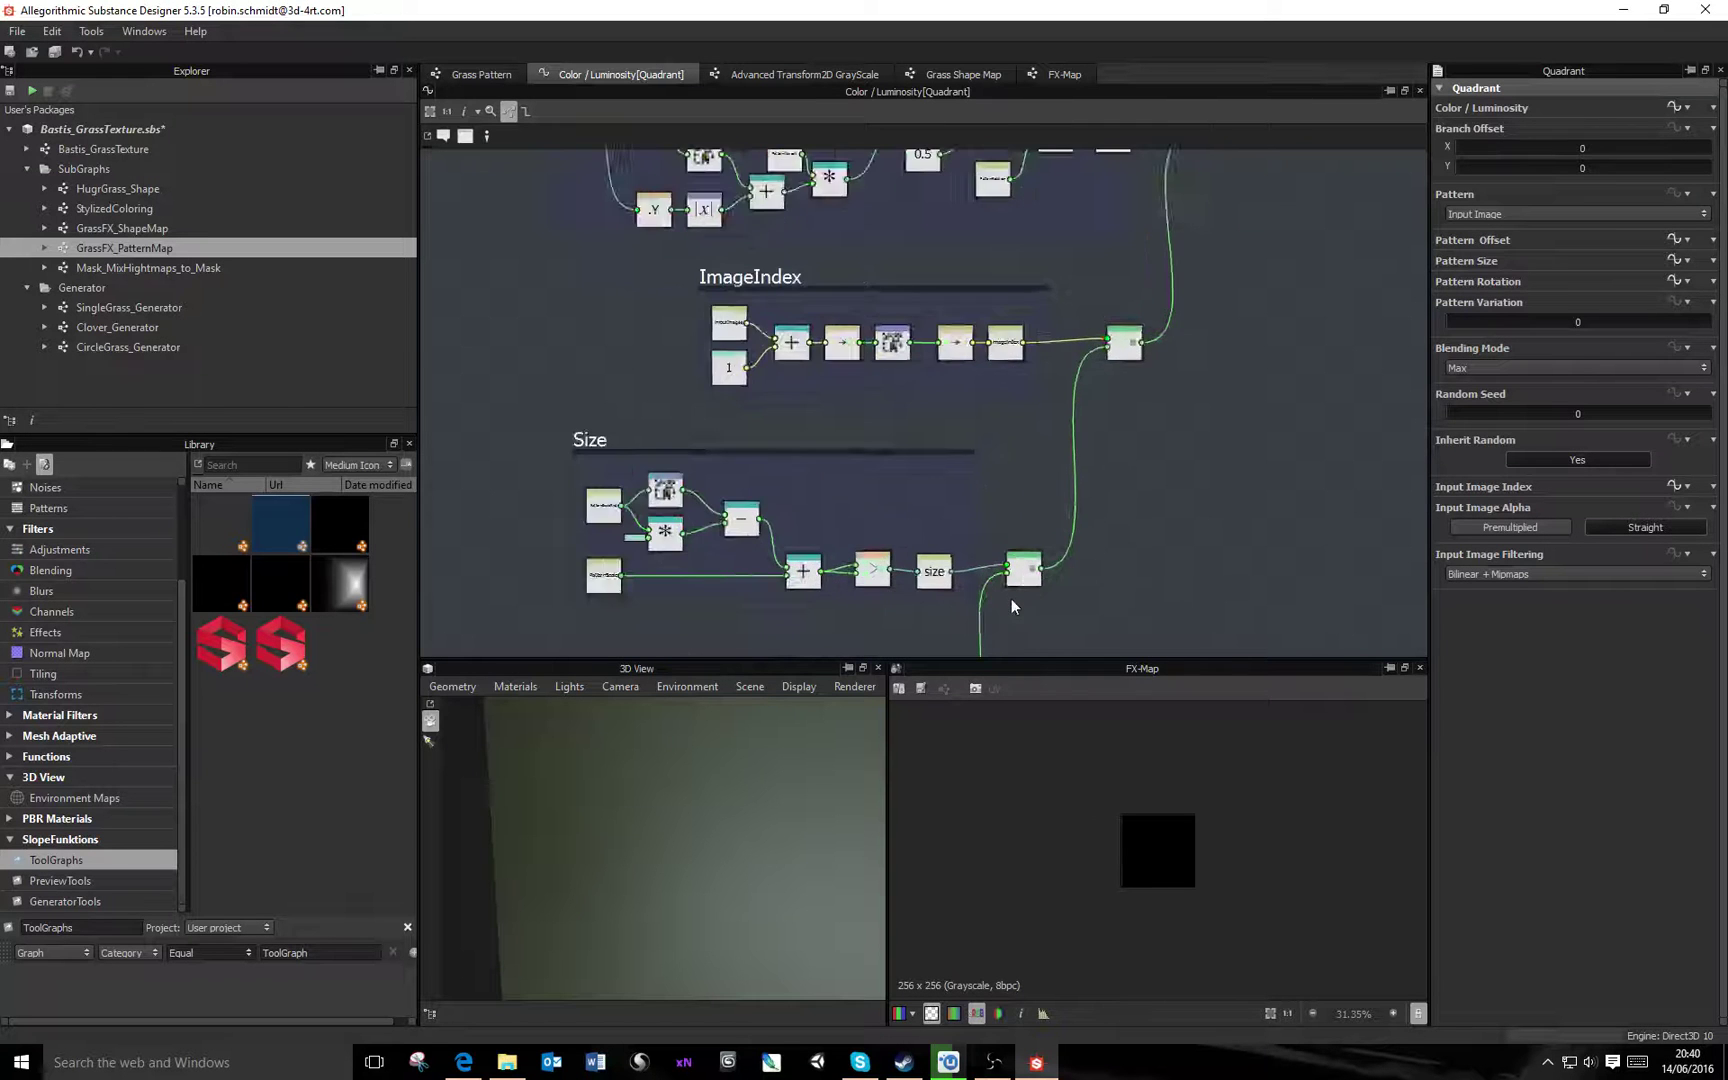
{"action": "left_click", "coordinate": [1045, 555]}
{"action": "scroll", "coordinate": [1112, 545], "scroll_direction": "down", "scroll_amount": 5}
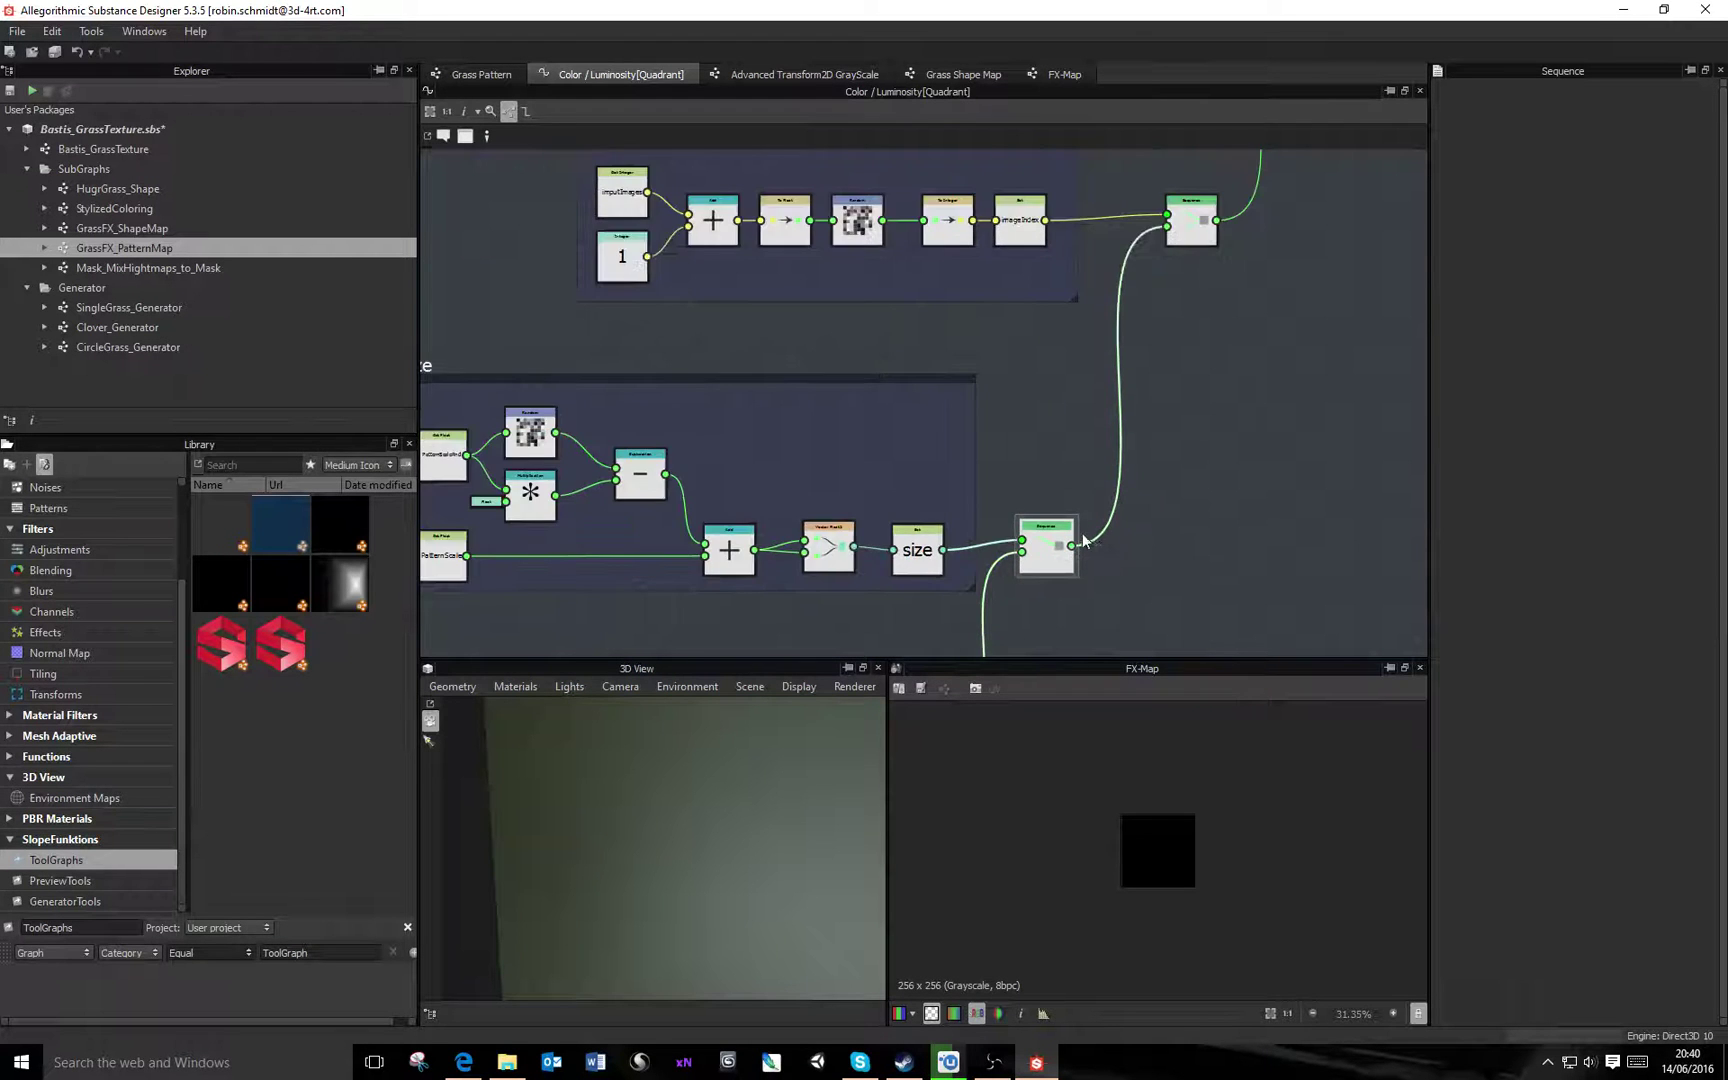
{"action": "mouse_move", "coordinate": [968, 210]}
{"action": "middle_mouse_down"}
{"action": "mouse_move", "coordinate": [1037, 402]}
{"action": "mouse_move", "coordinate": [1097, 373]}
{"action": "mouse_move", "coordinate": [1077, 427]}
{"action": "mouse_move", "coordinate": [991, 432]}
{"action": "mouse_move", "coordinate": [1117, 295]}
{"action": "middle_mouse_up"}
{"action": "middle_click_drag", "start_coordinate": [1118, 393], "coordinate": [1112, 296]}
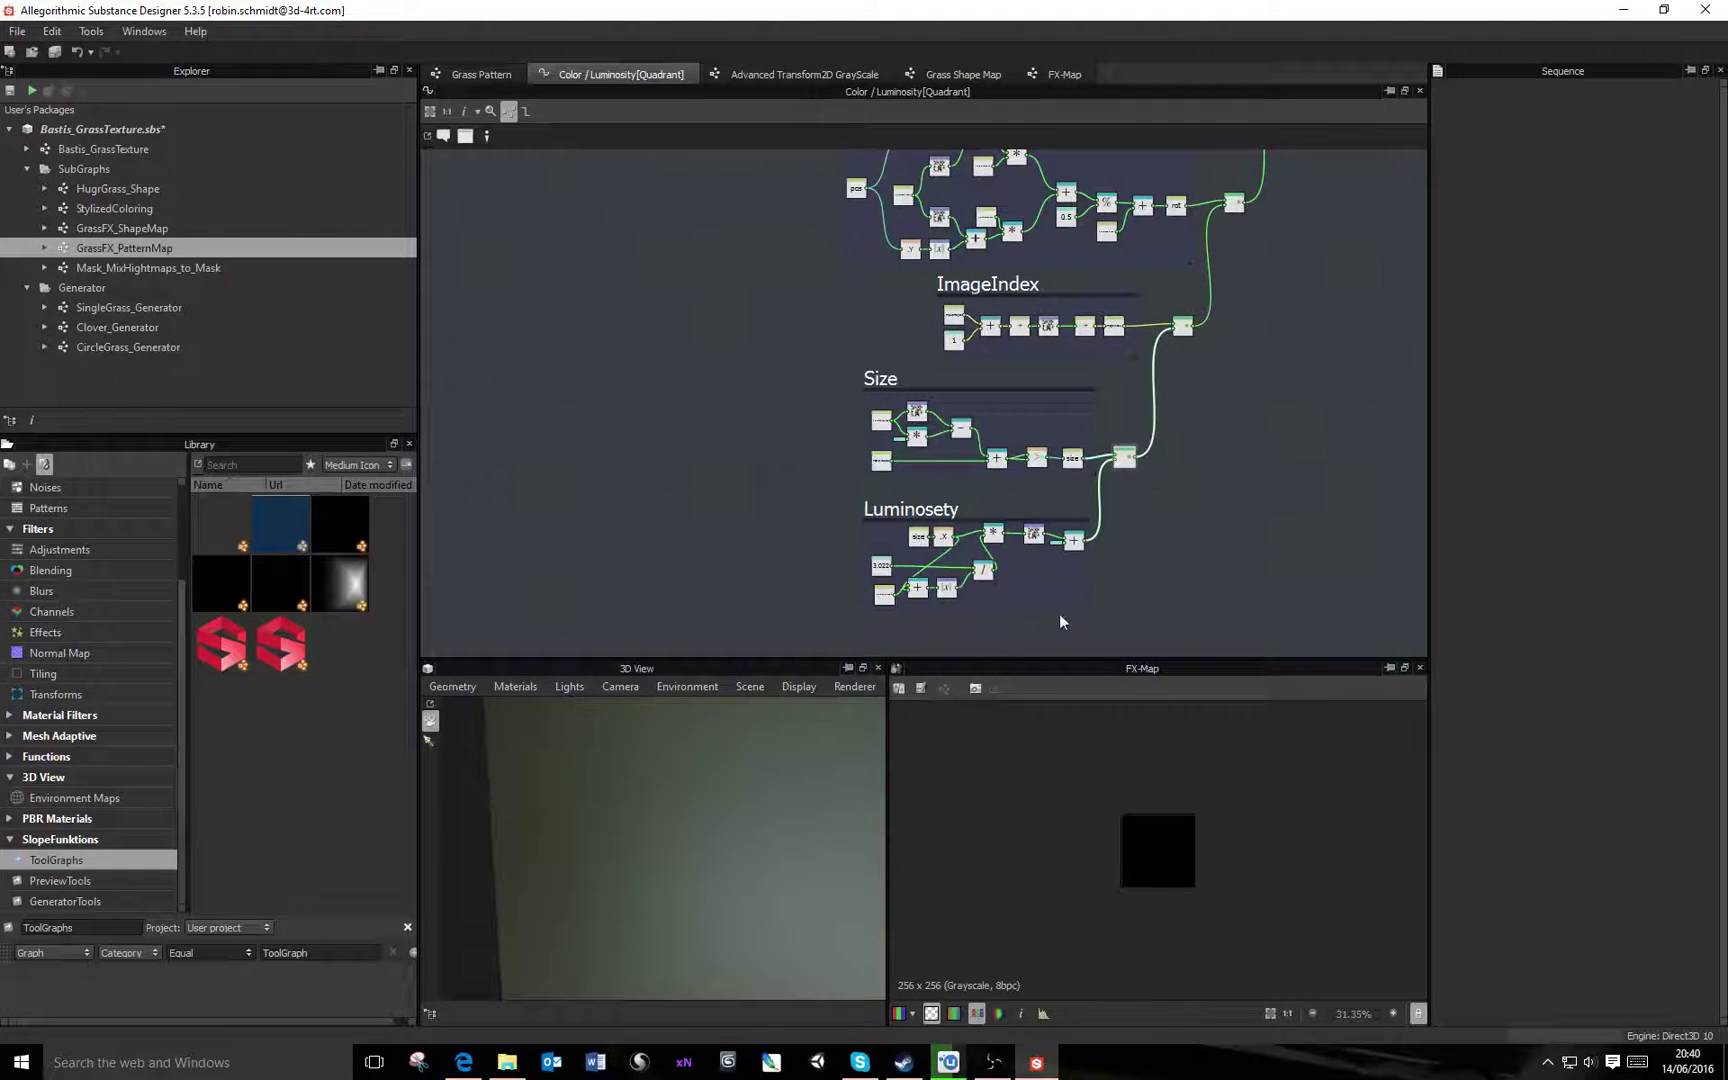
Trace how the Sequence nodes link the Luminosety, Size, ImageIndex, Rotation and Position frames to the output
{"action": "middle_click_drag", "start_coordinate": [1207, 404], "coordinate": [998, 301]}
{"action": "middle_click_drag", "start_coordinate": [1142, 321], "coordinate": [1017, 584]}
{"action": "middle_click_drag", "start_coordinate": [905, 548], "coordinate": [1016, 292]}
{"action": "middle_click_drag", "start_coordinate": [1159, 354], "coordinate": [1097, 566]}
{"action": "middle_click_drag", "start_coordinate": [1036, 202], "coordinate": [1021, 248]}
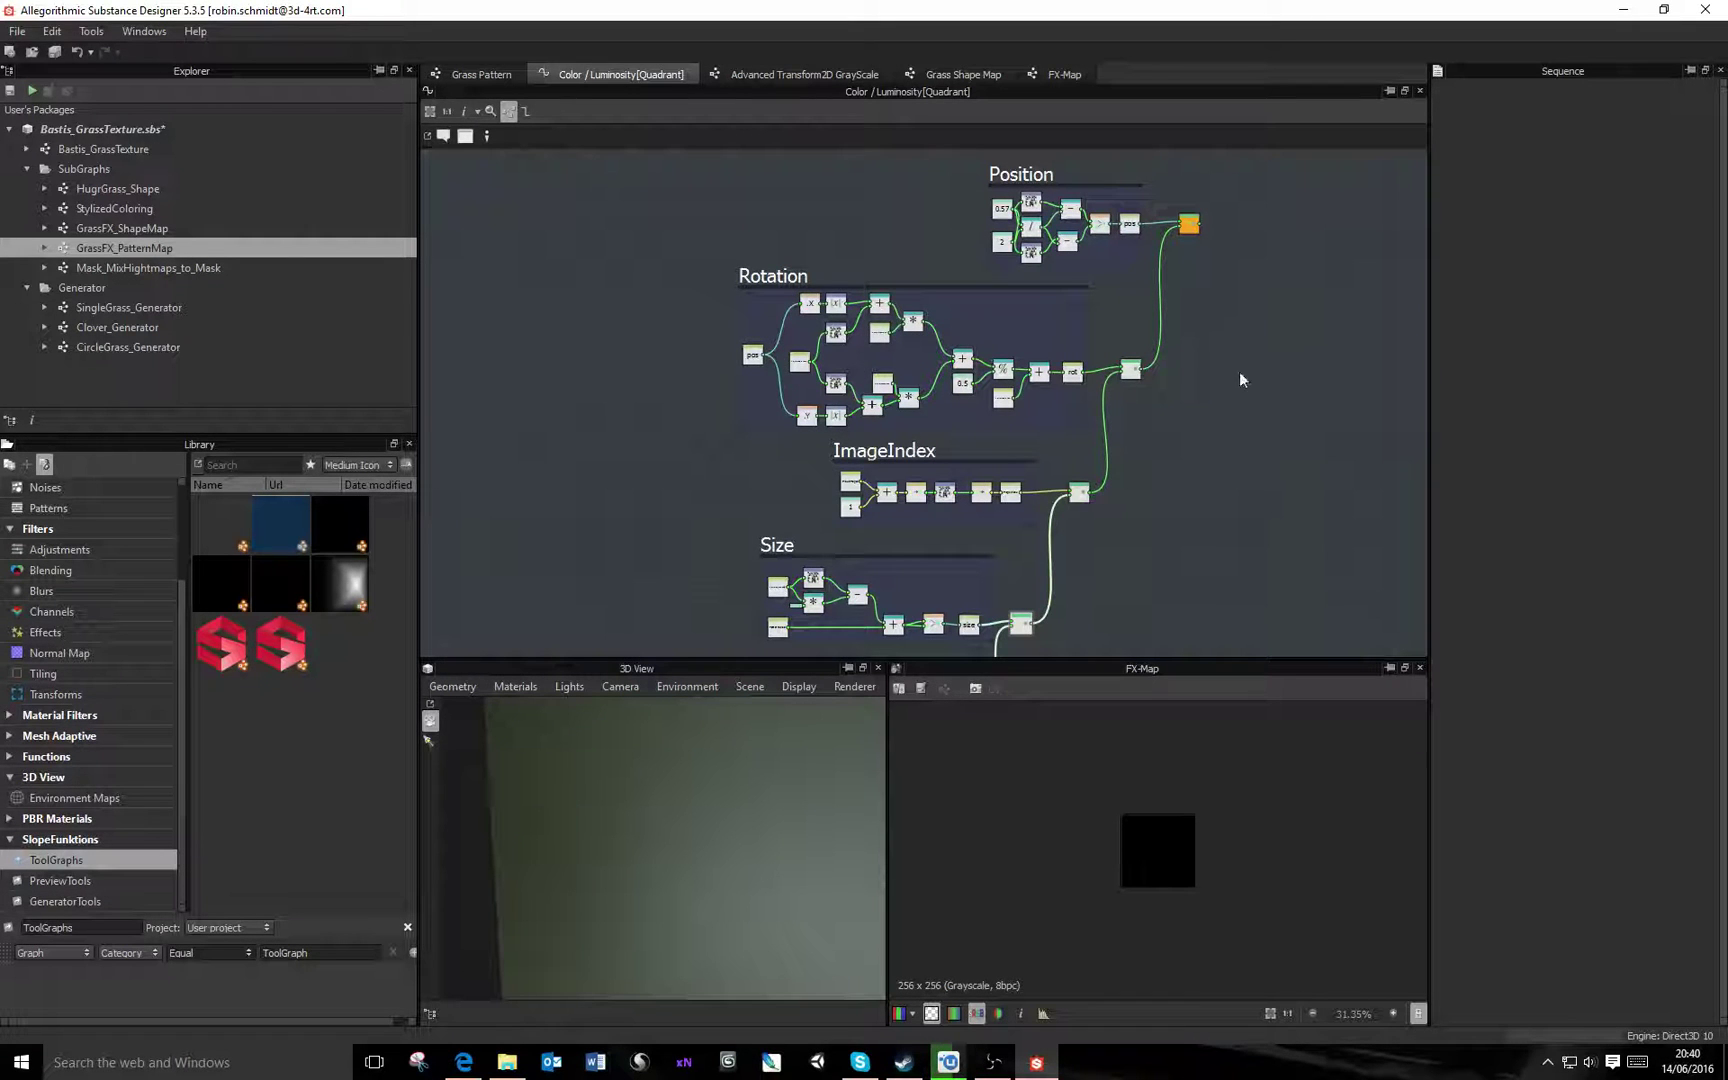
{"action": "middle_click_drag", "start_coordinate": [994, 564], "coordinate": [1086, 386]}
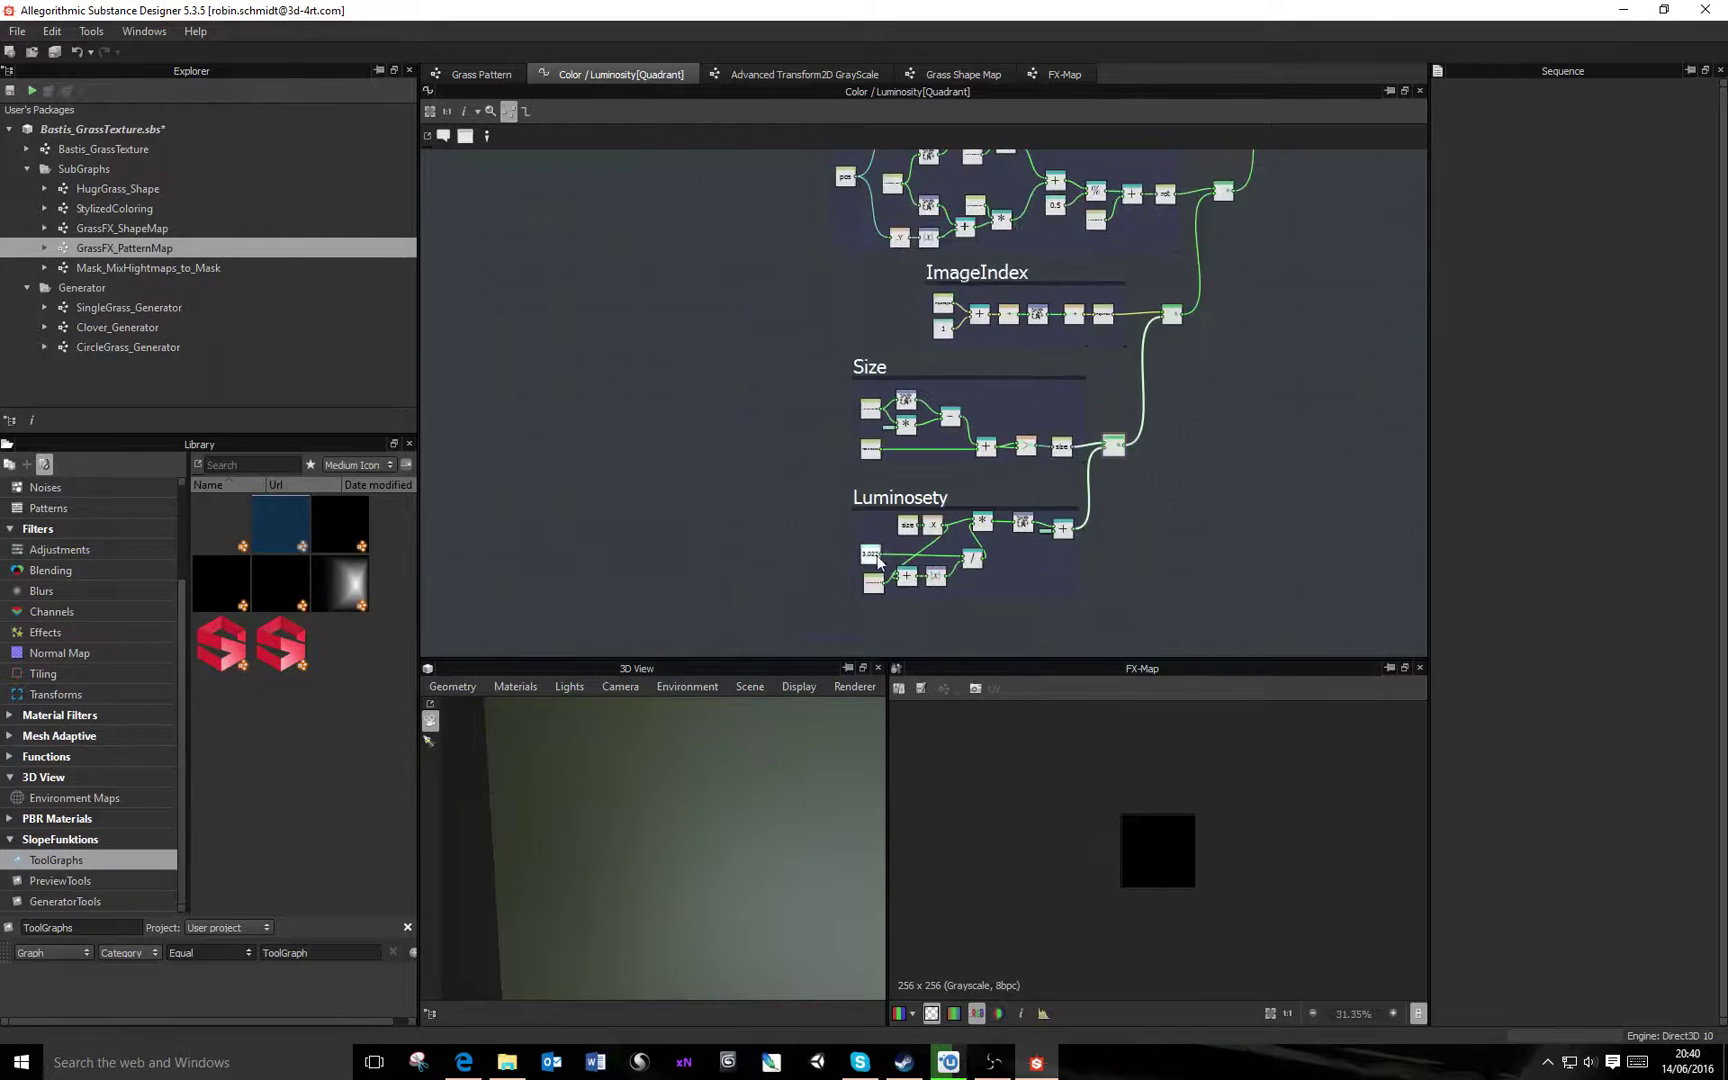
{"action": "middle_click_drag", "start_coordinate": [1100, 525], "coordinate": [978, 676]}
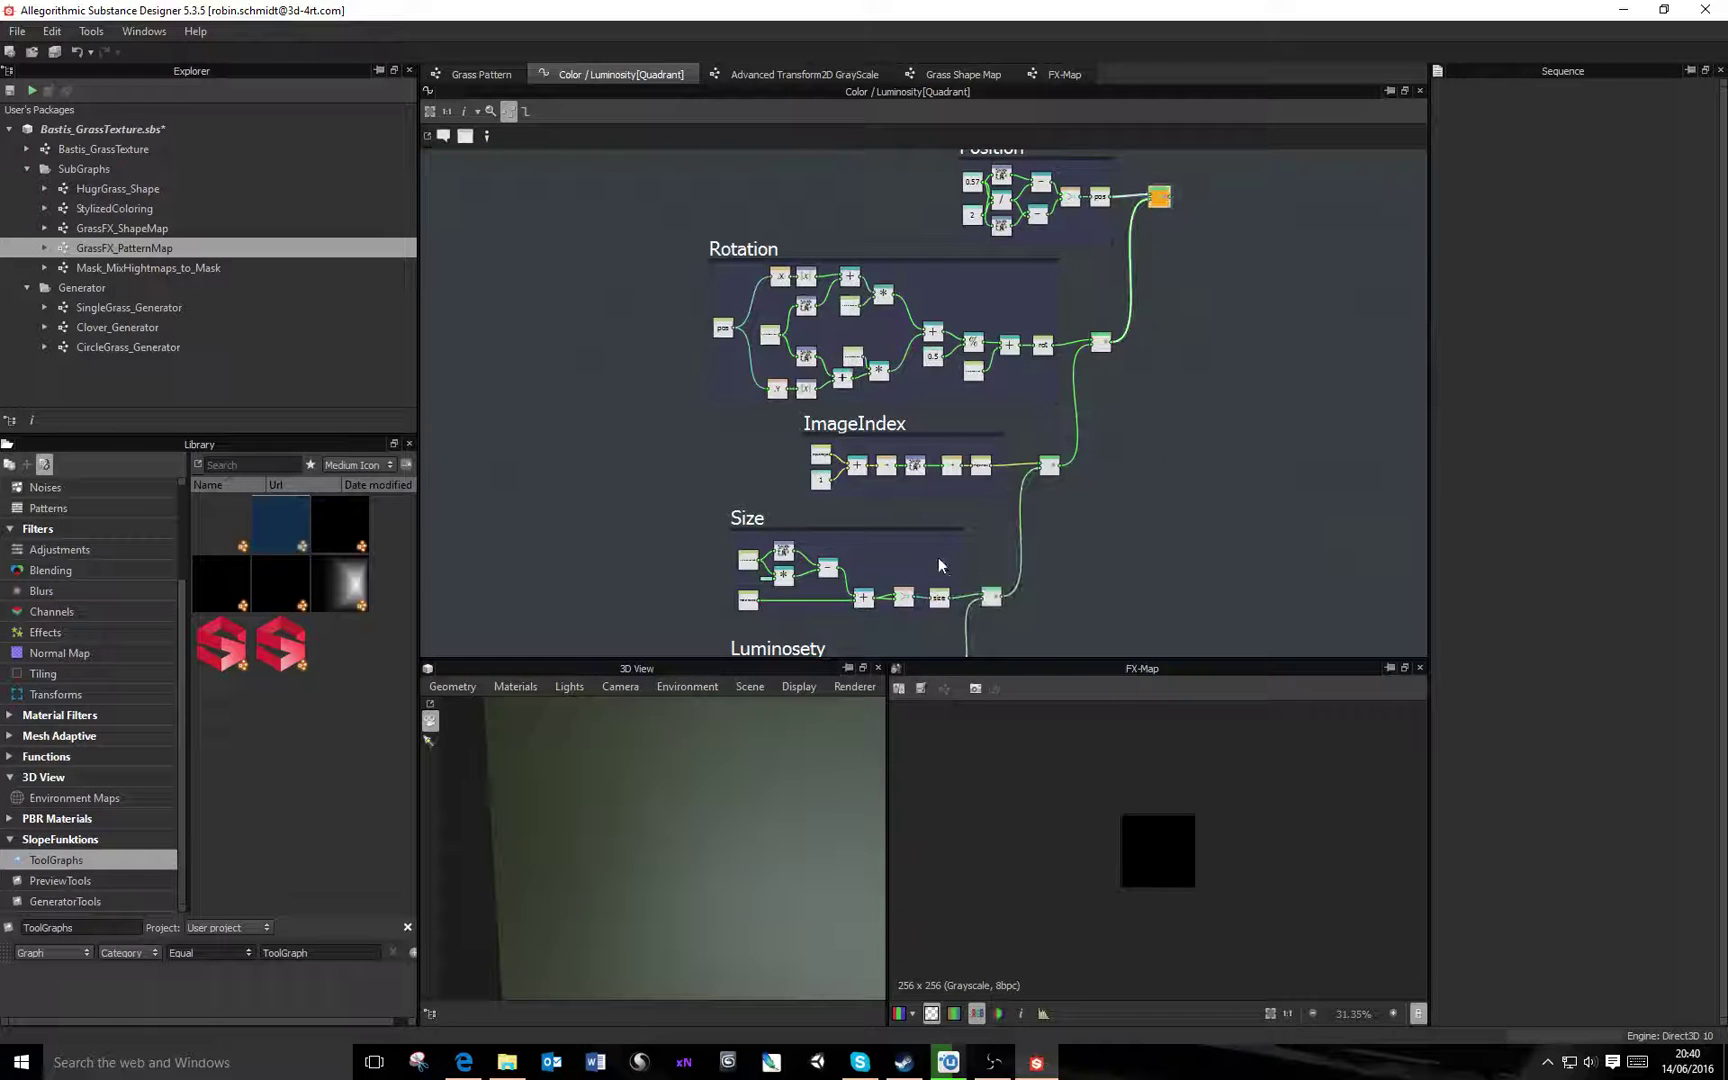
Inspect the Luminosety frame's properties and shift its Multiplication node slightly toward the Random node
{"action": "middle_click_drag", "start_coordinate": [940, 566], "coordinate": [1030, 402]}
{"action": "scroll", "coordinate": [980, 551], "scroll_direction": "up", "scroll_amount": 1}
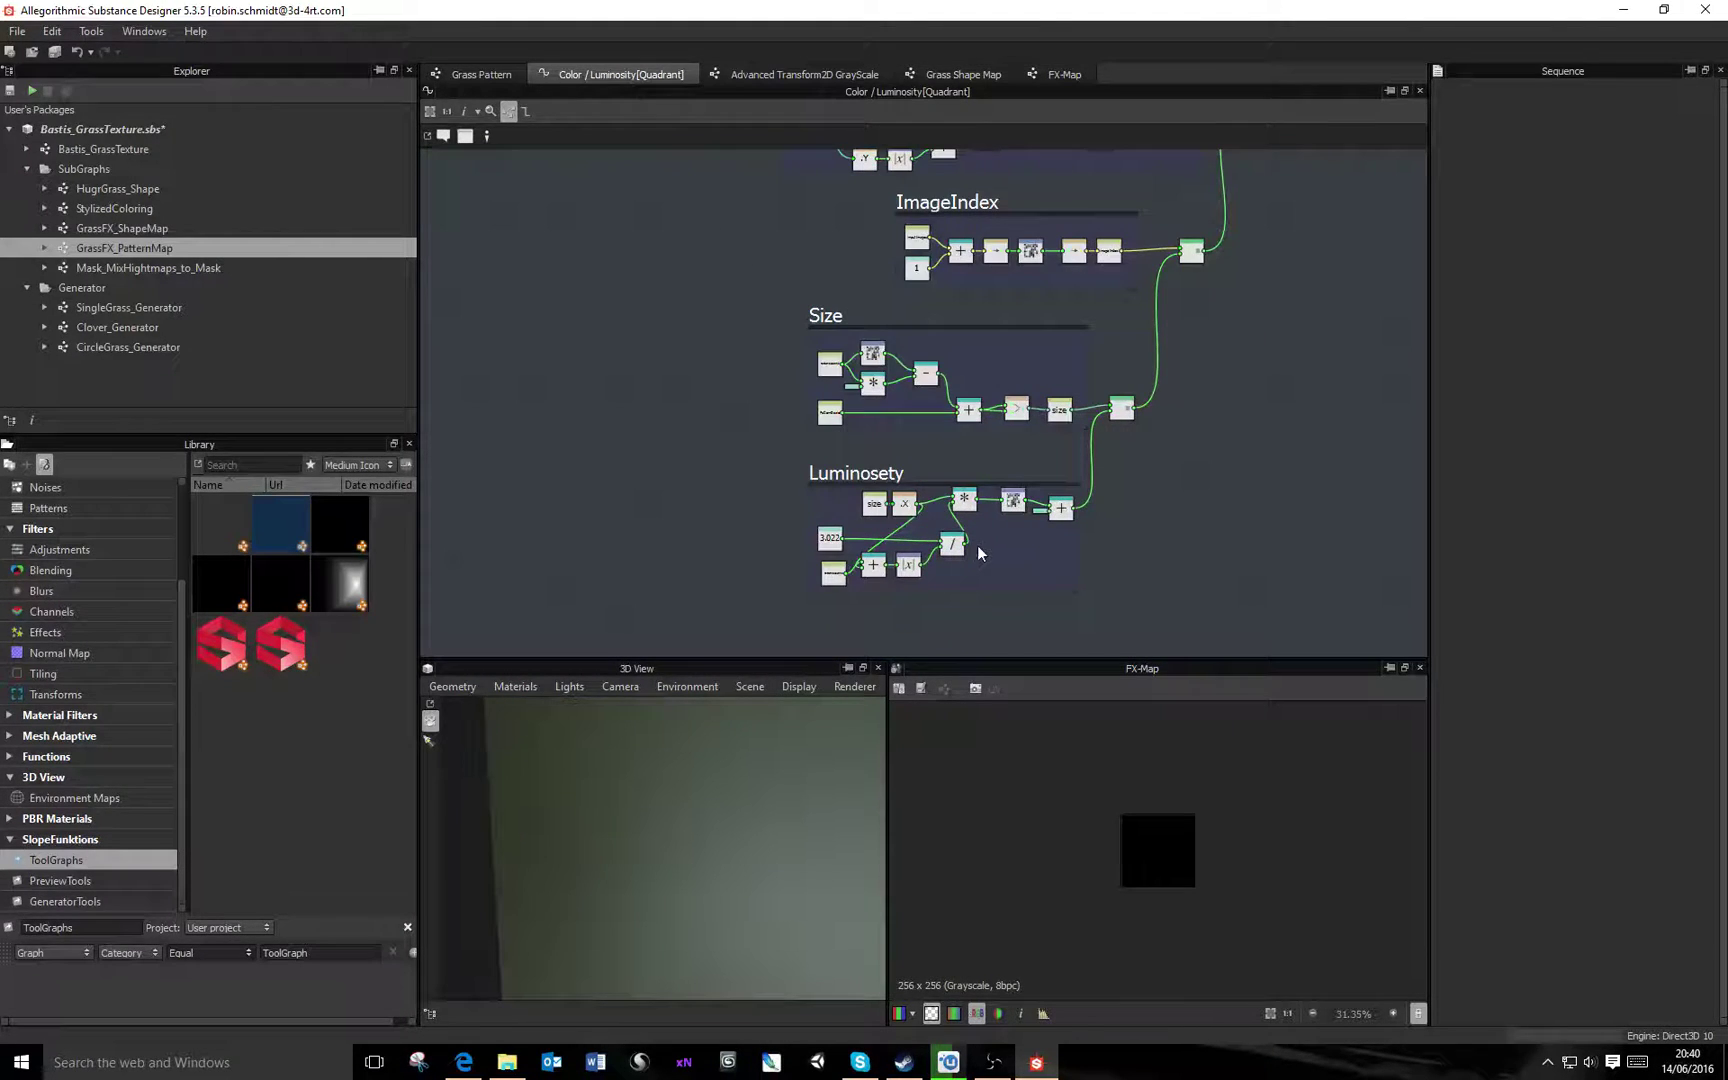
{"action": "mouse_move", "coordinate": [1158, 239]}
{"action": "middle_mouse_down"}
{"action": "mouse_move", "coordinate": [1127, 535]}
{"action": "mouse_move", "coordinate": [1161, 247]}
{"action": "middle_mouse_up"}
{"action": "scroll", "coordinate": [926, 562], "scroll_direction": "up", "scroll_amount": 2}
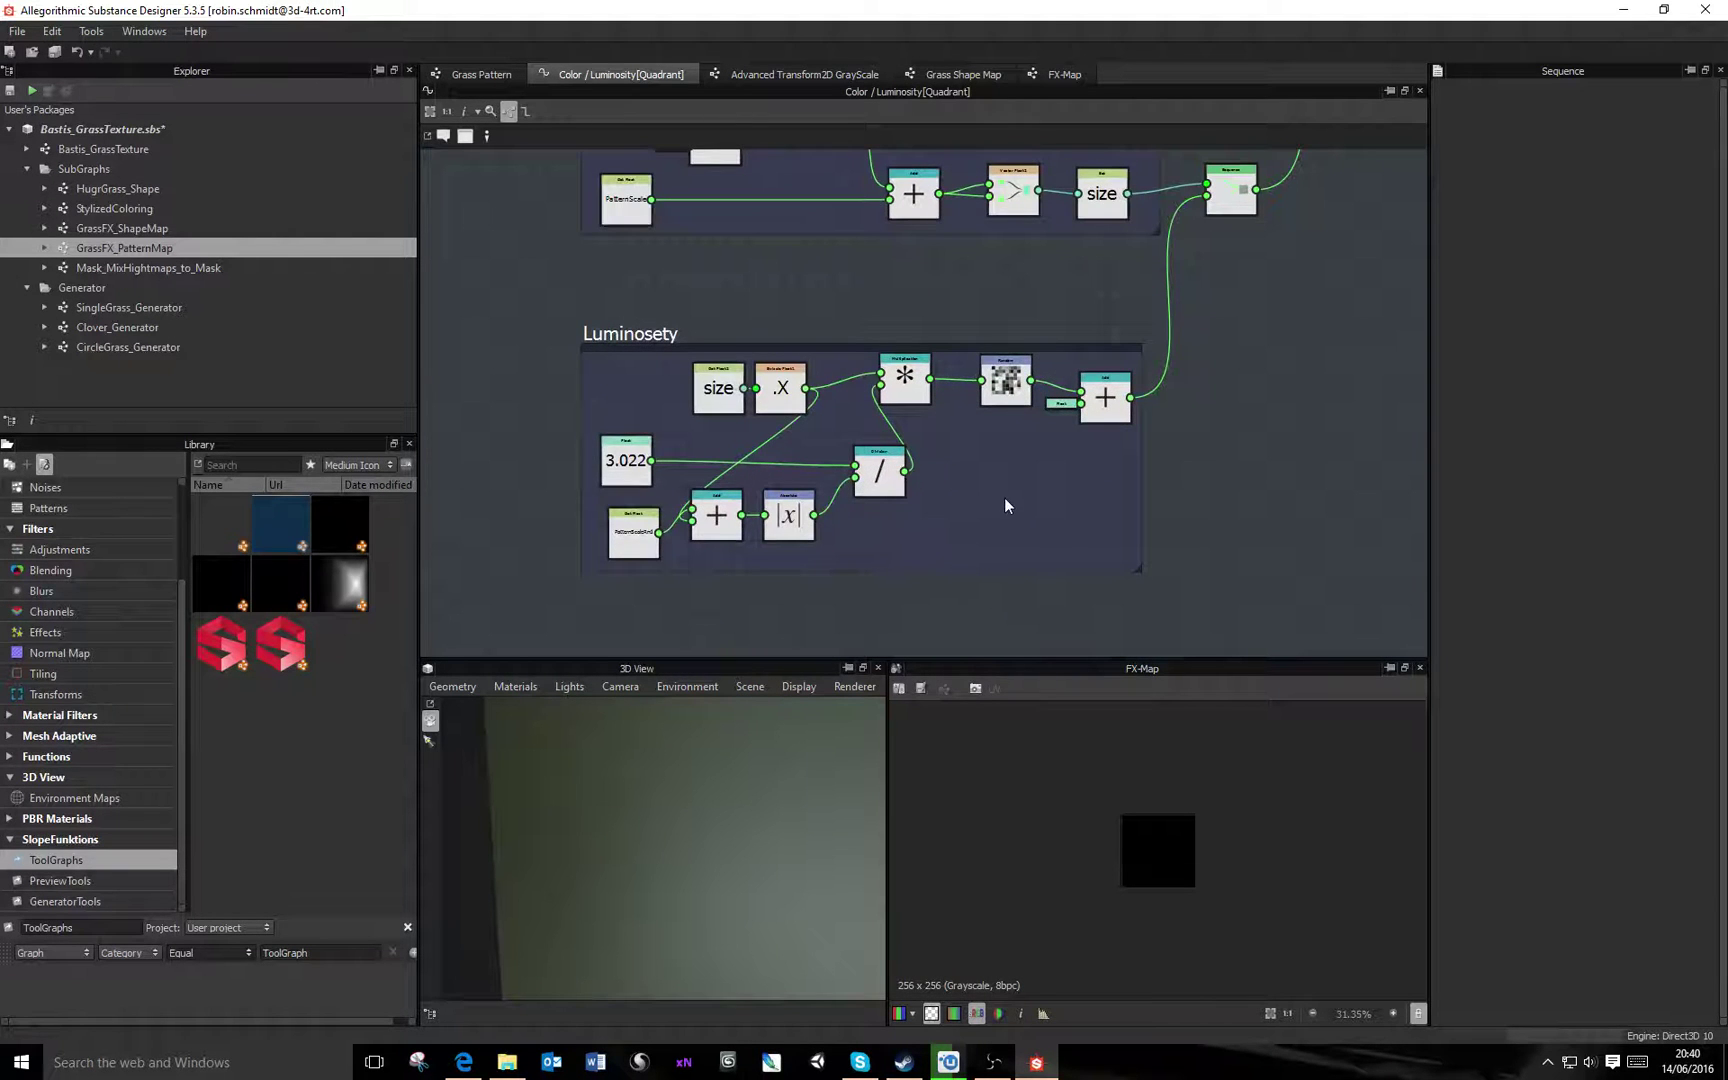
{"action": "left_click", "coordinate": [653, 337]}
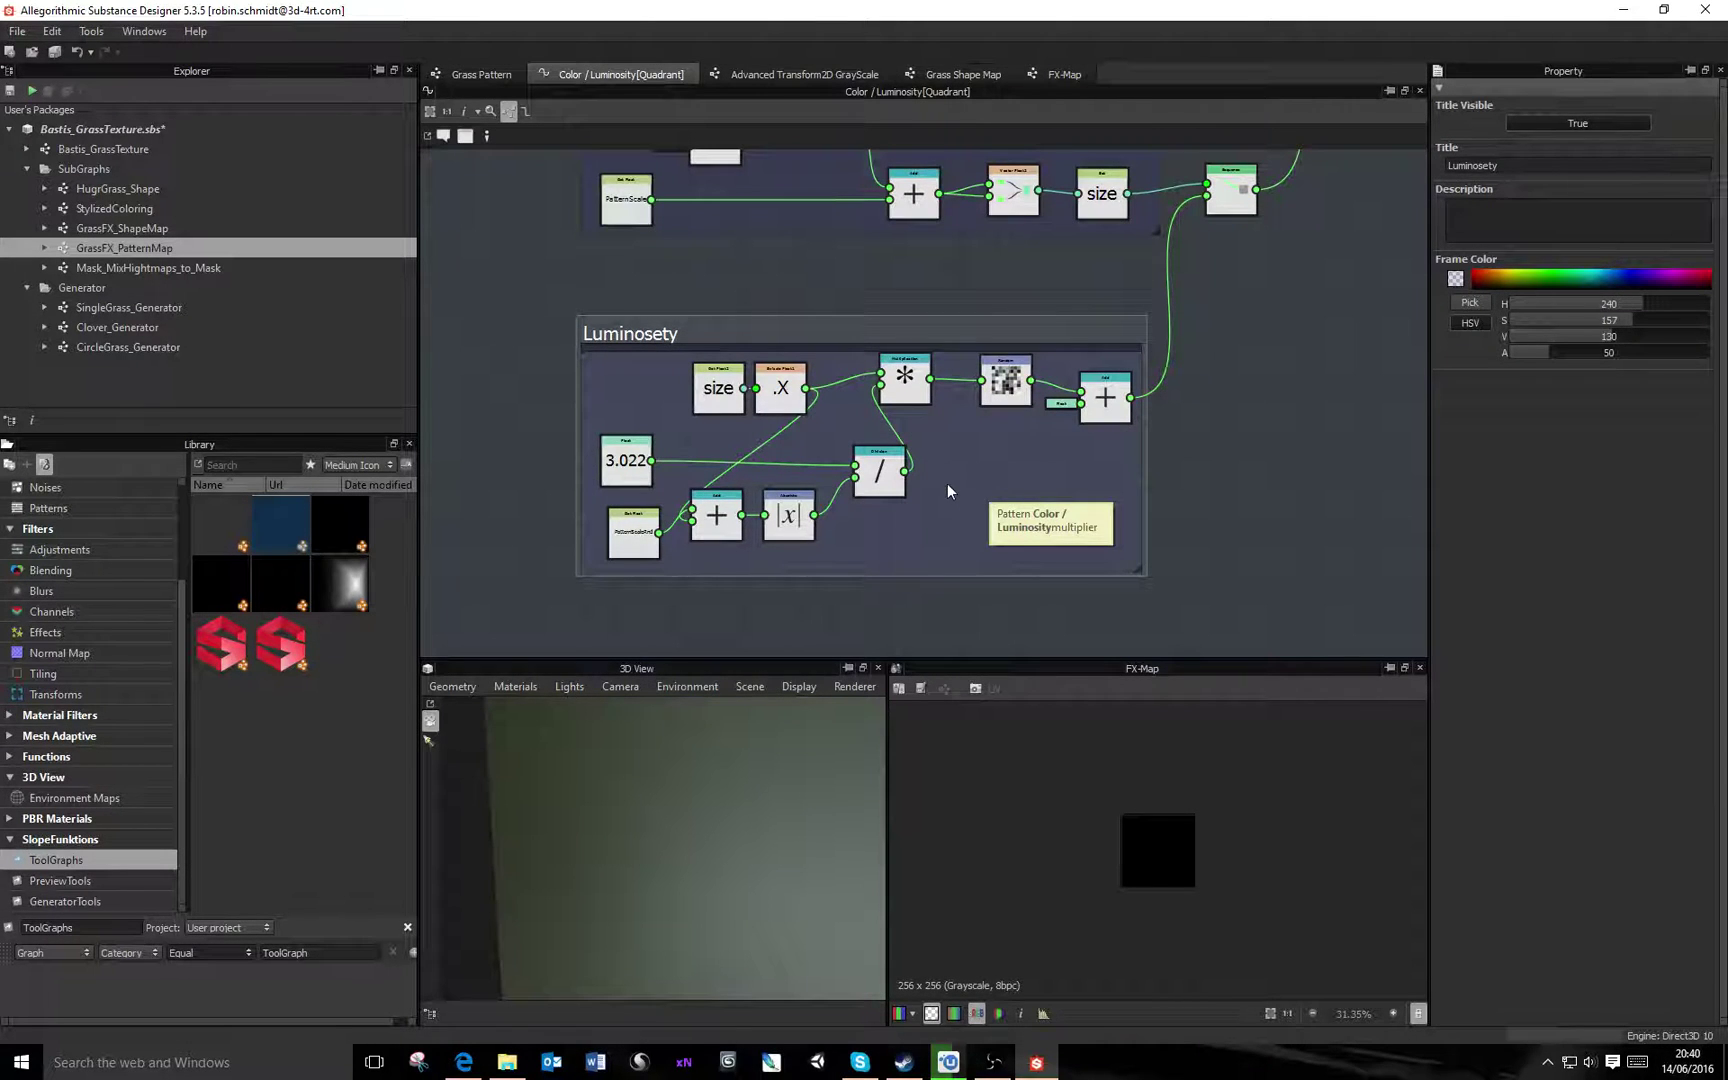
{"action": "left_click_drag", "start_coordinate": [909, 388], "coordinate": [937, 395]}
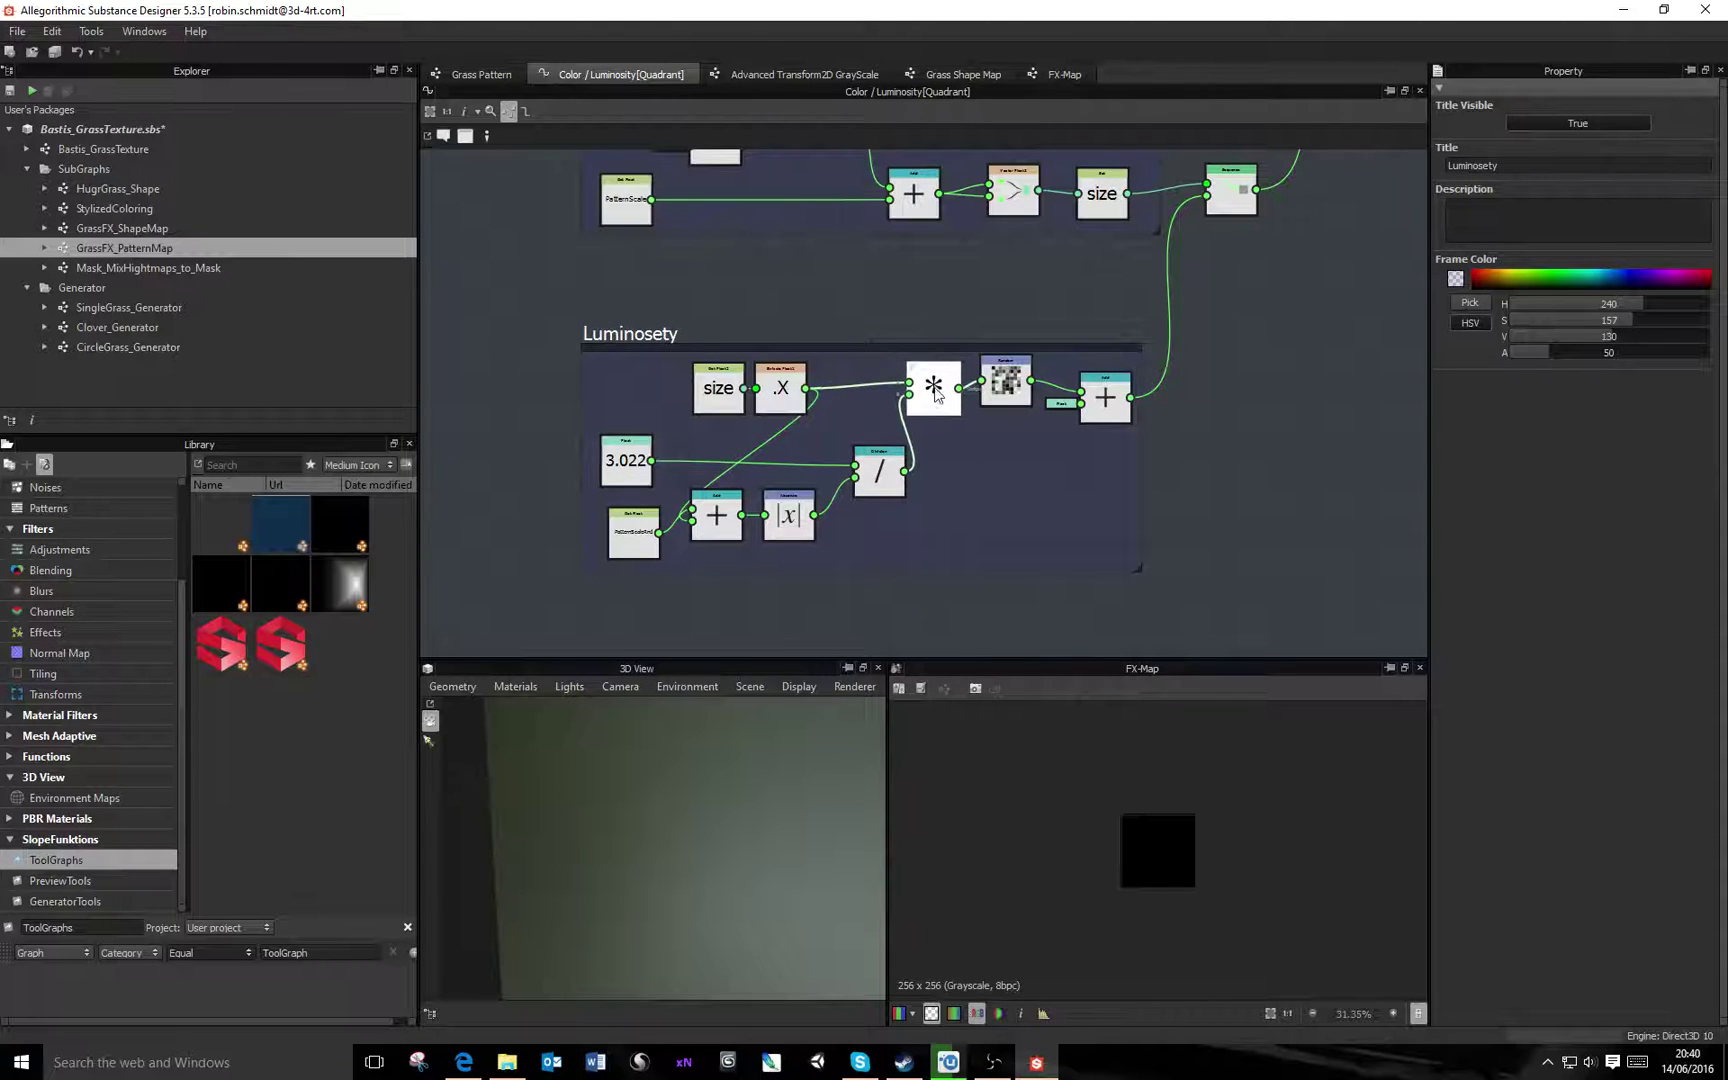
Move the size Get Float2 and Swizzle Float1 nodes left within the Luminosety frame and inspect their parameters
{"action": "middle_click_drag", "start_coordinate": [855, 533], "coordinate": [1065, 535]}
{"action": "scroll", "coordinate": [1065, 535], "scroll_direction": "up", "scroll_amount": 2}
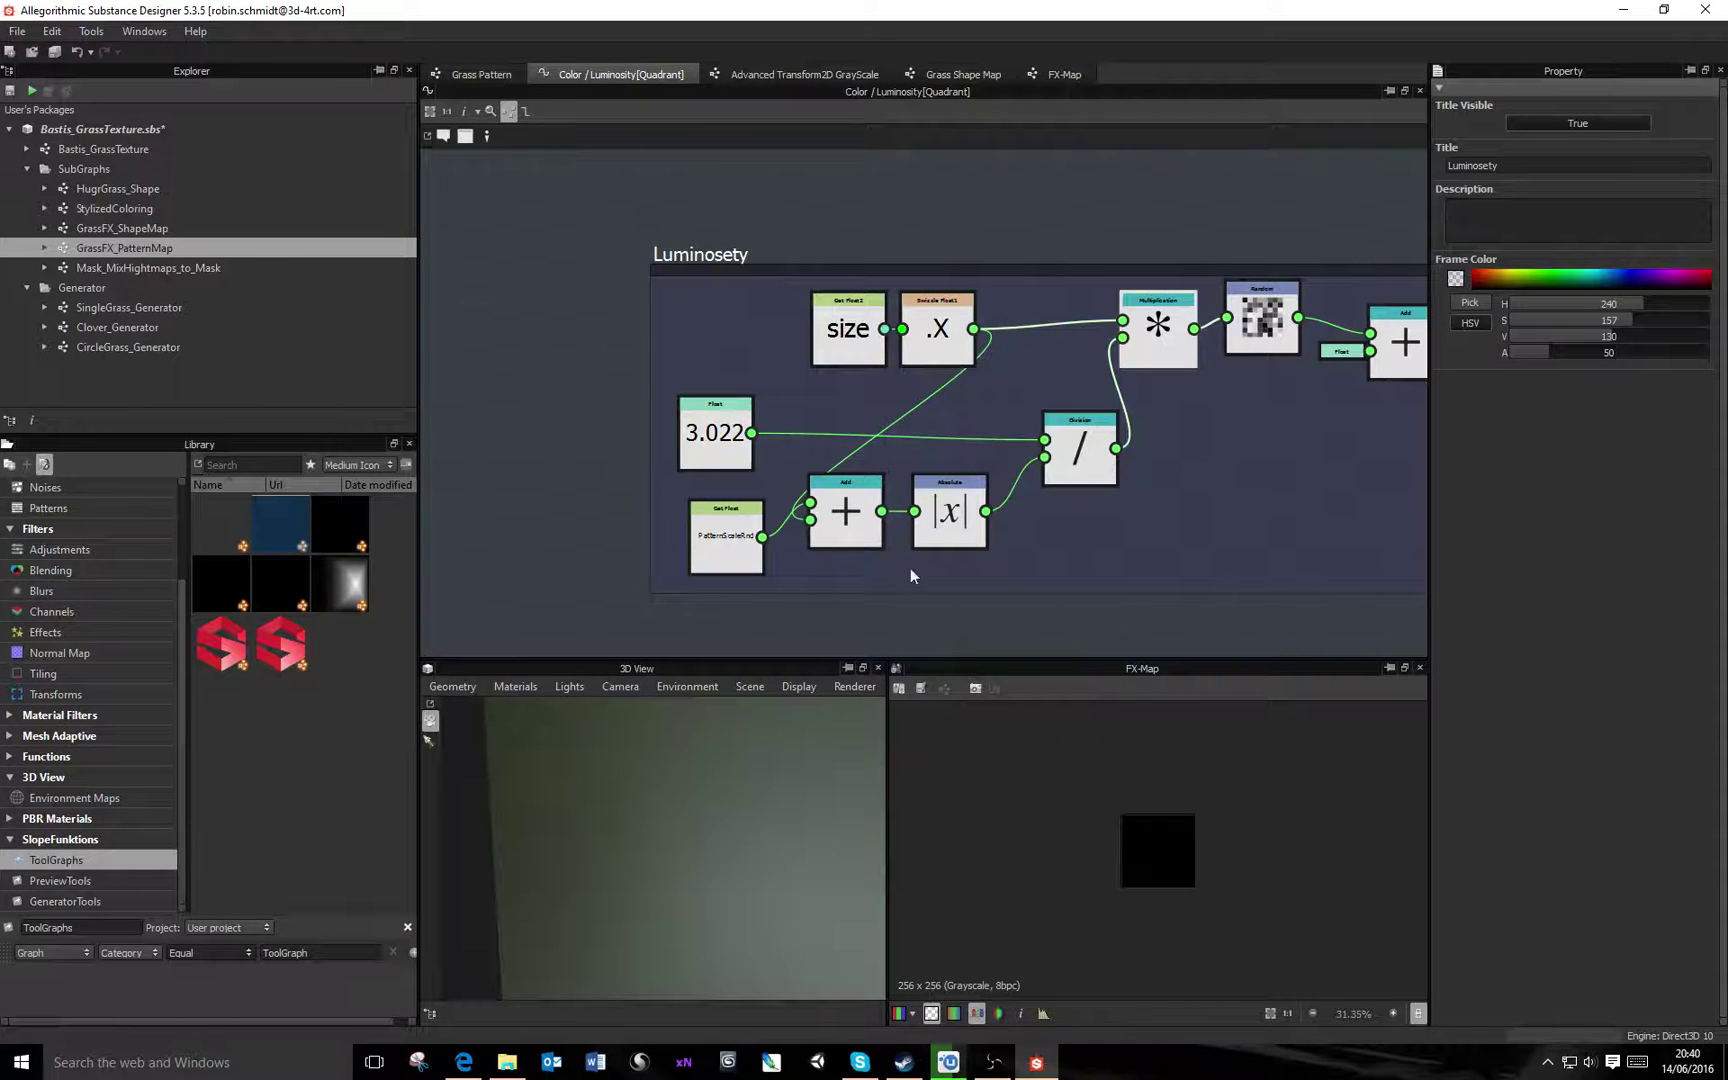
{"action": "left_click", "coordinate": [850, 328]}
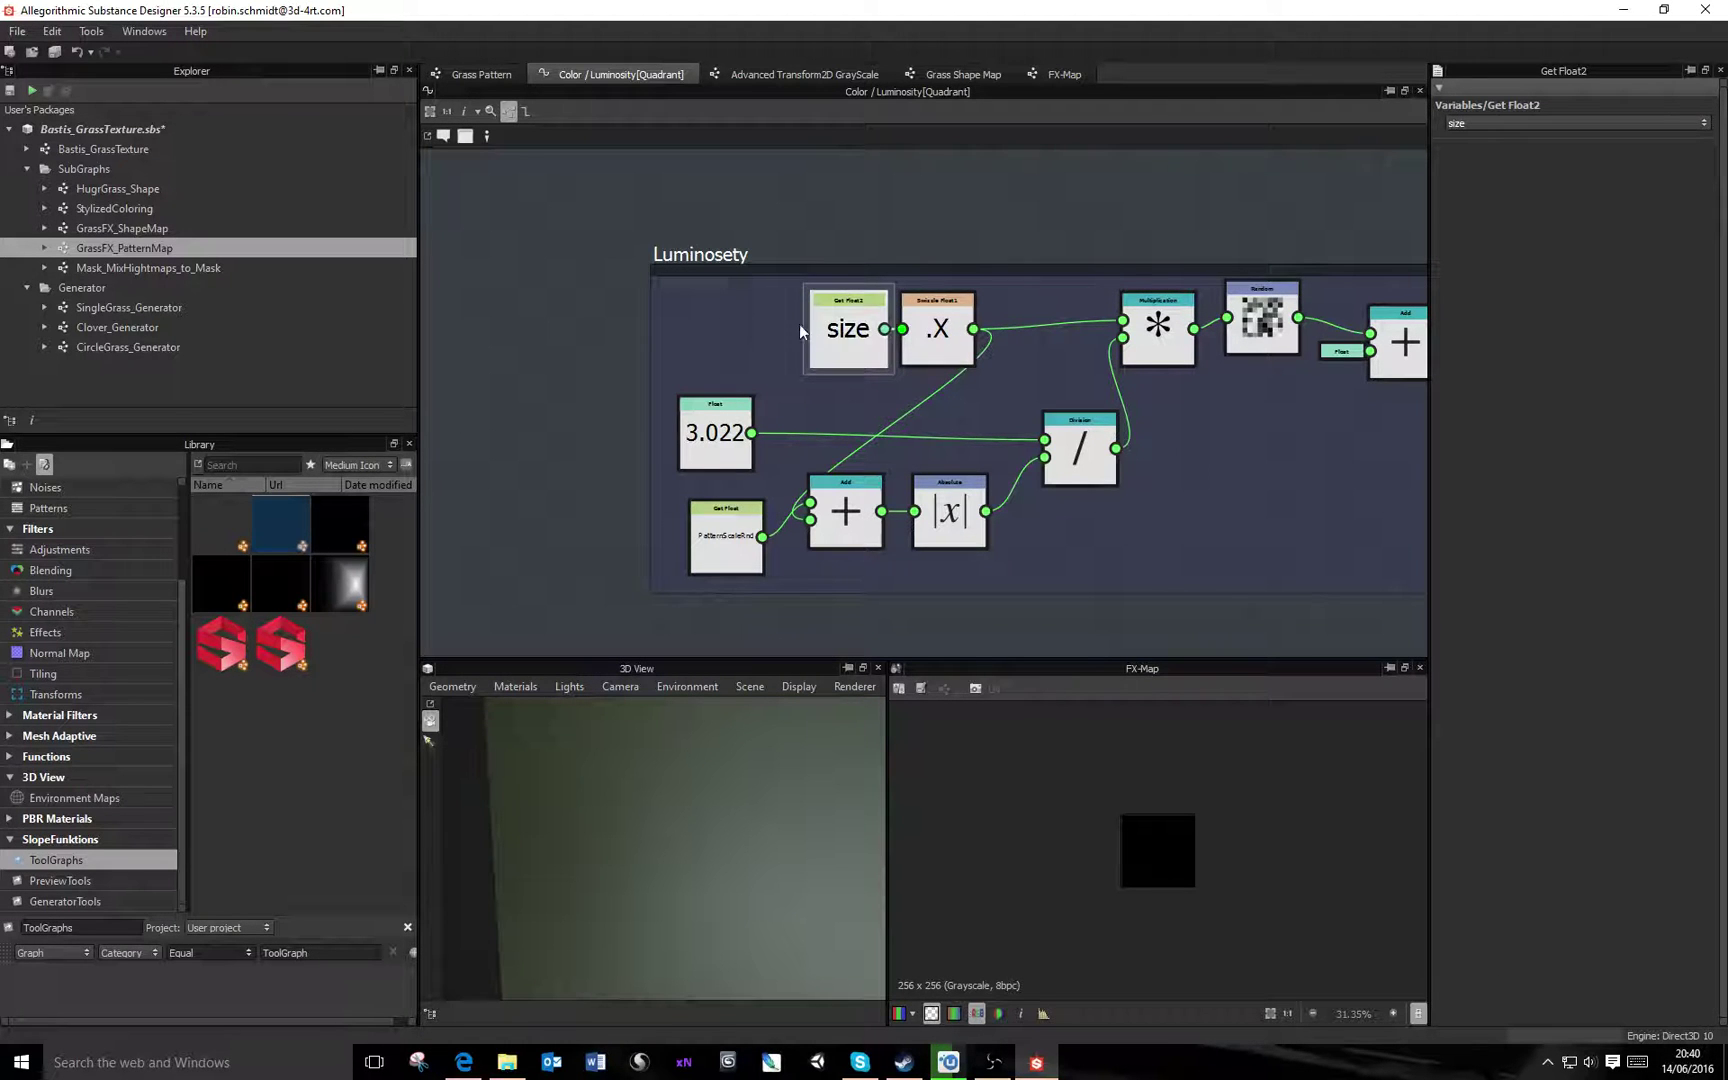
{"action": "left_click_drag", "start_coordinate": [948, 347], "coordinate": [828, 347]}
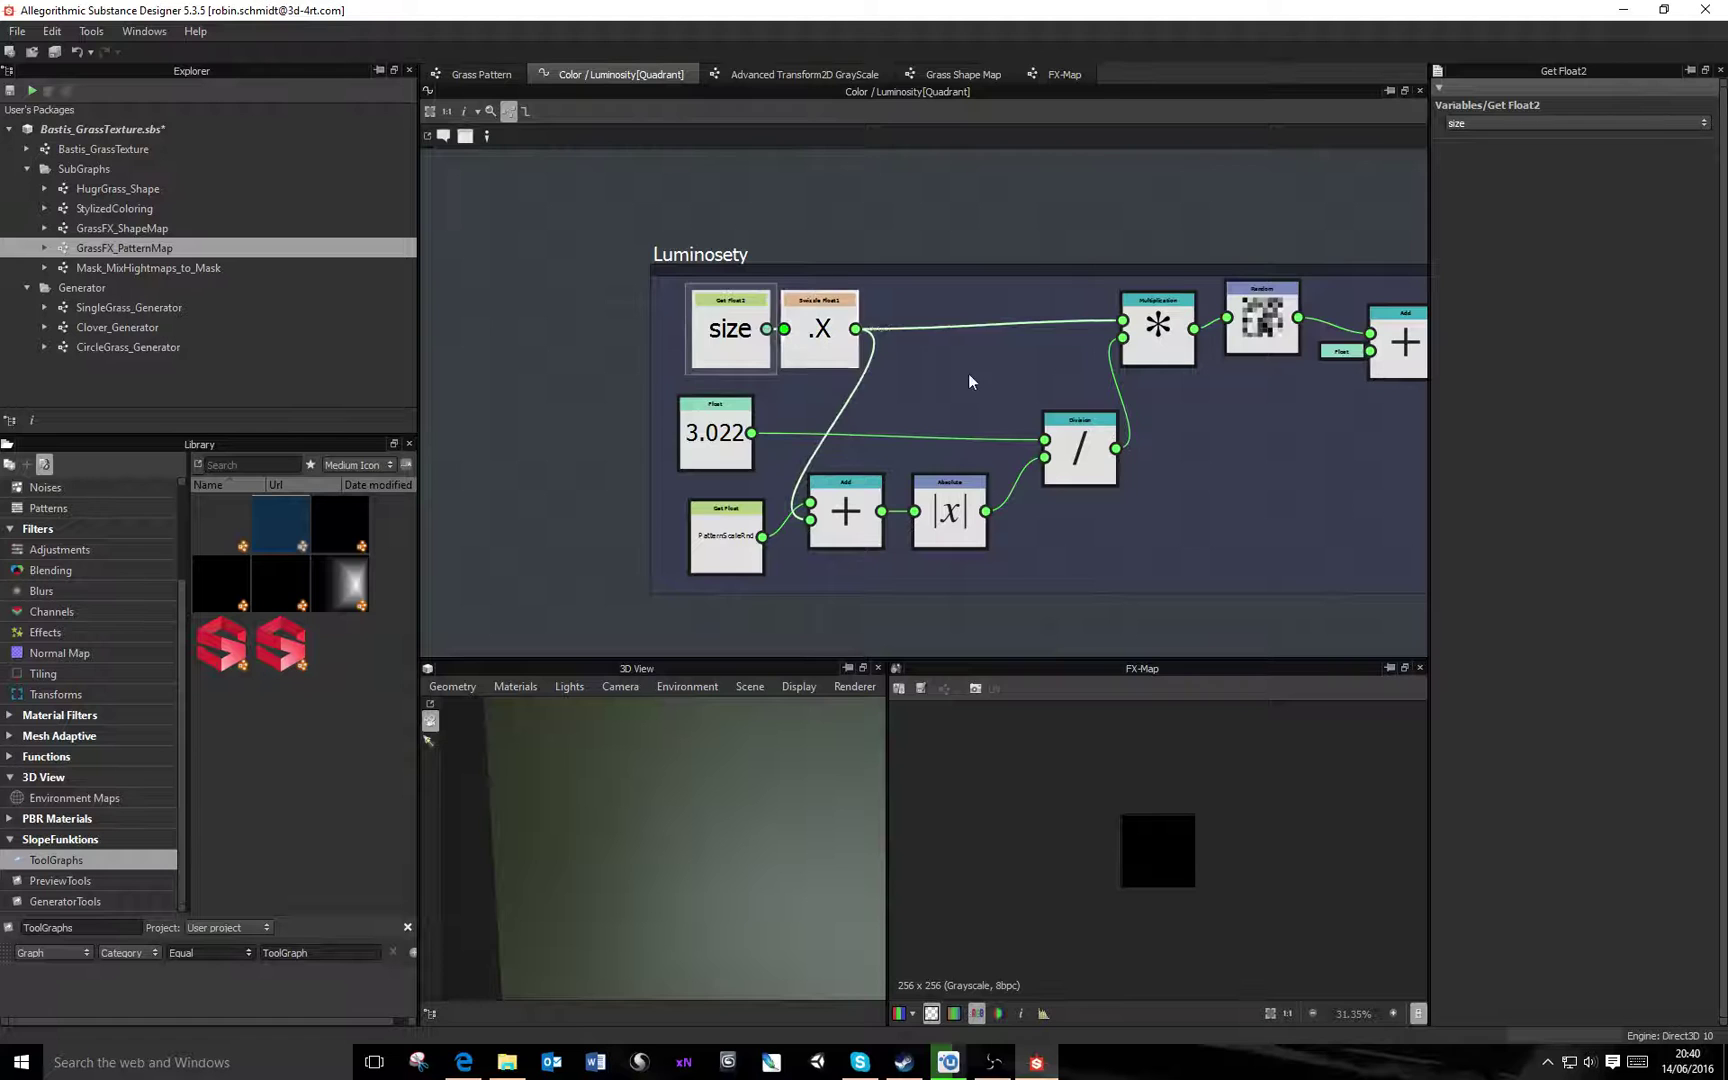
{"action": "left_click", "coordinate": [820, 342]}
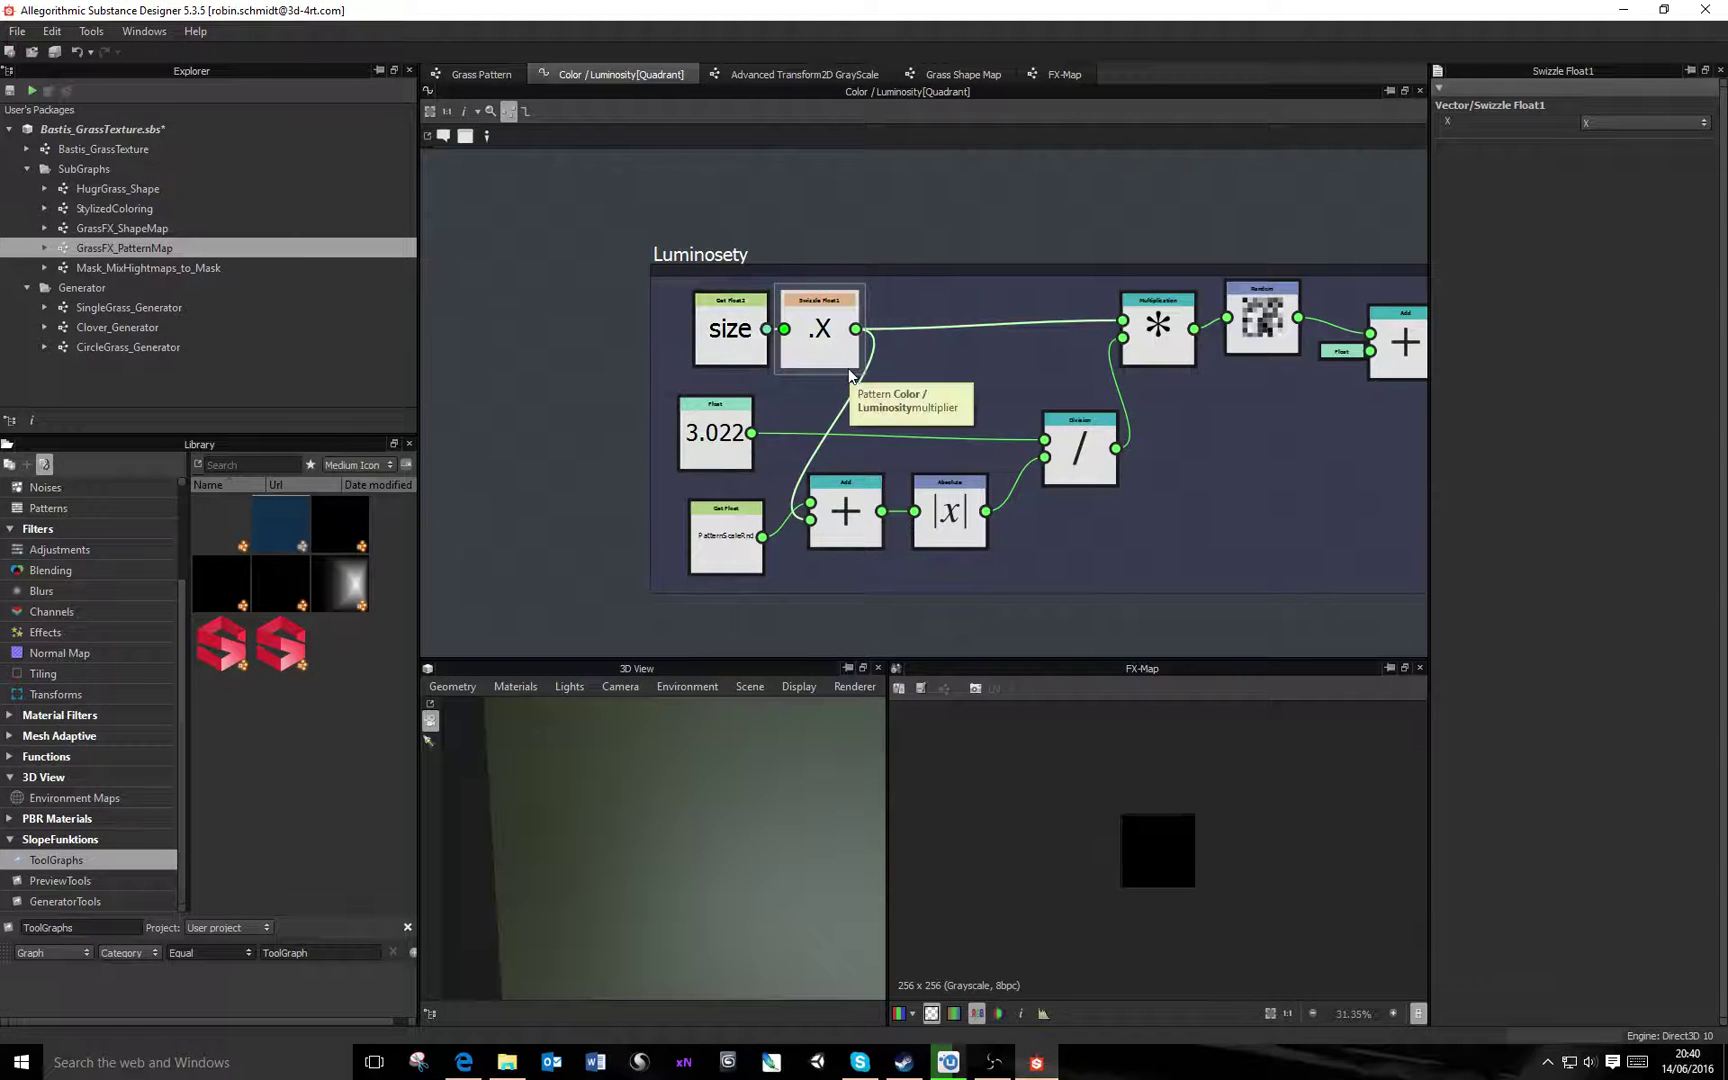
Inspect the PatternScaleRnd Get Float node and the Add and Absolute nodes it feeds in the Luminosety frame
{"action": "scroll", "coordinate": [736, 552], "scroll_direction": "up", "scroll_amount": 5}
{"action": "left_click", "coordinate": [736, 538]}
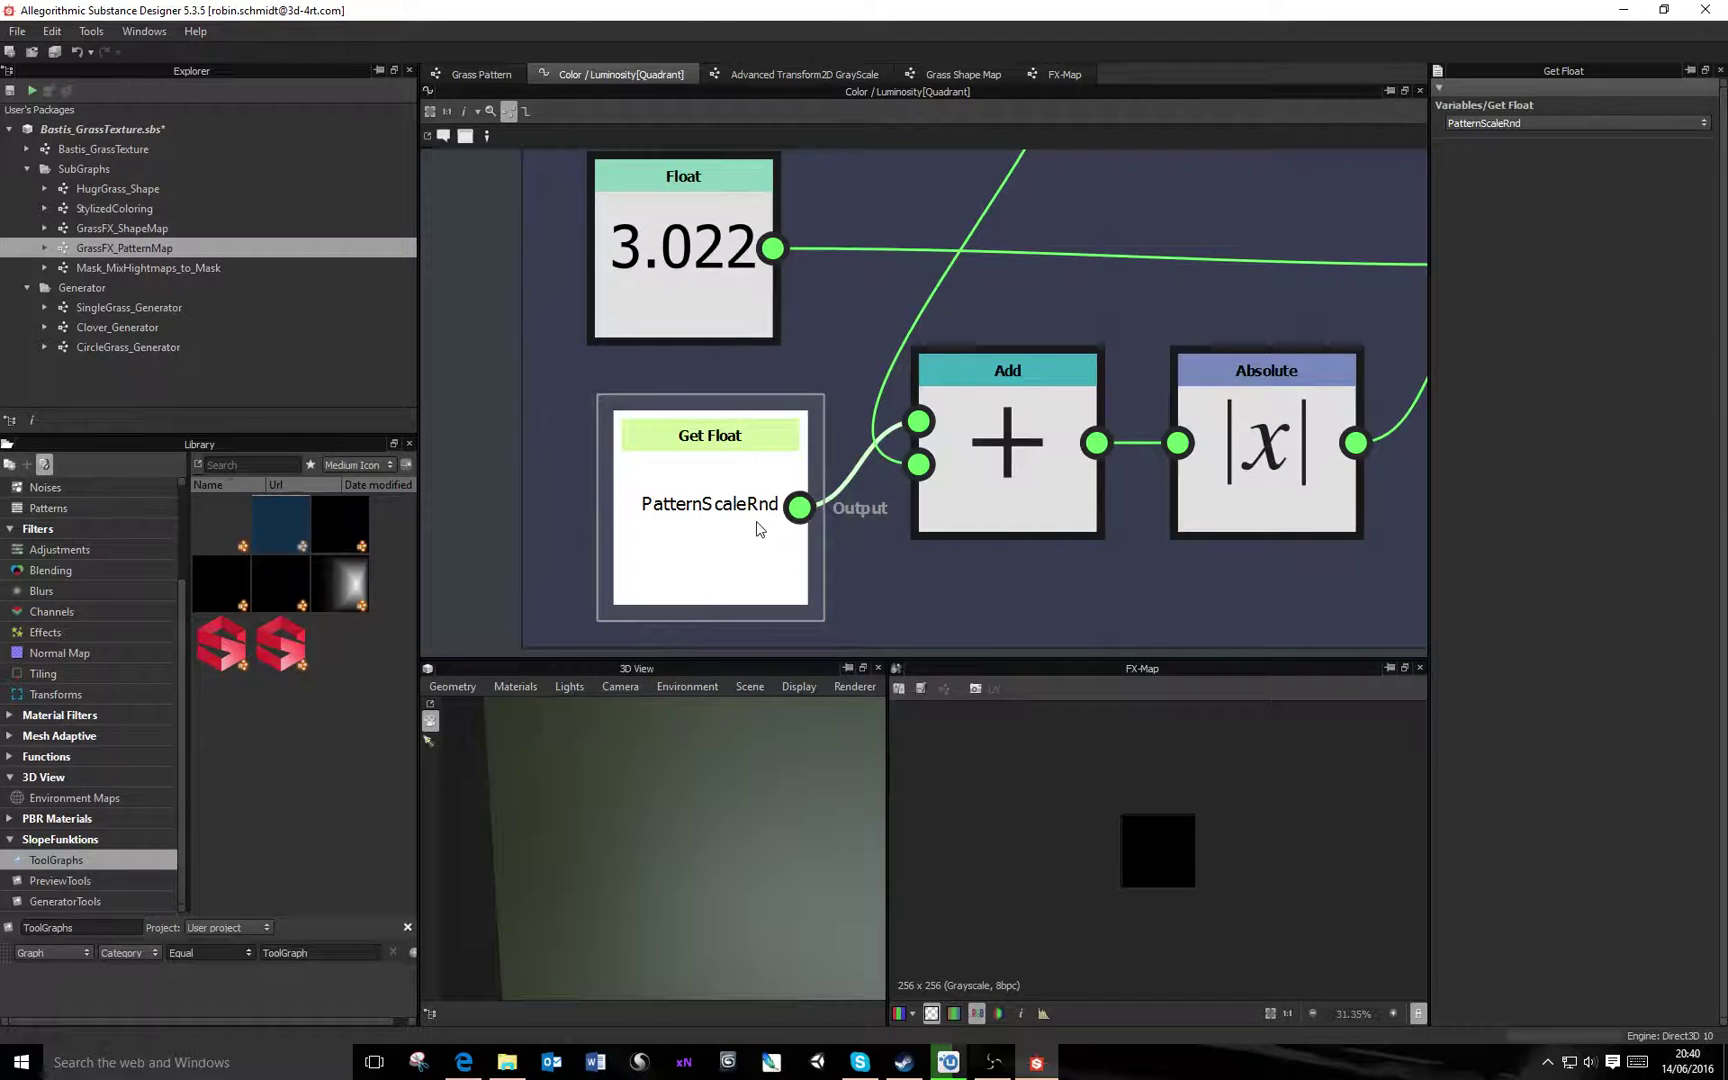
{"action": "scroll", "coordinate": [1080, 420], "scroll_direction": "down", "scroll_amount": 4}
{"action": "middle_click_drag", "start_coordinate": [1096, 406], "coordinate": [1013, 490]}
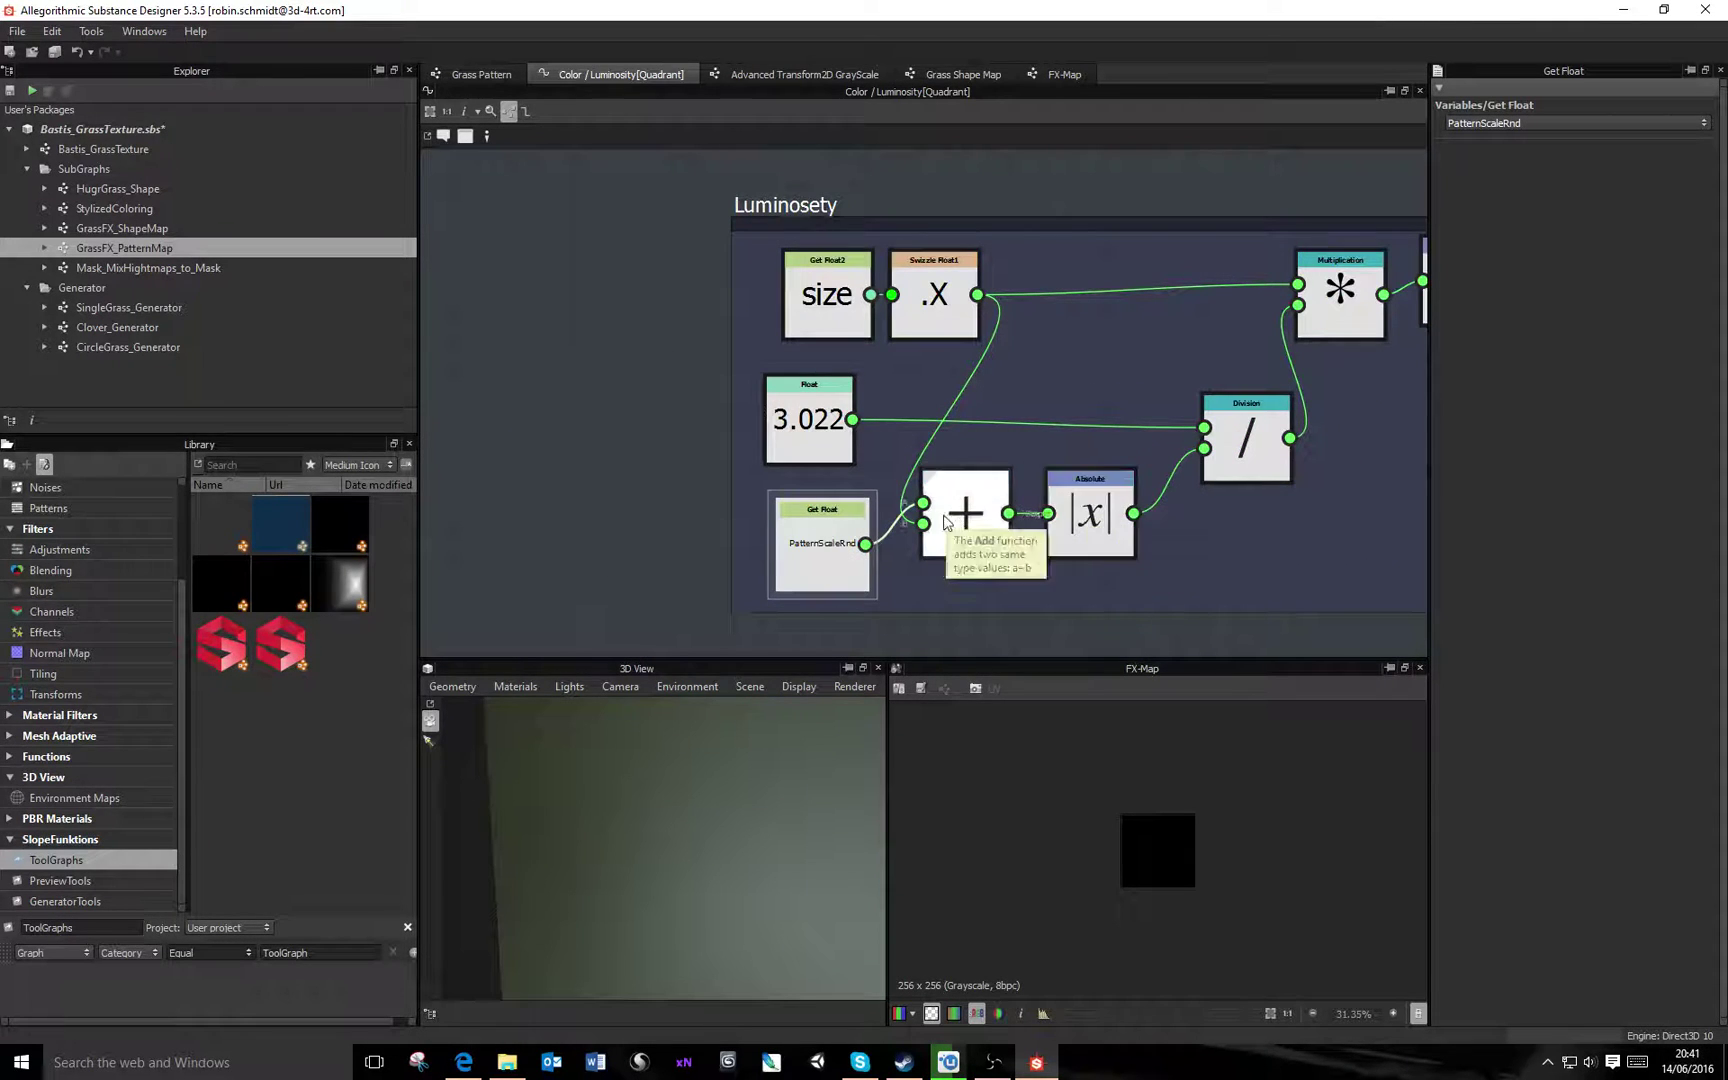
{"action": "middle_click_drag", "start_coordinate": [1204, 410], "coordinate": [1018, 418]}
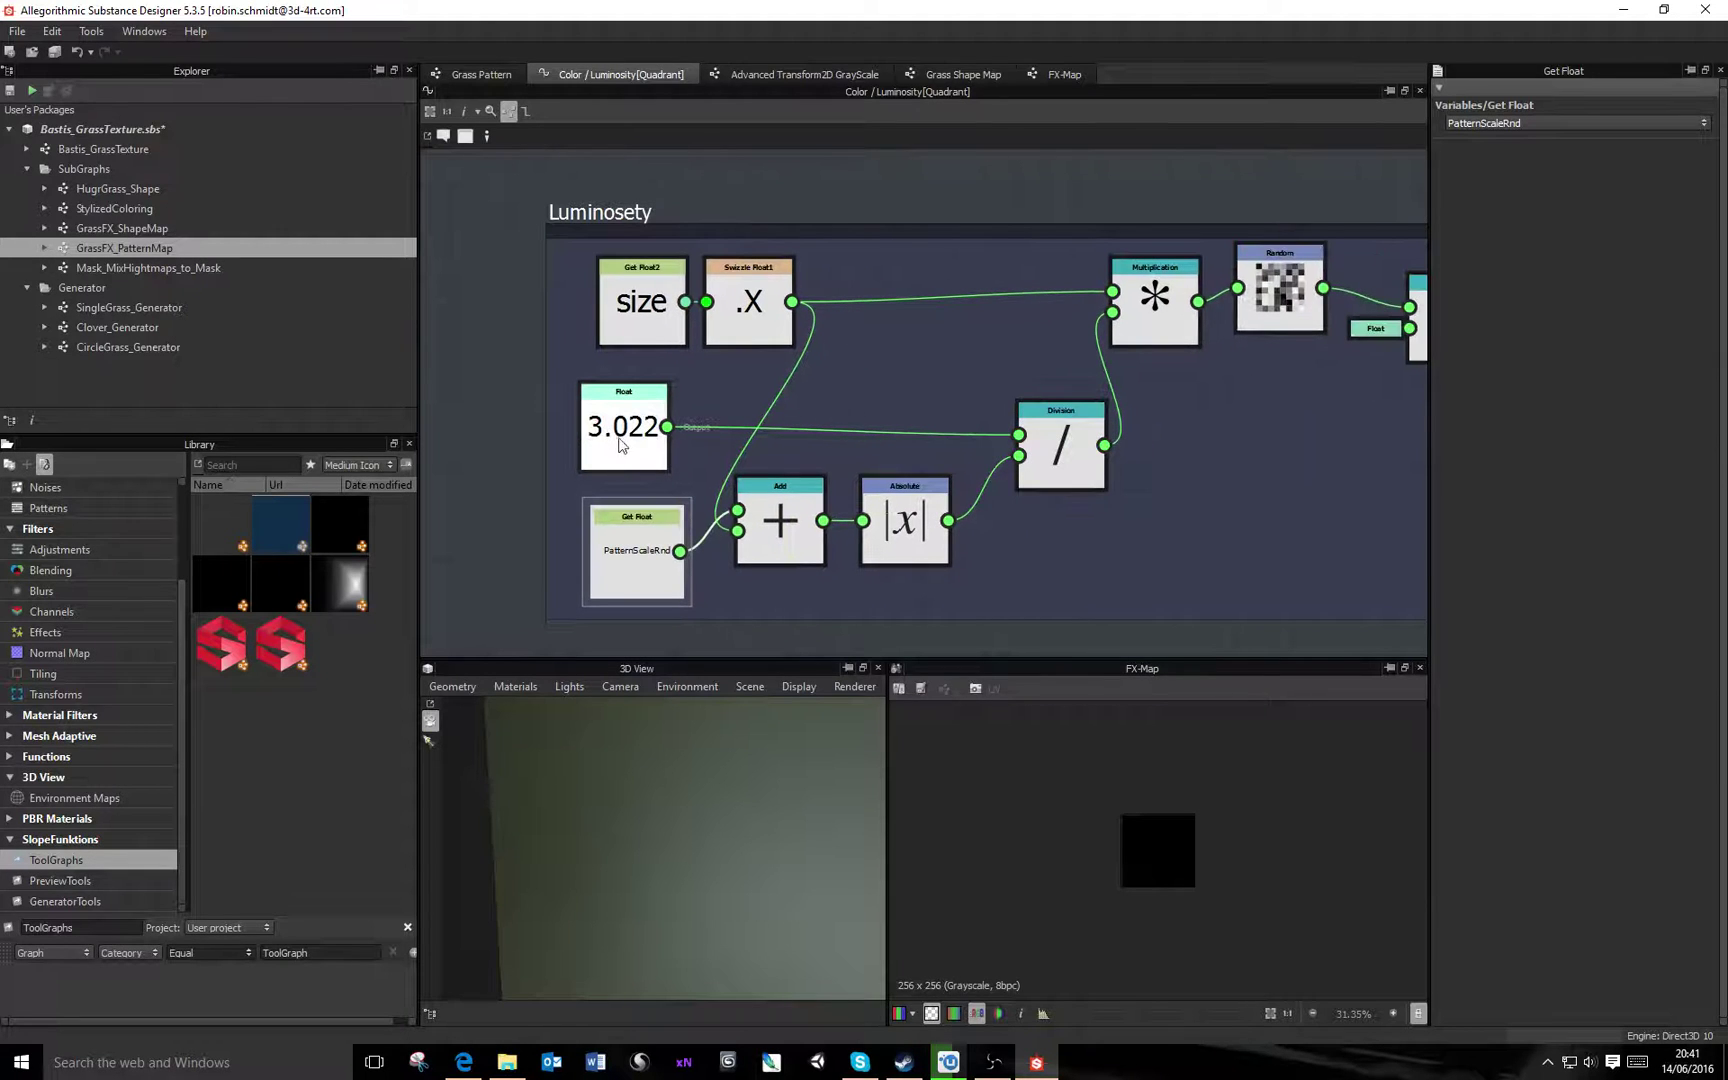
{"action": "left_click", "coordinate": [783, 521]}
{"action": "left_click", "coordinate": [926, 530]}
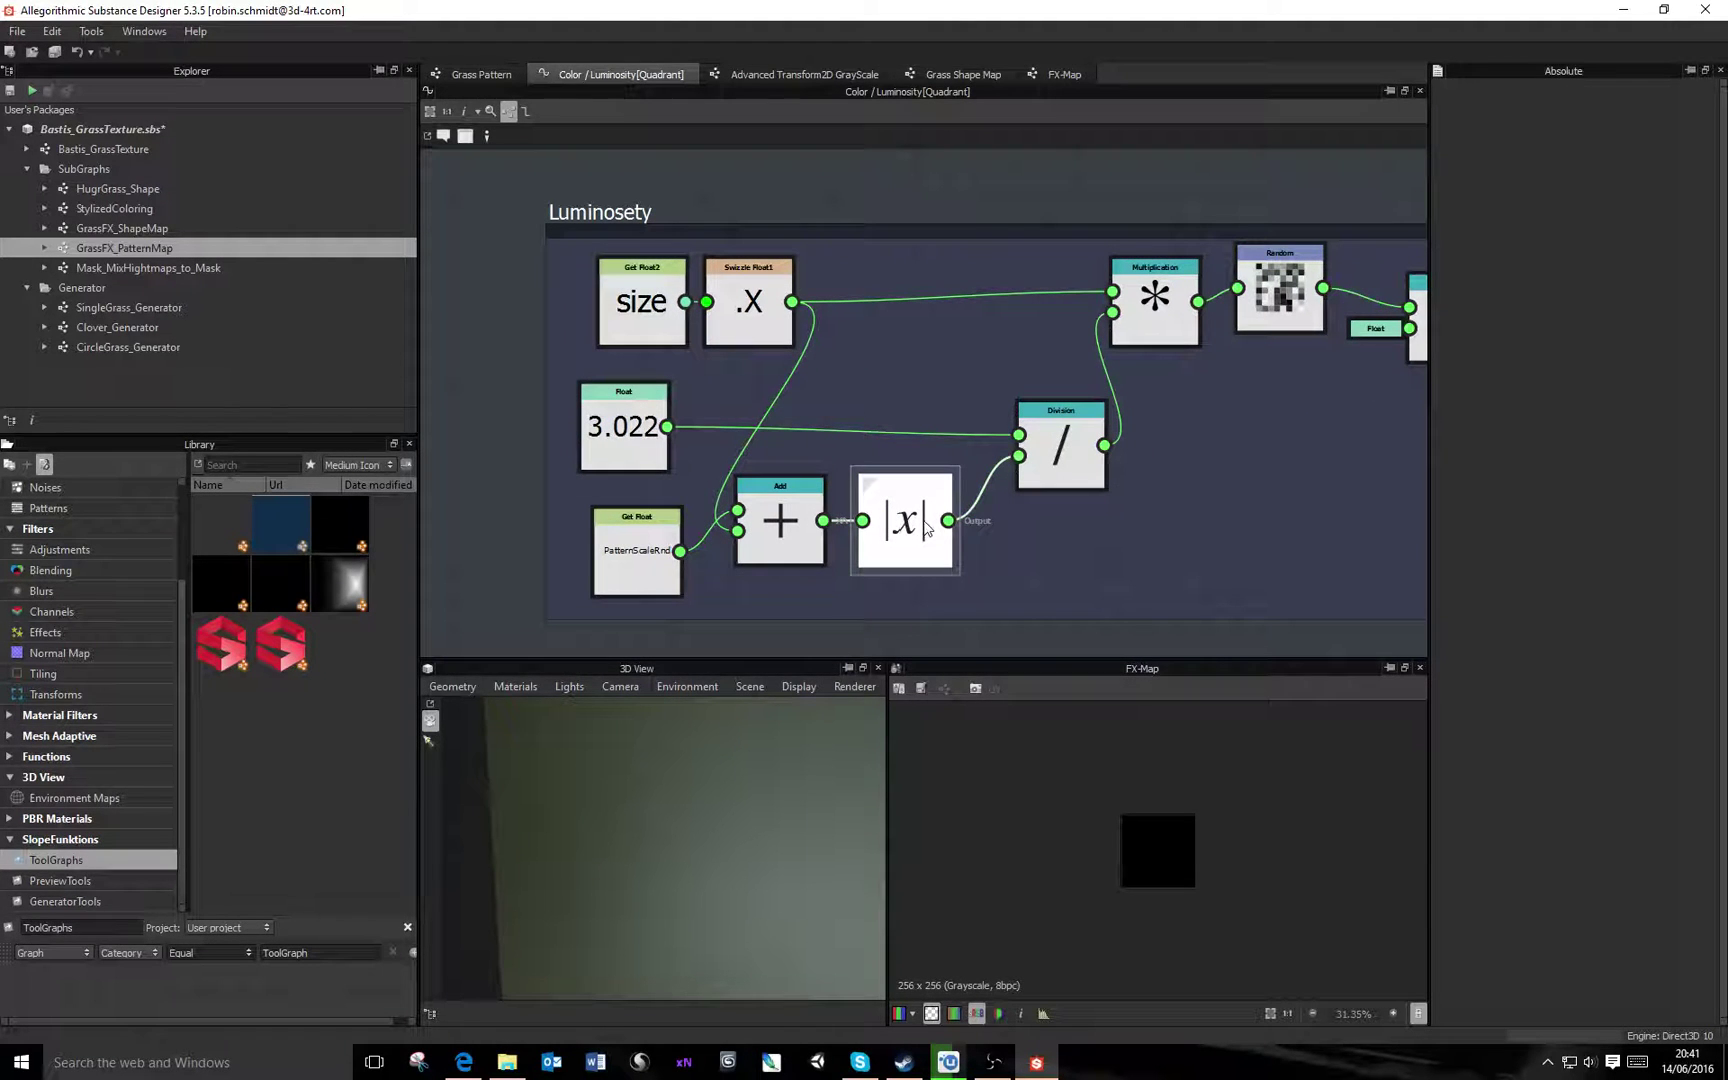
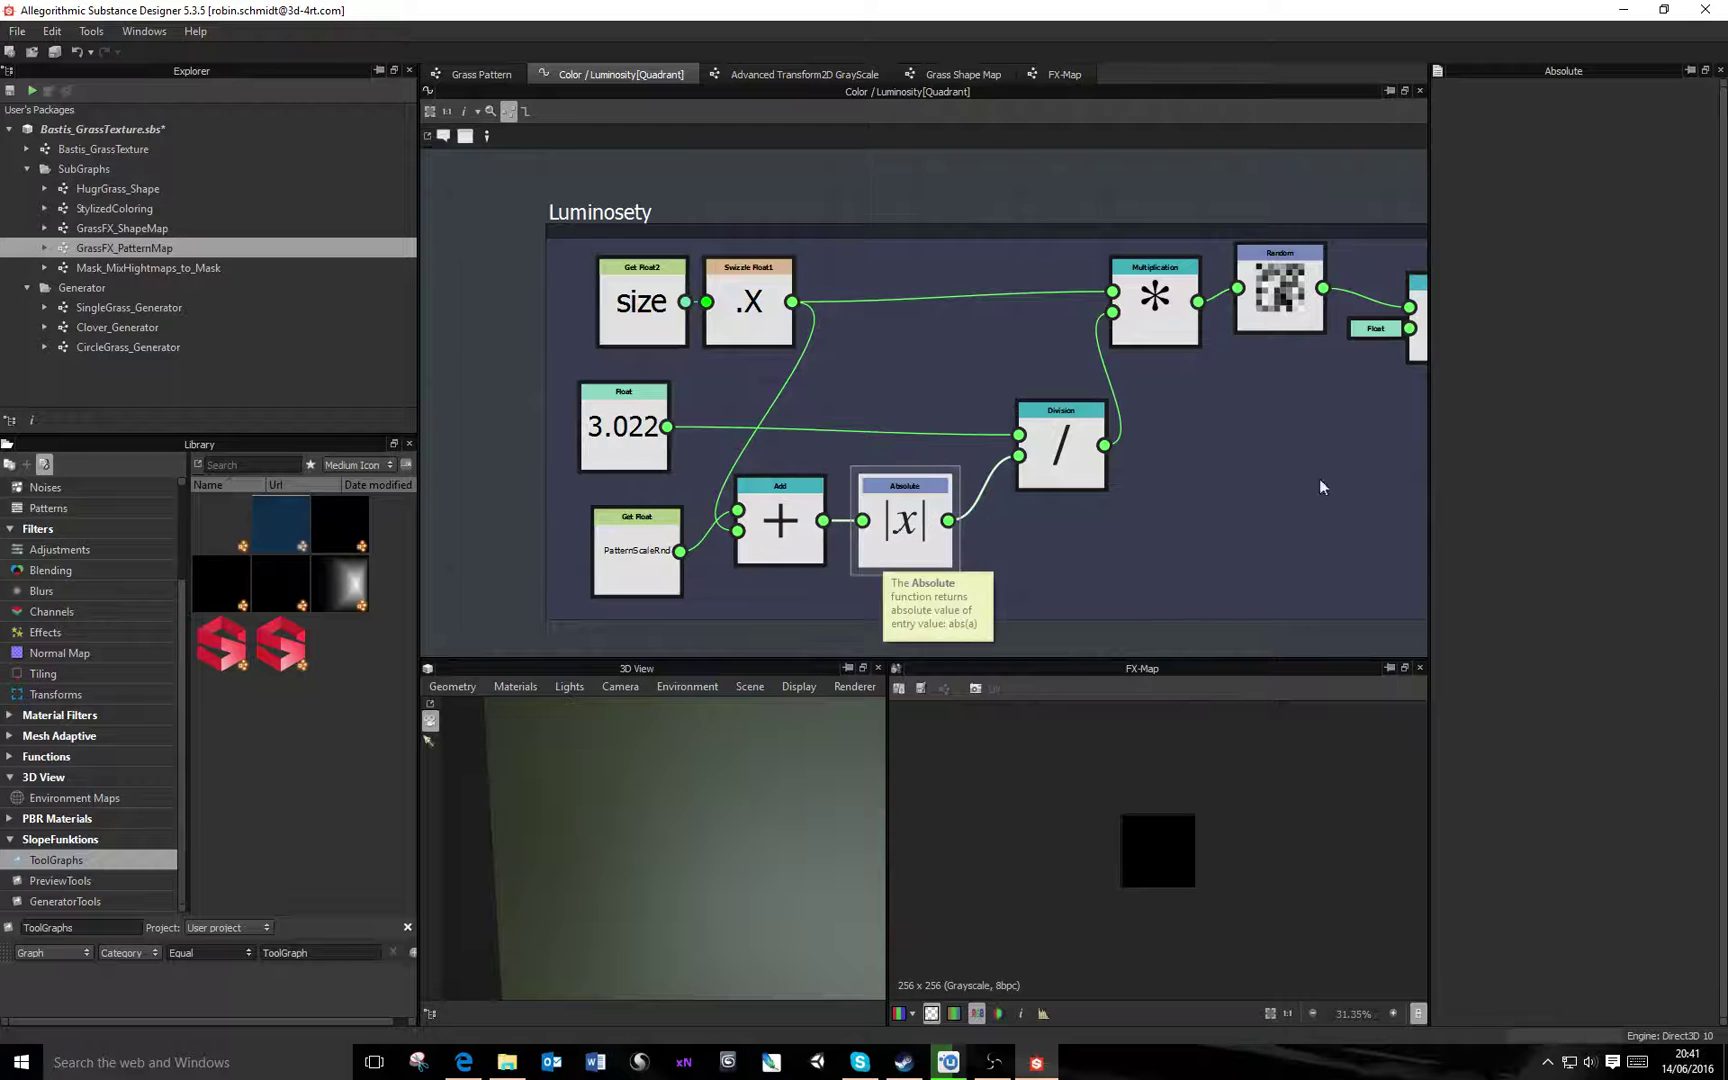
Follow the Luminosety frame from Swizzle Float1 through Random to the final Add node and inspect its Float constant
{"action": "middle_click_drag", "start_coordinate": [1252, 459], "coordinate": [967, 479]}
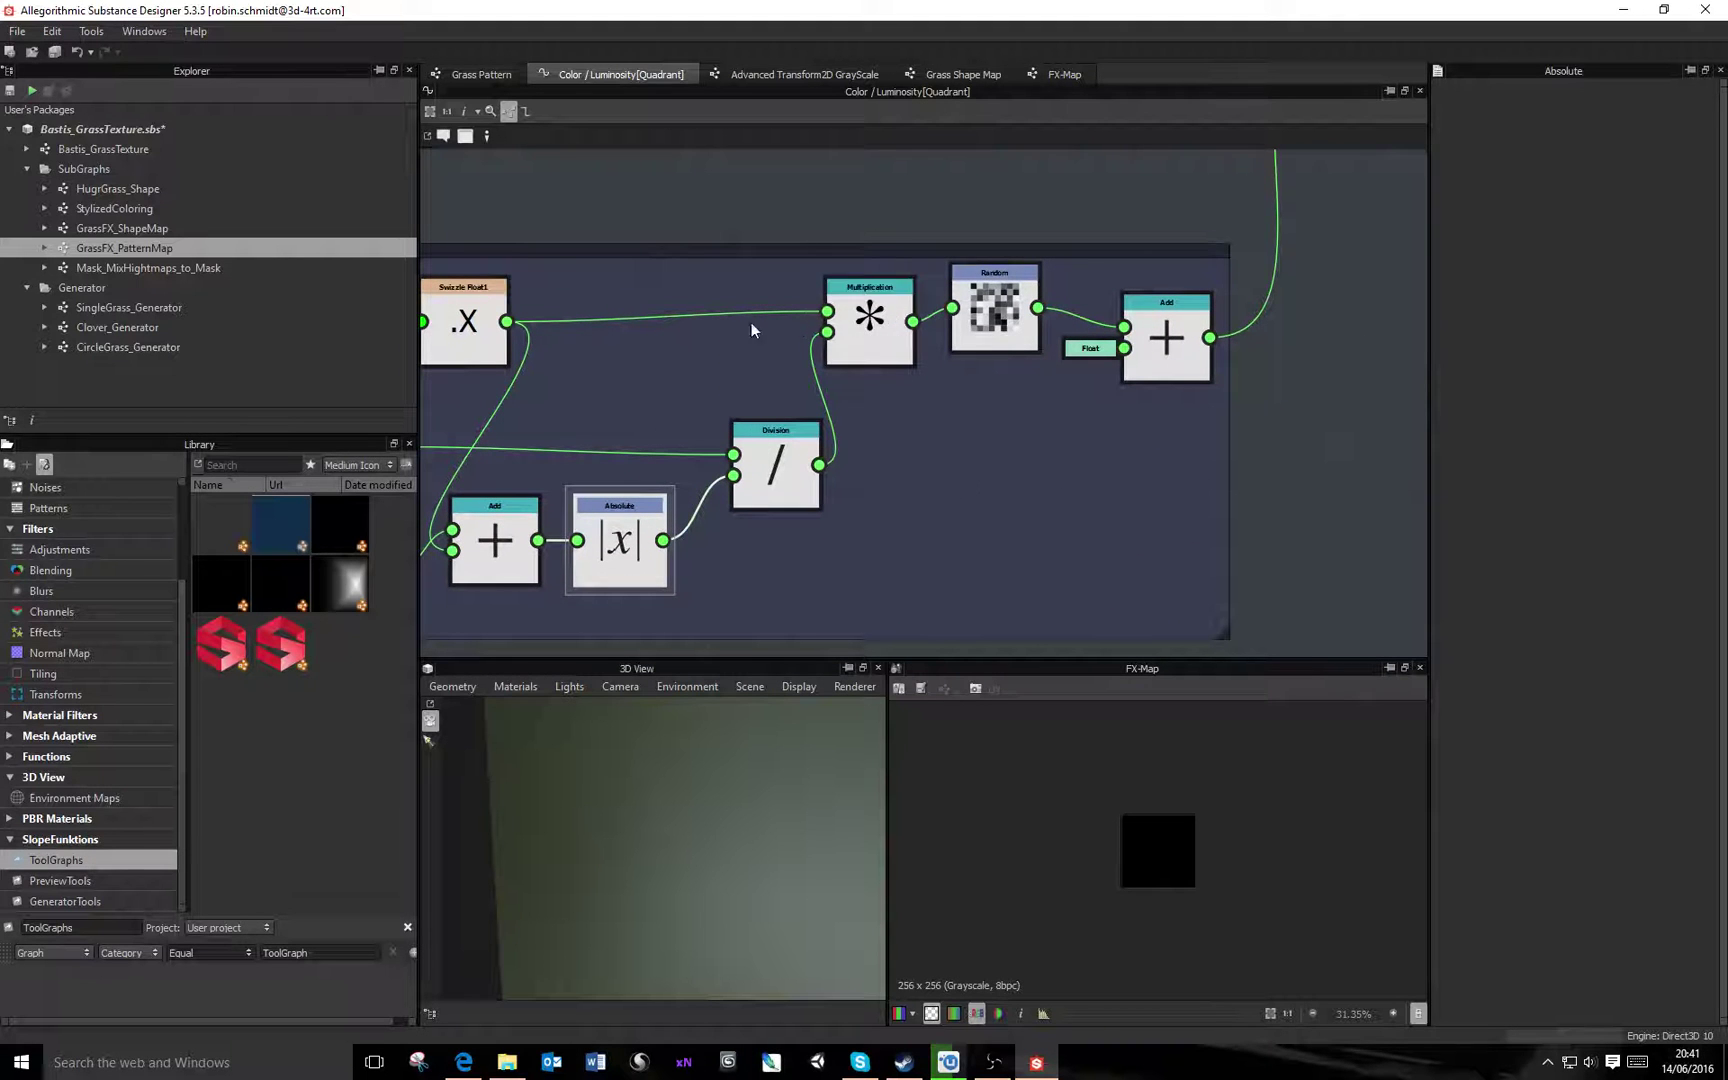
{"action": "middle_click_drag", "start_coordinate": [478, 334], "coordinate": [757, 375]}
{"action": "left_click", "coordinate": [719, 352]}
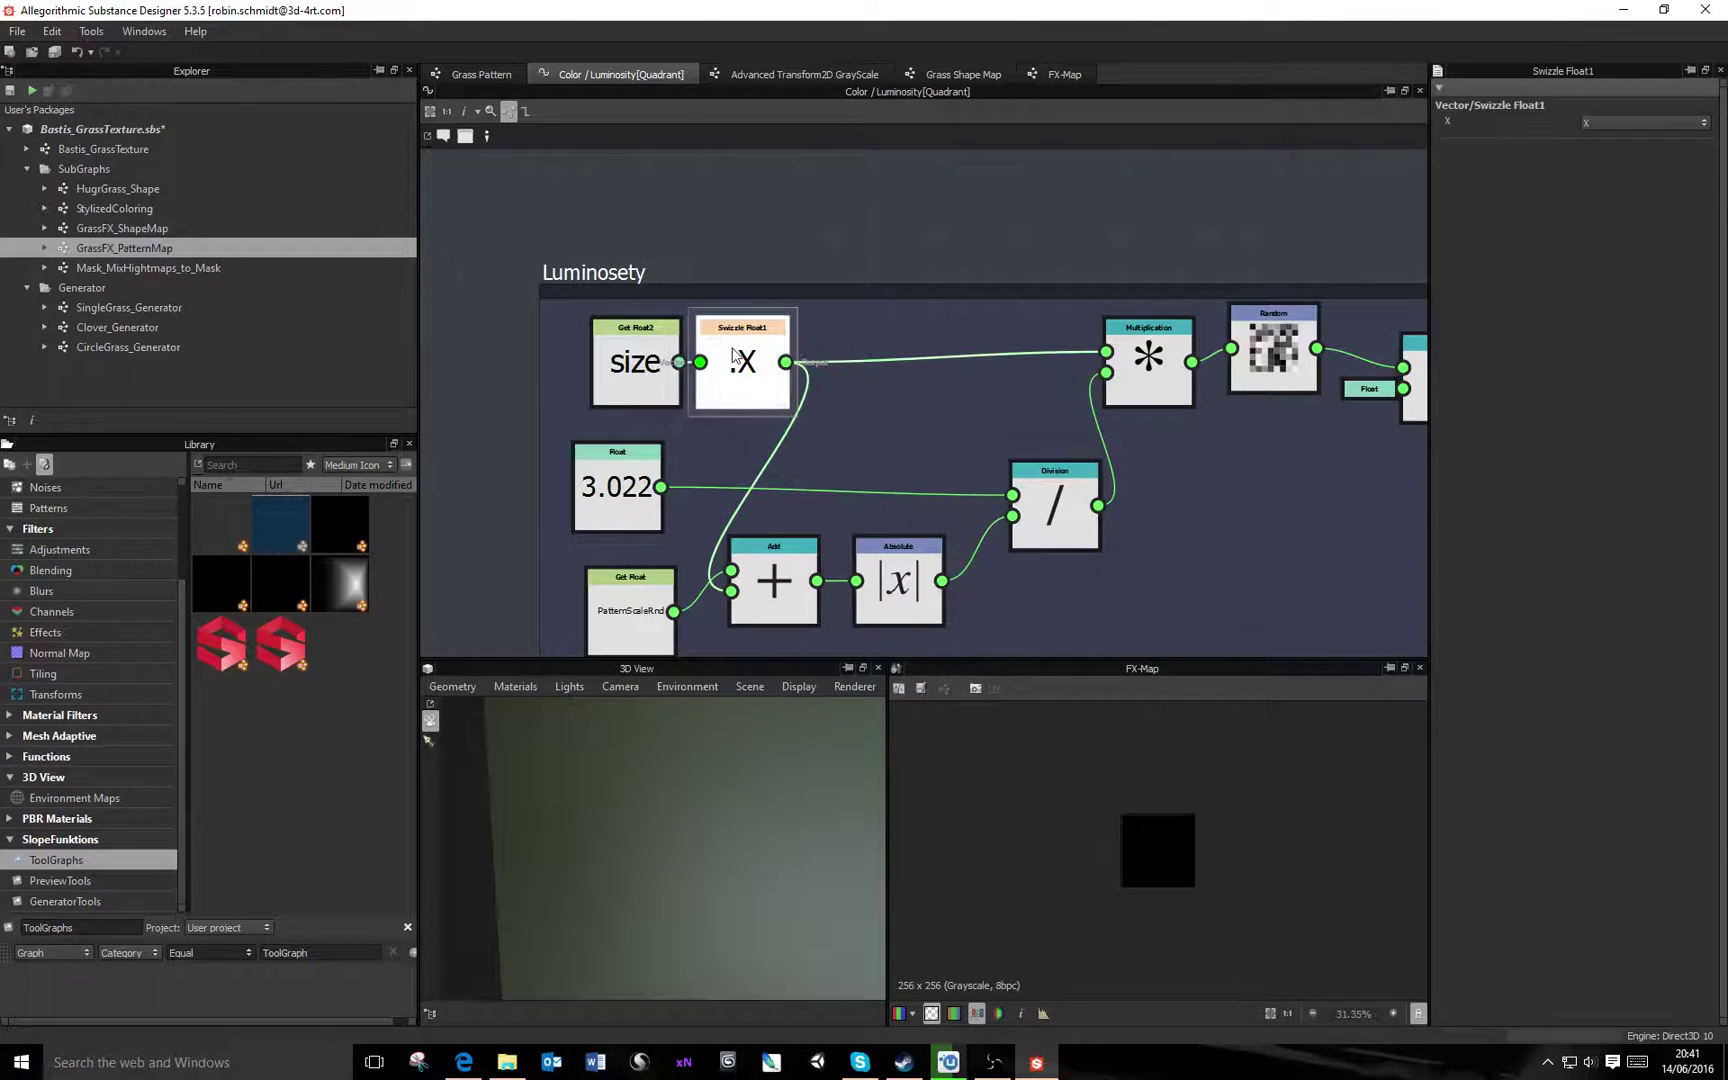
{"action": "middle_click_drag", "start_coordinate": [1250, 401], "coordinate": [986, 377]}
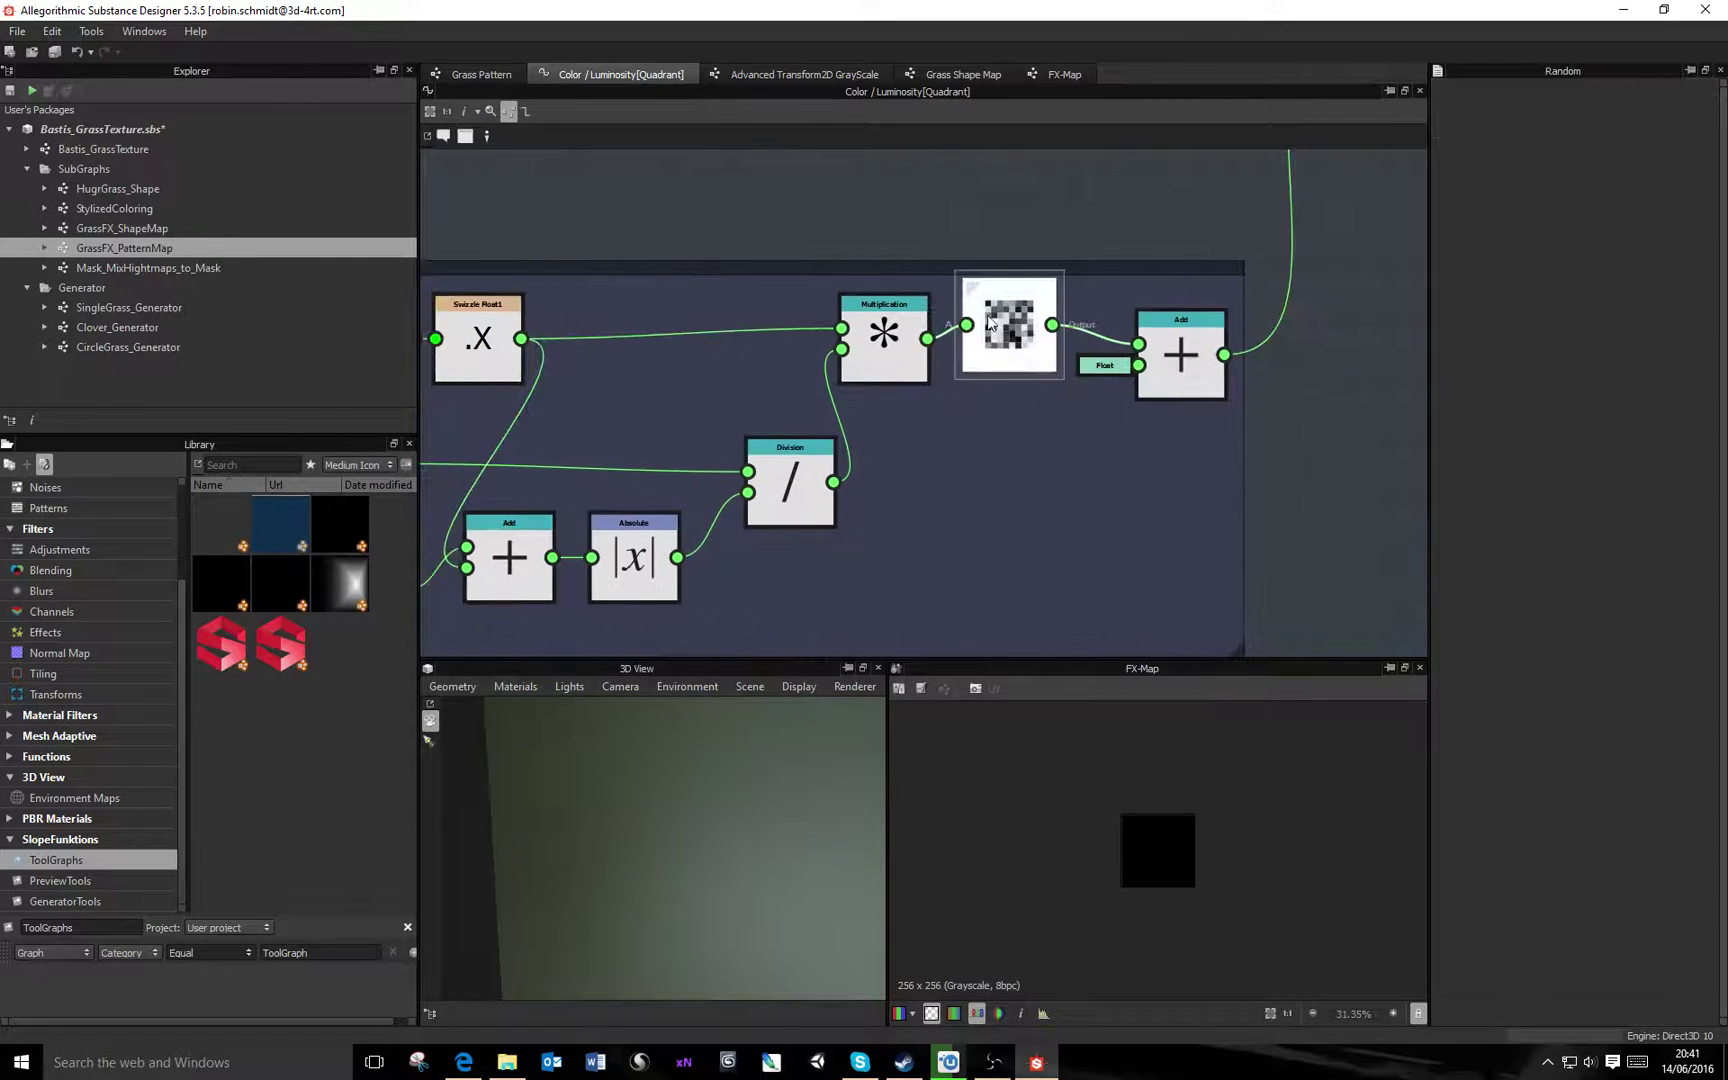
{"action": "left_click", "coordinate": [1180, 375]}
{"action": "left_click", "coordinate": [1104, 366]}
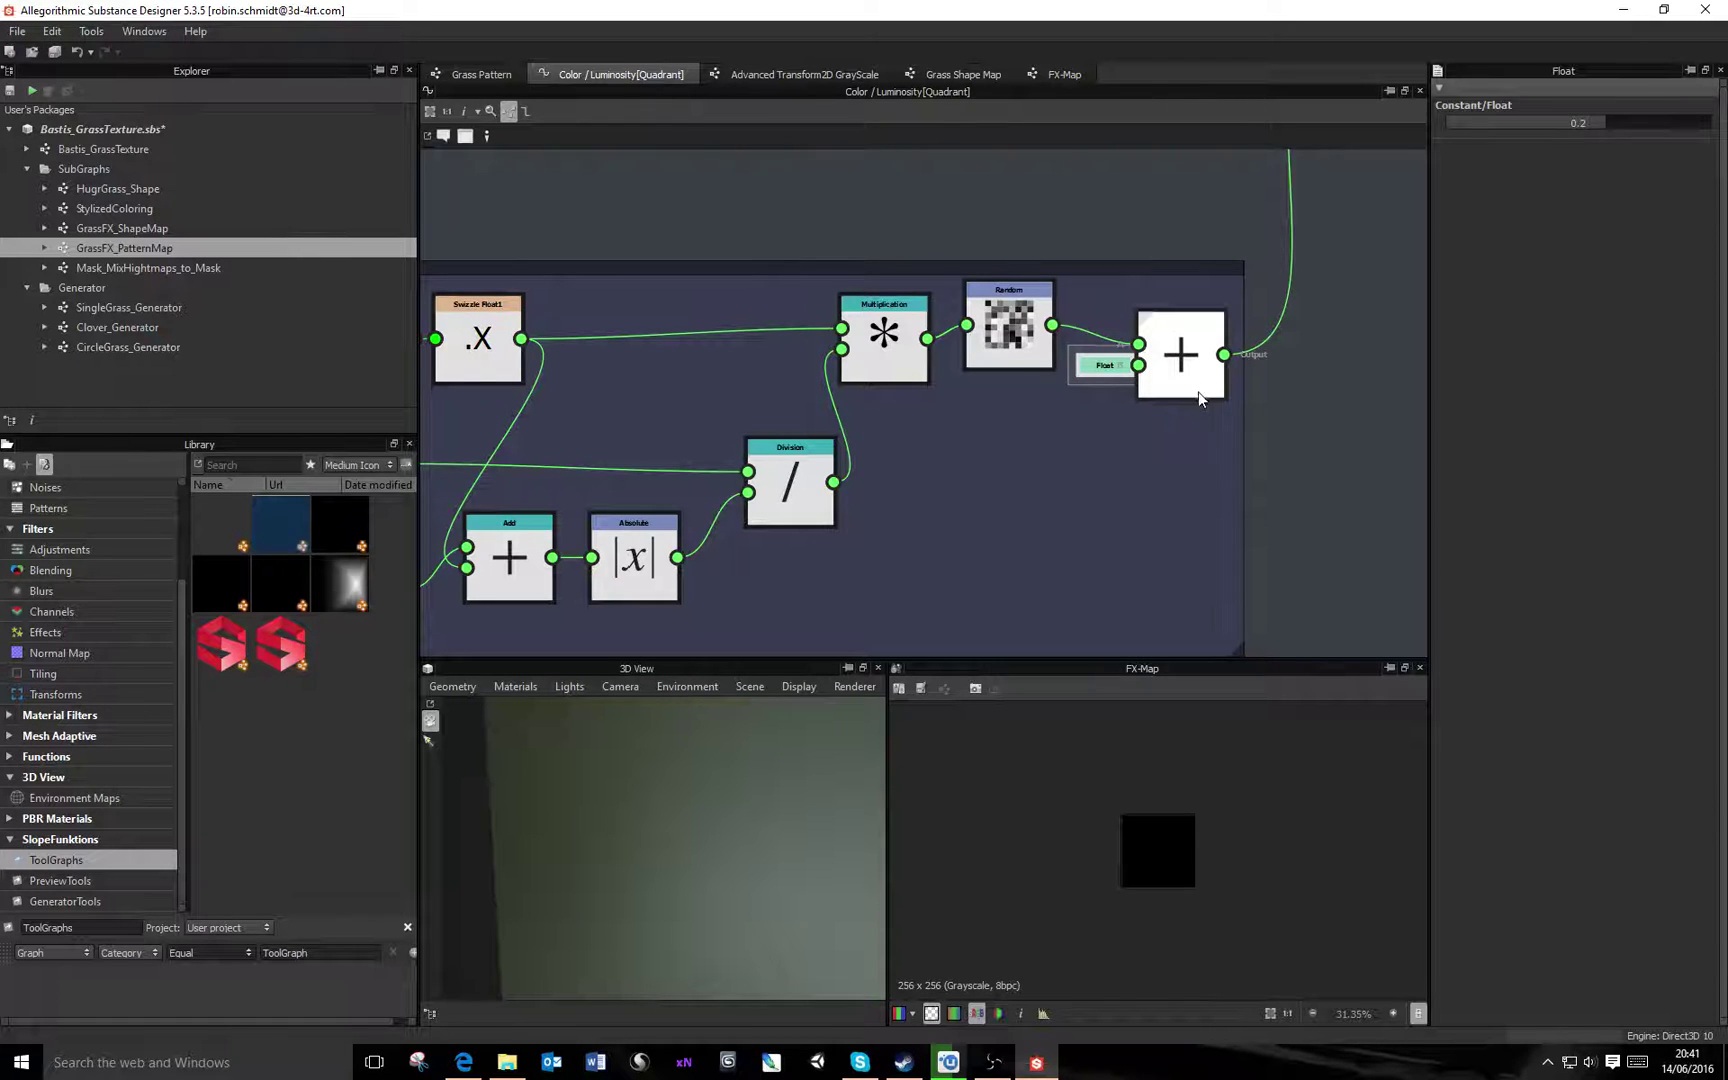
Inspect the Size frame's PatternScaleRnd and PatternScale variables and the Float constant feeding its Multiplication node
{"action": "middle_click_drag", "start_coordinate": [1331, 293], "coordinate": [1153, 320]}
{"action": "scroll", "coordinate": [1153, 320], "scroll_direction": "down", "scroll_amount": 2}
{"action": "middle_click_drag", "start_coordinate": [1091, 387], "coordinate": [1180, 482]}
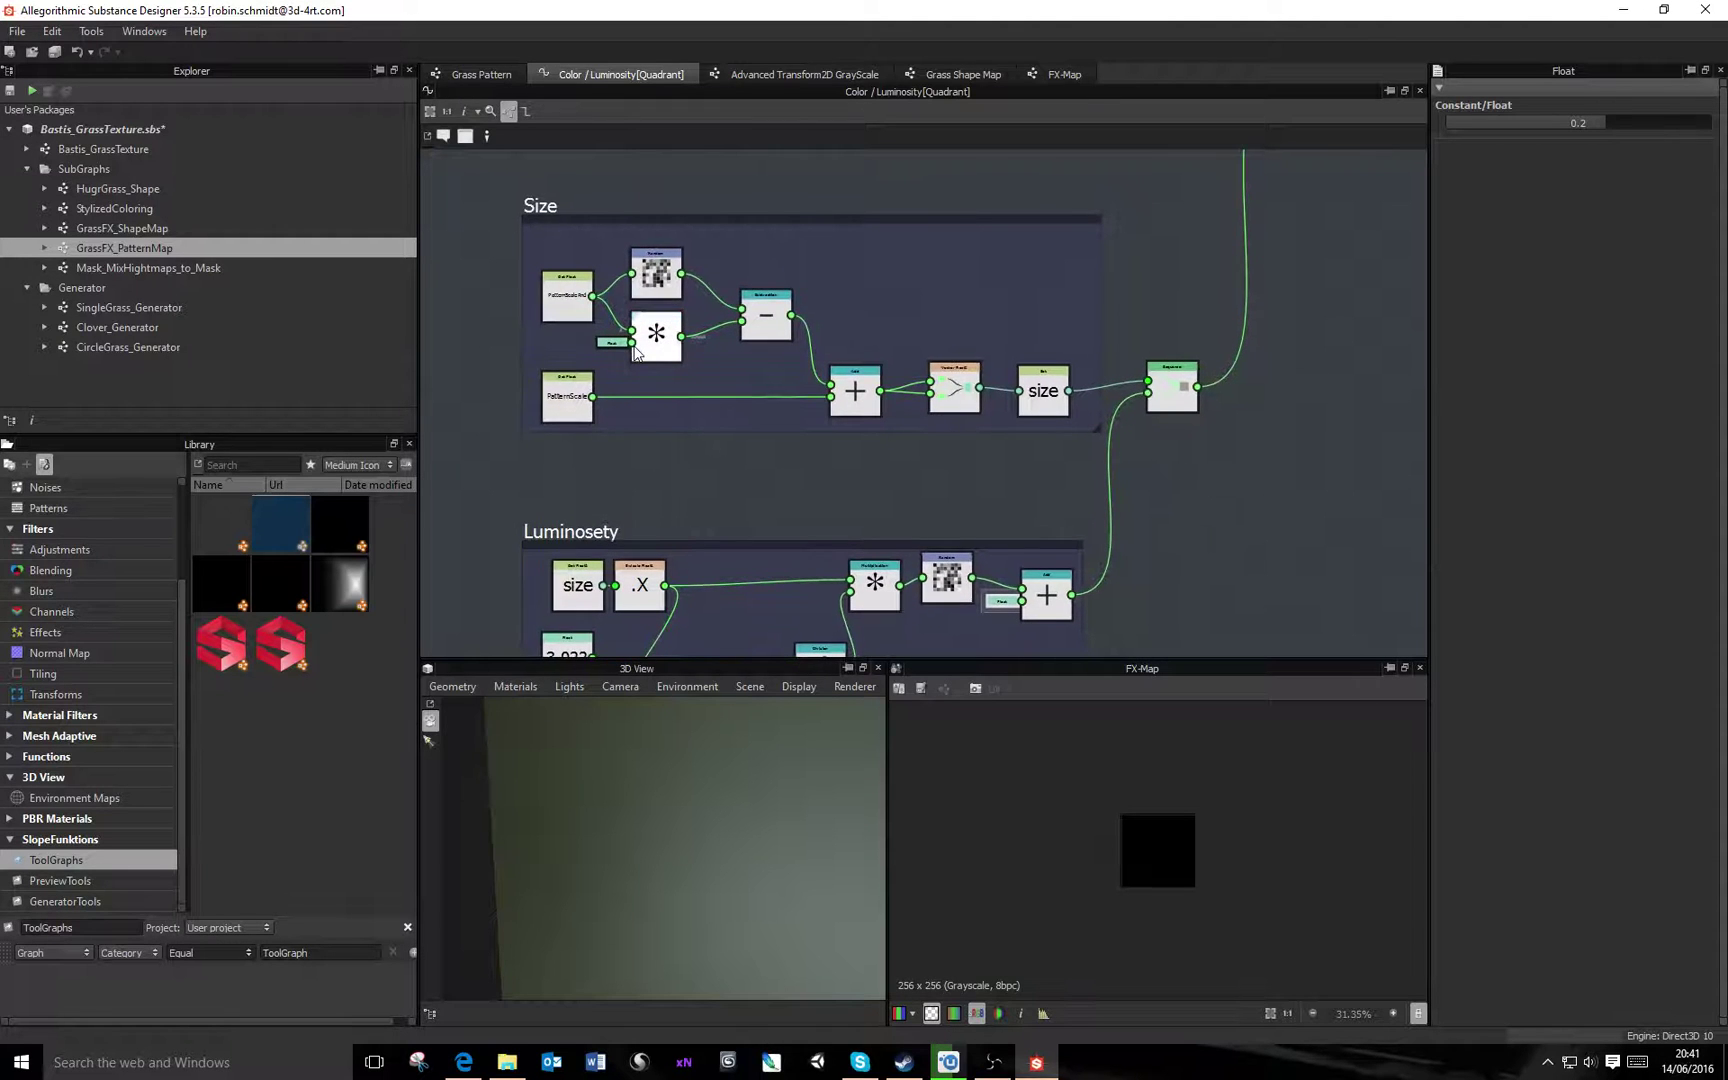
{"action": "scroll", "coordinate": [607, 368], "scroll_direction": "up", "scroll_amount": 2}
{"action": "middle_click_drag", "start_coordinate": [821, 378], "coordinate": [818, 413]}
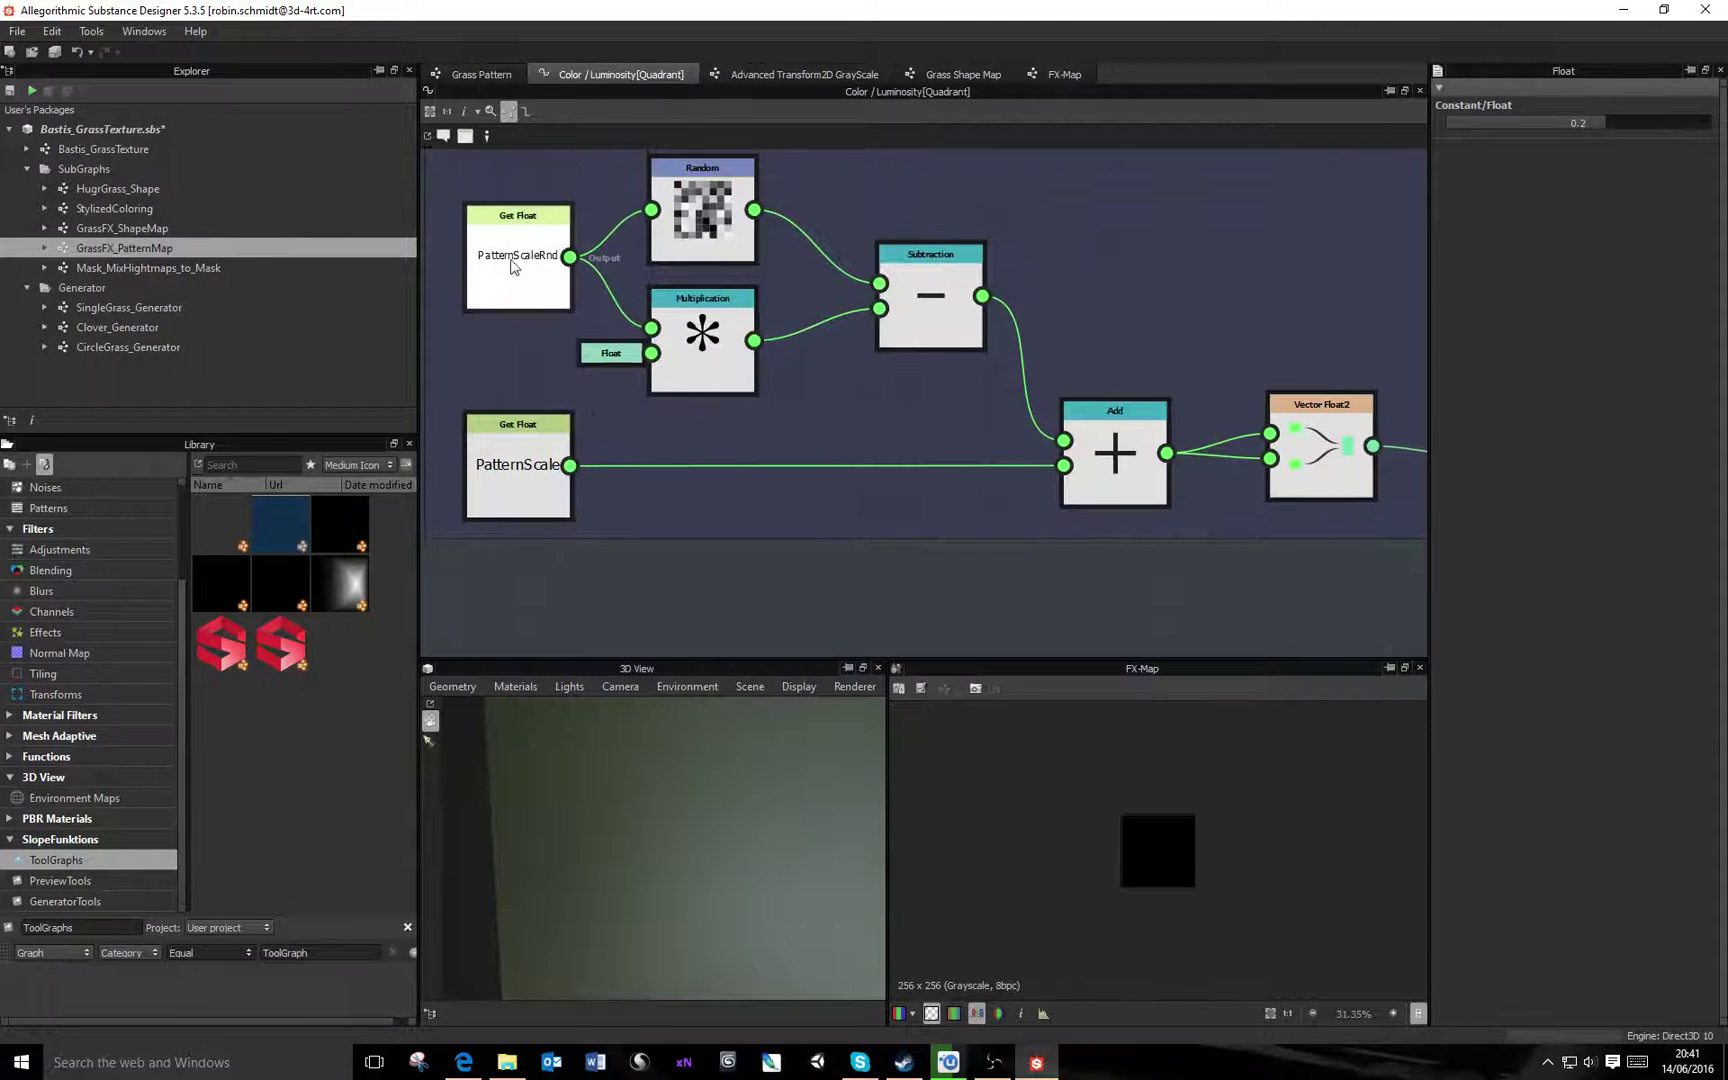
{"action": "left_click", "coordinate": [524, 250]}
{"action": "left_click", "coordinate": [525, 477]}
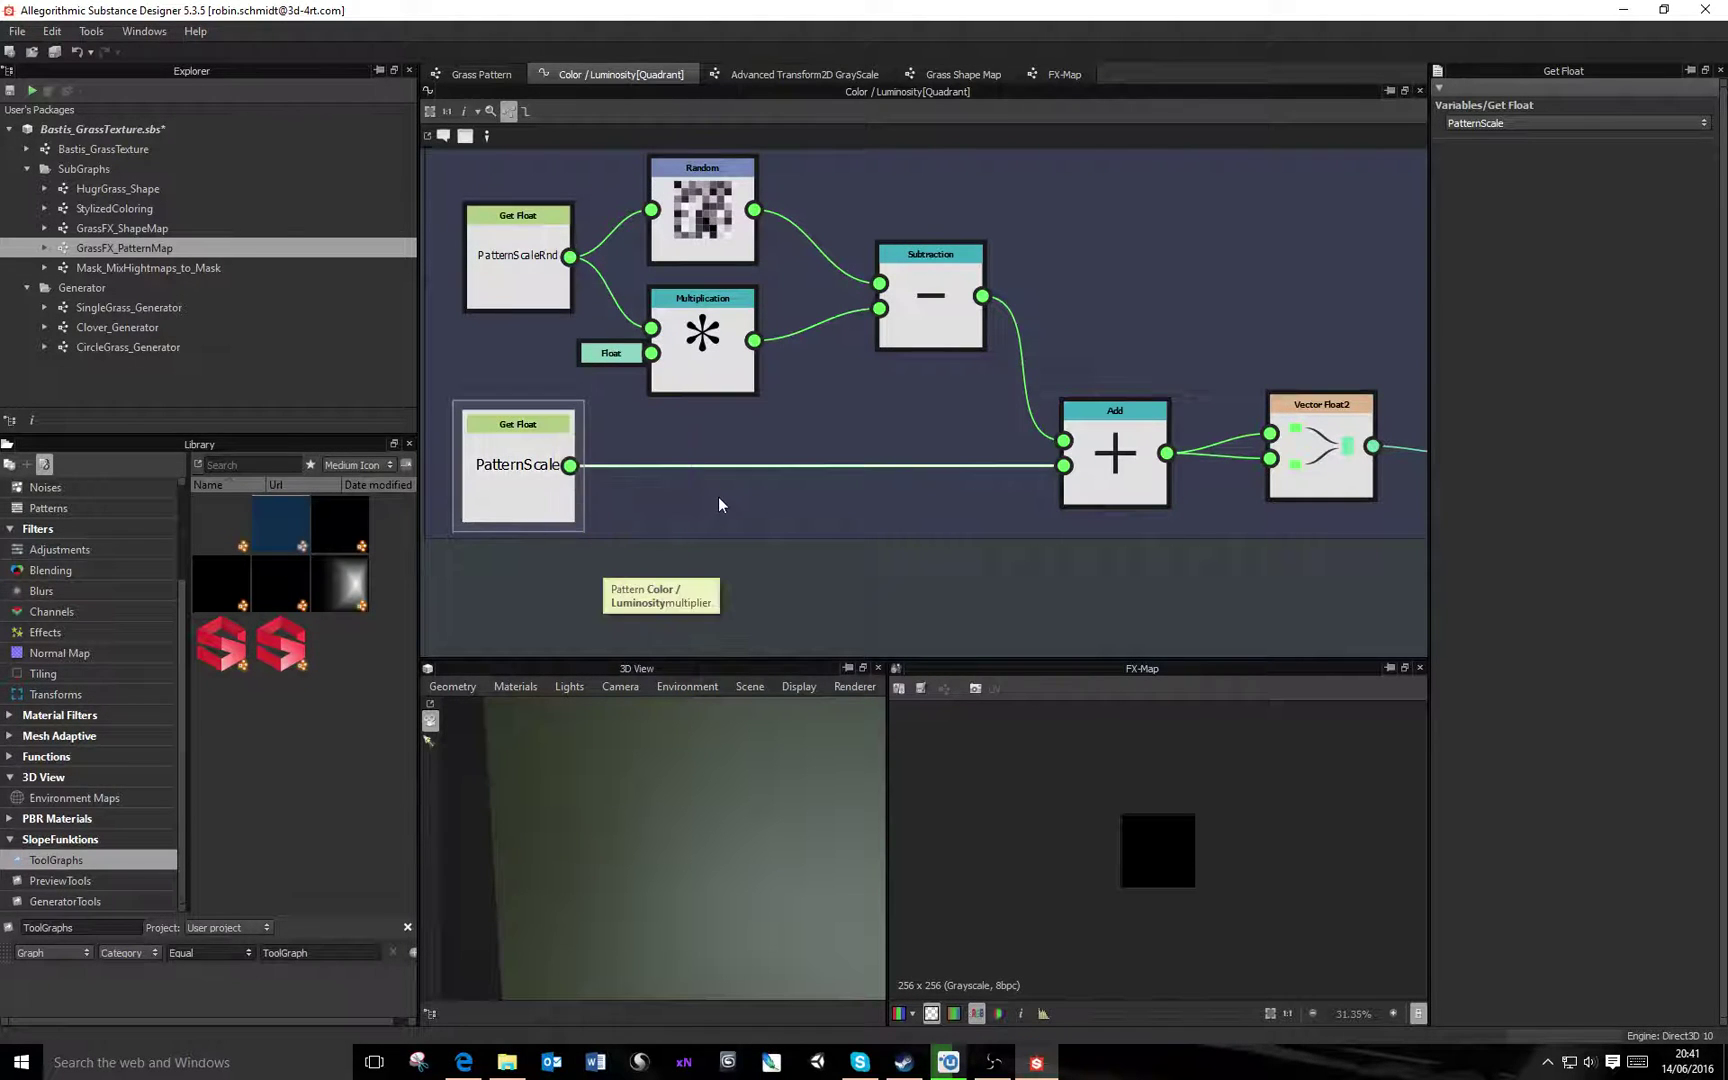
{"action": "left_click", "coordinate": [526, 289]}
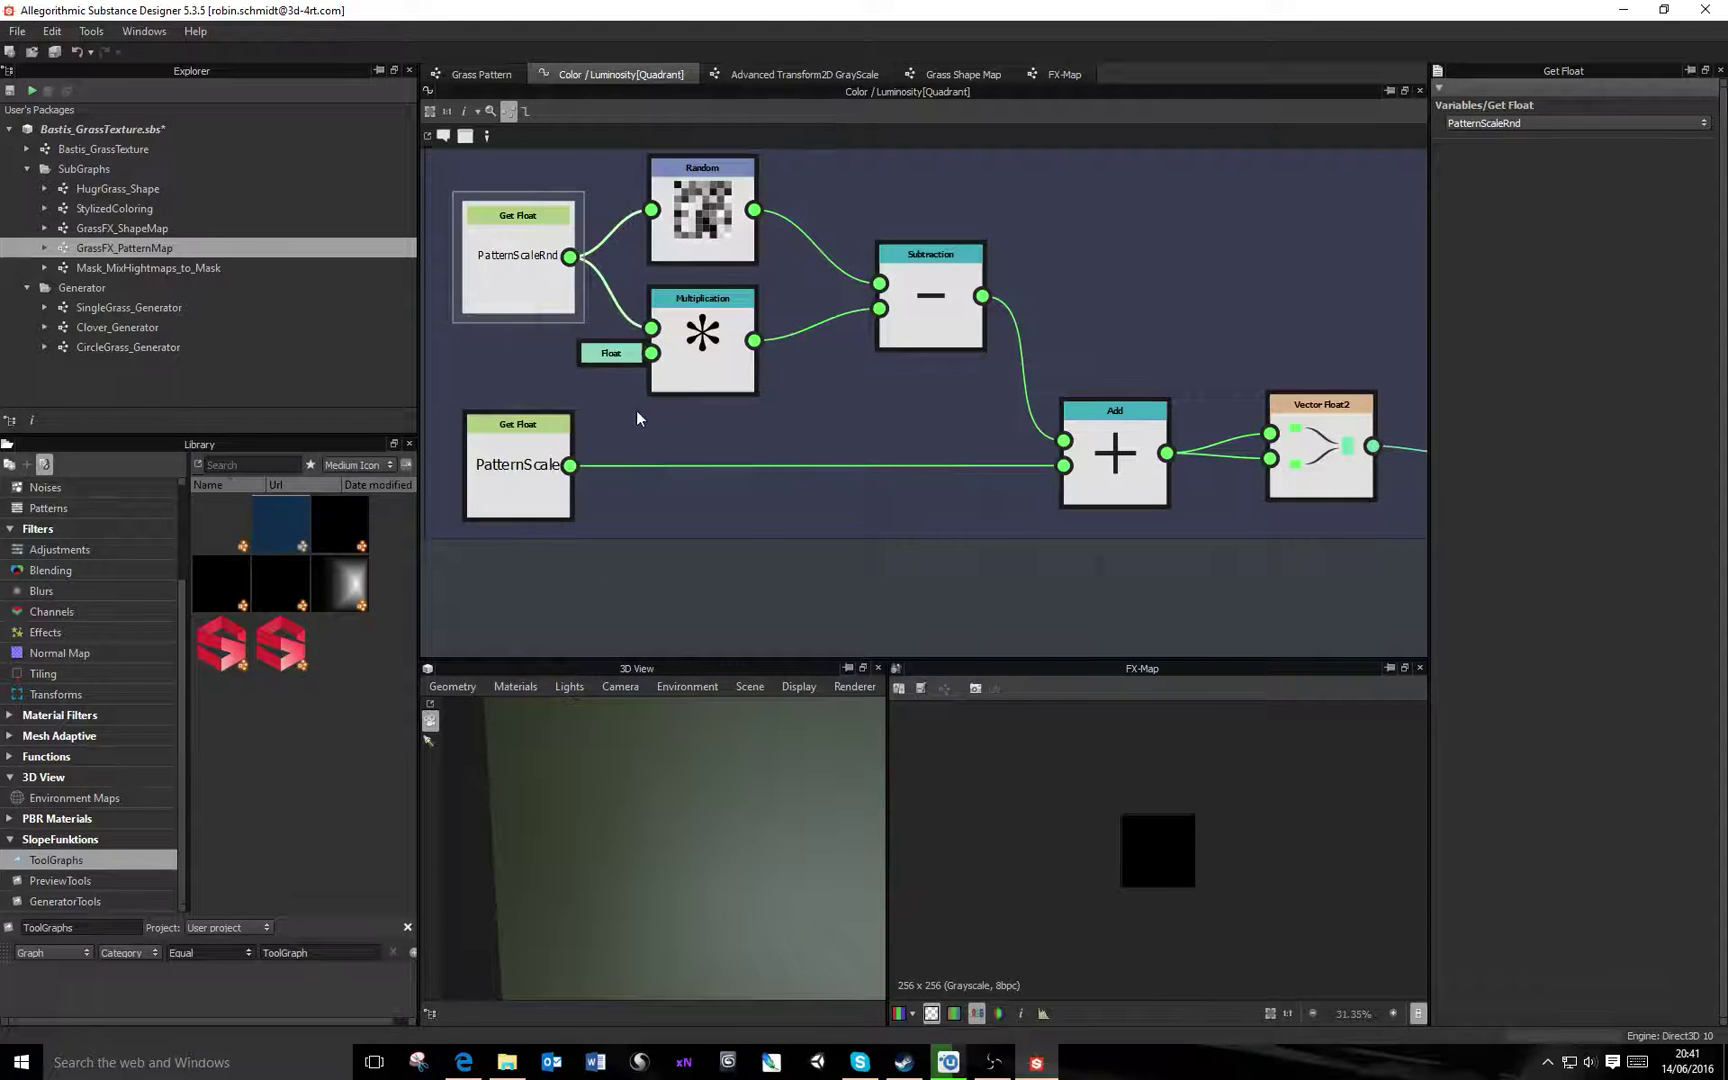
{"action": "middle_click_drag", "start_coordinate": [779, 239], "coordinate": [803, 288]}
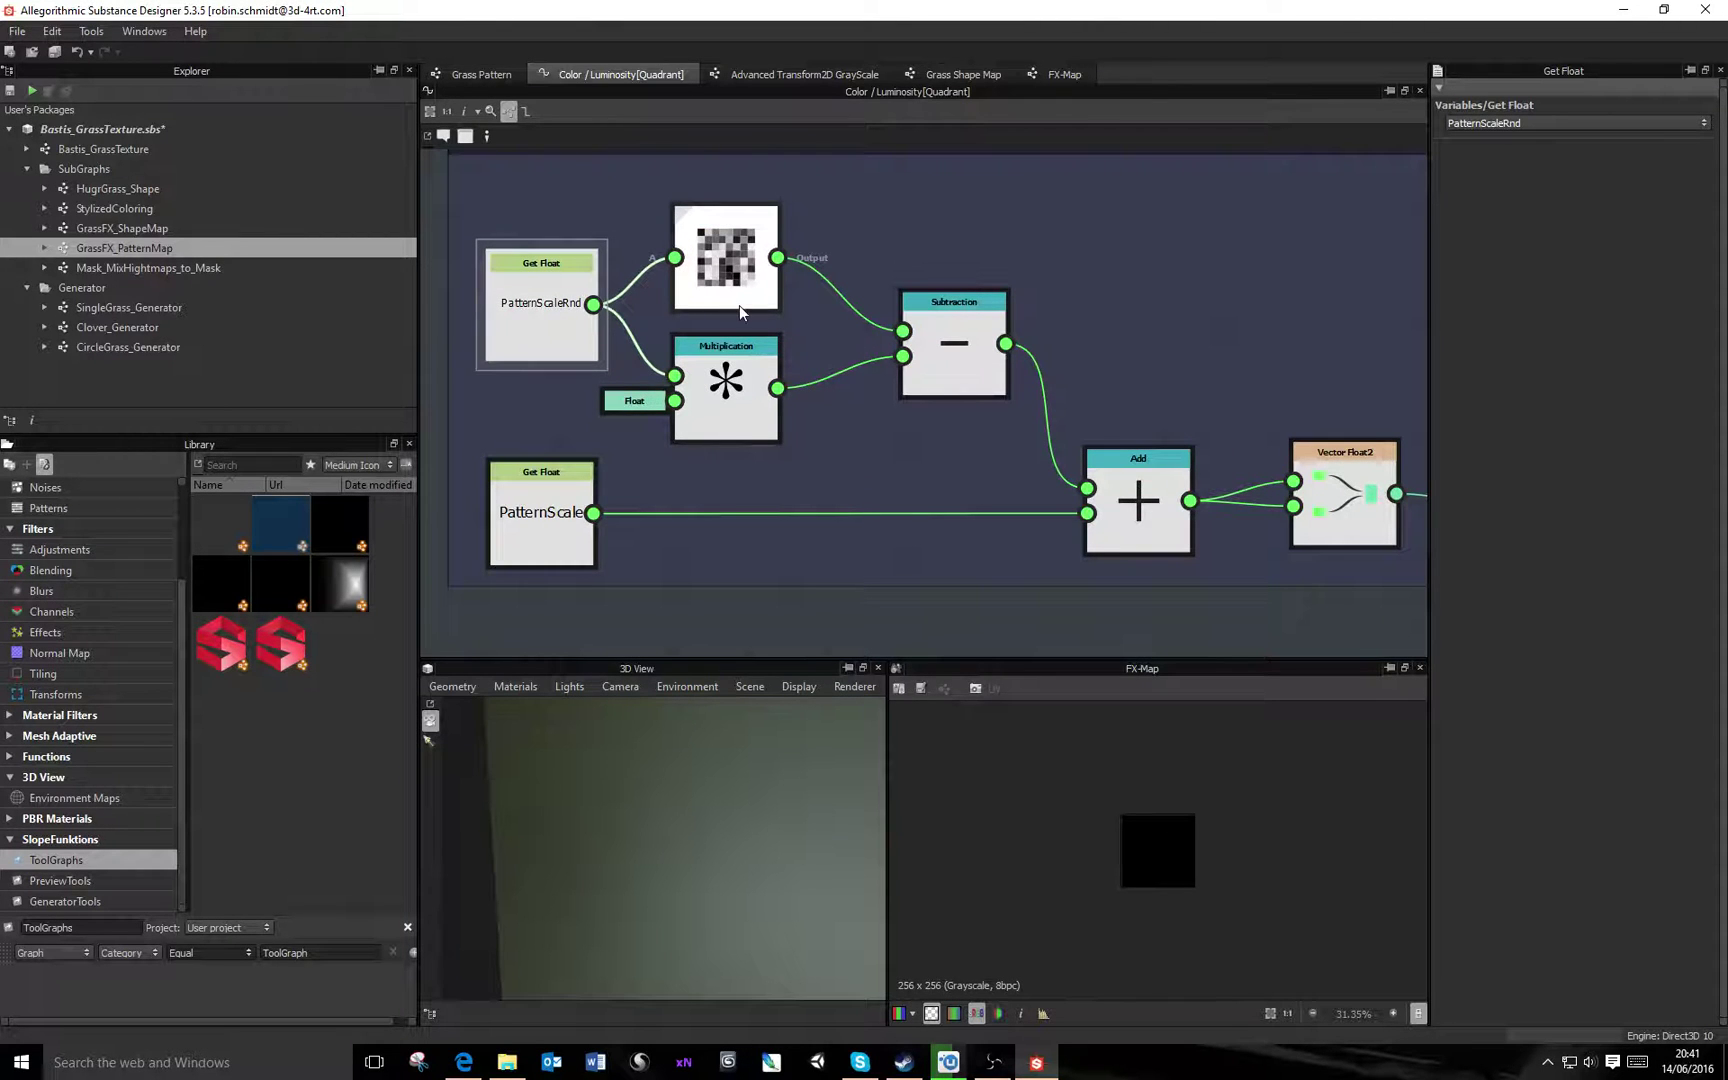
{"action": "left_click", "coordinate": [633, 401]}
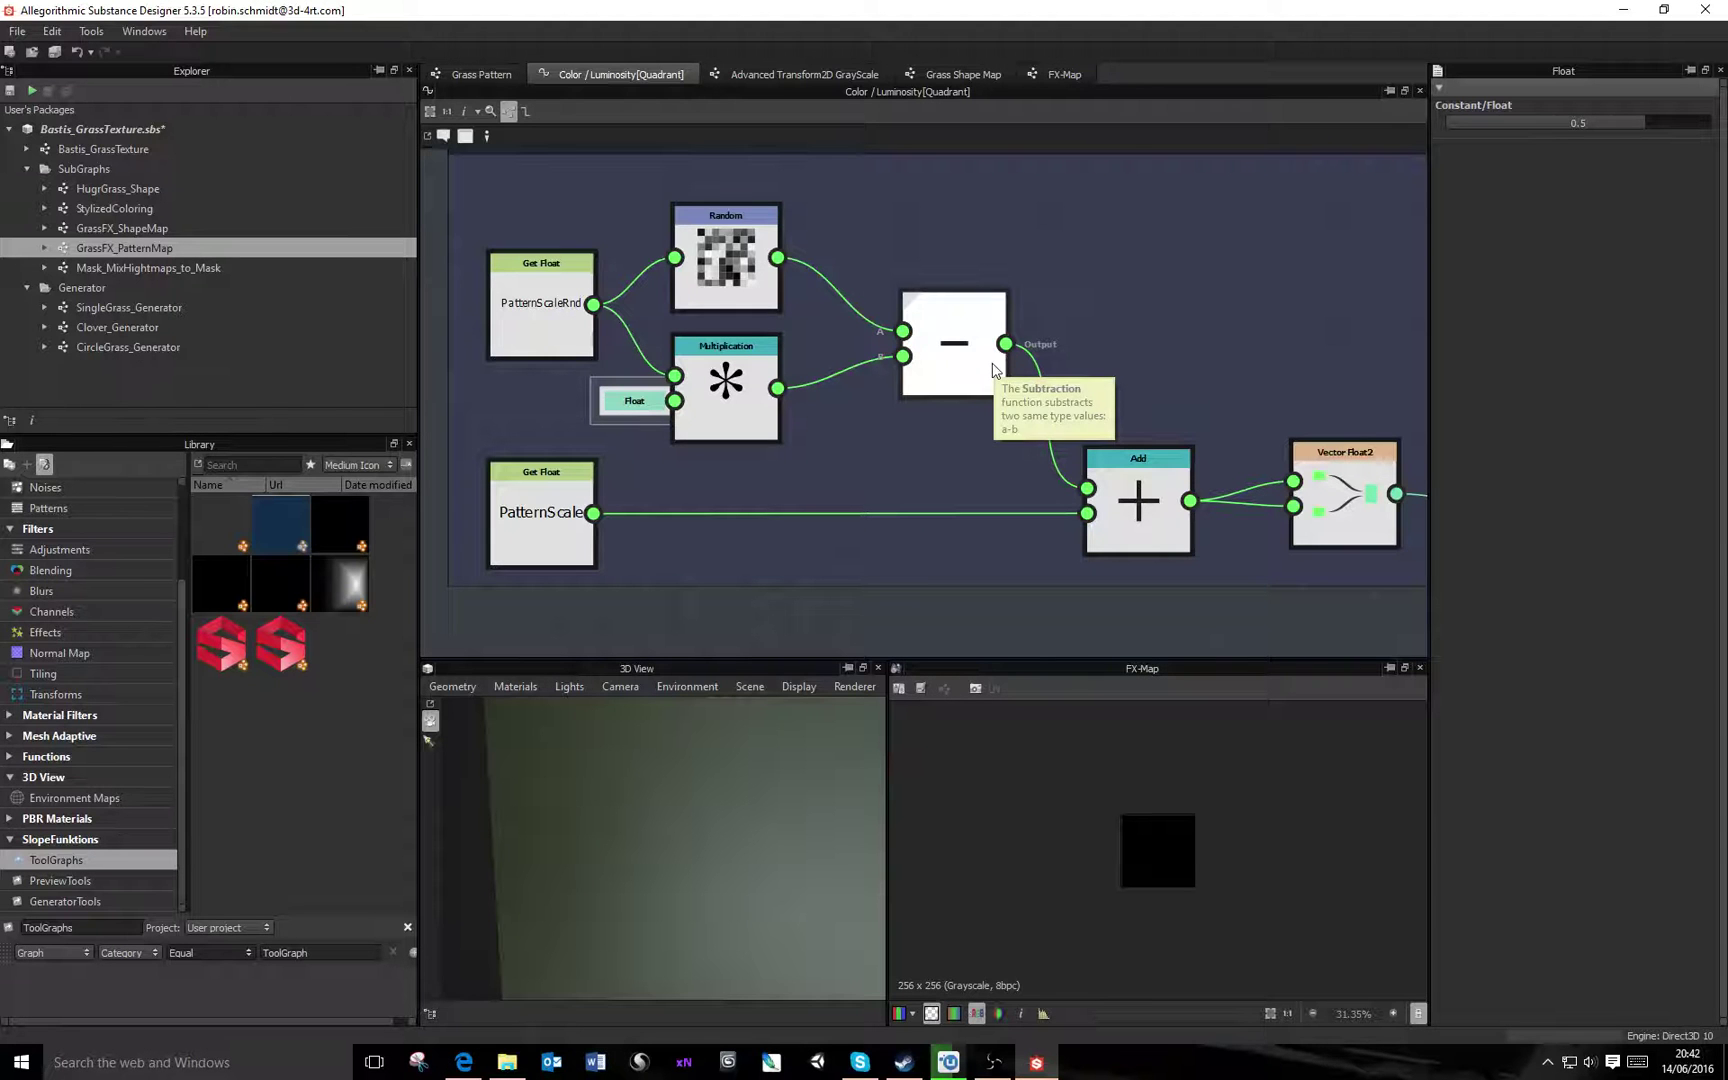
Follow the Size frame from Subtraction through Add and Vector Float2, and inspect the Set node's variable name
{"action": "middle_click_drag", "start_coordinate": [1261, 390], "coordinate": [1221, 380]}
{"action": "scroll", "coordinate": [1310, 392], "scroll_direction": "down", "scroll_amount": 2}
{"action": "middle_click_drag", "start_coordinate": [1422, 410], "coordinate": [1153, 397]}
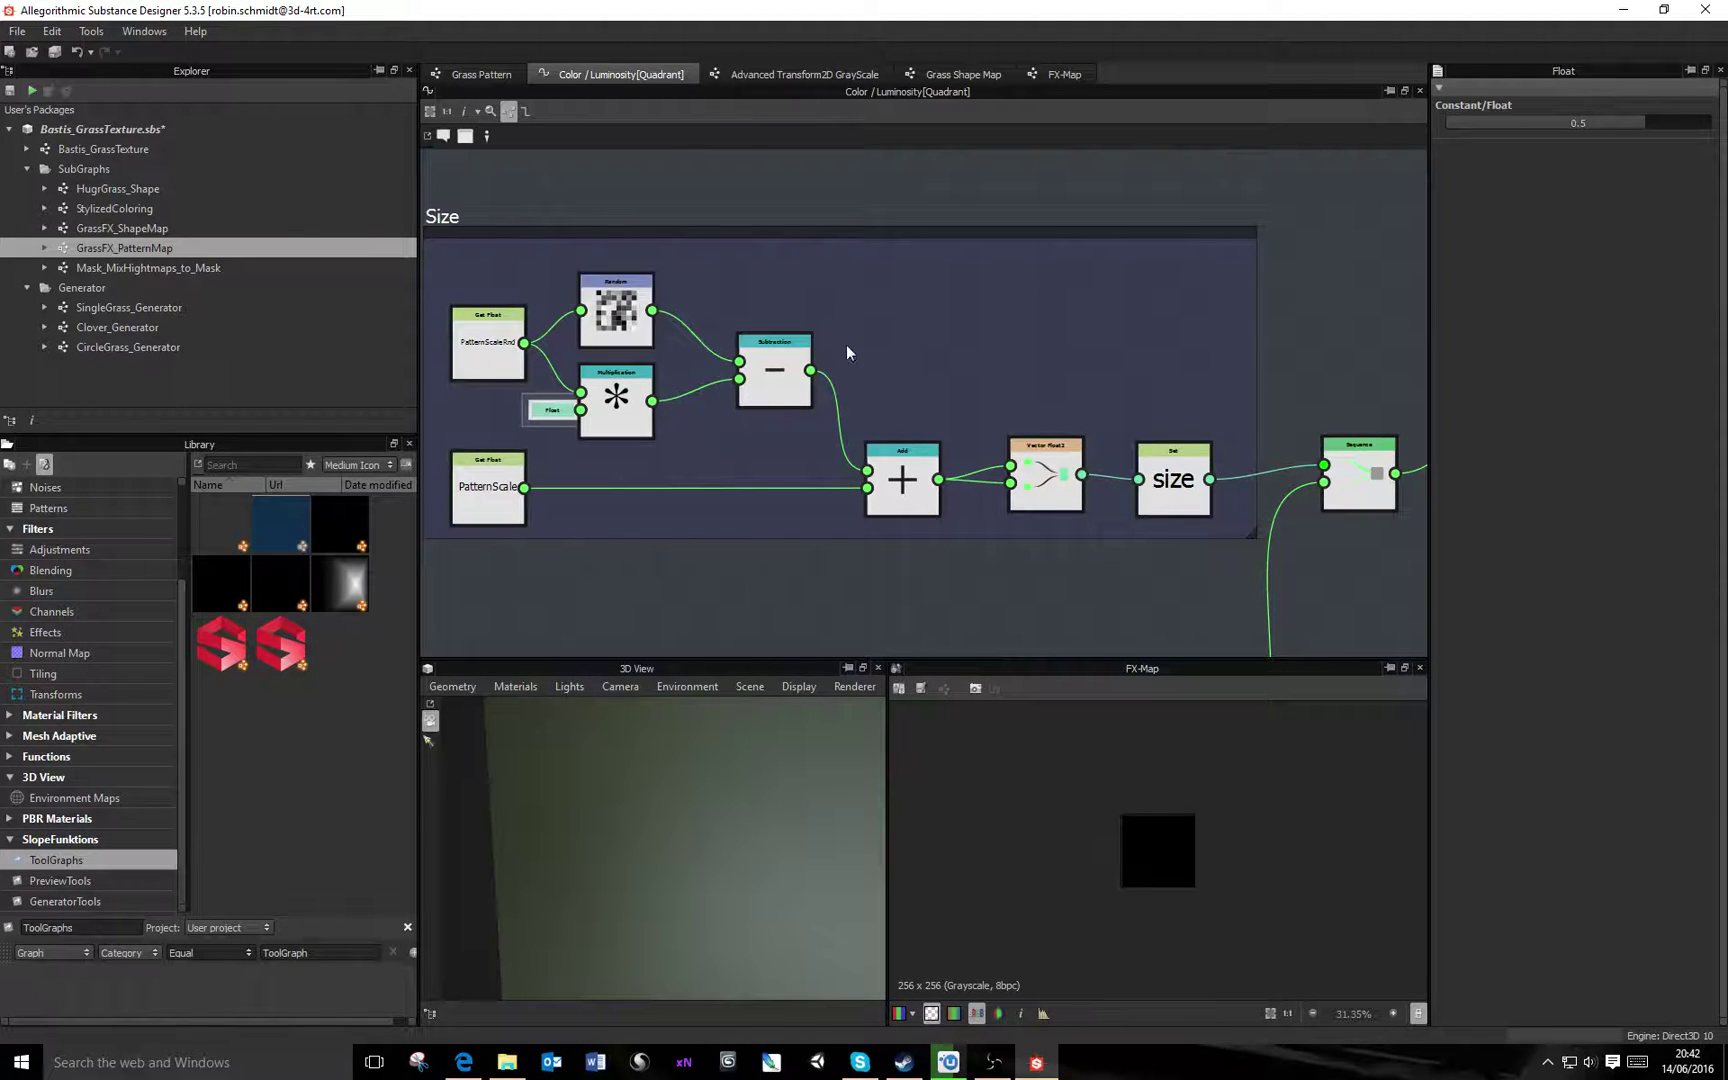
{"action": "middle_click_drag", "start_coordinate": [688, 484], "coordinate": [662, 479]}
{"action": "middle_click_drag", "start_coordinate": [1030, 474], "coordinate": [922, 462]}
{"action": "scroll", "coordinate": [859, 474], "scroll_direction": "up", "scroll_amount": 3}
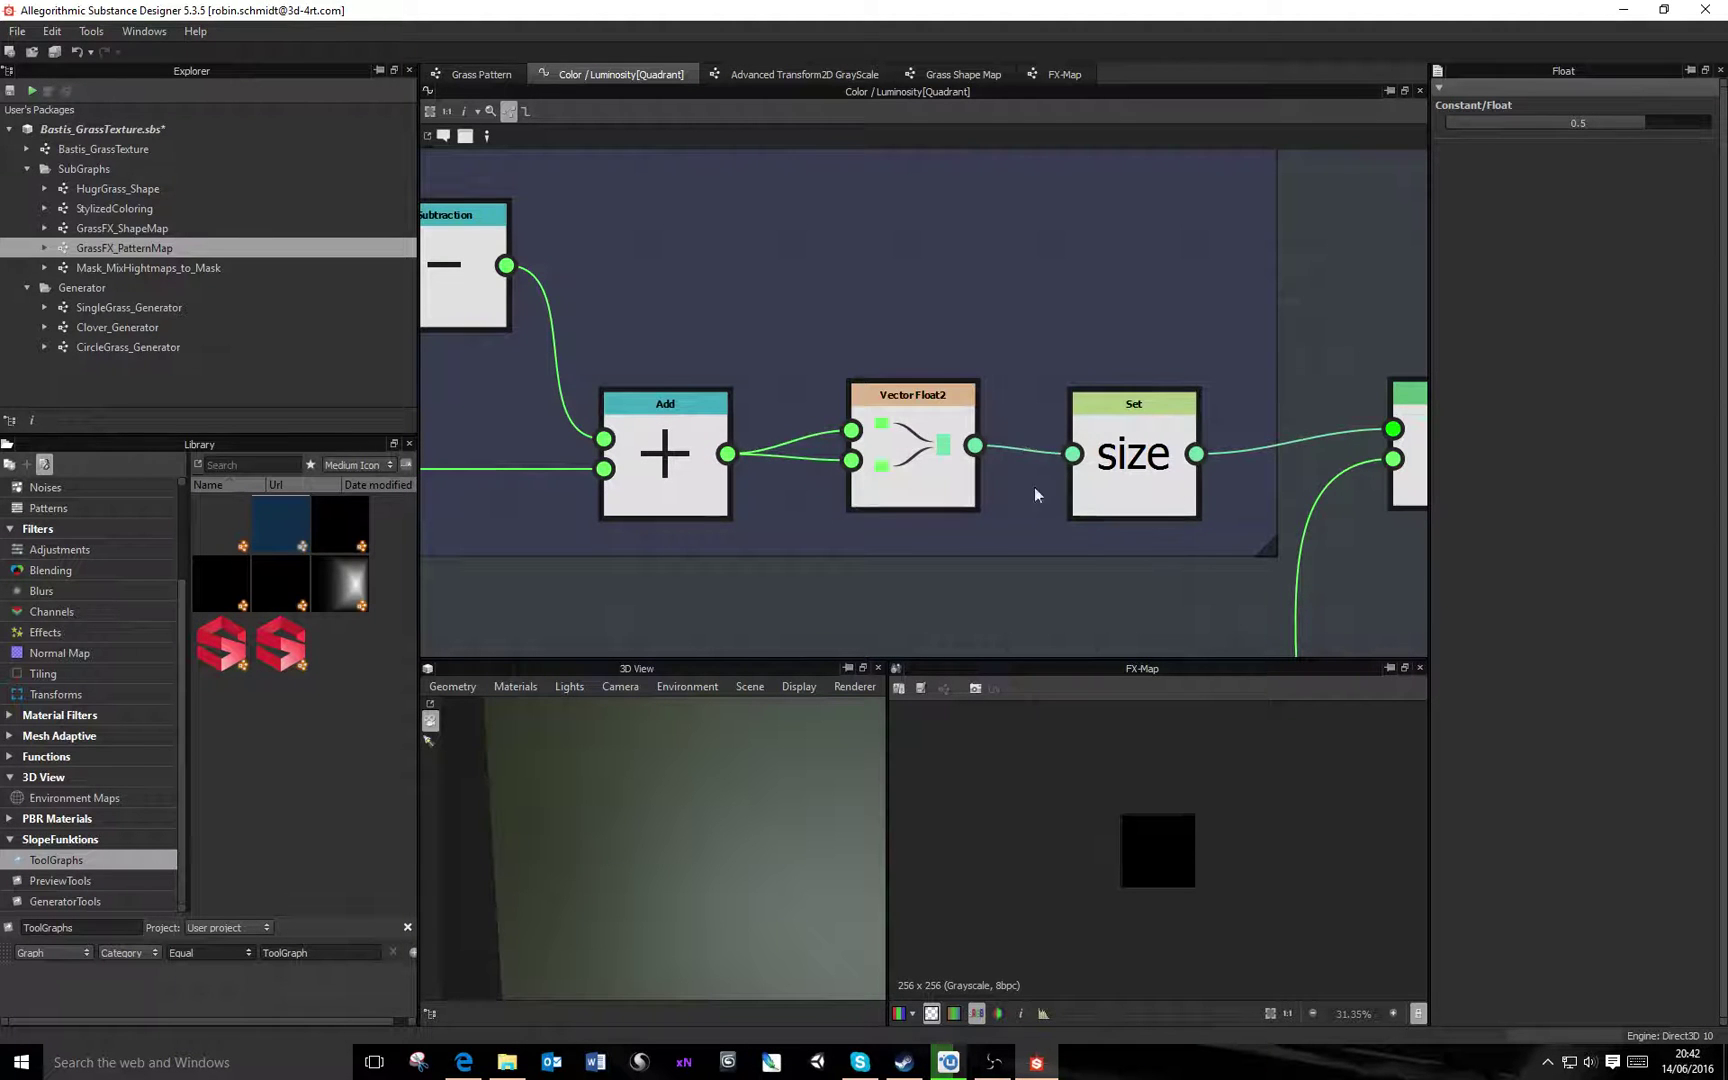
{"action": "middle_click_drag", "start_coordinate": [1132, 419], "coordinate": [1066, 428]}
{"action": "left_click", "coordinate": [1035, 460]}
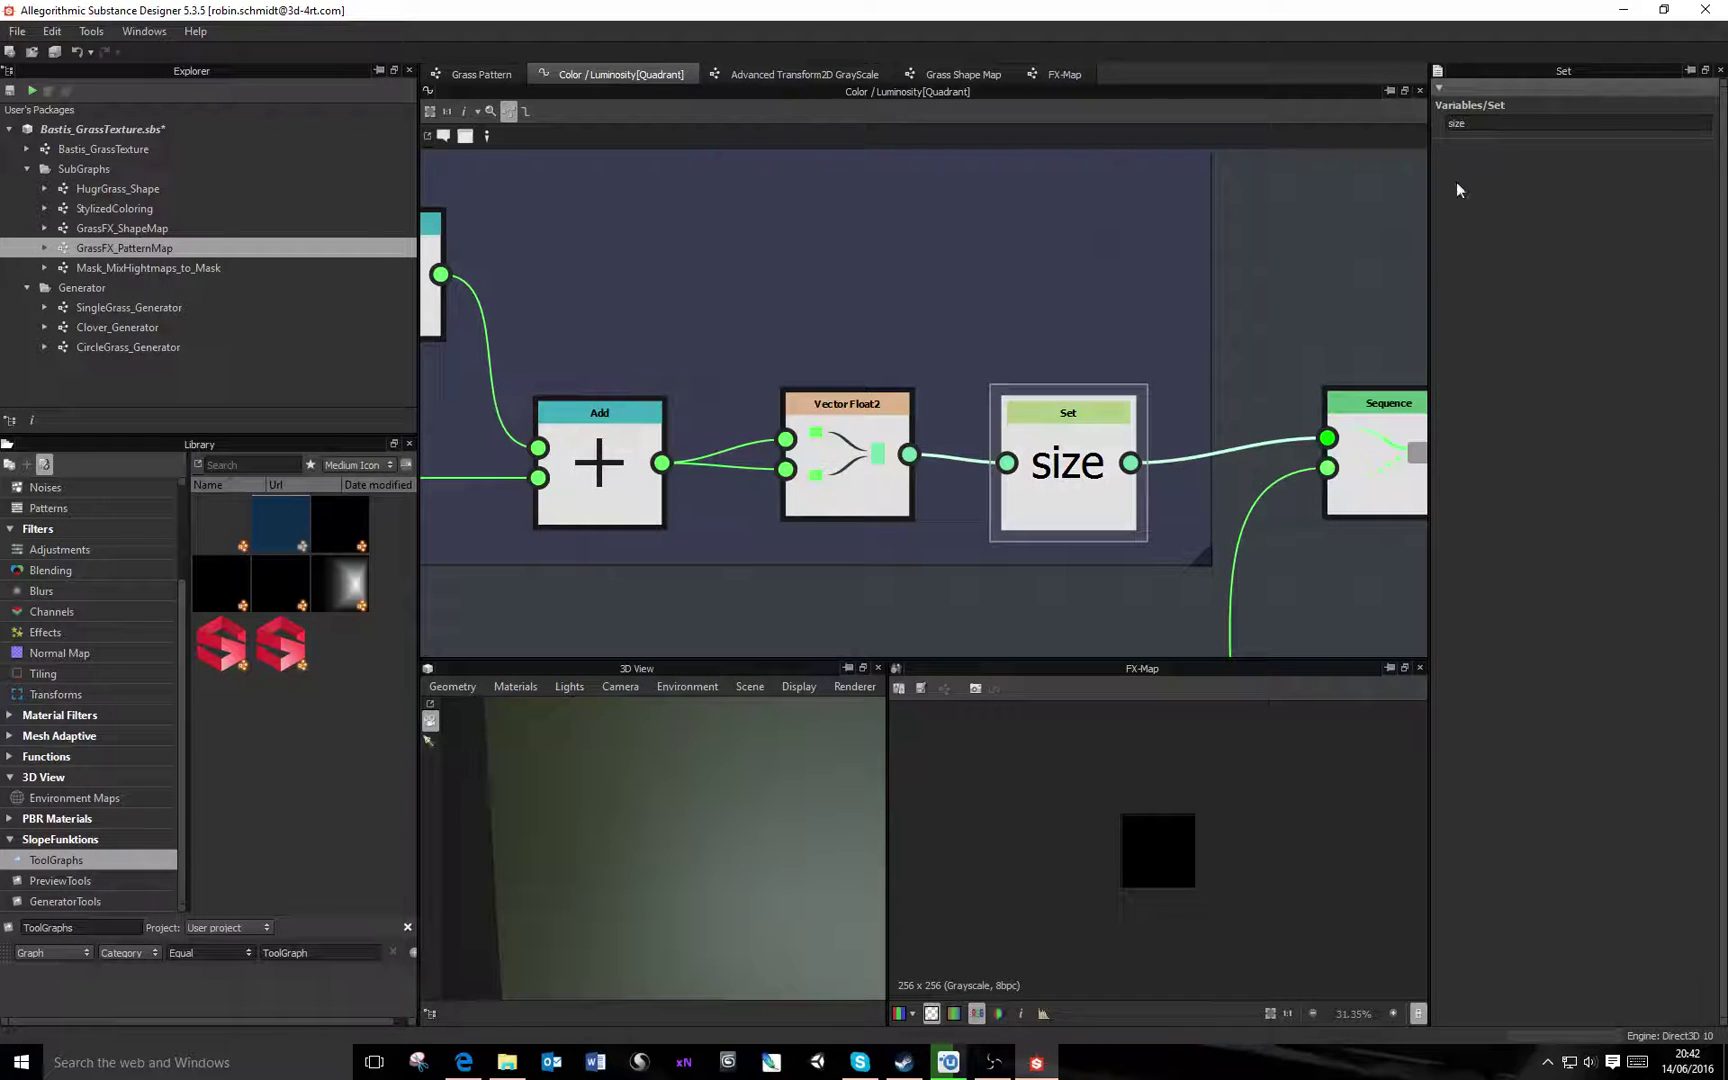
Inspect the Sequence node that joins the Set size output with the Luminosety result
{"action": "middle_click_drag", "start_coordinate": [1149, 417], "coordinate": [863, 383]}
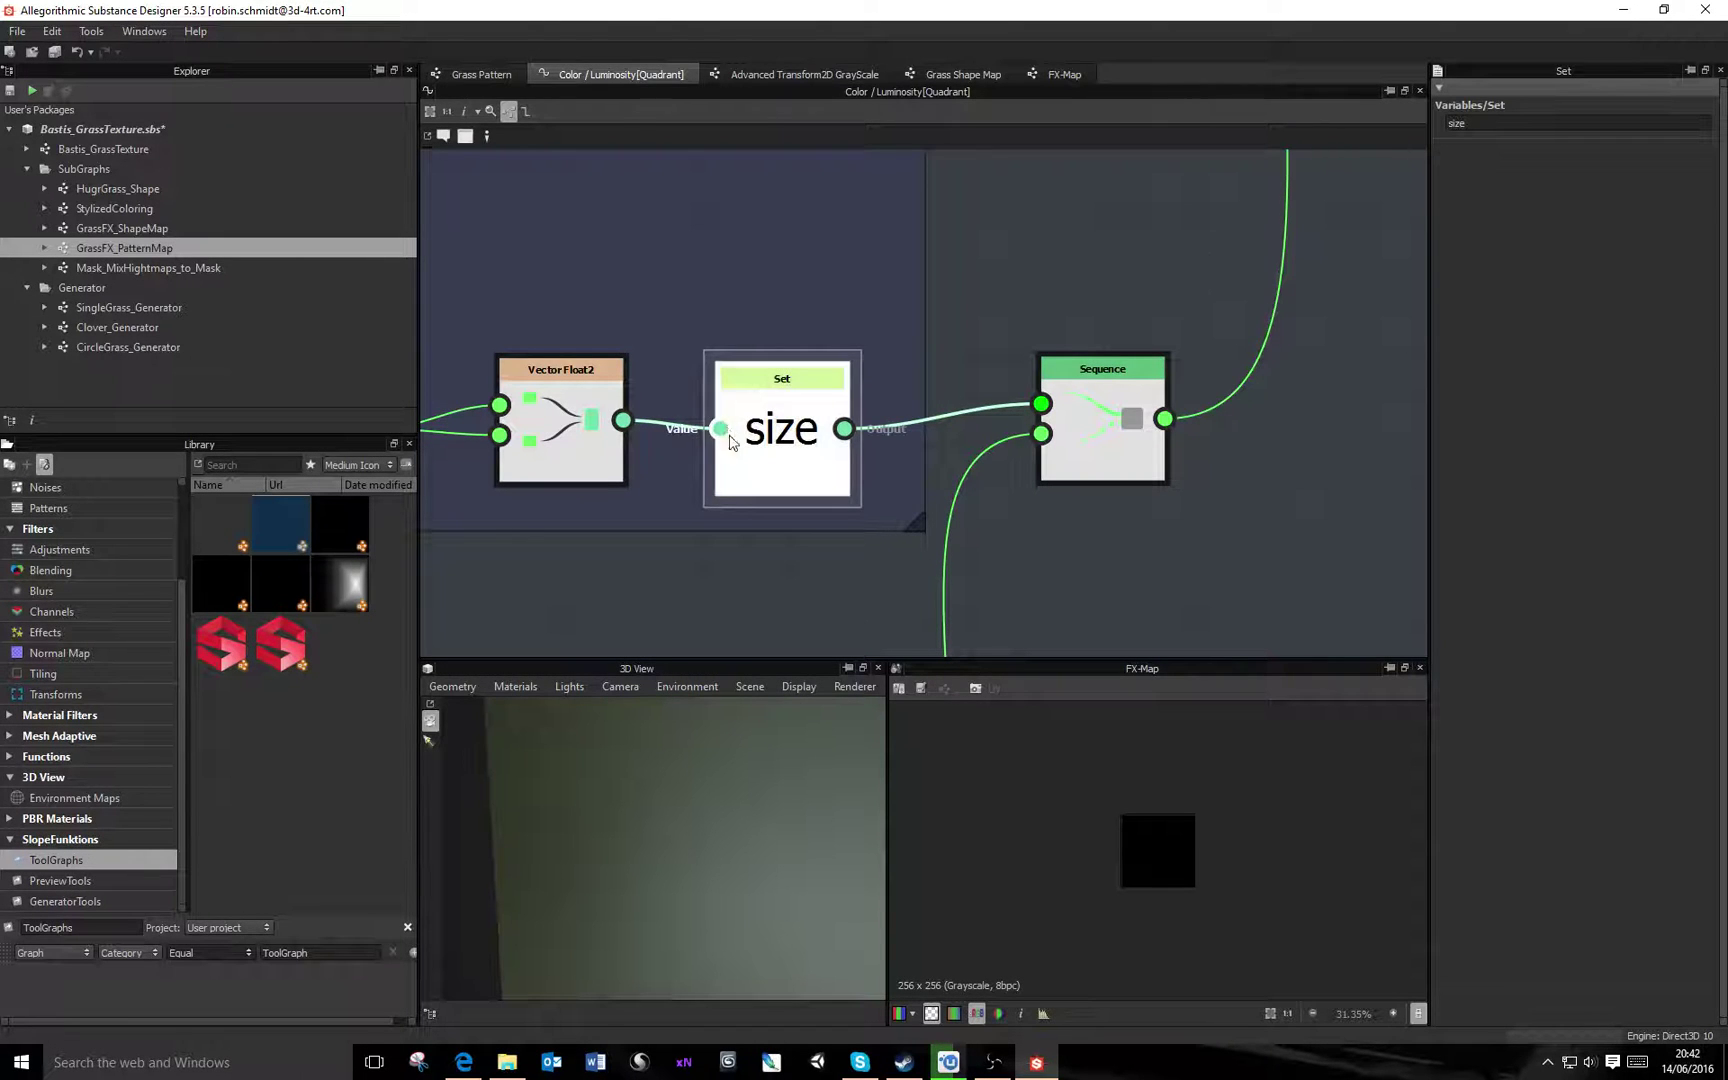
{"action": "scroll", "coordinate": [1122, 408], "scroll_direction": "down", "scroll_amount": 1}
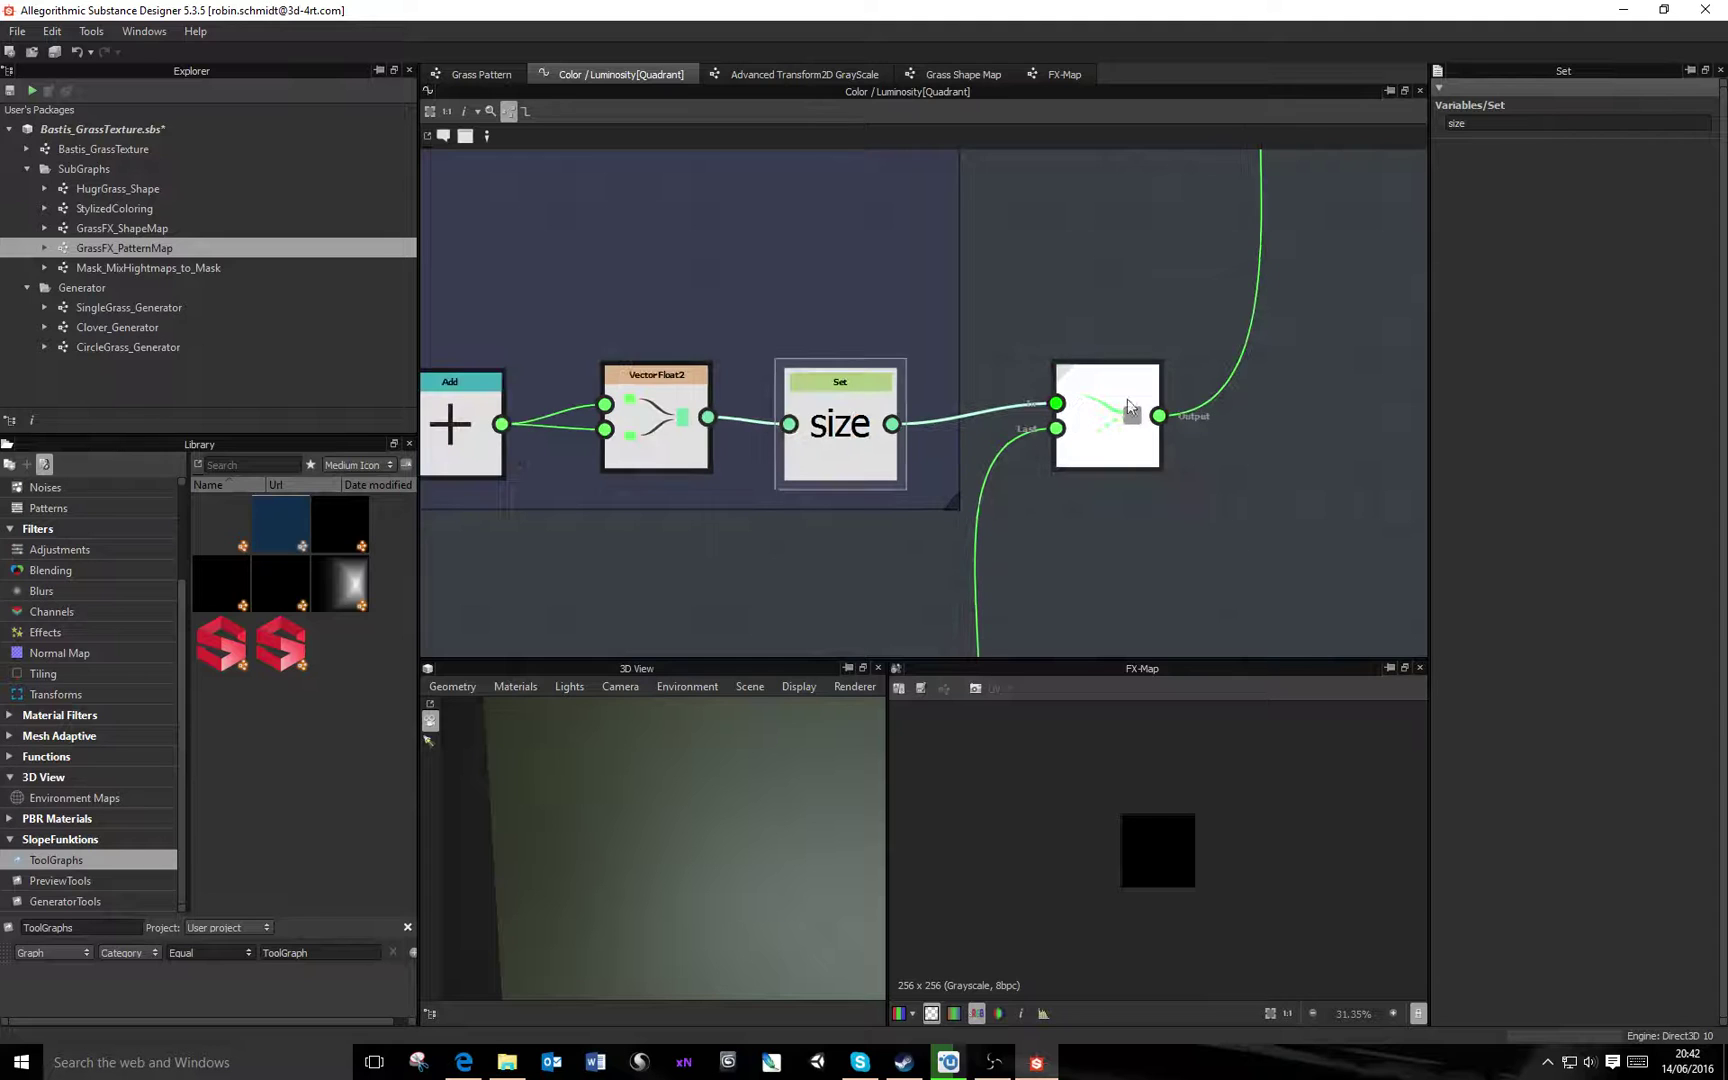
{"action": "left_click", "coordinate": [1130, 408]}
{"action": "scroll", "coordinate": [1134, 410], "scroll_direction": "down", "scroll_amount": 3}
{"action": "middle_click_drag", "start_coordinate": [1166, 464], "coordinate": [1104, 396]}
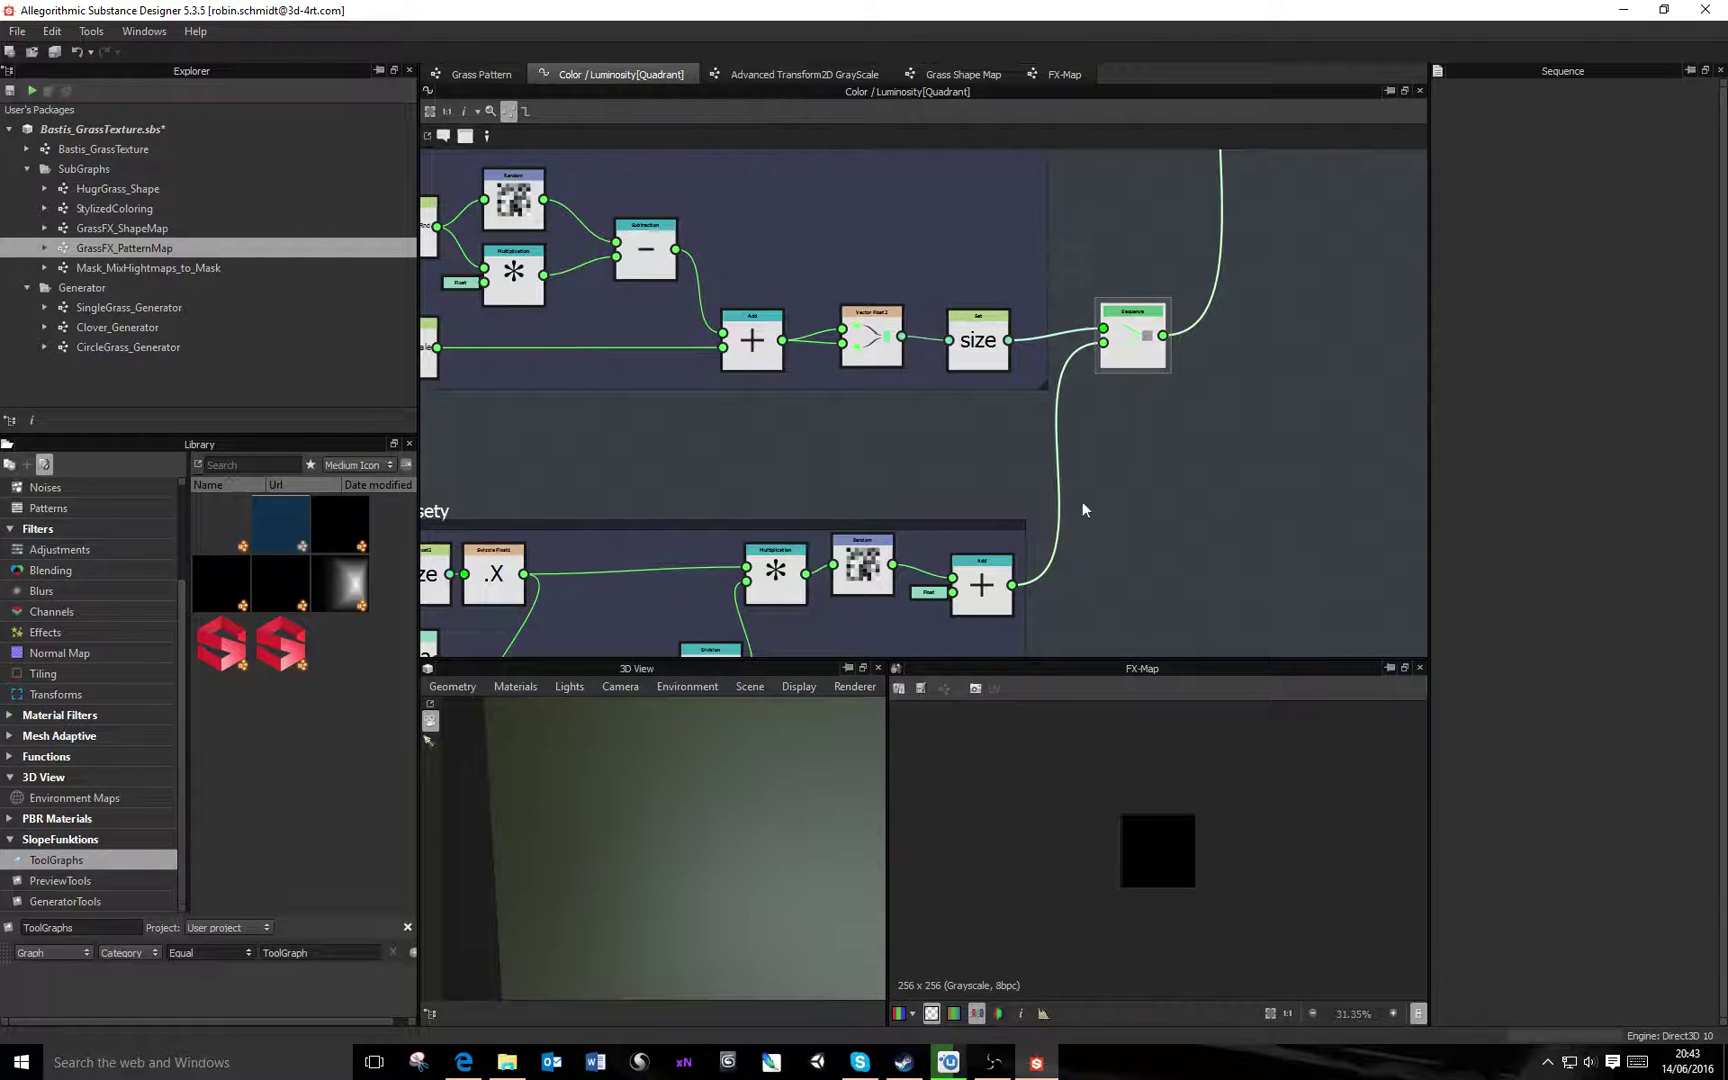
{"action": "middle_click_drag", "start_coordinate": [1165, 355], "coordinate": [1149, 405]}
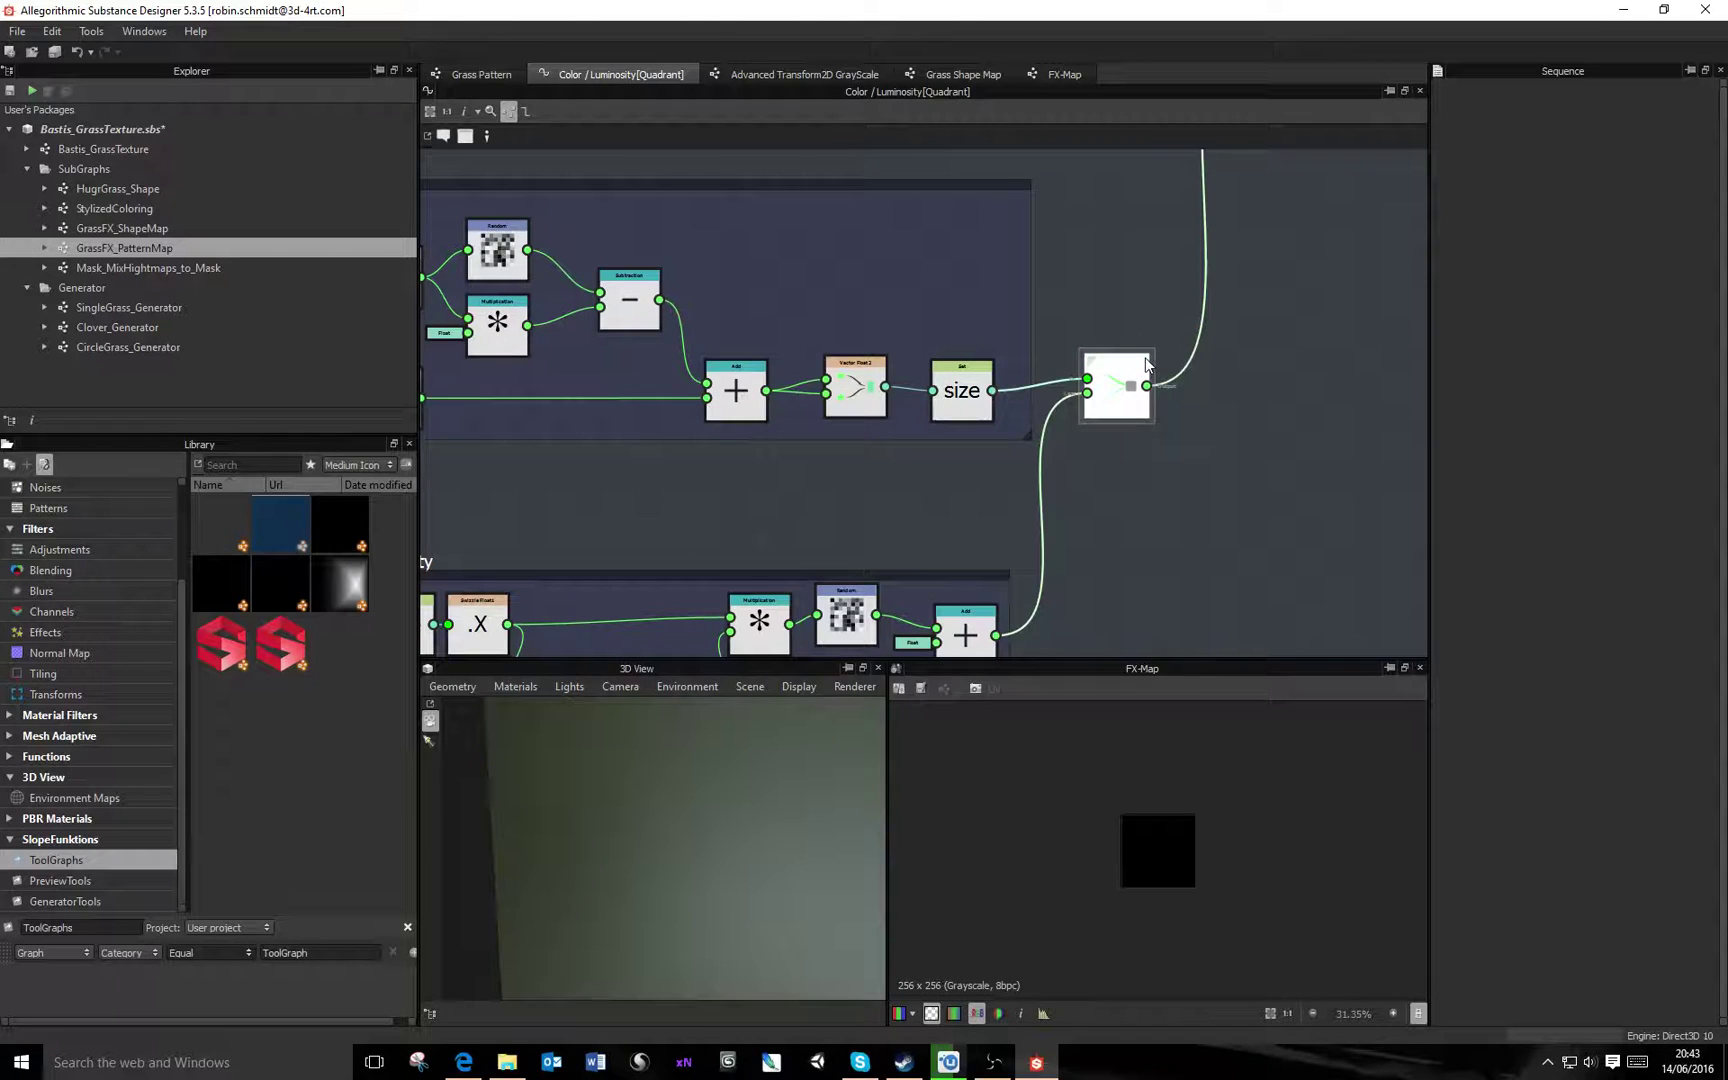
Trace the Sequence chain from the Size and Luminosety frames up to the Sequence node after the ImageIndex frame
{"action": "middle_click_drag", "start_coordinate": [1206, 372], "coordinate": [1161, 535]}
{"action": "scroll", "coordinate": [1210, 400], "scroll_direction": "down", "scroll_amount": 2}
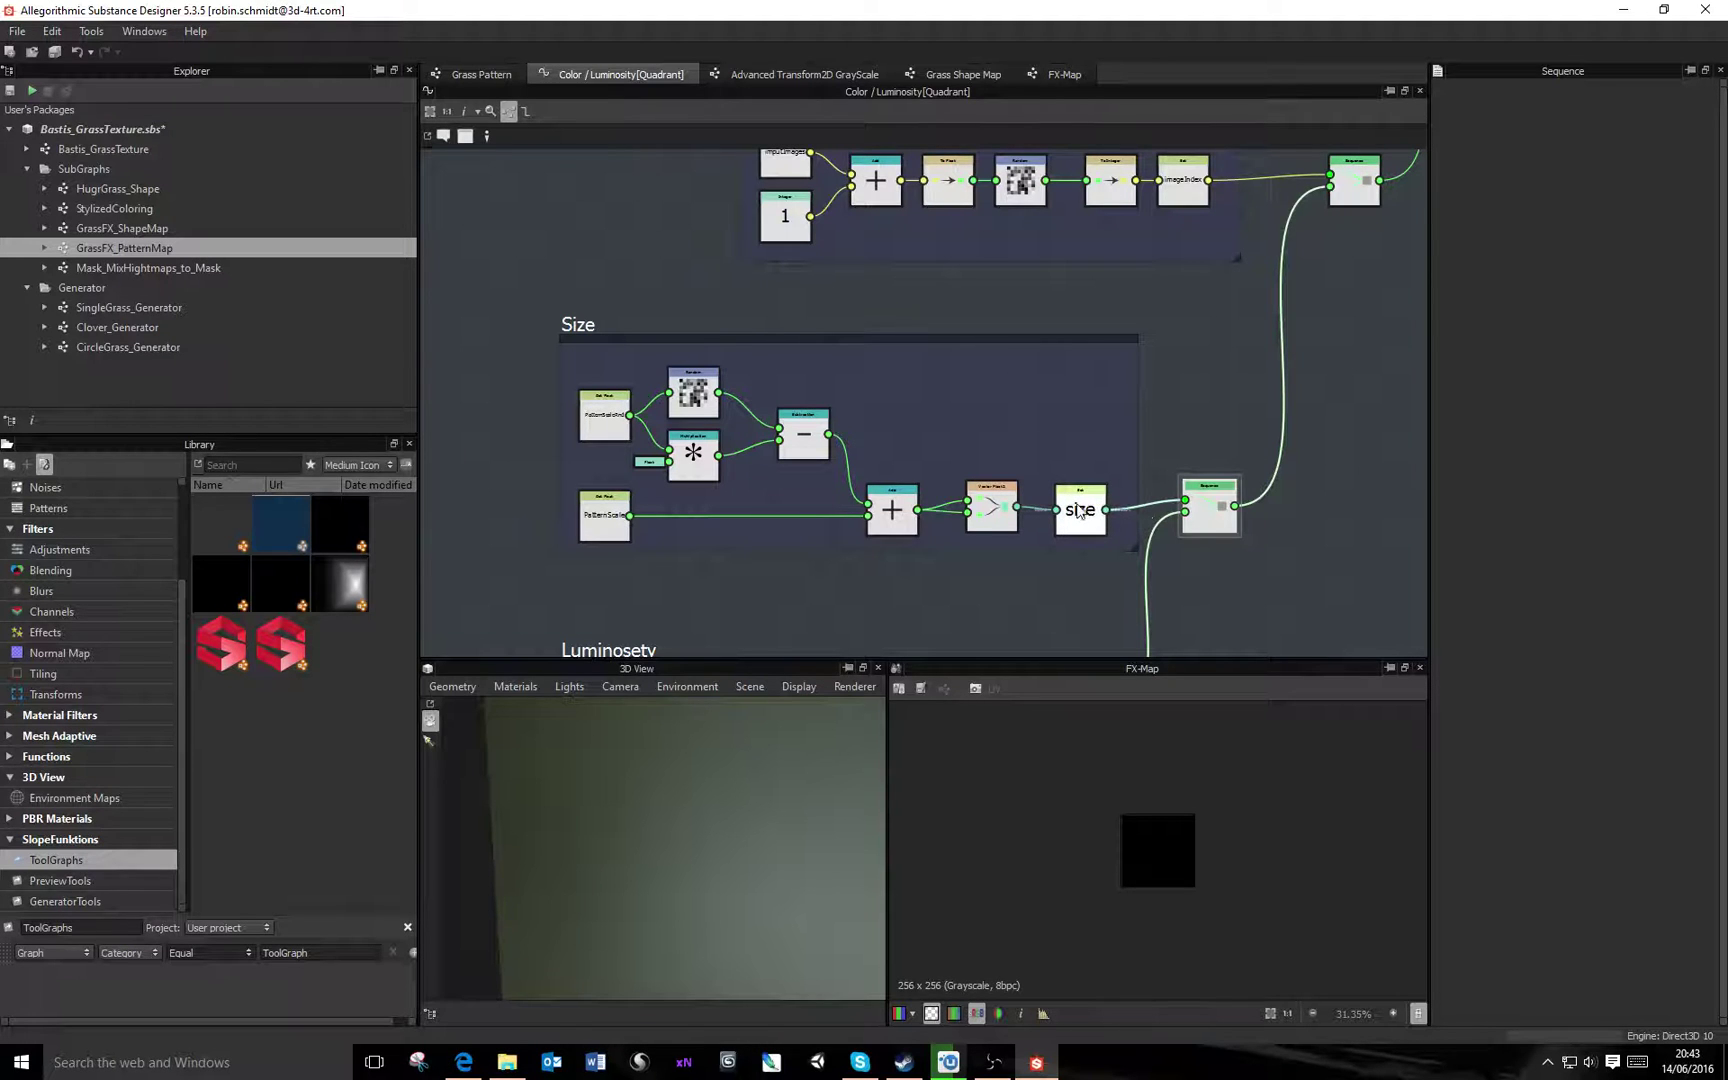
{"action": "middle_click_drag", "start_coordinate": [1193, 505], "coordinate": [1069, 533]}
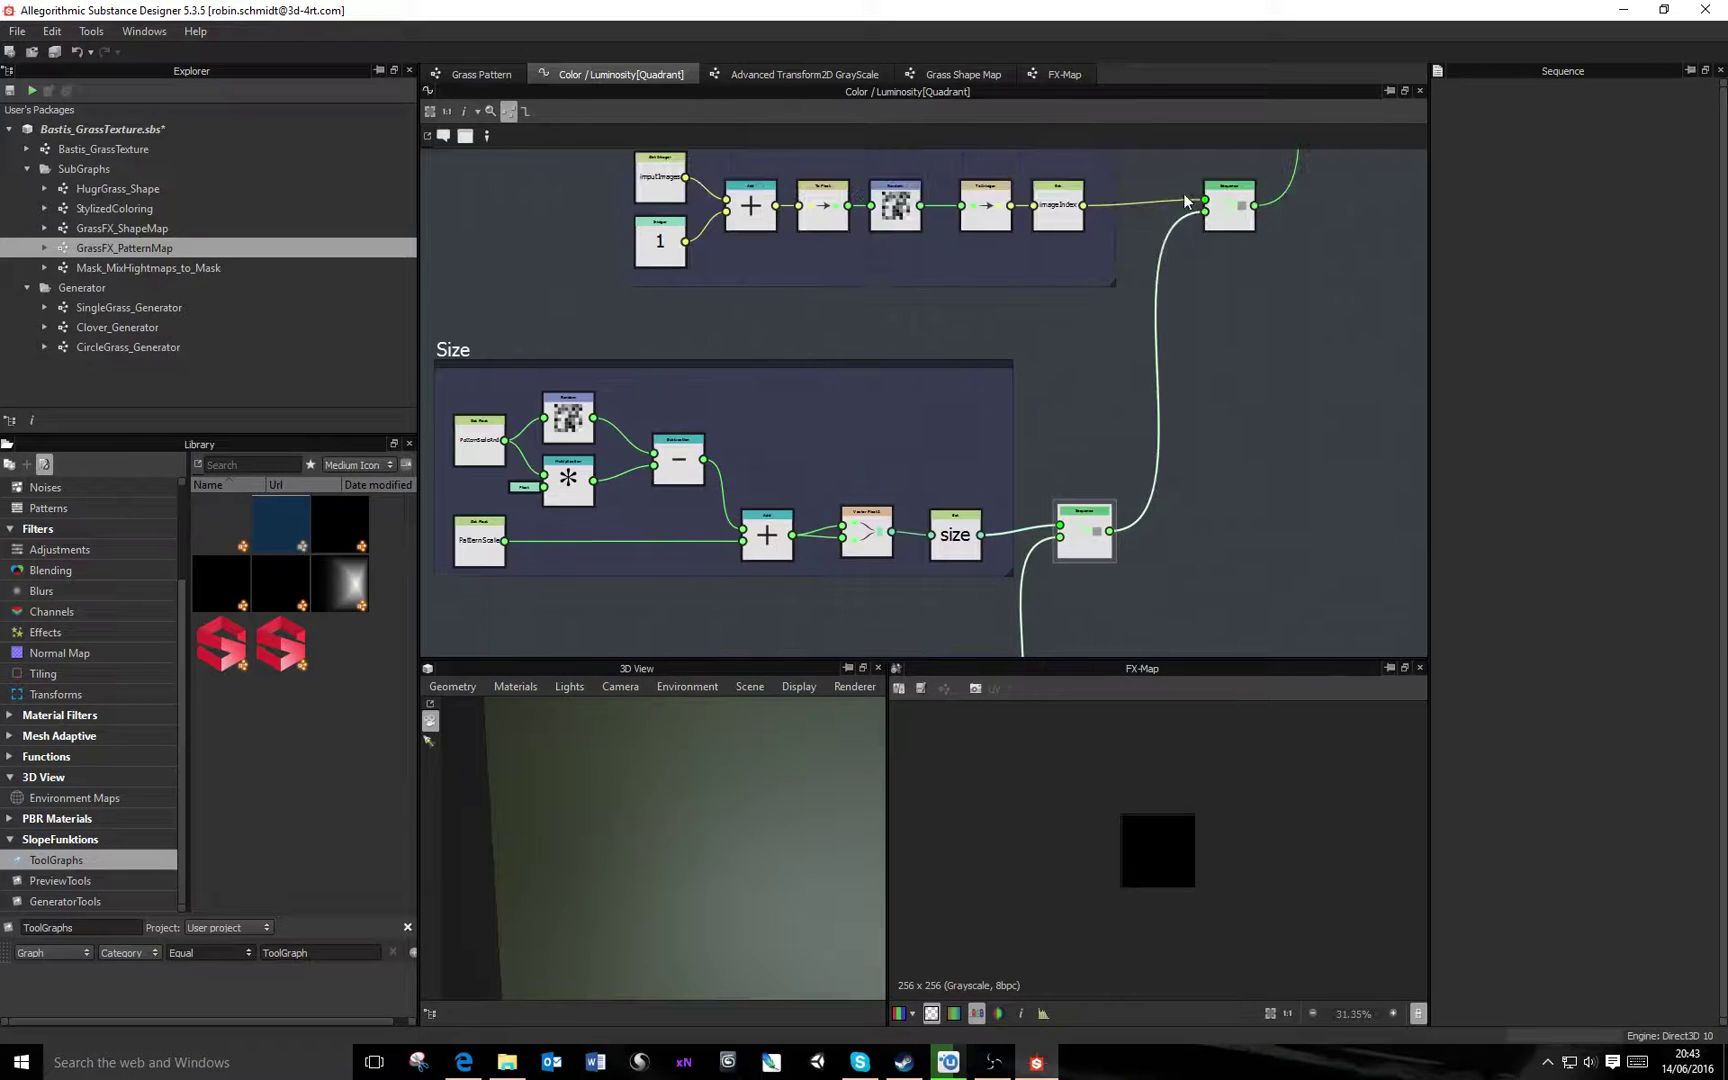
{"action": "middle_click_drag", "start_coordinate": [1183, 301], "coordinate": [1228, 417]}
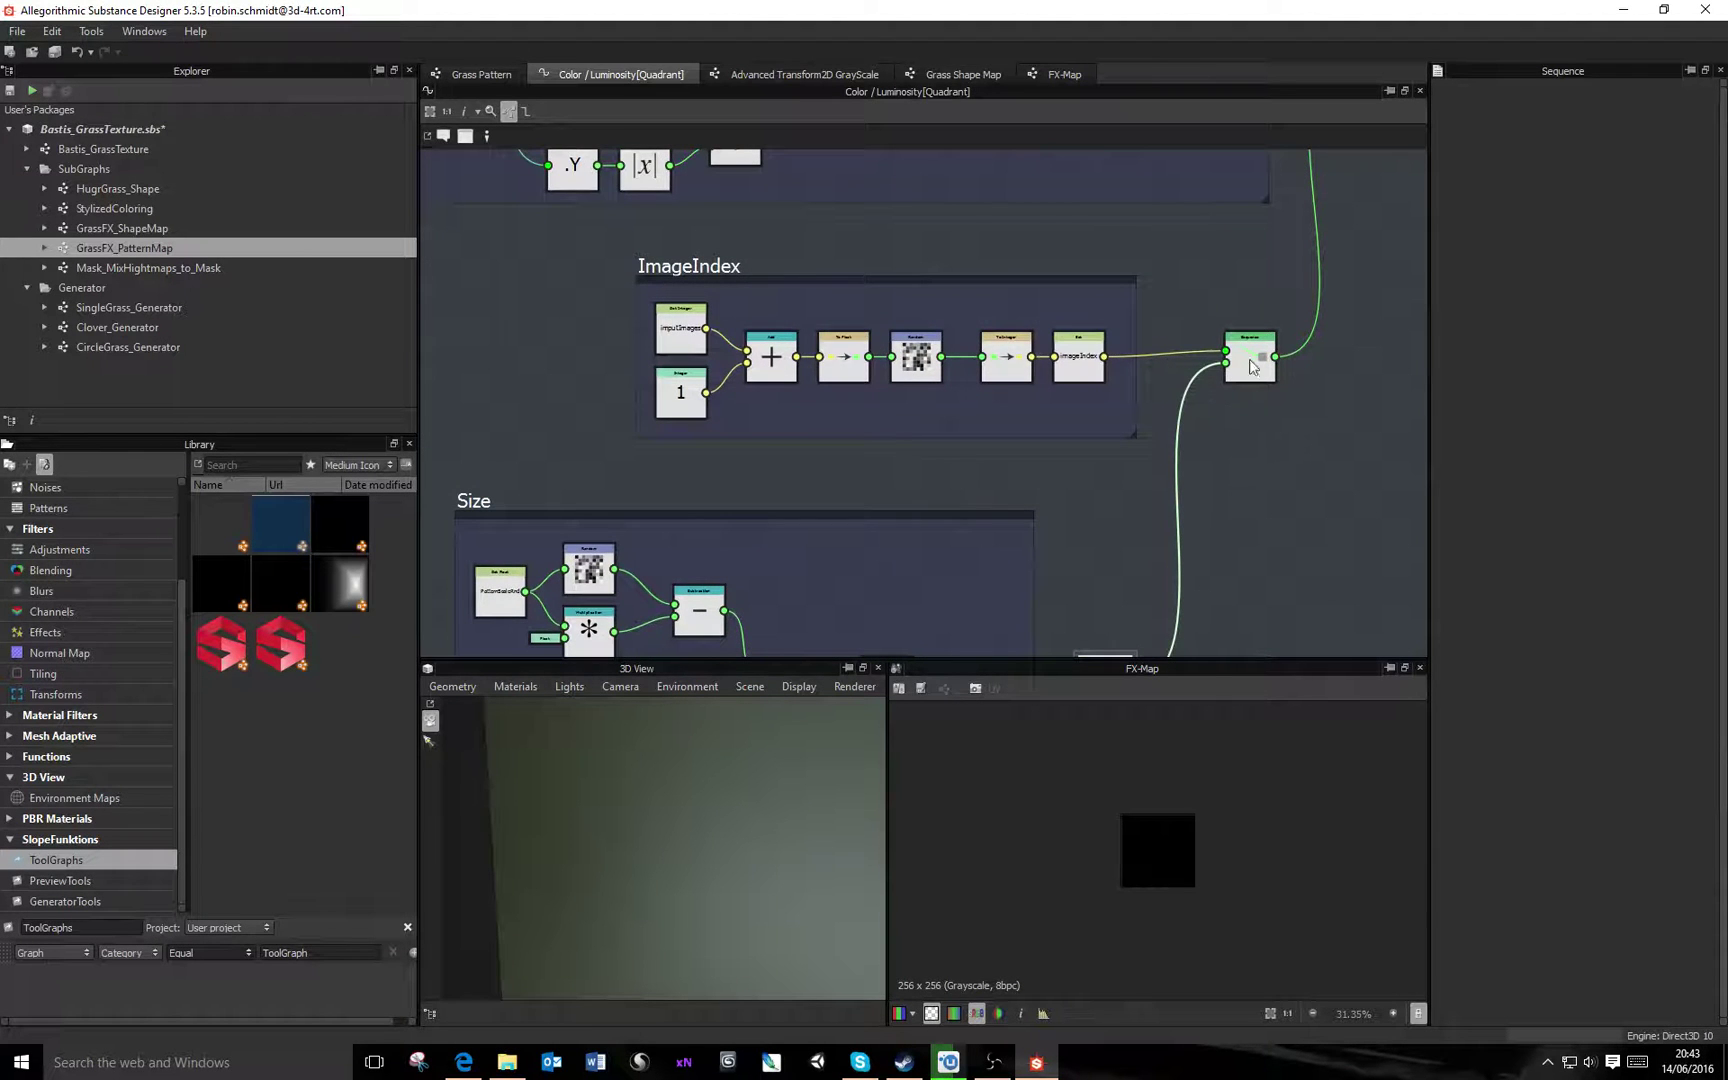
{"action": "middle_click_drag", "start_coordinate": [1195, 490], "coordinate": [1208, 325]}
{"action": "middle_click_drag", "start_coordinate": [654, 463], "coordinate": [933, 352]}
{"action": "middle_click_drag", "start_coordinate": [1162, 431], "coordinate": [1018, 411]}
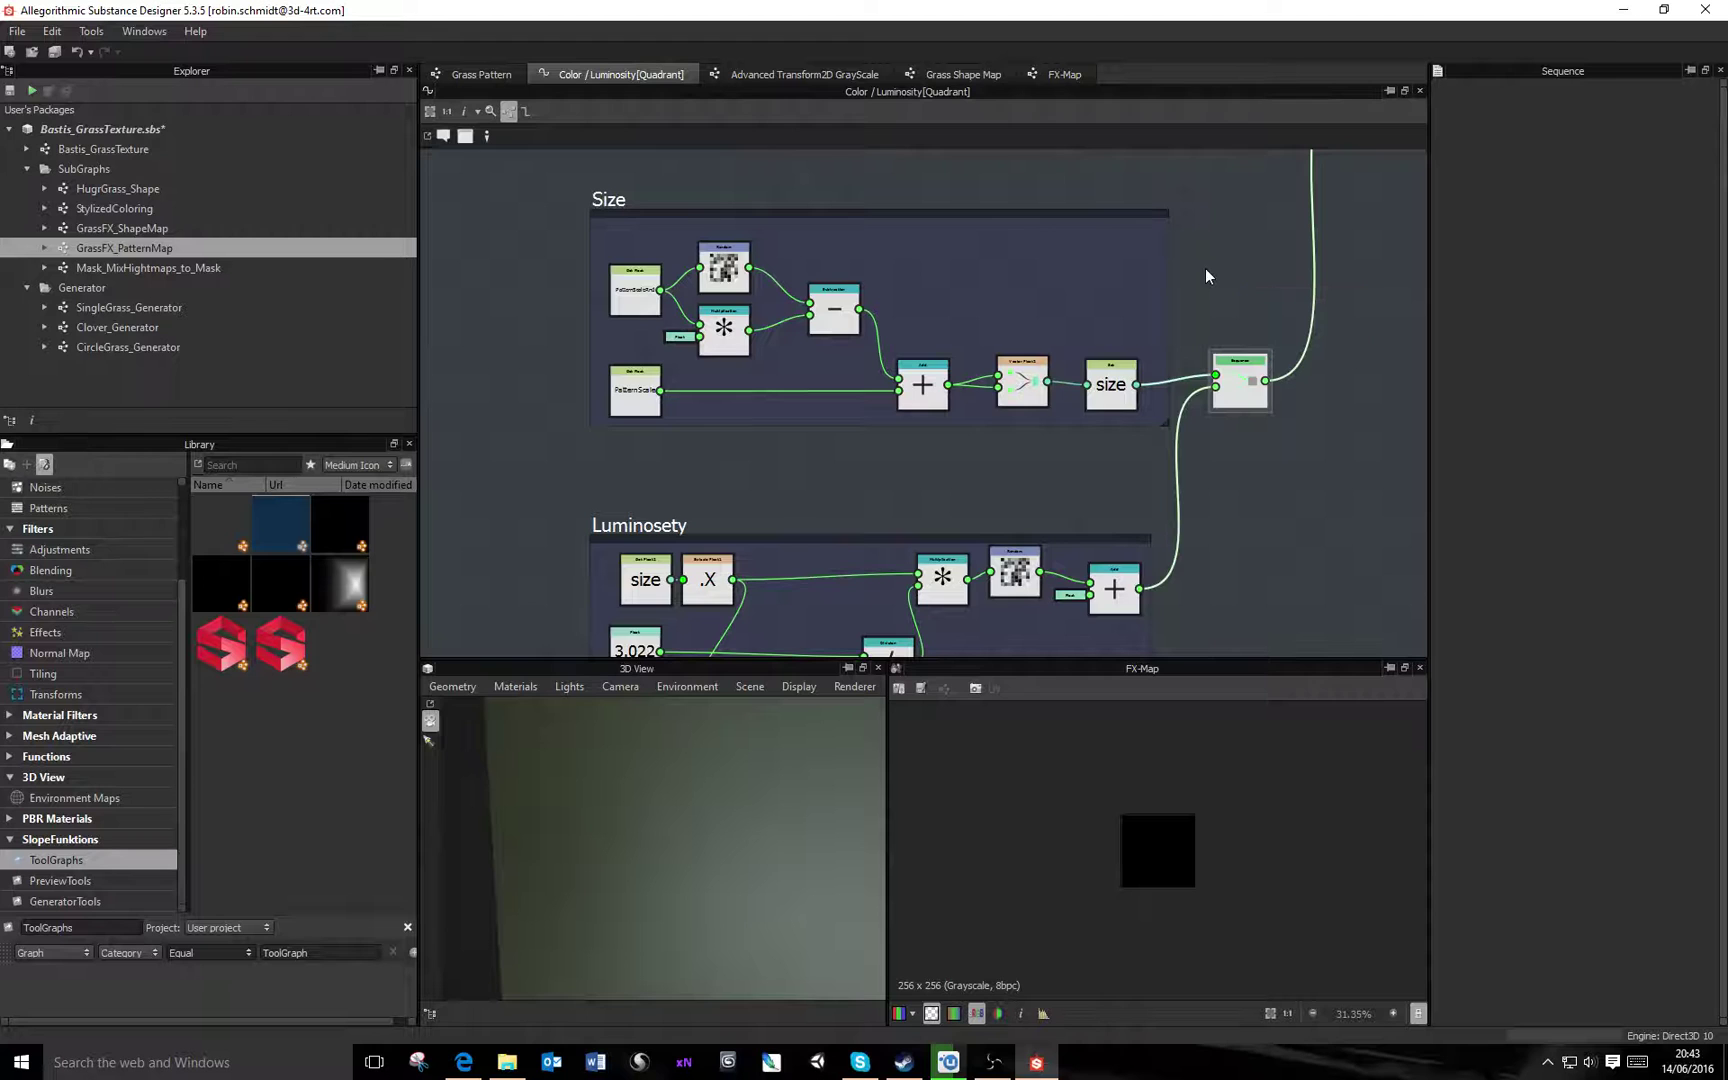
{"action": "middle_click_drag", "start_coordinate": [1267, 212], "coordinate": [988, 469]}
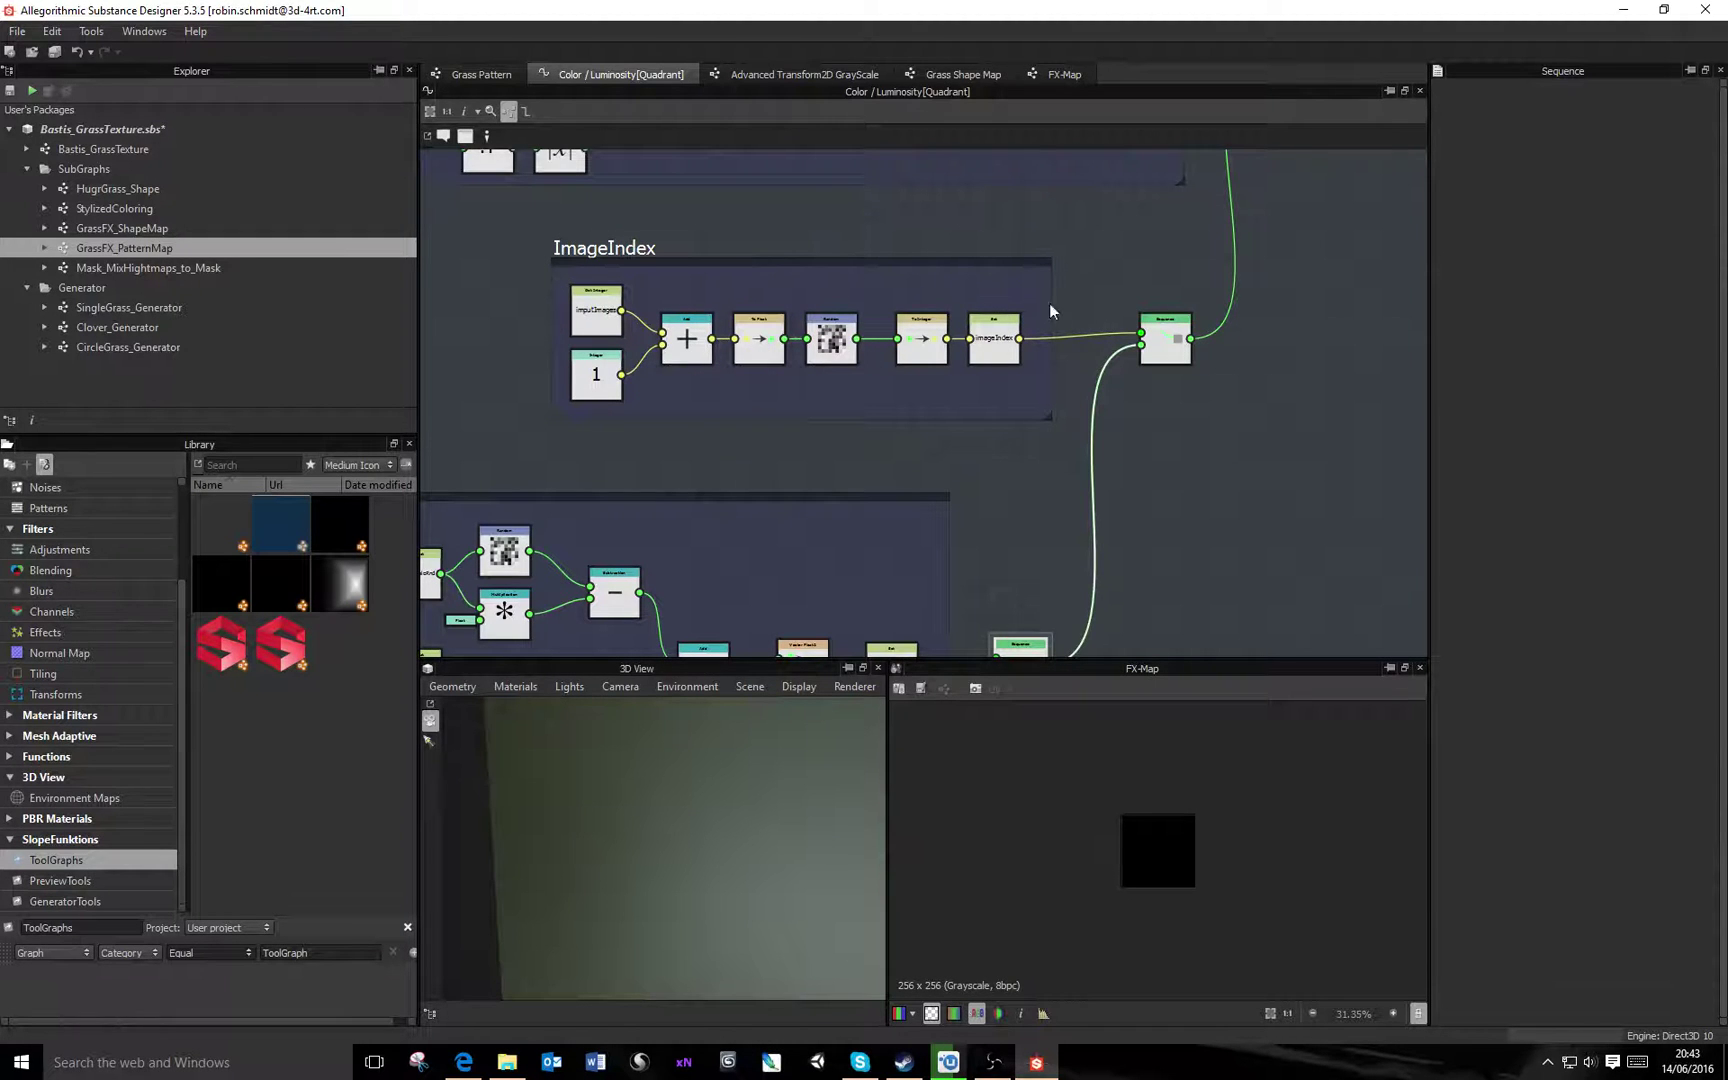
Take the Add node out of the ImageIndex chain ahead of To Float, and delete the Integer constant 1 feeding it
{"action": "scroll", "coordinate": [730, 385], "scroll_direction": "up", "scroll_amount": 2}
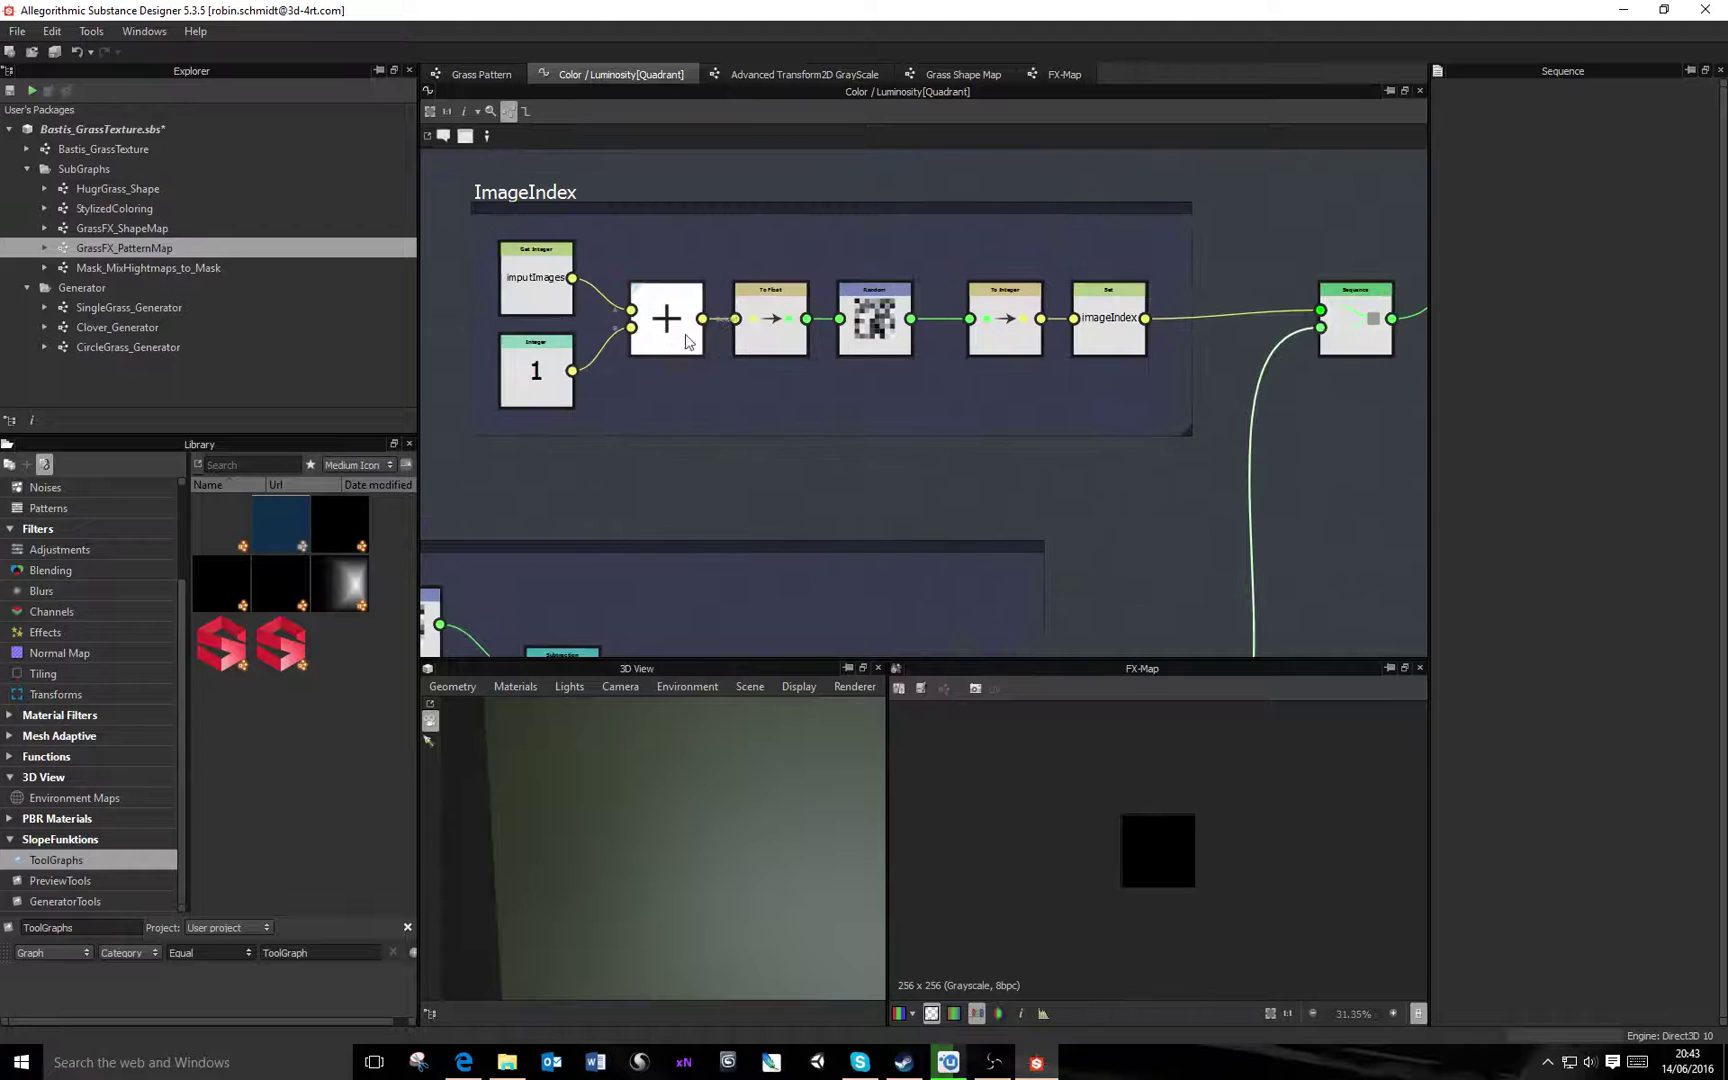
{"action": "left_click_drag", "start_coordinate": [687, 331], "coordinate": [1020, 430]}
{"action": "left_click_drag", "start_coordinate": [667, 298], "coordinate": [986, 350]}
{"action": "left_click_drag", "start_coordinate": [986, 350], "coordinate": [893, 320]}
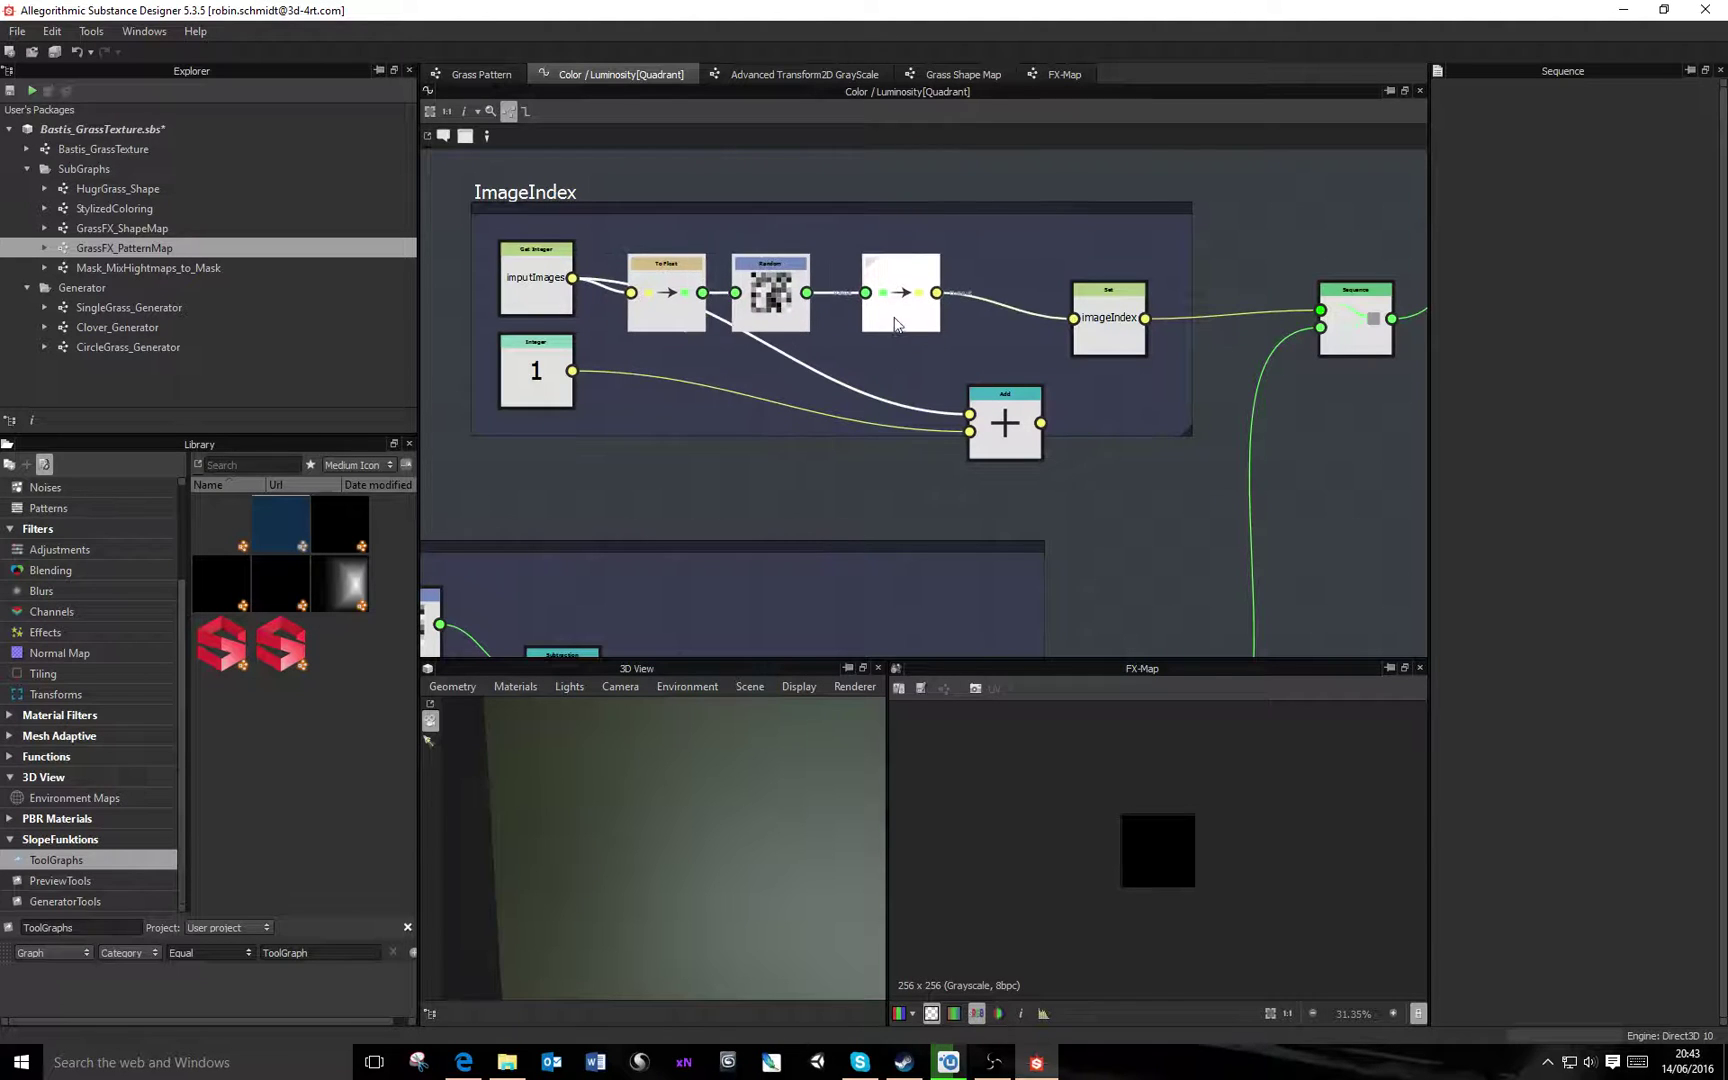
{"action": "left_click_drag", "start_coordinate": [538, 373], "coordinate": [885, 442]}
{"action": "key", "text": "Delete"}
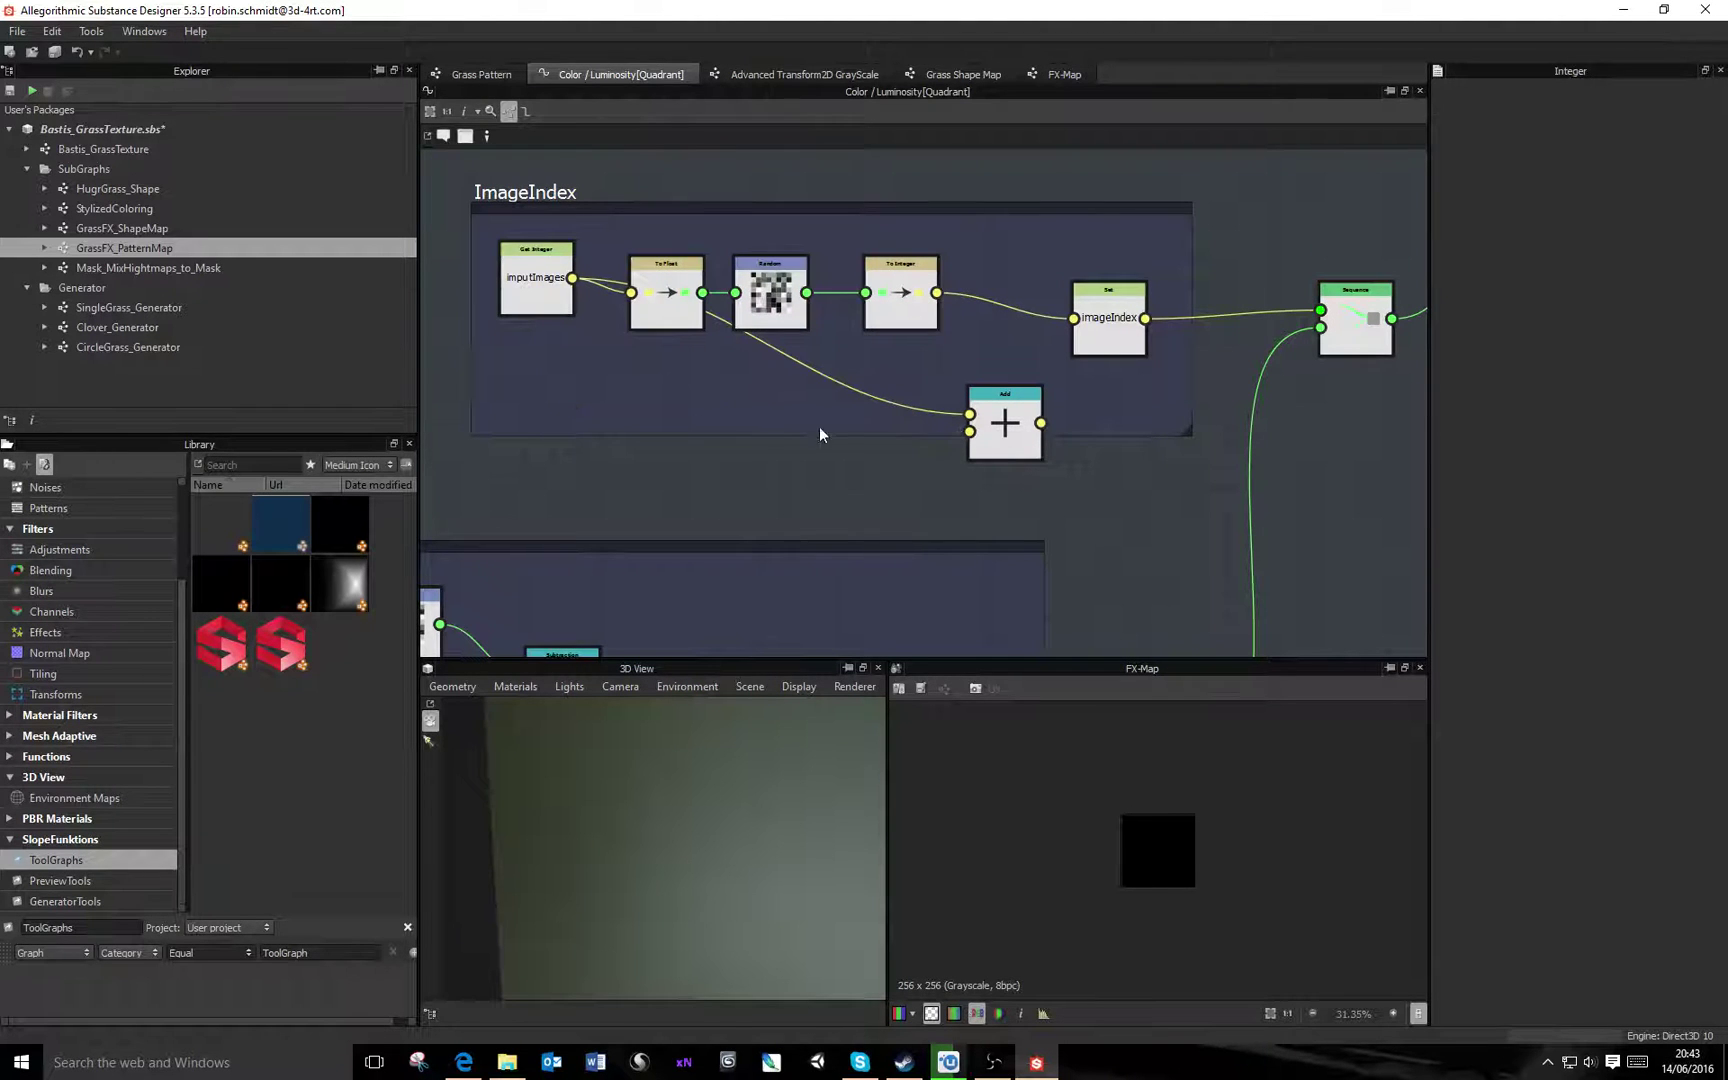
Add a Float constant and insert the Add node between Random and To Integer in the ImageIndex frame
{"action": "key", "text": "space"}
{"action": "type", "text": "float"}
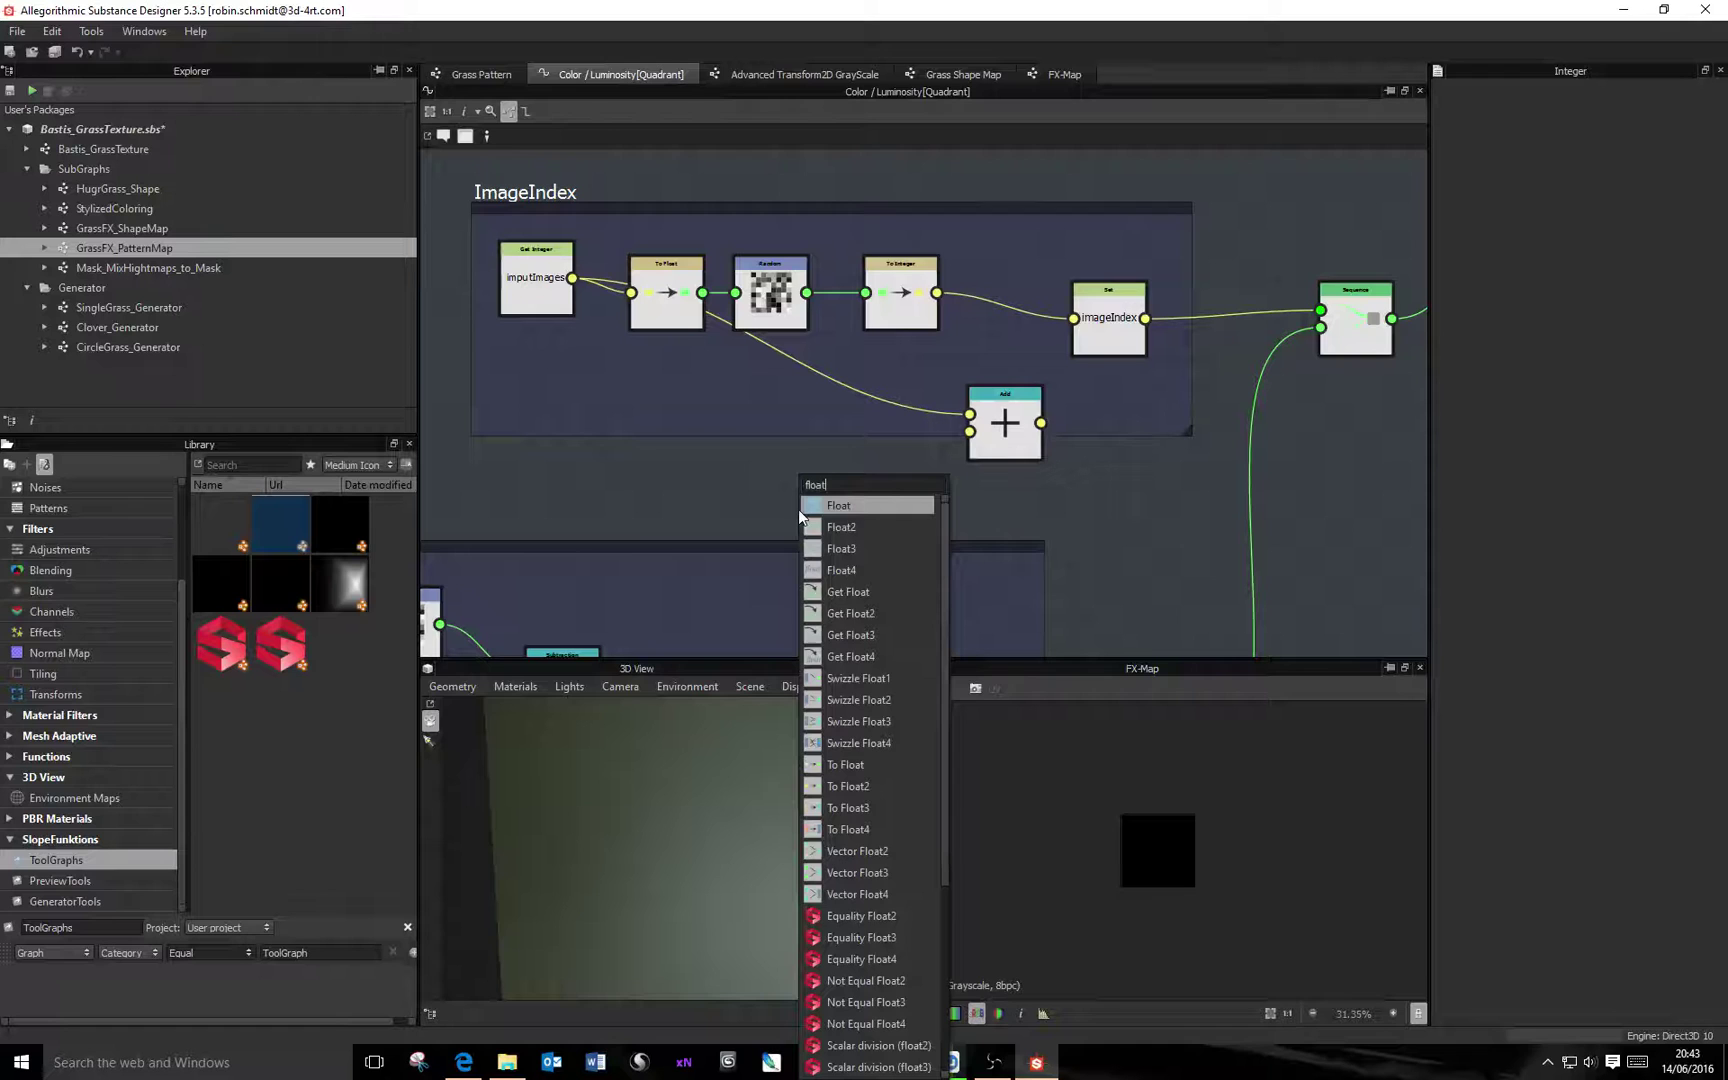
{"action": "left_click", "coordinate": [897, 514]}
{"action": "left_click_drag", "start_coordinate": [833, 500], "coordinate": [1075, 319]}
{"action": "left_click_drag", "start_coordinate": [987, 426], "coordinate": [1073, 318]}
{"action": "left_click", "coordinate": [1005, 322]}
{"action": "left_click_drag", "start_coordinate": [903, 300], "coordinate": [1007, 326]}
{"action": "left_click_drag", "start_coordinate": [867, 351], "coordinate": [921, 289]}
Set the Float constant feeding Add to 0.5 and align the ImageIndex frame's nodes into a tidy row
{"action": "left_click_drag", "start_coordinate": [816, 492], "coordinate": [816, 376]}
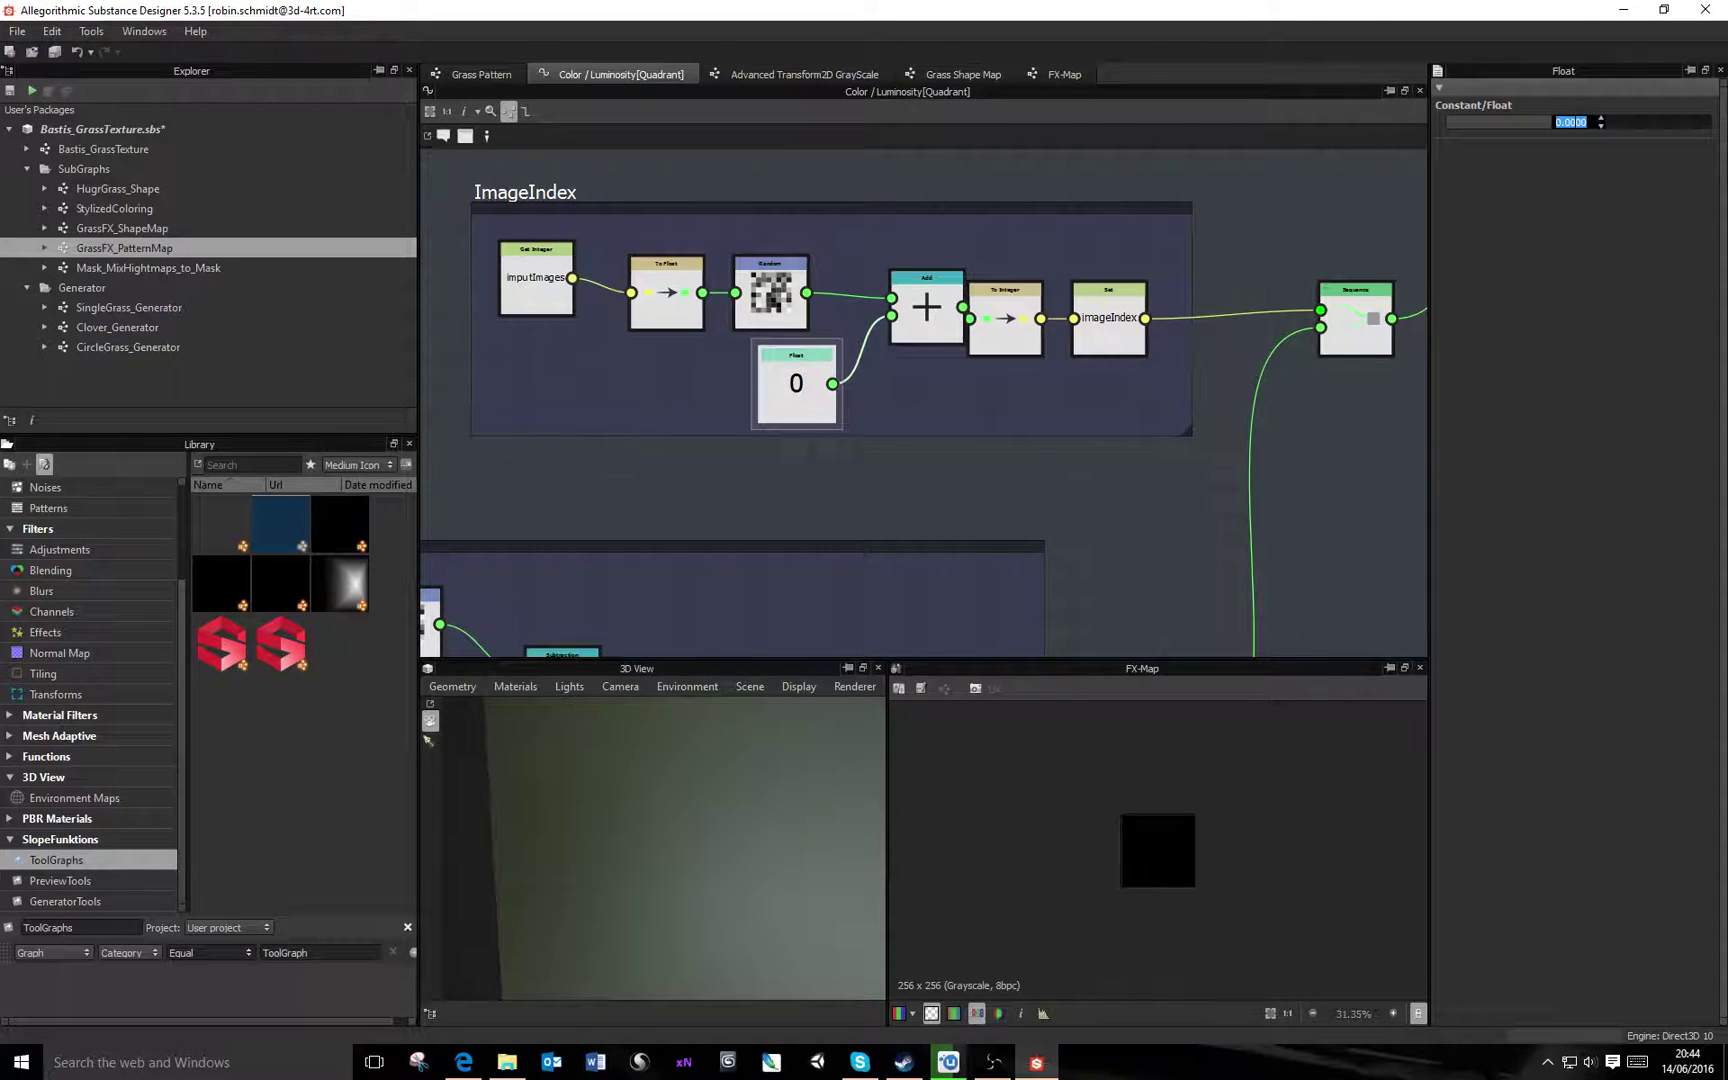
{"action": "key", "text": "Return"}
{"action": "left_click_drag", "start_coordinate": [780, 387], "coordinate": [755, 387]}
{"action": "left_click_drag", "start_coordinate": [935, 323], "coordinate": [883, 308]}
{"action": "left_click_drag", "start_coordinate": [1141, 386], "coordinate": [1019, 336]}
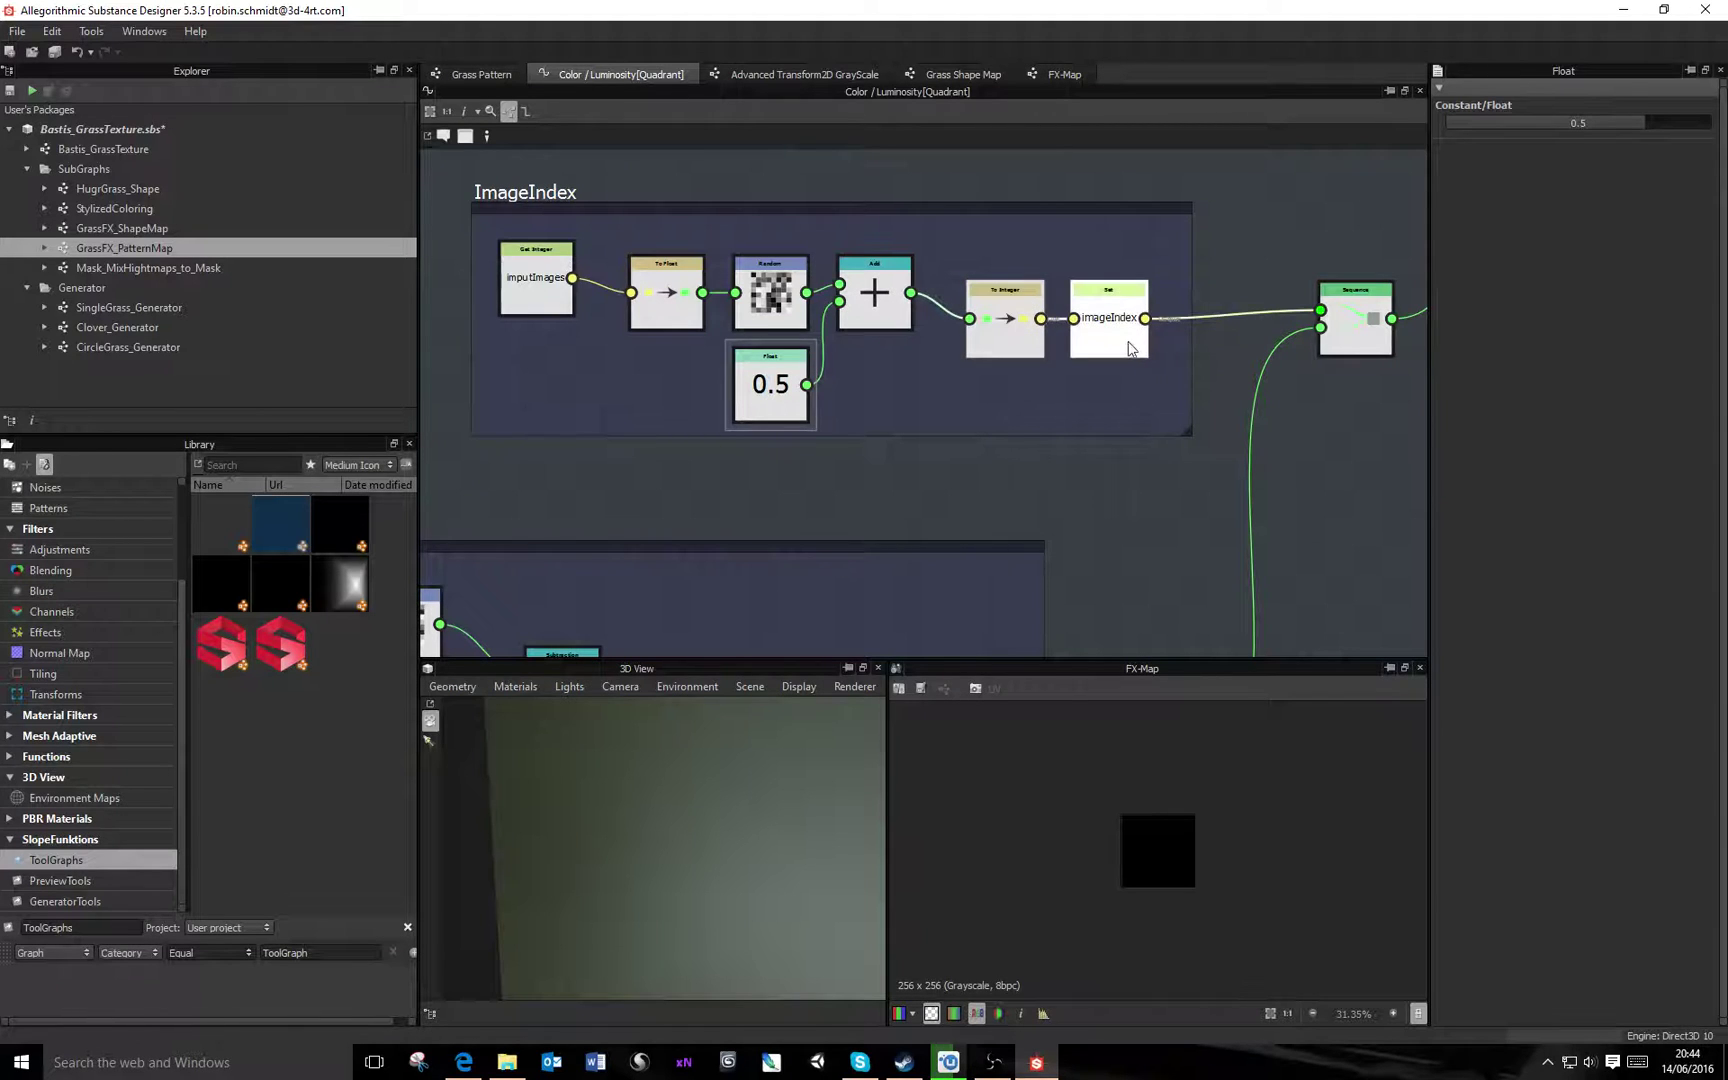
{"action": "left_click_drag", "start_coordinate": [1130, 343], "coordinate": [1128, 317]}
{"action": "left_click", "coordinate": [1095, 290]}
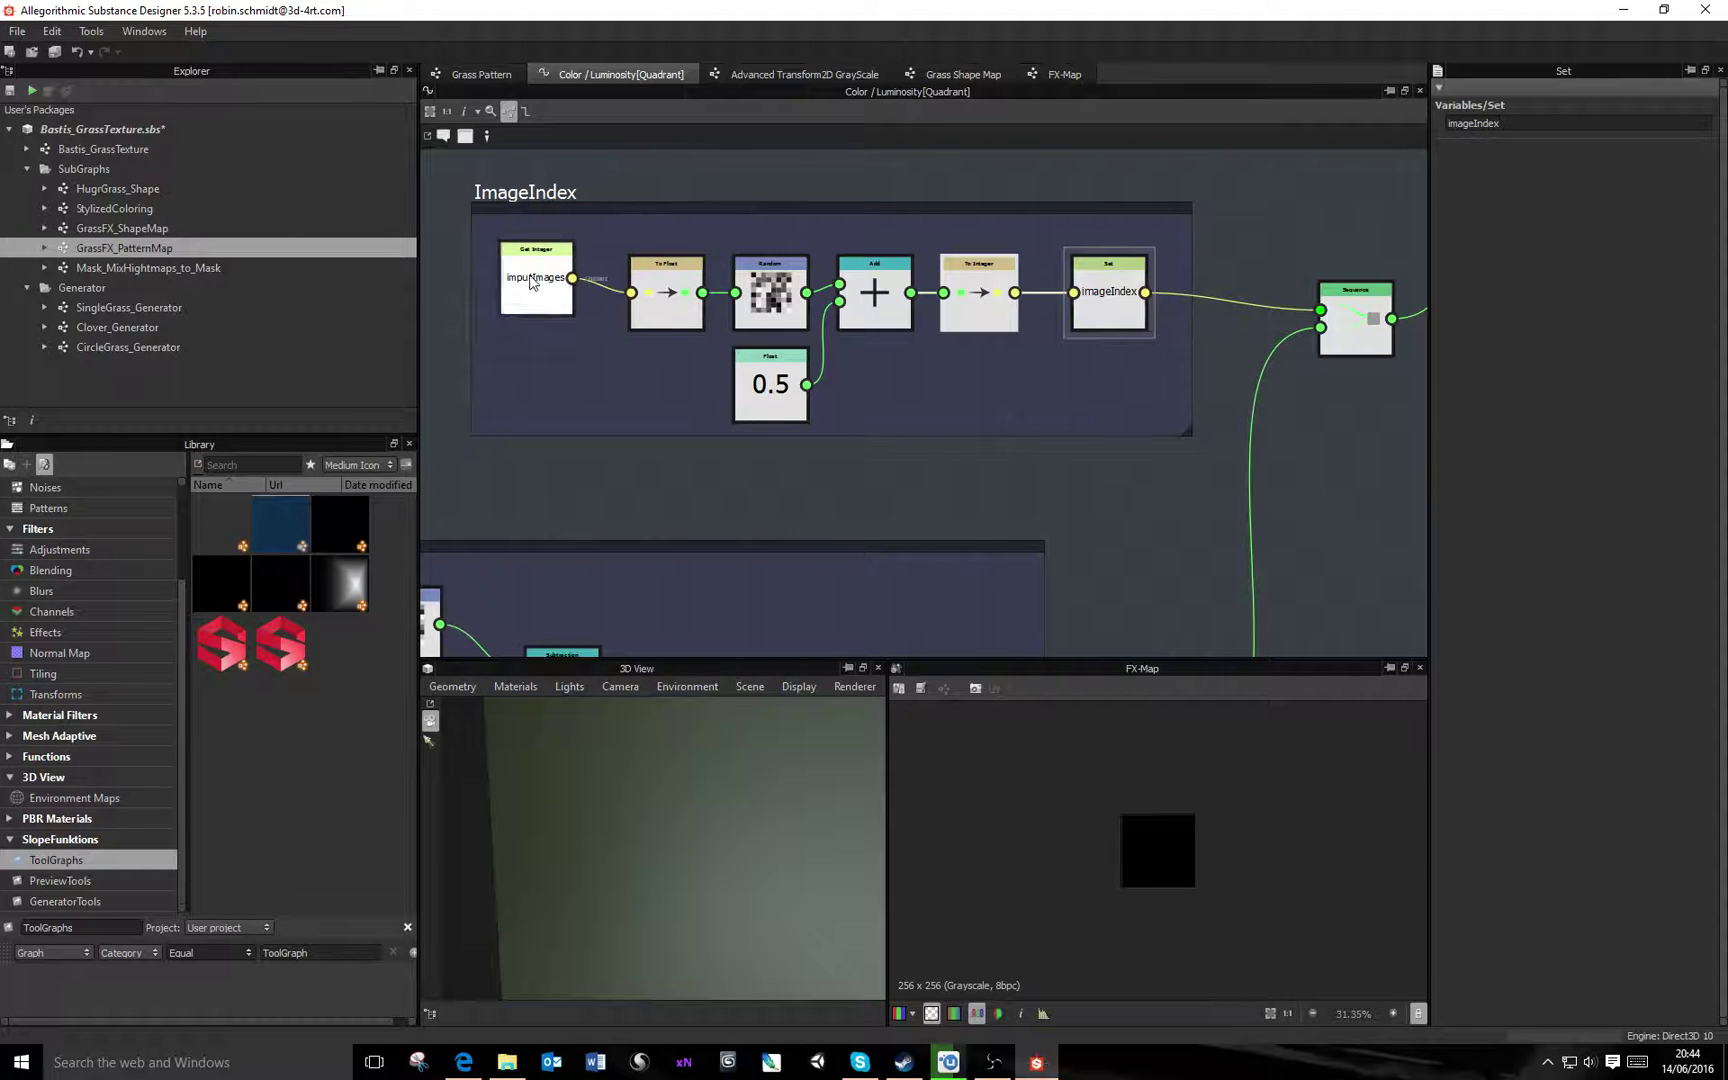
{"action": "left_click_drag", "start_coordinate": [540, 300], "coordinate": [566, 314]}
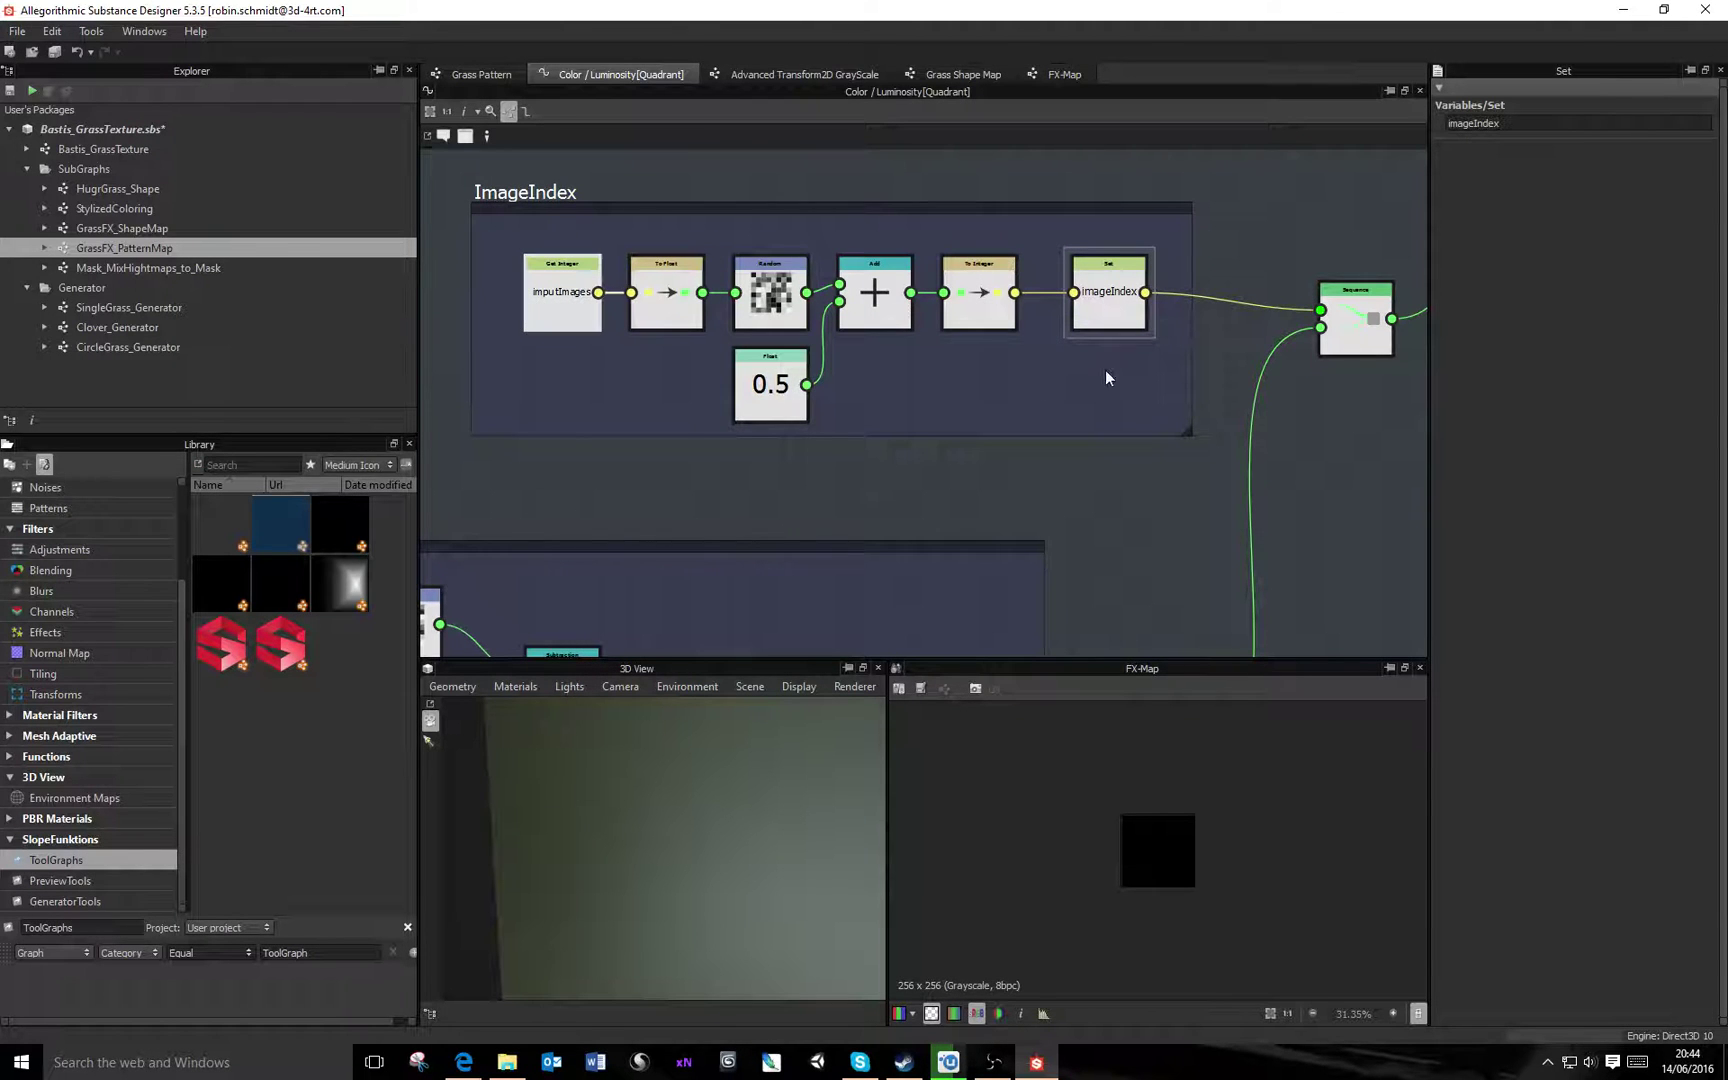
Follow the graph past the Rotation frame and examine the Position frame that builds the pos variable
{"action": "middle_click_drag", "start_coordinate": [1355, 318], "coordinate": [1222, 549]}
{"action": "scroll", "coordinate": [1241, 350], "scroll_direction": "down", "scroll_amount": 3}
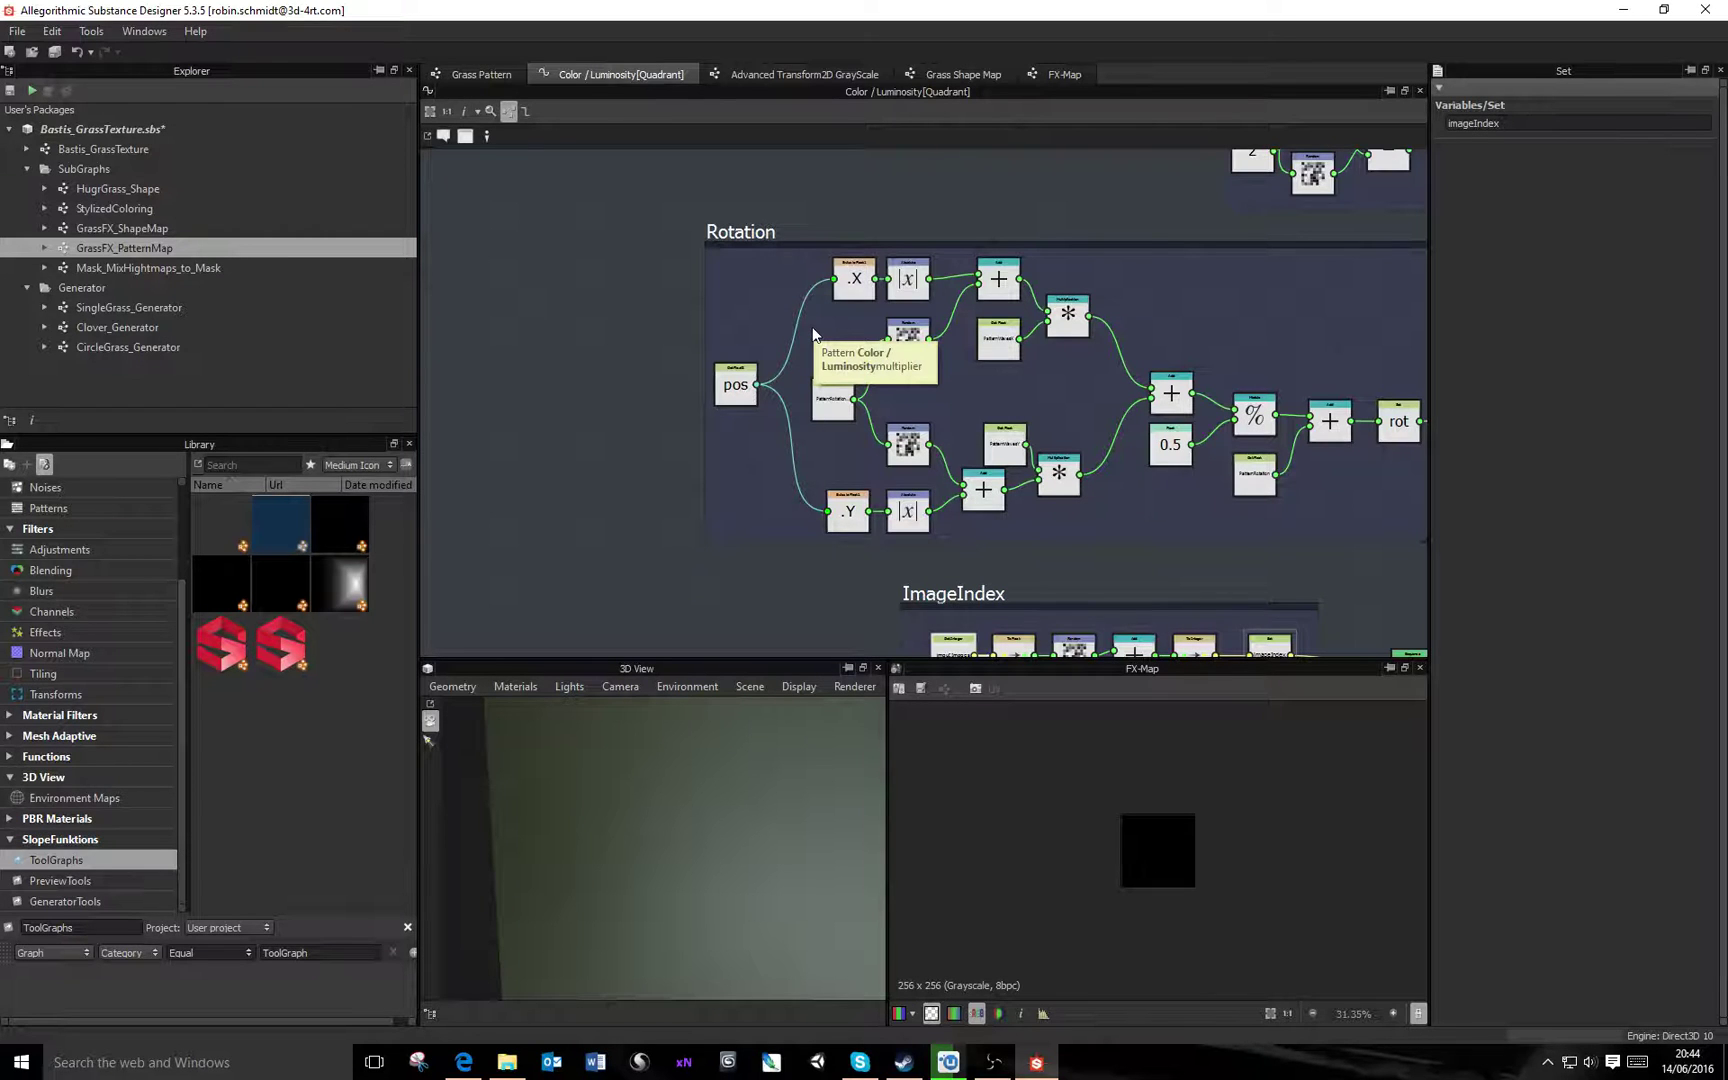
{"action": "middle_click_drag", "start_coordinate": [1356, 379], "coordinate": [1033, 520]}
{"action": "scroll", "coordinate": [927, 433], "scroll_direction": "up", "scroll_amount": 2}
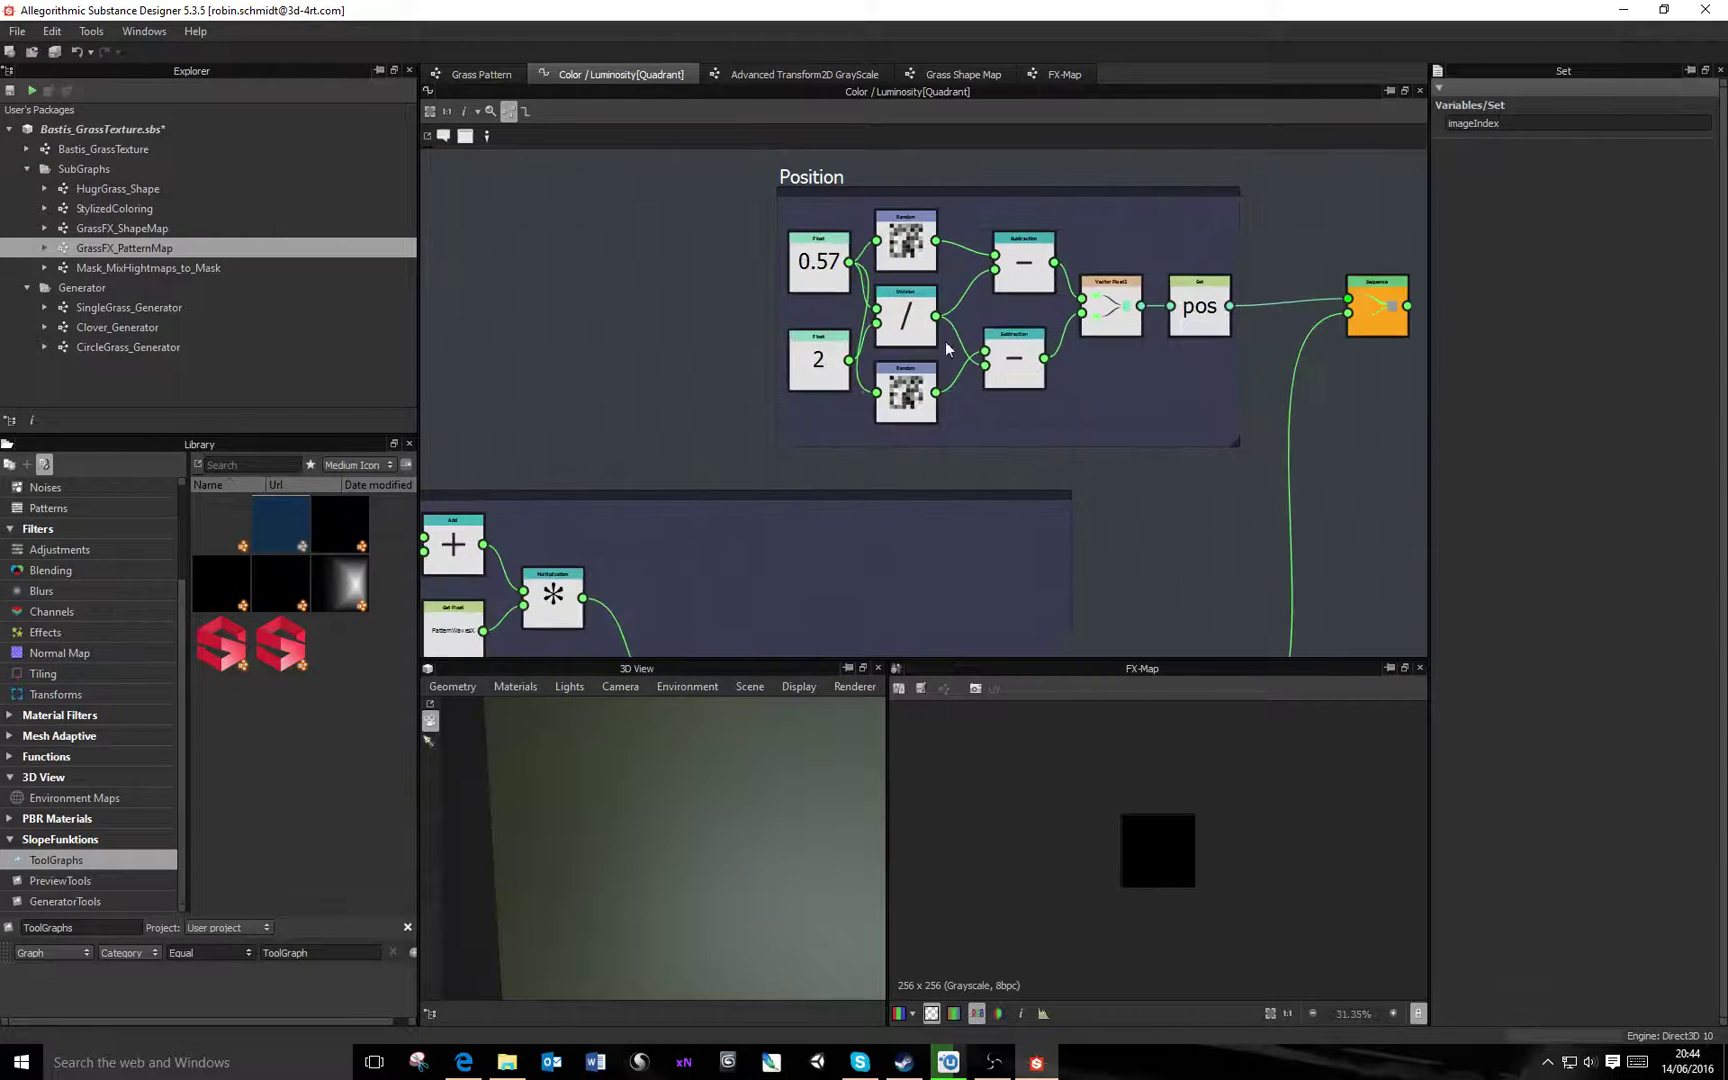
{"action": "middle_click_drag", "start_coordinate": [945, 342], "coordinate": [871, 427]}
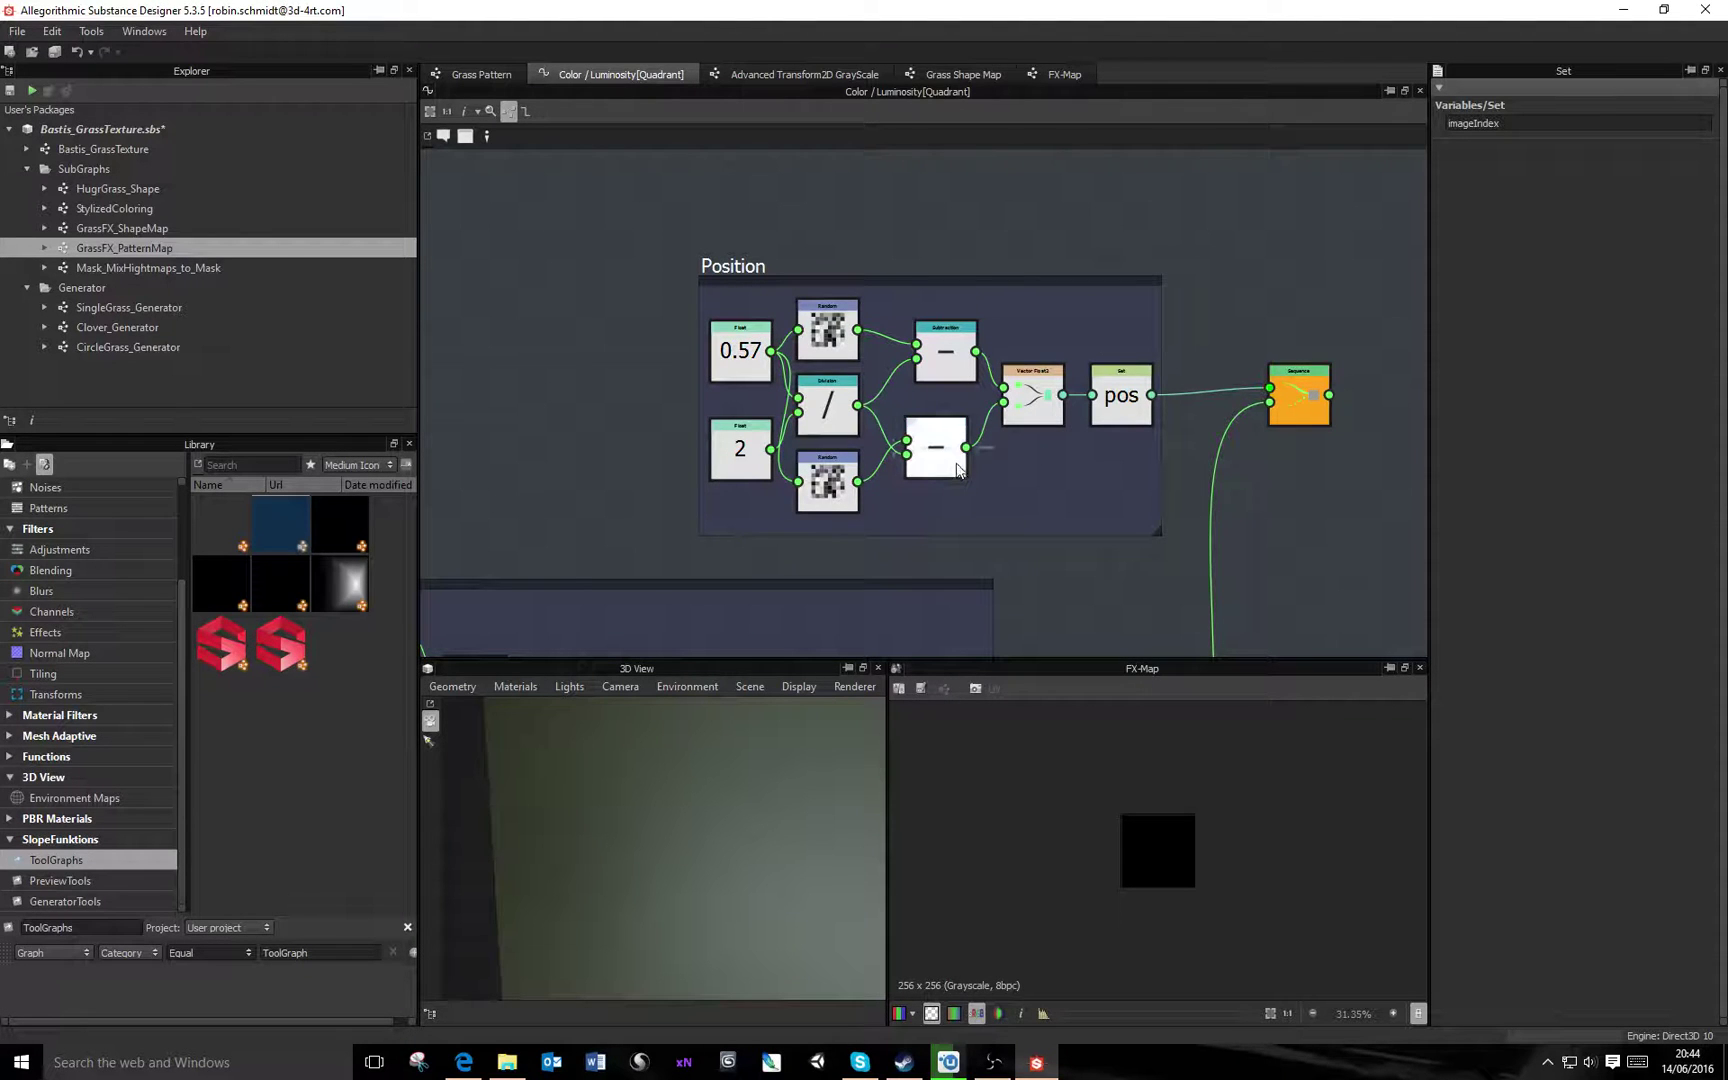
Open the Bastis_GrassTexture graph and show its outputs in the 3D view
{"action": "mouse_move", "coordinate": [687, 876]}
{"action": "left_mouse_down", "text": "alt"}
{"action": "mouse_move", "coordinate": [798, 845]}
{"action": "mouse_move", "coordinate": [640, 868]}
{"action": "mouse_move", "coordinate": [690, 862]}
{"action": "left_mouse_up", "text": "alt"}
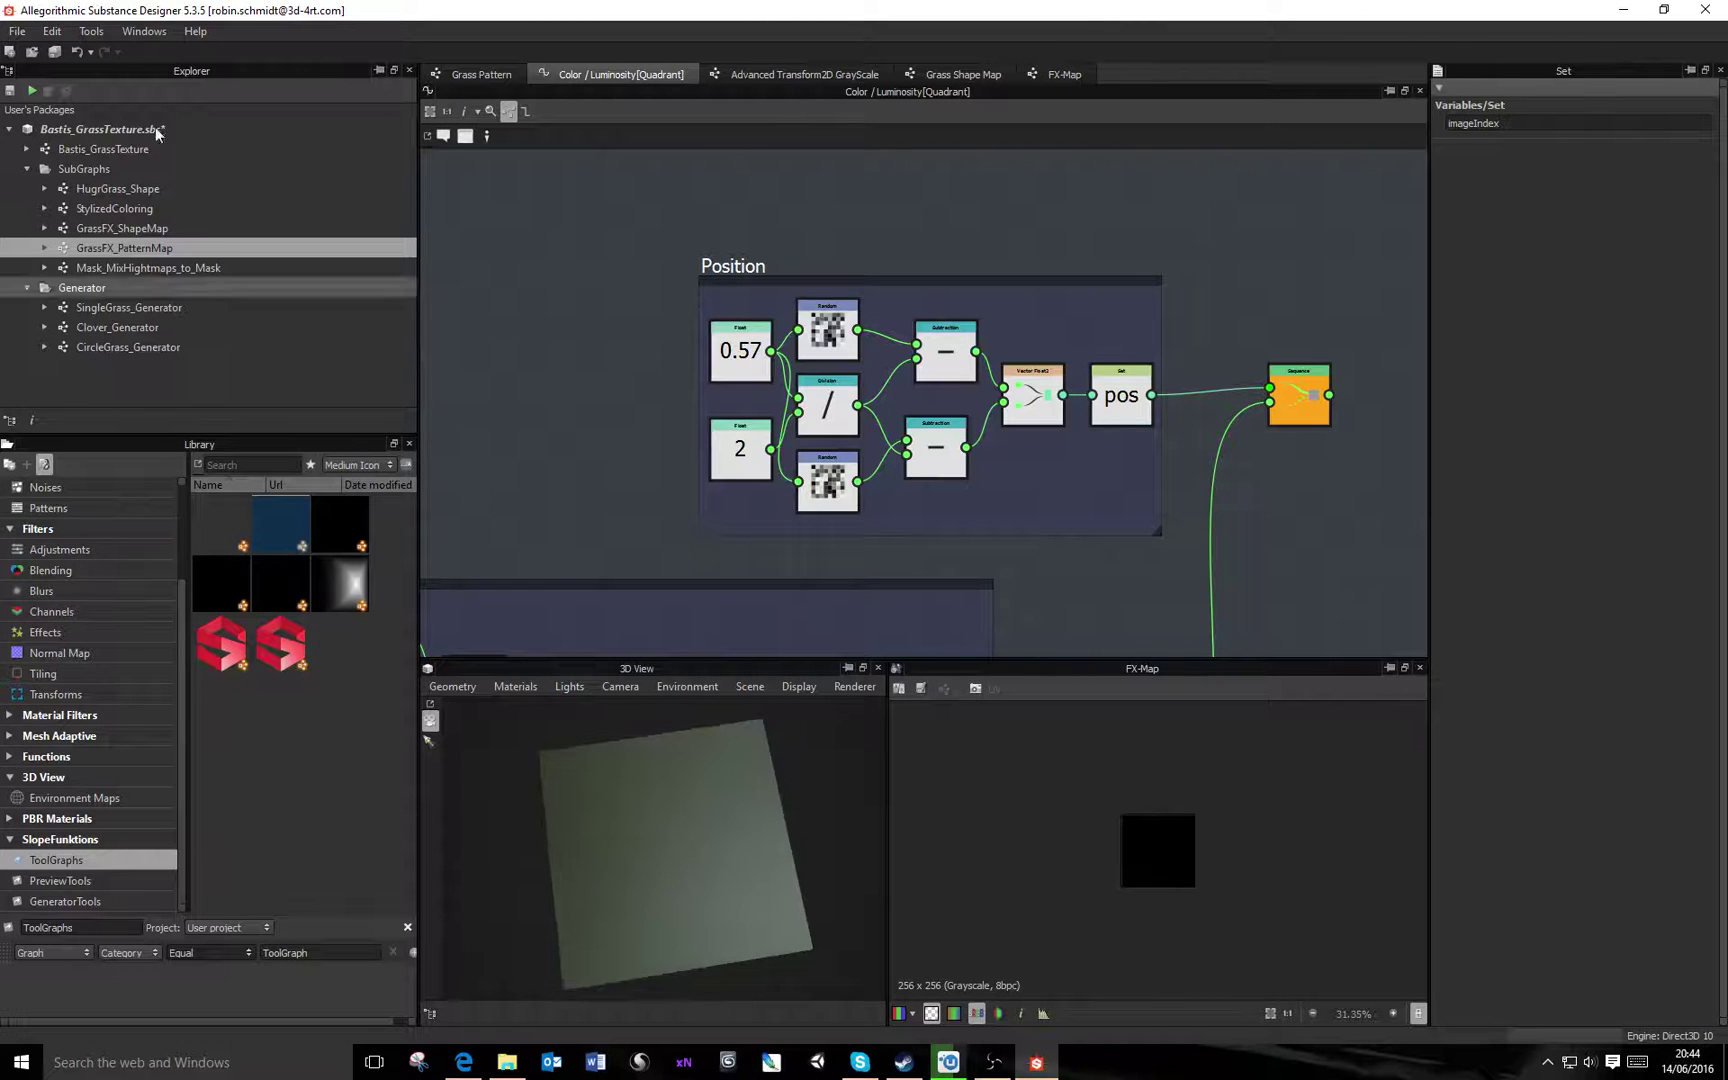
{"action": "double_click", "coordinate": [109, 152]}
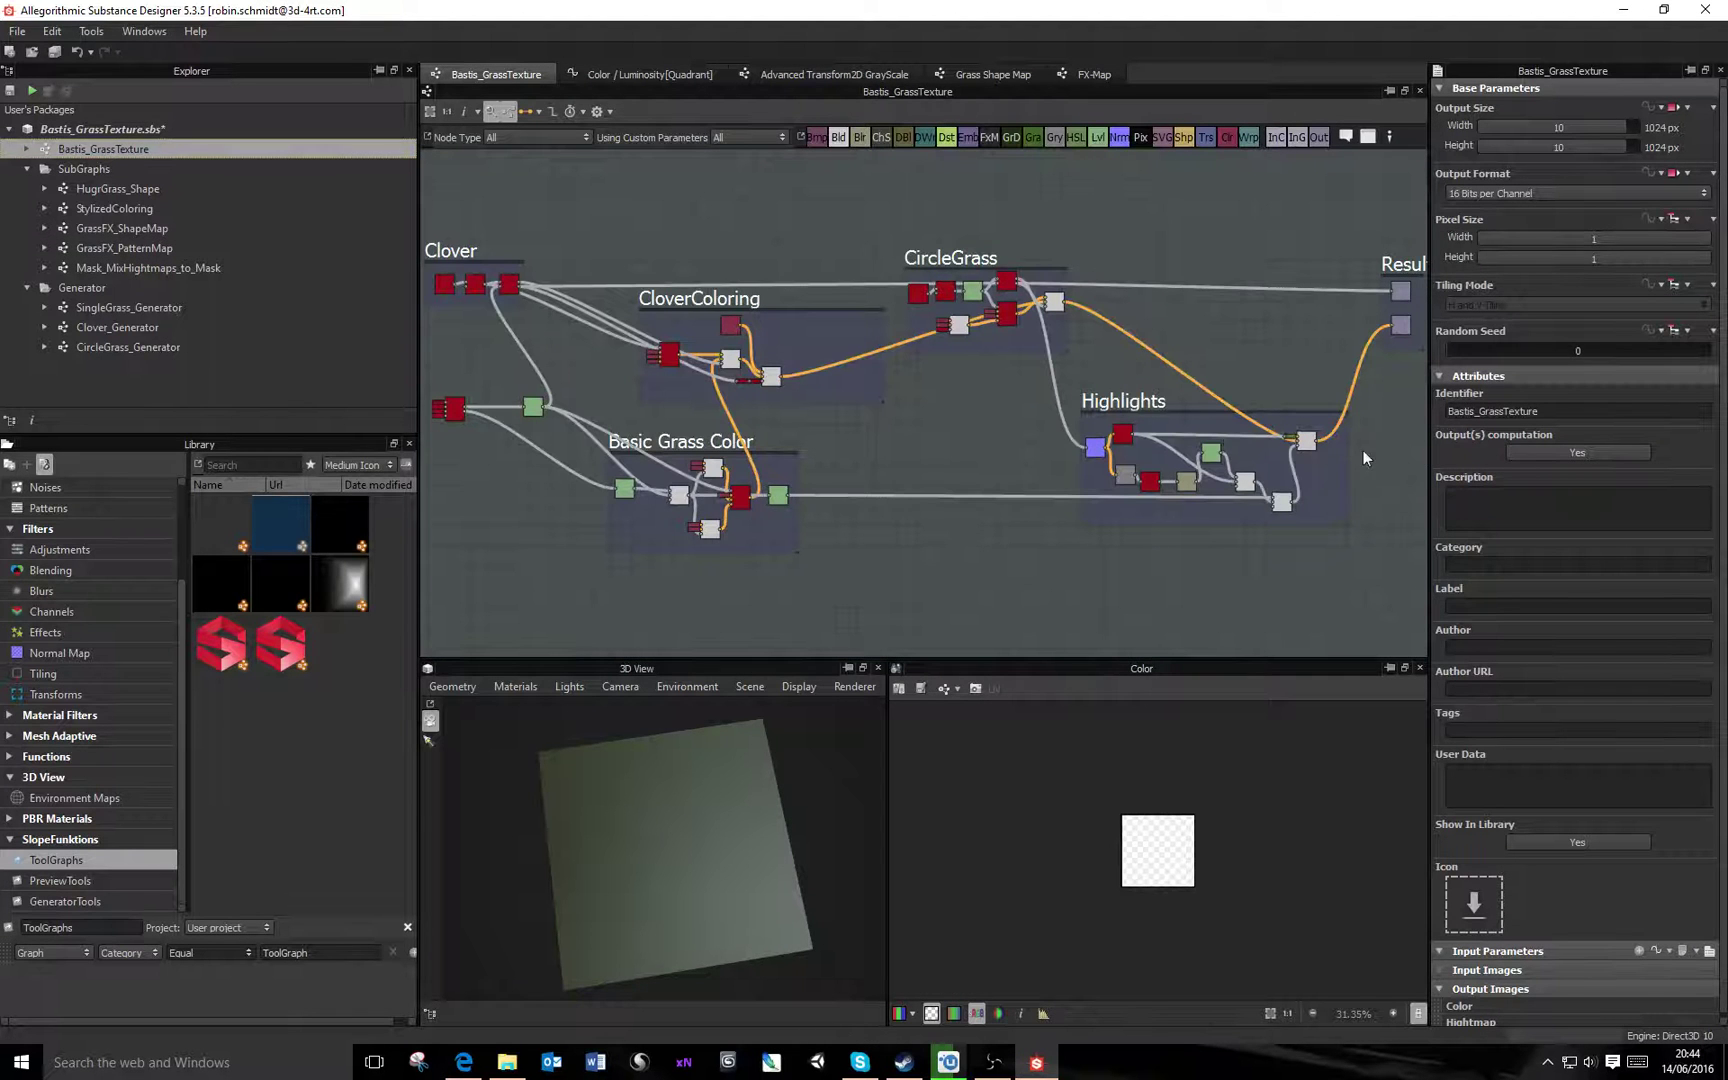
{"action": "middle_click_drag", "start_coordinate": [1364, 458], "coordinate": [1165, 331]}
{"action": "right_click", "coordinate": [1172, 424]}
{"action": "left_click", "coordinate": [1295, 540]}
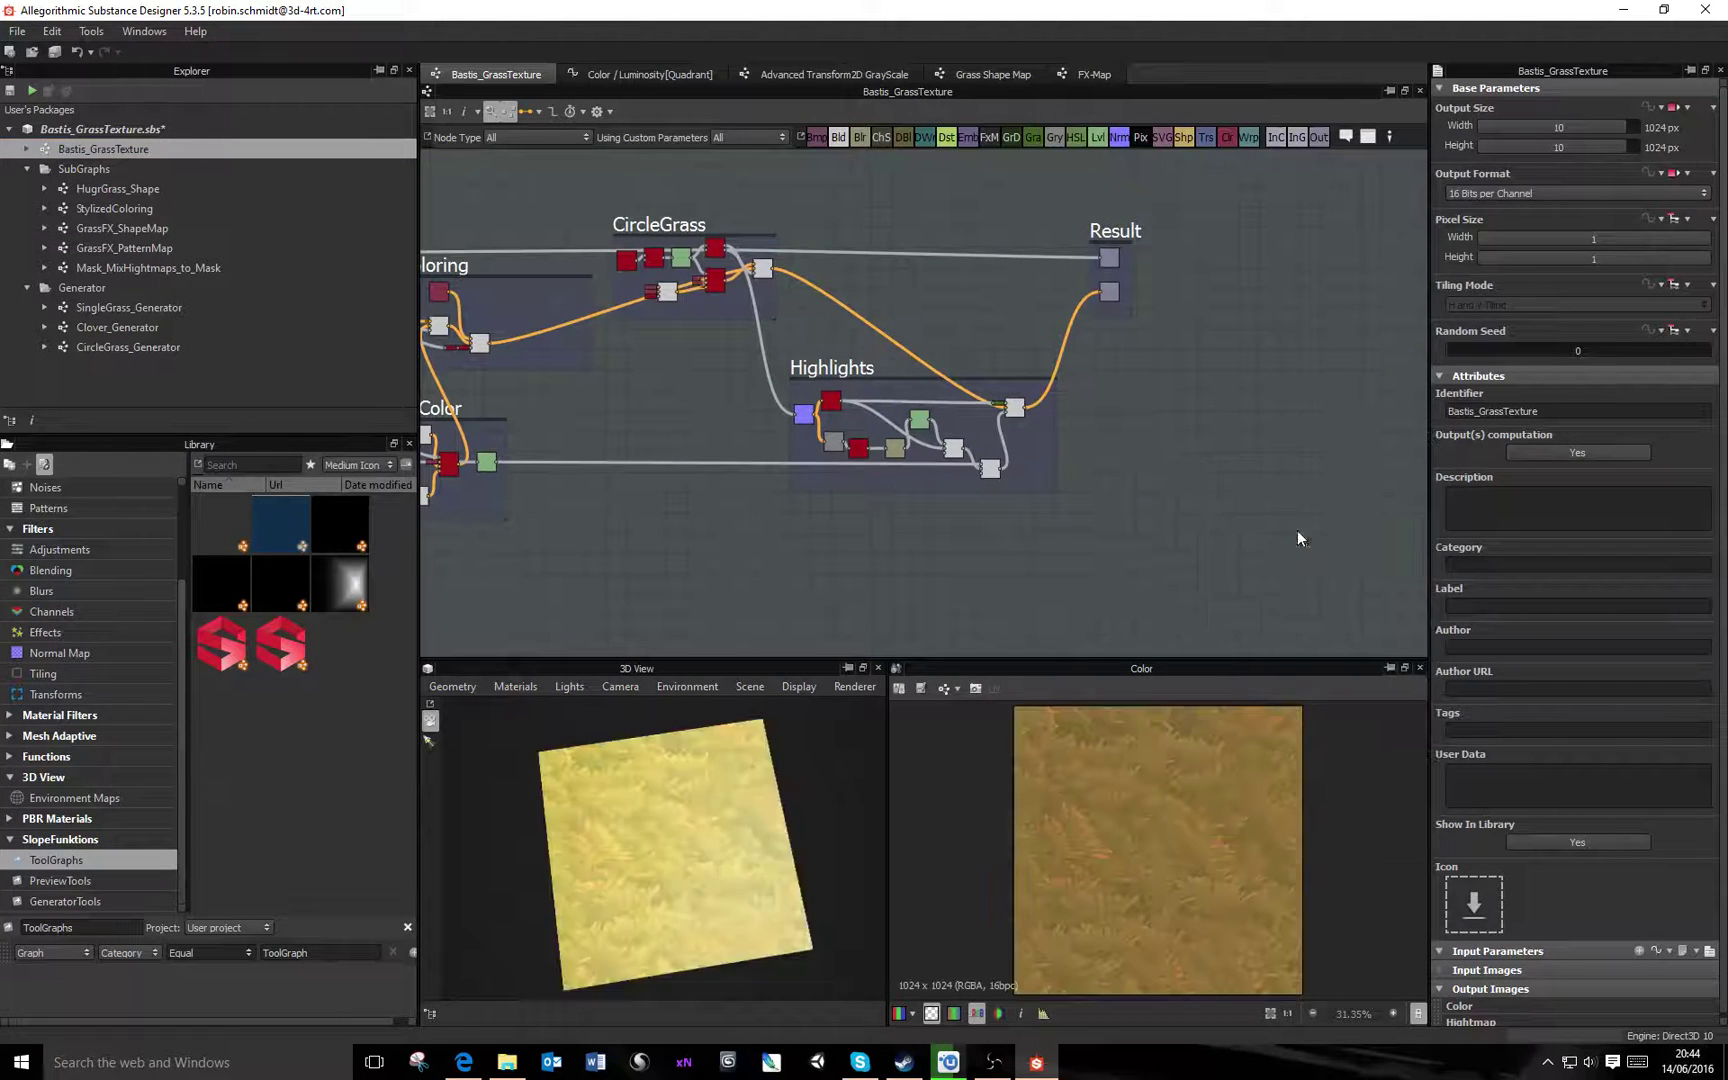
Examine the finished grass texture on the 3D plane up close and from several angles
{"action": "left_click_drag", "start_coordinate": [756, 842], "coordinate": [690, 909]}
{"action": "scroll", "coordinate": [688, 905], "scroll_direction": "up", "scroll_amount": 3}
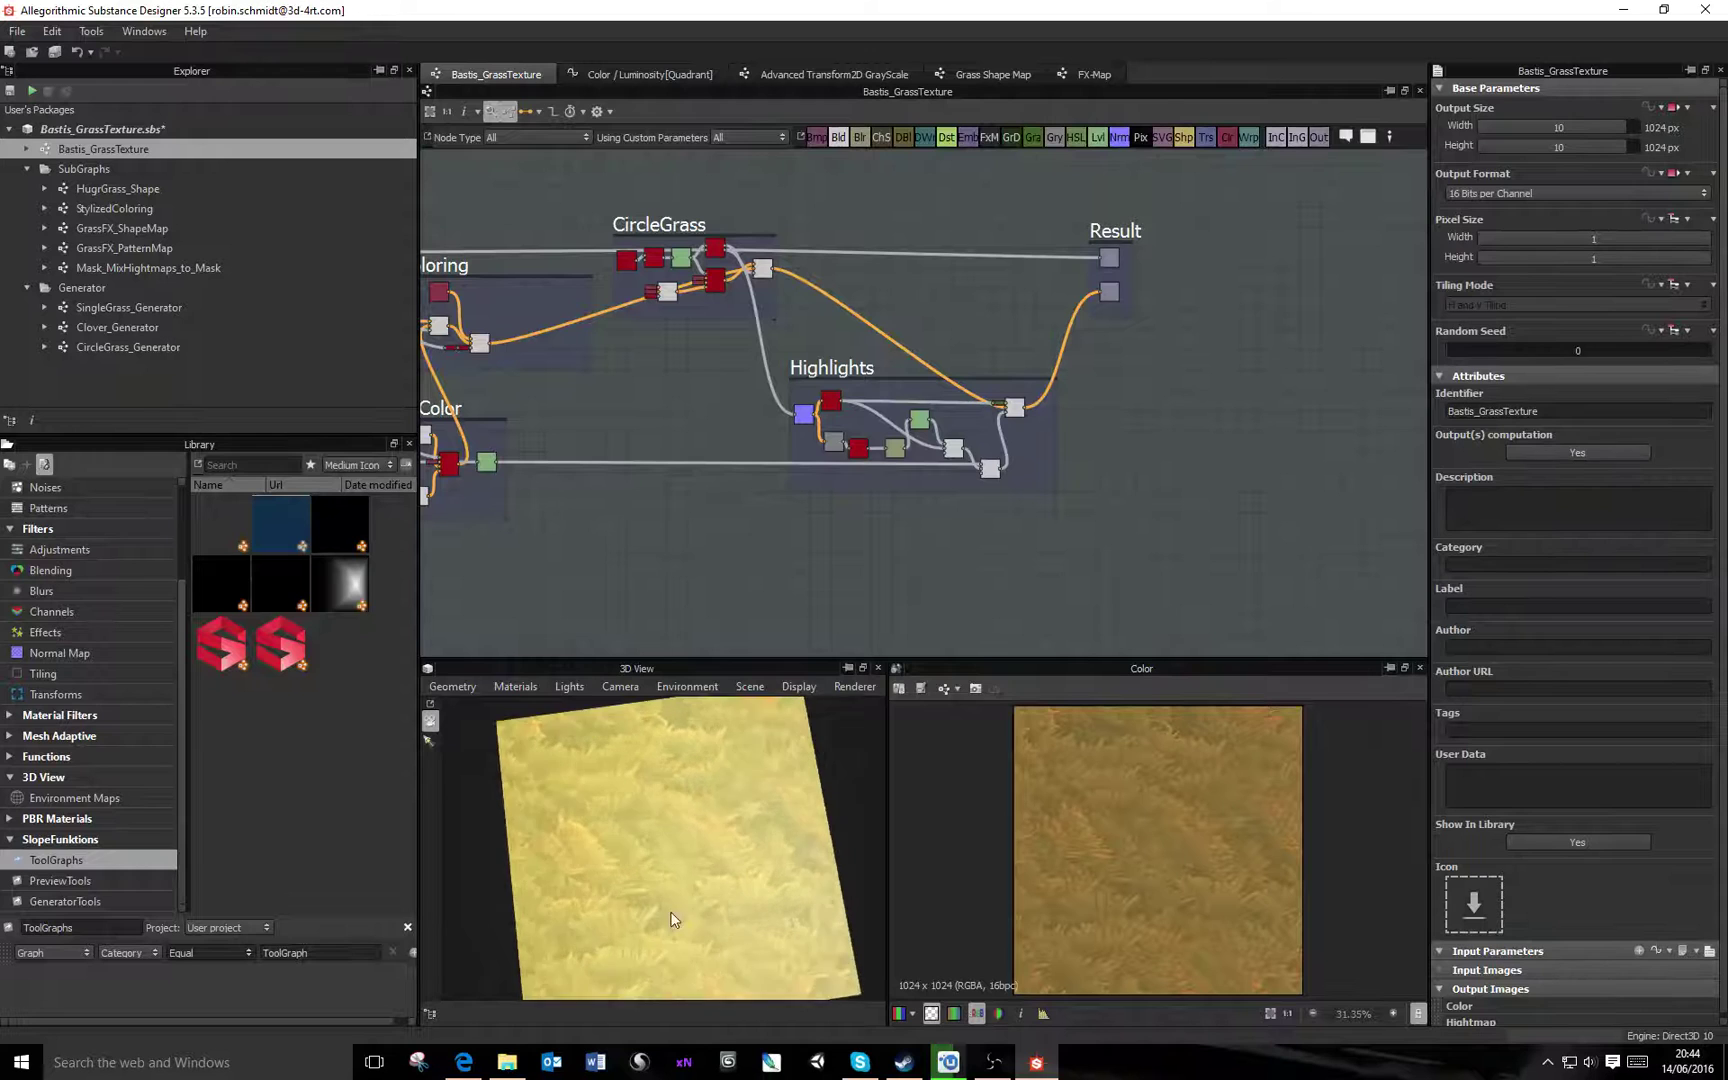
{"action": "scroll", "coordinate": [672, 918], "scroll_direction": "up", "scroll_amount": 2}
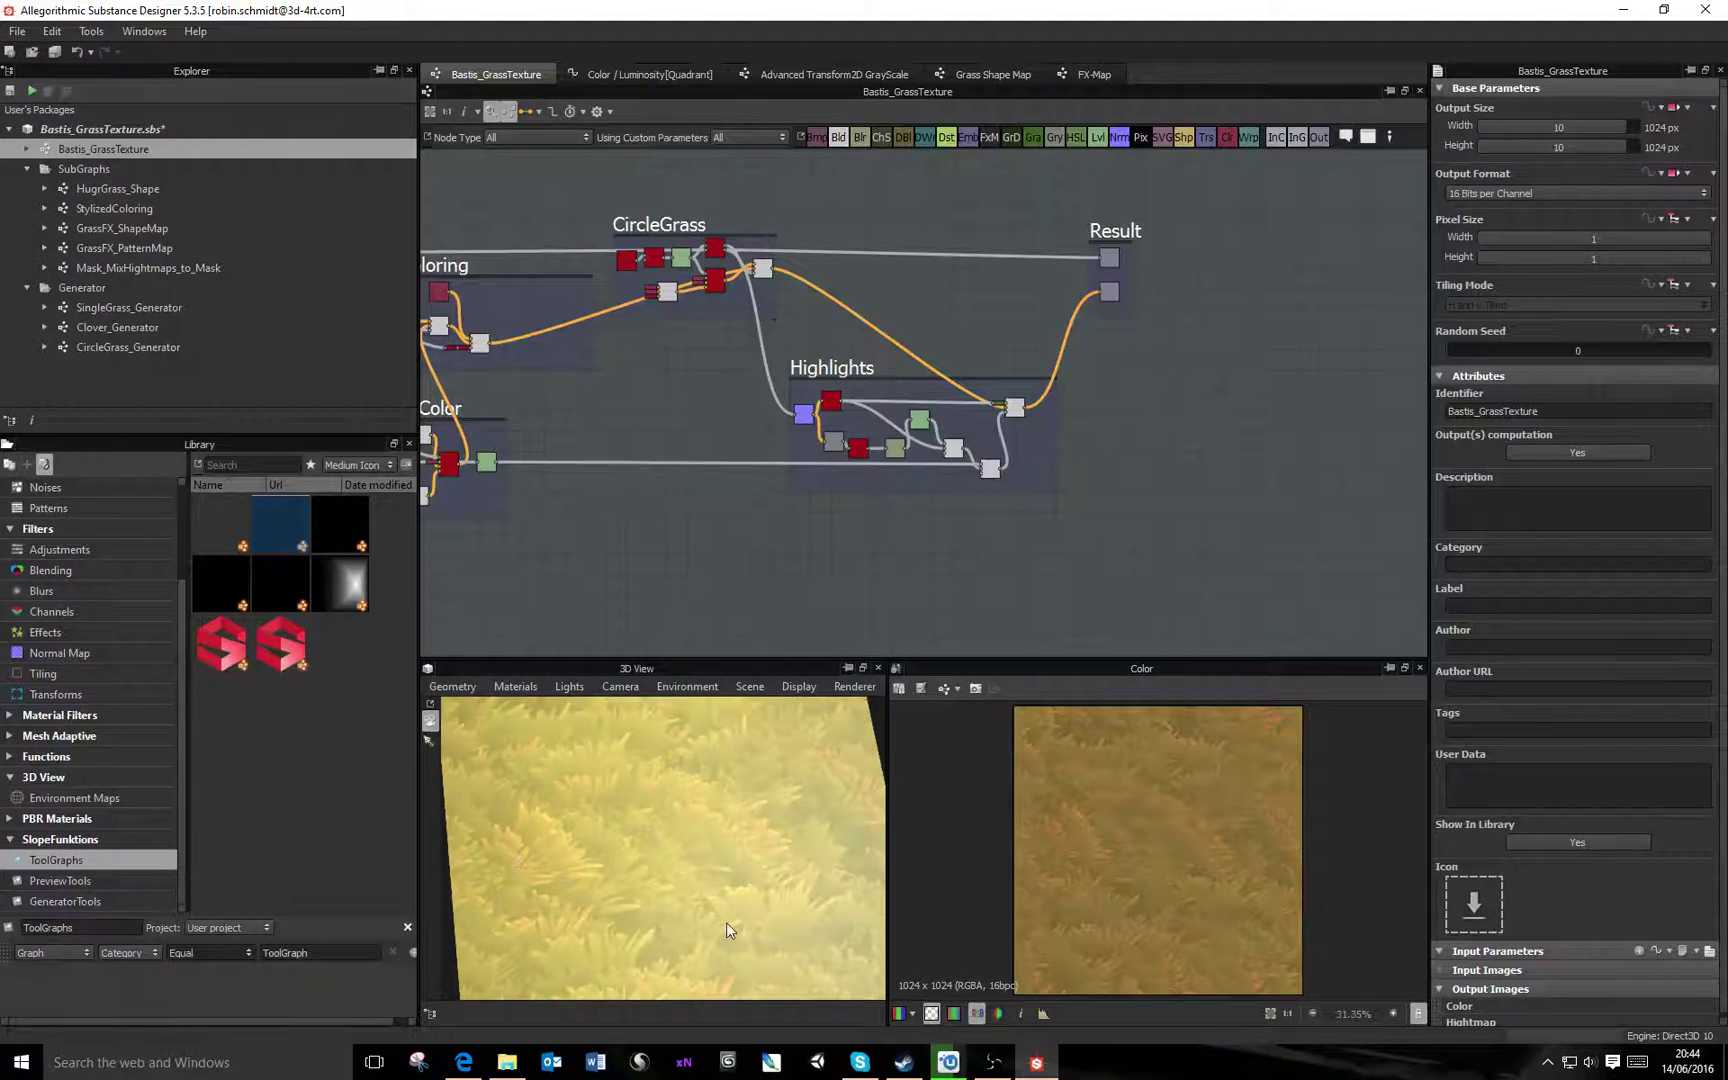
{"action": "scroll", "coordinate": [727, 925], "scroll_direction": "down", "scroll_amount": 3}
{"action": "left_click_drag", "start_coordinate": [717, 910], "coordinate": [663, 892]}
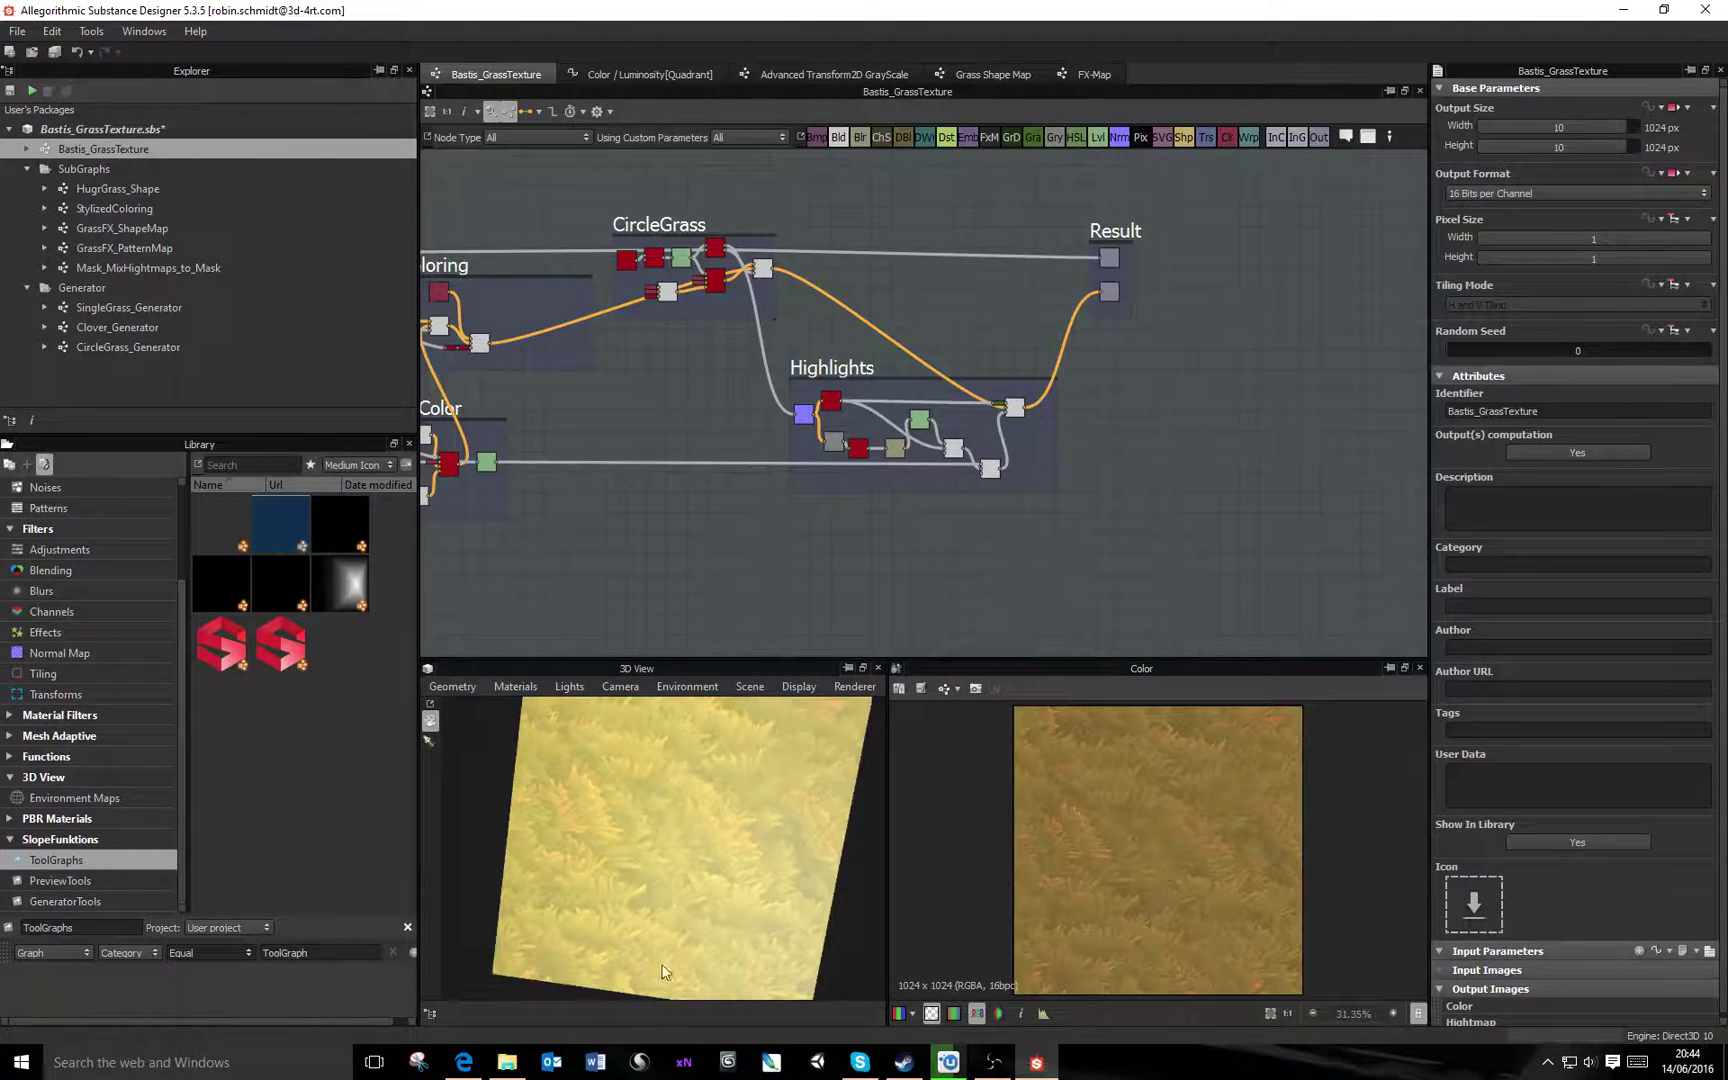
{"action": "left_click_drag", "start_coordinate": [716, 790], "coordinate": [658, 920]}
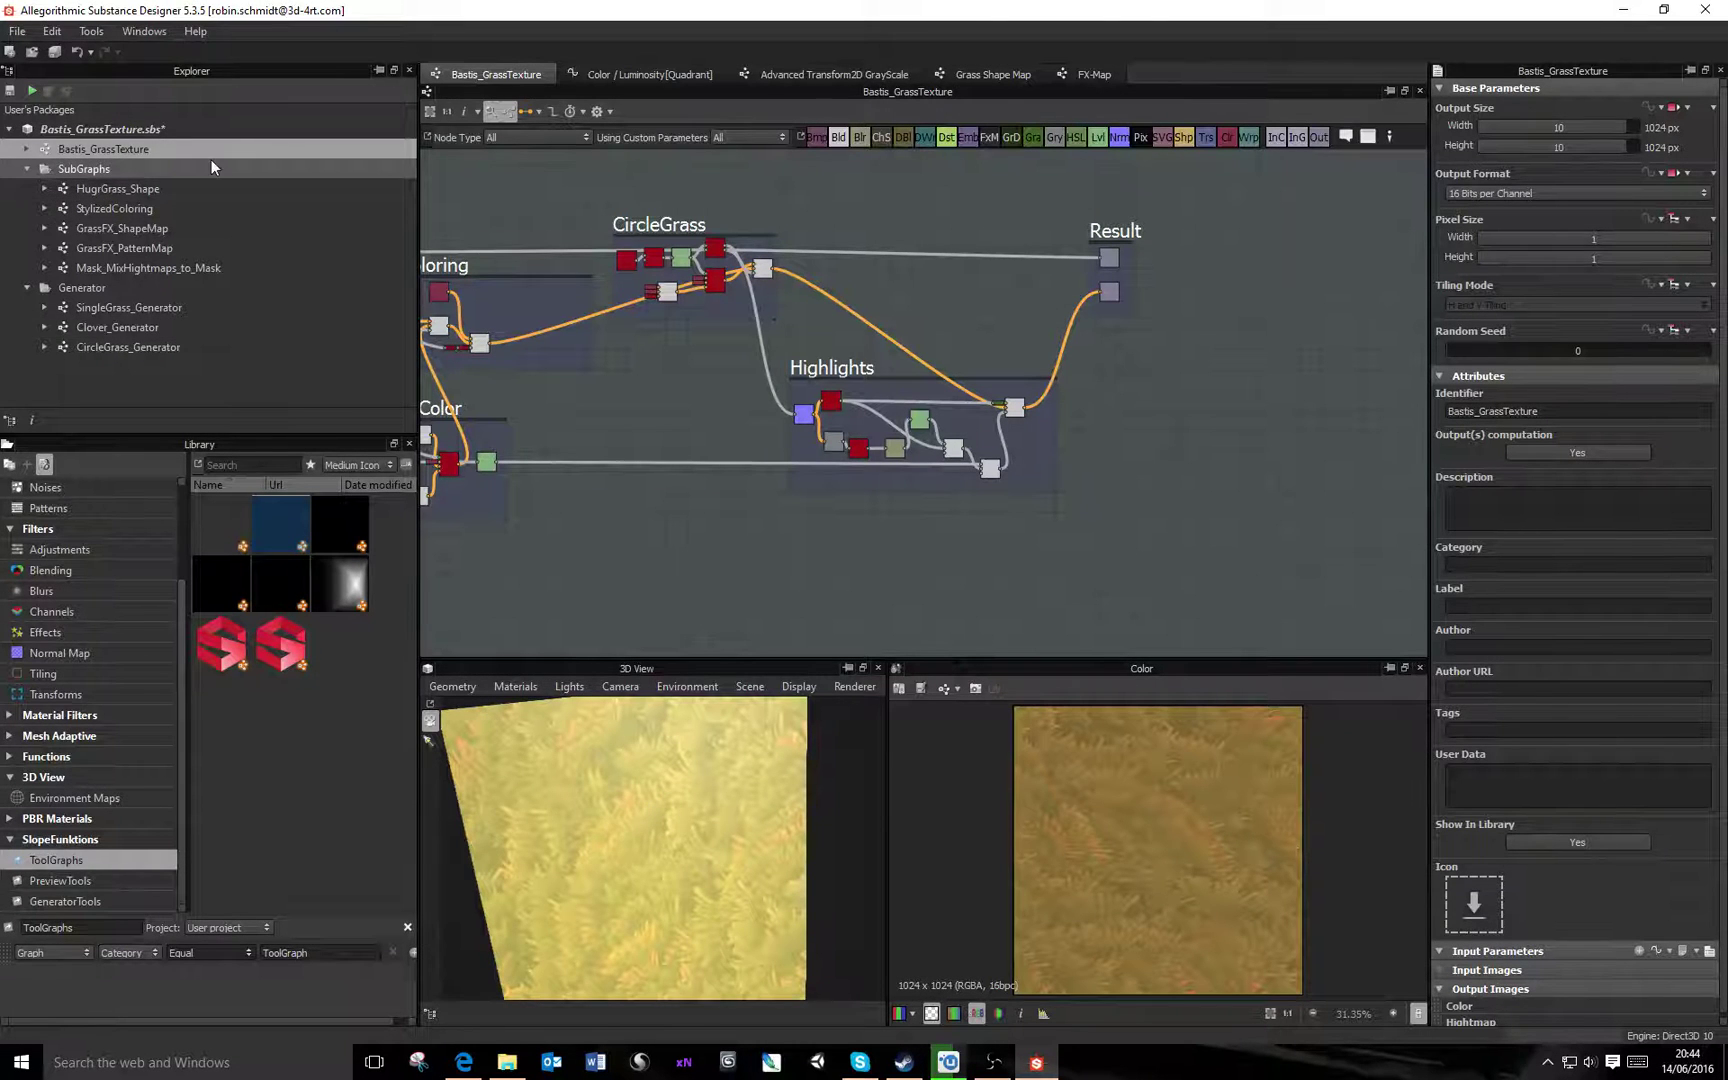
Reopen the GrassFX_PatternMap graph's FX-Map and edit the Color / Luminosity function of its lower Quadrant node
{"action": "double_click", "coordinate": [155, 250]}
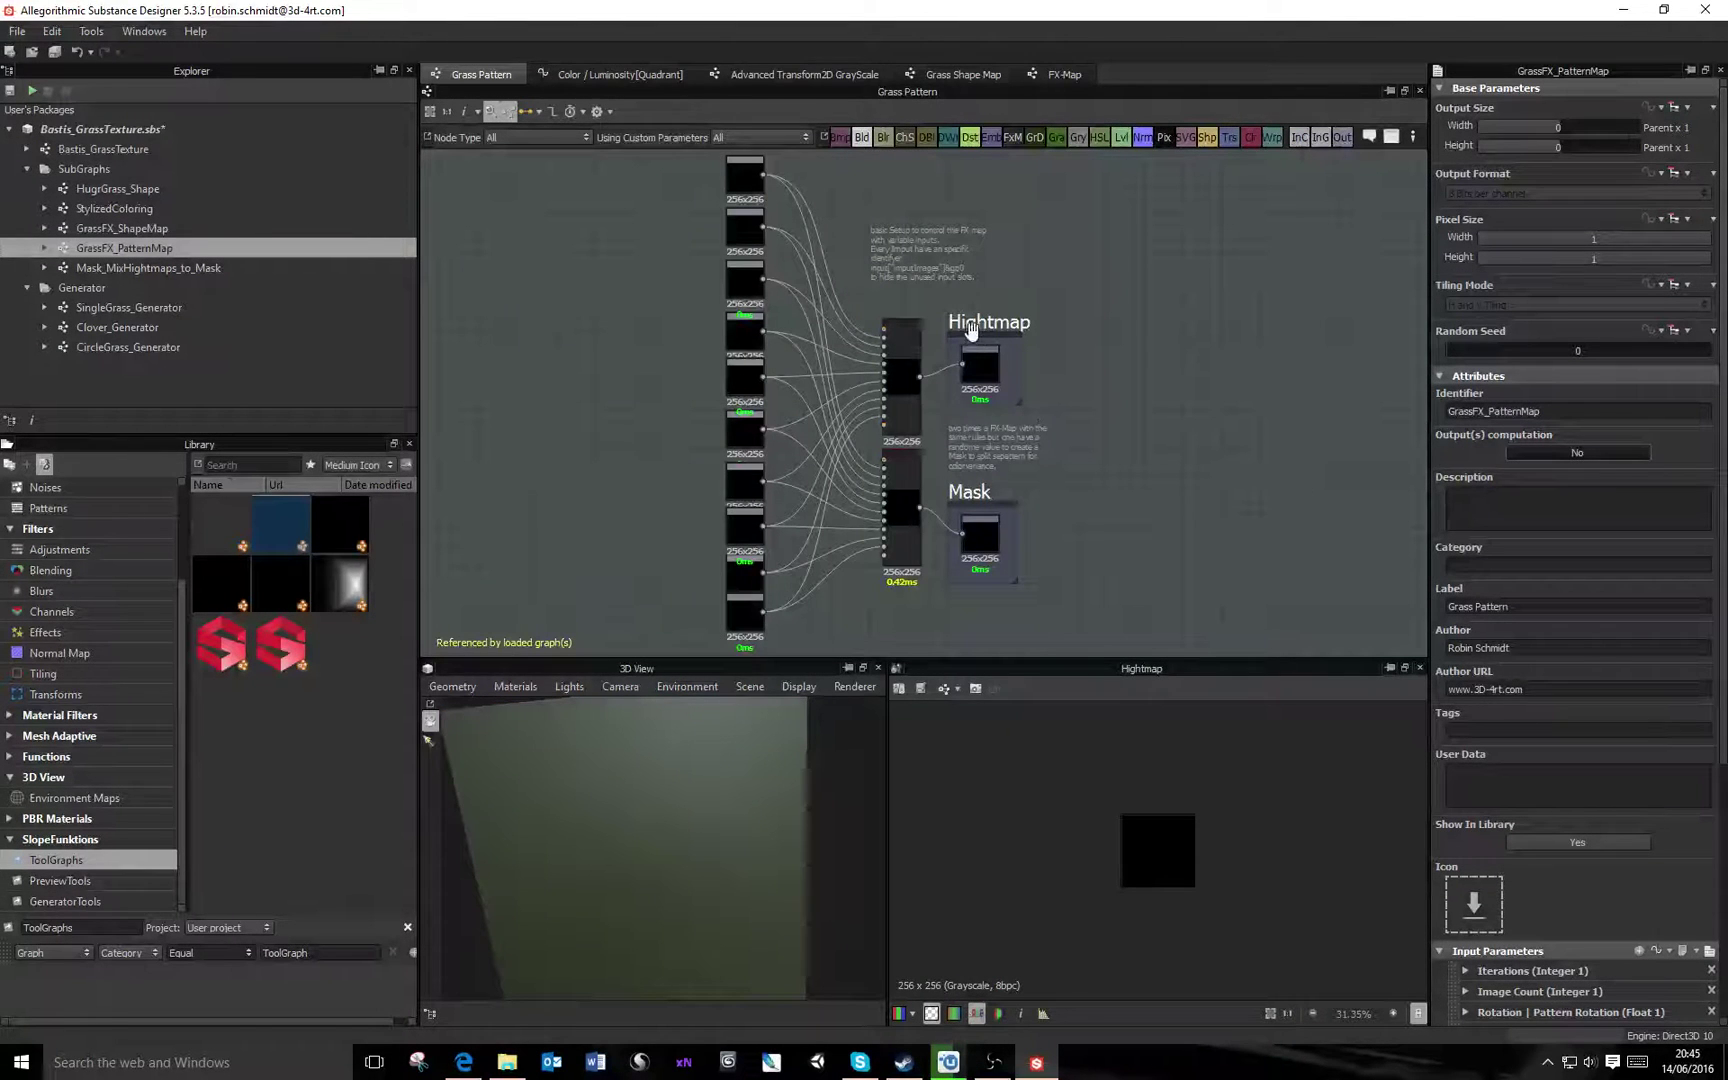
{"action": "left_click", "coordinate": [1064, 75]}
{"action": "left_click", "coordinate": [968, 490]}
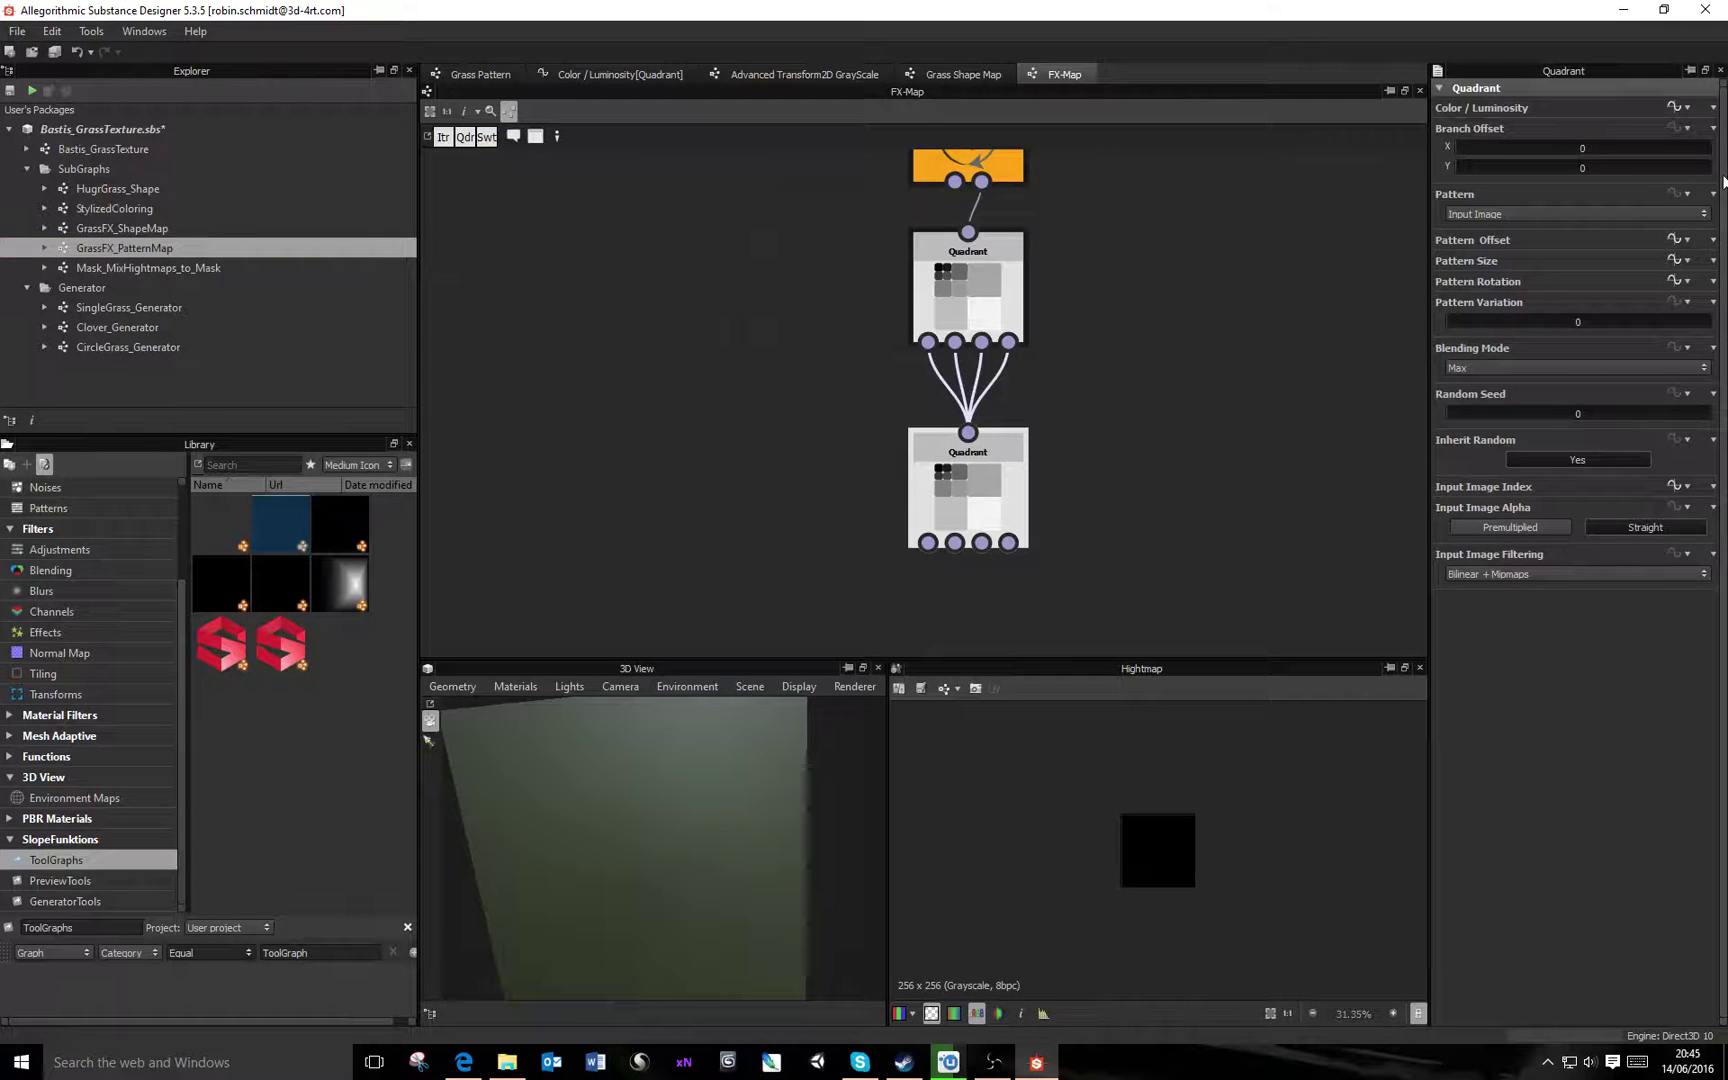
{"action": "left_click", "coordinate": [1673, 106]}
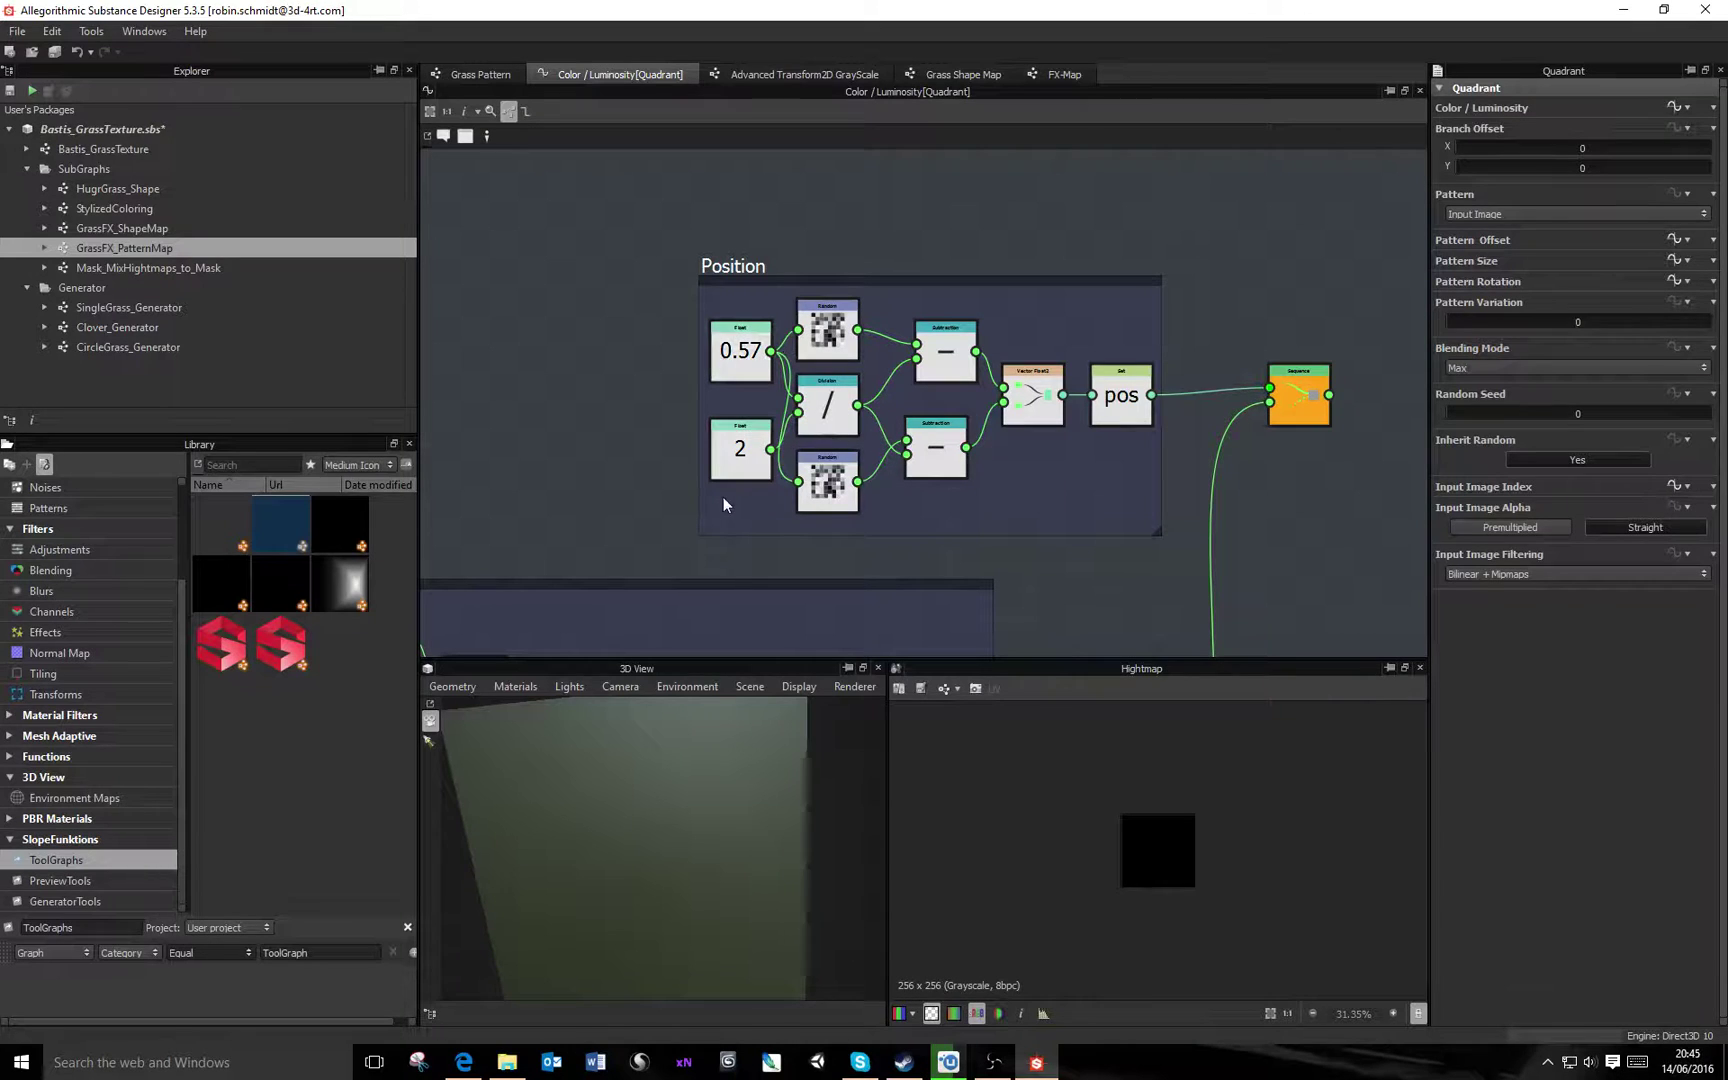
Inspect the Position frame's lower Random node and the 0.57 Float constant feeding it
{"action": "left_click", "coordinate": [827, 482]}
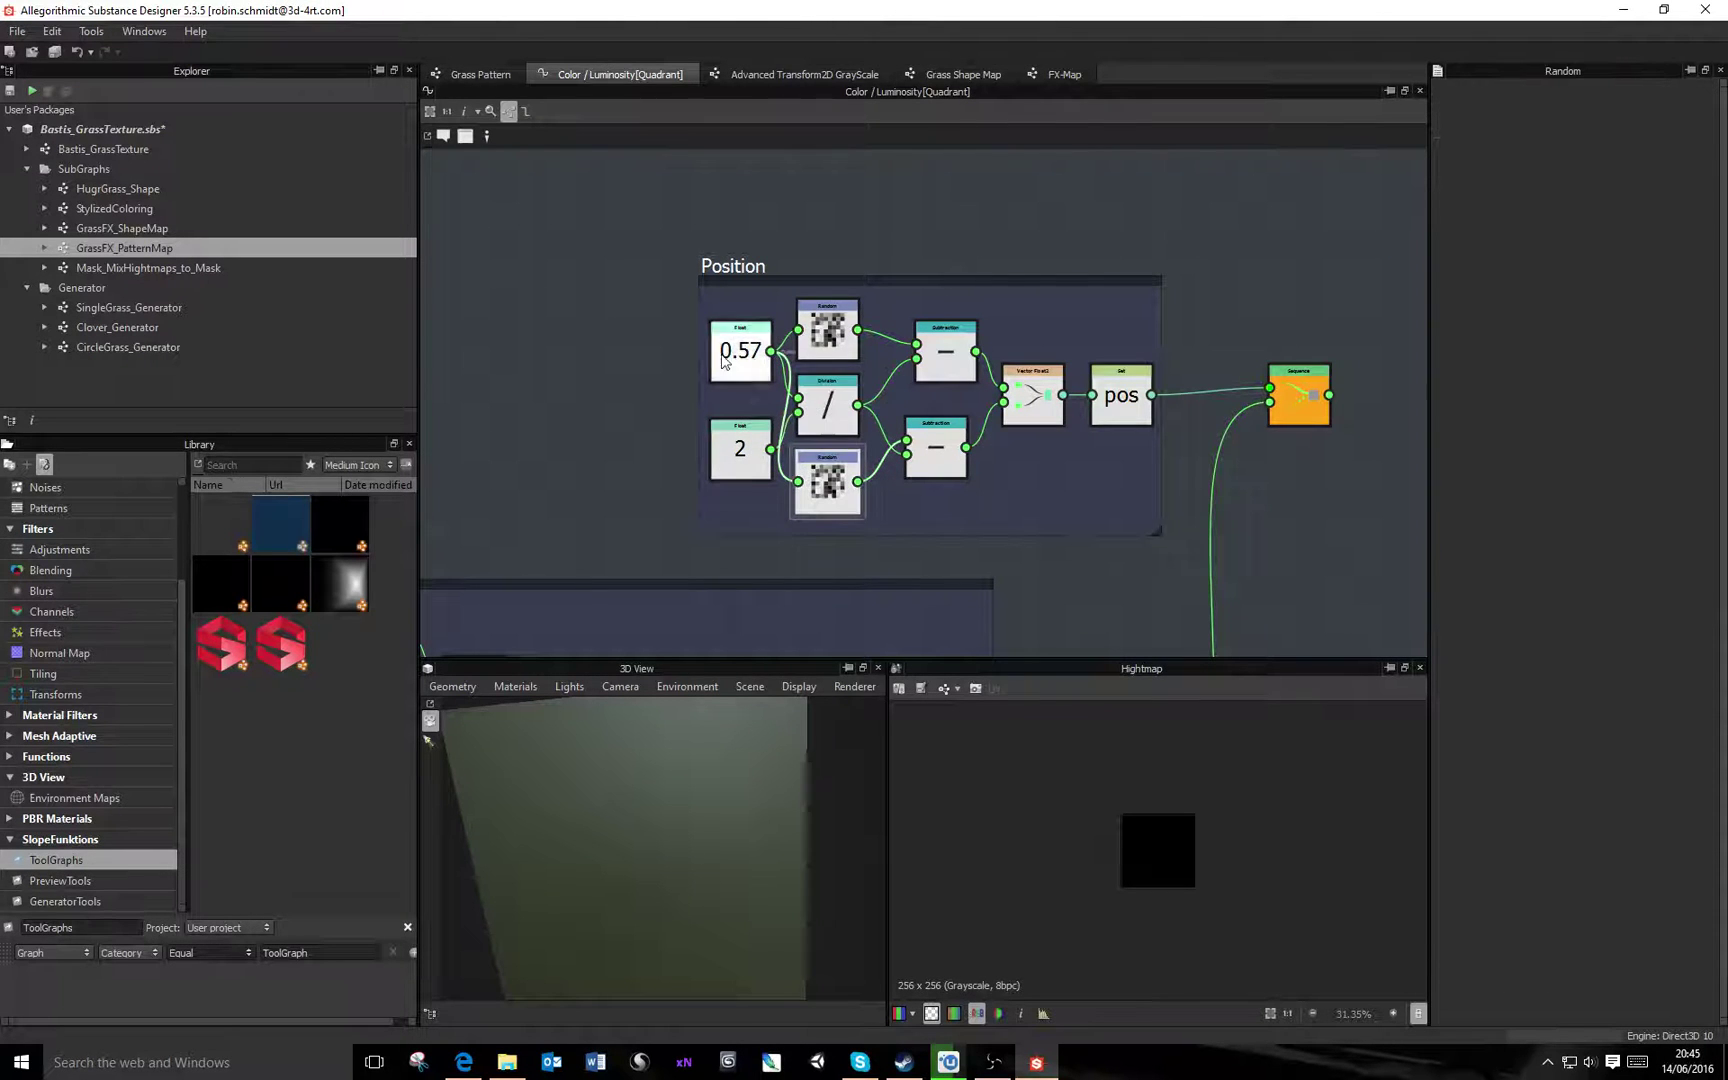
{"action": "left_click", "coordinate": [738, 352]}
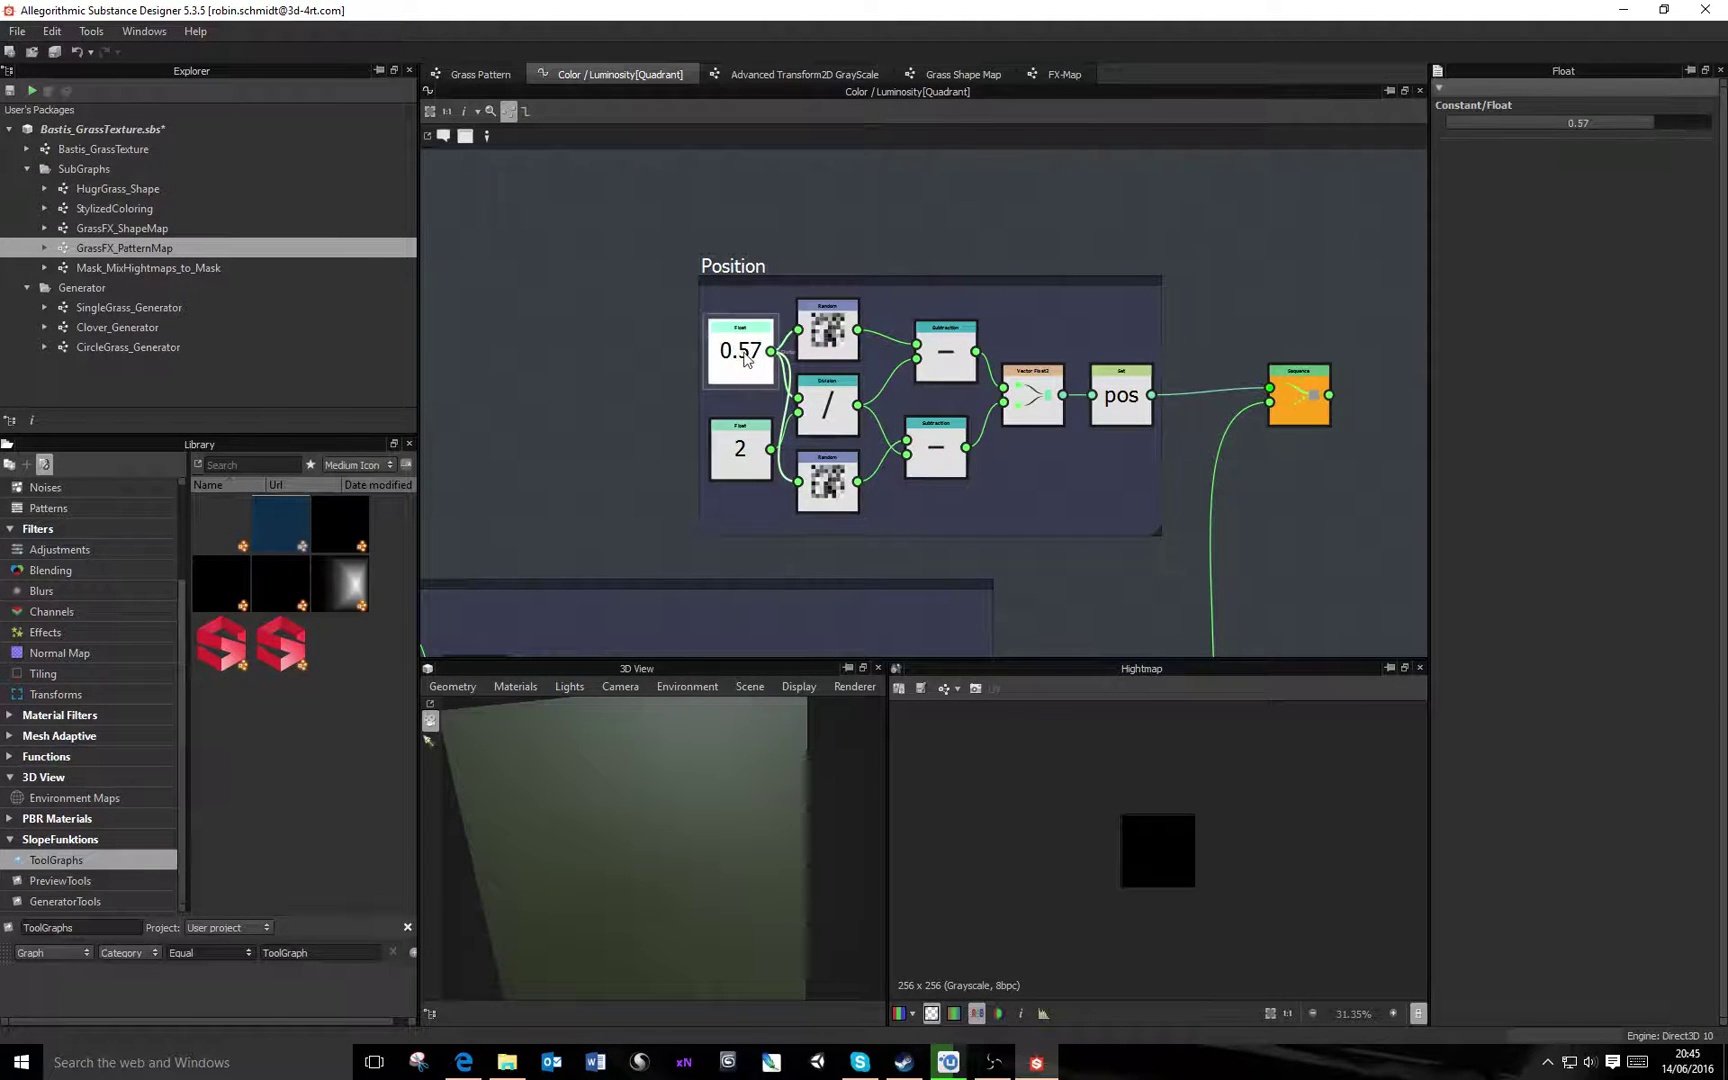
{"action": "left_click", "coordinate": [830, 470]}
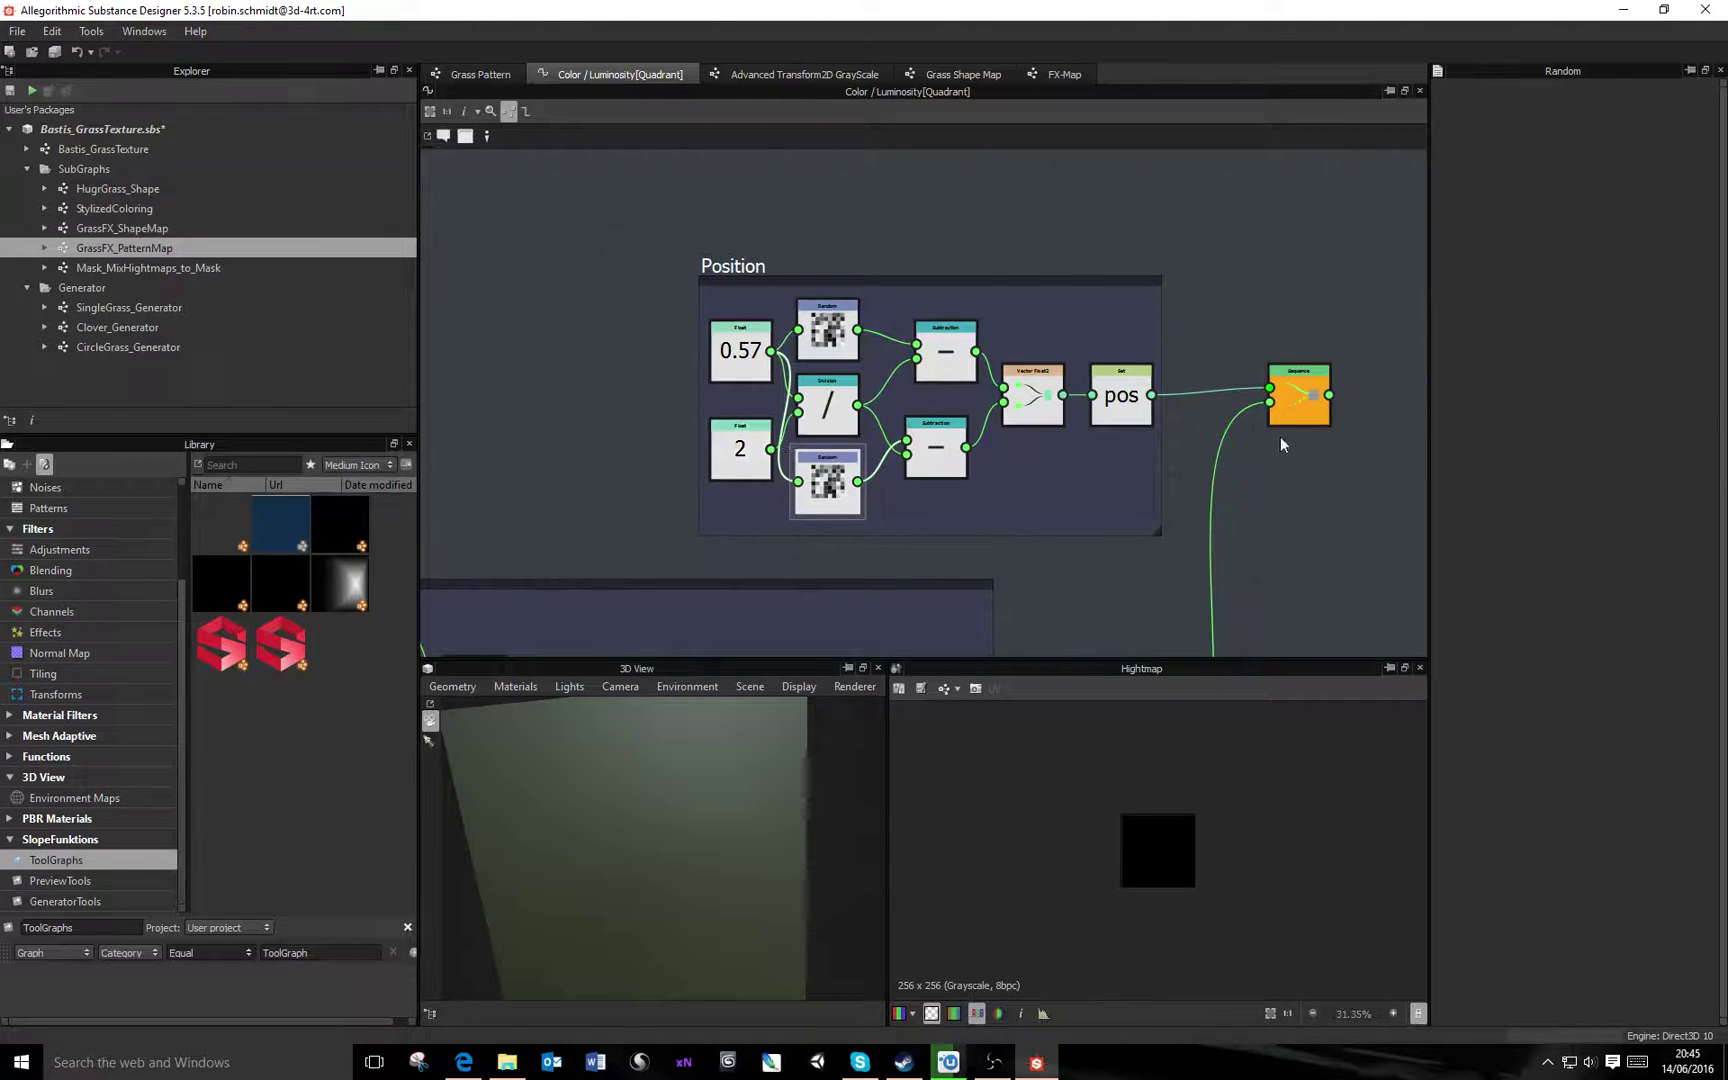
{"action": "scroll", "coordinate": [1150, 849], "scroll_direction": "up", "scroll_amount": 3}
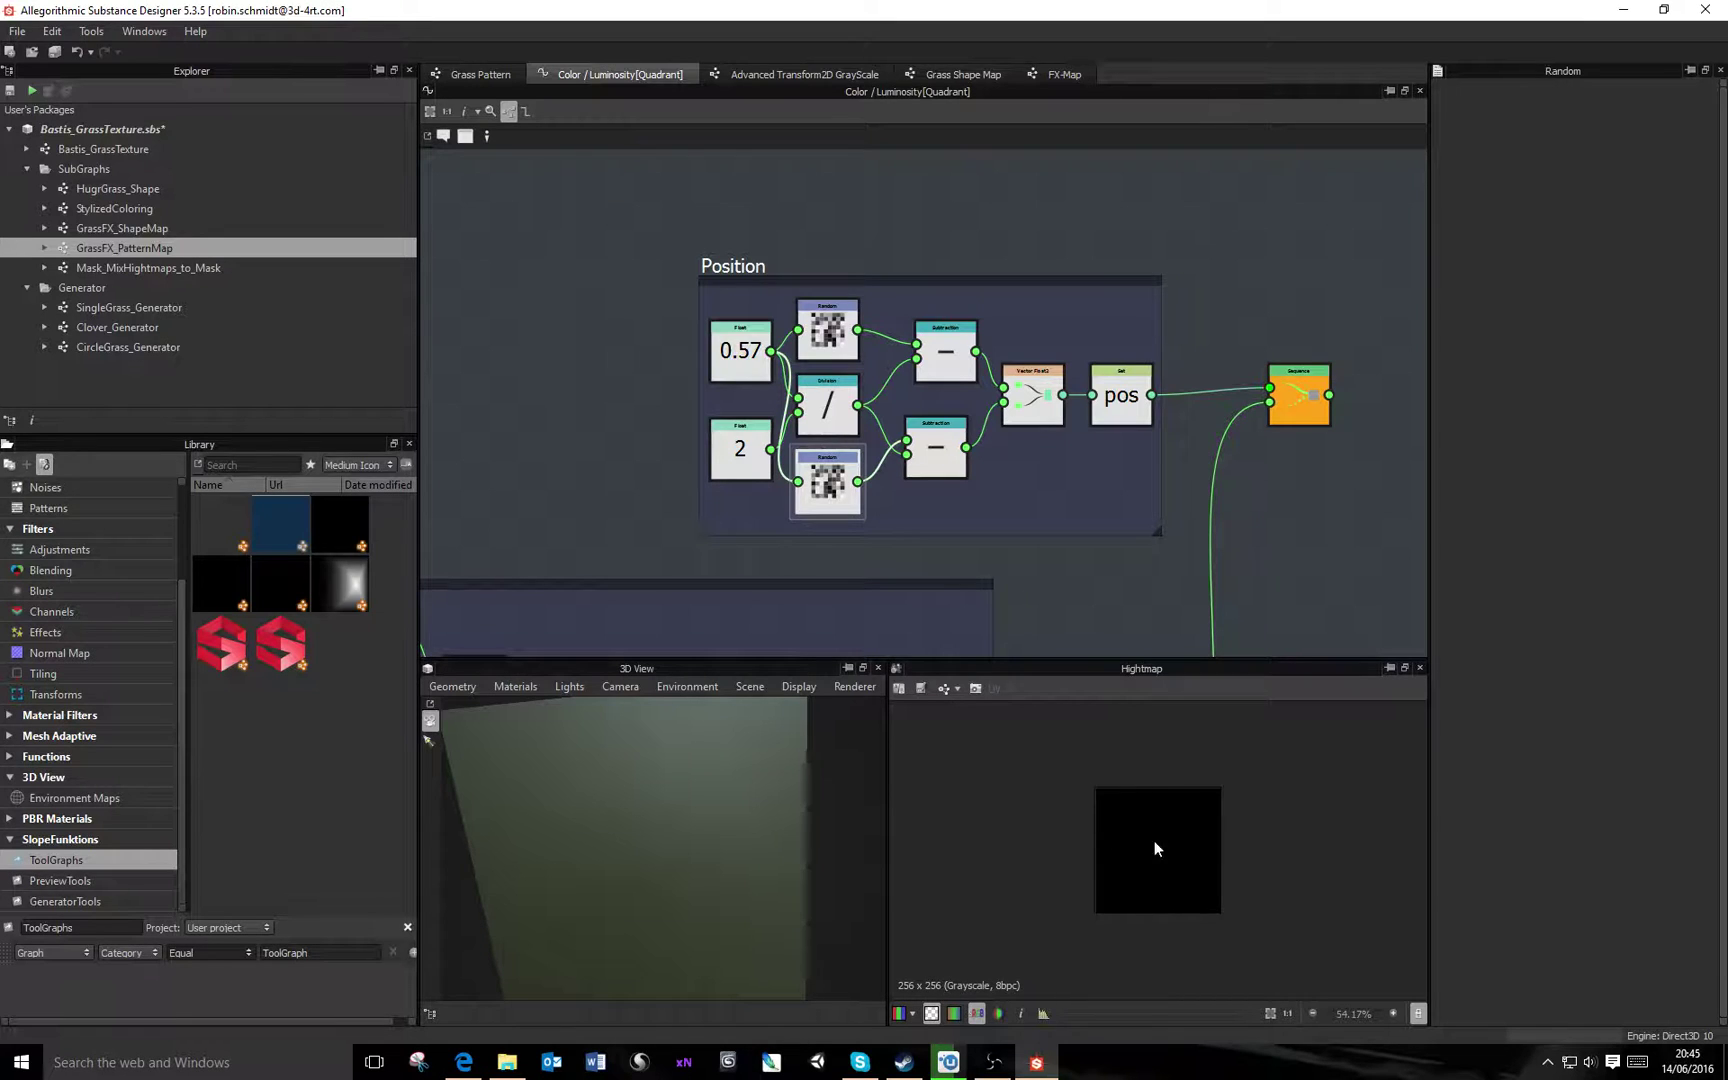
Trace the Rotation frame from end to end and inspect the pos Get Float2 node at its start
{"action": "middle_click_drag", "start_coordinate": [992, 452], "coordinate": [1245, 215]}
{"action": "middle_click_drag", "start_coordinate": [1072, 402], "coordinate": [1285, 300]}
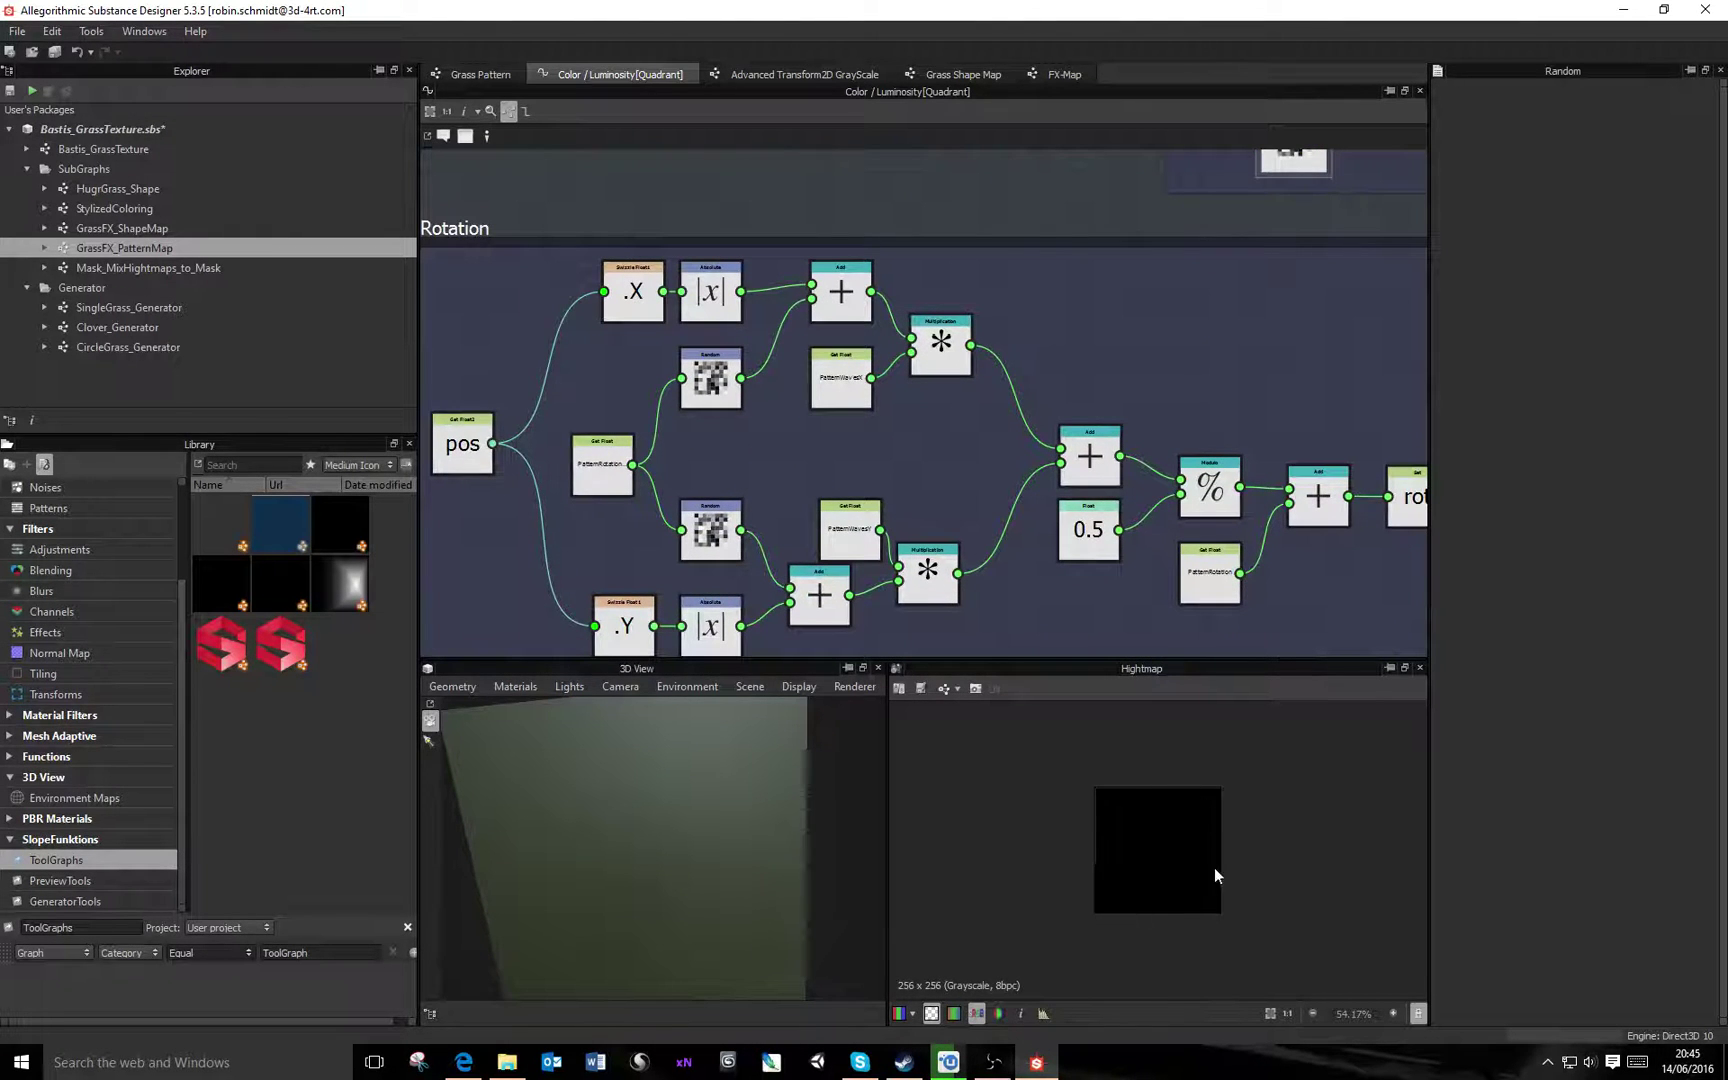
{"action": "scroll", "coordinate": [973, 478], "scroll_direction": "down", "scroll_amount": 2}
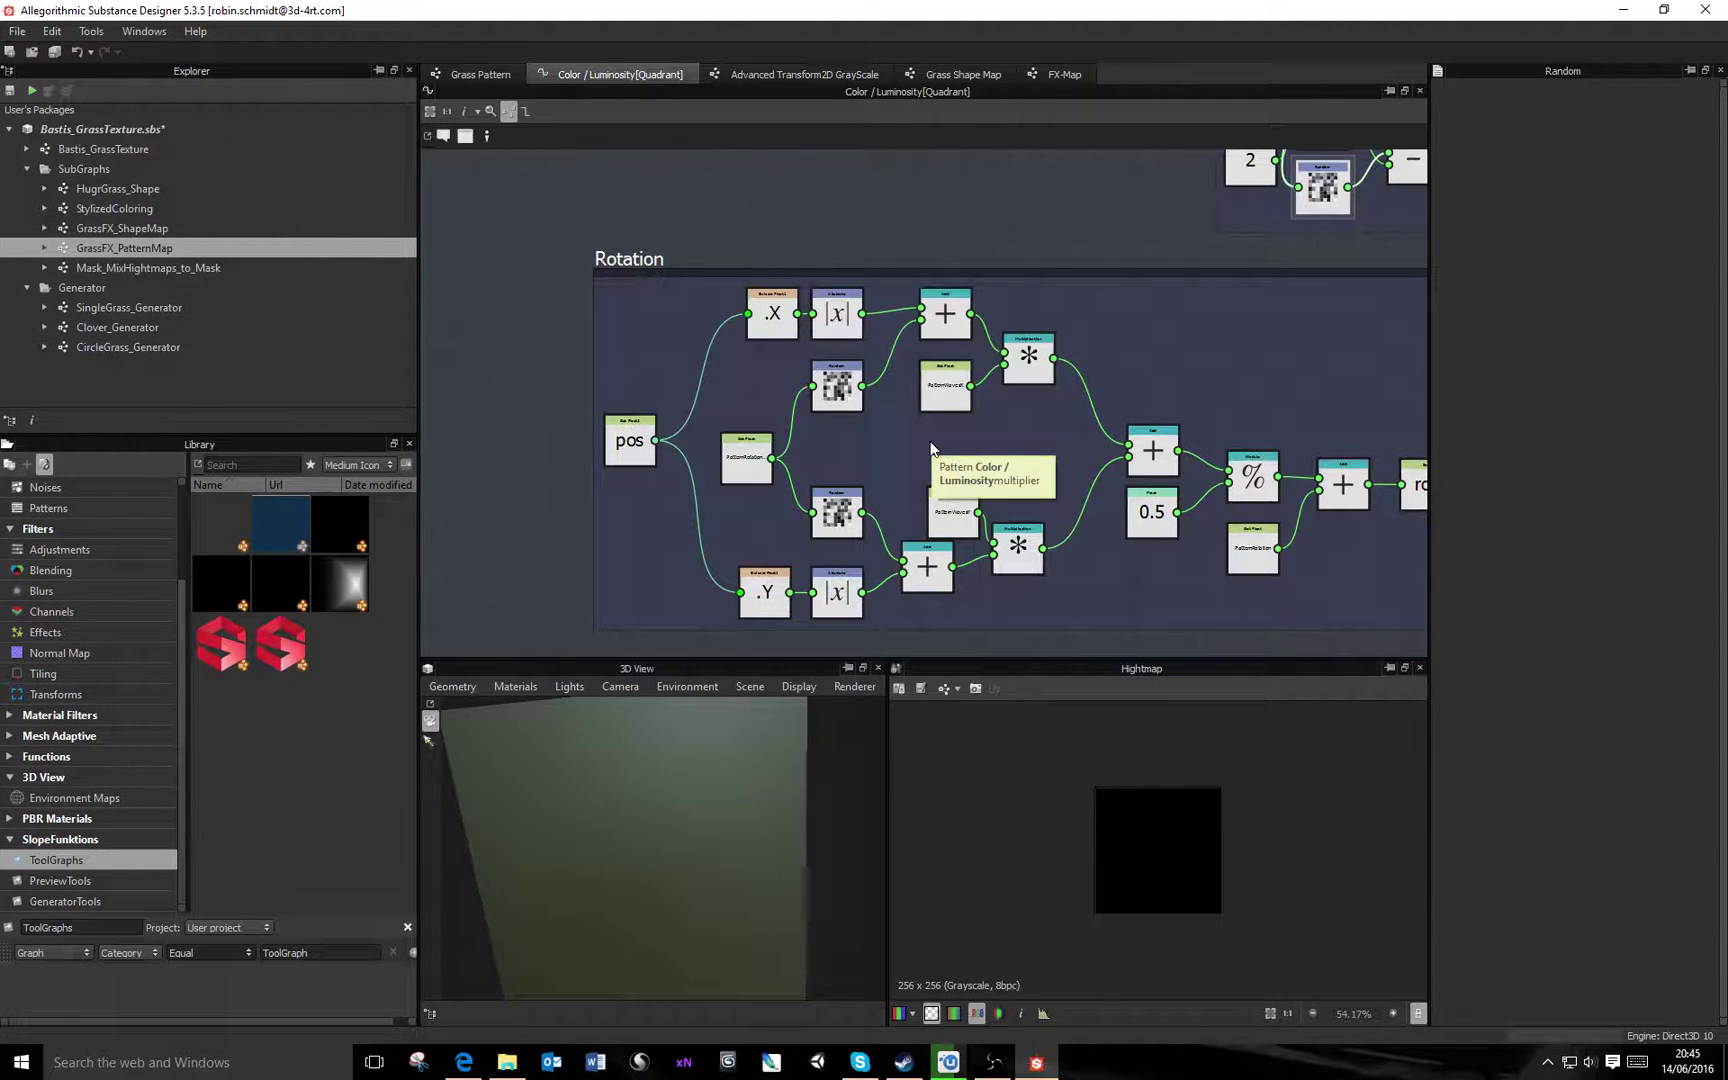
{"action": "middle_click_drag", "start_coordinate": [975, 416], "coordinate": [952, 357]}
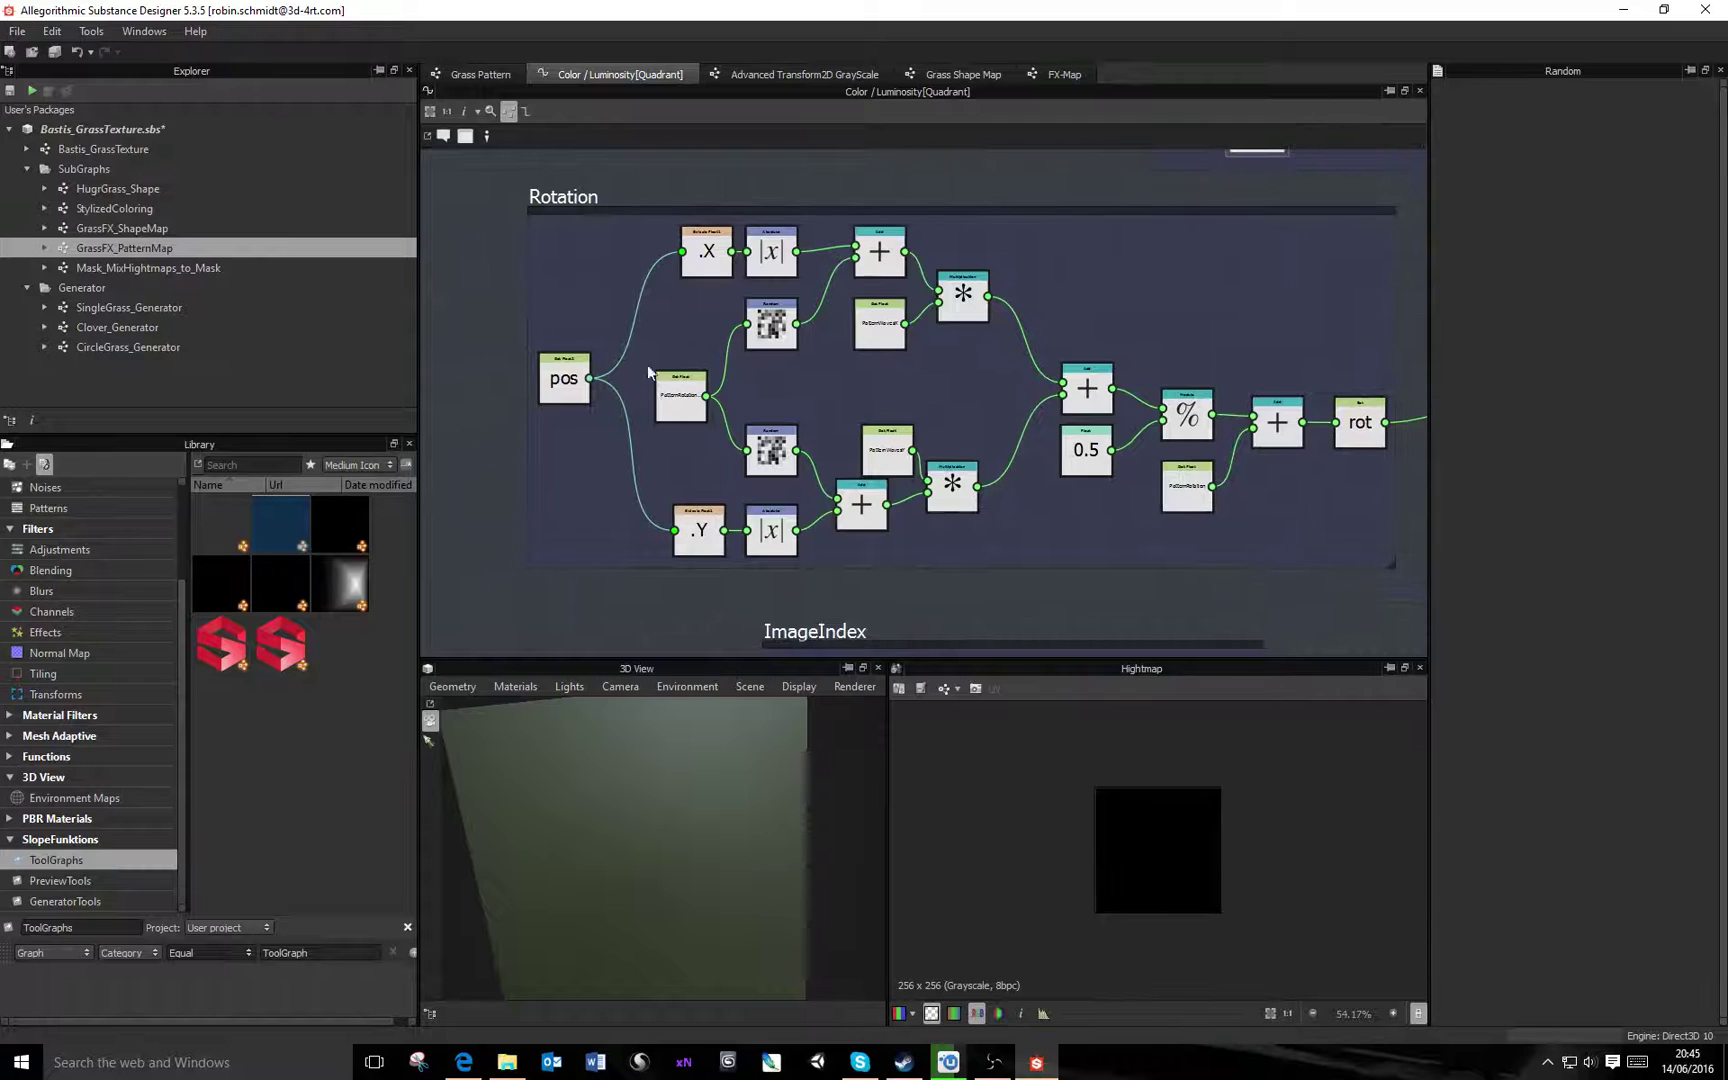
{"action": "middle_click_drag", "start_coordinate": [1323, 327], "coordinate": [1004, 352]}
{"action": "left_click", "coordinate": [1008, 338]}
{"action": "middle_click_drag", "start_coordinate": [926, 297], "coordinate": [1287, 211]}
{"action": "left_click", "coordinate": [651, 392]}
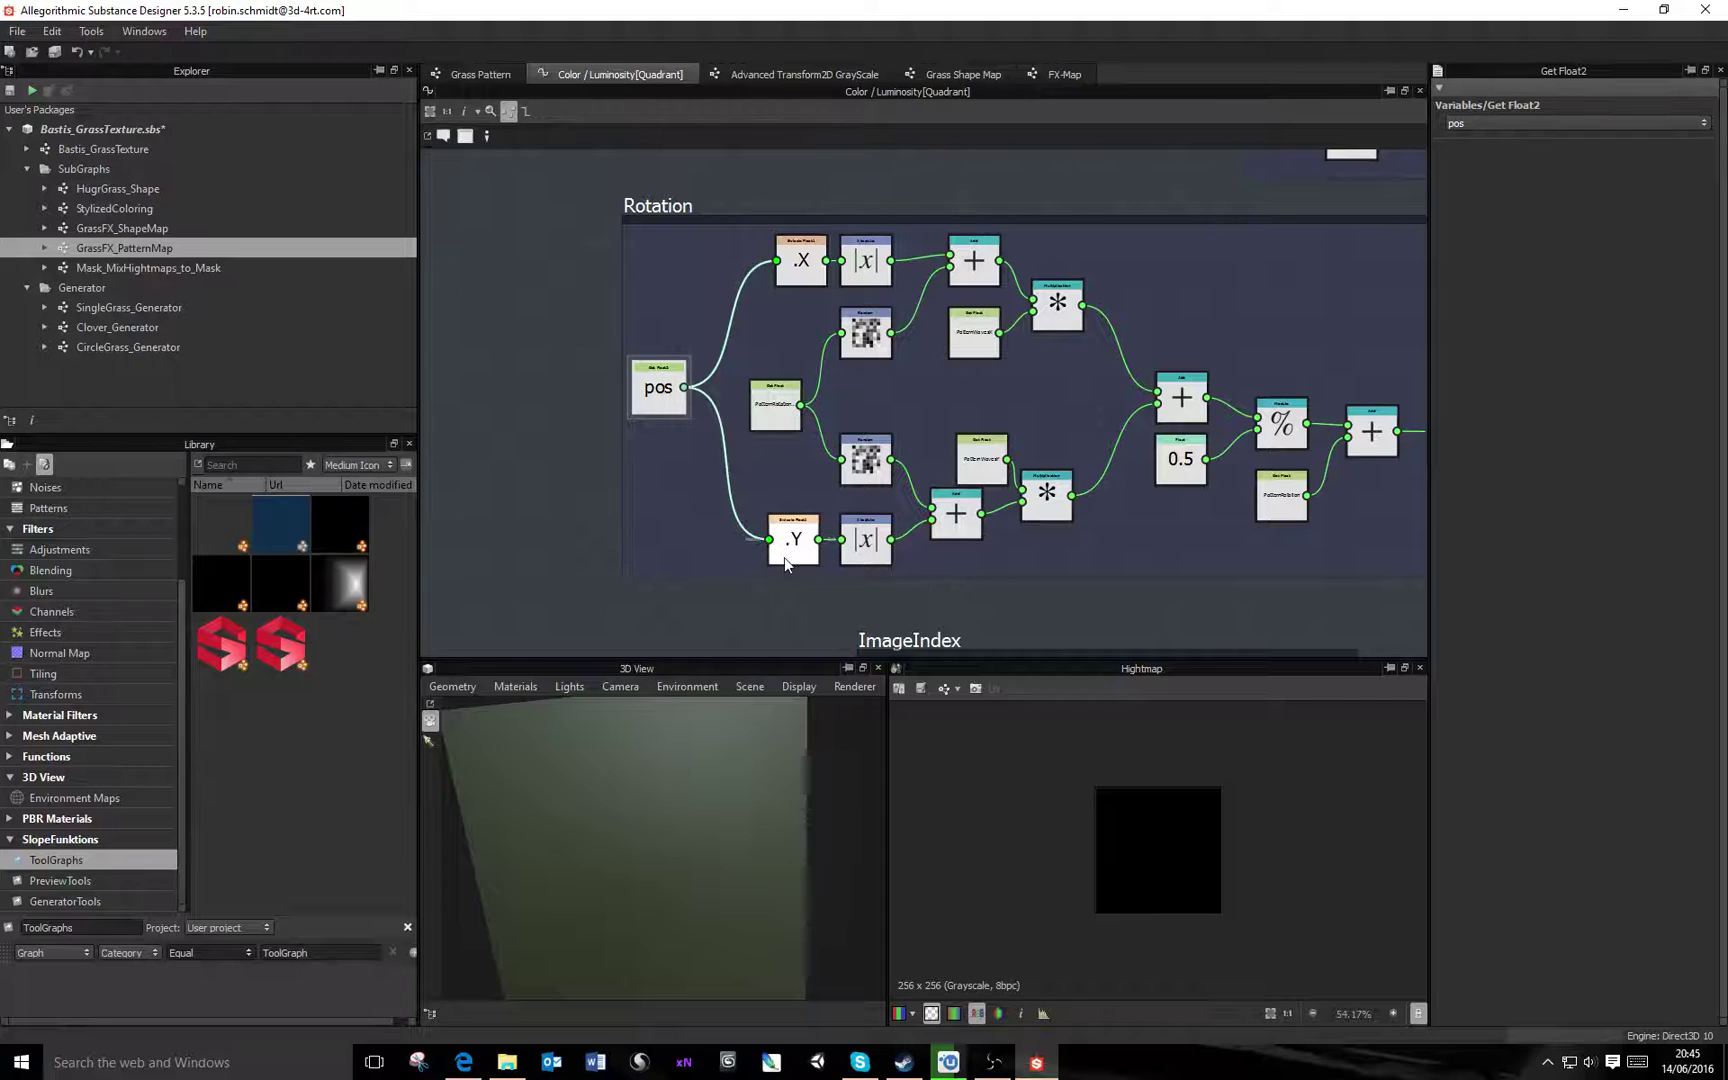
Move the PatternWavesY node clear of the Multiplication node, and inspect the Get Float variable feeding the Rotation frame's Random nodes
{"action": "left_click_drag", "start_coordinate": [977, 462], "coordinate": [976, 444]}
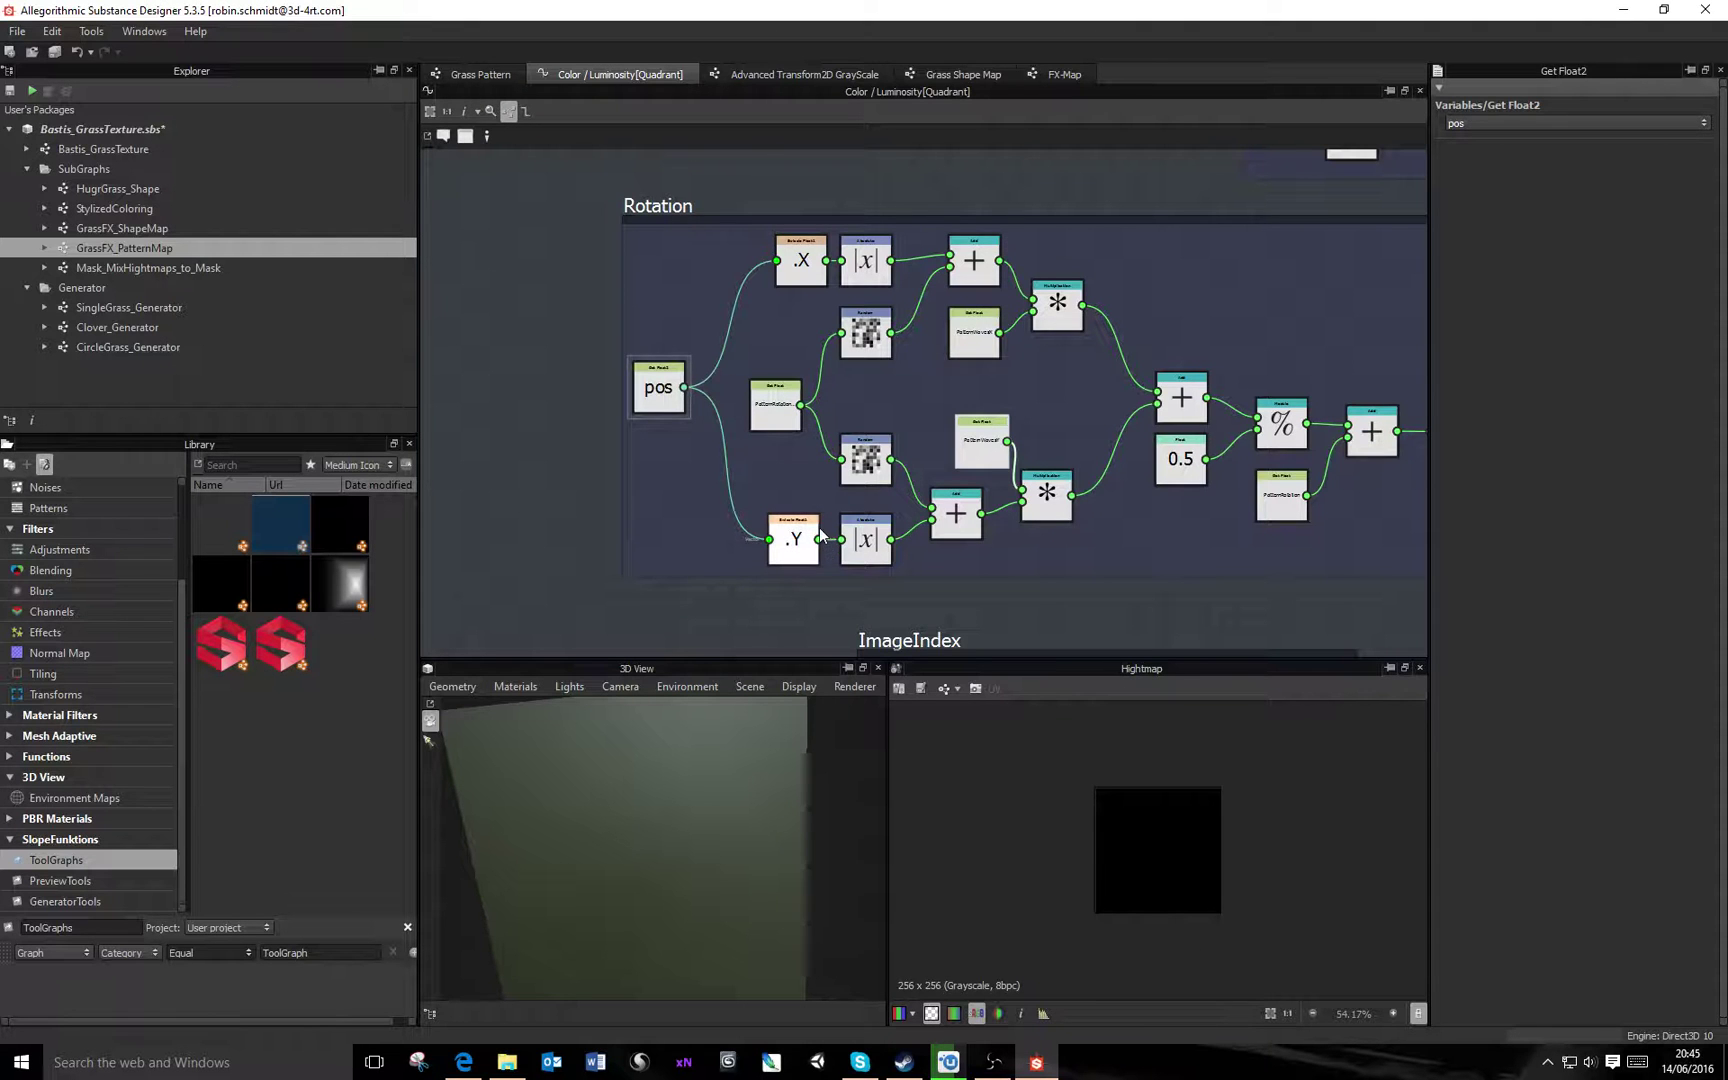
{"action": "middle_click_drag", "start_coordinate": [1011, 361], "coordinate": [946, 311]}
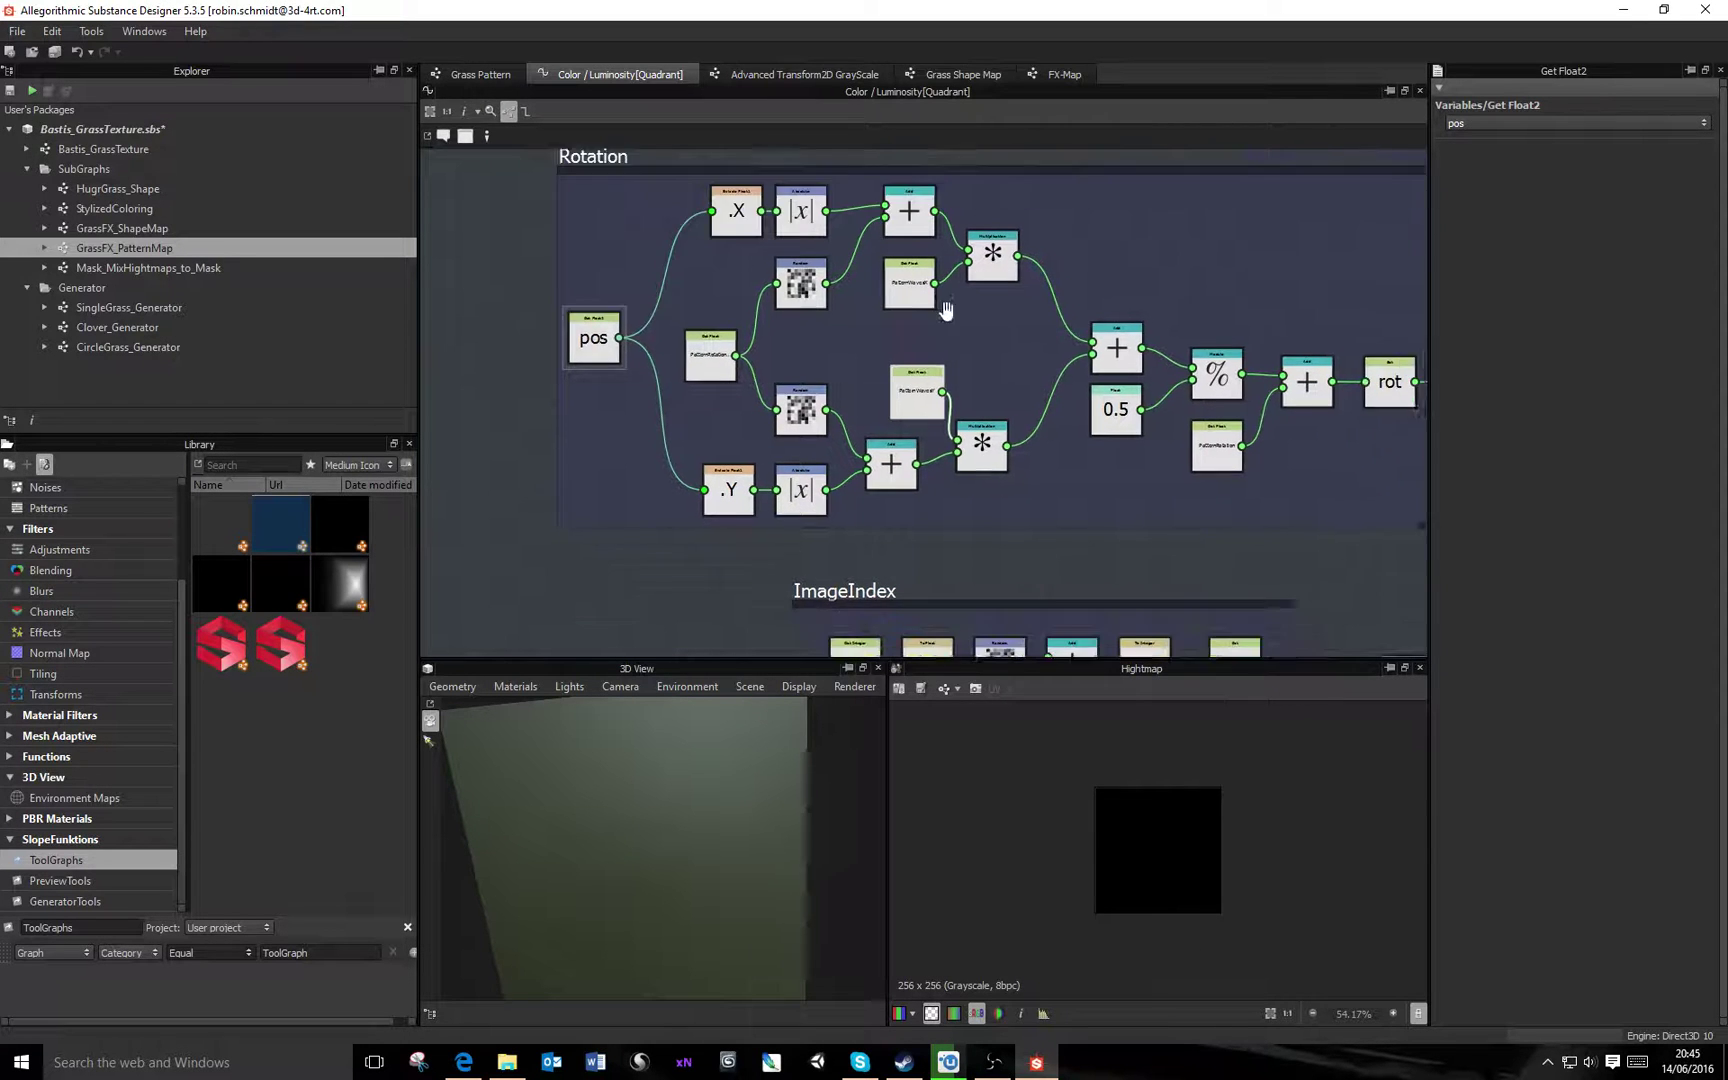
{"action": "scroll", "coordinate": [870, 465], "scroll_direction": "up", "scroll_amount": 2}
{"action": "left_click", "coordinate": [640, 305]}
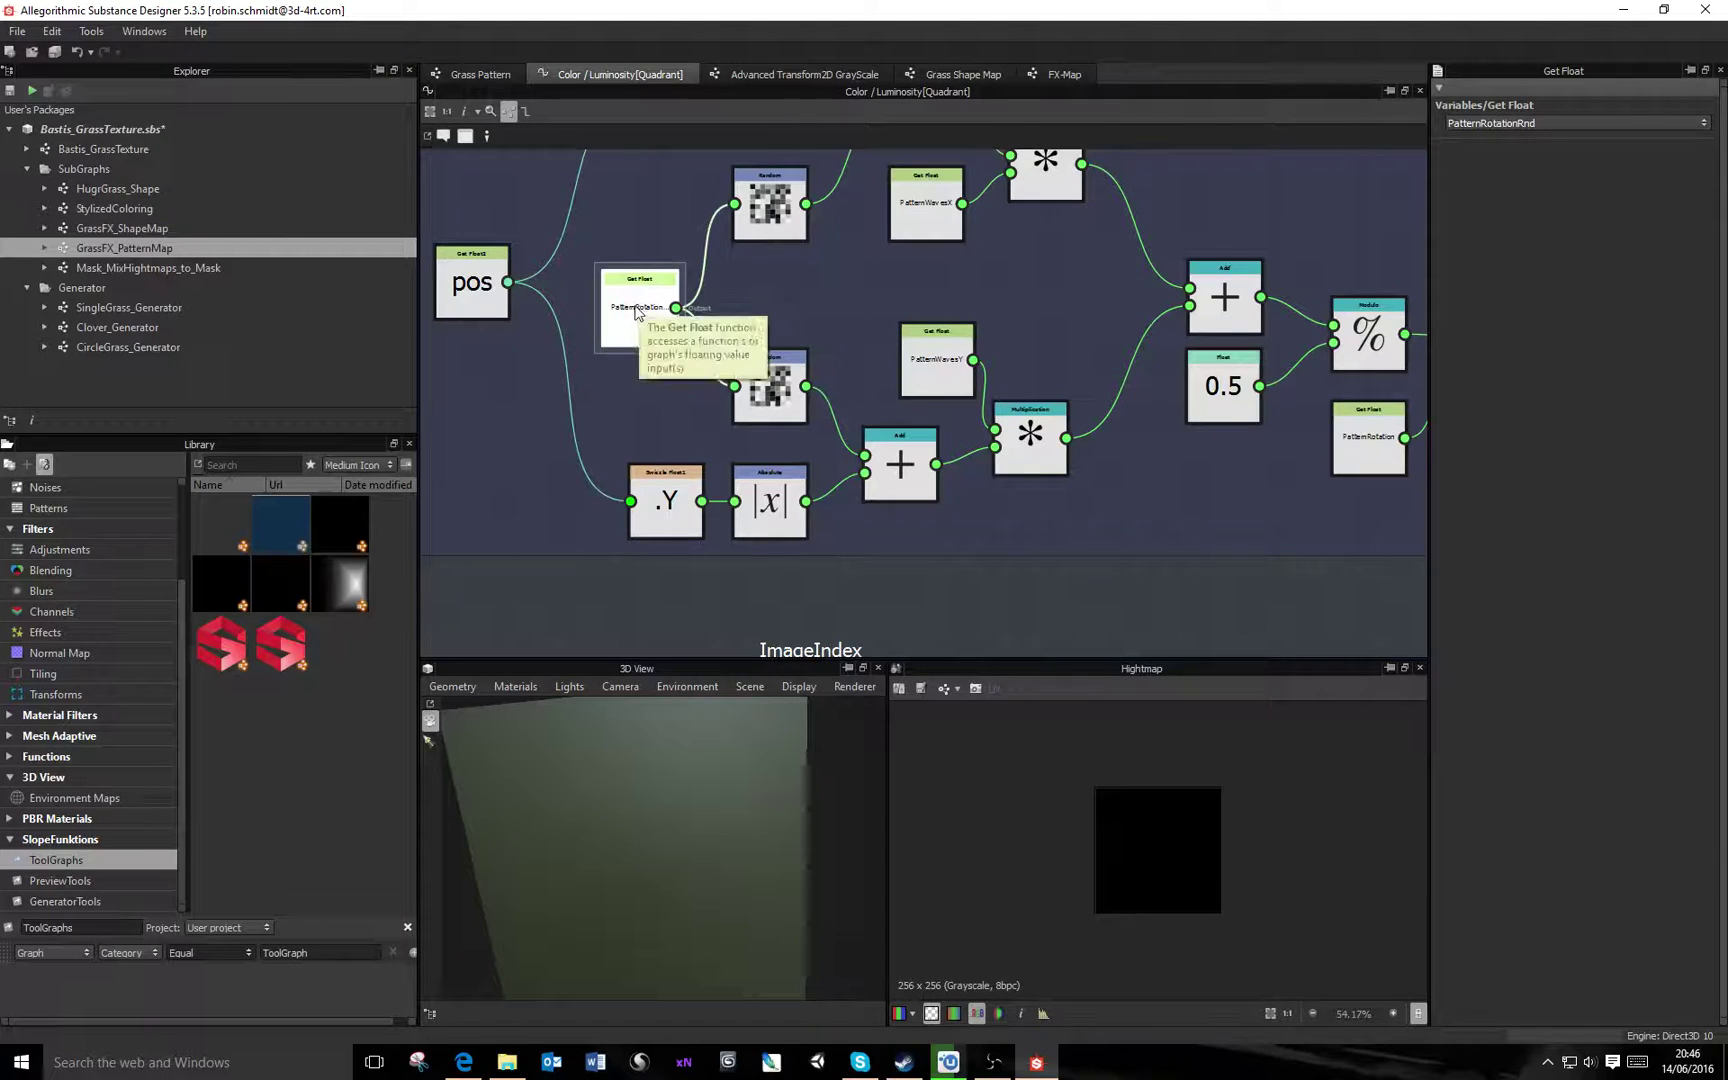
Move the PatternRotationRnd Get Float node slightly upward in the Rotation frame, level with the space between the two Random nodes
{"action": "left_click_drag", "start_coordinate": [641, 313], "coordinate": [641, 298]}
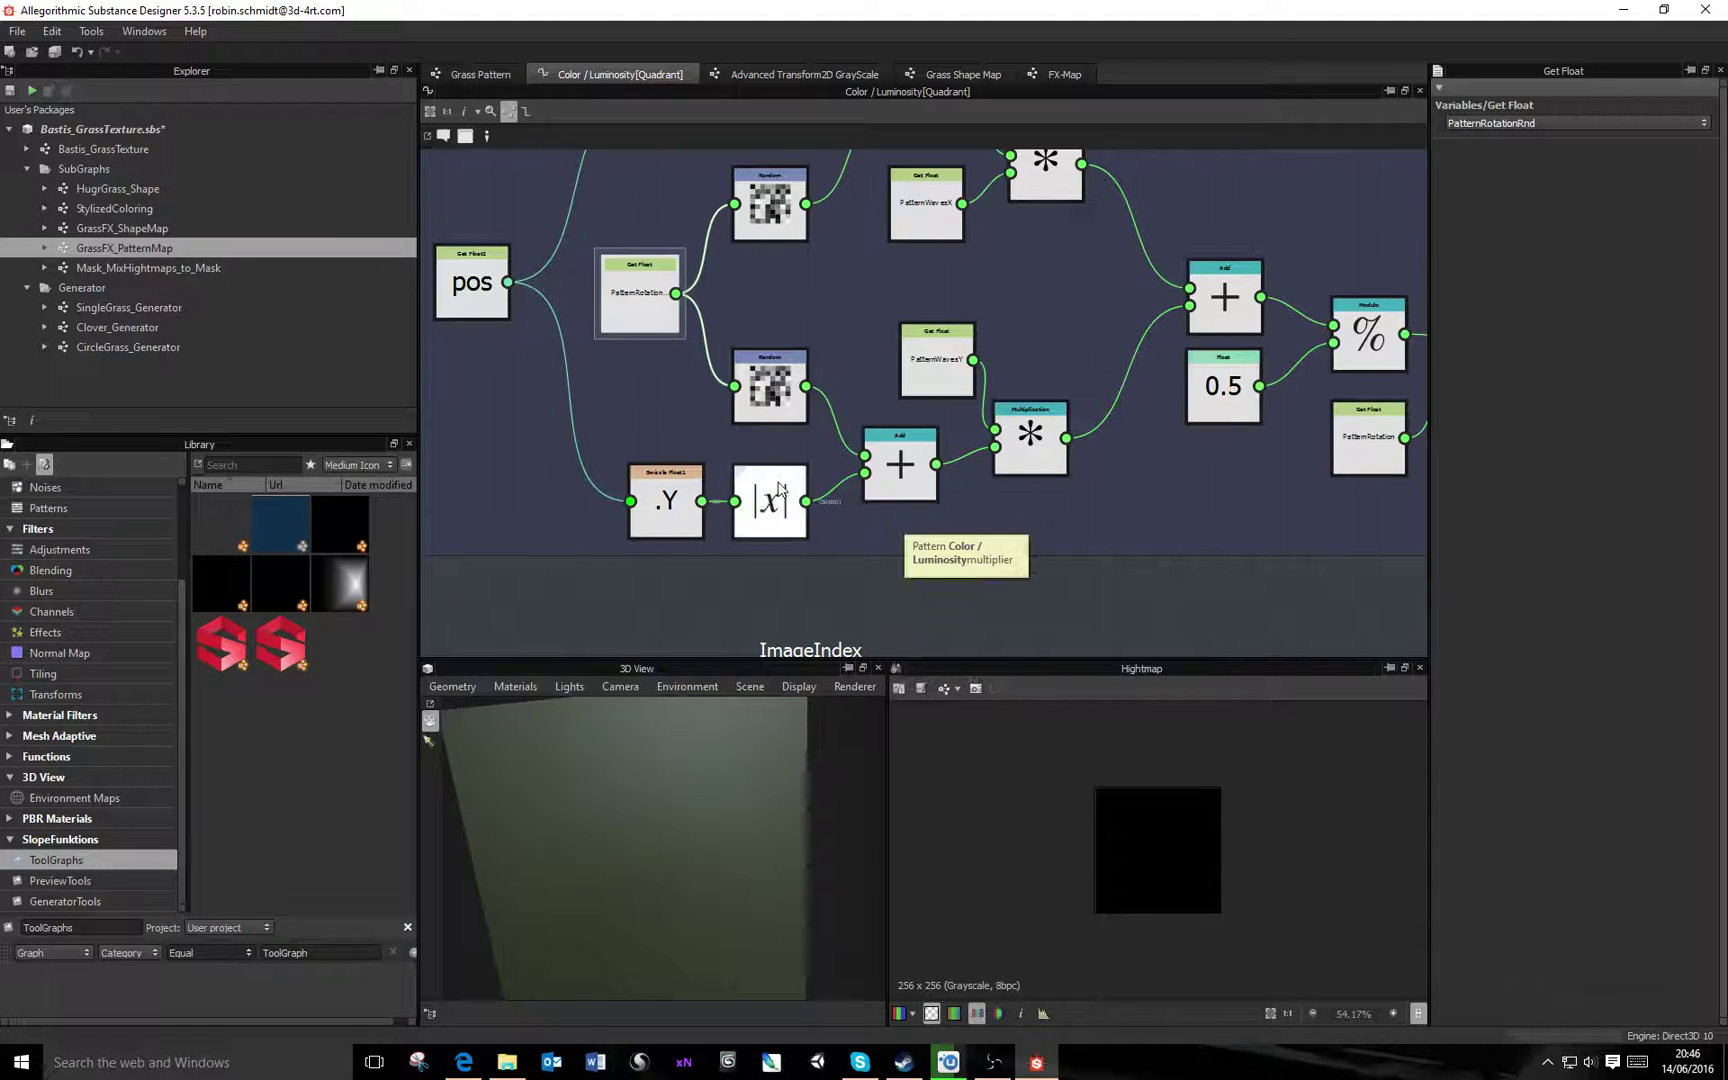
{"action": "middle_click_drag", "start_coordinate": [986, 356], "coordinate": [975, 450]}
{"action": "scroll", "coordinate": [968, 497], "scroll_direction": "down", "scroll_amount": 2}
{"action": "scroll", "coordinate": [873, 447], "scroll_direction": "up", "scroll_amount": 1}
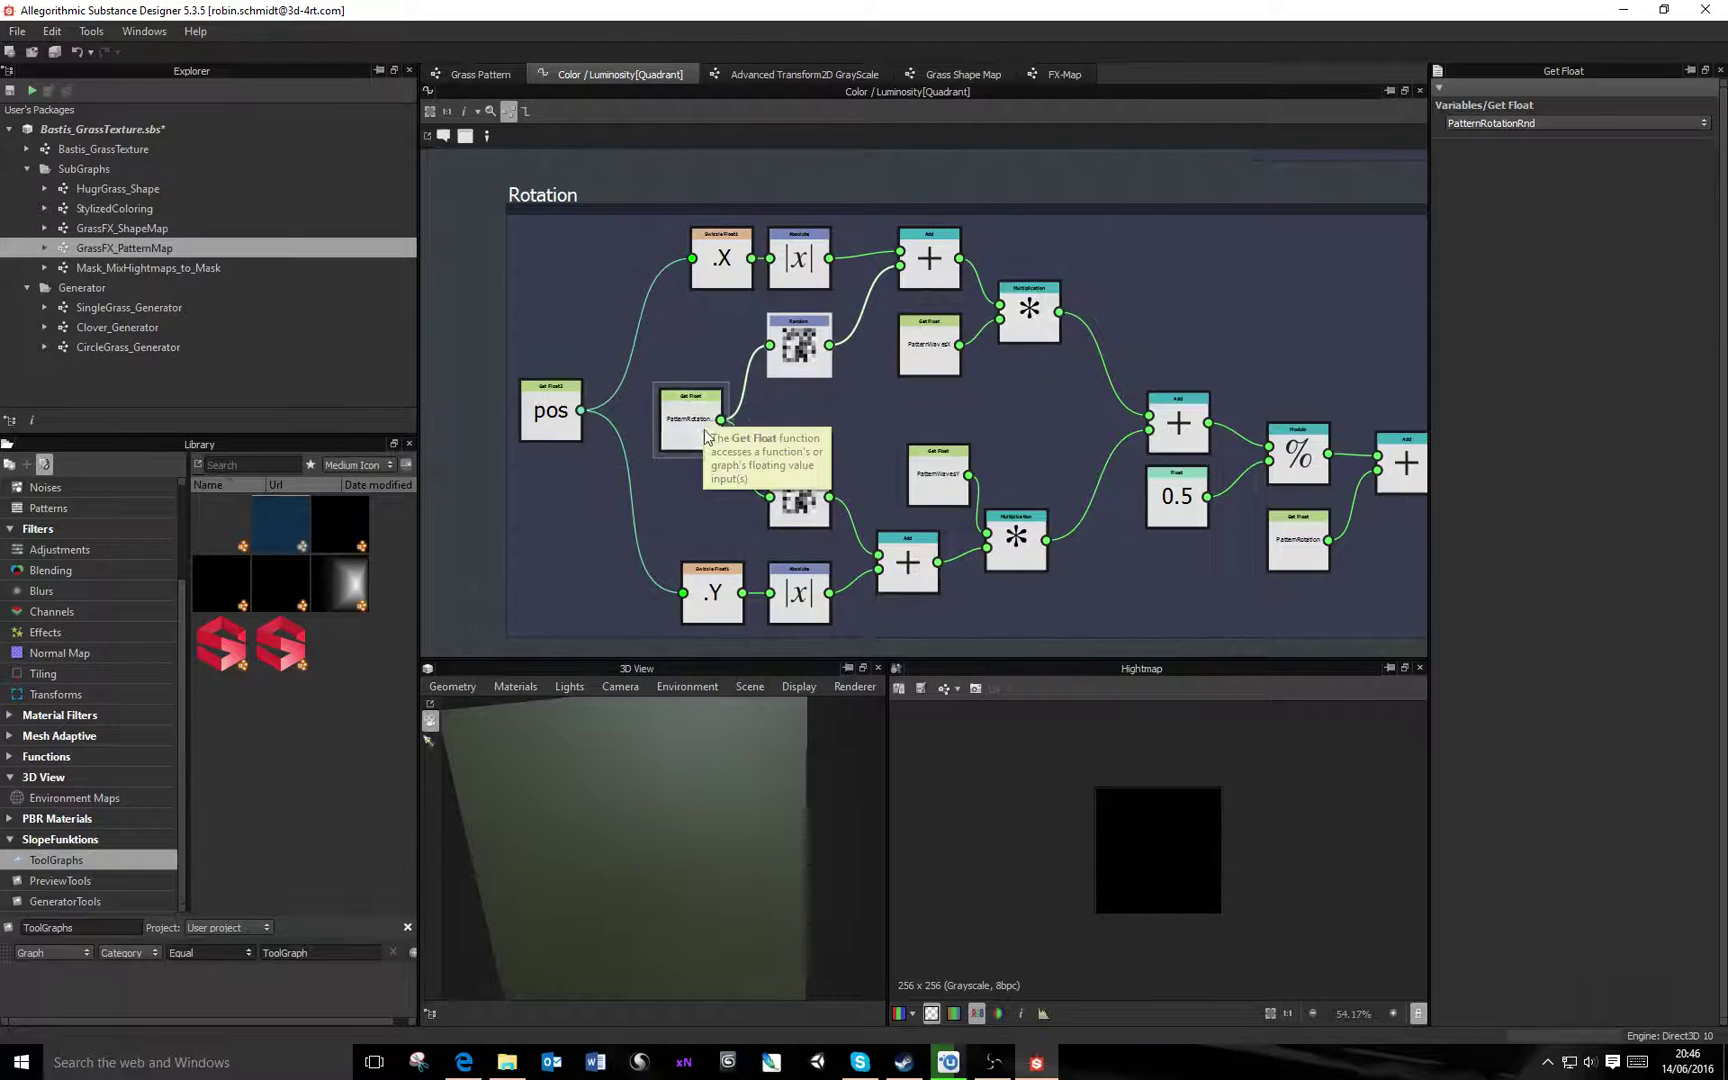
Examine the X and Y Add nodes in the Rotation frame and the PatternWavesX and PatternWavesY inputs feeding their multiplications
{"action": "left_click", "coordinate": [925, 256]}
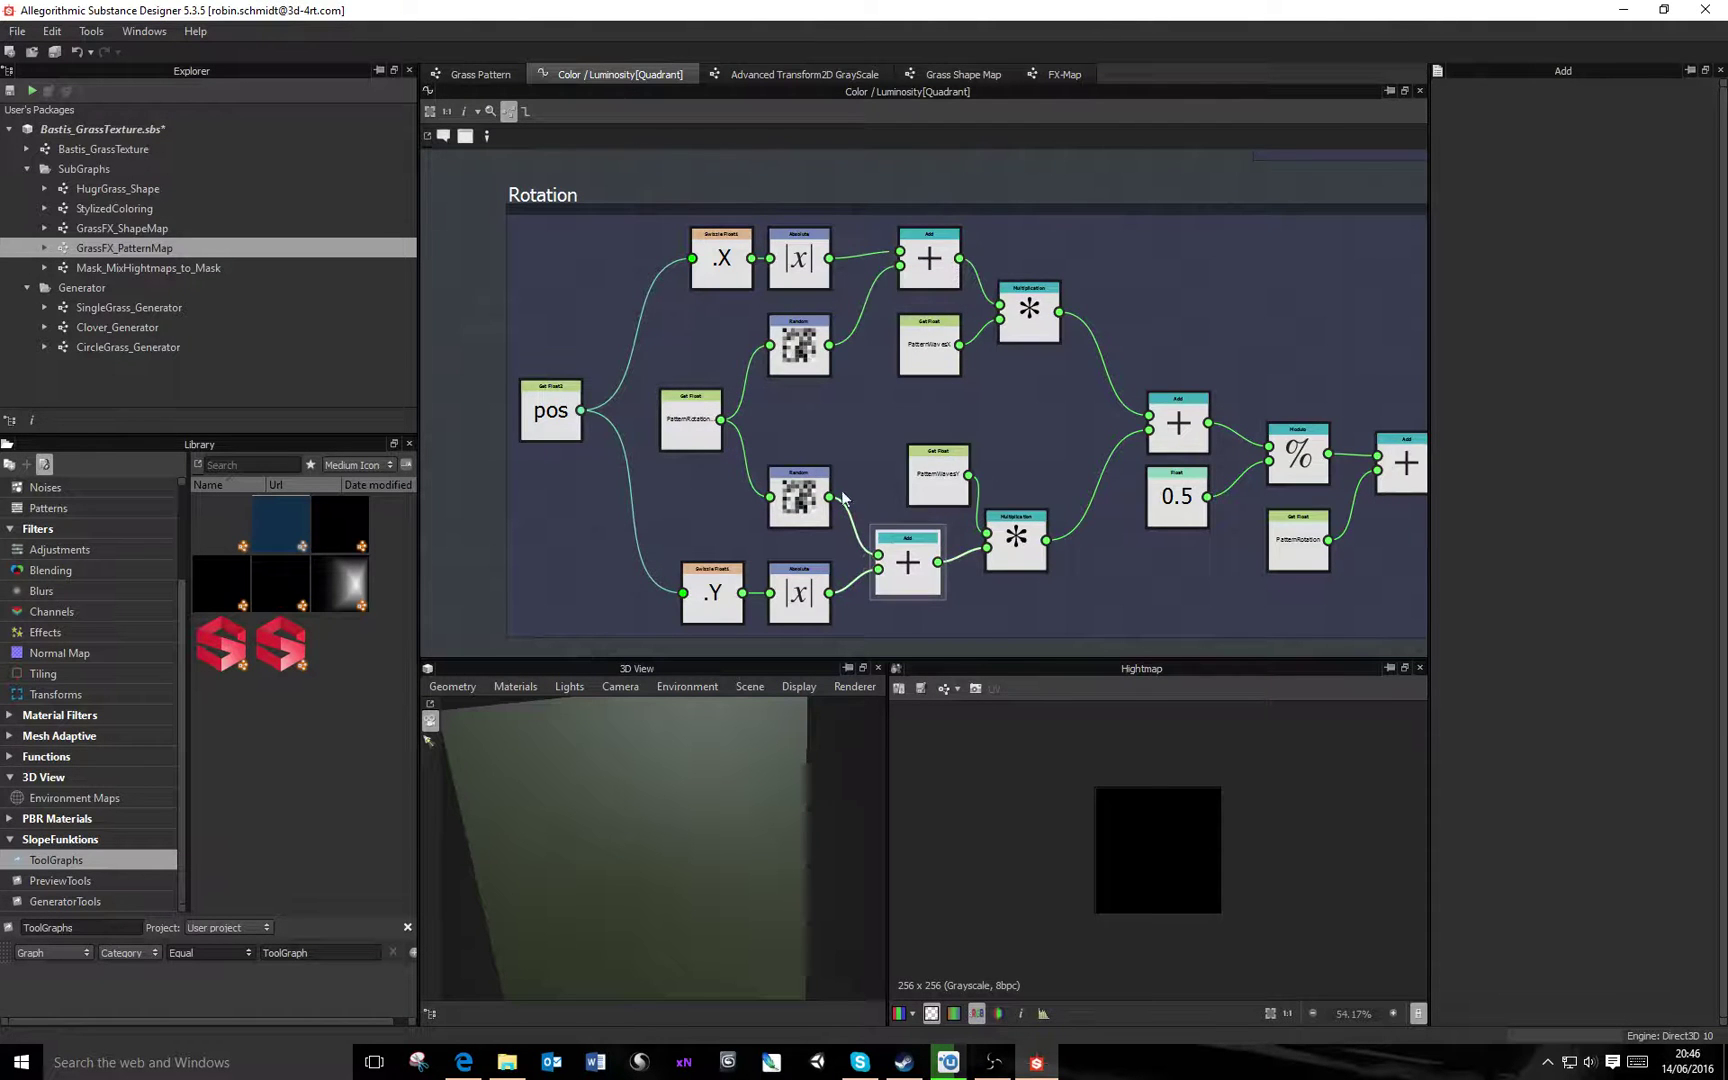
{"action": "scroll", "coordinate": [936, 379], "scroll_direction": "up", "scroll_amount": 3}
{"action": "left_click_drag", "start_coordinate": [945, 565], "coordinate": [925, 565]}
{"action": "left_click", "coordinate": [929, 315]}
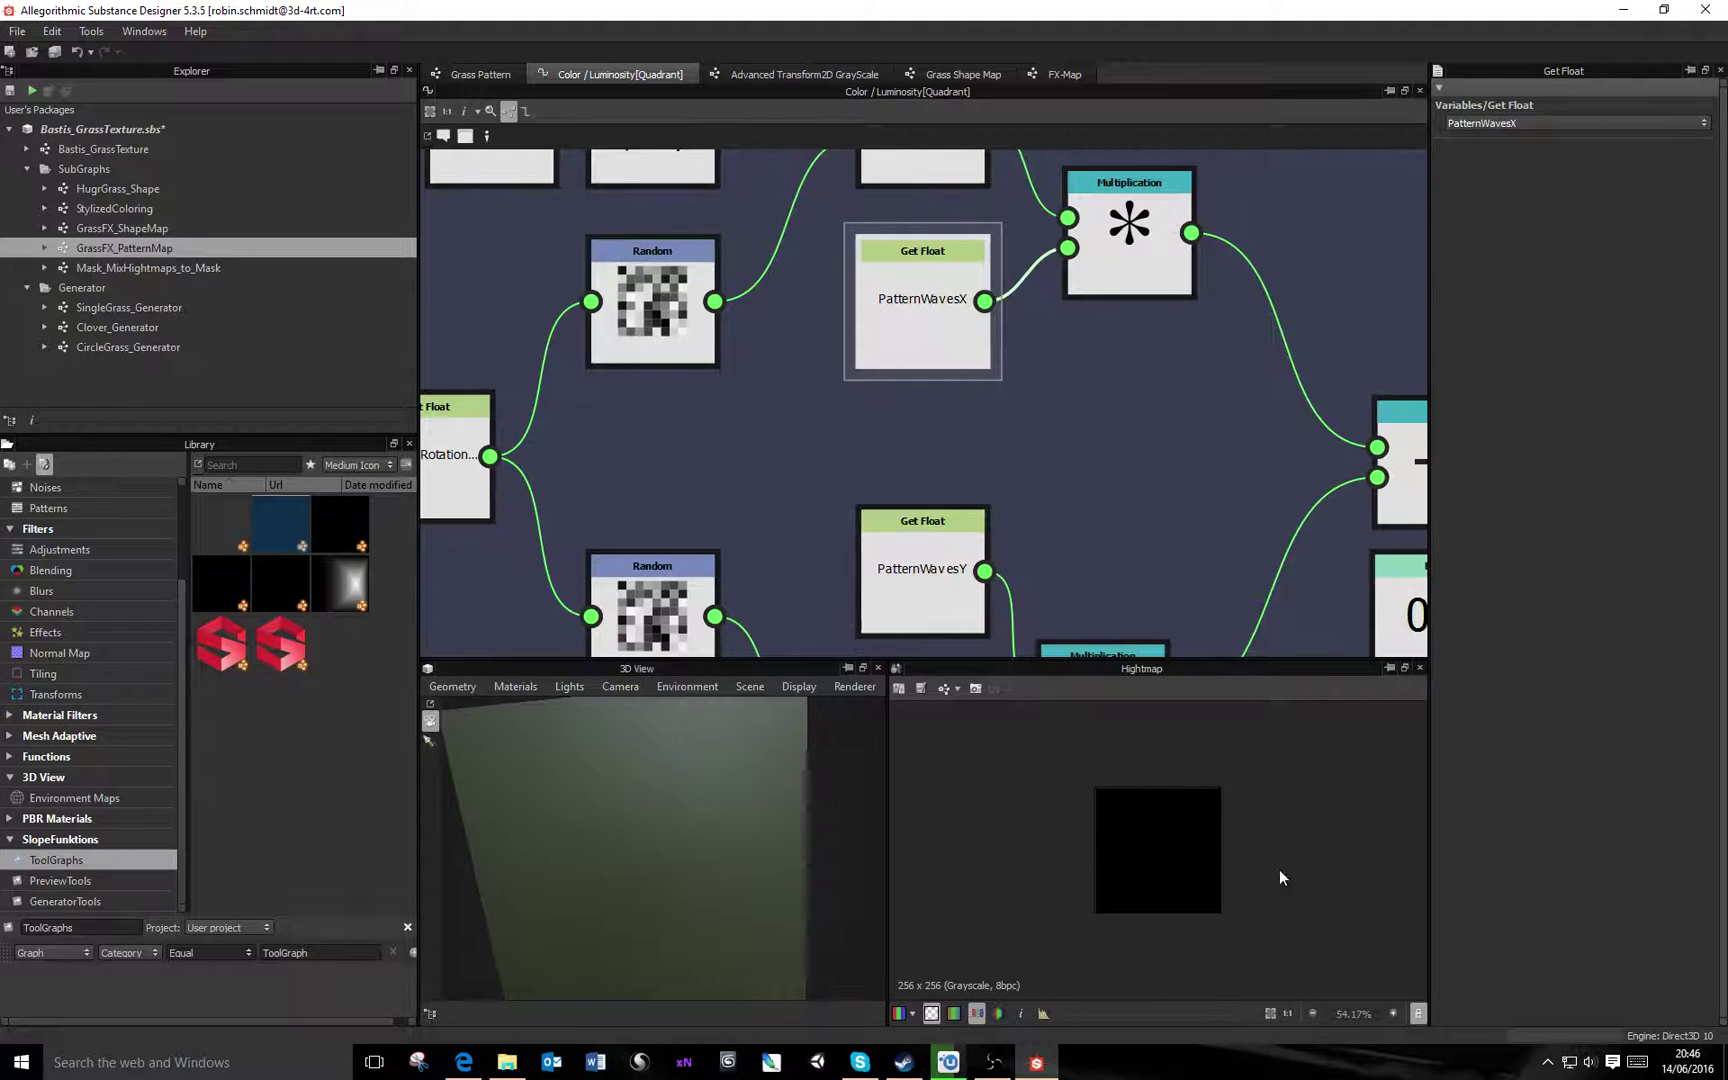
{"action": "middle_click_drag", "start_coordinate": [1119, 525], "coordinate": [955, 478]}
{"action": "left_click", "coordinate": [953, 478]}
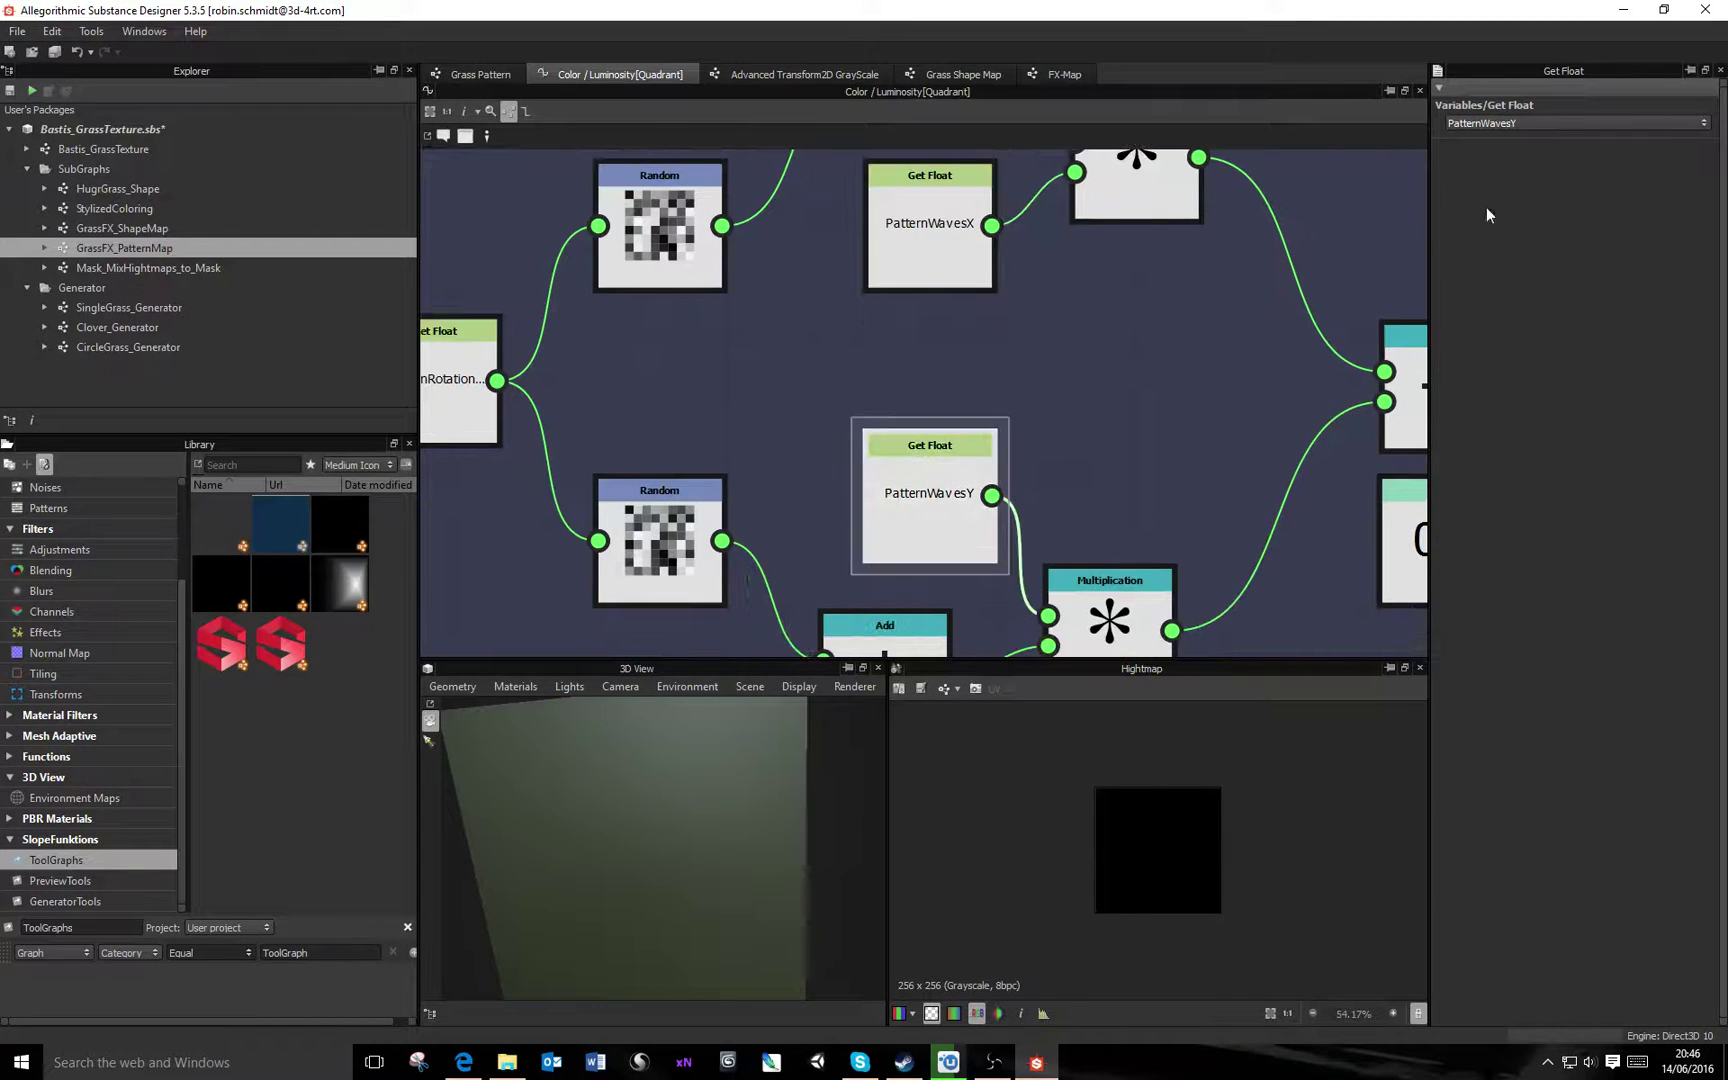
{"action": "left_click", "coordinate": [942, 248]}
{"action": "scroll", "coordinate": [1102, 467], "scroll_direction": "down", "scroll_amount": 3}
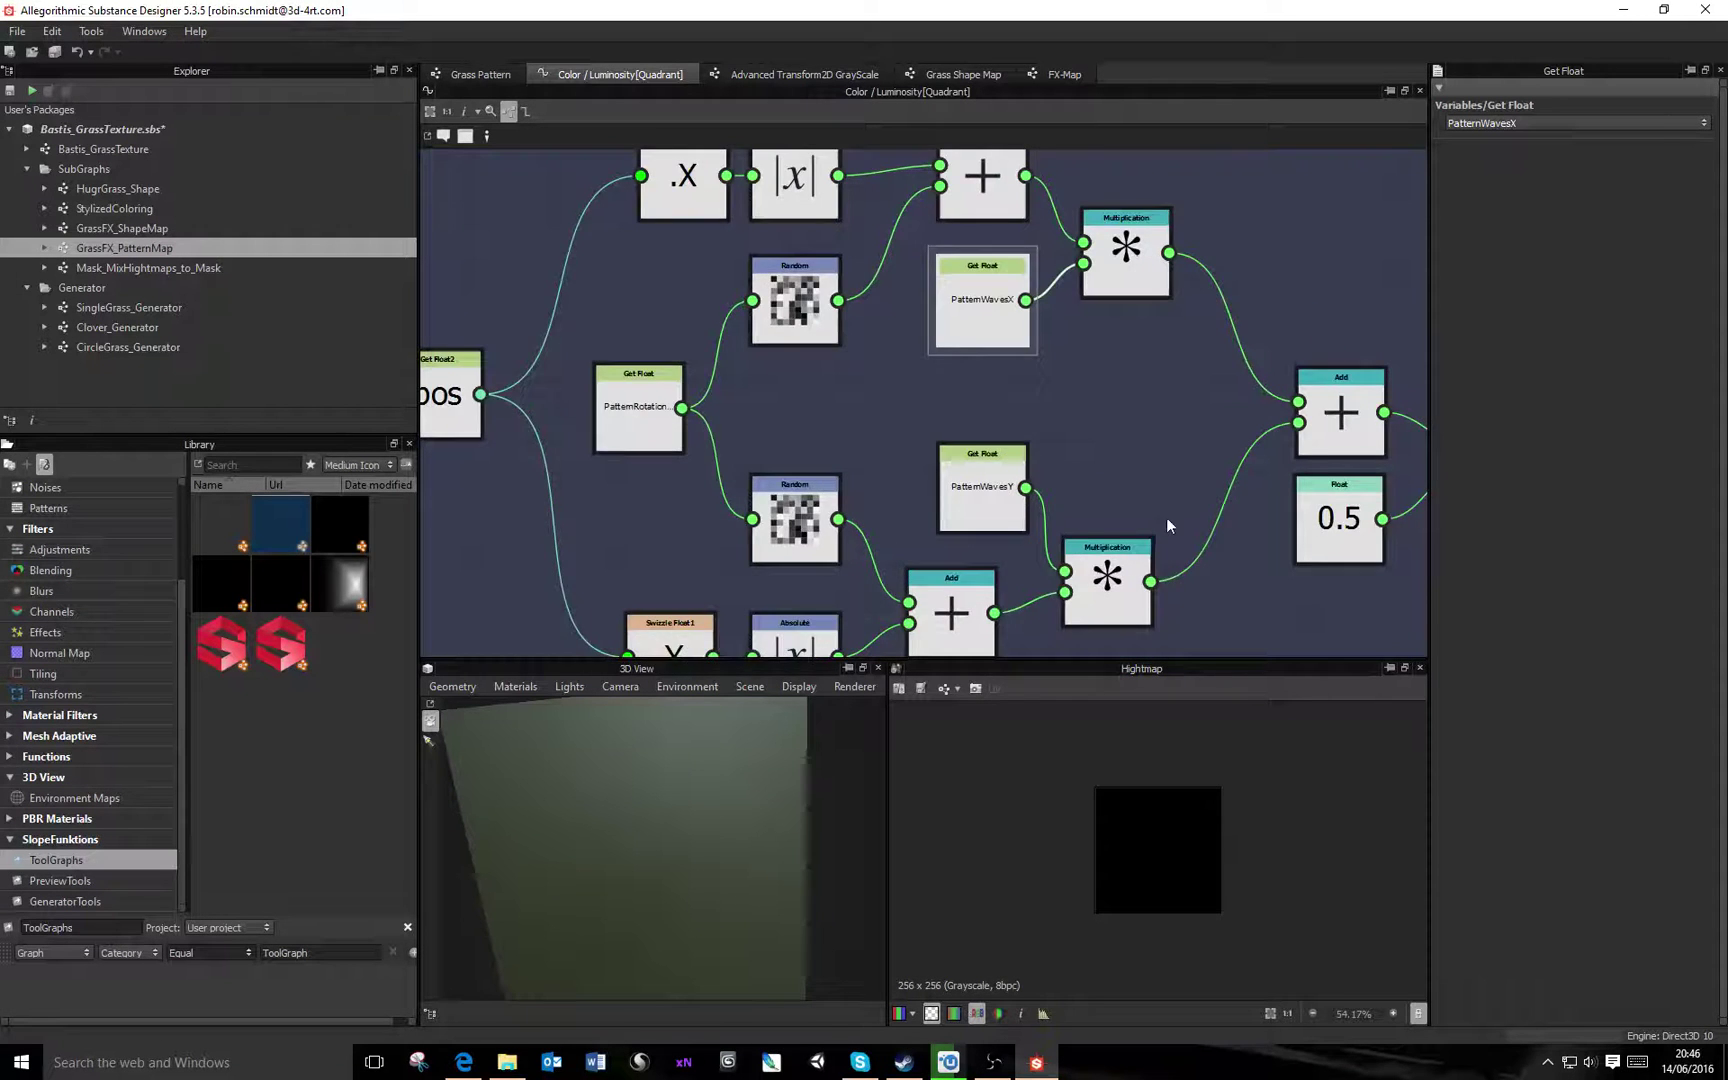
{"action": "middle_click_drag", "start_coordinate": [1166, 517], "coordinate": [1076, 466]}
{"action": "key", "text": "f"}
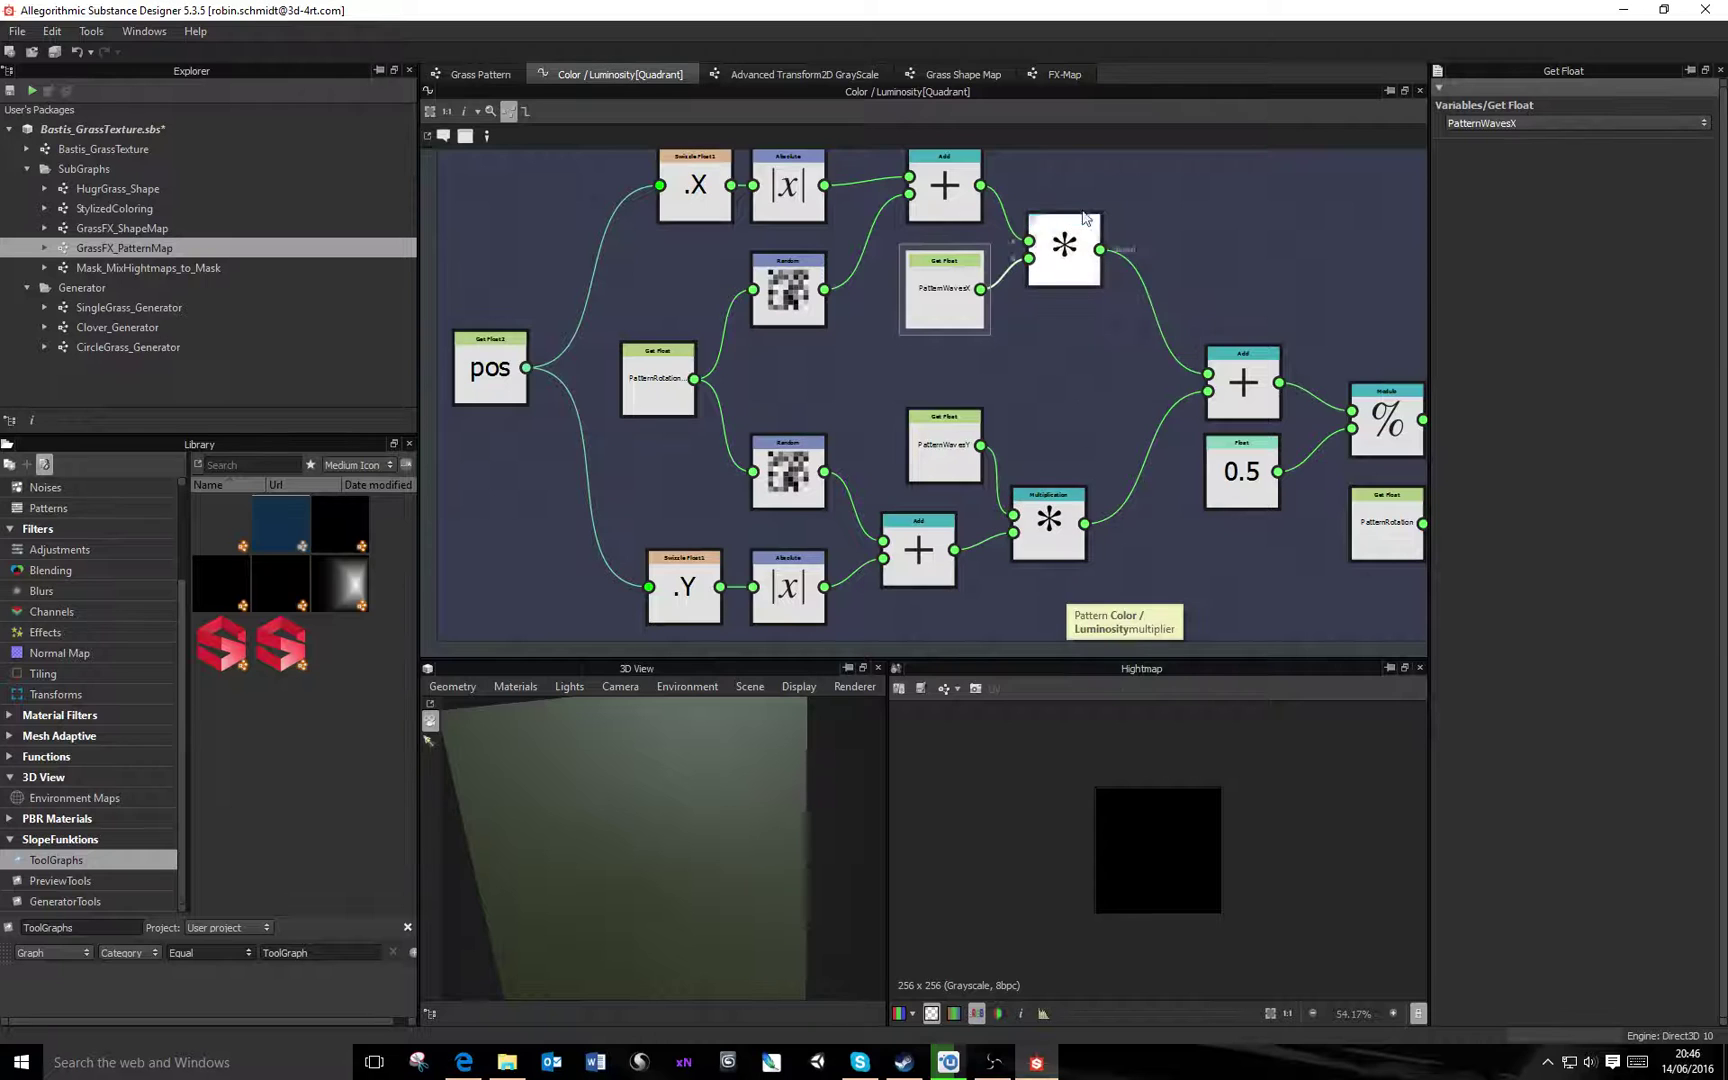
Follow the multiplied X and Y branches through their Add node and inspect the Modulo node
{"action": "middle_click_drag", "start_coordinate": [1119, 518], "coordinate": [887, 518]}
{"action": "middle_click_drag", "start_coordinate": [1253, 444], "coordinate": [1063, 417]}
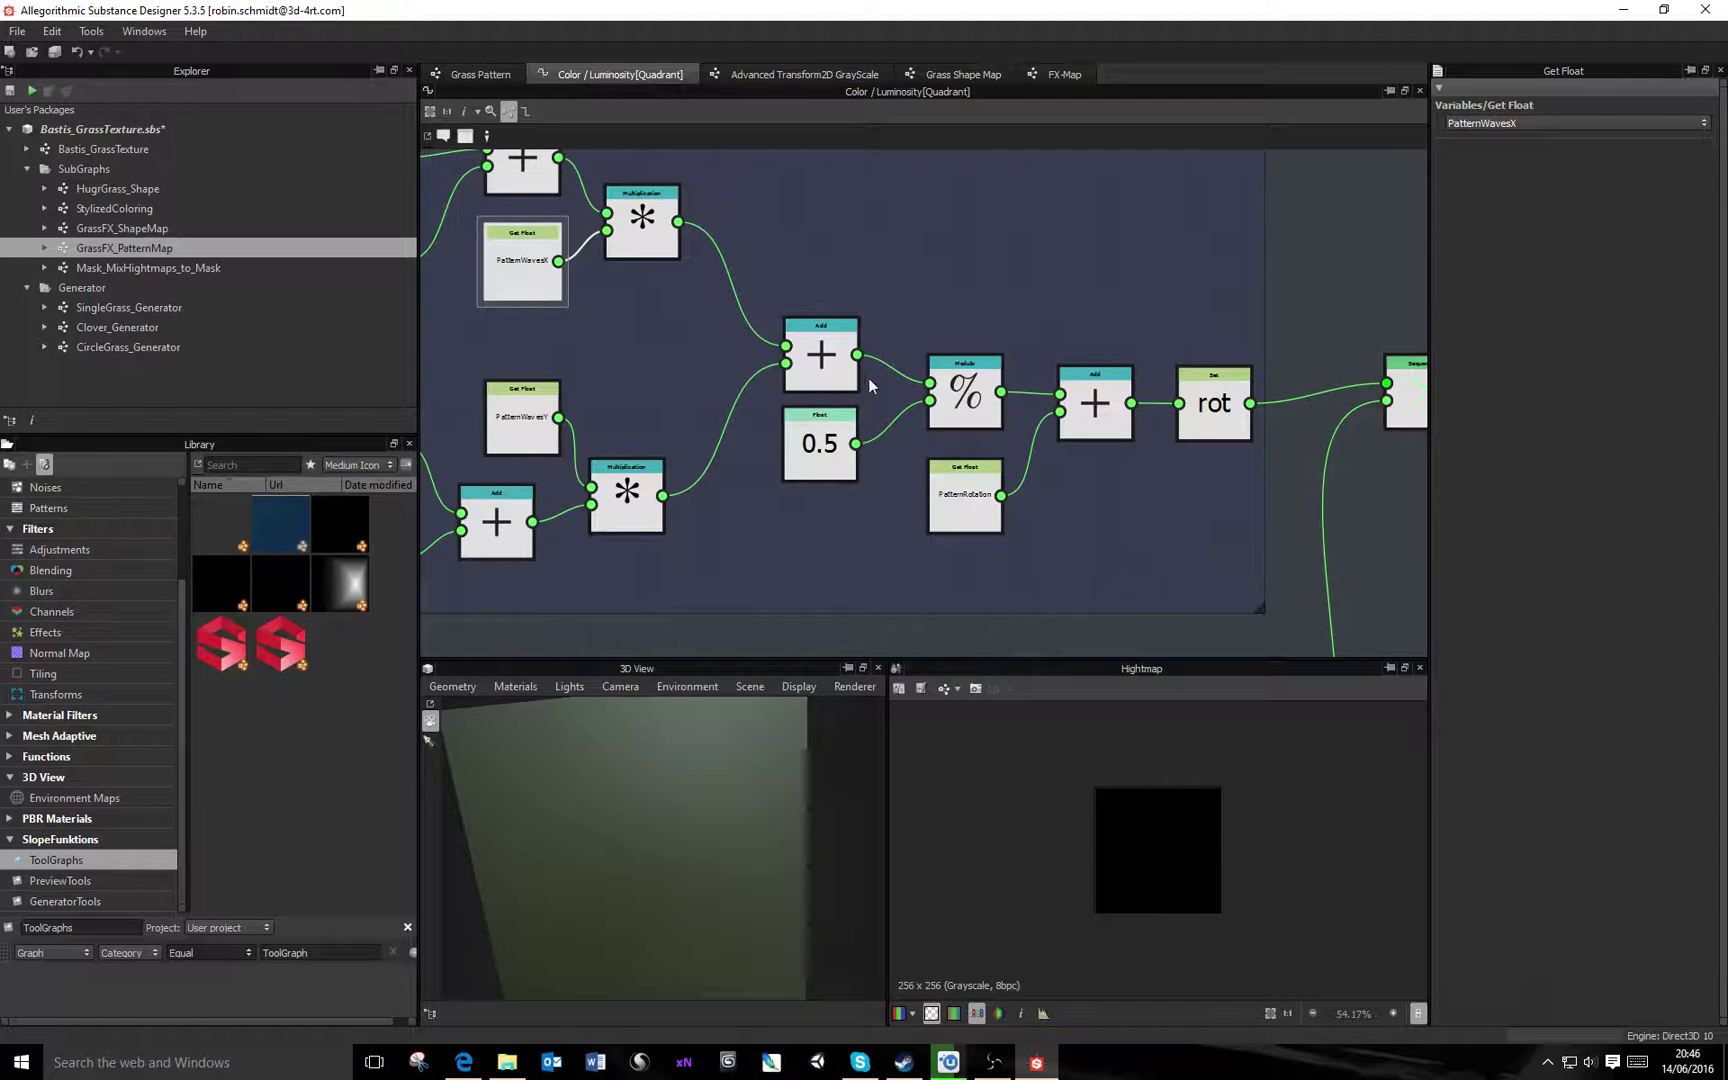
{"action": "middle_click_drag", "start_coordinate": [868, 378], "coordinate": [846, 437]}
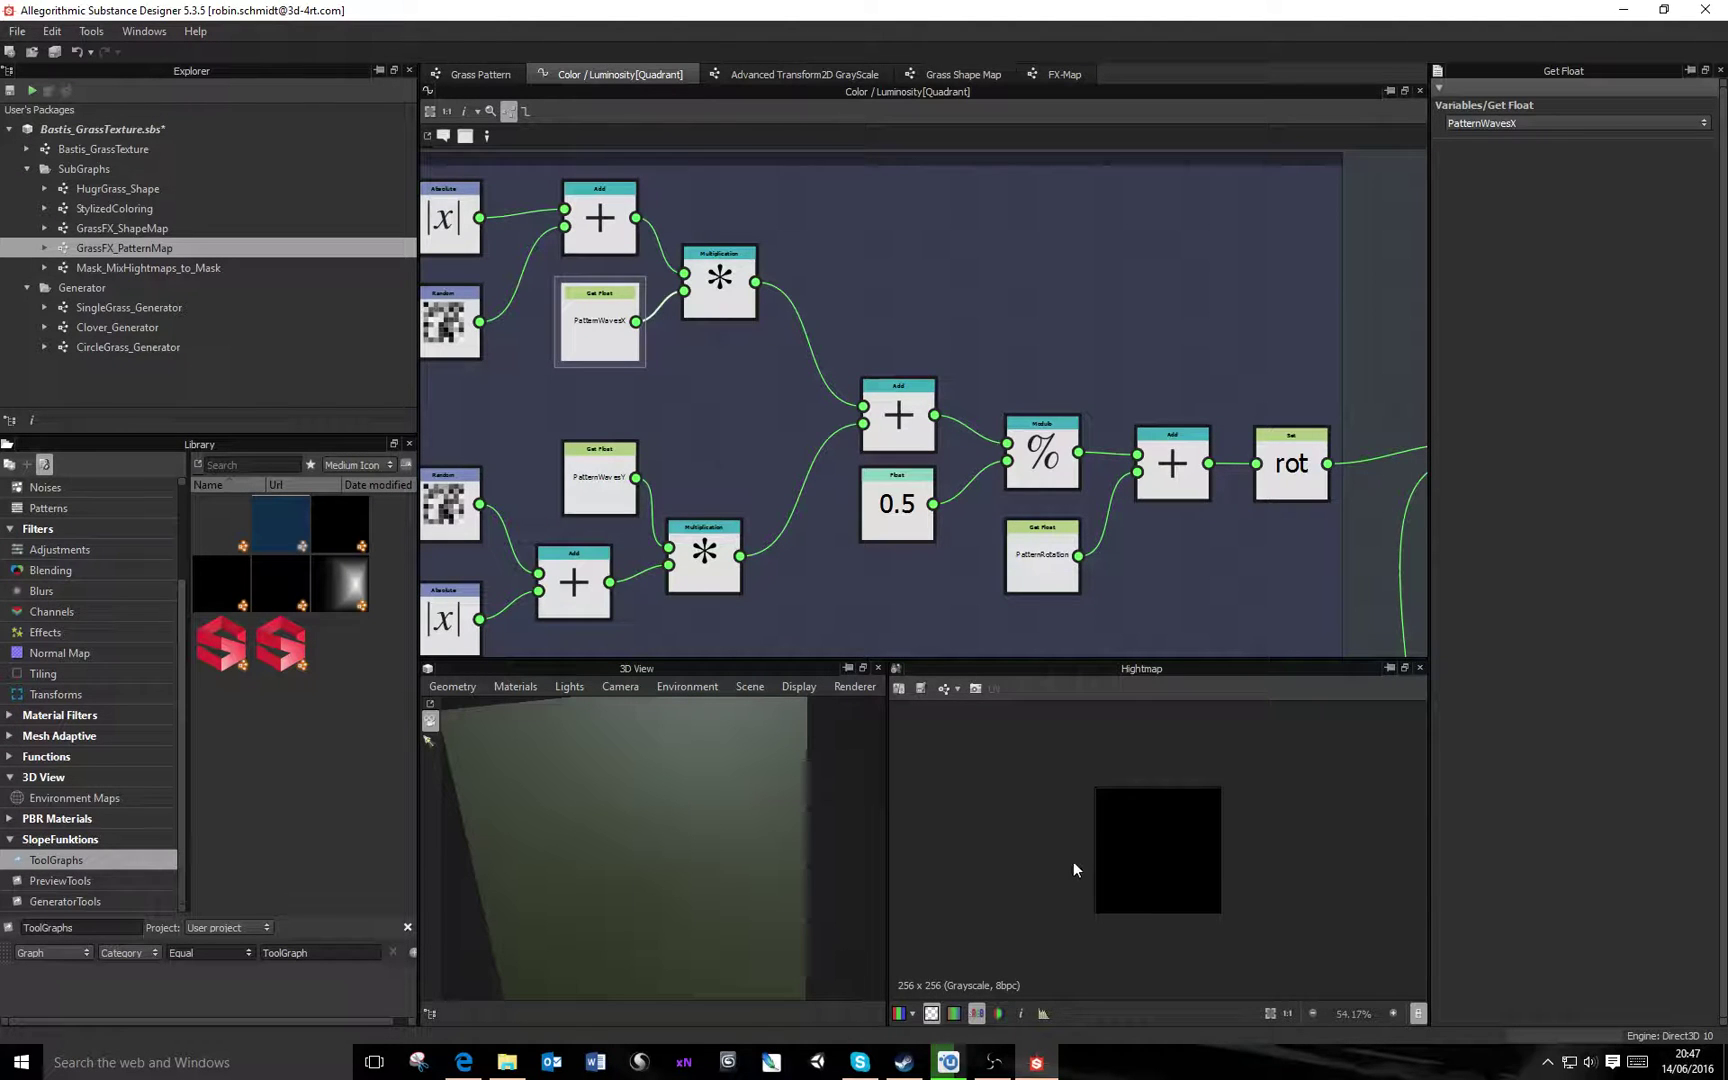
{"action": "middle_click_drag", "start_coordinate": [1150, 530], "coordinate": [1085, 496]}
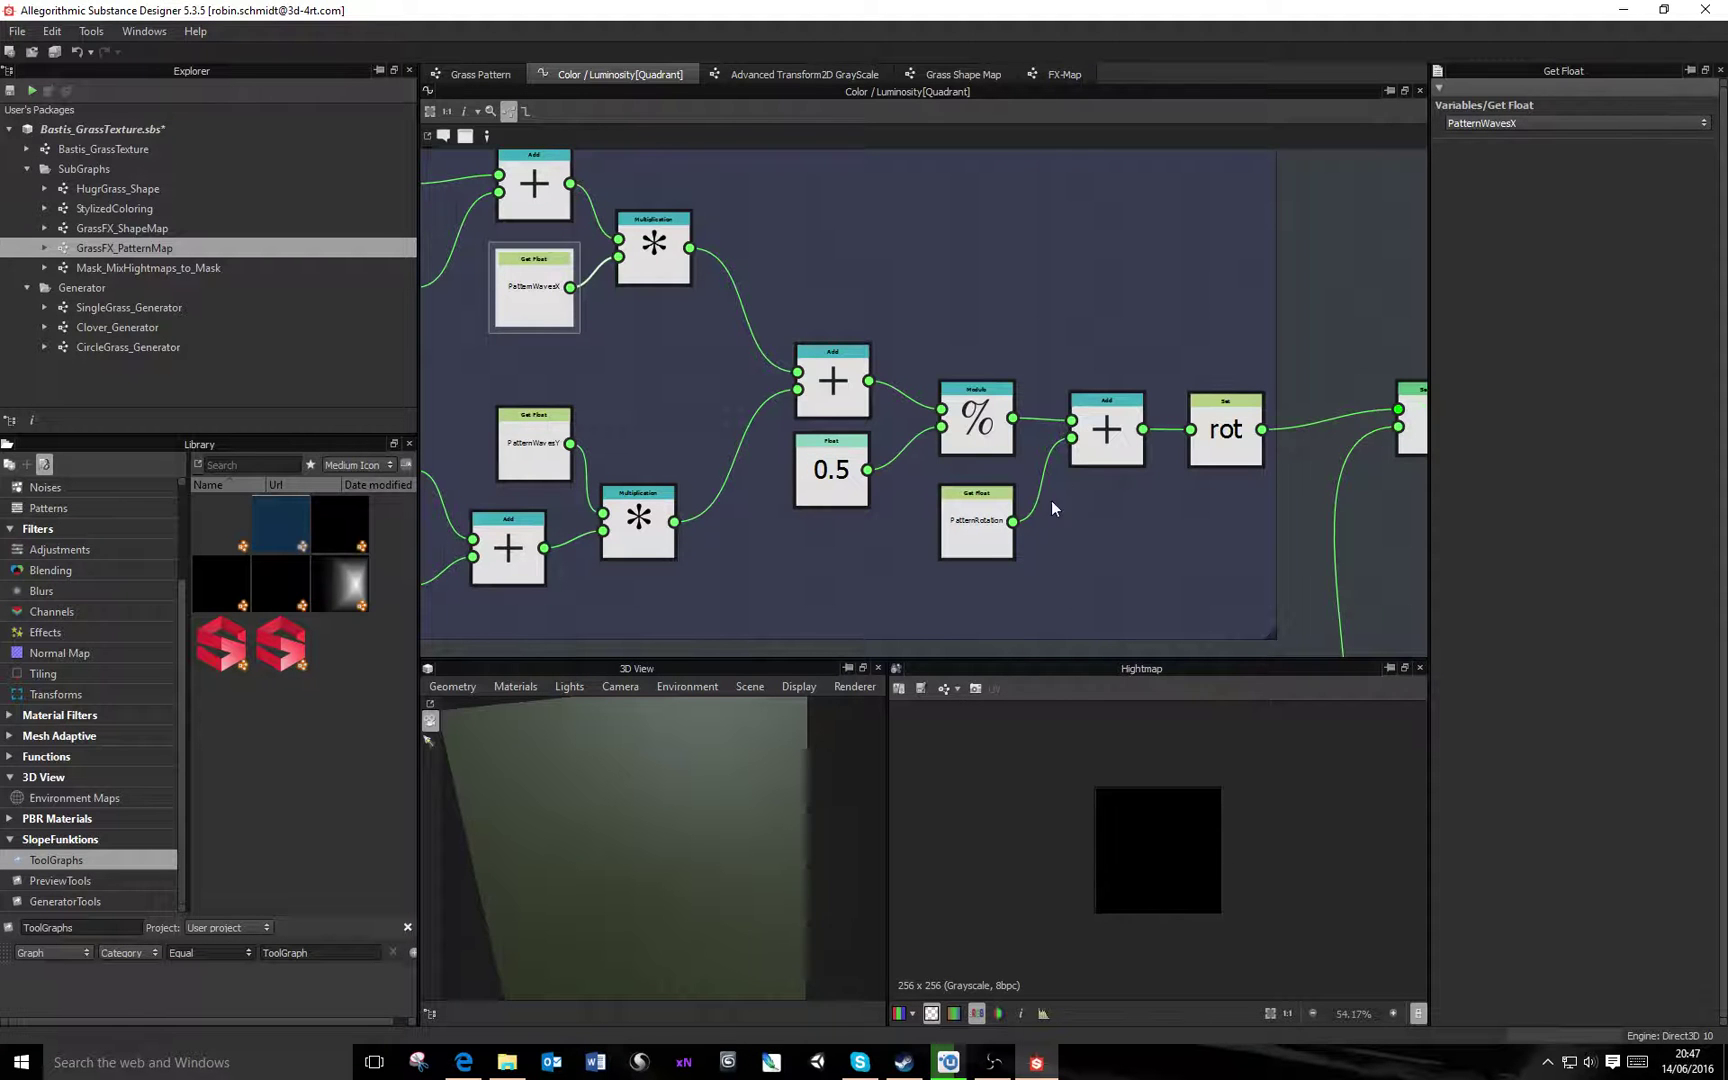
{"action": "scroll", "coordinate": [1000, 430], "scroll_direction": "up", "scroll_amount": 5}
{"action": "left_click", "coordinate": [940, 385]}
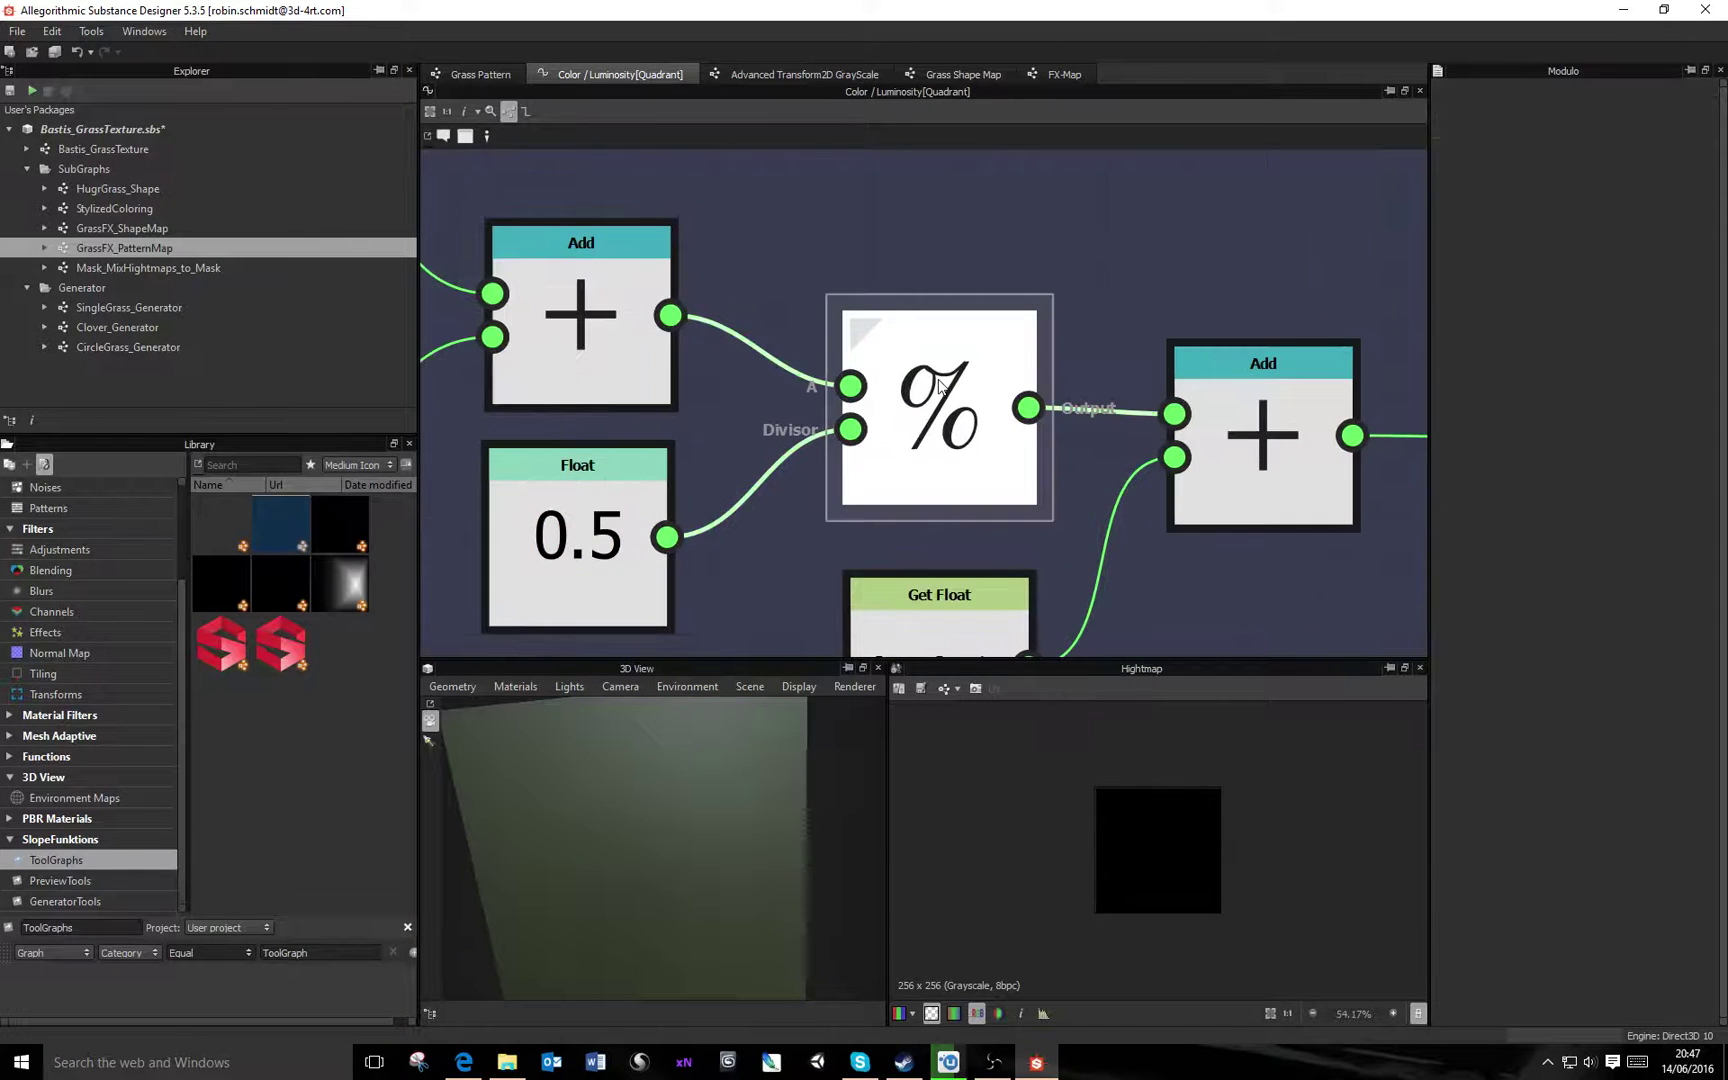
{"action": "scroll", "coordinate": [939, 385], "scroll_direction": "down", "scroll_amount": 3}
{"action": "middle_click_drag", "start_coordinate": [1007, 437], "coordinate": [988, 397]}
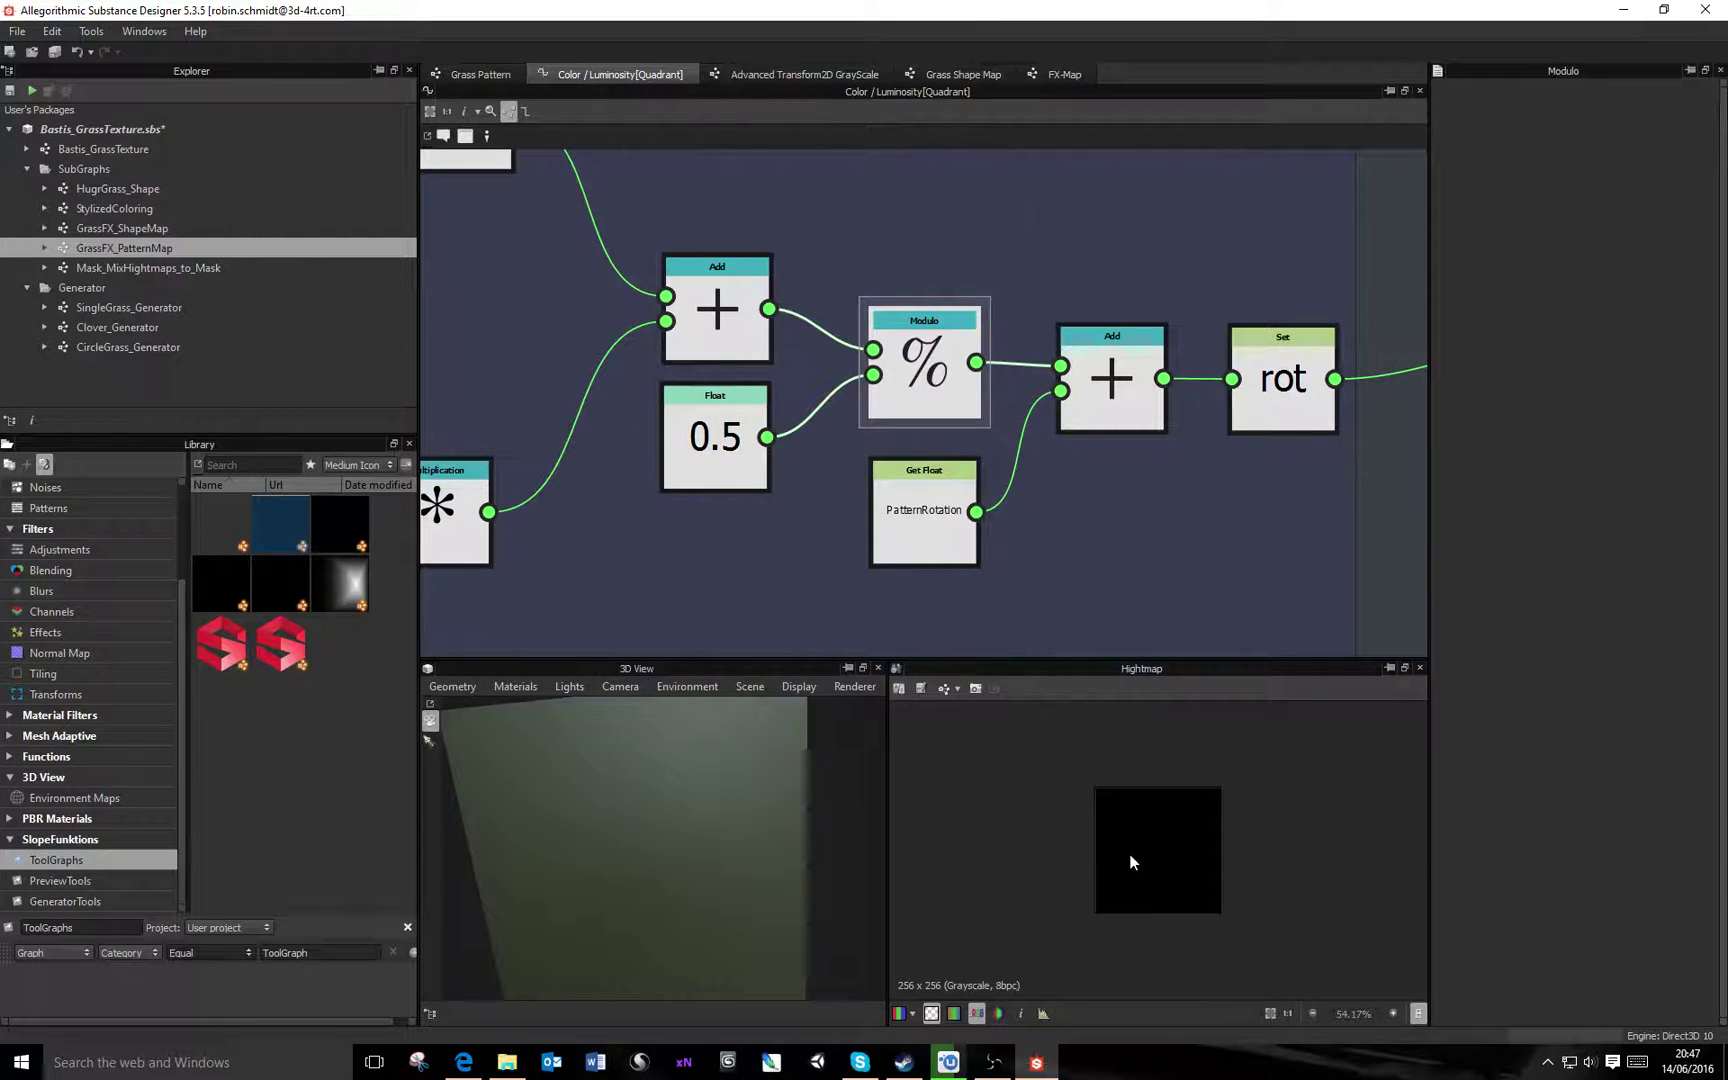
Inspect the Modulo's Float divisor, the PatternRotation offset, the final Add node and the Set node storing the rot variable
{"action": "left_click", "coordinate": [715, 445]}
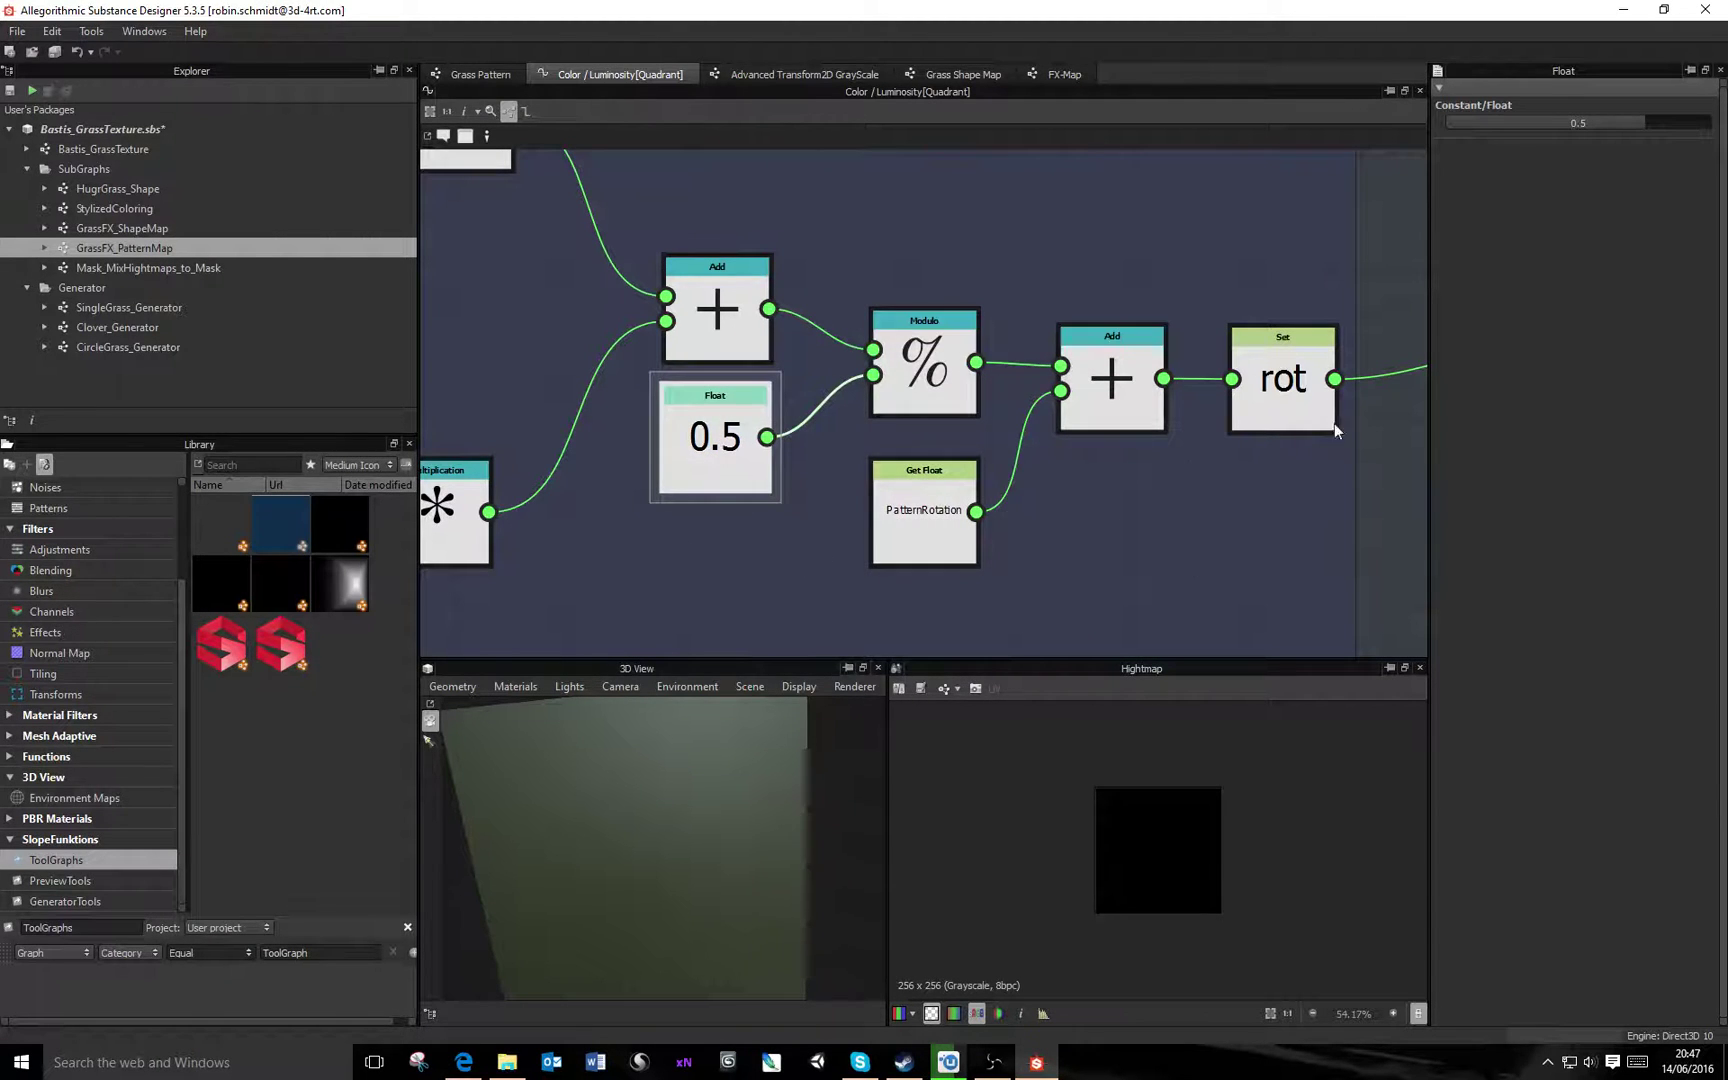
{"action": "left_click", "coordinate": [1290, 408]}
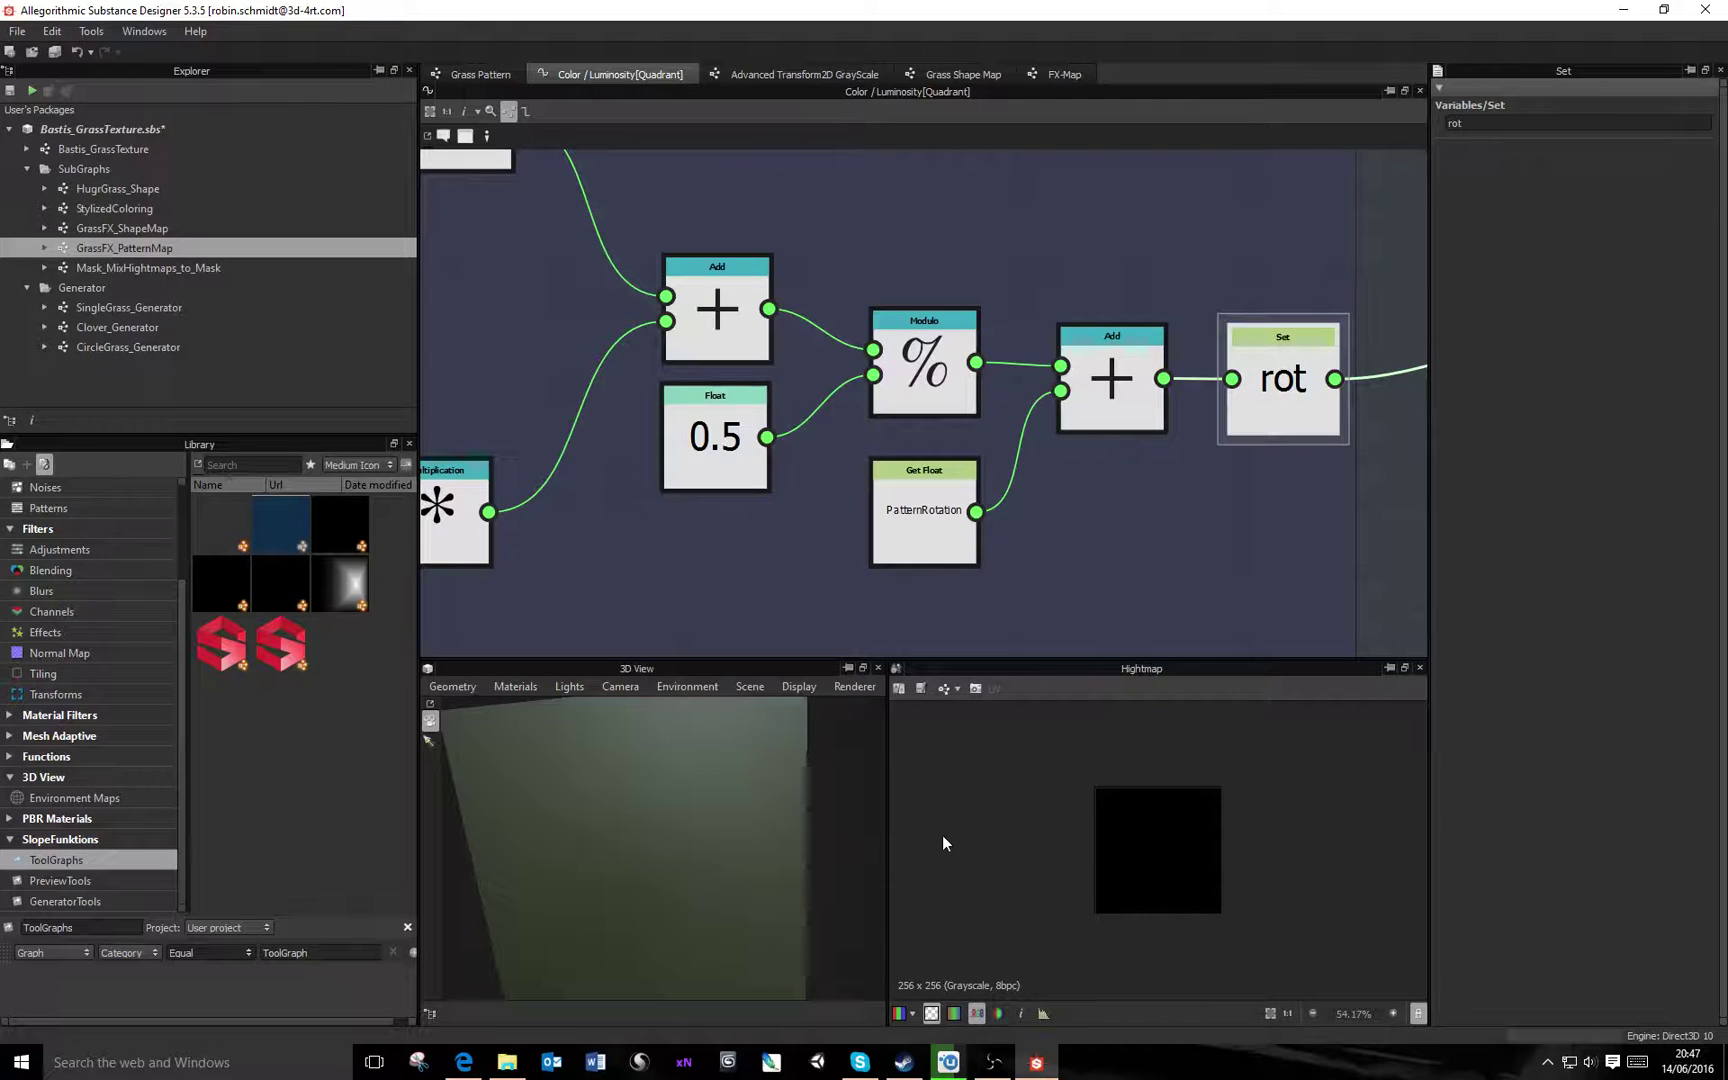
{"action": "left_click", "coordinate": [722, 455]}
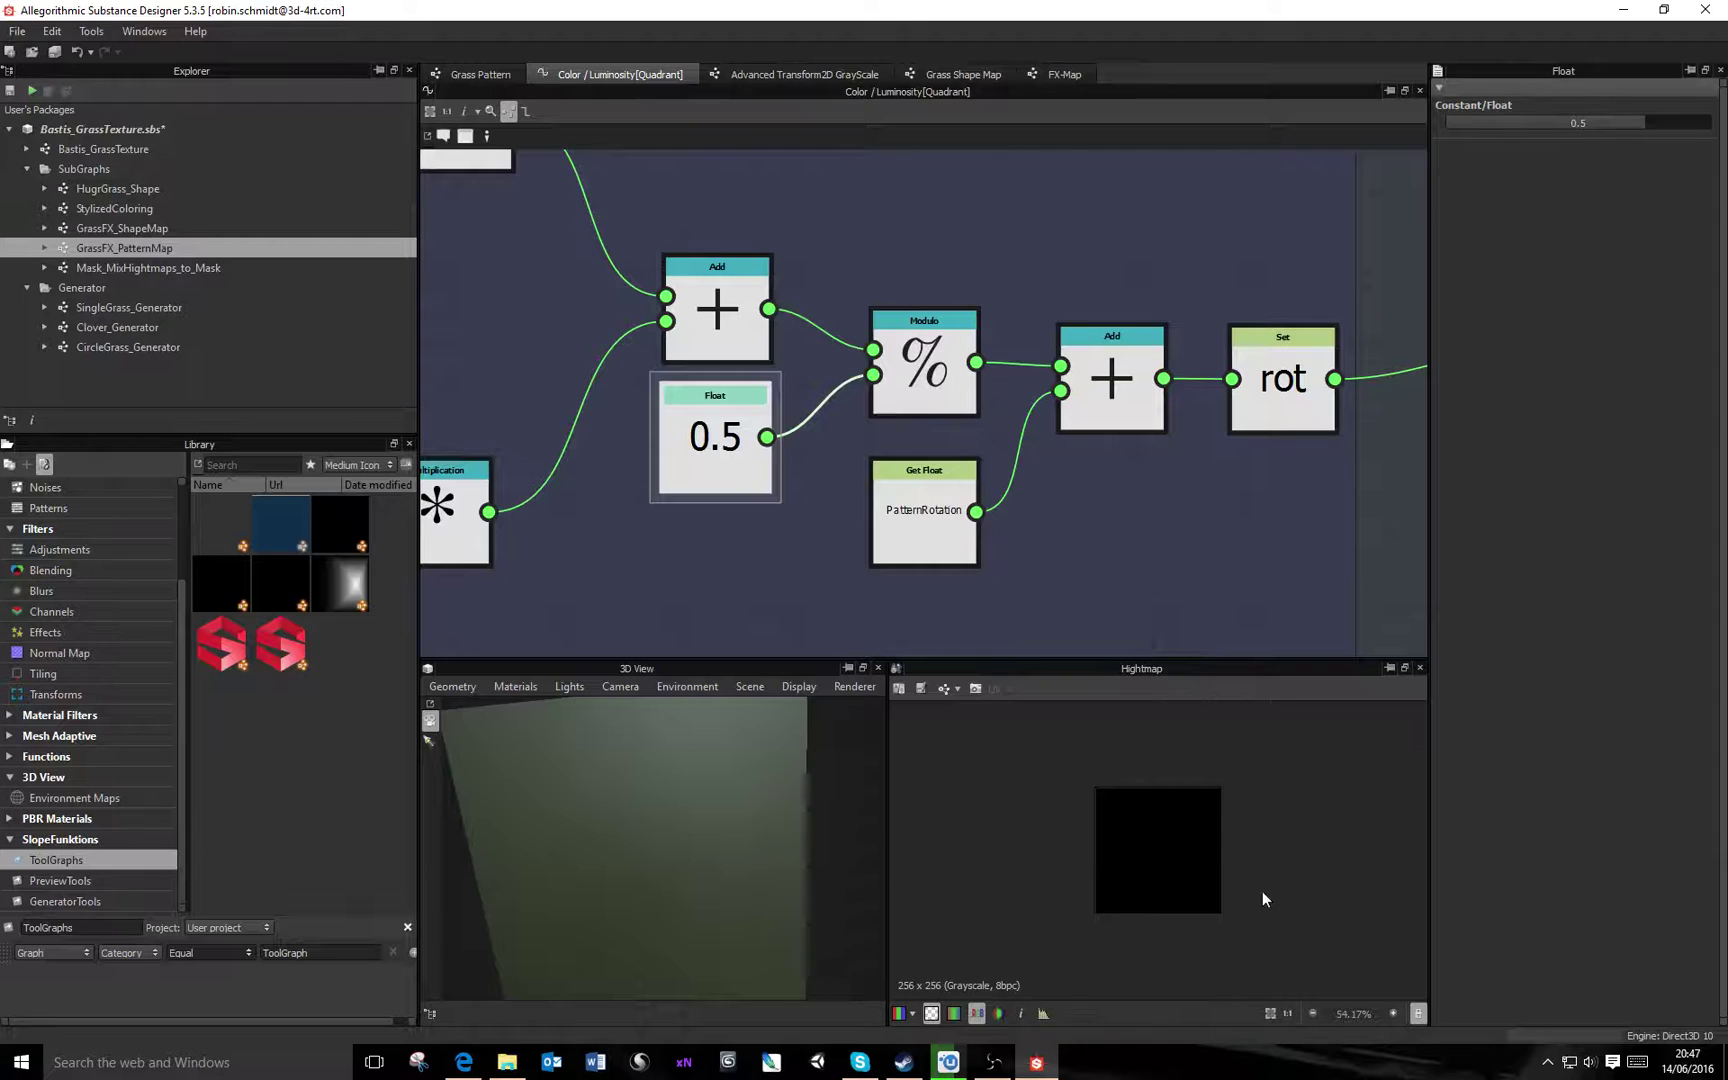
{"action": "left_click", "coordinate": [938, 362]}
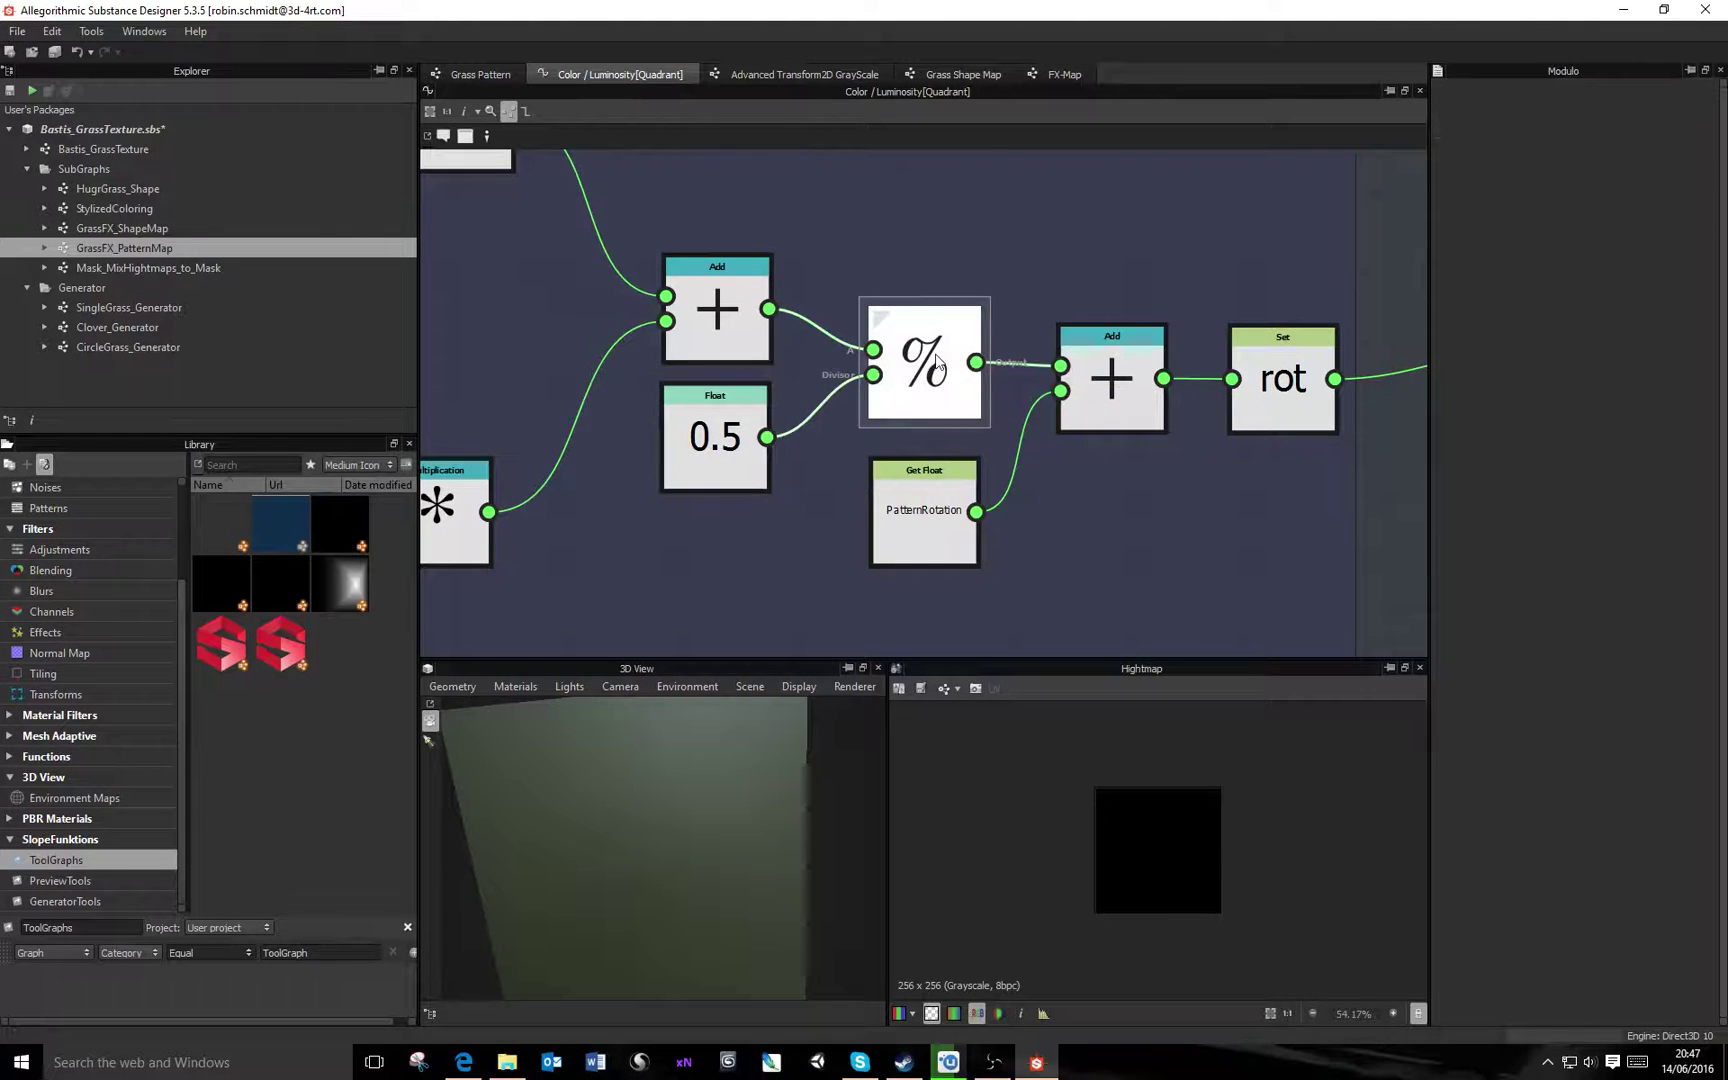
{"action": "left_click", "coordinate": [937, 548]}
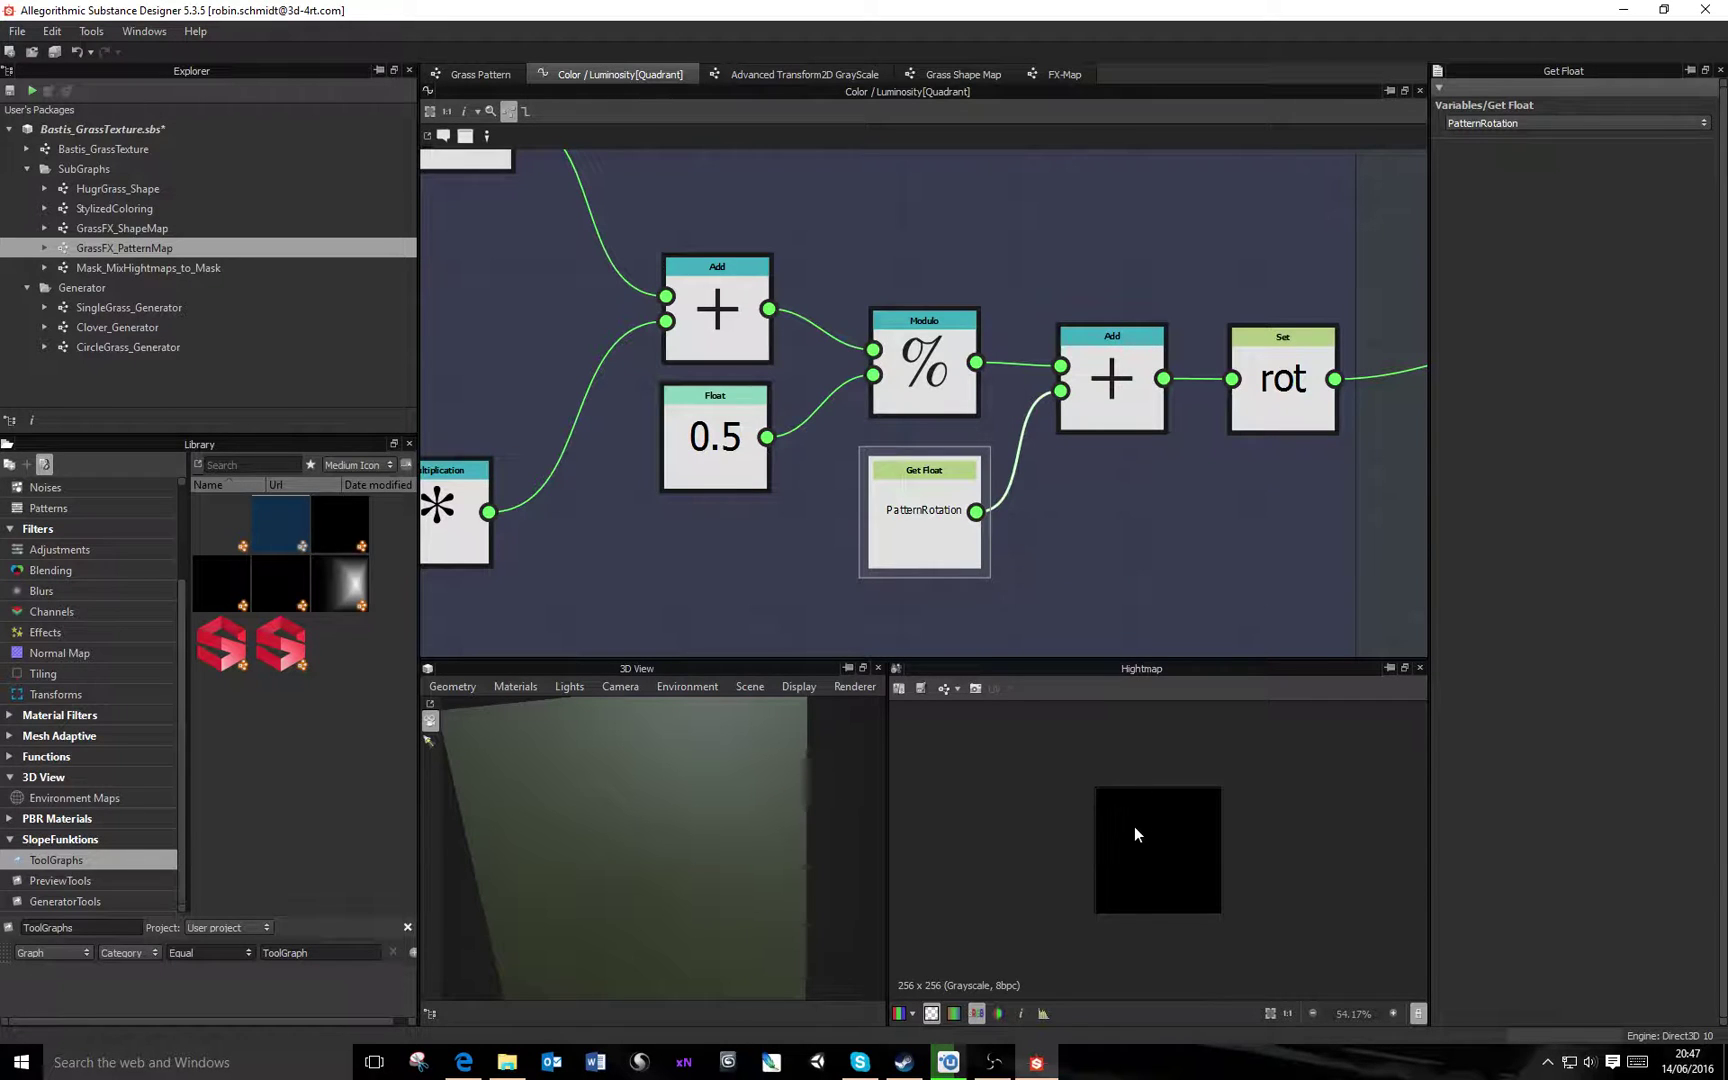
{"action": "scroll", "coordinate": [1162, 832], "scroll_direction": "up", "scroll_amount": 4}
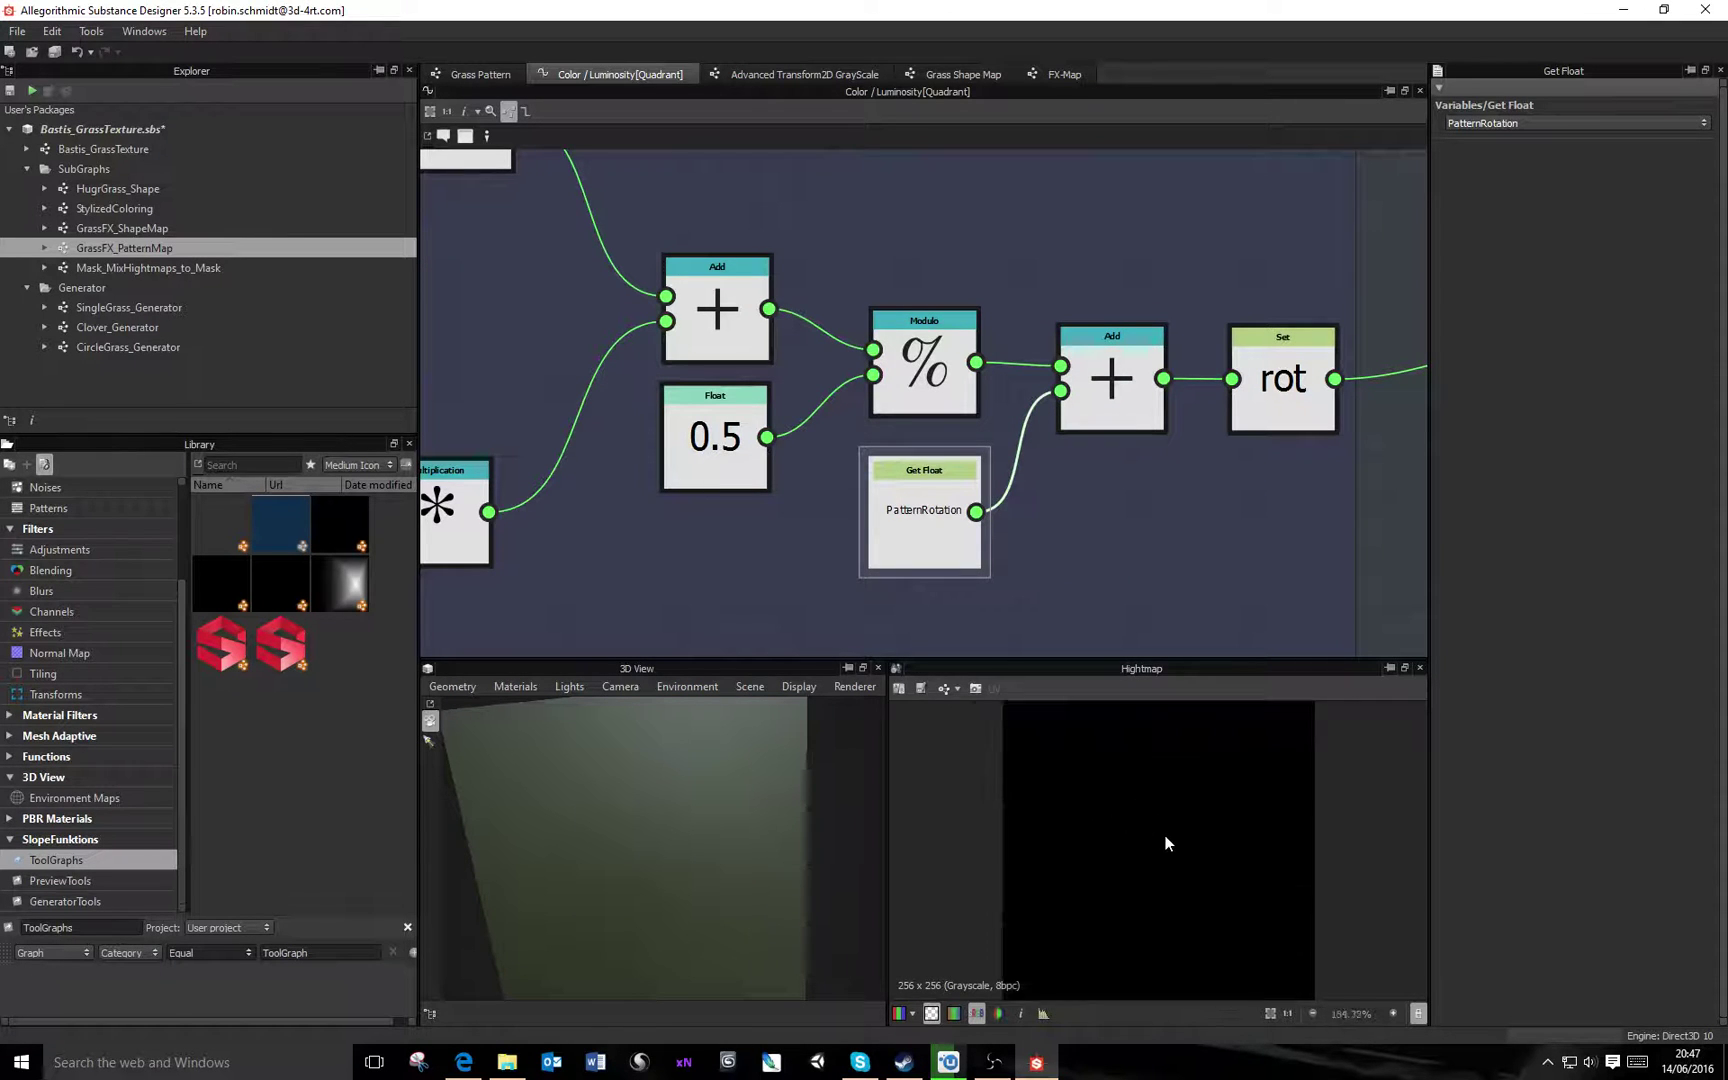
{"action": "scroll", "coordinate": [1162, 833], "scroll_direction": "down", "scroll_amount": 1}
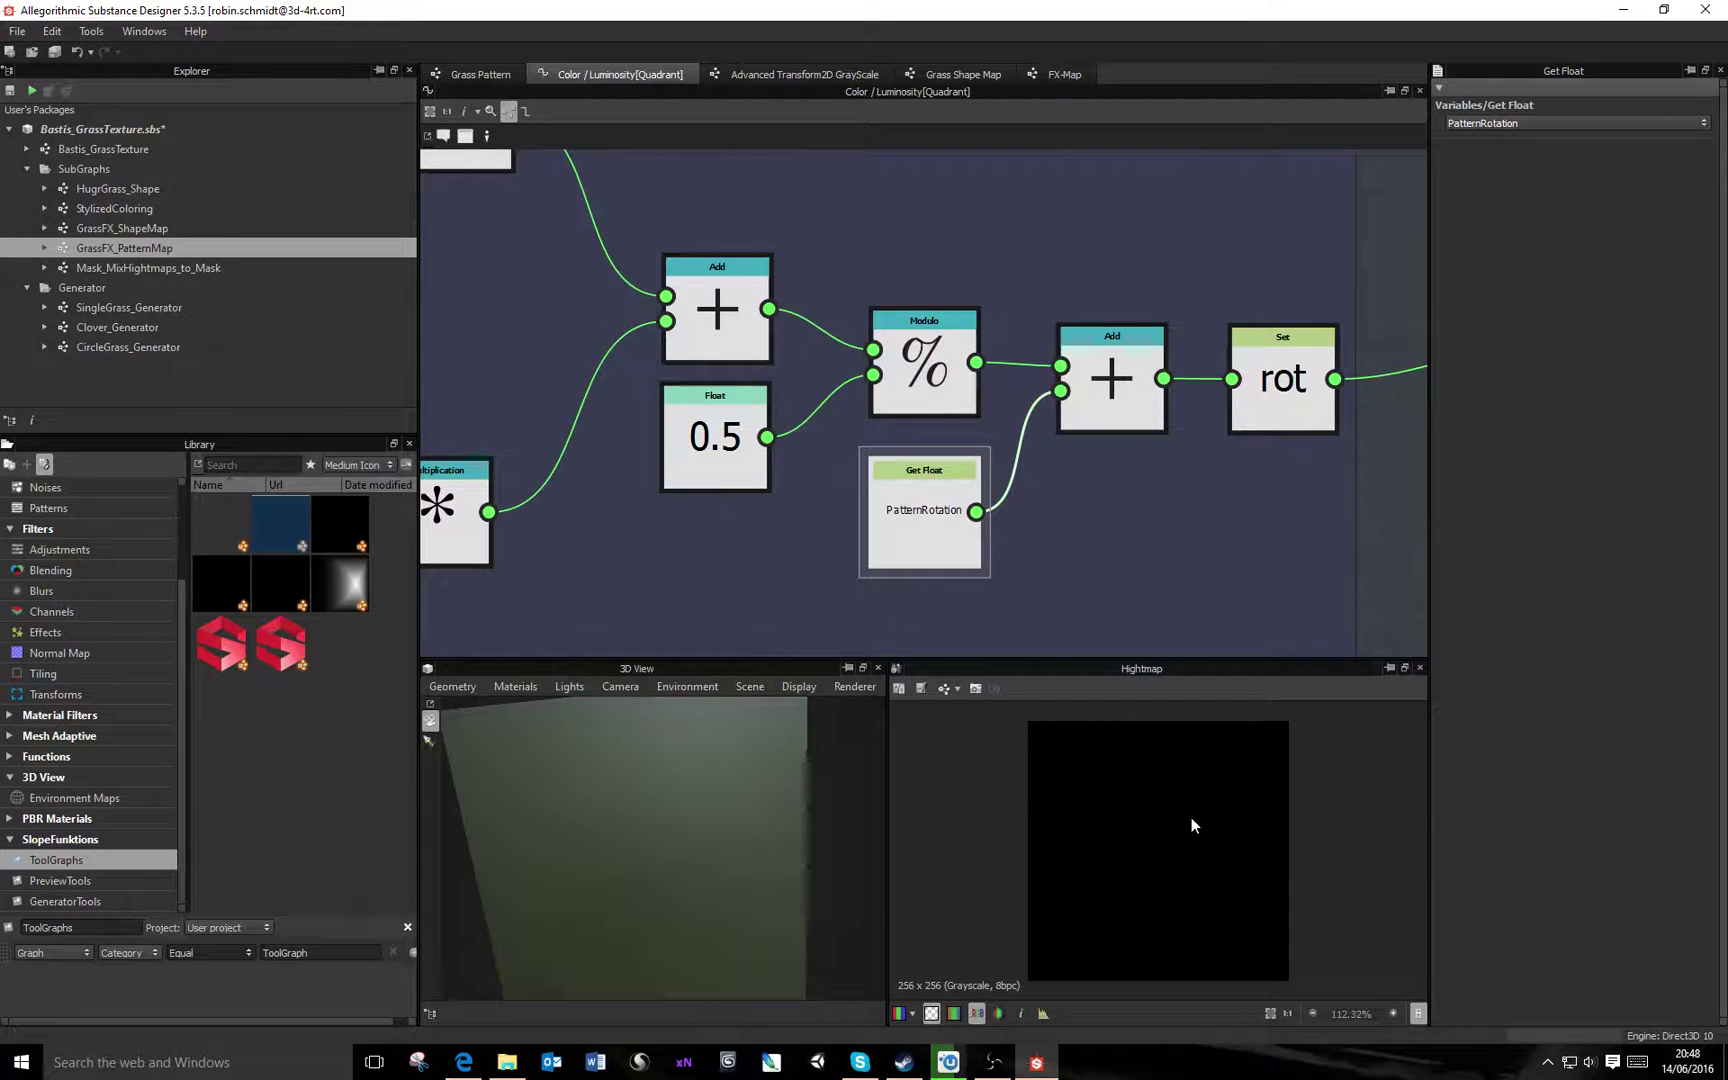
{"action": "middle_click_drag", "start_coordinate": [1314, 541], "coordinate": [1145, 518]}
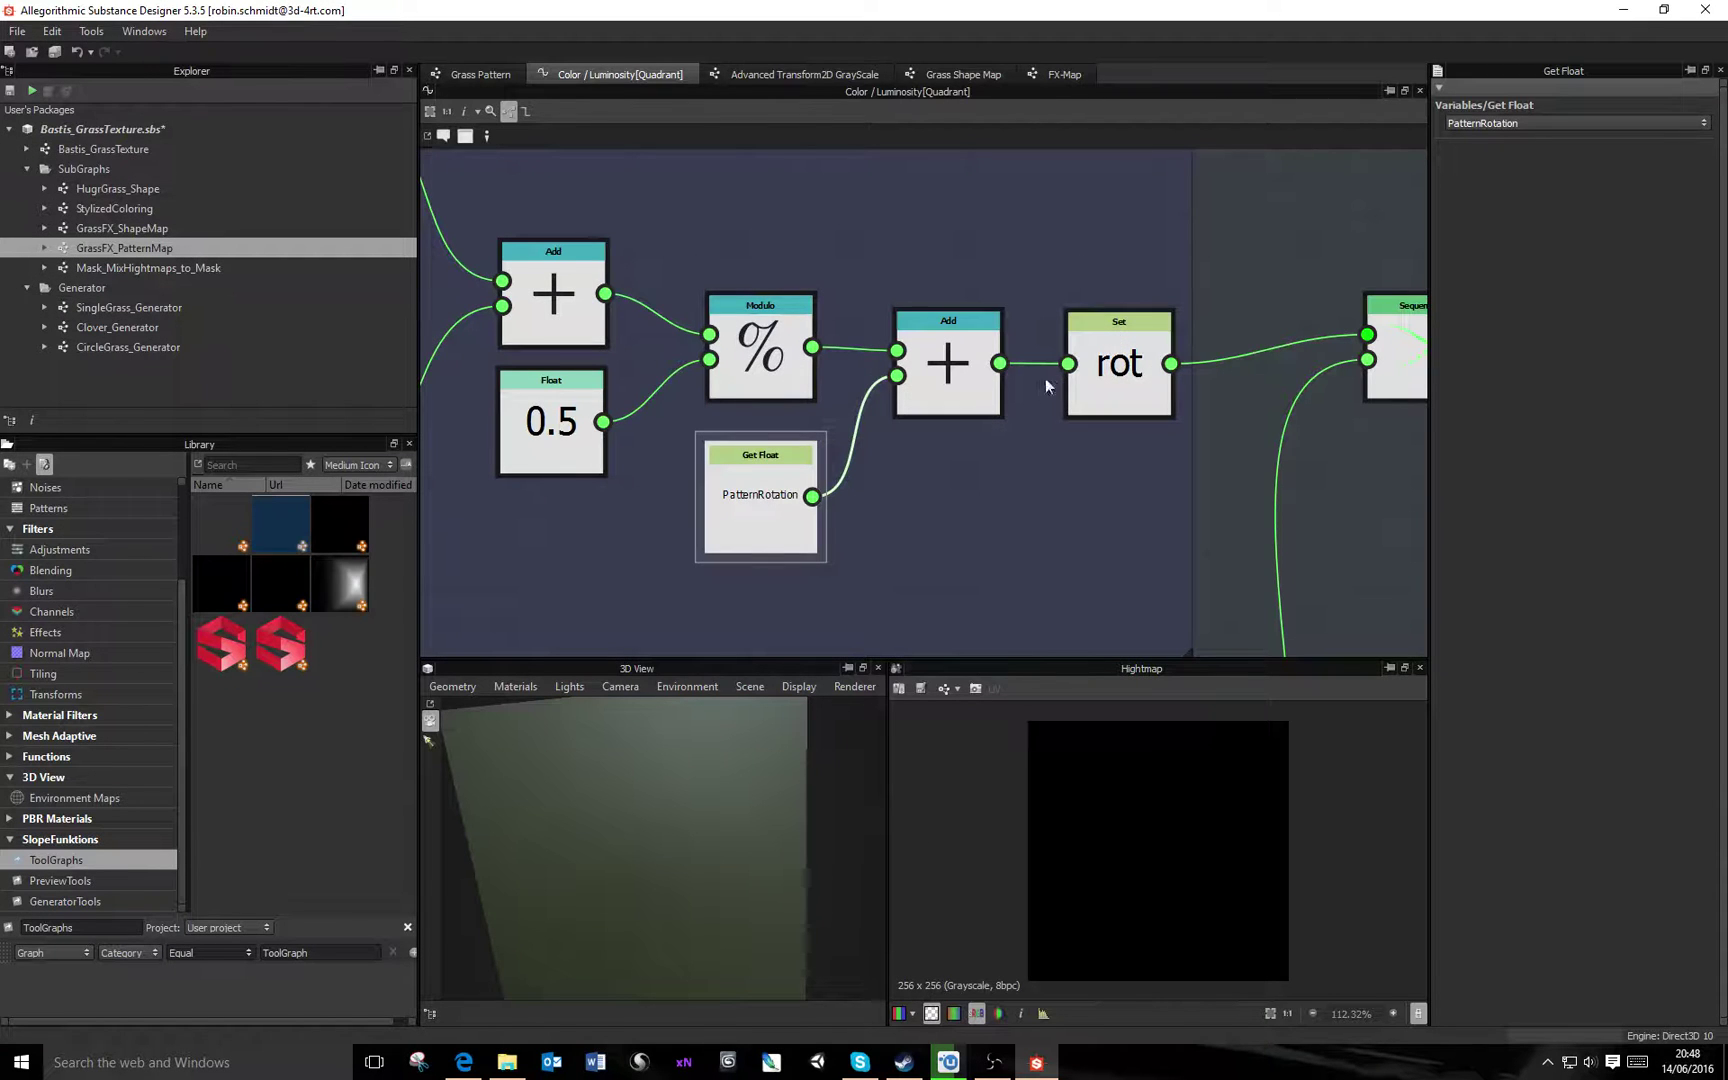
{"action": "left_click", "coordinate": [950, 398]}
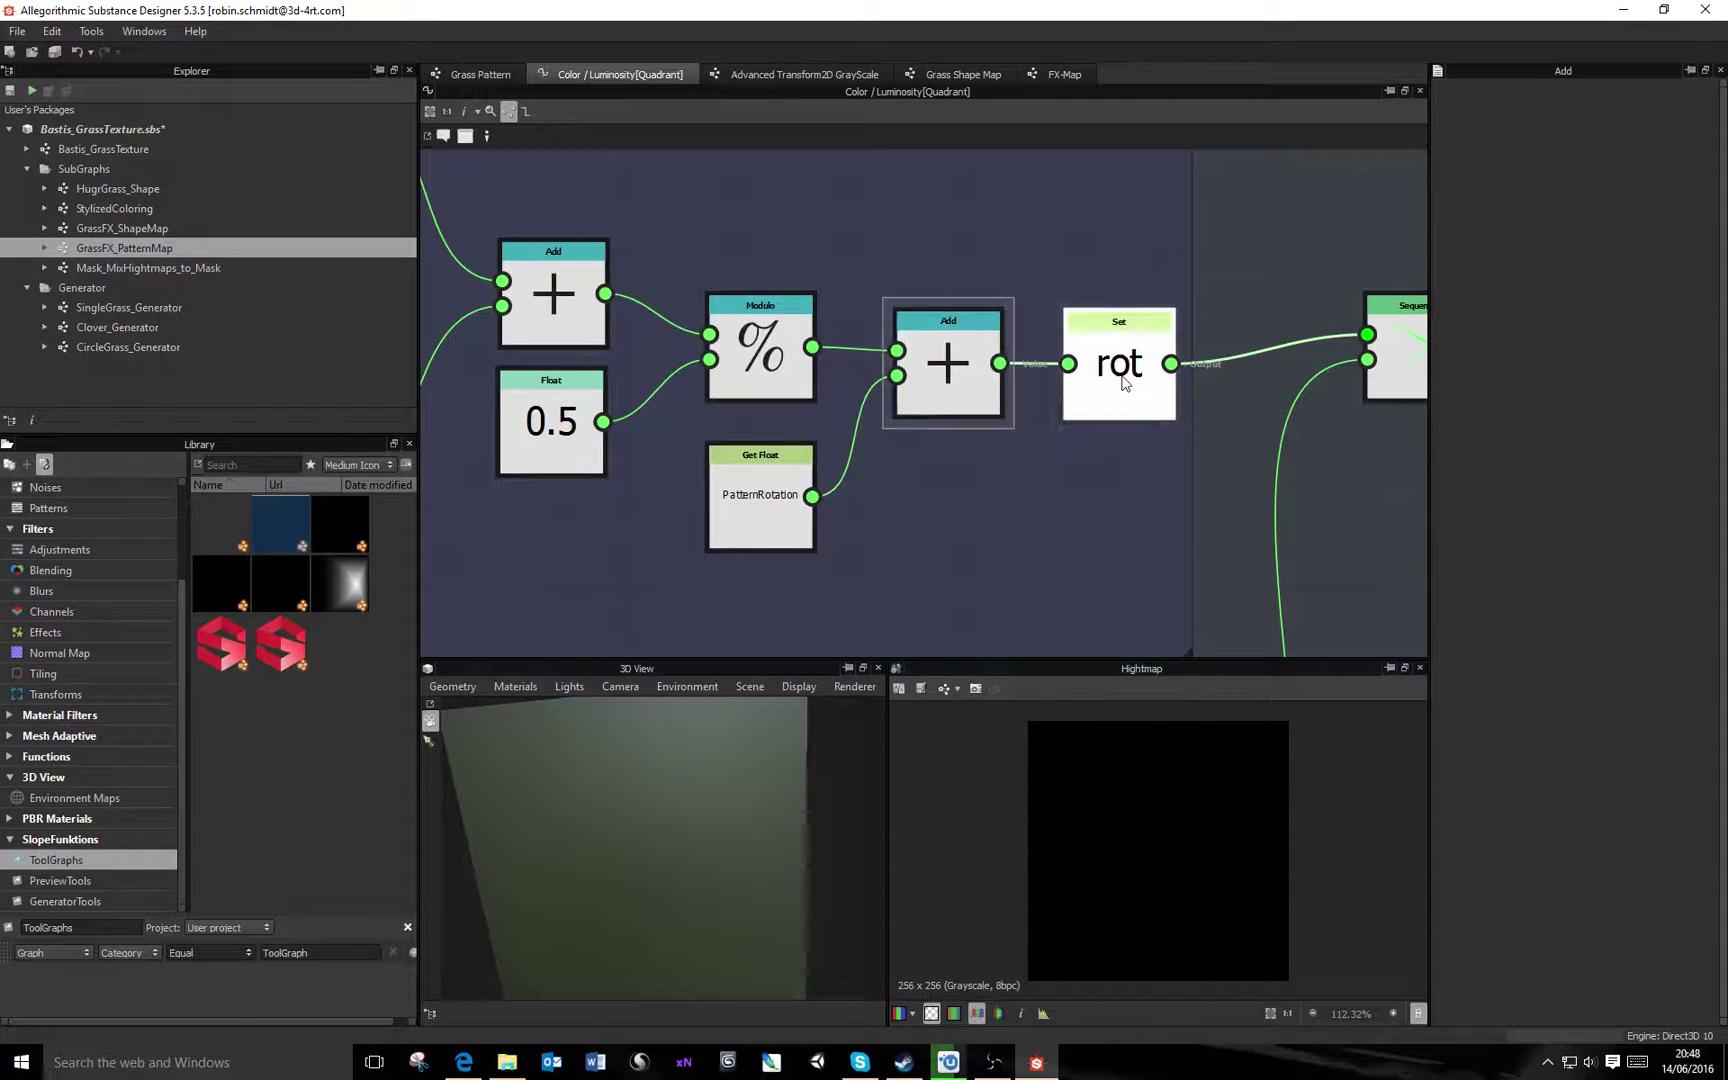
{"action": "left_click", "coordinate": [1077, 392]}
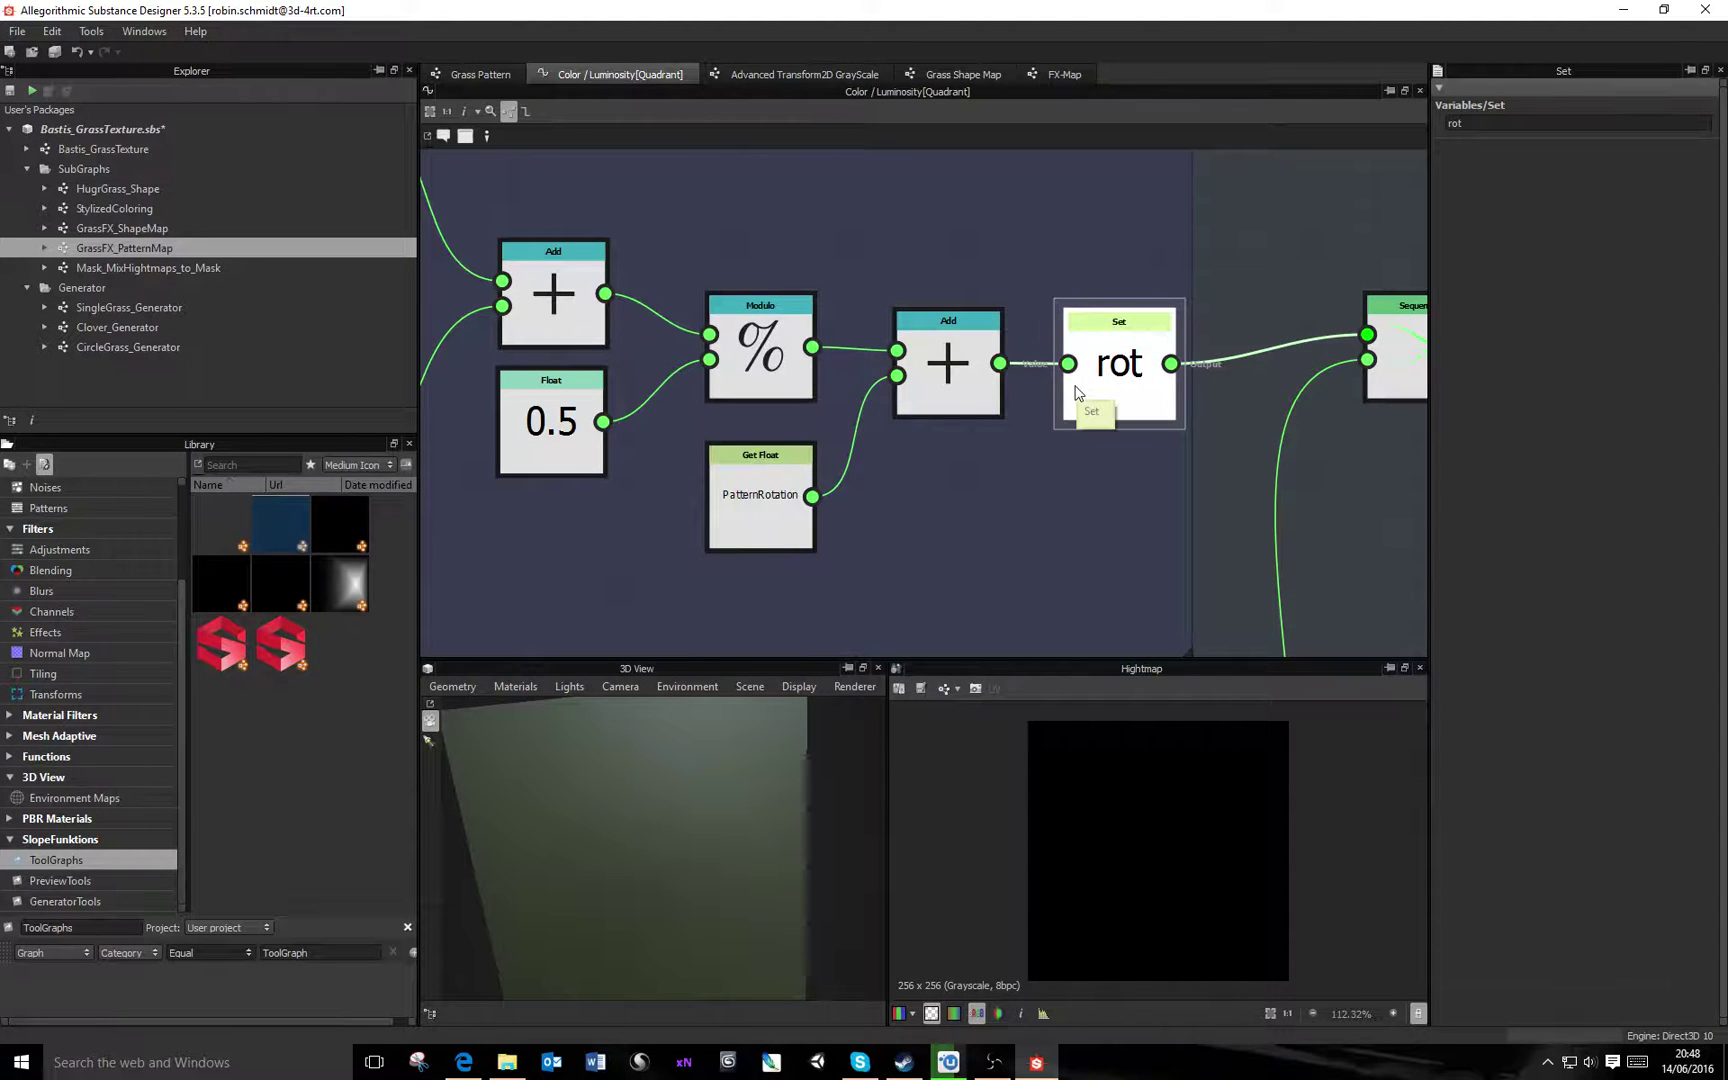
Review the whole pattern function, comparing the Position, Rotation, ImageIndex, Size and Luminosety frames and their sequence links
{"action": "scroll", "coordinate": [1106, 437], "scroll_direction": "down", "scroll_amount": 5}
{"action": "middle_click_drag", "start_coordinate": [1120, 452], "coordinate": [1080, 544]}
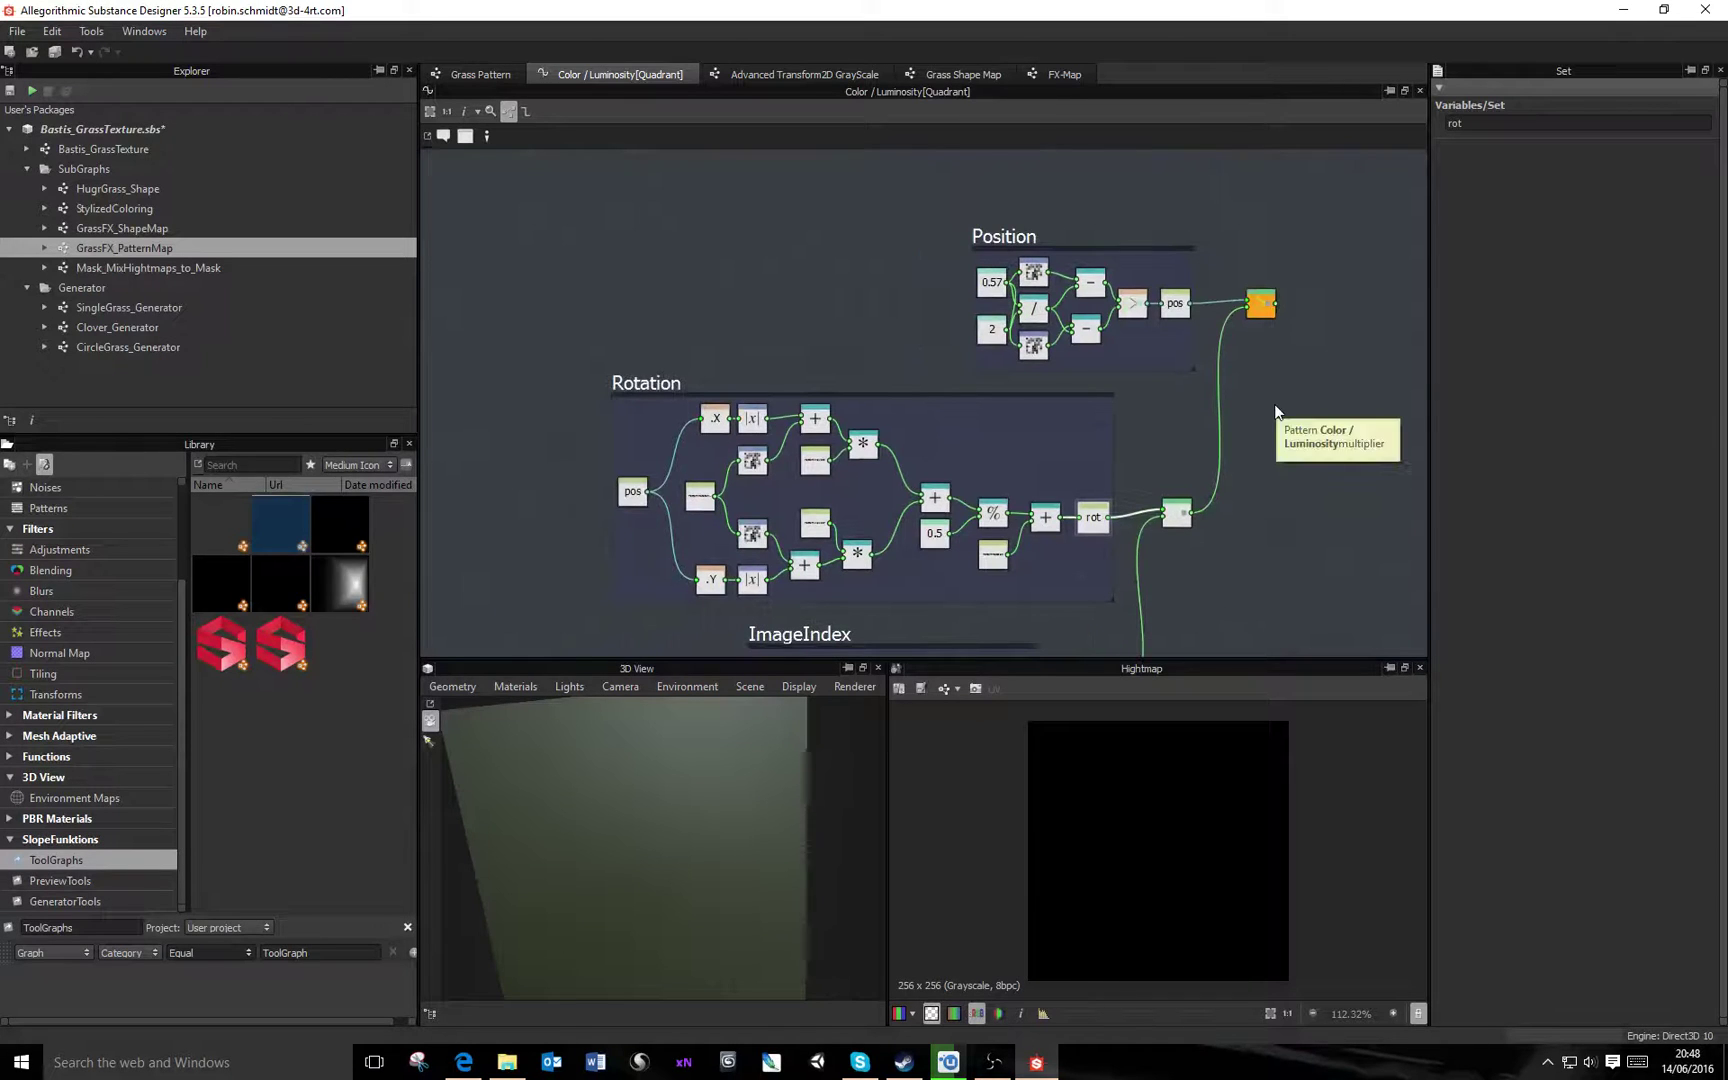
{"action": "scroll", "coordinate": [1104, 458], "scroll_direction": "down", "scroll_amount": 3}
{"action": "middle_click_drag", "start_coordinate": [1161, 458], "coordinate": [1243, 406]}
{"action": "scroll", "coordinate": [1213, 370], "scroll_direction": "down", "scroll_amount": 1}
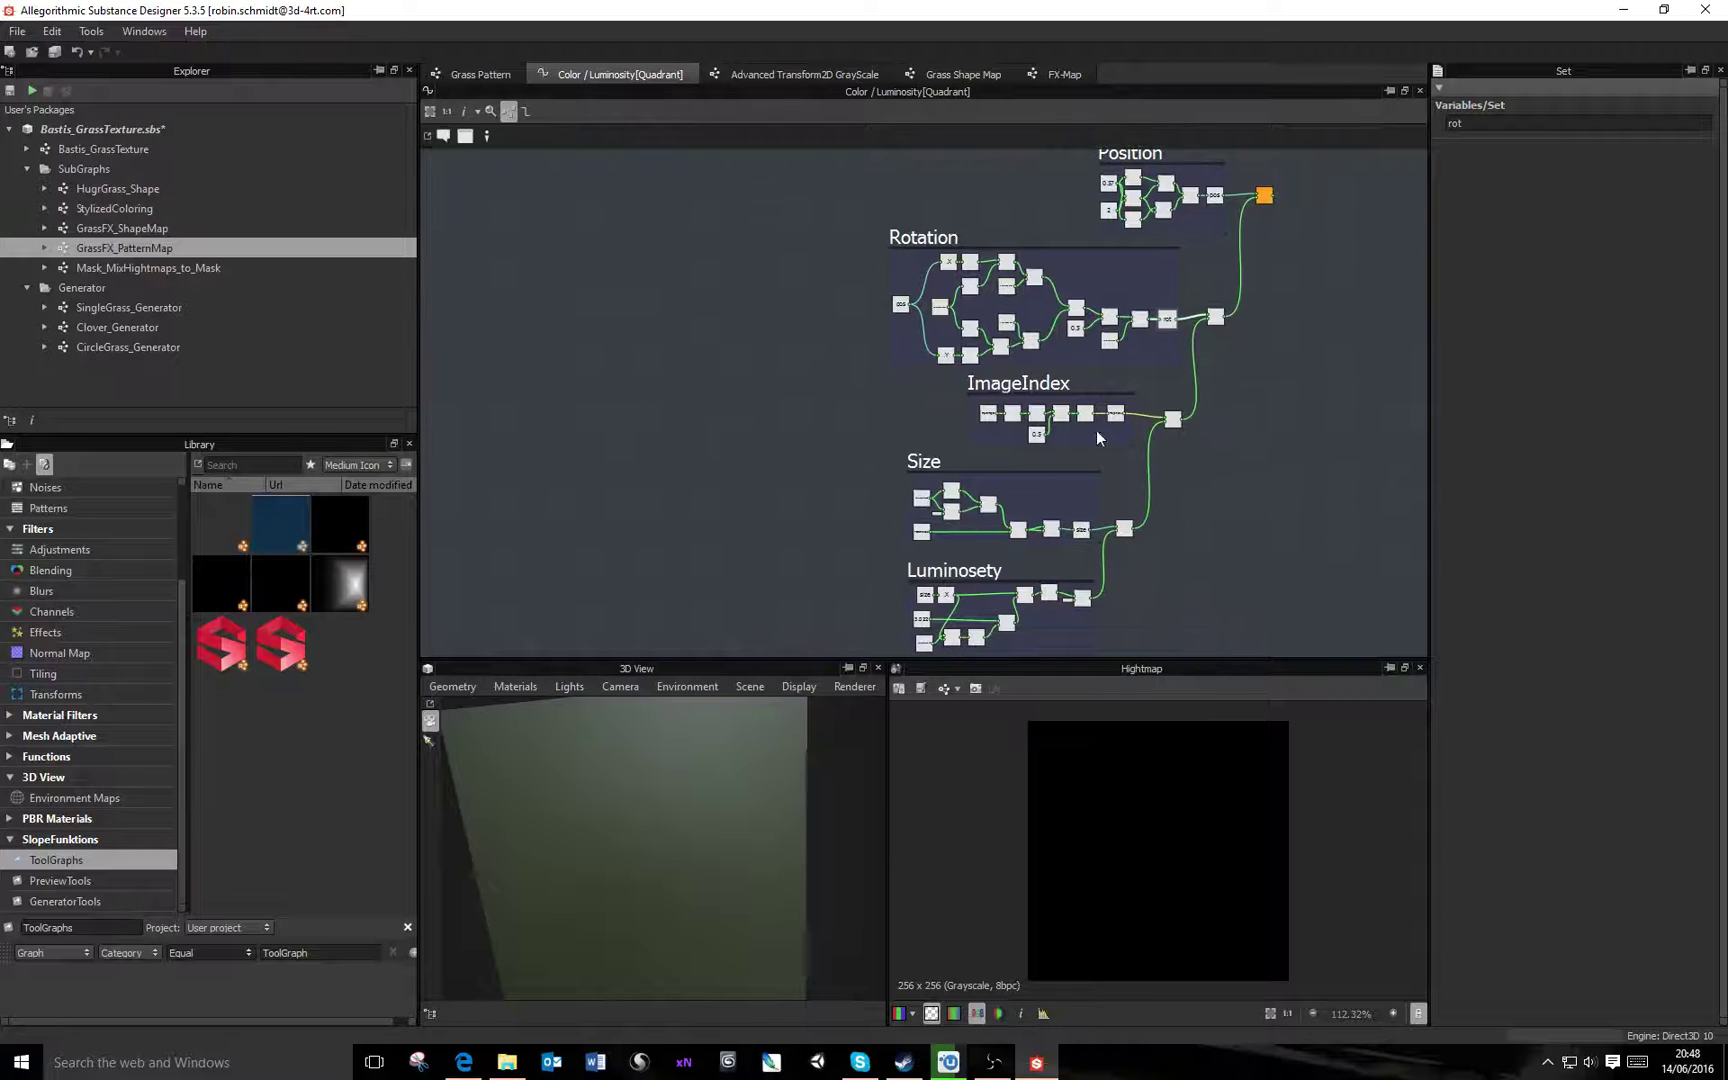
{"action": "middle_click_drag", "start_coordinate": [1033, 534], "coordinate": [1022, 500]}
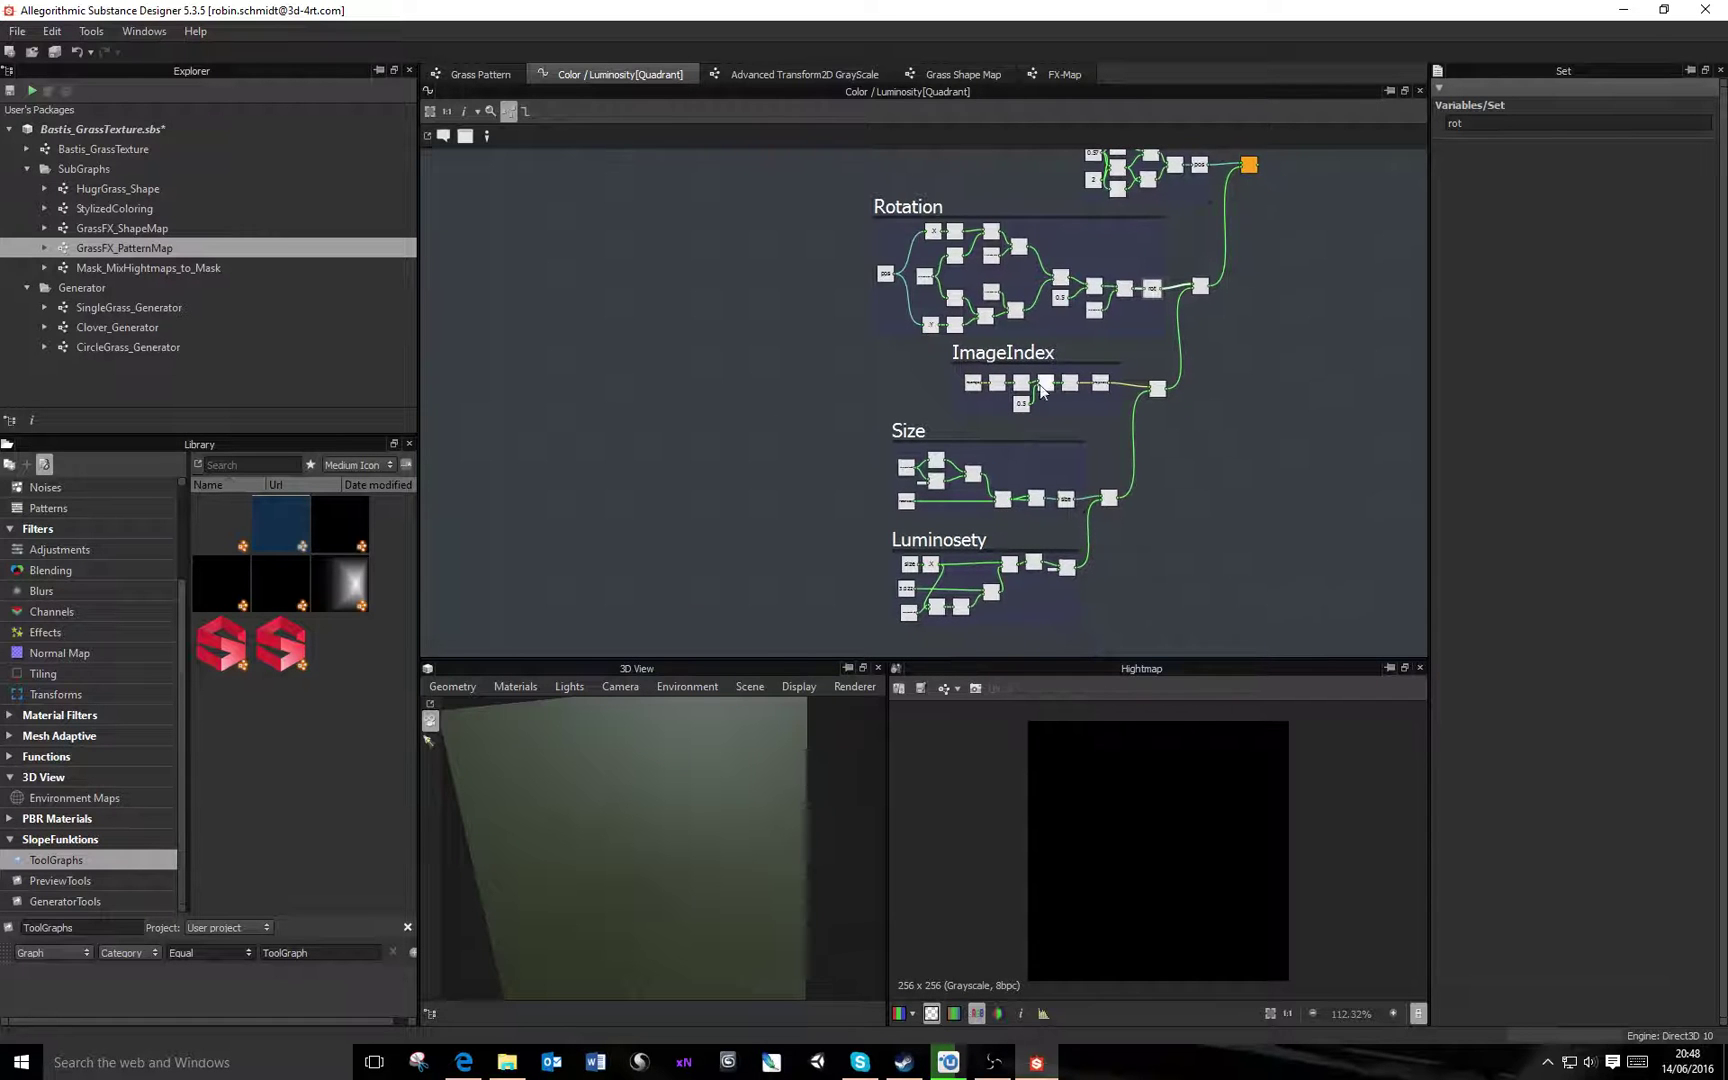
{"action": "scroll", "coordinate": [1062, 364], "scroll_direction": "up", "scroll_amount": 3}
{"action": "middle_click_drag", "start_coordinate": [1143, 292], "coordinate": [1059, 485]}
{"action": "scroll", "coordinate": [940, 345], "scroll_direction": "up", "scroll_amount": 2}
{"action": "middle_click_drag", "start_coordinate": [1120, 362], "coordinate": [1250, 447]}
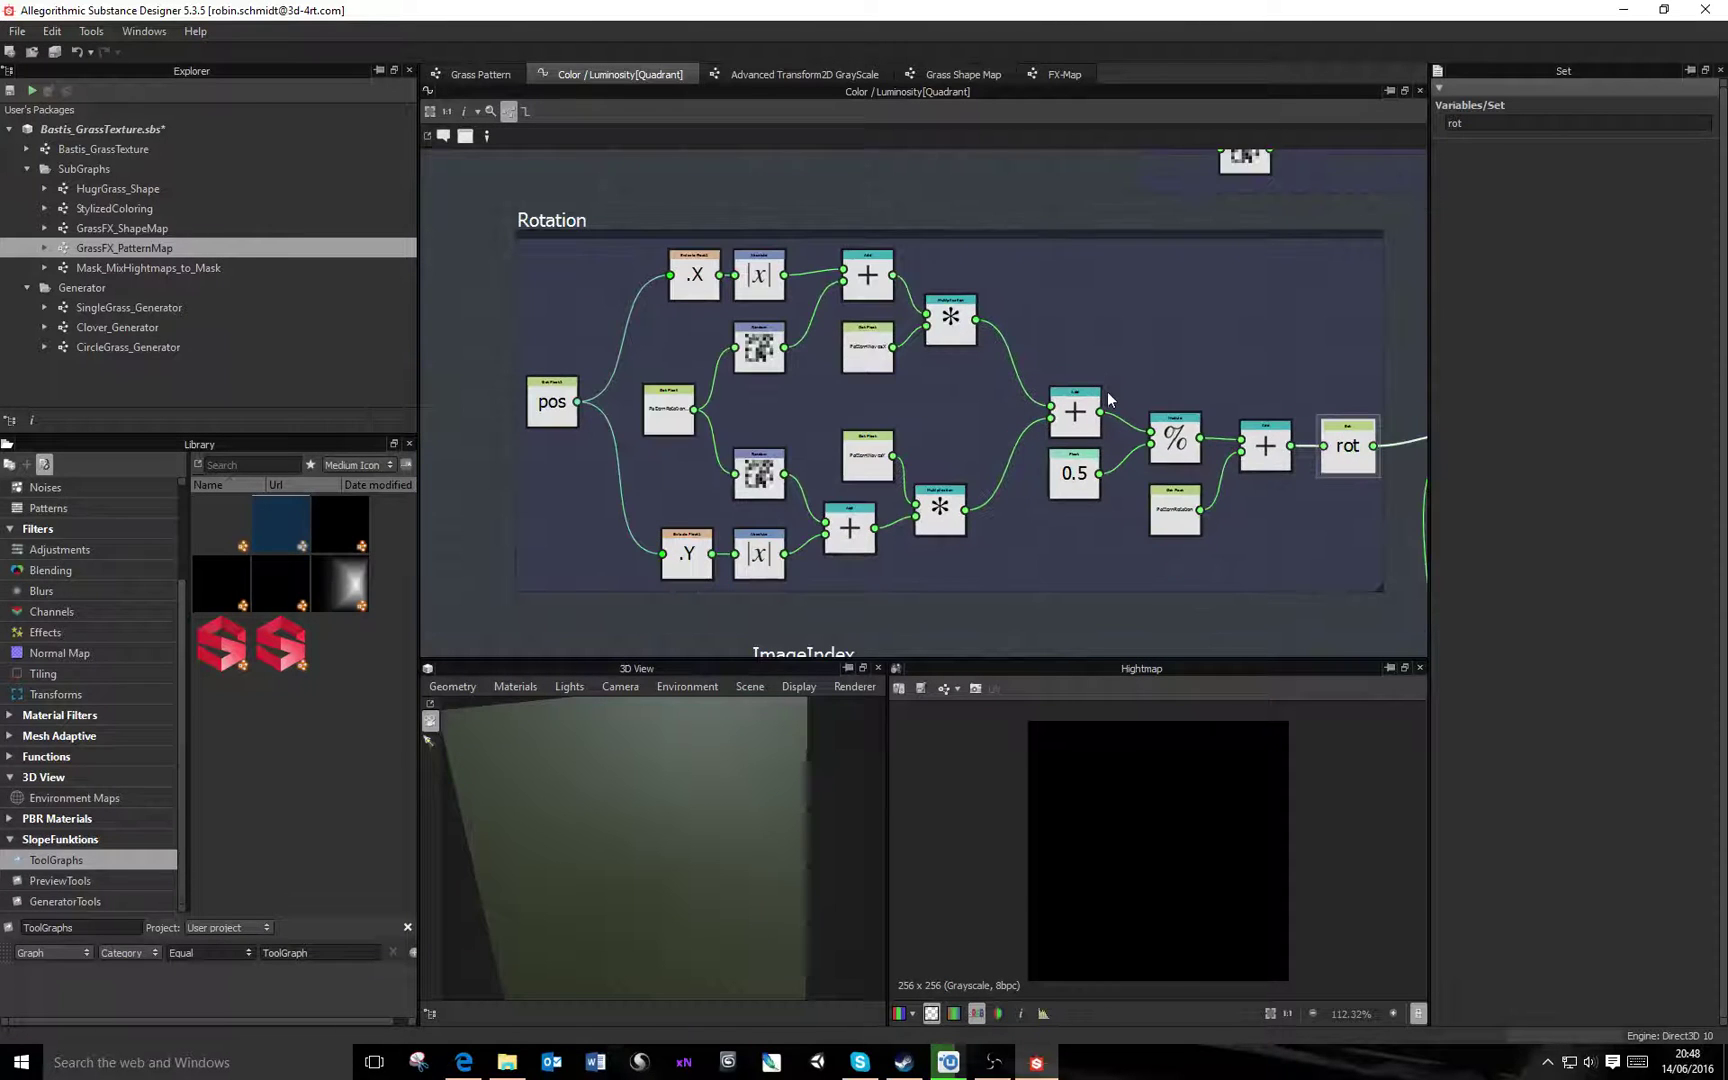
{"action": "middle_click_drag", "start_coordinate": [1236, 328], "coordinate": [1010, 403]}
{"action": "middle_click_drag", "start_coordinate": [1312, 286], "coordinate": [1185, 483]}
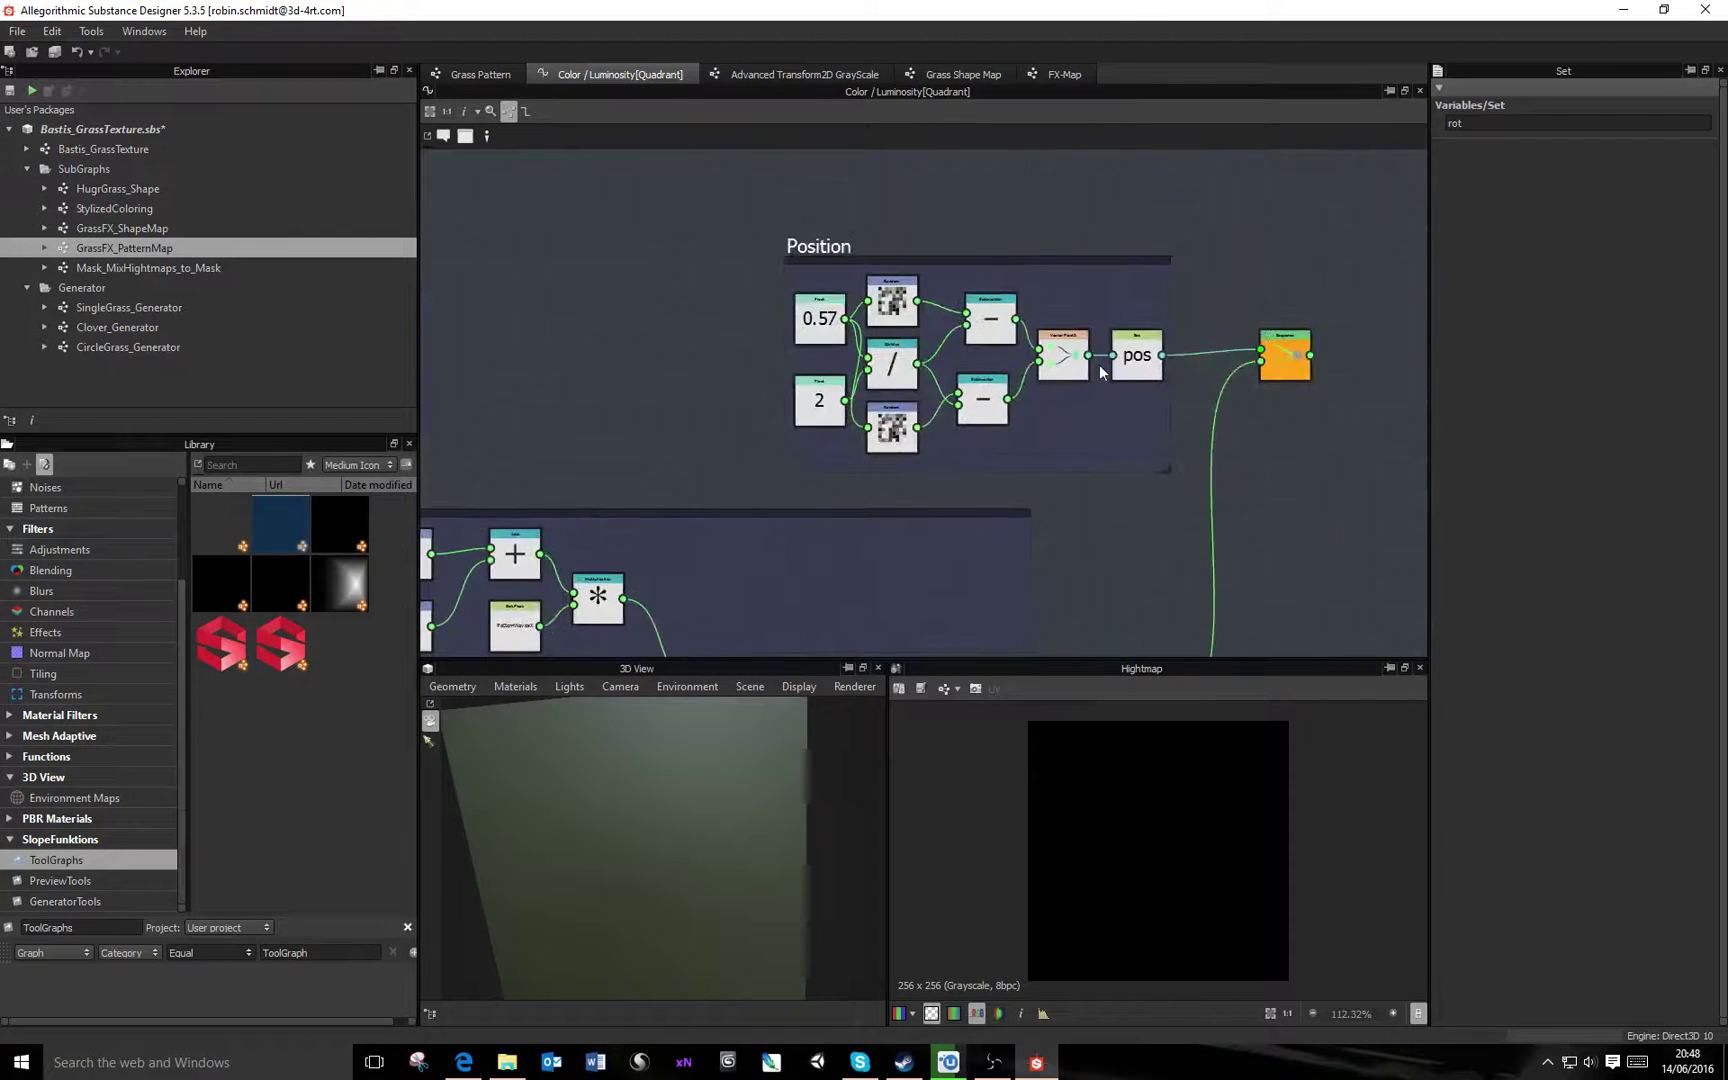
{"action": "middle_click_drag", "start_coordinate": [928, 488], "coordinate": [1200, 474]}
{"action": "scroll", "coordinate": [1181, 333], "scroll_direction": "down", "scroll_amount": 1}
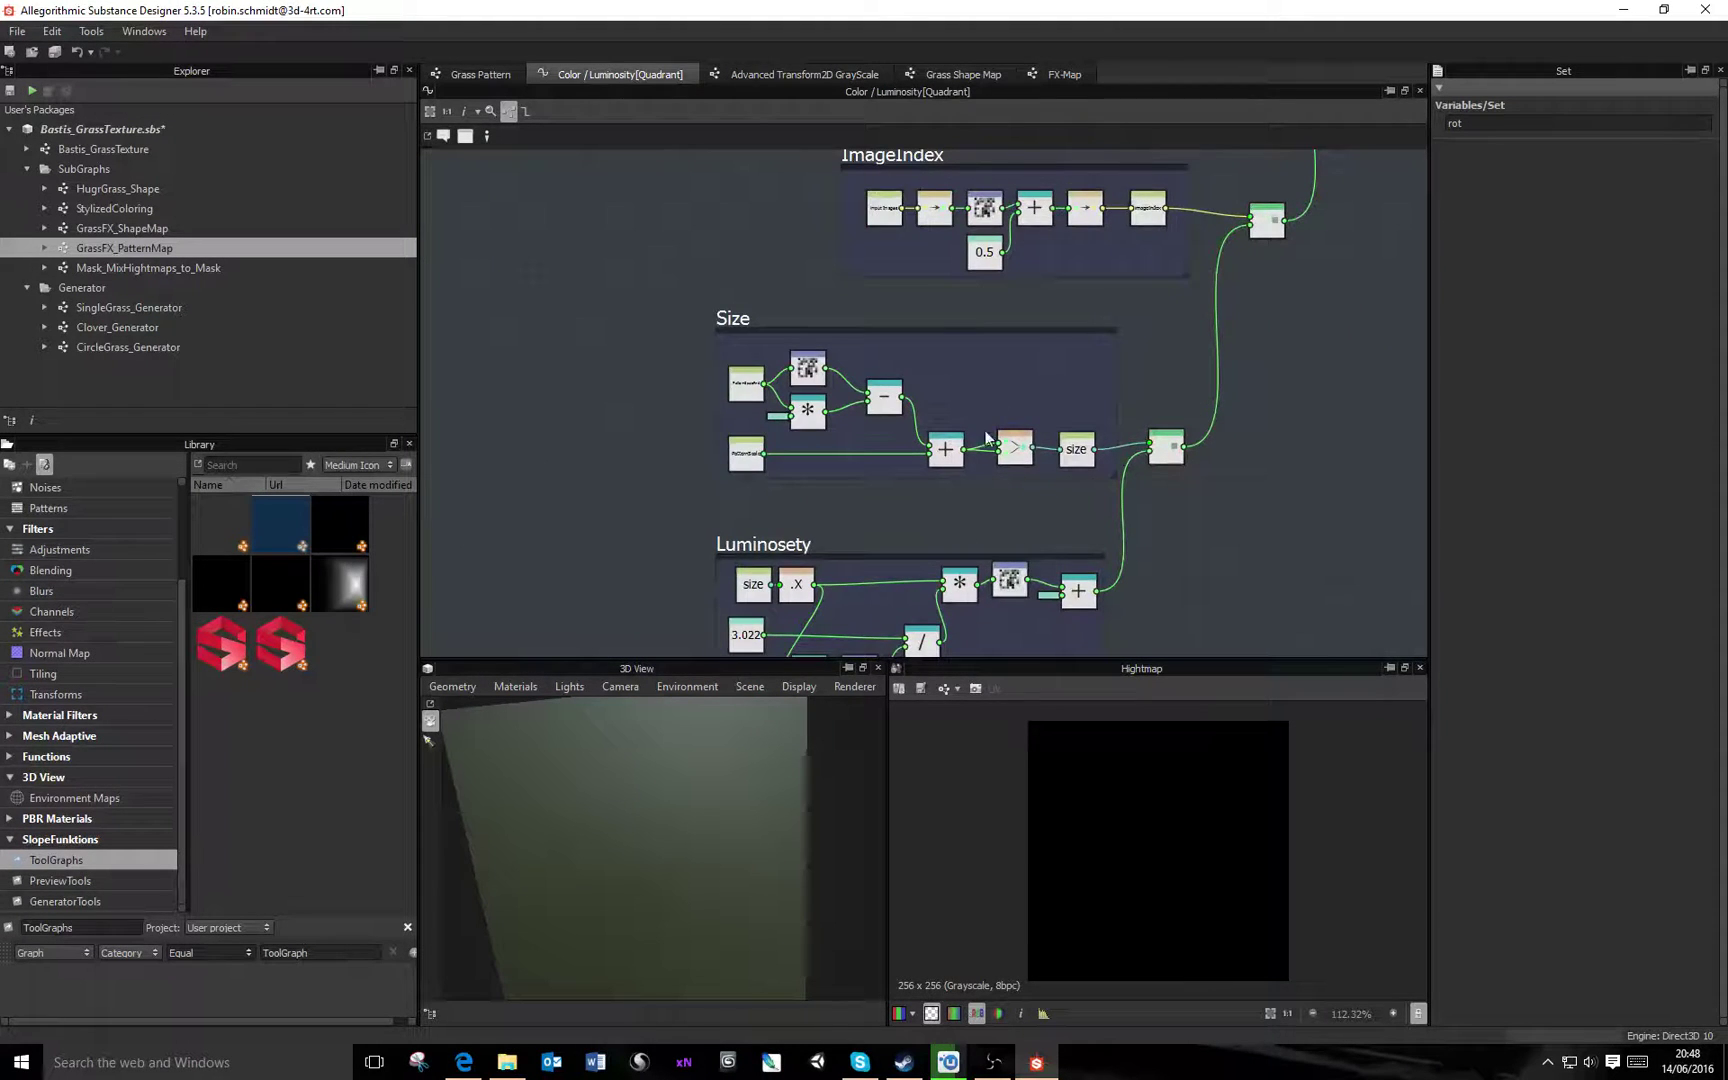
{"action": "middle_click_drag", "start_coordinate": [1035, 533], "coordinate": [1082, 411]}
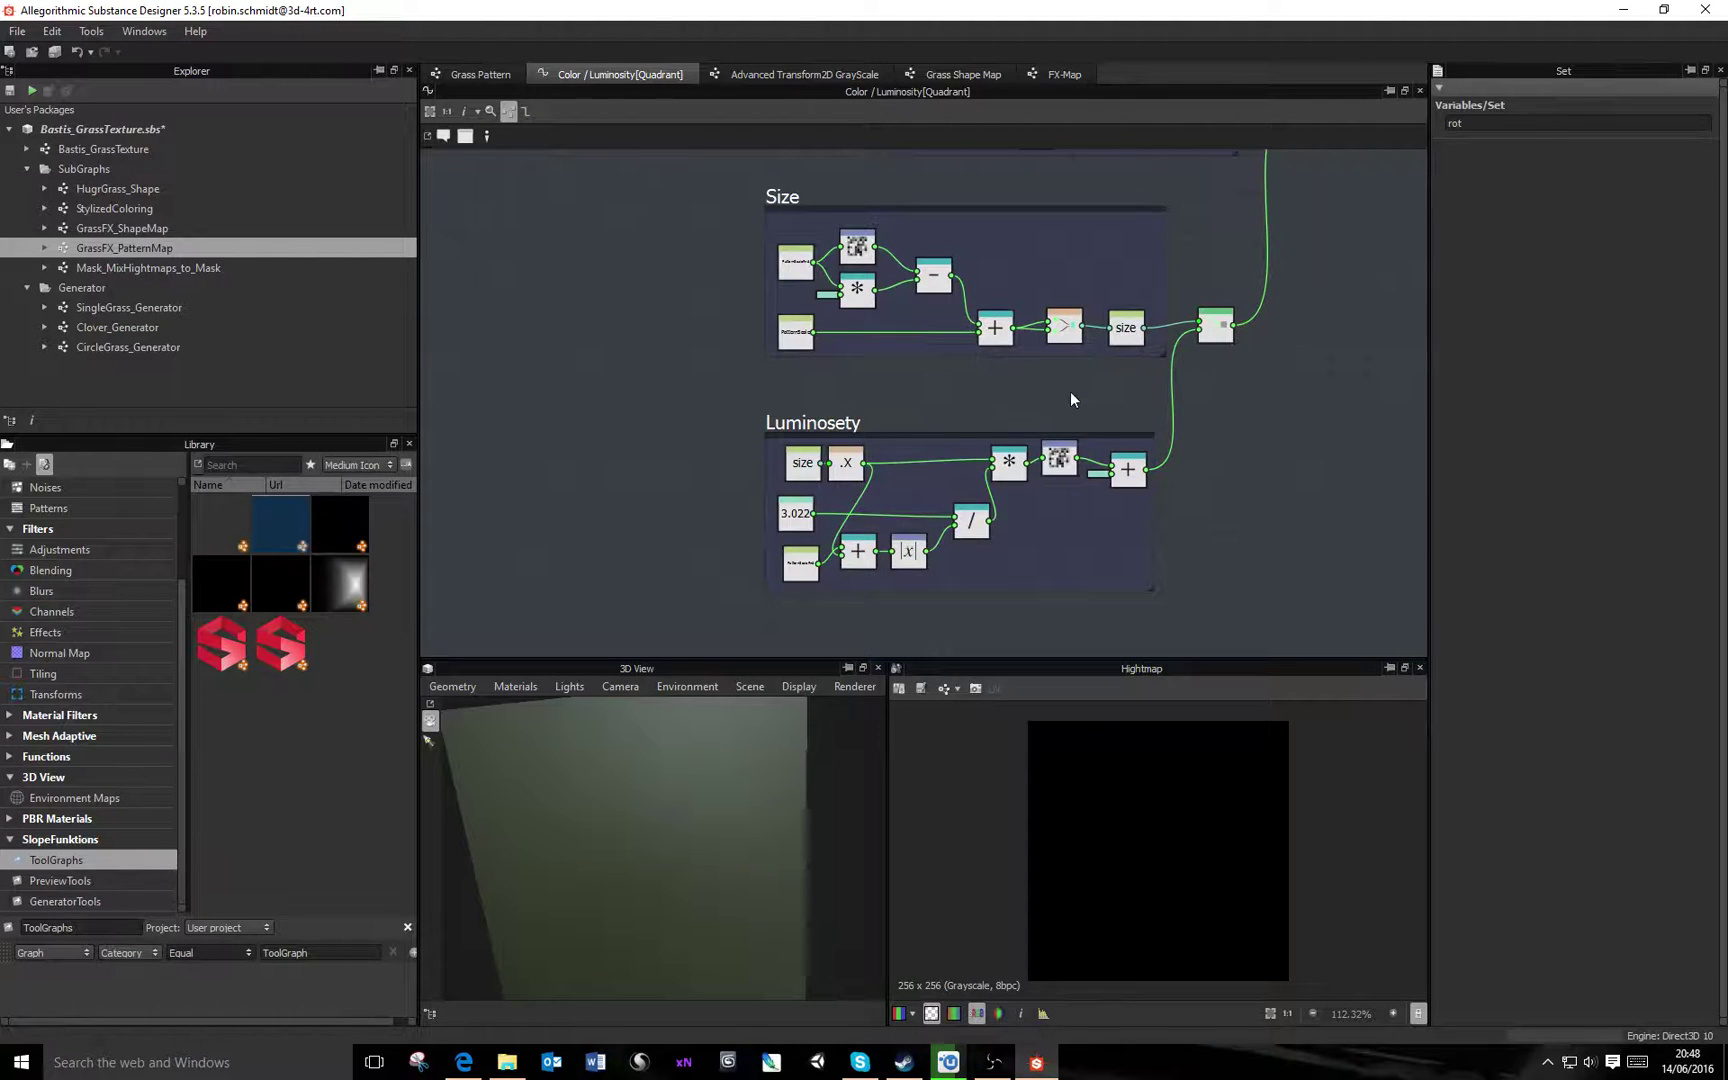
{"action": "middle_click_drag", "start_coordinate": [1281, 288], "coordinate": [1290, 590]}
{"action": "mouse_move", "coordinate": [1300, 250]}
{"action": "middle_mouse_down"}
{"action": "mouse_move", "coordinate": [1330, 388]}
{"action": "mouse_move", "coordinate": [1214, 576]}
{"action": "middle_mouse_up"}
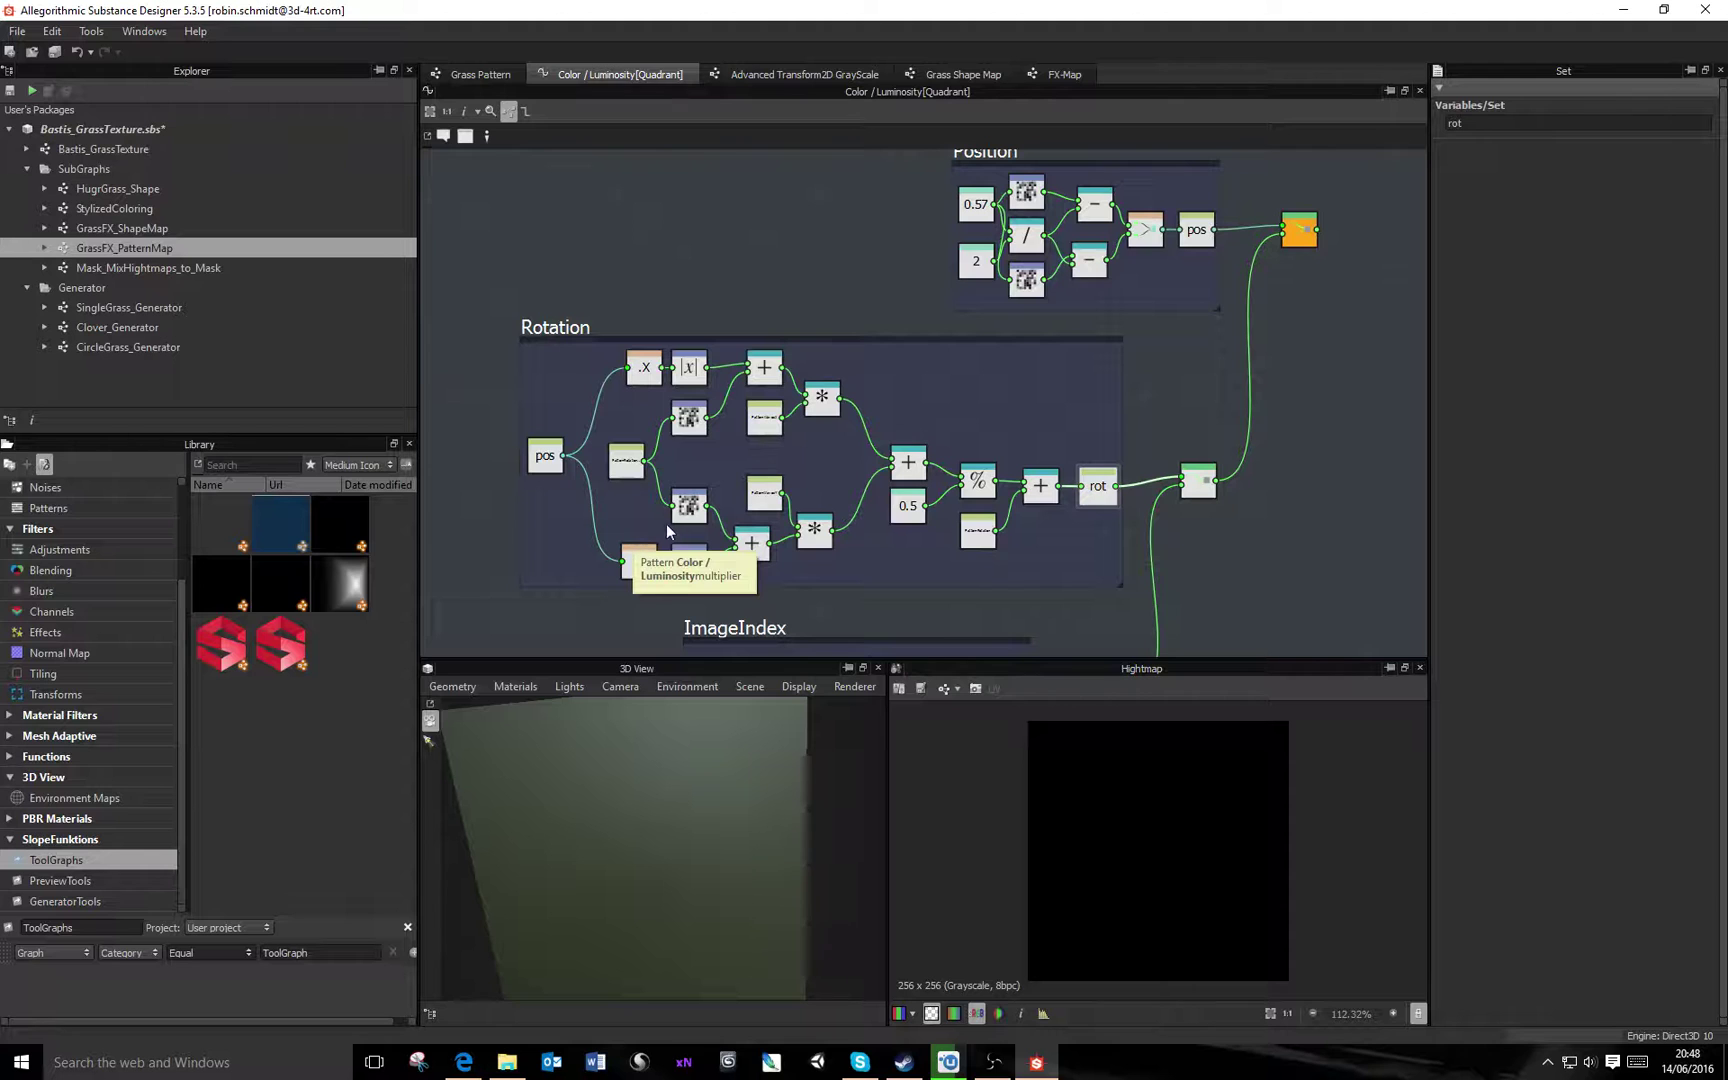
Open the Mask_MixHightmaps_to_Mask subgraph and examine its node network and description comment
{"action": "double_click", "coordinate": [176, 269]}
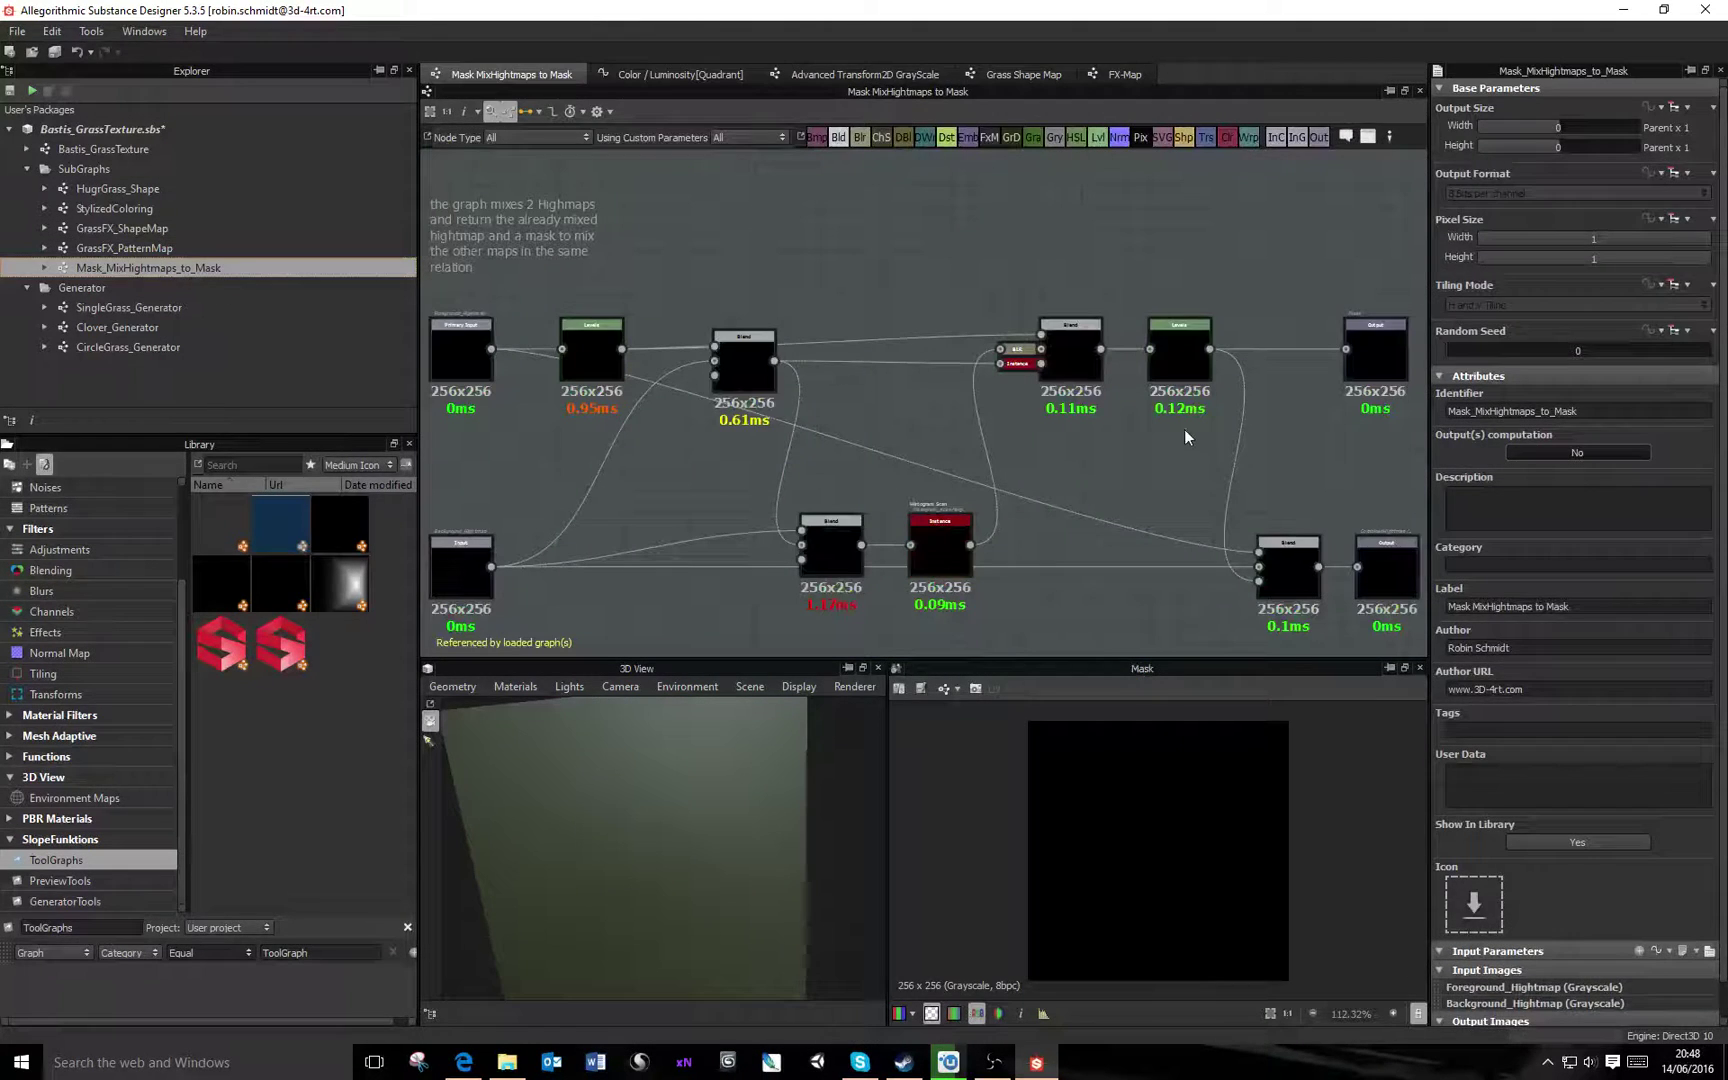
{"action": "scroll", "coordinate": [1150, 430], "scroll_direction": "down", "scroll_amount": 3}
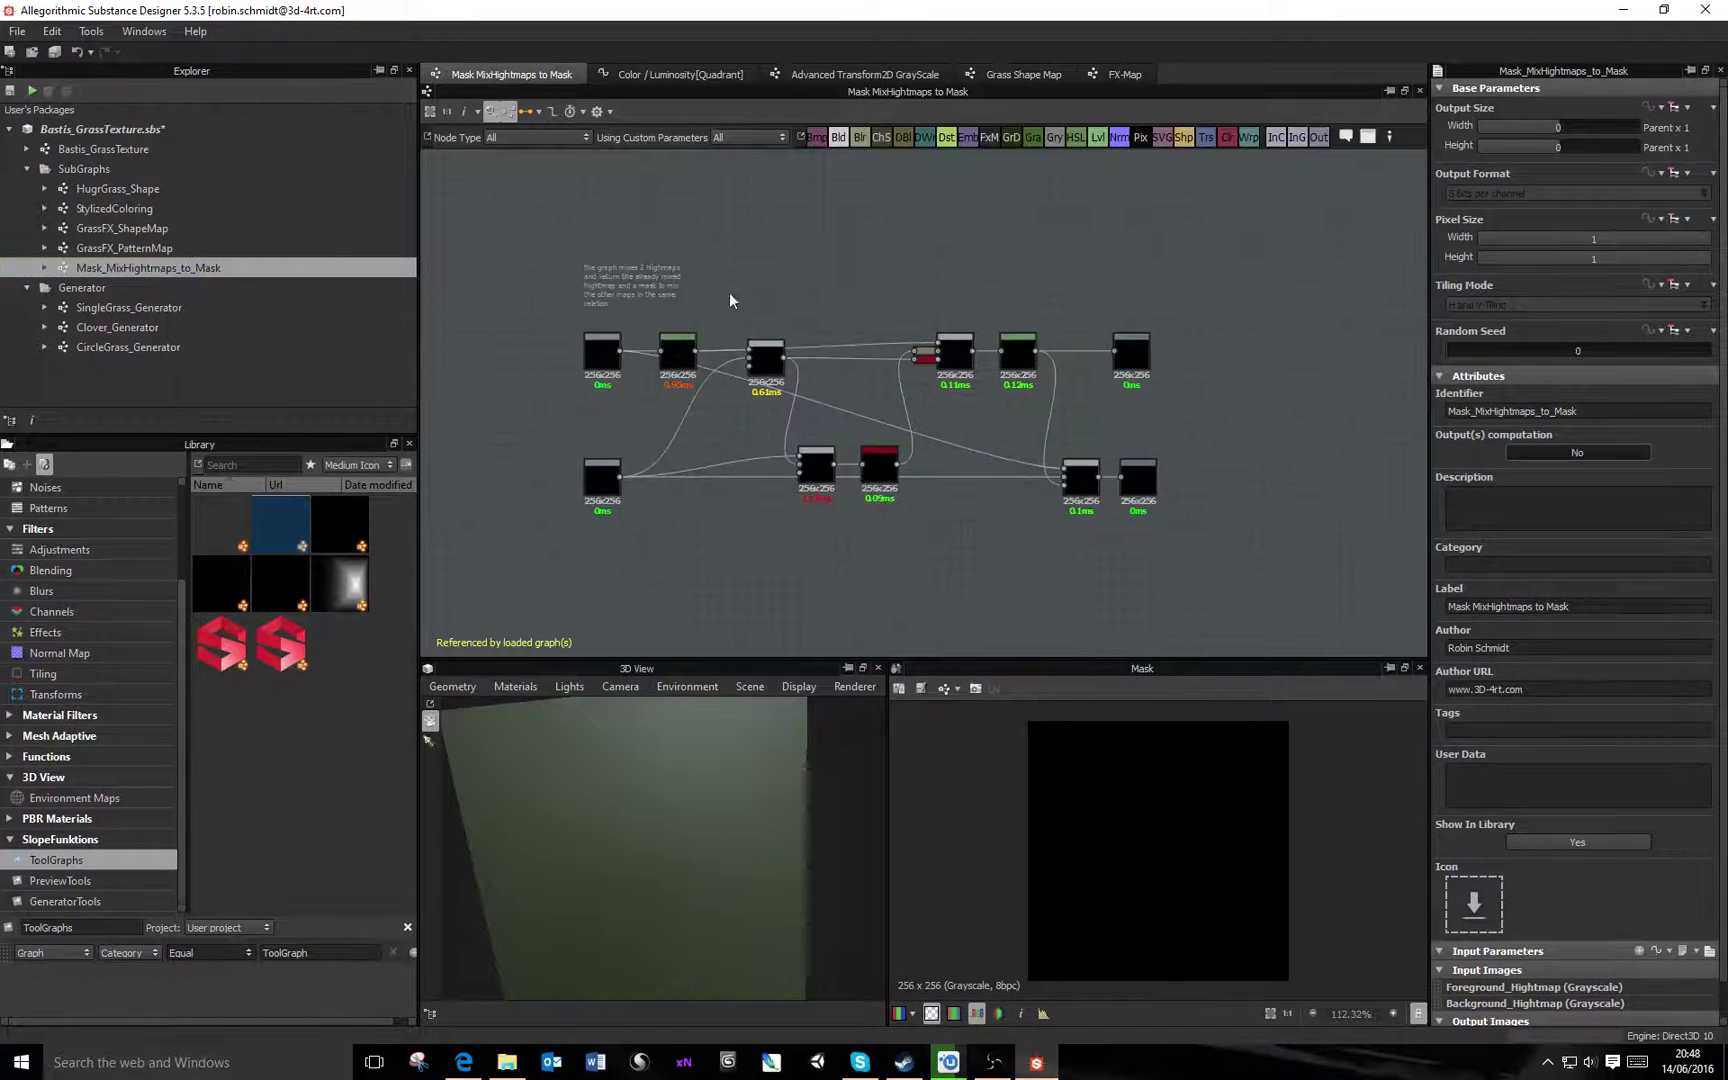
{"action": "scroll", "coordinate": [772, 398], "scroll_direction": "up", "scroll_amount": 3}
{"action": "left_click_drag", "start_coordinate": [490, 287], "coordinate": [1449, 610]}
{"action": "left_click", "coordinate": [1398, 598]}
{"action": "left_click_drag", "start_coordinate": [1345, 606], "coordinate": [461, 288]}
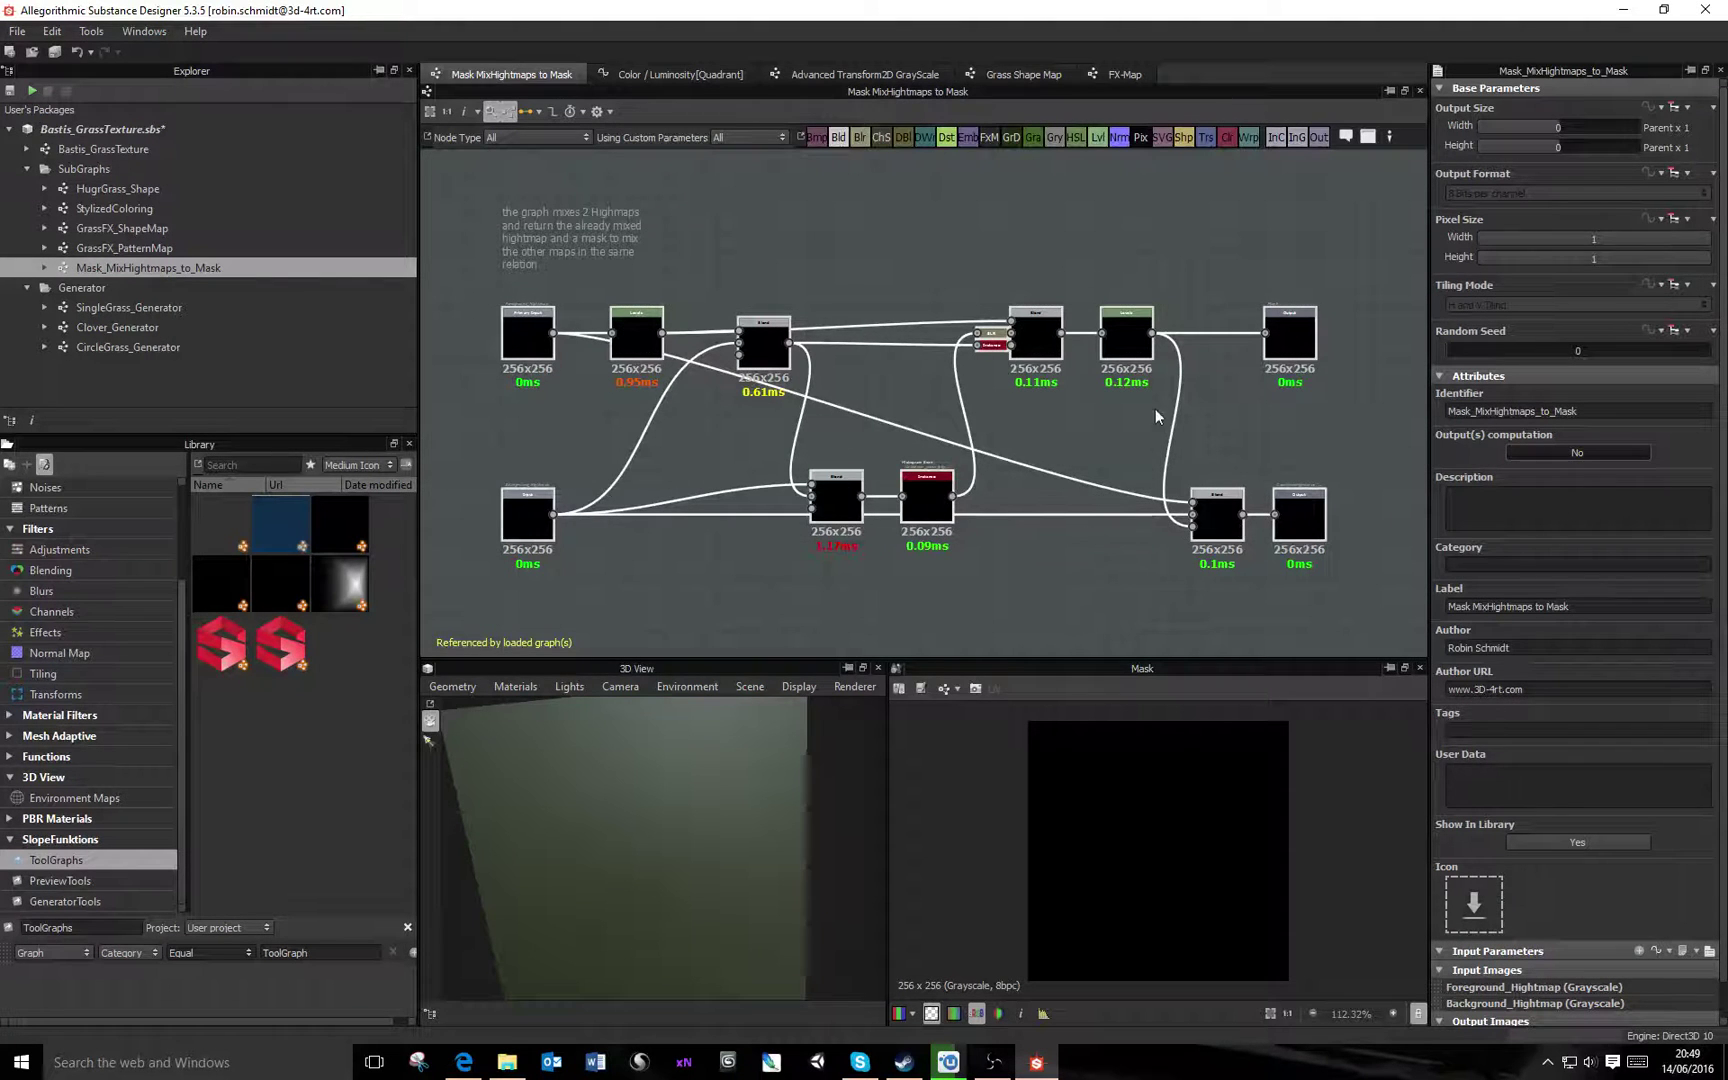
{"action": "left_click", "coordinate": [1037, 535]}
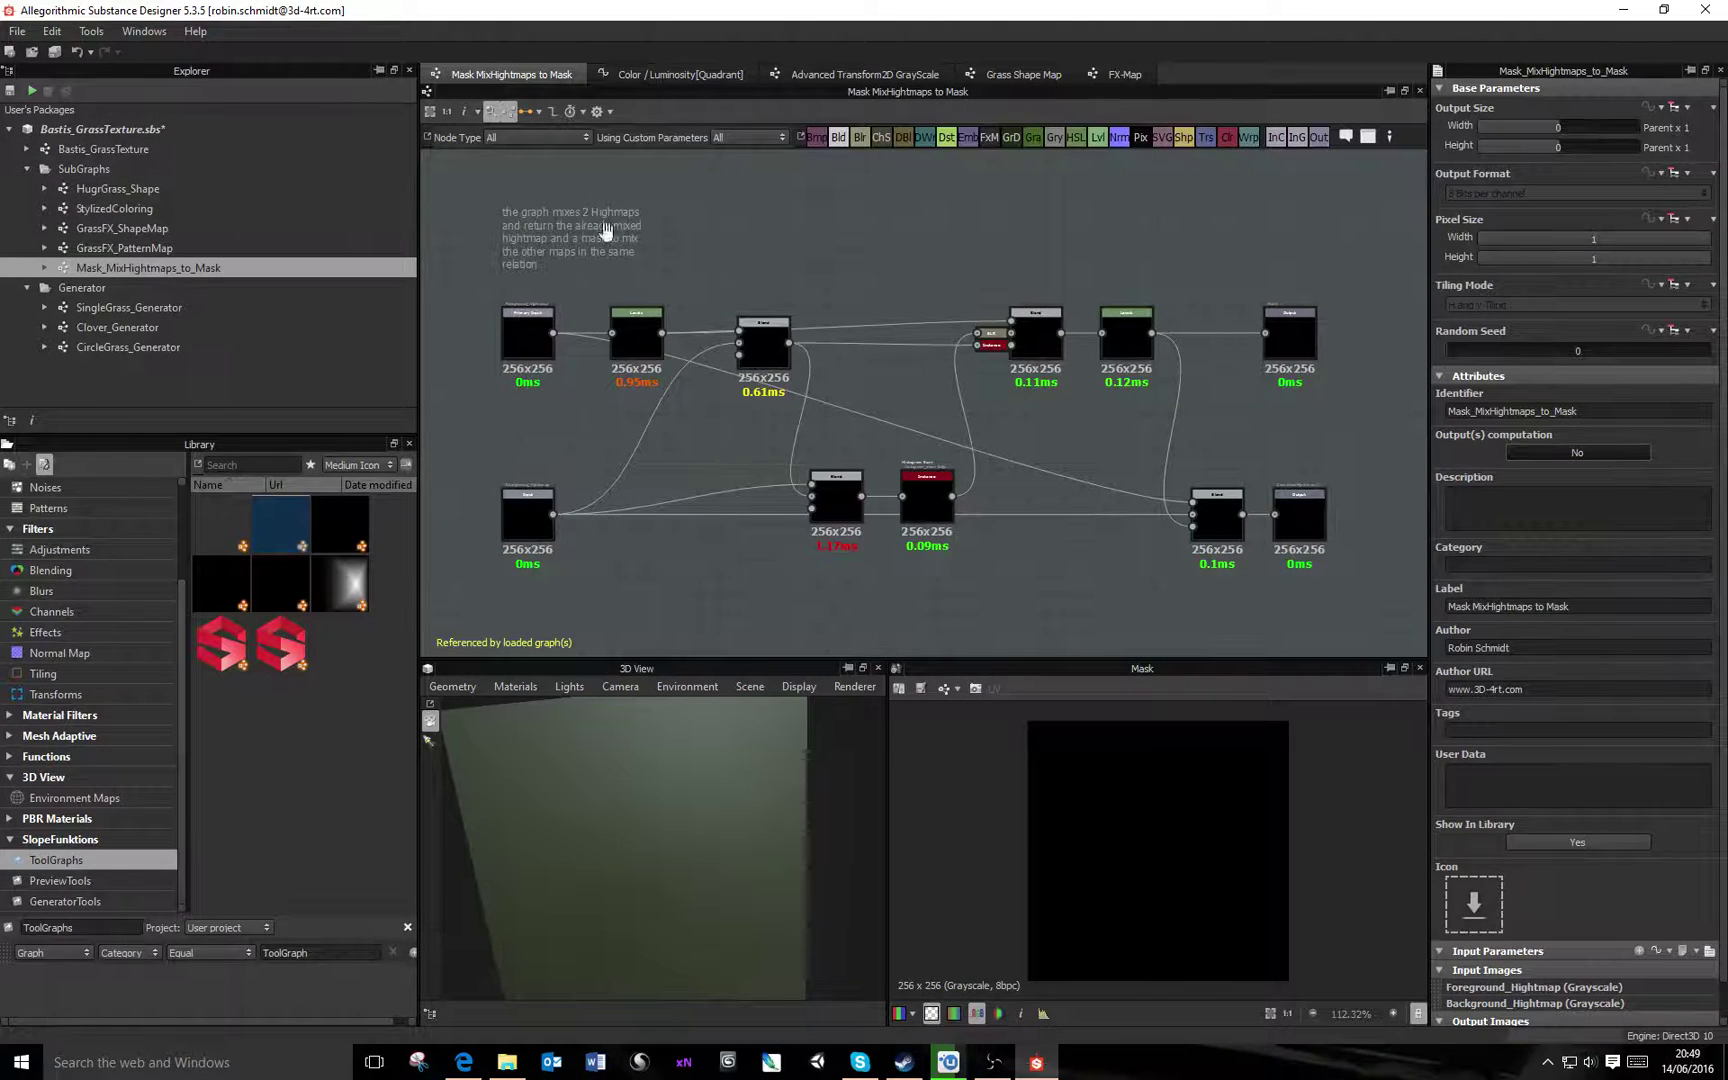
Open the StylizedColoring subgraph to view its colour gradation network
{"action": "double_click", "coordinate": [114, 208]}
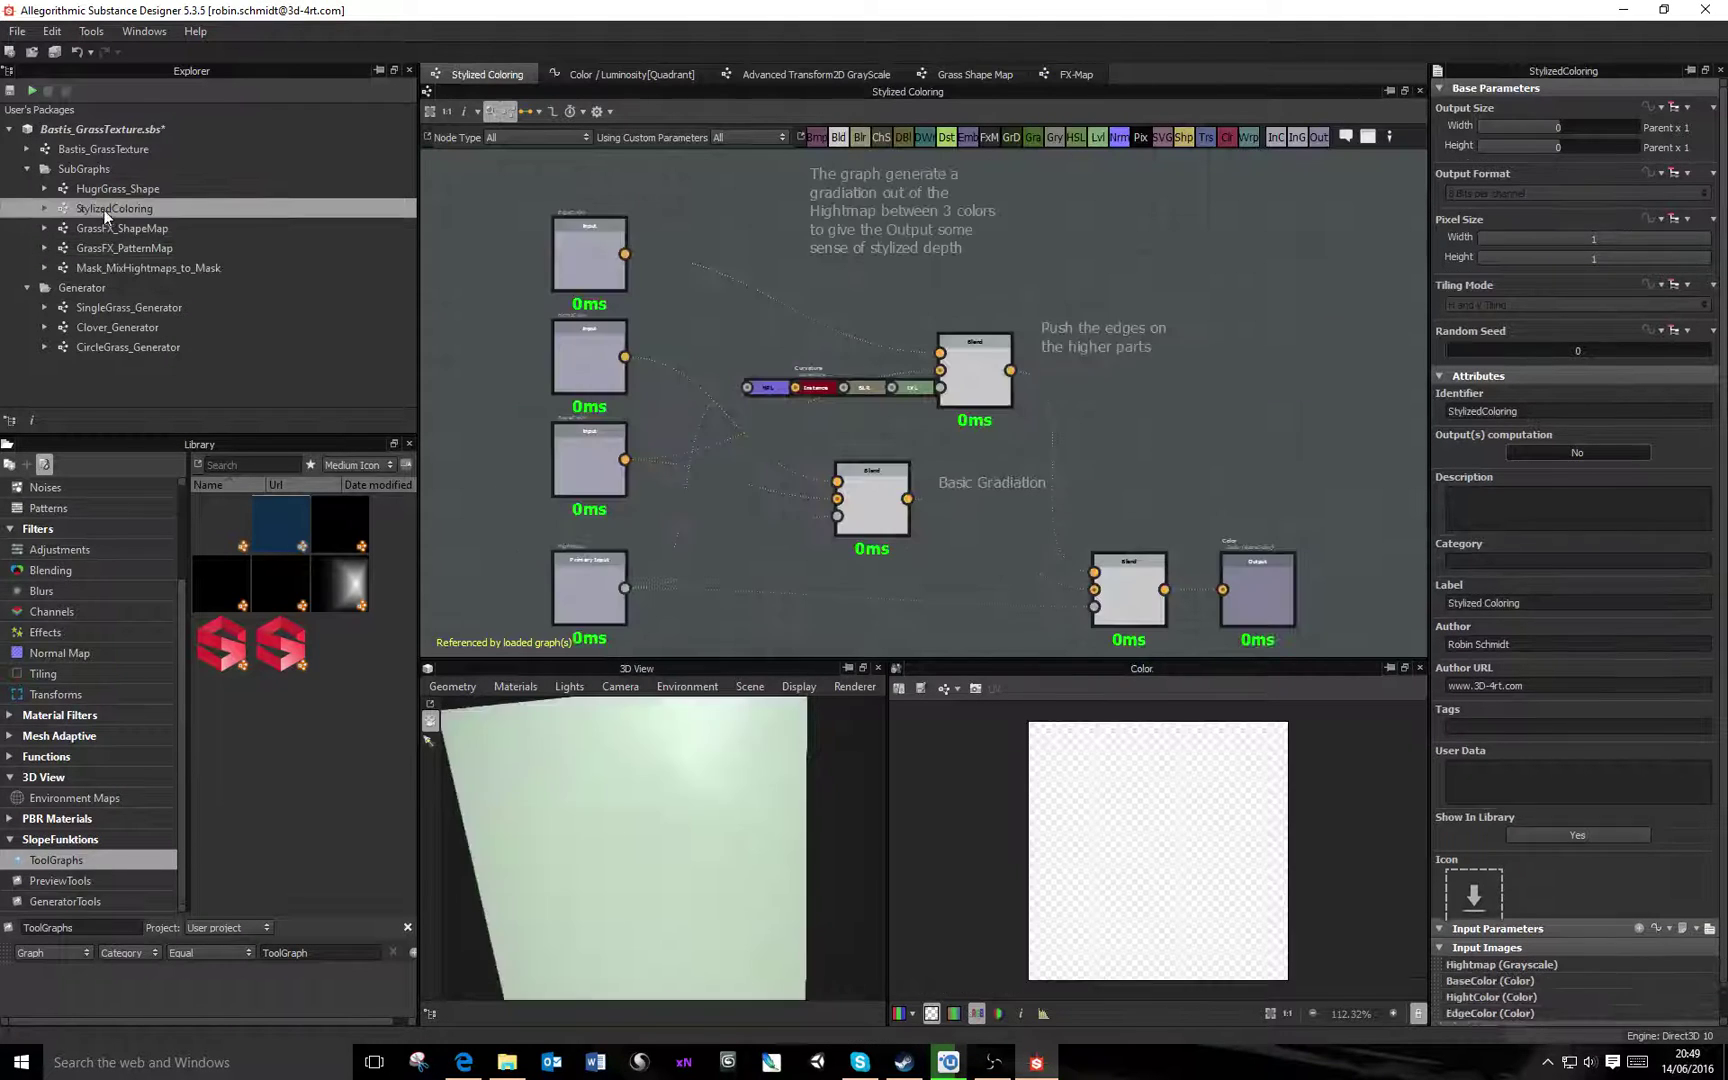
Frame the stylized coloring network and inspect its colour inputs, including BaseColor, and the Hightmap primary input
{"action": "key", "text": "f"}
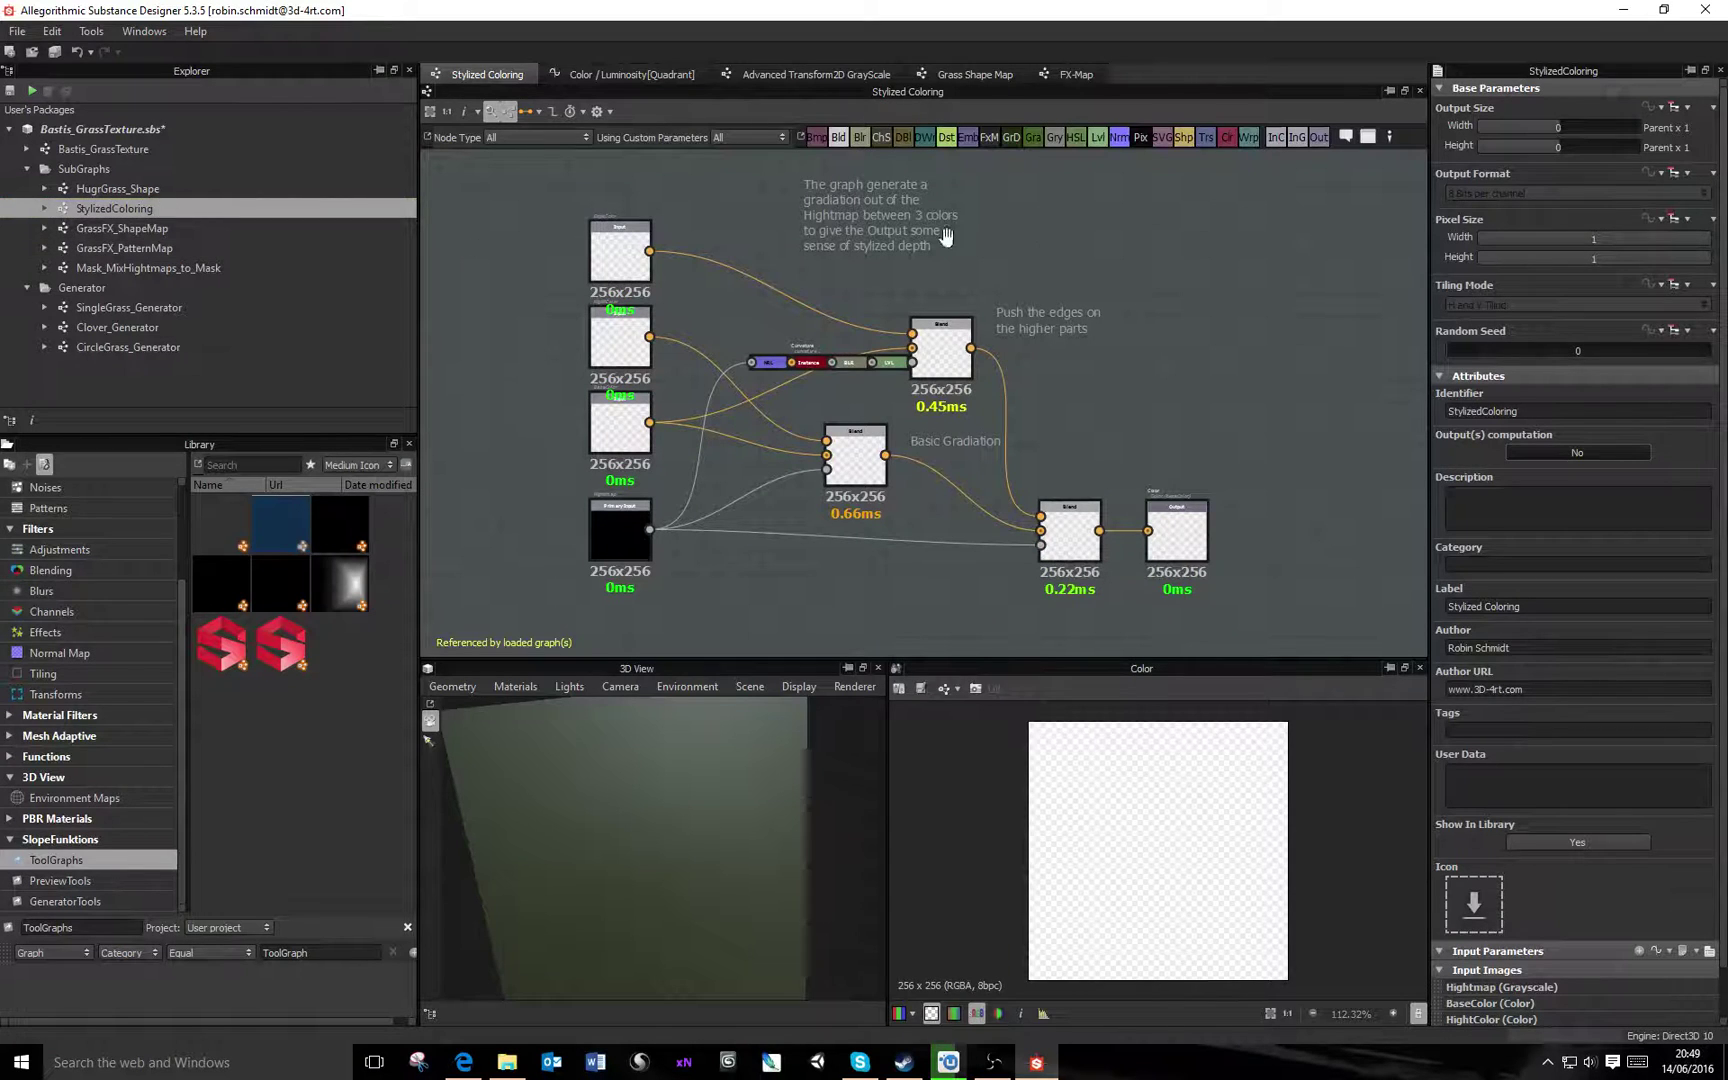
{"action": "scroll", "coordinate": [630, 347], "scroll_direction": "up", "scroll_amount": 4}
{"action": "middle_click_drag", "start_coordinate": [621, 197], "coordinate": [640, 300]}
{"action": "left_click", "coordinate": [625, 255]}
{"action": "left_click", "coordinate": [629, 455]}
{"action": "middle_click_drag", "start_coordinate": [603, 588], "coordinate": [629, 436]}
{"action": "left_click", "coordinate": [629, 436]}
{"action": "middle_click_drag", "start_coordinate": [913, 580], "coordinate": [905, 379]}
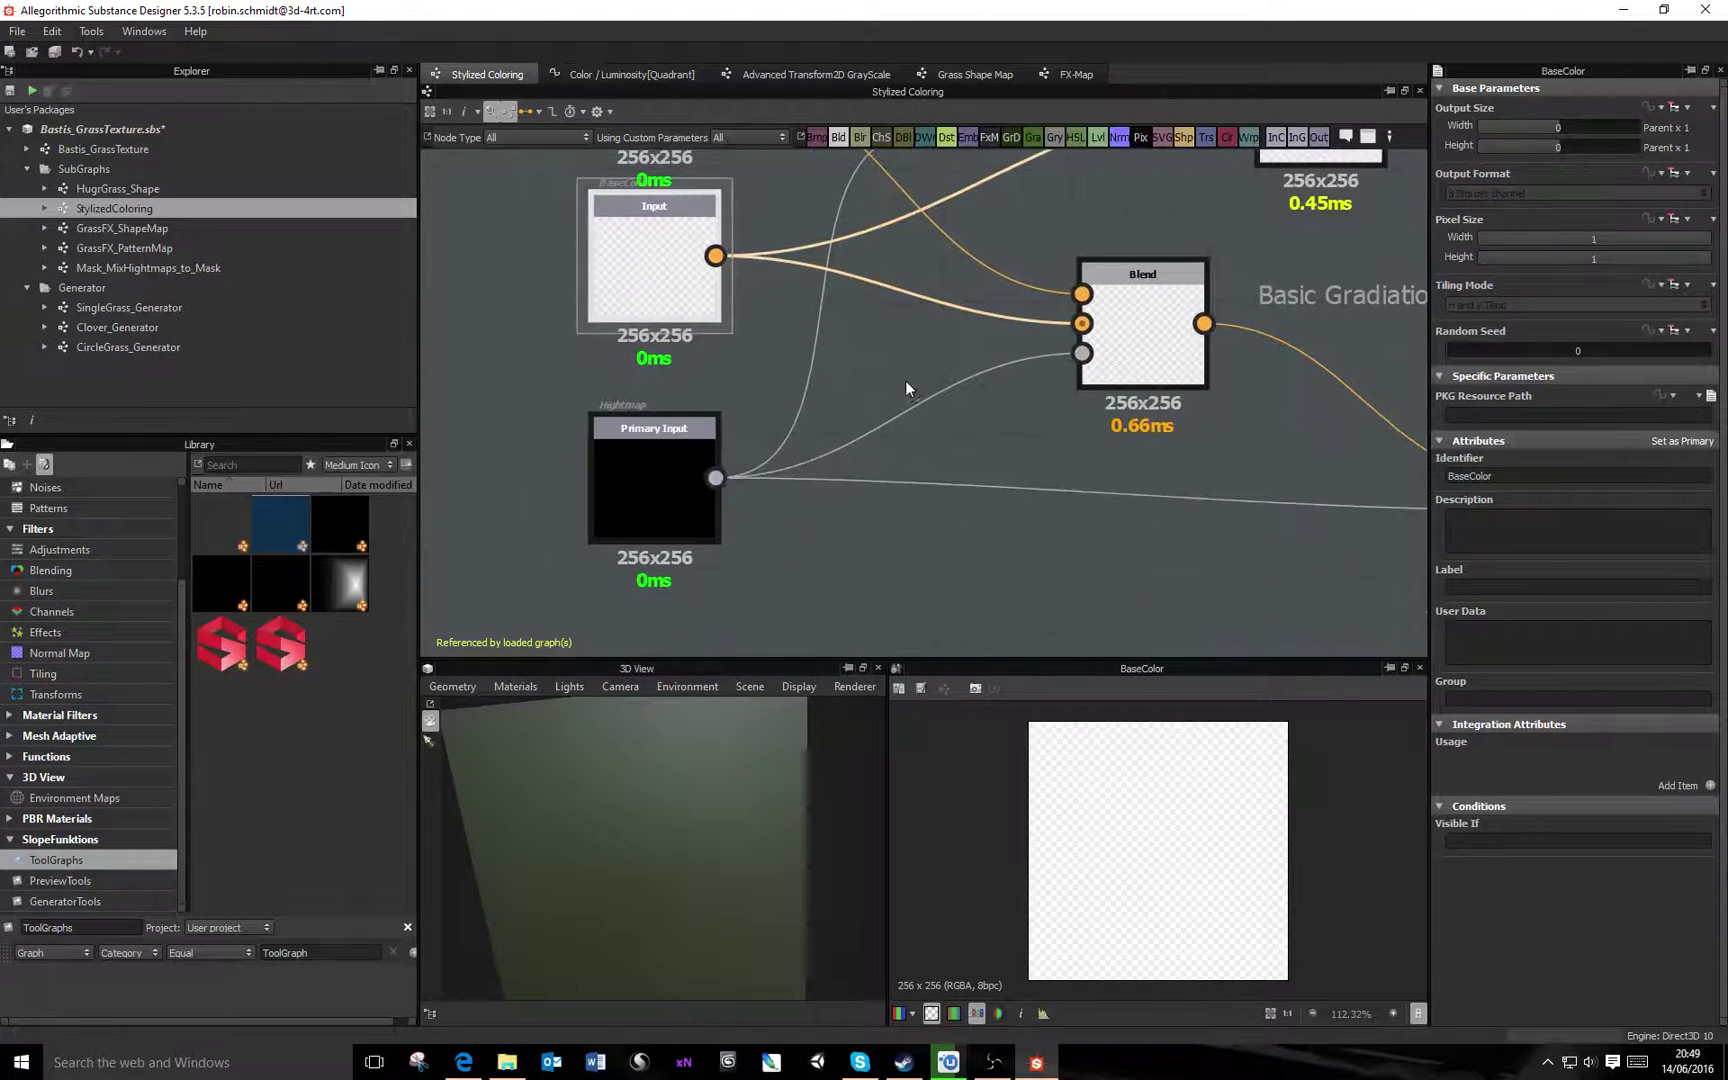
{"action": "left_click", "coordinate": [652, 482]}
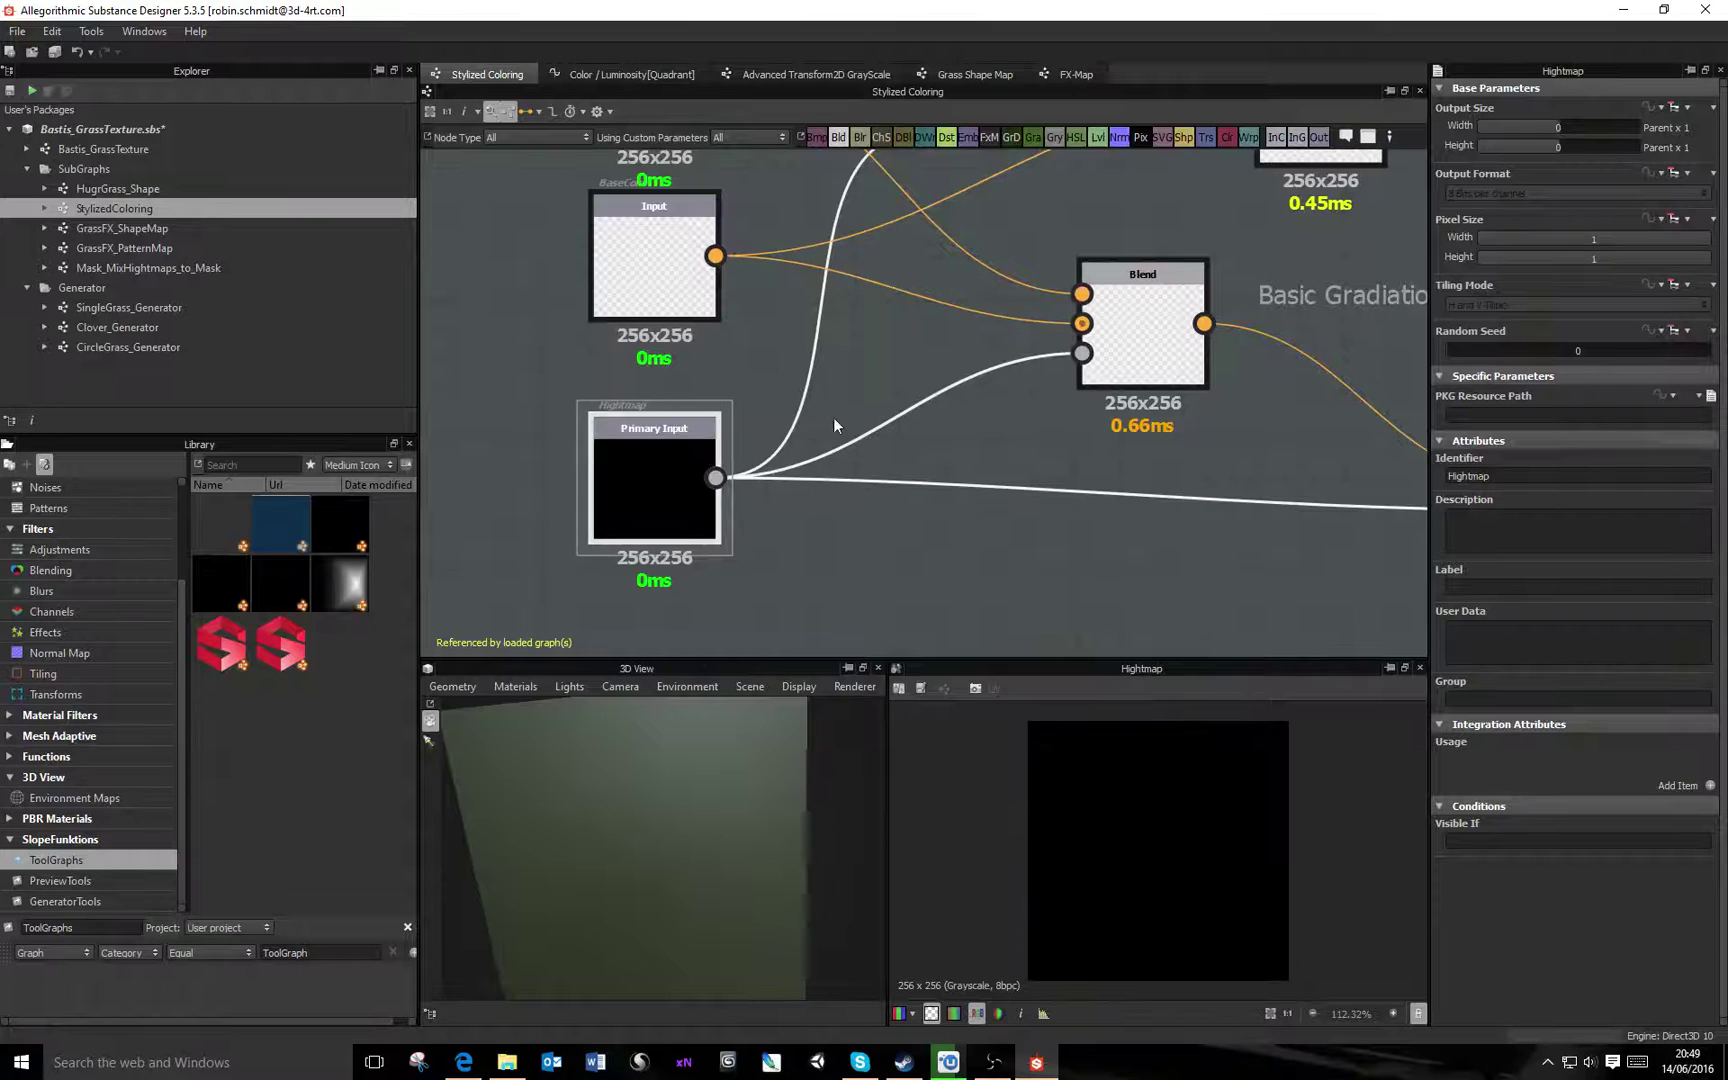
Inspect the docked Normal, Curvature, Blur and Levels nodes that build the edge mask from the Hightmap input
{"action": "scroll", "coordinate": [833, 417], "scroll_direction": "down", "scroll_amount": 3}
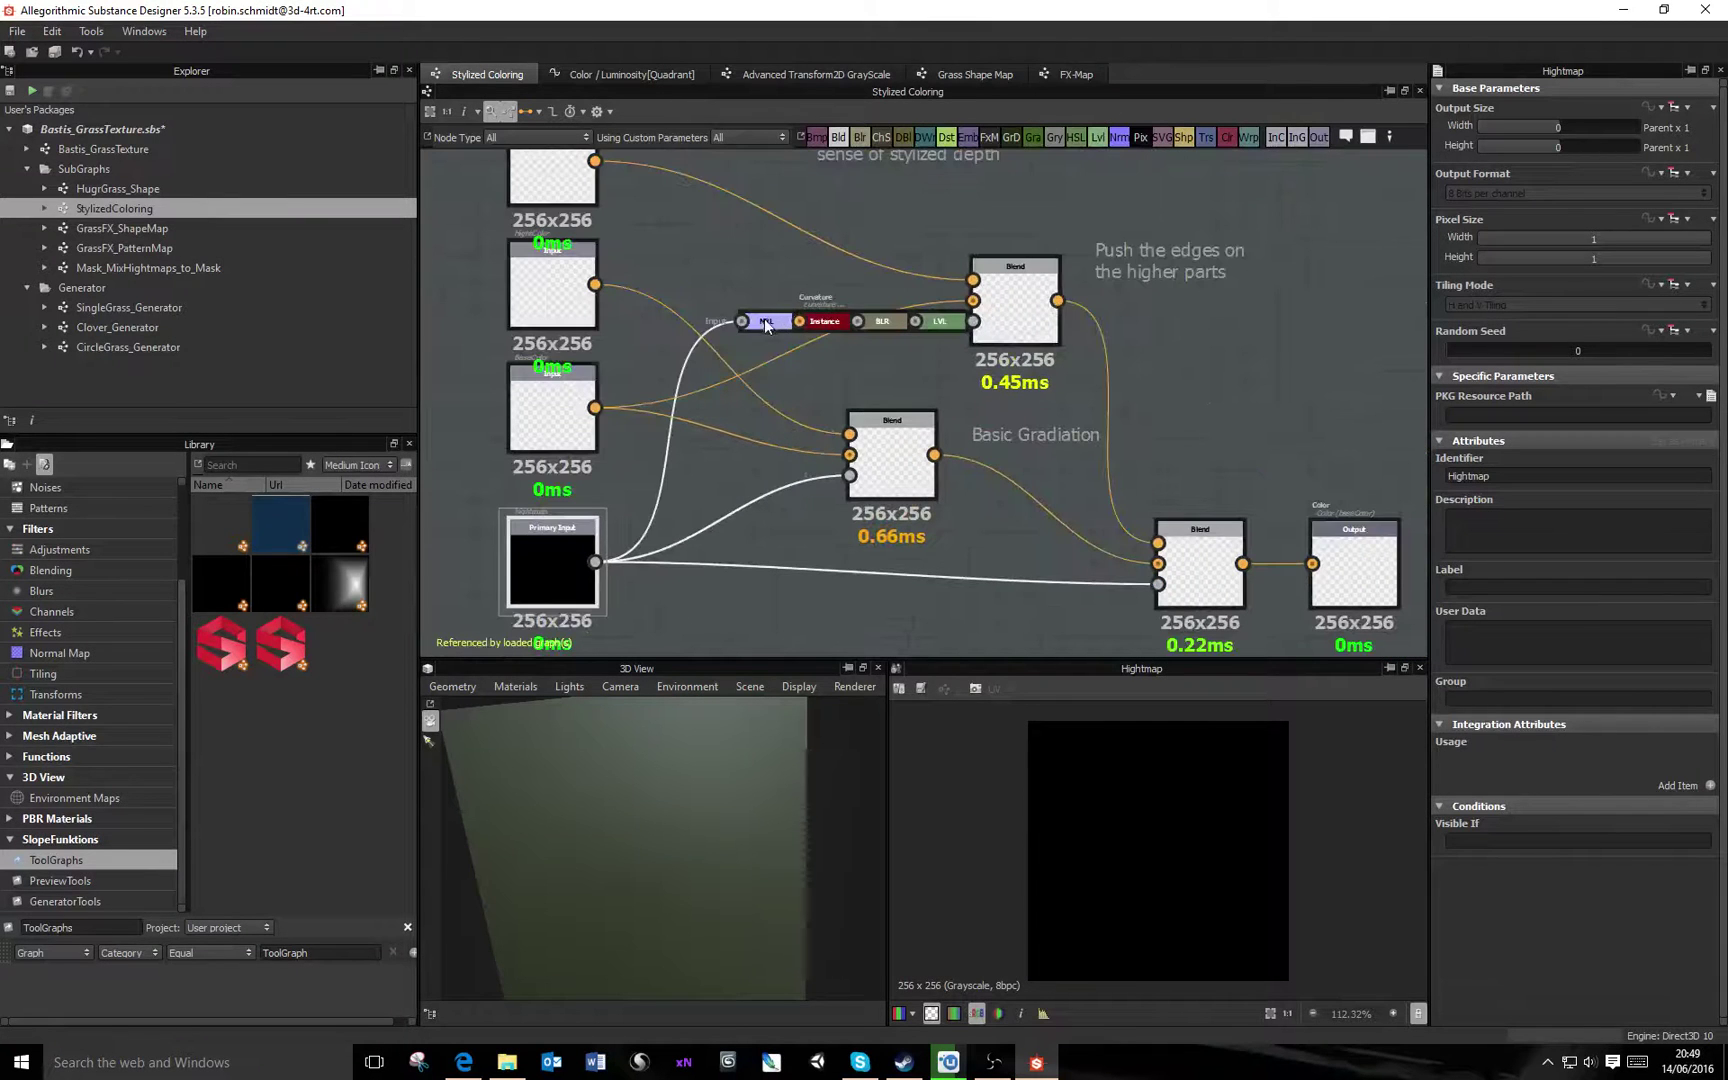
{"action": "left_click", "coordinate": [764, 321]}
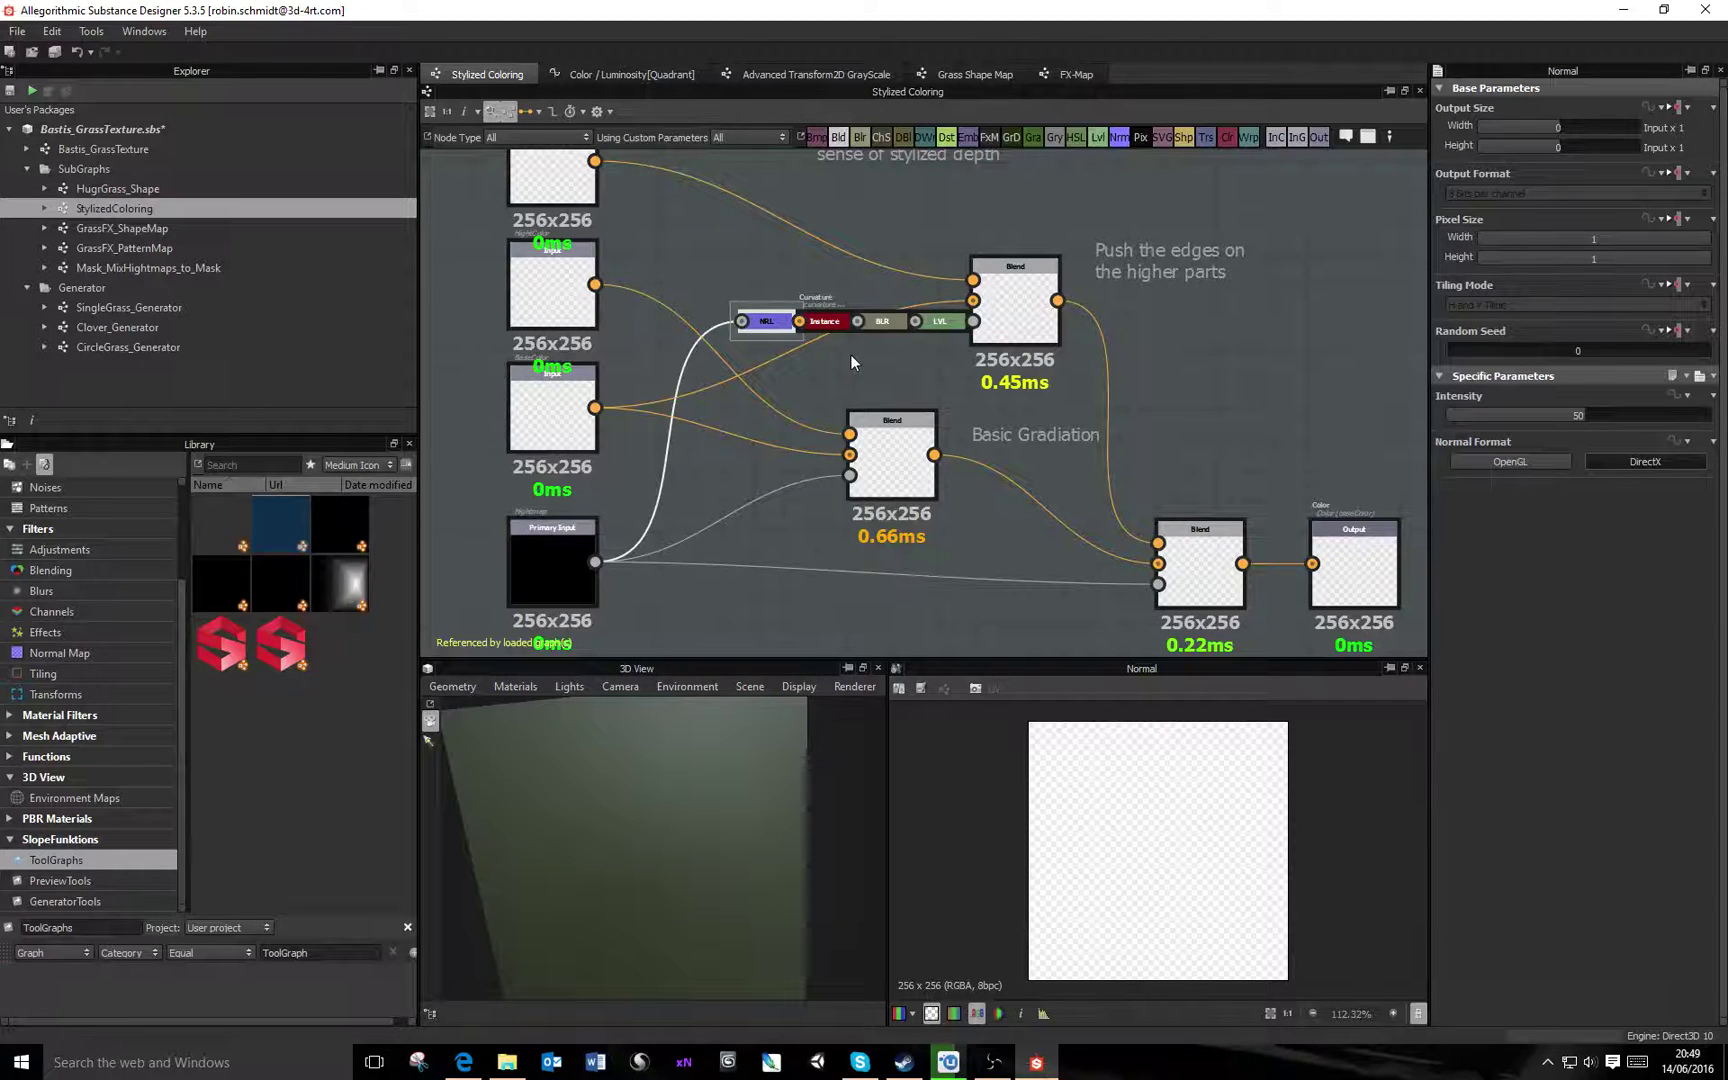
{"action": "scroll", "coordinate": [616, 273], "scroll_direction": "up", "scroll_amount": 2}
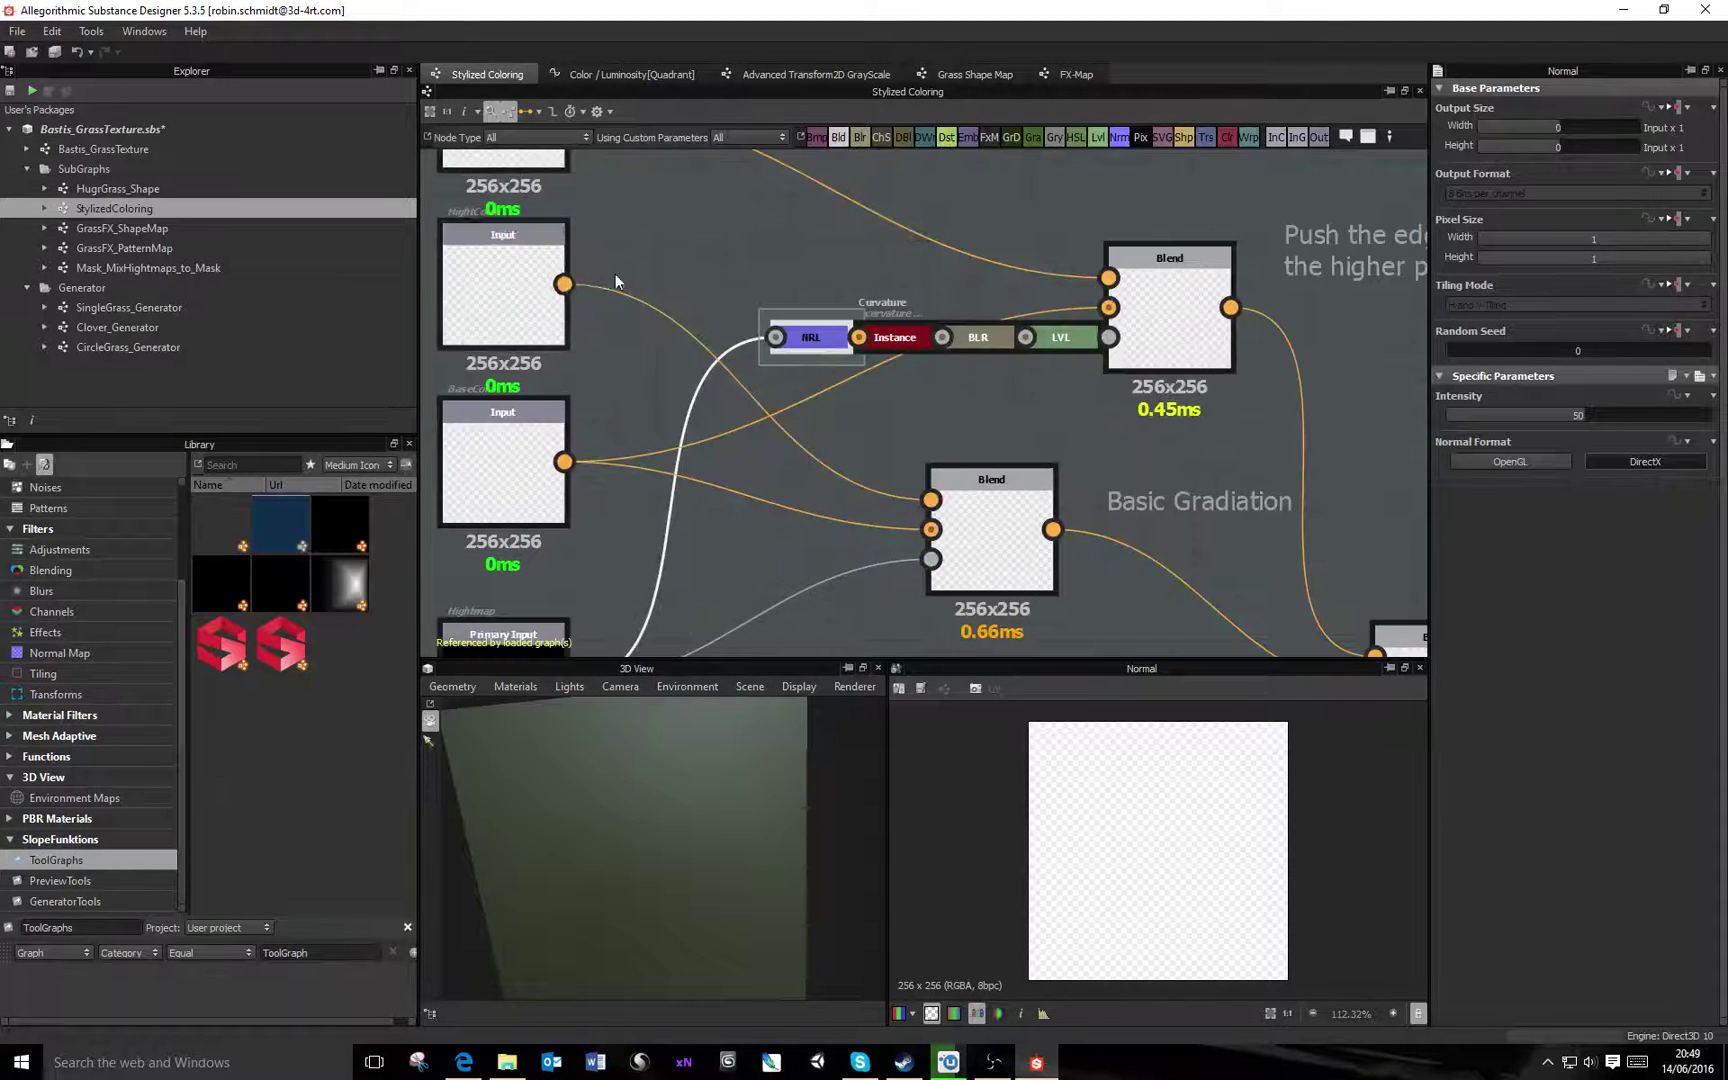
{"action": "middle_click_drag", "start_coordinate": [647, 258], "coordinate": [702, 320]}
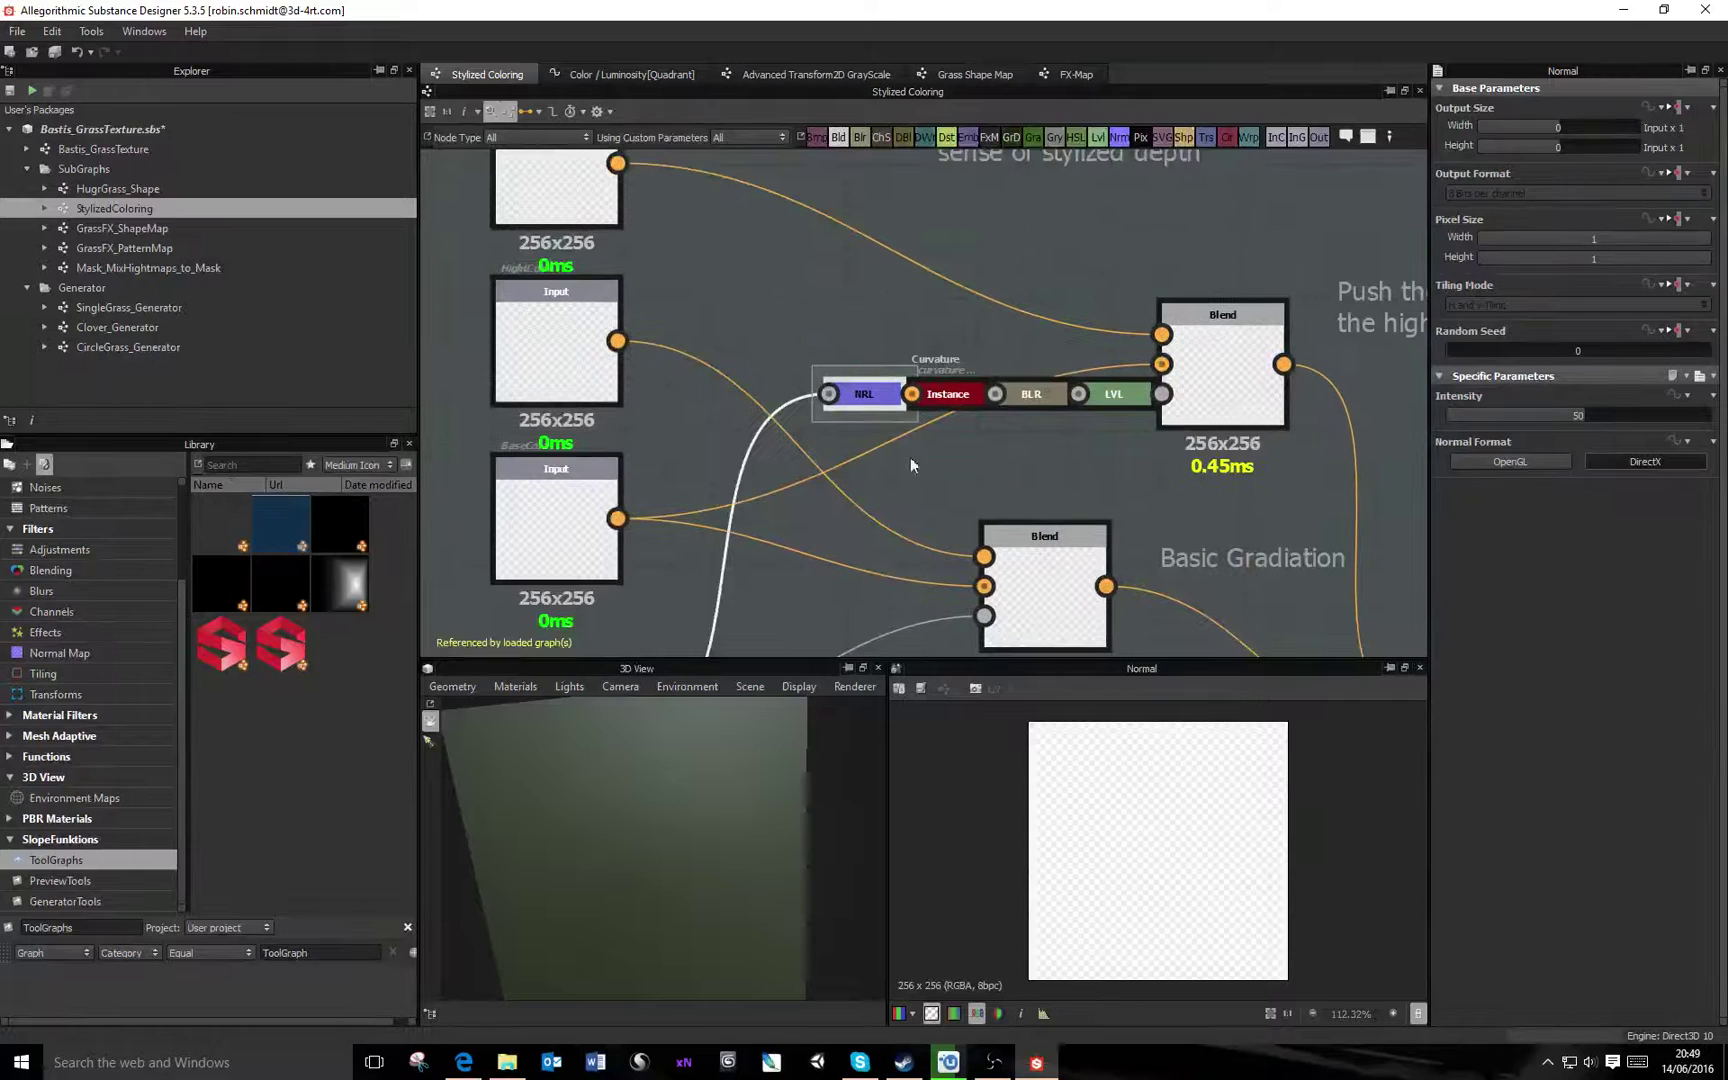
{"action": "middle_click_drag", "start_coordinate": [703, 524], "coordinate": [690, 481]}
{"action": "middle_click_drag", "start_coordinate": [1131, 580], "coordinate": [938, 470]}
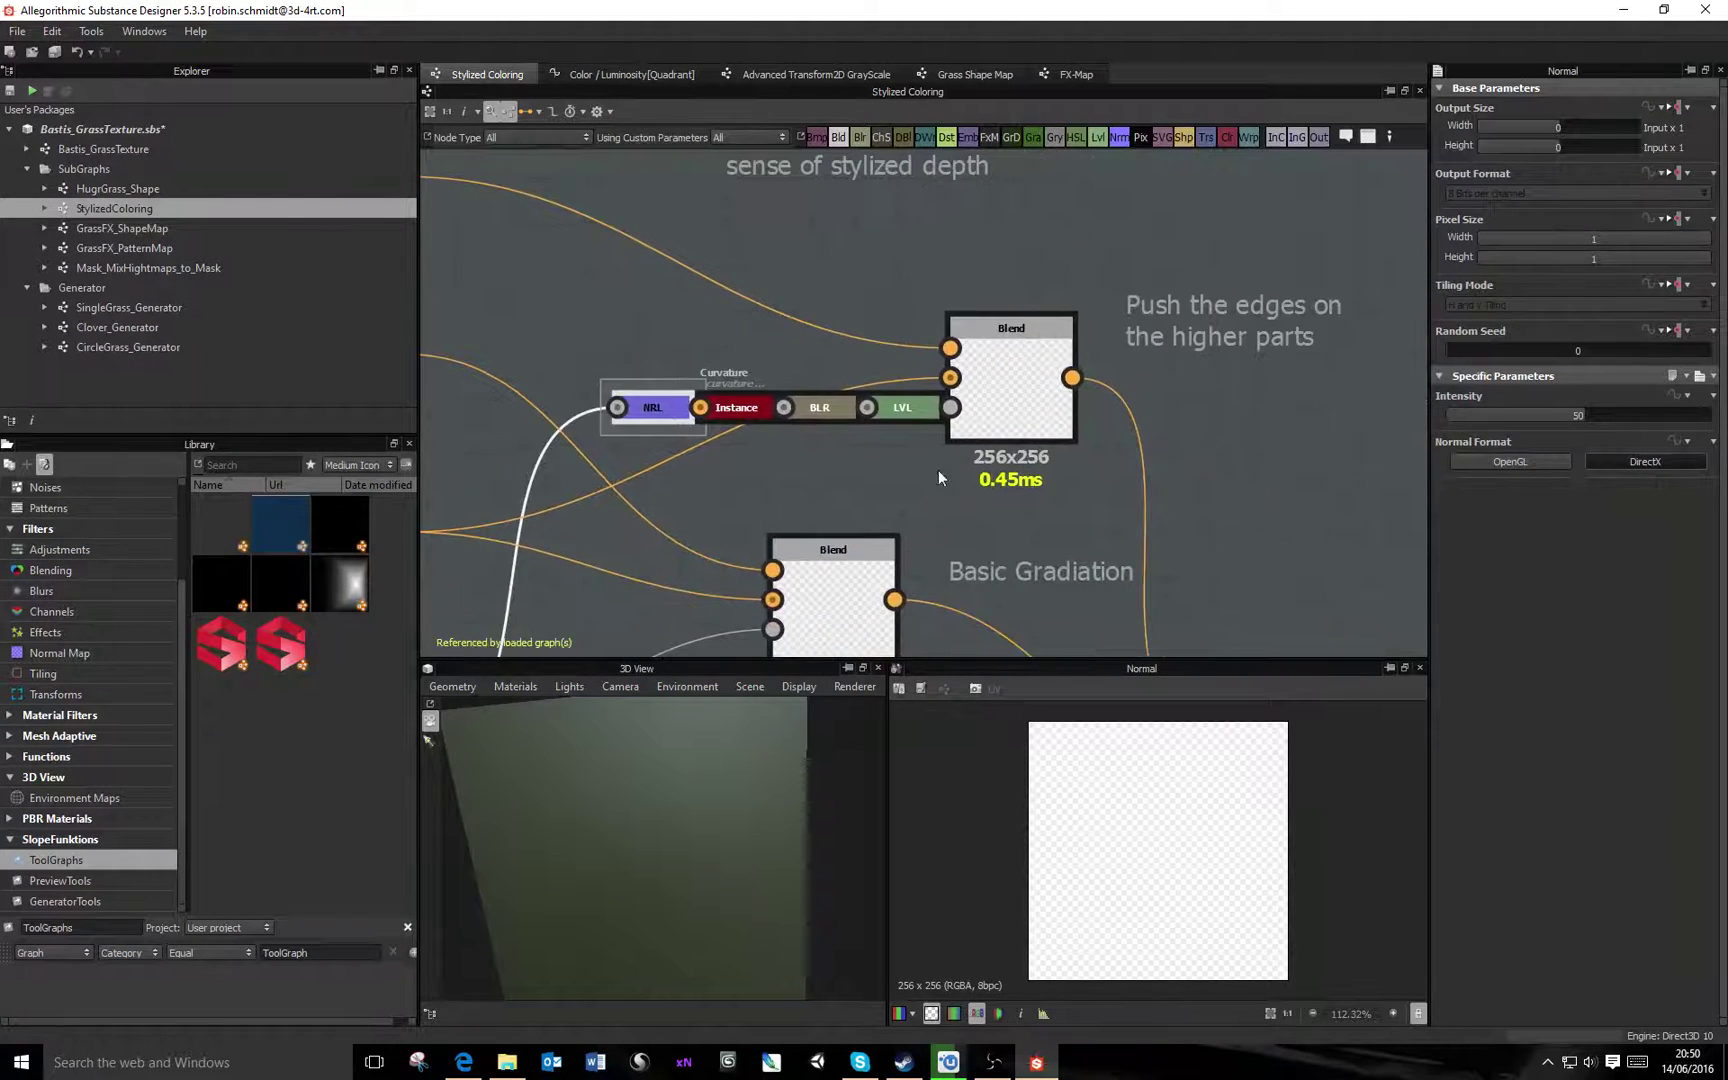
{"action": "left_click", "coordinate": [730, 416]}
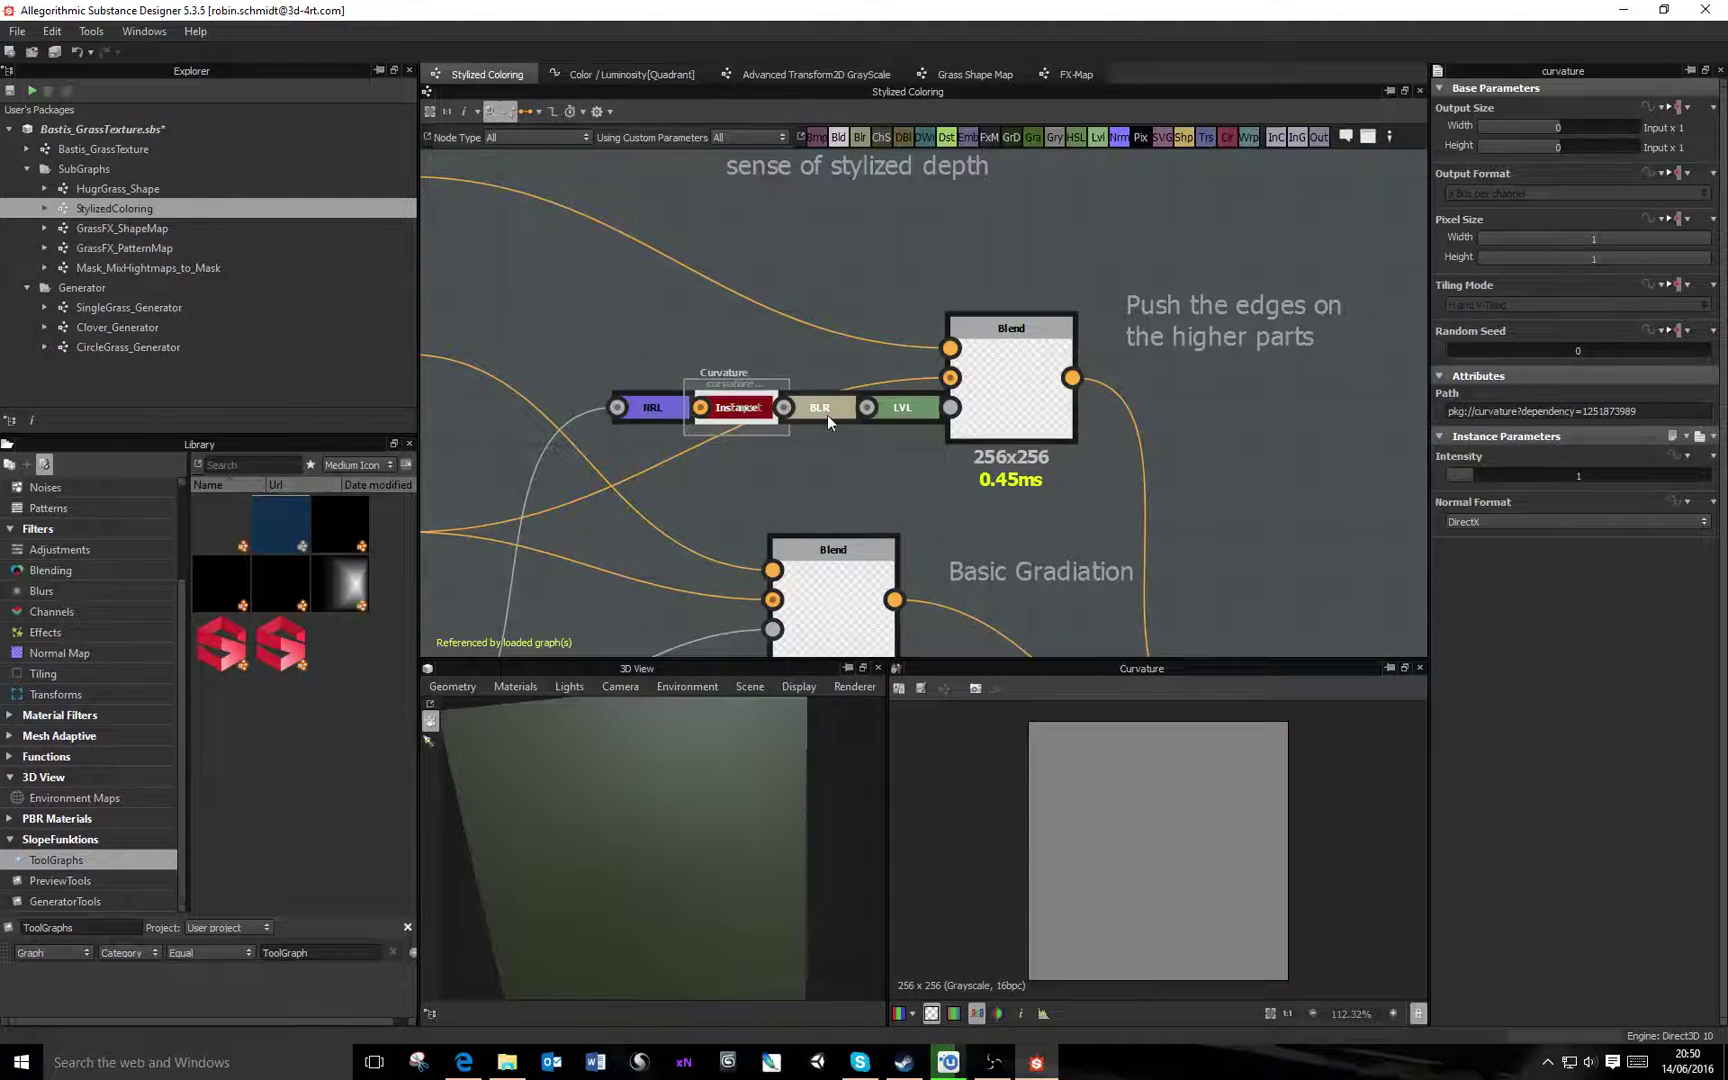
{"action": "left_click", "coordinate": [817, 409]}
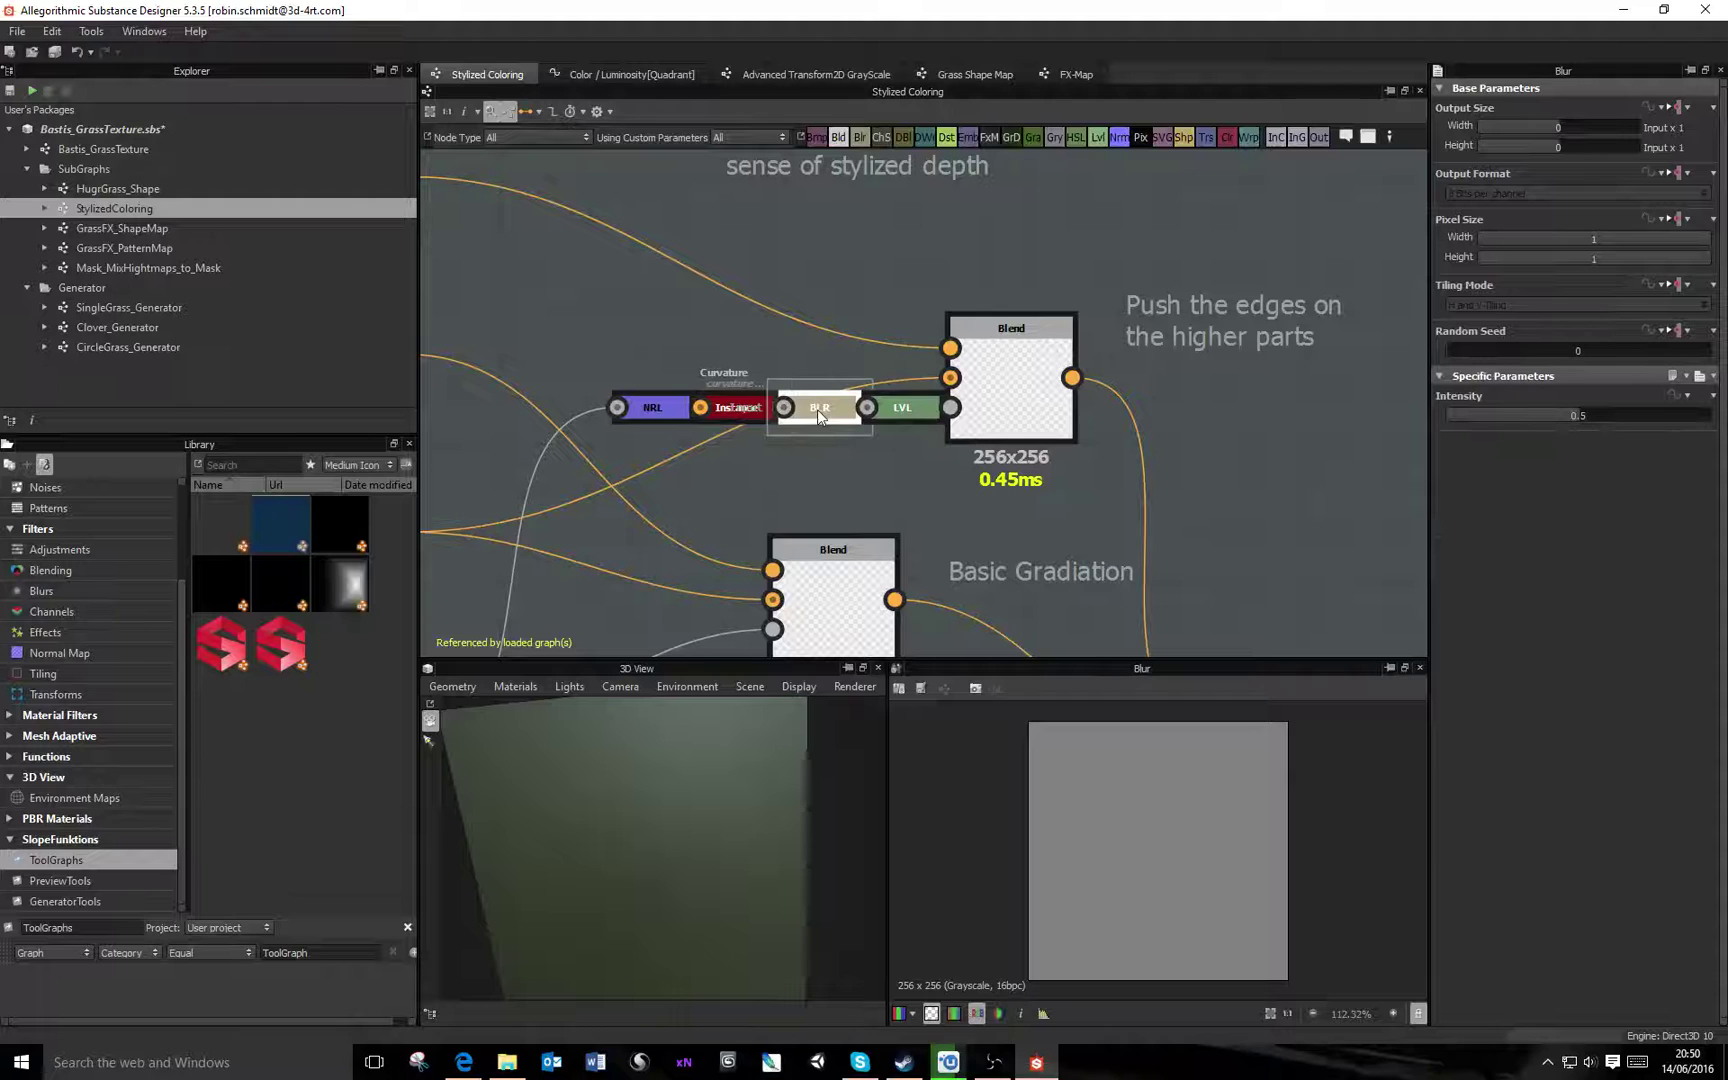
{"action": "left_click", "coordinate": [910, 409]}
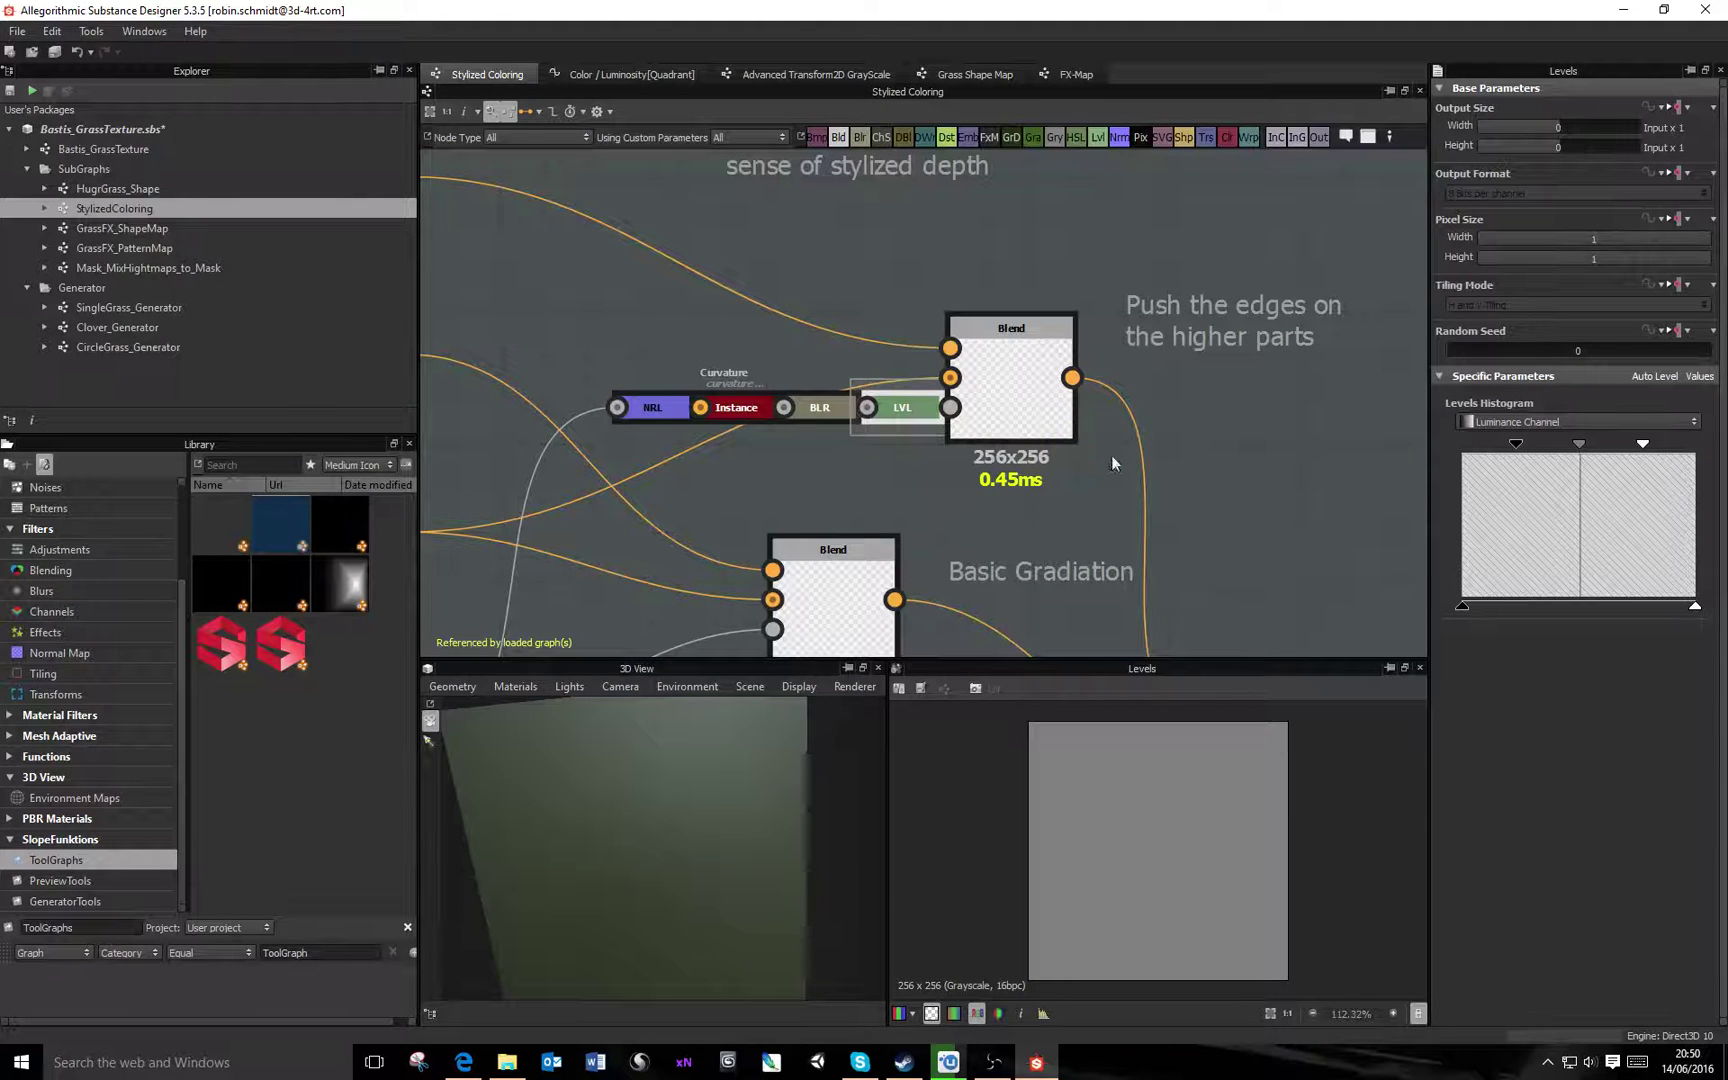
Compare the Blend that pushes edges on the higher parts with the Basic Gradiation Blend and their incoming links
{"action": "scroll", "coordinate": [1040, 390], "scroll_direction": "down", "scroll_amount": 3}
{"action": "left_click", "coordinate": [1027, 376]}
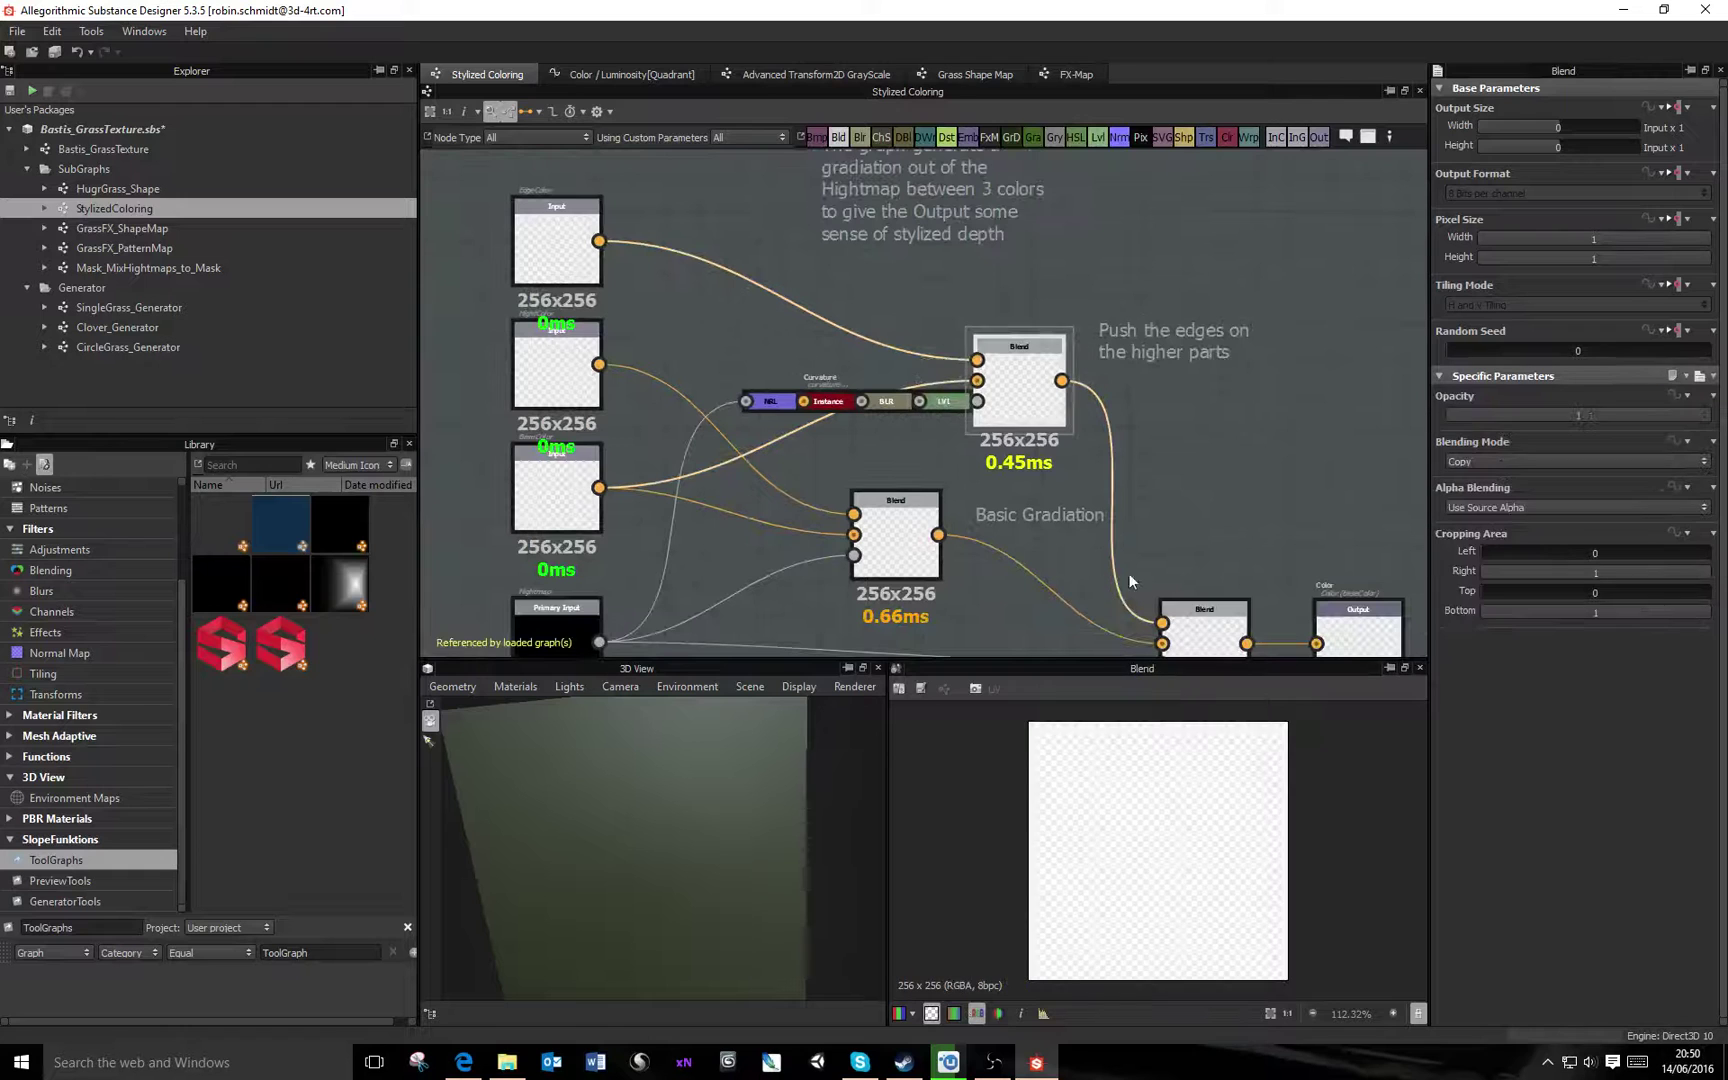
{"action": "middle_click_drag", "start_coordinate": [1129, 572], "coordinate": [1104, 364]}
{"action": "middle_click_drag", "start_coordinate": [680, 300], "coordinate": [759, 428]}
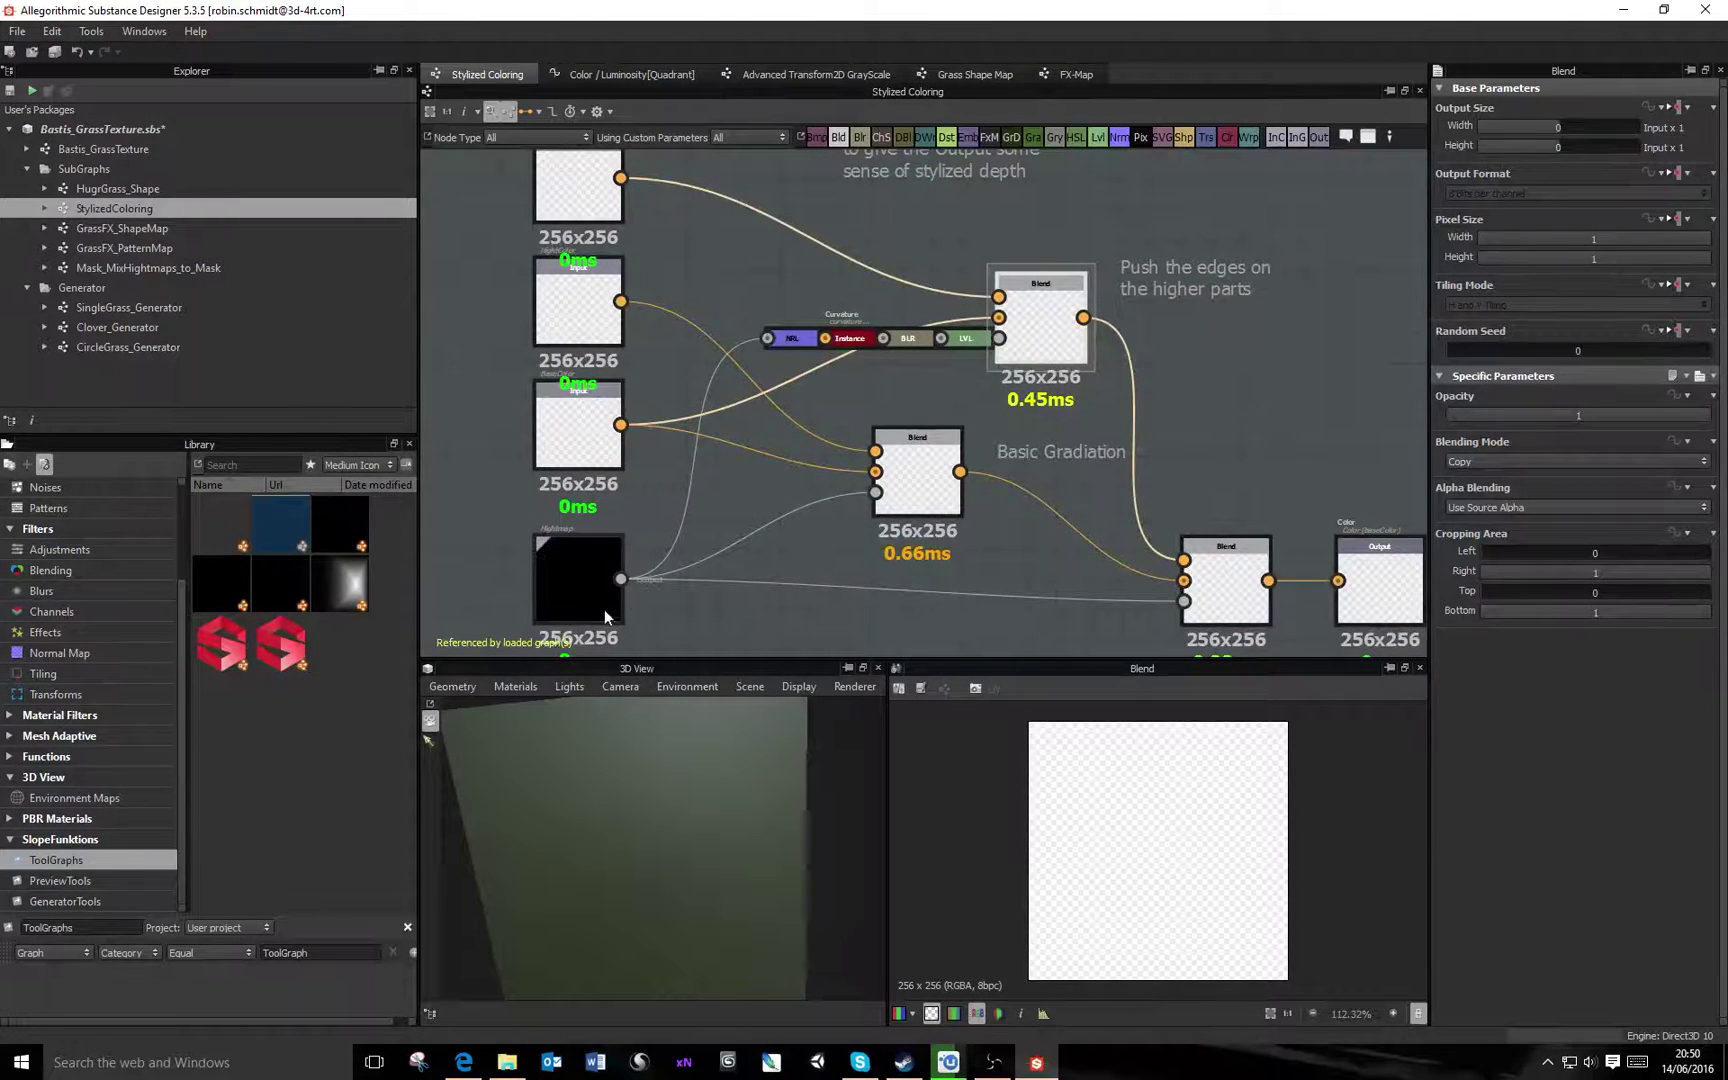
{"action": "middle_click_drag", "start_coordinate": [977, 479], "coordinate": [1029, 421]}
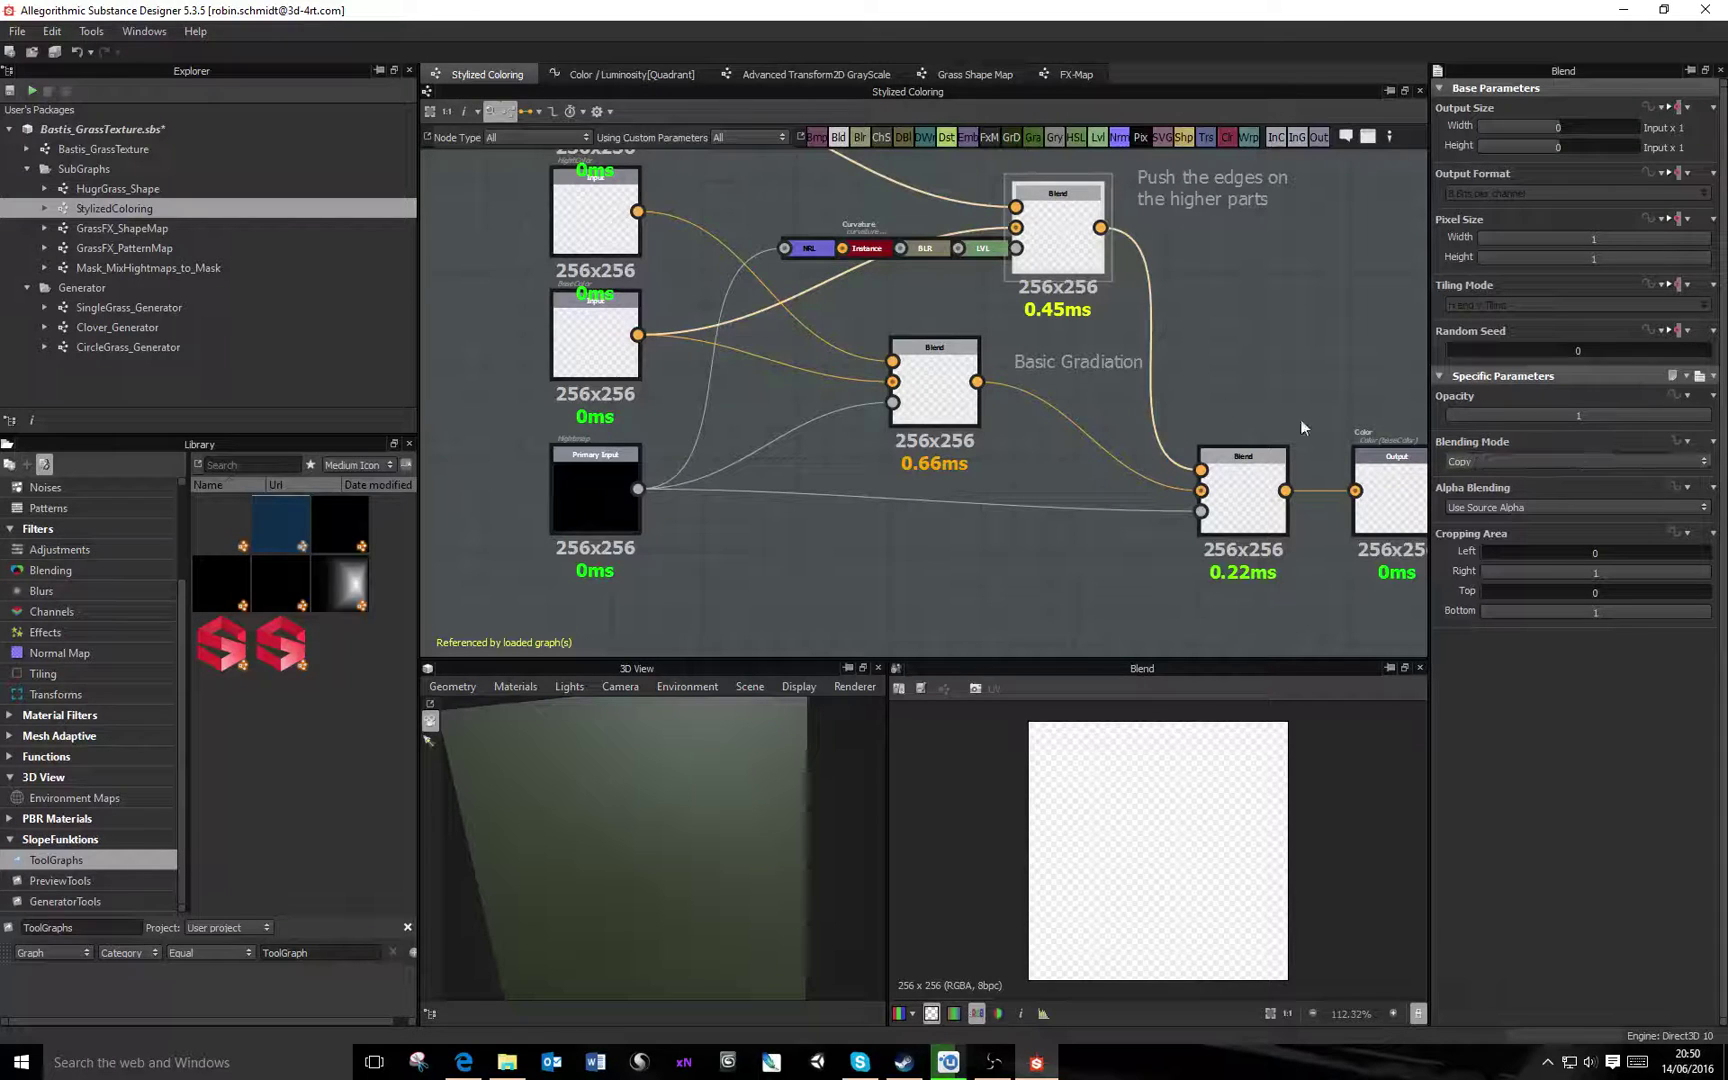
{"action": "left_click", "coordinate": [935, 385]}
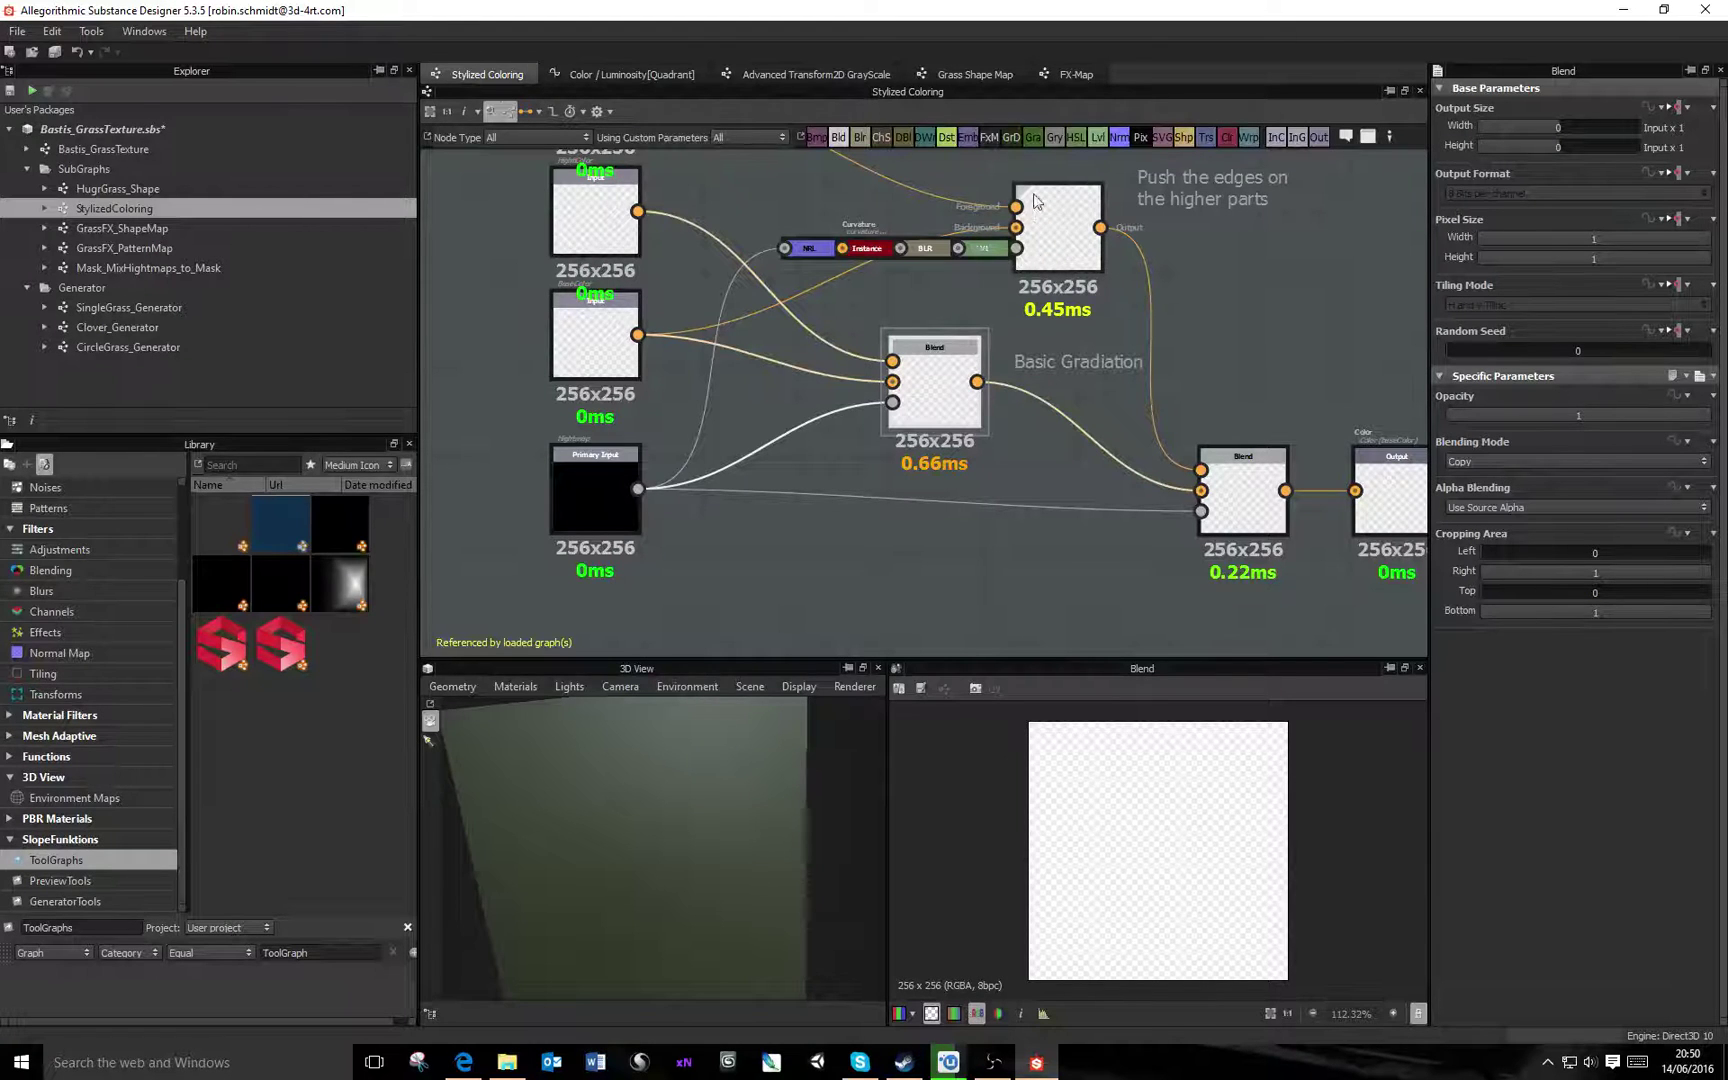
{"action": "middle_click_drag", "start_coordinate": [1342, 443], "coordinate": [1054, 356]}
{"action": "middle_click_drag", "start_coordinate": [792, 179], "coordinate": [973, 255]}
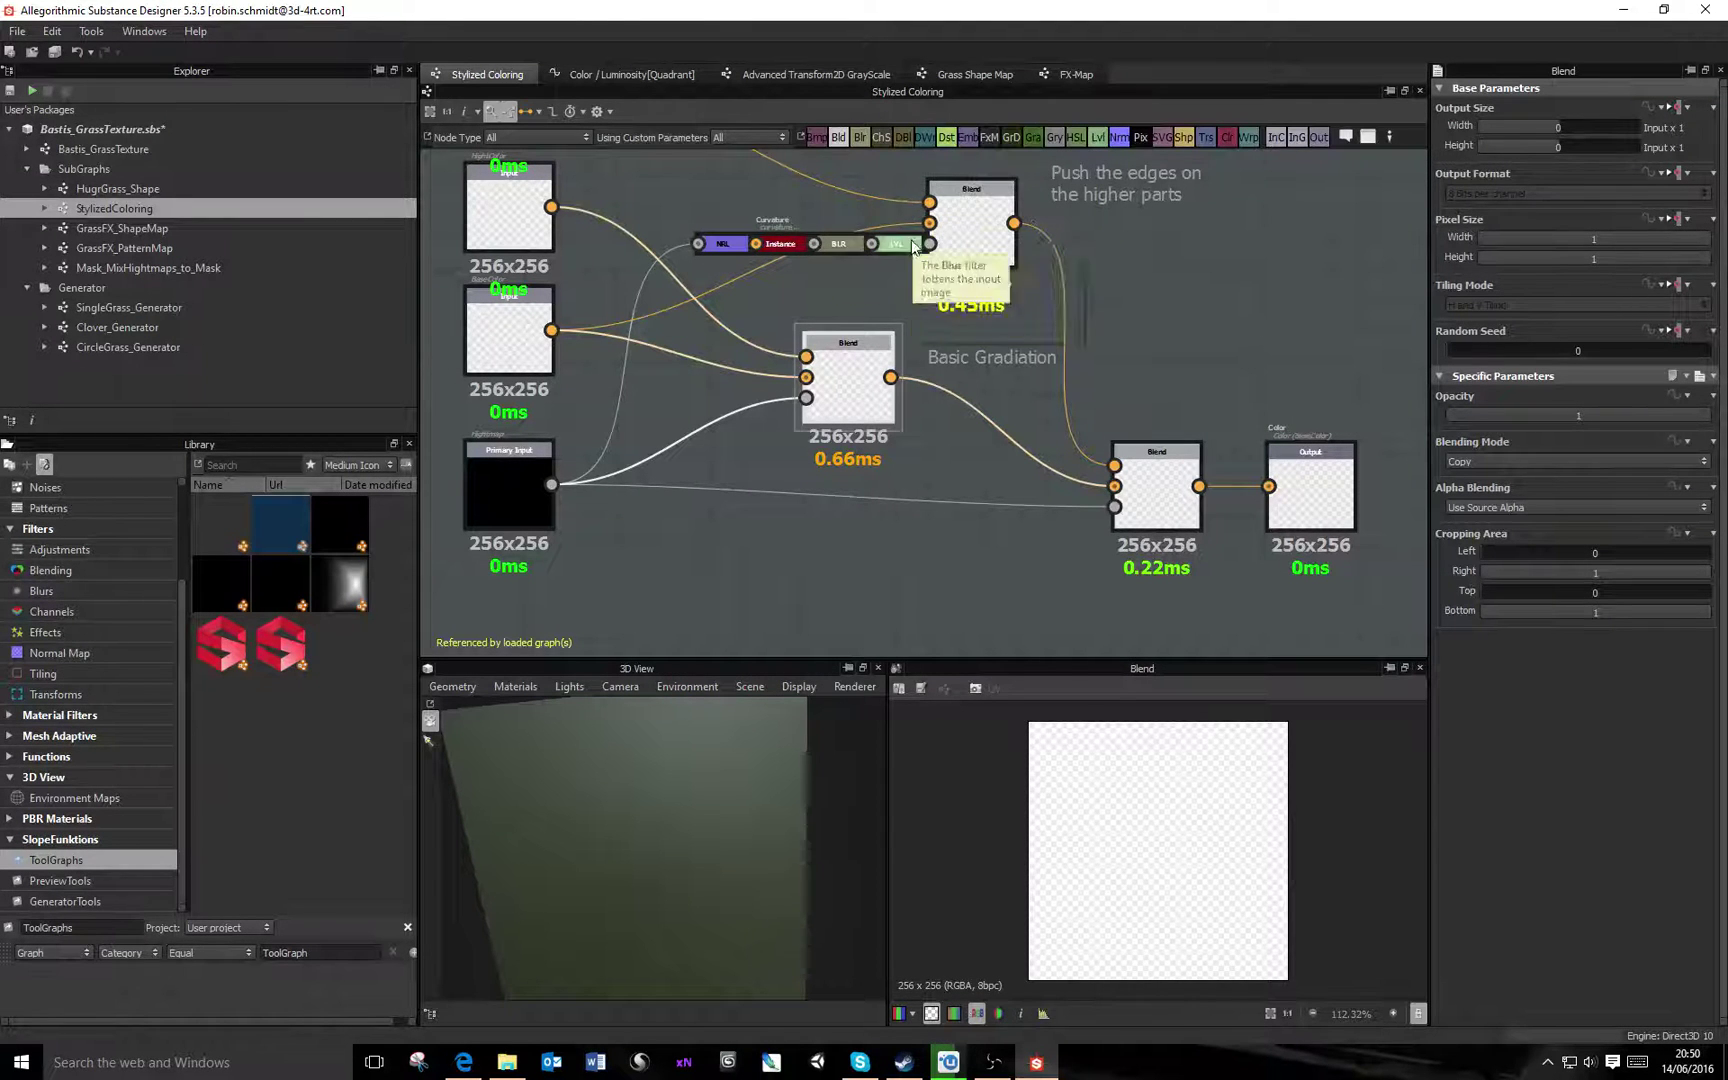
Inspect the final Blend masked by the heightmap and the Color output node it feeds
{"action": "middle_click_drag", "start_coordinate": [1230, 497], "coordinate": [1103, 407]}
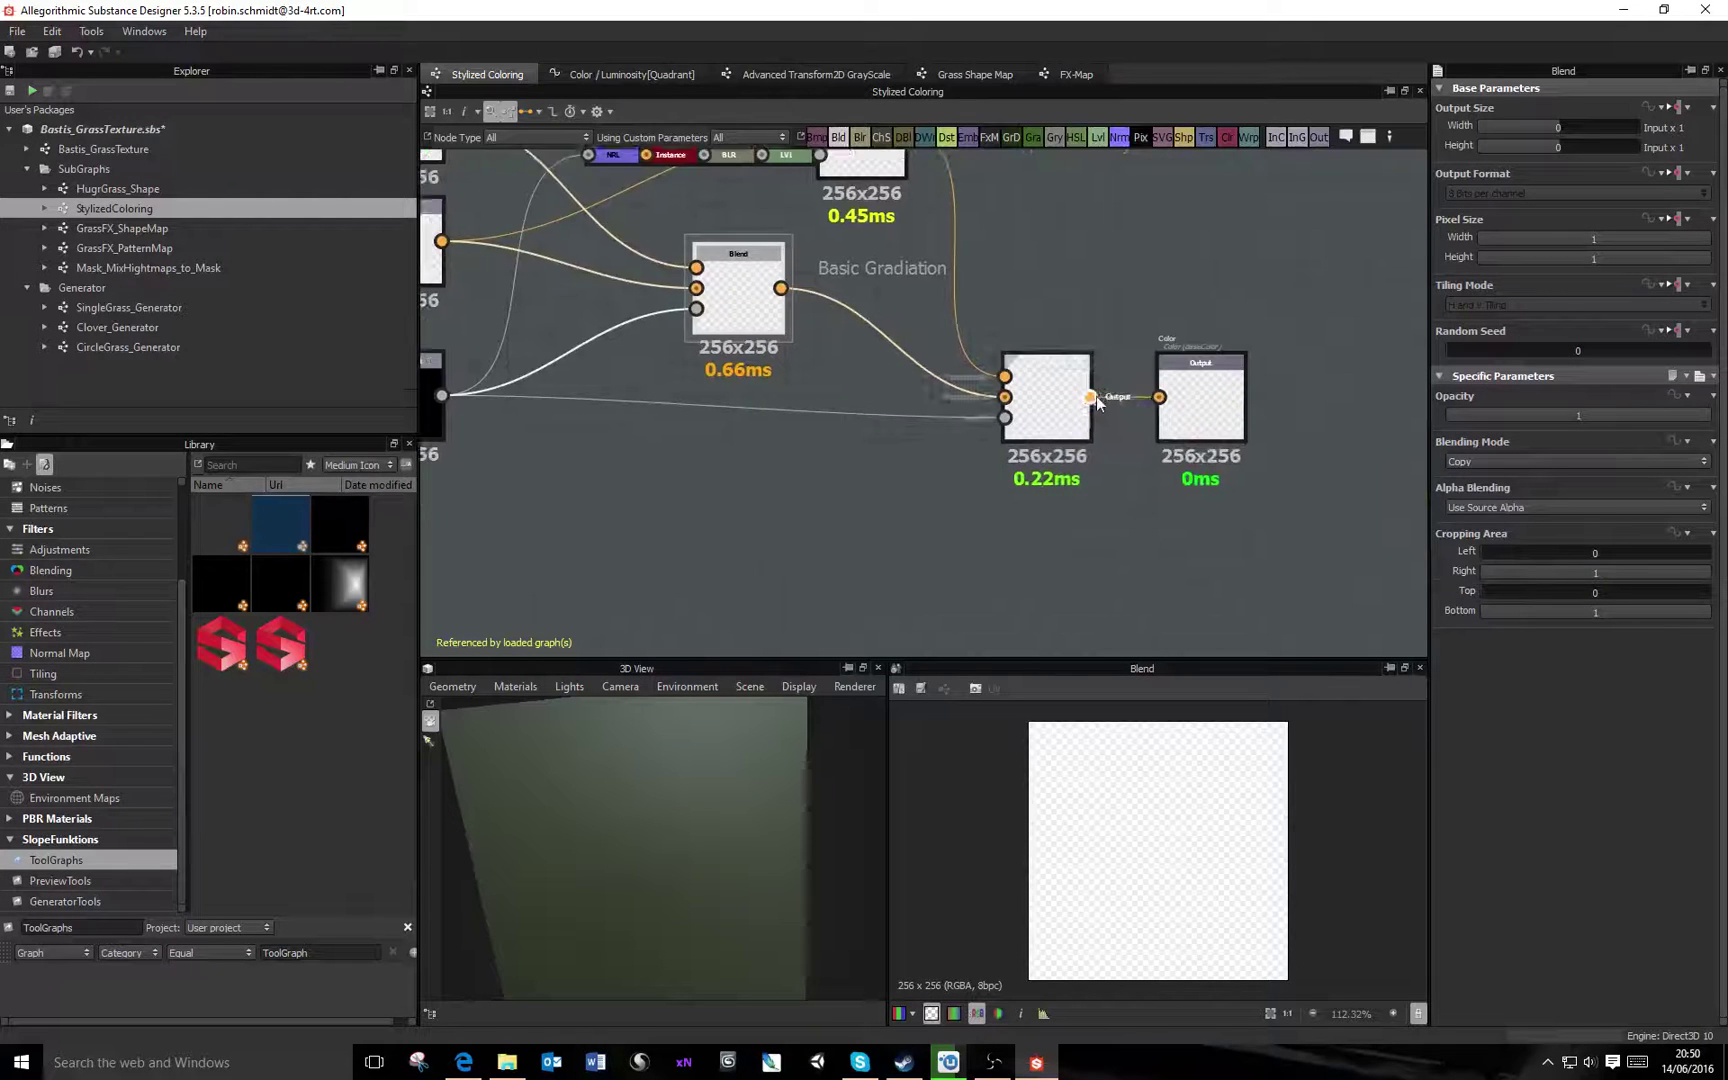
{"action": "scroll", "coordinate": [1035, 383], "scroll_direction": "up", "scroll_amount": 2}
{"action": "left_click", "coordinate": [1035, 383]}
{"action": "scroll", "coordinate": [1035, 383], "scroll_direction": "down", "scroll_amount": 2}
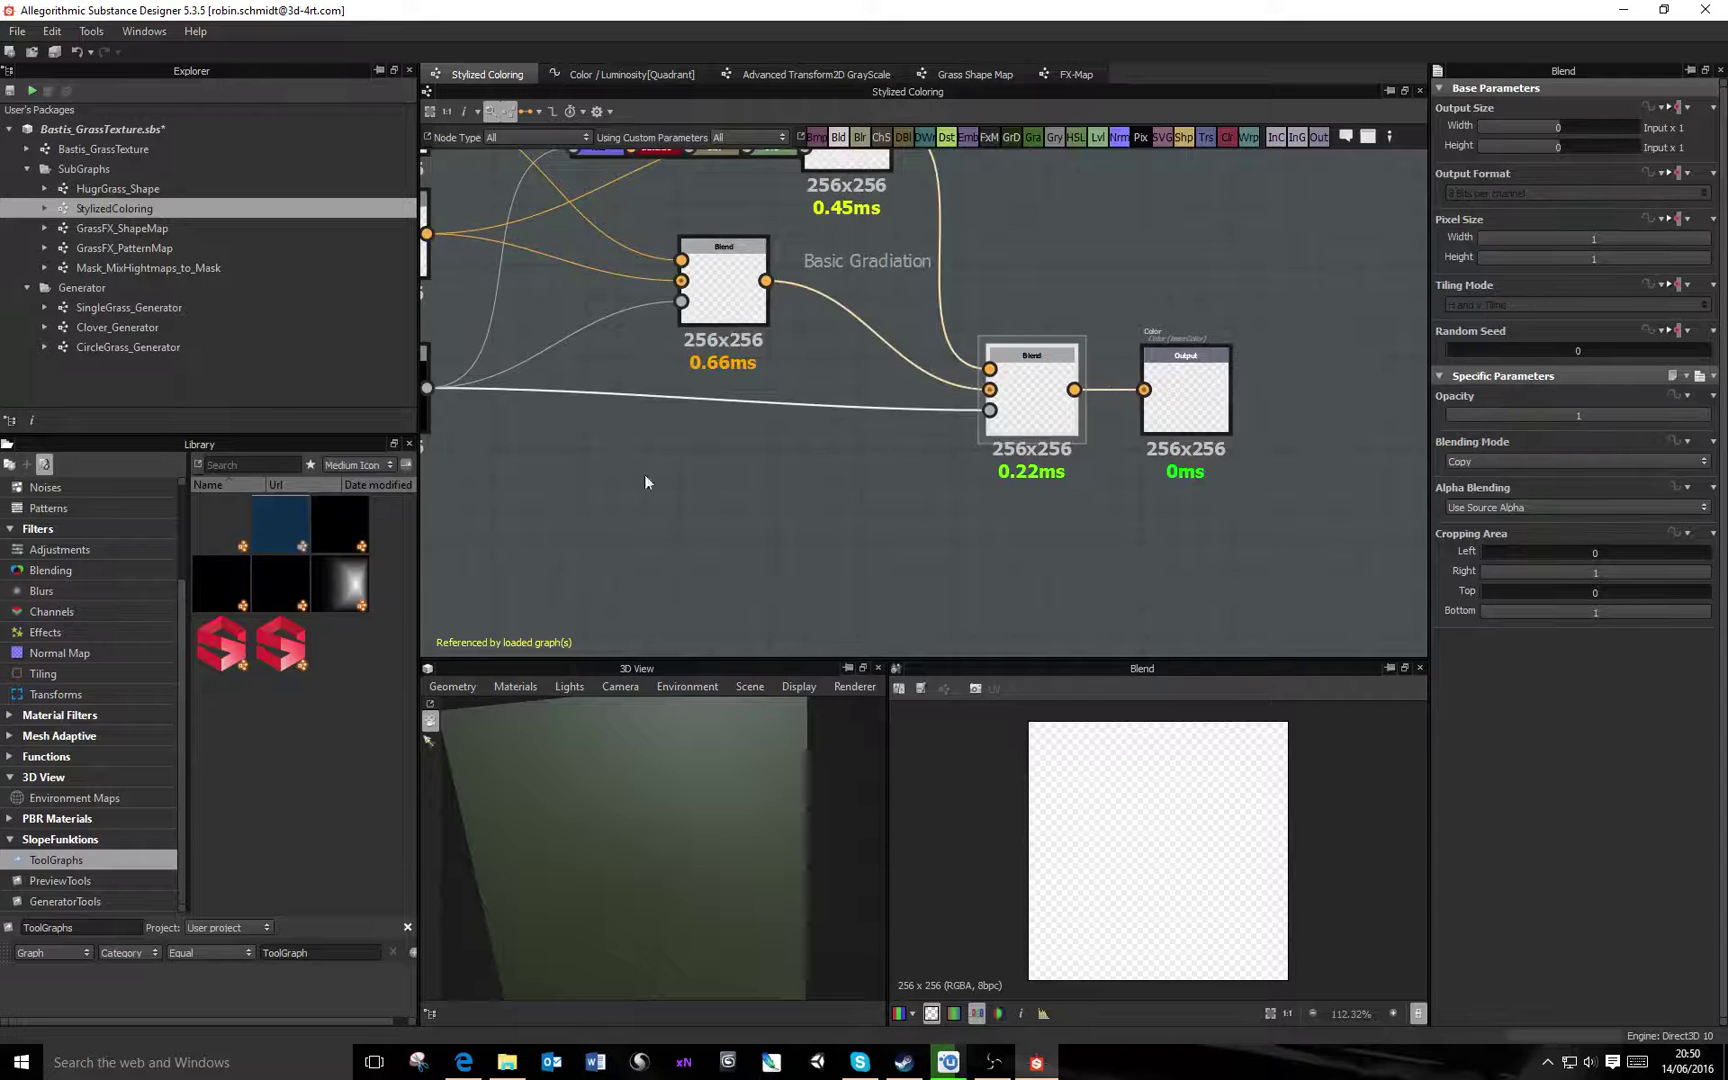
{"action": "middle_click_drag", "start_coordinate": [644, 474], "coordinate": [957, 458]}
{"action": "middle_click_drag", "start_coordinate": [1237, 409], "coordinate": [1017, 421]}
{"action": "scroll", "coordinate": [1034, 420], "scroll_direction": "down", "scroll_amount": 2}
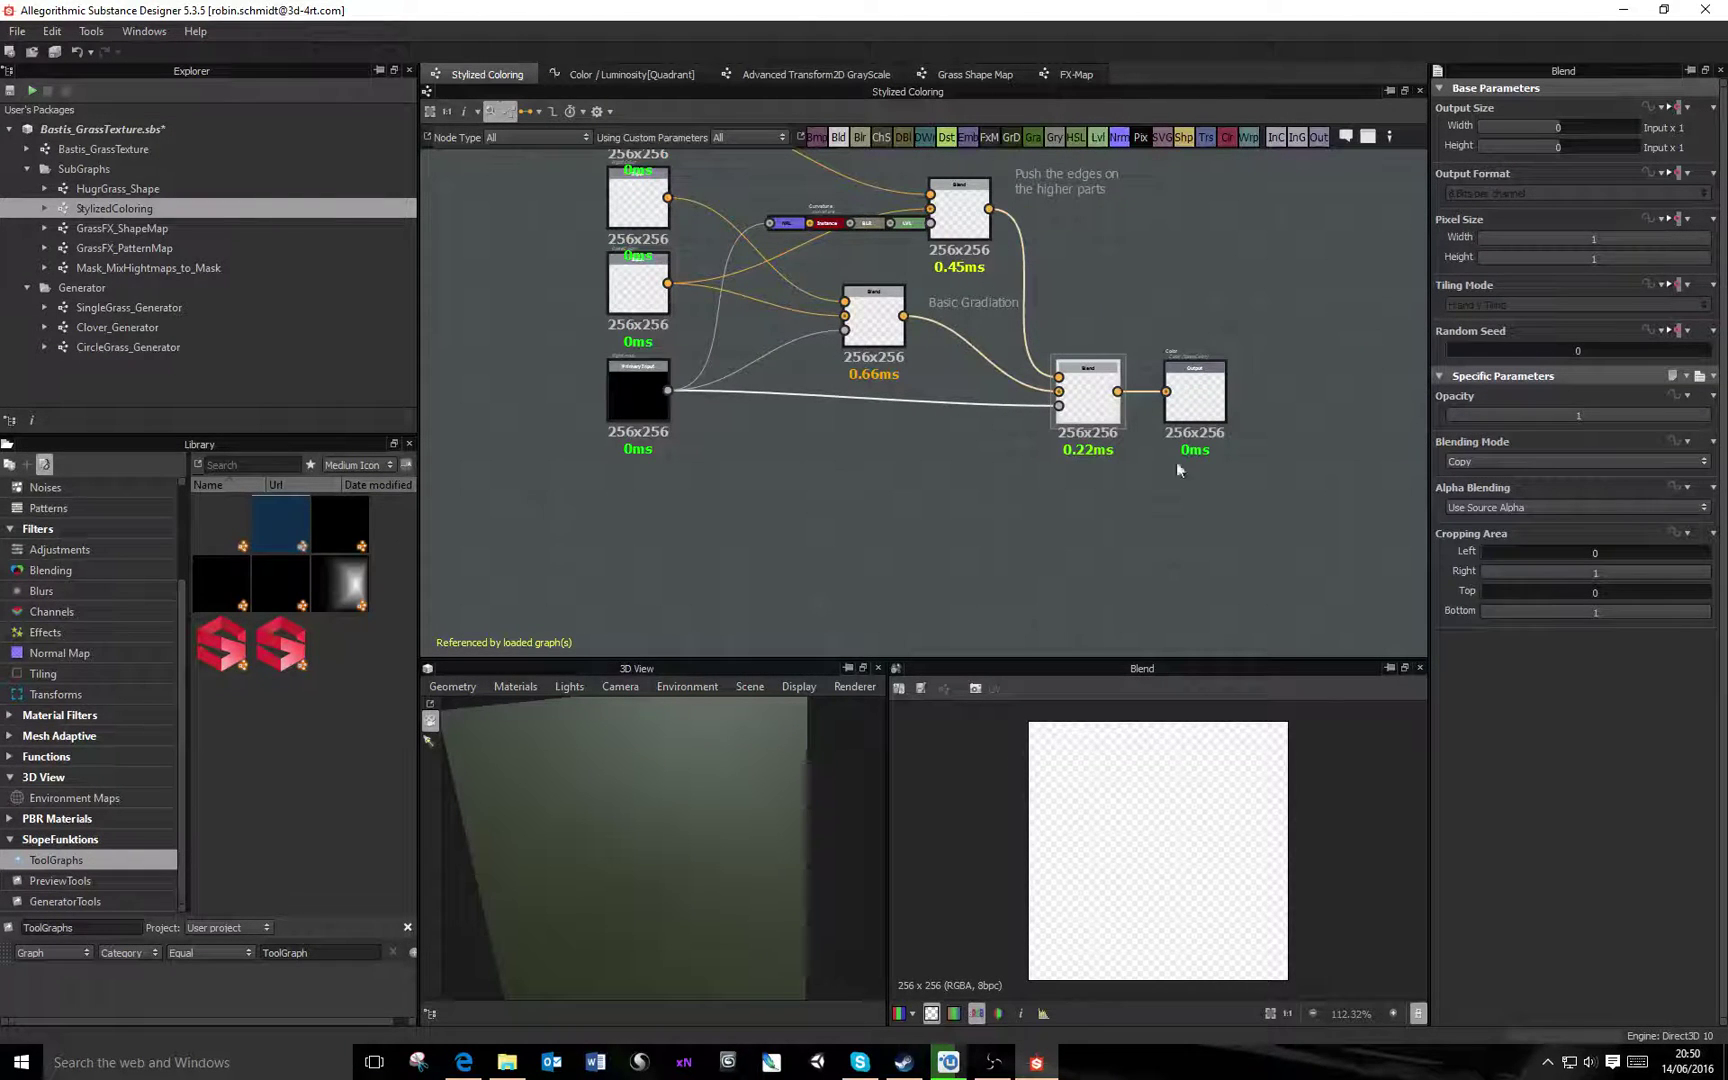
{"action": "middle_click_drag", "start_coordinate": [1179, 413], "coordinate": [1110, 441]}
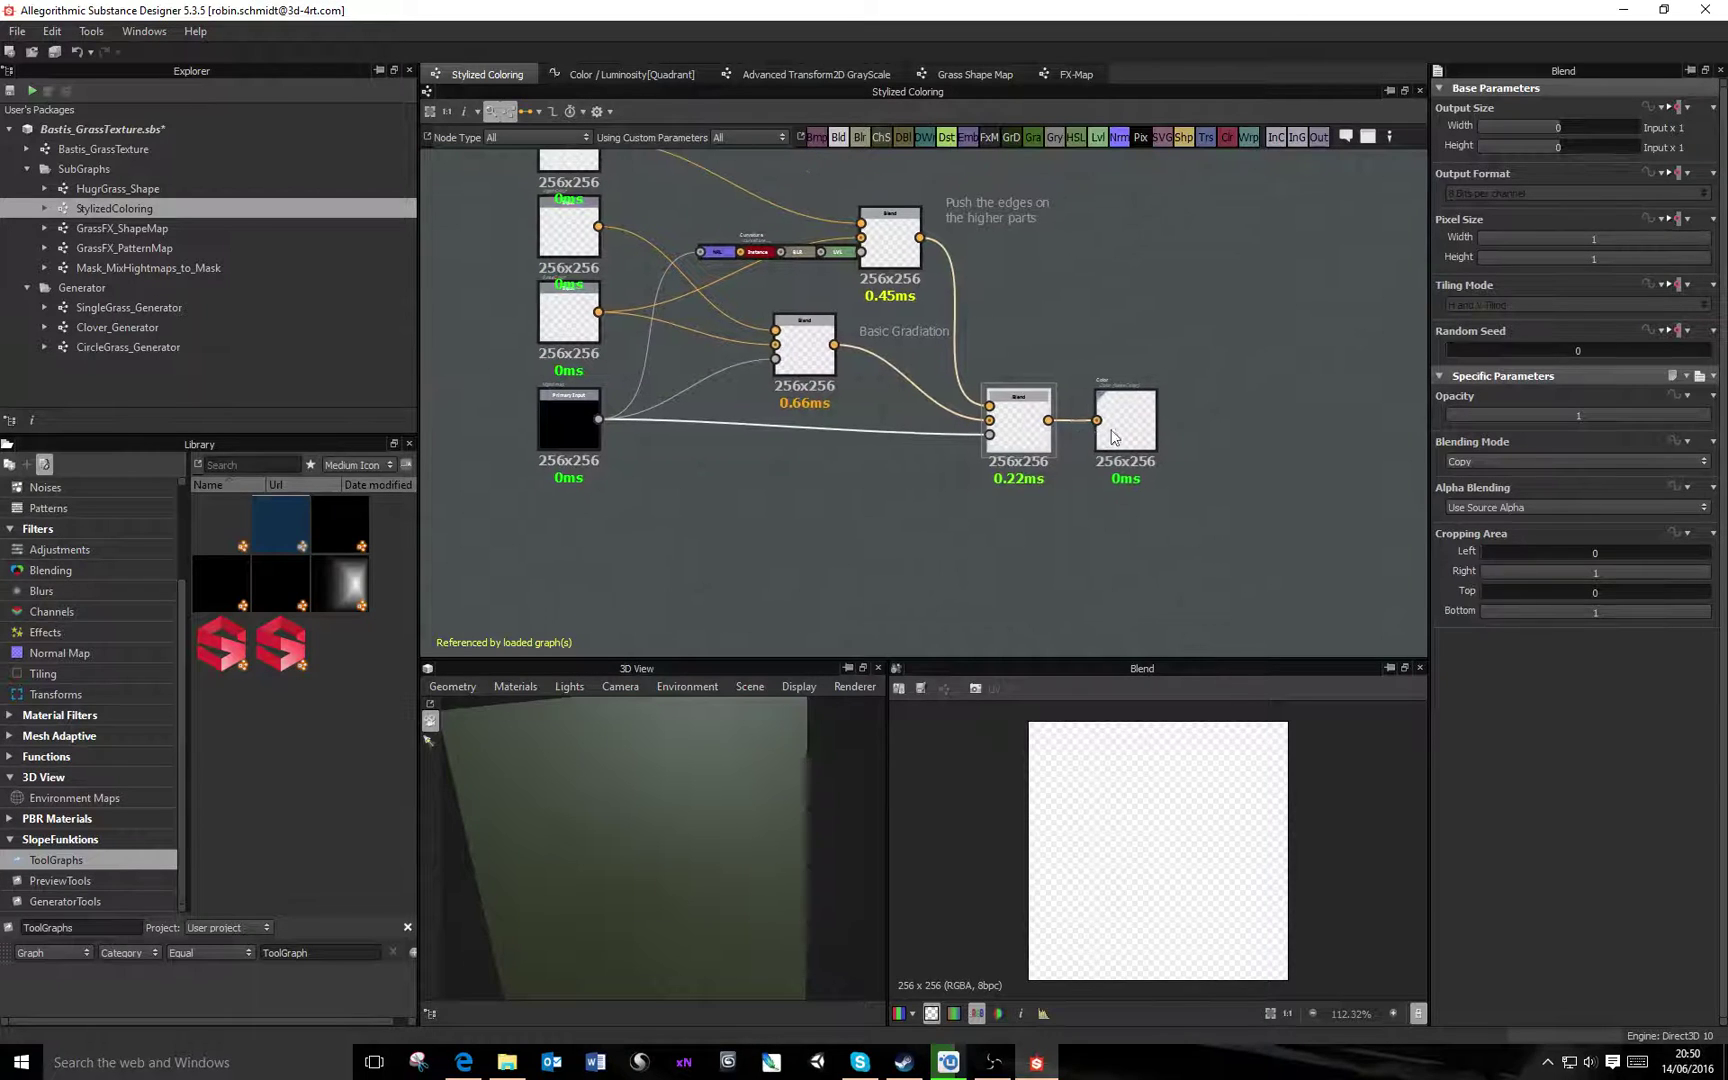
{"action": "left_click", "coordinate": [1112, 438]}
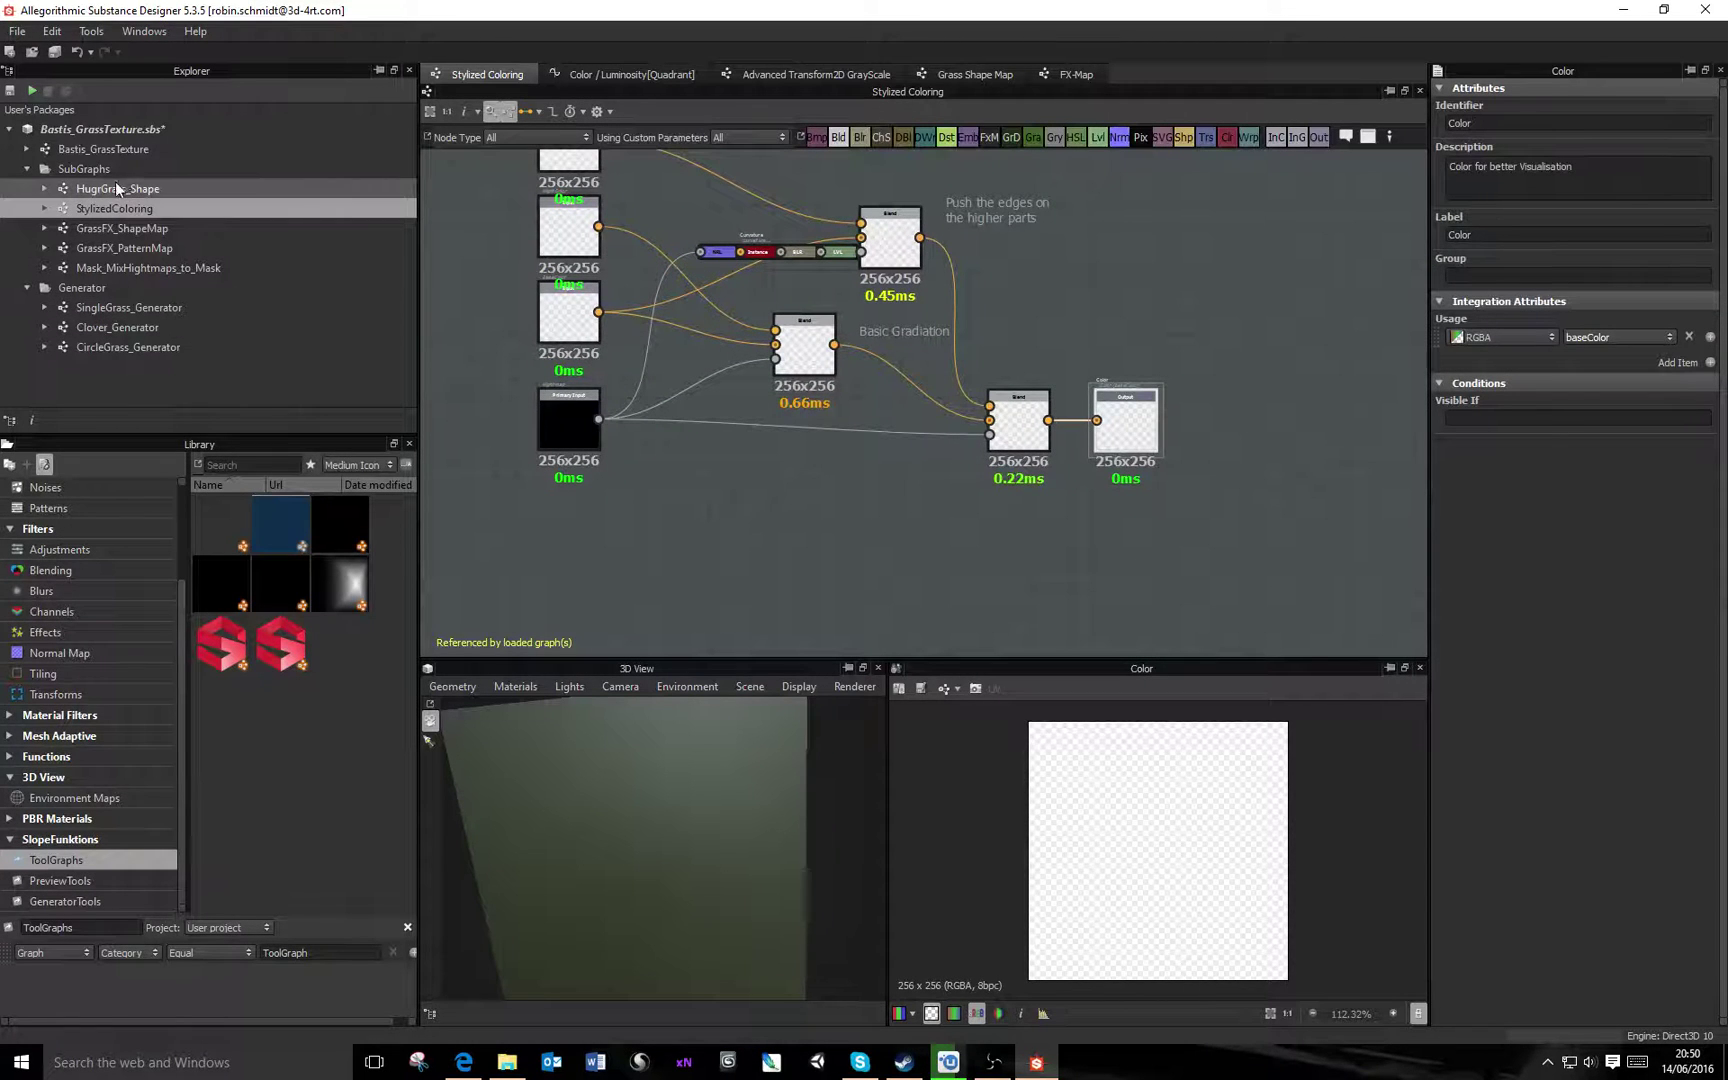
Open the main Bastis_GrassTexture graph and view its colour result in the 3D and 2D previews
{"action": "double_click", "coordinate": [113, 148]}
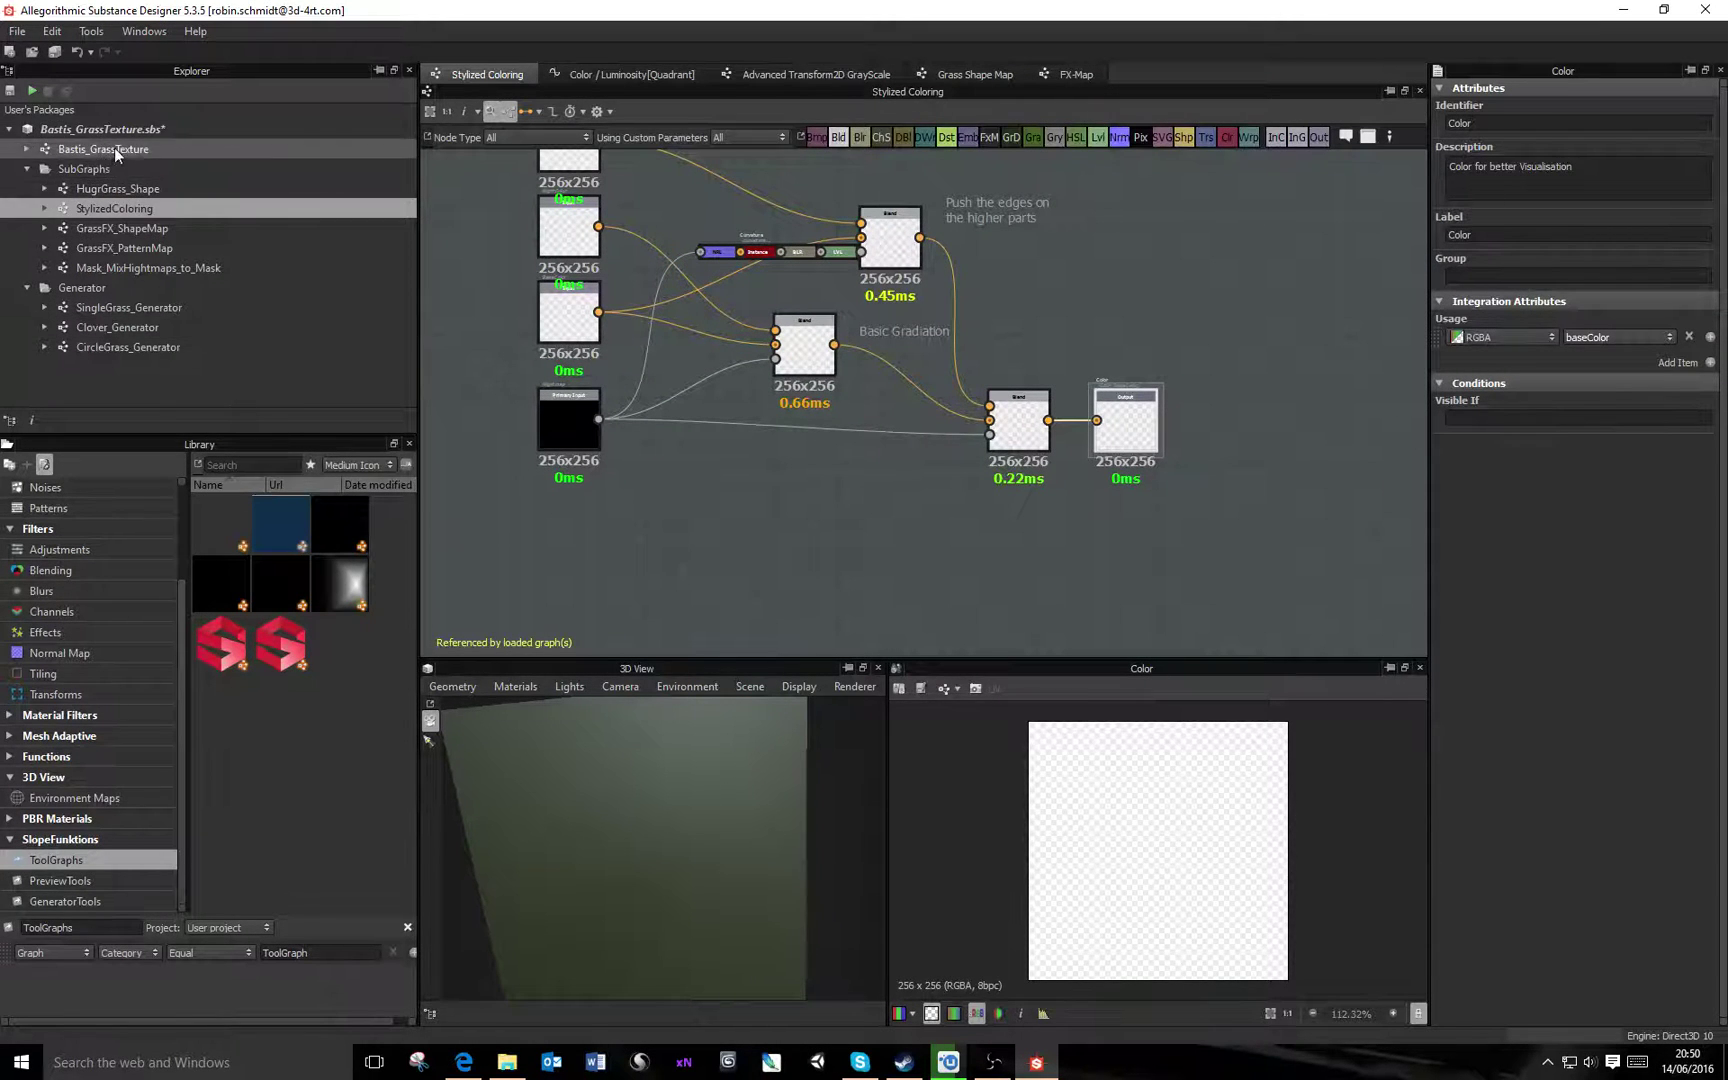
{"action": "middle_click_drag", "start_coordinate": [649, 378], "coordinate": [884, 402]}
{"action": "left_click_drag", "start_coordinate": [733, 886], "coordinate": [760, 800]}
{"action": "scroll", "coordinate": [1094, 859], "scroll_direction": "down", "scroll_amount": 3}
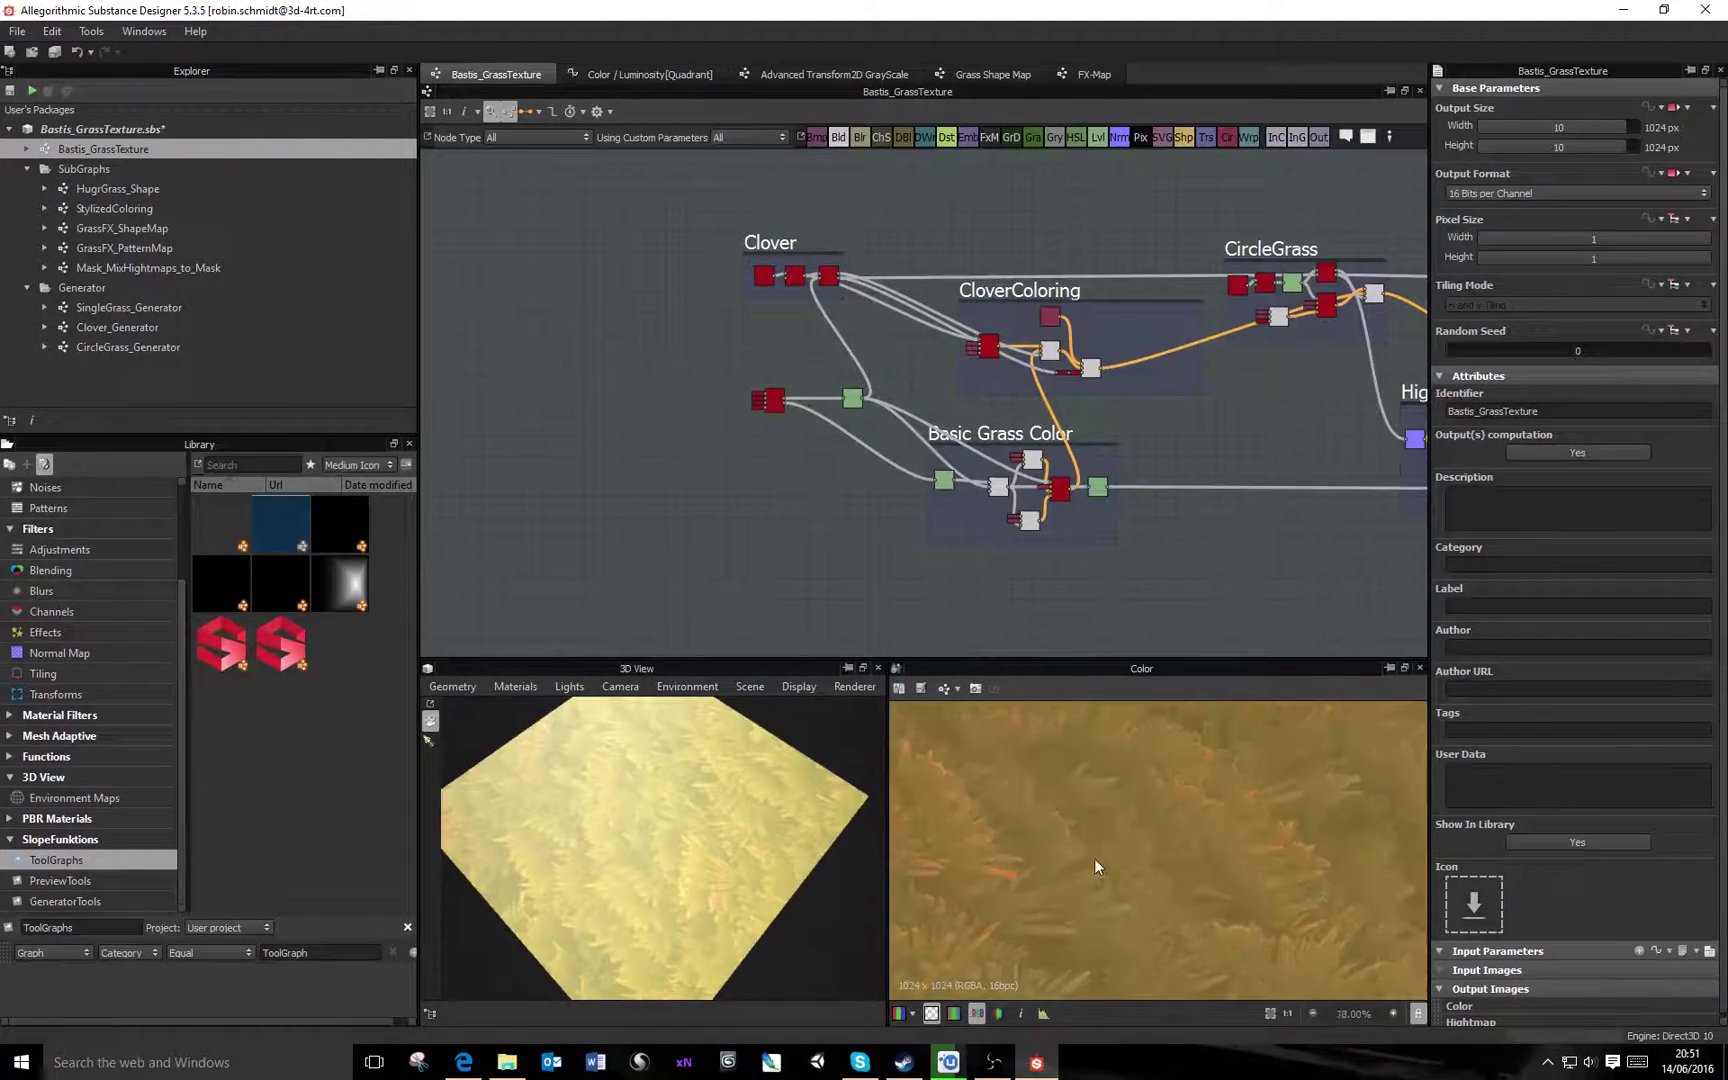
{"action": "left_click", "coordinate": [1268, 1013]}
{"action": "scroll", "coordinate": [1190, 904], "scroll_direction": "up", "scroll_amount": 4}
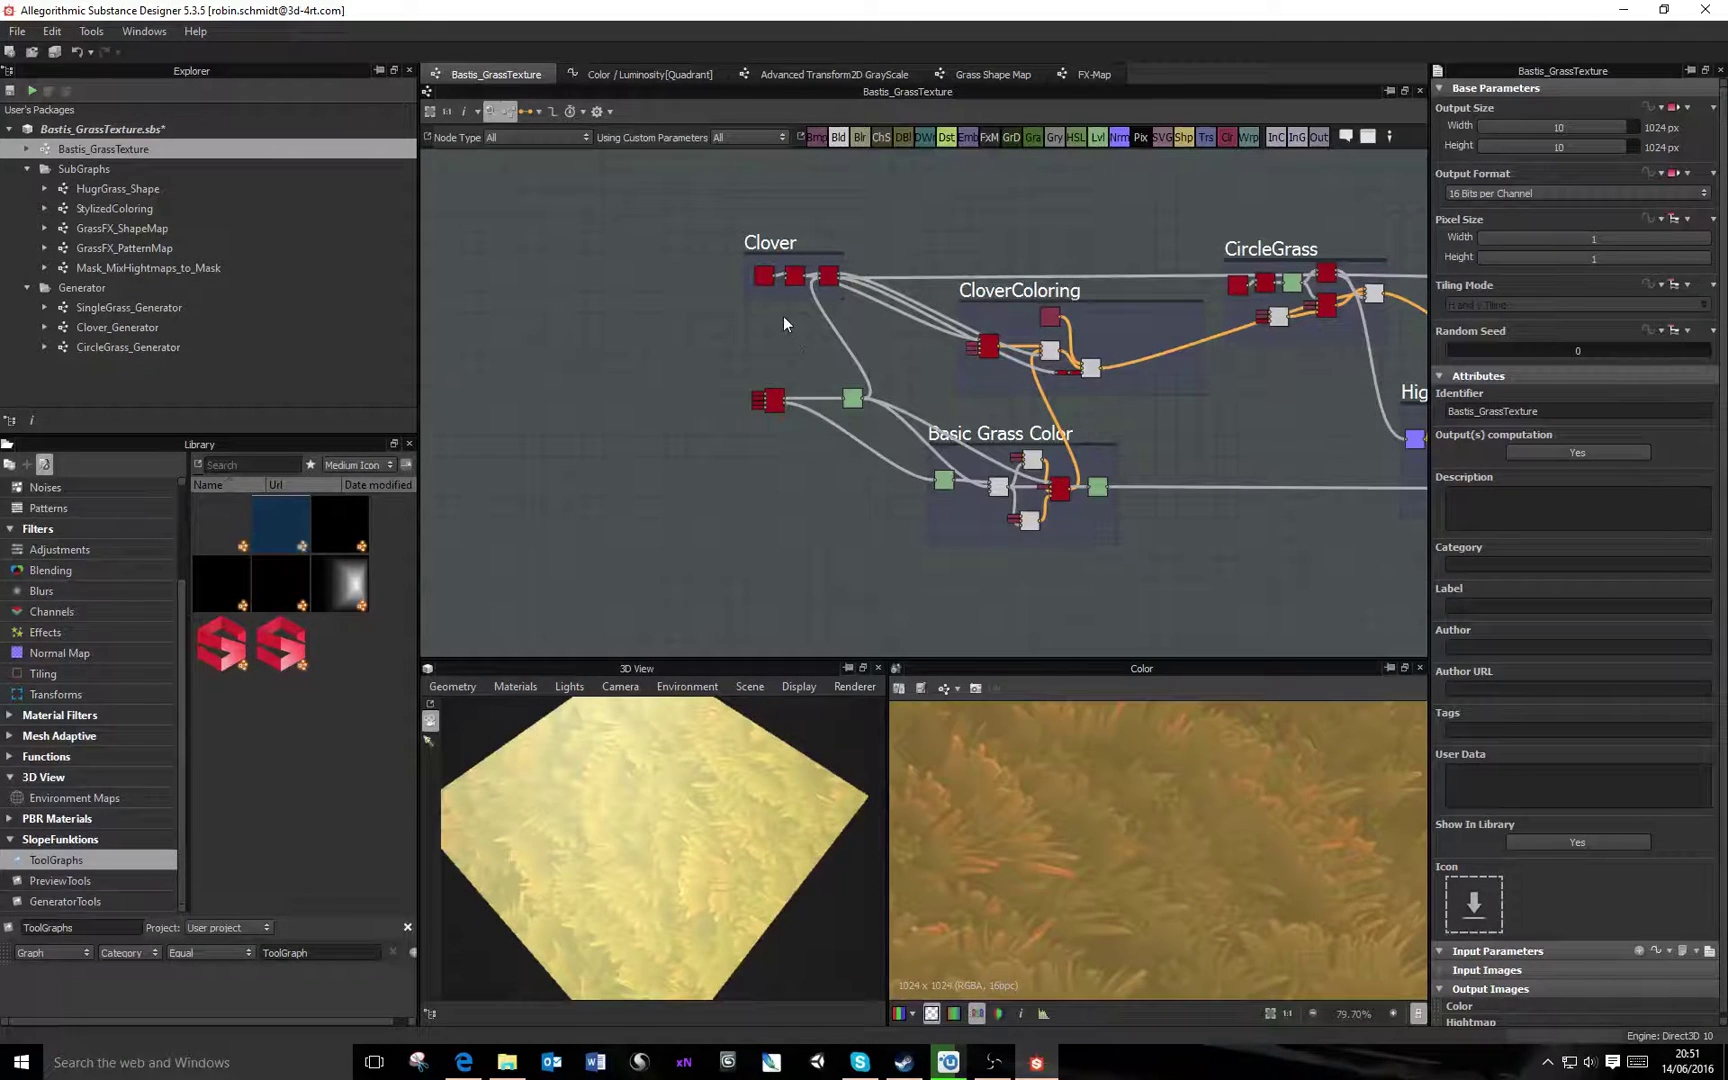
Preview the Grass Pattern node's heightmap, enlarging the 2D and 3D views so the whole image fits
{"action": "scroll", "coordinate": [788, 325], "scroll_direction": "up", "scroll_amount": 4}
{"action": "scroll", "coordinate": [761, 325], "scroll_direction": "up", "scroll_amount": 6}
{"action": "double_click", "coordinate": [759, 281]}
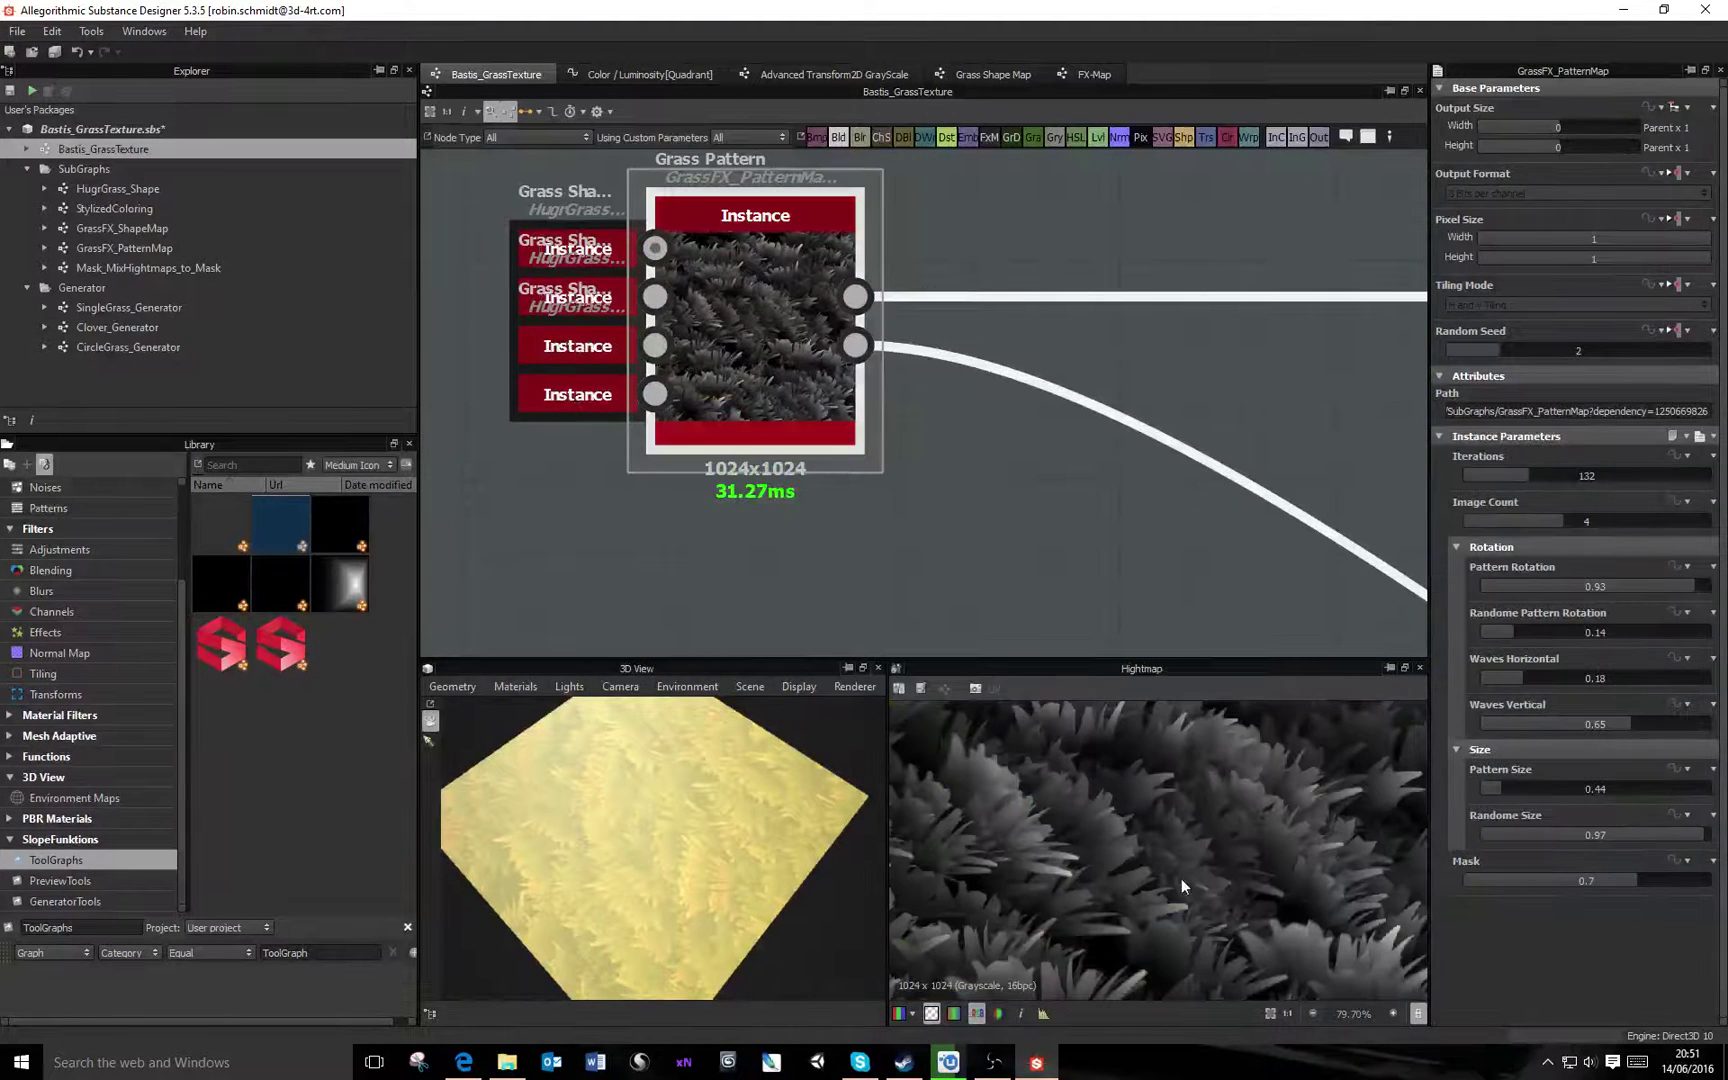
{"action": "scroll", "coordinate": [1190, 882], "scroll_direction": "down", "scroll_amount": 5}
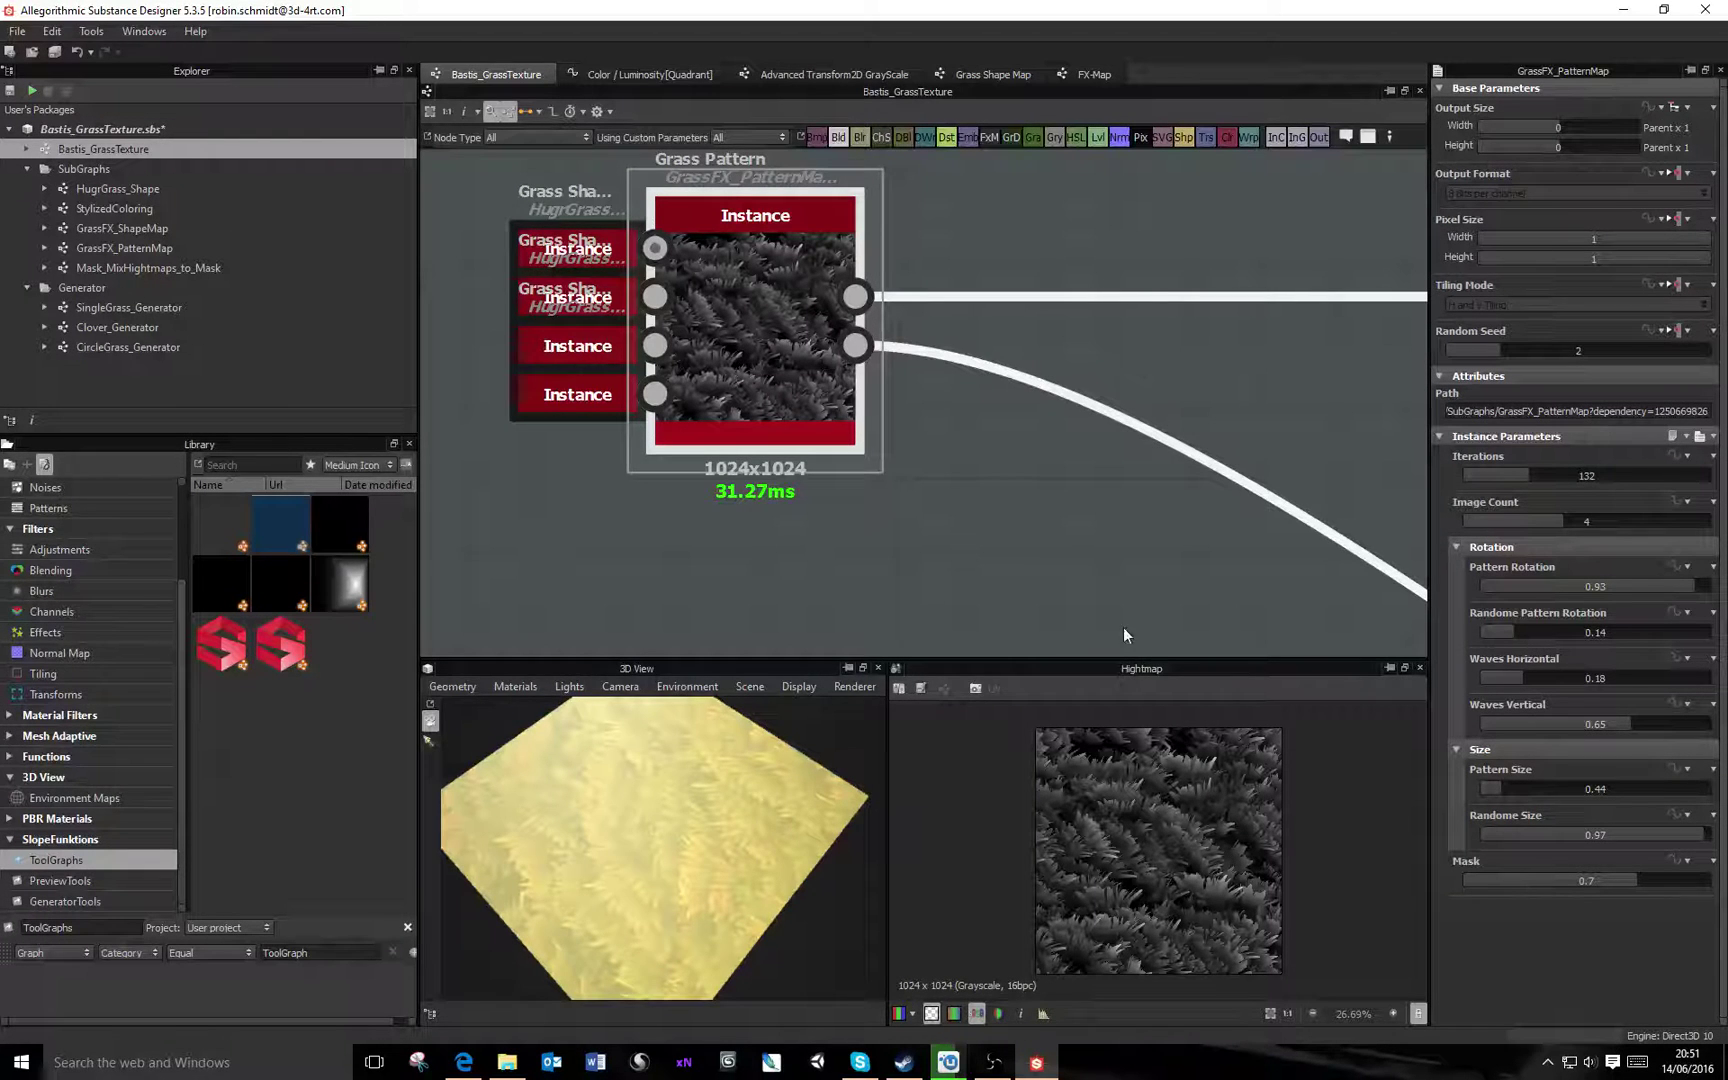
{"action": "left_click_drag", "start_coordinate": [1123, 659], "coordinate": [1124, 420]}
{"action": "scroll", "coordinate": [1134, 706], "scroll_direction": "up", "scroll_amount": 1}
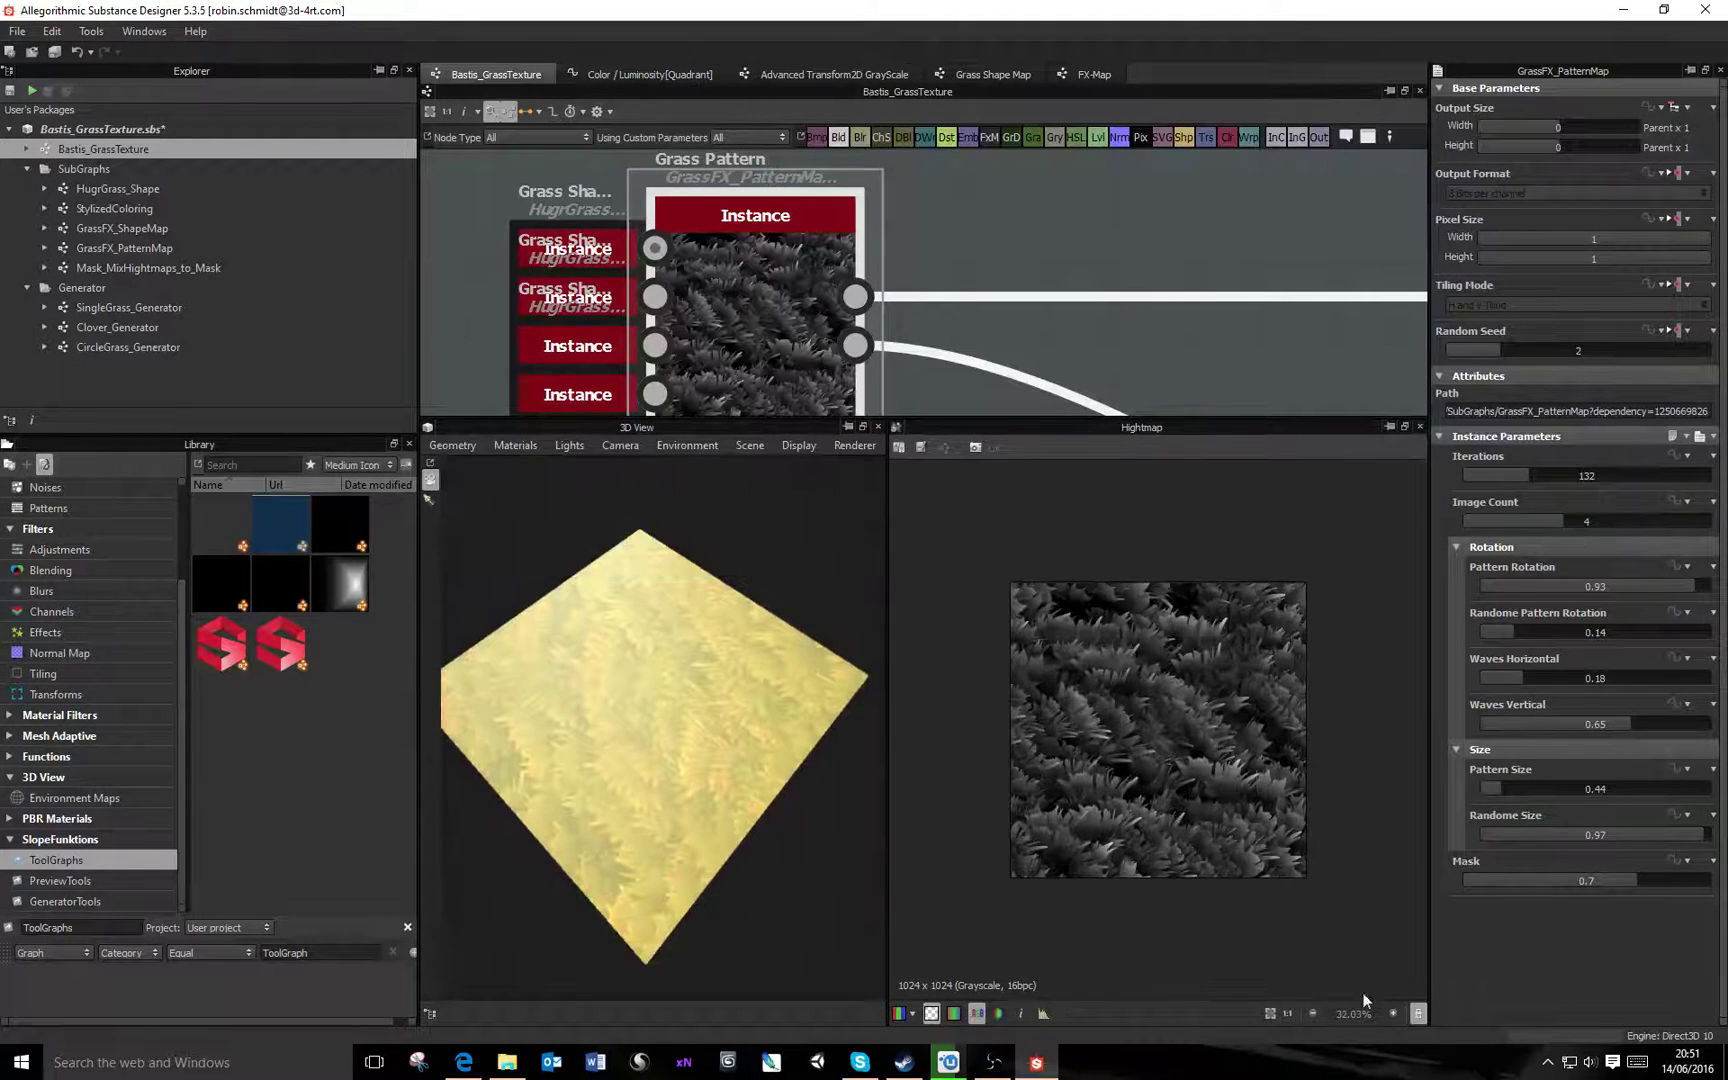
{"action": "left_click", "coordinate": [1271, 1013]}
{"action": "scroll", "coordinate": [1239, 779], "scroll_direction": "down", "scroll_amount": 2}
{"action": "scroll", "coordinate": [1230, 768], "scroll_direction": "up", "scroll_amount": 1}
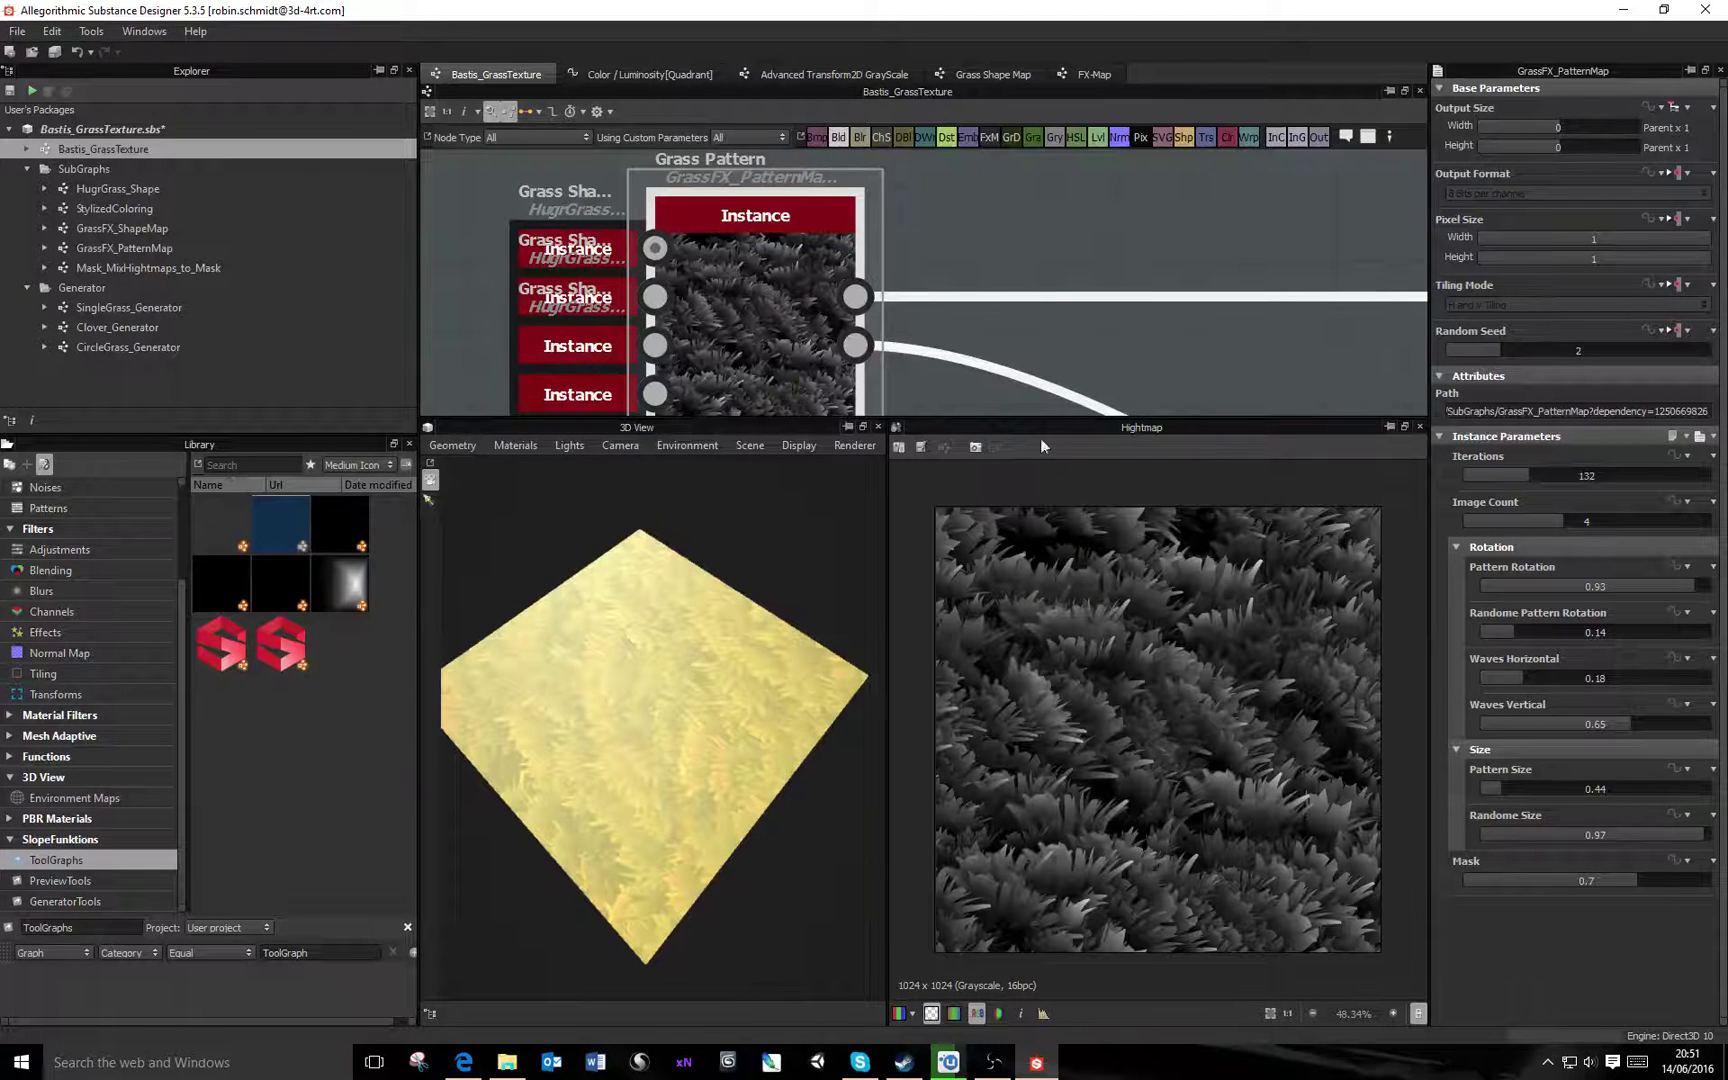
Undock the lowest Grass Shape Generator feeding the Grass Pattern node and inspect its shape, Bend and Spread parameters
{"action": "middle_click_drag", "start_coordinate": [1057, 413], "coordinate": [1084, 361]}
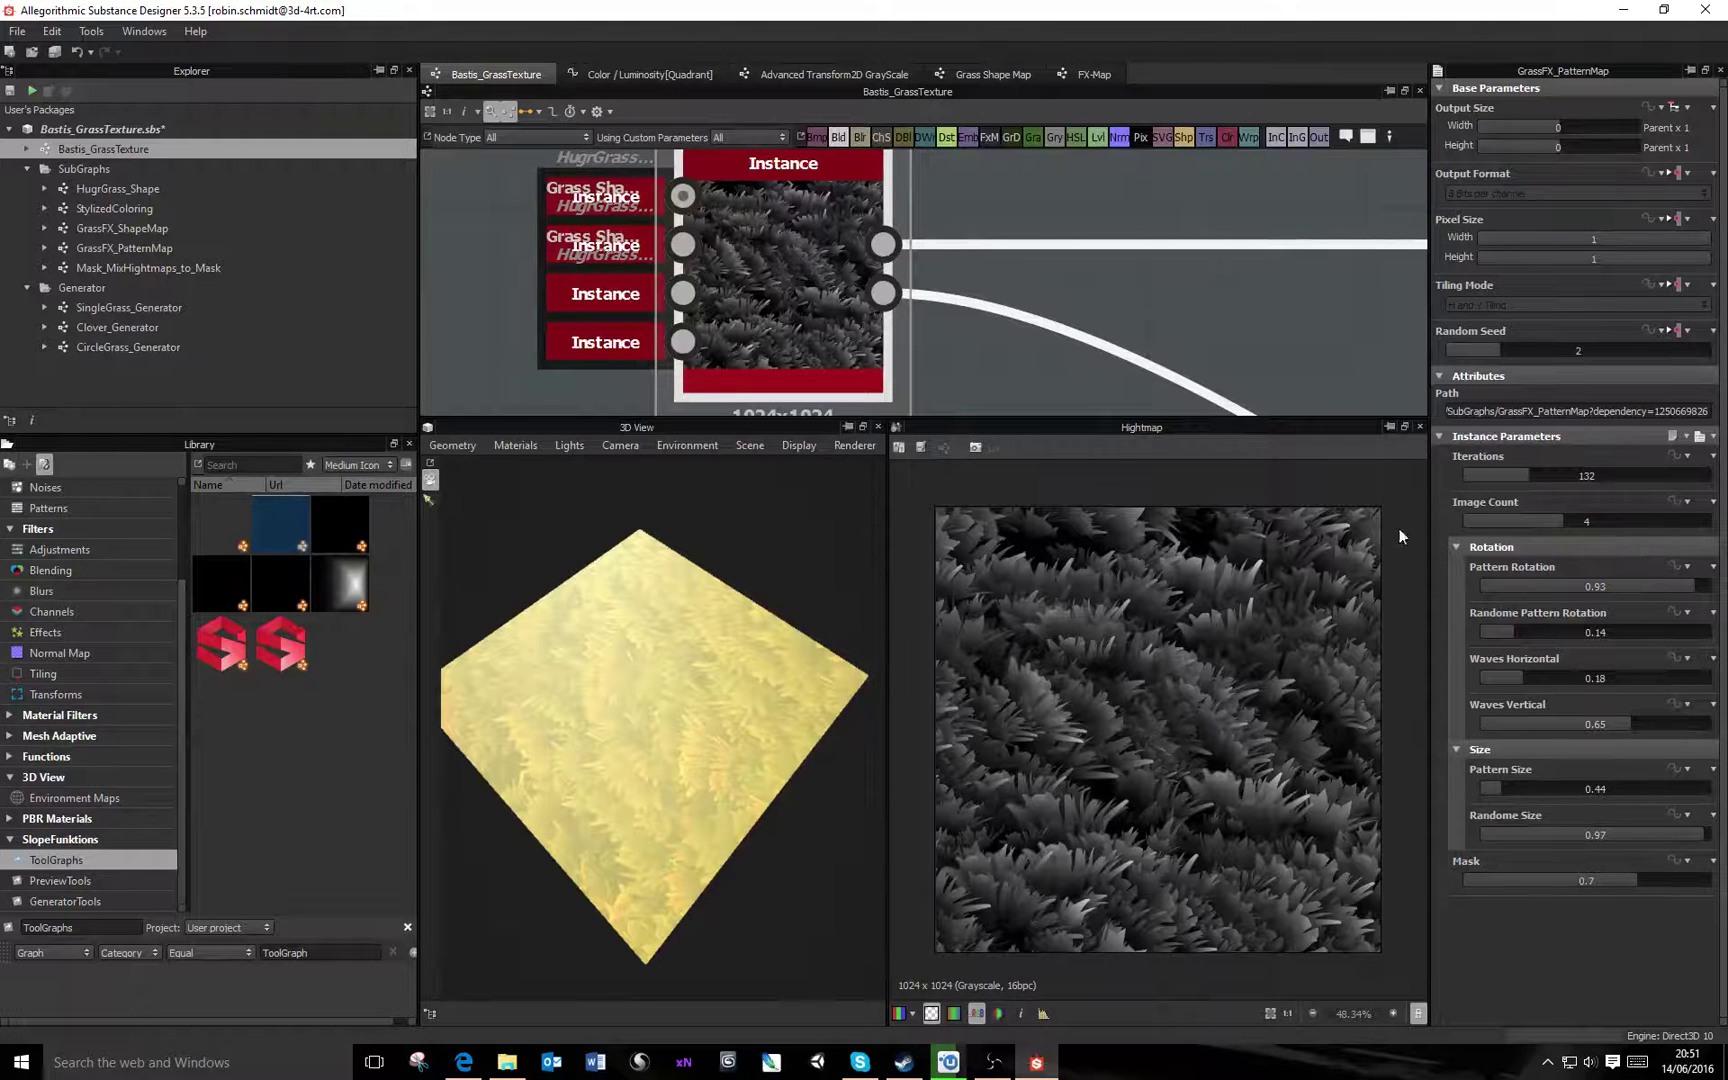
{"action": "middle_click_drag", "start_coordinate": [760, 215], "coordinate": [1080, 272]}
{"action": "left_click", "coordinate": [928, 396]}
{"action": "middle_click_drag", "start_coordinate": [1014, 367], "coordinate": [1188, 193]}
{"action": "key", "text": "d"}
{"action": "scroll", "coordinate": [1064, 306], "scroll_direction": "down", "scroll_amount": 3}
{"action": "scroll", "coordinate": [988, 305], "scroll_direction": "up", "scroll_amount": 3}
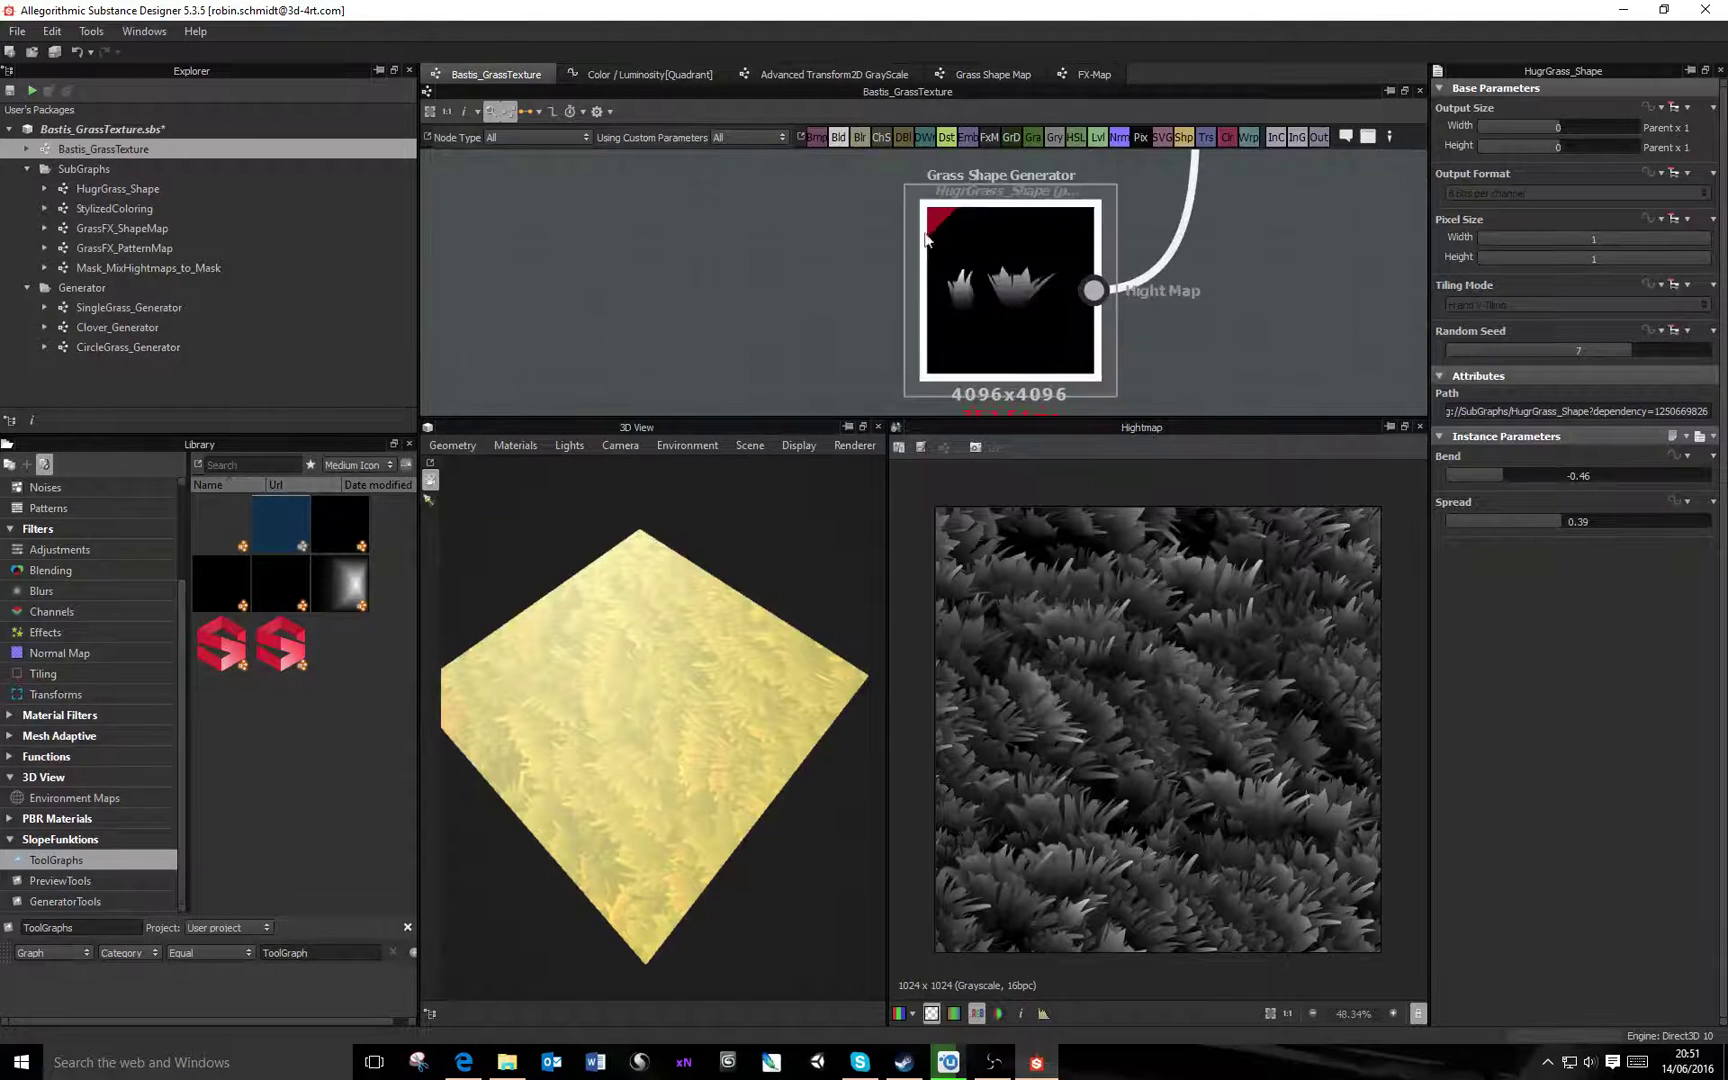
Dock the shape generator again and set the Grass Pattern node's Iterations to 163
{"action": "scroll", "coordinate": [1160, 265], "scroll_direction": "down", "scroll_amount": 2}
{"action": "middle_click_drag", "start_coordinate": [1148, 248], "coordinate": [1014, 412]}
{"action": "scroll", "coordinate": [1062, 354], "scroll_direction": "up", "scroll_amount": 2}
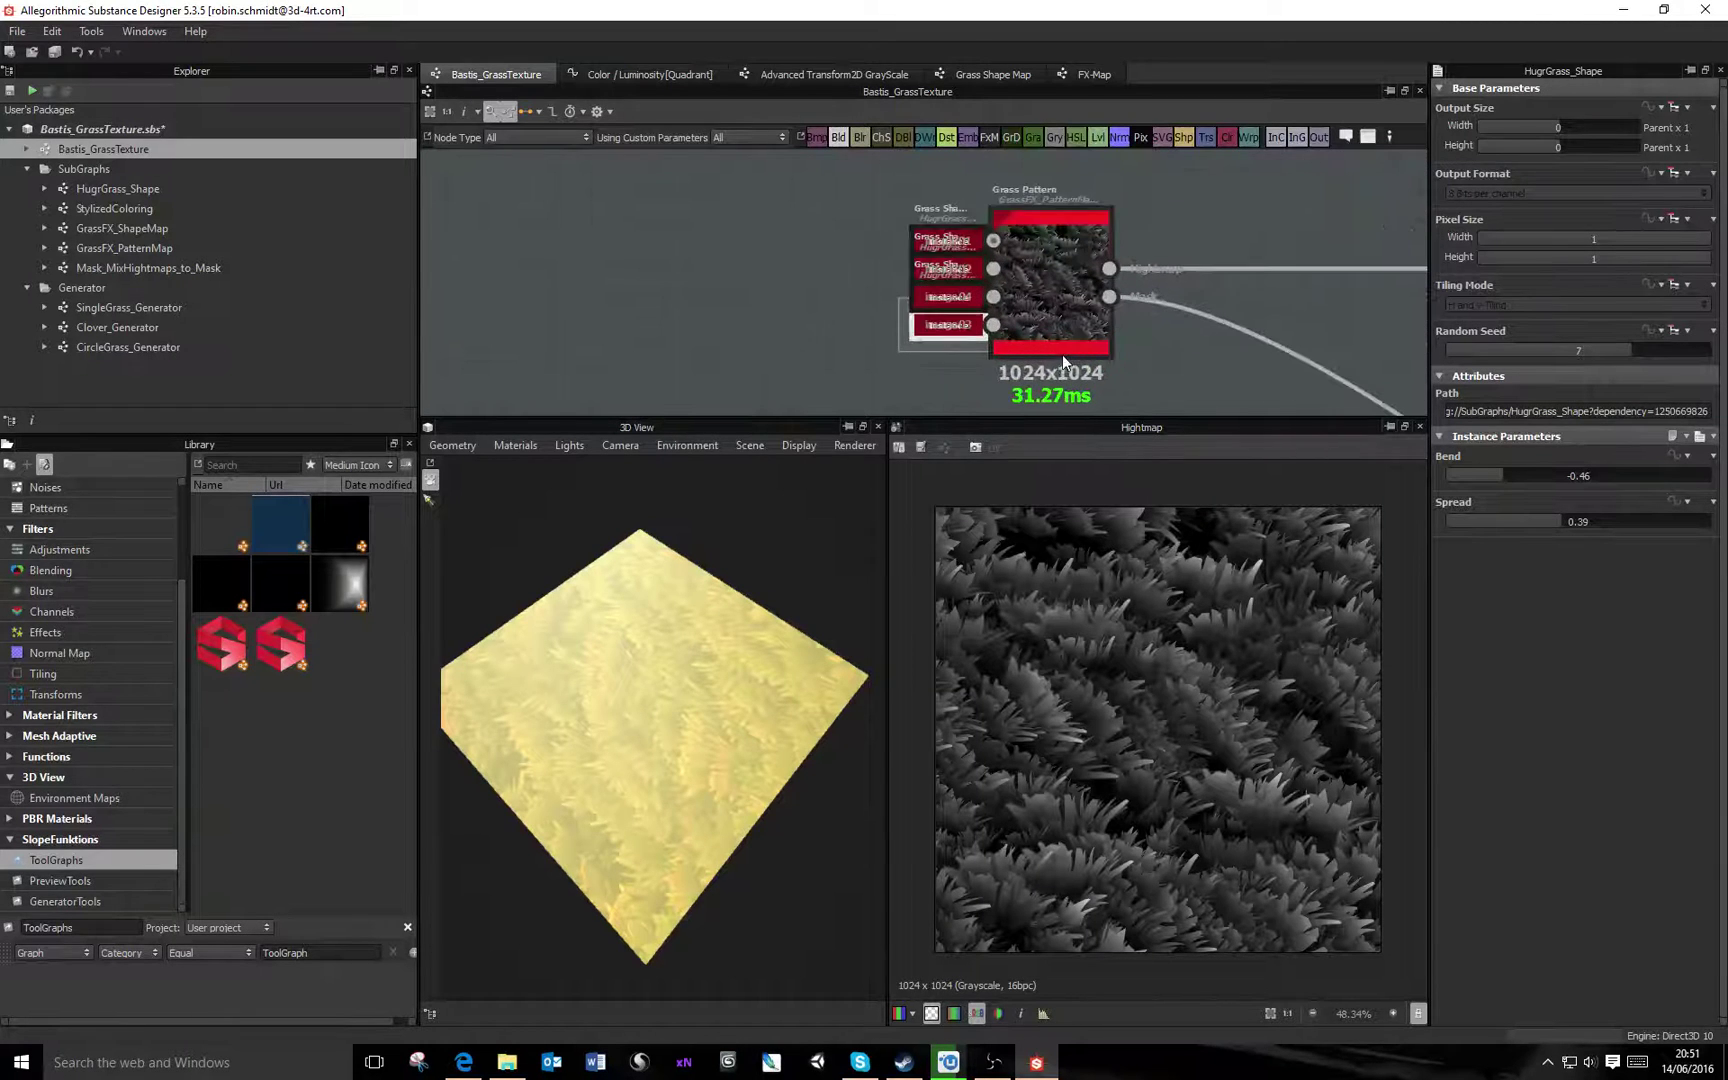
{"action": "left_click", "coordinate": [1053, 294]}
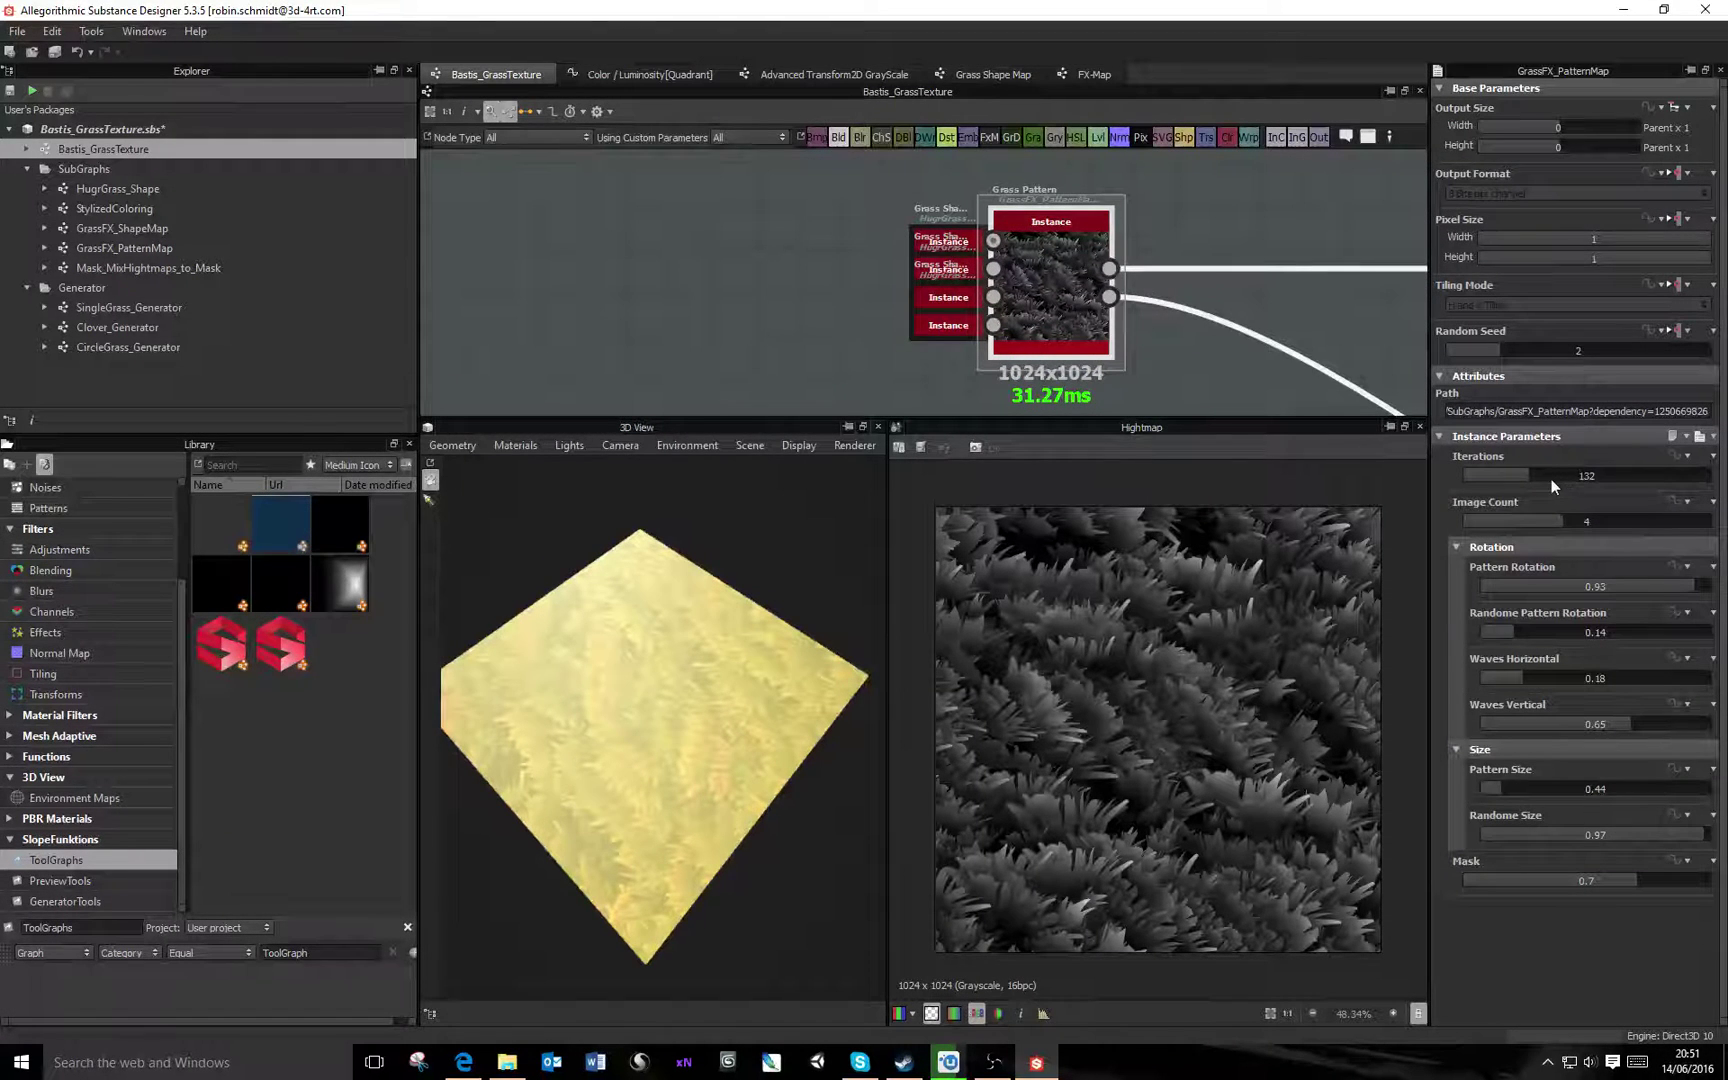
{"action": "mouse_move", "coordinate": [1557, 473]}
{"action": "left_mouse_down"}
{"action": "mouse_move", "coordinate": [1624, 477]}
{"action": "mouse_move", "coordinate": [1496, 475]}
{"action": "mouse_move", "coordinate": [1543, 478]}
{"action": "mouse_move", "coordinate": [1526, 479]}
{"action": "mouse_move", "coordinate": [1536, 490]}
{"action": "mouse_move", "coordinate": [1546, 476]}
{"action": "left_mouse_up"}
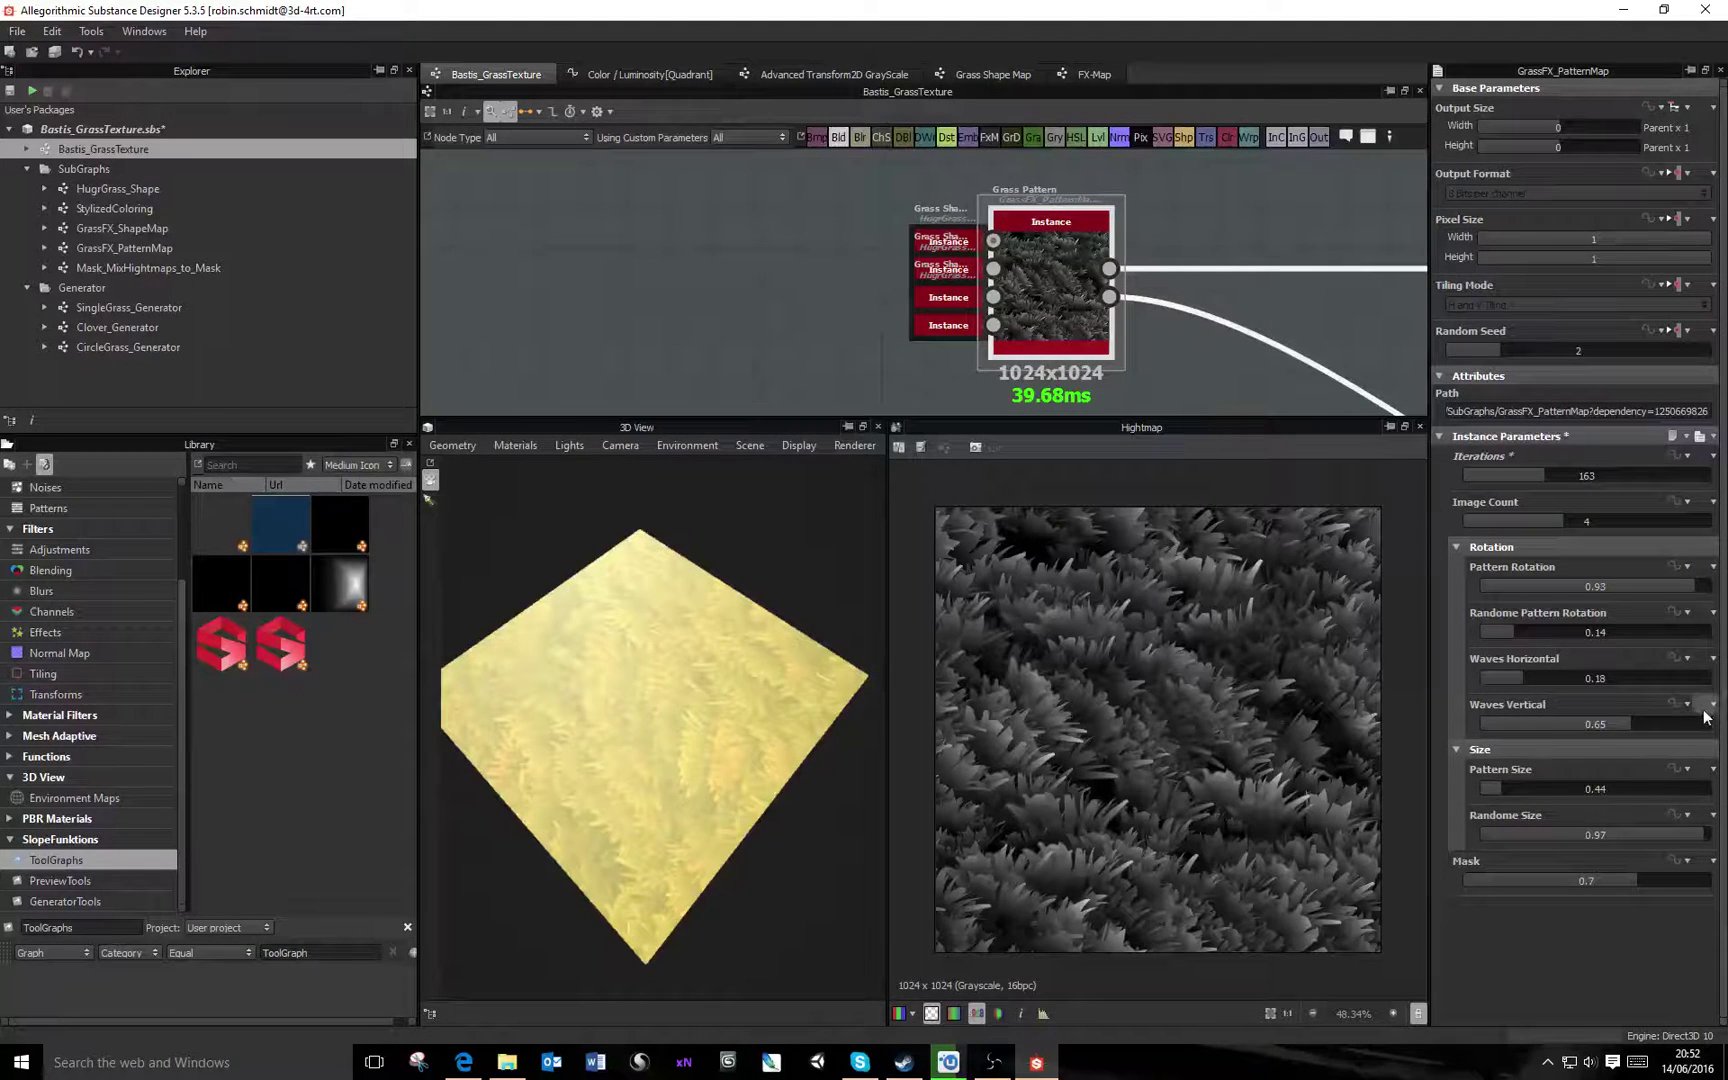
Collapse the Grass Pattern's Rotation parameter group and show the Size group with its Pattern Size and Randome Size settings
{"action": "left_click", "coordinate": [1457, 547]}
{"action": "left_click", "coordinate": [1457, 566]}
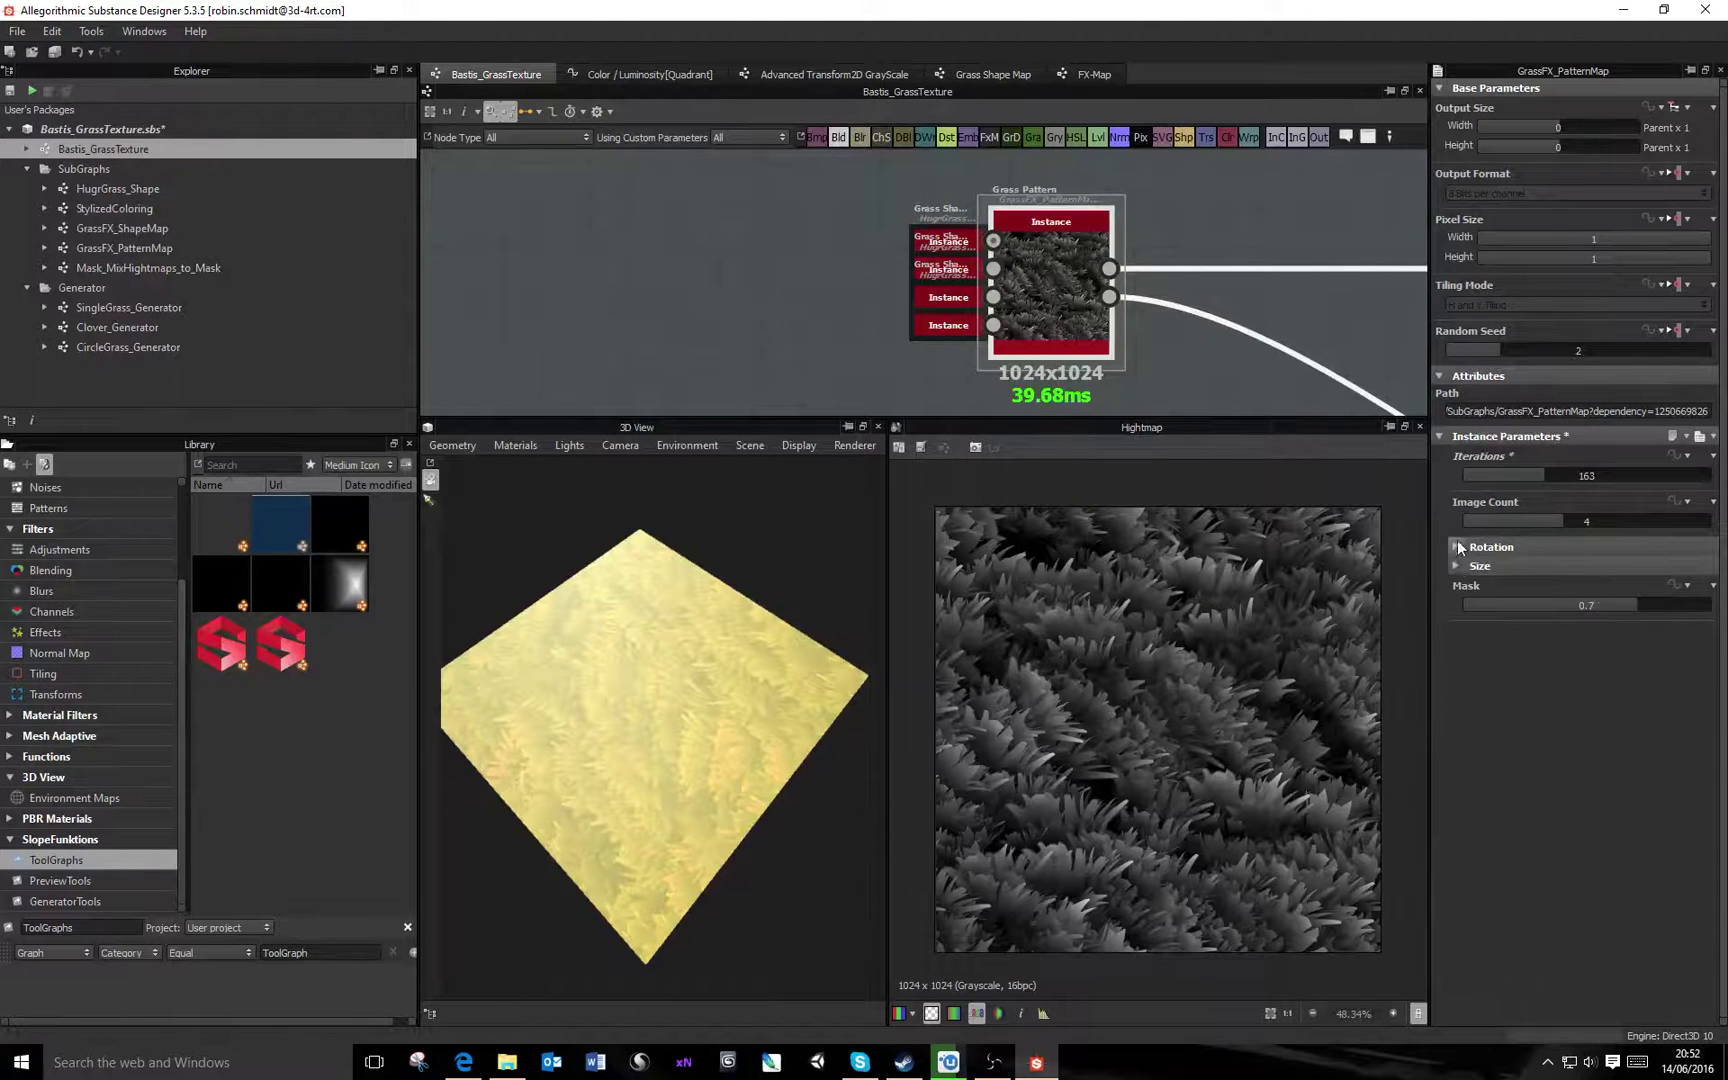
{"action": "left_click", "coordinate": [1457, 547]}
{"action": "left_click", "coordinate": [1455, 547]}
{"action": "left_click", "coordinate": [1456, 567]}
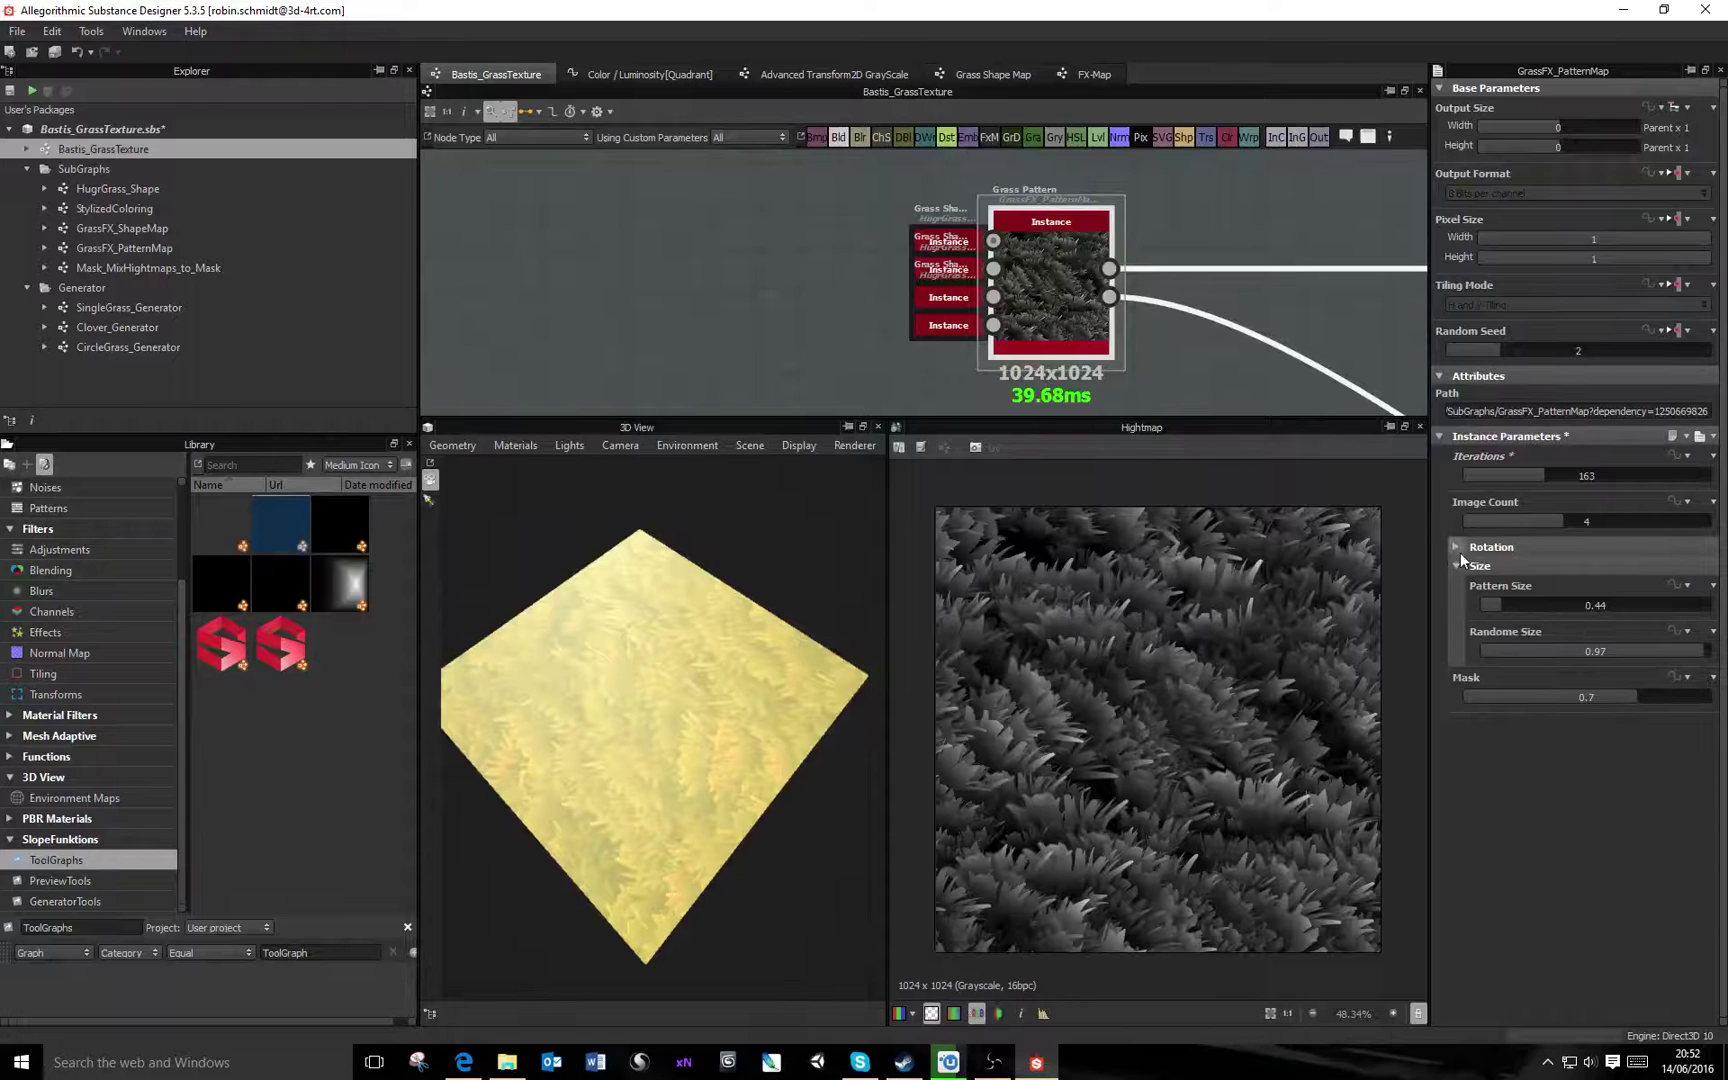
Collapse the Size group, open the GrassFX_PatternMap graph and enter the Mask output's FX-Map, selecting its lower Quadrant node
{"action": "left_click", "coordinate": [1455, 566]}
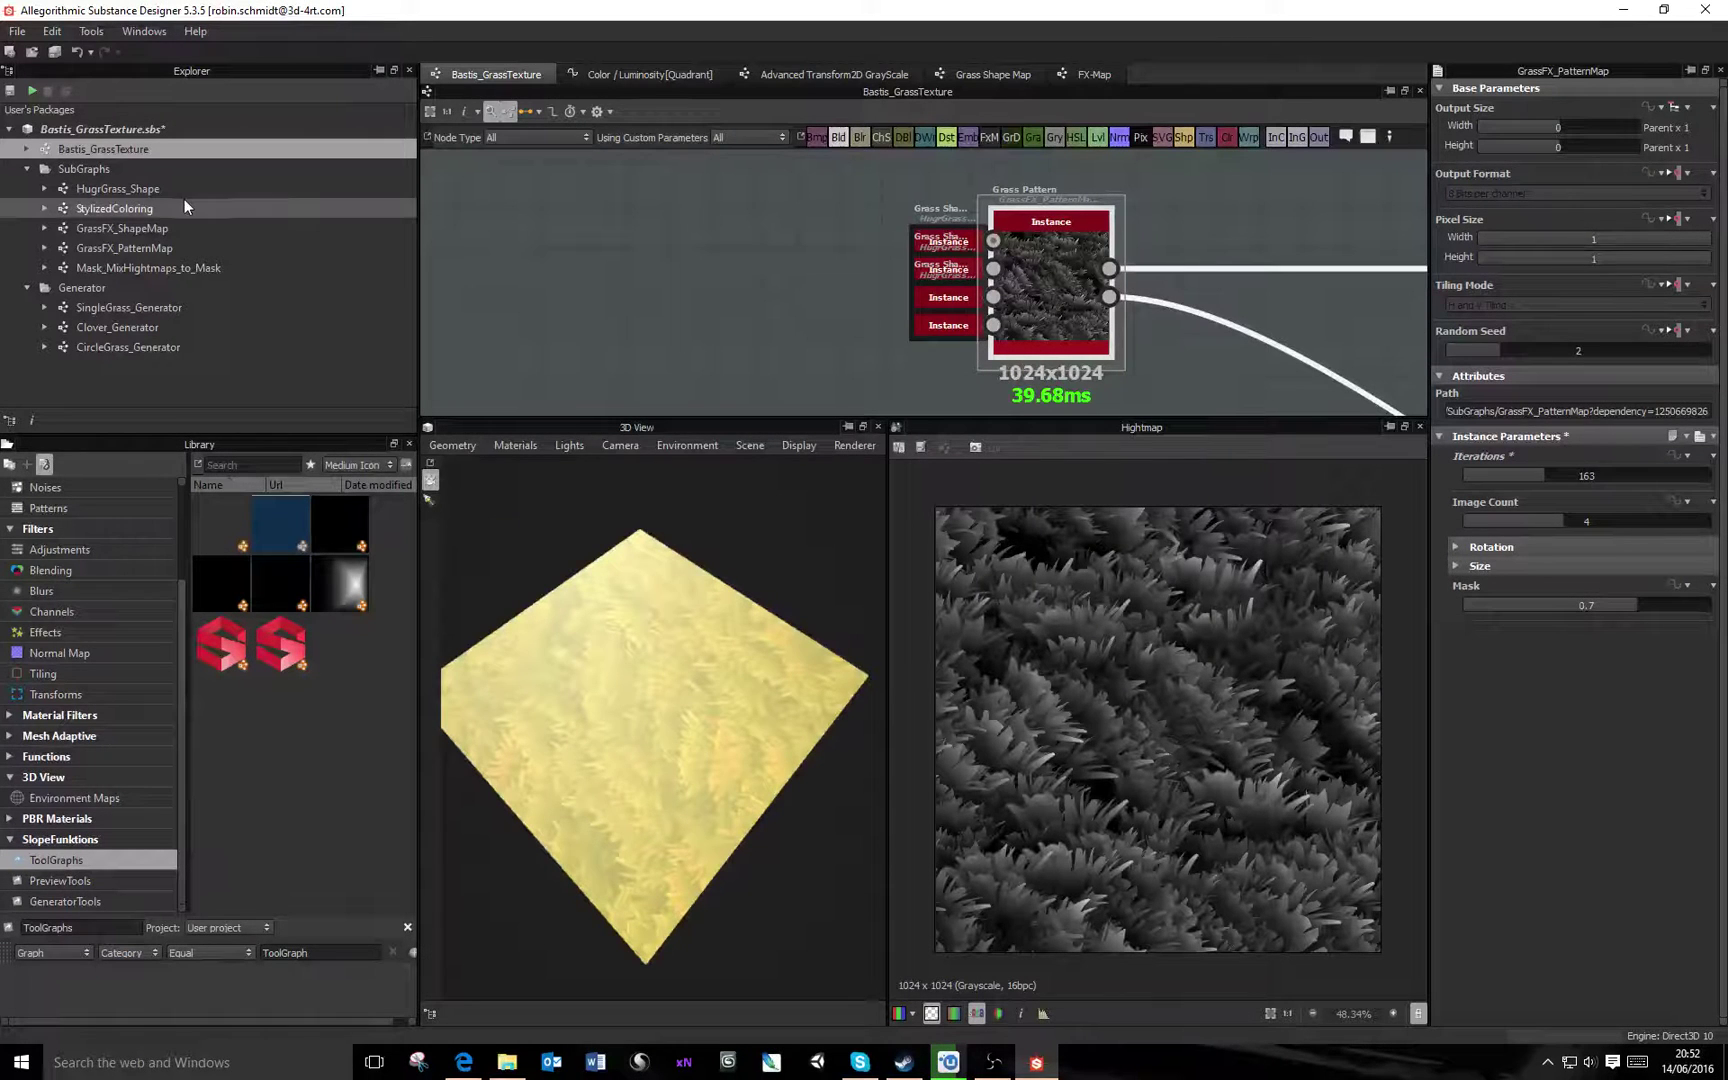
{"action": "double_click", "coordinate": [158, 250]}
{"action": "scroll", "coordinate": [992, 296], "scroll_direction": "up", "scroll_amount": 5}
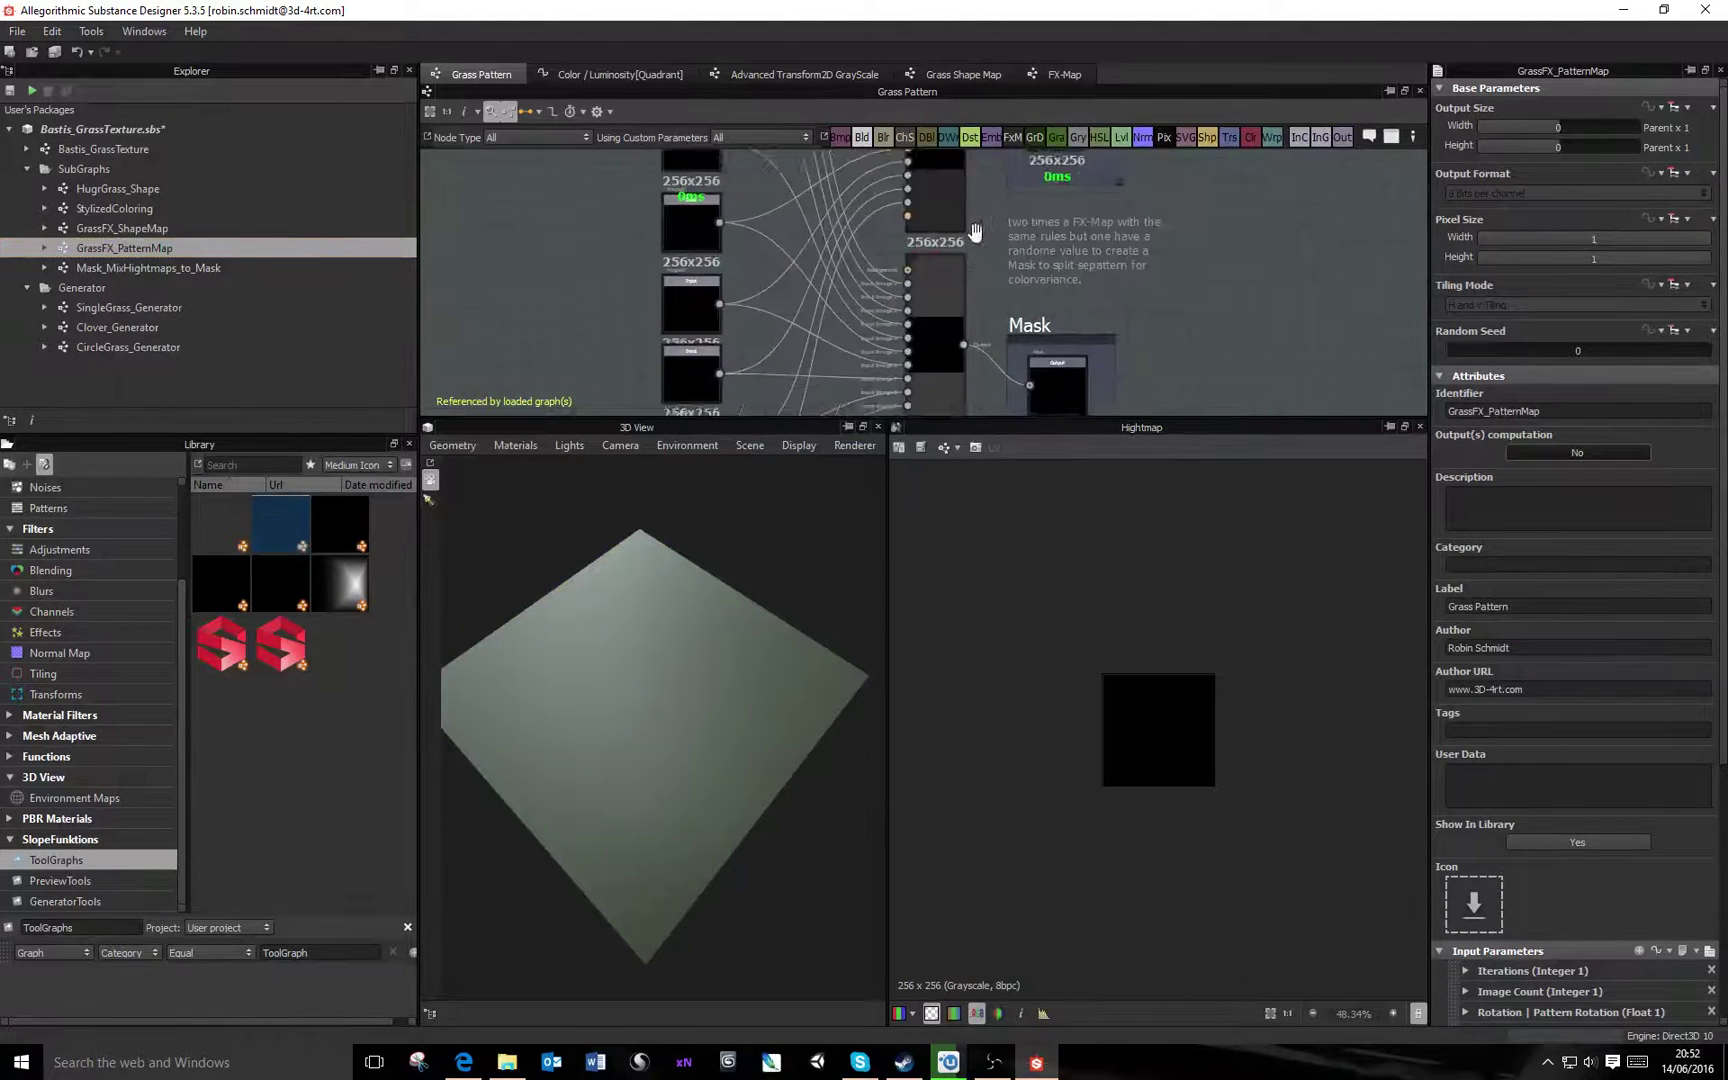
{"action": "left_click", "coordinate": [967, 282]}
{"action": "middle_click_drag", "start_coordinate": [998, 300], "coordinate": [940, 270]}
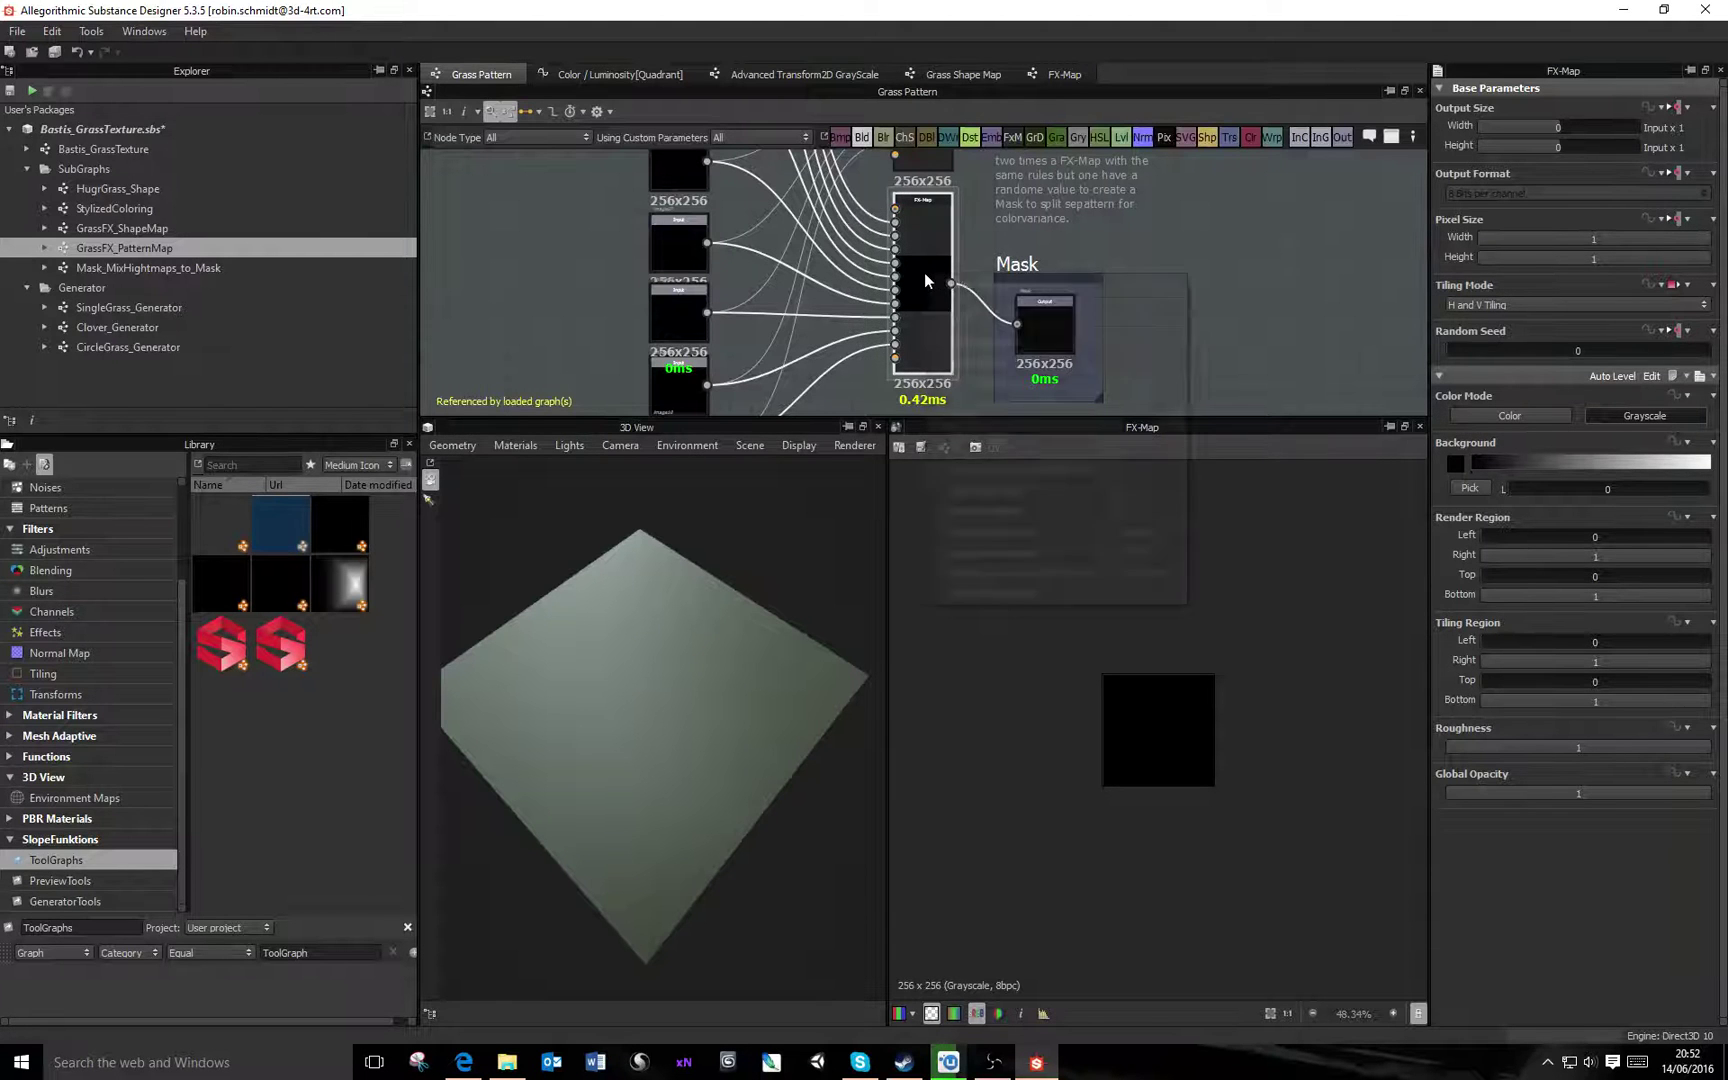
{"action": "right_click", "coordinate": [923, 271]}
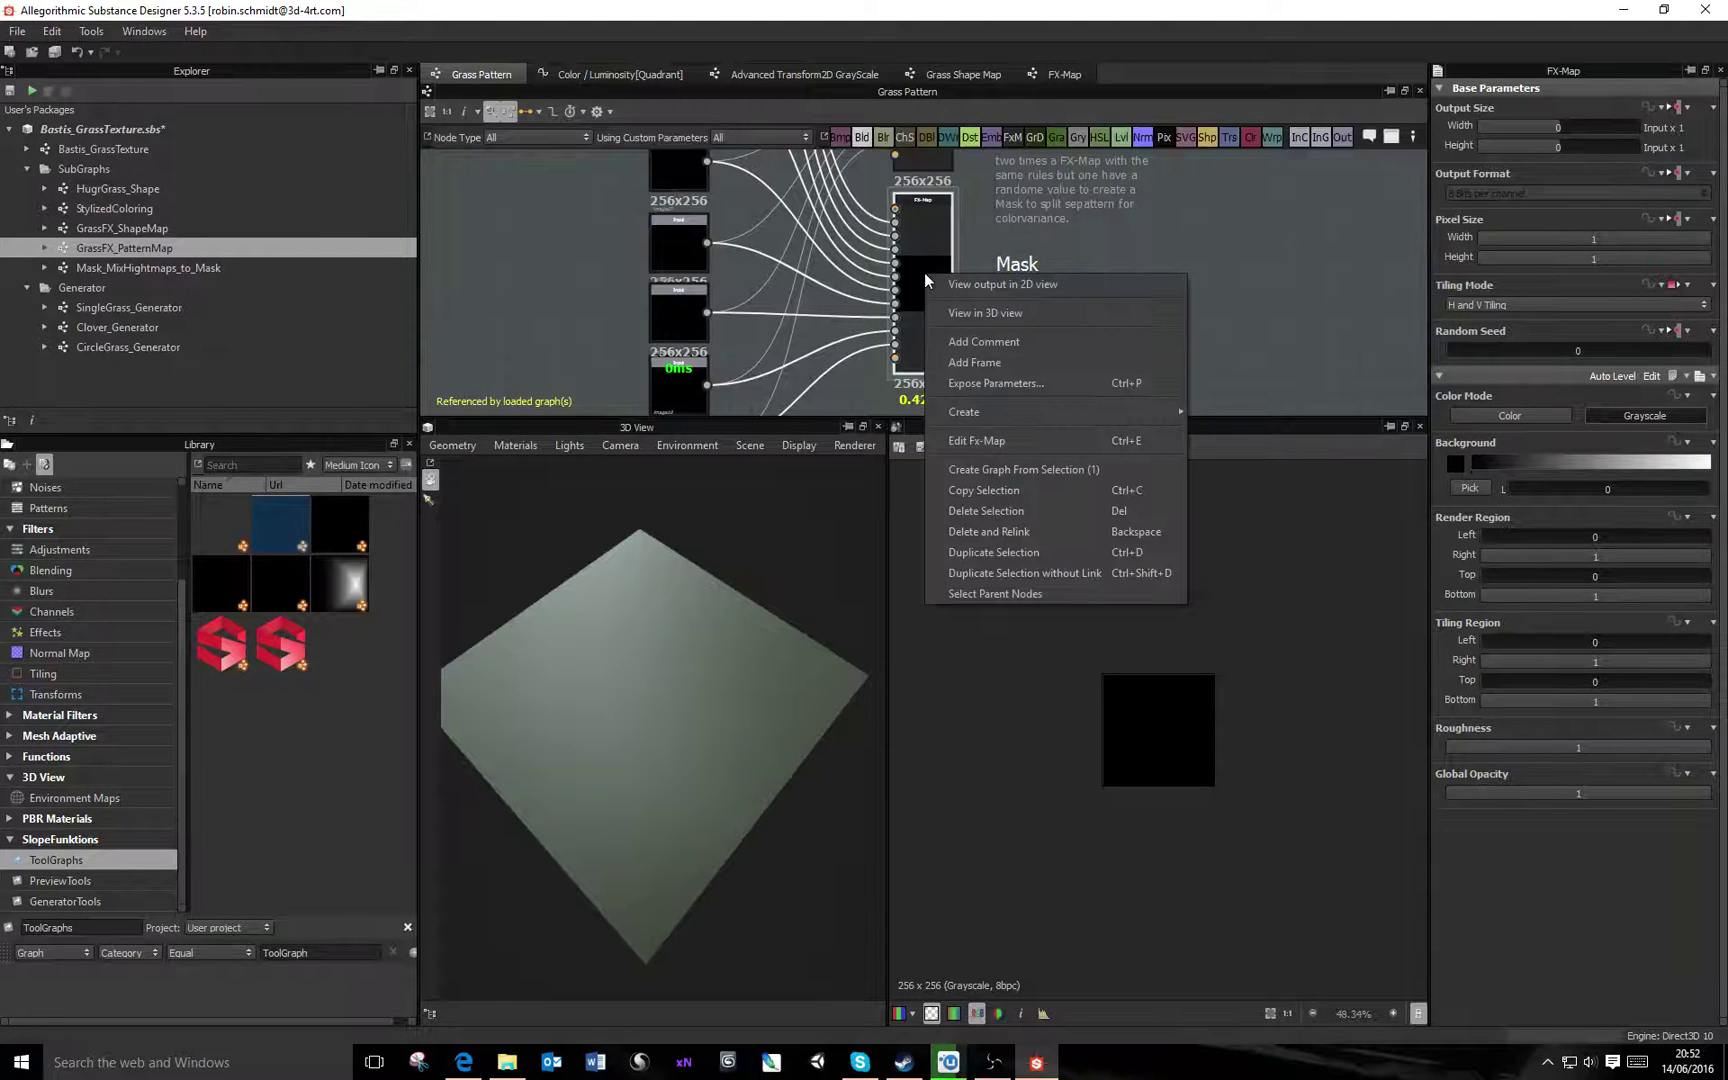
{"action": "left_click", "coordinate": [995, 439]}
{"action": "left_click", "coordinate": [951, 376]}
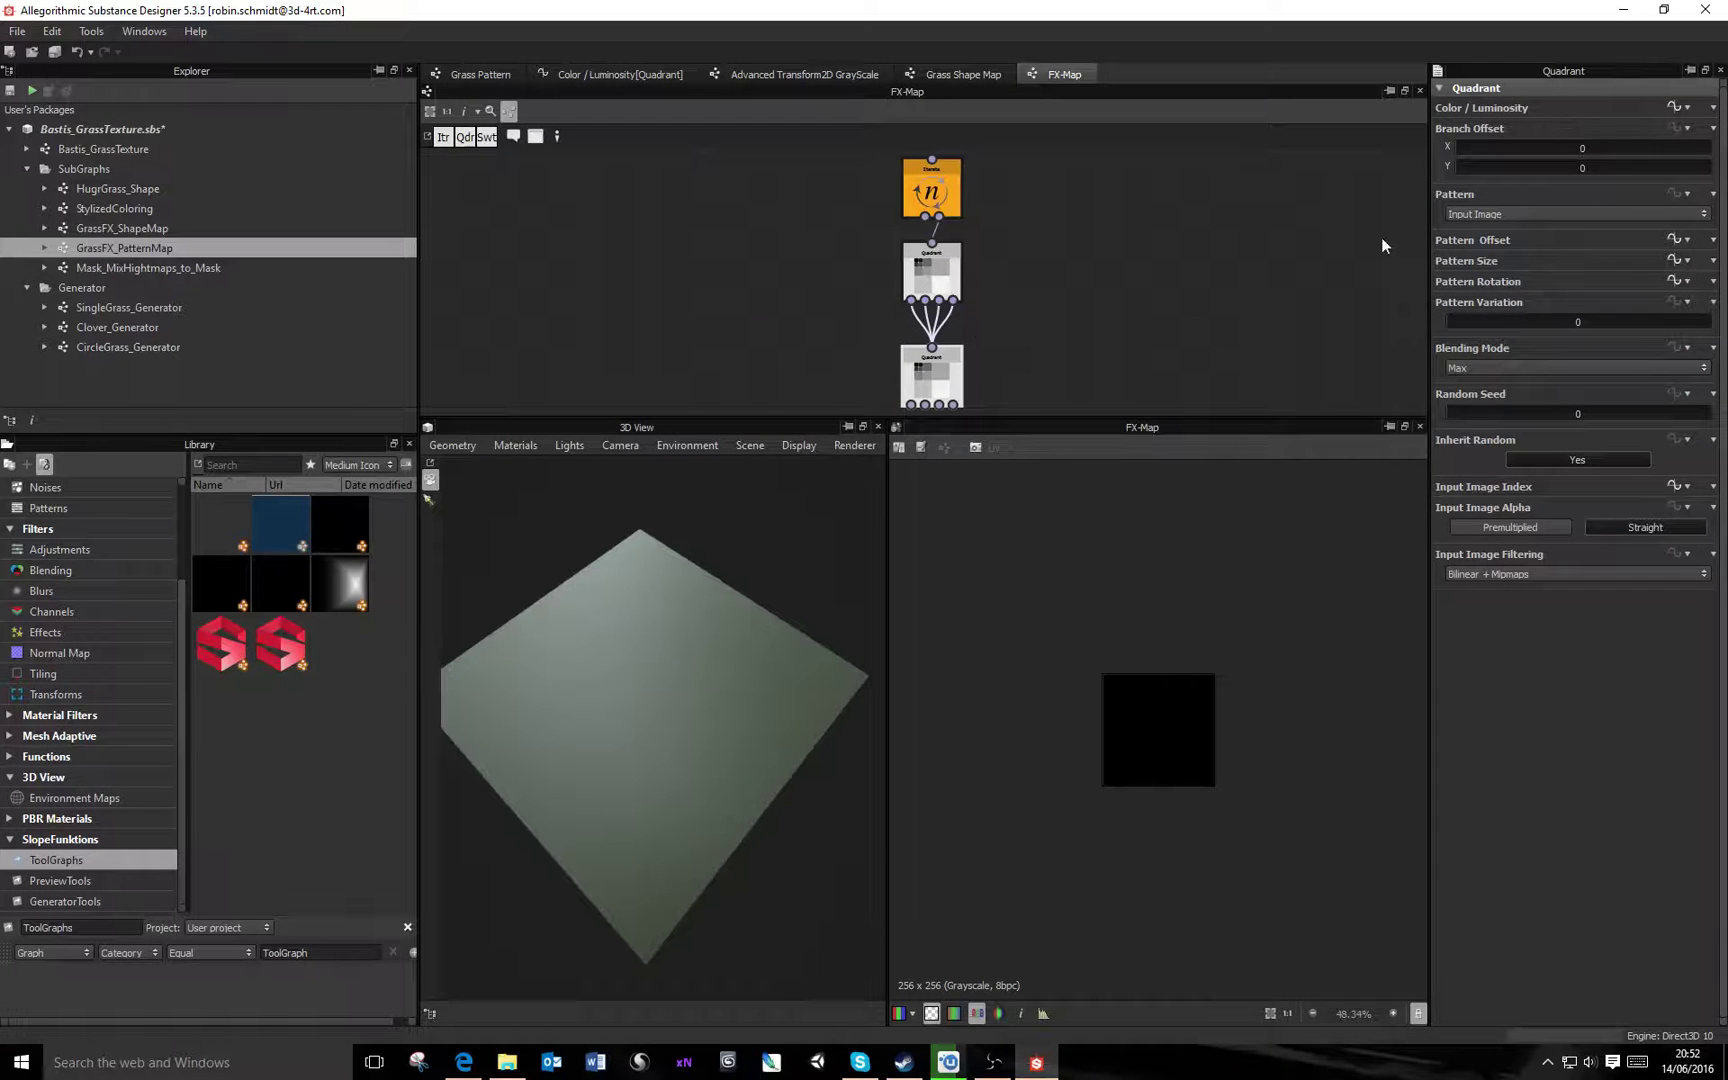
Open the lower Quadrant's Color / Luminosity function and examine the frame with the size, 3.022, Division and Random nodes
{"action": "left_click", "coordinate": [1676, 110]}
{"action": "scroll", "coordinate": [1037, 194], "scroll_direction": "up", "scroll_amount": 5}
{"action": "middle_click_drag", "start_coordinate": [977, 244], "coordinate": [985, 318]}
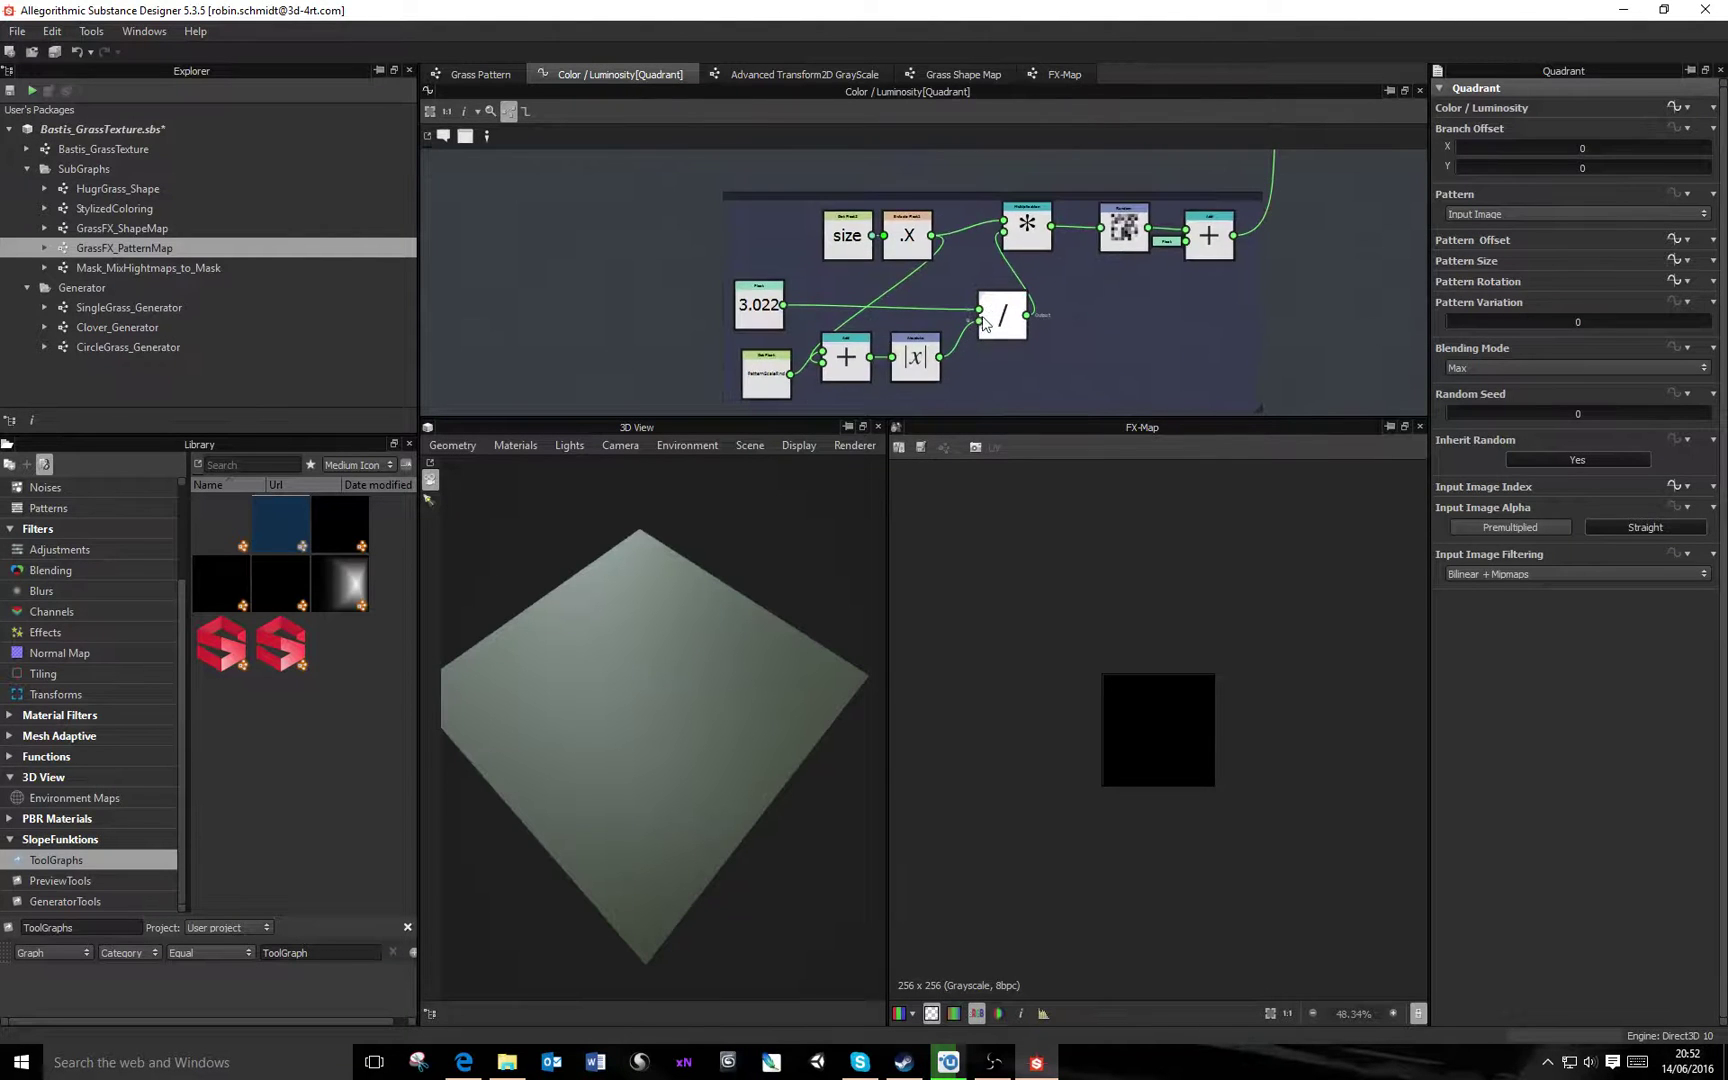
{"action": "scroll", "coordinate": [987, 317], "scroll_direction": "up", "scroll_amount": 1}
{"action": "scroll", "coordinate": [1011, 274], "scroll_direction": "down", "scroll_amount": 2}
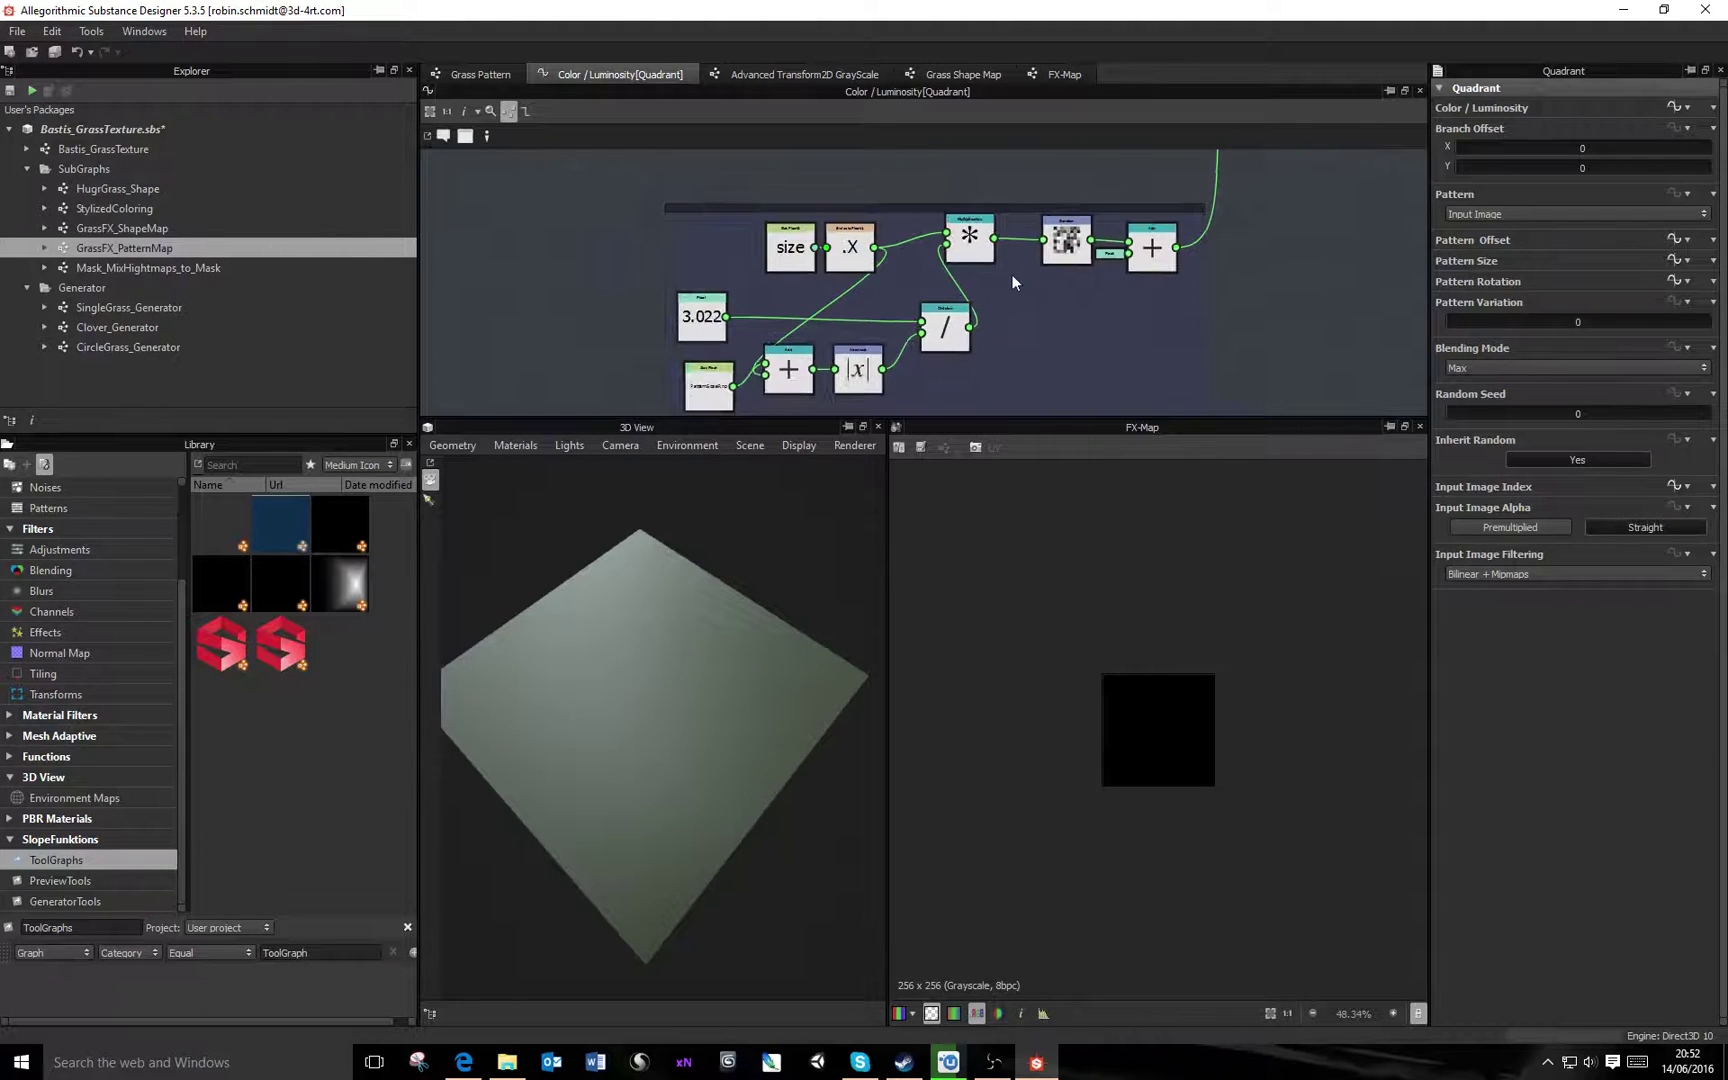
{"action": "middle_click_drag", "start_coordinate": [853, 268], "coordinate": [940, 244]}
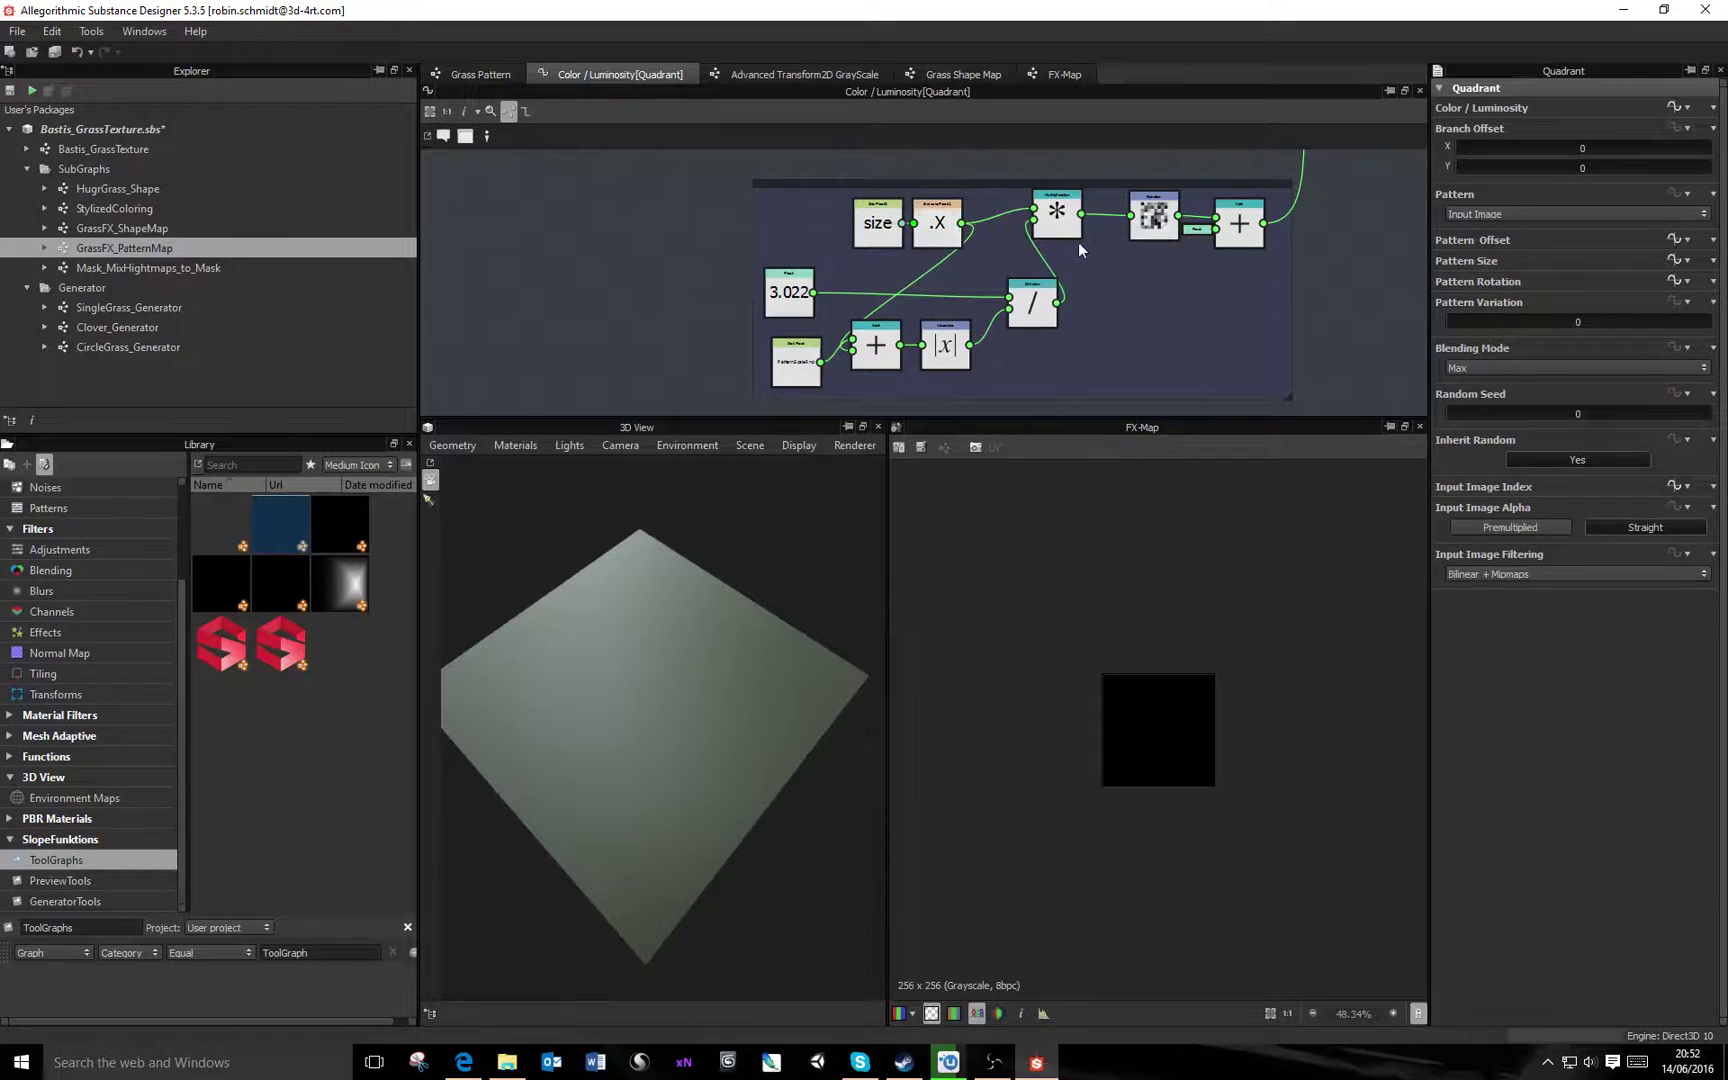
{"action": "middle_click_drag", "start_coordinate": [1218, 268], "coordinate": [1094, 310]}
{"action": "scroll", "coordinate": [1104, 308], "scroll_direction": "down", "scroll_amount": 1}
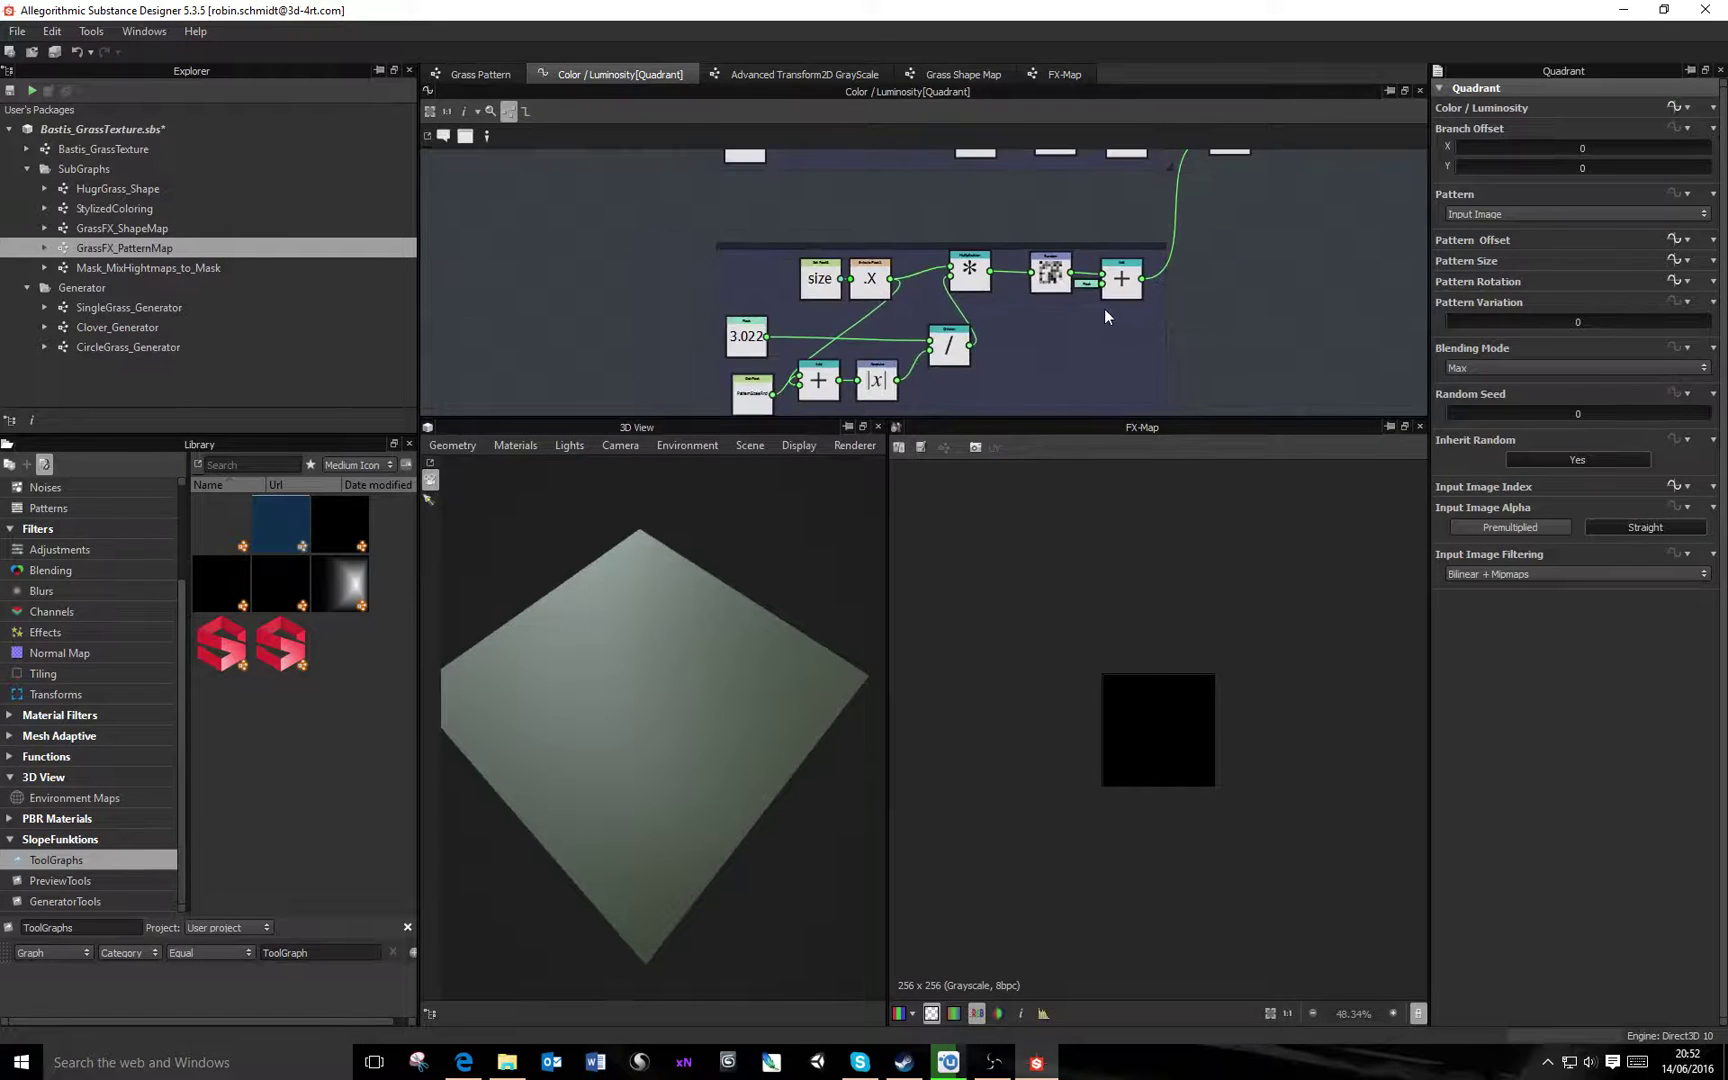
{"action": "scroll", "coordinate": [1104, 308], "scroll_direction": "up", "scroll_amount": 3}
{"action": "middle_click_drag", "start_coordinate": [918, 261], "coordinate": [951, 220]}
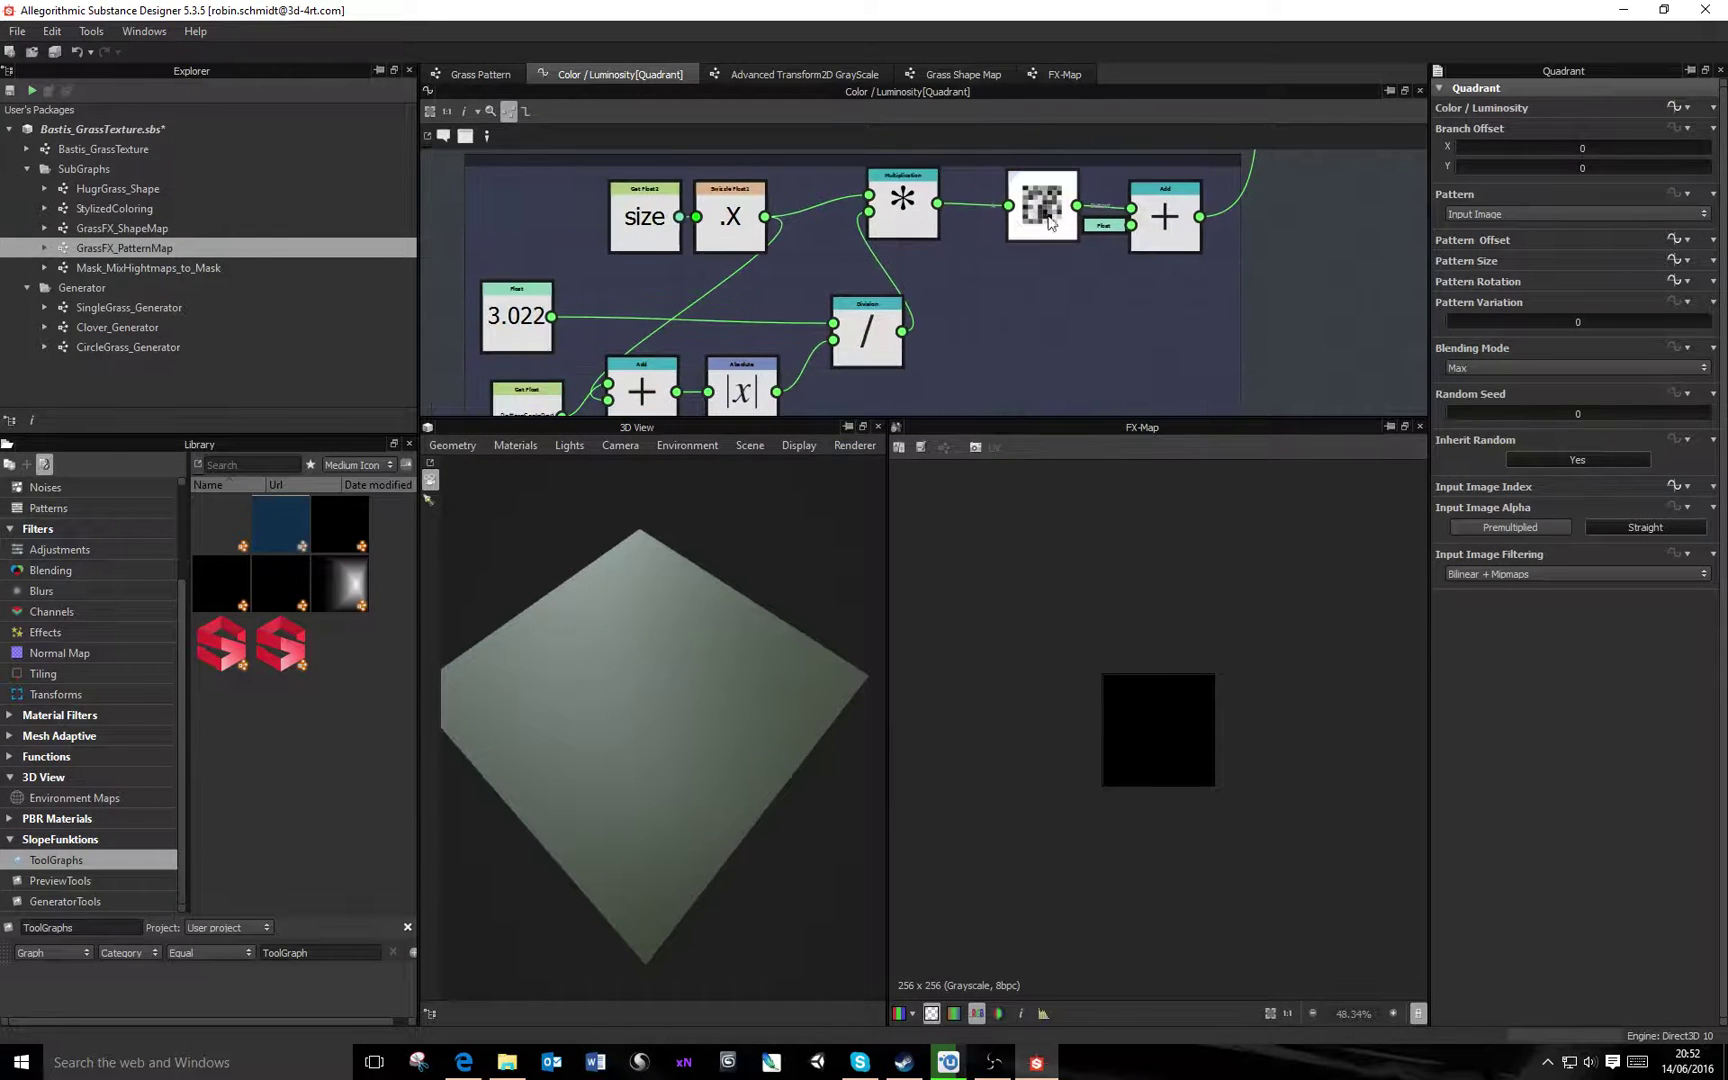
Look over the function's Position and Rotation frames and examine how the PatternScale random value feeds the Absolute and Division nodes
{"action": "scroll", "coordinate": [1157, 257], "scroll_direction": "down", "scroll_amount": 3}
{"action": "scroll", "coordinate": [1160, 315], "scroll_direction": "up", "scroll_amount": 4}
{"action": "scroll", "coordinate": [1148, 314], "scroll_direction": "down", "scroll_amount": 2}
{"action": "scroll", "coordinate": [1103, 266], "scroll_direction": "up", "scroll_amount": 3}
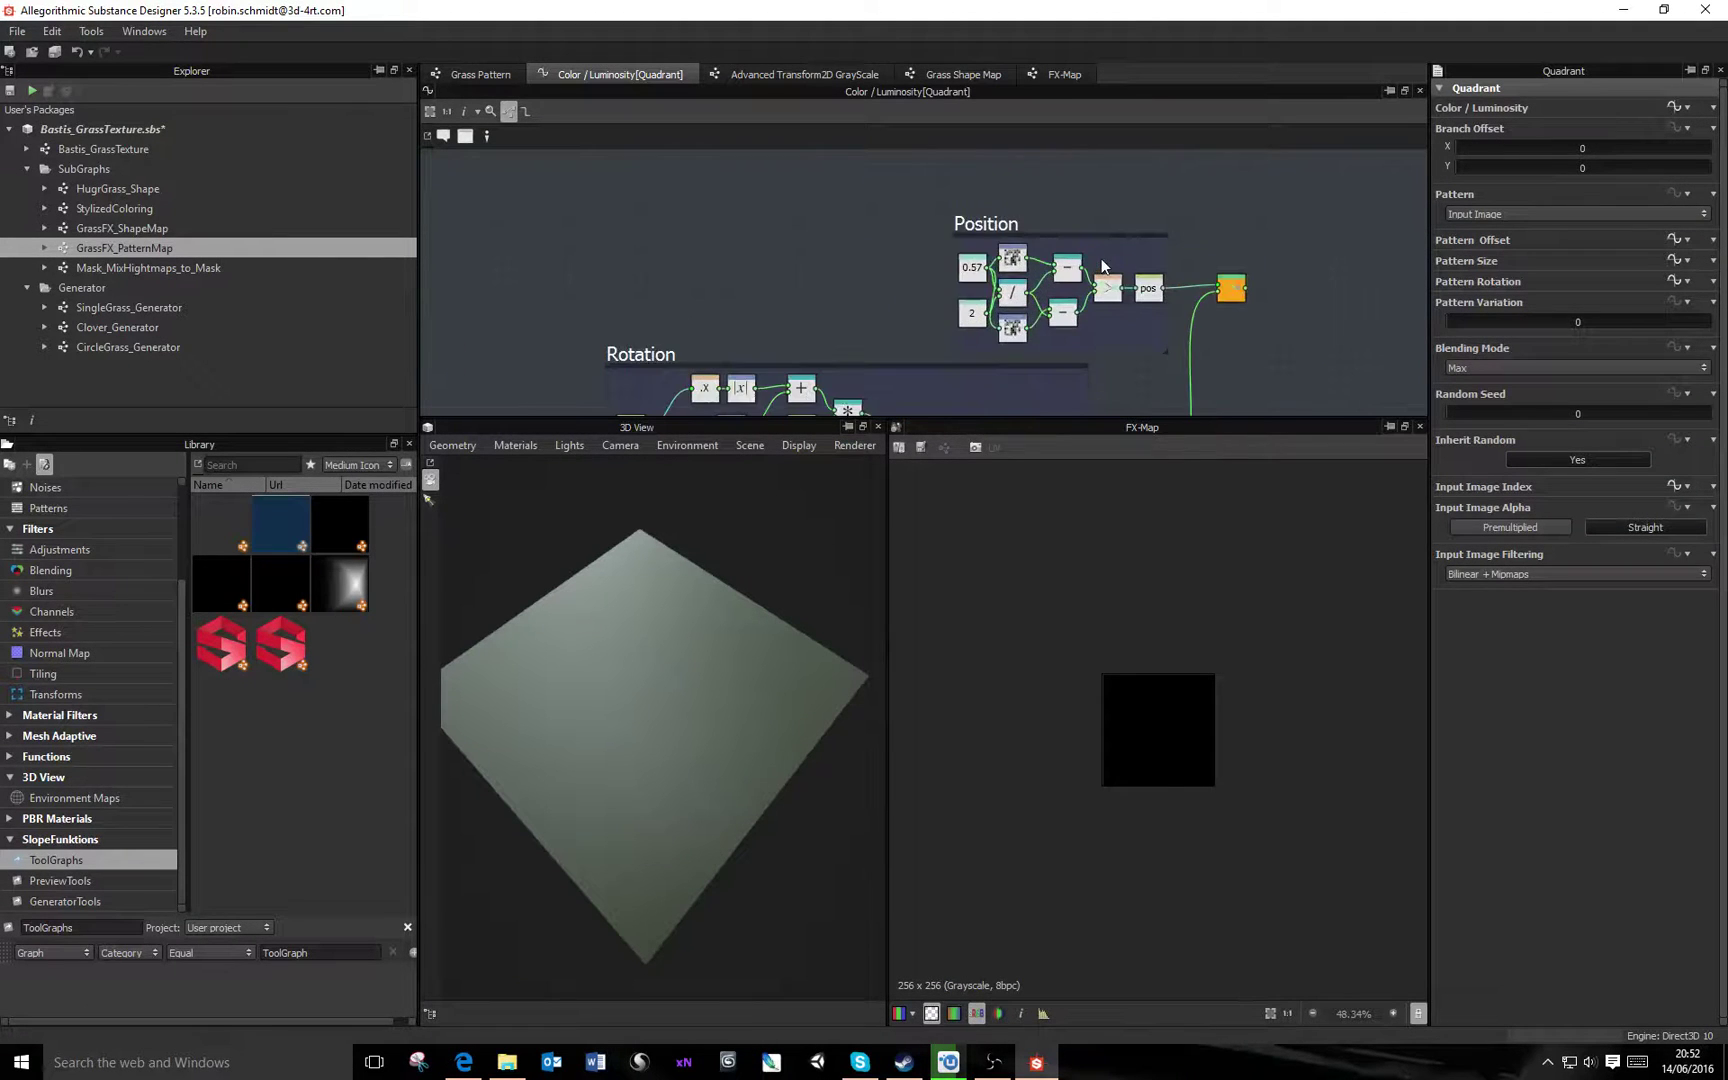
{"action": "middle_click_drag", "start_coordinate": [1216, 393], "coordinate": [1251, 236]}
{"action": "scroll", "coordinate": [1251, 236], "scroll_direction": "down", "scroll_amount": 2}
{"action": "middle_click_drag", "start_coordinate": [1110, 410], "coordinate": [1164, 239]}
{"action": "scroll", "coordinate": [1160, 325], "scroll_direction": "up", "scroll_amount": 3}
{"action": "middle_click_drag", "start_coordinate": [1157, 332], "coordinate": [1145, 263]}
{"action": "scroll", "coordinate": [1145, 263], "scroll_direction": "up", "scroll_amount": 2}
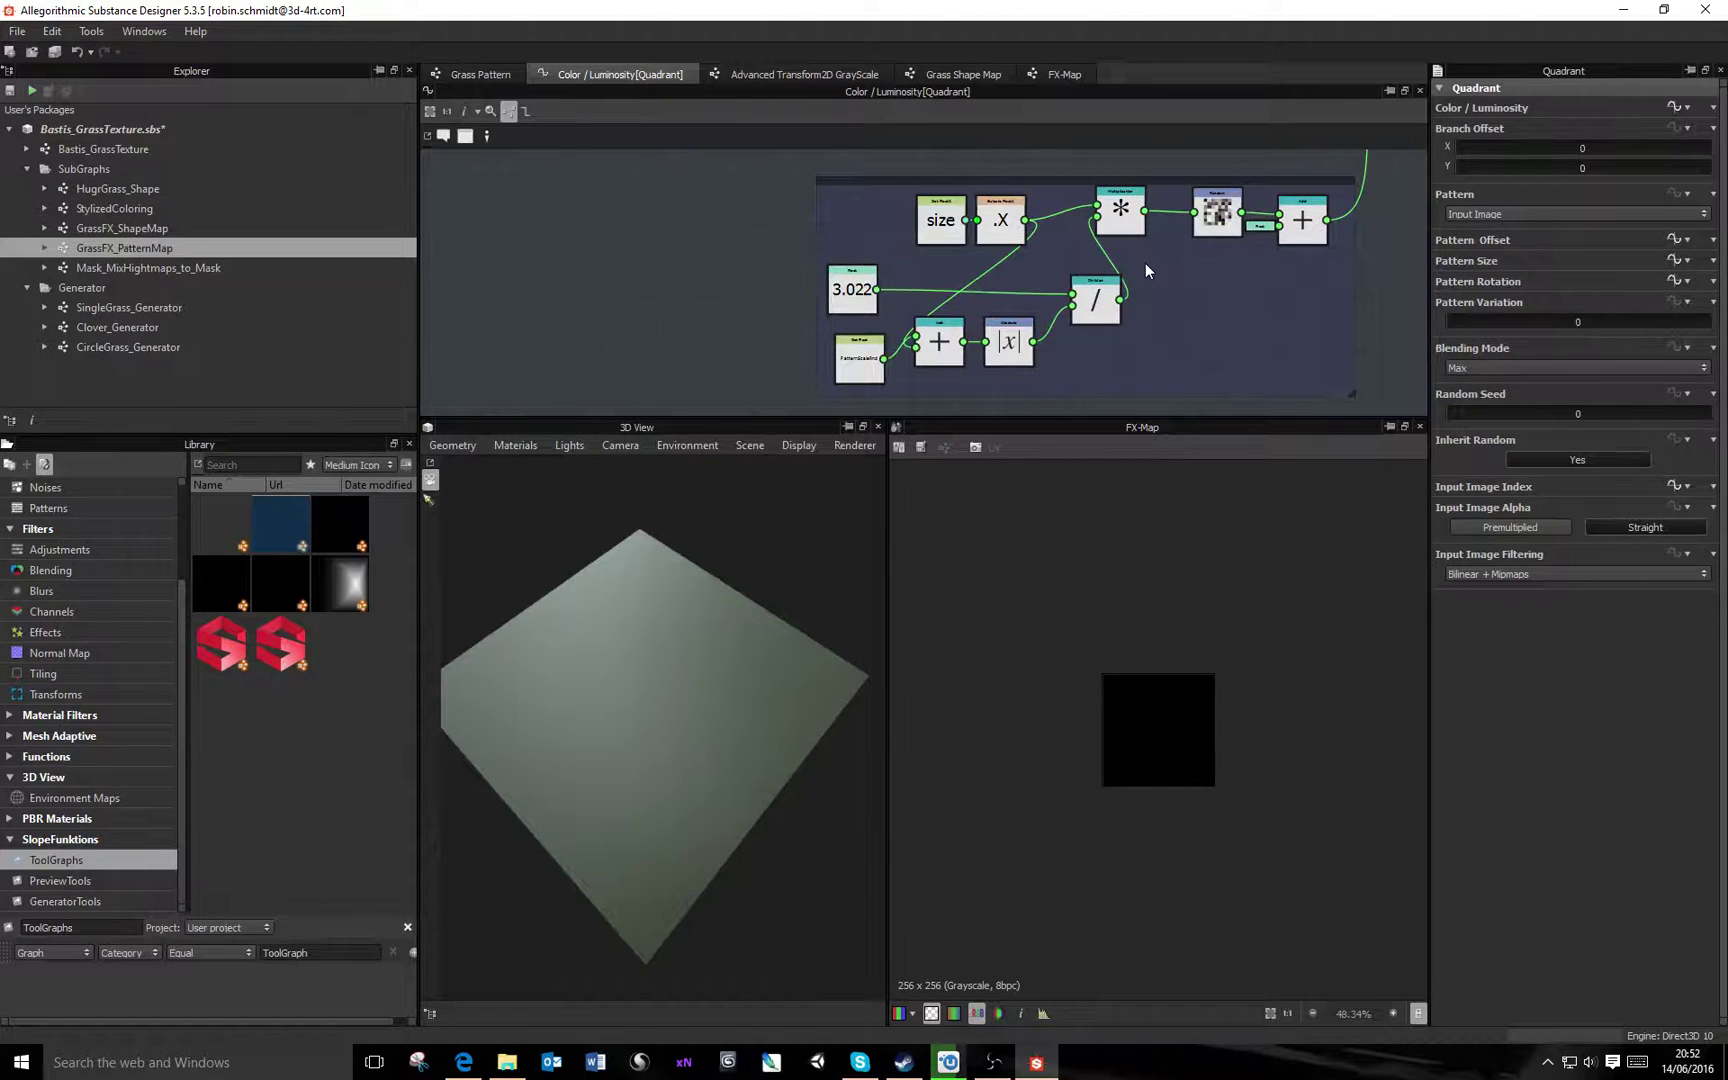
{"action": "scroll", "coordinate": [871, 350], "scroll_direction": "up", "scroll_amount": 3}
{"action": "scroll", "coordinate": [1187, 282], "scroll_direction": "down", "scroll_amount": 3}
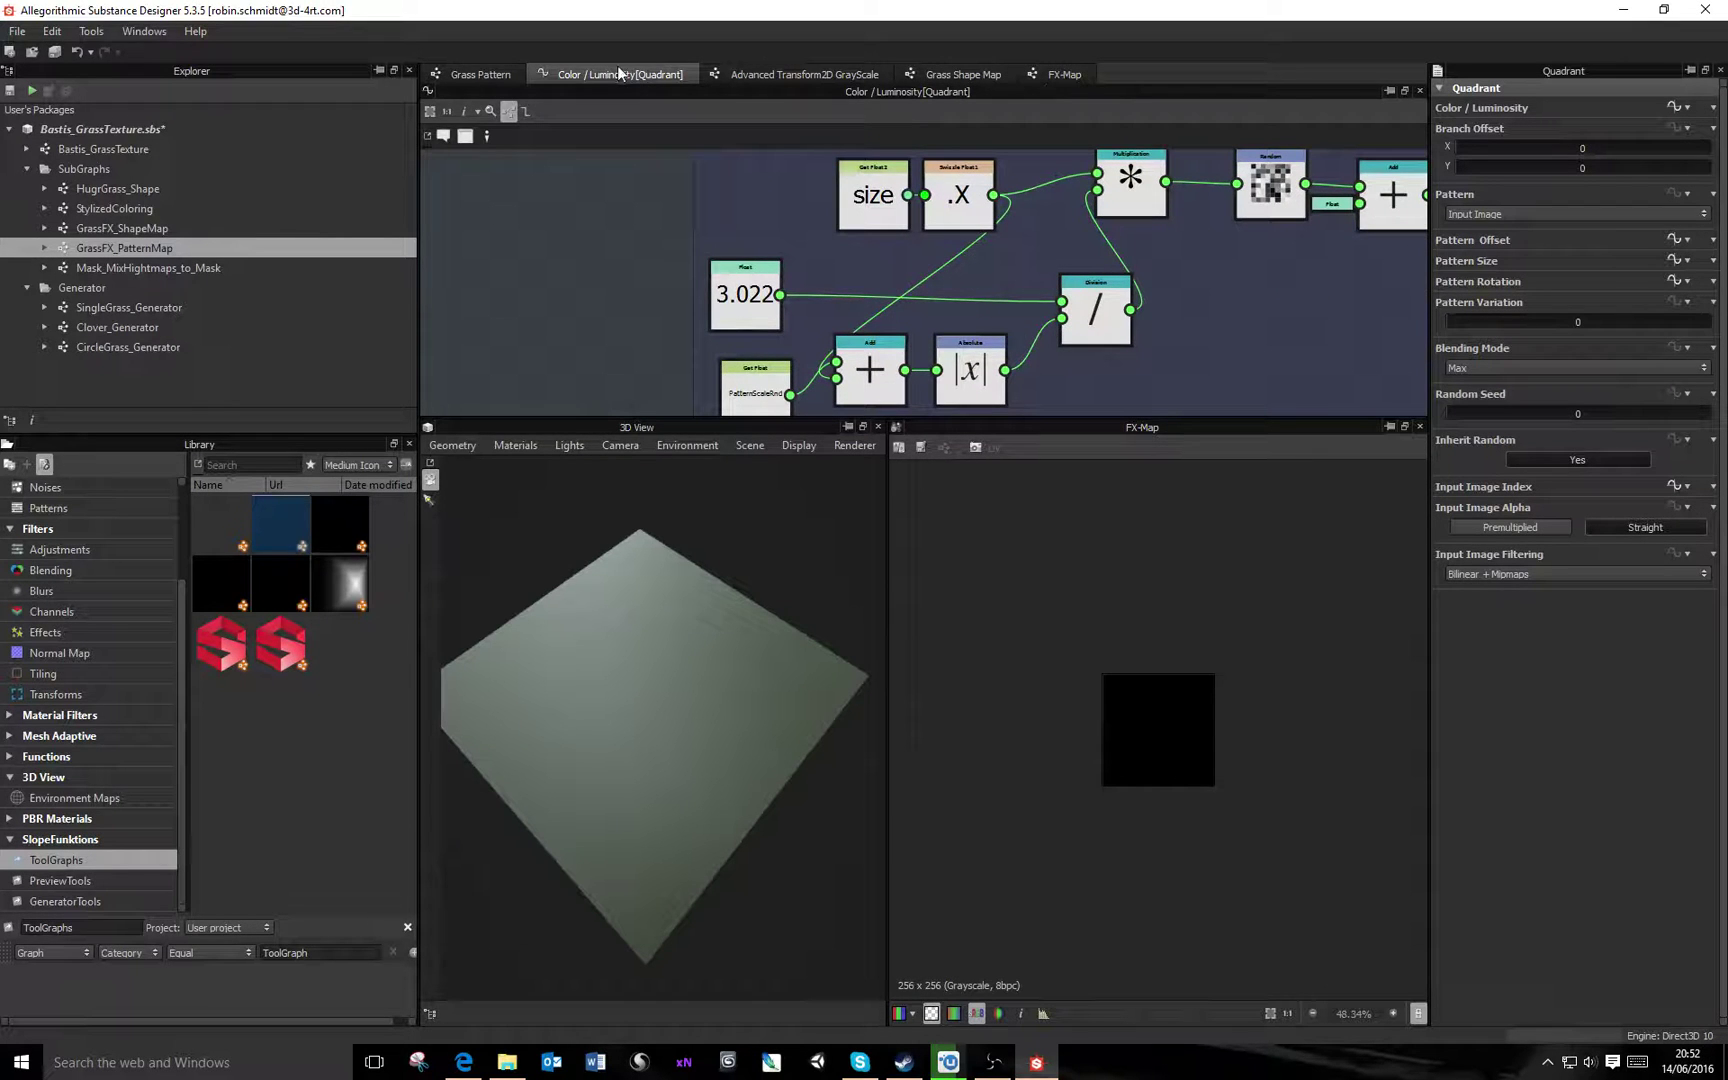
Go back to the Grass Pattern graph, re-enter the Mask's FX-Map and review the lower Quadrant's Color / Luminosity function
{"action": "left_click", "coordinate": [477, 72]}
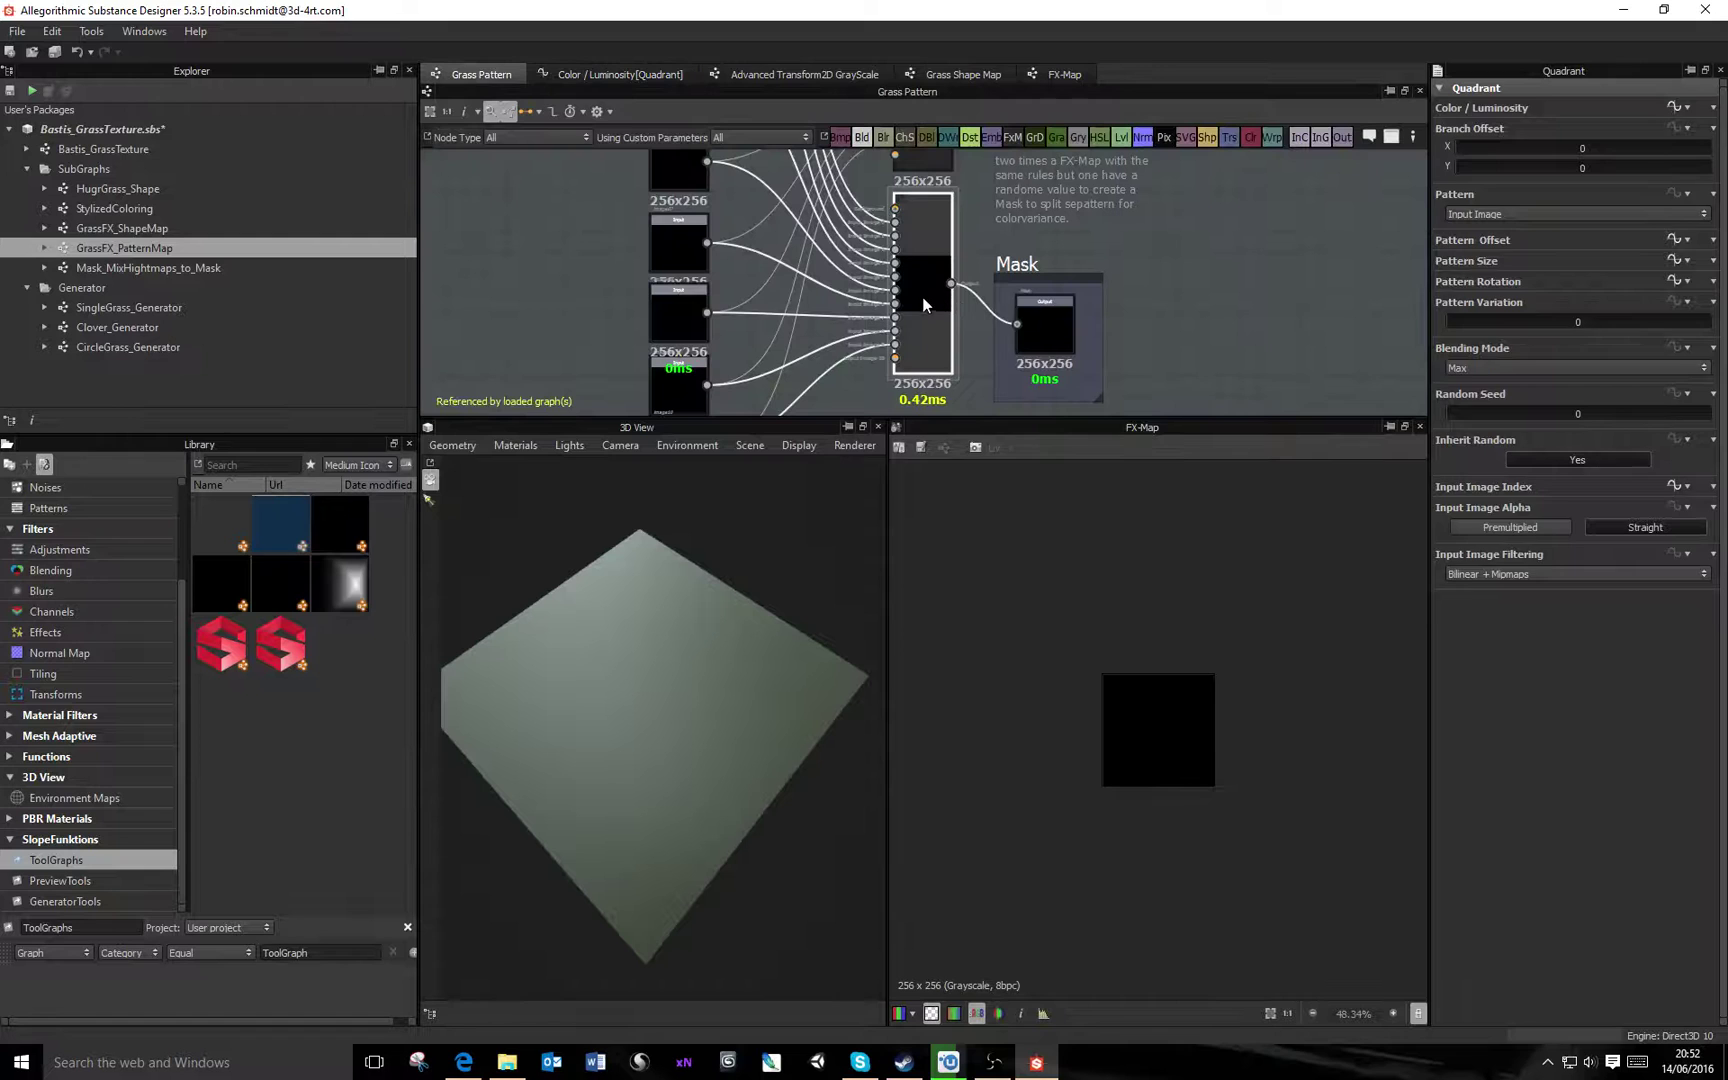
{"action": "right_click", "coordinate": [922, 292]}
{"action": "left_click", "coordinate": [986, 462]}
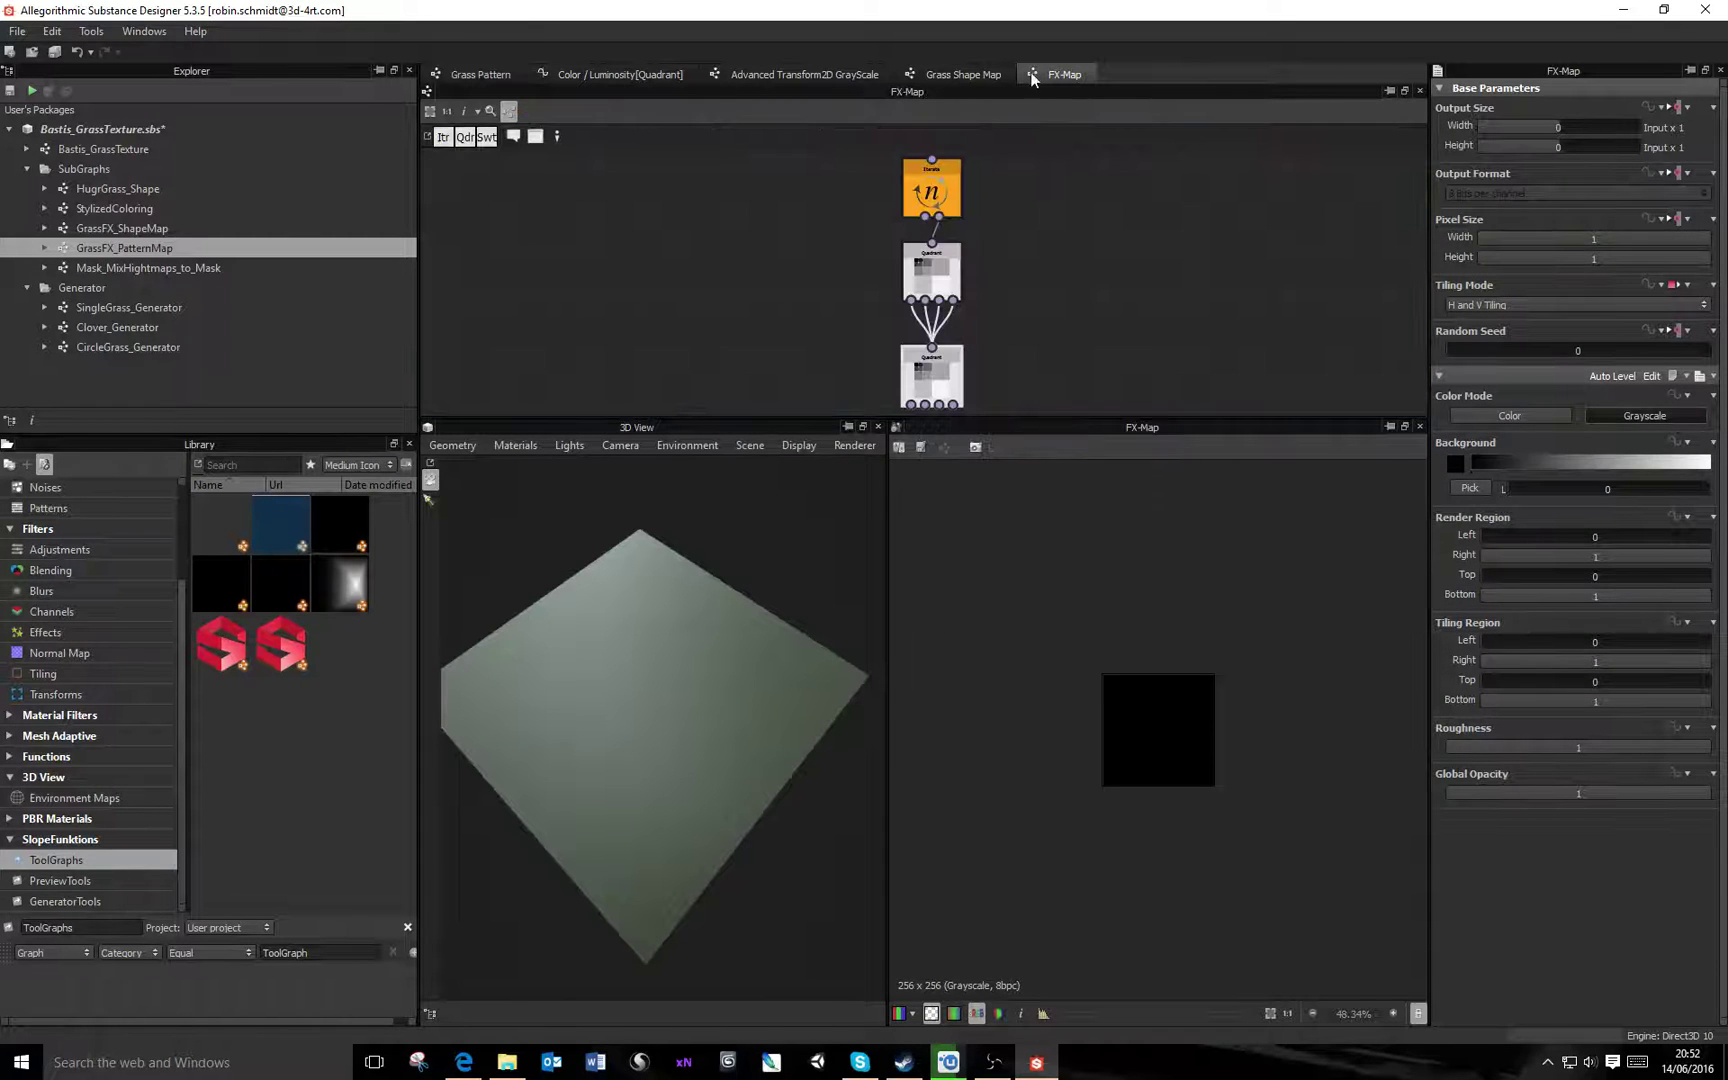
{"action": "left_click", "coordinate": [916, 399]}
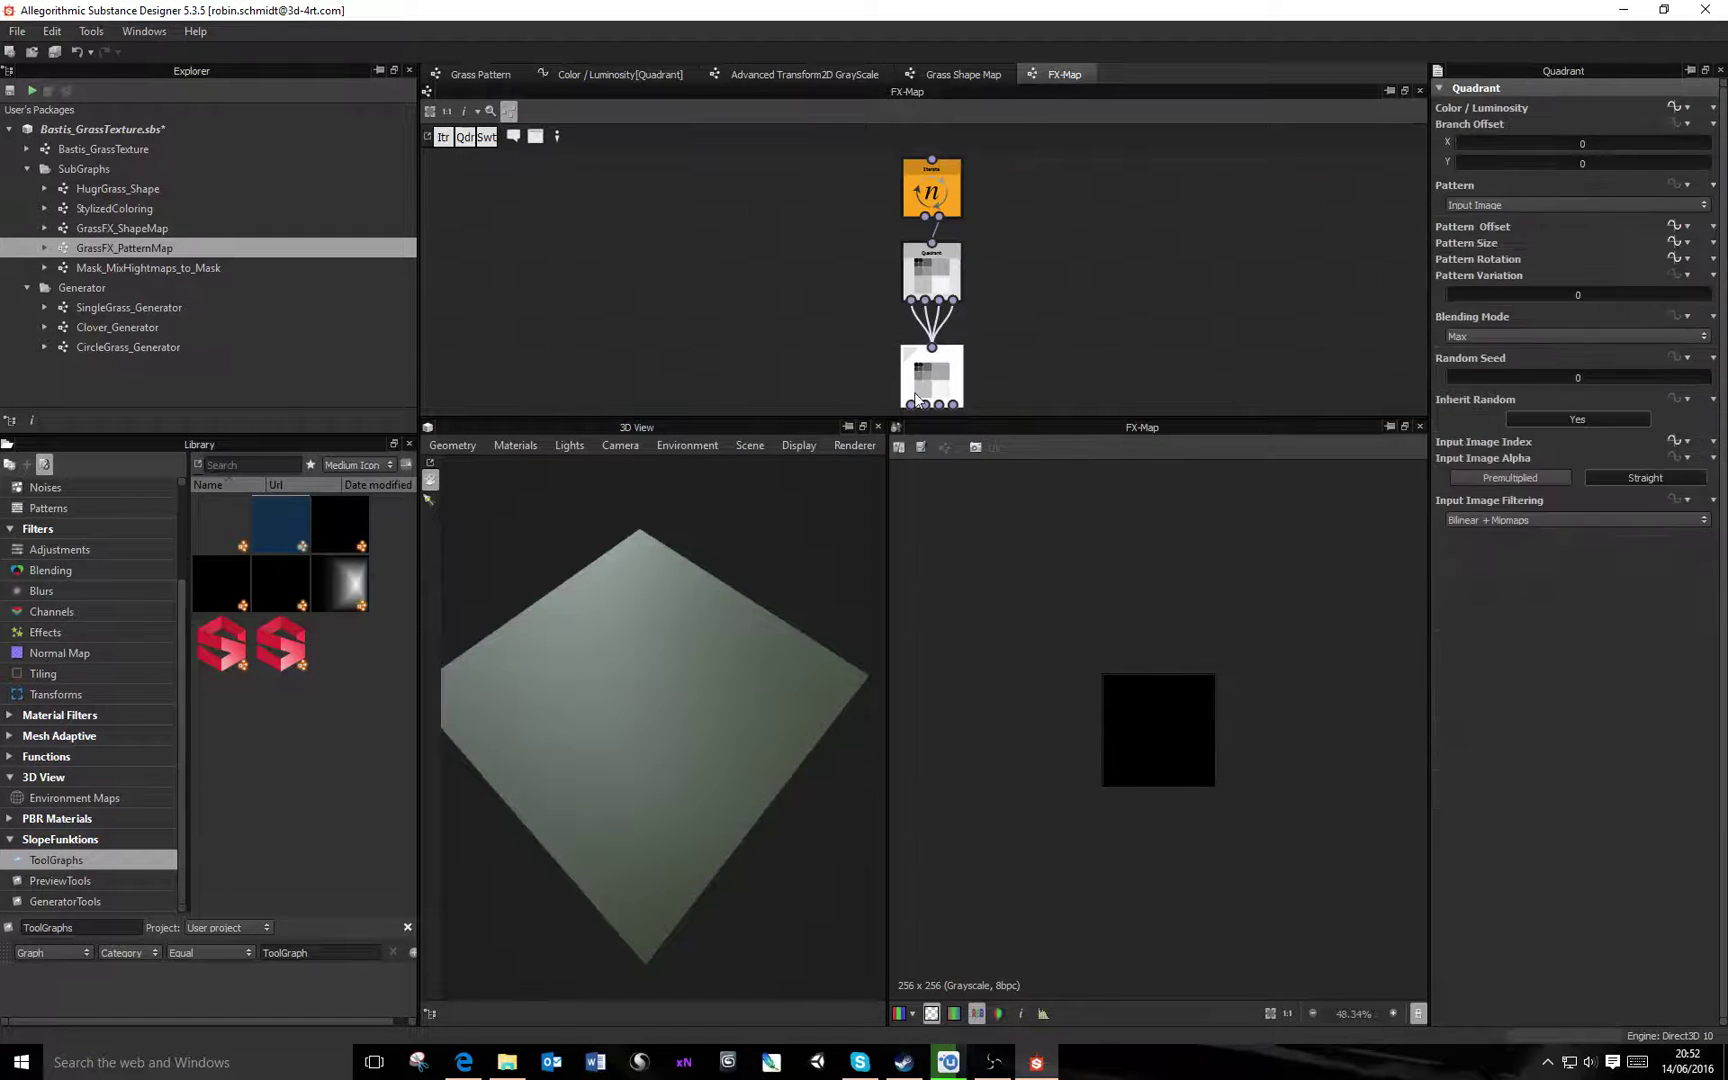
{"action": "right_click", "coordinate": [1203, 292]}
{"action": "left_click", "coordinate": [1677, 107]}
{"action": "middle_click_drag", "start_coordinate": [1169, 305], "coordinate": [976, 342]}
{"action": "scroll", "coordinate": [976, 342], "scroll_direction": "down", "scroll_amount": 1}
{"action": "scroll", "coordinate": [1102, 302], "scroll_direction": "down", "scroll_amount": 2}
{"action": "middle_click_drag", "start_coordinate": [1102, 302], "coordinate": [888, 340]}
{"action": "scroll", "coordinate": [768, 318], "scroll_direction": "down", "scroll_amount": 2}
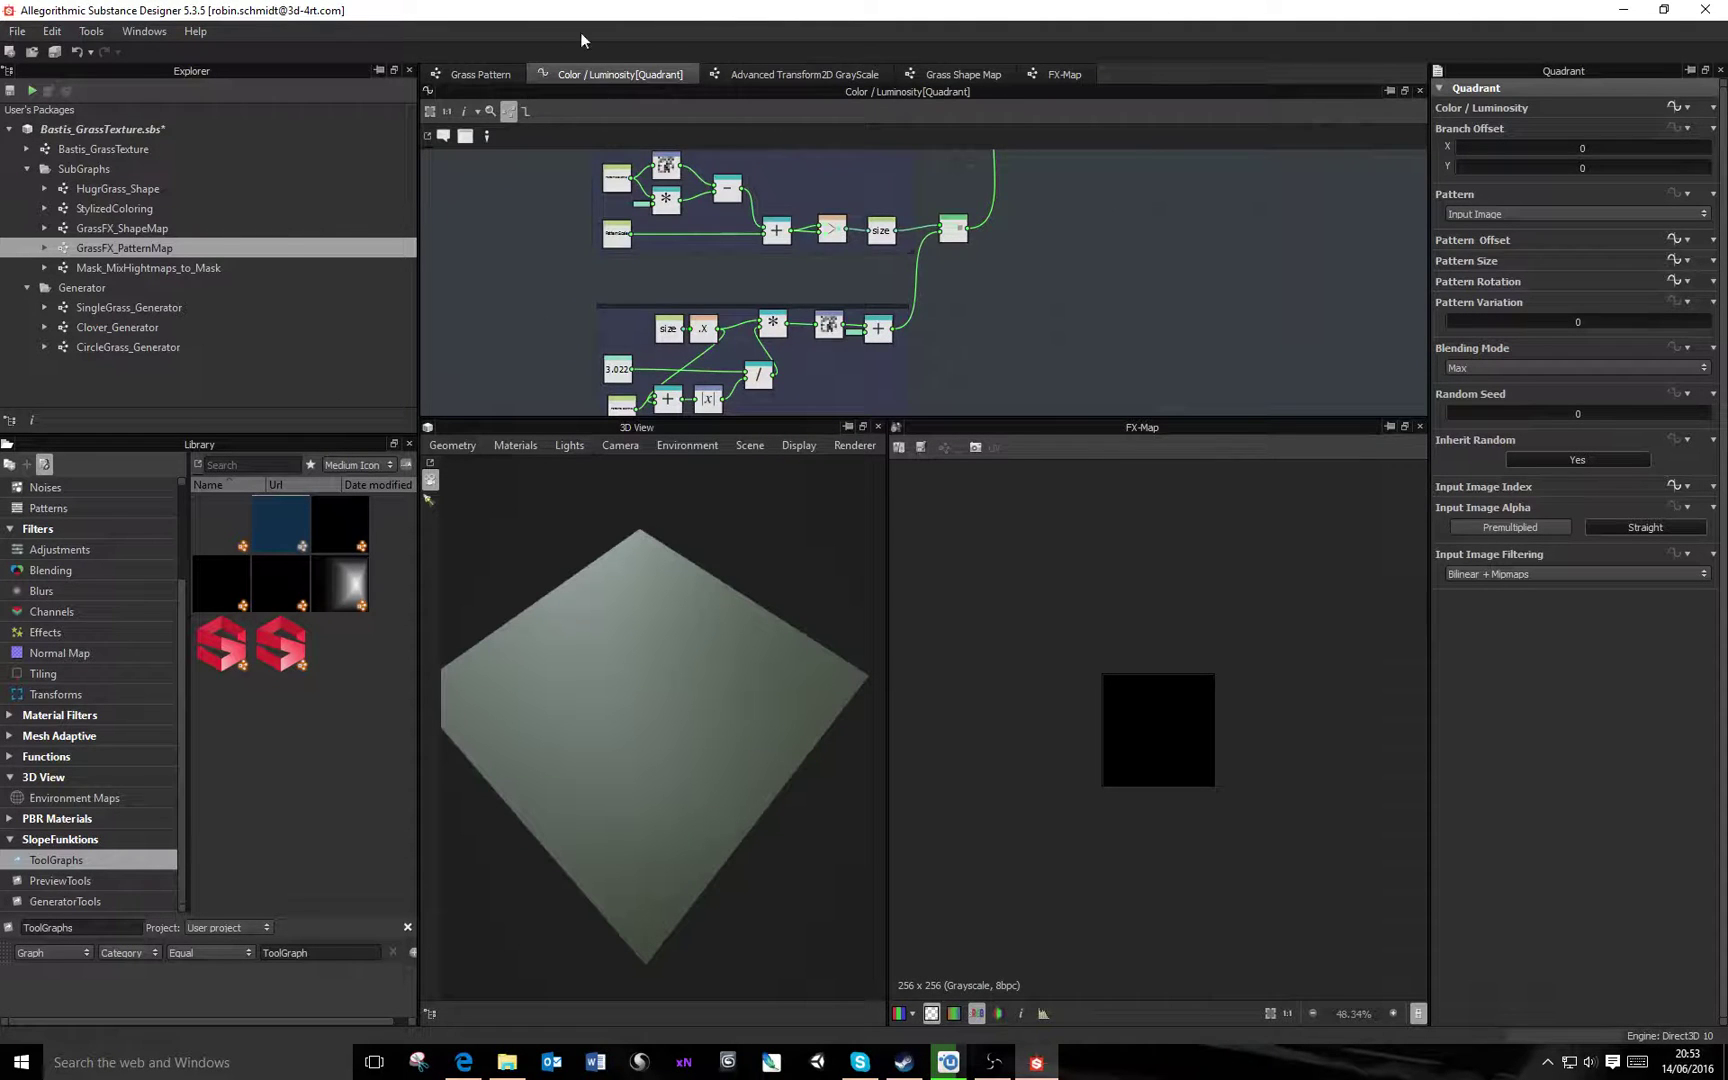
Return to the Grass Pattern graph and look at the two FX-Maps feeding the Hightmap and Mask outputs
{"action": "left_click", "coordinate": [486, 75]}
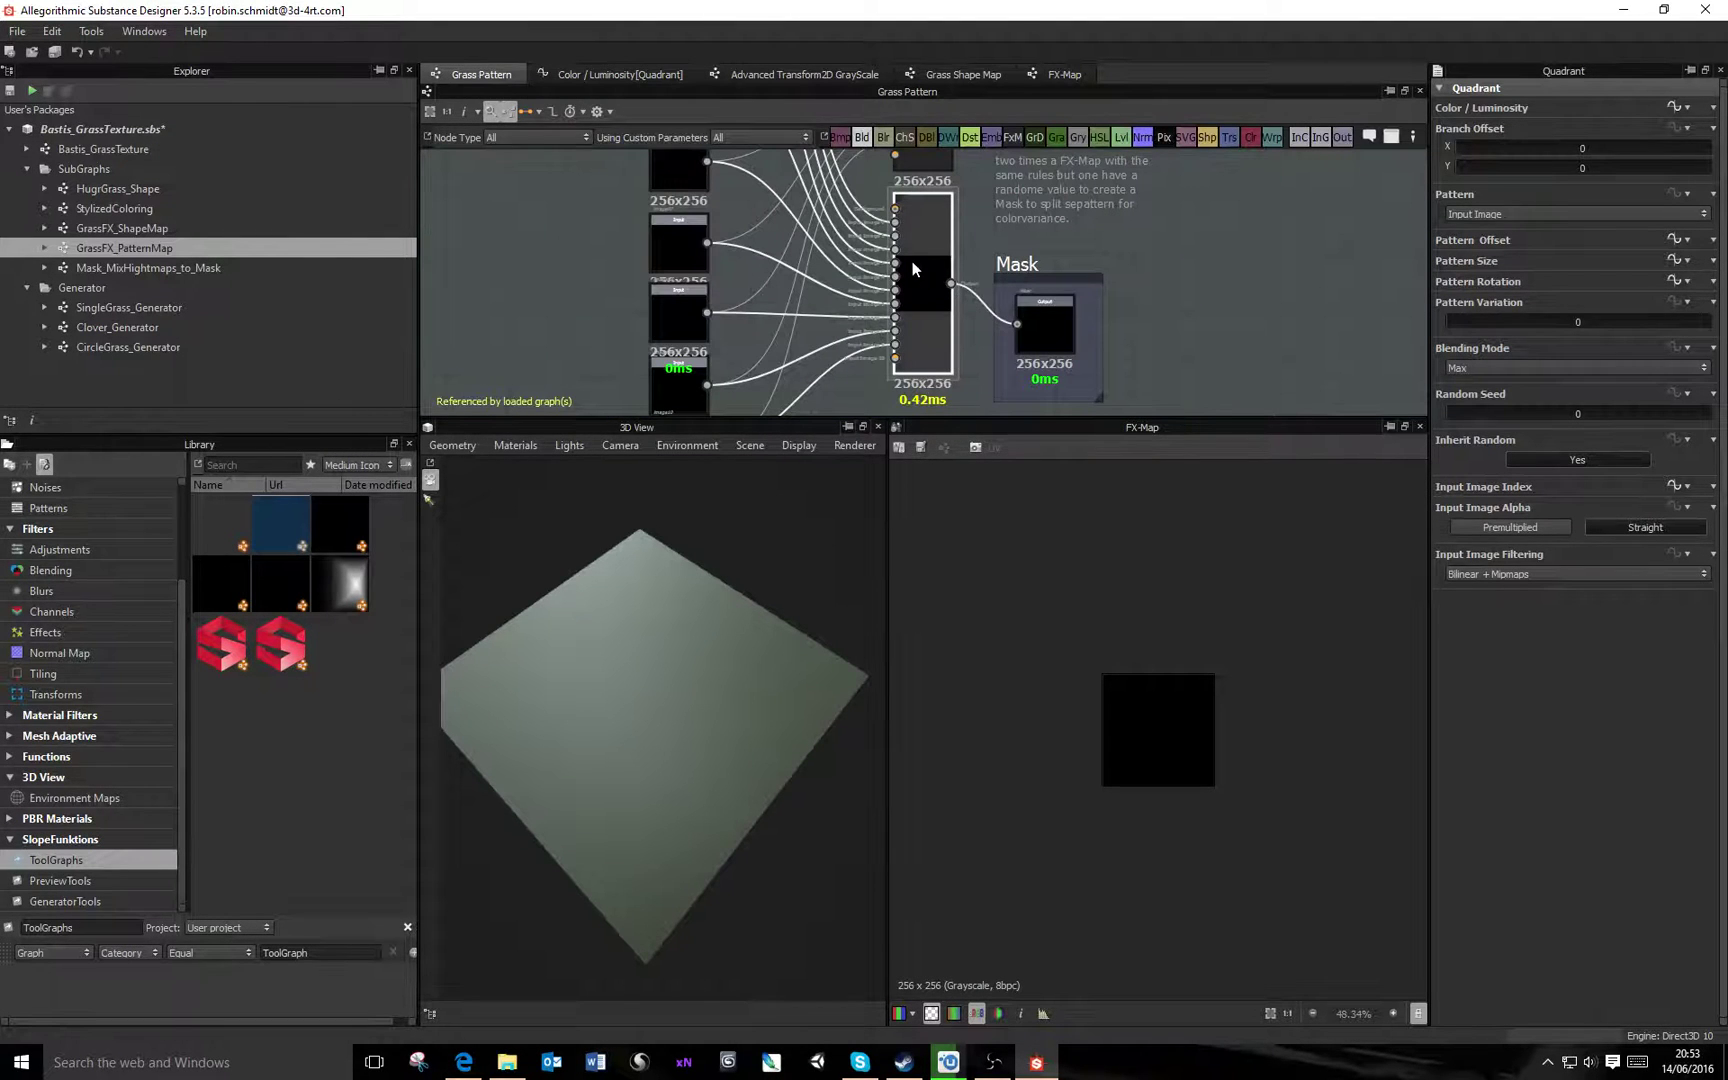
{"action": "scroll", "coordinate": [1046, 296], "scroll_direction": "down", "scroll_amount": 2}
{"action": "scroll", "coordinate": [987, 281], "scroll_direction": "up", "scroll_amount": 3}
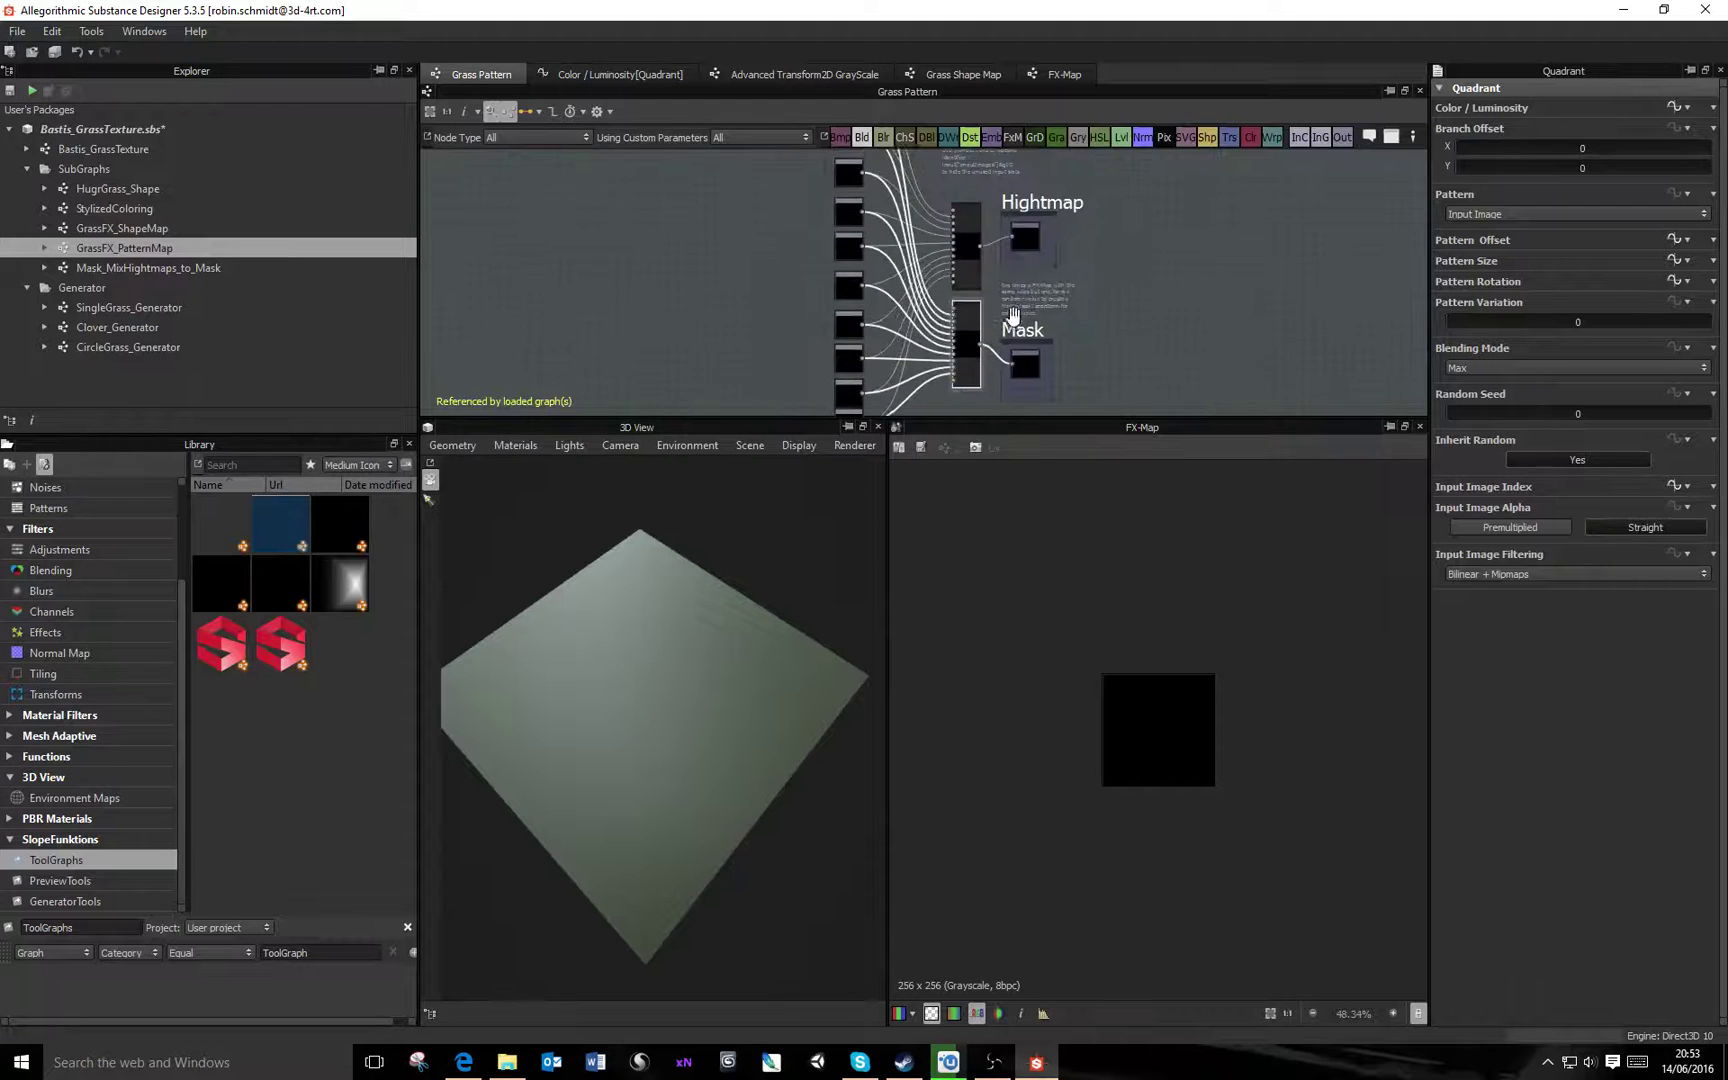
{"action": "middle_click_drag", "start_coordinate": [1123, 262], "coordinate": [1040, 388]}
Open the Bastis_GrassTexture graph, preview the Grass Pattern node and show its Rotation parameters, collapsing the group again
{"action": "left_click", "coordinate": [117, 147]}
{"action": "double_click", "coordinate": [117, 148]}
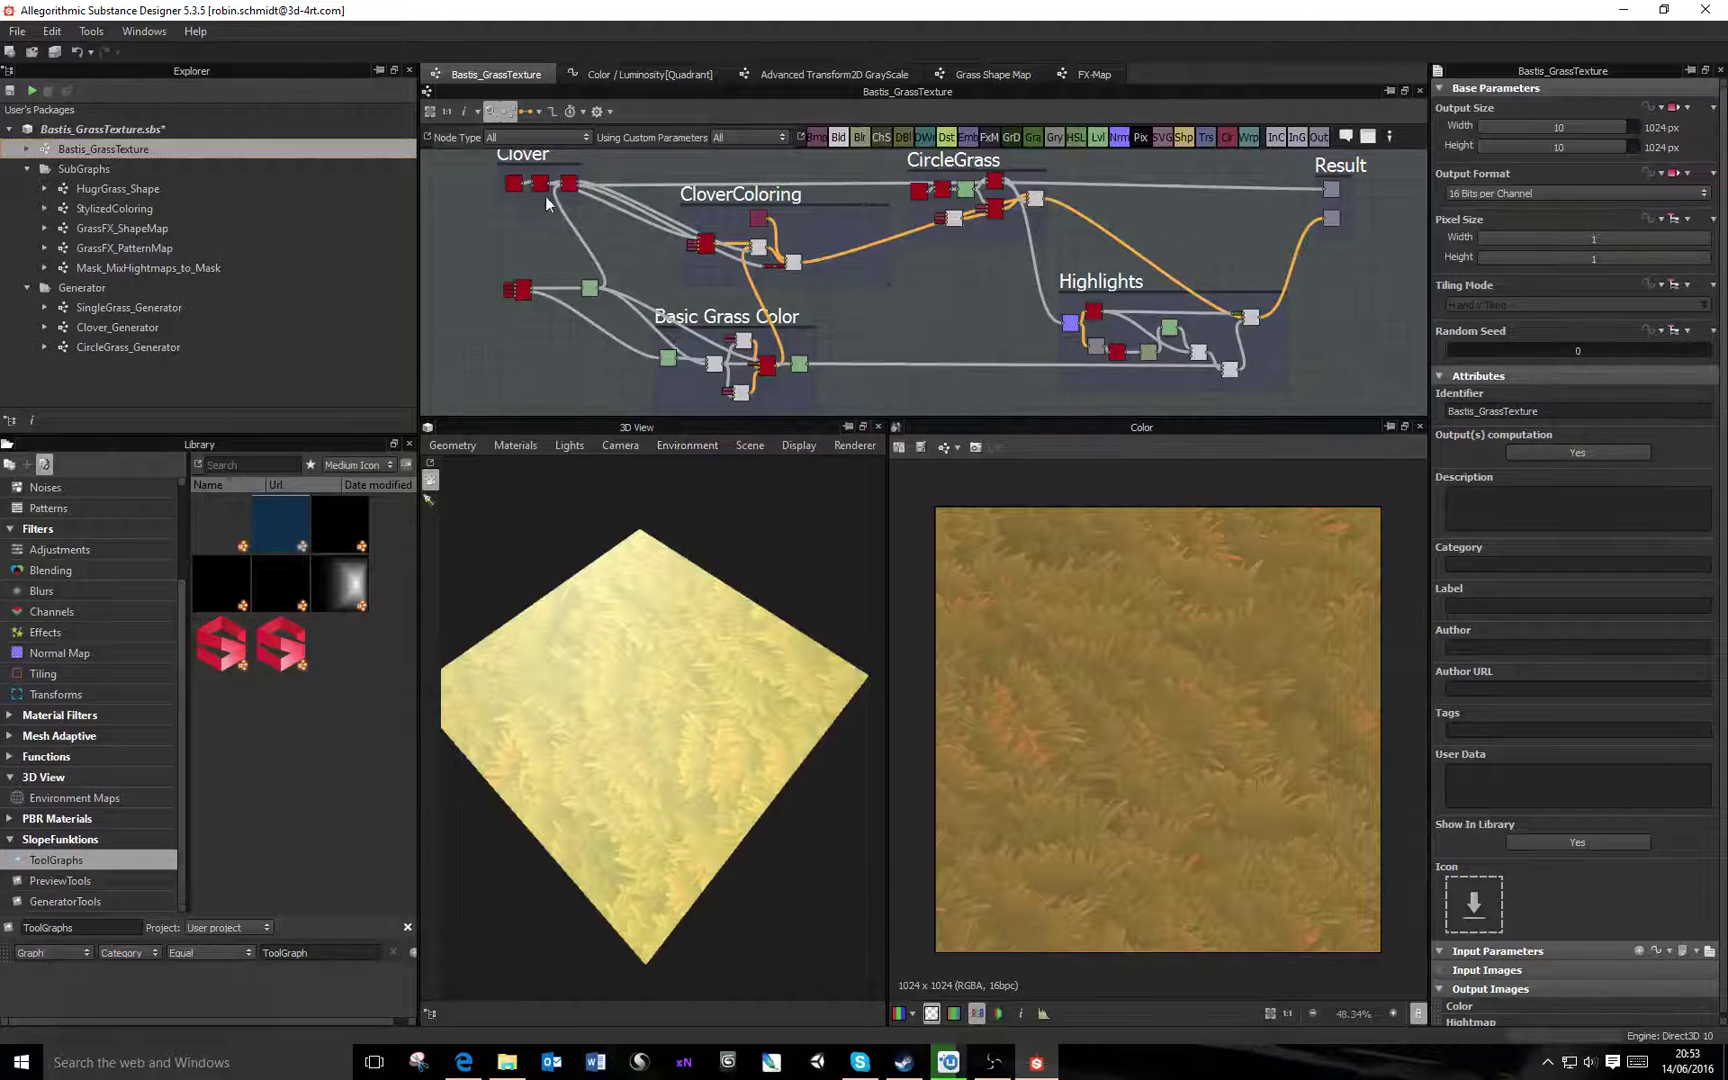
{"action": "middle_click_drag", "start_coordinate": [512, 178], "coordinate": [742, 265]}
{"action": "scroll", "coordinate": [886, 323], "scroll_direction": "up", "scroll_amount": 1}
{"action": "middle_click_drag", "start_coordinate": [886, 323], "coordinate": [913, 231]}
{"action": "scroll", "coordinate": [866, 263], "scroll_direction": "up", "scroll_amount": 5}
{"action": "double_click", "coordinate": [865, 265]}
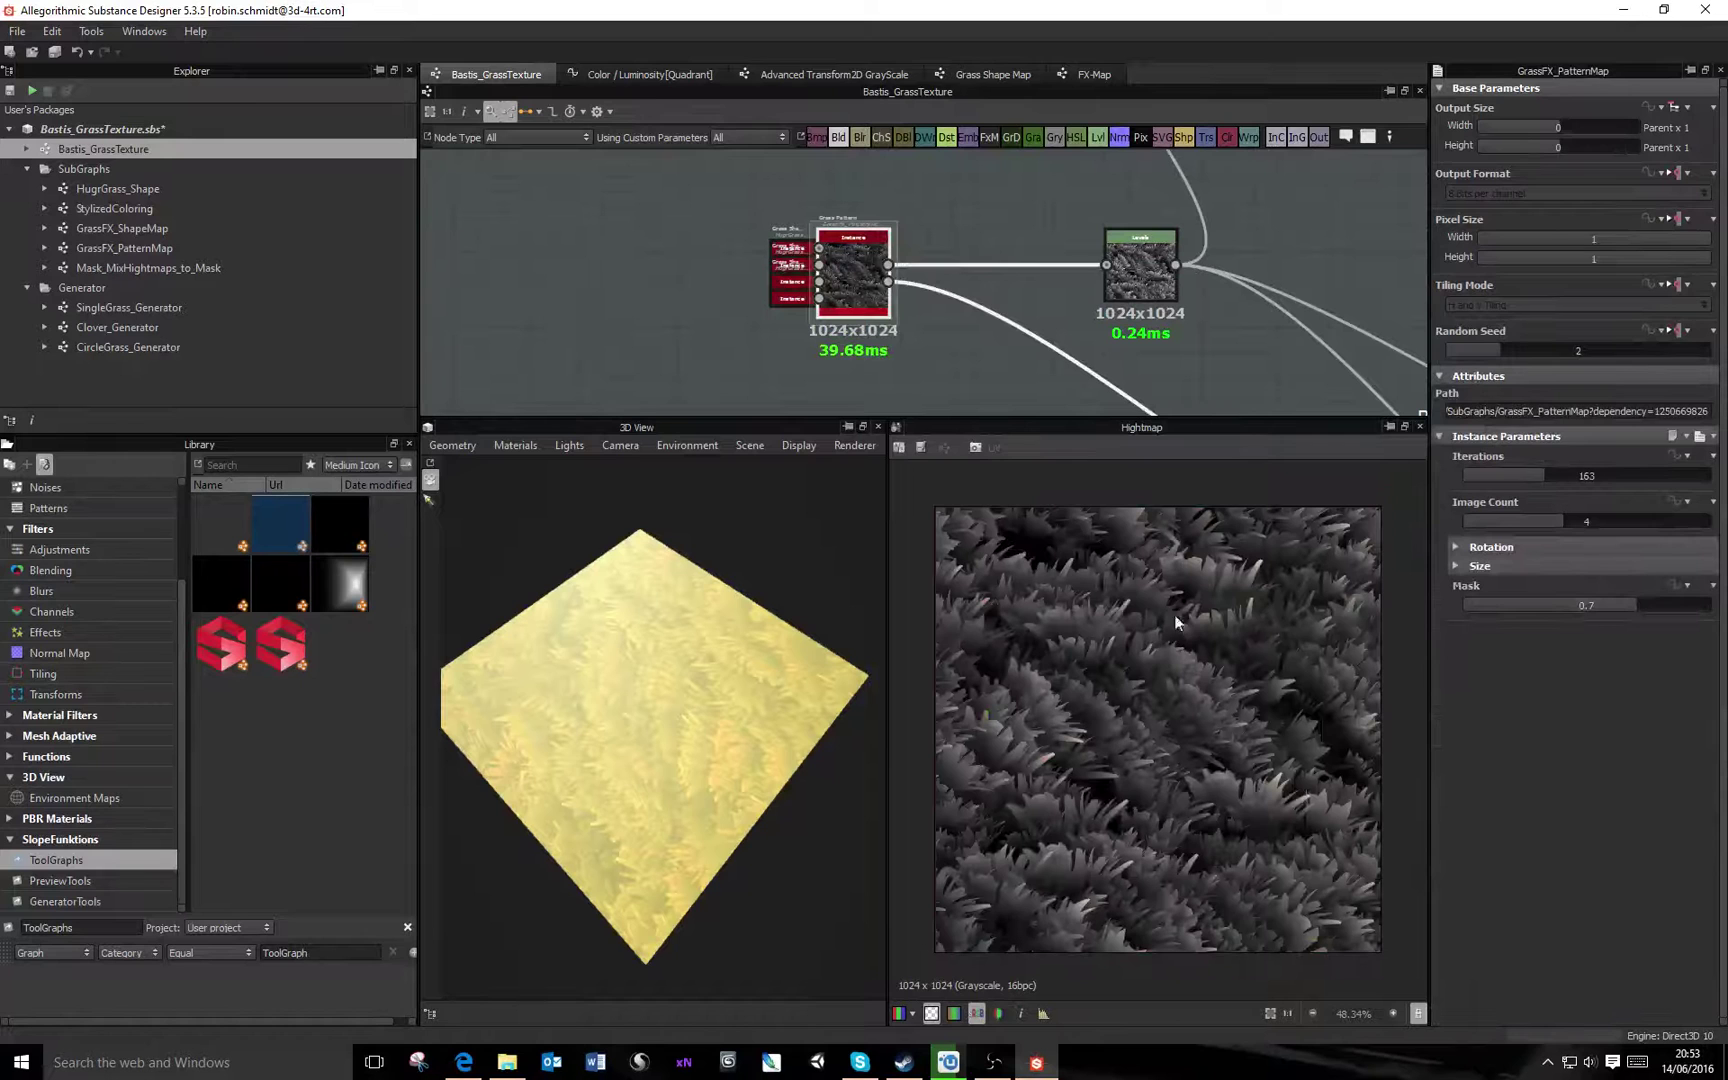
{"action": "left_click", "coordinate": [1483, 549]}
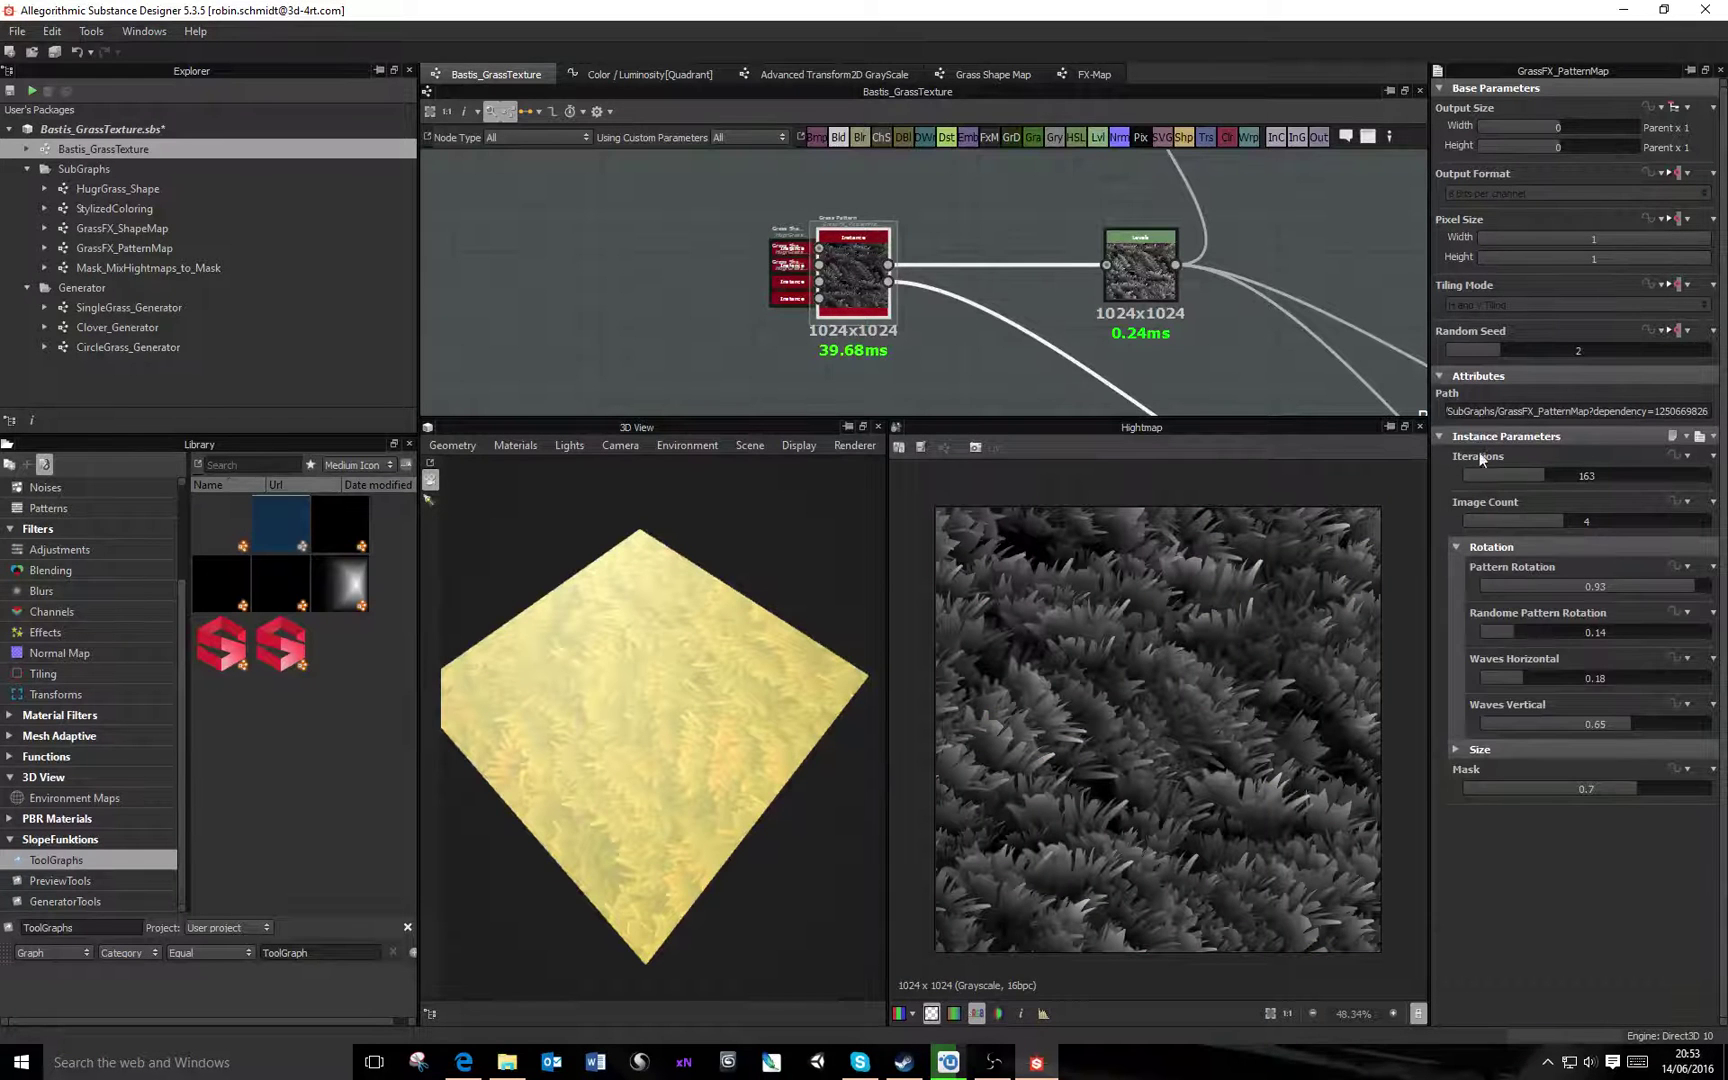
{"action": "left_click", "coordinate": [1461, 547]}
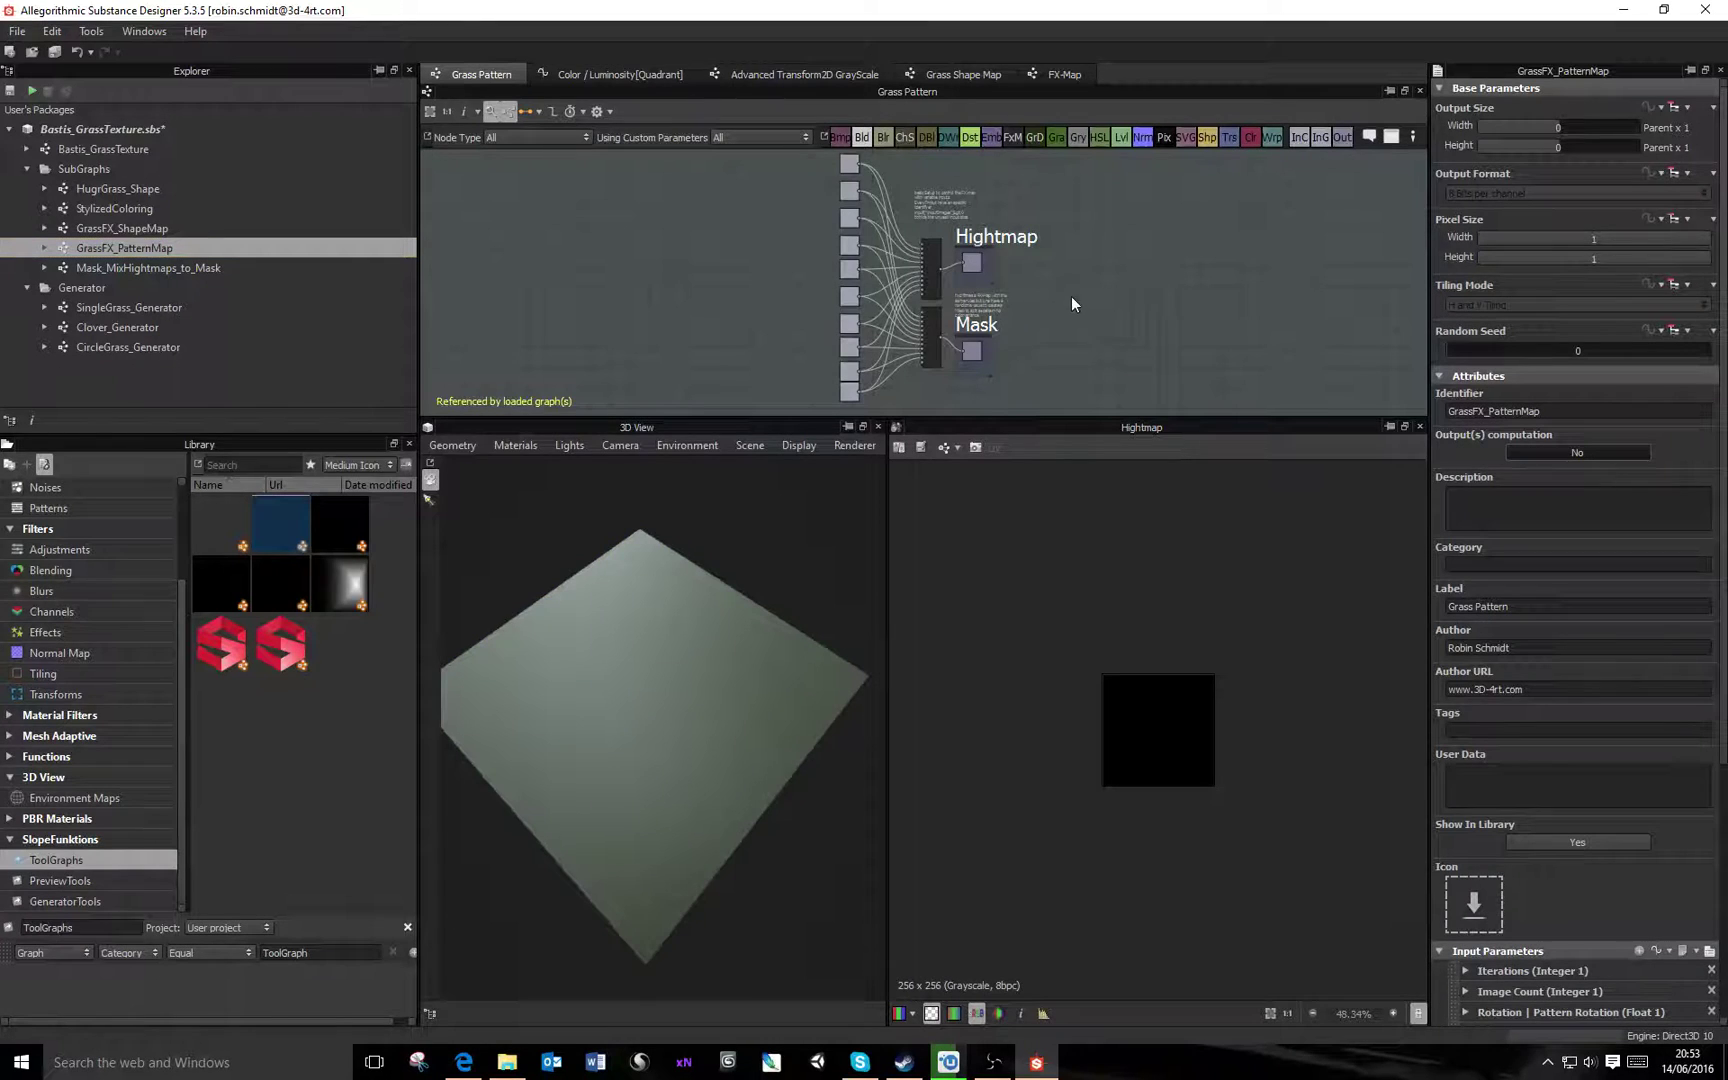
In the GrassFX_PatternMap graph's input parameters, inspect the Group and Label of Pattern Rotation
{"action": "scroll", "coordinate": [1549, 696], "scroll_direction": "down", "scroll_amount": 3}
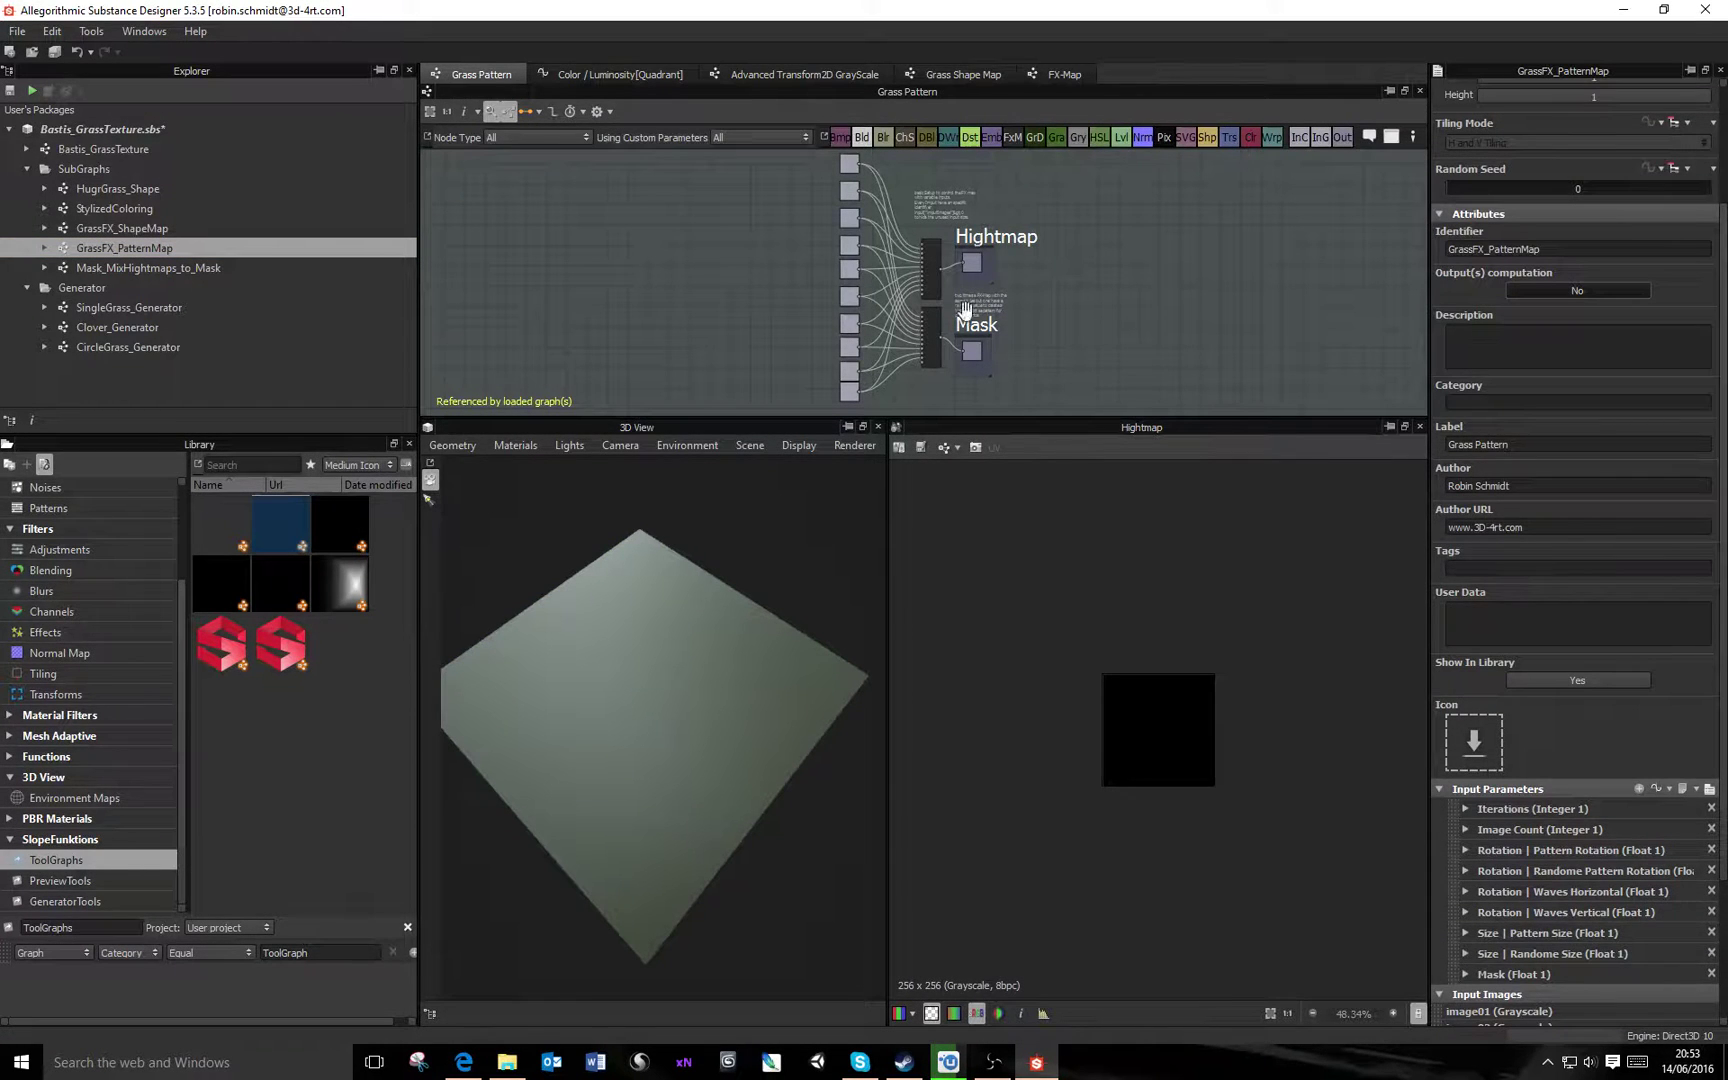
{"action": "scroll", "coordinate": [1566, 360], "scroll_direction": "down", "scroll_amount": 1}
{"action": "scroll", "coordinate": [1581, 363], "scroll_direction": "up", "scroll_amount": 2}
{"action": "scroll", "coordinate": [1532, 169], "scroll_direction": "down", "scroll_amount": 5}
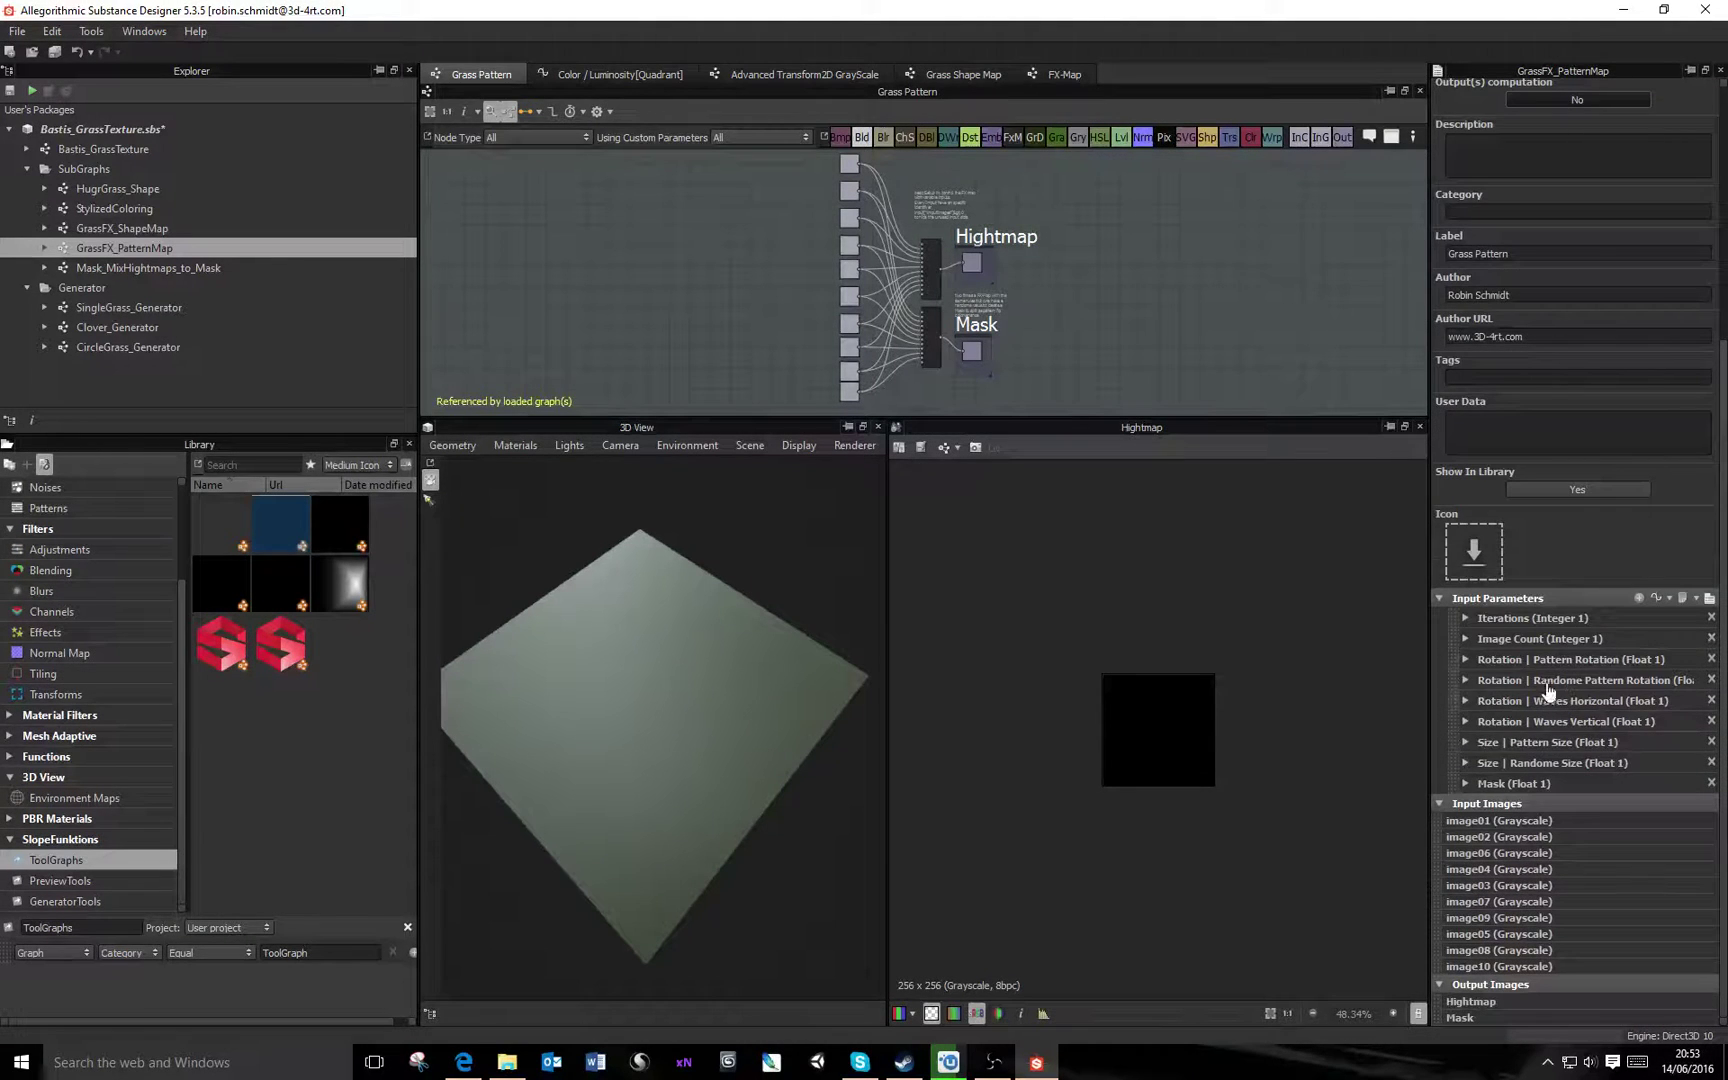
{"action": "left_click", "coordinate": [1465, 659]}
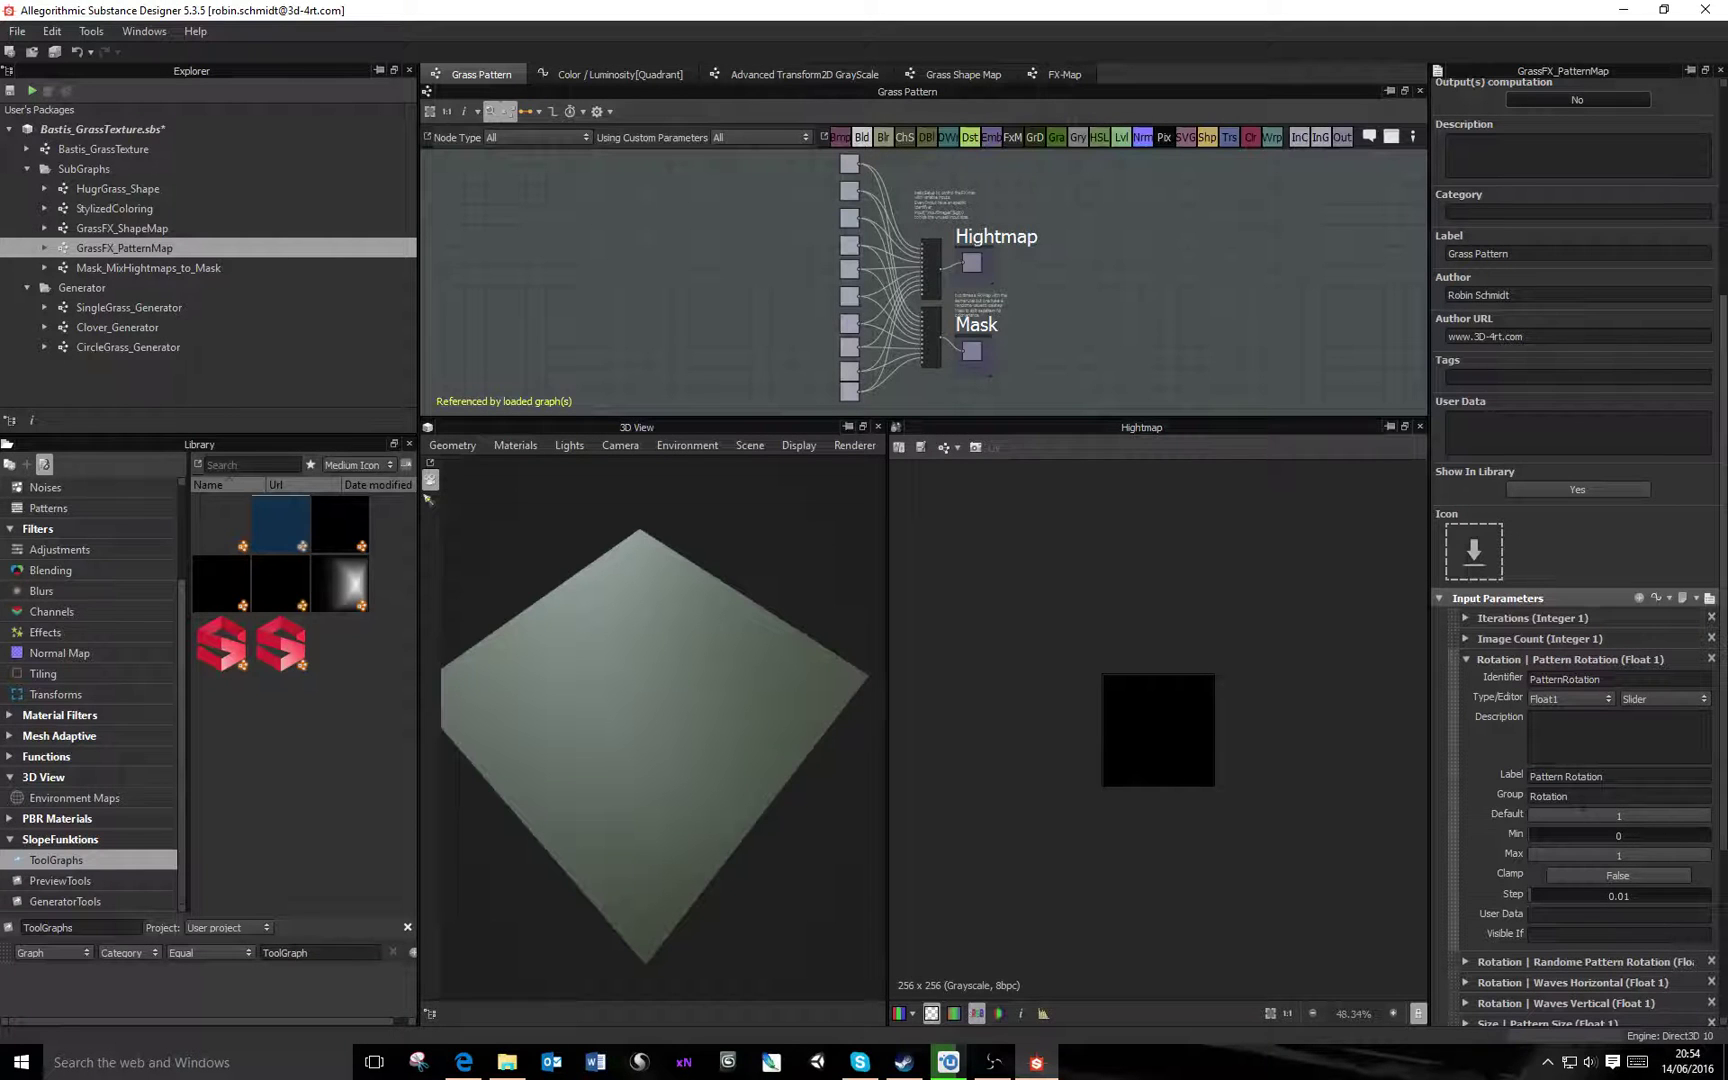
{"action": "double_click", "coordinate": [1600, 797]}
{"action": "left_click", "coordinate": [1602, 797]}
{"action": "double_click", "coordinate": [1602, 797]}
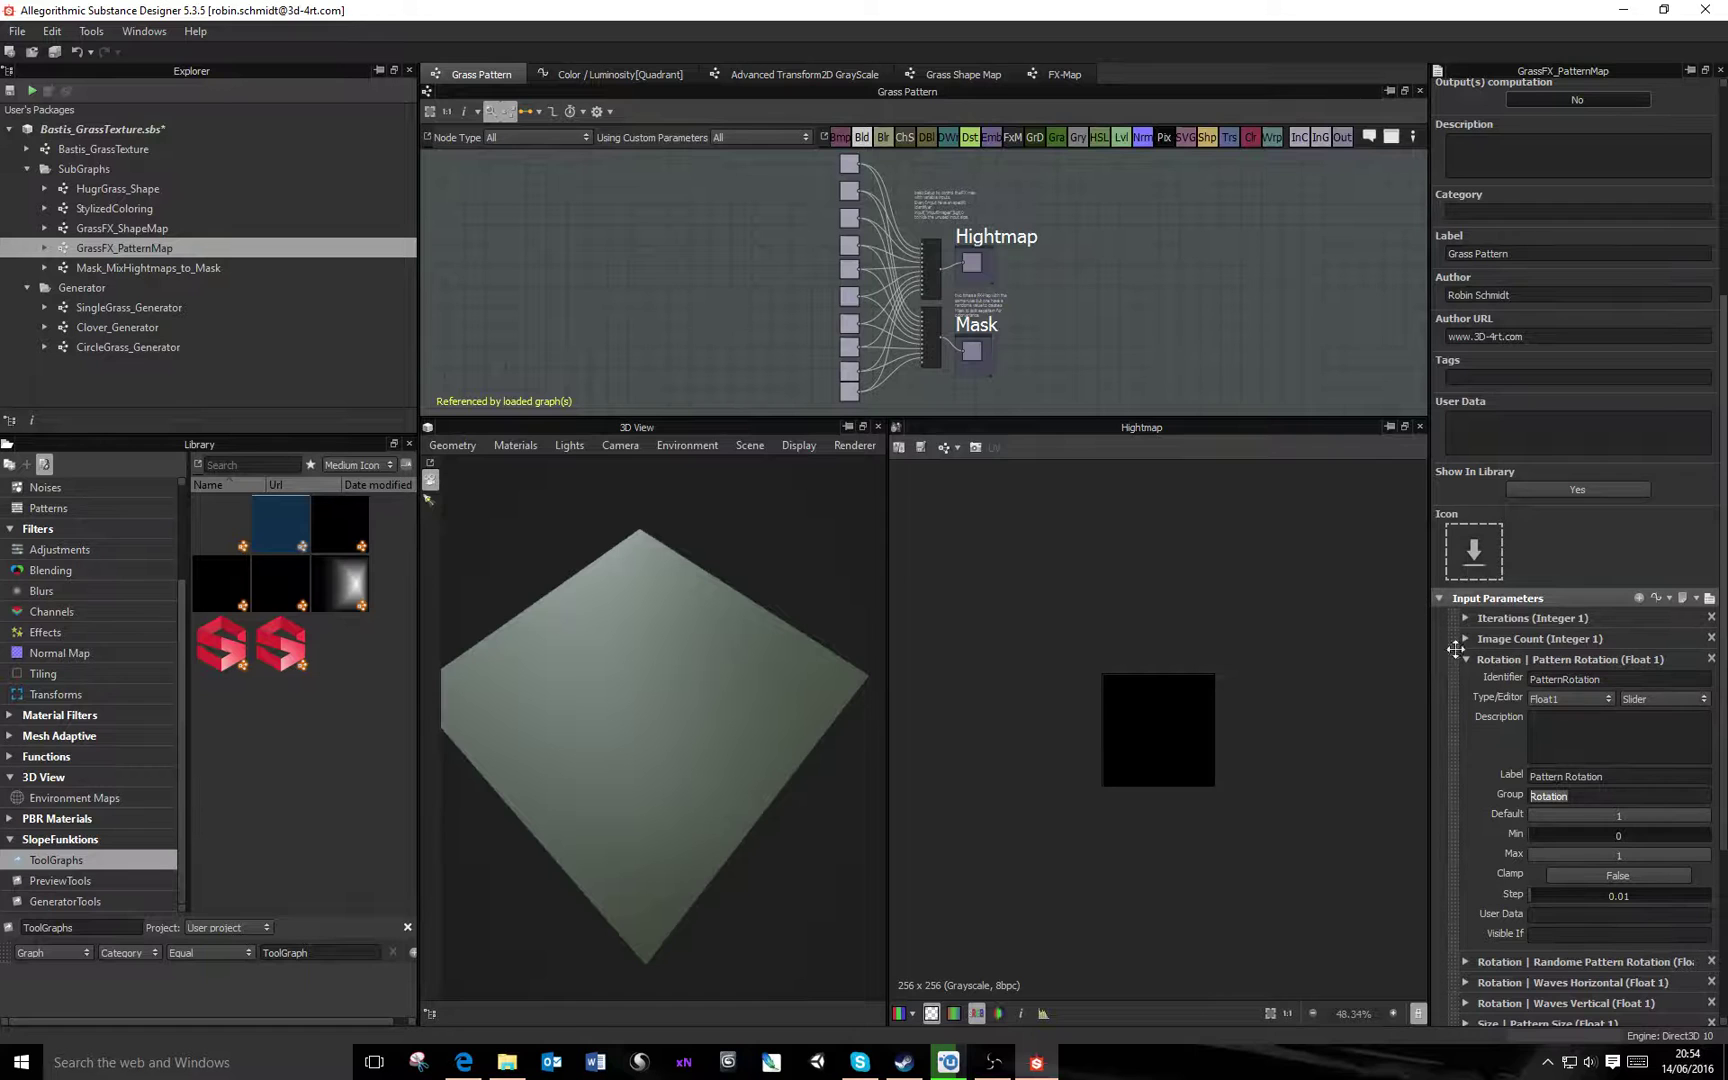
{"action": "left_click", "coordinate": [1630, 777]}
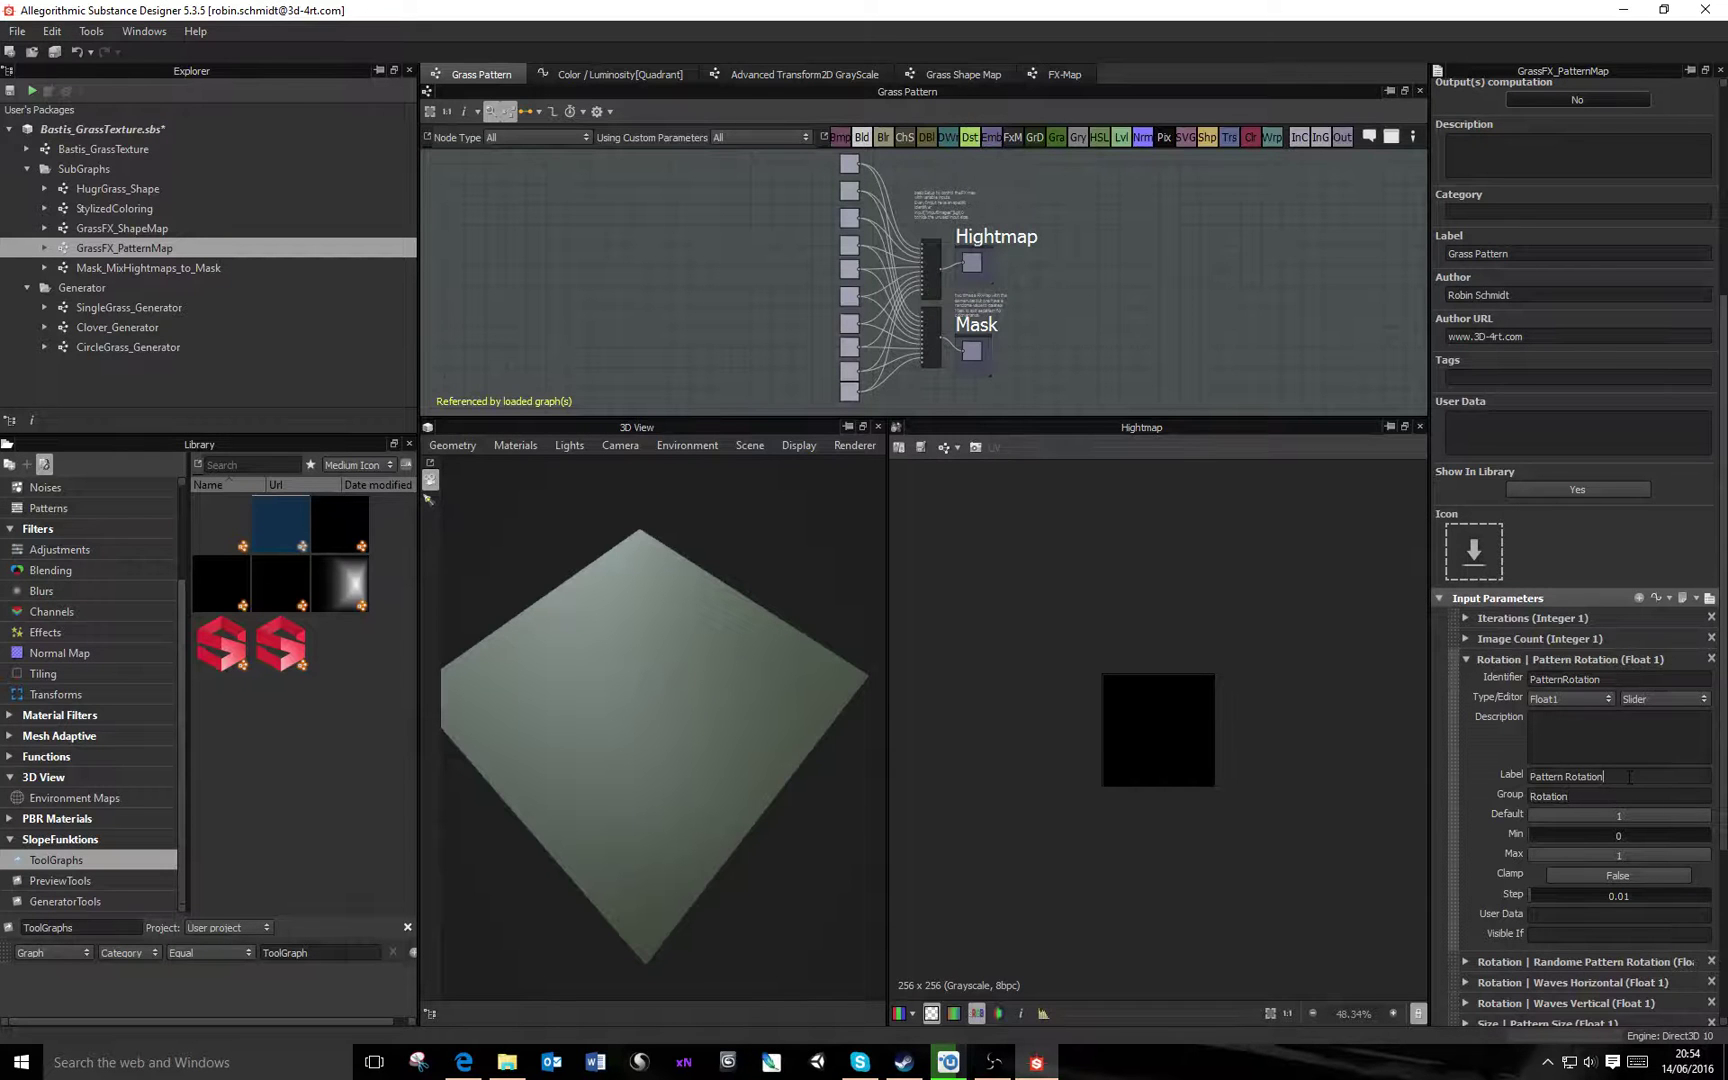
{"action": "triple_click", "coordinate": [1630, 778]}
{"action": "left_click", "coordinate": [1630, 777]}
{"action": "left_click", "coordinate": [1465, 659]}
Inspect the Randome Pattern Rotation input parameter and the Identifier and Label of Waves Horizontal, collapsing each entry again
{"action": "left_click", "coordinate": [1465, 679]}
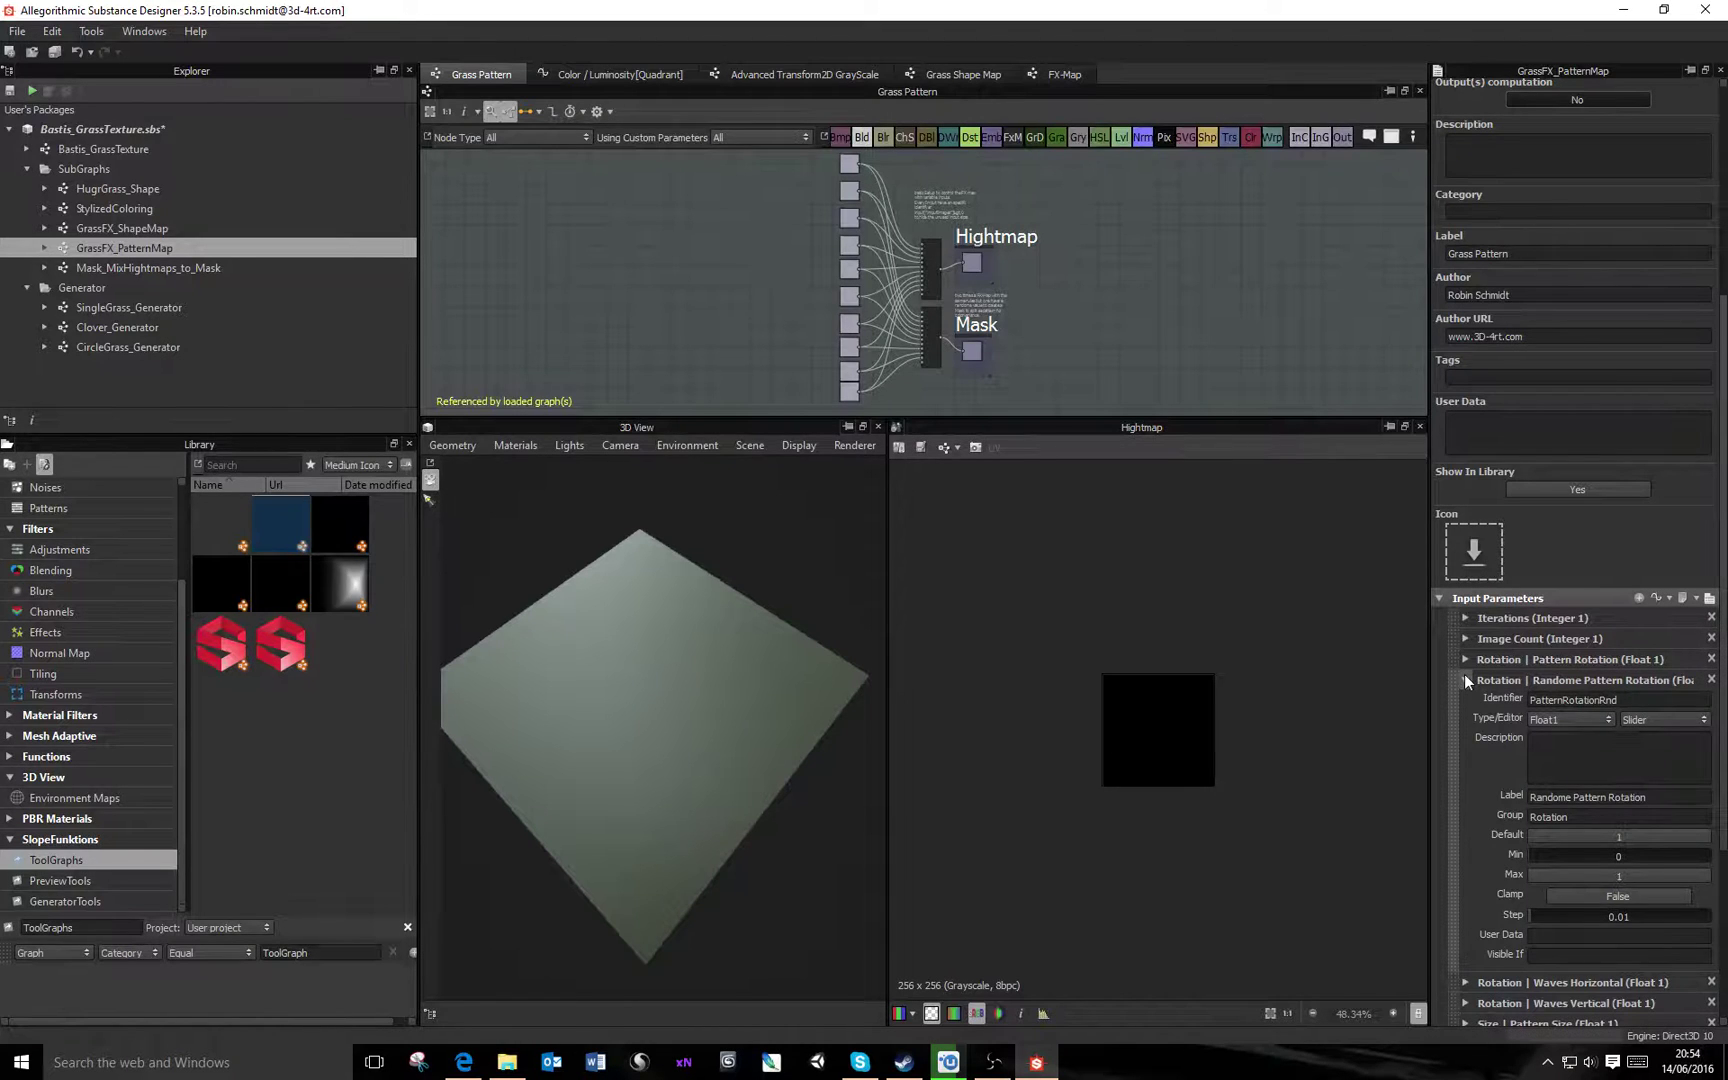
{"action": "left_click", "coordinate": [1466, 679]}
{"action": "left_click", "coordinate": [1466, 700]}
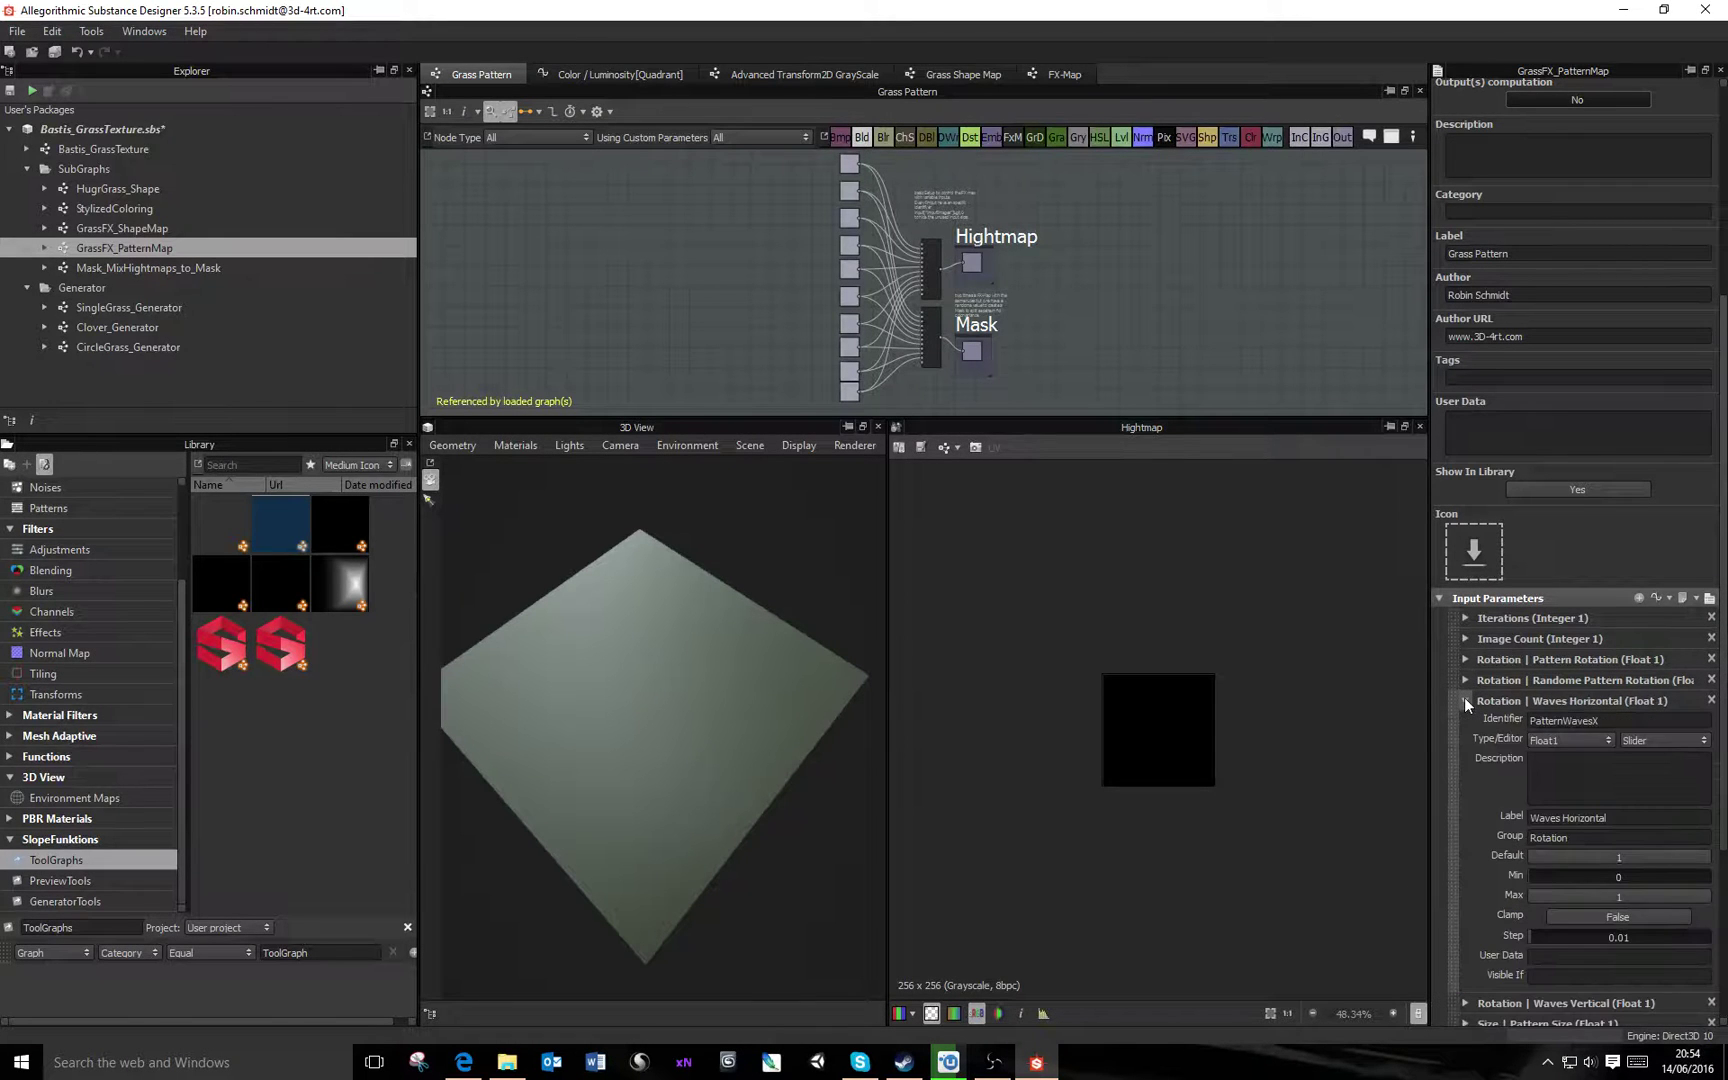
{"action": "left_click_drag", "start_coordinate": [1600, 720], "coordinate": [1488, 720]}
{"action": "left_click", "coordinate": [1612, 720]}
{"action": "left_click_drag", "start_coordinate": [1606, 818], "coordinate": [1517, 819]}
{"action": "left_click", "coordinate": [1625, 721]}
{"action": "left_click", "coordinate": [1468, 700]}
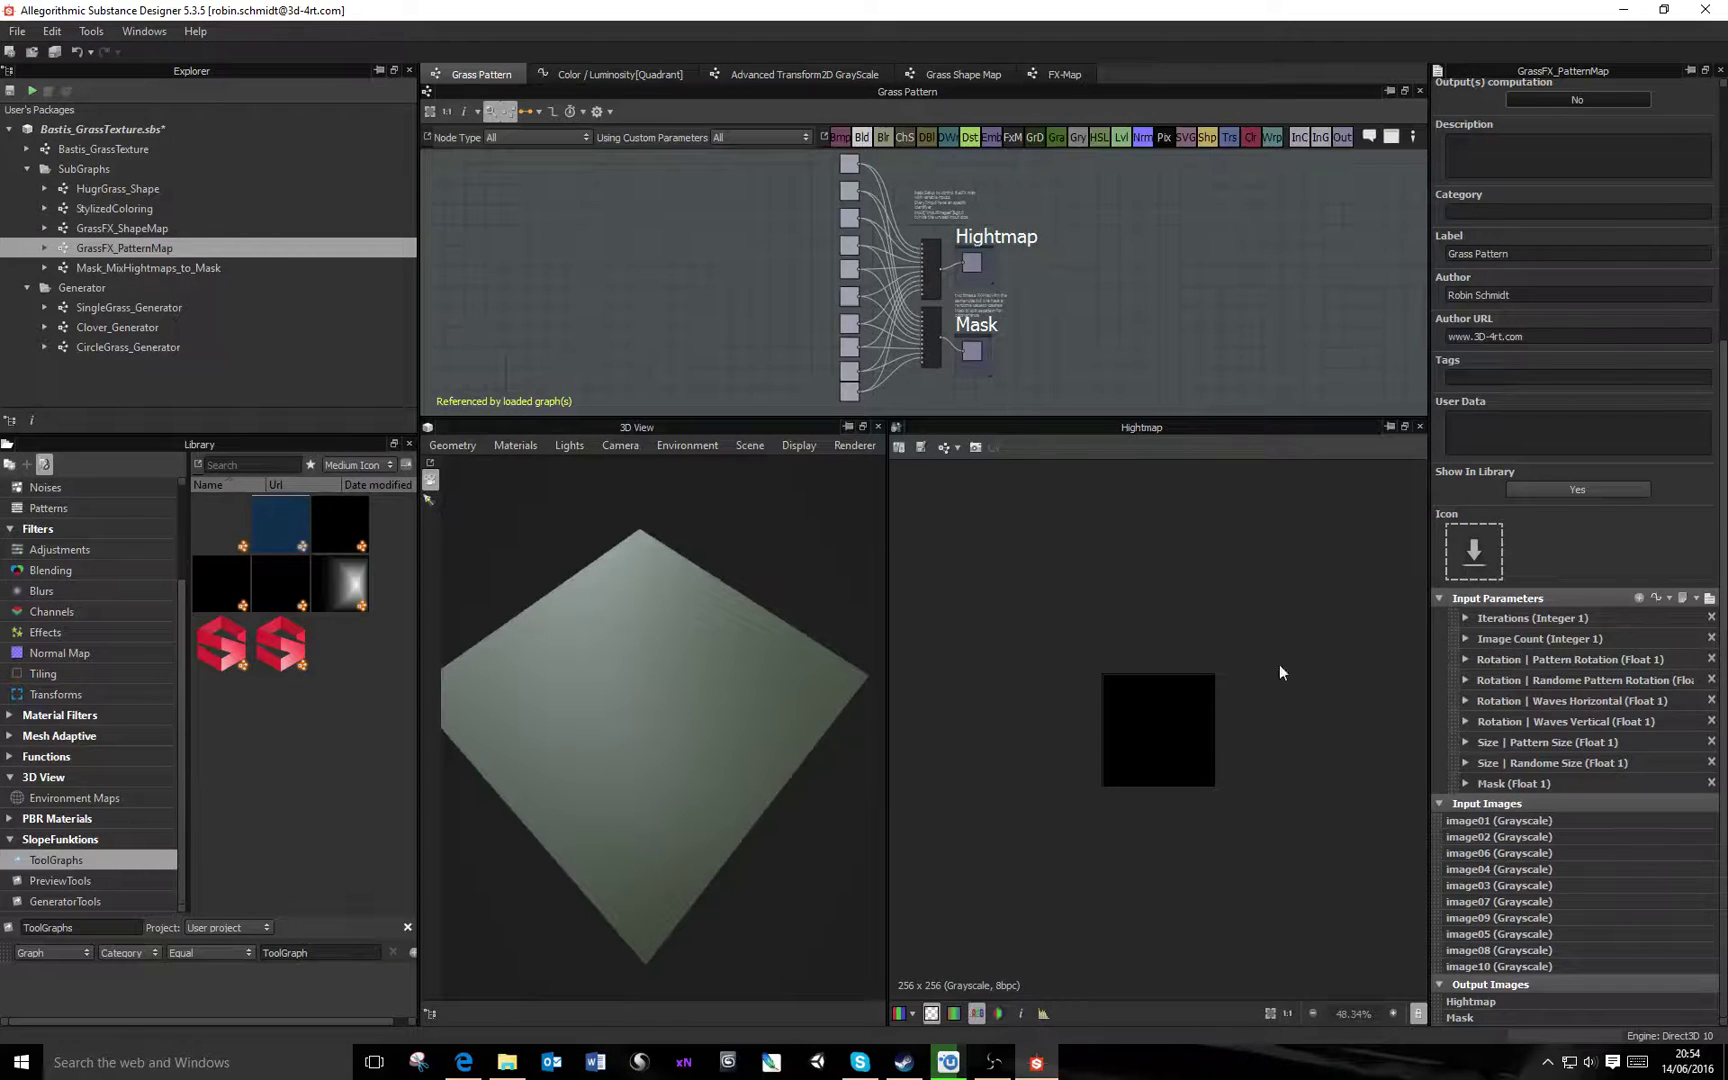
Reopen the Bastis_GrassTexture graph and display the Grass Pattern node's heightmap with its instance parameters
{"action": "left_click", "coordinate": [88, 167]}
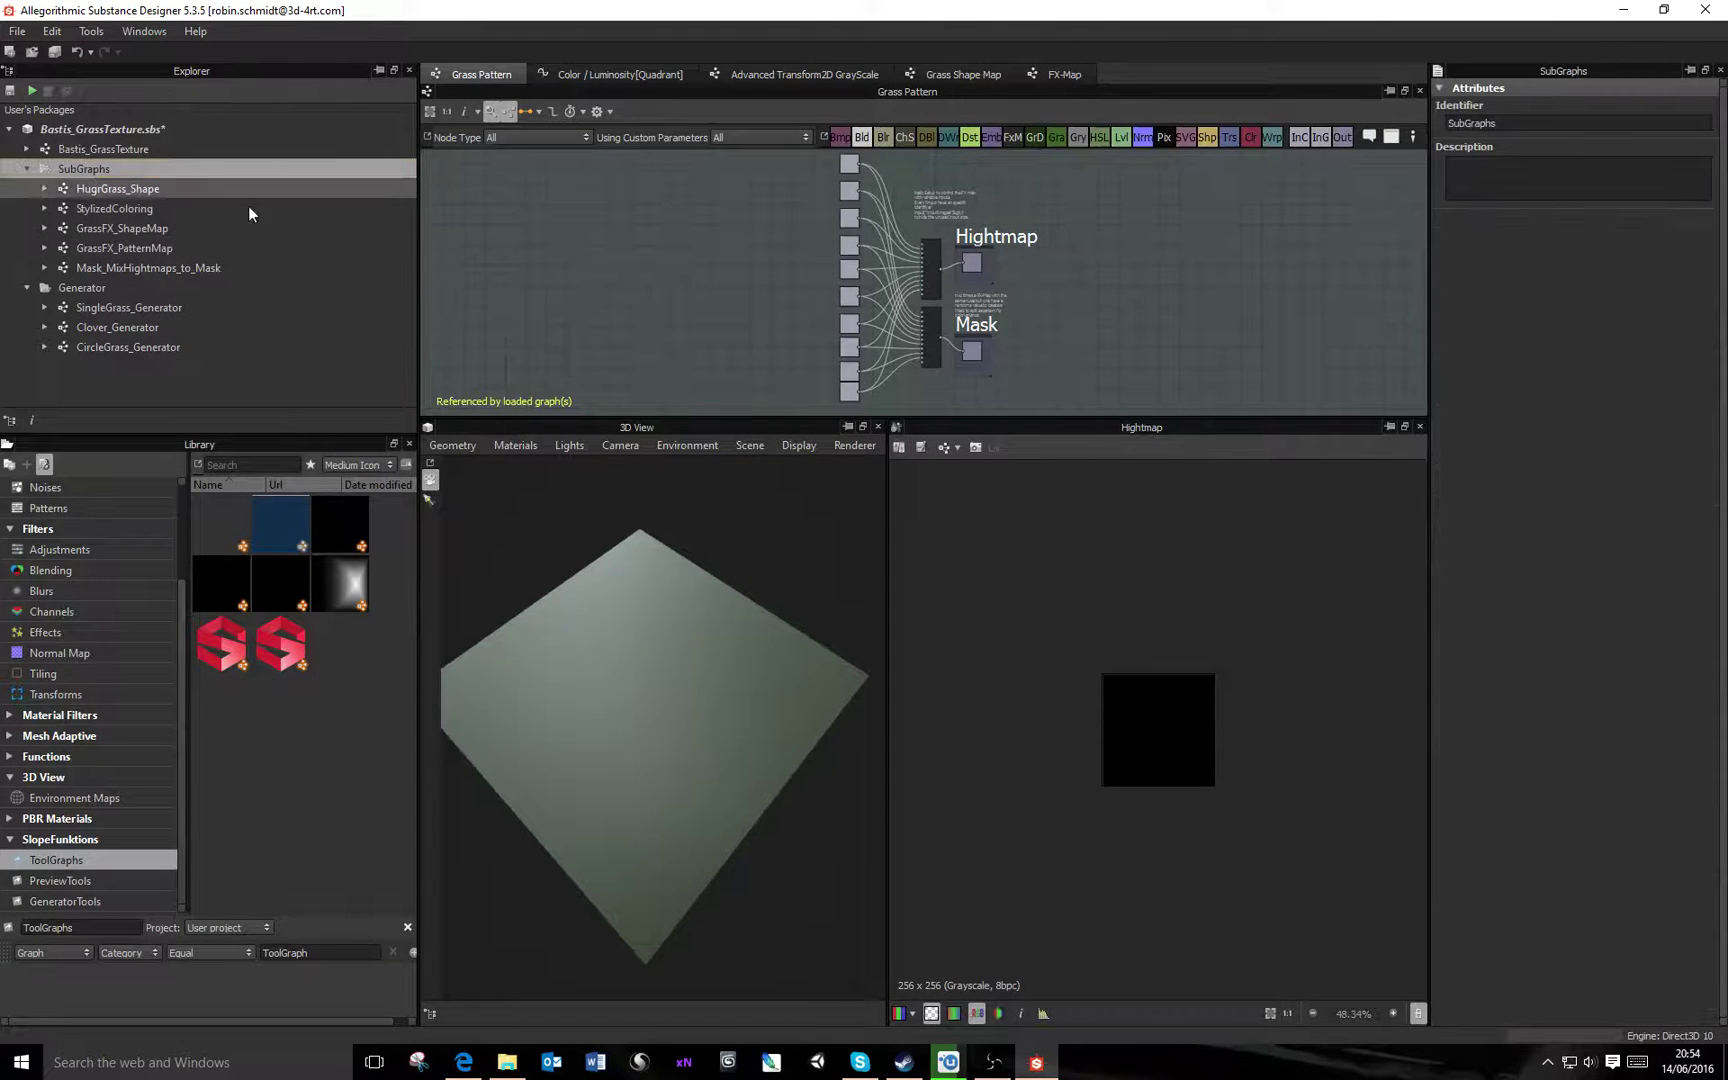
{"action": "double_click", "coordinate": [103, 148]}
{"action": "scroll", "coordinate": [877, 358], "scroll_direction": "up", "scroll_amount": 10}
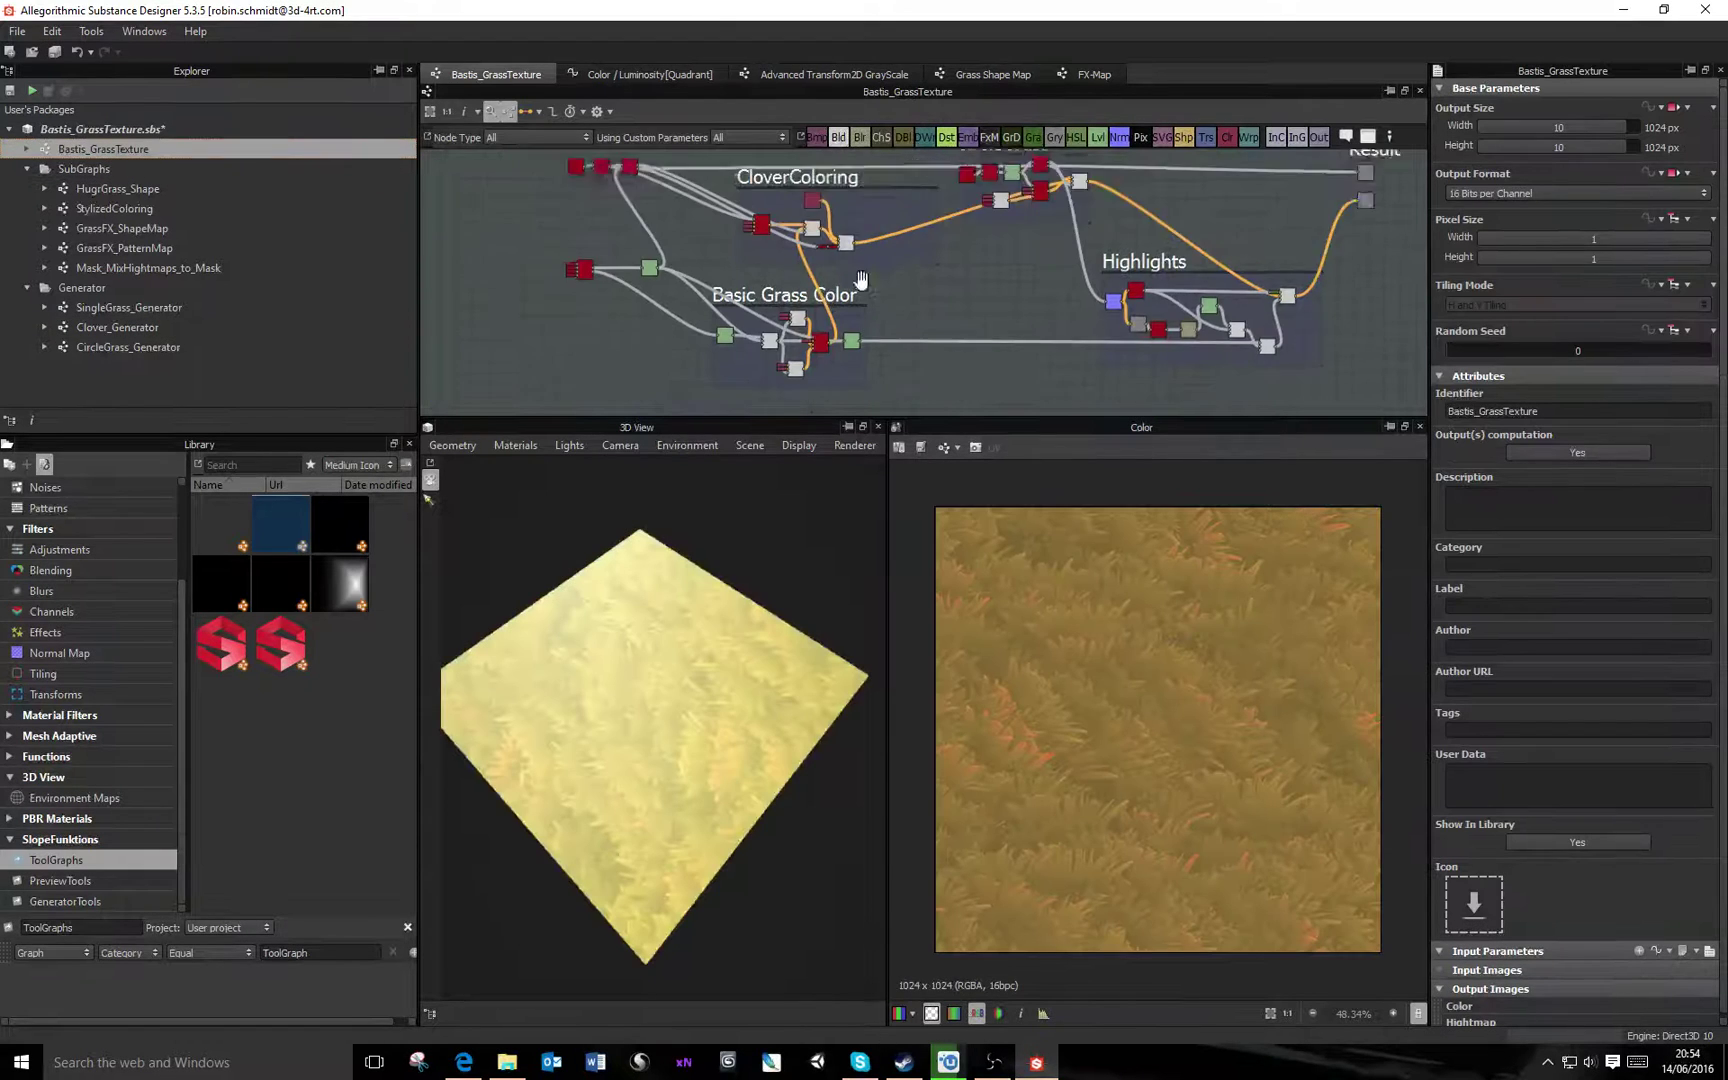
{"action": "middle_click_drag", "start_coordinate": [895, 332], "coordinate": [948, 350]}
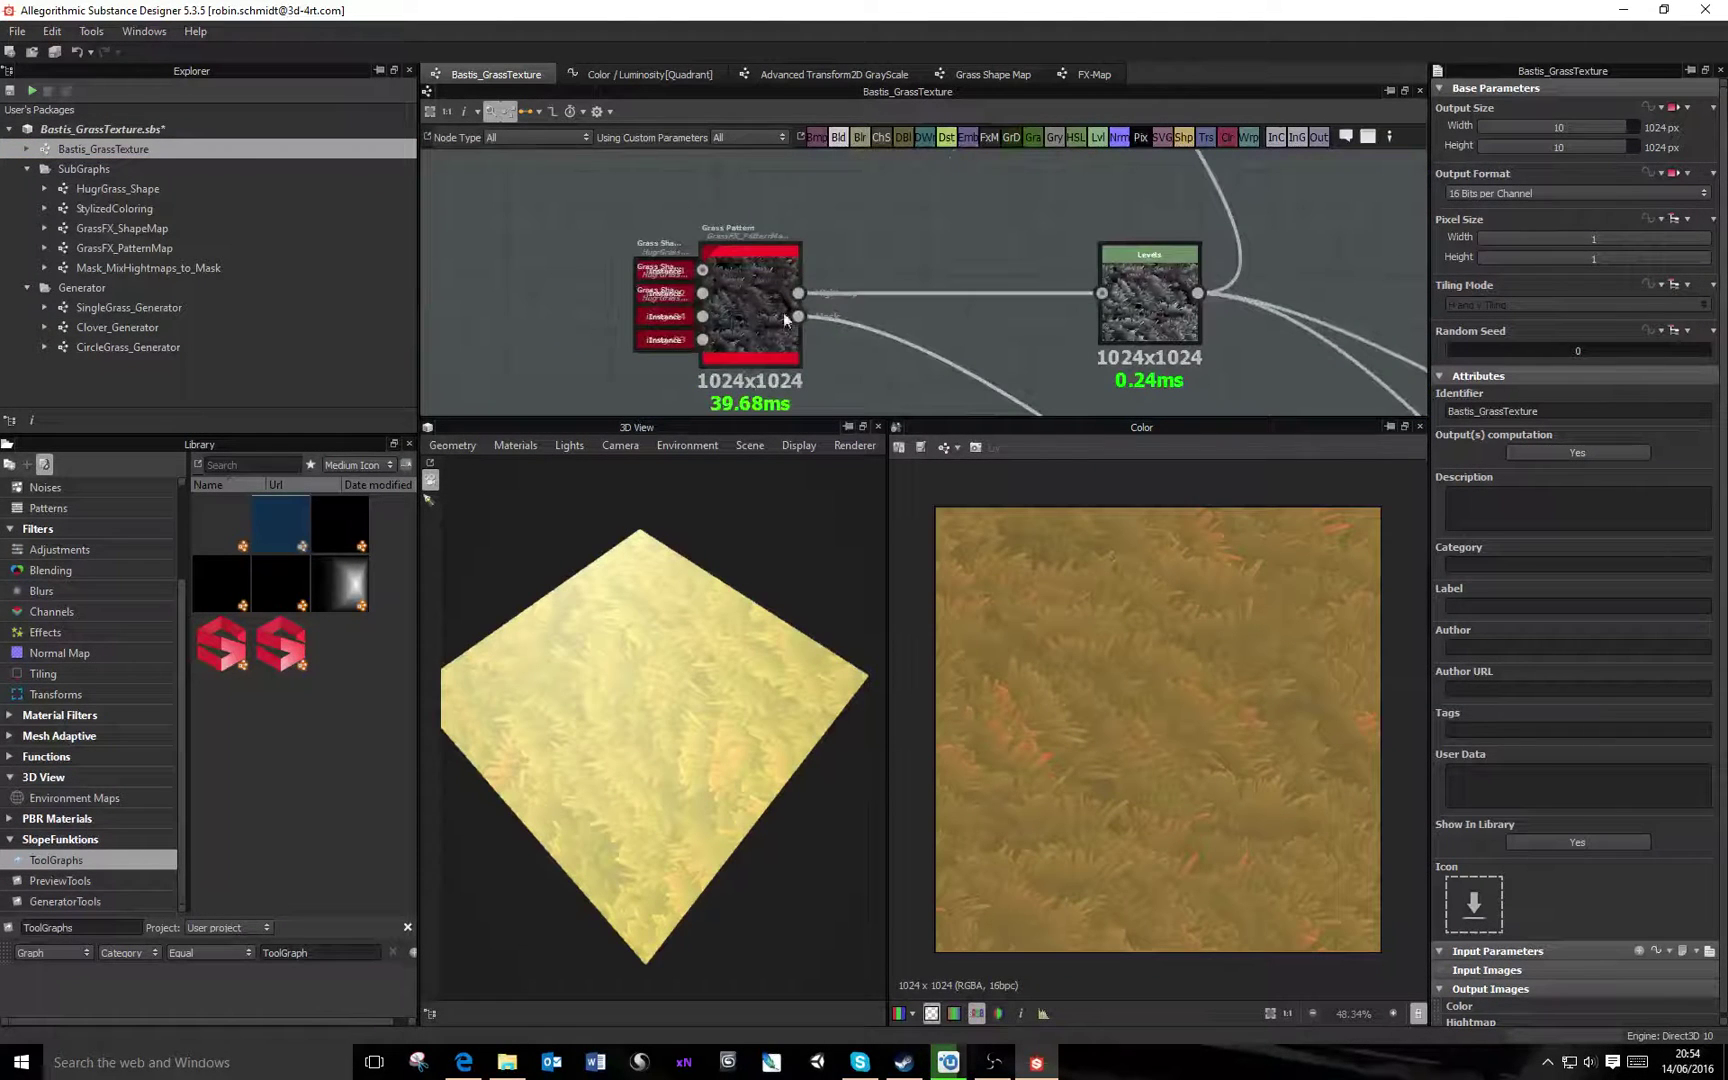
{"action": "double_click", "coordinate": [759, 306]}
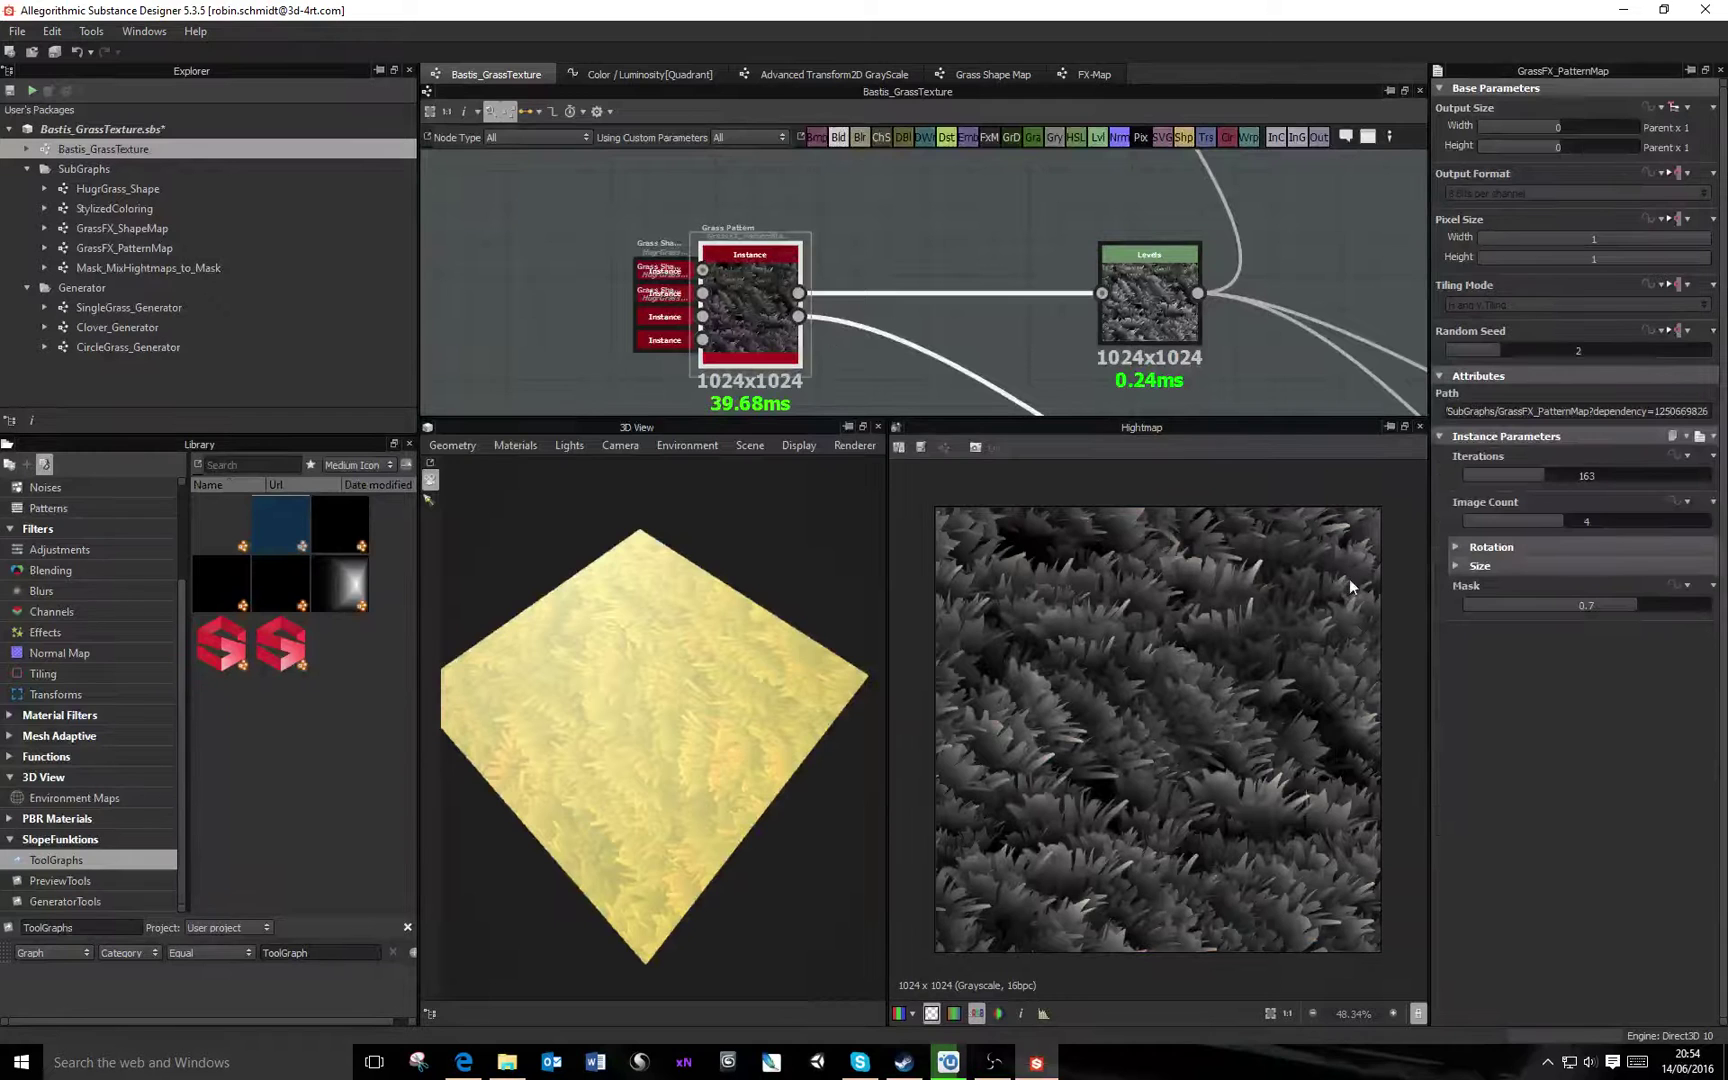
Expand the Grass Pattern node's Rotation parameters and try Pattern Rotation at 0.69 with Randome Pattern Rotation at 0.4
{"action": "left_click", "coordinate": [1508, 547]}
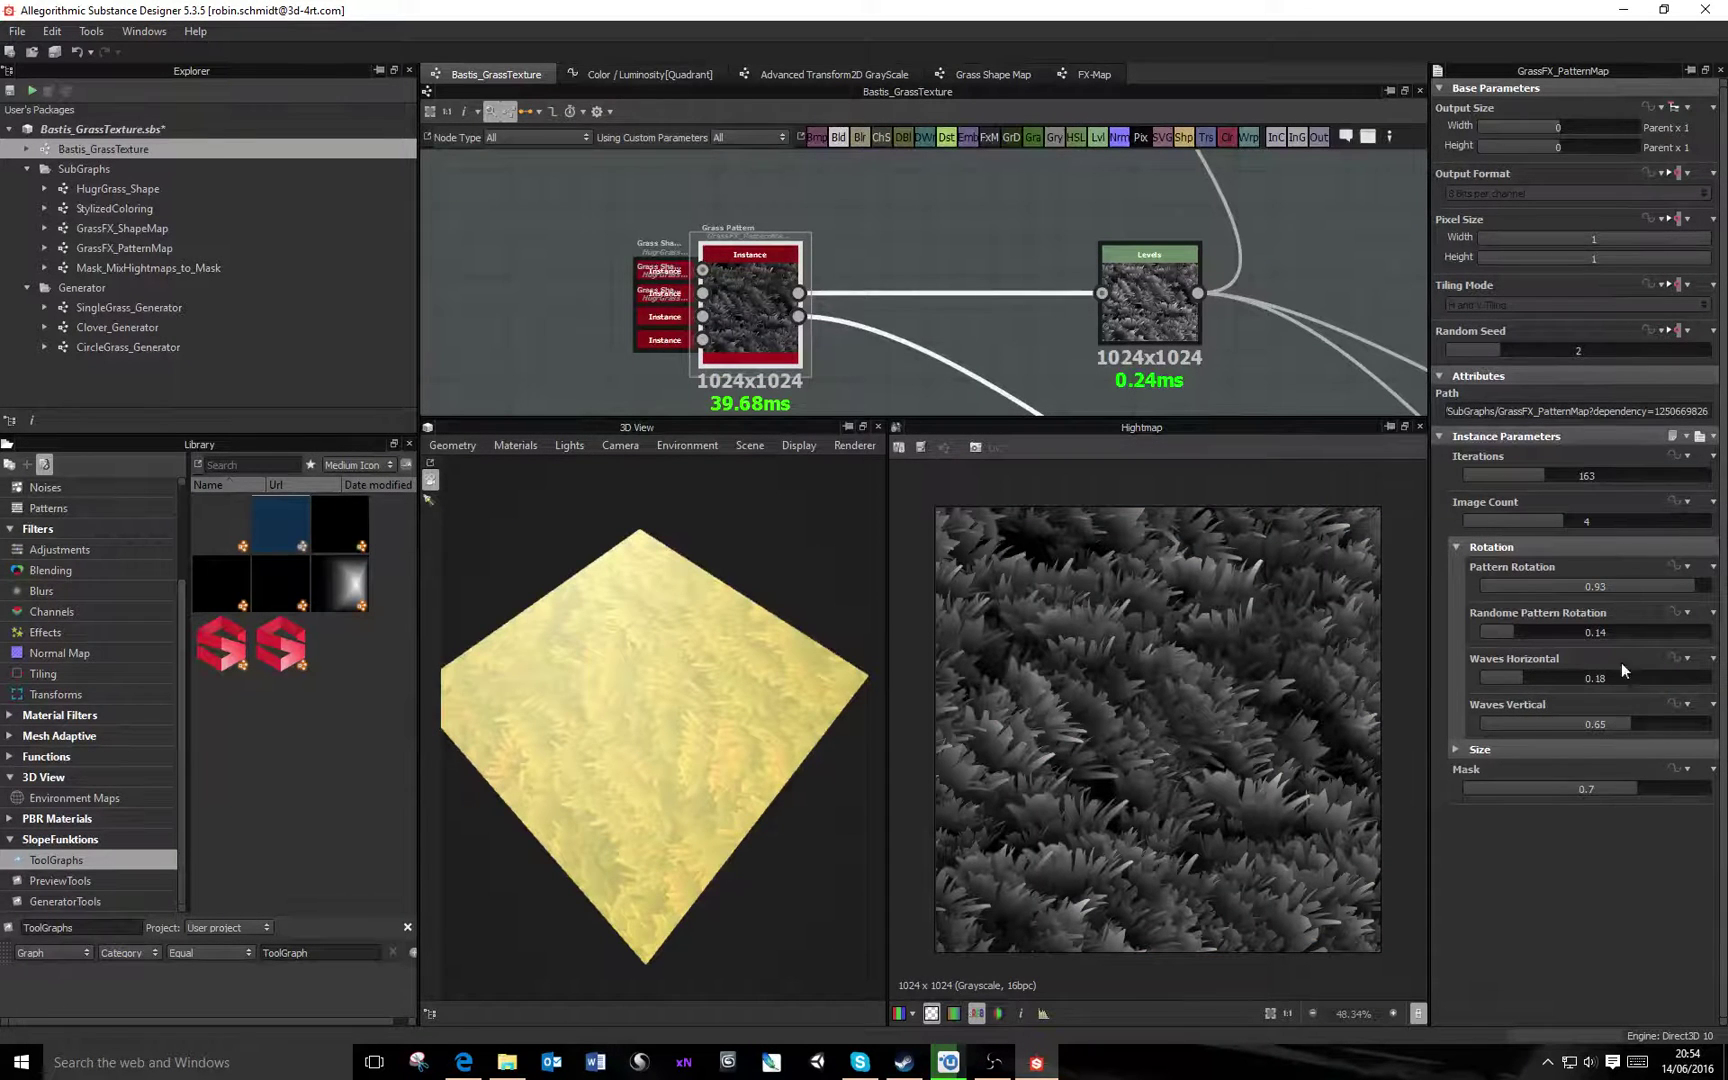
{"action": "mouse_move", "coordinate": [1642, 585]}
{"action": "left_mouse_down"}
{"action": "mouse_move", "coordinate": [1602, 583]}
{"action": "mouse_move", "coordinate": [1639, 588]}
{"action": "left_mouse_up"}
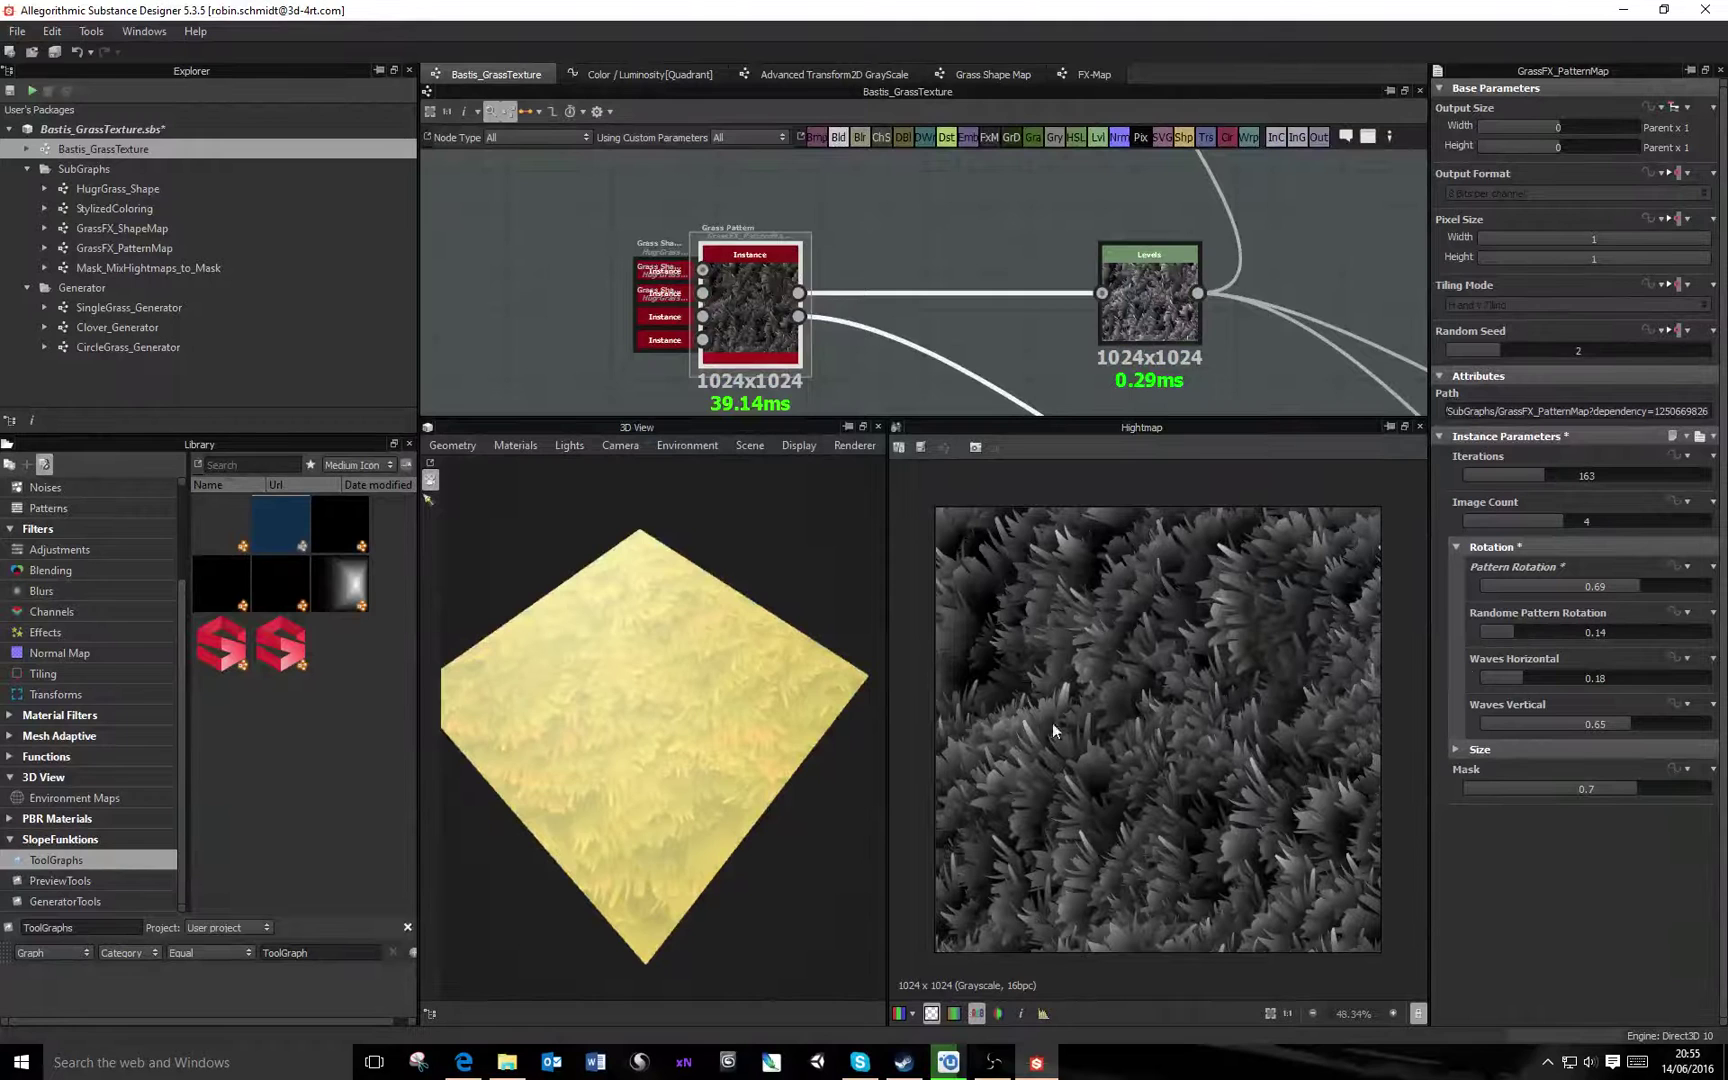
{"action": "left_click_drag", "start_coordinate": [1540, 630], "coordinate": [1571, 630]}
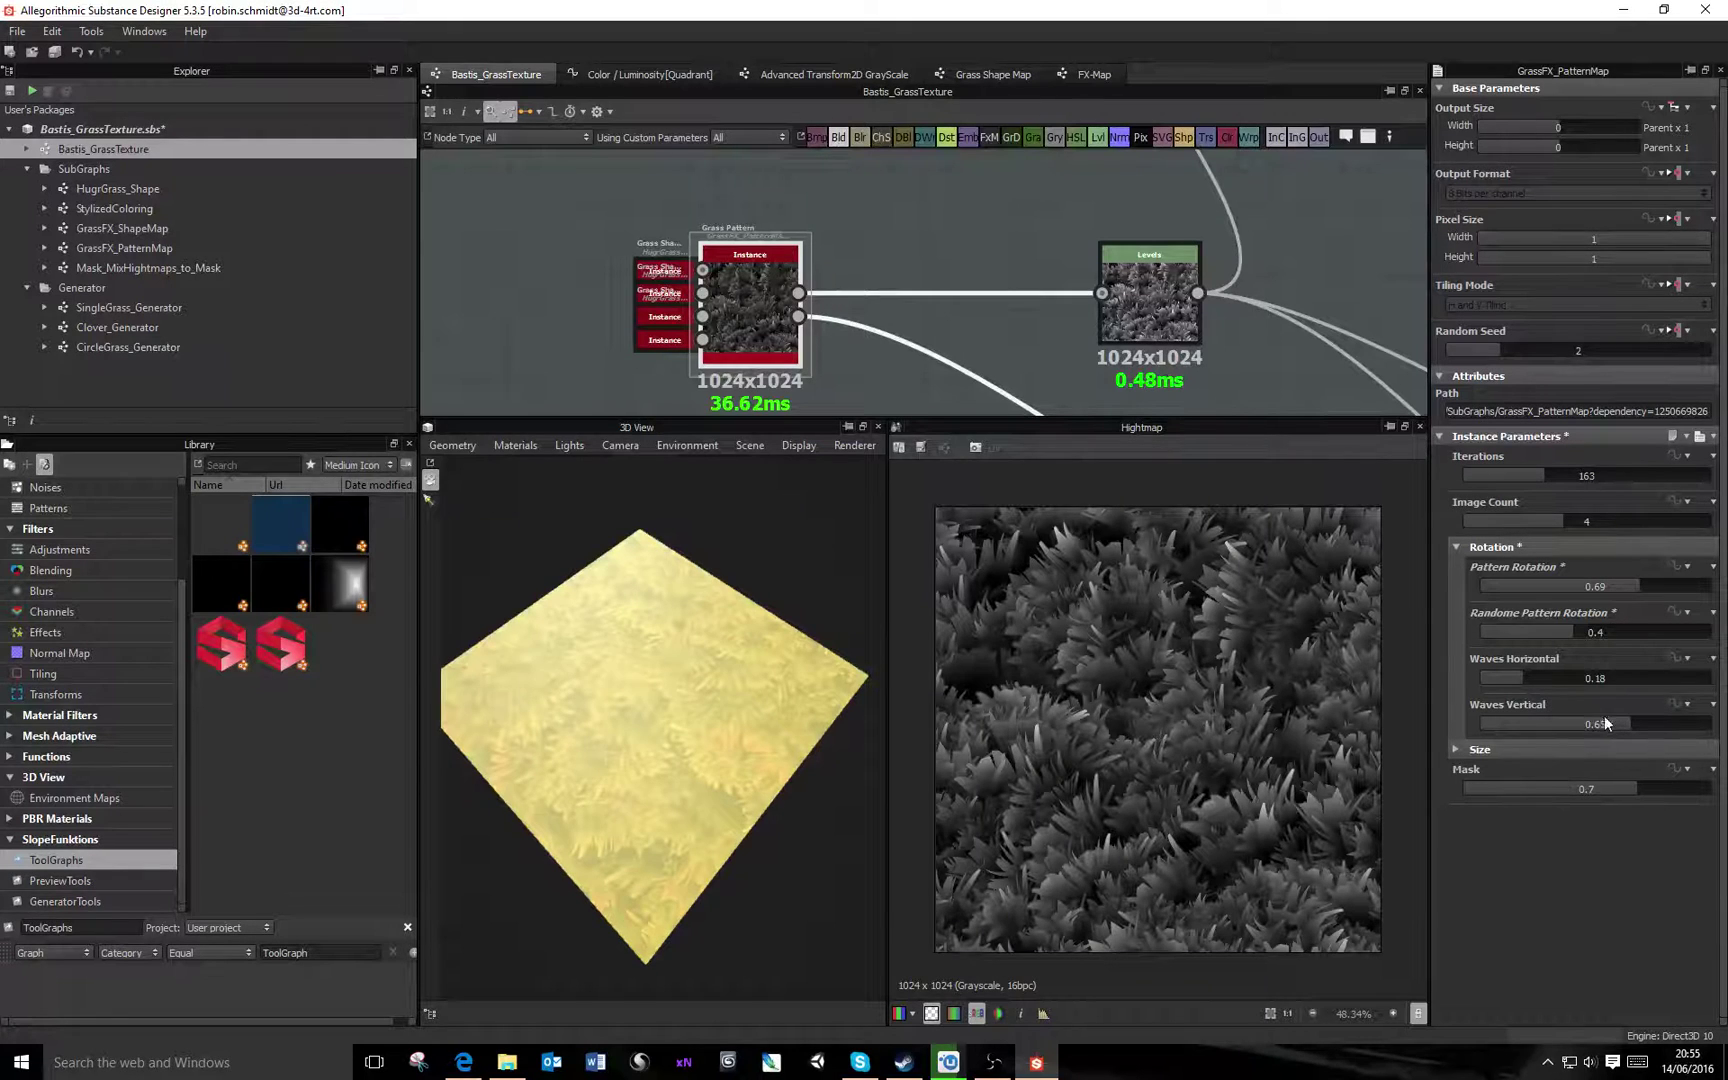
Set Pattern Rotation and Randome Pattern Rotation to 0, and Waves Horizontal and Waves Vertical to 1
{"action": "left_click_drag", "start_coordinate": [1616, 585], "coordinate": [1336, 622]}
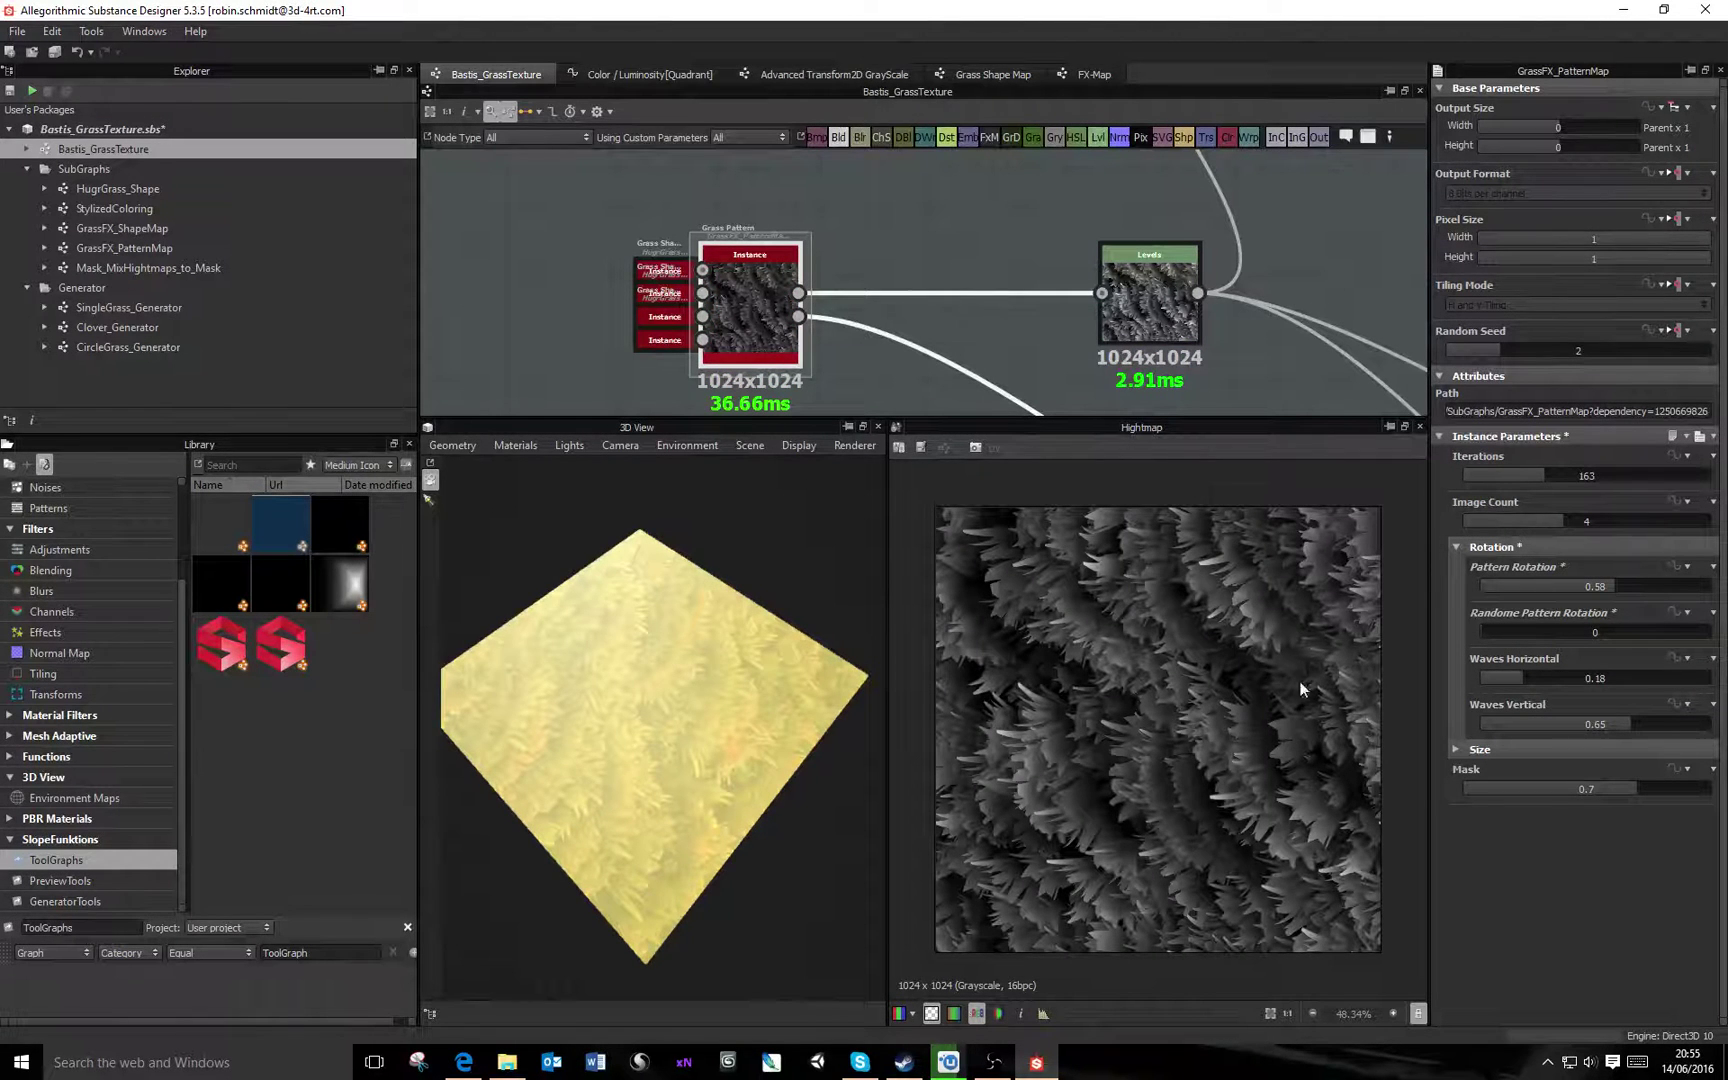
{"action": "left_click_drag", "start_coordinate": [1594, 589], "coordinate": [1472, 583]}
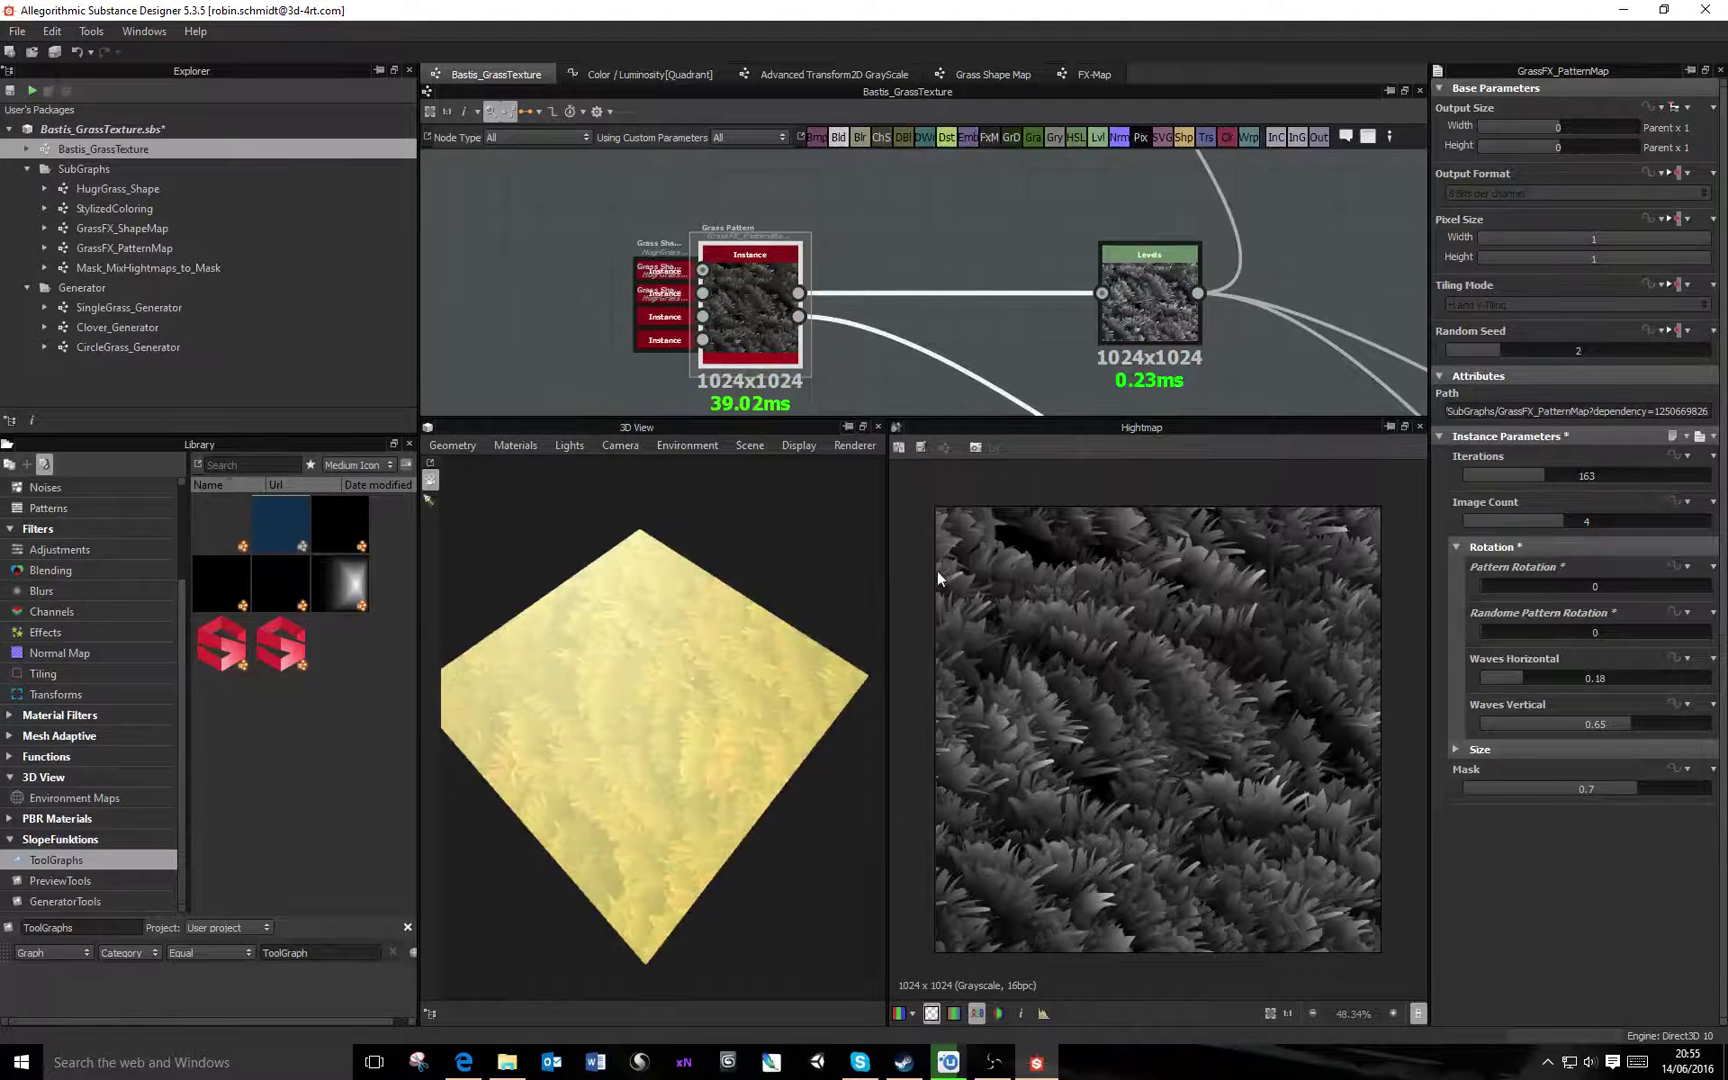
{"action": "left_click_drag", "start_coordinate": [1535, 678], "coordinate": [1710, 689]}
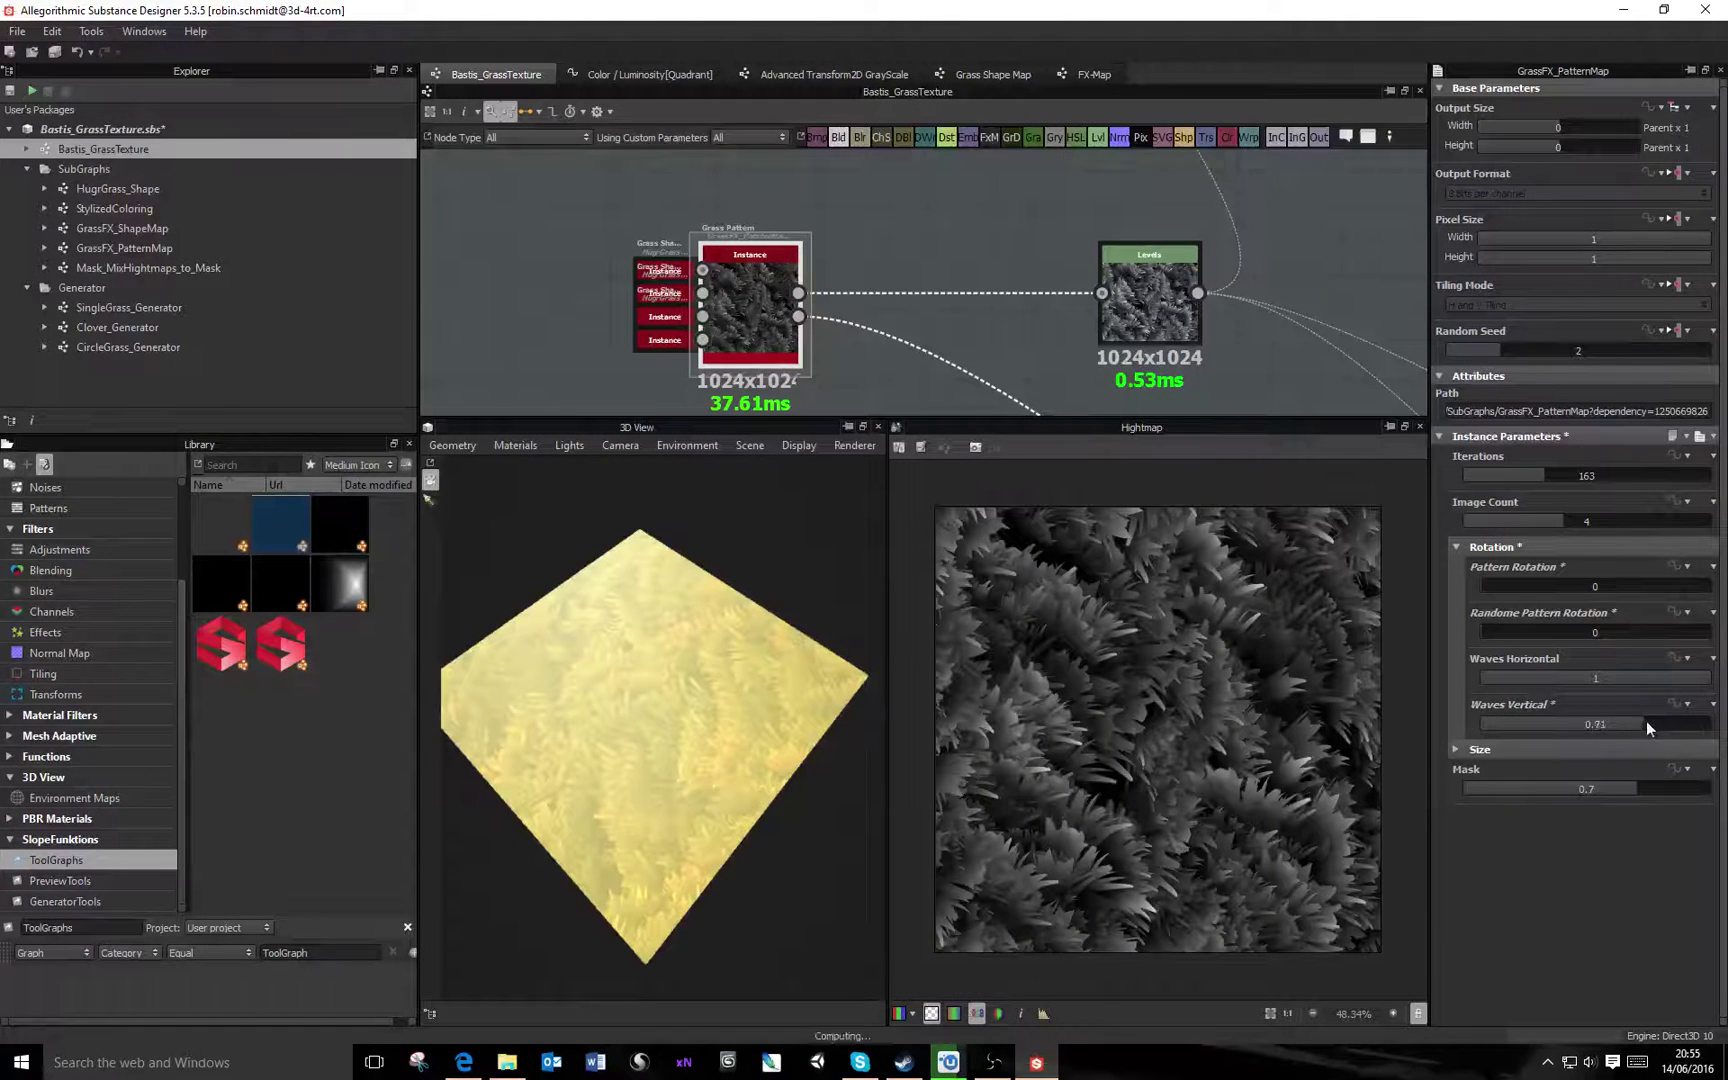
{"action": "left_click_drag", "start_coordinate": [1646, 721], "coordinate": [1714, 726]}
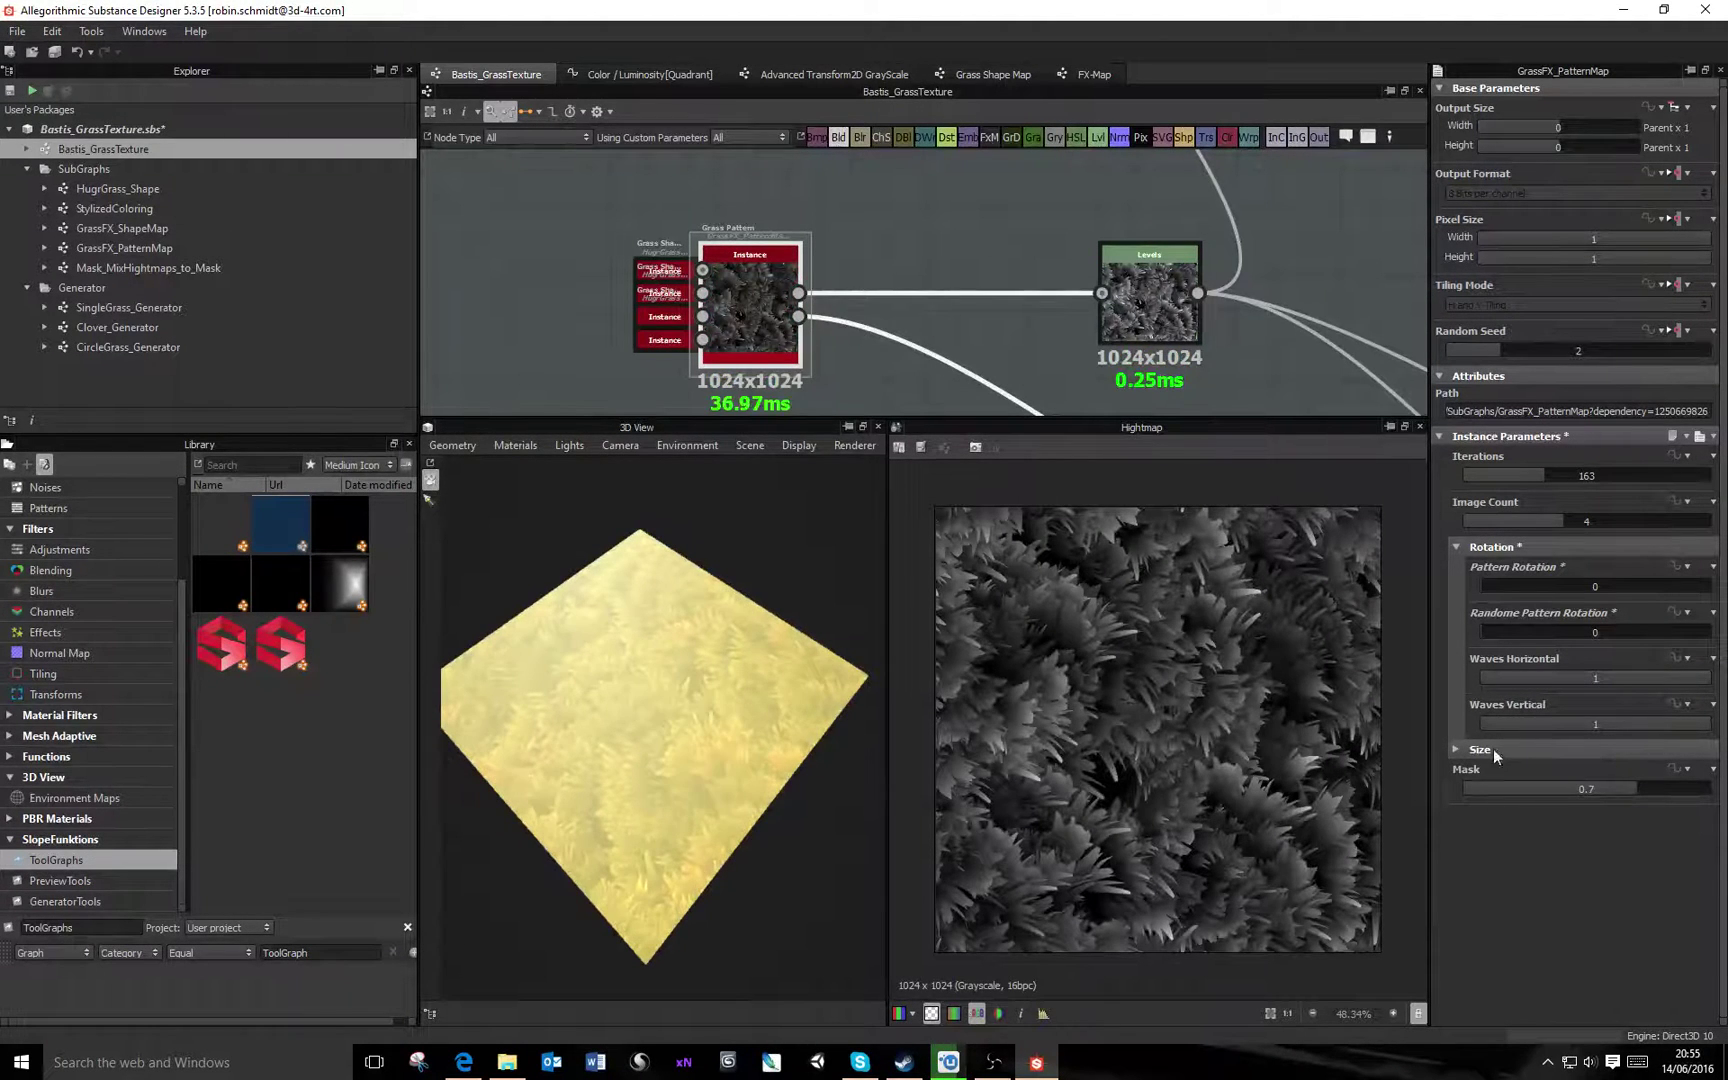
Expand the Size parameters, lower Pattern Size to 0.04 and raise Iterations to 300 and finally 3000
{"action": "left_click", "coordinate": [1455, 748]}
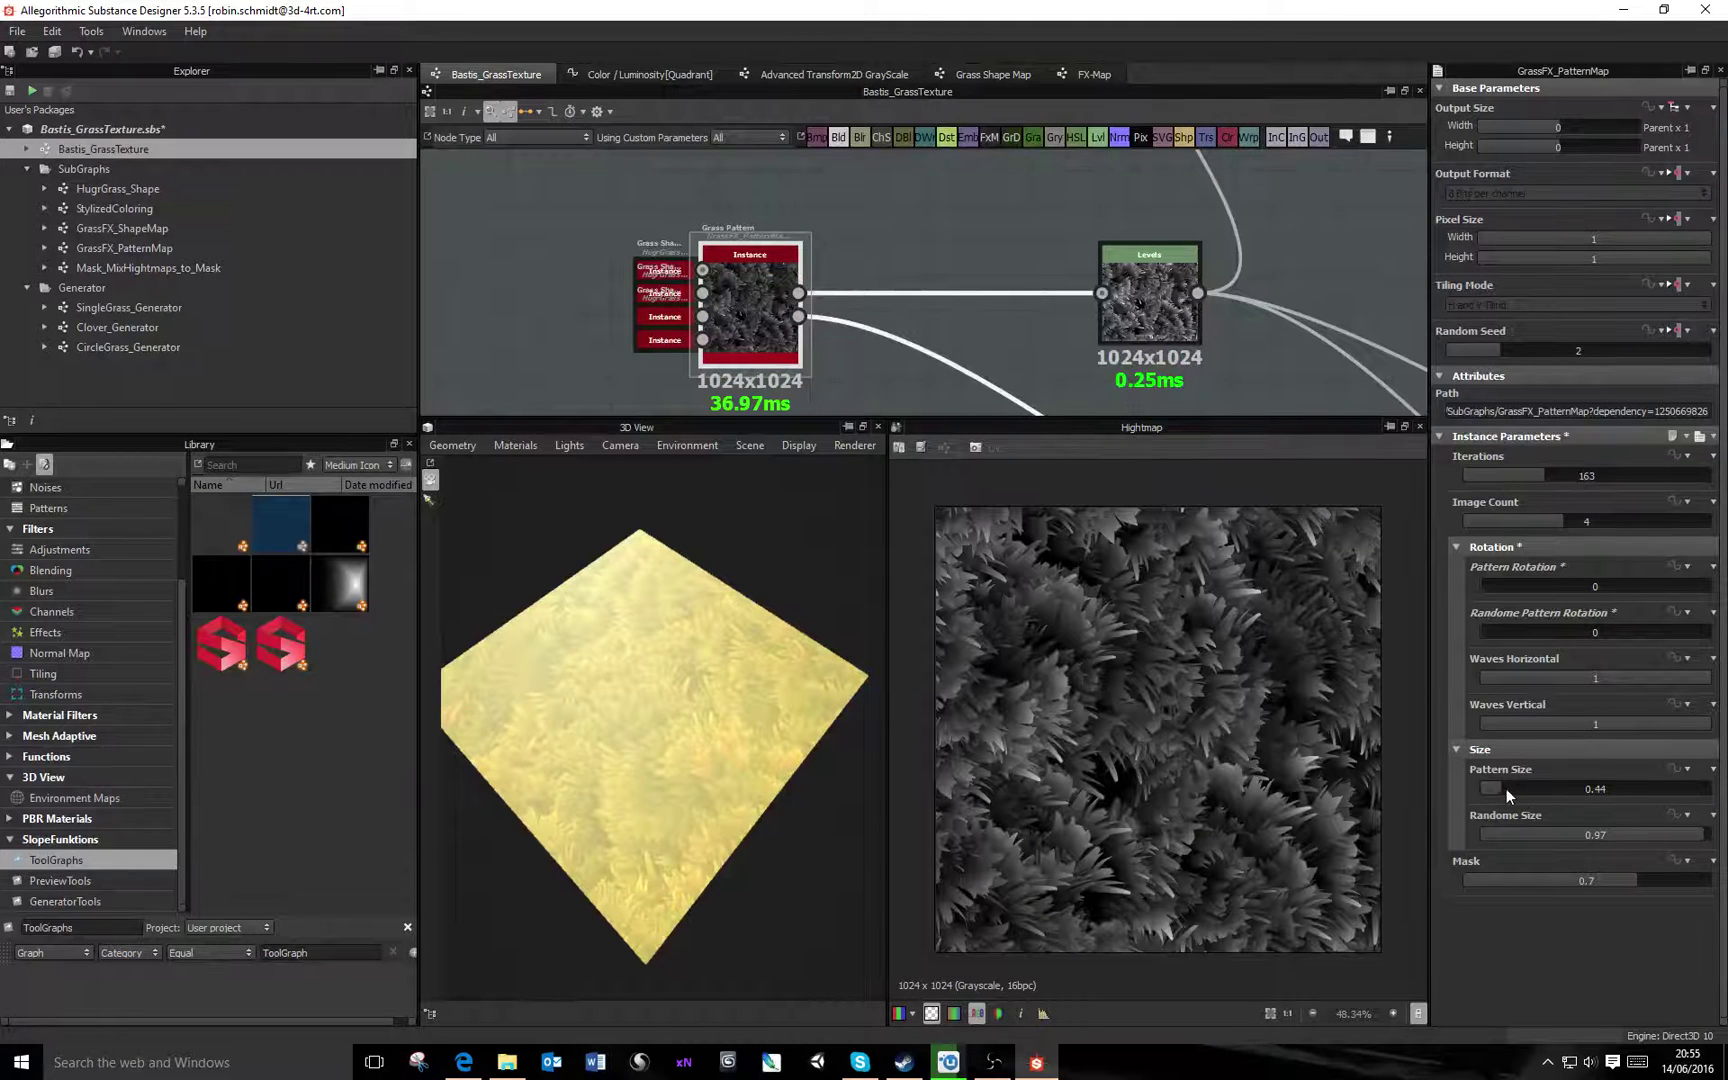
{"action": "mouse_move", "coordinate": [1498, 788]}
{"action": "left_mouse_down"}
{"action": "mouse_move", "coordinate": [1581, 788]}
{"action": "mouse_move", "coordinate": [1482, 788]}
{"action": "left_mouse_up"}
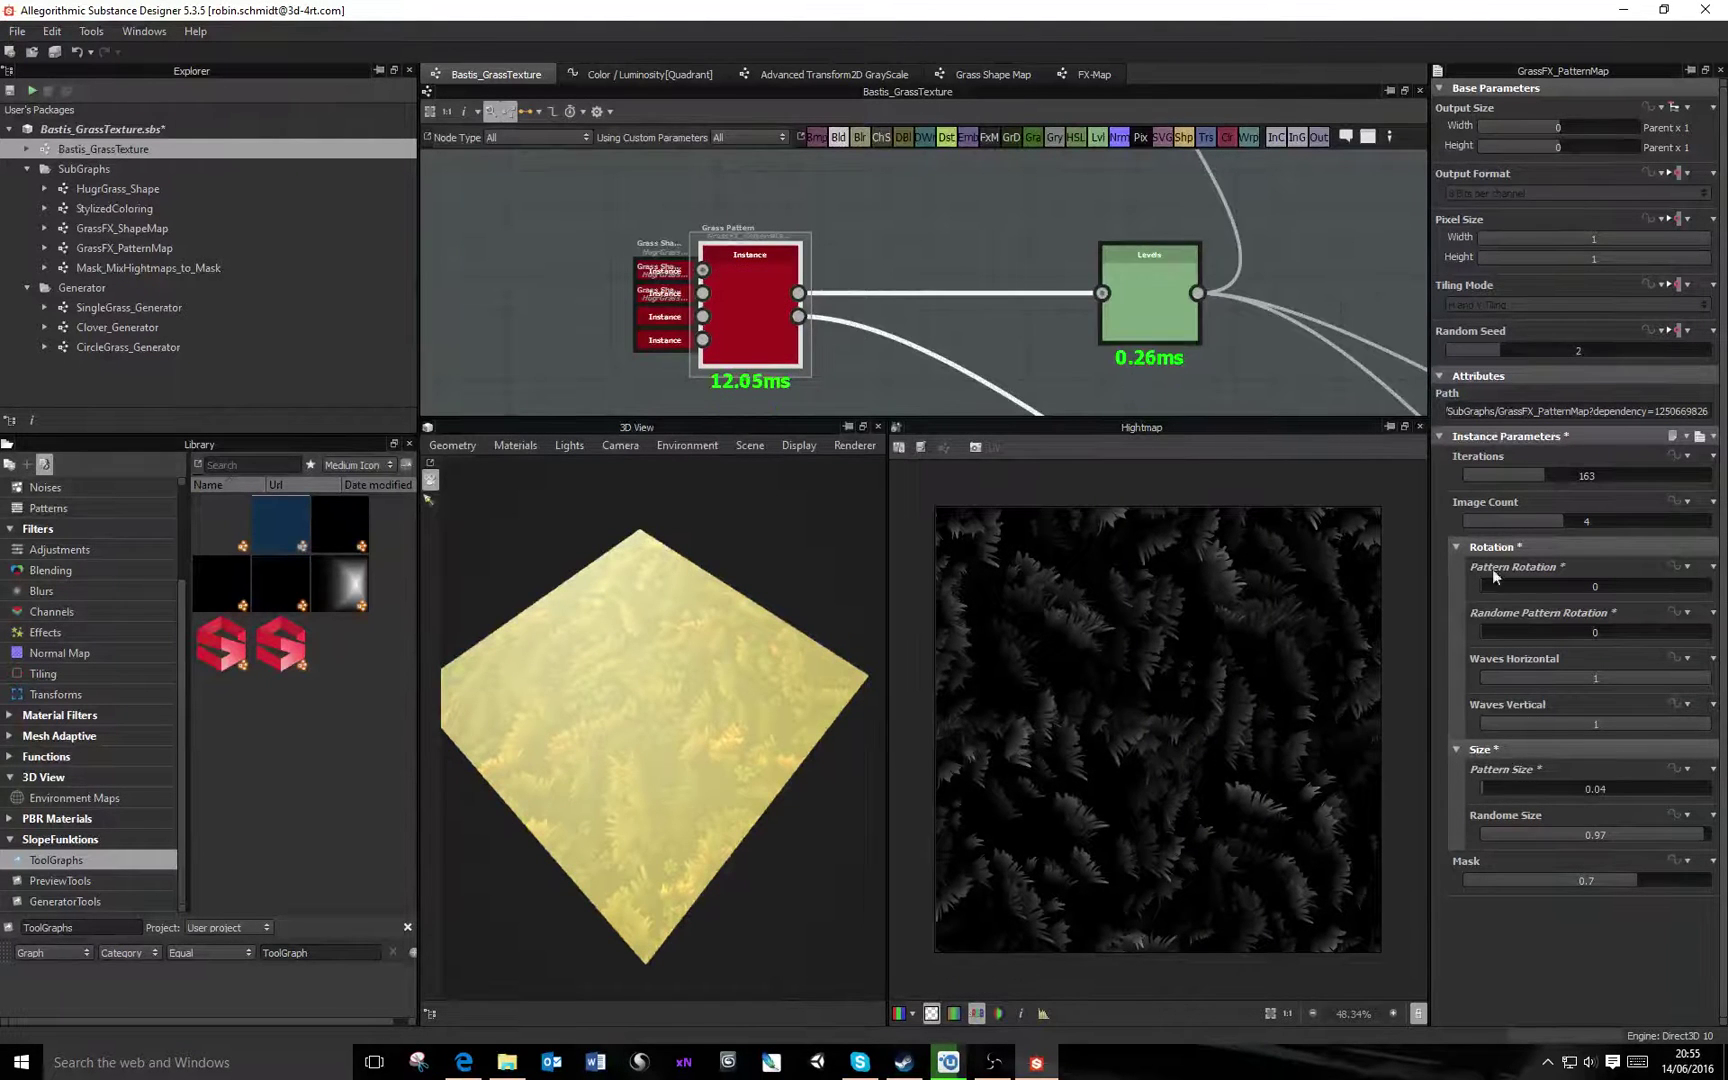
{"action": "double_click", "coordinate": [1594, 473]}
{"action": "type", "text": "300"}
{"action": "key", "text": "Return"}
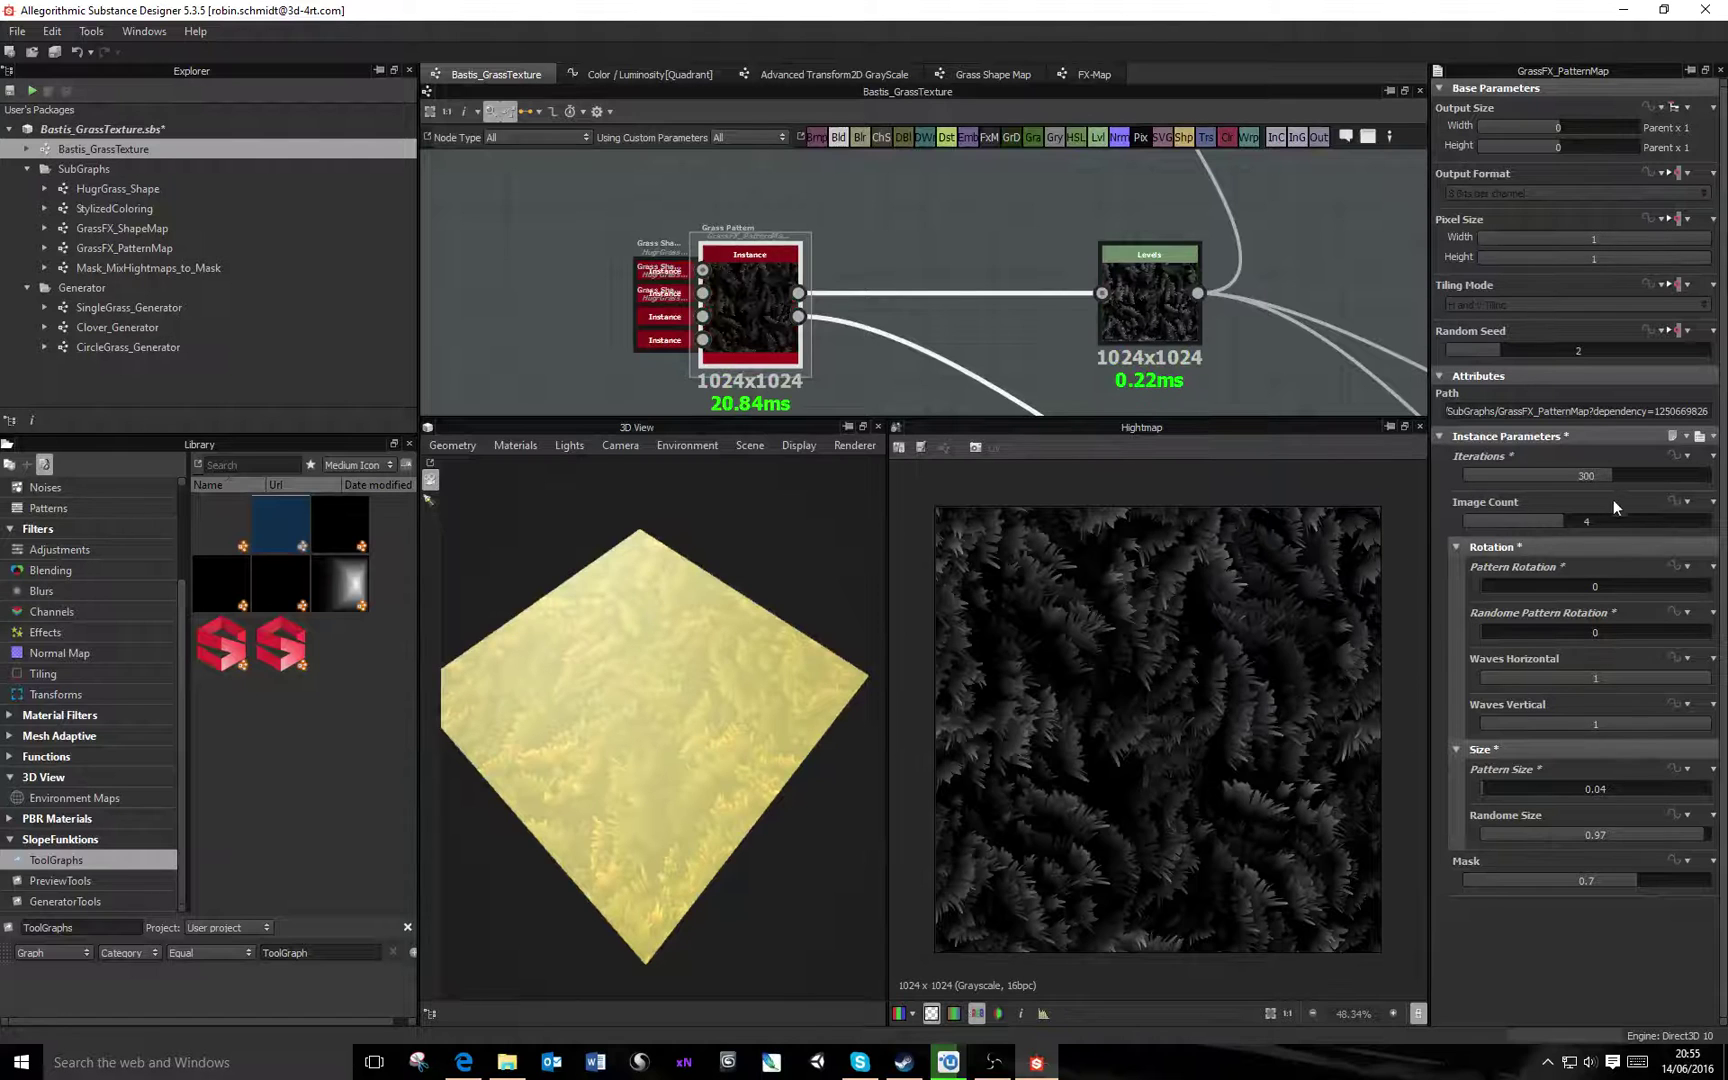
{"action": "type", "text": "3000"}
{"action": "key", "text": "Return"}
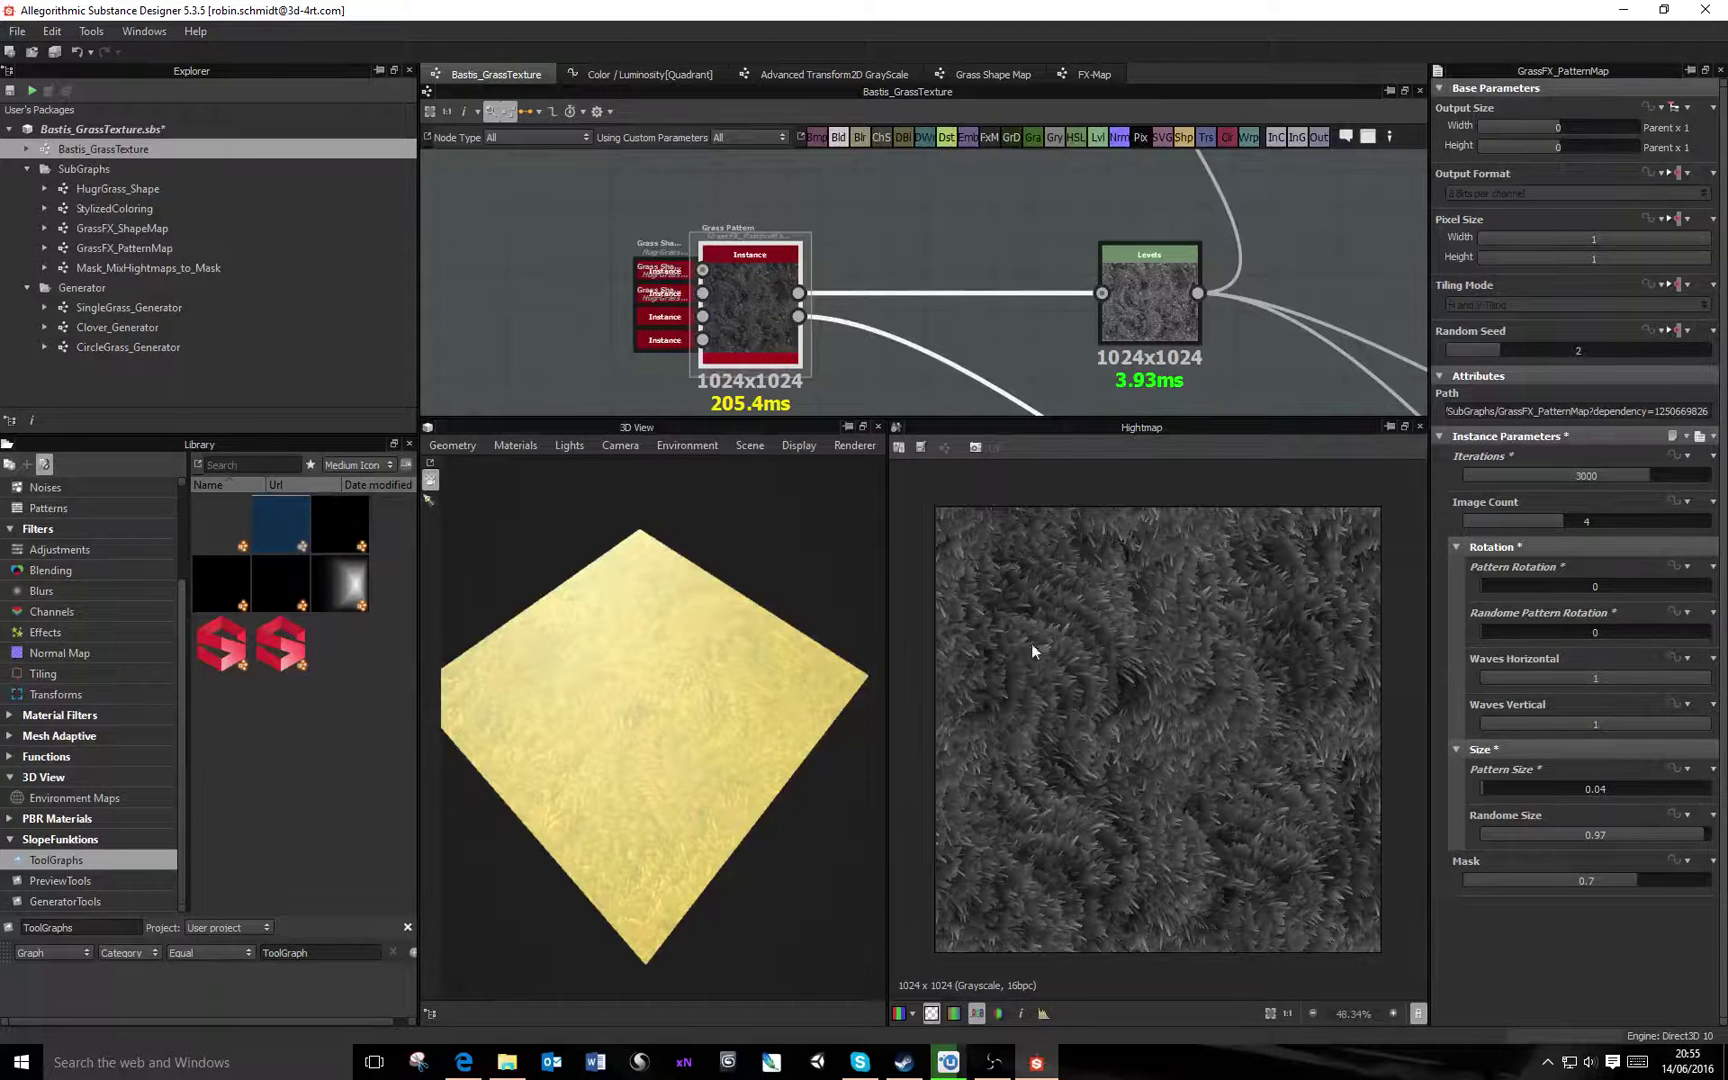
Set Pattern Rotation to 0.7 and reduce both Waves Horizontal and Waves Vertical to 0
{"action": "left_click_drag", "start_coordinate": [1494, 587], "coordinate": [1642, 590]}
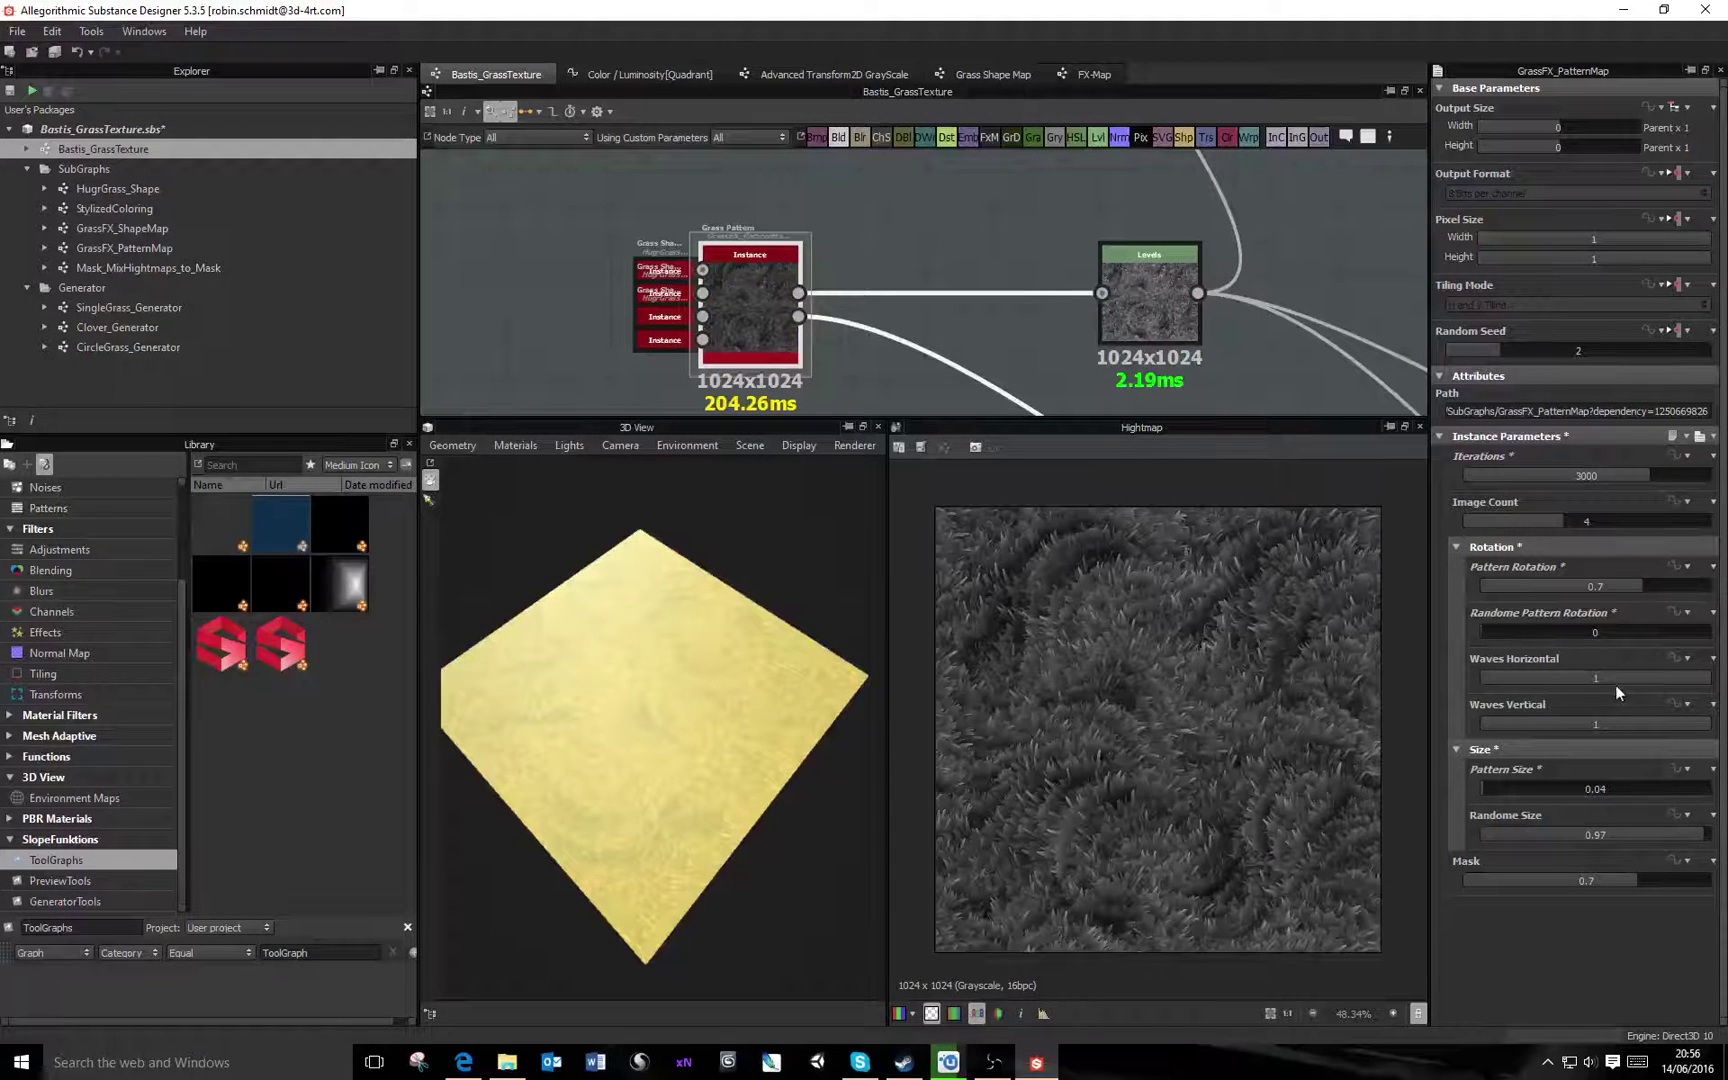
{"action": "left_click_drag", "start_coordinate": [1596, 679], "coordinate": [1369, 674]}
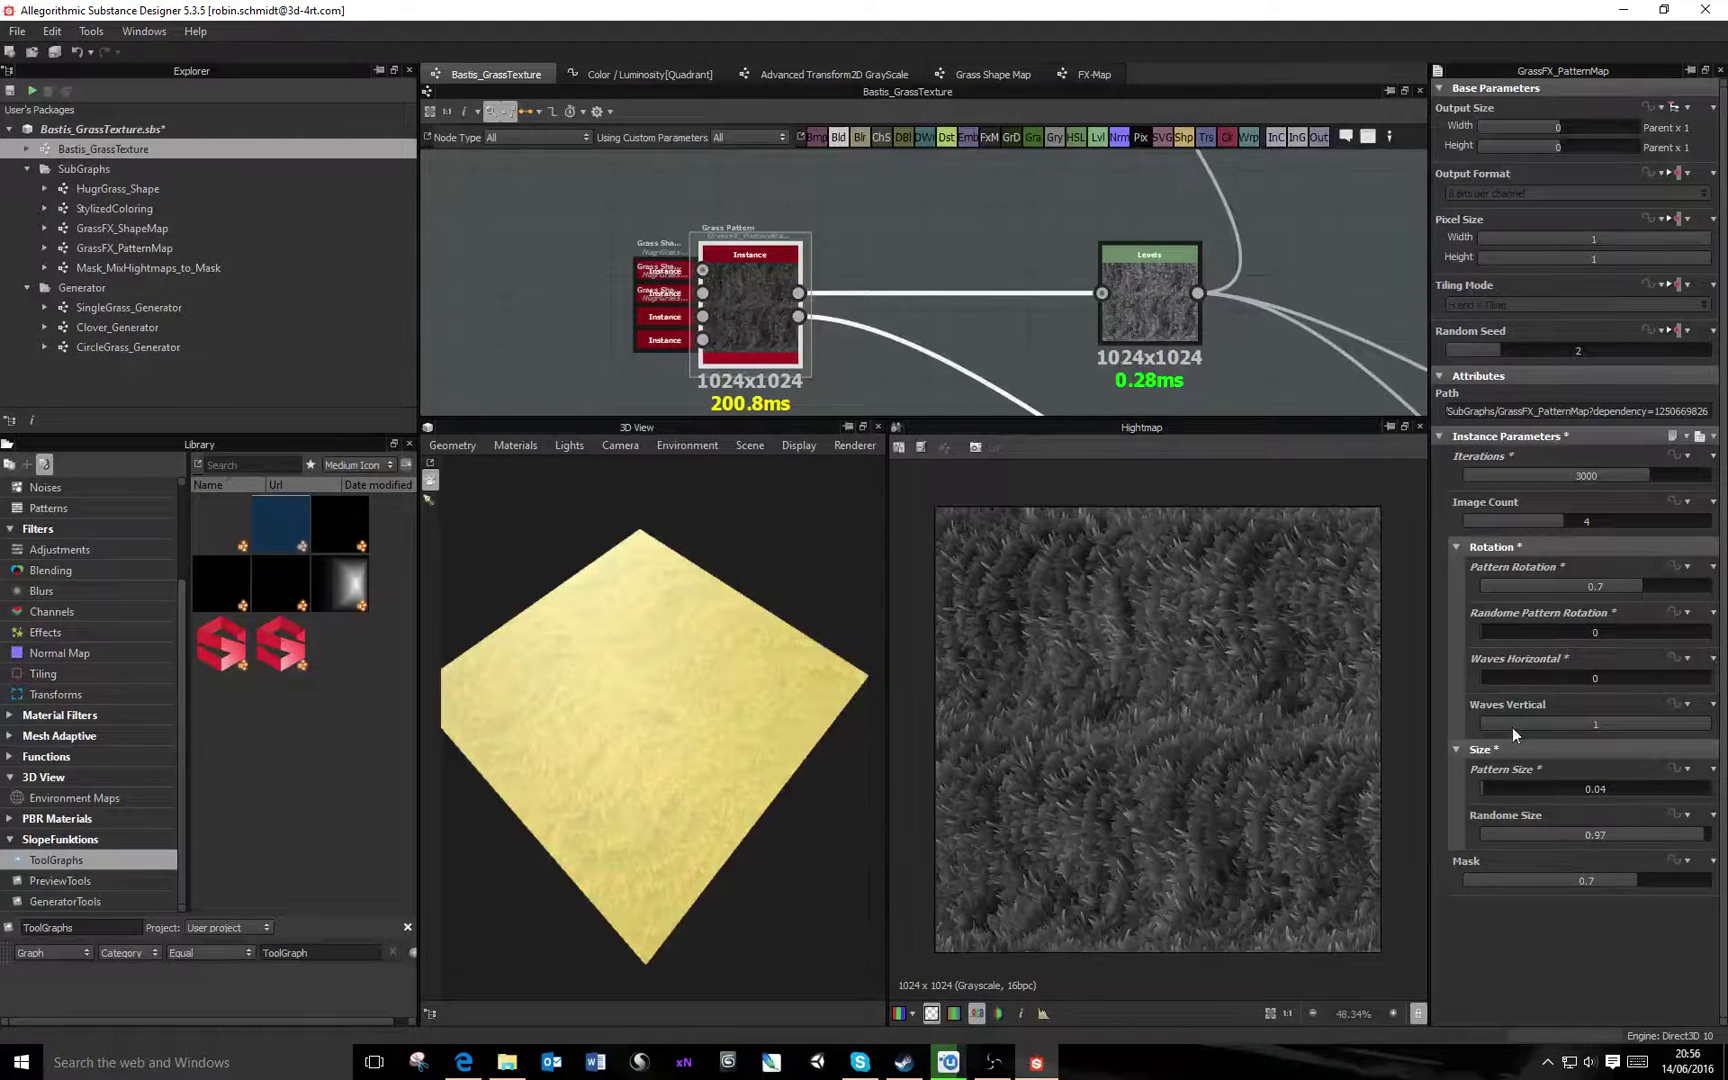
{"action": "left_click_drag", "start_coordinate": [1543, 721], "coordinate": [1446, 720]}
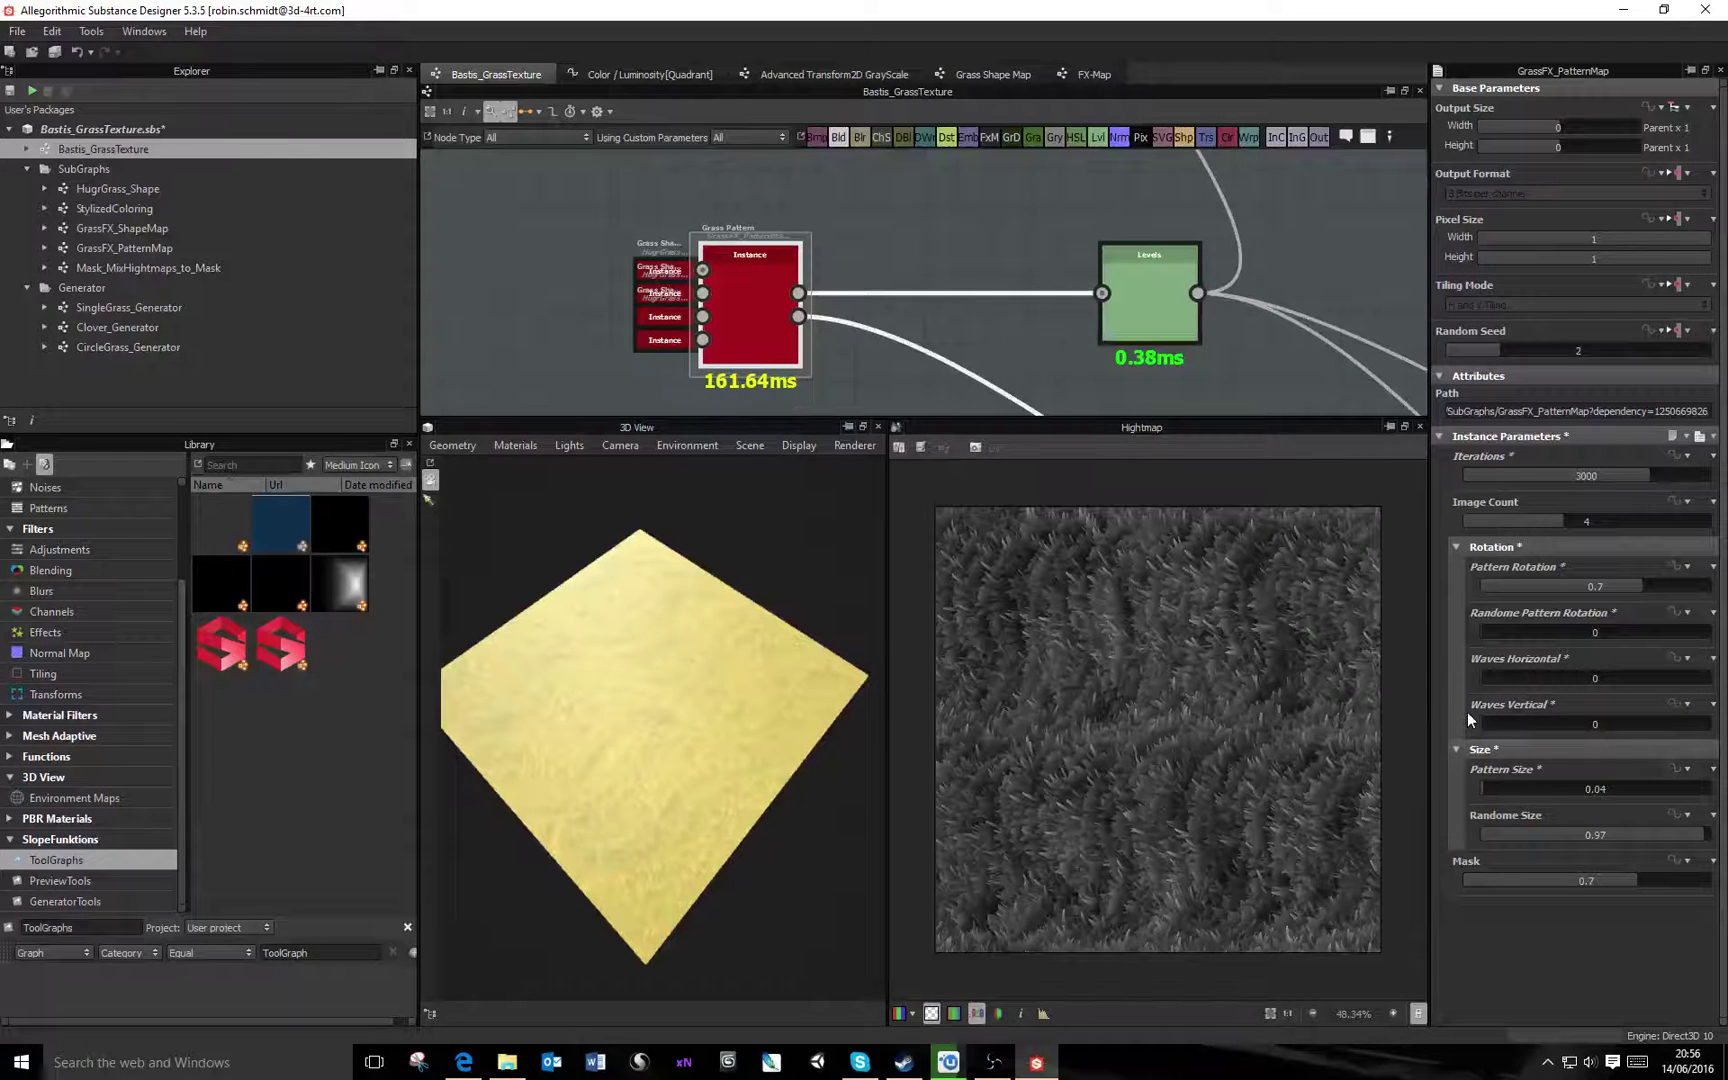
Raise Waves Horizontal to 0.87 and Waves Vertical to 0.58 on the Grass Pattern node
{"action": "left_click", "coordinate": [1611, 680]}
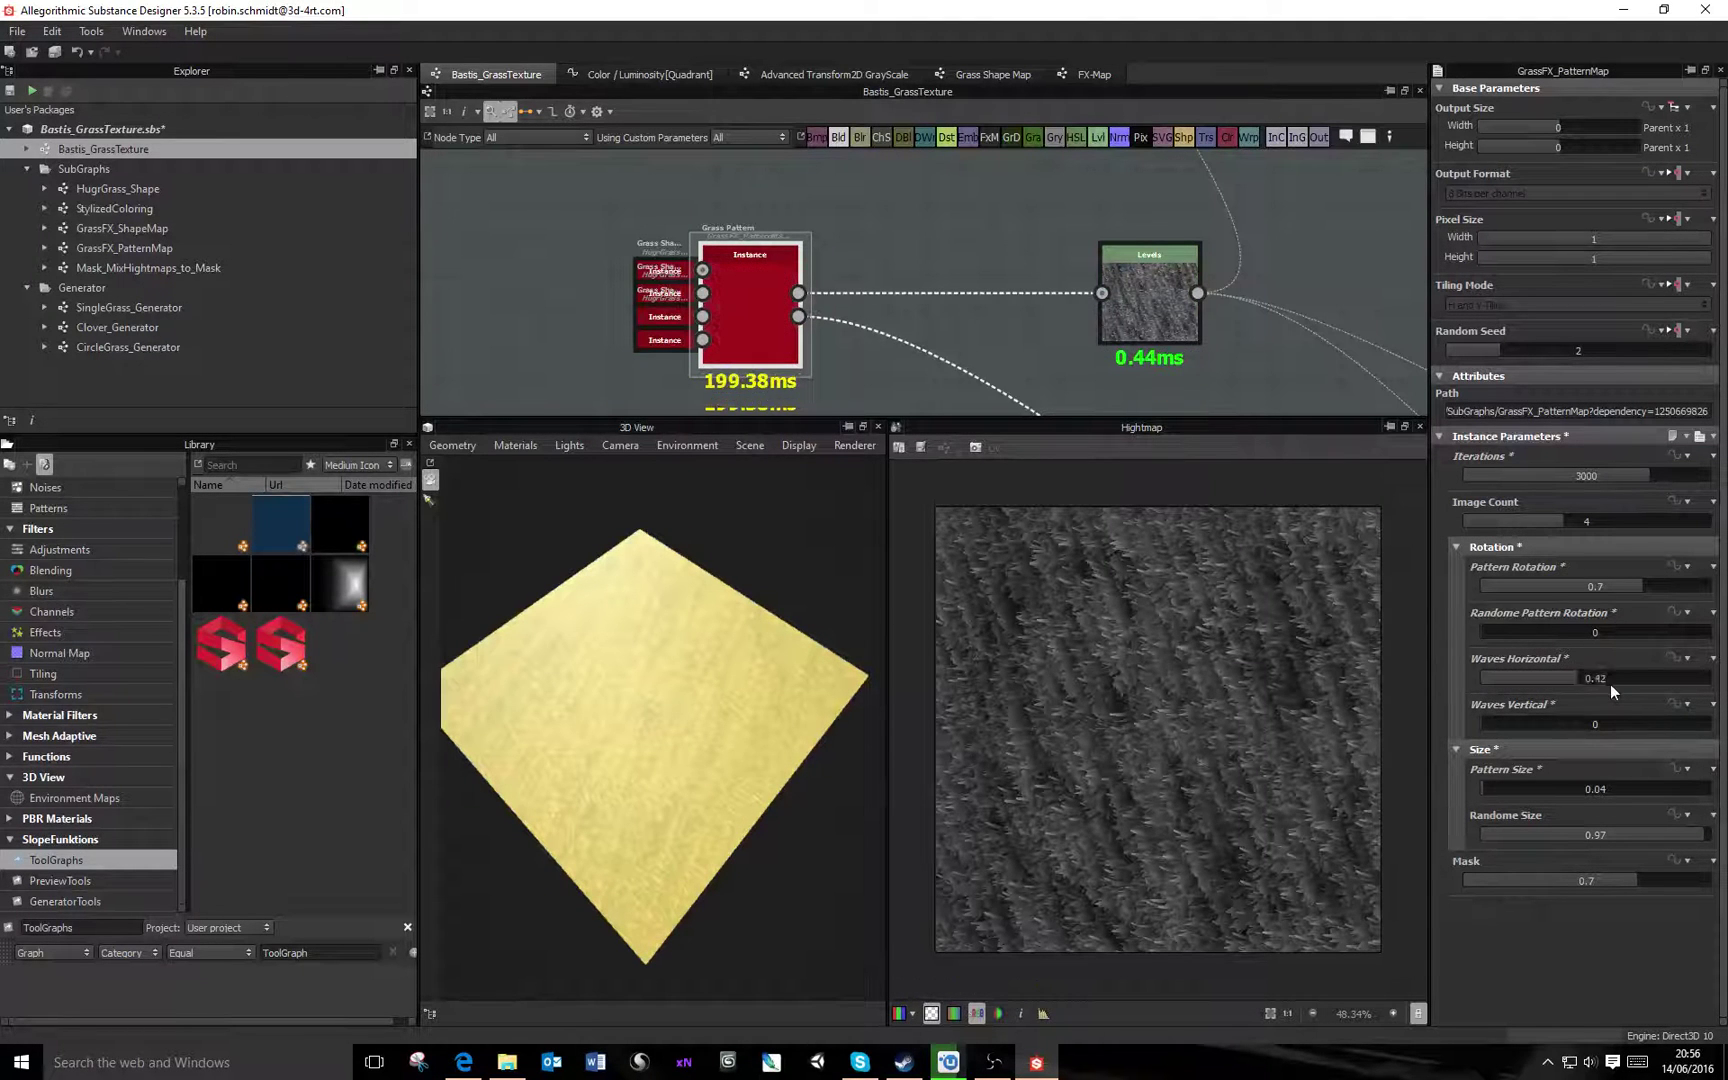
{"action": "left_click_drag", "start_coordinate": [1612, 683], "coordinate": [1679, 678]}
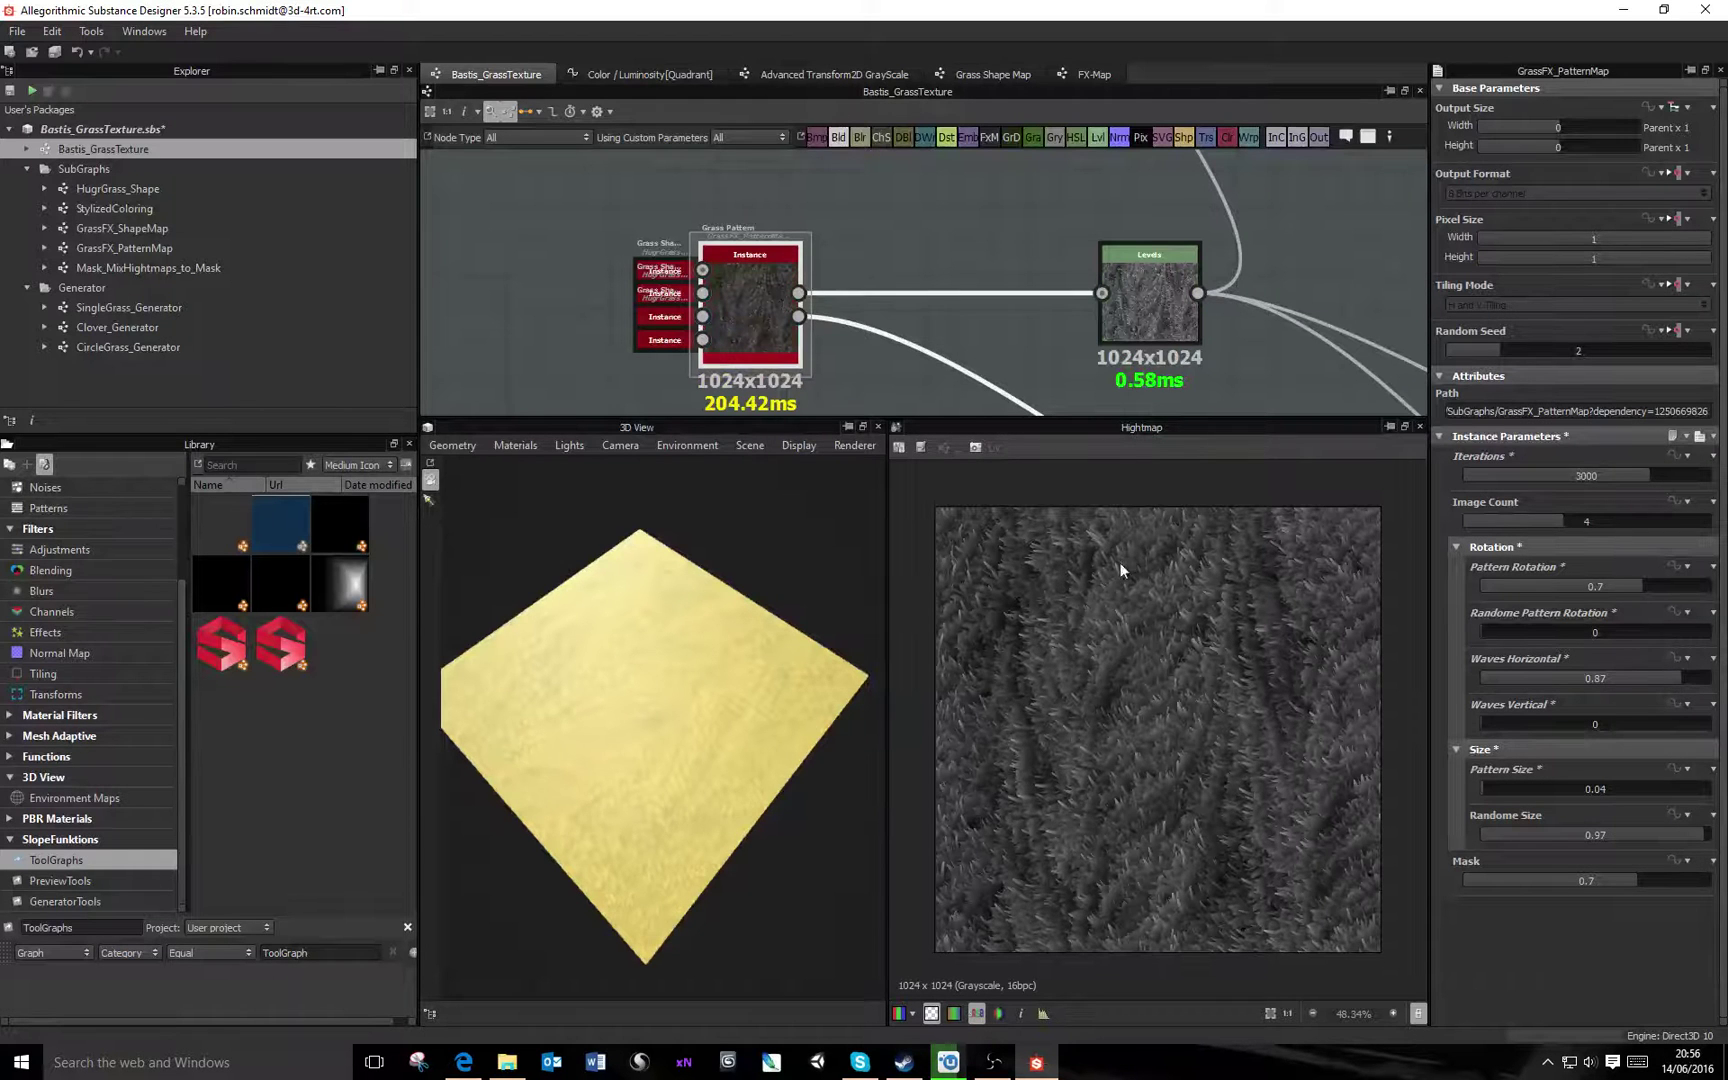
{"action": "left_click_drag", "start_coordinate": [1481, 722], "coordinate": [1615, 720]}
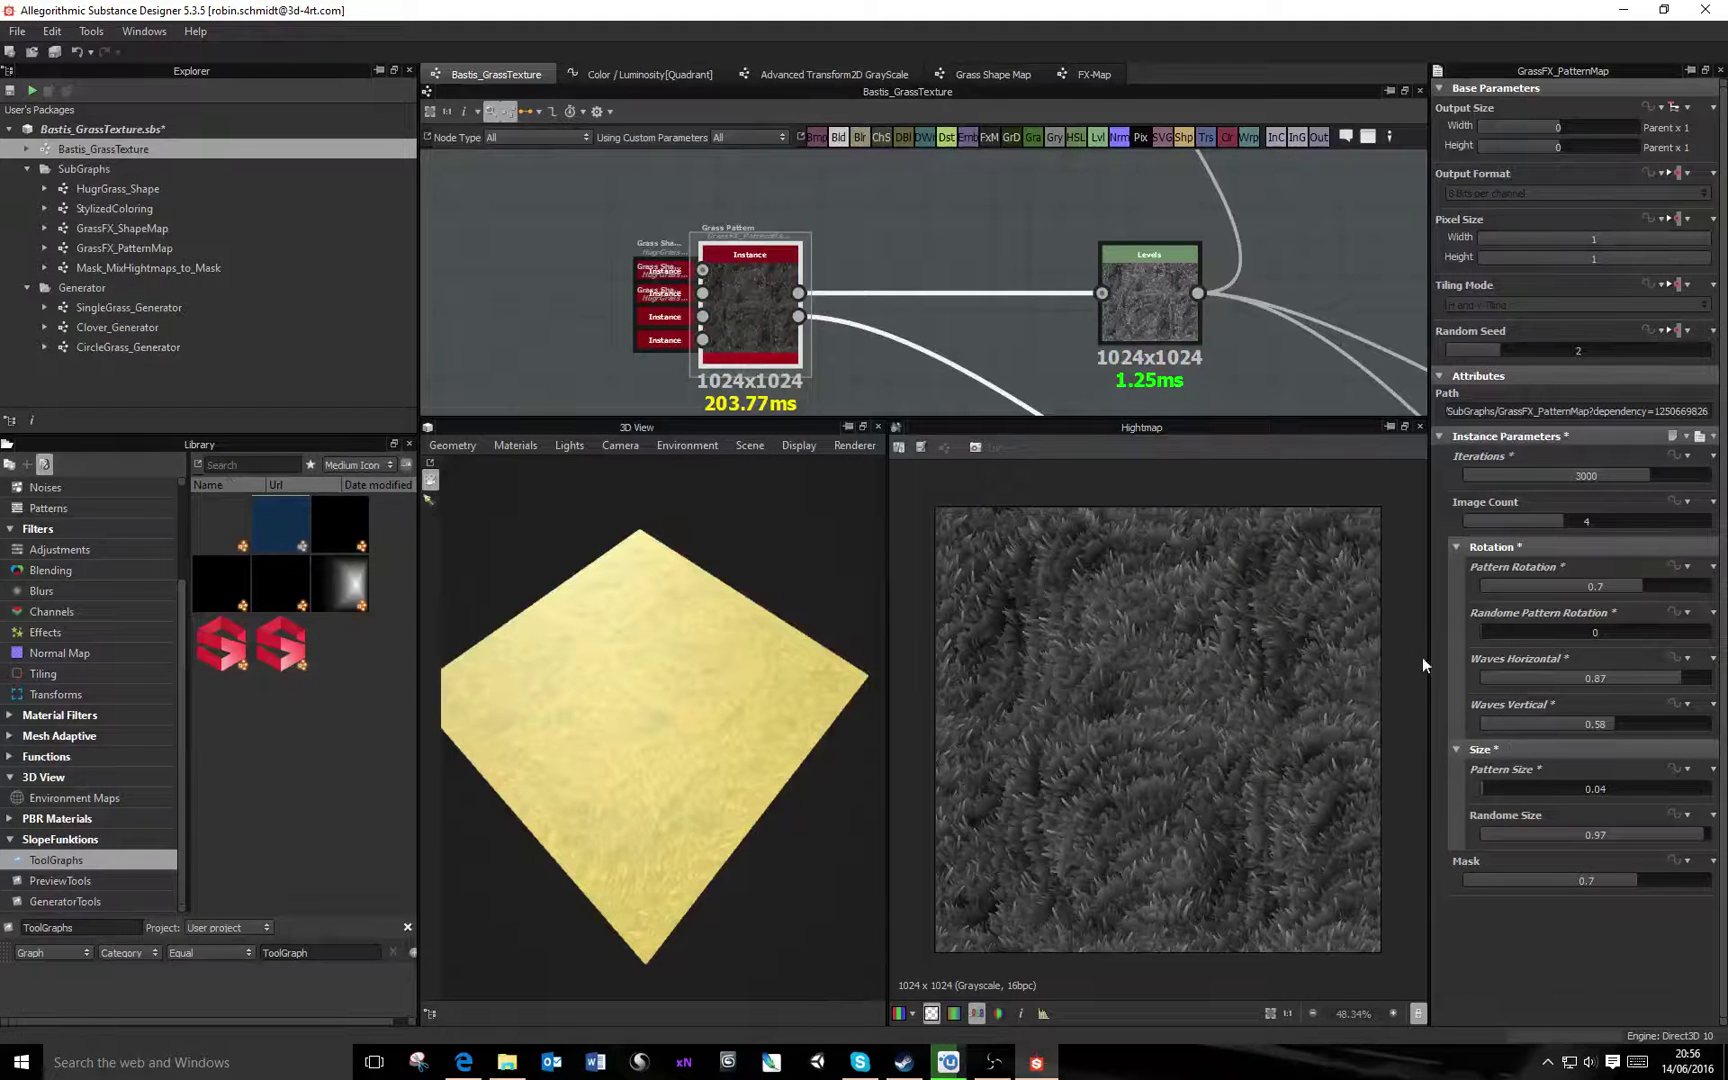
Set Randome Pattern Rotation to 0.09 while checking the grass up close in the 3D view
{"action": "left_click_drag", "start_coordinate": [648, 771], "coordinate": [586, 806]}
{"action": "scroll", "coordinate": [598, 771], "scroll_direction": "up", "scroll_amount": 6}
{"action": "left_click_drag", "start_coordinate": [718, 764], "coordinate": [860, 670]}
{"action": "mouse_move", "coordinate": [1496, 630]}
{"action": "left_mouse_down"}
{"action": "mouse_move", "coordinate": [1531, 630]}
{"action": "mouse_move", "coordinate": [1493, 630]}
{"action": "left_mouse_up"}
{"action": "left_click_drag", "start_coordinate": [792, 613], "coordinate": [848, 710]}
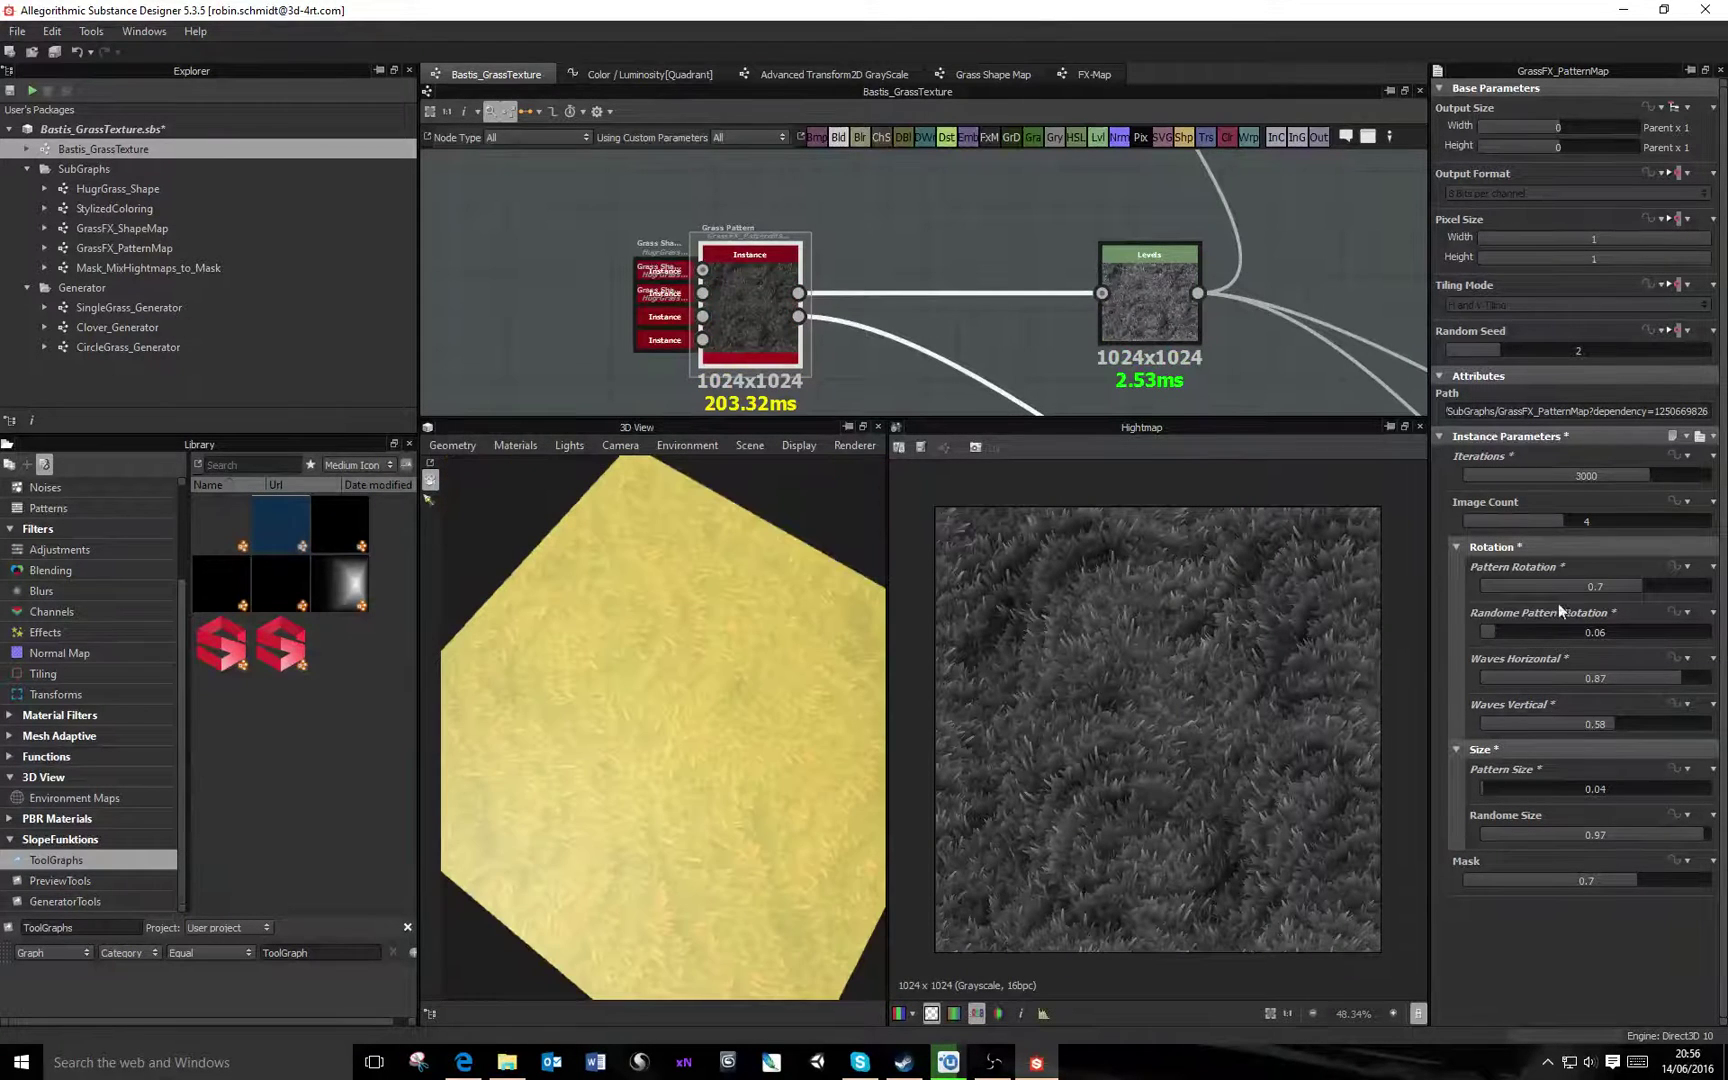
{"action": "left_click", "coordinate": [1497, 629]}
{"action": "left_click_drag", "start_coordinate": [671, 824], "coordinate": [692, 782]}
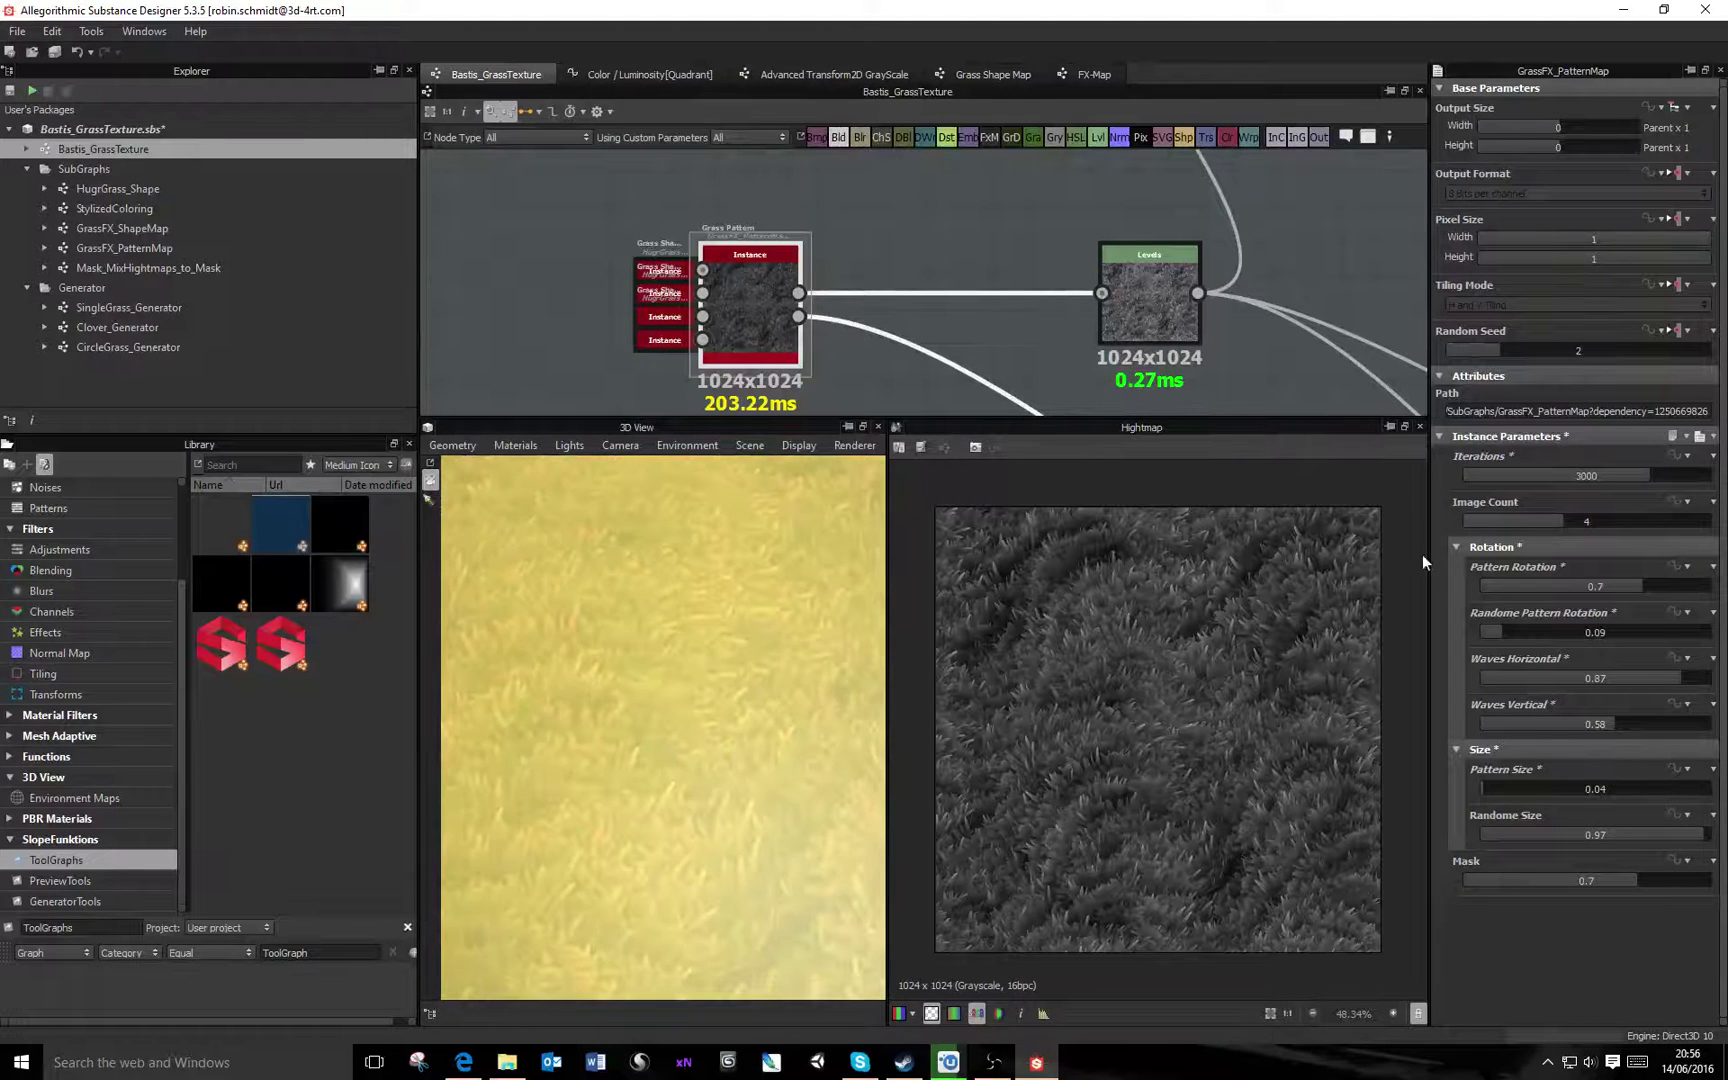
Raise Pattern Size to 0.26 and reduce Iterations to 453 for larger, fewer grass patterns
{"action": "left_click", "coordinate": [1490, 788]}
{"action": "left_click_drag", "start_coordinate": [1620, 475], "coordinate": [1490, 477]}
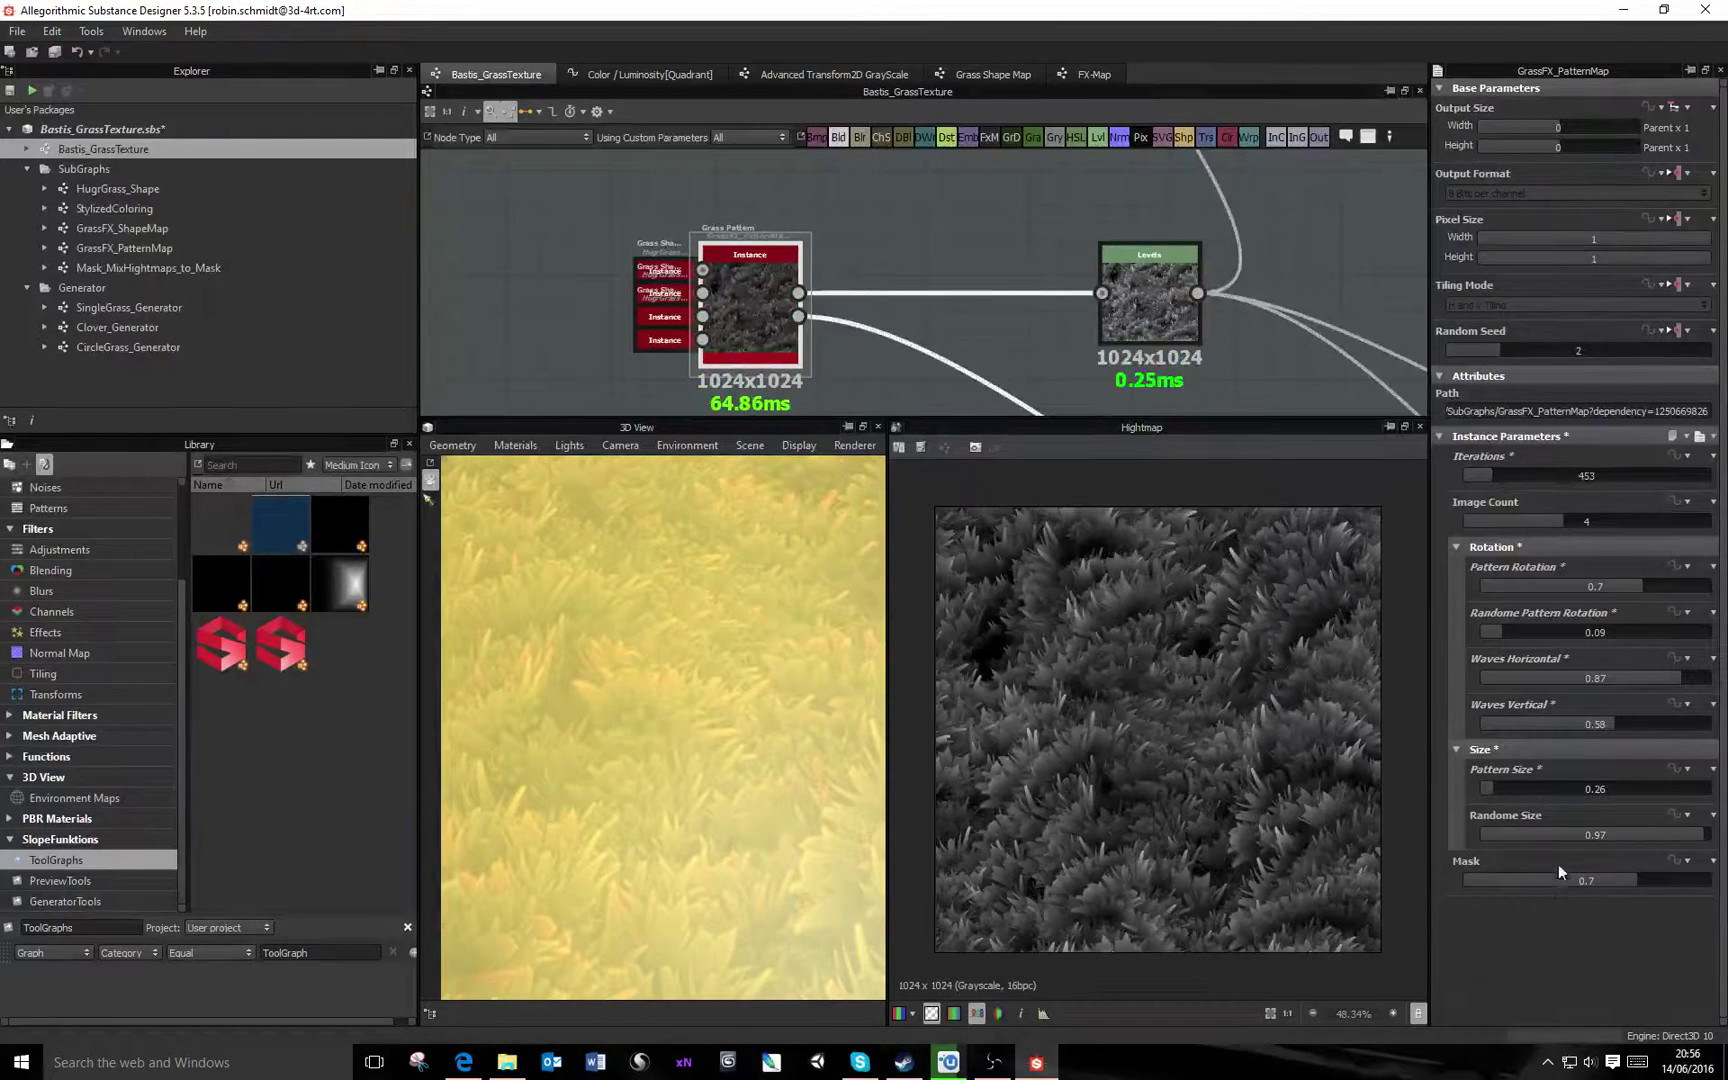
Preview the Grass Pattern node's Mask output and set its Mask parameter to 0.45
{"action": "mouse_move", "coordinate": [1603, 884]}
{"action": "left_mouse_down"}
{"action": "mouse_move", "coordinate": [1531, 883]}
{"action": "mouse_move", "coordinate": [1622, 885]}
{"action": "left_mouse_up"}
{"action": "key", "text": "ctrl+z"}
{"action": "left_click", "coordinate": [798, 316]}
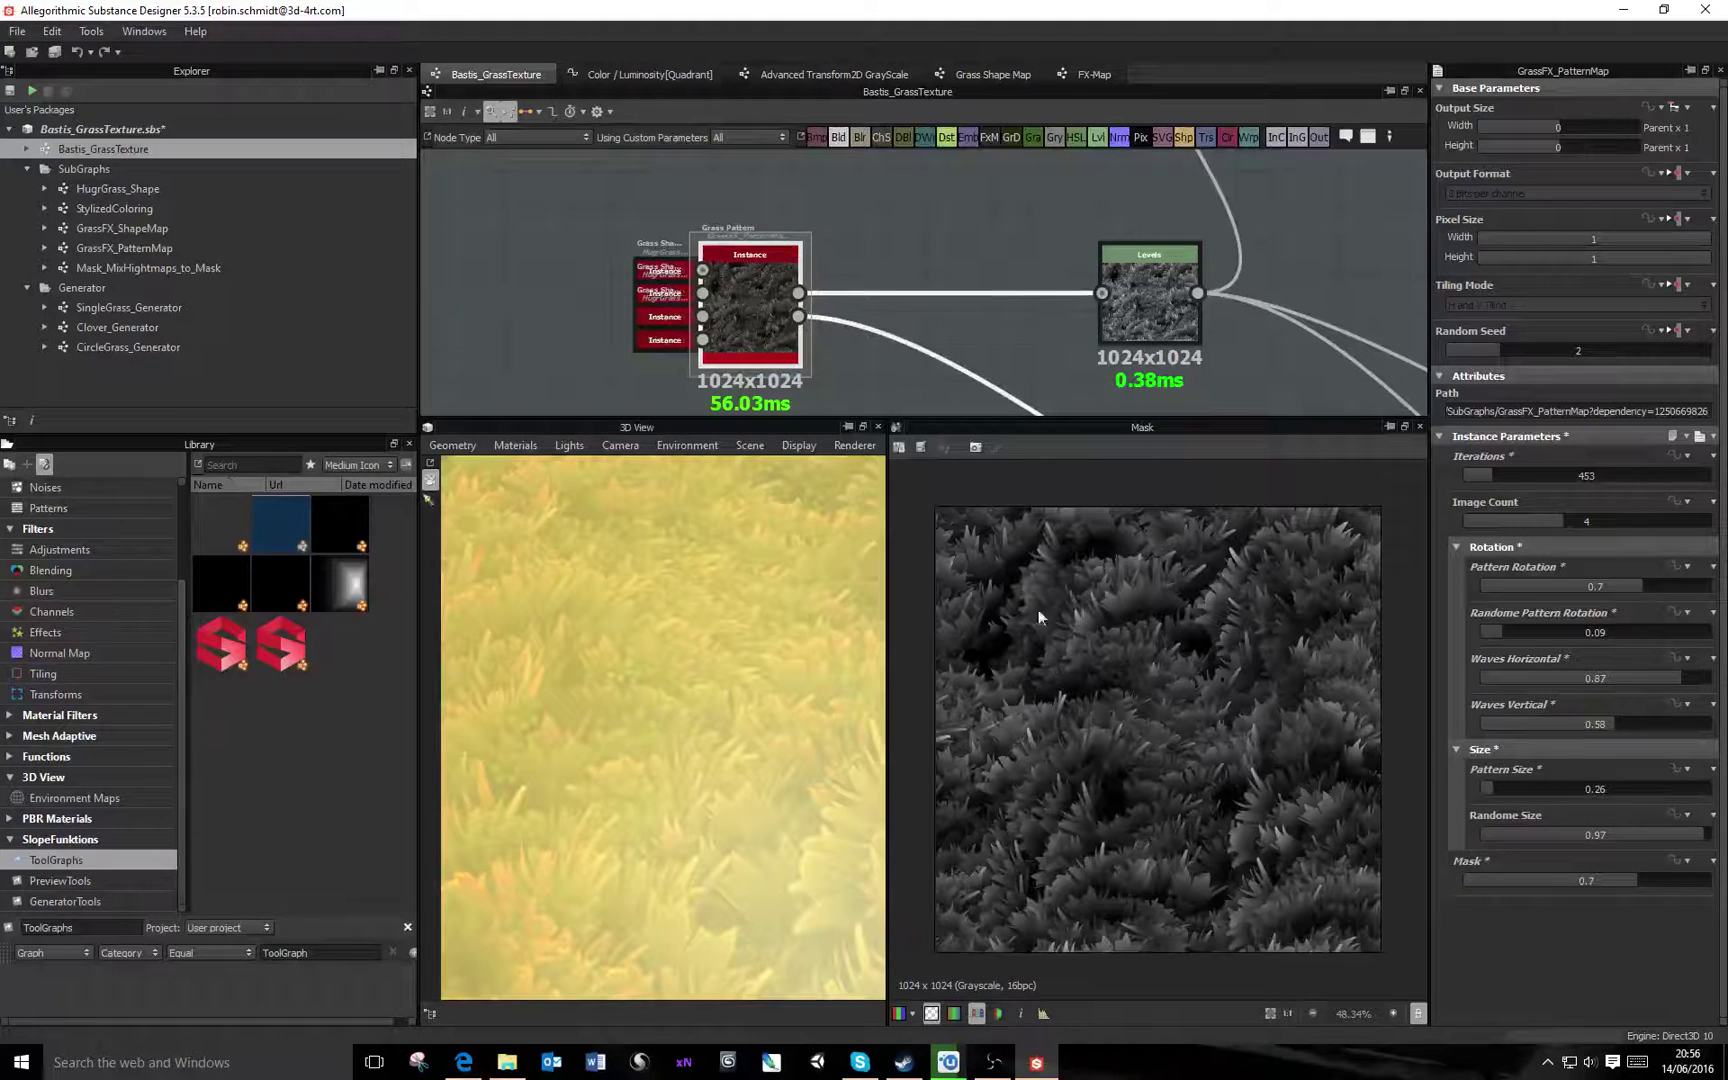
{"action": "left_click_drag", "start_coordinate": [1617, 883], "coordinate": [1575, 882]}
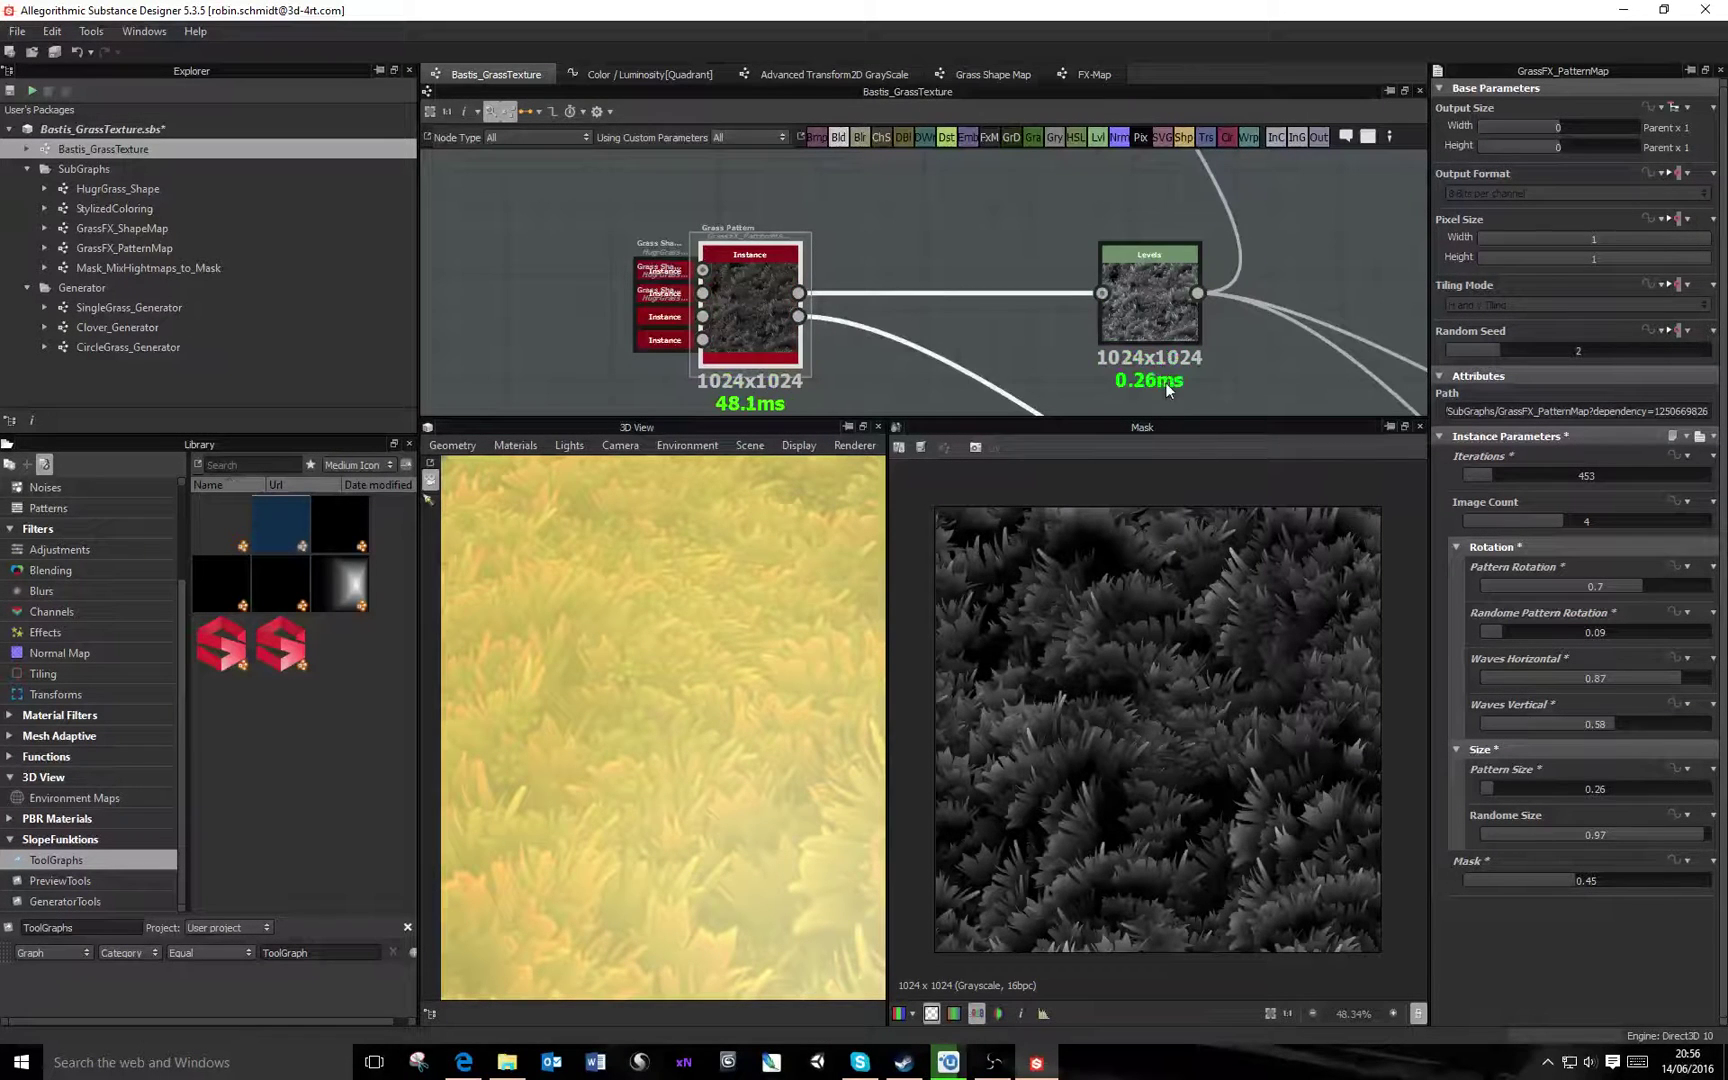
Preview the Levels node fed by Grass Pattern and slightly shift the input white point in its histogram
{"action": "scroll", "coordinate": [1035, 284], "scroll_direction": "down", "scroll_amount": 5}
{"action": "scroll", "coordinate": [1145, 322], "scroll_direction": "down", "scroll_amount": 3}
{"action": "mouse_move", "coordinate": [864, 270]}
{"action": "middle_mouse_down"}
{"action": "mouse_move", "coordinate": [918, 340]}
{"action": "mouse_move", "coordinate": [917, 270]}
{"action": "mouse_move", "coordinate": [894, 258]}
{"action": "middle_mouse_up"}
{"action": "scroll", "coordinate": [894, 258], "scroll_direction": "up", "scroll_amount": 2}
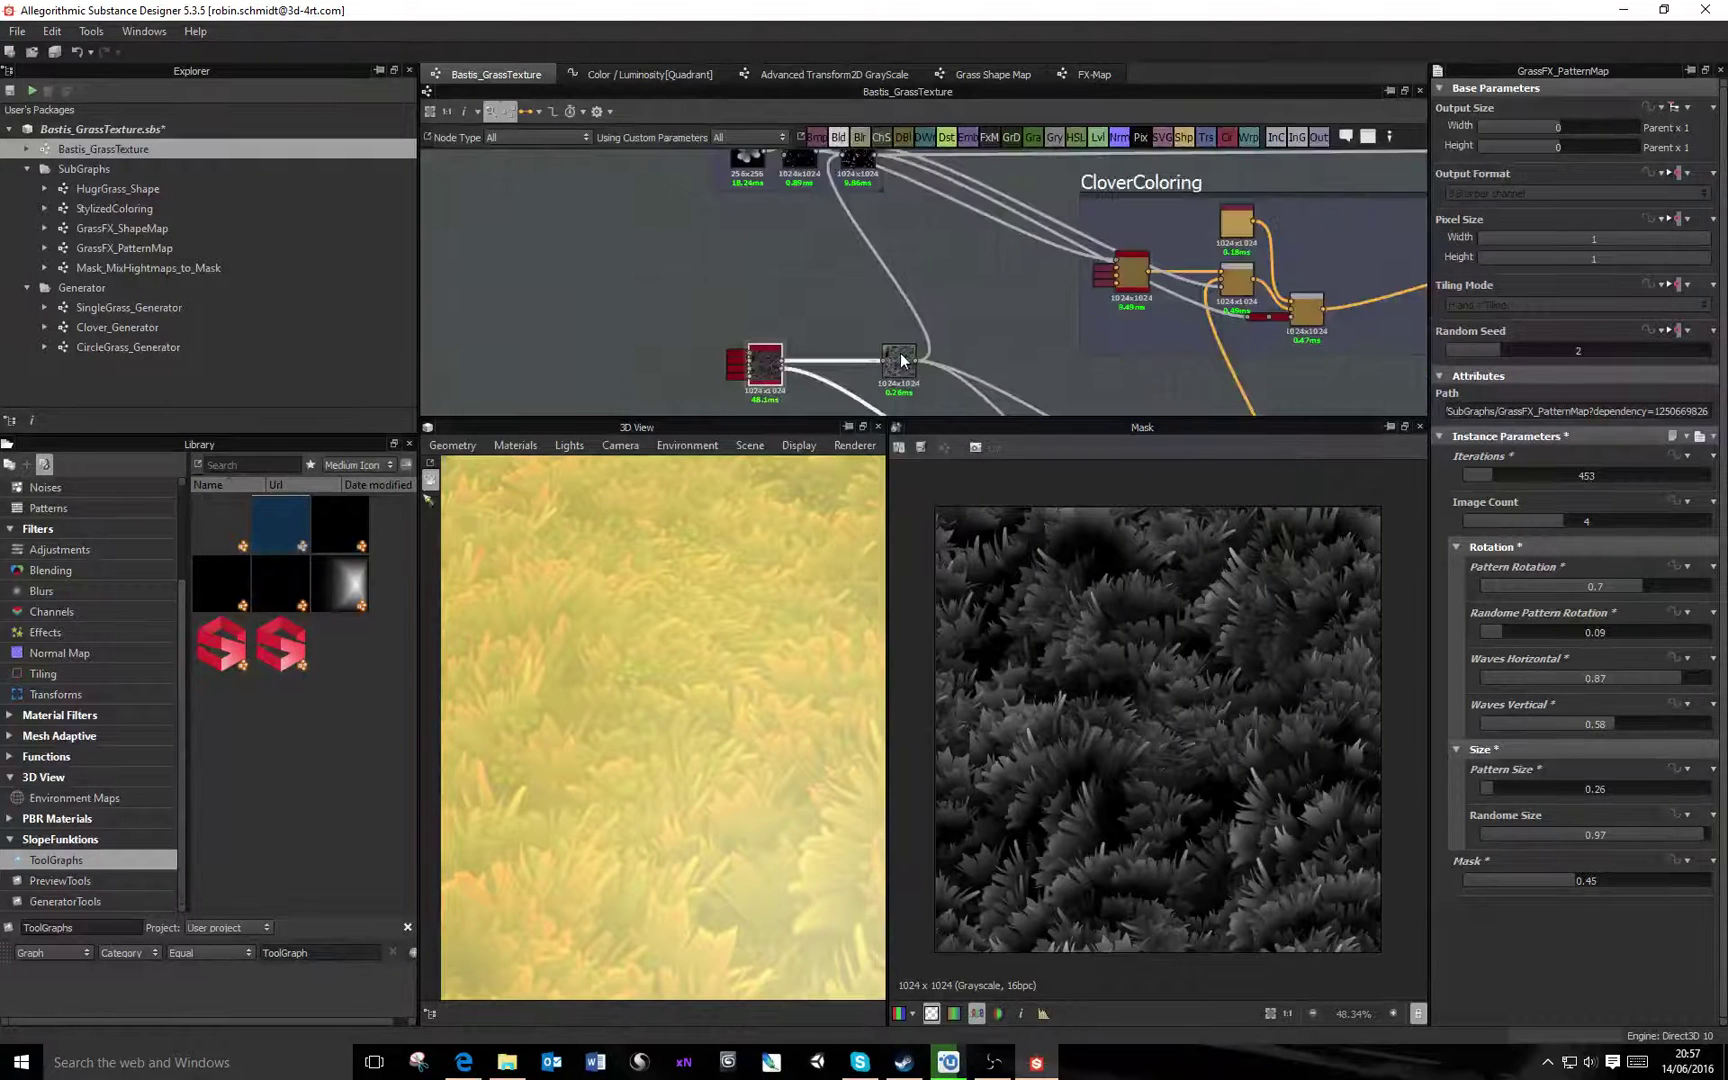
{"action": "double_click", "coordinate": [898, 360]}
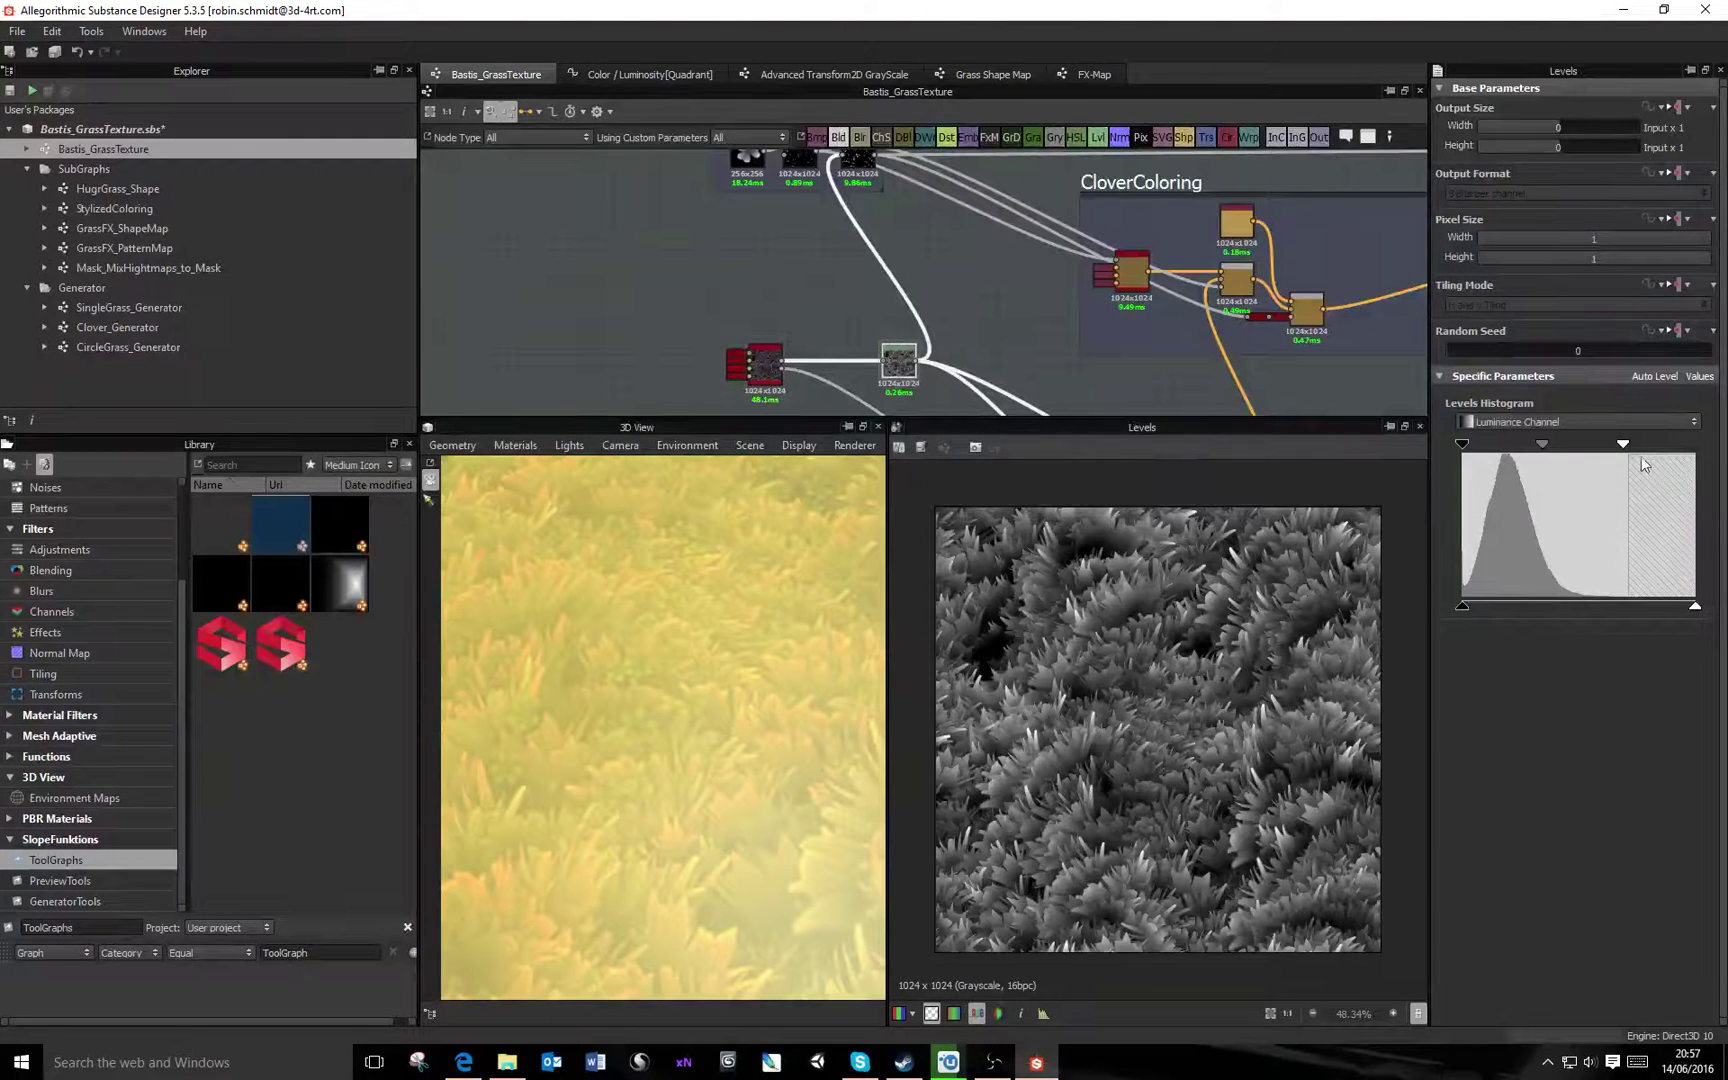
{"action": "left_click_drag", "start_coordinate": [1624, 447], "coordinate": [1628, 447]}
Preview the Clover_Generator node at the start of the Clover frame
{"action": "middle_click_drag", "start_coordinate": [1040, 322], "coordinate": [1046, 404]}
{"action": "scroll", "coordinate": [1035, 400], "scroll_direction": "down", "scroll_amount": 1}
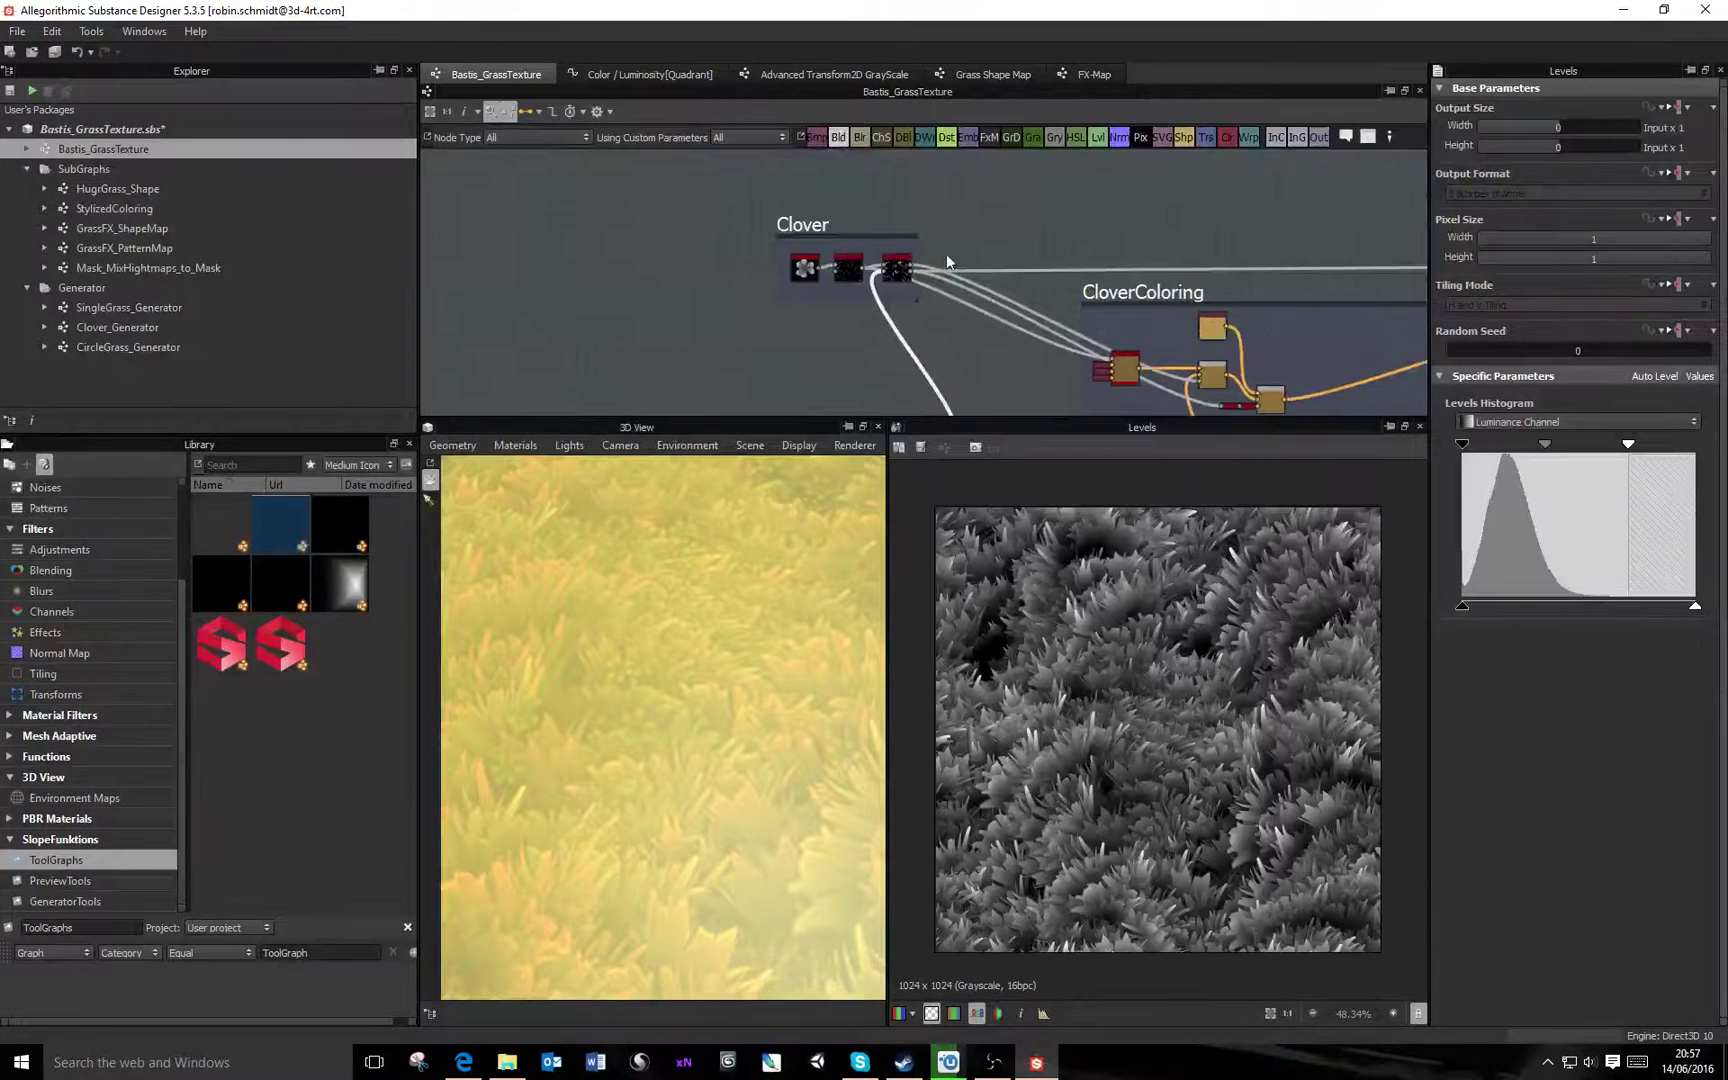
{"action": "scroll", "coordinate": [874, 258], "scroll_direction": "up", "scroll_amount": 2}
{"action": "double_click", "coordinate": [771, 274]}
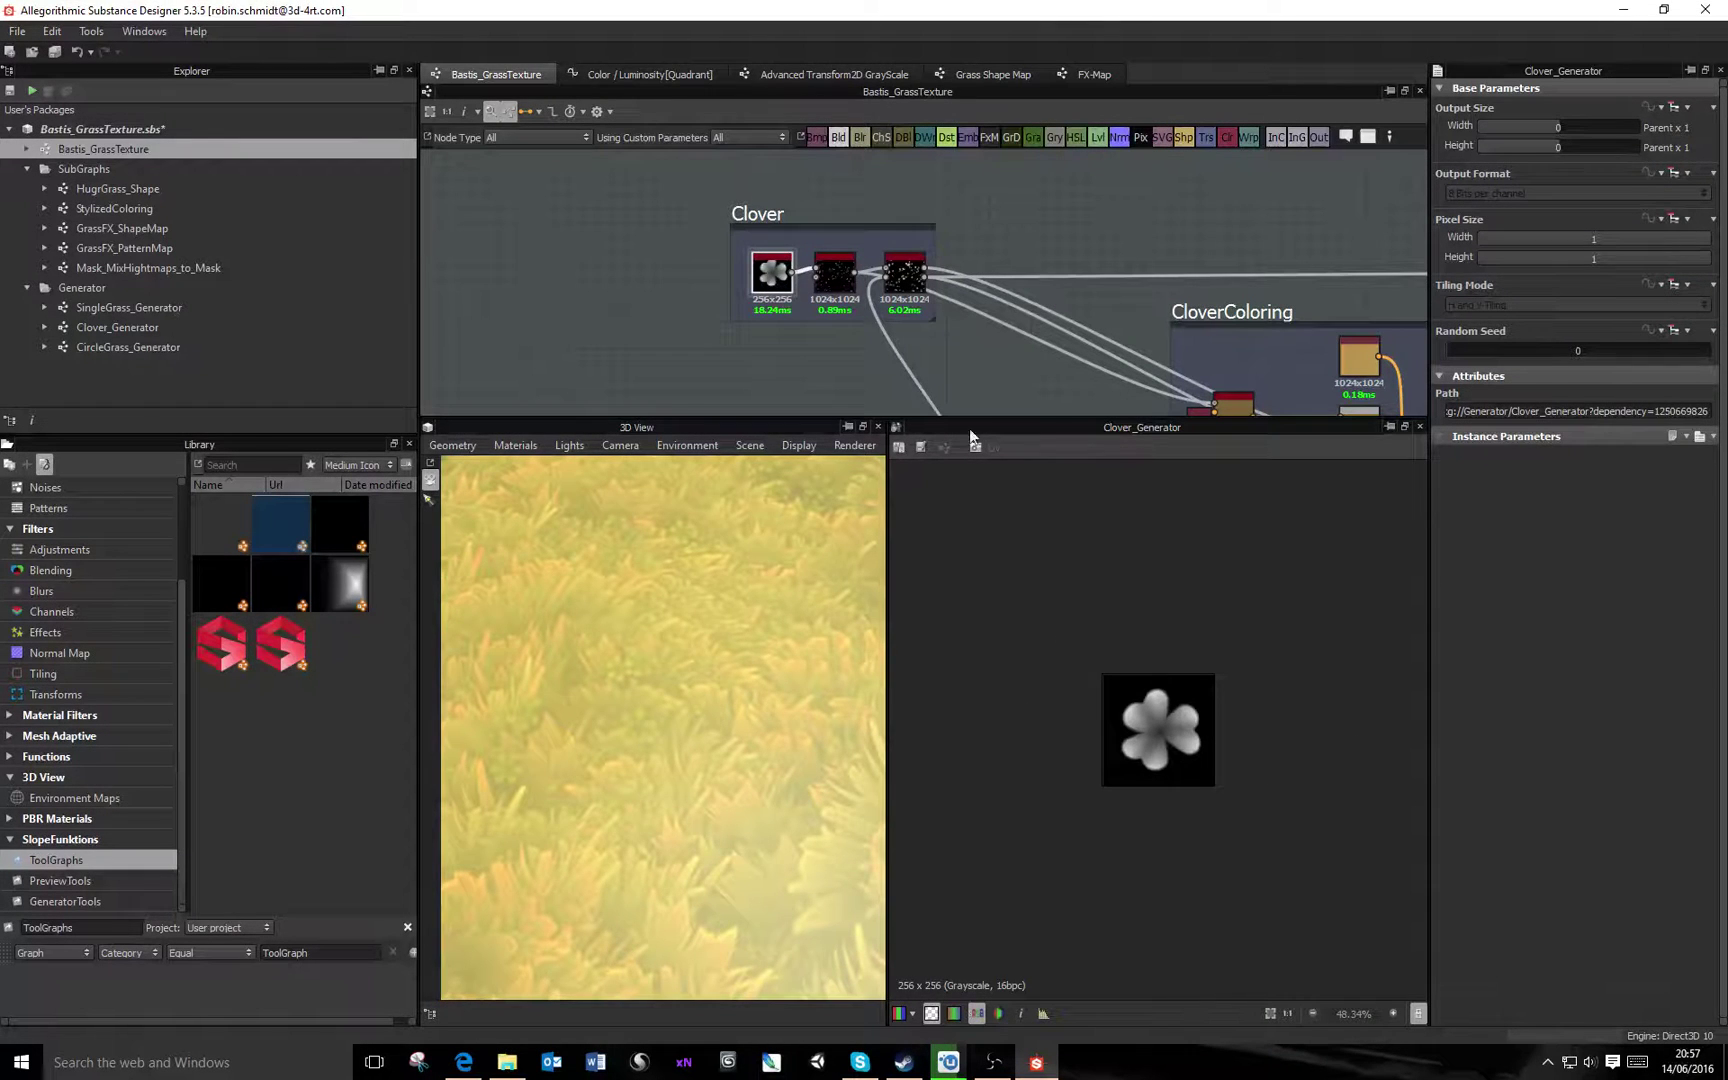
Look over the graph around the Clover frame and examine the grass surface in the 3D view from different angles
{"action": "scroll", "coordinate": [1022, 278], "scroll_direction": "down", "scroll_amount": 1}
{"action": "middle_click_drag", "start_coordinate": [1062, 288], "coordinate": [1028, 238]}
{"action": "scroll", "coordinate": [977, 240], "scroll_direction": "down", "scroll_amount": 1}
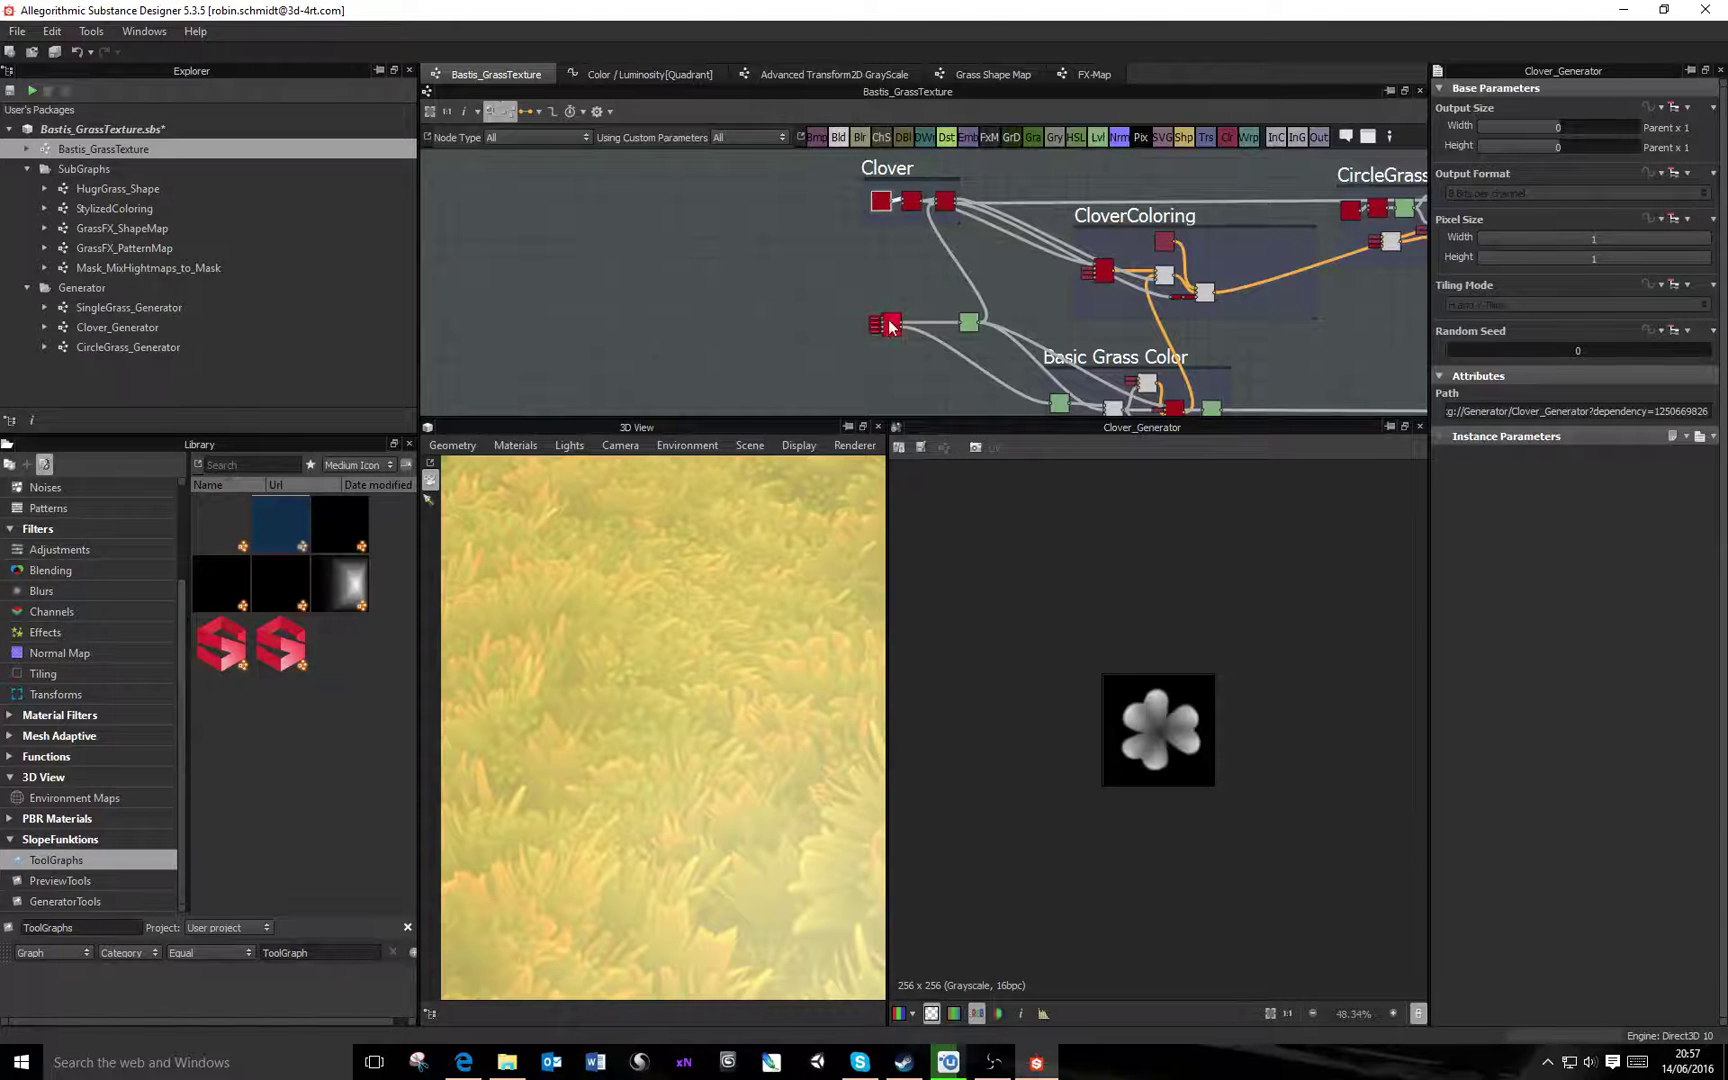
{"action": "scroll", "coordinate": [648, 738], "scroll_direction": "up", "scroll_amount": 3}
{"action": "left_click_drag", "start_coordinate": [559, 745], "coordinate": [575, 591]}
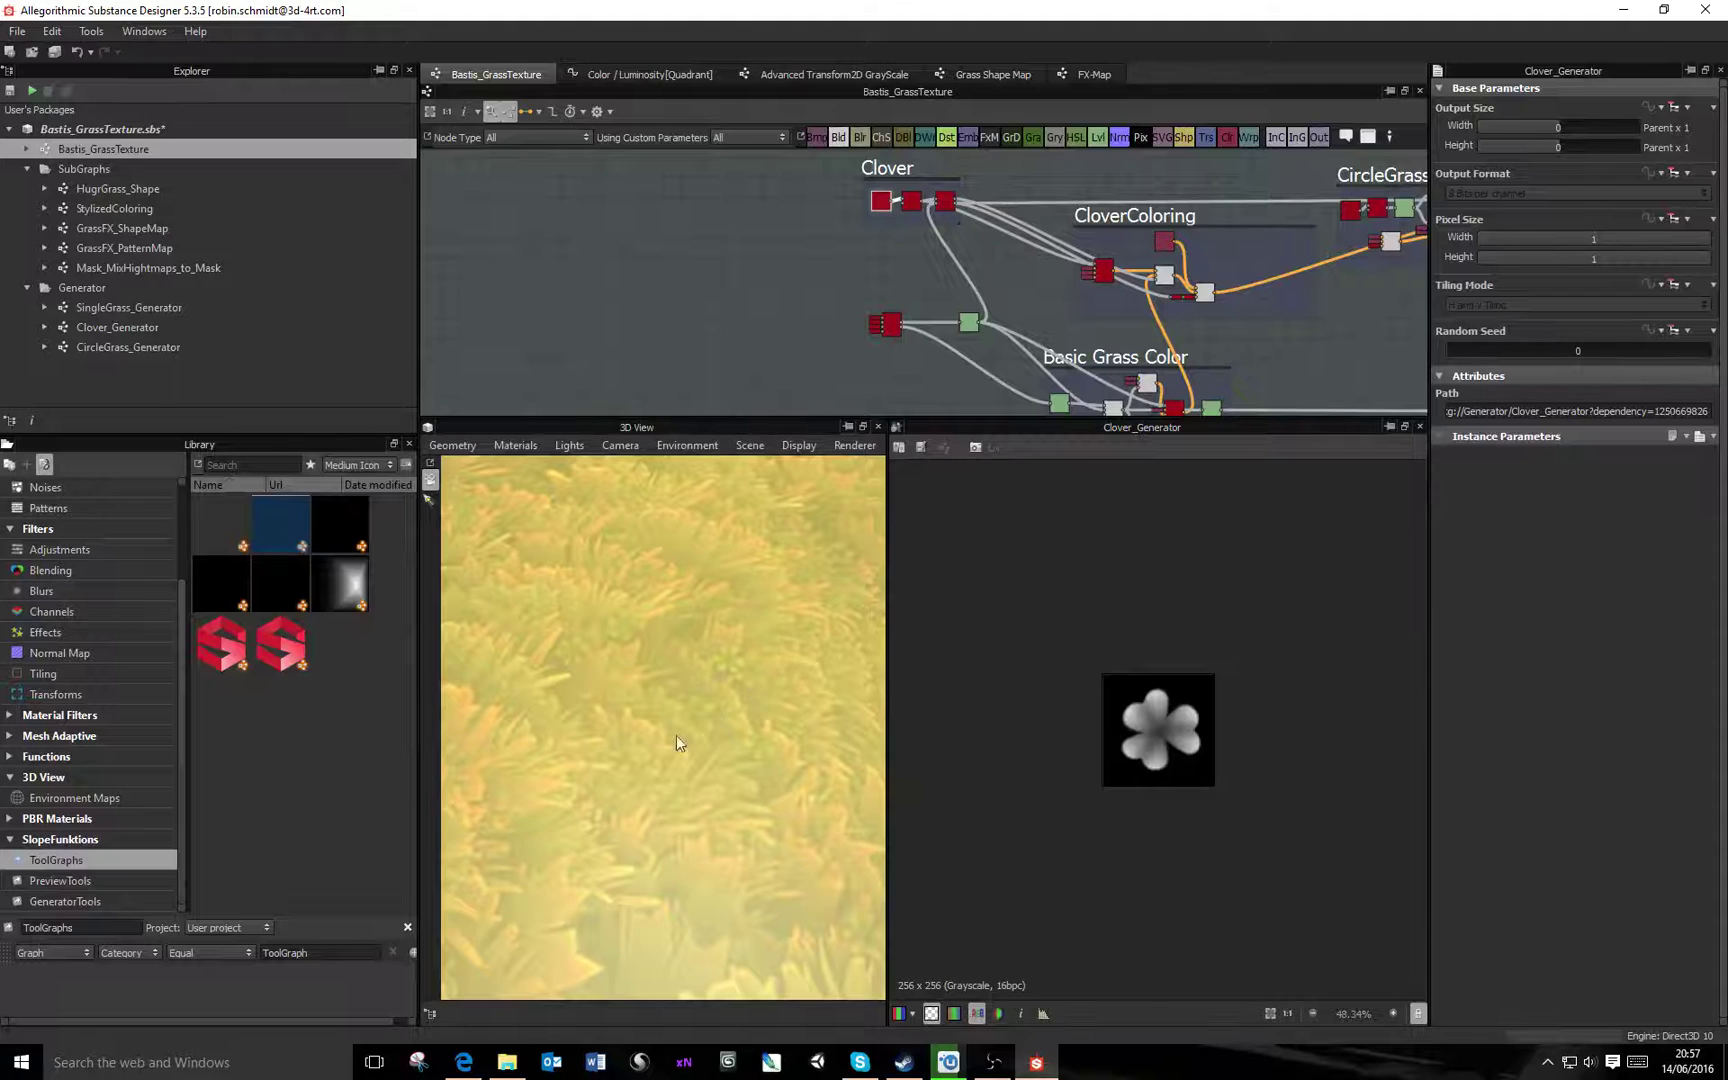
{"action": "left_click_drag", "start_coordinate": [750, 700], "coordinate": [693, 712]}
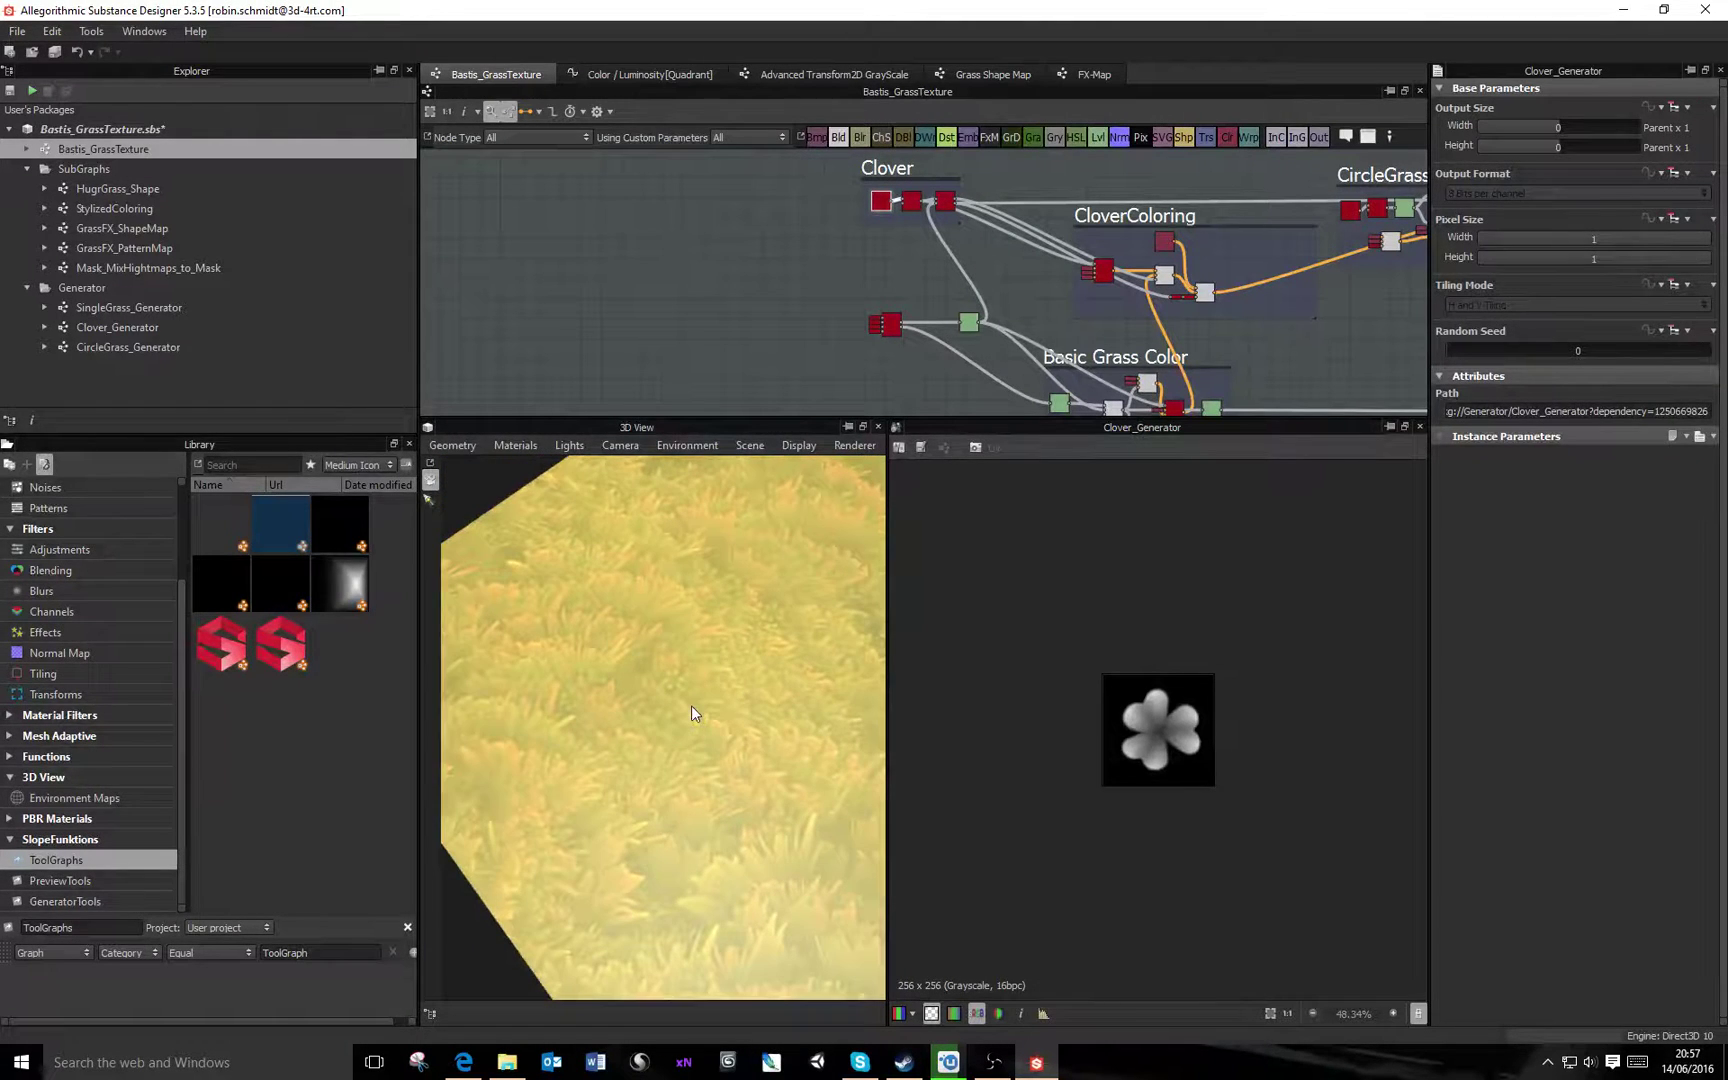
In the CloverColoring frame, inspect the StylizedColoring output and the middle Blend node, and preview the final Multiply Blend node
{"action": "middle_click_drag", "start_coordinate": [1192, 333], "coordinate": [1022, 315]}
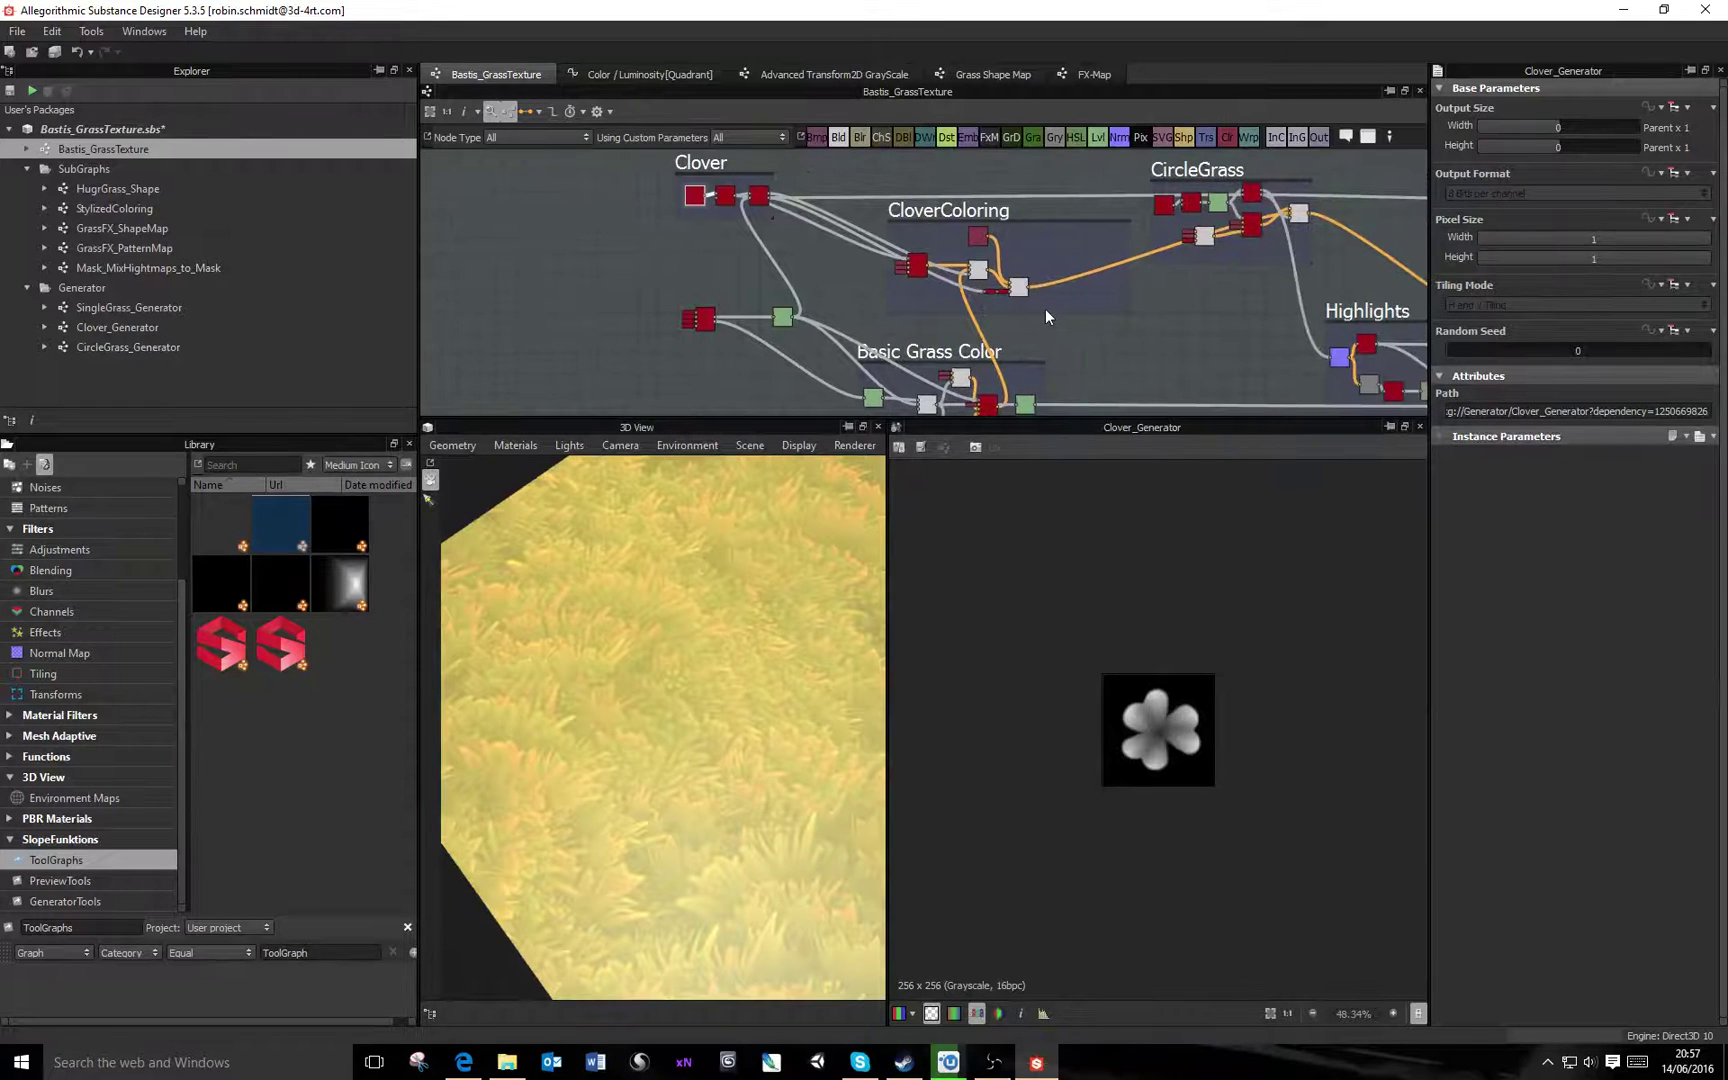
{"action": "scroll", "coordinate": [967, 315], "scroll_direction": "up", "scroll_amount": 4}
{"action": "scroll", "coordinate": [1000, 275], "scroll_direction": "down", "scroll_amount": 4}
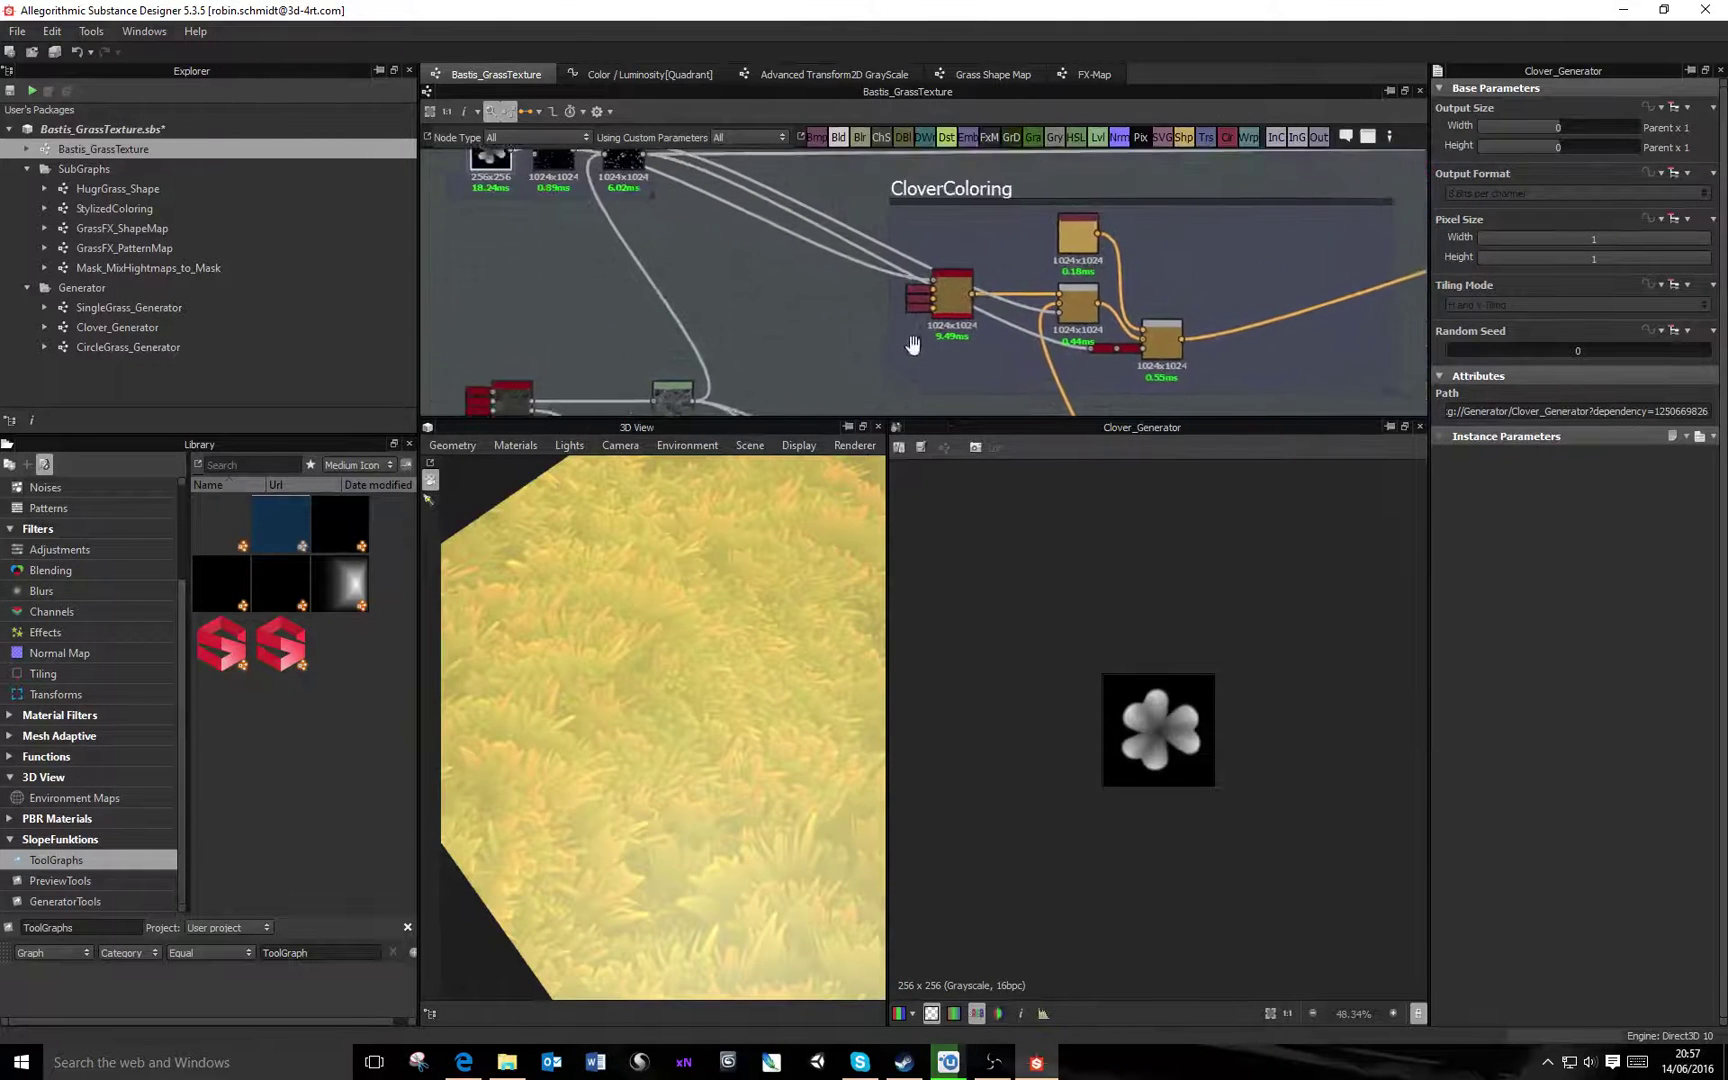
{"action": "middle_click_drag", "start_coordinate": [1000, 275], "coordinate": [1324, 314]}
{"action": "scroll", "coordinate": [1153, 324], "scroll_direction": "up", "scroll_amount": 4}
{"action": "scroll", "coordinate": [1160, 322], "scroll_direction": "up", "scroll_amount": 2}
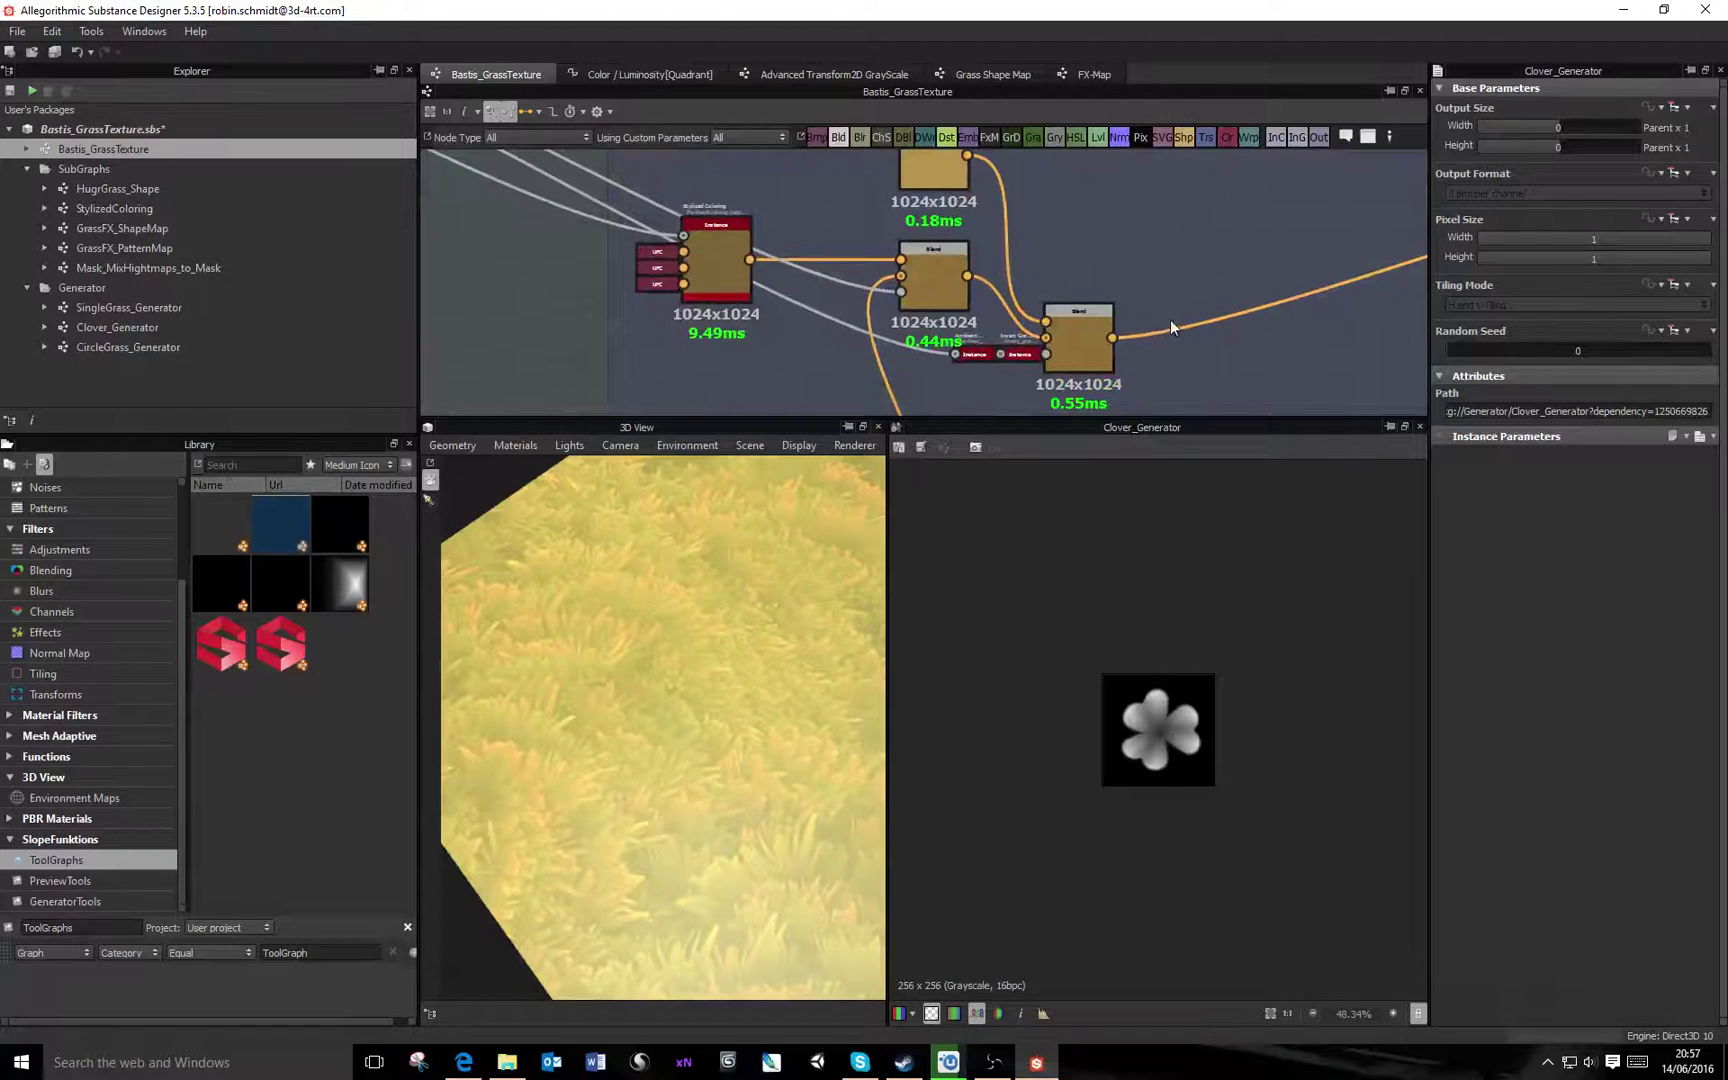
{"action": "double_click", "coordinate": [925, 283]}
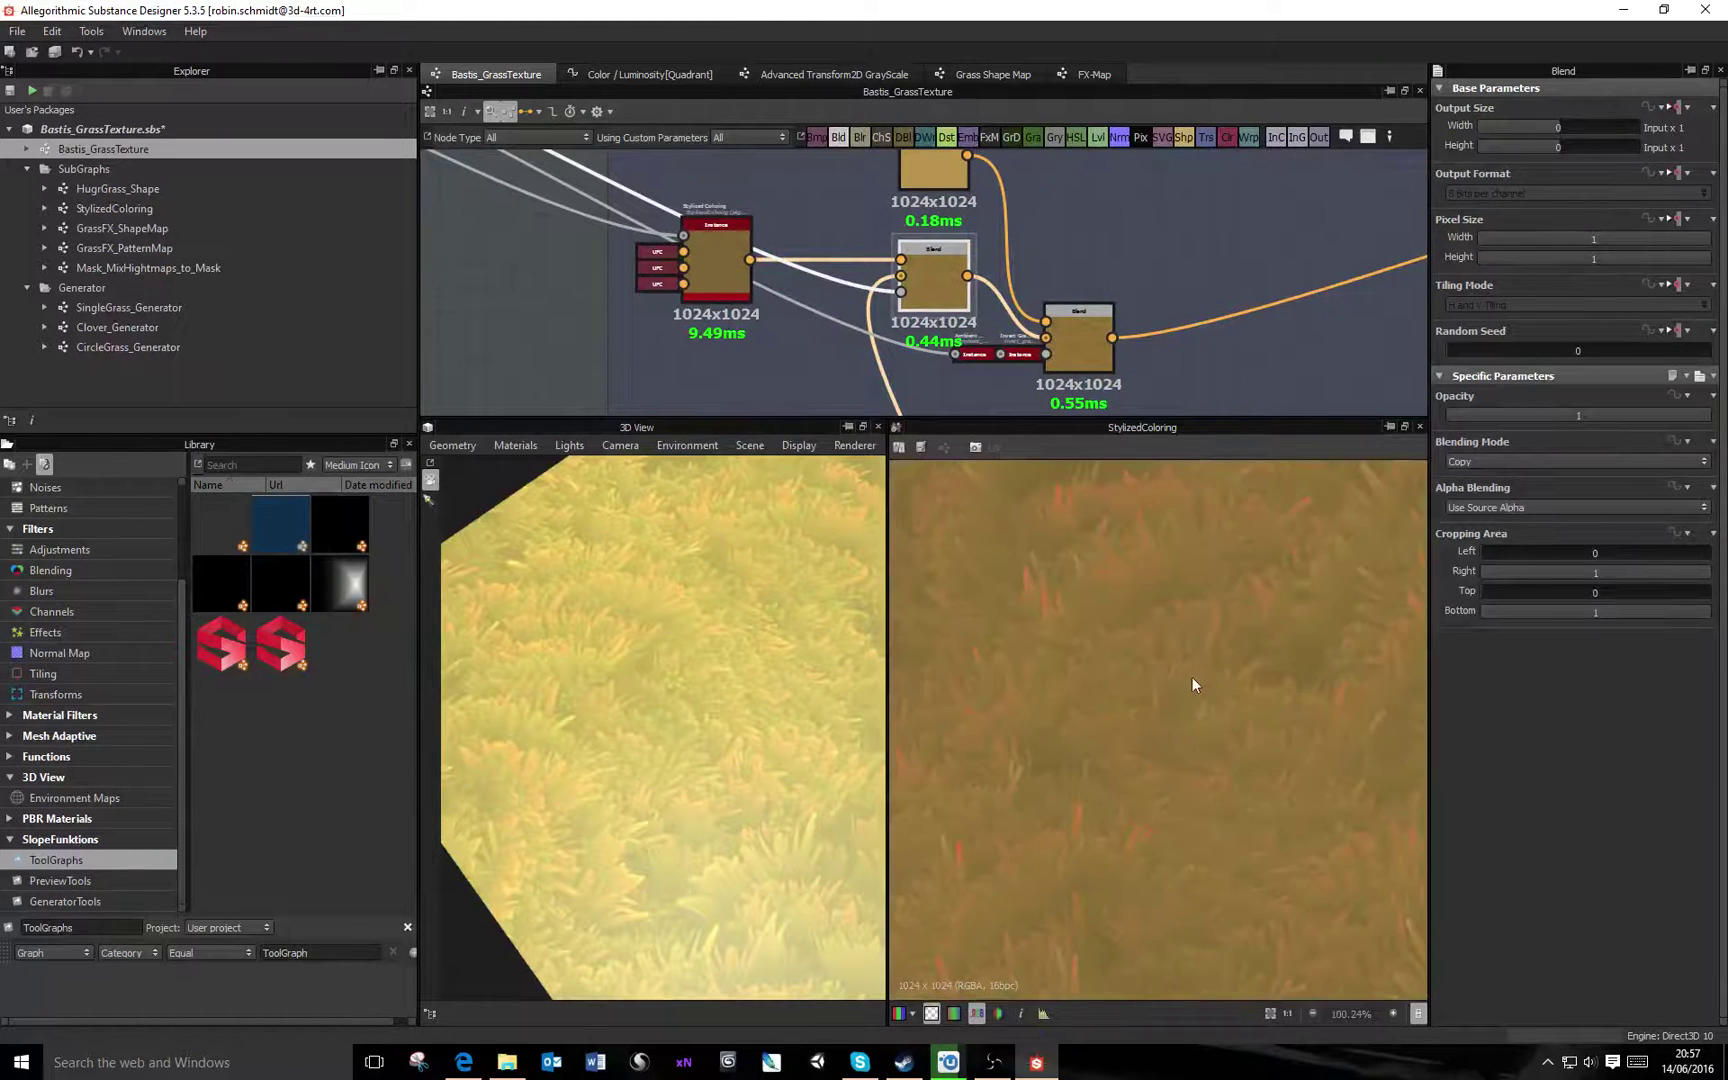
{"action": "scroll", "coordinate": [1146, 763], "scroll_direction": "up", "scroll_amount": 3}
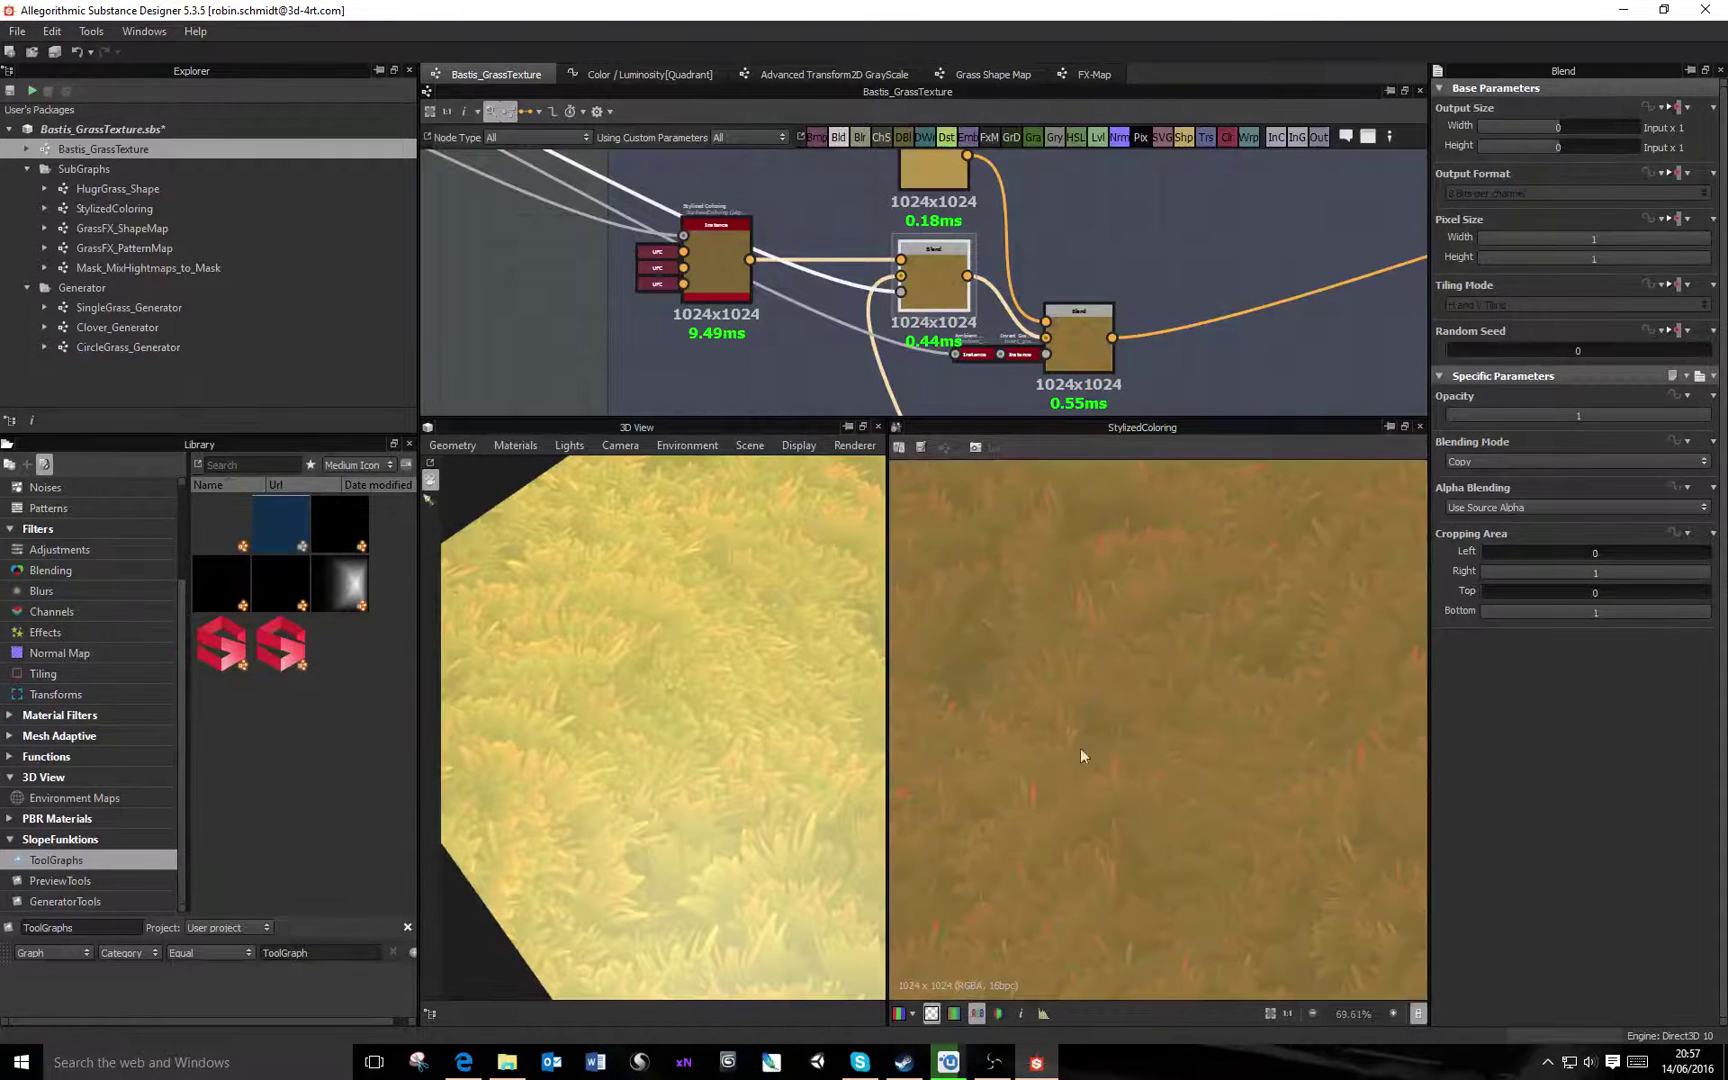
{"action": "double_click", "coordinate": [1100, 345]}
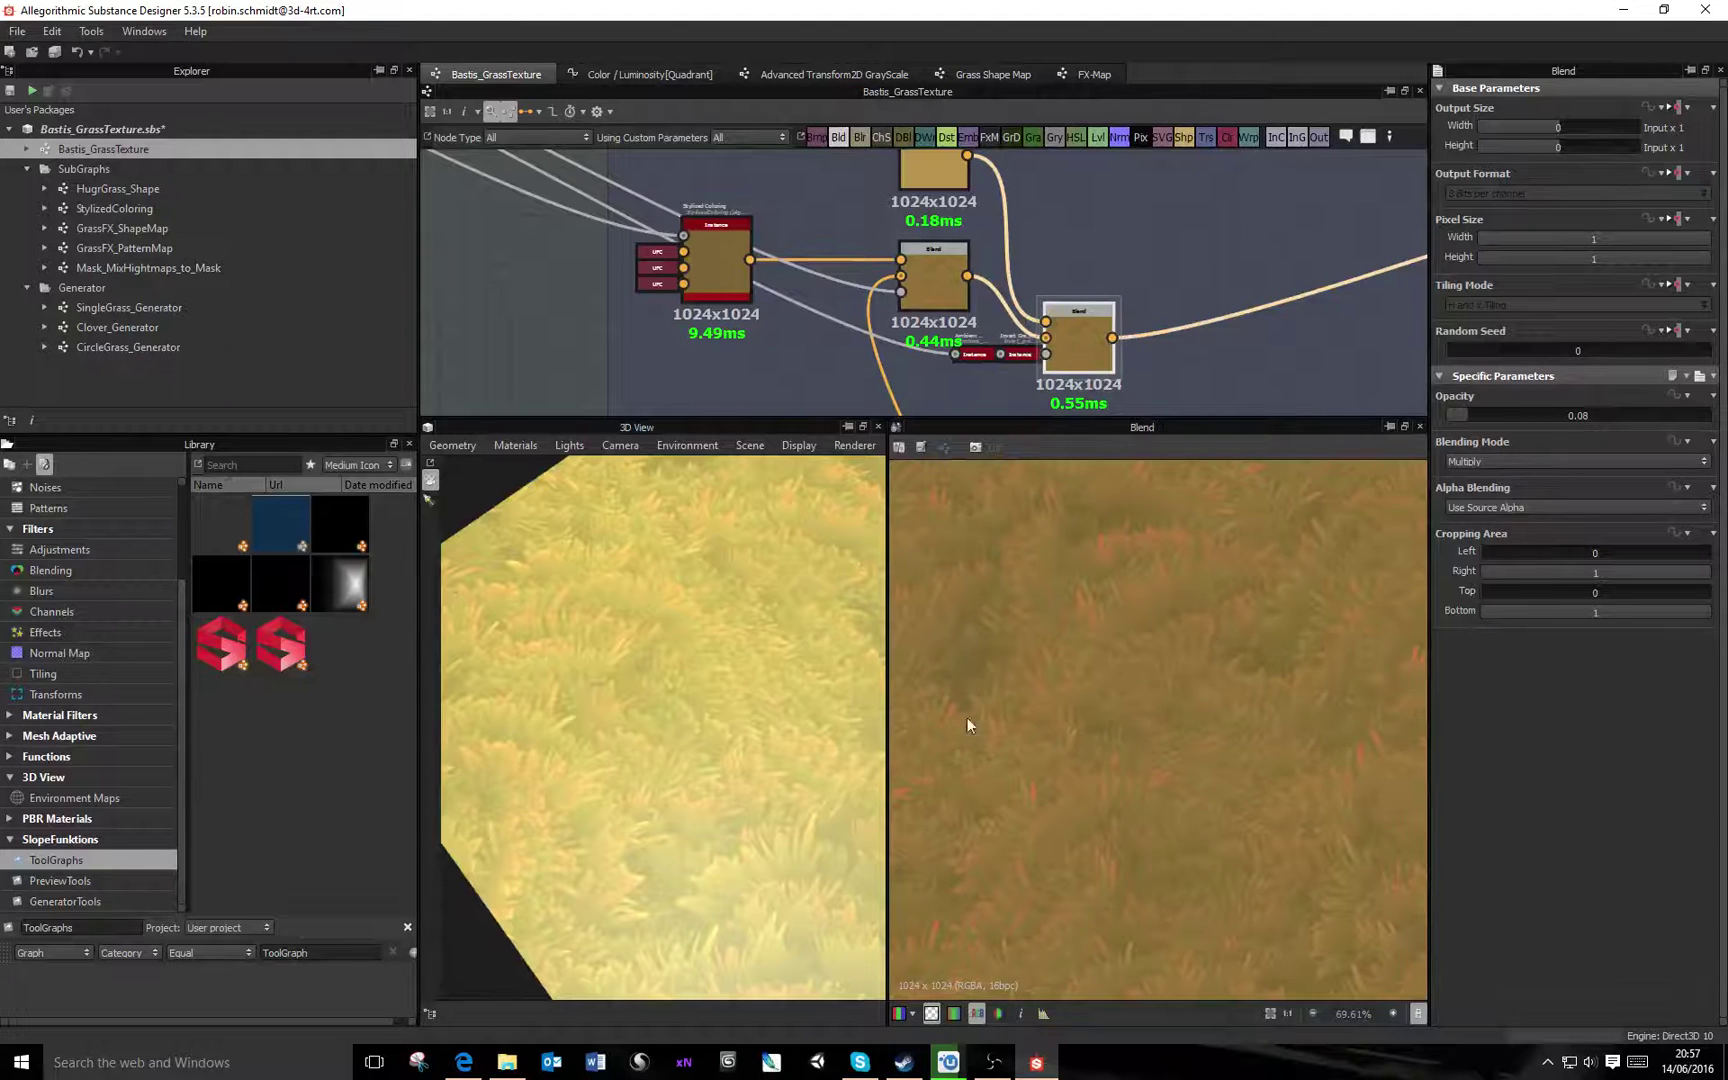
Examine the final Multiply Blend result of the clover coloring in the 2D view
{"action": "scroll", "coordinate": [950, 647], "scroll_direction": "down", "scroll_amount": 1}
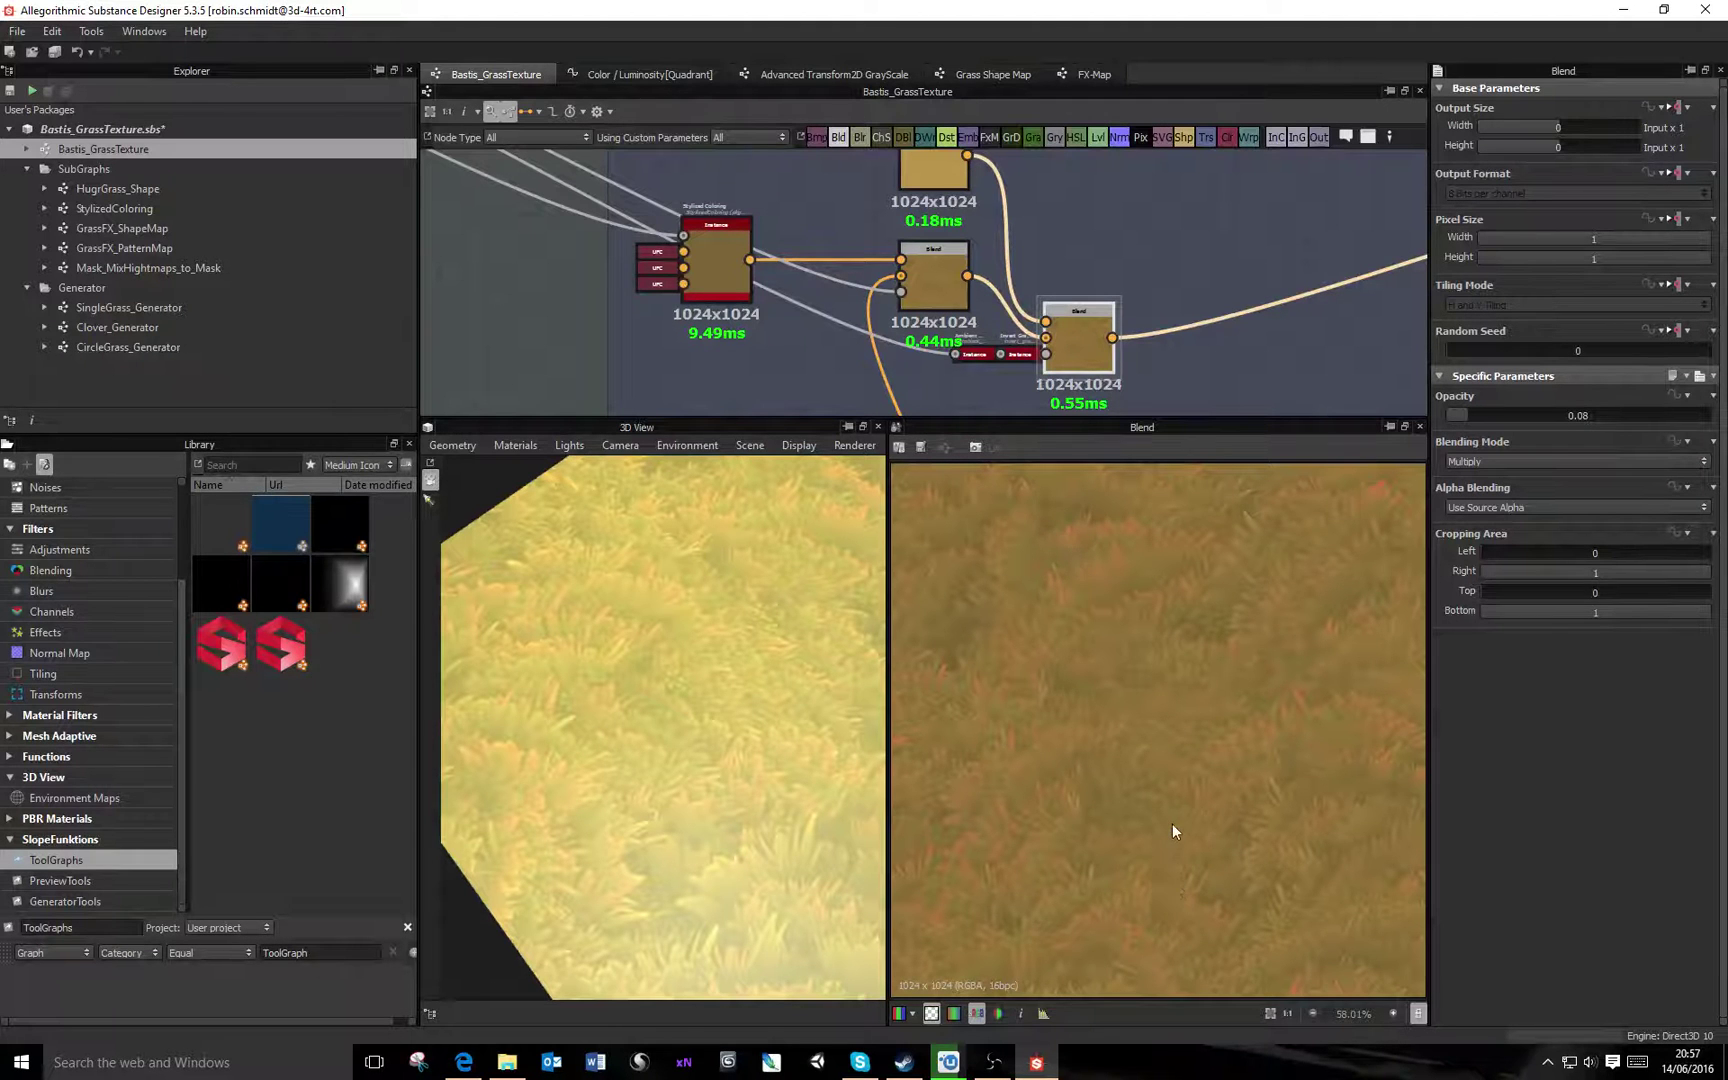
{"action": "scroll", "coordinate": [1170, 826], "scroll_direction": "up", "scroll_amount": 1}
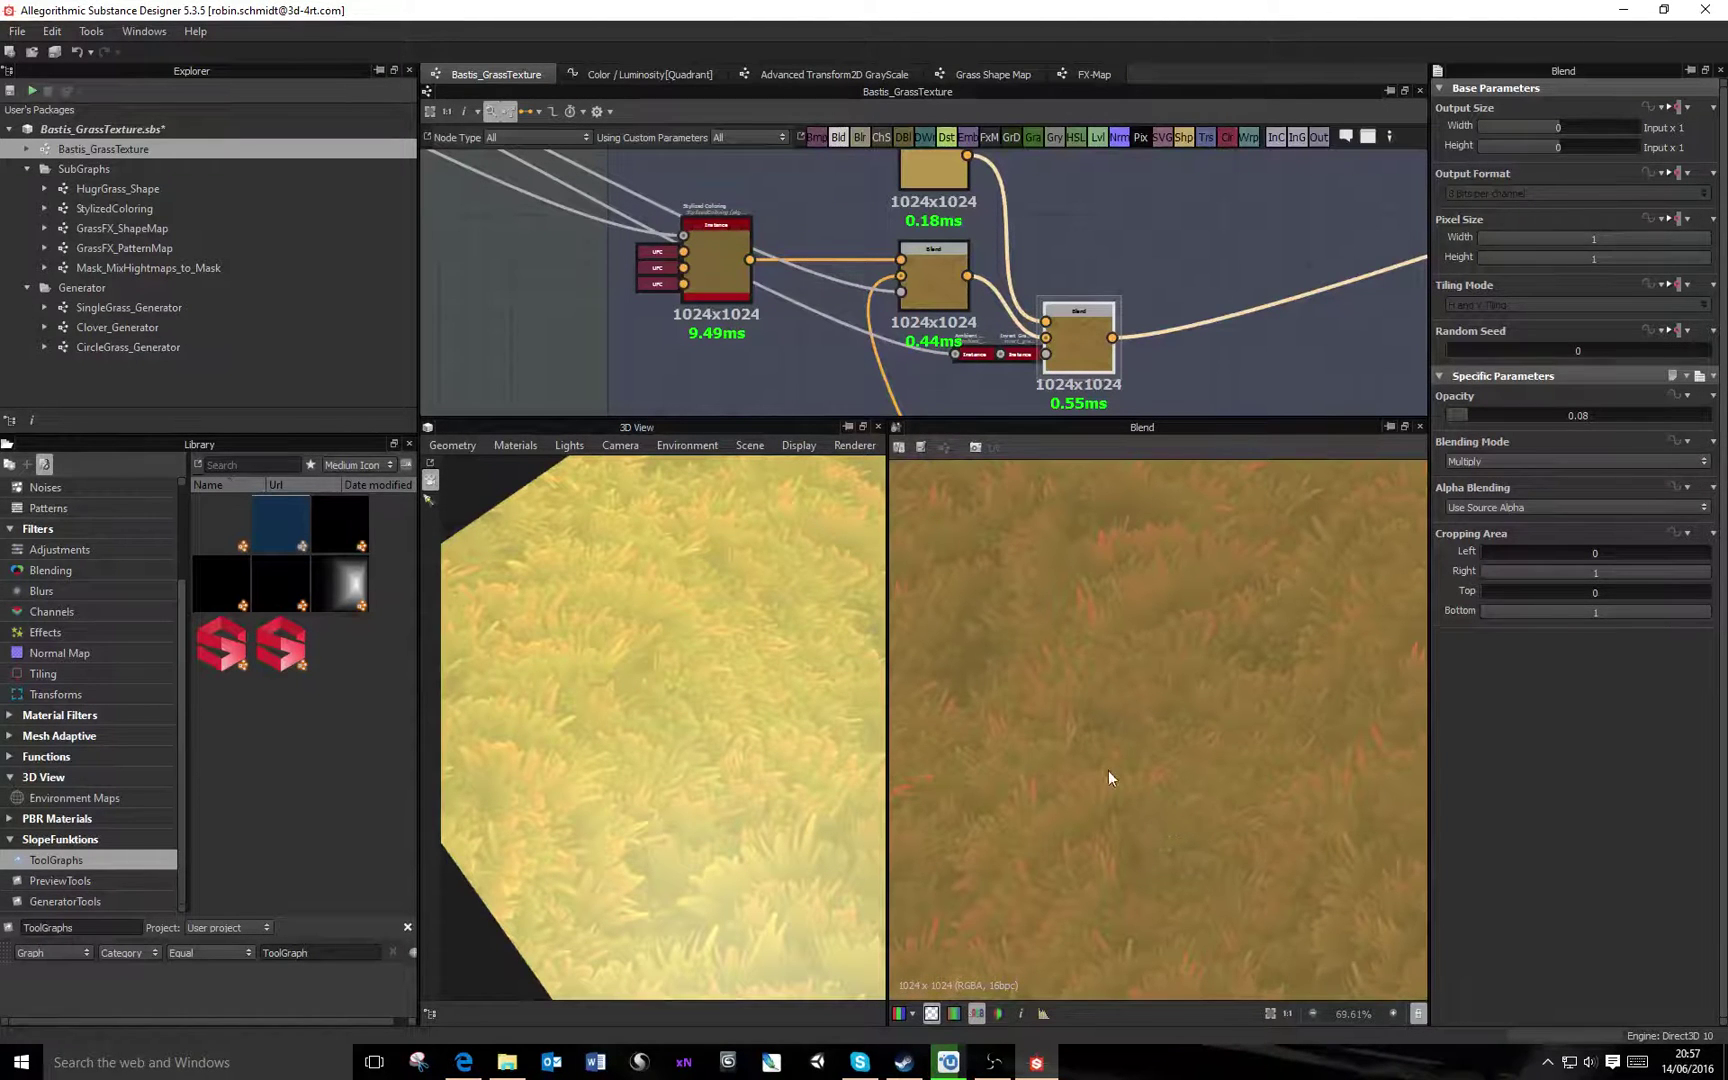
{"action": "middle_click_drag", "start_coordinate": [1287, 811], "coordinate": [1142, 761]}
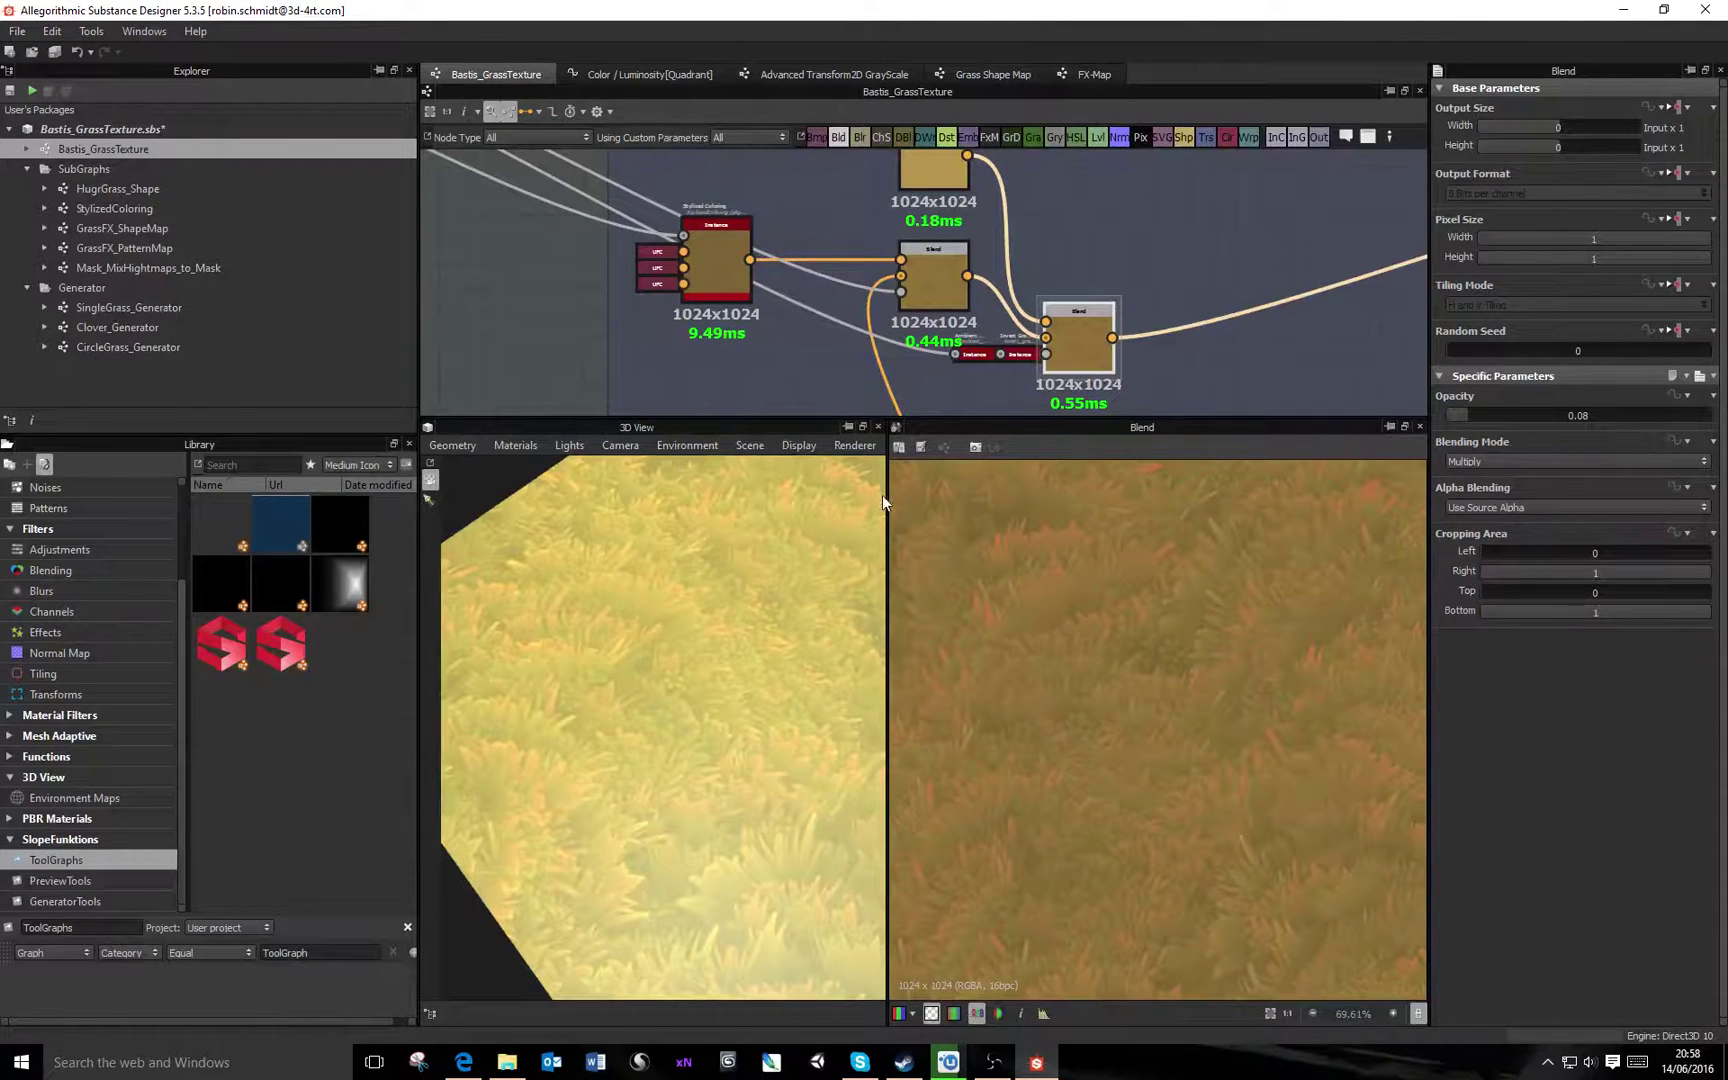
Preview the Clover_Generator node in the Clover frame, open its graph and view the whole clover in 3D
{"action": "middle_click_drag", "start_coordinate": [535, 241], "coordinate": [946, 298]}
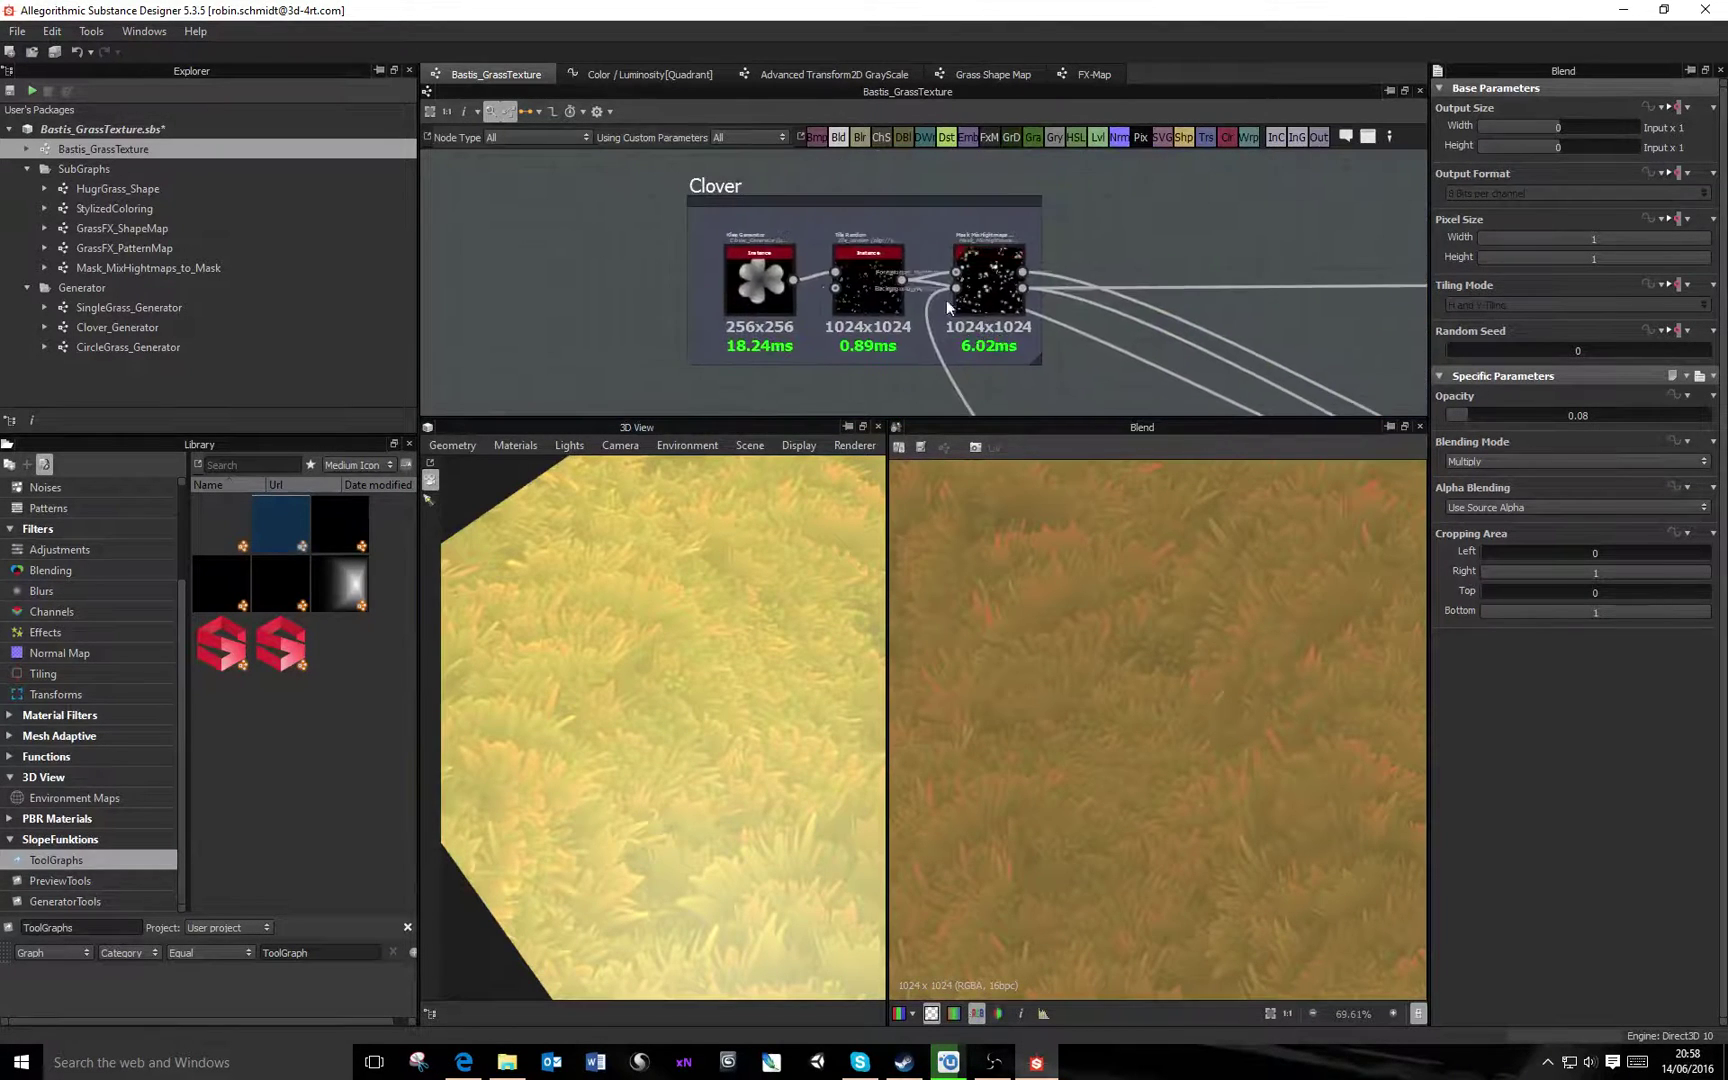
{"action": "double_click", "coordinate": [765, 288]}
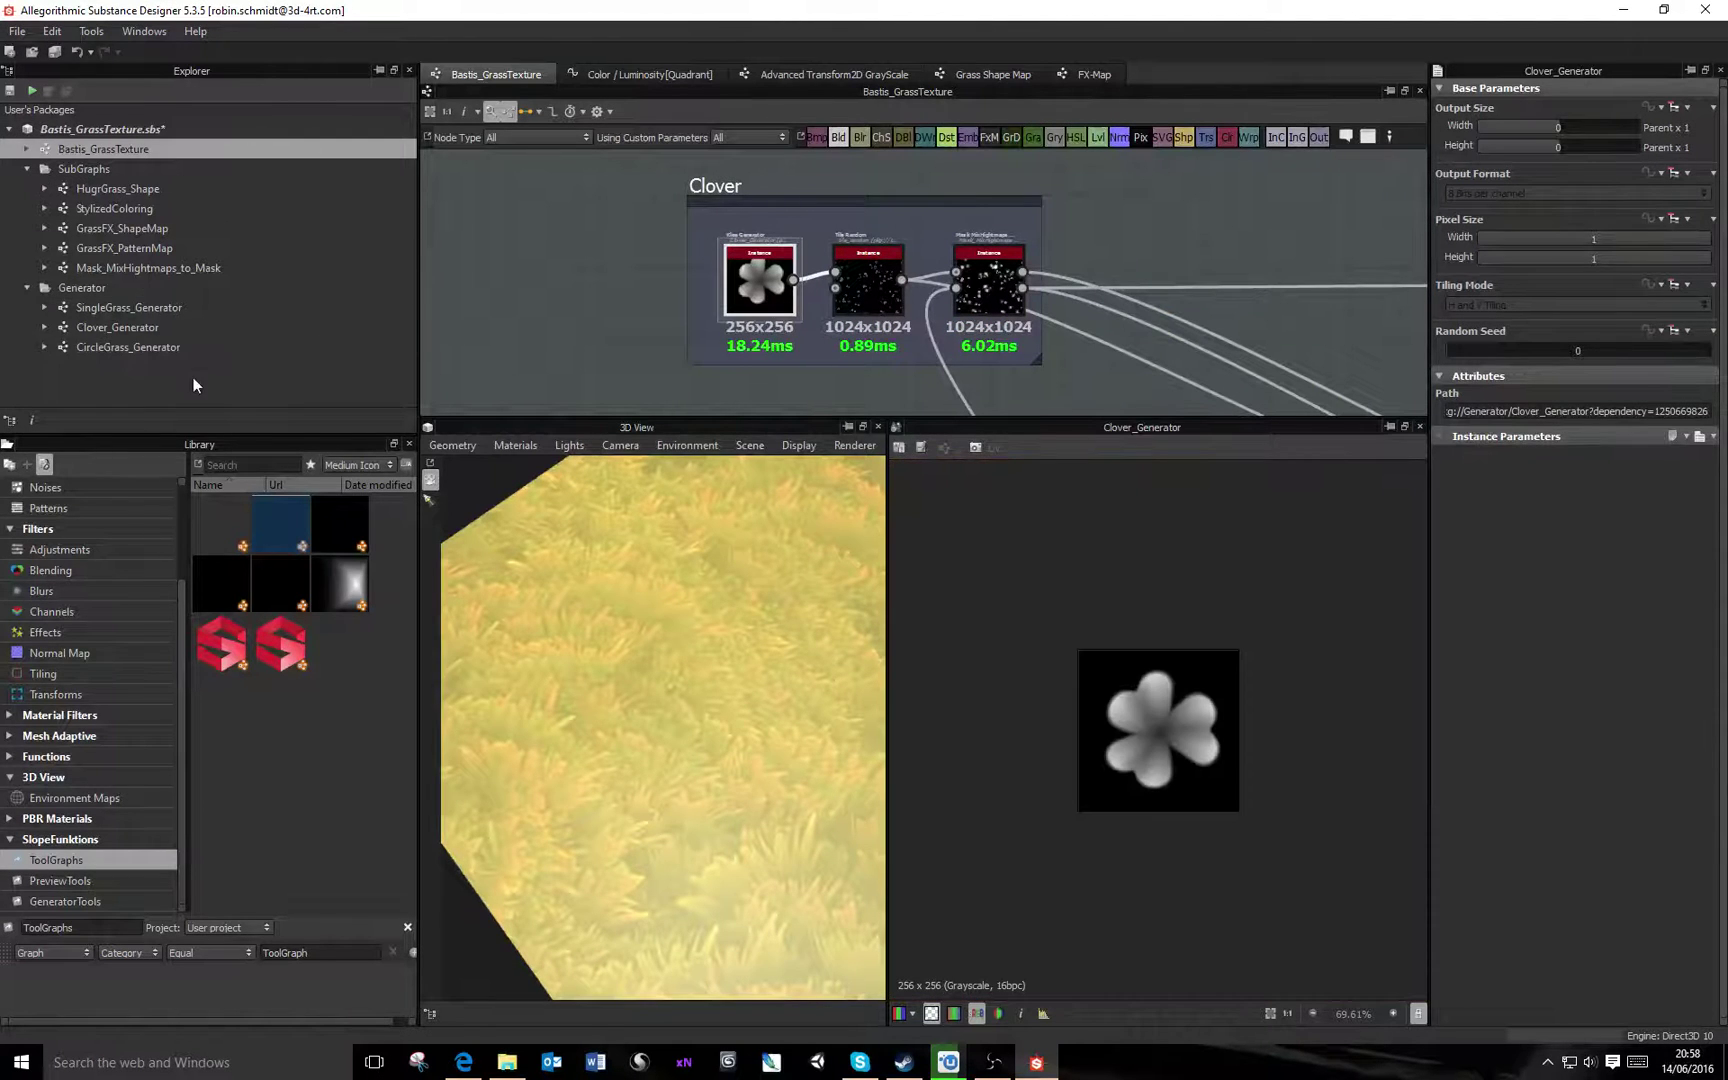
{"action": "double_click", "coordinate": [132, 326]}
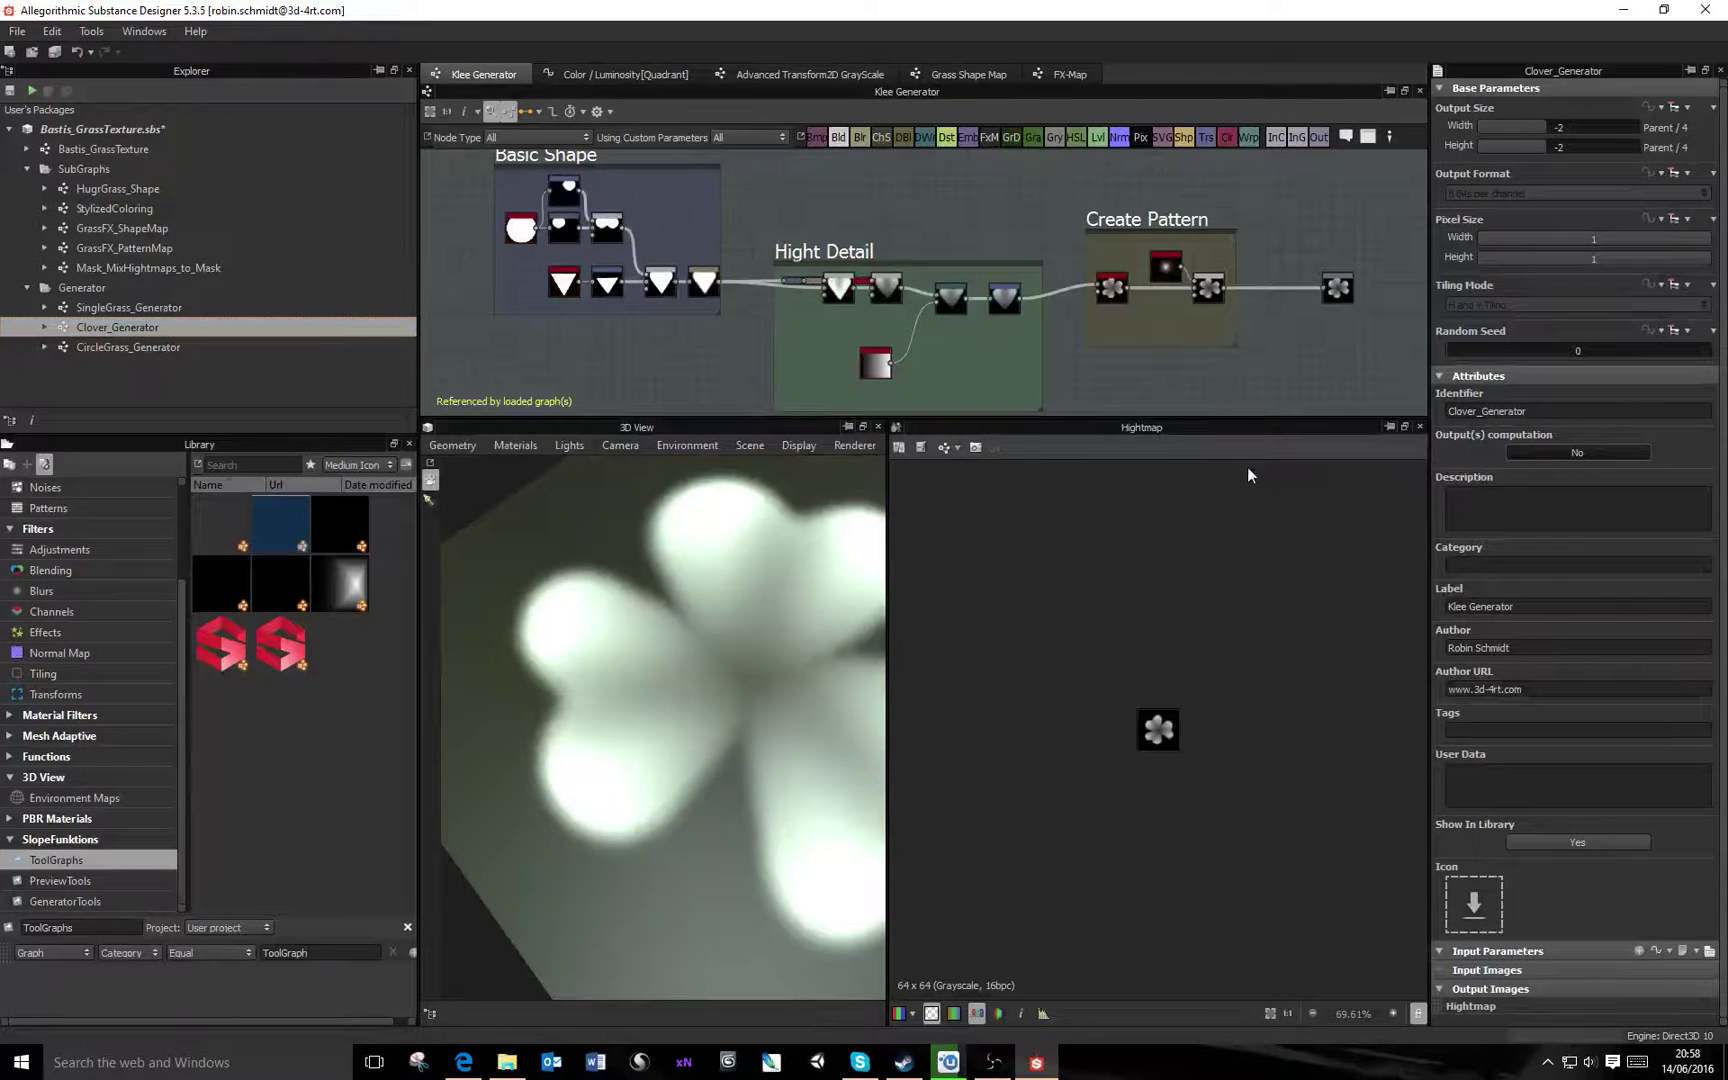
{"action": "scroll", "coordinate": [728, 657], "scroll_direction": "down", "scroll_amount": 4}
{"action": "left_click_drag", "start_coordinate": [728, 657], "coordinate": [677, 733]}
In the Basic Shape frame, preview the Disc shape, its two Transformation 2D copies and the Blend that adds them
{"action": "double_click", "coordinate": [519, 229]}
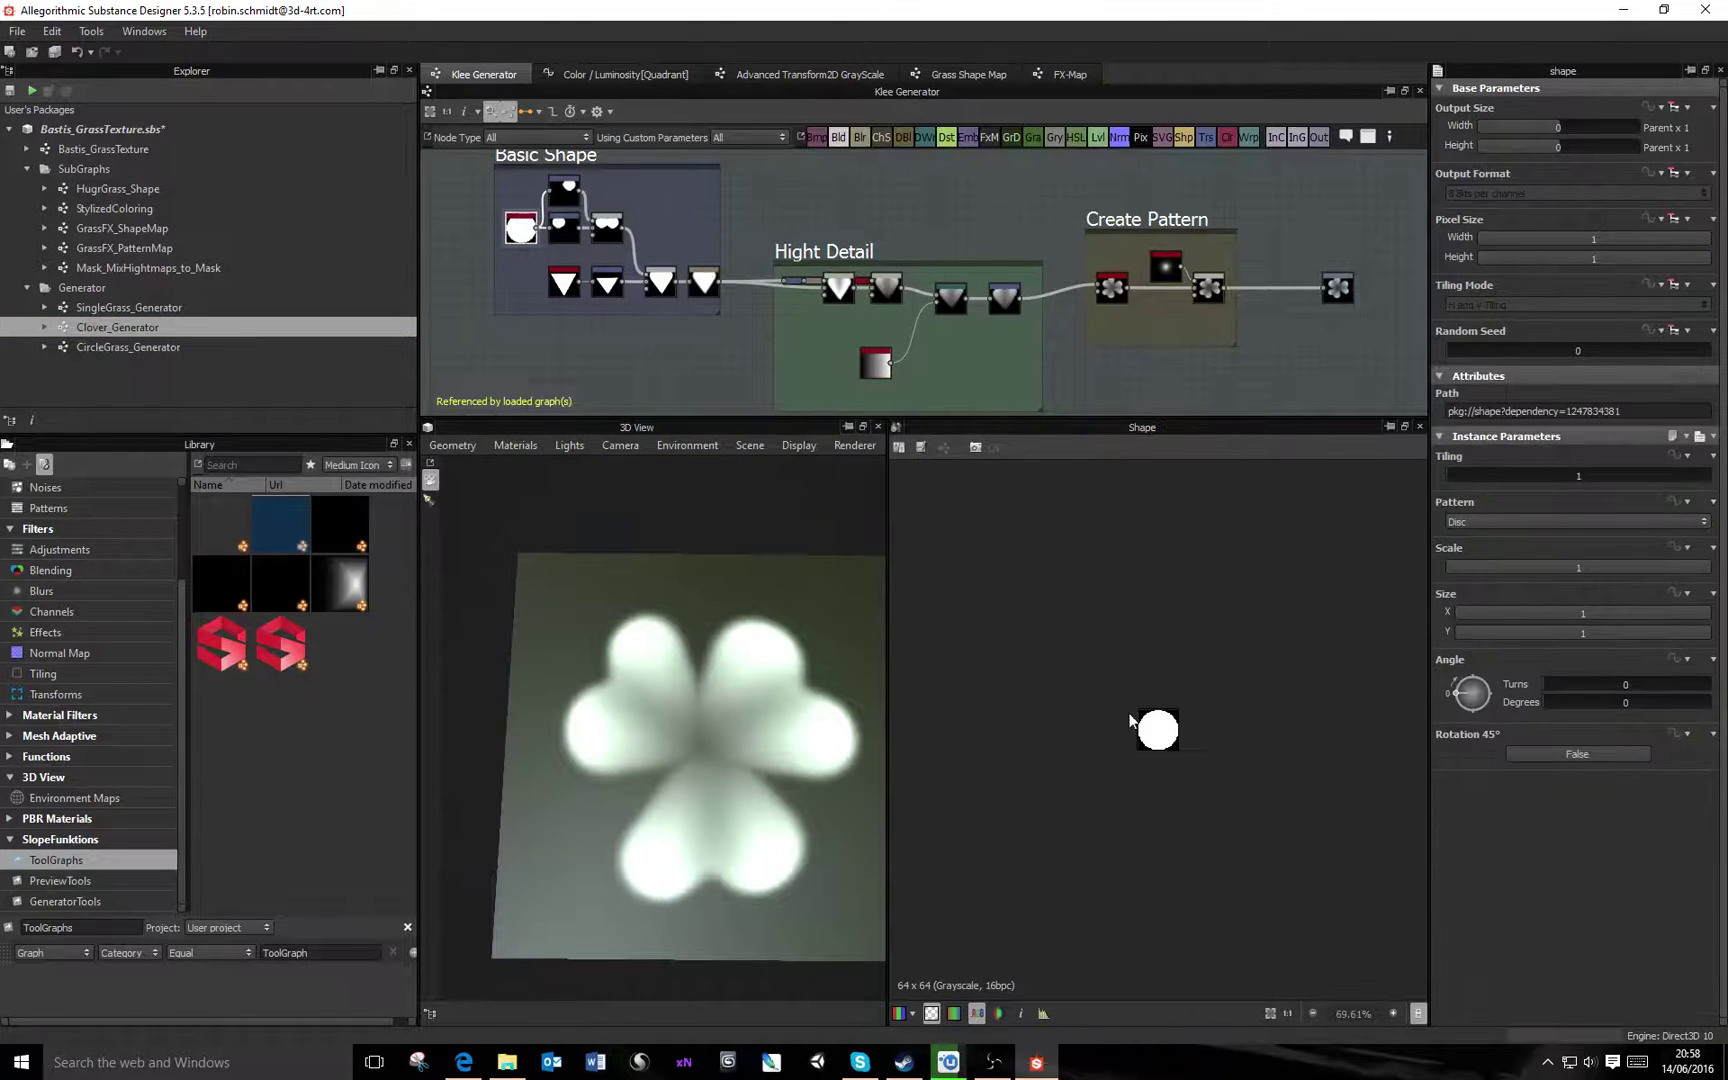
{"action": "scroll", "coordinate": [1160, 730], "scroll_direction": "up", "scroll_amount": 6}
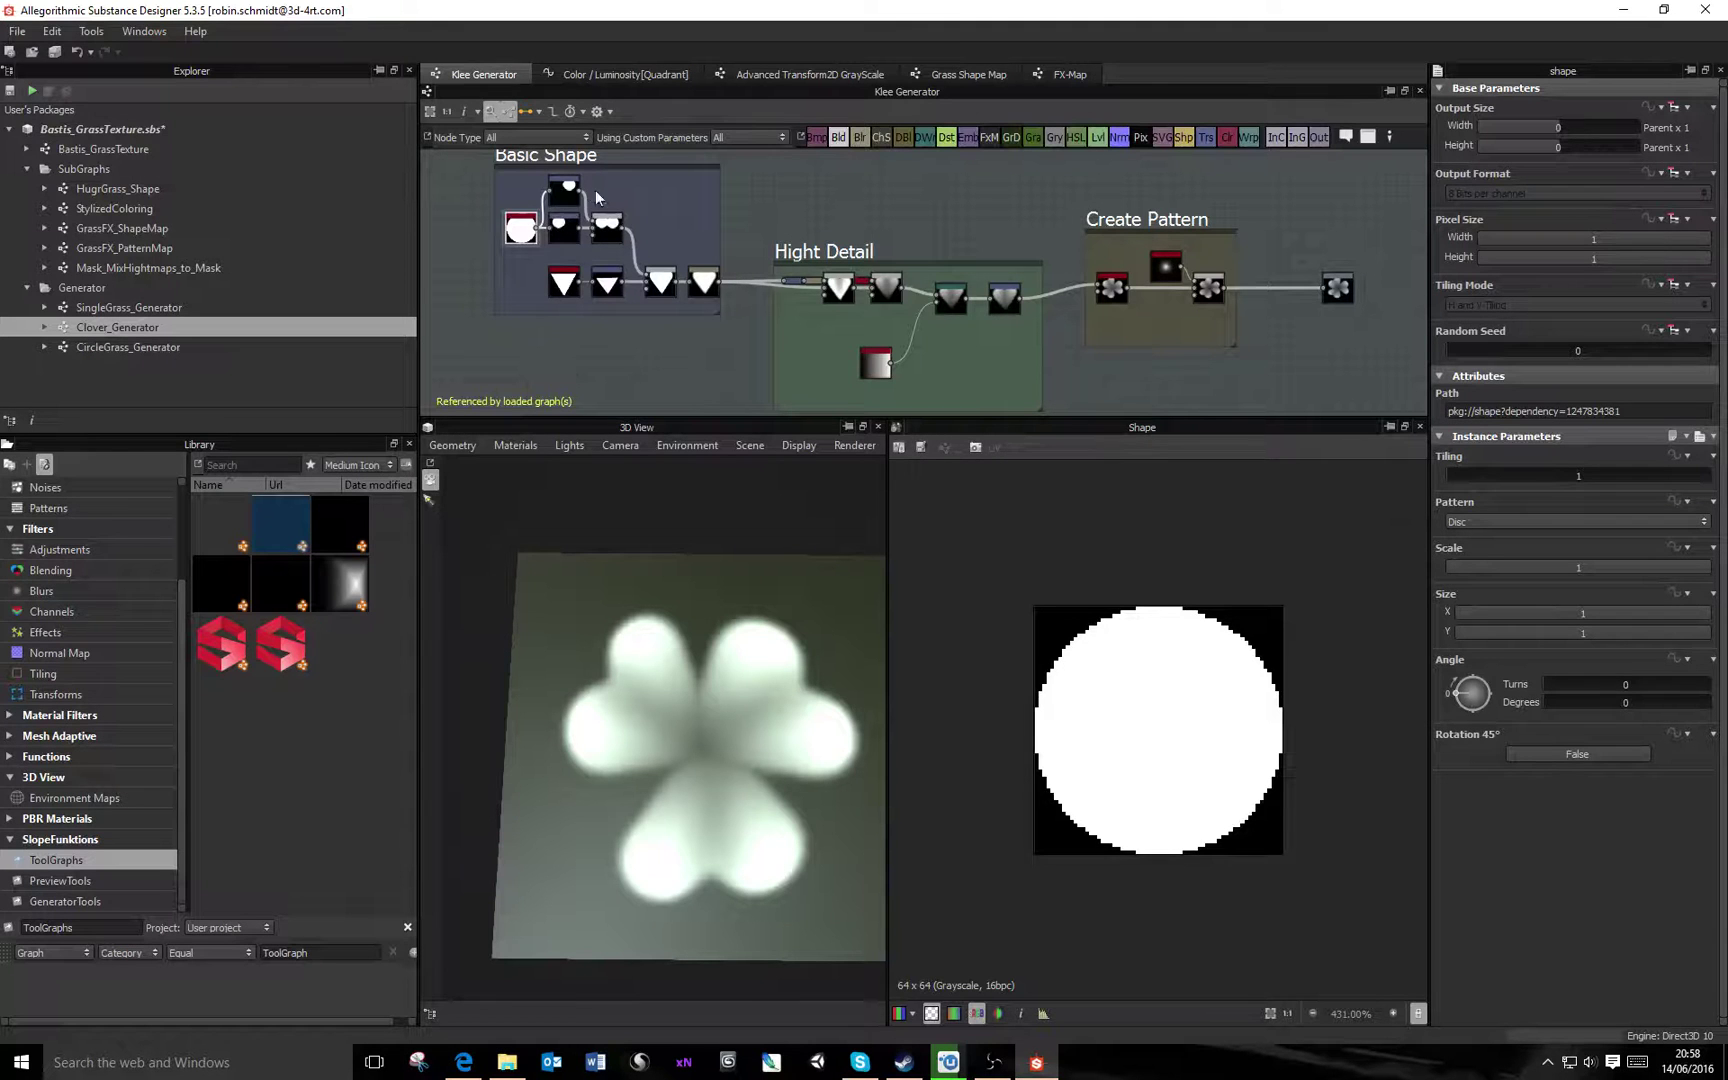
{"action": "double_click", "coordinate": [560, 225]}
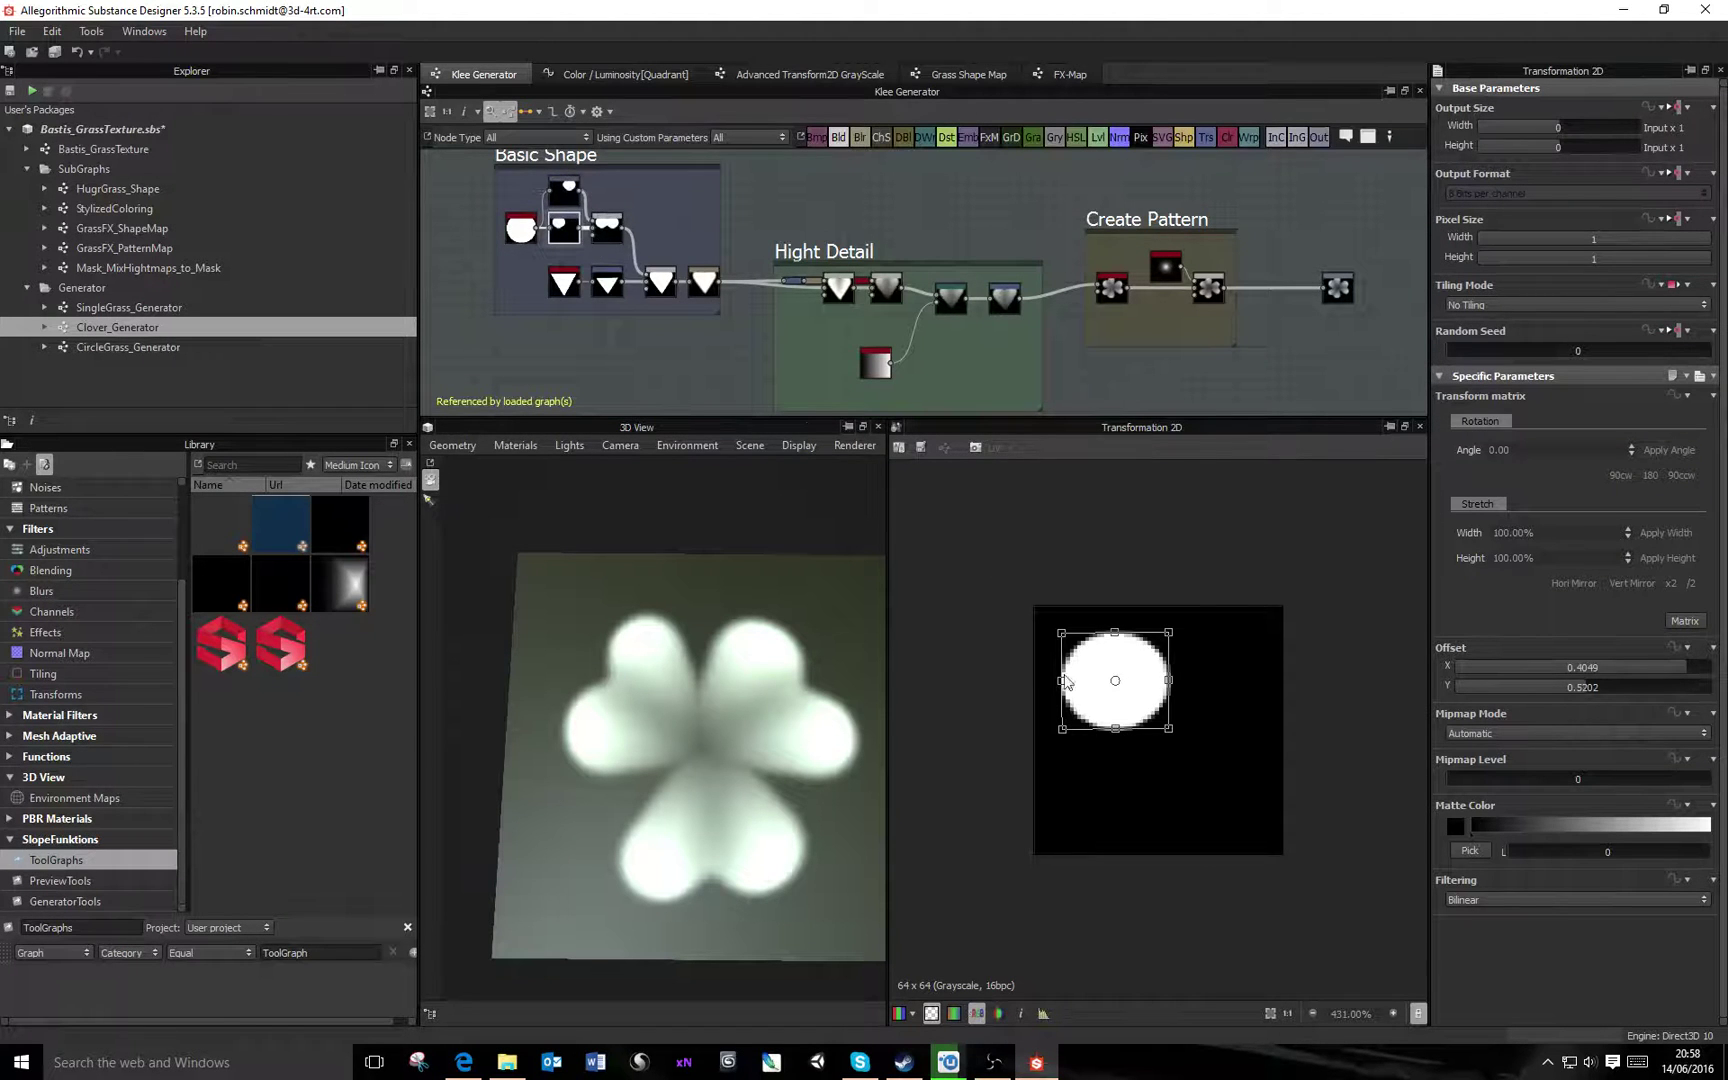
{"action": "double_click", "coordinate": [575, 186]}
{"action": "double_click", "coordinate": [612, 232]}
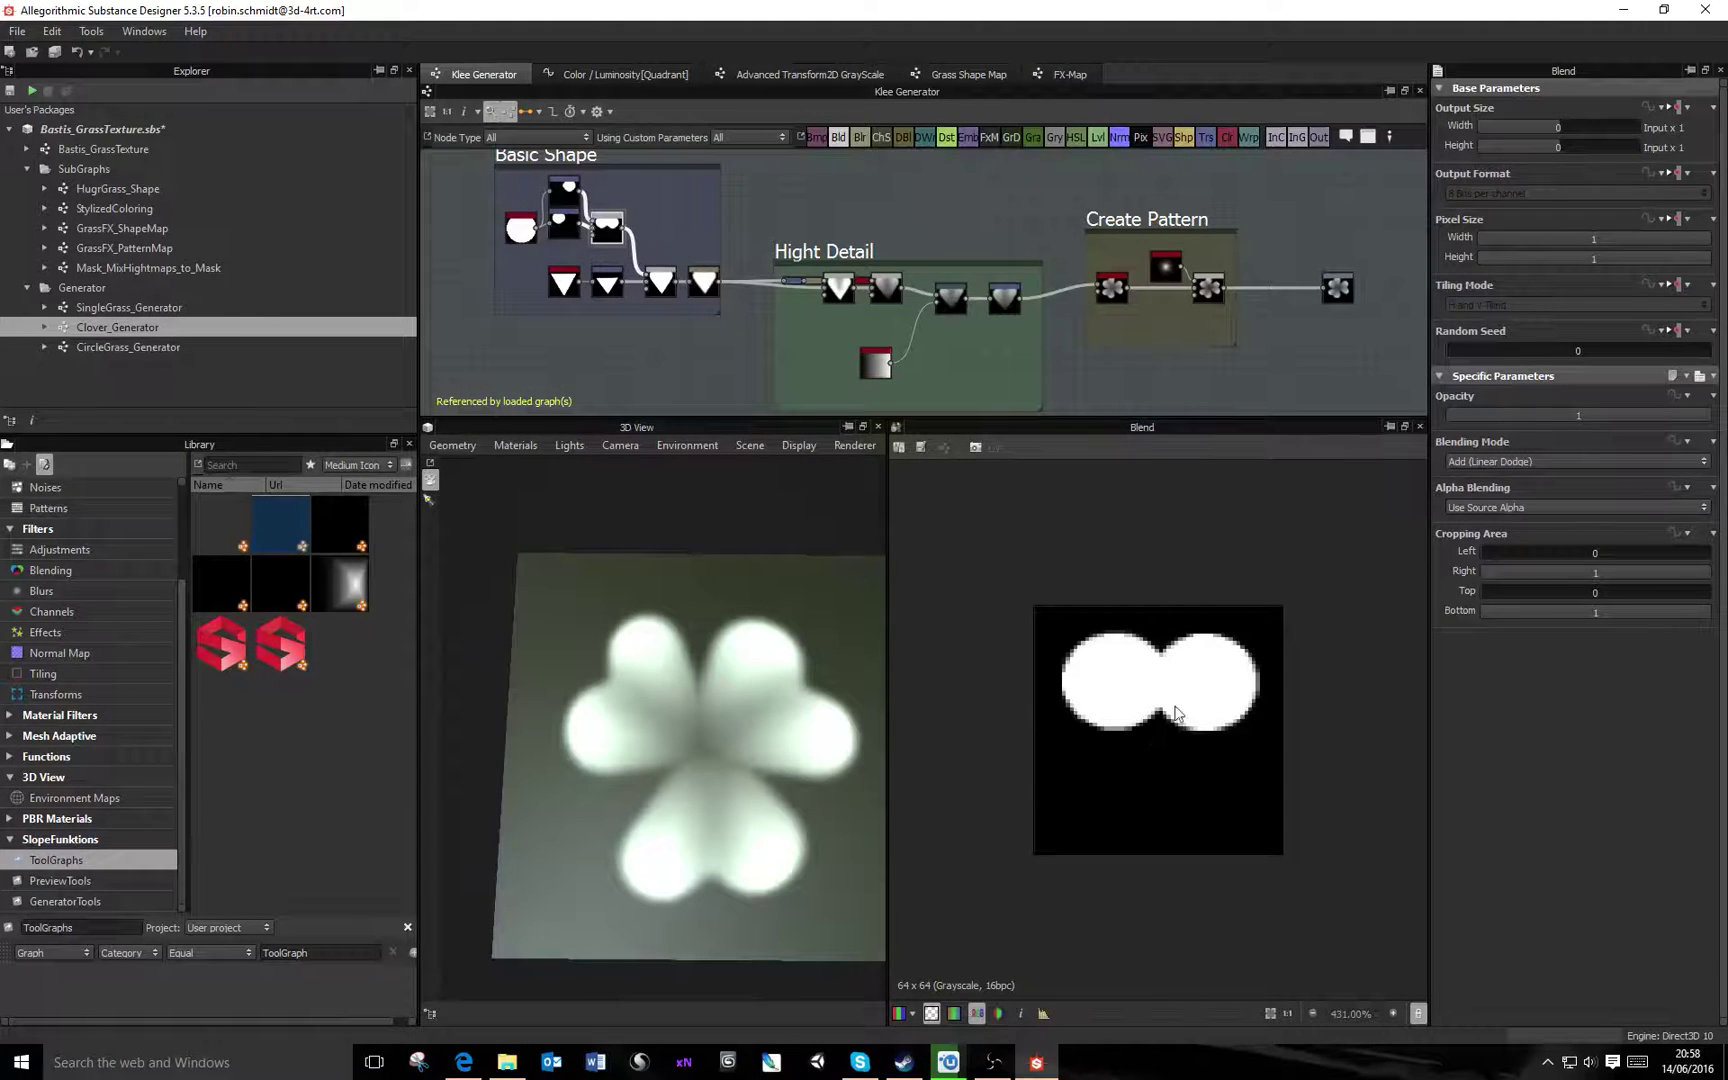
Preview the three-sided Polygon, its Transformation 2D, the Blend forming the heart and the Blur behind it
{"action": "double_click", "coordinate": [557, 289]}
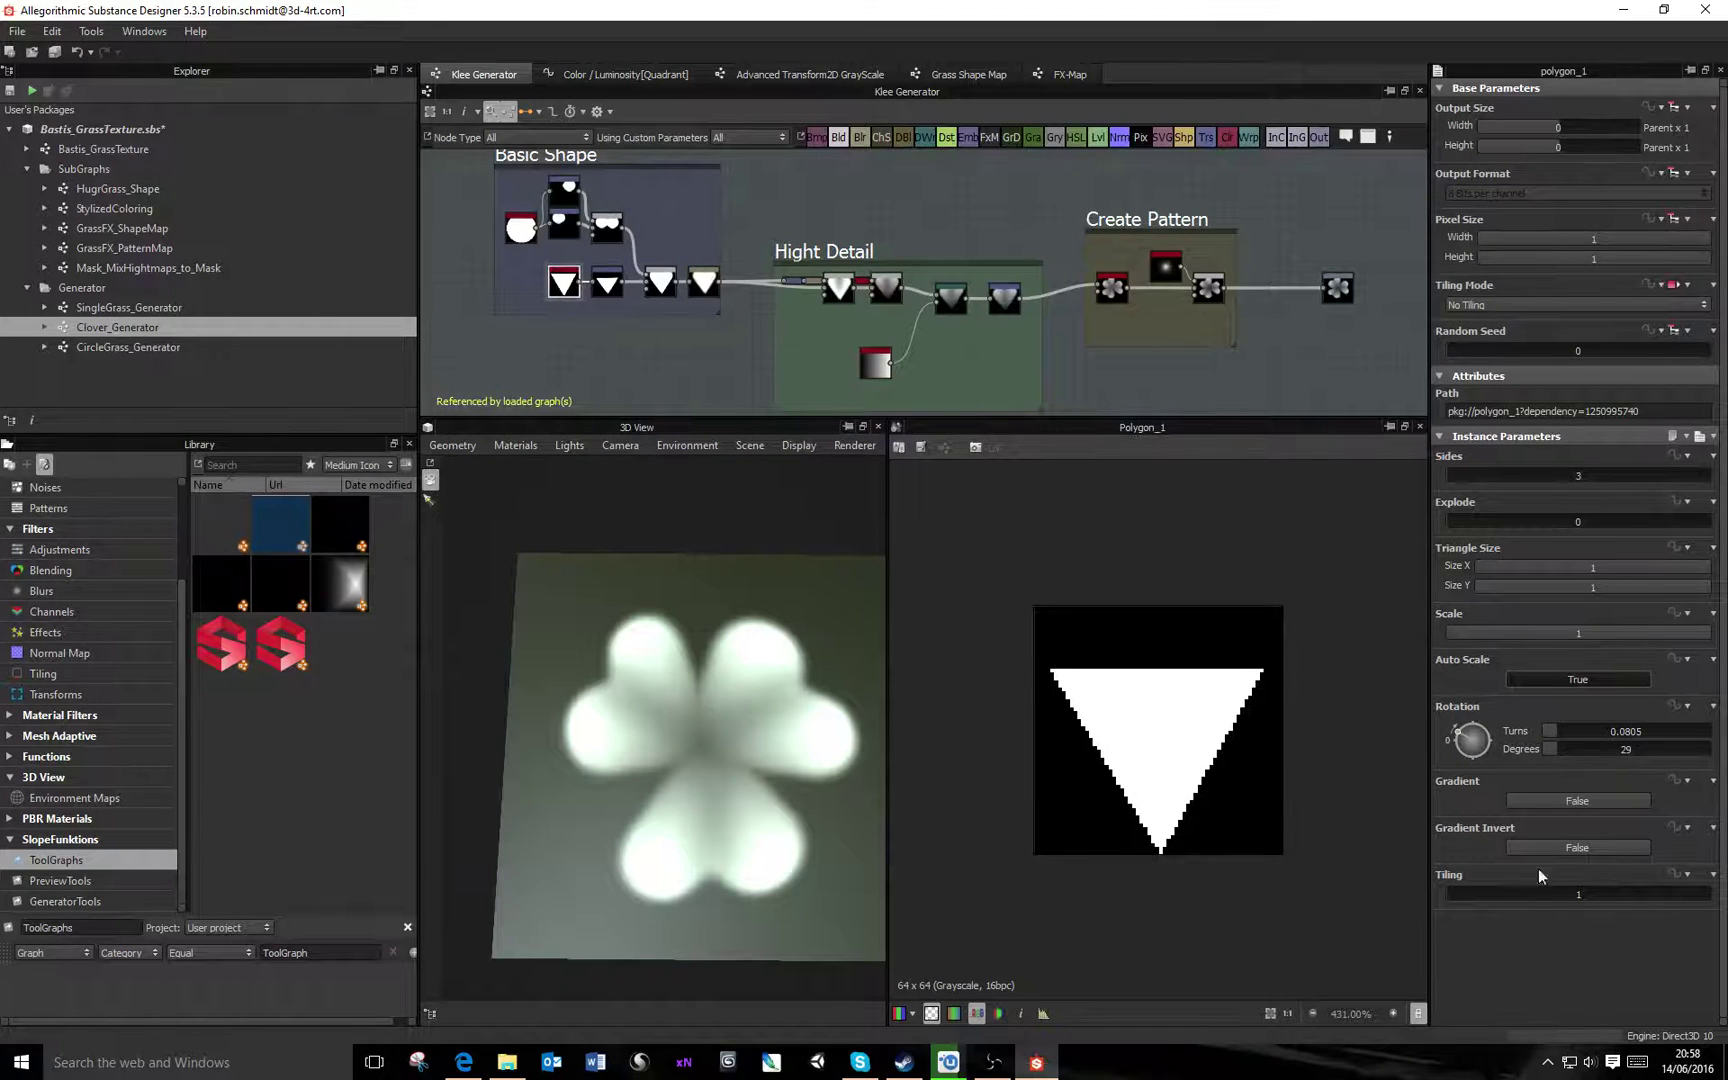
{"action": "double_click", "coordinate": [607, 283]}
{"action": "double_click", "coordinate": [655, 294]}
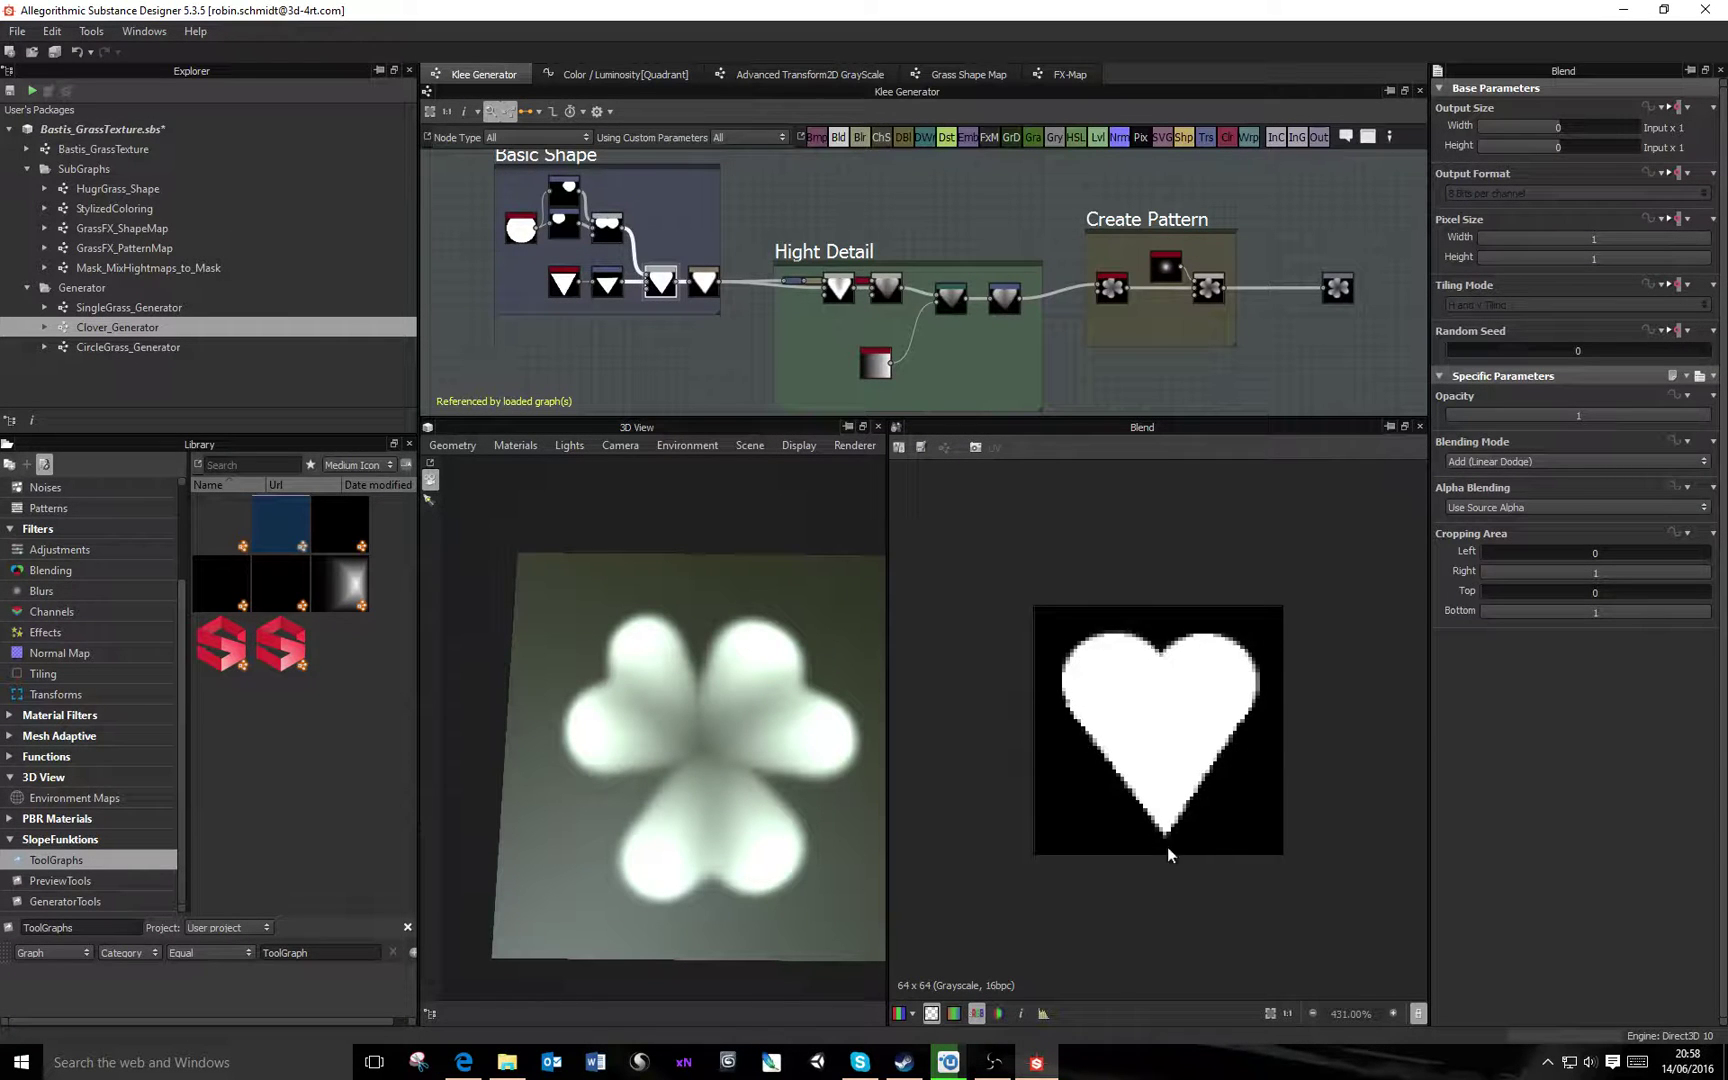
{"action": "double_click", "coordinate": [705, 286]}
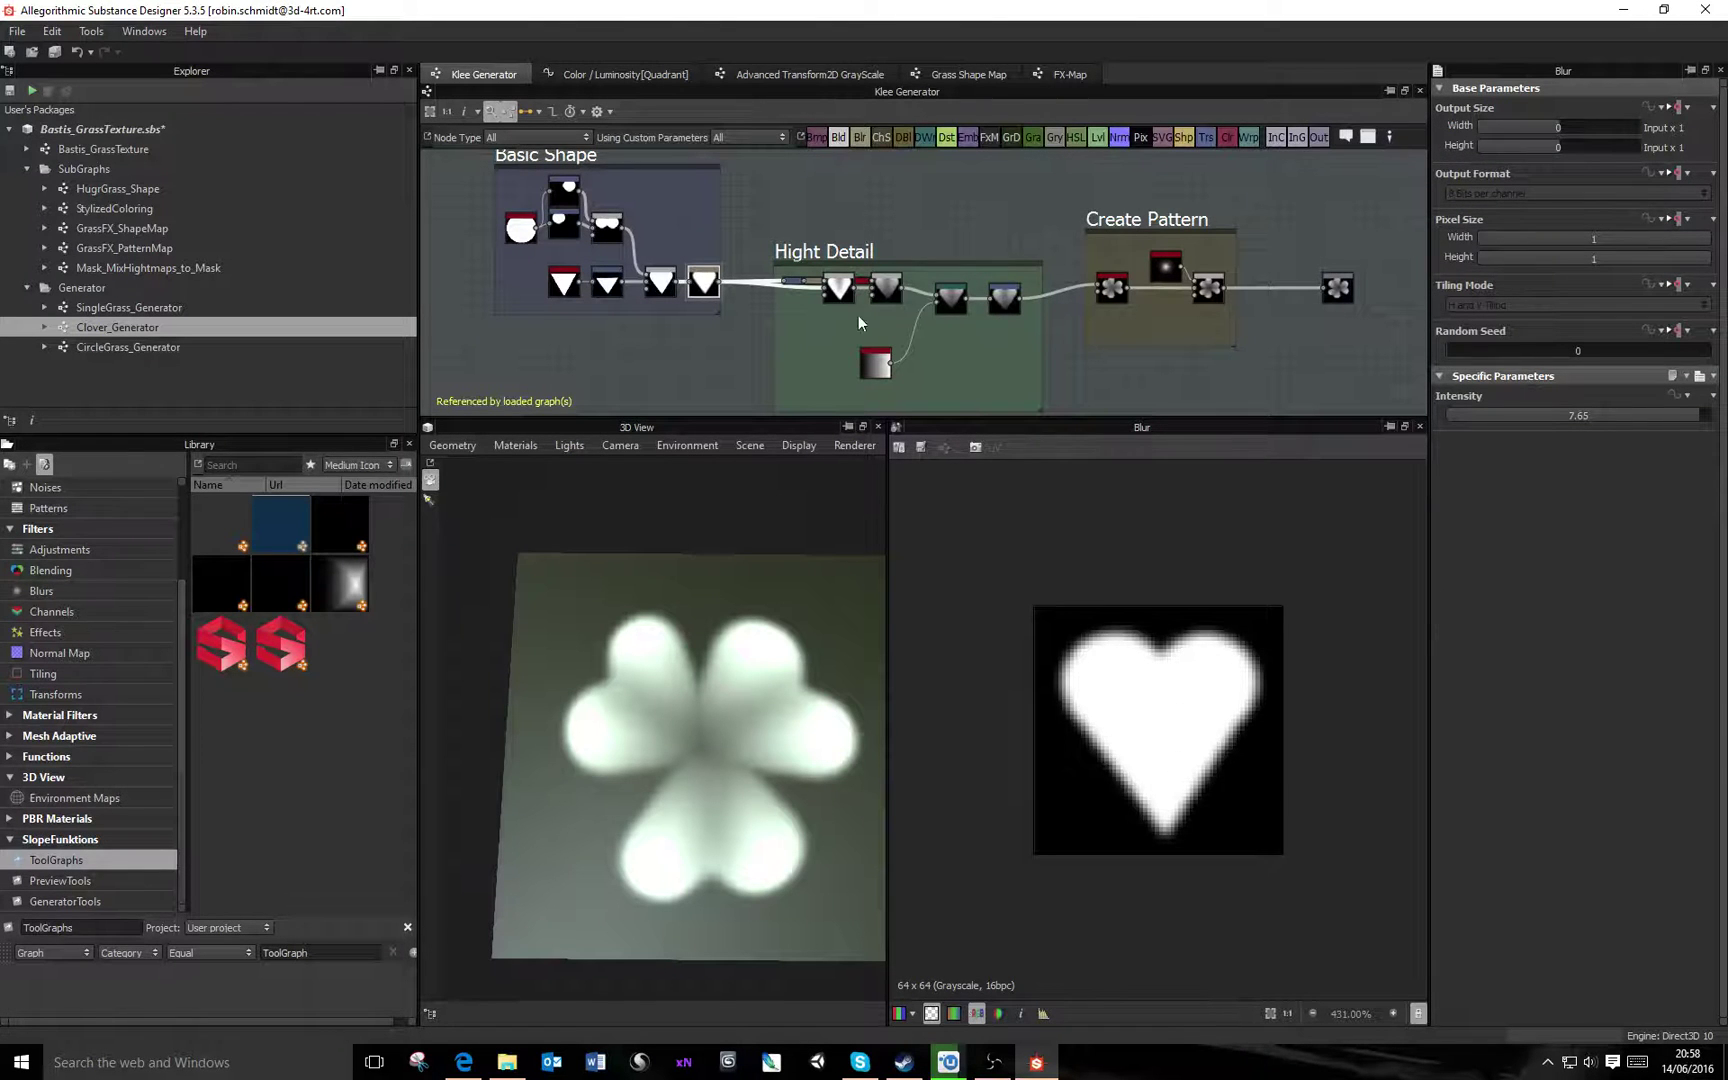
In the Hight Detail frame, inspect the collapsed Transformation 2D and Blur nodes and the Subtract Blend they feed
{"action": "scroll", "coordinate": [742, 293], "scroll_direction": "up", "scroll_amount": 4}
{"action": "double_click", "coordinate": [866, 264]}
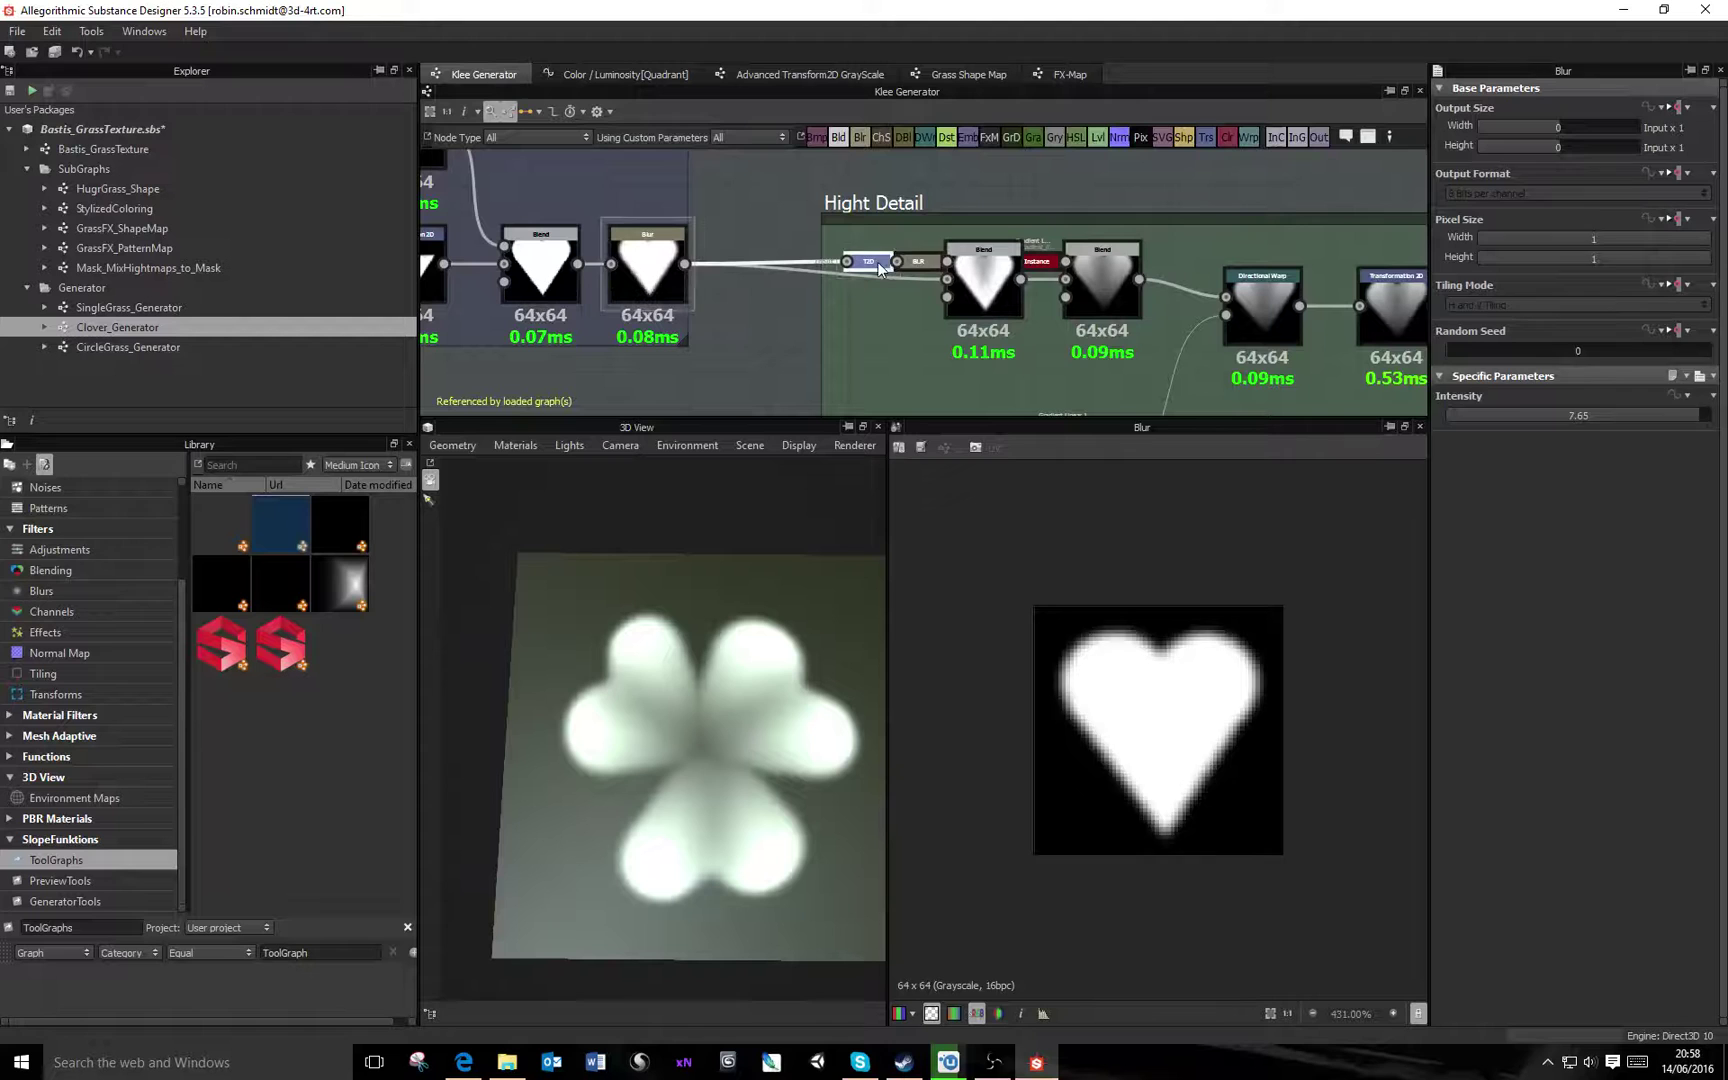
{"action": "double_click", "coordinate": [908, 267]}
{"action": "double_click", "coordinate": [876, 265]}
{"action": "double_click", "coordinate": [912, 268]}
{"action": "double_click", "coordinate": [909, 263]}
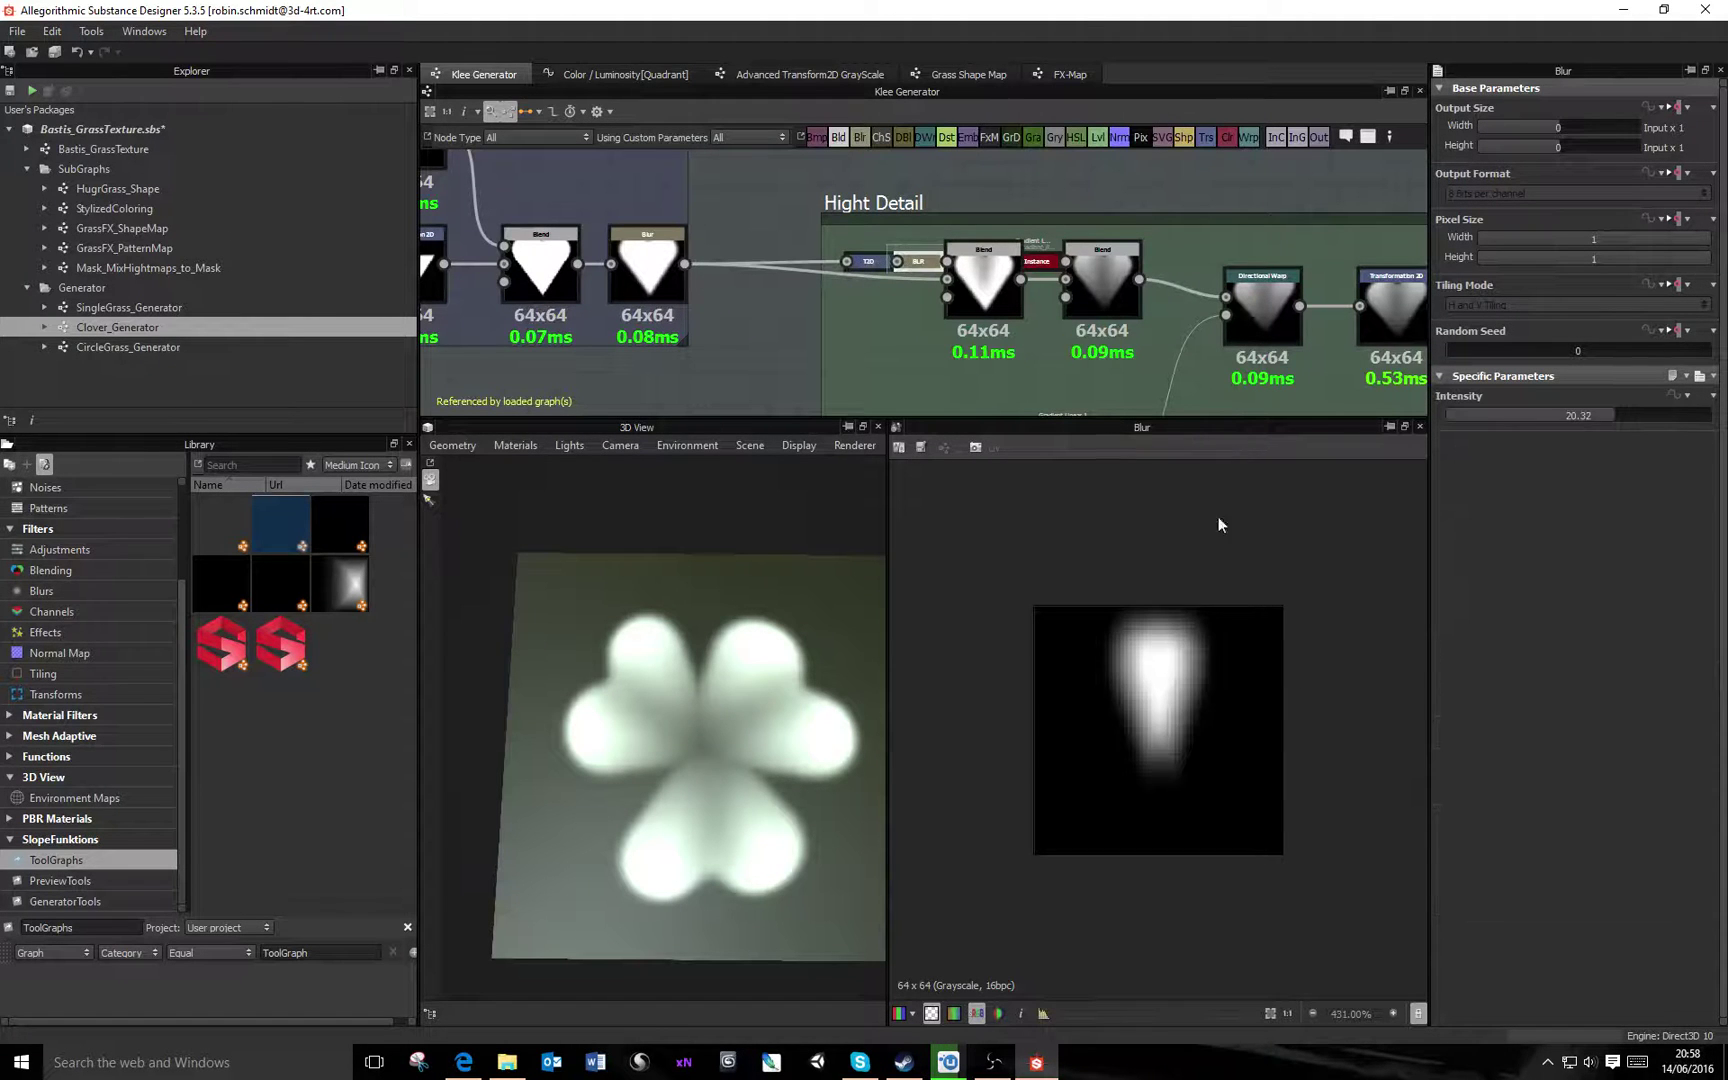
{"action": "double_click", "coordinate": [977, 265]}
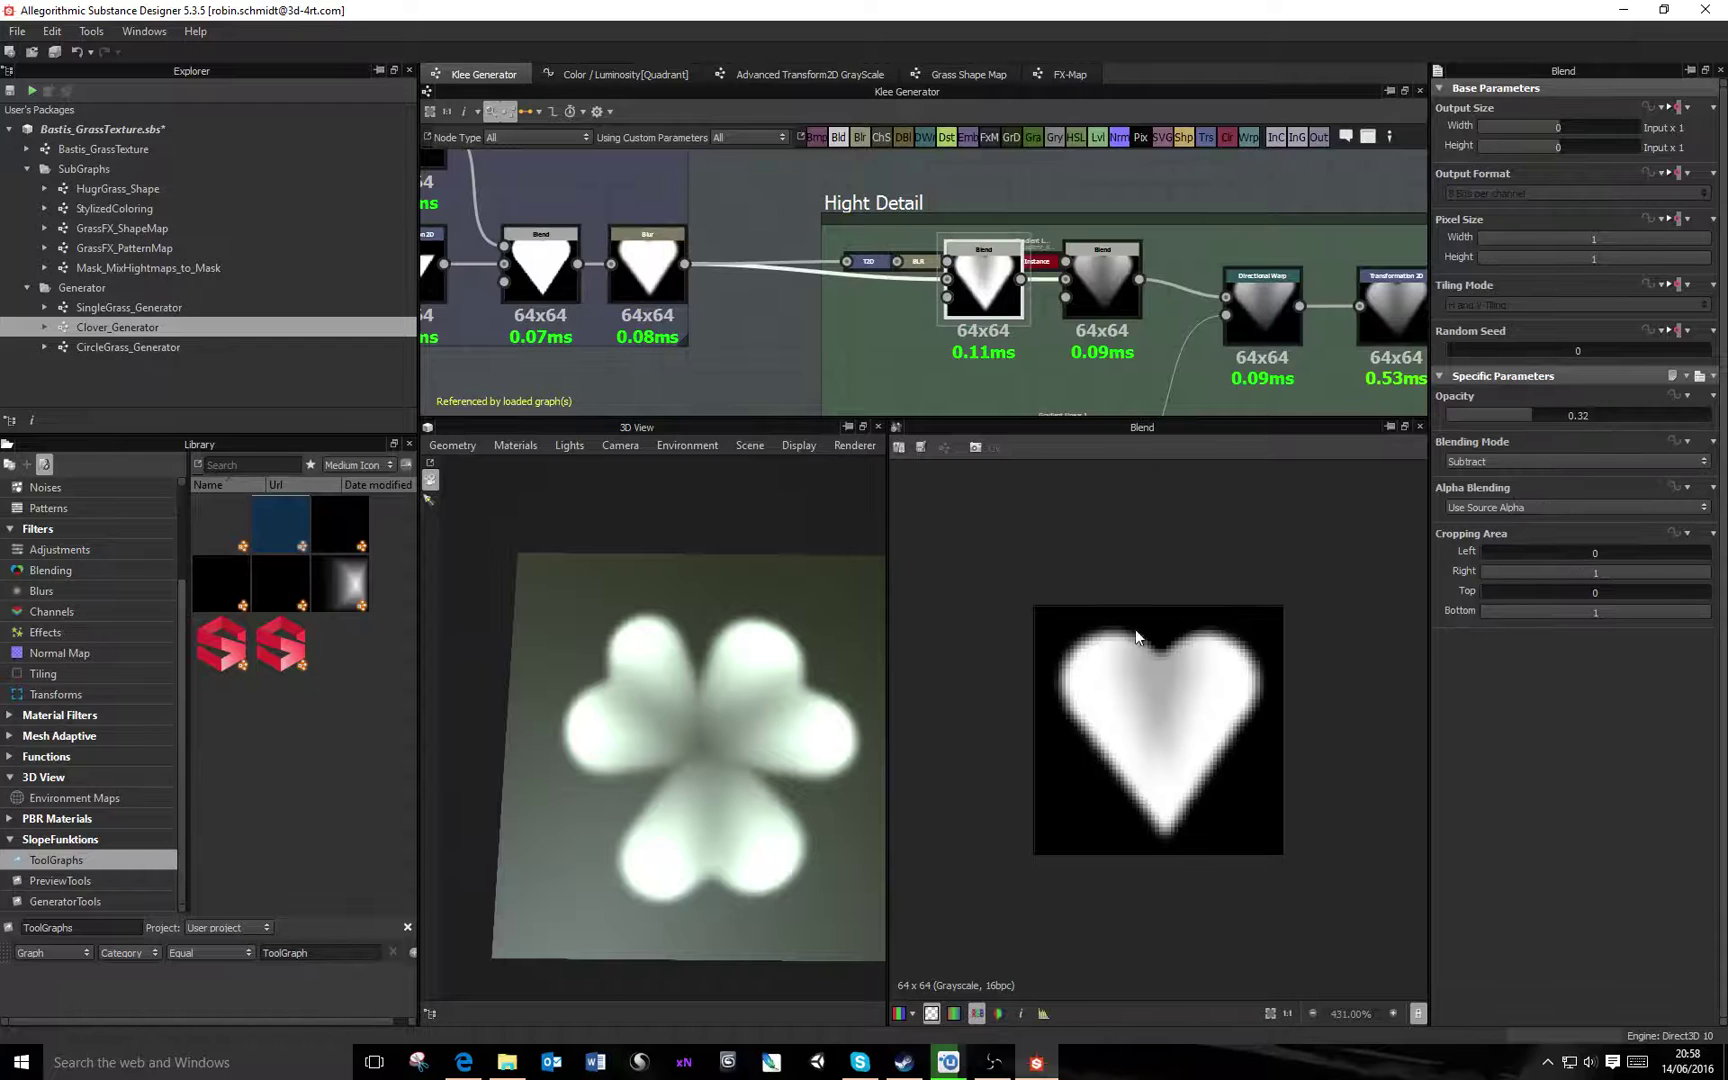
Preview the linear gradient node and the second Blend that combines it with the heart shape
{"action": "left_click", "coordinate": [1123, 289]}
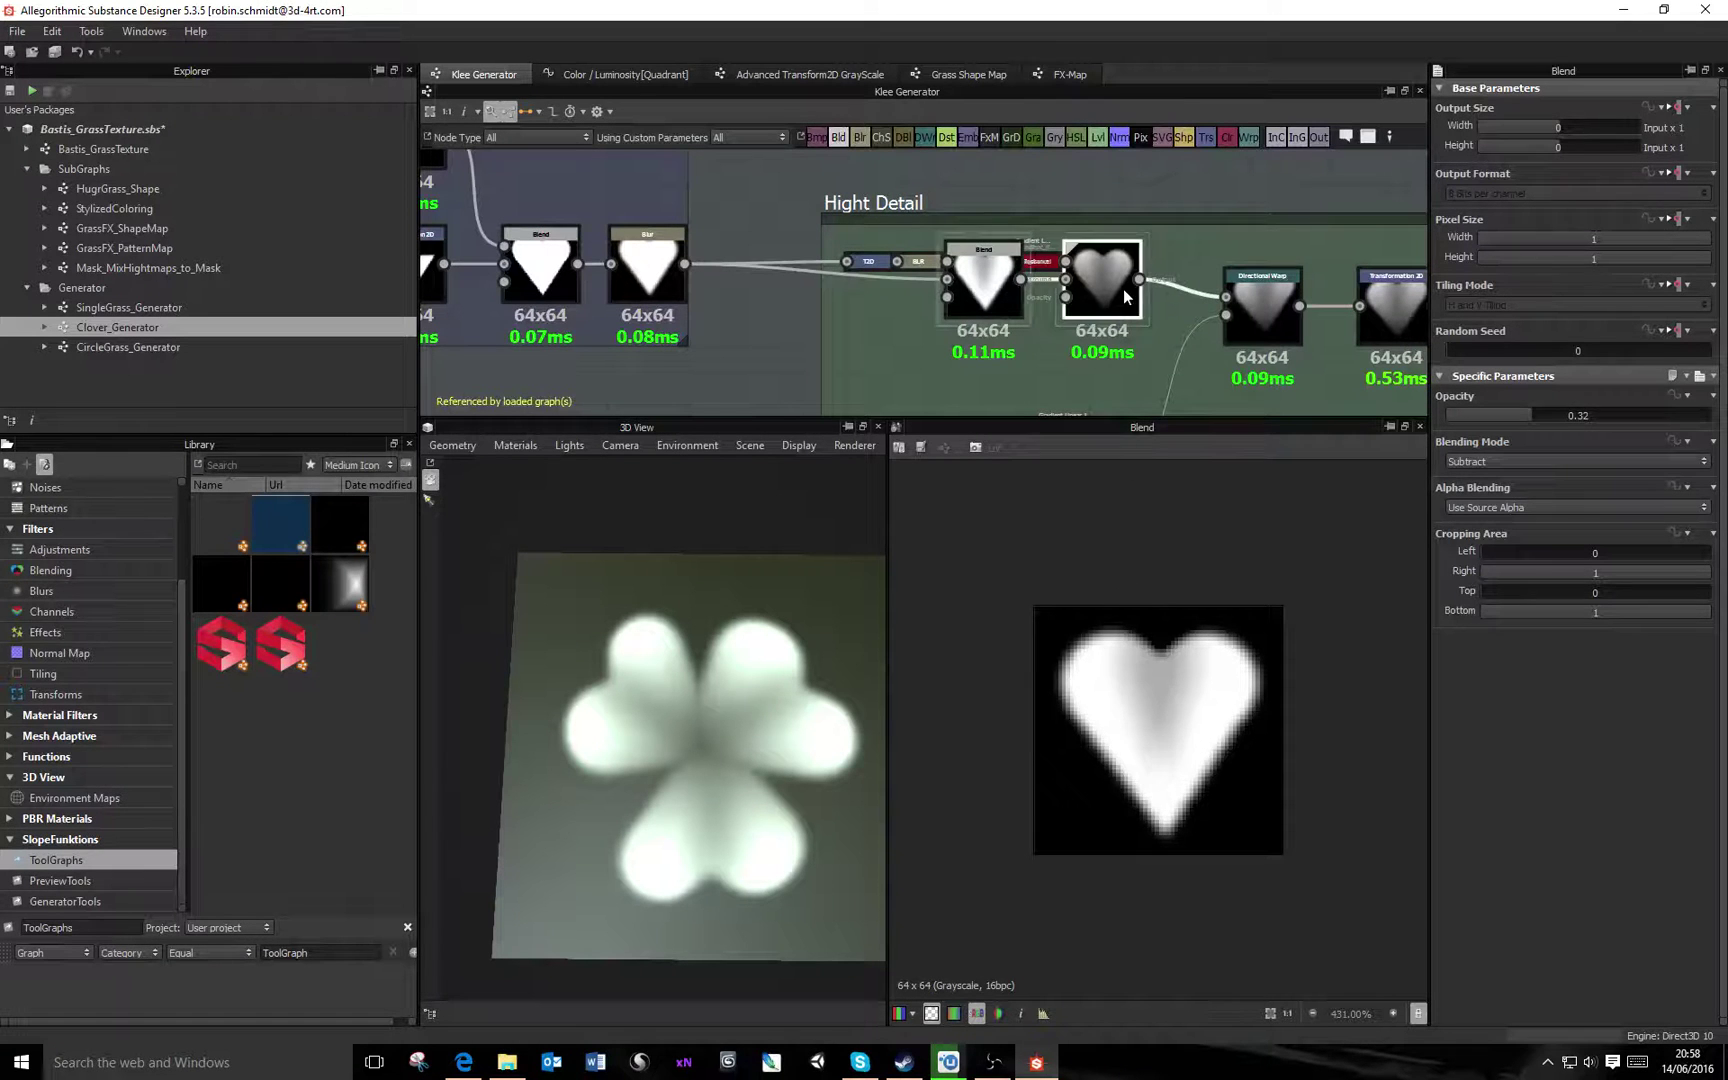
{"action": "double_click", "coordinate": [1035, 265]}
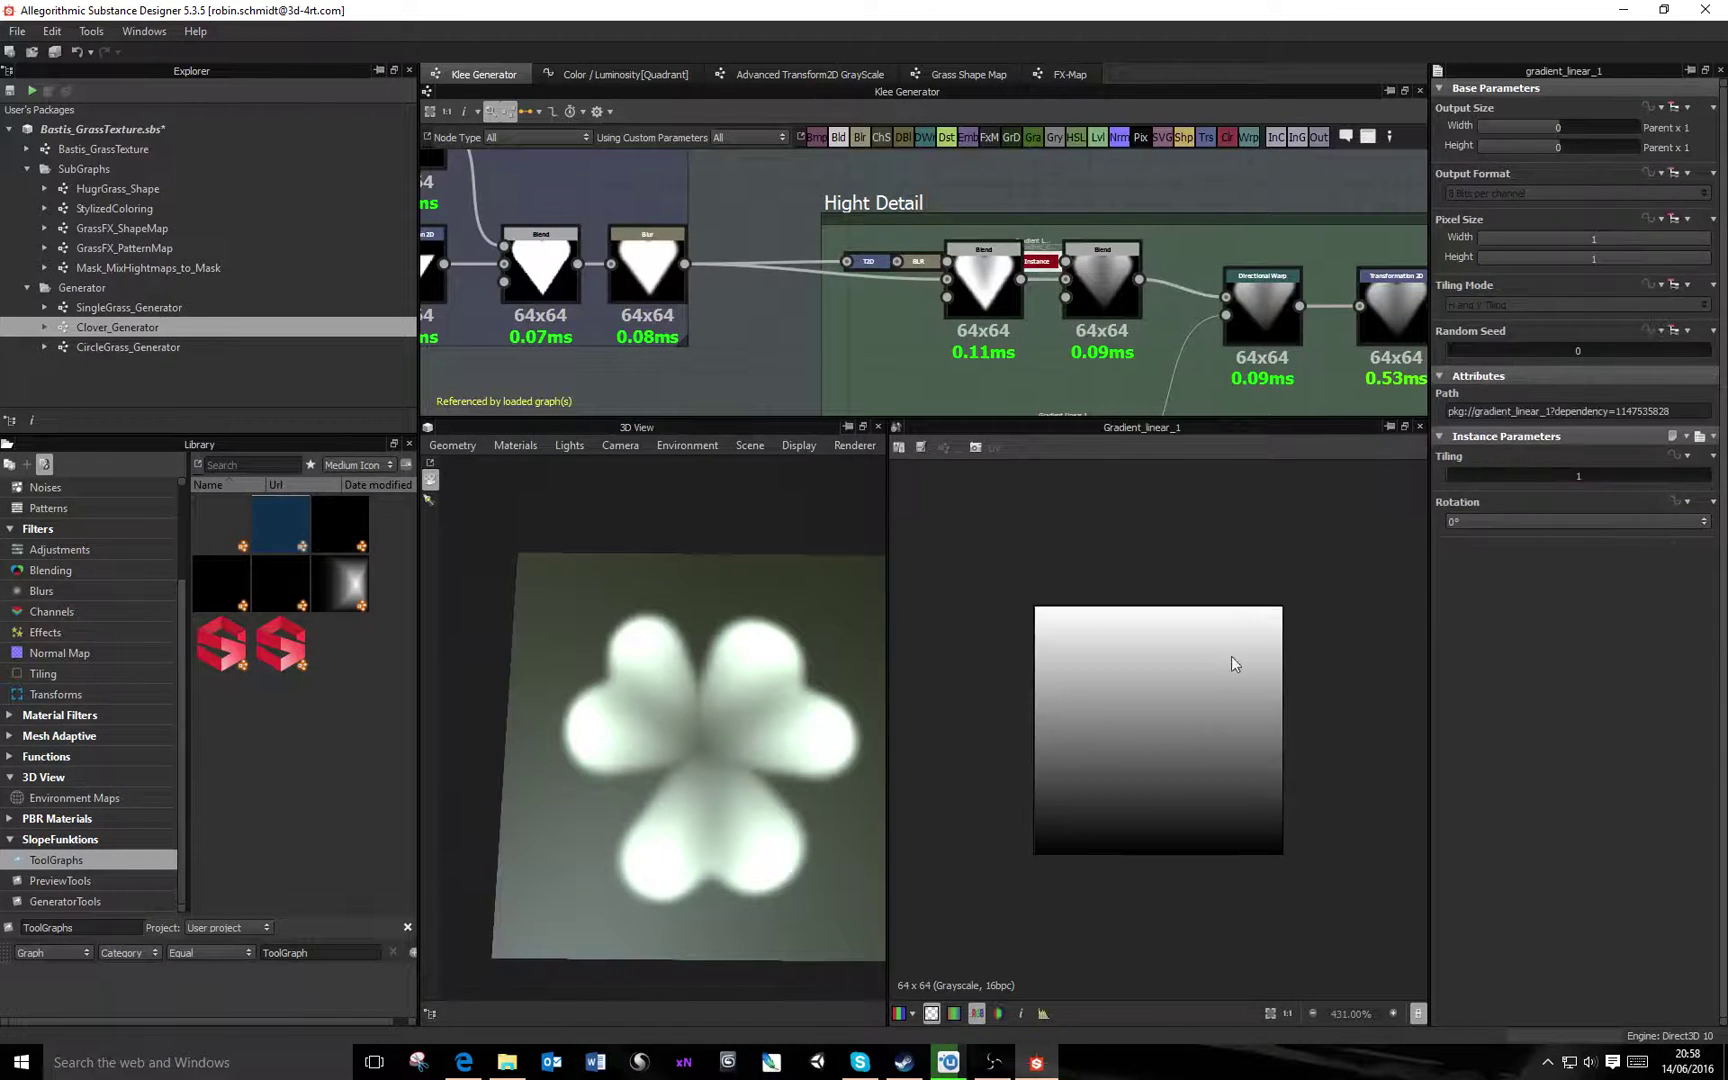
{"action": "double_click", "coordinate": [1108, 262]}
Preview the Directional Warp node and change its warp angle to about -307 degrees
{"action": "middle_click_drag", "start_coordinate": [1156, 278], "coordinate": [995, 225]}
{"action": "scroll", "coordinate": [900, 176], "scroll_direction": "down", "scroll_amount": 1}
{"action": "double_click", "coordinate": [995, 225]}
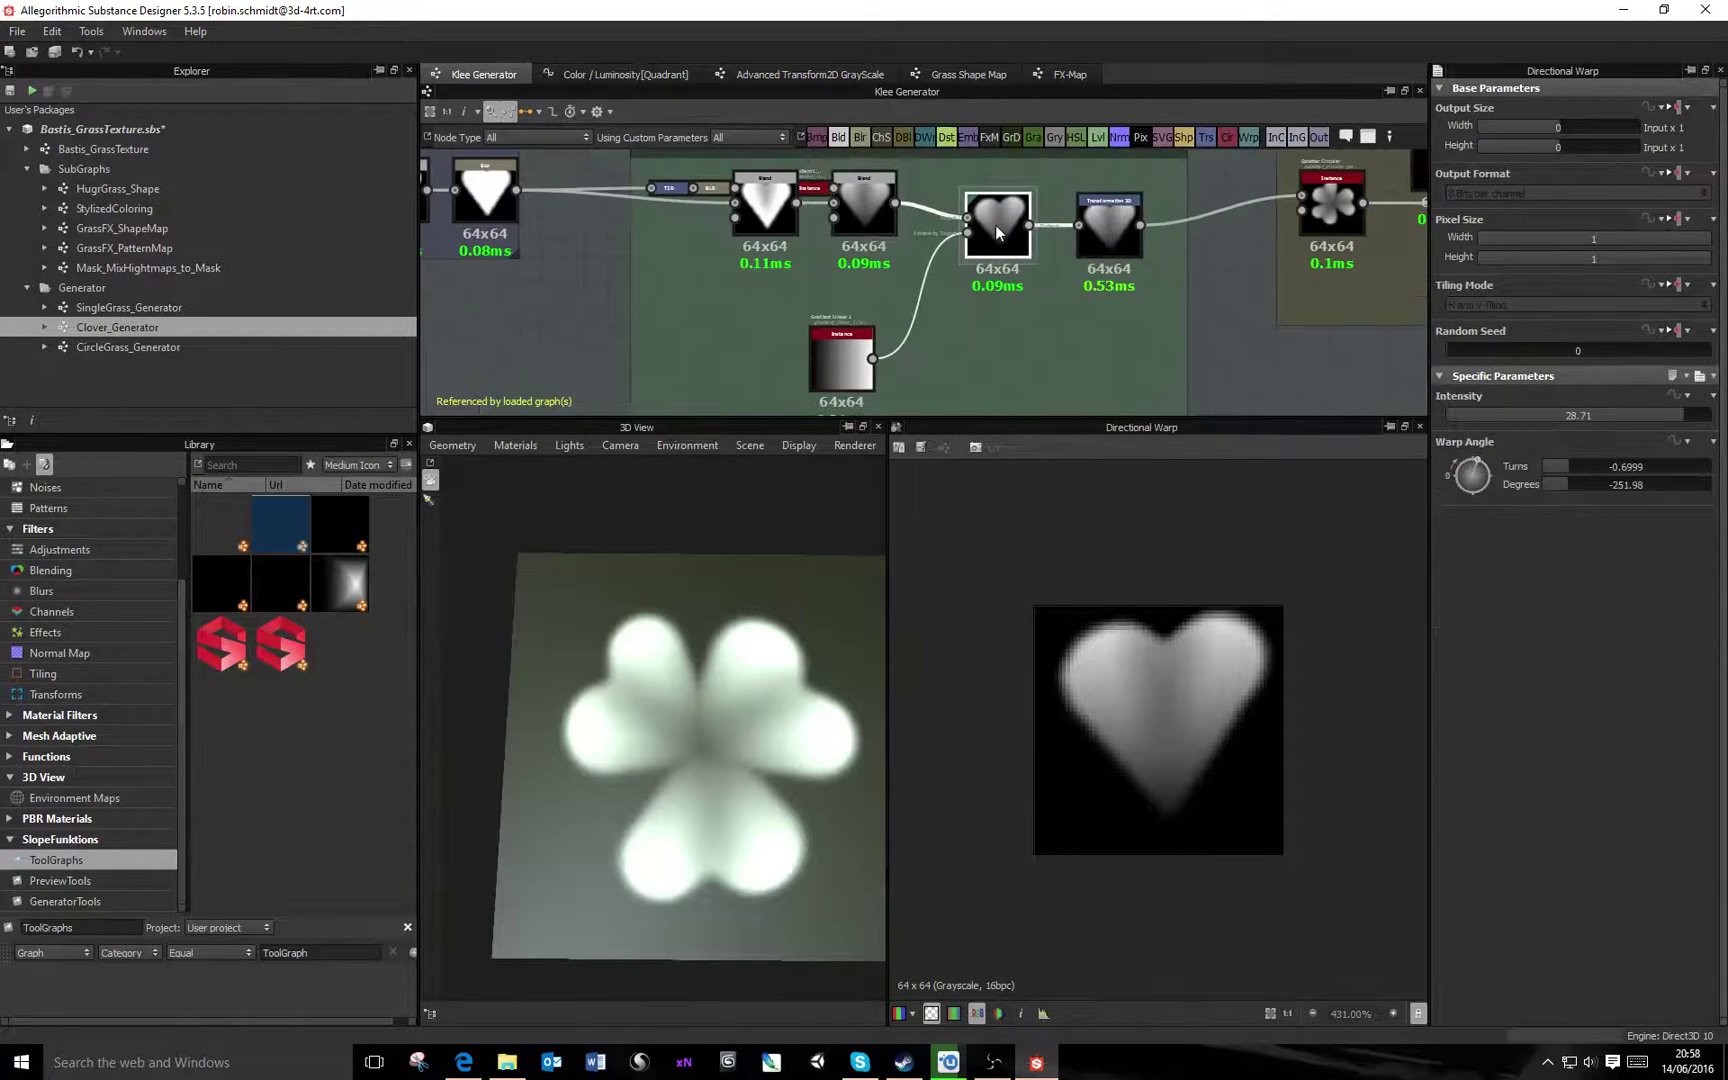
{"action": "mouse_move", "coordinate": [1482, 470]}
{"action": "left_mouse_down"}
{"action": "mouse_move", "coordinate": [1486, 485]}
{"action": "mouse_move", "coordinate": [1458, 483]}
{"action": "mouse_move", "coordinate": [1497, 483]}
{"action": "mouse_move", "coordinate": [1466, 477]}
{"action": "left_mouse_up"}
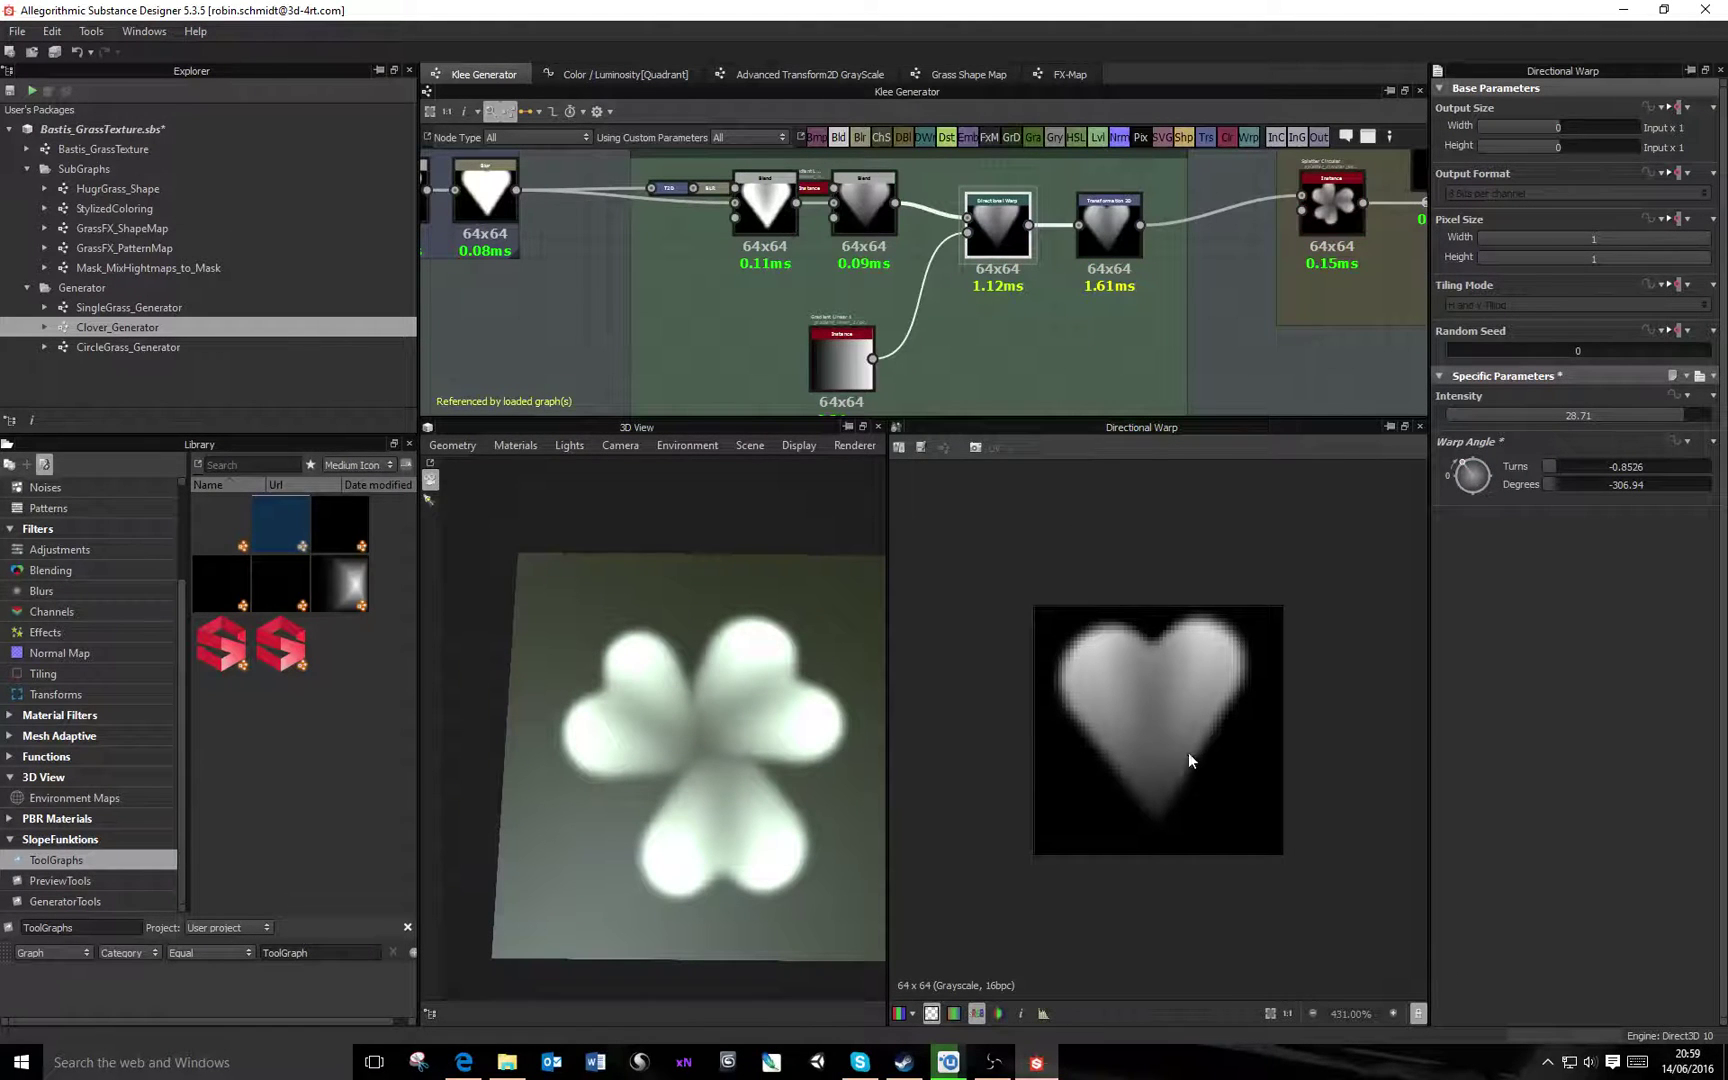
Inspect the Transformation 2D node after the warp and preview the Splatter Circular node in the Create Pattern frame
{"action": "scroll", "coordinate": [1100, 290], "scroll_direction": "down", "scroll_amount": 3}
{"action": "left_click", "coordinate": [1008, 290]}
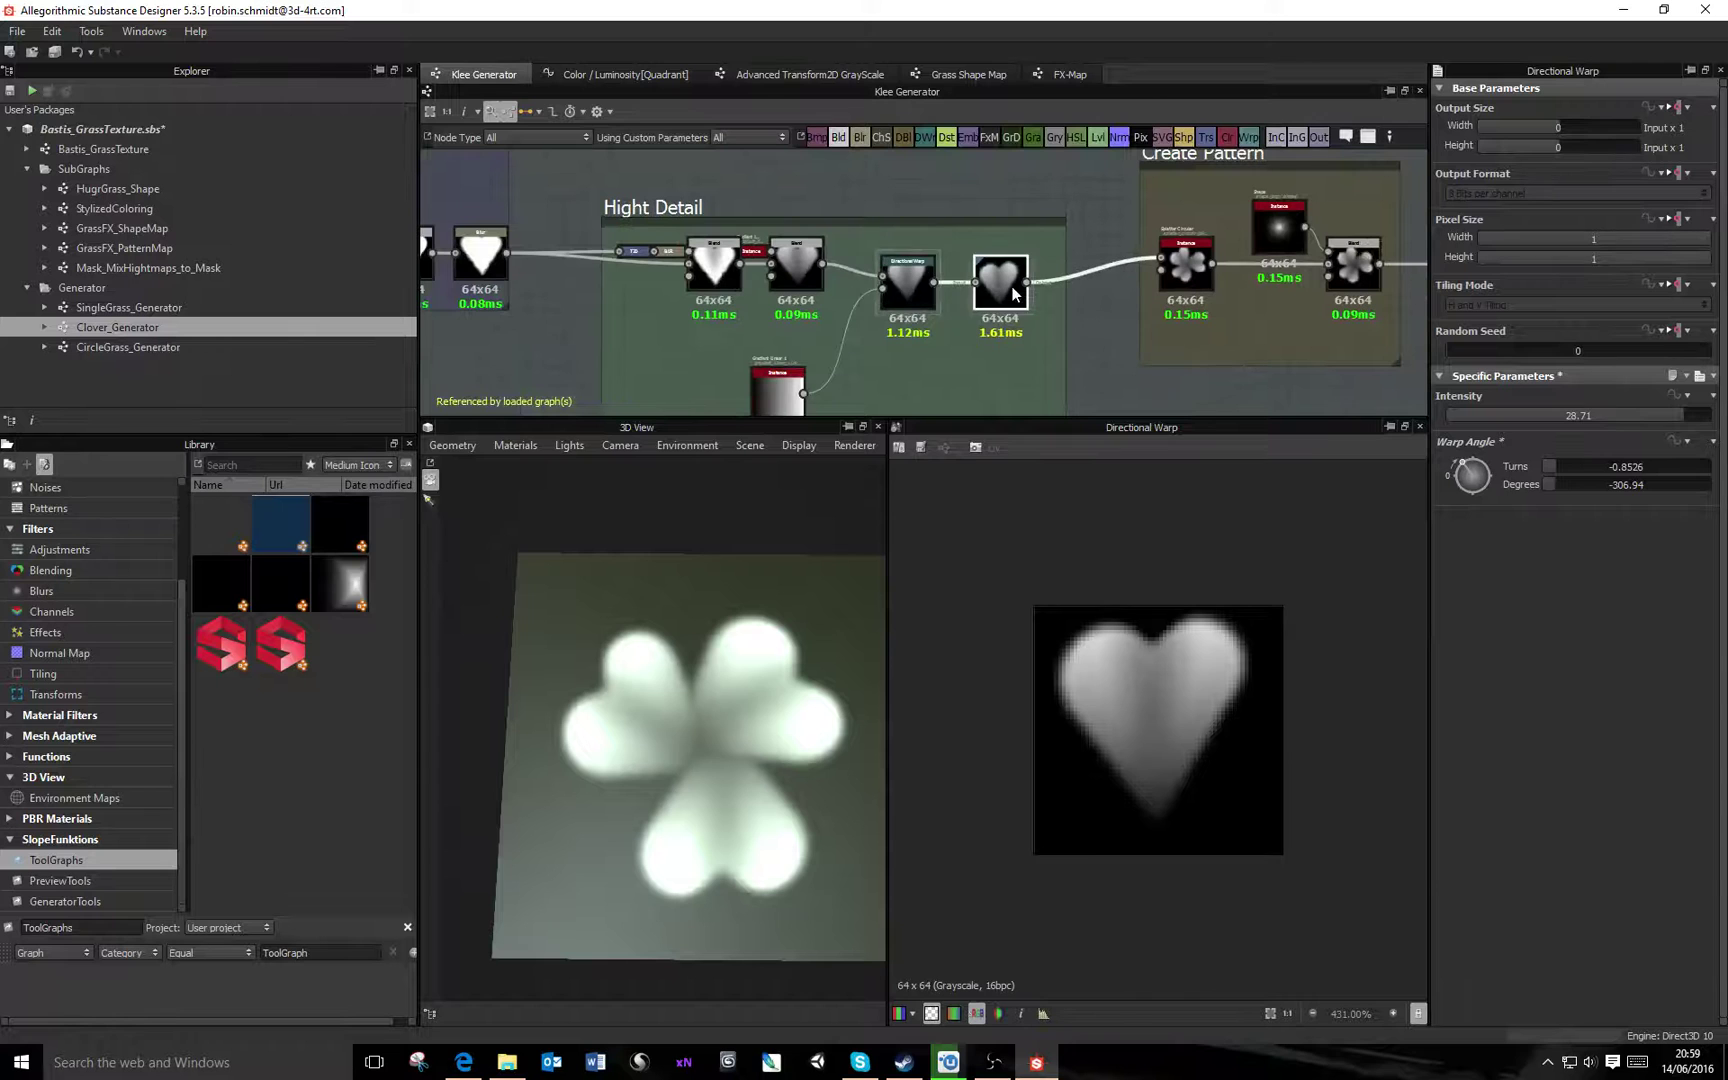
{"action": "left_click", "coordinate": [1186, 262]}
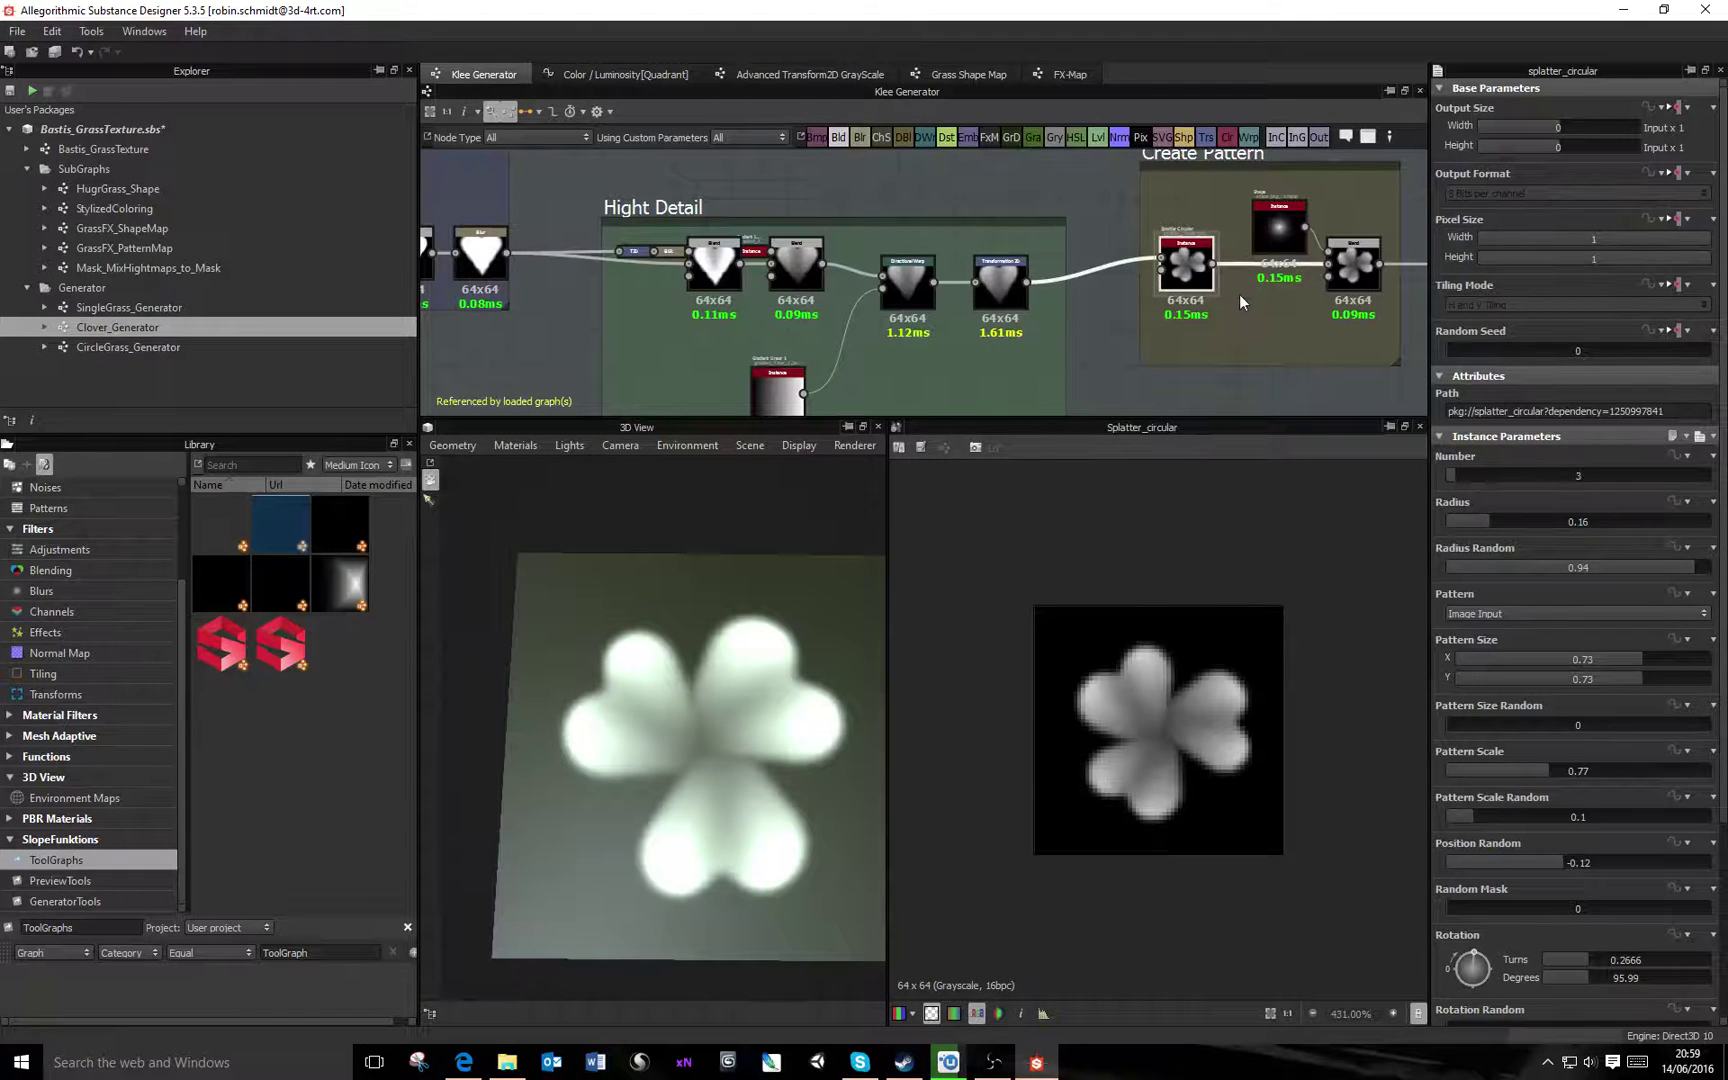
{"action": "scroll", "coordinate": [1236, 293], "scroll_direction": "up", "scroll_amount": 3}
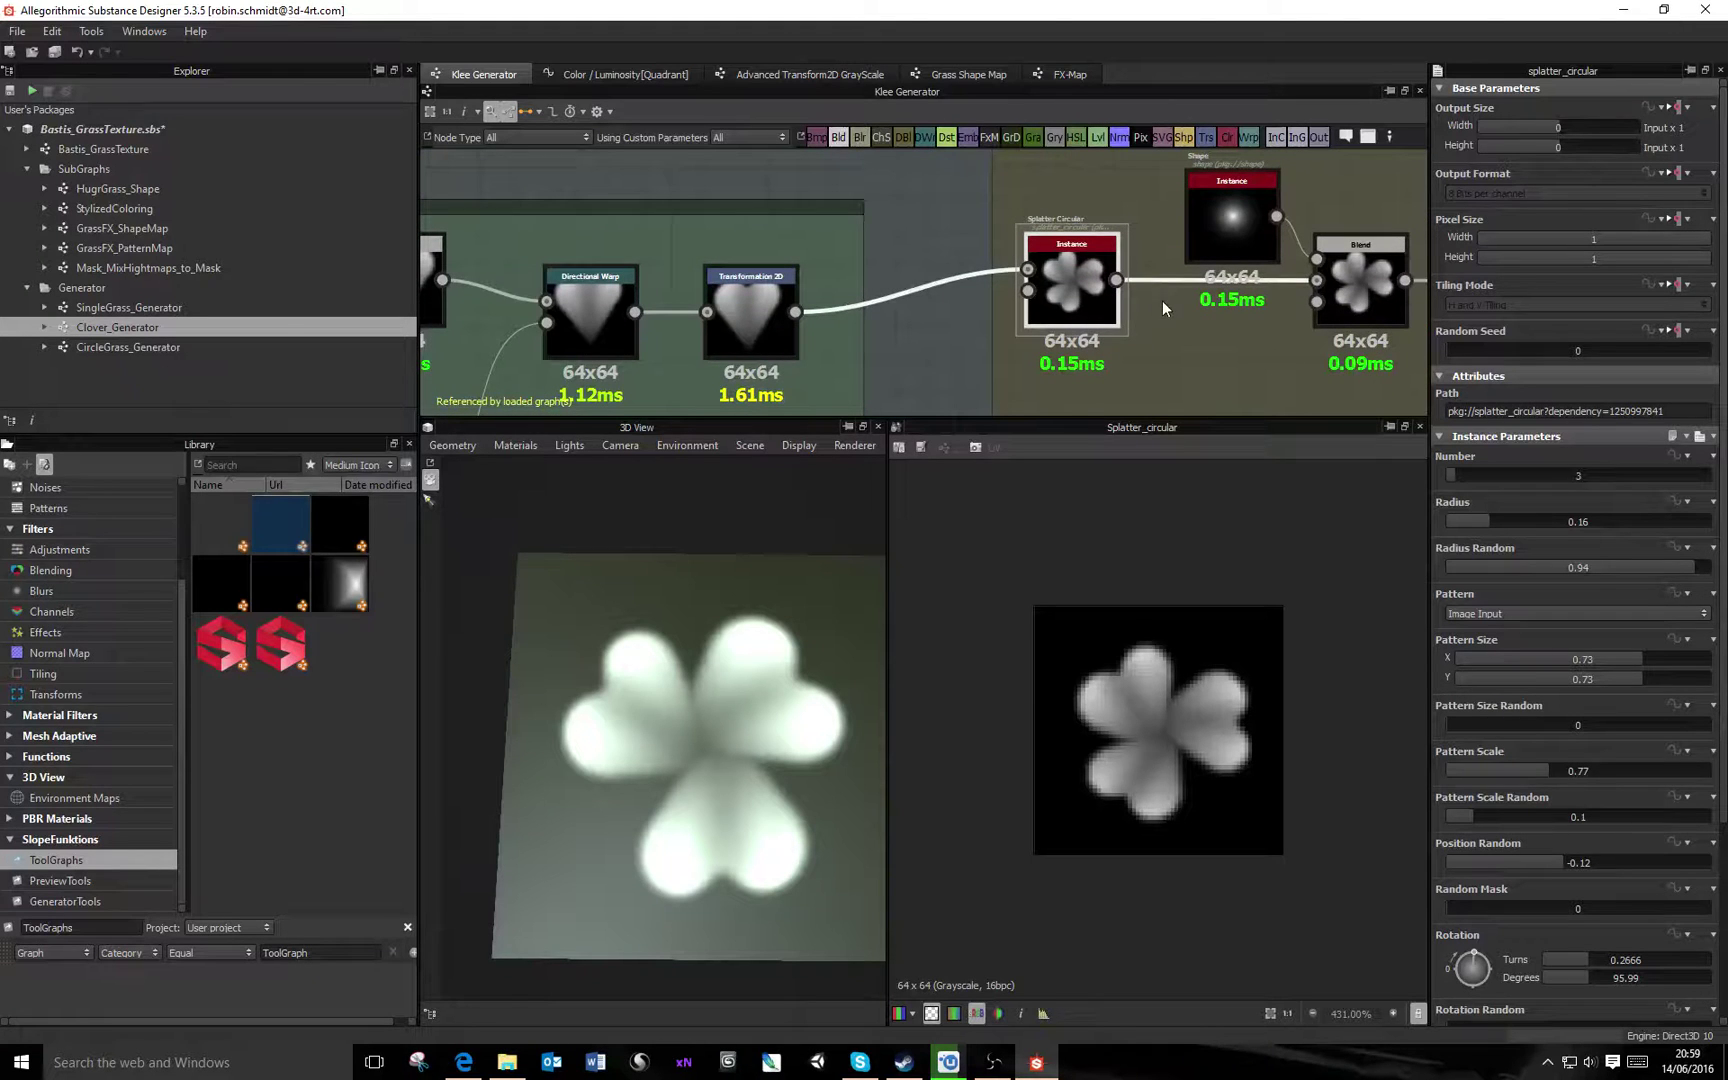
Try the Add Sub blending mode on the Splatter Circular node and restore it to Max
{"action": "scroll", "coordinate": [1600, 860], "scroll_direction": "down", "scroll_amount": 4}
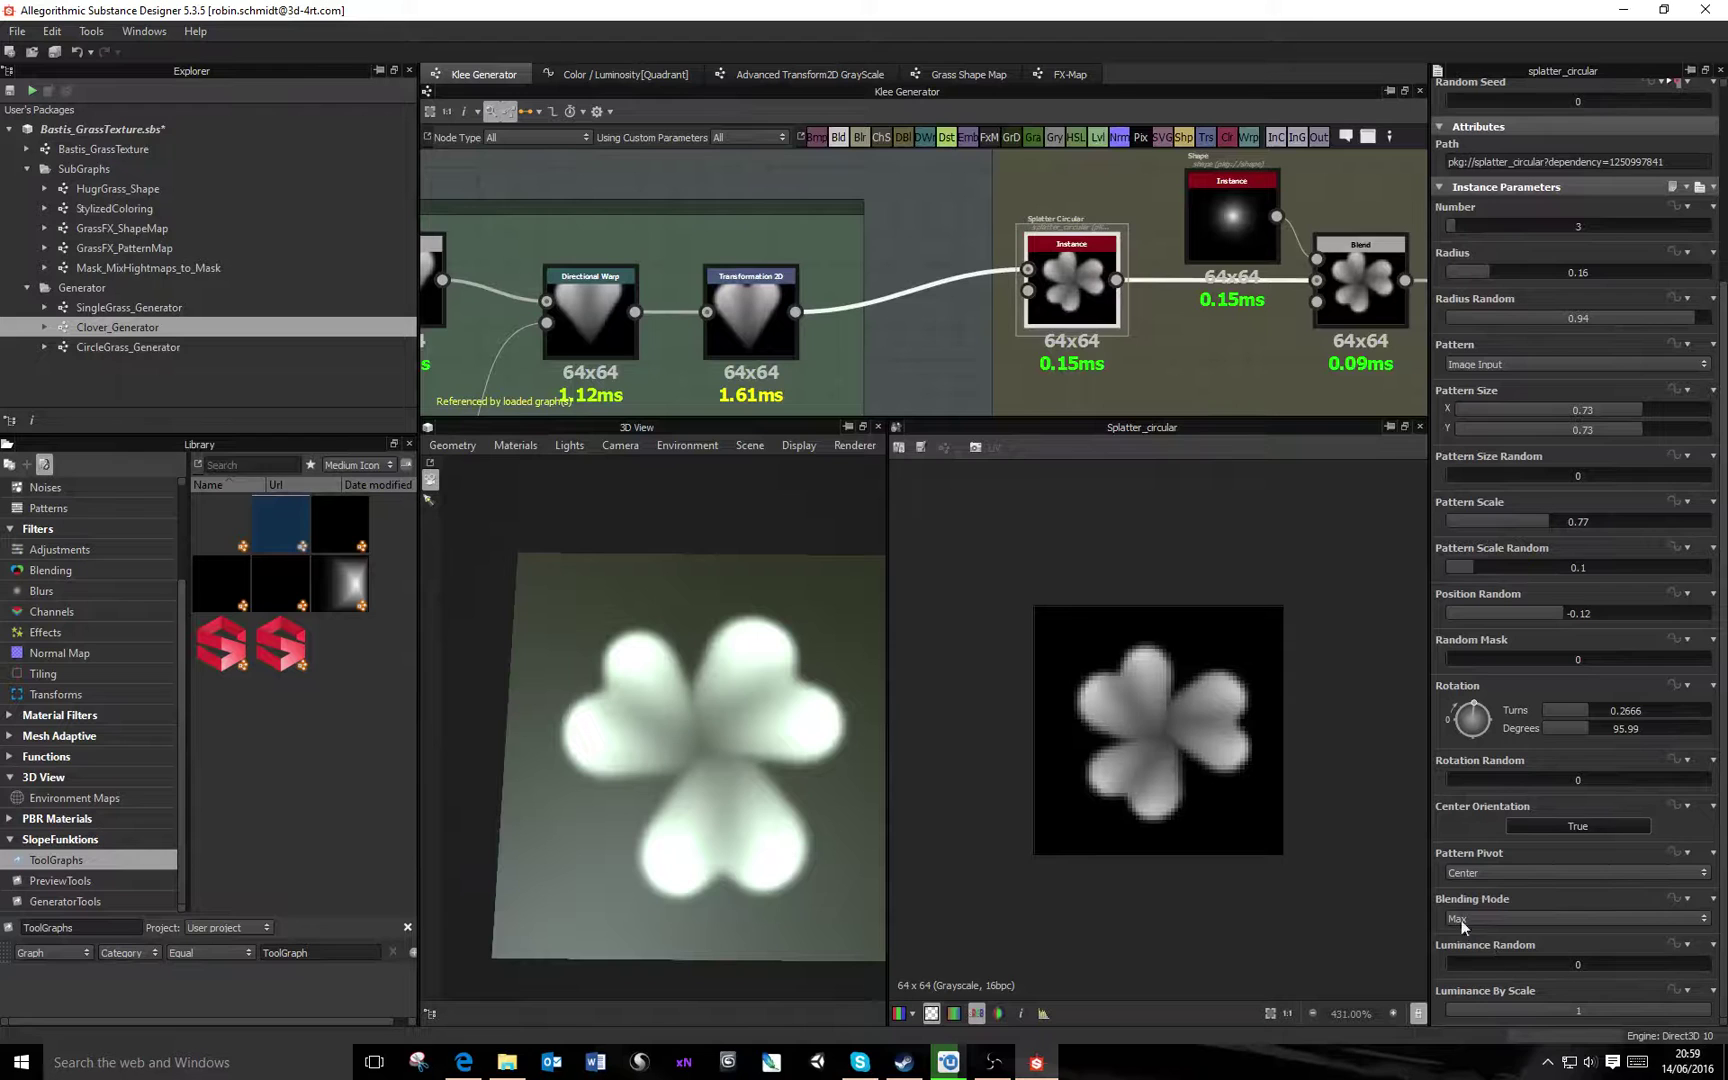
{"action": "left_click", "coordinate": [1547, 923]}
{"action": "left_click", "coordinate": [1503, 940]}
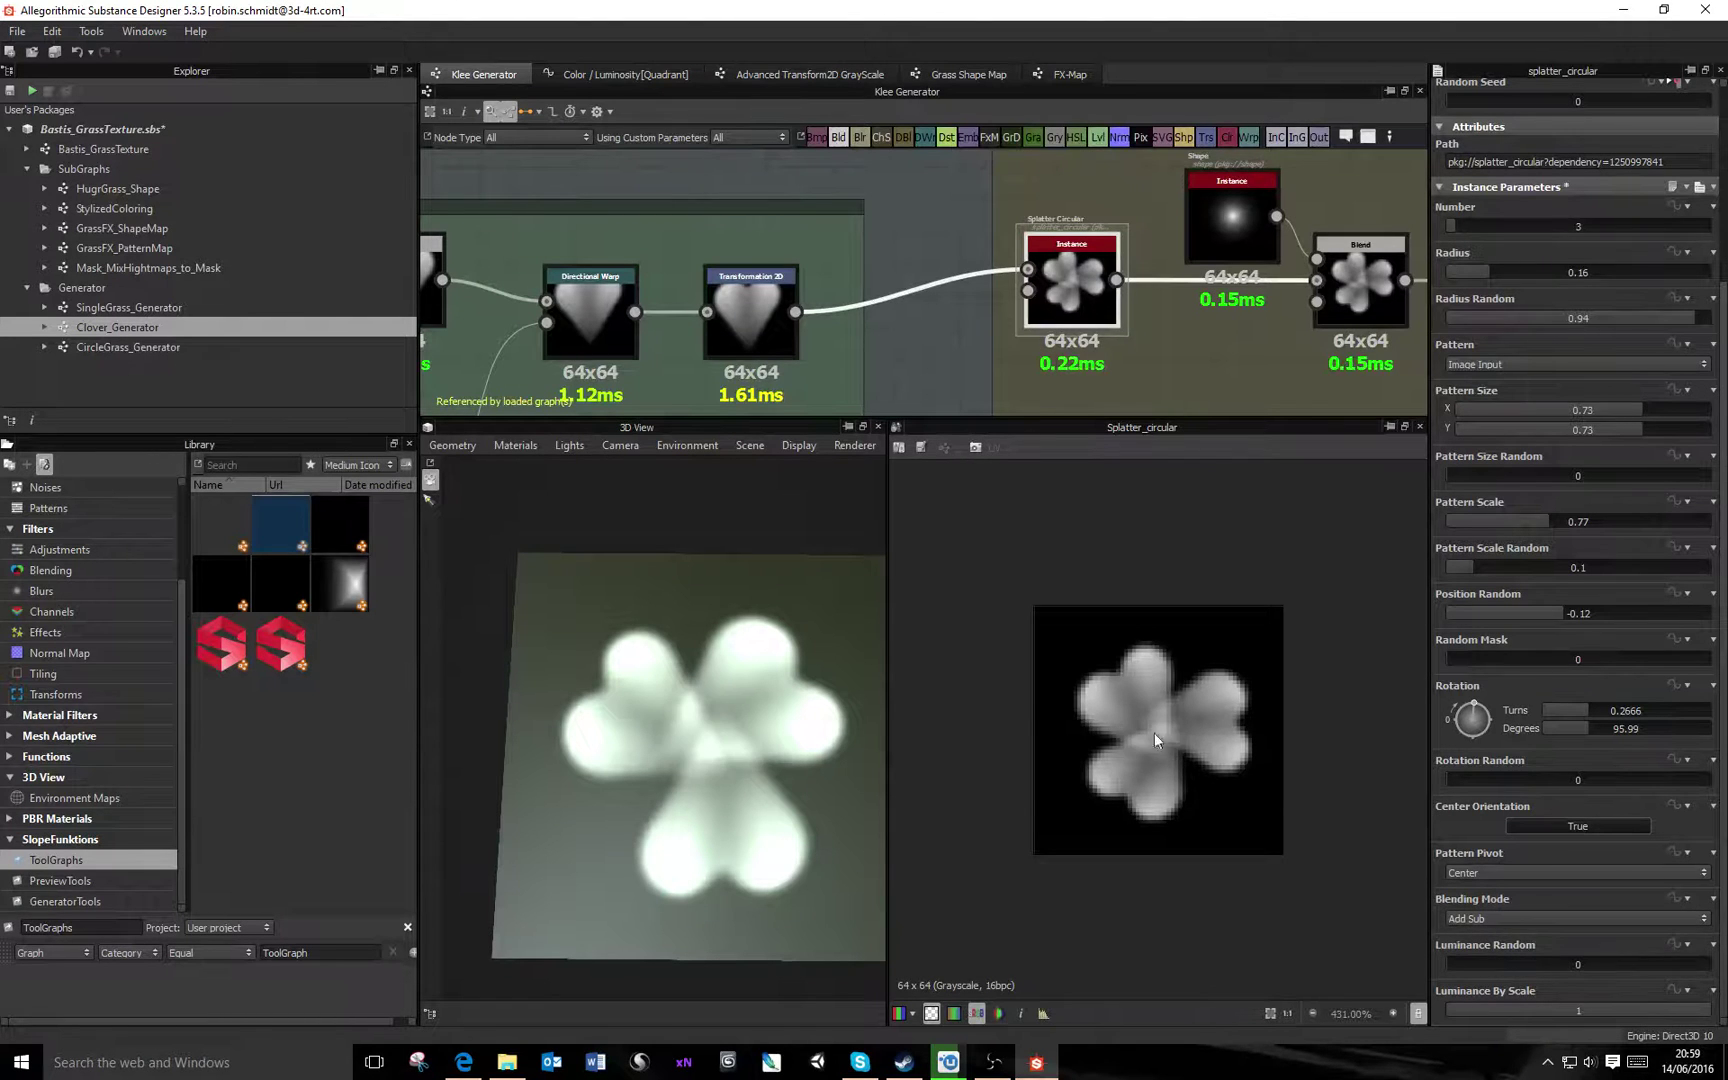
{"action": "left_click", "coordinate": [1534, 922]}
{"action": "left_click", "coordinate": [1471, 950]}
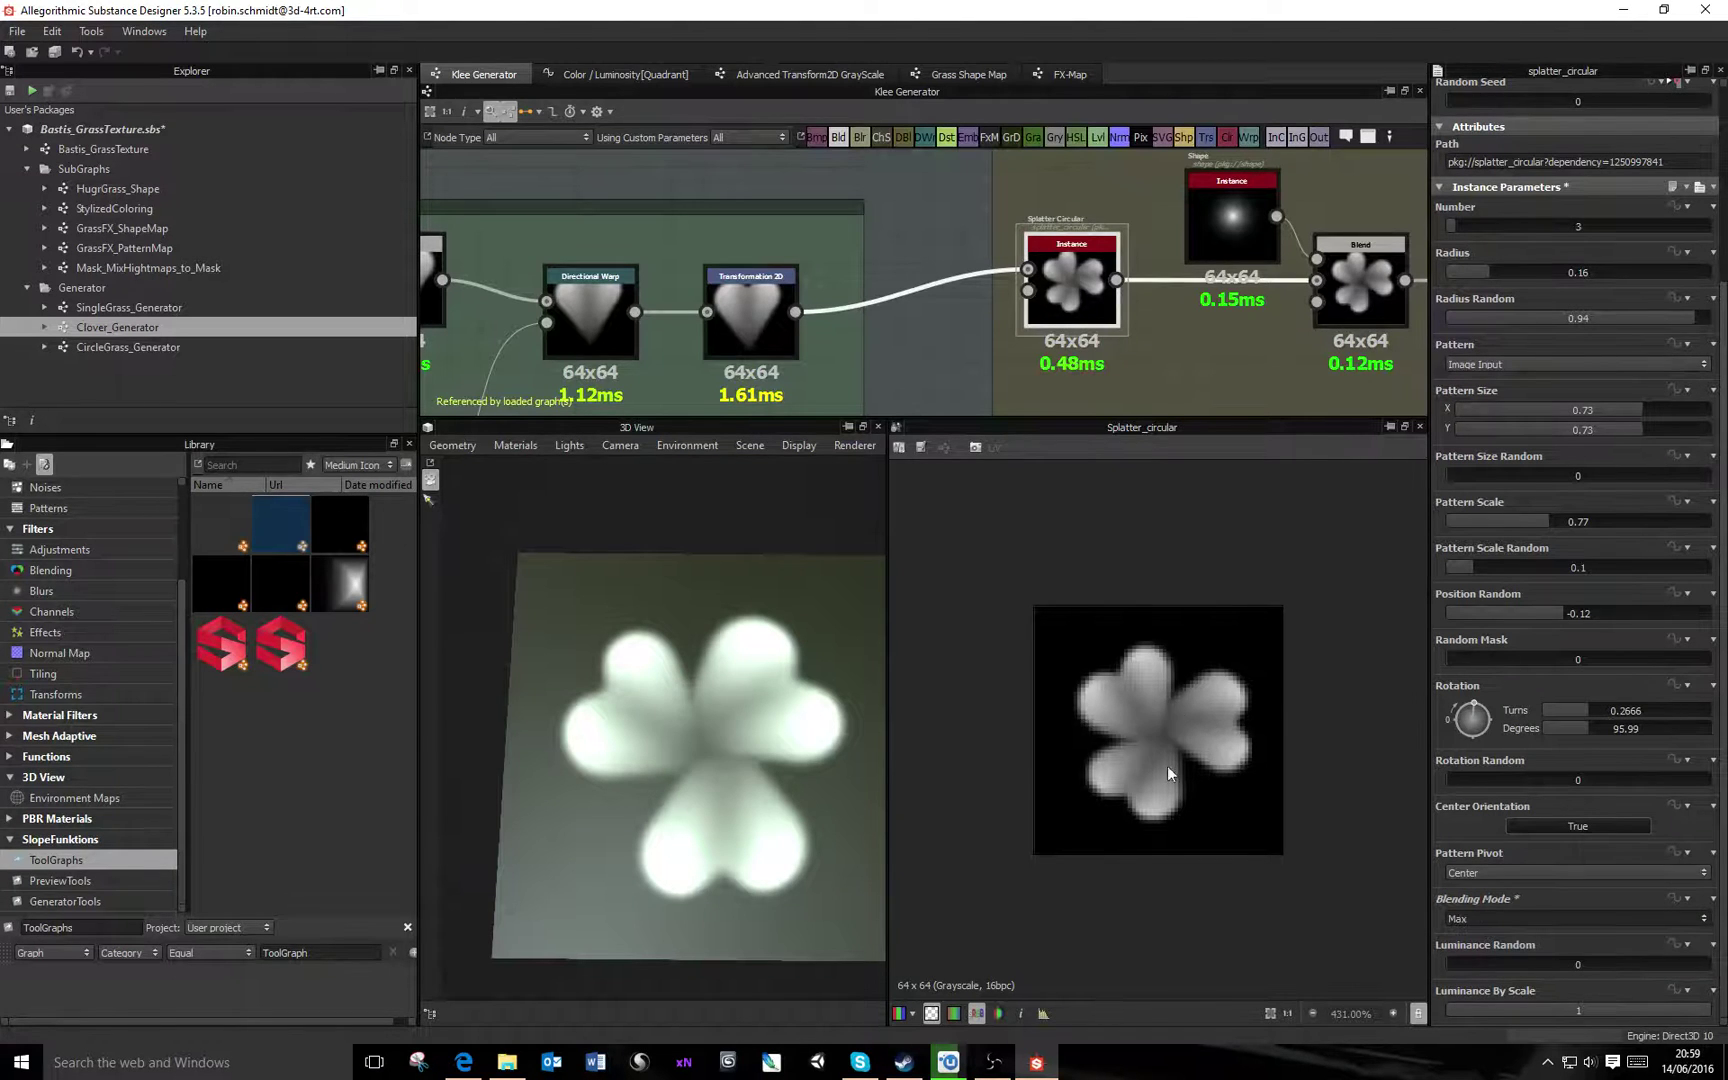
Preview the Thorn Shape node, and set the 3D material's height scale to 1 and tessellation factor to 10
{"action": "left_click", "coordinate": [1251, 233]}
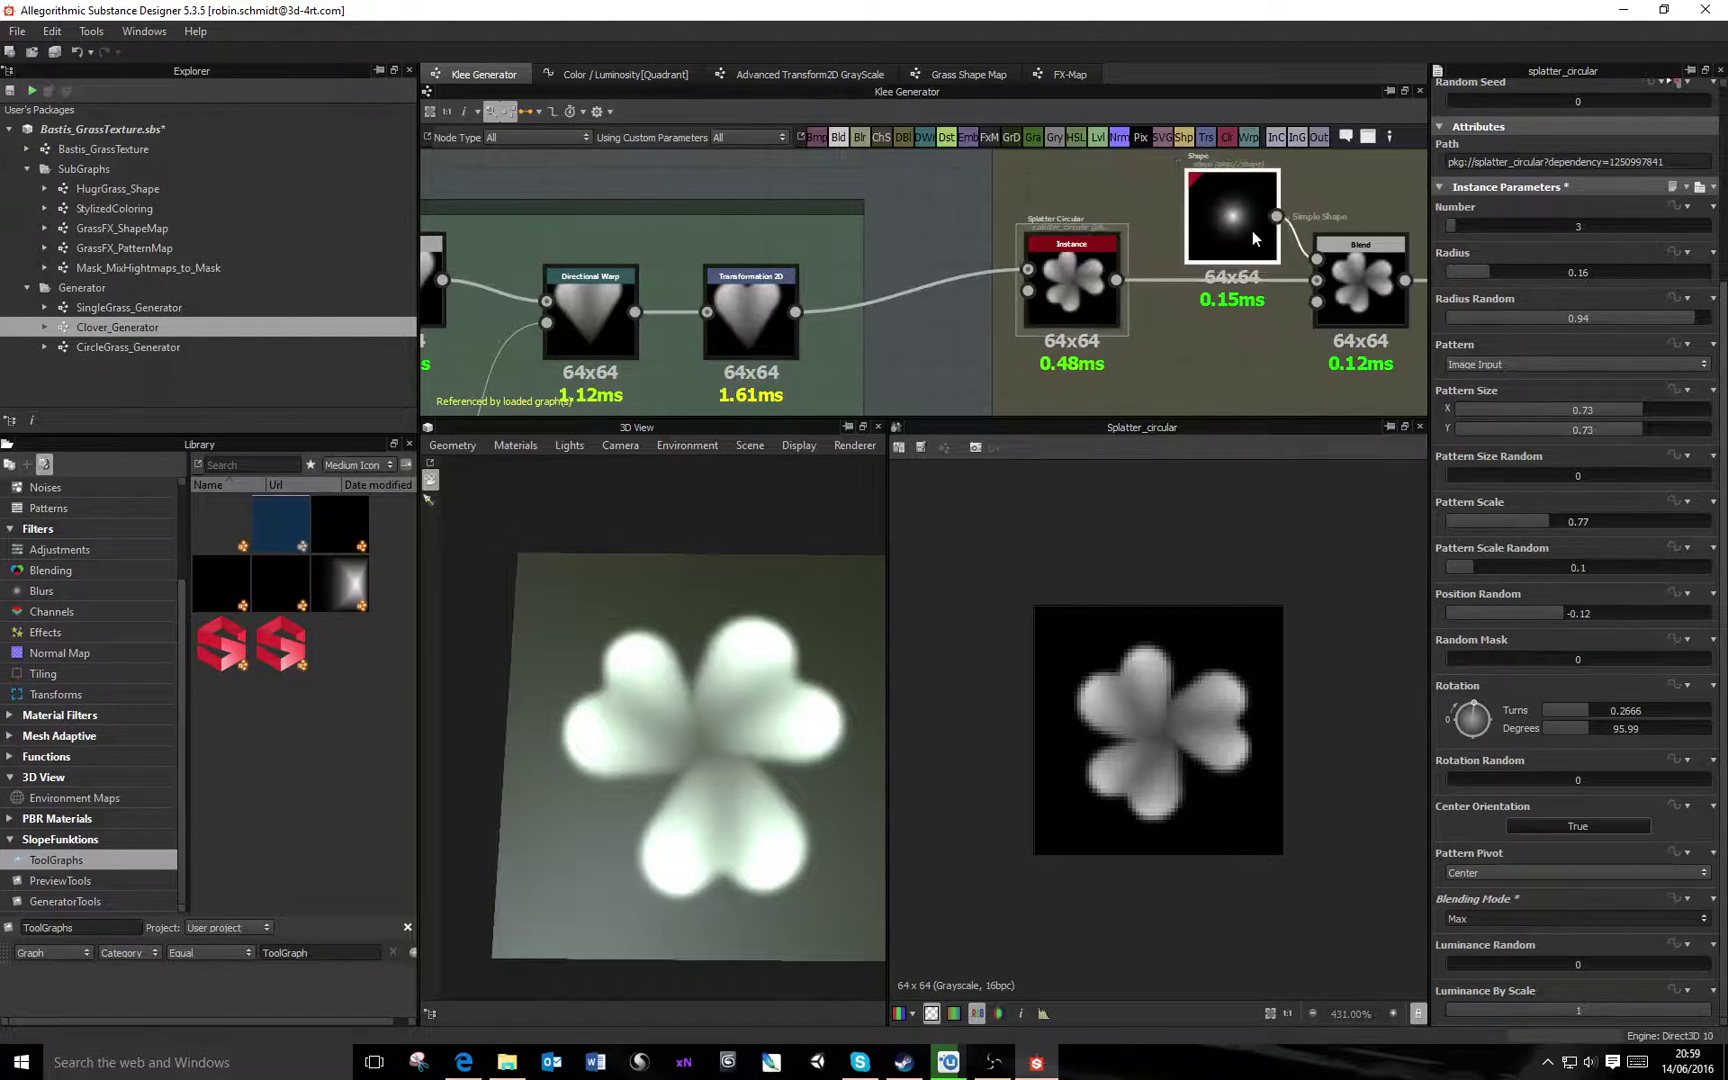
{"action": "left_click_drag", "start_coordinate": [690, 800], "coordinate": [580, 427]}
{"action": "left_click", "coordinate": [620, 445]}
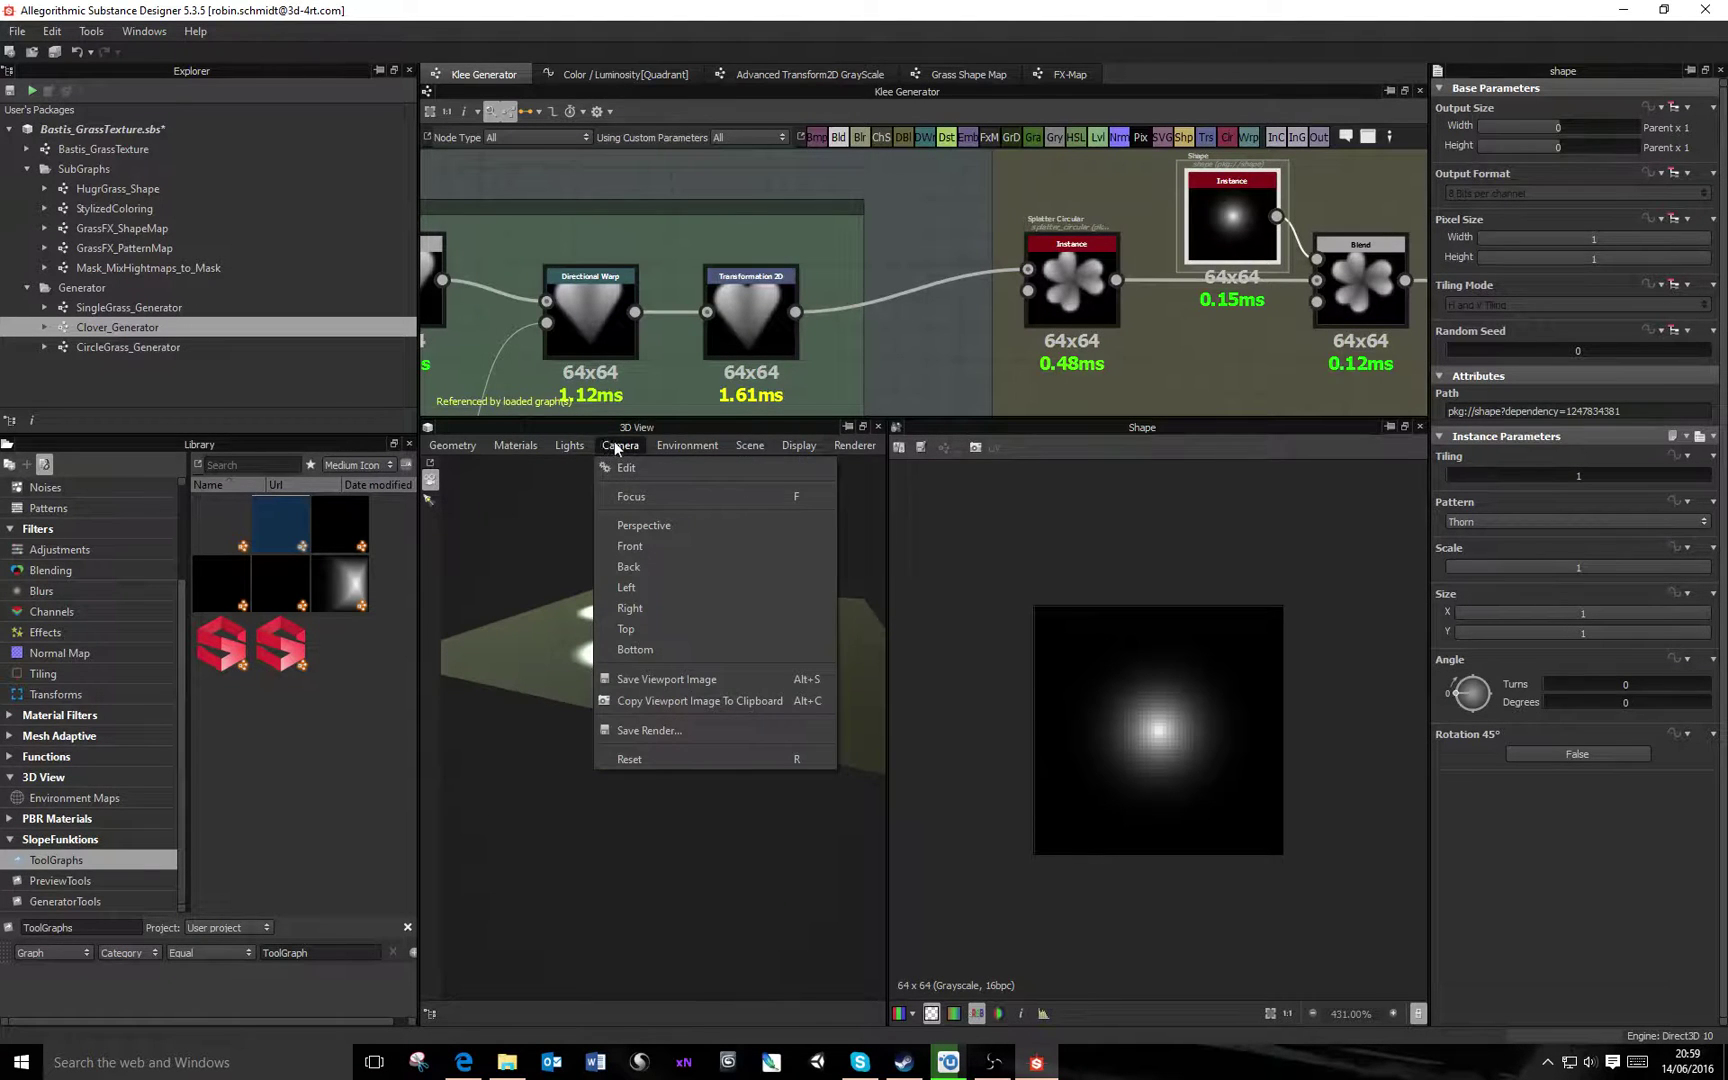
{"action": "left_click", "coordinate": [563, 470]}
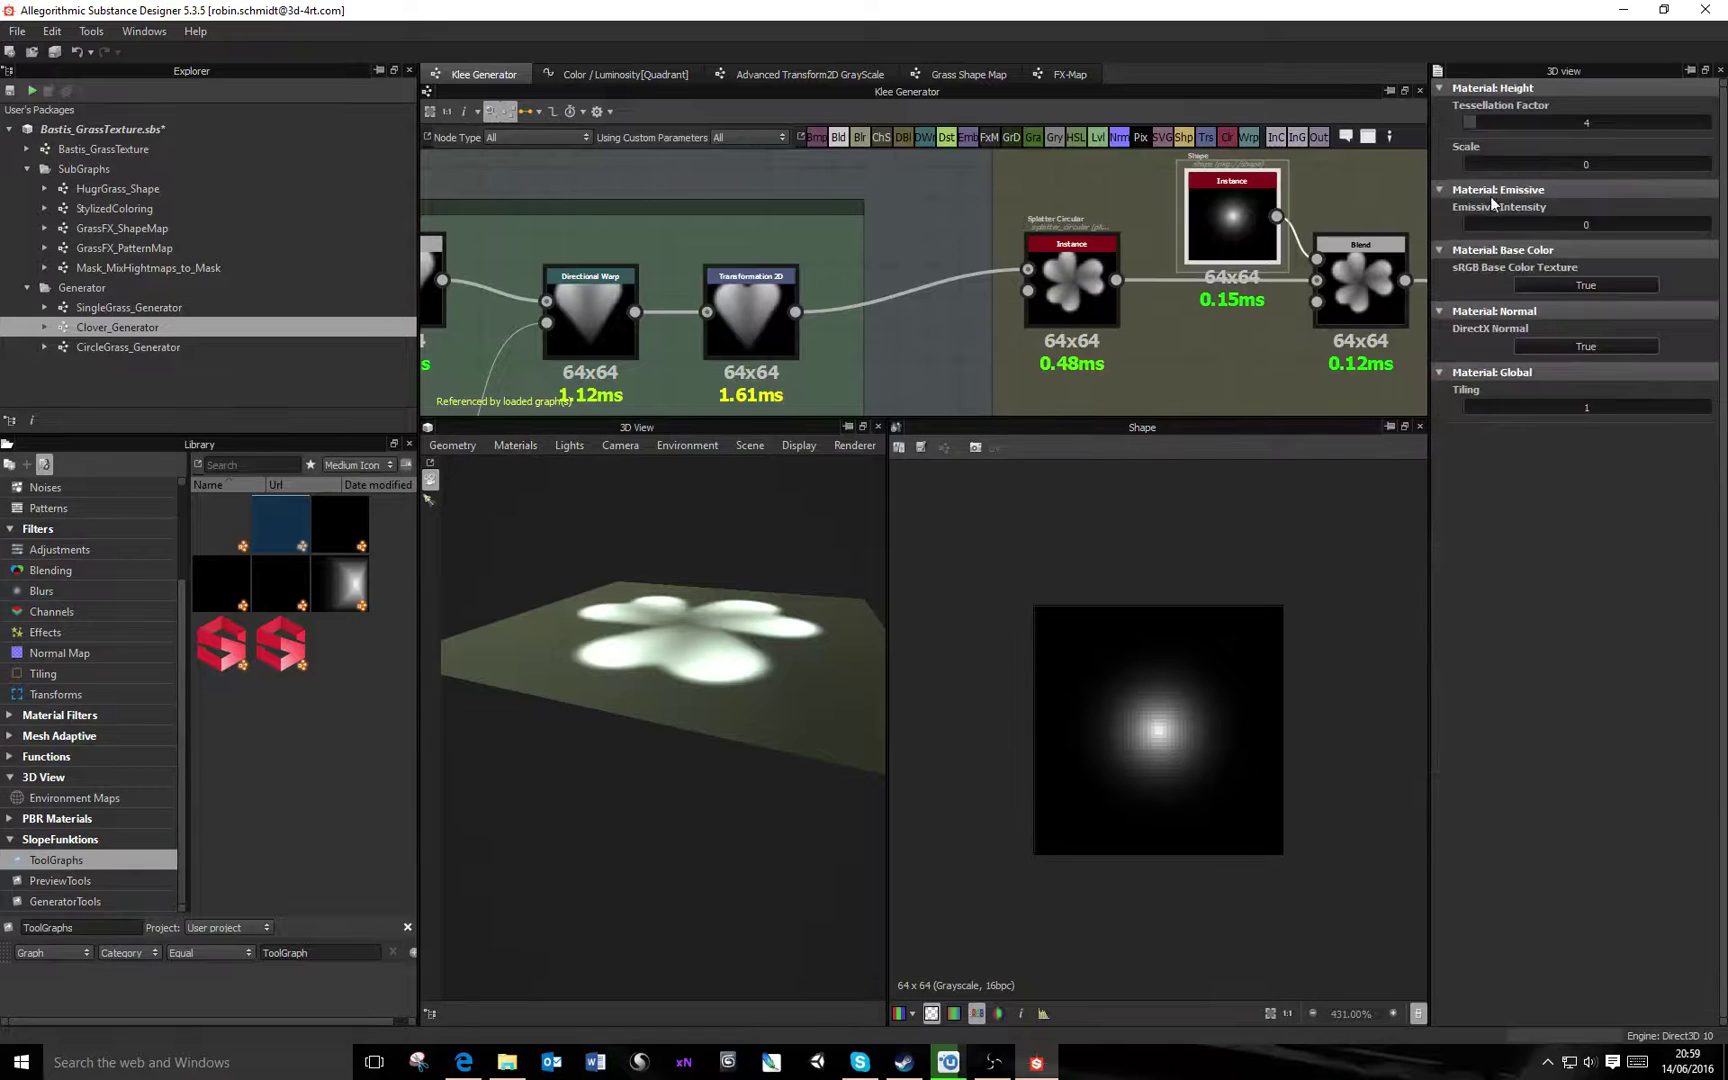
{"action": "left_click", "coordinate": [1484, 165]}
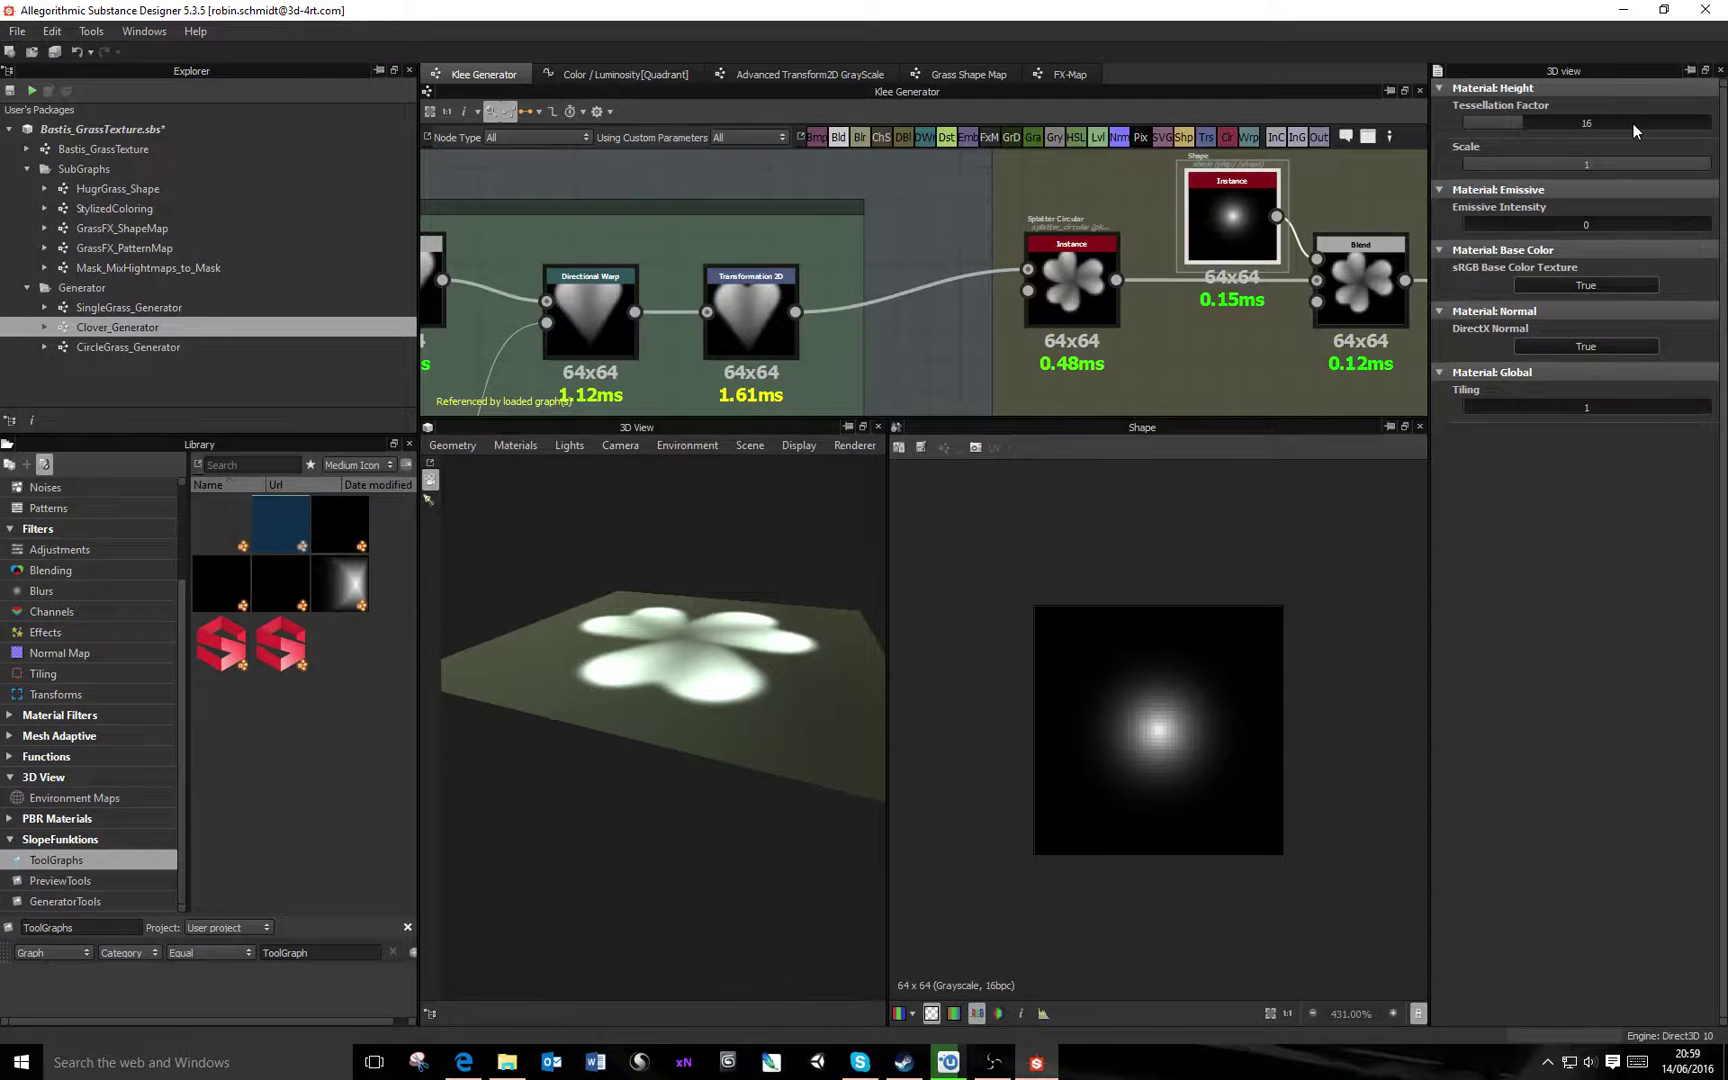
{"action": "scroll", "coordinate": [1634, 123], "scroll_direction": "up", "scroll_amount": 4}
{"action": "scroll", "coordinate": [1634, 123], "scroll_direction": "down", "scroll_amount": 3}
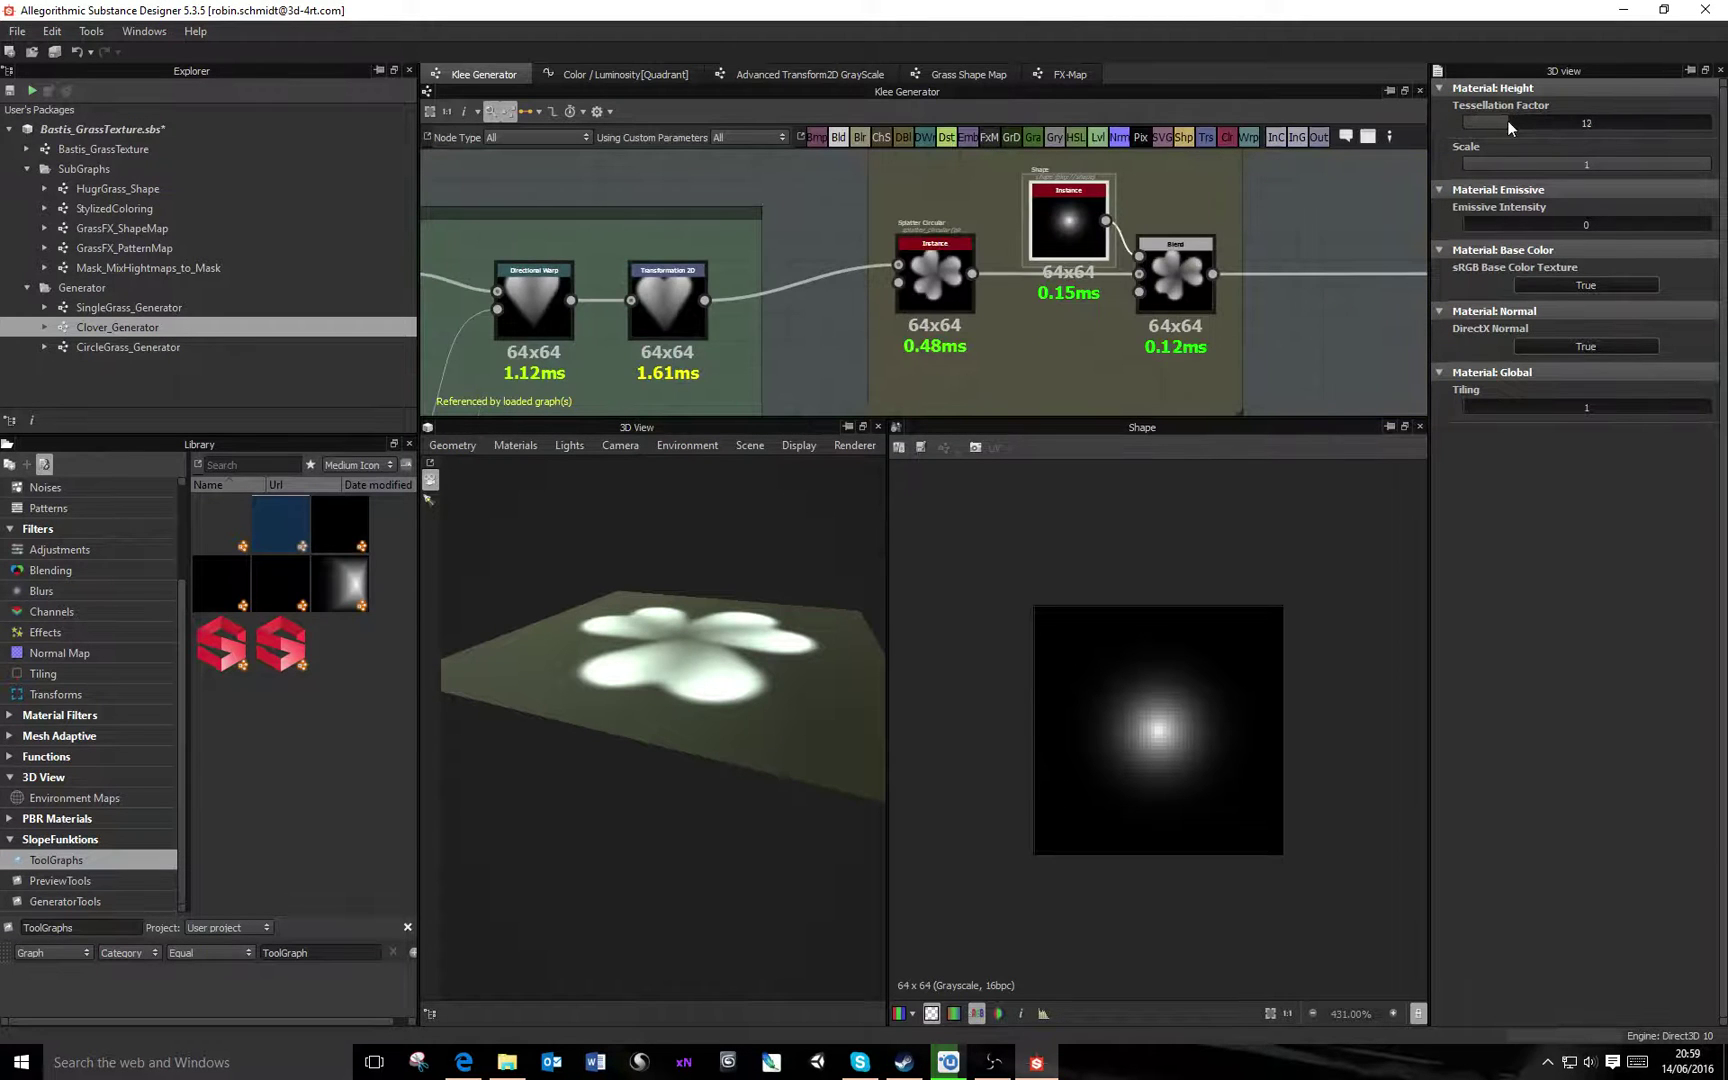
Bring up the 3D view options for the clover Output node and examine the clover relief from a low angle
{"action": "middle_click_drag", "start_coordinate": [1284, 250], "coordinate": [1084, 275]}
{"action": "right_click", "coordinate": [1089, 274]}
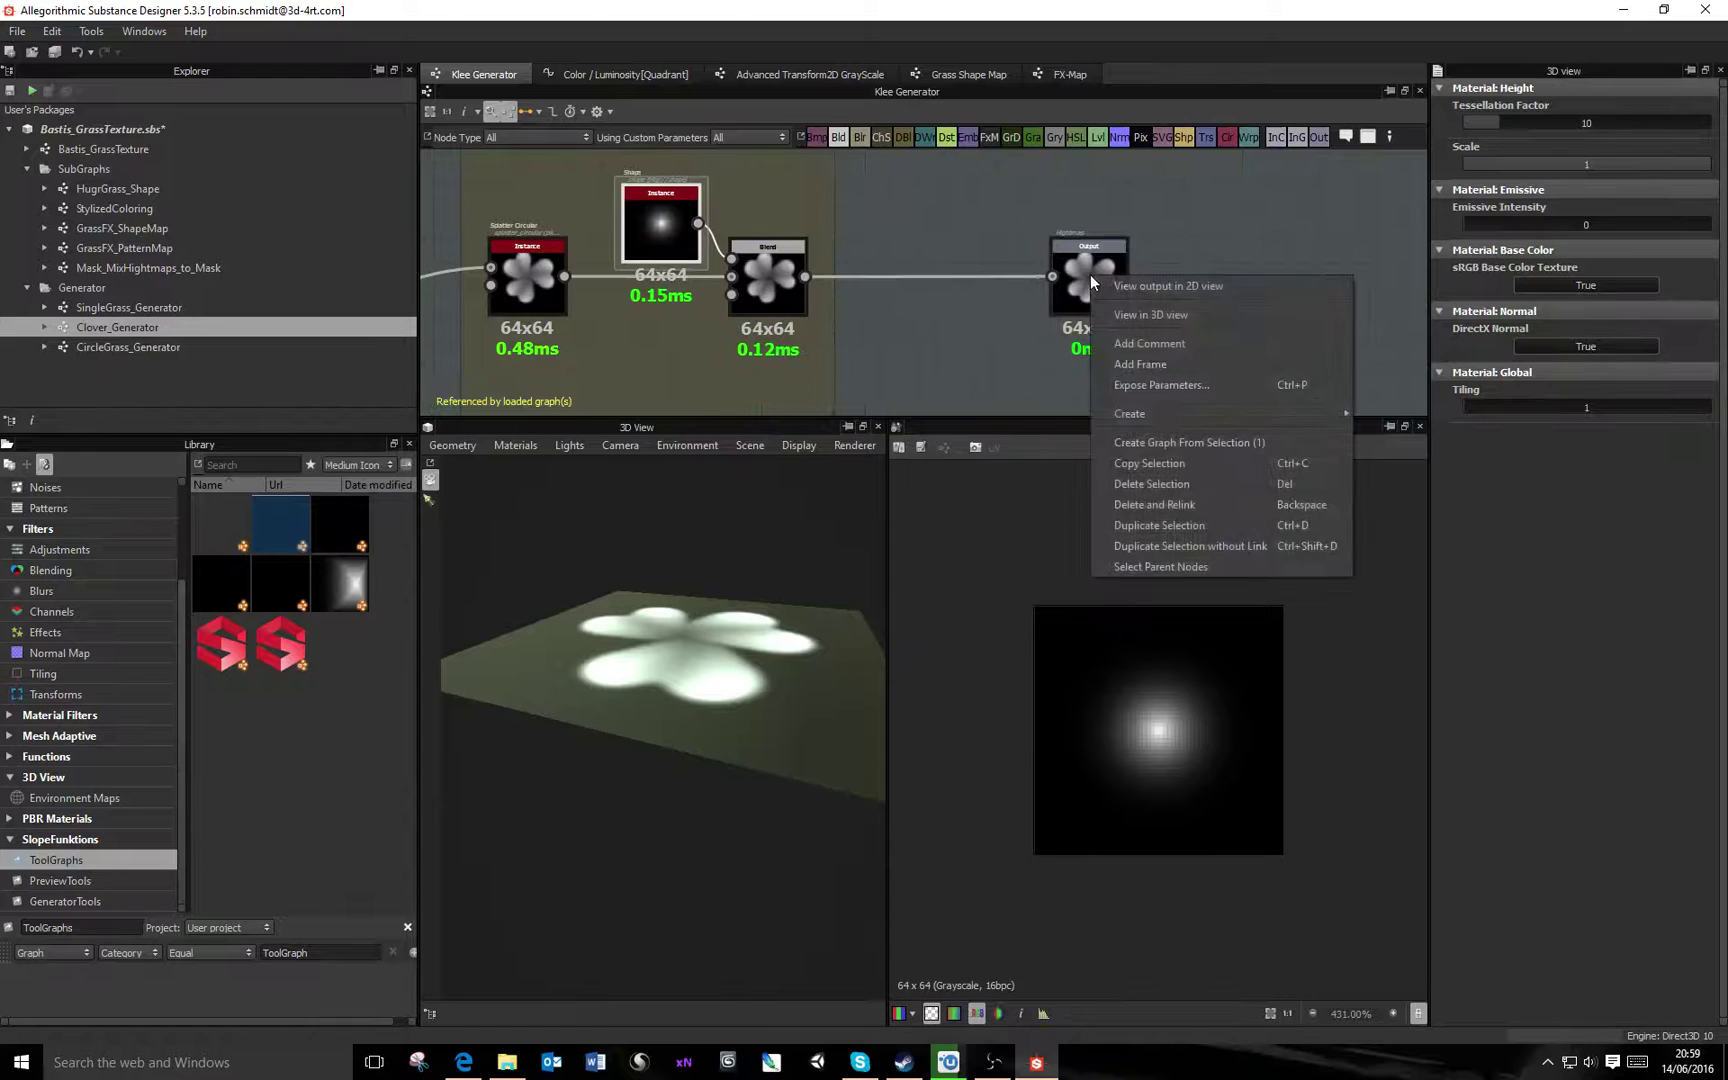
{"action": "left_click", "coordinate": [1176, 308]}
{"action": "left_click", "coordinate": [1219, 384]}
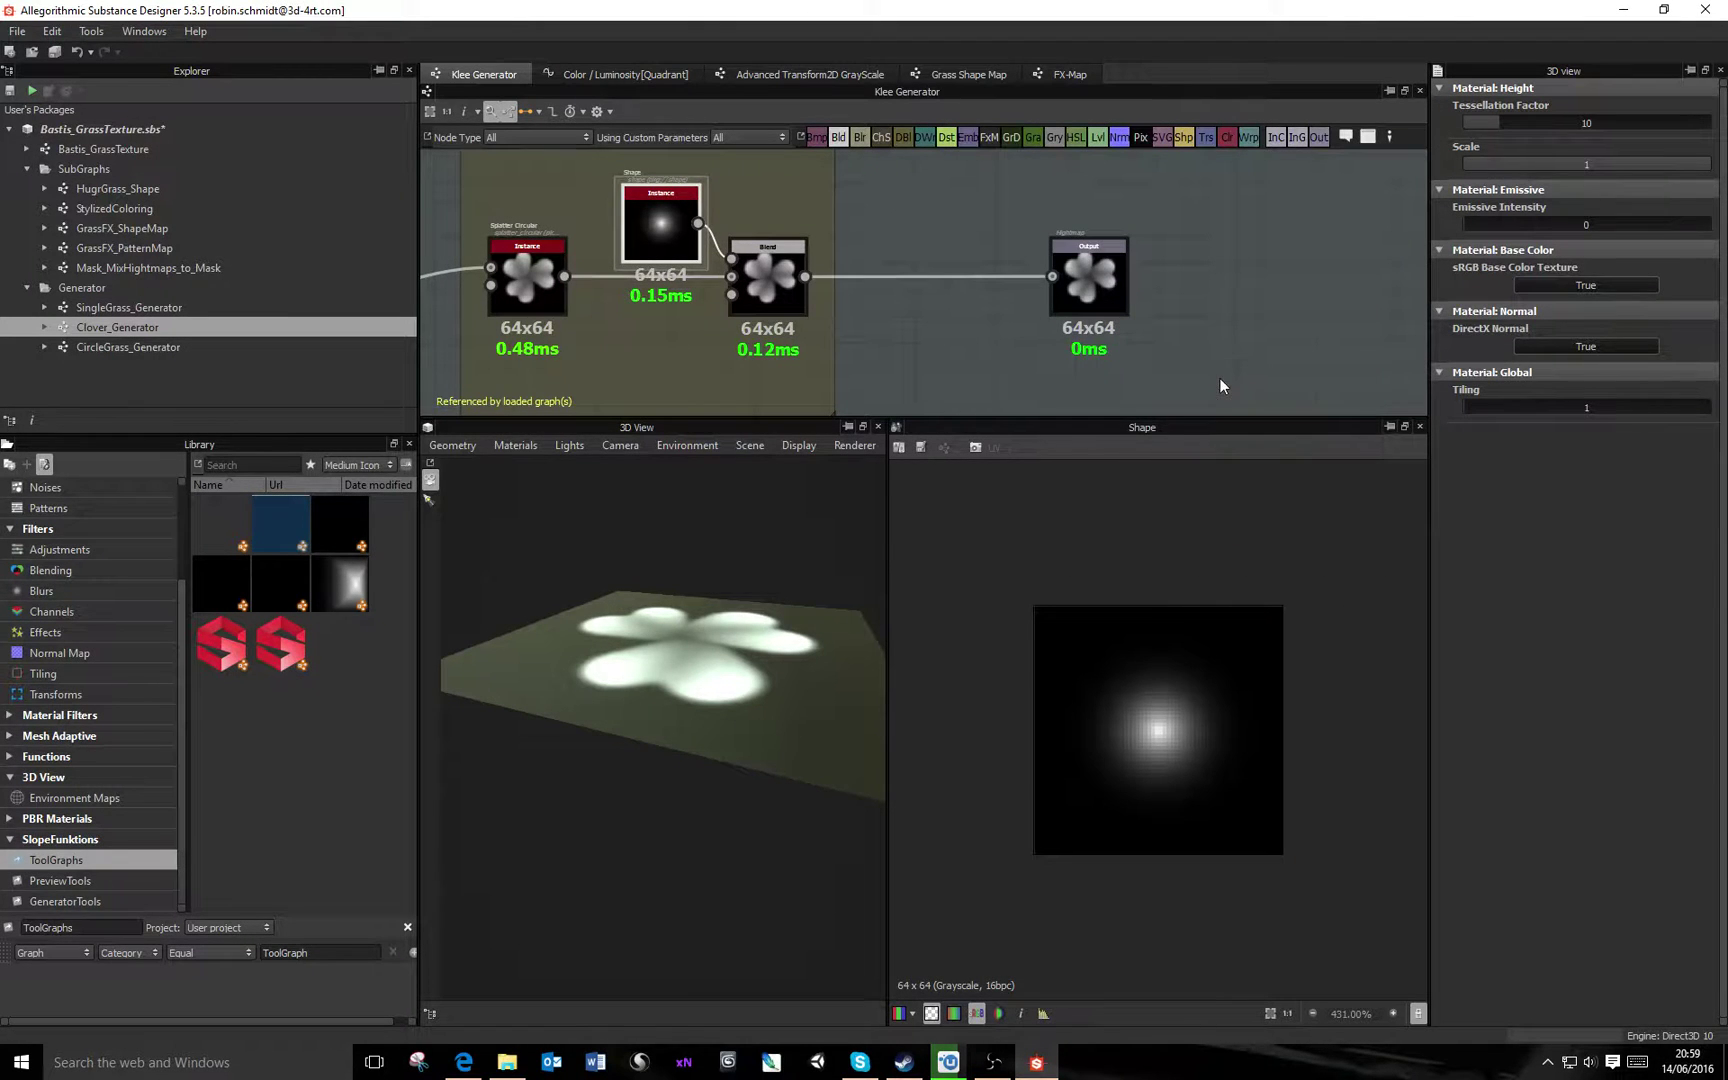
{"action": "mouse_move", "coordinate": [683, 625]}
{"action": "left_mouse_down"}
{"action": "mouse_move", "coordinate": [716, 641]}
{"action": "mouse_move", "coordinate": [711, 605]}
{"action": "left_mouse_up"}
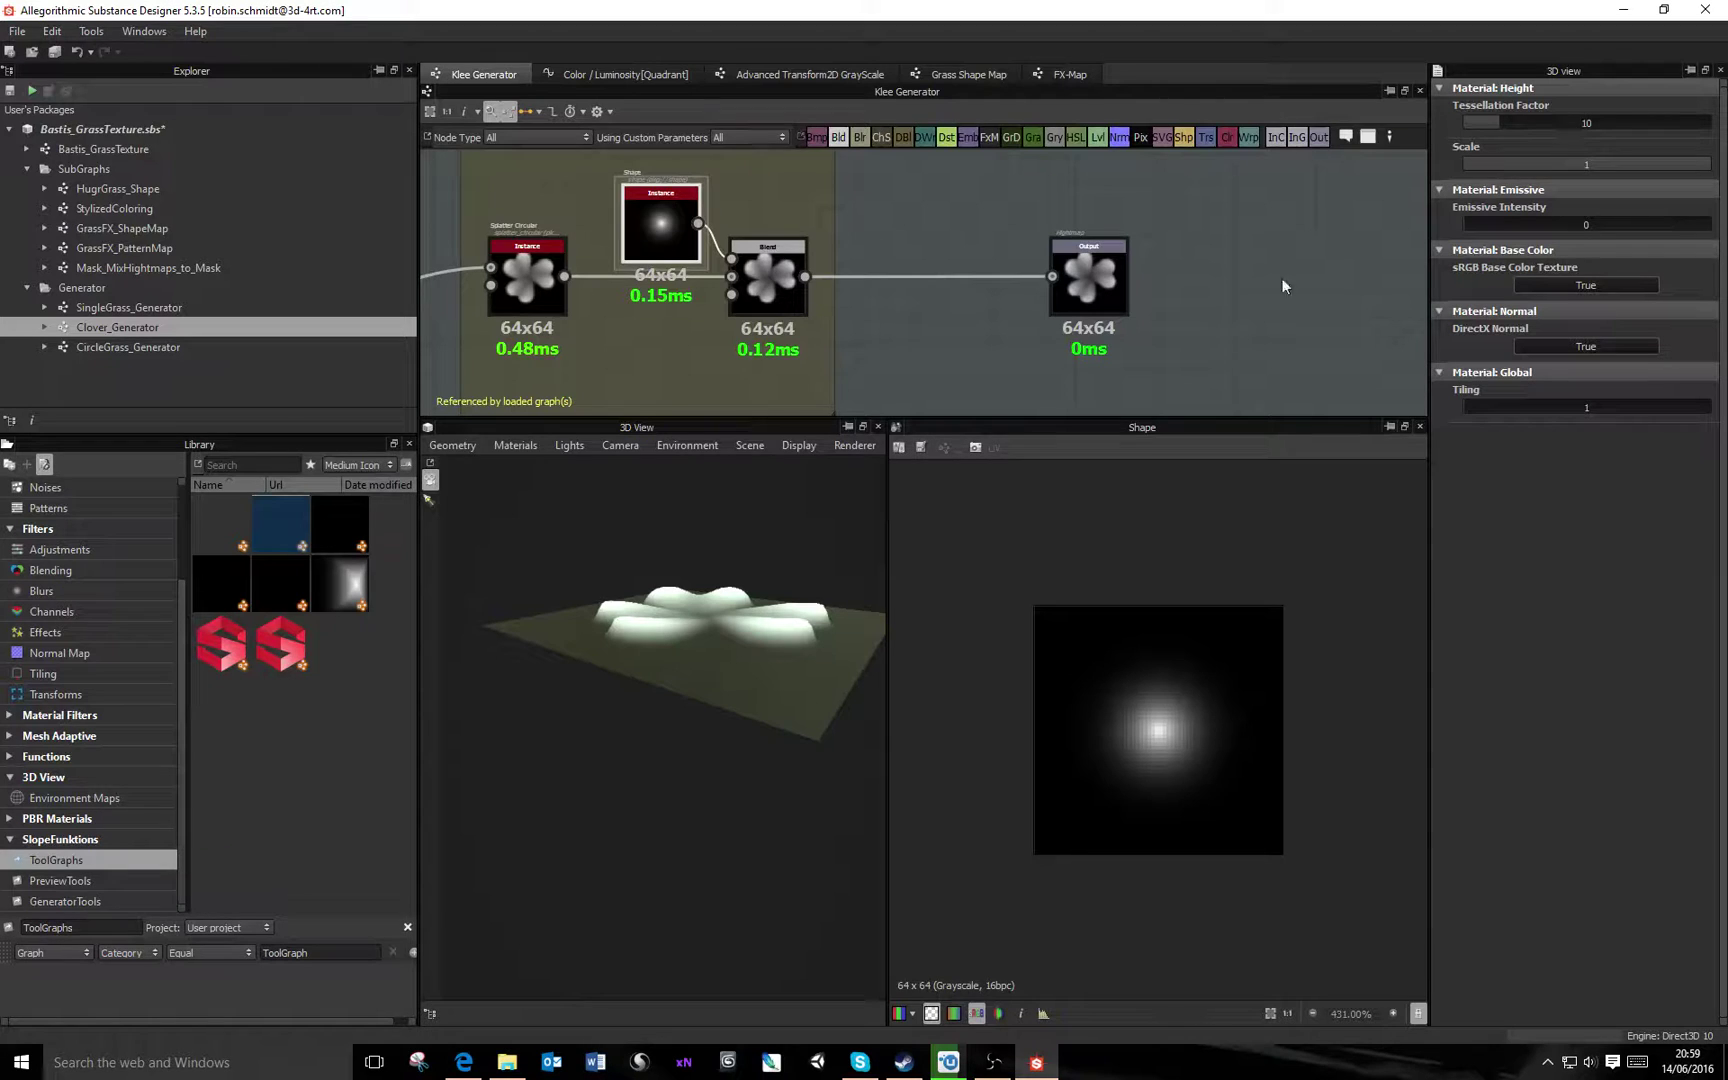
Set the 3D material's height scale to 5 and inspect the raised clover leaves from several angles
{"action": "type", "text": "5"}
{"action": "key", "text": "Return"}
{"action": "left_click_drag", "start_coordinate": [608, 742], "coordinate": [716, 593]}
{"action": "left_click_drag", "start_coordinate": [657, 703], "coordinate": [634, 680]}
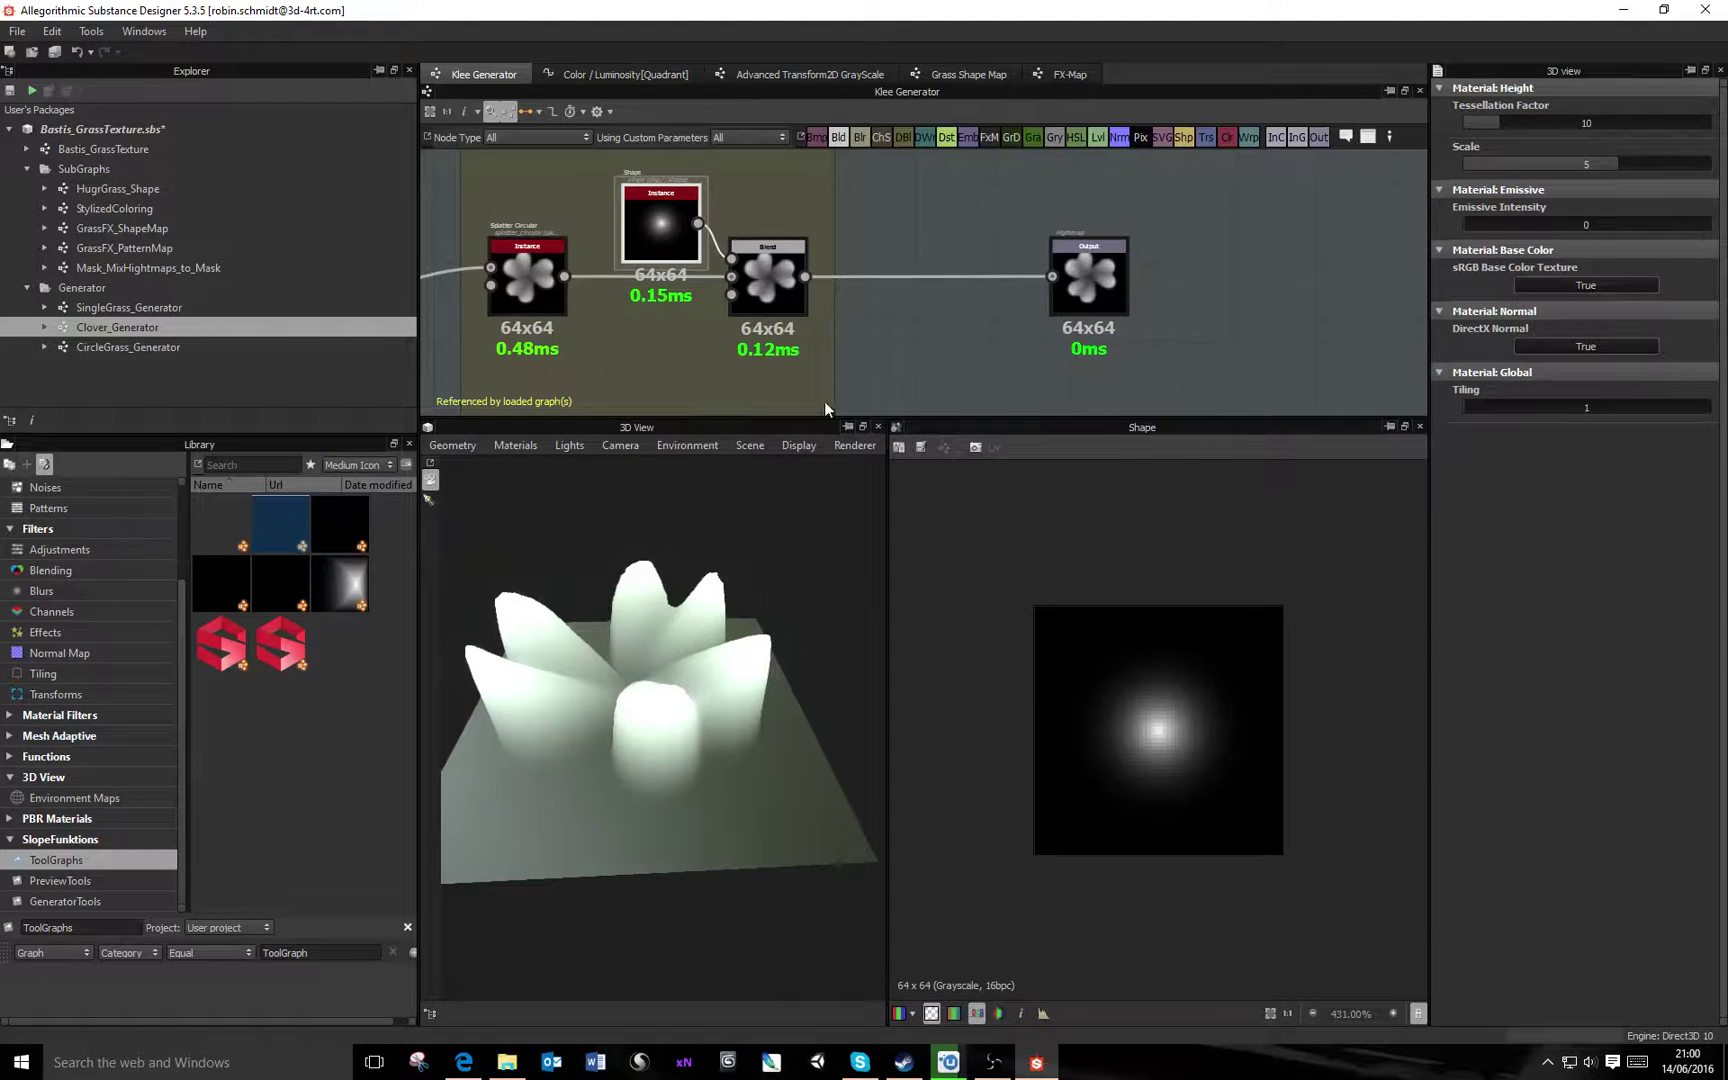
Examine the clover graph's final Blend, then preview the Splatter Circular node and its instance parameters
{"action": "middle_click_drag", "start_coordinate": [645, 278], "coordinate": [859, 301]}
{"action": "left_click", "coordinate": [595, 262]}
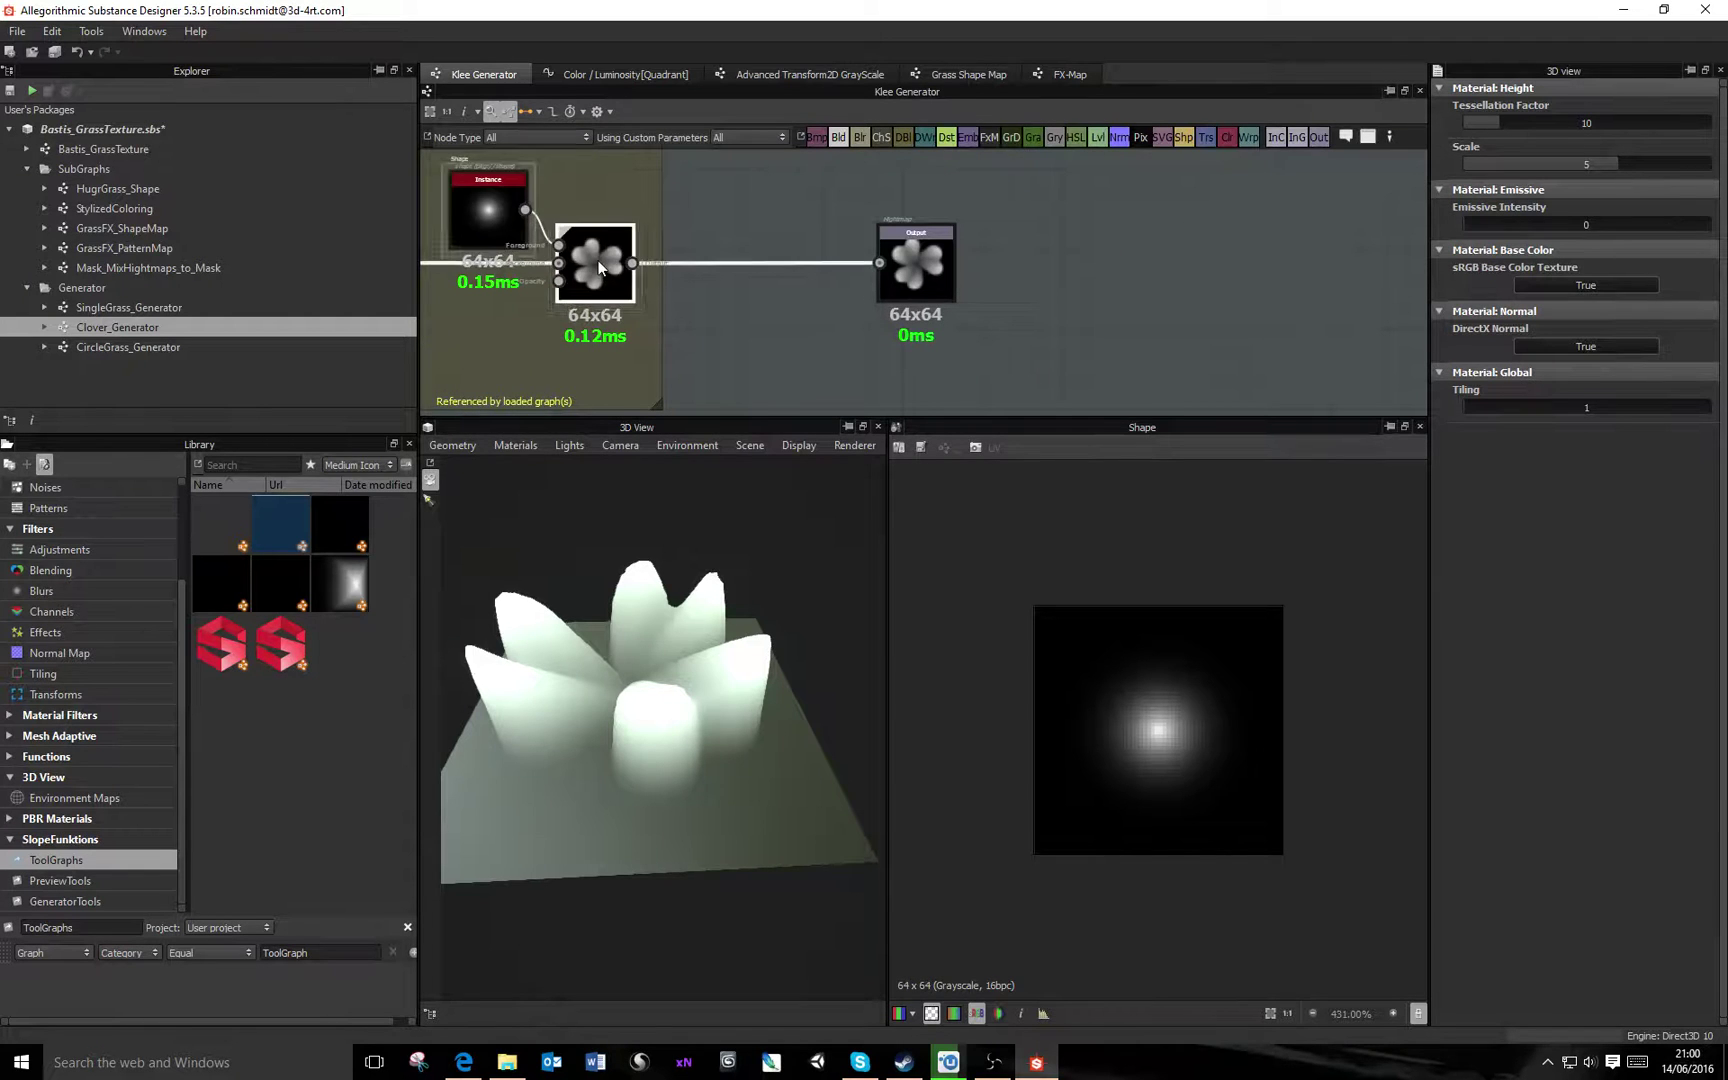
{"action": "middle_click_drag", "start_coordinate": [700, 290], "coordinate": [1079, 290]}
{"action": "left_click", "coordinate": [736, 265]}
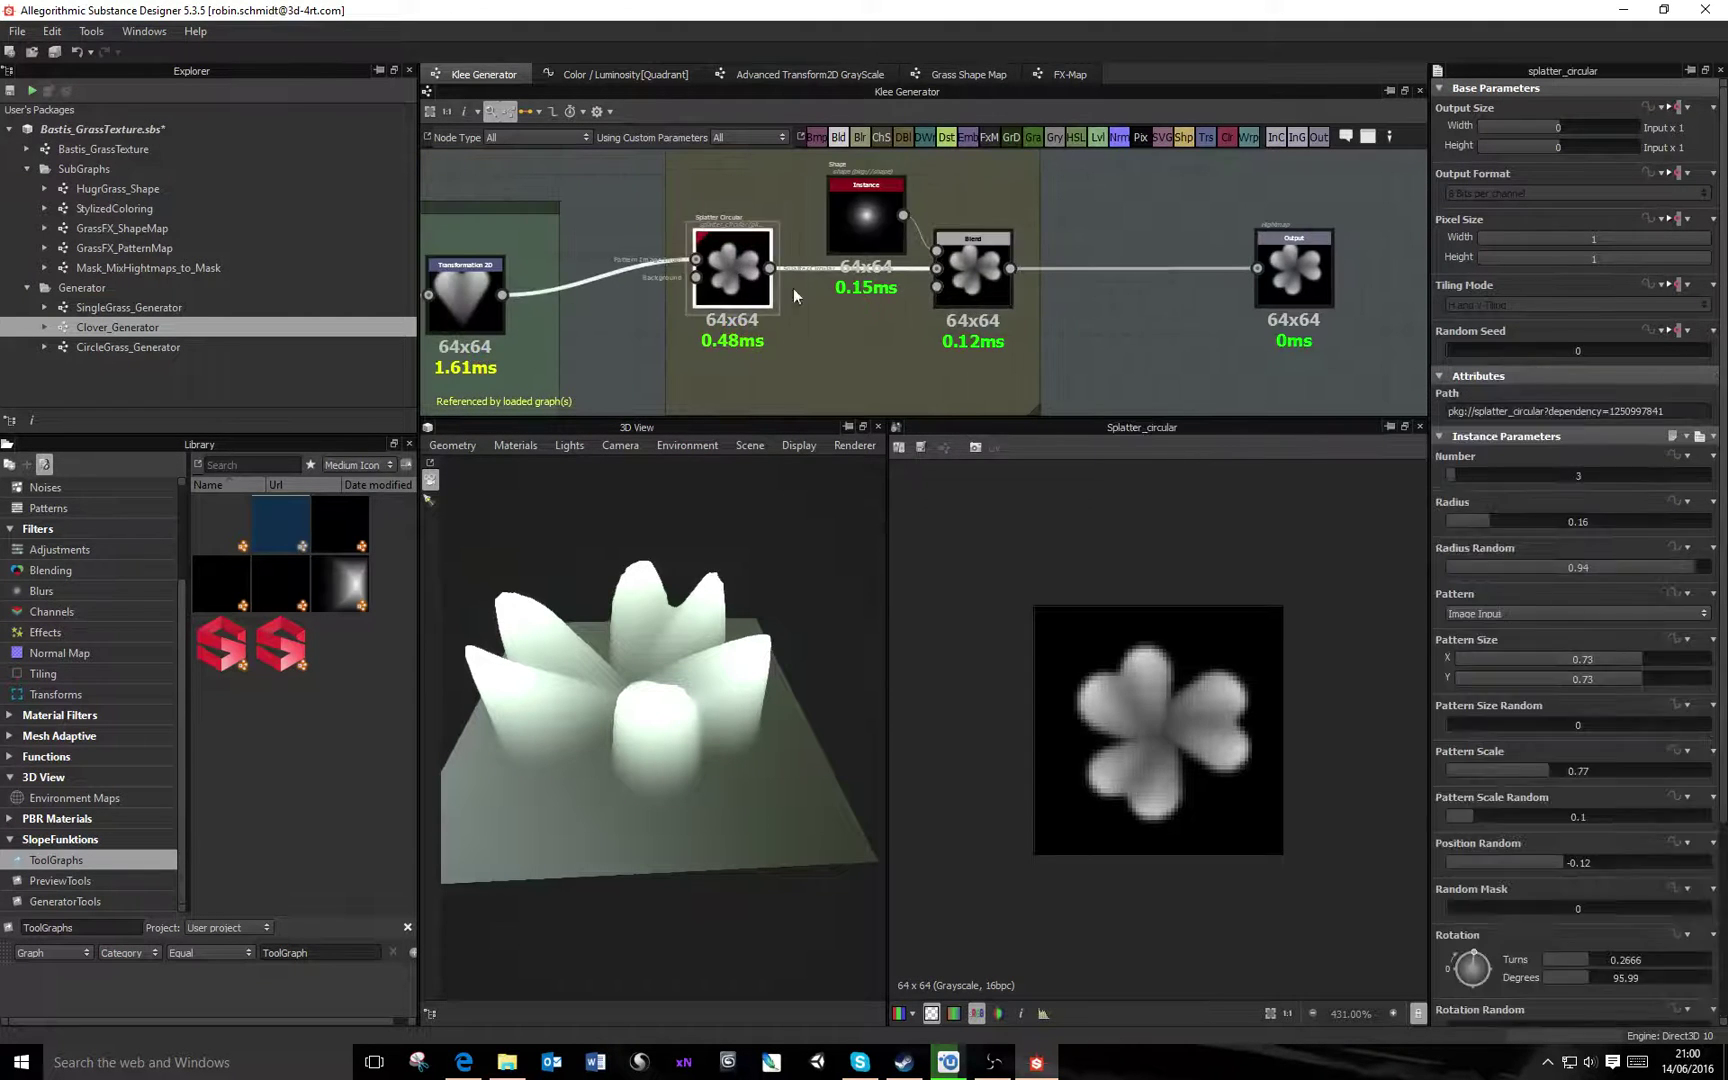
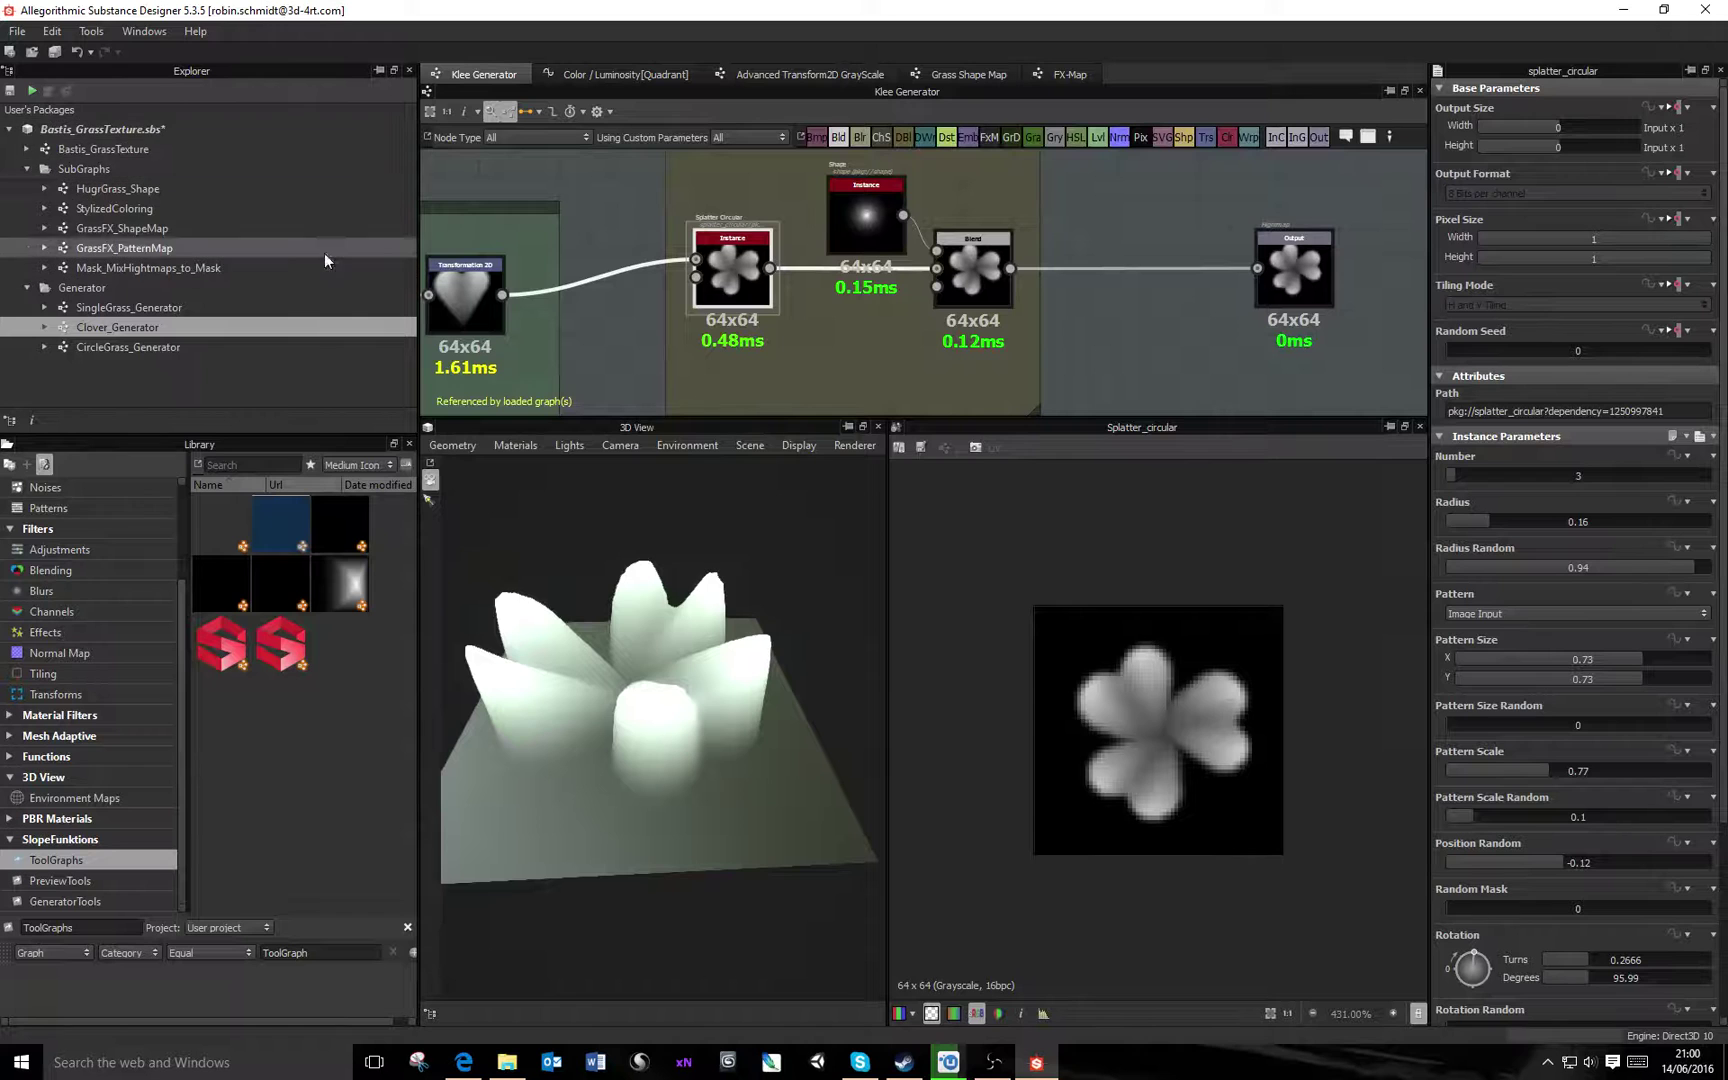
Reopen the Bastis_GrassTexture graph, set the 3D material's height scale to 0 and view the grass plane from above
{"action": "double_click", "coordinate": [108, 150]}
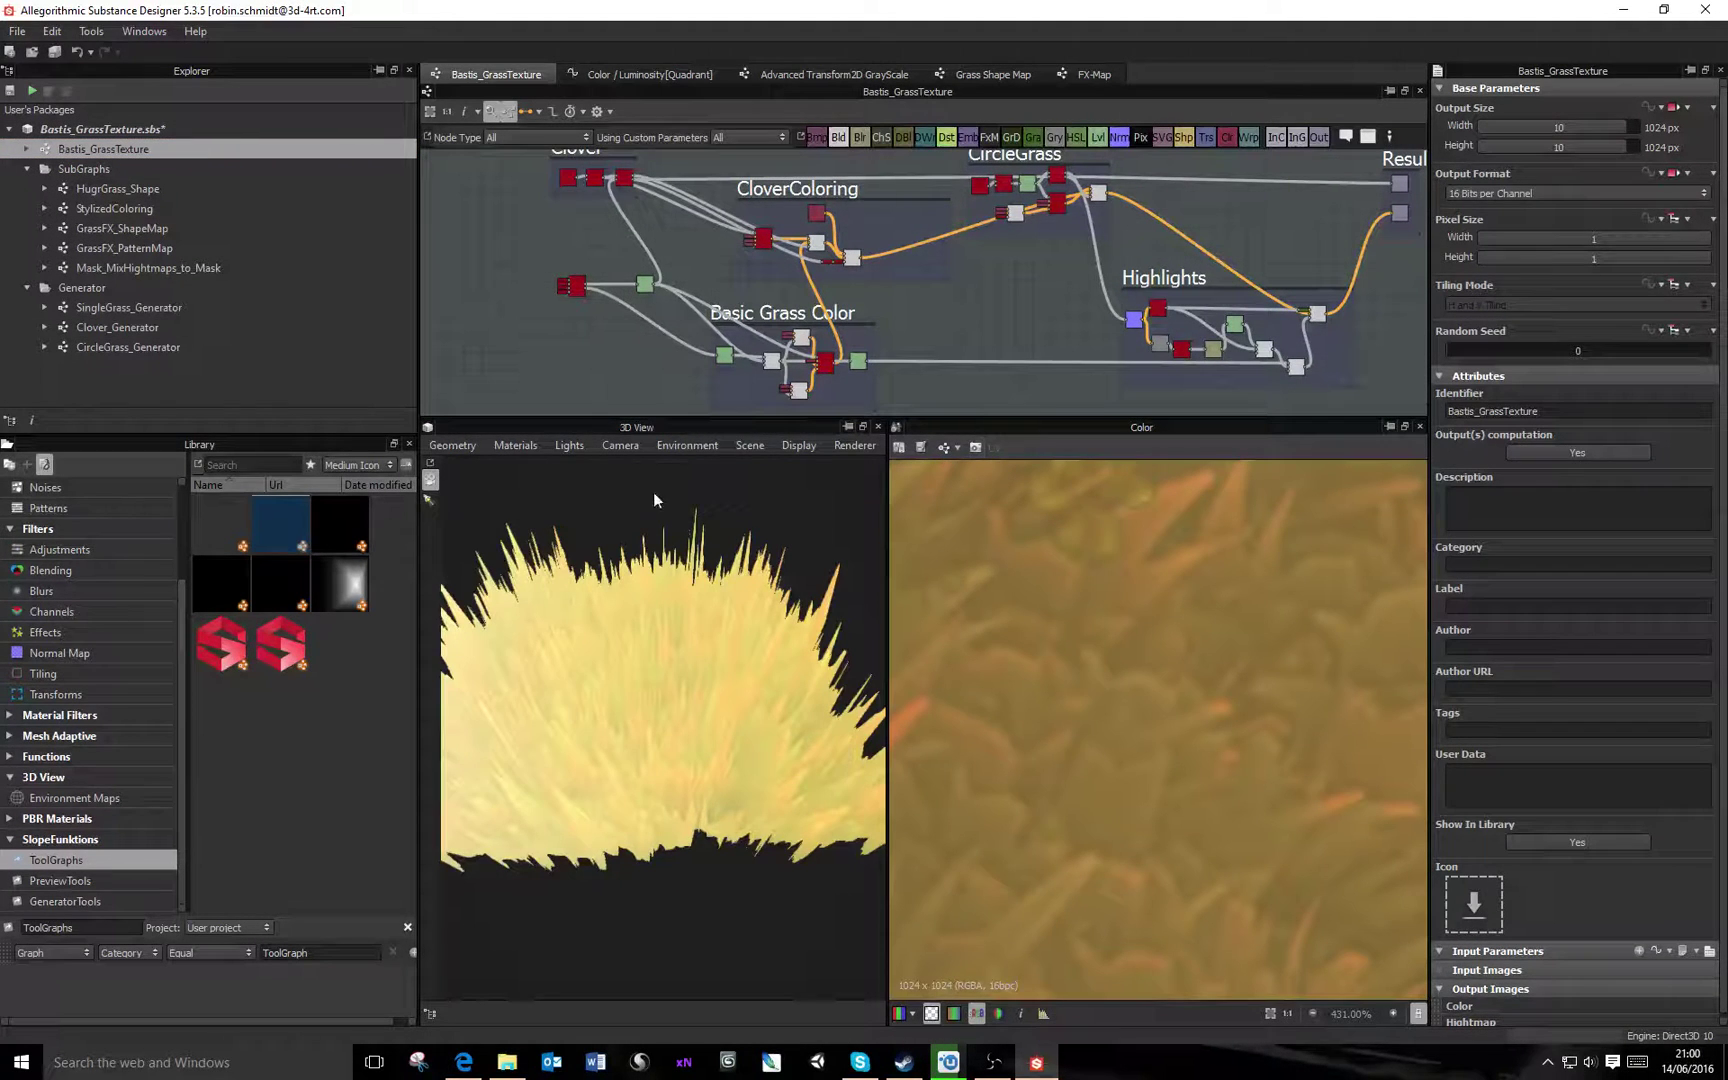
{"action": "left_click", "coordinate": [522, 447]}
{"action": "mouse_move", "coordinate": [522, 467]}
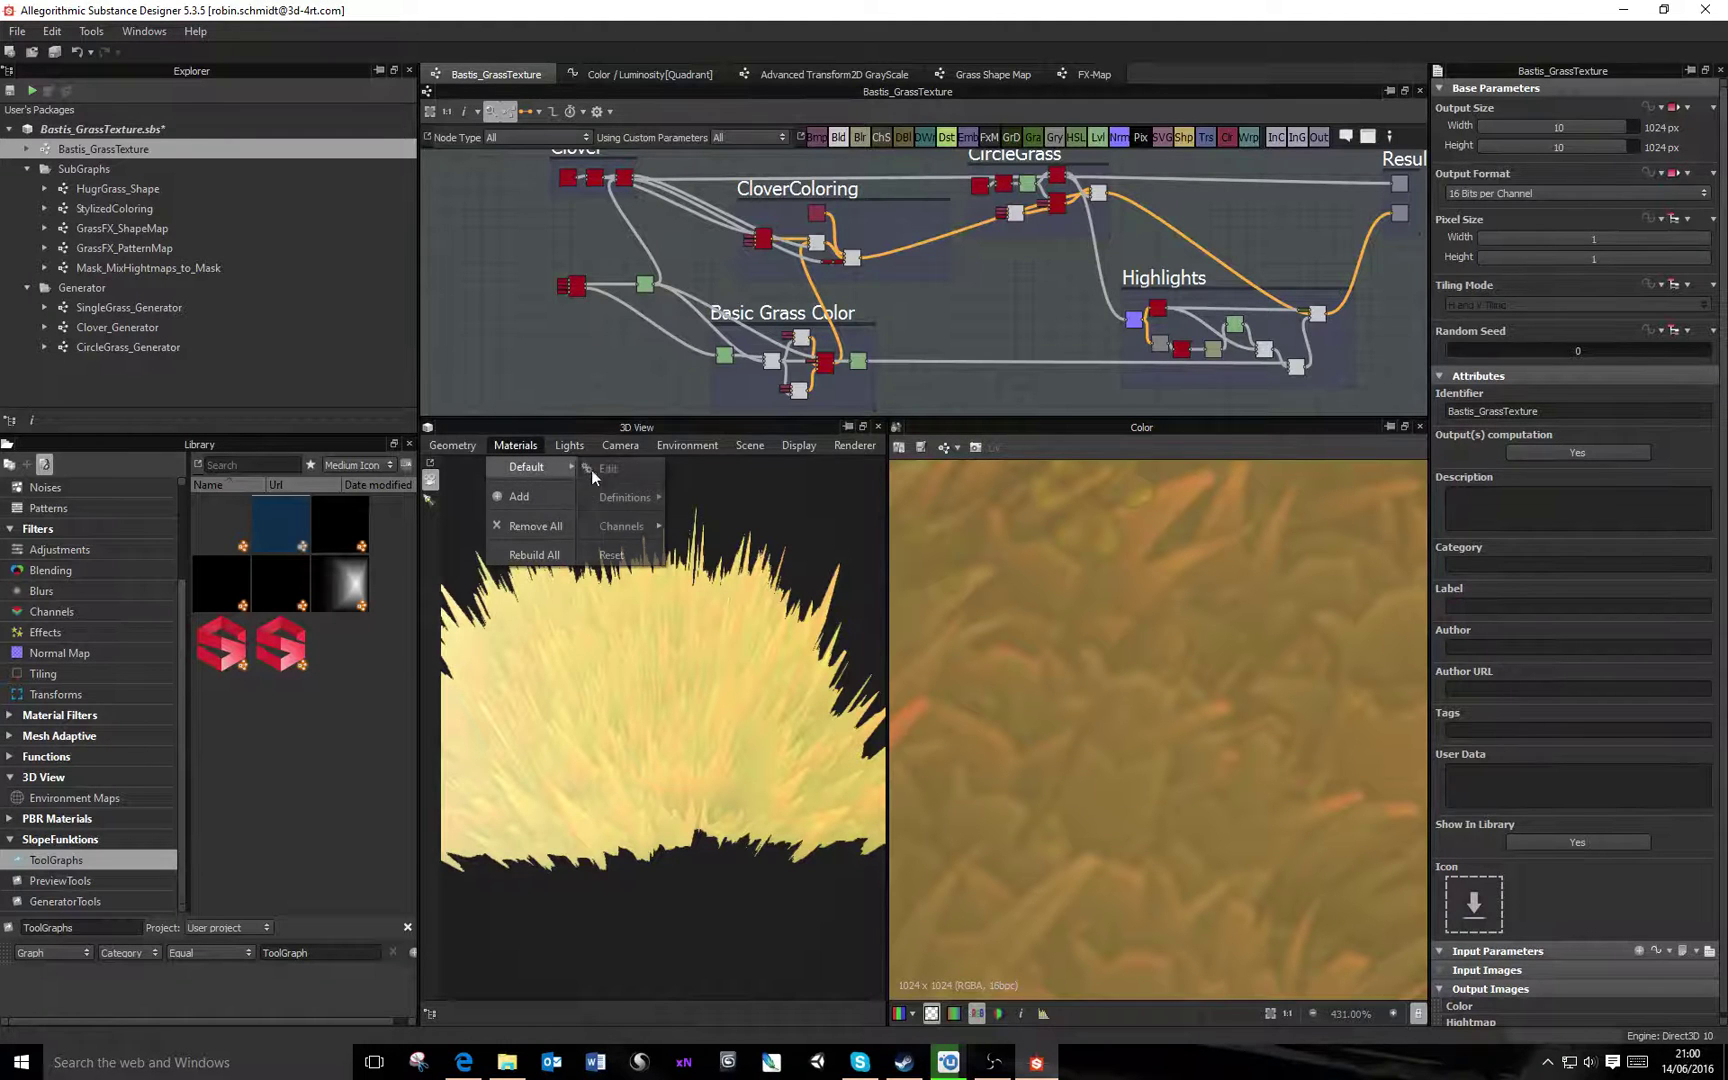
{"action": "left_click", "coordinate": [595, 468]}
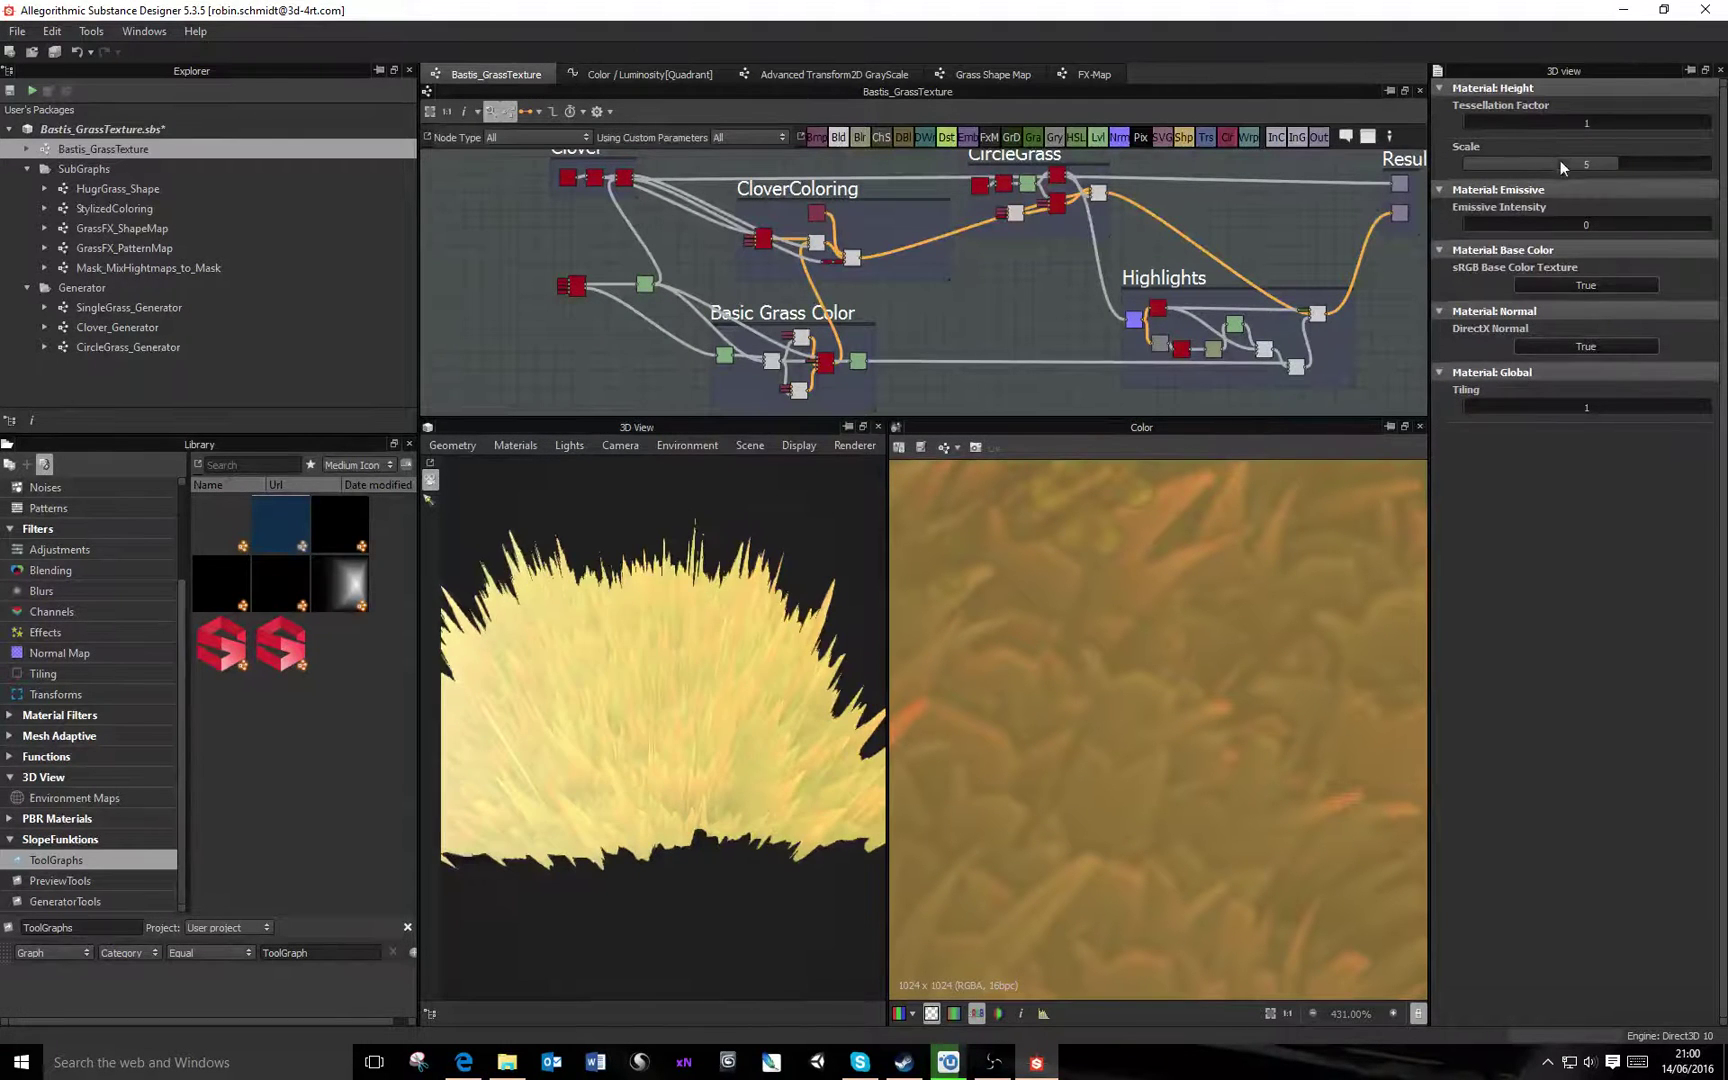
{"action": "left_click_drag", "start_coordinate": [1561, 161], "coordinate": [781, 537]}
{"action": "left_click_drag", "start_coordinate": [609, 662], "coordinate": [730, 463]}
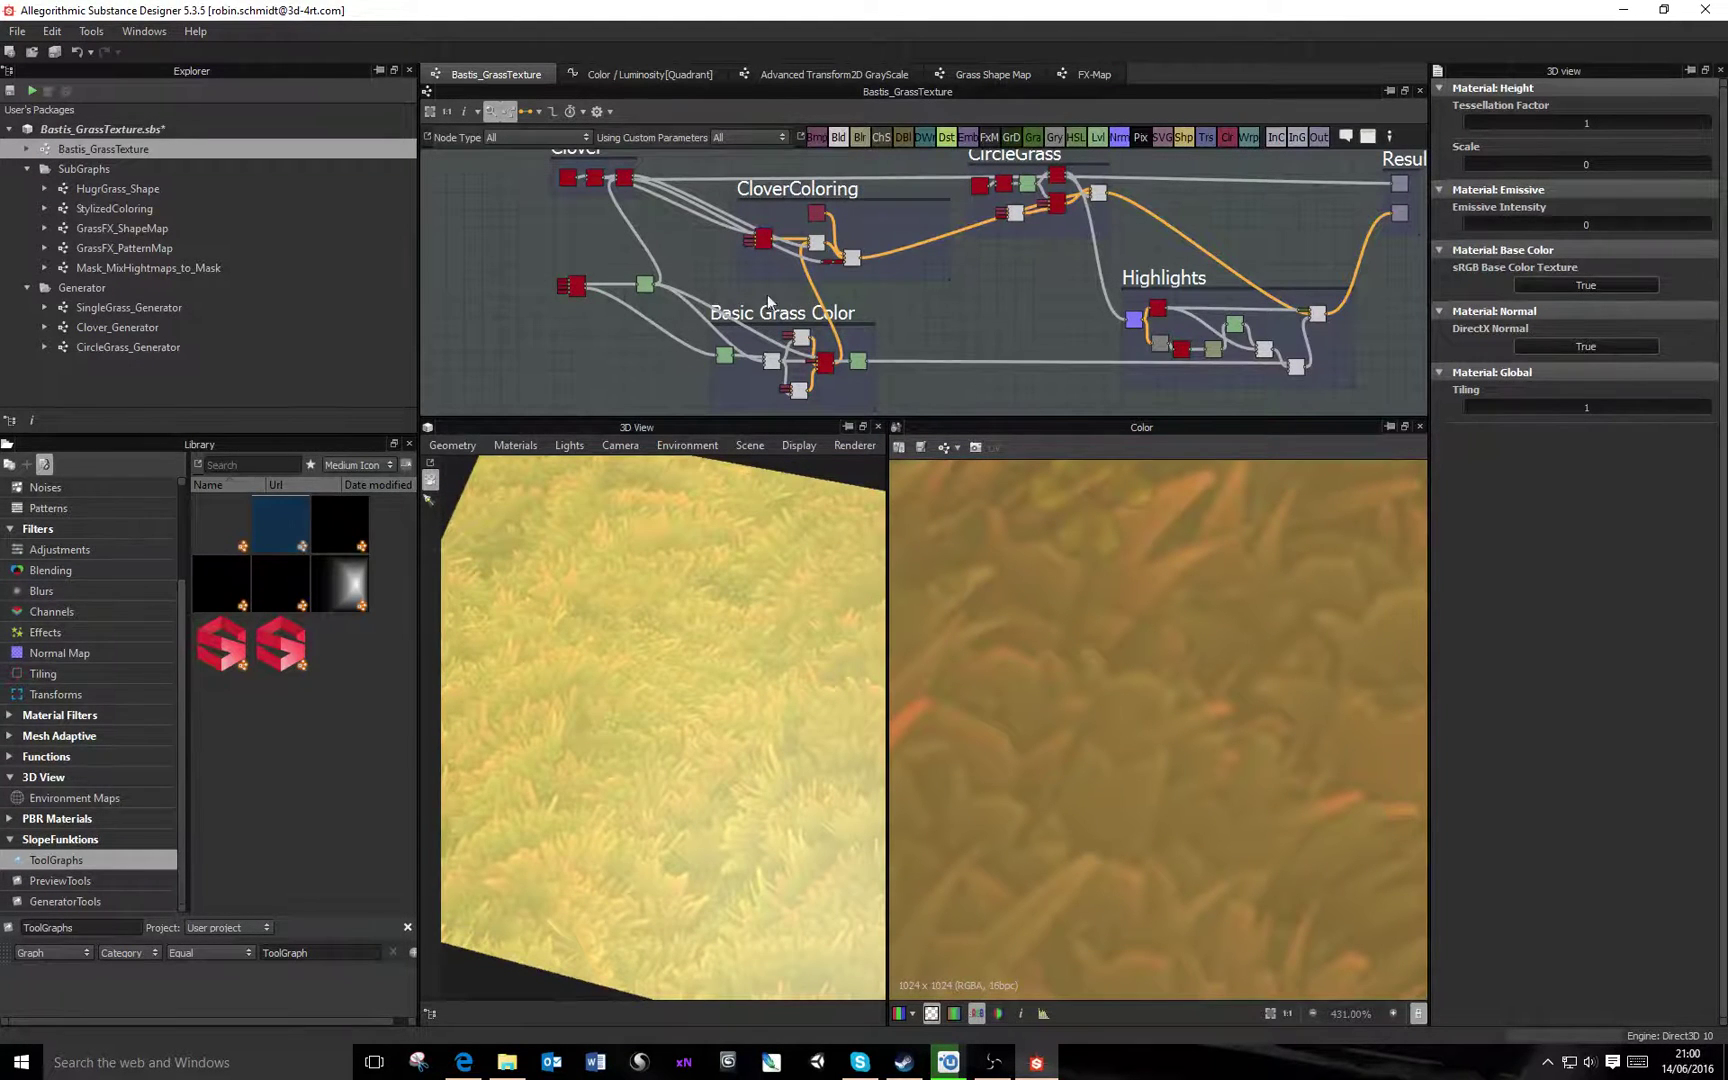
Preview the Levels node and the Subtract Blend node in the Basic Grass Color frame, showing the whole mask
{"action": "scroll", "coordinate": [902, 312], "scroll_direction": "up", "scroll_amount": 6}
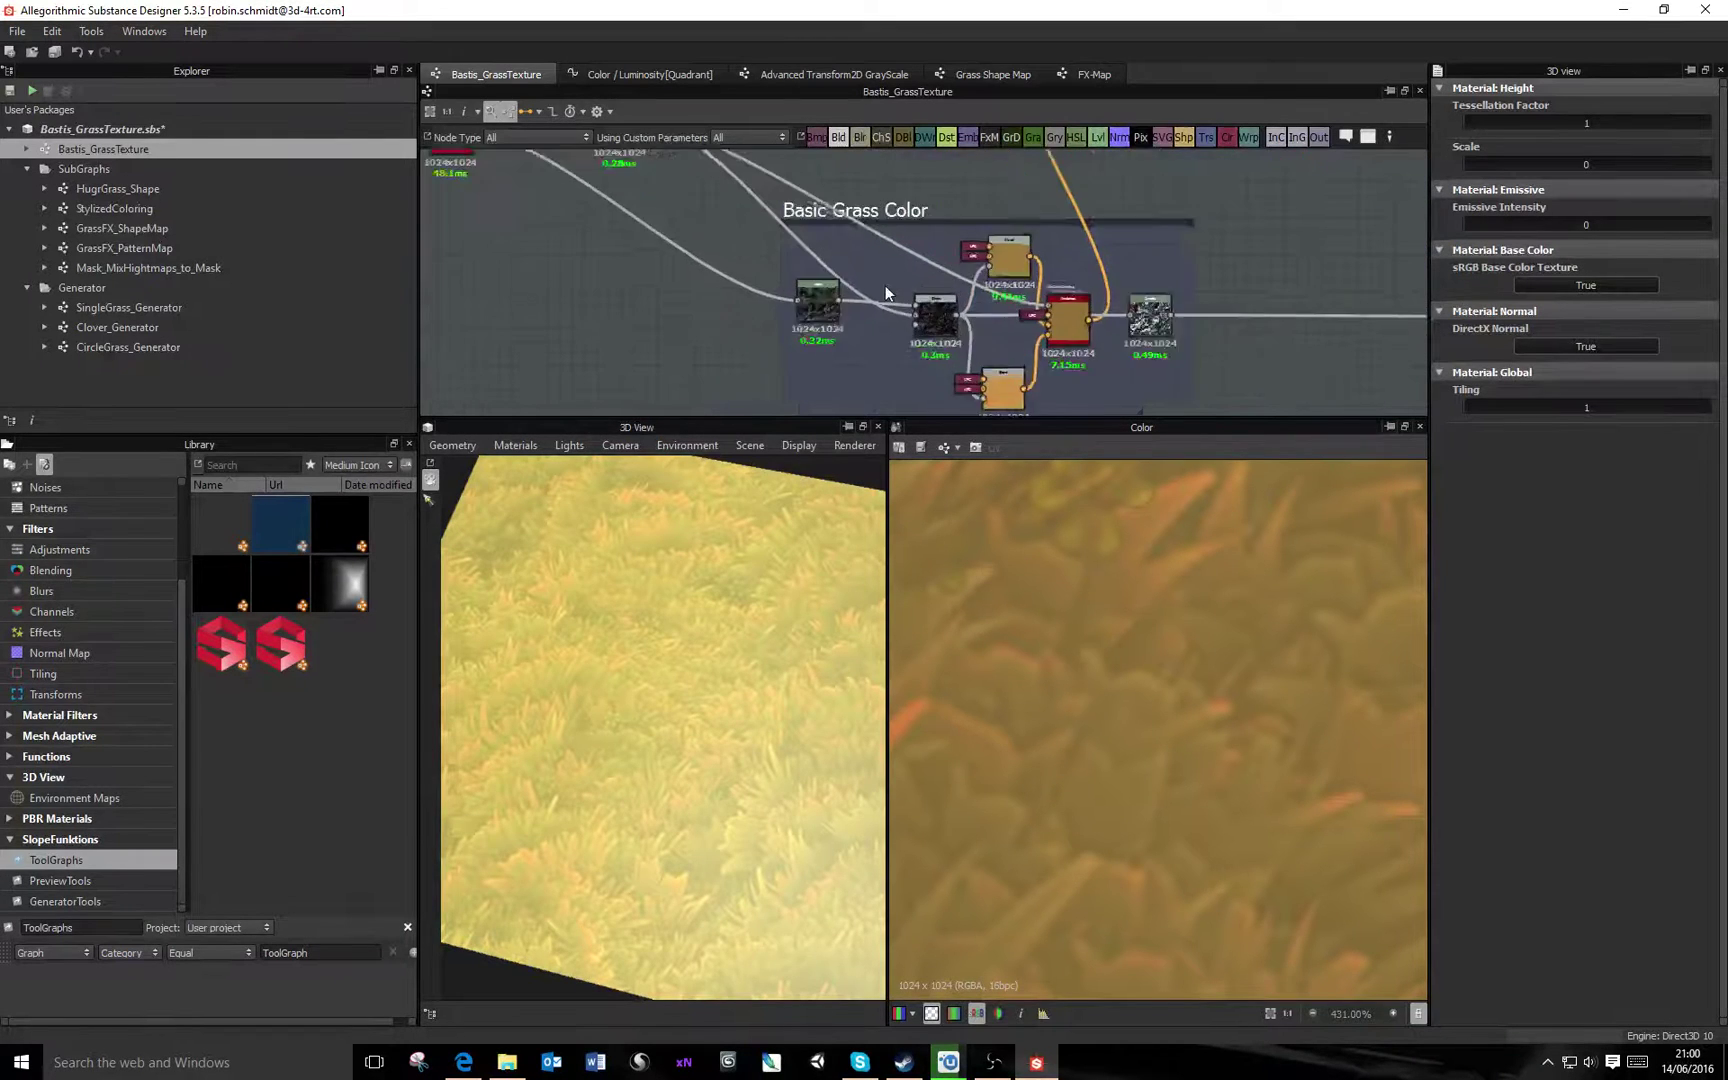
{"action": "double_click", "coordinate": [783, 320]}
{"action": "scroll", "coordinate": [959, 324], "scroll_direction": "down", "scroll_amount": 4}
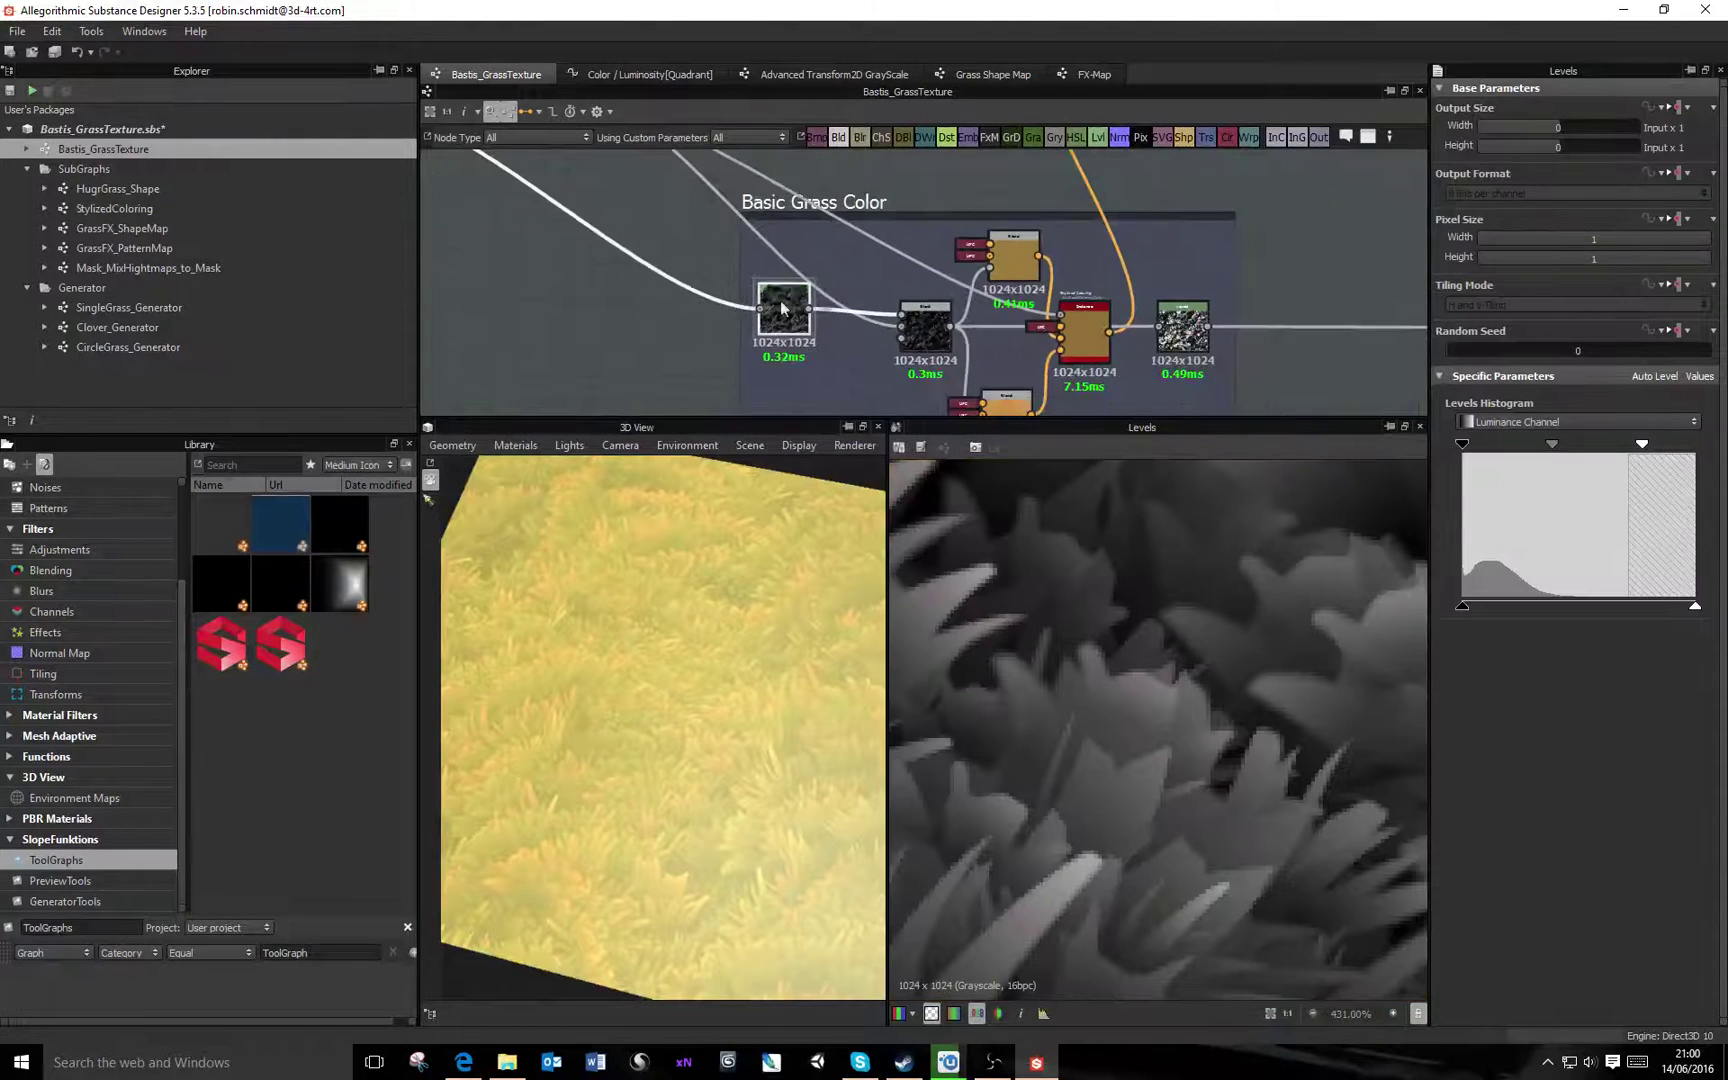
{"action": "middle_click_drag", "start_coordinate": [756, 339], "coordinate": [865, 270]}
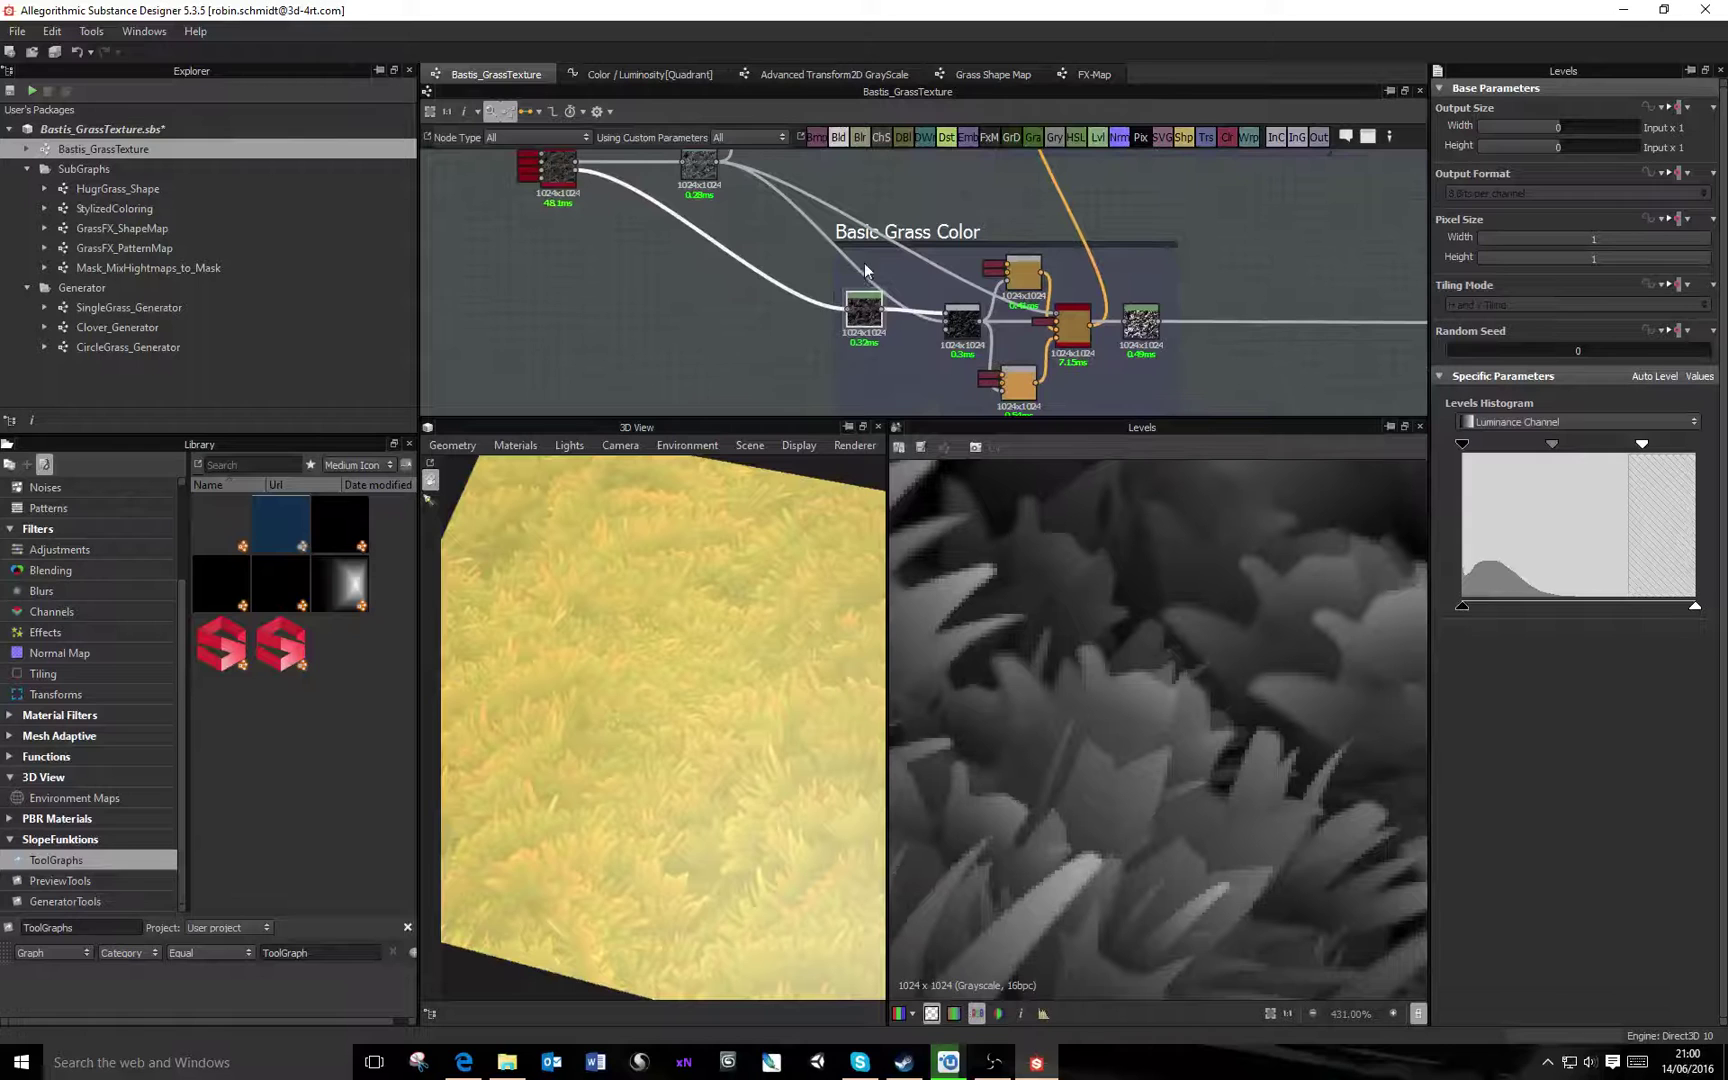
{"action": "double_click", "coordinate": [964, 316]}
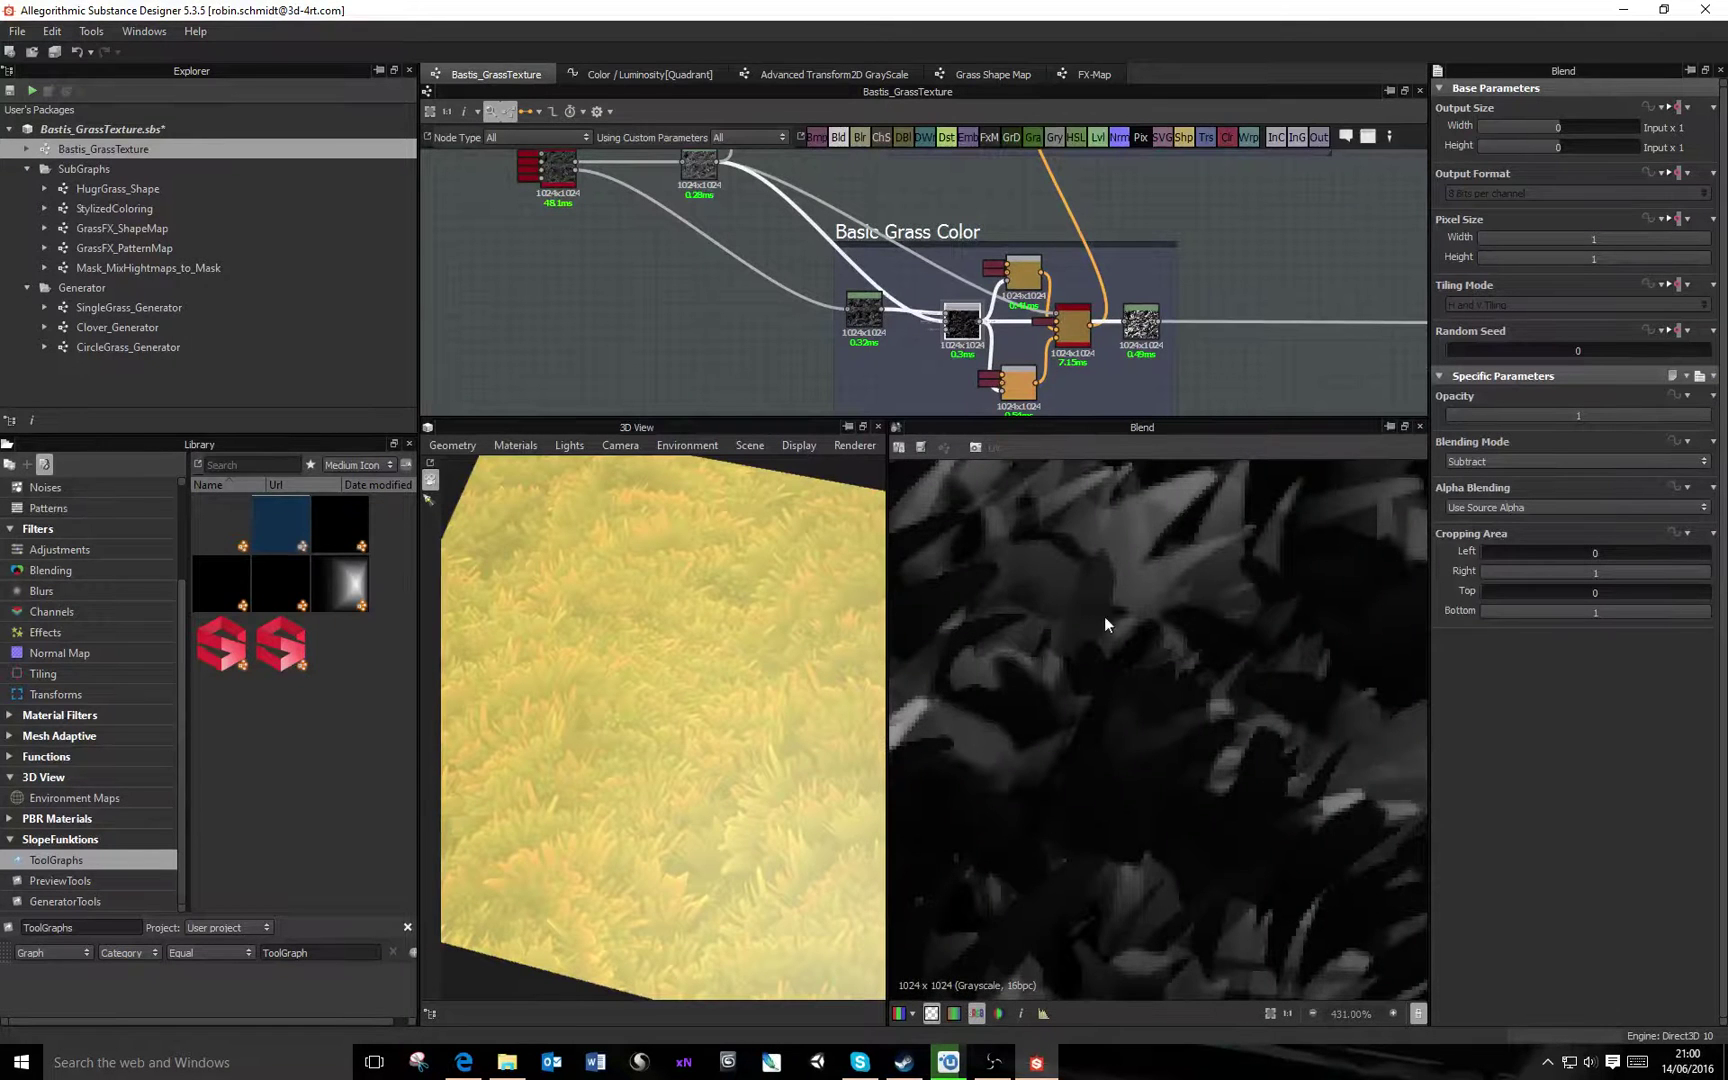
{"action": "scroll", "coordinate": [1175, 641], "scroll_direction": "down", "scroll_amount": 3}
{"action": "scroll", "coordinate": [890, 210], "scroll_direction": "up", "scroll_amount": 4}
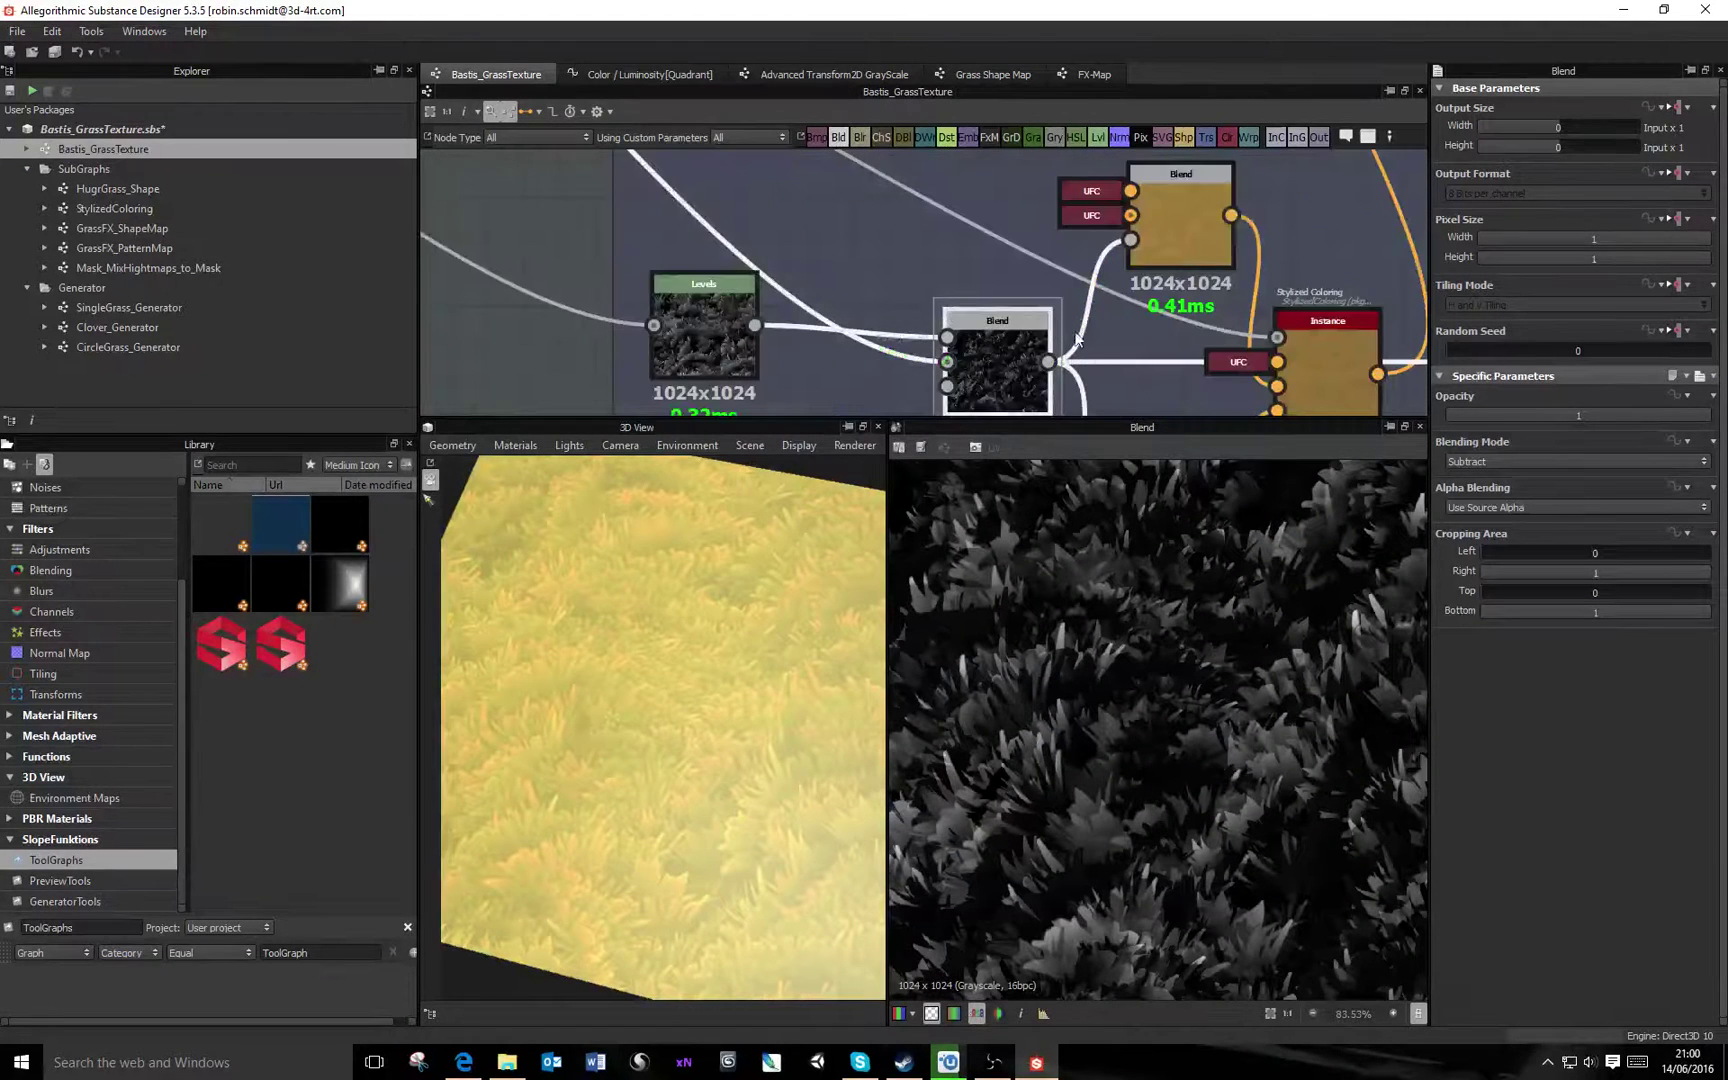
{"action": "scroll", "coordinate": [1088, 673], "scroll_direction": "down", "scroll_amount": 2}
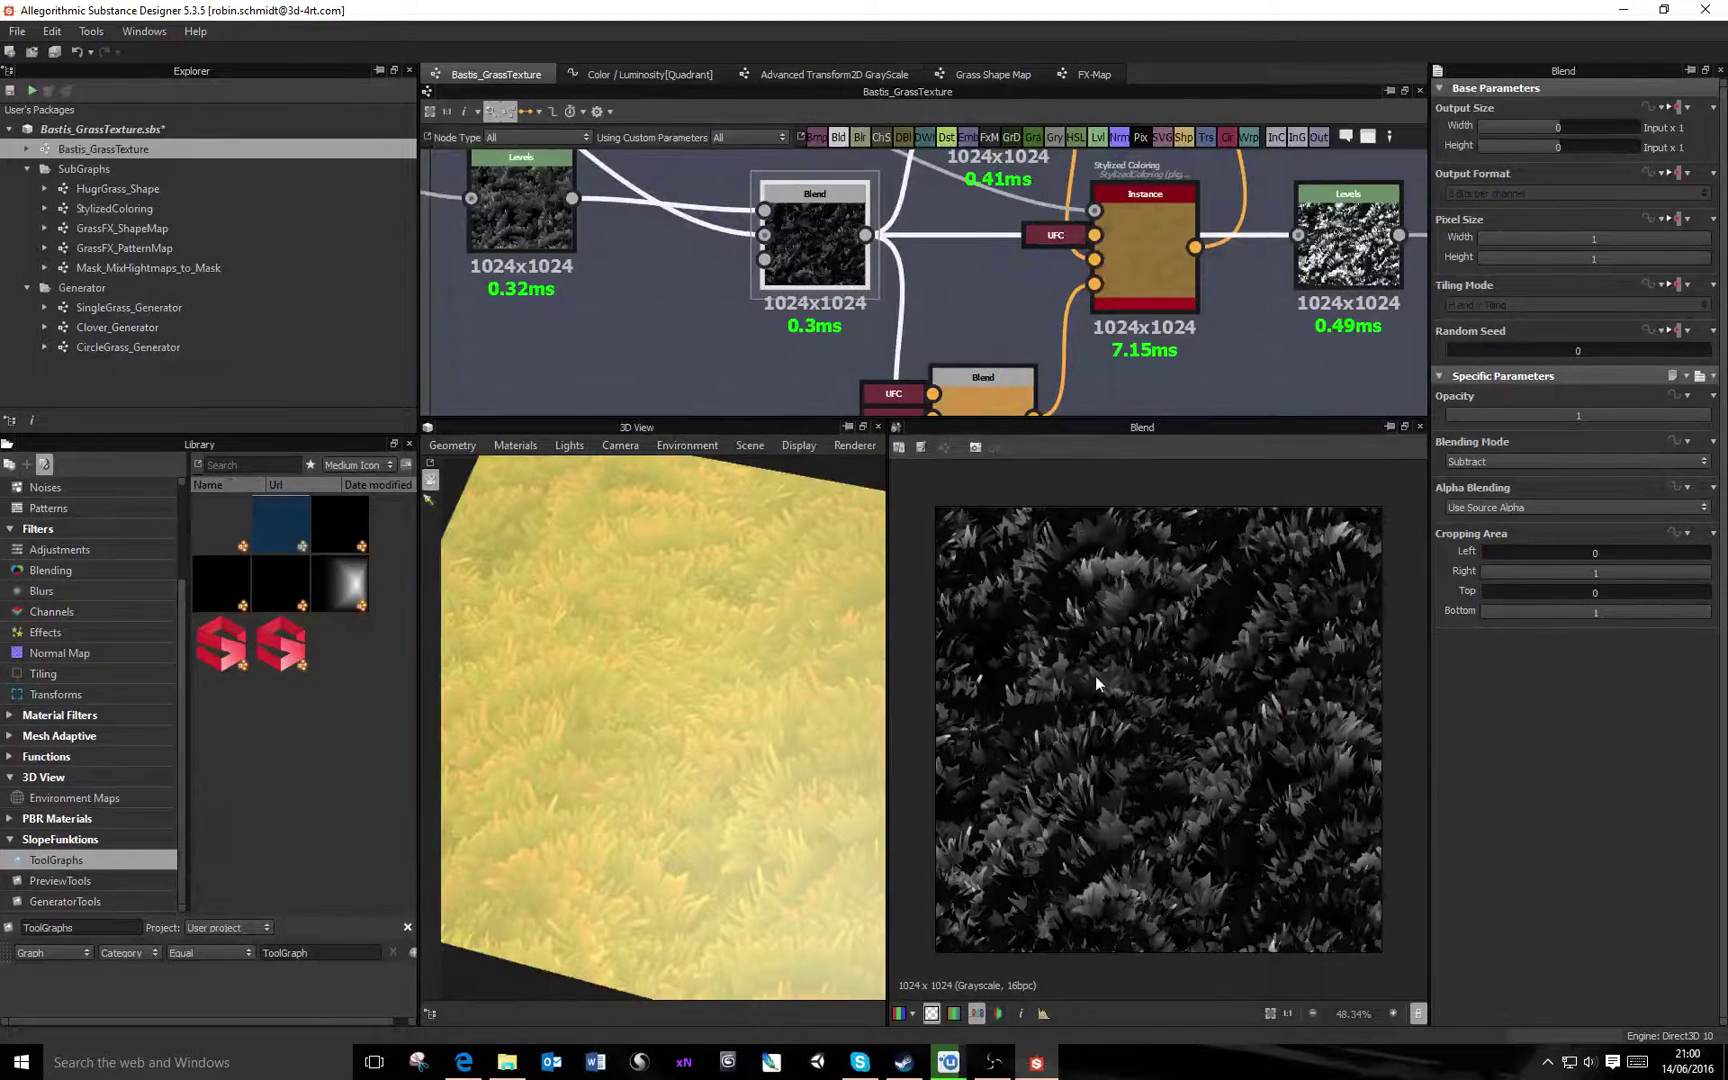
Trace the Subtract Blend's inputs back to the grass pattern nodes and examine the resulting mask up close
{"action": "middle_click_drag", "start_coordinate": [828, 302], "coordinate": [1092, 418]}
{"action": "scroll", "coordinate": [845, 236], "scroll_direction": "down", "scroll_amount": 3}
{"action": "middle_click_drag", "start_coordinate": [748, 242], "coordinate": [989, 425]}
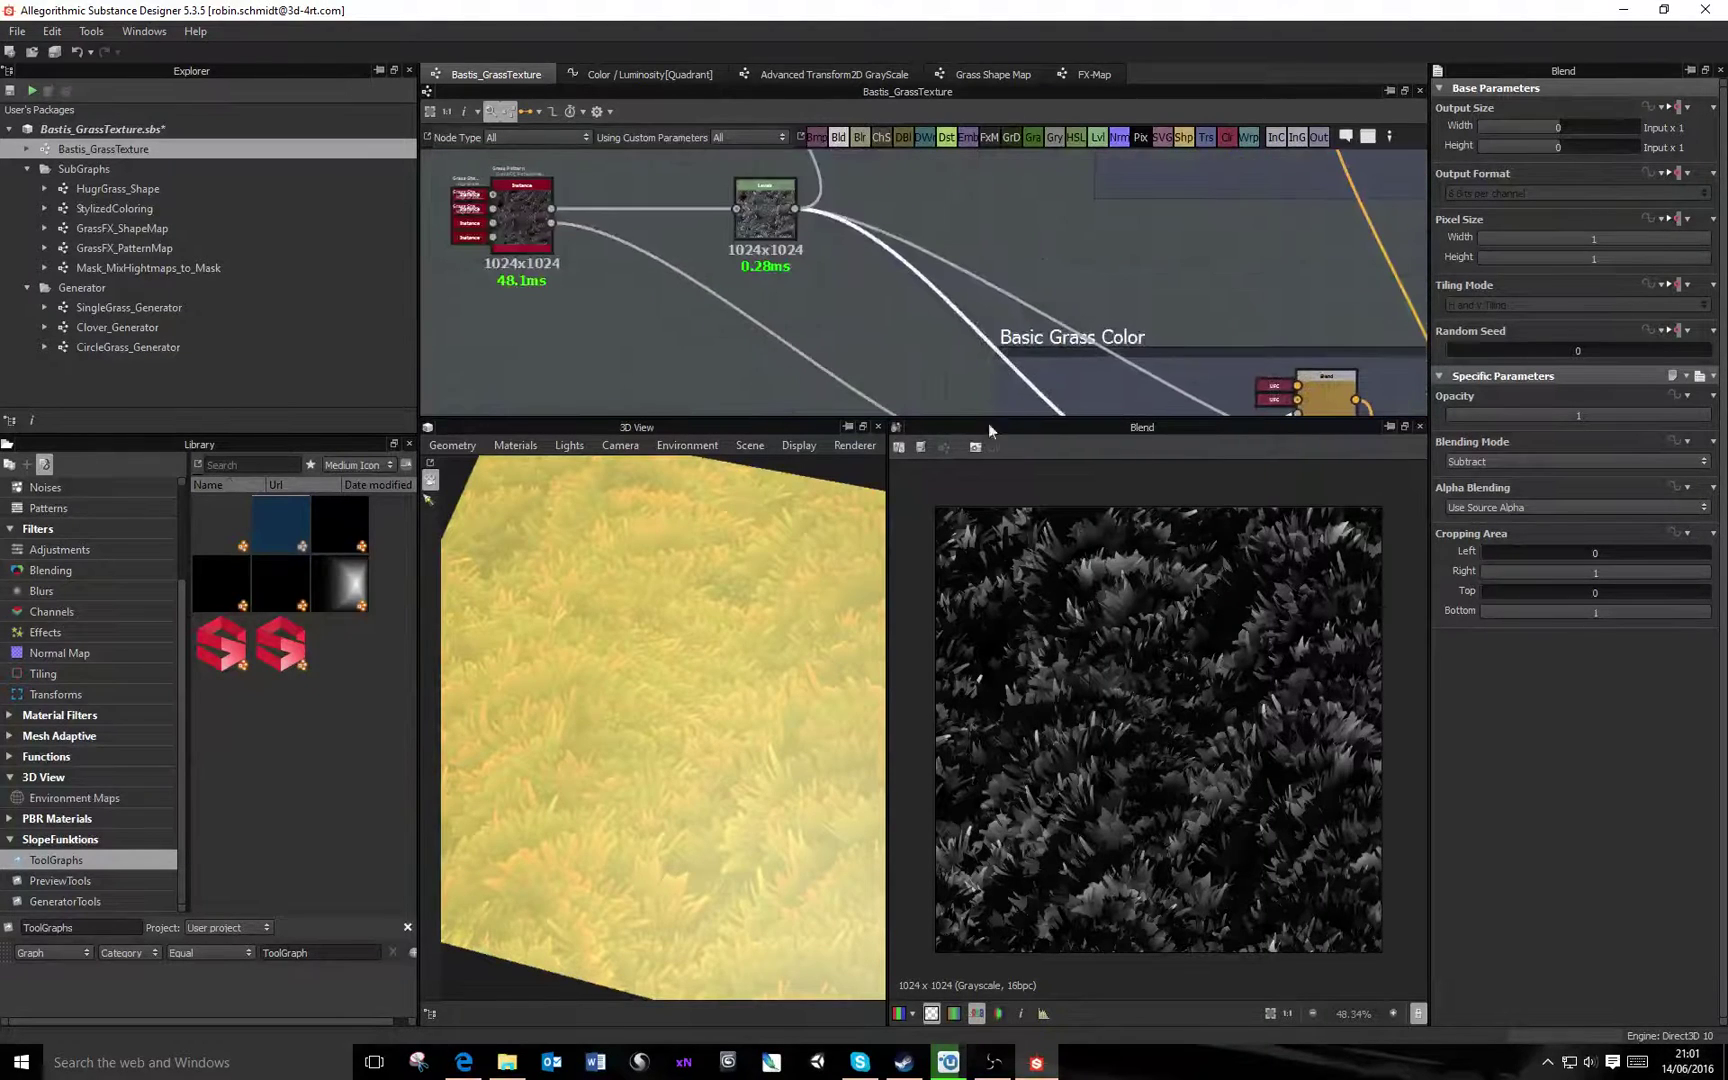
{"action": "middle_click_drag", "start_coordinate": [859, 286], "coordinate": [757, 280]}
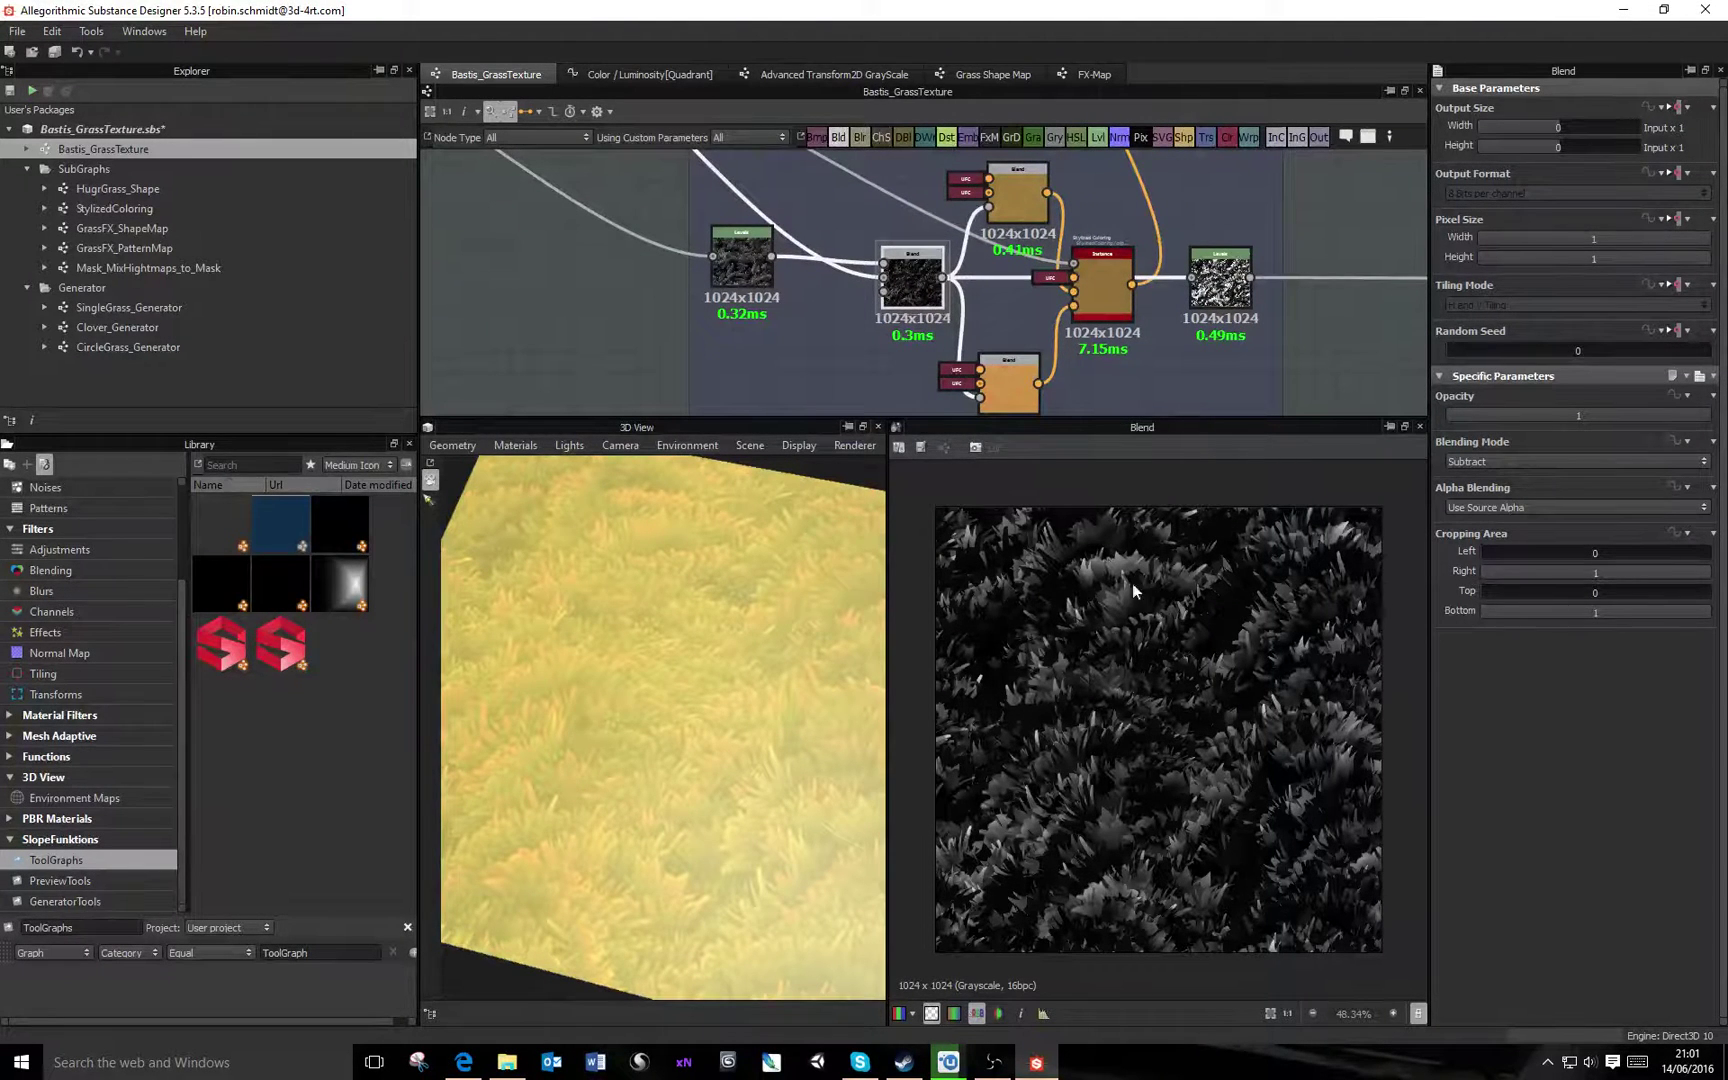
{"action": "scroll", "coordinate": [1133, 585], "scroll_direction": "up", "scroll_amount": 4}
{"action": "scroll", "coordinate": [1110, 600], "scroll_direction": "up", "scroll_amount": 4}
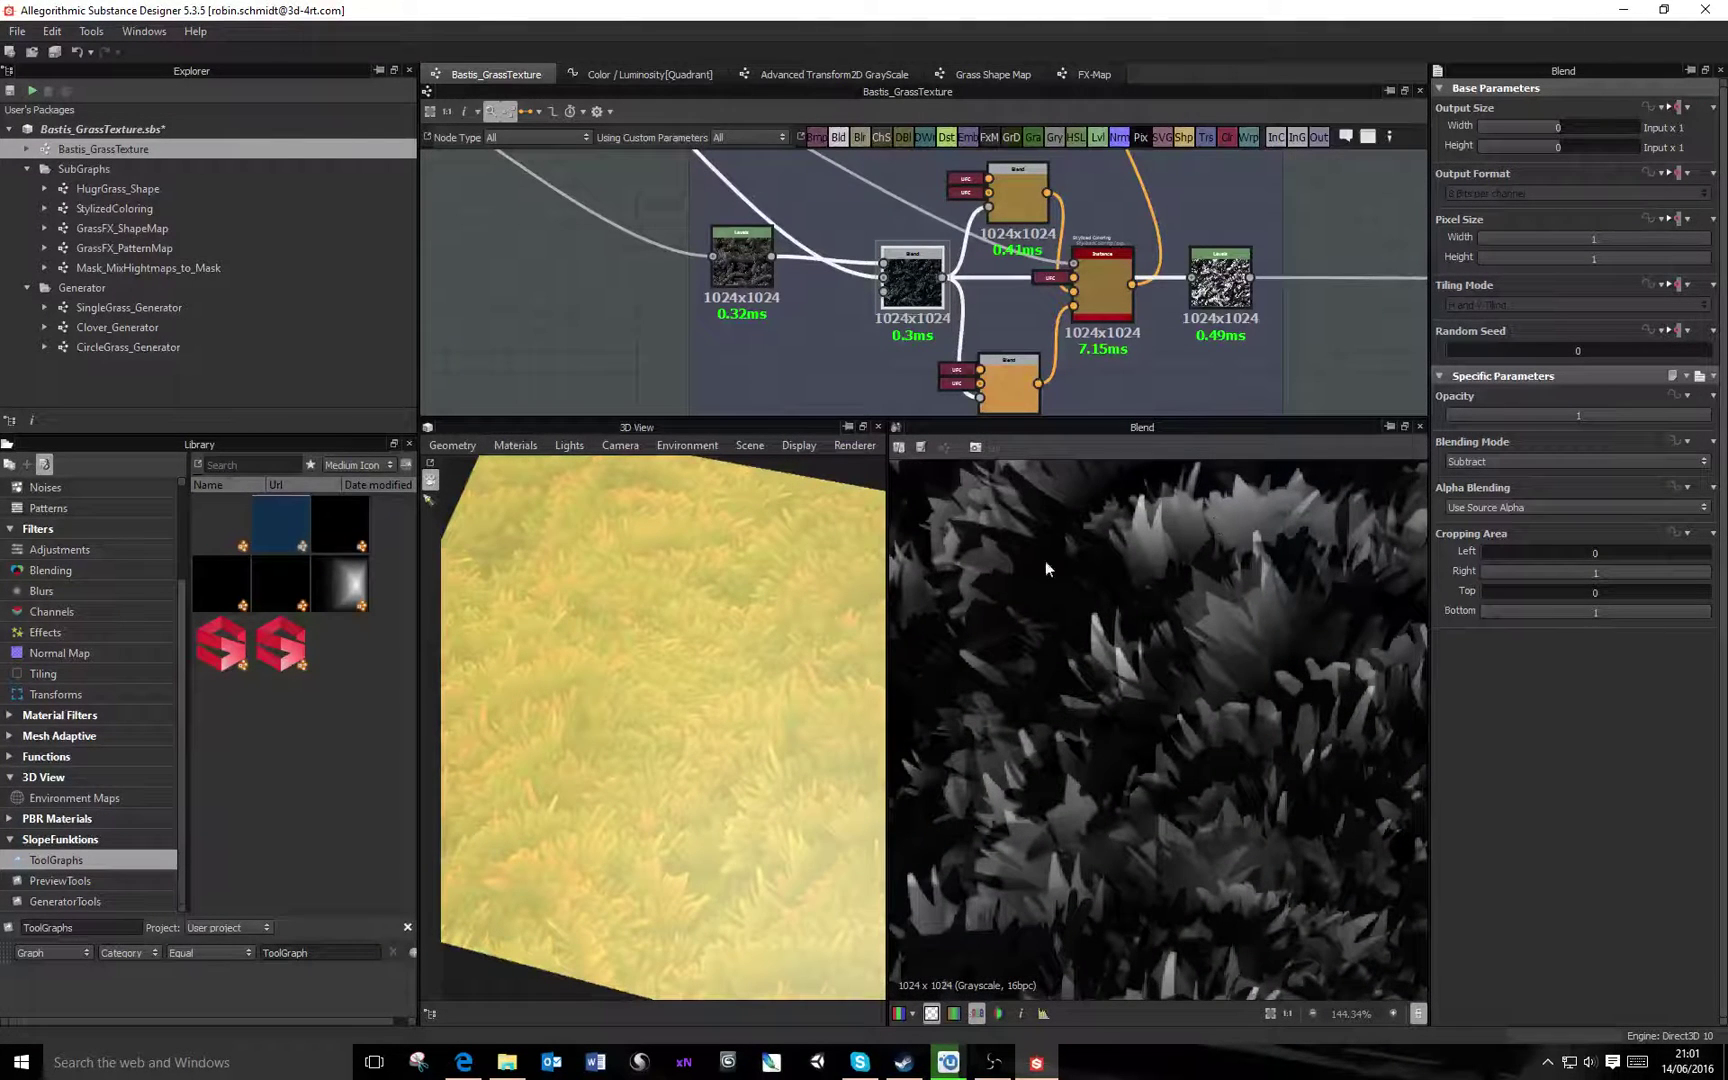
{"action": "middle_click_drag", "start_coordinate": [1082, 566], "coordinate": [1292, 623]}
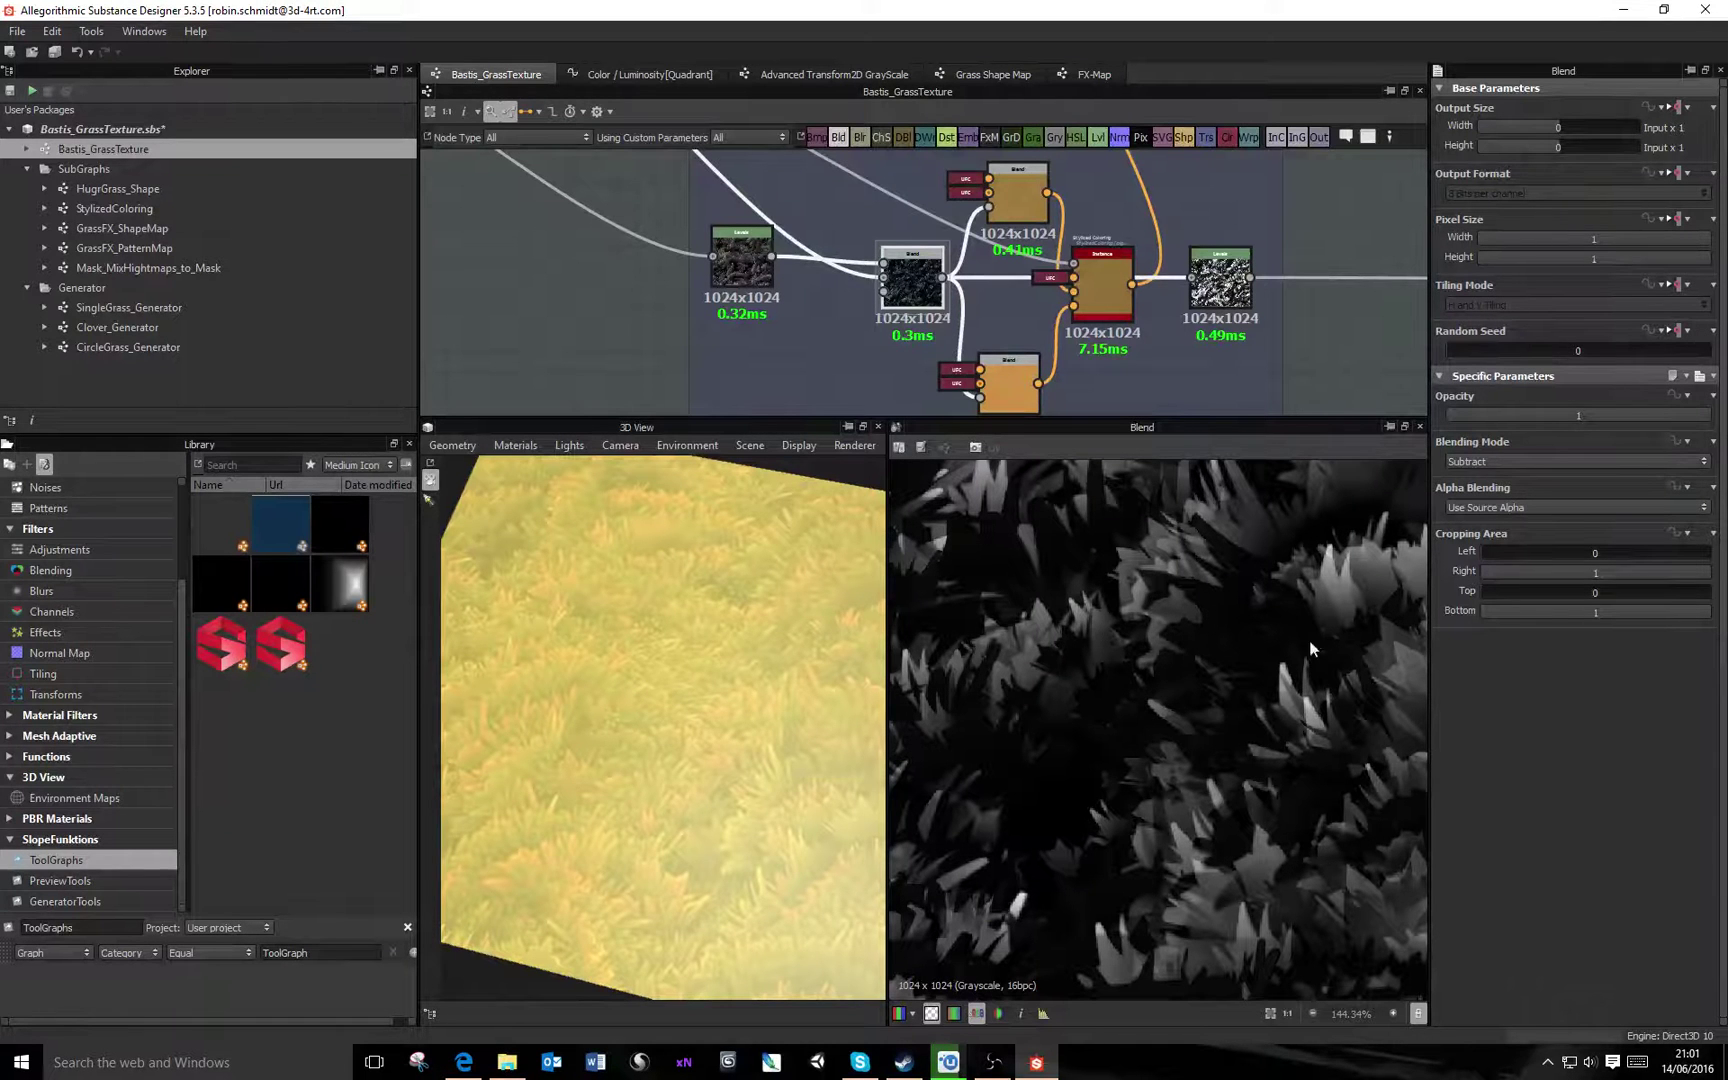
{"action": "scroll", "coordinate": [1279, 688], "scroll_direction": "down", "scroll_amount": 4}
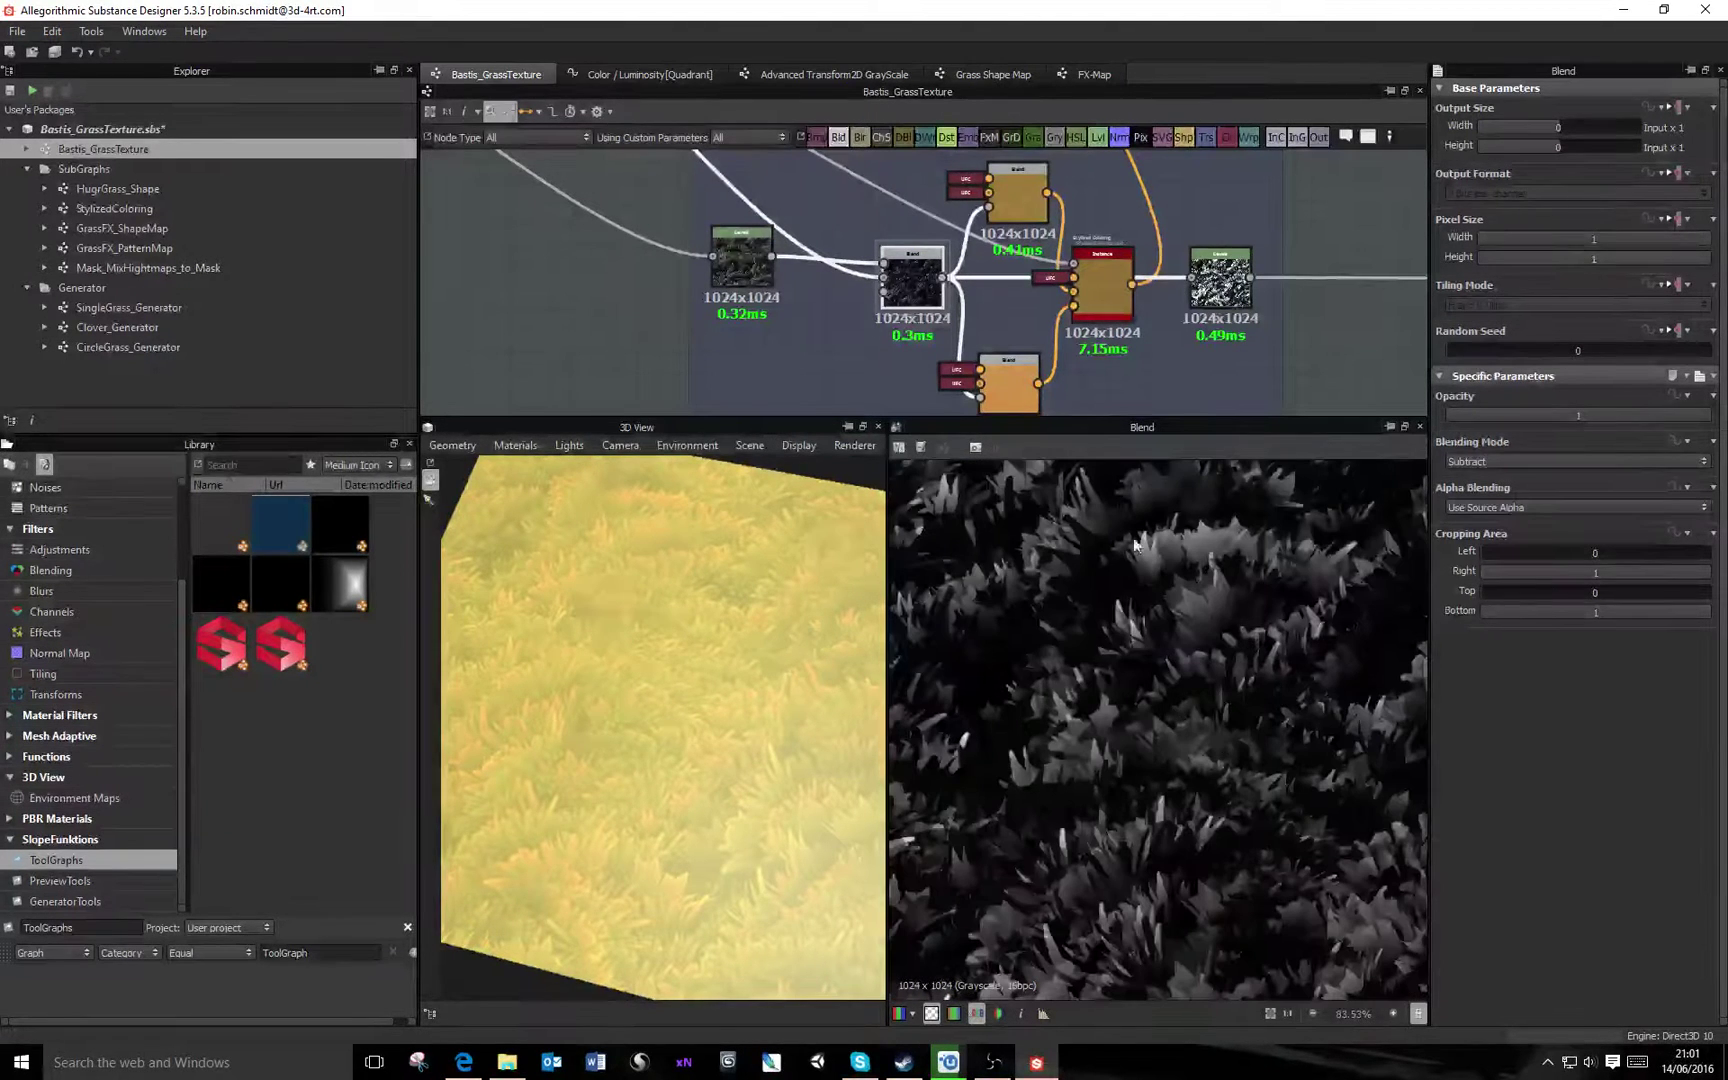
Preview the two masked color Blend nodes in Basic Grass Color, followed by the Stylized Coloring result
{"action": "double_click", "coordinate": [1013, 392]}
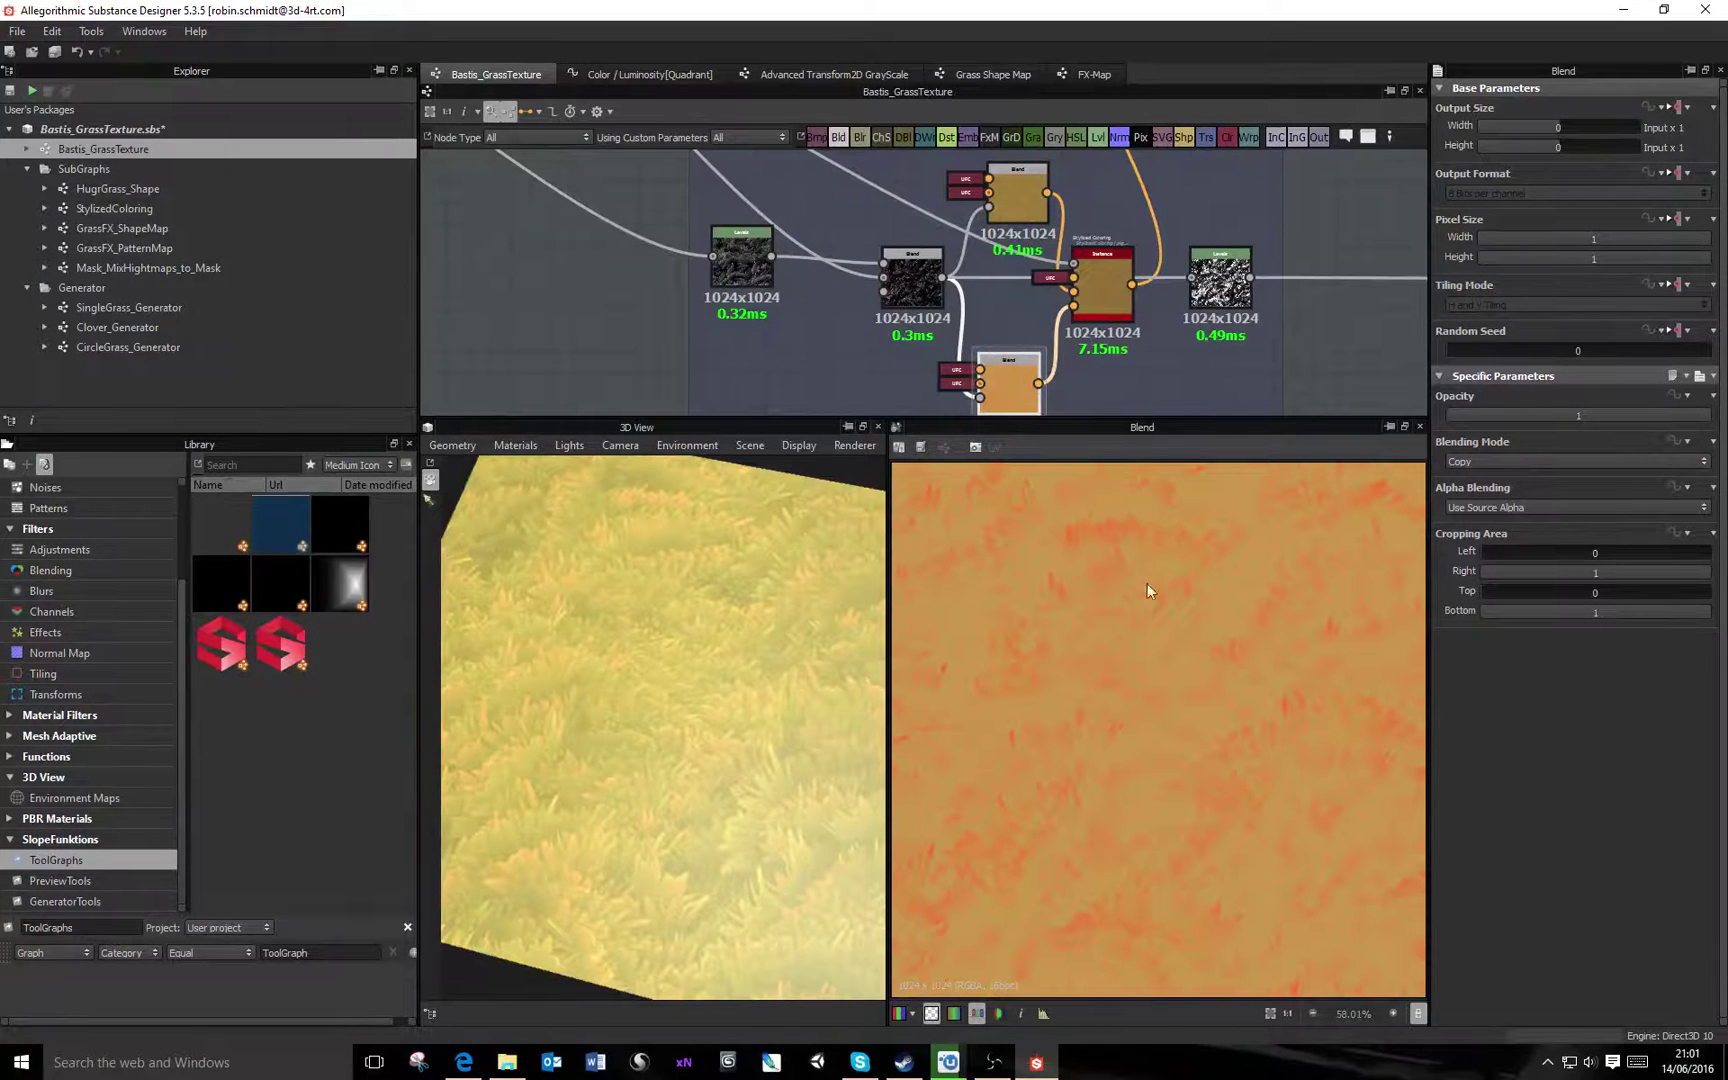
{"action": "left_click", "coordinate": [959, 371]}
{"action": "double_click", "coordinate": [960, 383]}
{"action": "double_click", "coordinate": [1002, 383]}
{"action": "double_click", "coordinate": [1045, 187]}
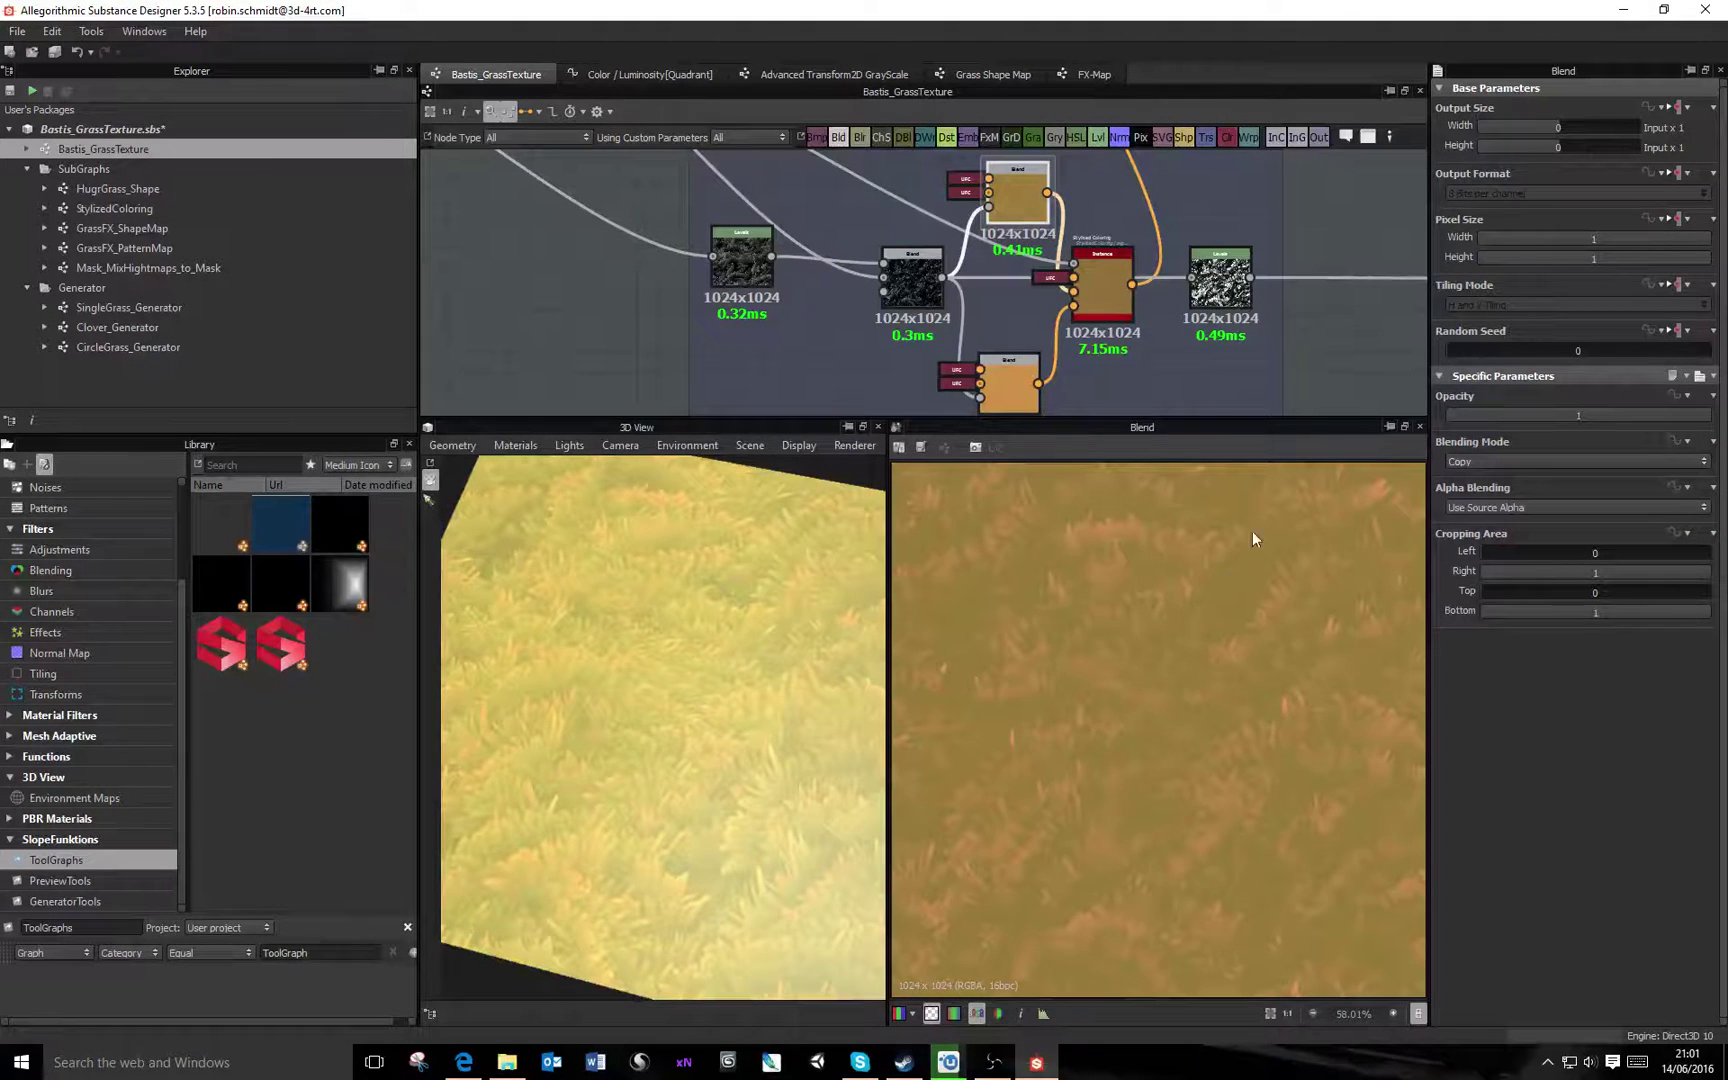
{"action": "double_click", "coordinate": [1107, 290]}
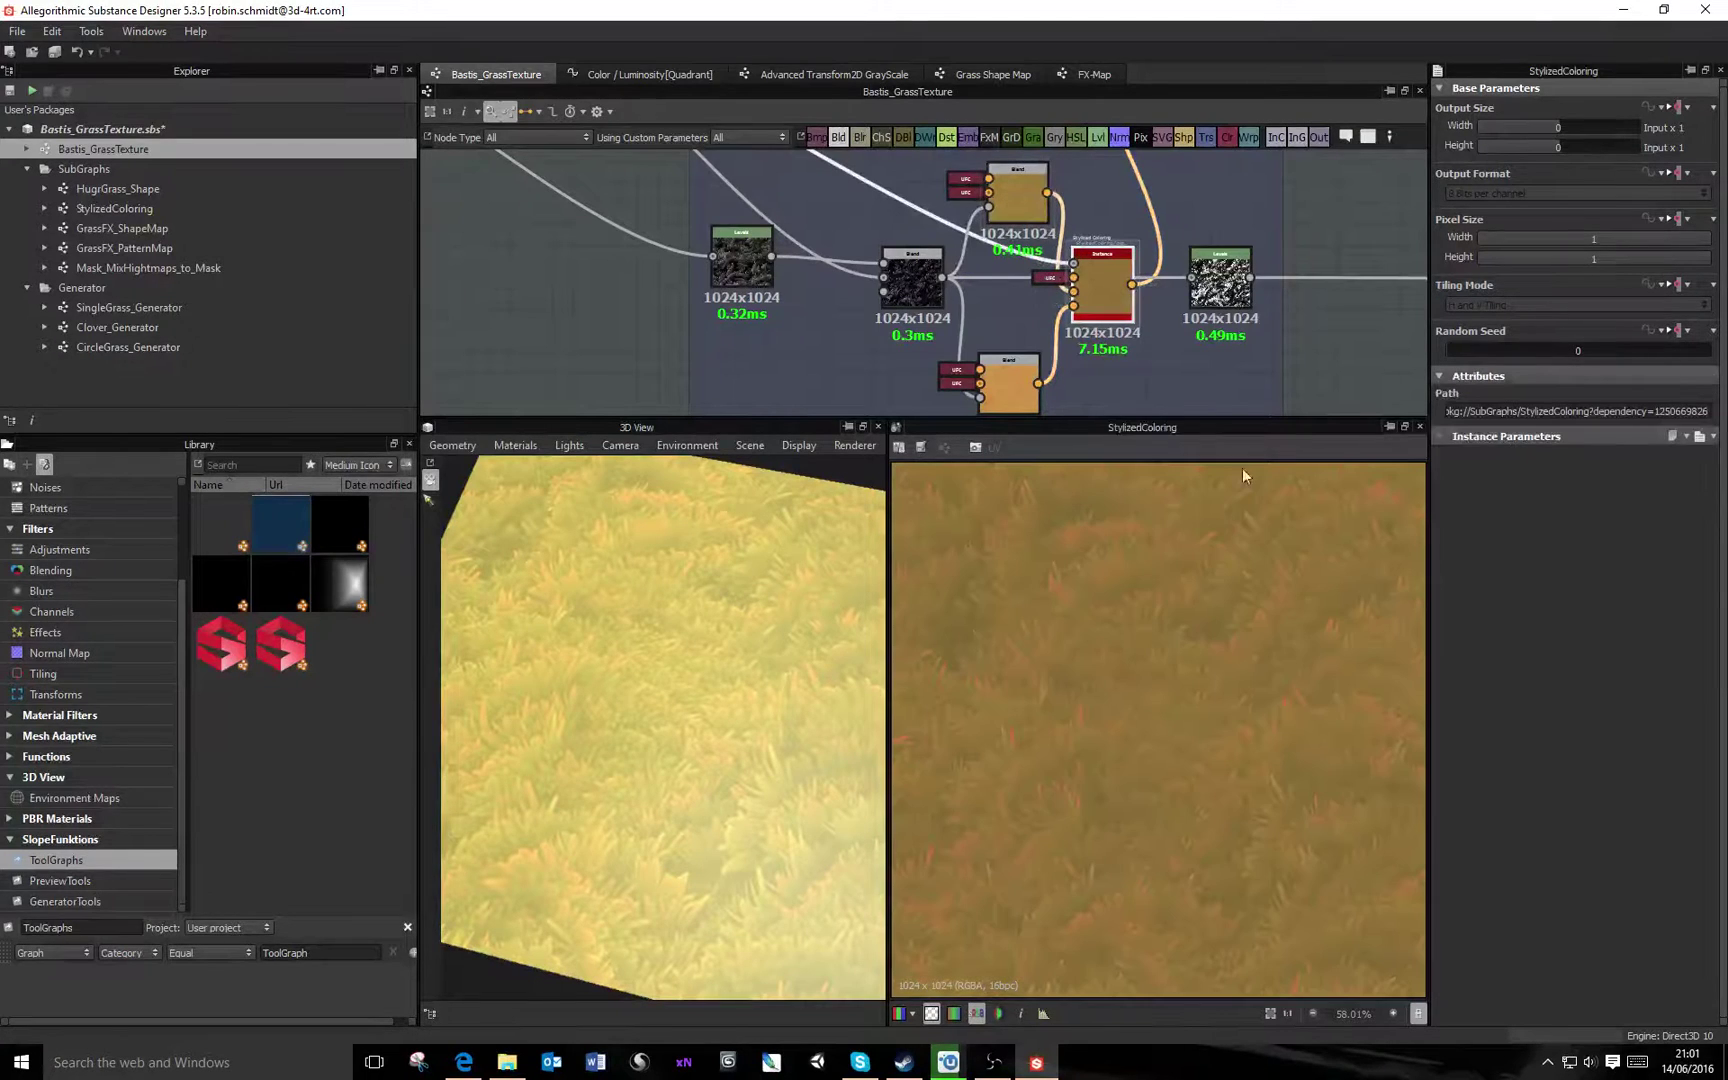
Examine the grass Stylized Coloring node's inputs and preview the Blend feeding its EdgeColor input
{"action": "scroll", "coordinate": [1048, 304], "scroll_direction": "up", "scroll_amount": 5}
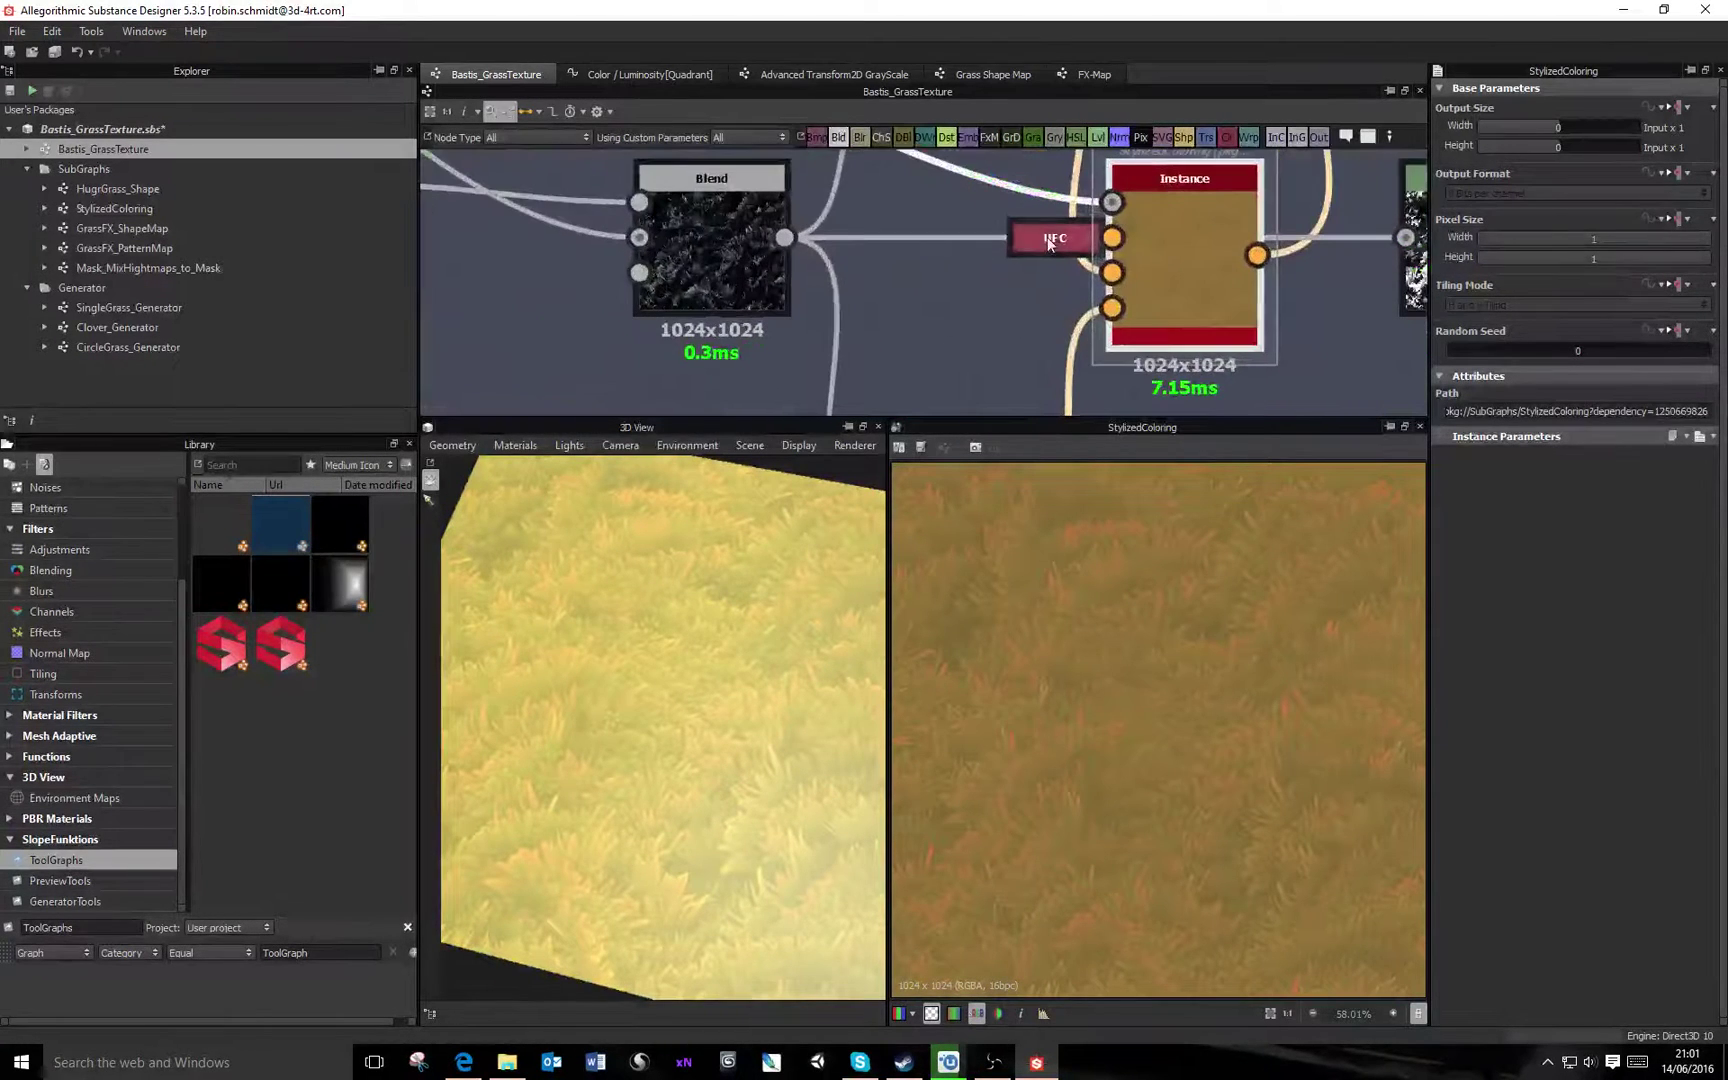
{"action": "middle_click_drag", "start_coordinate": [1126, 248], "coordinate": [1075, 343]}
{"action": "scroll", "coordinate": [1073, 343], "scroll_direction": "down", "scroll_amount": 2}
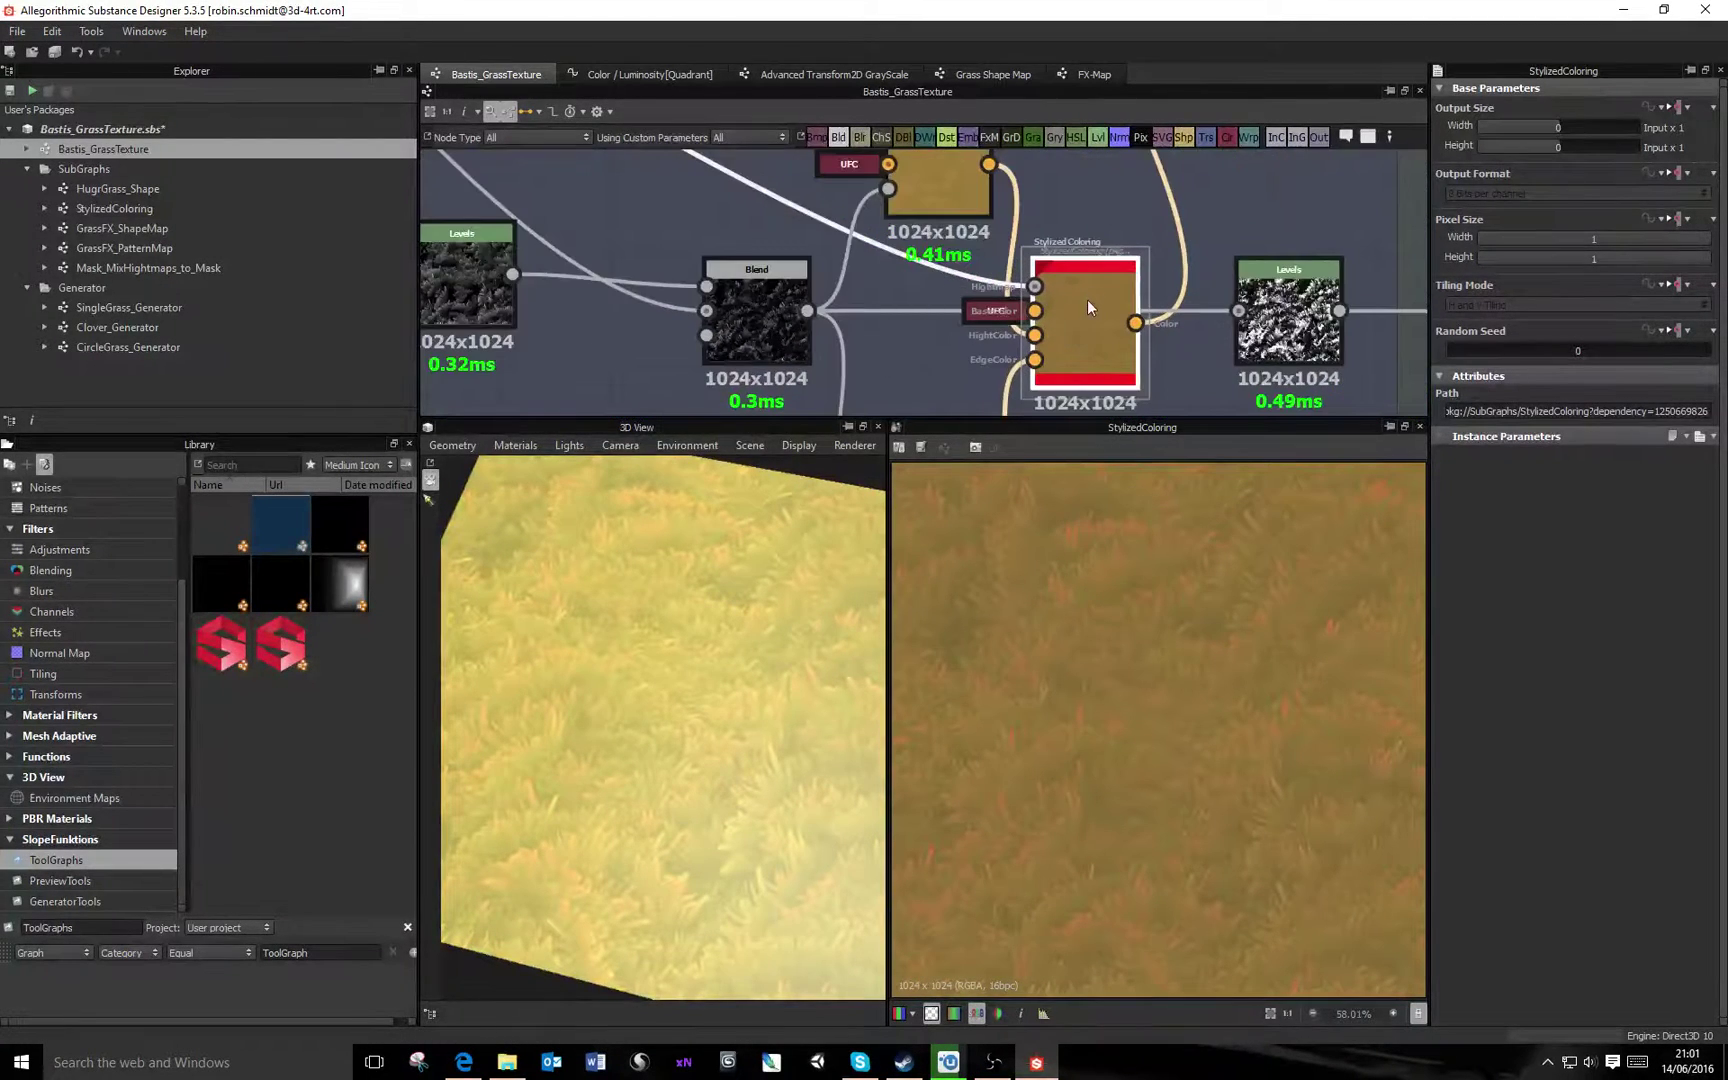
{"action": "scroll", "coordinate": [1030, 392], "scroll_direction": "down", "scroll_amount": 1}
{"action": "middle_click_drag", "start_coordinate": [1030, 392], "coordinate": [1058, 339]}
{"action": "double_click", "coordinate": [979, 321]}
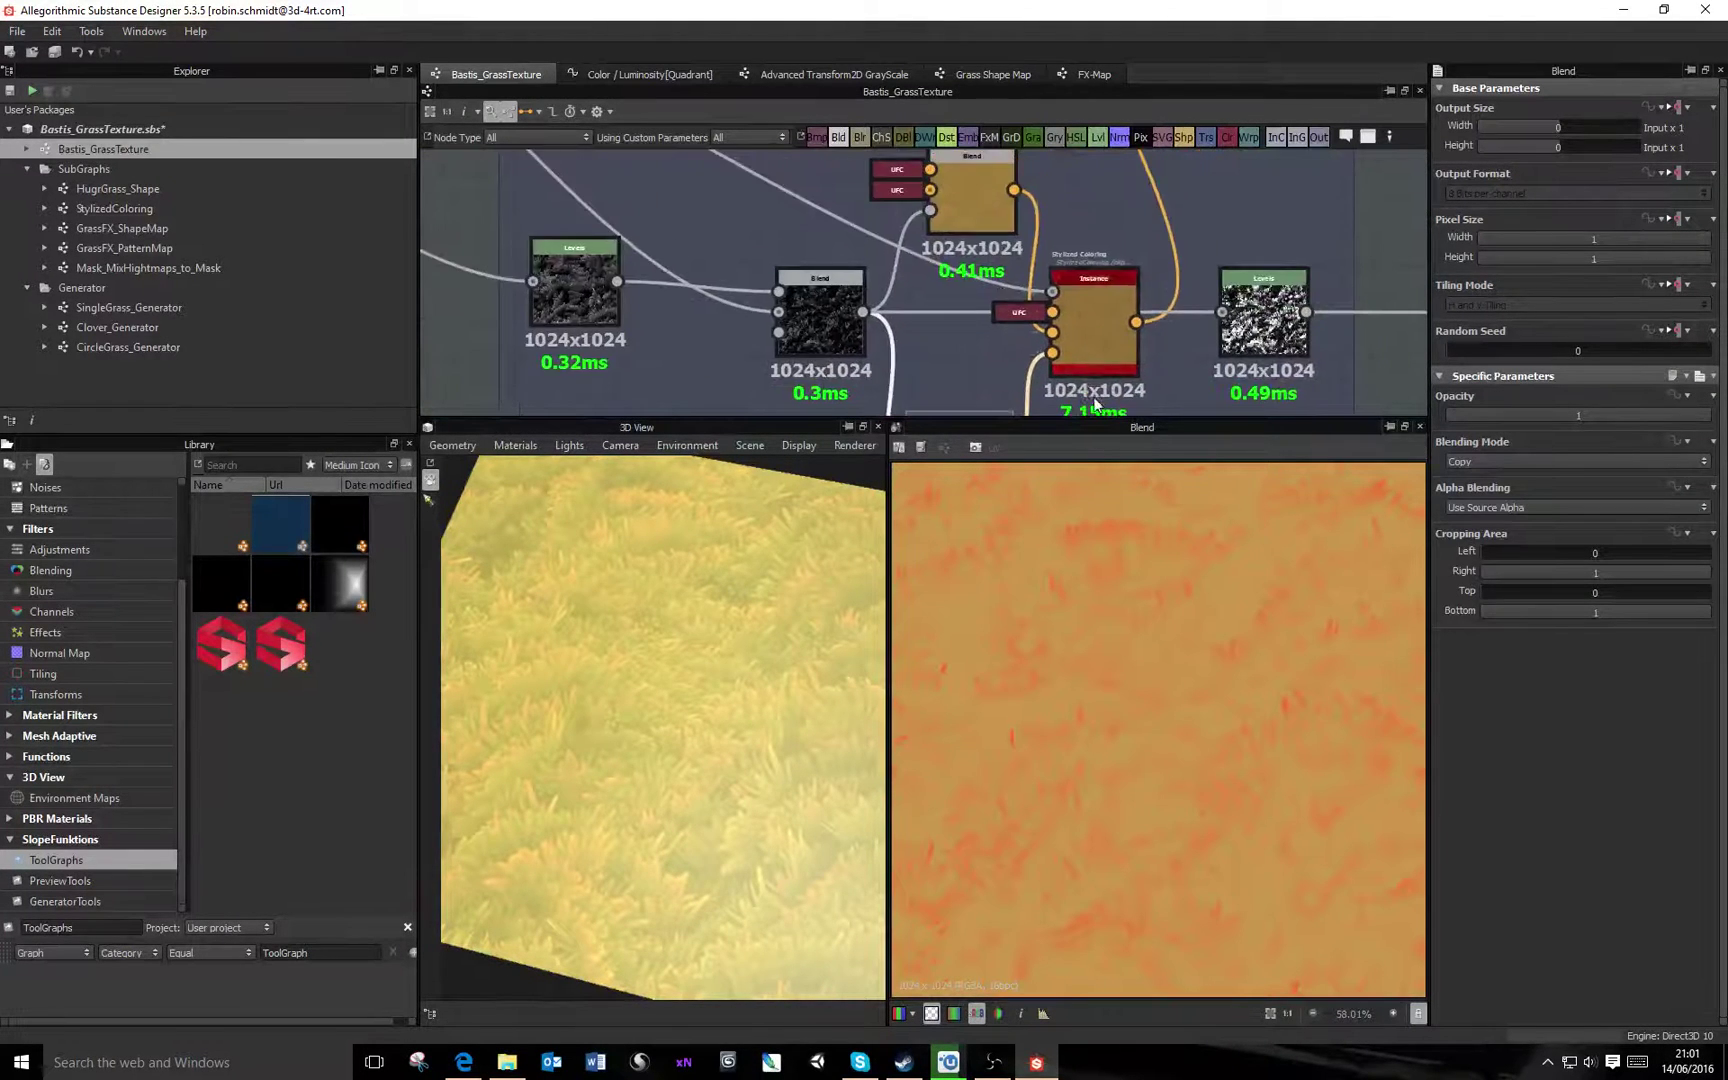
Preview the Blend and the uniform color feeding the grass Stylized Coloring node, then its combined output
{"action": "scroll", "coordinate": [1058, 339], "scroll_direction": "up", "scroll_amount": 2}
{"action": "middle_click_drag", "start_coordinate": [1029, 256], "coordinate": [1102, 221]}
{"action": "double_click", "coordinate": [938, 224]}
{"action": "scroll", "coordinate": [1104, 250], "scroll_direction": "down", "scroll_amount": 2}
{"action": "scroll", "coordinate": [1107, 275], "scroll_direction": "up", "scroll_amount": 2}
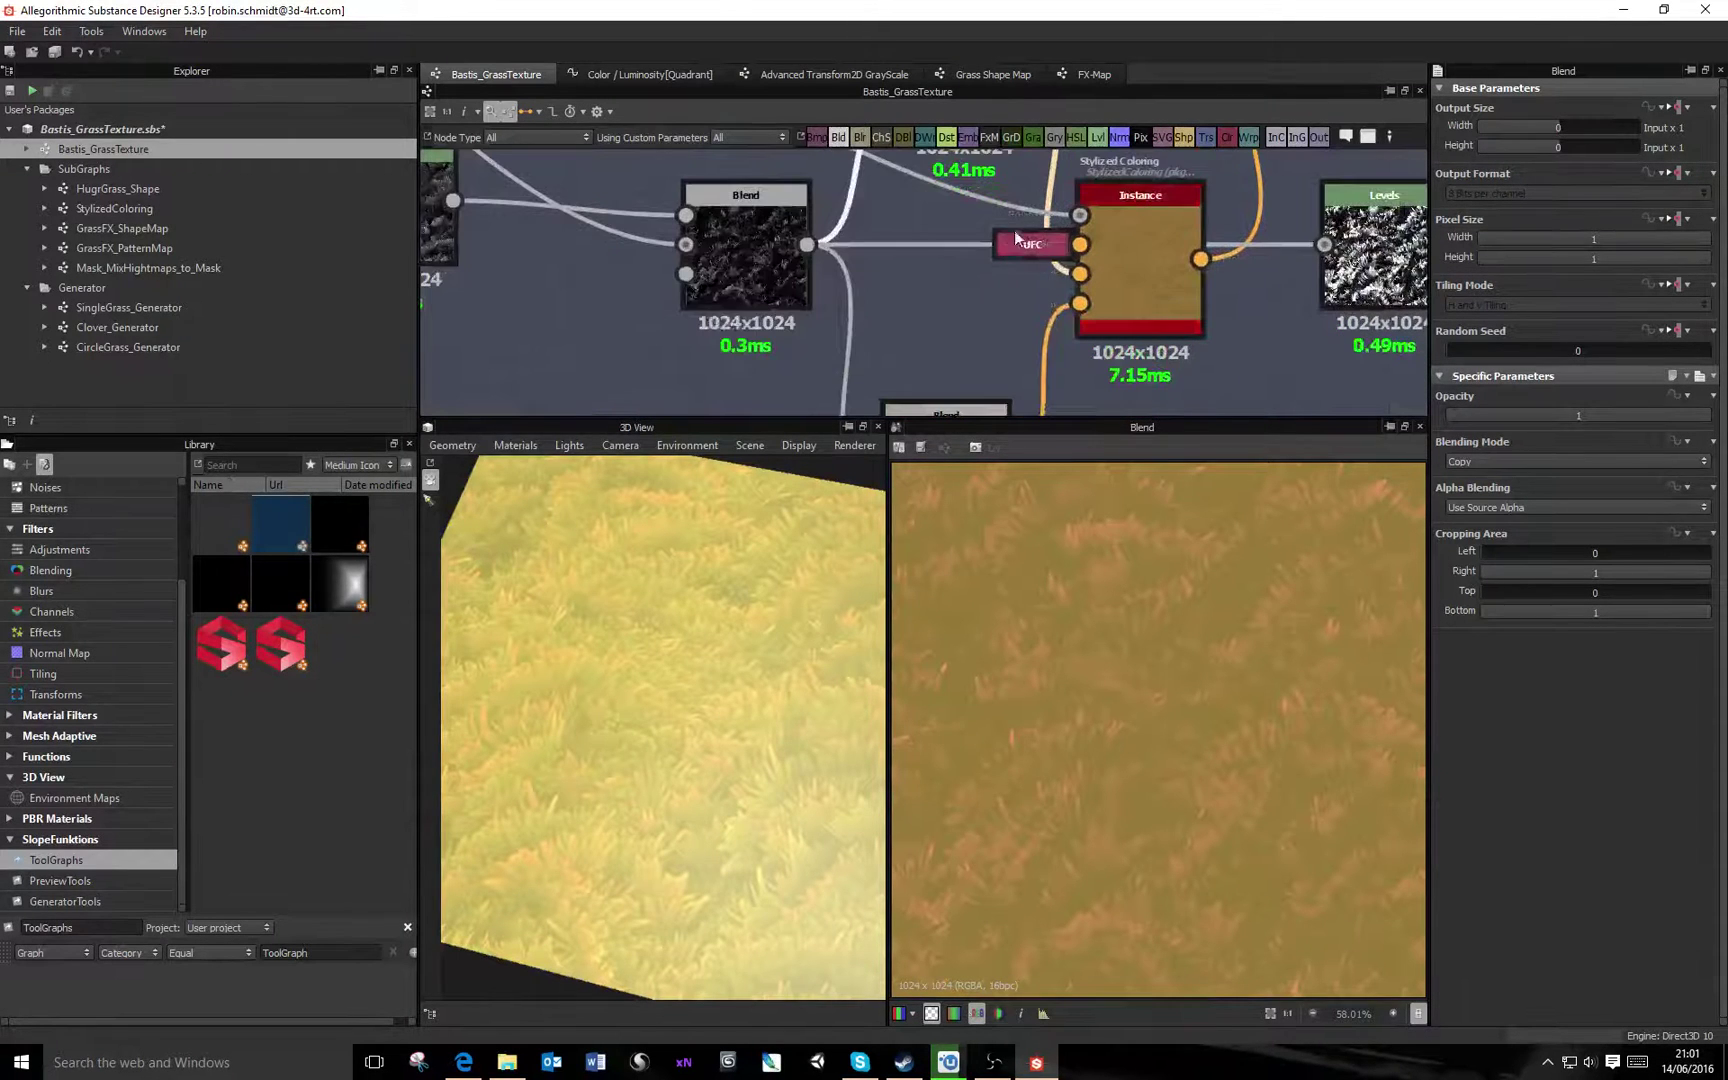
{"action": "double_click", "coordinate": [1023, 244]}
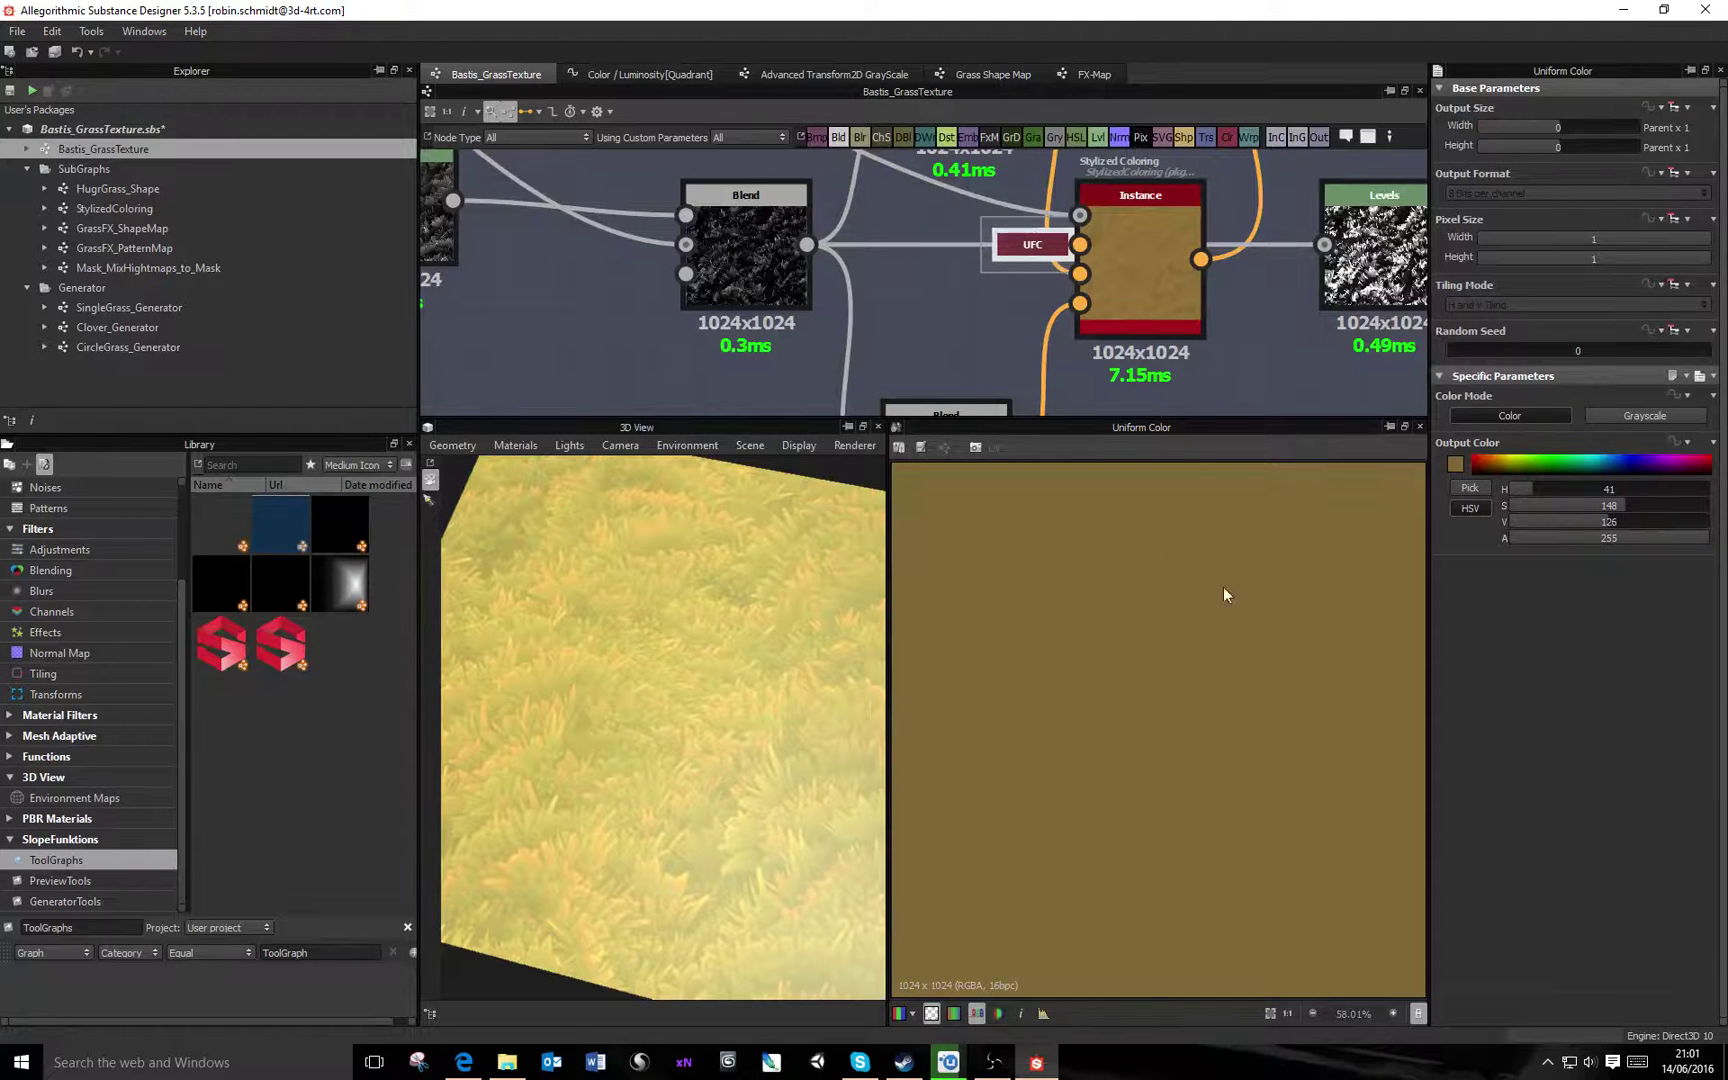
{"action": "middle_click_drag", "start_coordinate": [1161, 279], "coordinate": [1089, 323]}
{"action": "double_click", "coordinate": [1089, 323]}
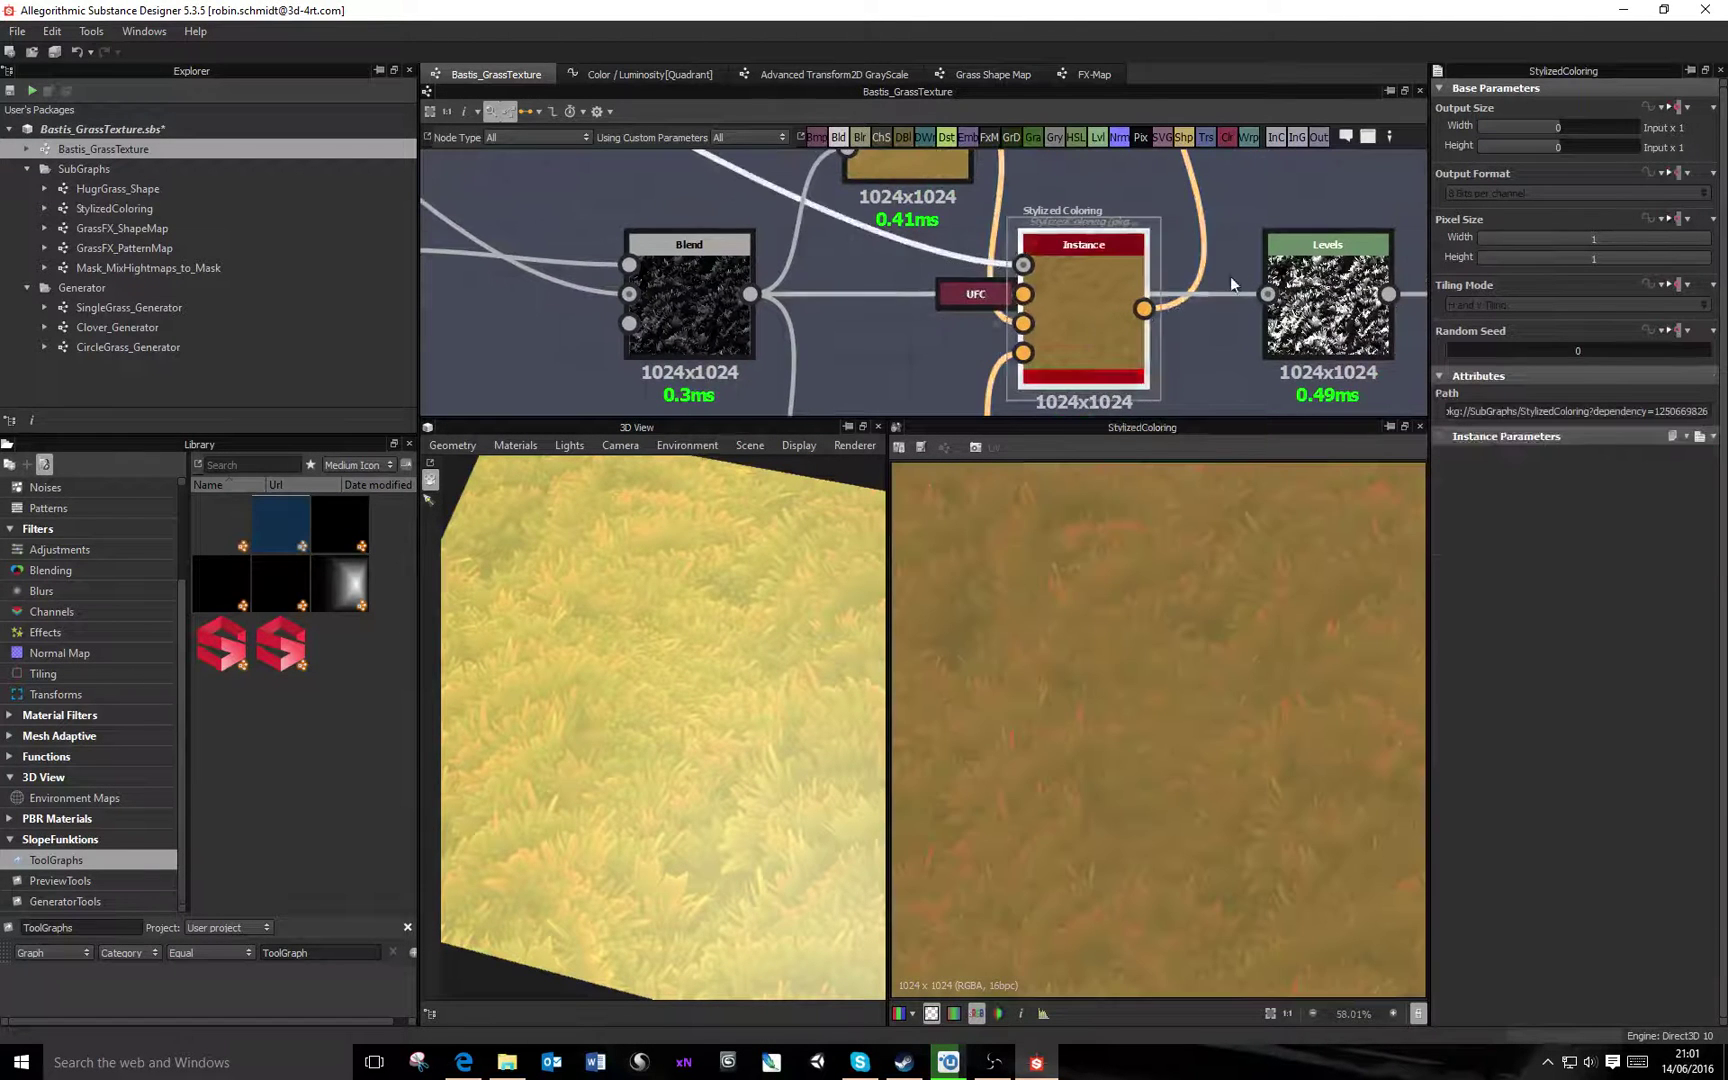
Preview the StylizedColoring node in the CloverColoring frame and inspect the colored clovers up close
{"action": "scroll", "coordinate": [1088, 323], "scroll_direction": "down", "scroll_amount": 8}
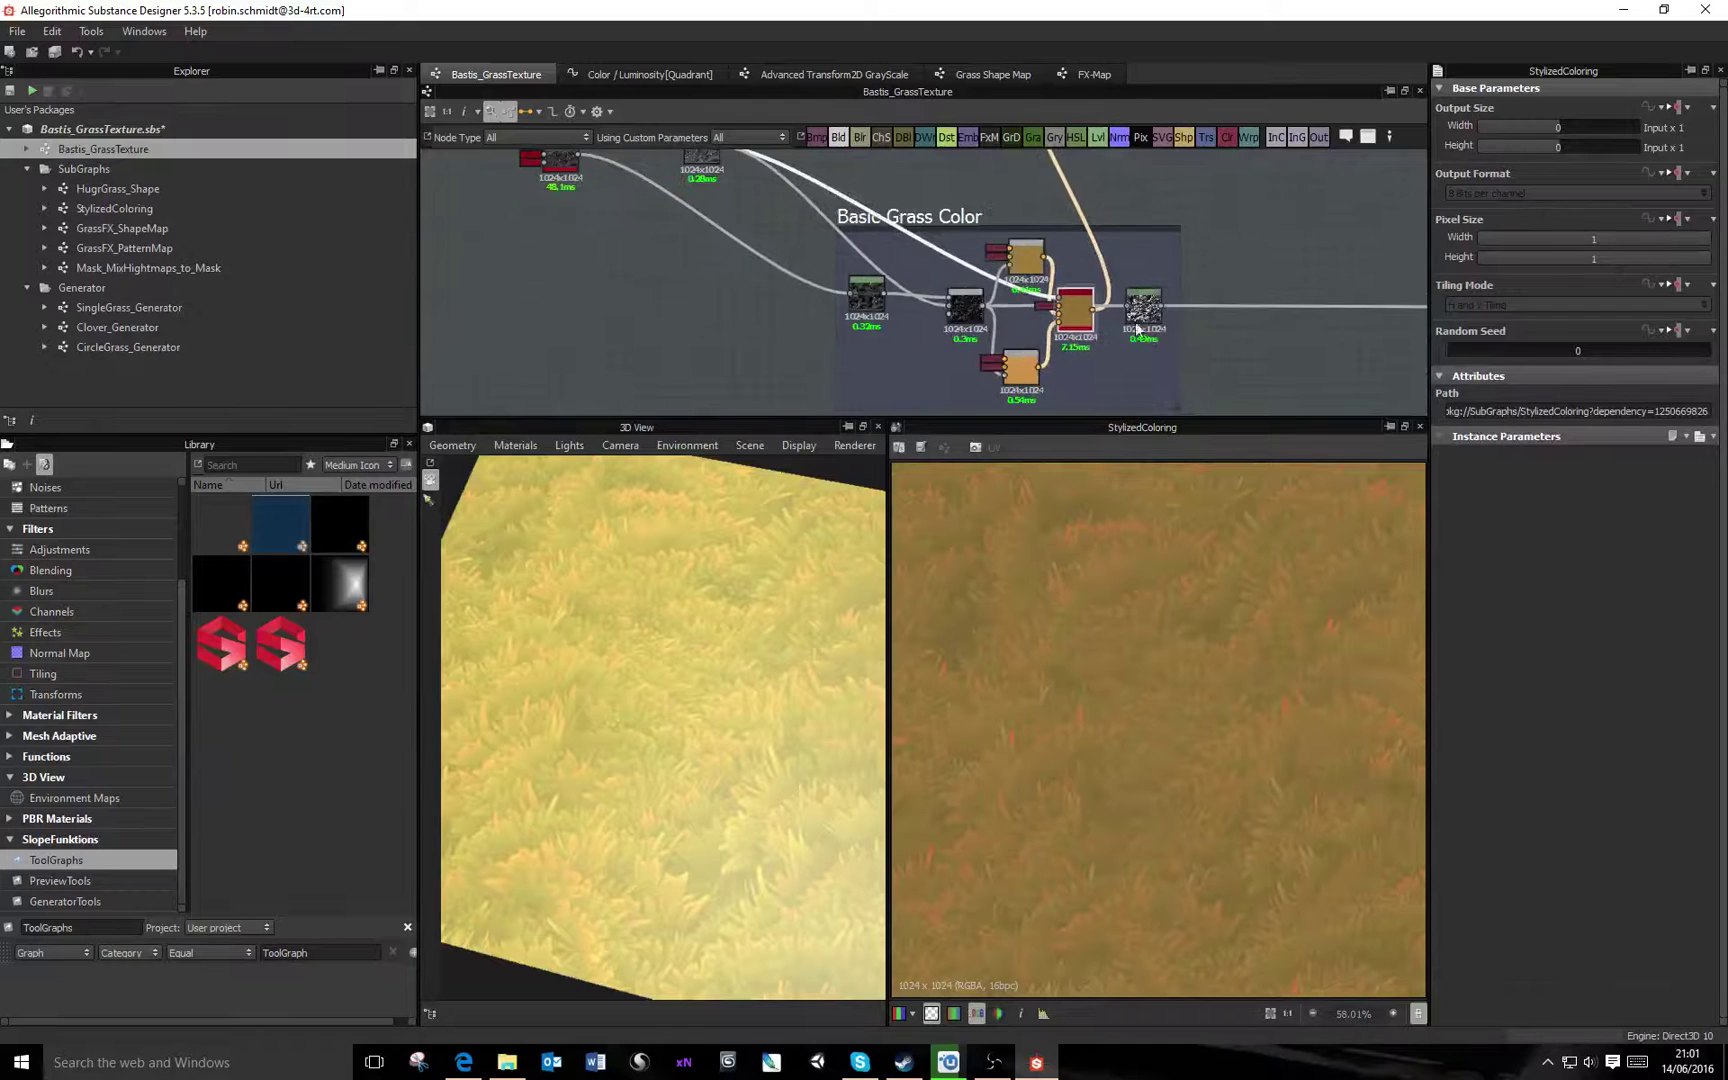
{"action": "middle_click_drag", "start_coordinate": [1026, 167], "coordinate": [1238, 423]}
{"action": "middle_click_drag", "start_coordinate": [1278, 346], "coordinate": [1151, 425]}
{"action": "scroll", "coordinate": [1021, 242], "scroll_direction": "up", "scroll_amount": 4}
{"action": "middle_click_drag", "start_coordinate": [976, 328], "coordinate": [990, 254]}
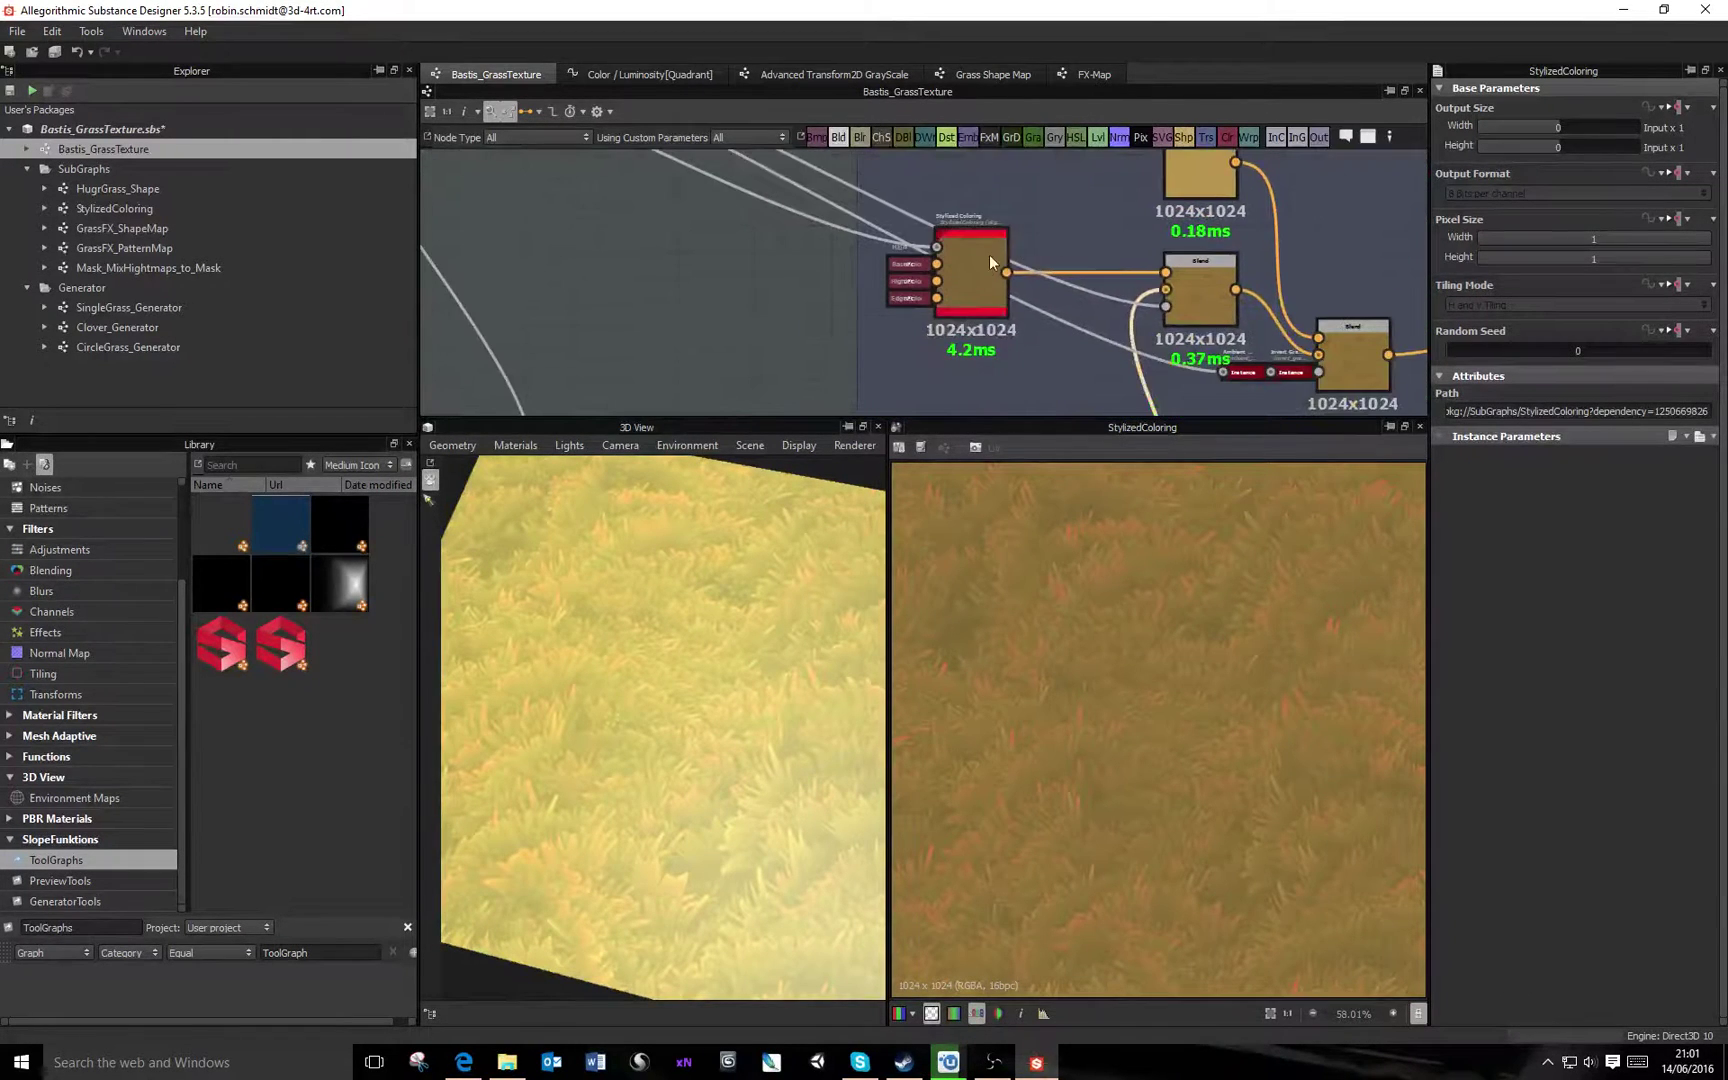
{"action": "double_click", "coordinate": [990, 254]}
{"action": "scroll", "coordinate": [1183, 615], "scroll_direction": "up", "scroll_amount": 5}
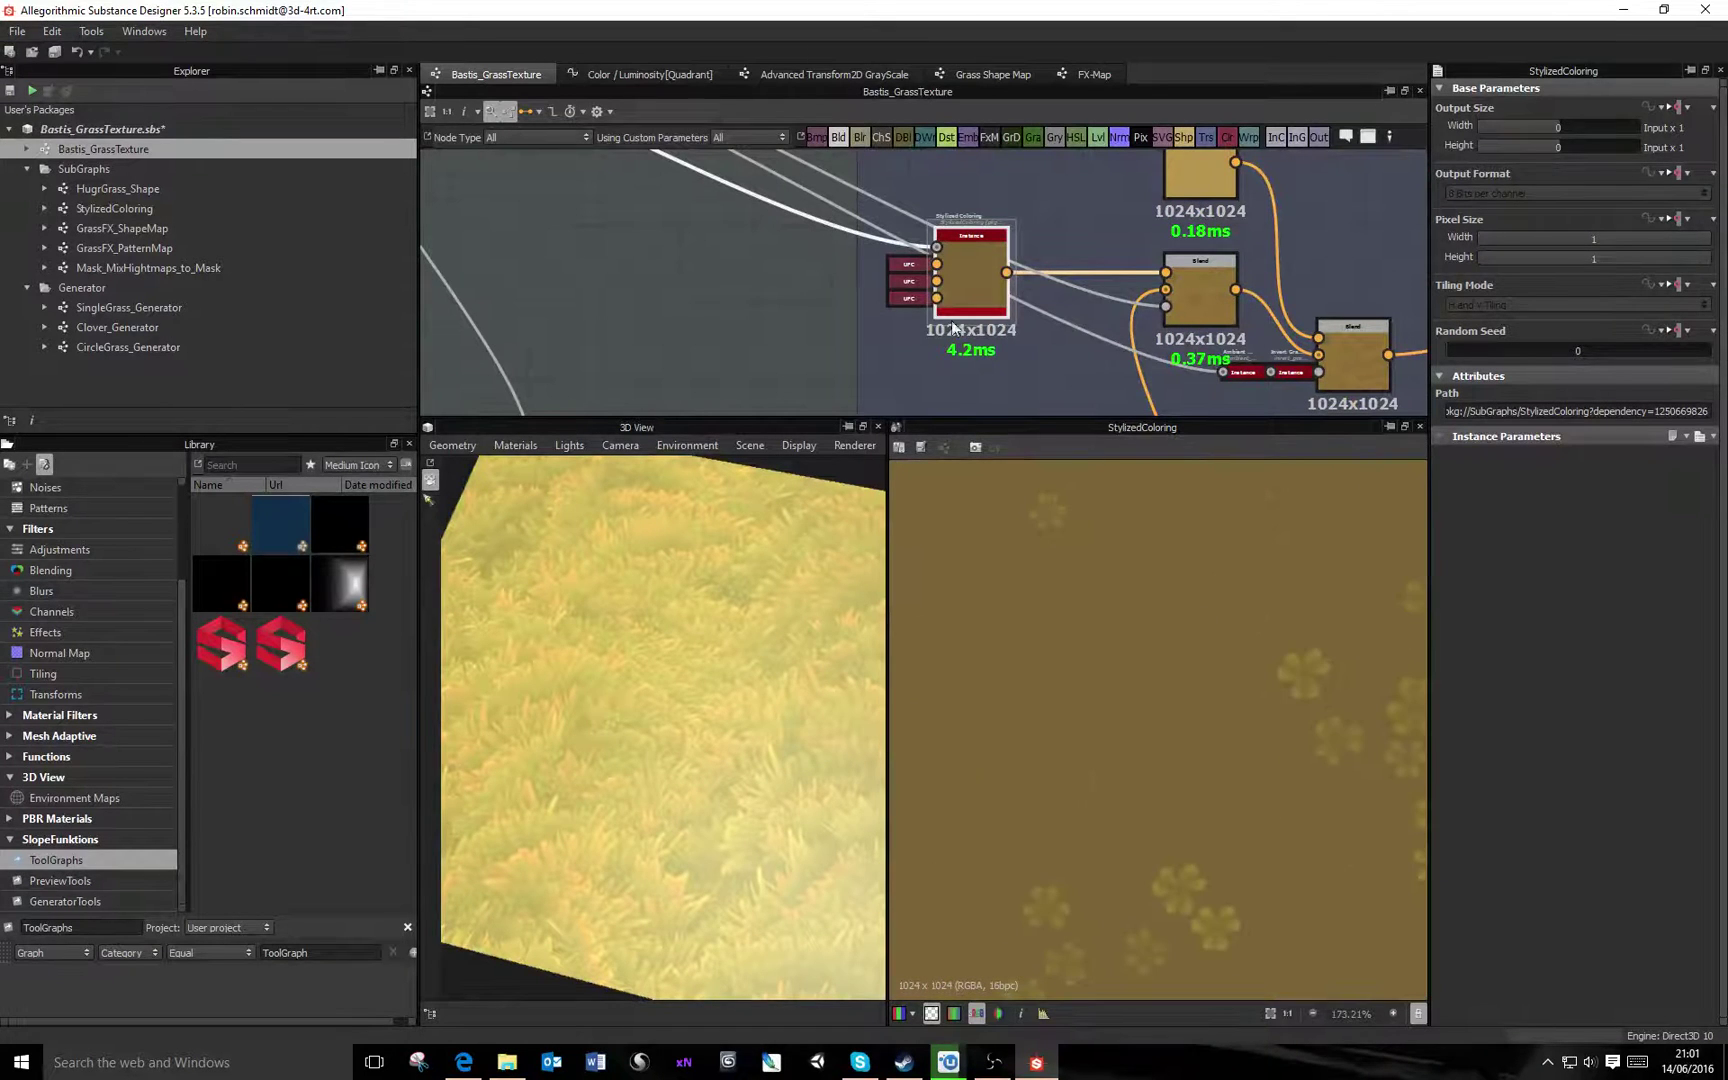
Preview each of the three uniform colors feeding the clover StylizedColoring node, then return to the node's output
{"action": "double_click", "coordinate": [907, 298]}
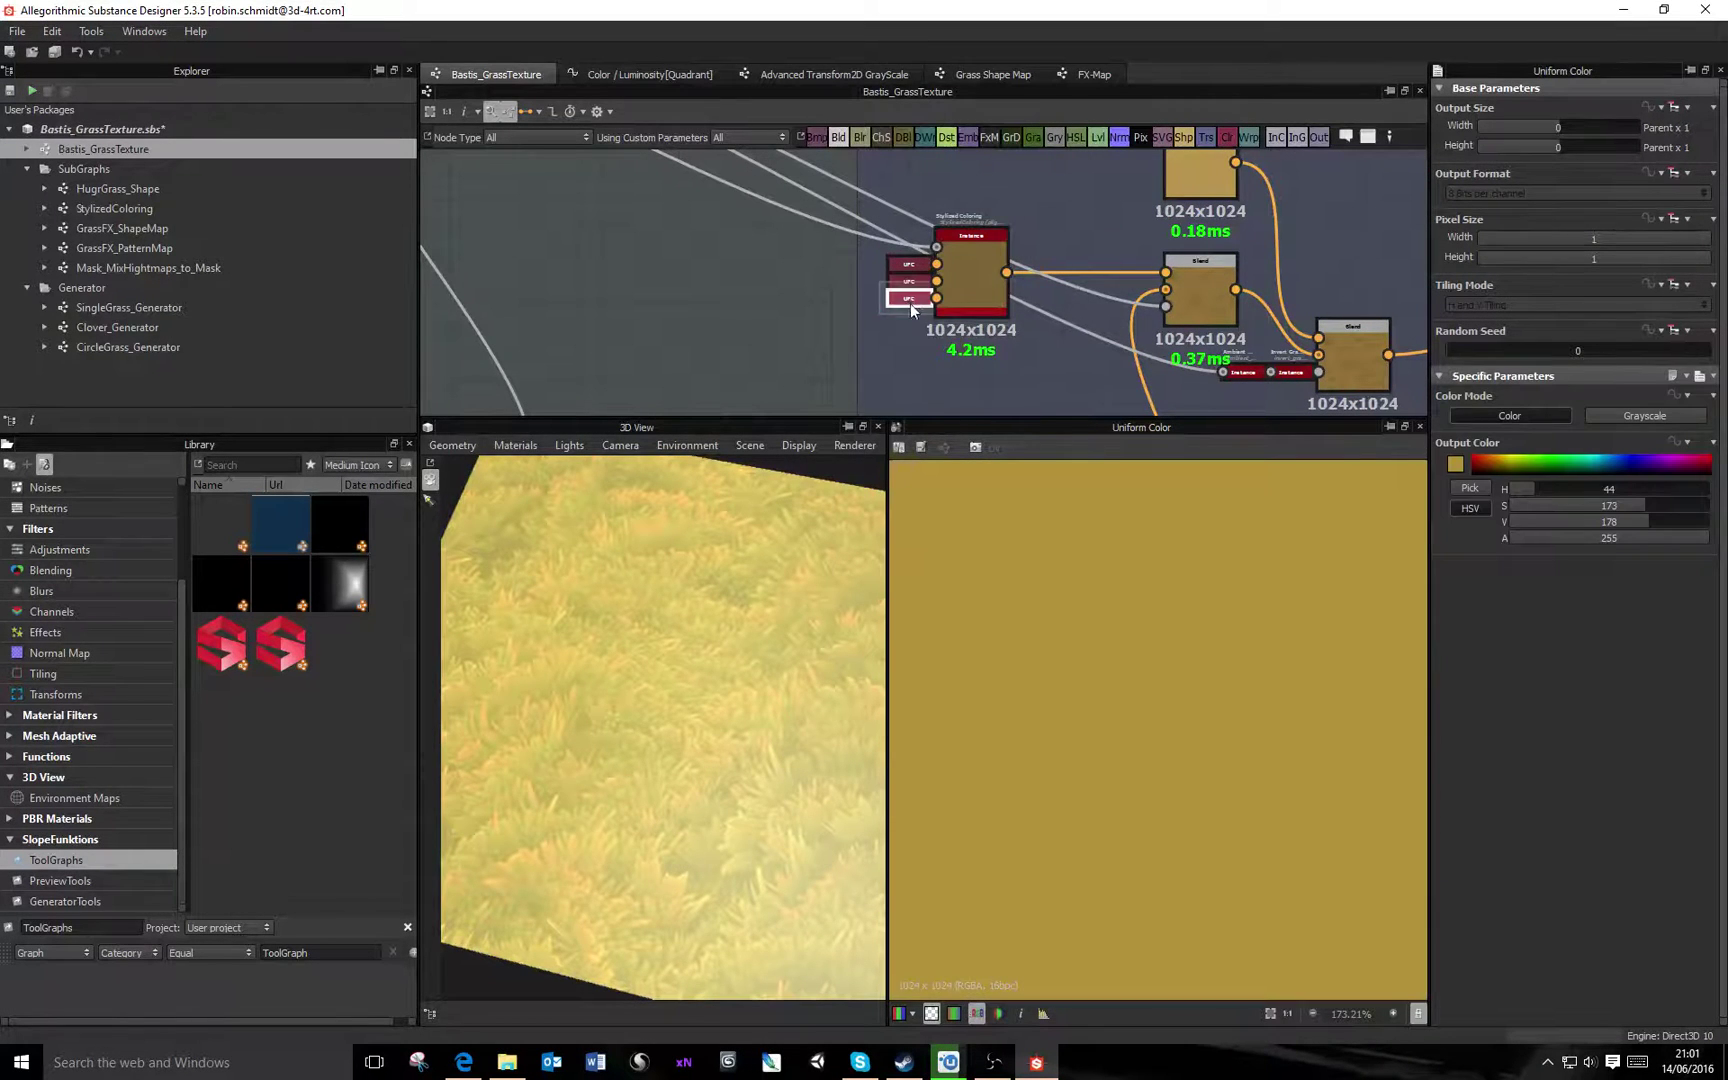
{"action": "double_click", "coordinate": [908, 281]}
{"action": "double_click", "coordinate": [908, 264]}
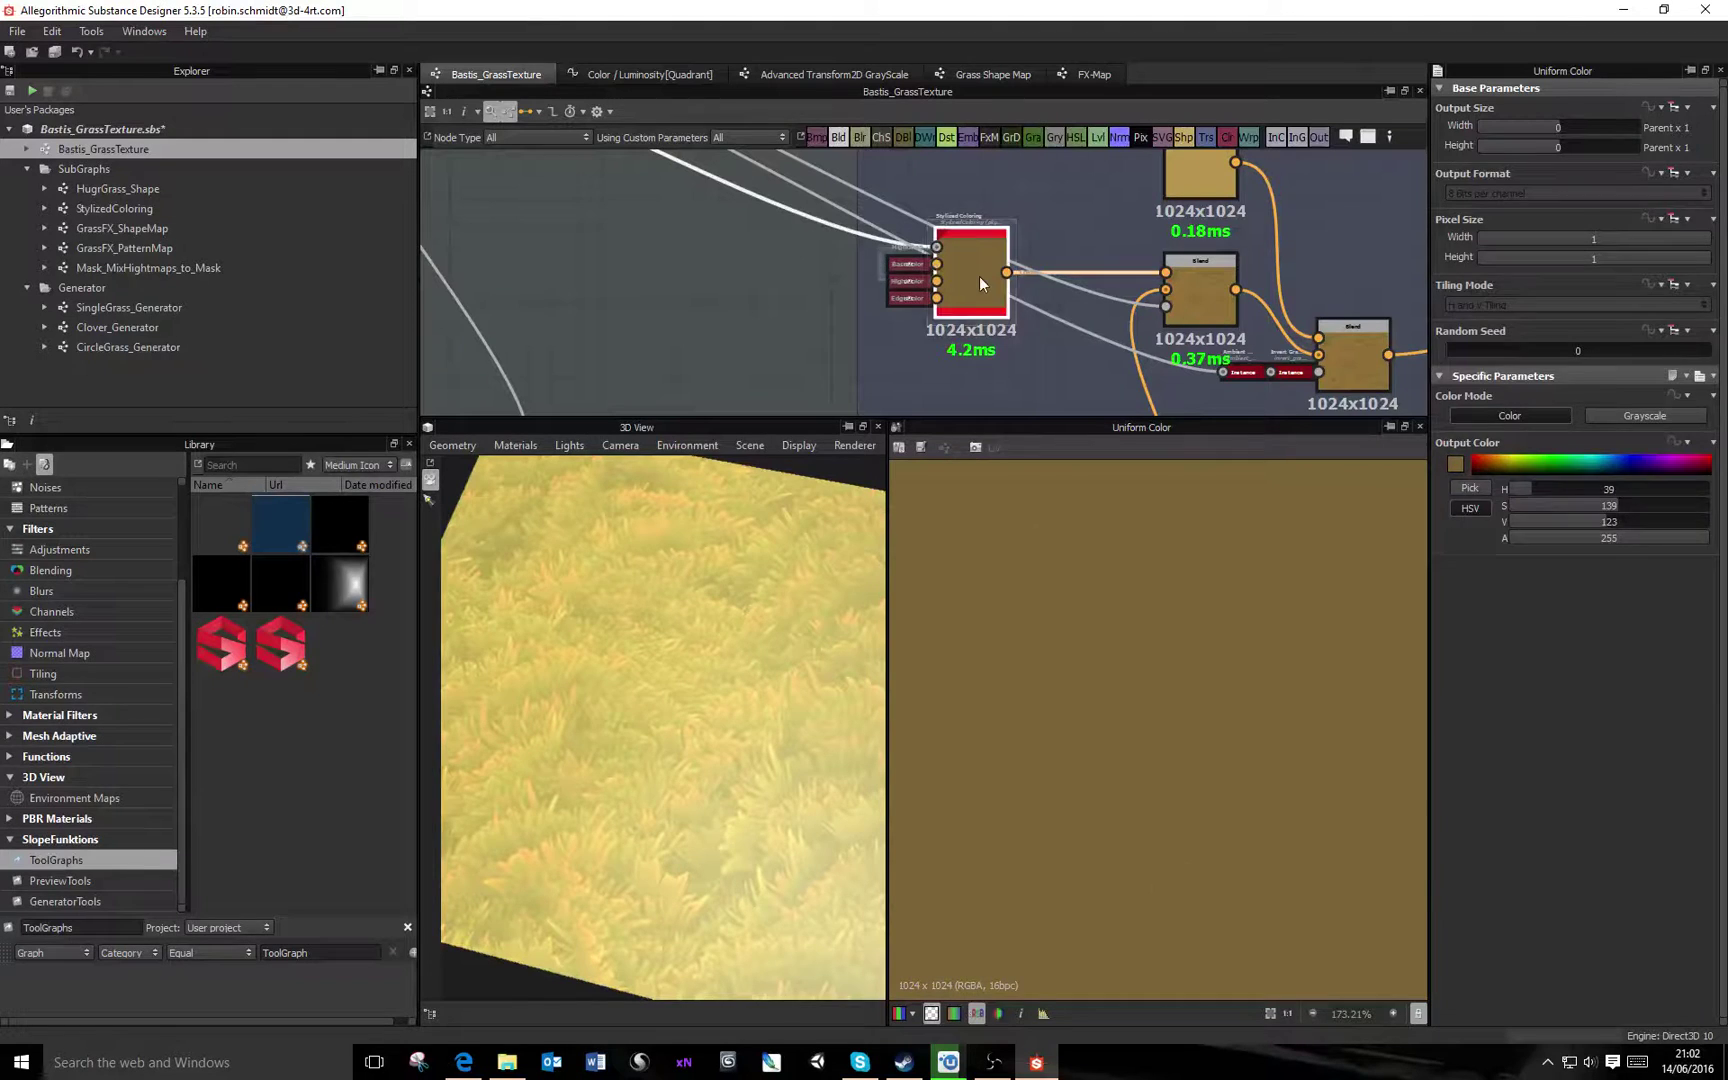
{"action": "double_click", "coordinate": [979, 275]}
Preview the Blend node that combines the clover coloring with the basic grass color
{"action": "middle_click_drag", "start_coordinate": [1147, 397], "coordinate": [1004, 302]}
{"action": "left_click", "coordinate": [925, 275]}
{"action": "double_click", "coordinate": [925, 271]}
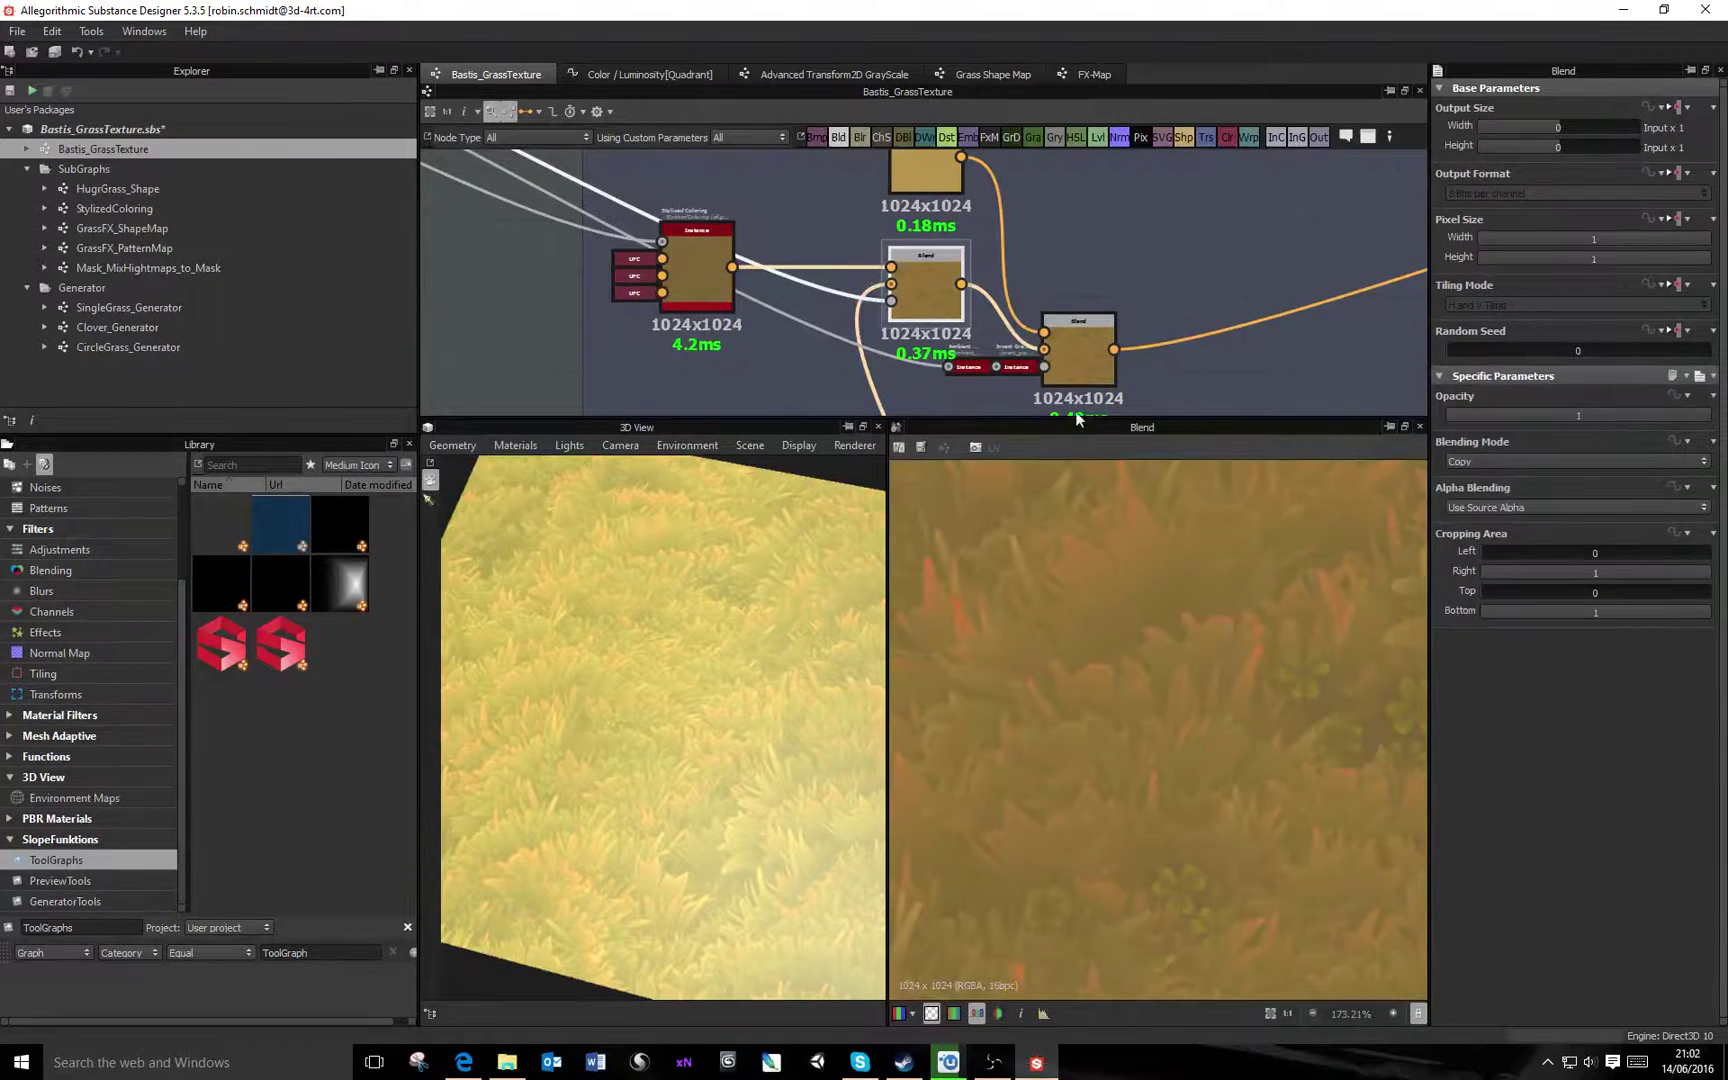
Trace the clover color Blend's mask back to the Mask MixHightmaps node in the Clover frame and examine its outputs
{"action": "middle_click_drag", "start_coordinate": [788, 273], "coordinate": [990, 310]}
{"action": "scroll", "coordinate": [990, 310], "scroll_direction": "down", "scroll_amount": 3}
{"action": "middle_click_drag", "start_coordinate": [860, 290], "coordinate": [1068, 386]}
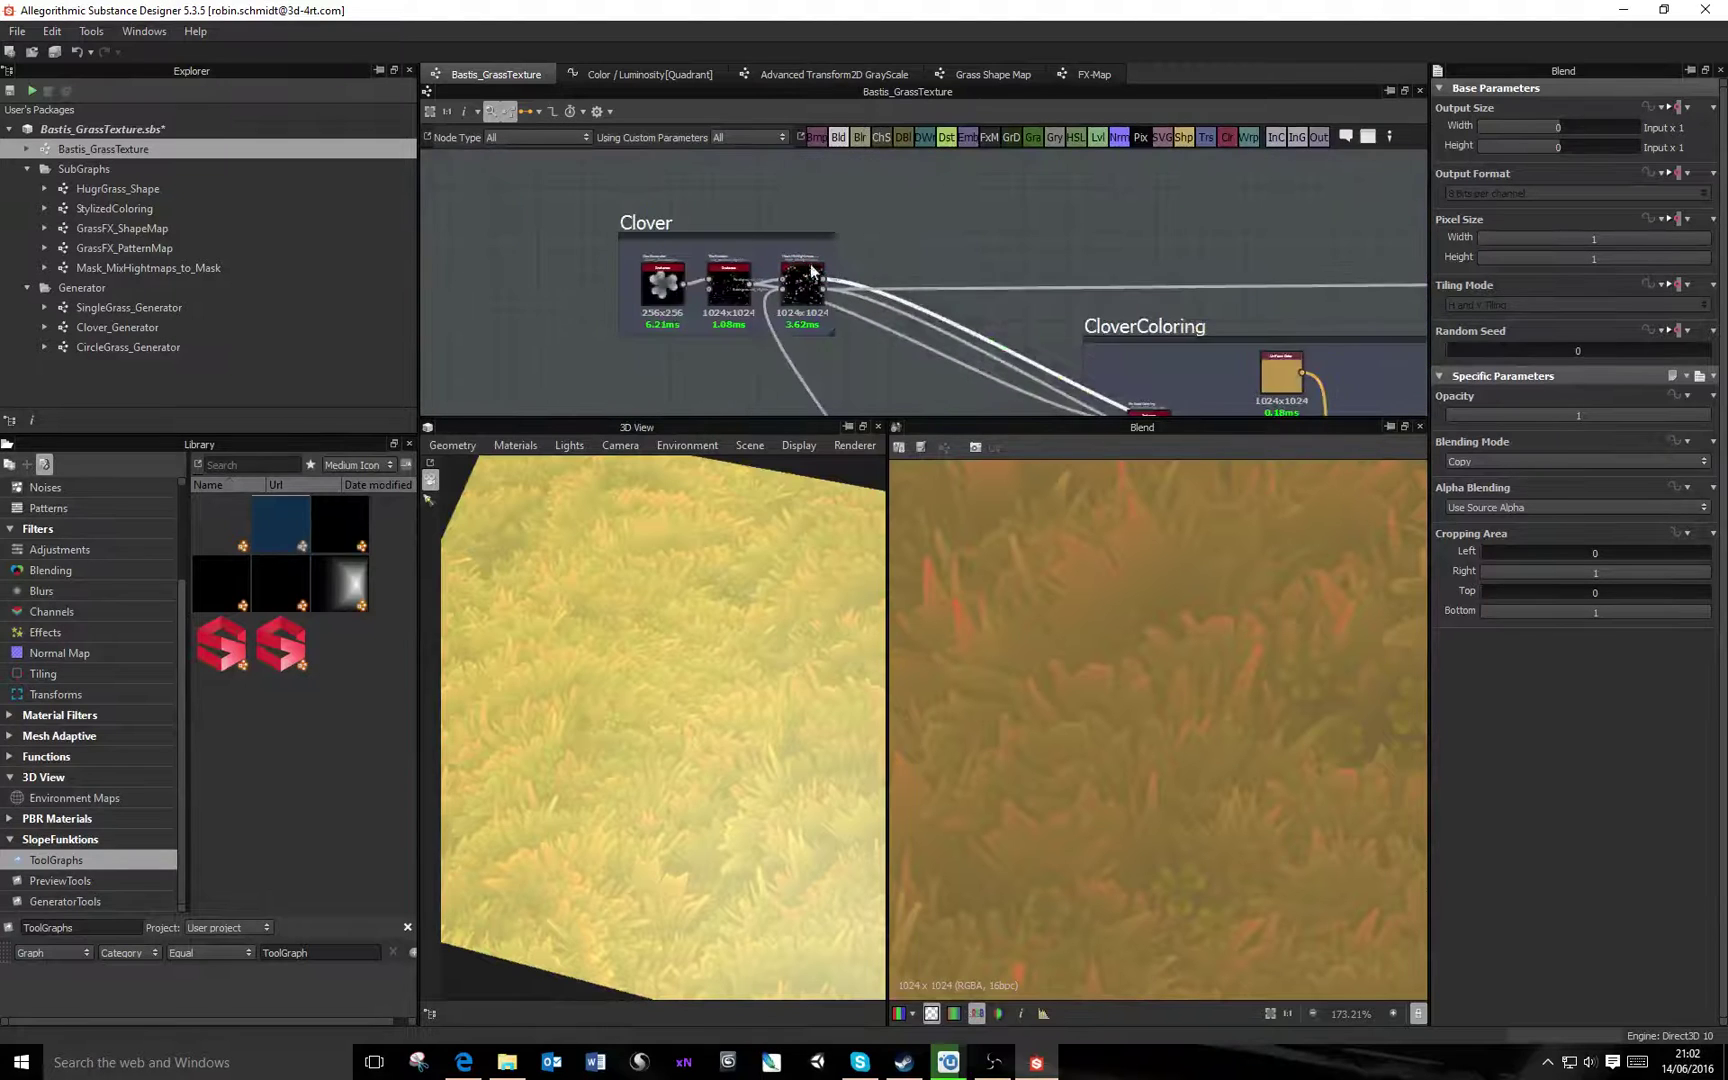
{"action": "scroll", "coordinate": [809, 285], "scroll_direction": "up", "scroll_amount": 5}
{"action": "middle_click_drag", "start_coordinate": [880, 255], "coordinate": [865, 364]}
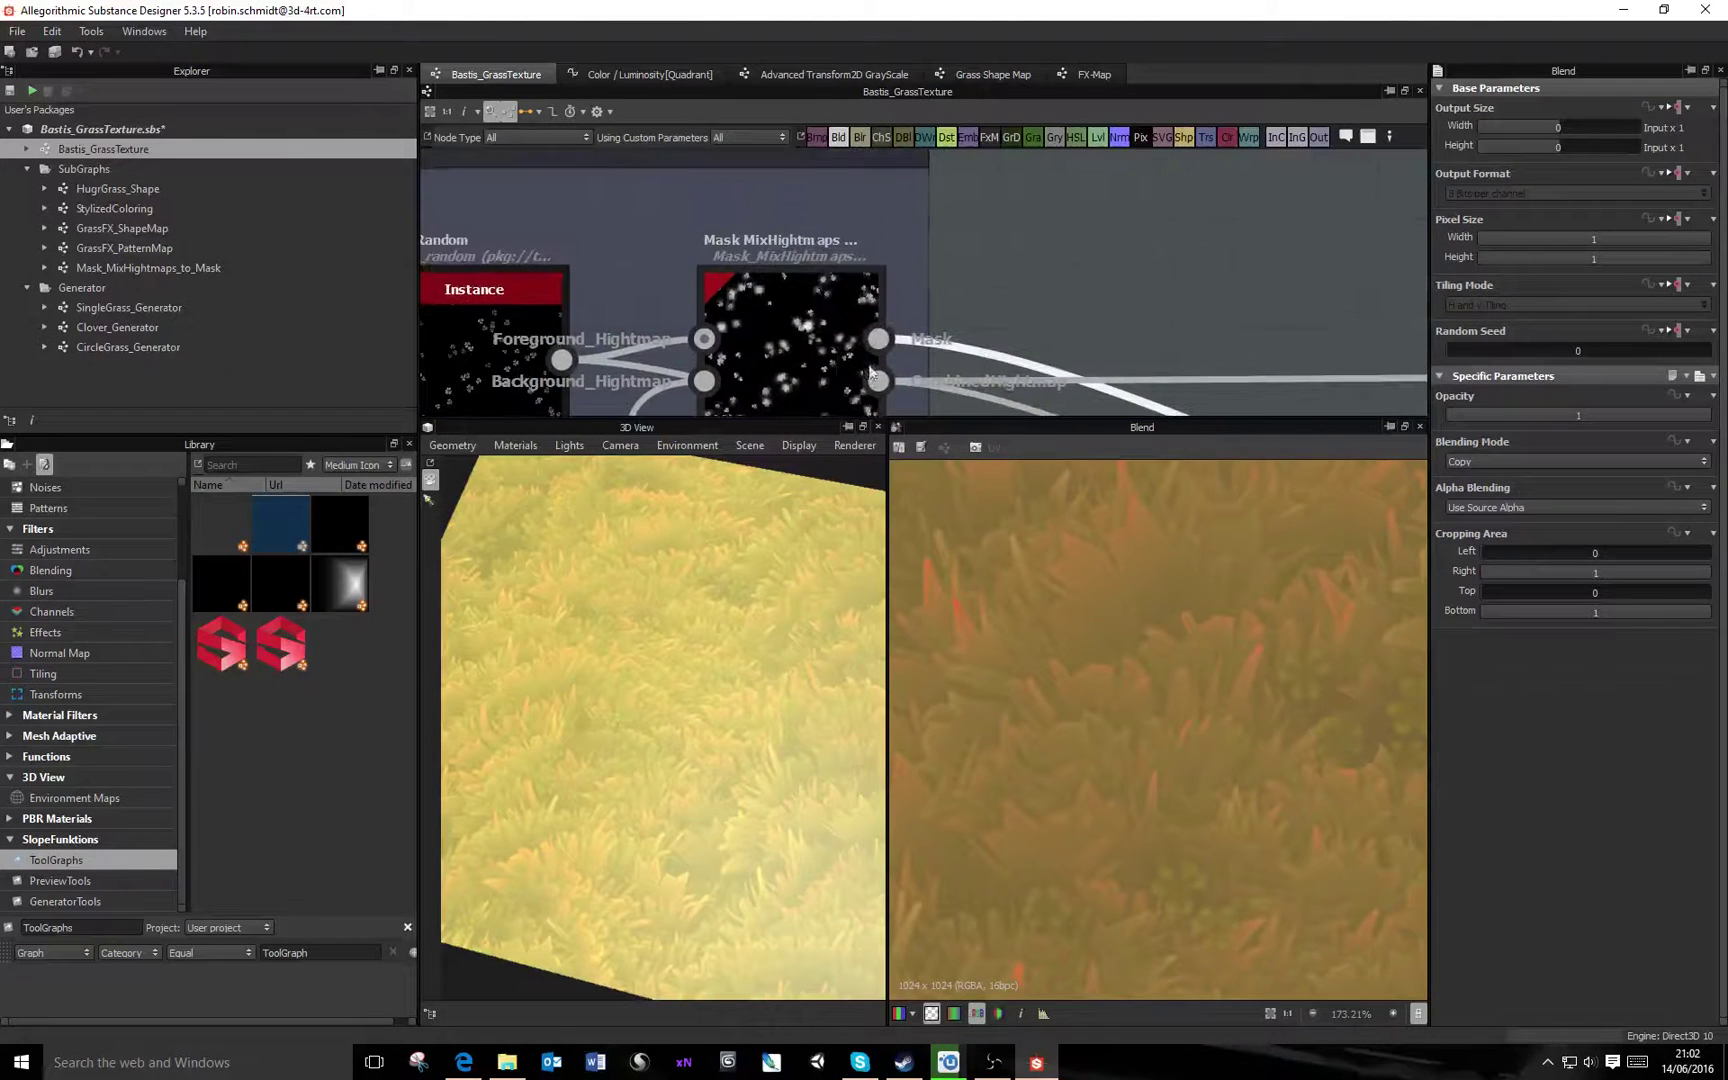
Preview the Mask MixHightmaps node in the Clover frame, compare it with its Tile Random input and inspect the clover mask
{"action": "double_click", "coordinate": [811, 313]}
{"action": "middle_click_drag", "start_coordinate": [765, 338], "coordinate": [900, 274]}
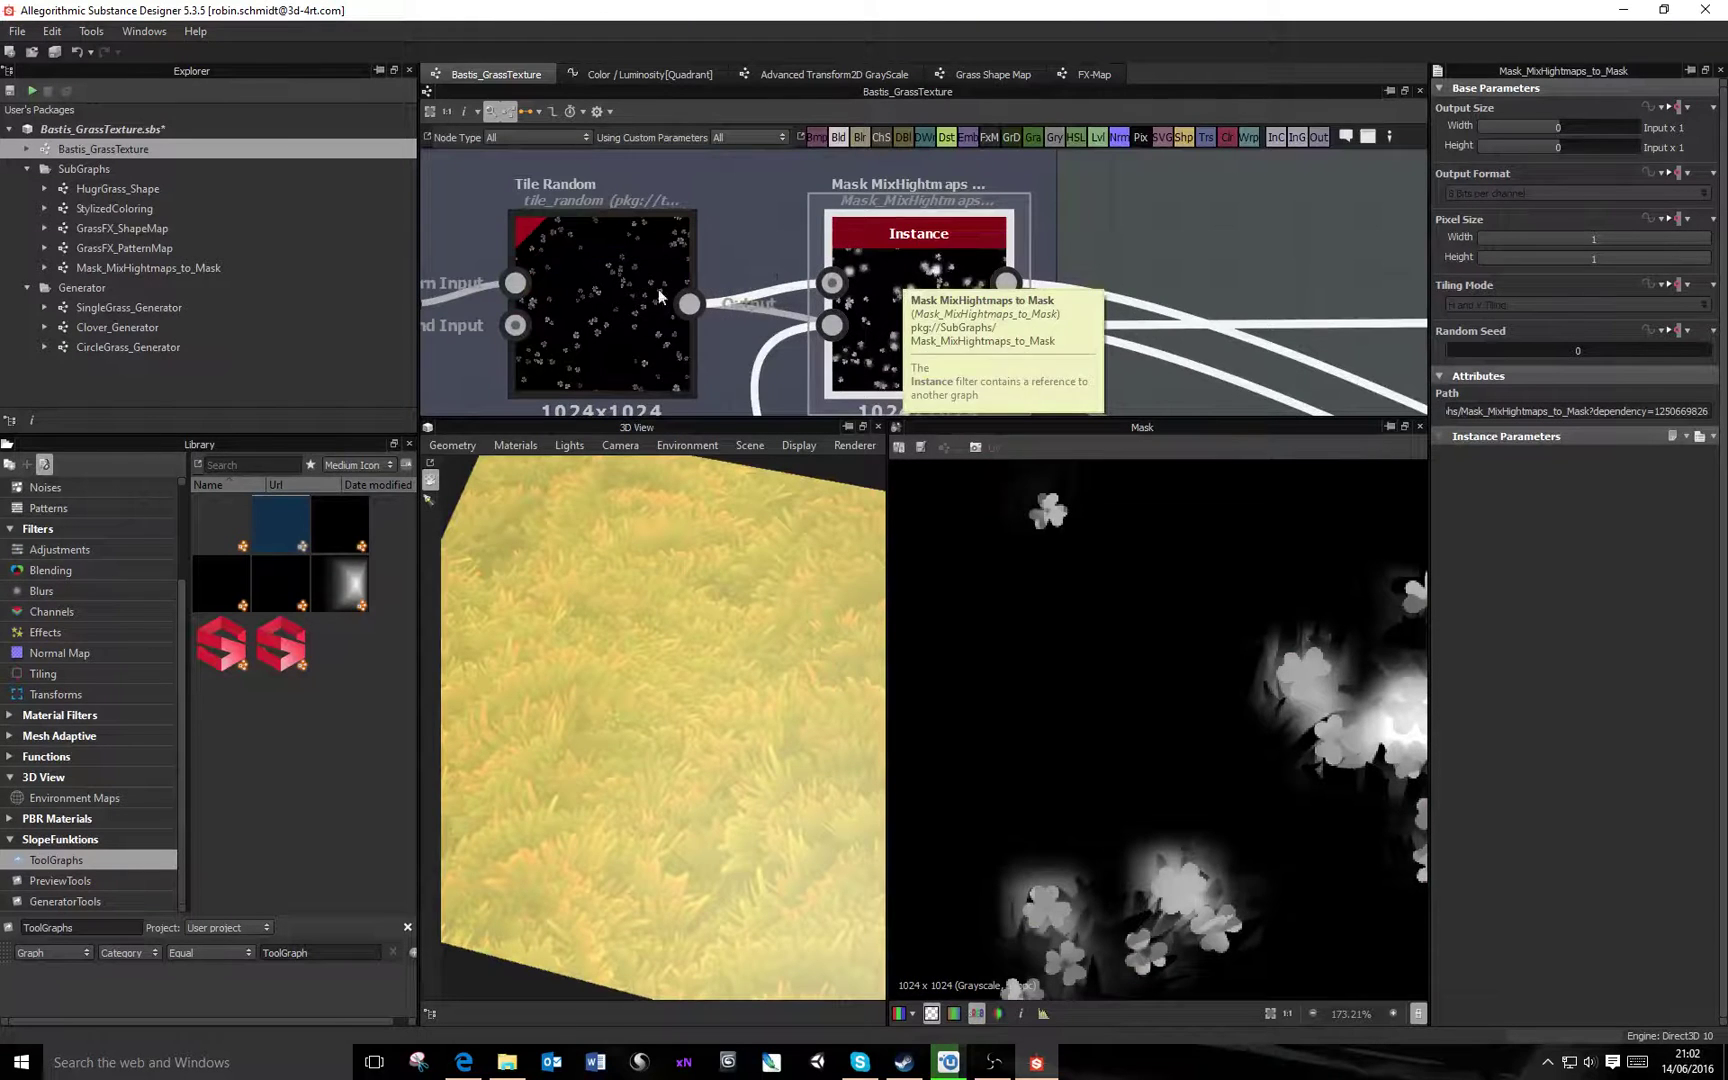
{"action": "double_click", "coordinate": [608, 275]}
{"action": "double_click", "coordinate": [905, 301]}
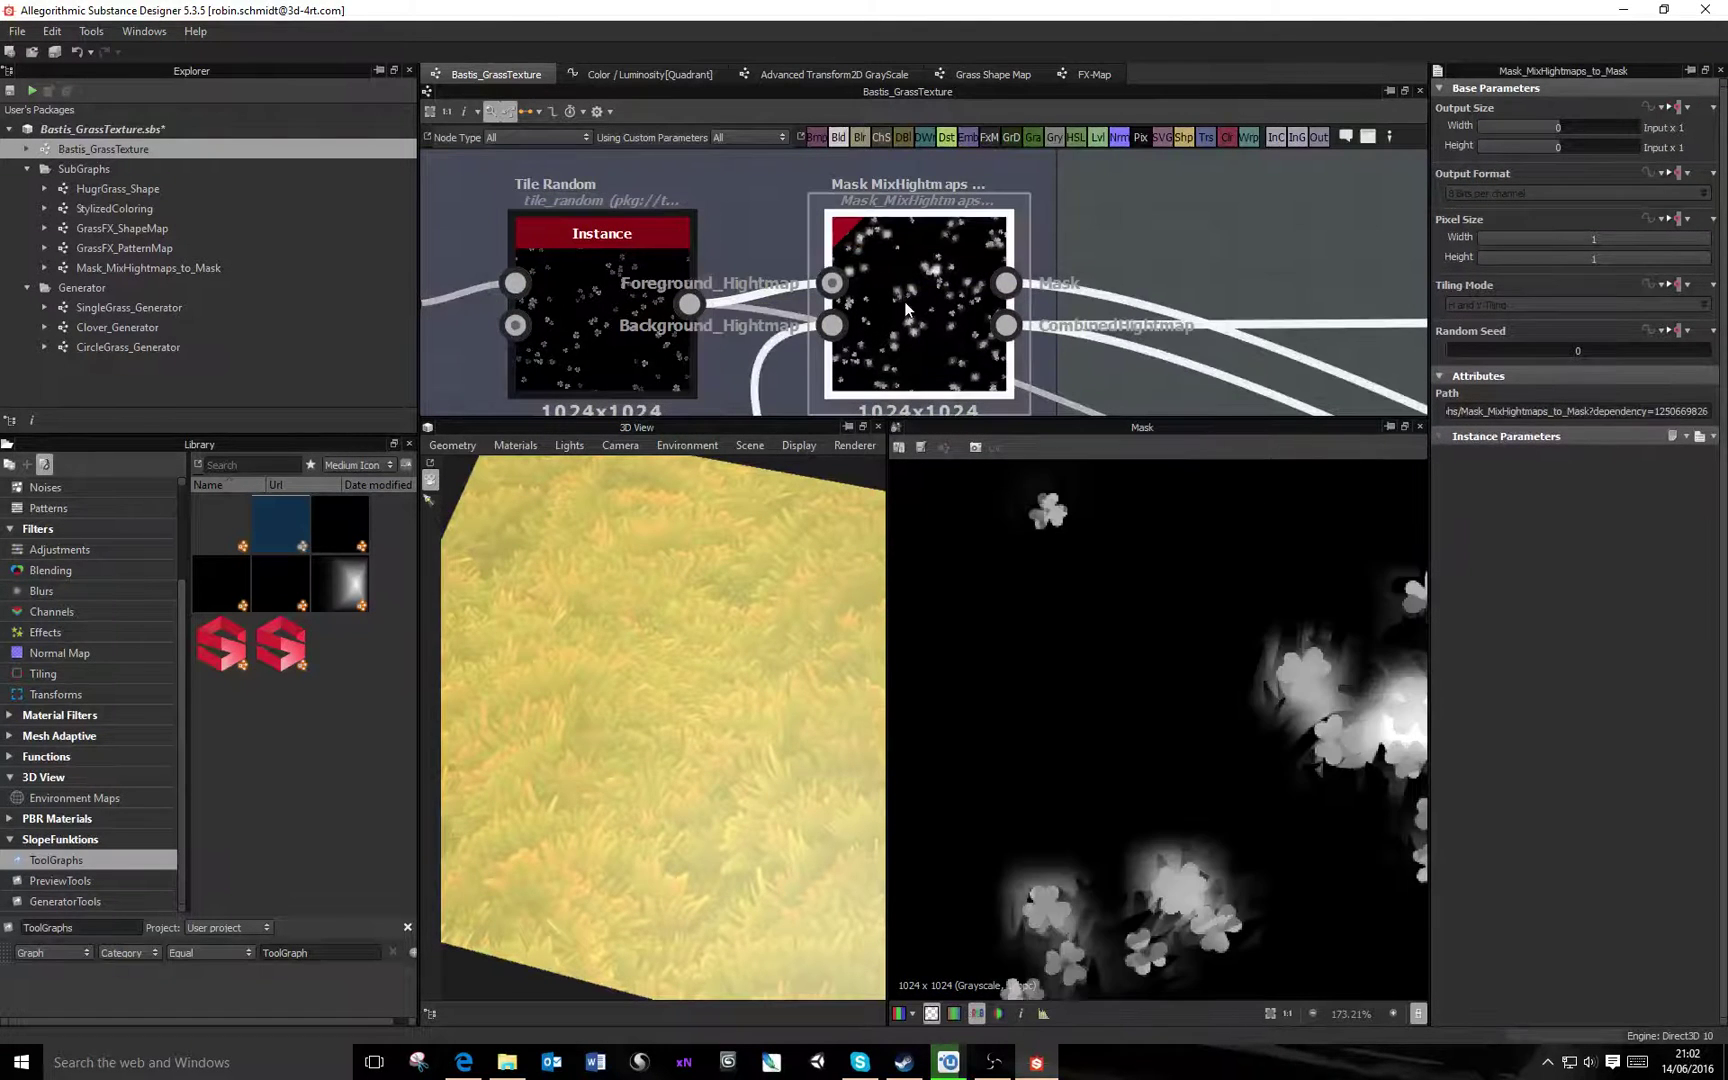
{"action": "scroll", "coordinate": [1318, 755], "scroll_direction": "down", "scroll_amount": 4}
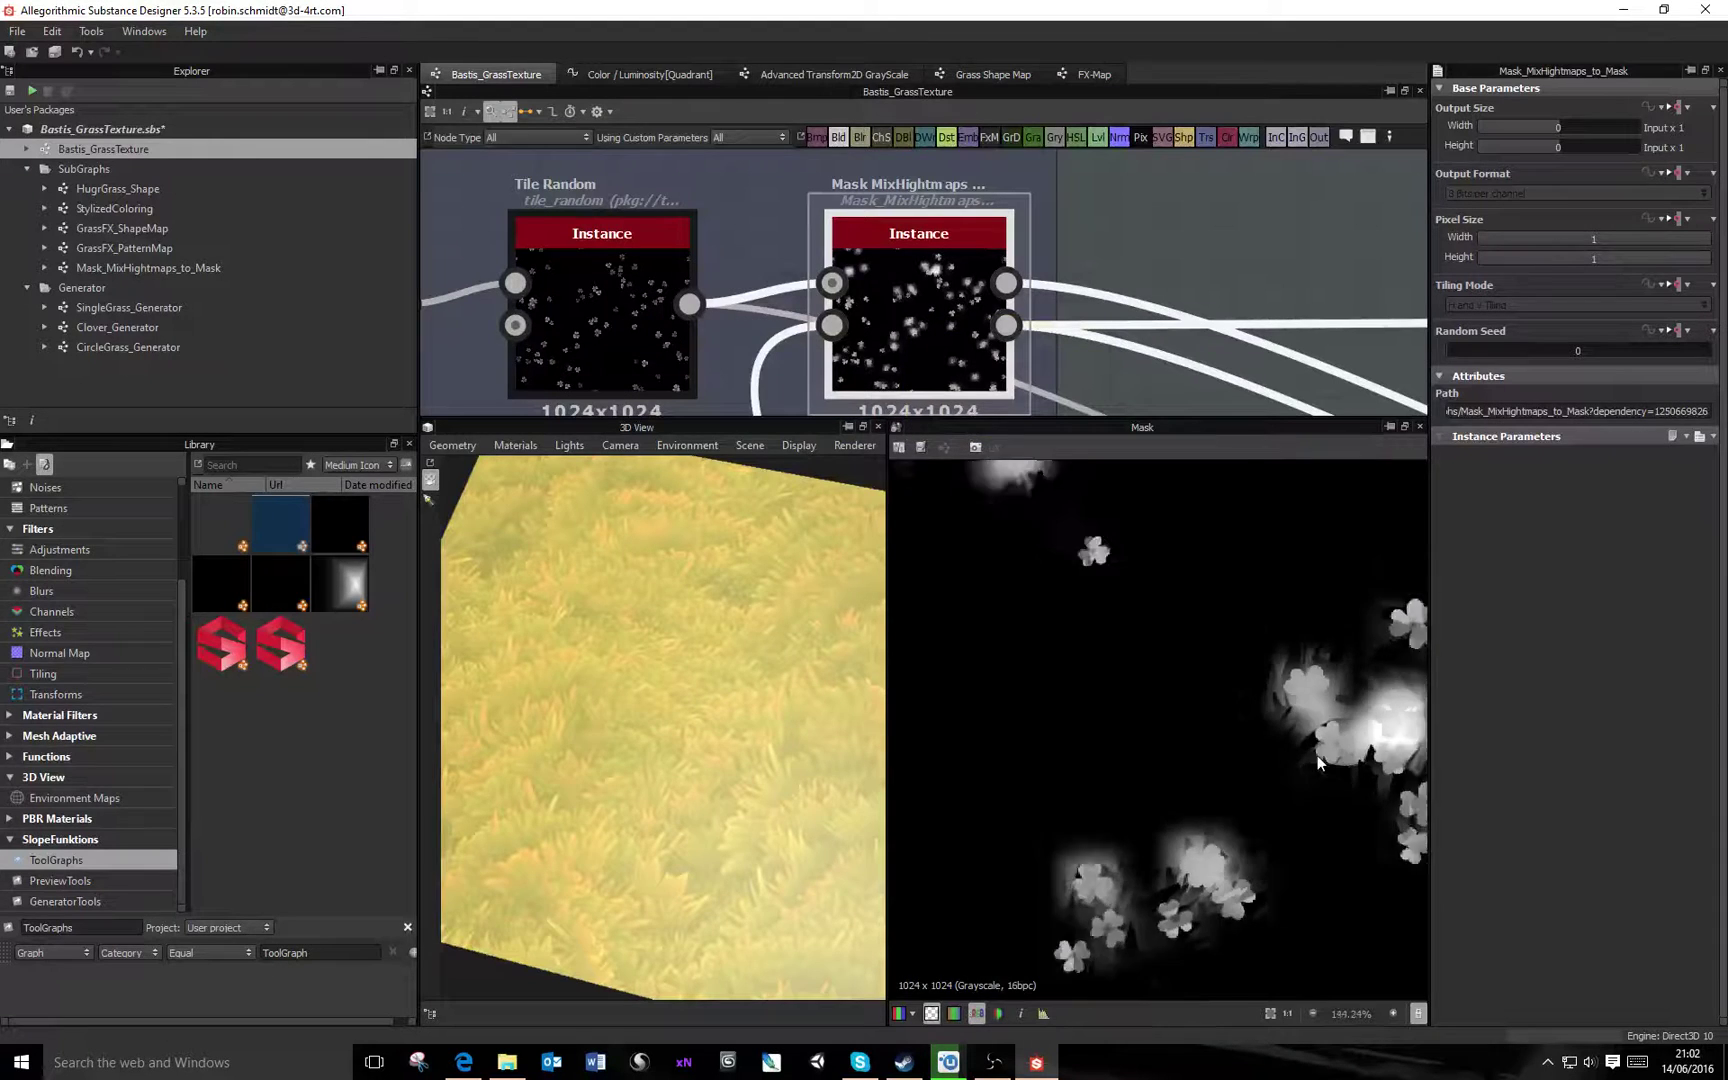
{"action": "scroll", "coordinate": [993, 338], "scroll_direction": "down", "scroll_amount": 3}
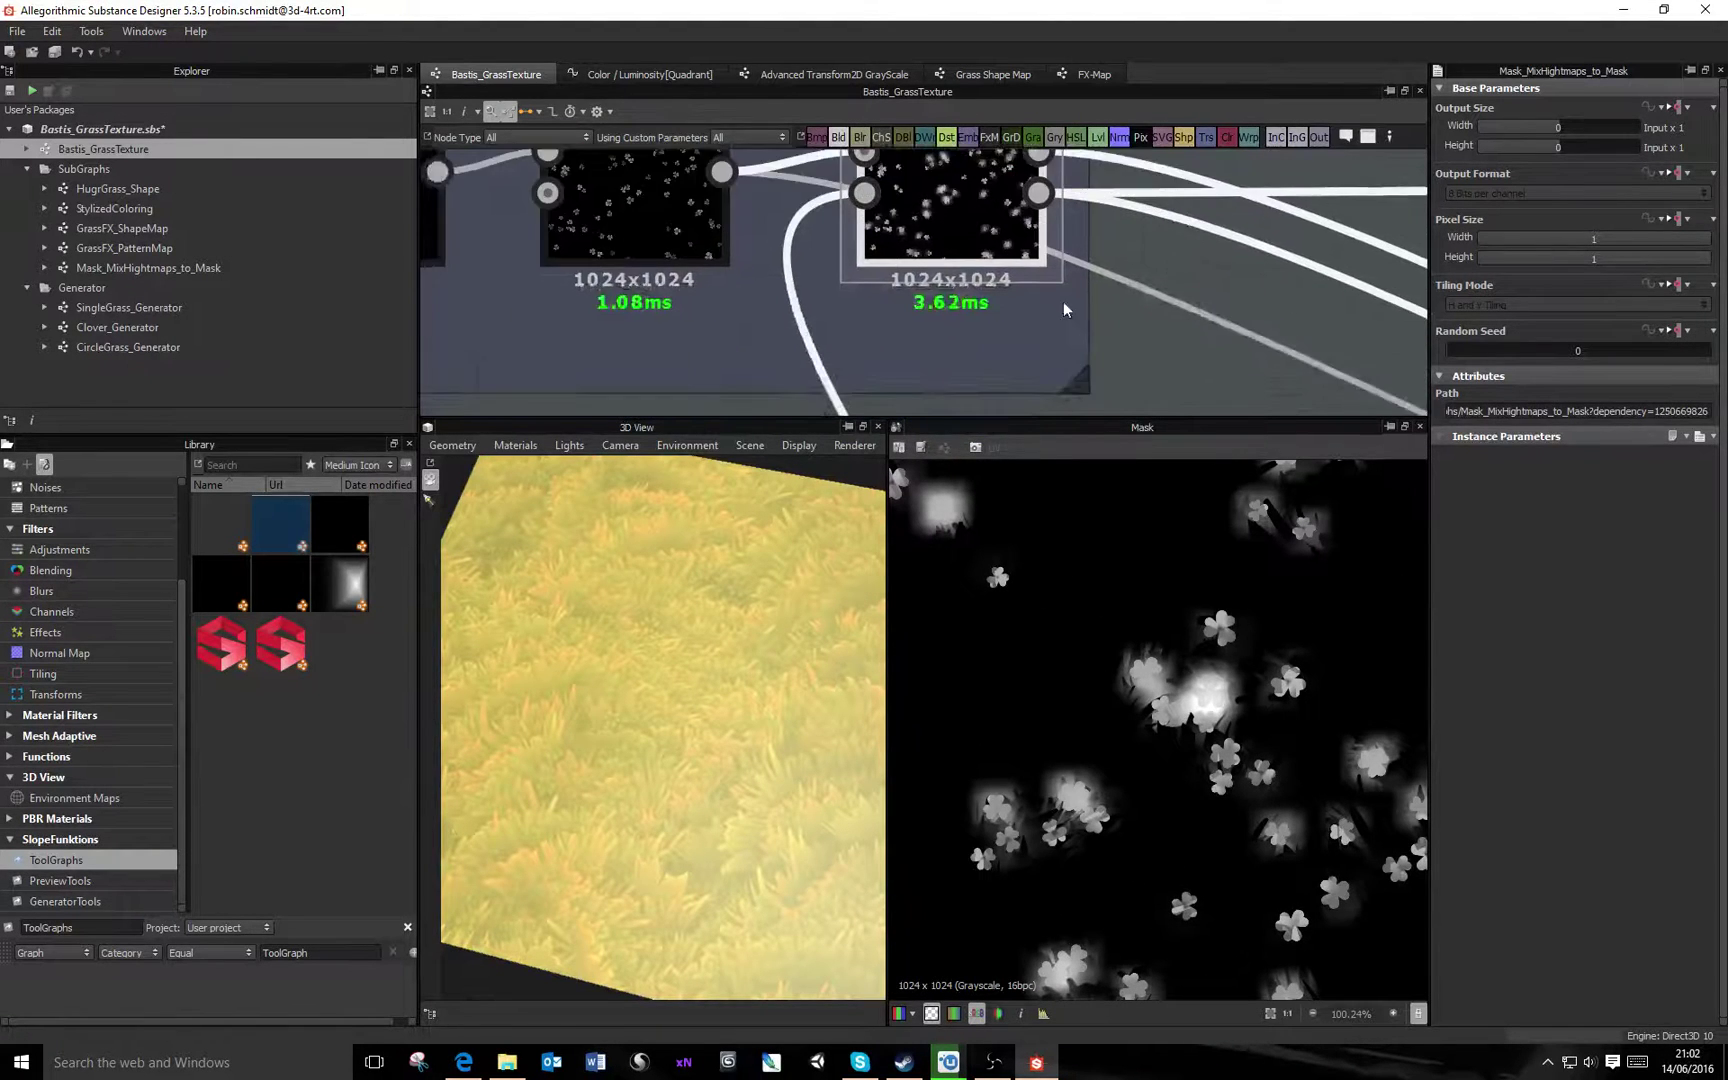
{"action": "middle_click_drag", "start_coordinate": [1189, 398], "coordinate": [1225, 449]}
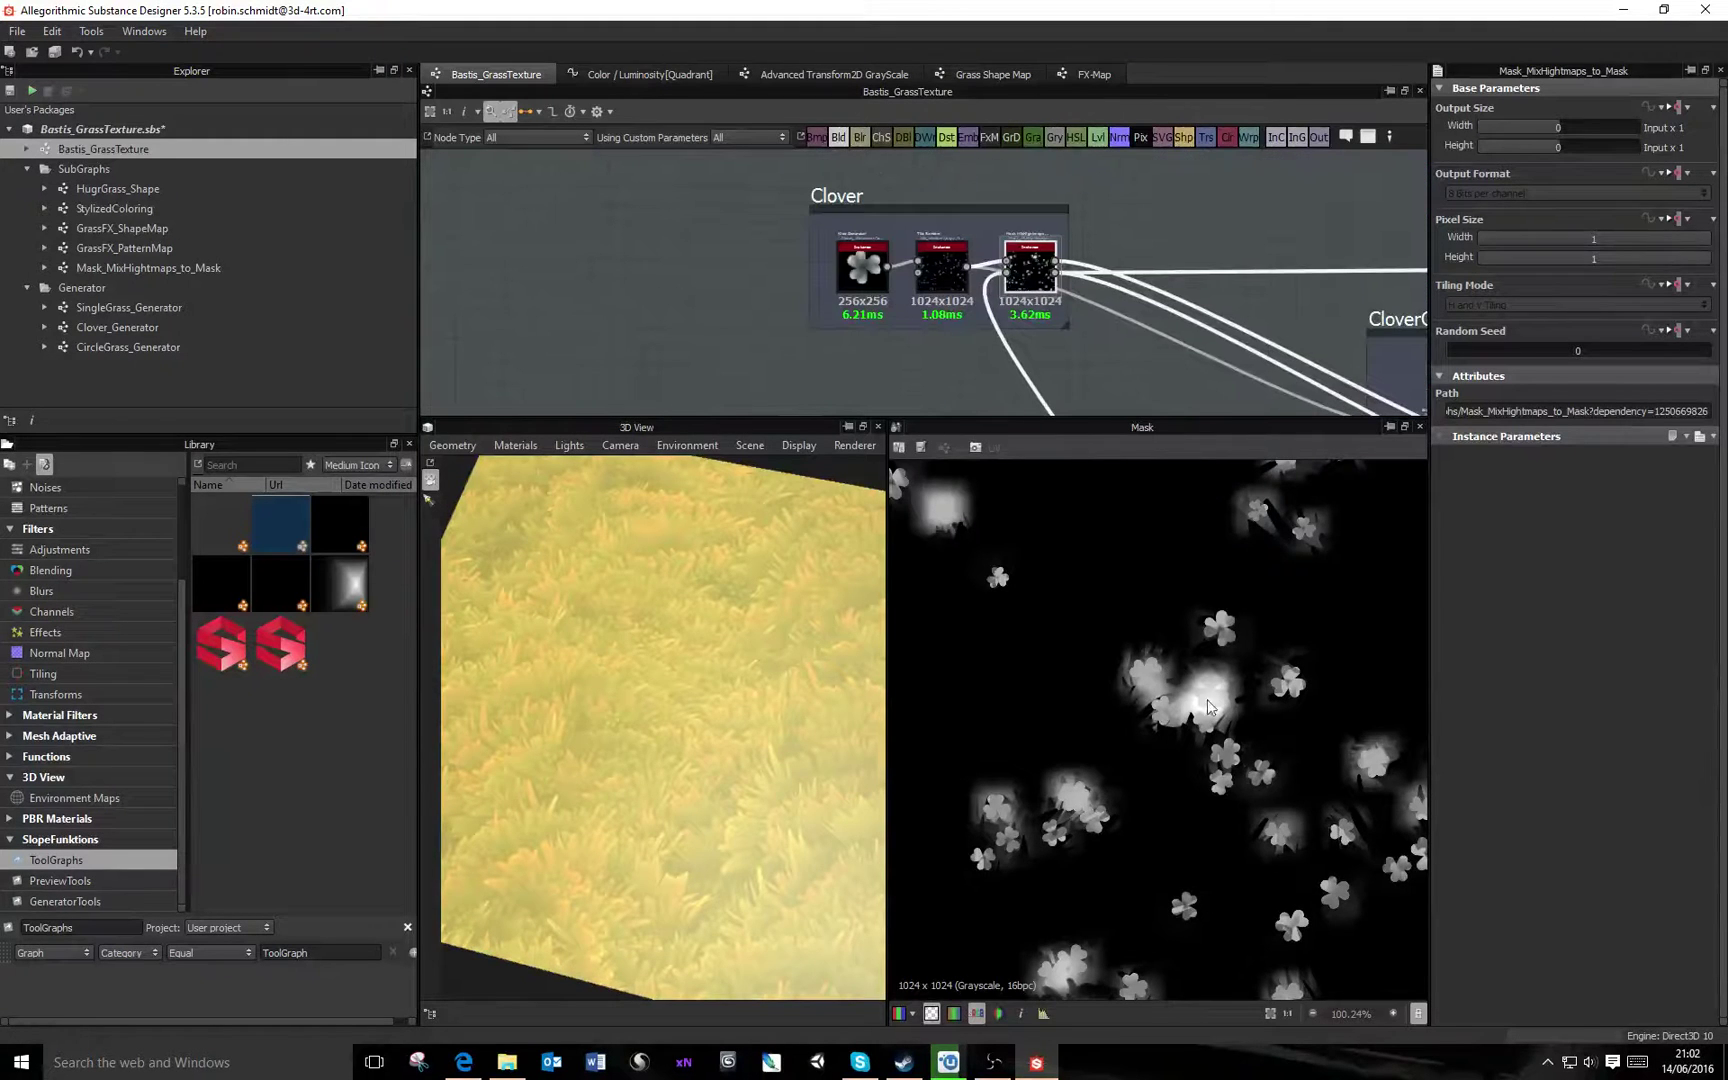
Preview the final Multiply Blend node in the CloverColoring frame
{"action": "scroll", "coordinate": [1073, 267], "scroll_direction": "up", "scroll_amount": 3}
{"action": "middle_click_drag", "start_coordinate": [1277, 336], "coordinate": [540, 120]}
{"action": "double_click", "coordinate": [1040, 276]}
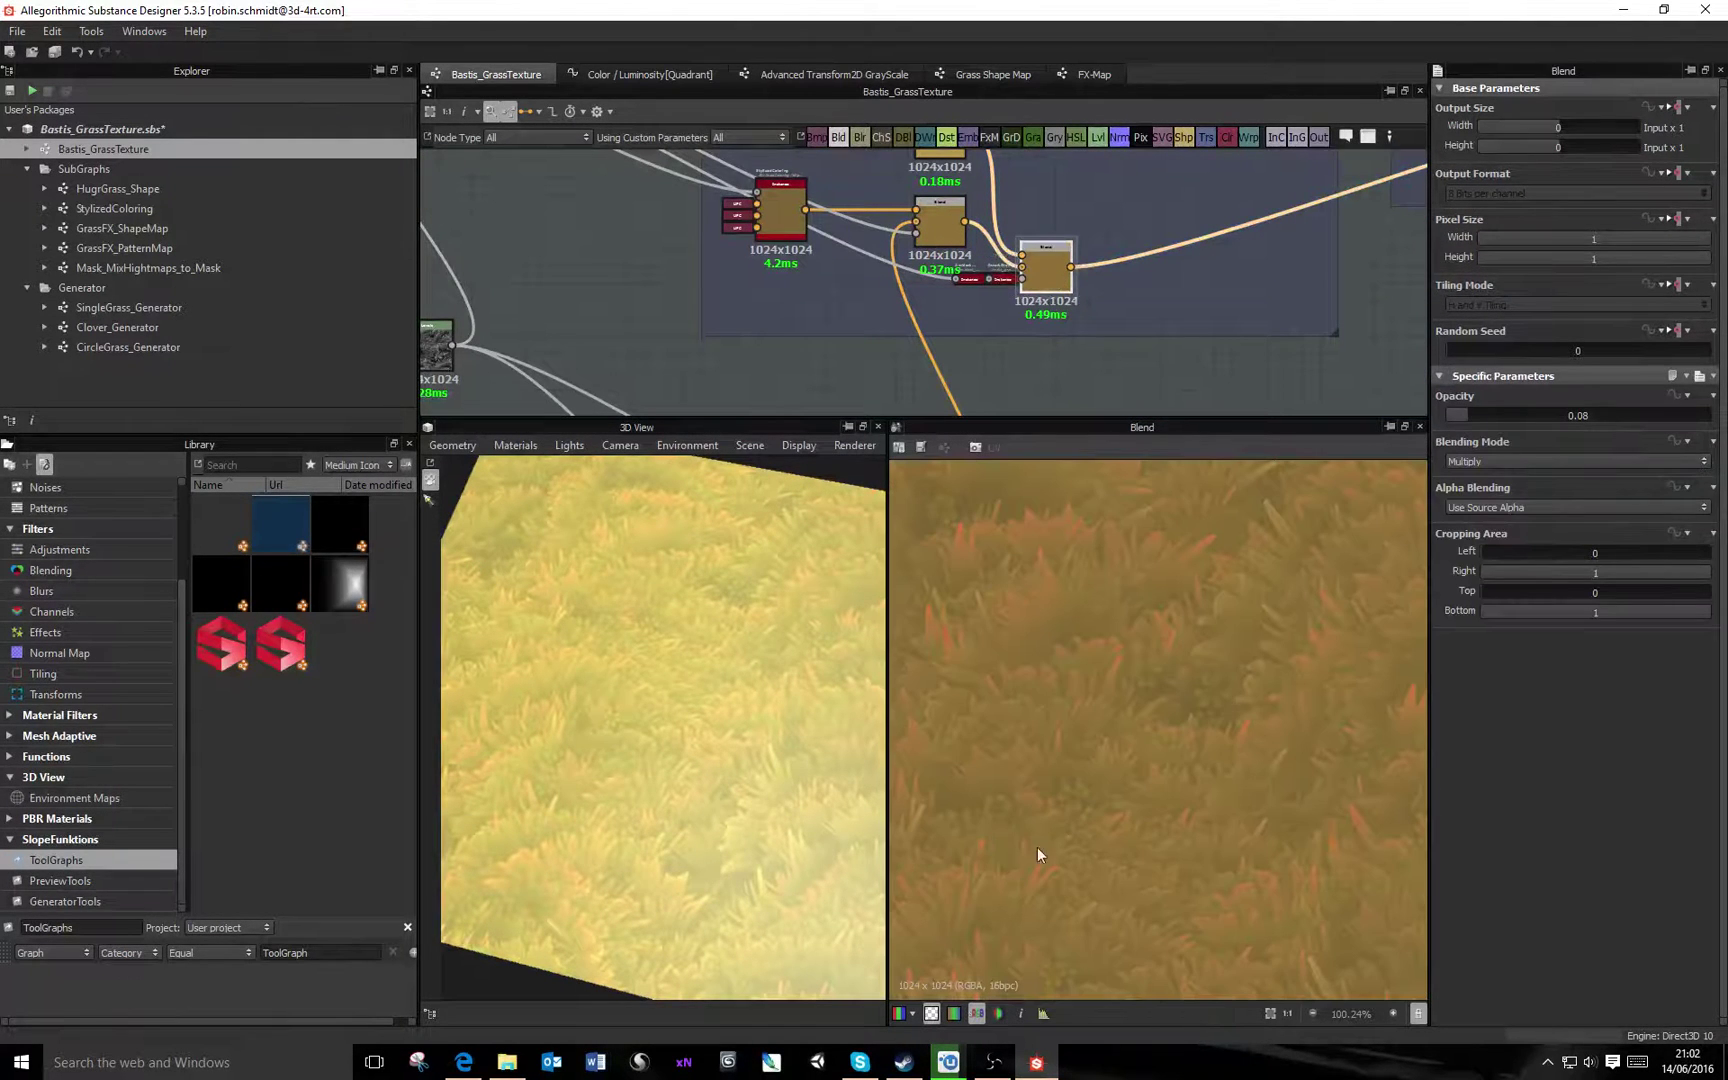
{"action": "middle_click_drag", "start_coordinate": [1150, 200], "coordinate": [1028, 201]}
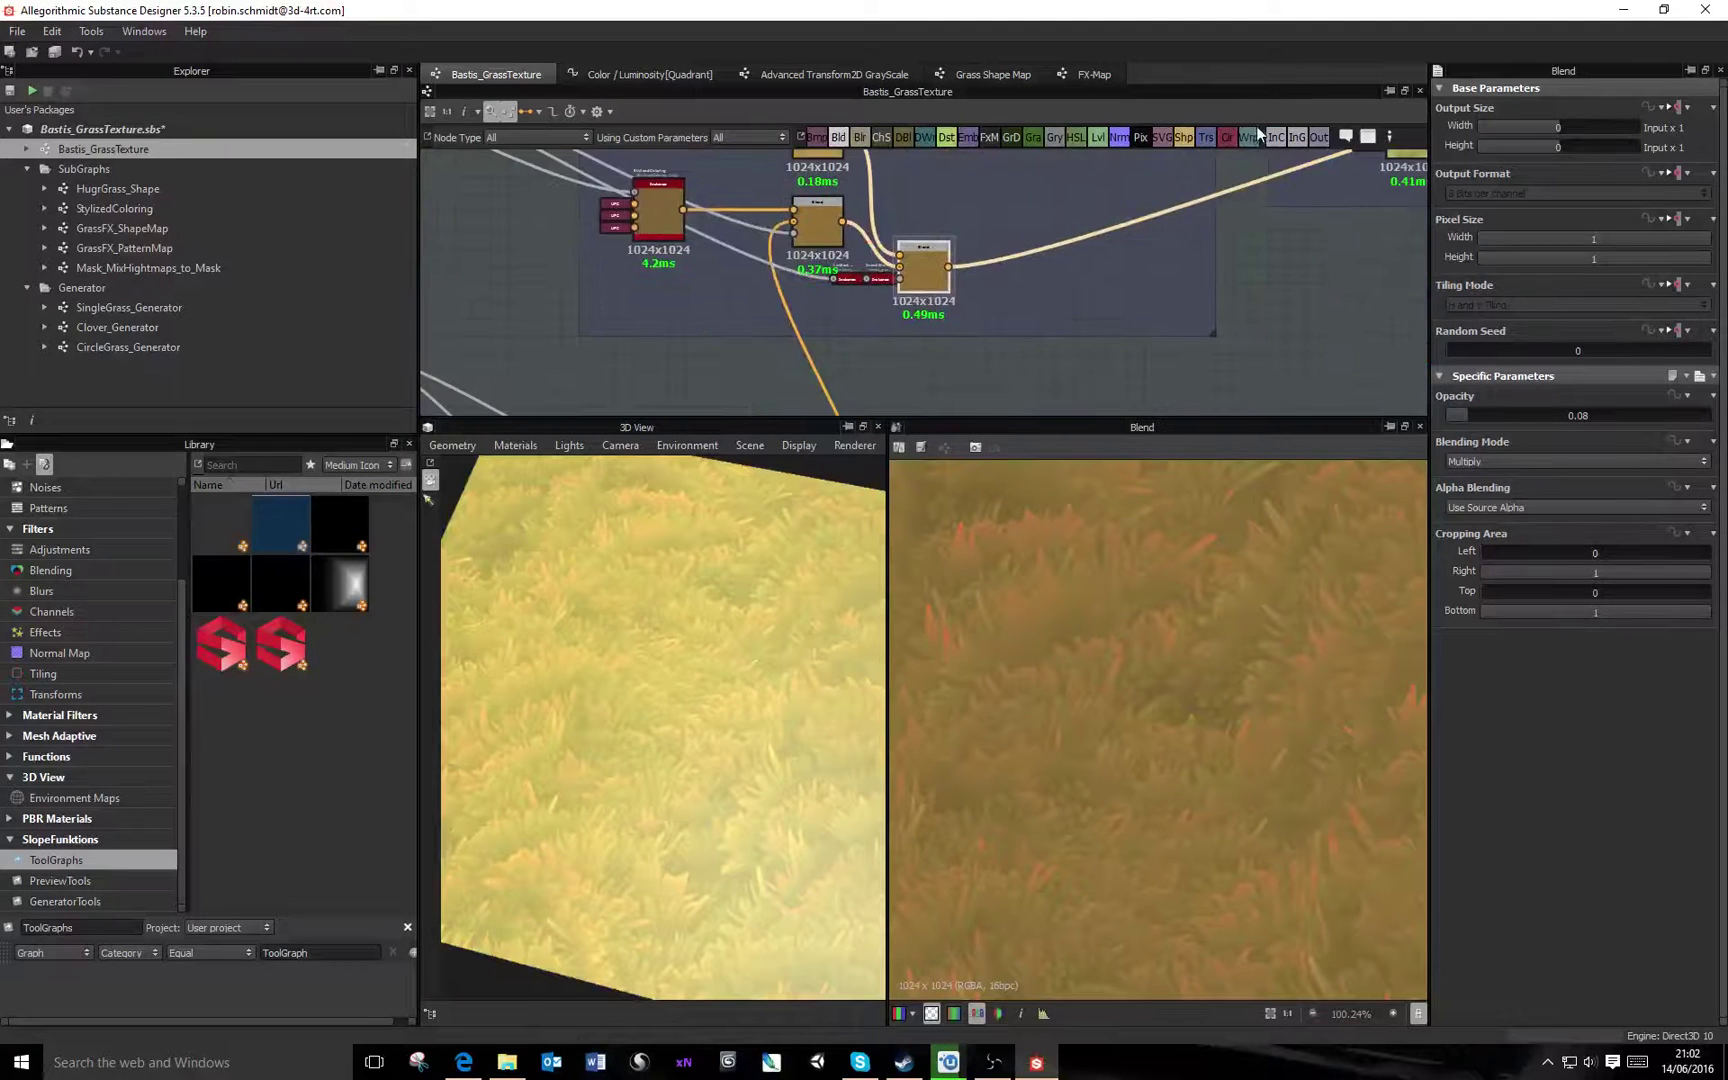
Open the Mask_MixHightmaps_to_Mask subgraph and examine its foreground and background heightmap inputs
{"action": "double_click", "coordinate": [184, 266]}
{"action": "scroll", "coordinate": [656, 301], "scroll_direction": "up", "scroll_amount": 3}
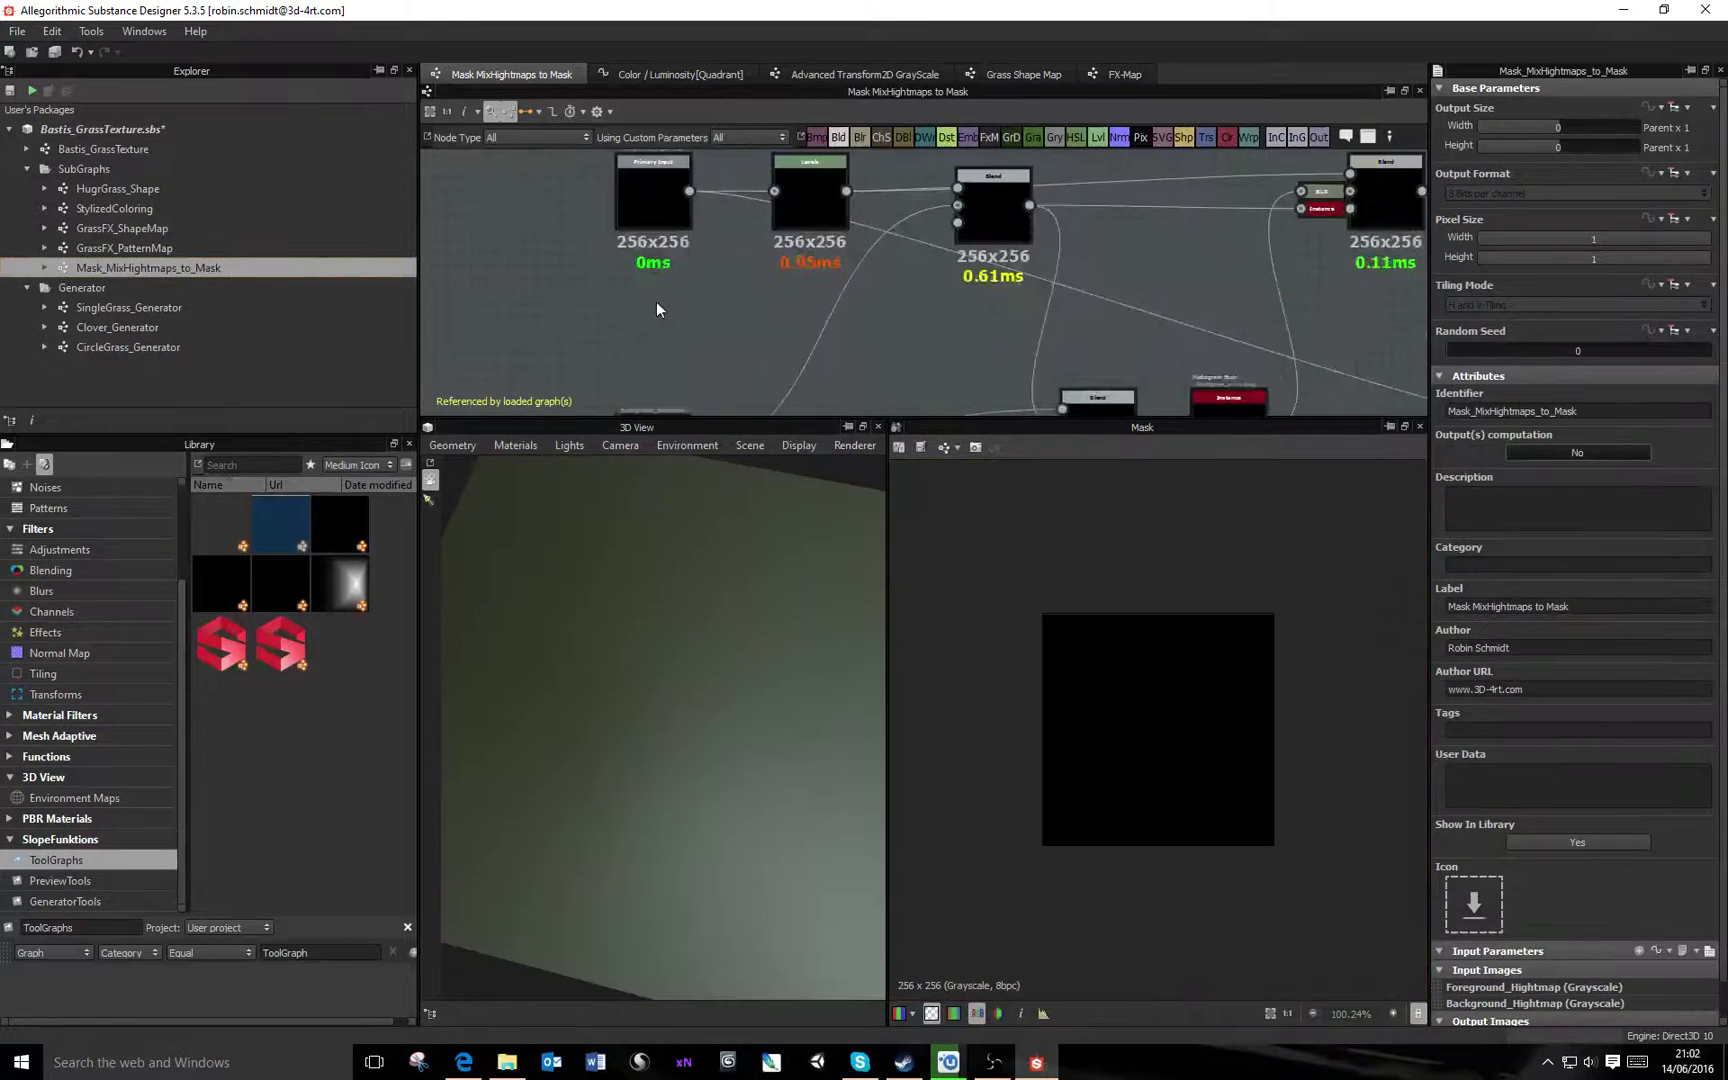
{"action": "scroll", "coordinate": [759, 294], "scroll_direction": "down", "scroll_amount": 2}
{"action": "middle_click_drag", "start_coordinate": [707, 251], "coordinate": [738, 313]}
{"action": "scroll", "coordinate": [720, 289], "scroll_direction": "up", "scroll_amount": 2}
{"action": "left_click", "coordinate": [720, 289]}
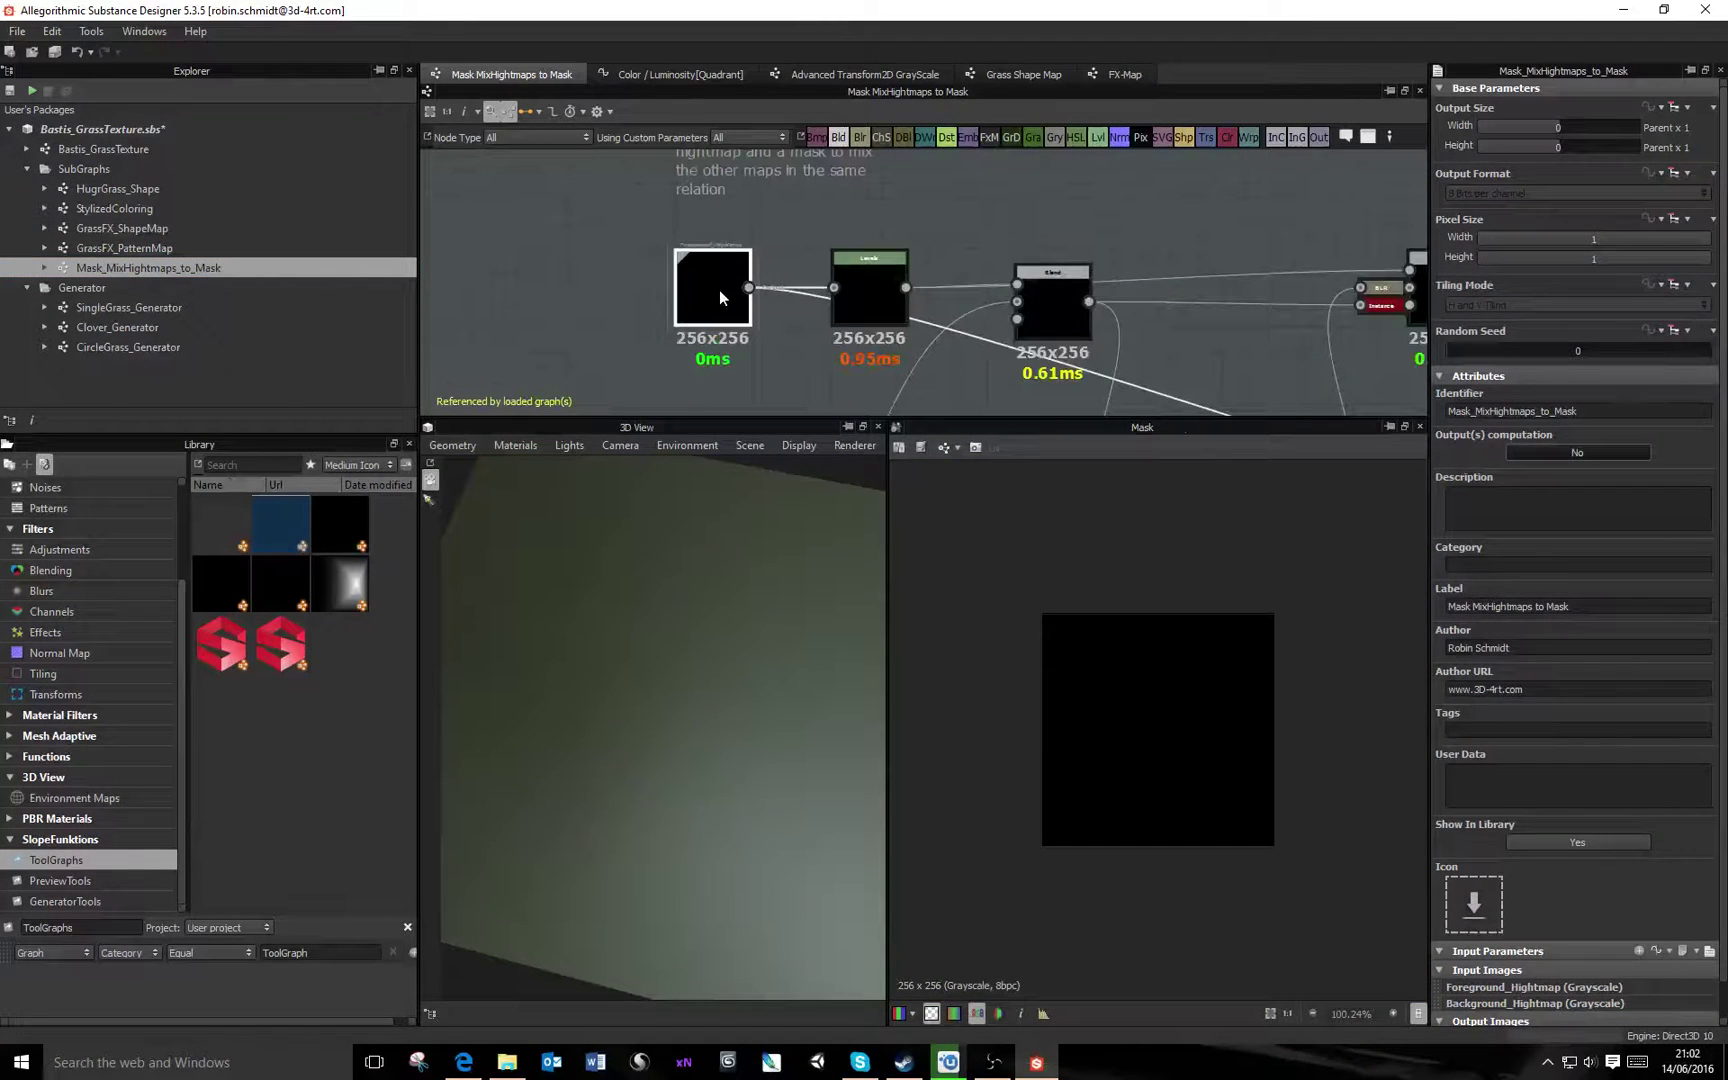
{"action": "middle_click_drag", "start_coordinate": [878, 364], "coordinate": [832, 242]}
{"action": "left_click", "coordinate": [694, 354]}
{"action": "middle_click_drag", "start_coordinate": [694, 354], "coordinate": [726, 371]}
{"action": "middle_click_drag", "start_coordinate": [774, 255], "coordinate": [736, 343]}
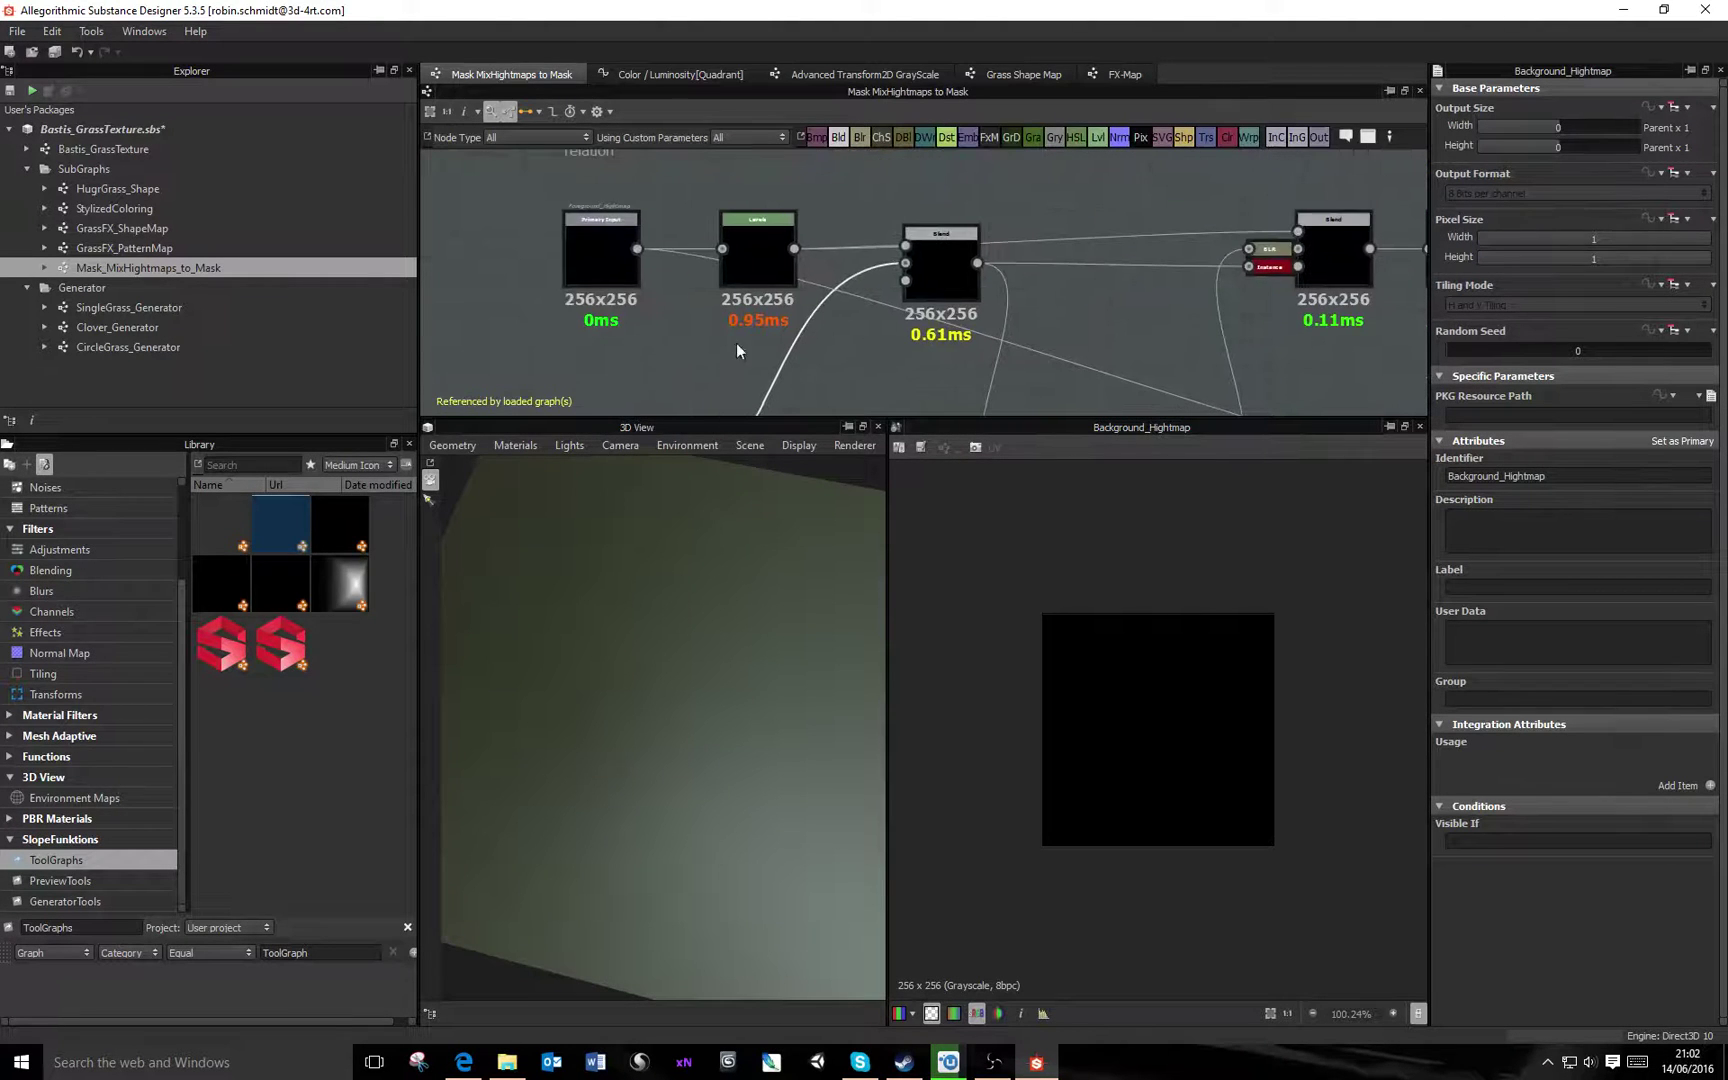
Examine the Levels node on the foreground heightmap and the Max (Lighten) Blend that combines it with the background heightmap
{"action": "middle_click_drag", "start_coordinate": [718, 243], "coordinate": [753, 281]}
{"action": "left_click", "coordinate": [753, 281]}
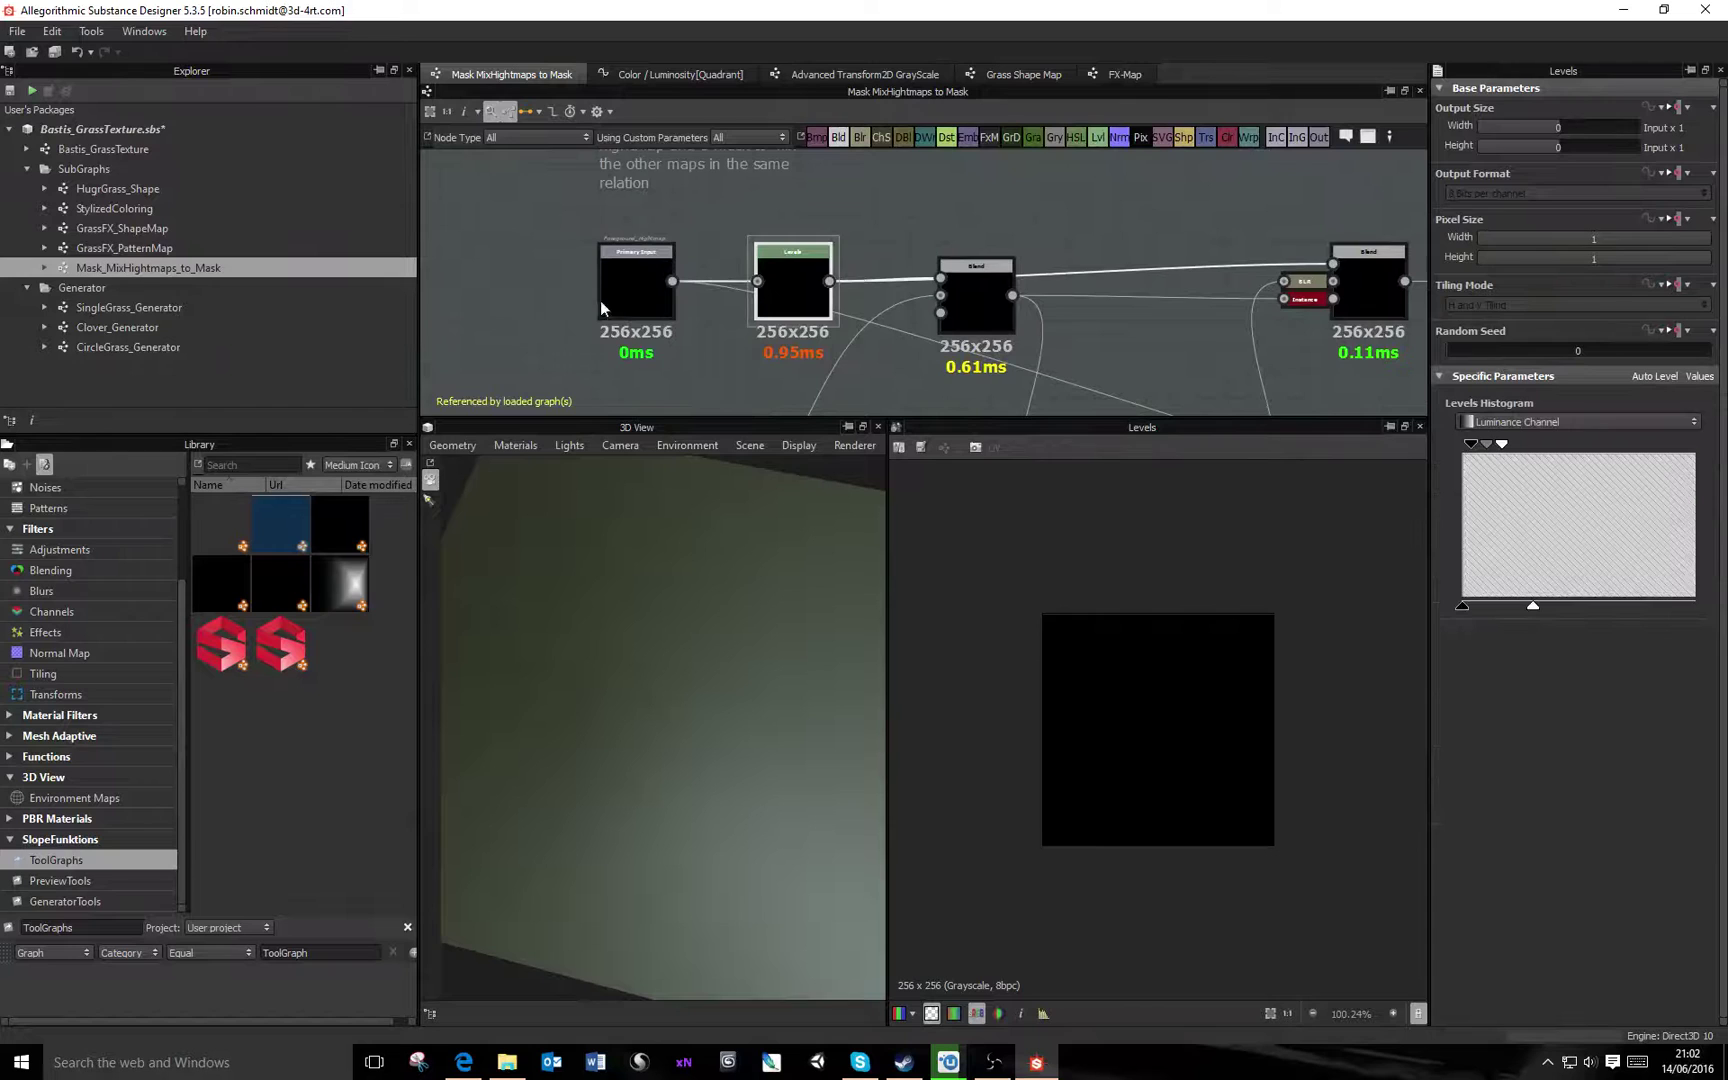
{"action": "scroll", "coordinate": [955, 365], "scroll_direction": "down", "scroll_amount": 2}
{"action": "left_click", "coordinate": [714, 350]}
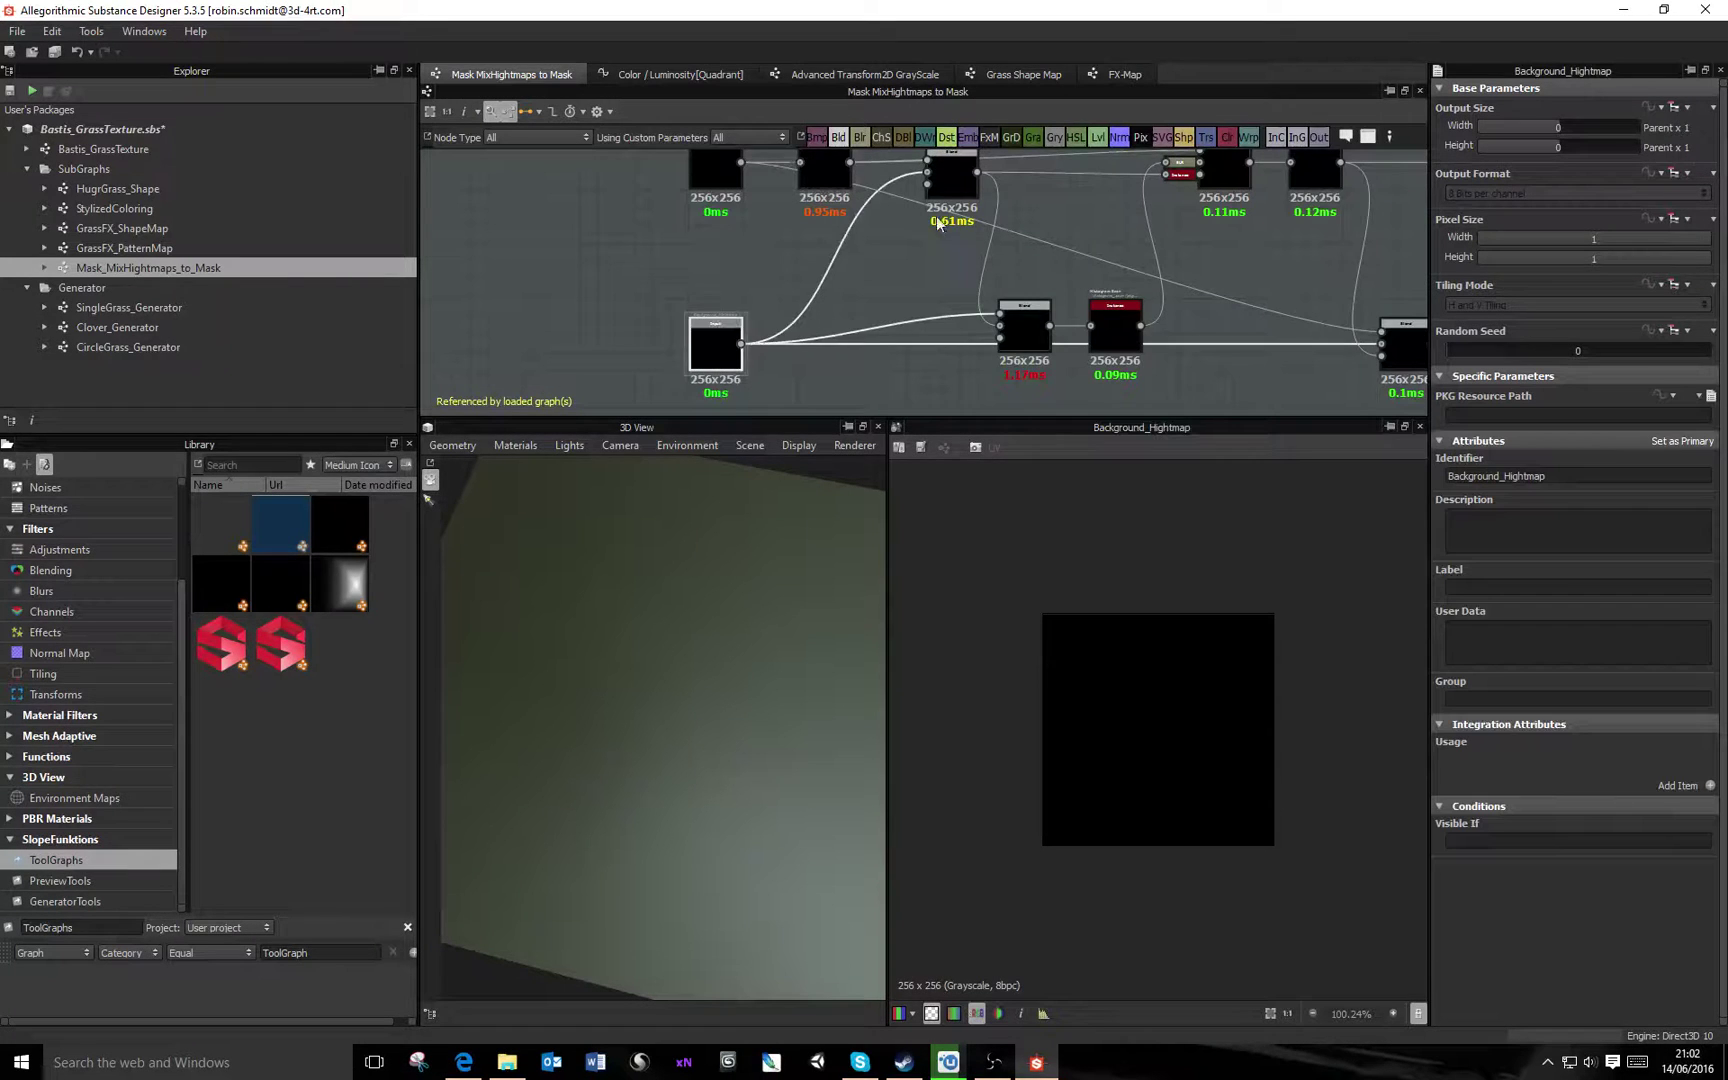
{"action": "middle_click_drag", "start_coordinate": [925, 250], "coordinate": [925, 358]}
{"action": "left_click", "coordinate": [838, 256]}
{"action": "mouse_move", "coordinate": [838, 256]}
{"action": "left_mouse_down"}
{"action": "mouse_move", "coordinate": [846, 235]}
{"action": "mouse_move", "coordinate": [864, 244]}
{"action": "left_mouse_up"}
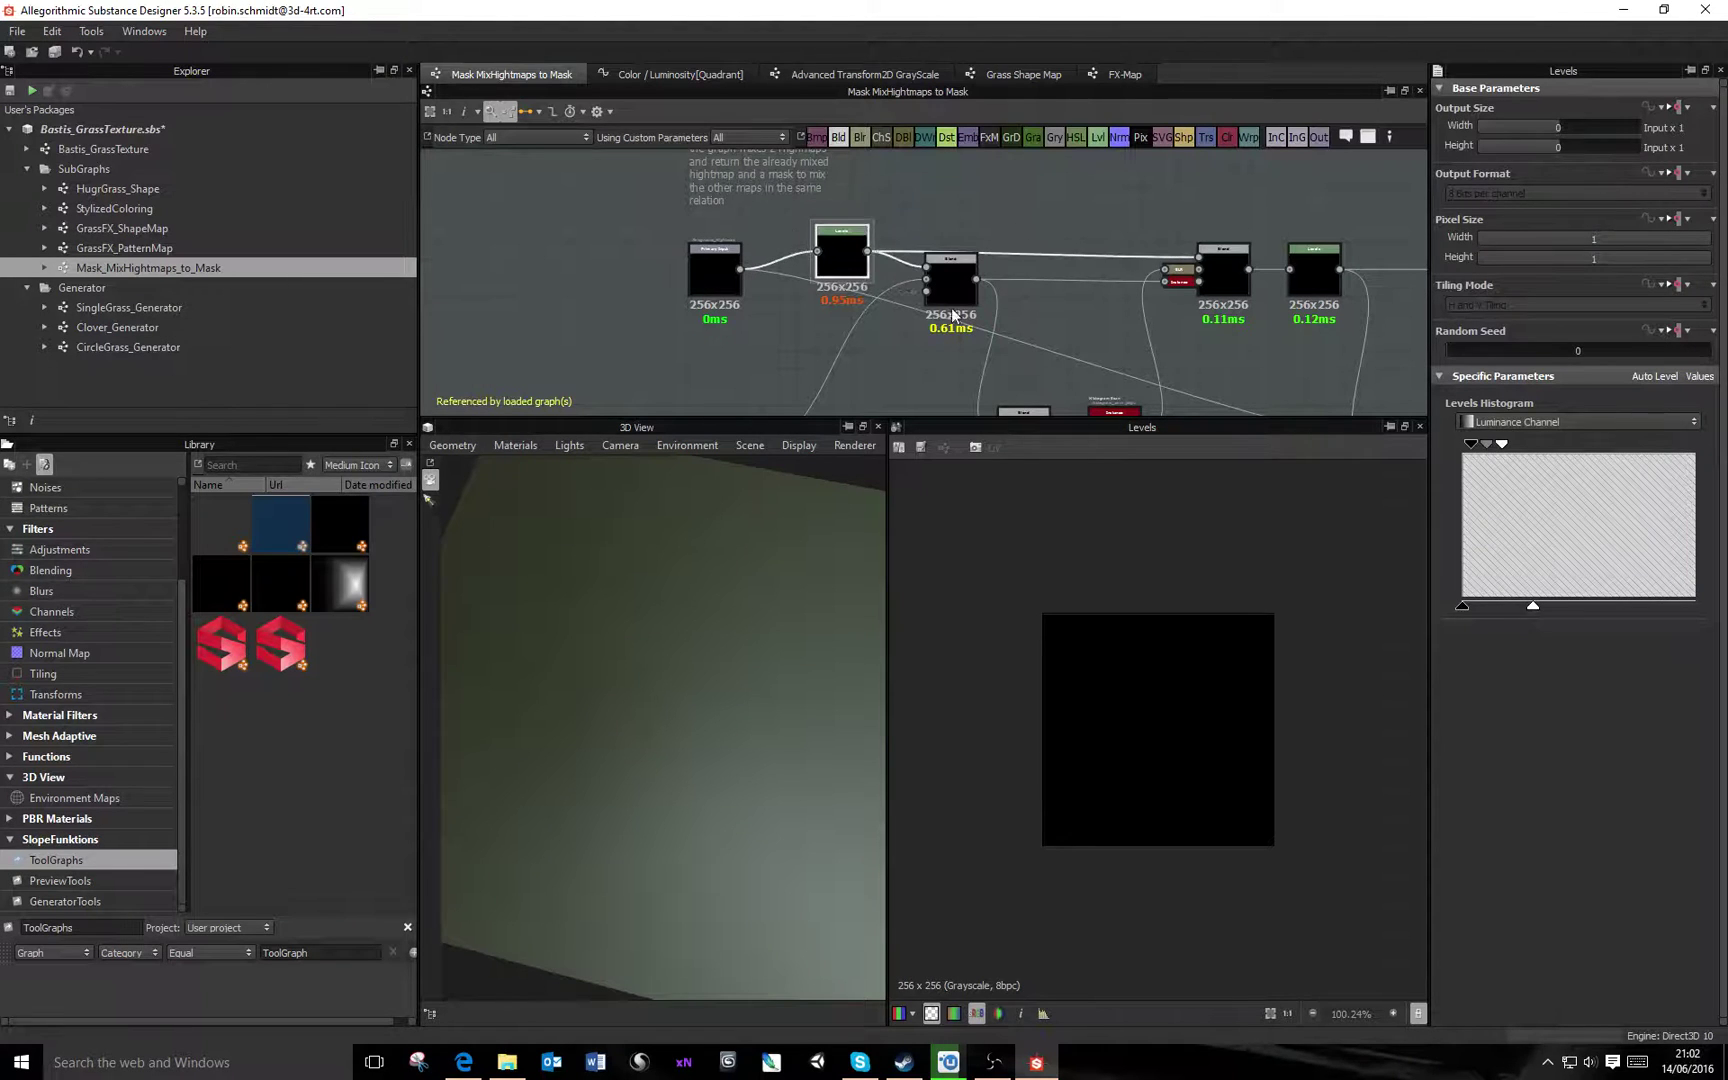
{"action": "left_click", "coordinate": [956, 282]}
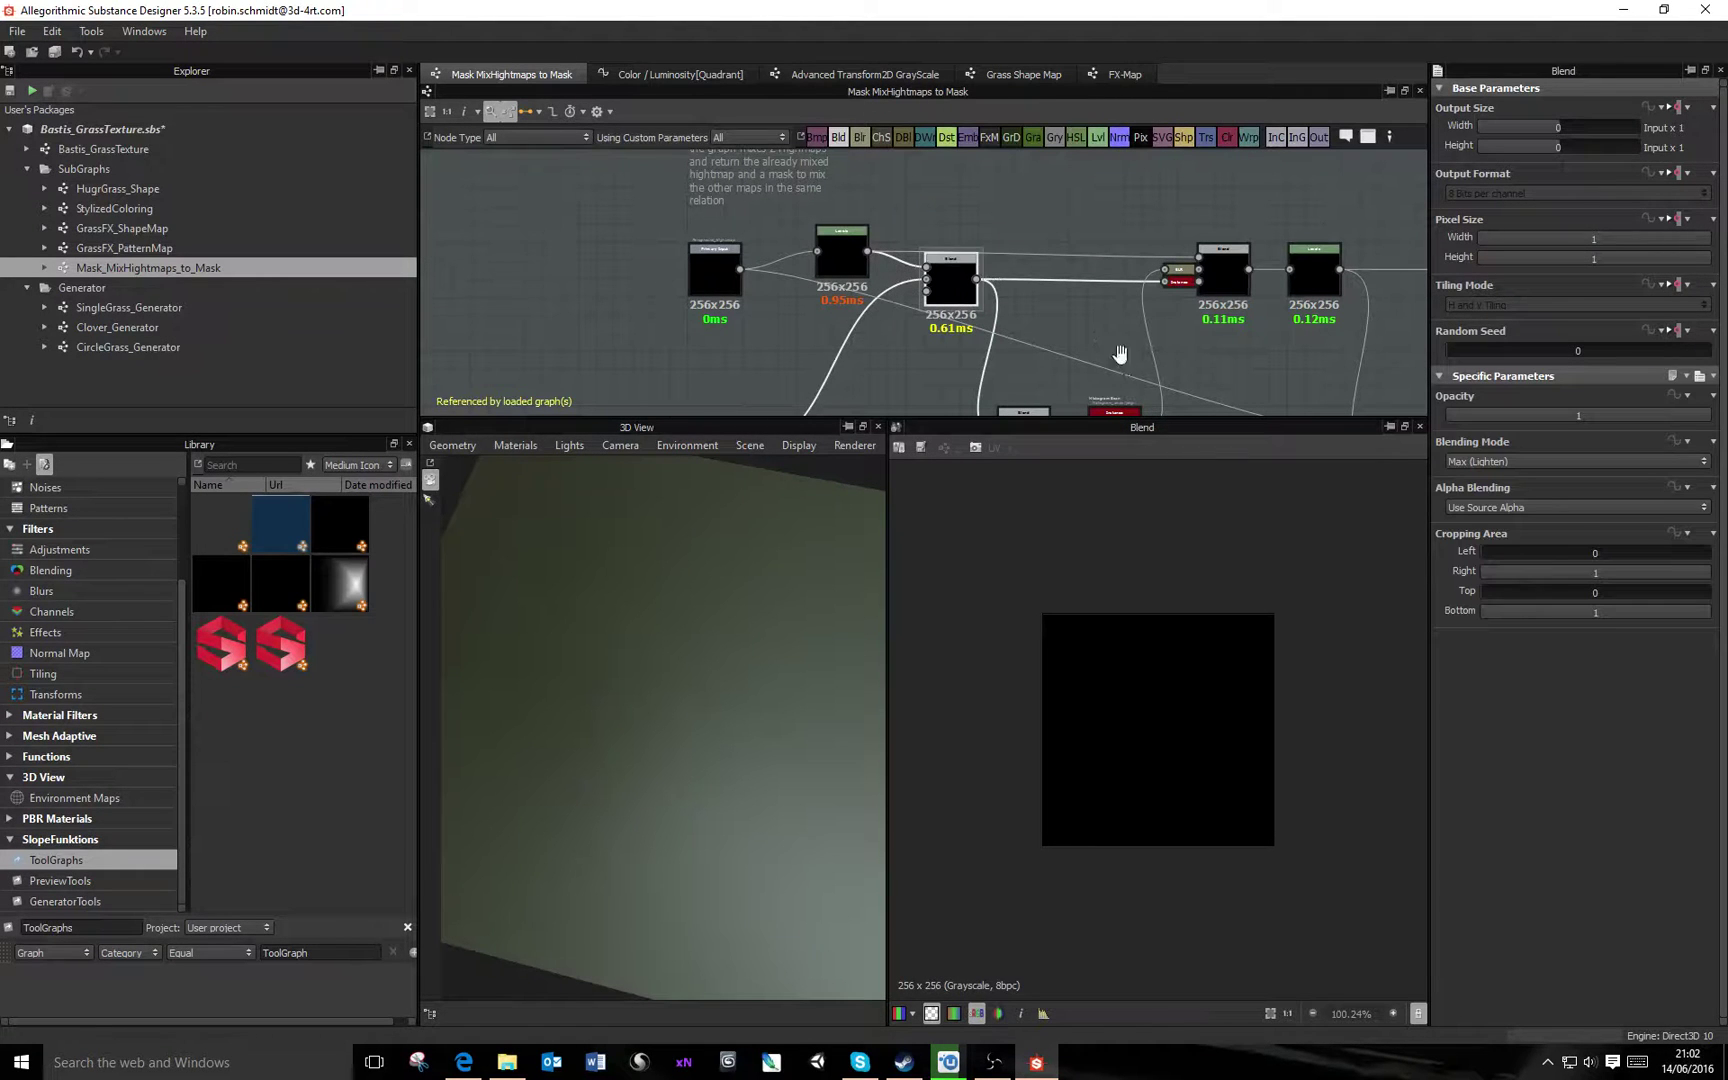
Examine the Subtract Blend that compares the combined heightmap with the background heightmap
{"action": "middle_click_drag", "start_coordinate": [1108, 355], "coordinate": [902, 212]}
{"action": "middle_click_drag", "start_coordinate": [816, 265], "coordinate": [855, 320]}
{"action": "left_click", "coordinate": [853, 346]}
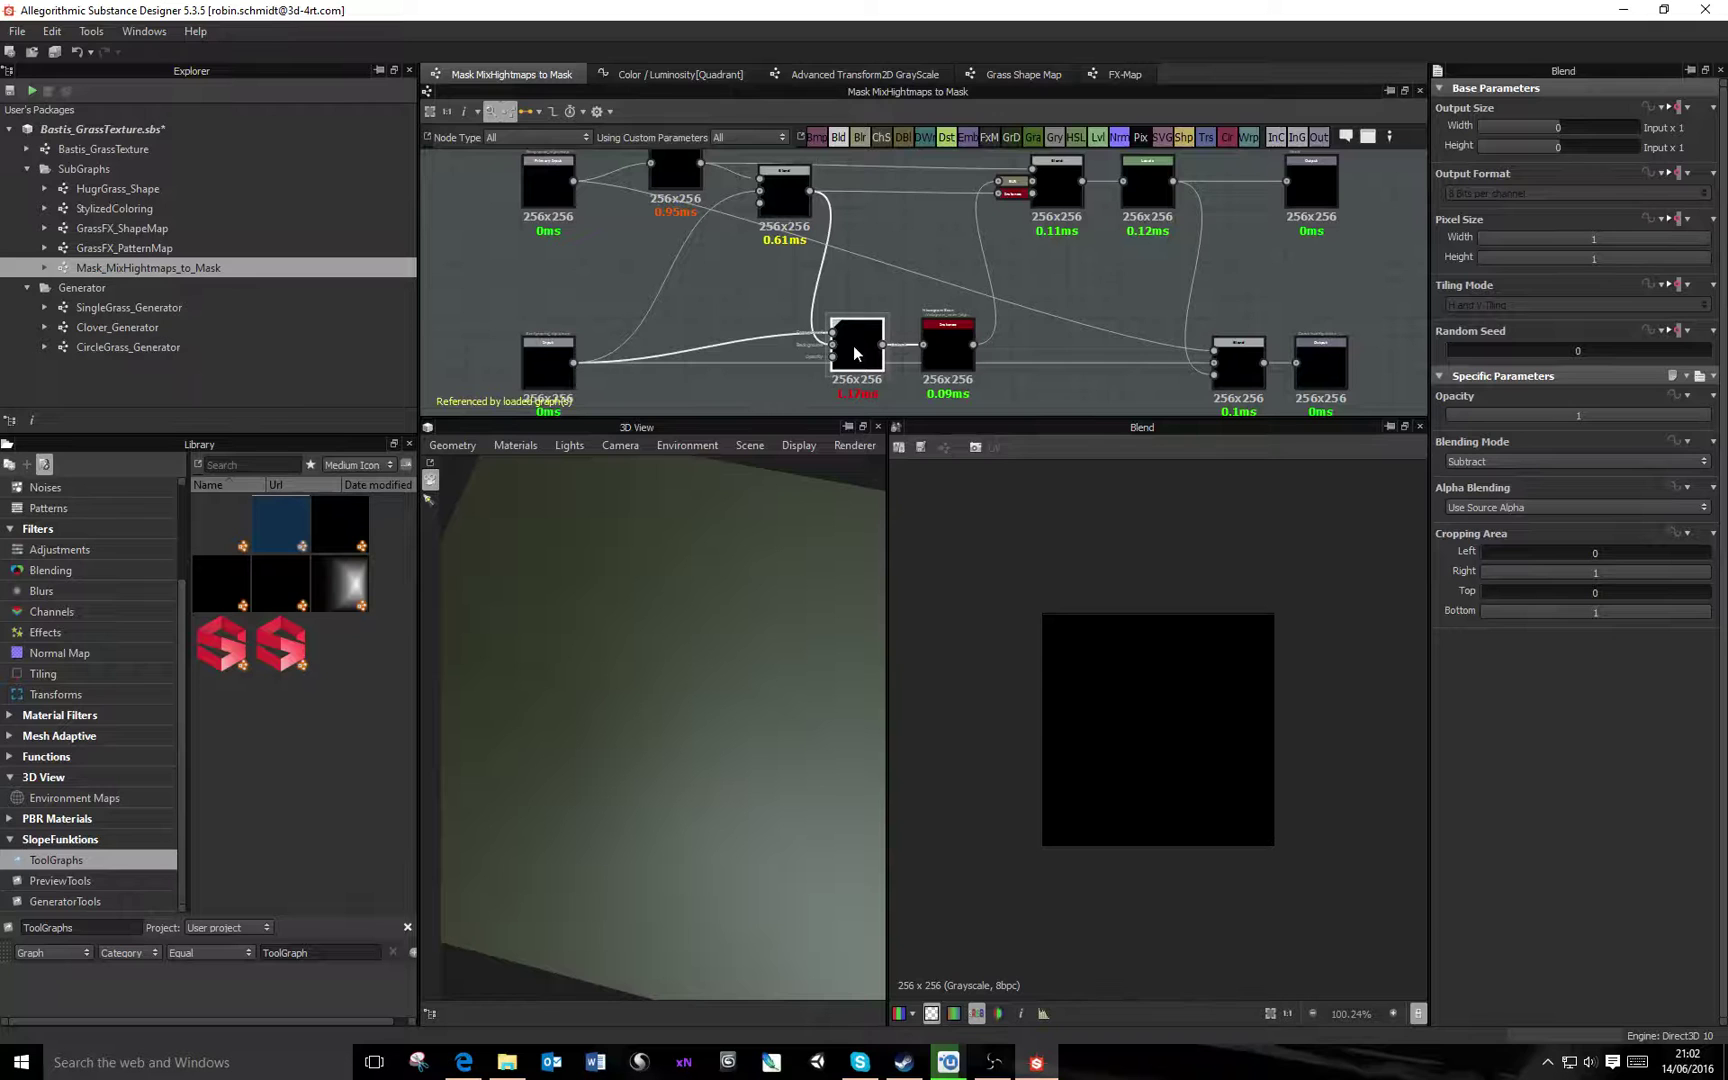
{"action": "middle_click_drag", "start_coordinate": [1071, 244], "coordinate": [978, 288]}
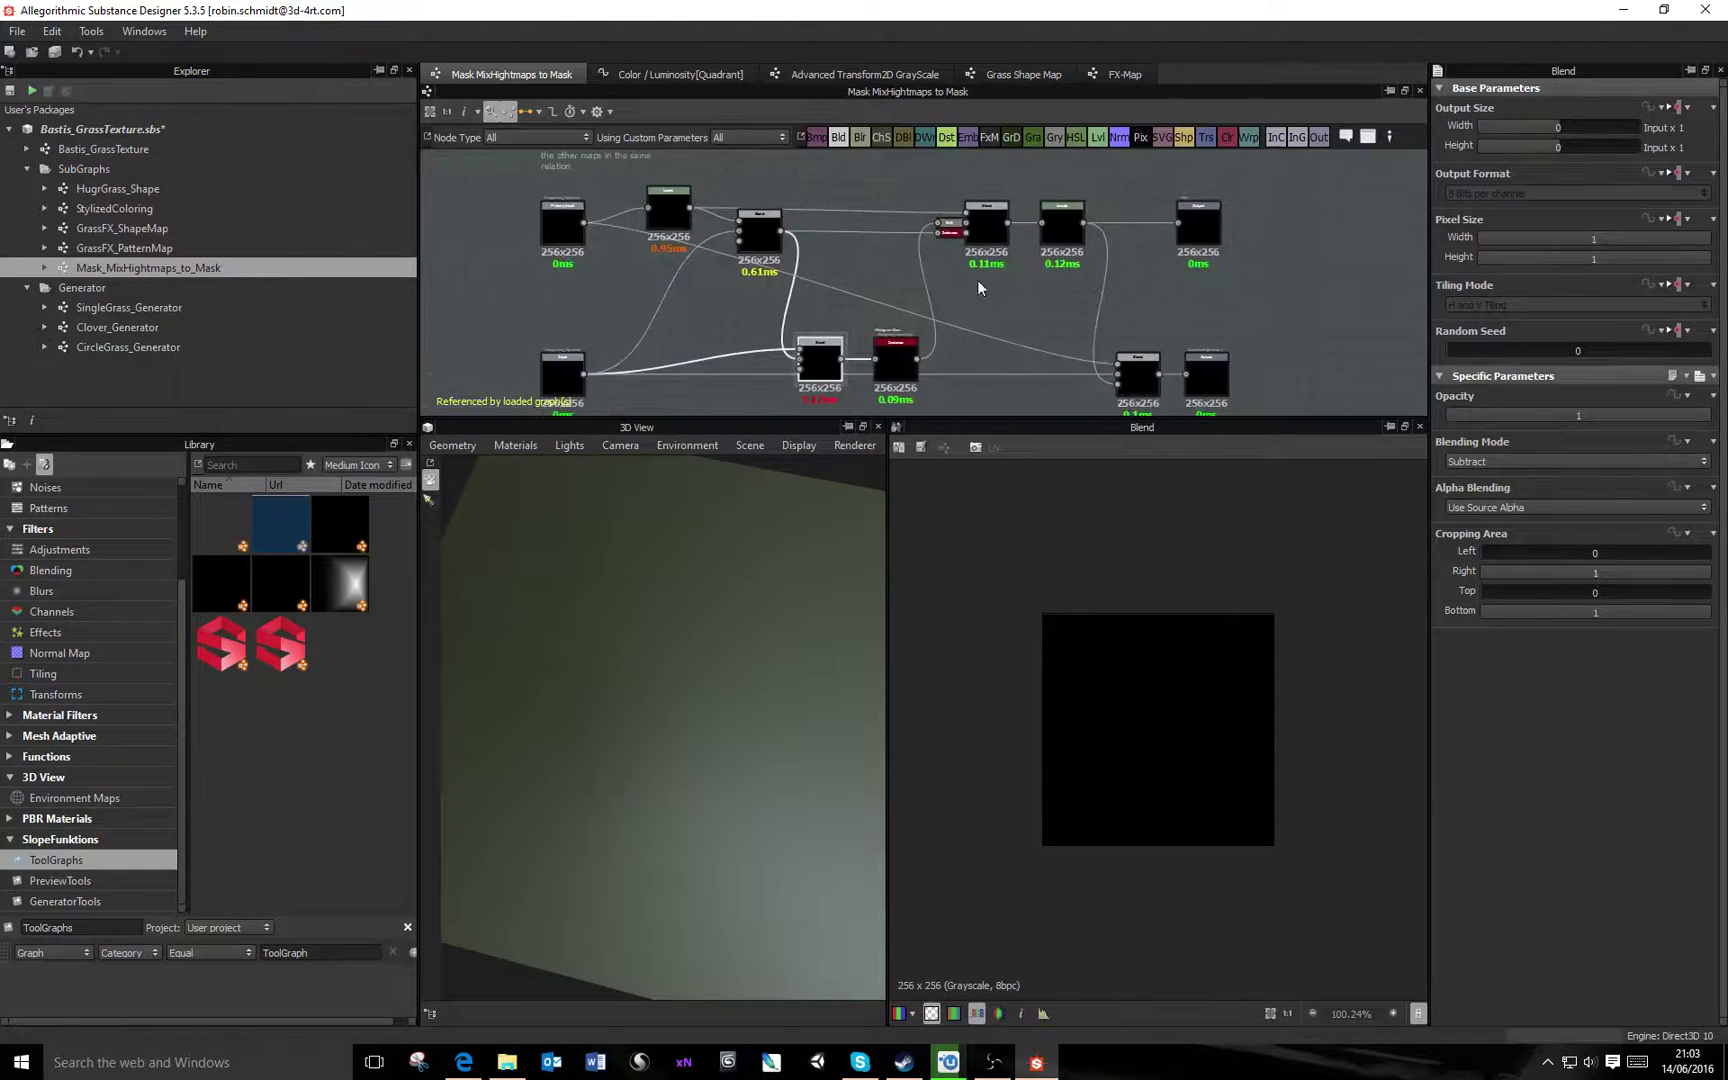
Rearrange the subgraph by moving the Max (Lighten) Blend down between the two inputs and realigning the Levels node with the foreground input
{"action": "mouse_move", "coordinate": [668, 212]}
{"action": "left_mouse_down"}
{"action": "mouse_move", "coordinate": [661, 233]}
{"action": "mouse_move", "coordinate": [652, 218]}
{"action": "left_mouse_up"}
{"action": "left_click_drag", "start_coordinate": [758, 238], "coordinate": [736, 300]}
{"action": "left_click_drag", "start_coordinate": [653, 208], "coordinate": [668, 222]}
{"action": "left_click_drag", "start_coordinate": [735, 294], "coordinate": [757, 298]}
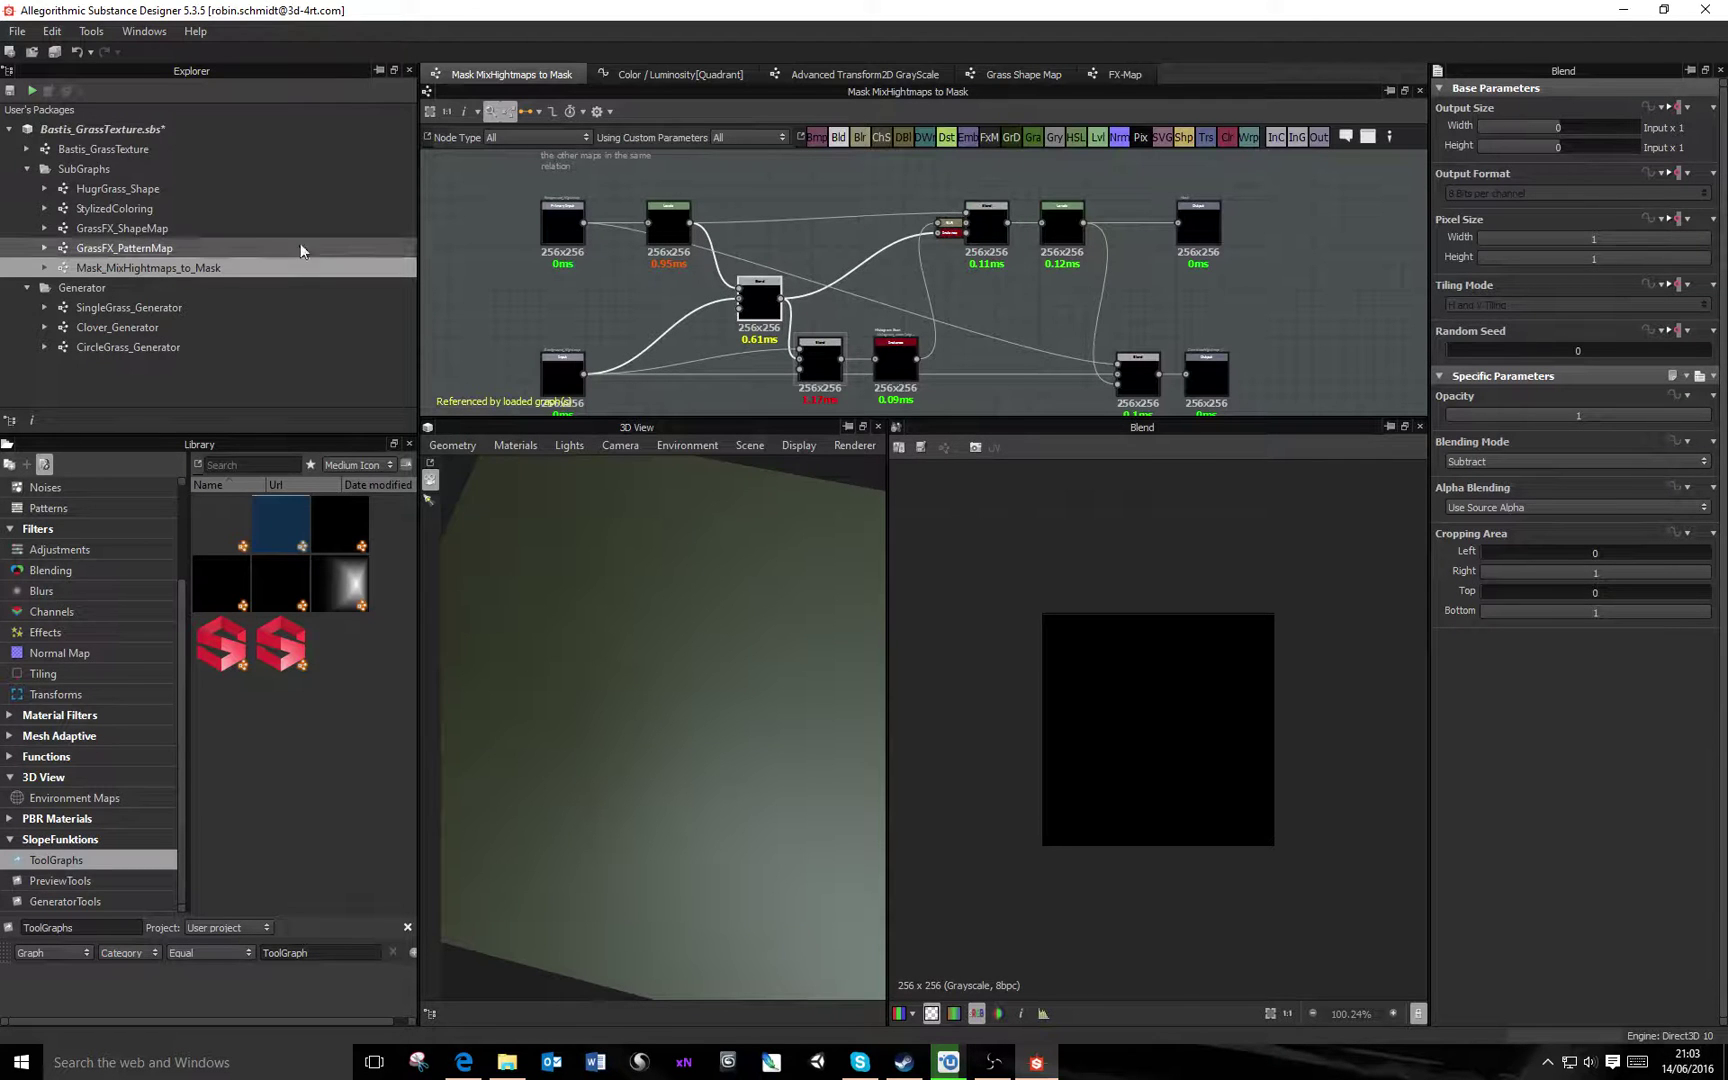
Return to the Bastis_GrassTexture graph and inspect the blended clovers in its color output up close
{"action": "double_click", "coordinate": [112, 150]}
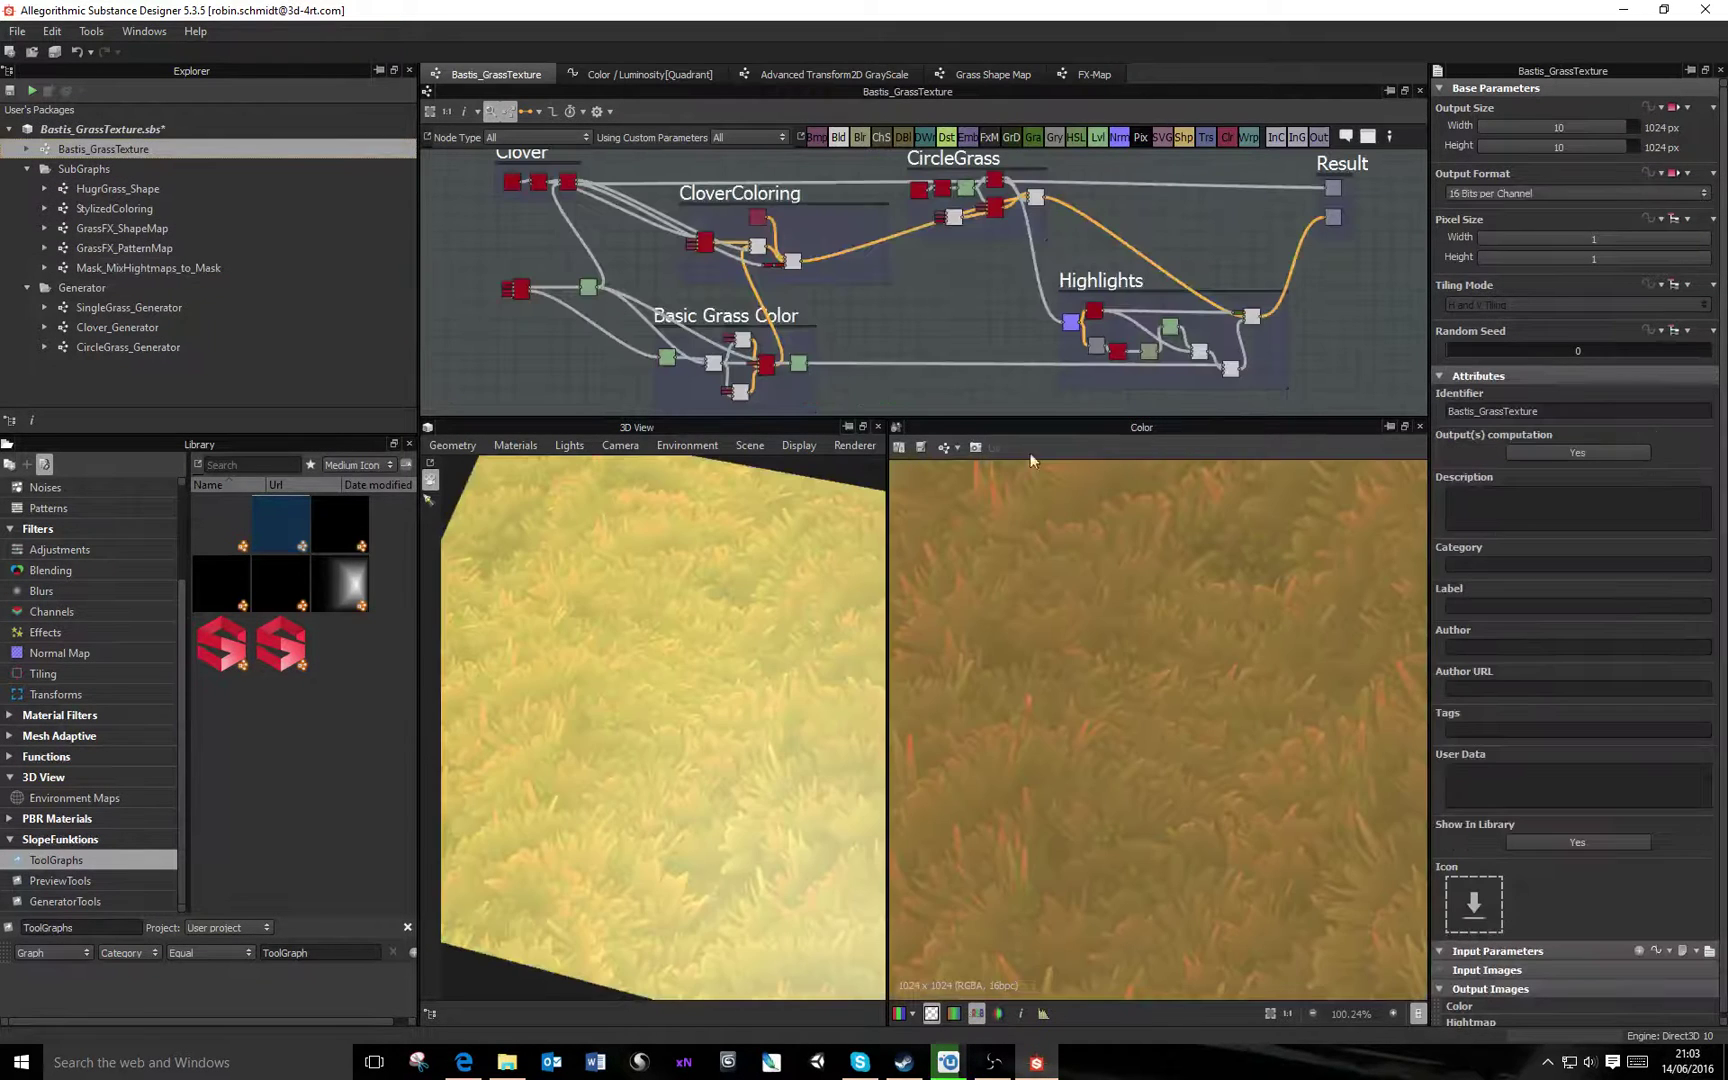
{"action": "scroll", "coordinate": [1064, 695], "scroll_direction": "up", "scroll_amount": 5}
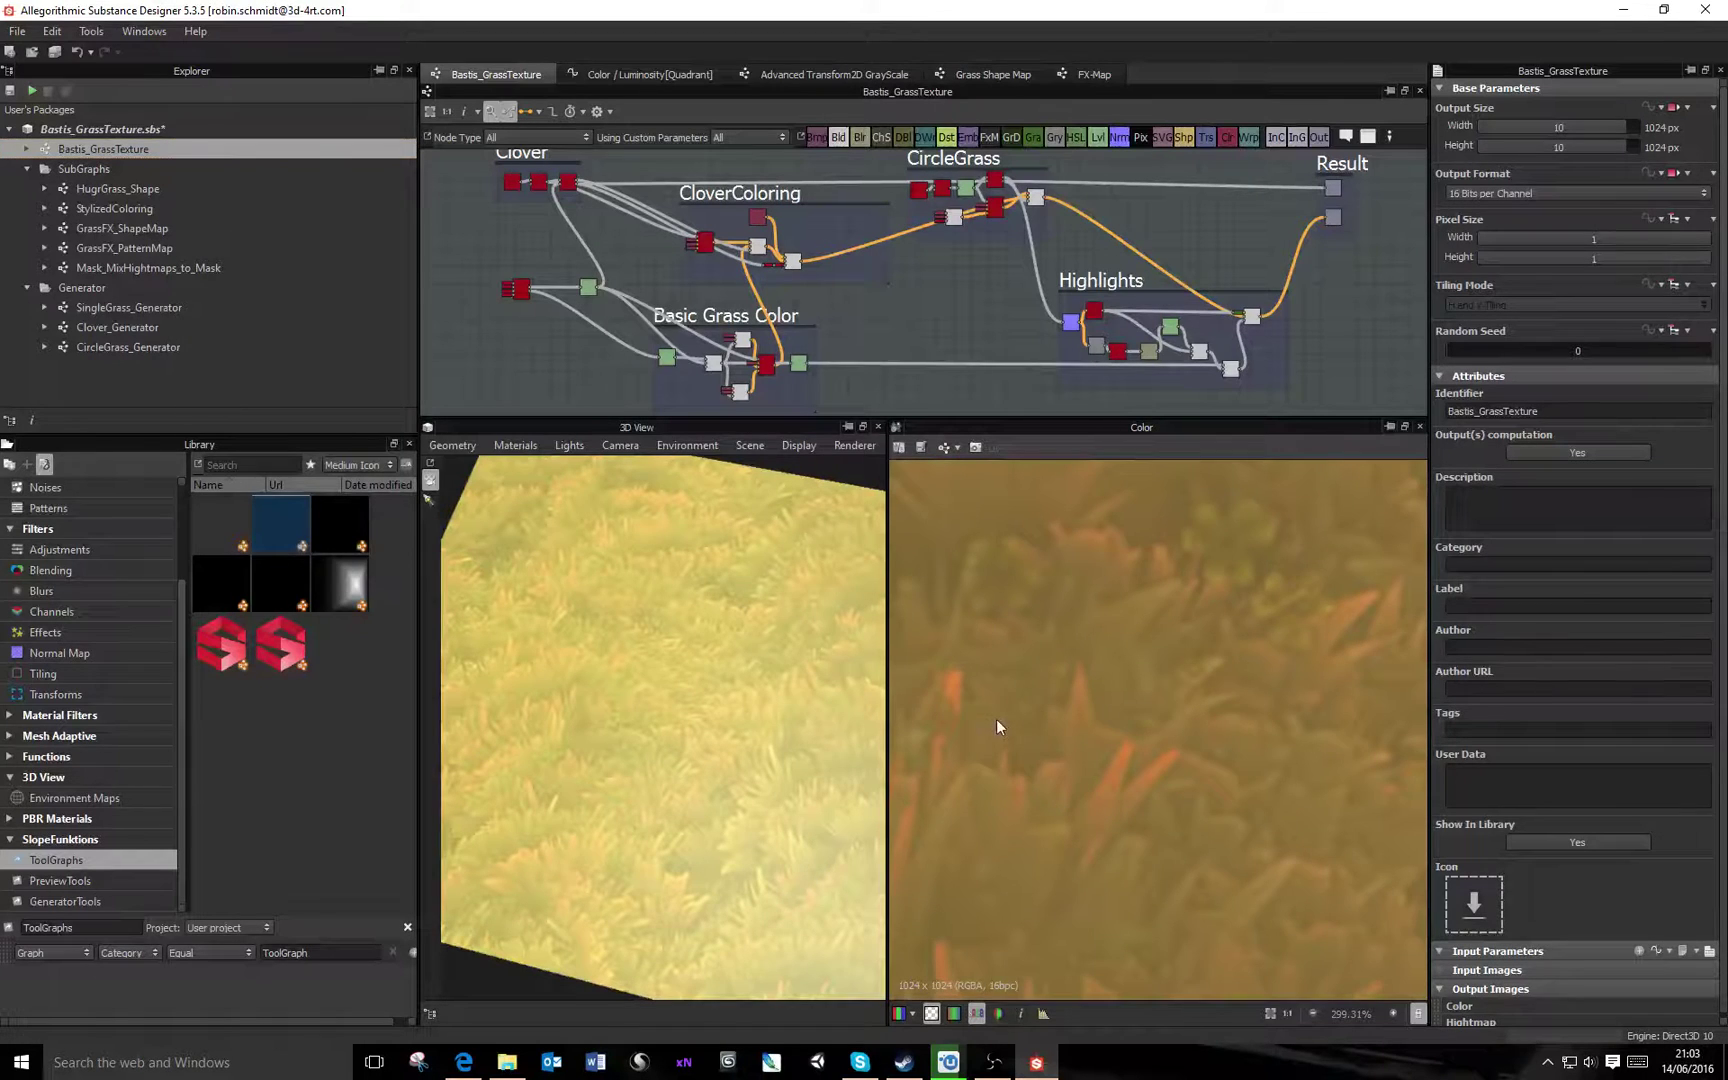
{"action": "middle_click_drag", "start_coordinate": [996, 720], "coordinate": [1045, 702]}
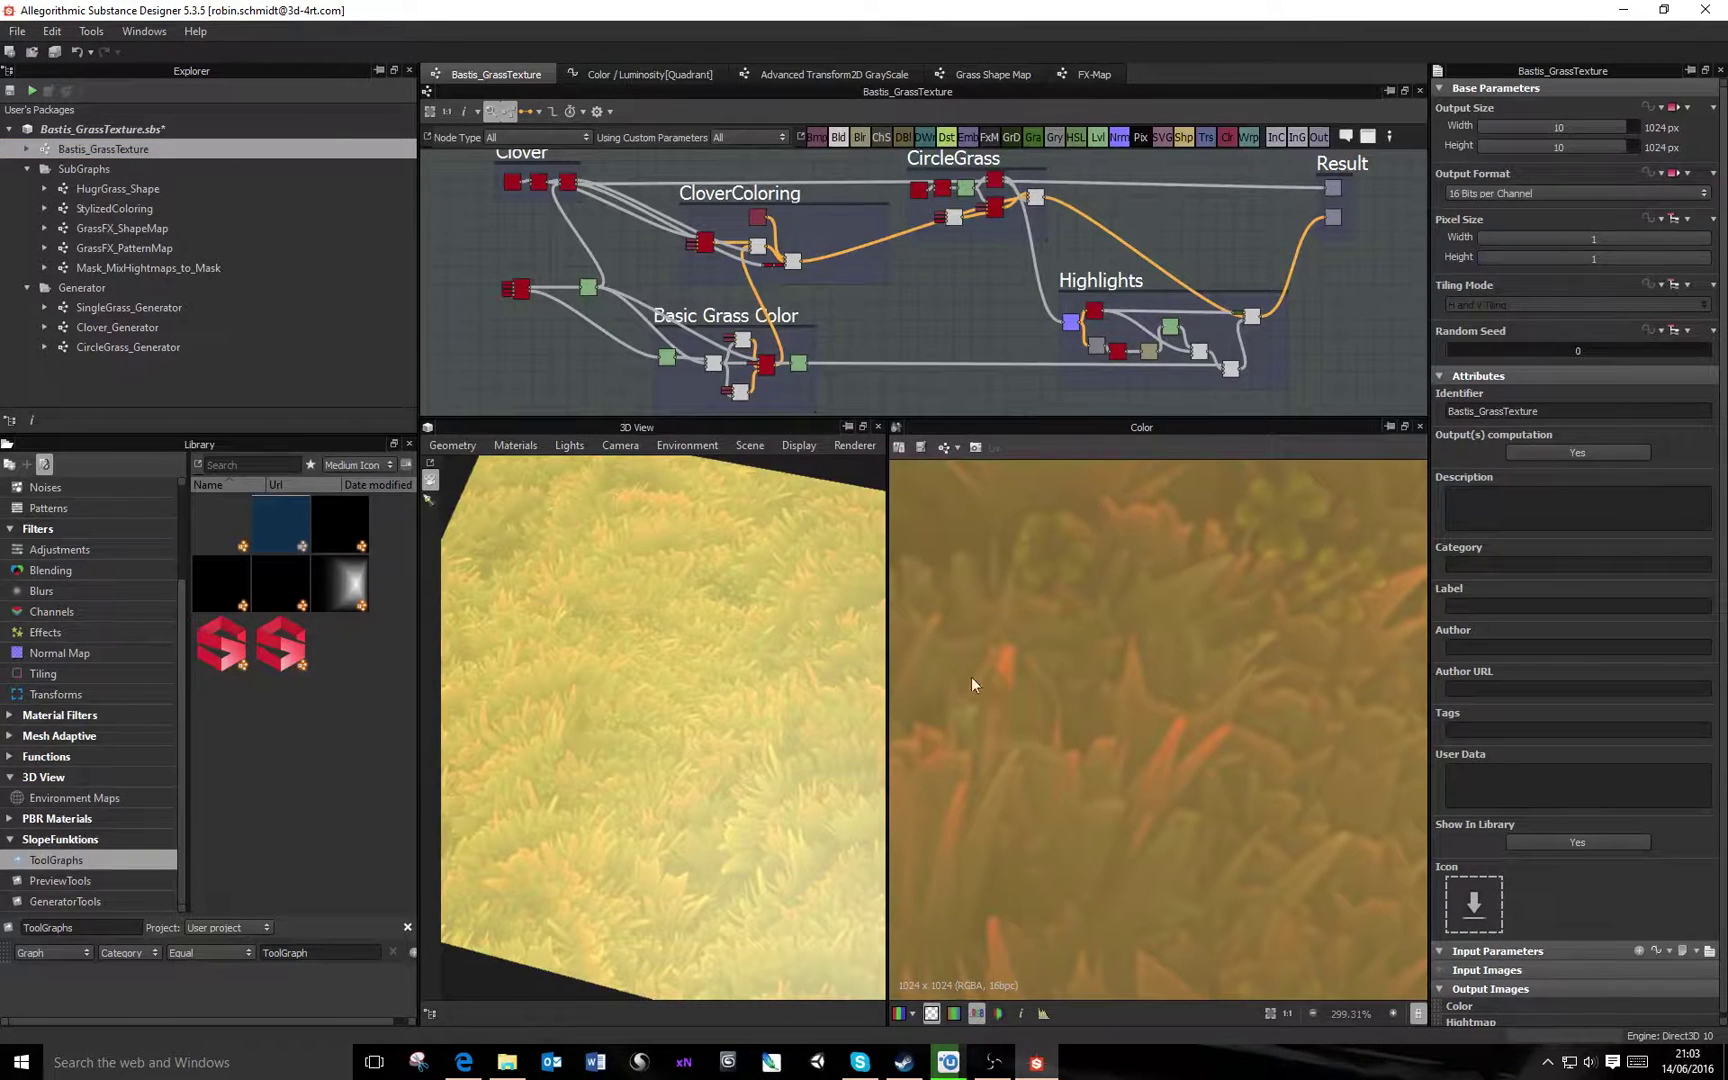
{"action": "middle_click_drag", "start_coordinate": [1106, 684], "coordinate": [1075, 657]}
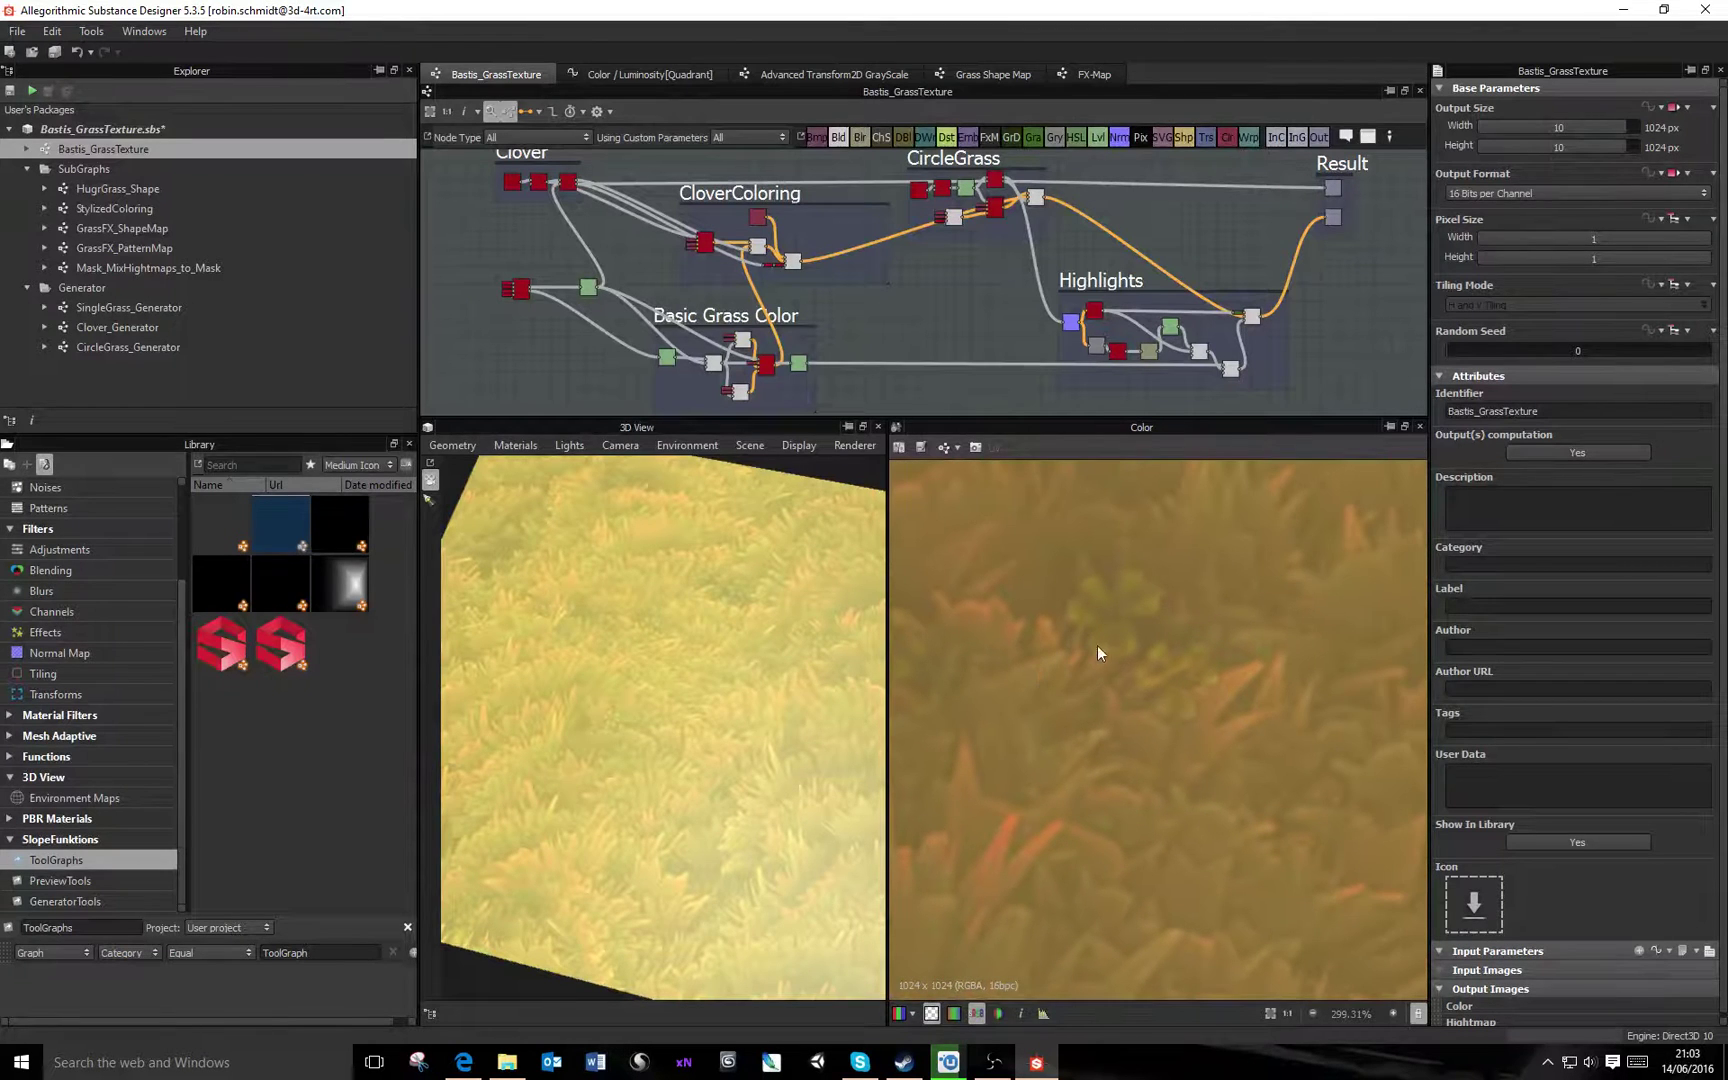
{"action": "scroll", "coordinate": [1183, 679], "scroll_direction": "down", "scroll_amount": 2}
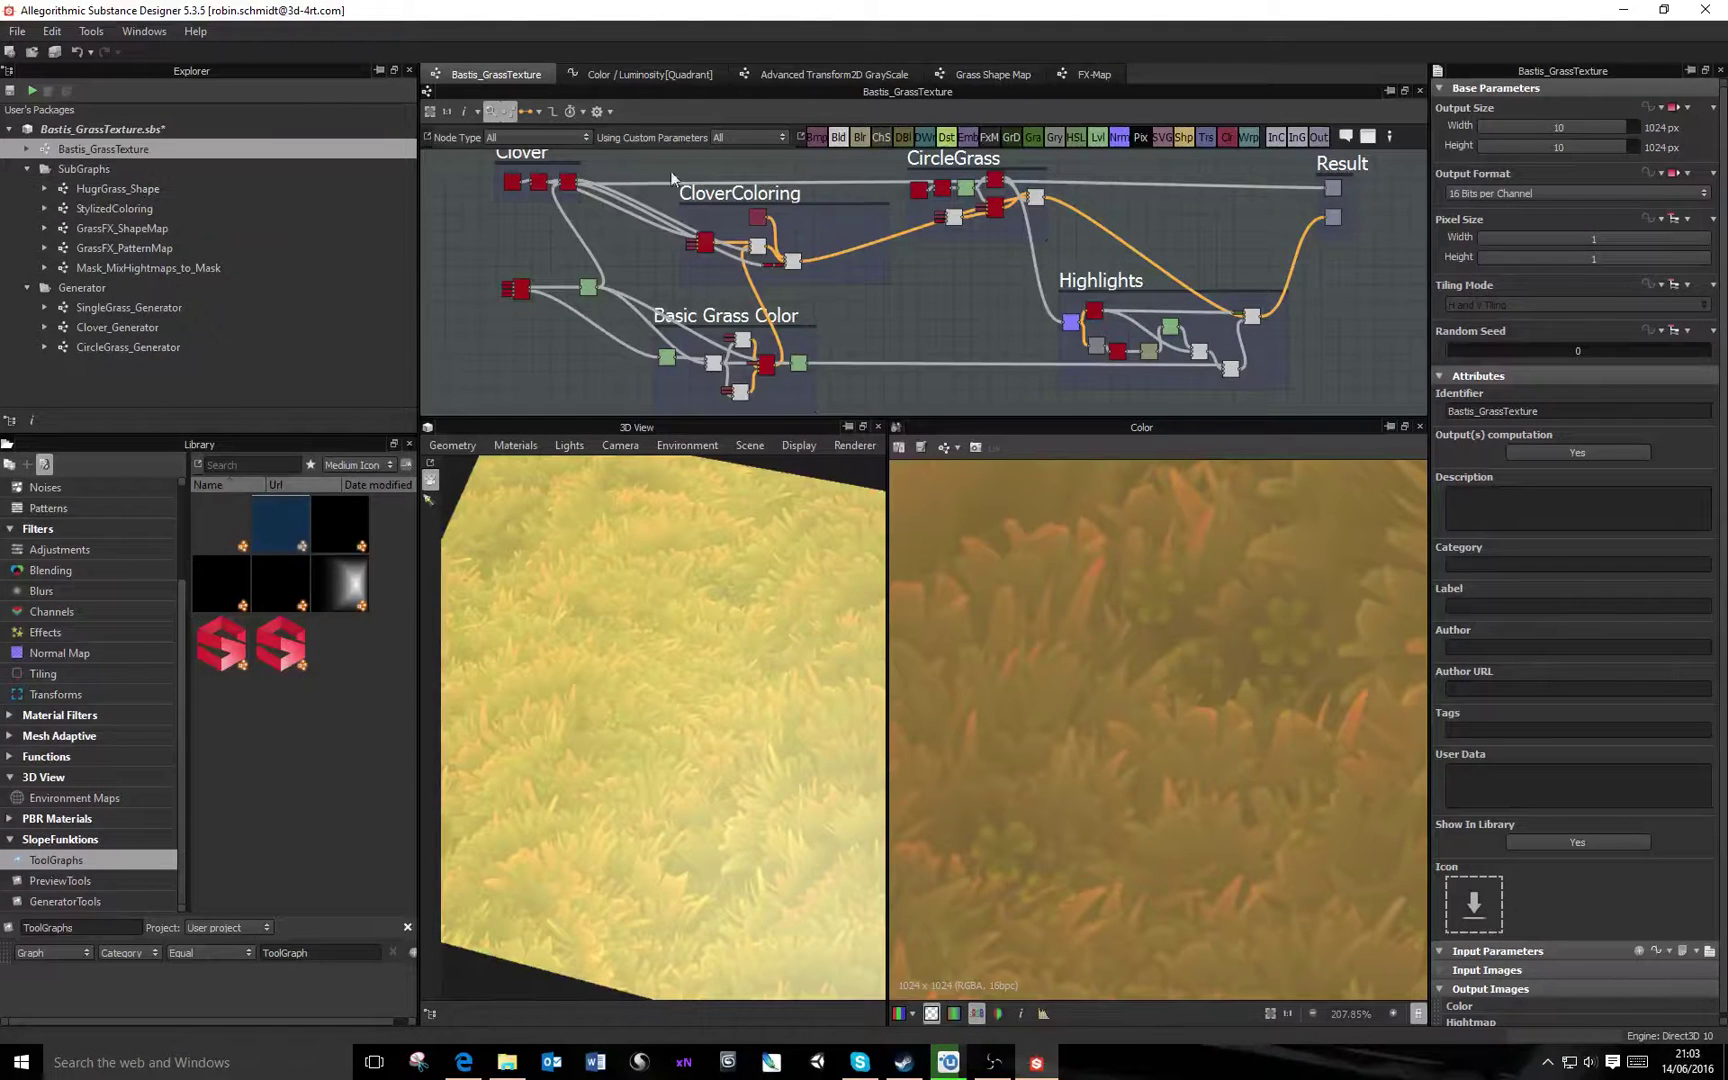
Find the CircleGrass frame and preview the Blend node that feeds a color variation into its StylizedColoring node
{"action": "middle_click_drag", "start_coordinate": [1181, 277], "coordinate": [909, 298]}
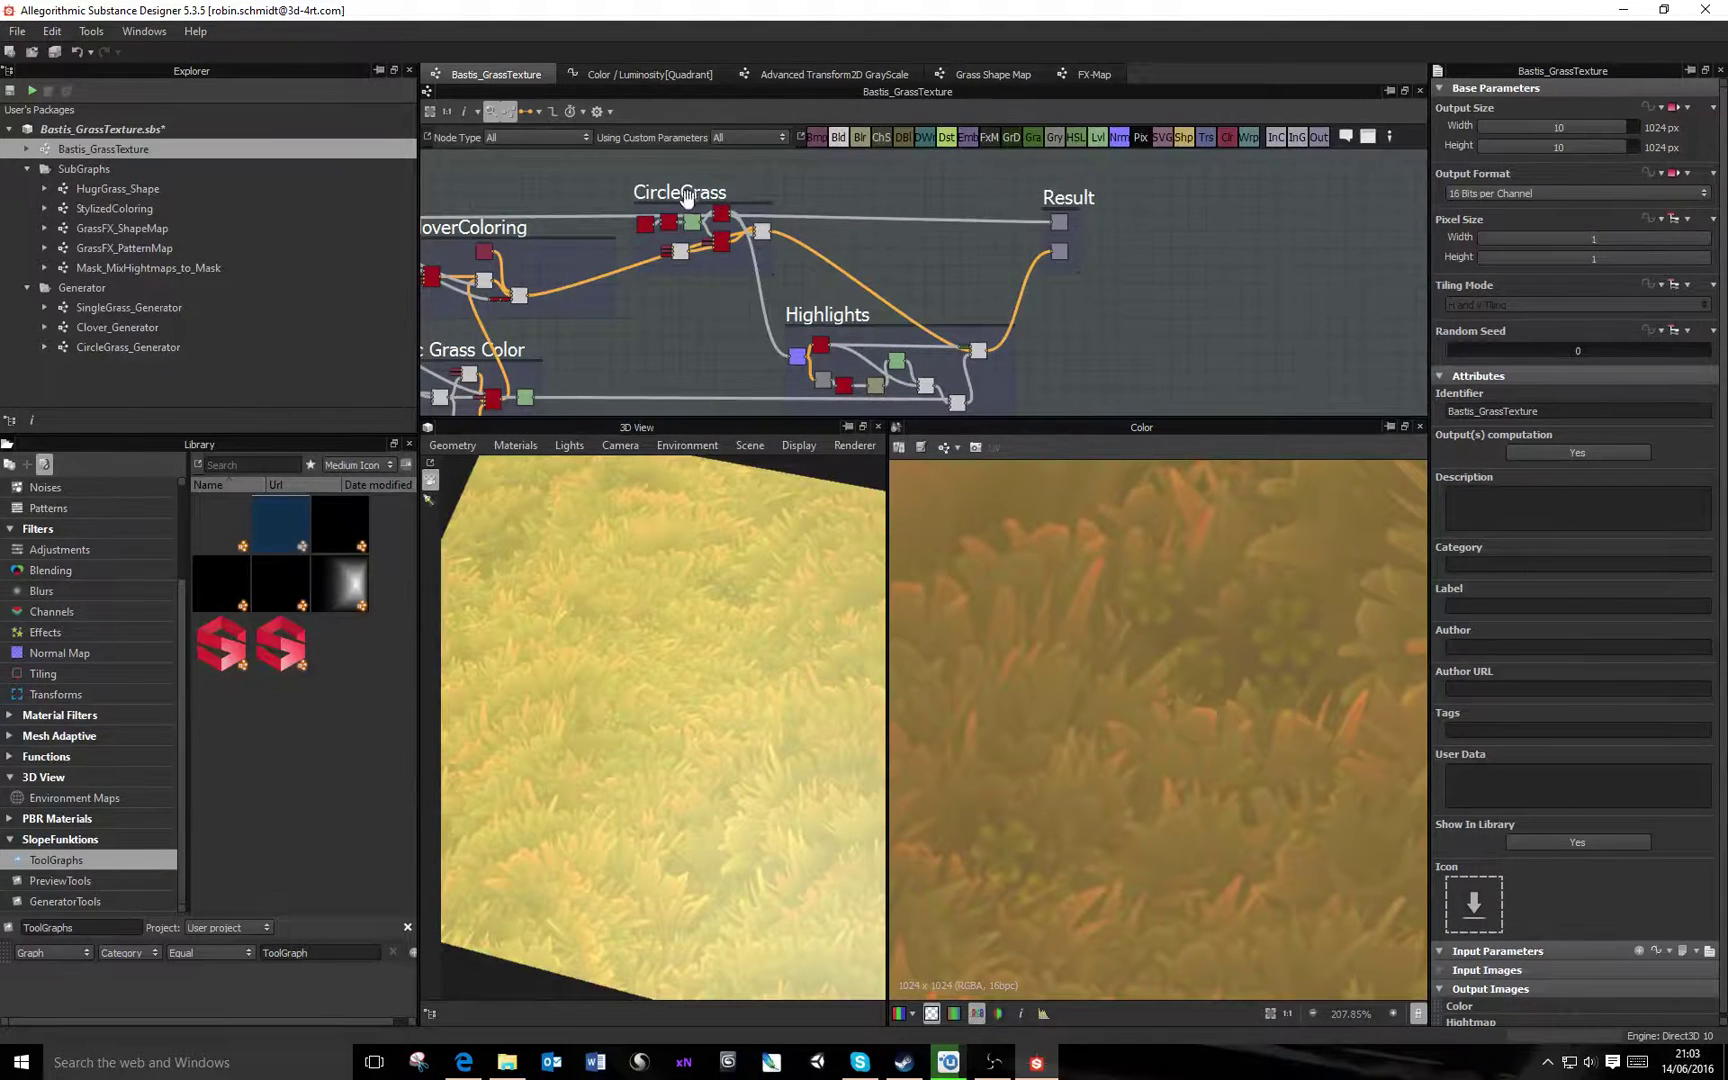
{"action": "middle_click_drag", "start_coordinate": [693, 246], "coordinate": [1063, 224]}
{"action": "scroll", "coordinate": [1080, 332], "scroll_direction": "up", "scroll_amount": 5}
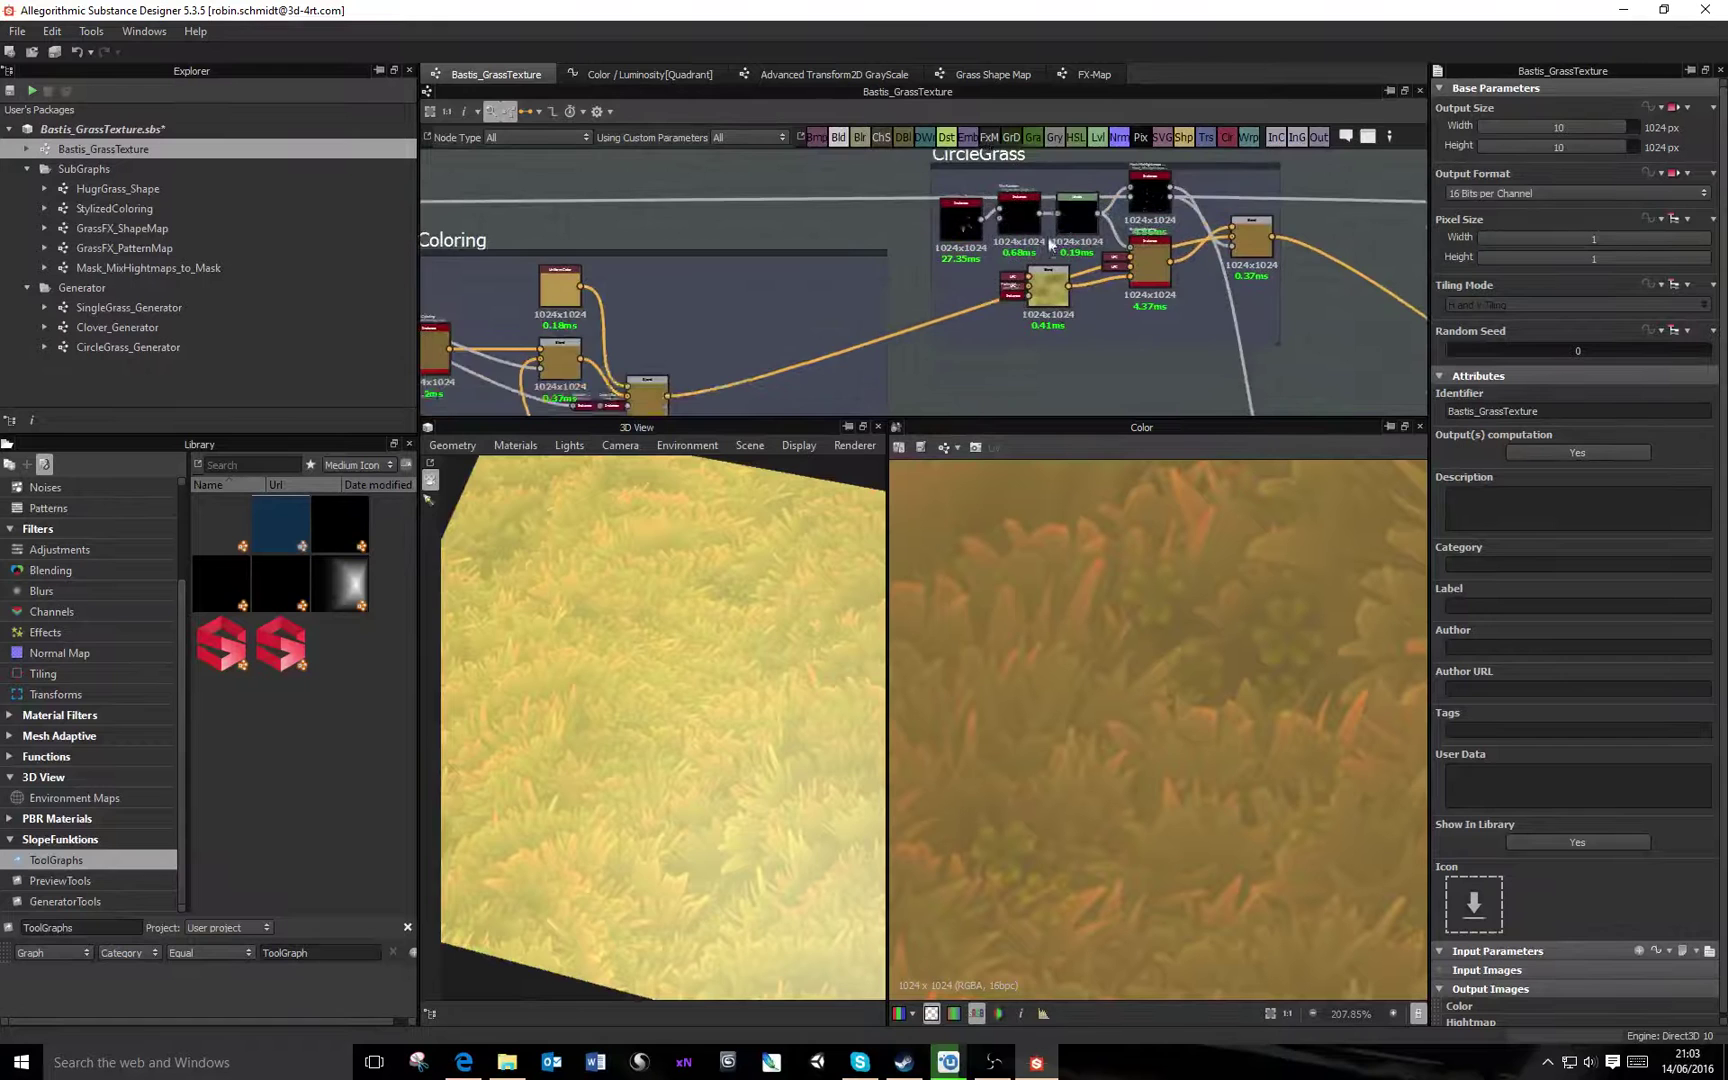
{"action": "scroll", "coordinate": [1008, 257], "scroll_direction": "up", "scroll_amount": 3}
{"action": "middle_click_drag", "start_coordinate": [922, 262], "coordinate": [879, 328]}
{"action": "scroll", "coordinate": [879, 328], "scroll_direction": "down", "scroll_amount": 4}
{"action": "middle_click_drag", "start_coordinate": [771, 300], "coordinate": [1065, 250]}
{"action": "scroll", "coordinate": [1065, 250], "scroll_direction": "up", "scroll_amount": 2}
{"action": "middle_click_drag", "start_coordinate": [1300, 258], "coordinate": [965, 254]}
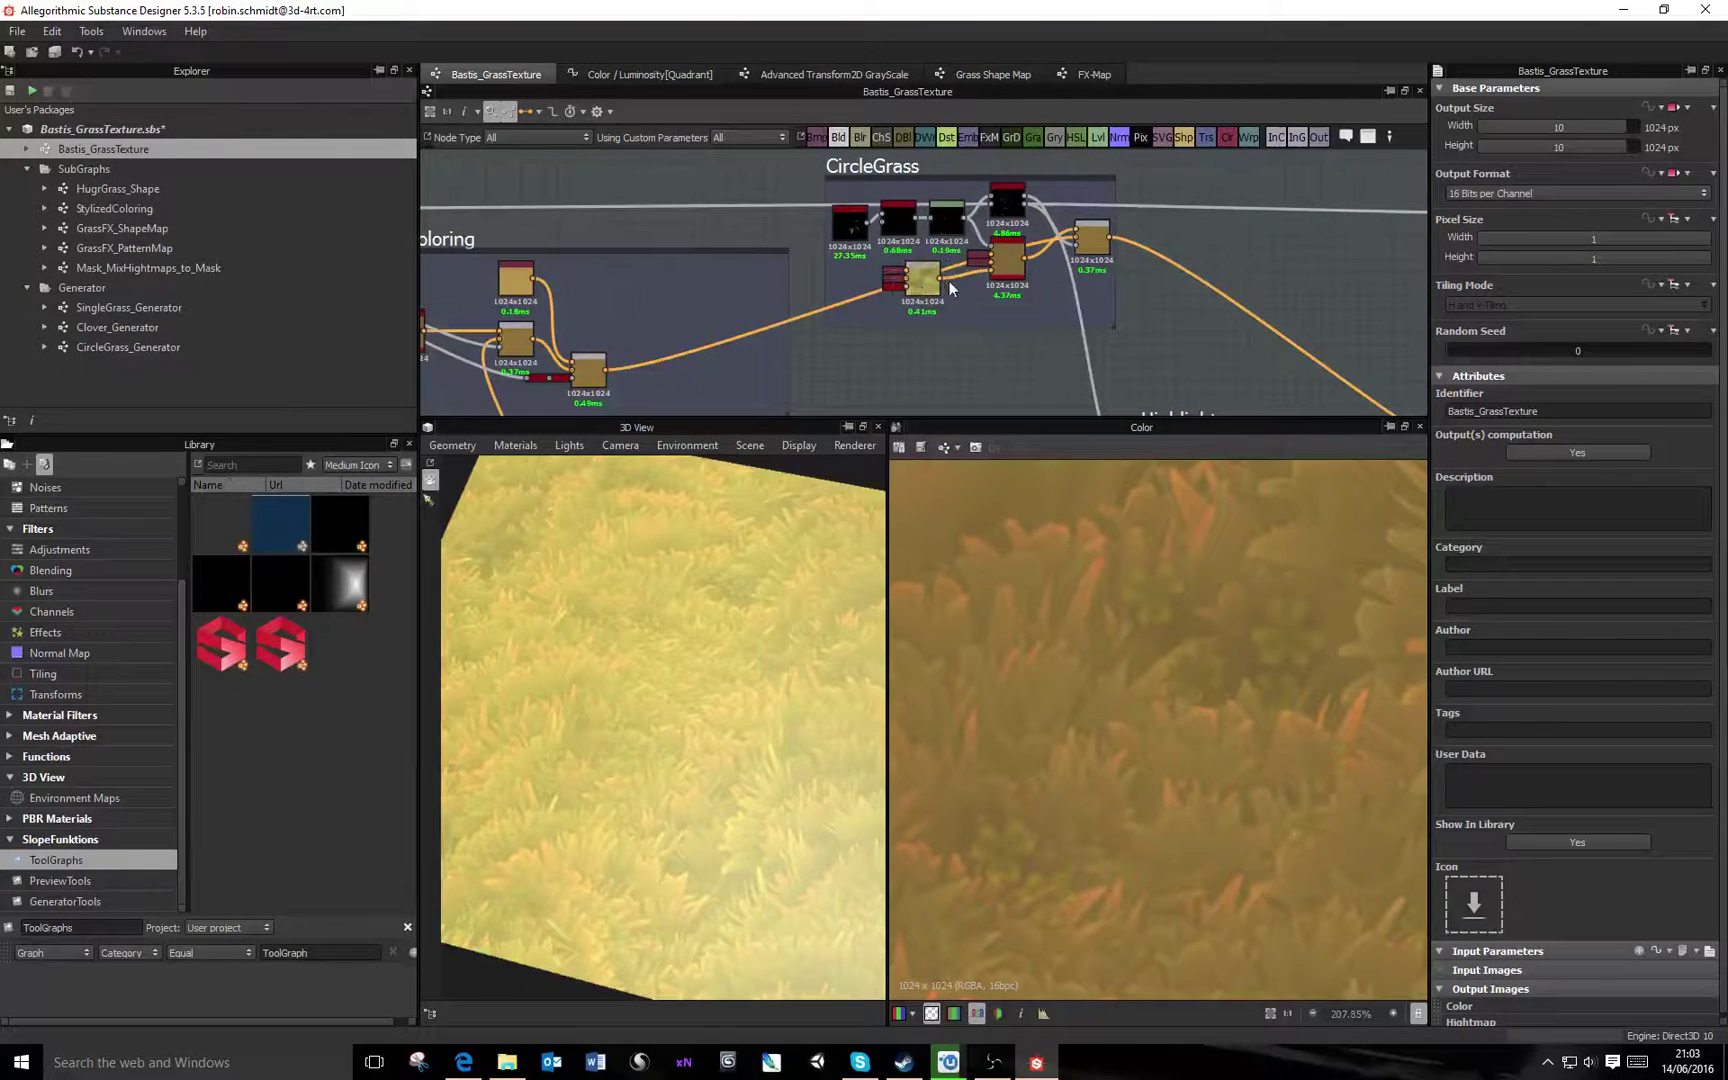
{"action": "scroll", "coordinate": [969, 266], "scroll_direction": "up", "scroll_amount": 3}
{"action": "left_click", "coordinate": [872, 290]}
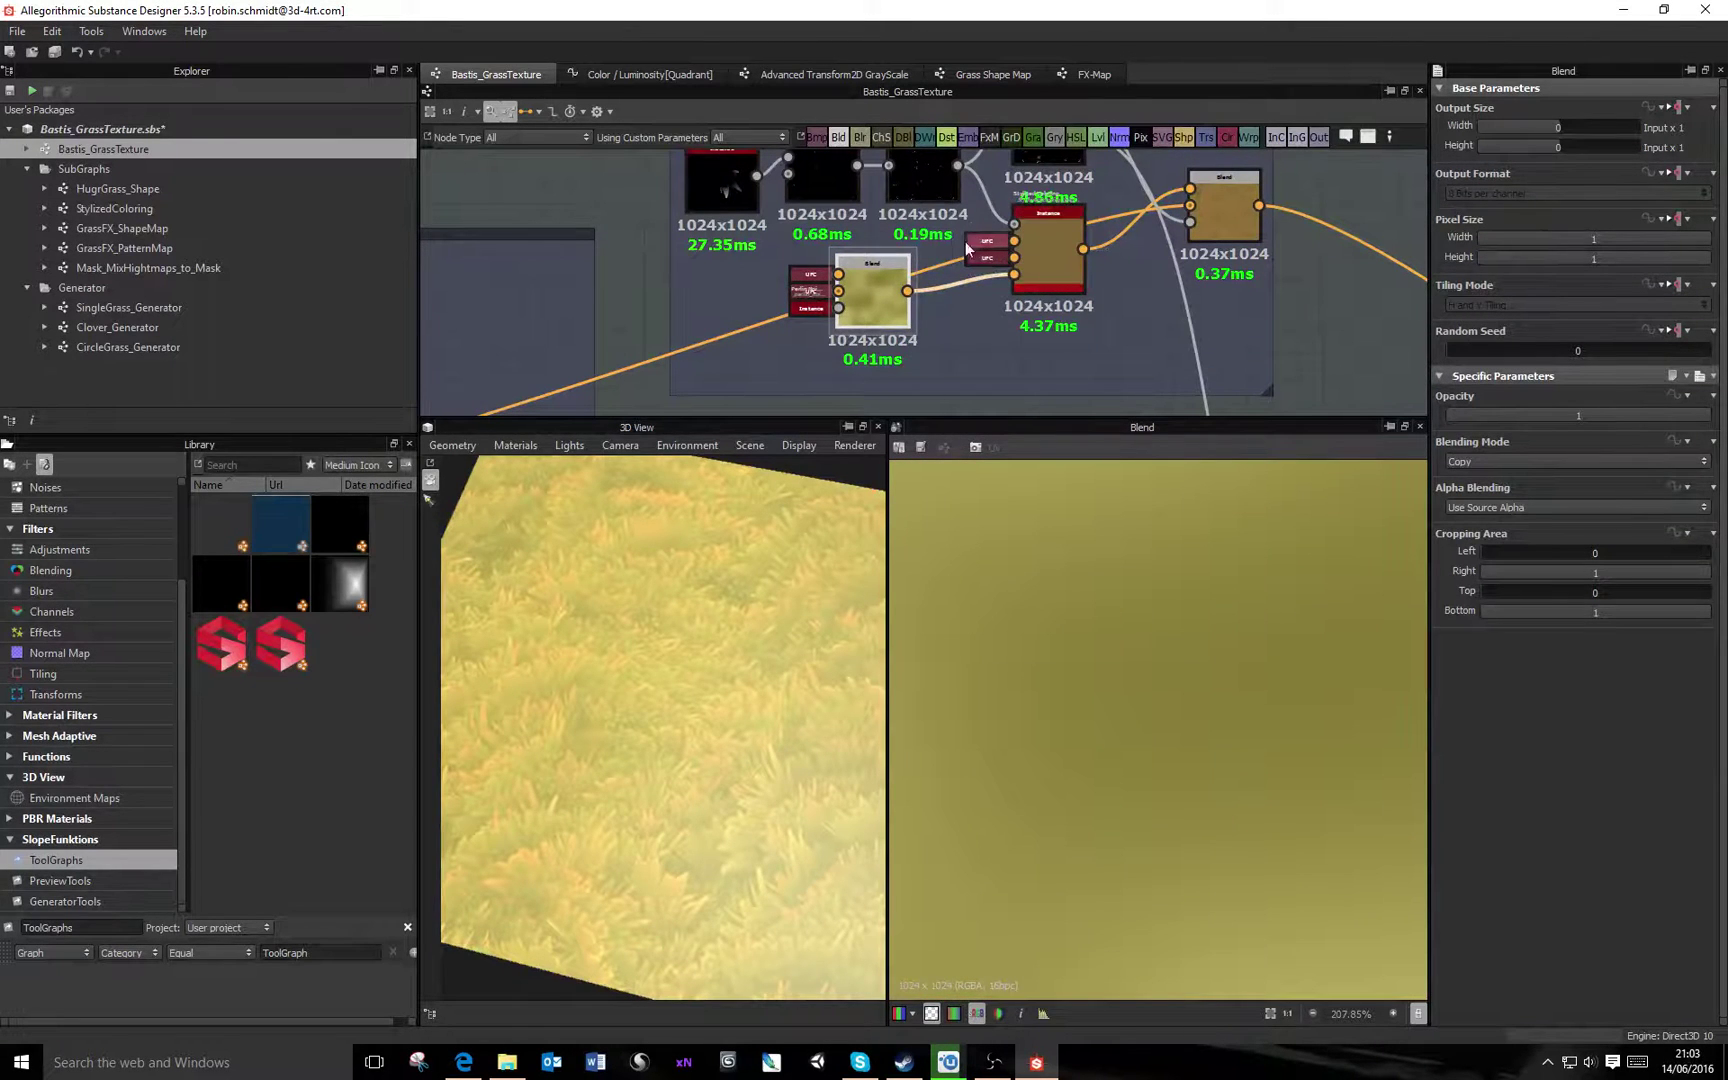
Preview the StylizedColoring node in the CircleGrass frame and inspect the colored grass tufts
{"action": "middle_click_drag", "start_coordinate": [842, 256], "coordinate": [856, 326]}
{"action": "left_click", "coordinate": [1066, 304]}
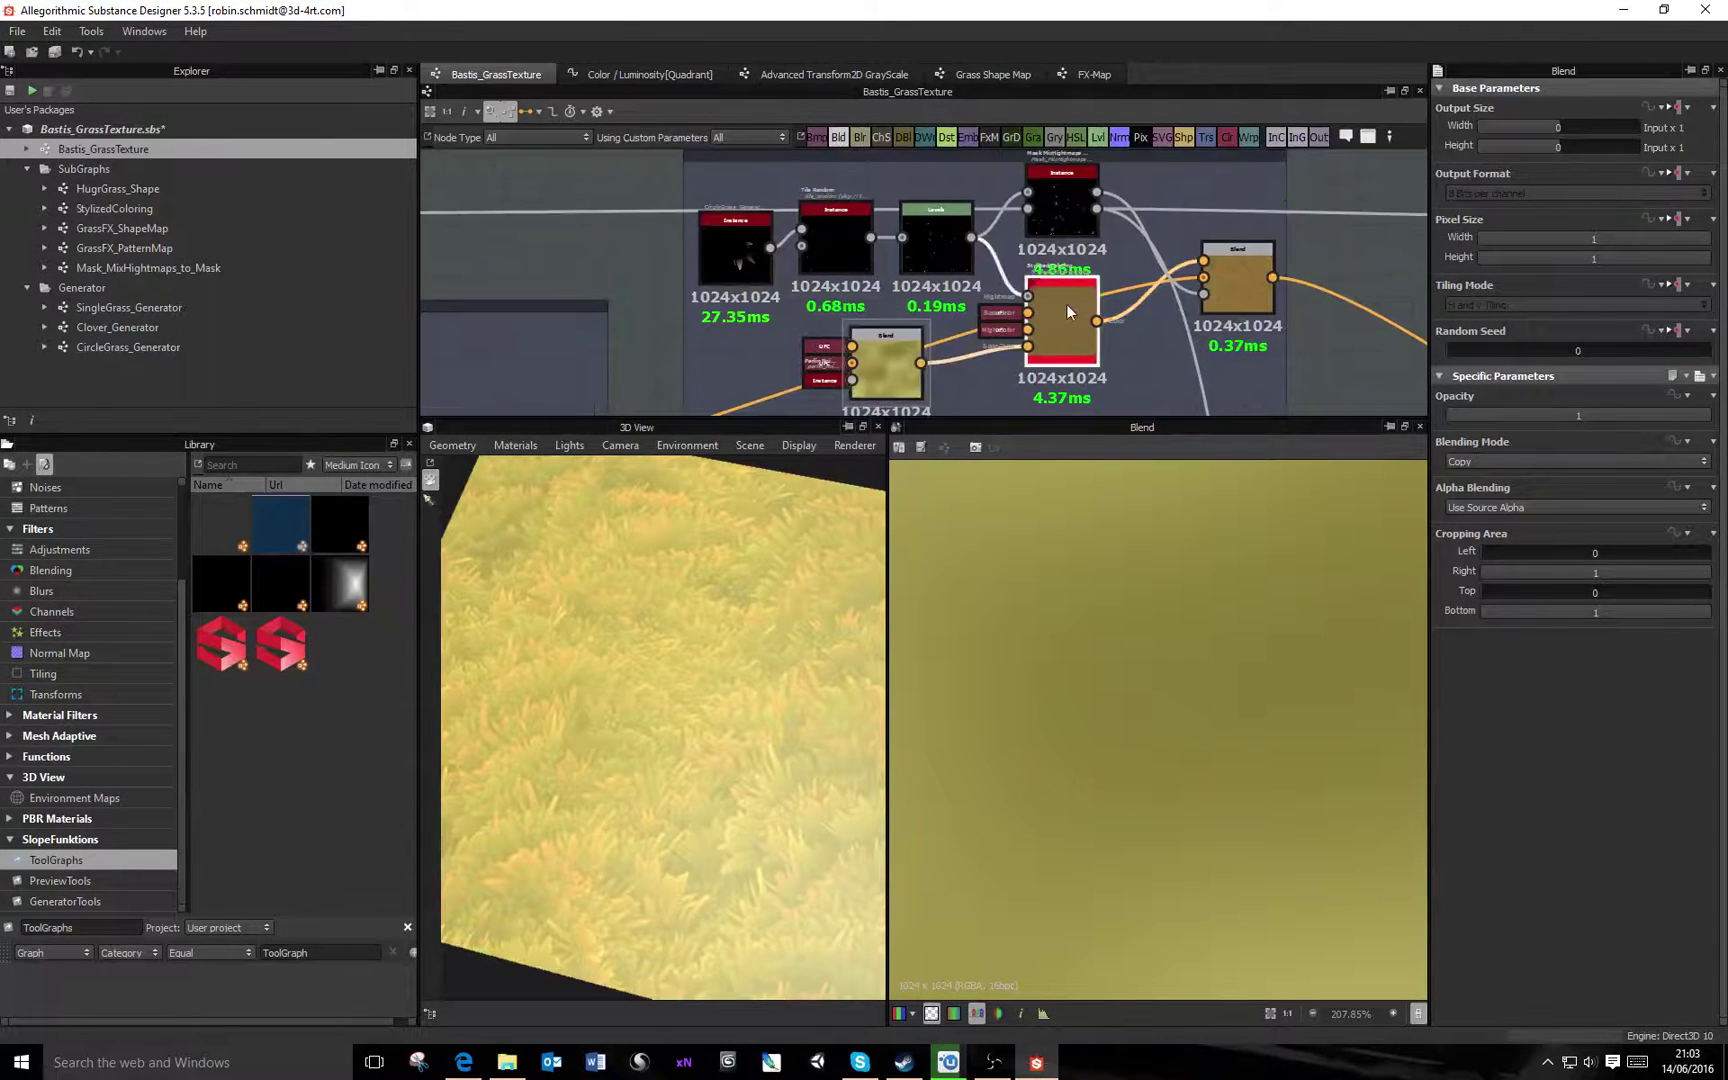
{"action": "scroll", "coordinate": [1081, 298], "scroll_direction": "up", "scroll_amount": 3}
{"action": "scroll", "coordinate": [1096, 662], "scroll_direction": "down", "scroll_amount": 5}
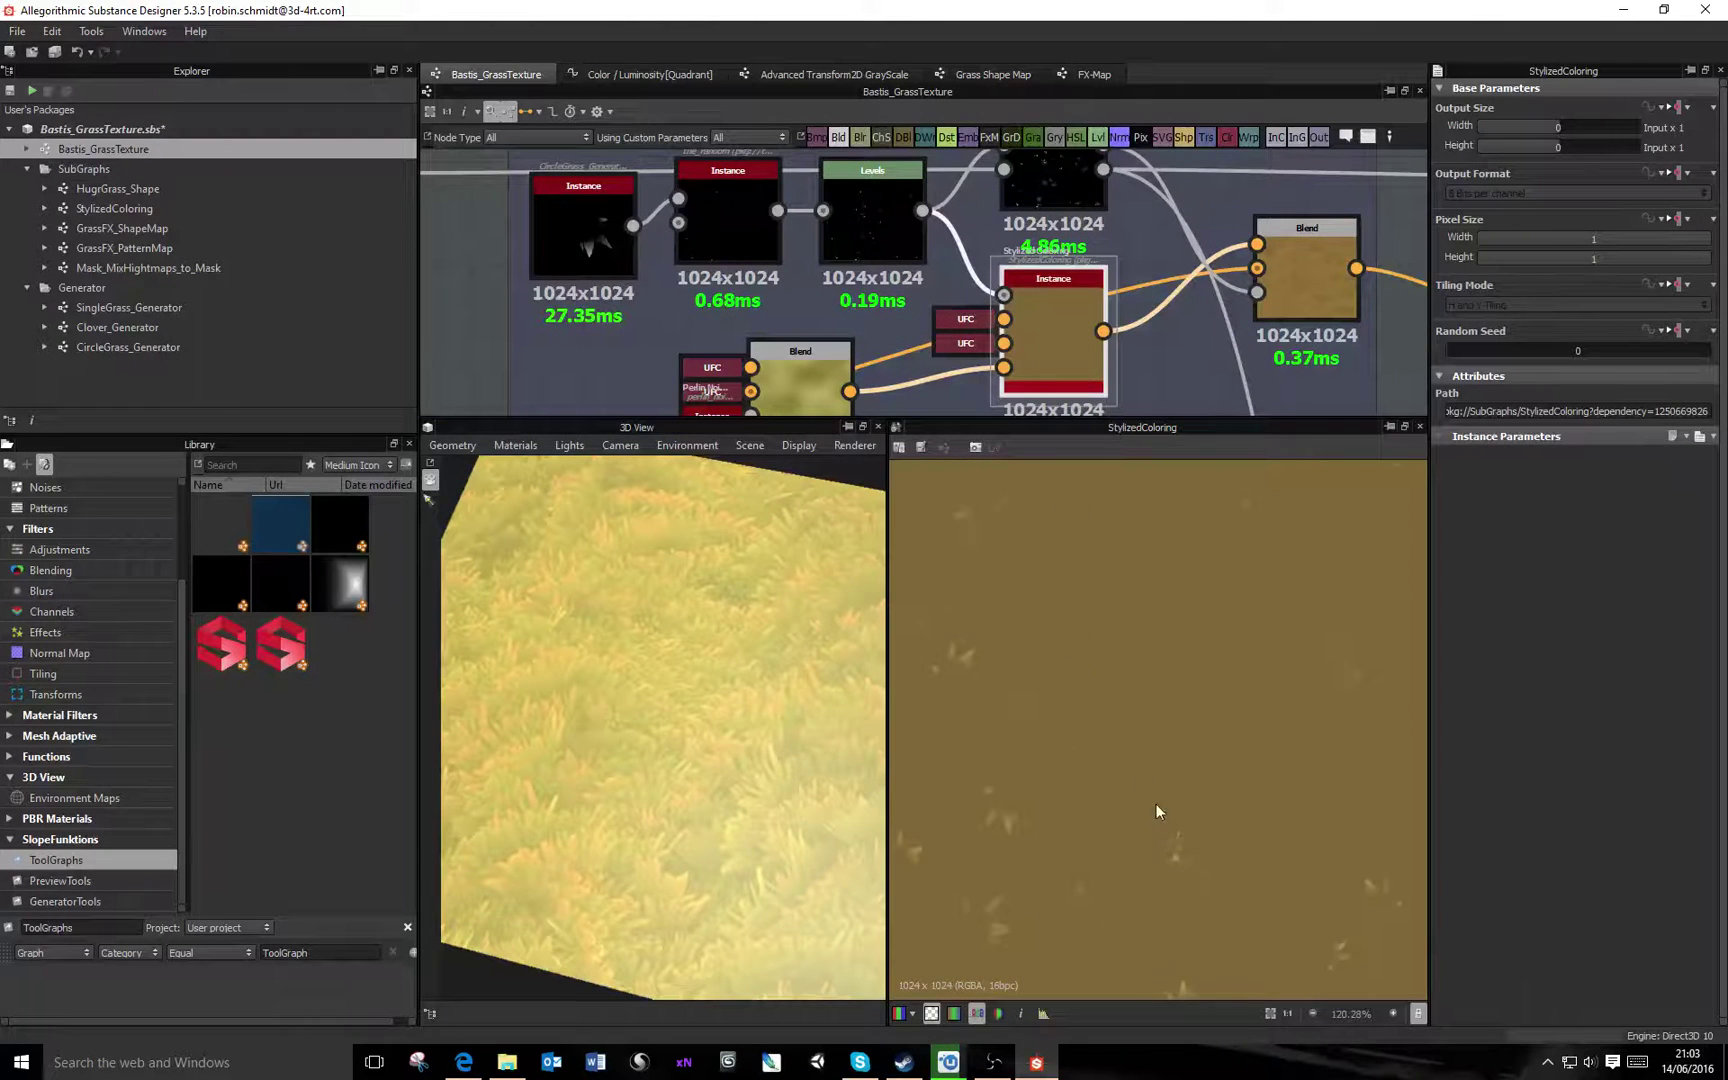
{"action": "scroll", "coordinate": [1019, 316], "scroll_direction": "up", "scroll_amount": 4}
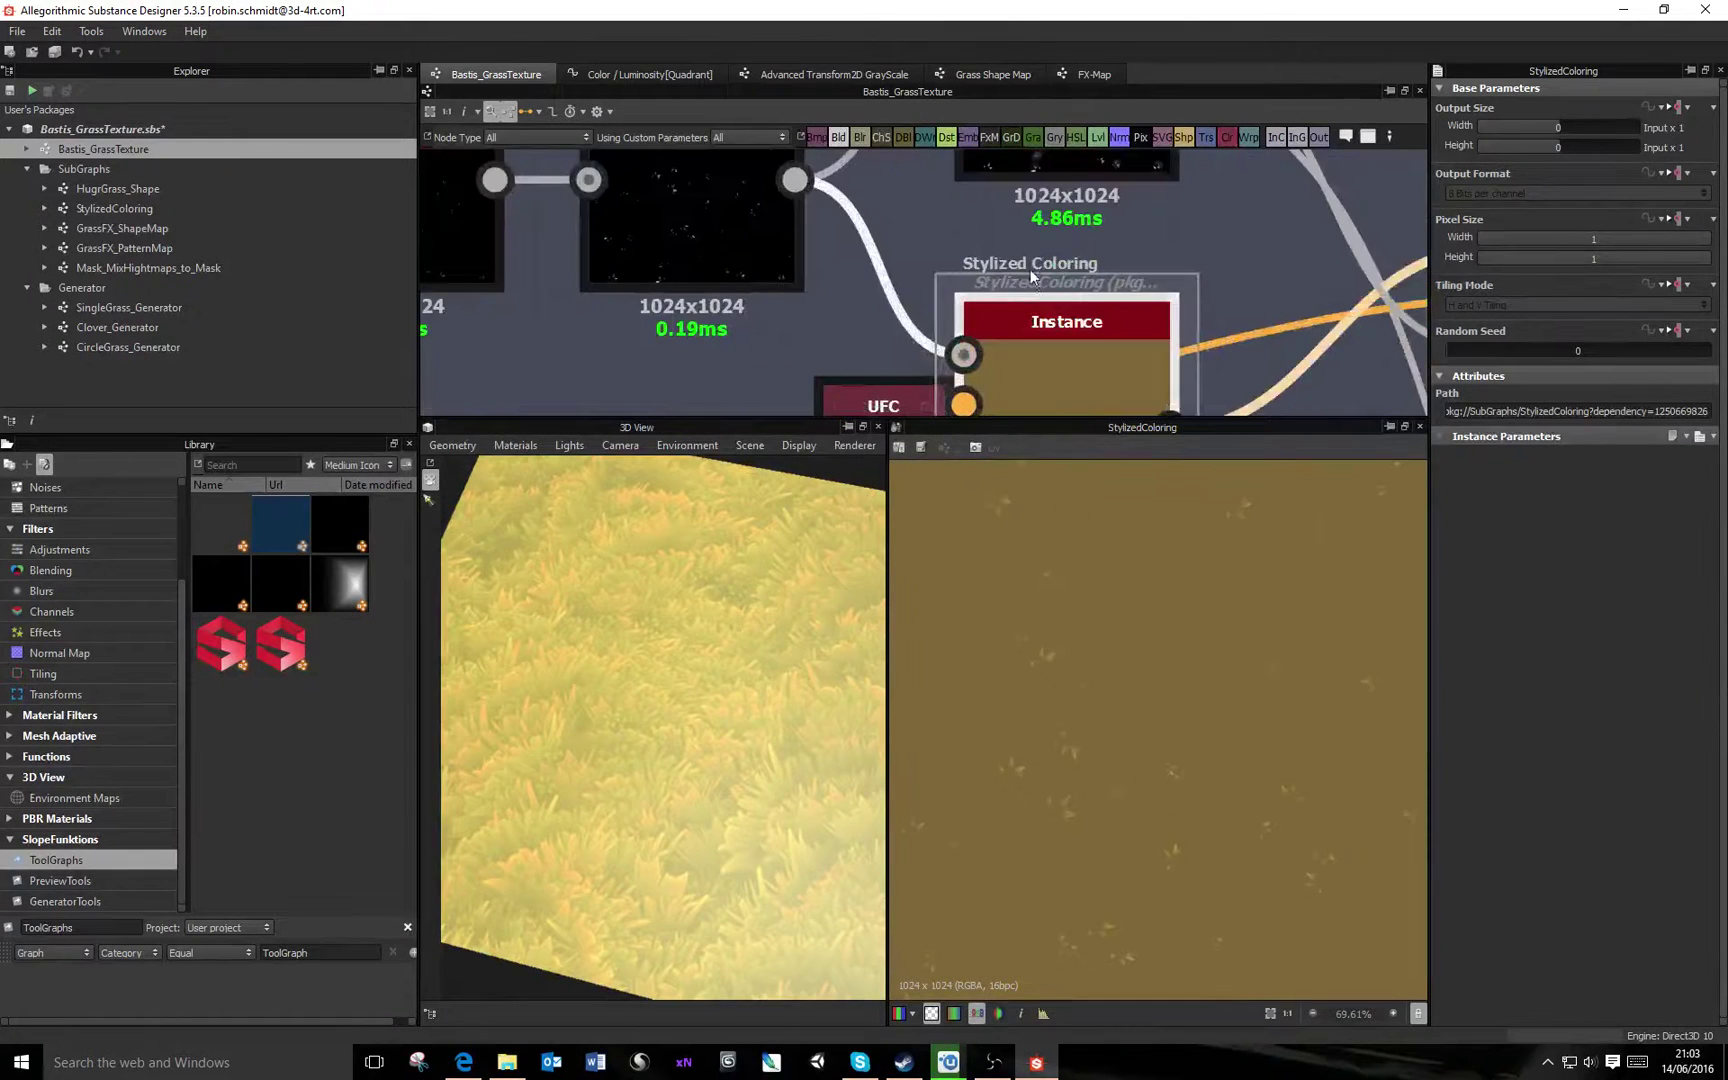
{"action": "scroll", "coordinate": [1040, 320], "scroll_direction": "down", "scroll_amount": 8}
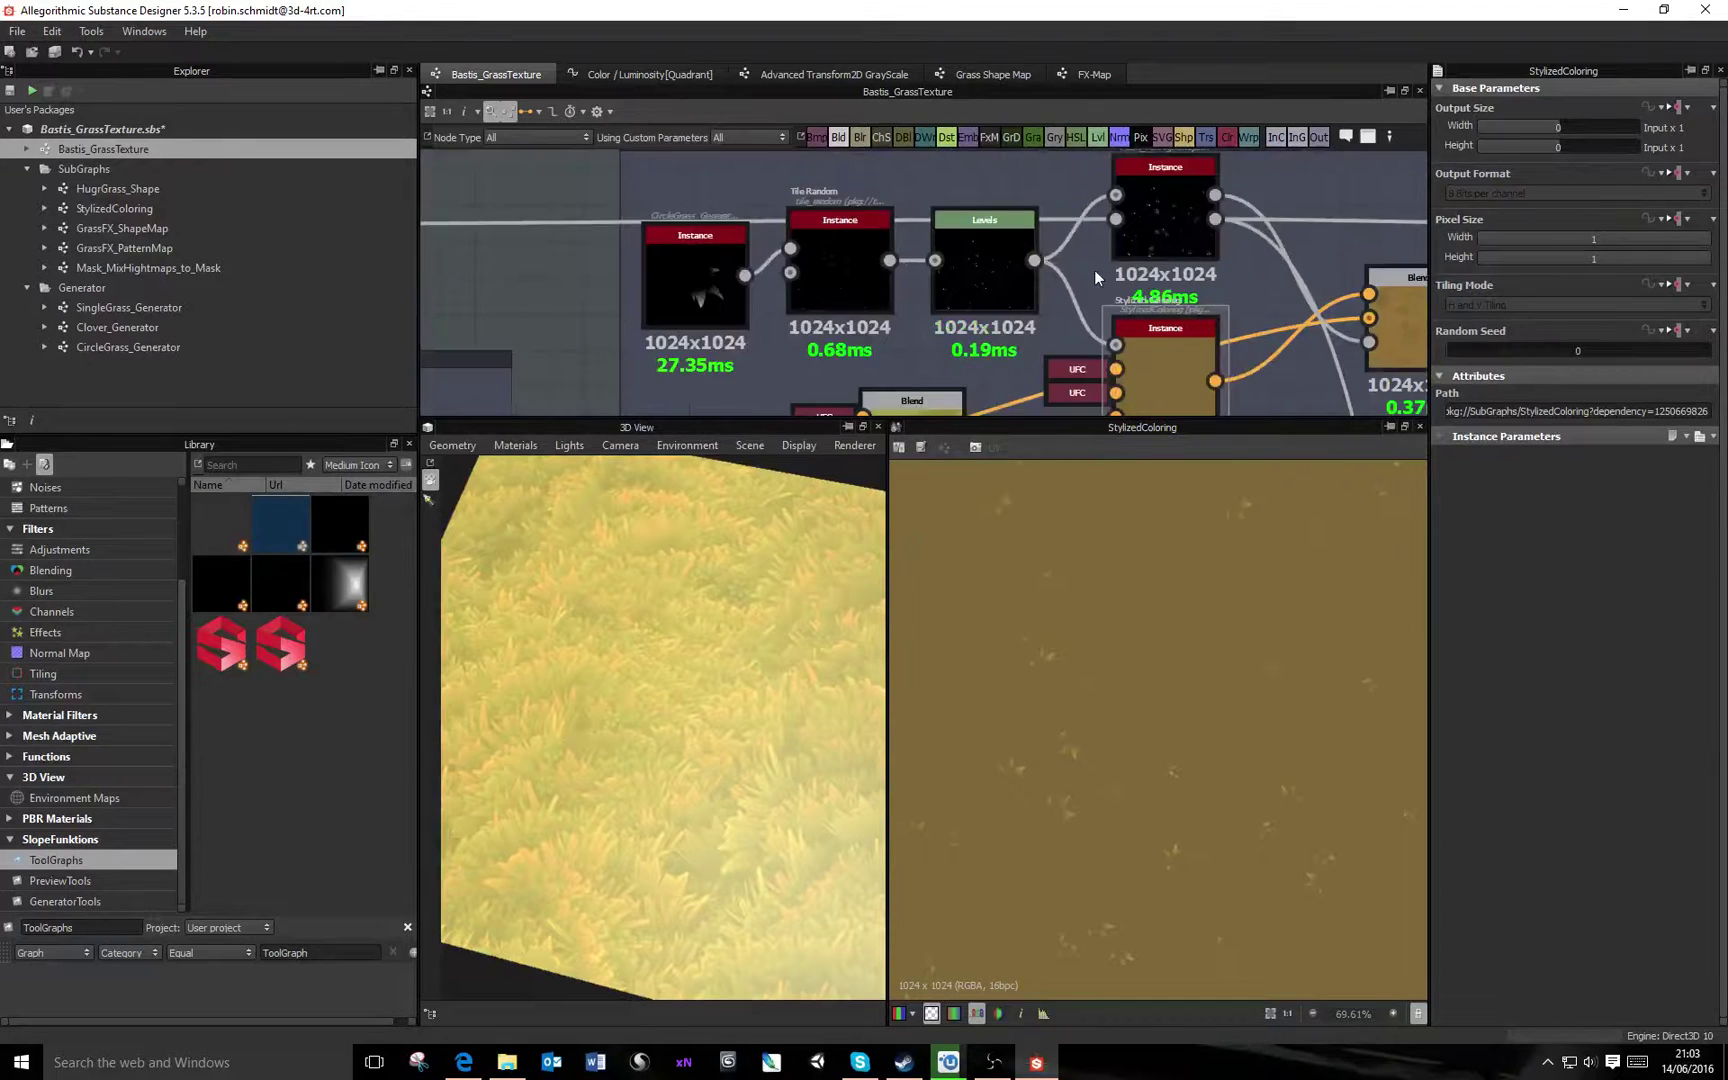
Preview the CircleGrass frame's Mask MixHightmaps node, and trace its foreground input back through Levels to the CircleGrass_Generator node
{"action": "double_click", "coordinate": [1148, 208]}
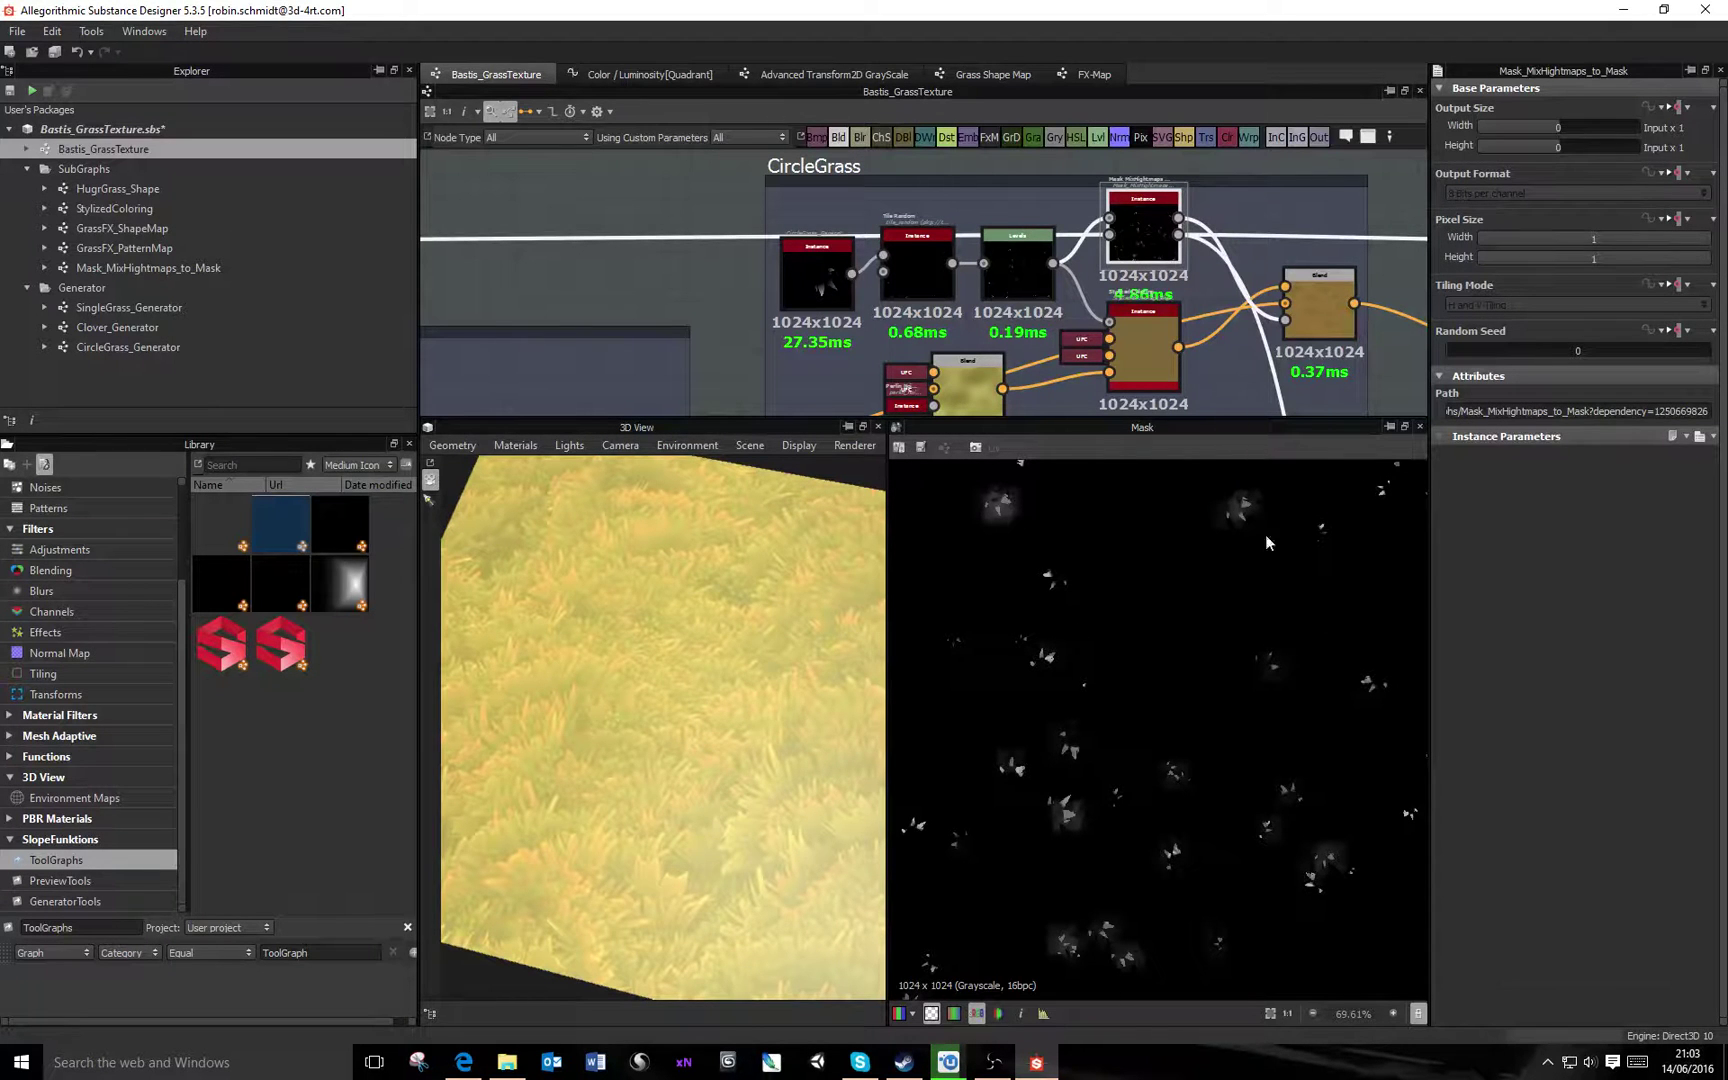
{"action": "scroll", "coordinate": [1210, 540], "scroll_direction": "up", "scroll_amount": 3}
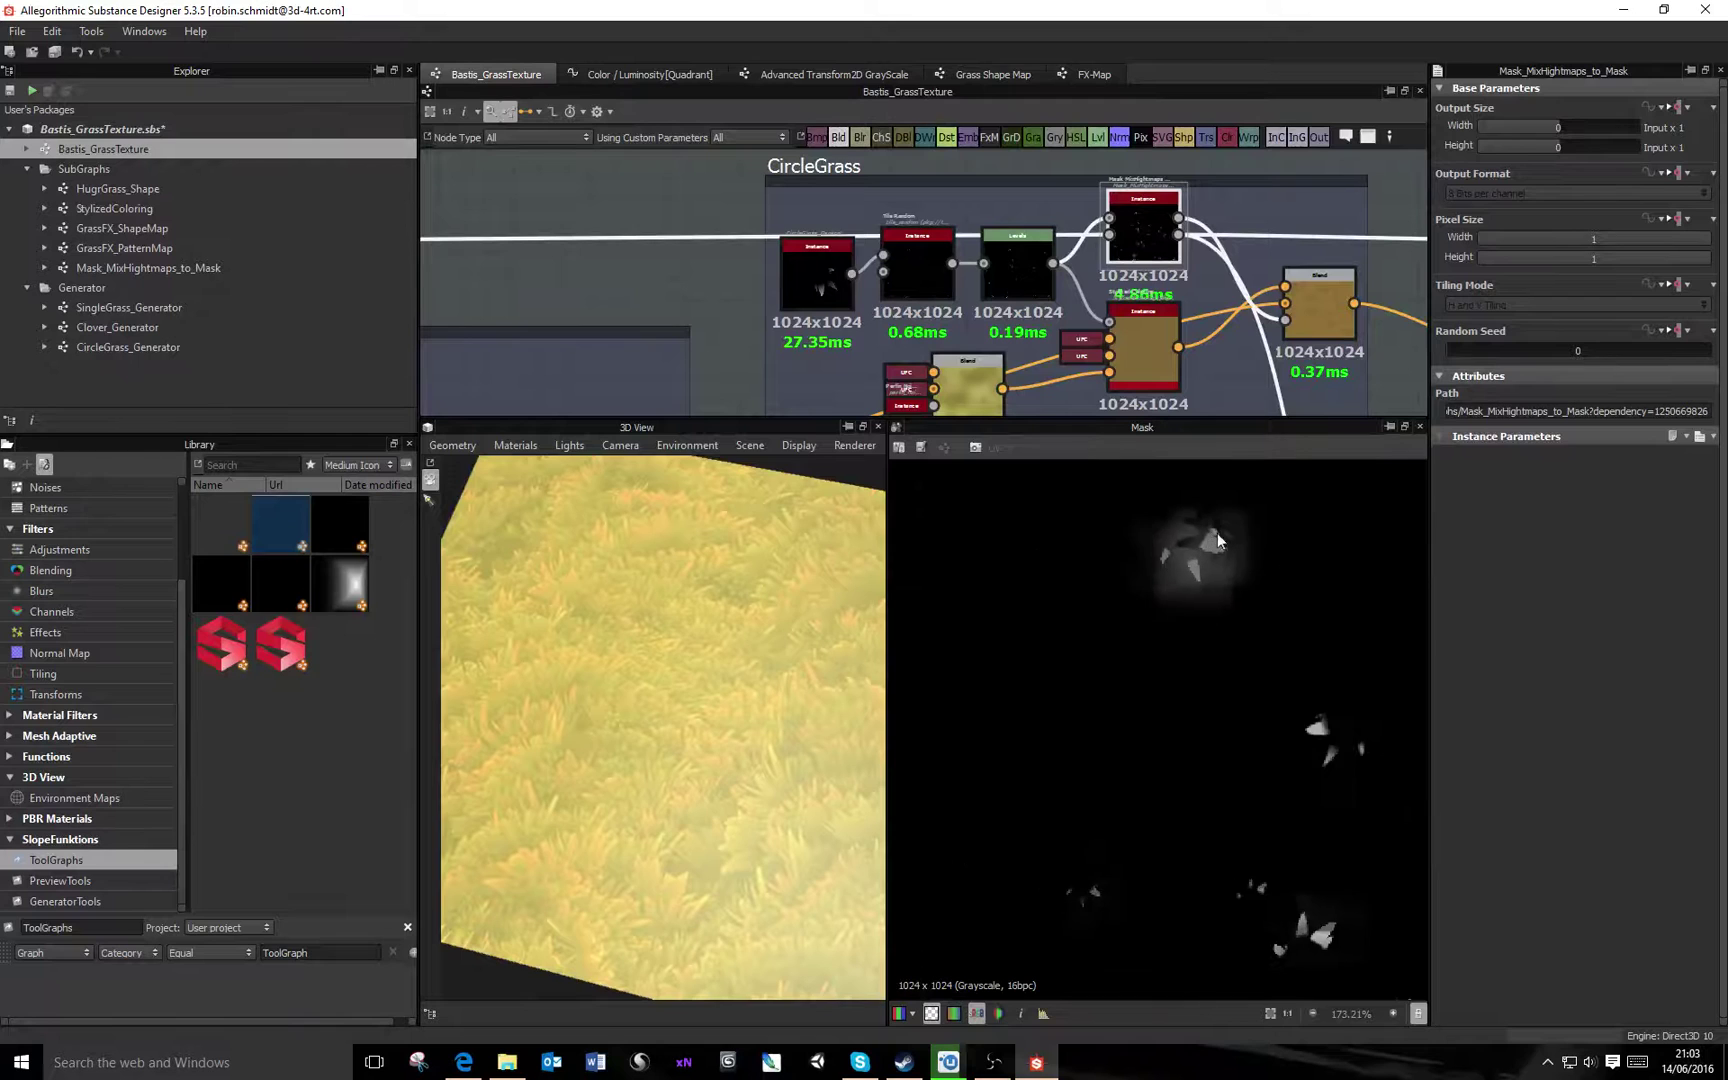
{"action": "left_click", "coordinate": [903, 263]}
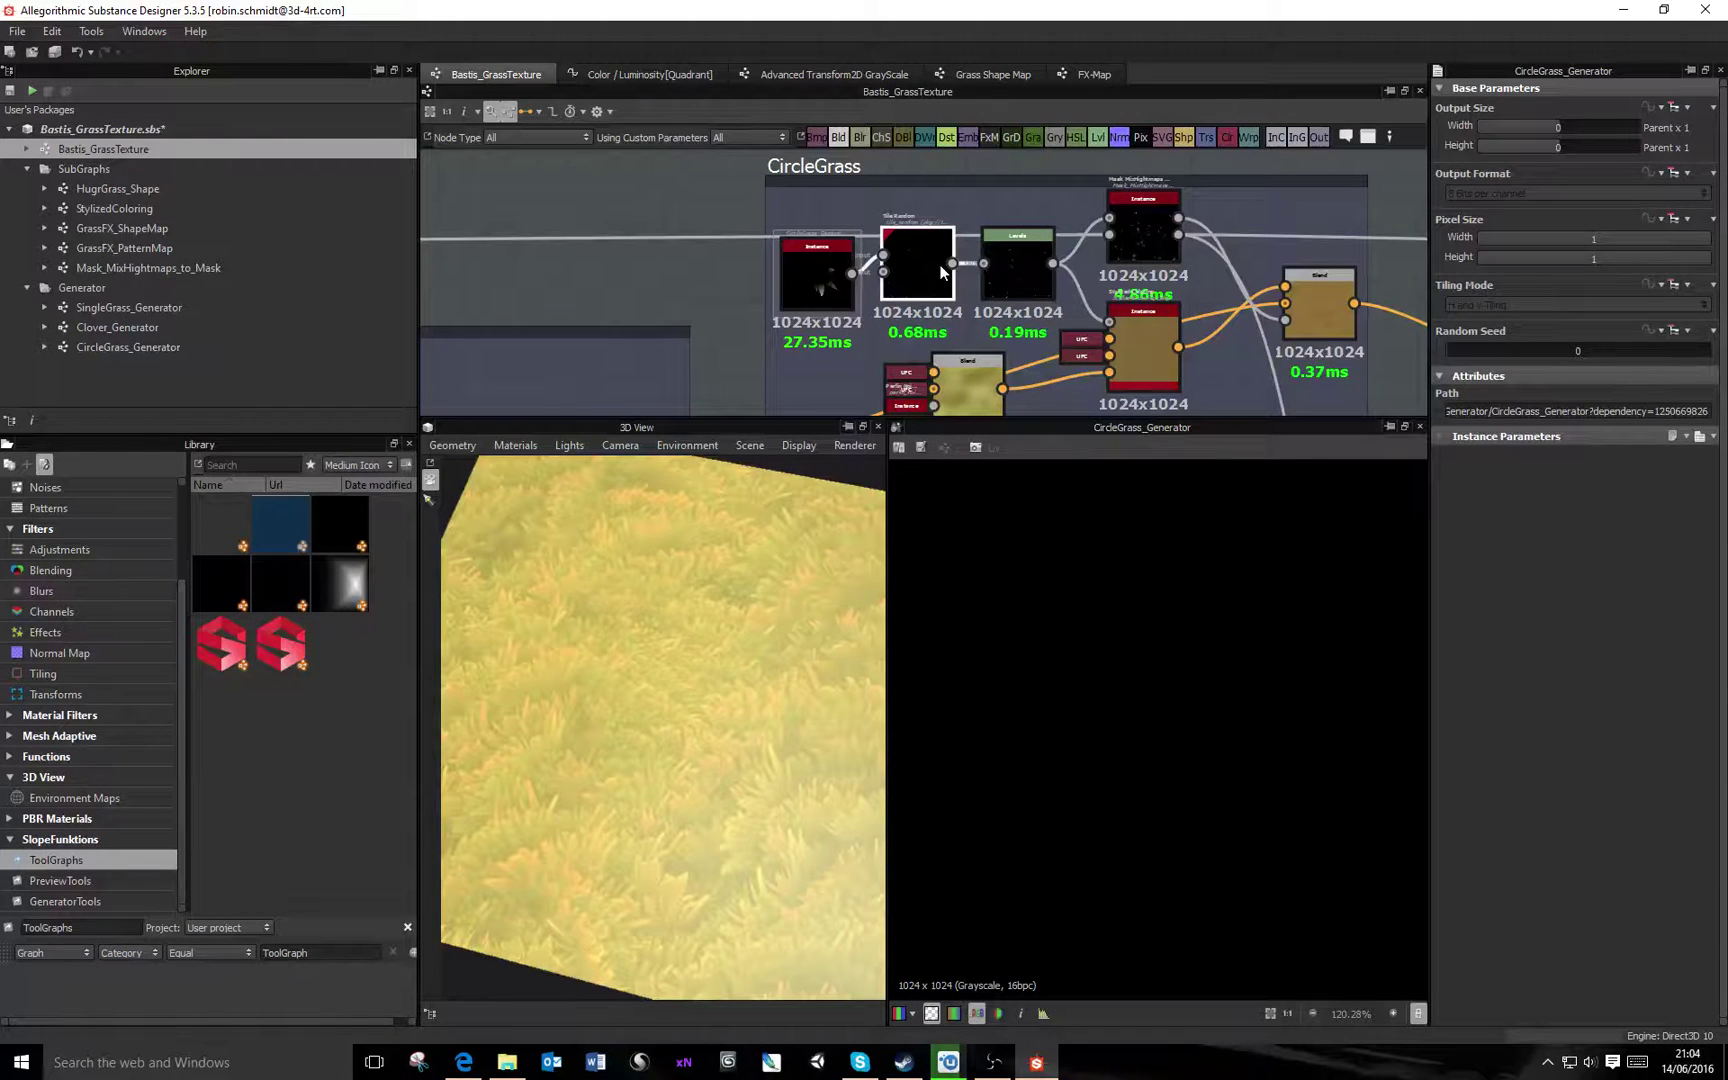
{"action": "left_click", "coordinate": [1058, 273]}
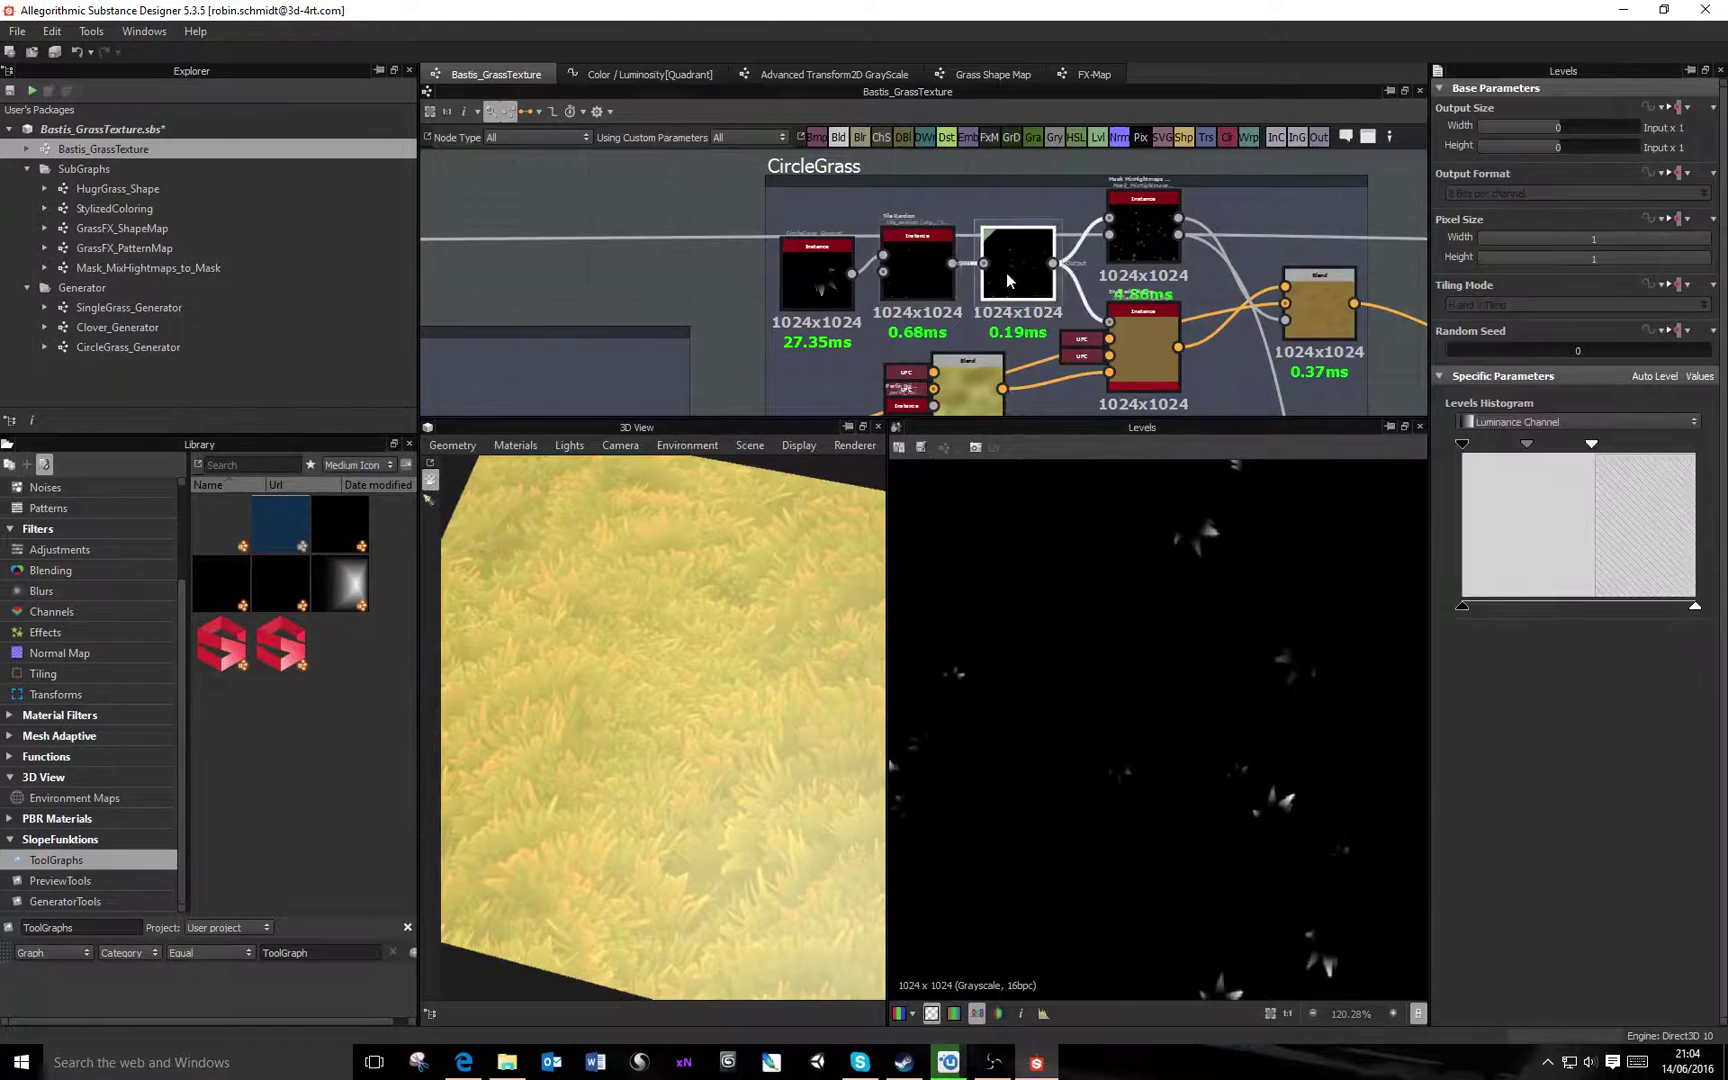
{"action": "left_click", "coordinate": [810, 278]}
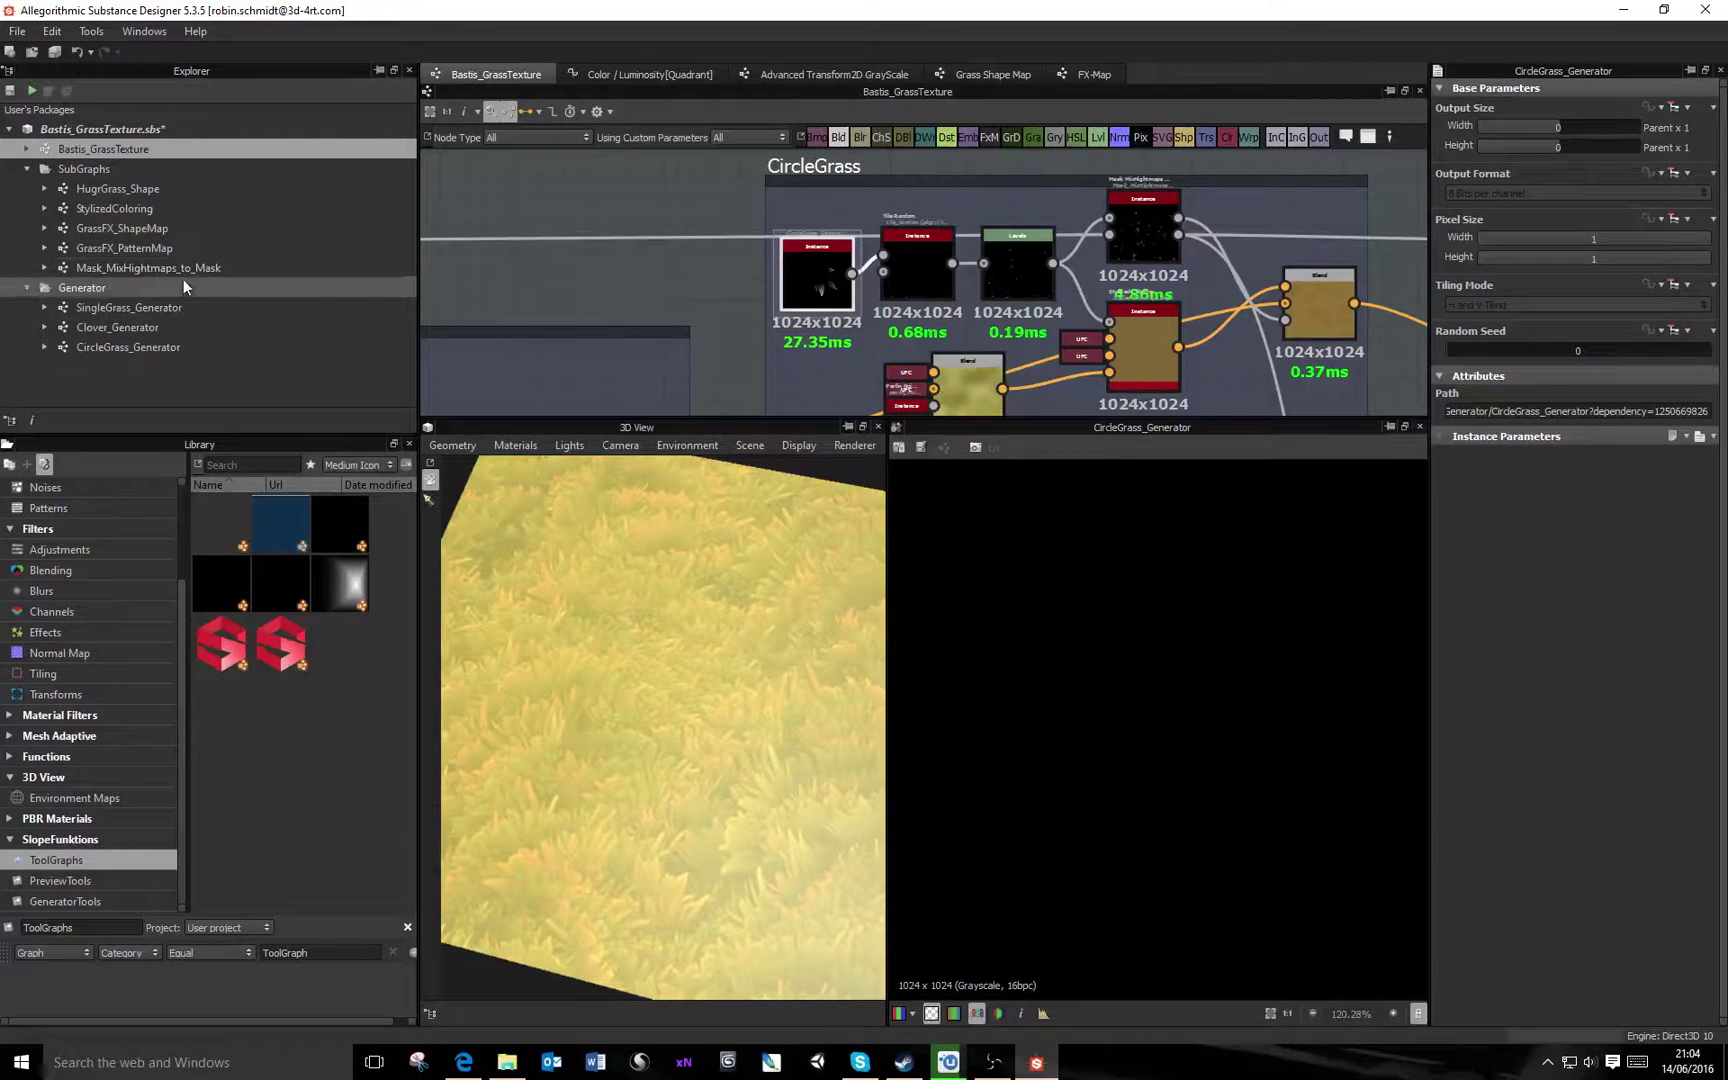
Open the CircleGrass_Generator graph and set its output size relative to parent, with width and height at -2
{"action": "double_click", "coordinate": [135, 347]}
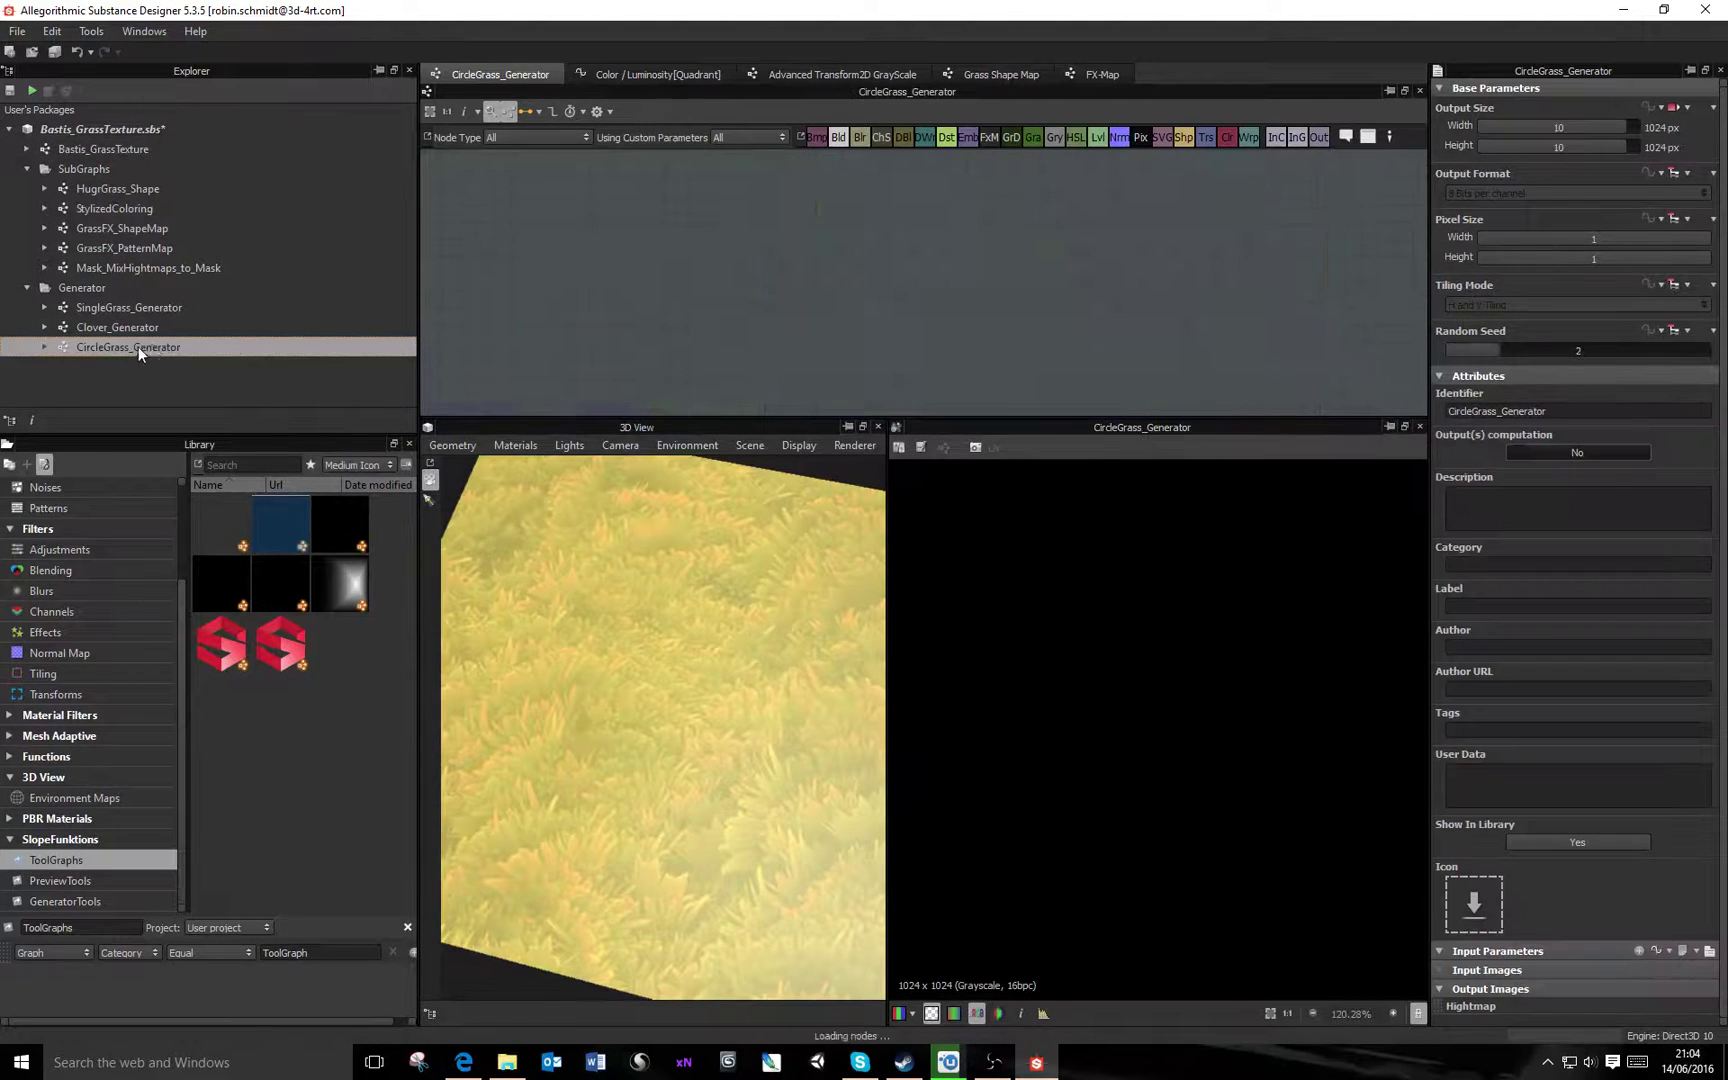
{"action": "left_click", "coordinate": [1660, 128]}
{"action": "left_click", "coordinate": [1667, 157]}
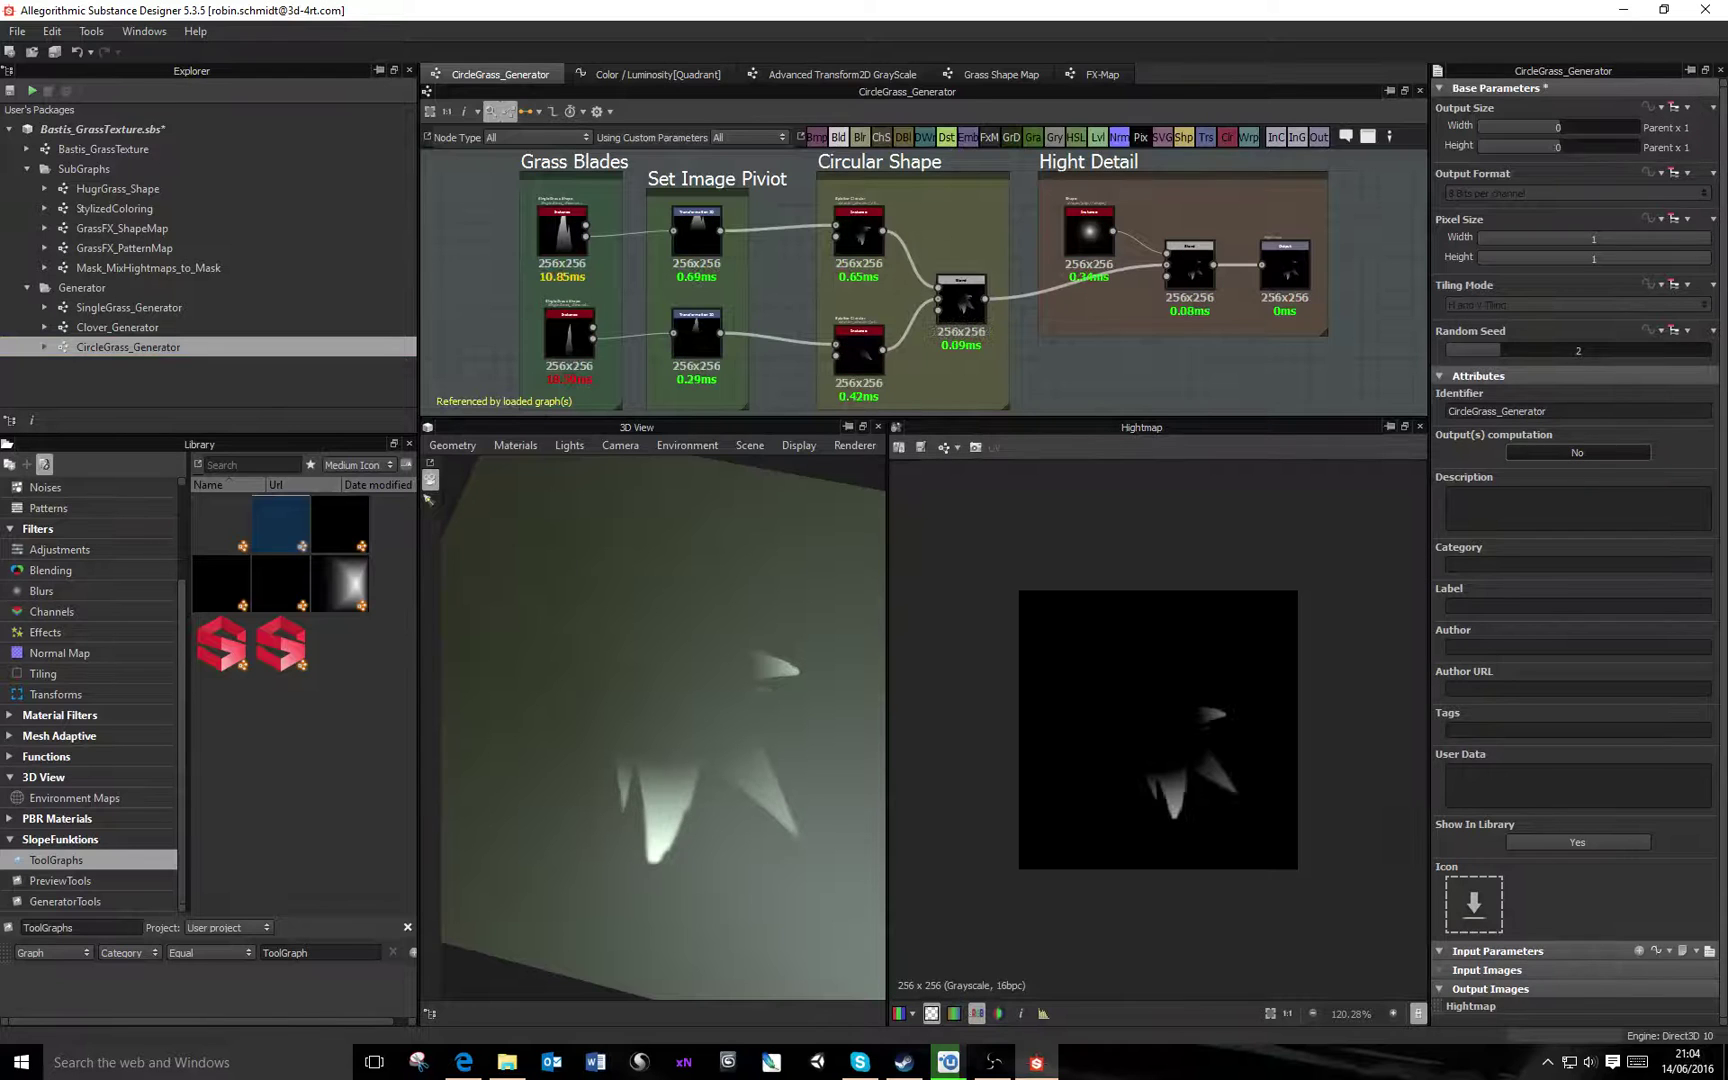
{"action": "left_click_drag", "start_coordinate": [1550, 124], "coordinate": [1546, 124]}
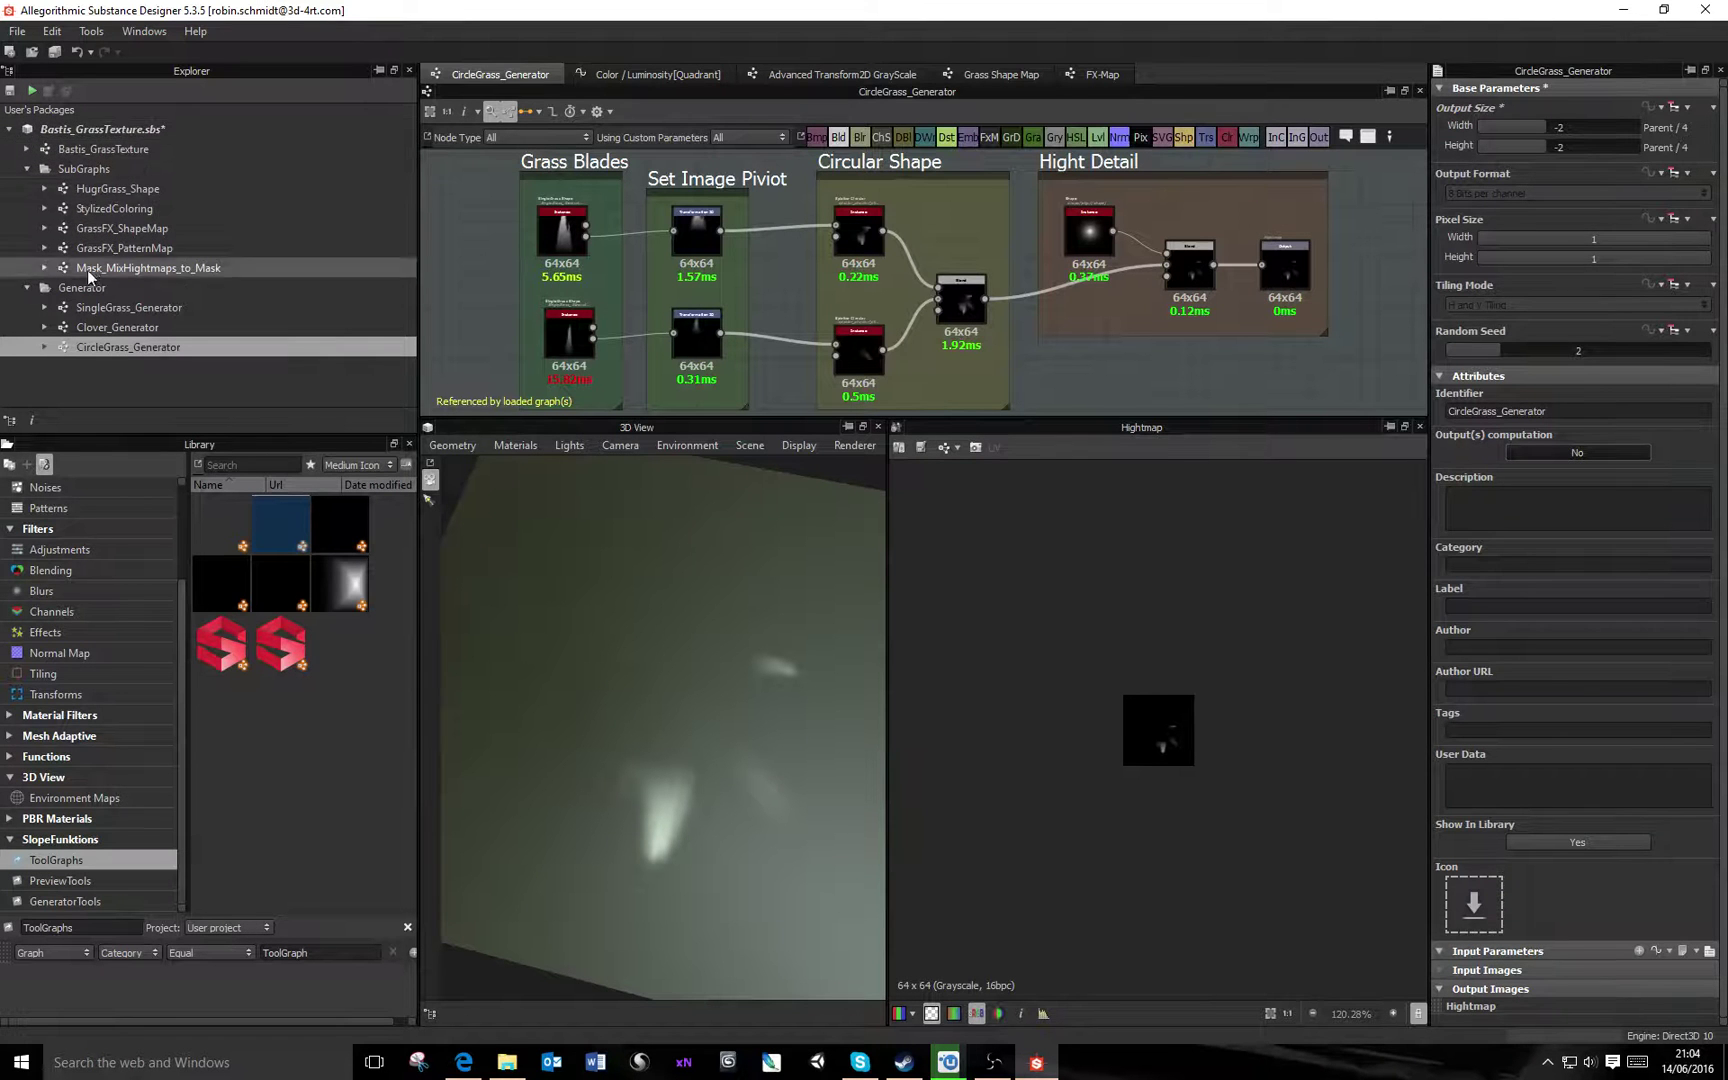
Return to the Bastis_GrassTexture graph and find the CircleGrass frame
{"action": "double_click", "coordinate": [124, 148]}
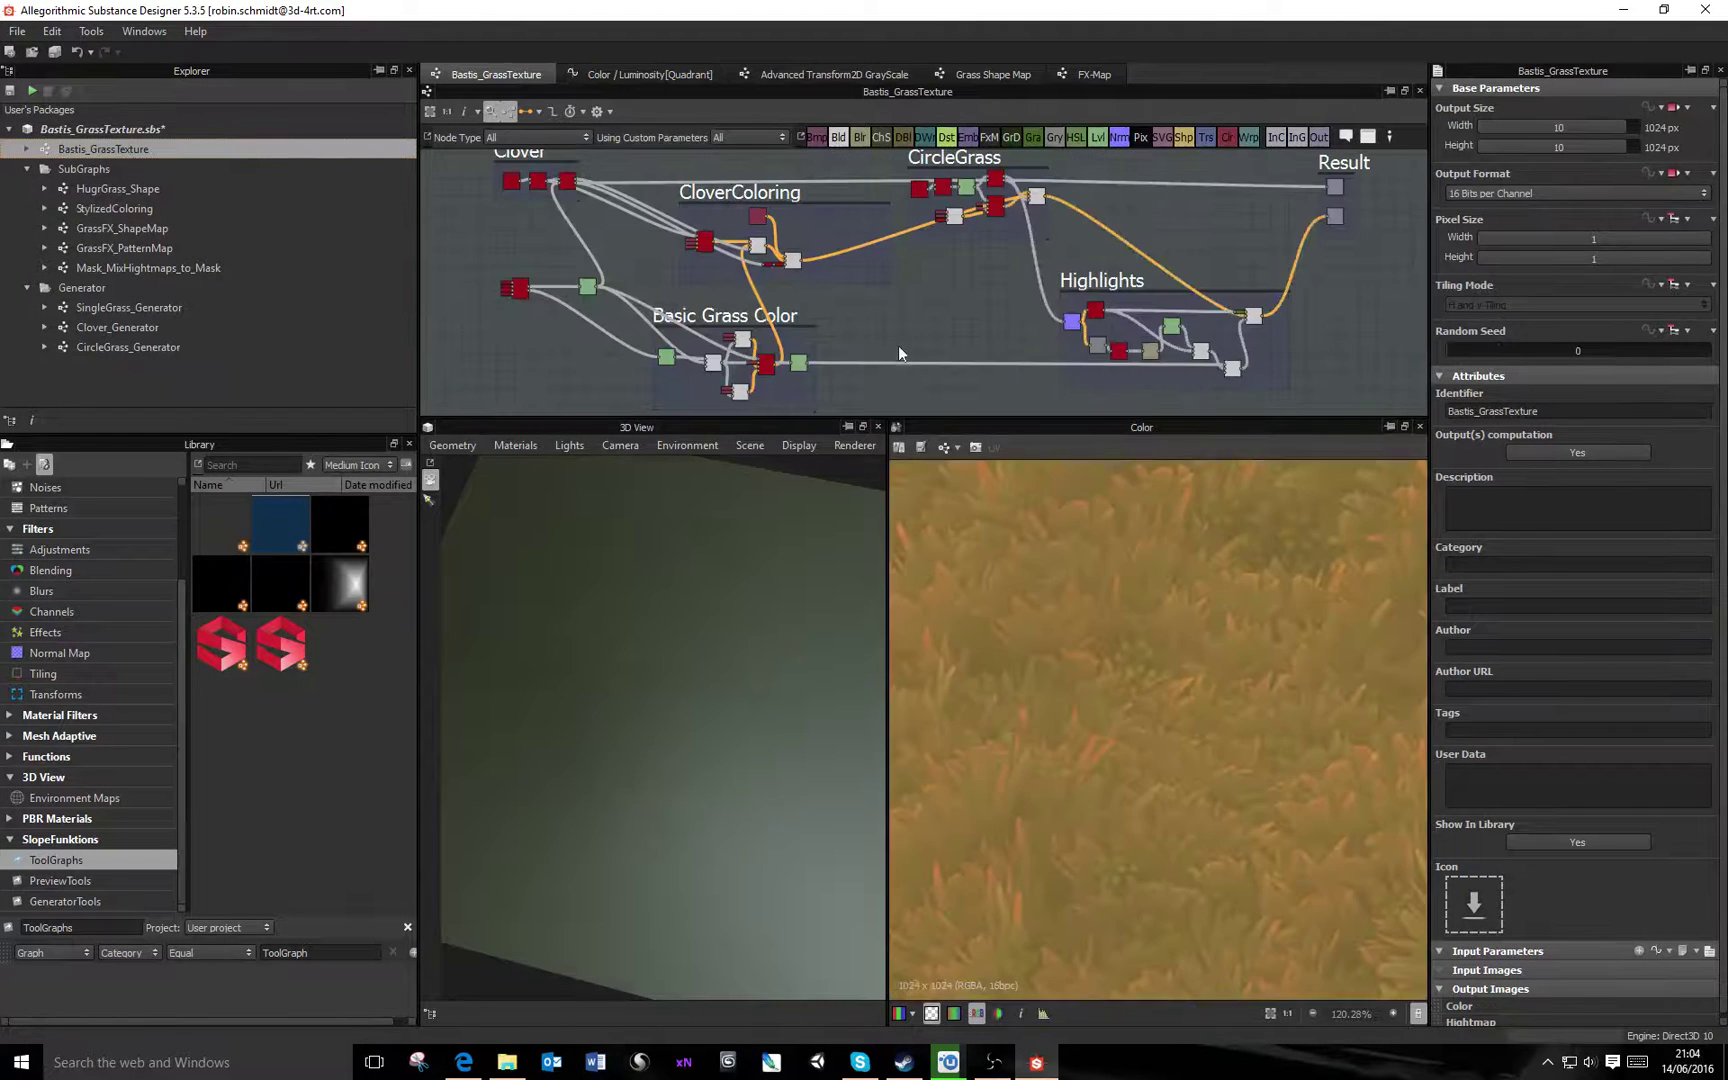
{"action": "scroll", "coordinate": [1250, 378], "scroll_direction": "up", "scroll_amount": 3}
{"action": "scroll", "coordinate": [1256, 382], "scroll_direction": "up", "scroll_amount": 3}
{"action": "middle_click_drag", "start_coordinate": [1240, 347], "coordinate": [1232, 316]}
{"action": "scroll", "coordinate": [1110, 292], "scroll_direction": "down", "scroll_amount": 3}
{"action": "middle_click_drag", "start_coordinate": [1010, 160], "coordinate": [1010, 318]}
{"action": "mouse_move", "coordinate": [958, 160]}
{"action": "middle_mouse_down"}
{"action": "mouse_move", "coordinate": [953, 292]}
{"action": "mouse_move", "coordinate": [989, 399]}
{"action": "mouse_move", "coordinate": [1040, 288]}
{"action": "middle_mouse_up"}
{"action": "scroll", "coordinate": [955, 295], "scroll_direction": "down", "scroll_amount": 3}
{"action": "middle_click_drag", "start_coordinate": [815, 335], "coordinate": [982, 236]}
{"action": "scroll", "coordinate": [978, 233], "scroll_direction": "up", "scroll_amount": 3}
{"action": "scroll", "coordinate": [816, 232], "scroll_direction": "up", "scroll_amount": 2}
Preview the CircleGrass_Generator node and line it up beside the Tile Random node
{"action": "double_click", "coordinate": [828, 188]}
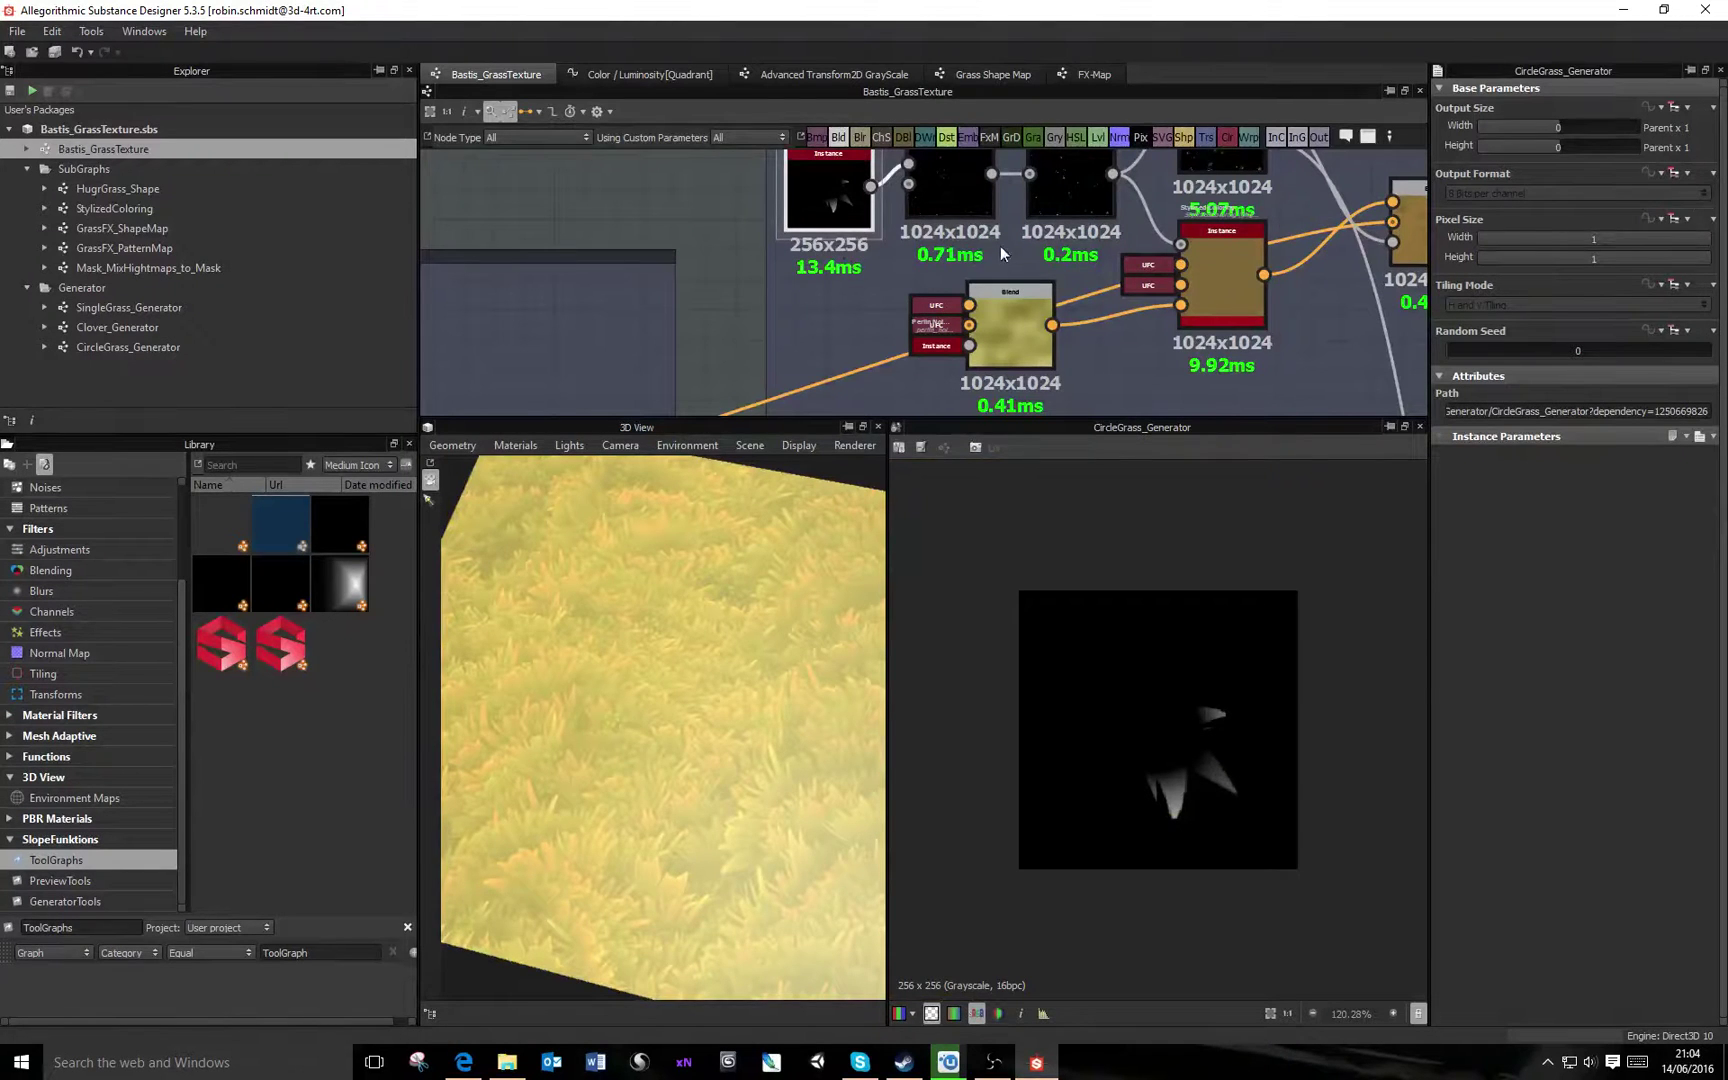
{"action": "scroll", "coordinate": [980, 240], "scroll_direction": "down", "scroll_amount": 2}
{"action": "middle_click_drag", "start_coordinate": [960, 224], "coordinate": [900, 292]}
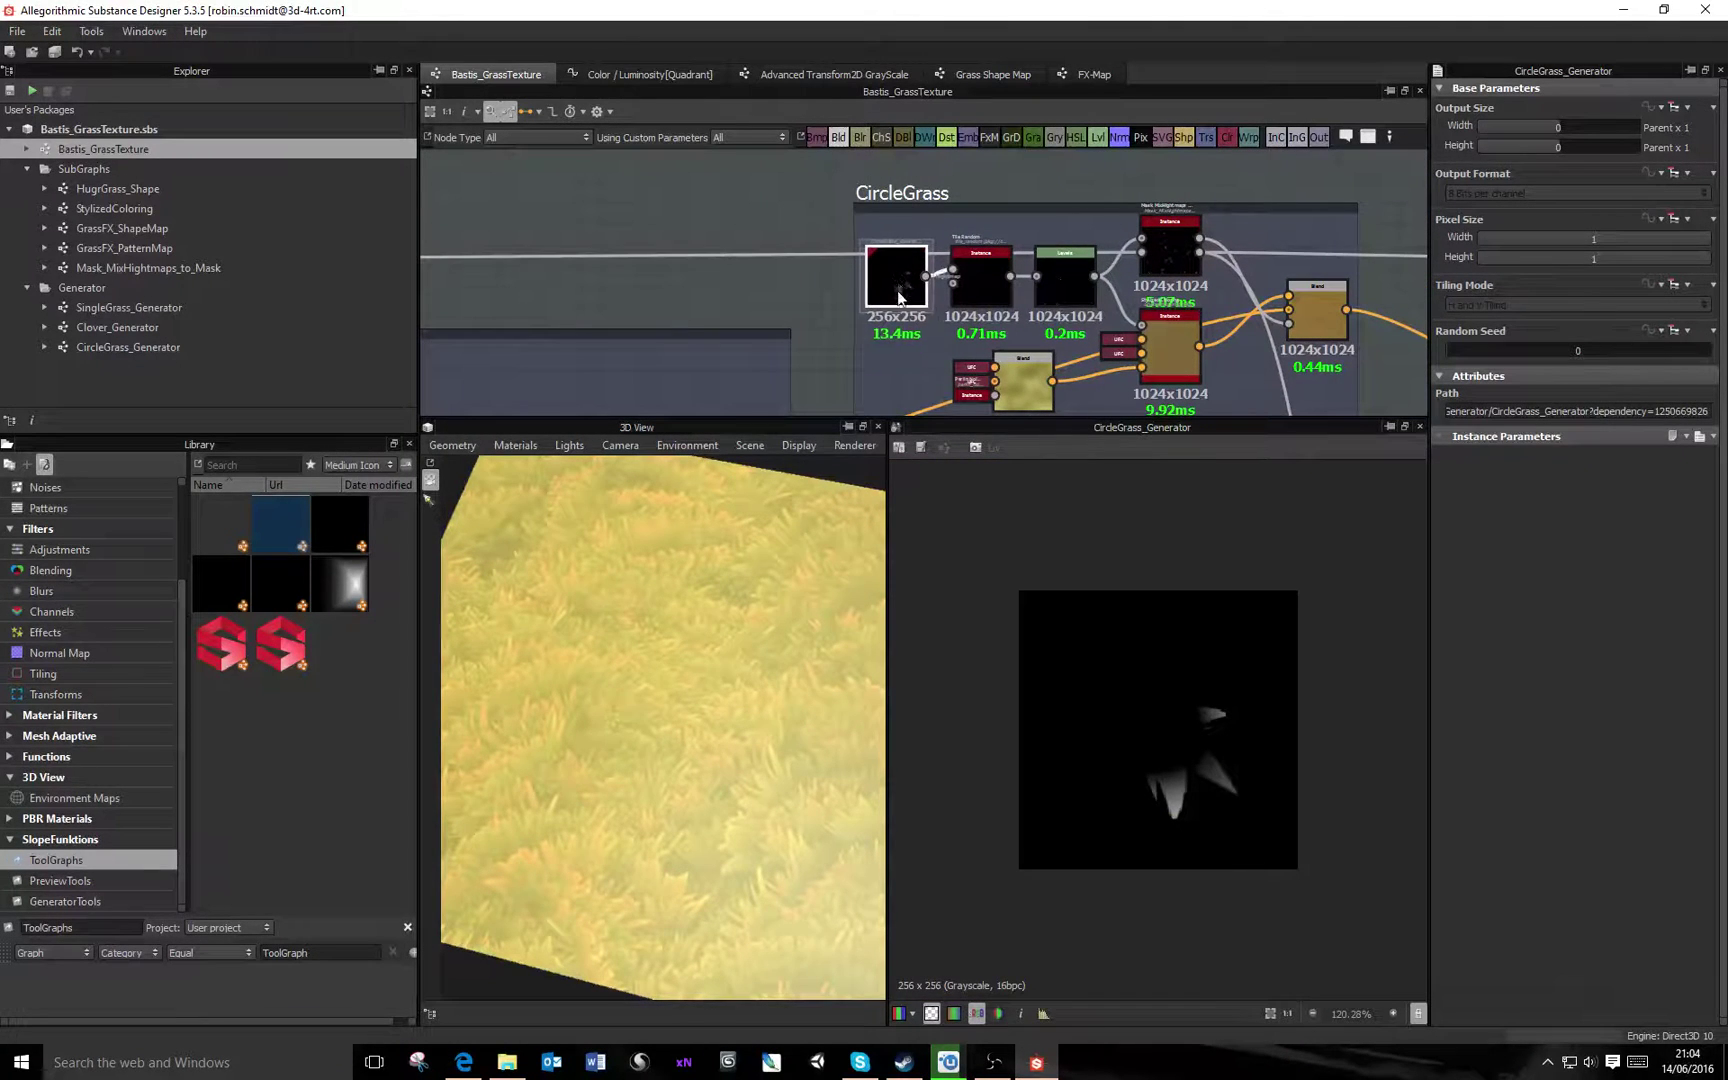
{"action": "scroll", "coordinate": [896, 280], "scroll_direction": "up", "scroll_amount": 2}
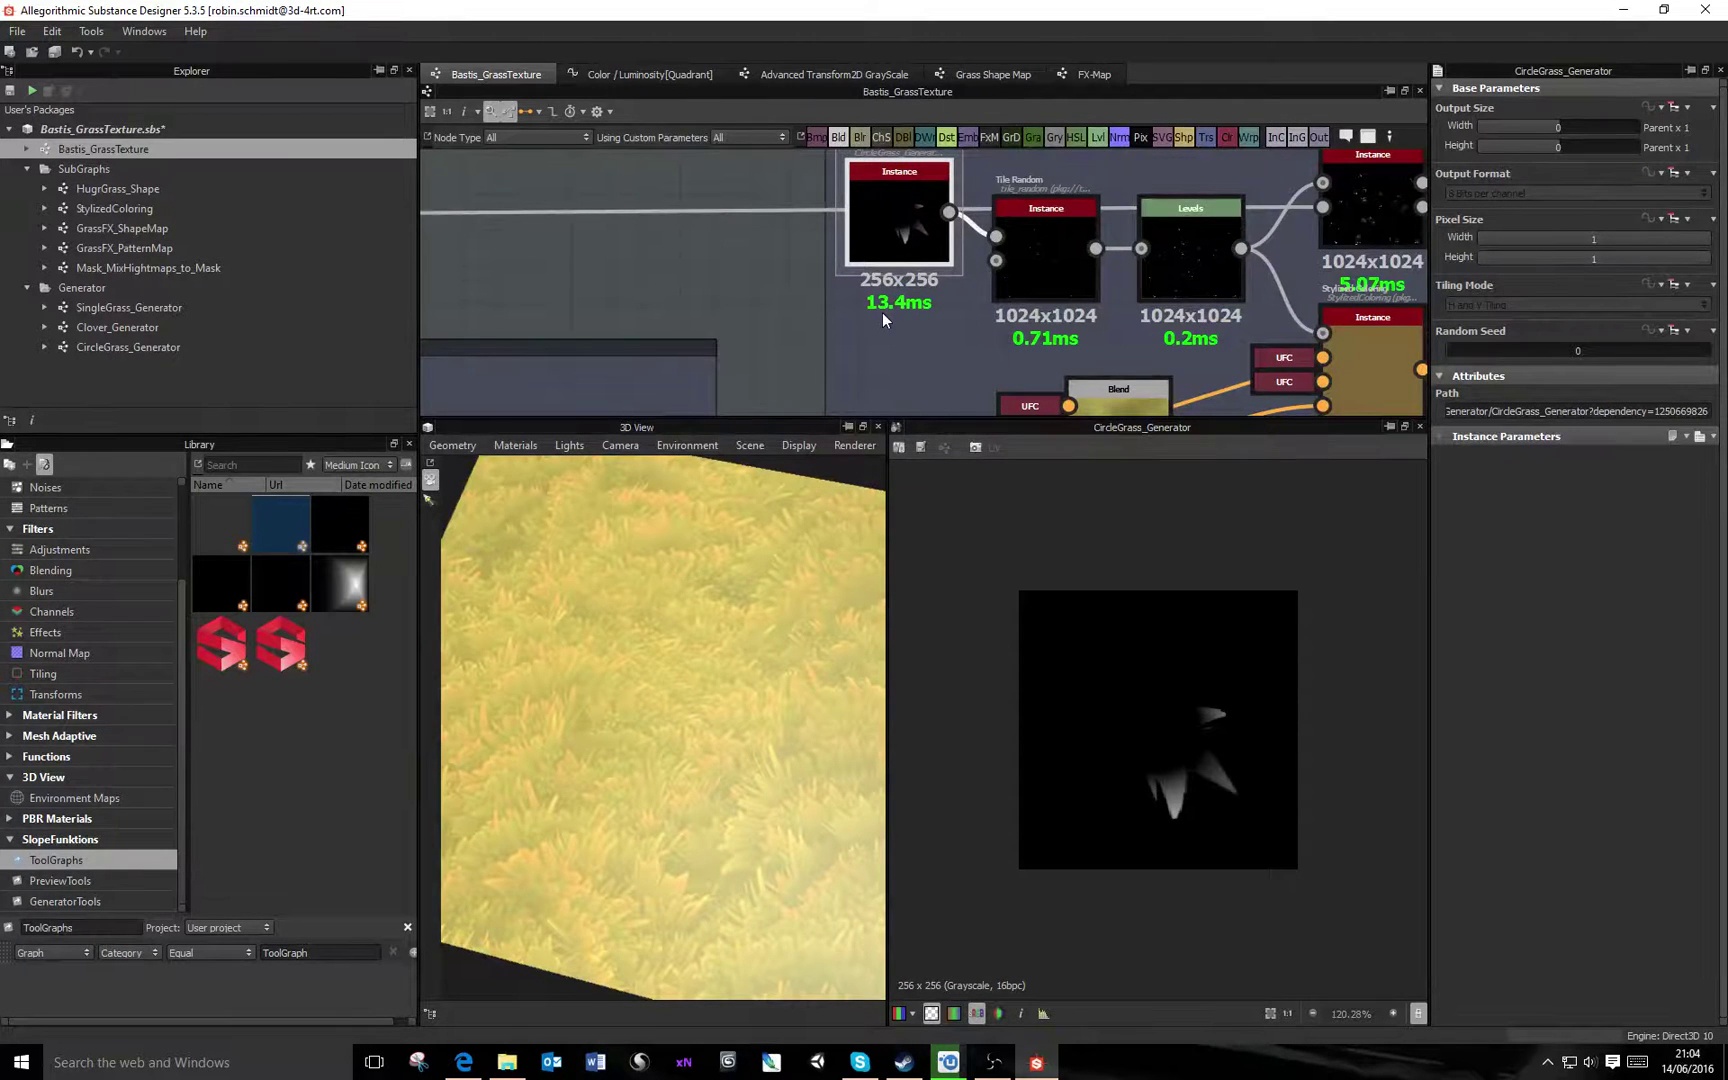
{"action": "left_click_drag", "start_coordinate": [902, 261], "coordinate": [905, 275]}
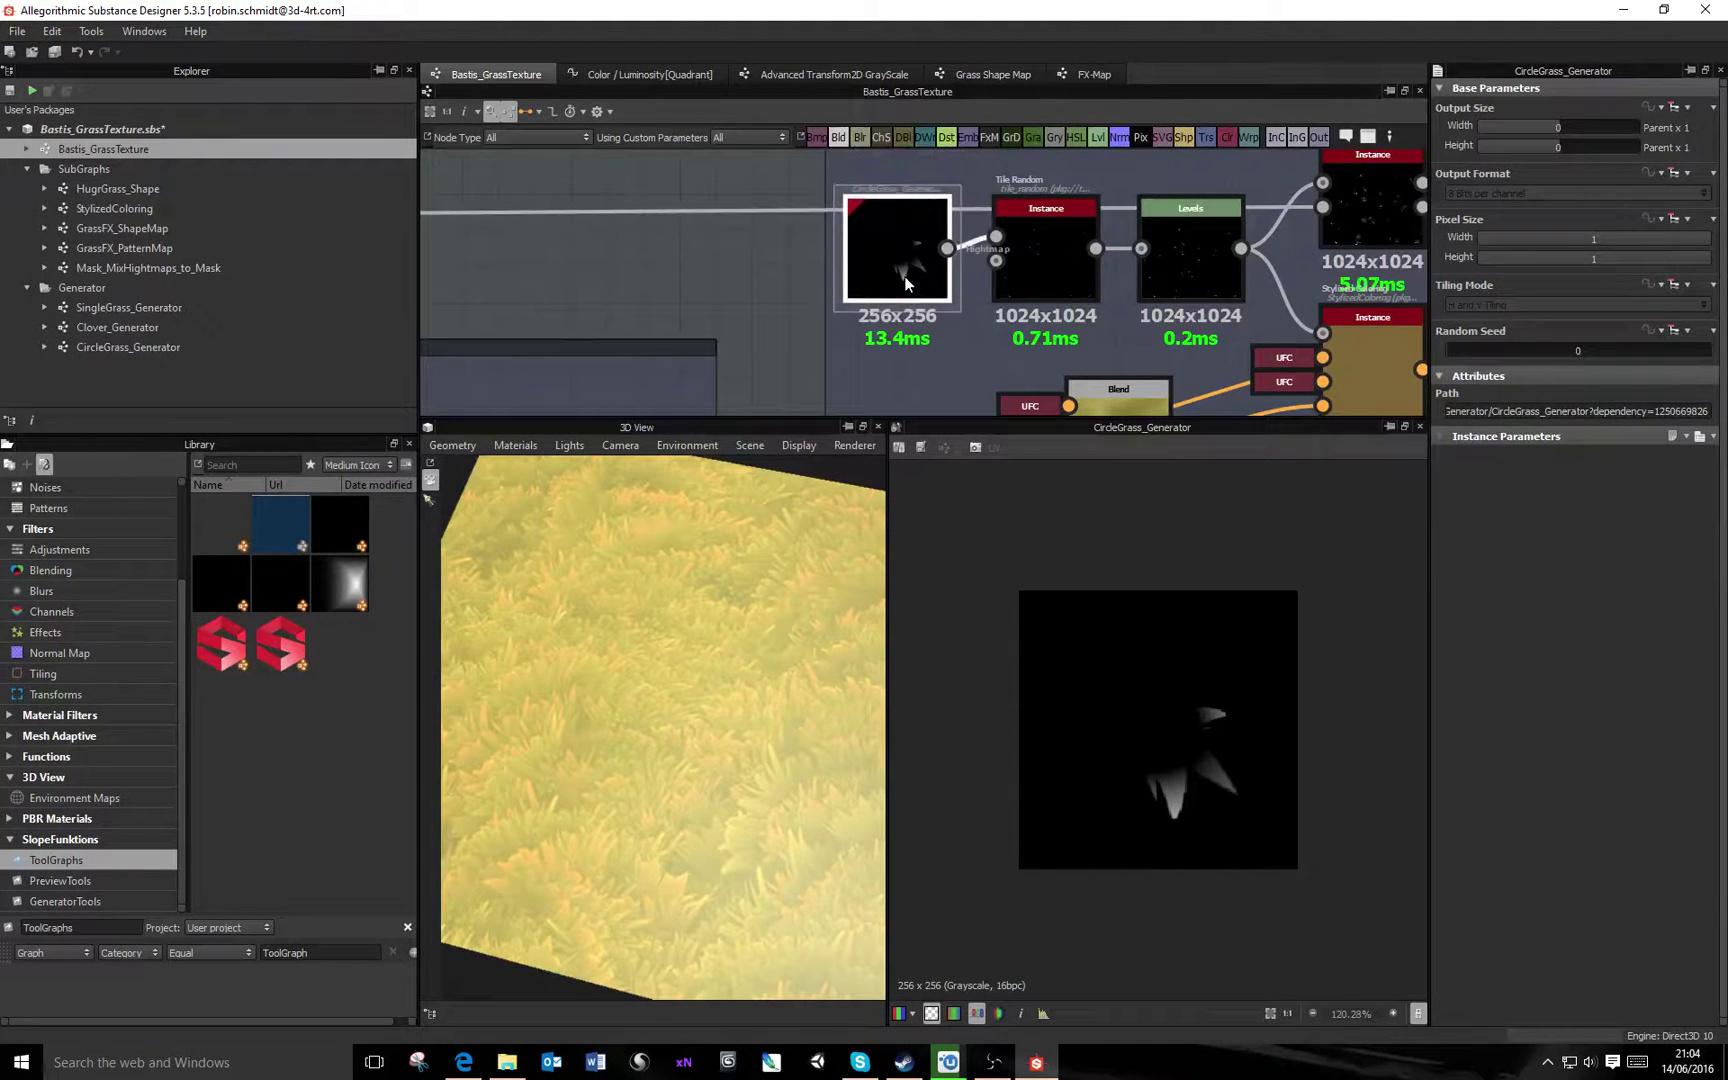
Preview the CircleGrass frame's Tile Random, Levels and Mask MixHightmaps nodes in sequence
{"action": "left_click", "coordinate": [1040, 252]}
{"action": "left_click", "coordinate": [1200, 265]}
{"action": "middle_click_drag", "start_coordinate": [1330, 243], "coordinate": [1001, 251]}
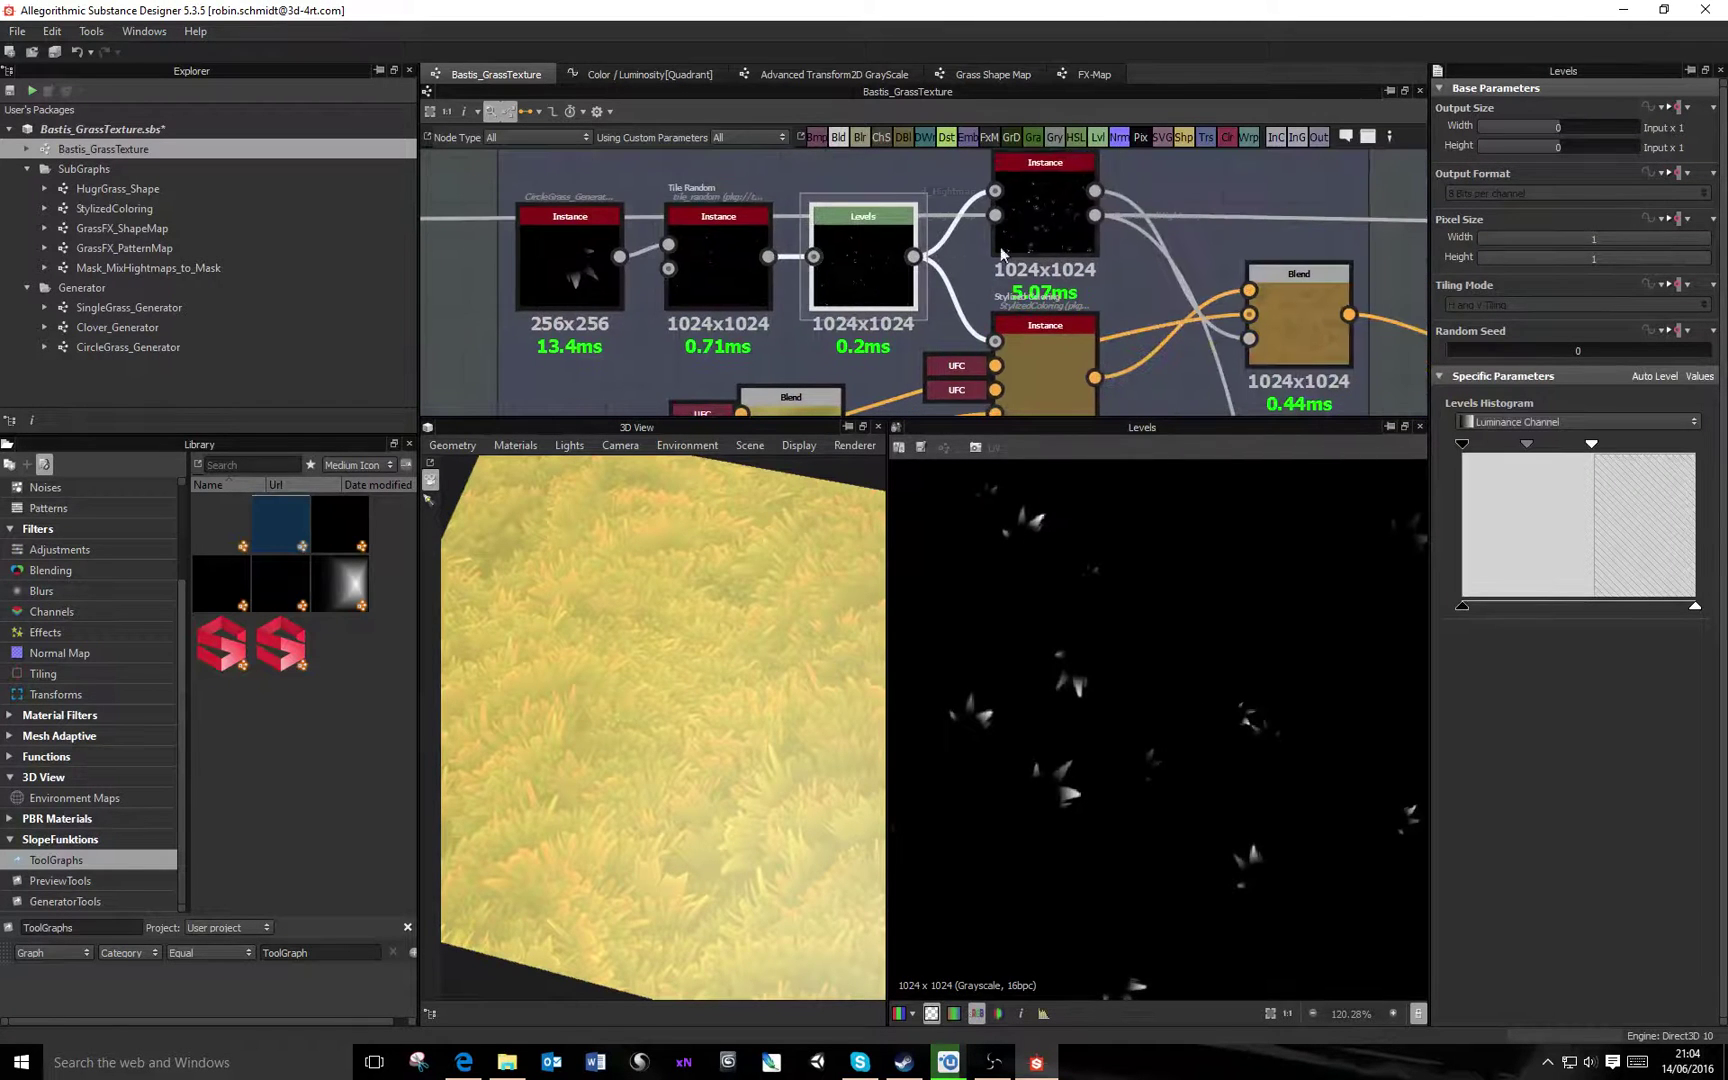
{"action": "left_click", "coordinate": [1033, 215]}
{"action": "middle_click_drag", "start_coordinate": [1079, 327], "coordinate": [1111, 219]}
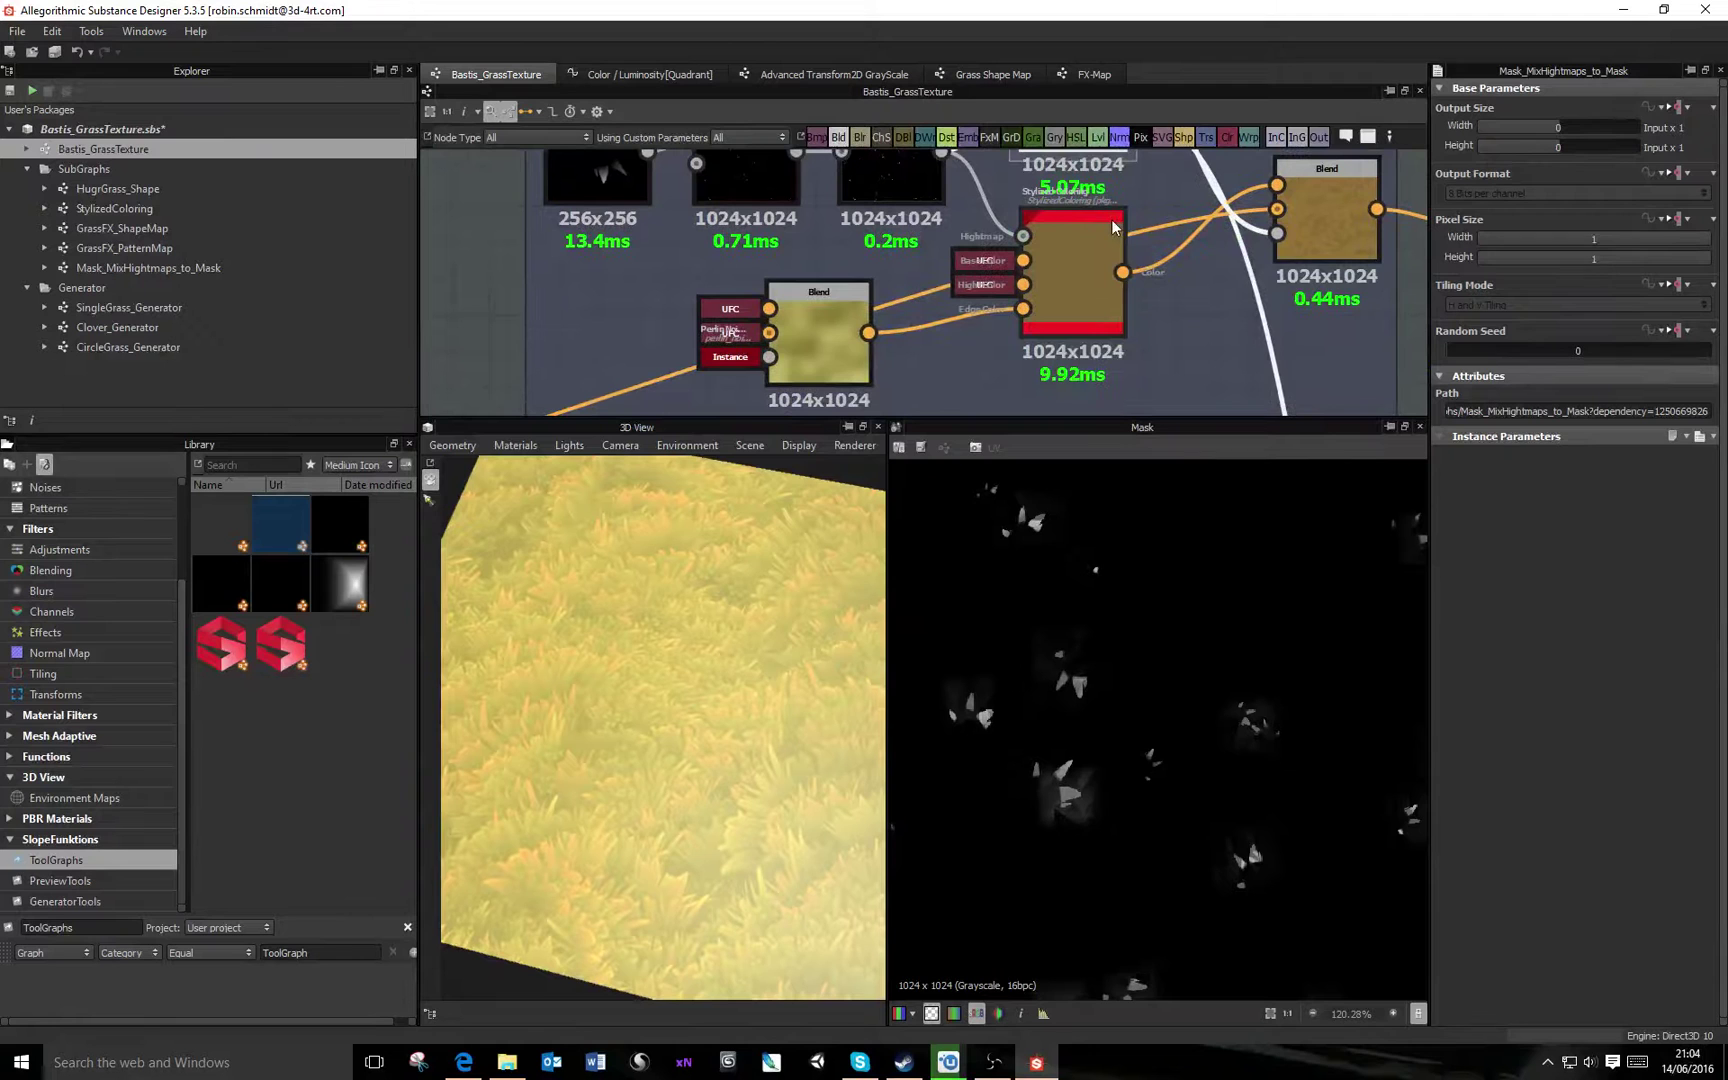
Inspect the CircleGrass frame's StylizedColoring node, its final Blend node and the mask that controls the blend
{"action": "scroll", "coordinate": [588, 300], "scroll_direction": "down", "scroll_amount": 3}
{"action": "middle_click_drag", "start_coordinate": [499, 267], "coordinate": [752, 293]}
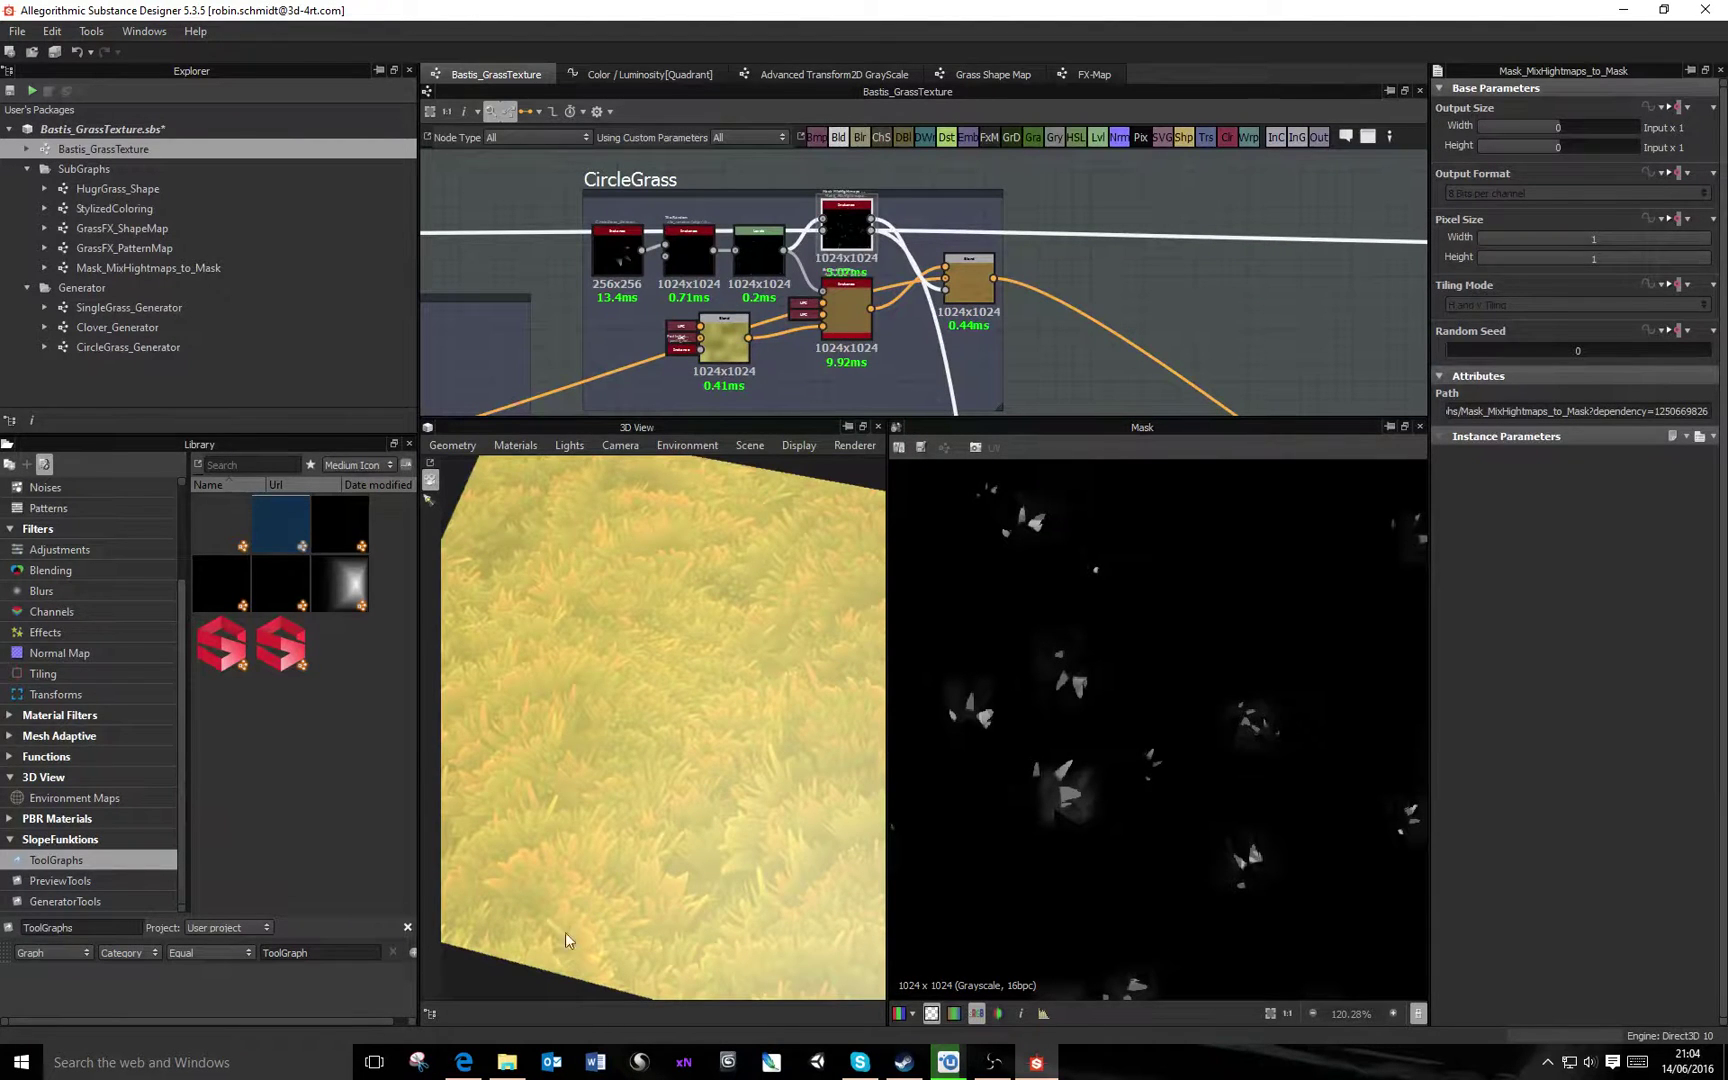
{"action": "scroll", "coordinate": [875, 357], "scroll_direction": "up", "scroll_amount": 3}
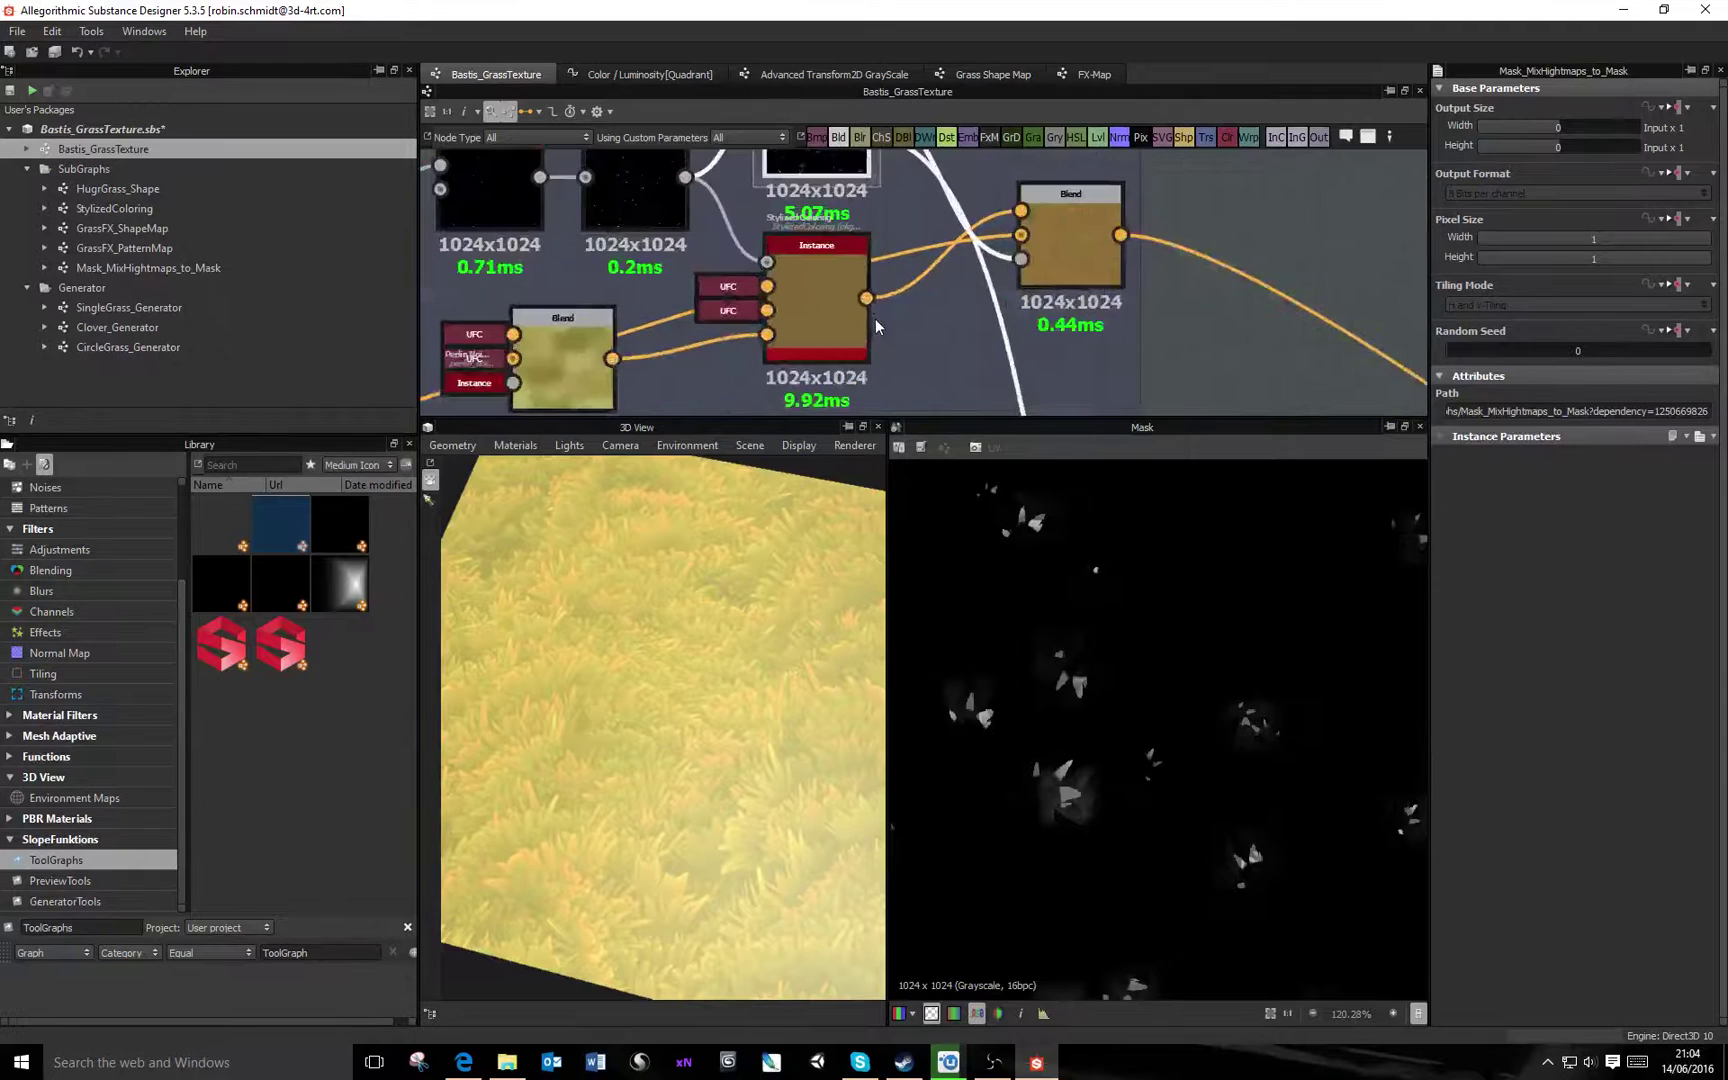
{"action": "double_click", "coordinate": [836, 310]}
{"action": "double_click", "coordinate": [1075, 243]}
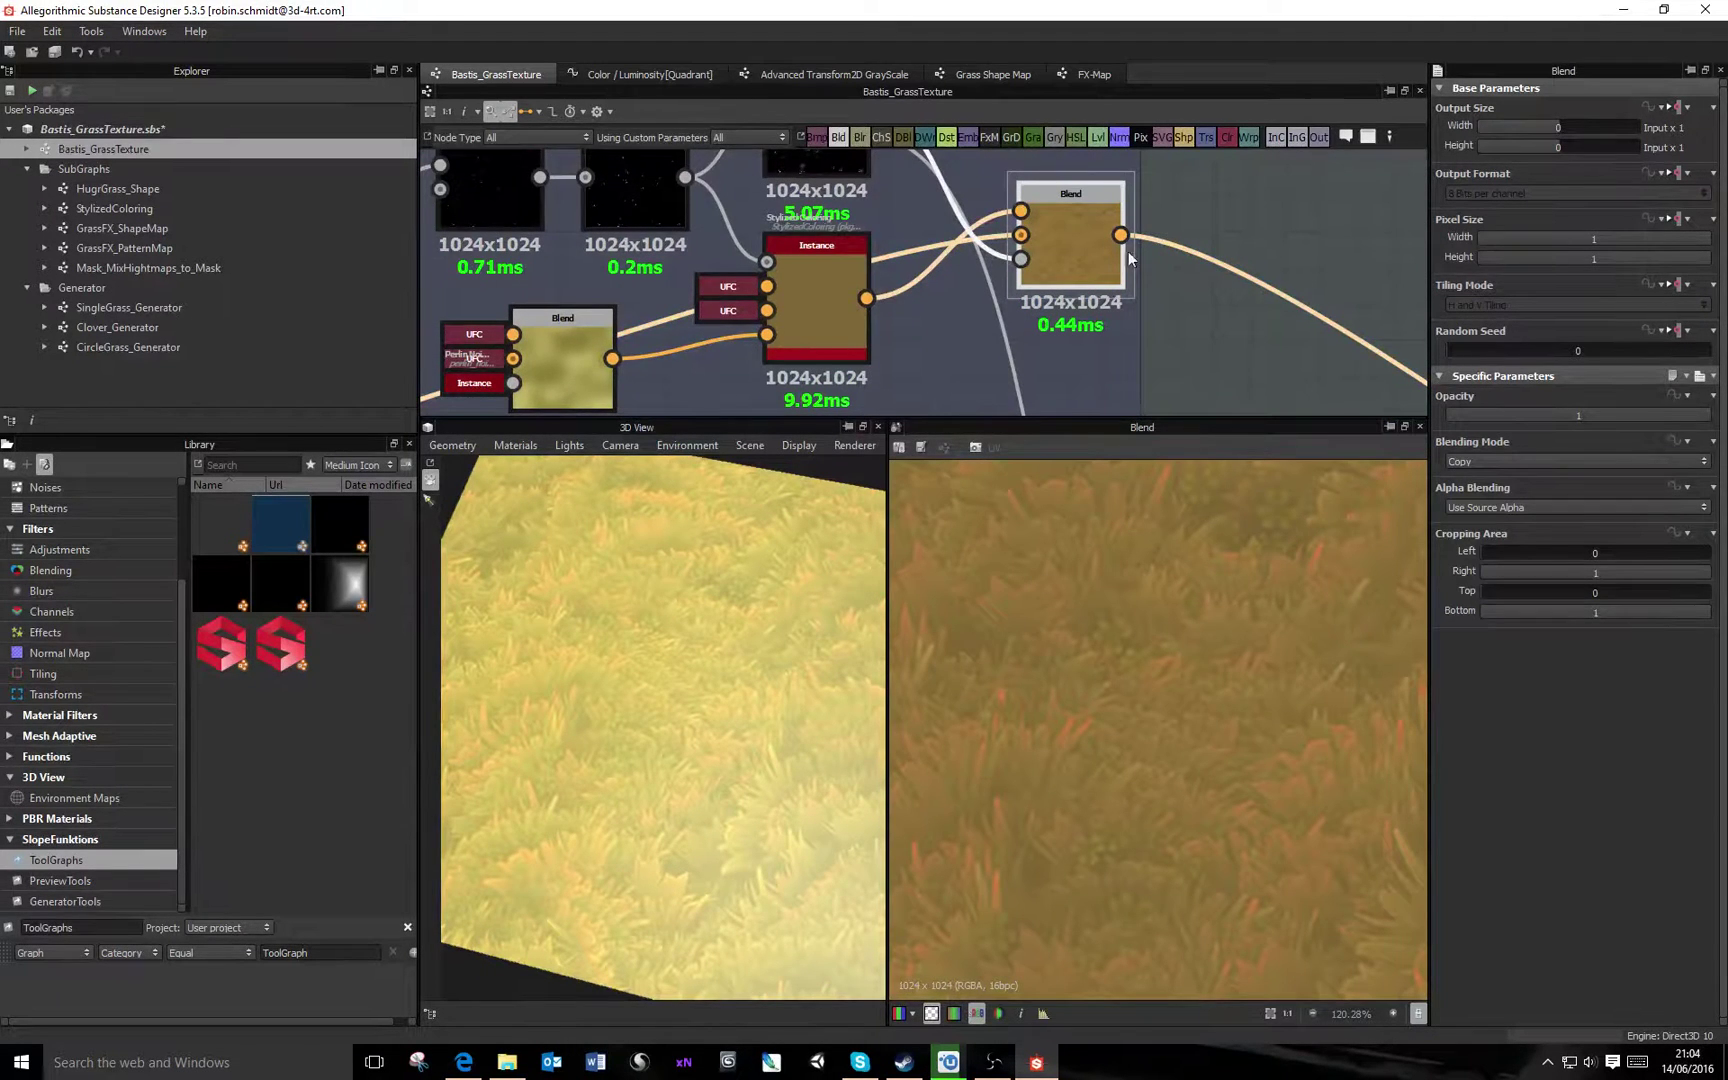
{"action": "scroll", "coordinate": [1270, 362], "scroll_direction": "down", "scroll_amount": 2}
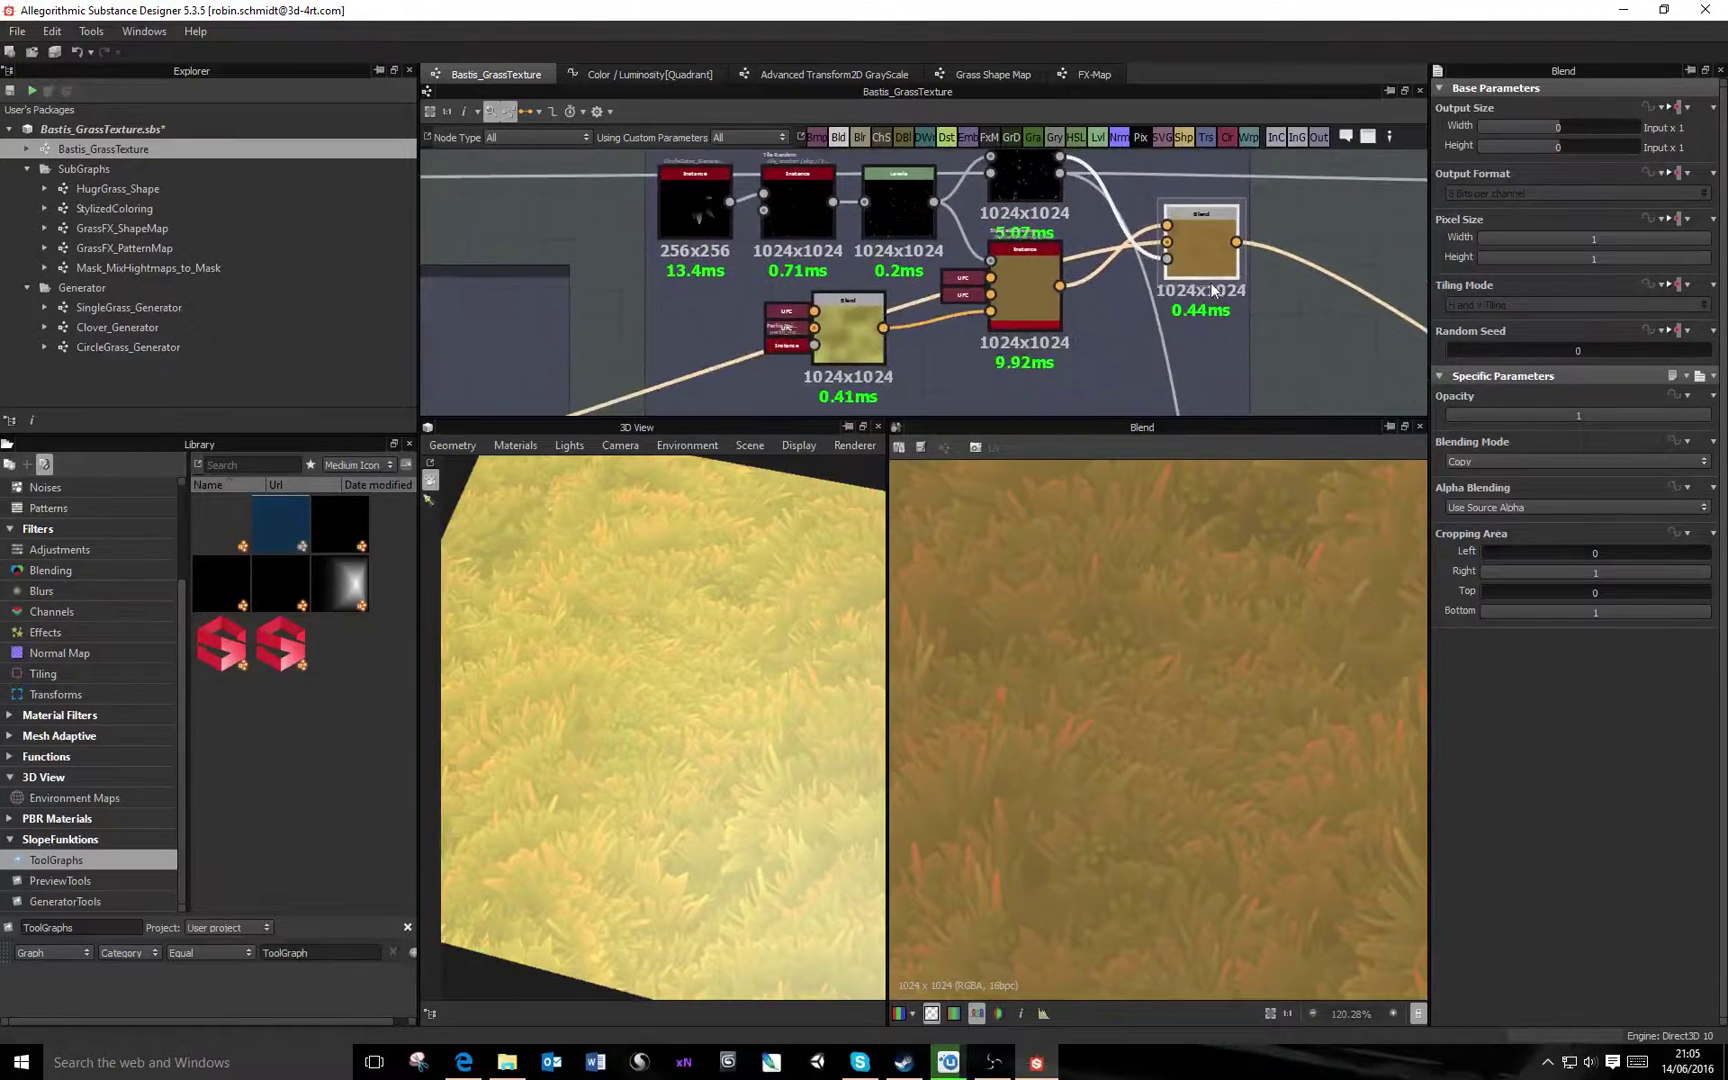
{"action": "double_click", "coordinate": [1008, 269]}
{"action": "double_click", "coordinate": [1037, 163]}
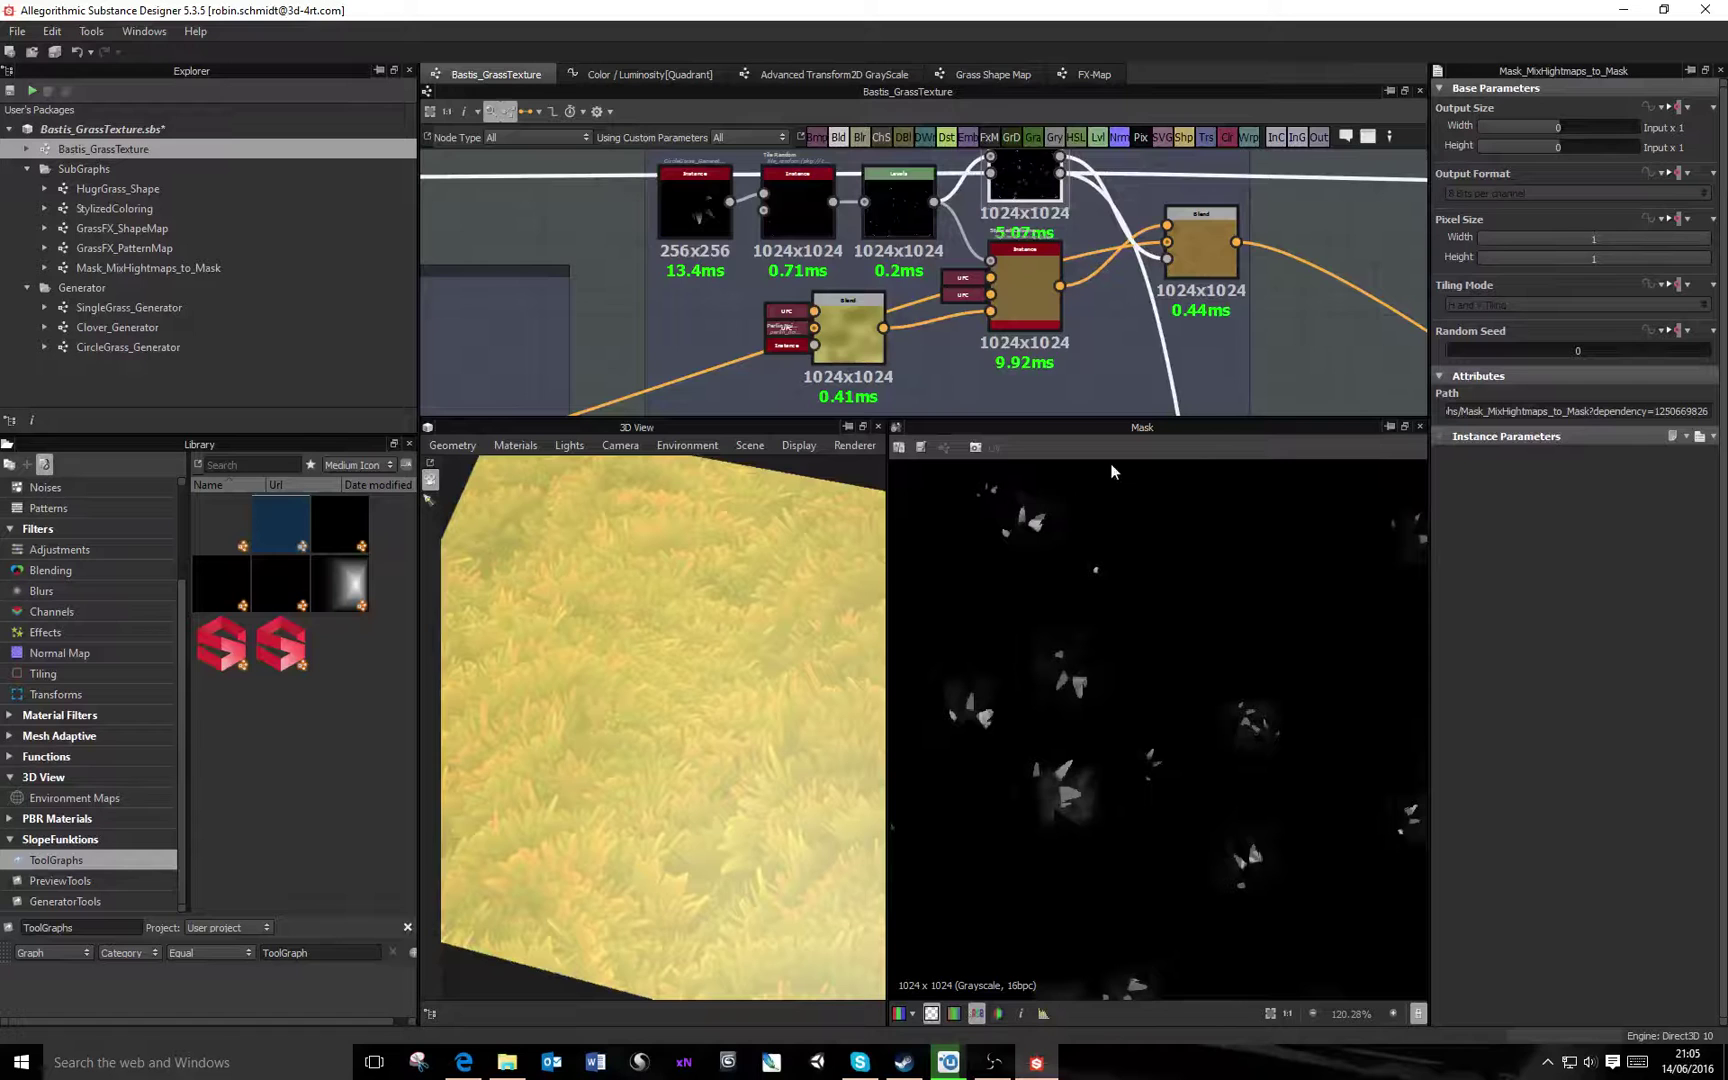
Find the Highlights frame and preview its Normal node
{"action": "scroll", "coordinate": [1122, 248], "scroll_direction": "down", "scroll_amount": 3}
{"action": "scroll", "coordinate": [1206, 279], "scroll_direction": "up", "scroll_amount": 4}
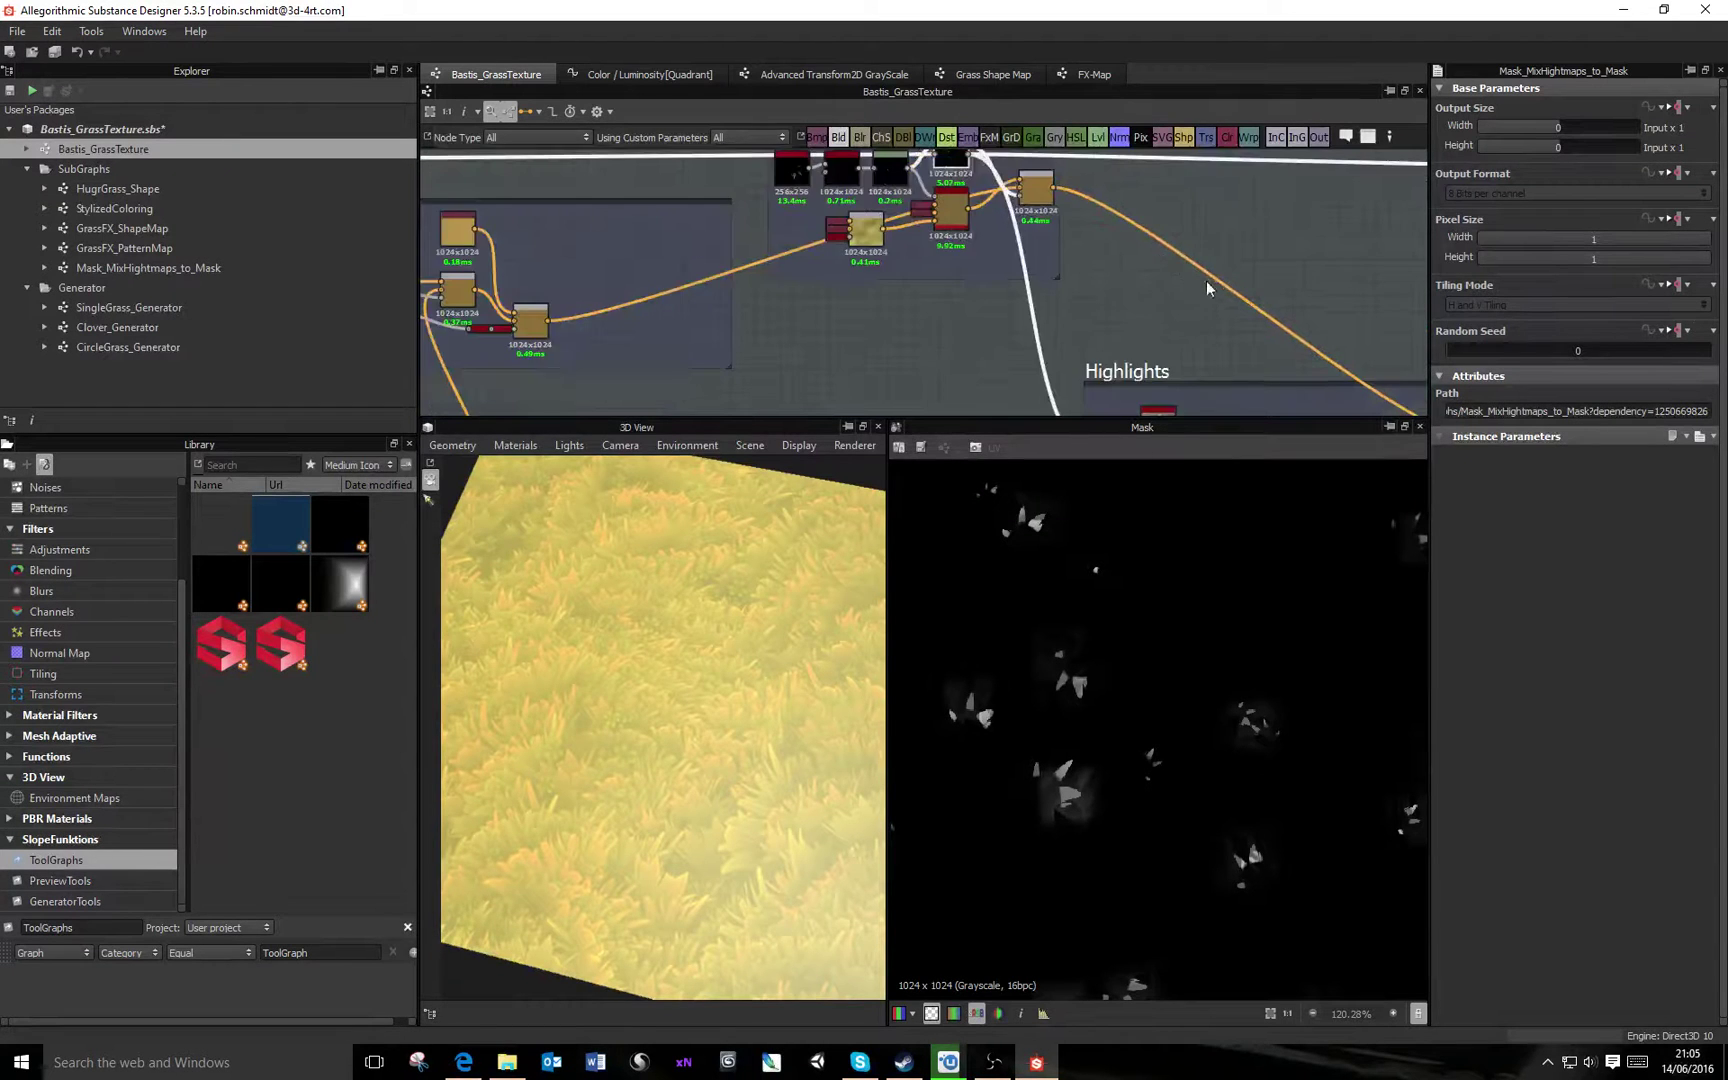
{"action": "middle_click_drag", "start_coordinate": [1185, 315], "coordinate": [1089, 273]}
{"action": "scroll", "coordinate": [1088, 195], "scroll_direction": "up", "scroll_amount": 2}
{"action": "scroll", "coordinate": [1078, 250], "scroll_direction": "down", "scroll_amount": 2}
{"action": "middle_click_drag", "start_coordinate": [1206, 277], "coordinate": [1075, 216]}
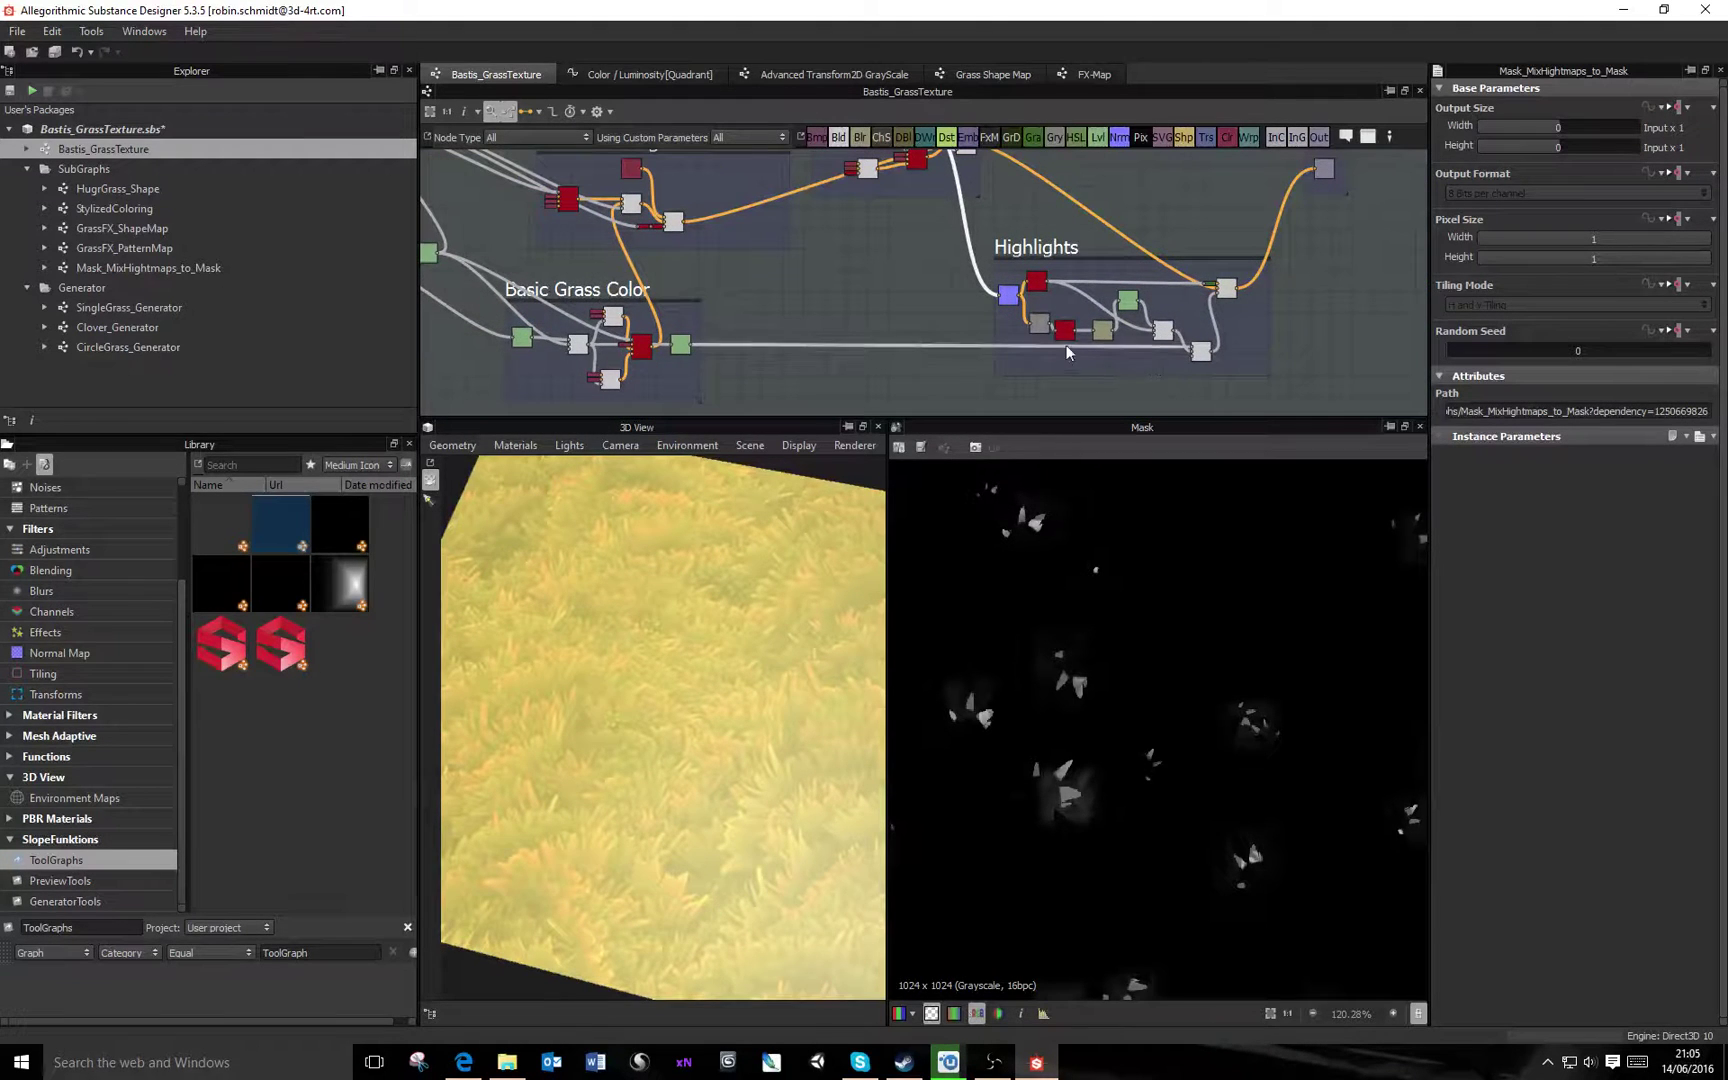
{"action": "scroll", "coordinate": [1015, 319], "scroll_direction": "up", "scroll_amount": 5}
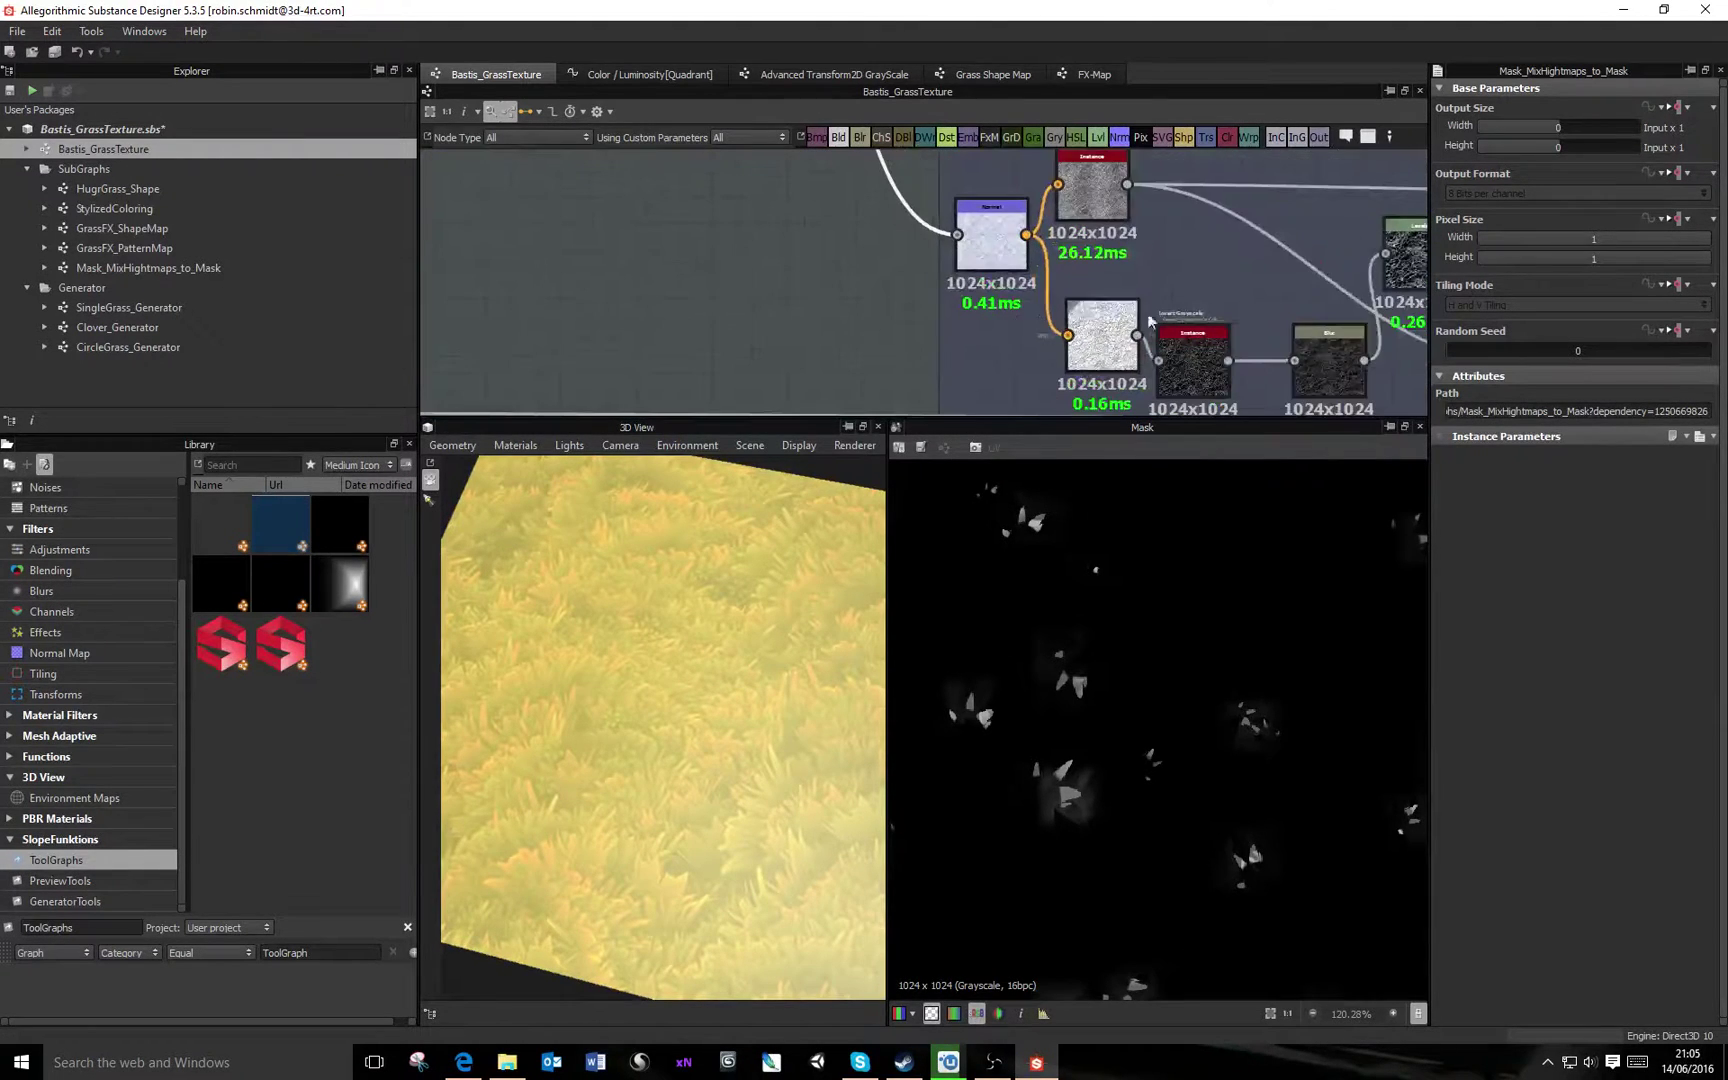
{"action": "double_click", "coordinate": [1000, 258]}
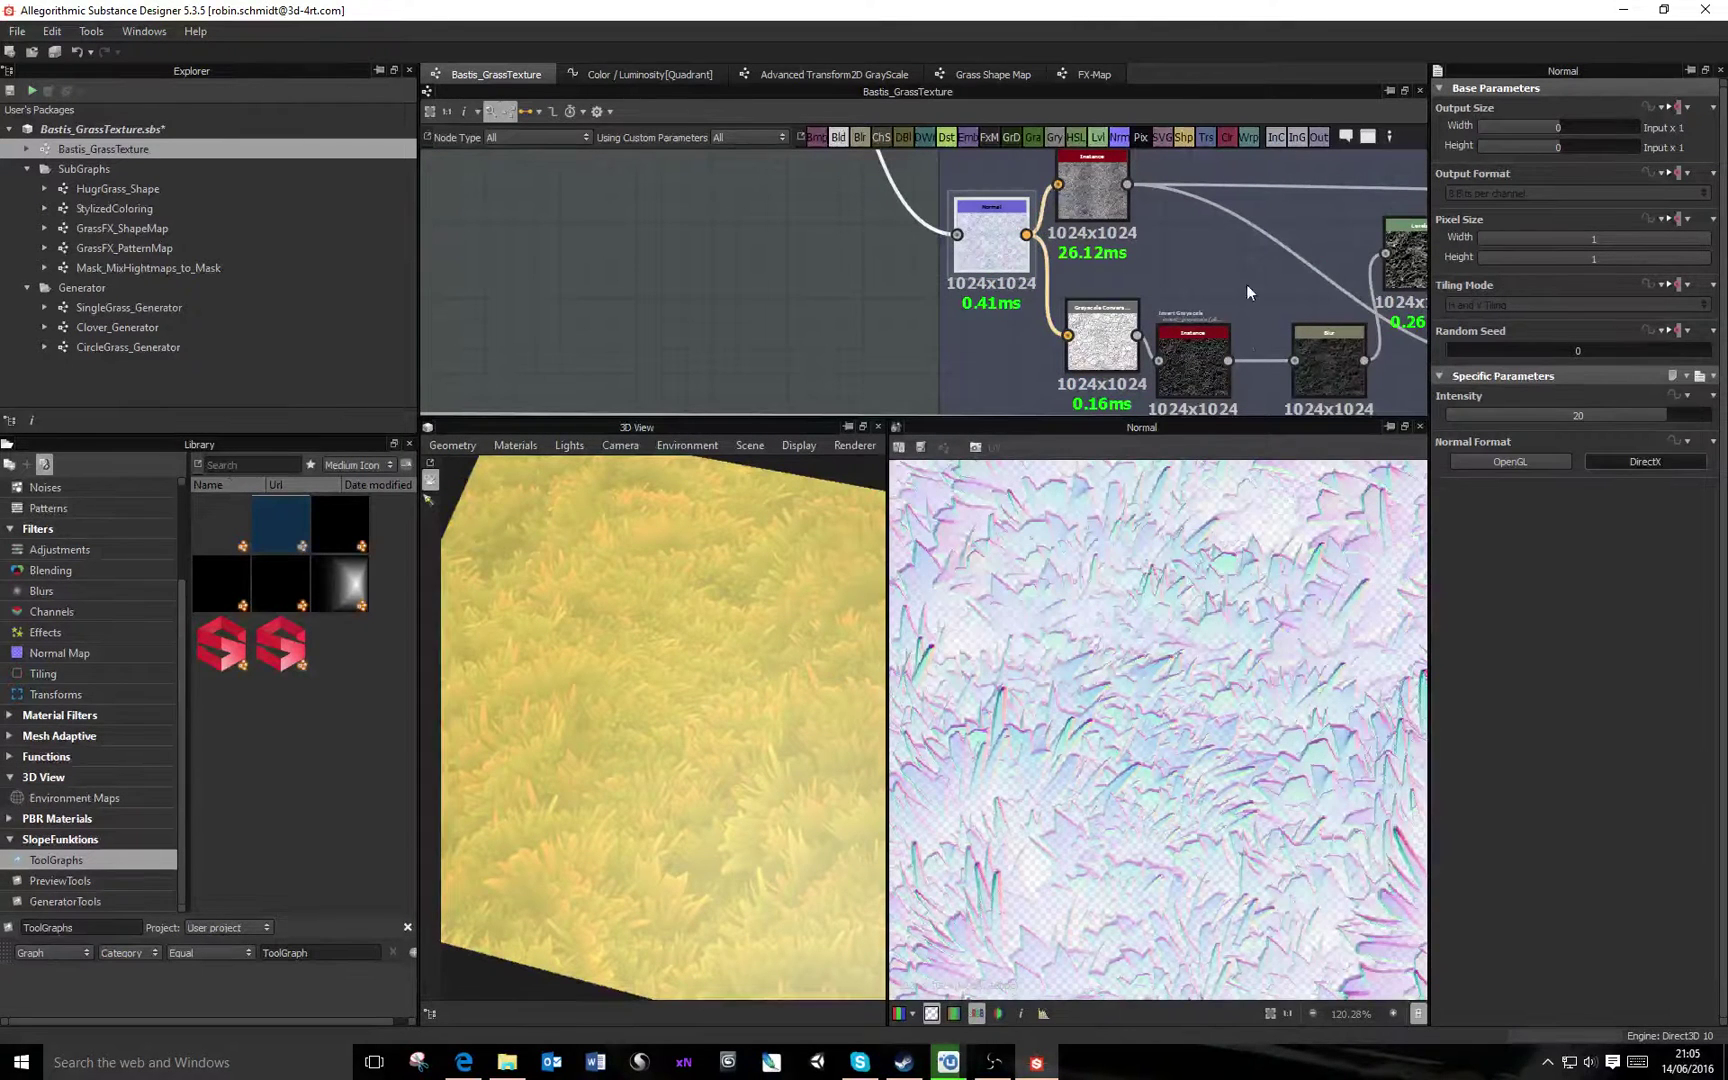
Preview the Curvature Smooth and Grayscale Conversion nodes fed by the Normal node in the Highlights frame
{"action": "double_click", "coordinate": [1099, 183]}
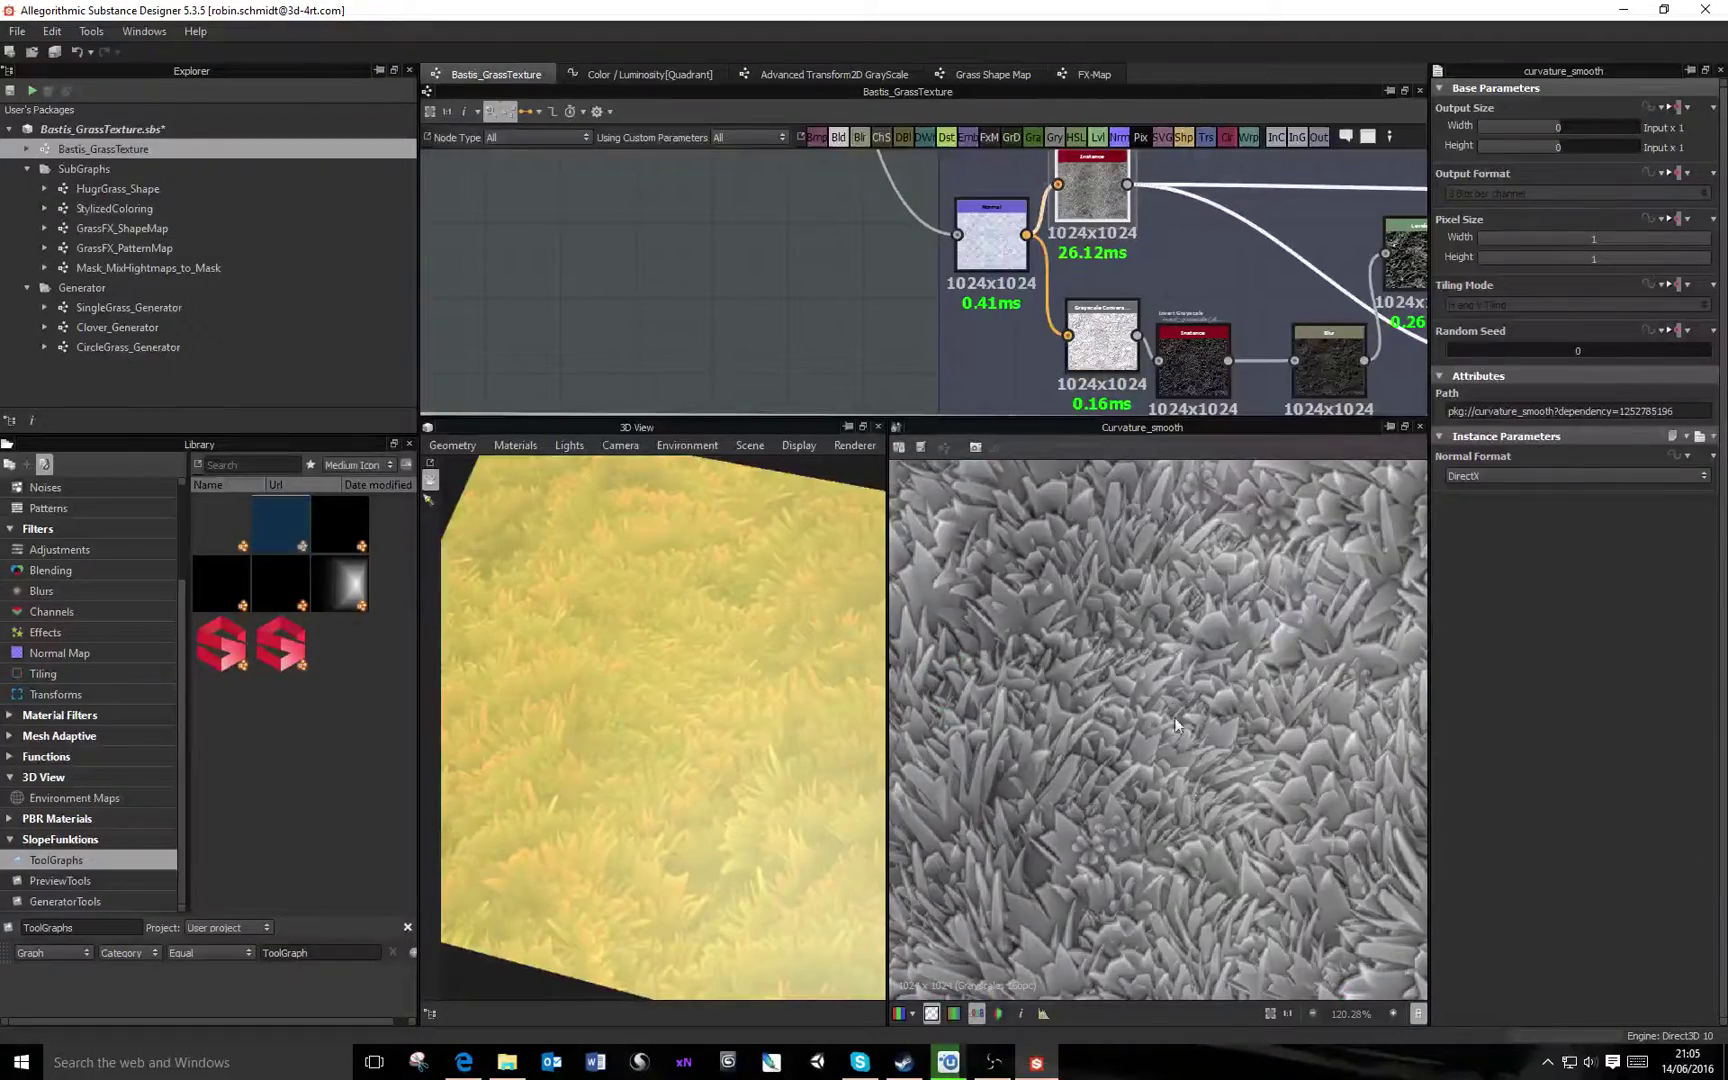
{"action": "scroll", "coordinate": [1061, 660], "scroll_direction": "down", "scroll_amount": 3}
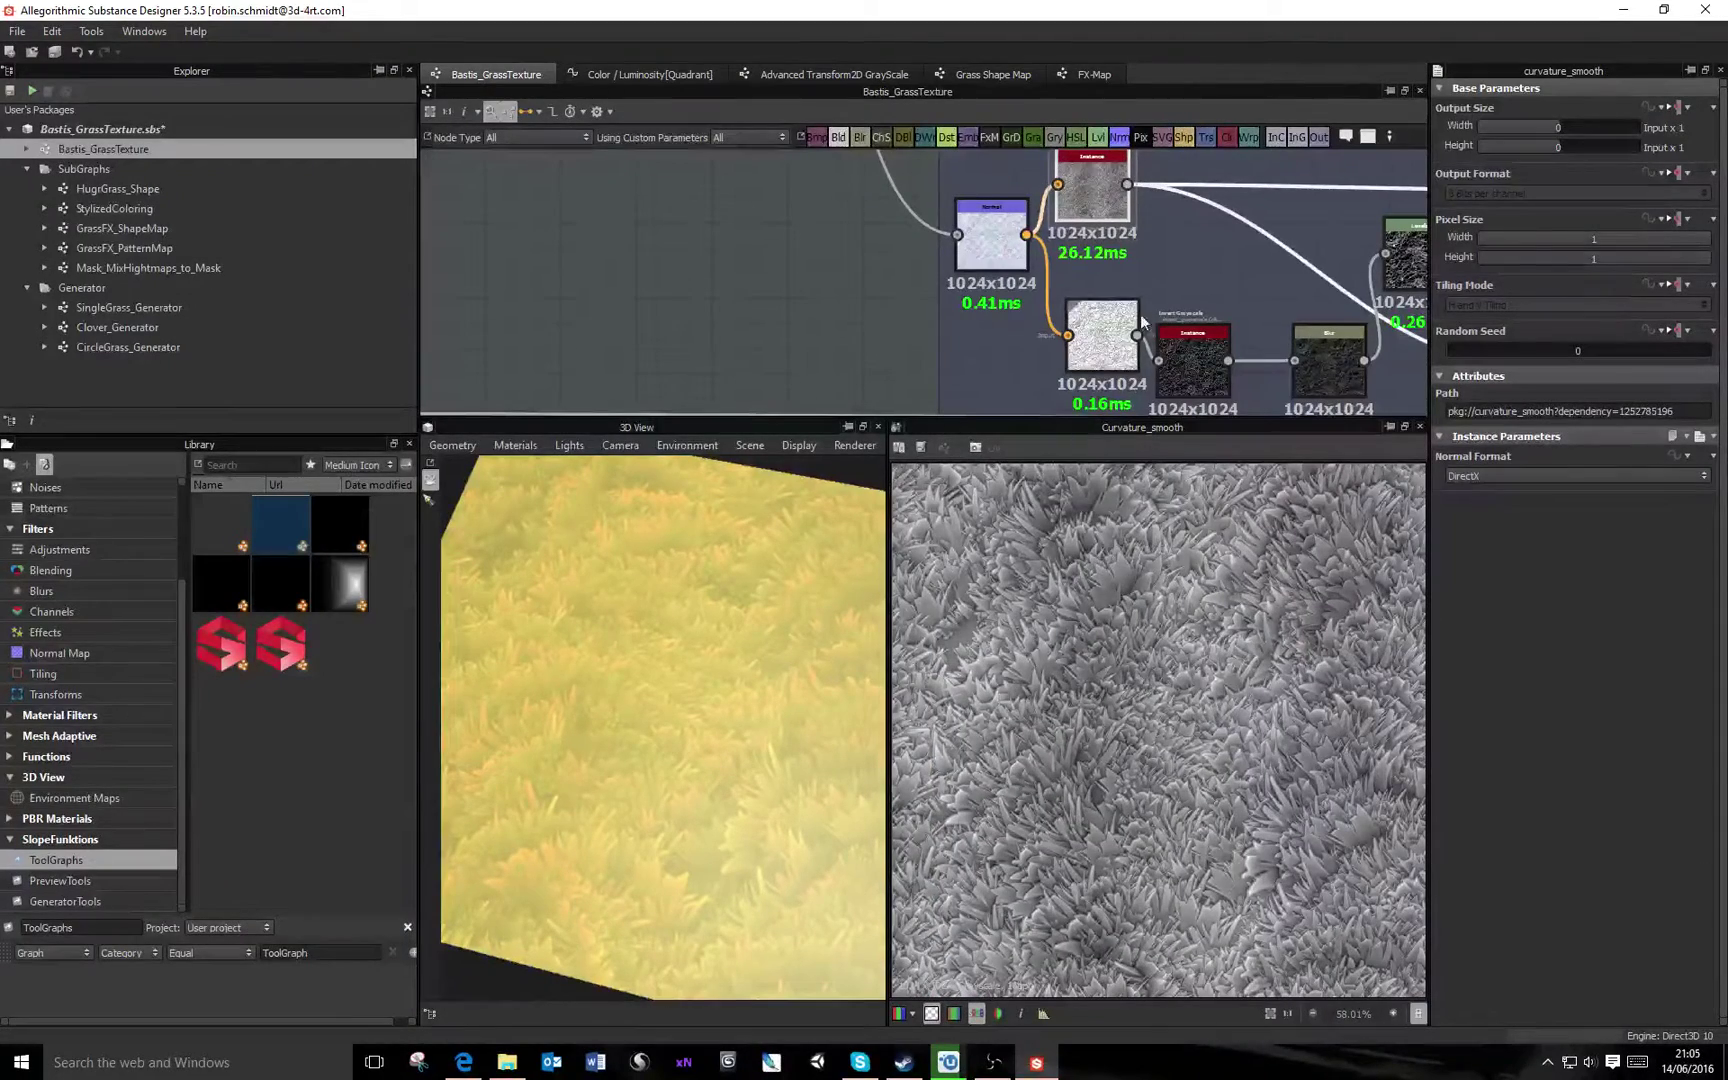
{"action": "double_click", "coordinate": [1075, 310]}
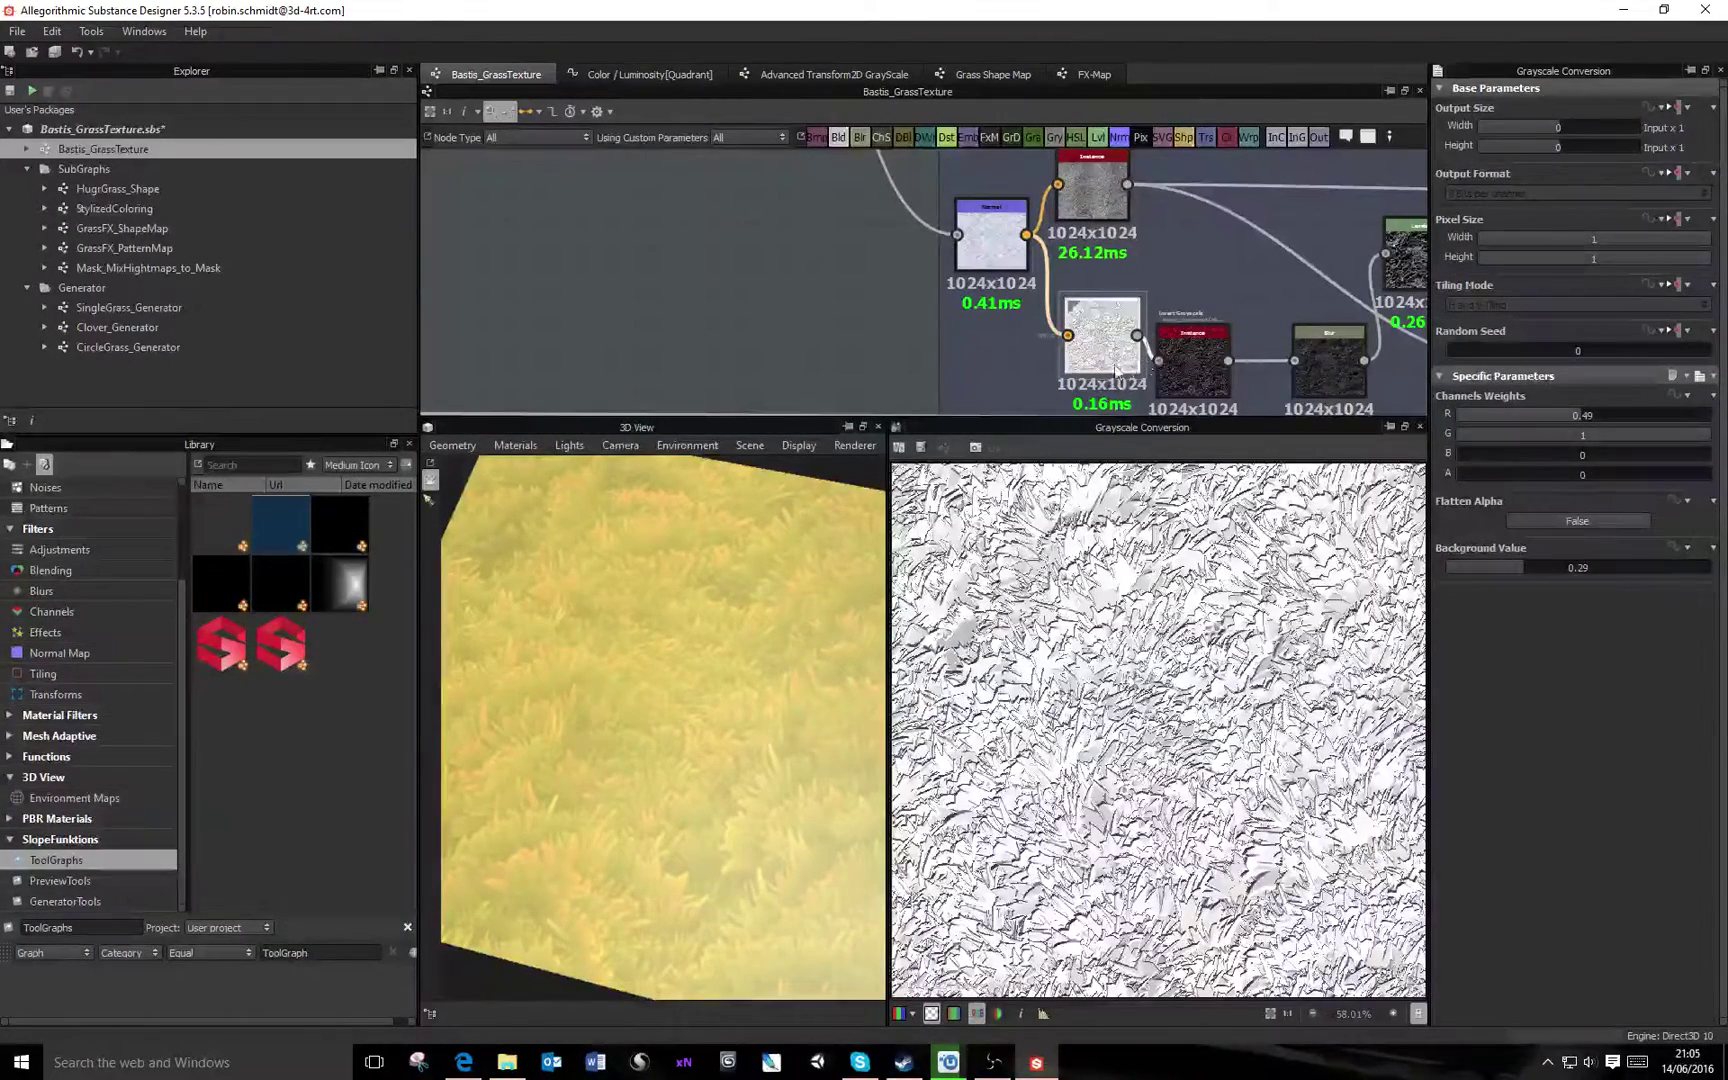
{"action": "scroll", "coordinate": [1102, 366], "scroll_direction": "up", "scroll_amount": 3}
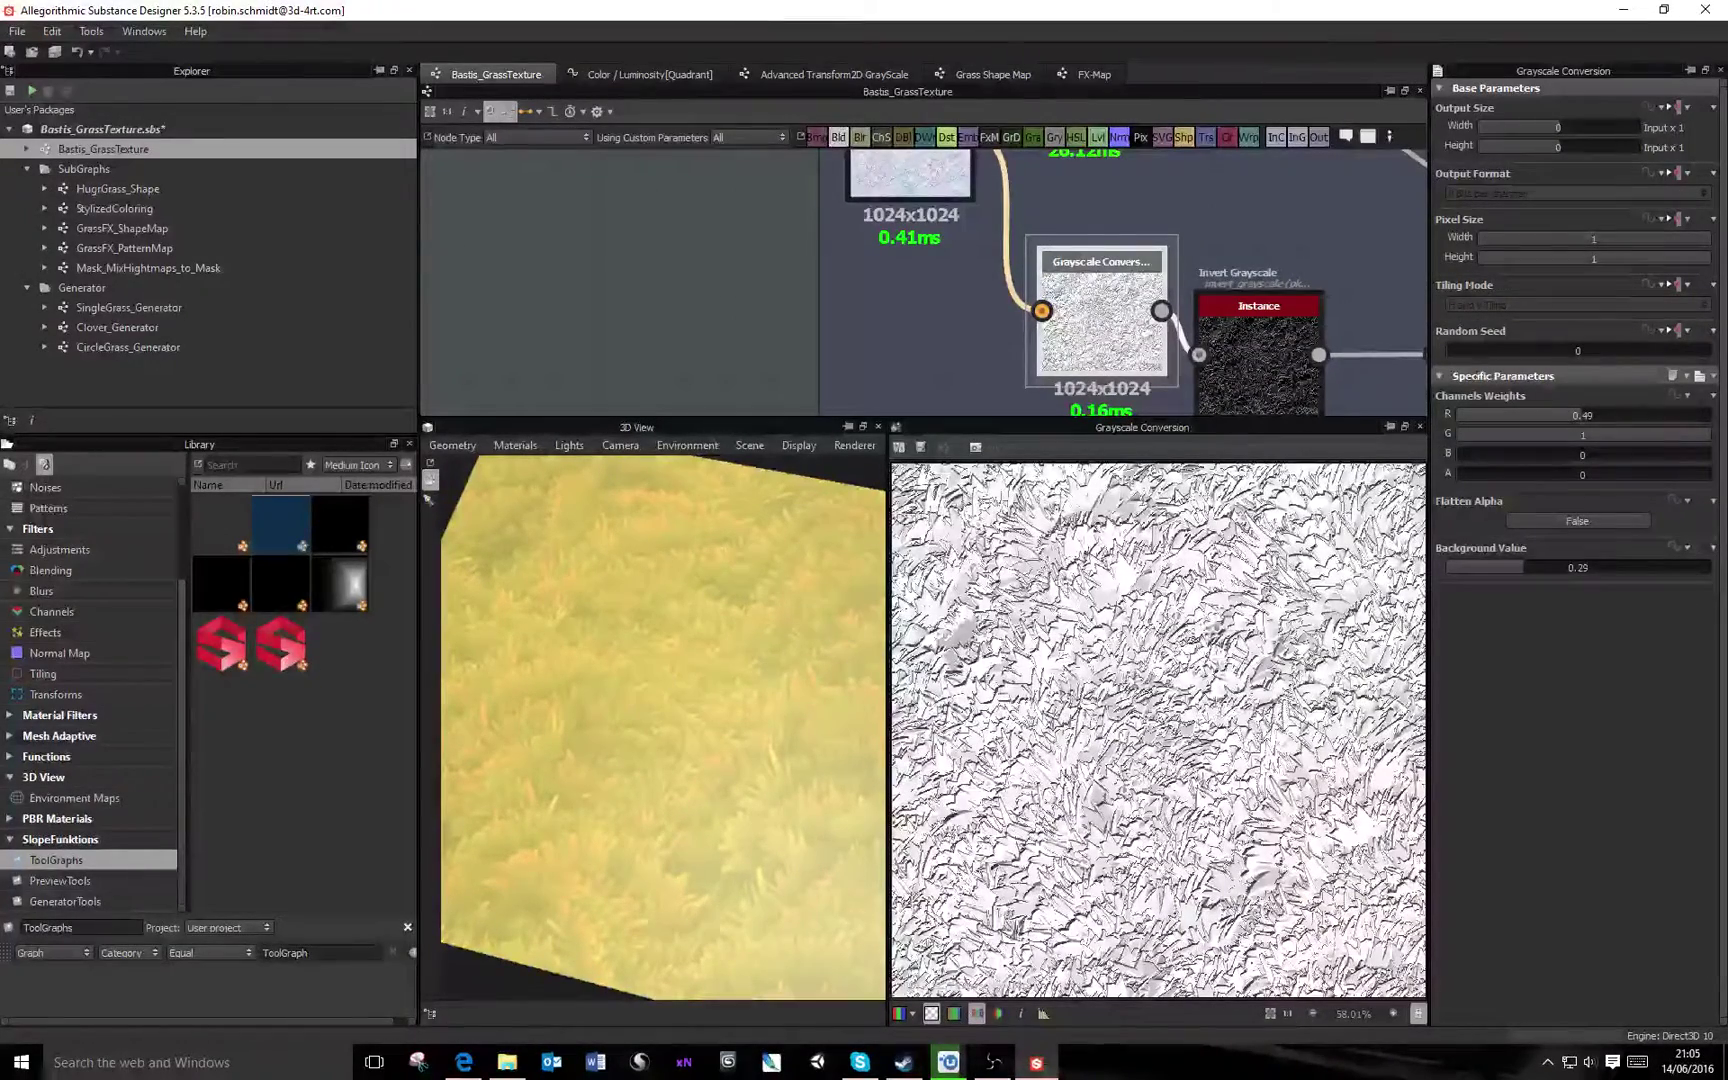
{"action": "middle_click_drag", "start_coordinate": [1086, 291], "coordinate": [1222, 346]}
Preview the Normal node with only the green channel shown and the transparency display off
{"action": "double_click", "coordinate": [1076, 197]}
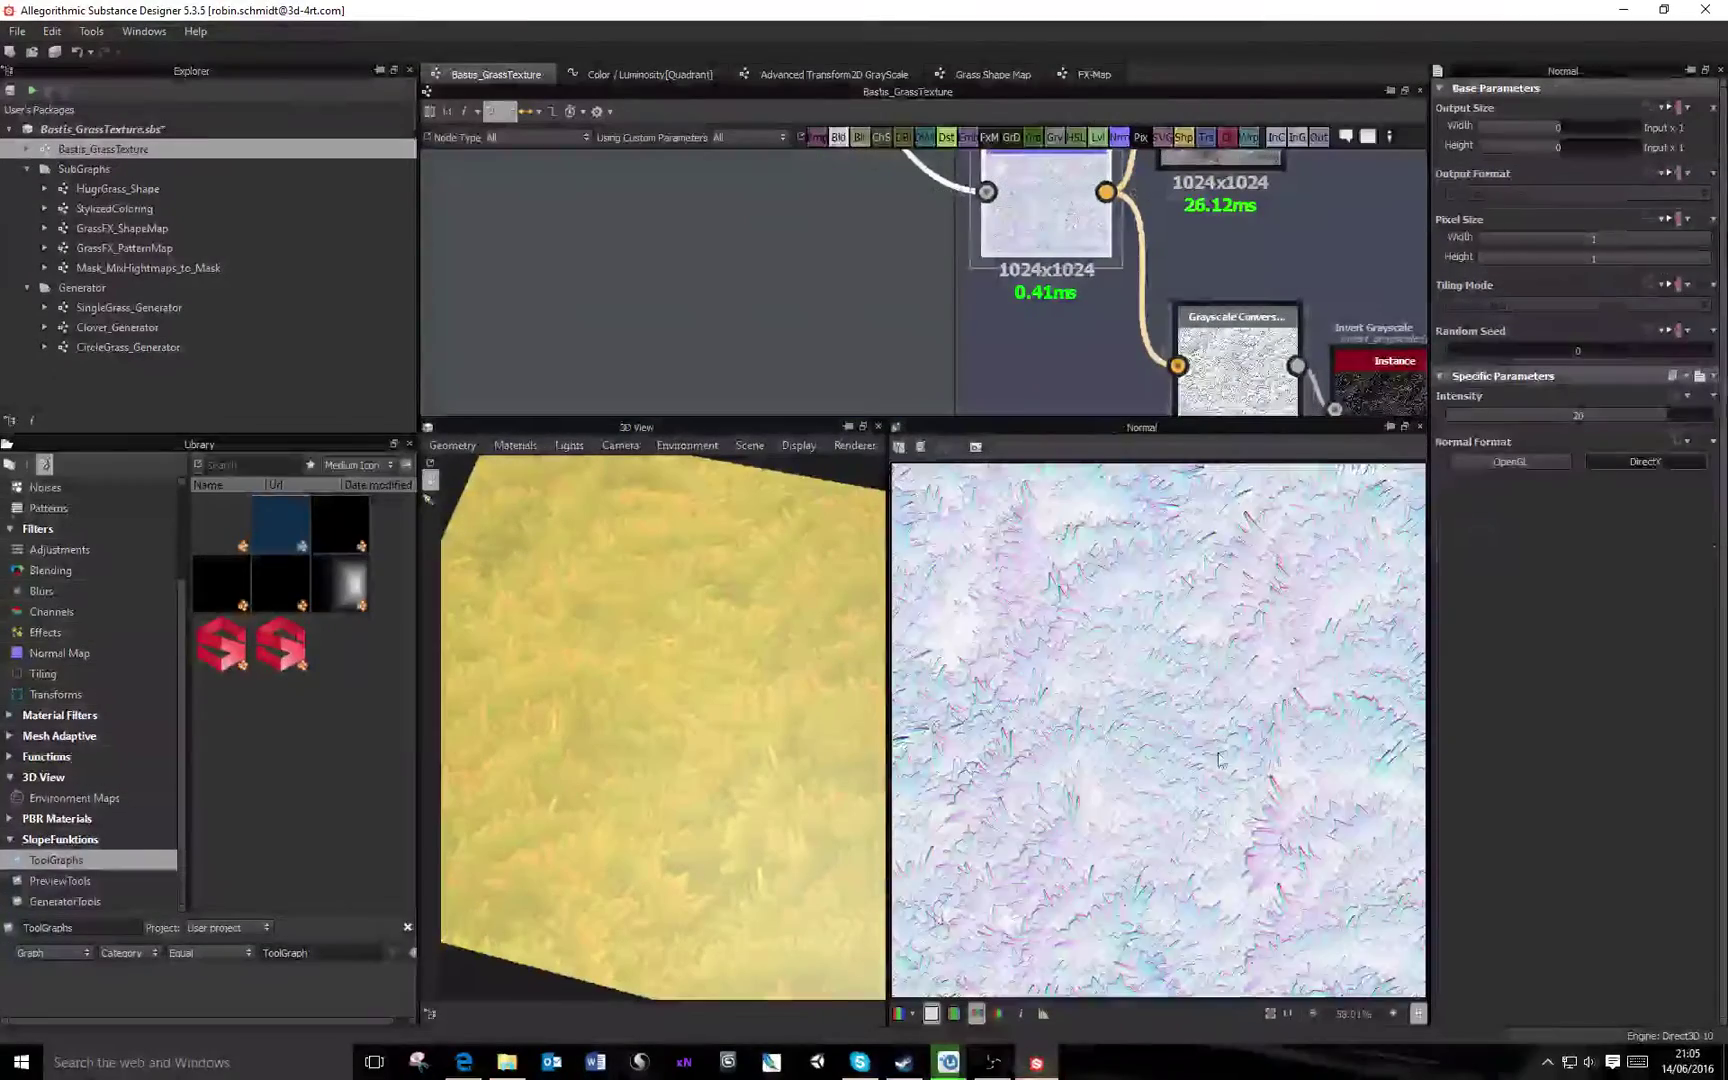
{"action": "scroll", "coordinate": [1195, 628], "scroll_direction": "up", "scroll_amount": 4}
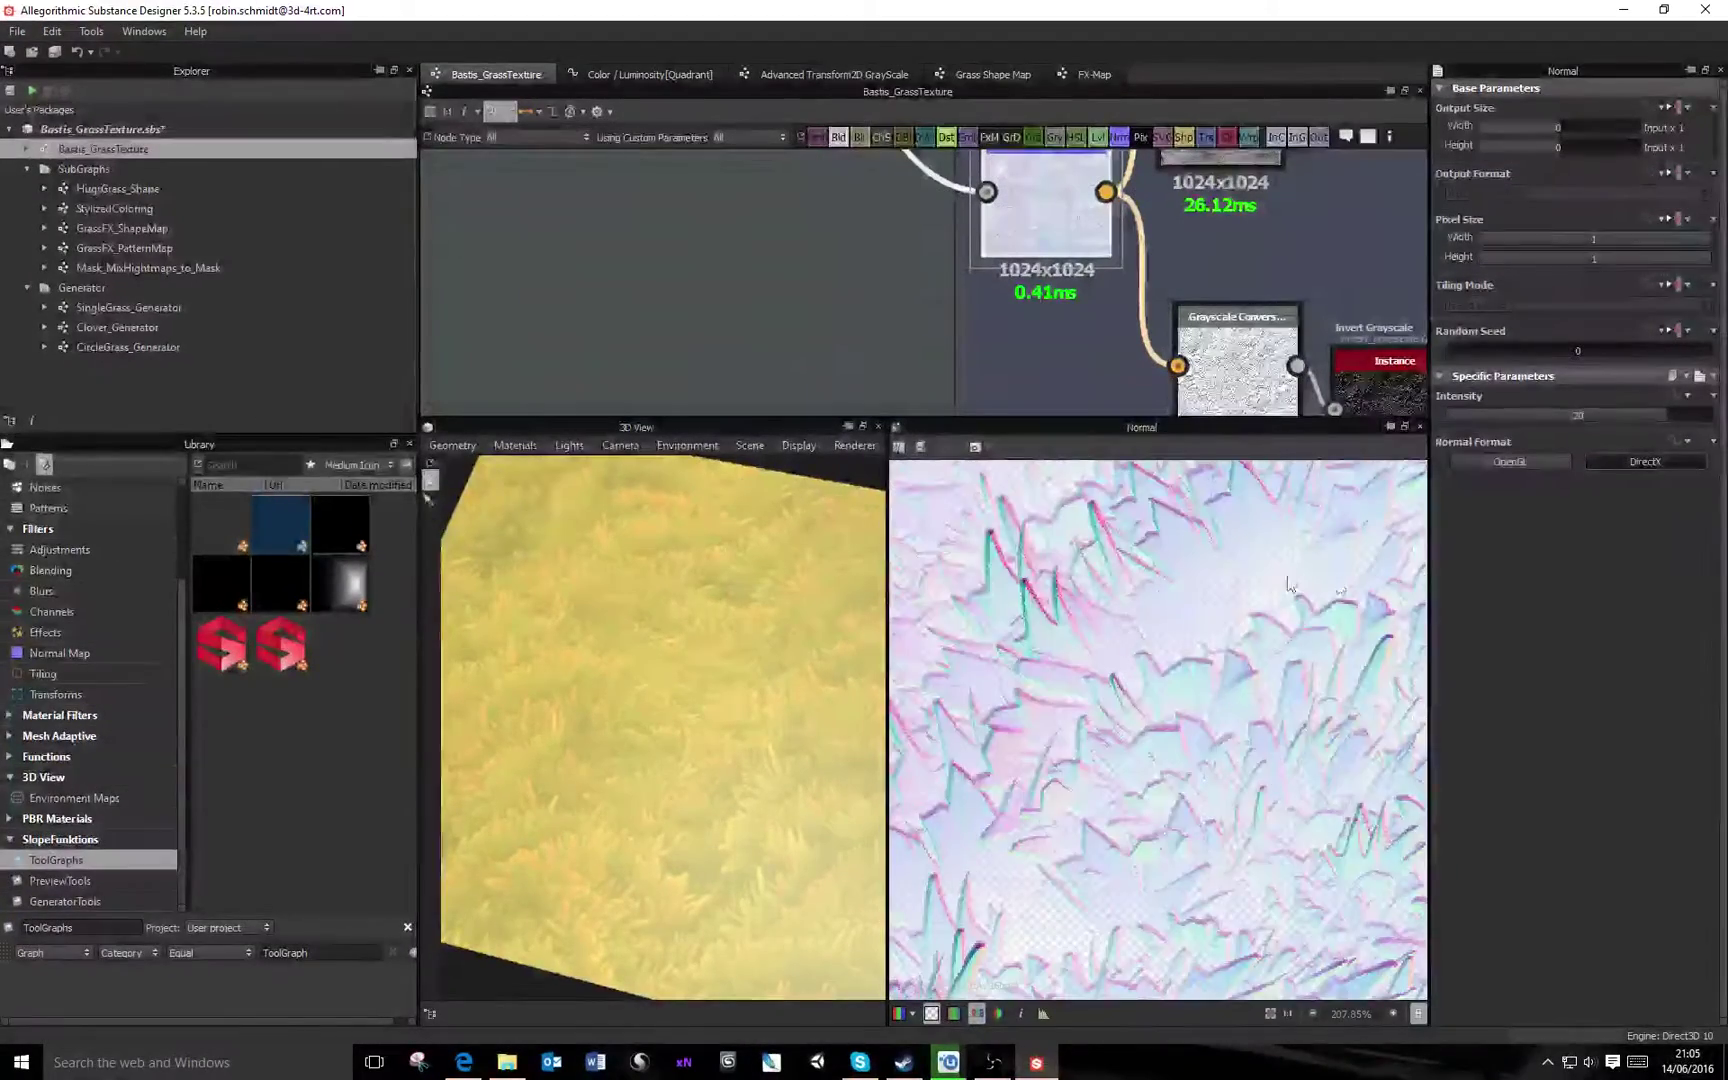
{"action": "left_click", "coordinate": [912, 1013]}
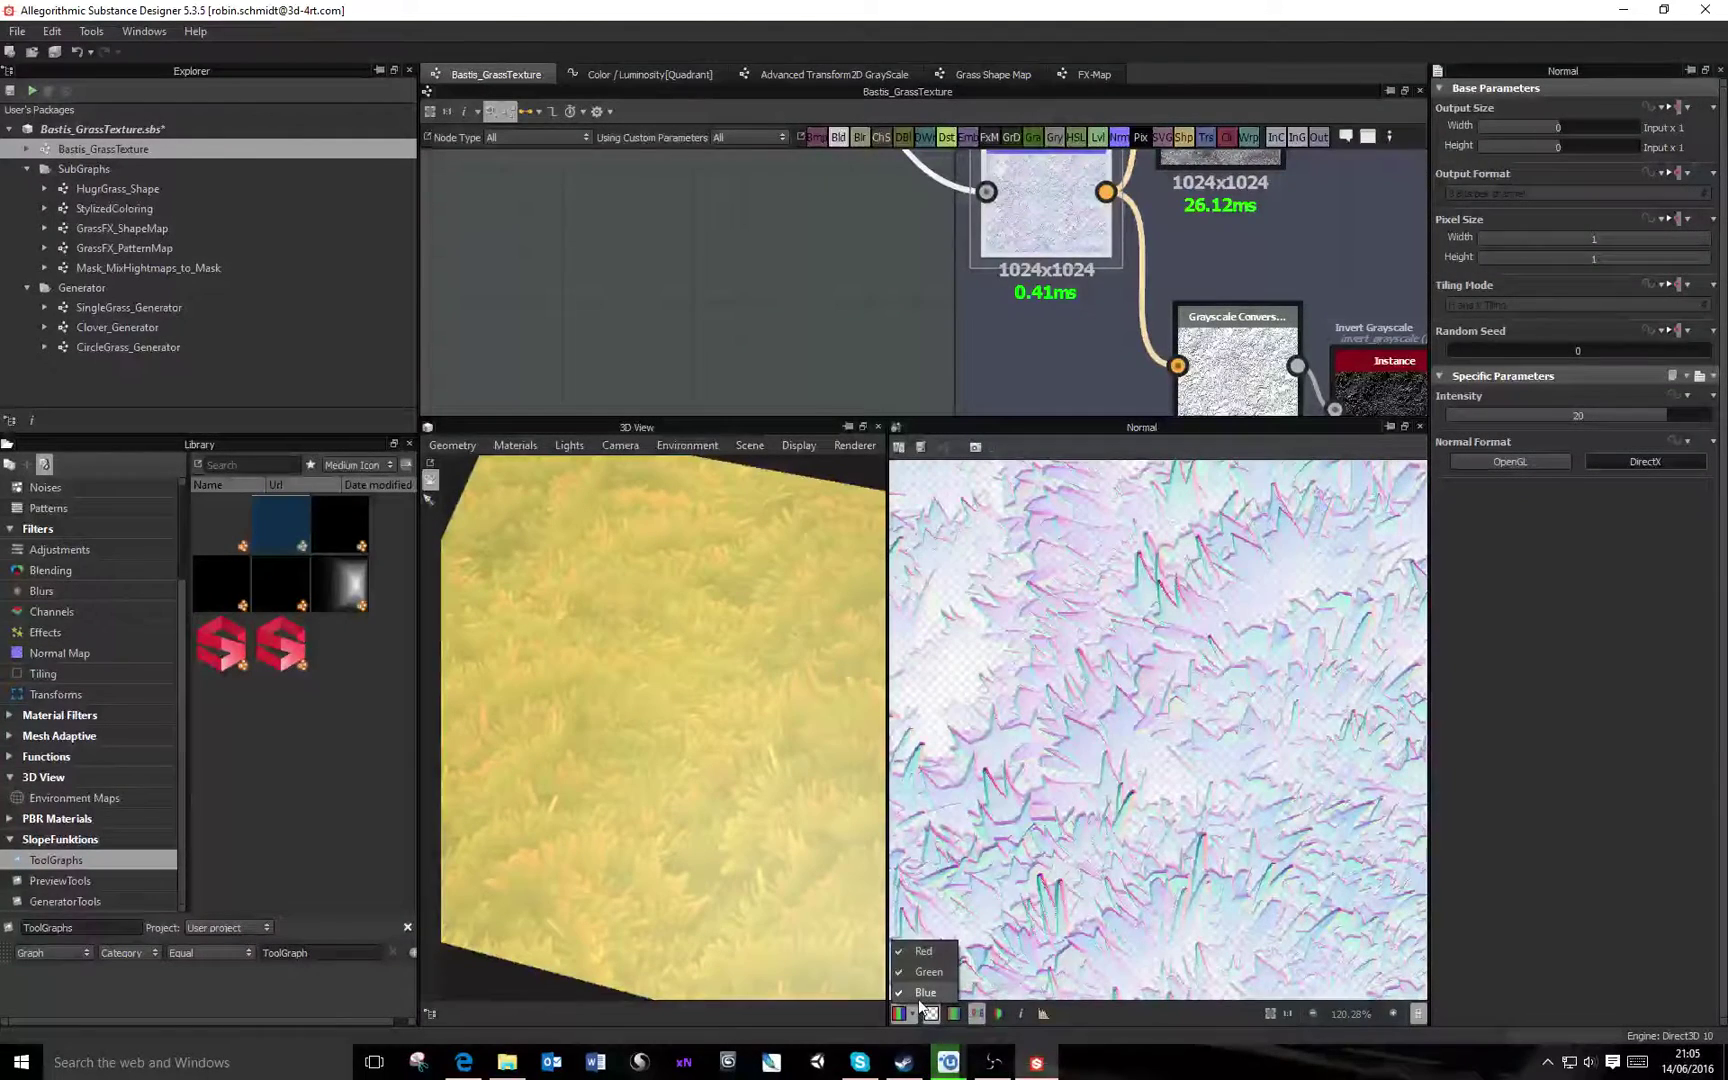
{"action": "left_click", "coordinate": [905, 992]}
{"action": "left_click", "coordinate": [912, 1013]}
{"action": "left_click", "coordinate": [922, 951]}
{"action": "left_click", "coordinate": [931, 1013]}
{"action": "scroll", "coordinate": [1107, 787], "scroll_direction": "down", "scroll_amount": 1}
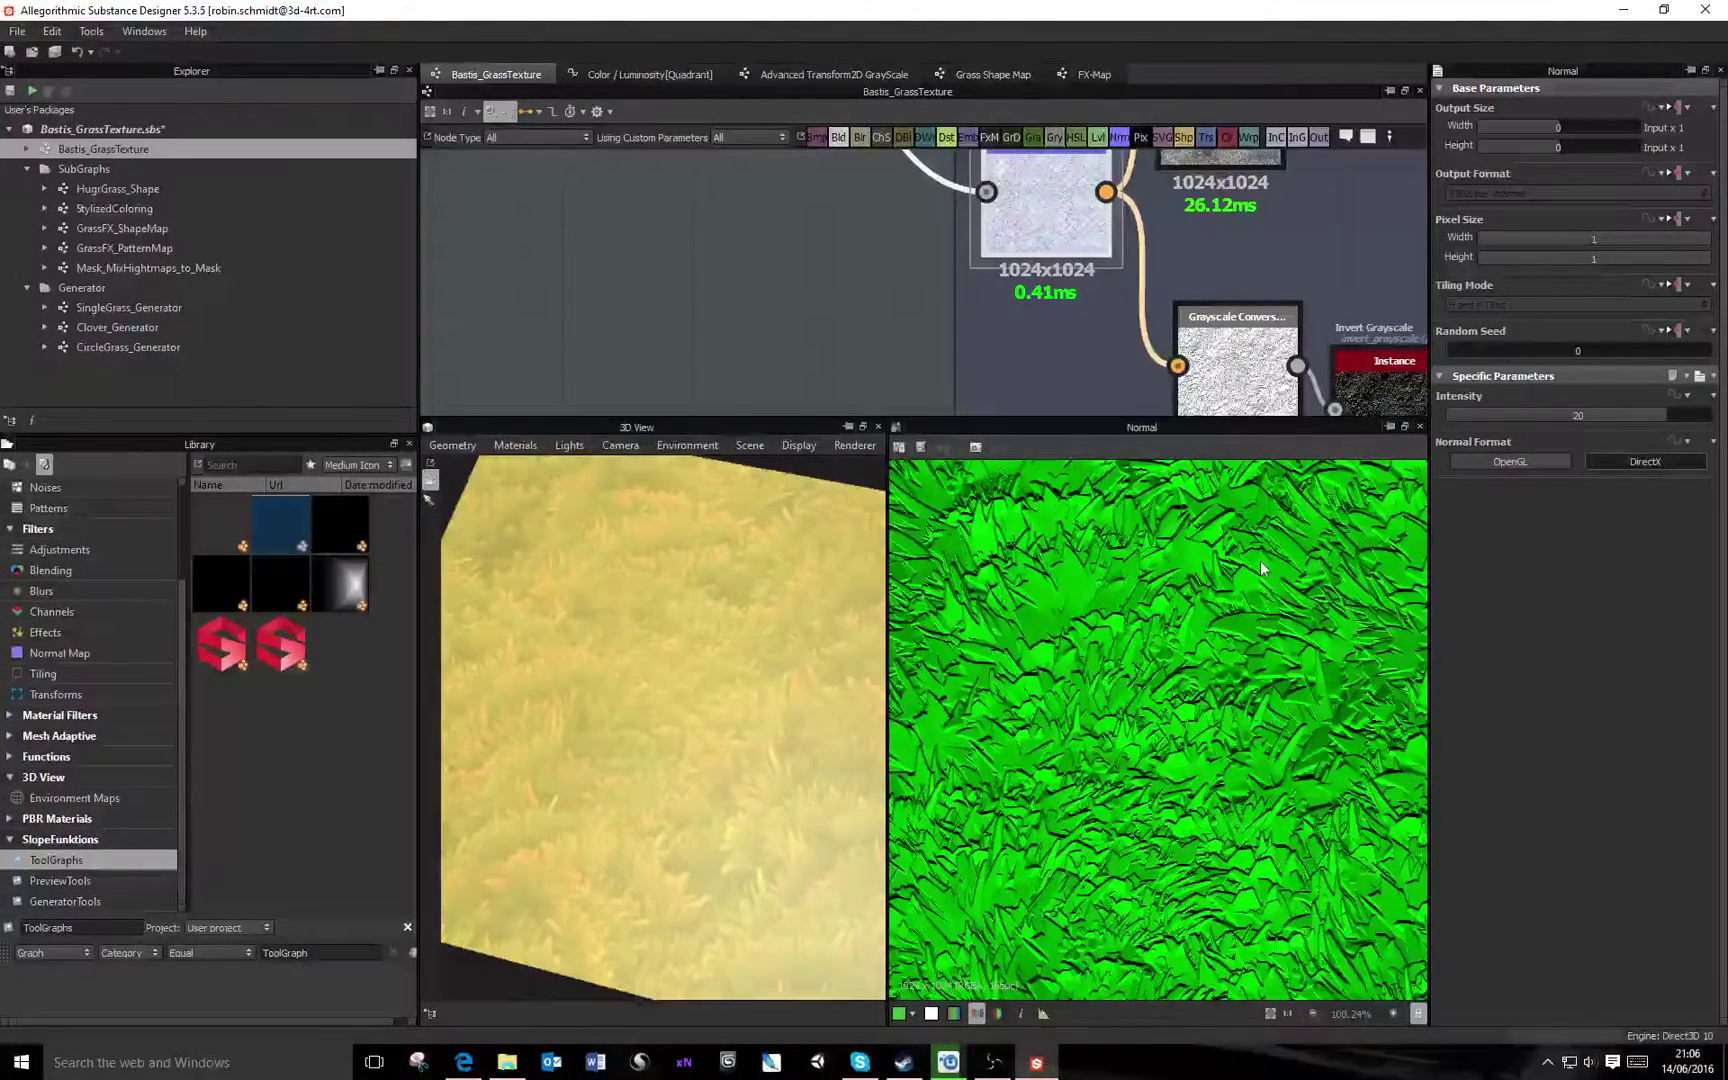
Set the red channel weight of the Grayscale Conversion node to 0 and inspect the result
{"action": "double_click", "coordinate": [1238, 335]}
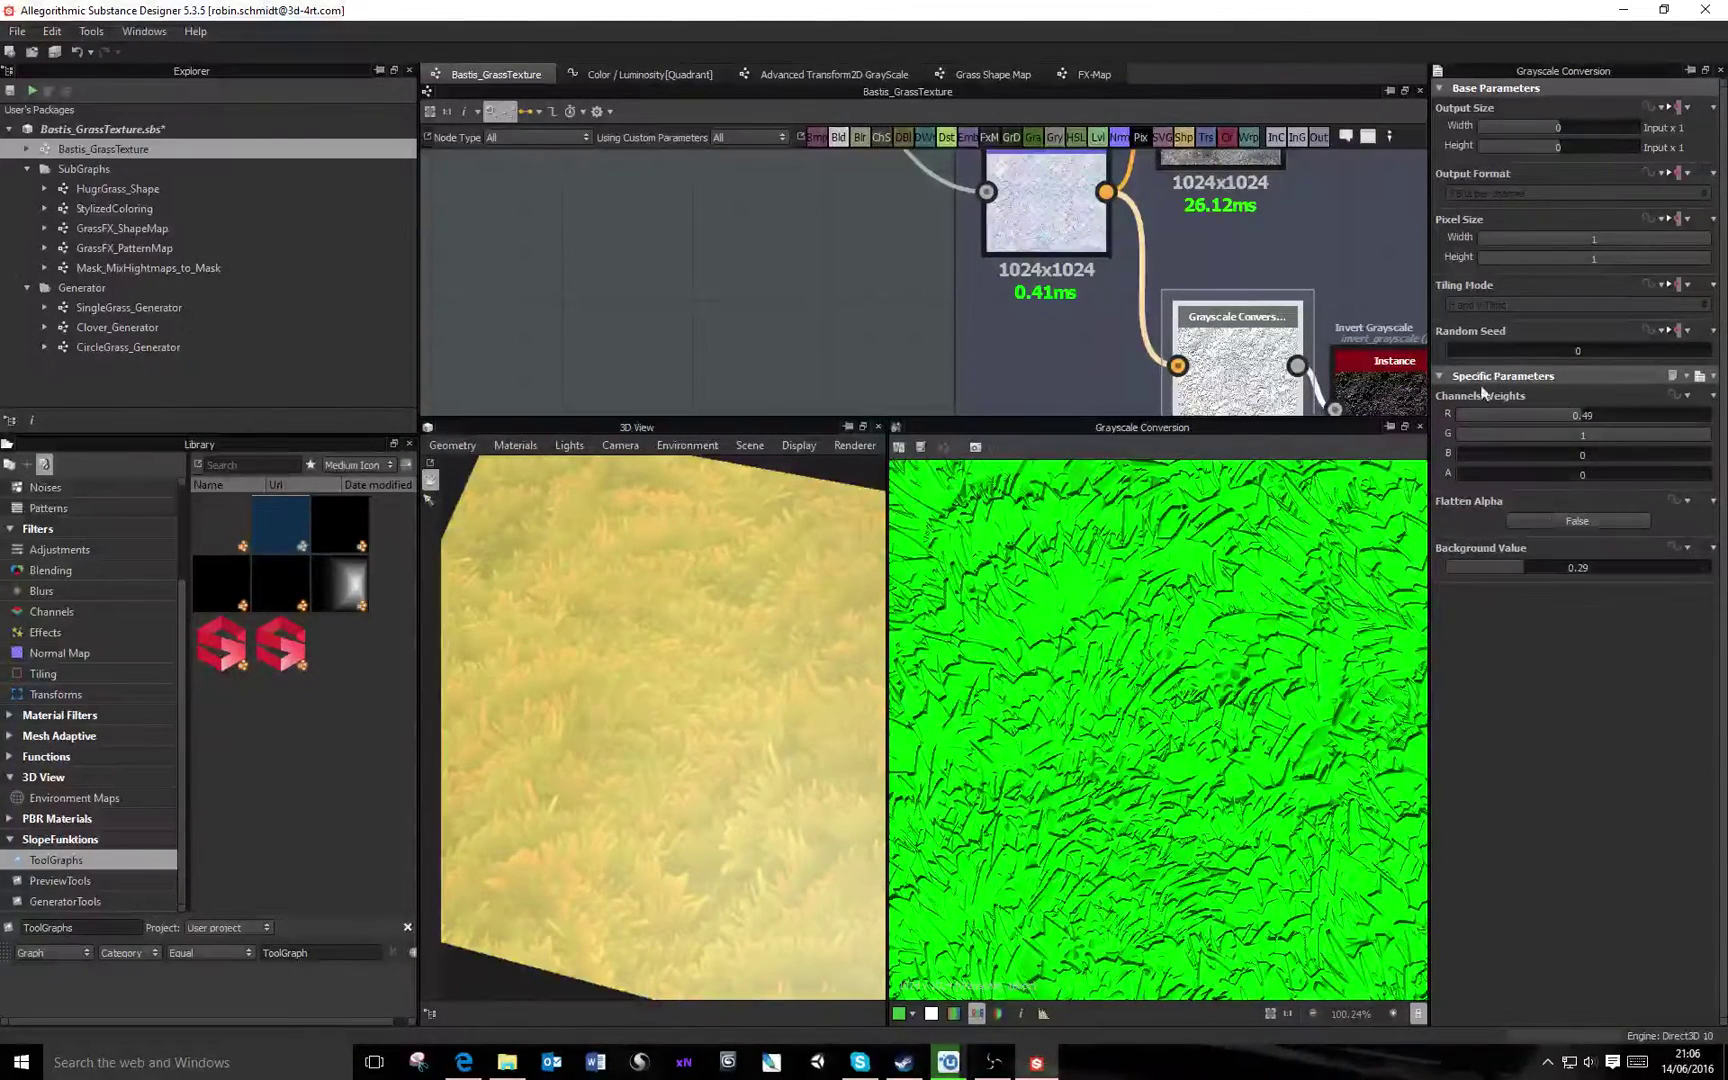
{"action": "left_click_drag", "start_coordinate": [1454, 414], "coordinate": [1412, 412]}
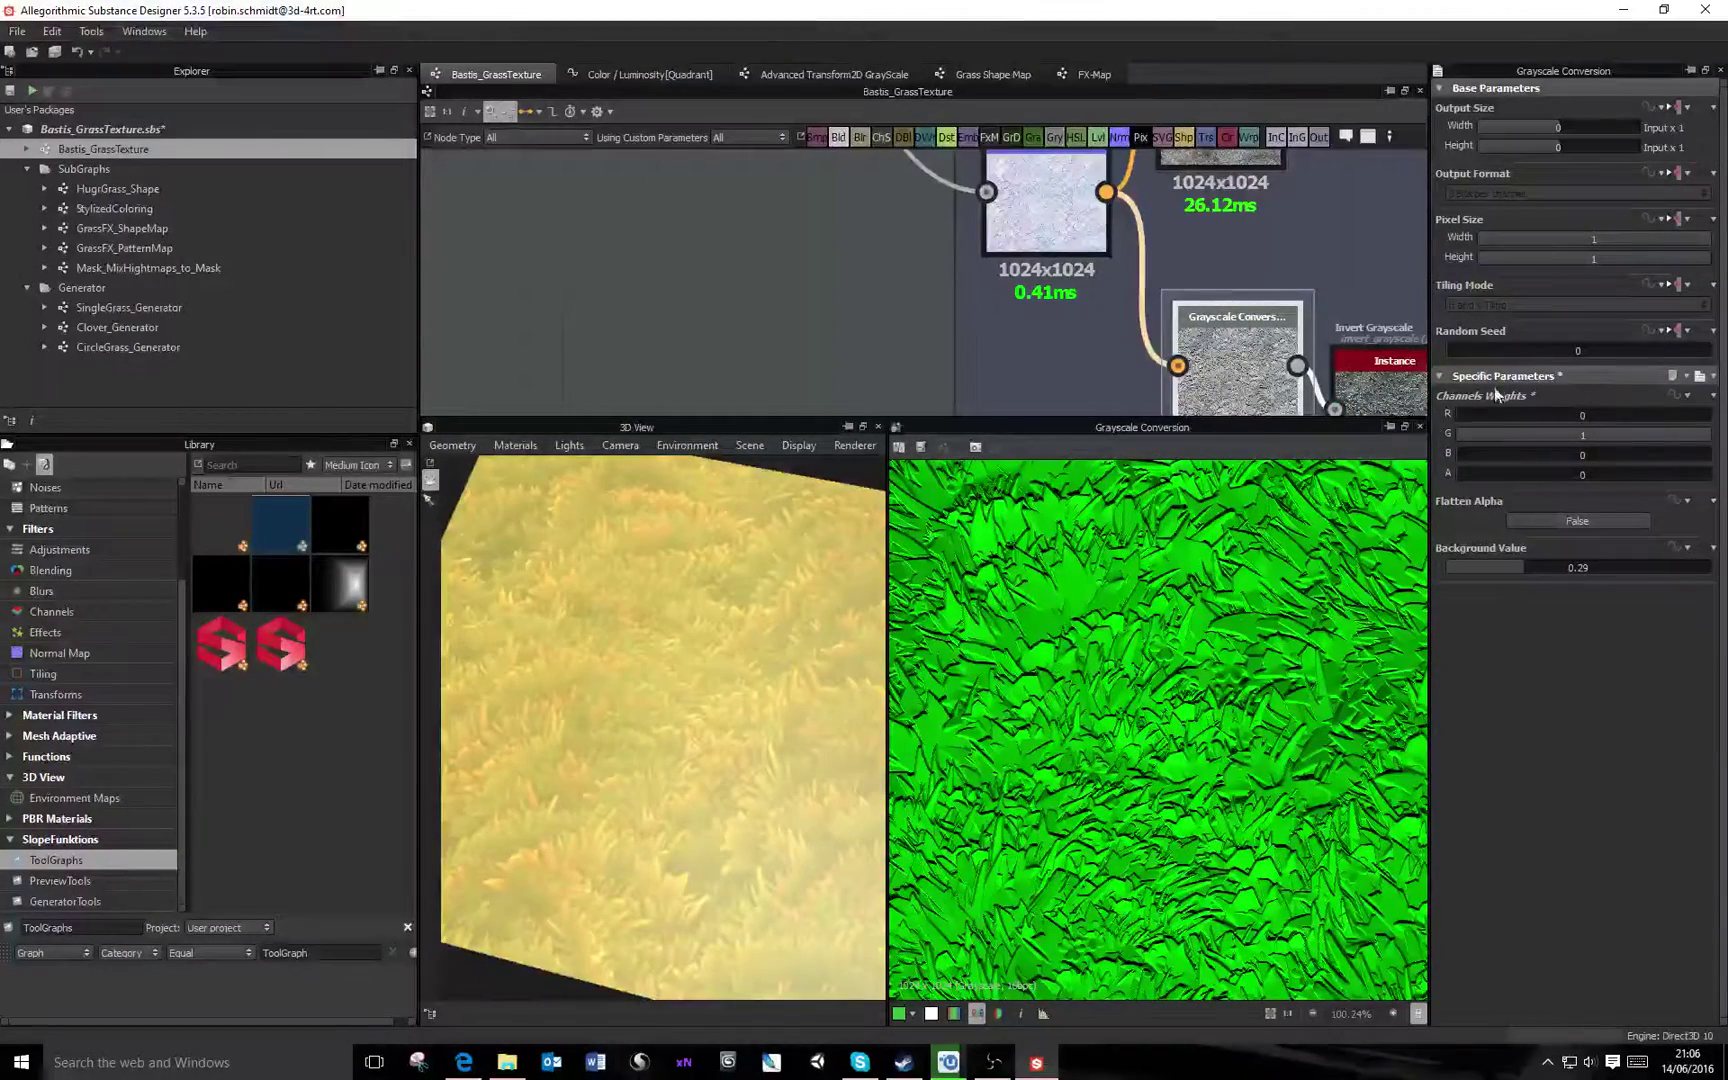
{"action": "scroll", "coordinate": [1240, 705], "scroll_direction": "down", "scroll_amount": 4}
{"action": "scroll", "coordinate": [1240, 705], "scroll_direction": "up", "scroll_amount": 2}
Try red weight 1 and green weight 0 on the Grayscale Conversion node, and restore red to 0 and green to 1
{"action": "left_click_drag", "start_coordinate": [1488, 418], "coordinate": [1351, 435]}
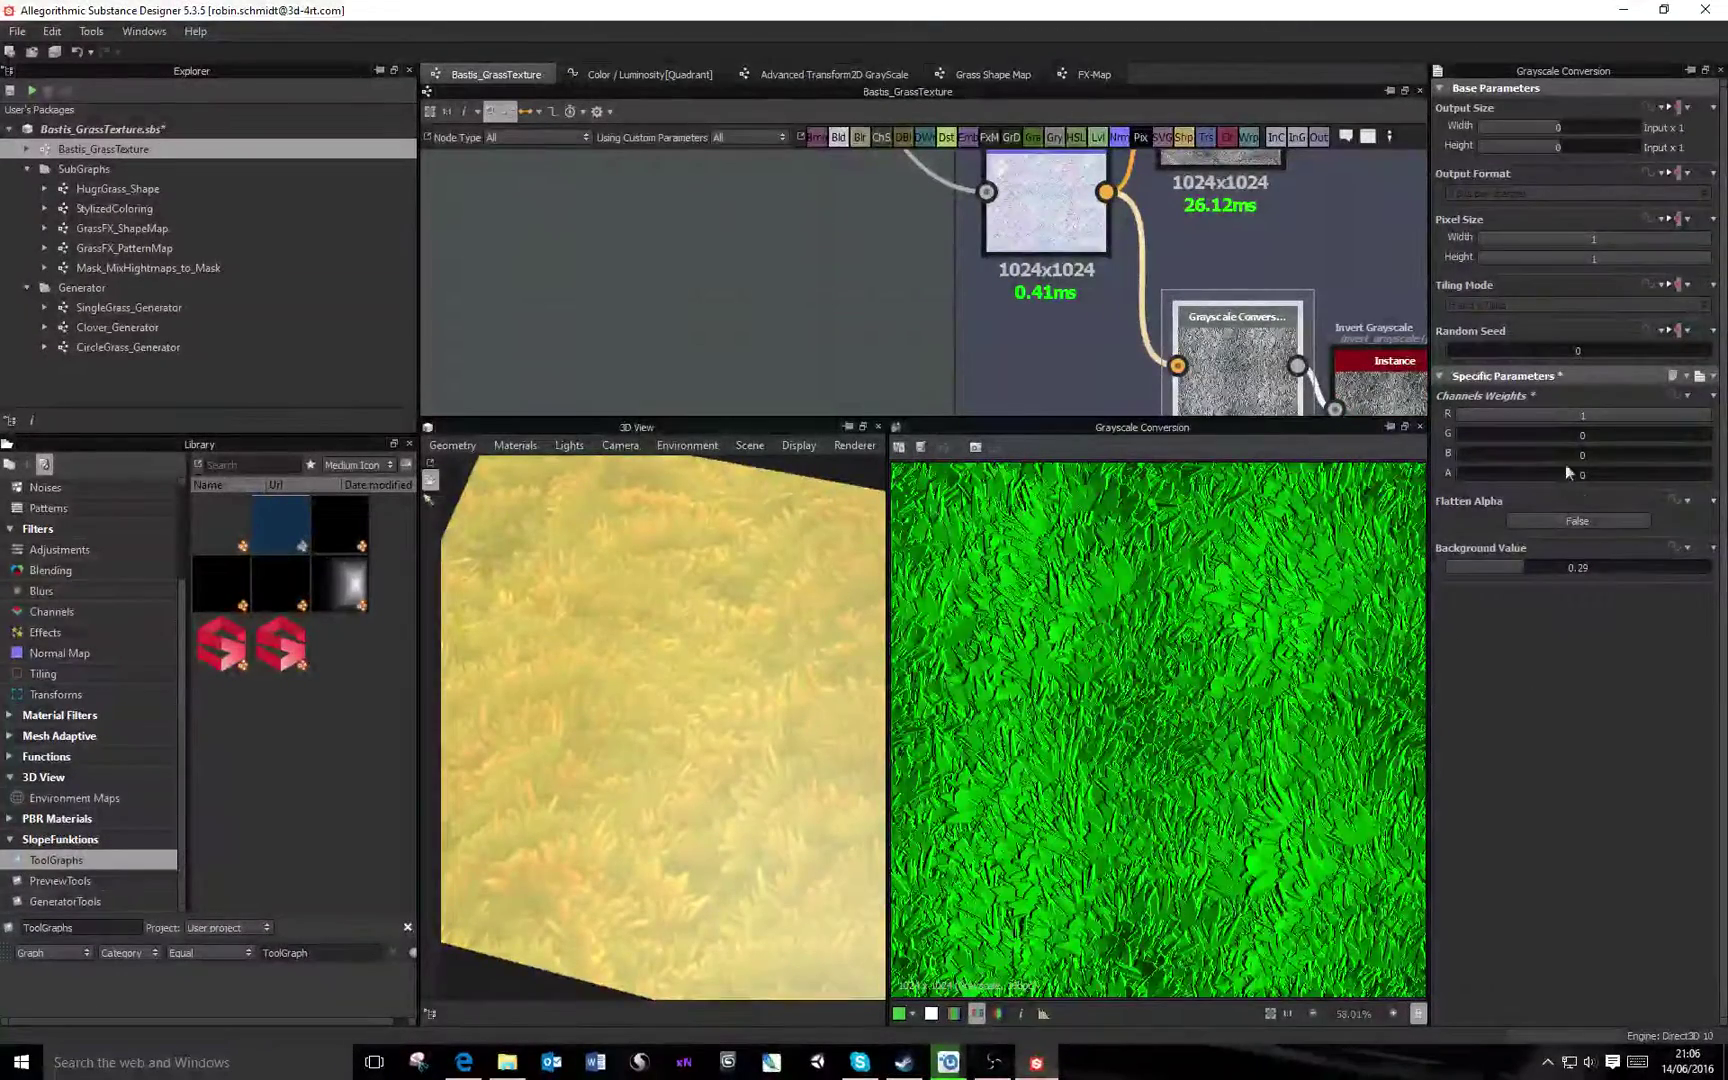
{"action": "left_click_drag", "start_coordinate": [1608, 435], "coordinate": [1708, 435]}
{"action": "left_click_drag", "start_coordinate": [1560, 417], "coordinate": [1460, 416]}
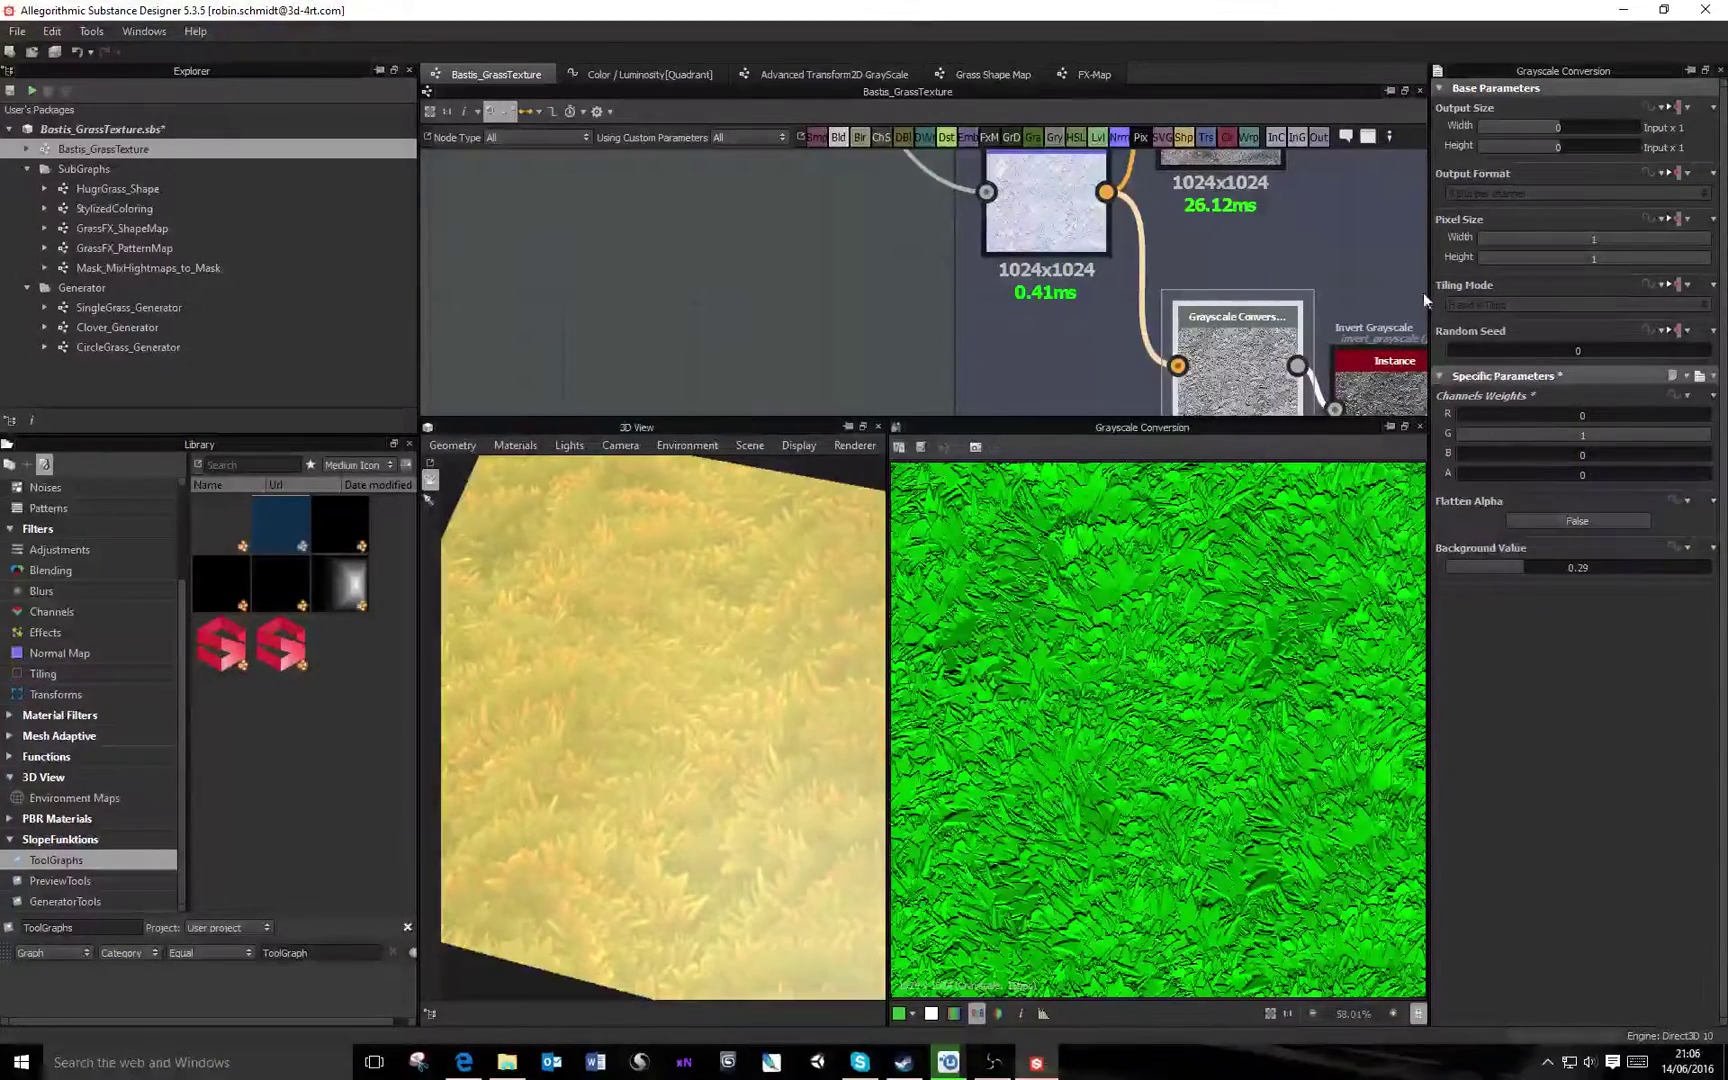
Preview the Invert Grayscale node and the Blur node that follows it
{"action": "middle_click_drag", "start_coordinate": [1359, 290], "coordinate": [1117, 105]}
{"action": "left_click", "coordinate": [1145, 212]}
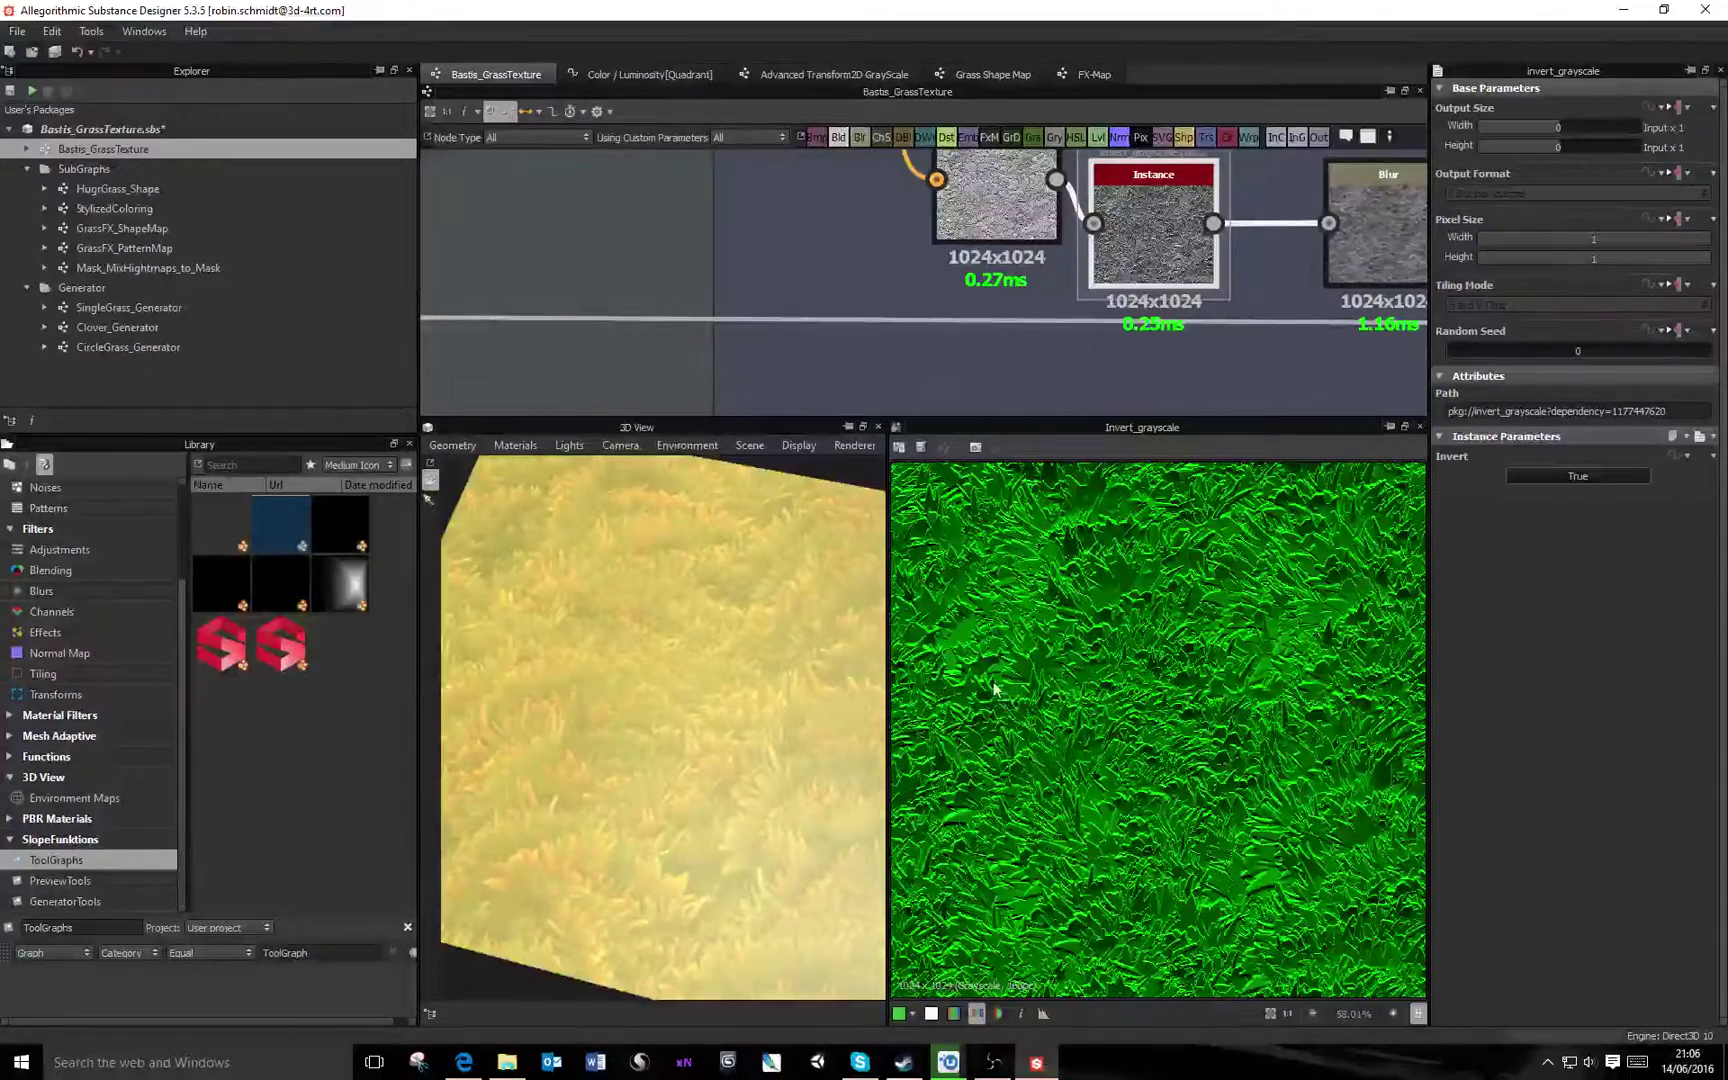
{"action": "middle_click_drag", "start_coordinate": [1310, 238], "coordinate": [1130, 360]}
{"action": "left_click", "coordinate": [1199, 340]}
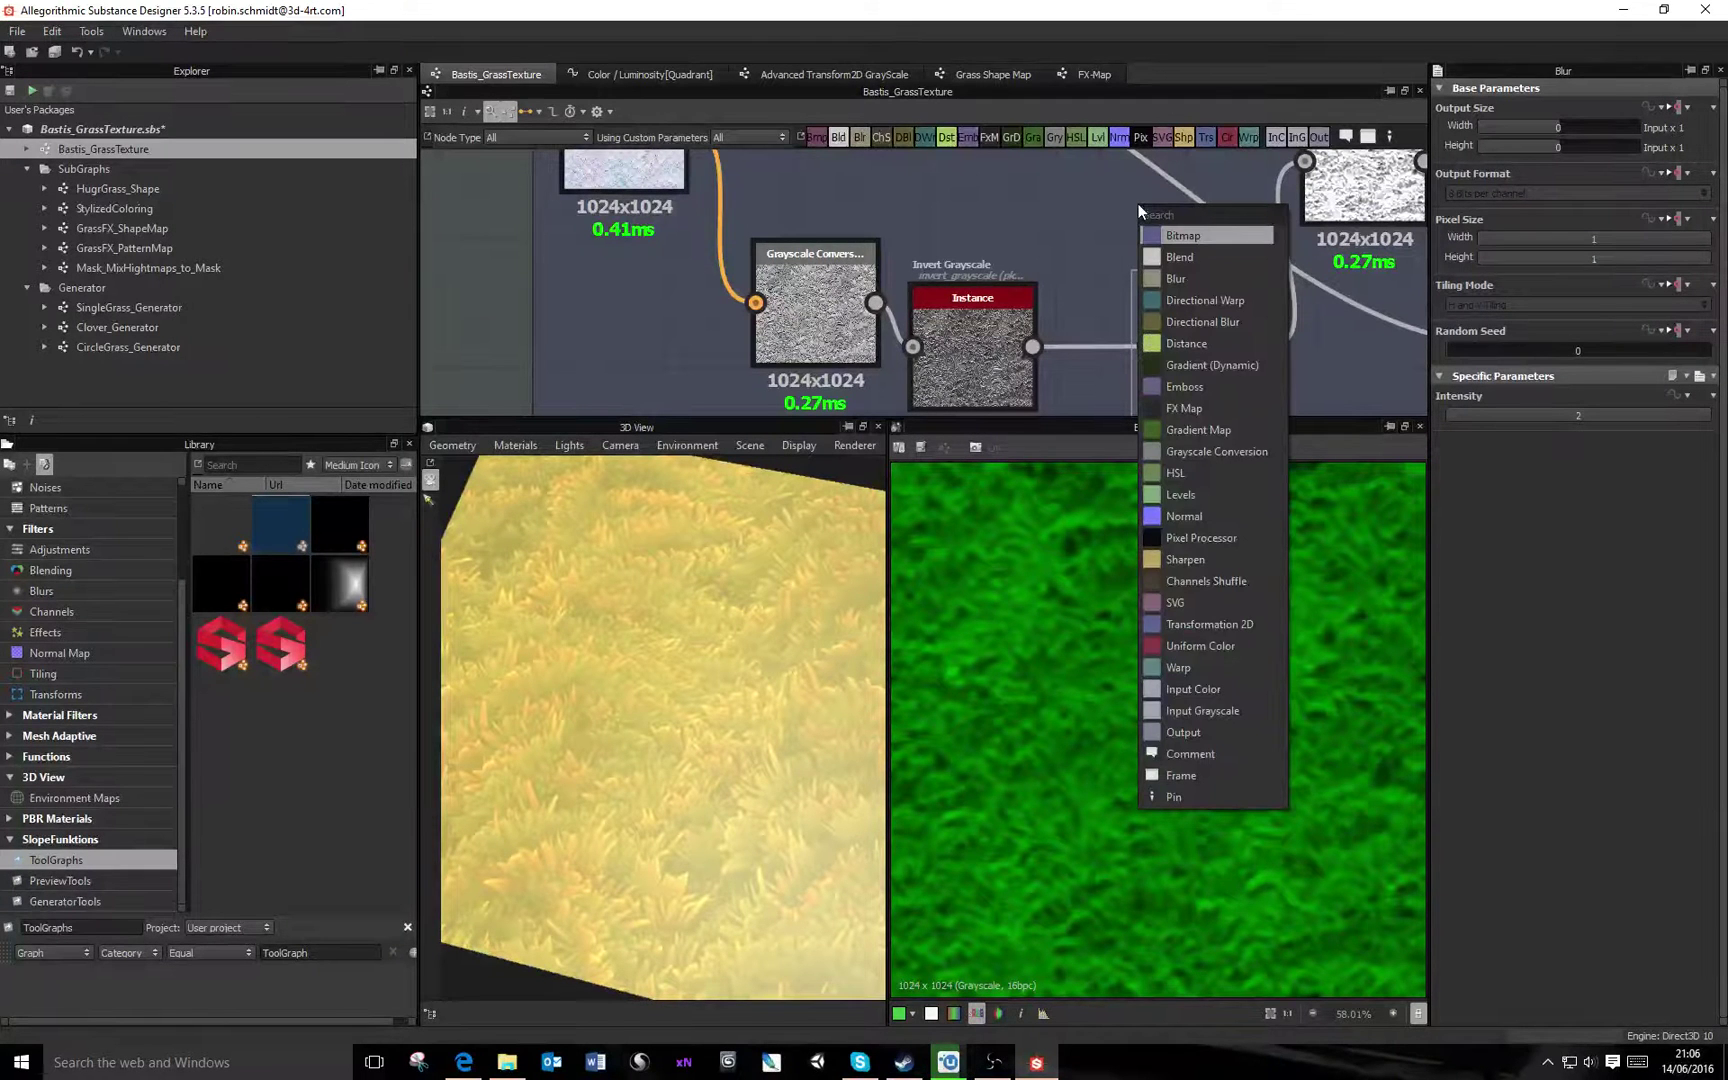
Add a Blur HQ Grayscale node and wire it between Invert Grayscale and the Levels node, bypassing the existing Blur
{"action": "type", "text": "blur"}
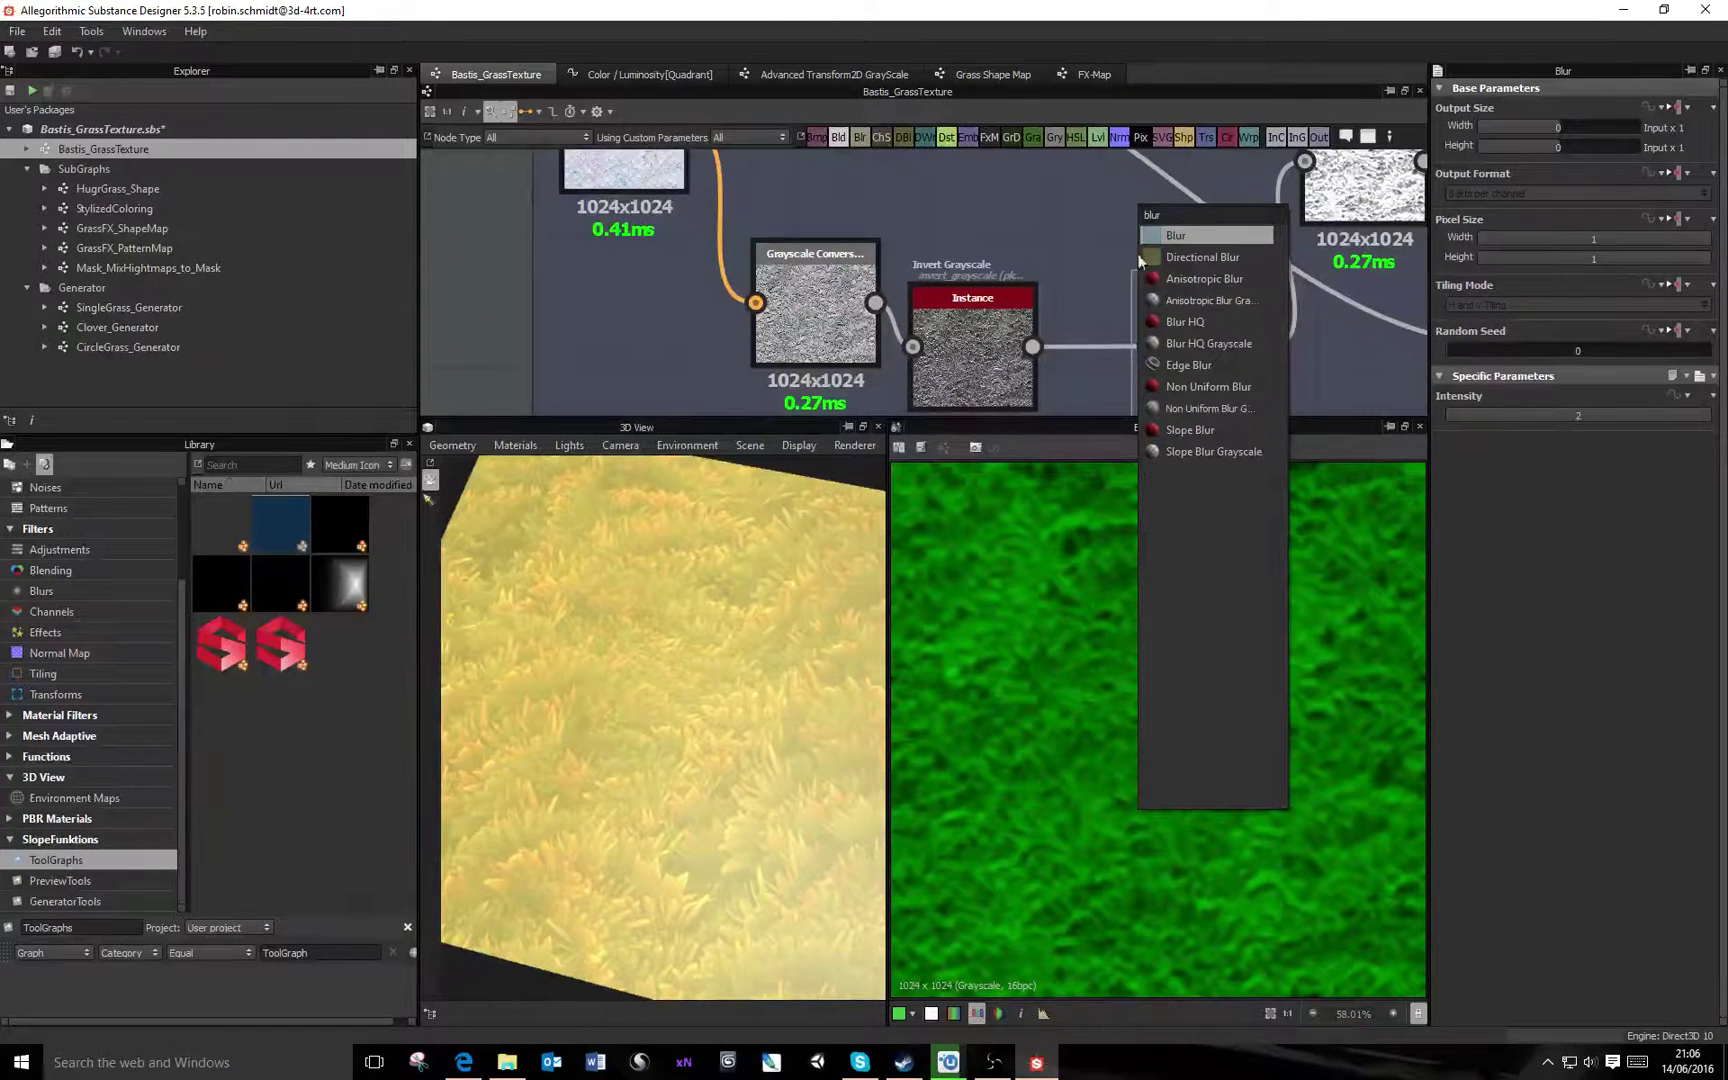
{"action": "left_click", "coordinate": [1208, 343]}
{"action": "left_click_drag", "start_coordinate": [1154, 212], "coordinate": [1197, 298]}
{"action": "left_click_drag", "start_coordinate": [1032, 347], "coordinate": [1104, 303]}
{"action": "left_click_drag", "start_coordinate": [1226, 304], "coordinate": [1305, 161]}
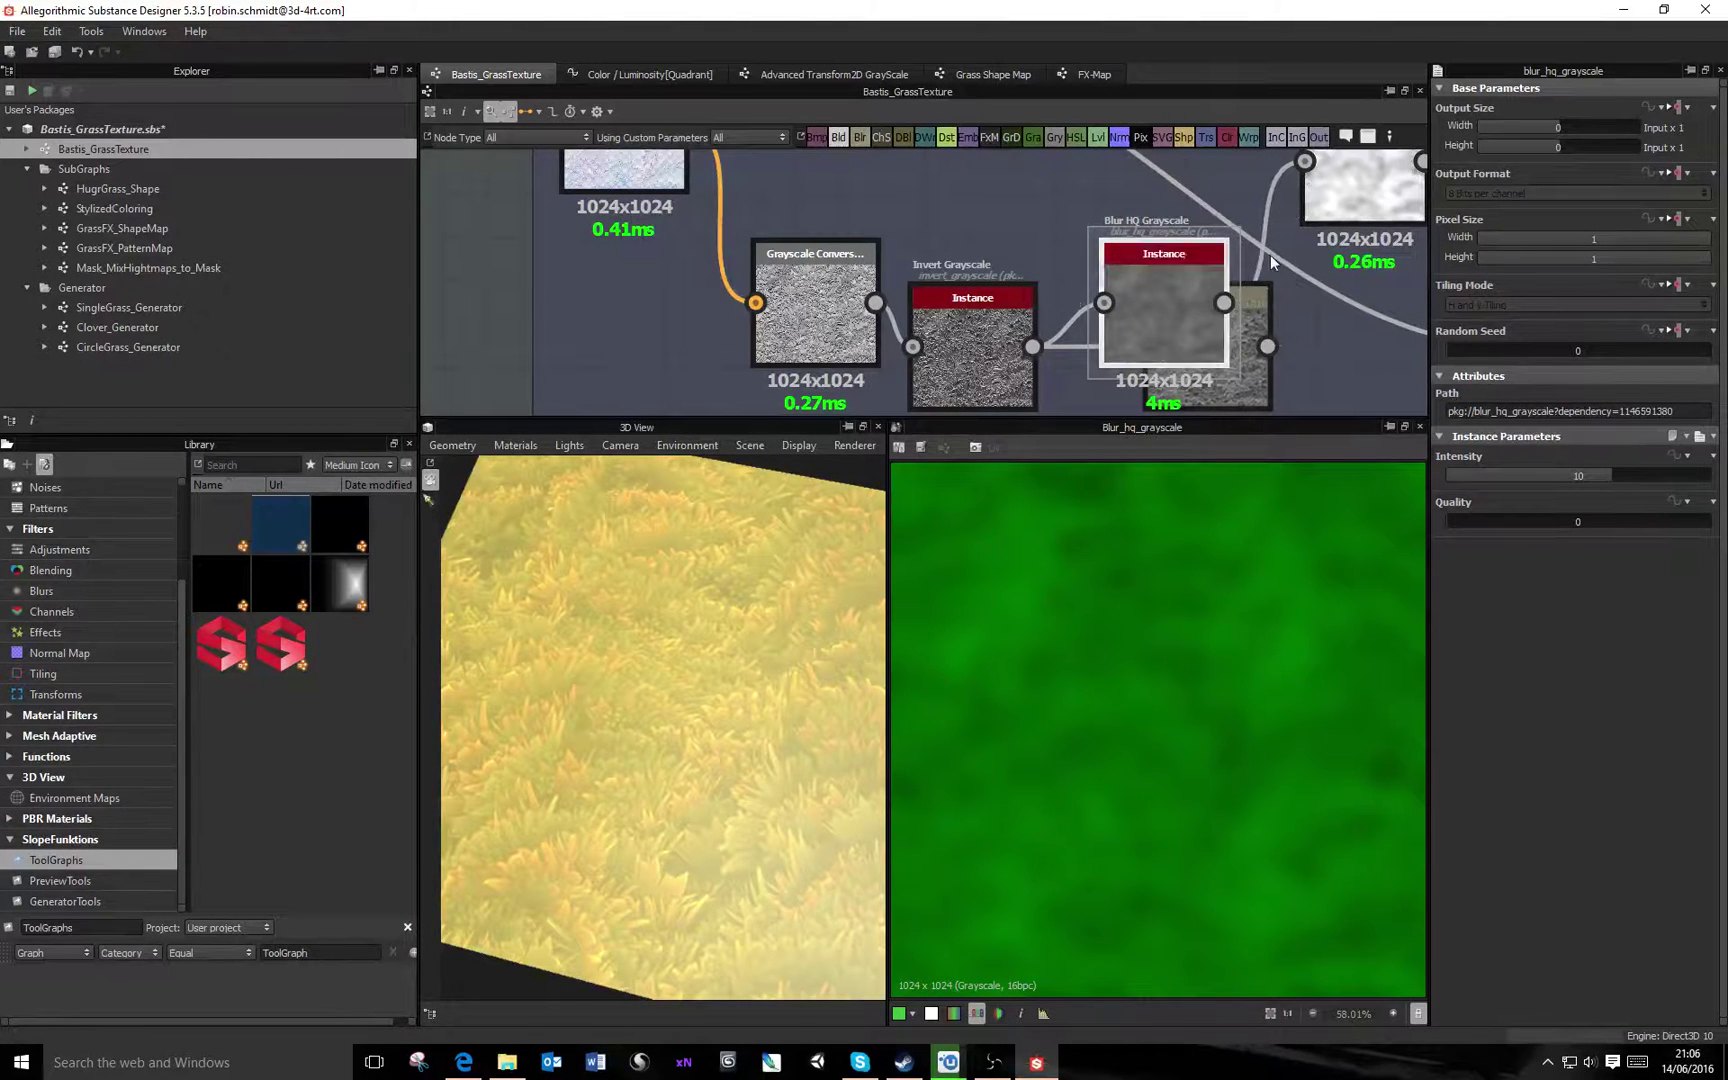
Set the Blur HQ Grayscale node's quality to 1 and intensity to 2.89, and clear away the bypassed Blur node behind it
{"action": "left_click", "coordinate": [1497, 521]}
{"action": "left_click_drag", "start_coordinate": [1519, 473], "coordinate": [1494, 473]}
{"action": "left_click_drag", "start_coordinate": [1242, 380], "coordinate": [1215, 332]}
{"action": "middle_click_drag", "start_coordinate": [1215, 332], "coordinate": [1094, 339]}
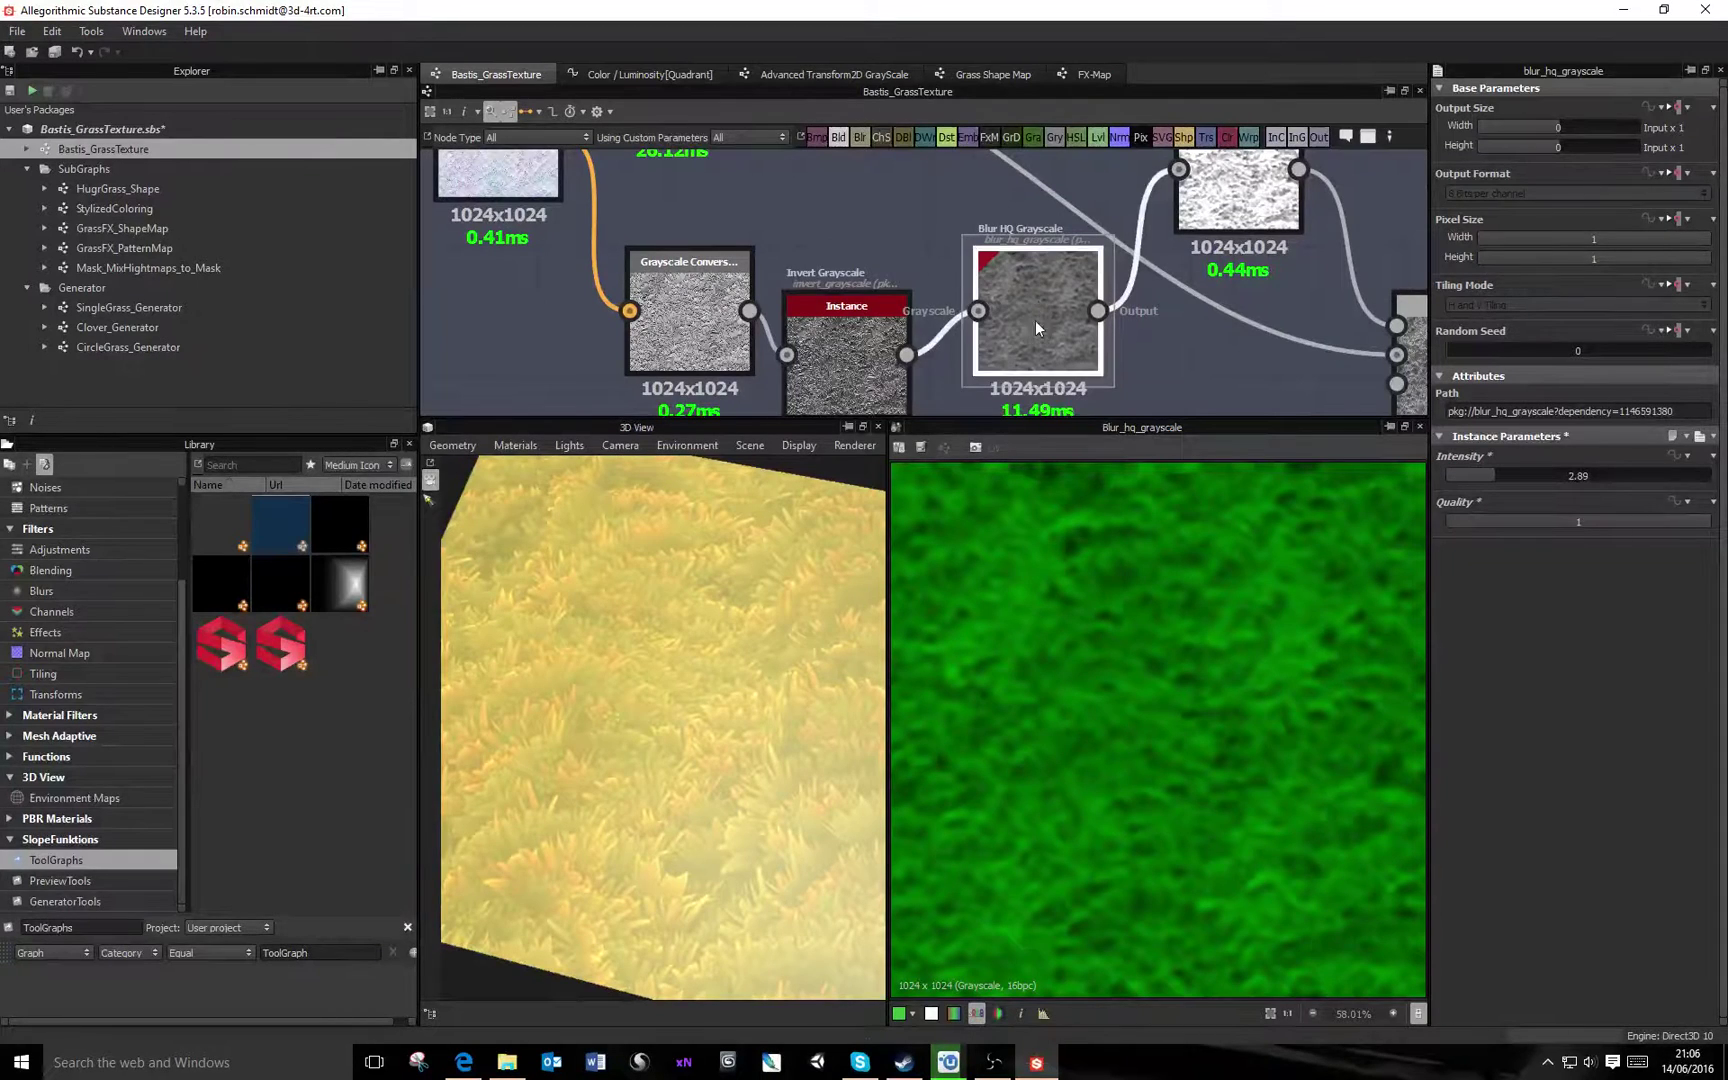
{"action": "left_click_drag", "start_coordinate": [1035, 320], "coordinate": [1031, 325]}
Preview the Levels node after the blur and enable the red and blue channels alongside green in the 2D view
{"action": "middle_click_drag", "start_coordinate": [1270, 283], "coordinate": [1228, 383]}
{"action": "double_click", "coordinate": [1200, 290]}
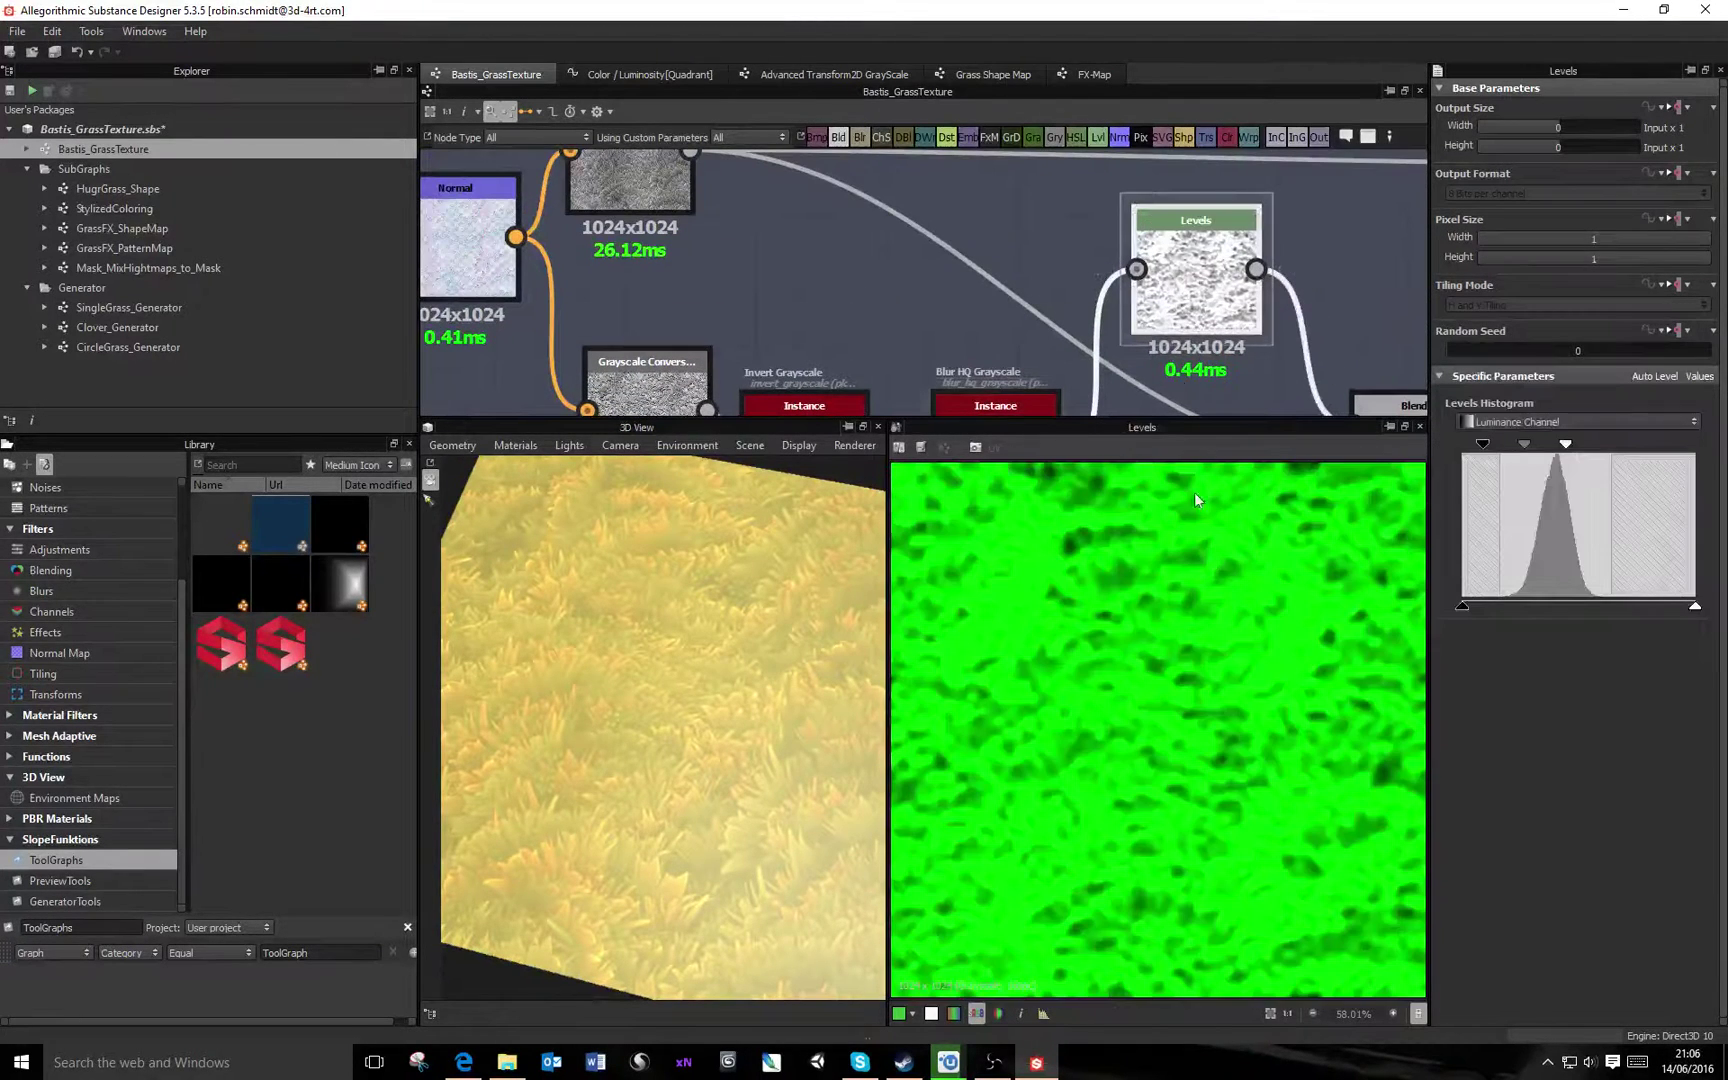
{"action": "scroll", "coordinate": [1190, 645], "scroll_direction": "down", "scroll_amount": 2}
{"action": "scroll", "coordinate": [1183, 377], "scroll_direction": "down", "scroll_amount": 2}
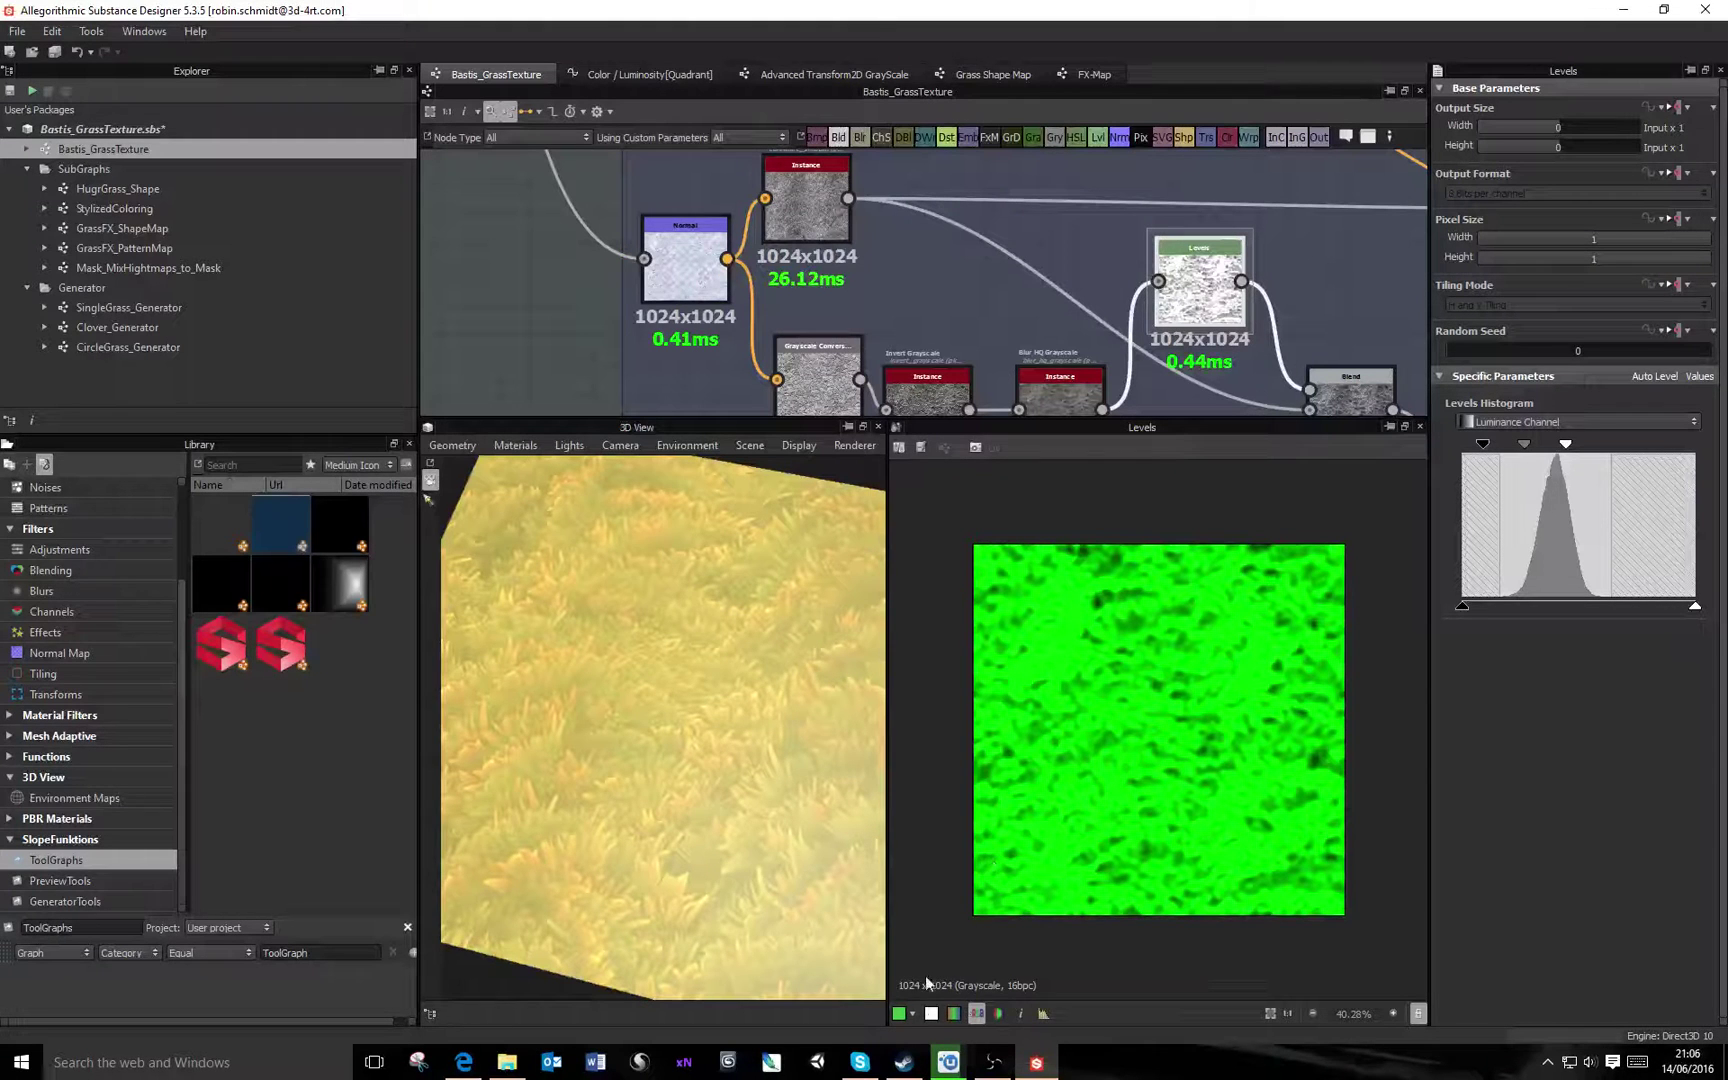
{"action": "left_click", "coordinate": [912, 1013]}
{"action": "left_click", "coordinate": [911, 948]}
{"action": "left_click", "coordinate": [913, 1014]}
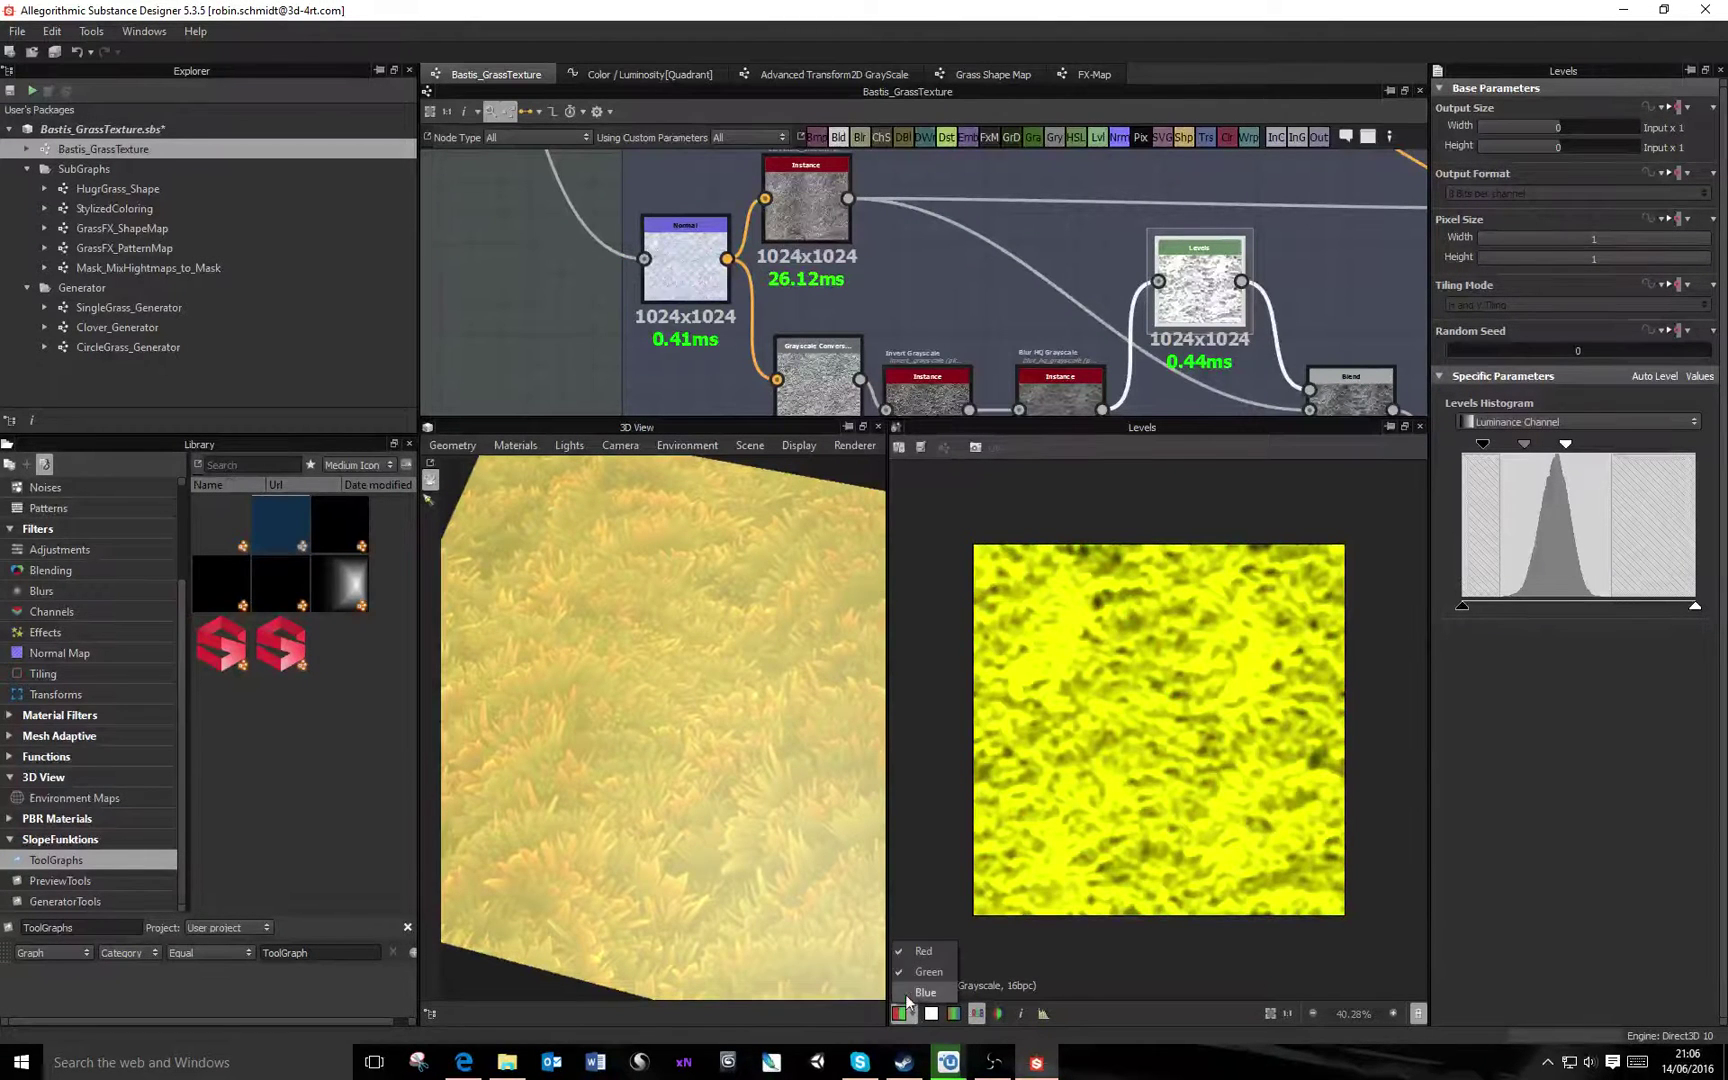
{"action": "left_click", "coordinate": [915, 991]}
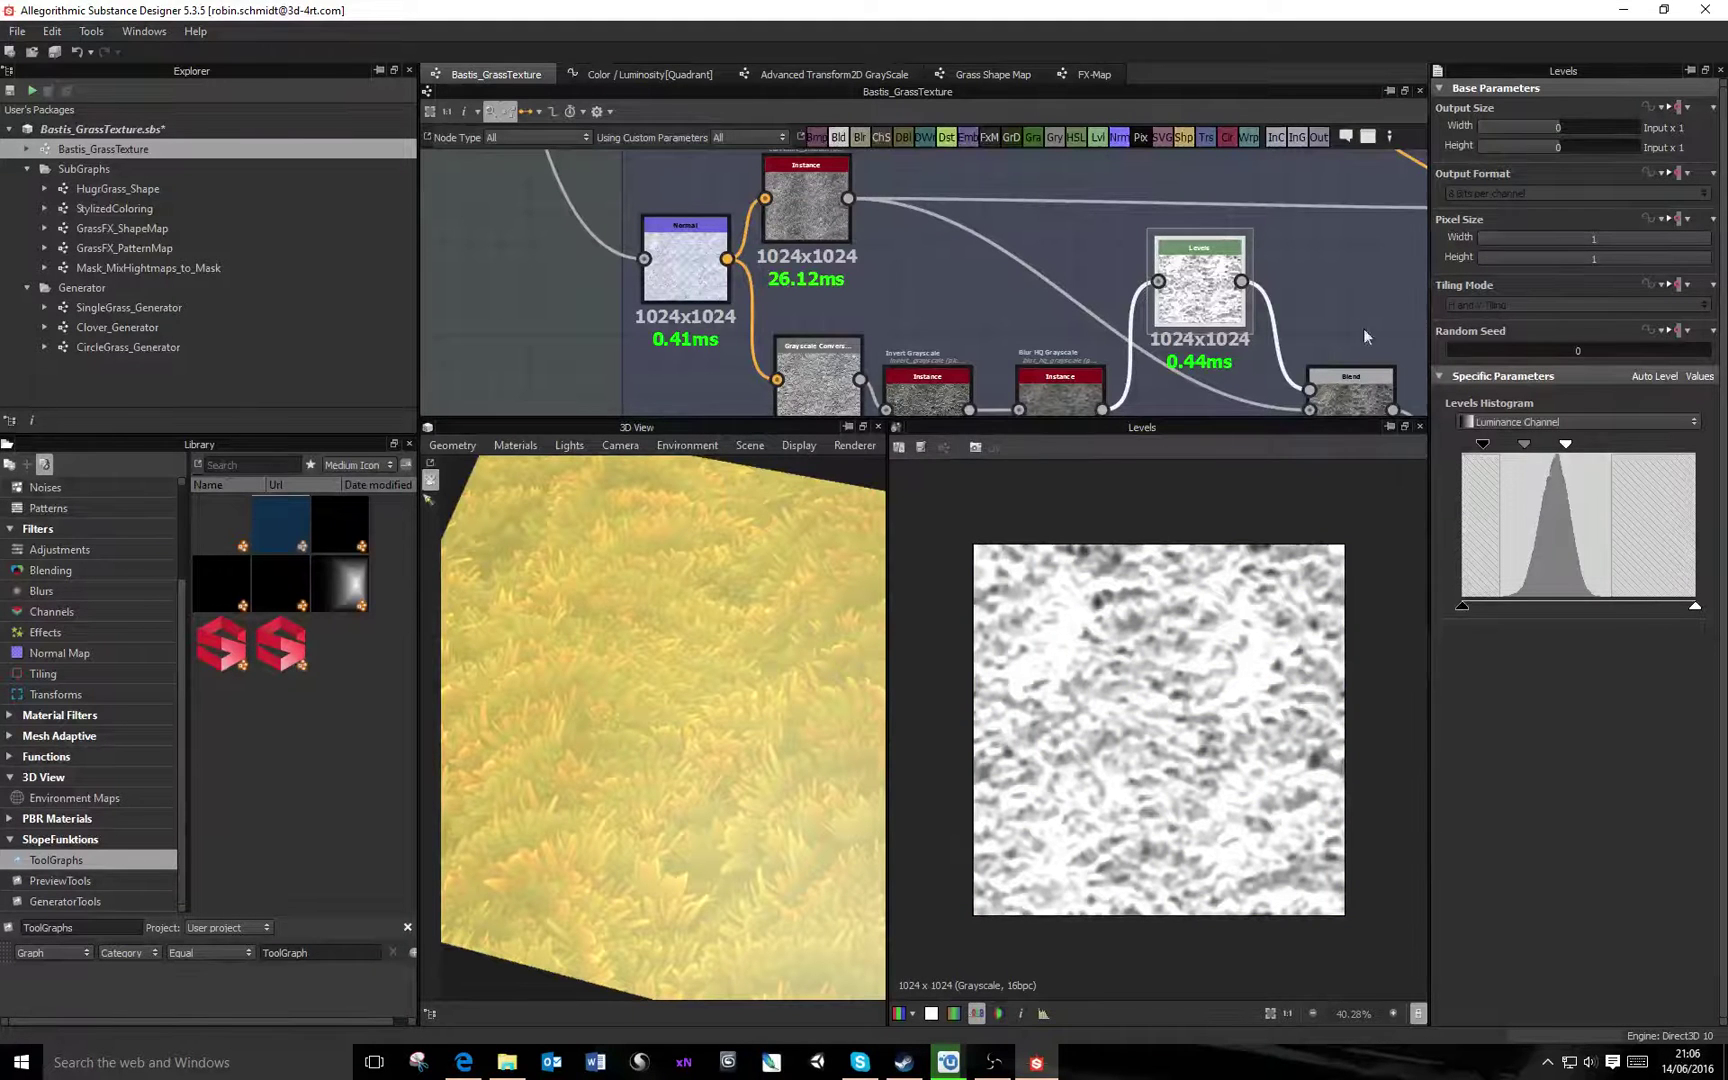
Raise the Levels node's input white point well above the histogram peak and its input black point slightly, and check the grass in 3D
{"action": "middle_click_drag", "start_coordinate": [1280, 303], "coordinate": [1256, 184]}
{"action": "left_click_drag", "start_coordinate": [1567, 447], "coordinate": [1606, 447]}
{"action": "left_click_drag", "start_coordinate": [1497, 448], "coordinate": [1504, 448]}
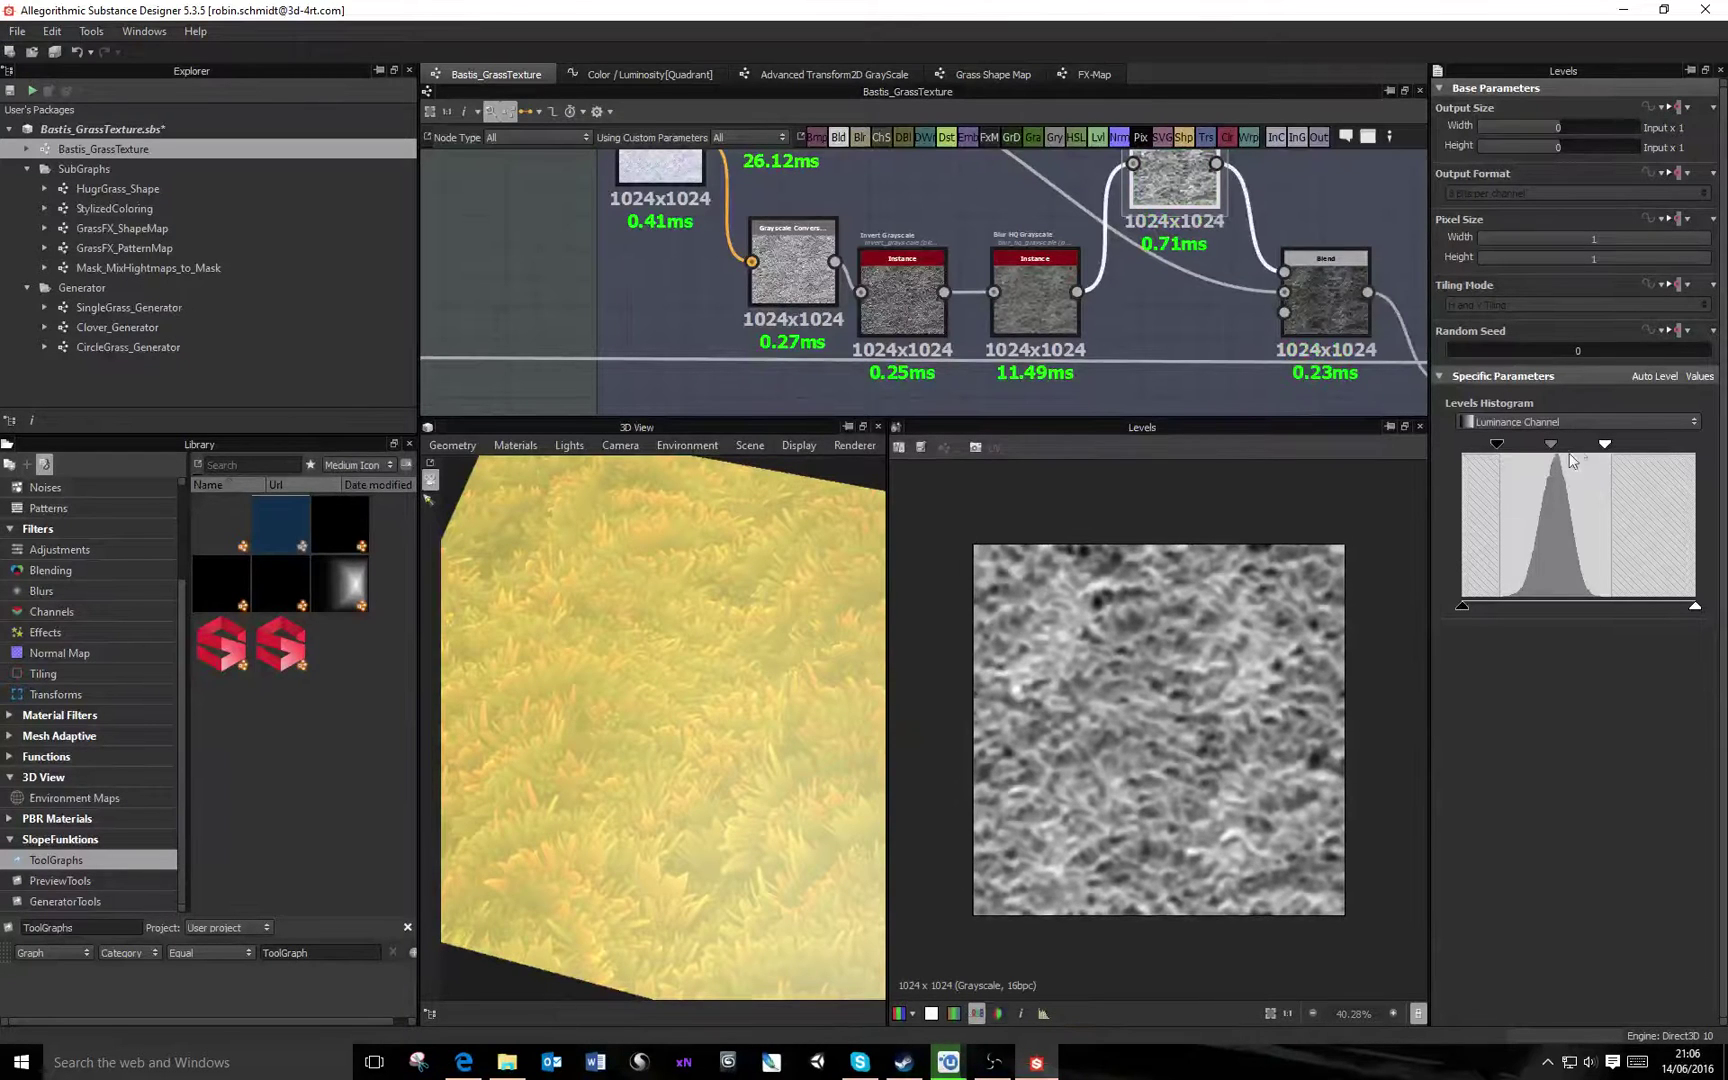
{"action": "left_click_drag", "start_coordinate": [735, 714], "coordinate": [648, 712]}
Compare the Curvature Smooth output, the Multiply Blend that combines it with Levels, and the second Multiply Blend that follows
{"action": "middle_click_drag", "start_coordinate": [1190, 292], "coordinate": [1246, 426]}
{"action": "double_click", "coordinate": [833, 238]}
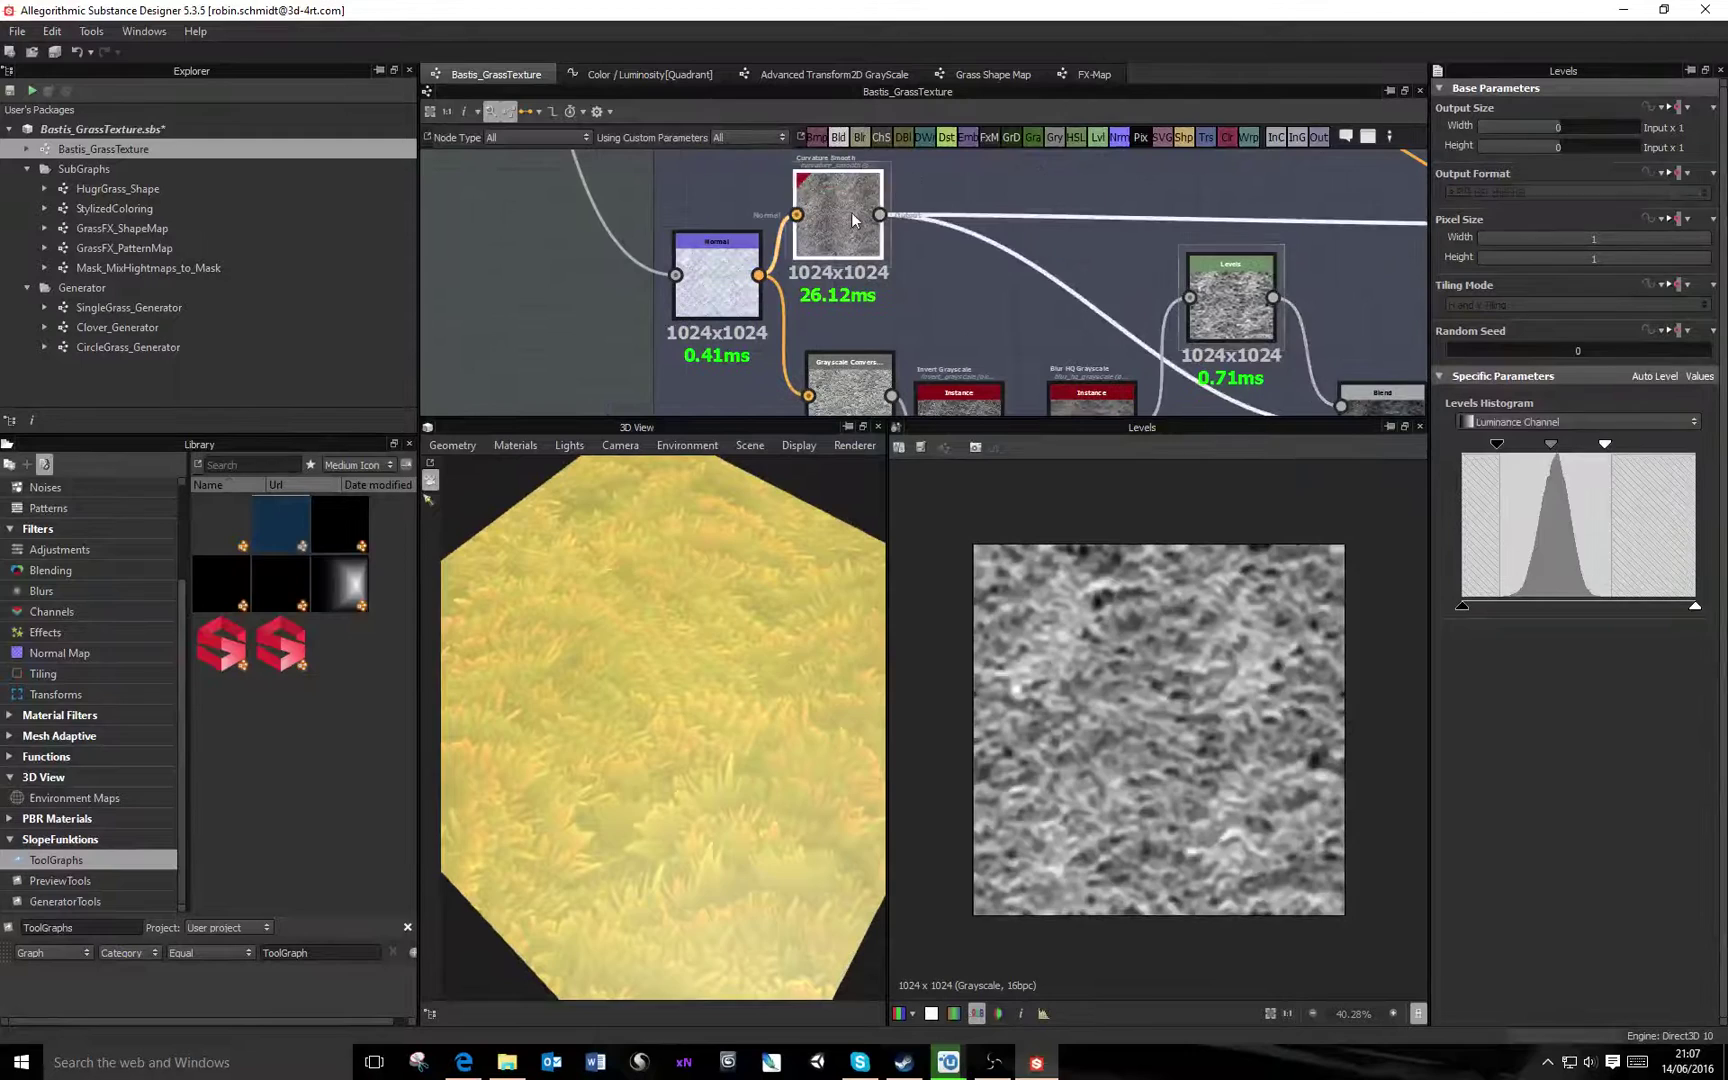
{"action": "middle_click_drag", "start_coordinate": [1351, 389], "coordinate": [1120, 313]}
{"action": "scroll", "coordinate": [991, 279], "scroll_direction": "down", "scroll_amount": 2}
{"action": "double_click", "coordinate": [1120, 313]}
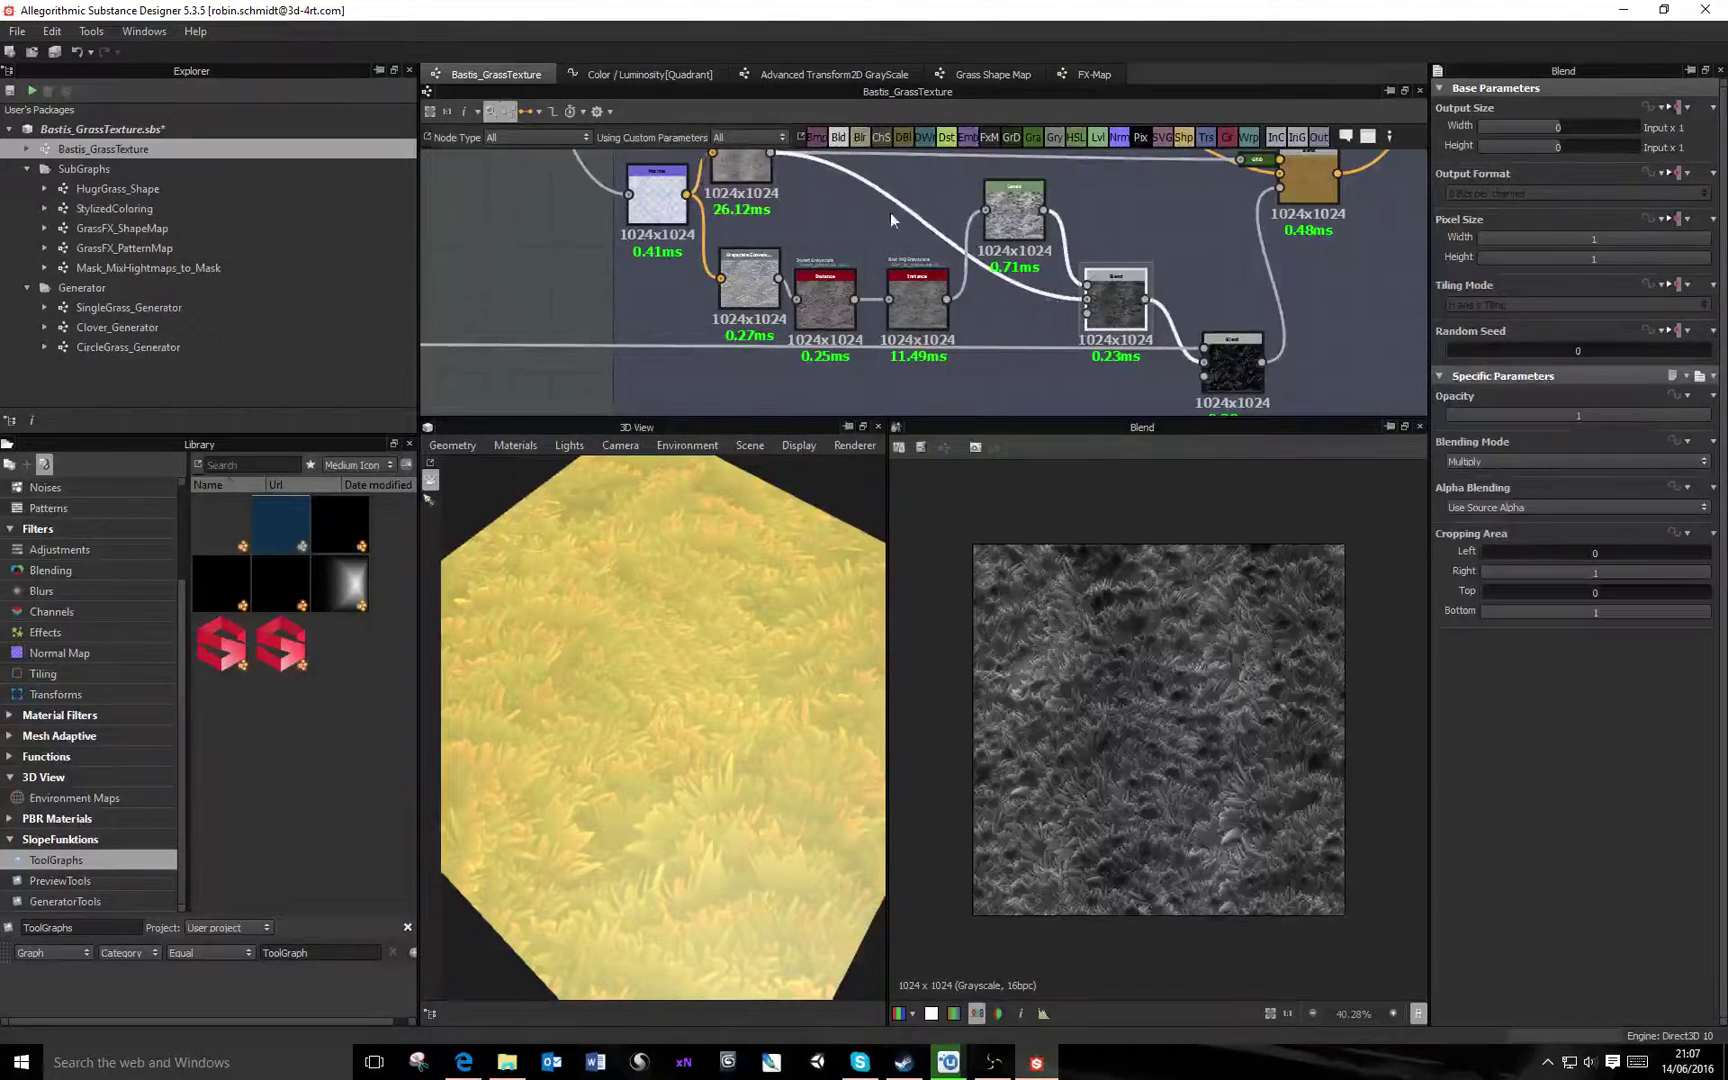
{"action": "double_click", "coordinate": [741, 181]}
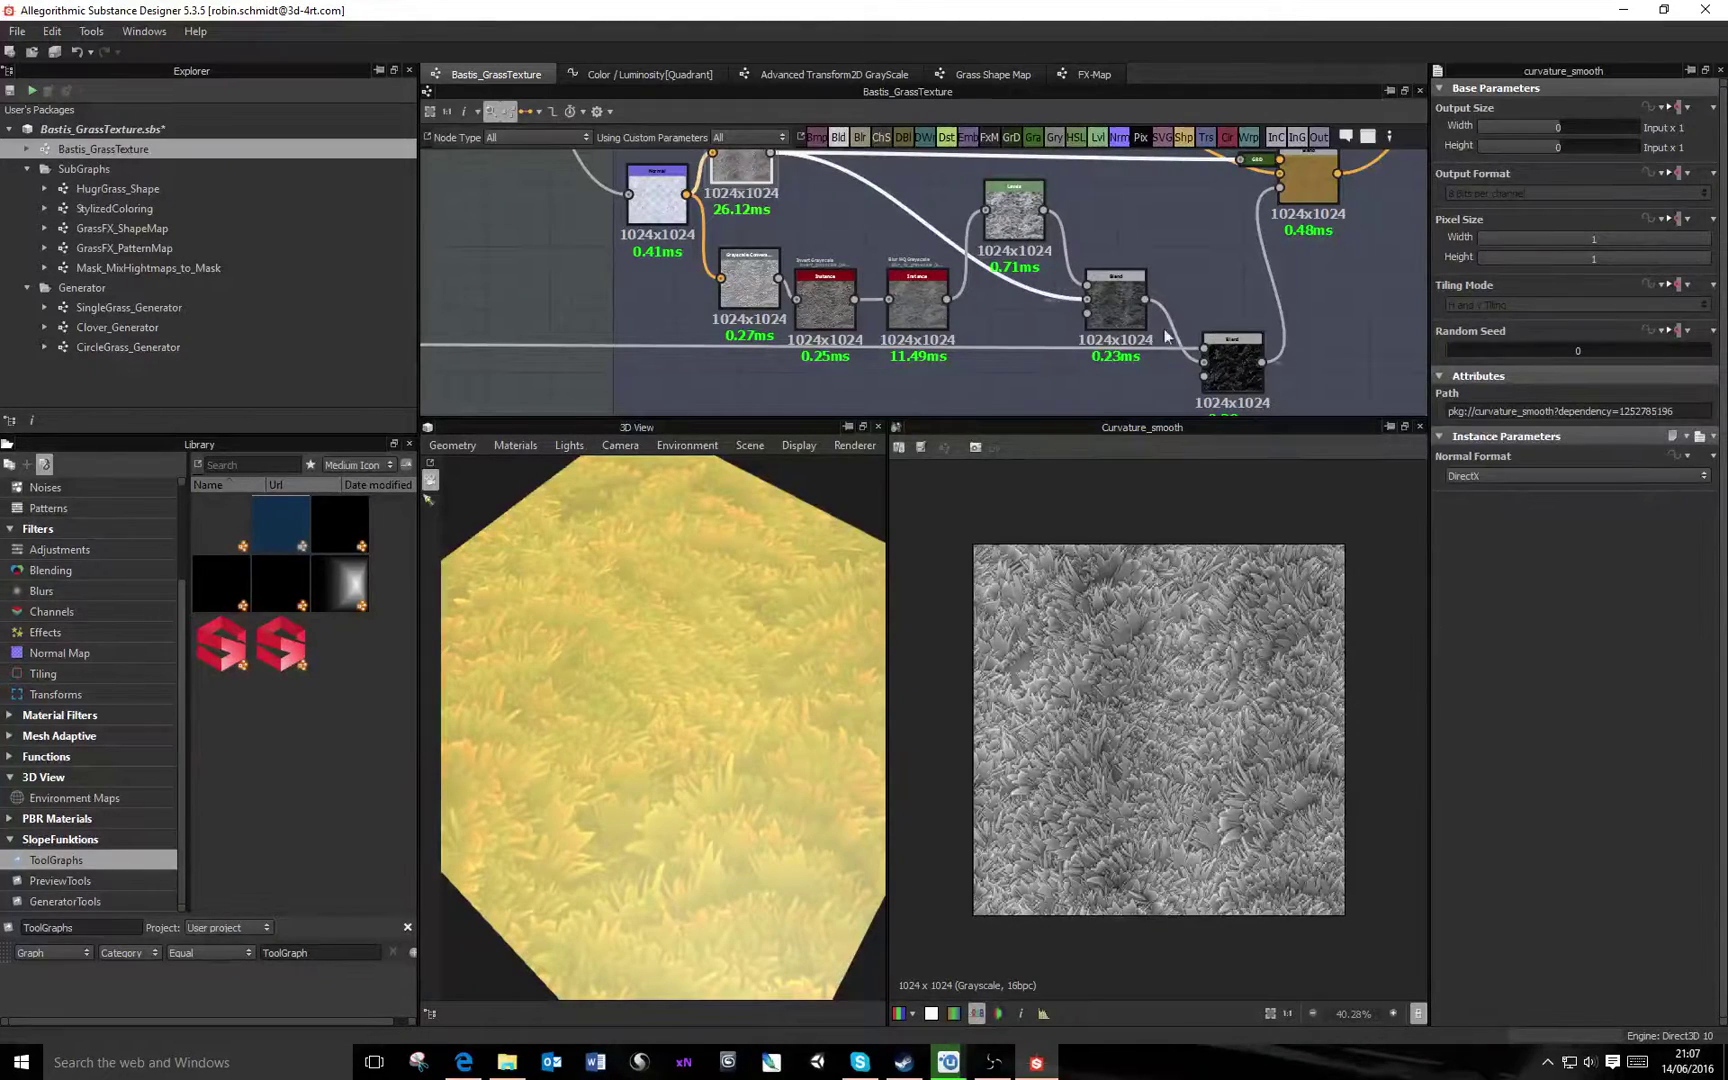
{"action": "double_click", "coordinate": [1115, 298]}
{"action": "scroll", "coordinate": [1131, 710], "scroll_direction": "up", "scroll_amount": 5}
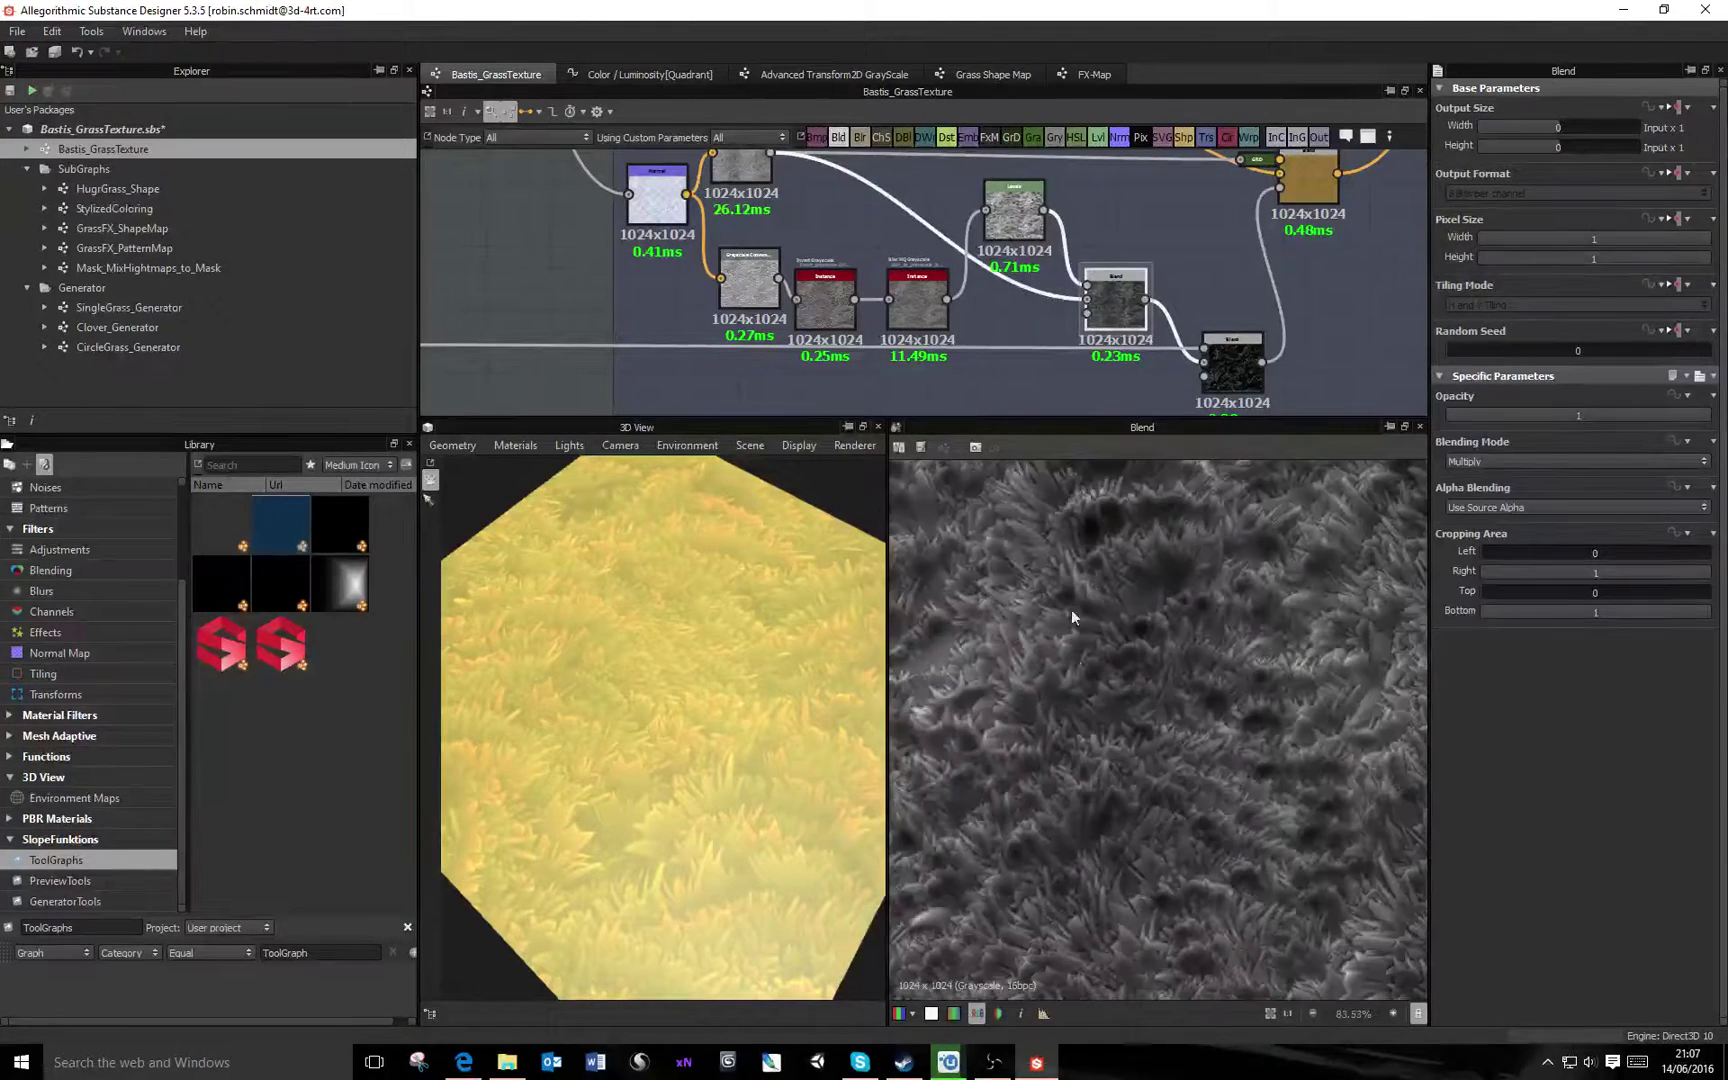
{"action": "scroll", "coordinate": [1071, 609], "scroll_direction": "down", "scroll_amount": 4}
{"action": "double_click", "coordinate": [1241, 369]}
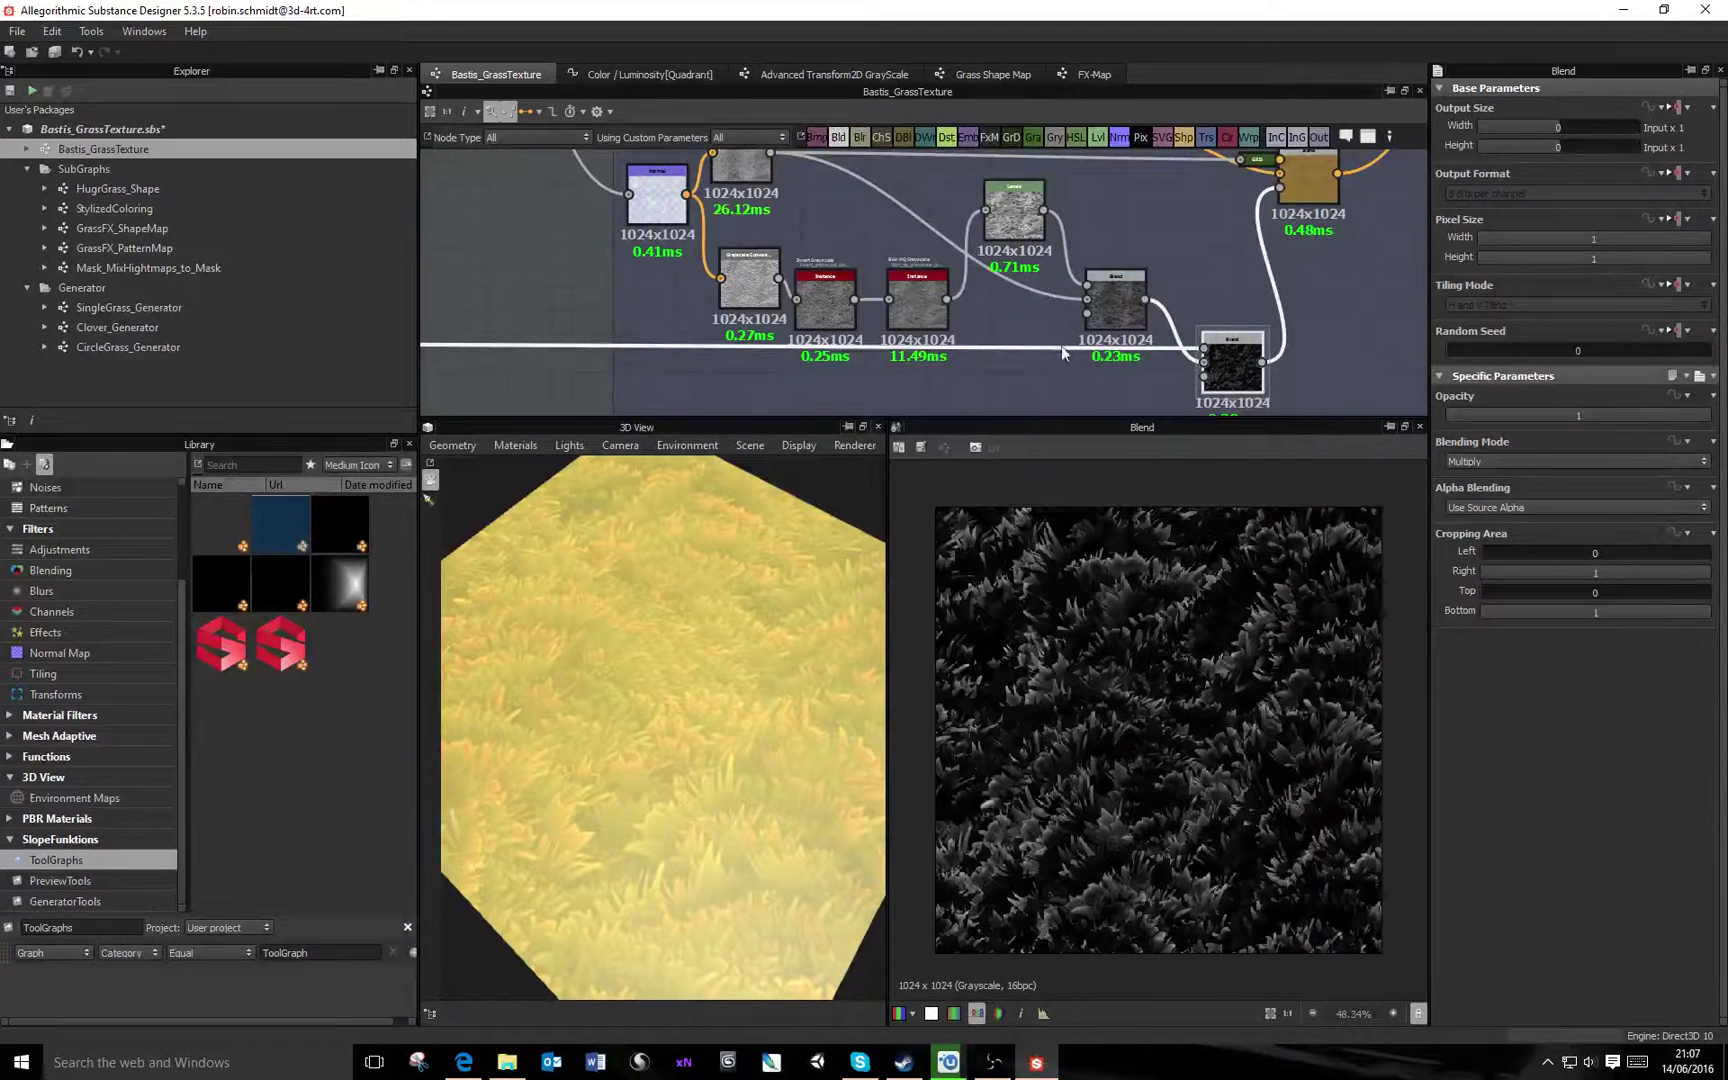
Trace the second Multiply Blend's long input wire back to its source Levels node and return to the Highlights frame
{"action": "middle_click_drag", "start_coordinate": [906, 270], "coordinate": [1236, 293]}
{"action": "middle_click_drag", "start_coordinate": [785, 292], "coordinate": [1386, 298]}
{"action": "scroll", "coordinate": [1160, 294], "scroll_direction": "down", "scroll_amount": 1}
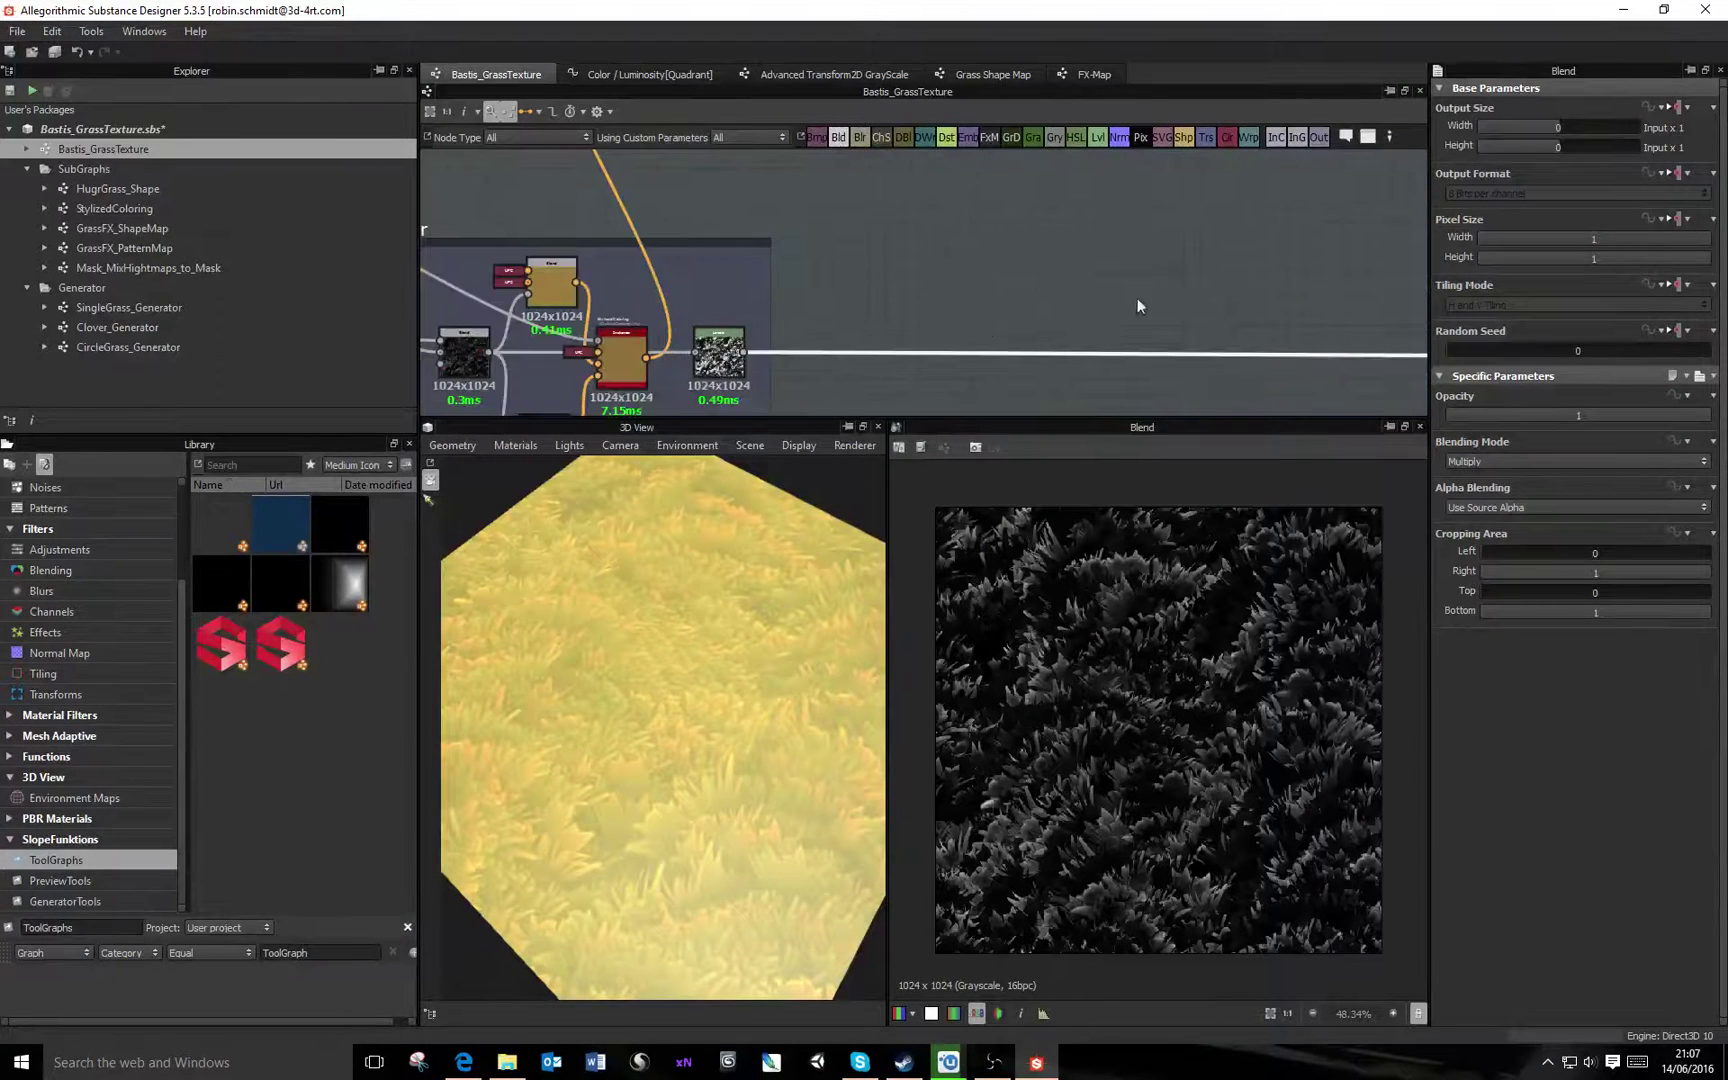
{"action": "middle_click_drag", "start_coordinate": [1128, 317], "coordinate": [450, 240]}
{"action": "middle_click_drag", "start_coordinate": [1352, 316], "coordinate": [785, 285]}
{"action": "middle_click_drag", "start_coordinate": [944, 292], "coordinate": [1210, 379]}
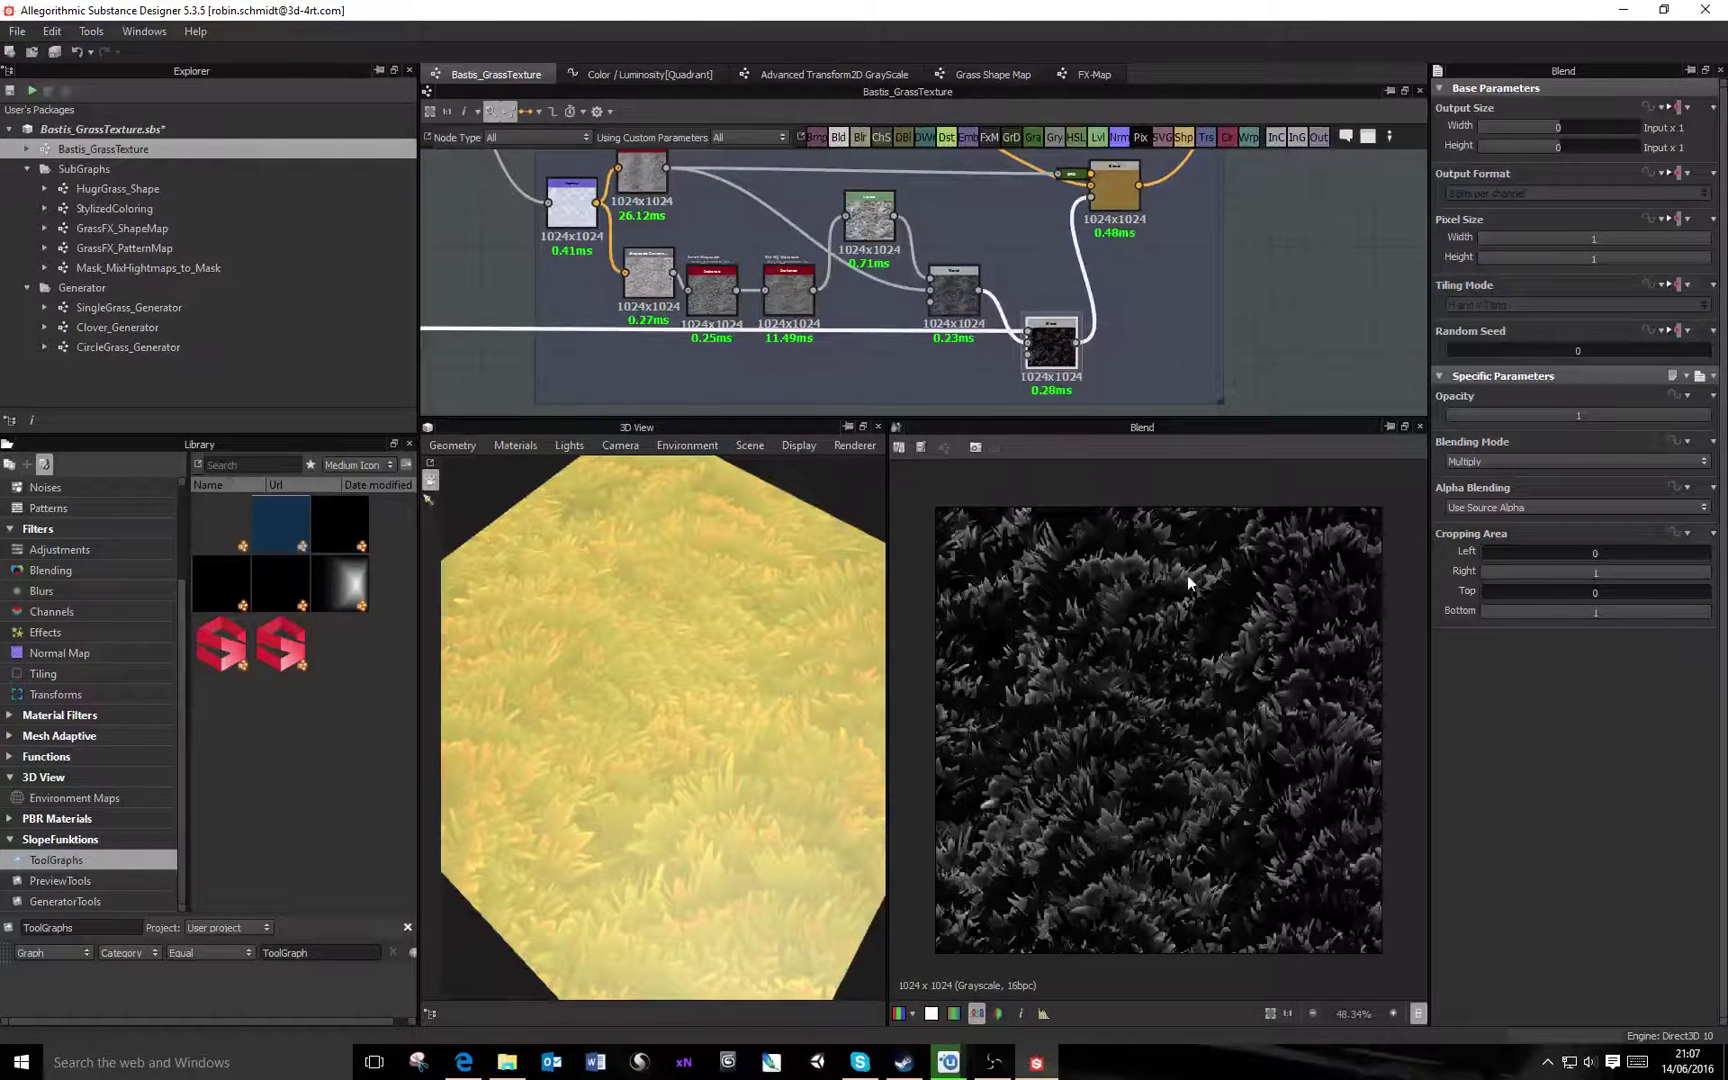
Try feeding the first Multiply Blend directly into the color Blend's opacity, compare it in 3D, and reconnect the second Multiply Blend
{"action": "mouse_move", "coordinate": [1000, 250]}
{"action": "middle_mouse_down"}
{"action": "mouse_move", "coordinate": [1005, 327]}
{"action": "mouse_move", "coordinate": [1010, 285]}
{"action": "middle_mouse_up"}
{"action": "left_click_drag", "start_coordinate": [988, 326], "coordinate": [1102, 231]}
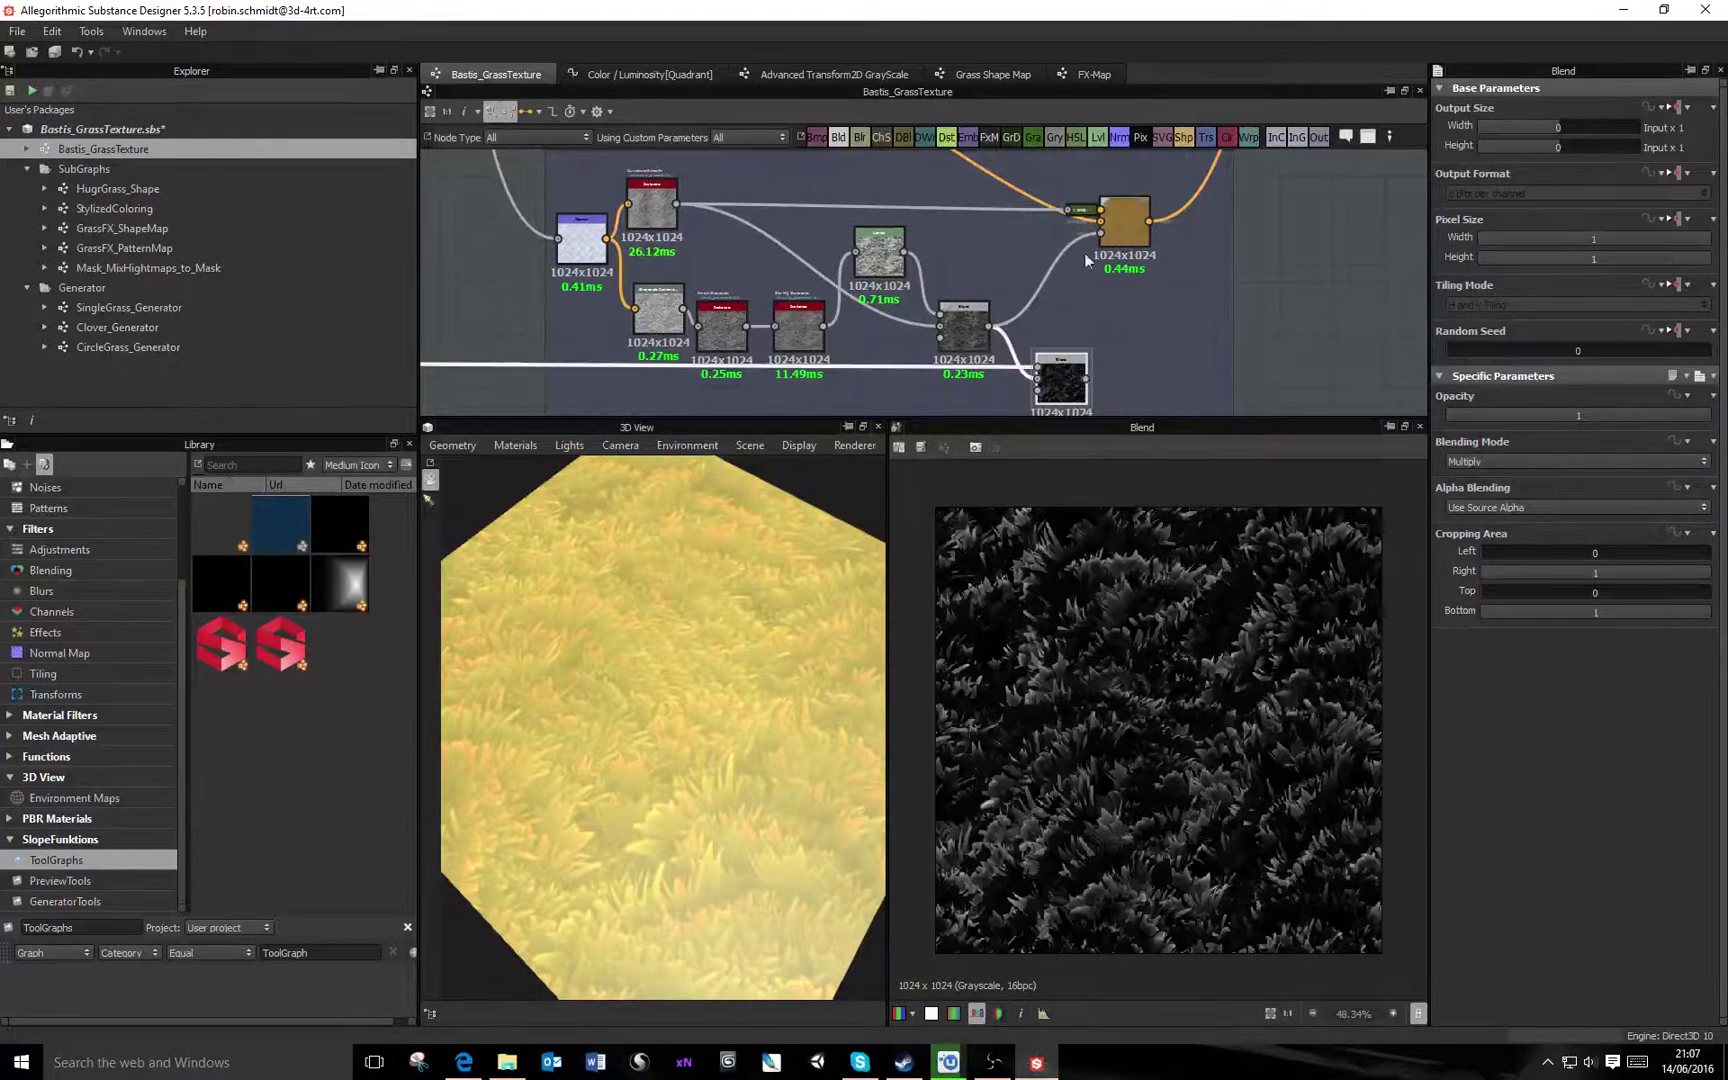
{"action": "left_click_drag", "start_coordinate": [678, 732], "coordinate": [700, 640]}
{"action": "left_click_drag", "start_coordinate": [1085, 250], "coordinate": [1098, 231]}
{"action": "left_click_drag", "start_coordinate": [510, 662], "coordinate": [656, 671]}
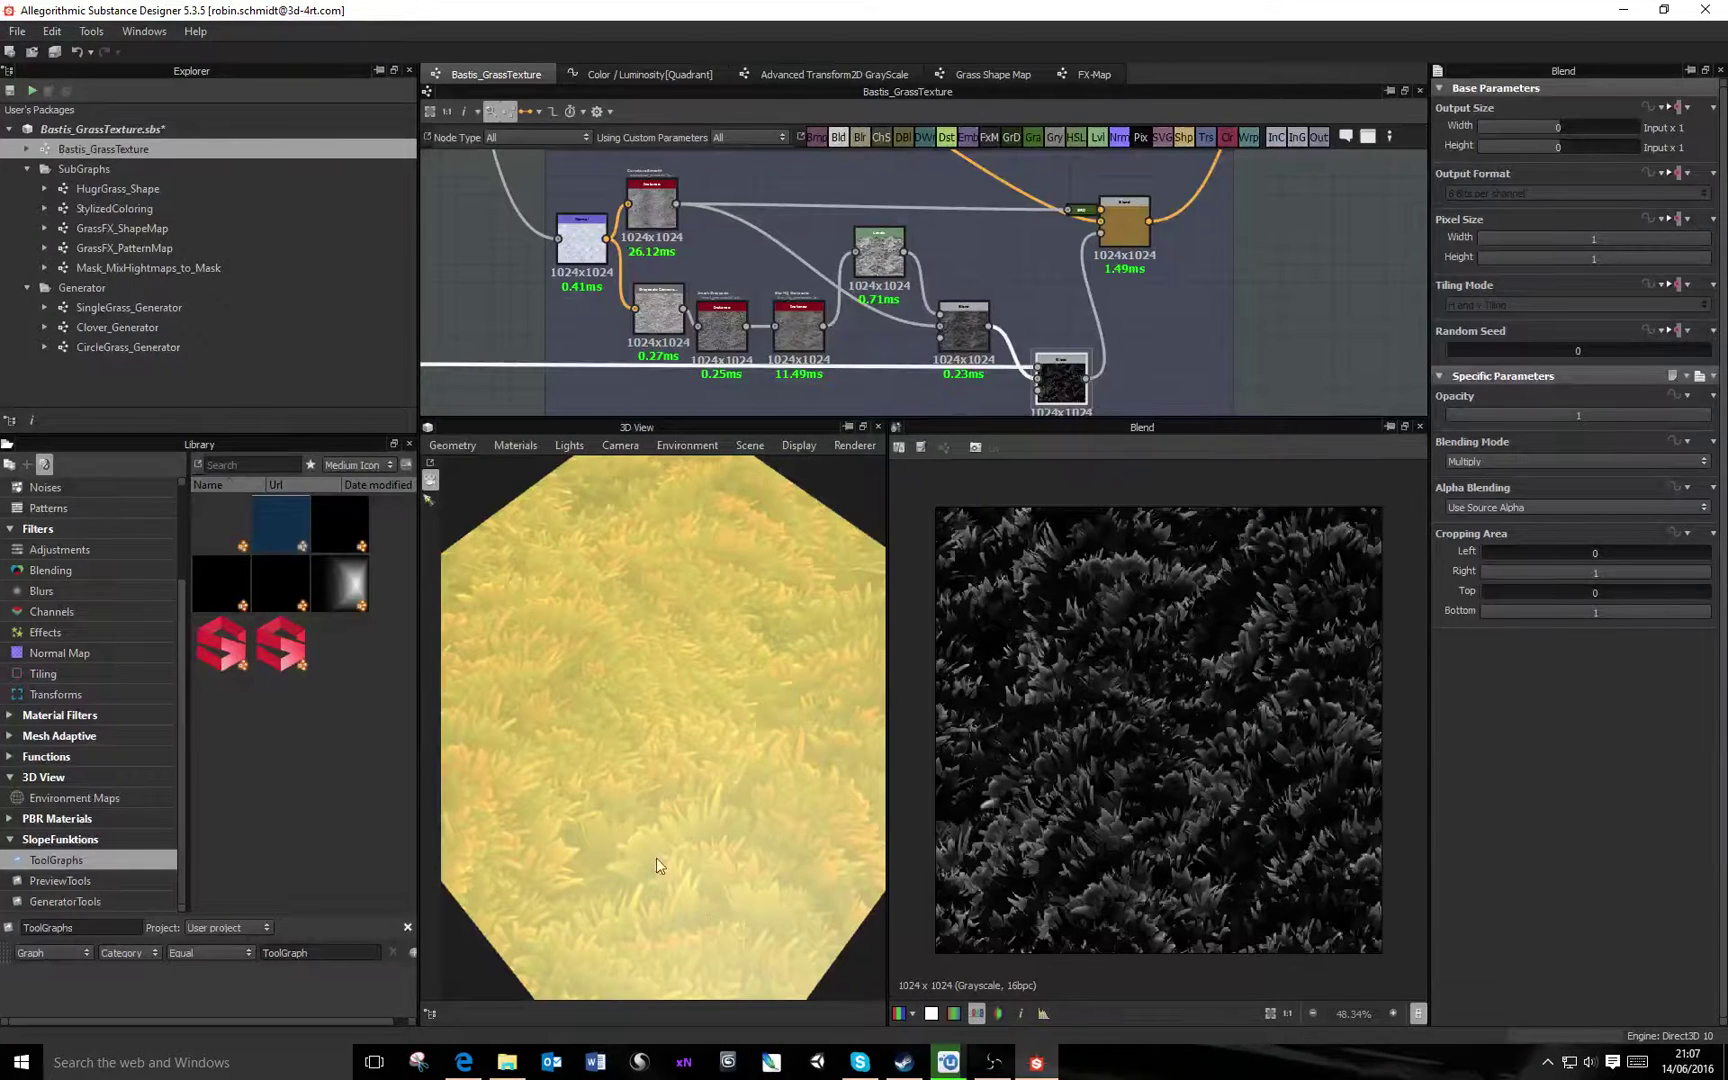
Examine the Highlights color Blend and the Gradient Map feeding its foreground, including the highlighted blade tips up close
{"action": "middle_click_drag", "start_coordinate": [1307, 224], "coordinate": [1340, 290]}
{"action": "scroll", "coordinate": [1141, 301], "scroll_direction": "up", "scroll_amount": 5}
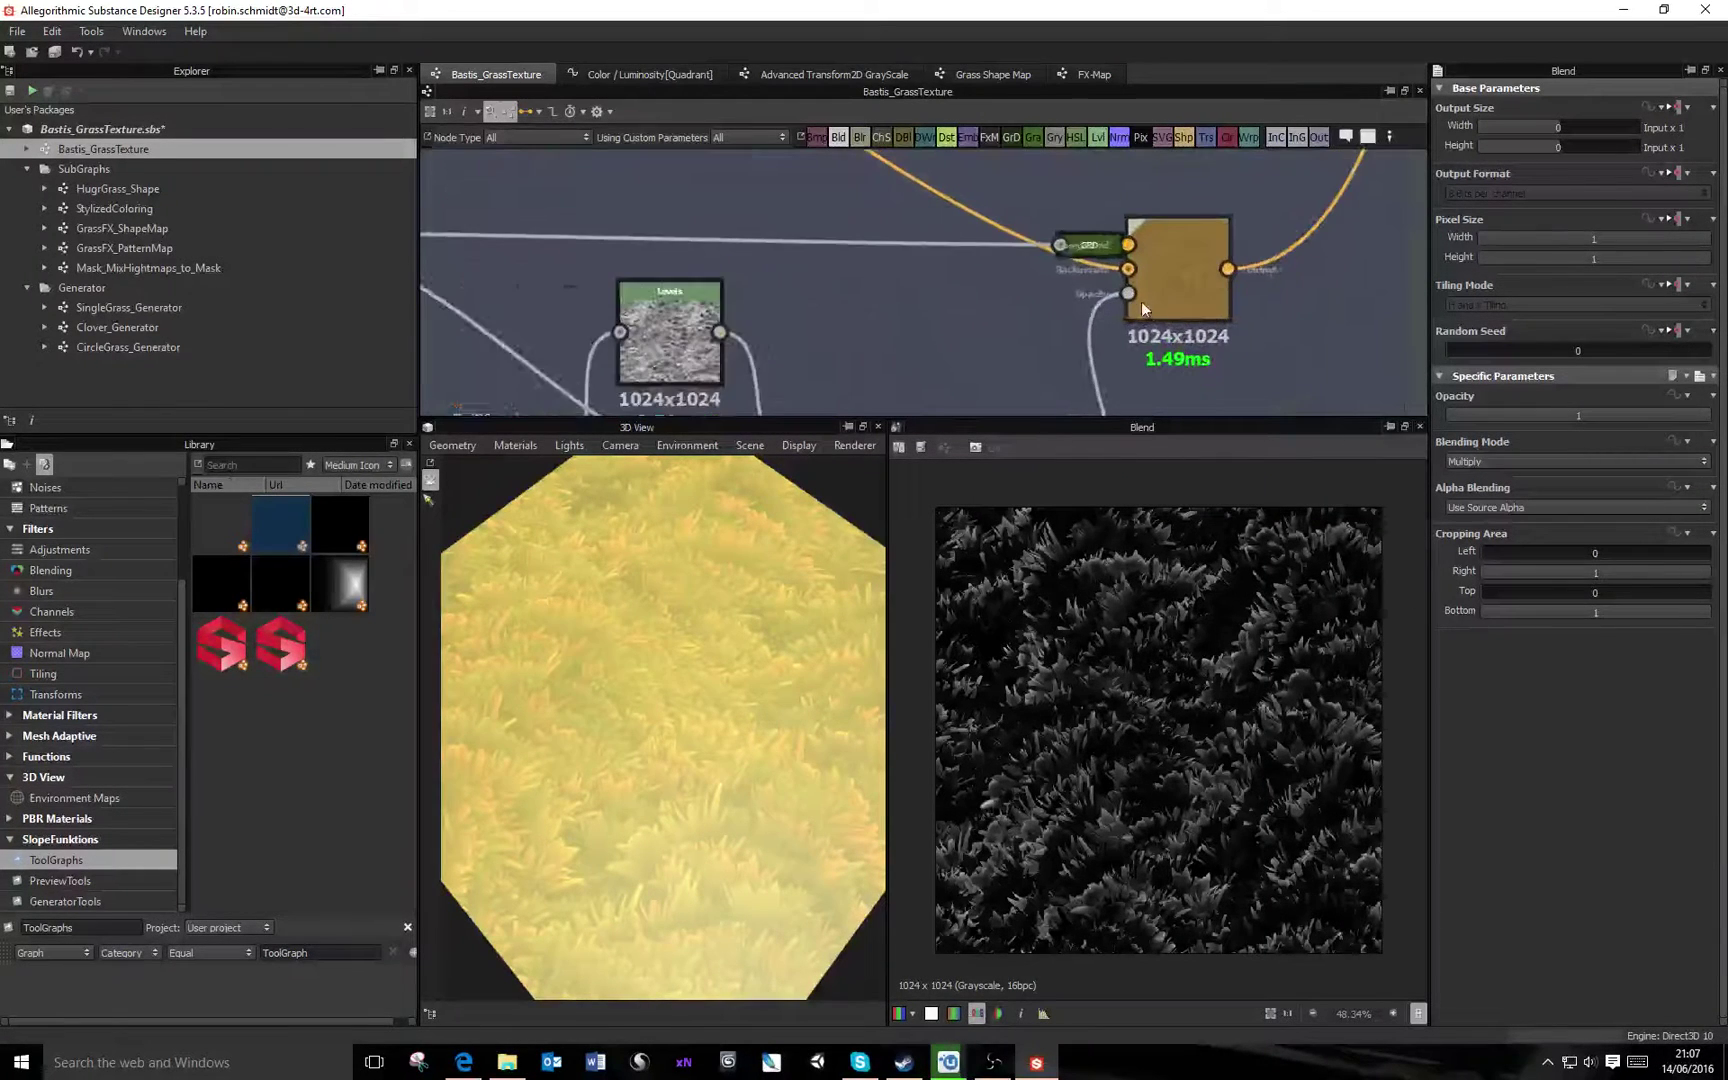
{"action": "left_click", "coordinate": [1208, 215]}
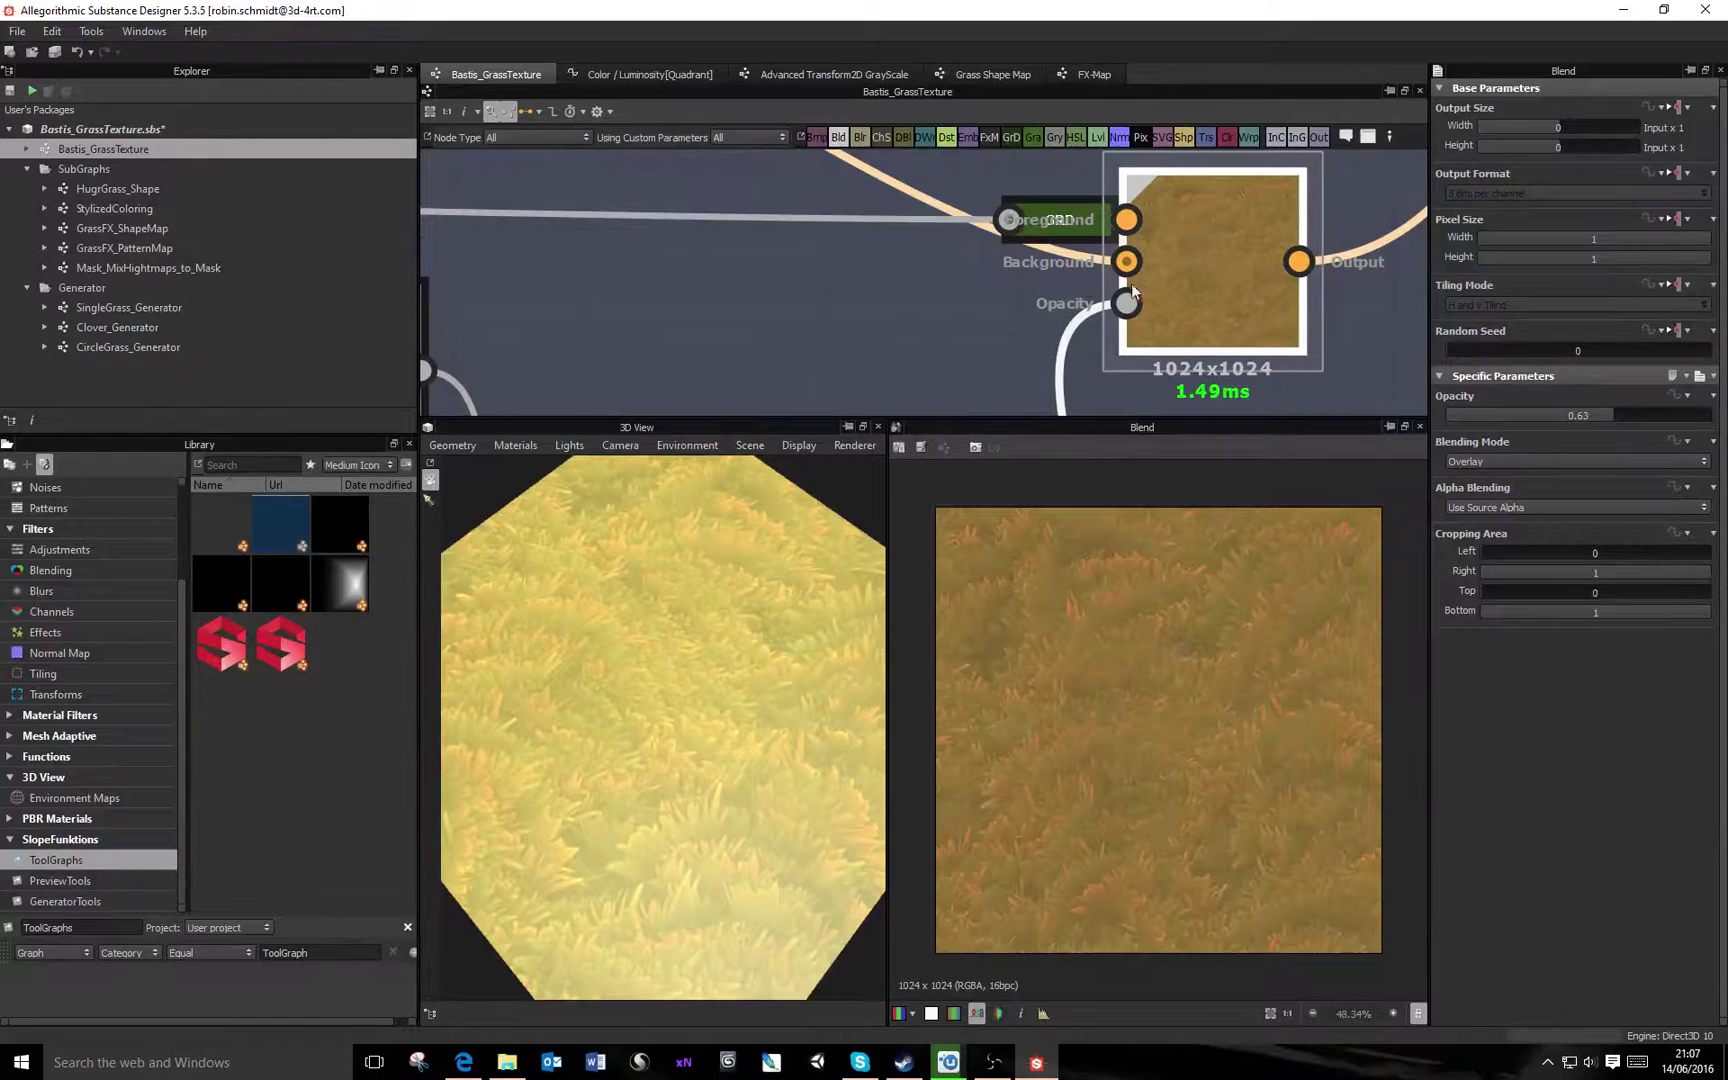
{"action": "left_click", "coordinate": [1054, 216]}
{"action": "scroll", "coordinate": [1003, 244], "scroll_direction": "down", "scroll_amount": 5}
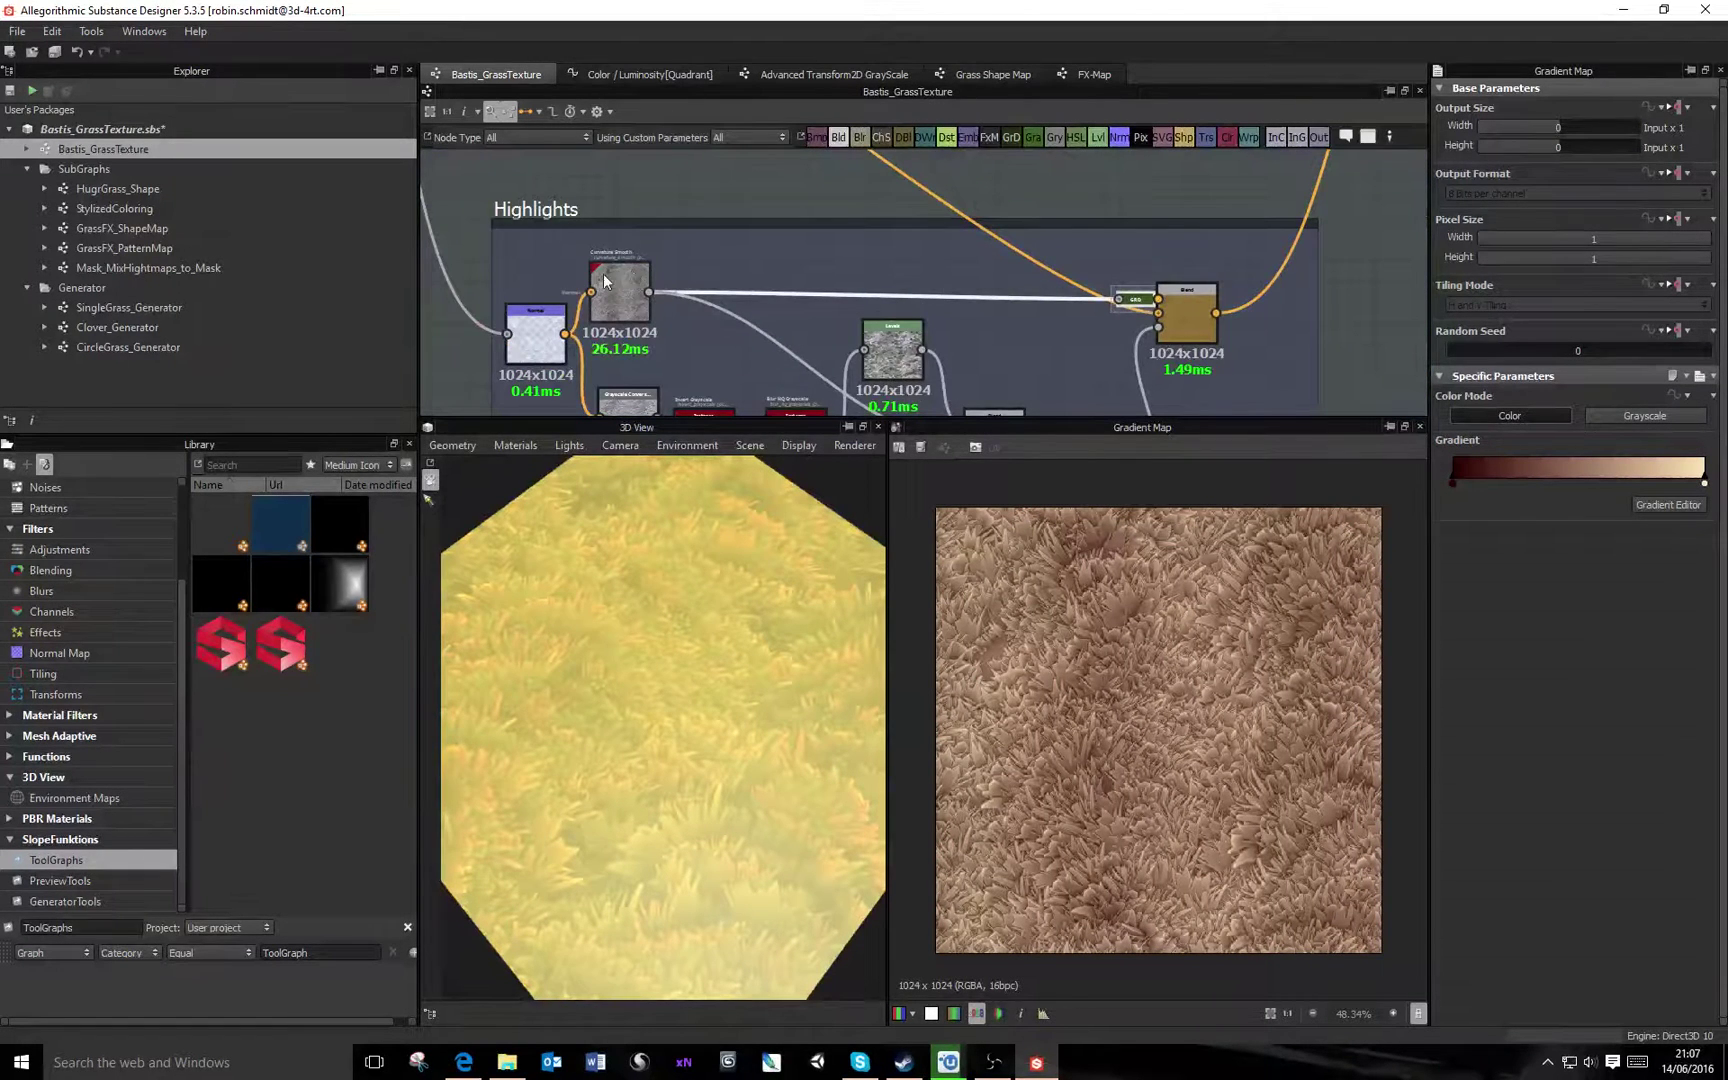
{"action": "scroll", "coordinate": [603, 273], "scroll_direction": "up", "scroll_amount": 4}
{"action": "middle_click_drag", "start_coordinate": [895, 261], "coordinate": [737, 245]}
{"action": "left_click", "coordinate": [1030, 338]}
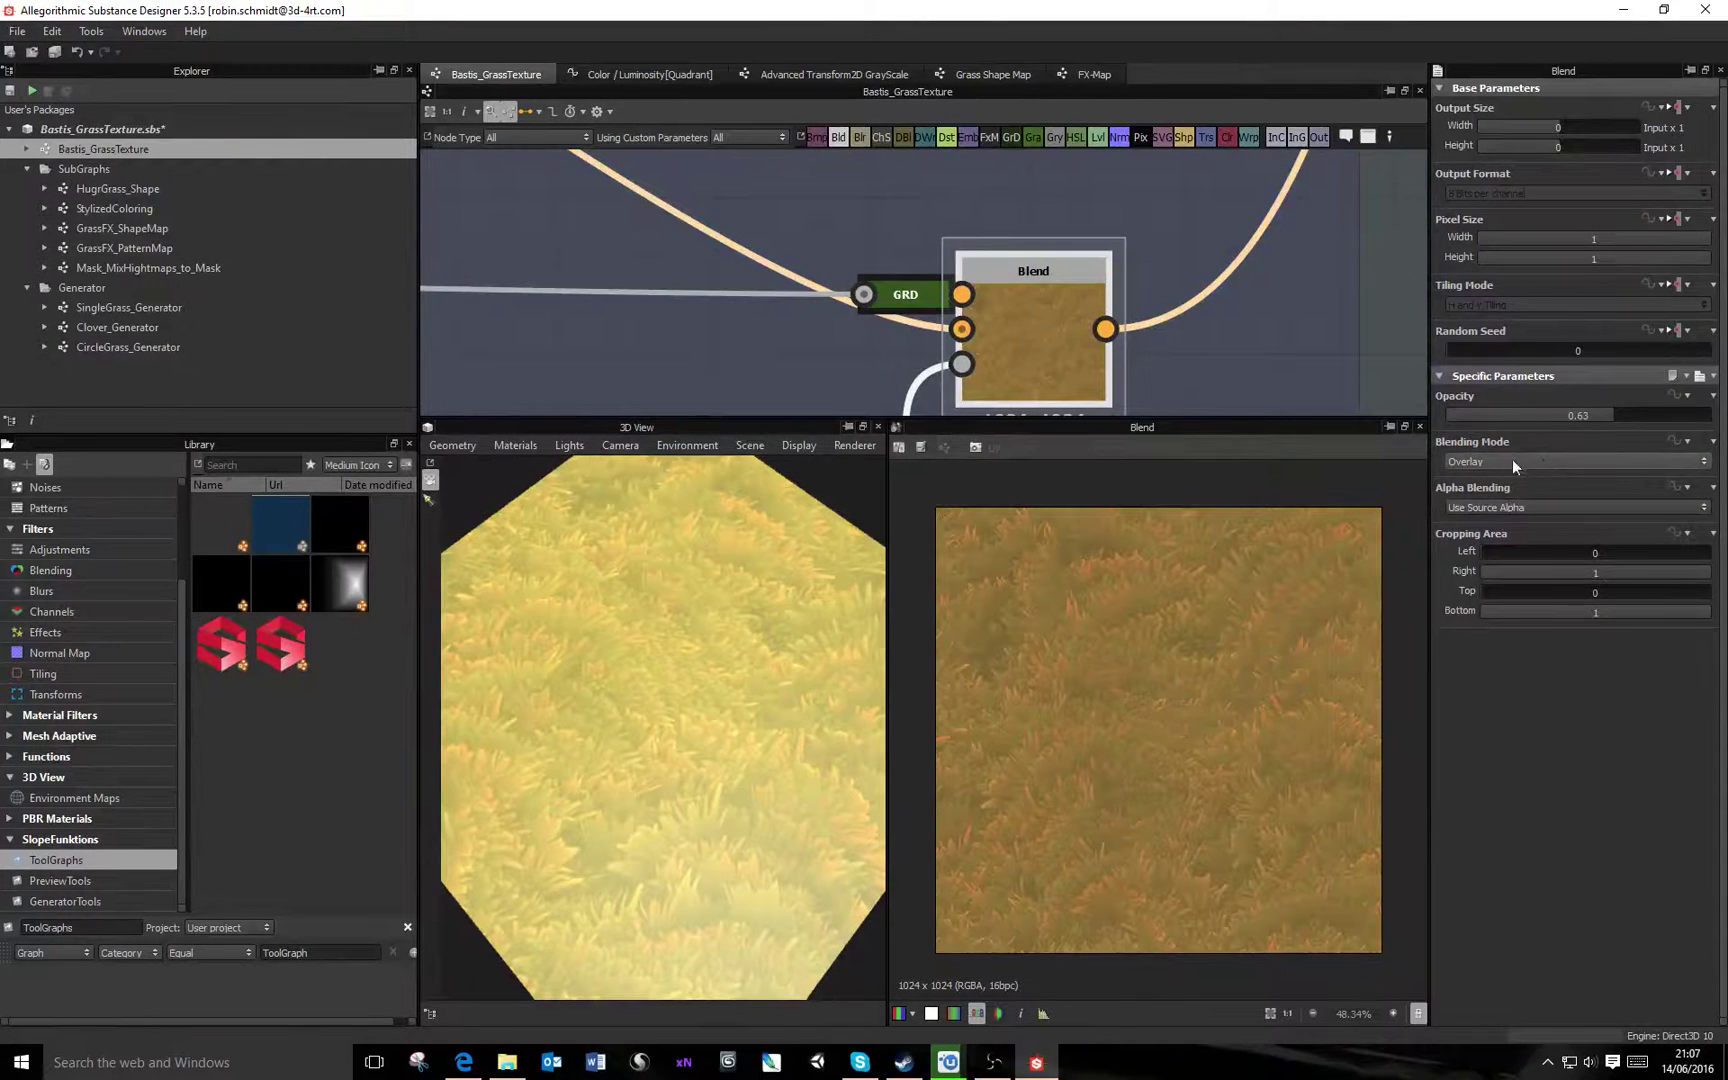
{"action": "scroll", "coordinate": [1050, 760], "scroll_direction": "up", "scroll_amount": 3}
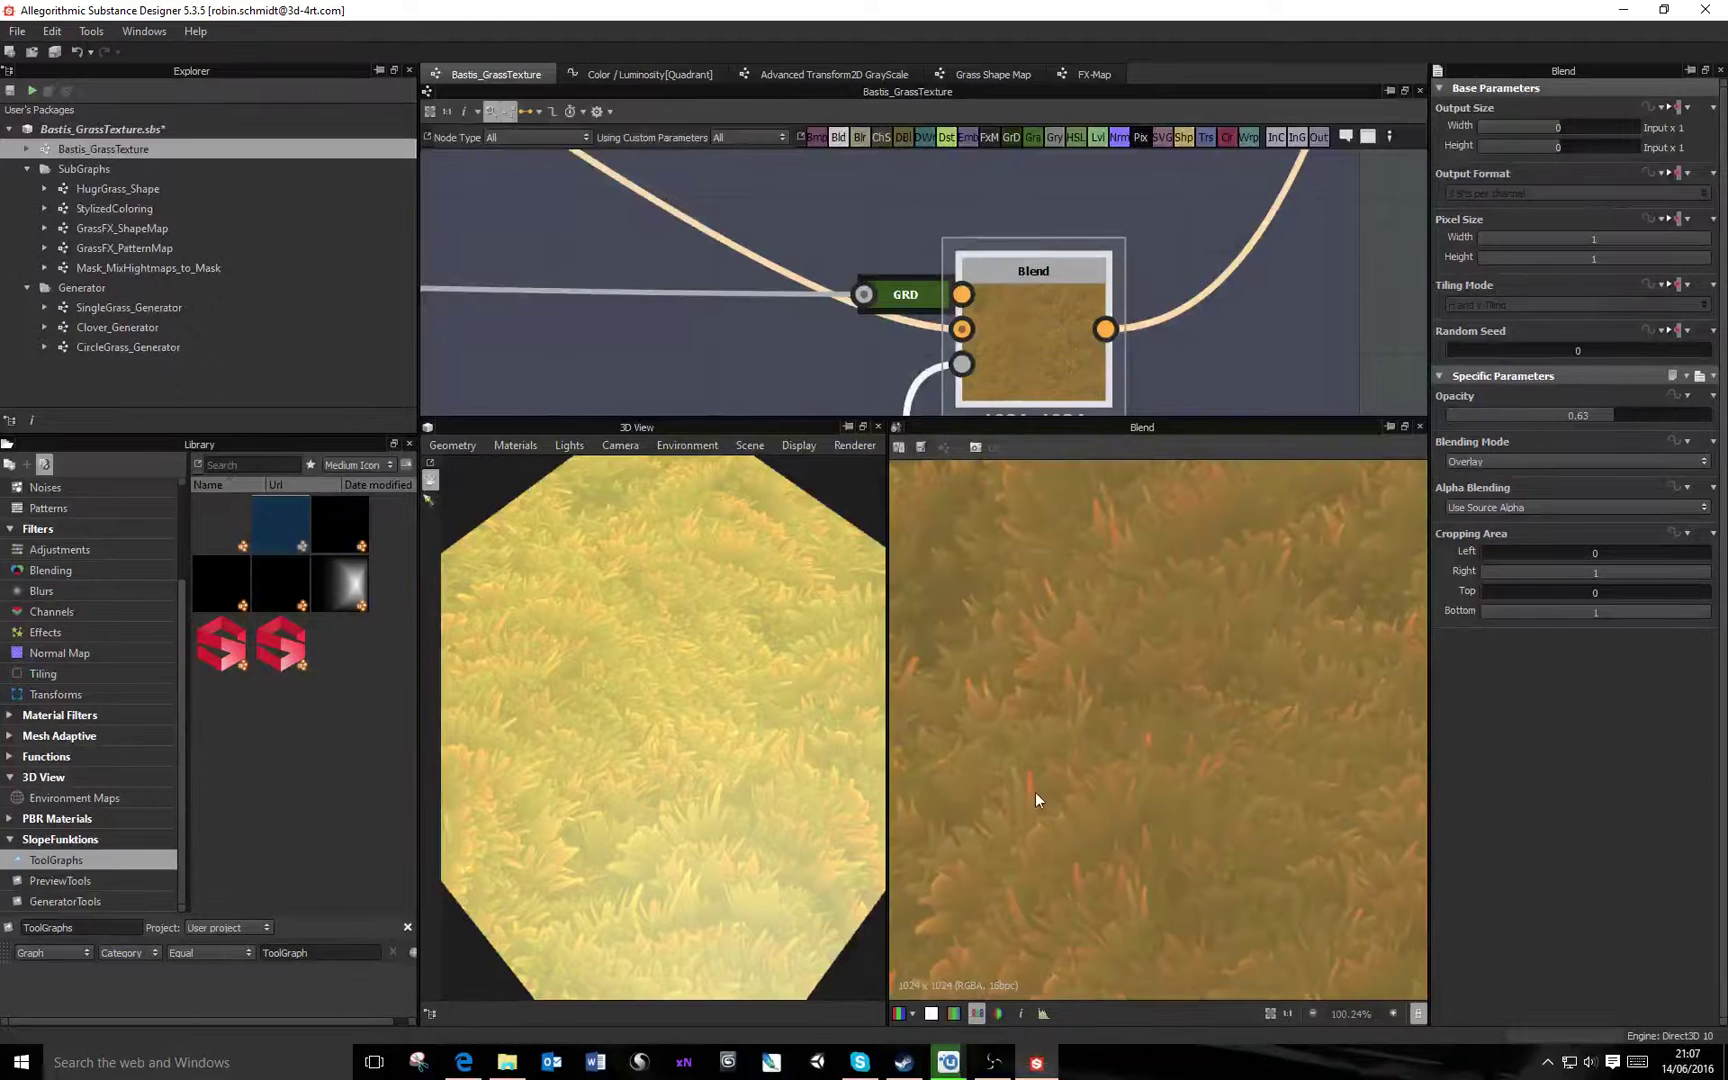
Try the Subtract and Add Sub blending modes on the Highlights color Blend and return it to Overlay
{"action": "left_click", "coordinate": [1490, 462]}
{"action": "left_click", "coordinate": [1486, 489]}
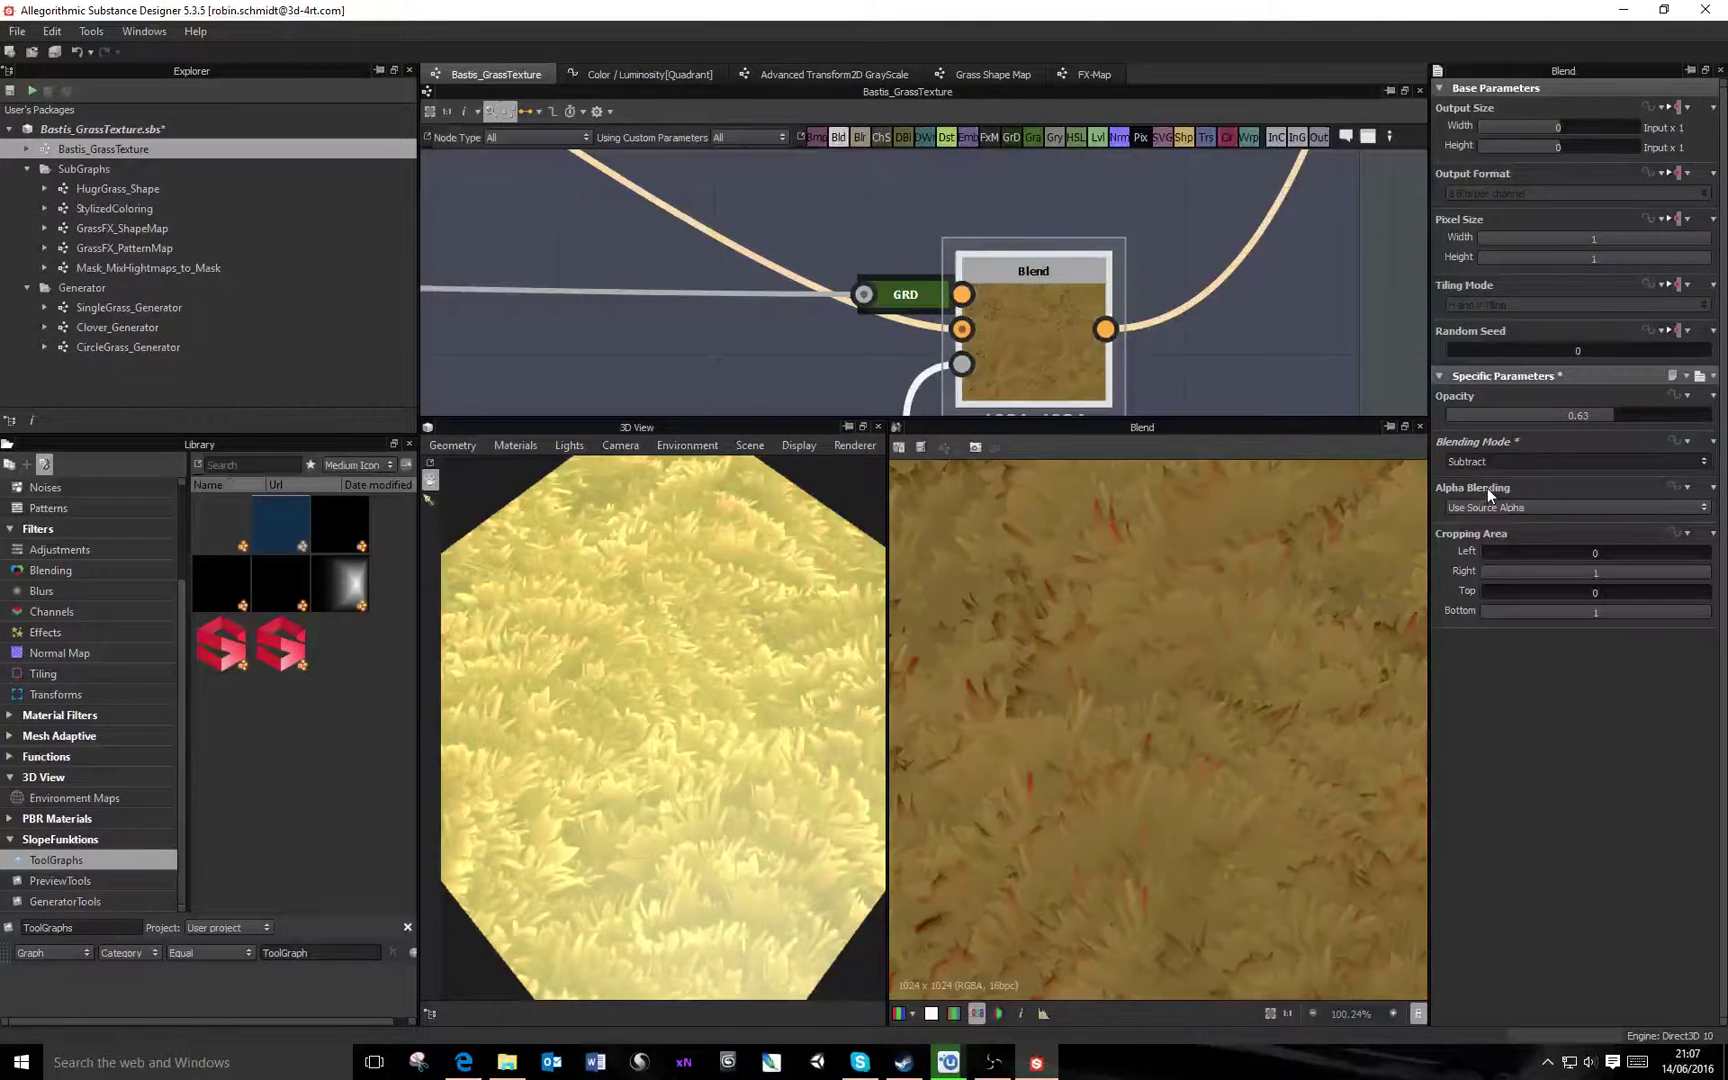
{"action": "key", "text": "Down"}
{"action": "key", "text": "Down"}
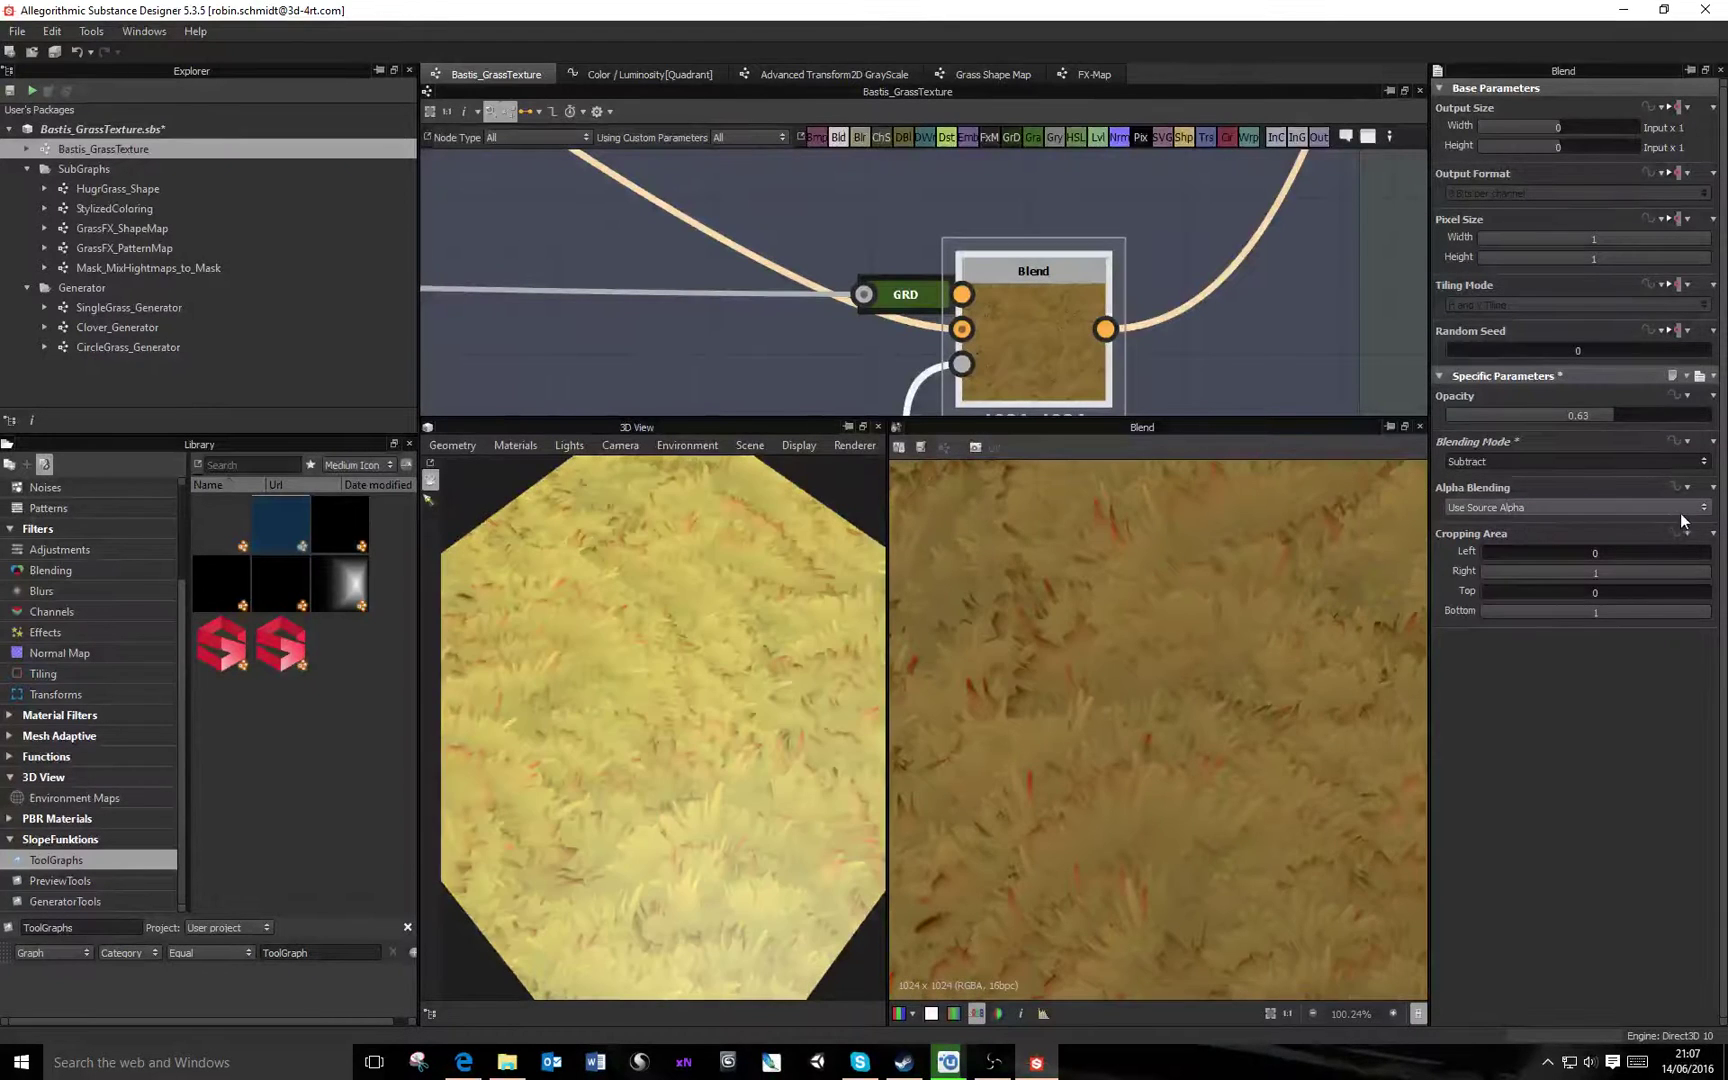
{"action": "key", "text": "Down"}
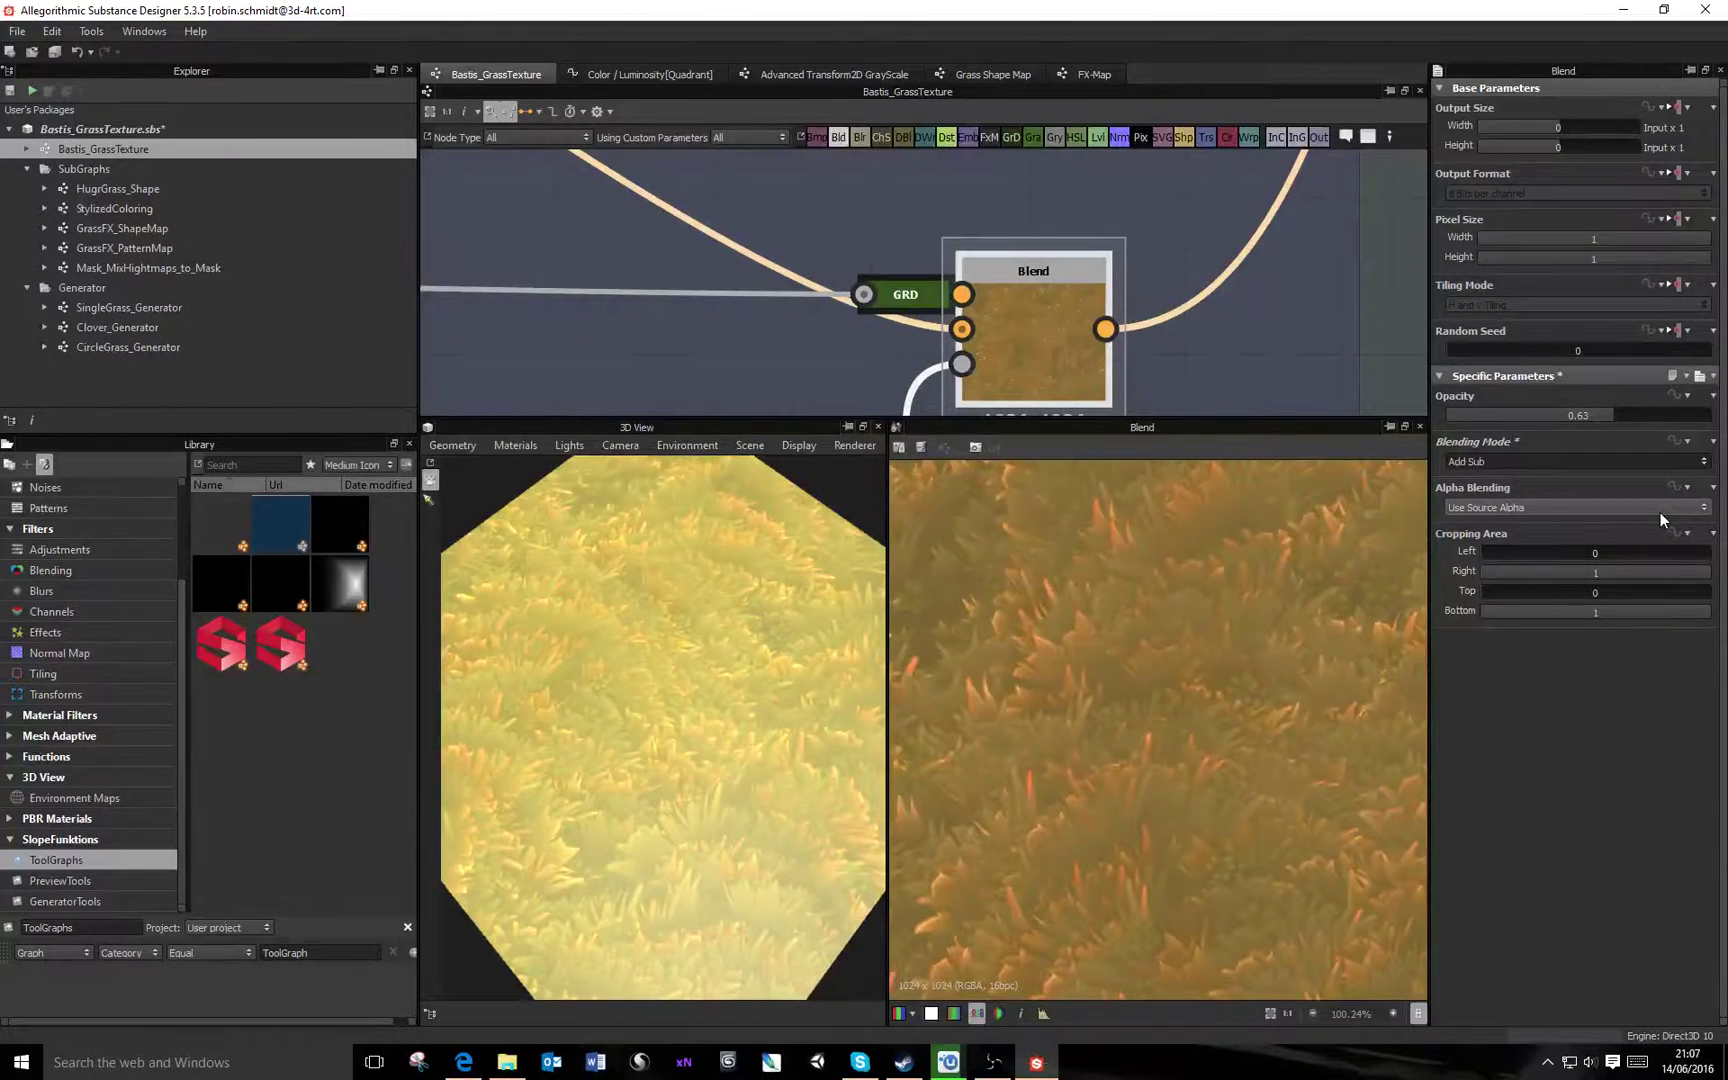
{"action": "left_click_drag", "start_coordinate": [705, 700], "coordinate": [740, 690]}
{"action": "left_click", "coordinate": [1535, 464]}
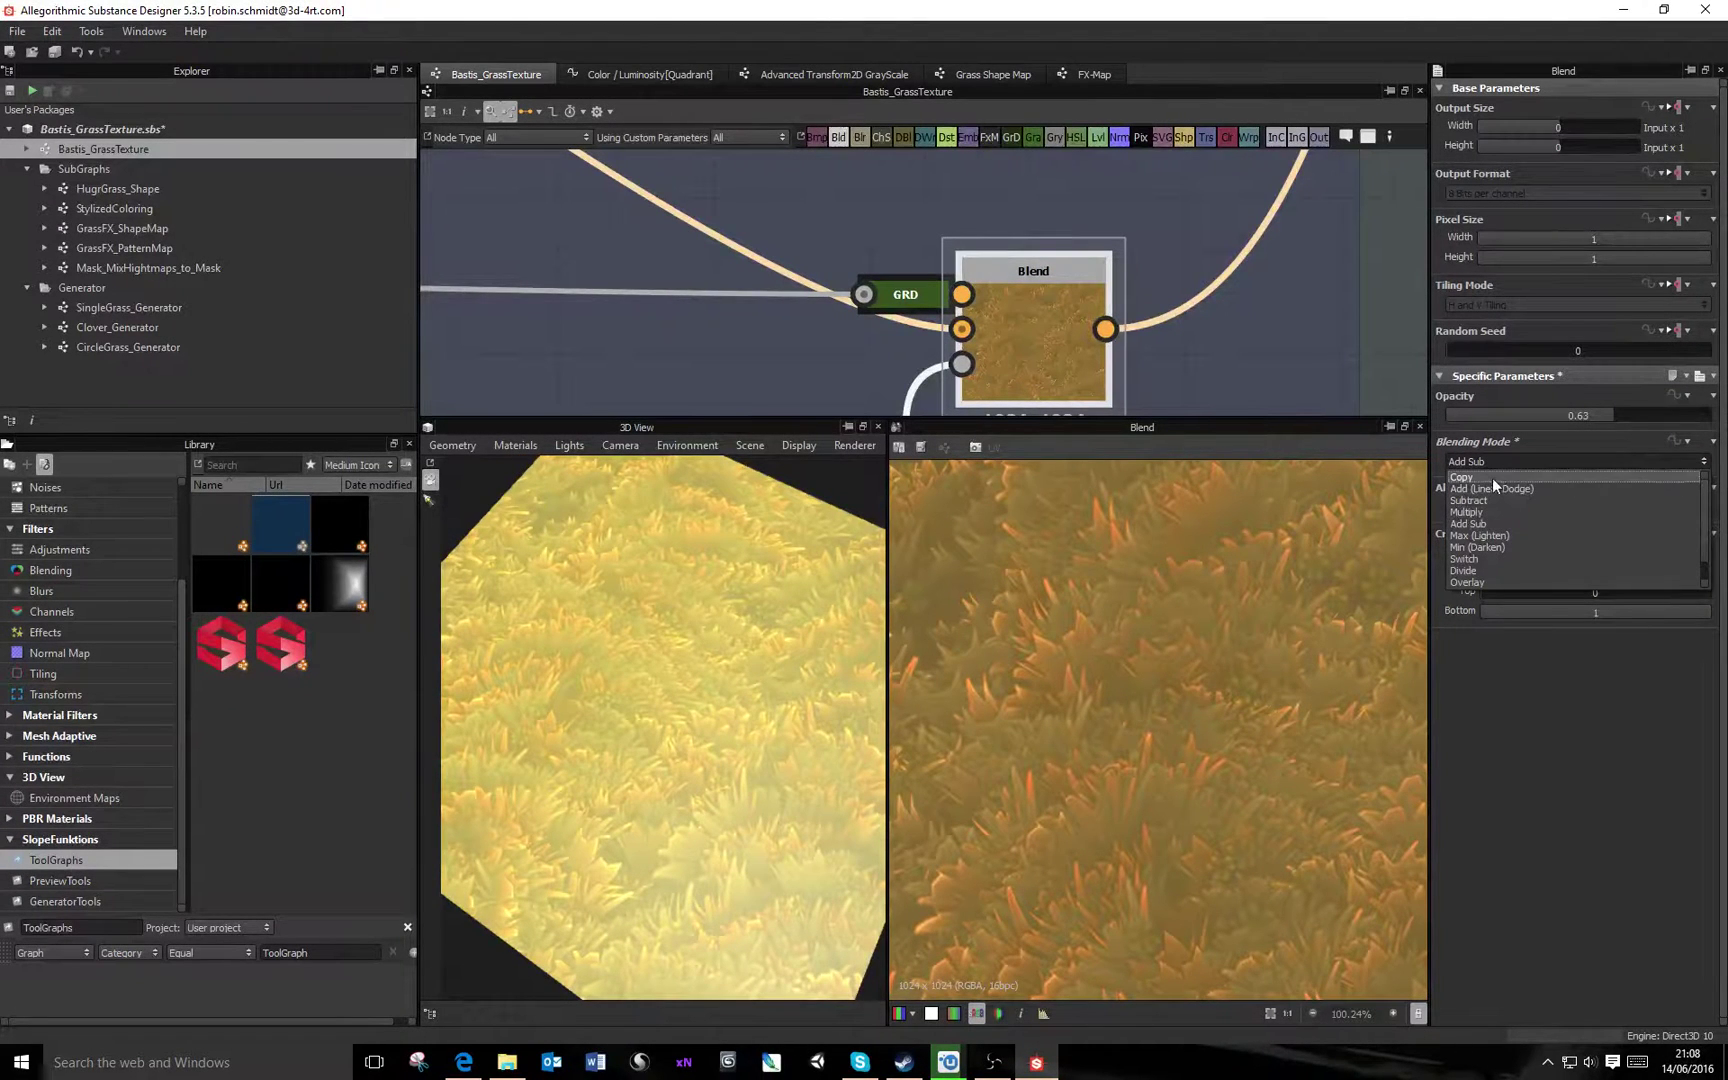
{"action": "left_click", "coordinate": [1468, 582]}
Review the highlighted grass in the 3D and 2D views and look over the whole graph from Clover to Result
{"action": "mouse_move", "coordinate": [725, 756]}
{"action": "left_mouse_down"}
{"action": "mouse_move", "coordinate": [718, 792]}
{"action": "mouse_move", "coordinate": [666, 720]}
{"action": "mouse_move", "coordinate": [770, 729]}
{"action": "mouse_move", "coordinate": [697, 767]}
{"action": "left_mouse_up"}
{"action": "scroll", "coordinate": [1185, 347], "scroll_direction": "down", "scroll_amount": 2}
{"action": "scroll", "coordinate": [1185, 347], "scroll_direction": "down", "scroll_amount": 5}
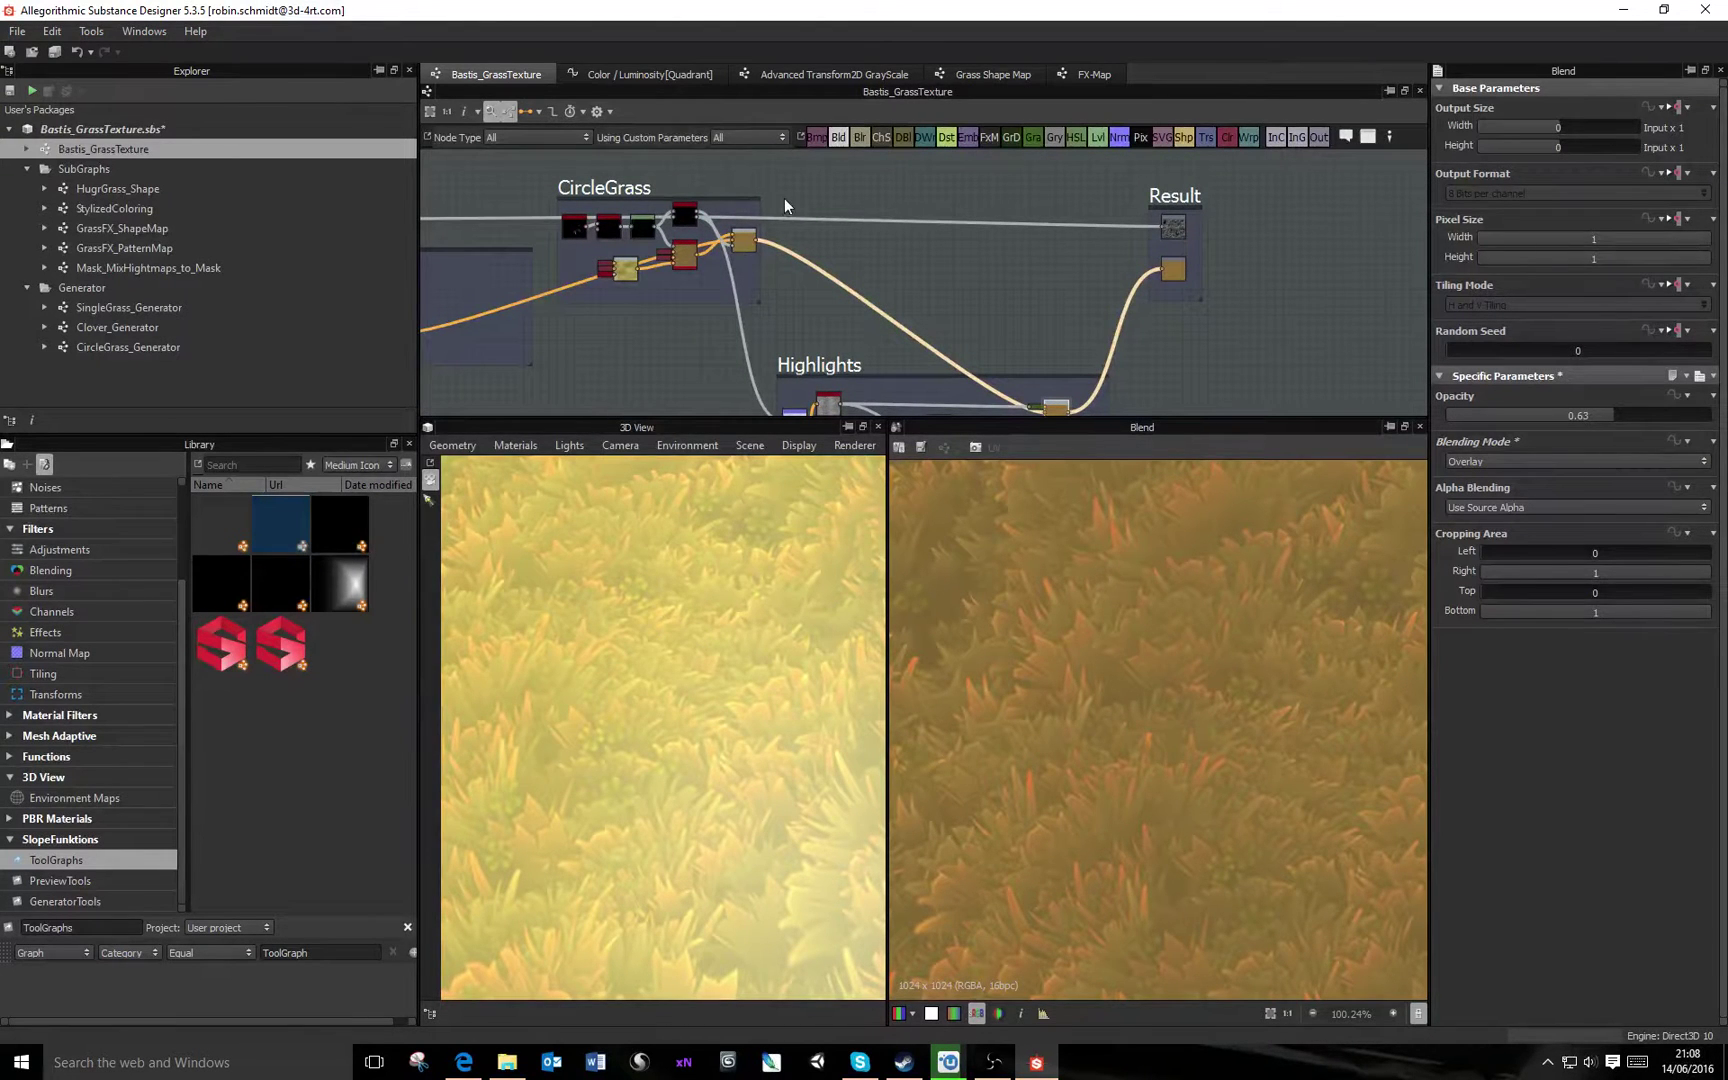
{"action": "left_click_drag", "start_coordinate": [675, 694], "coordinate": [780, 745]}
{"action": "scroll", "coordinate": [1000, 730], "scroll_direction": "down", "scroll_amount": 2}
{"action": "scroll", "coordinate": [1068, 716], "scroll_direction": "down", "scroll_amount": 2}
{"action": "scroll", "coordinate": [1068, 716], "scroll_direction": "up", "scroll_amount": 2}
{"action": "scroll", "coordinate": [1068, 716], "scroll_direction": "down", "scroll_amount": 2}
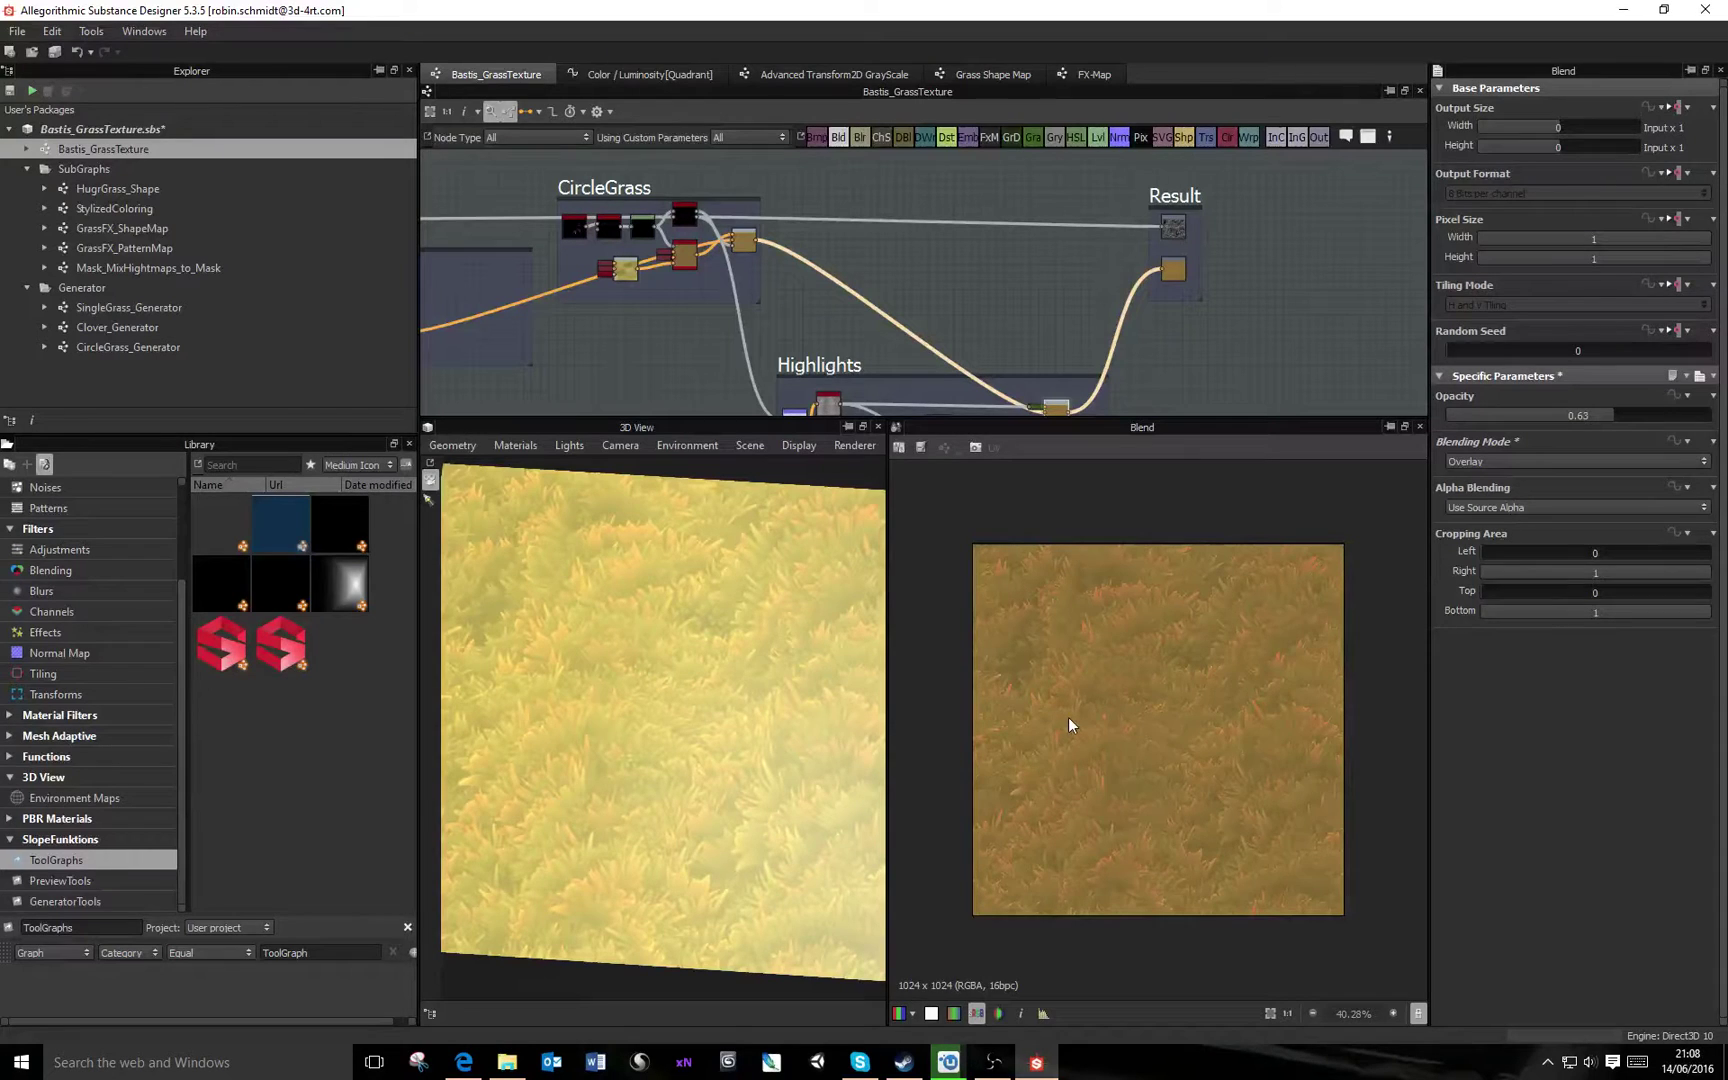
{"action": "scroll", "coordinate": [1083, 721], "scroll_direction": "up", "scroll_amount": 1}
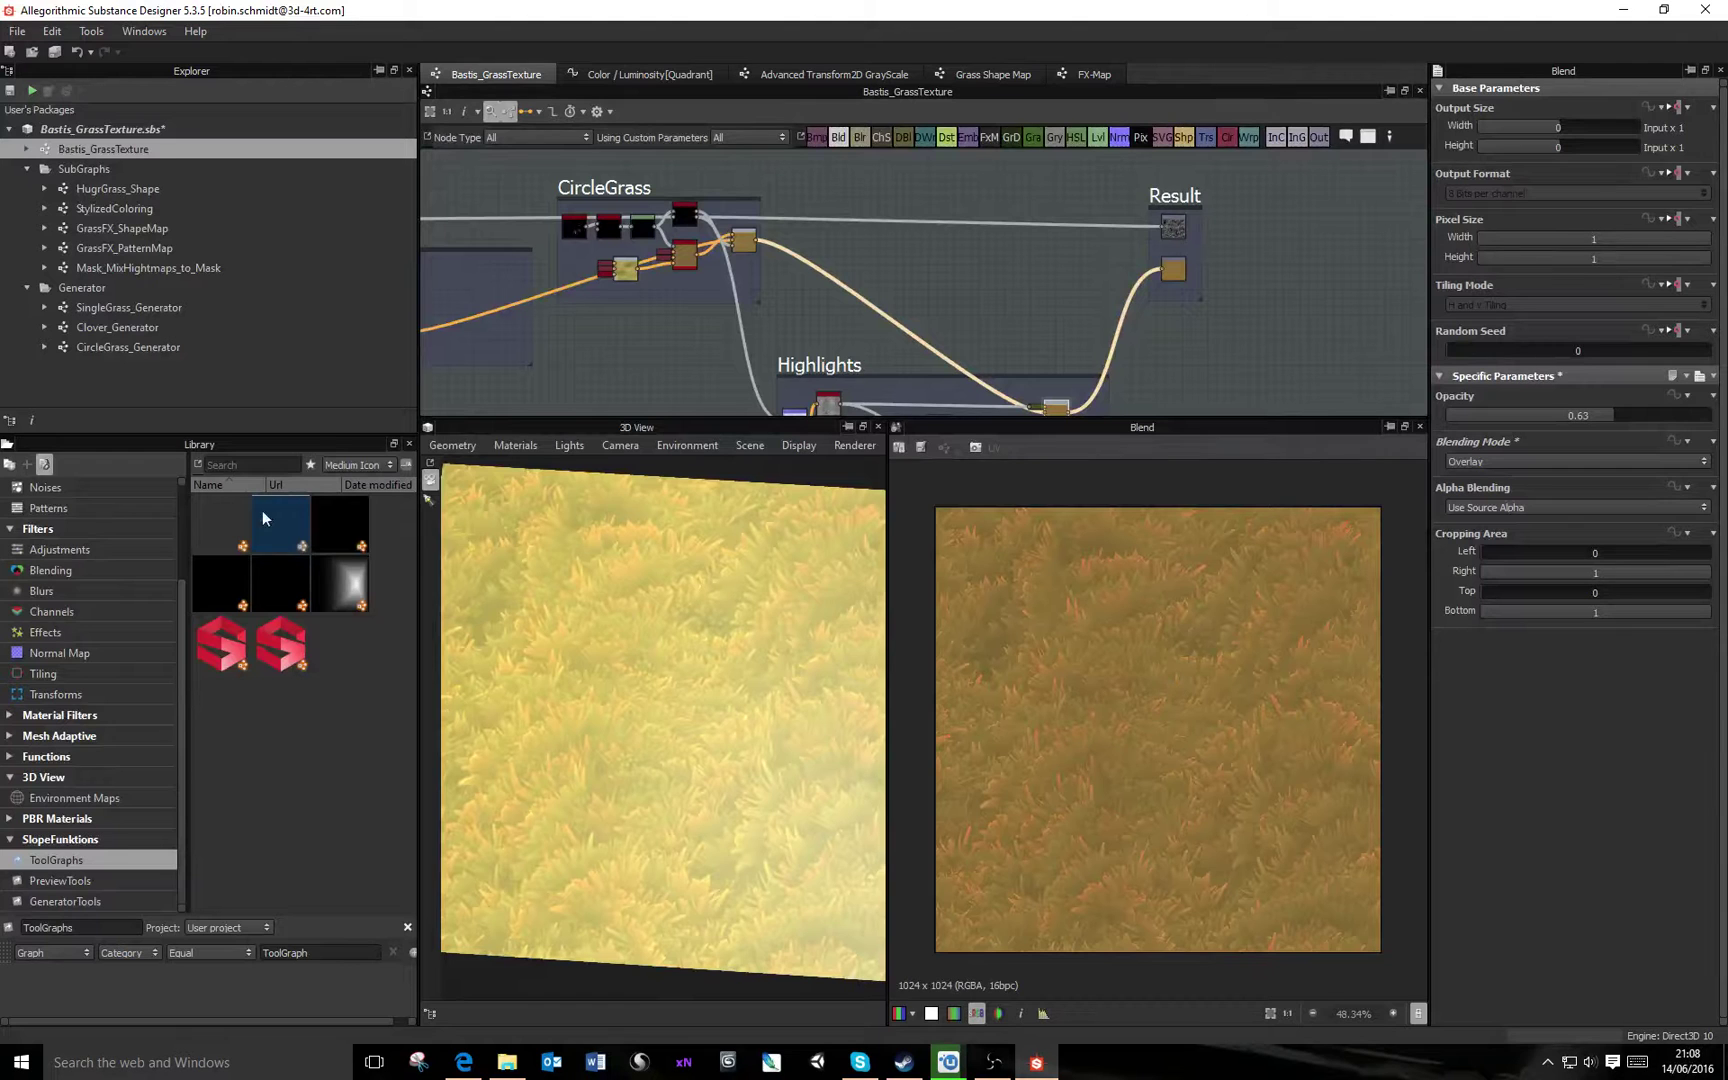
{"action": "scroll", "coordinate": [1085, 639], "scroll_direction": "up", "scroll_amount": 1}
{"action": "scroll", "coordinate": [1092, 648], "scroll_direction": "down", "scroll_amount": 1}
{"action": "scroll", "coordinate": [995, 347], "scroll_direction": "down", "scroll_amount": 5}
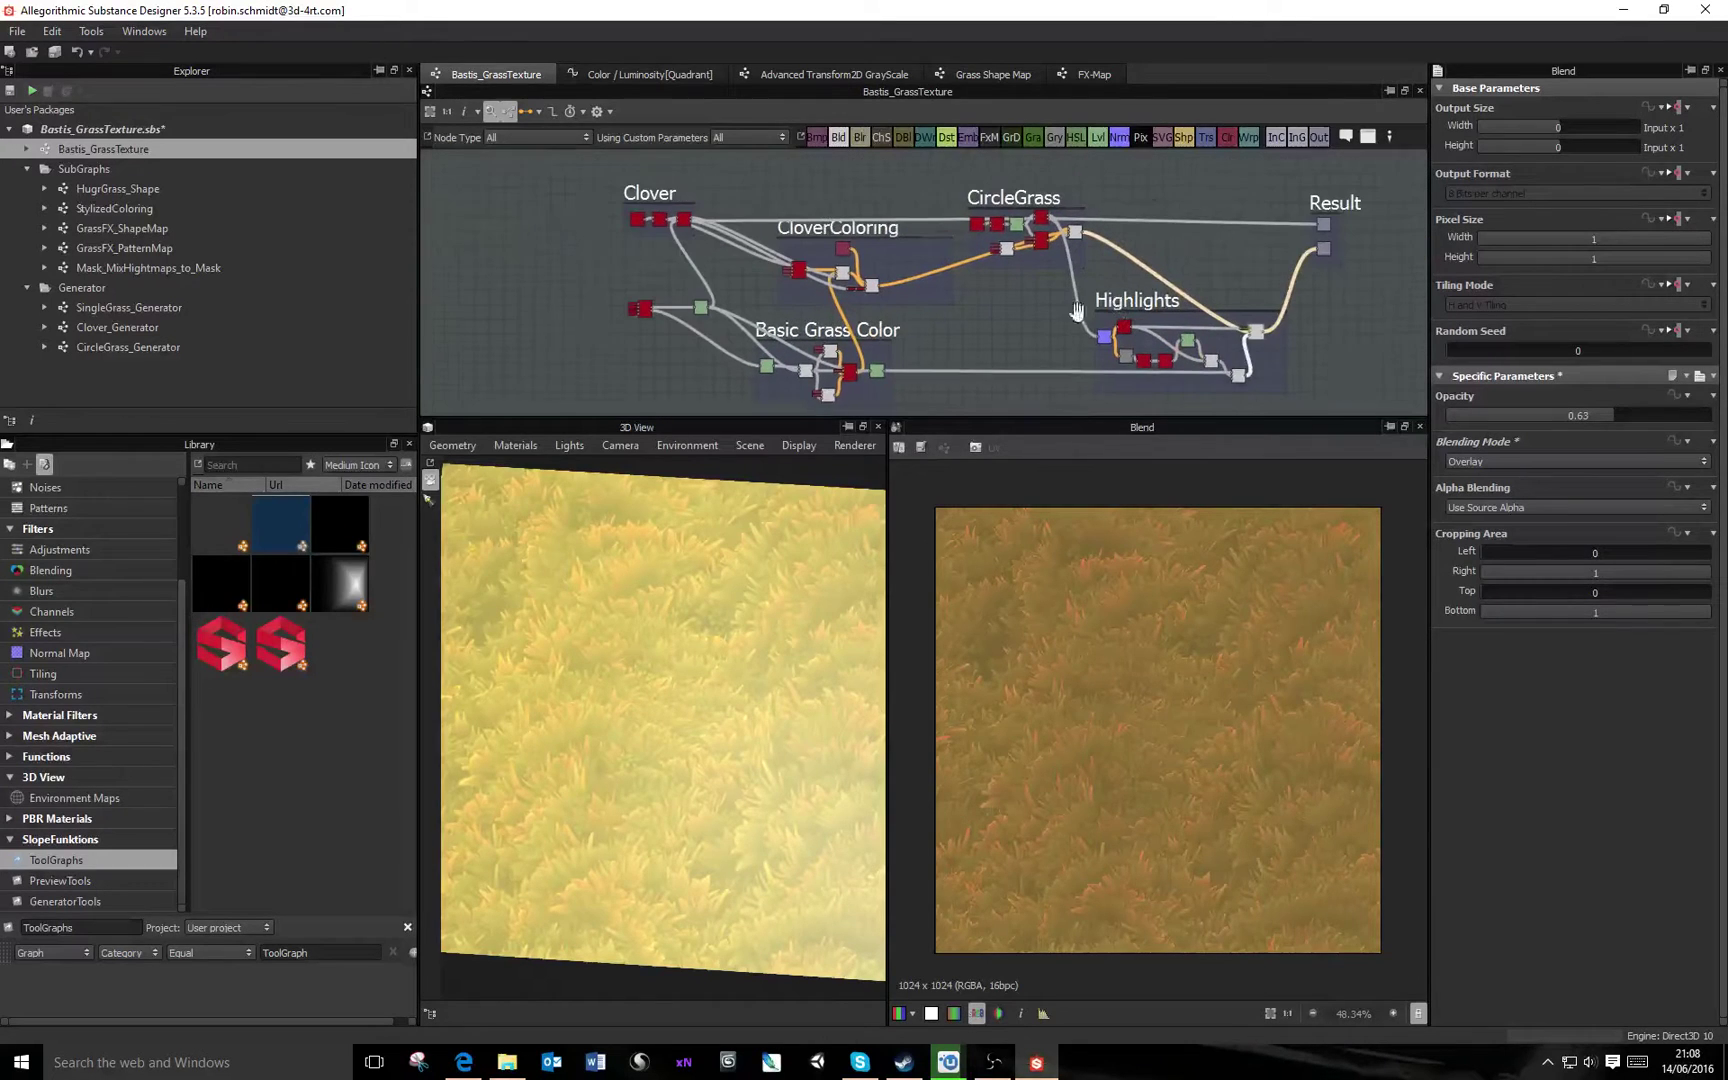
{"action": "middle_click_drag", "start_coordinate": [1076, 311], "coordinate": [1053, 304]}
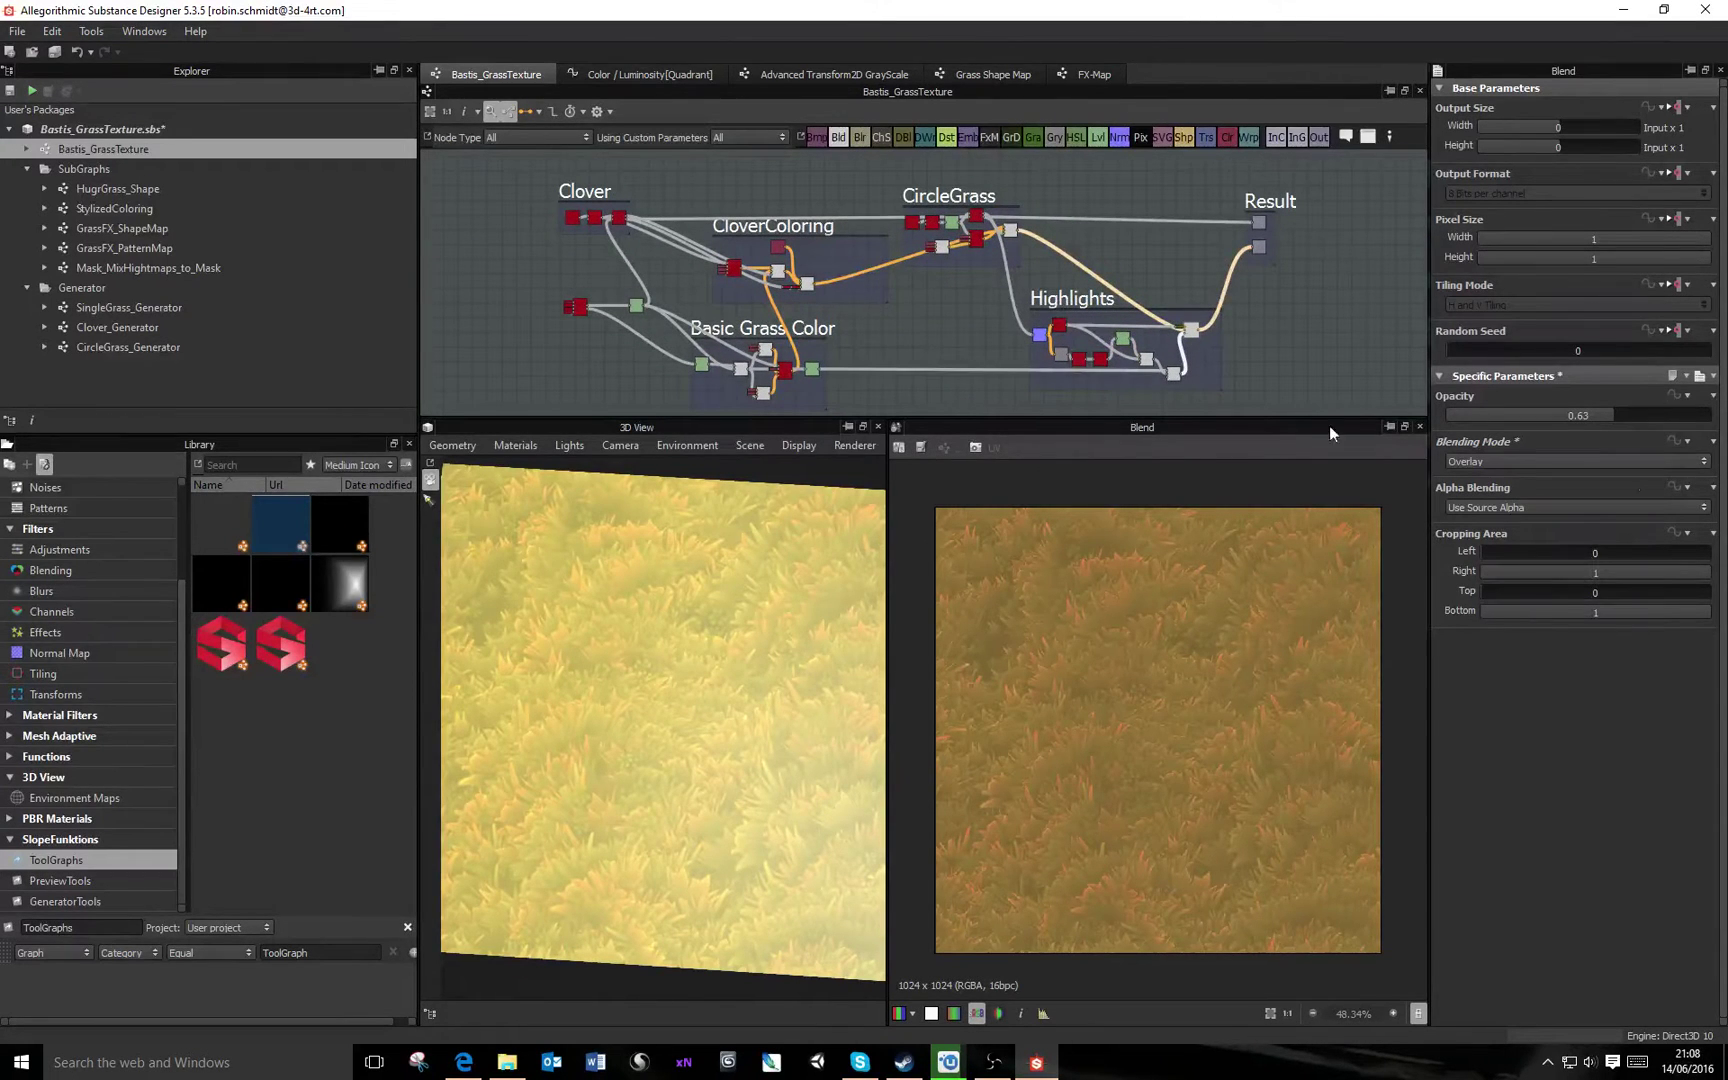